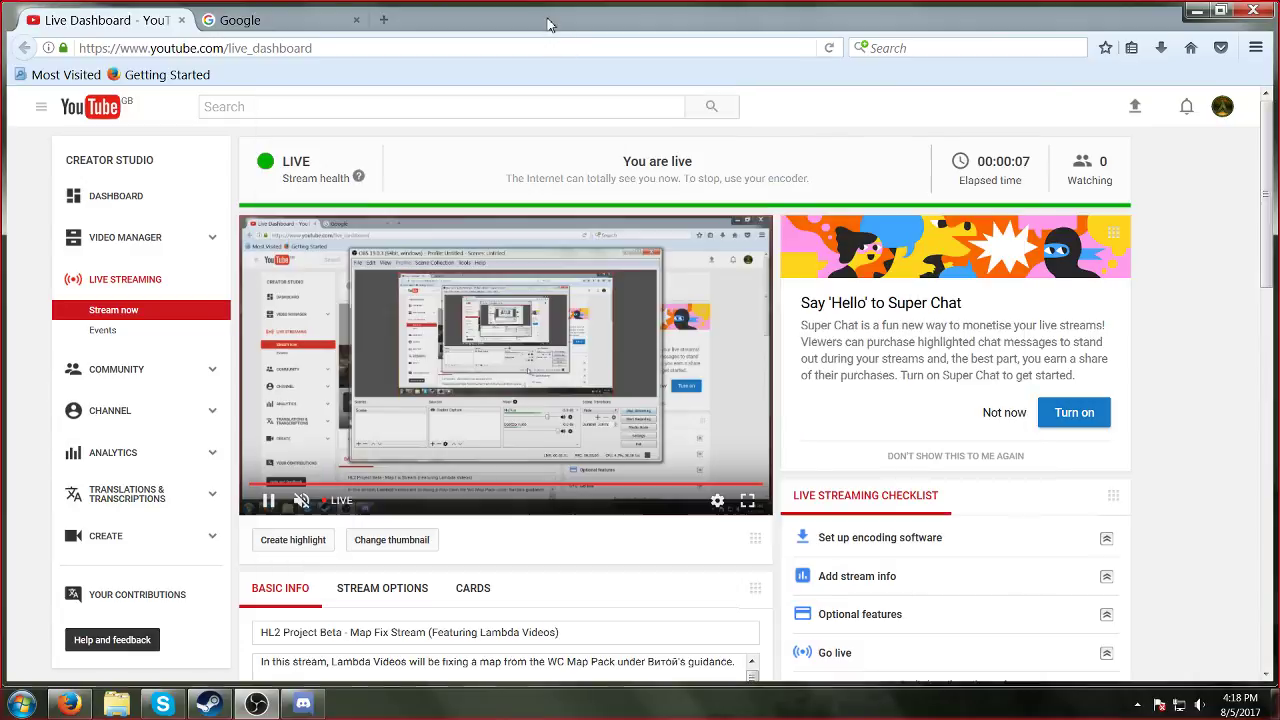
Step: View the live stream preview in full screen, adjust its playback quality, and return to the normal dashboard view
scroll(702, 355, "down", 5)
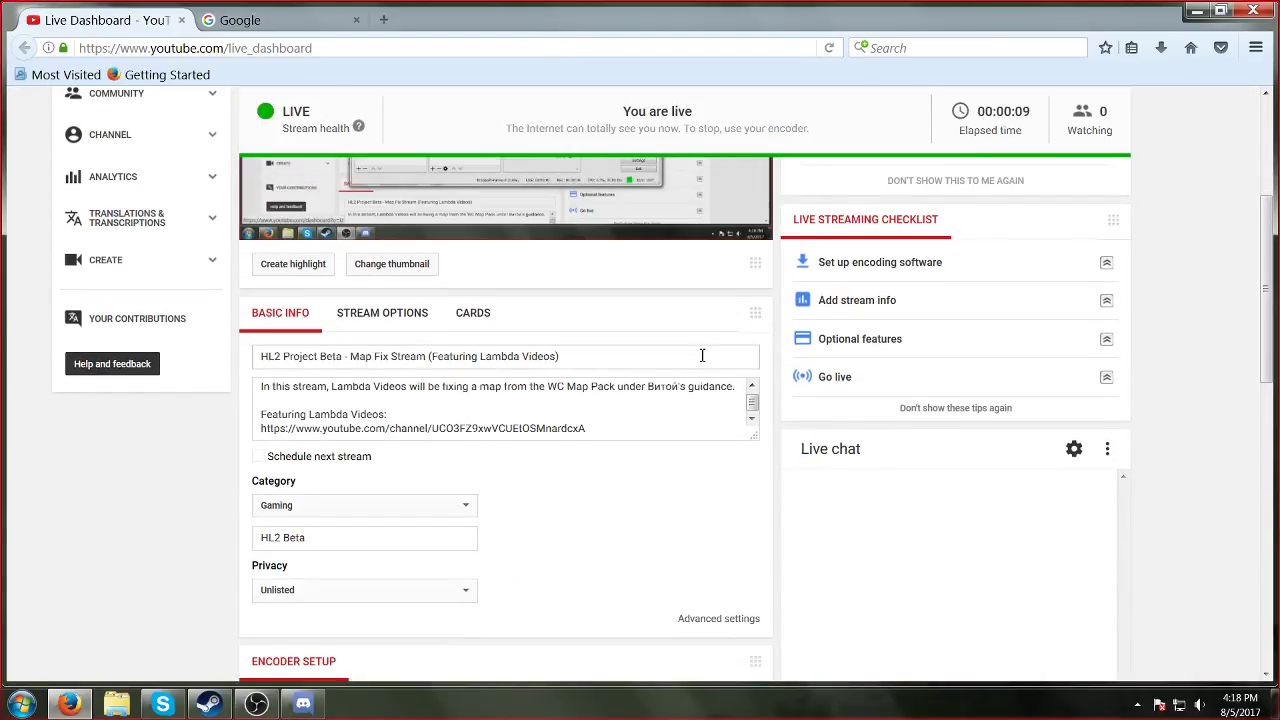
scroll(702, 355, "up", 5)
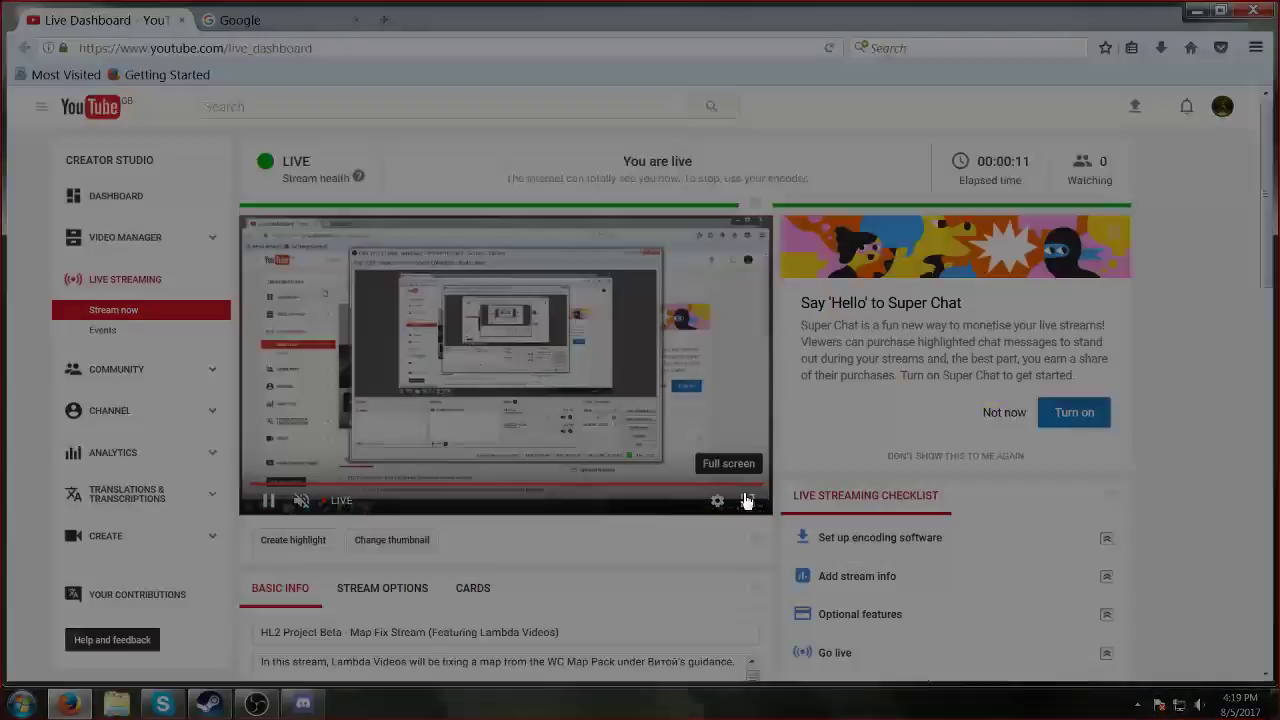
left_click(743, 503)
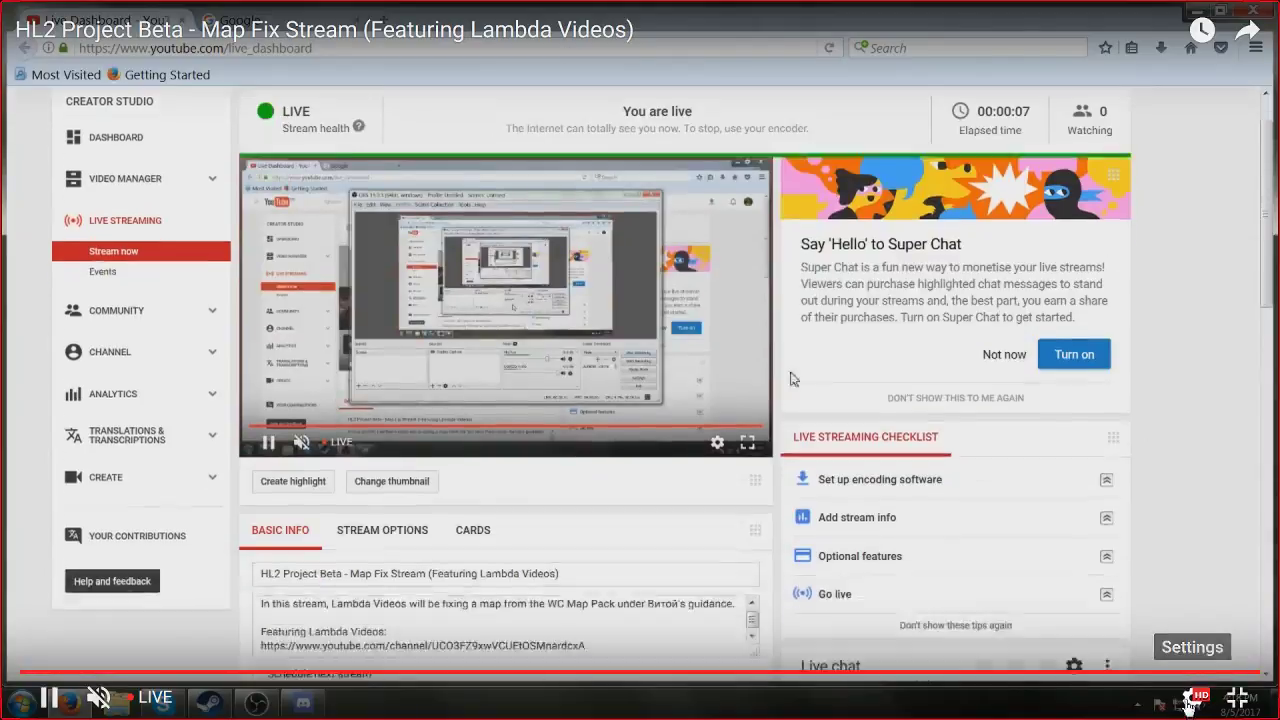
left_click(1190, 697)
left_click(1174, 630)
left_click(1205, 431)
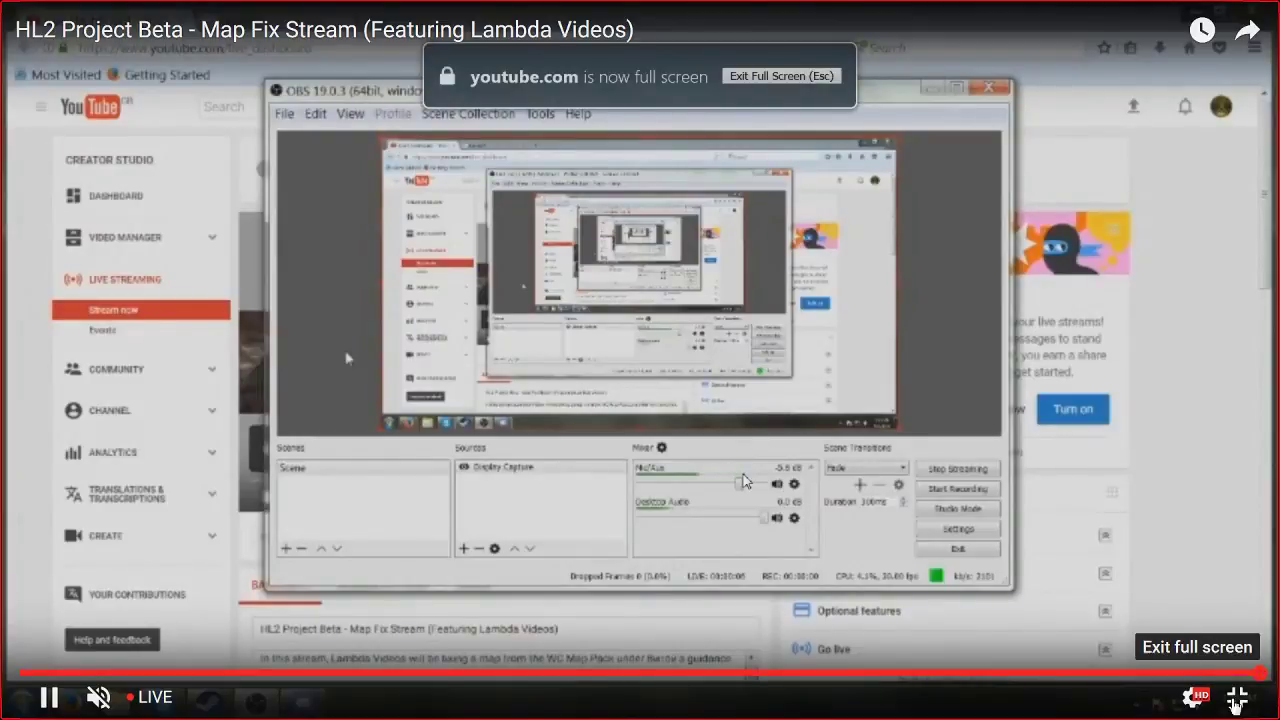
left_click(1237, 697)
Step: Switch to OBS and restart the stream output, then return to the live dashboard in Firefox
scroll(1000, 465, "down", 5)
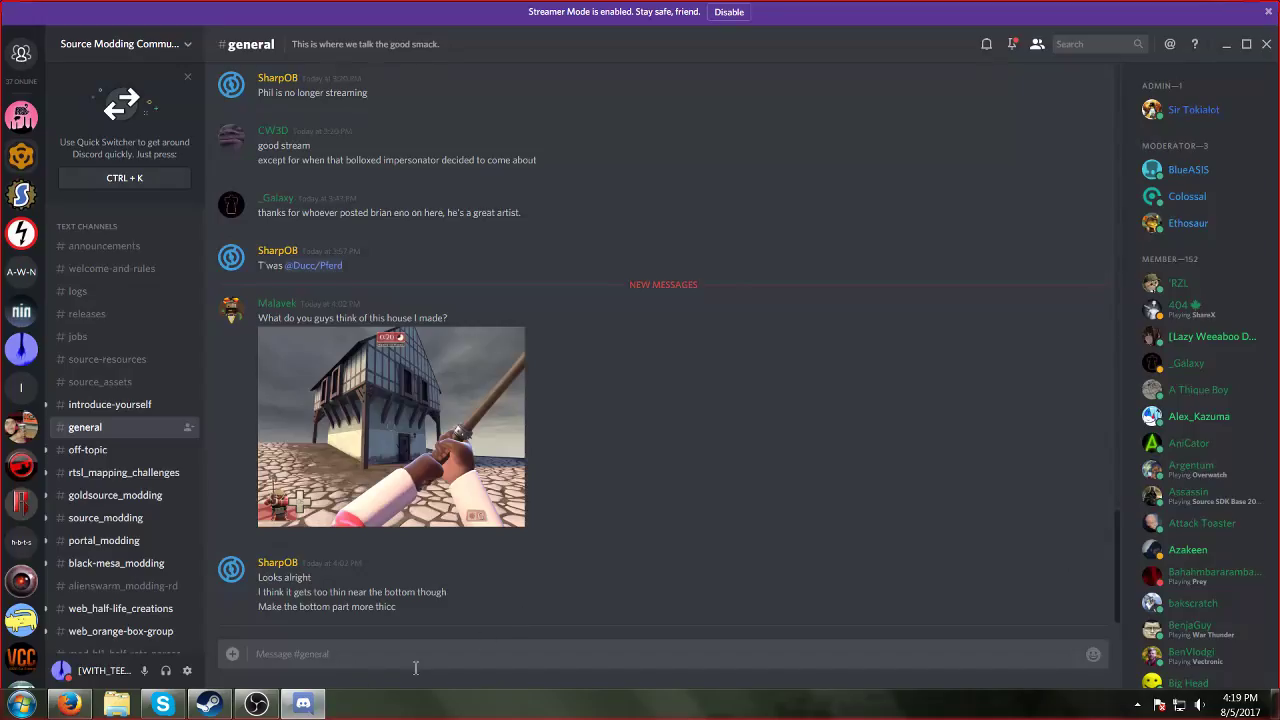
left_click(256, 703)
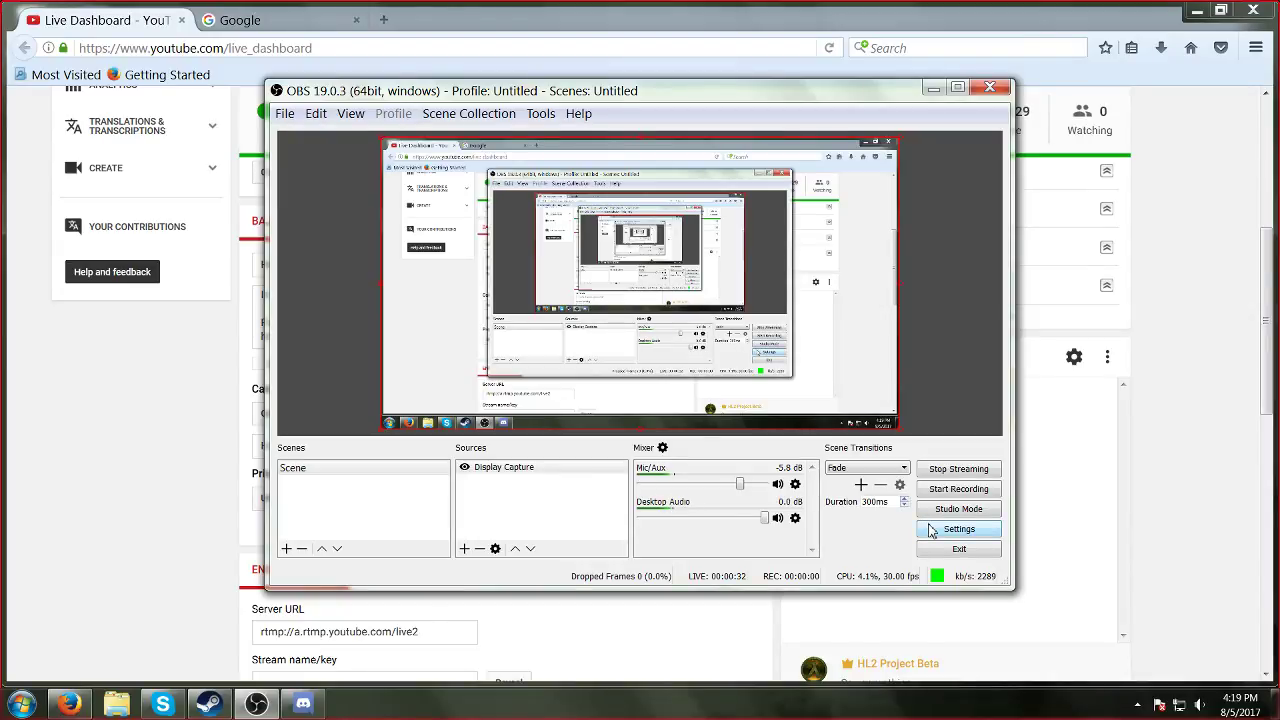
left_click(958, 468)
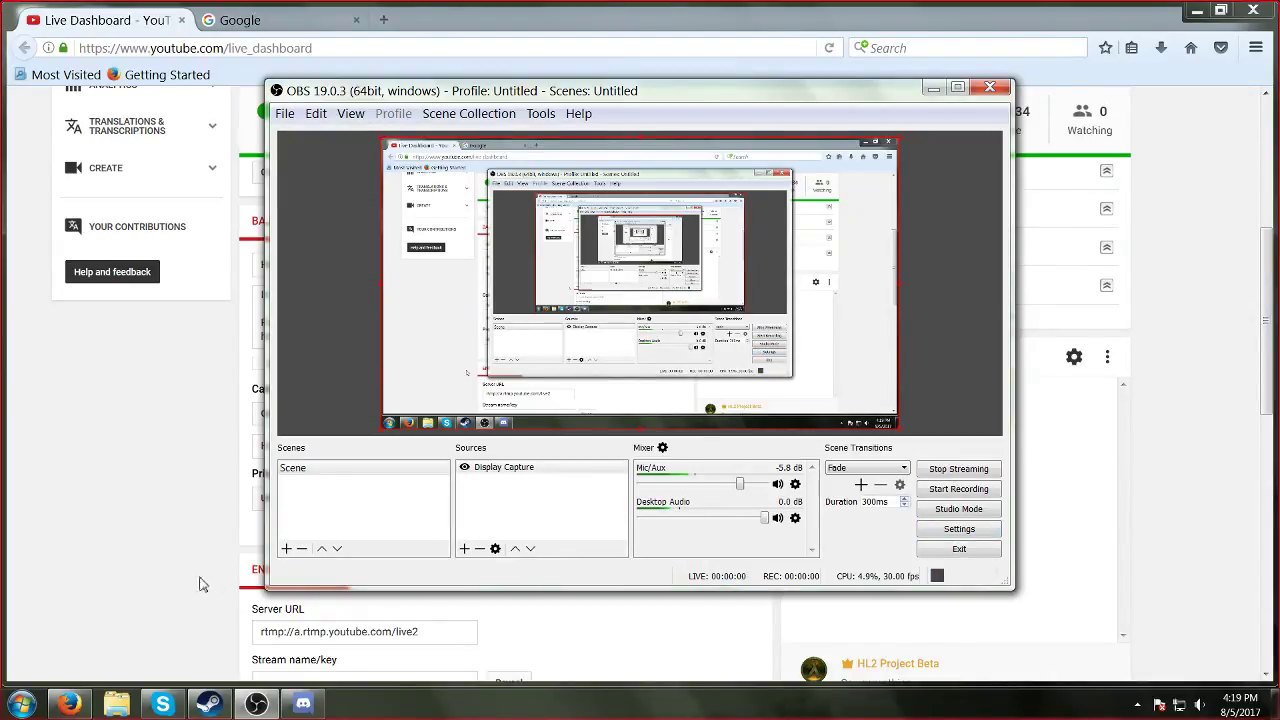
left_click(107, 501)
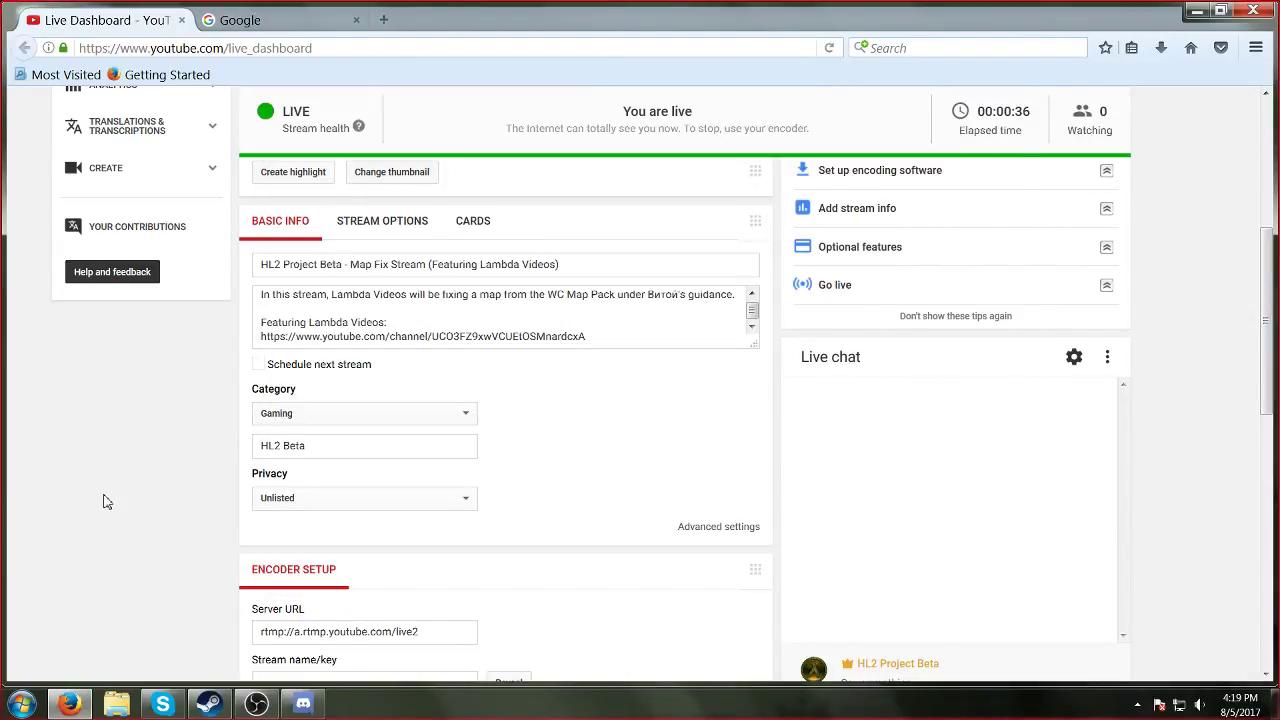
Step: Set the stream's share link to YouTube instead of YouTube Gaming and copy the link
scroll(669, 396, "down", 3)
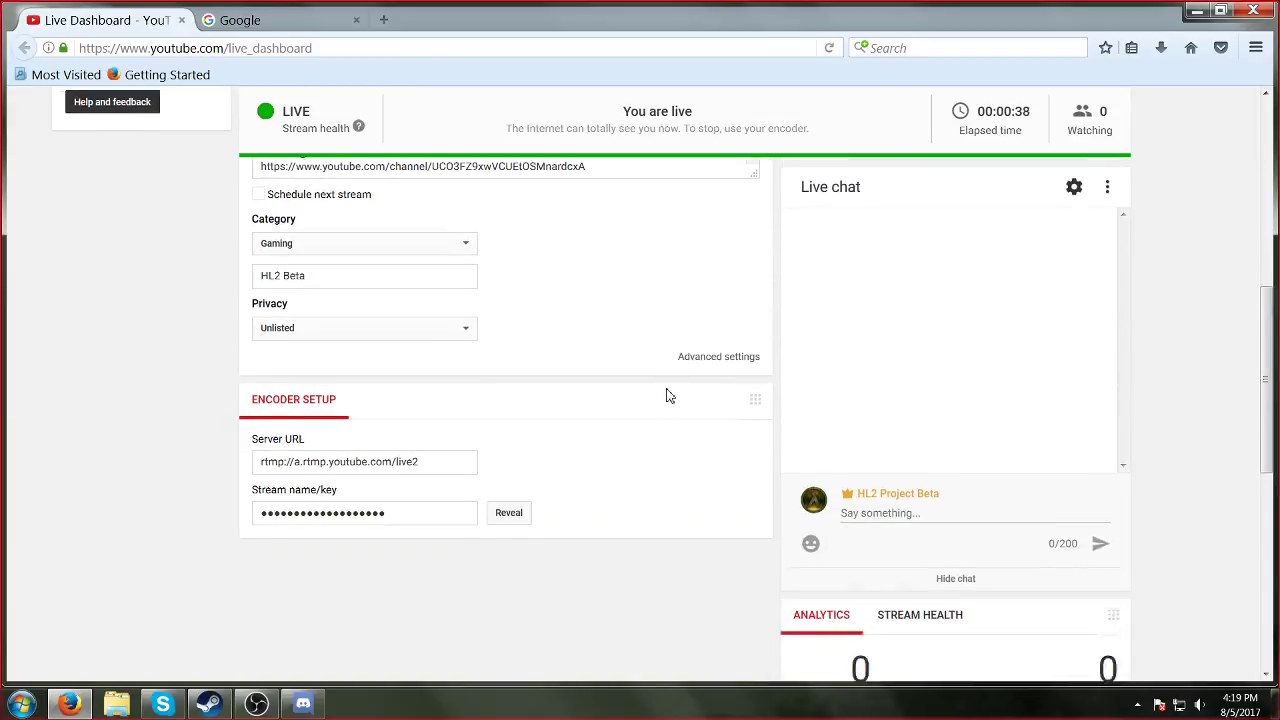
scroll(669, 396, "down", 3)
scroll(669, 396, "up", 12)
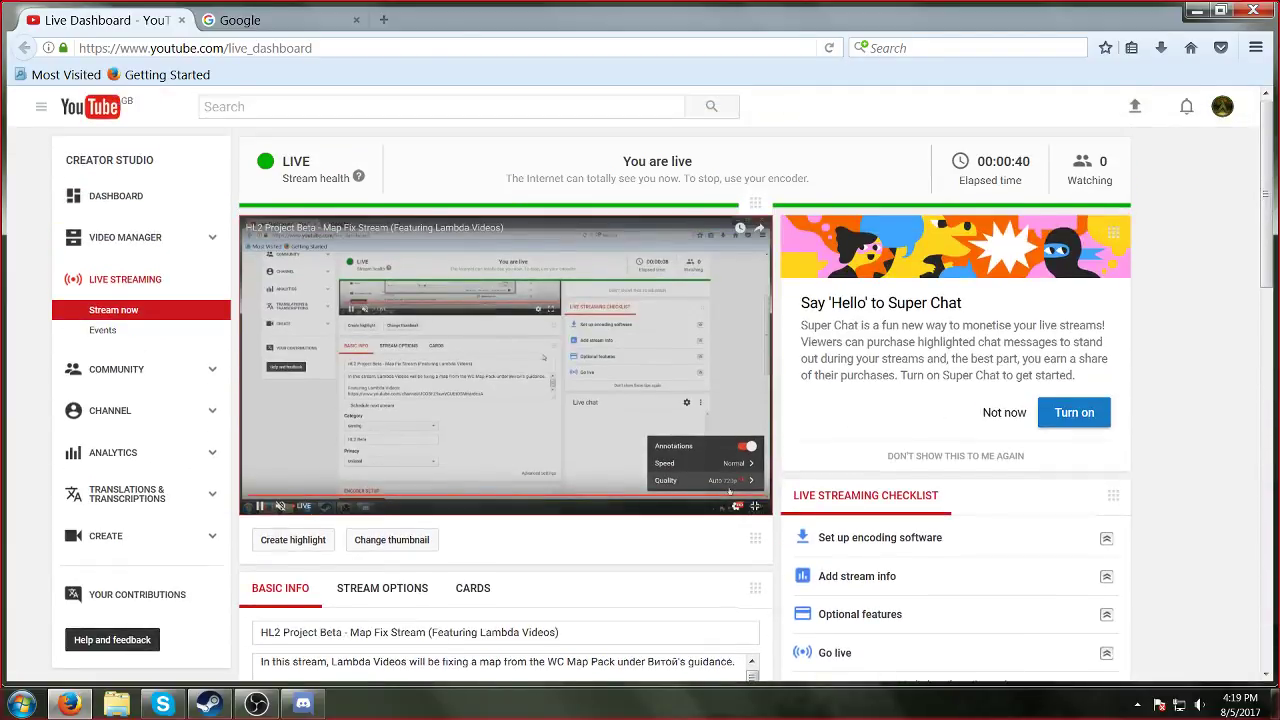
scroll(669, 389, "down", 15)
left_click(880, 452)
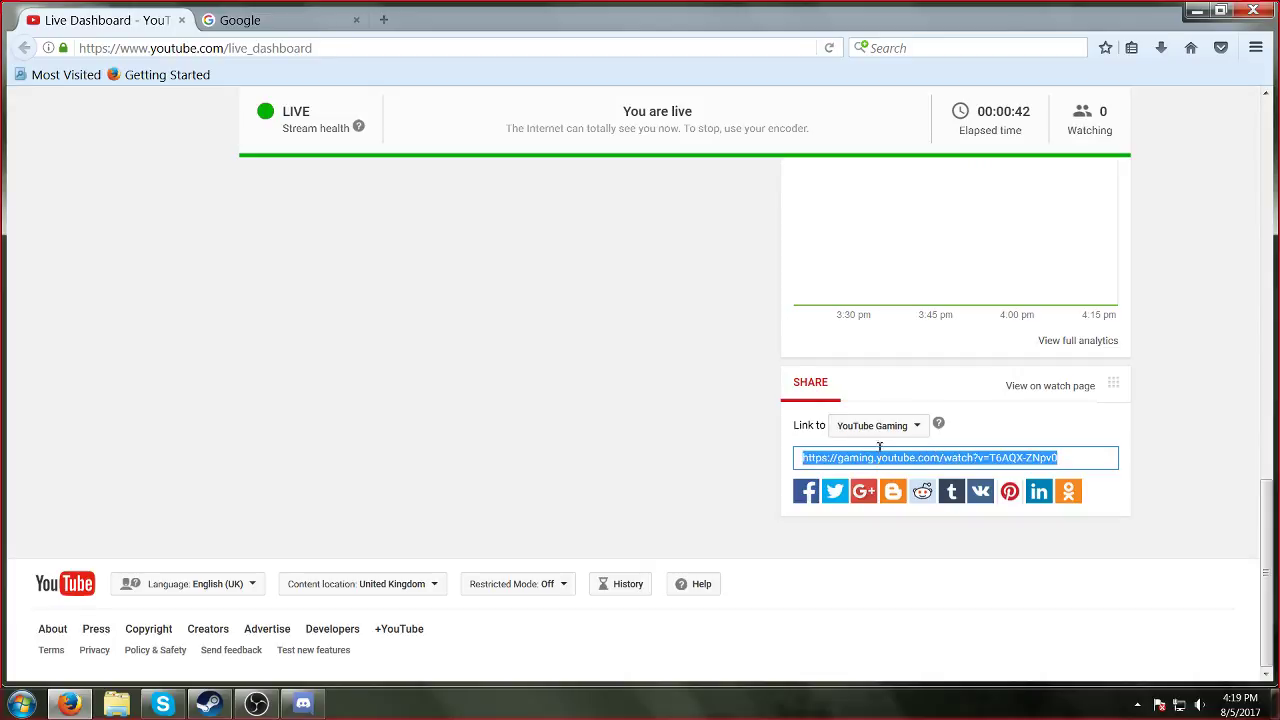
left_click(872, 425)
left_click(866, 452)
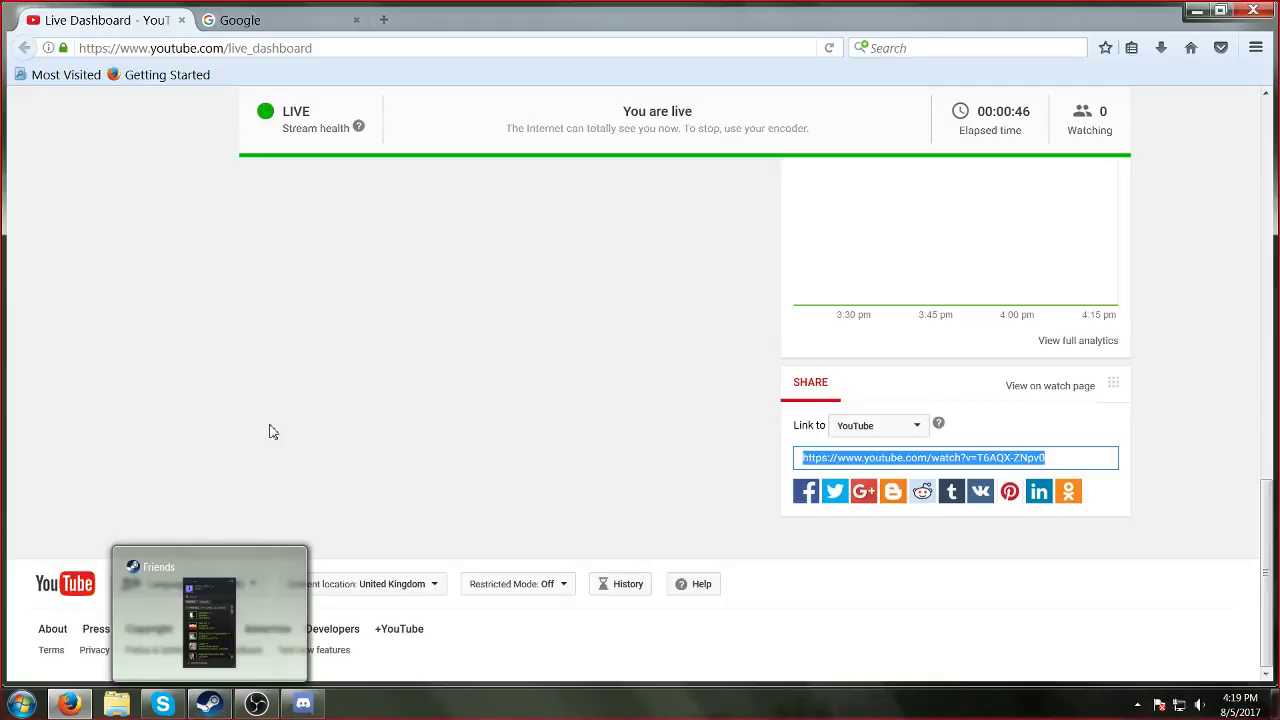
left_click(206, 423)
Step: Maximize the browser window and set the stream's privacy to Public
scroll(206, 423, "up", 15)
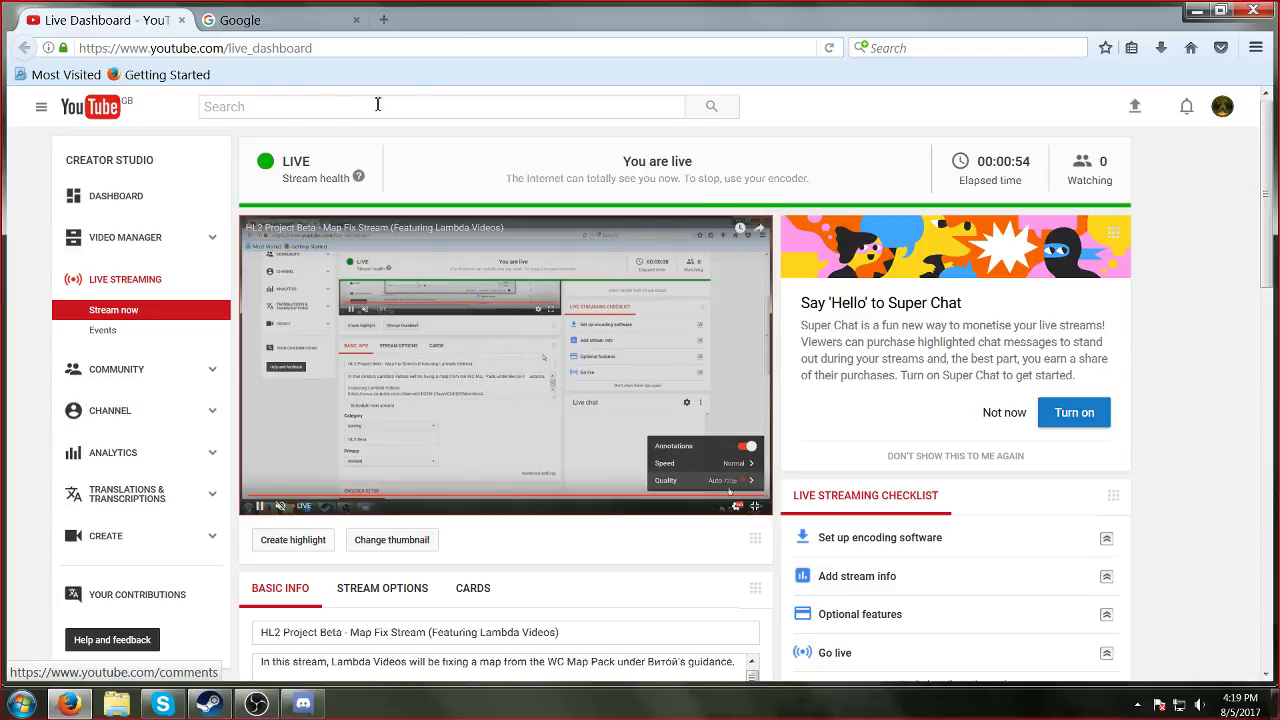
double_click(456, 21)
double_click(449, 21)
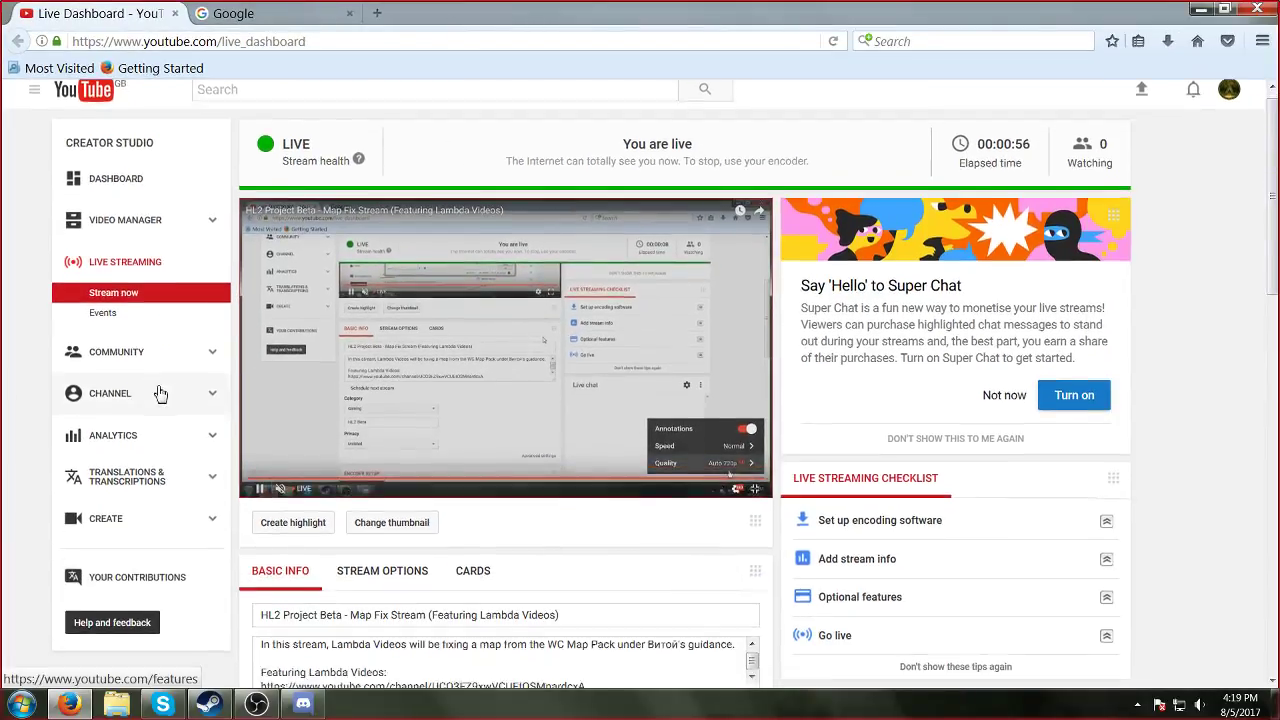
scroll(171, 386, "down", 7)
scroll(311, 430, "up", 3)
left_click(316, 400)
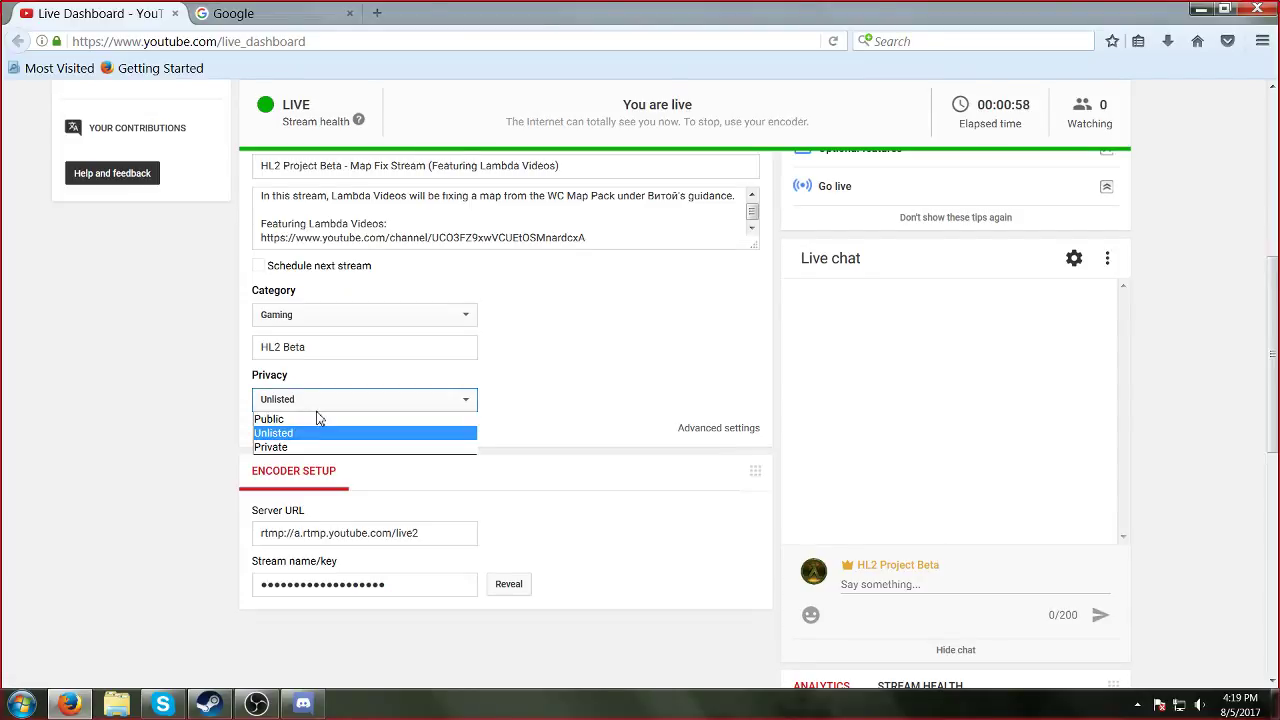
left_click(316, 420)
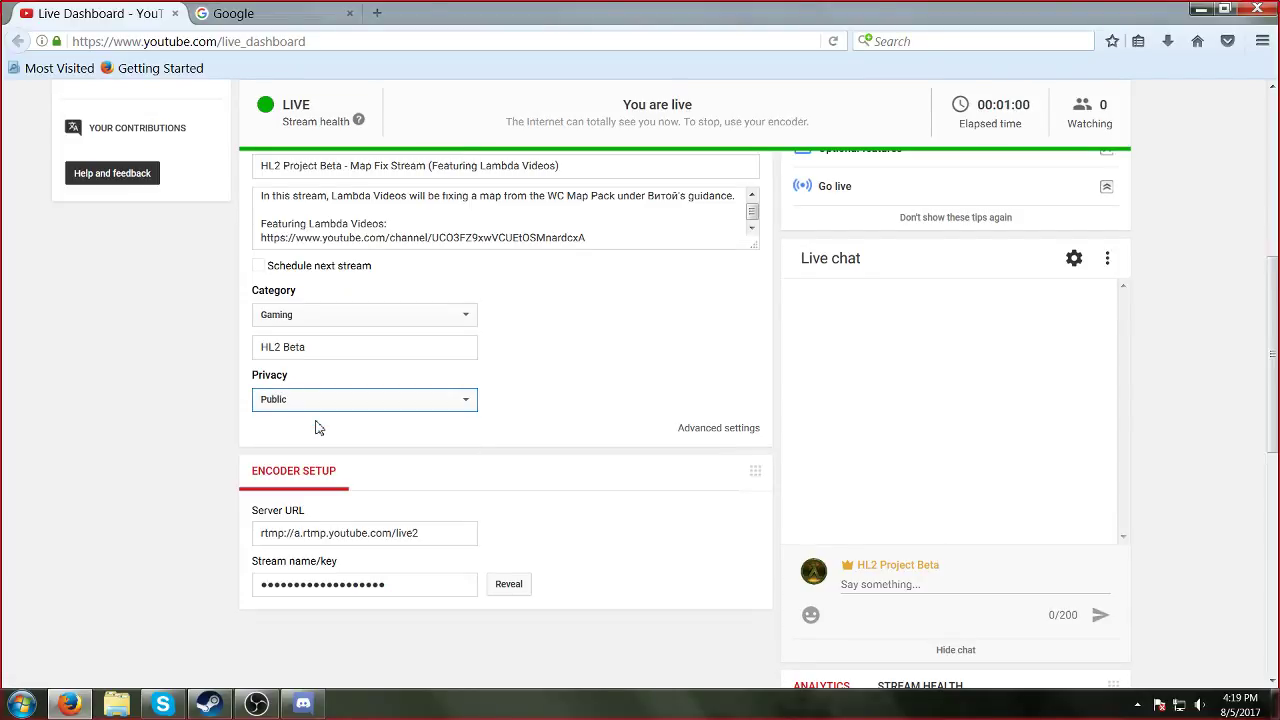
Step: Look over the stream's basic info, live chat and viewer analytics on the dashboard
scroll(340, 489, "up", 5)
scroll(457, 314, "down", 8)
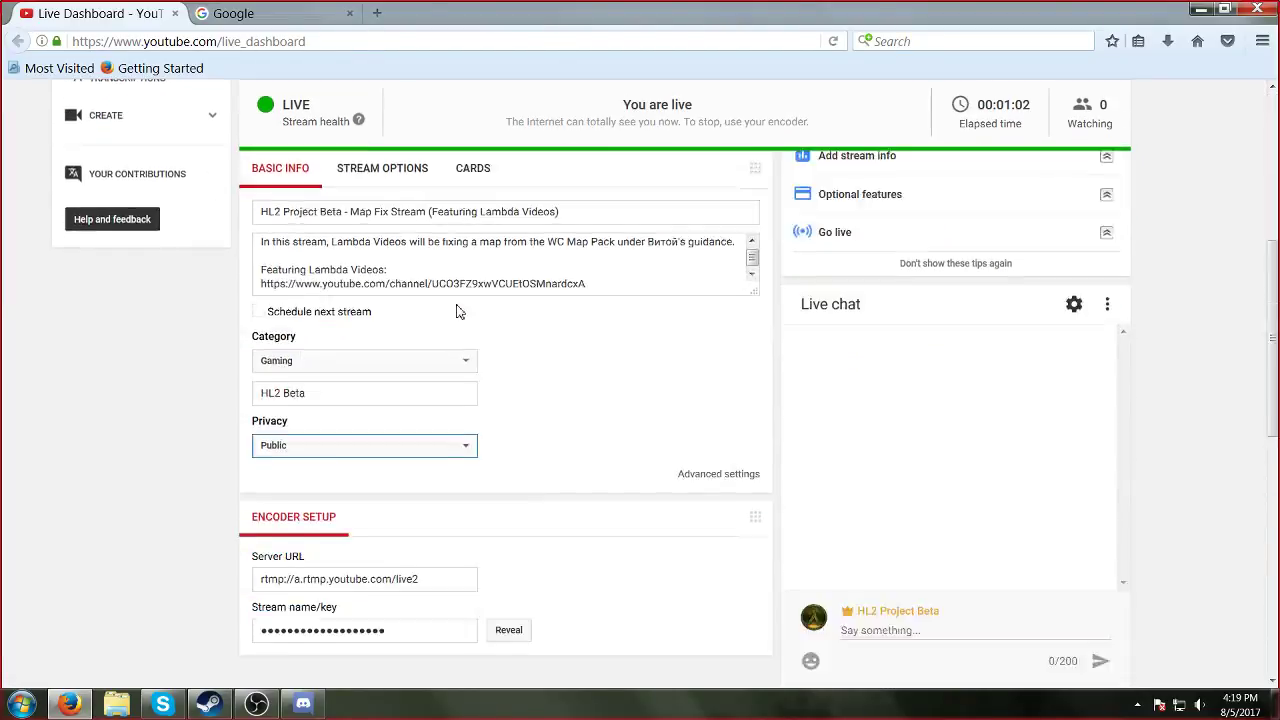
scroll(458, 310, "up", 2)
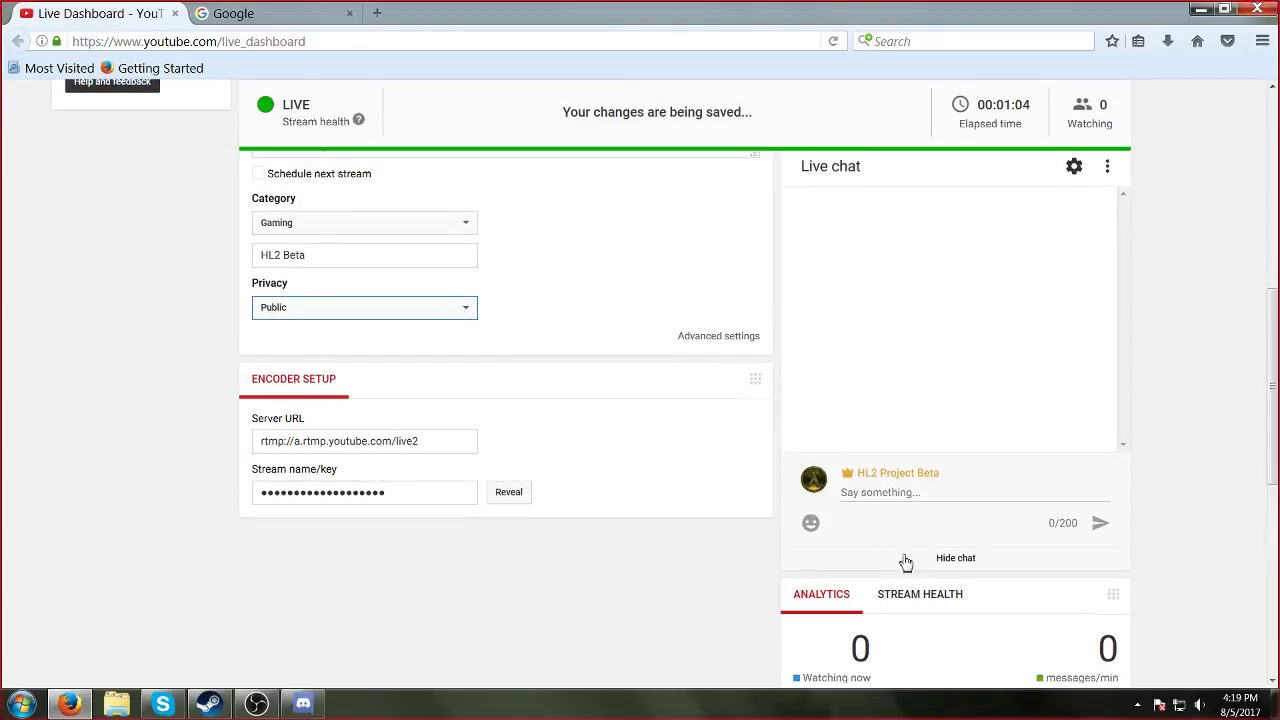
scroll(903, 563, "down", 2)
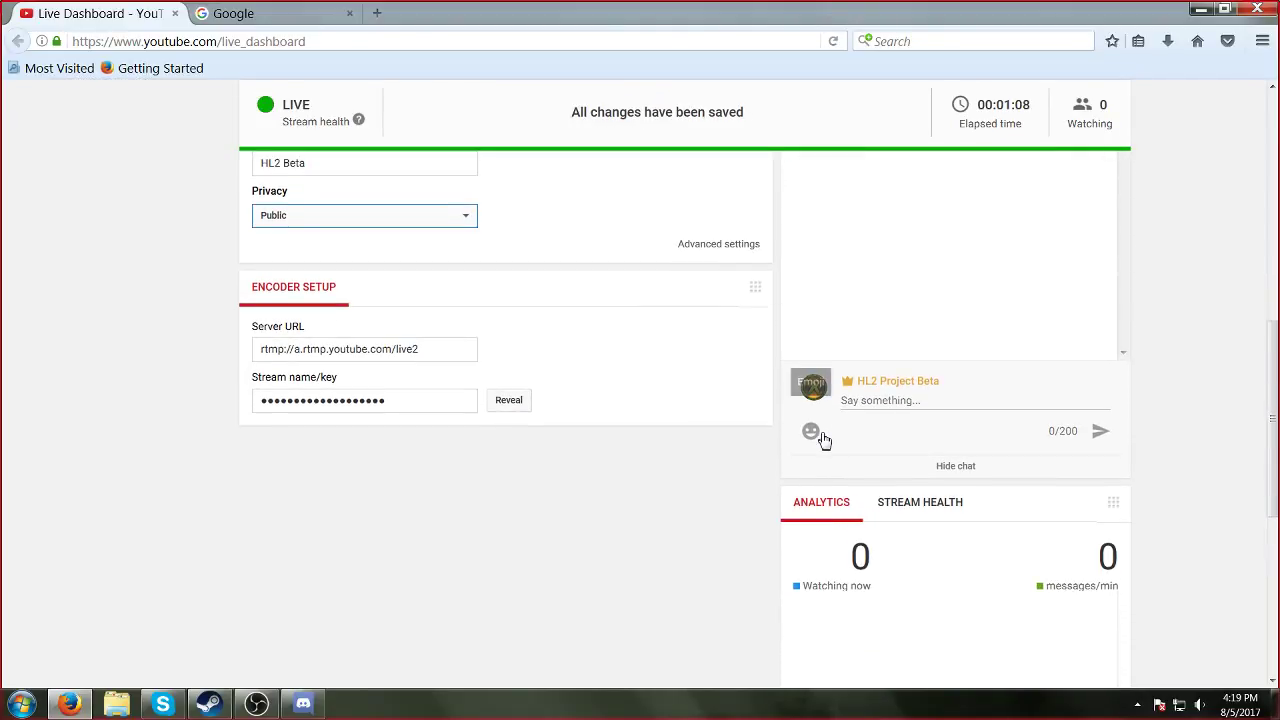
scroll(1108, 490, "down", 5)
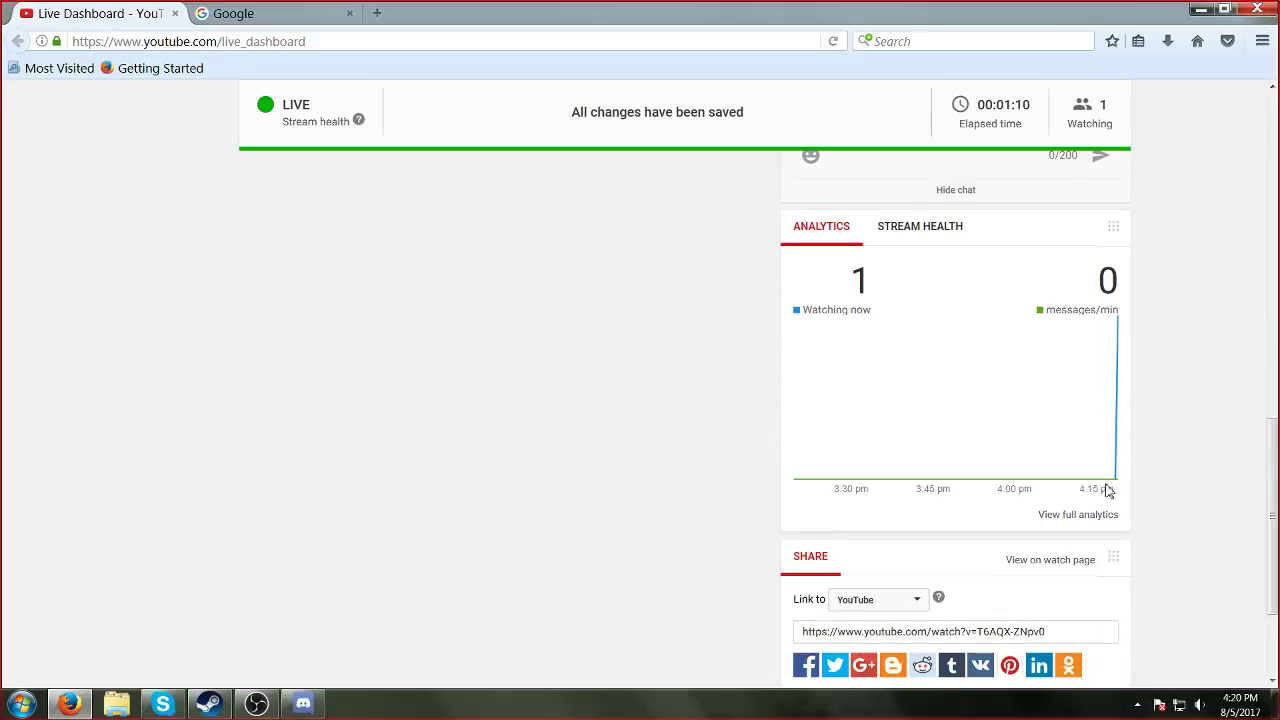
mouse_move(1108, 481)
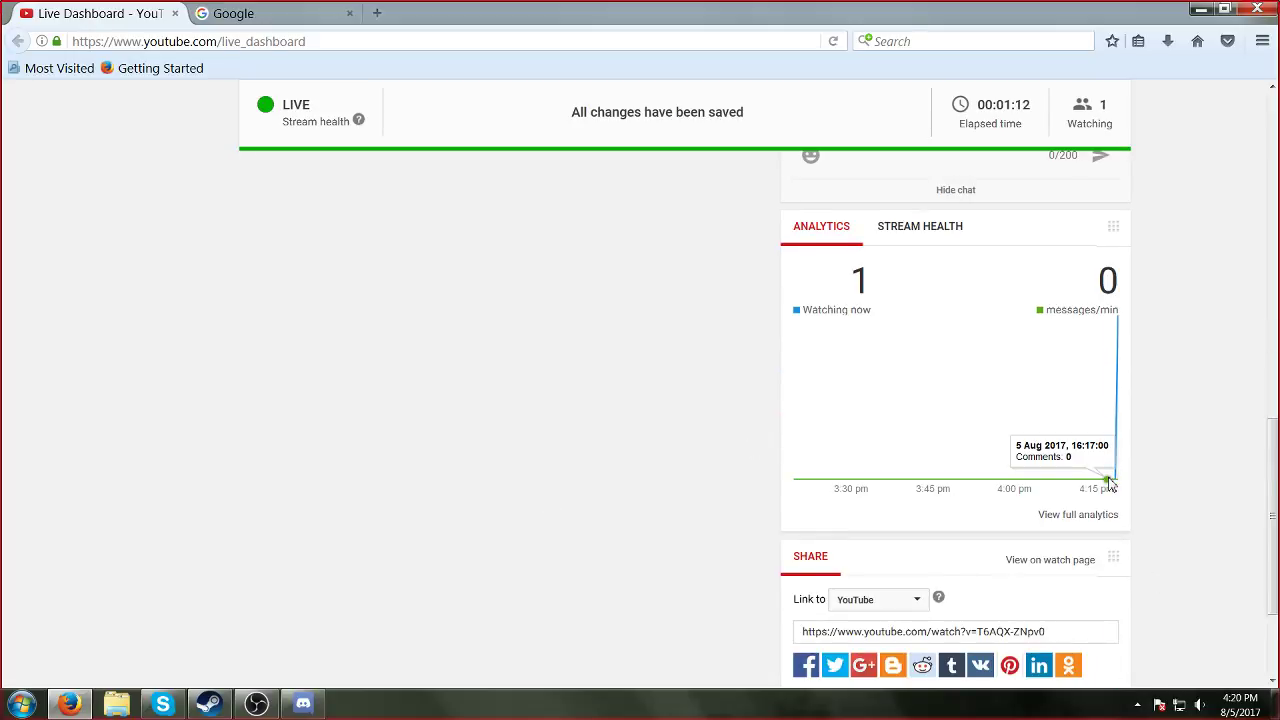
scroll(634, 491, "up", 15)
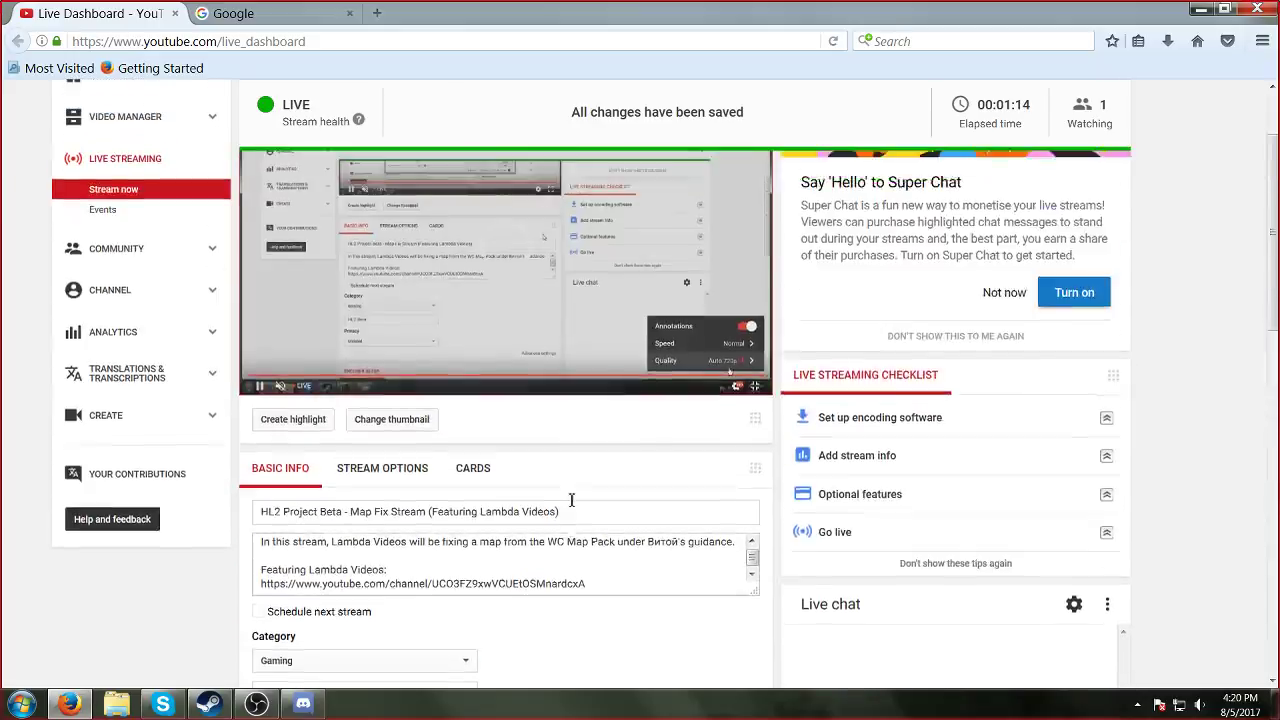
mouse_move(303, 707)
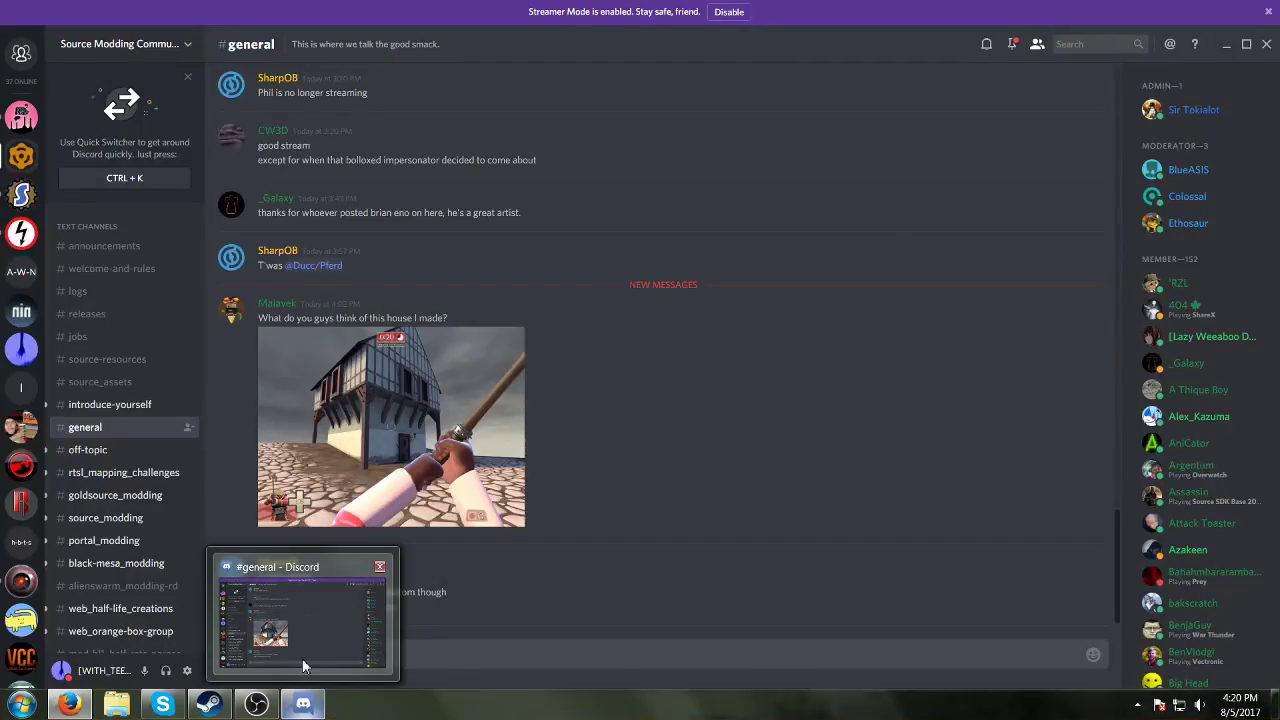
left_click(302, 658)
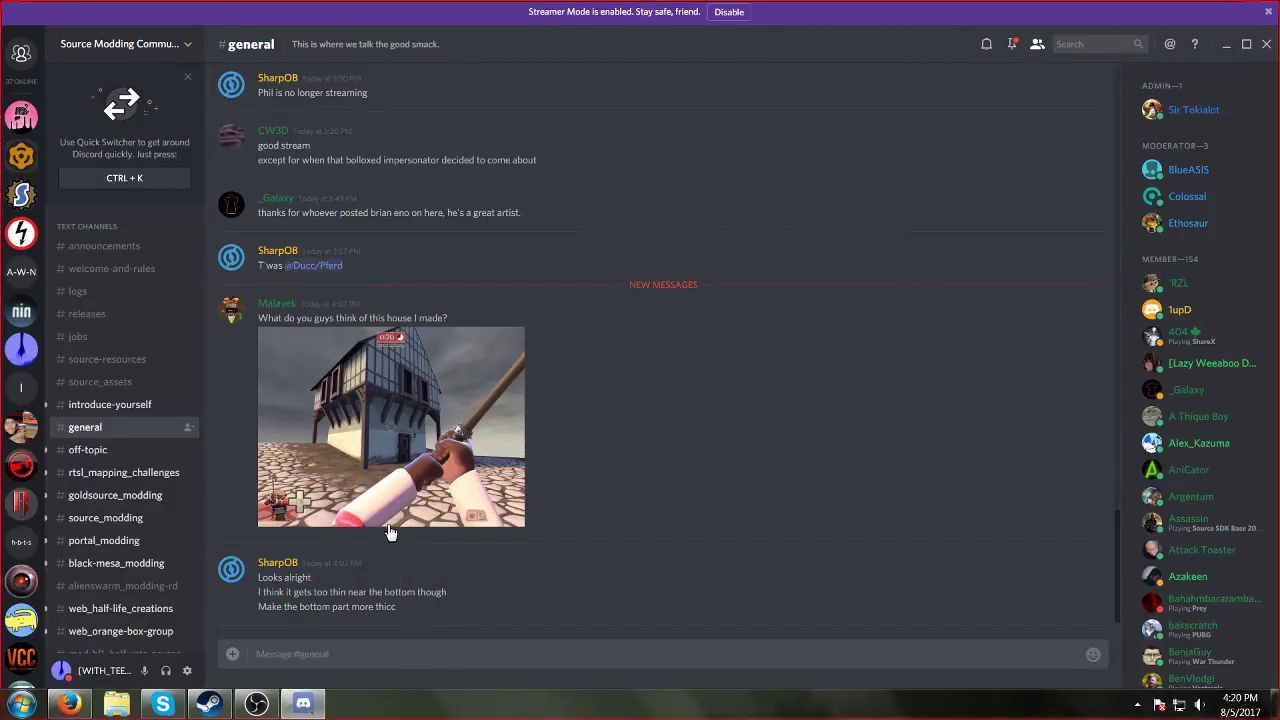
type("https://www.youtube.com/watch?v=T6AQX-ZNpv0")
type("<-")
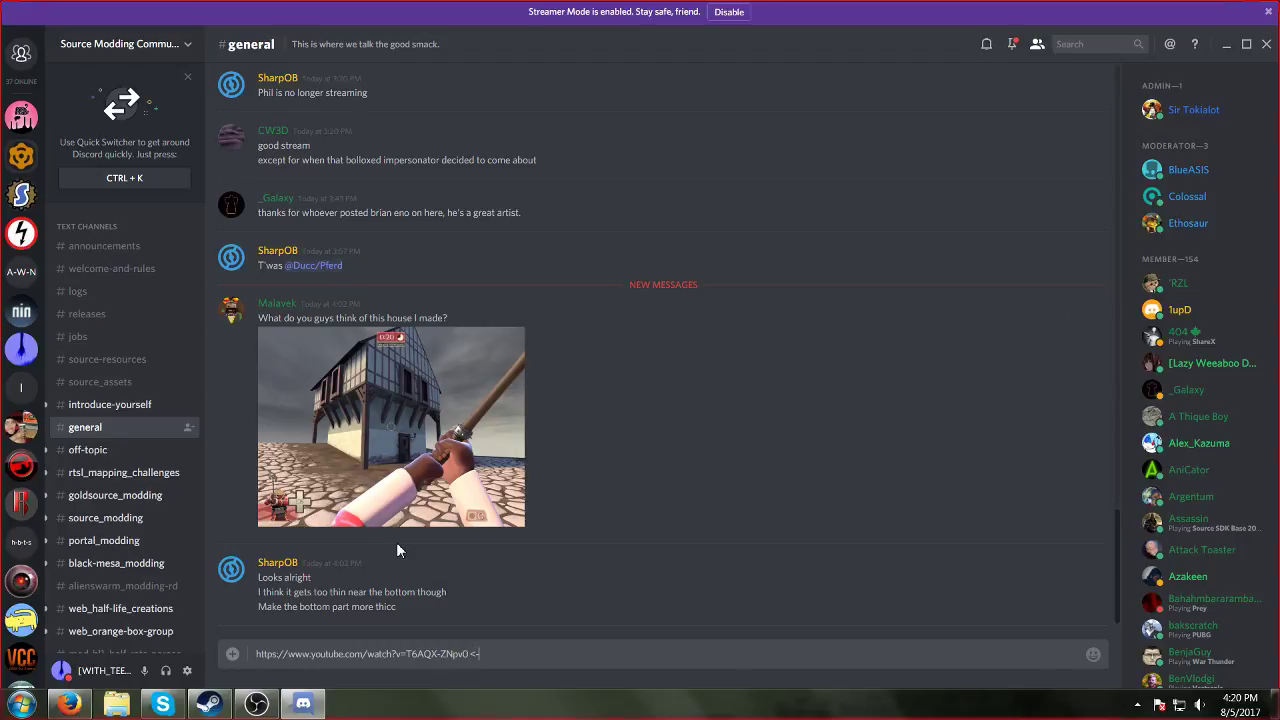
type(" Lambda Video")
type("s and Viloy s")
key("BackSpace")
key("BackSpace")
key("BackSpace")
key("BackSpace")
key("BackSpace")
key("BackSpace")
key("BackSpace")
key("BackSpace")
key("BackSpace")
key("BackSpace")
key("BackSpace")
key("BackSpace")
key("BackSpace")
key("BackSpace")
key("BackSpace")
key("BackSpace")
key("BackSpace")
key("BackSpace")
key("BackSpace")
key("BackSpace")
Step: Complete the message with "Vitoy and Lambda Videos Stream", copy the whole text, and send it in #general
type("VC")
key("BackSpace")
type("itoy and Lambda Videos S")
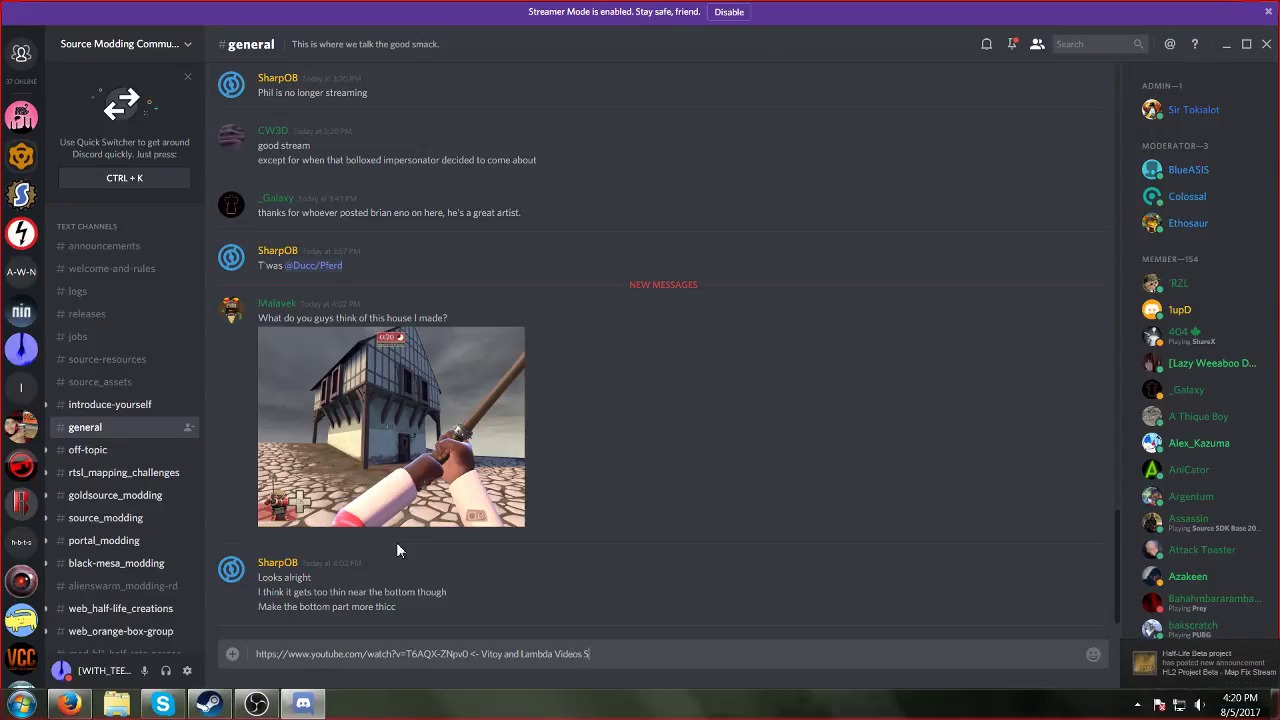
type("tream")
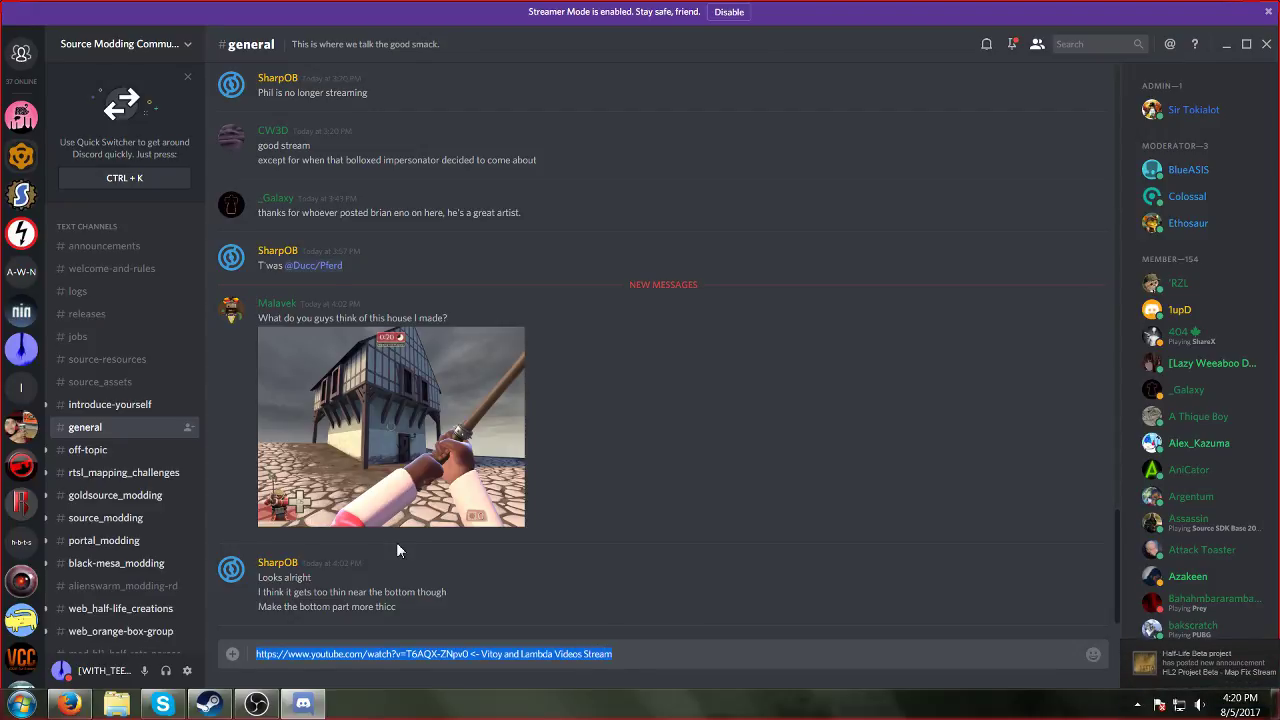
key("Return")
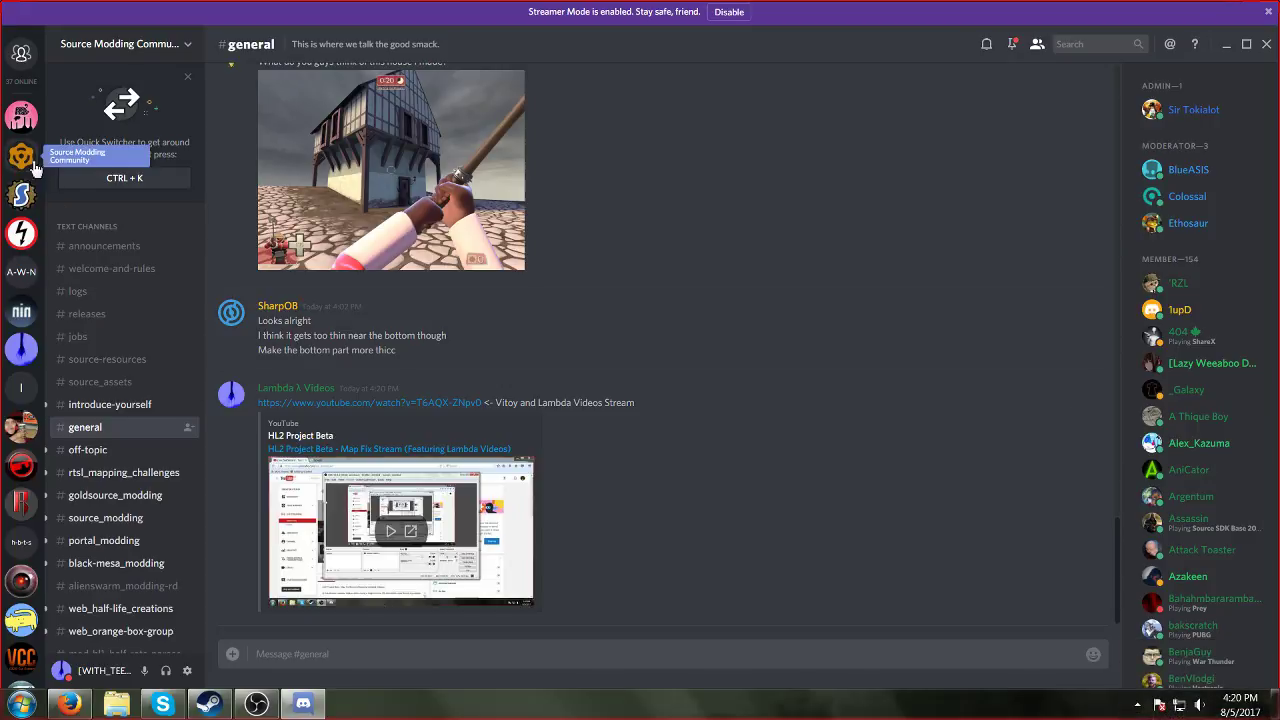
Step: Open the Valve Cut Content server and post the copied stream announcement in its #general channel
scroll(21, 312, "down", 3)
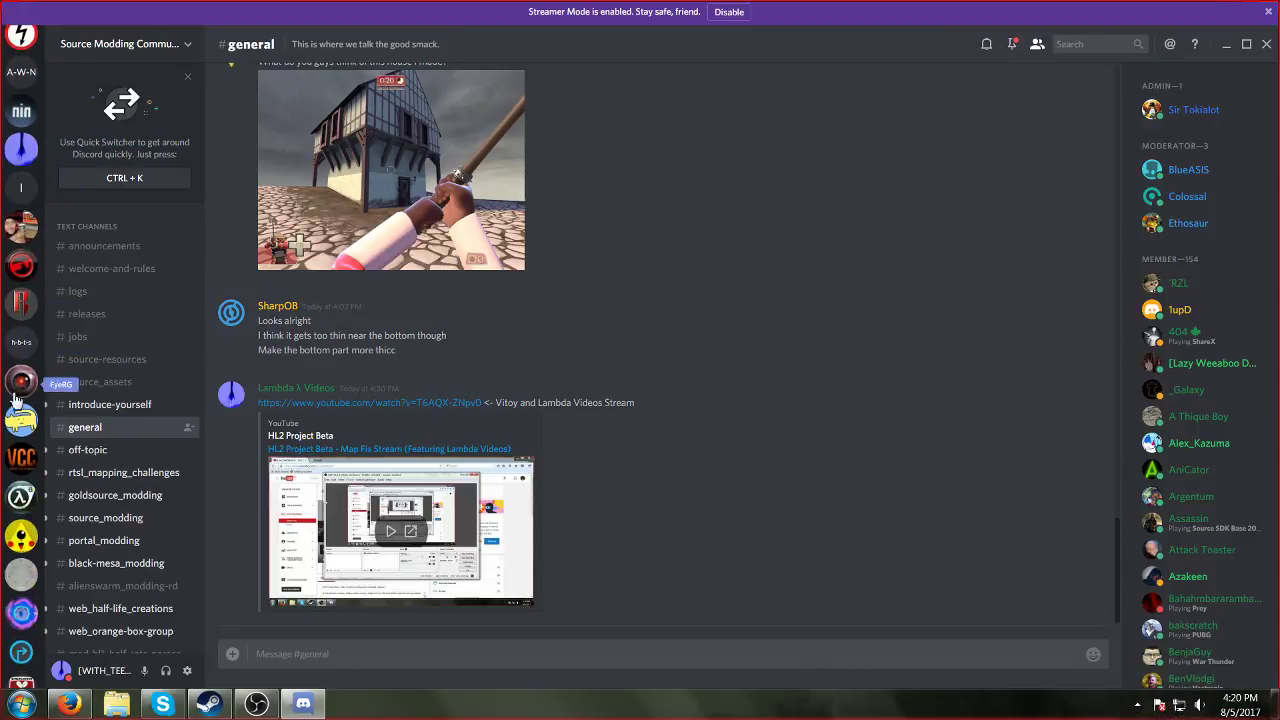
left_click(21, 458)
type("https://www.youtube.com/watch?v=T6AQX-ZNpv0 <- Vitoy and Lambda Videos Stream")
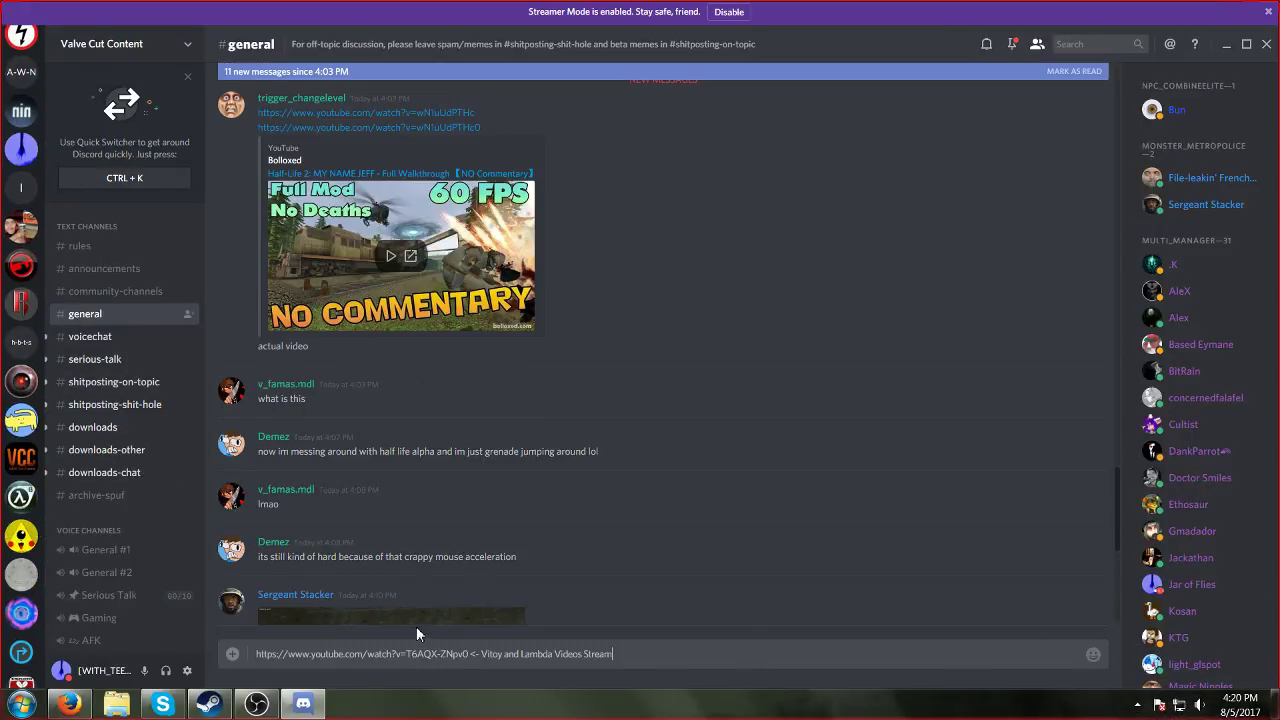
key("Return")
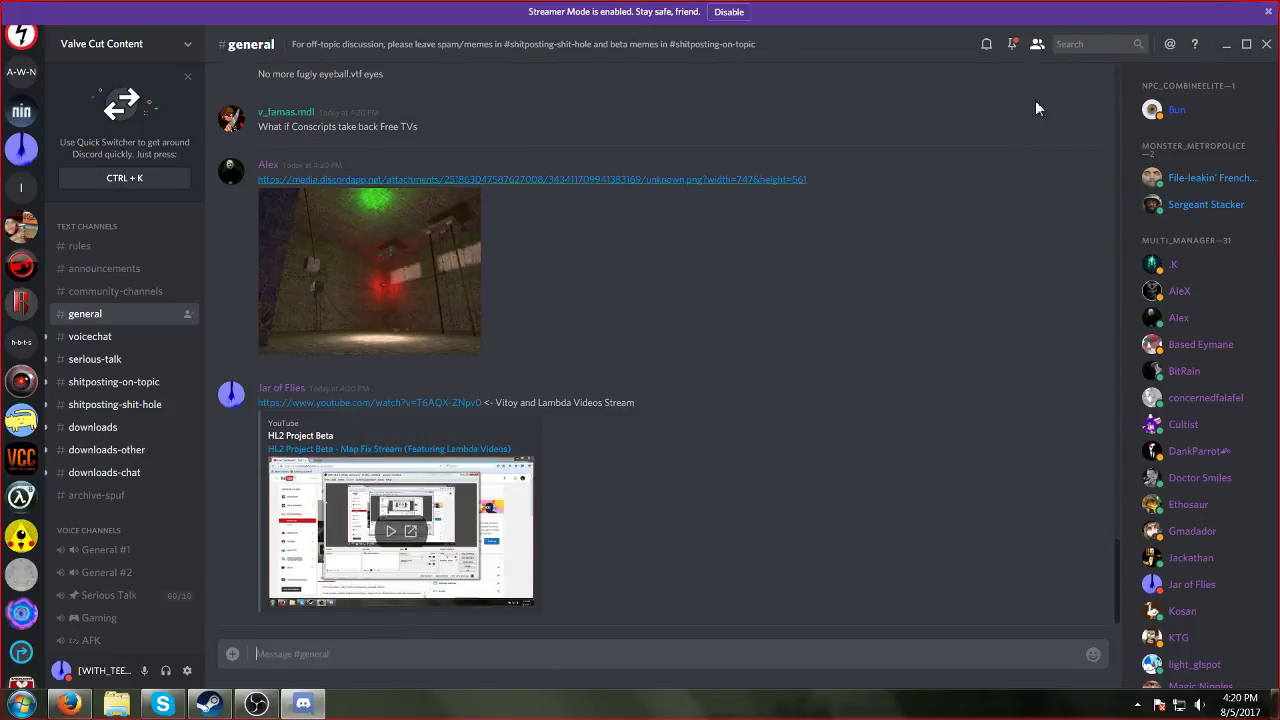
Step: Minimize Discord and check the audience analytics and live chat on the live dashboard
left_click(1226, 44)
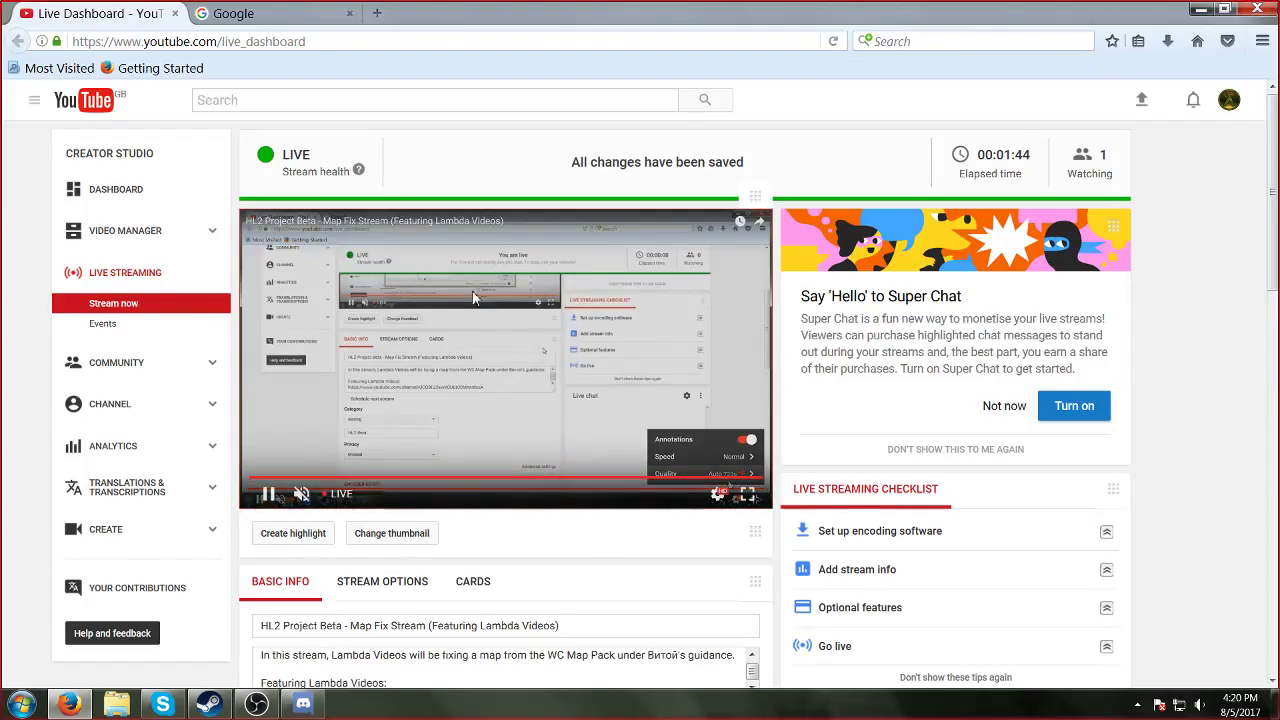
scroll(1080, 449, "down", 15)
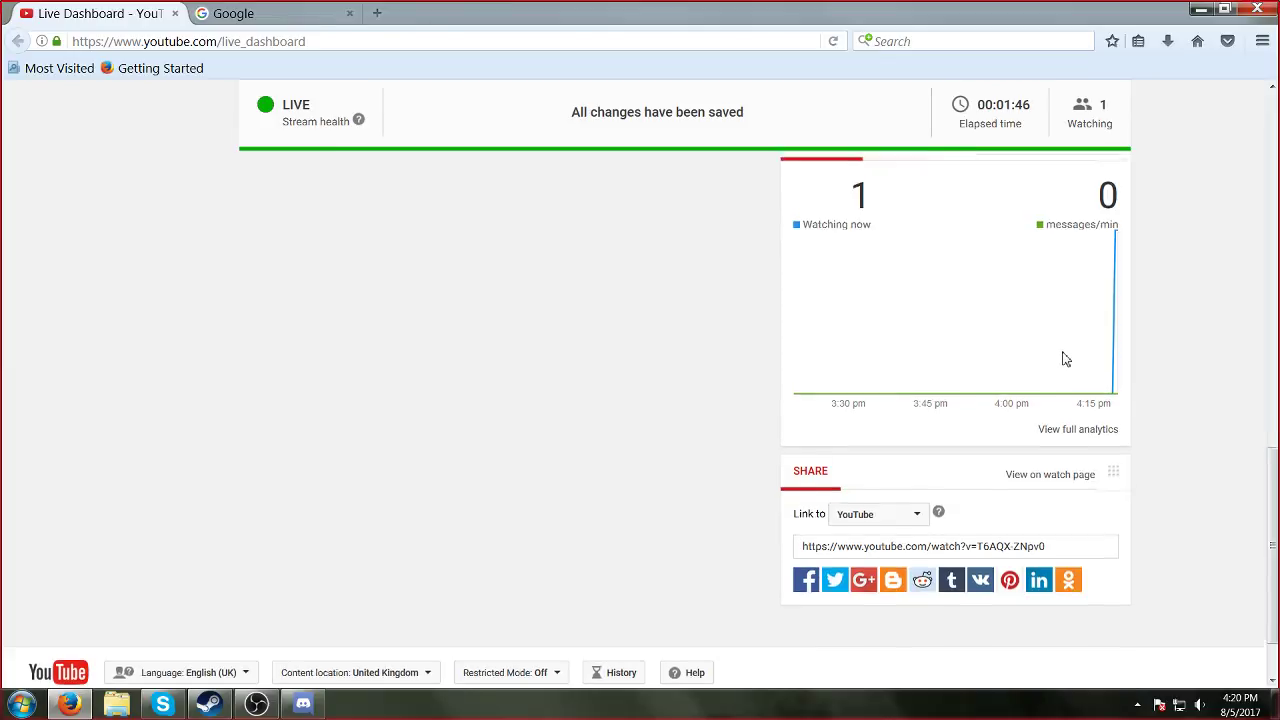
scroll(1064, 358, "up", 2)
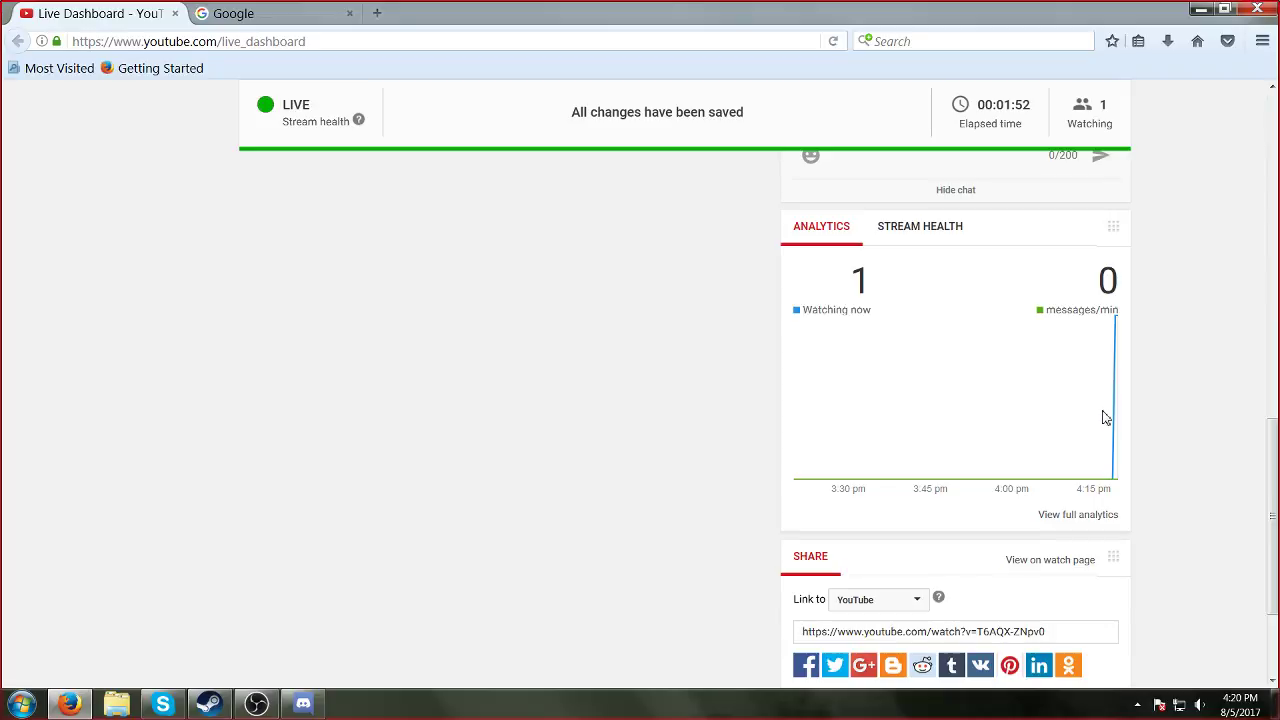
scroll(760, 418, "up", 5)
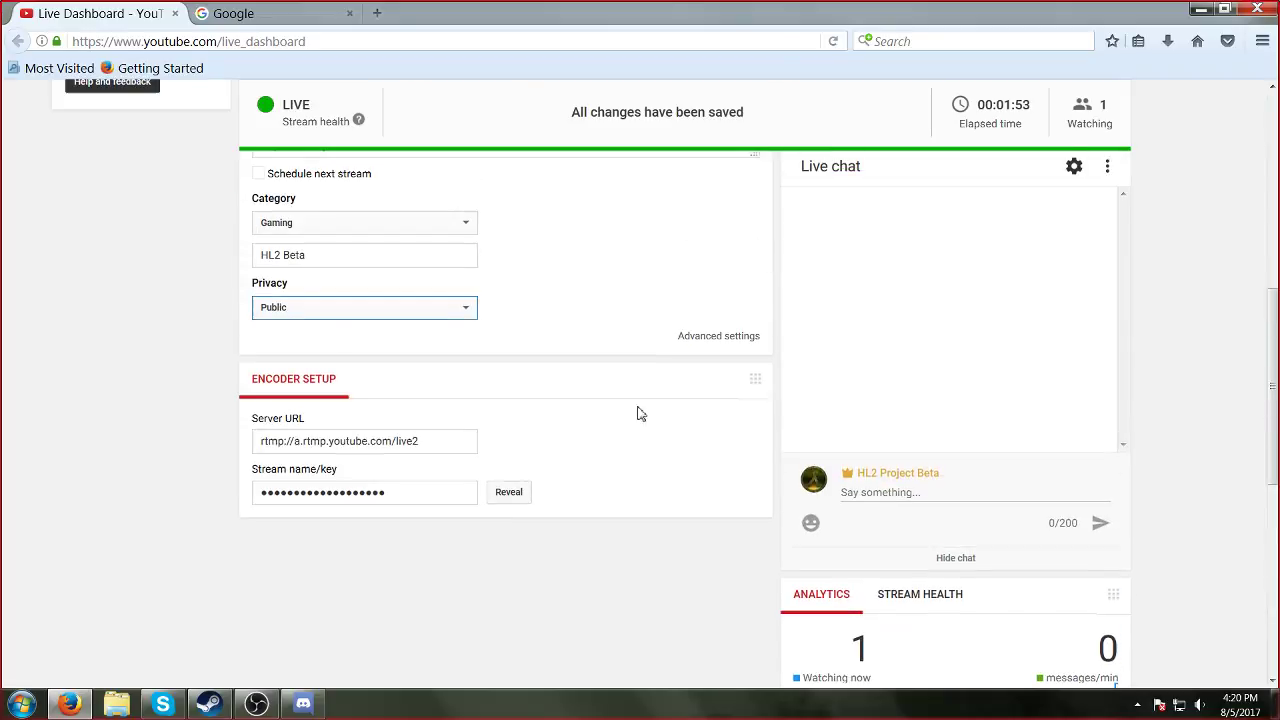
Step: Load the copied stream address in the Google tab, check the watch page's details, and close that tab
left_click(324, 20)
right_click(276, 41)
left_click(304, 128)
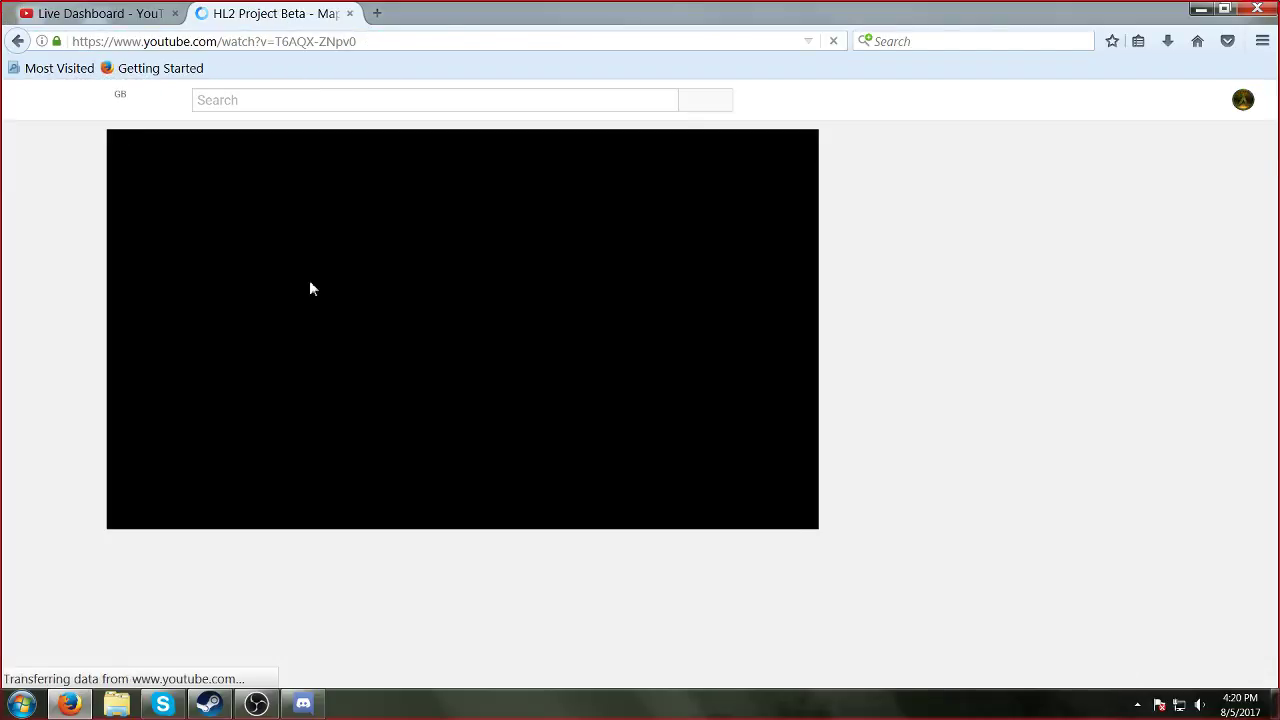
scroll(100, 528, "down", 5)
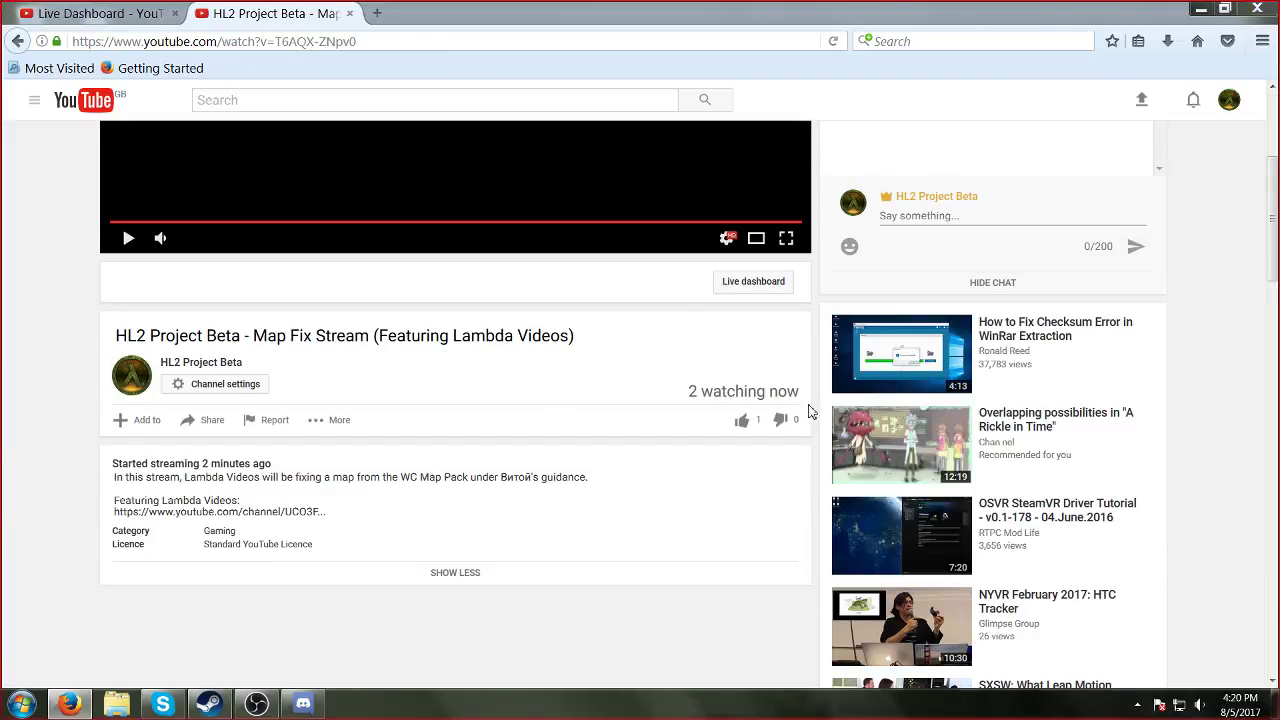
scroll(23, 126, "up", 5)
left_click(160, 13)
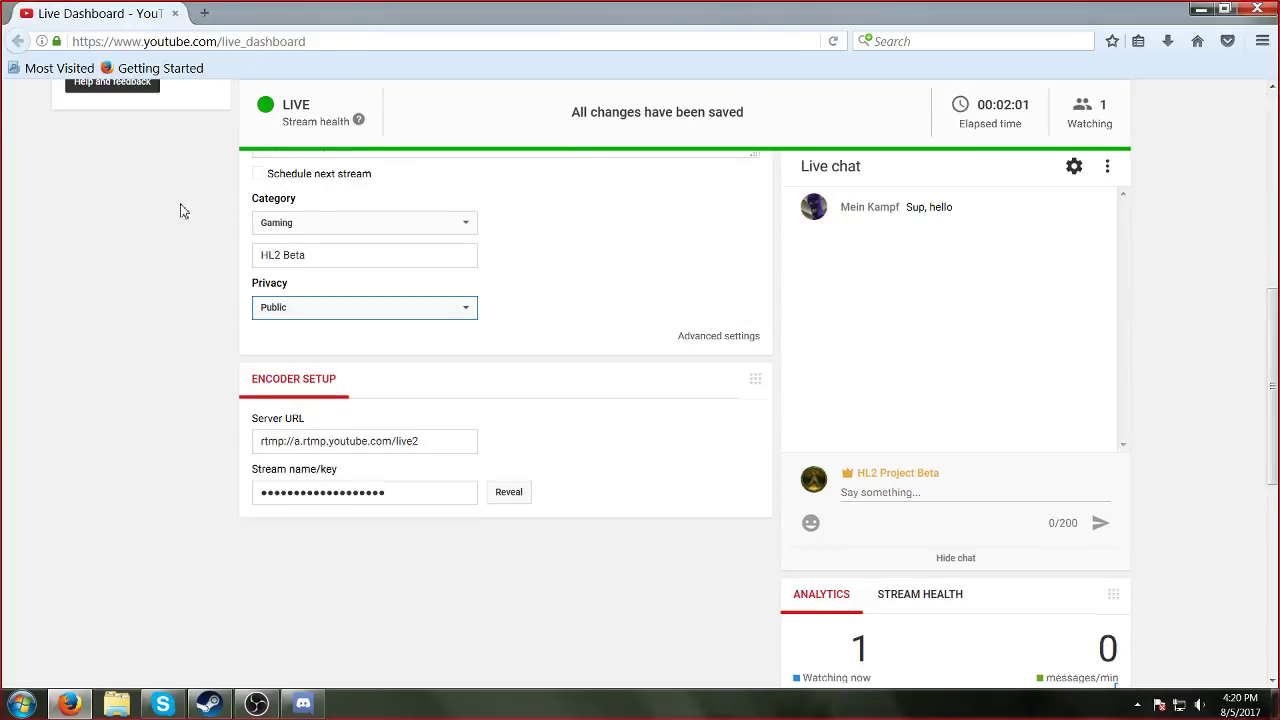
Step: Check the live chat, viewer analytics, stream status and preview player on the live dashboard
scroll(63, 306, "up", 3)
scroll(1143, 369, "down", 5)
scroll(1094, 372, "up", 3)
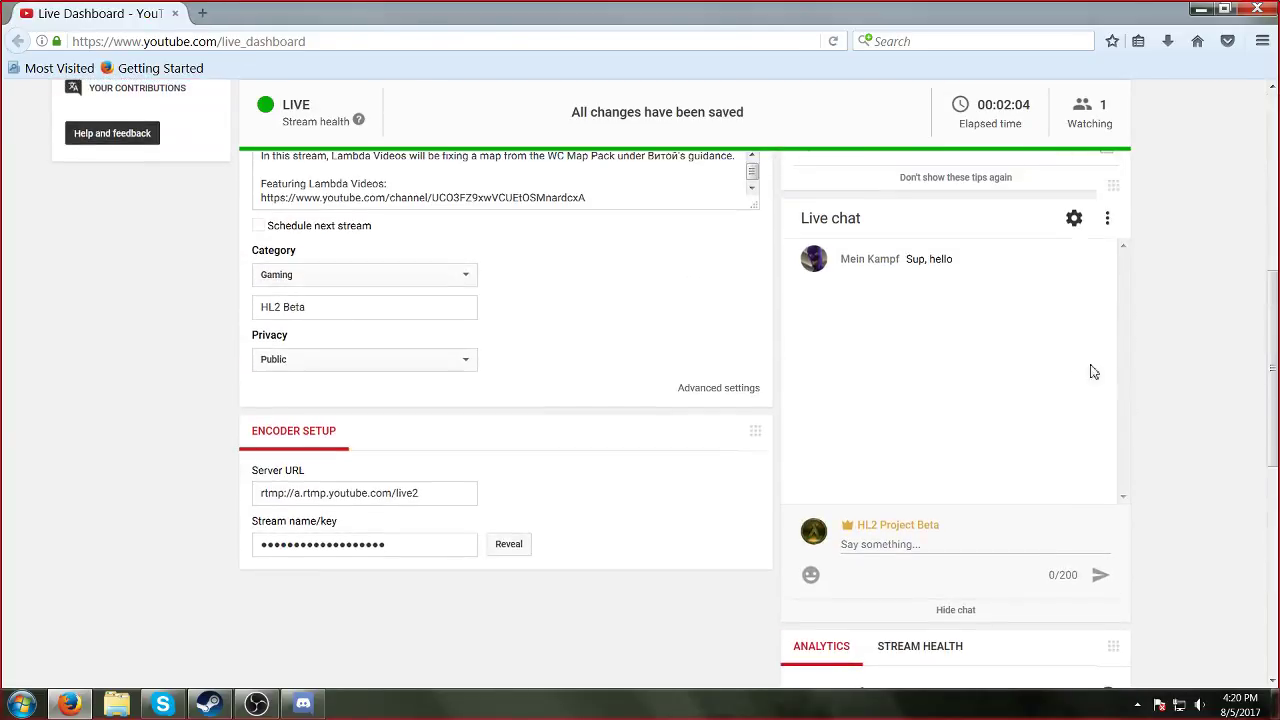
scroll(349, 354, "up", 5)
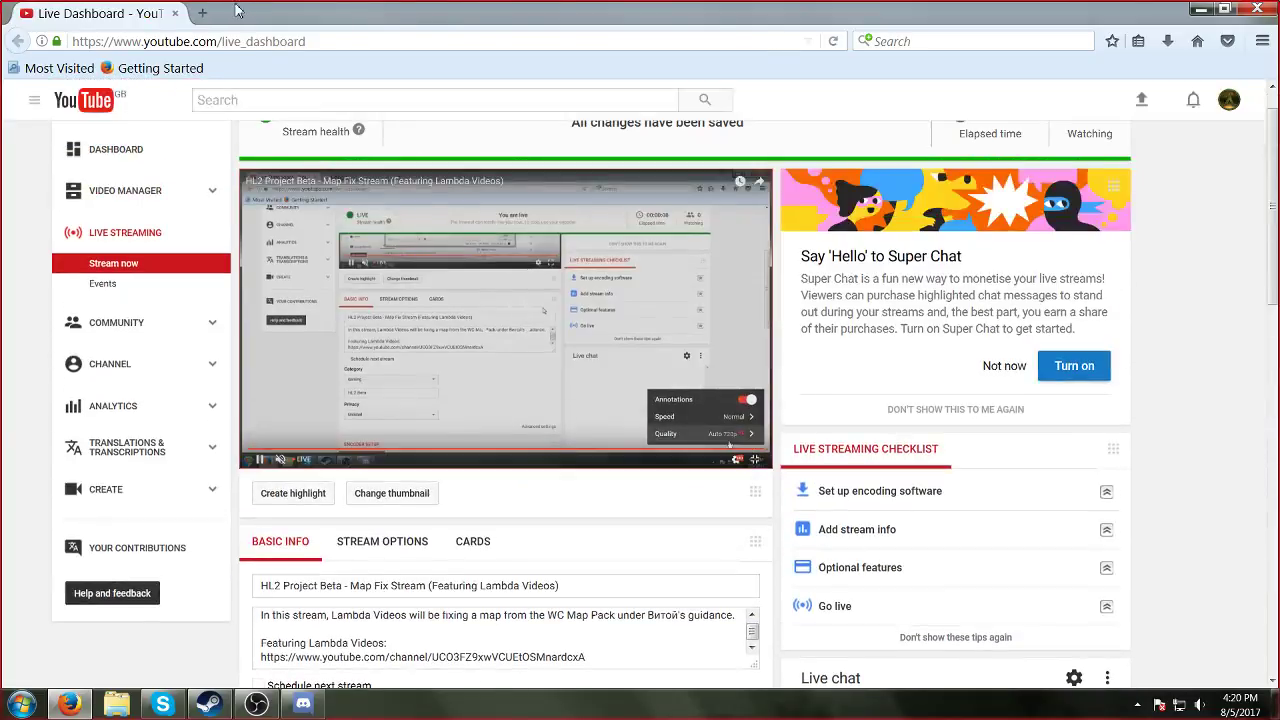
scroll(1168, 420, "down", 10)
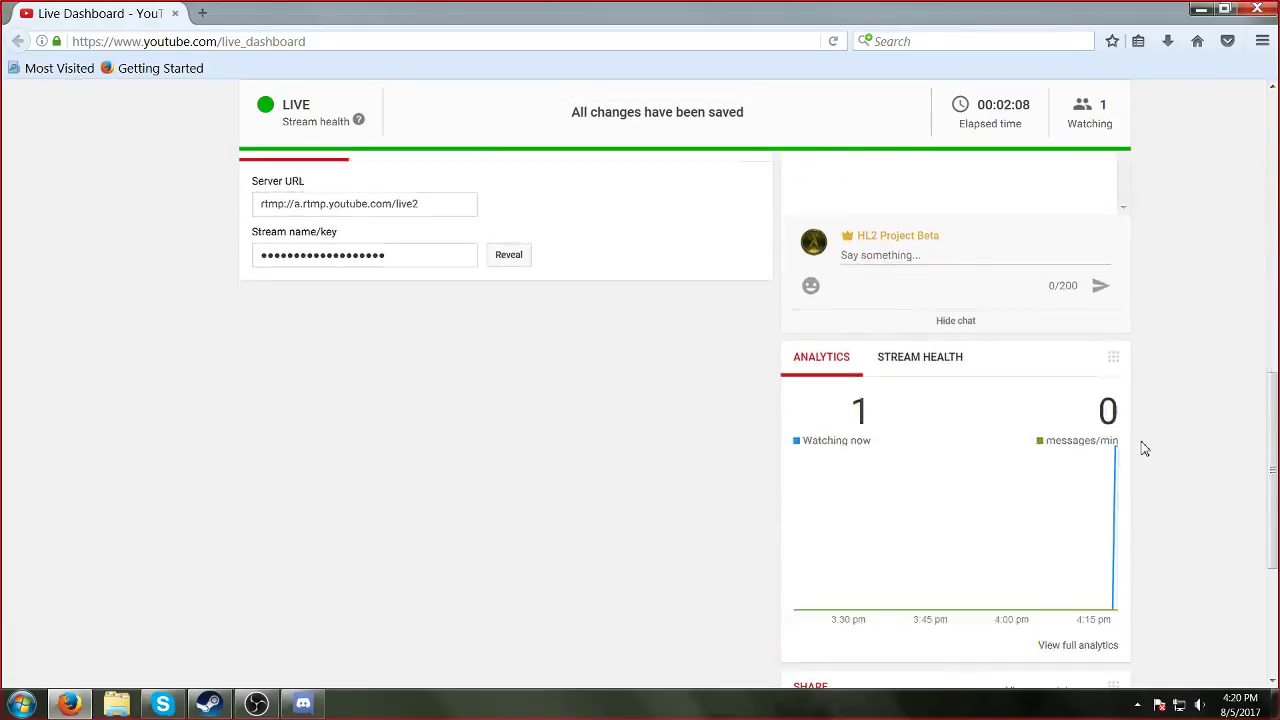
scroll(1143, 449, "up", 1)
scroll(1144, 449, "up", 1)
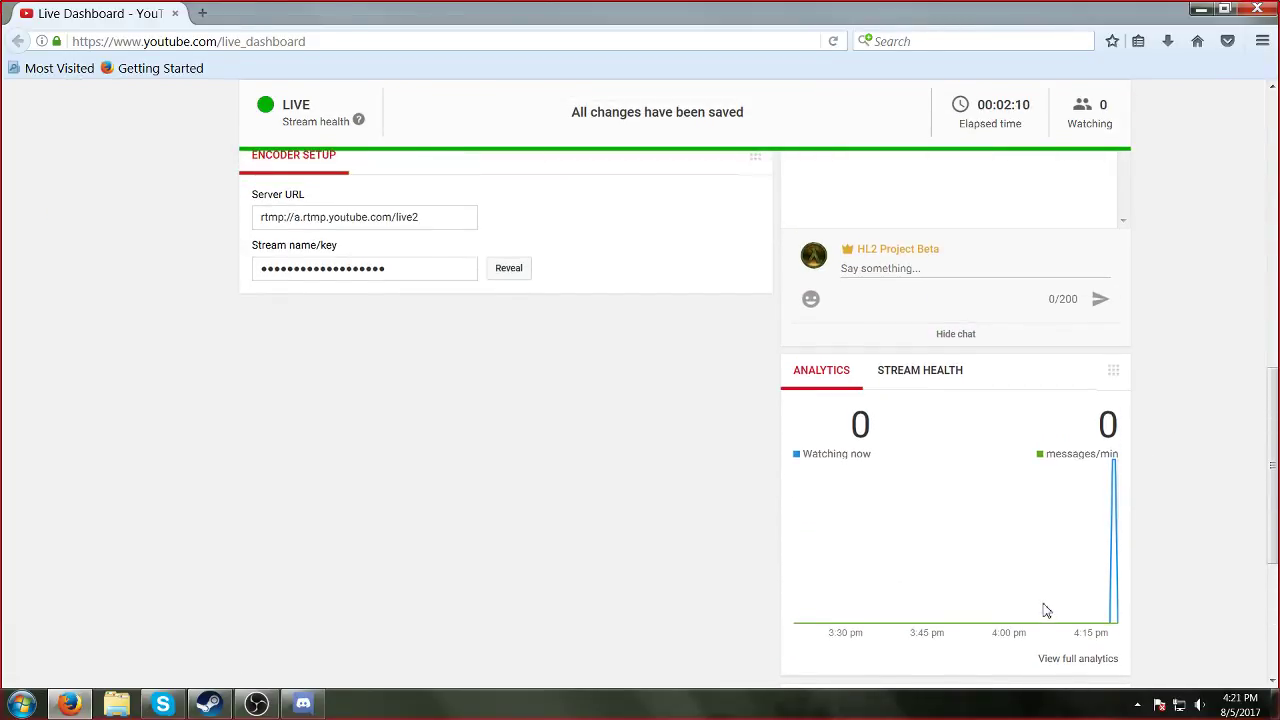
scroll(637, 409, "up", 5)
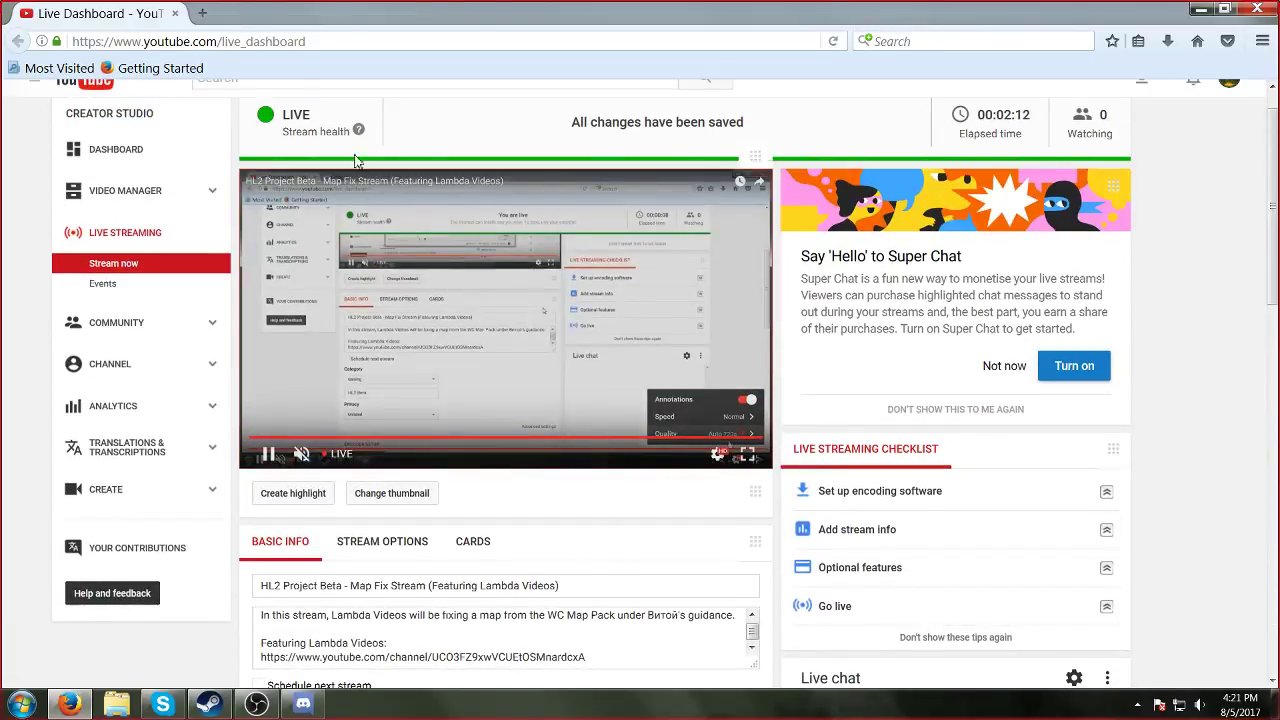
Step: Open the copied stream address in a new tab, mute the player, check the stream details, and start playback
left_click(202, 13)
right_click(197, 38)
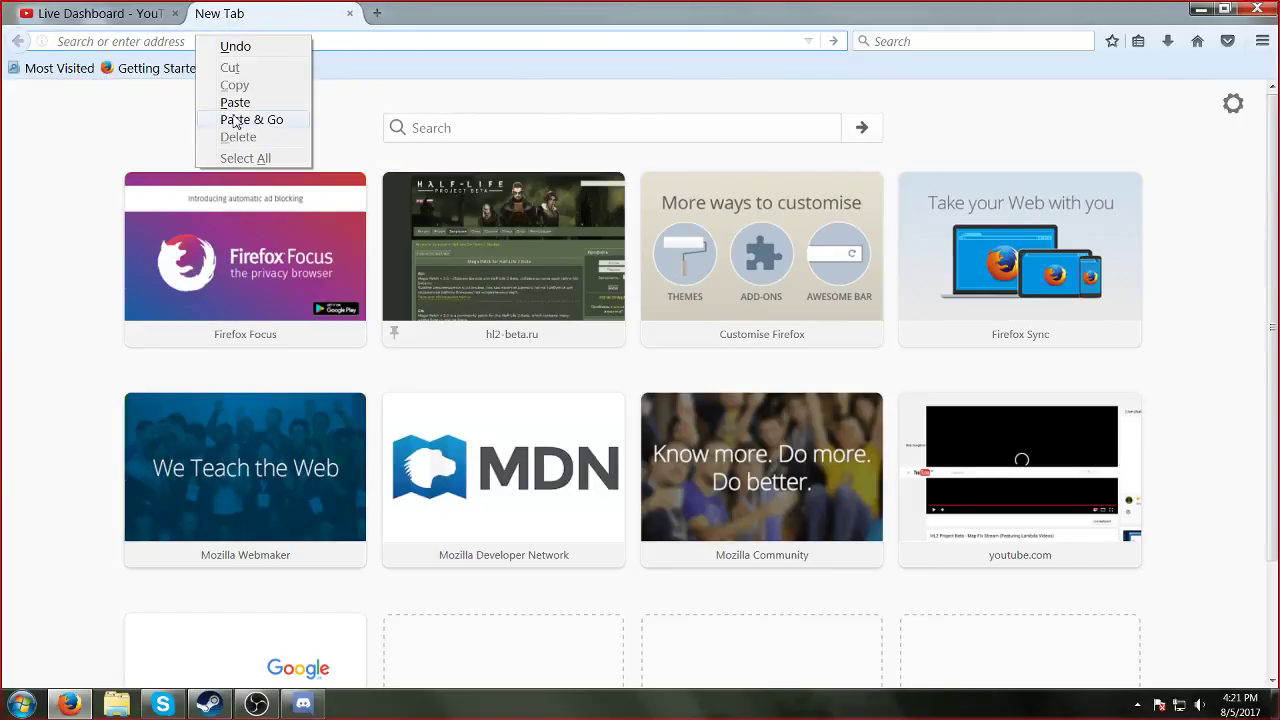
left_click(237, 119)
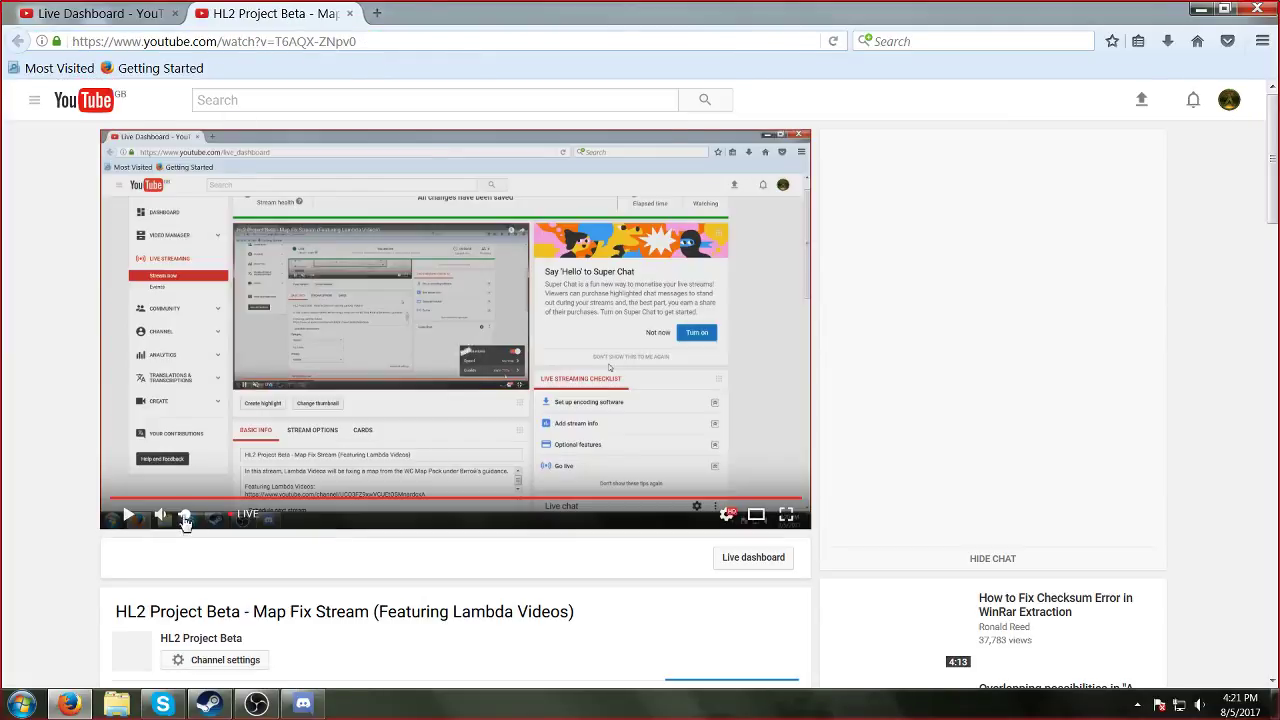
left_click(185, 522)
scroll(8, 300, "down", 3)
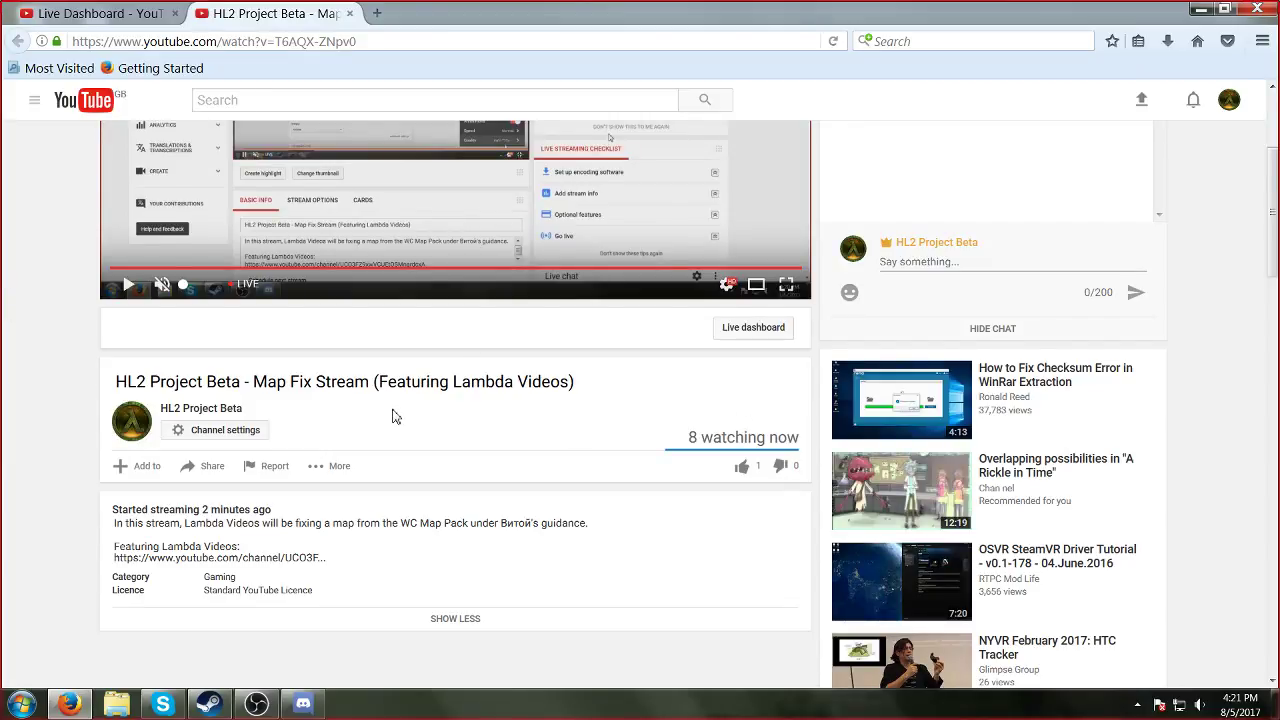
scroll(393, 416, "up", 3)
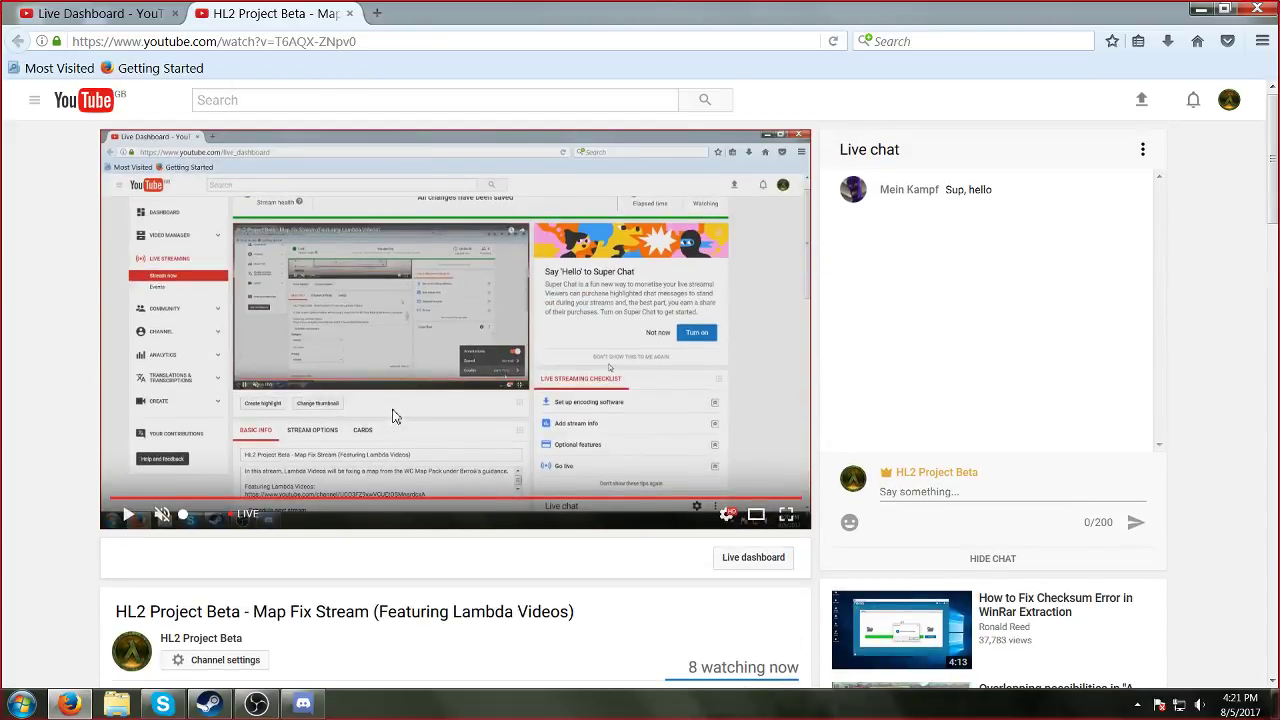
left_click(390, 418)
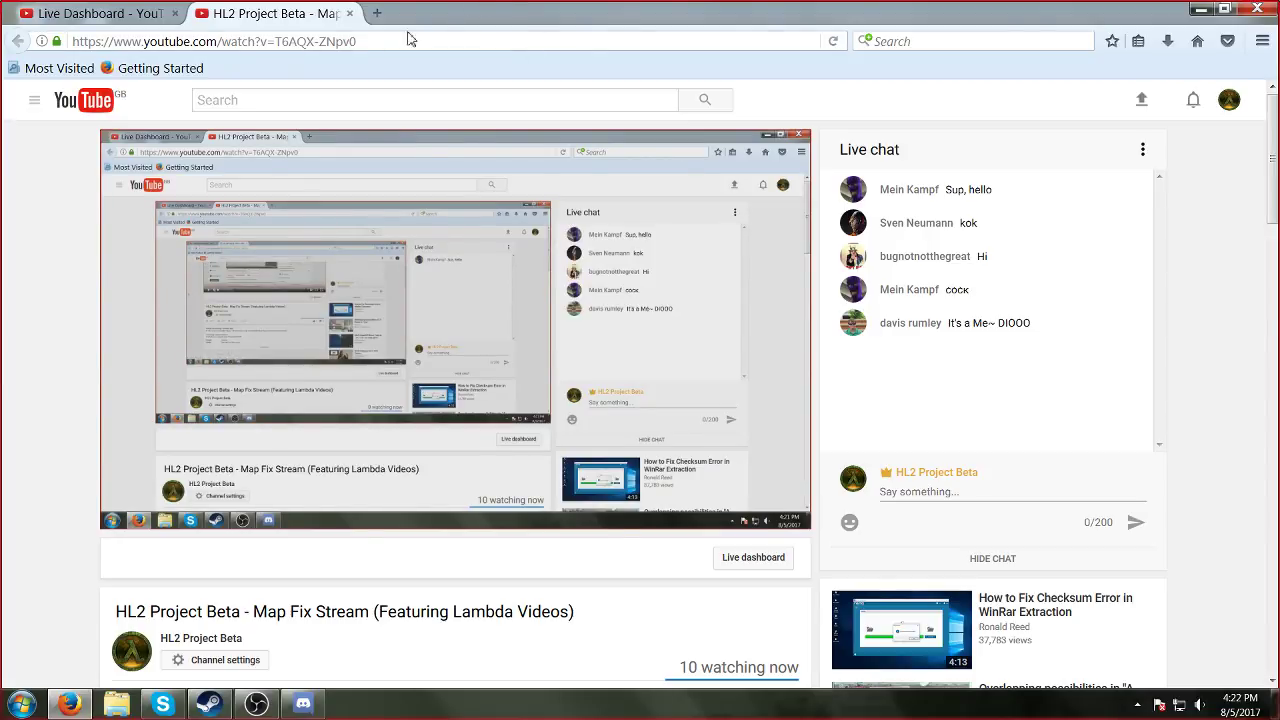
Step: Open a blank browser tab, then go to the desktop's AnonLeak shortcut and locate wc.exe in the anon-hl2\bin folder
left_click(376, 13)
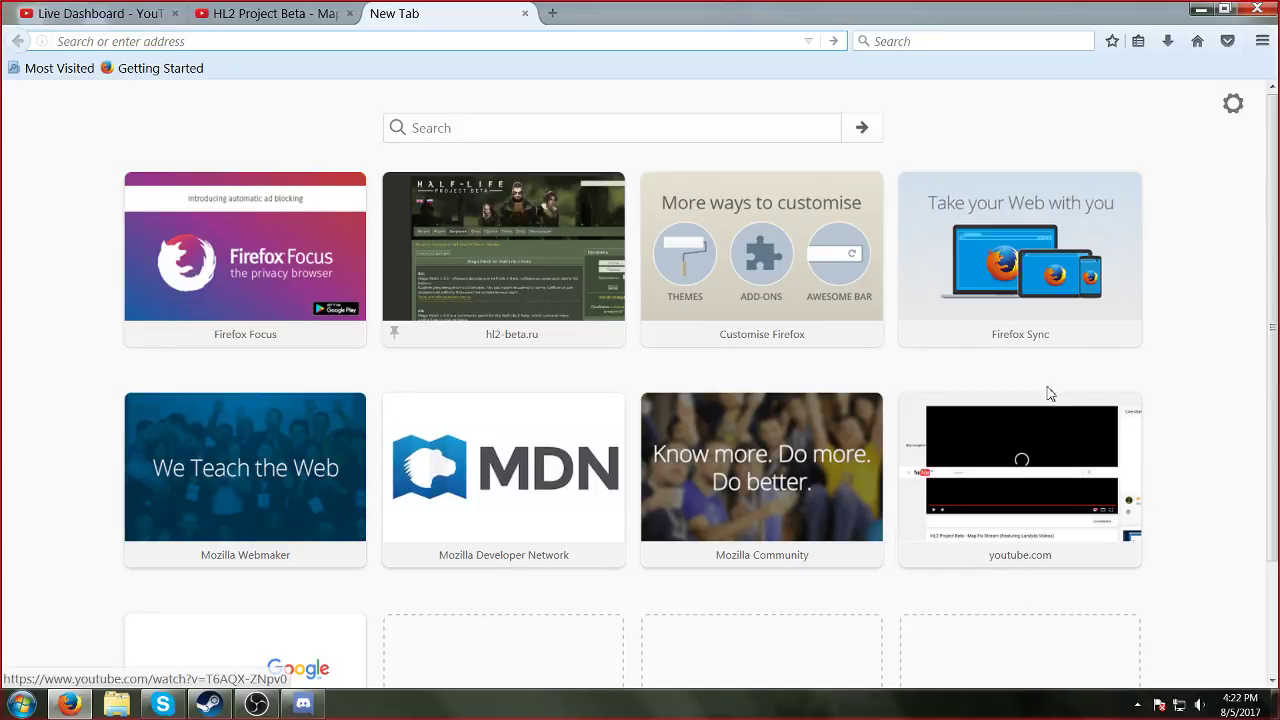
left_click(1230, 419)
left_click(1276, 704)
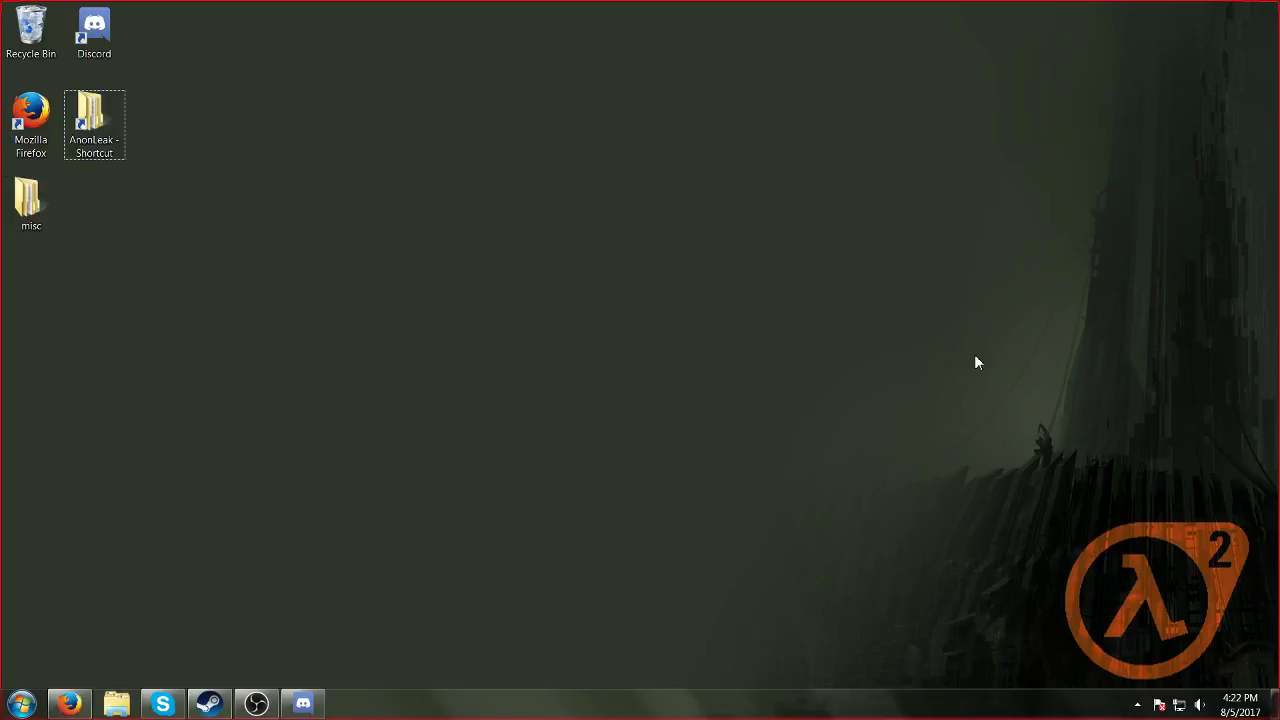
double_click(97, 137)
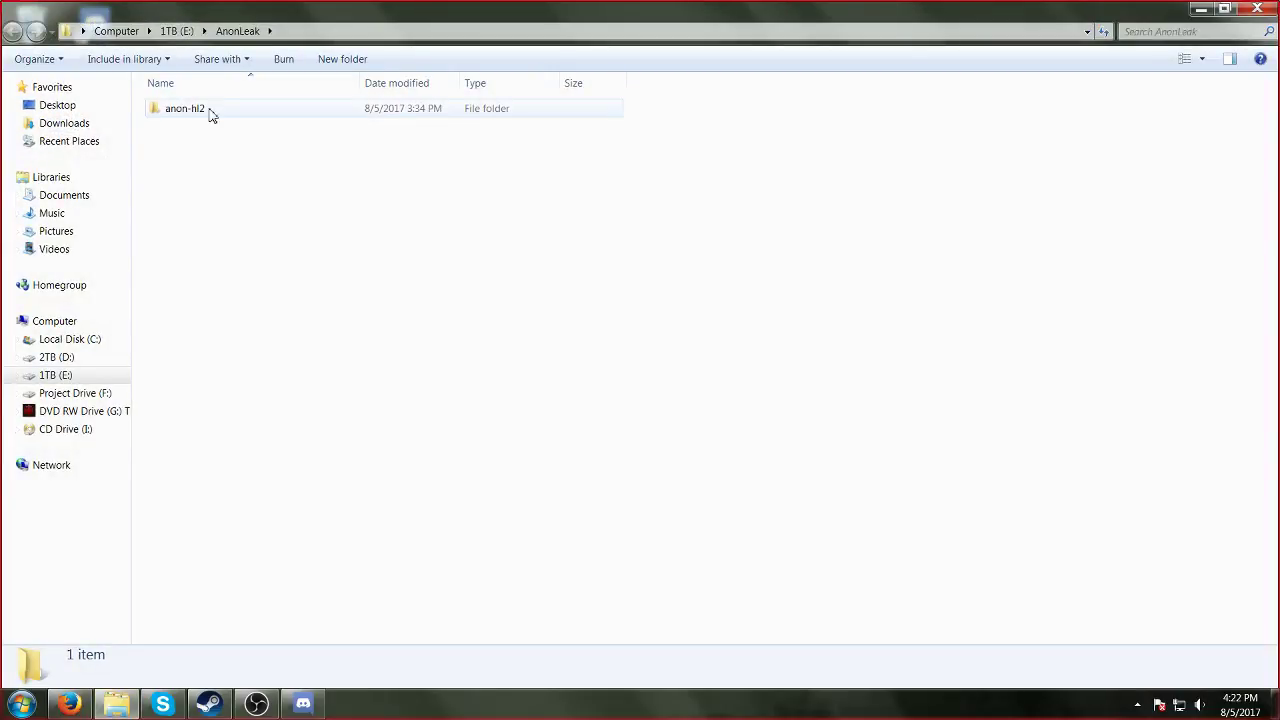
double_click(211, 112)
double_click(203, 143)
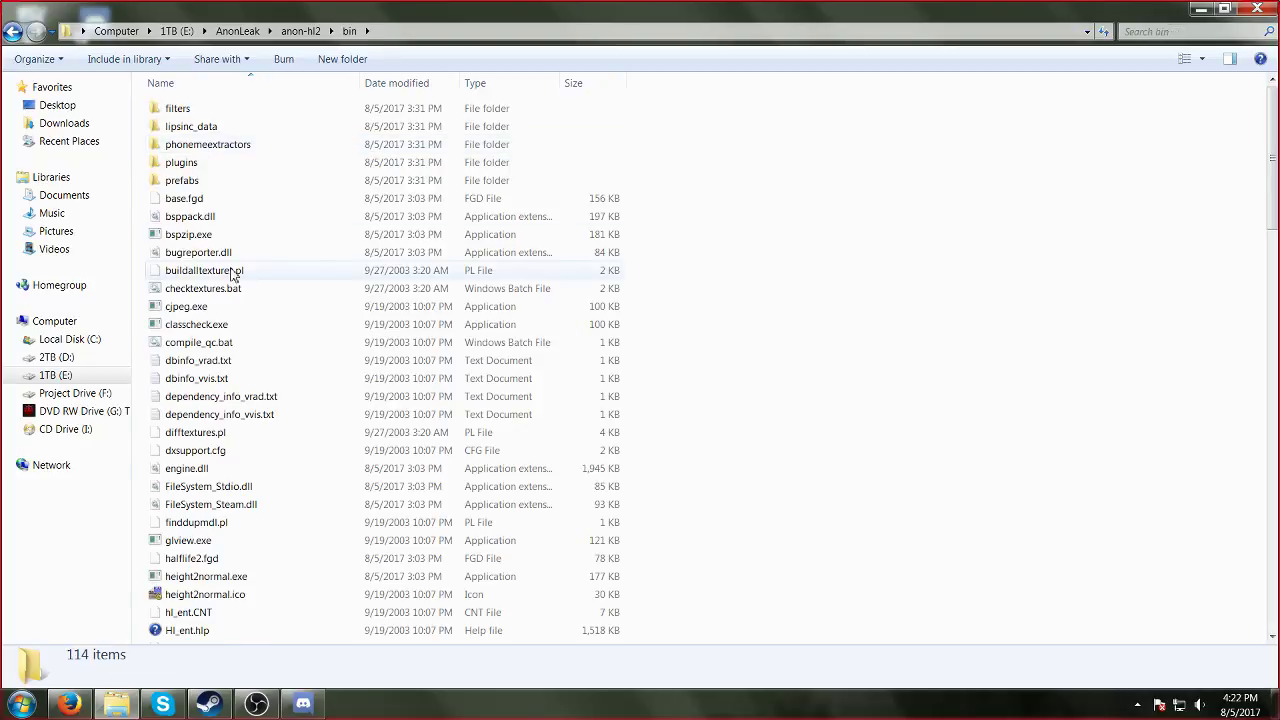
scroll(230, 275, "down", 20)
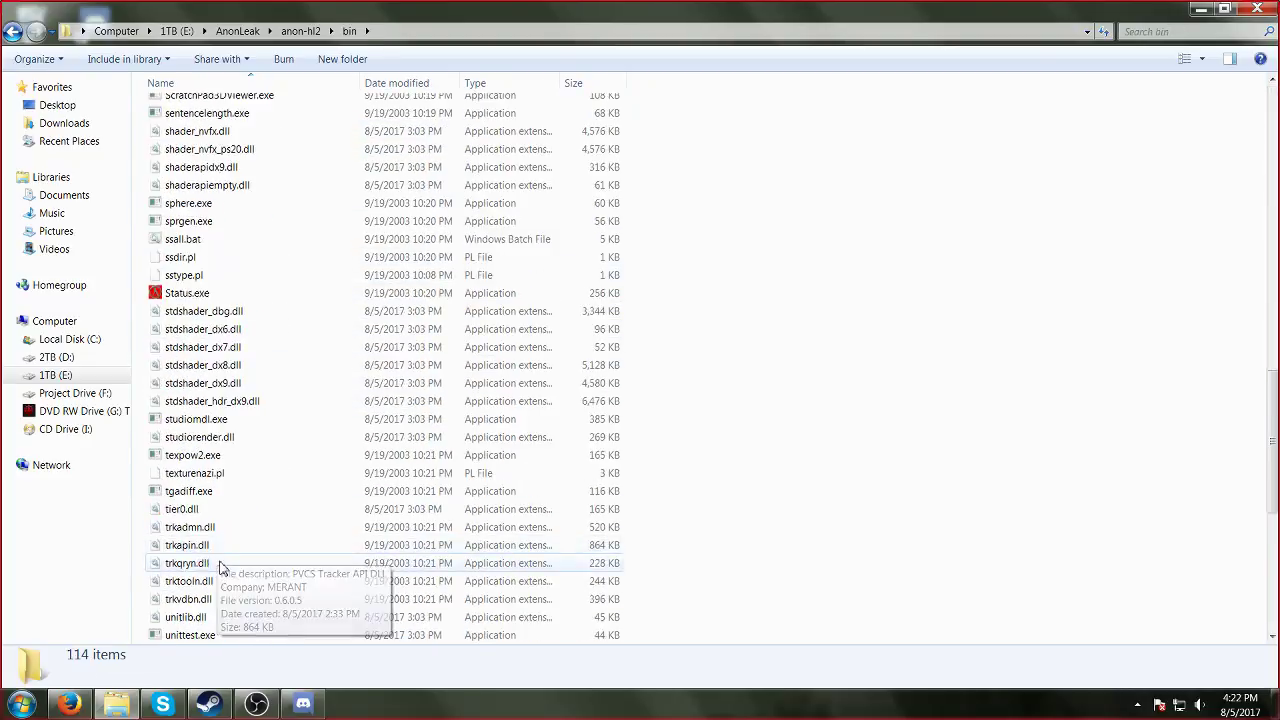
scroll(220, 567, "down", 8)
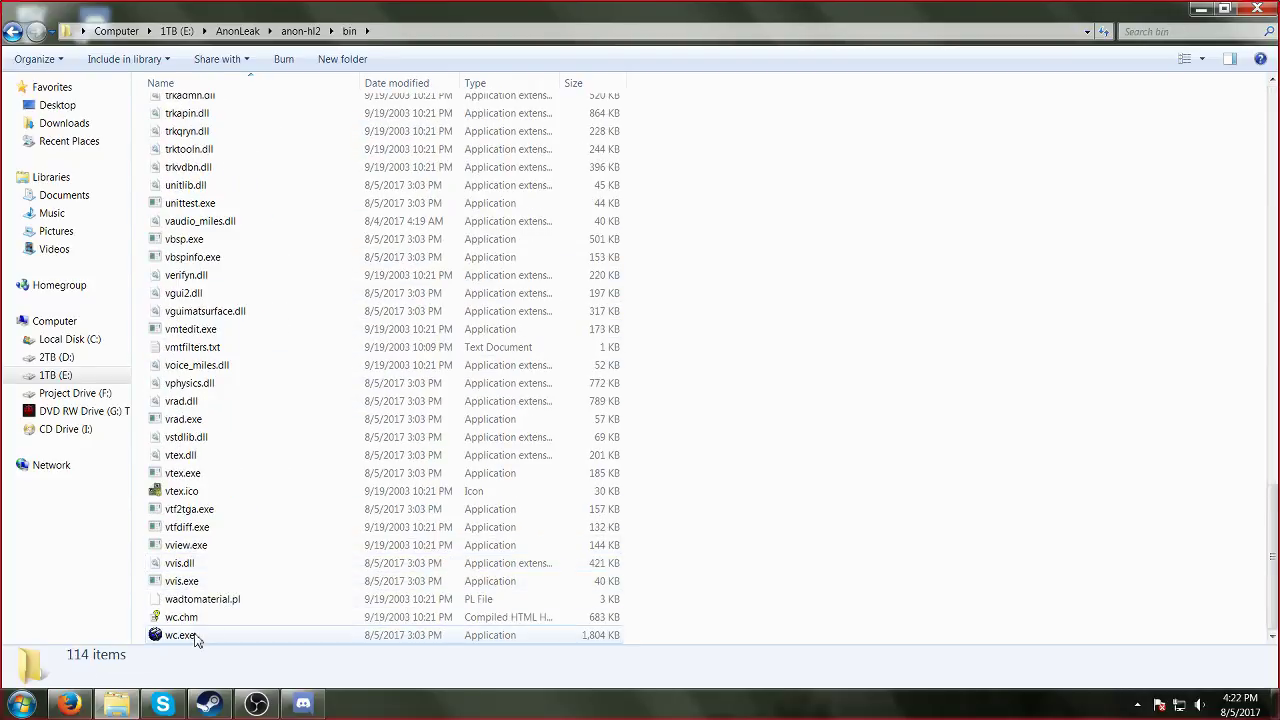
mouse_move(196, 640)
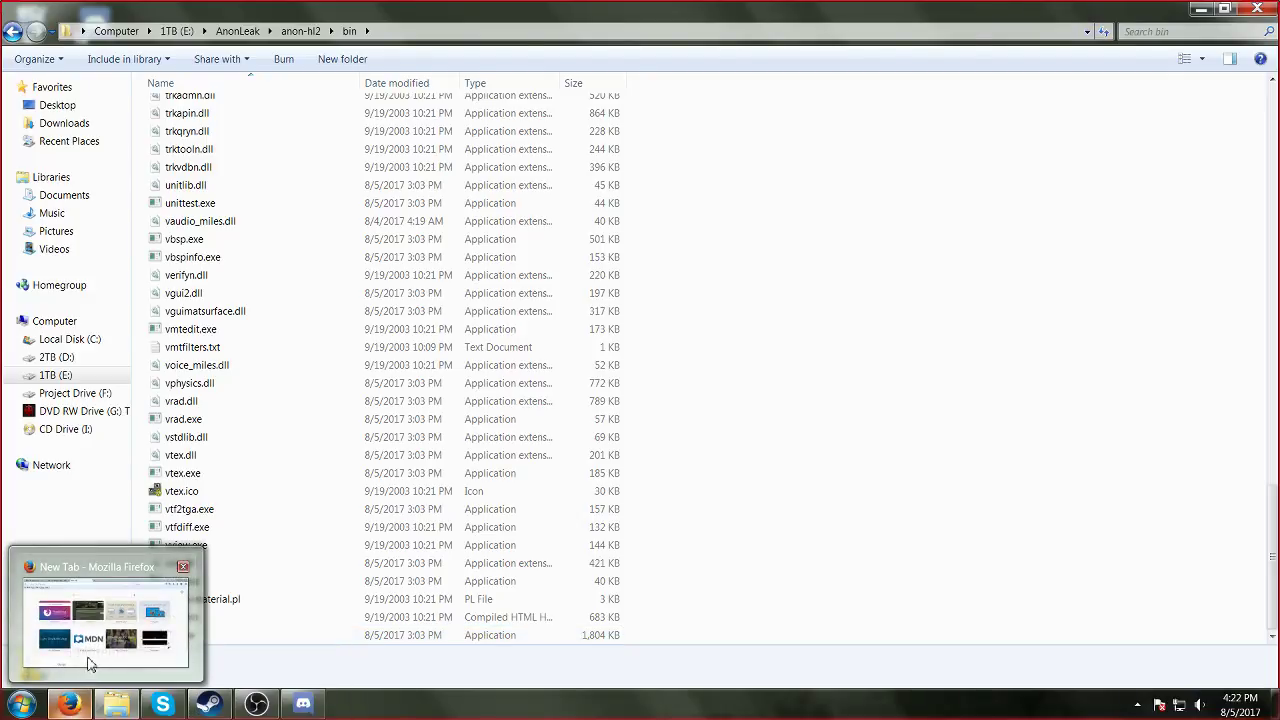
Step: Look through the nested anon-hl2 folders and hl2 on the 2TB (D:) drive, and return to the drive's root
left_click(60, 357)
double_click(175, 144)
double_click(190, 108)
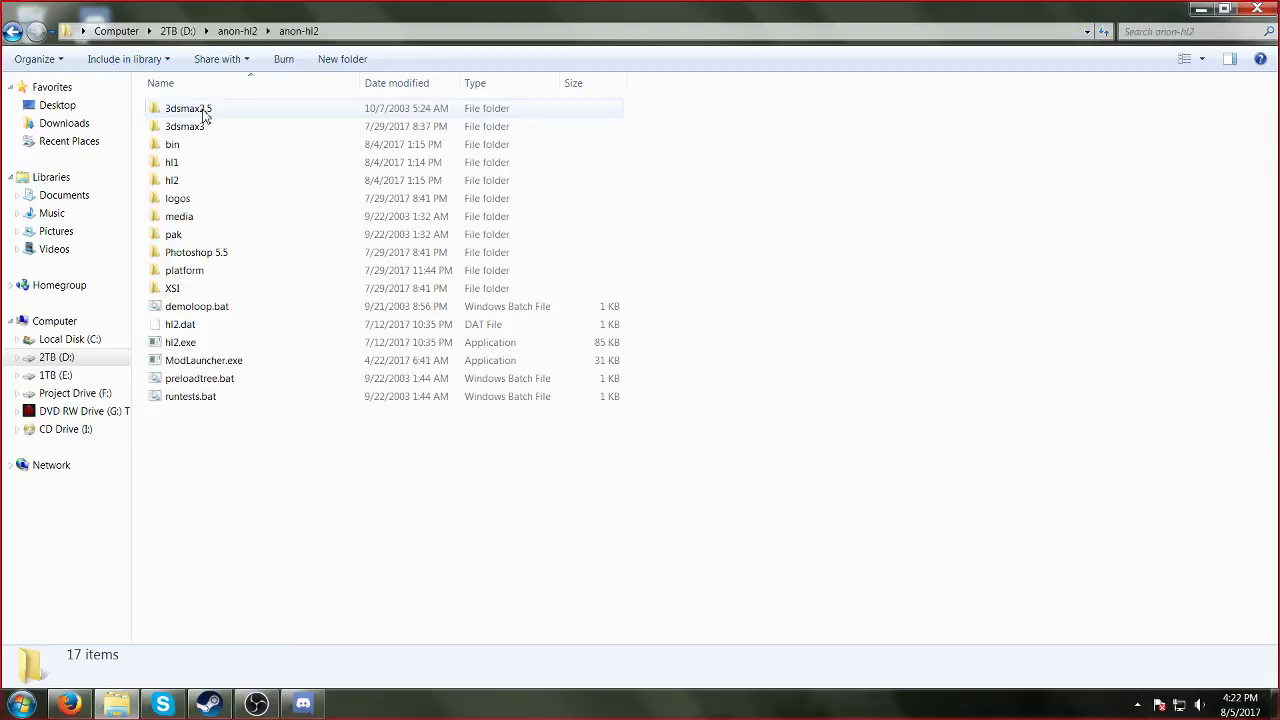
double_click(197, 172)
left_click(237, 31)
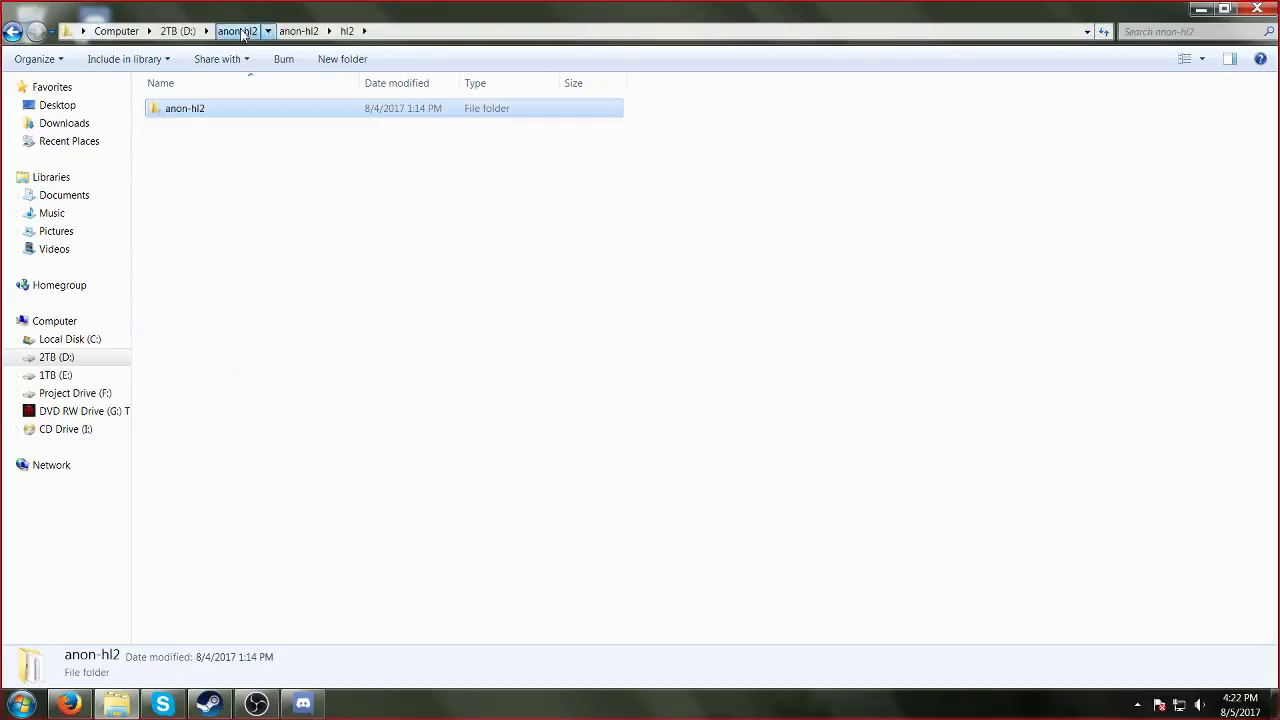
left_click(186, 31)
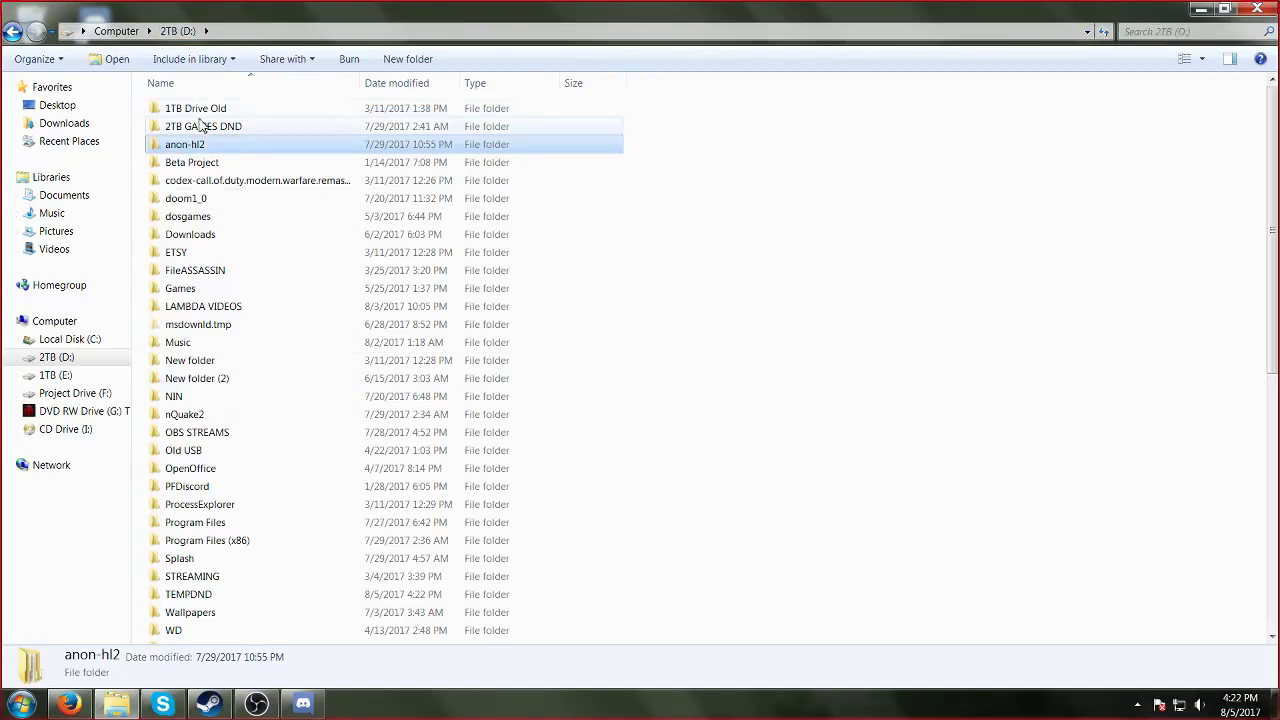
Step: Browse from 2TB GAMES DND through FPS, By Year, 2003 and Half-Life to the ANON Leak folder
double_click(192, 127)
double_click(191, 163)
double_click(198, 110)
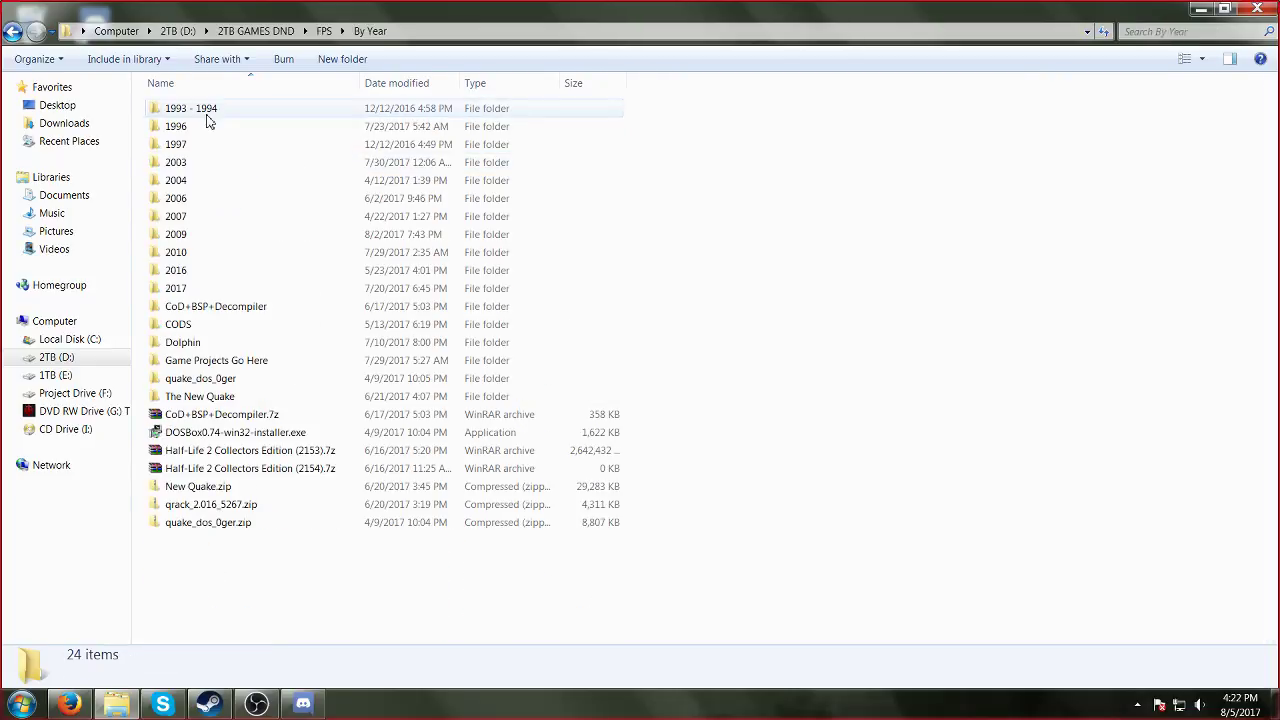
double_click(198, 165)
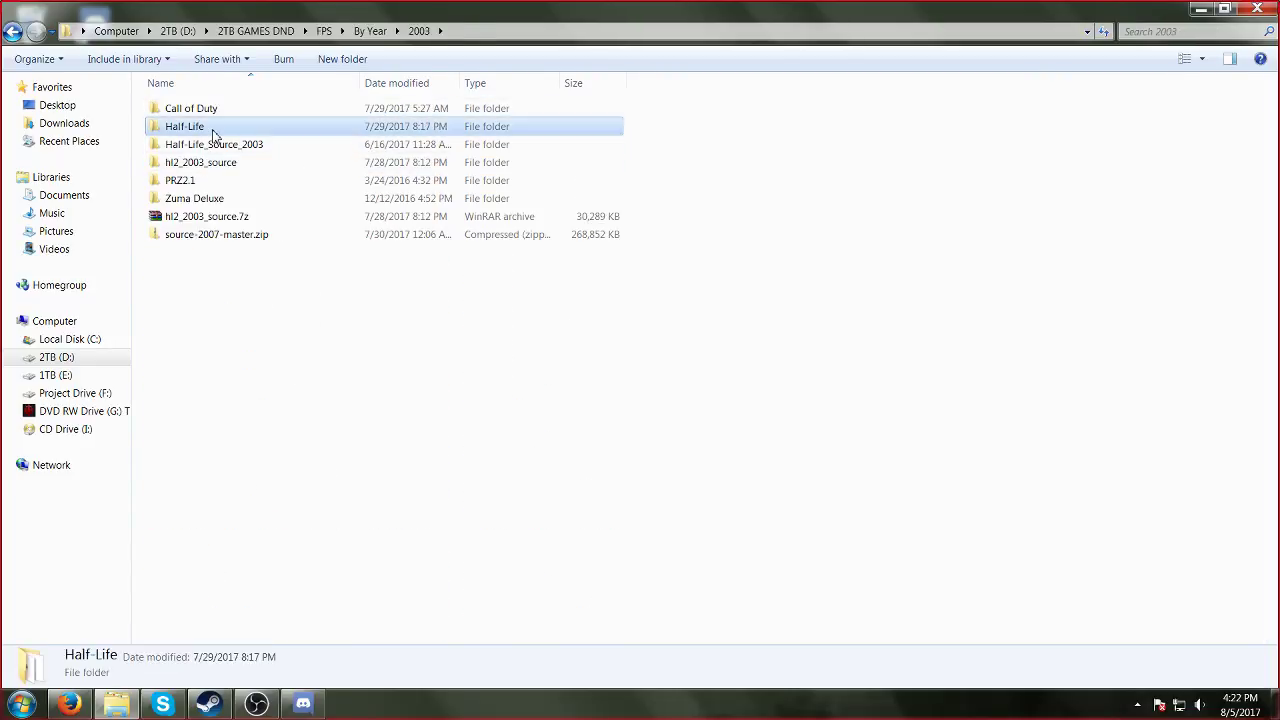
double_click(205, 129)
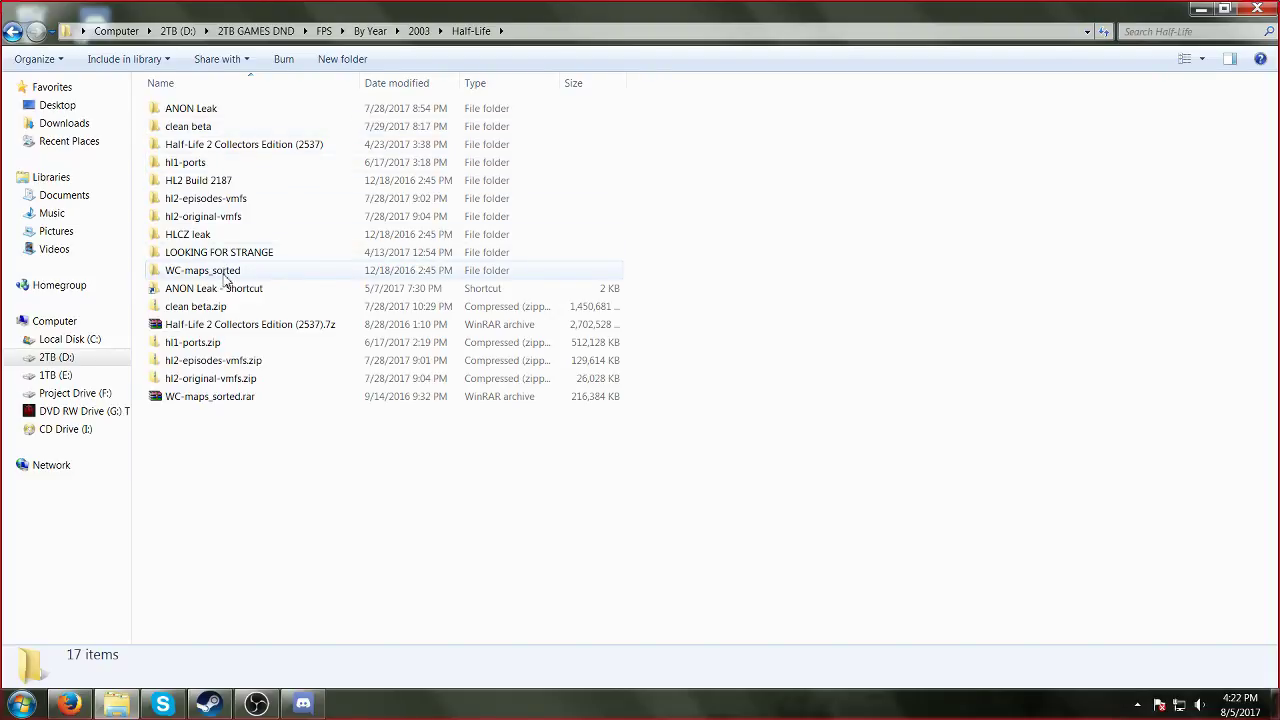
double_click(232, 110)
Step: Move the hl2-wc-maps folder from ANON Leak to the Desktop
right_click(216, 142)
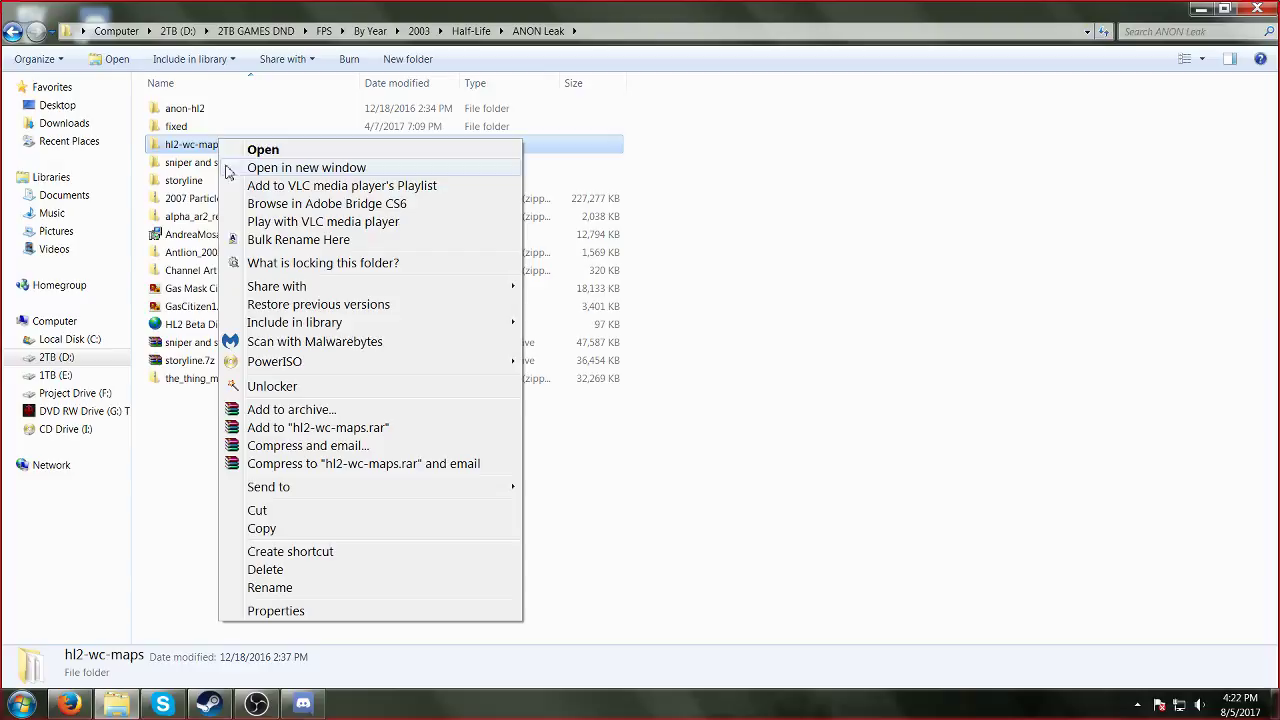
left_click(262, 511)
left_click(57, 105)
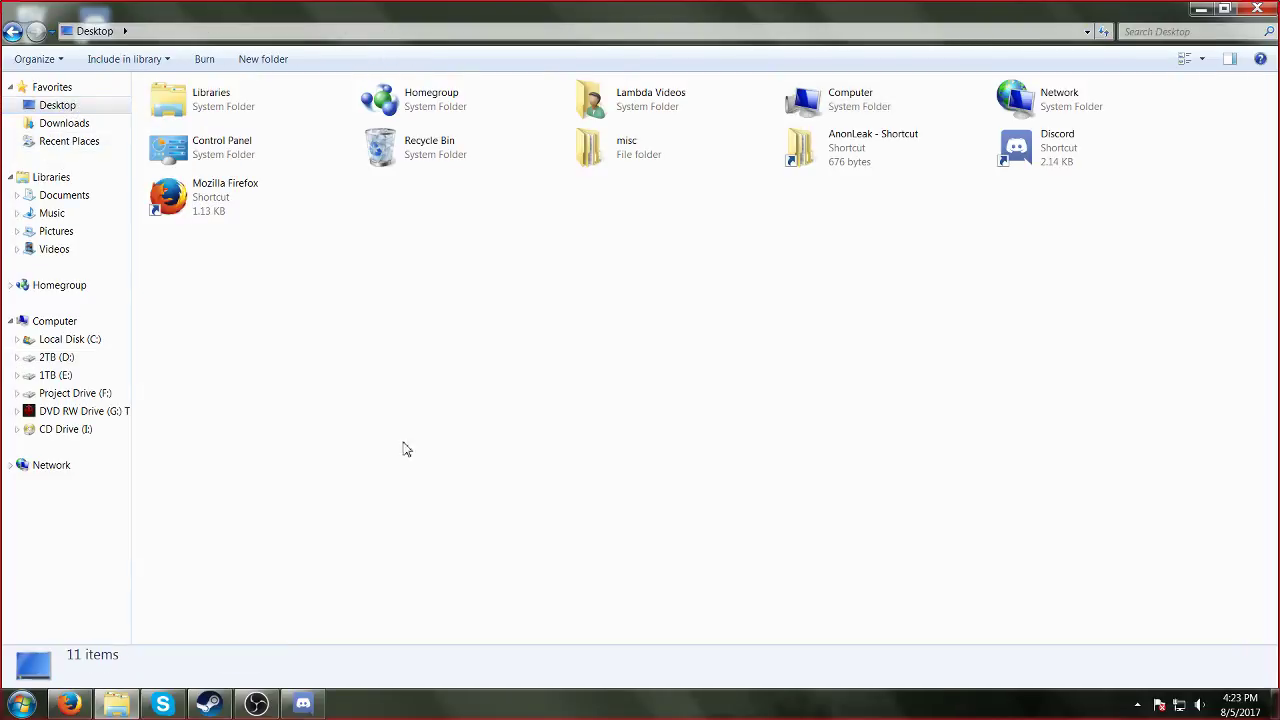
key("ctrl+v")
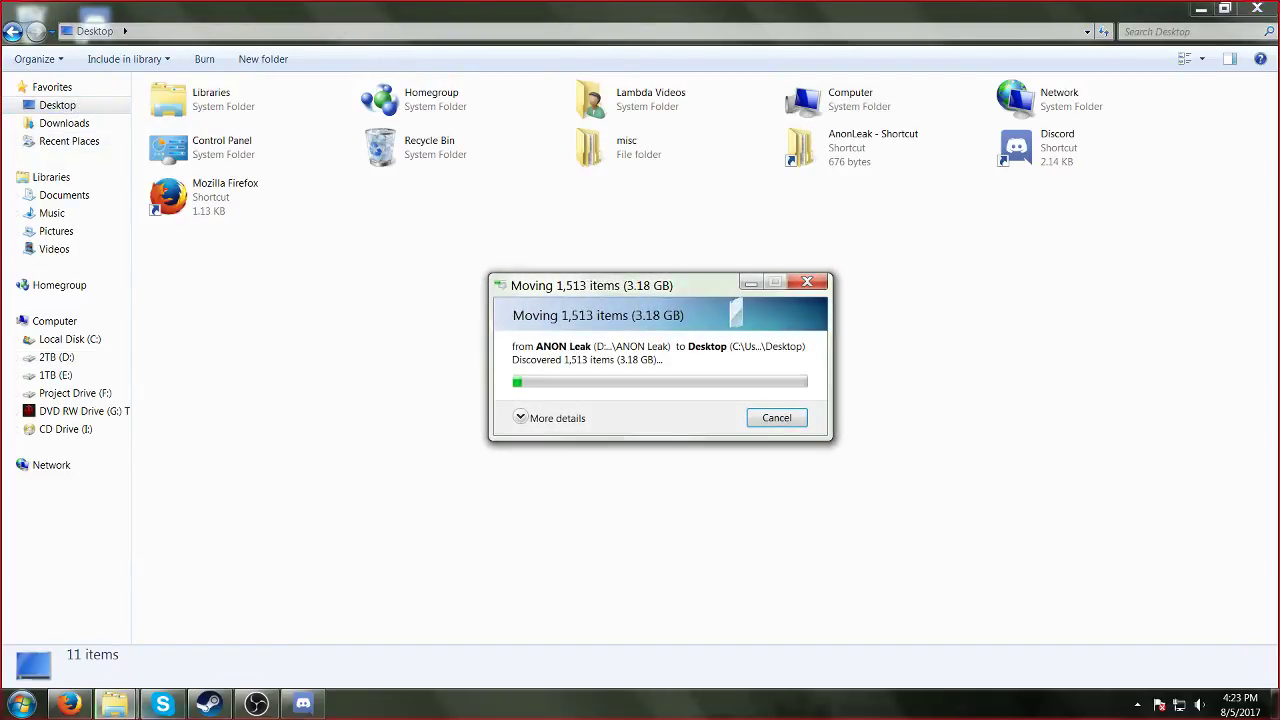
Step: Switch to Firefox, open hl2-beta.ru, set its downloads section to English, and browse the Half-Life 2 category
left_click(70, 705)
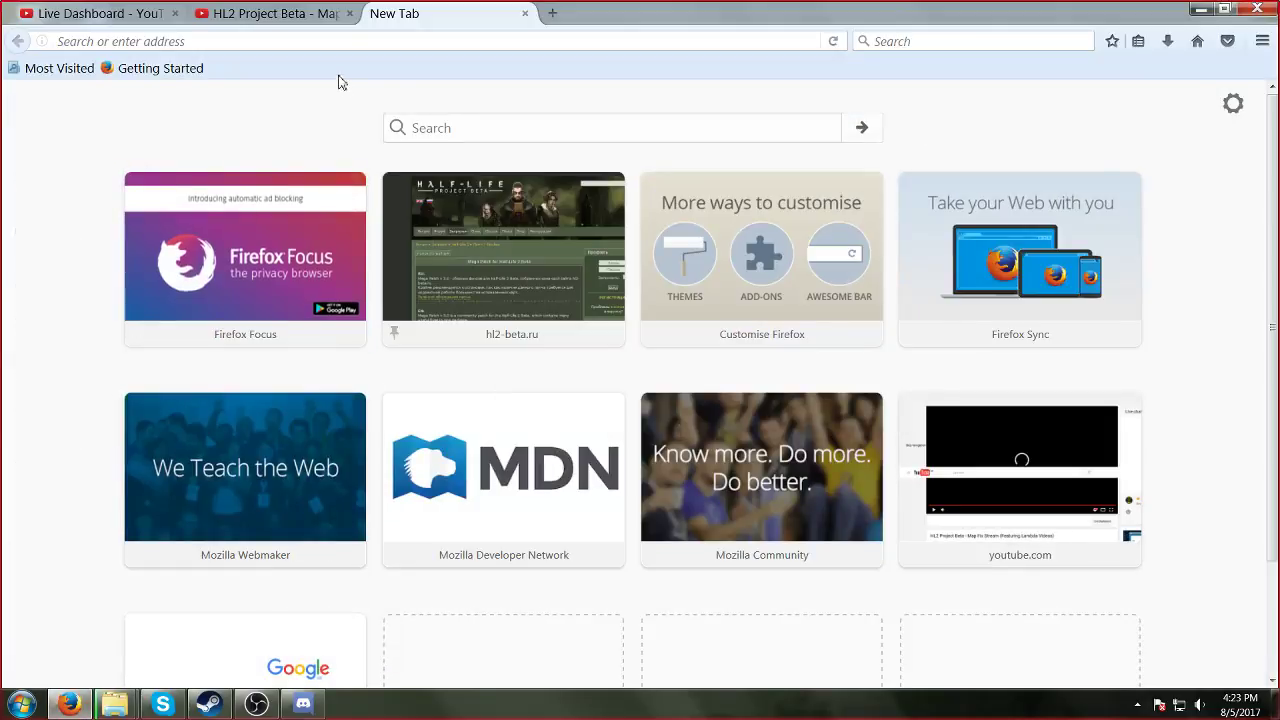
left_click(474, 218)
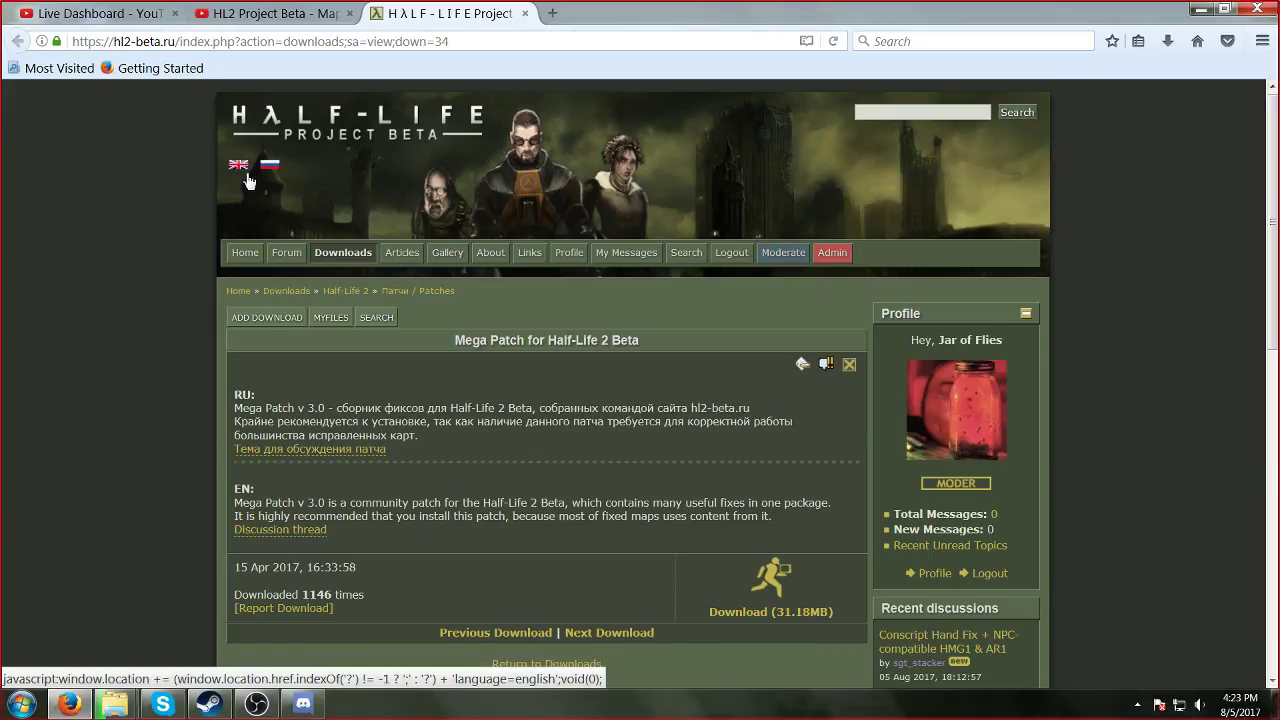
left_click(343, 252)
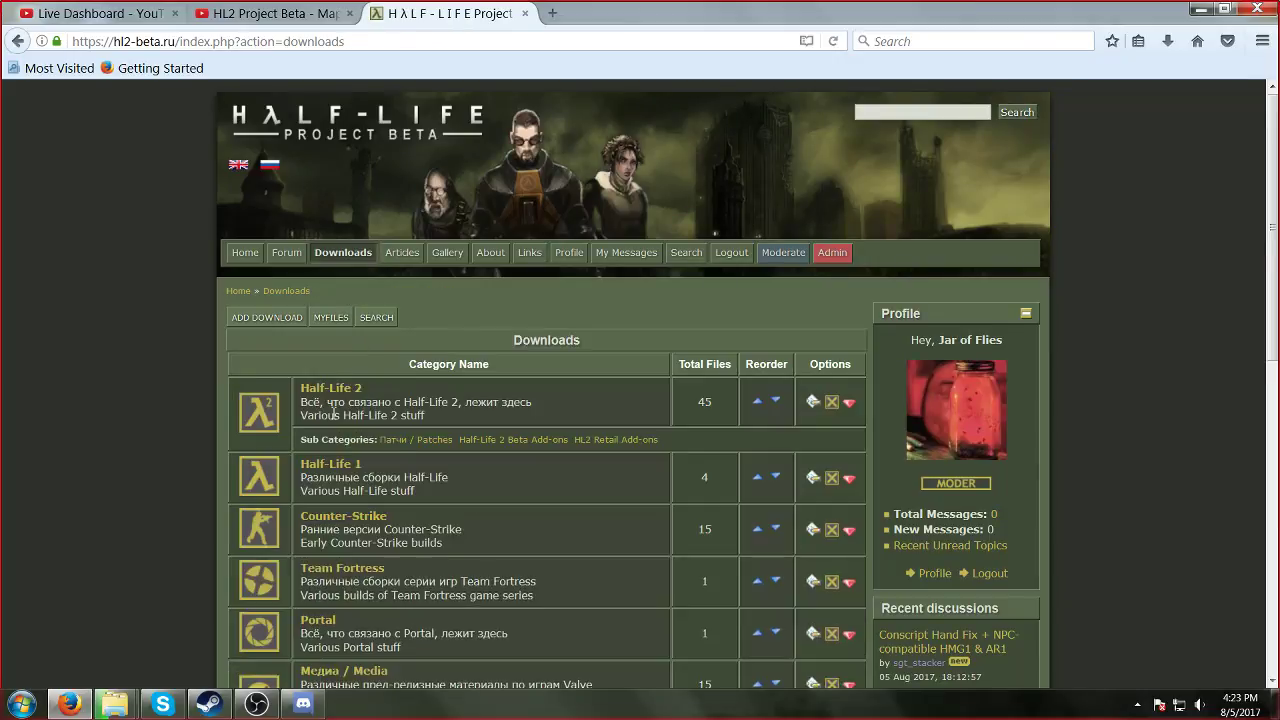
left_click(238, 164)
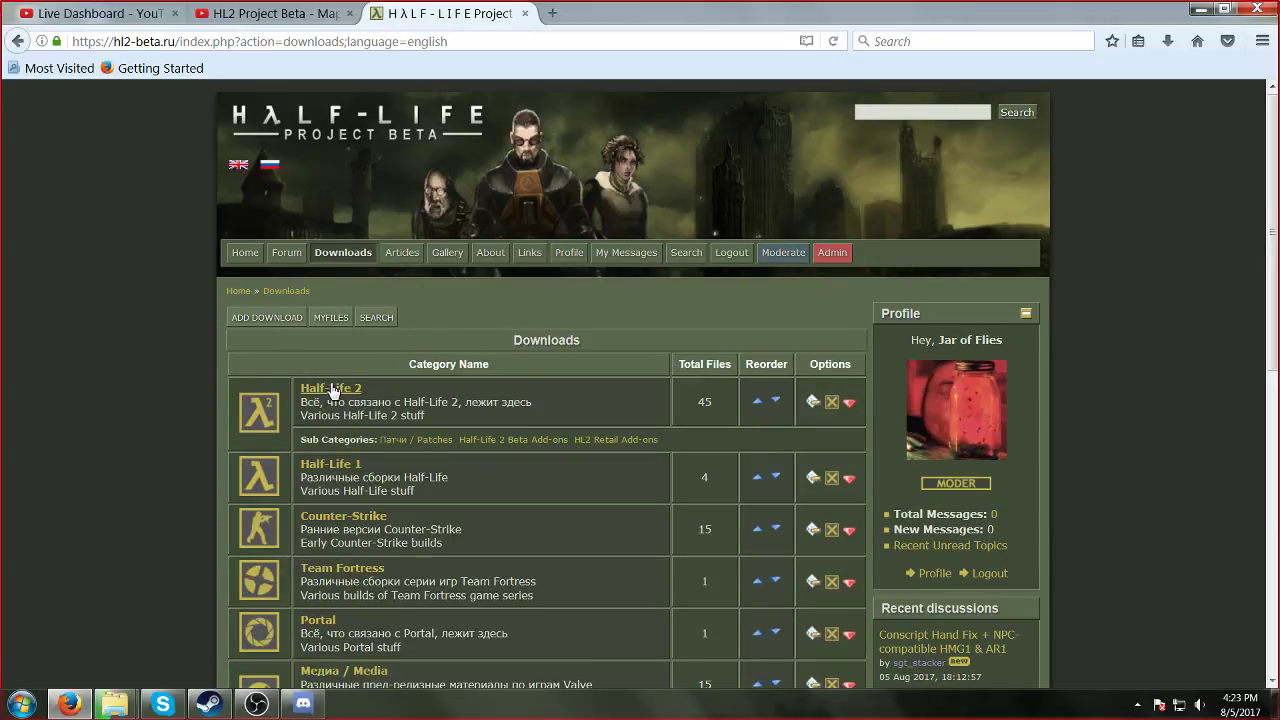
left_click(332, 389)
scroll(350, 348, "down", 3)
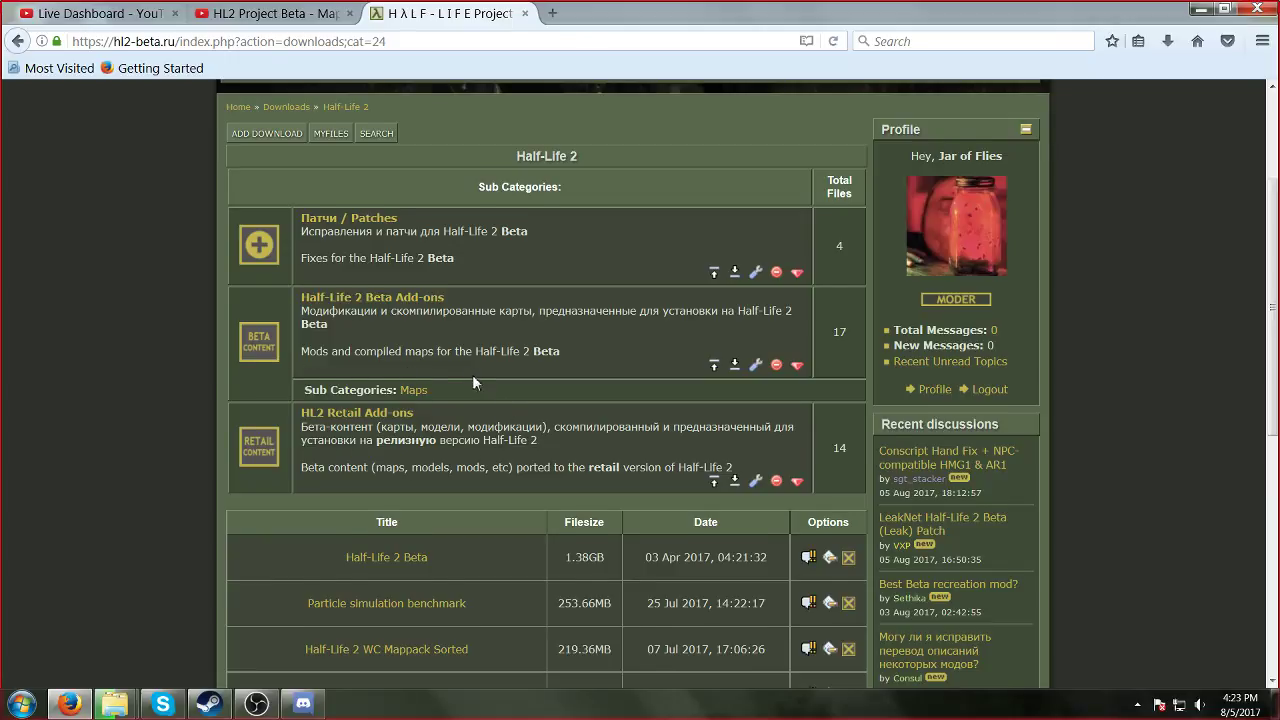
scroll(472, 381, "up", 3)
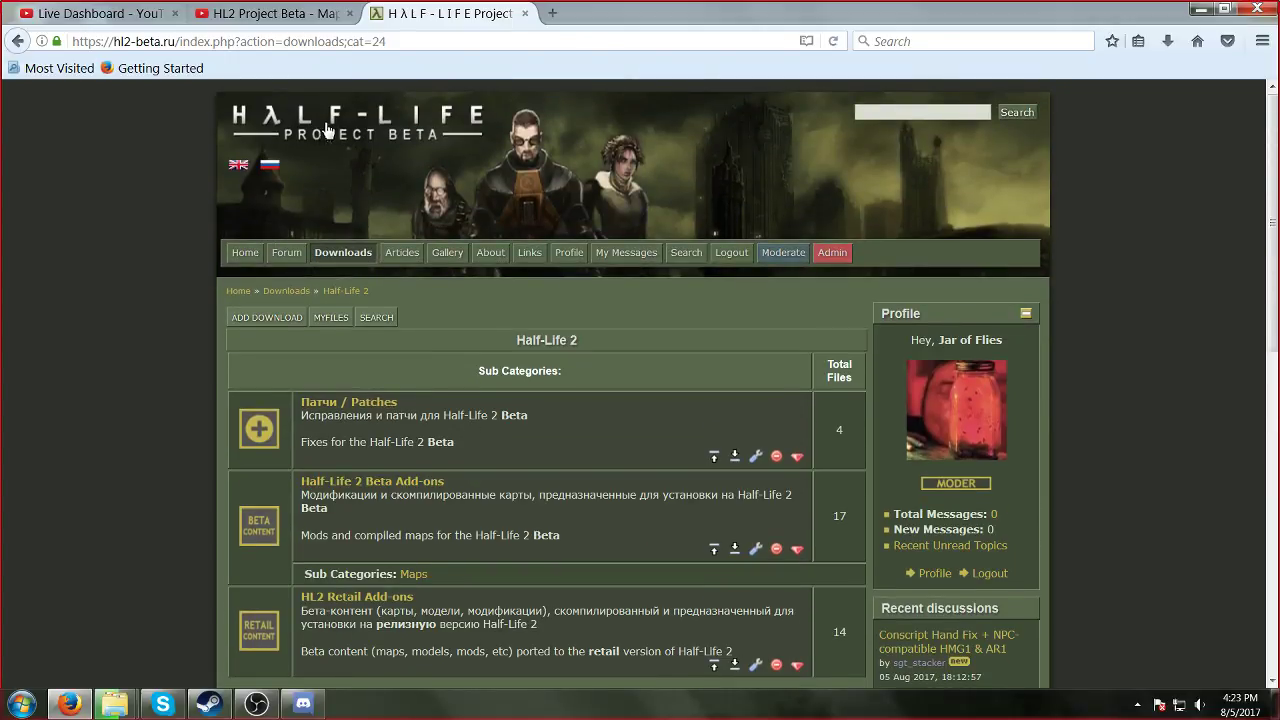
Step: Open the "[Tutorial] How to fix beta maps" news post from the site's home page, then its linked full tutorial
left_click(305, 167)
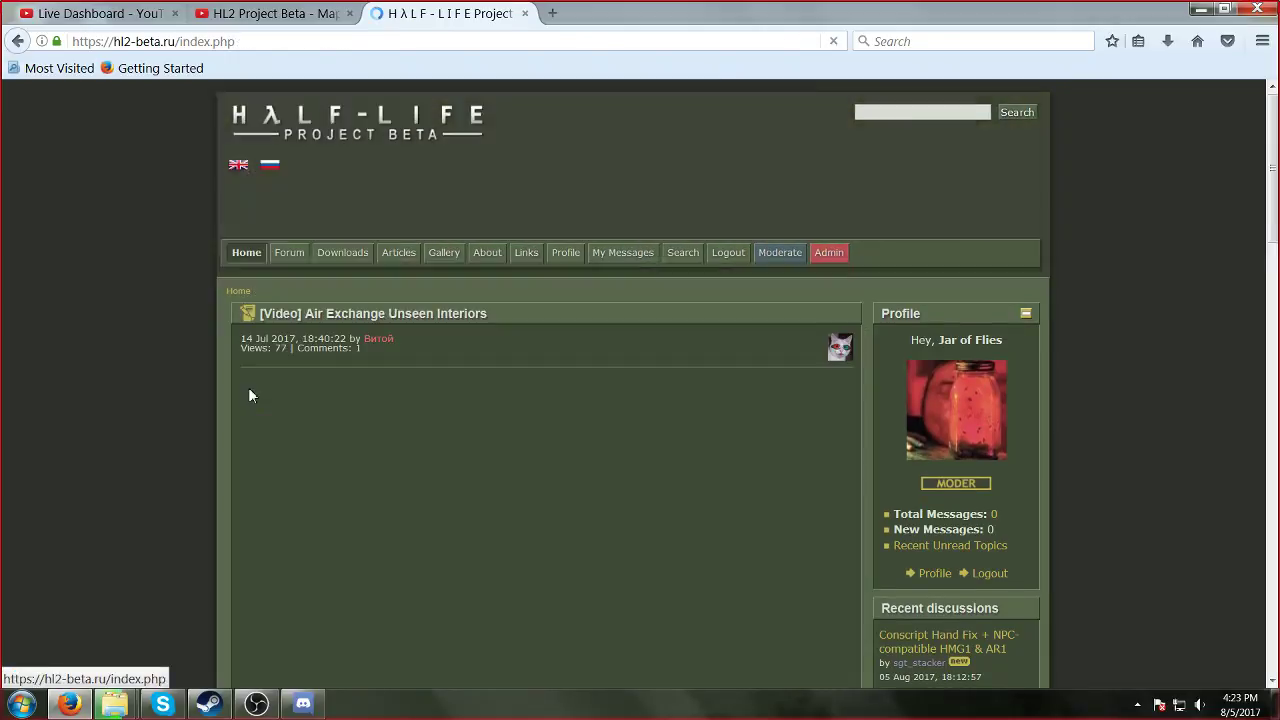
scroll(168, 281, "down", 10)
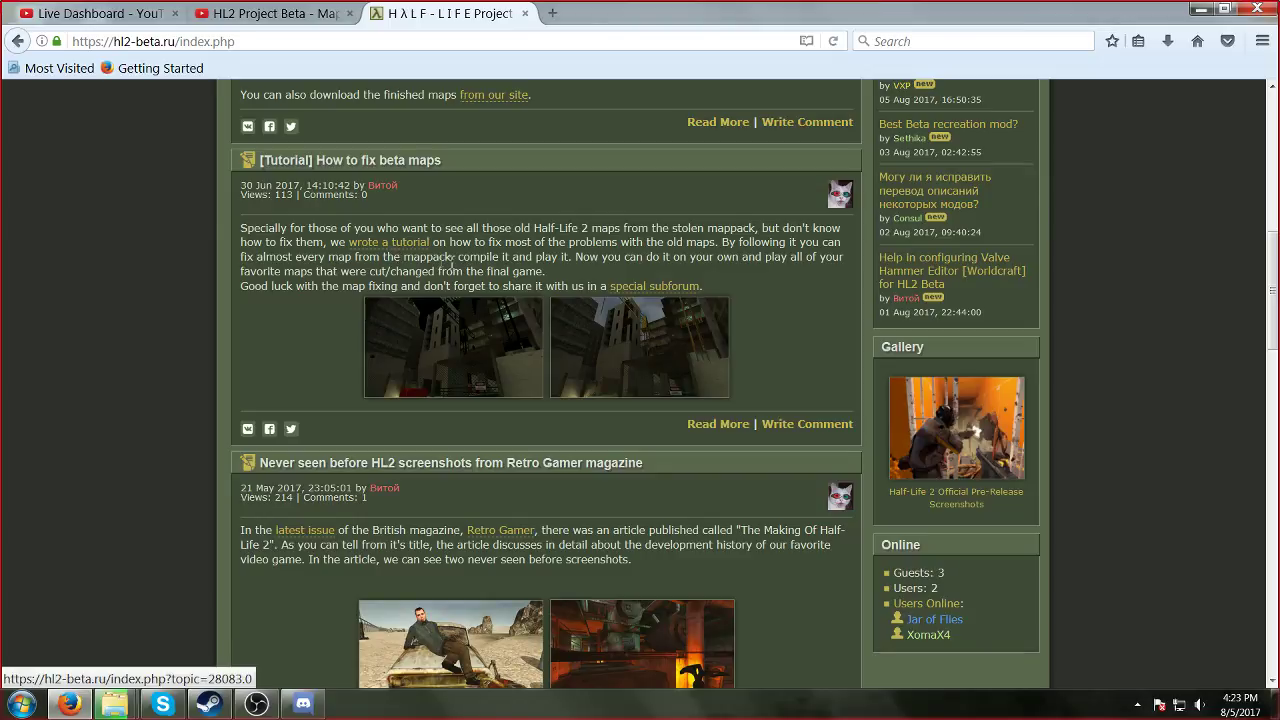
left_click(389, 161)
scroll(447, 358, "down", 3)
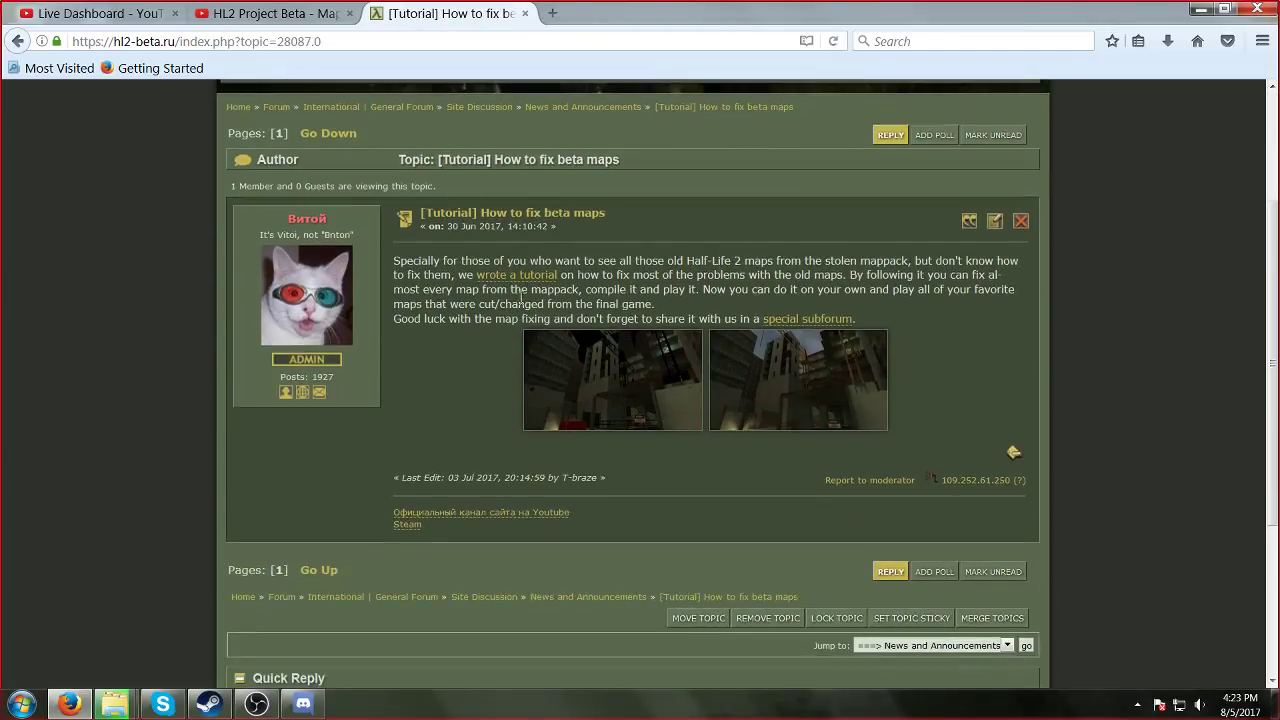
left_click(538, 283)
scroll(744, 324, "down", 3)
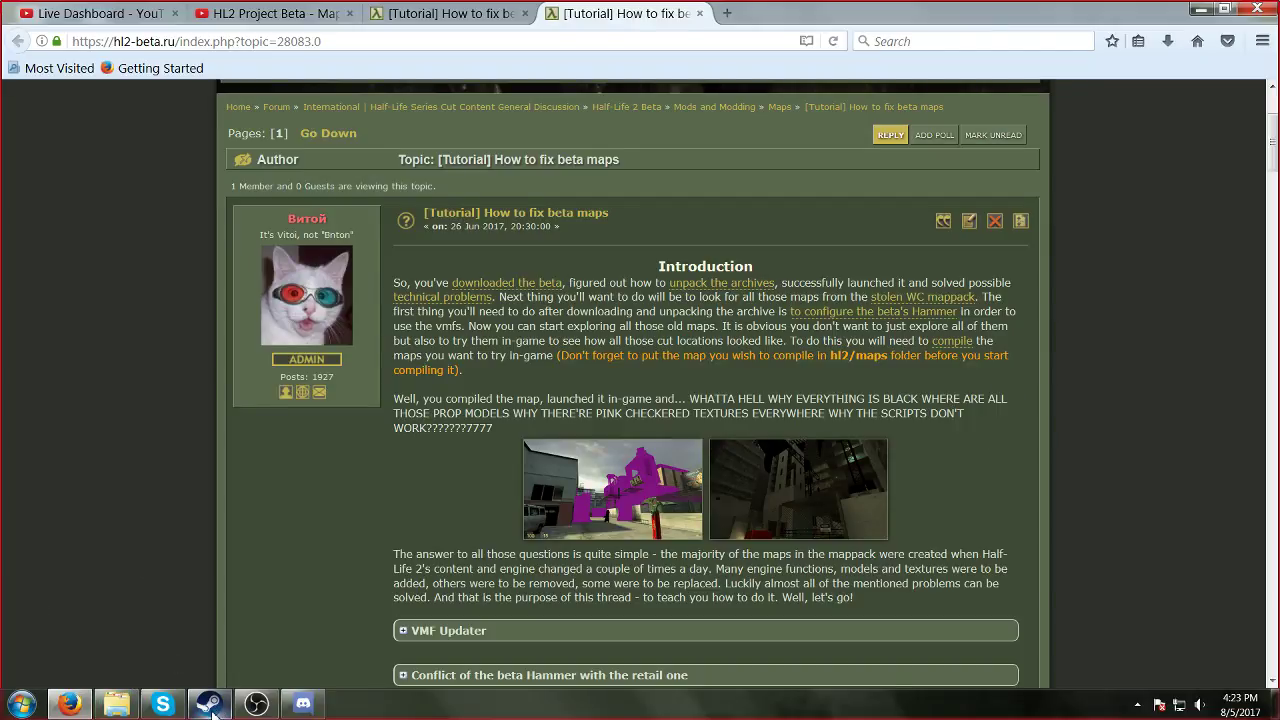
Step: Switch to Steam and turn off the displayed notification for any friend joining a game in the Friends settings
left_click(1137, 704)
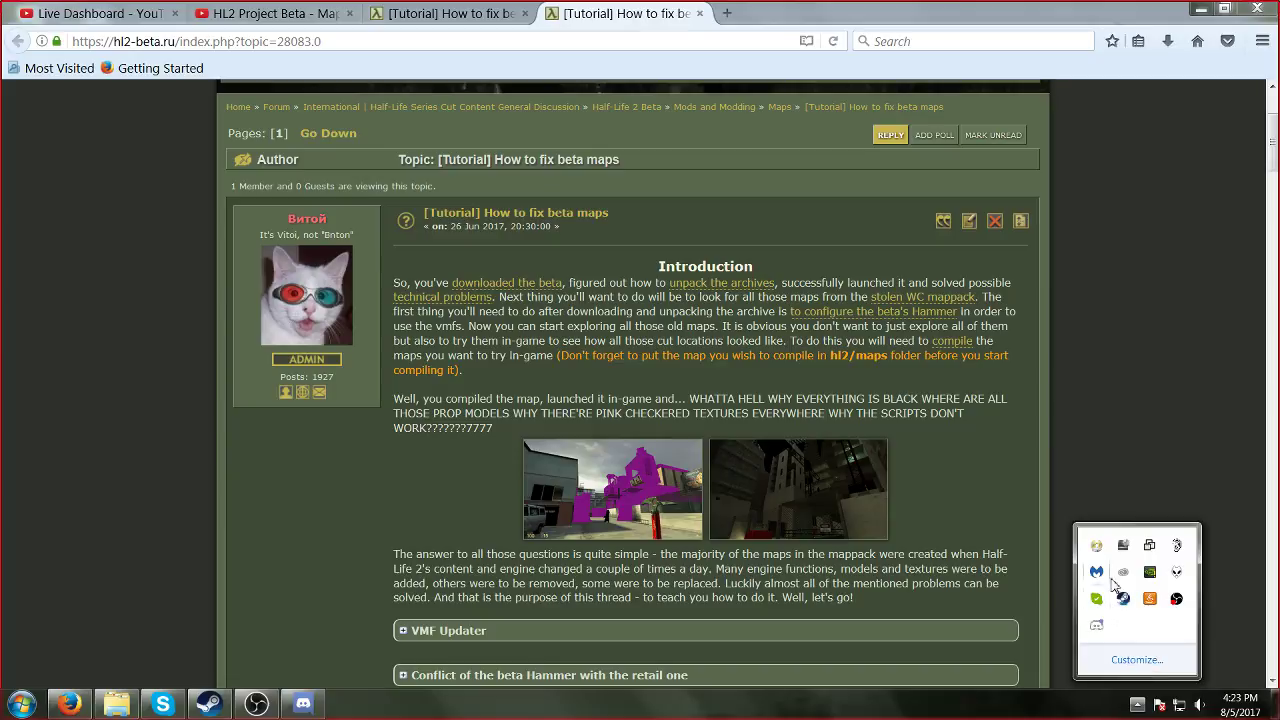
left_click(1123, 598)
left_click(19, 12)
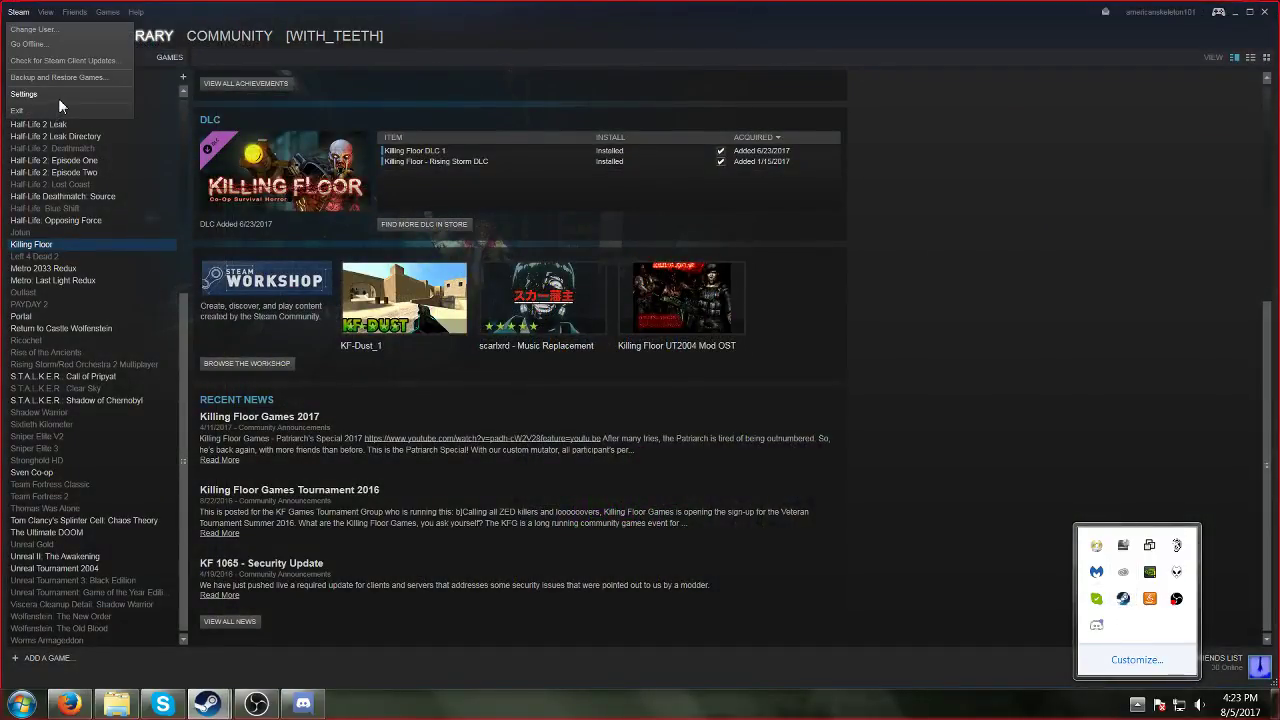
left_click(24, 94)
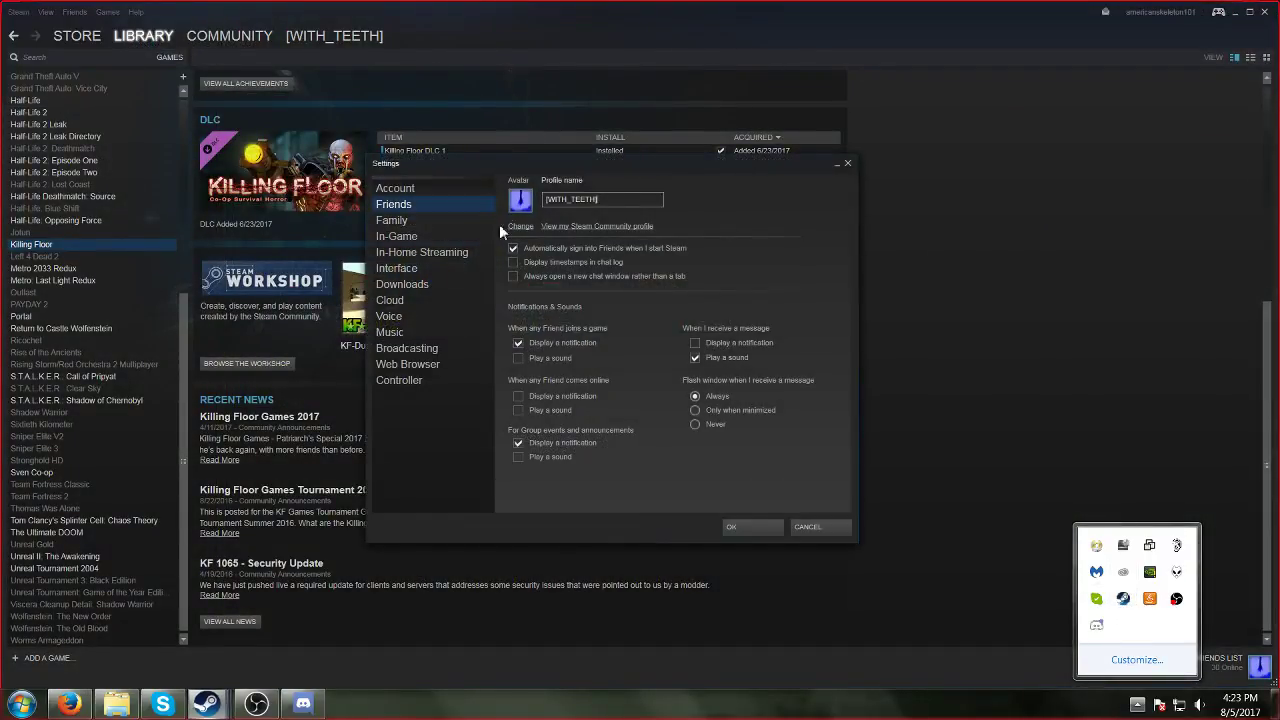
left_click(407, 221)
left_click(417, 207)
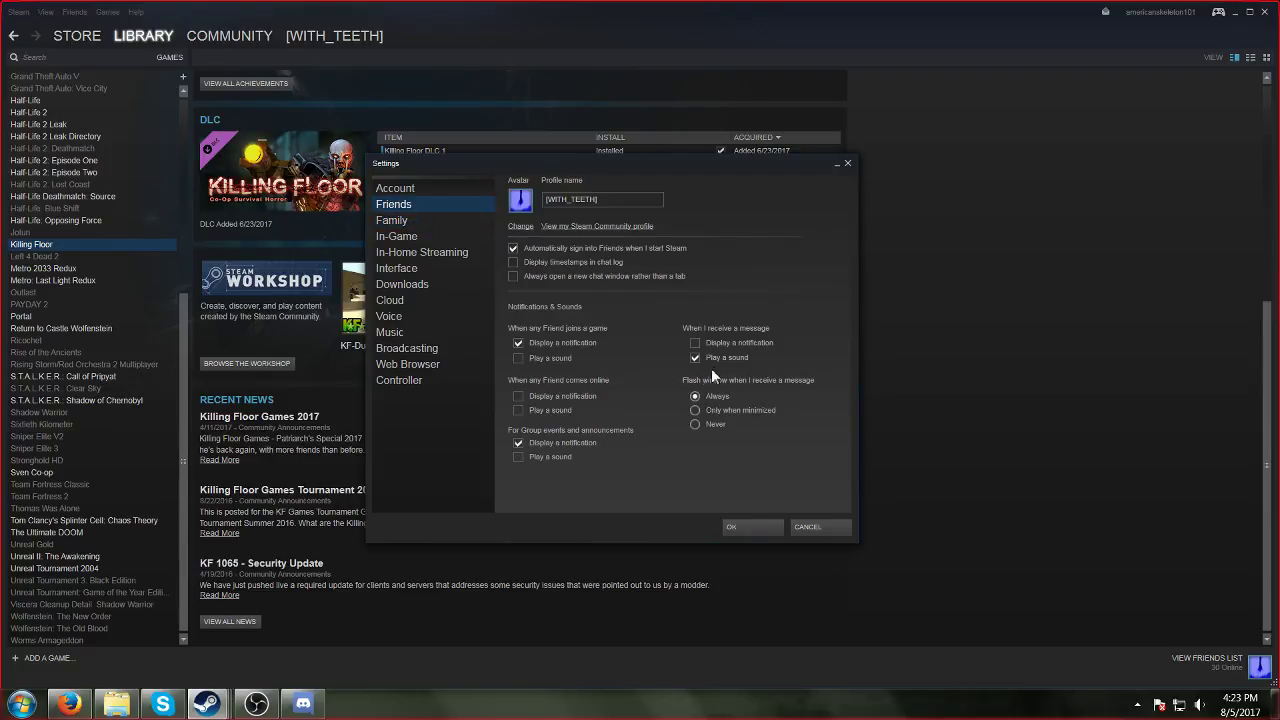
left_click(518, 343)
left_click(731, 527)
Step: Switch to the Desktop folder in Windows Explorer and look through the folders and VMF files in hl2-wc-maps
key("alt+Tab")
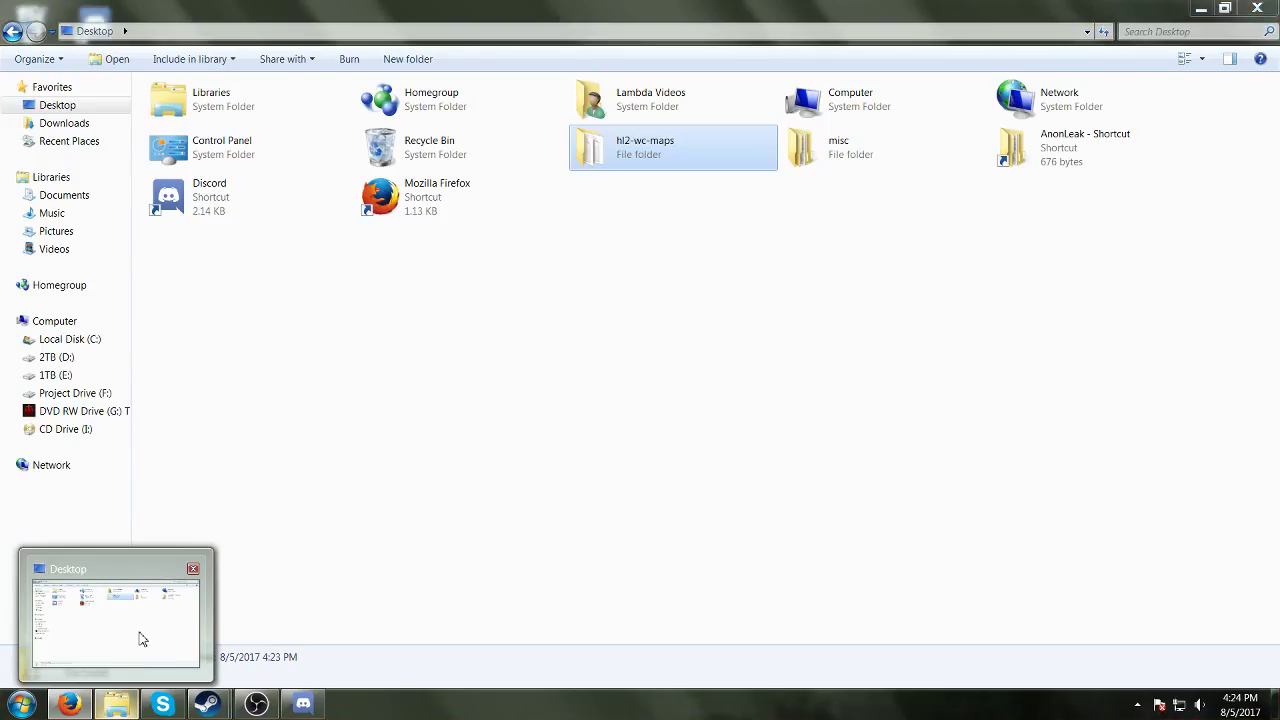
left_click(140, 634)
double_click(645, 148)
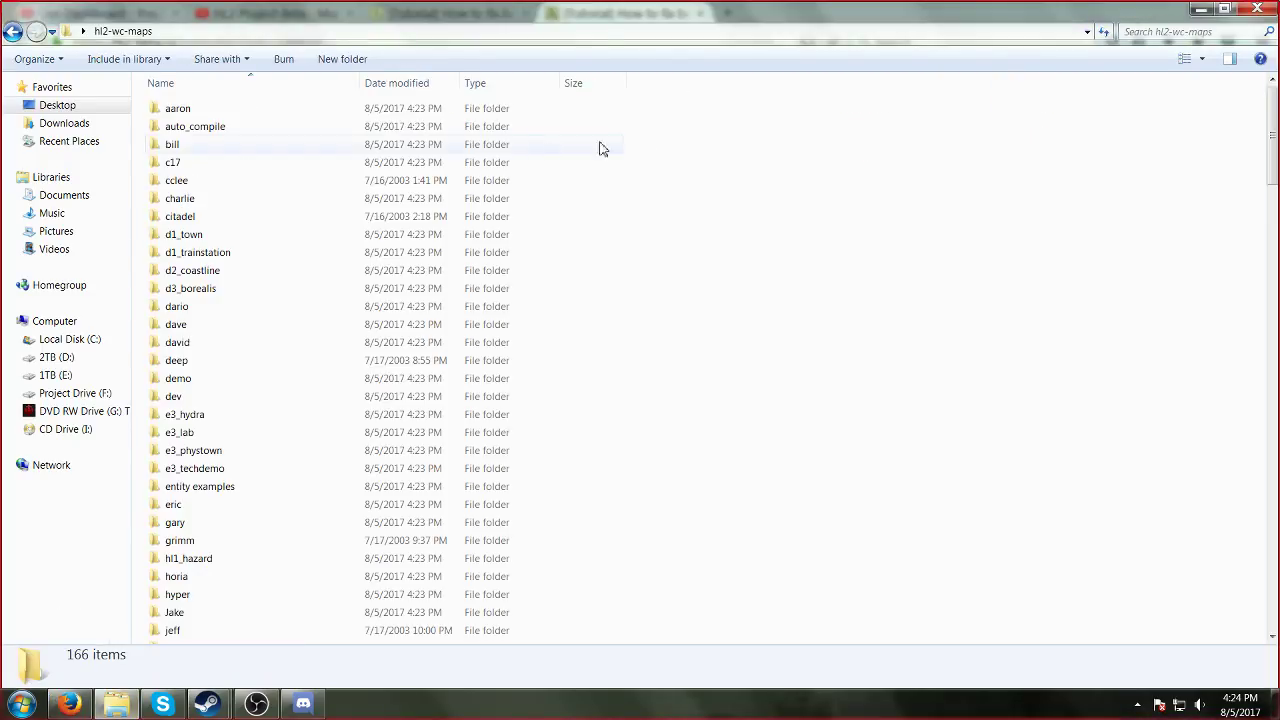
scroll(422, 155, "down", 10)
scroll(422, 155, "down", 20)
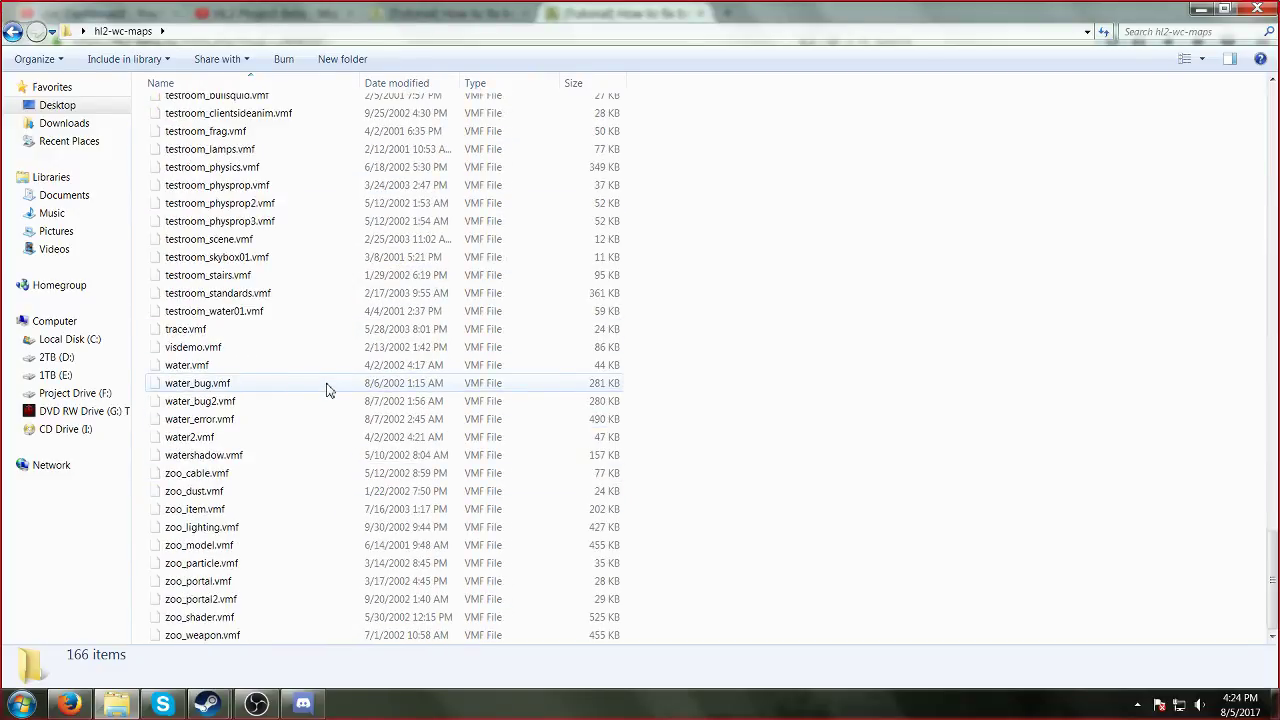
scroll(326, 390, "up", 15)
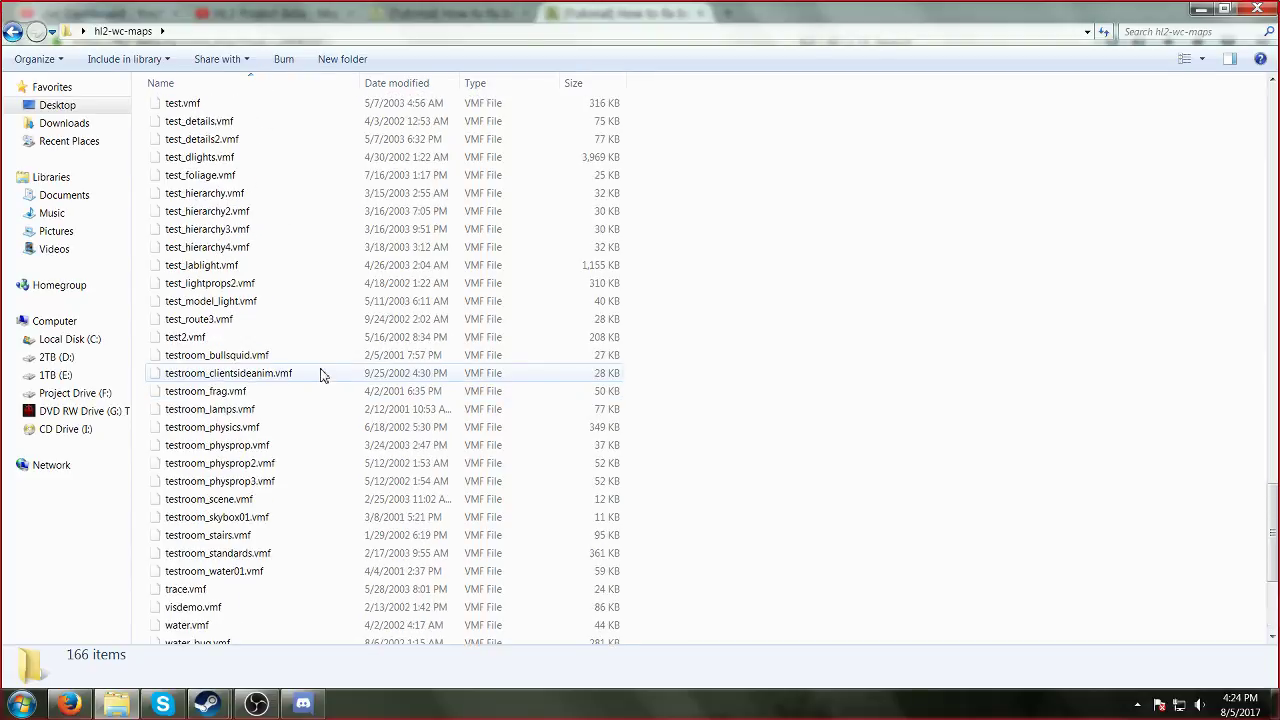
scroll(325, 380, "up", 7)
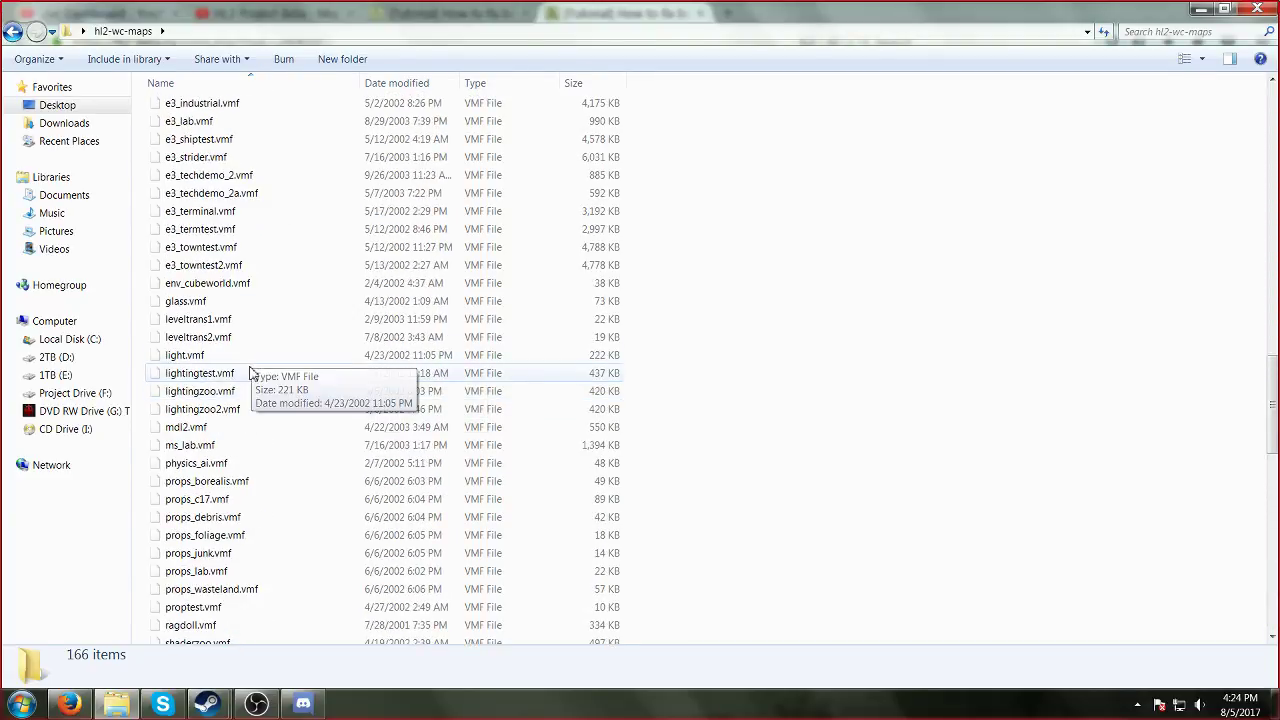
scroll(268, 392, "up", 4)
scroll(260, 308, "up", 3)
right_click_drag(269, 368, 262, 423)
left_click(767, 244)
scroll(765, 242, "up", 4)
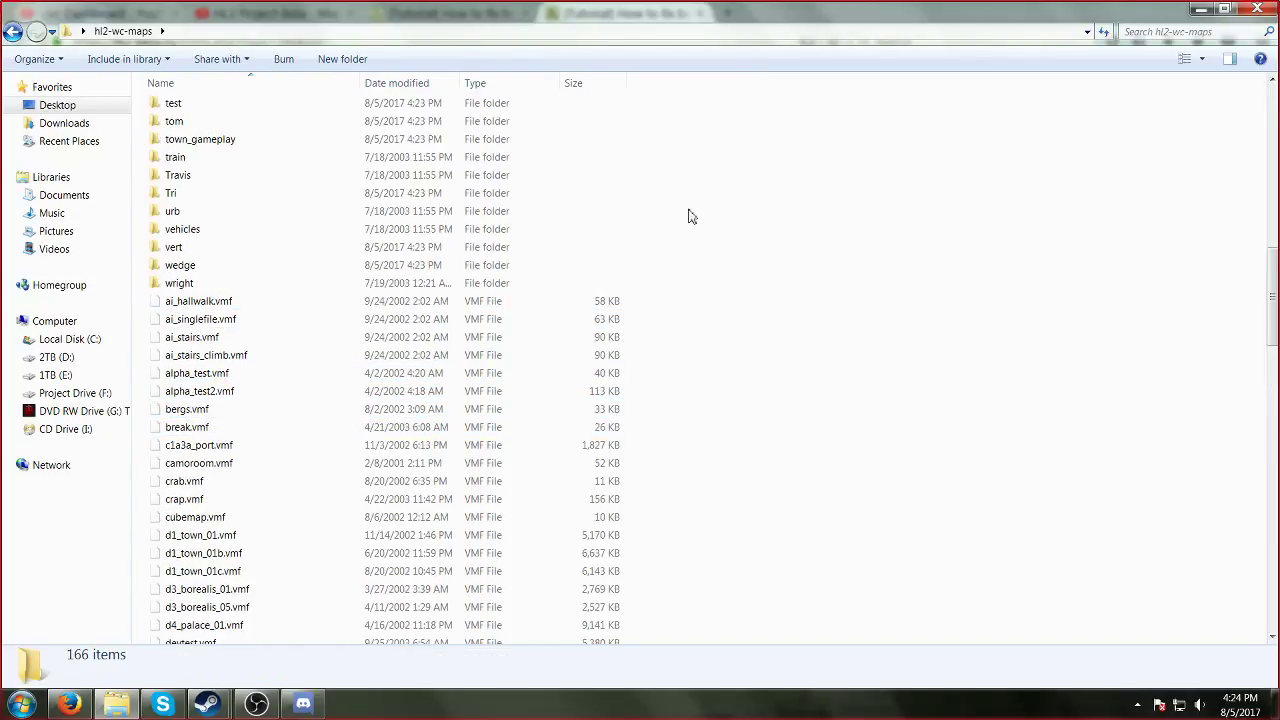
scroll(246, 197, "up", 4)
Step: Run wc.exe from the bin folder of anon-hl2 through the Desktop's AnonLeak shortcut, and decline opening the new user's guide
left_click(88, 110)
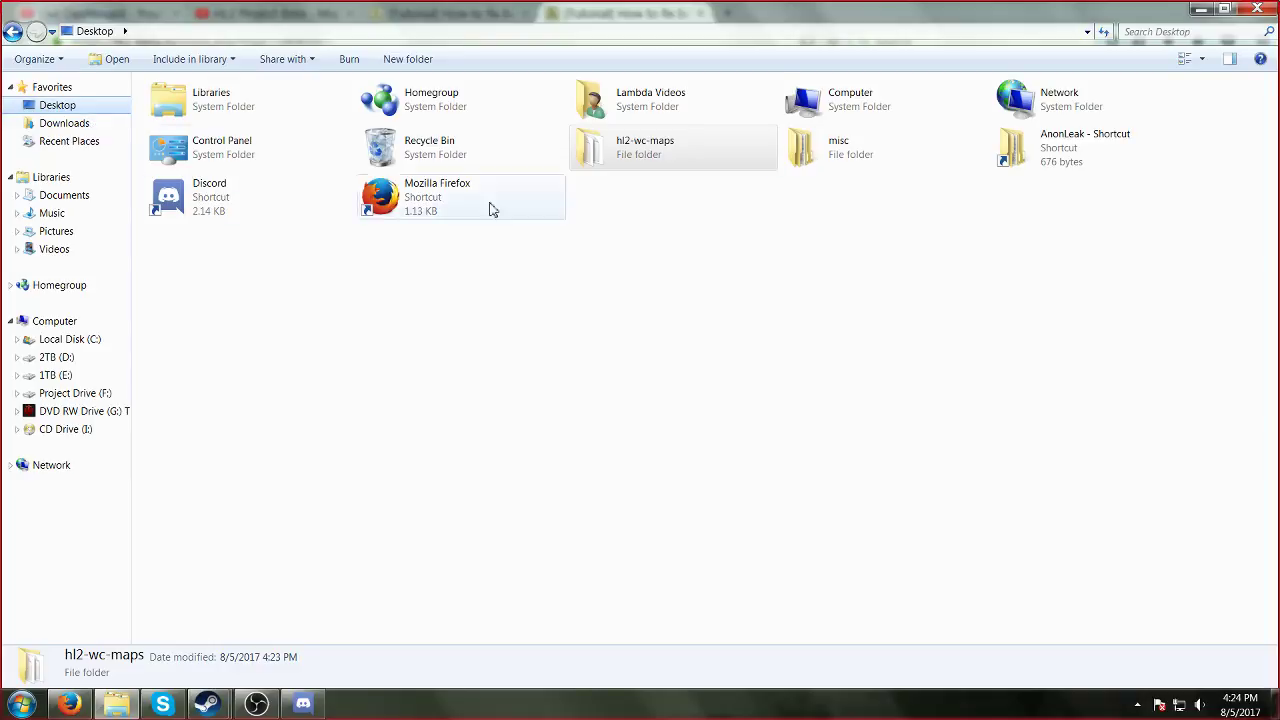
double_click(1040, 150)
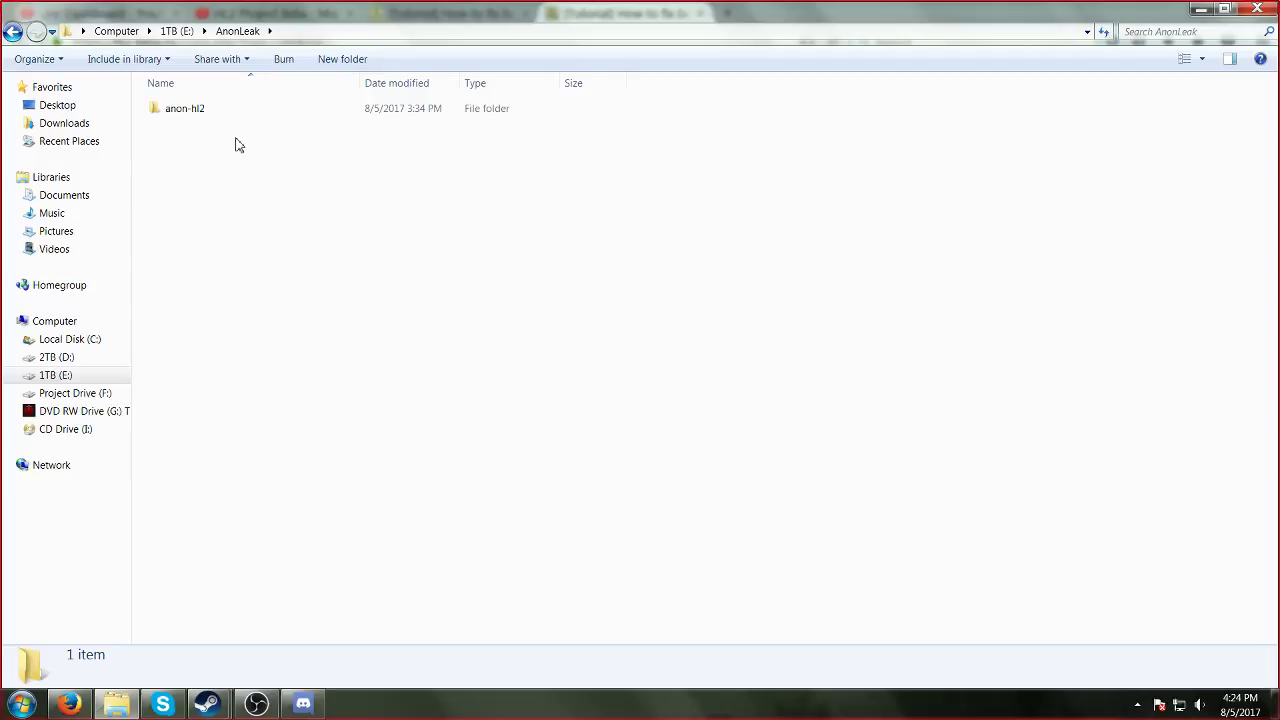
double_click(188, 110)
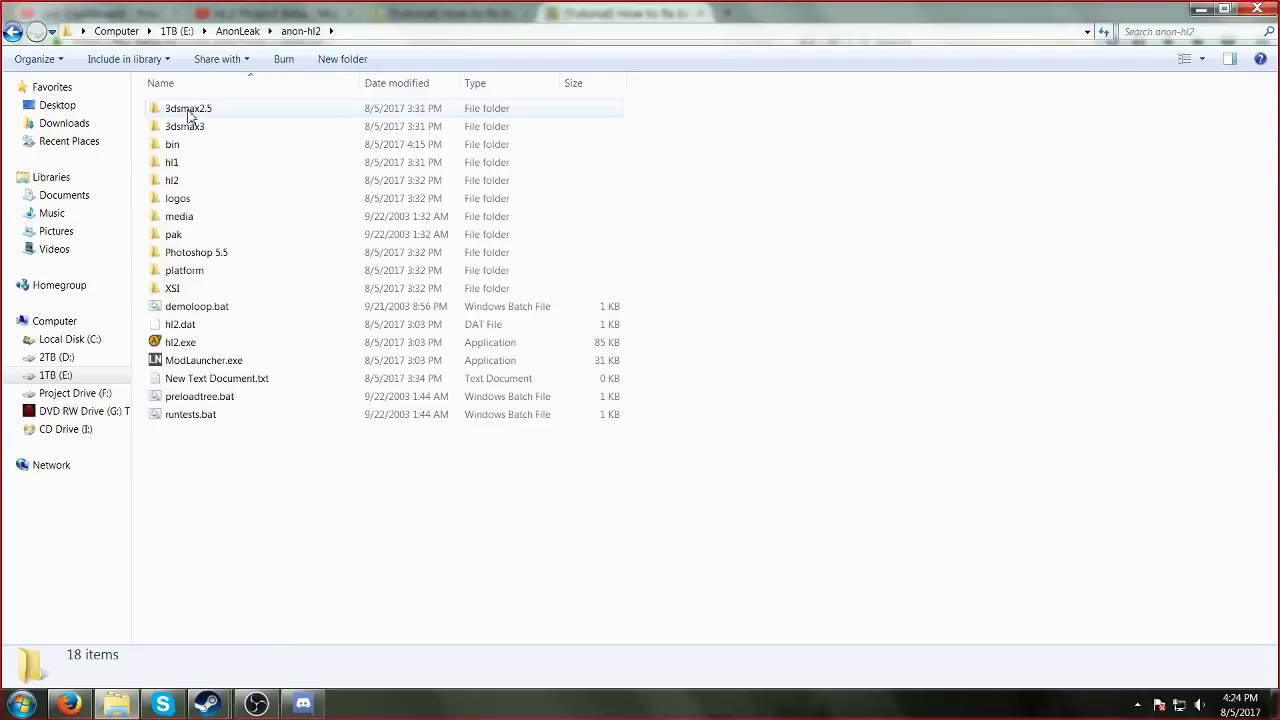
double_click(172, 148)
scroll(172, 148, "down", 20)
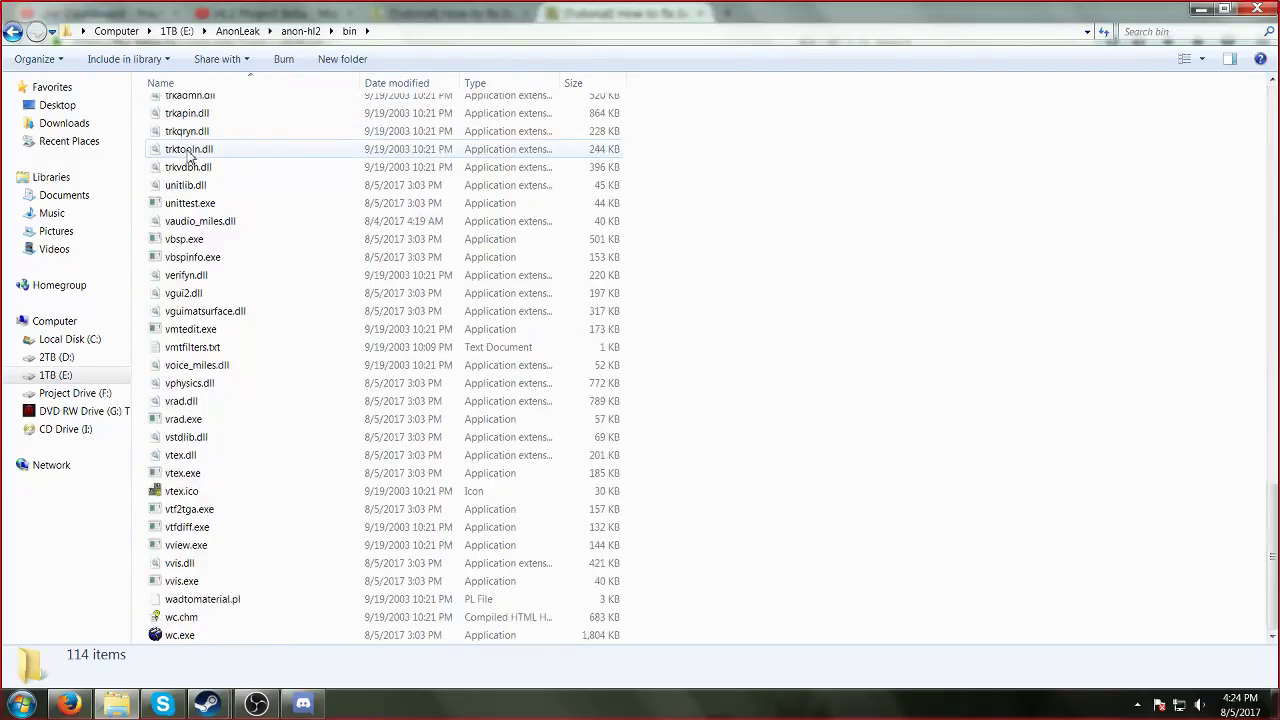
double_click(195, 640)
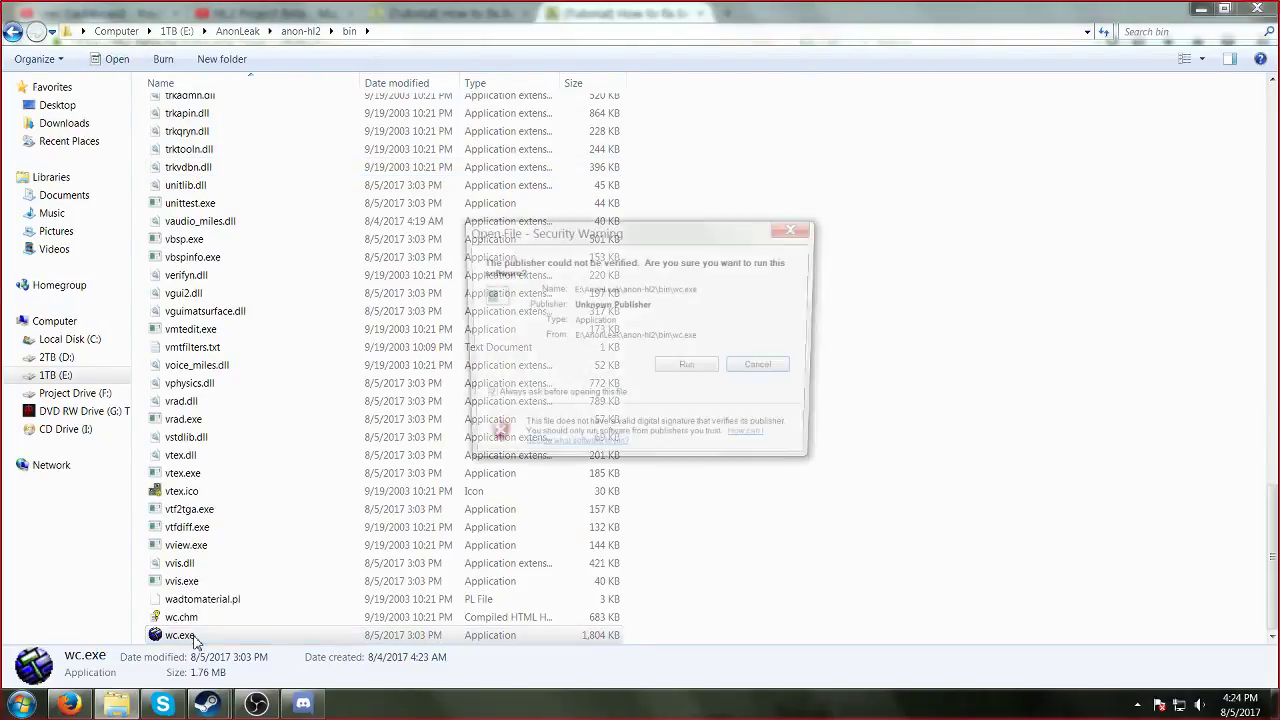
left_click(703, 443)
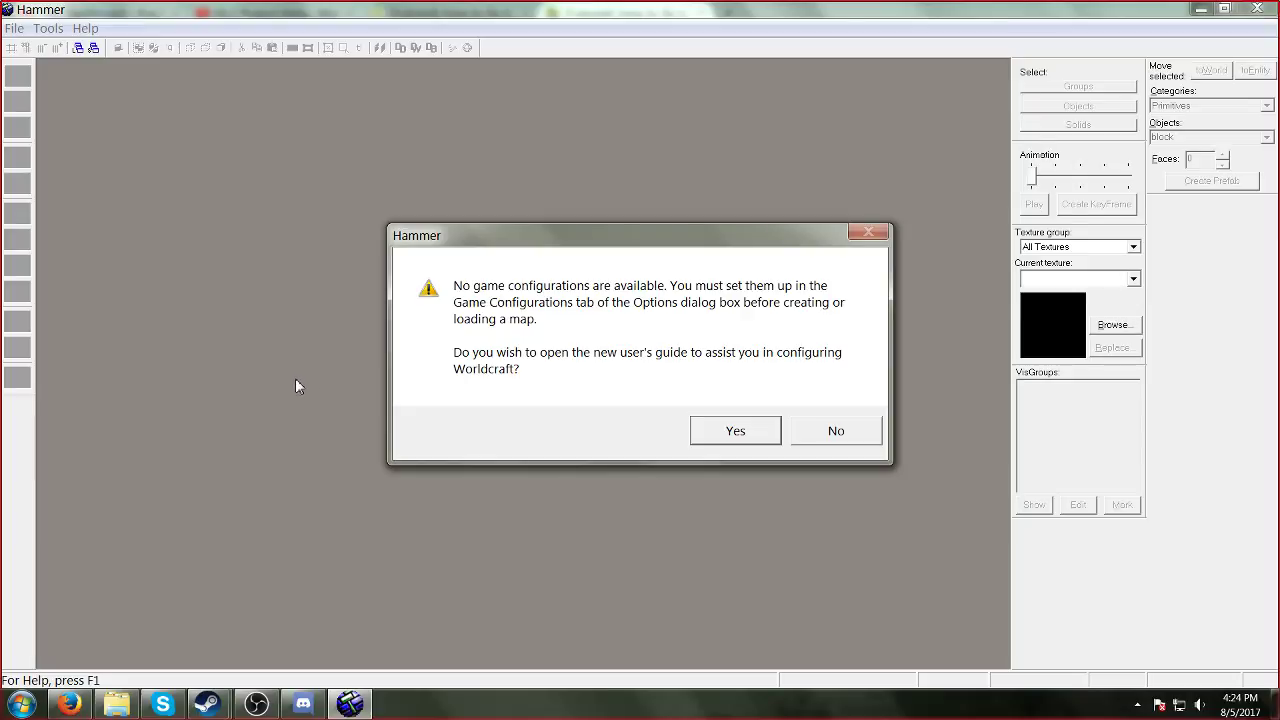
left_click_drag(478, 238, 454, 248)
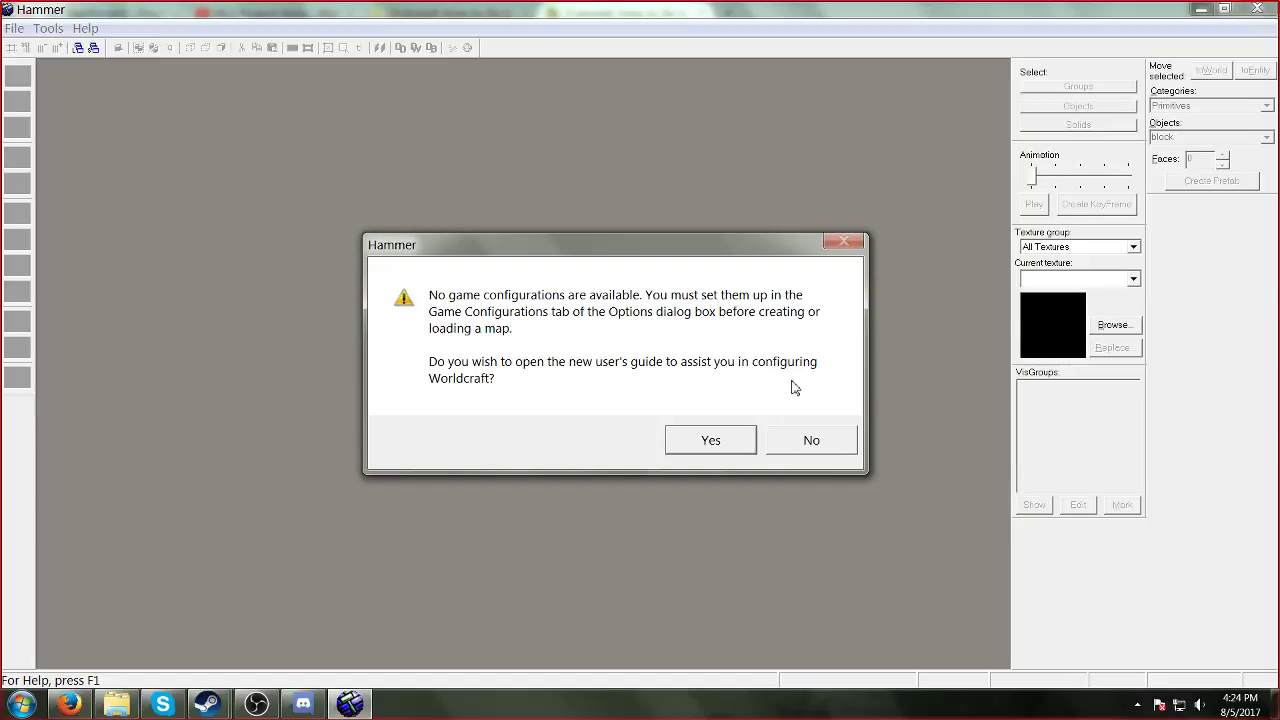
left_click(810, 444)
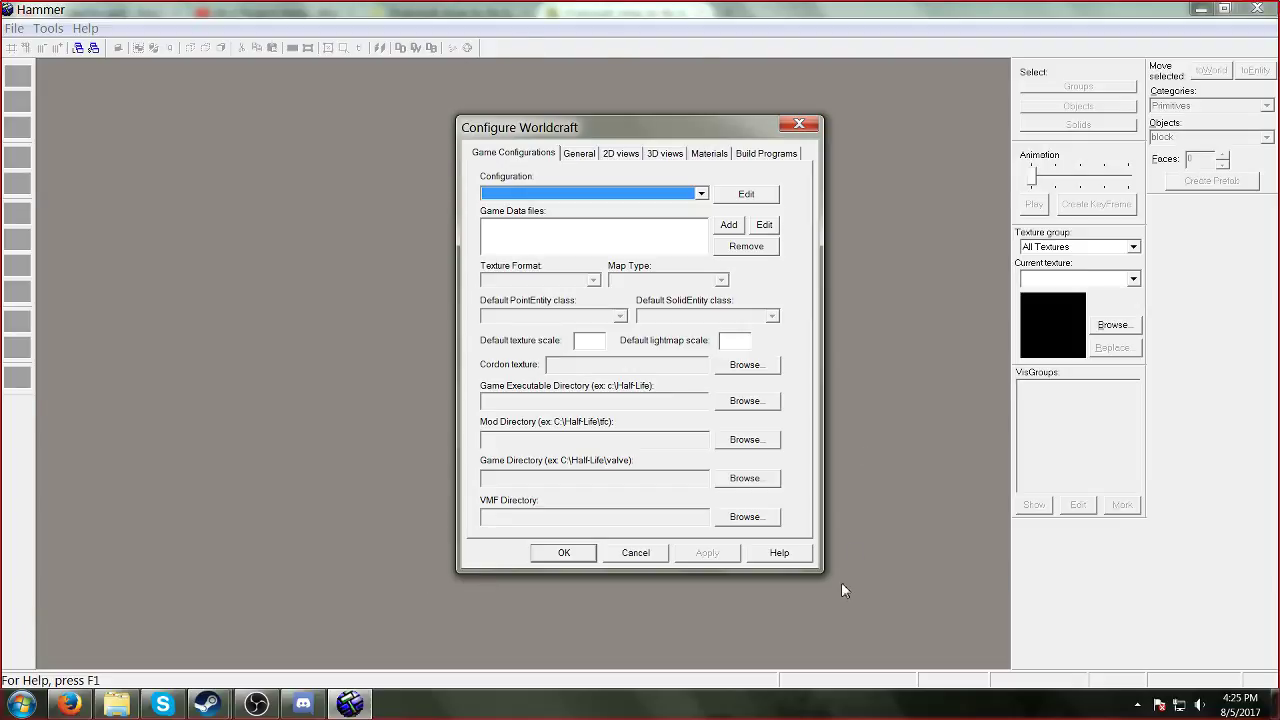
Step: Add a game configuration named Anon
left_click(701, 193)
left_click(749, 195)
left_click(749, 195)
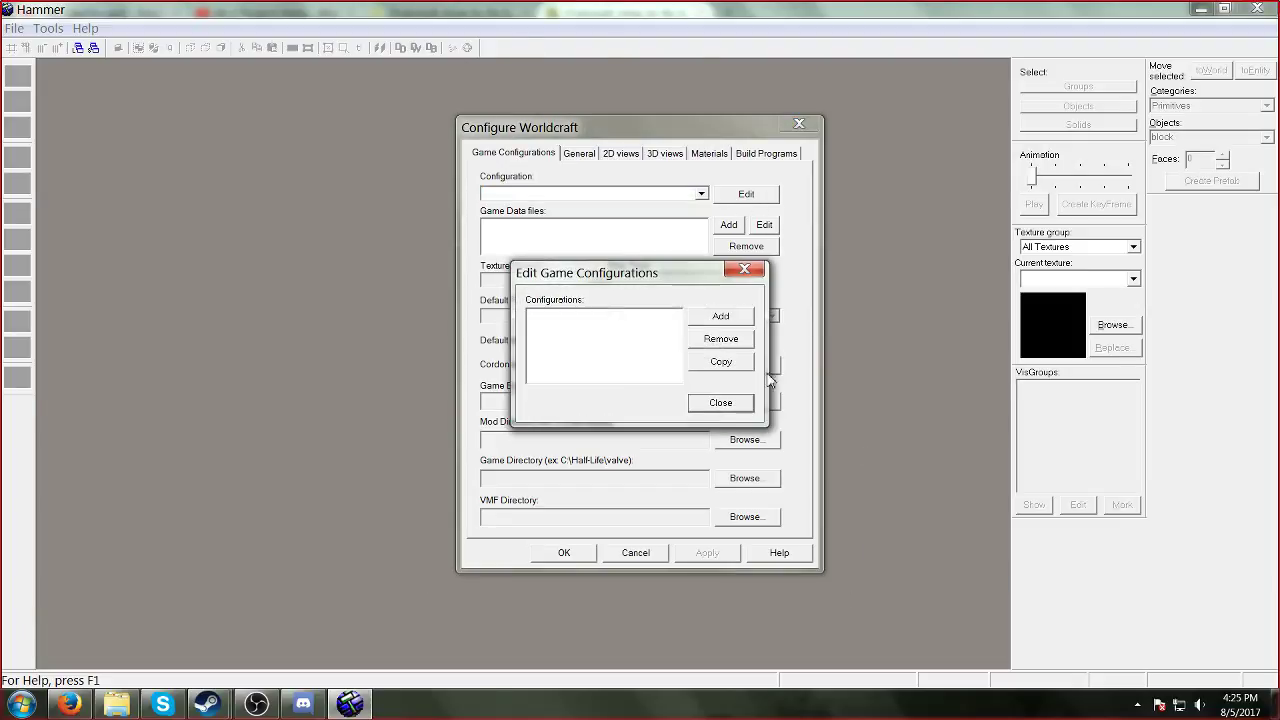
left_click(691, 318)
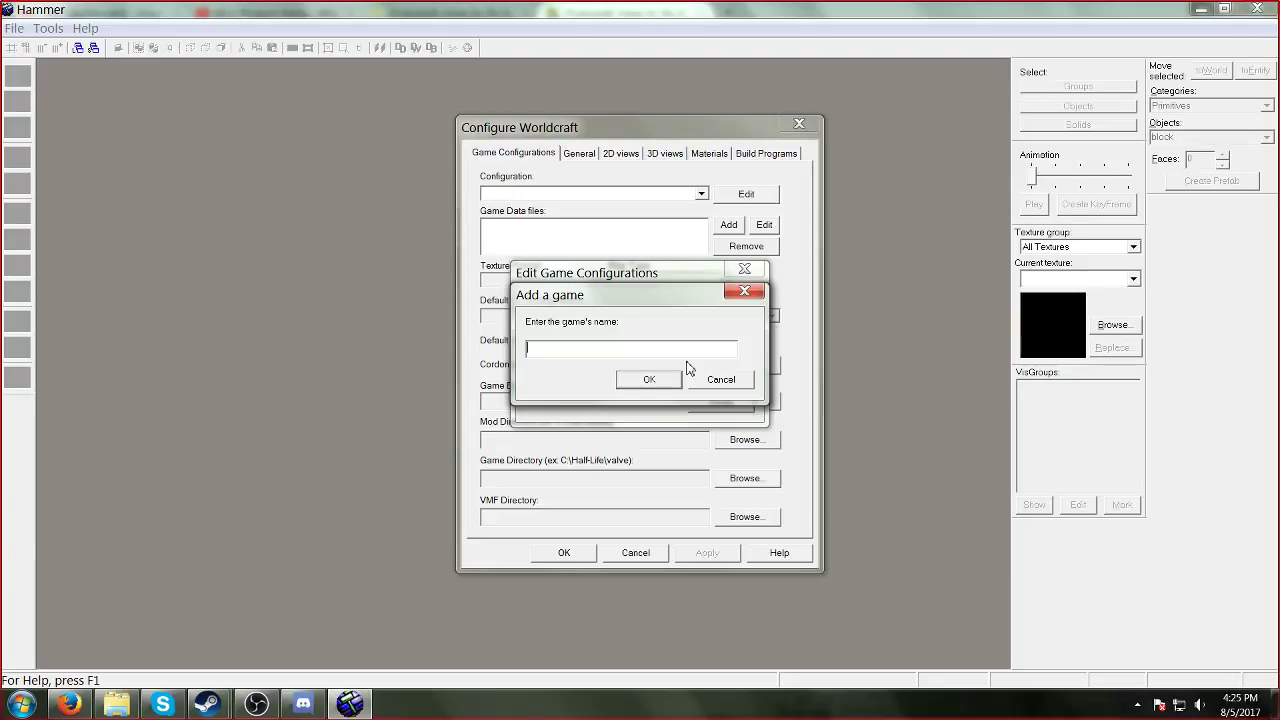
type("Anon")
key("Return")
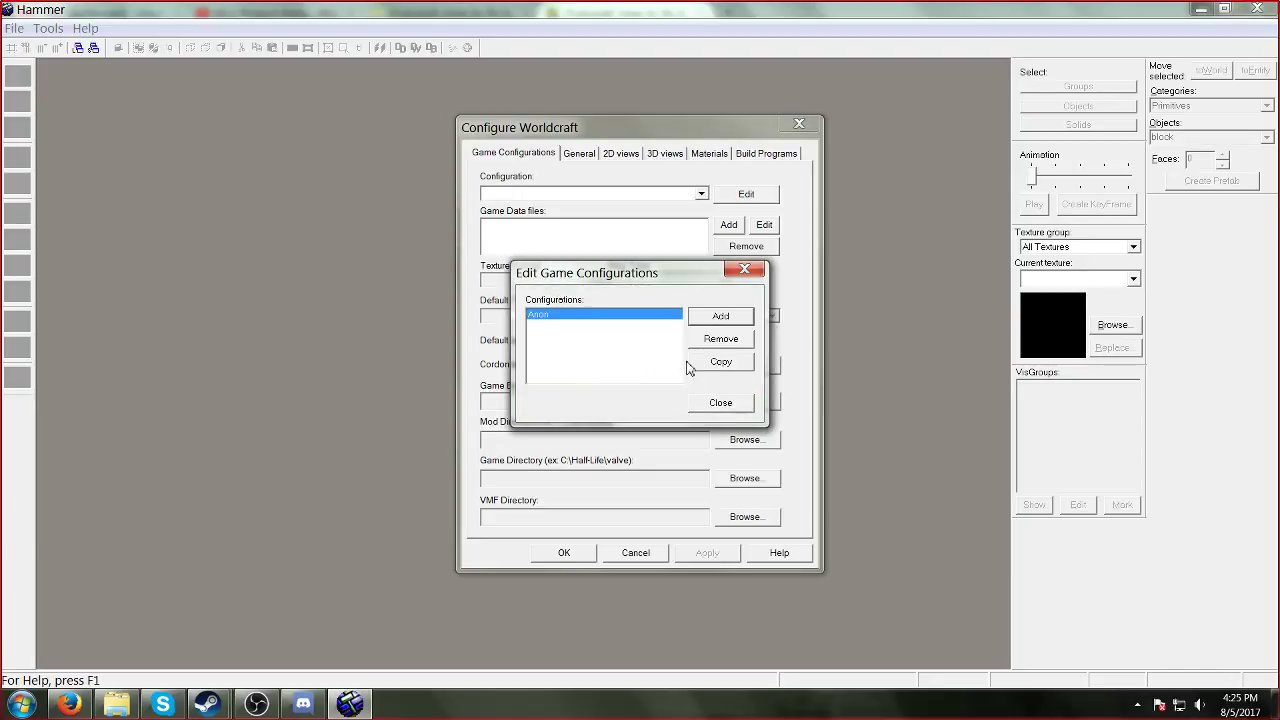
left_click(726, 403)
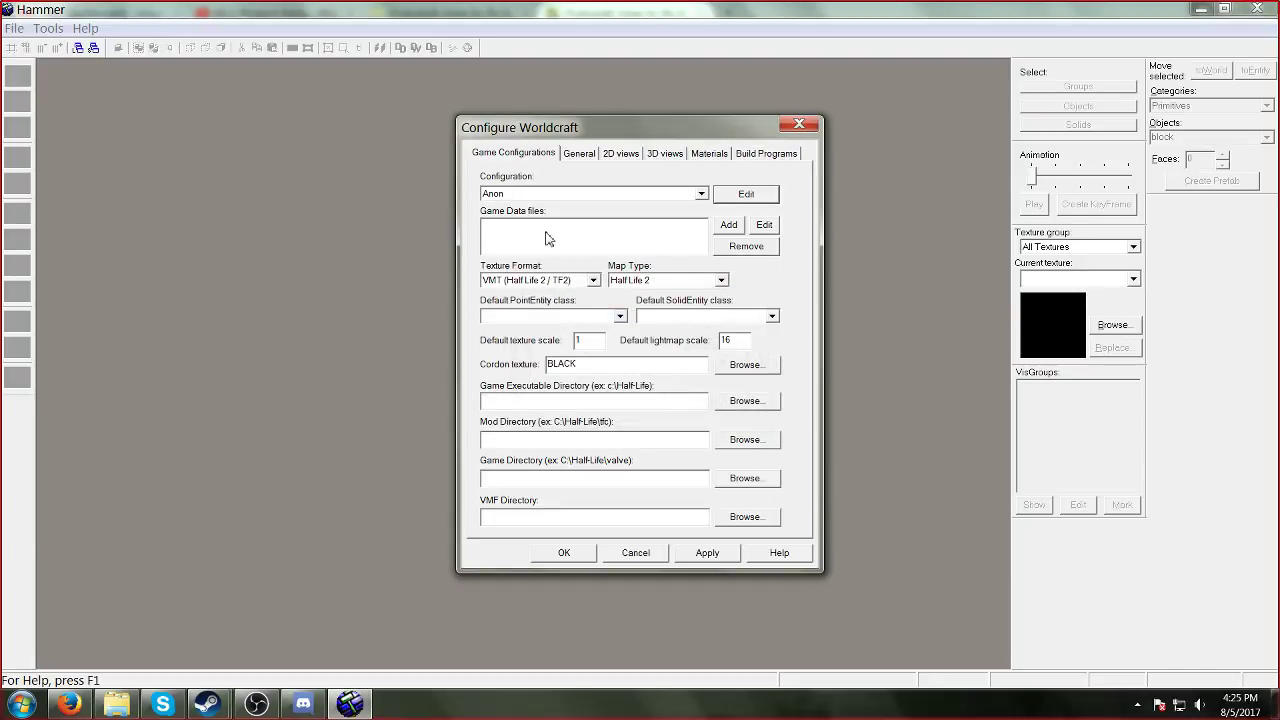
Step: Add base.fgd and halflife2.fgd from E:\AnonLeak\anon-hl2\bin as game data files of the Anon configuration
left_click(728, 225)
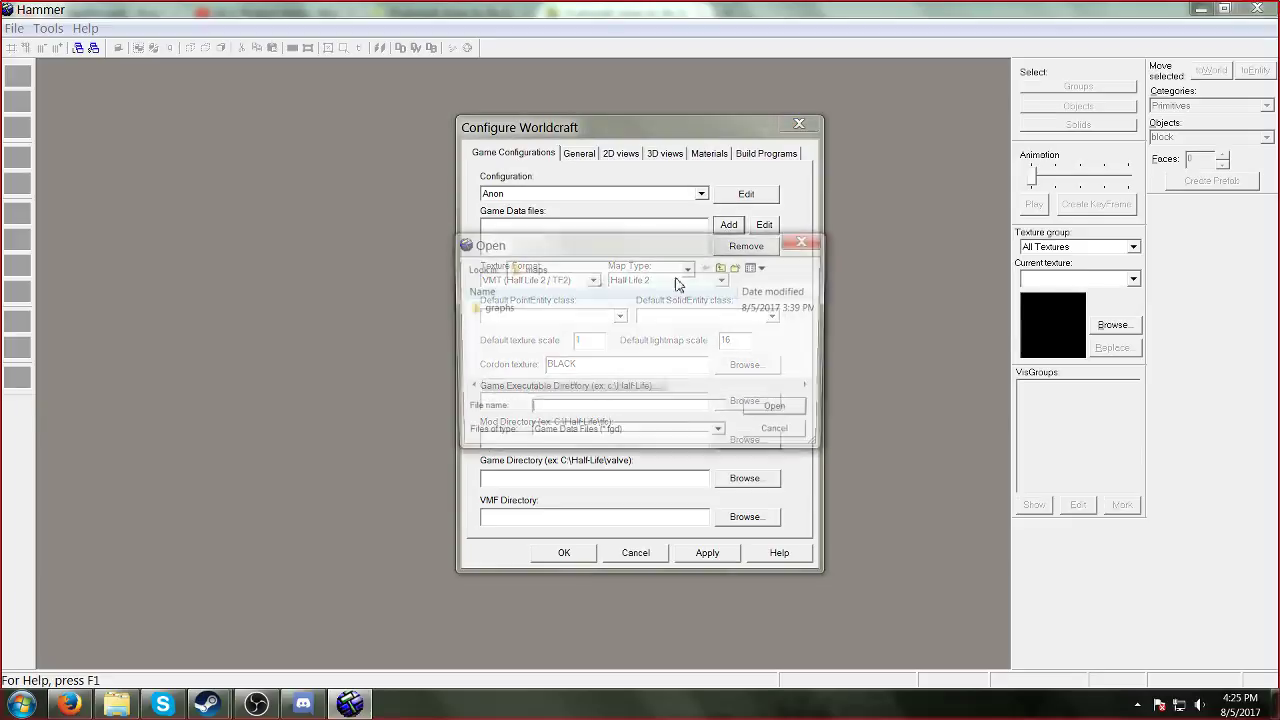
left_click(678, 271)
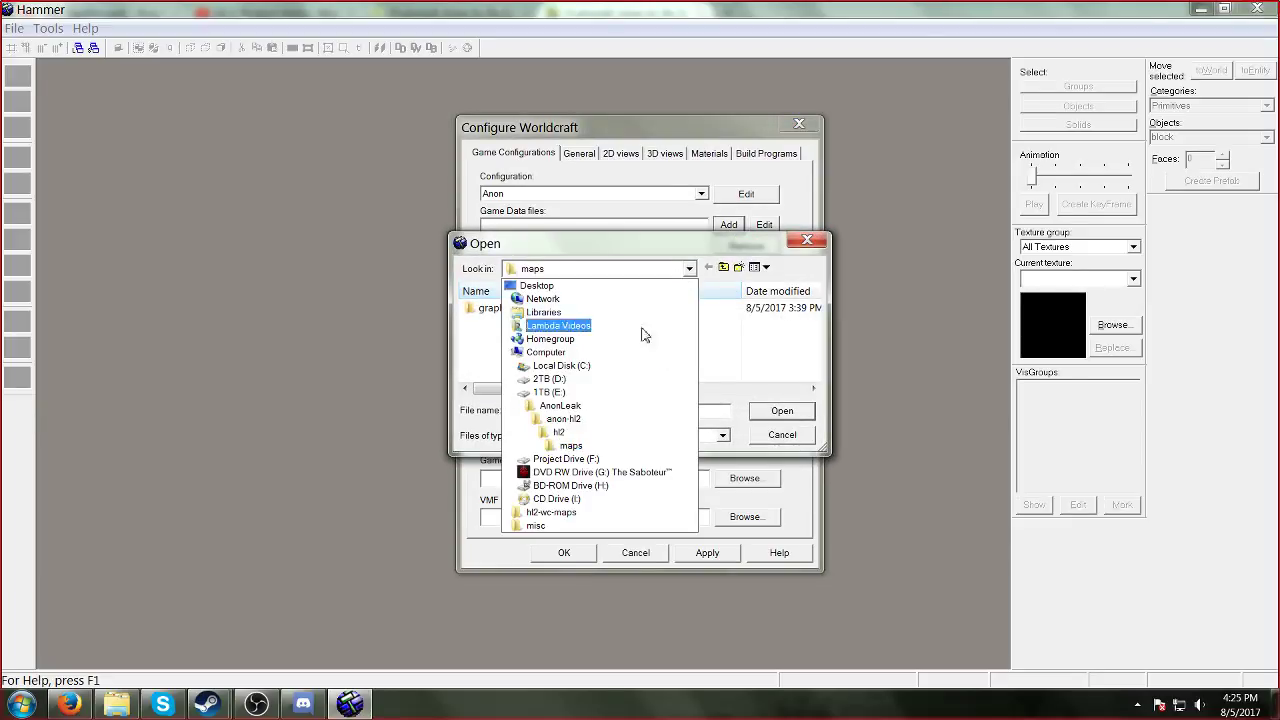
left_click(560, 405)
double_click(495, 310)
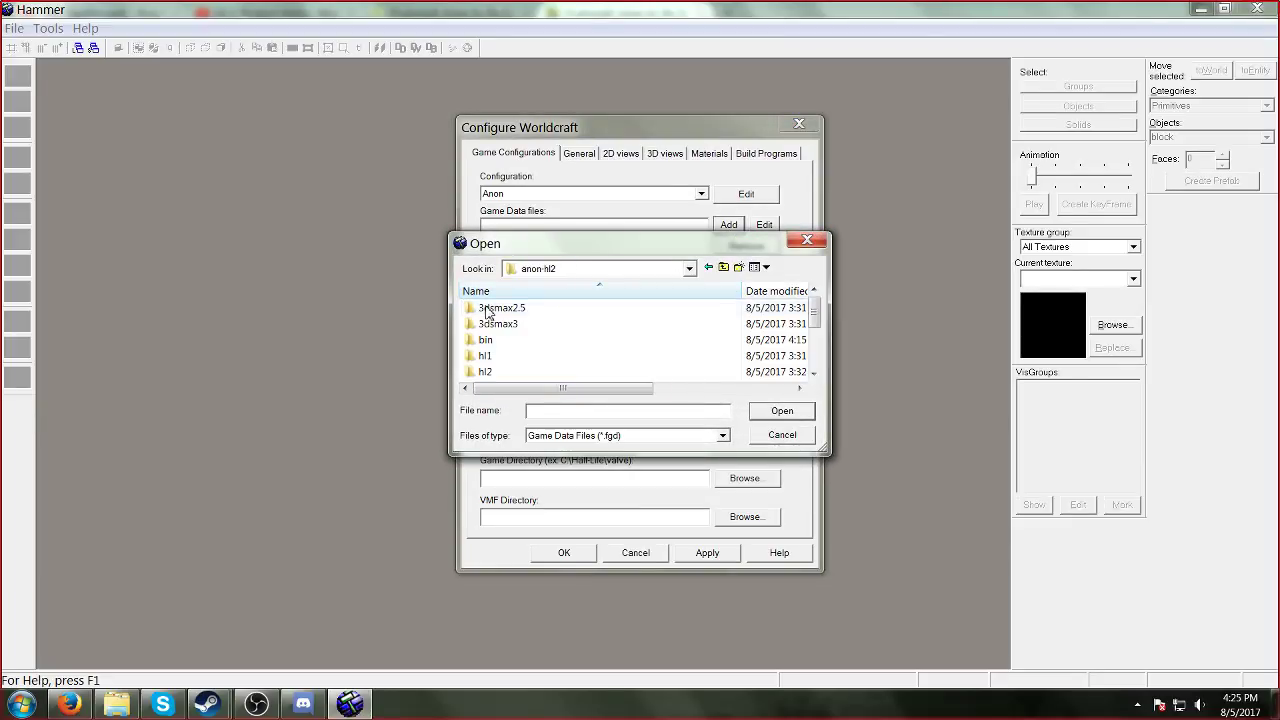
double_click(510, 348)
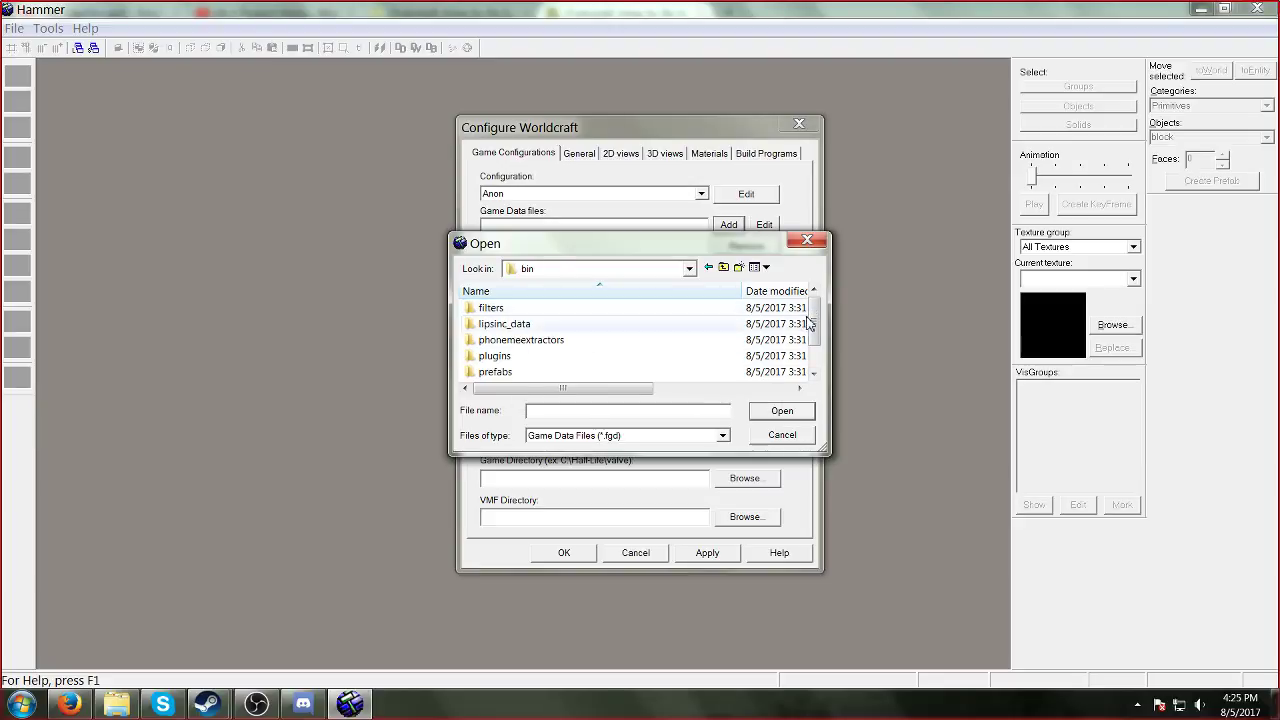
scroll(808, 323, "down", 1)
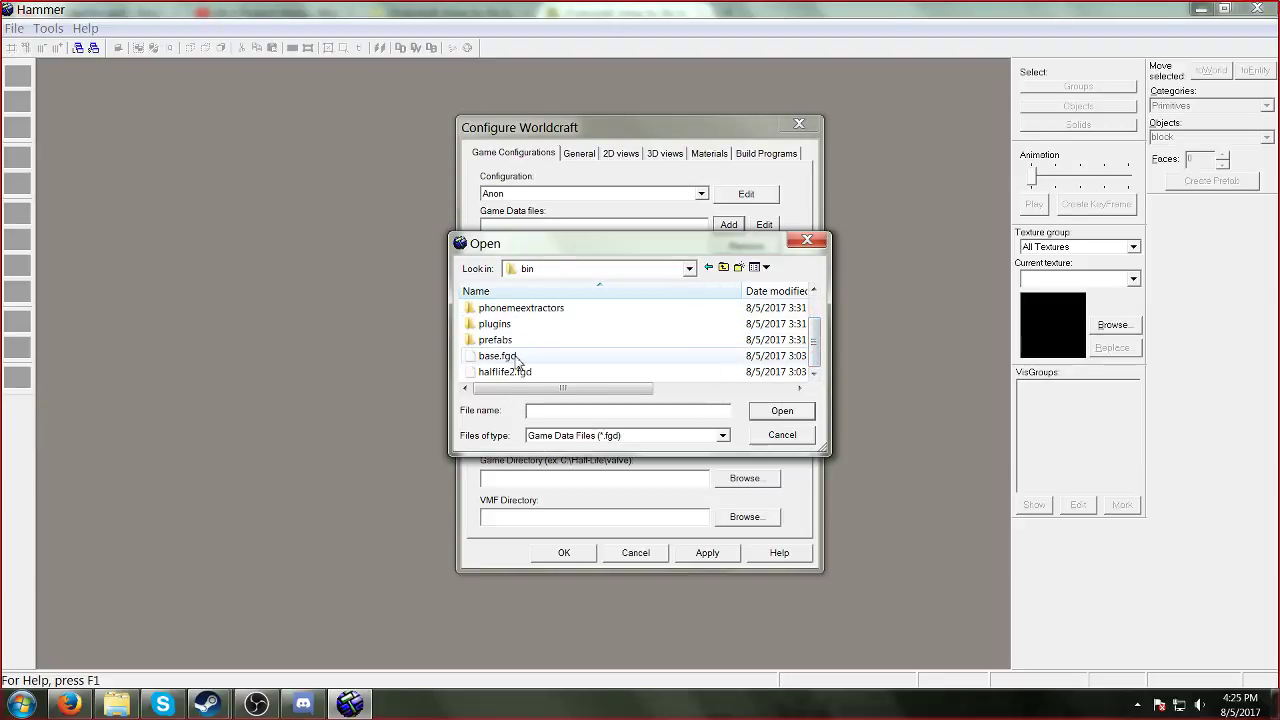
double_click(495, 356)
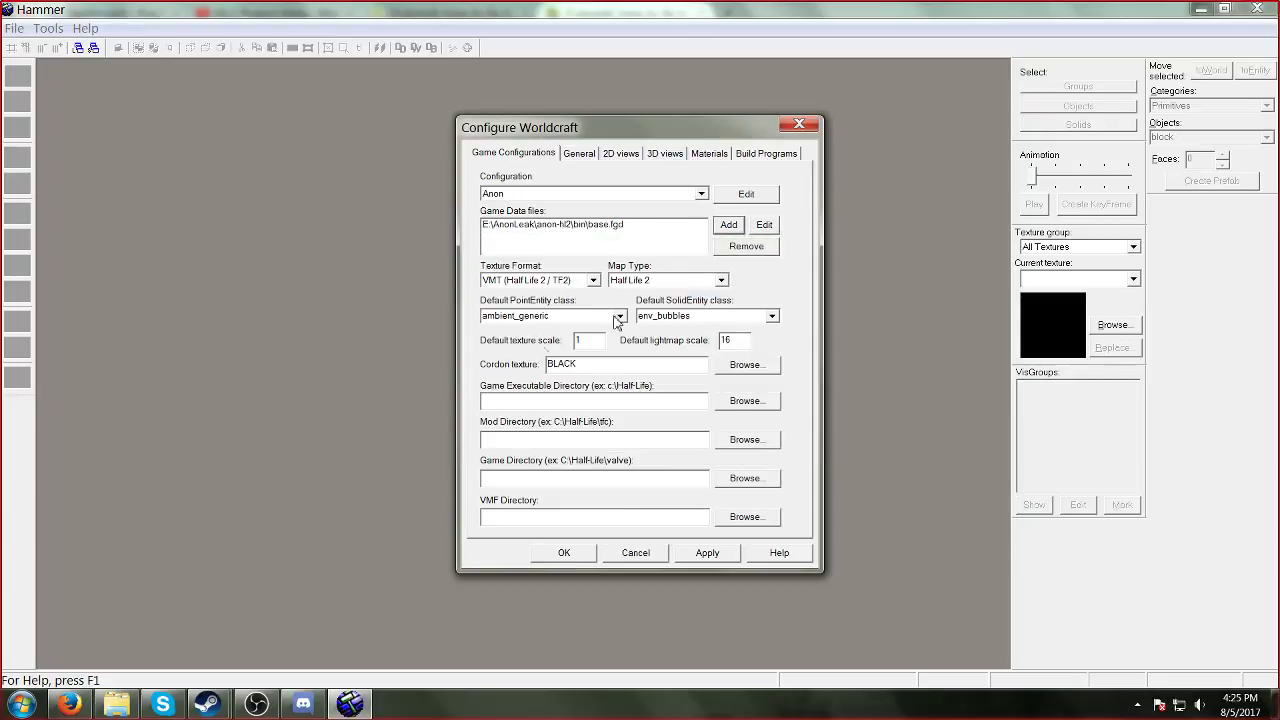
left_click(724, 228)
scroll(814, 322, "down", 1)
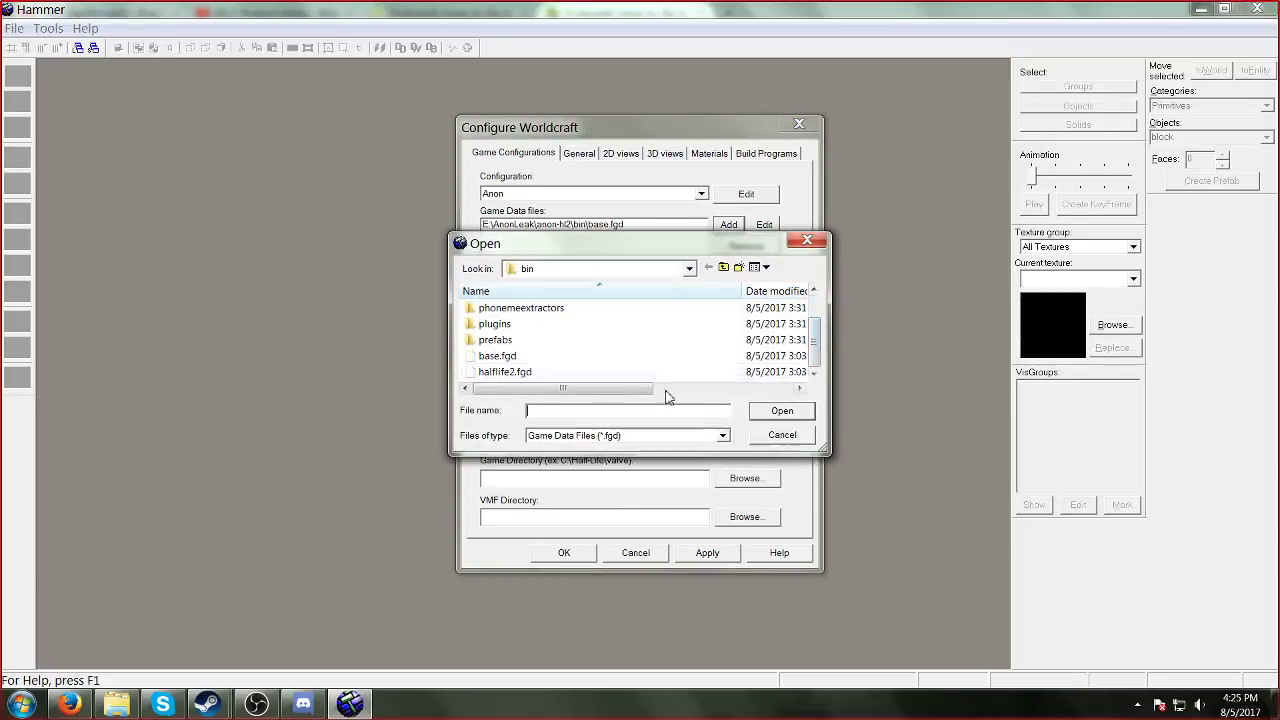
double_click(571, 372)
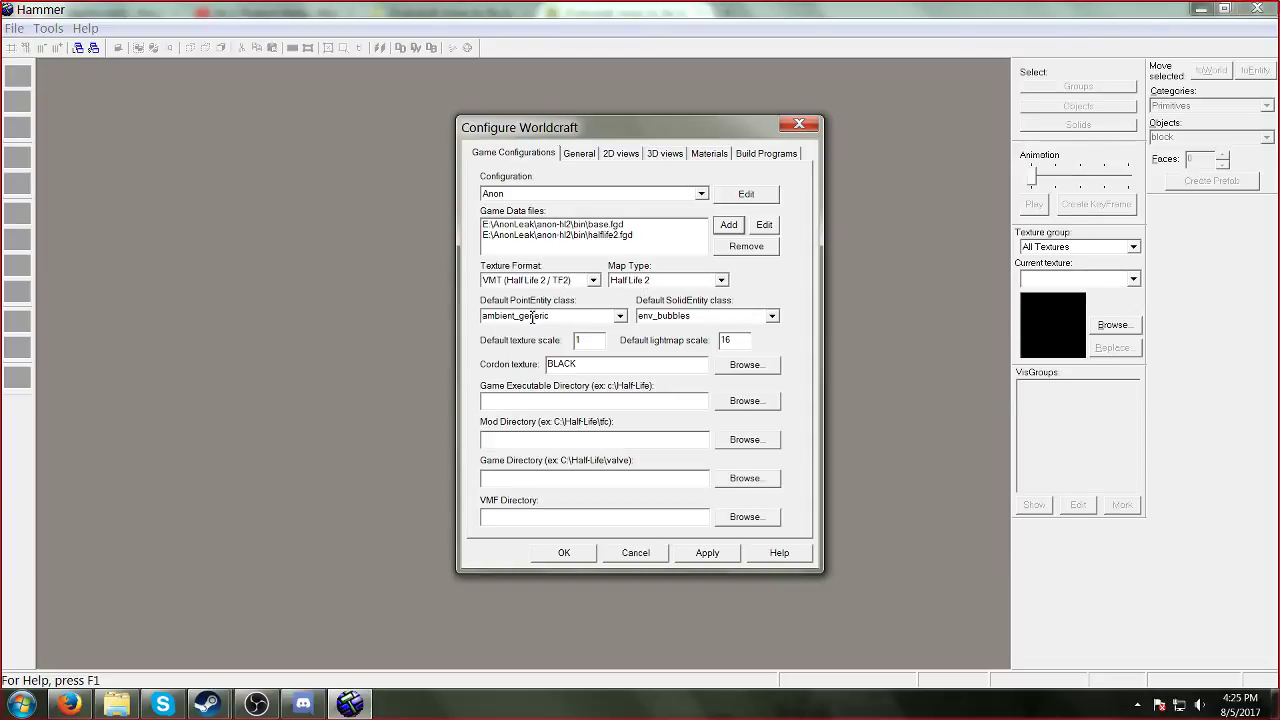
Step: Set the Anon configuration's default point entity class to prop_static, solid entity class to func_detail and texture scale to 0.25
double_click(537, 316)
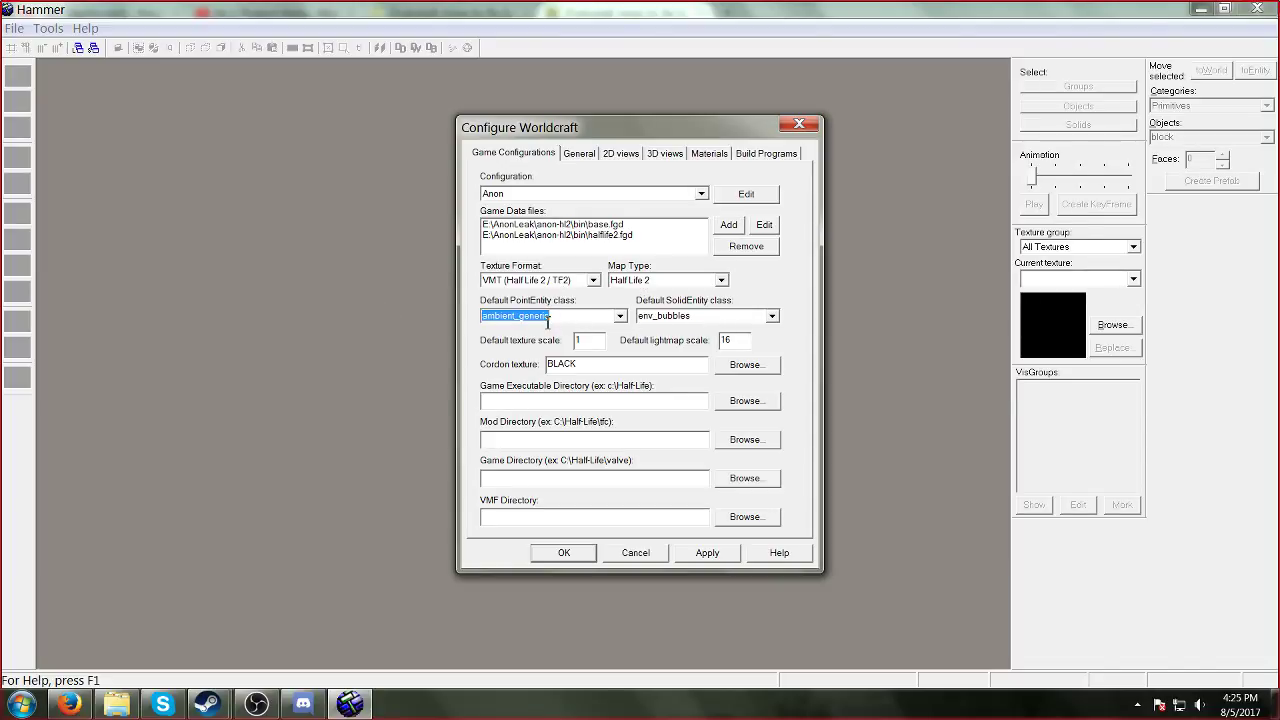
type("porp")
key("BackSpace")
type("rop_static")
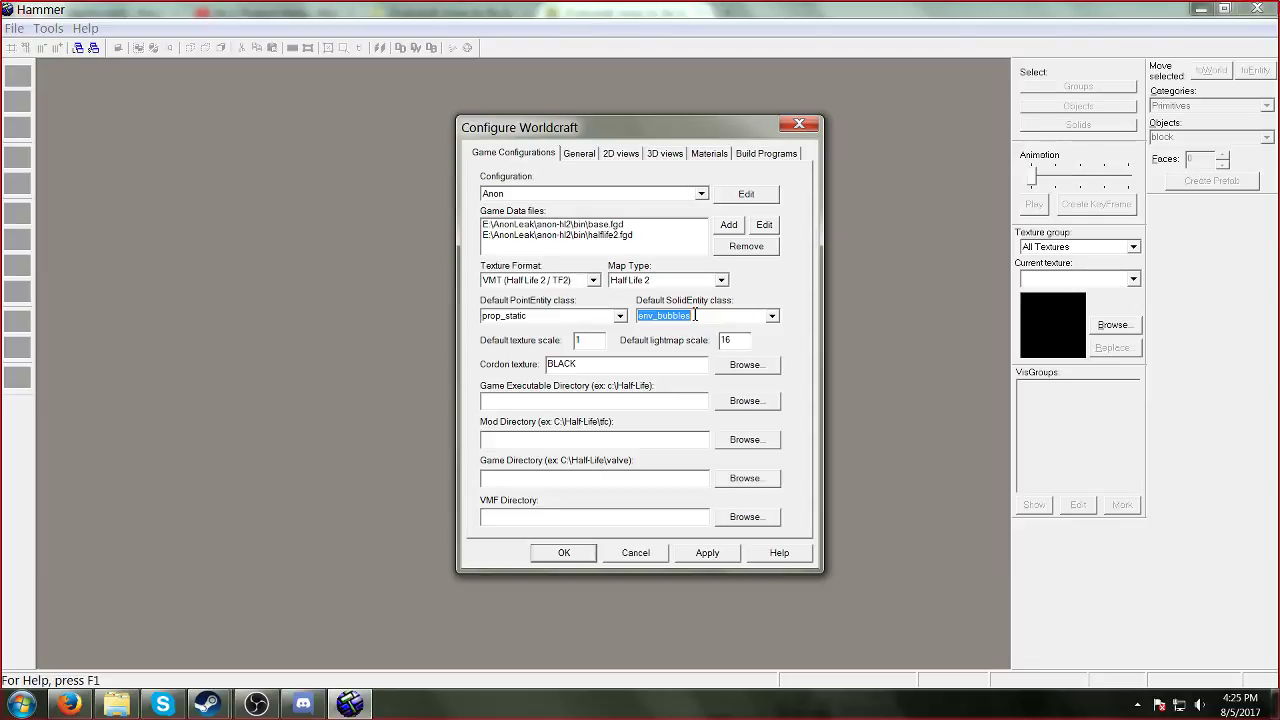
type("func_detail")
double_click(600, 342)
type("0.25")
Step: Choose E:\AnonLeak\anon-hl2 as the game executable directory
left_click(735, 404)
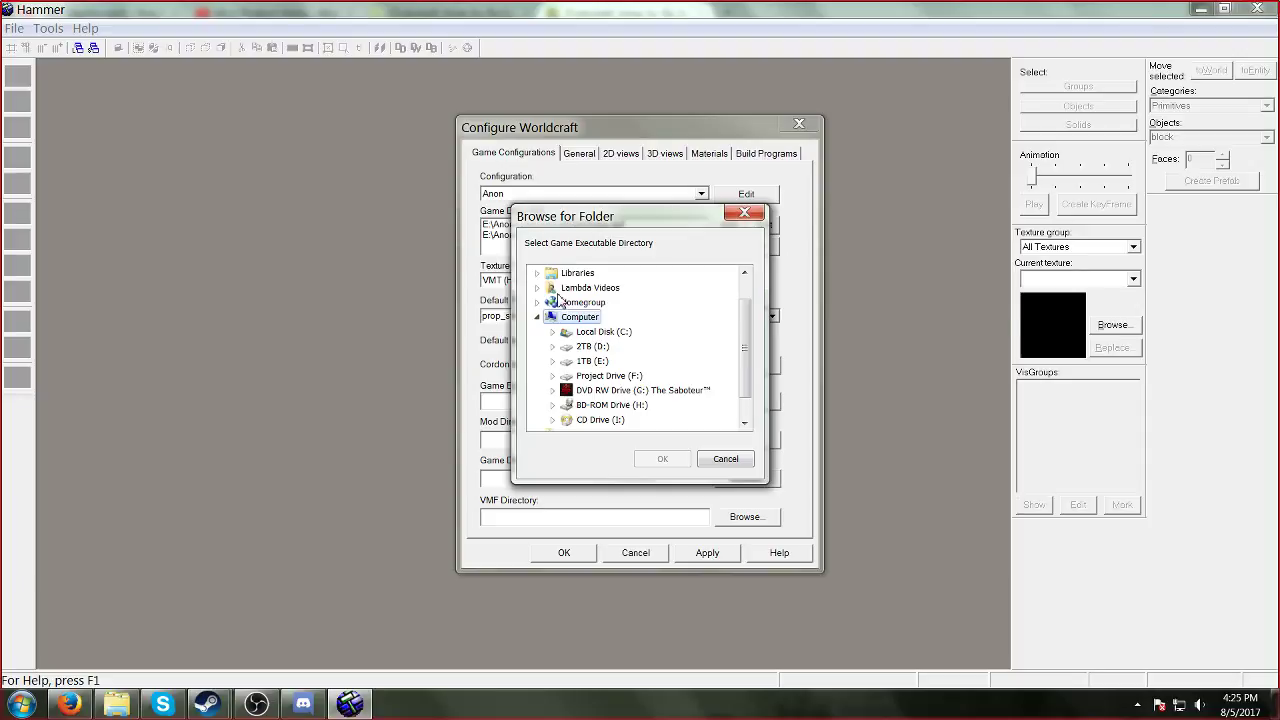
left_click(537, 316)
double_click(551, 276)
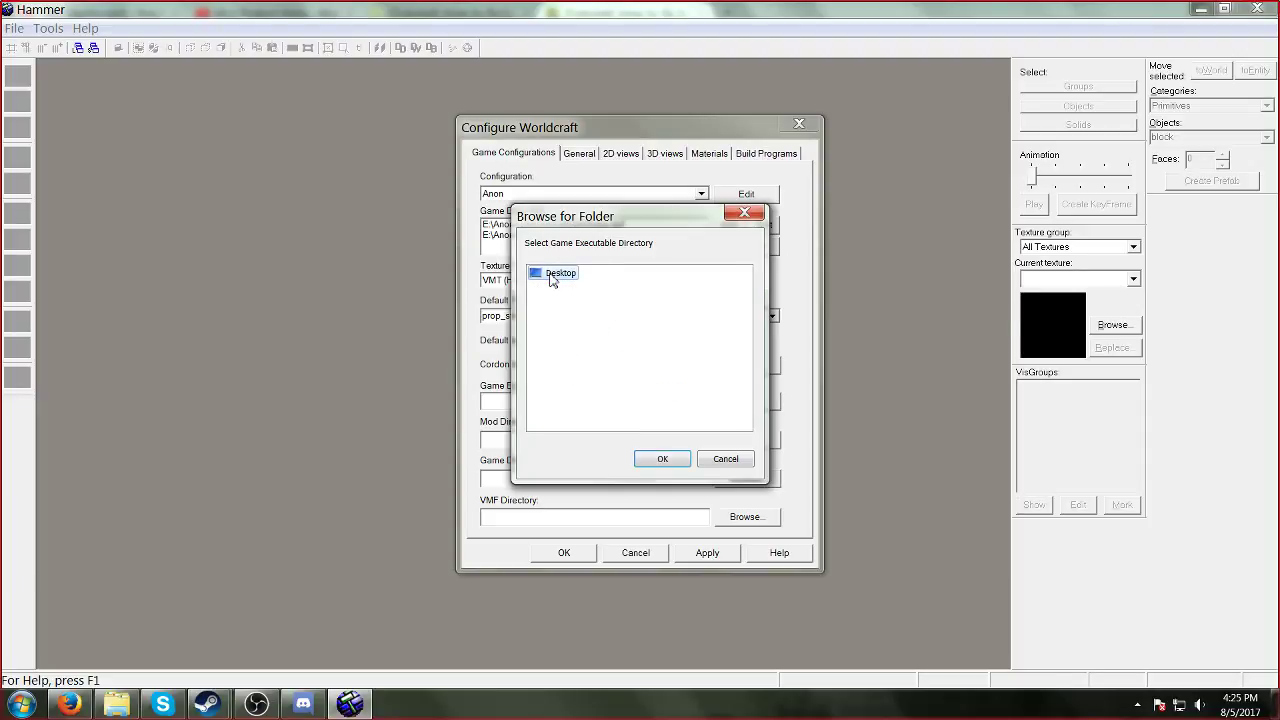
double_click(551, 276)
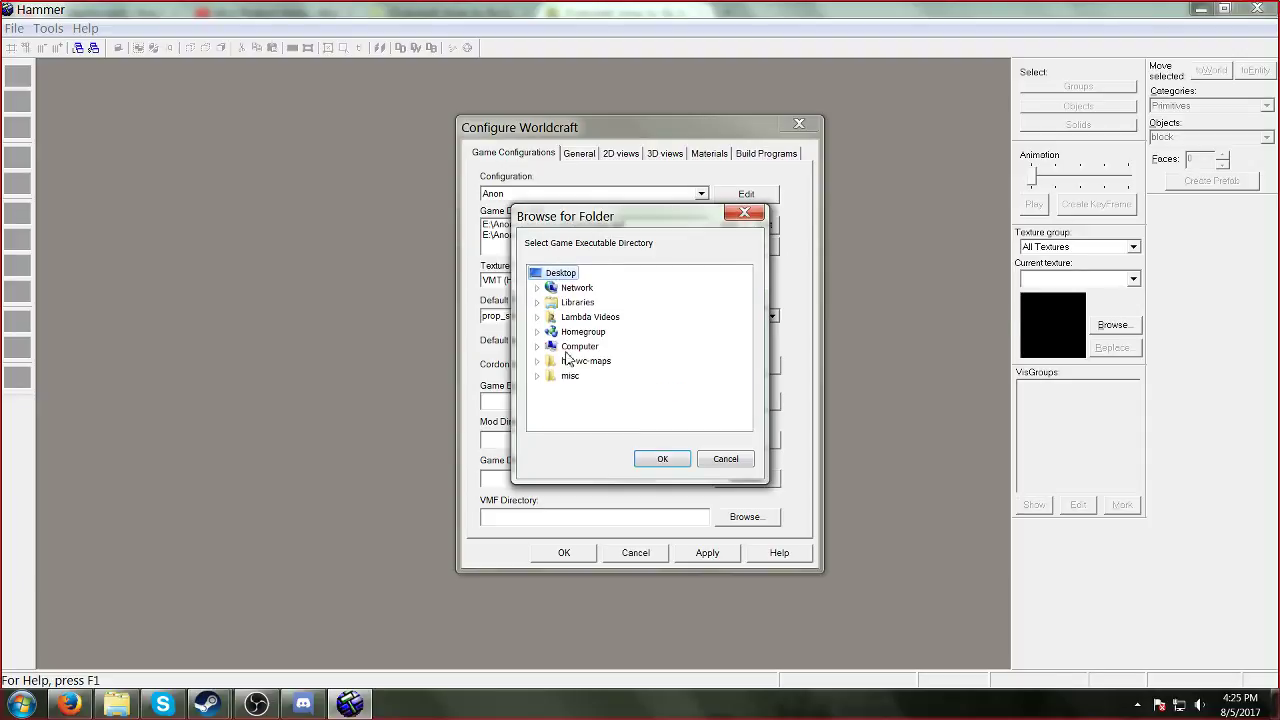
left_click(537, 349)
left_click(552, 375)
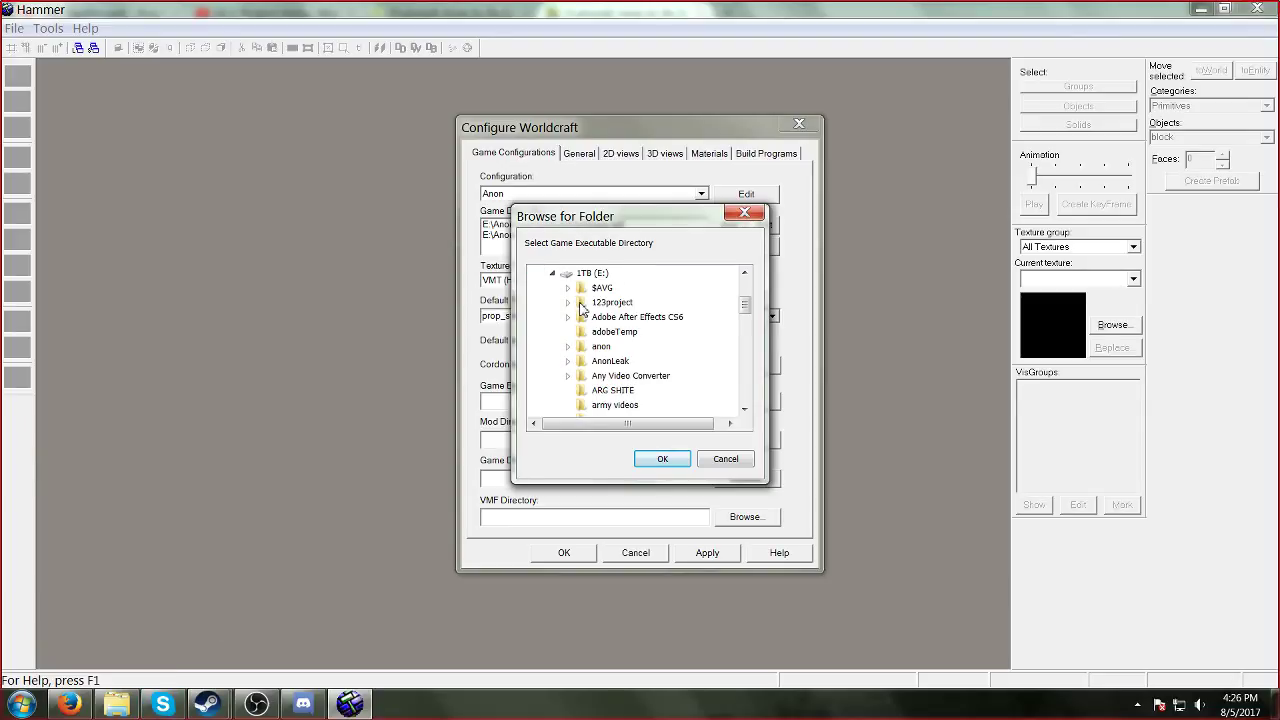
left_click(568, 361)
double_click(592, 378)
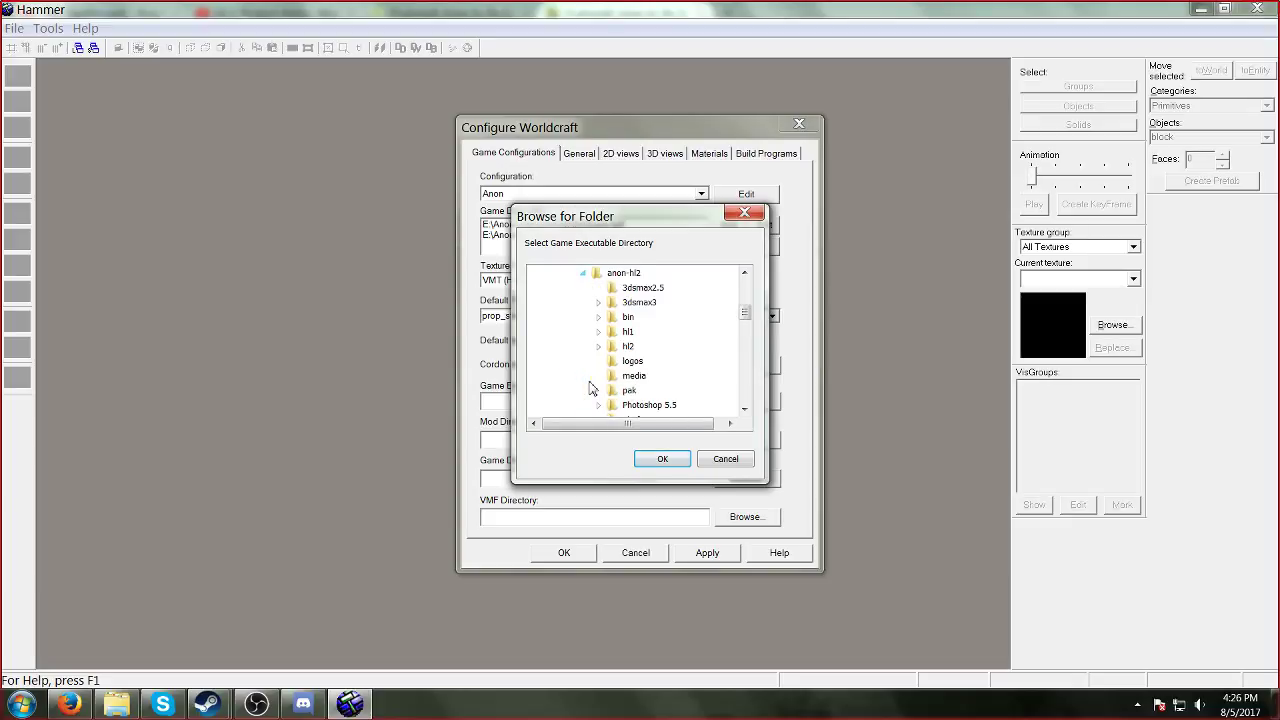
double_click(621, 276)
left_click(659, 458)
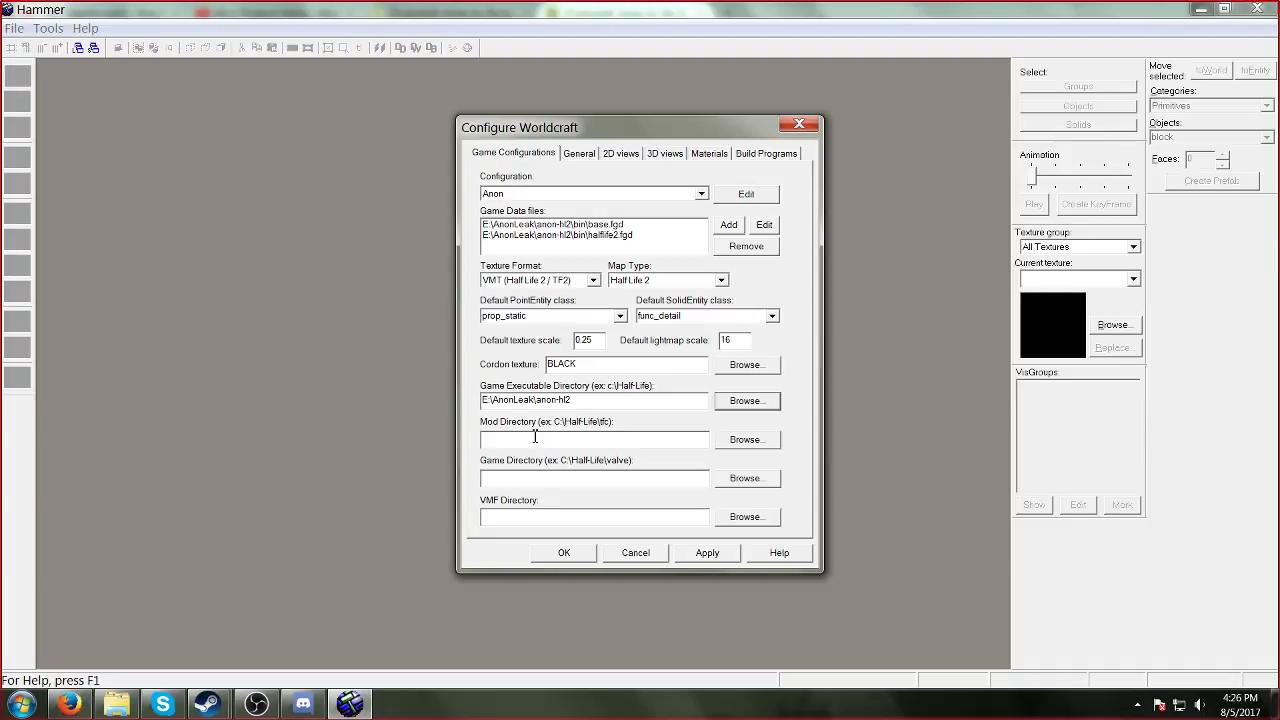
Step: Set the mod directory to E:\AnonLeak\anon-hl2\hl2 by extending a copy of the game executable directory's path
left_click_drag(607, 400, 466, 395)
key("BackSpace")
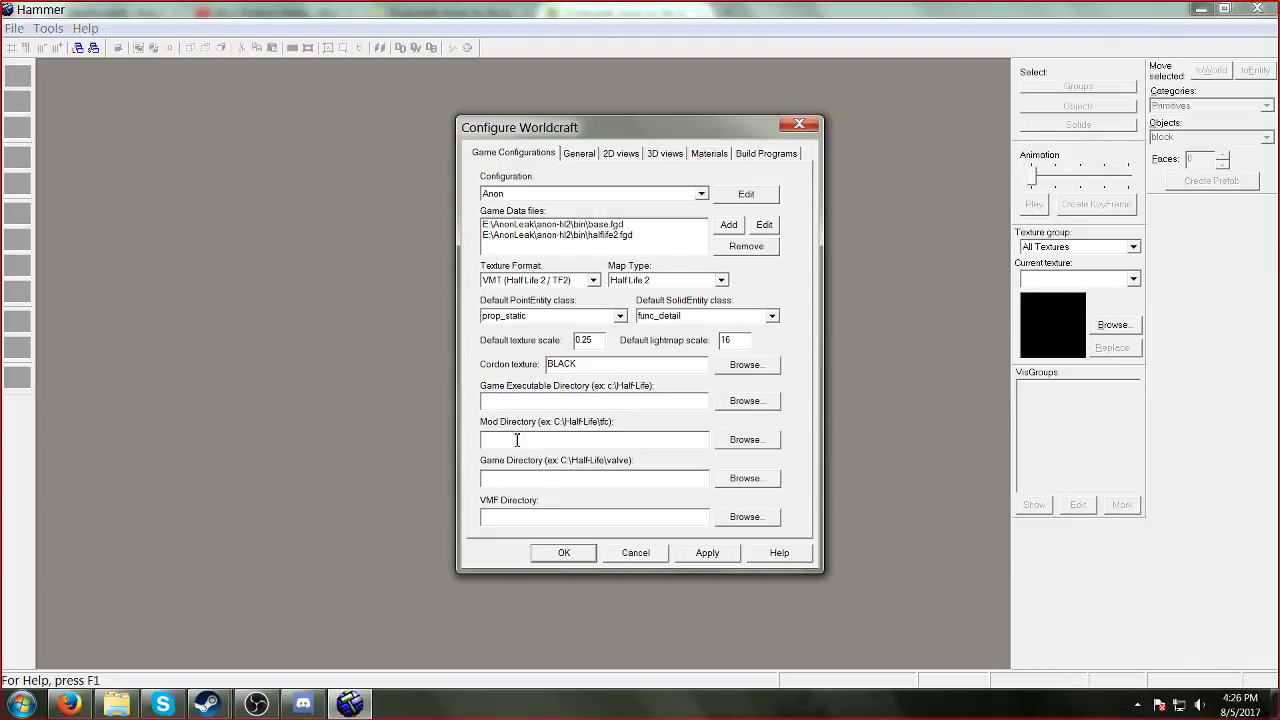
key("ctrl+z")
key("ctrl+c")
left_click(517, 439)
key("ctrl+v")
type("\\hl2")
Step: Set the game directory to E:\AnonLeak\anon-hl2\hl2, fill in the VMF directory starting from the same path, and apply the settings
left_click_drag(620, 440, 479, 438)
key("ctrl+c")
left_click(530, 476)
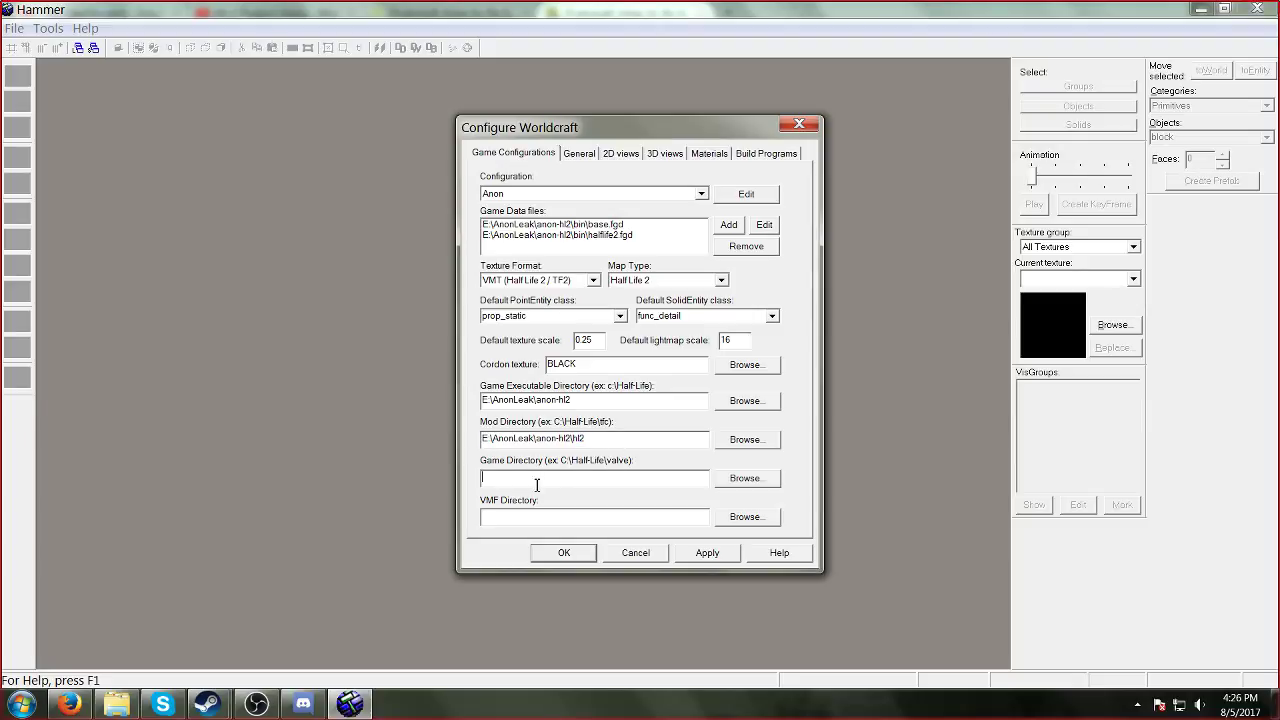
key("ctrl+v")
left_click(545, 515)
key("ctrl+v")
type("\\")
left_click(710, 553)
Step: Add null.wad from the hl2\materials folder of anon-hl2 to the Half-Life WAD list
left_click(581, 153)
left_click(619, 155)
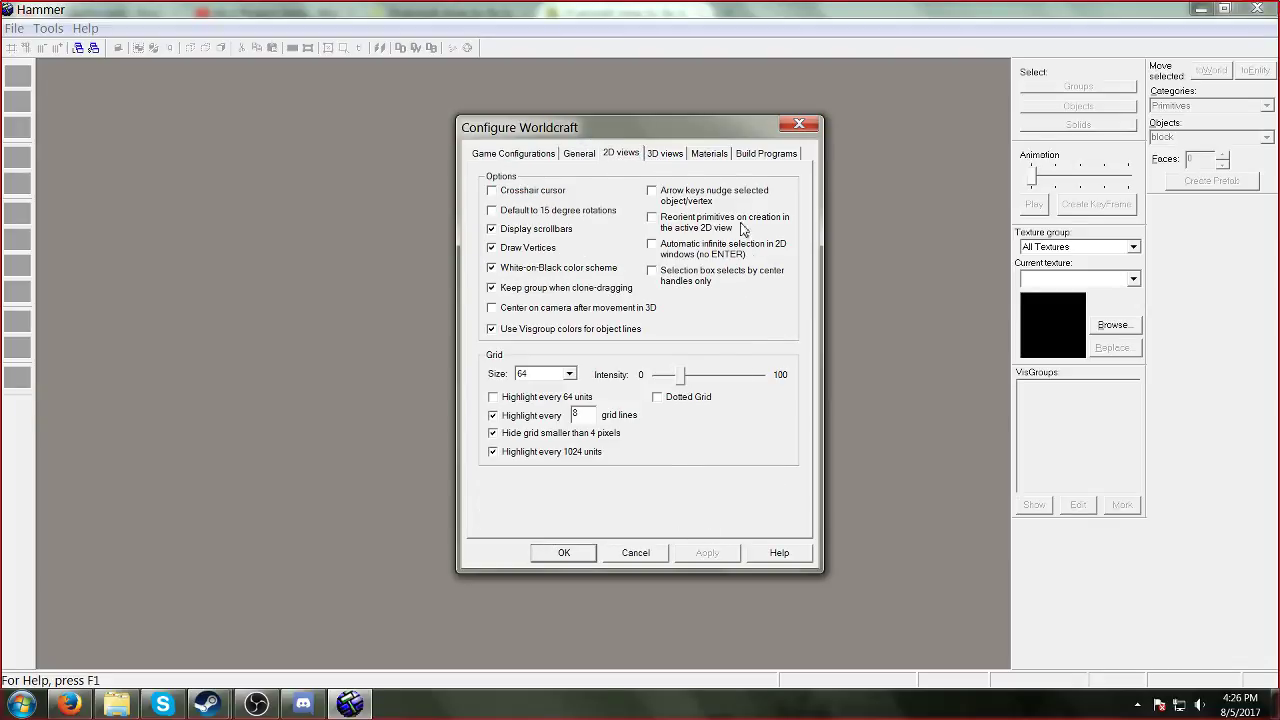
left_click(665, 157)
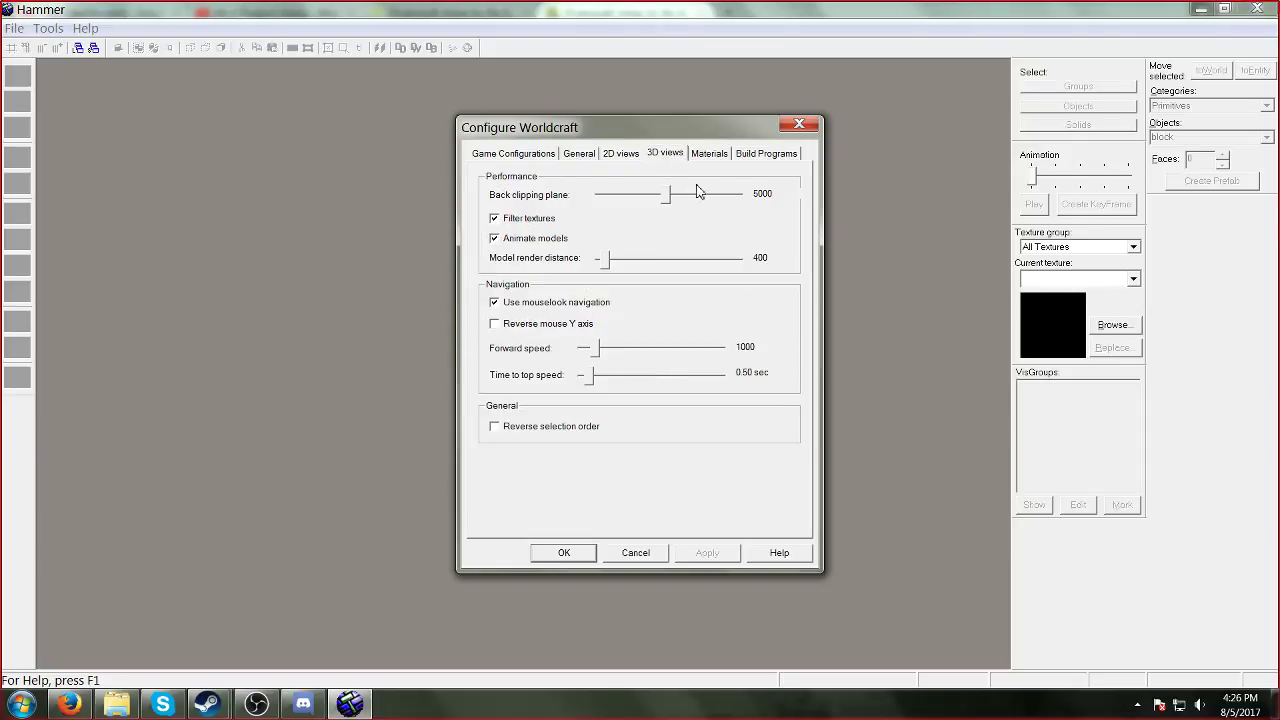
left_click(705, 156)
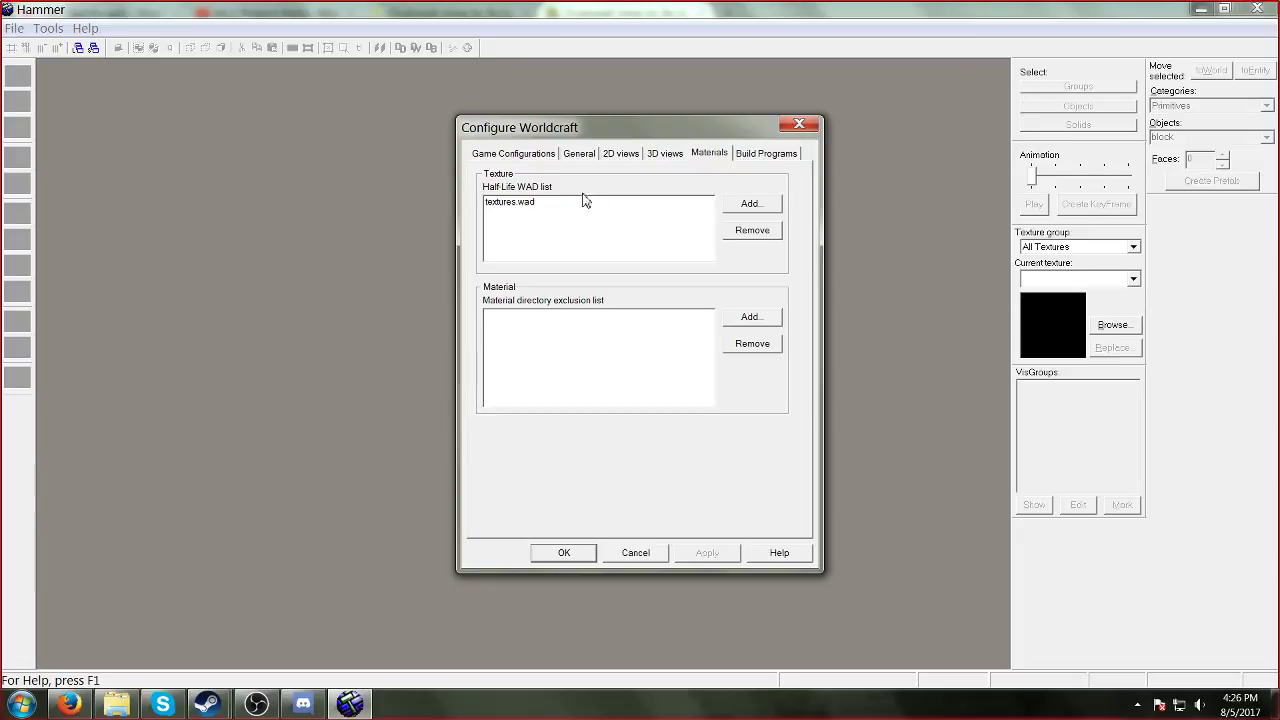
left_click(750, 204)
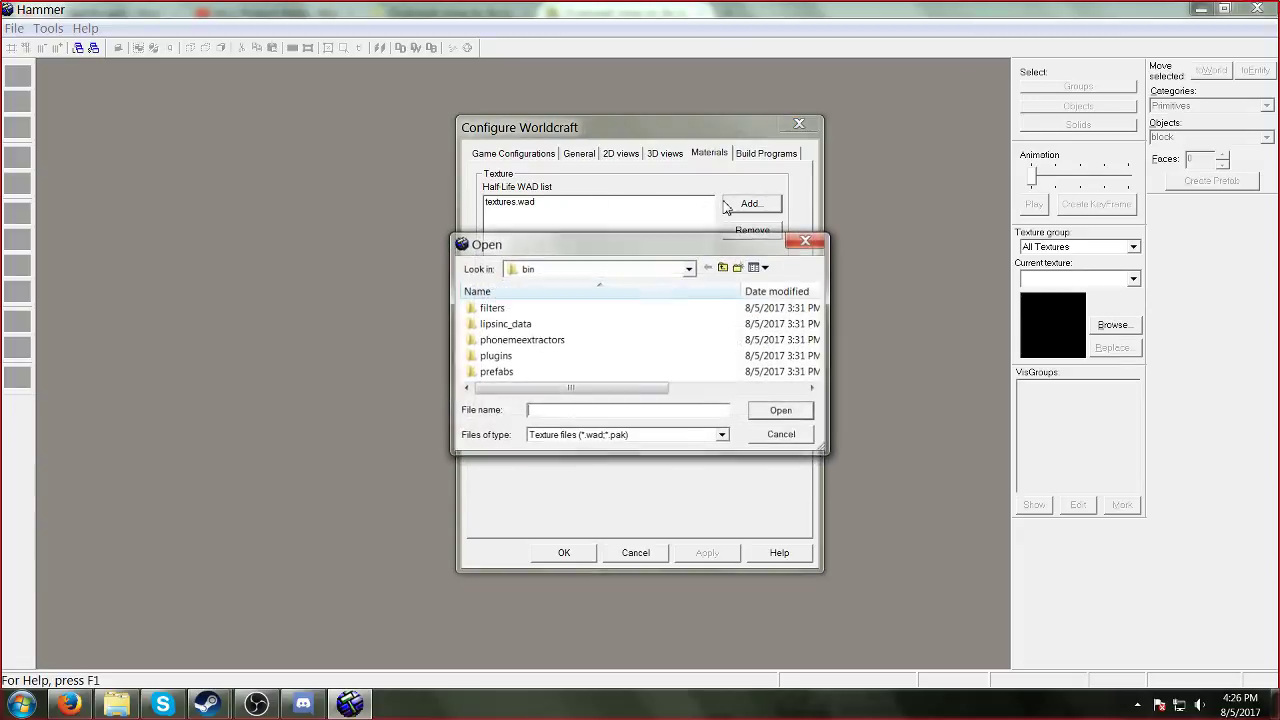
left_click(689, 270)
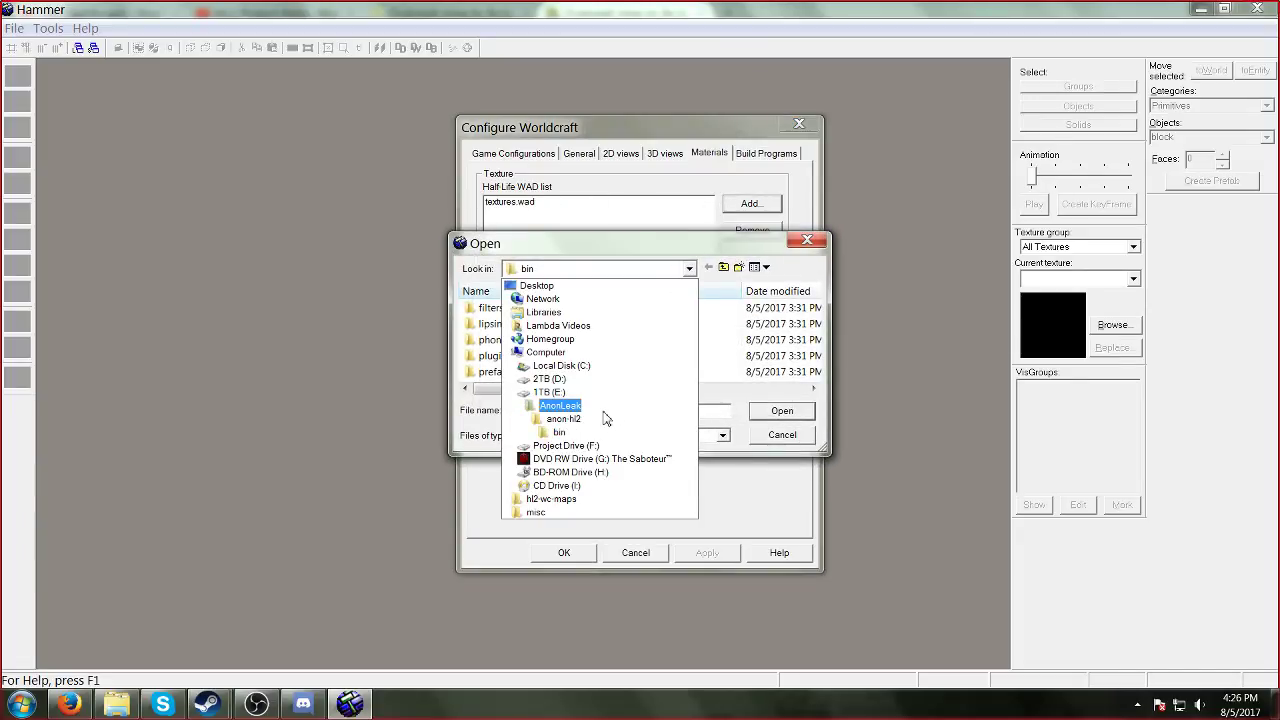
left_click(605, 416)
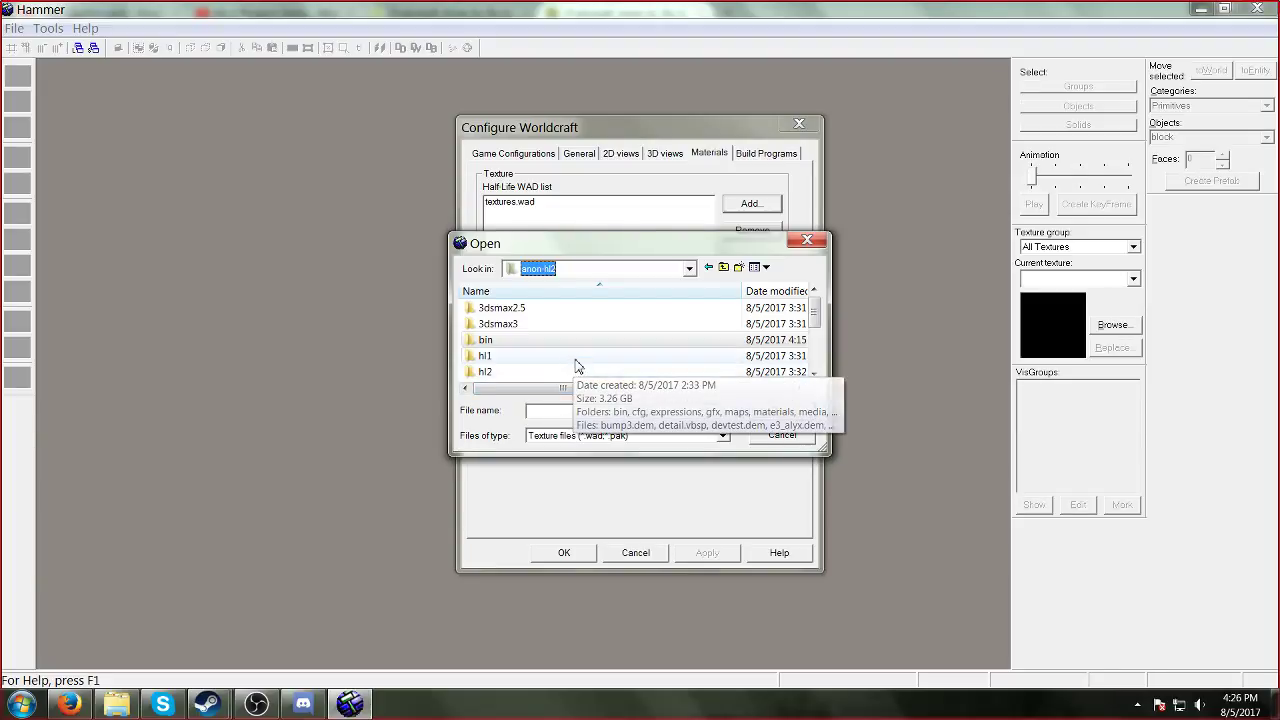
double_click(514, 372)
scroll(514, 372, "down", 2)
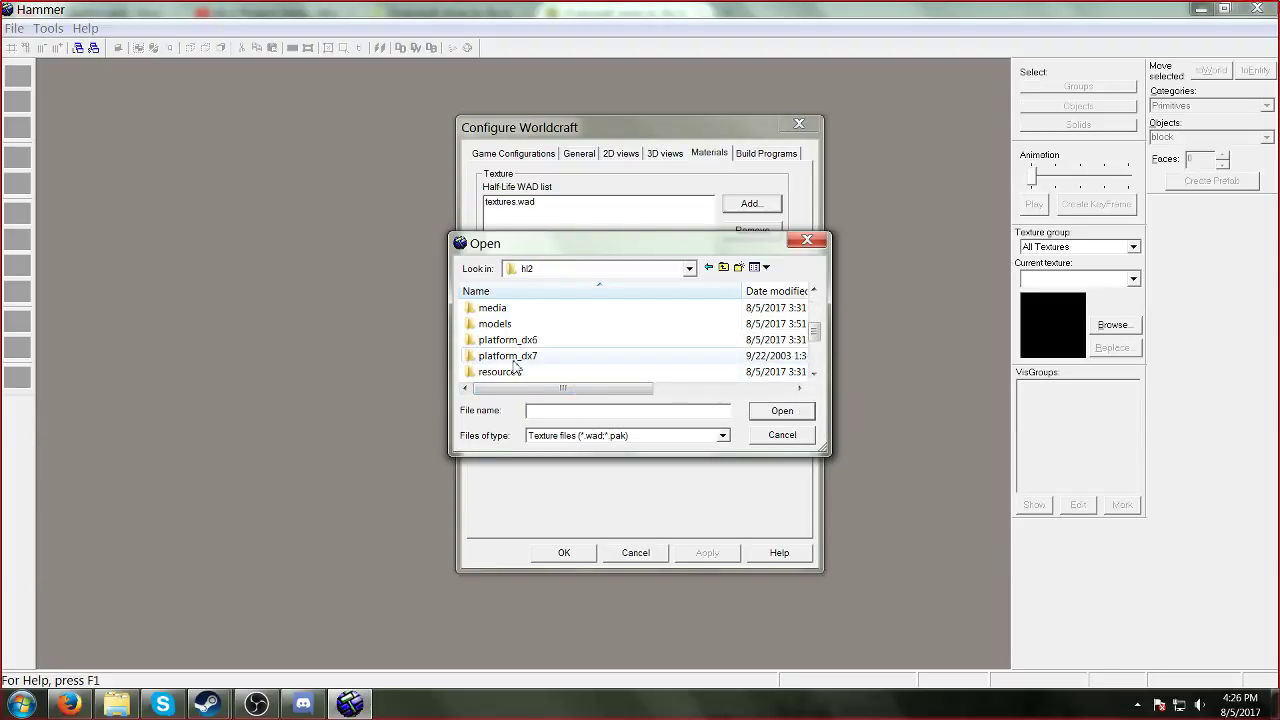
scroll(514, 355, "up", 1)
double_click(512, 340)
scroll(512, 340, "down", 7)
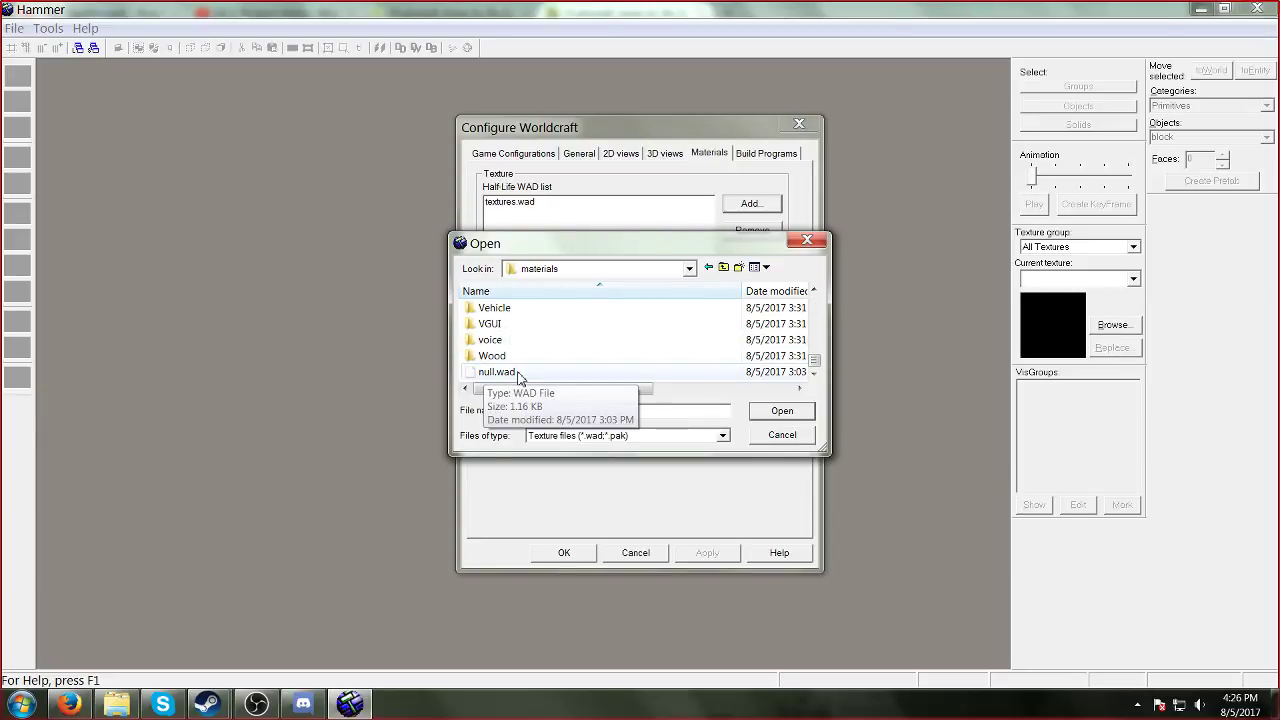
double_click(500, 372)
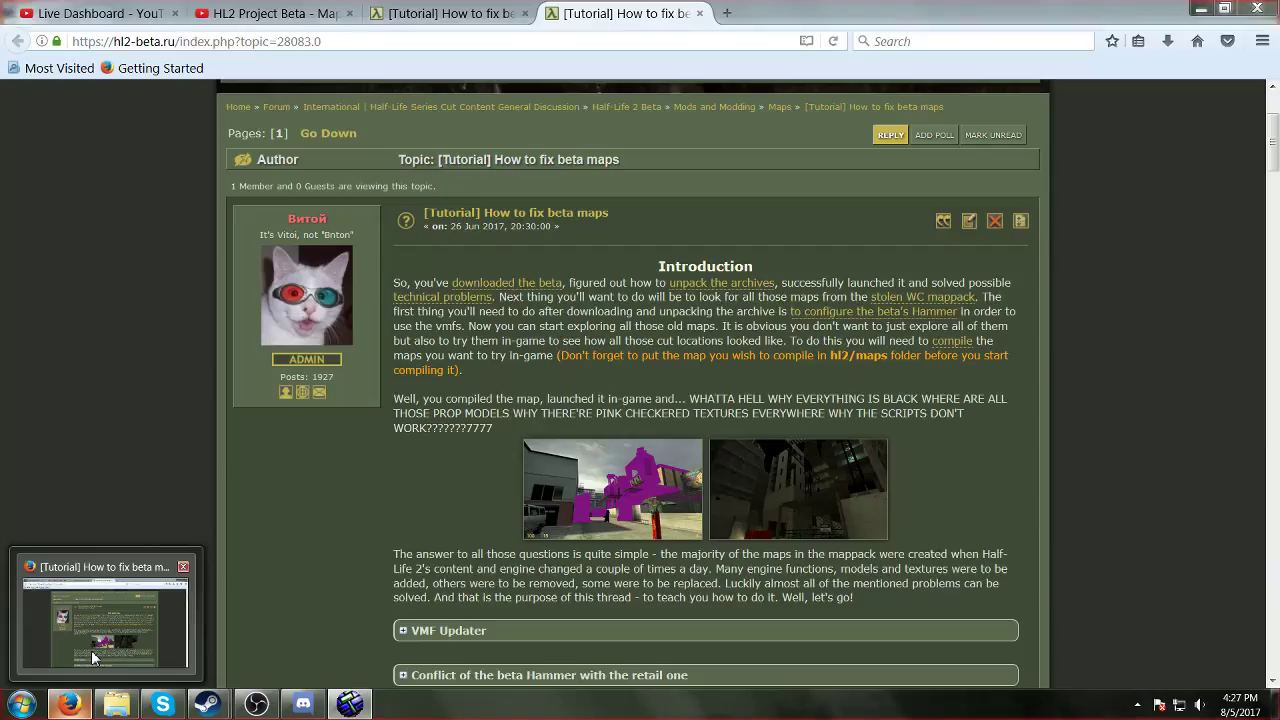
Step: Switch to Firefox to read the live chat on the YouTube stream page, and return to Hammer
left_click(92, 657)
left_click(312, 14)
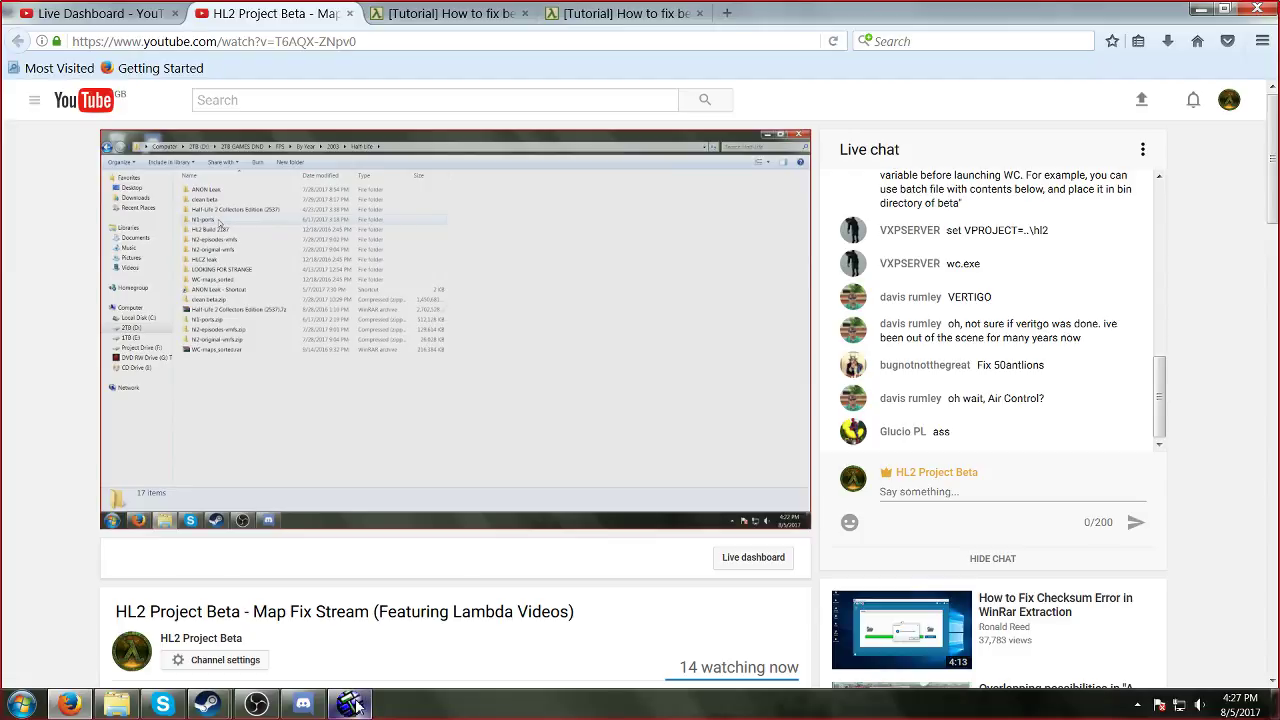
mouse_move(356, 706)
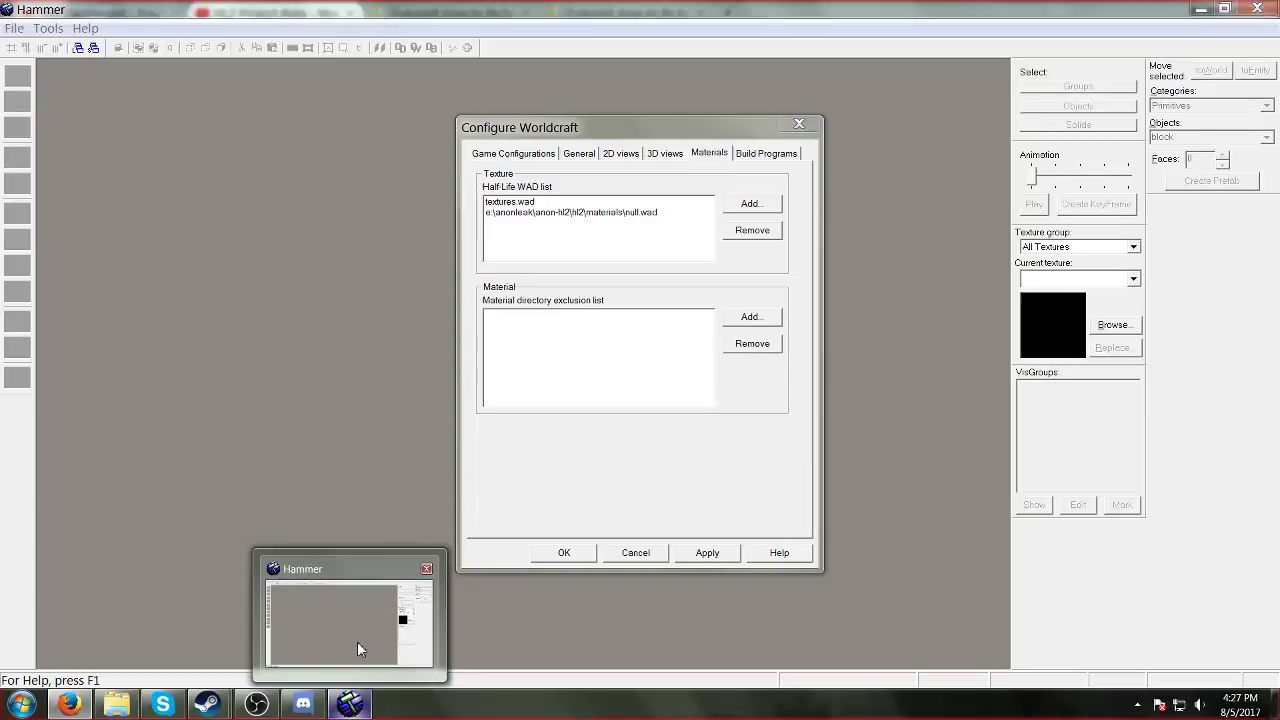
left_click(357, 641)
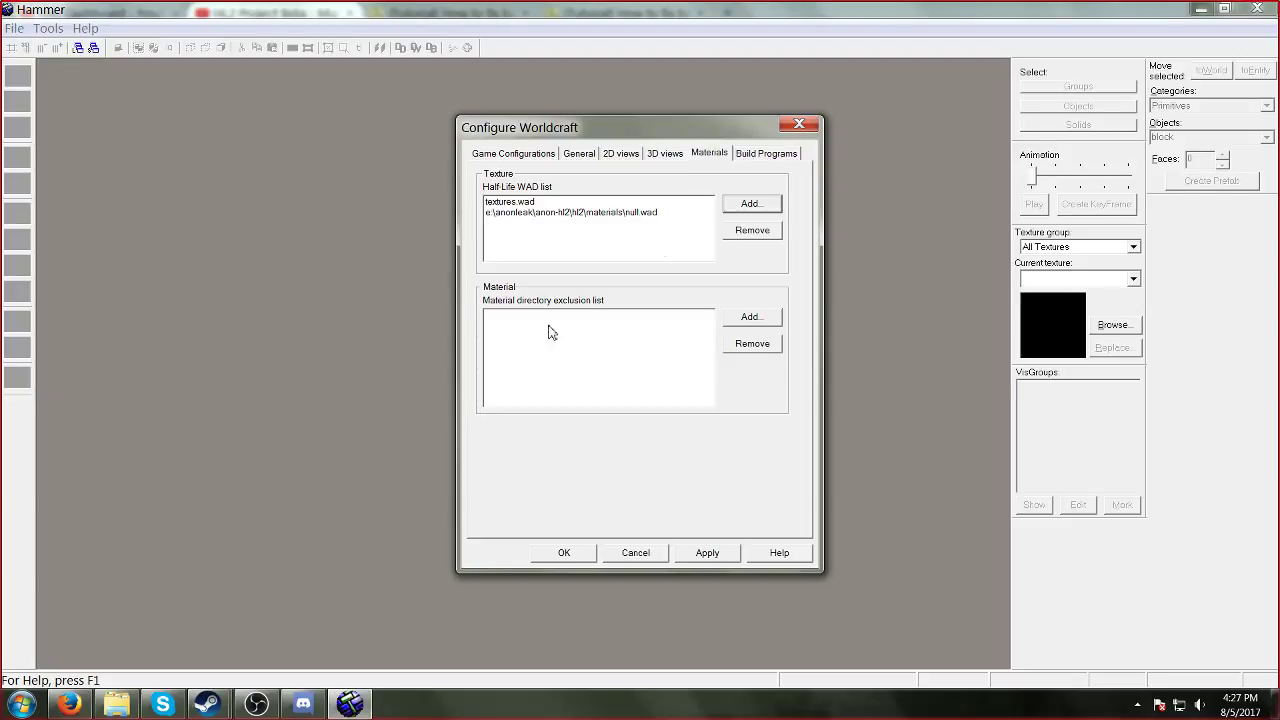
Step: Set the Anon configuration's game executable to hl2.exe in the anon-hl2 folder
left_click(762, 156)
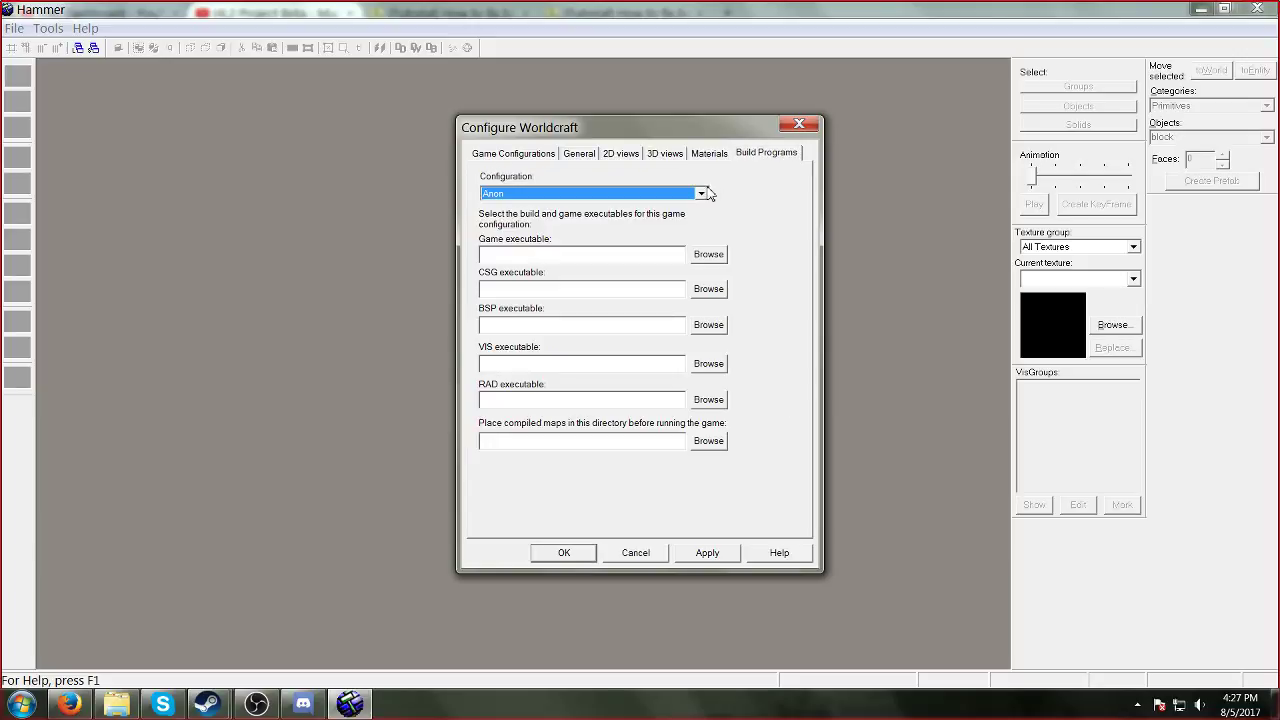
left_click(701, 256)
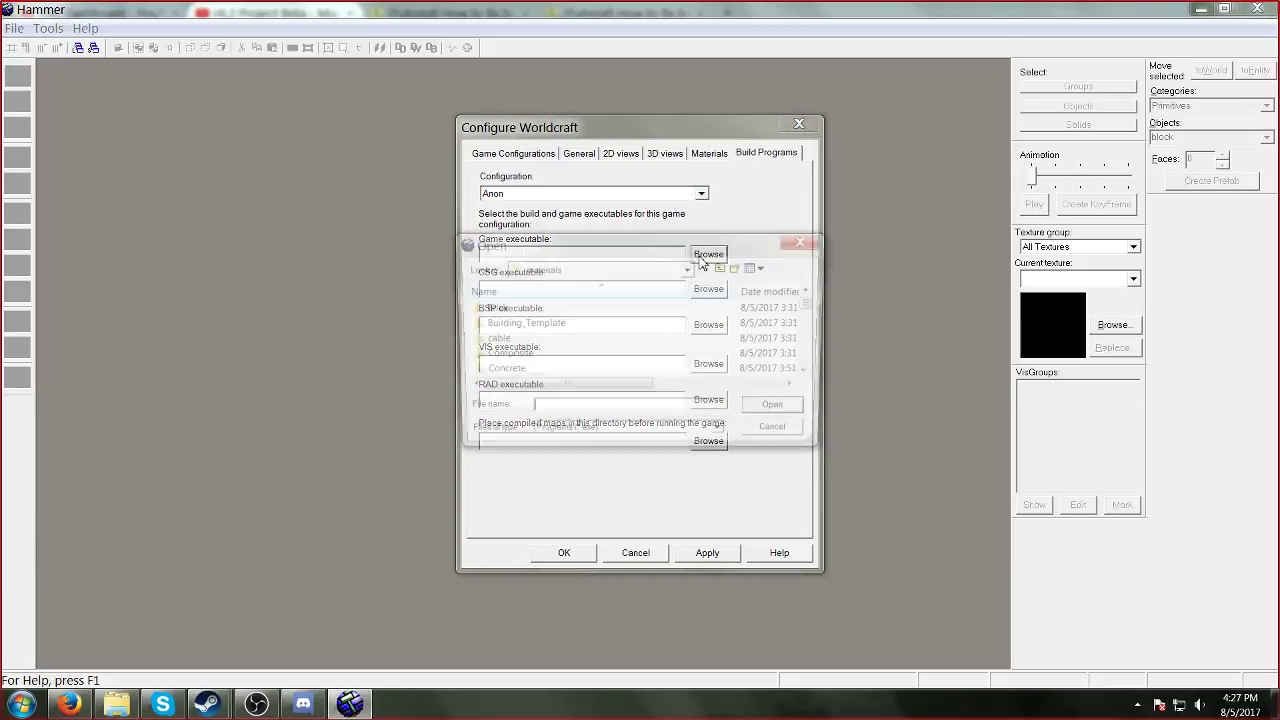
left_click(723, 267)
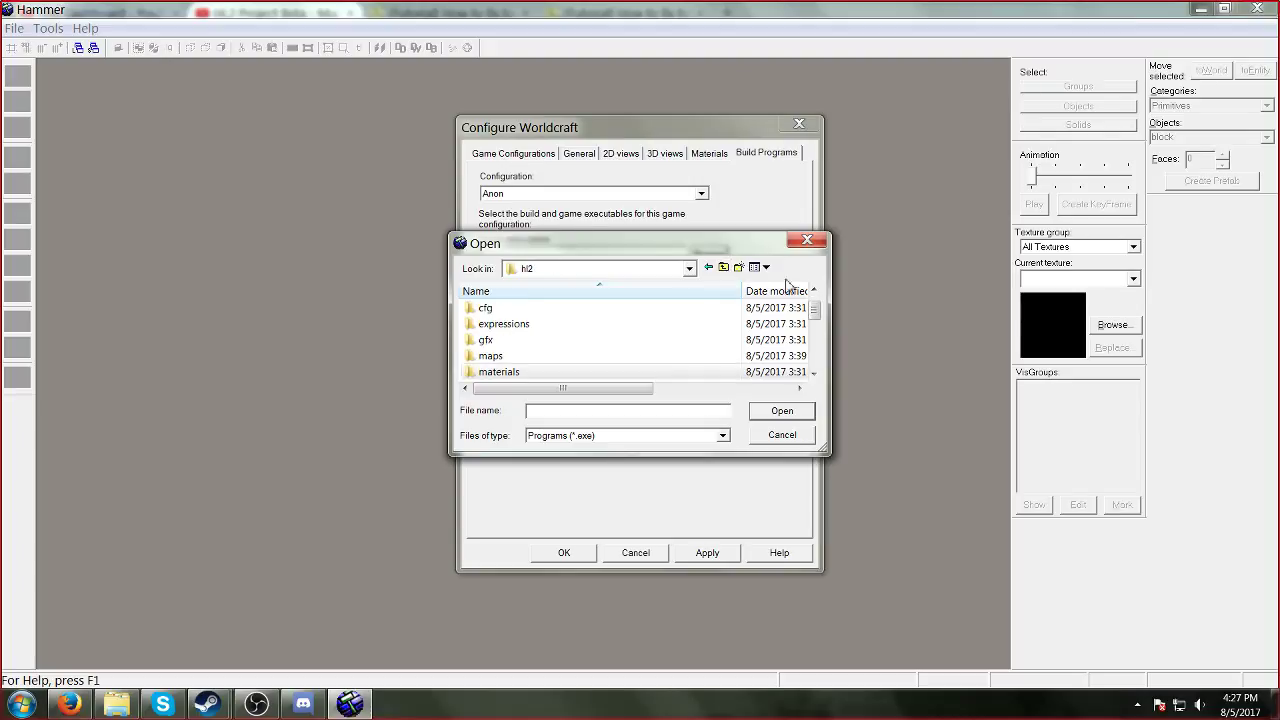
left_click_drag(818, 309, 815, 371)
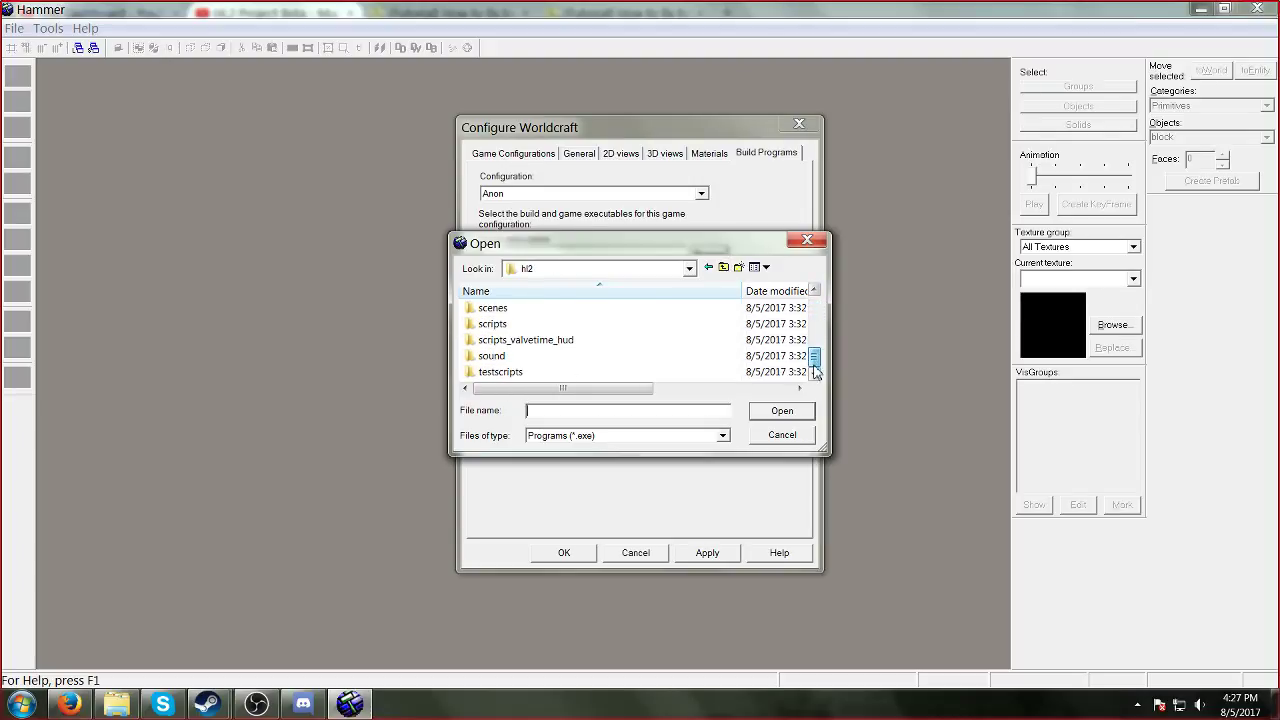
left_click(723, 267)
left_click_drag(820, 322, 818, 368)
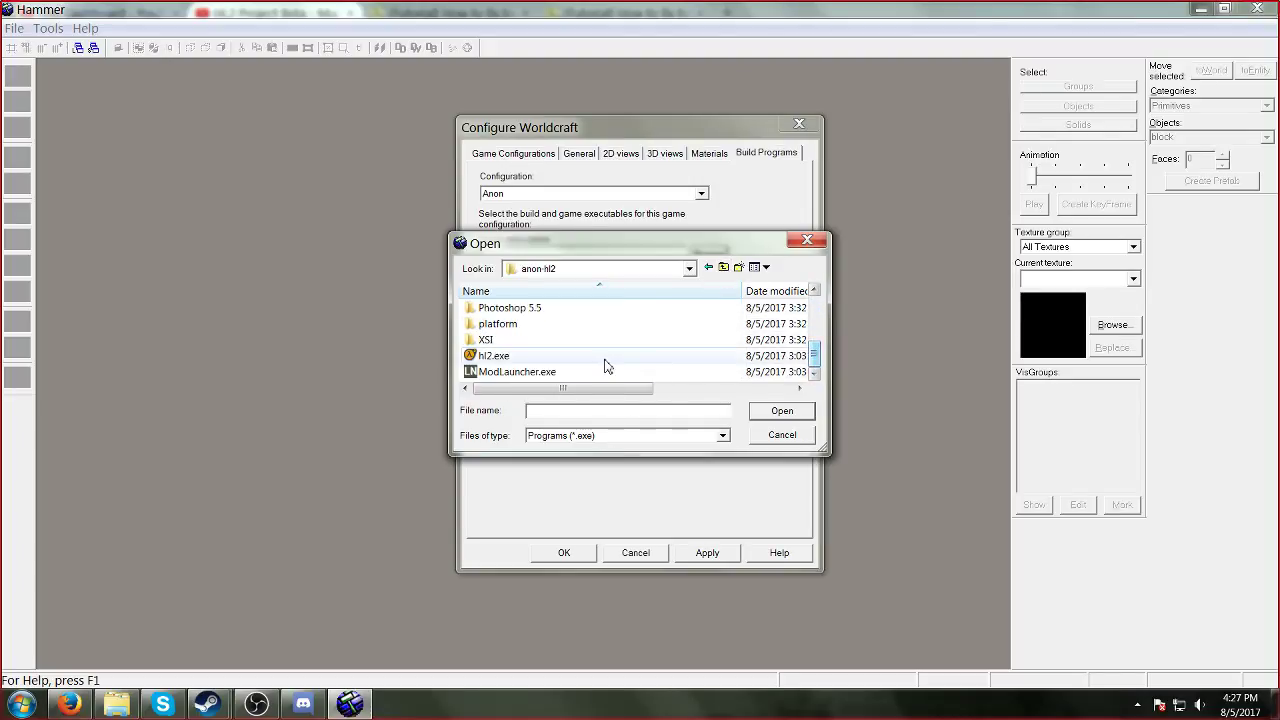
left_click(600, 356)
left_click(776, 410)
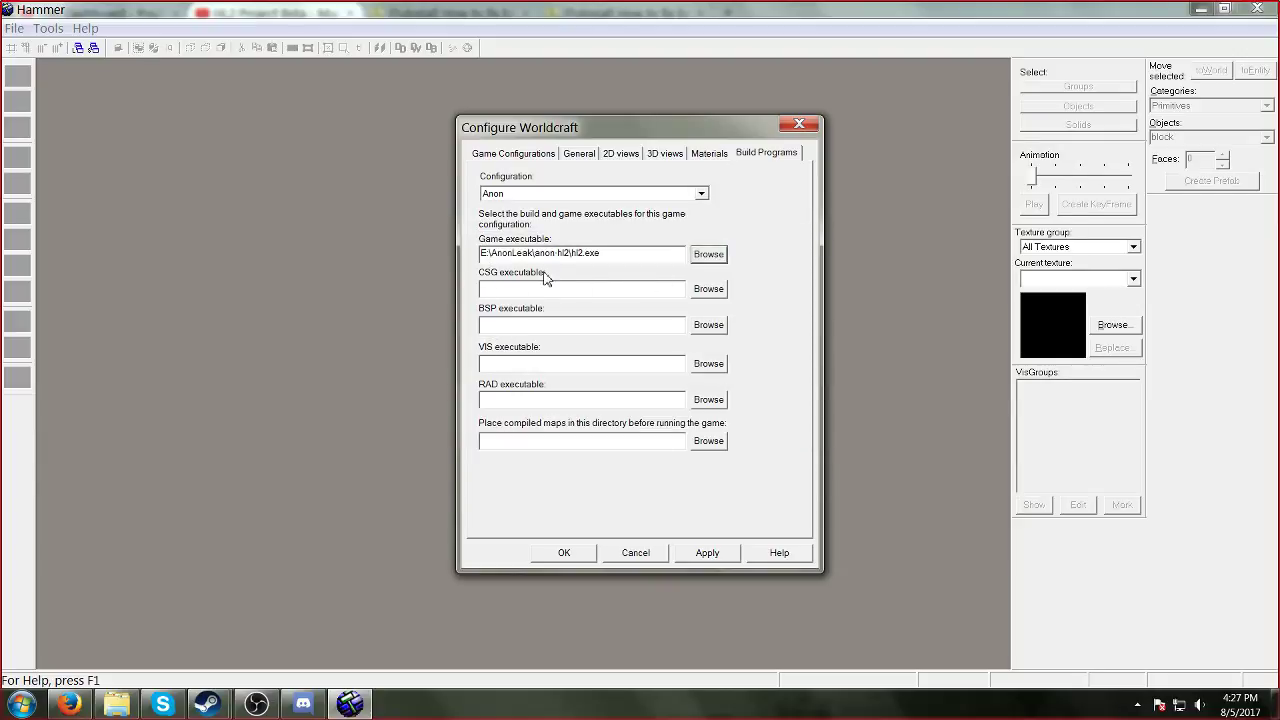
Step: Set the BSP executable to vbsp.exe from the bin folder of anon-hl2
left_click(694, 327)
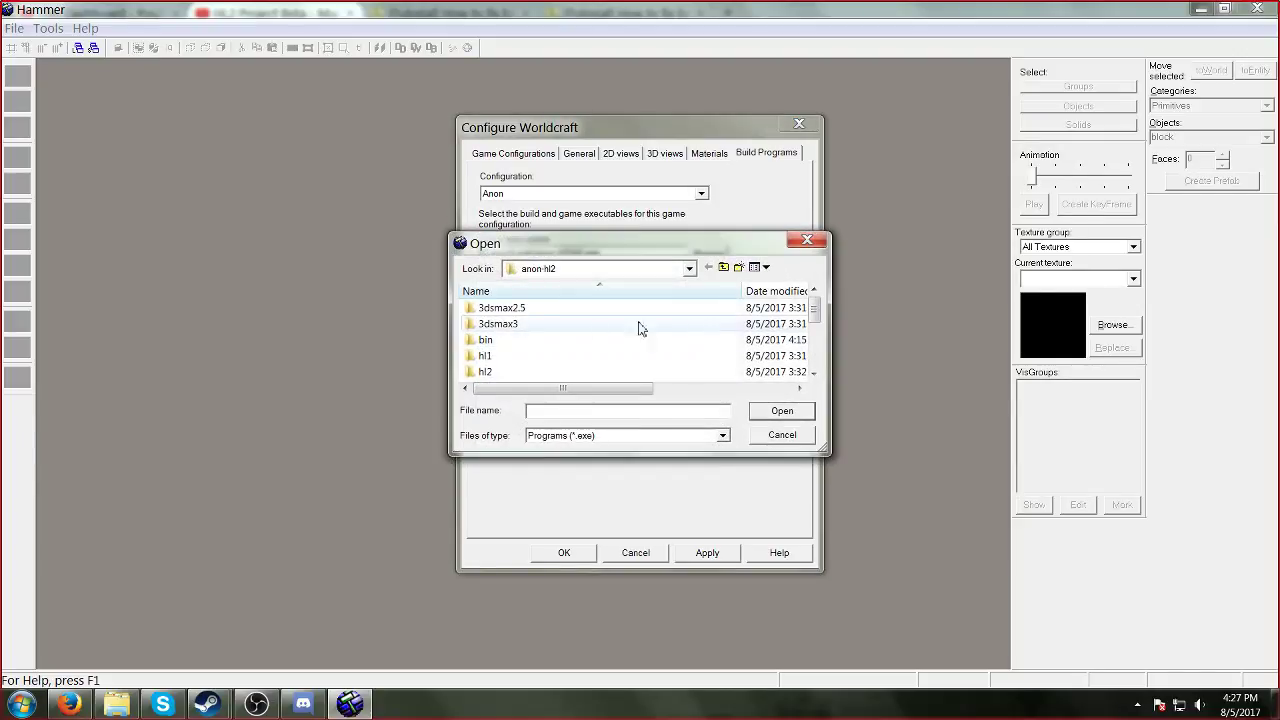
double_click(536, 341)
left_click_drag(815, 306, 818, 362)
left_click(575, 410)
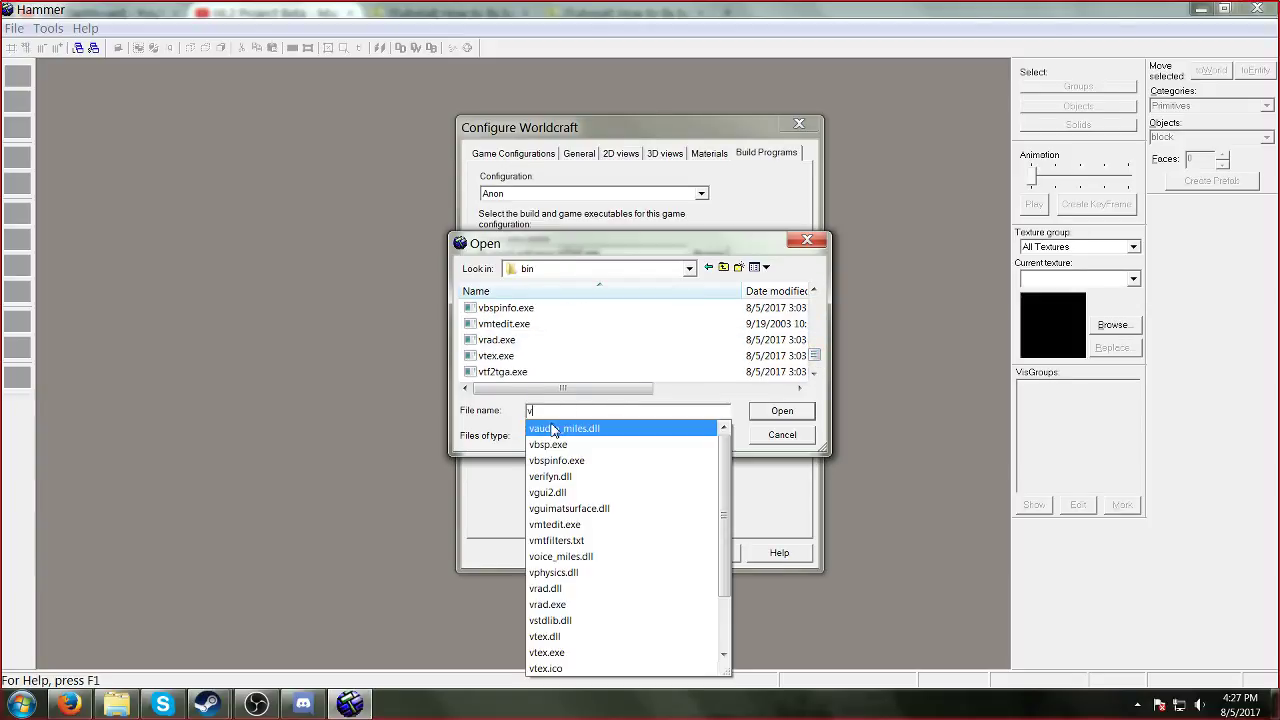
type("vb")
left_click(668, 432)
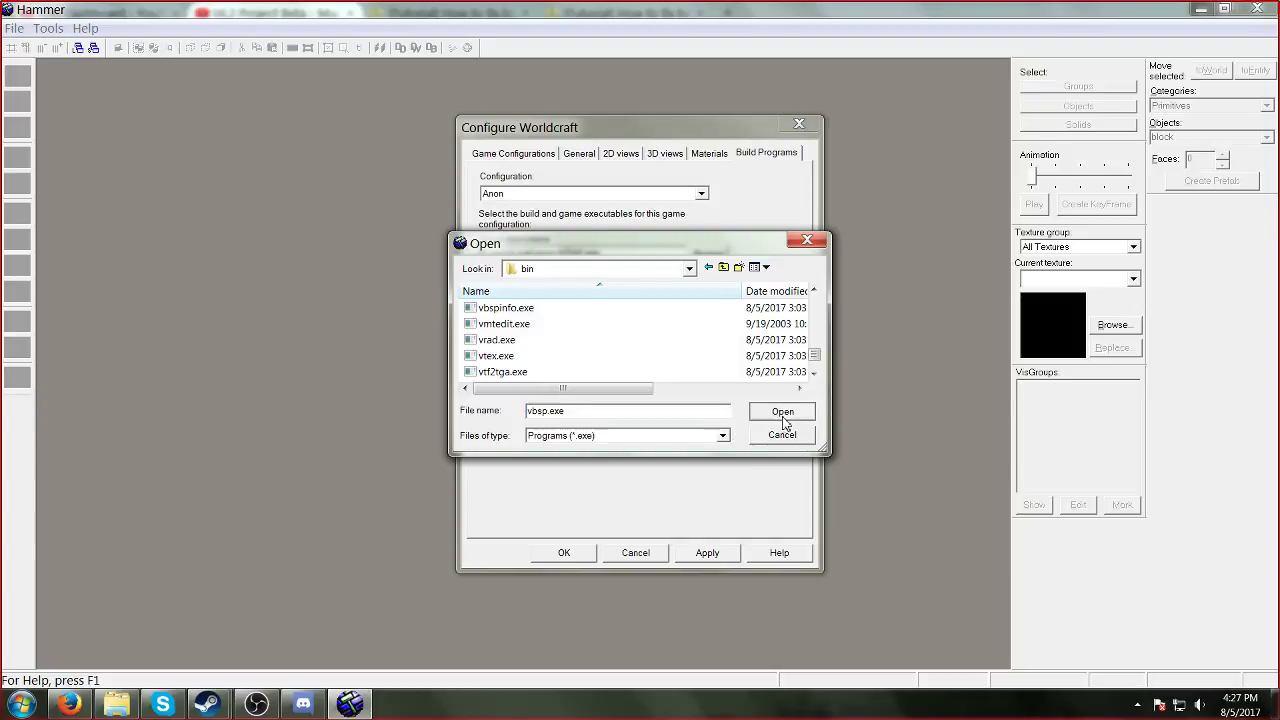
left_click(782, 411)
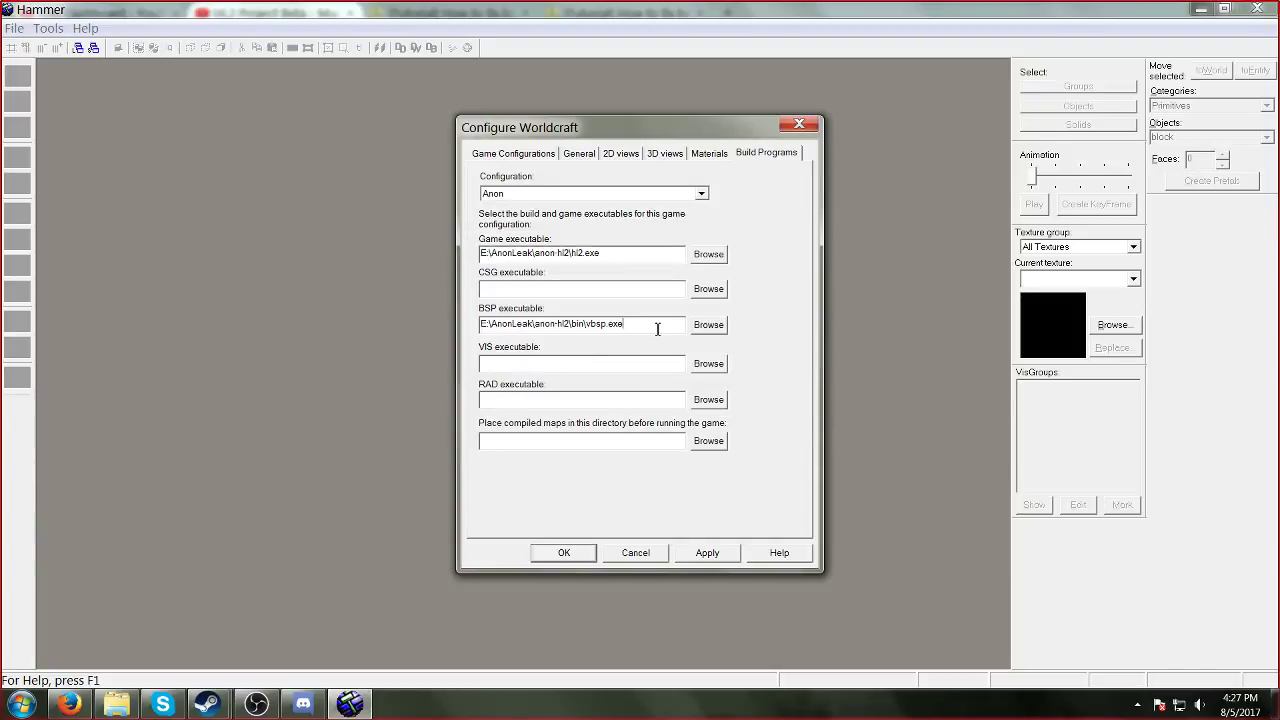
Step: Set the VIS executable to E:\AnonLeak\anon-hl2\bin\vvis.exe by adapting a copy of the BSP executable's path
left_click_drag(657, 329, 474, 331)
key("ctrl+c")
key("End")
key("ctrl+v")
key("BackSpace")
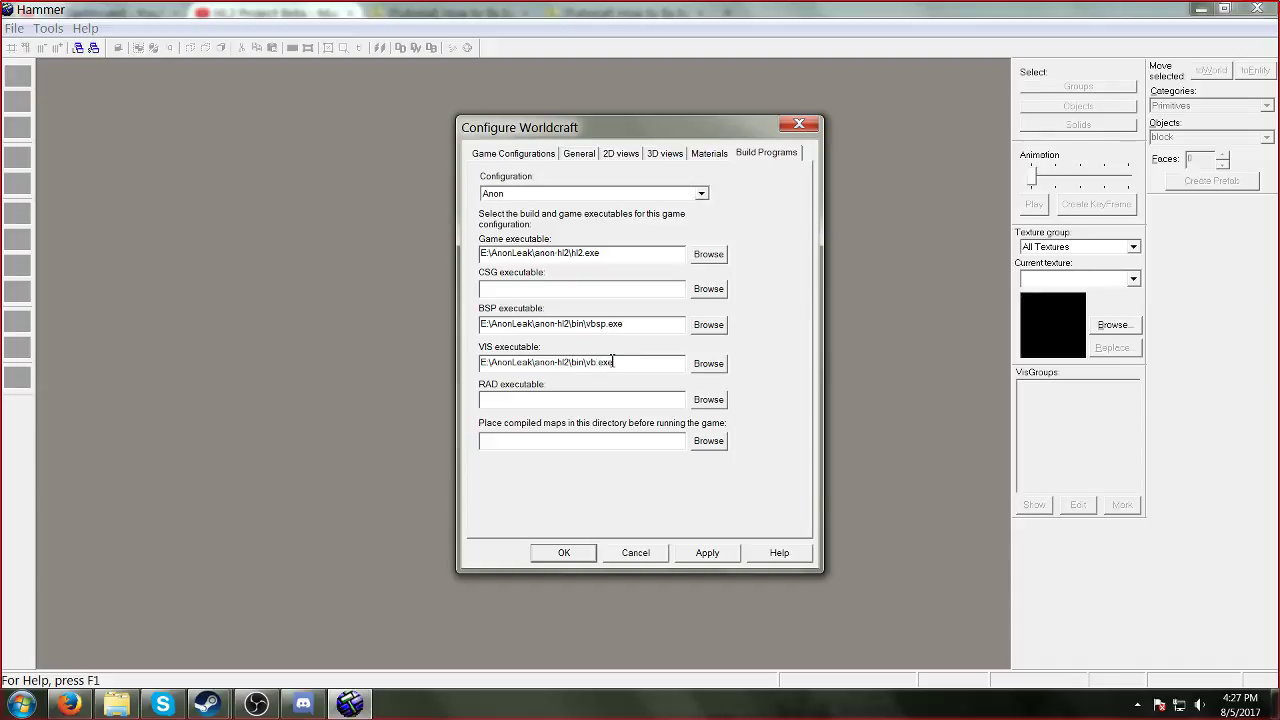
key("BackSpace")
type("vis")
Step: Set the RAD executable to E:\AnonLeak\anon-hl2\bin\vrad.exe by adapting the same copied path
left_click(579, 399)
type("E:\\AnonLeak\\anon-hl2\\bin\\vvis.exe")
key("Left")
key("Left")
key("Left")
key("BackSpace")
key("BackSpace")
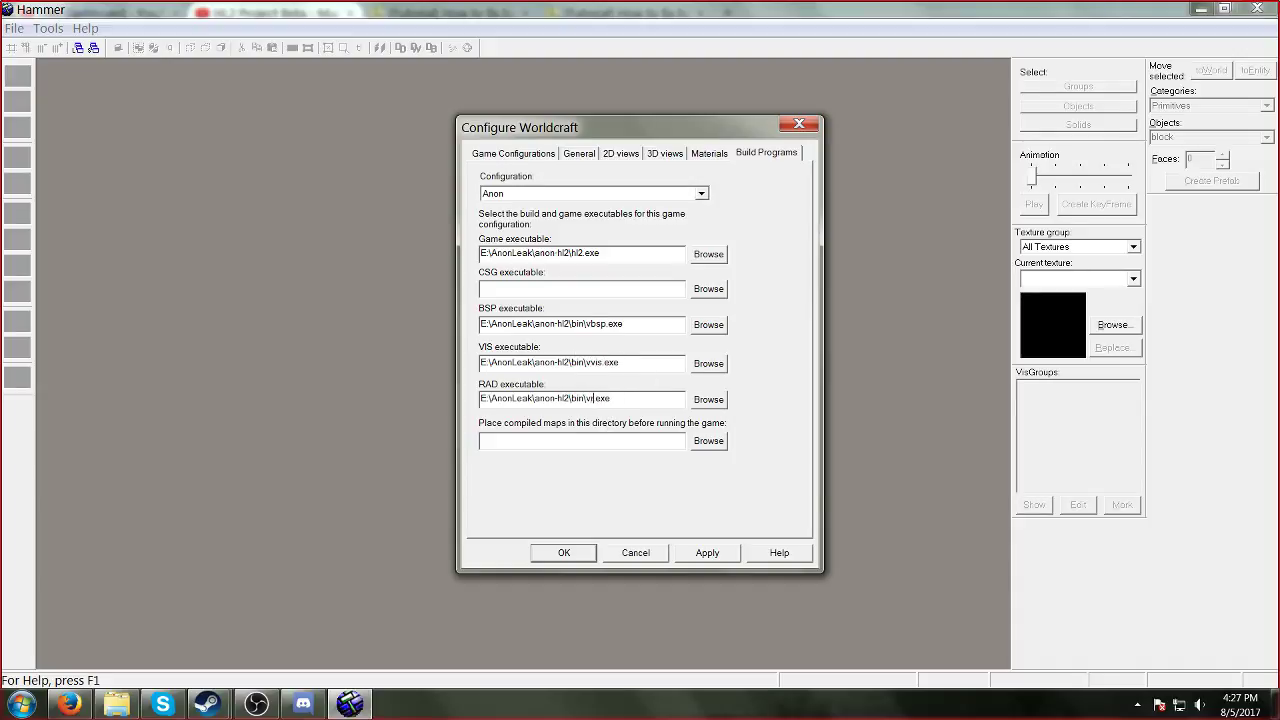
type("ad")
Step: Set the compiled maps directory to E:\AnonLeak\anon-hl2\hl2 by adapting the copied path, and save the Anon configuration
left_click(537, 441)
key("ctrl+v")
left_click_drag(630, 440, 576, 451)
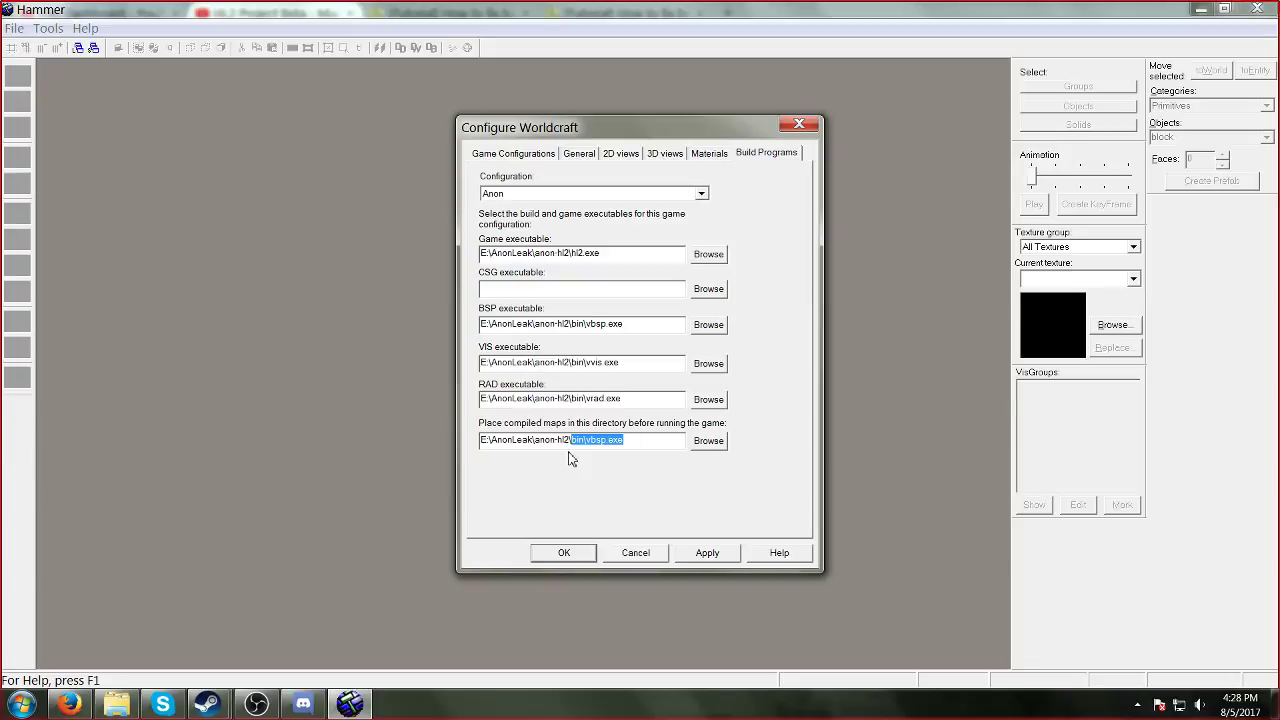
type("hl2")
left_click(707, 552)
left_click(564, 553)
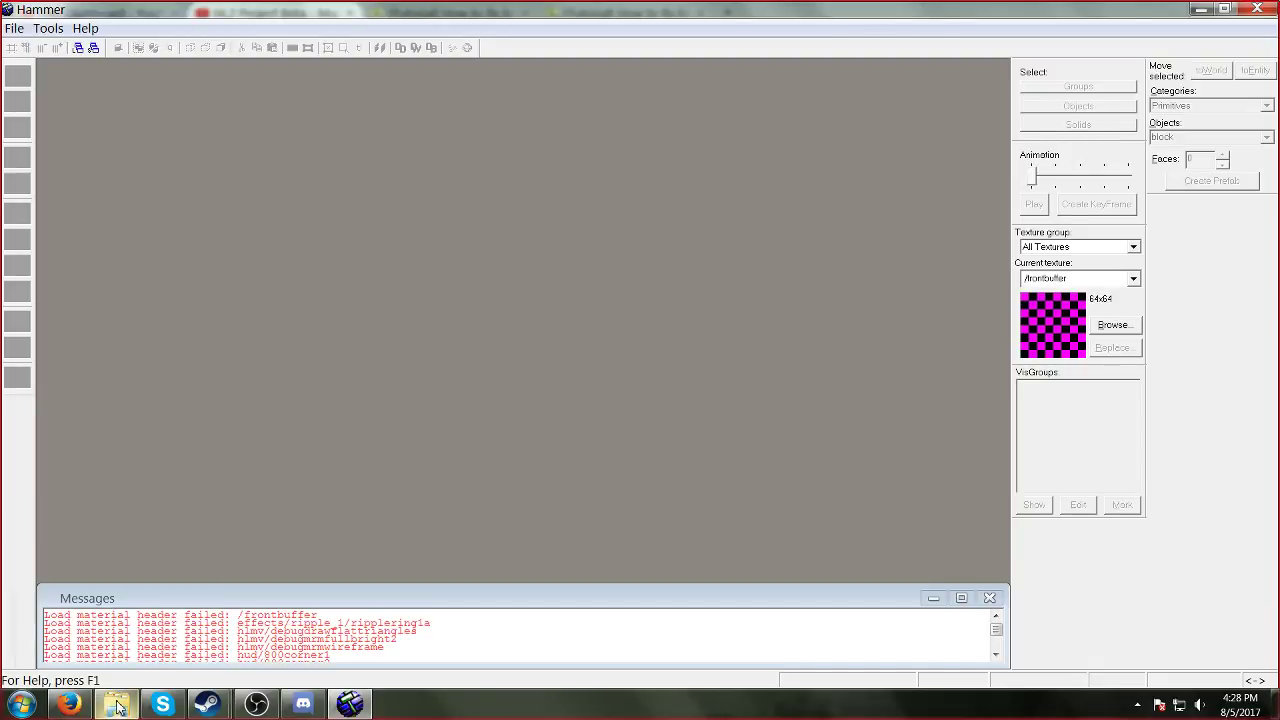
Step: Restart Hammer from wc.exe in the anon-hl2 bin folder and minimize its Messages window
mouse_move(116, 704)
mouse_move(201, 577)
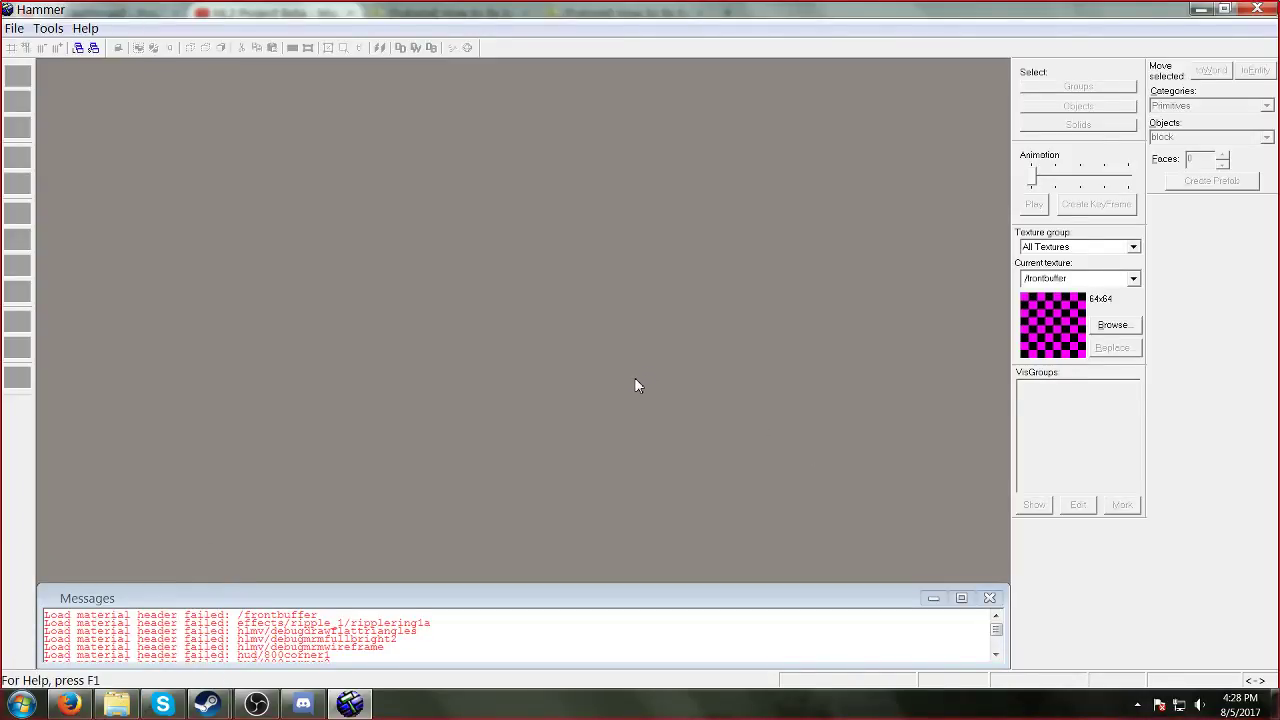
left_click(1257, 9)
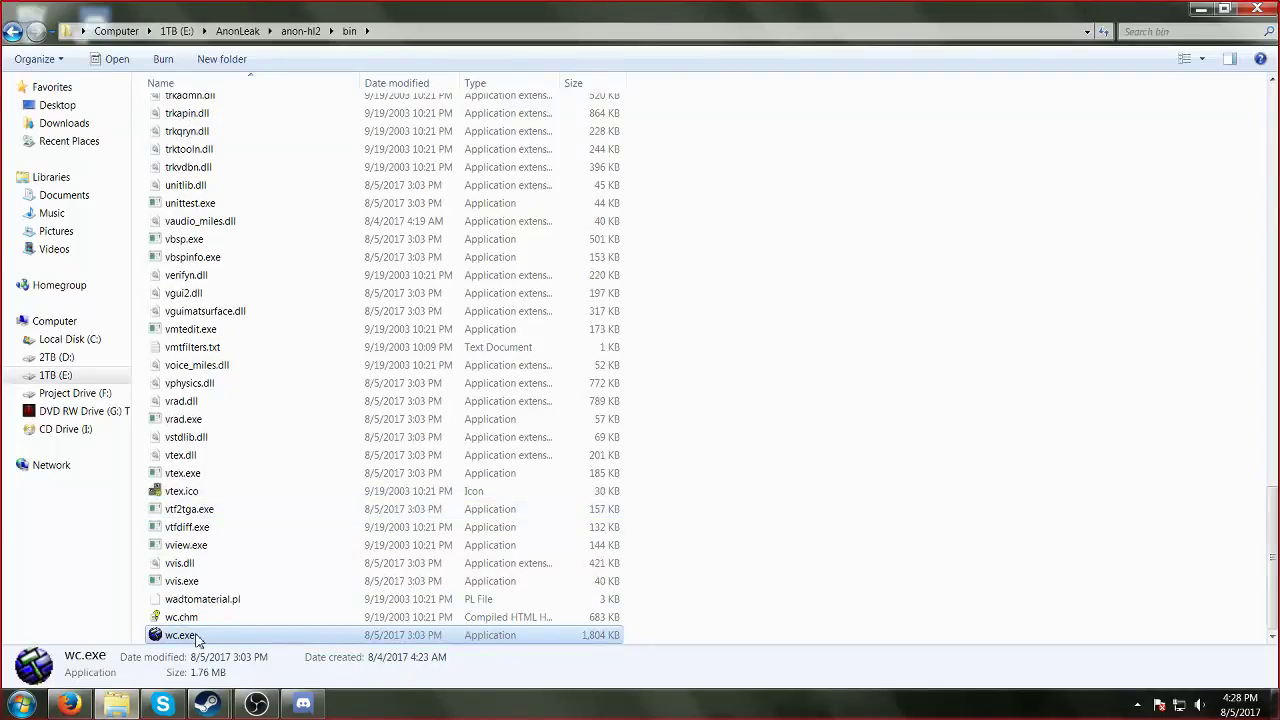
double_click(180, 635)
left_click(690, 368)
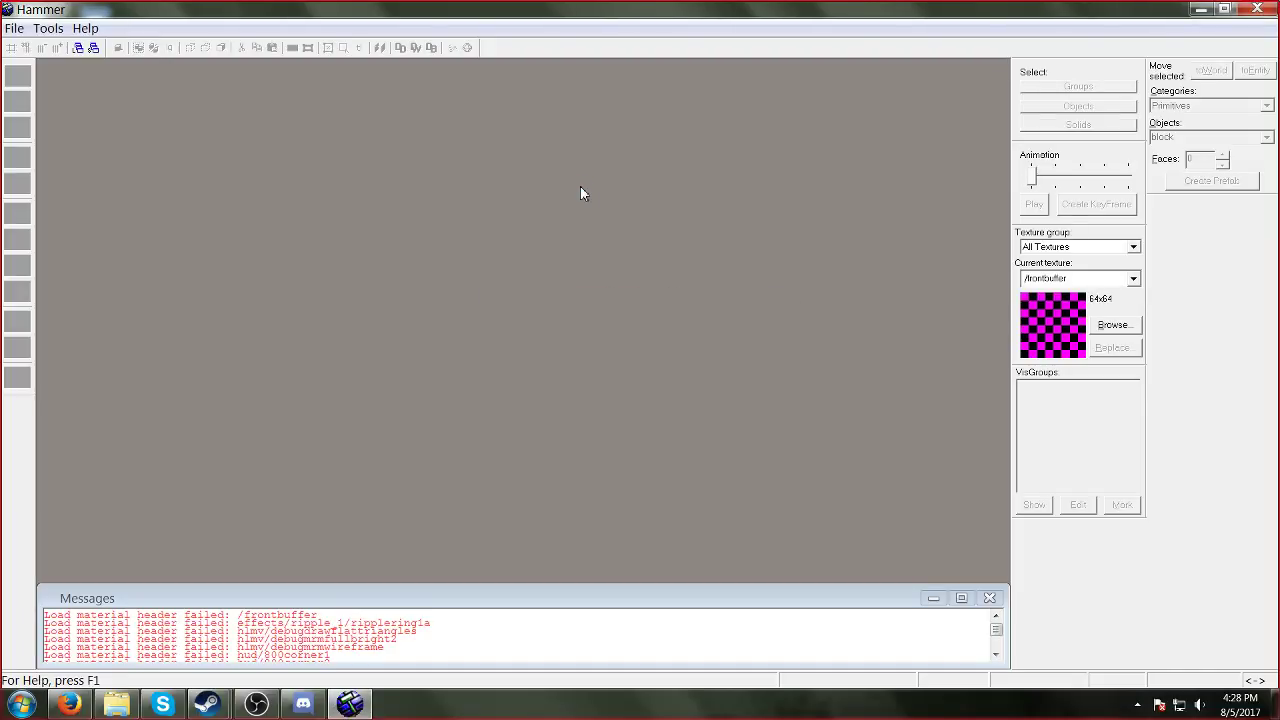
left_click(933, 598)
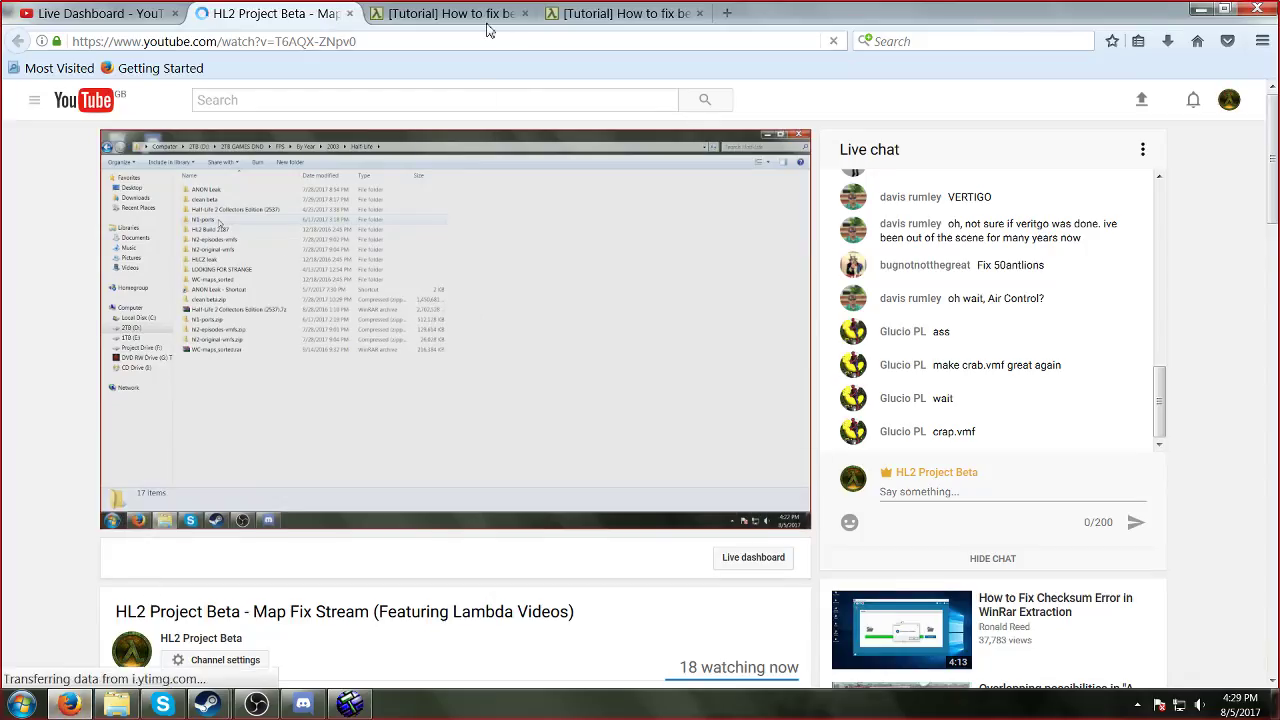
Step: Switch to Firefox and read the beta map fixing tutorial's section on the conflict of the beta Hammer with the retail one
left_click(480, 16)
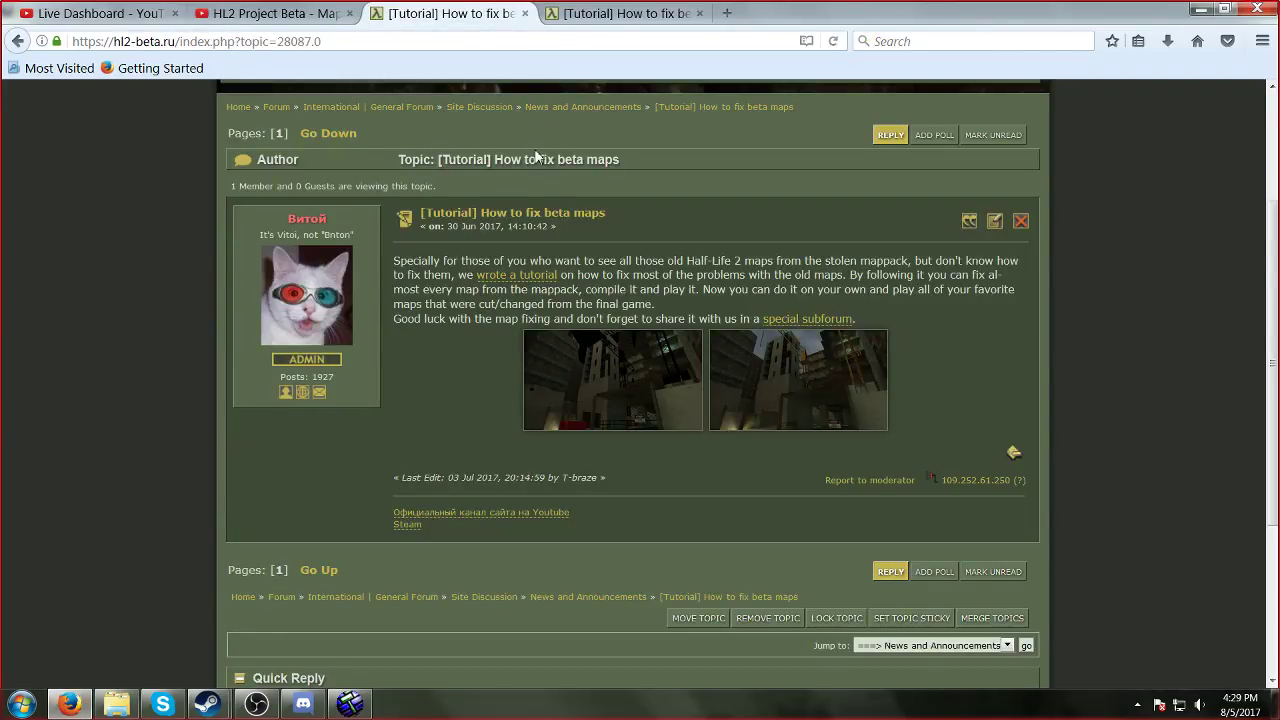
left_click(522, 275)
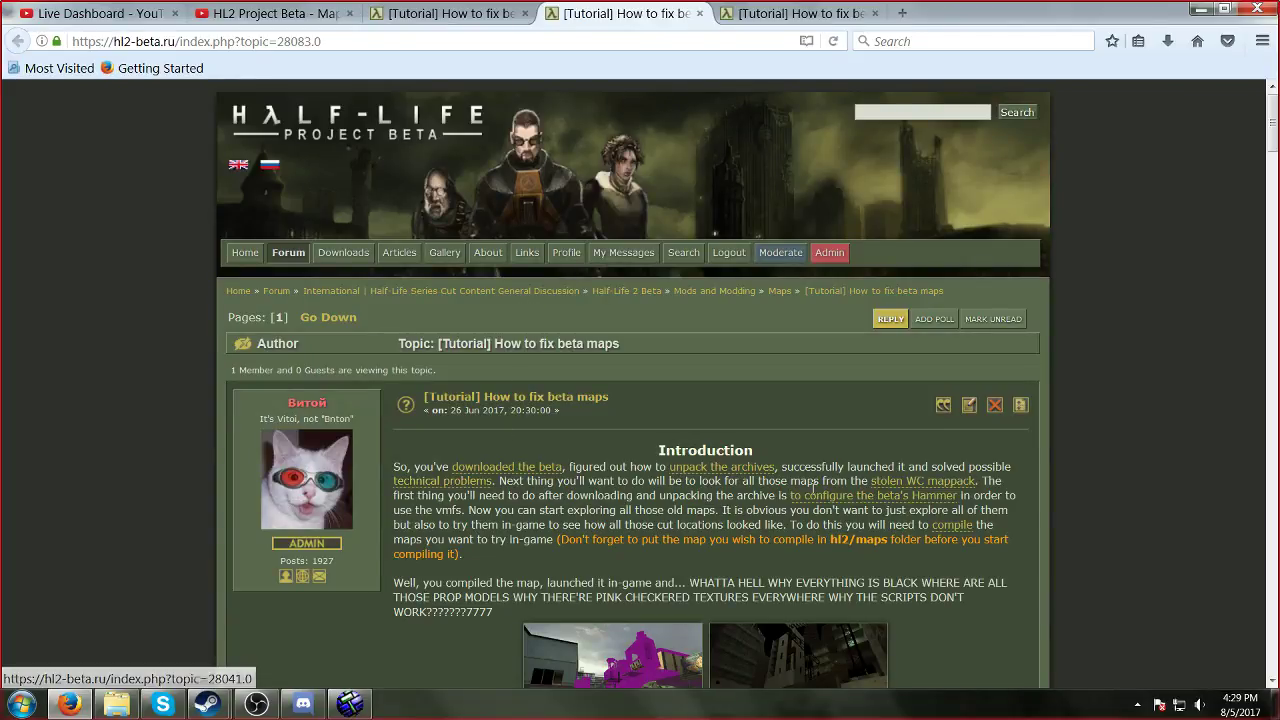
left_click(425, 481)
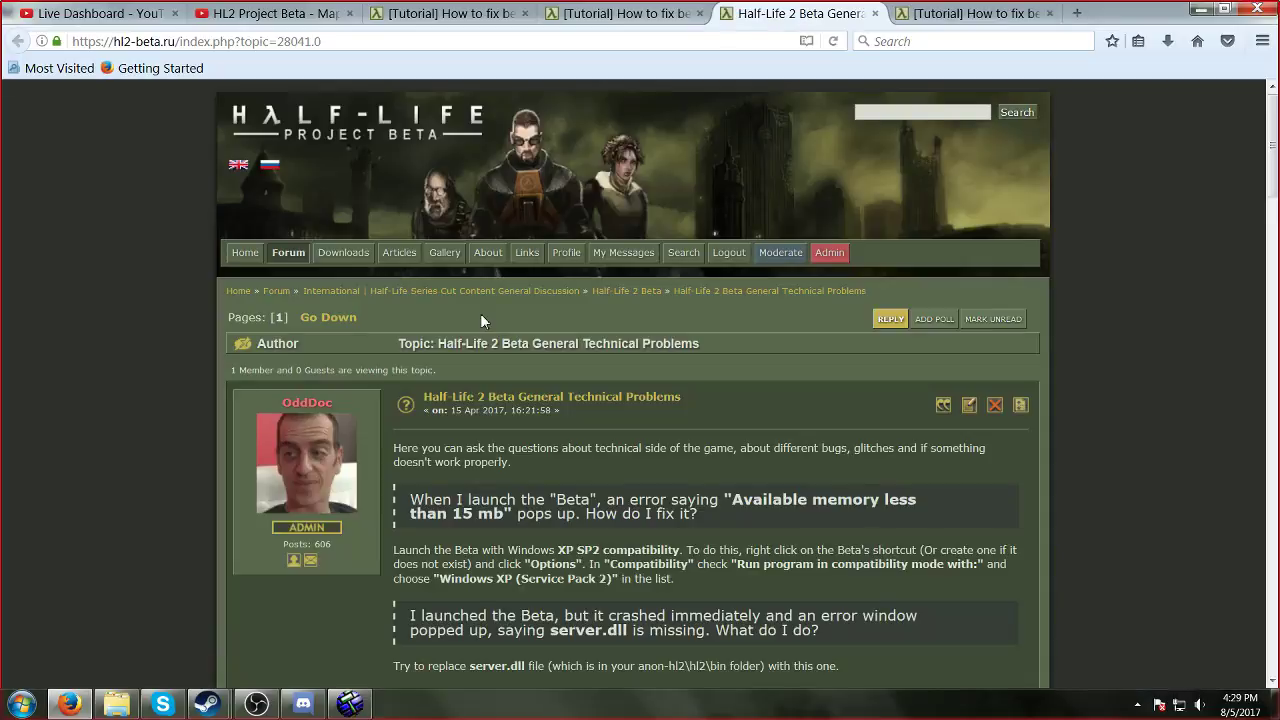
middle_click(778, 10)
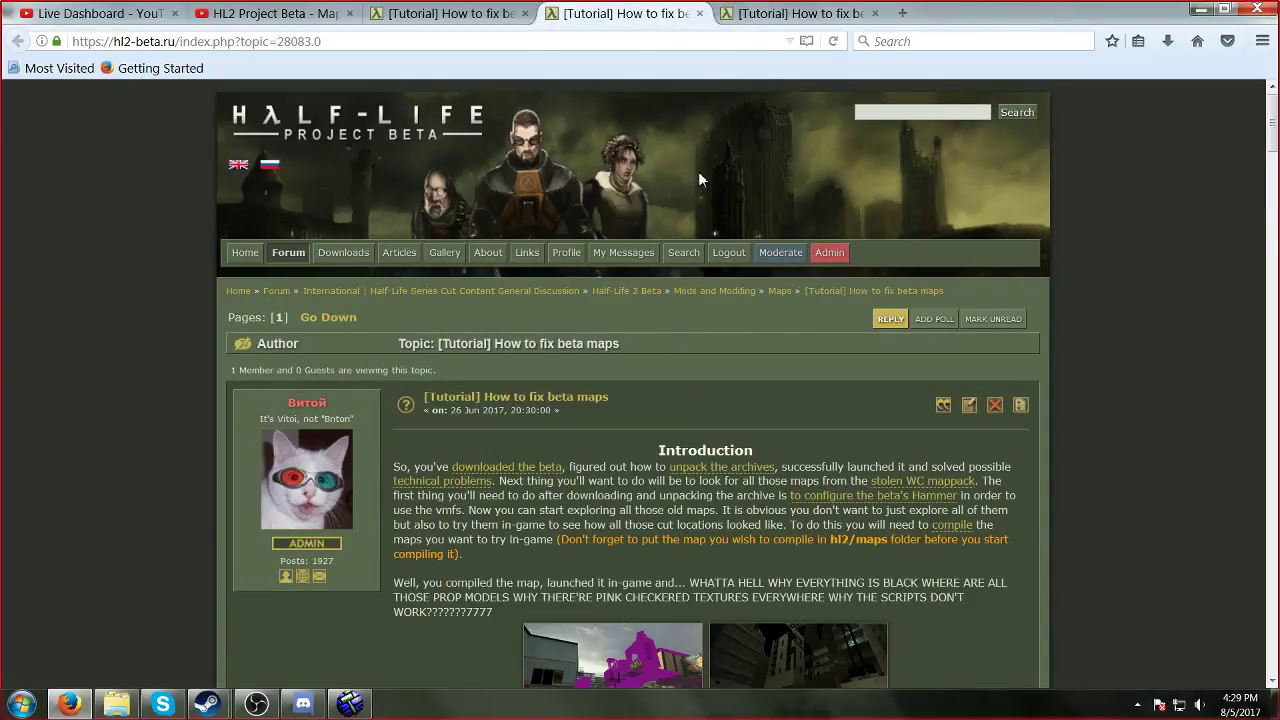
scroll(699, 402, "down", 6)
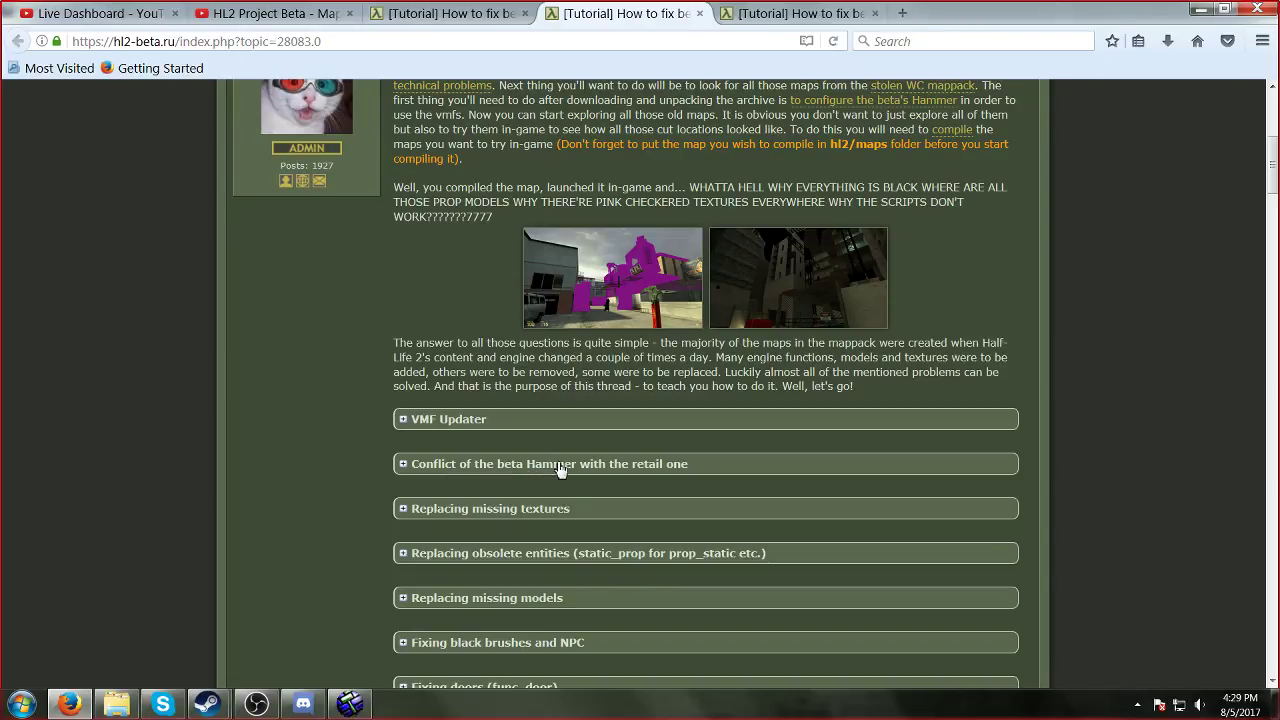
left_click(681, 466)
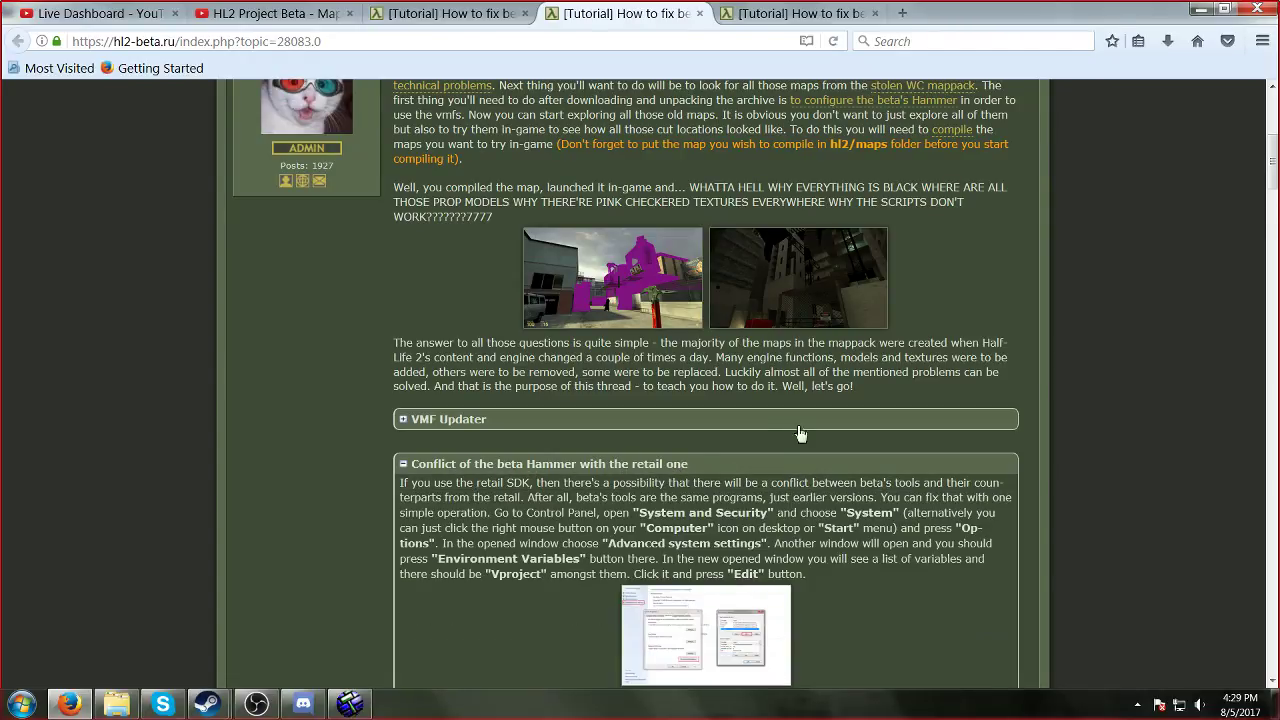
scroll(786, 477, "down", 5)
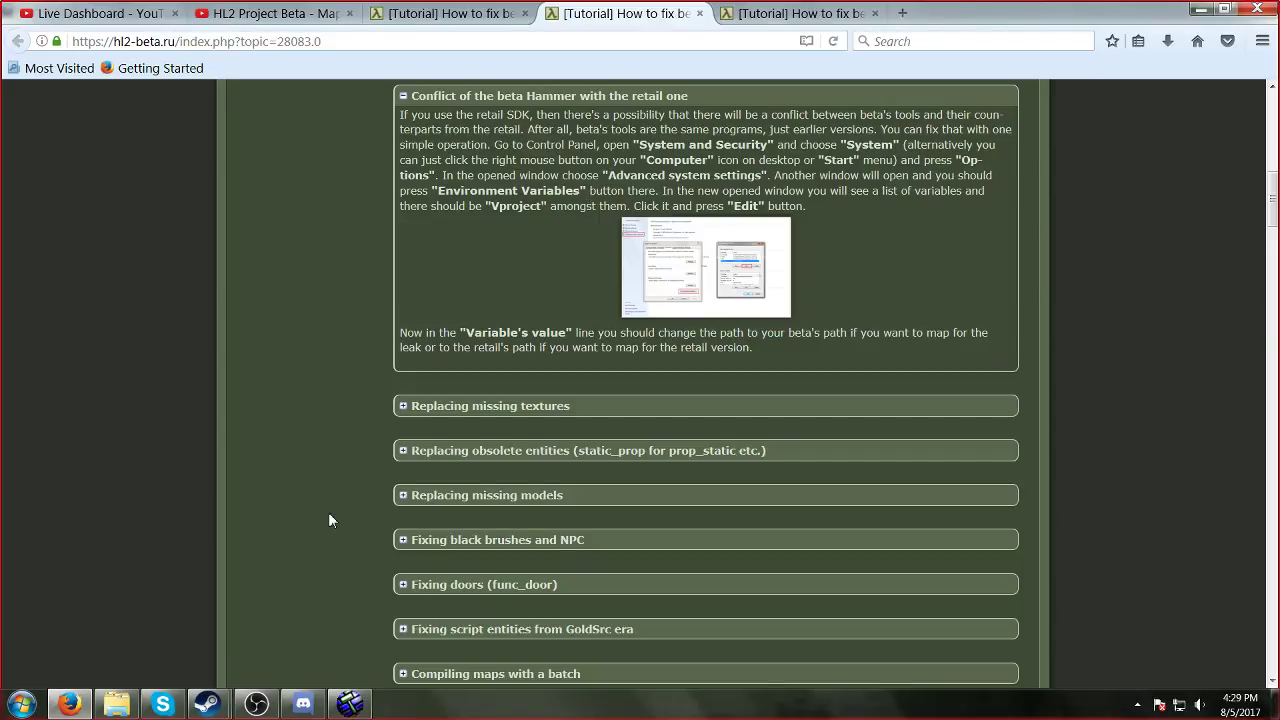
Step: Return to Hammer, open e3_lab.vmf from the maps folder in anon-hl2\hl2, and maximize the map window
left_click(348, 703)
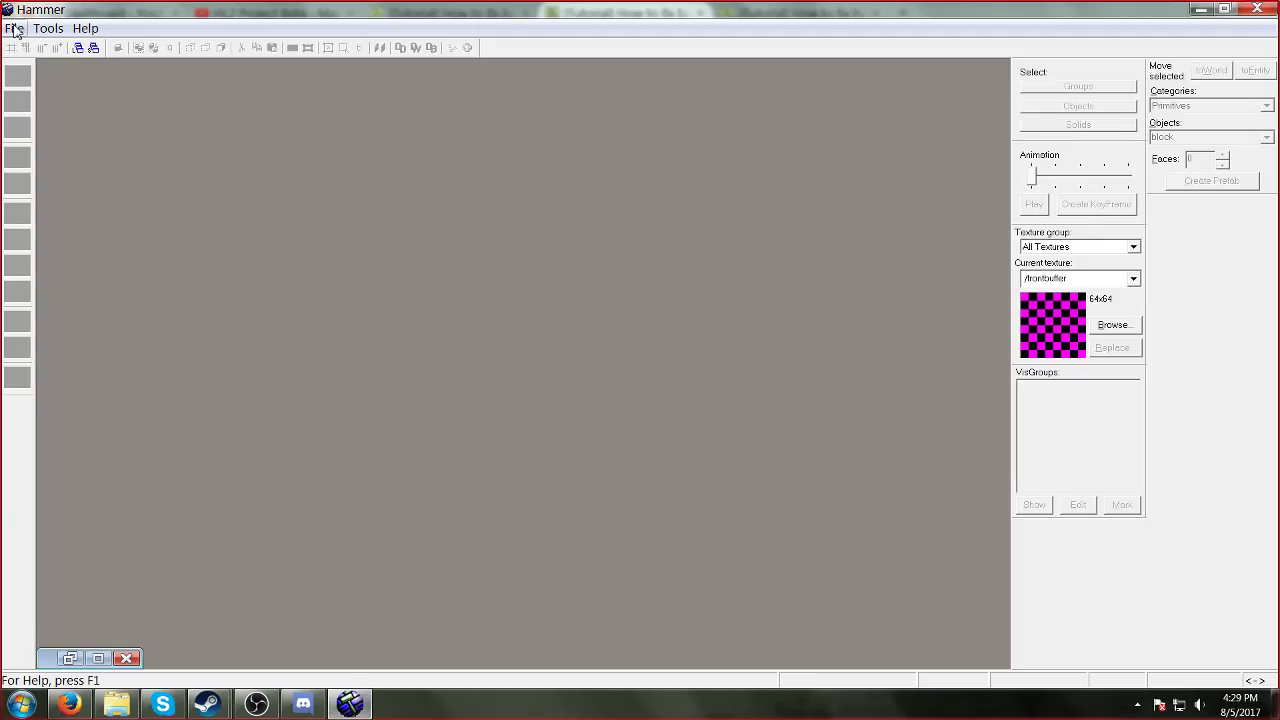
left_click(14, 28)
left_click(43, 66)
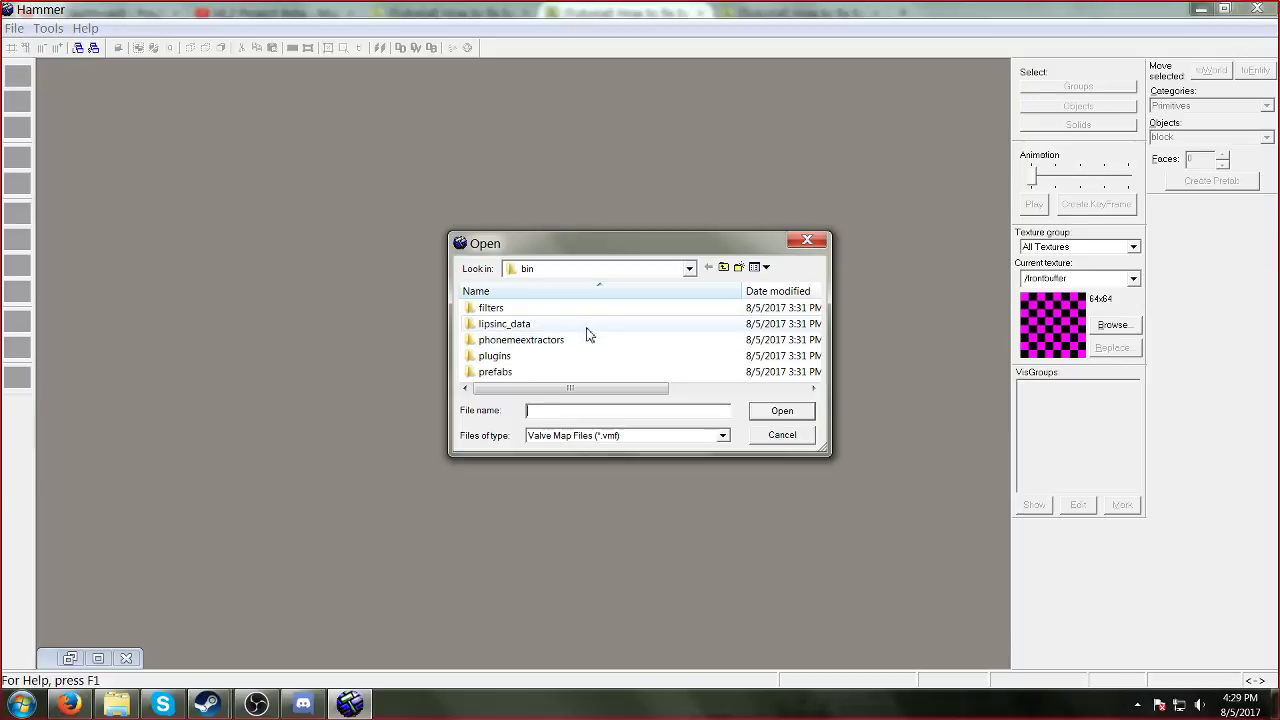
left_click(740, 330)
mouse_move(598, 388)
left_mouse_down()
mouse_move(624, 374)
mouse_move(596, 376)
left_mouse_up()
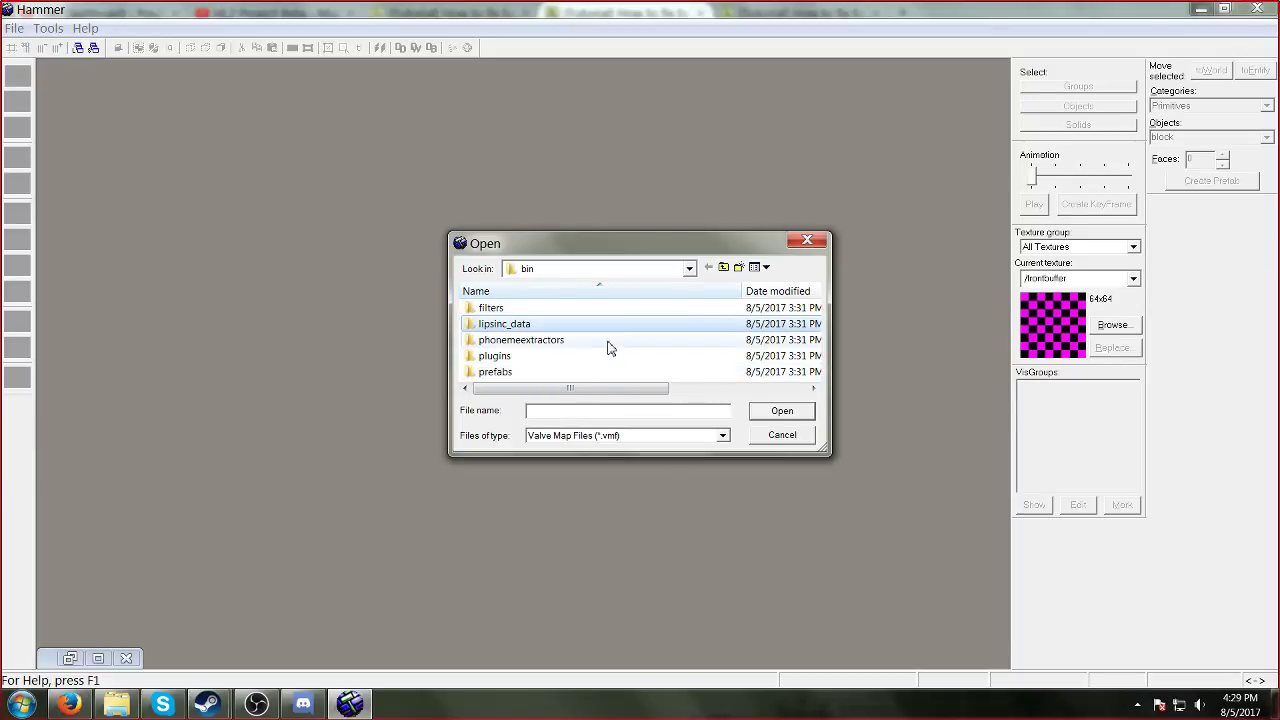
left_click(723, 267)
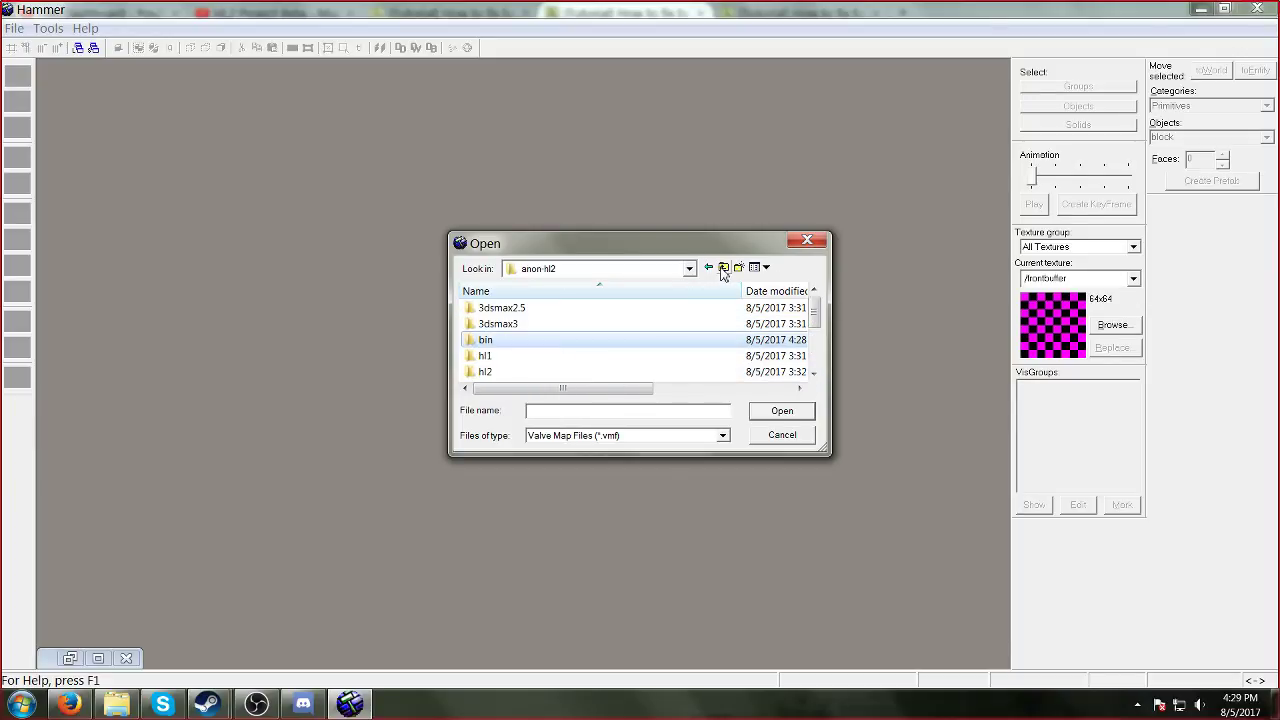
double_click(488, 371)
scroll(503, 366, "down", 2)
scroll(507, 335, "up", 1)
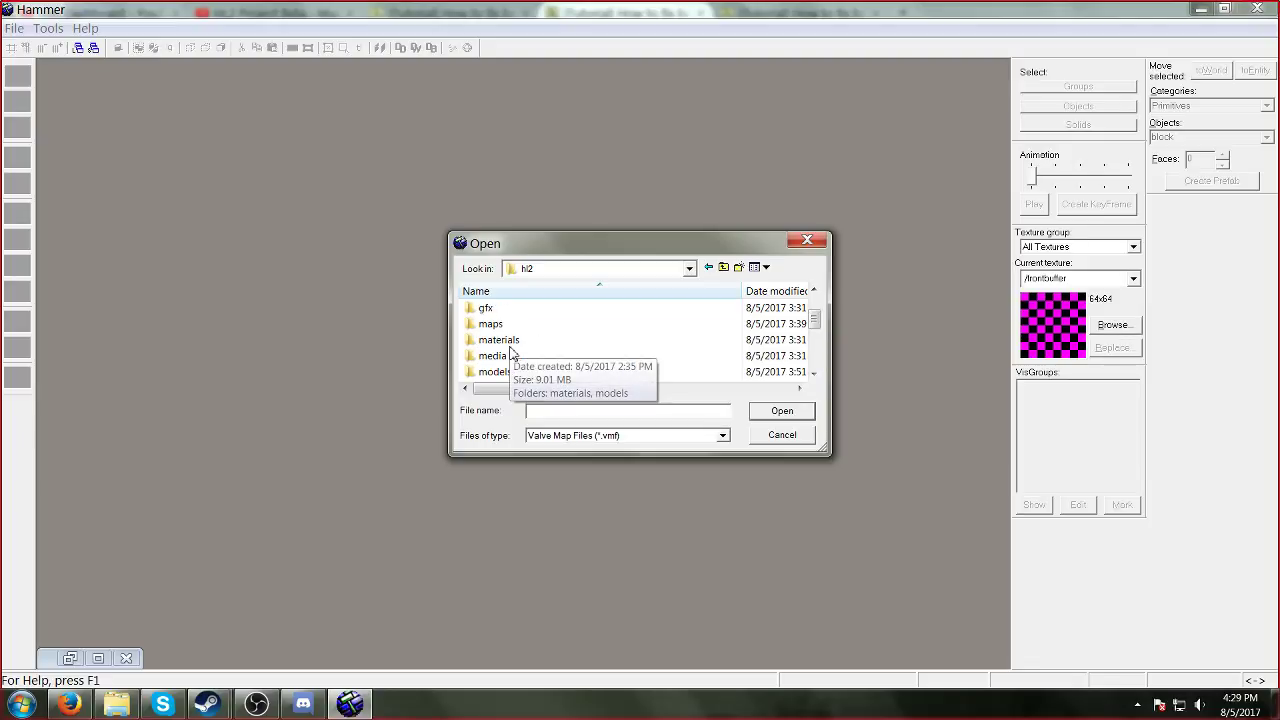
double_click(490, 324)
left_click(502, 340)
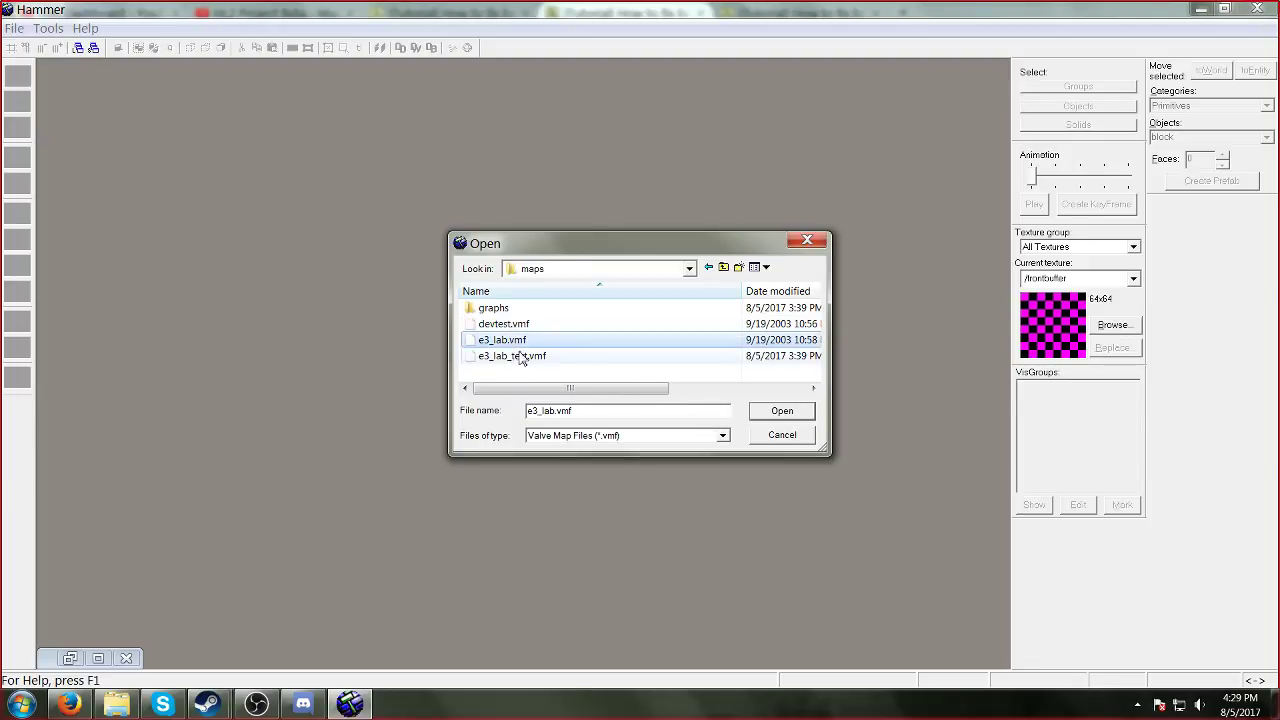
left_click(781, 411)
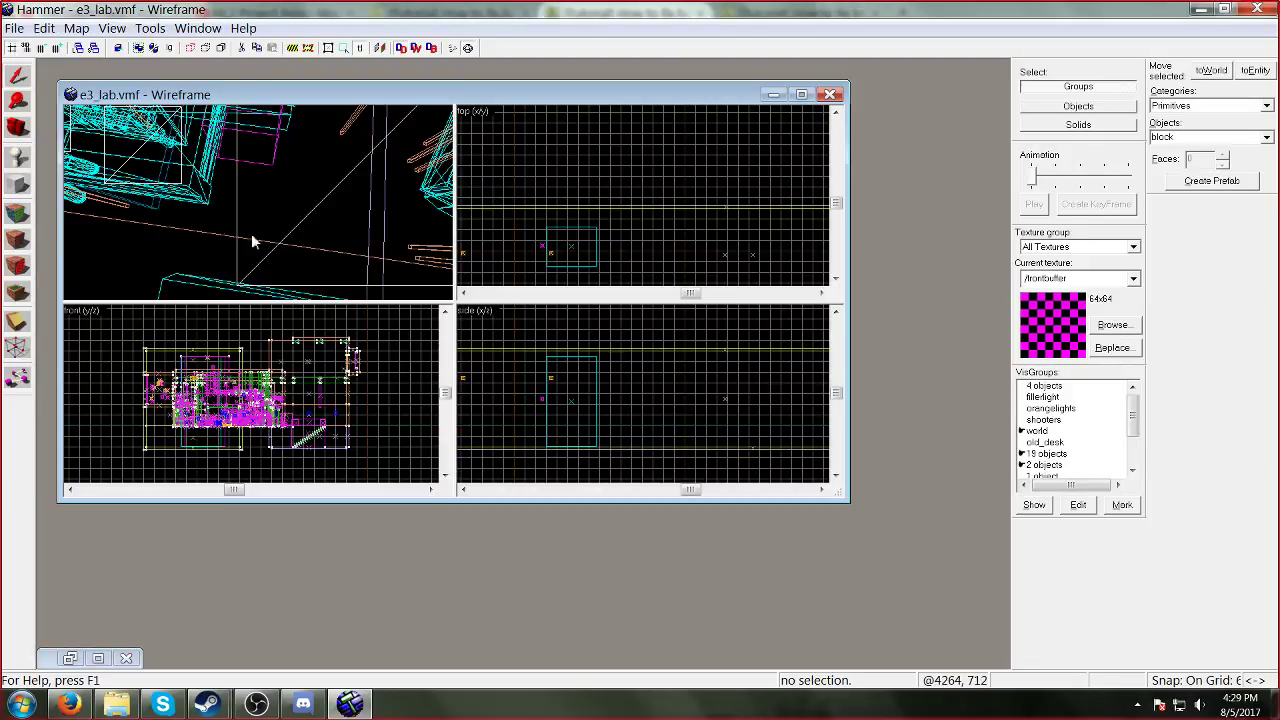
double_click(219, 100)
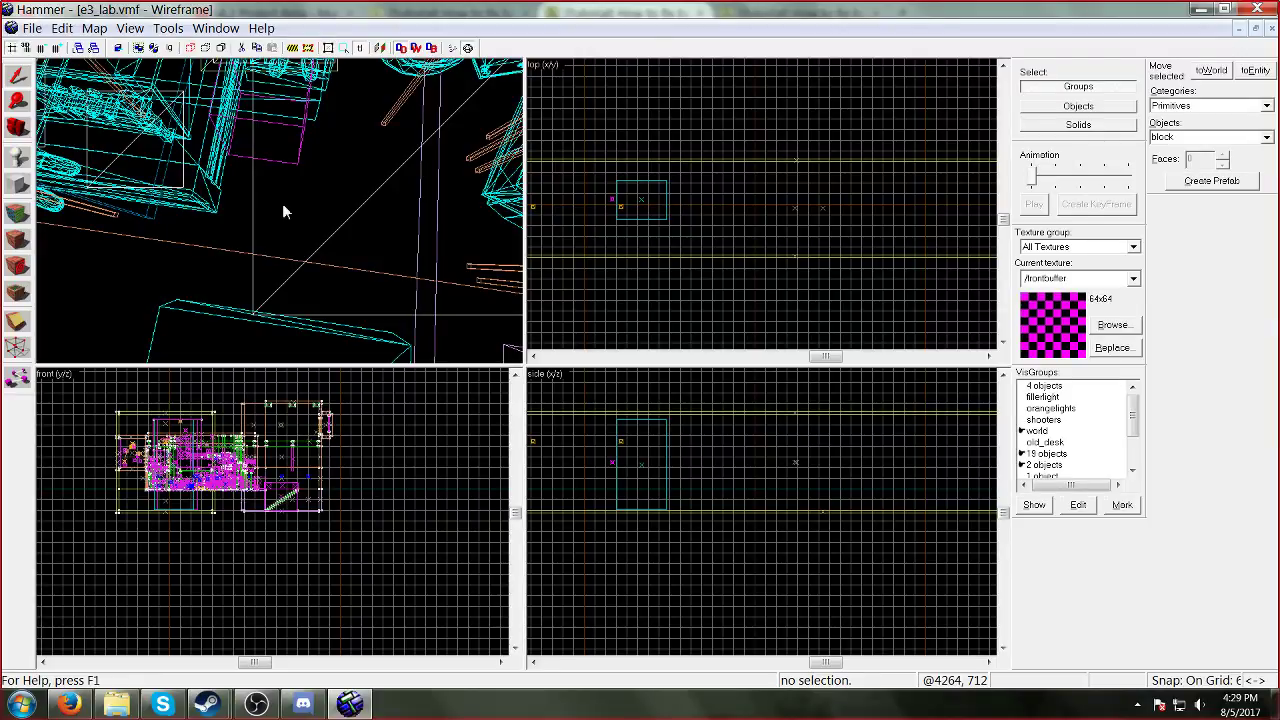
Step: Bring the camera inside the e3_lab map and switch its view from wireframe to 3D Textured
scroll(294, 203, "down", 4)
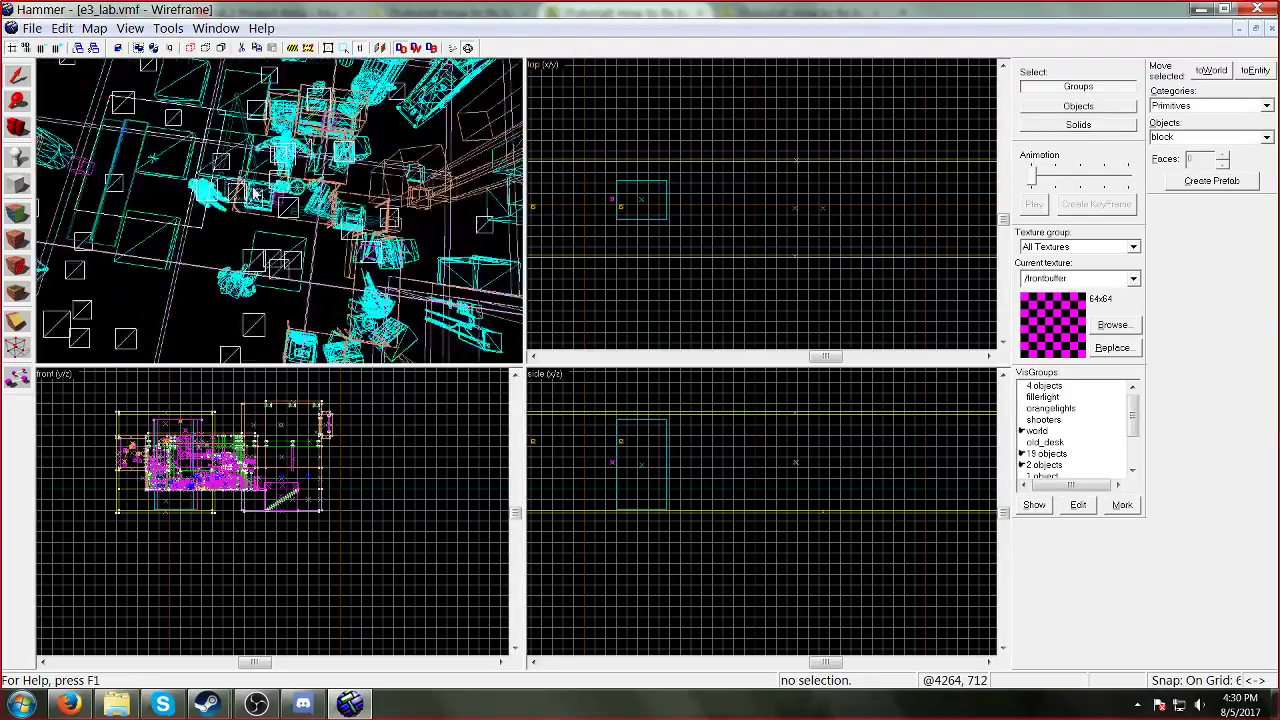
scroll(252, 190, "up", 2)
scroll(252, 190, "up", 5)
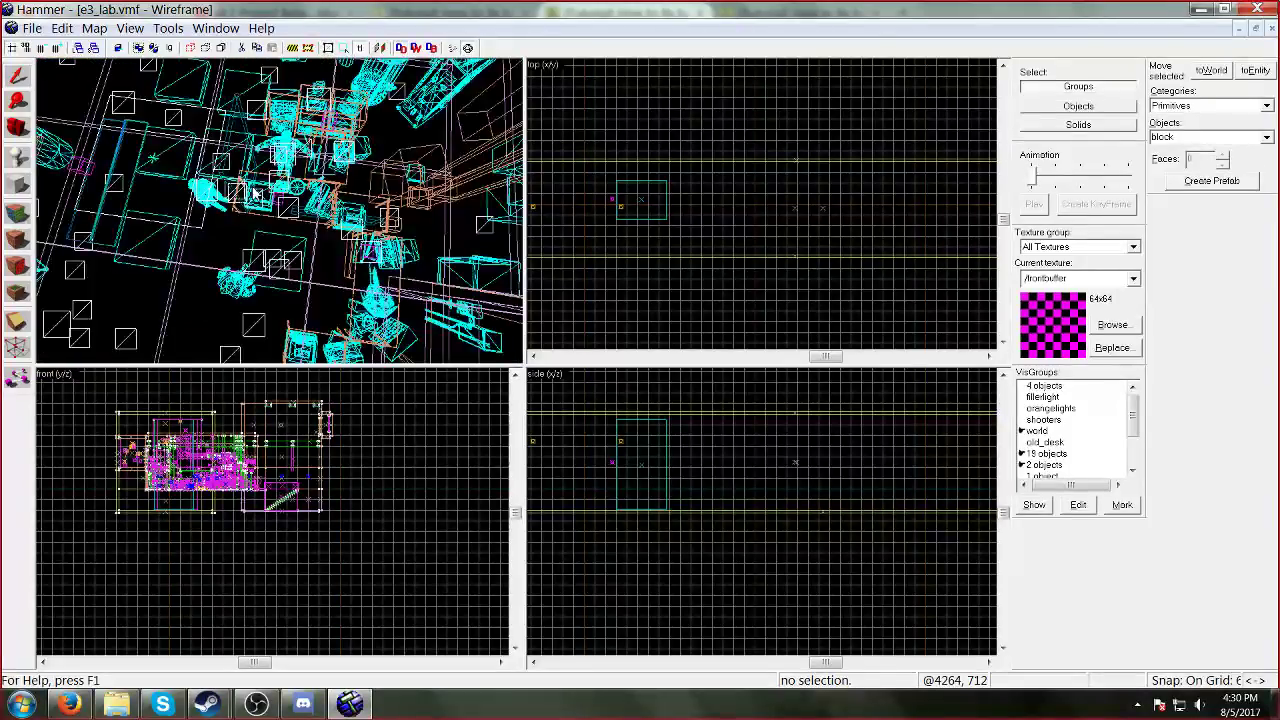
scroll(256, 195, "up", 2)
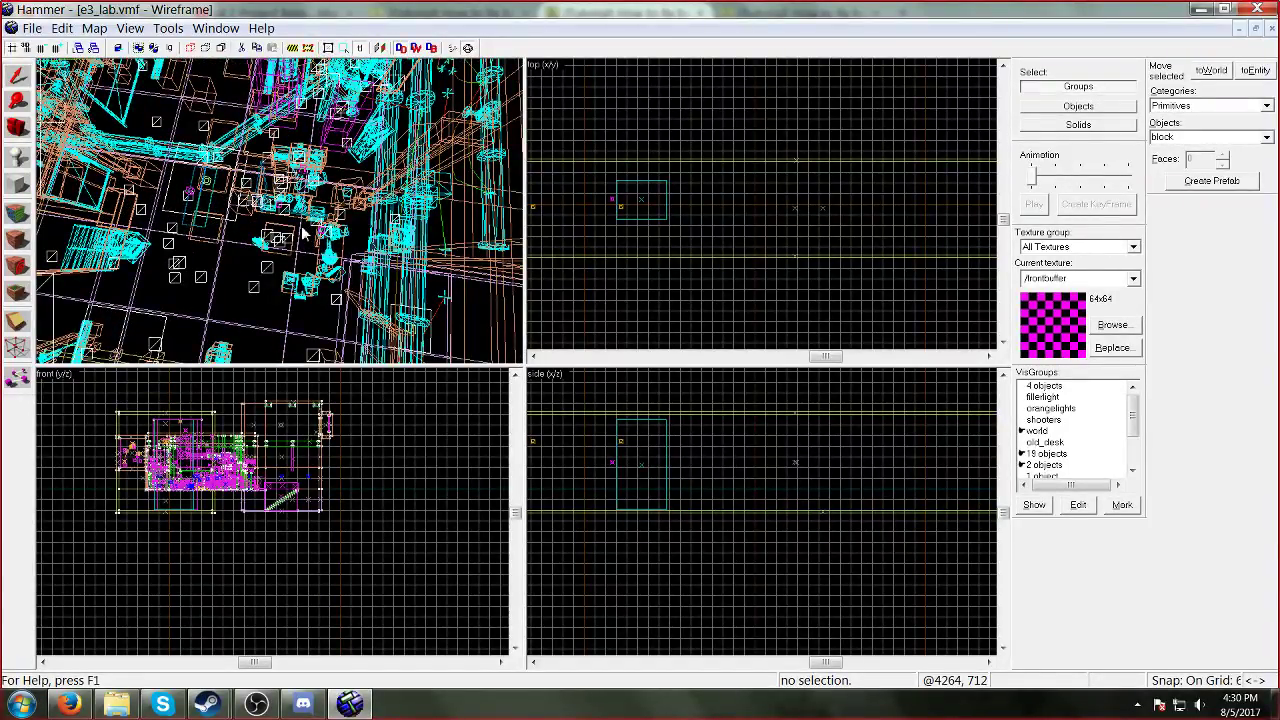
key("z")
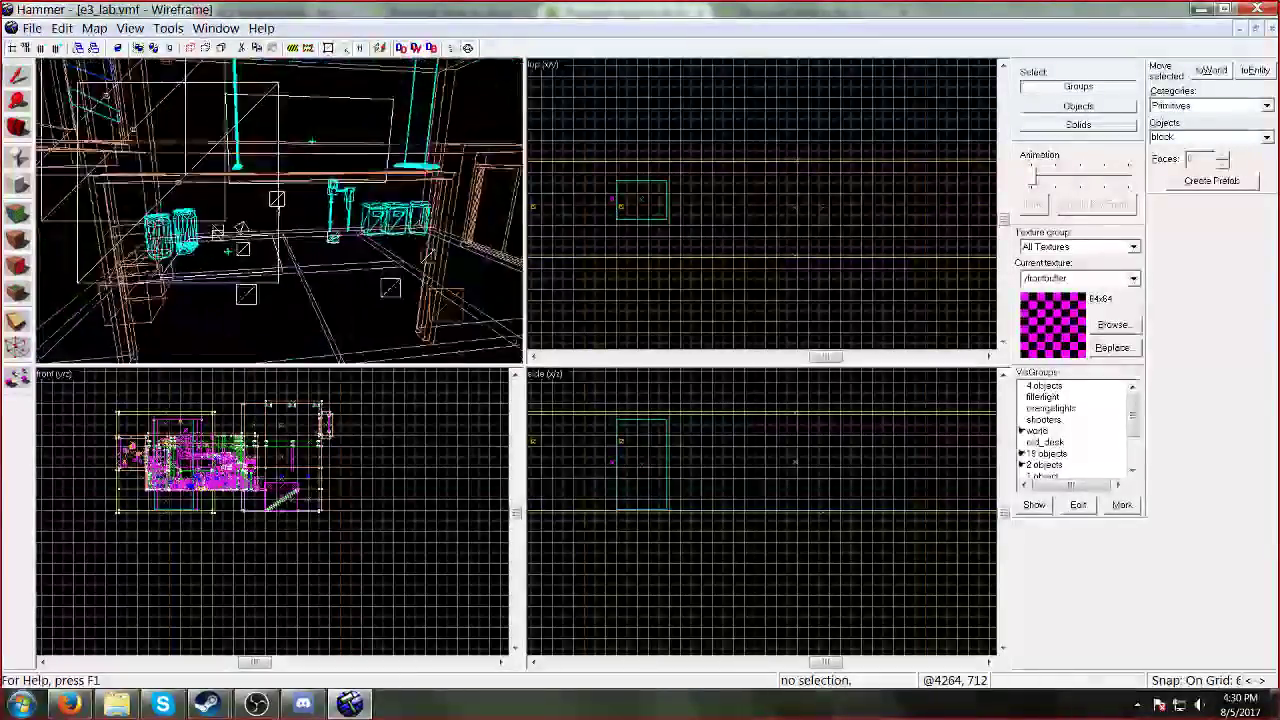
key("z")
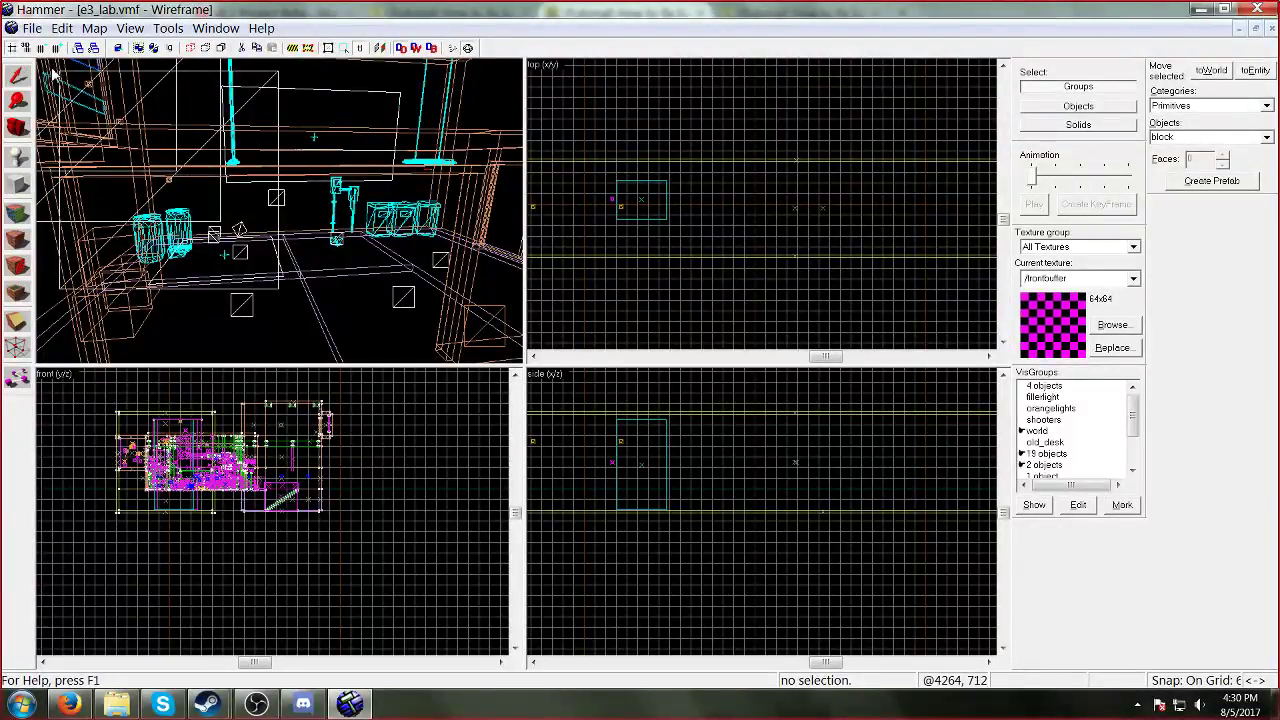
left_click(58, 67)
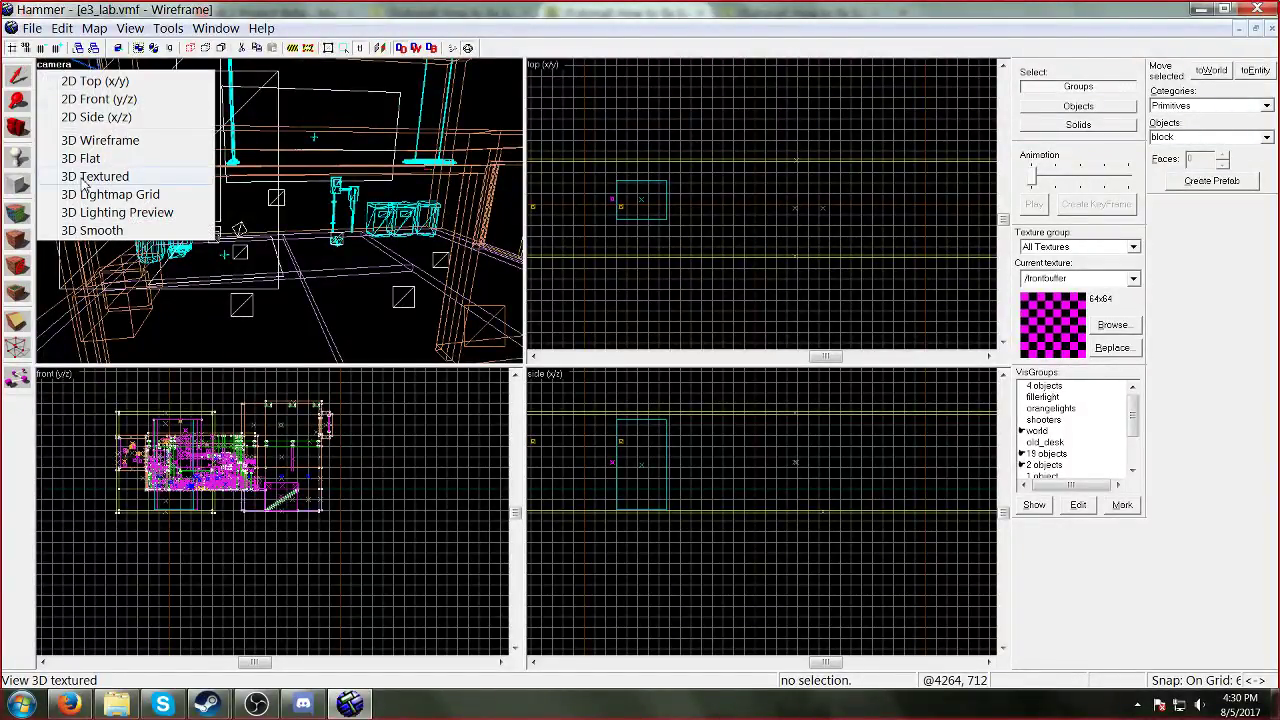
left_click(118, 177)
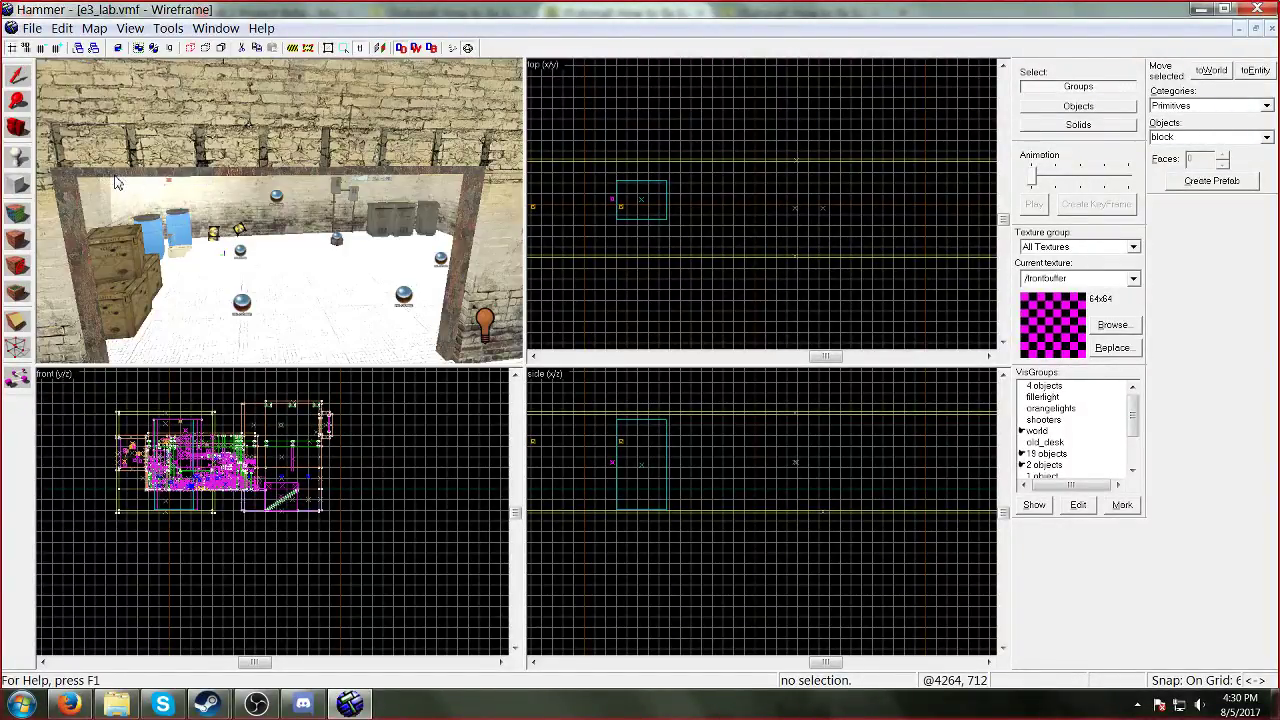
Step: Fly through the textured e3_lab rooms in the camera view to examine their textures, props and entities
key("z")
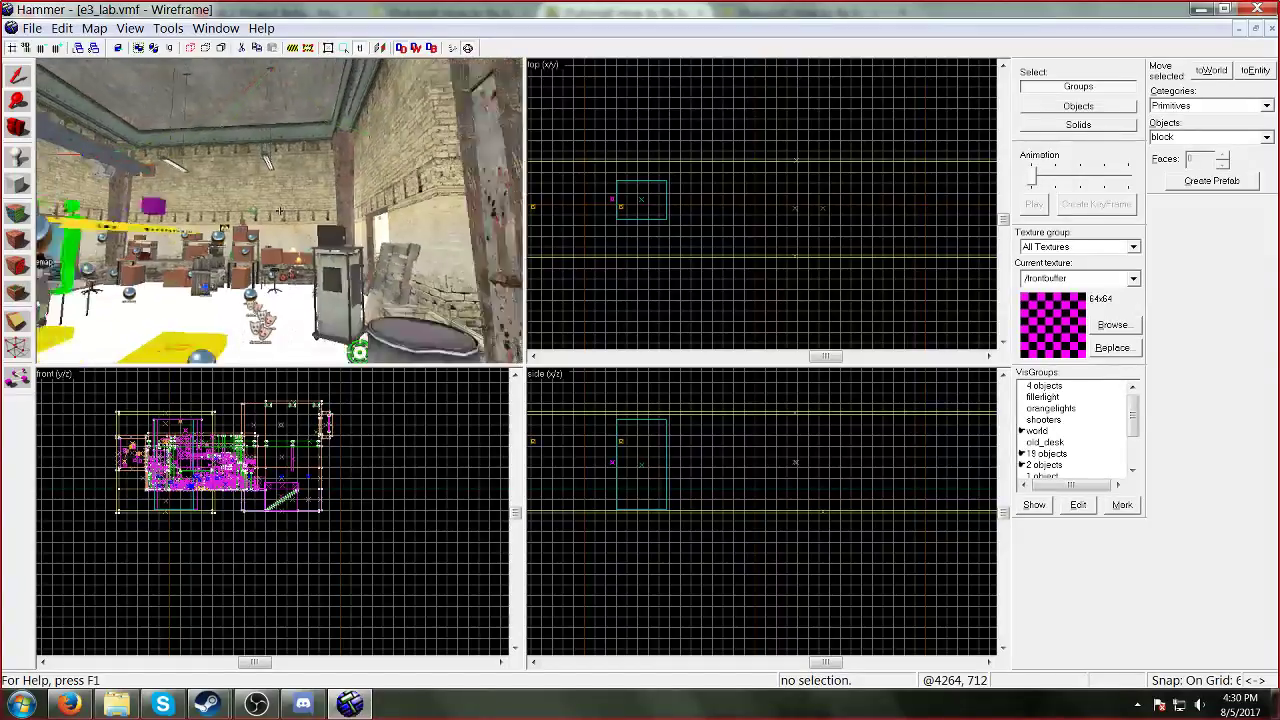
key("w")
key("w")
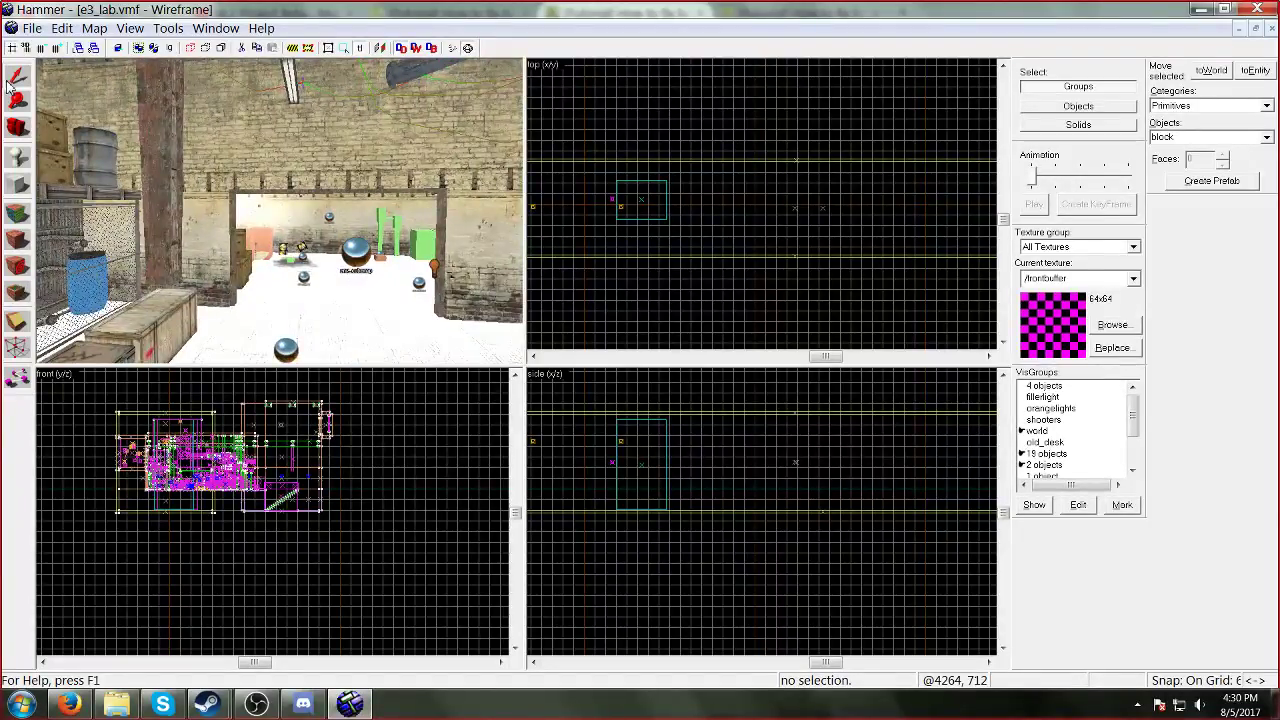
key("z")
key("Left")
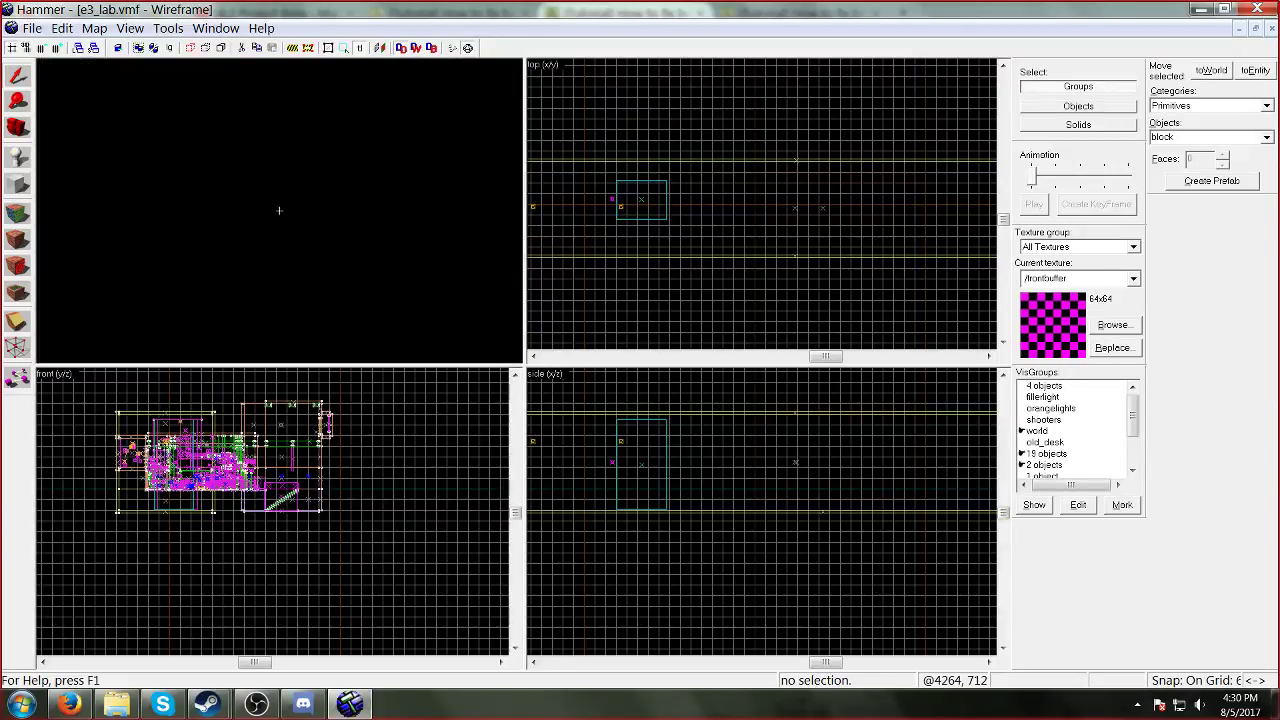
key("Right")
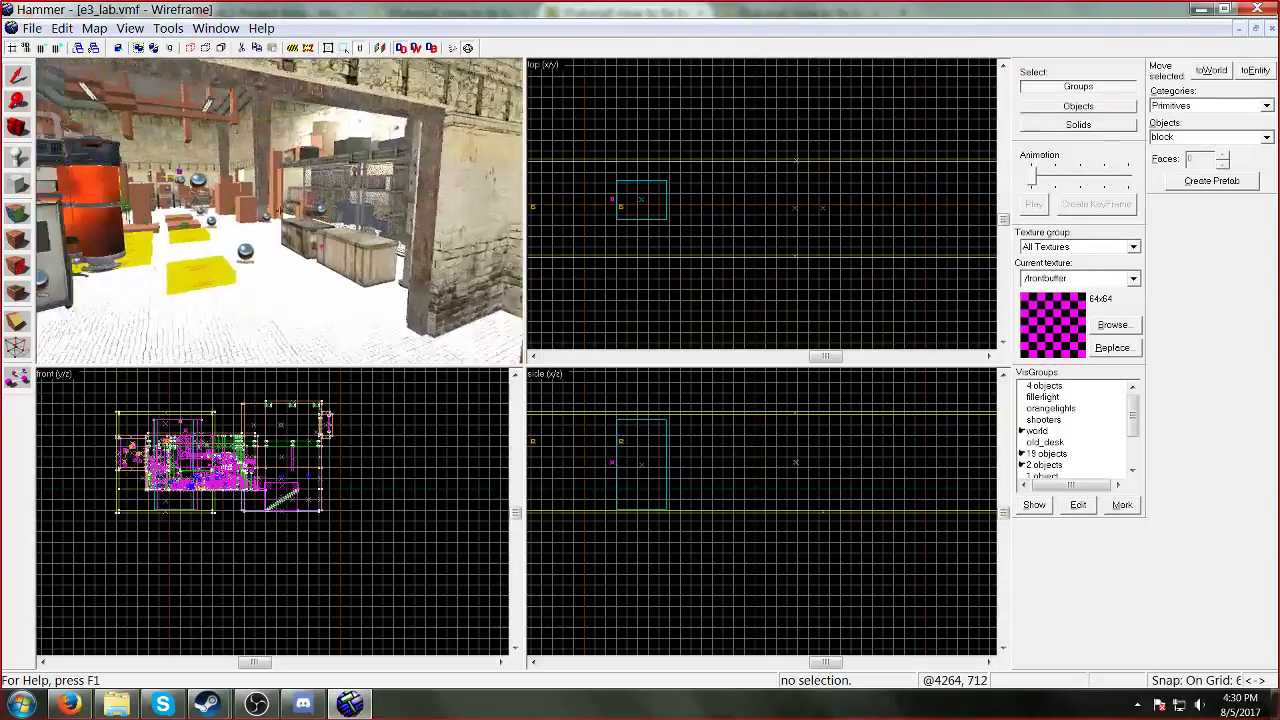
key("Right")
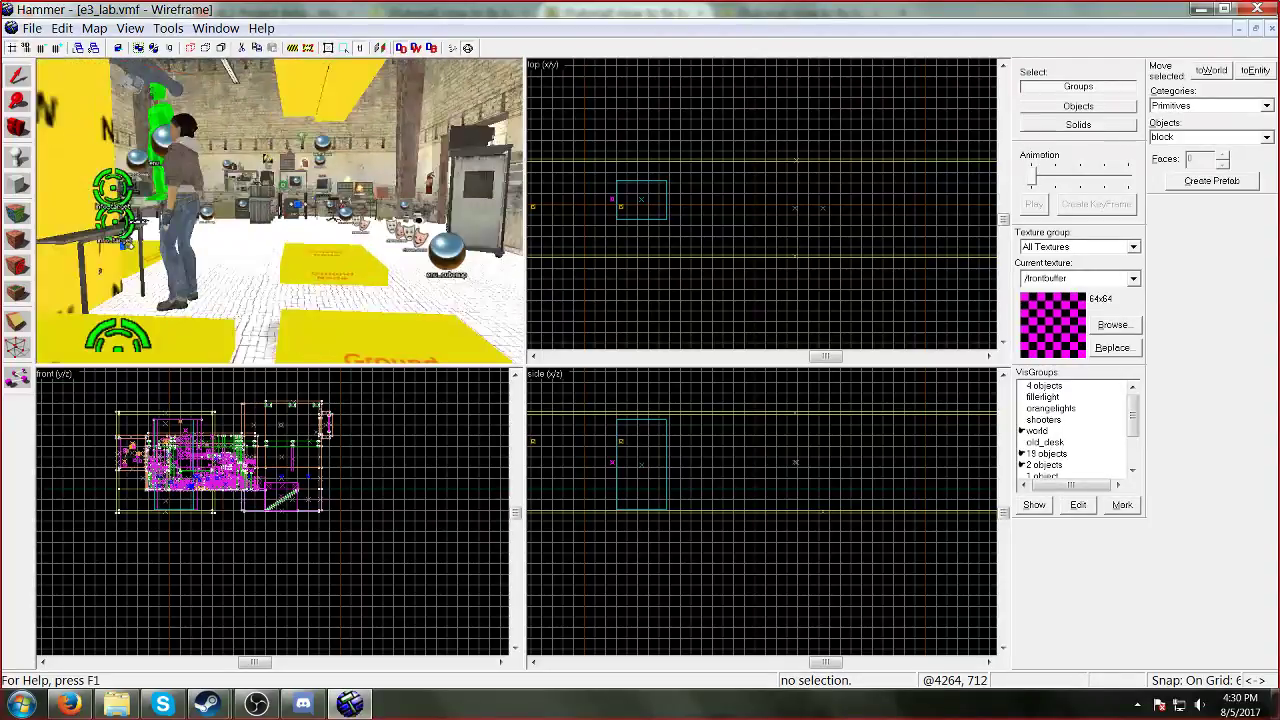
key("Right")
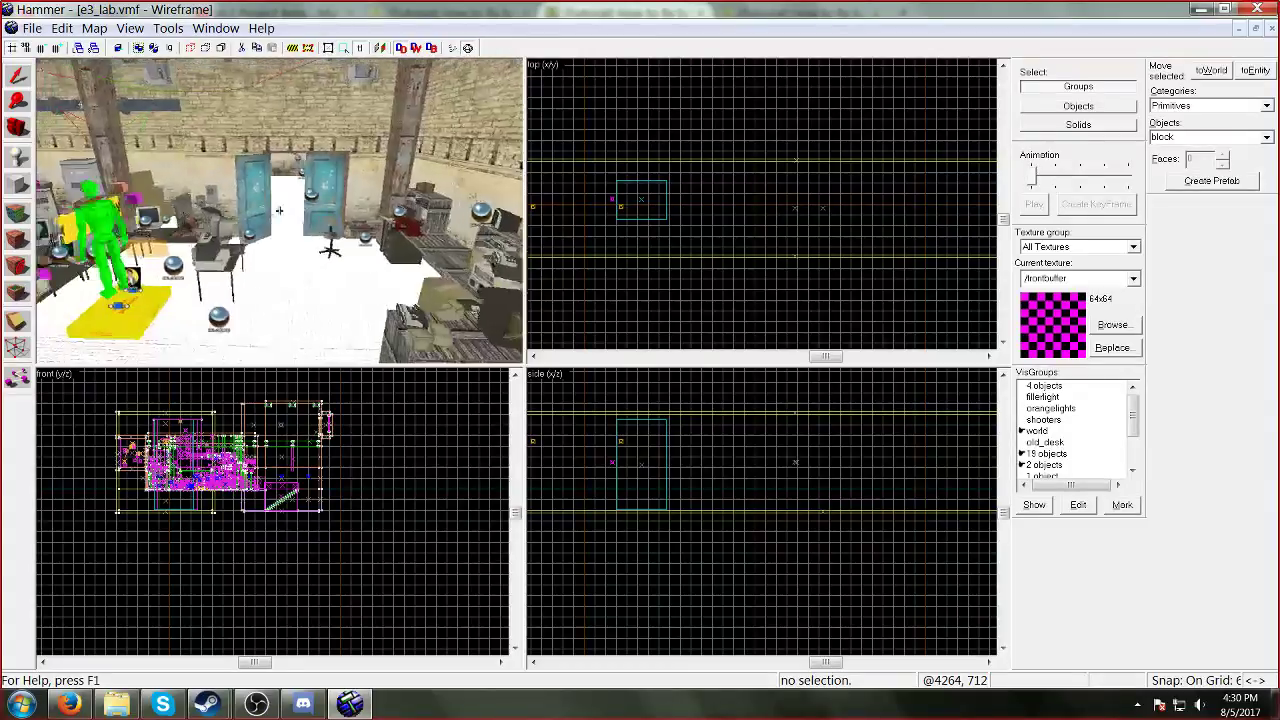
key("Right")
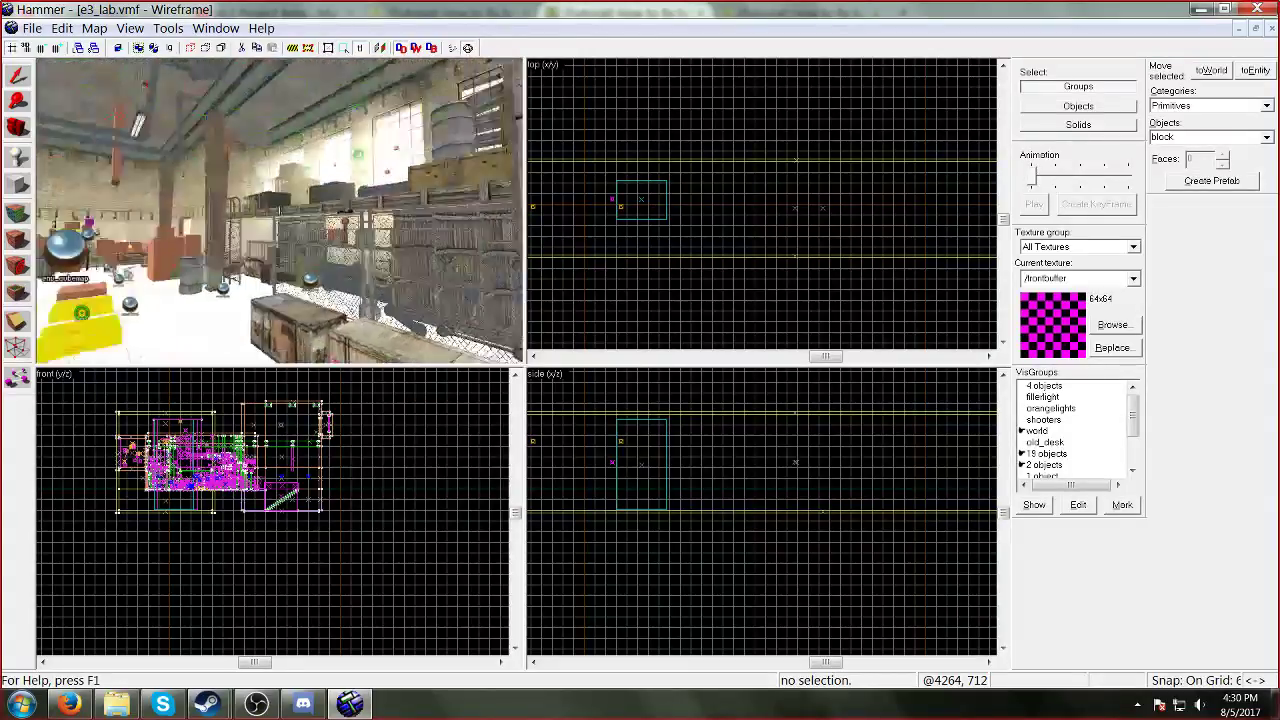
Step: Turn the camera view around the e3_lab interior to inspect the tanks, barrels, desks and doors
key("Right")
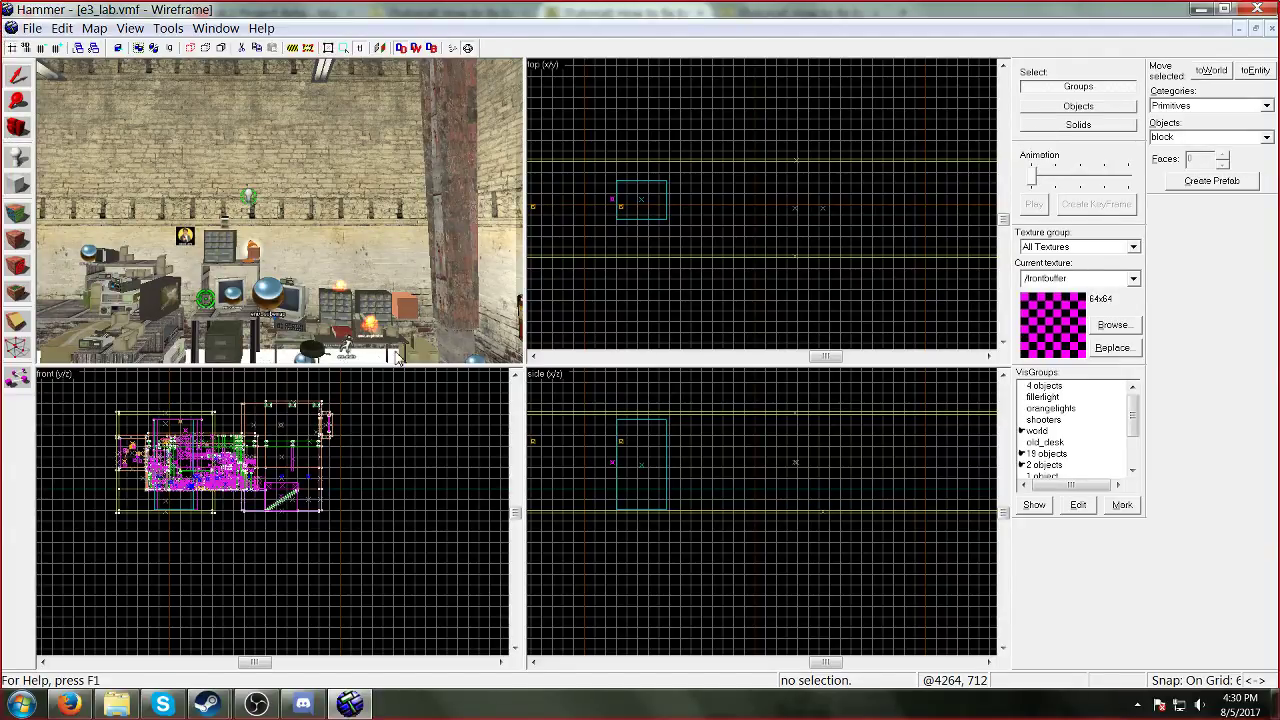
key("Right")
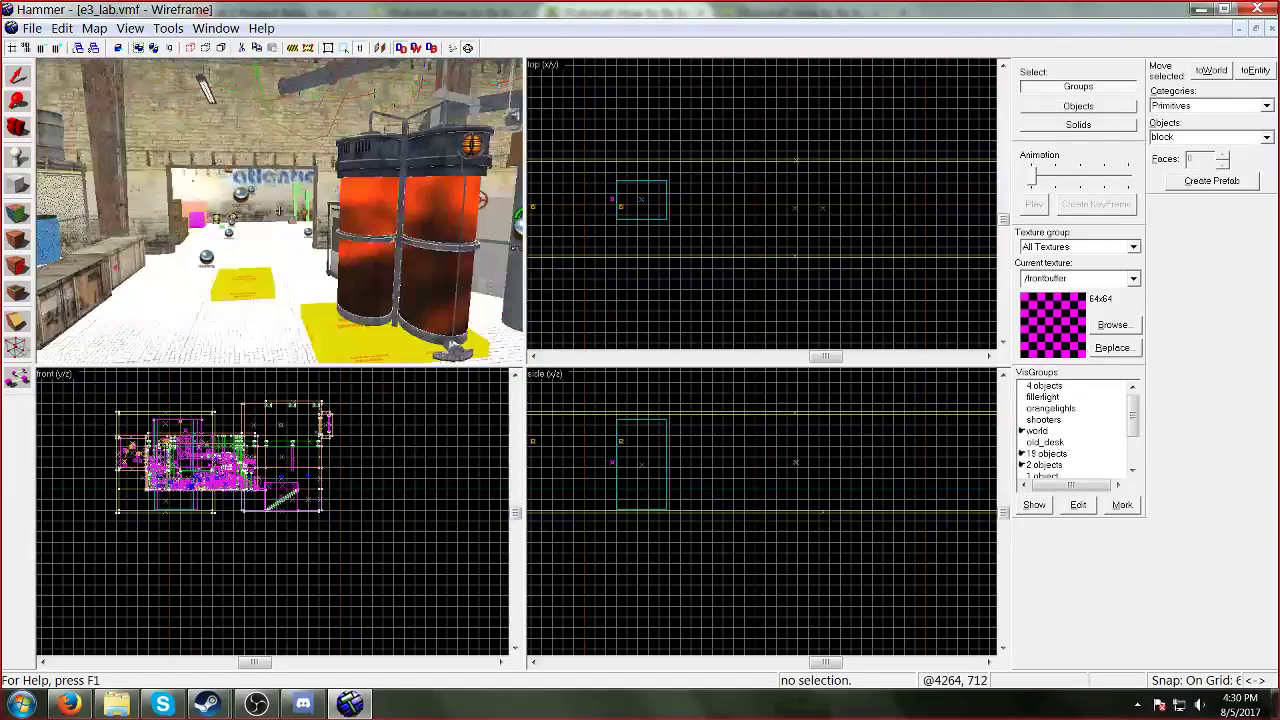
key("Right")
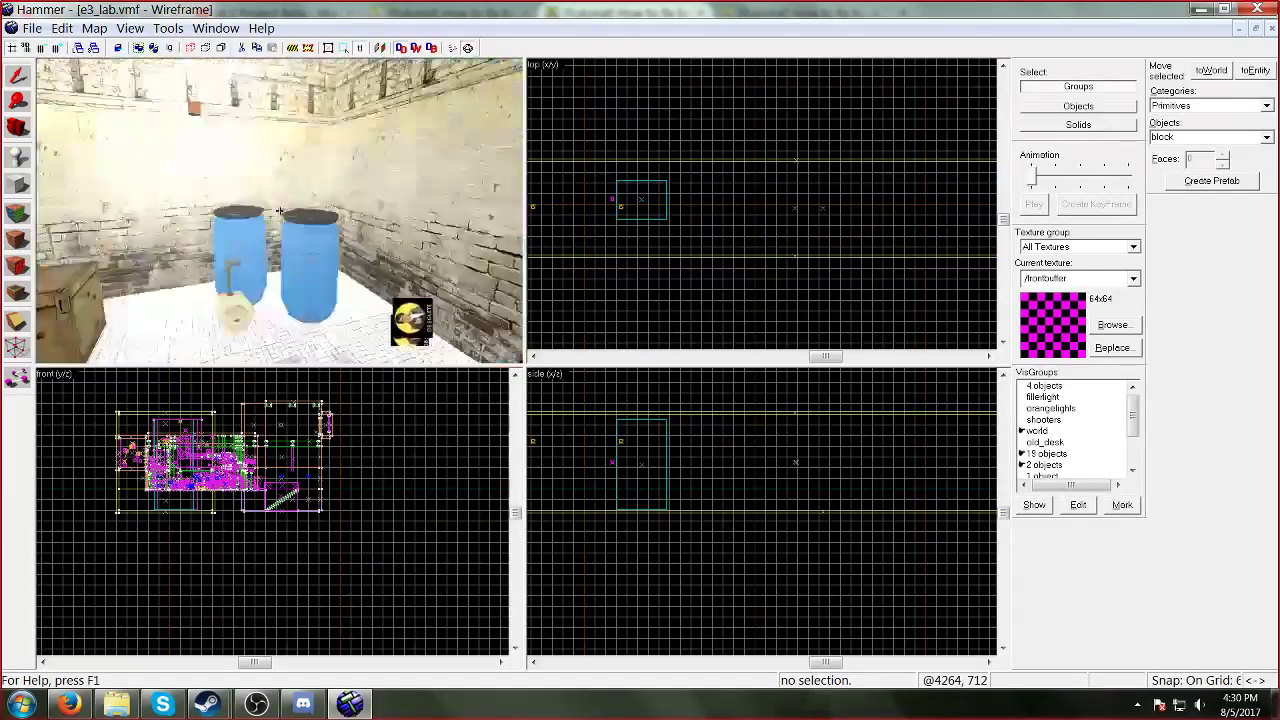
key("Right")
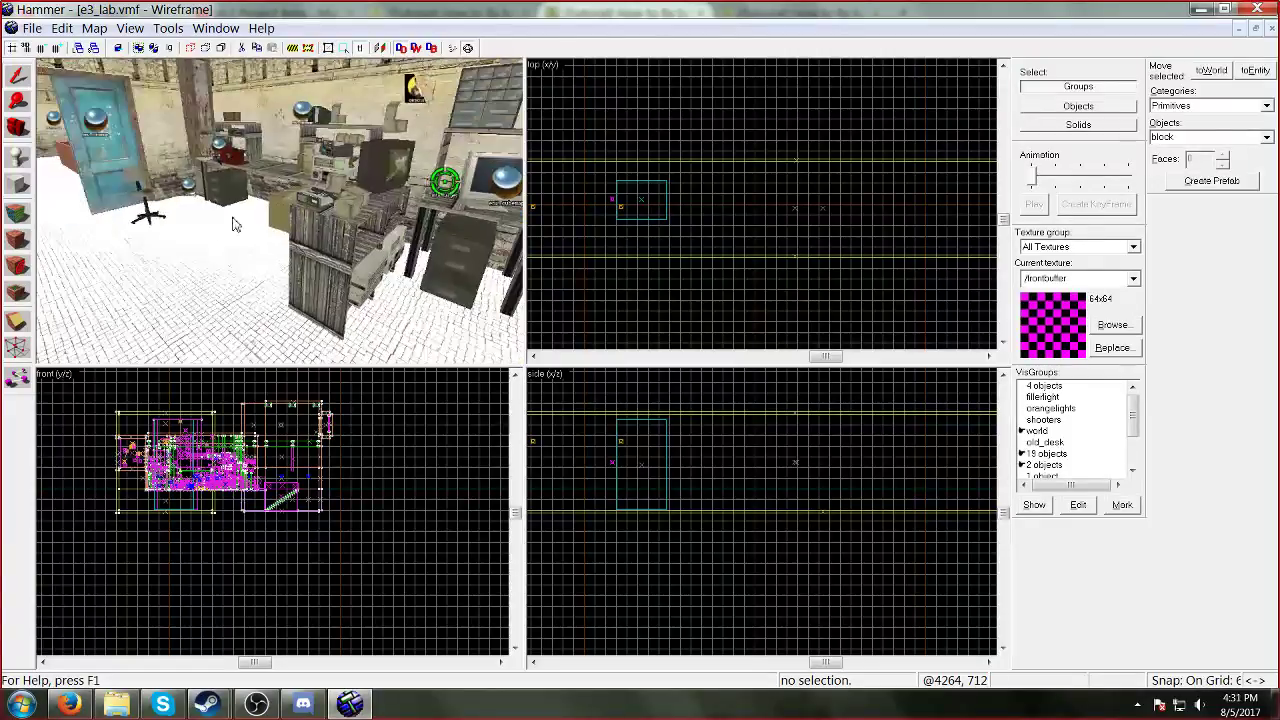
Step: Switch to Firefox and read the latest live chat messages of the map fix stream on YouTube
mouse_move(68, 704)
left_click(105, 605)
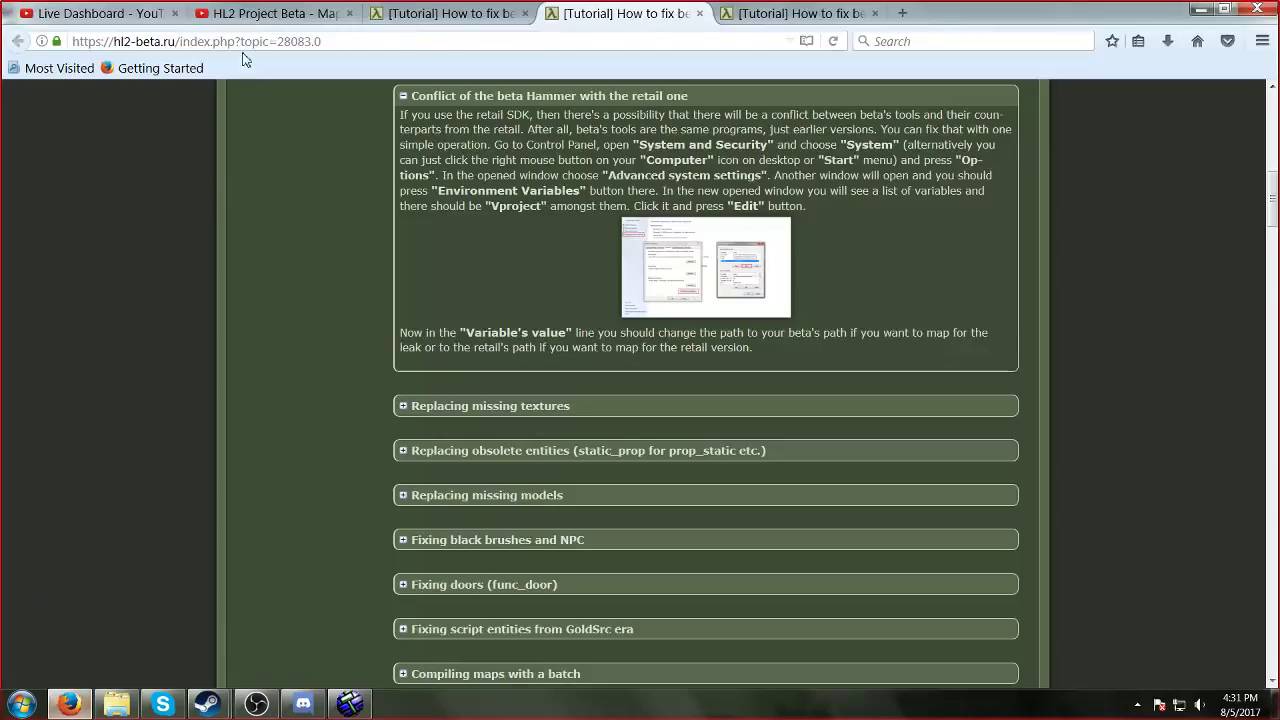
left_click(257, 12)
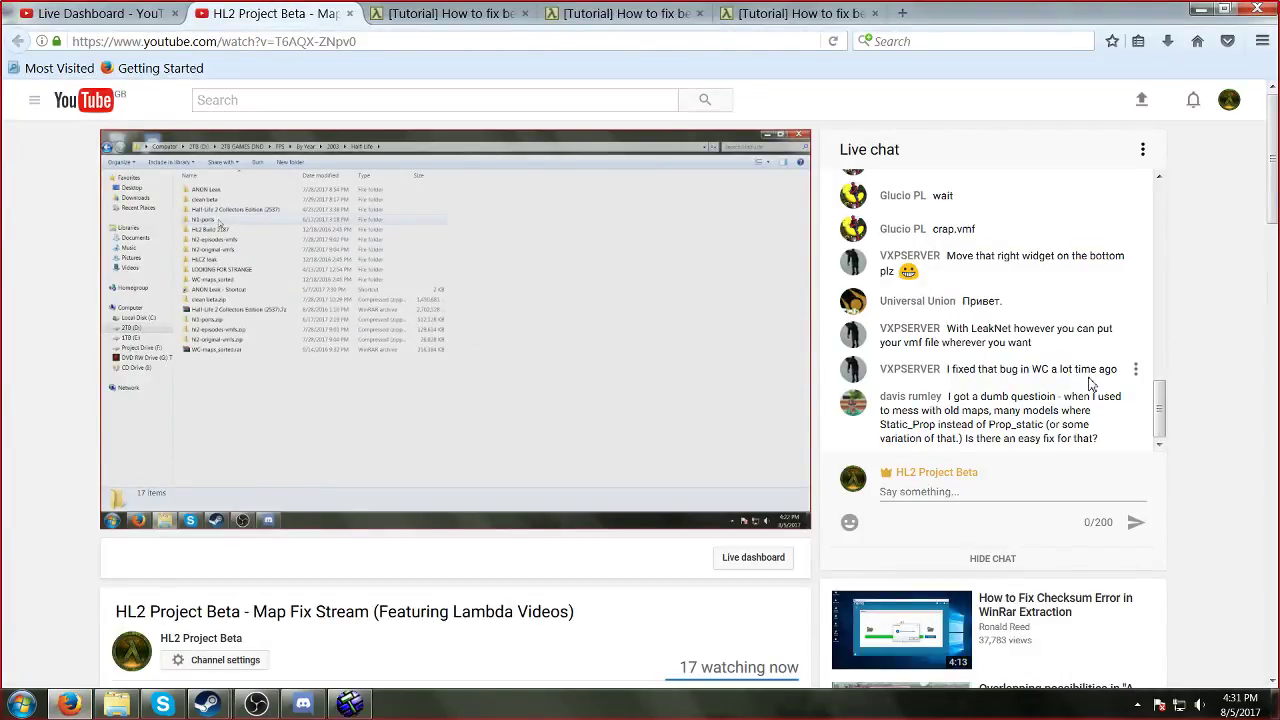
Step: Return to Hammer and run e3_lab in the game with Run BSP set to Normal and CSG, VIS and RAD left at No
left_click(350, 704)
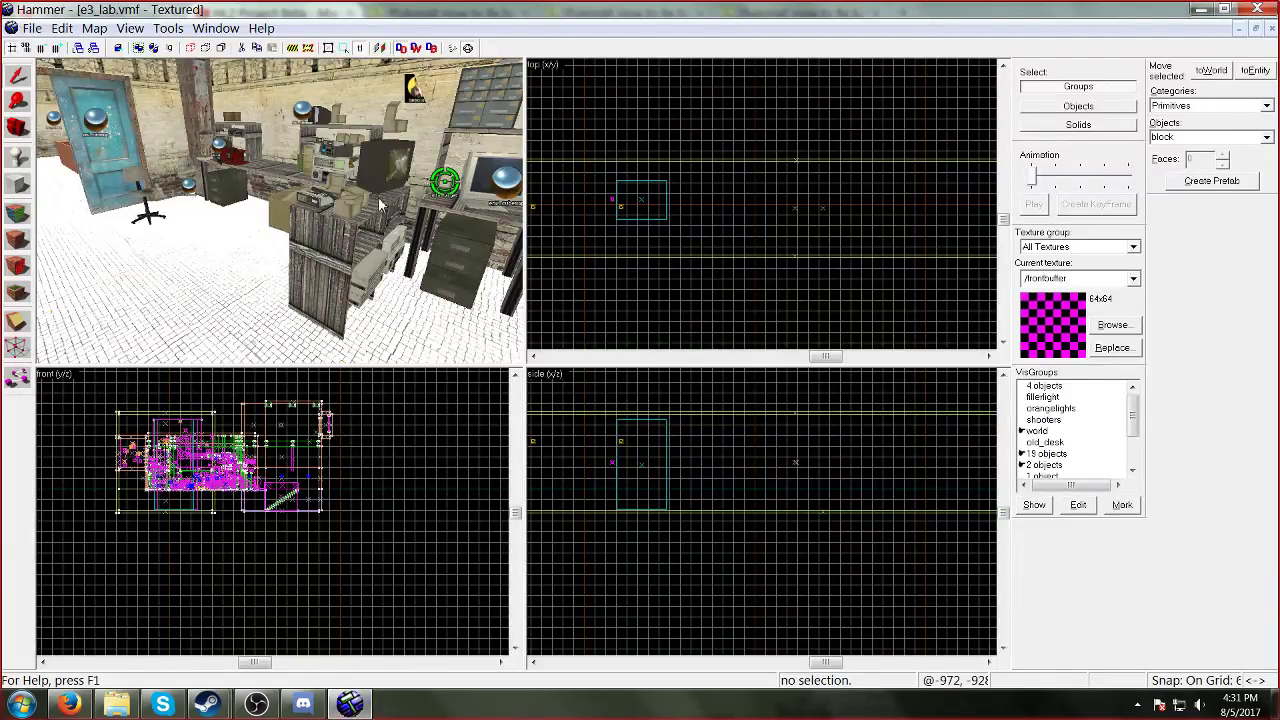
key("w")
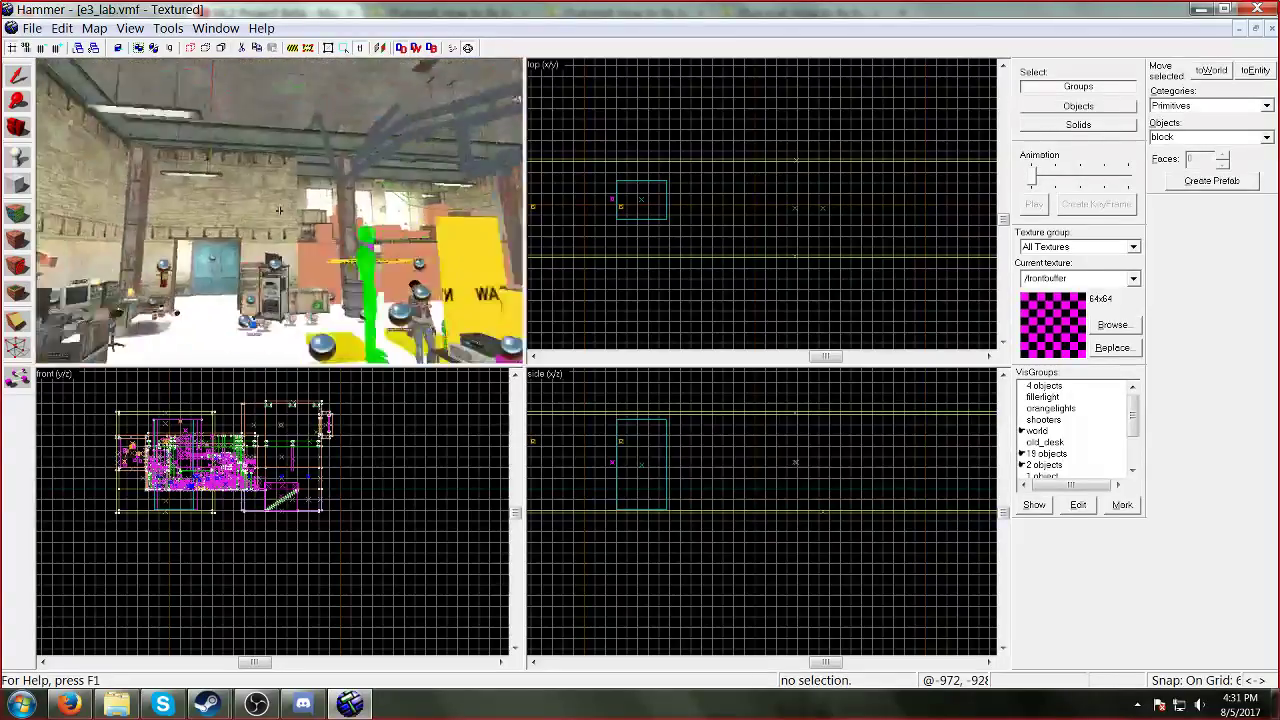
key("z")
left_click(32, 28)
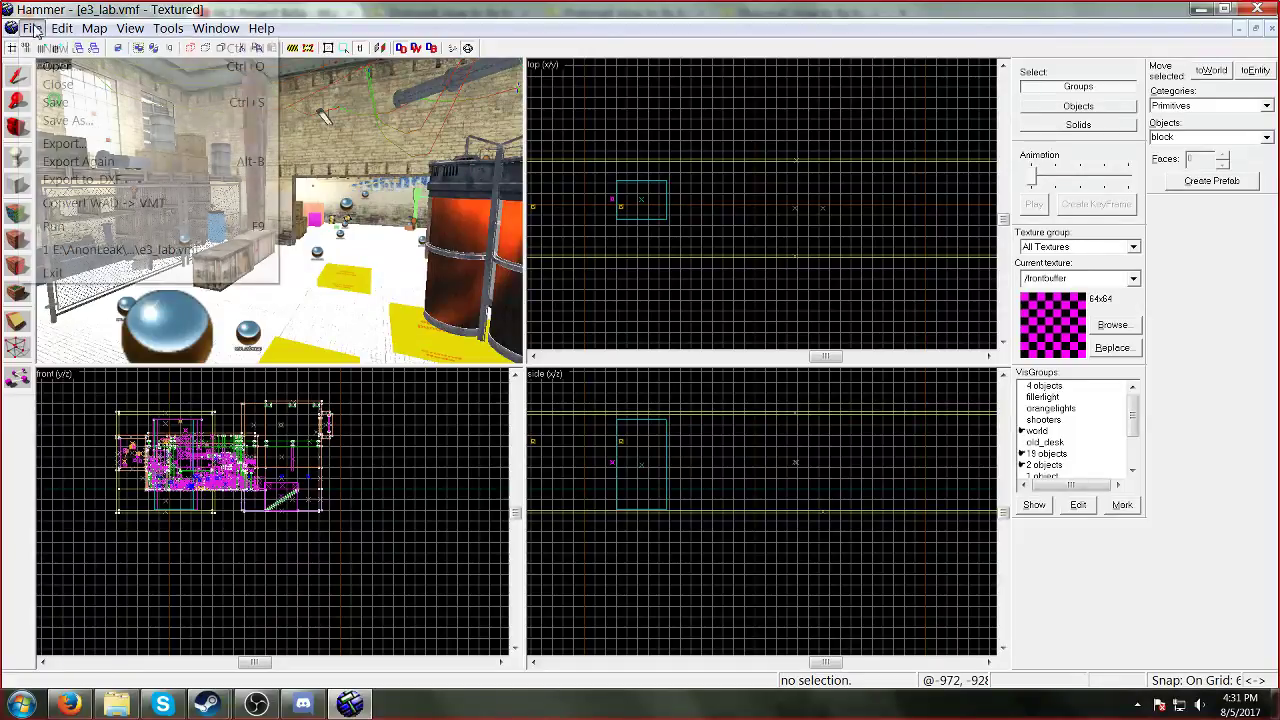
left_click(52, 227)
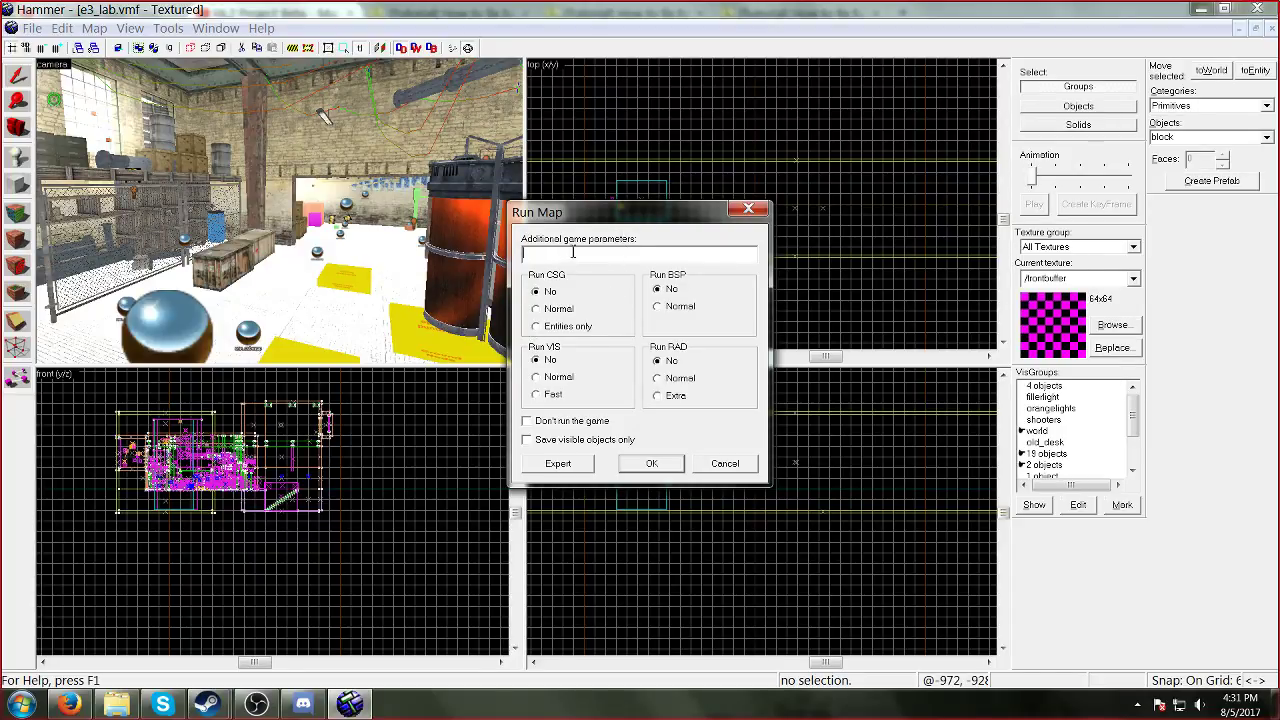
left_click(666, 307)
left_click(651, 465)
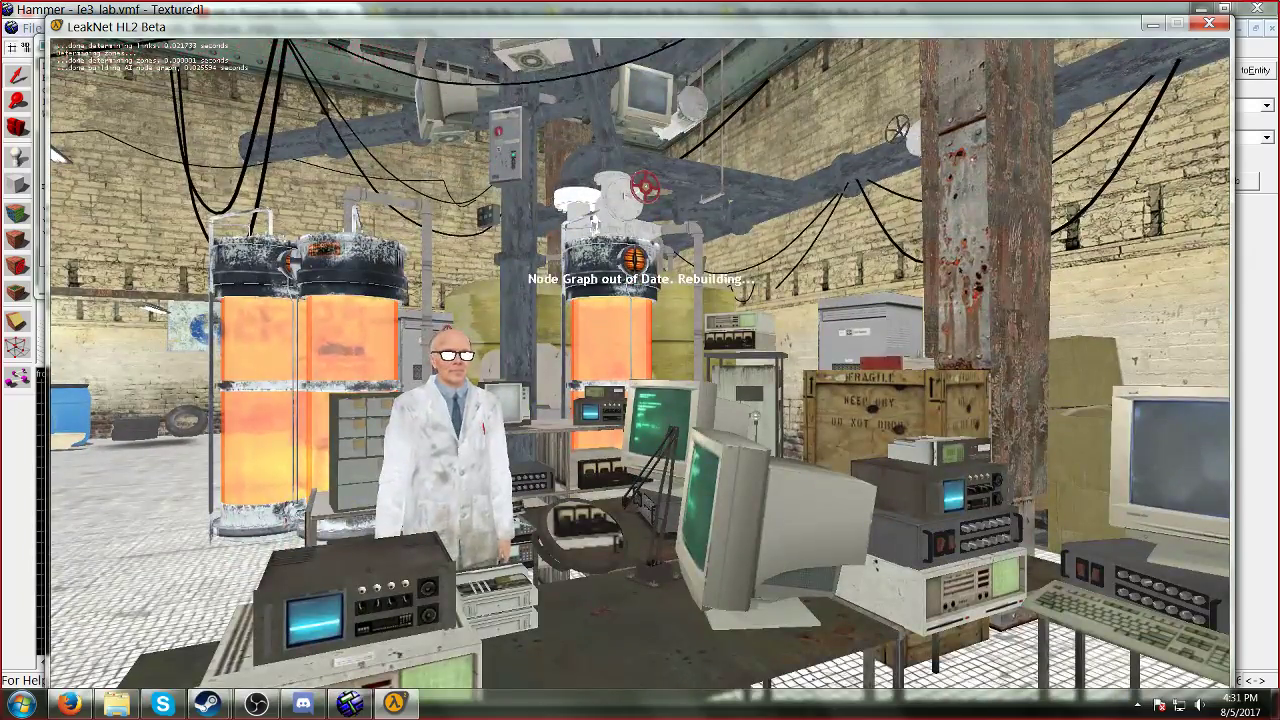
Step: Check the audio page of the running game's options and return to the game
key("Escape")
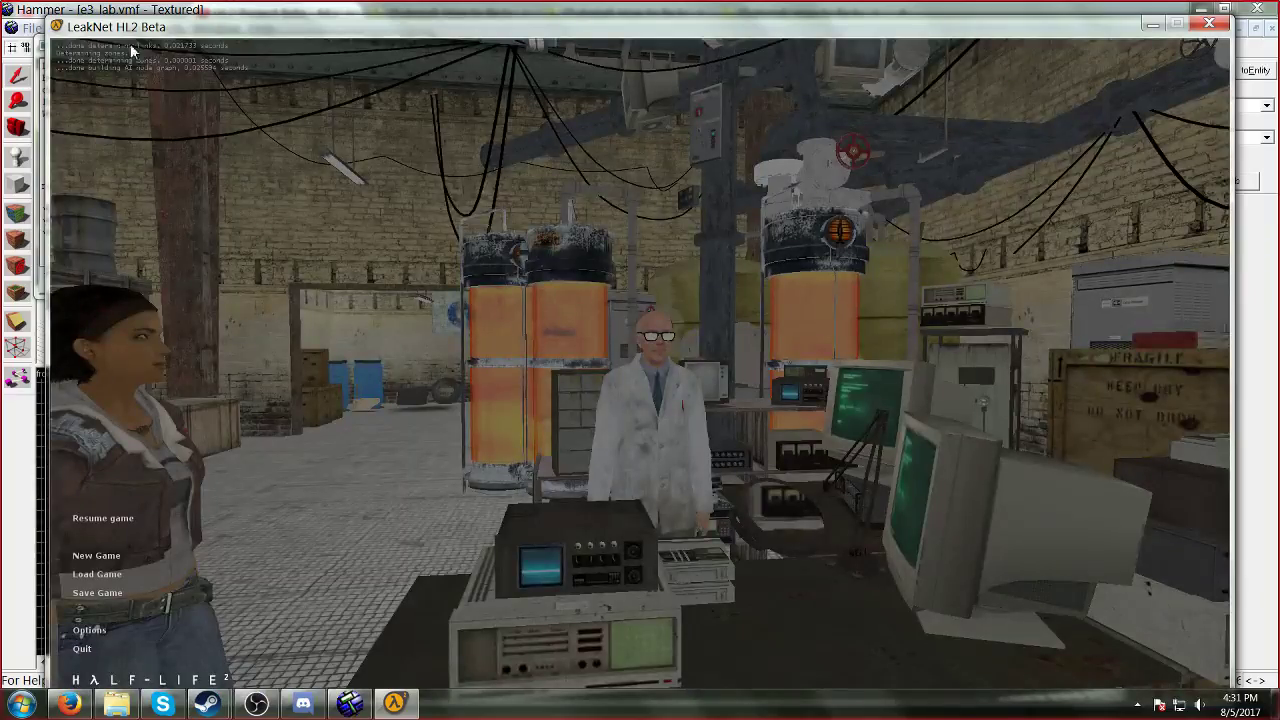
key("Escape")
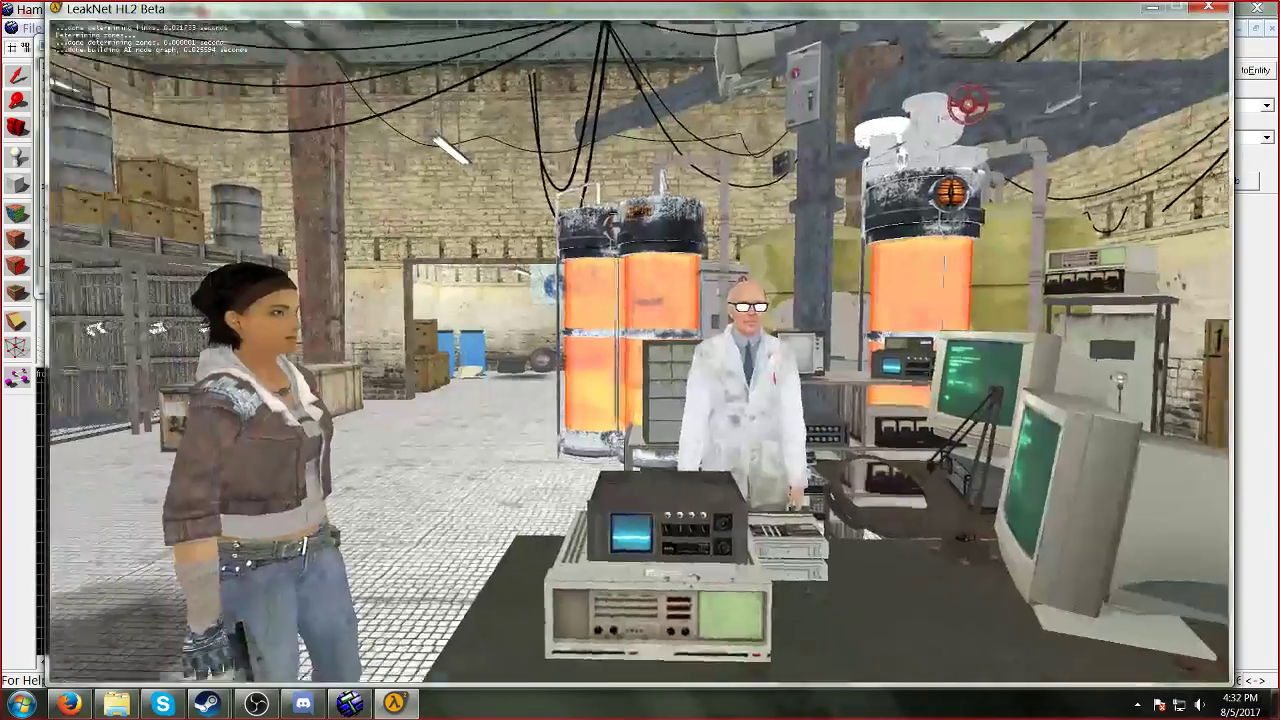
key("w")
key("Escape")
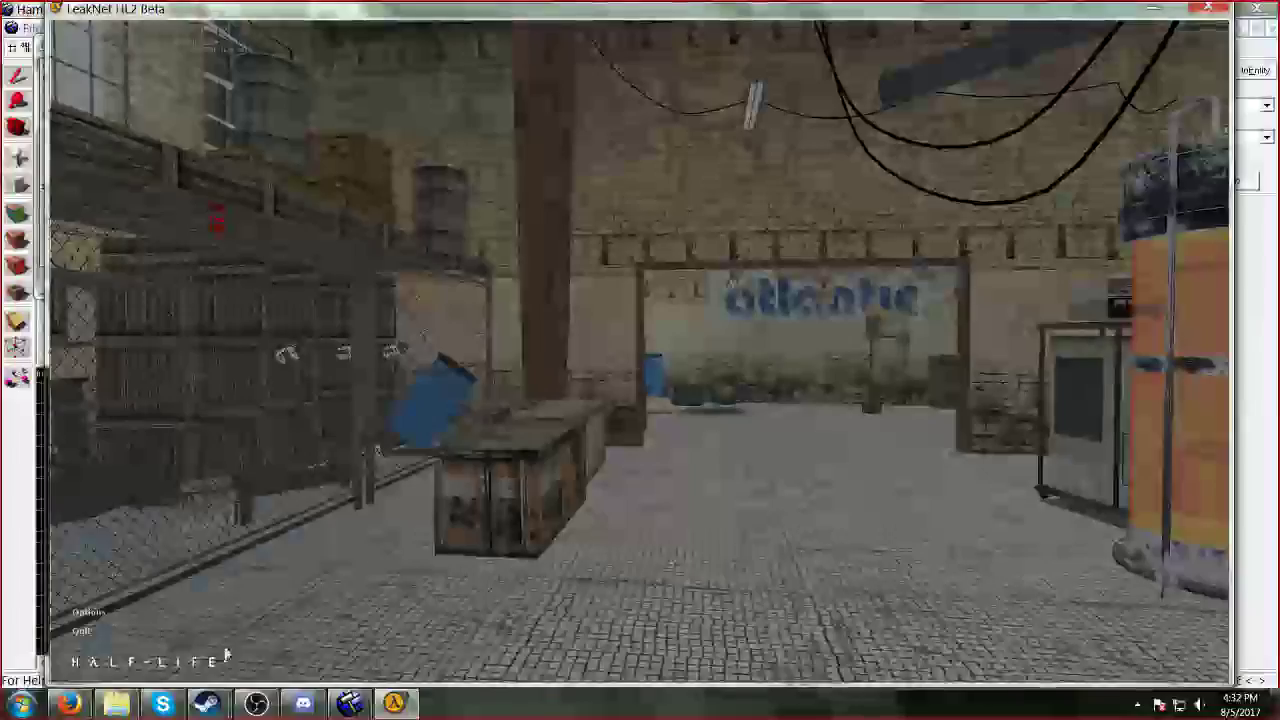
left_click(88, 612)
left_click(576, 248)
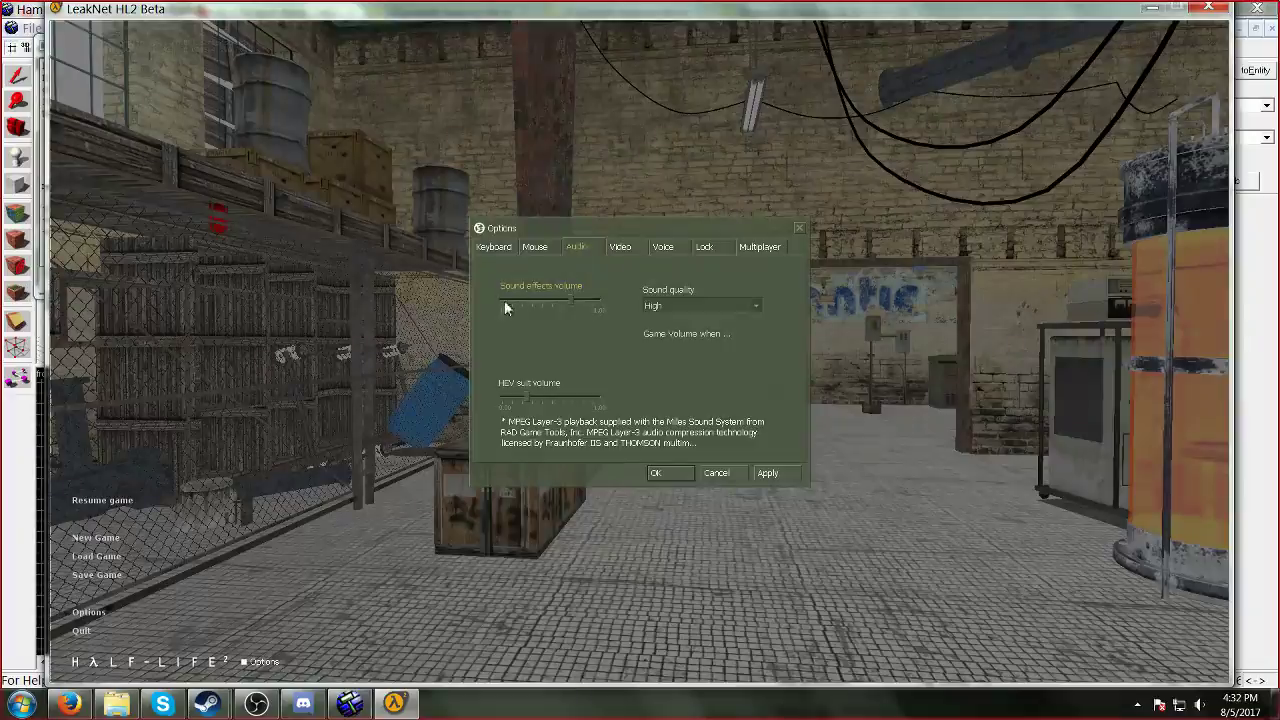
key("Escape")
Step: Walk through the compiled e3_lab map in the game to inspect its rooms, props, characters and stairwell
key("w")
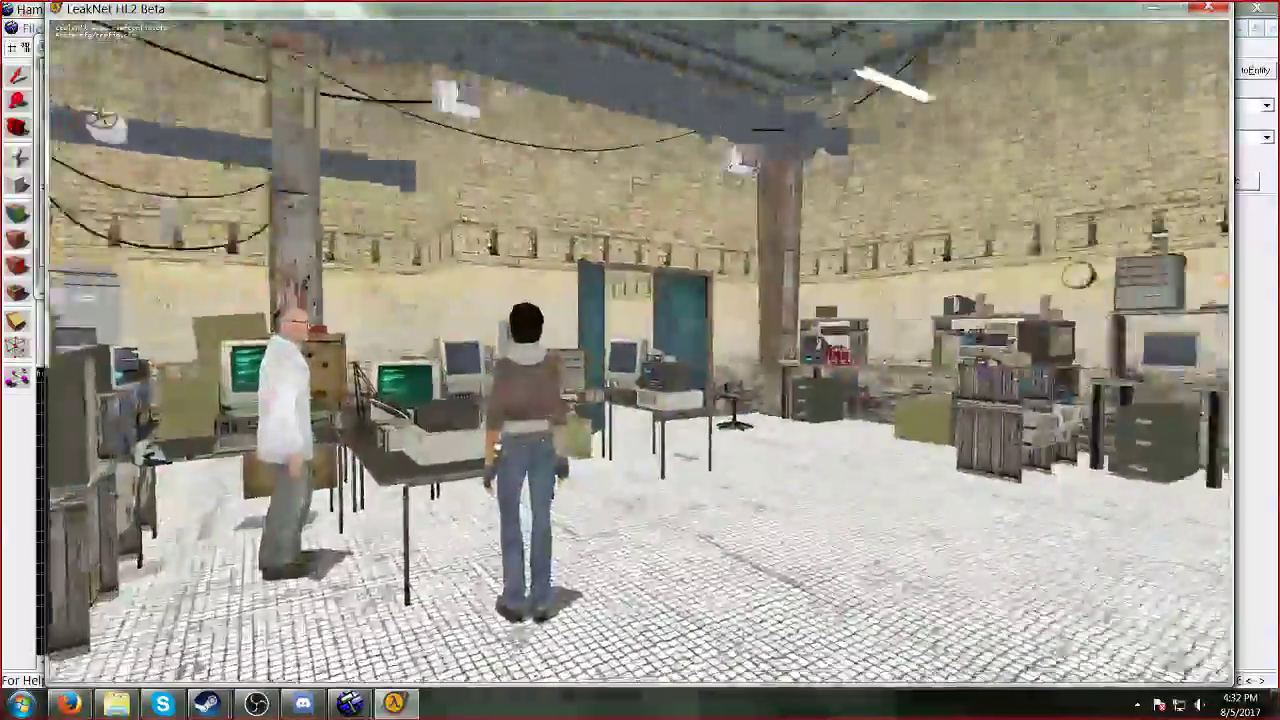
key("w")
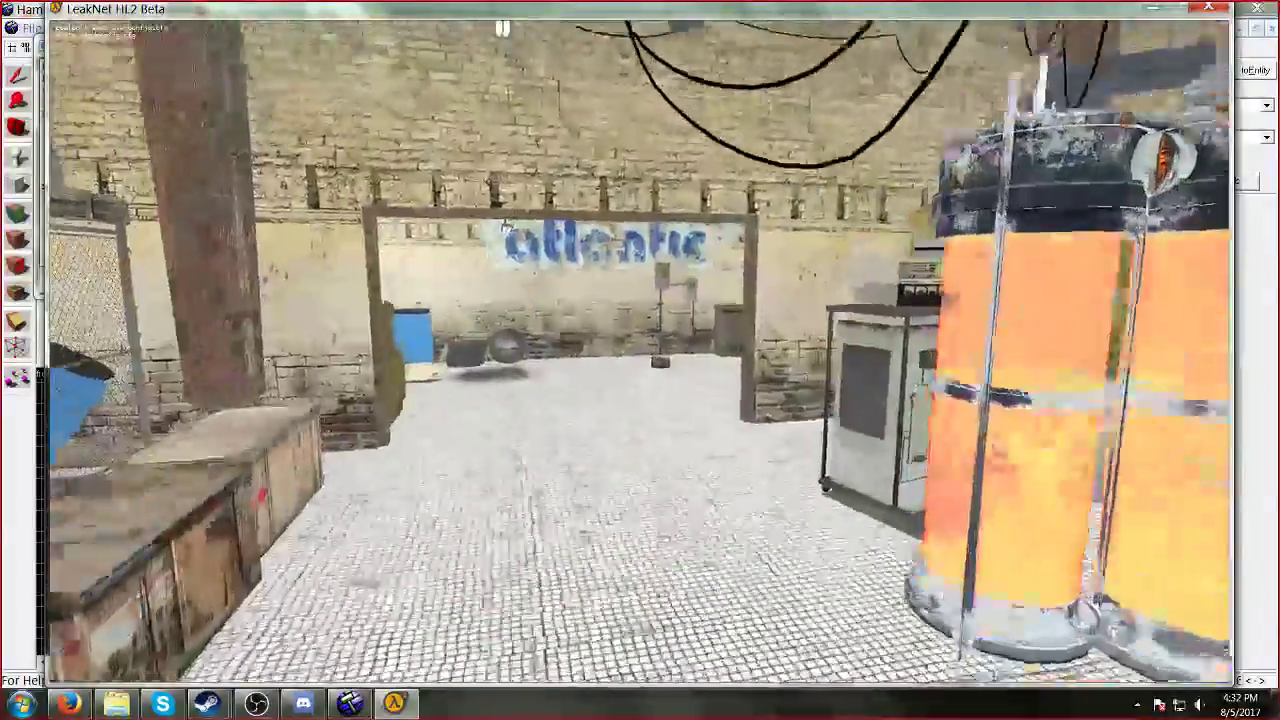
key("w")
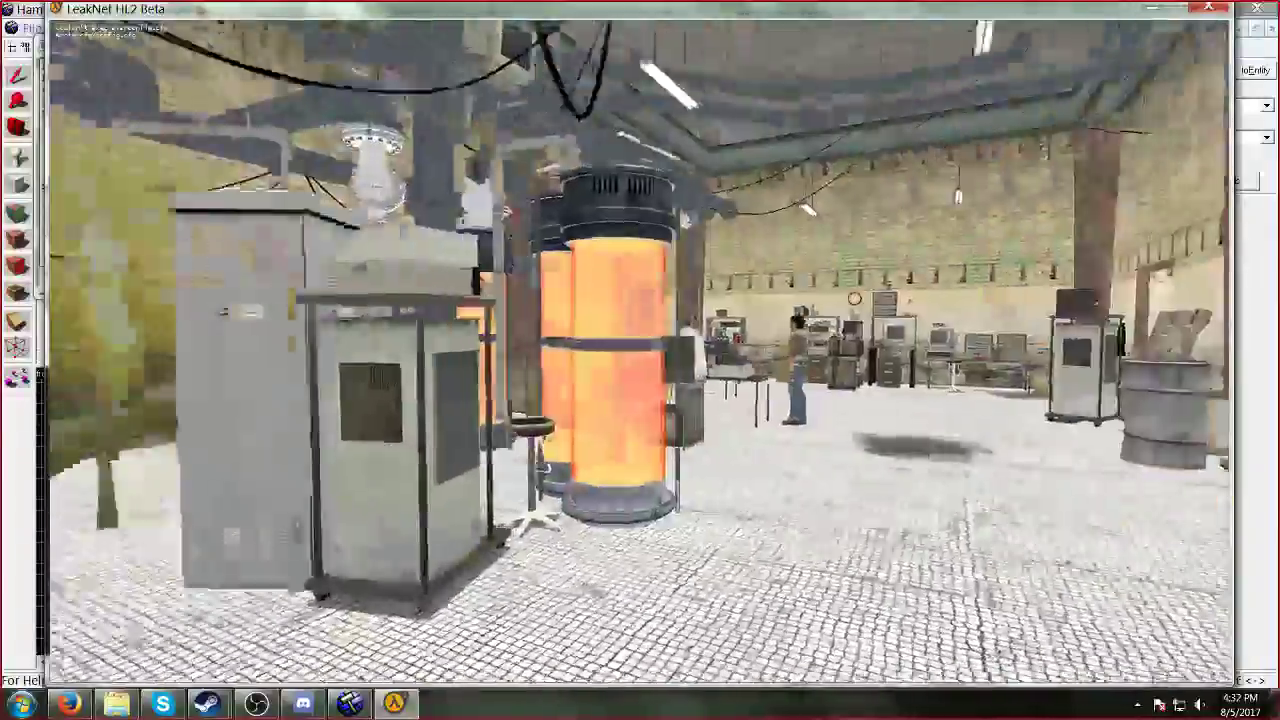
key("w")
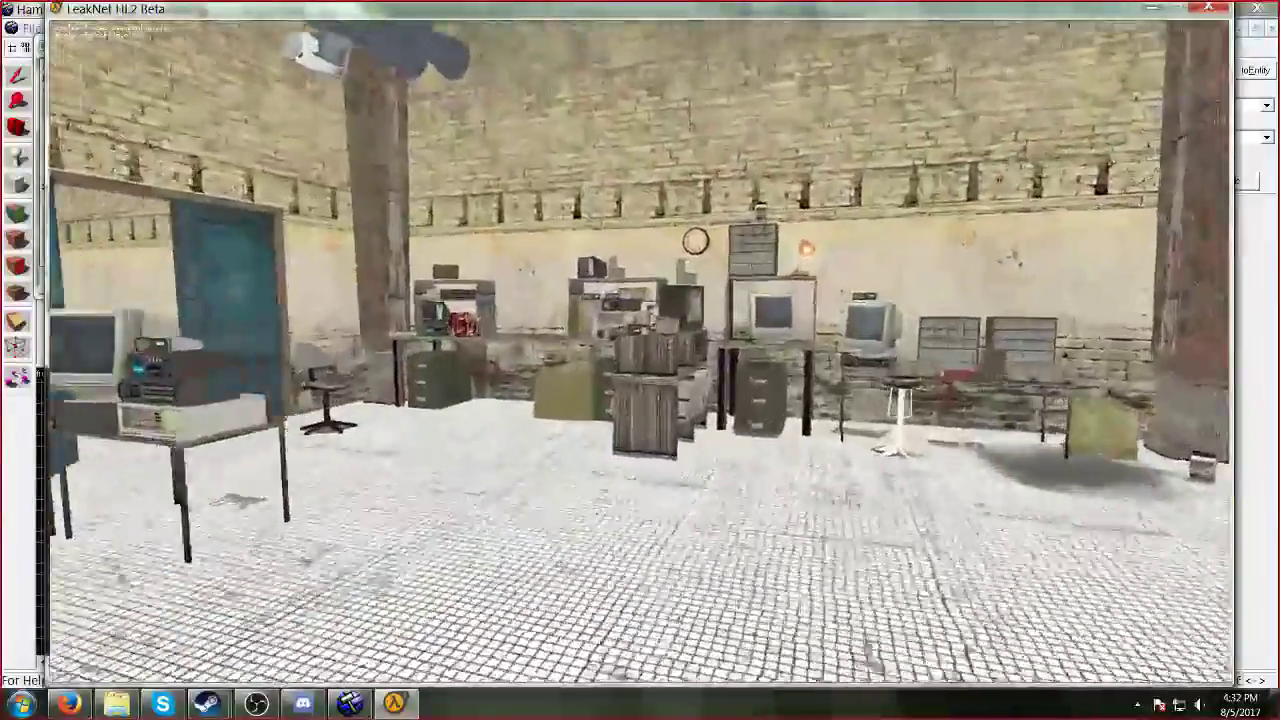
key("w")
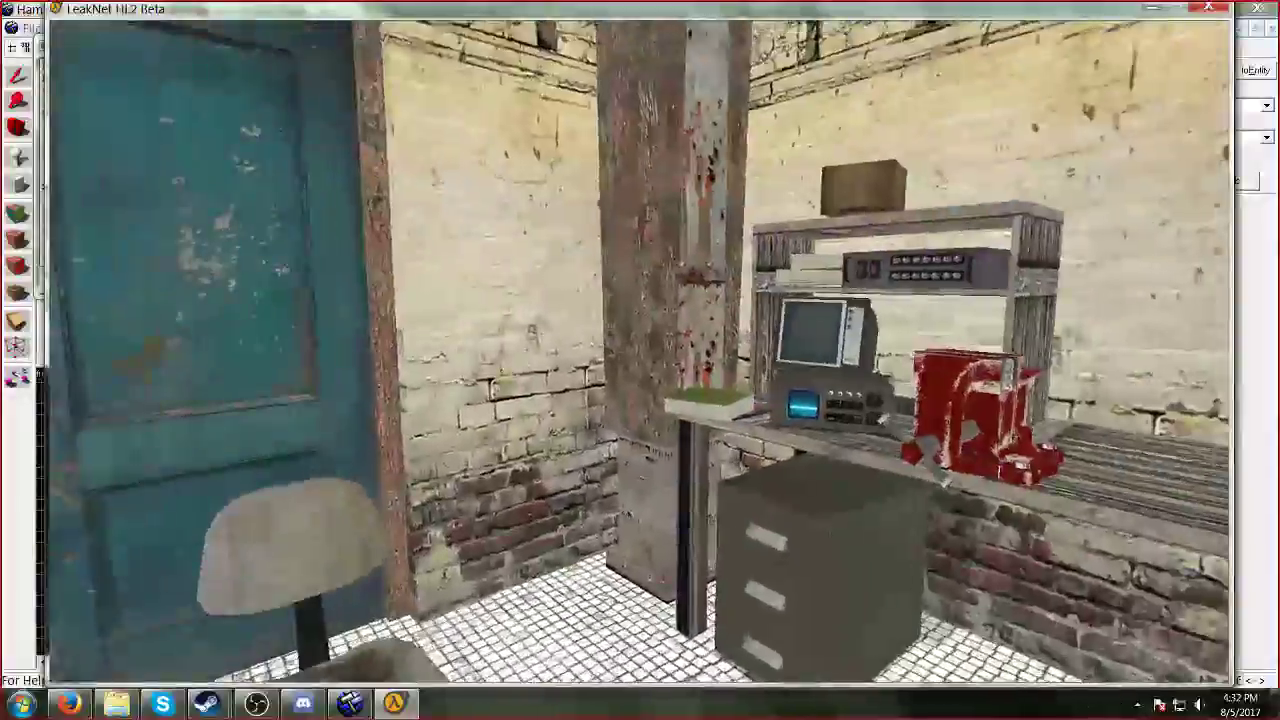
key("w")
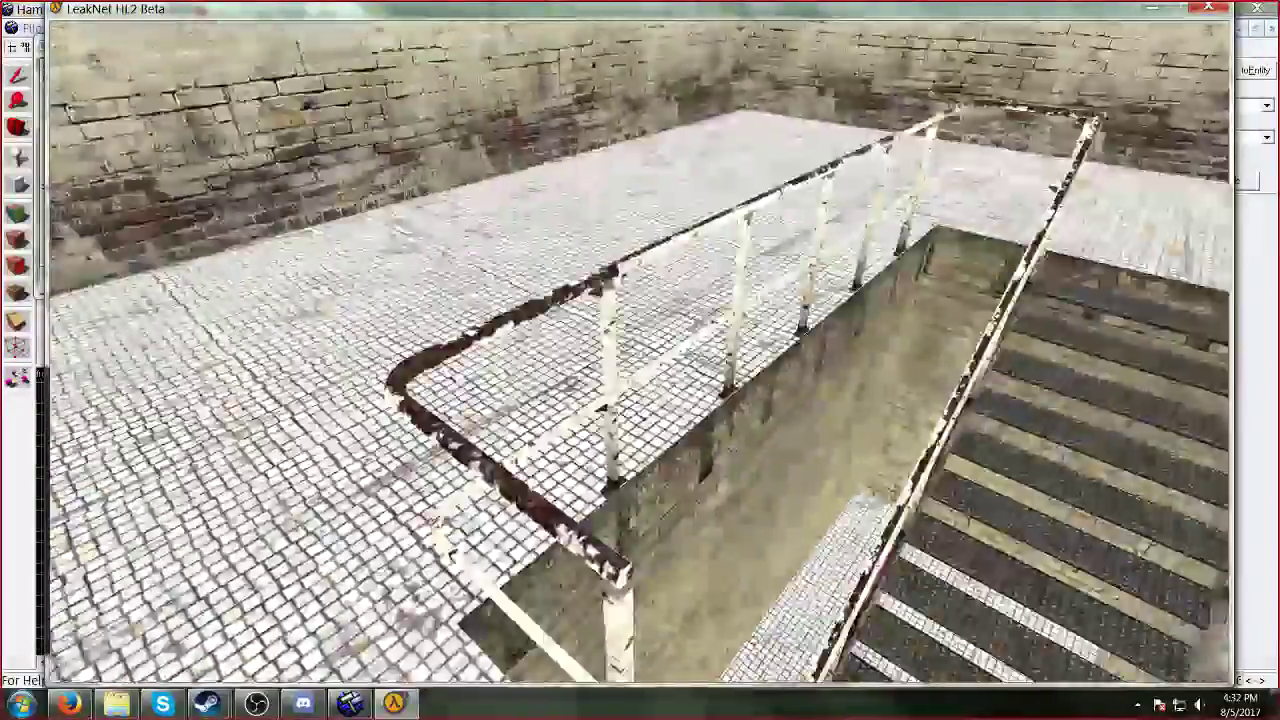
key("w")
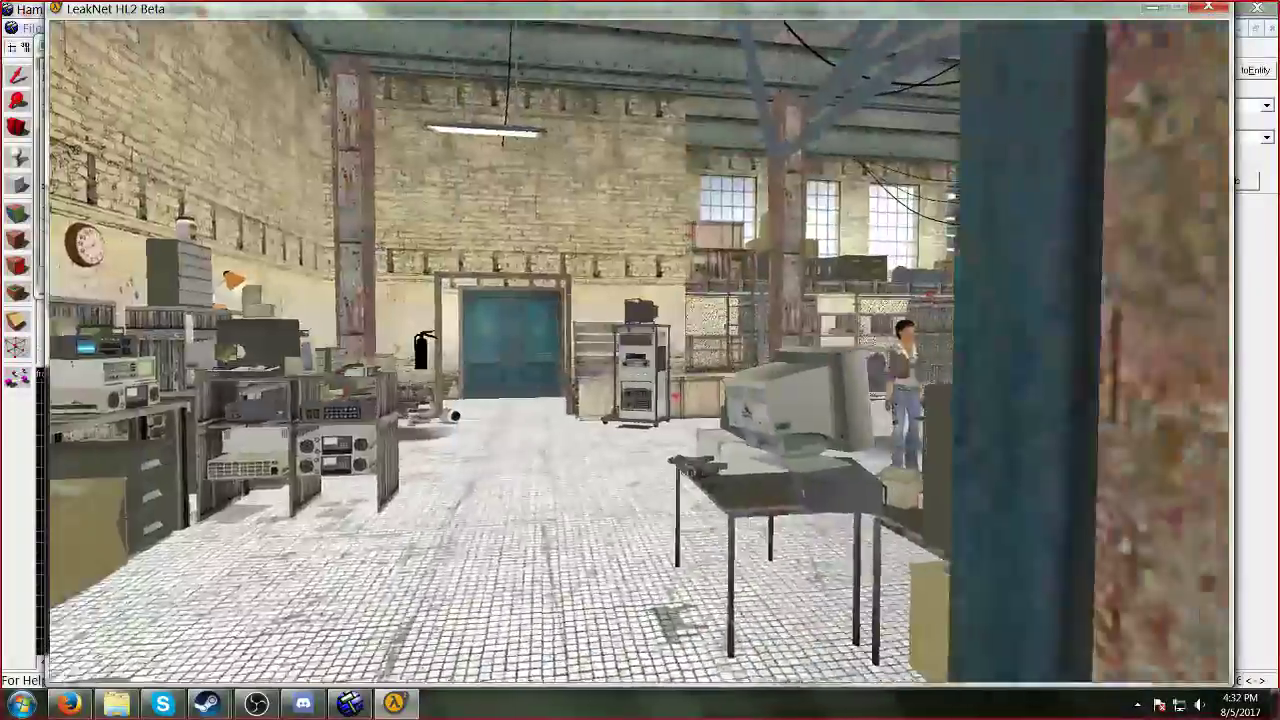
key("w")
Step: Quit the game and close Hammer's compile log
key("Escape")
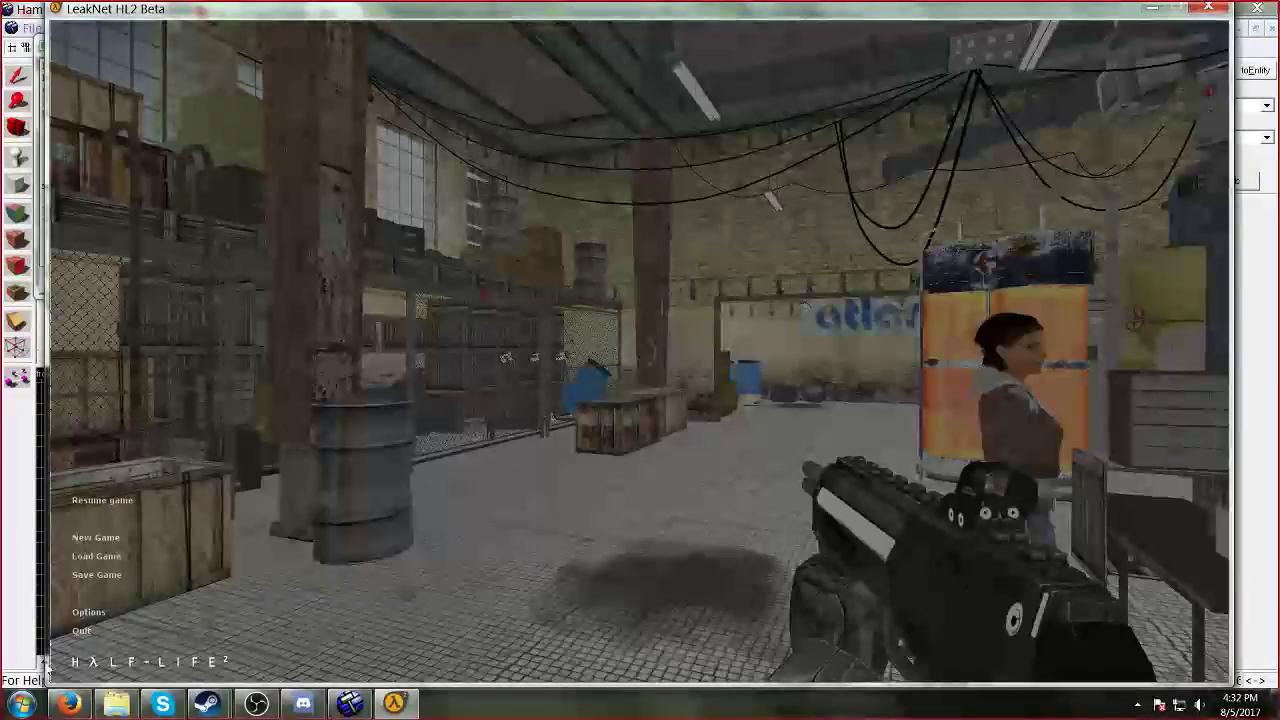
left_click(80, 634)
left_click(634, 371)
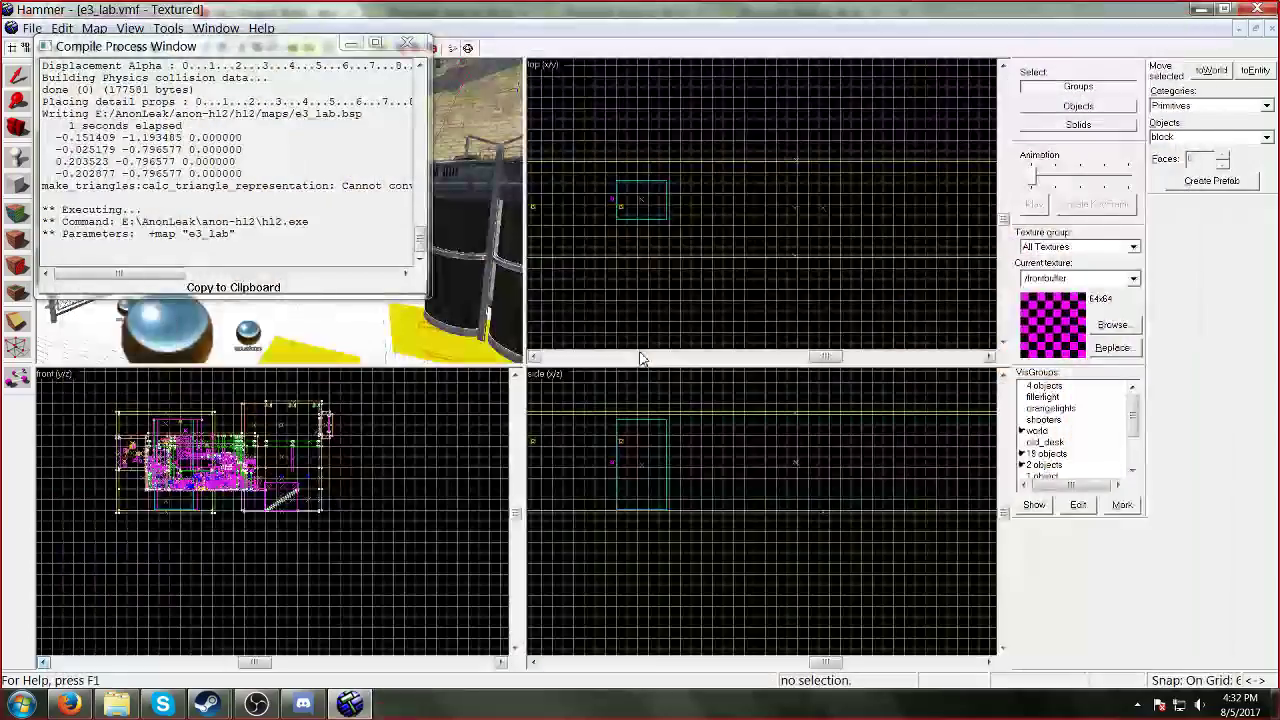
left_click(405, 45)
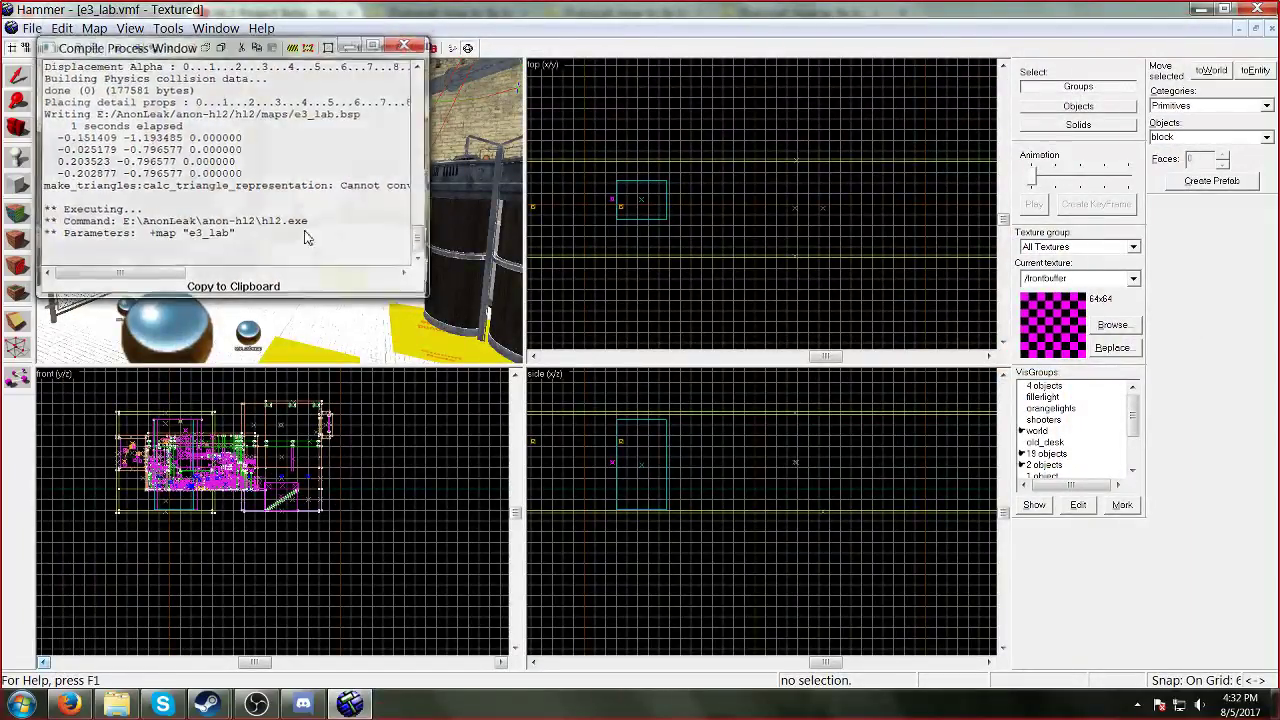
Step: Switch to Firefox and look back through the earliest live chat messages for viewers' map requests
mouse_move(68, 704)
left_click(107, 621)
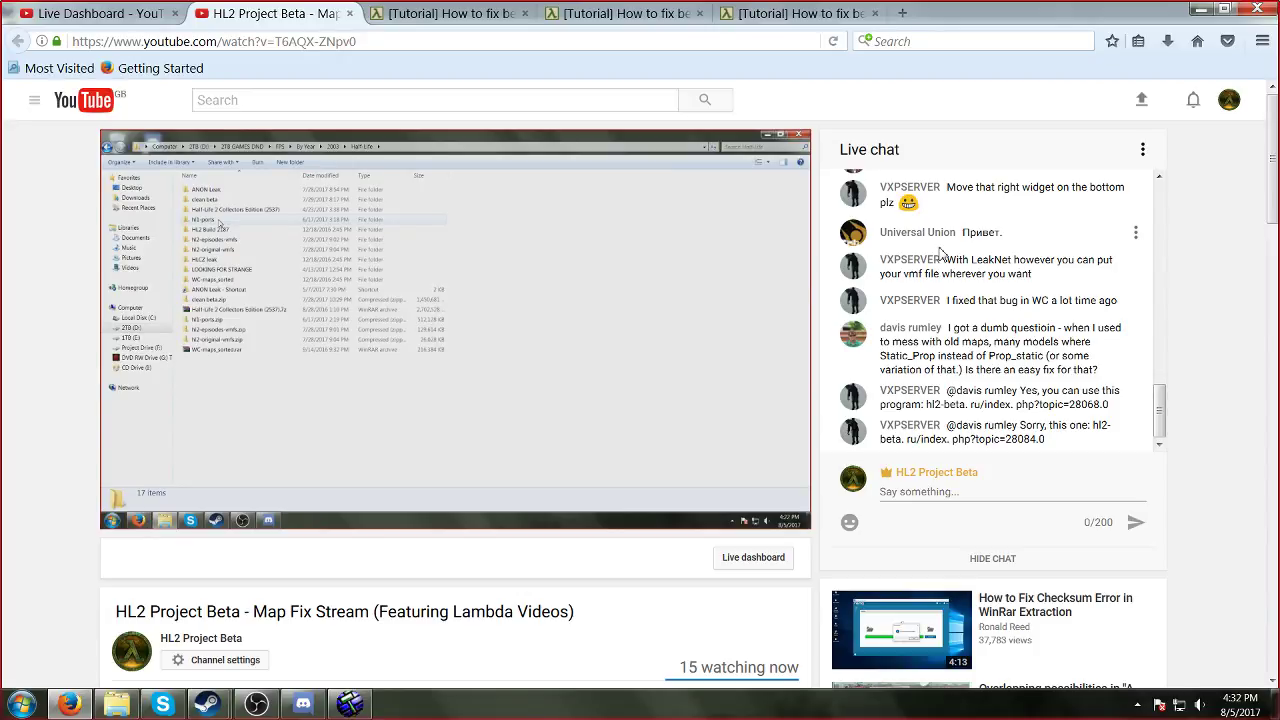
scroll(985, 335, "up", 10)
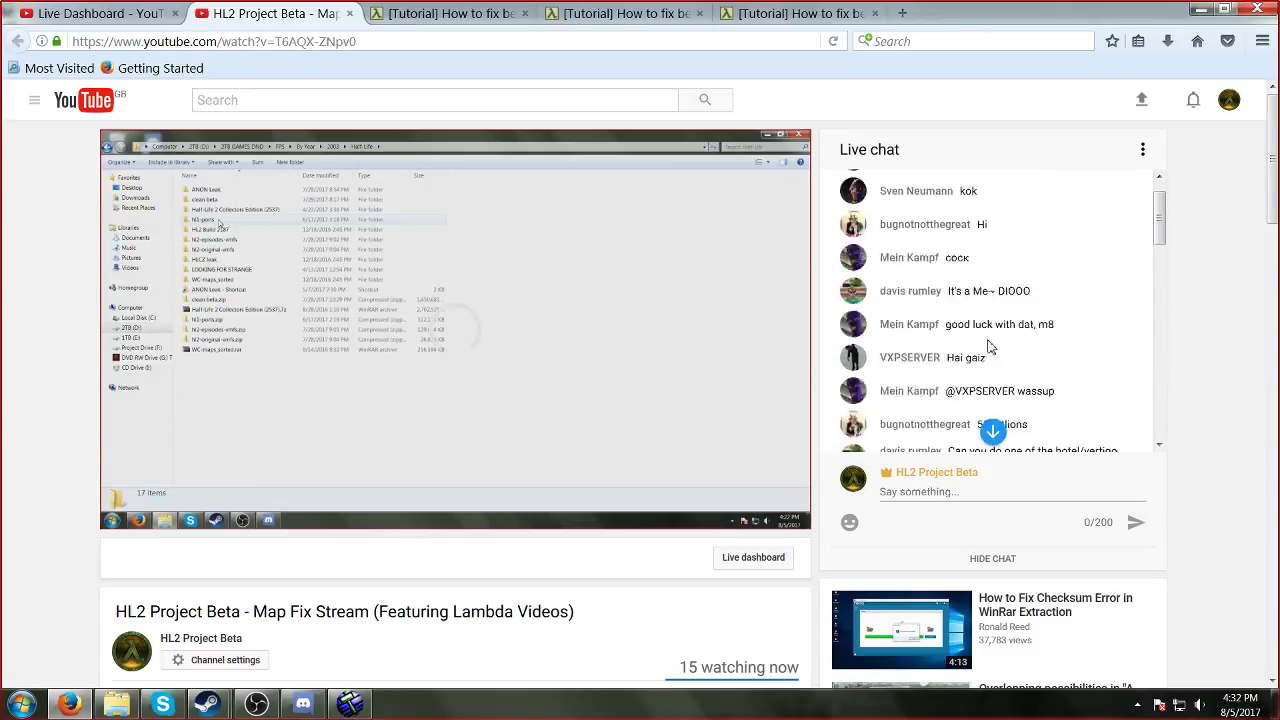
scroll(993, 300, "down", 4)
scroll(993, 300, "down", 2)
scroll(993, 303, "up", 3)
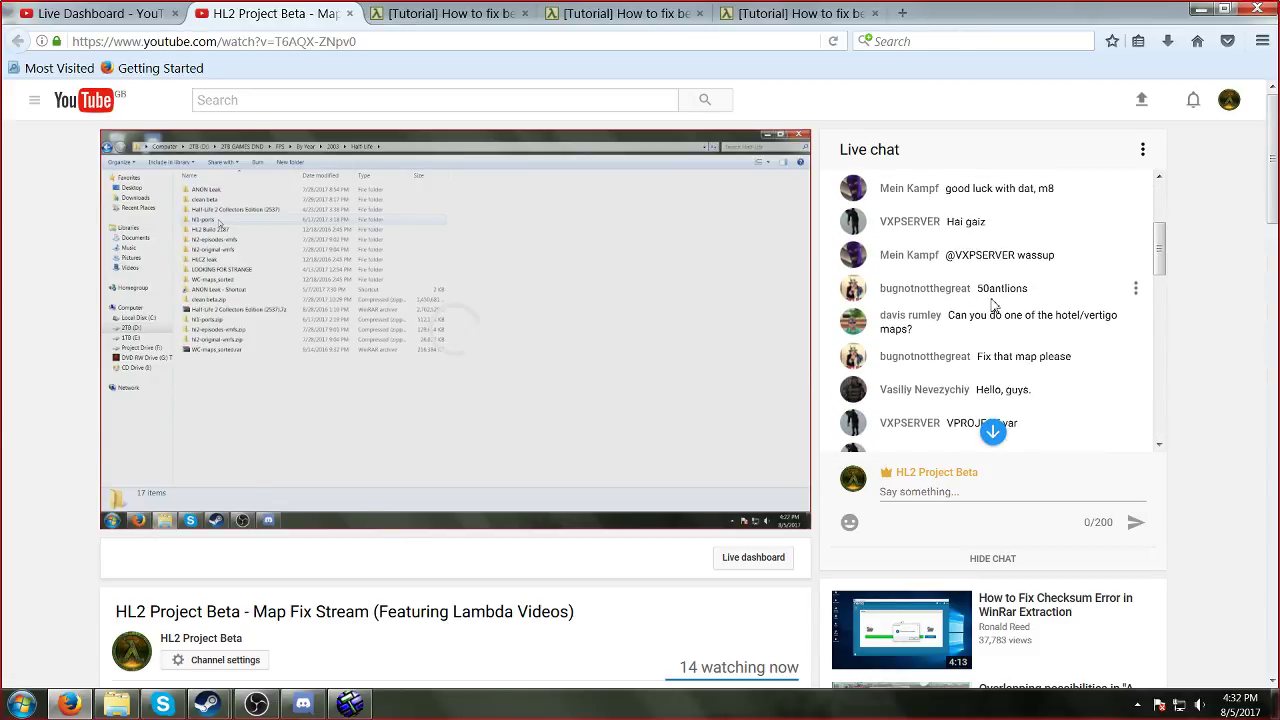
scroll(993, 303, "down", 2)
scroll(993, 300, "up", 6)
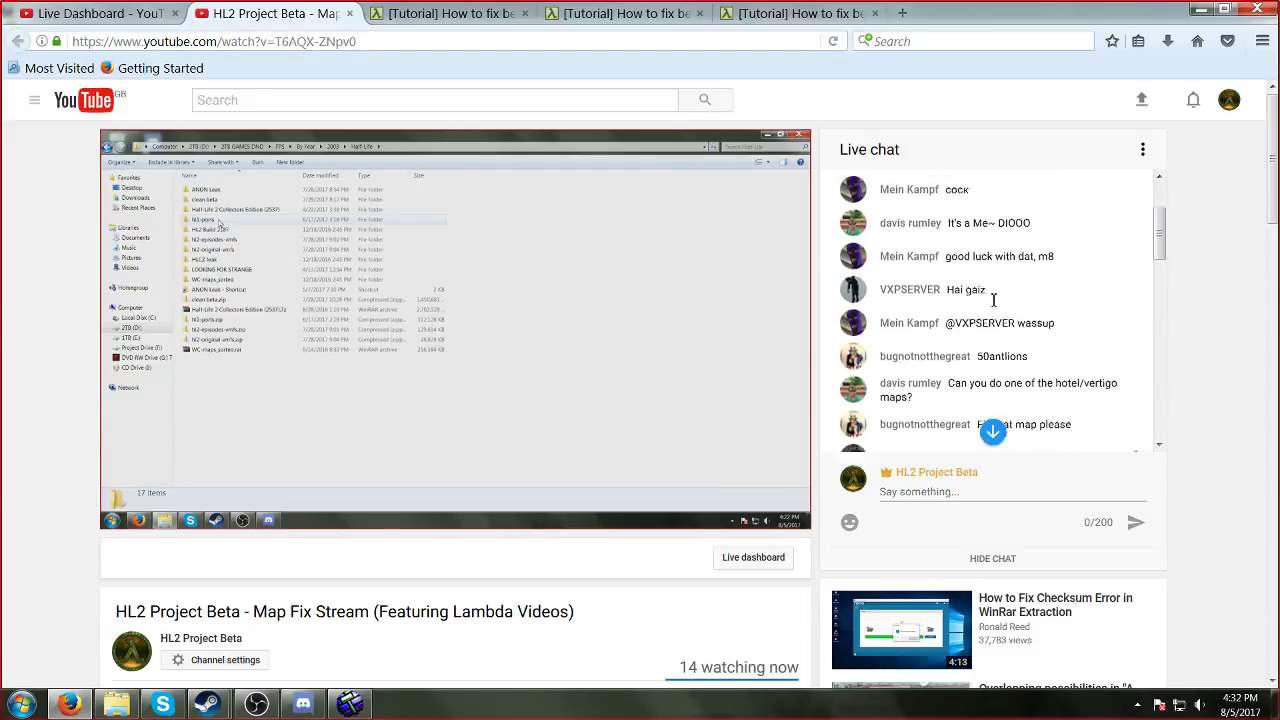
scroll(993, 305, "down", 10)
scroll(993, 305, "up", 4)
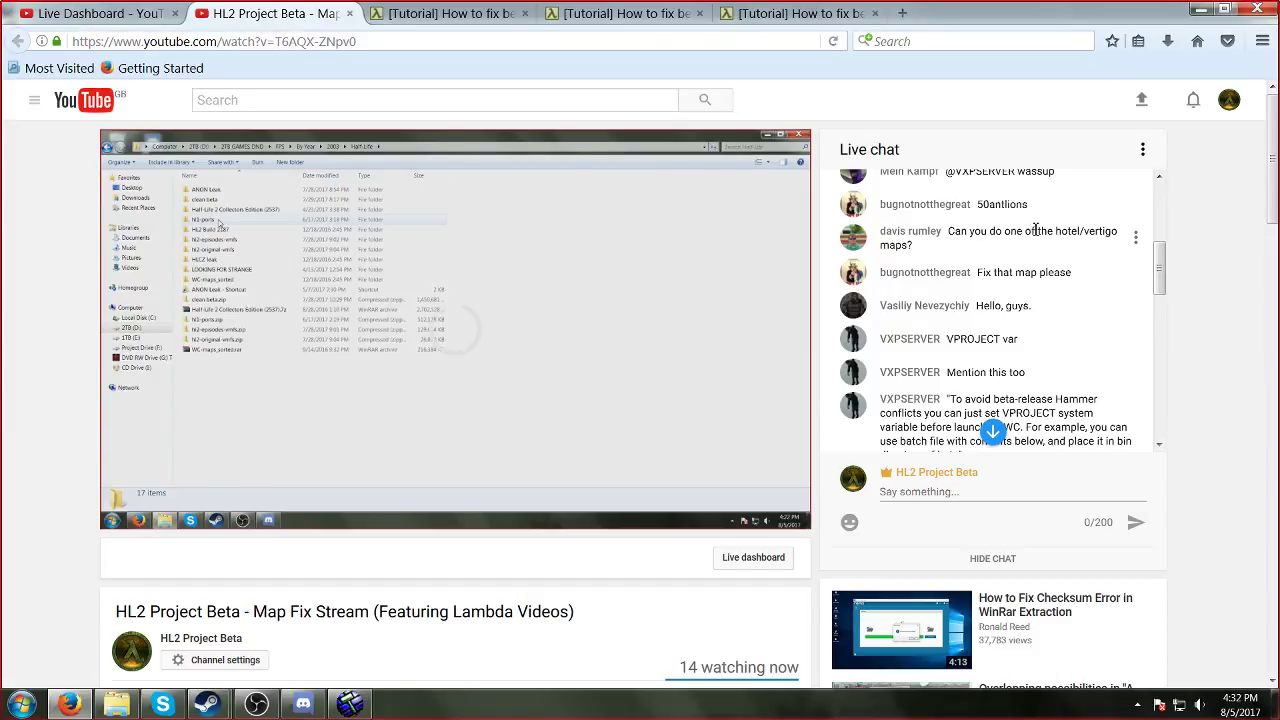
Step: Read the live chat messages on setting the VPROJECT variable for beta Hammer and the map suggestions that follow them
mouse_move(690, 305)
left_click_drag(1163, 262, 1137, 274)
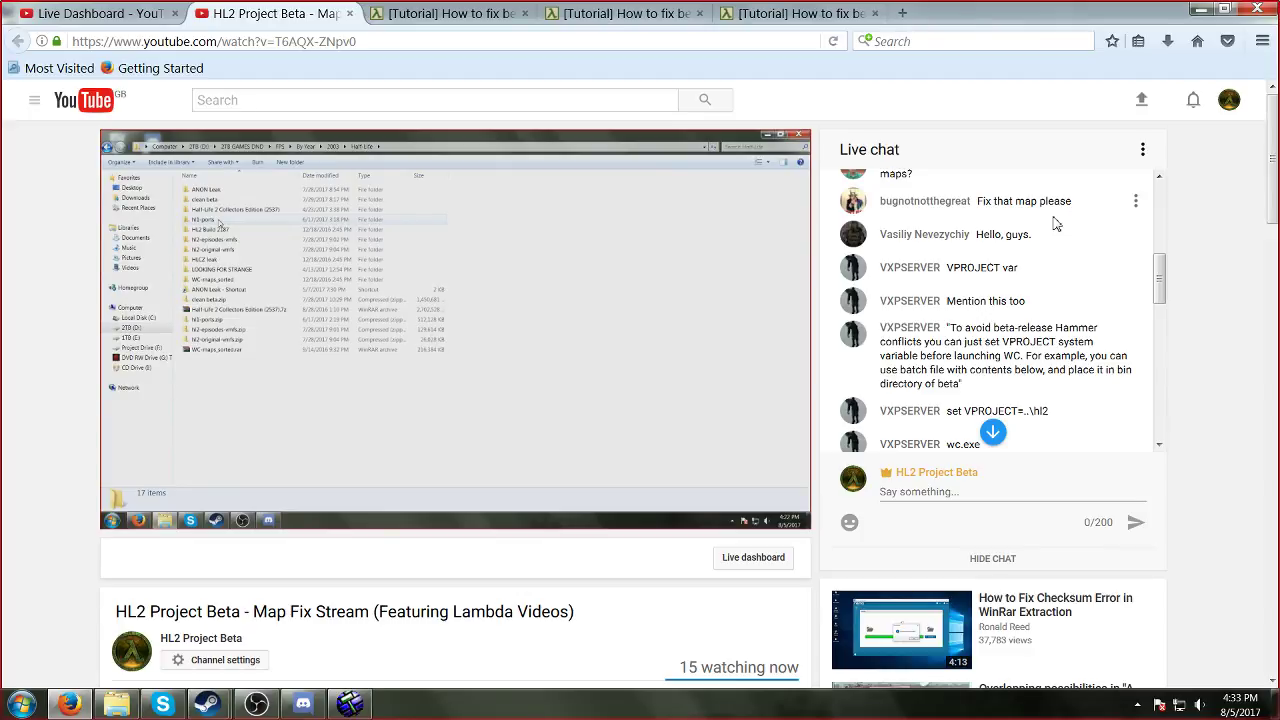
mouse_move(1157, 263)
left_mouse_down()
mouse_move(1120, 431)
mouse_move(1152, 286)
left_mouse_up()
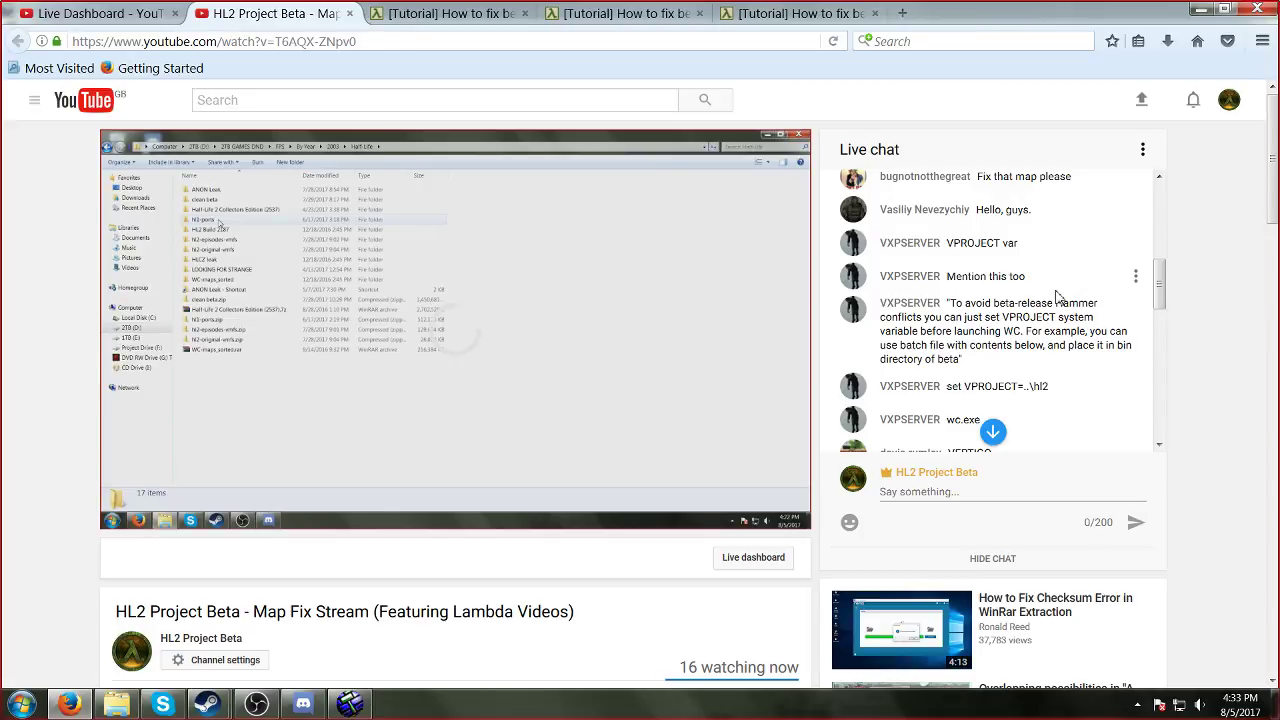
scroll(1058, 297, "down", 3)
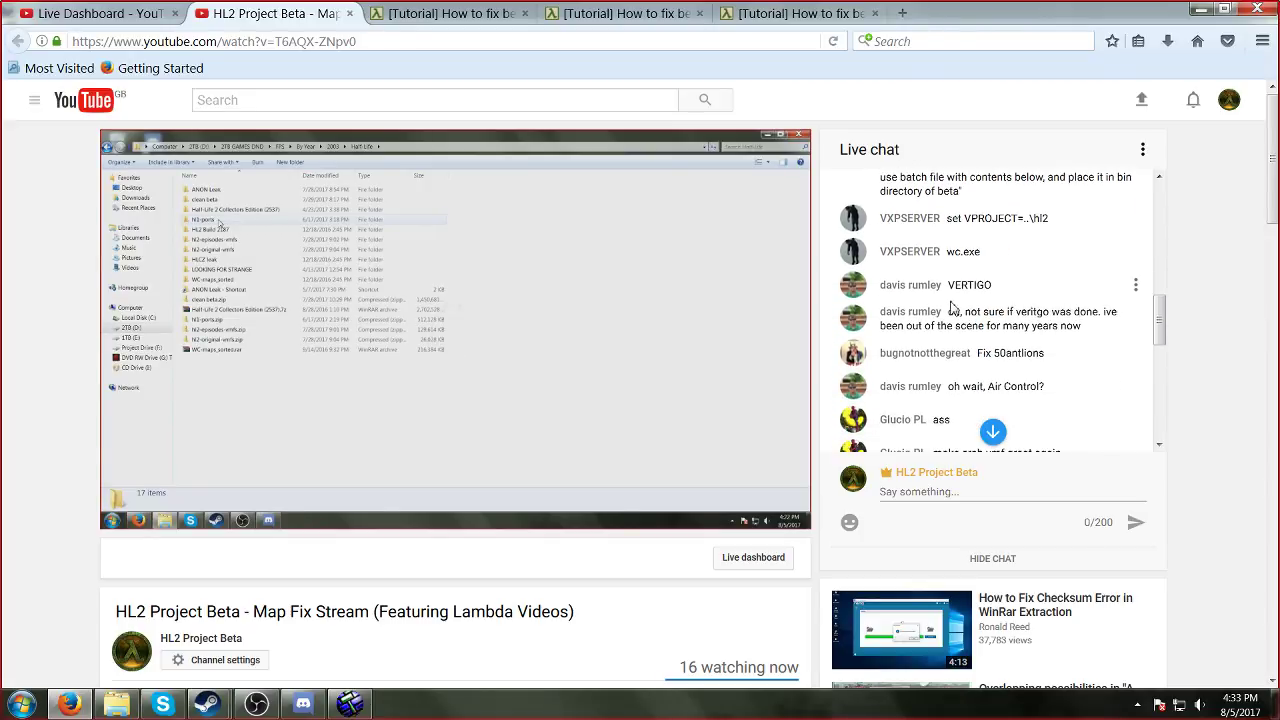
scroll(958, 305, "down", 2)
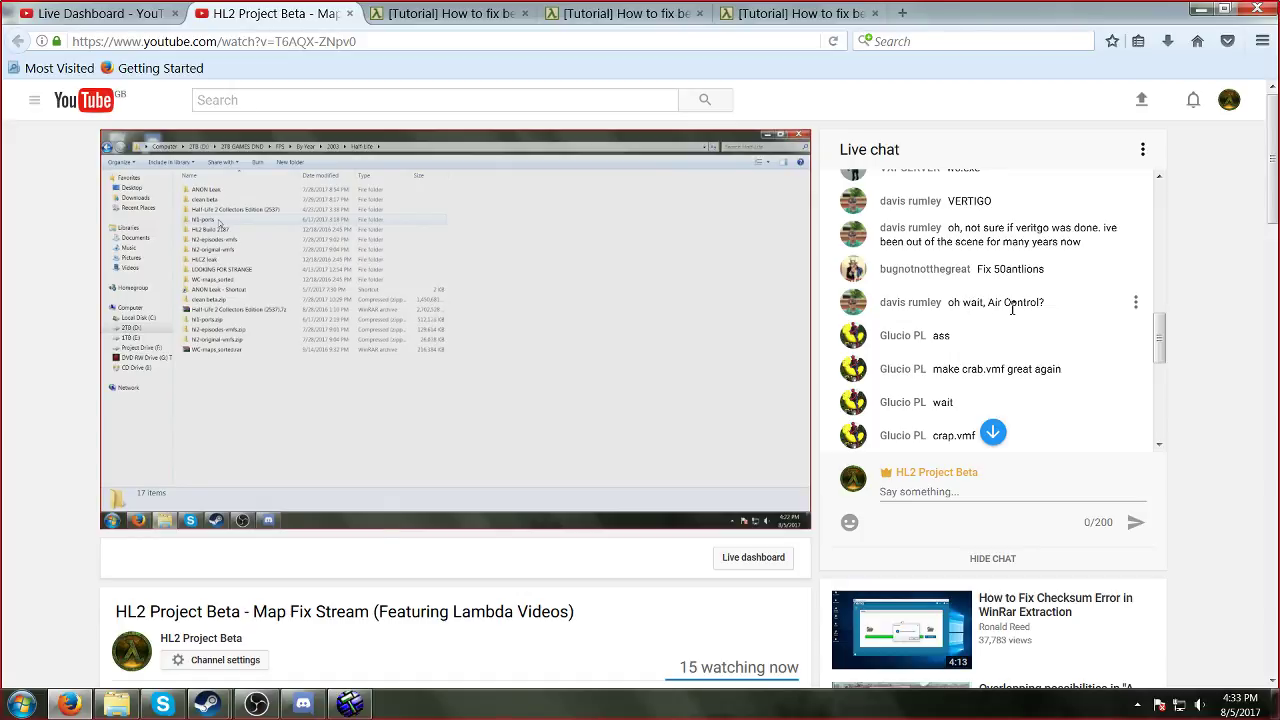
scroll(1012, 309, "down", 2)
scroll(1012, 311, "down", 2)
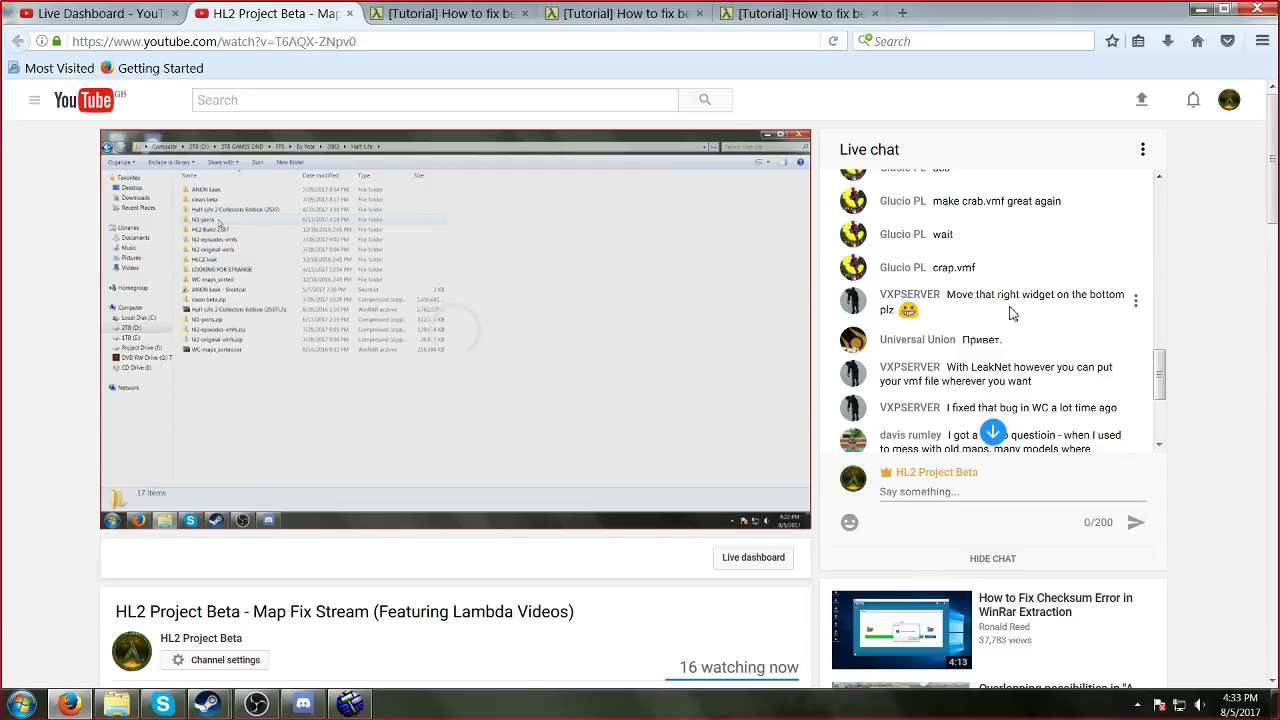
Step: Read the live chat through to its newest messages for static prop advice and further map suggestions
scroll(1012, 313, "down", 2)
scroll(1012, 310, "down", 2)
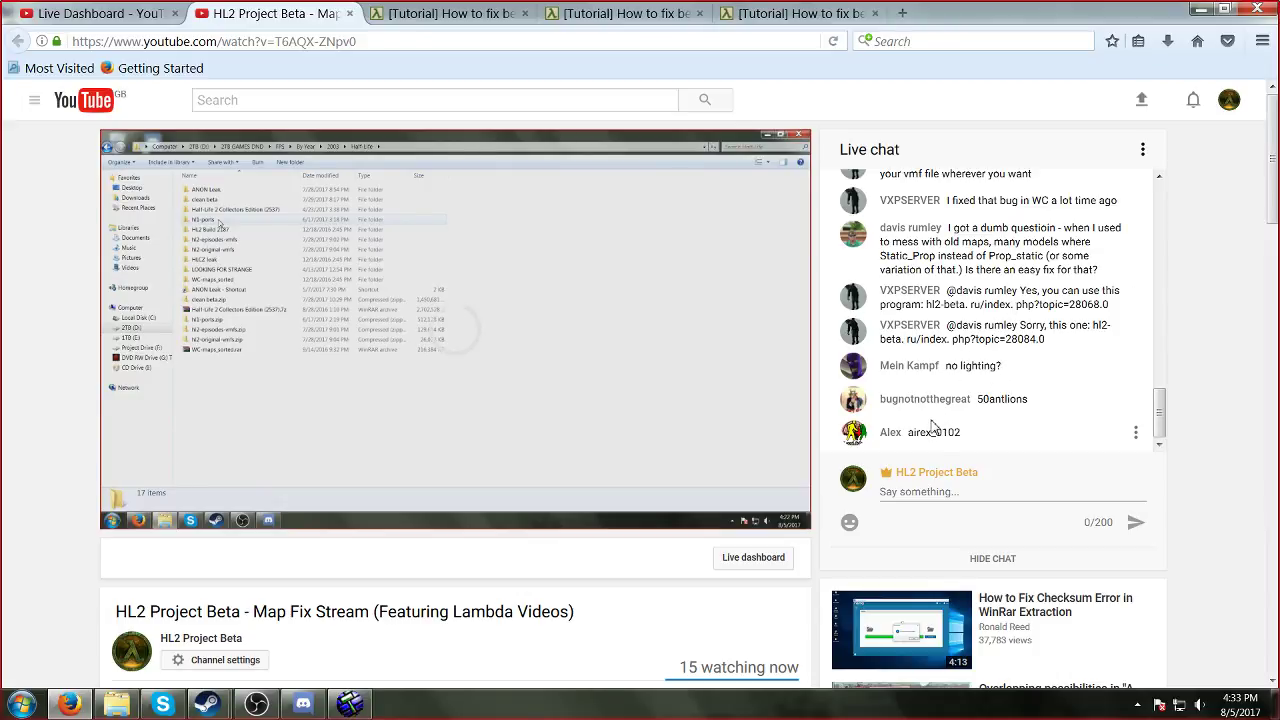
mouse_move(638, 352)
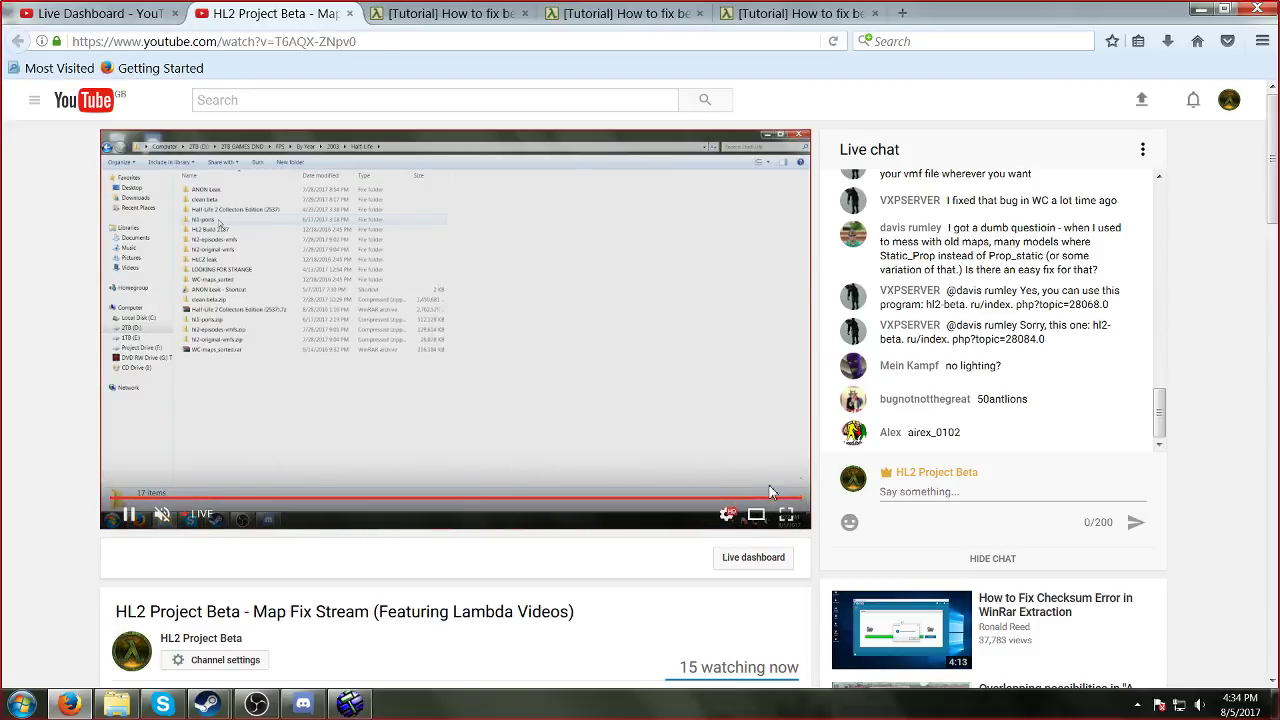
Step: Reload the YouTube live stream page, and switch to Hammer
left_click(833, 41)
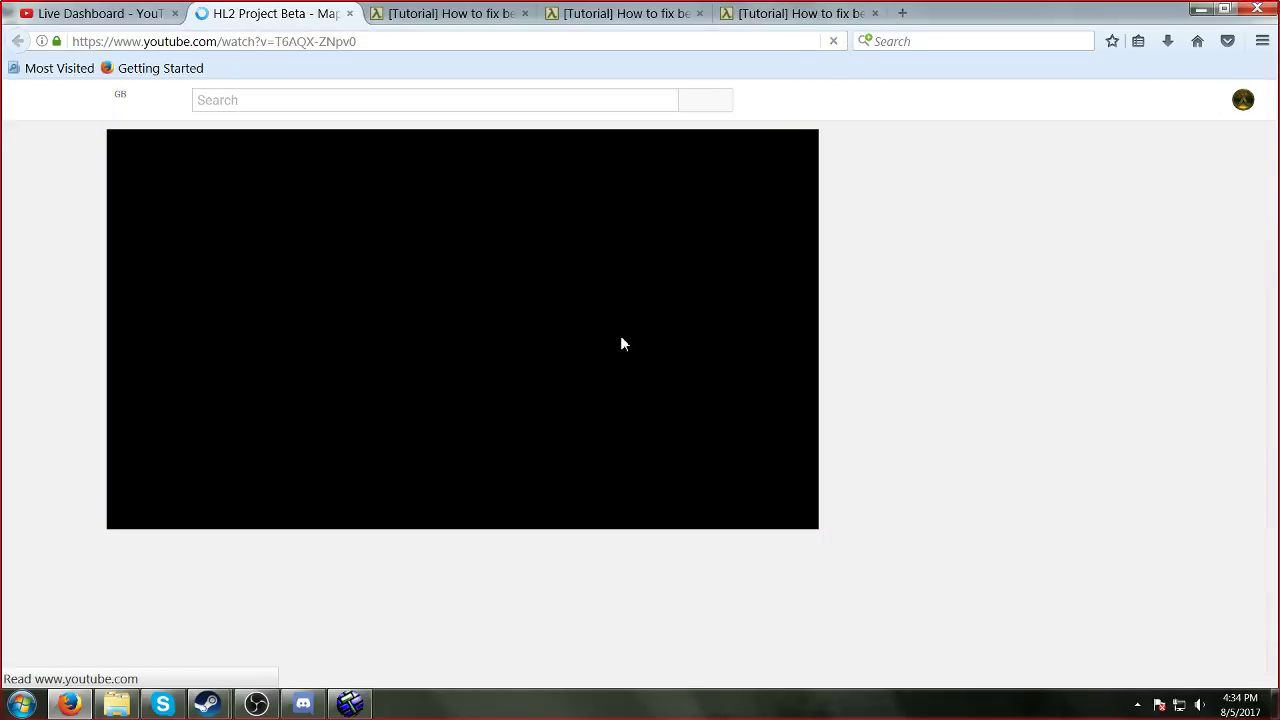
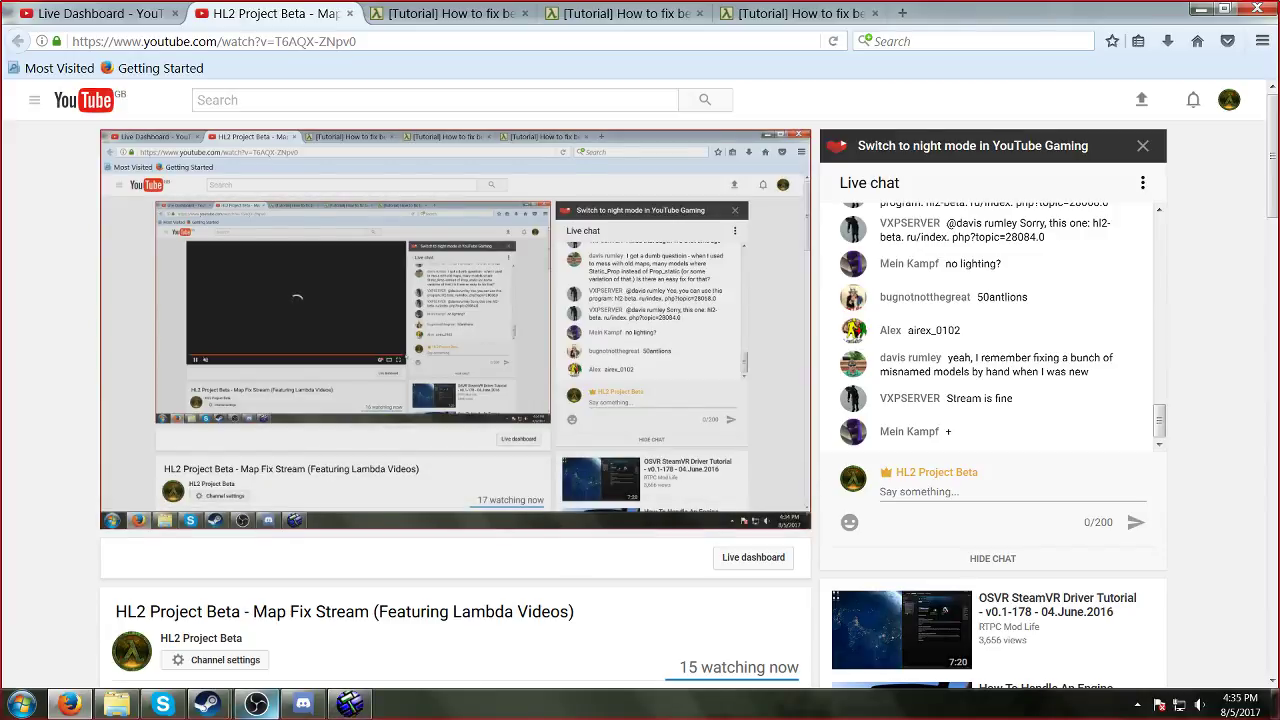
left_click(350, 704)
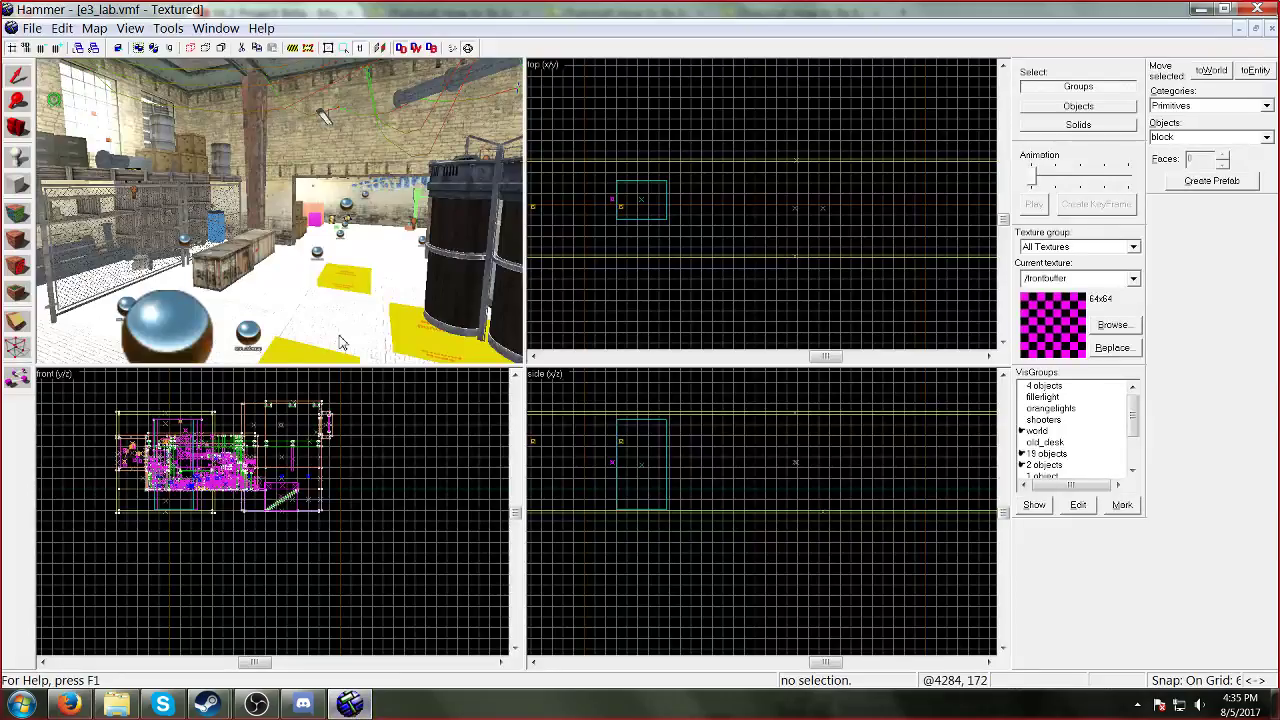
left_click(32, 28)
left_click(42, 88)
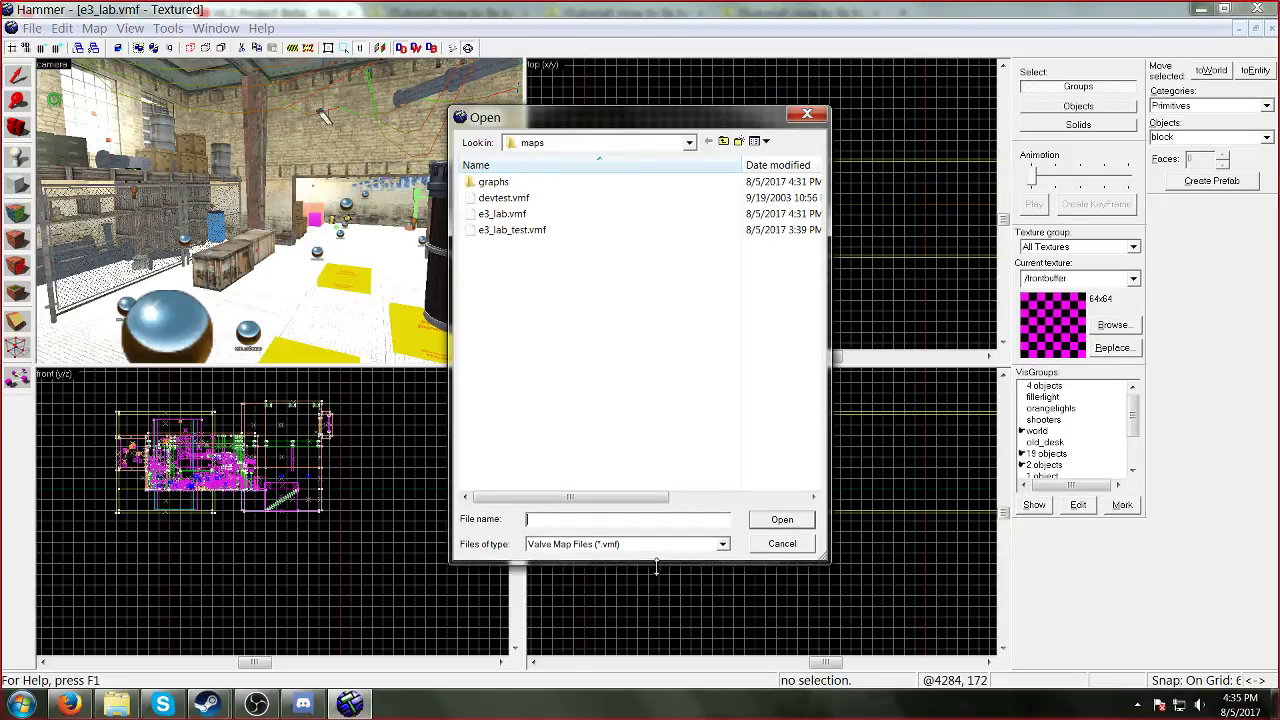
left_click(723, 141)
left_click(723, 141)
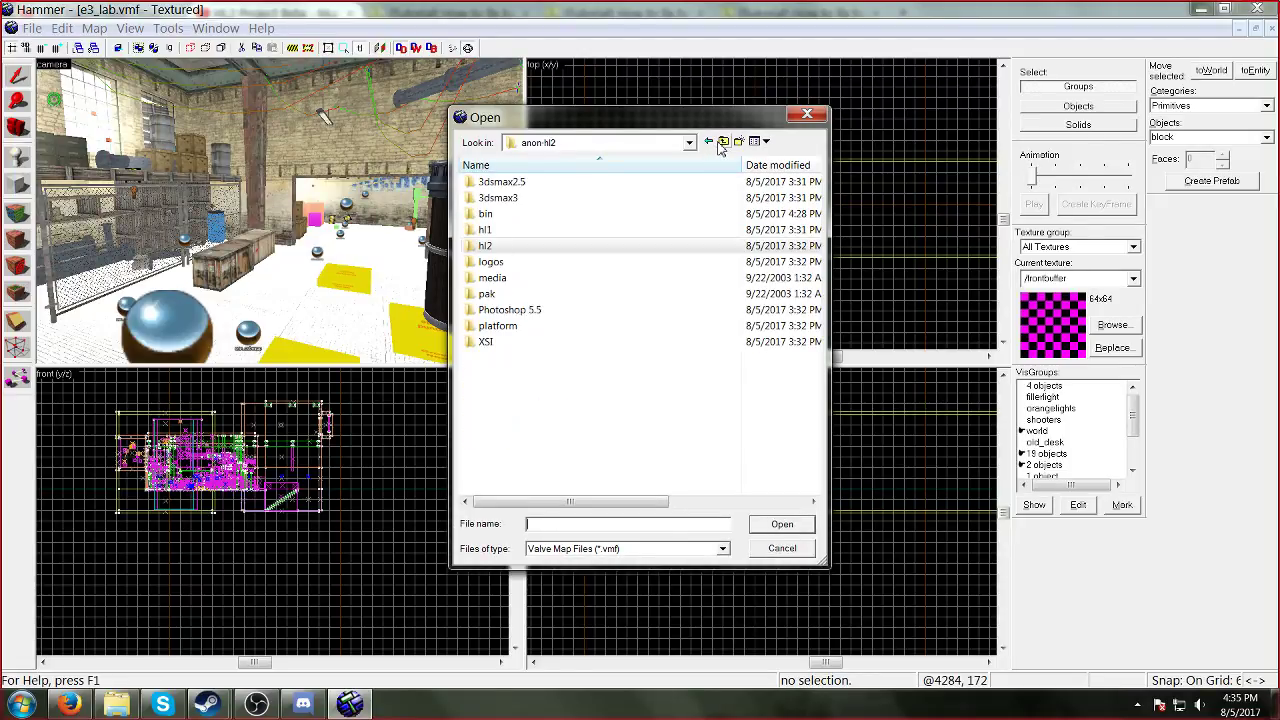
left_click(723, 141)
left_click(723, 141)
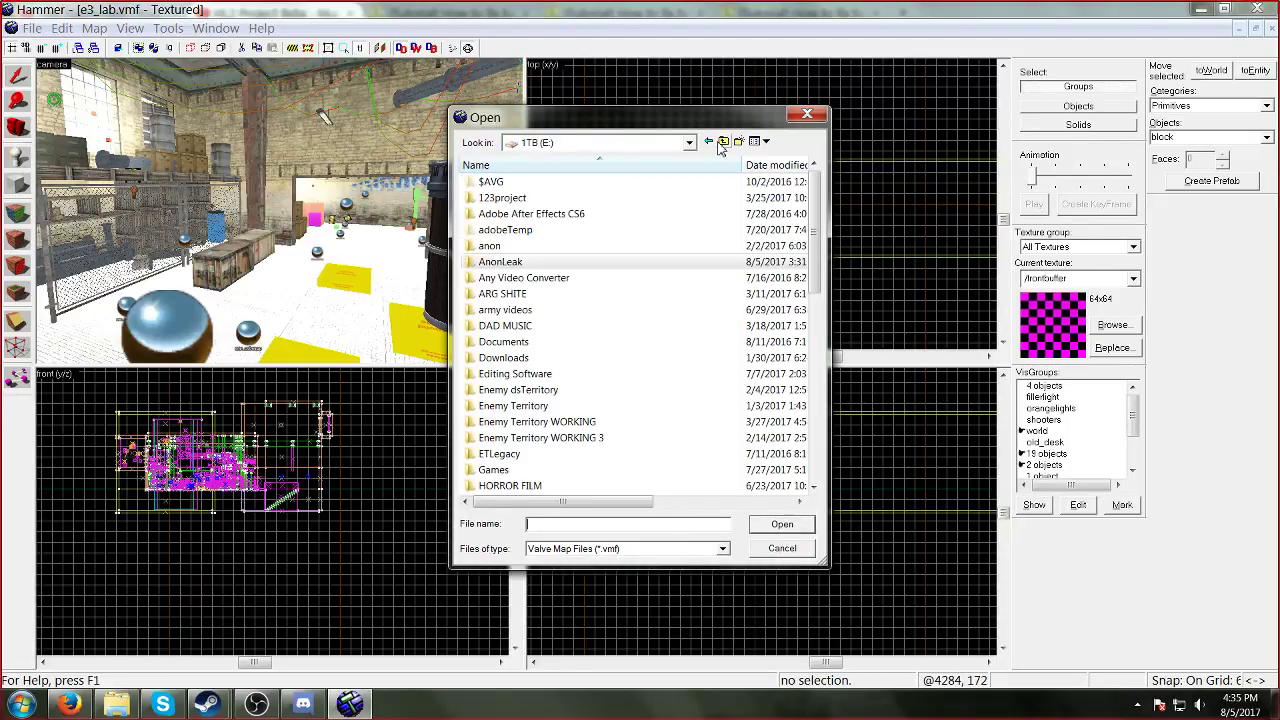
double_click(528, 262)
left_click(723, 141)
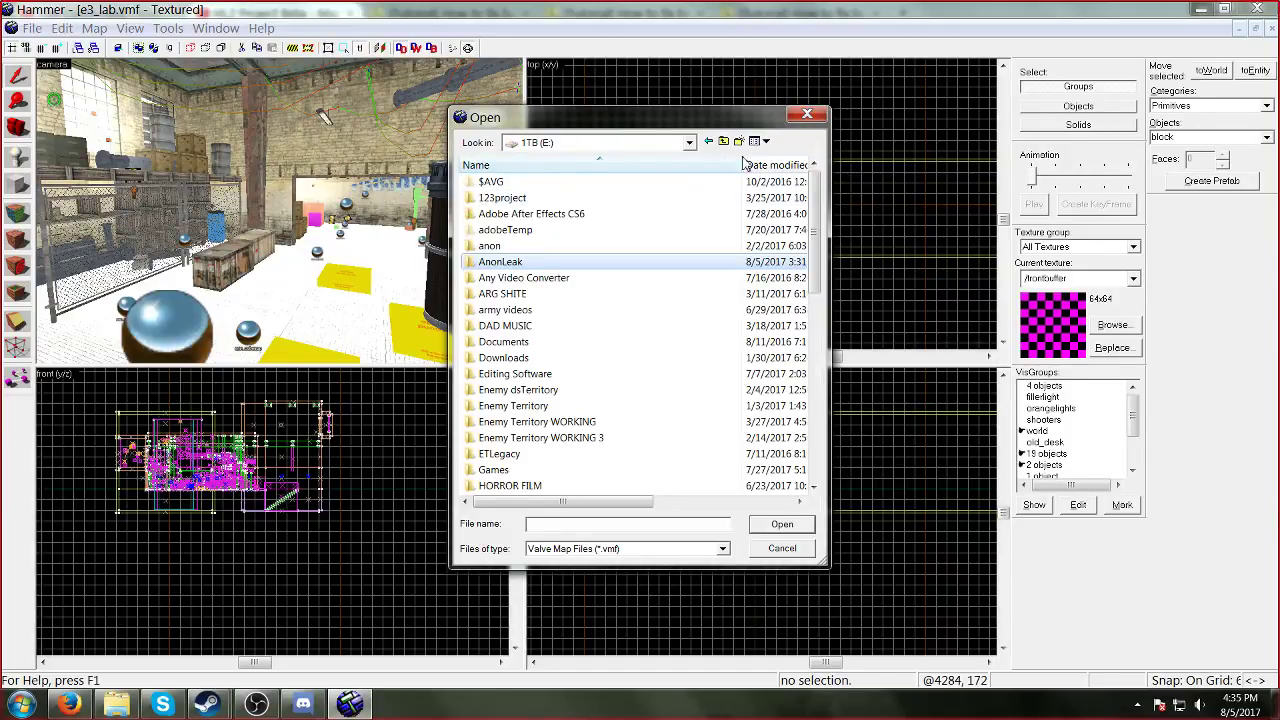
left_click(723, 141)
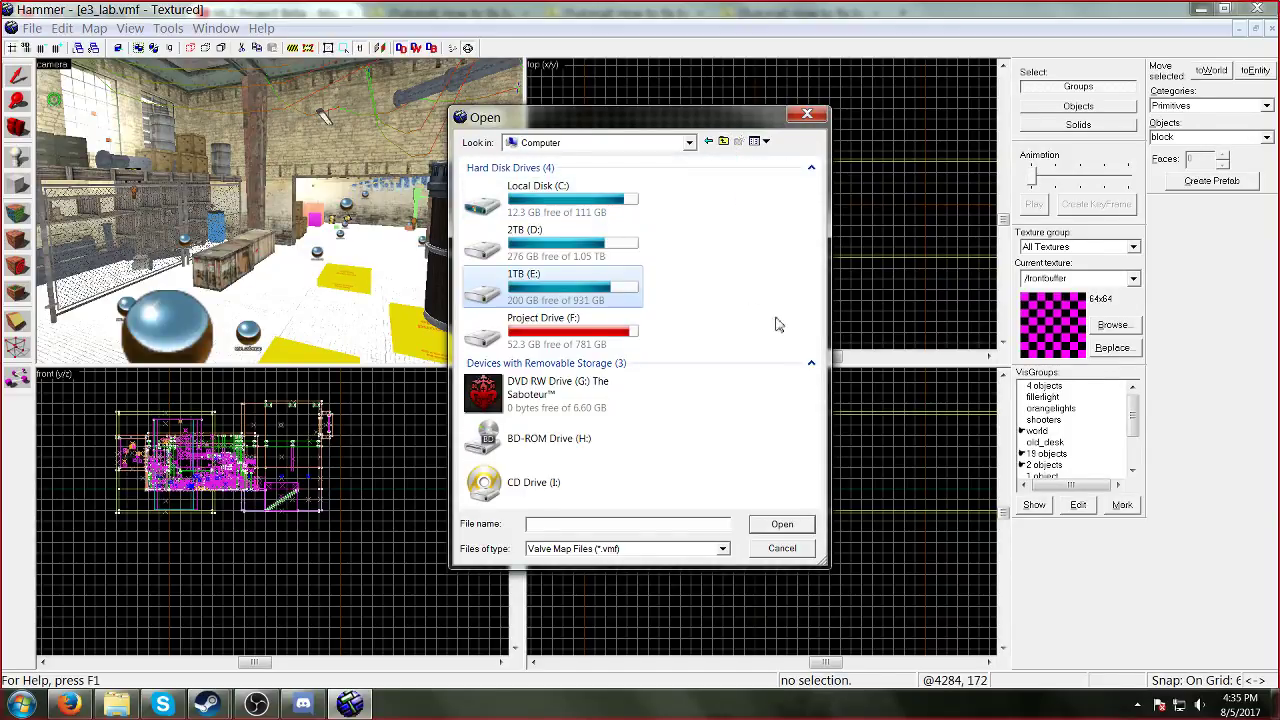
left_click(782, 548)
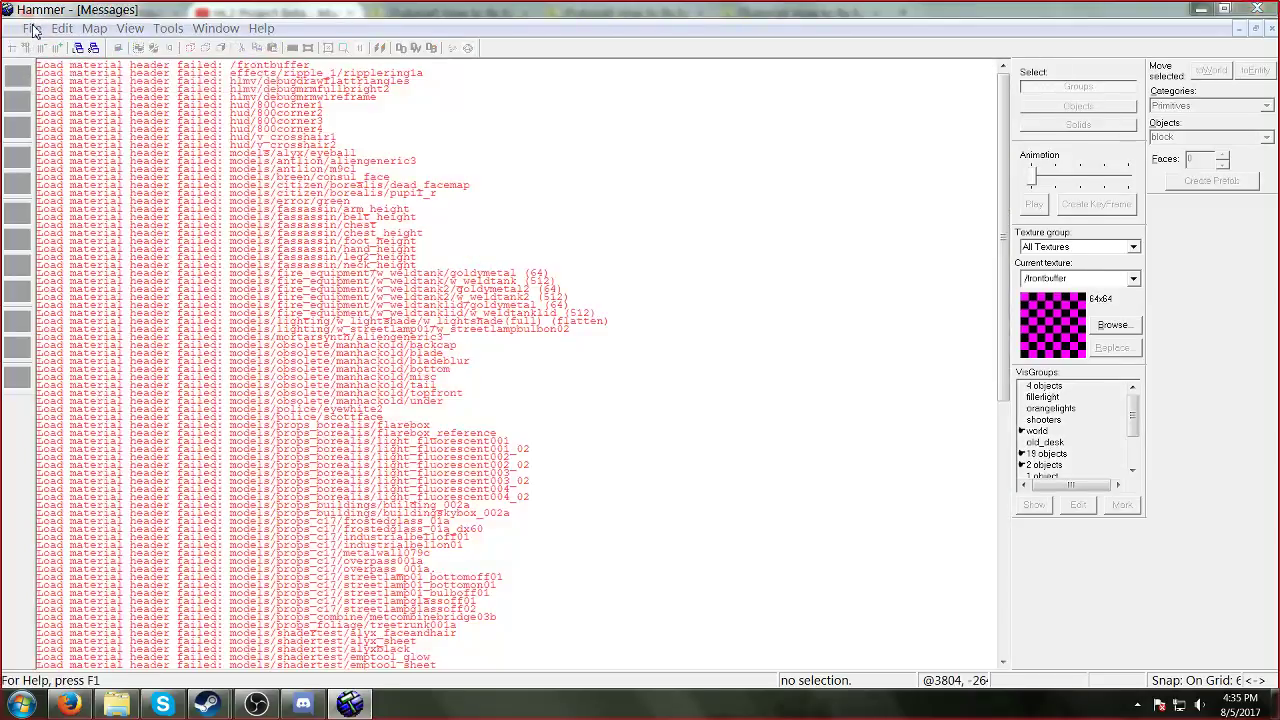
Step: Start opening a map in Hammer and browse to the hl2-wc-maps folder on the Desktop
left_click(32, 28)
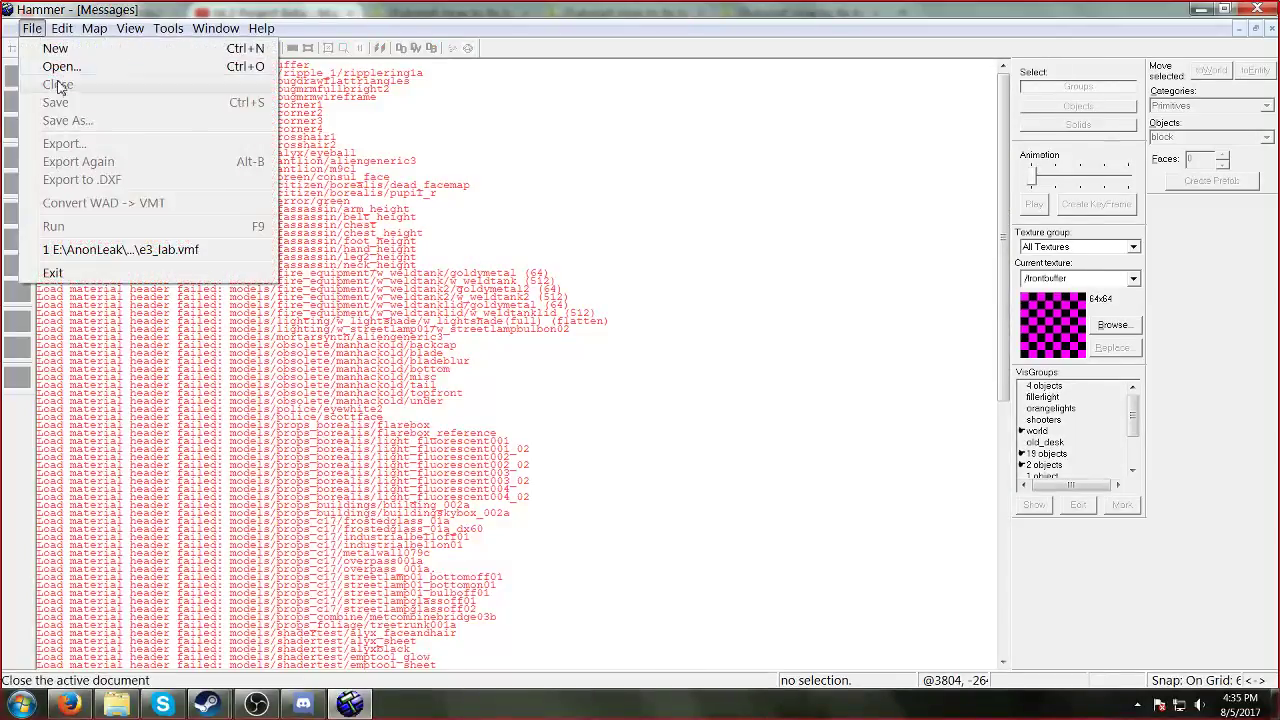
left_click(45, 66)
left_click(689, 142)
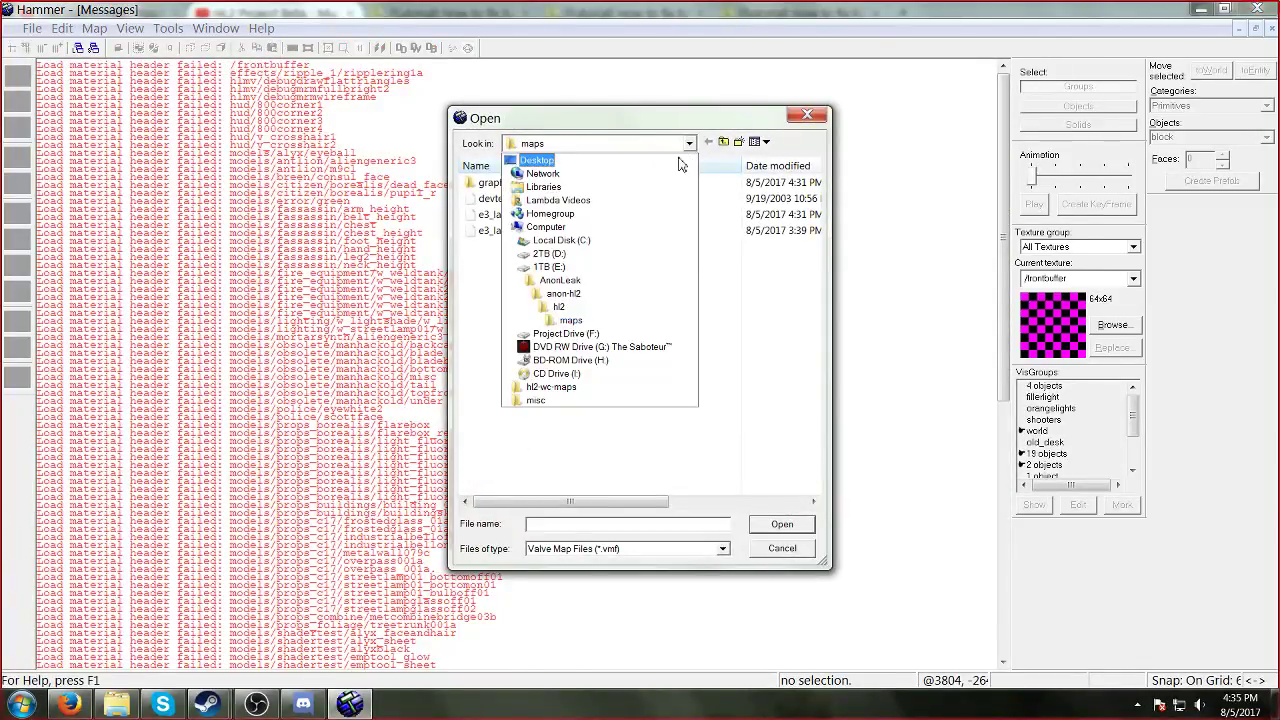
left_click(679, 160)
scroll(812, 278, "down", 1)
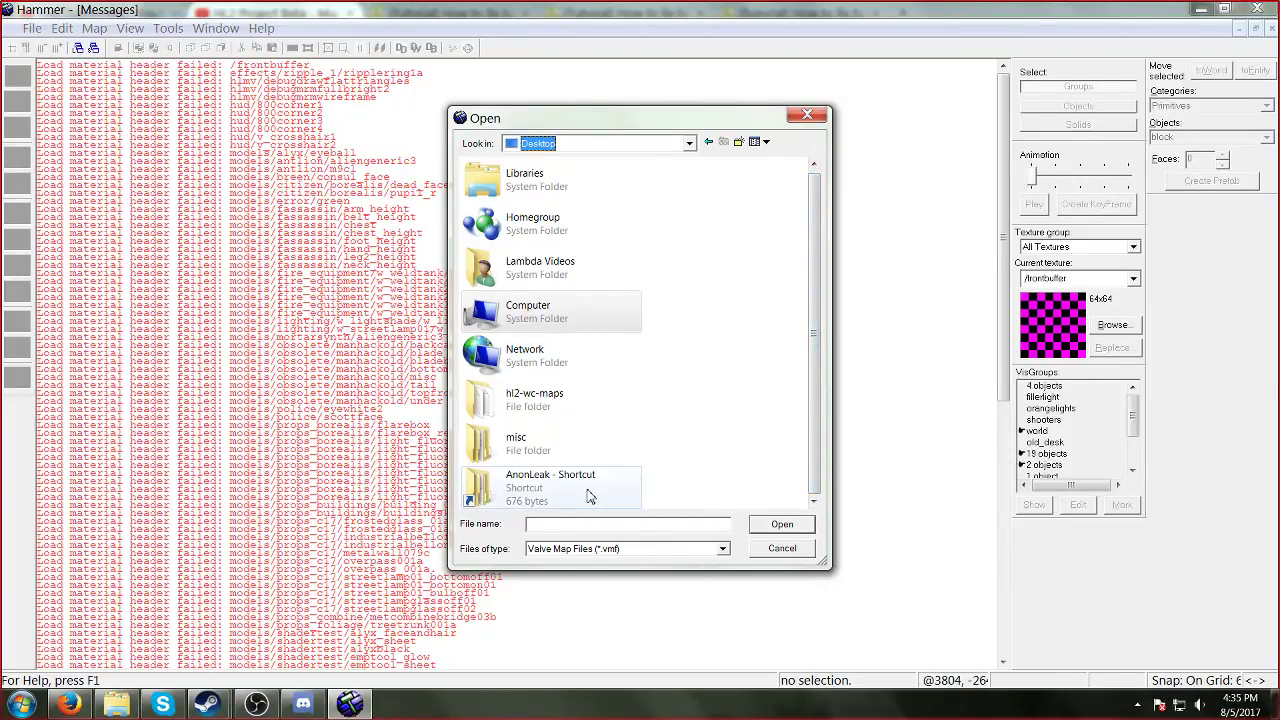
double_click(560, 399)
scroll(575, 334, "down", 5)
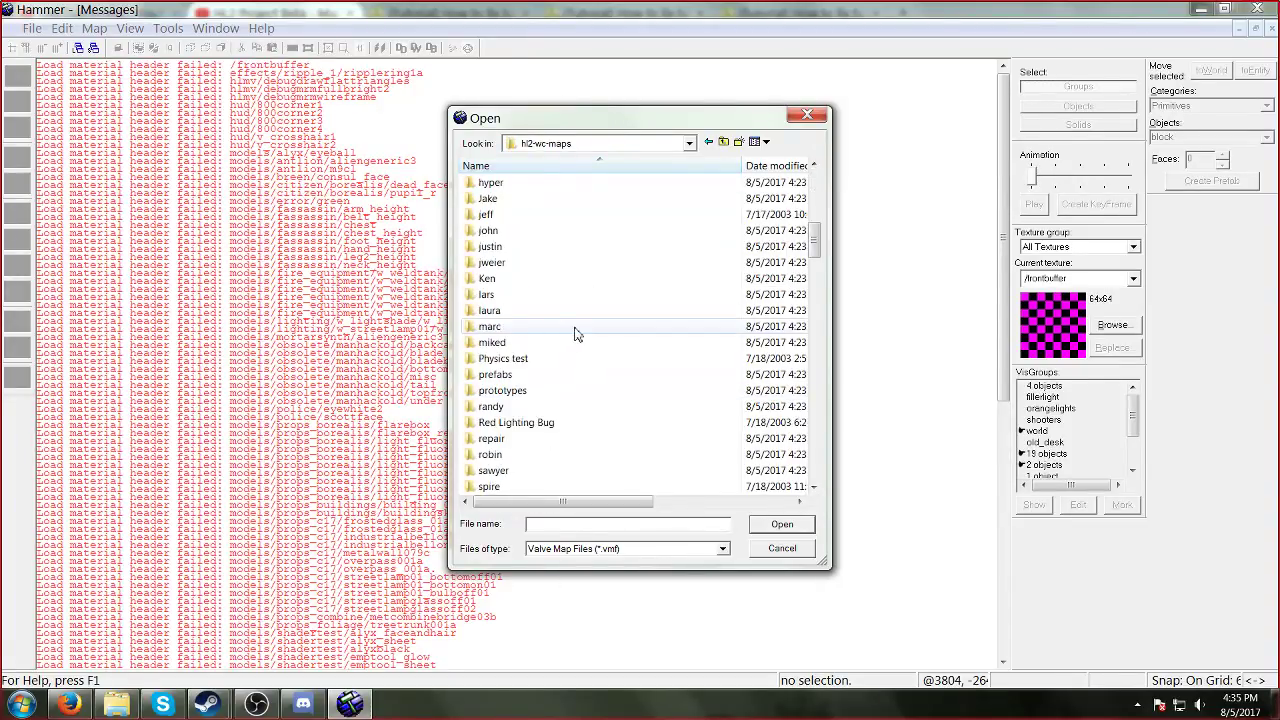
double_click(575, 334)
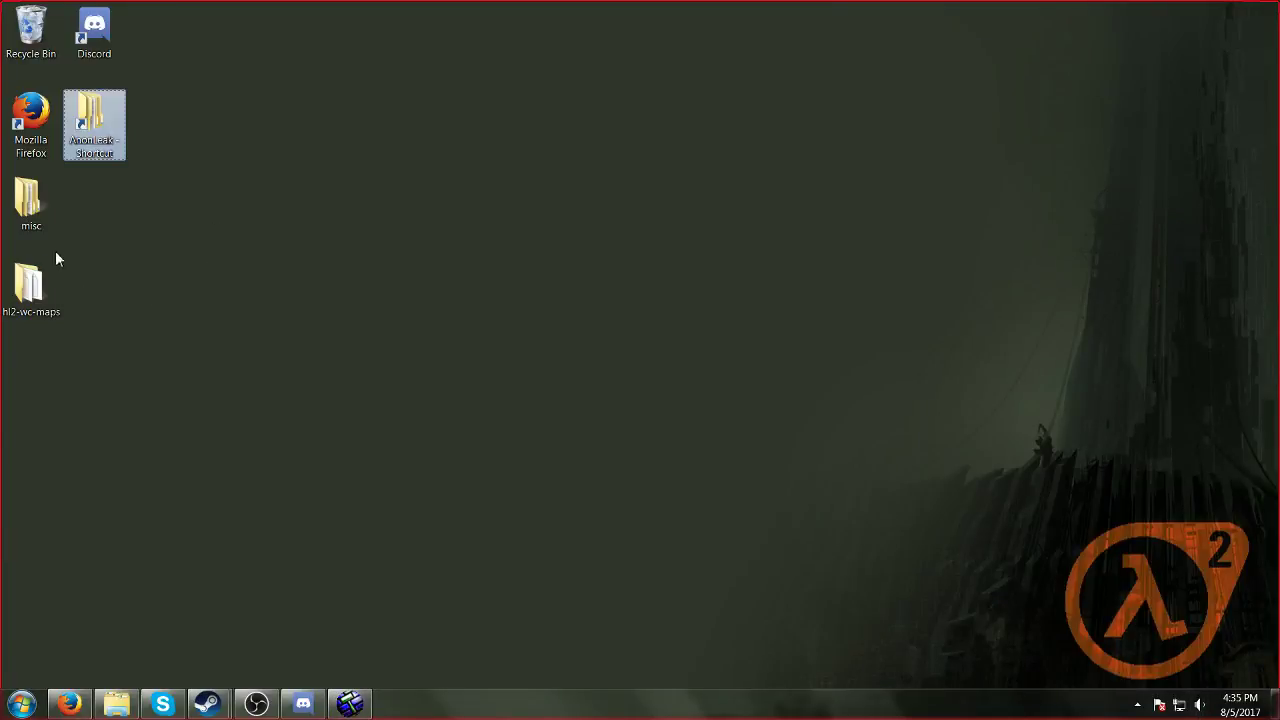
Step: Open the hl2-wc-maps folder from the desktop in Explorer and try searching it with the text on the clipboard
double_click(30, 285)
left_click(1155, 32)
right_click(1150, 33)
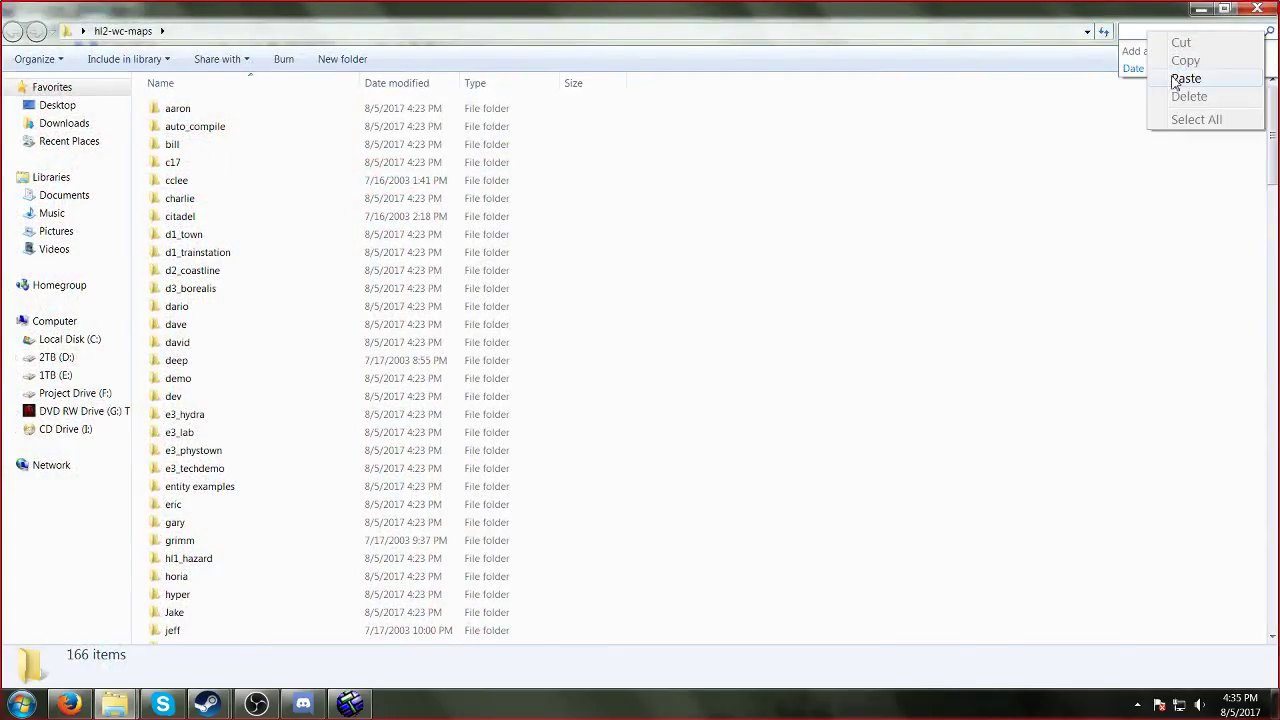
left_click(1185, 78)
left_click(1268, 31)
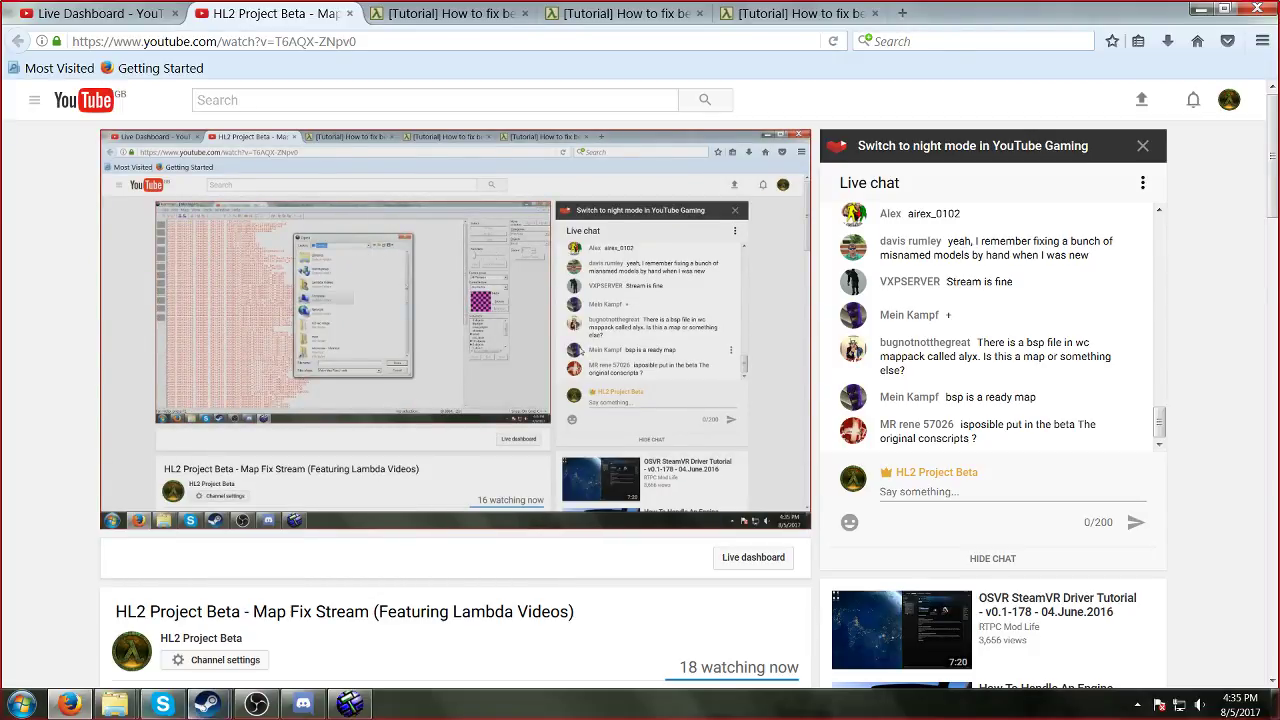
Step: Look through the hl2-wc-maps folder and its dave subfolder for the airex map suggested in chat
mouse_move(213, 662)
left_click(262, 640)
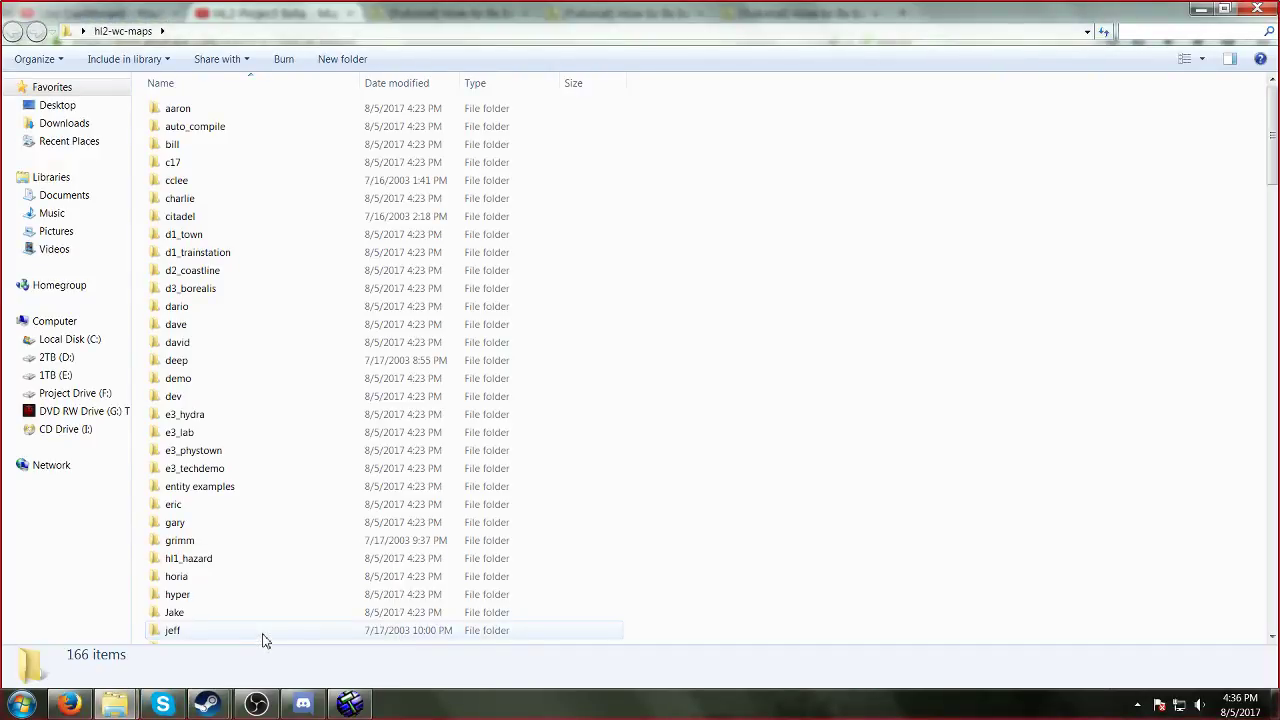
scroll(803, 466, "down", 20)
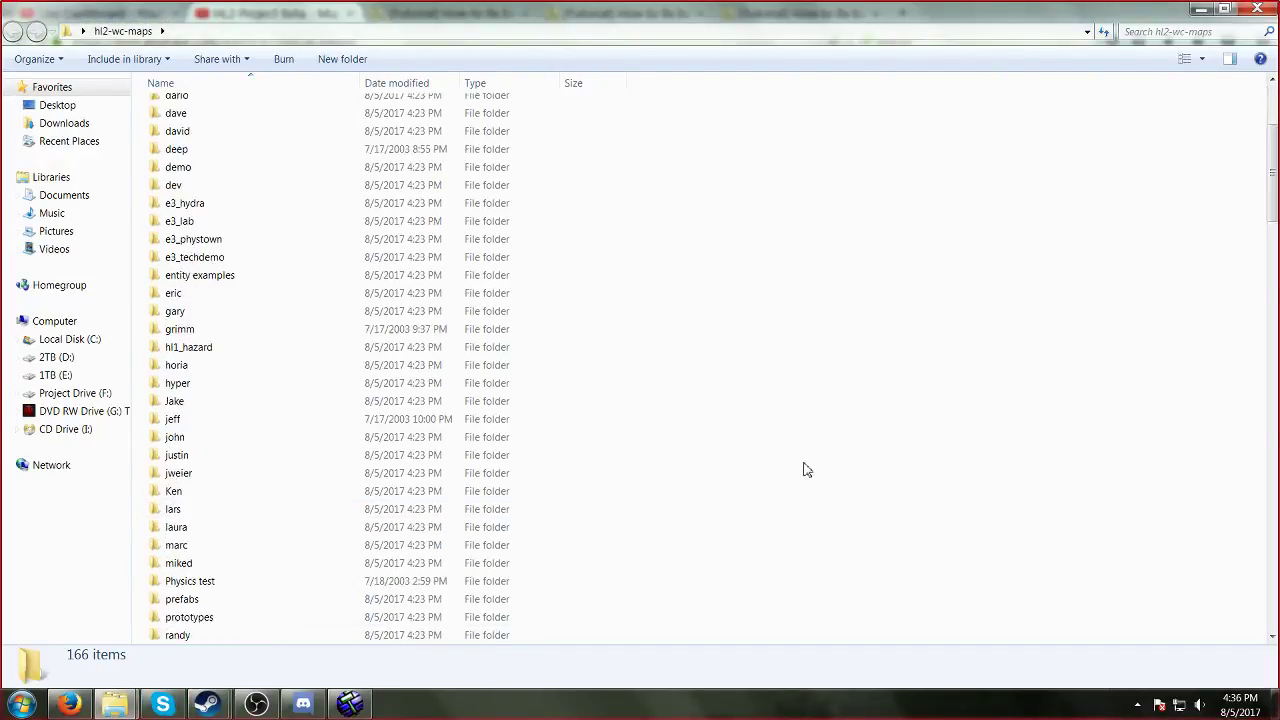
scroll(818, 455, "down", 20)
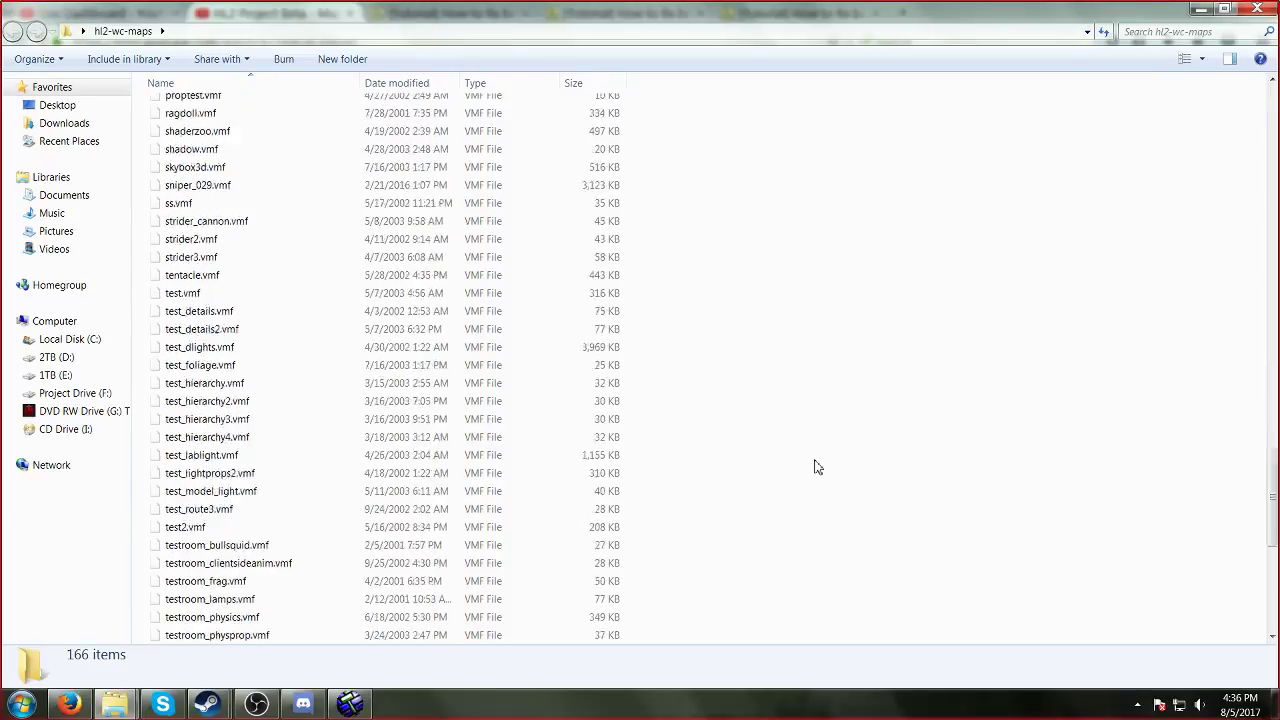
scroll(800, 465, "up", 12)
scroll(797, 465, "up", 20)
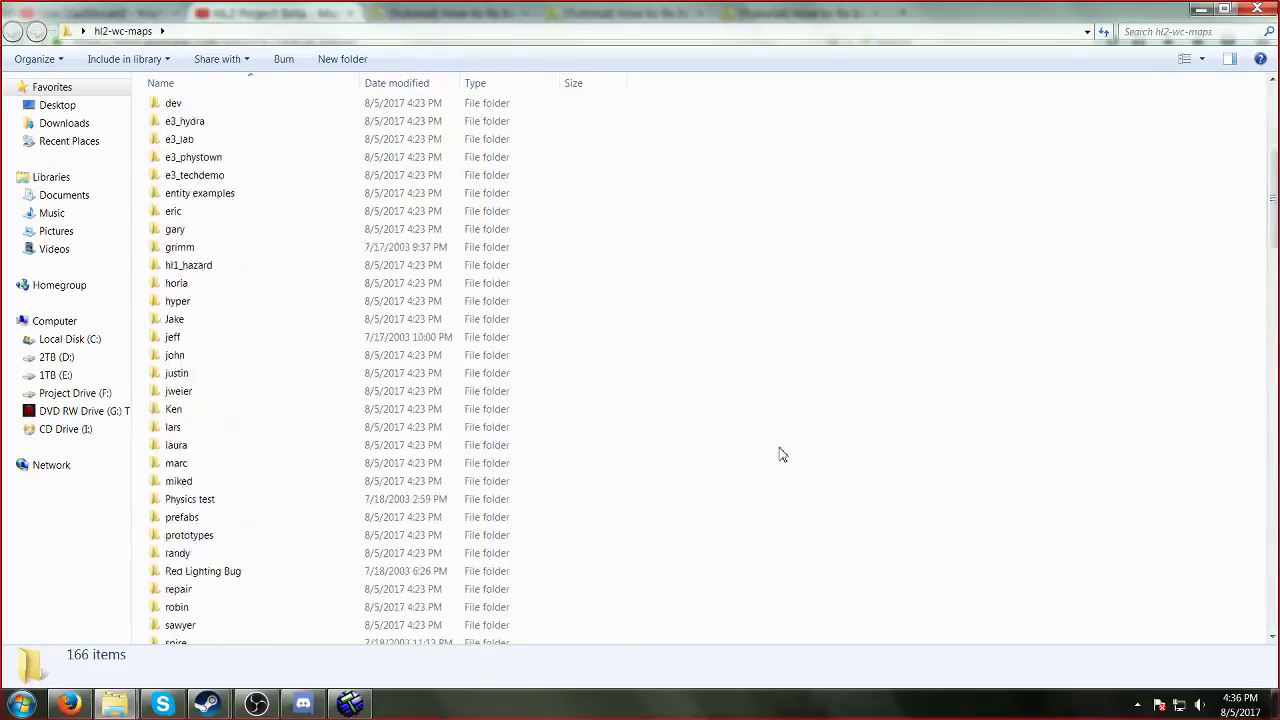
double_click(323, 326)
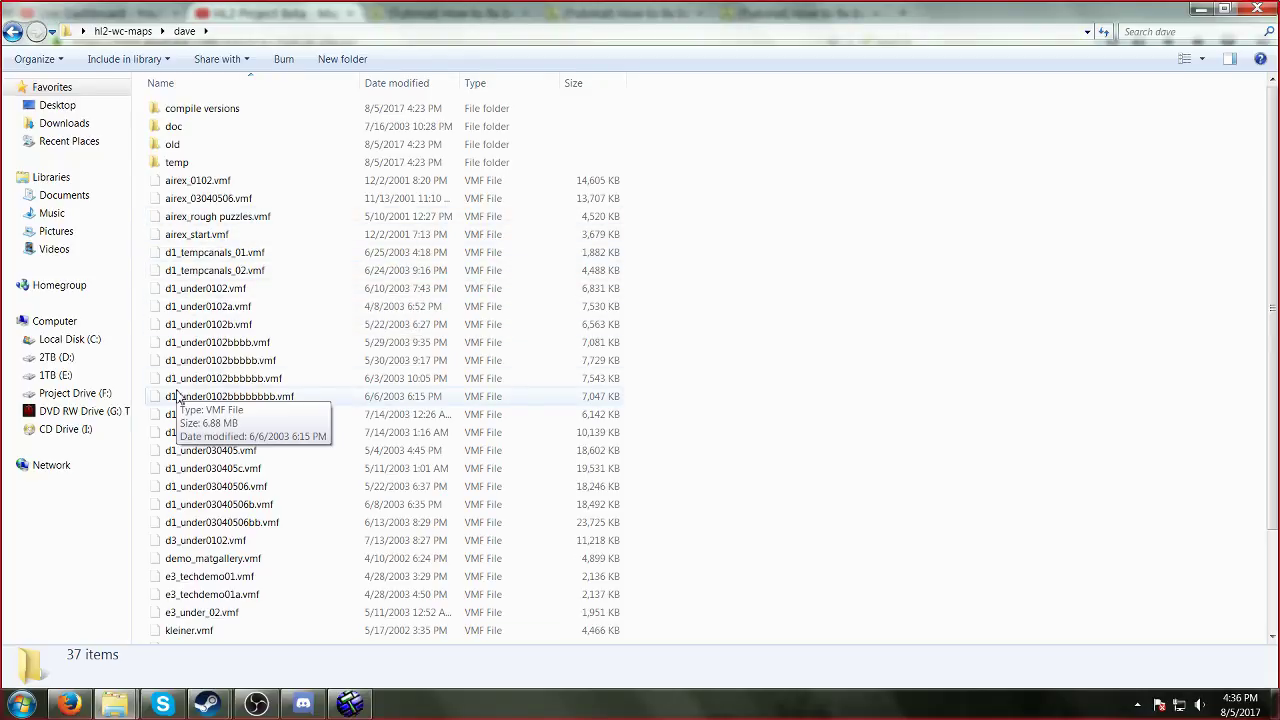
scroll(226, 465, "down", 1)
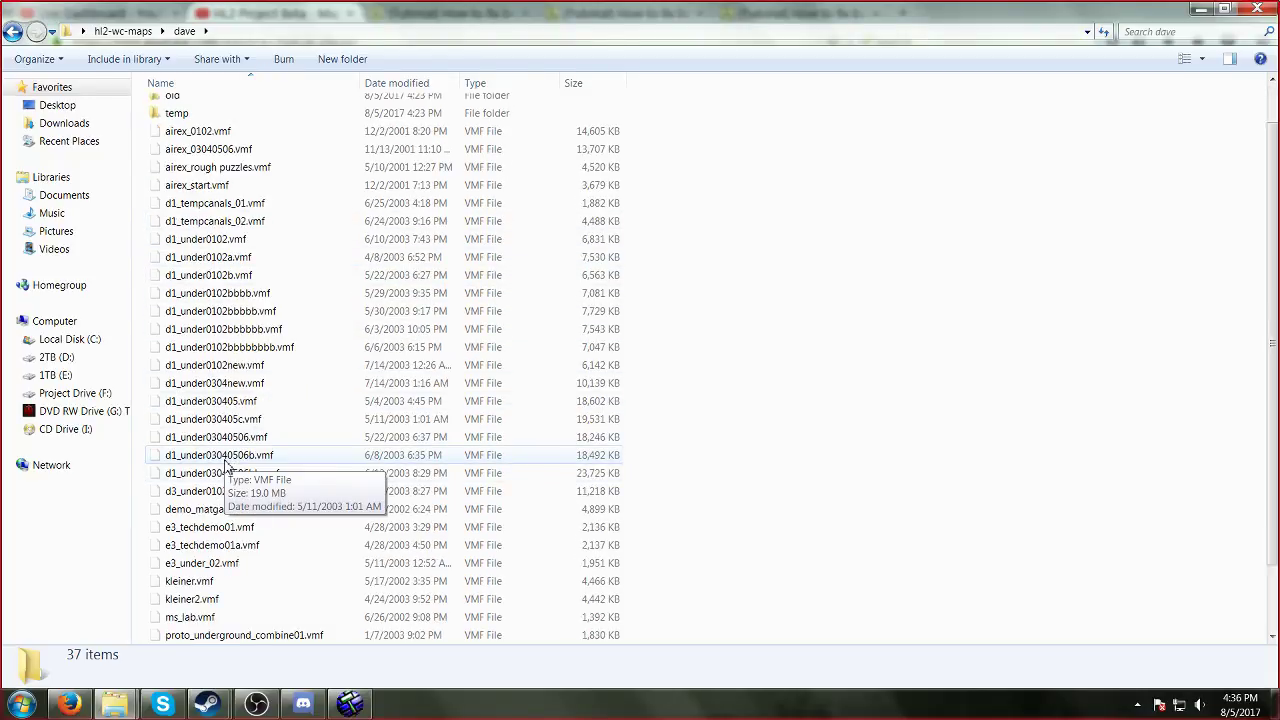
Step: Return to Hammer and go to the dave subfolder of hl2-wc-maps in the map opening dialog
left_click(350, 704)
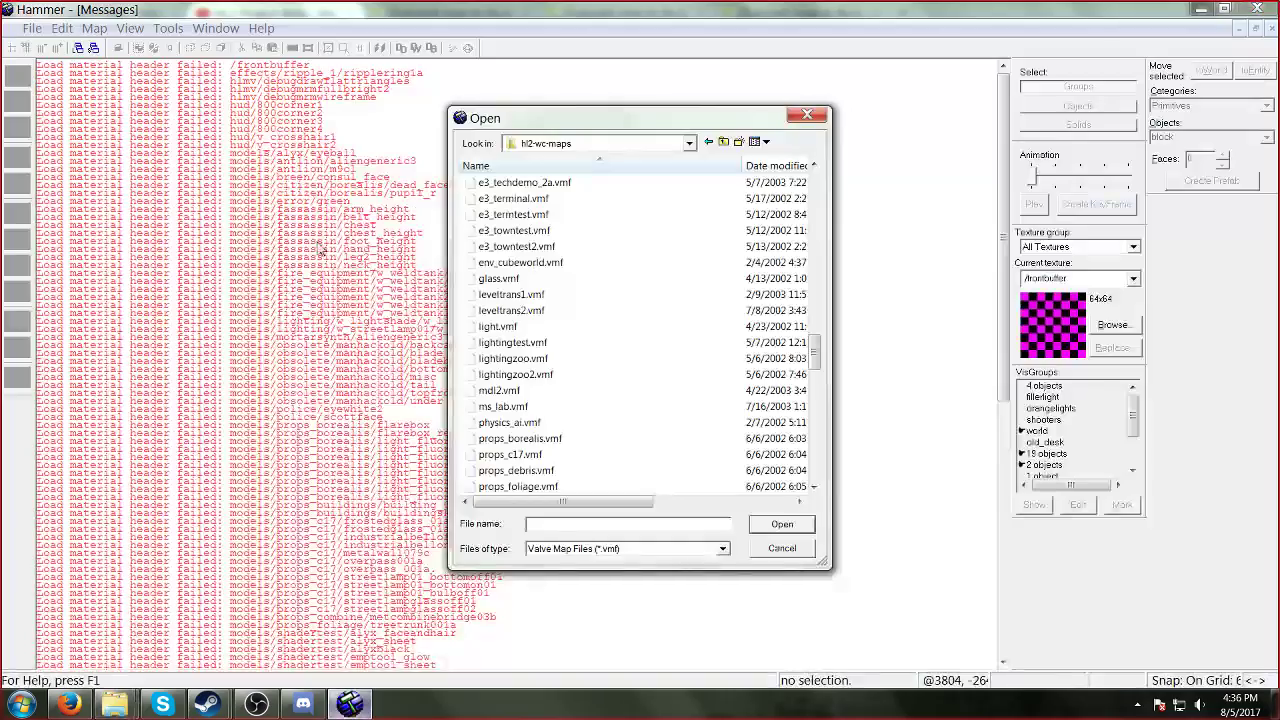
left_click(722, 142)
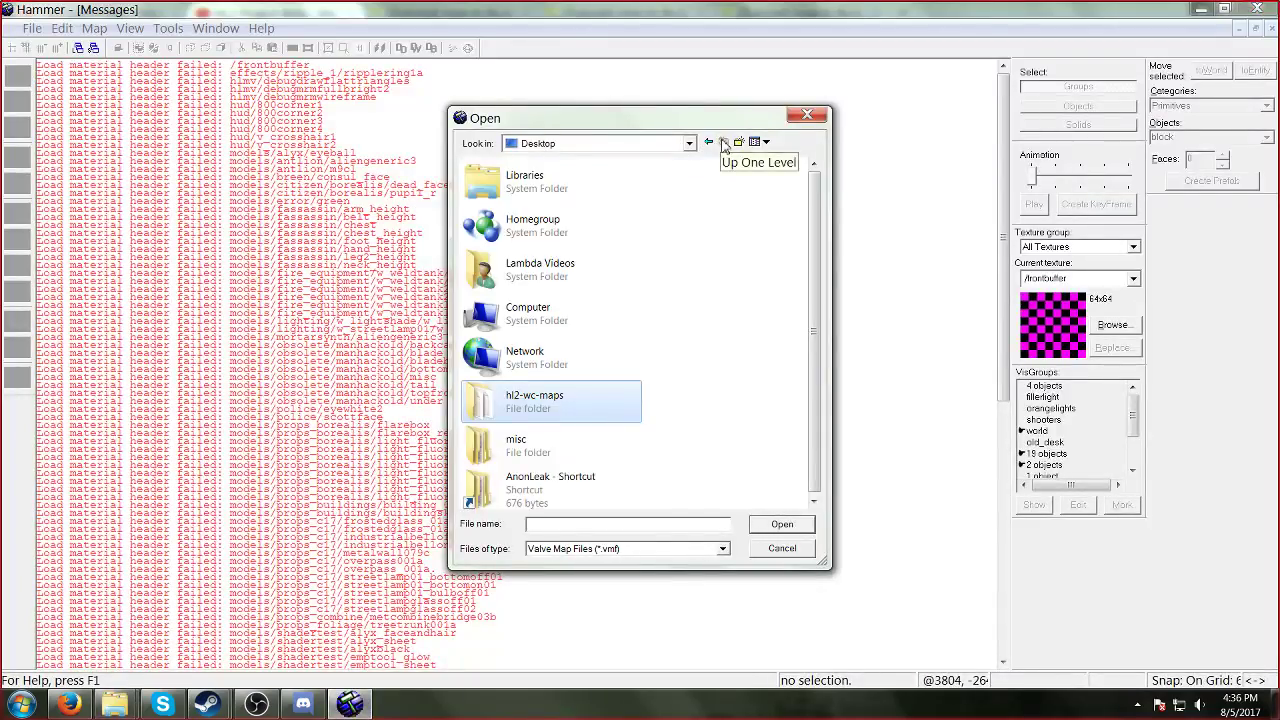
double_click(548, 387)
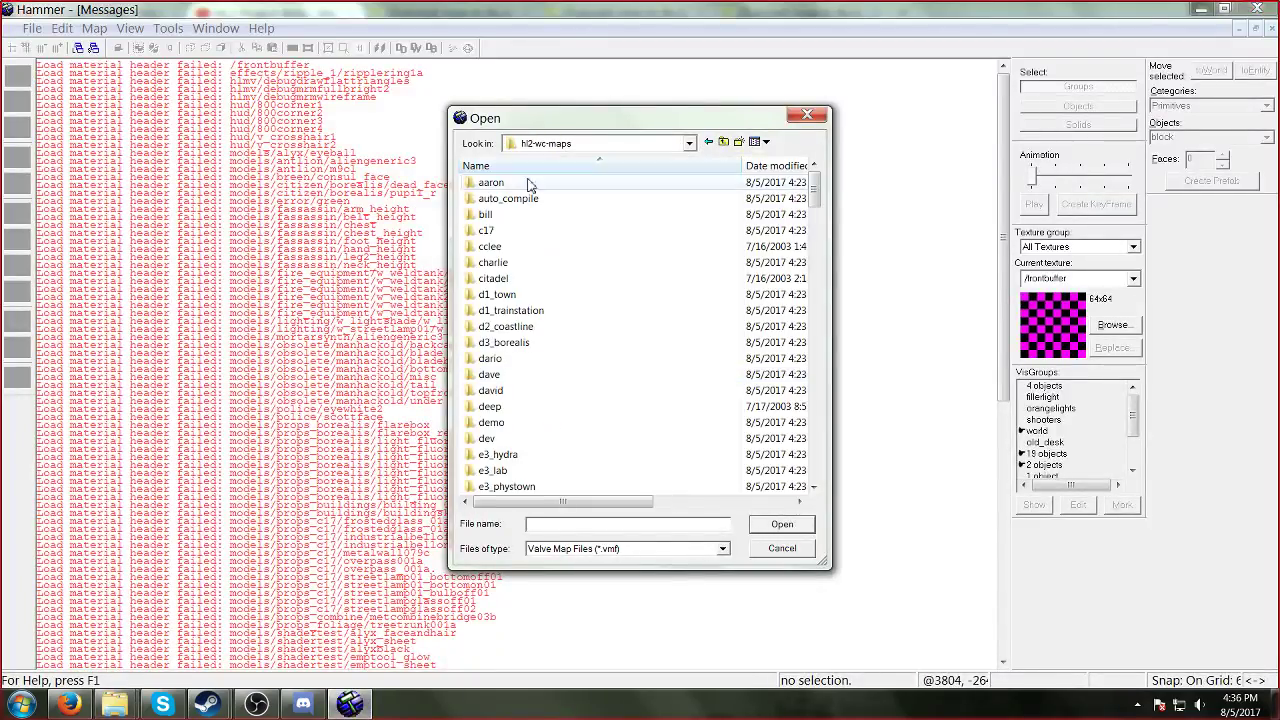
double_click(500, 374)
Step: Look over the dave folder's maps and open airex_03040506.vmf from its temp subfolder
left_click_drag(812, 265, 810, 234)
scroll(810, 327, "up", 1)
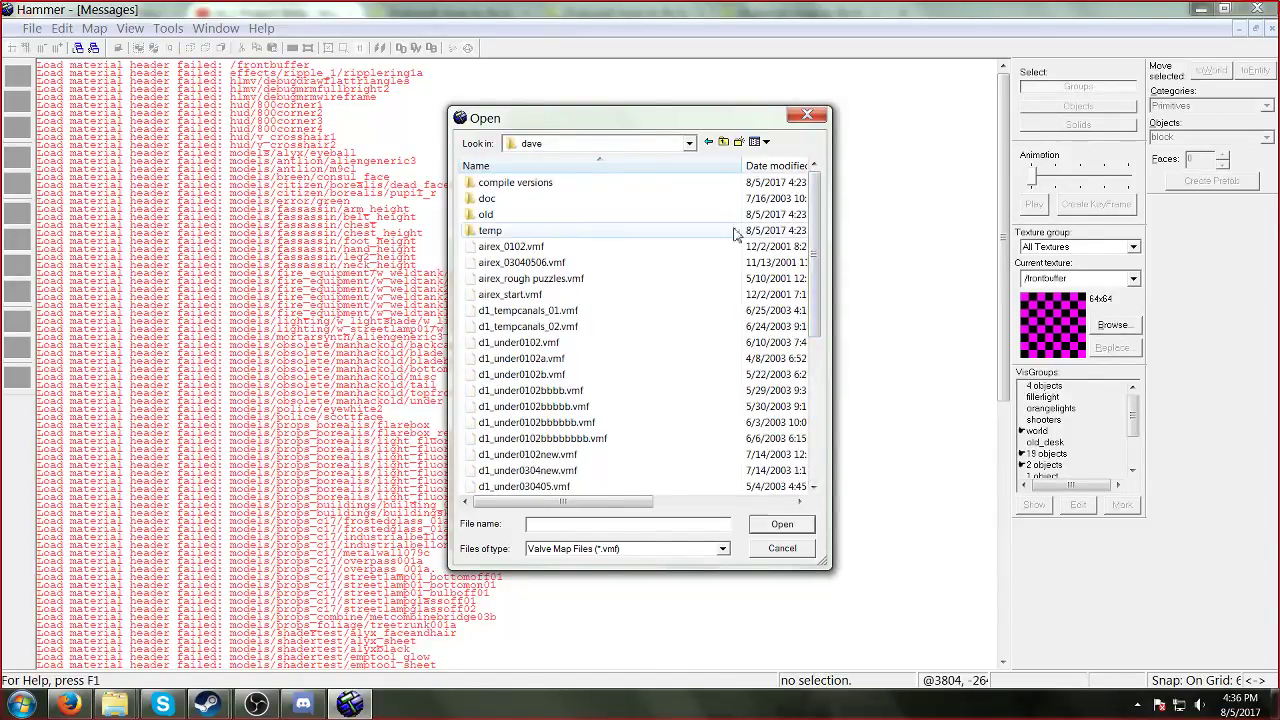
scroll(812, 237, "down", 1)
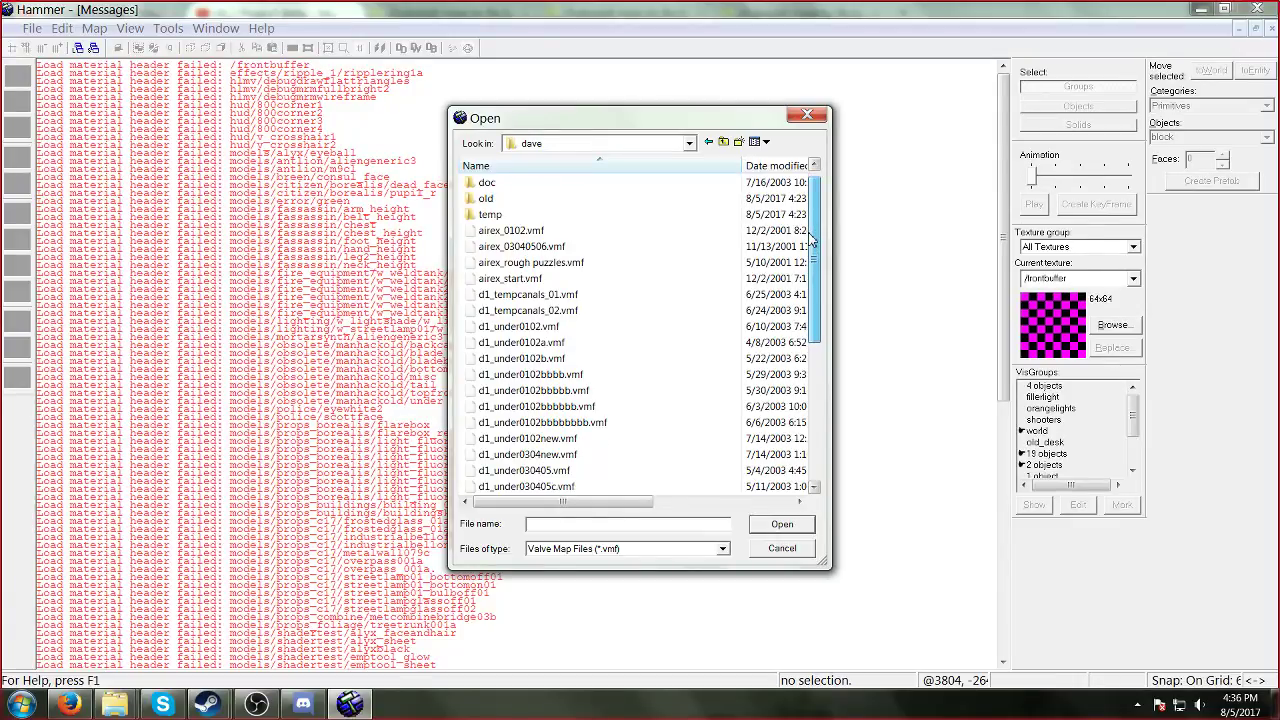
scroll(812, 237, "up", 1)
scroll(812, 237, "down", 1)
left_click_drag(812, 237, 812, 266)
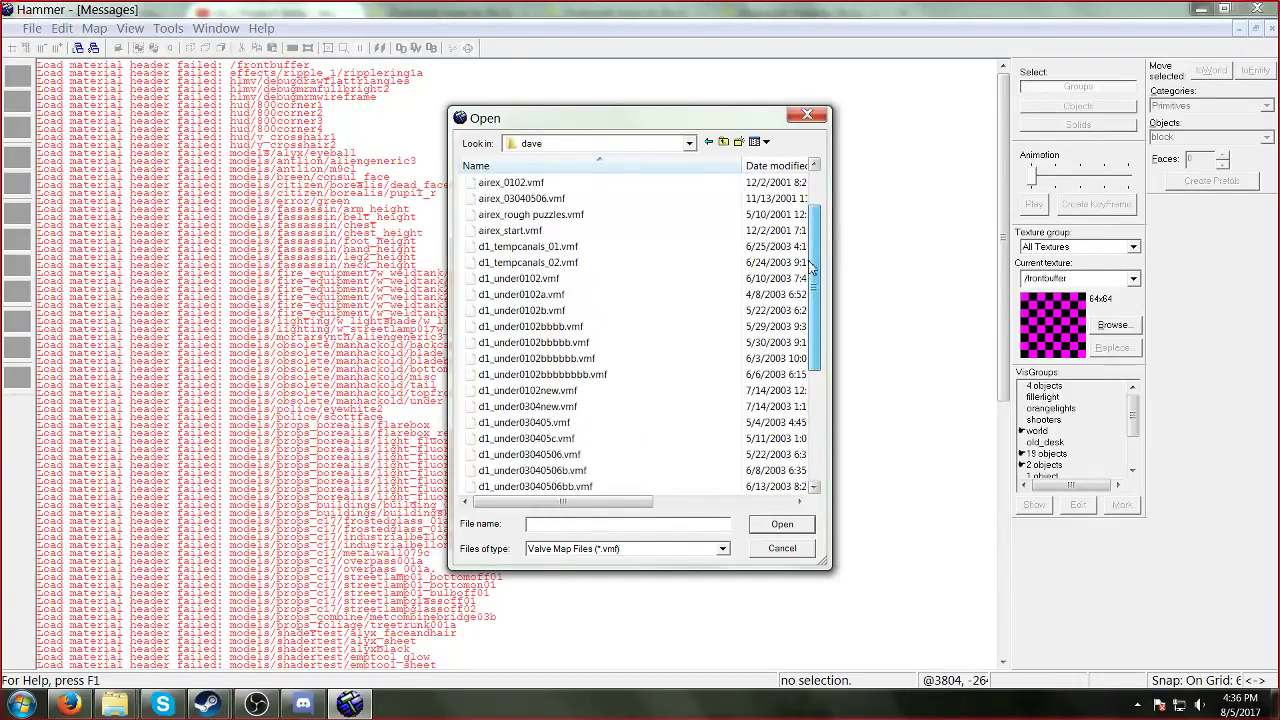
scroll(812, 266, "up", 2)
double_click(500, 198)
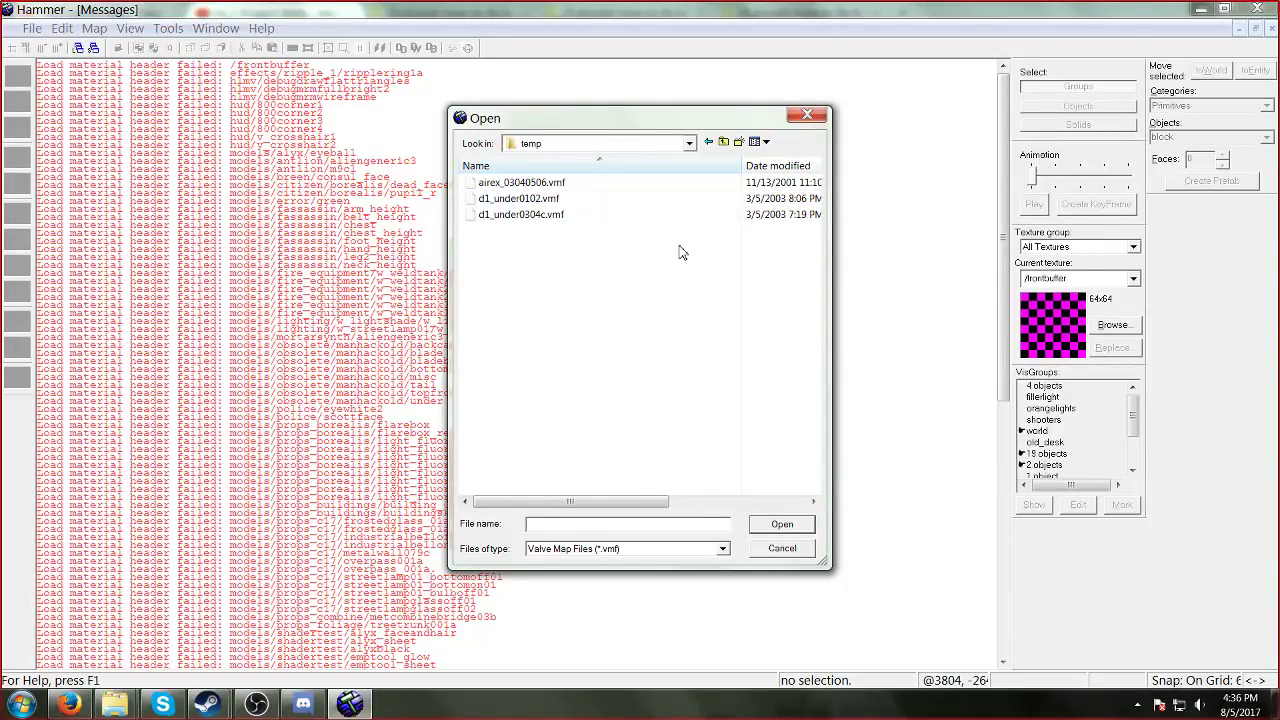
double_click(678, 184)
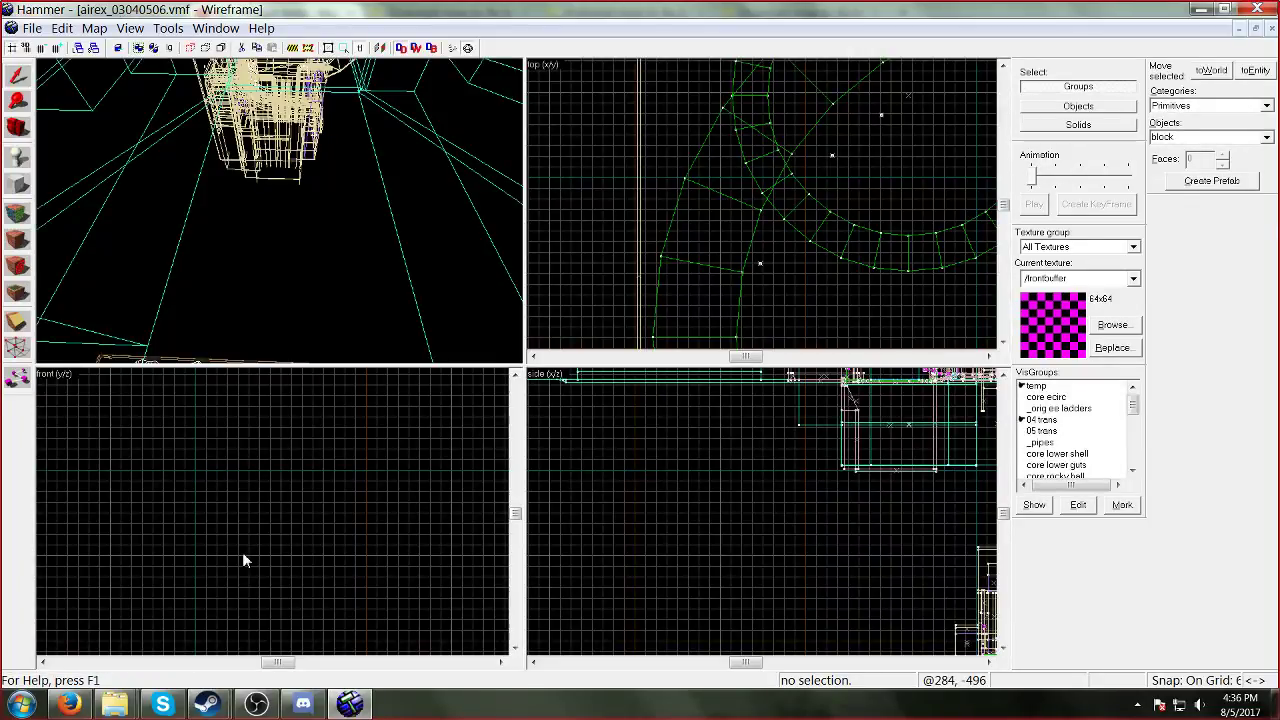
Step: Look through the map's wireframe structures in the camera view, check the stream's live chat in Firefox and return to Hammer
key("s")
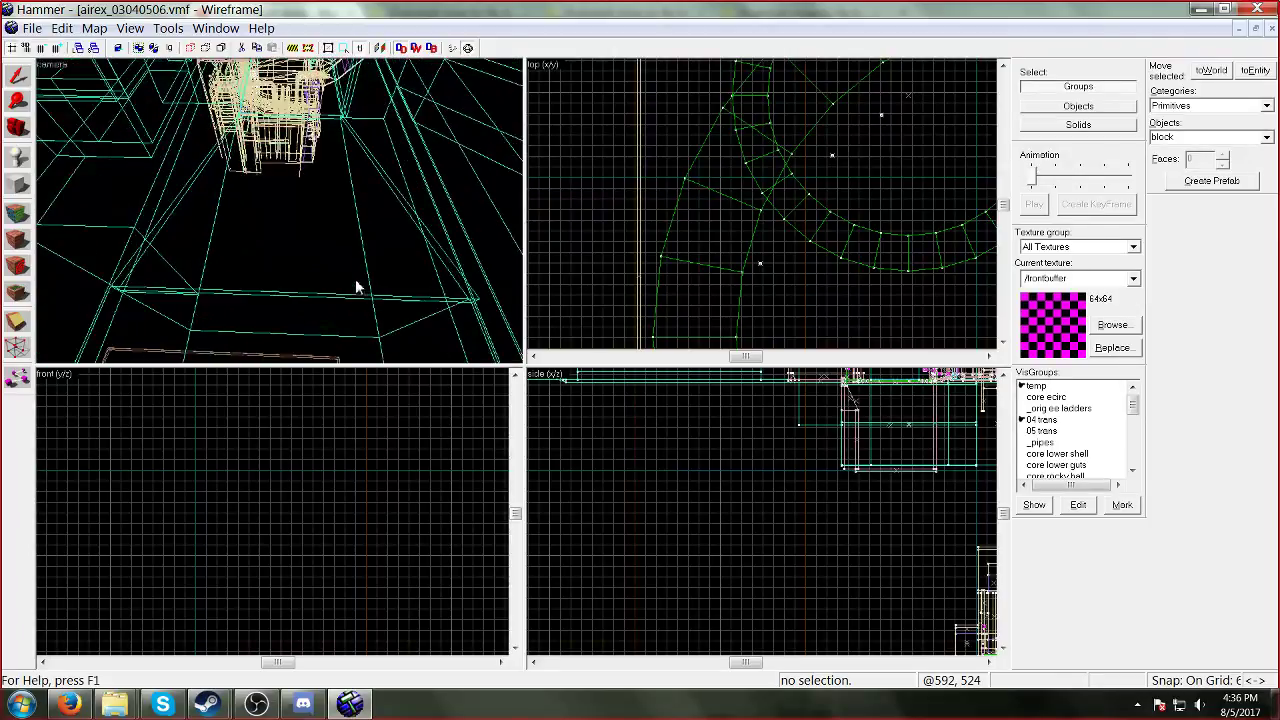
key("z")
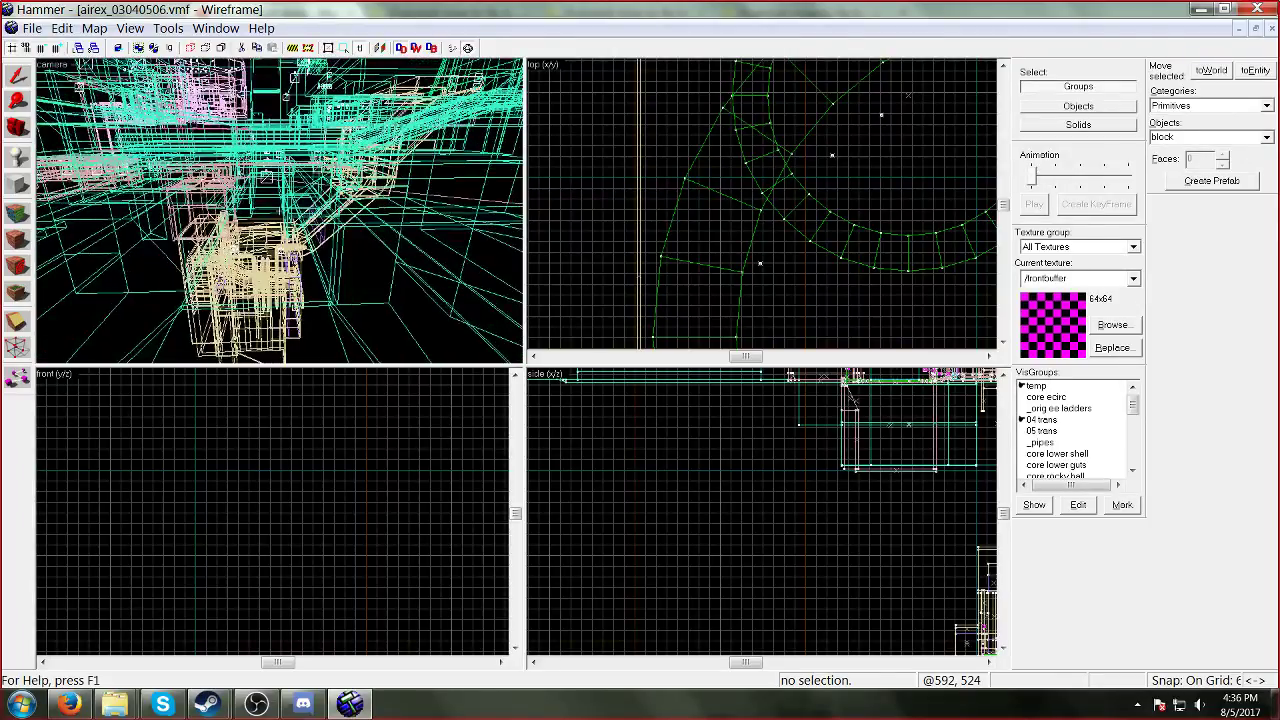
key("w")
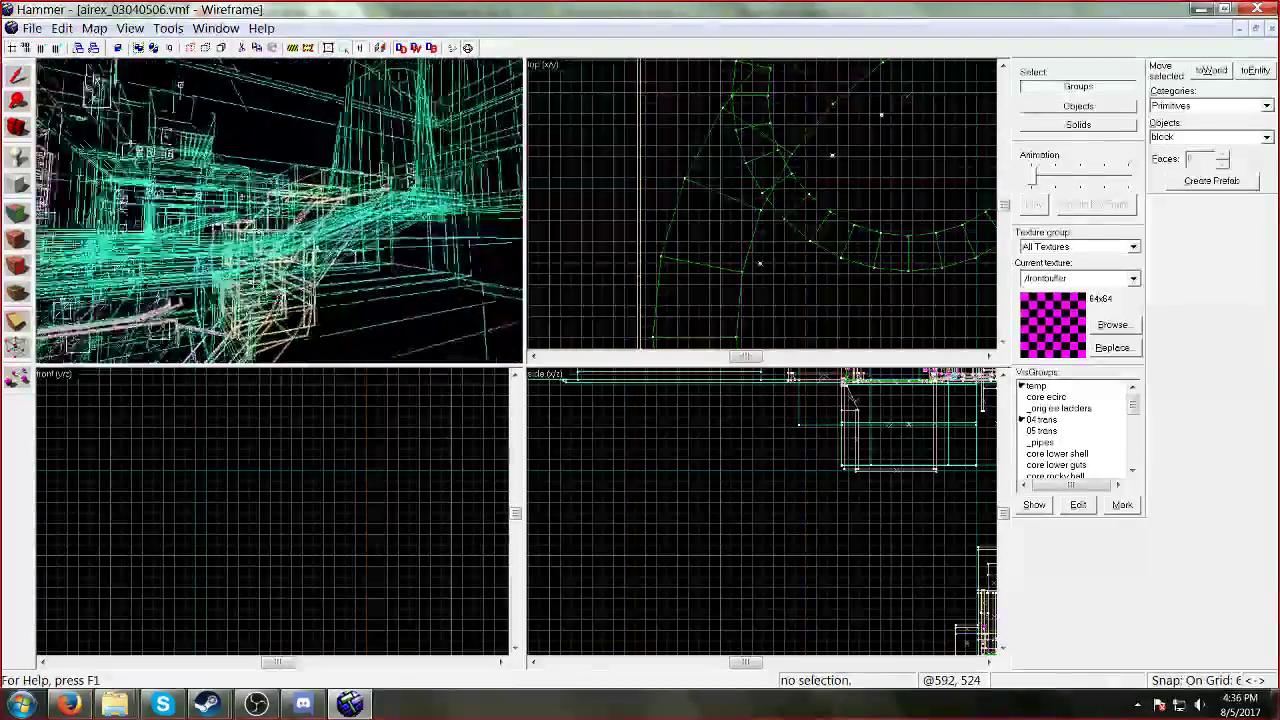
key("w")
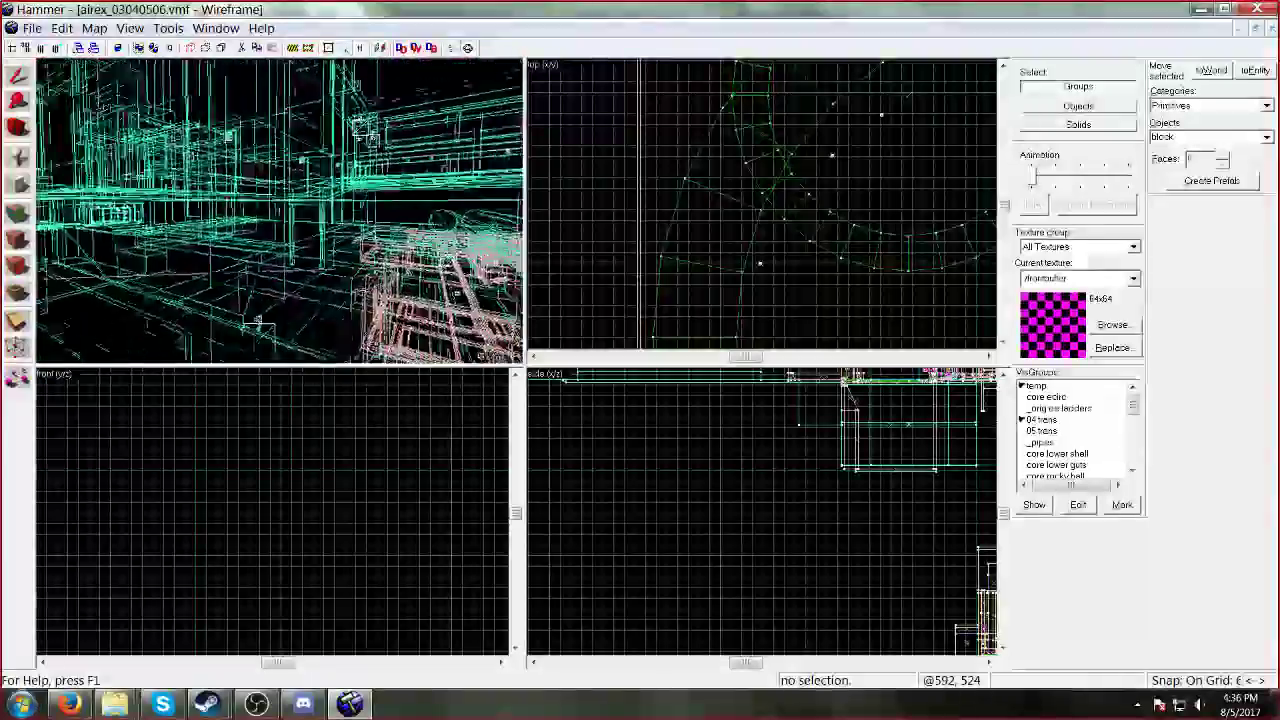
key("z")
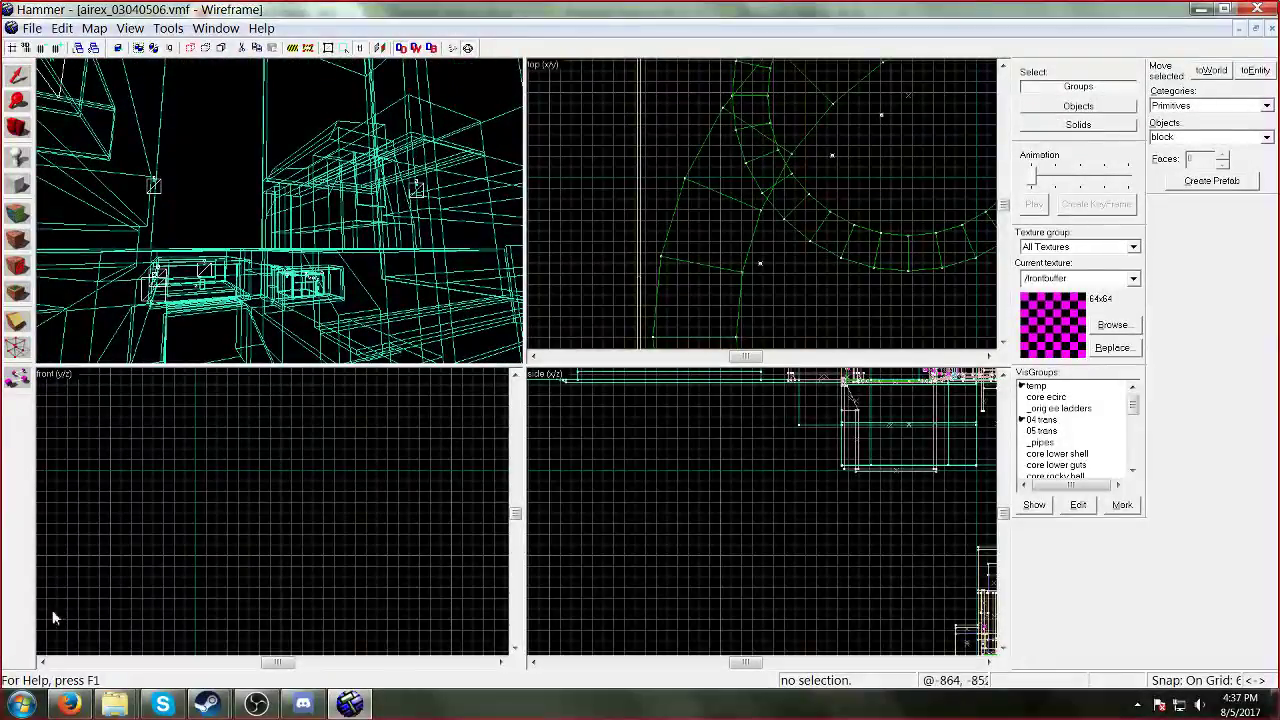
left_click(68, 704)
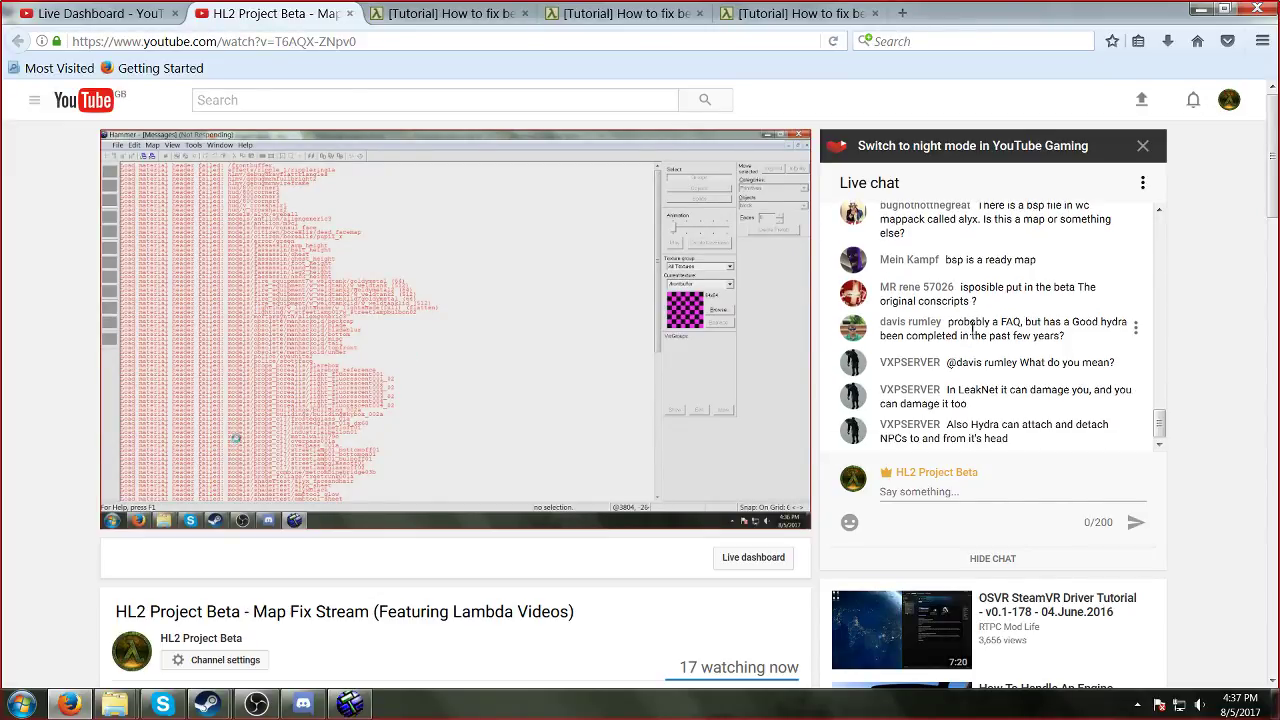
key("alt+Tab")
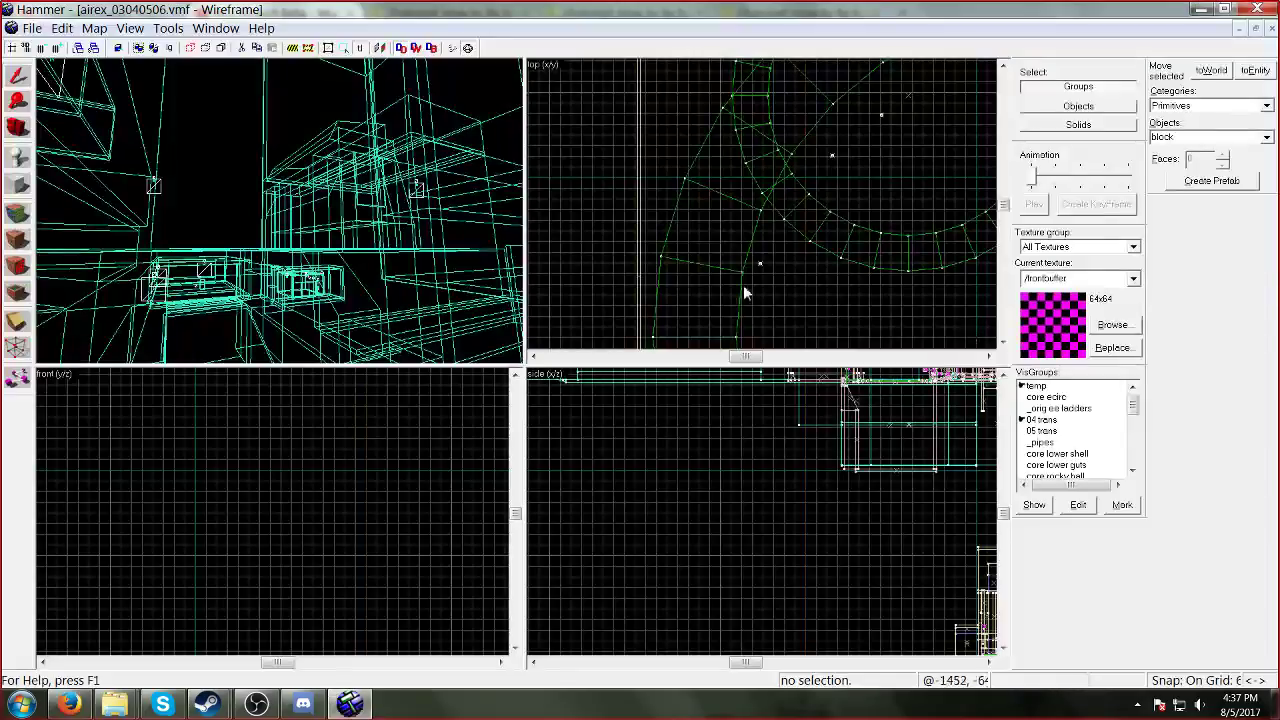
Step: Set the camera view to textured rendering and look around the walkways, pipes and buildings
left_click(54, 65)
left_click(80, 178)
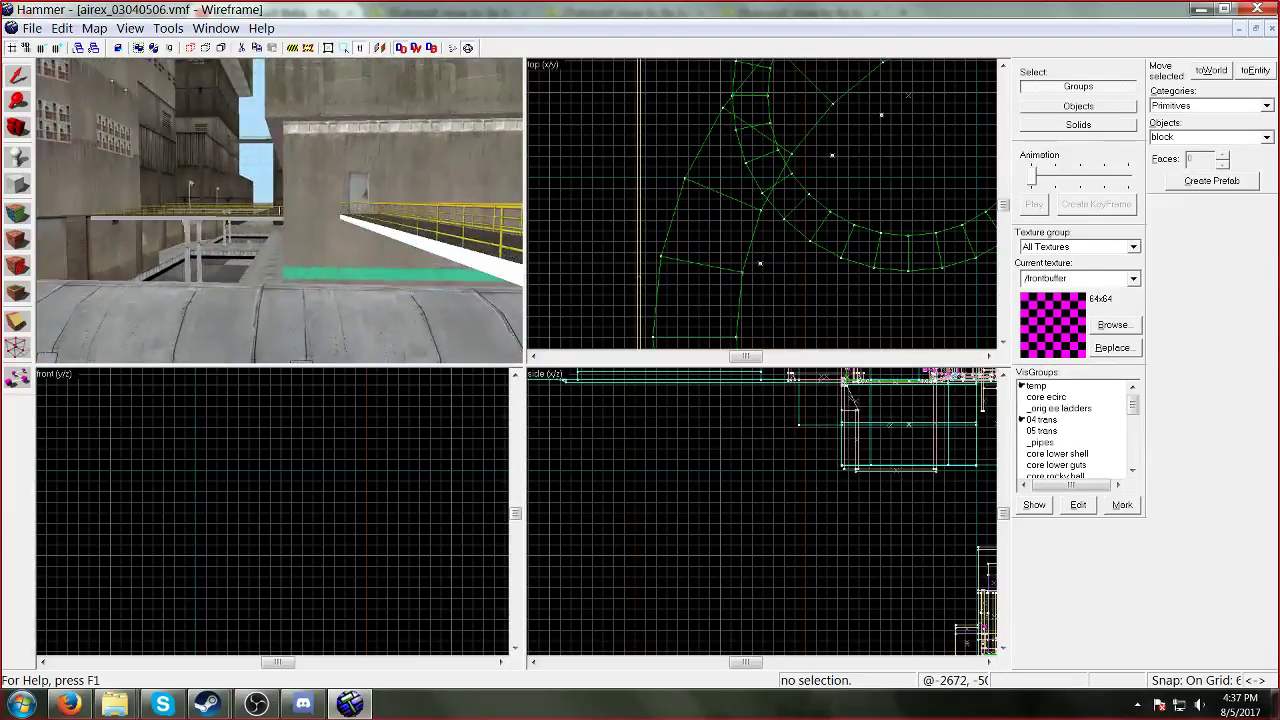
left_click_drag(310, 188, 280, 210)
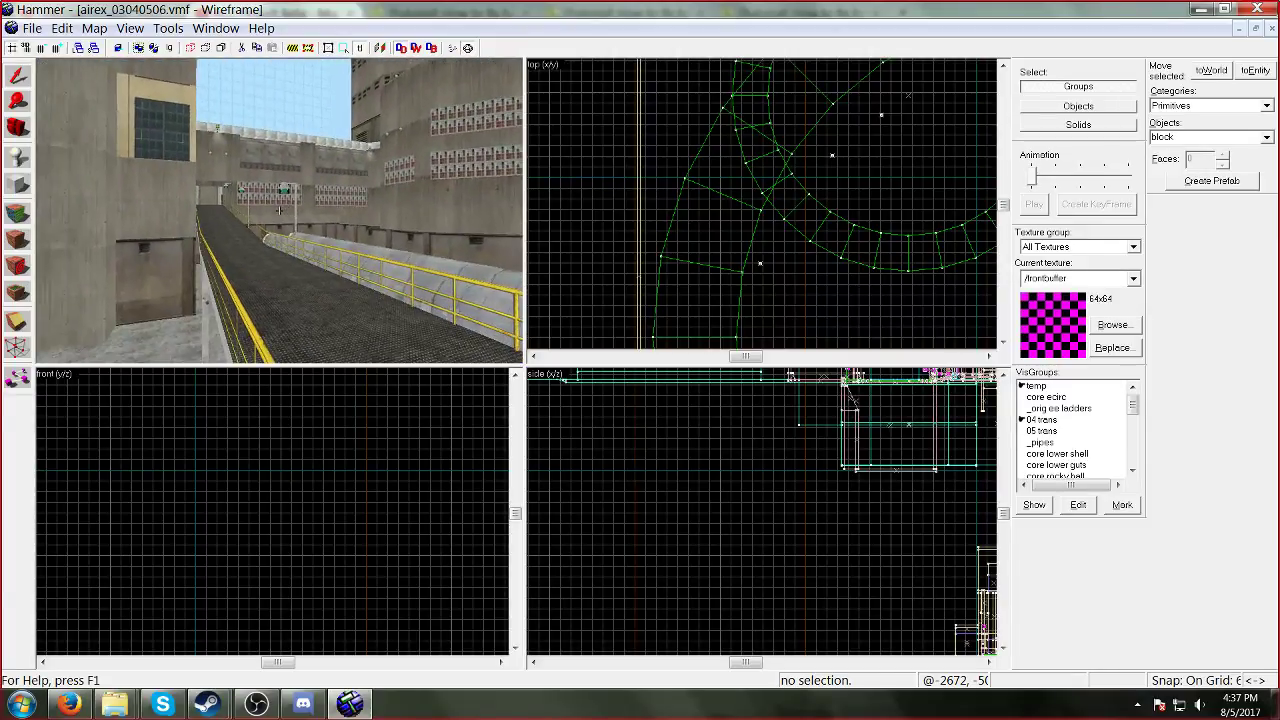
key("w")
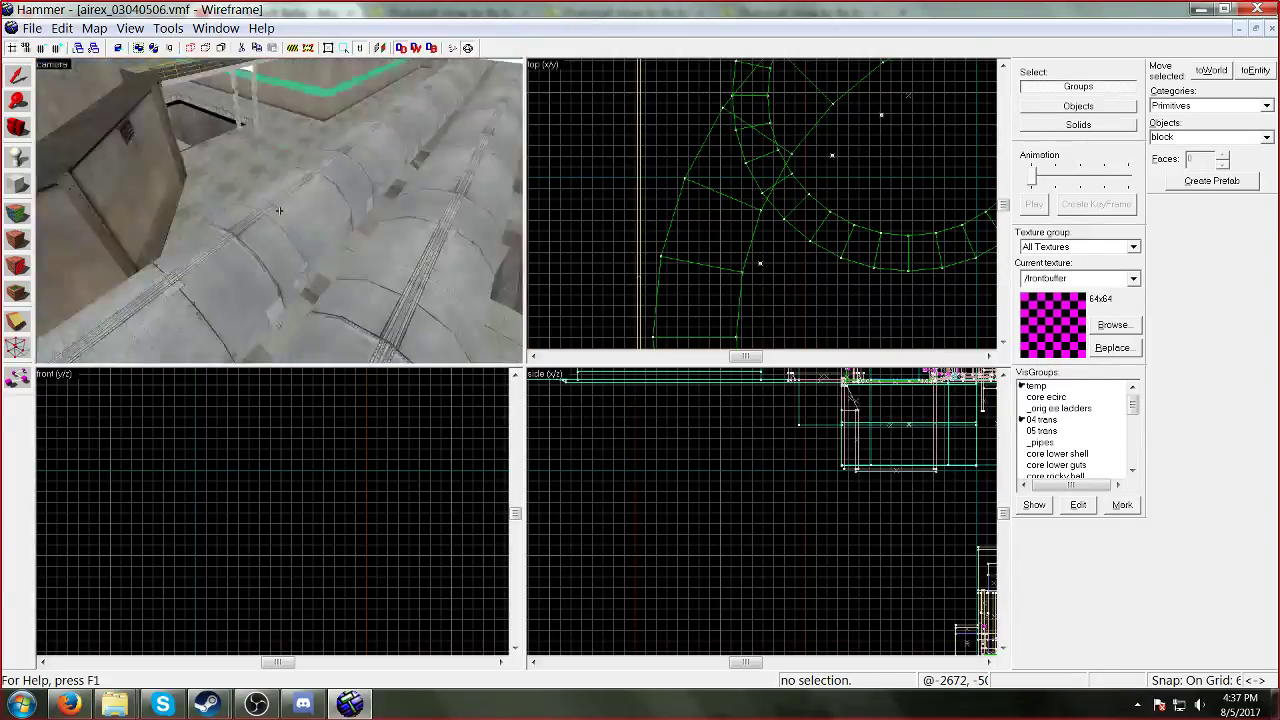
key("w")
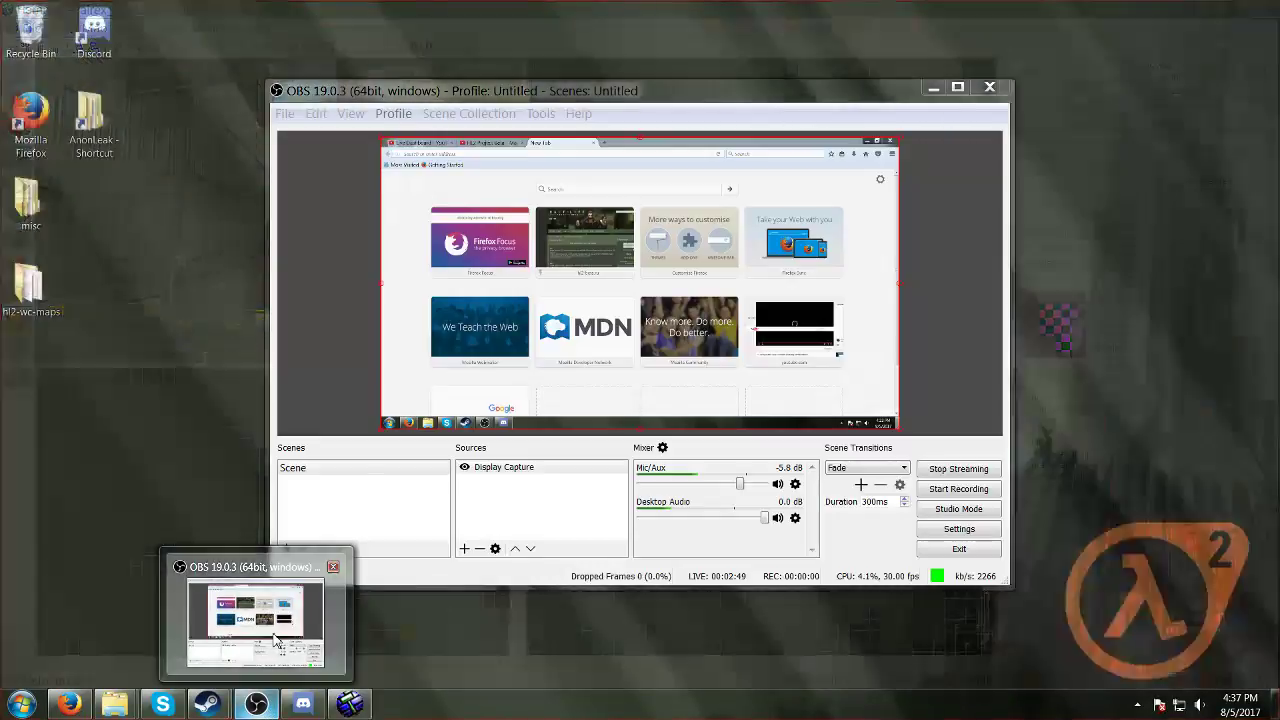
Step: Switch to OBS and add a new visible image source named Image to the scene
left_click(270, 650)
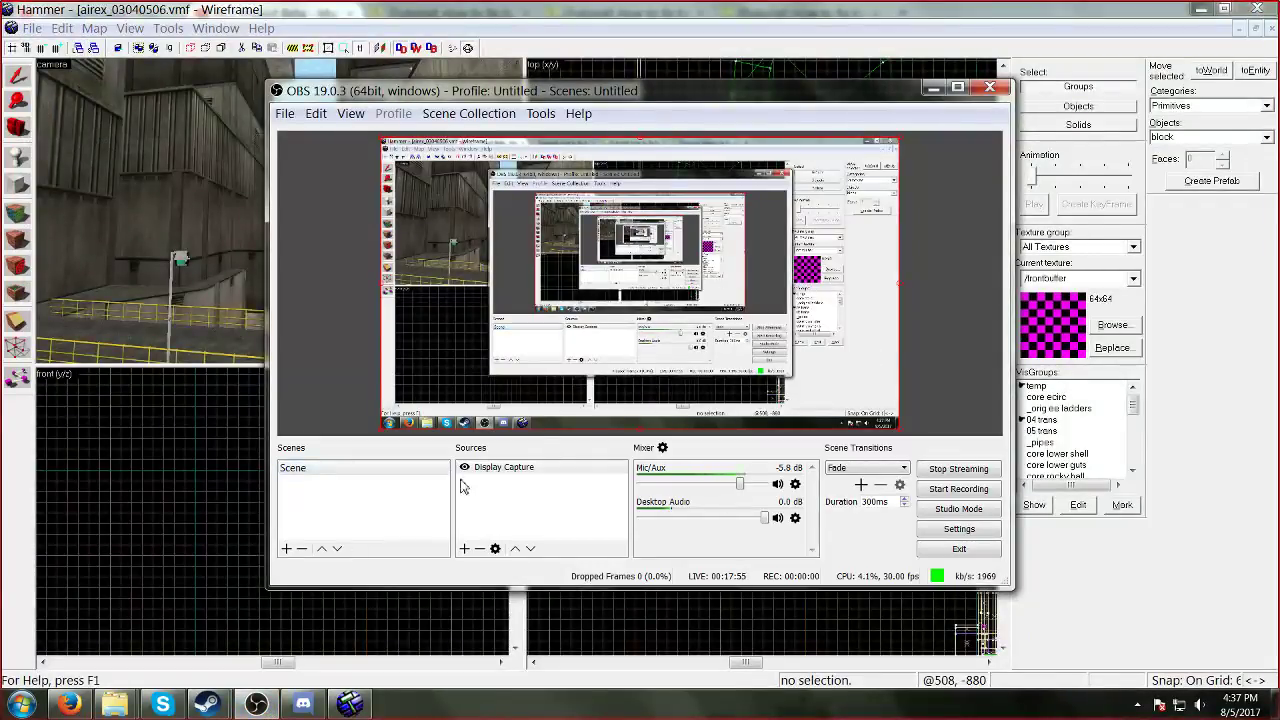
left_click(464, 548)
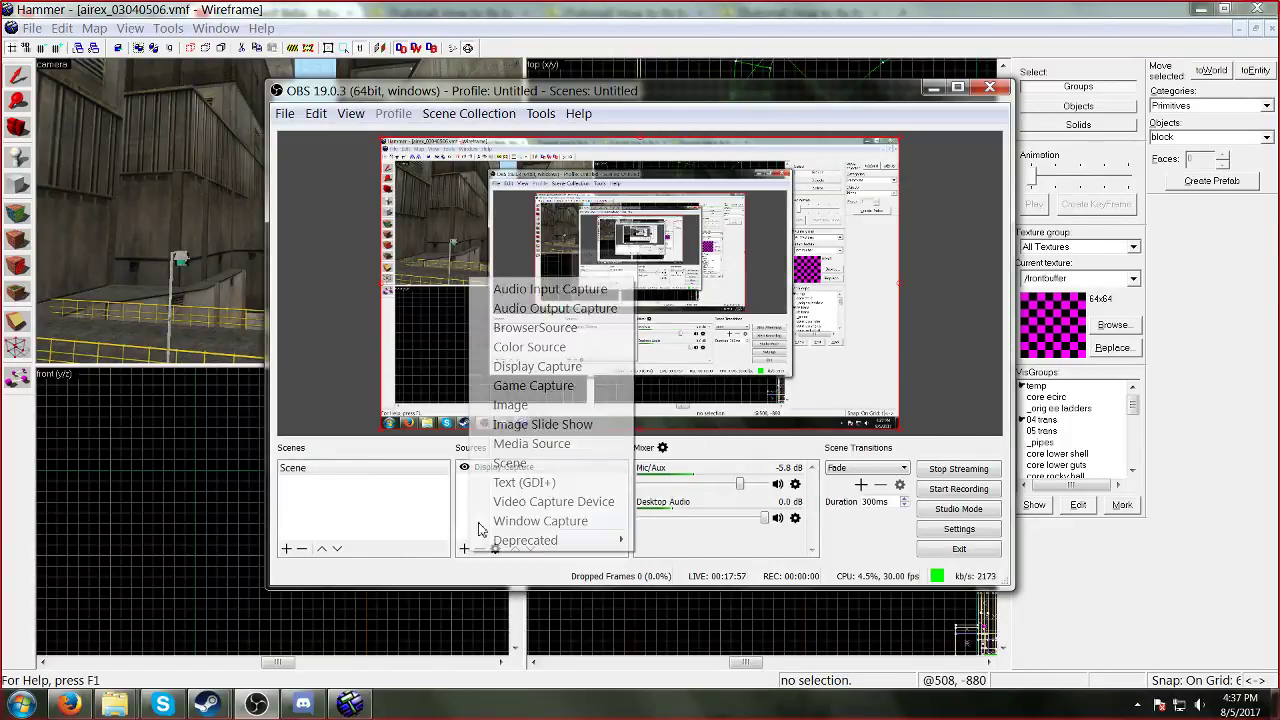
left_click(511, 404)
left_click_drag(594, 228, 636, 230)
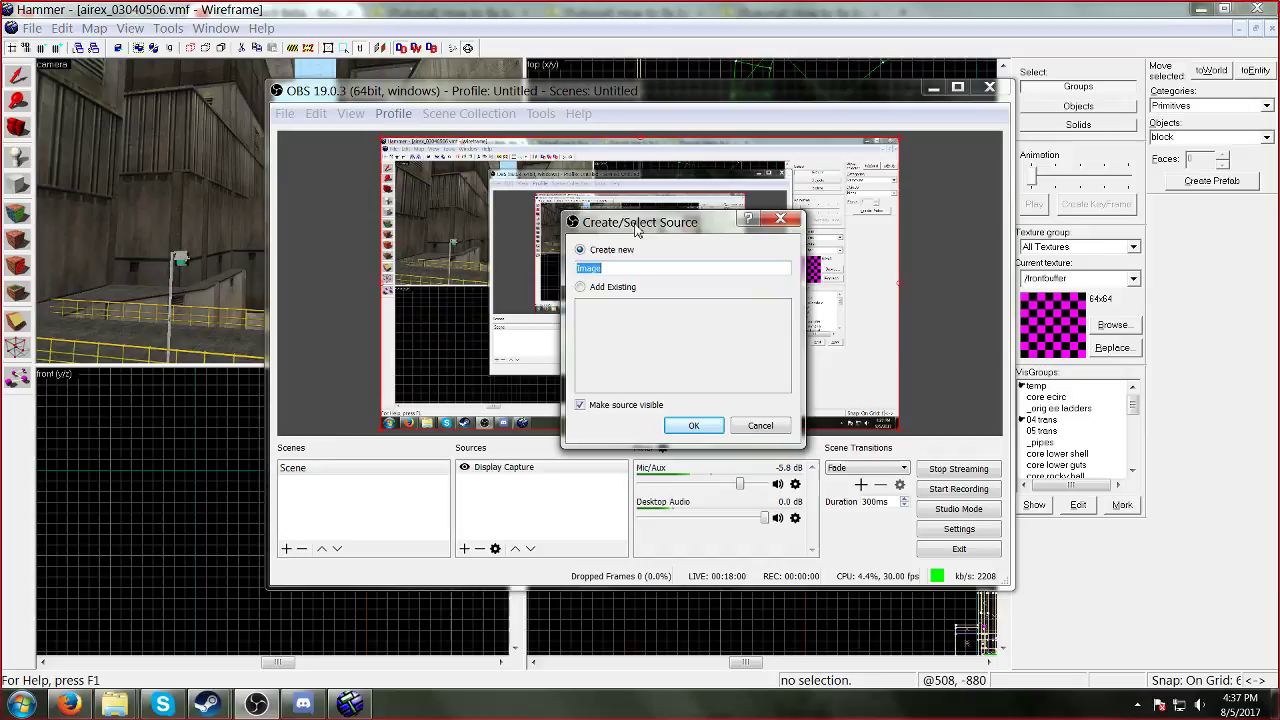
left_click(690, 428)
Step: Browse for the source's image file in the Pictures library, on the desktop and in the LAMBDA VIDEOS folder on 2TB (D:)
left_click(826, 424)
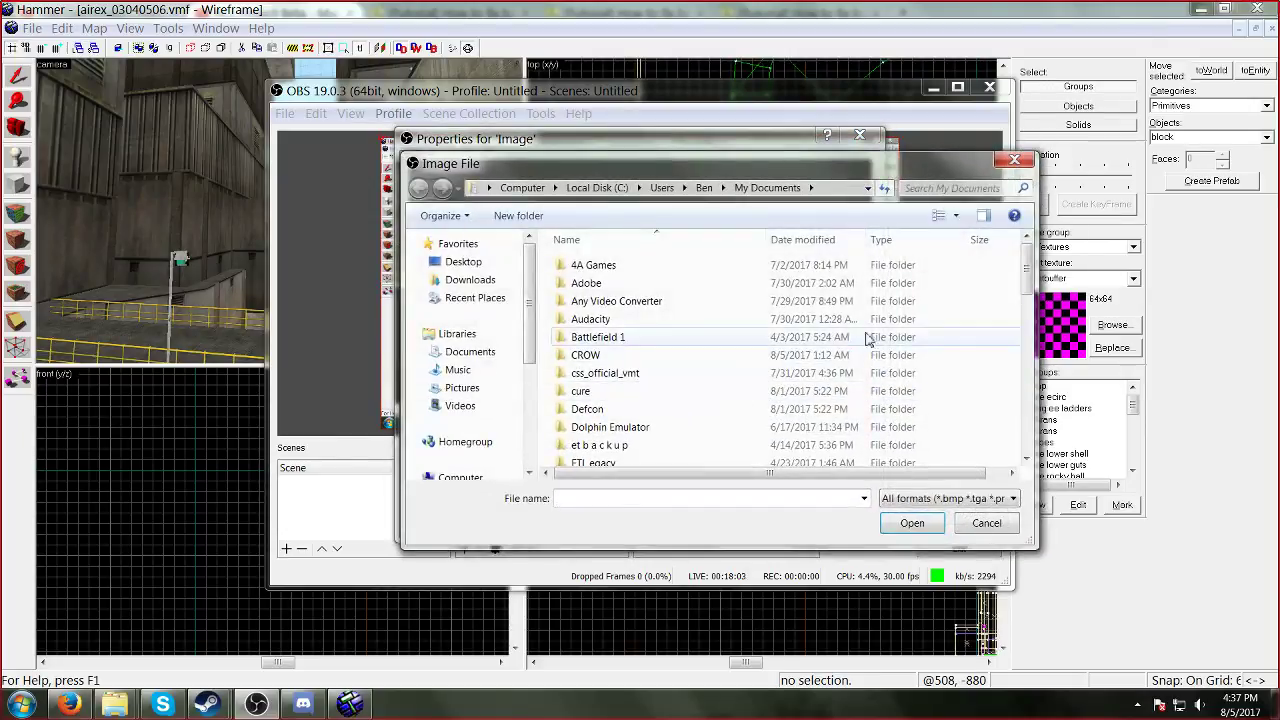
left_click(462, 387)
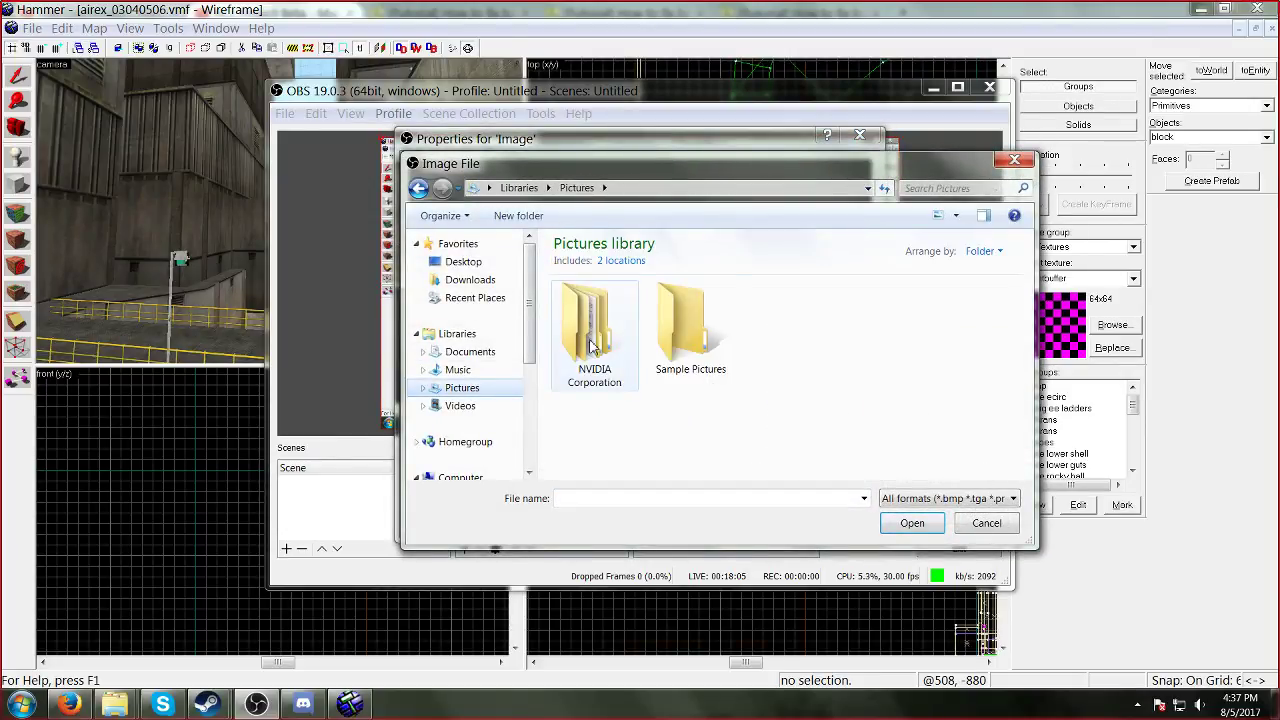
double_click(675, 350)
scroll(490, 418, "down", 2)
scroll(490, 300, "up", 2)
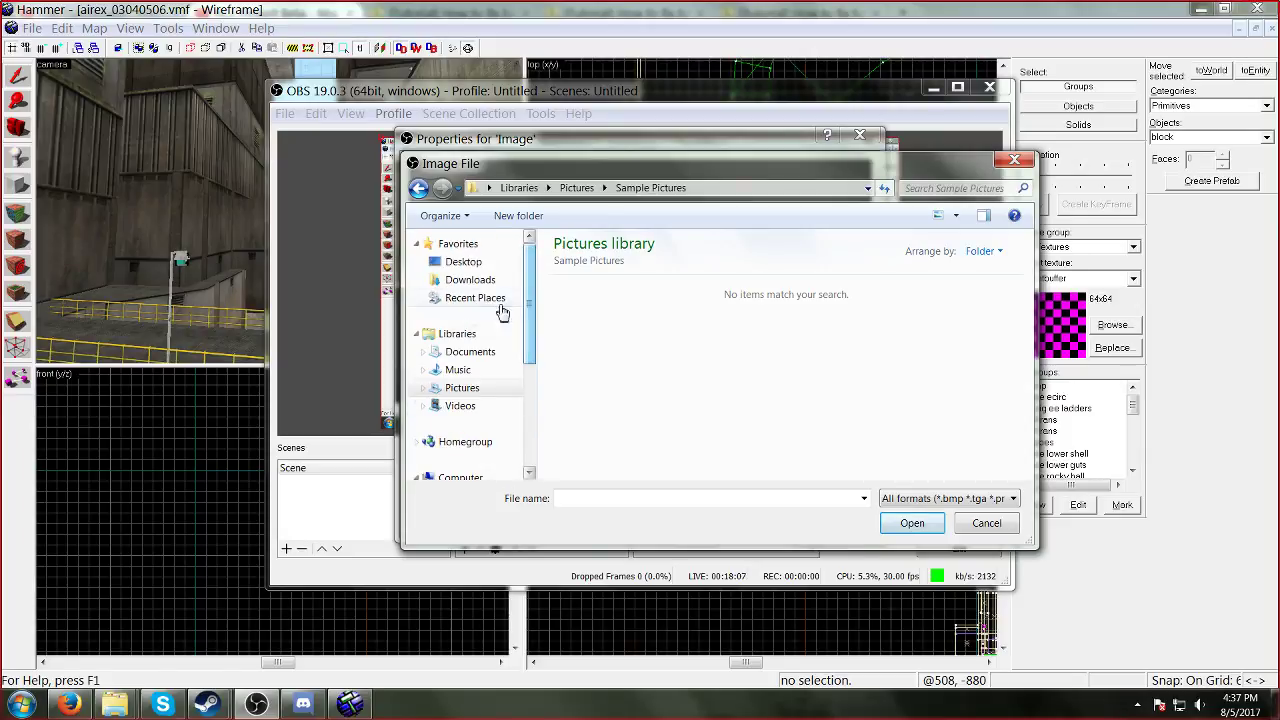
left_click(470, 279)
left_click(490, 262)
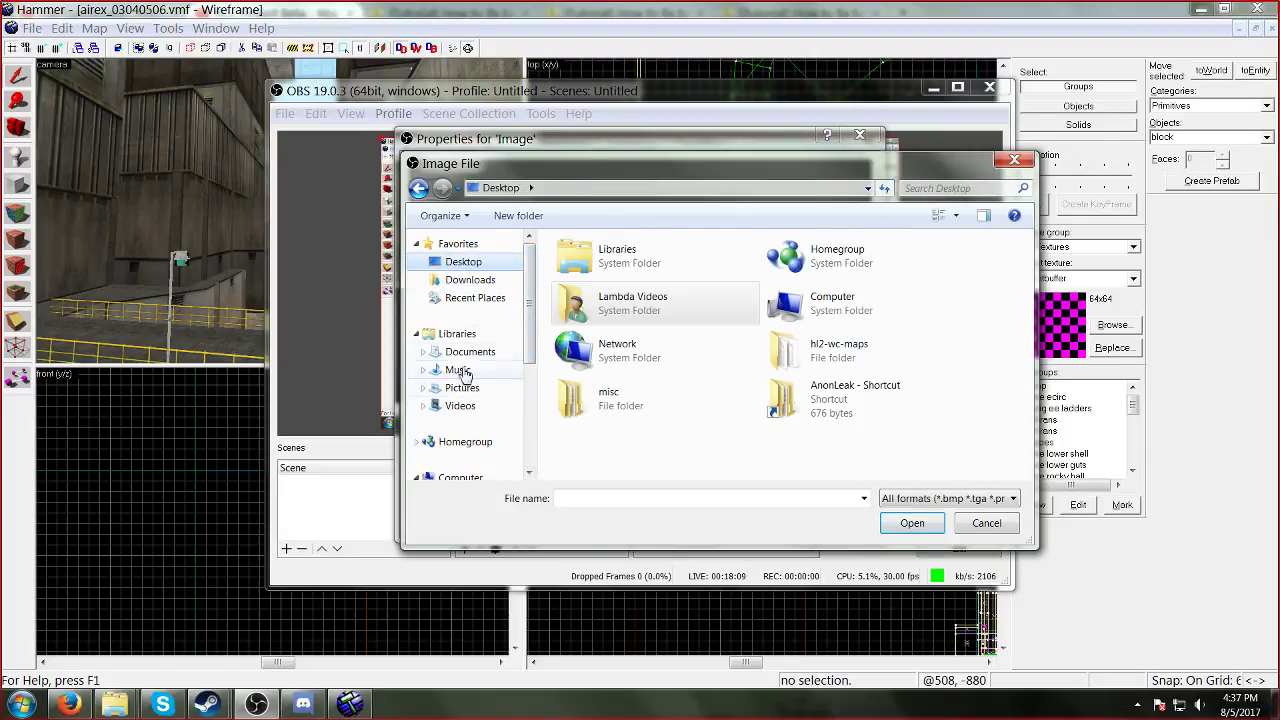
scroll(484, 400, "down", 2)
left_click(484, 401)
scroll(600, 320, "down", 3)
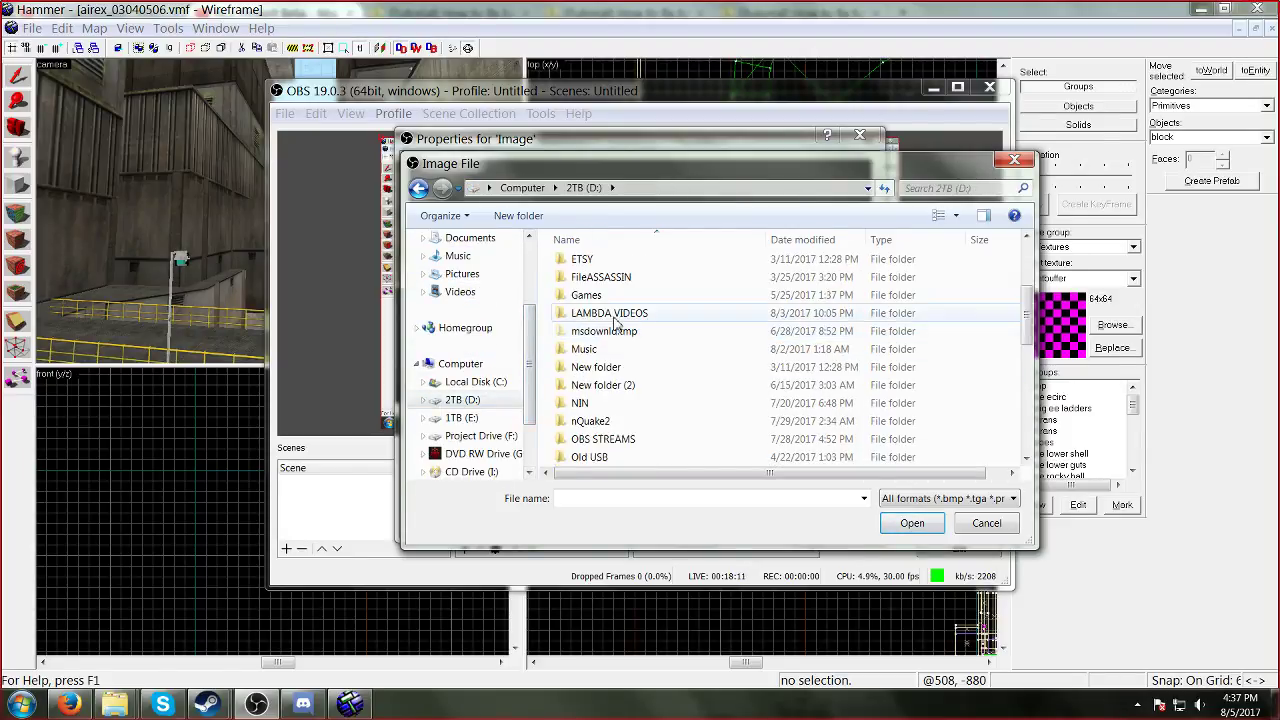
double_click(625, 300)
left_click(600, 270)
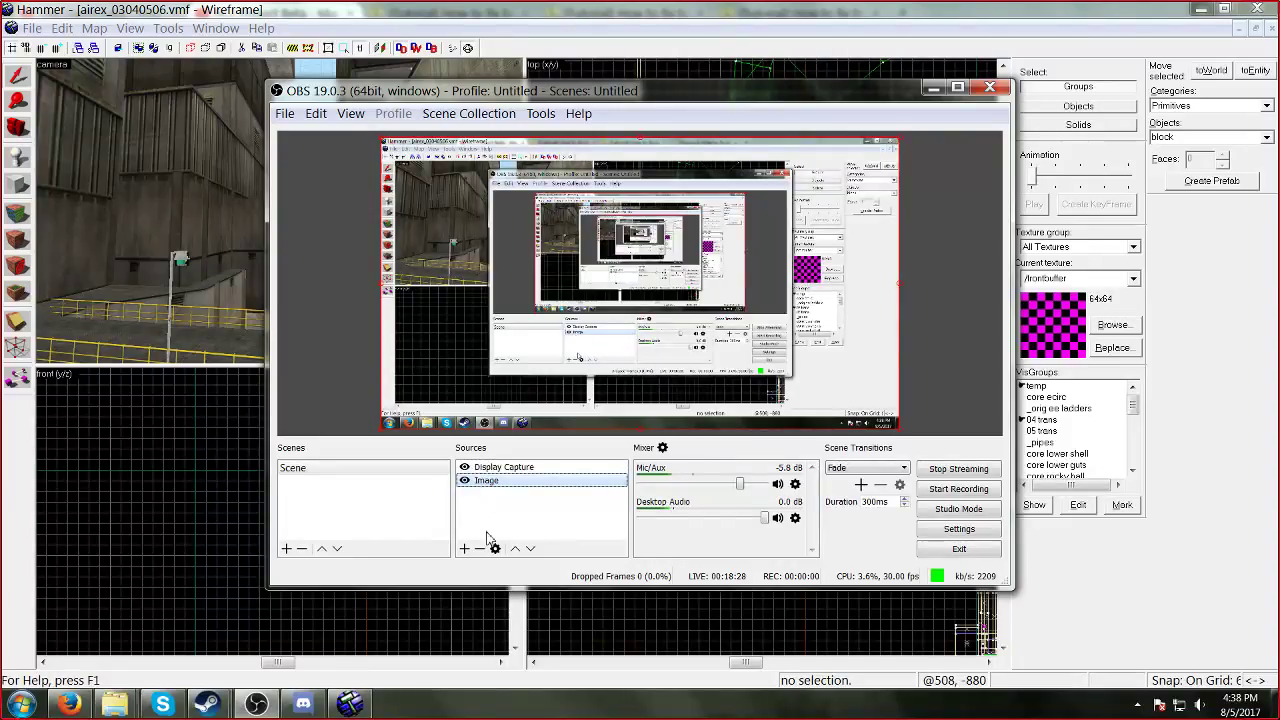
Step: Return to Hammer and examine the textured walkways, the orange-suited character by the door and the surrounding towers
left_click(208, 93)
key("w")
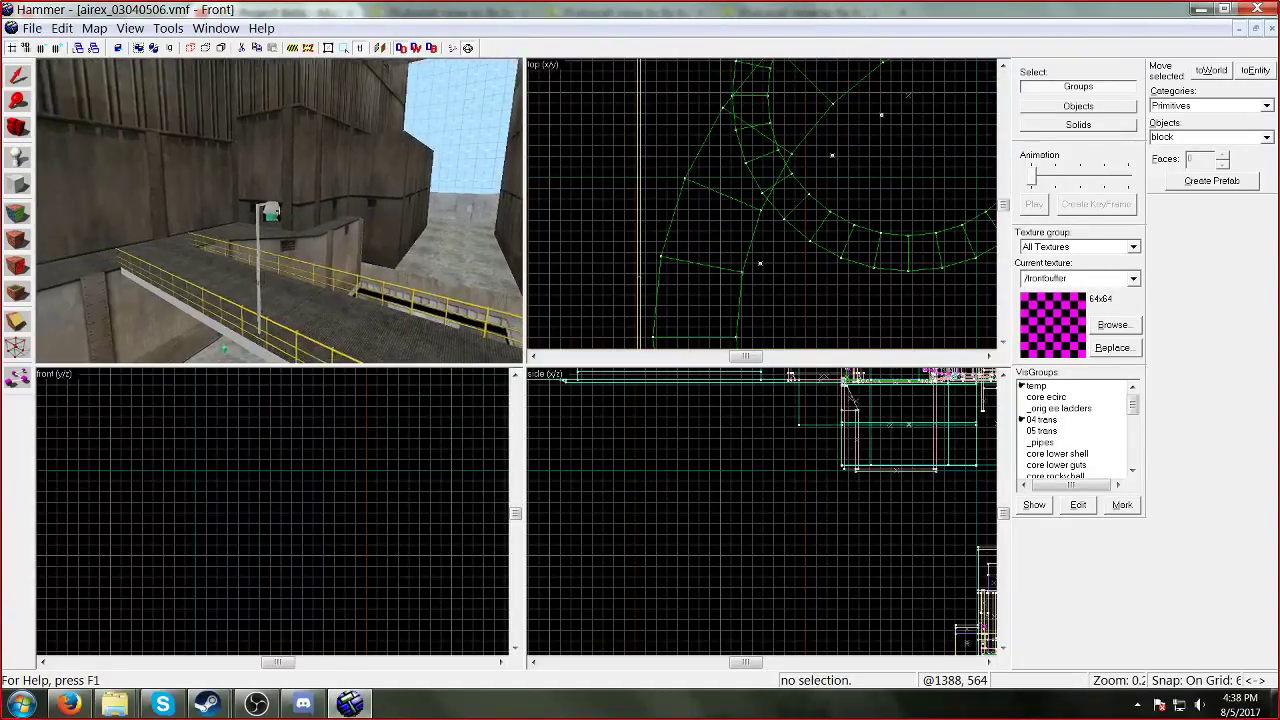
key("w")
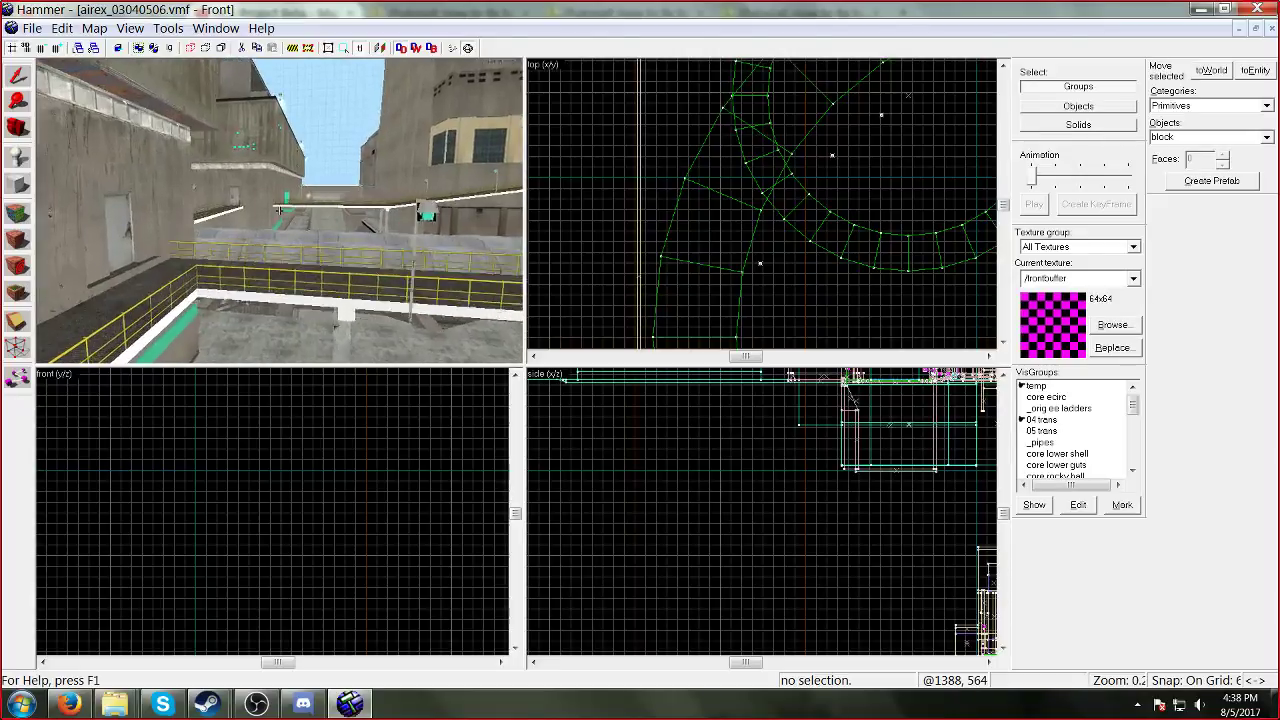
key("w")
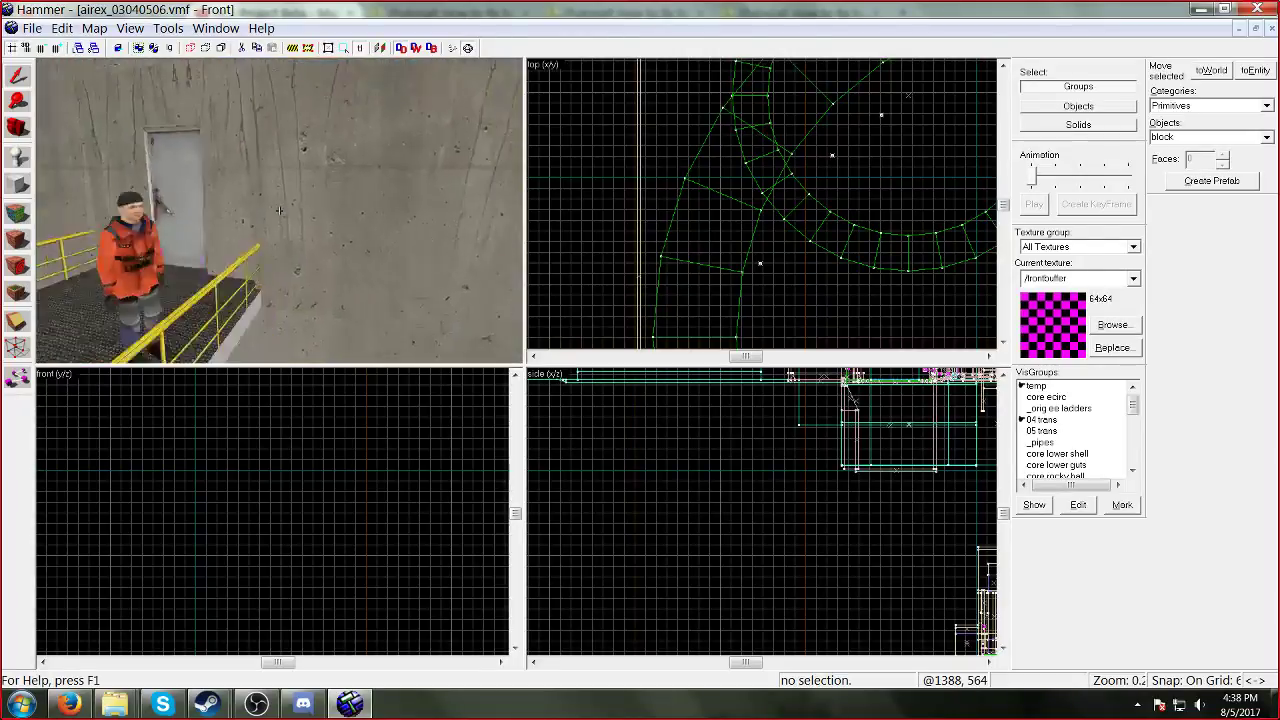
key("w")
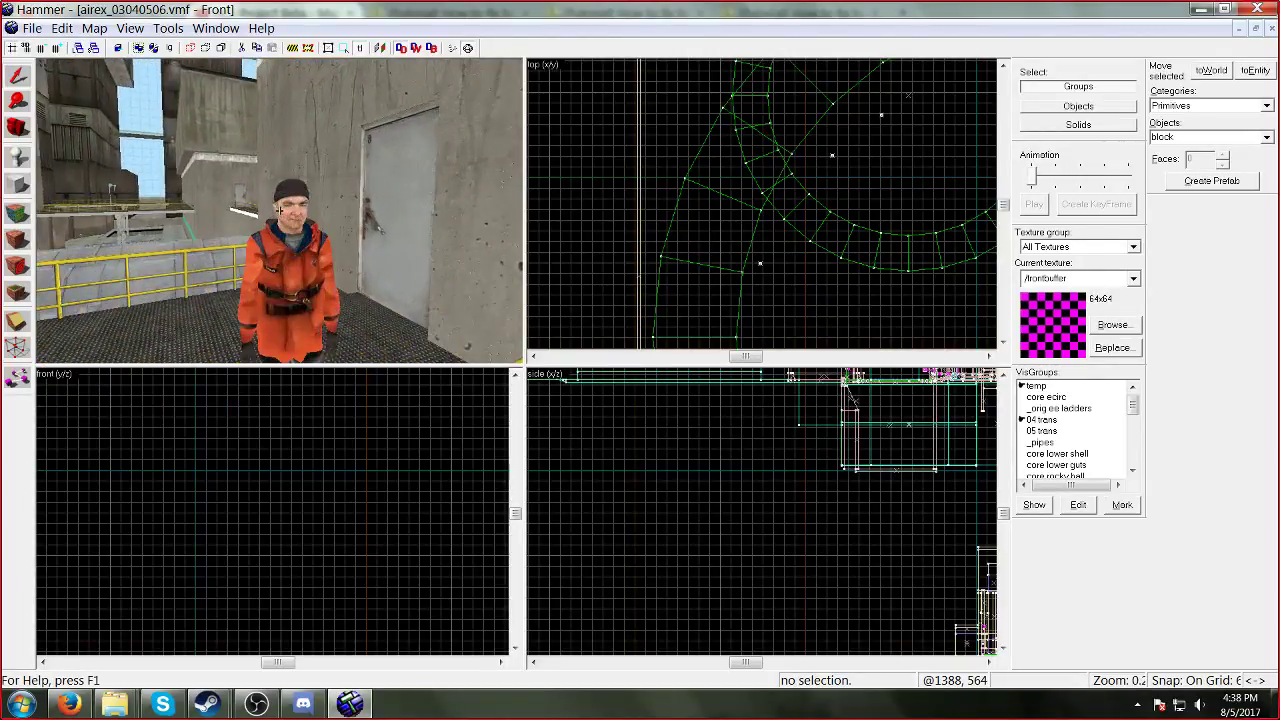
key("w")
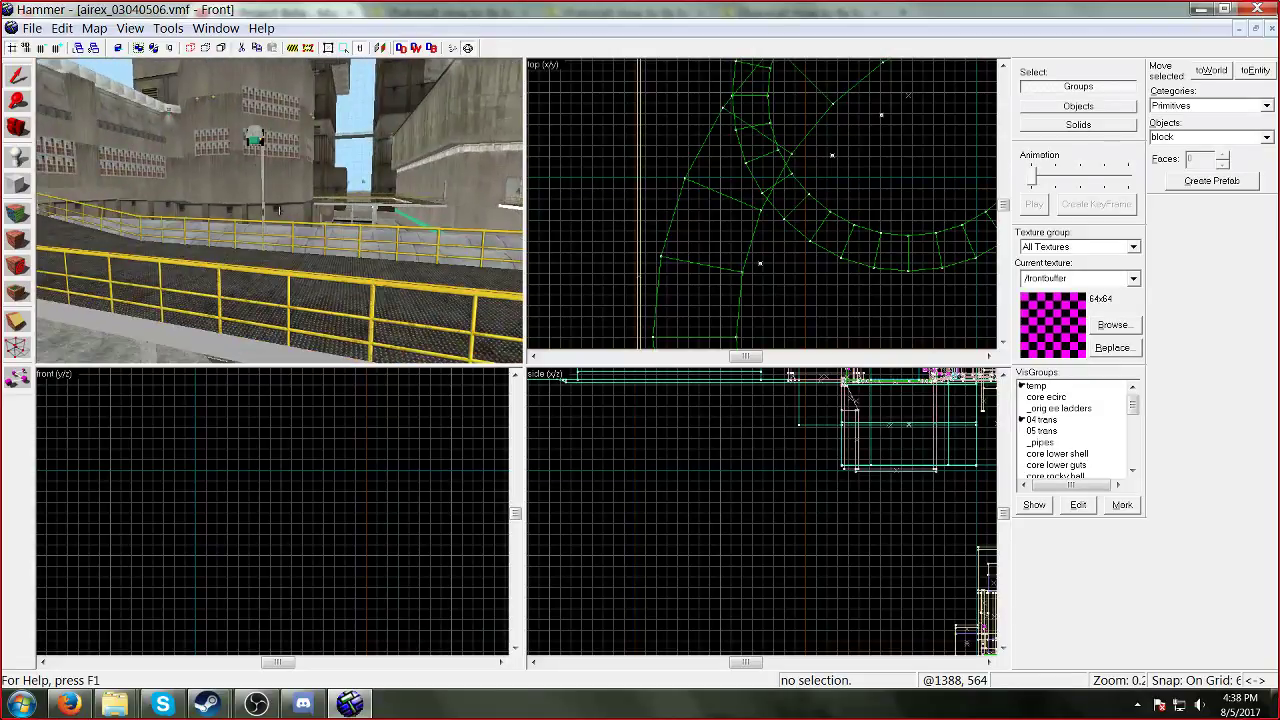
key("w")
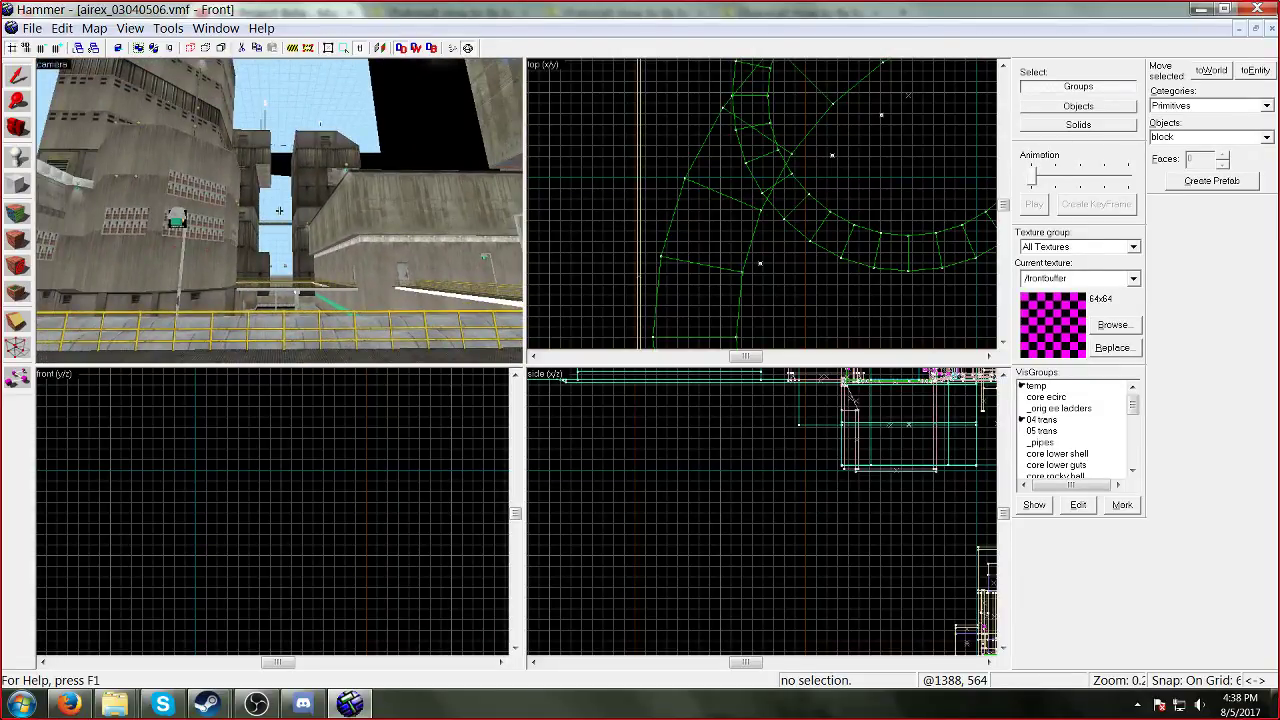
key("w")
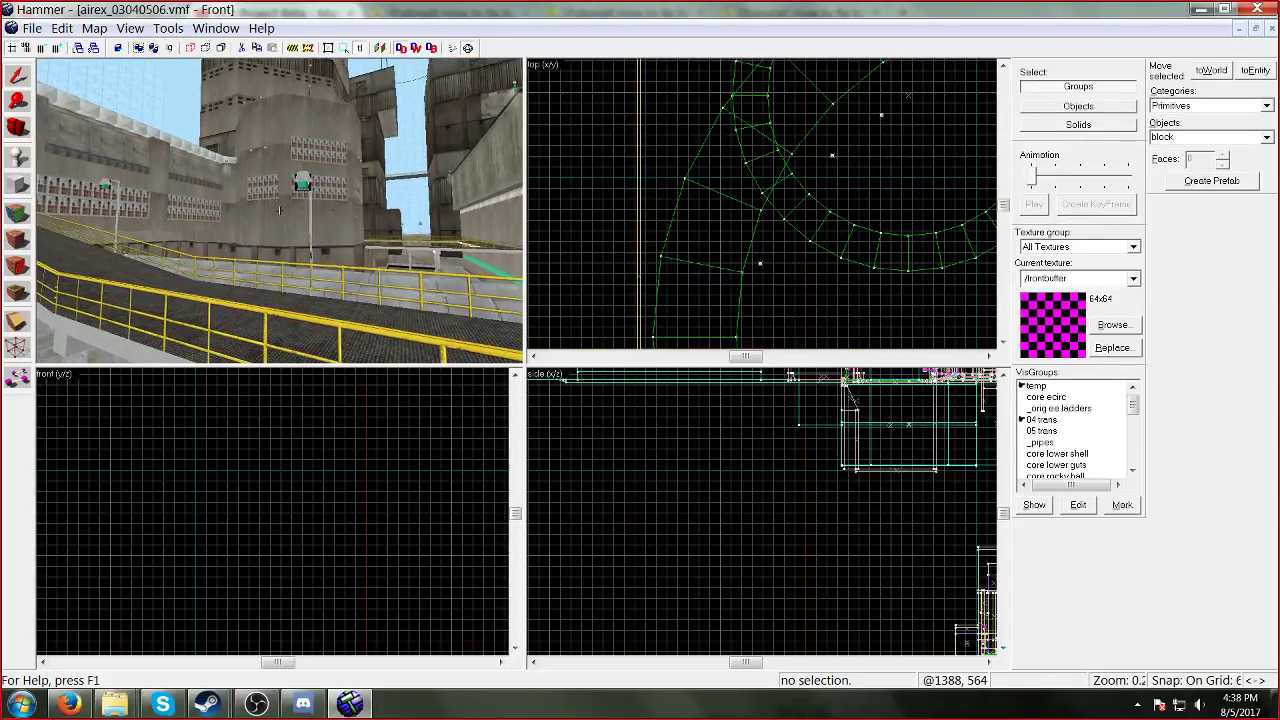
Step: Examine the map's overall layout from above and its ramp, rooftops, nodraw surfaces and pipes in the camera view
scroll(798, 262, "down", 6)
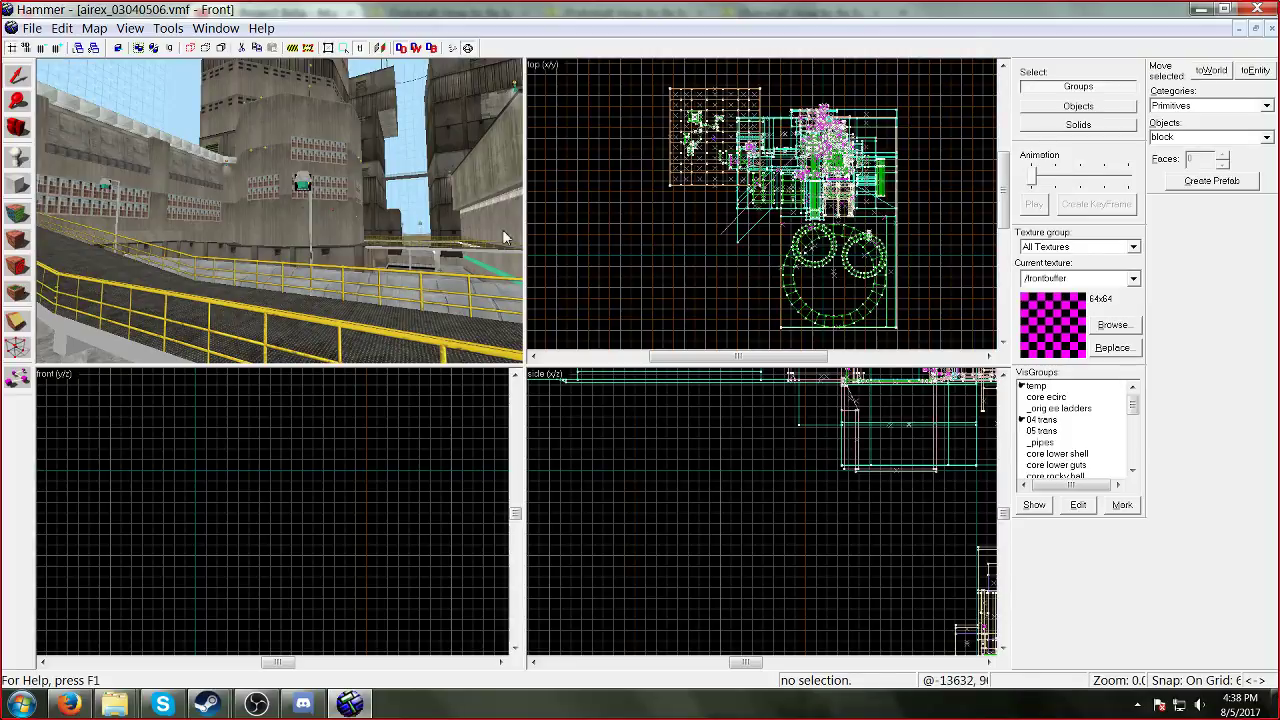
key("z")
key("w")
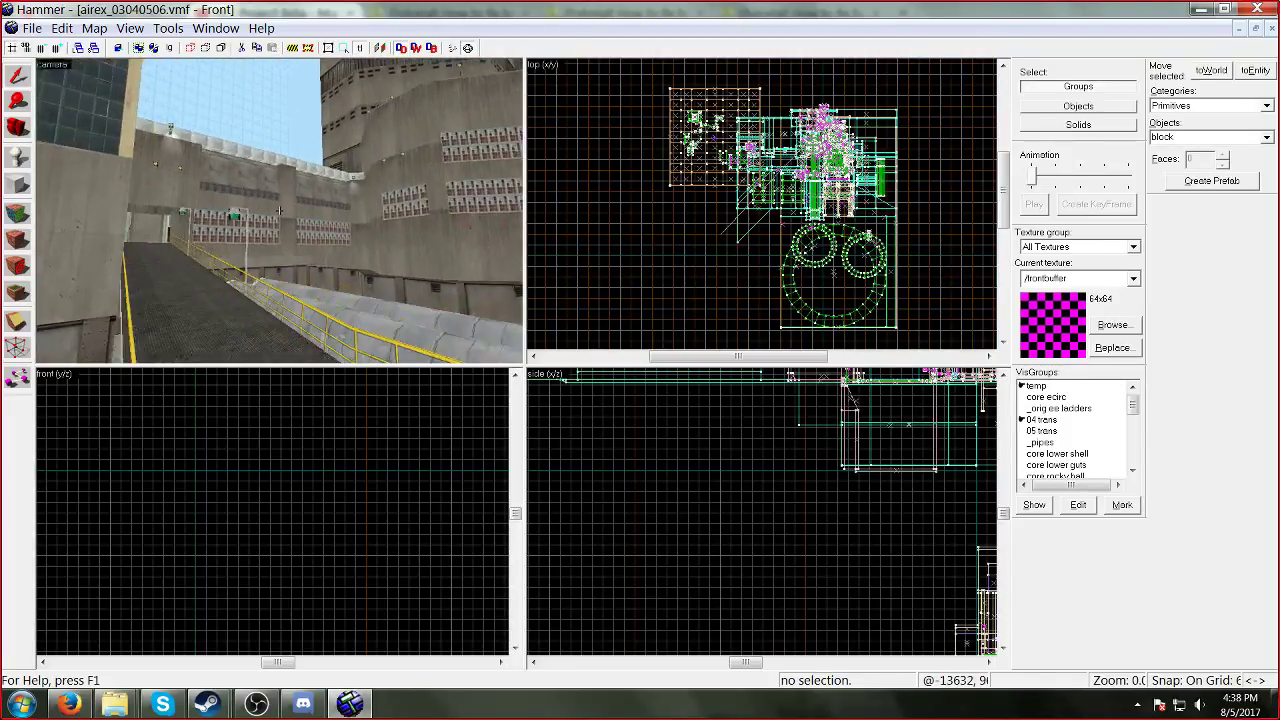
key("w")
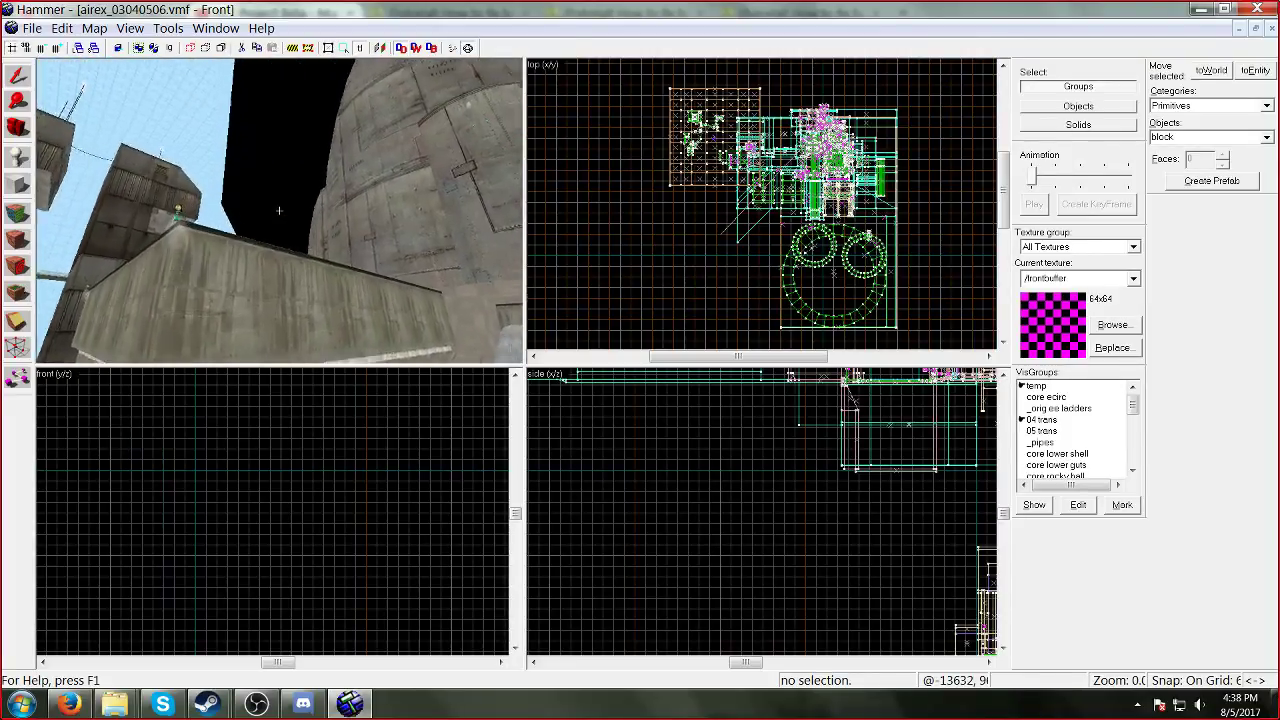
key("w")
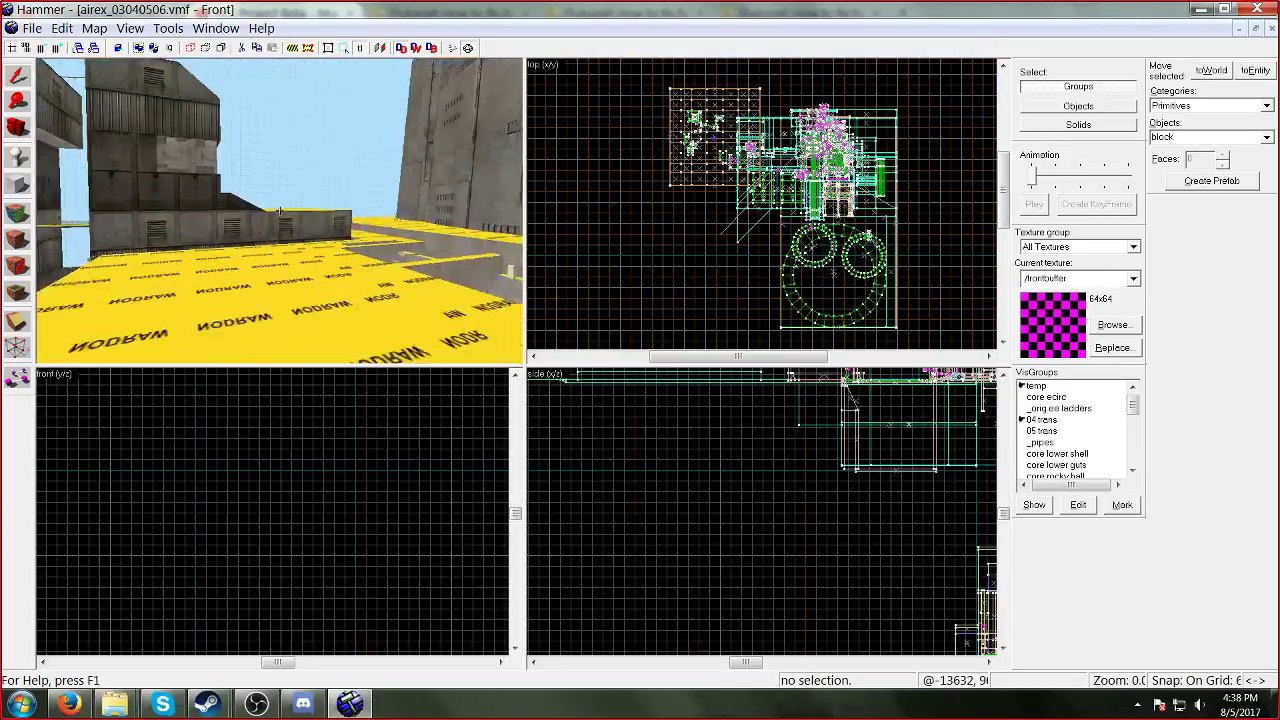
key("w")
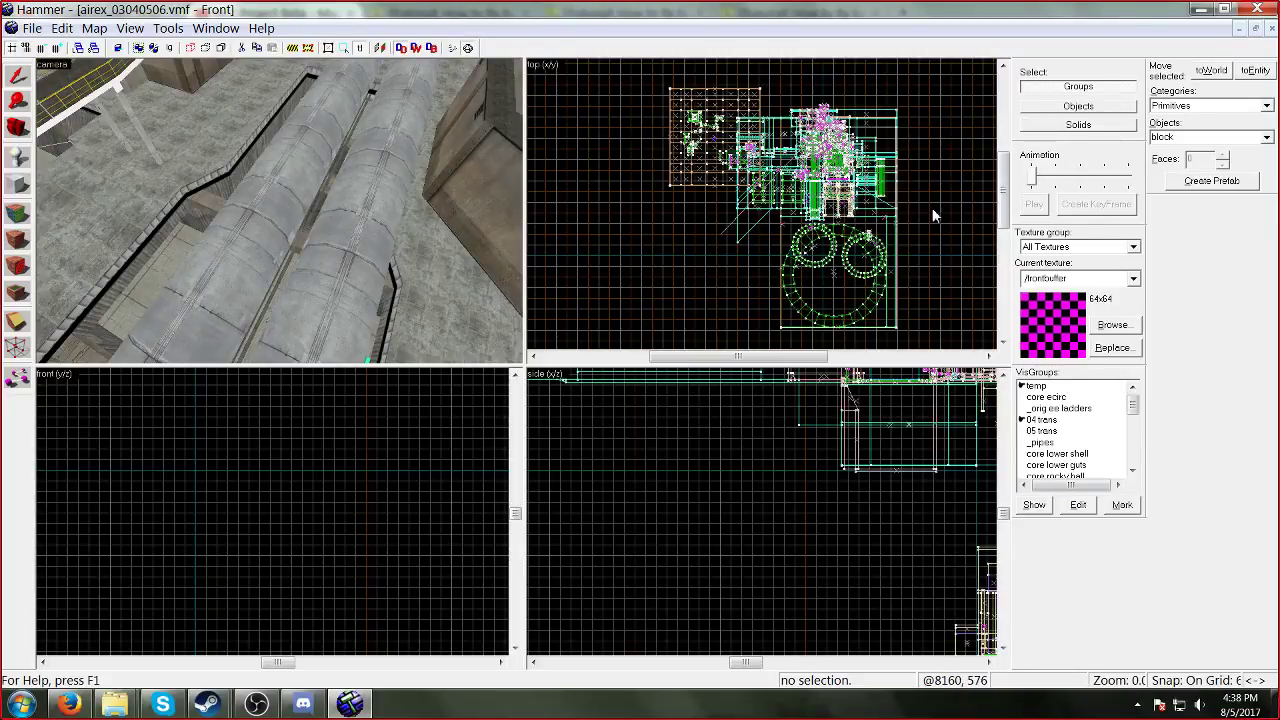
Step: Look over the map's full side profile and shift the VisGroups section slightly downward
scroll(1060, 450, "down", 1)
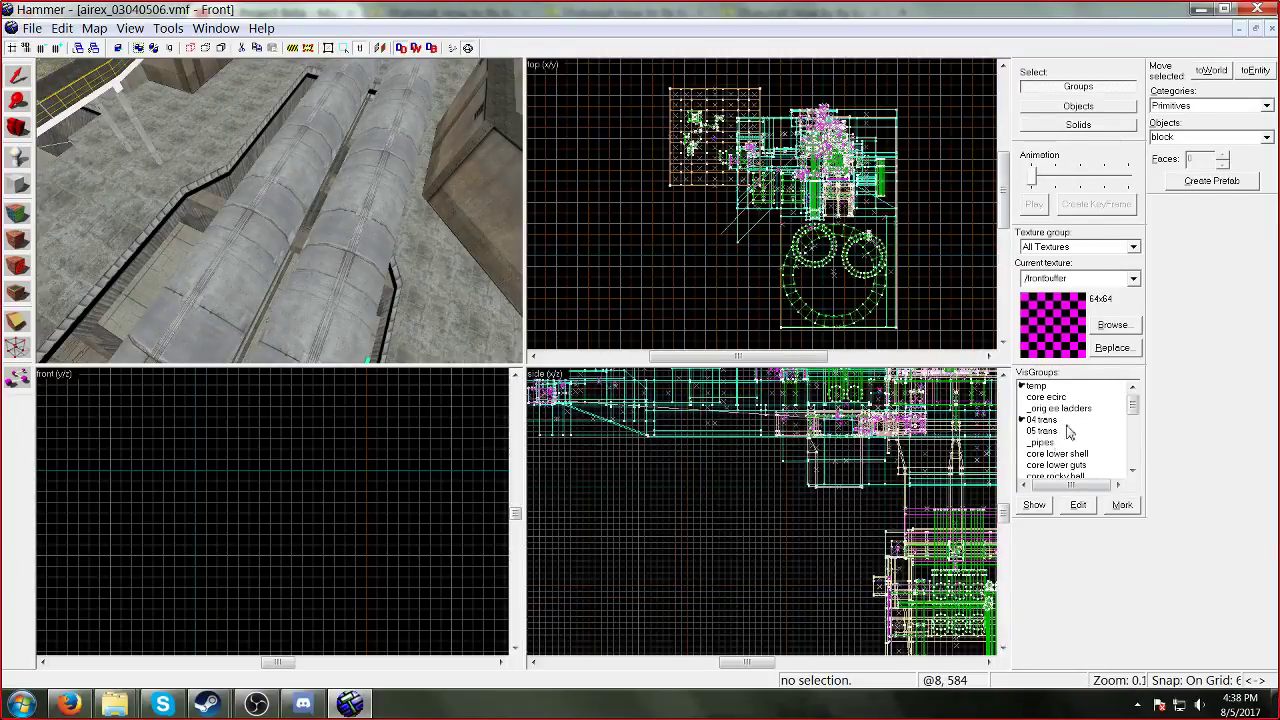
scroll(1075, 490, "down", 2)
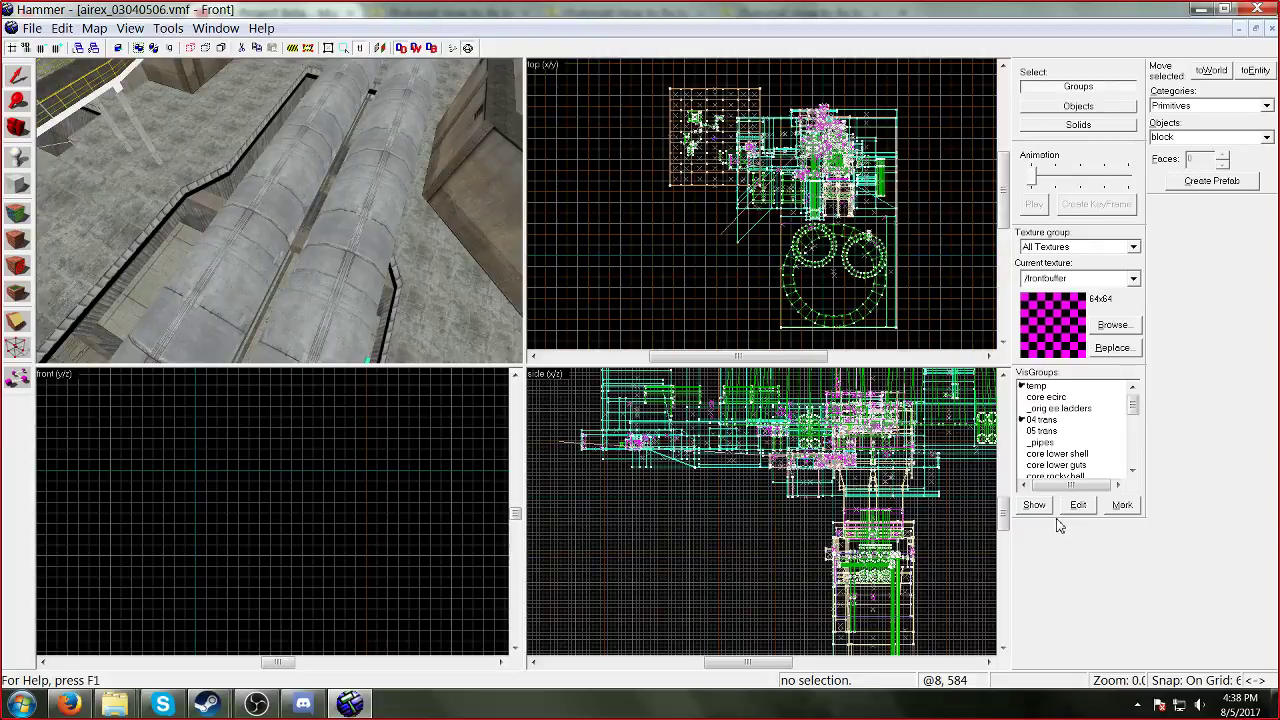
left_click_drag(1058, 518, 1060, 533)
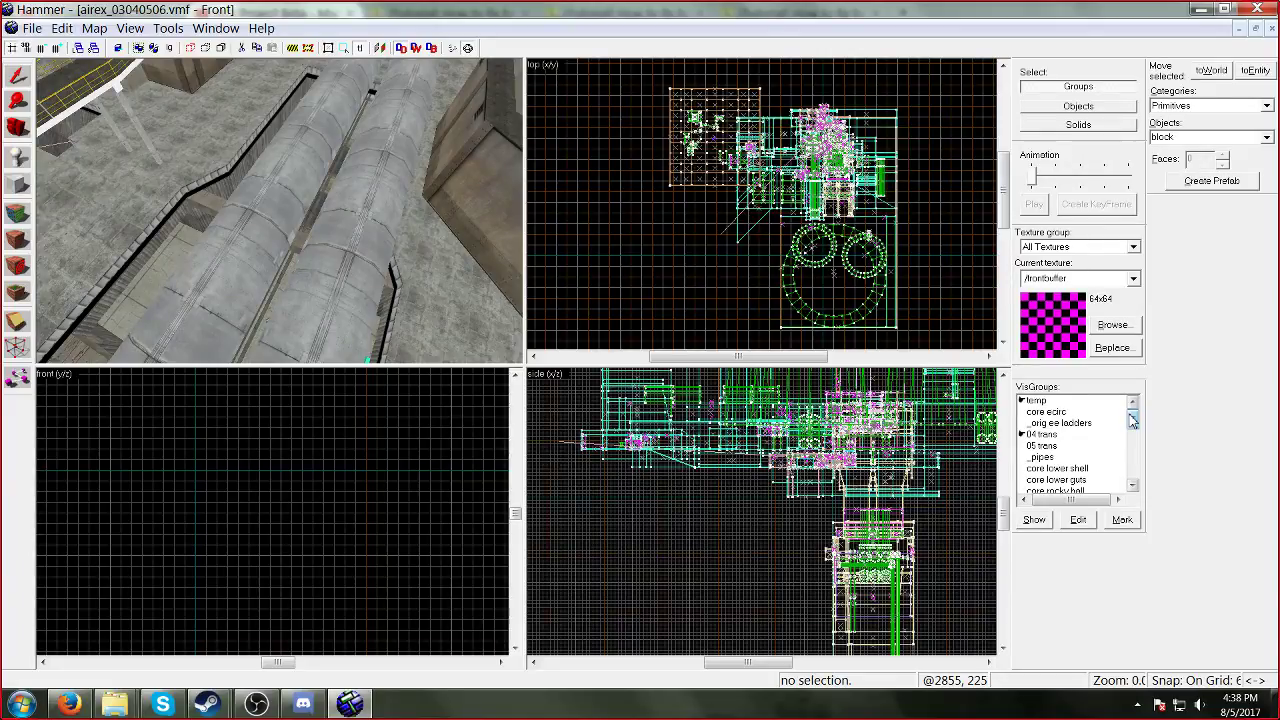
Step: Show the core ecirc visgroup, mark its objects and center the 3D view on the selection
left_click(133, 29)
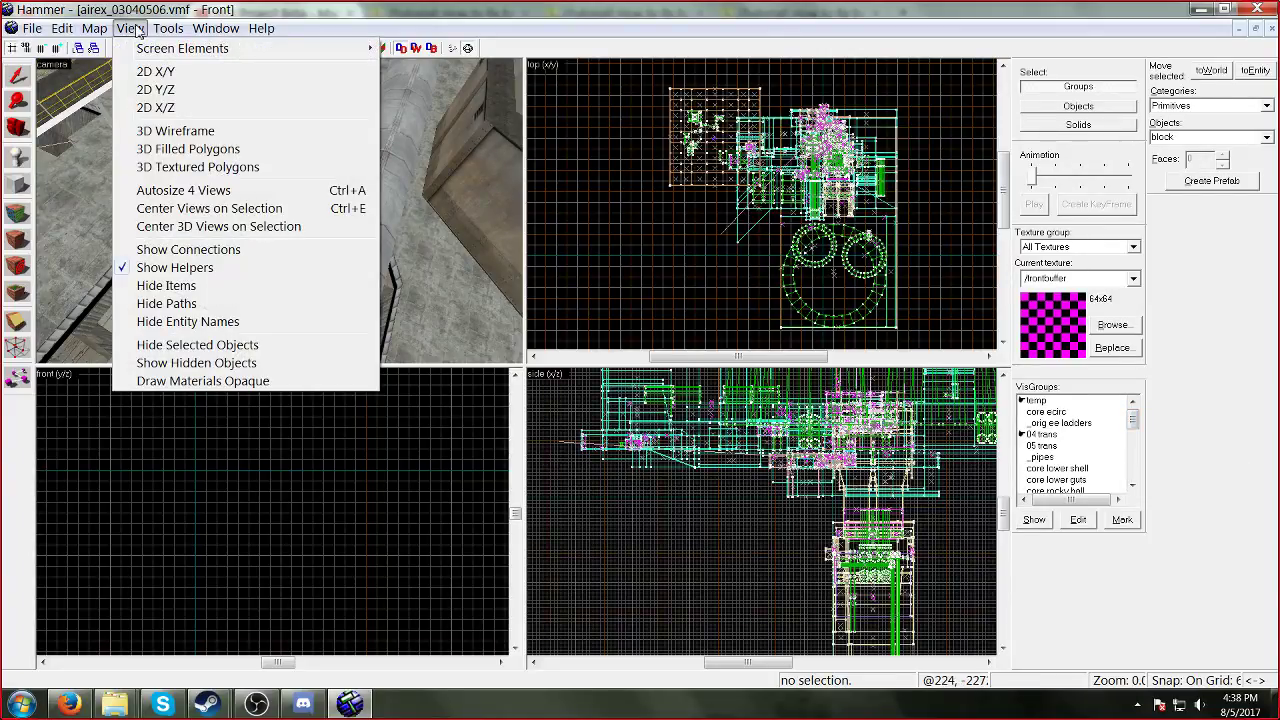
left_click(213, 5)
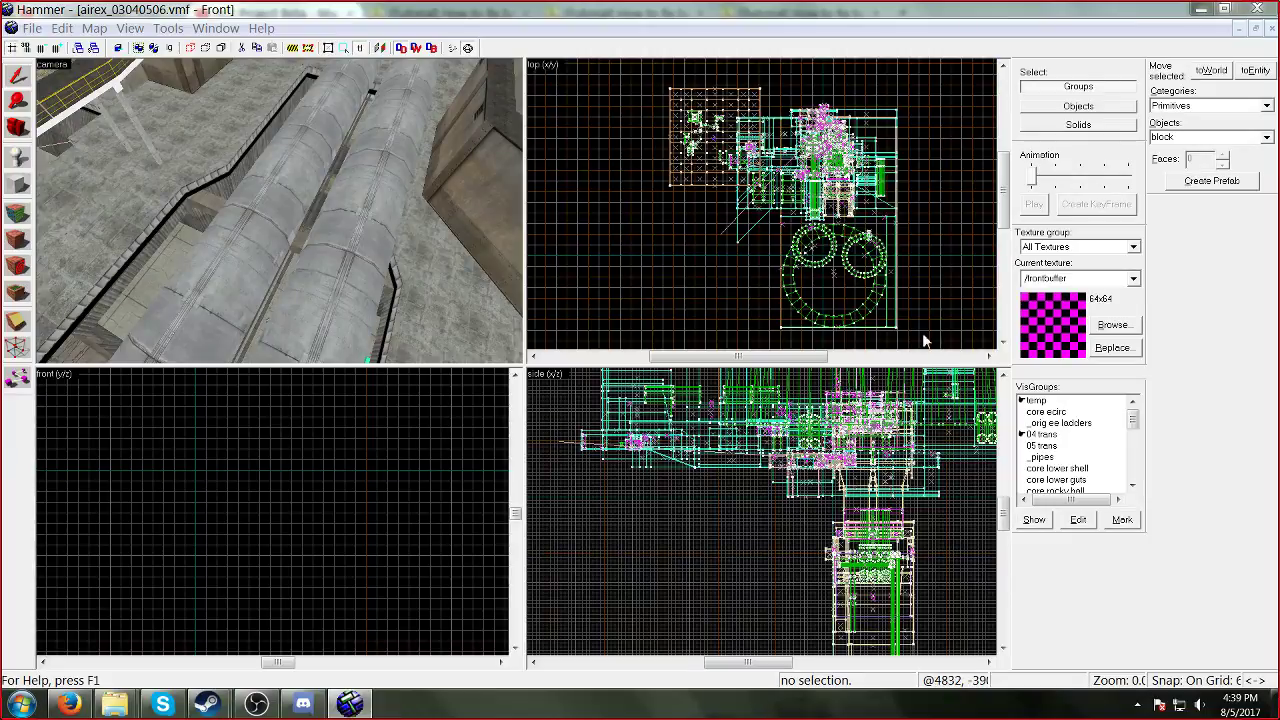
left_click(1040, 413)
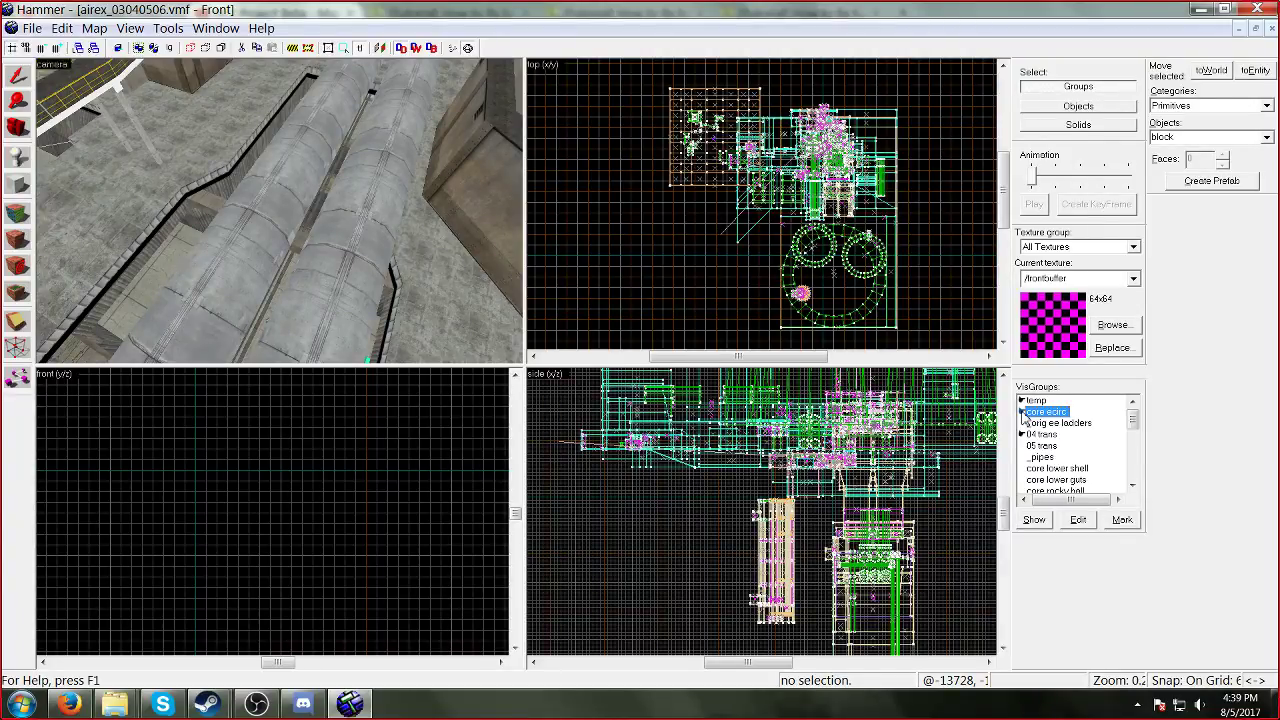
left_click(1120, 520)
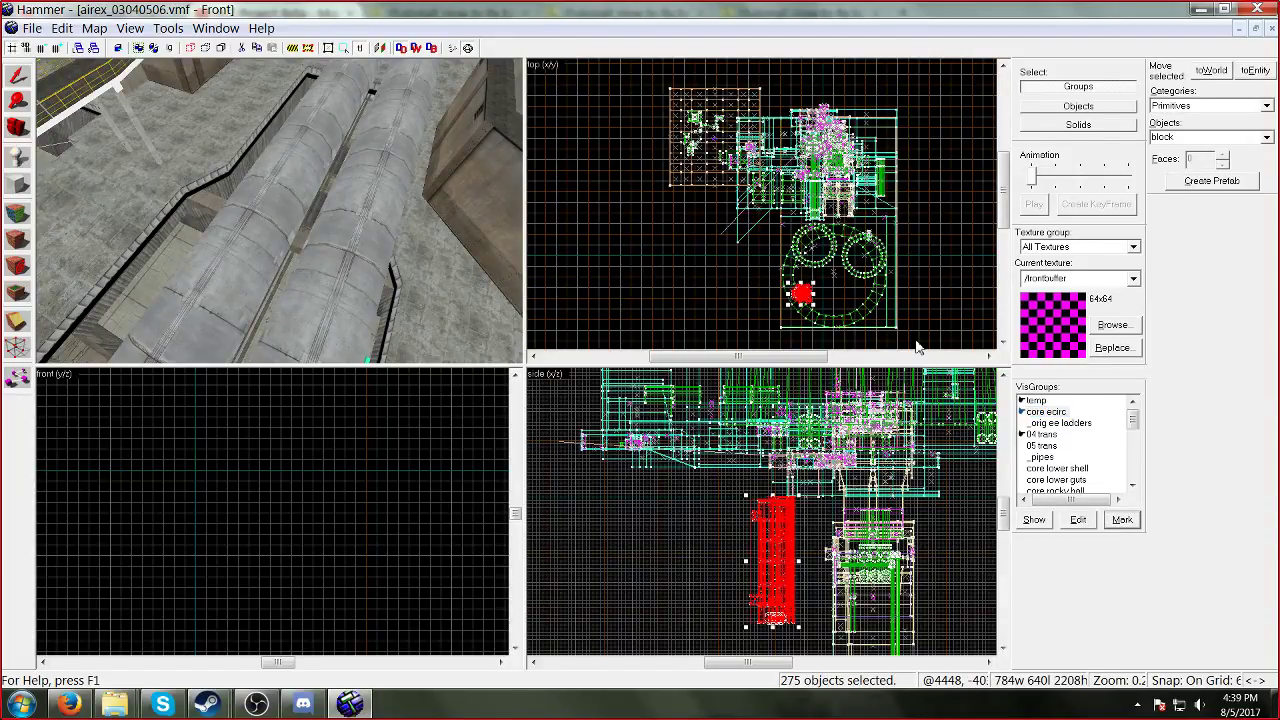
left_click(129, 29)
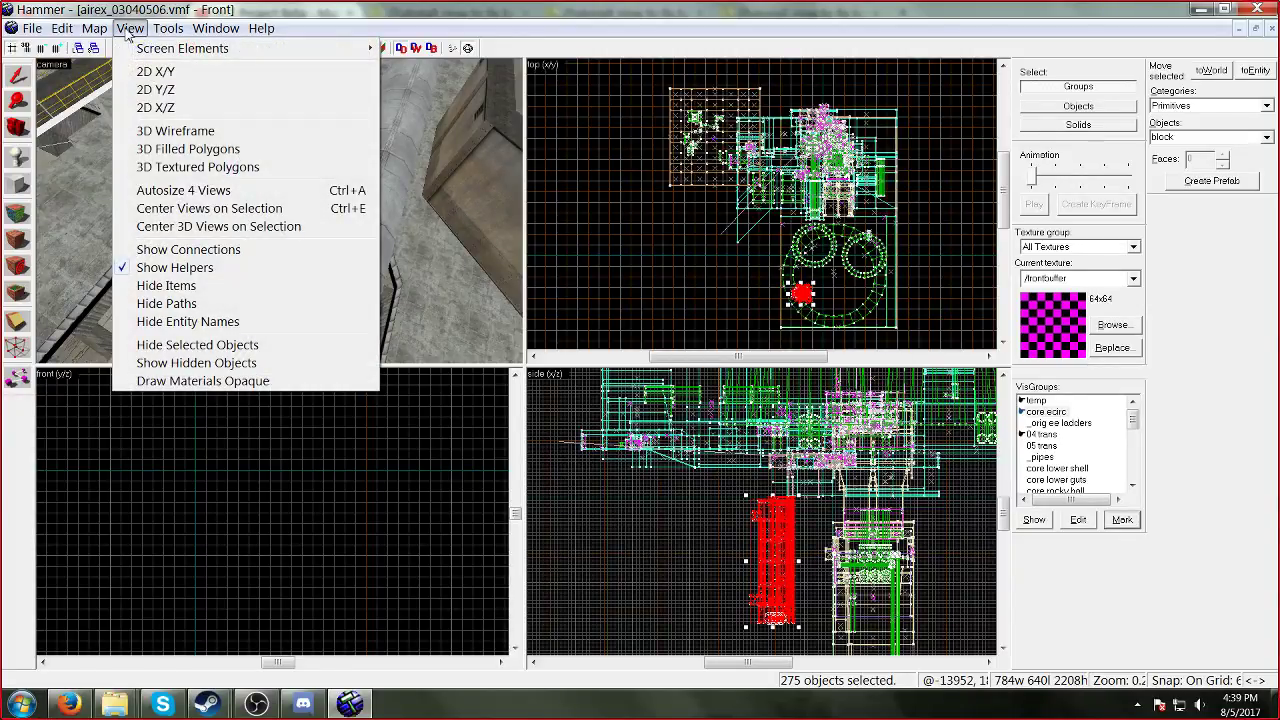
left_click(176, 226)
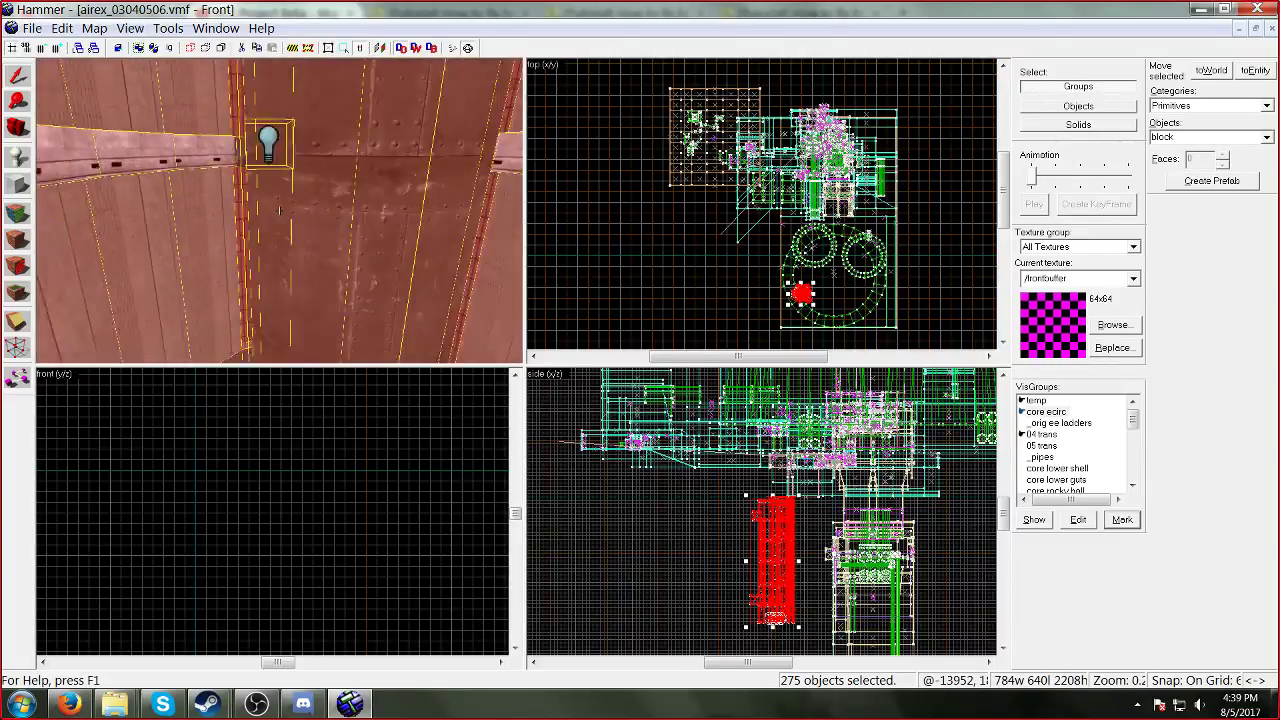
Step: Examine the core ecirc shaft's exterior, circular walls, window room, central column, ceiling and floor in the camera view
key("s")
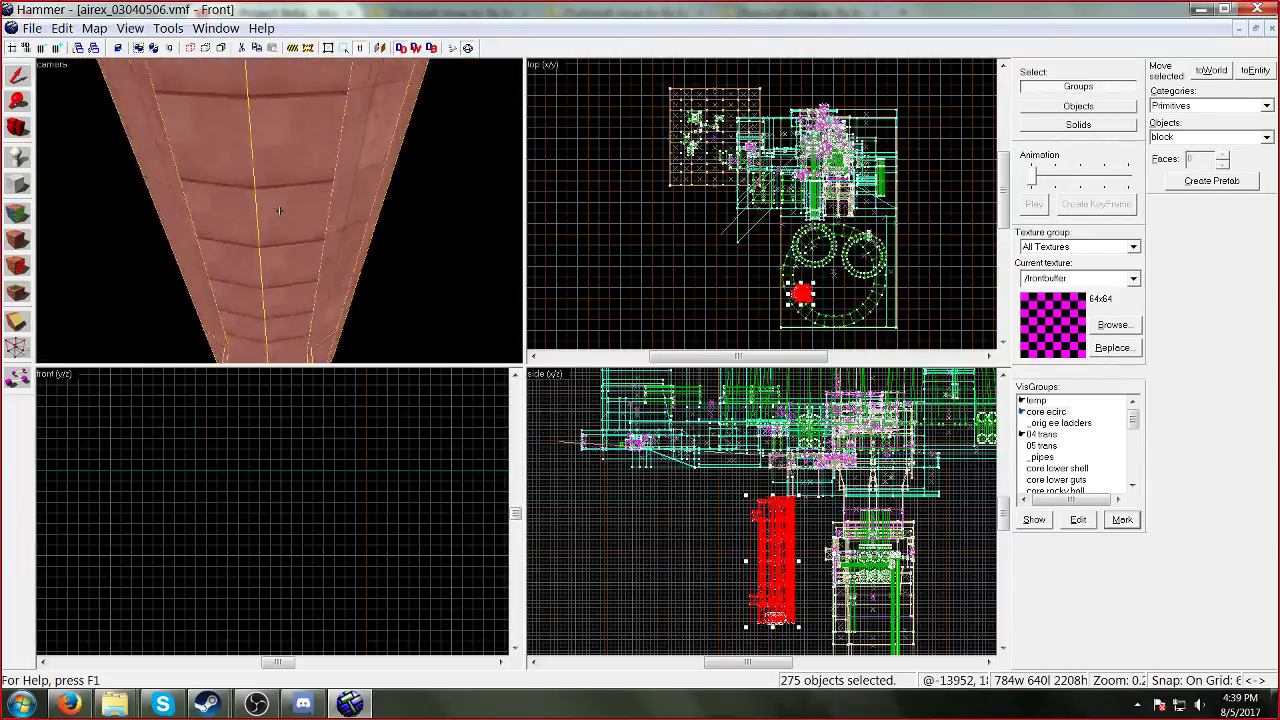
key("w")
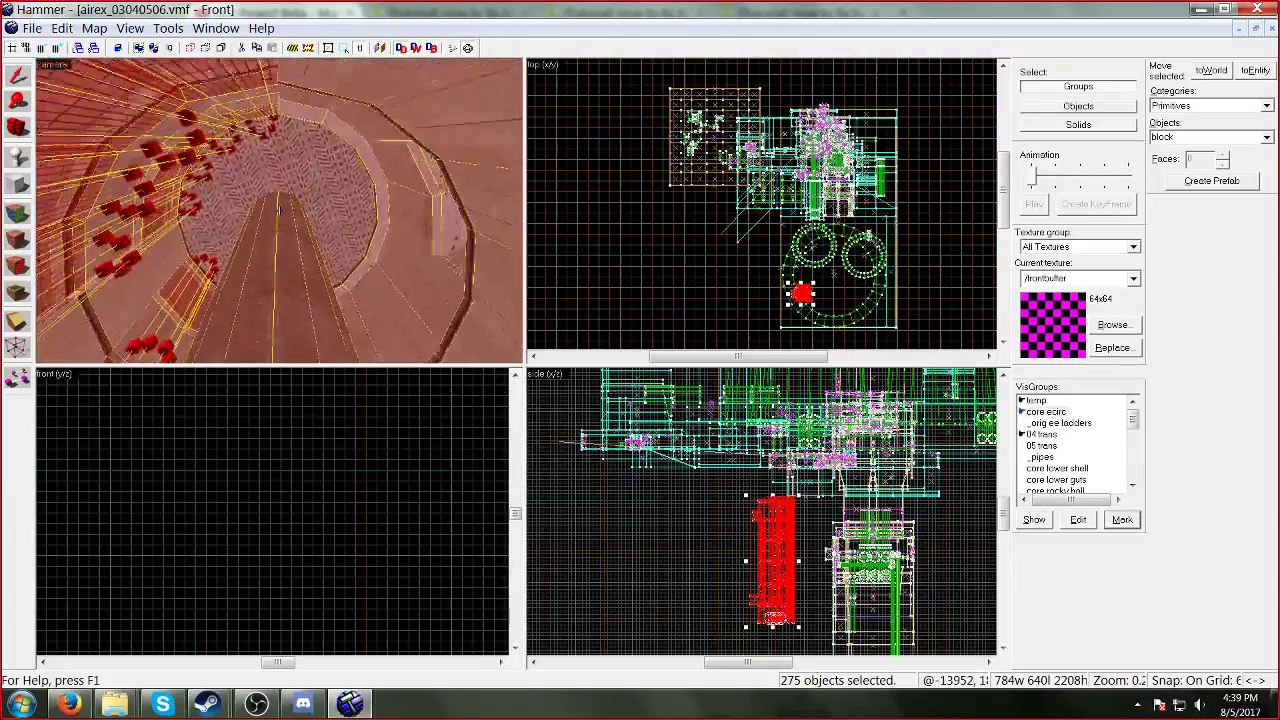
key("w")
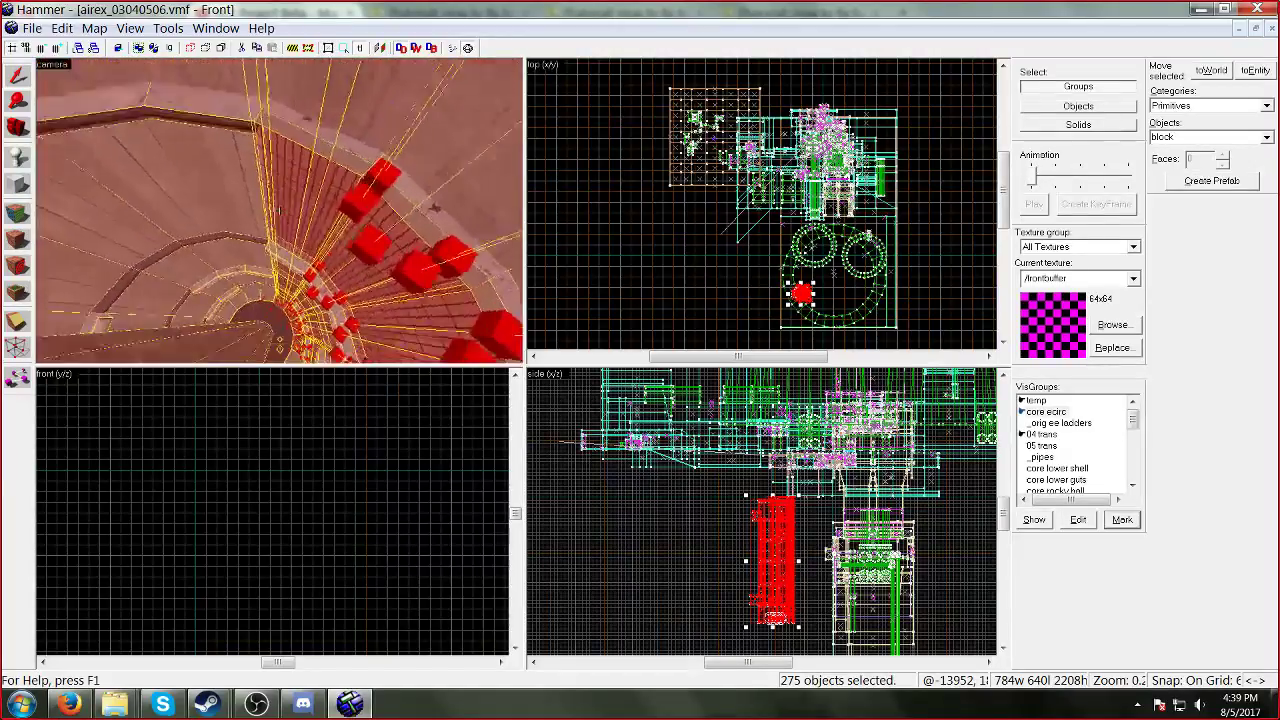
key("w")
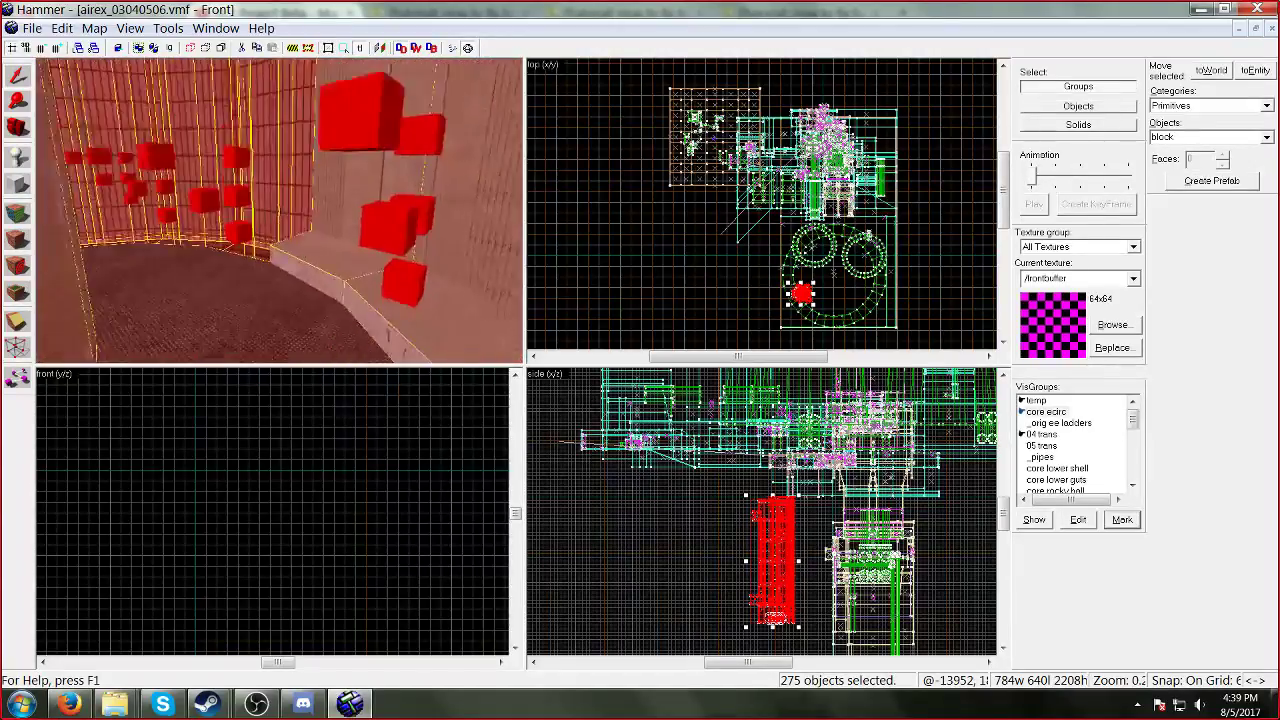
key("w")
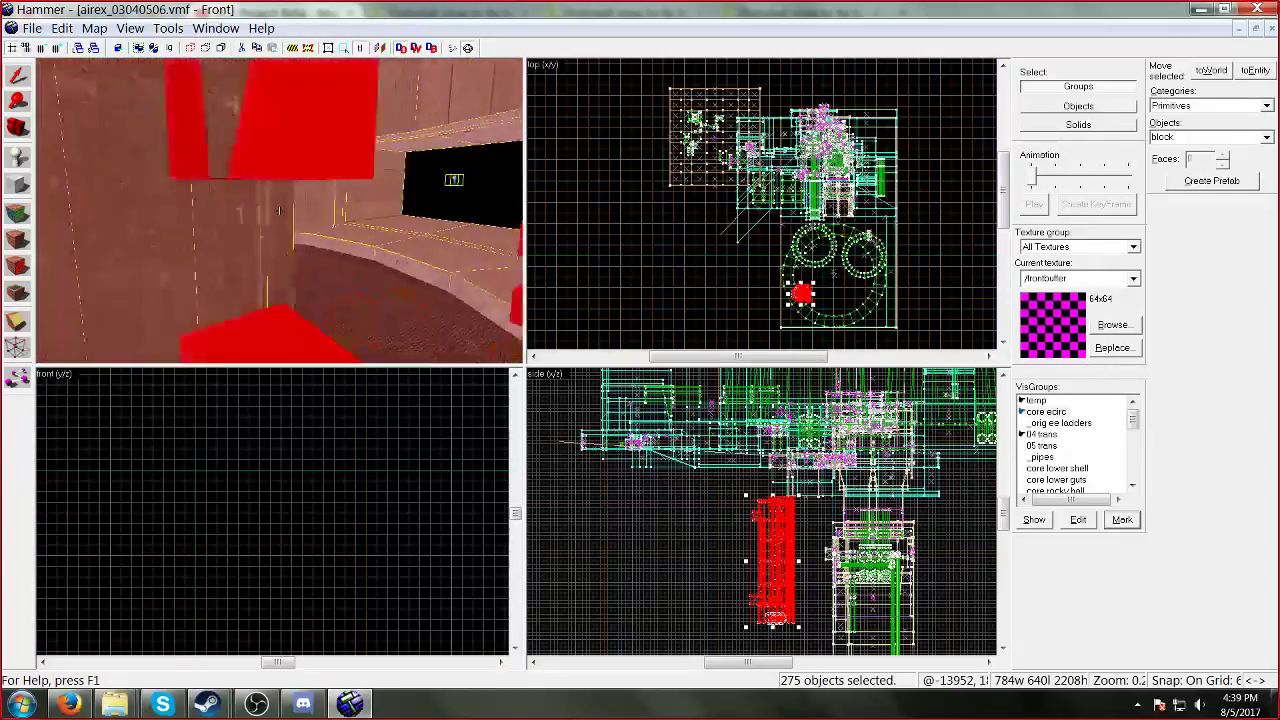
key("w")
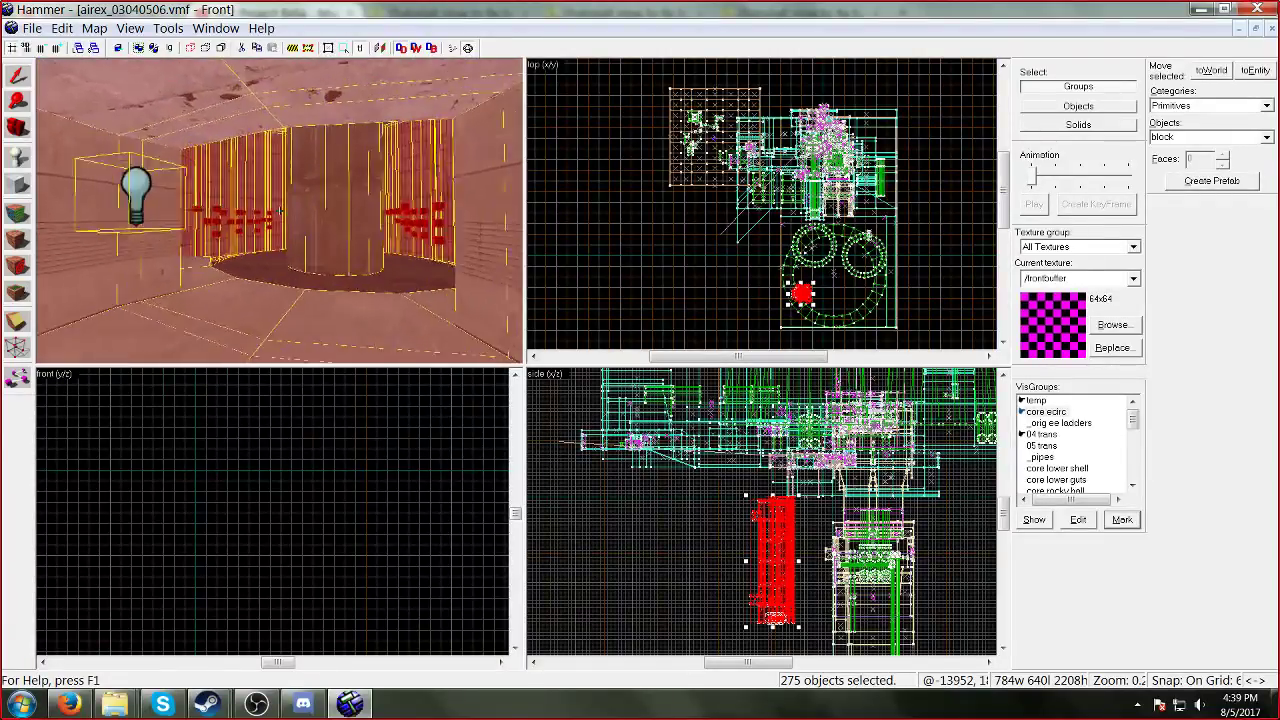
key("w")
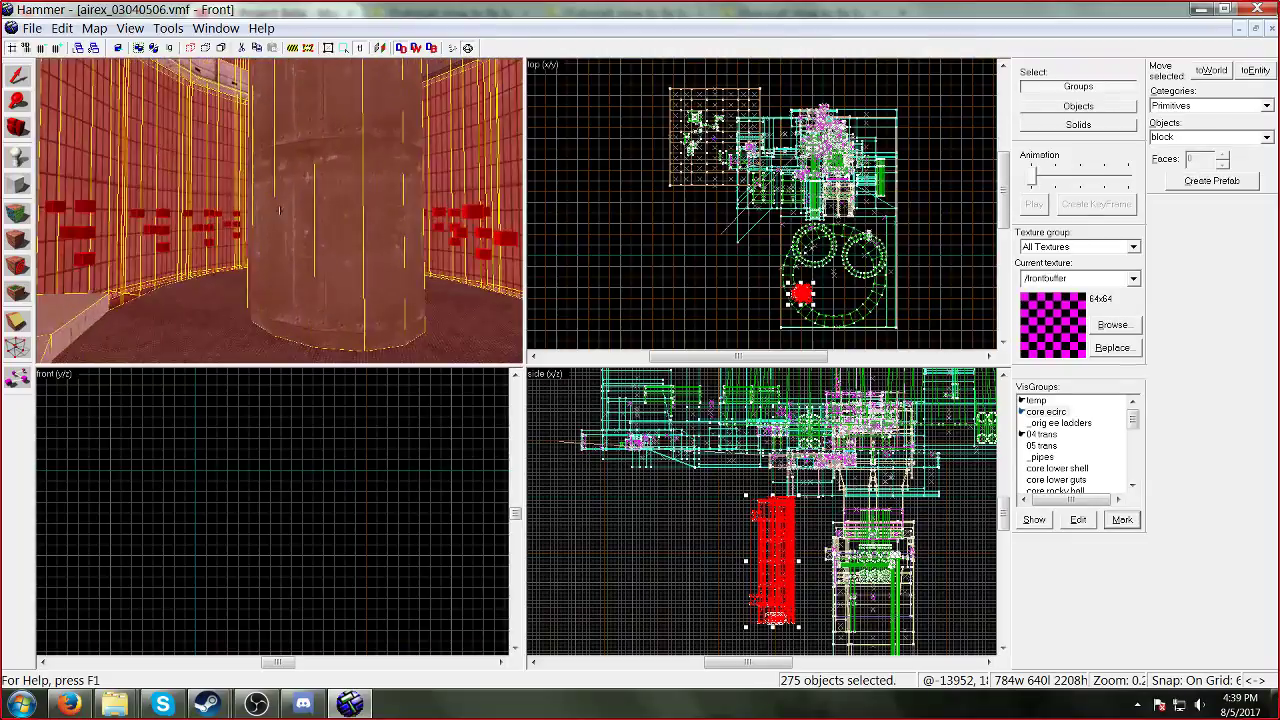
key("w")
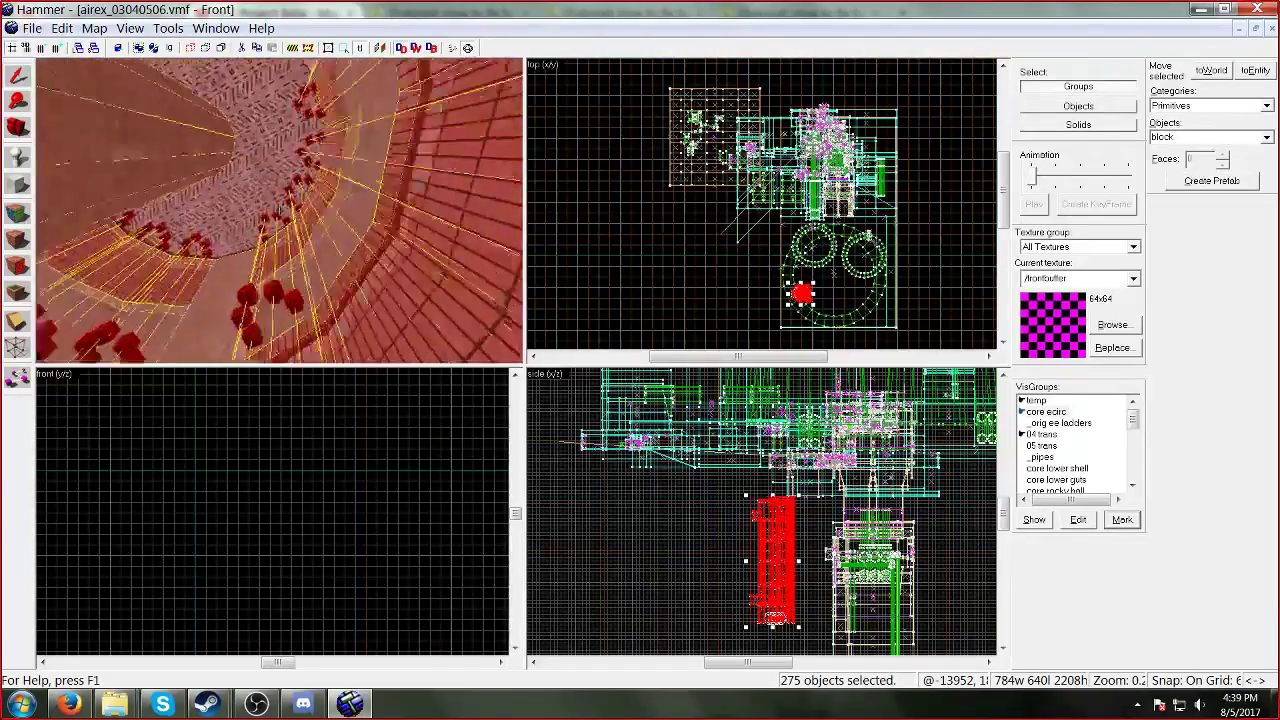
key("w")
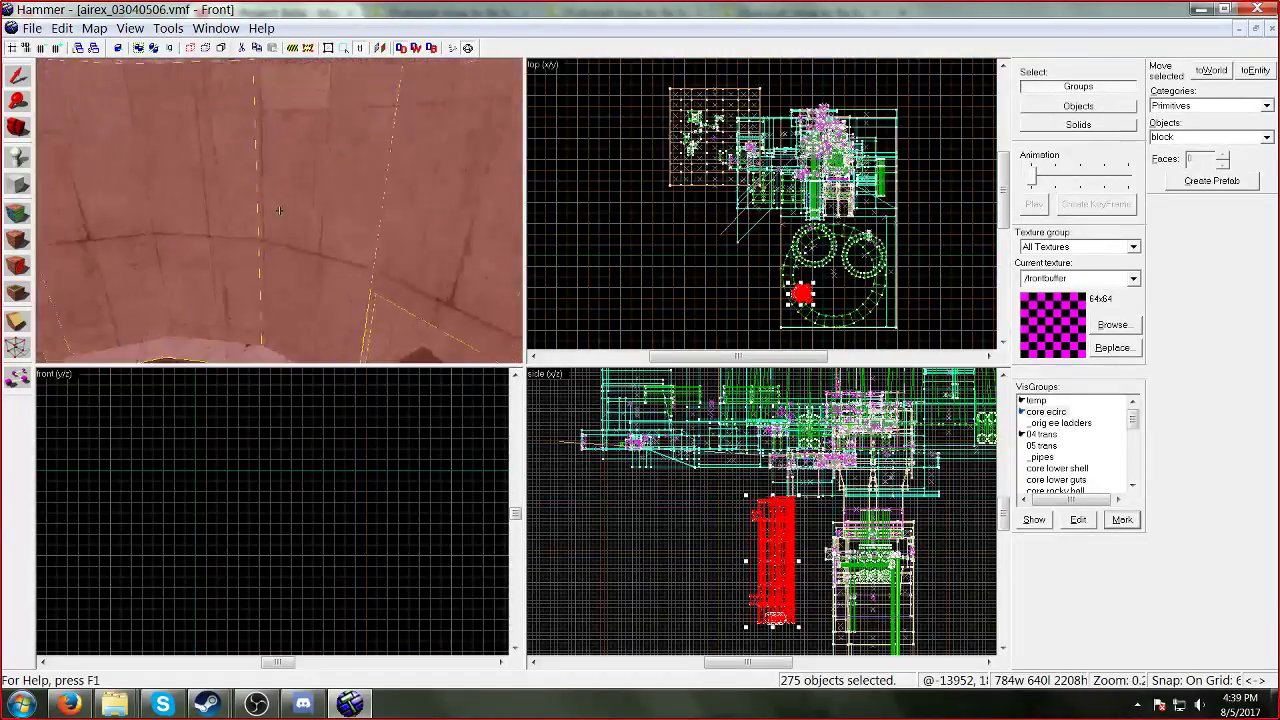
key("w")
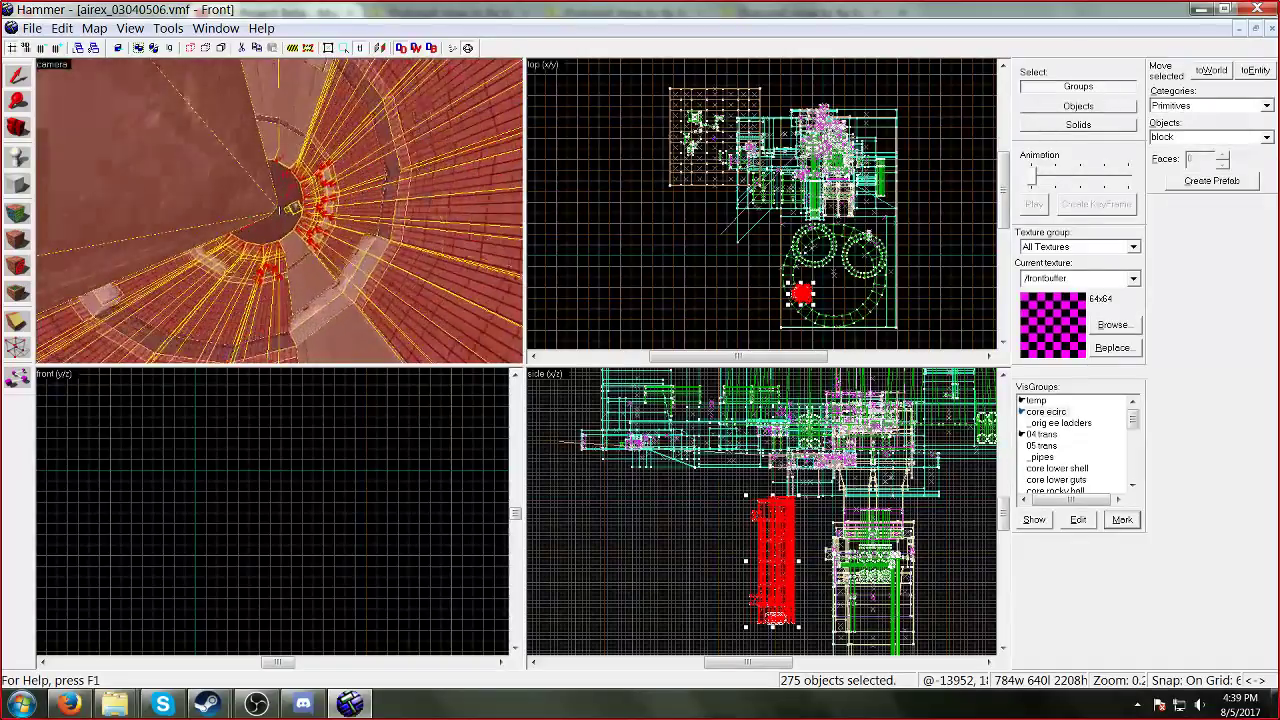
key("w")
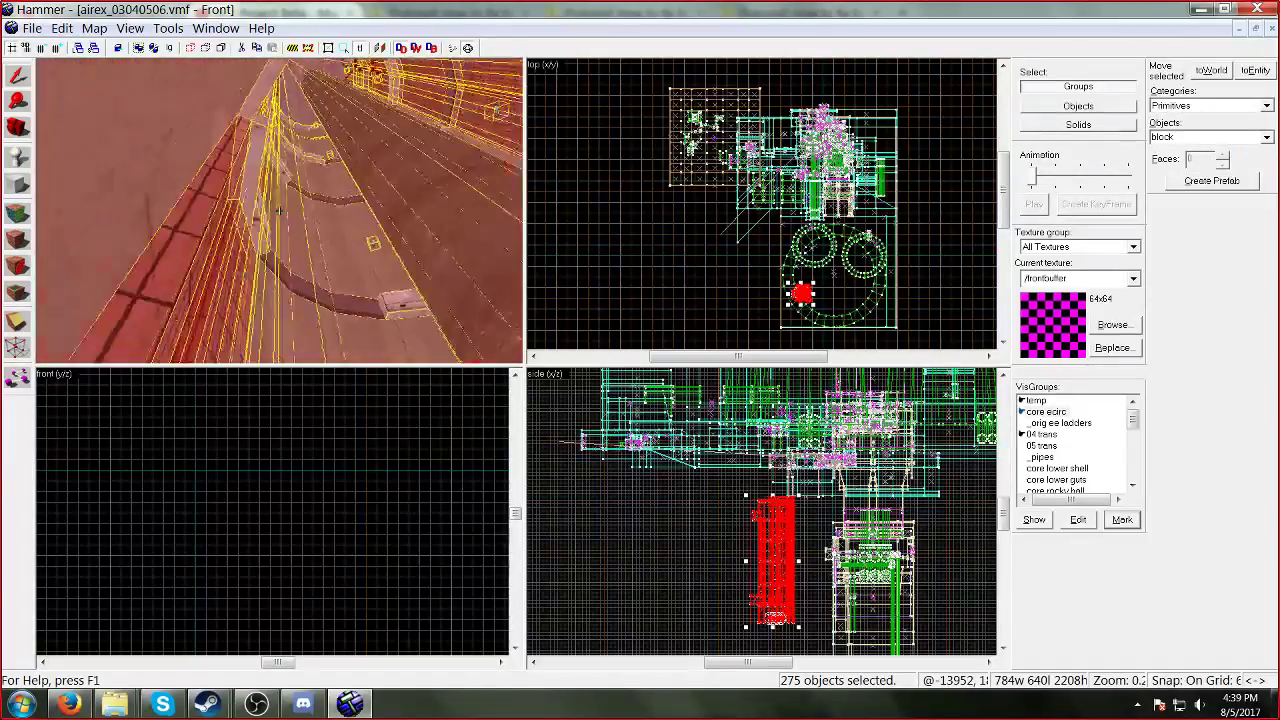
key("w")
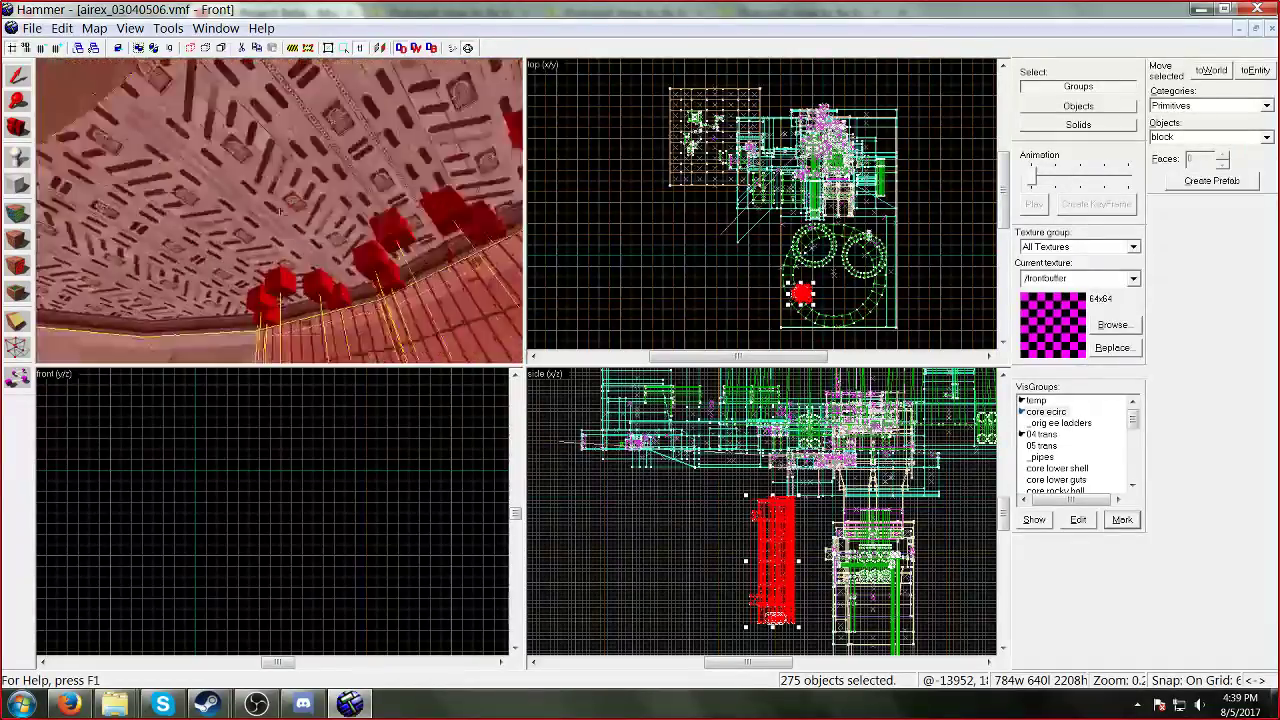
key("w")
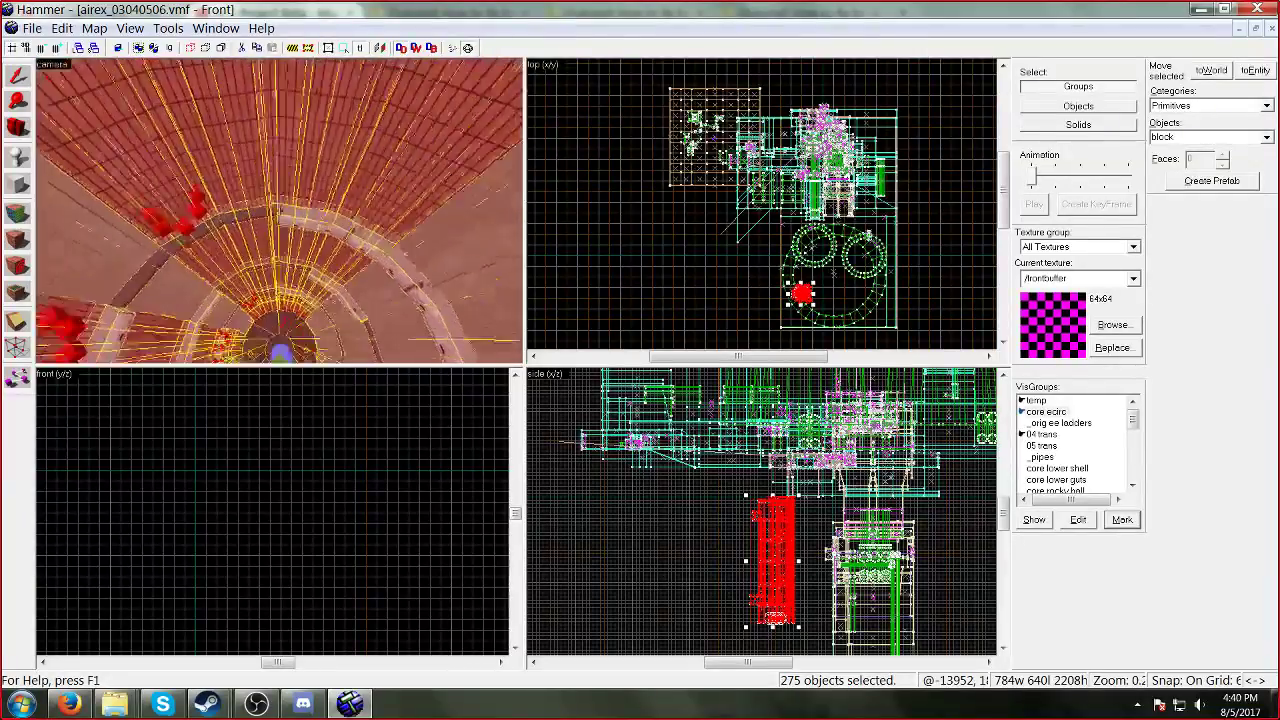
key("w")
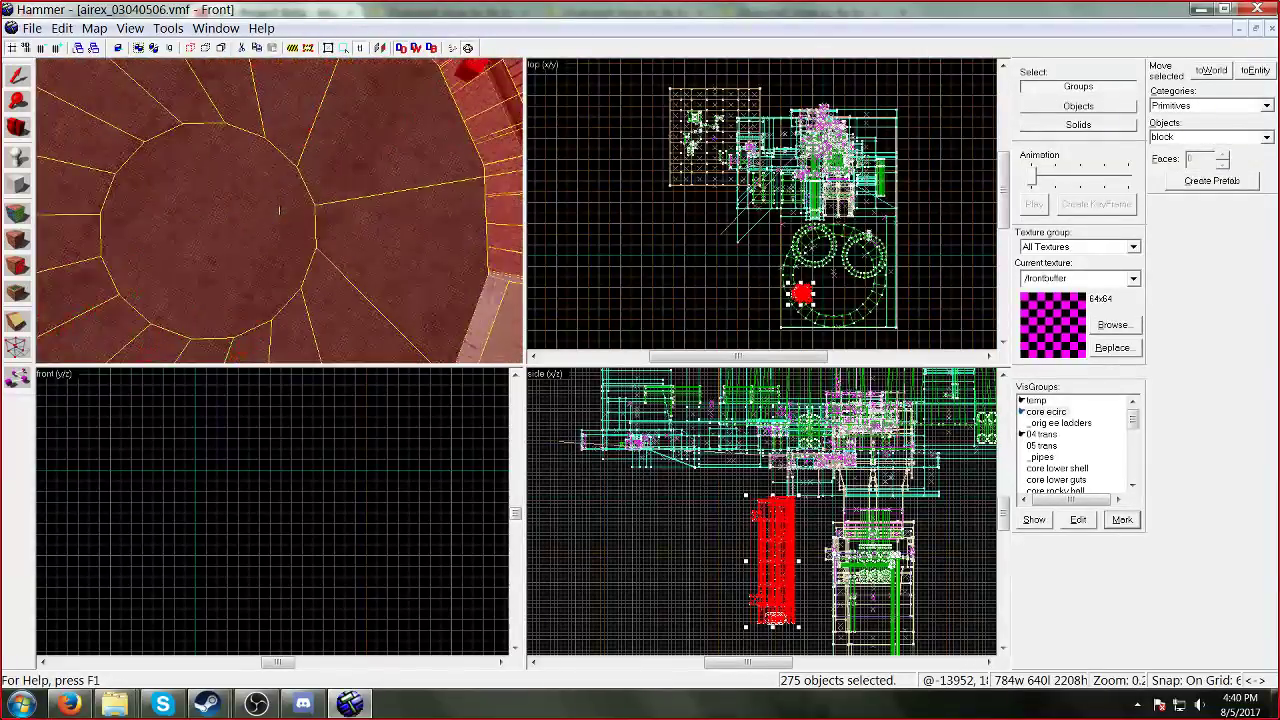
Step: Switch to the YouTube stream page in Firefox and read the recent live chat messages
left_click(68, 704)
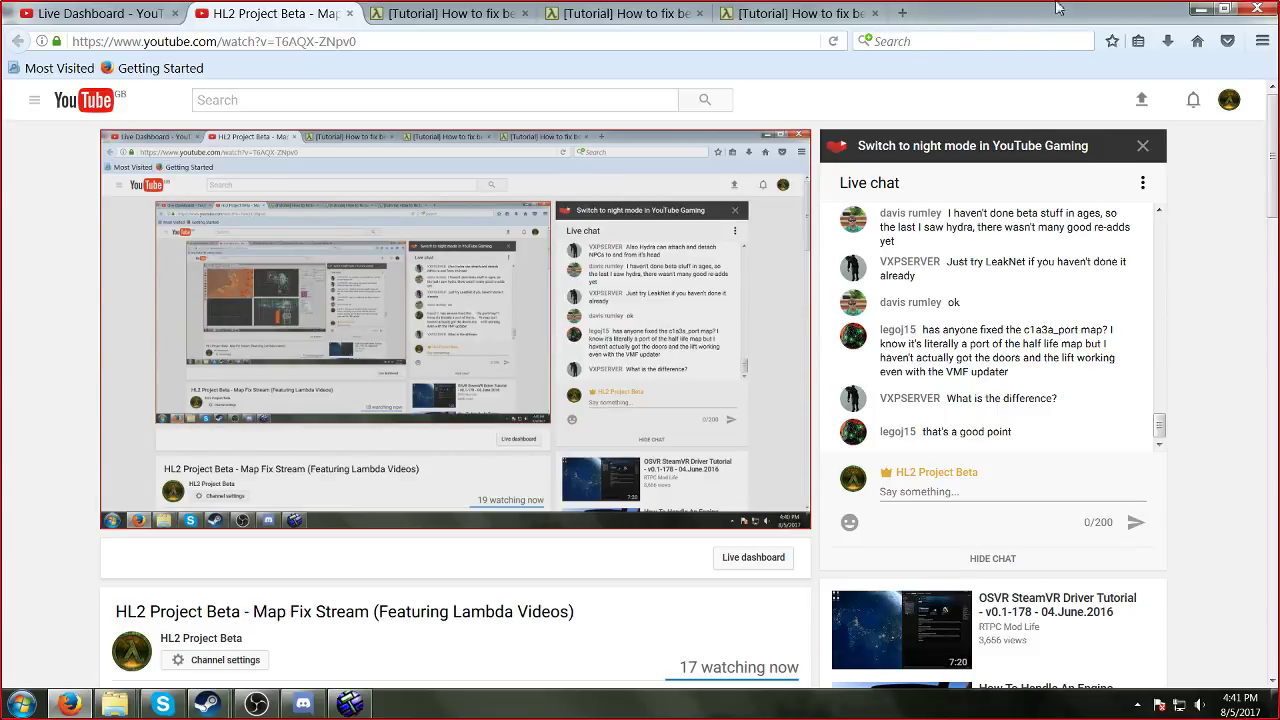
left_click(833, 41)
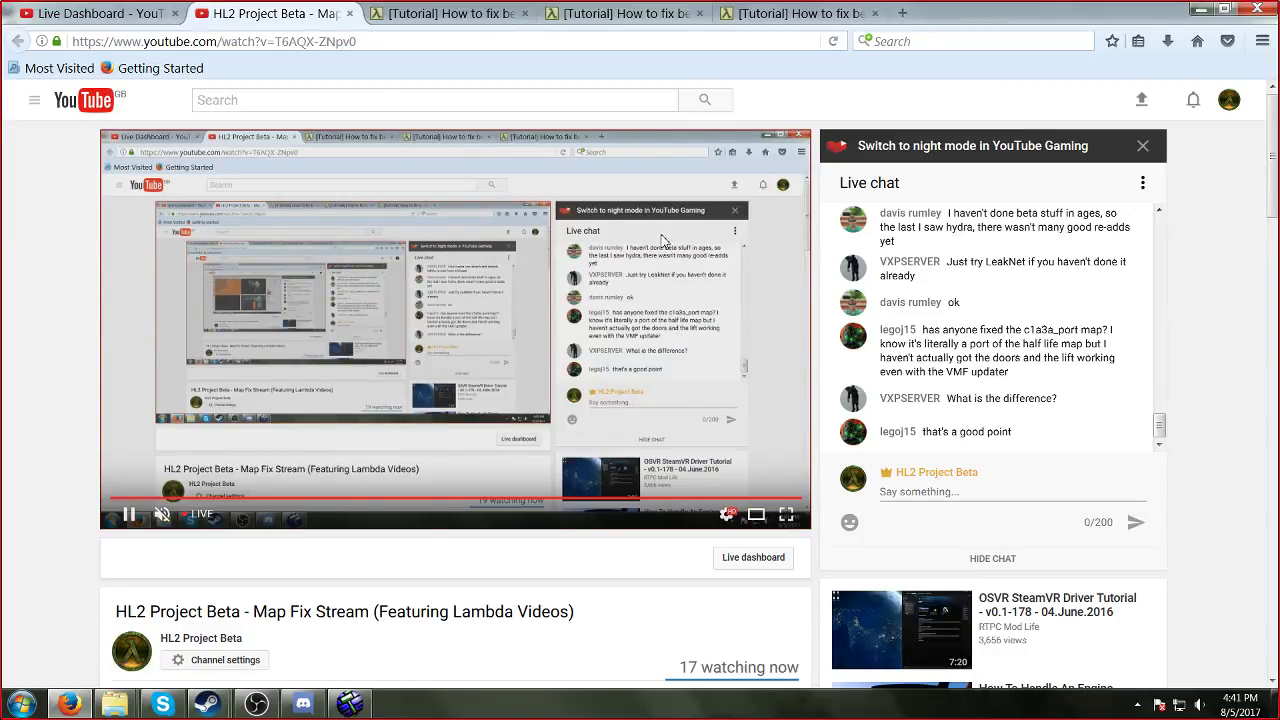
scroll(930, 372, "up", 2)
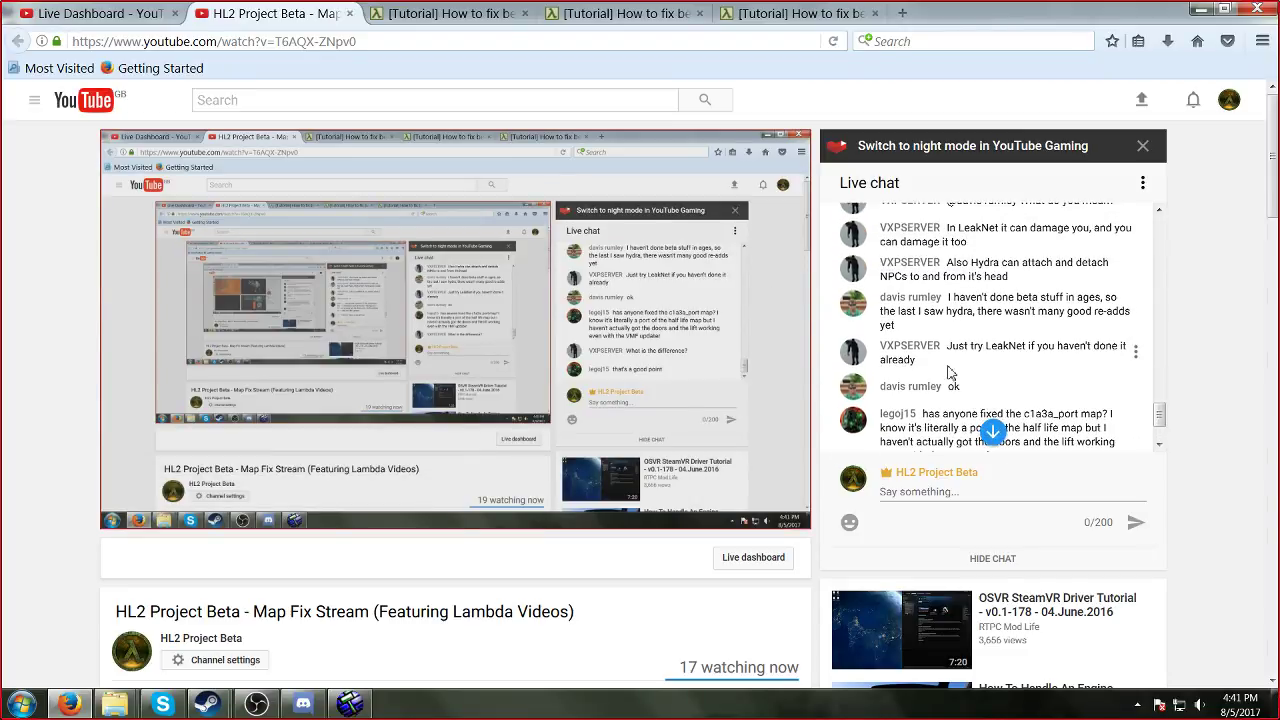
scroll(948, 372, "down", 2)
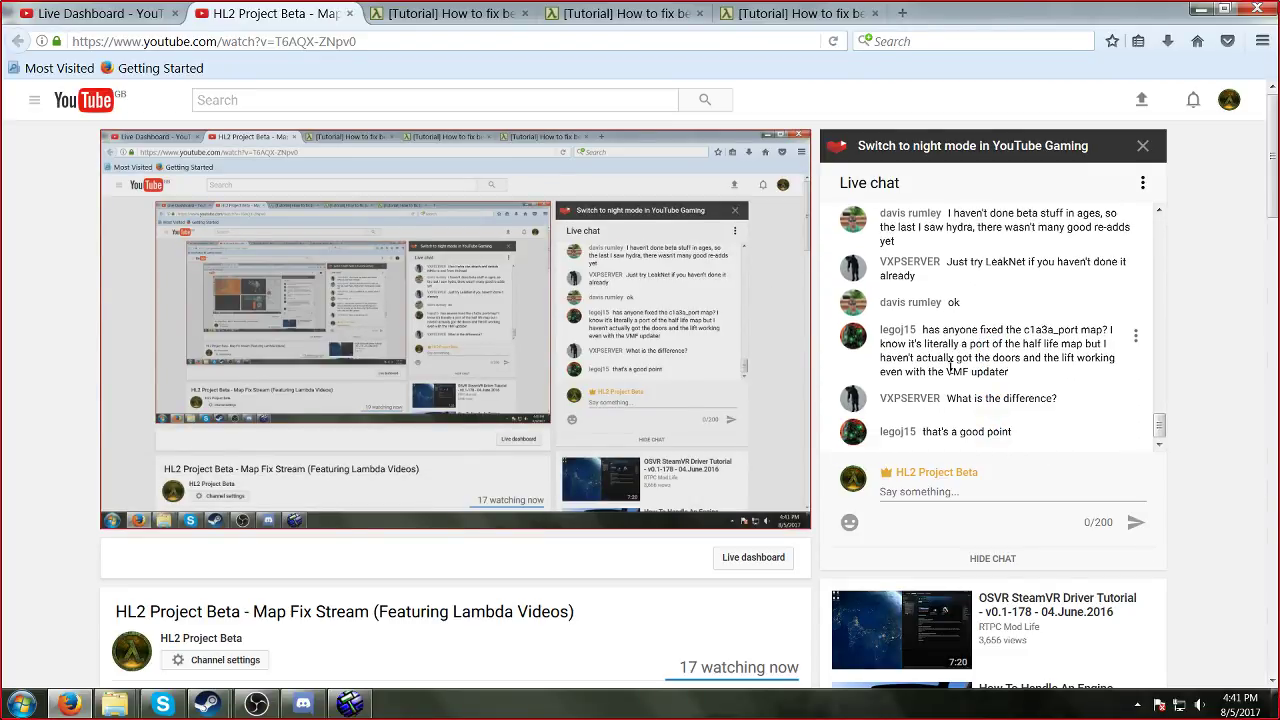
scroll(950, 366, "up", 3)
scroll(950, 366, "down", 3)
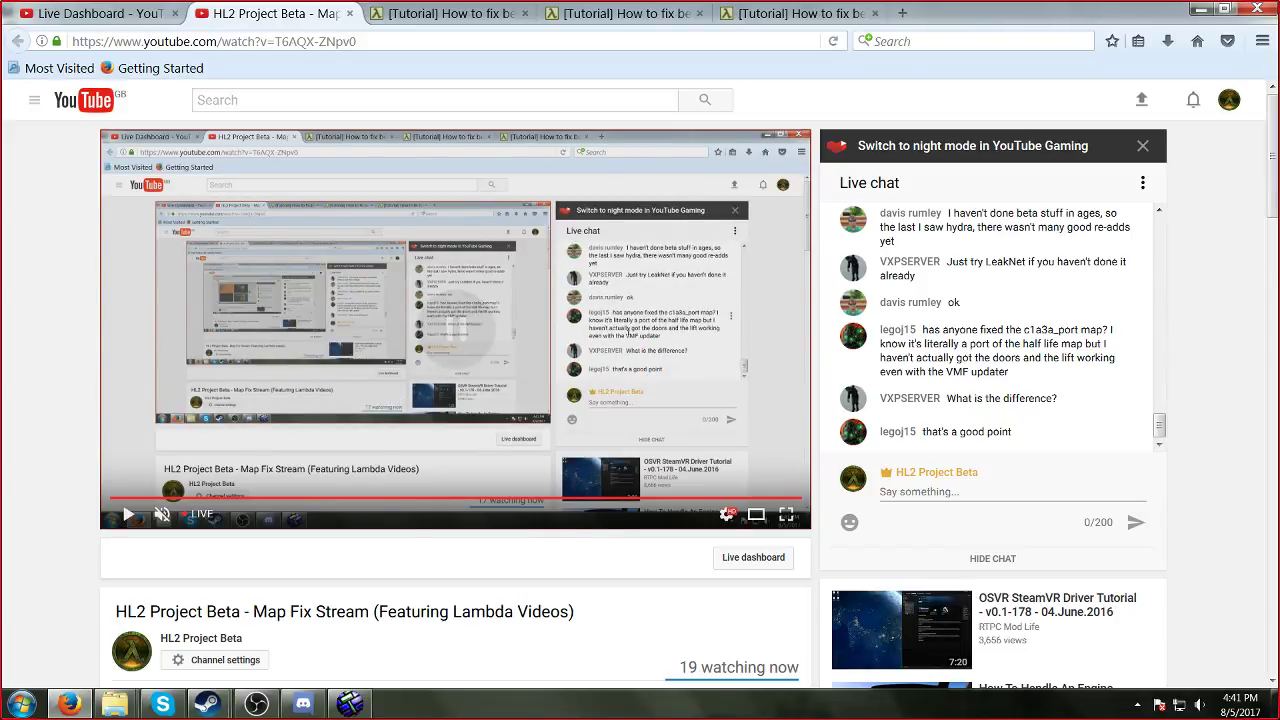
Step: Return to Hammer and examine the core ecirc shaft's floor, origin brush and lower wall opening in the camera view
left_click(350, 704)
scroll(394, 340, "down", 8)
scroll(363, 303, "up", 6)
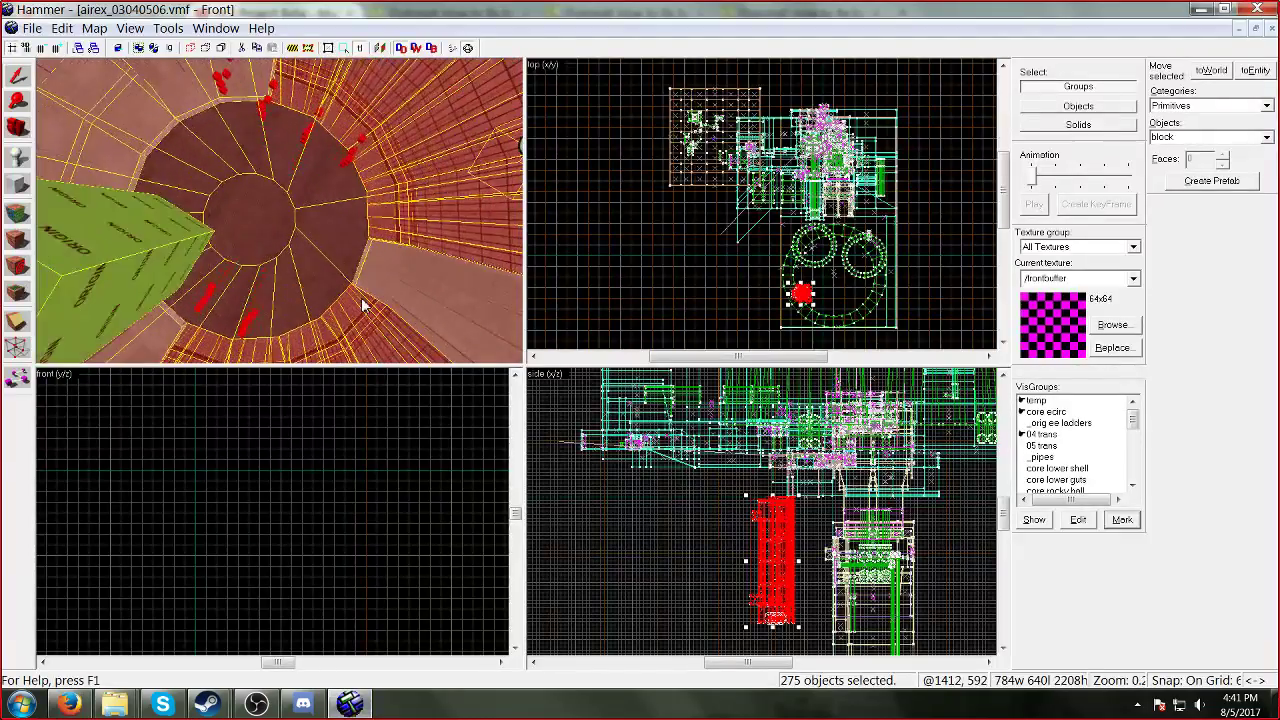
scroll(361, 297, "up", 2)
key("z")
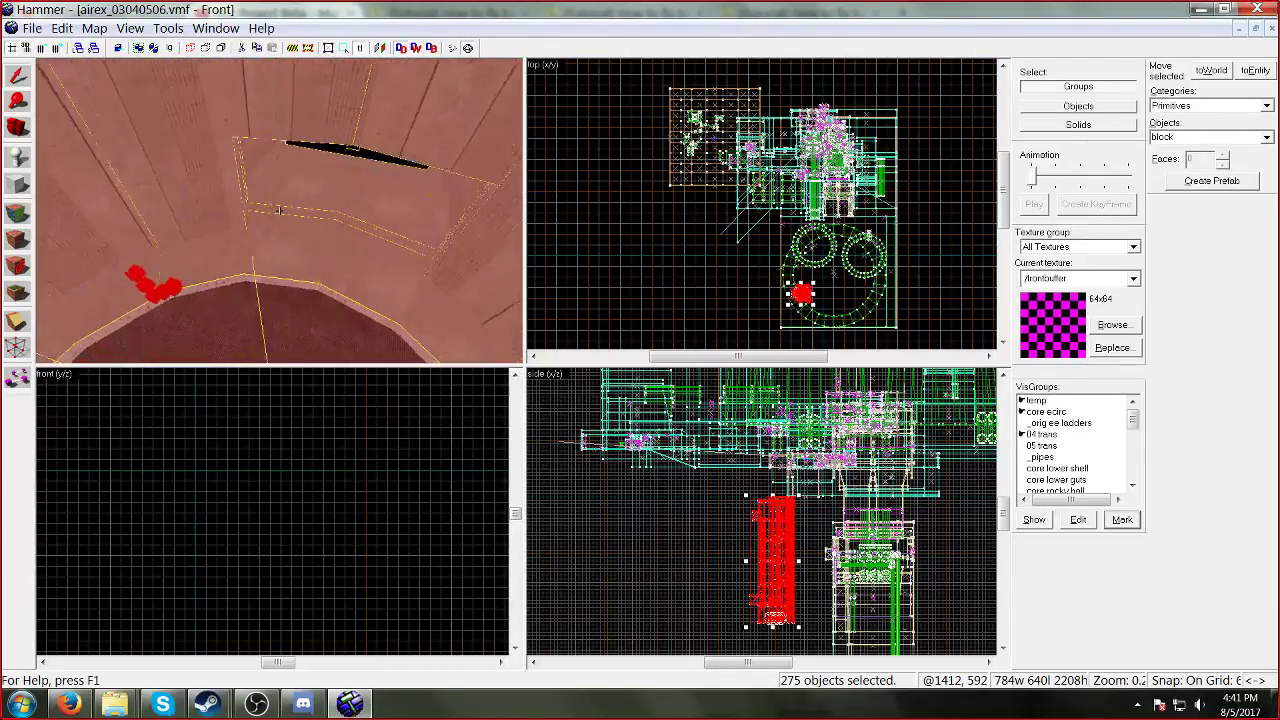
key("z")
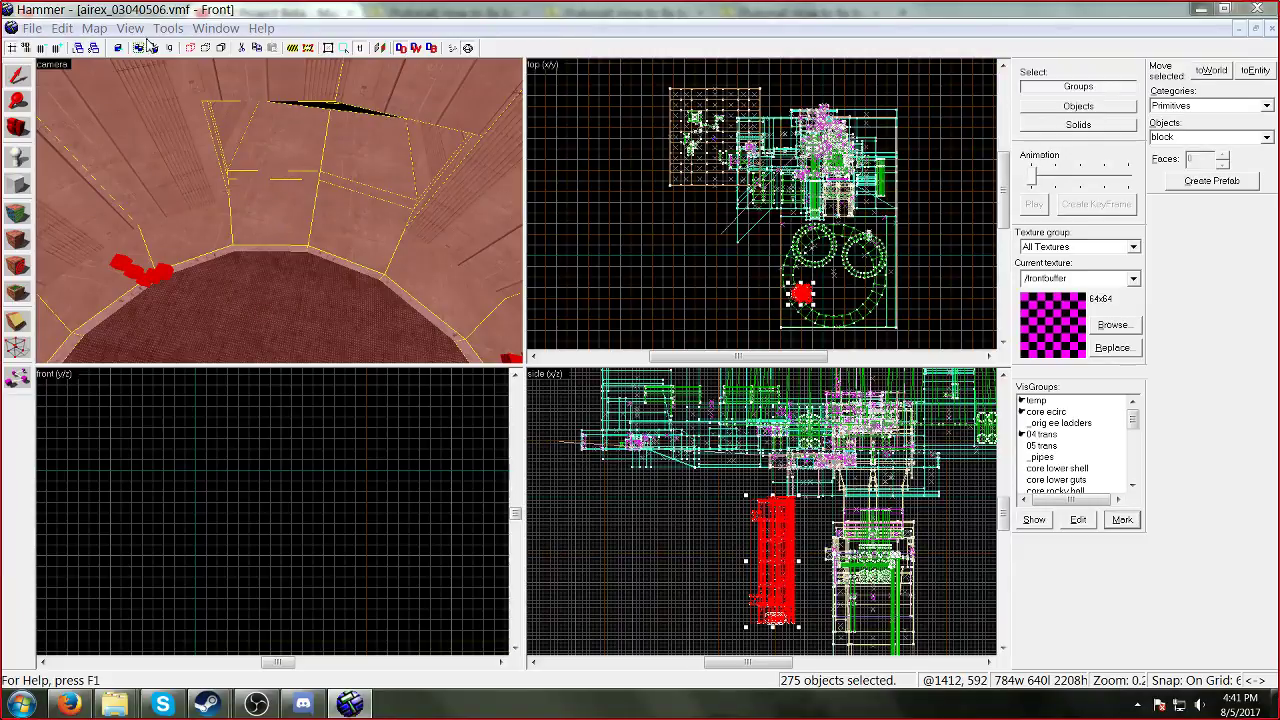
Step: Hide the marked core ecirc objects and inspect the large yellow-textured structure and the grey sections beneath it
key("h")
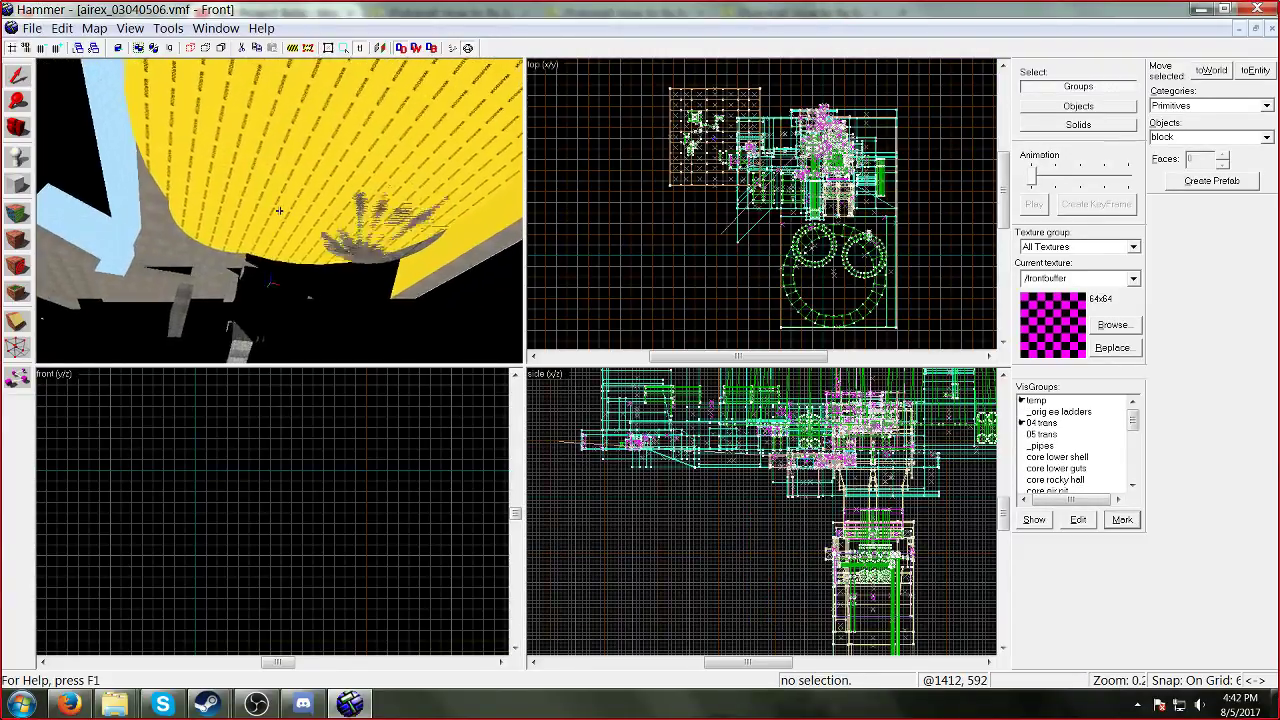
key("z")
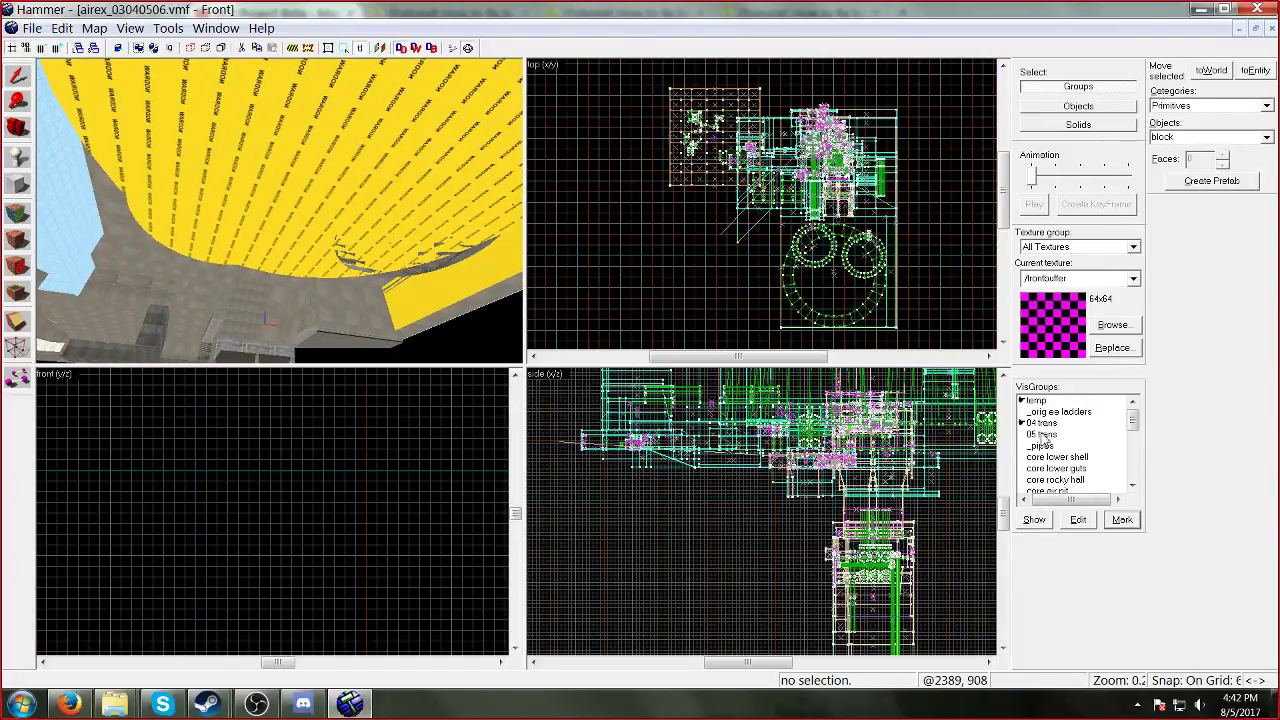
key("z")
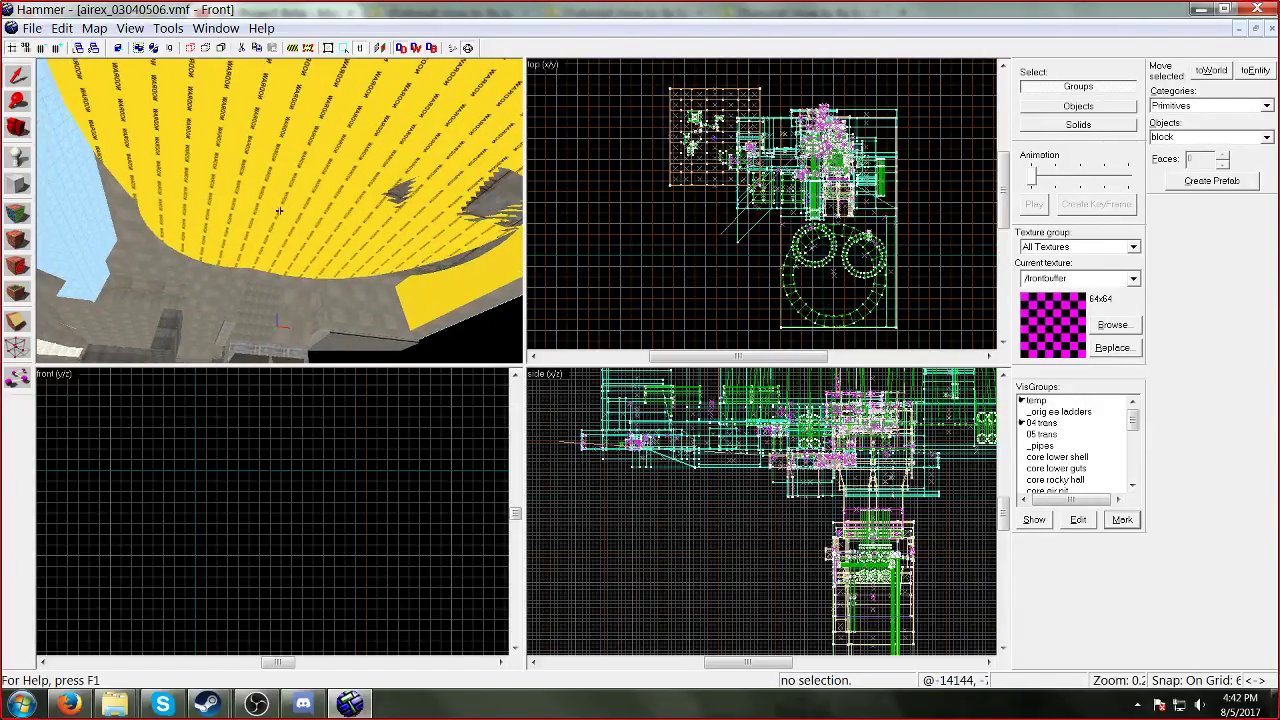
key("z")
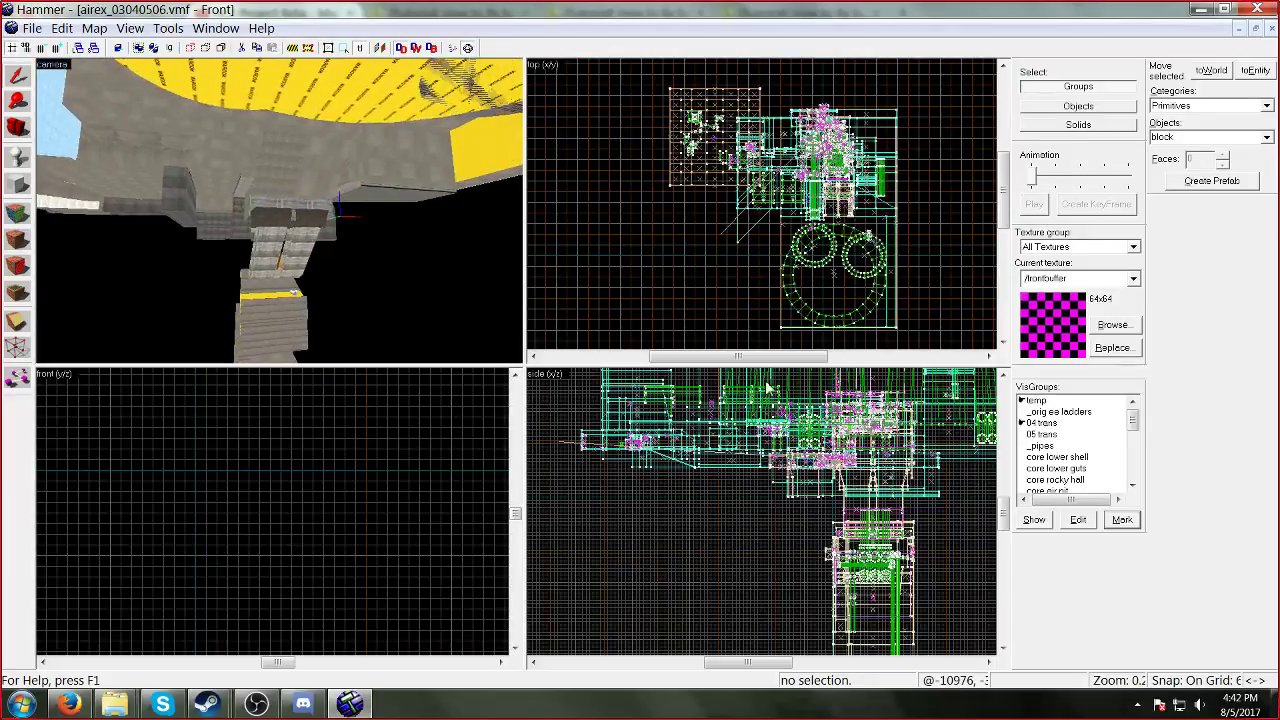
Step: Show and mark the 05 trans visgroup, centre the 3D view on its objects, and delete them
left_click(1022, 434)
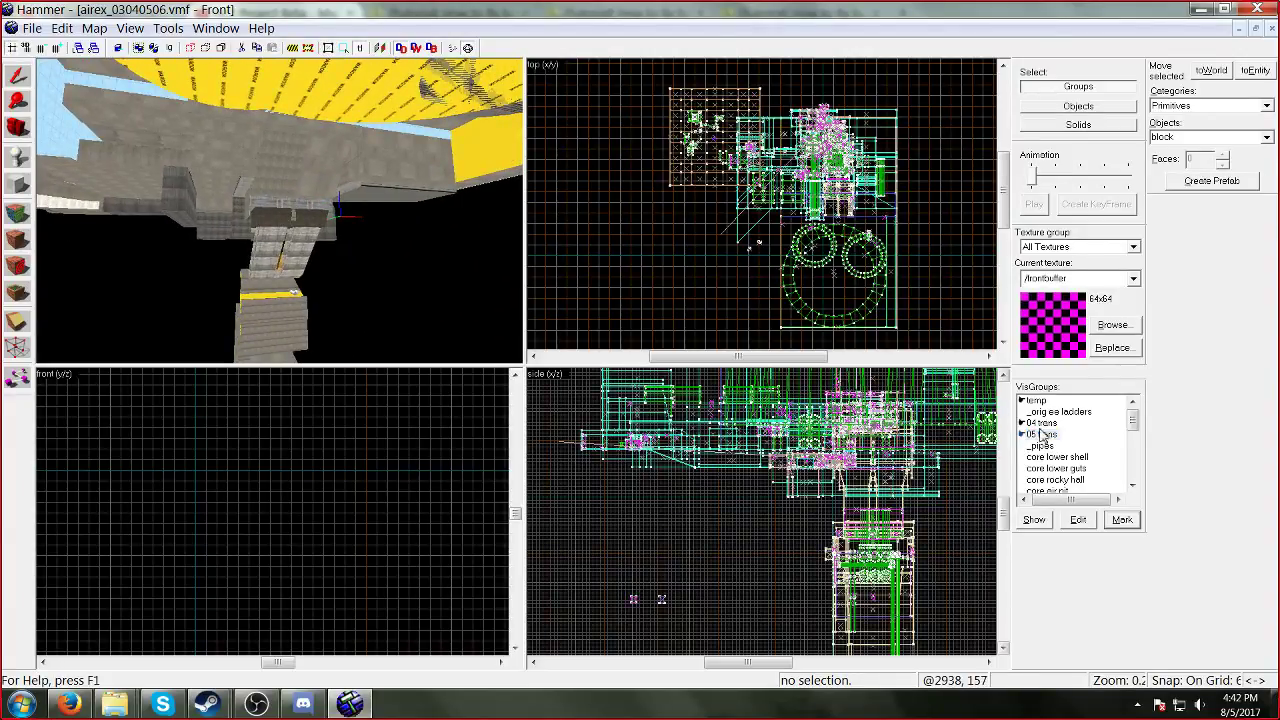
left_click(1122, 519)
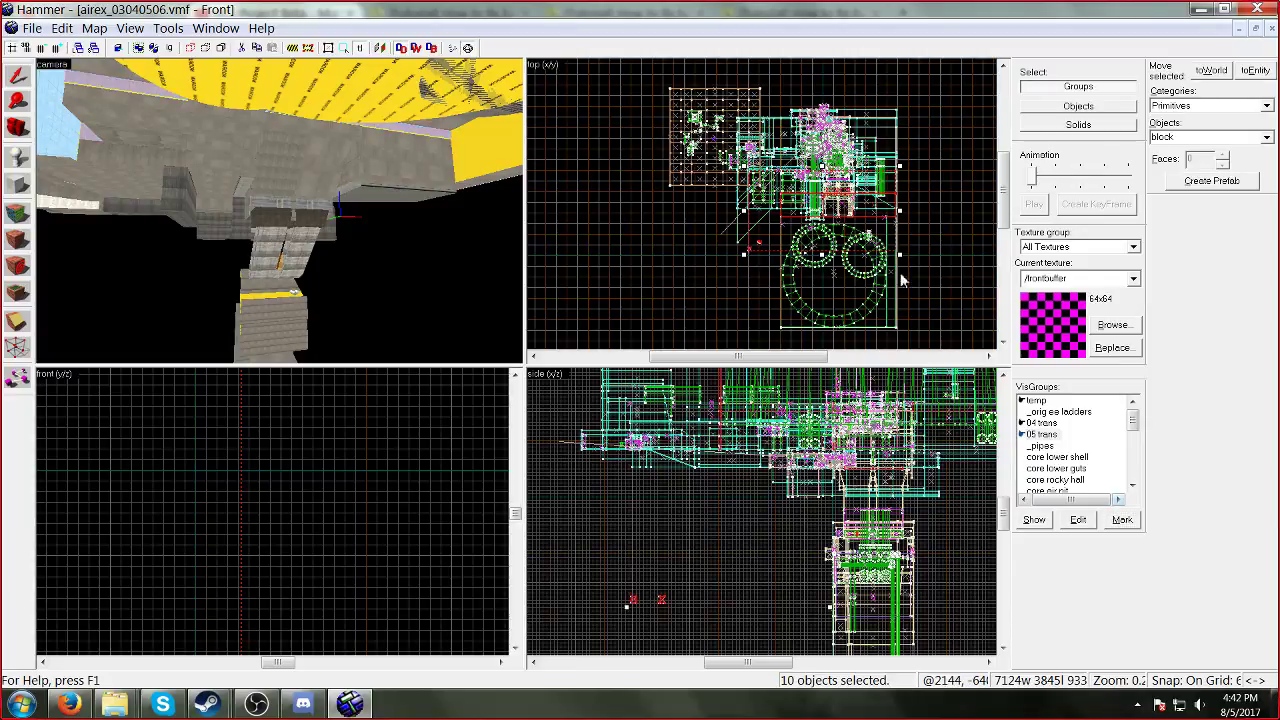
left_click(130, 28)
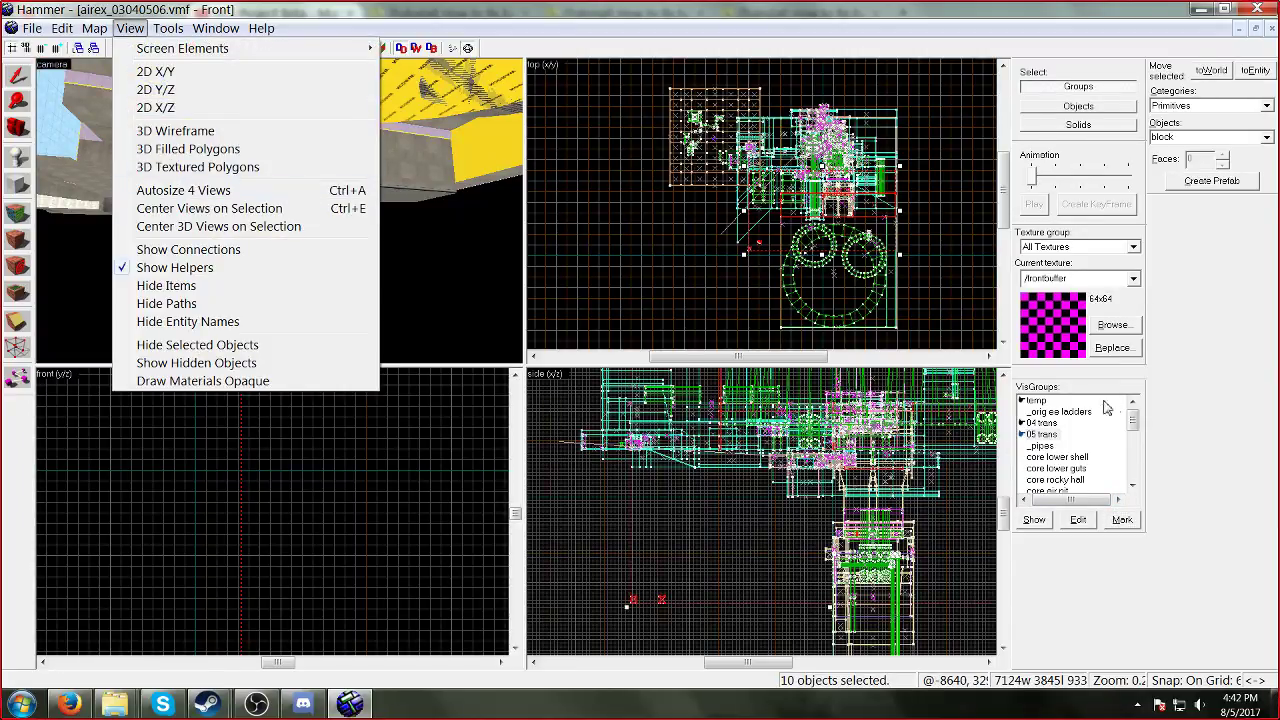
left_click(1054, 437)
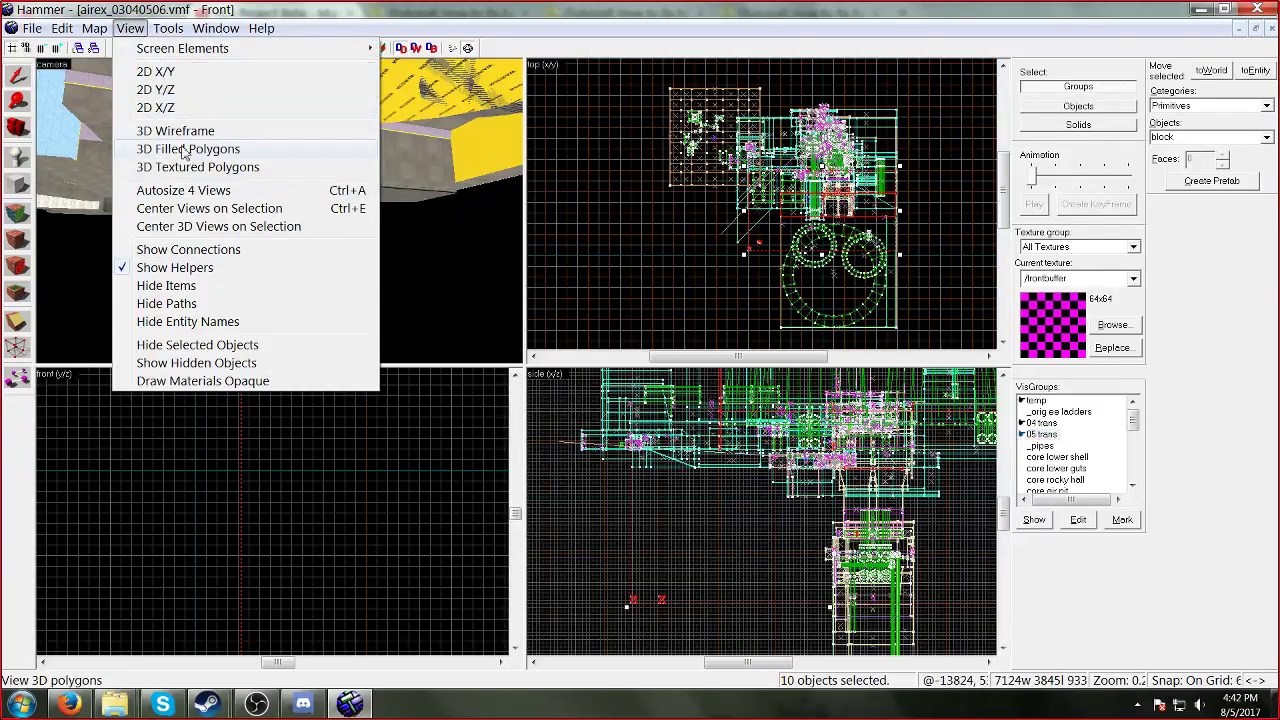
left_click(188, 227)
key("w")
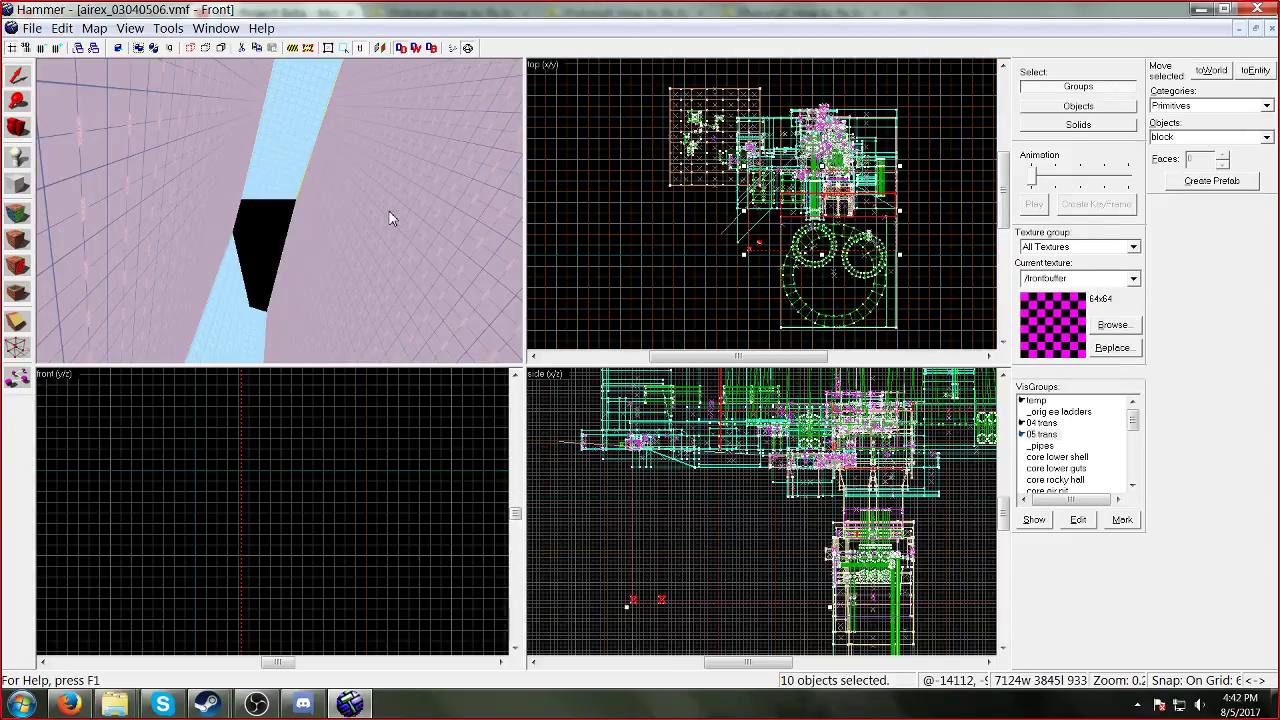
key("Delete")
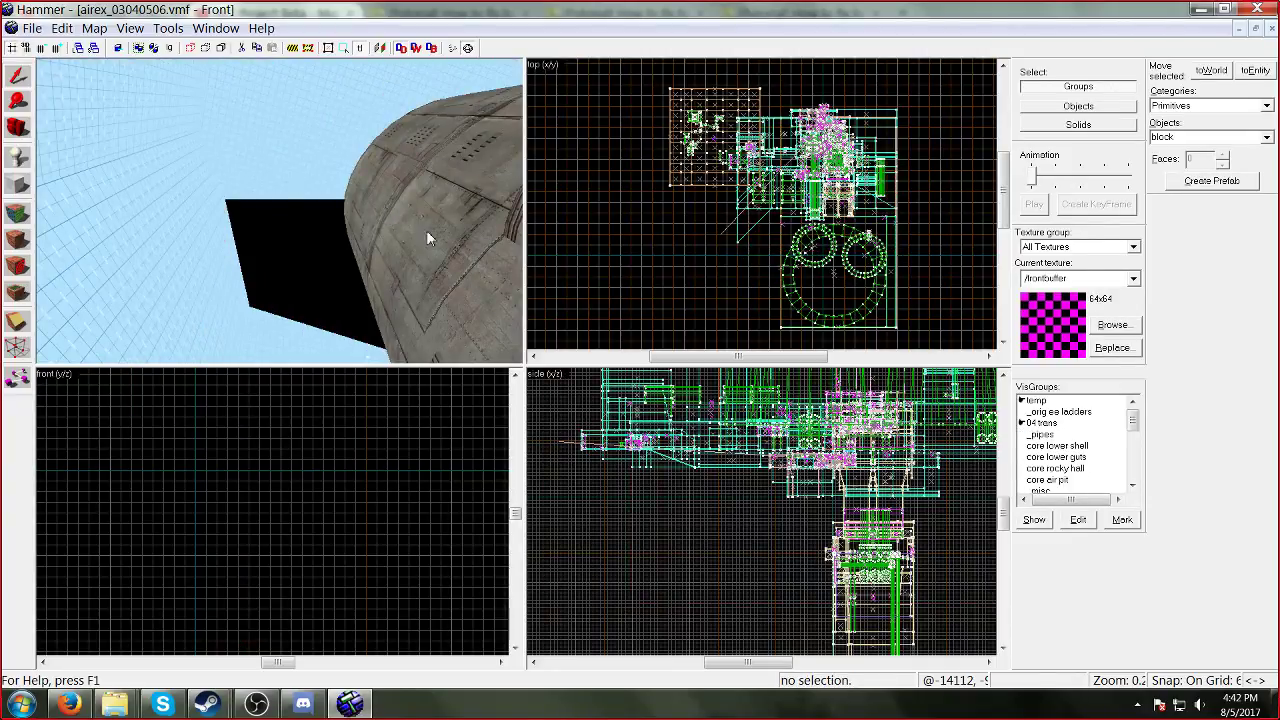
Step: Show the _pipes visgroup, mark its objects and delete them from the map
left_click(1040, 435)
left_click(1133, 522)
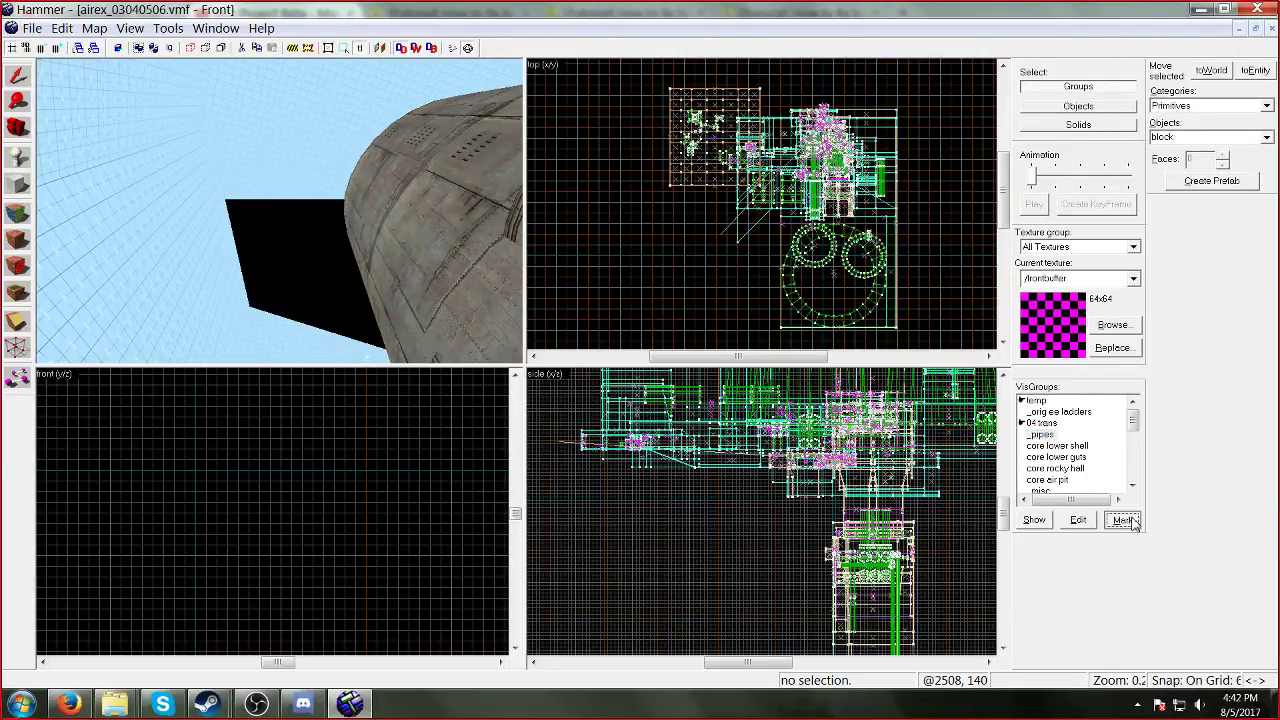
left_click(1042, 437)
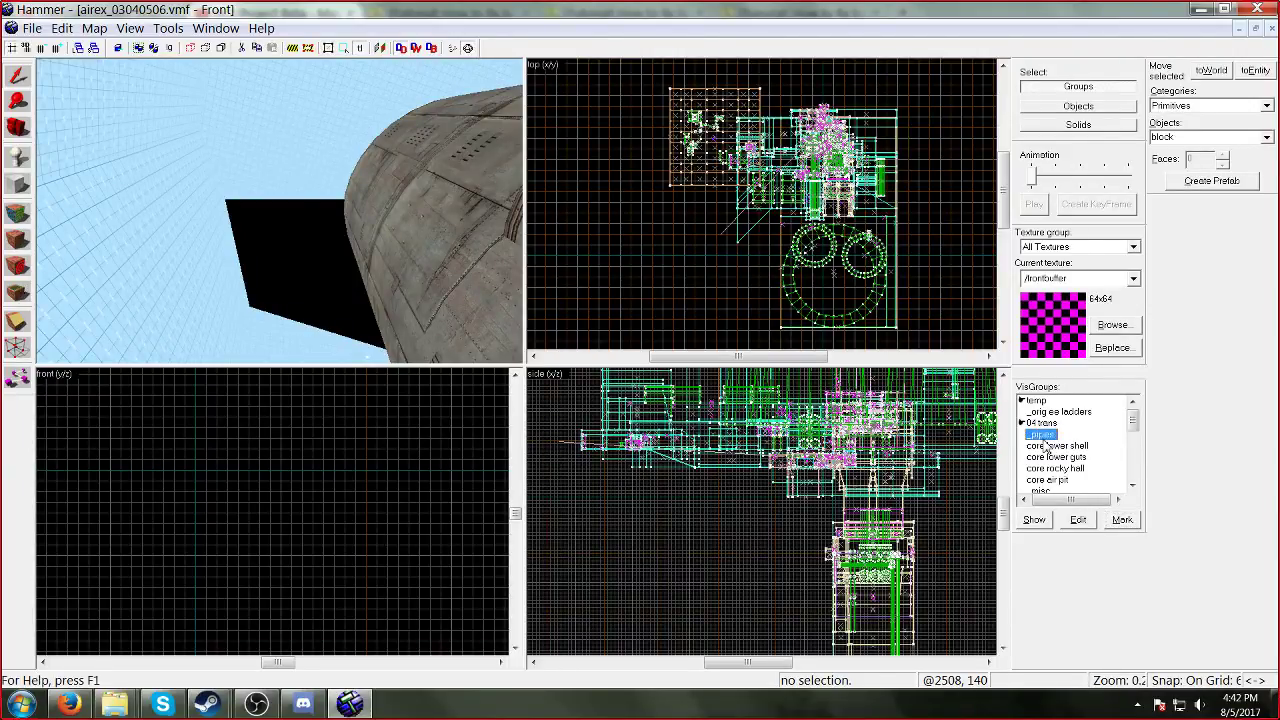
left_click(1122, 520)
left_click(1030, 437)
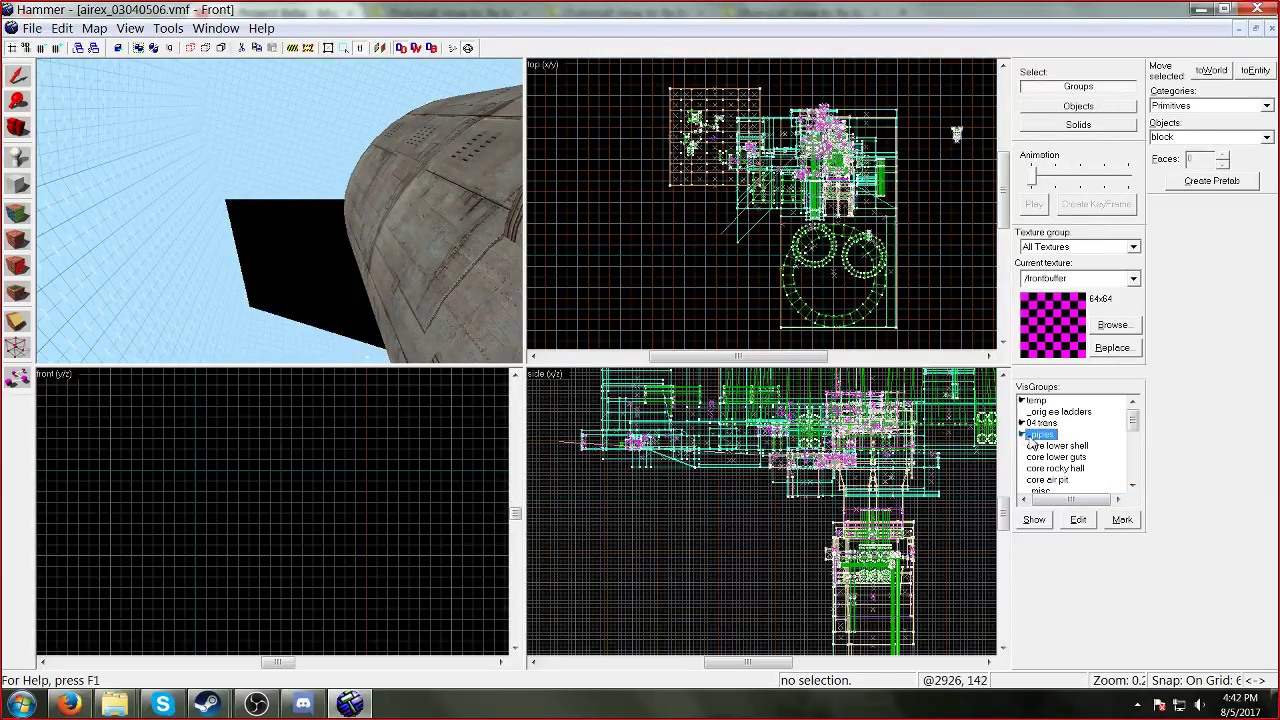
left_click(1120, 520)
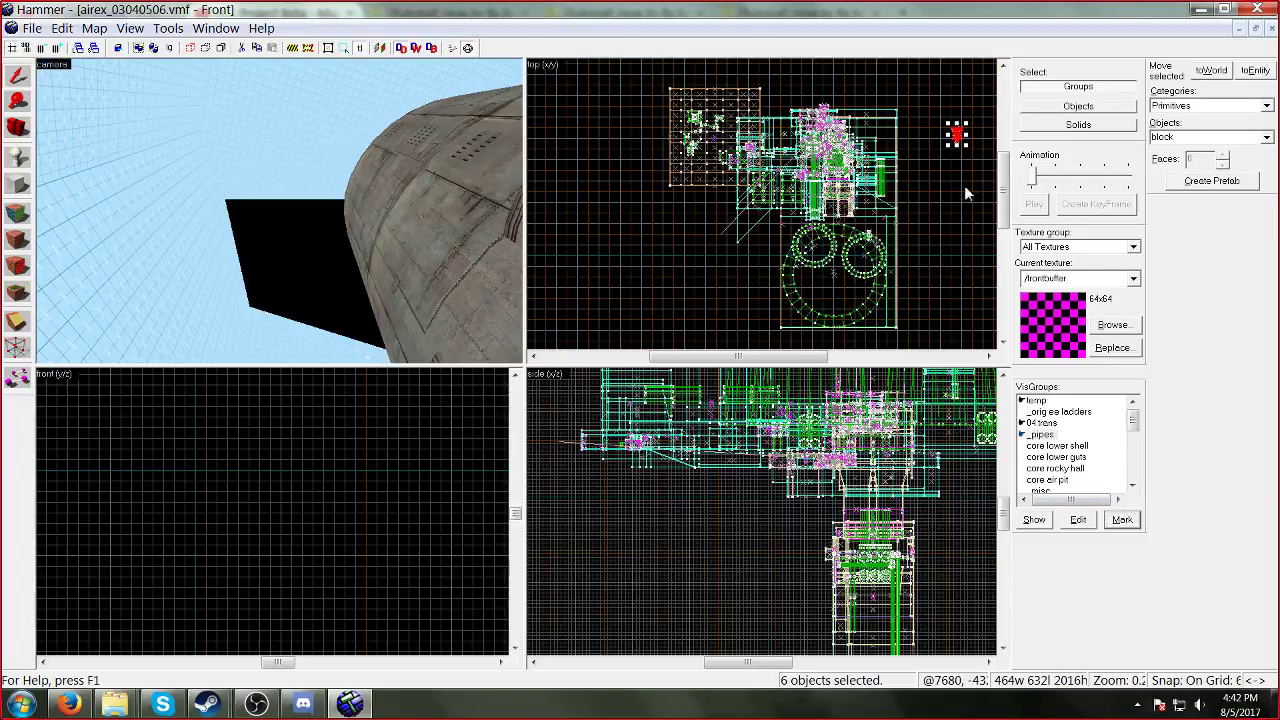
key("Delete")
Step: Show and mark the core lower shell and core lower guts visgroups in turn, deleting the objects of each
left_click(1052, 435)
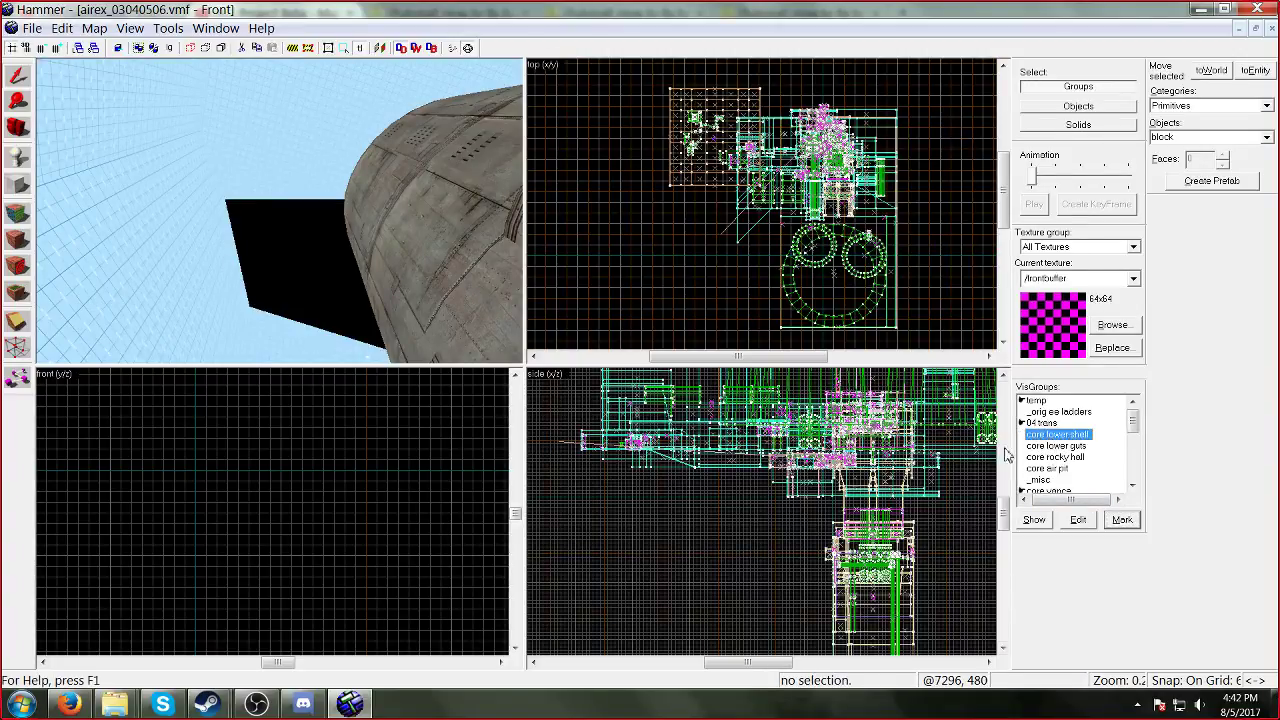
left_click(1122, 520)
key("Delete")
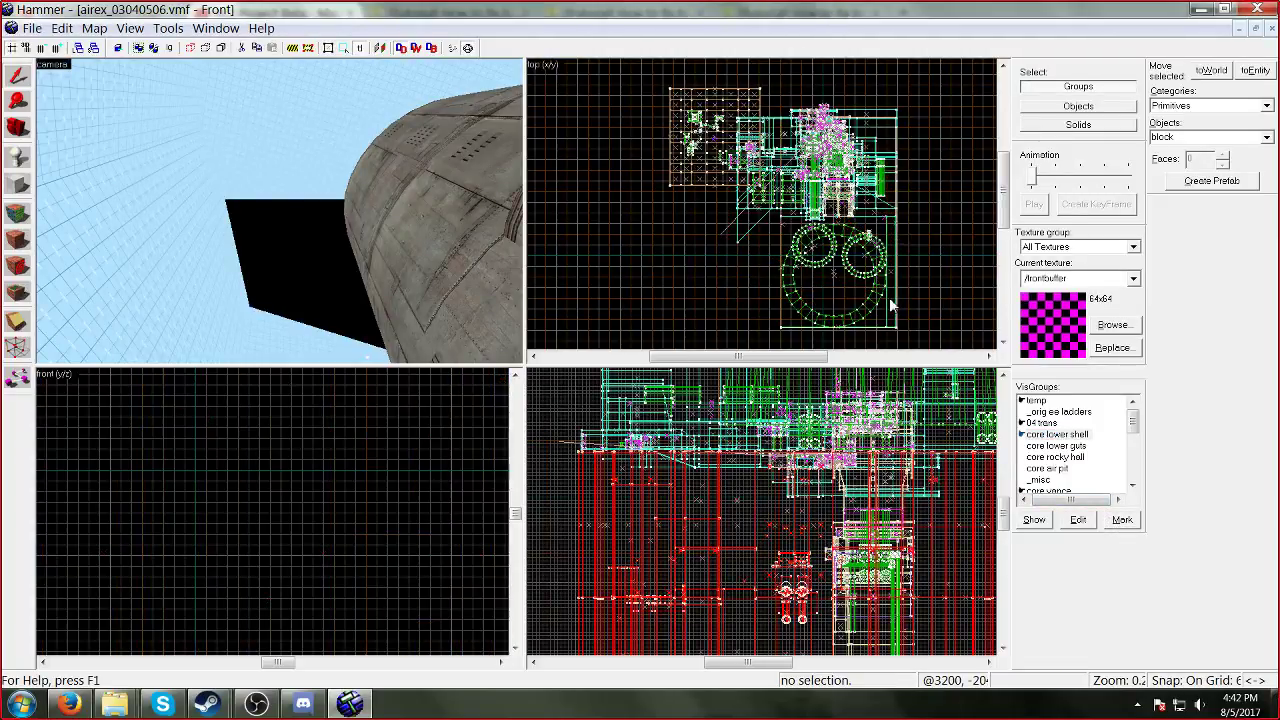
left_click(1023, 436)
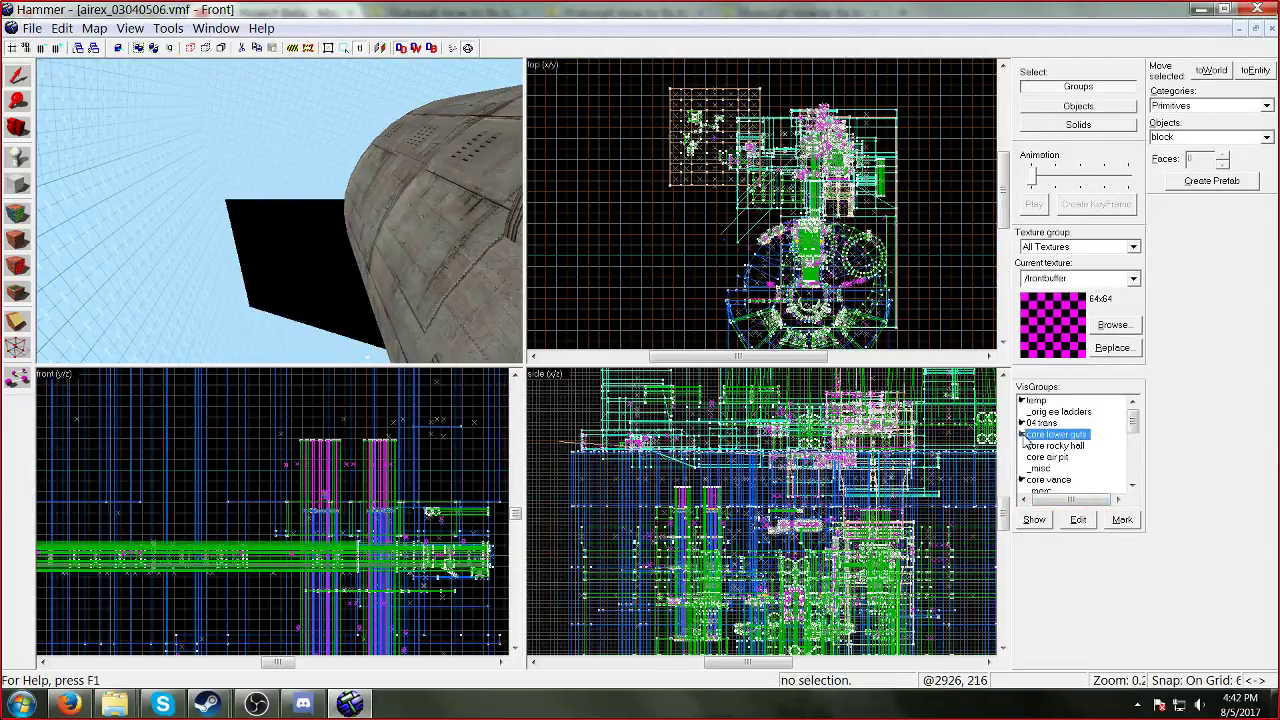
left_click(1119, 526)
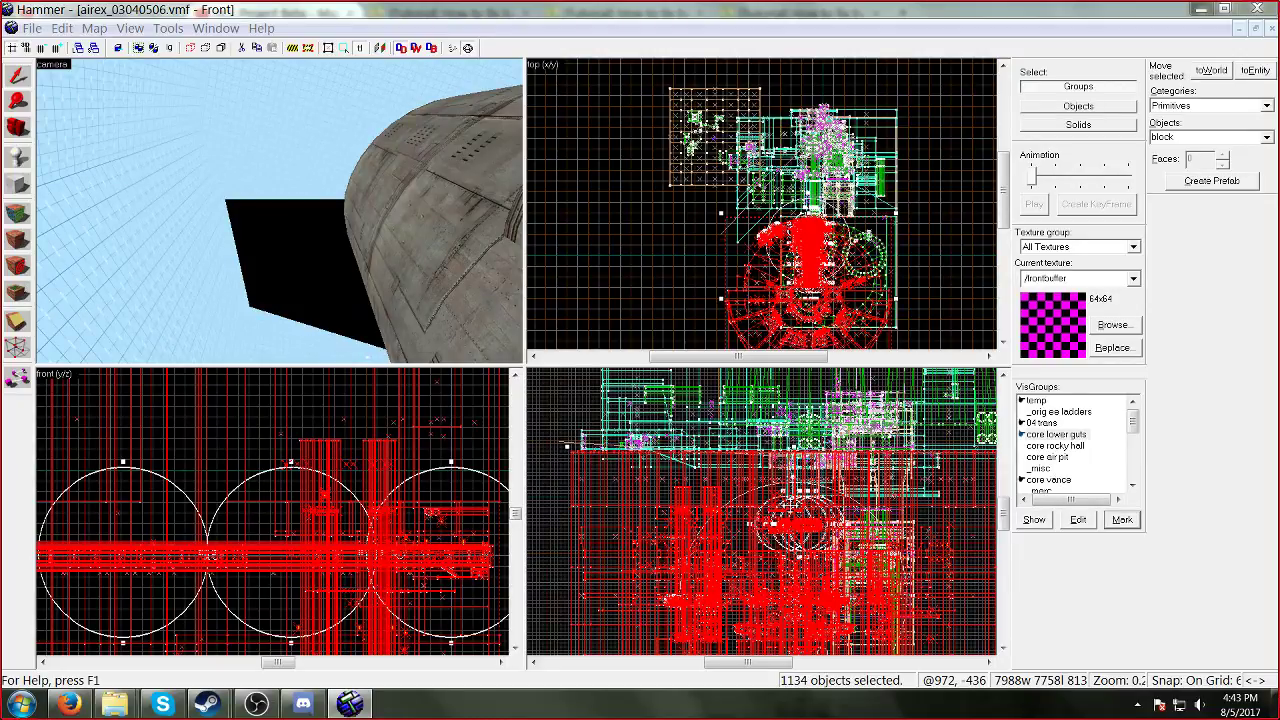
key("Delete")
Step: Show and mark the _orig ee ladders and core rocky hall visgroups in turn, deleting the objects of each
scroll(866, 298, "down", 1)
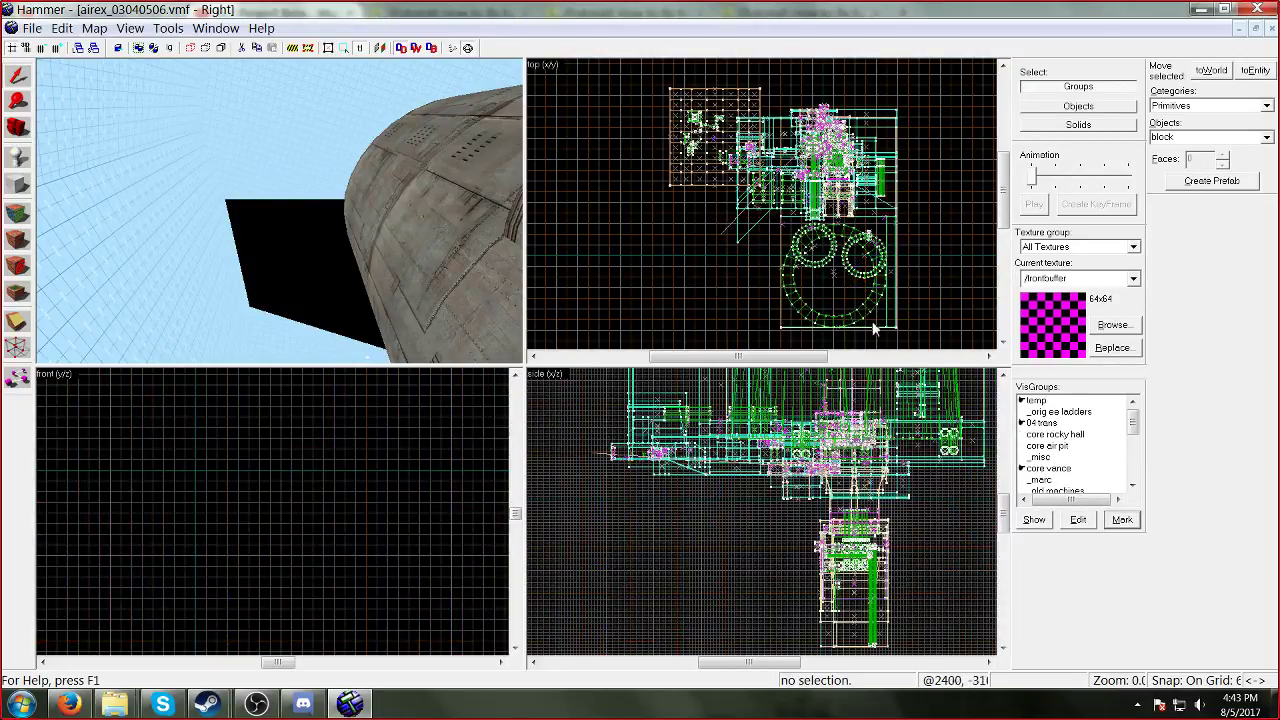
left_click(1022, 412)
left_click(1122, 520)
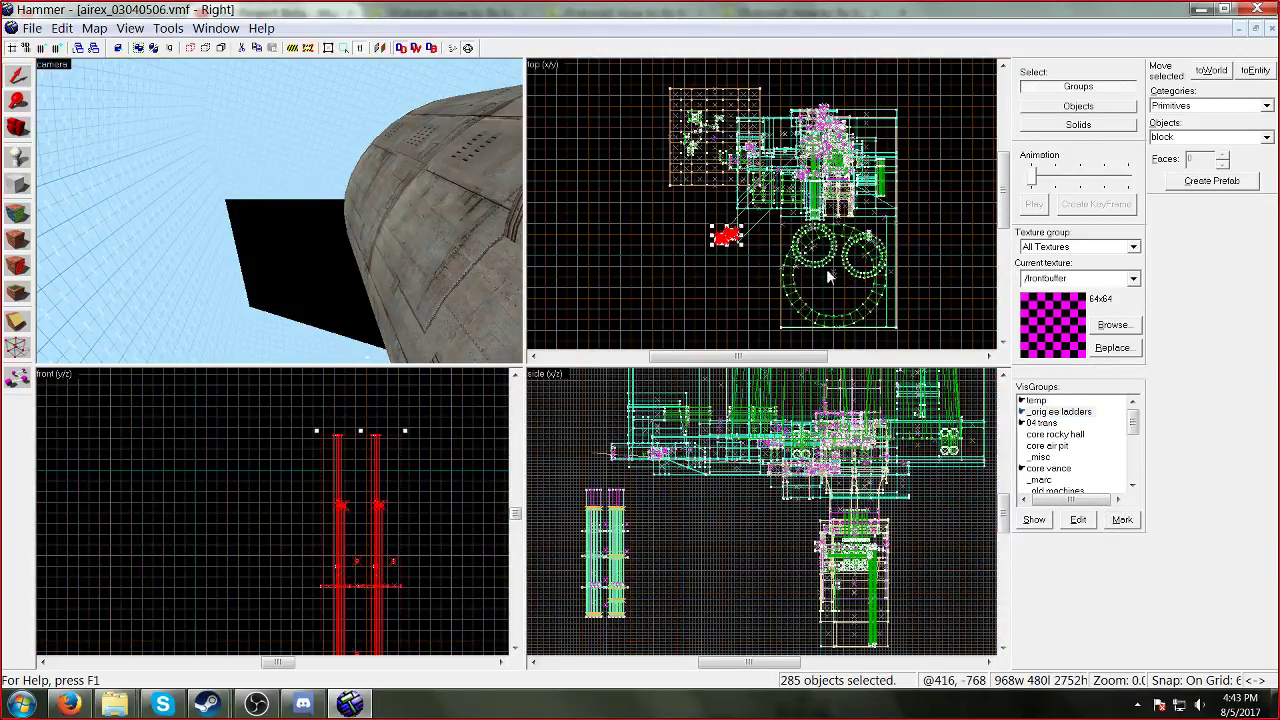
key("Delete")
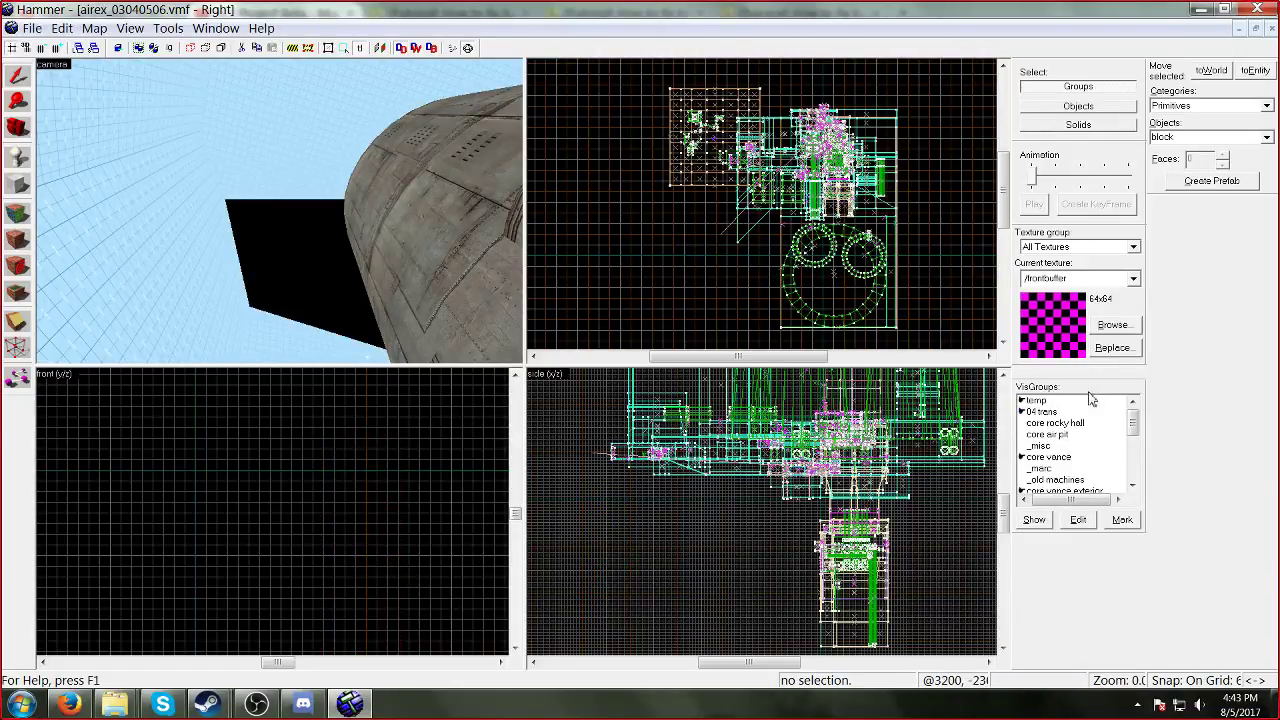
left_click(1022, 423)
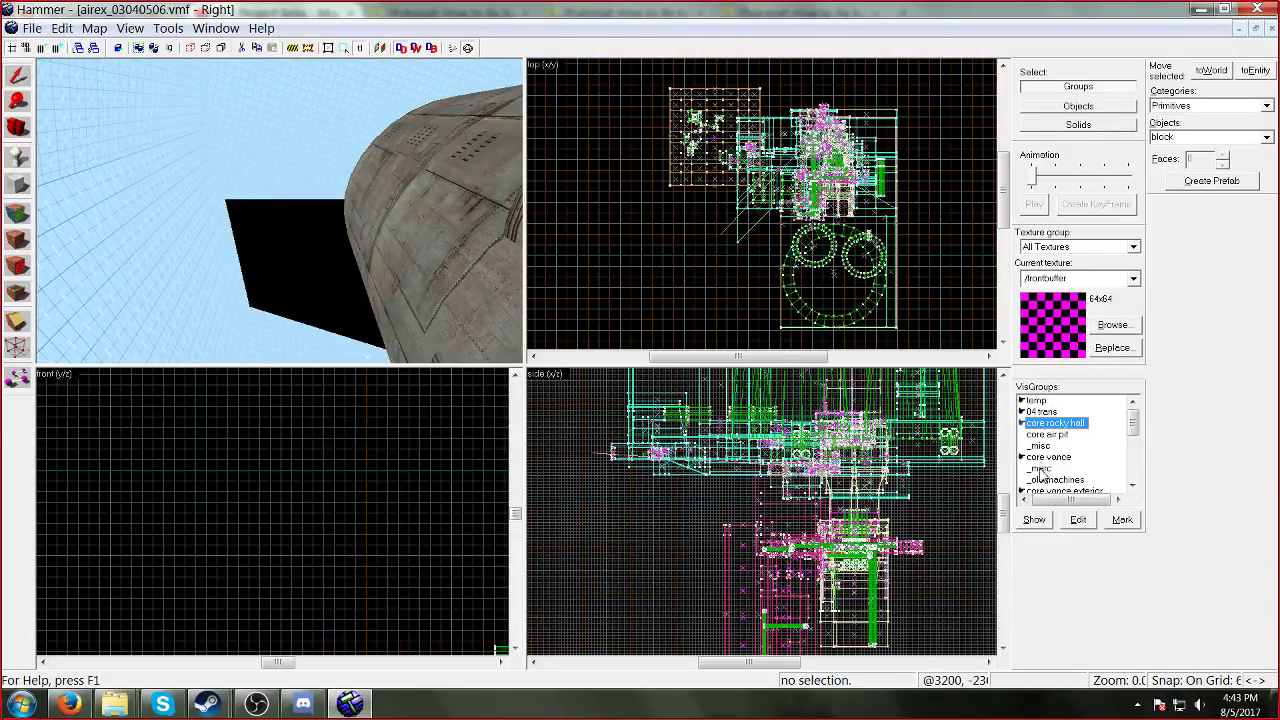
left_click(1122, 520)
key("Delete")
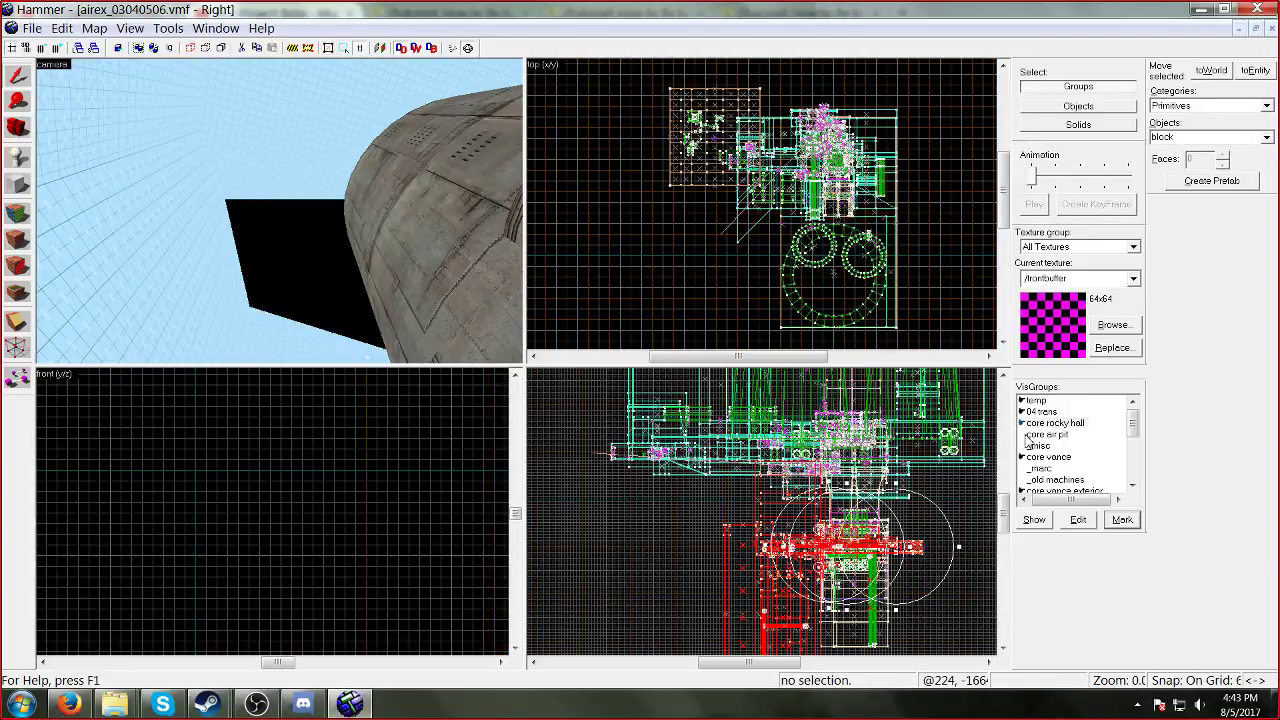
Step: Show and mark the core air pit and _misc visgroups in turn, deleting the objects of each
left_click(1022, 423)
left_click(1122, 520)
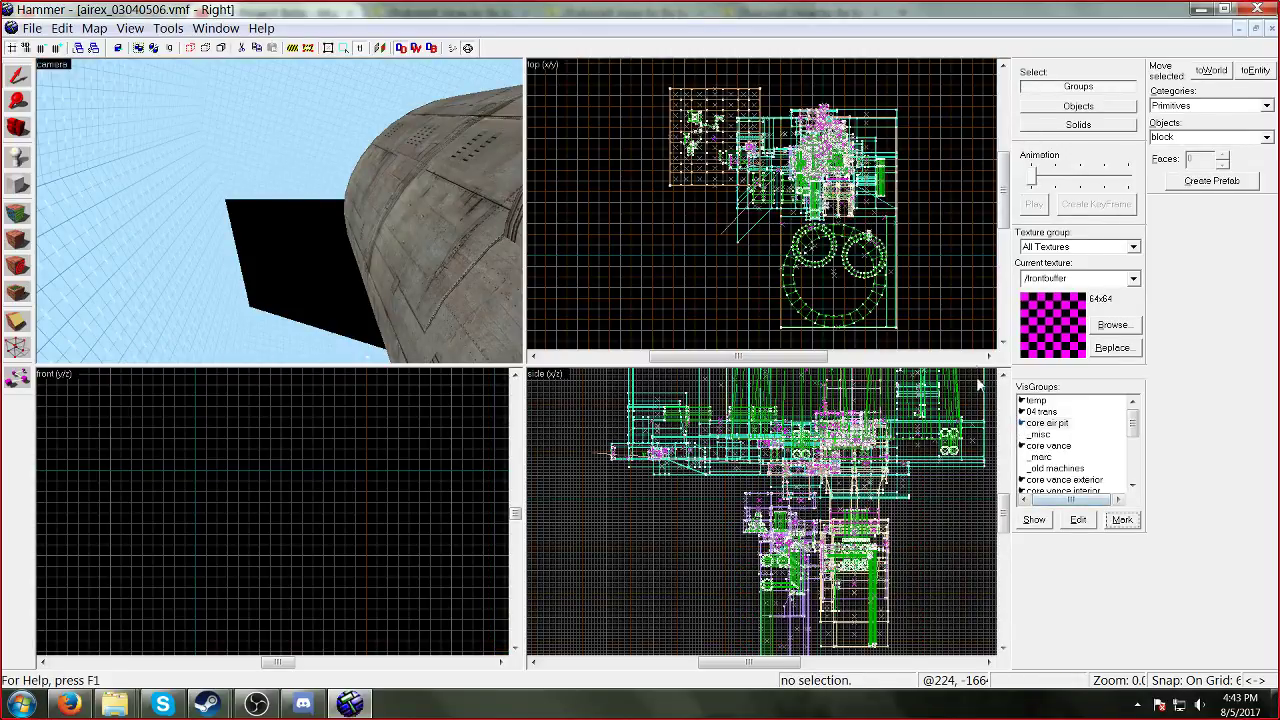
key("Delete")
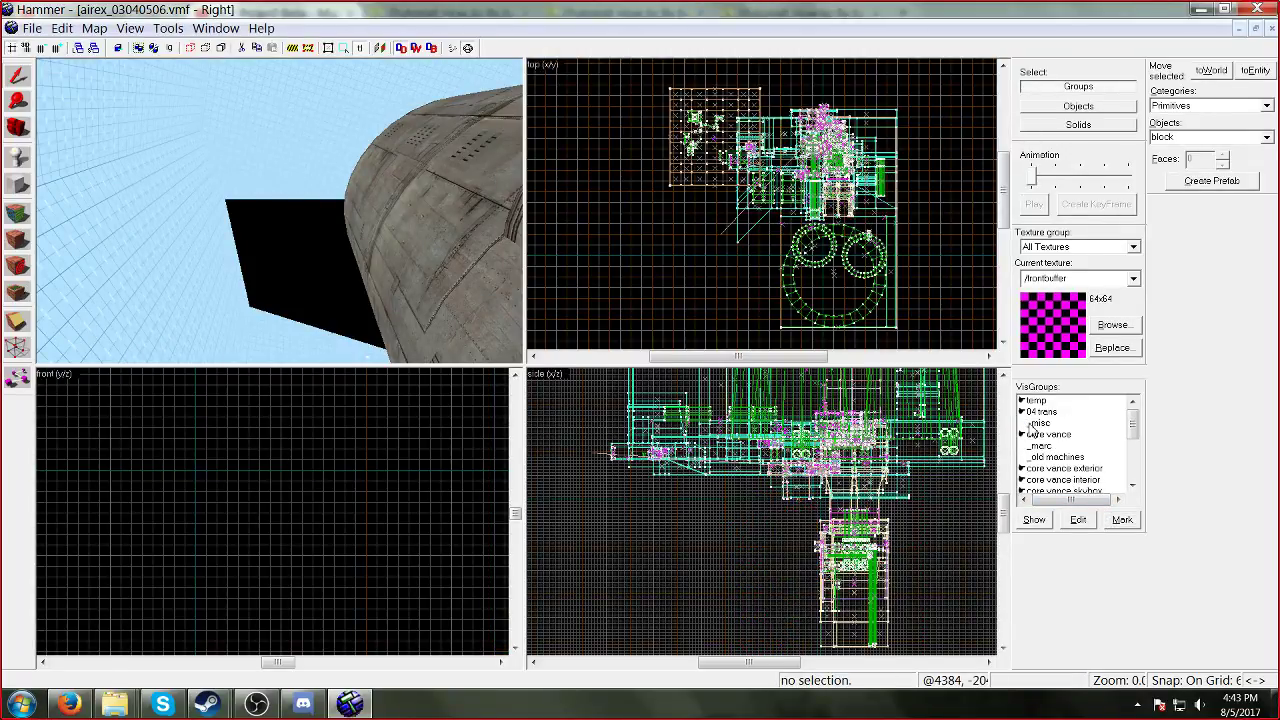
left_click(1022, 423)
left_click(1121, 520)
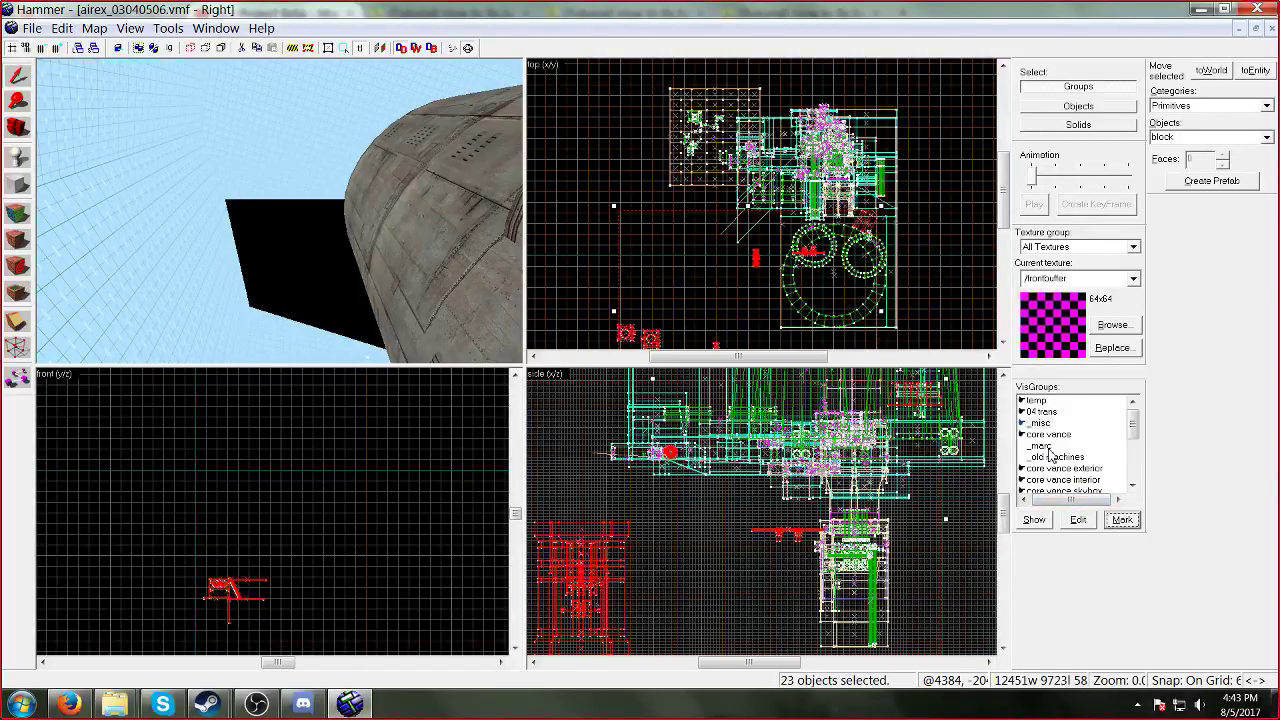
key("Delete")
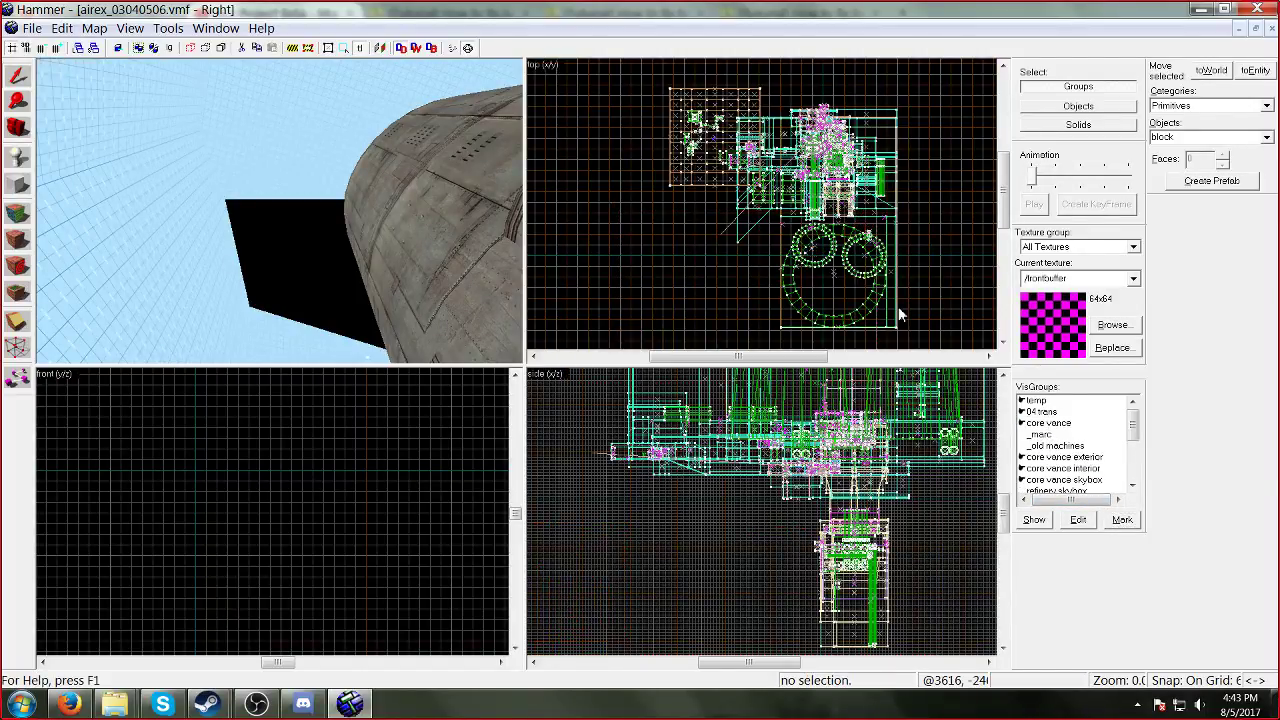
Step: Show and mark the _marc and _old machines visgroups in turn, deleting the objects of each
left_click(1033, 445)
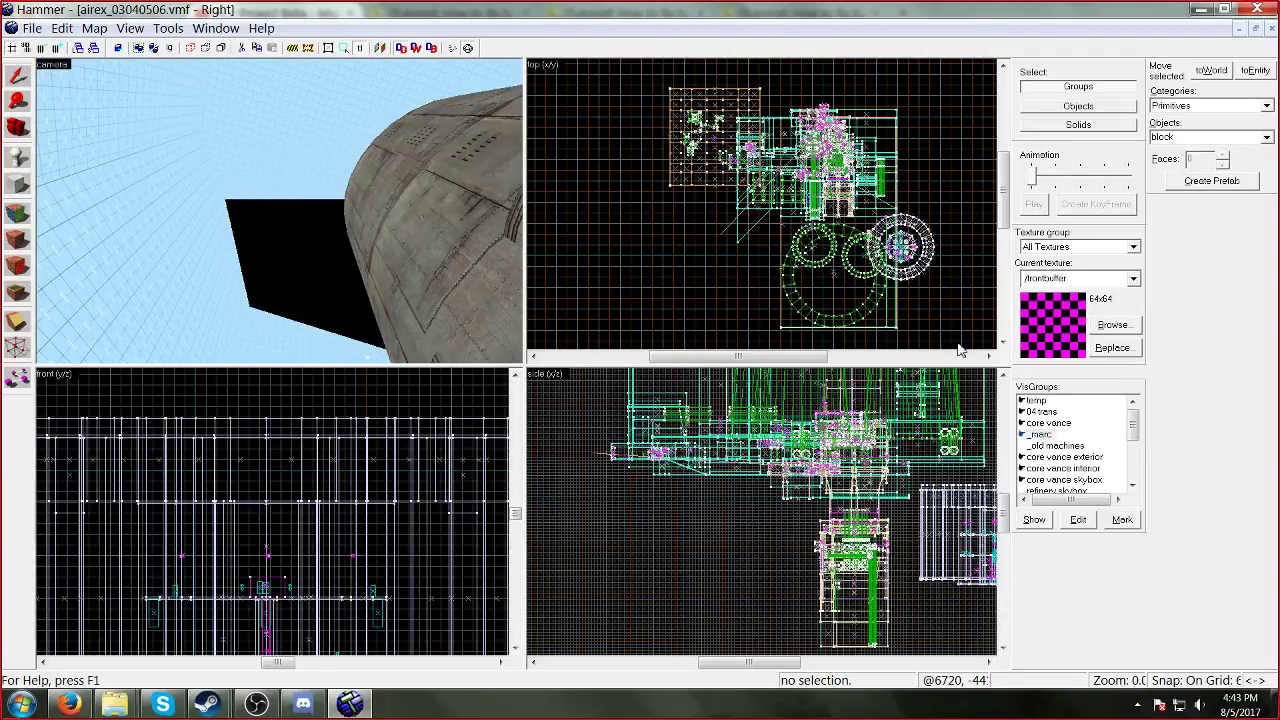
left_click(1066, 437)
left_click(1122, 519)
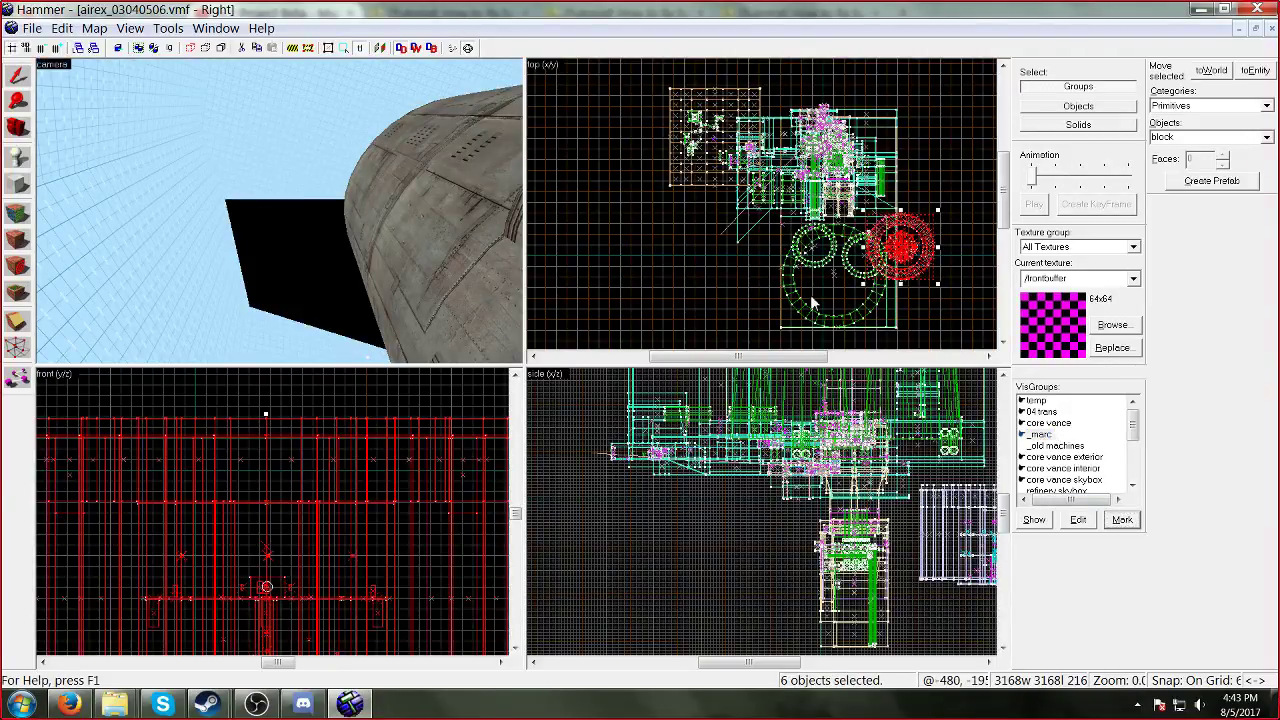
key("Delete")
left_click(1036, 437)
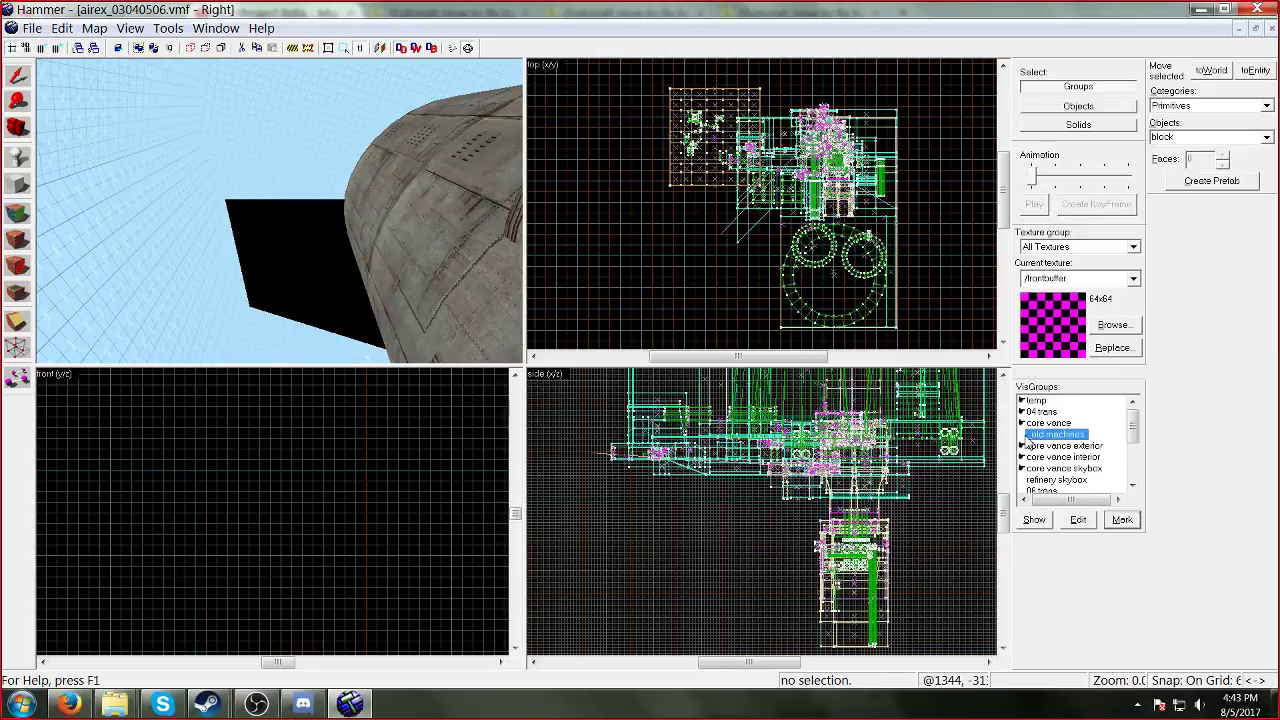
left_click(1023, 436)
left_click(1122, 519)
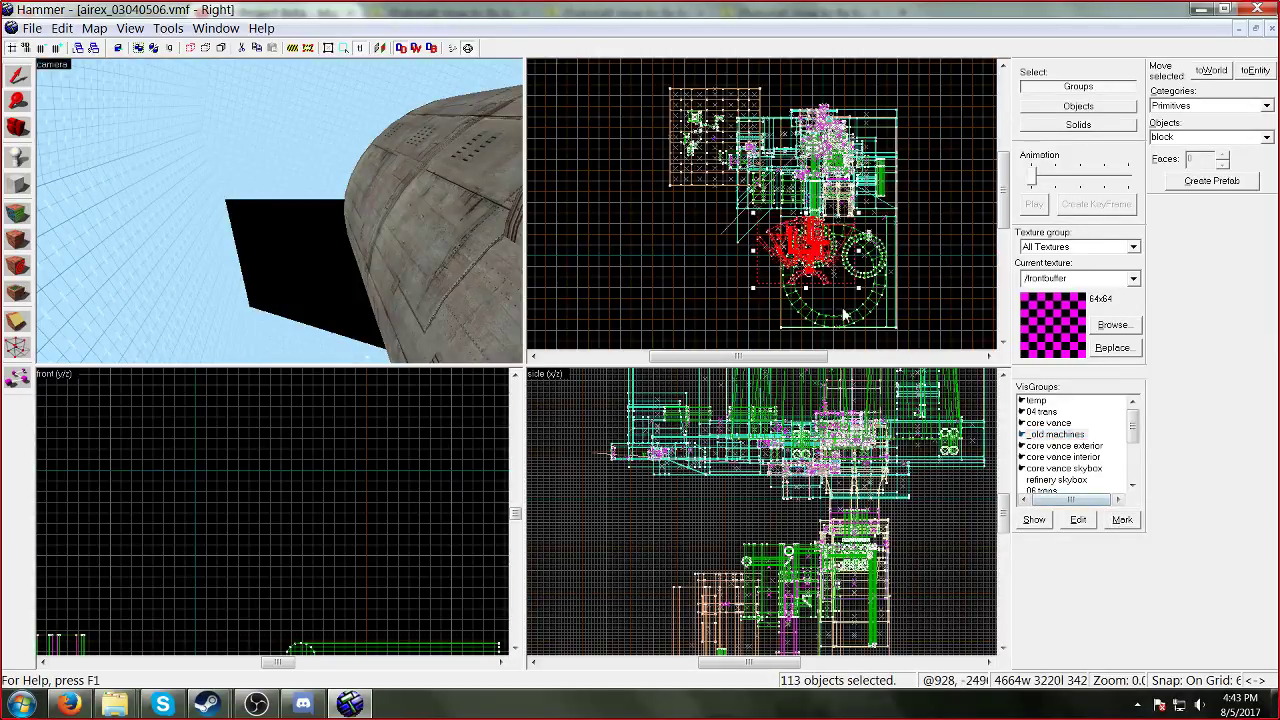
key("Delete")
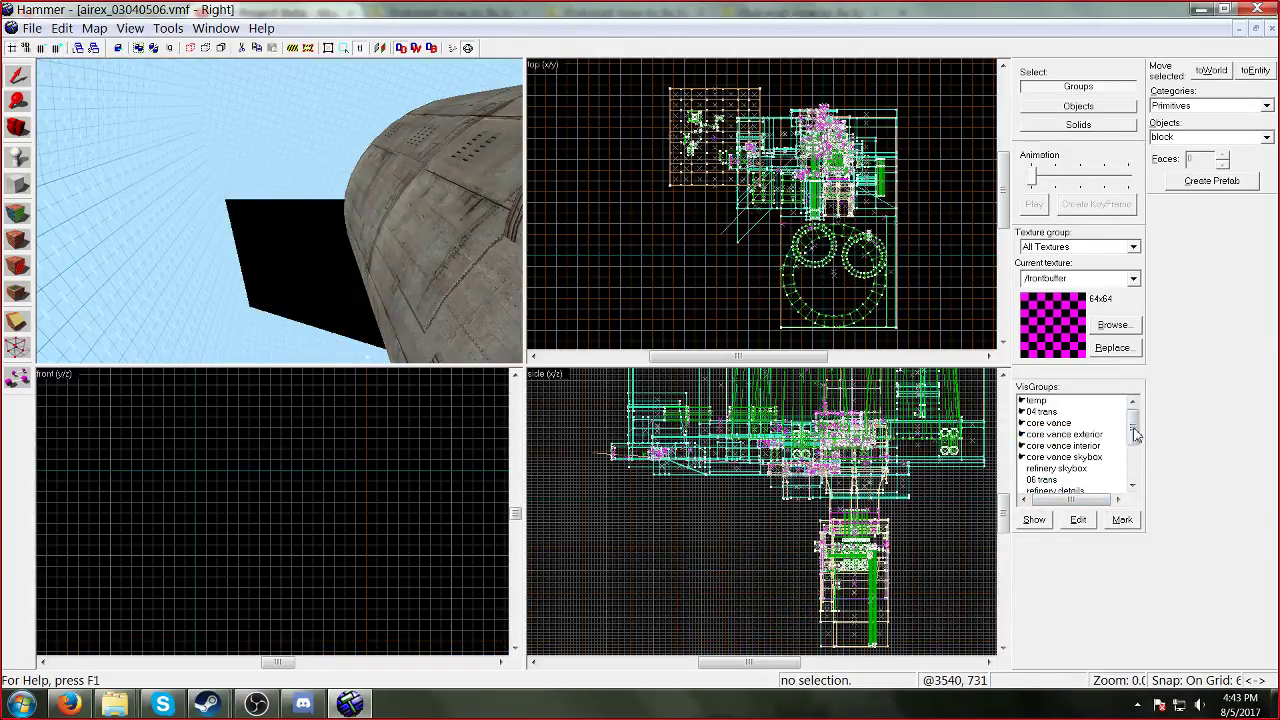
Step: Show the refinery skybox visgroup, mark its objects and delete them from the map
left_click_drag(1134, 431, 1138, 445)
left_click(1056, 434)
left_click(1022, 434)
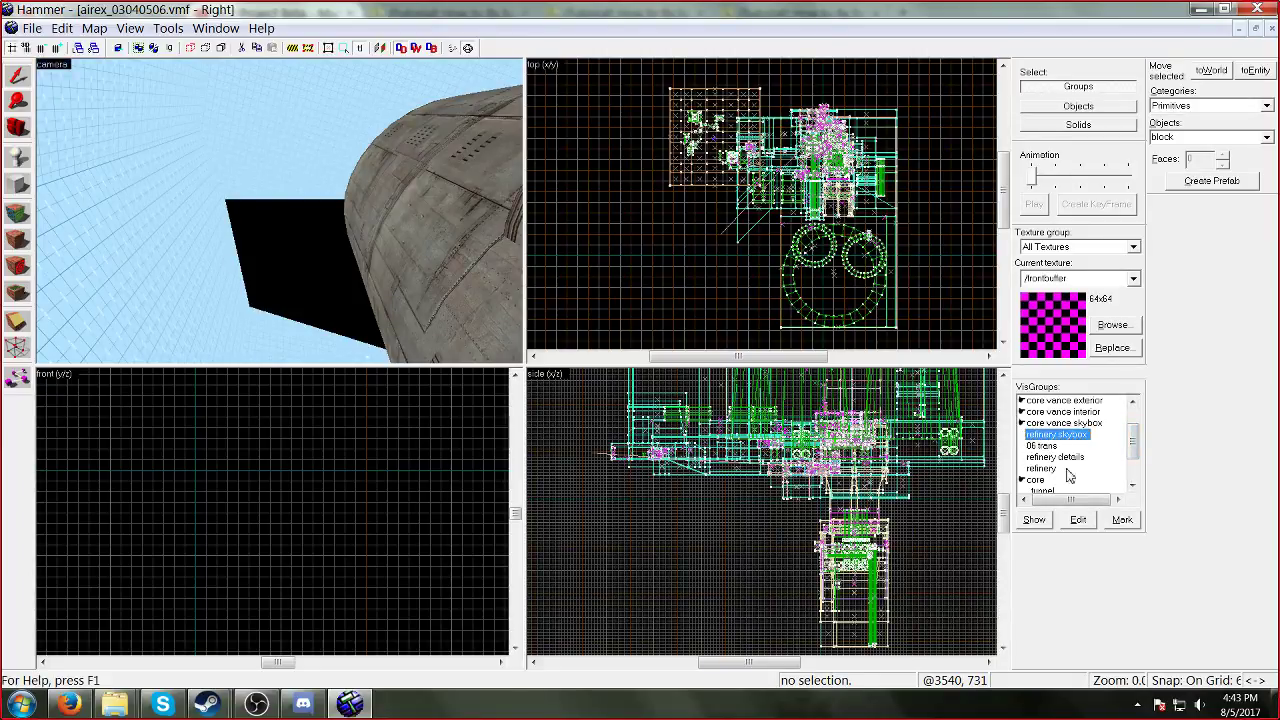
left_click(1122, 519)
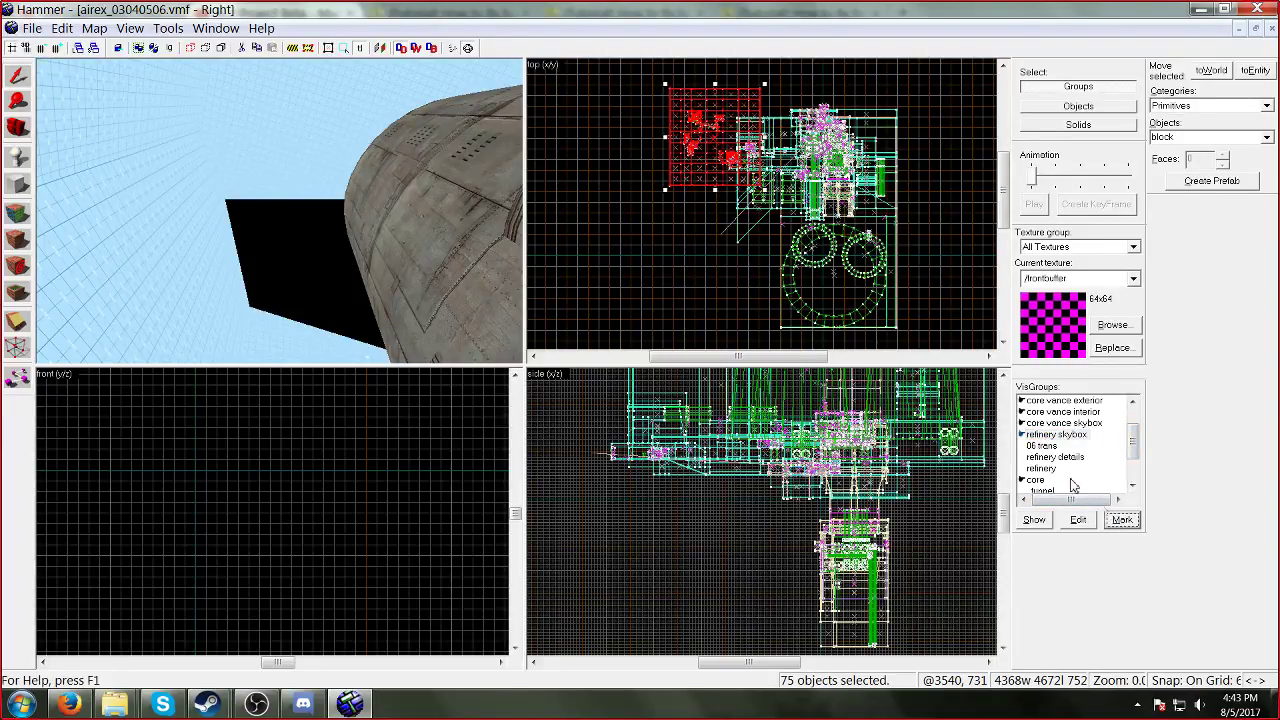
left_click(1034, 436)
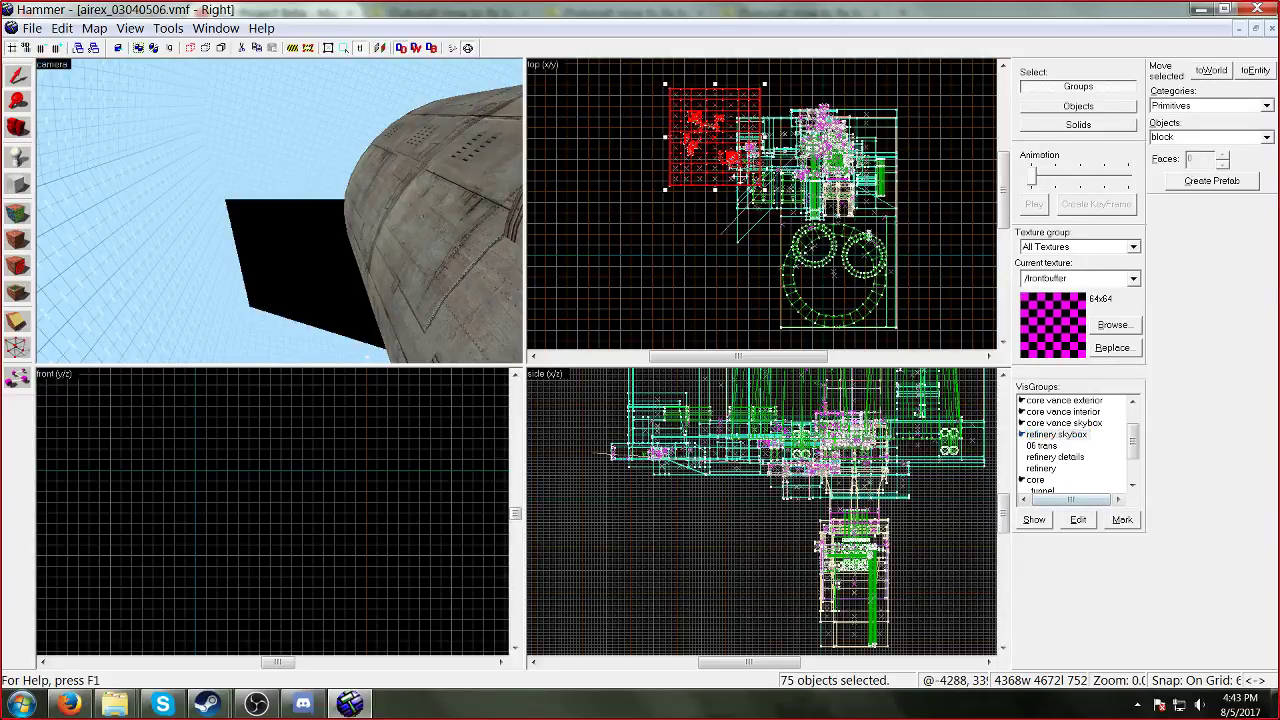
key("Delete")
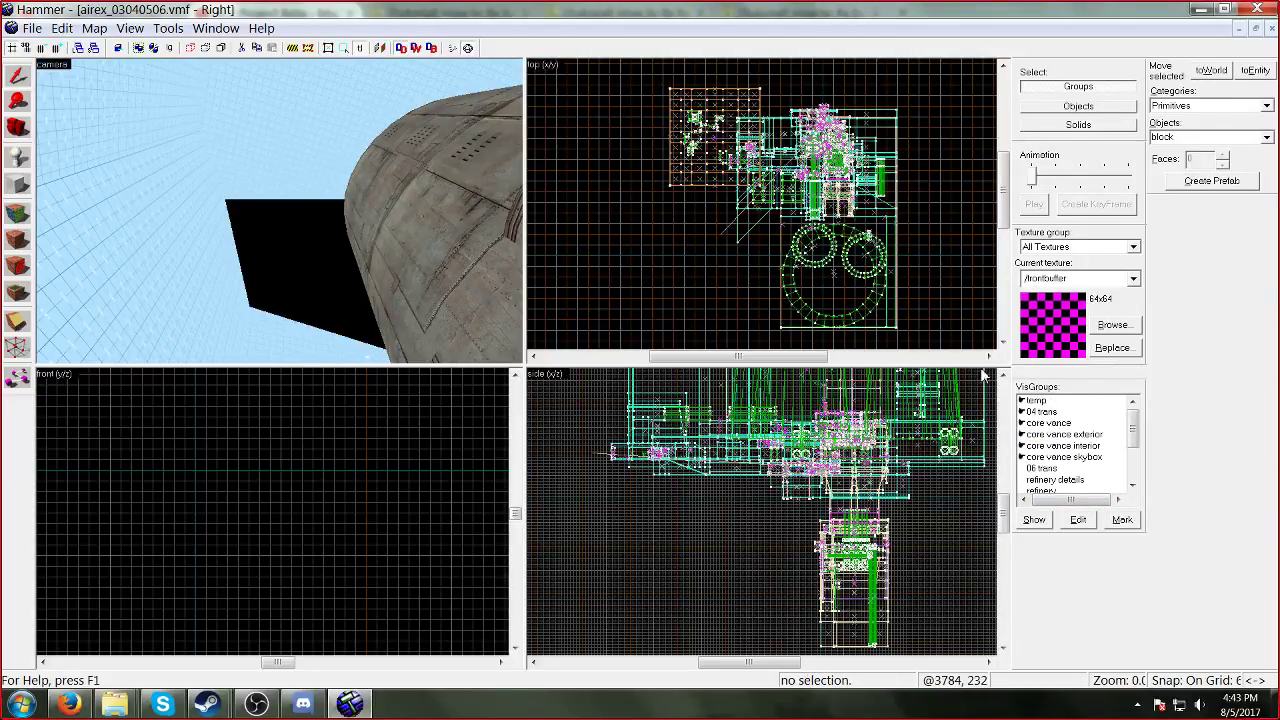
Step: Show the 06 trans visgroup, mark its contents and delete them from the map
left_click(1036, 468)
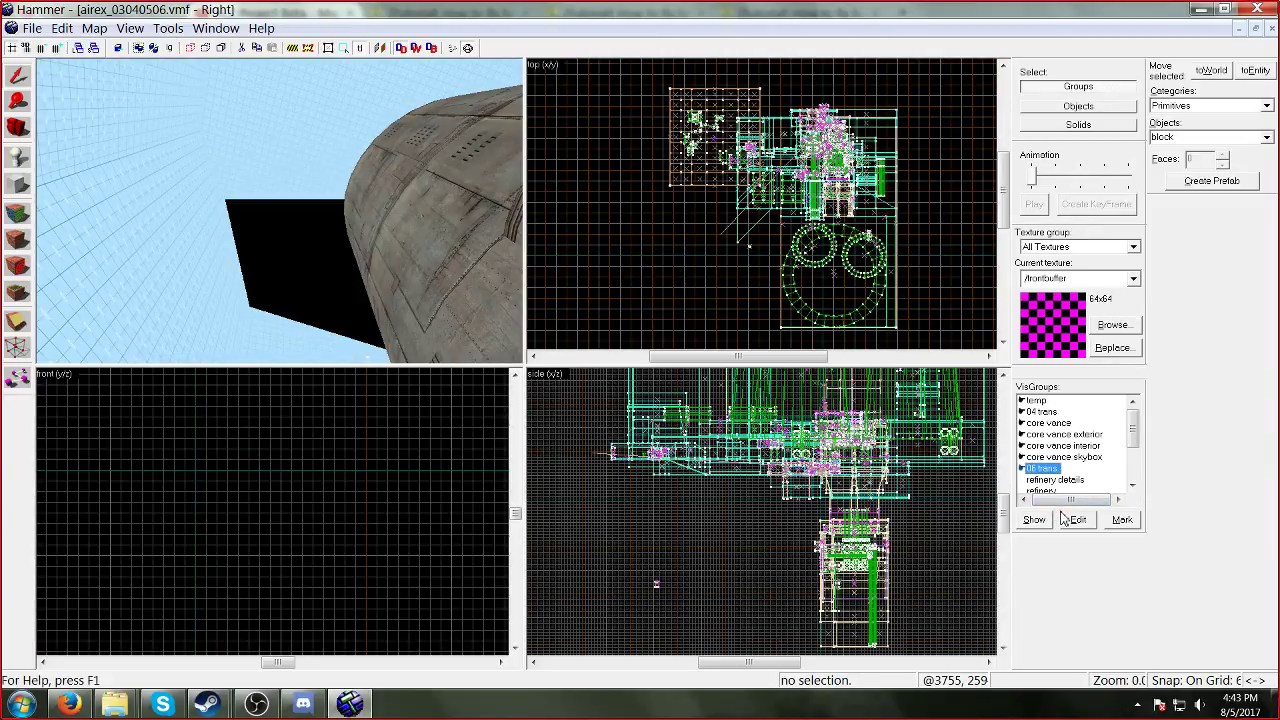
left_click(1121, 519)
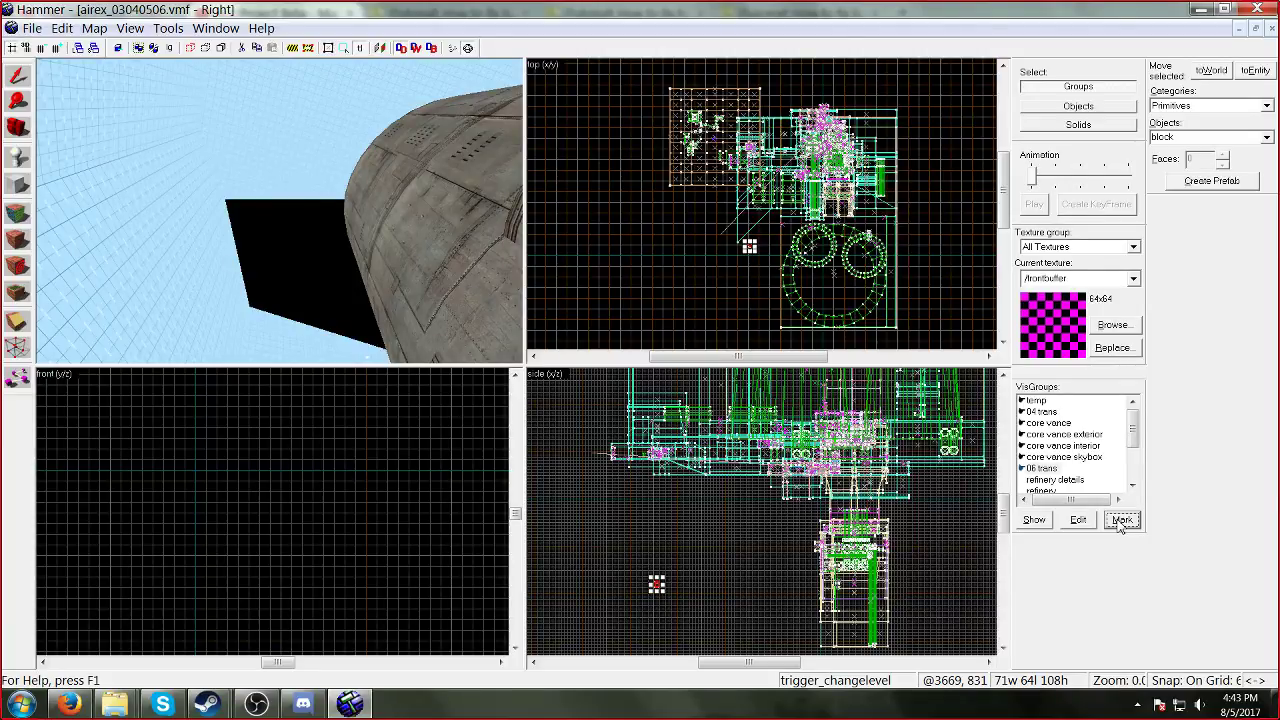
left_click(1062, 492)
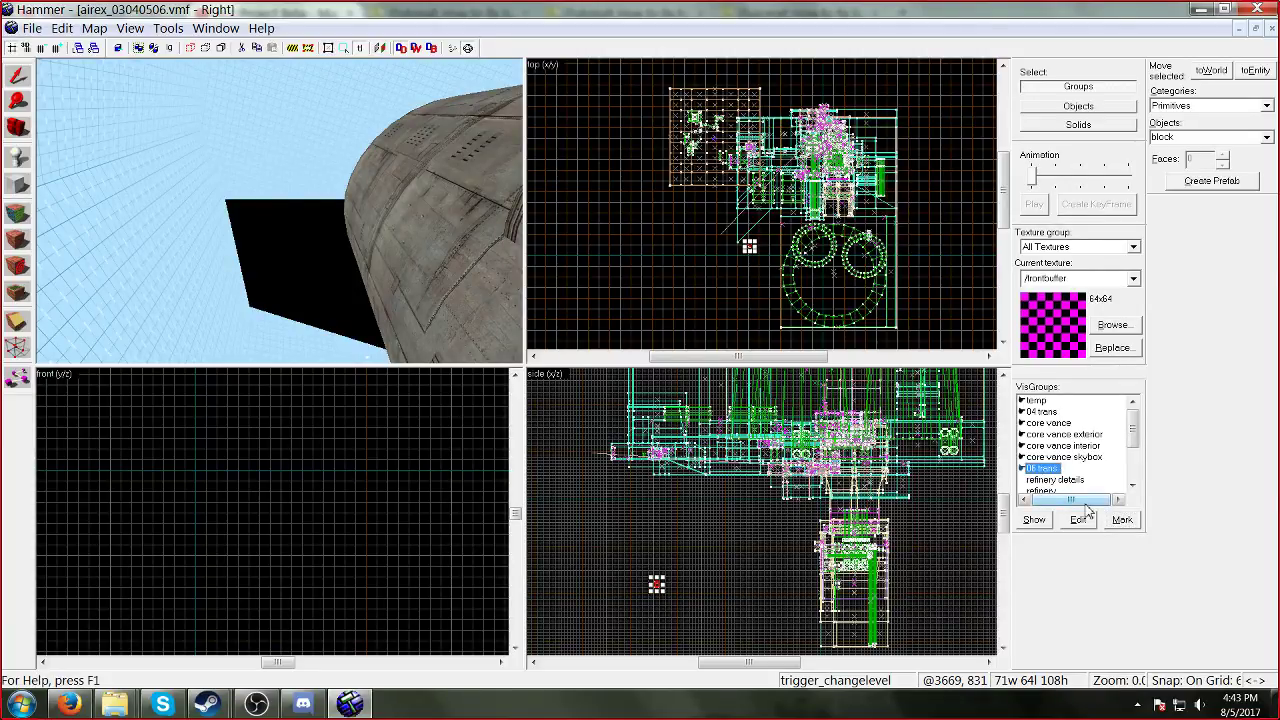
left_click(756, 258)
Step: Show the refinery details visgroup, mark its objects and delete them from the map
left_click(1055, 468)
left_click(1122, 519)
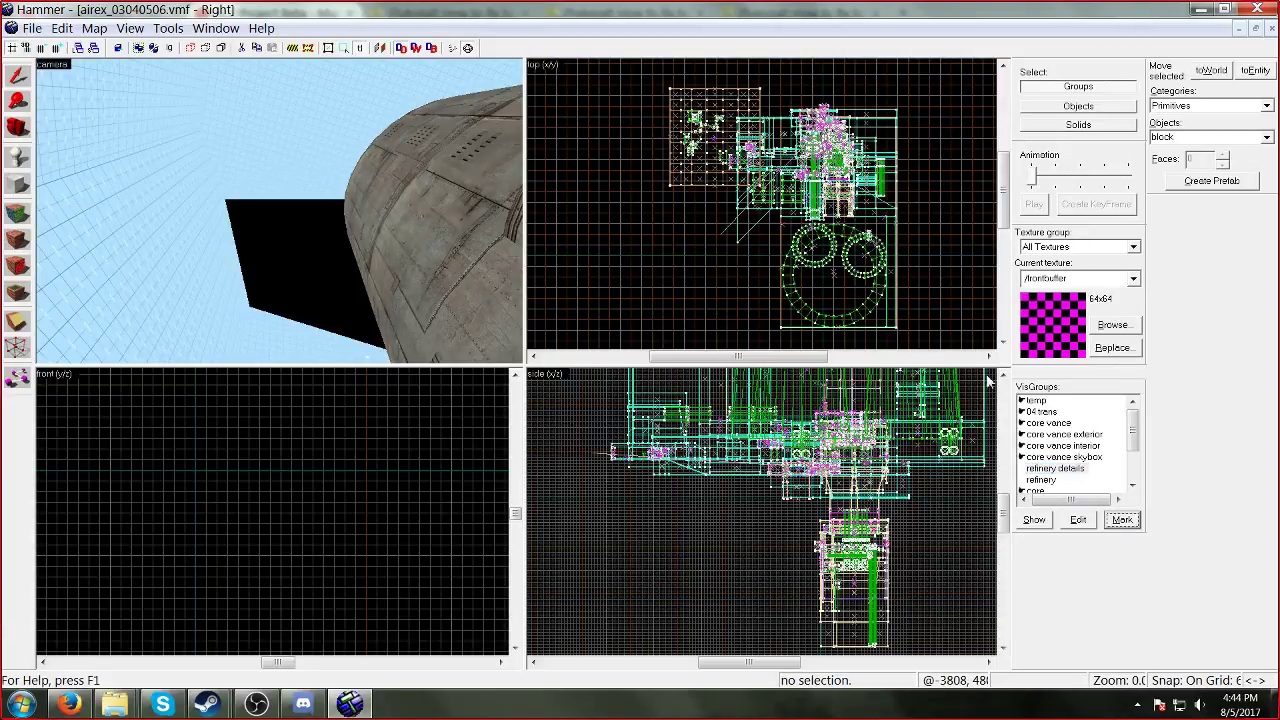
left_click(1055, 468)
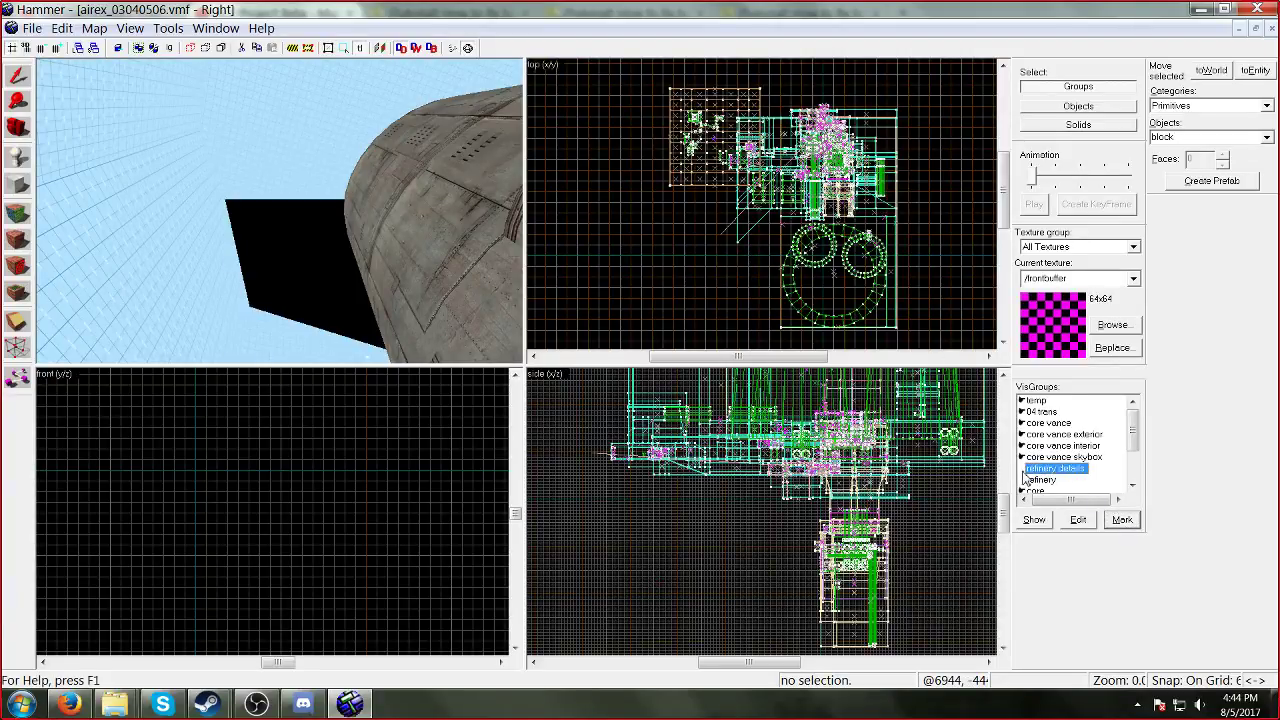
left_click(1022, 468)
left_click(1122, 519)
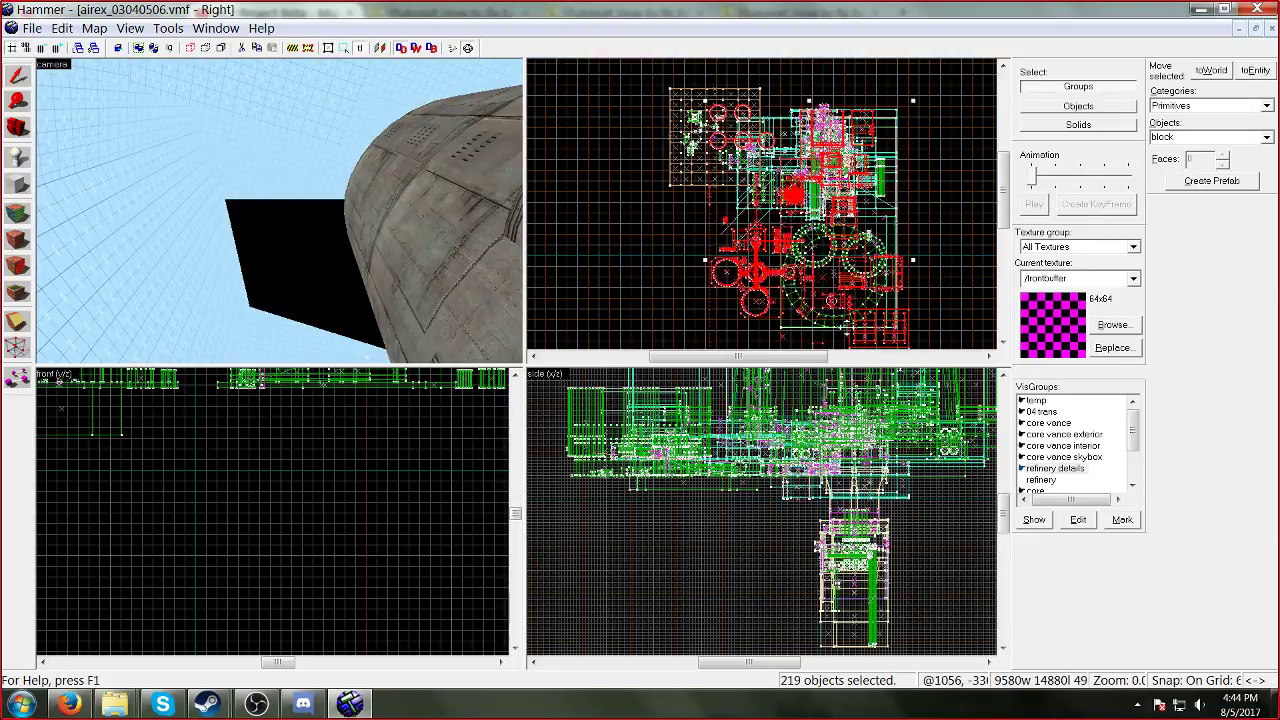
key("Delete")
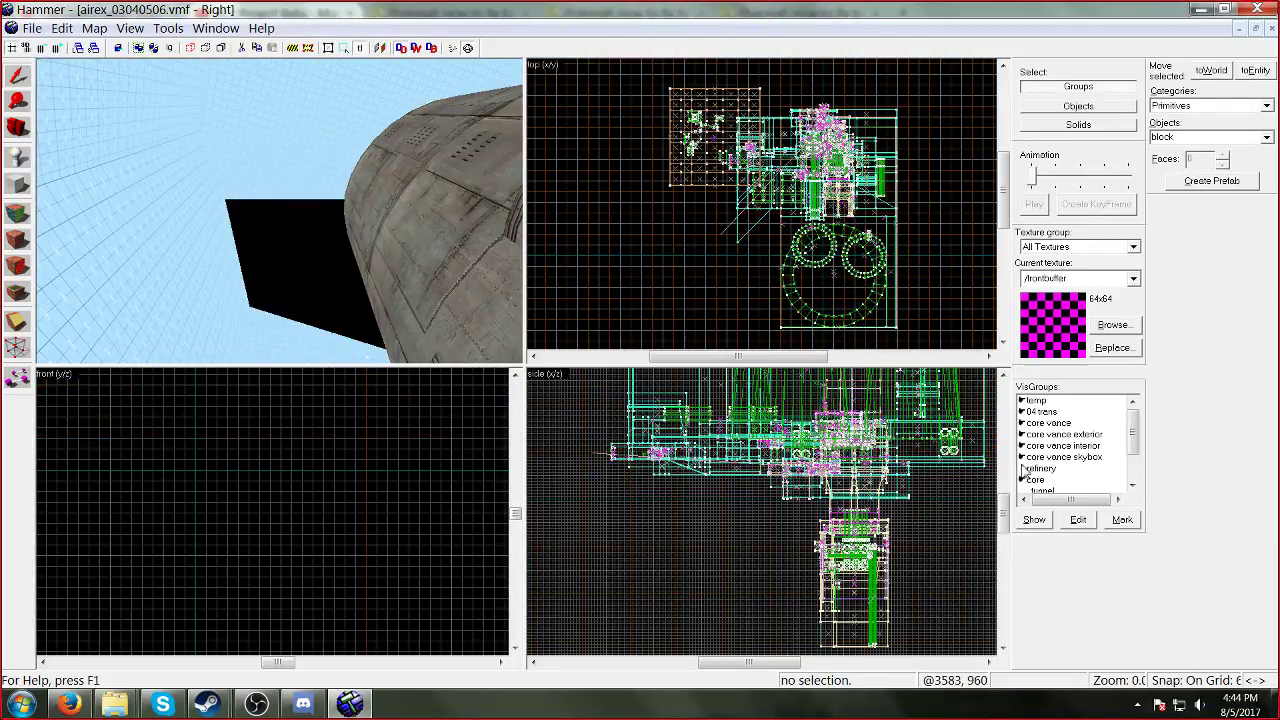
Step: Show the refinery visgroup, mark its objects and delete them from the map
left_click(1022, 468)
left_click(1059, 472)
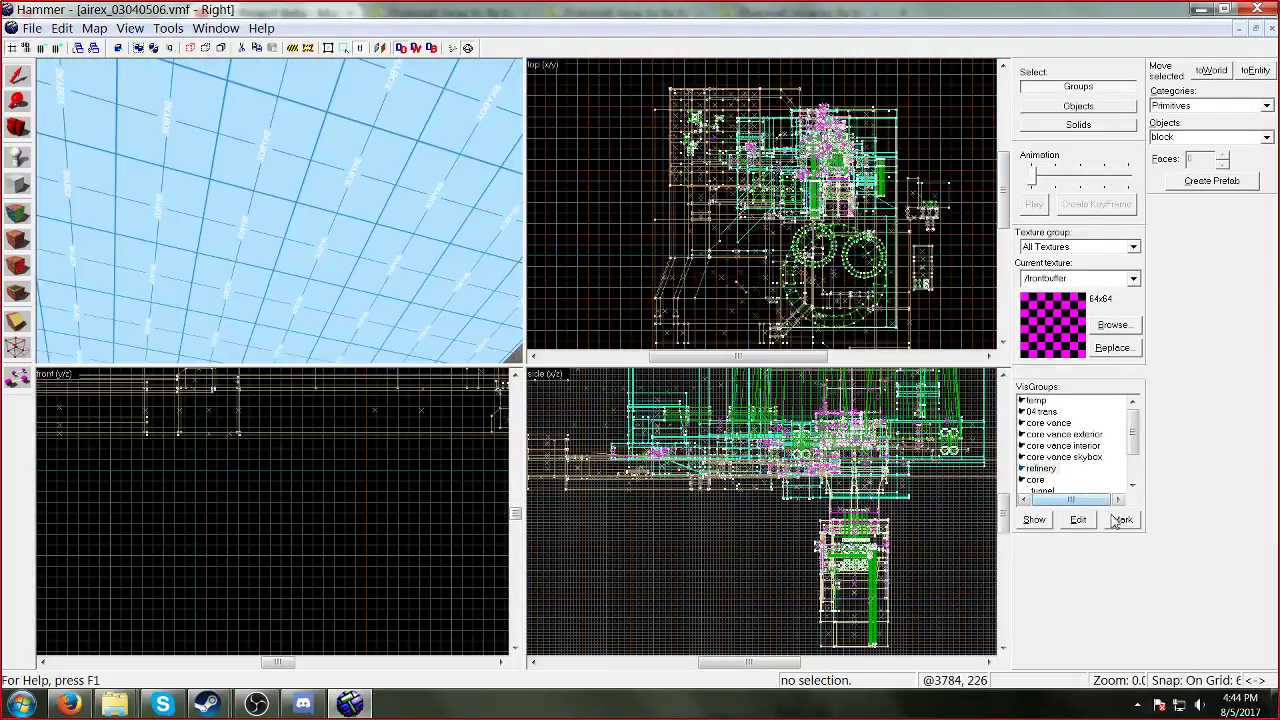
left_click(1122, 519)
key("Delete")
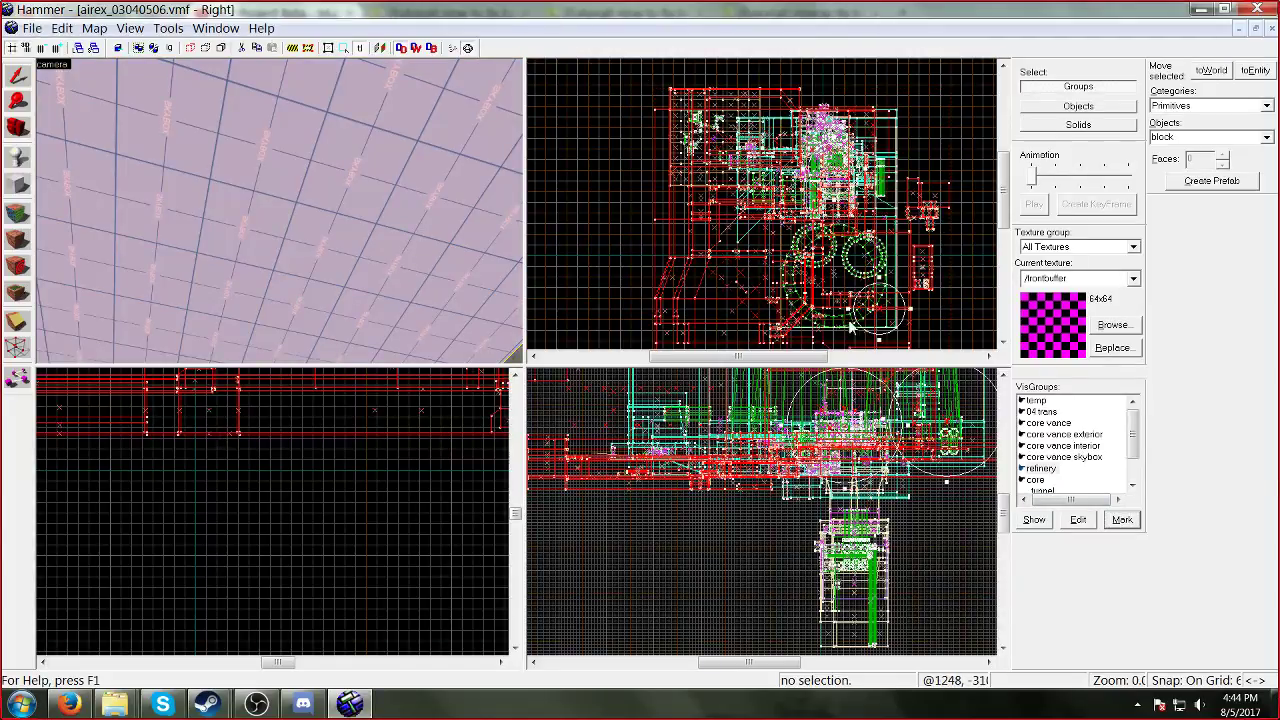
Step: Show the _tunnel visgroup, mark its objects and delete them from the map
left_click_drag(1135, 441, 1135, 453)
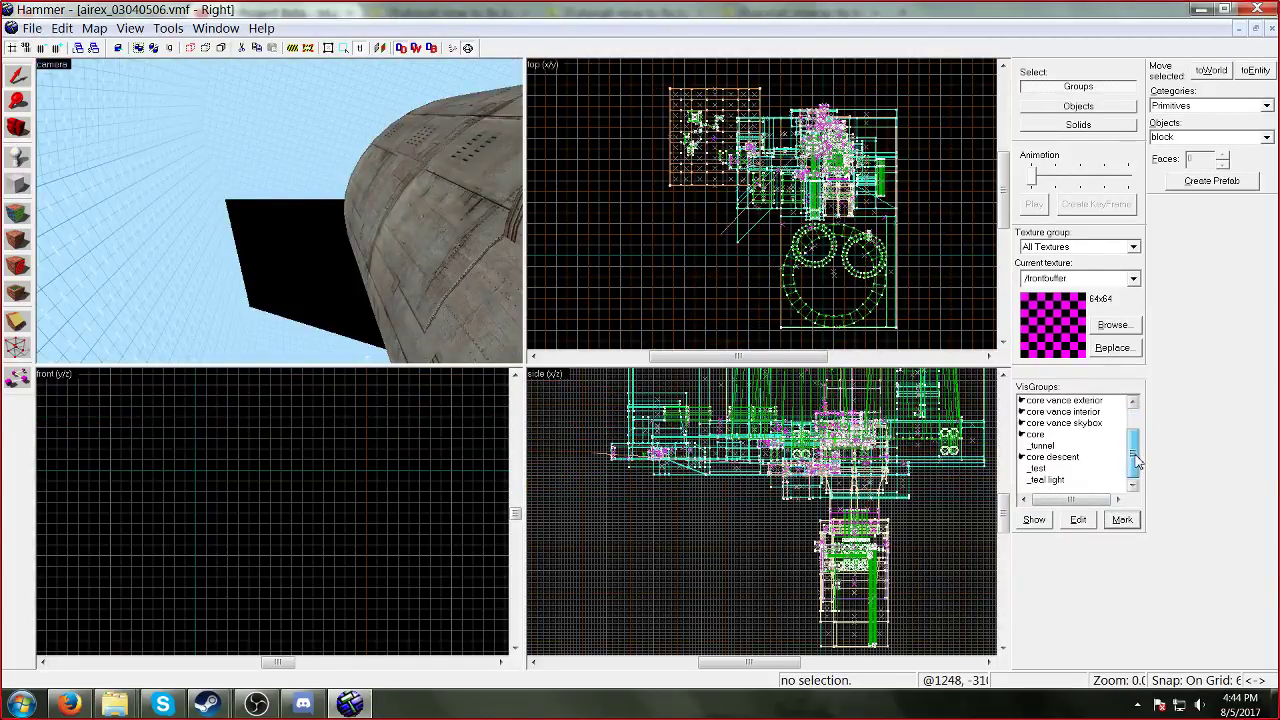
left_click(1022, 445)
left_click(1042, 445)
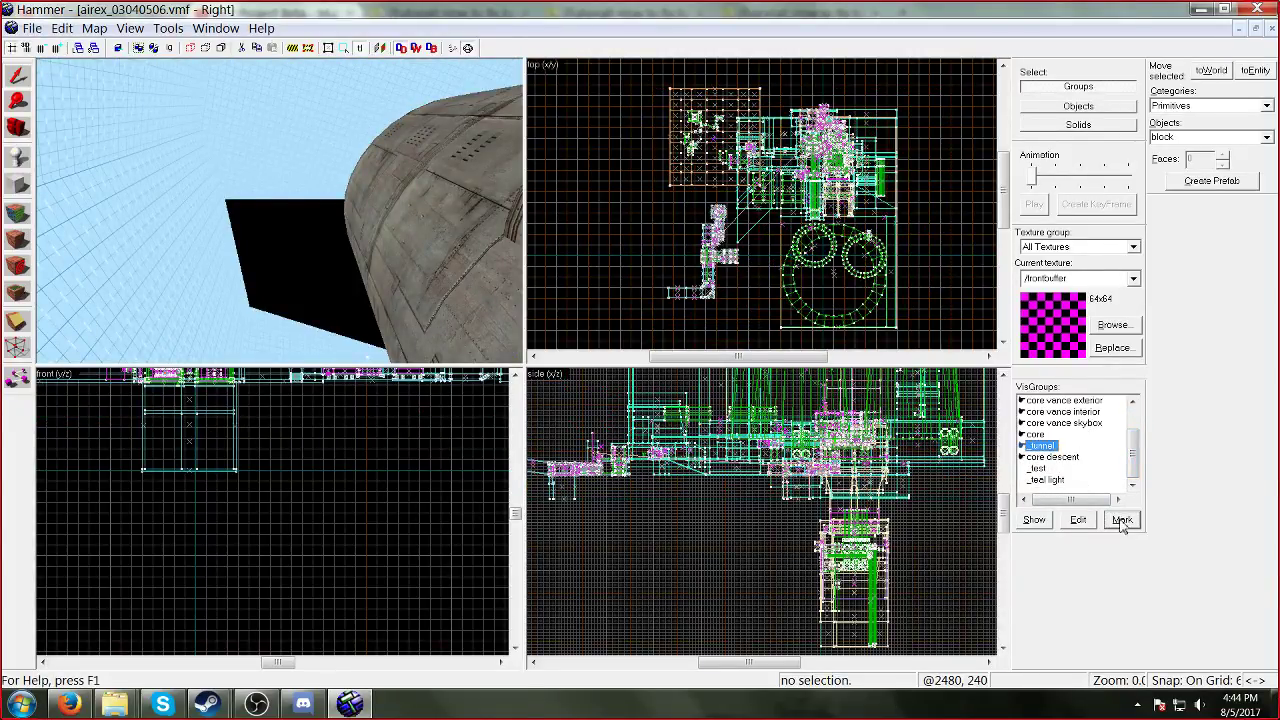
left_click(1122, 519)
key("Delete")
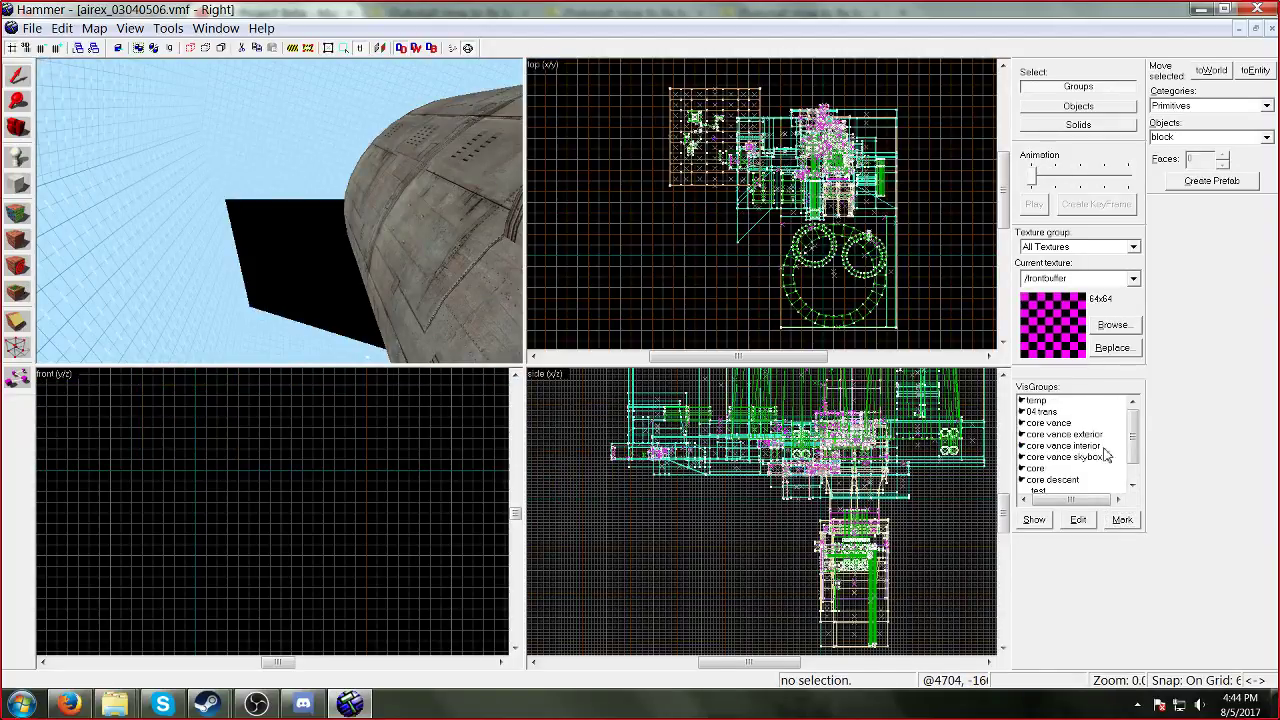
Step: Show and mark the _test and _teal light visgroups in turn, deleting the objects of each
left_click(1036, 468)
left_click(1021, 468)
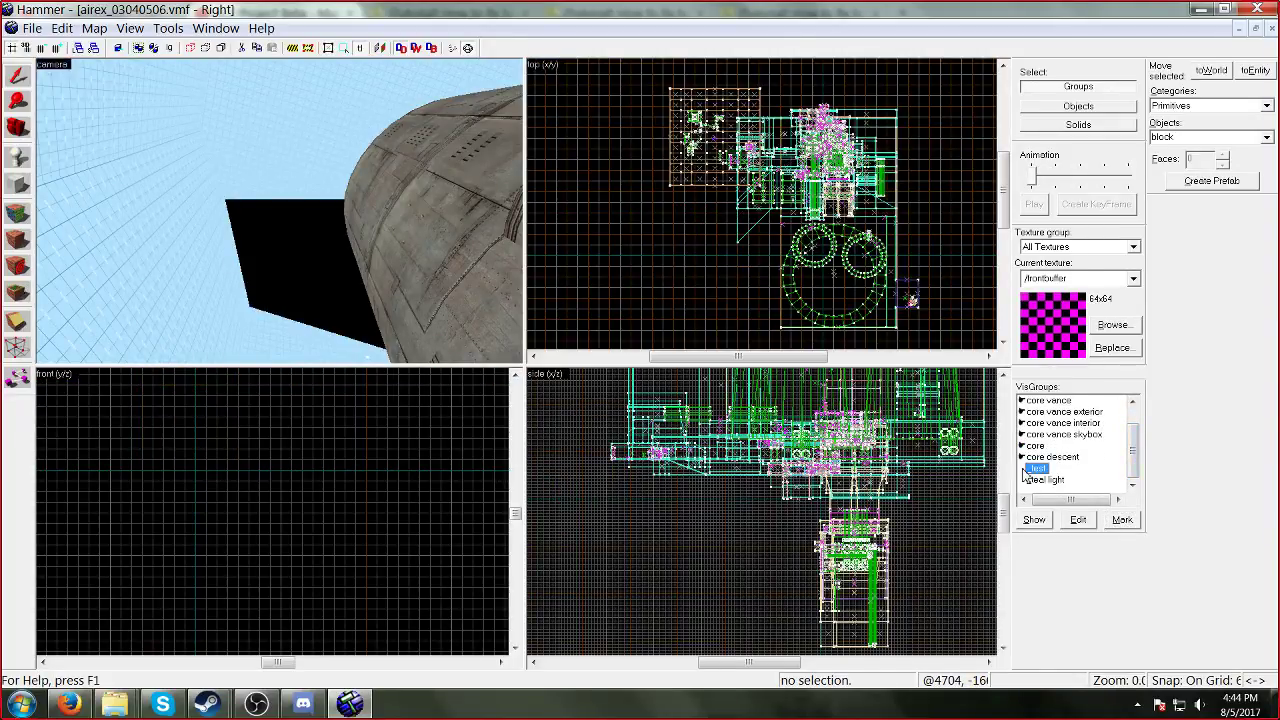
left_click(1120, 519)
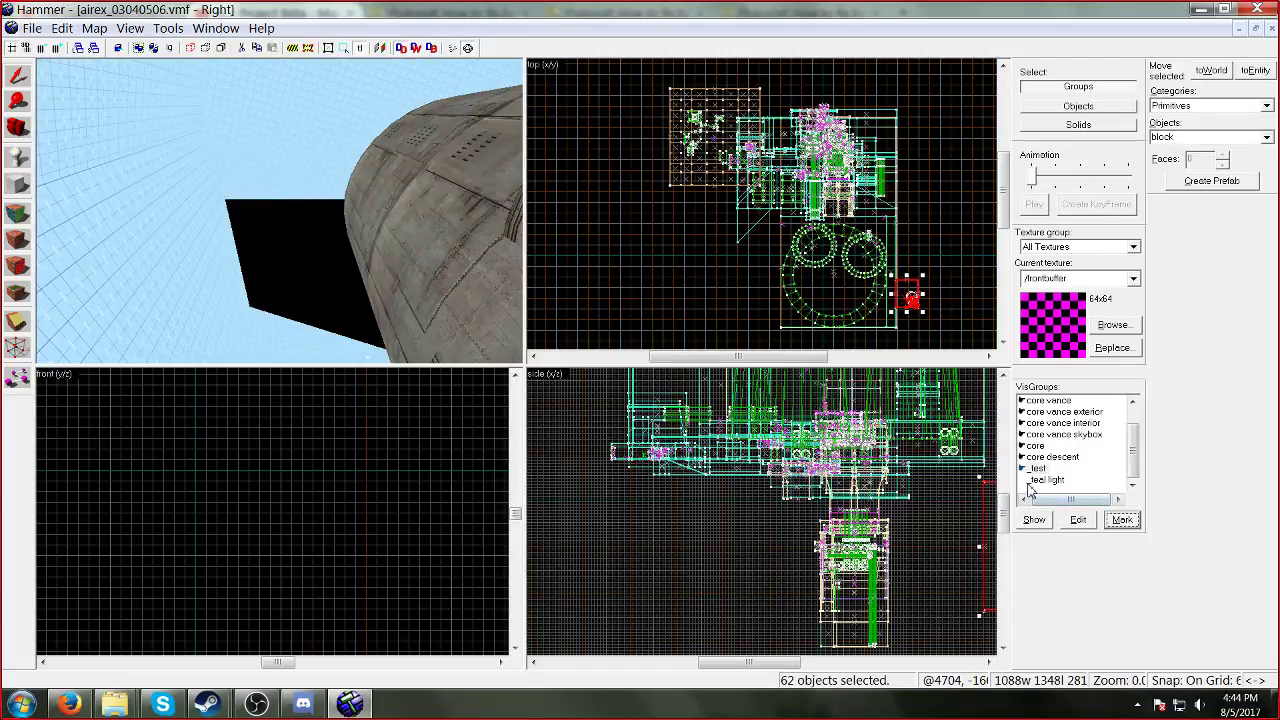
left_click(1030, 481)
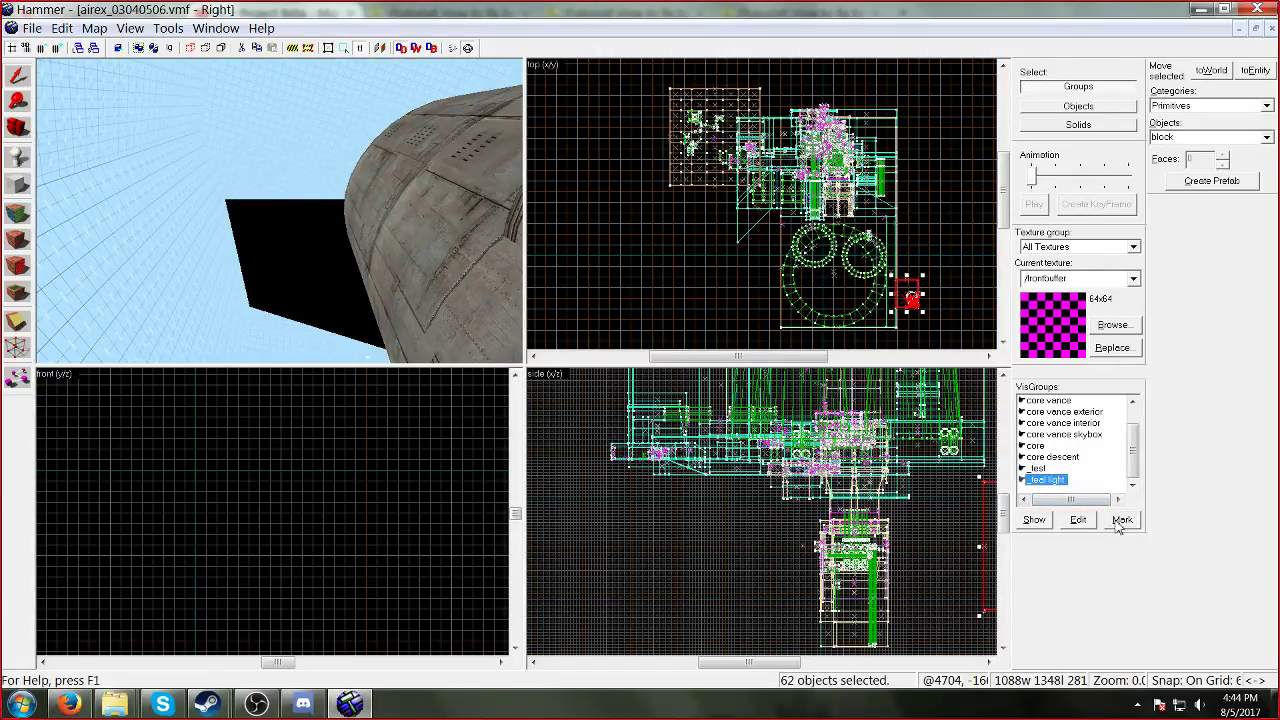
key("Delete")
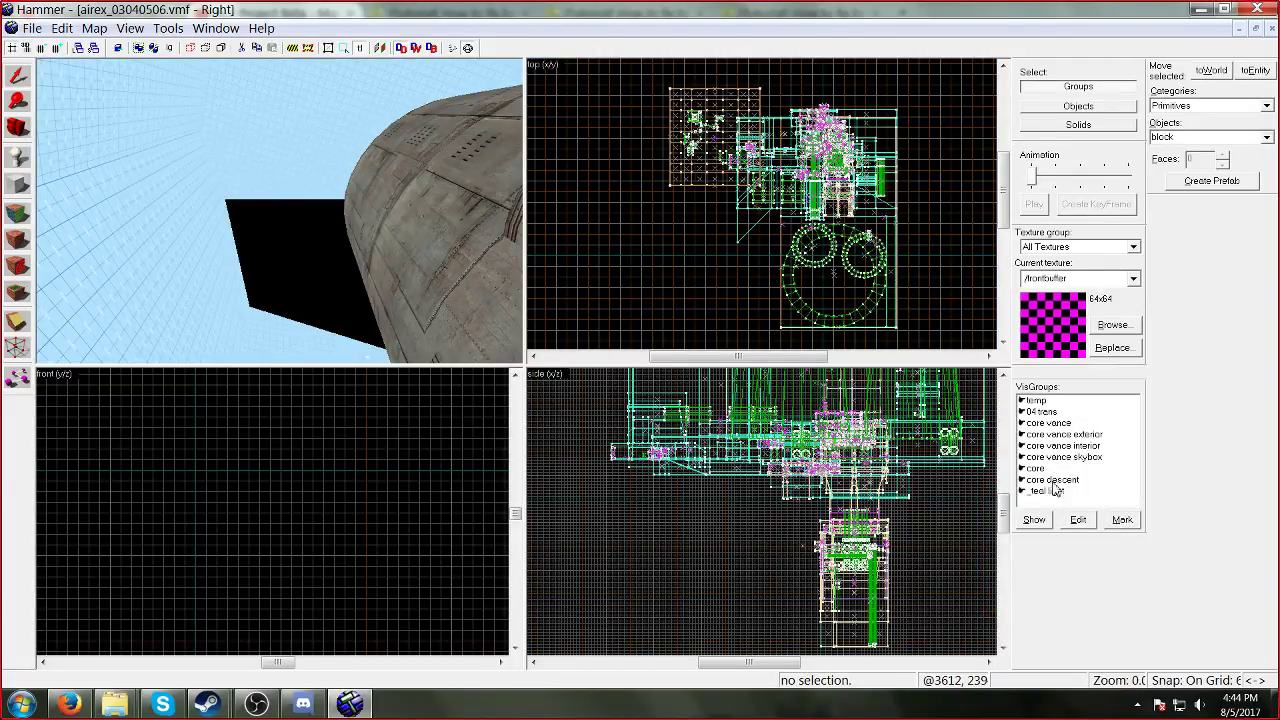
left_click(1120, 519)
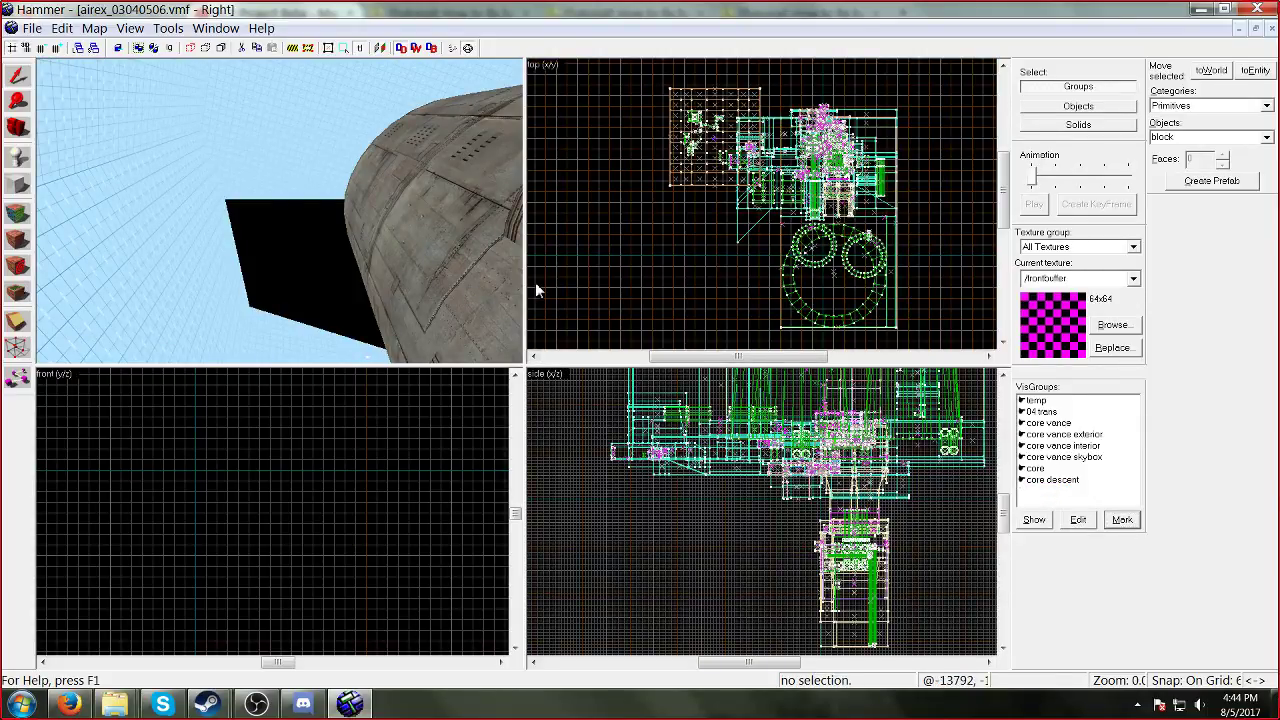
Step: Start saving the trimmed map as a new file and enter the name airex_04
key("z")
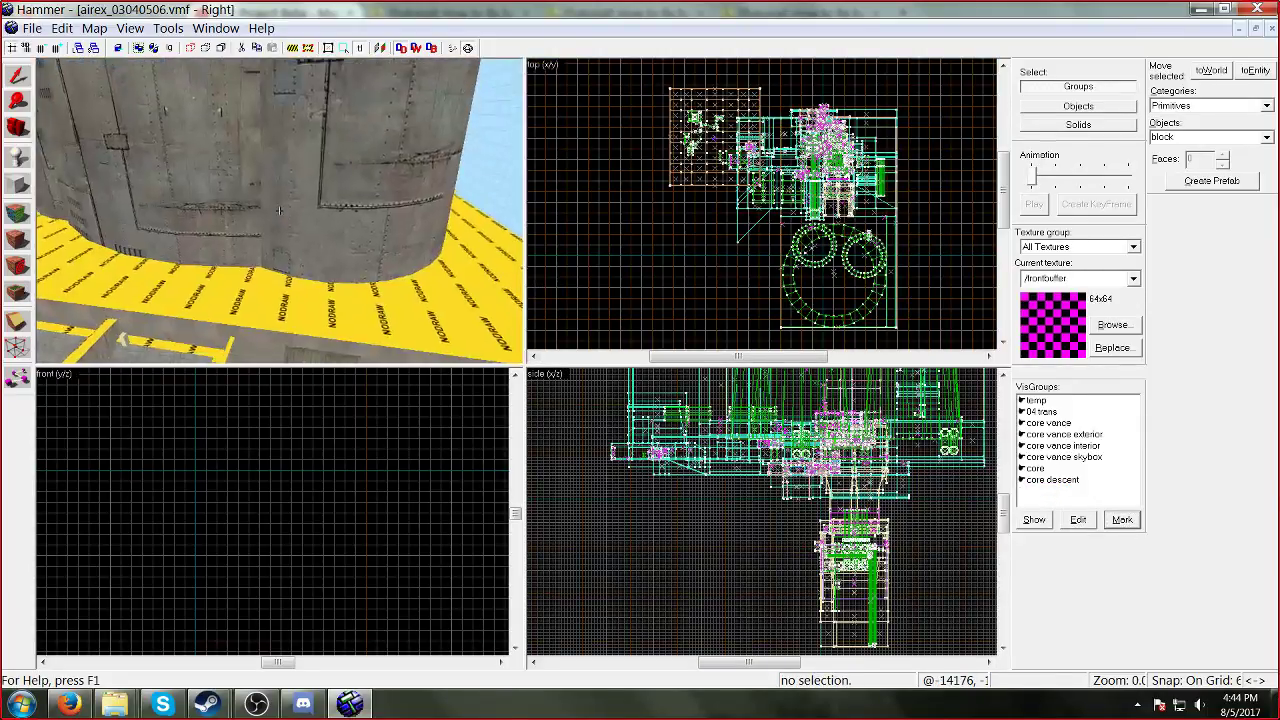
key("w")
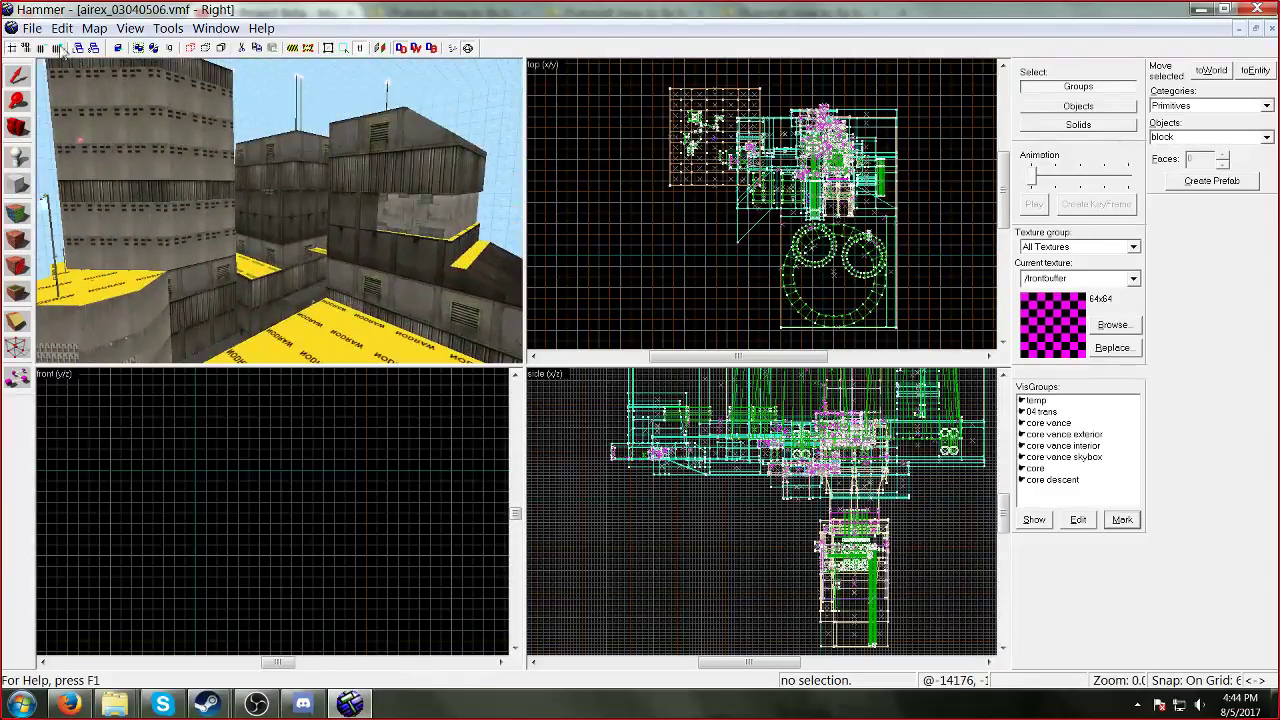
left_click(32, 28)
left_click(50, 117)
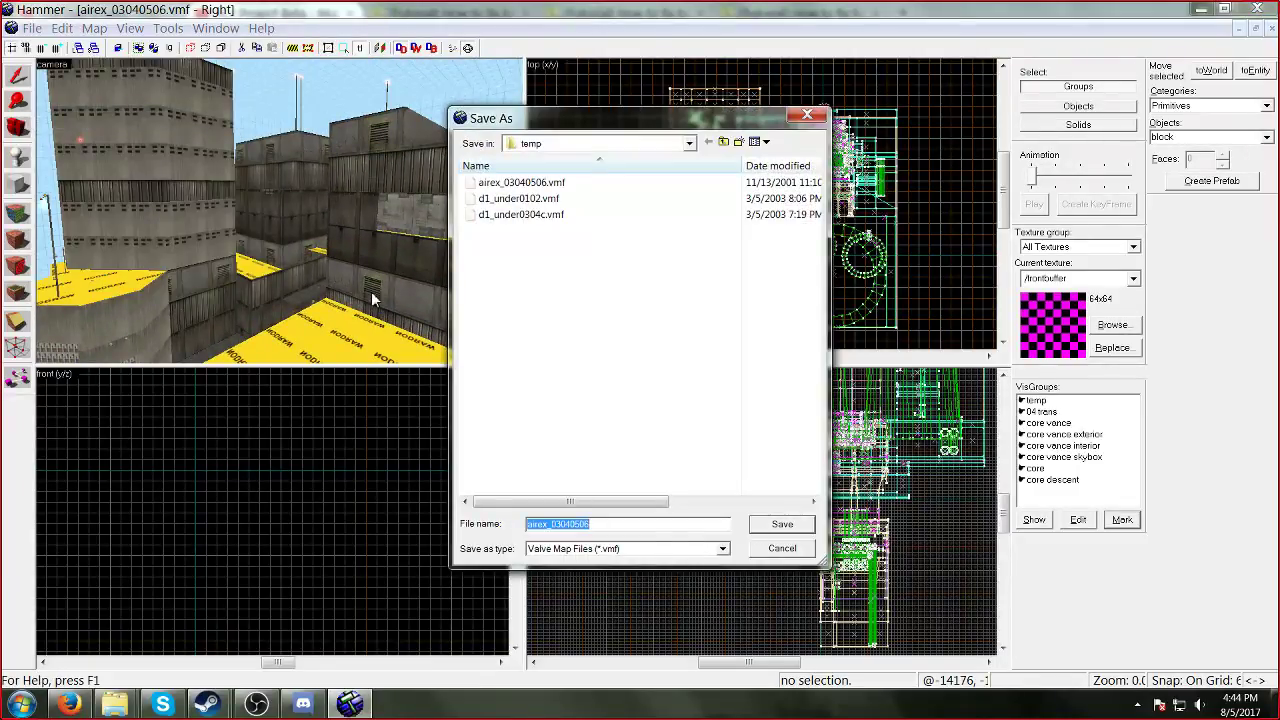
type("airex_")
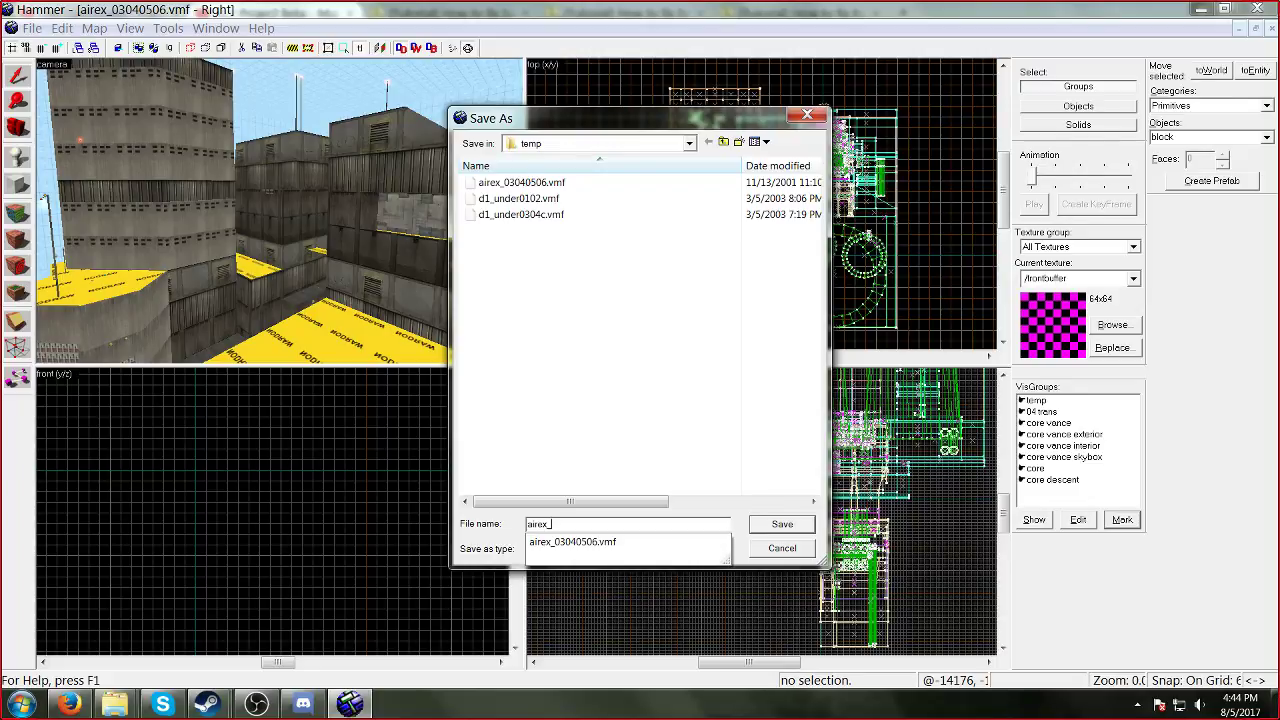
type("04")
Step: Go through the AnonLeak shortcut on the Desktop to the hl2 maps folder and save the map there
left_click(723, 142)
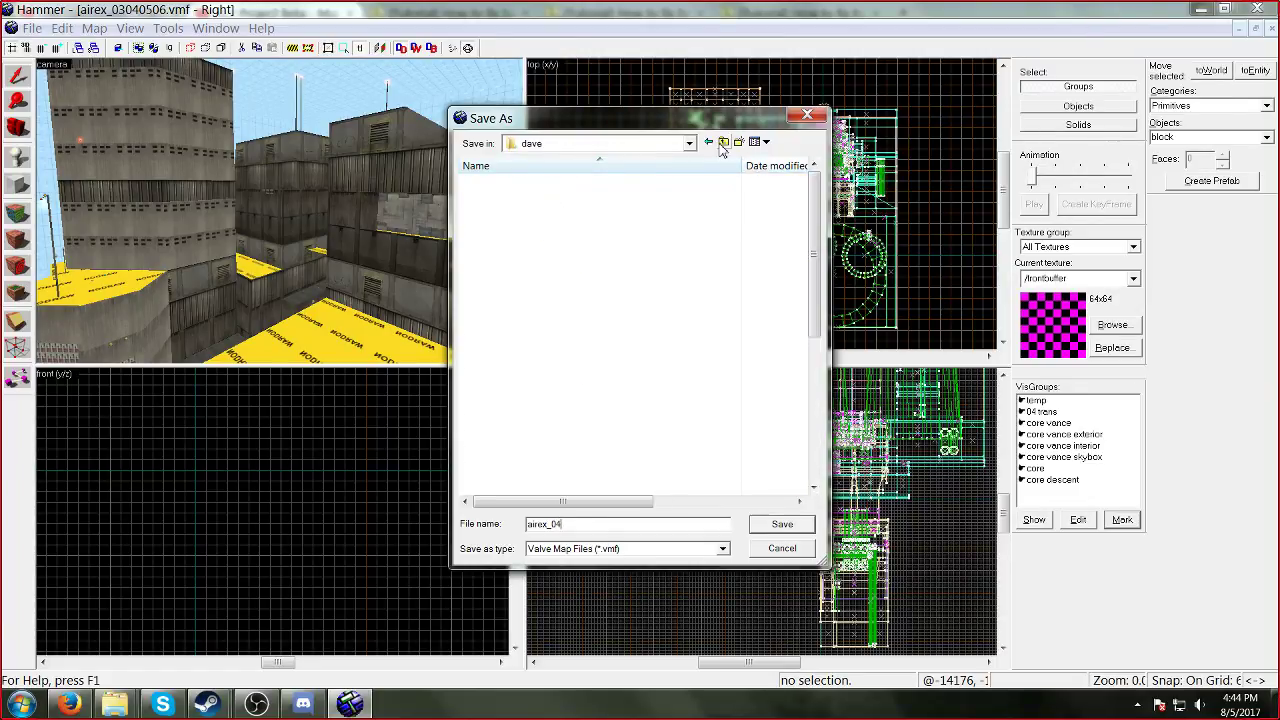
left_click(723, 142)
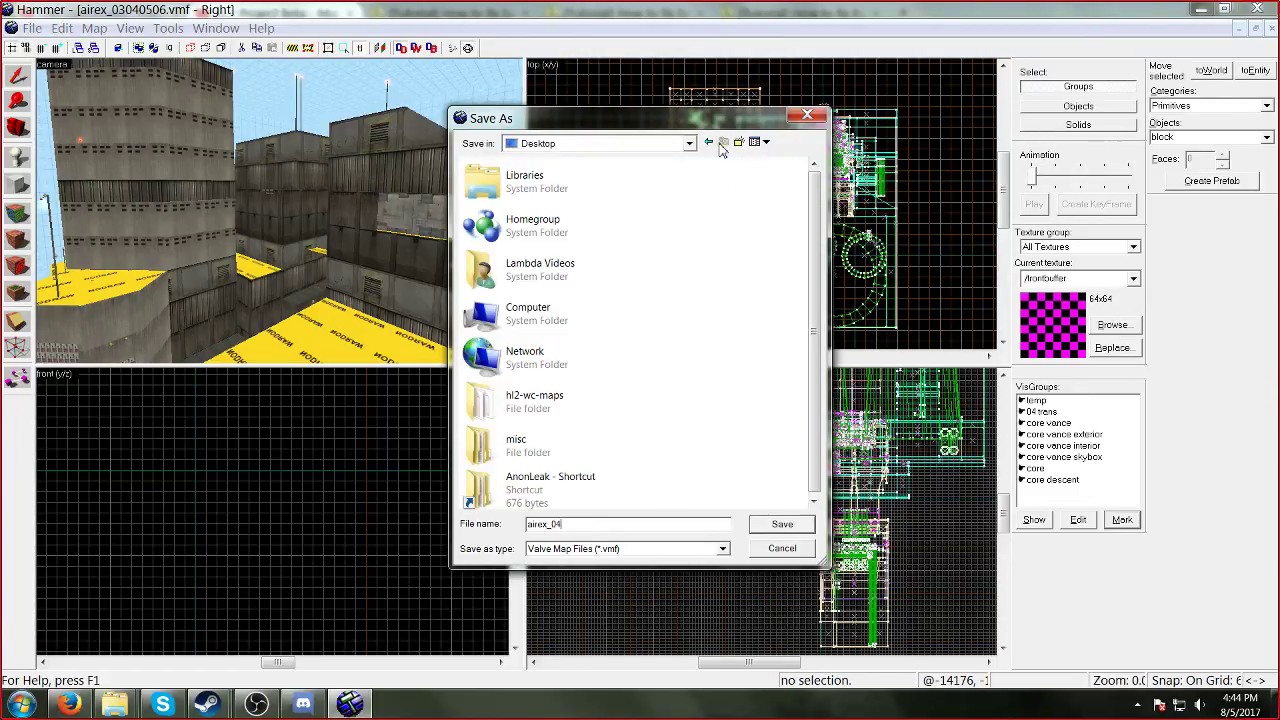
double_click(528, 488)
double_click(498, 182)
double_click(495, 246)
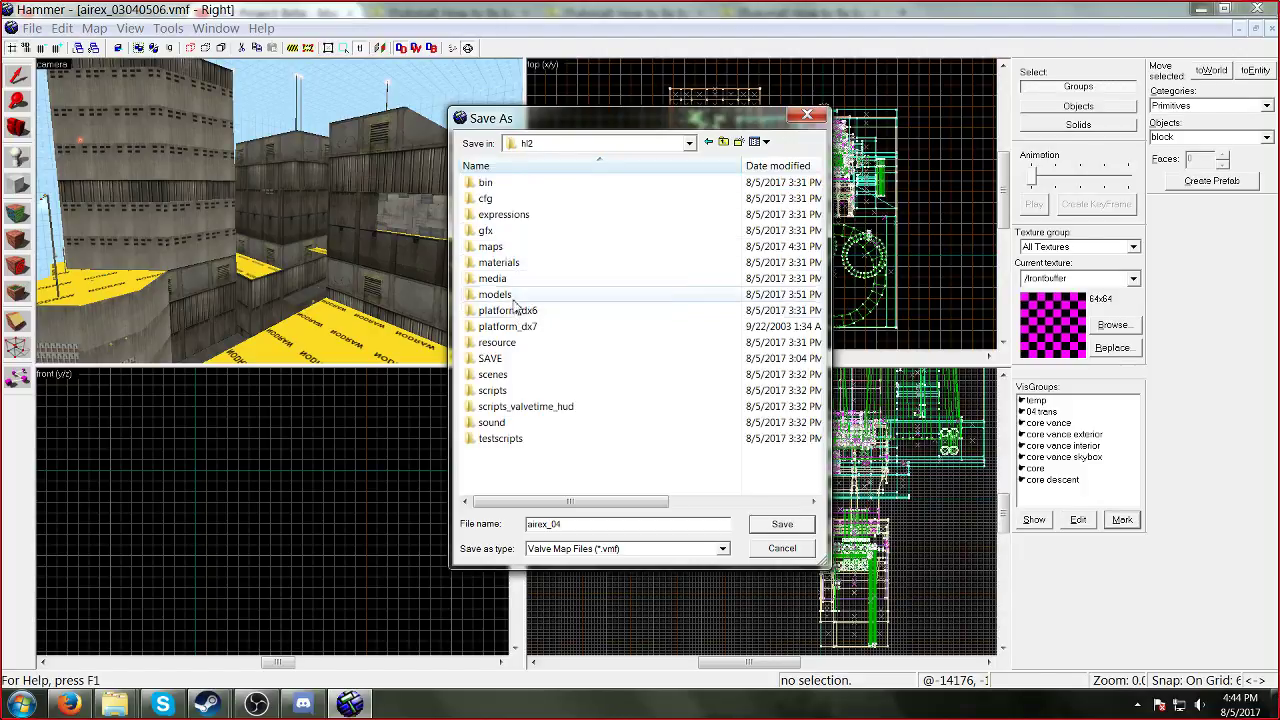
left_click(522, 248)
double_click(522, 250)
left_click(798, 526)
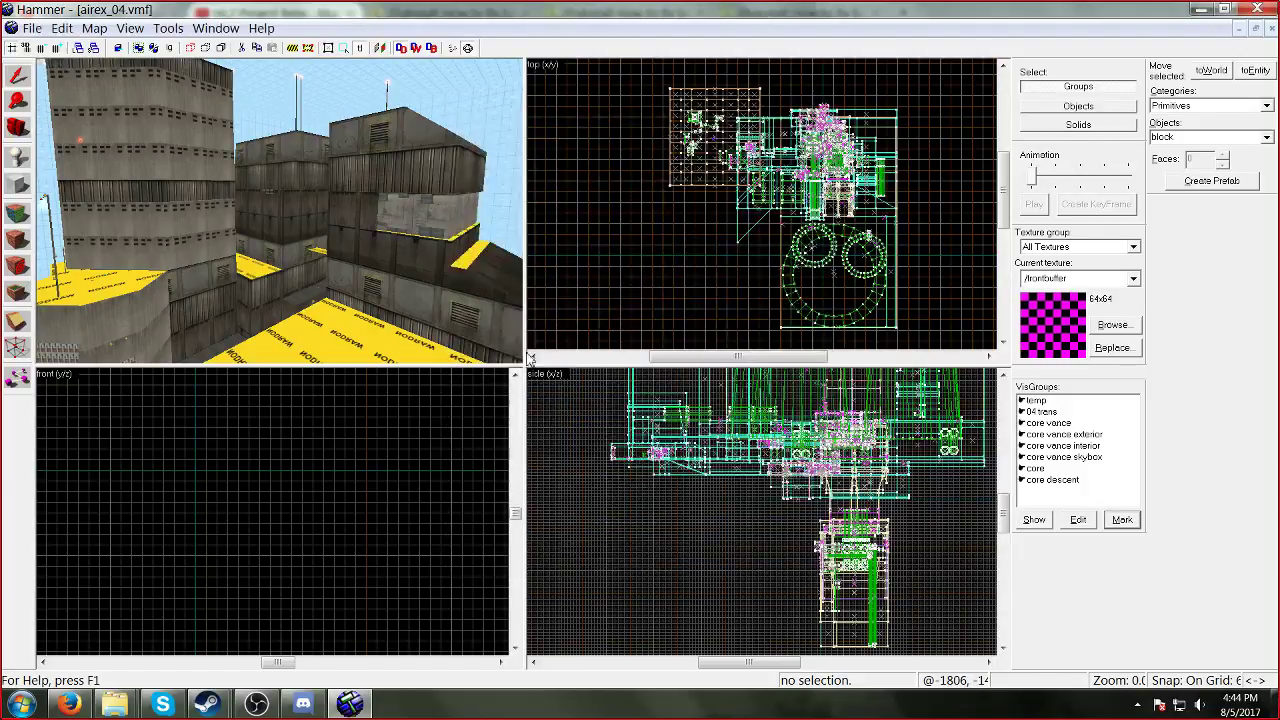
Step: Compile and run the map with CSG and BSP set to Normal and VIS and RAD set to No
key("z")
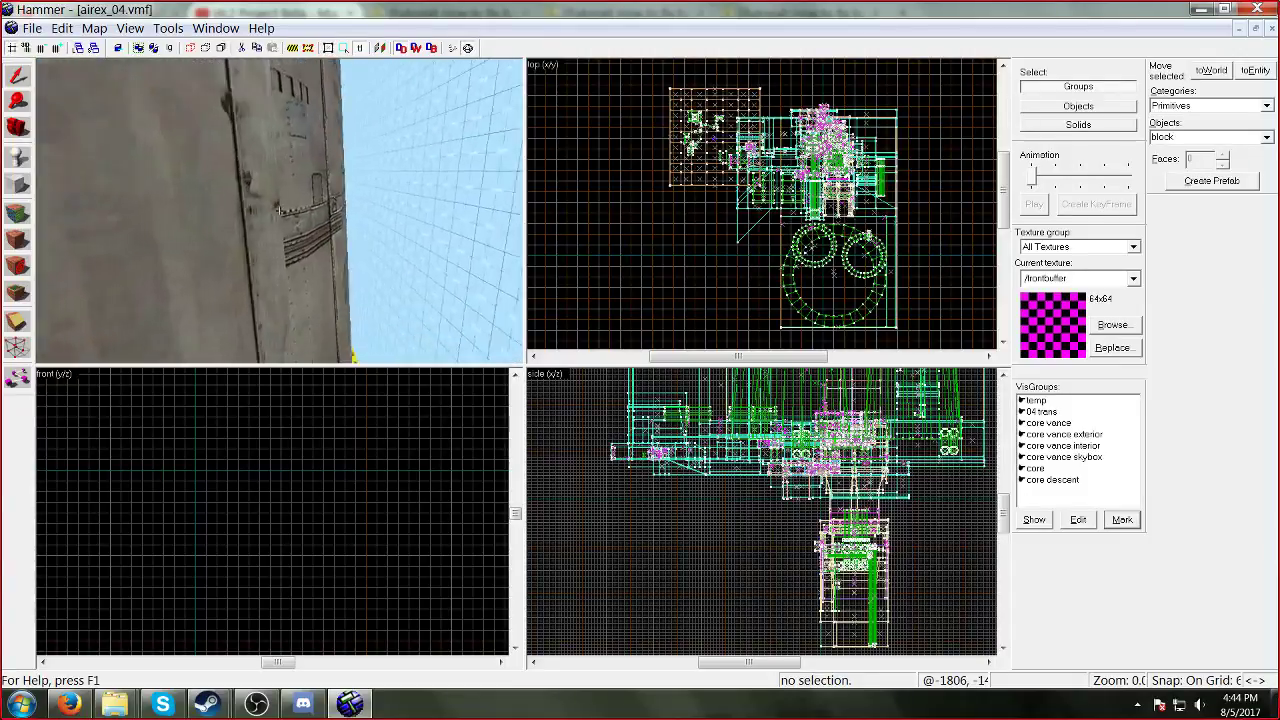
key("w")
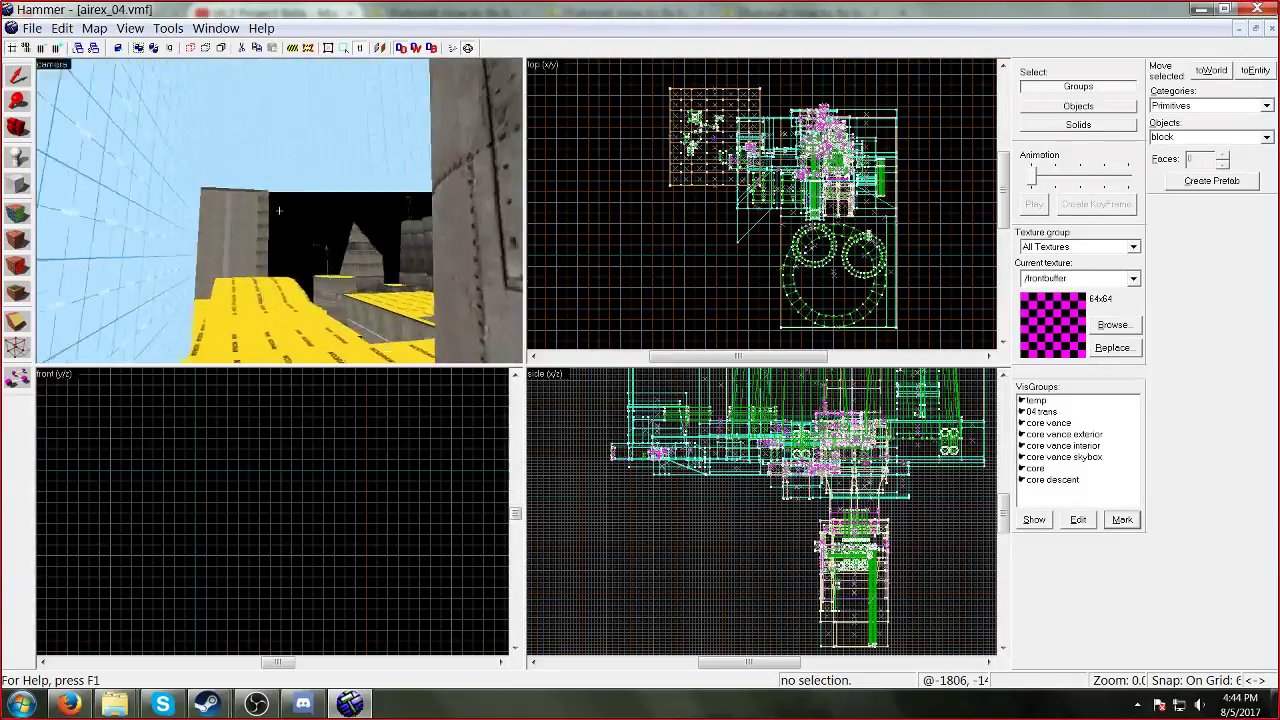
key("z")
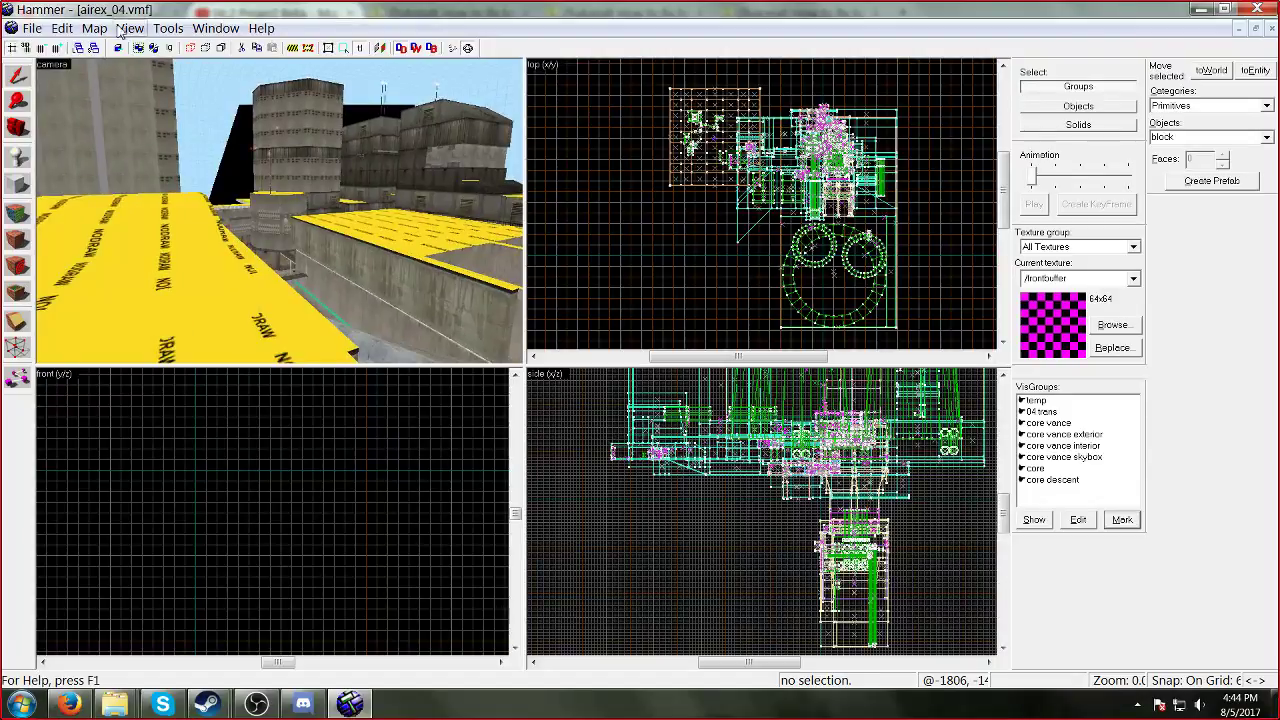
left_click(33, 28)
left_click(55, 251)
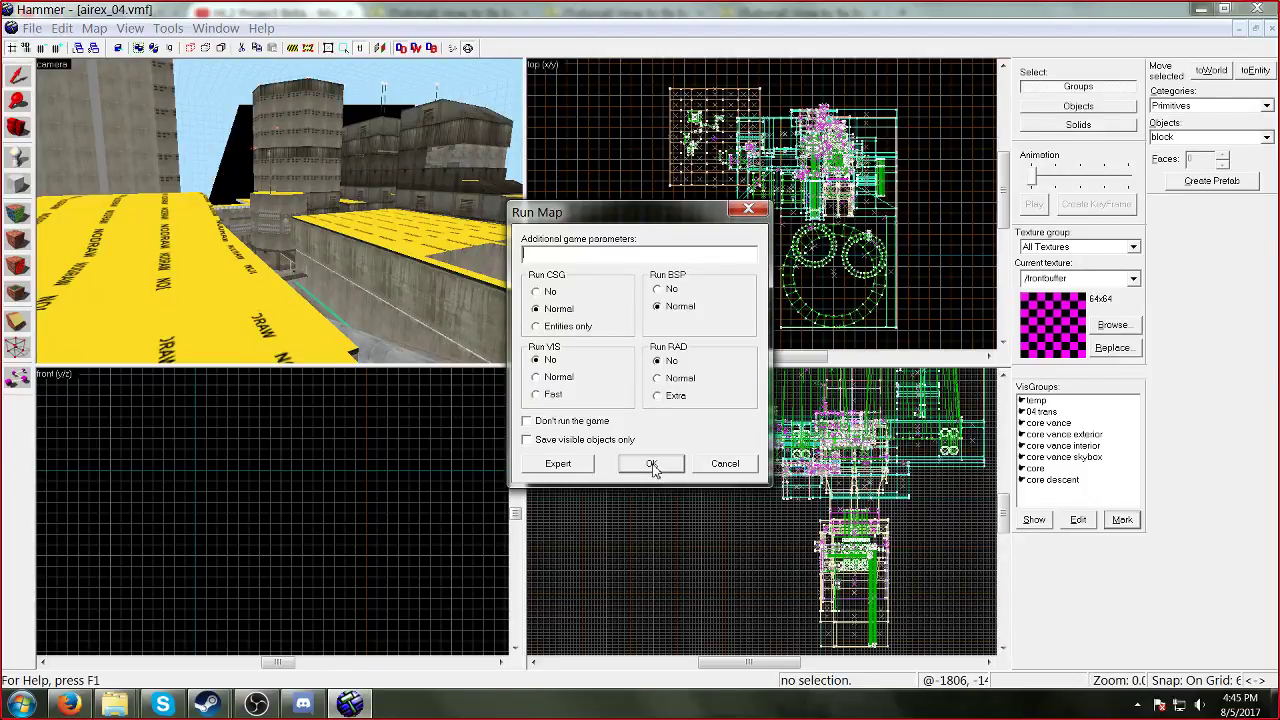
left_click(651, 464)
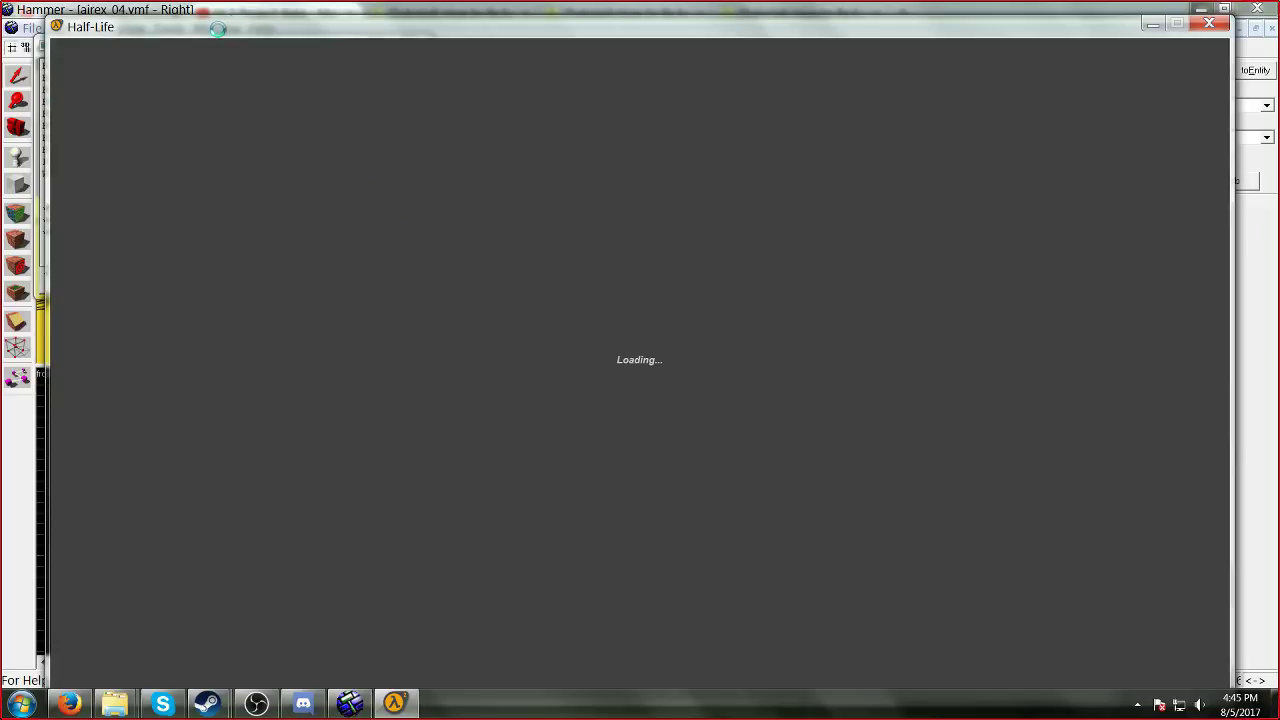
Step: Switch from the loading Half-Life window back to Hammer and minimize the compile process window
left_click(563, 9)
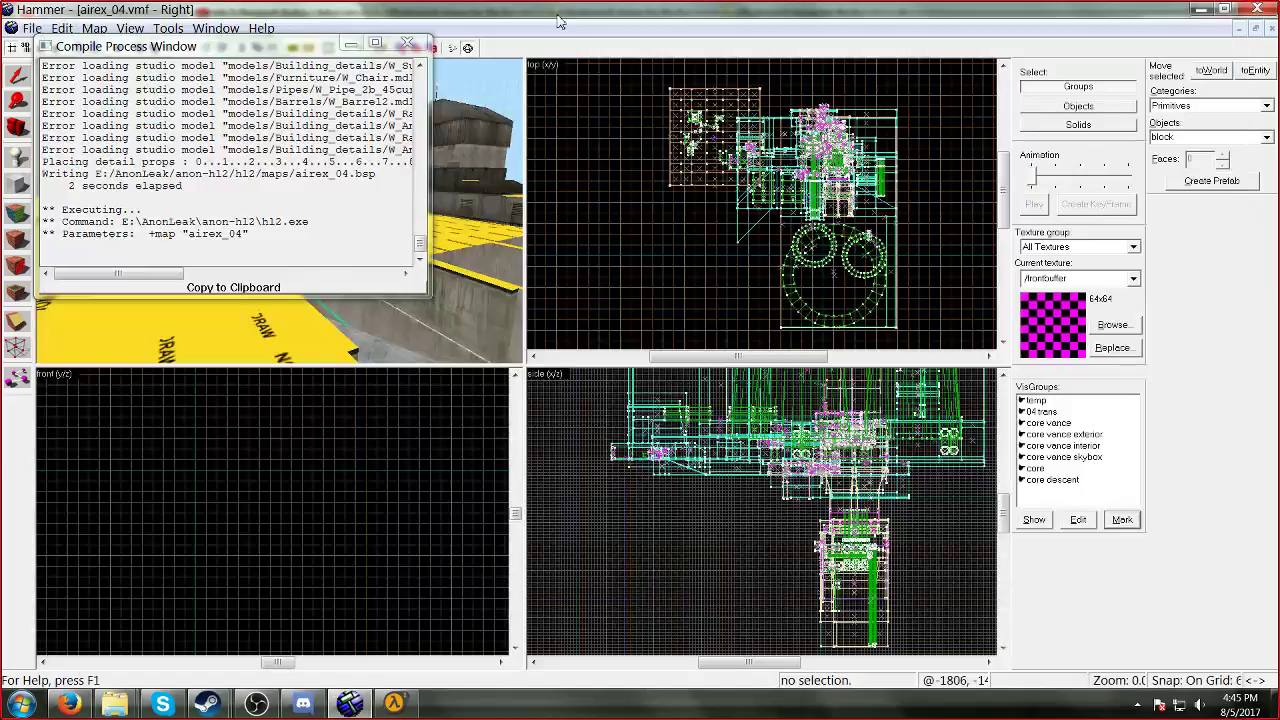
left_click(351, 50)
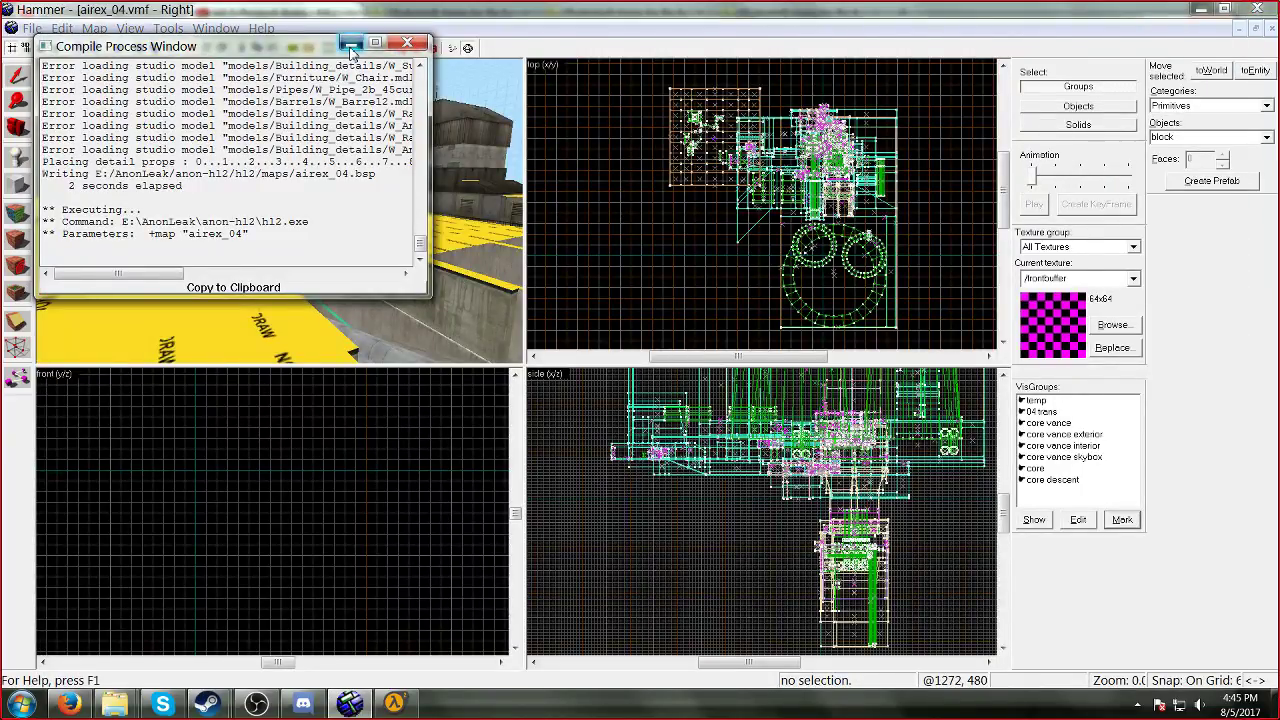
left_click(351, 48)
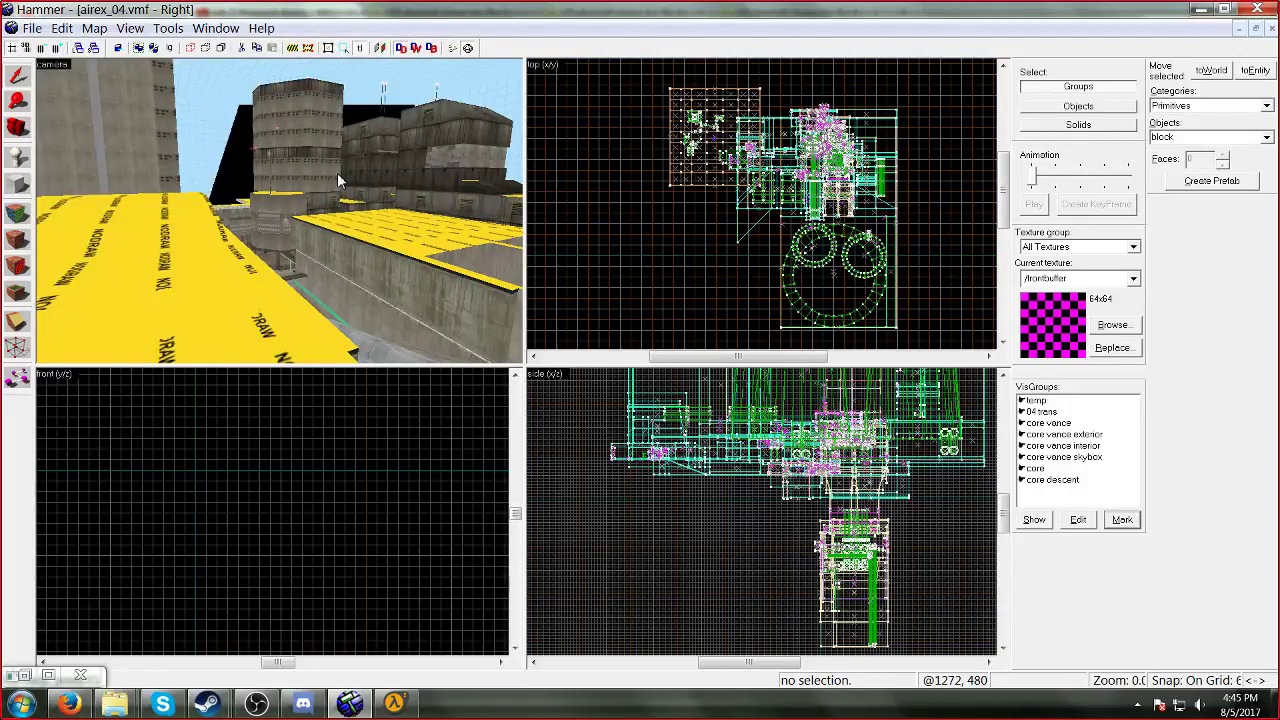
key("z")
key("w")
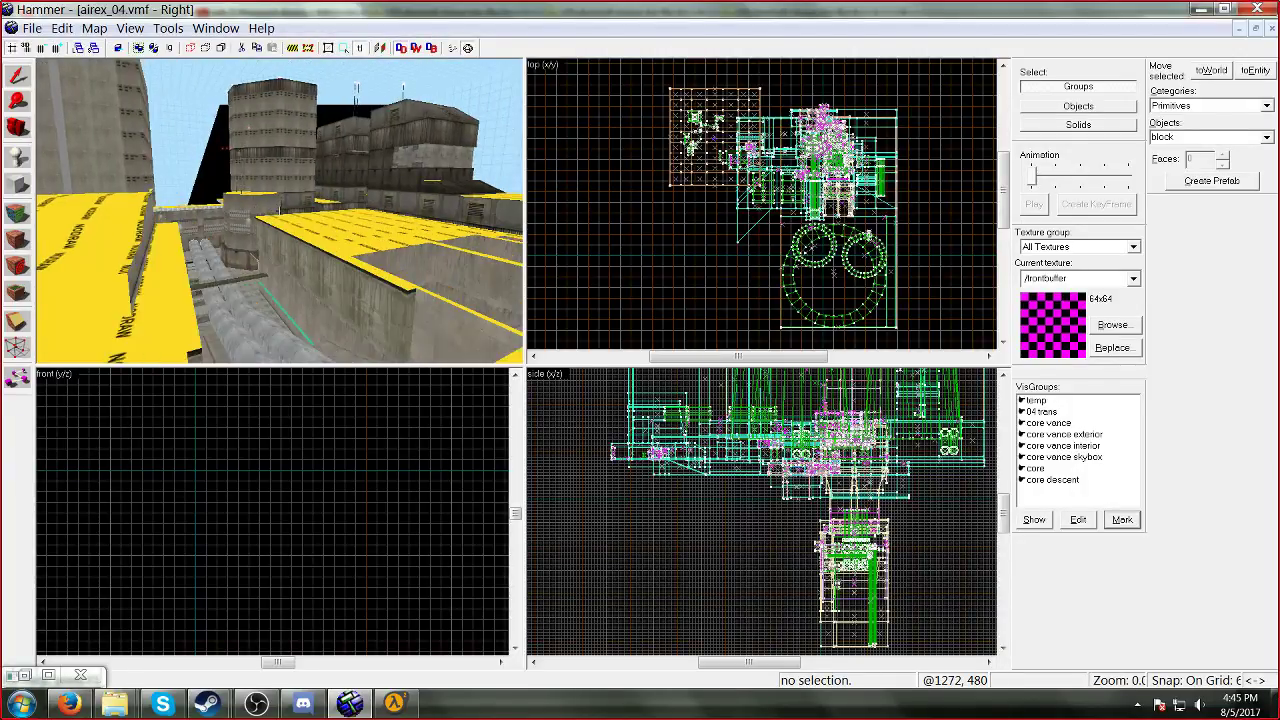
key("w")
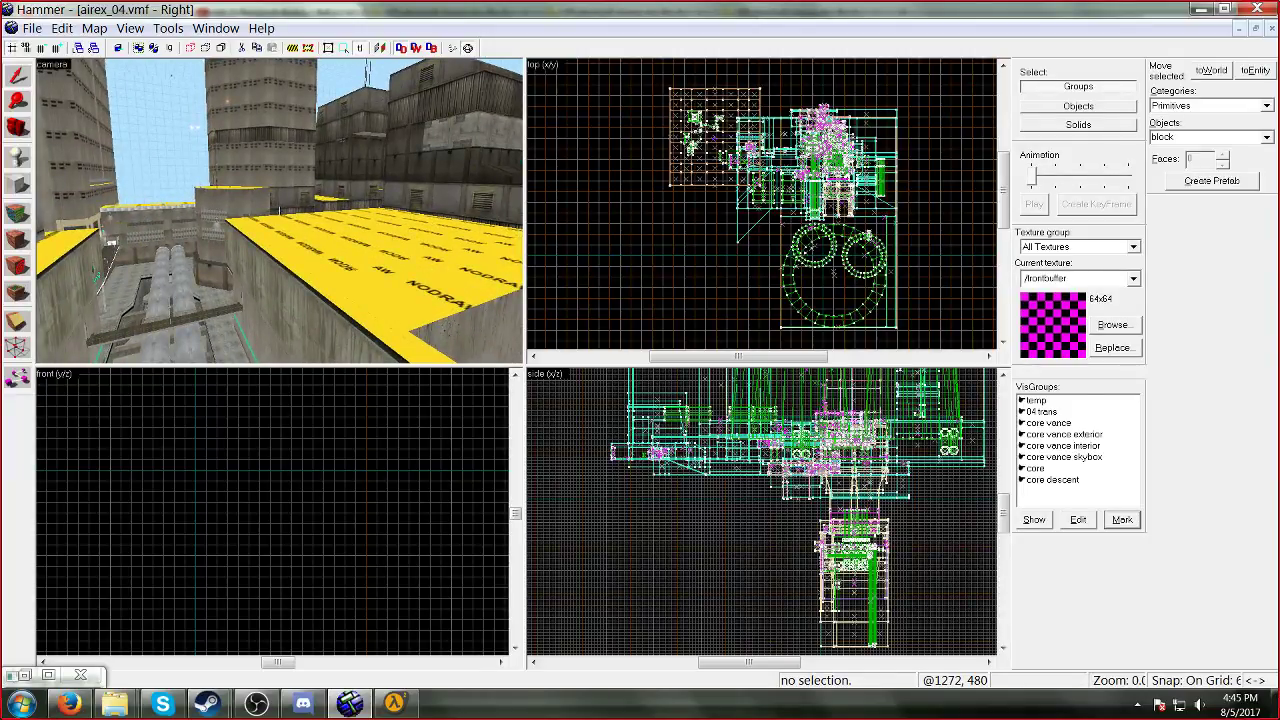
Step: Switch to the LeakNet HL2 Beta window and walk from the metal grate to the top of the concrete ramp once airex_04 loads
key("w")
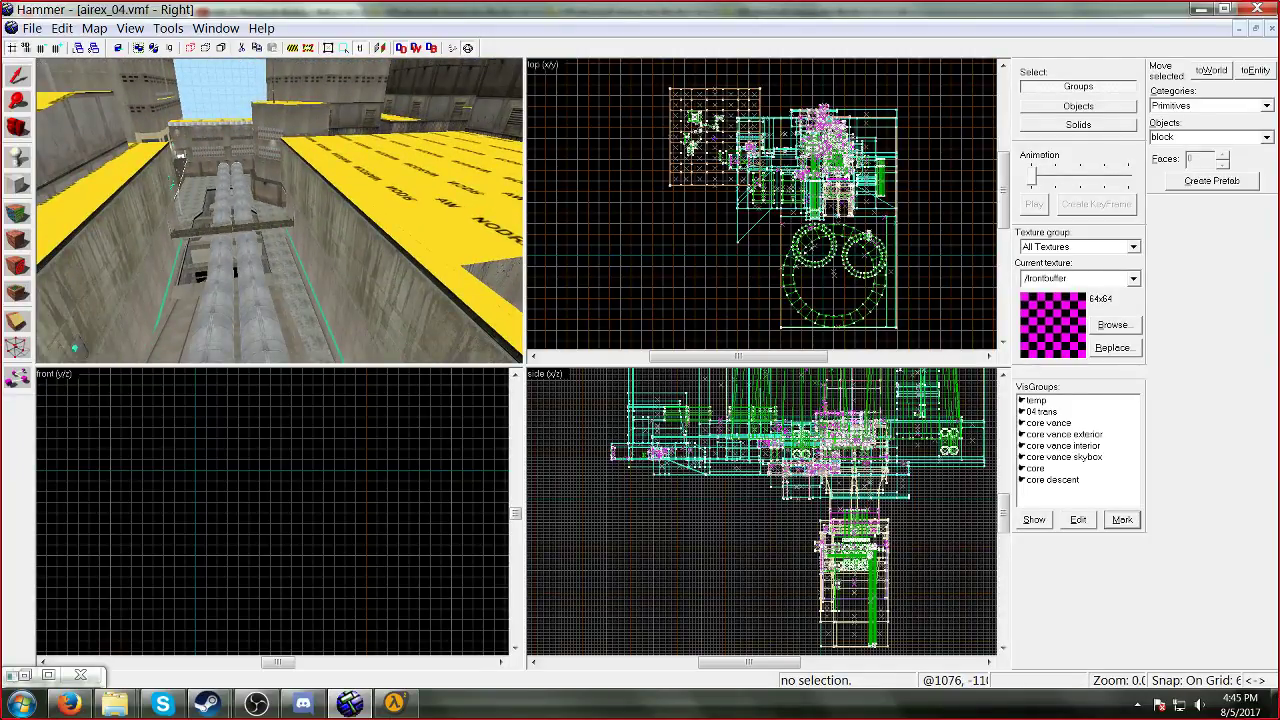
left_click(395, 705)
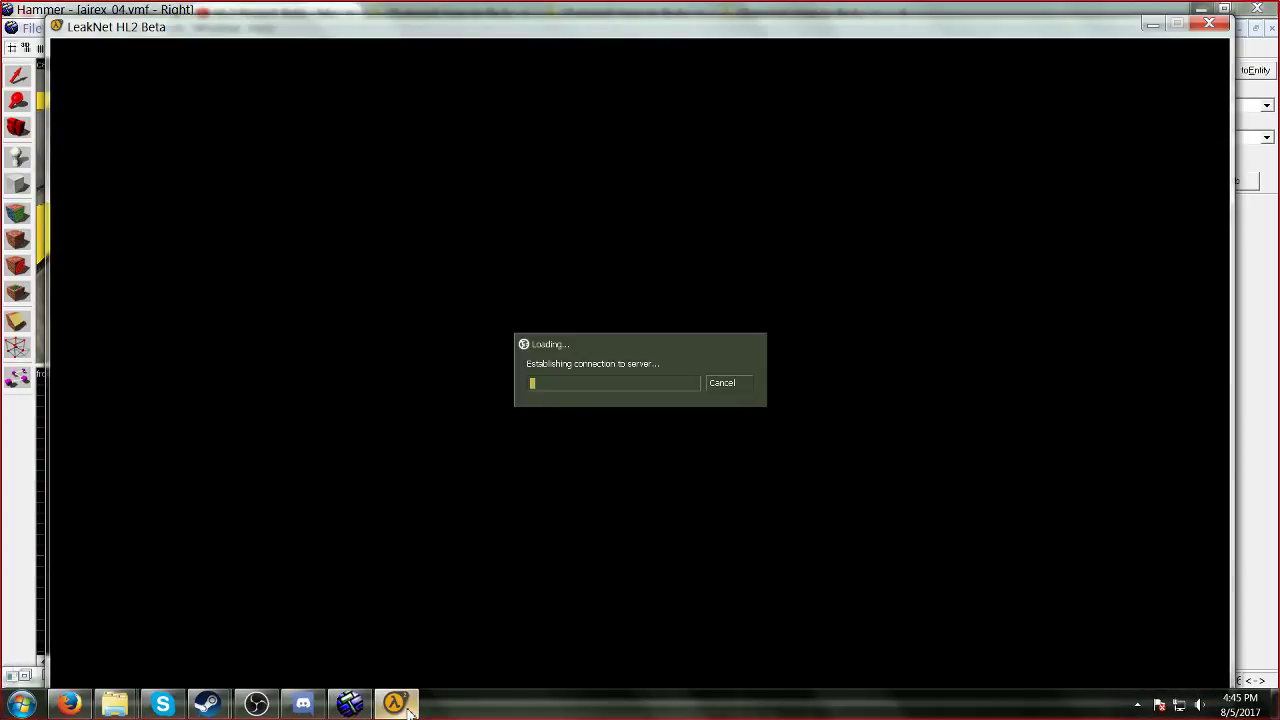
mouse_move(405, 709)
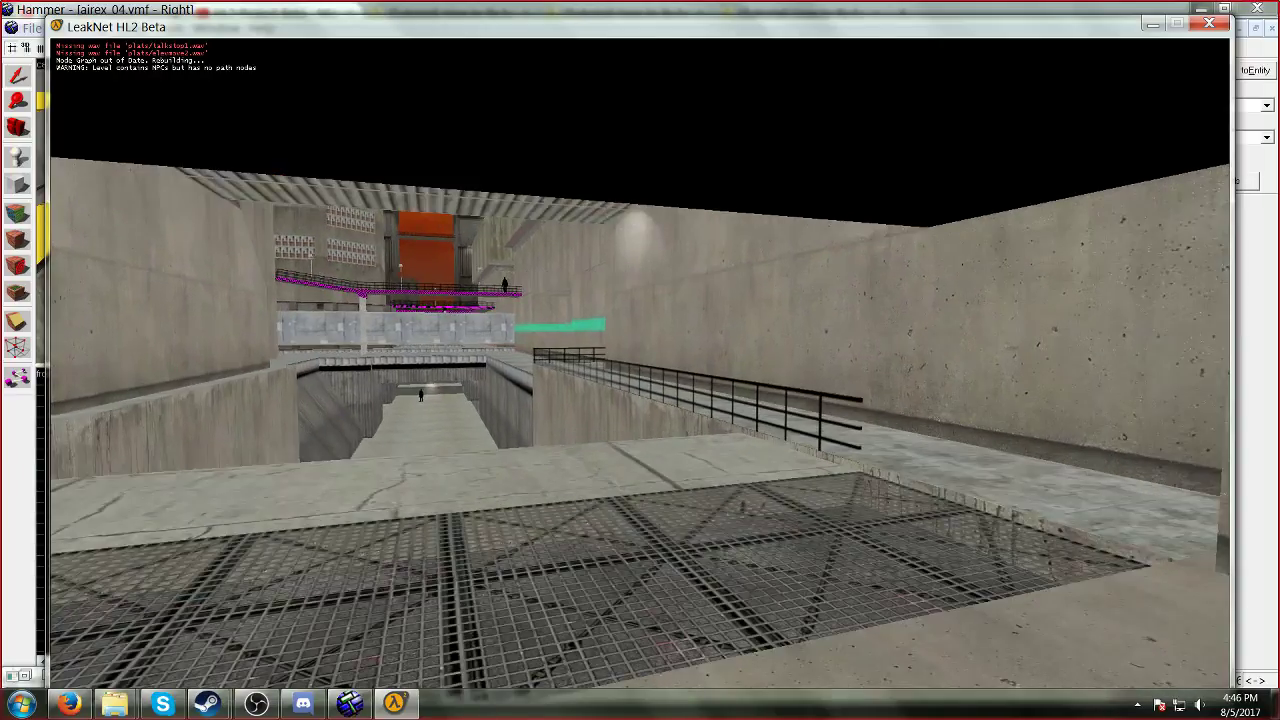
key("w")
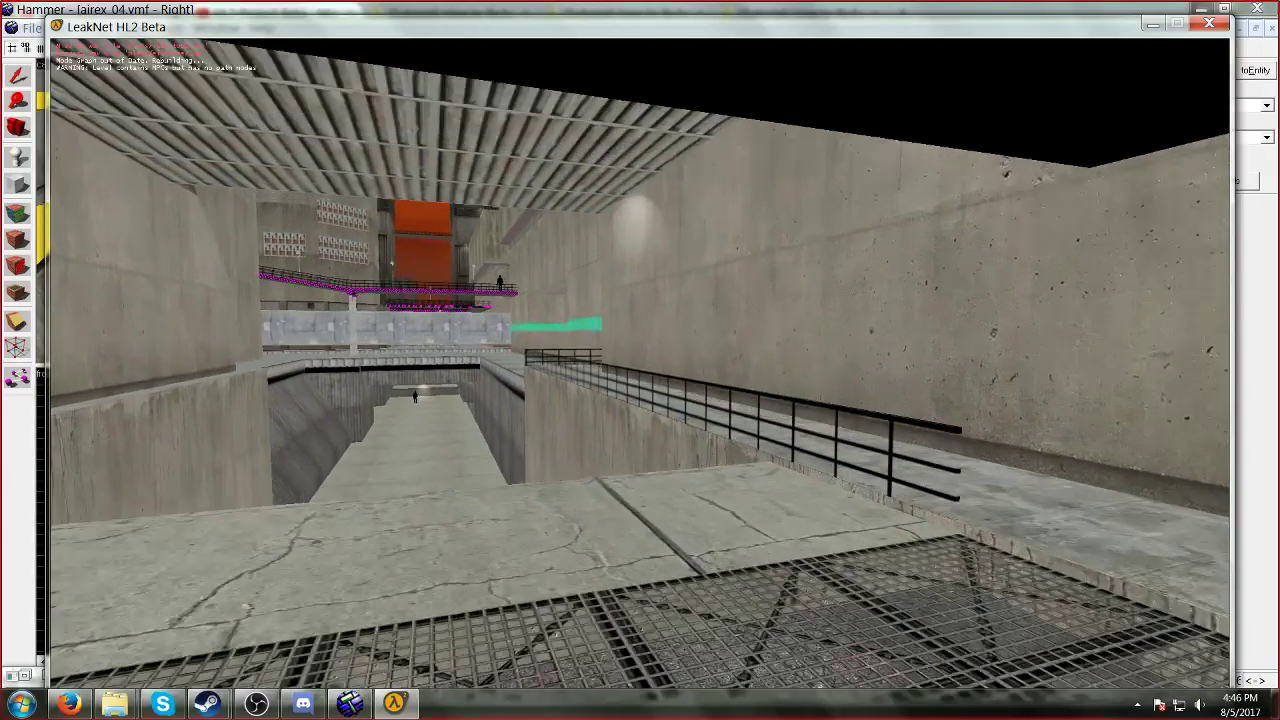
key("w")
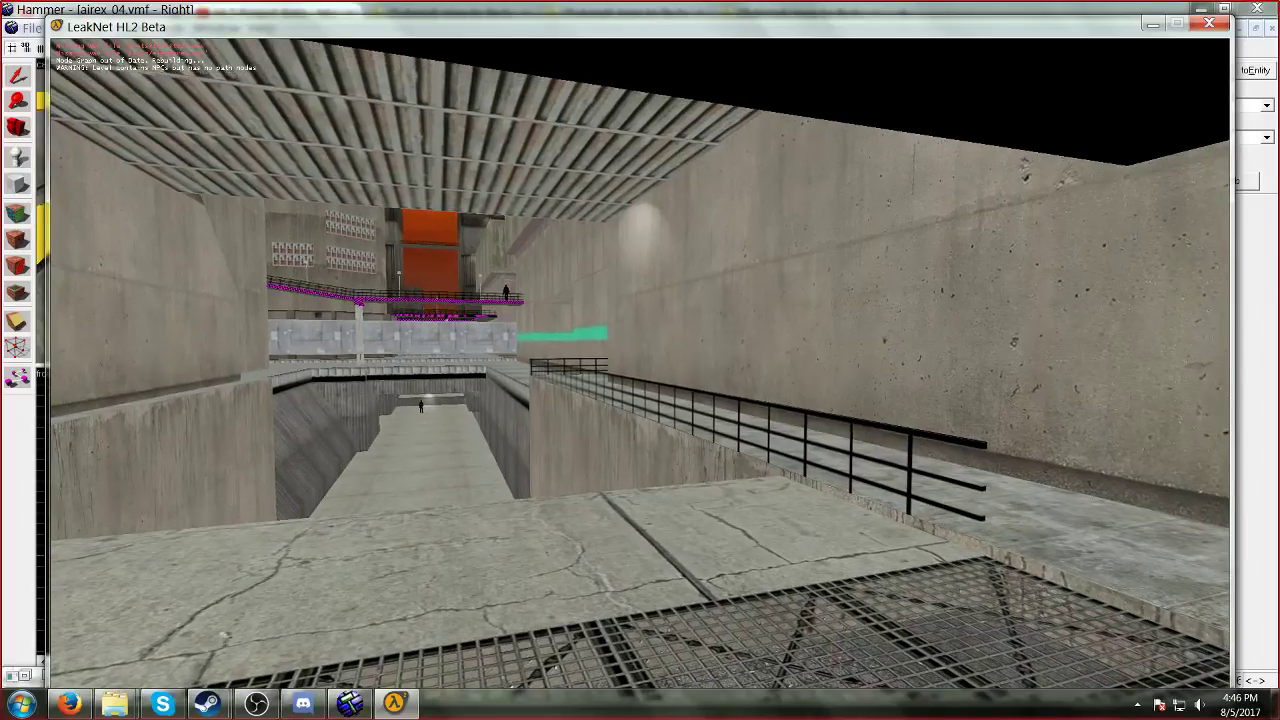
key("w")
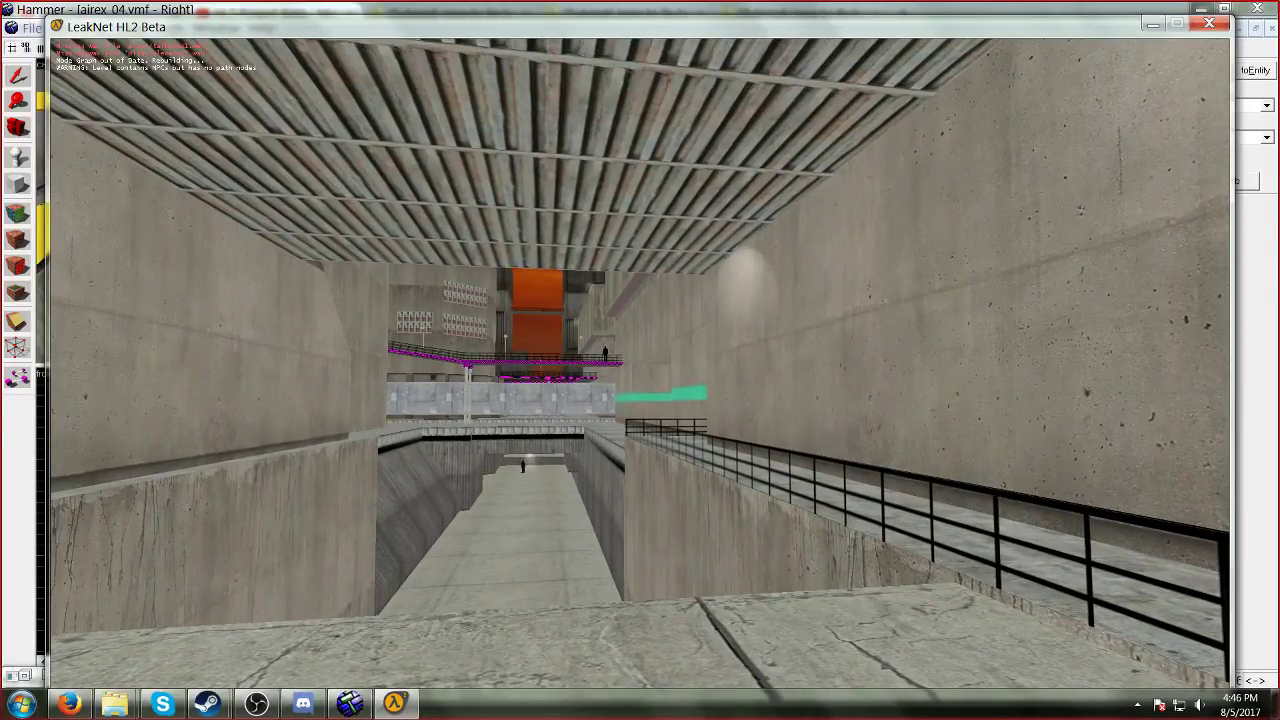
key("w")
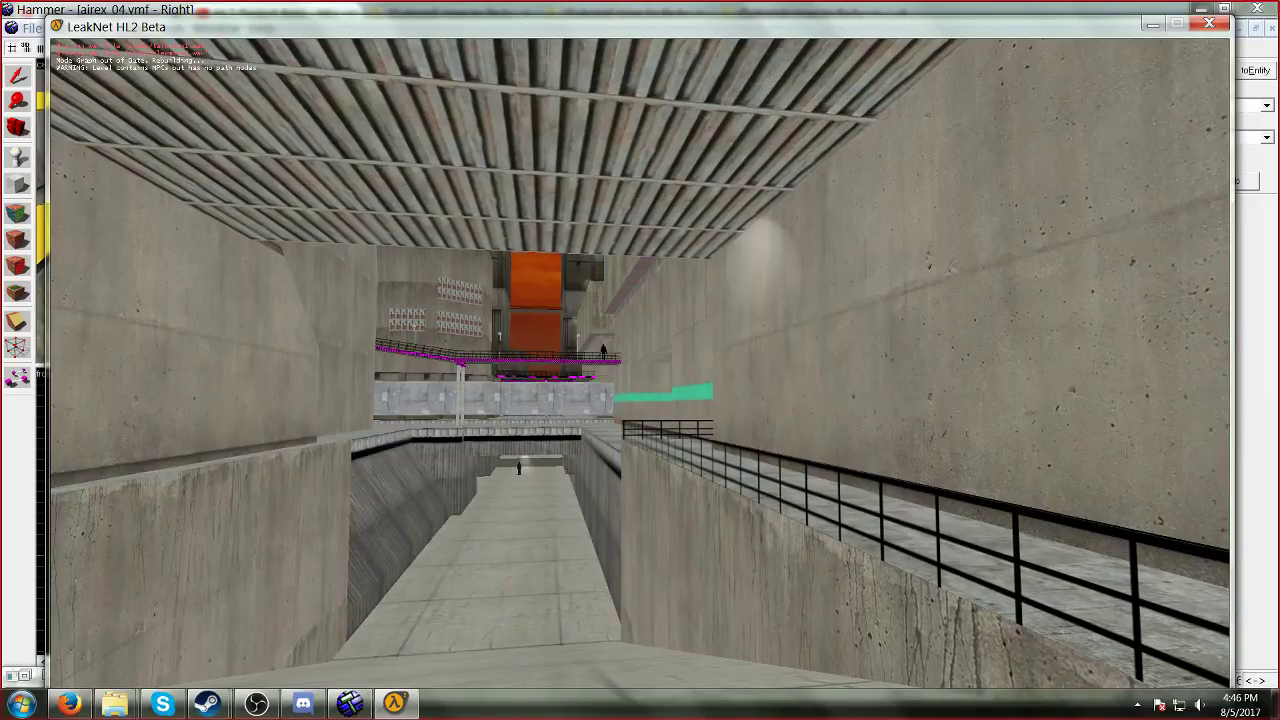
Step: Enable the performance overlay with the console command net_graph 1 and return to the game
key("grave")
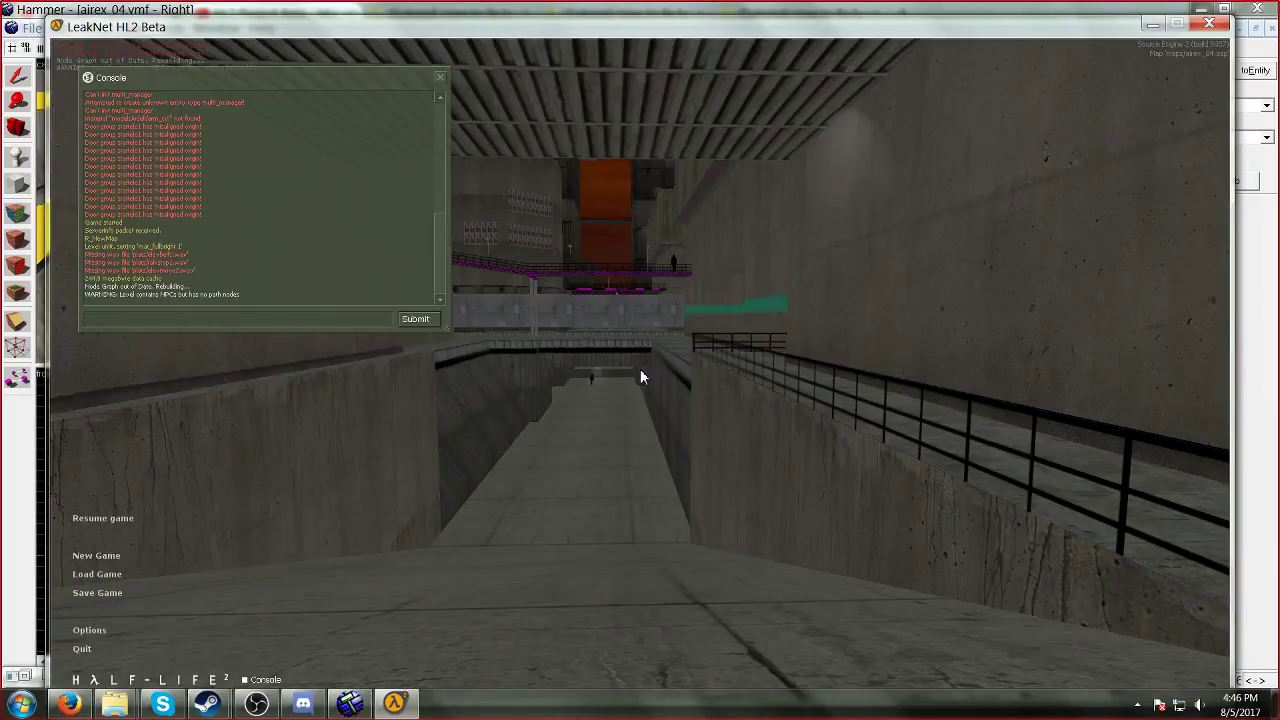
type("net_graph")
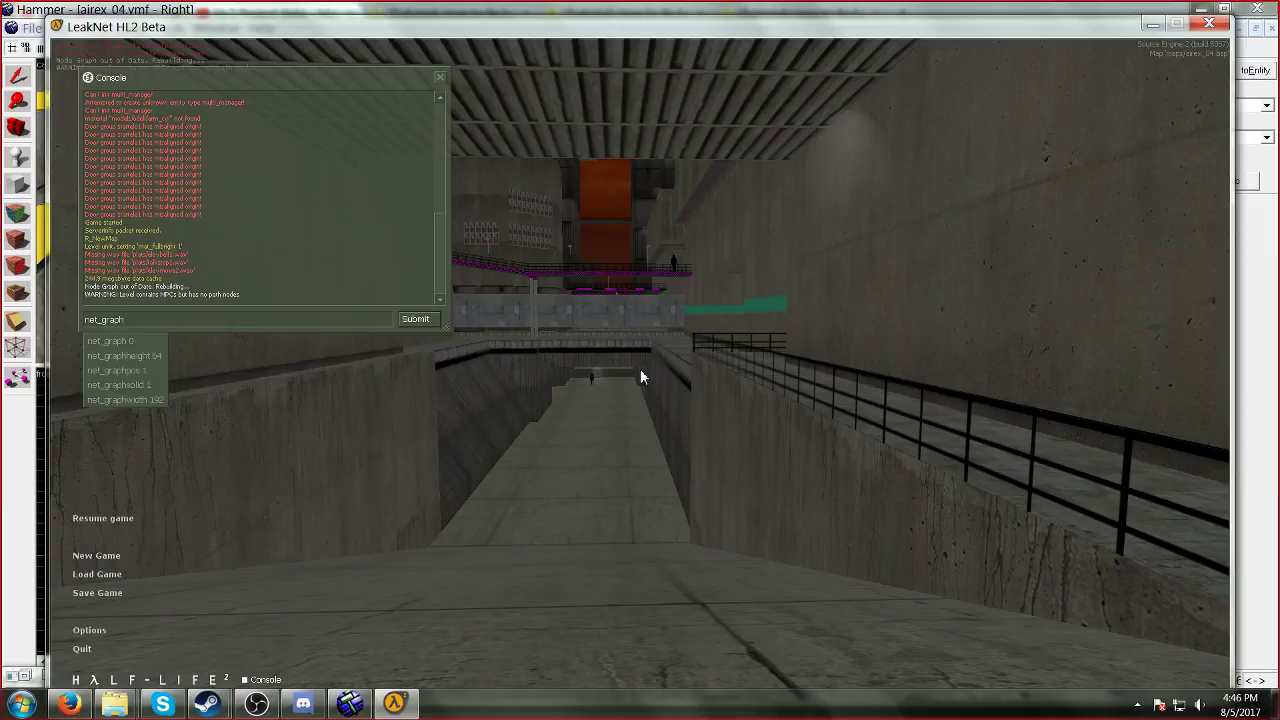
type(" 1")
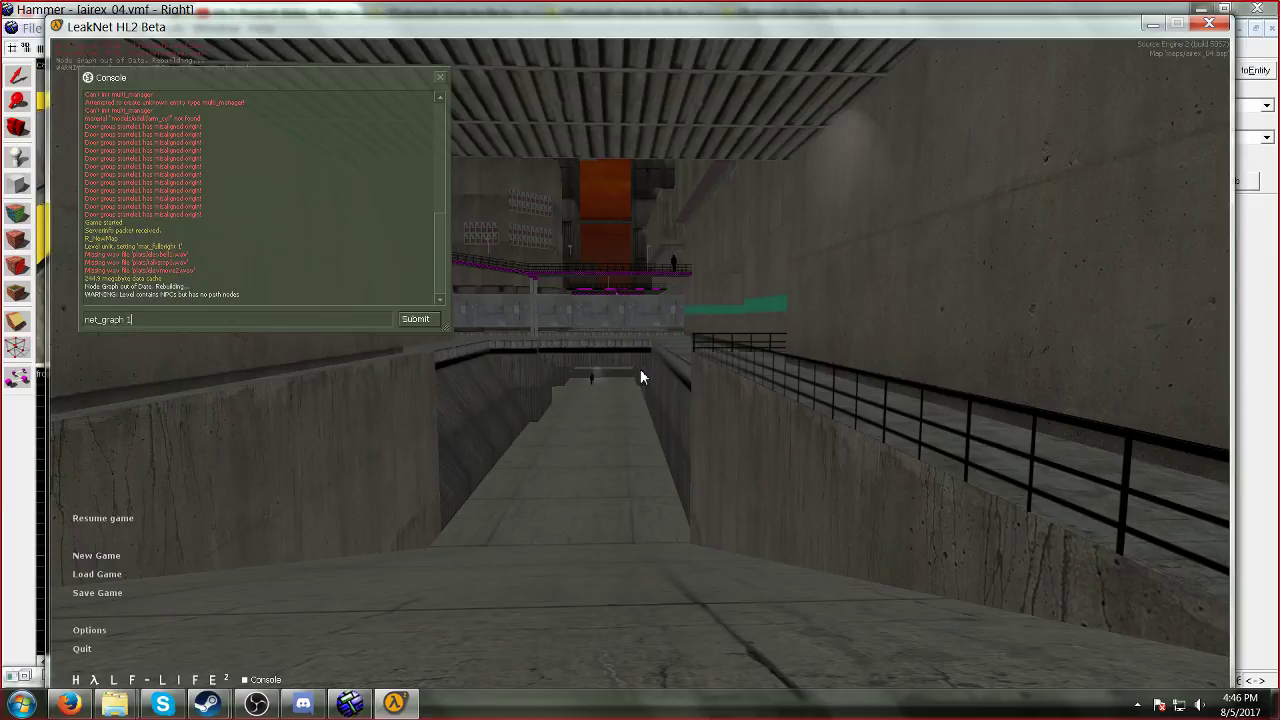
key("Return")
key("Escape")
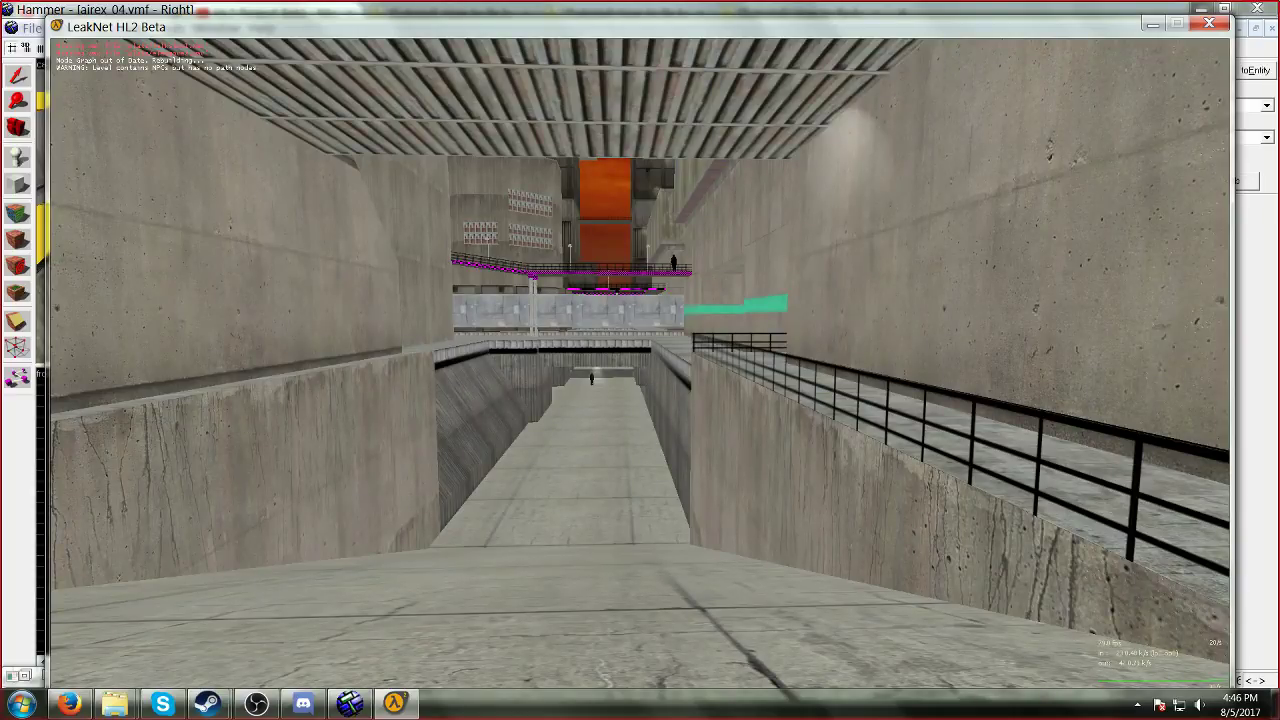
Step: Walk down the ramp and along the concrete canal, examining the surrounding towers, walkway, railings and sky in the compiled map
key("w")
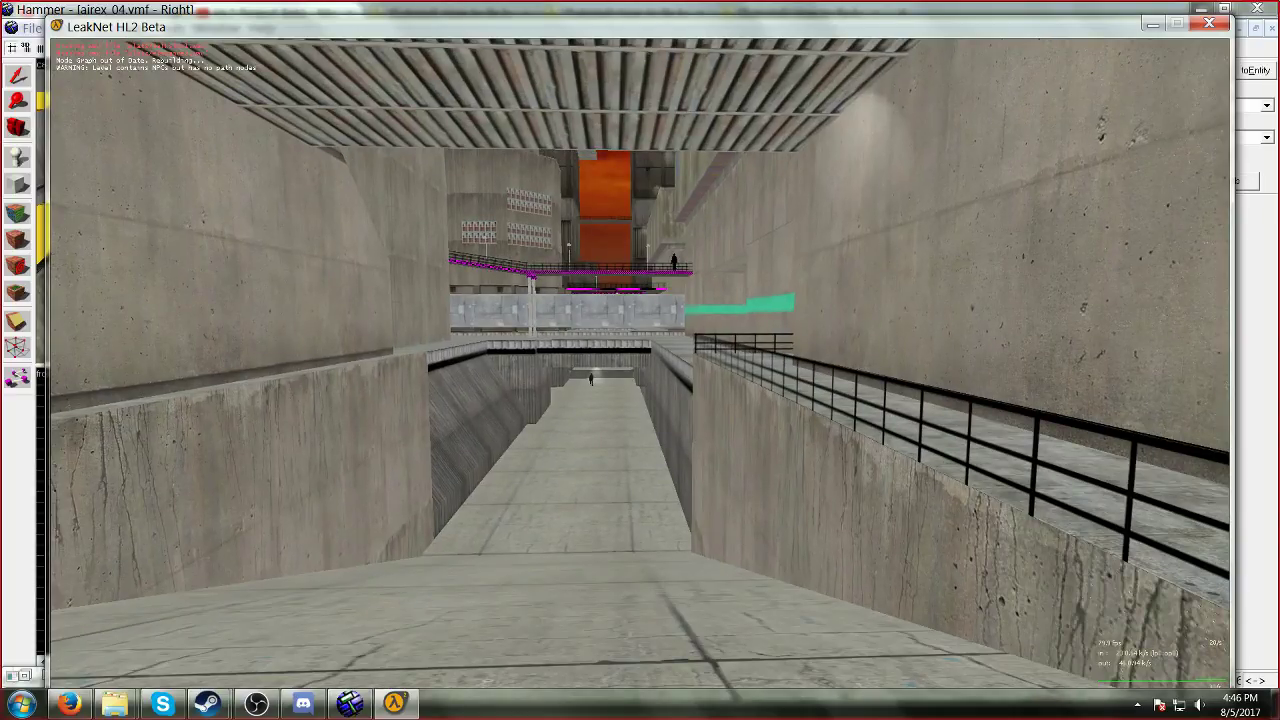
key("w")
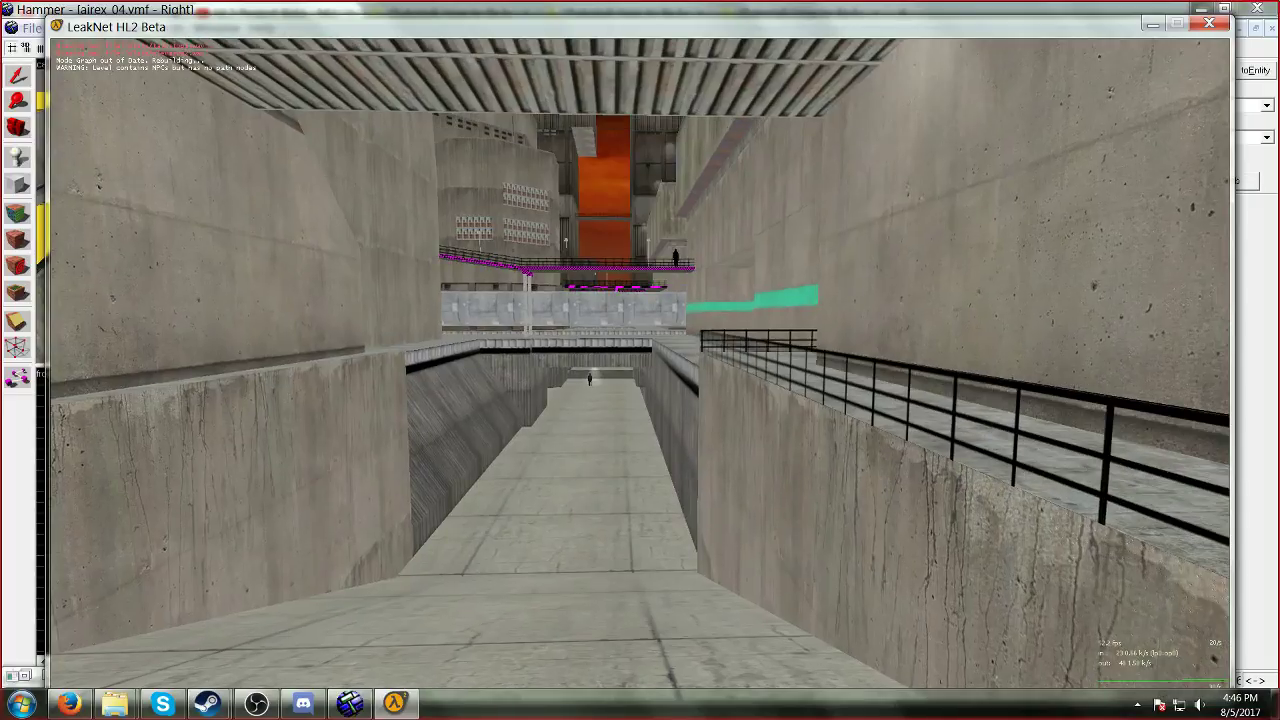
key("w")
key("w")
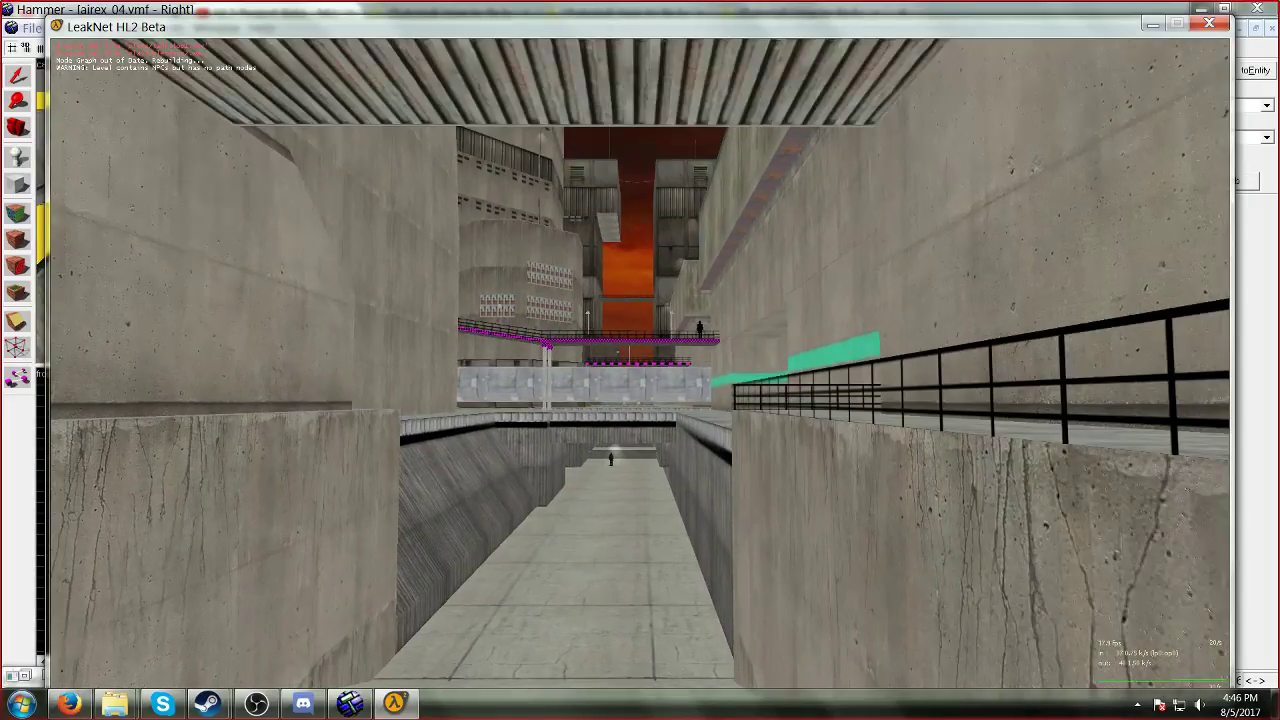
key("w")
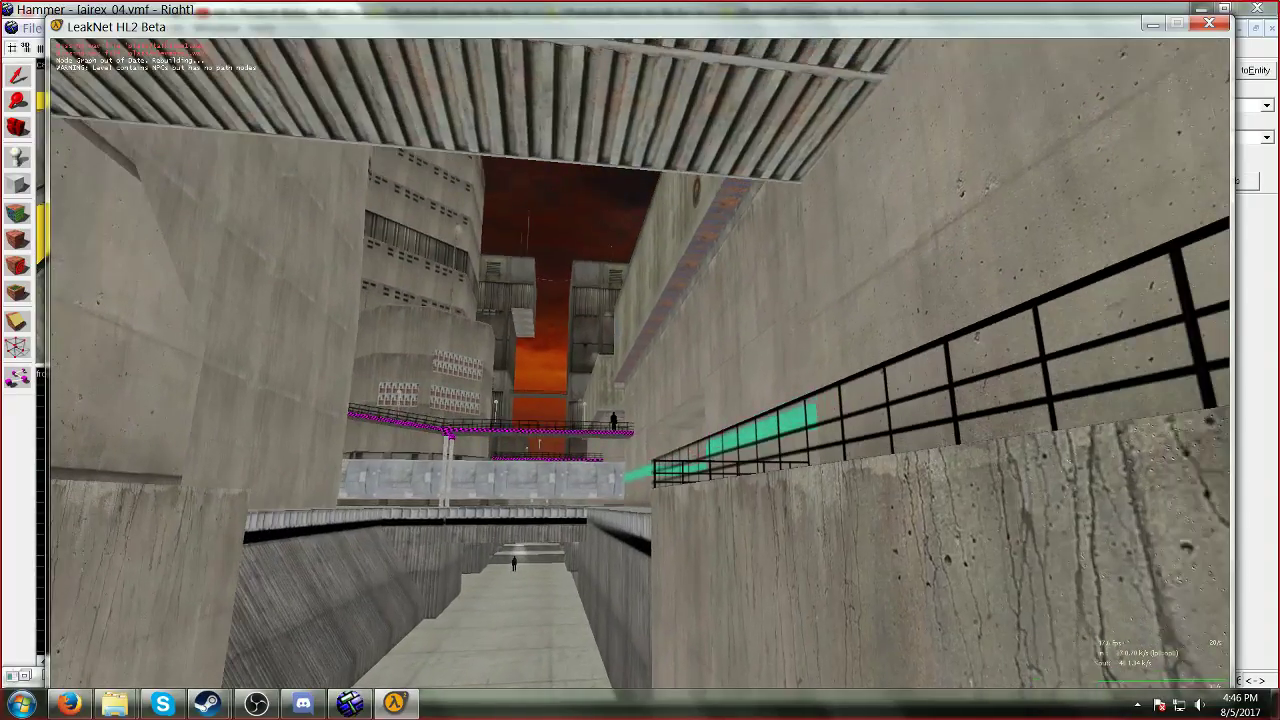
key("w")
key("w")
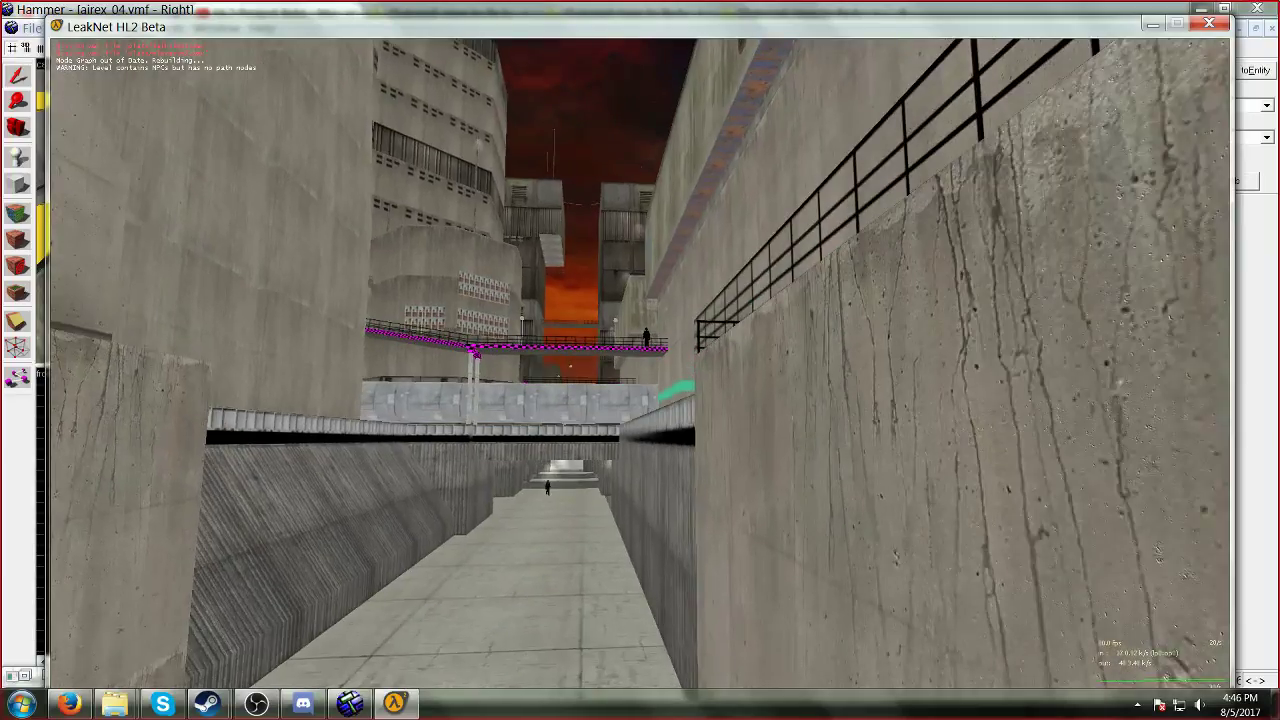
key("w")
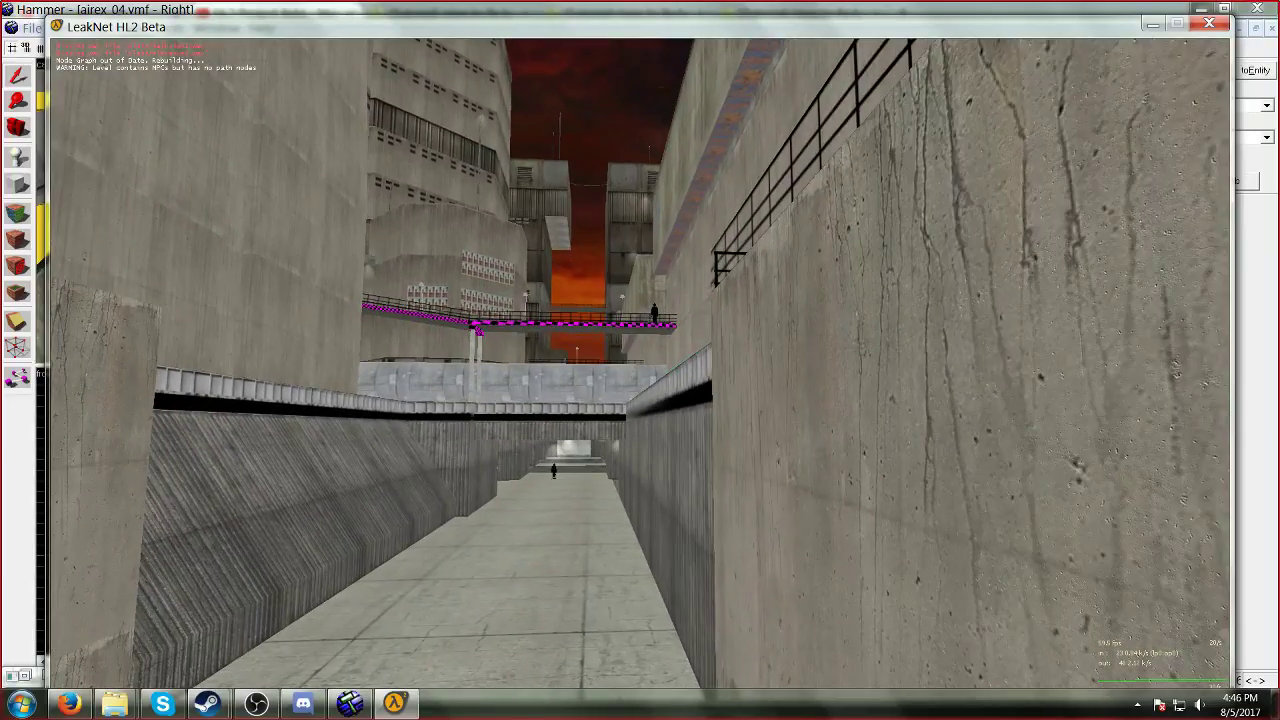
key("w")
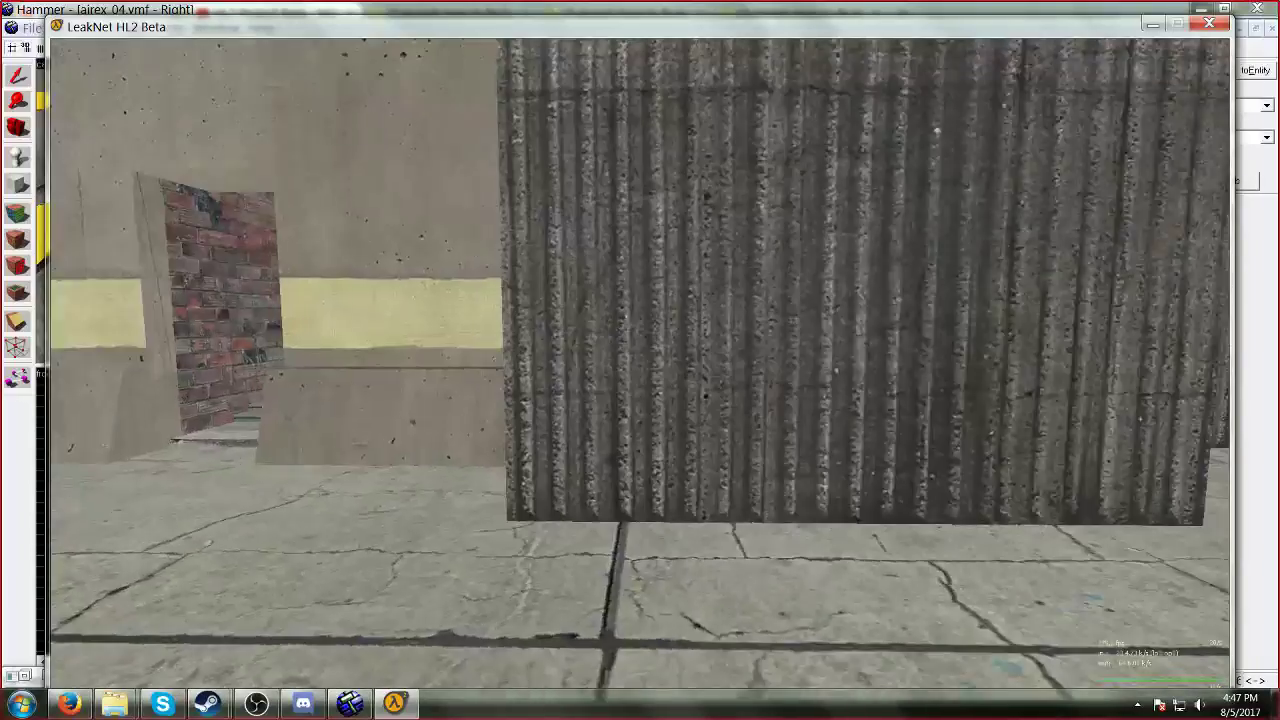
Step: Walk through the compiled airex_04 map in game and inspect the corrugated walls, brick buildings and loading area
key("w")
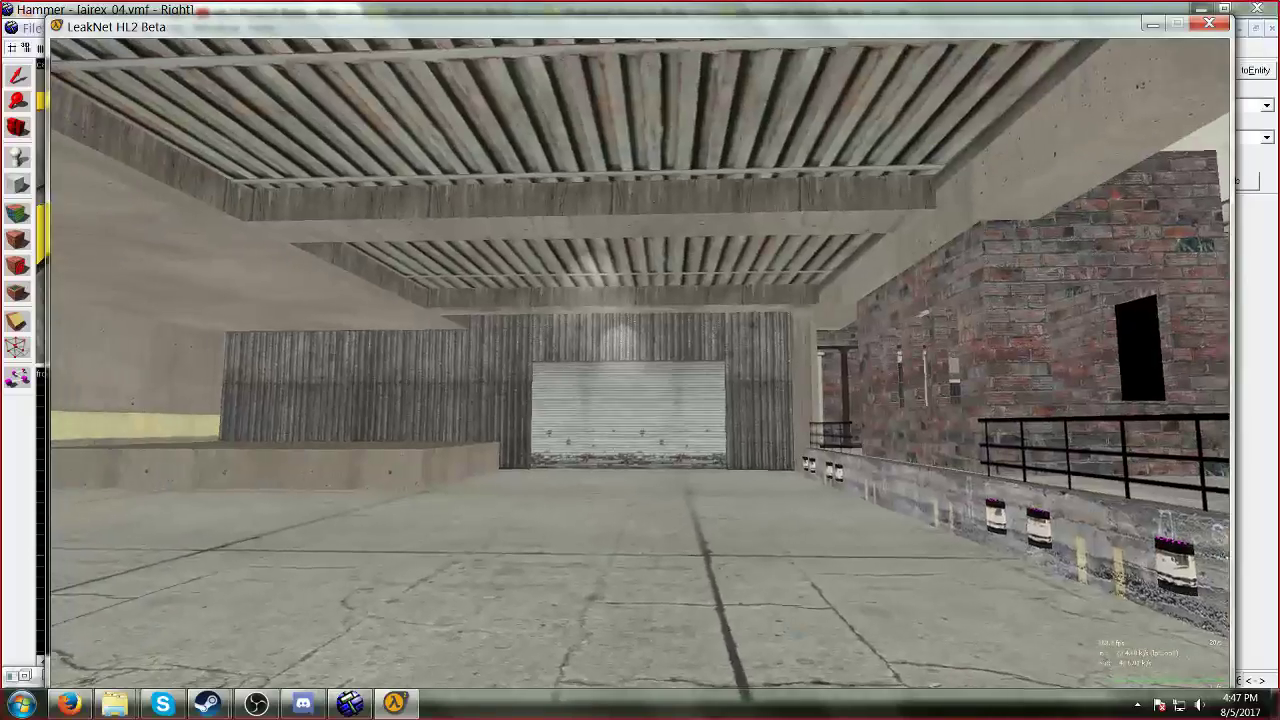
key("w")
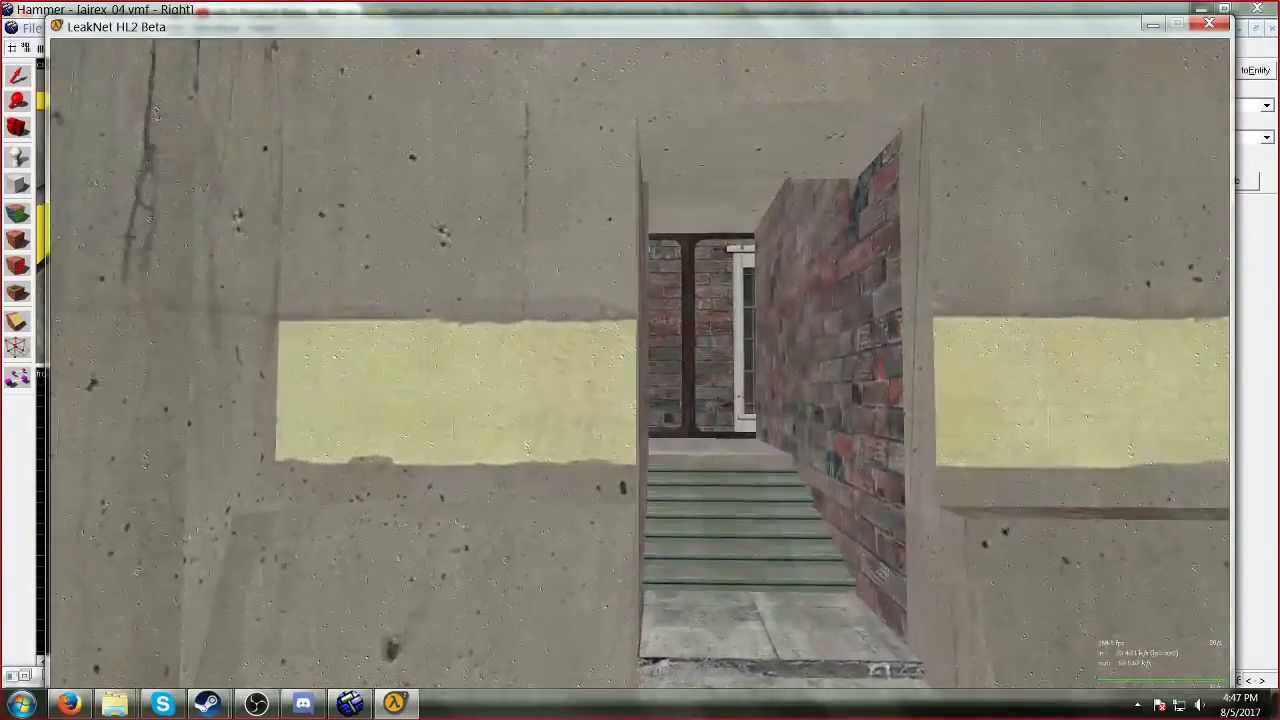
key("w")
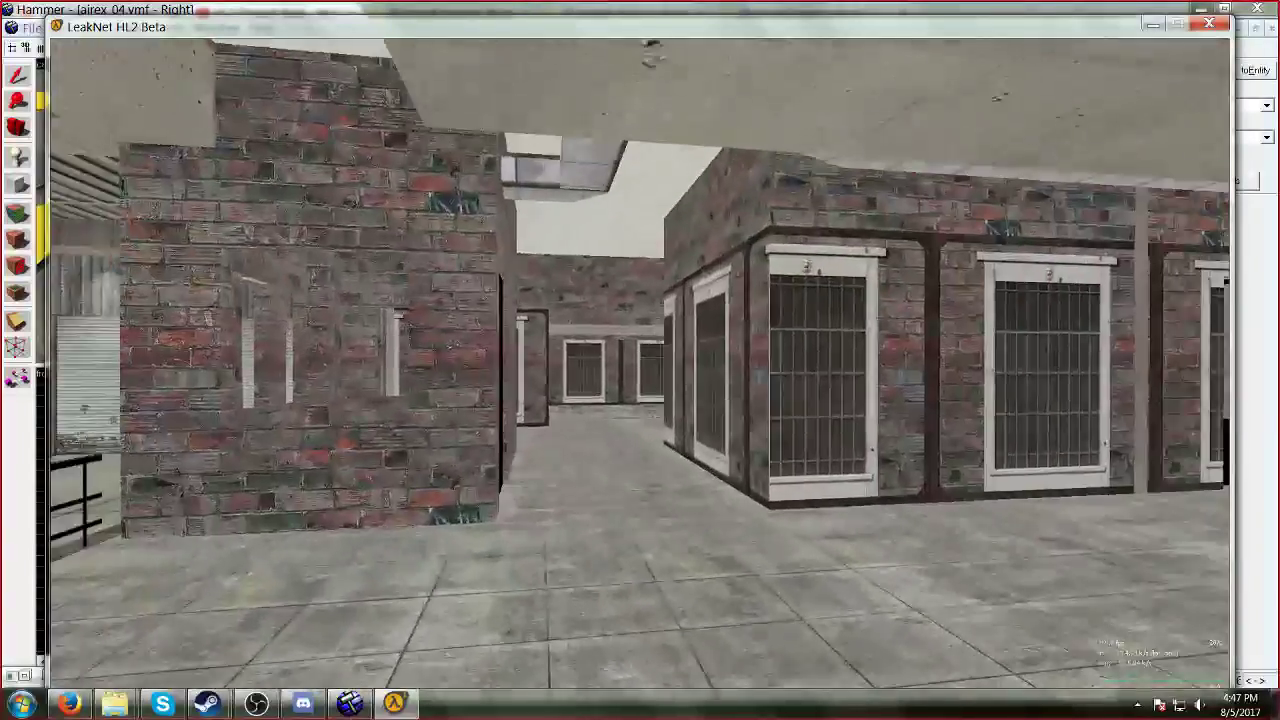
key("w")
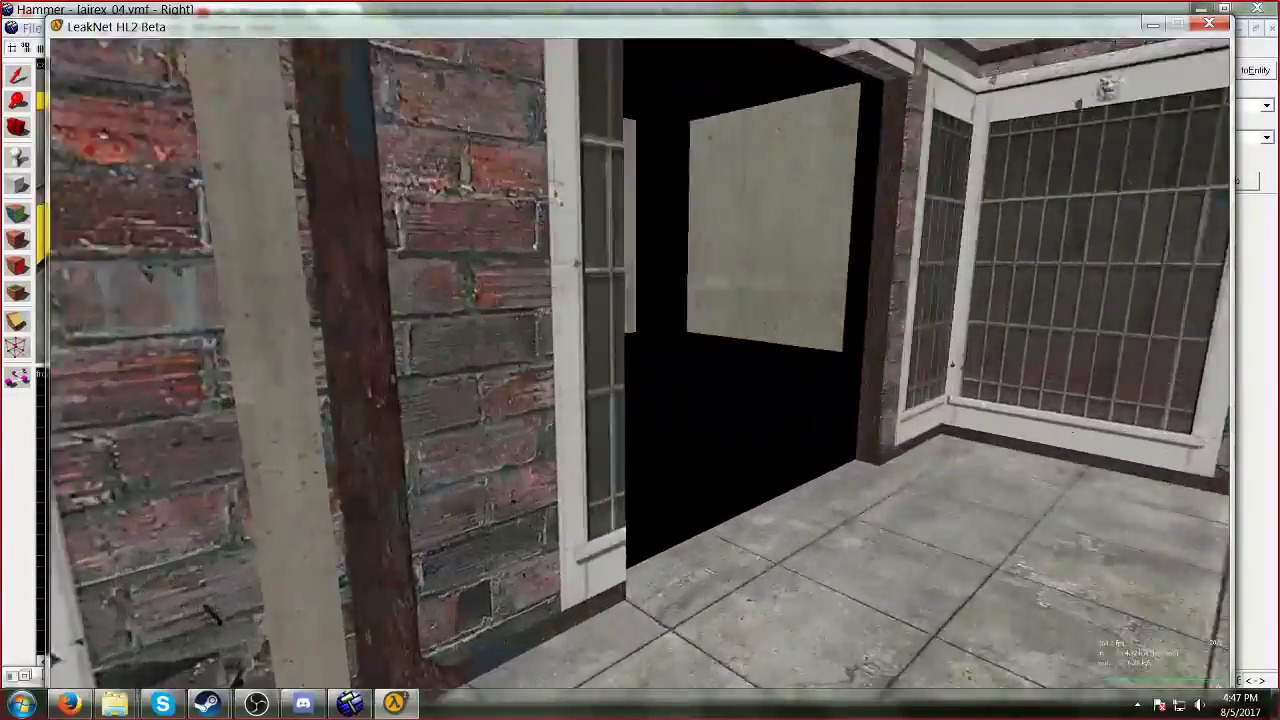
key("w")
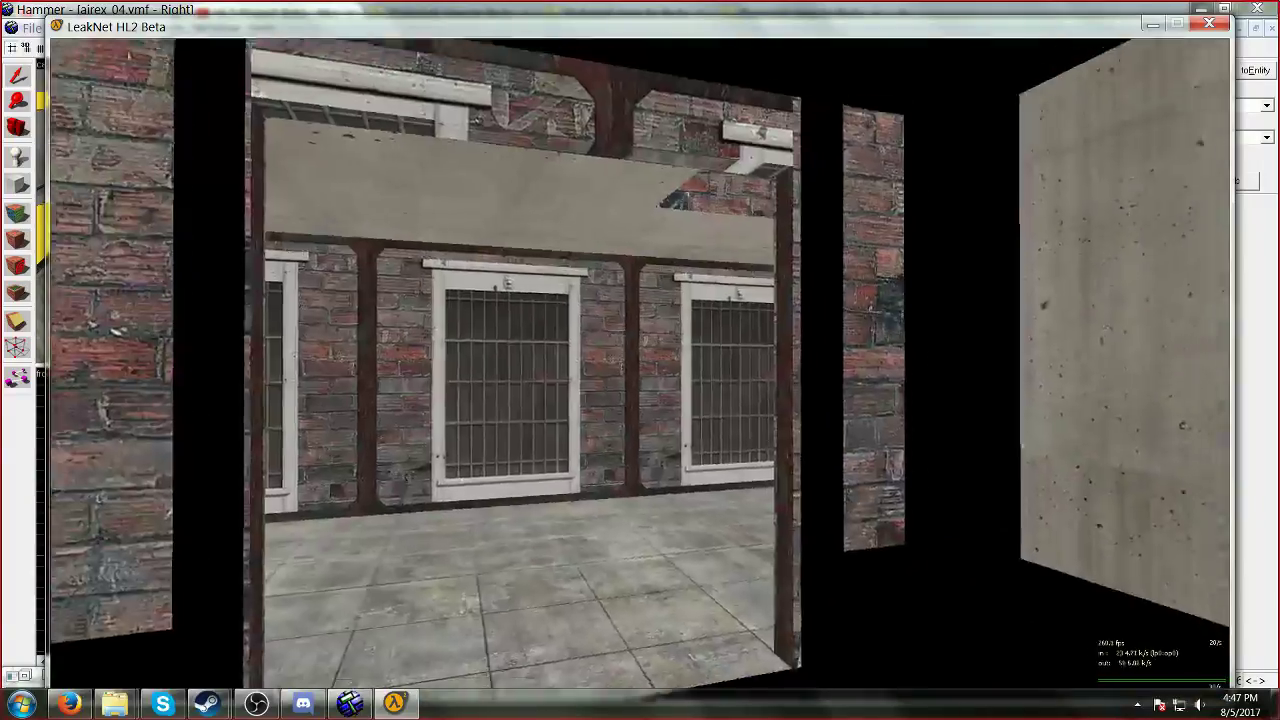
key("w")
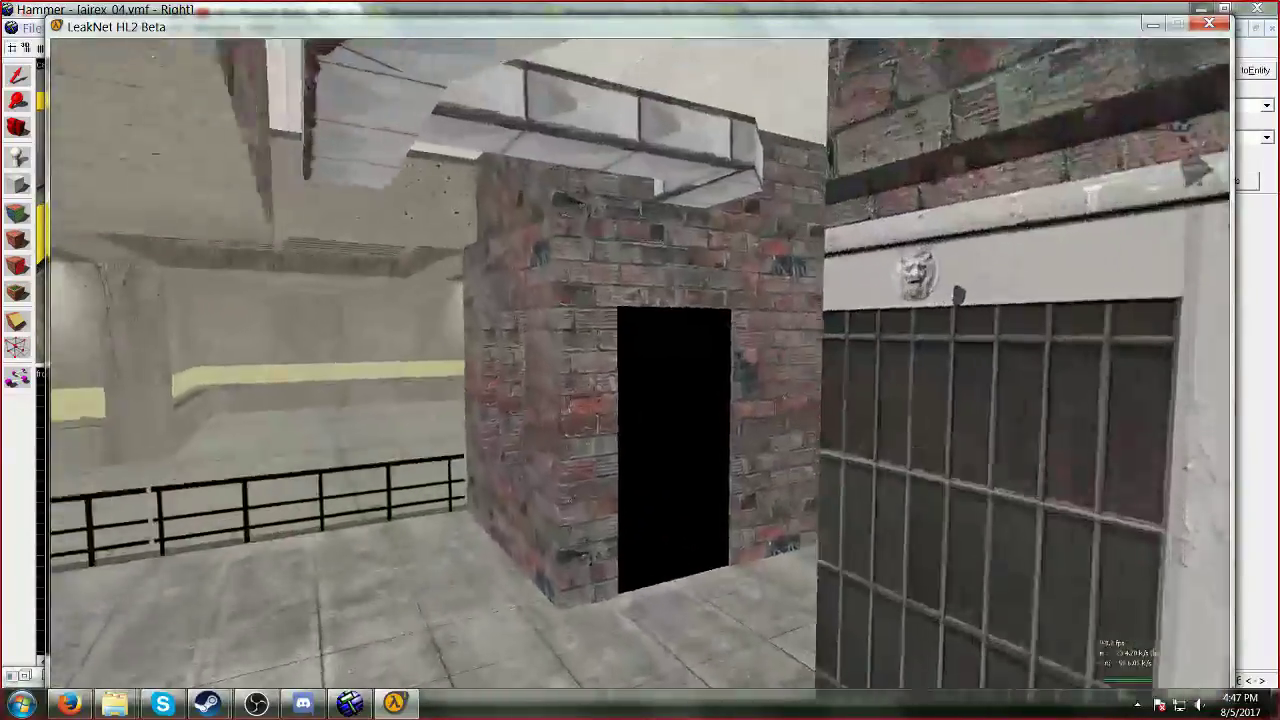
key("w")
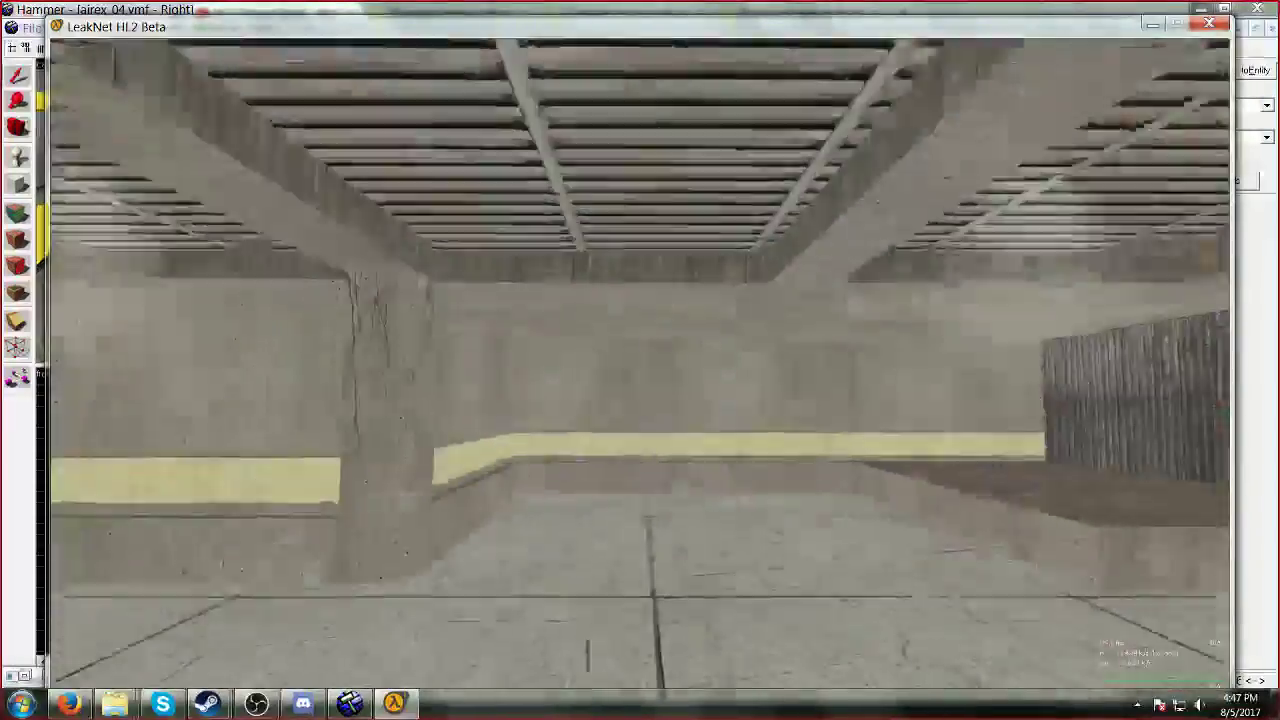
key("w")
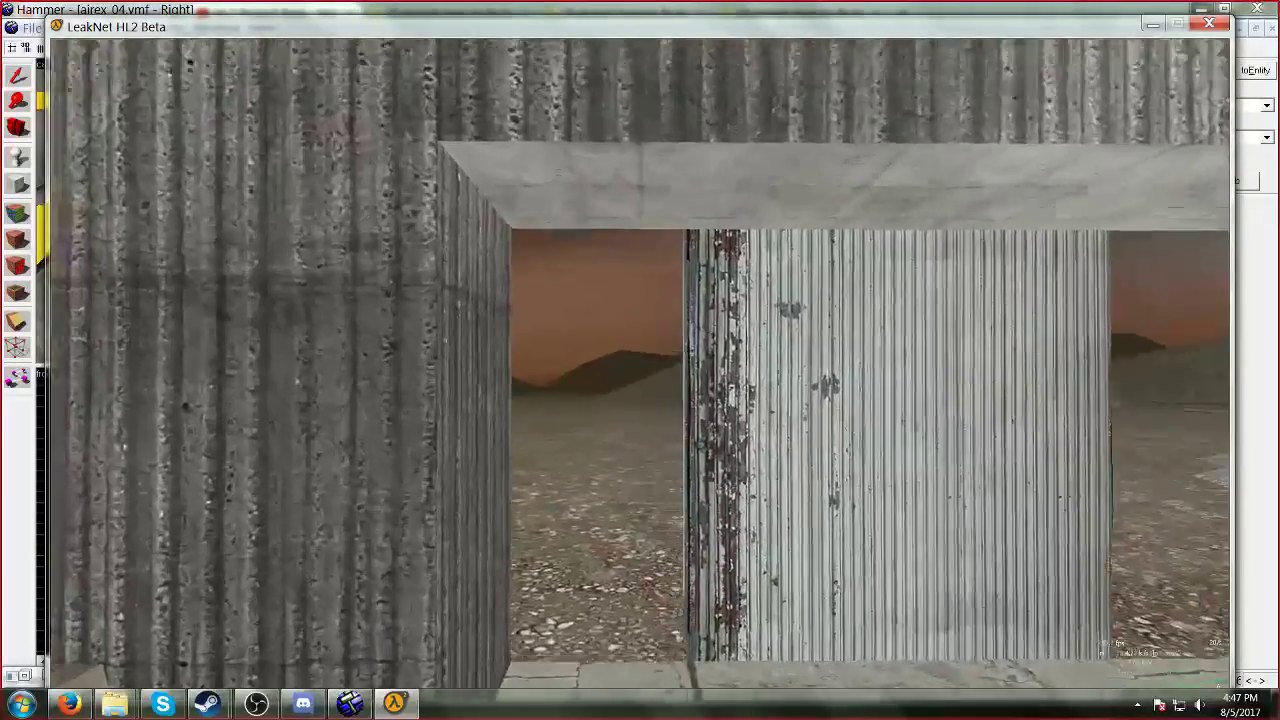
Step: Quit the running game with the console command exit and return to the Hammer editor
key("grave")
type("ex")
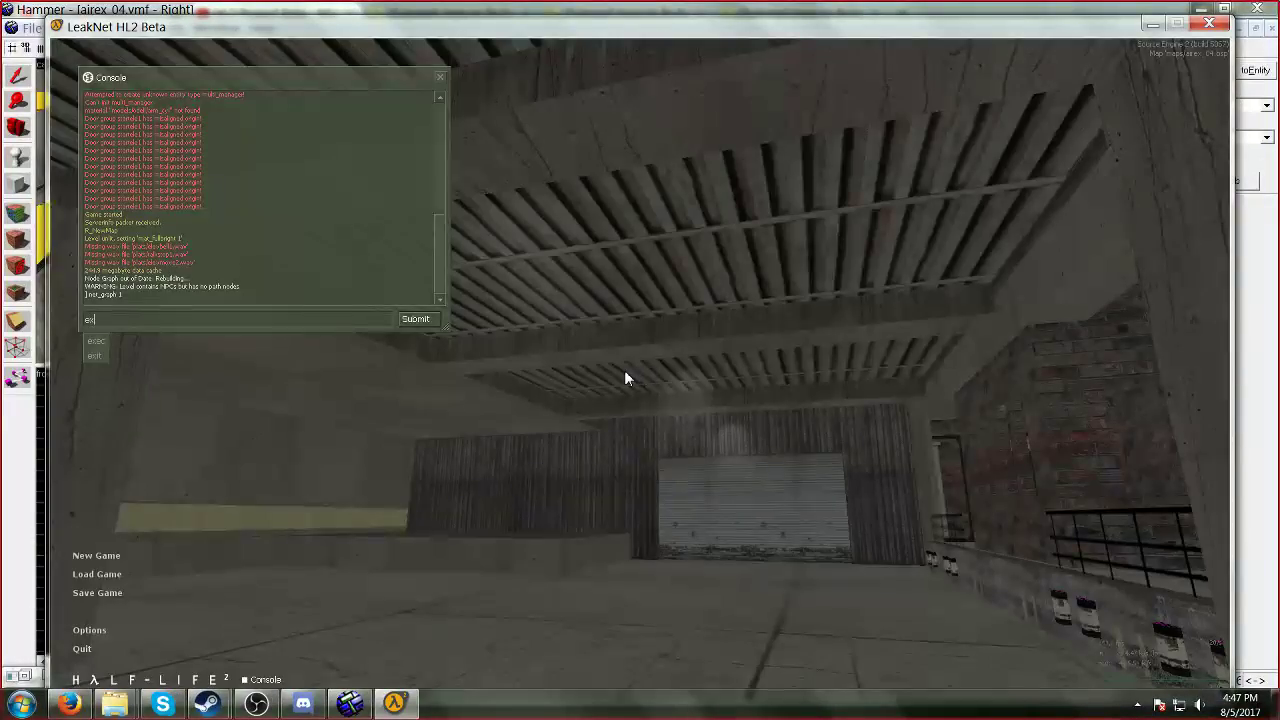
type("it")
key("Return")
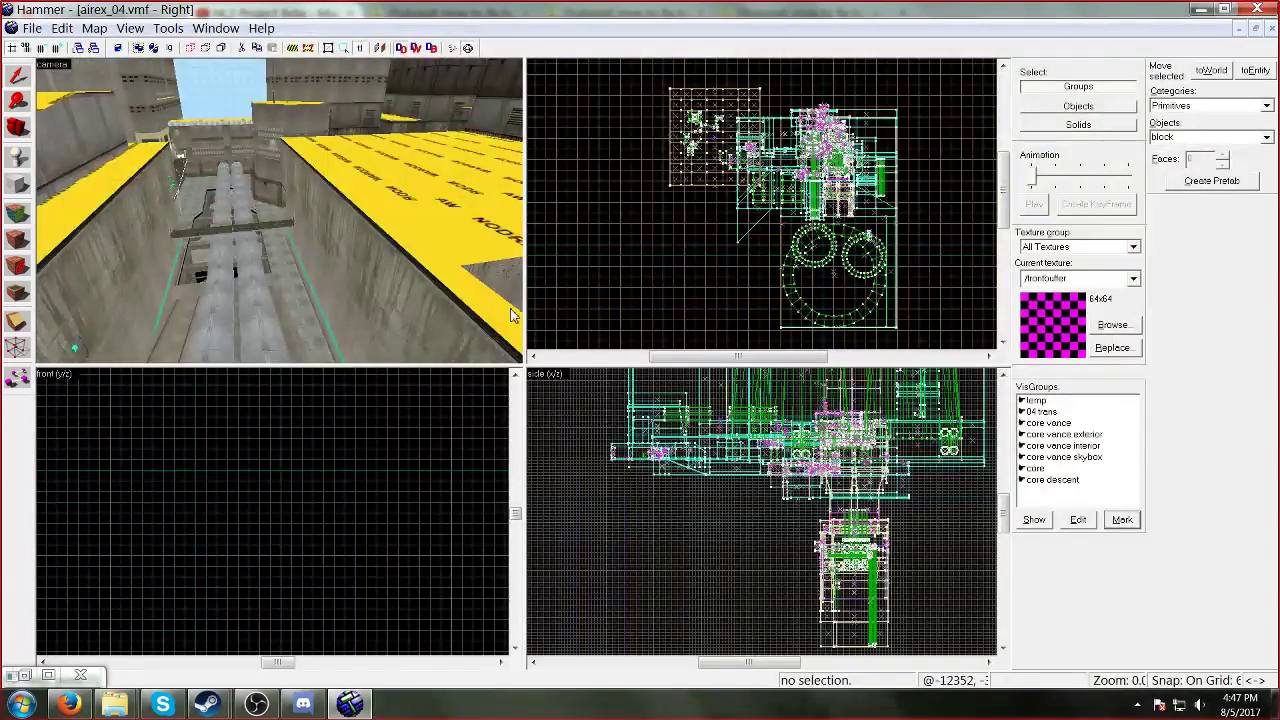
Step: Select the corrugated wall brush beside the void in airex_04, centre the 2D views on it and inspect its surroundings
key("z")
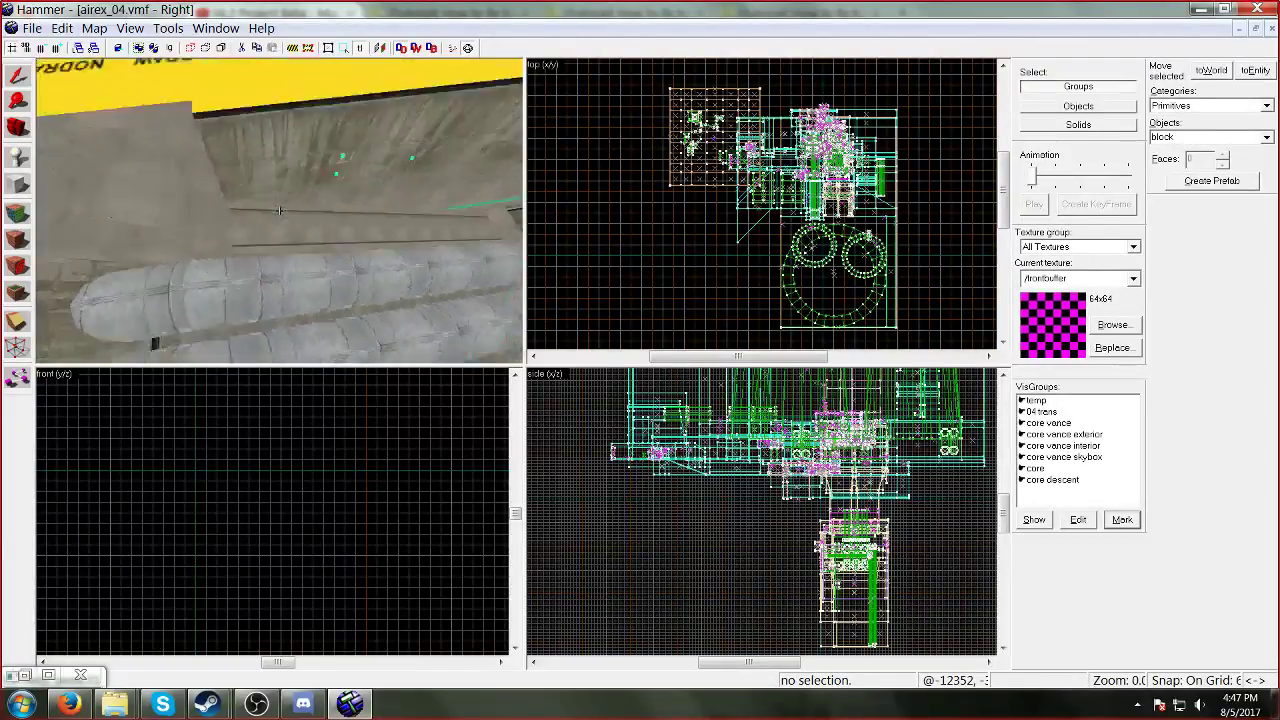
key("w")
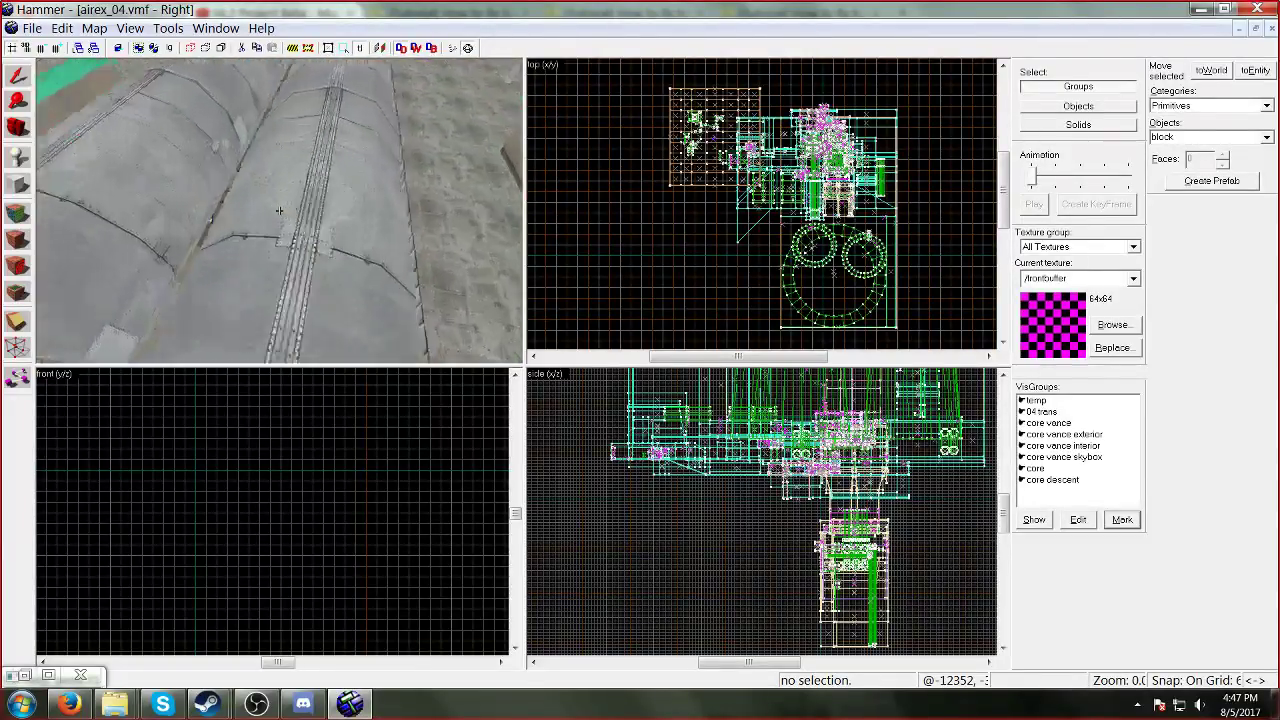
key("w")
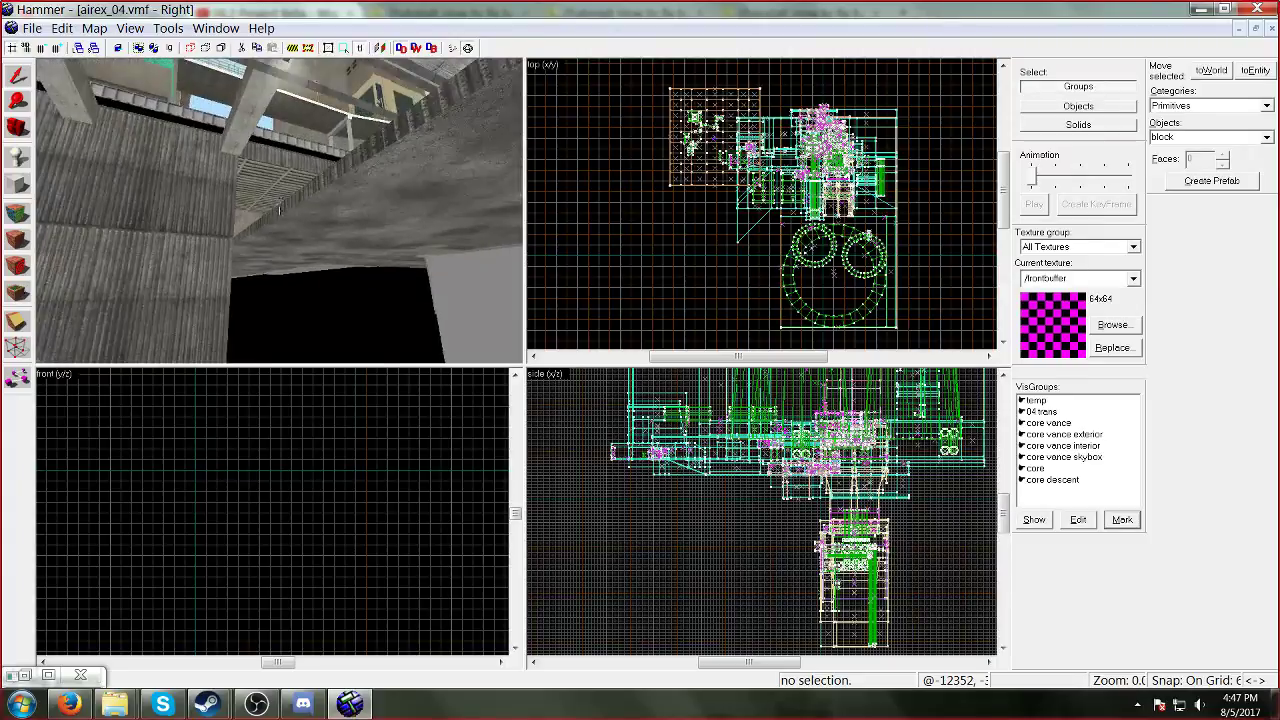
key("w")
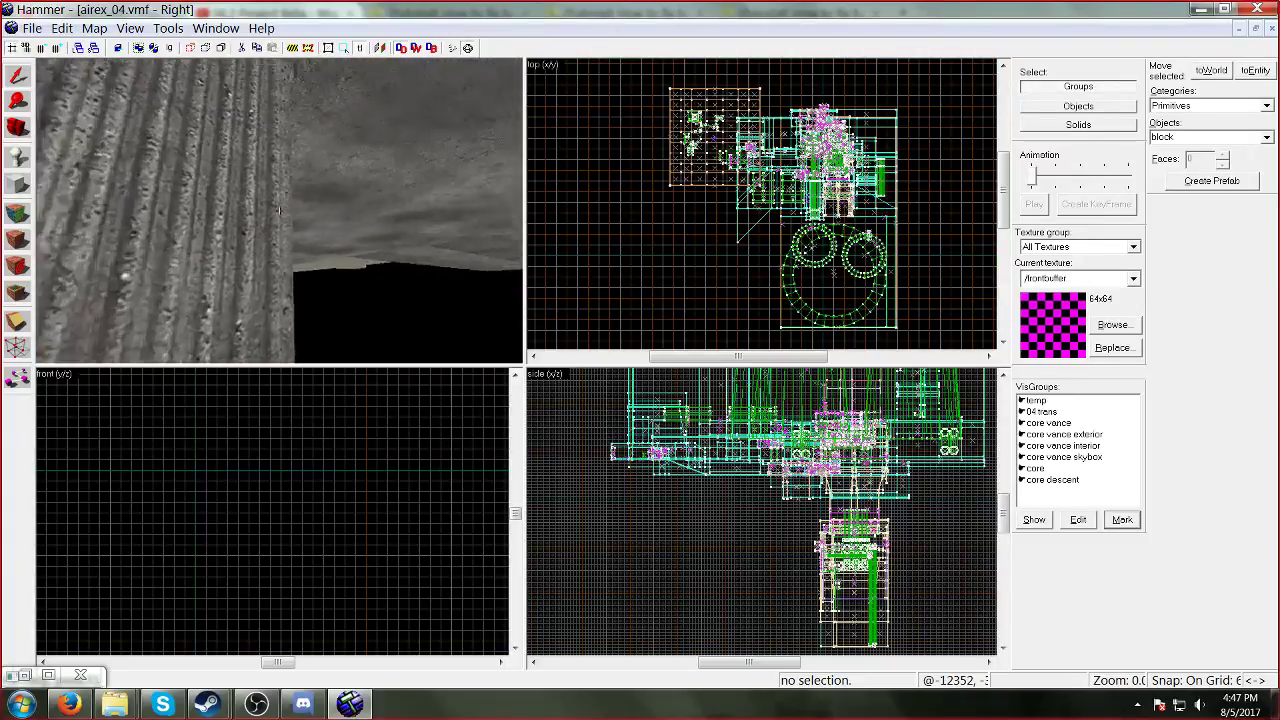
key("z")
left_click(280, 212)
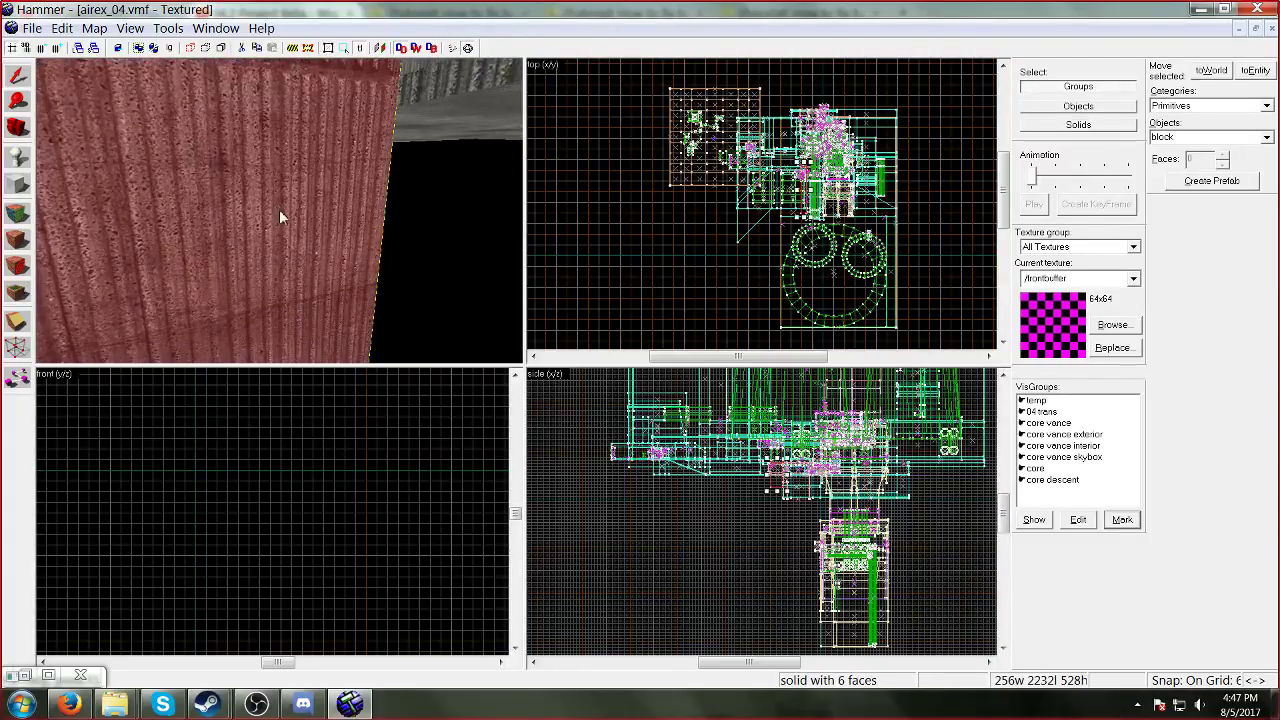
left_click(130, 28)
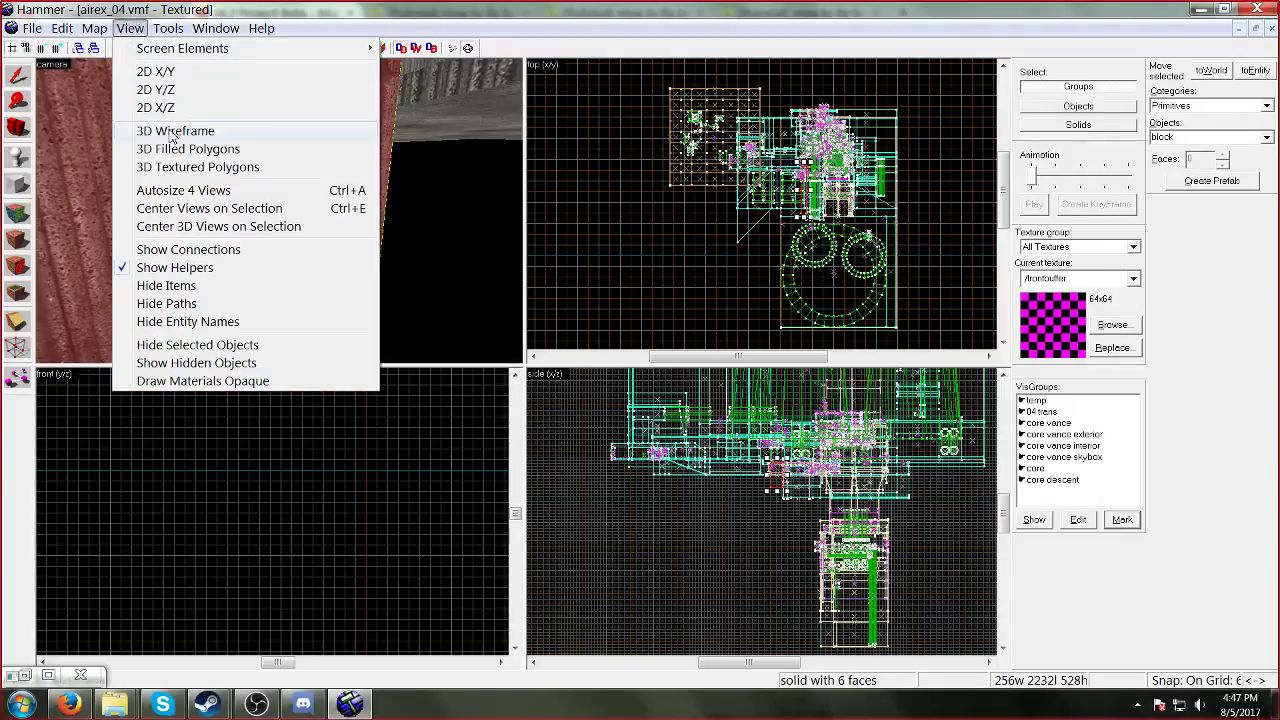
left_click(186, 210)
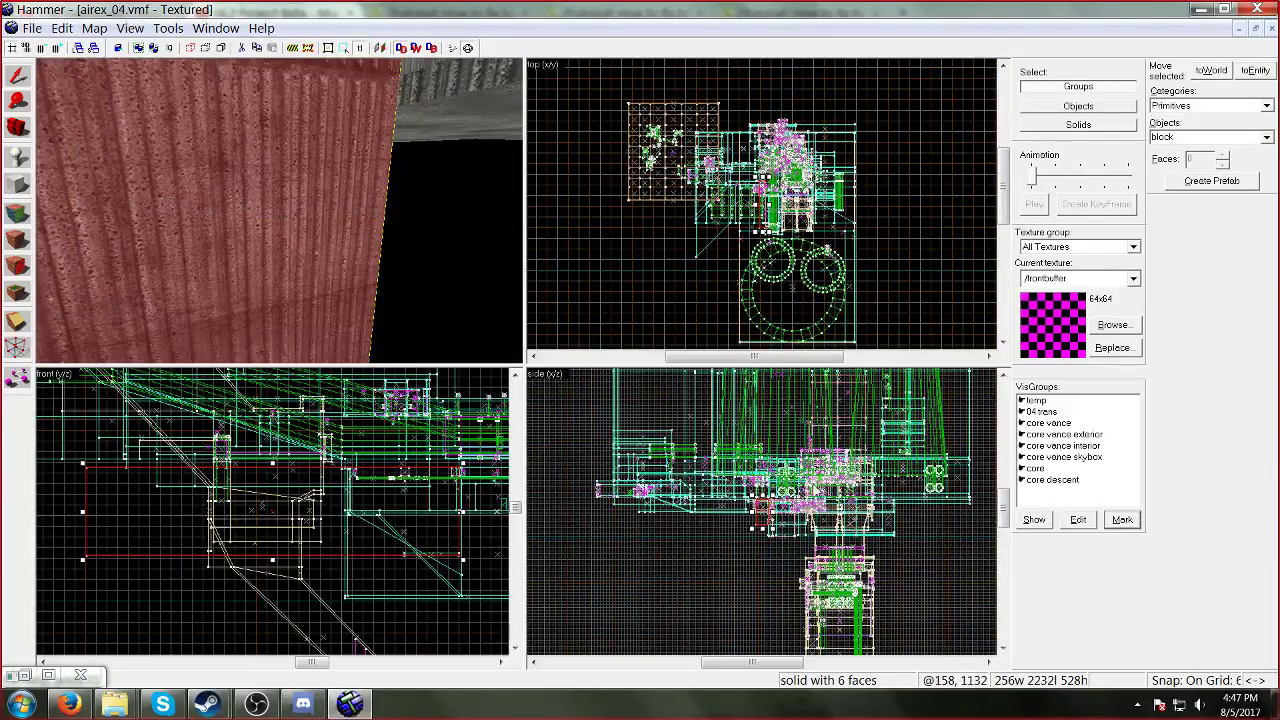
scroll(783, 516, "up", 4)
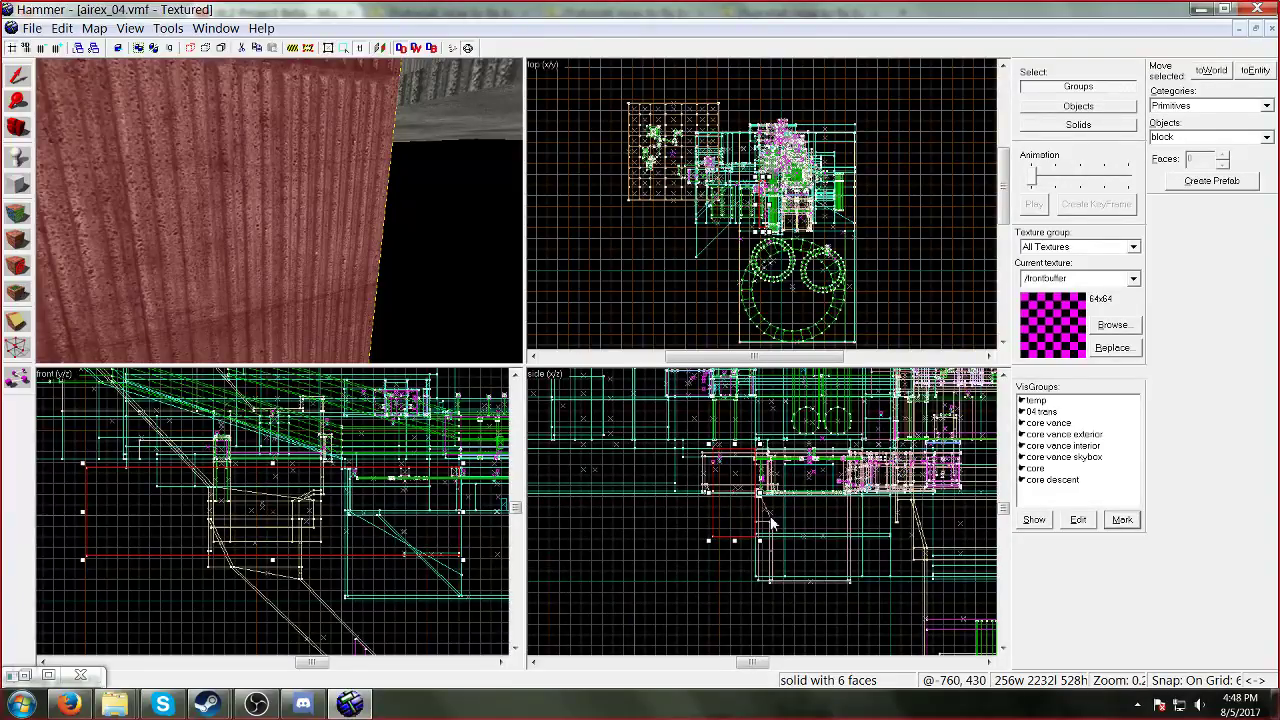
Step: Open the map airex_03040506.vmf from the temp folder and set its camera view to 3D Textured
left_click(32, 28)
left_click(55, 62)
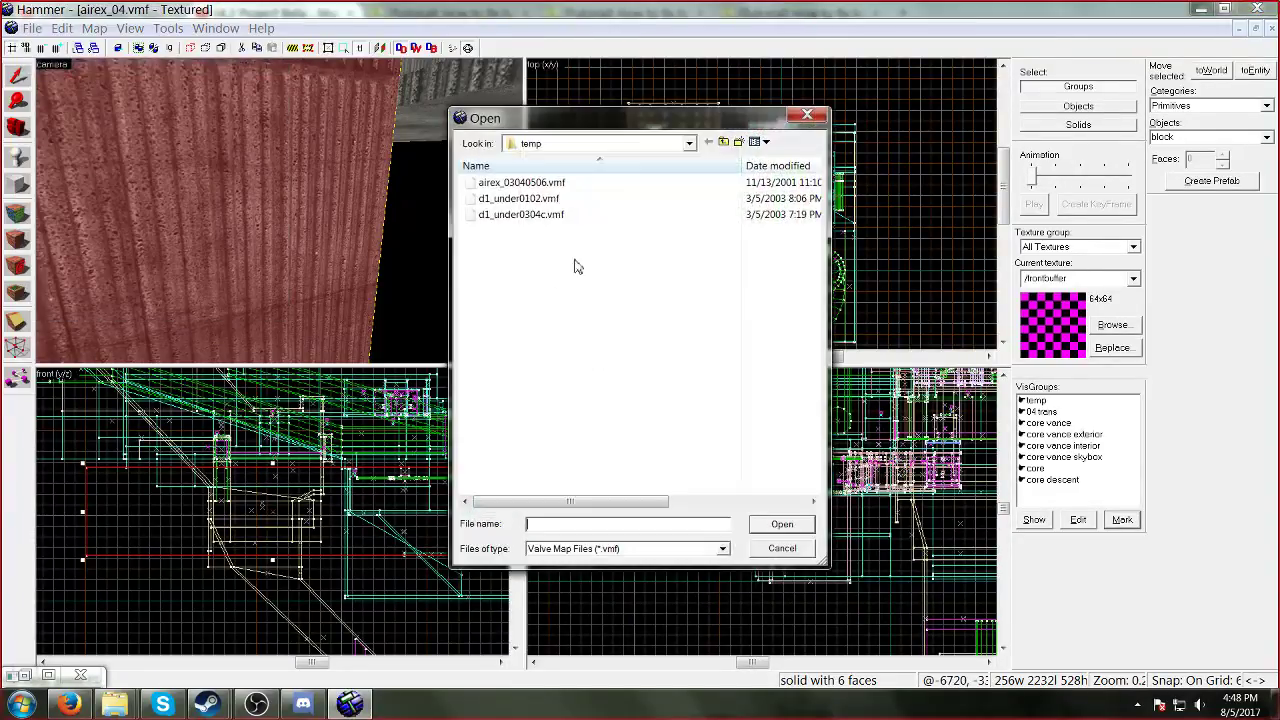
left_click(530, 183)
left_click(774, 526)
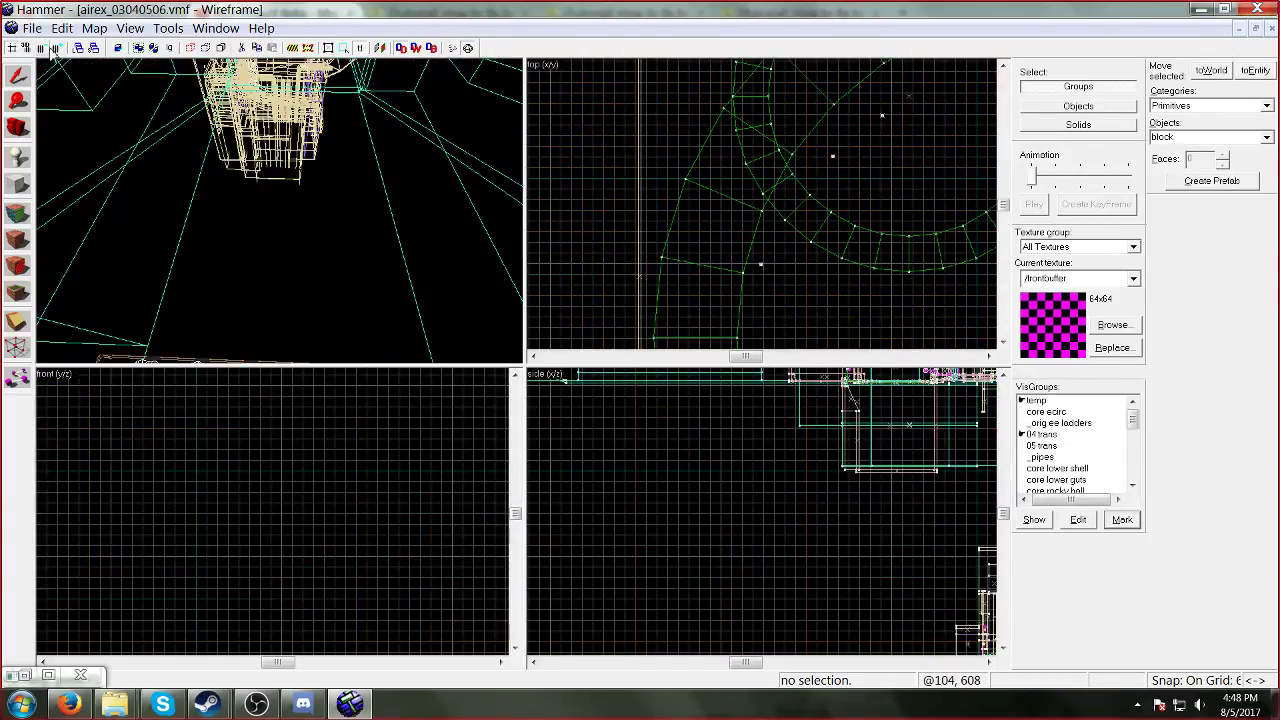
left_click(52, 64)
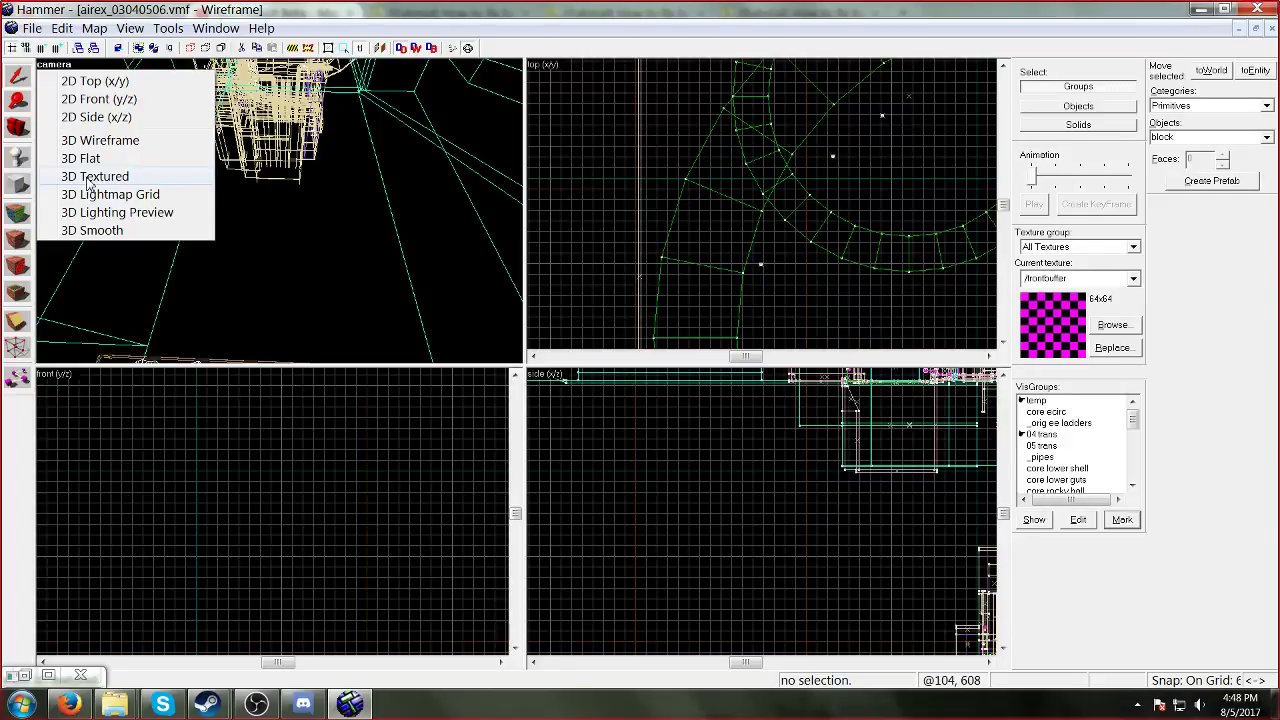
left_click(92, 178)
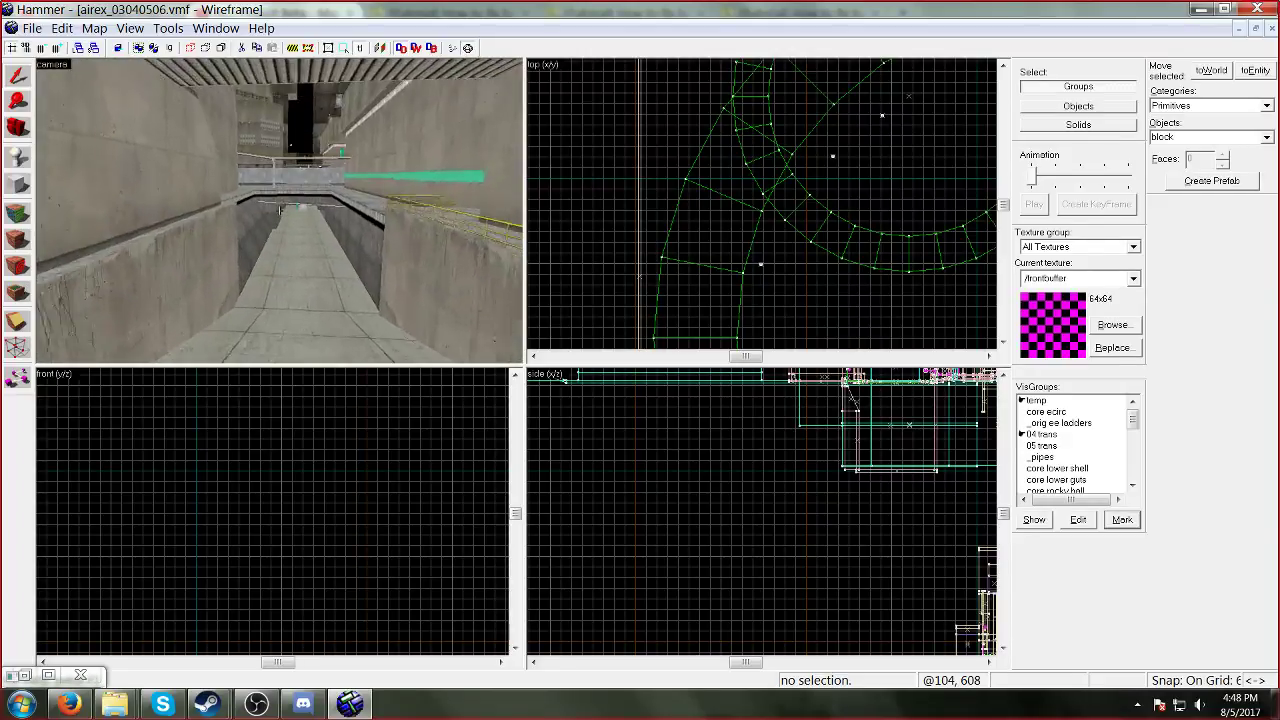
Step: Select the corrugated end wall of the deep pit and check its VisGroup membership in the object properties
key("w")
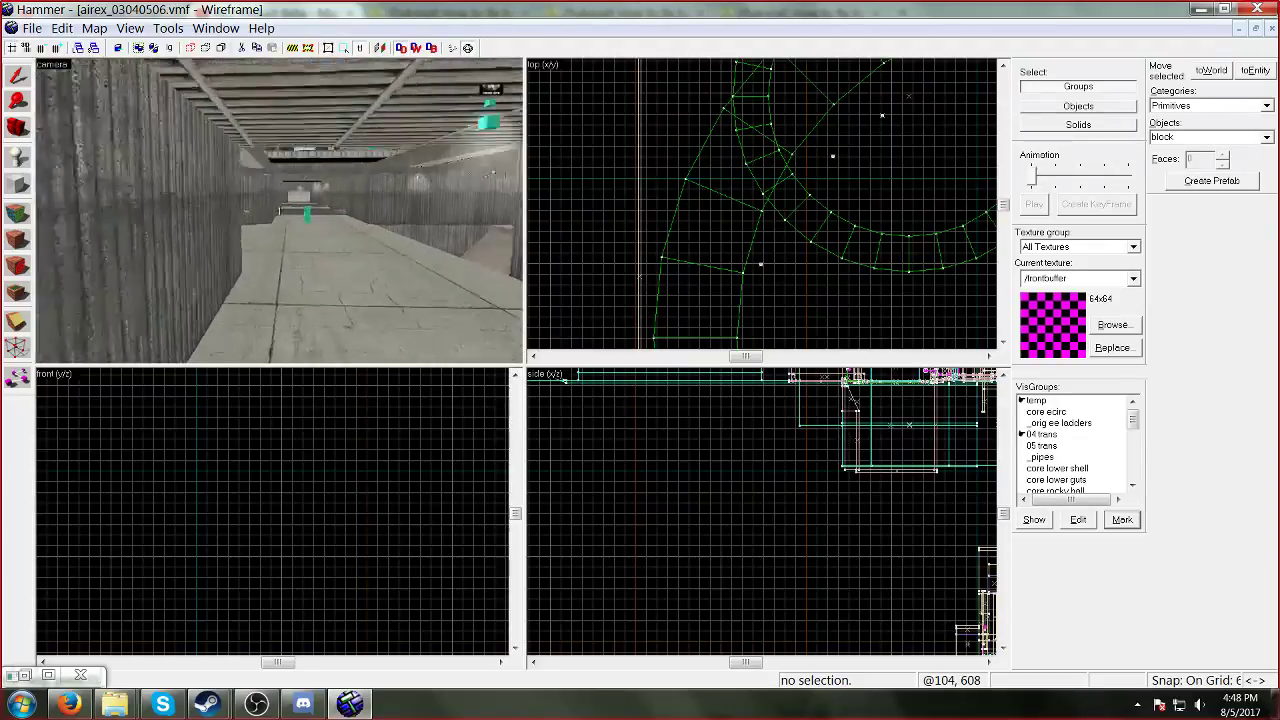
key("w")
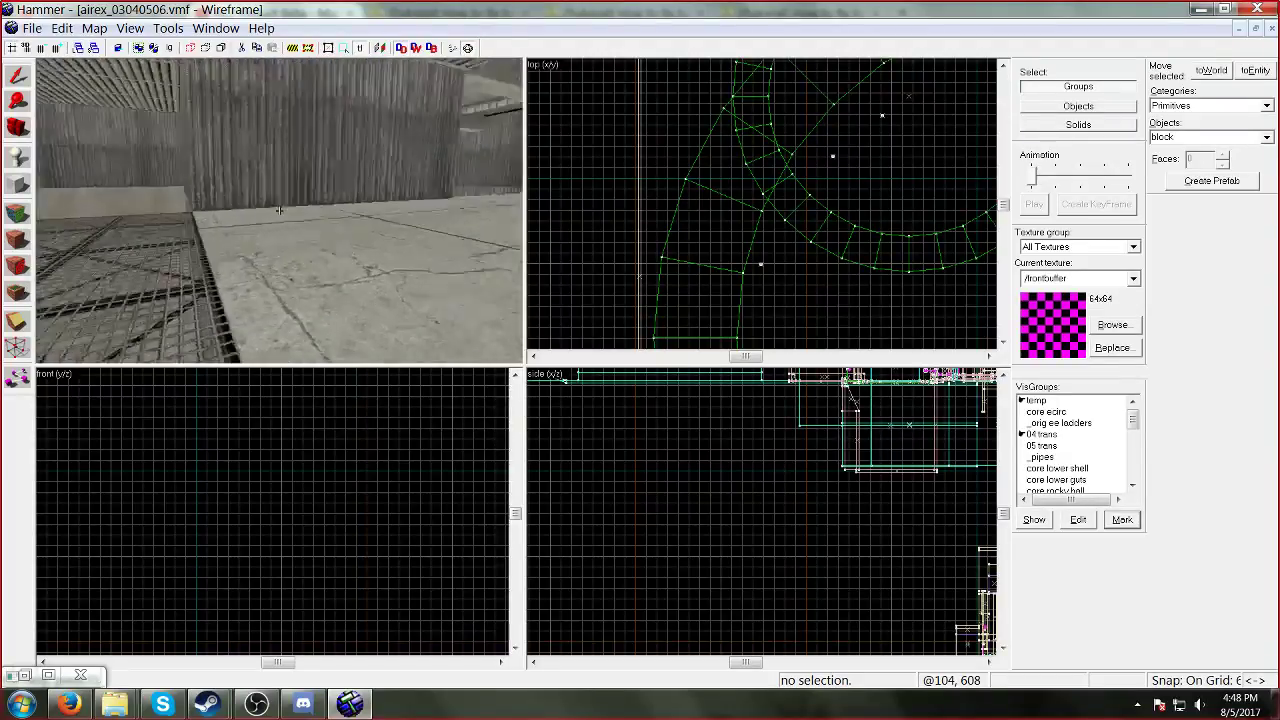
key("w")
key("z")
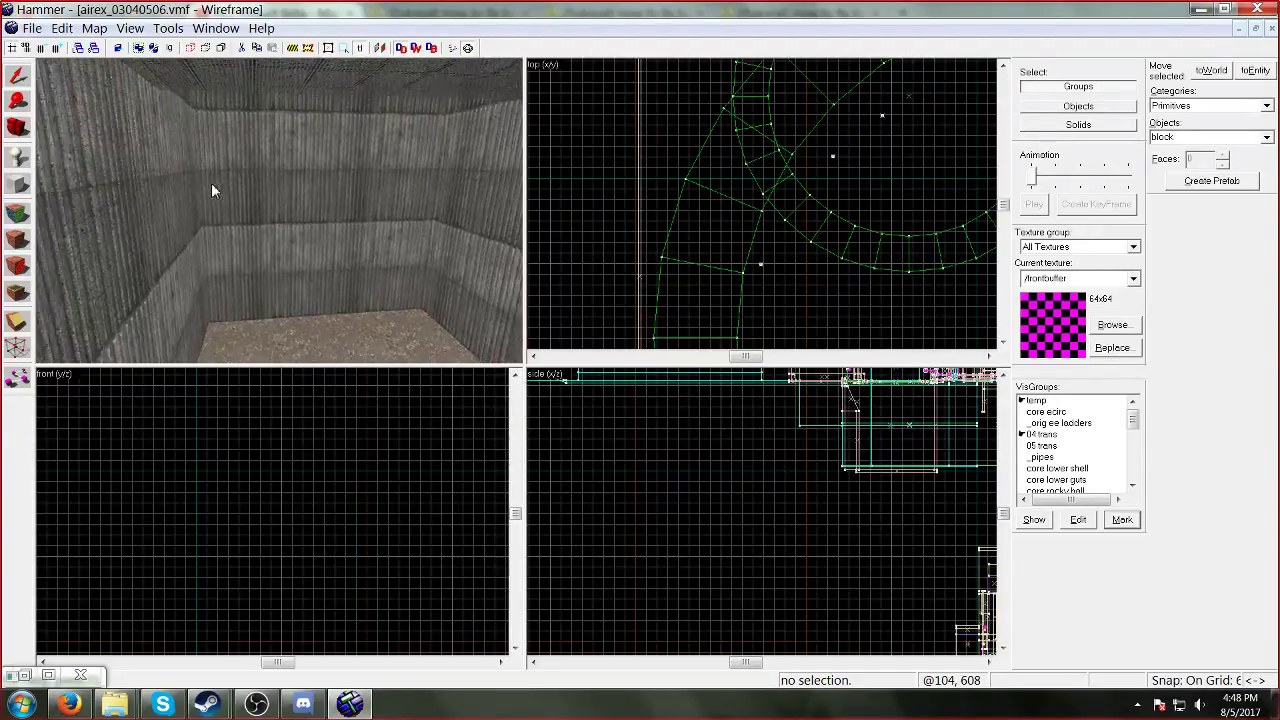
key("z")
key("z")
left_click(263, 220)
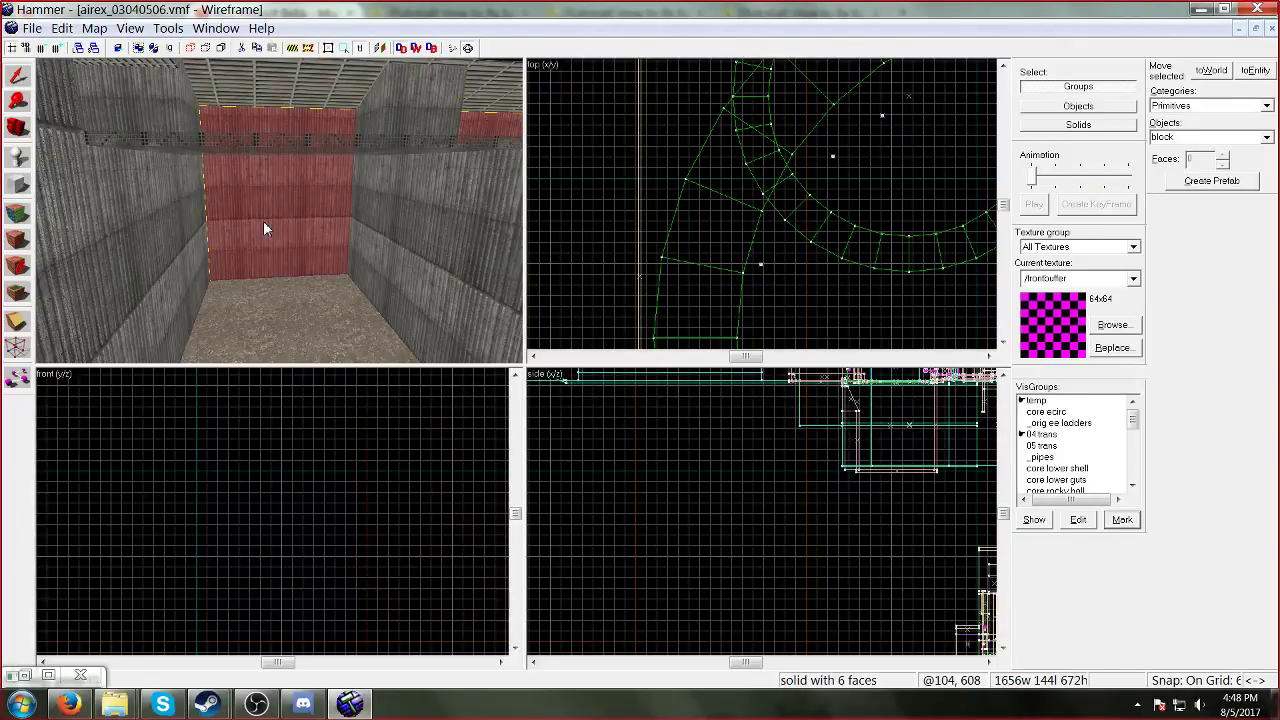
key("alt+Return")
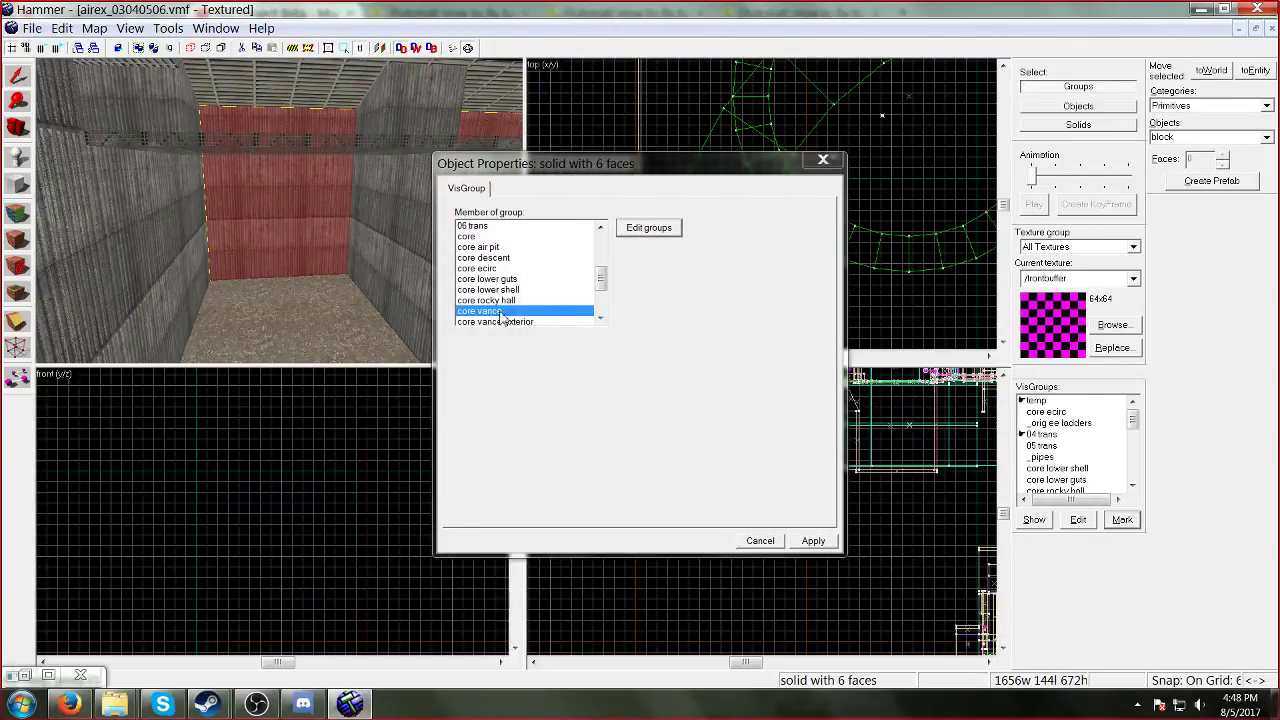
left_click(820, 162)
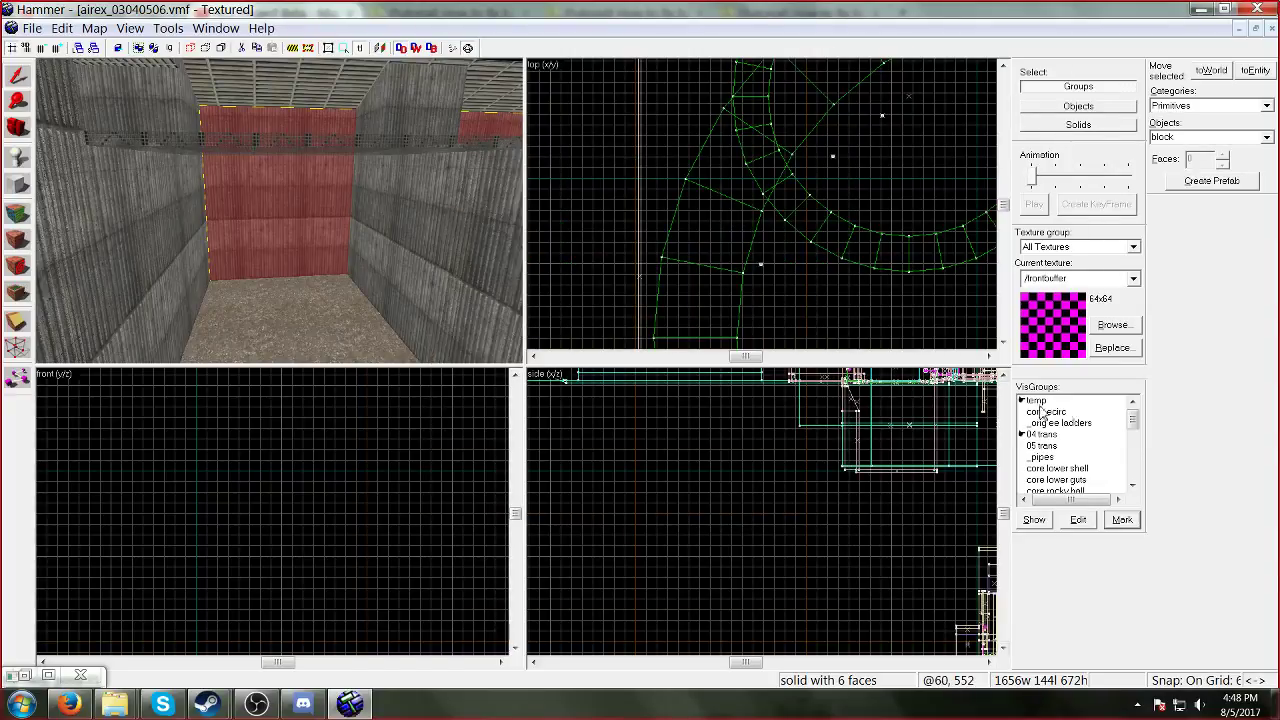
Step: Look through the VisGroups list for shown and hidden groups, and examine the selected pit wall from other angles
left_click_drag(1133, 420, 1133, 451)
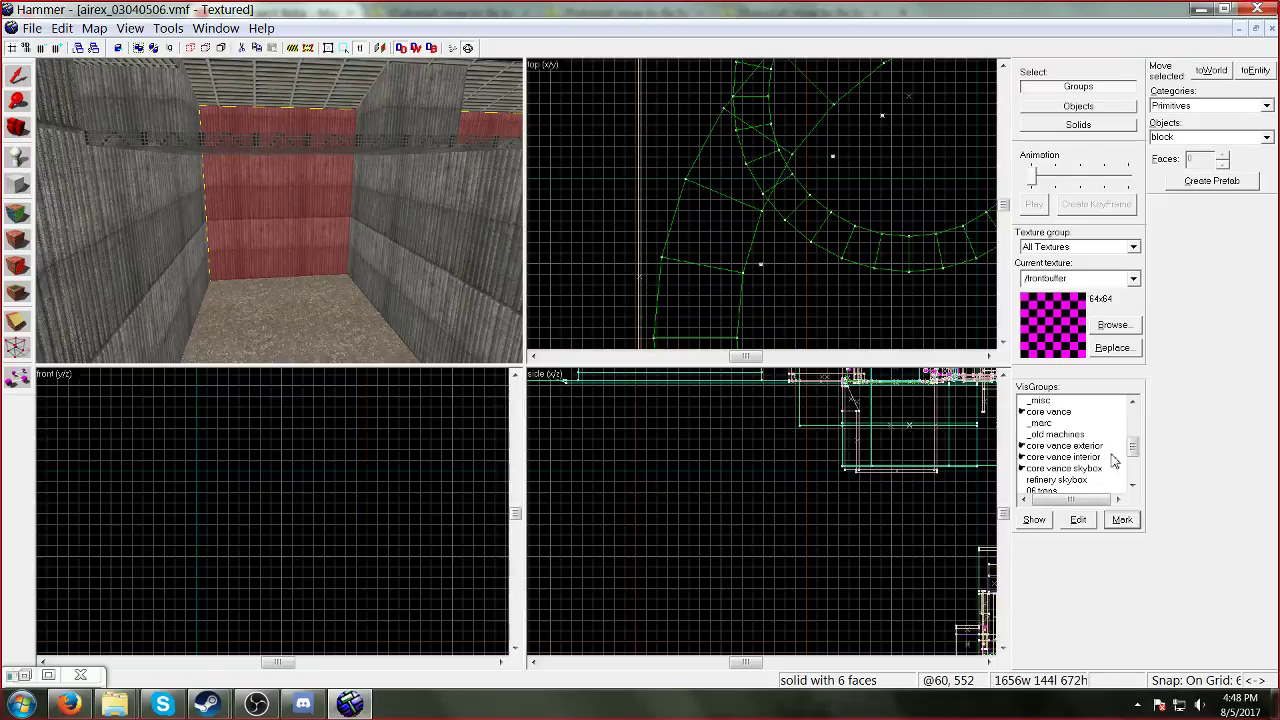
left_click_drag(1134, 447, 1134, 416)
key("z")
key("w")
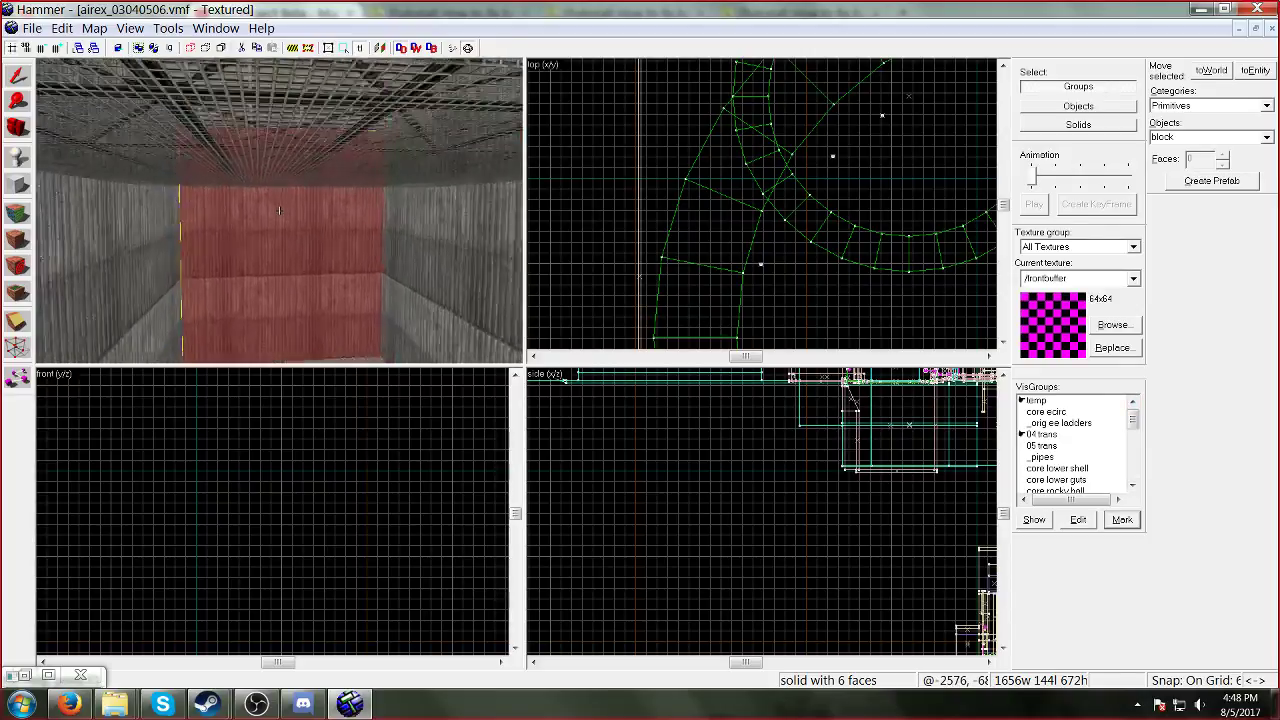
key("z")
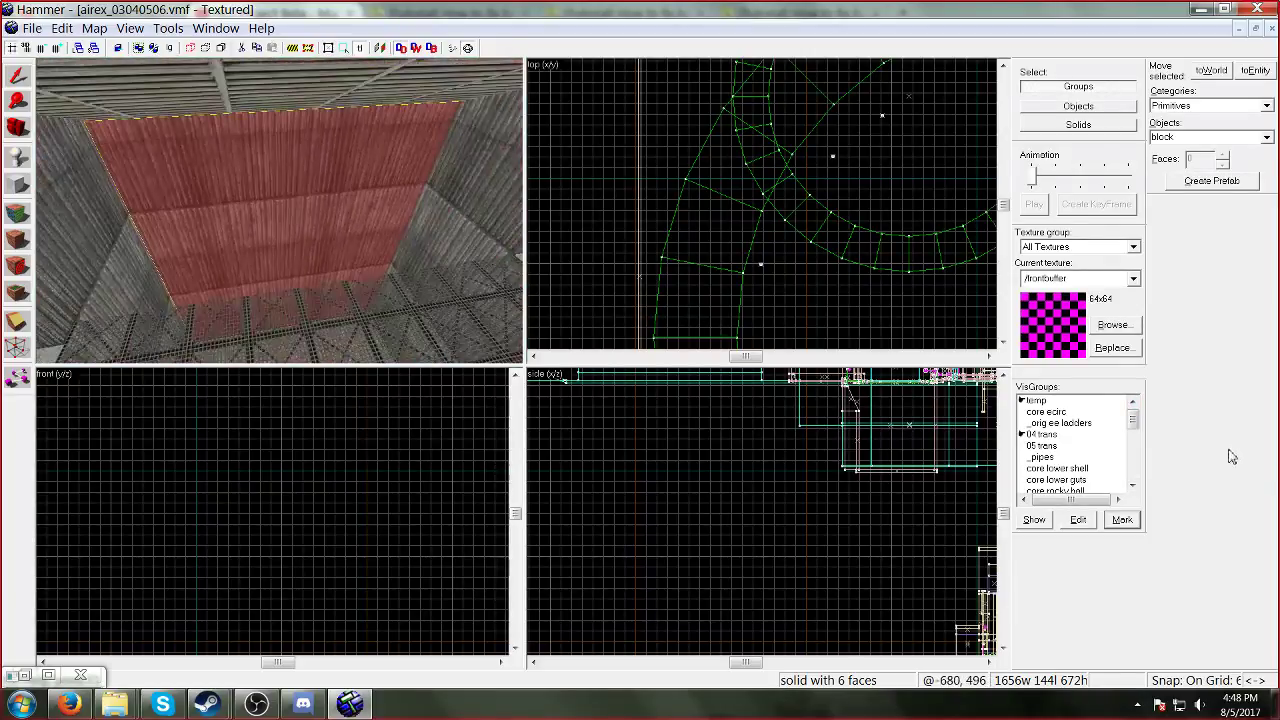
Step: Turn on visibility of the core ecirc VisGroup and mark it to select all of its objects
left_click(1036, 400)
left_click(1122, 519)
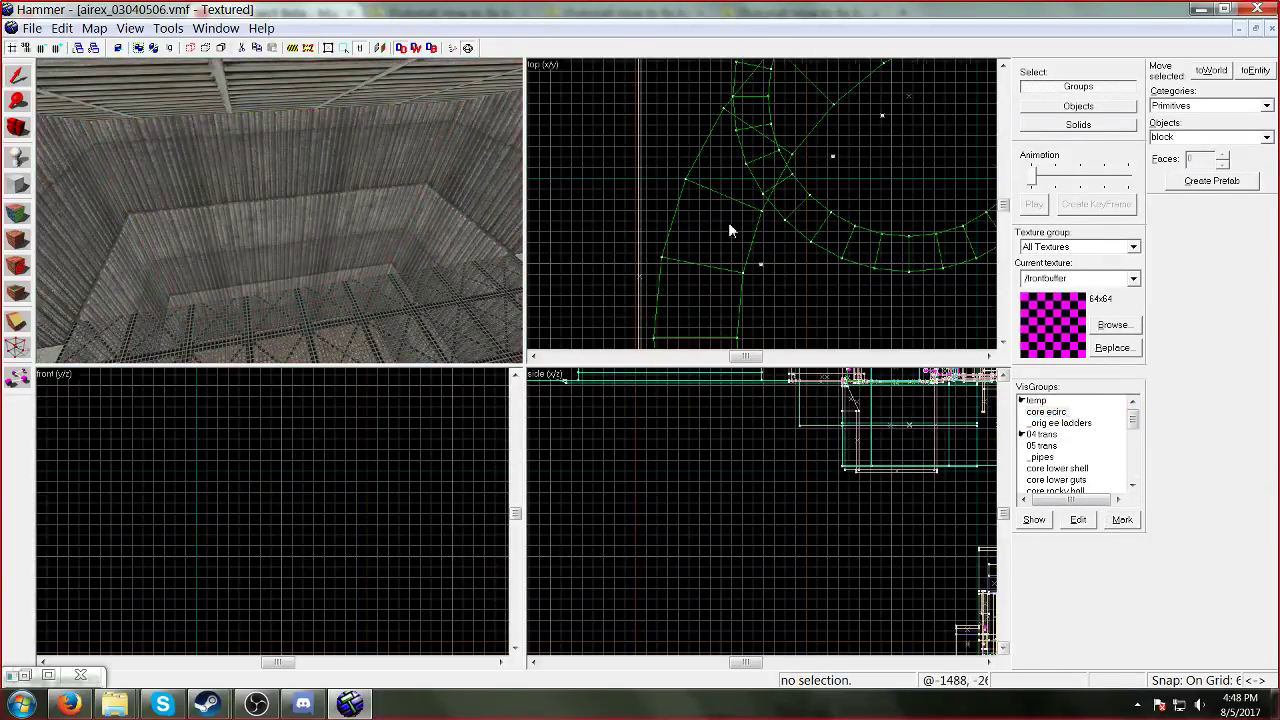
scroll(734, 222, "down", 5)
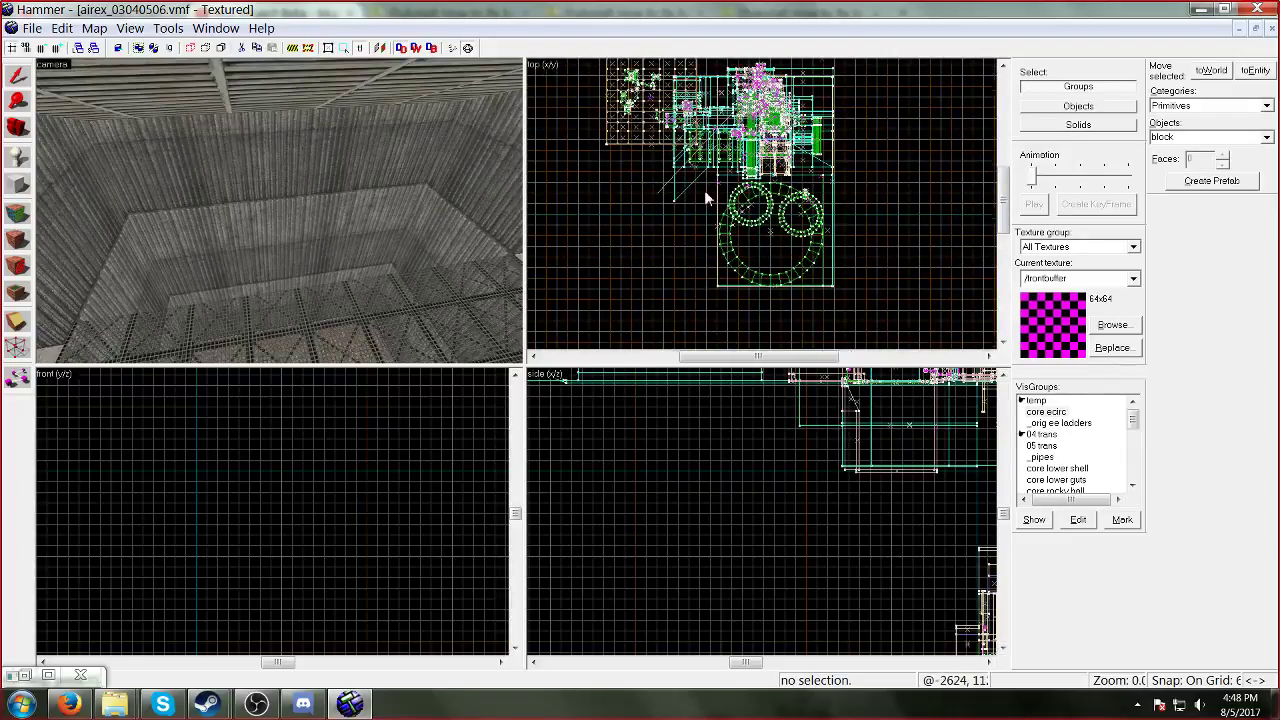
scroll(704, 190, "up", 1)
scroll(850, 330, "down", 1)
left_click(1045, 412)
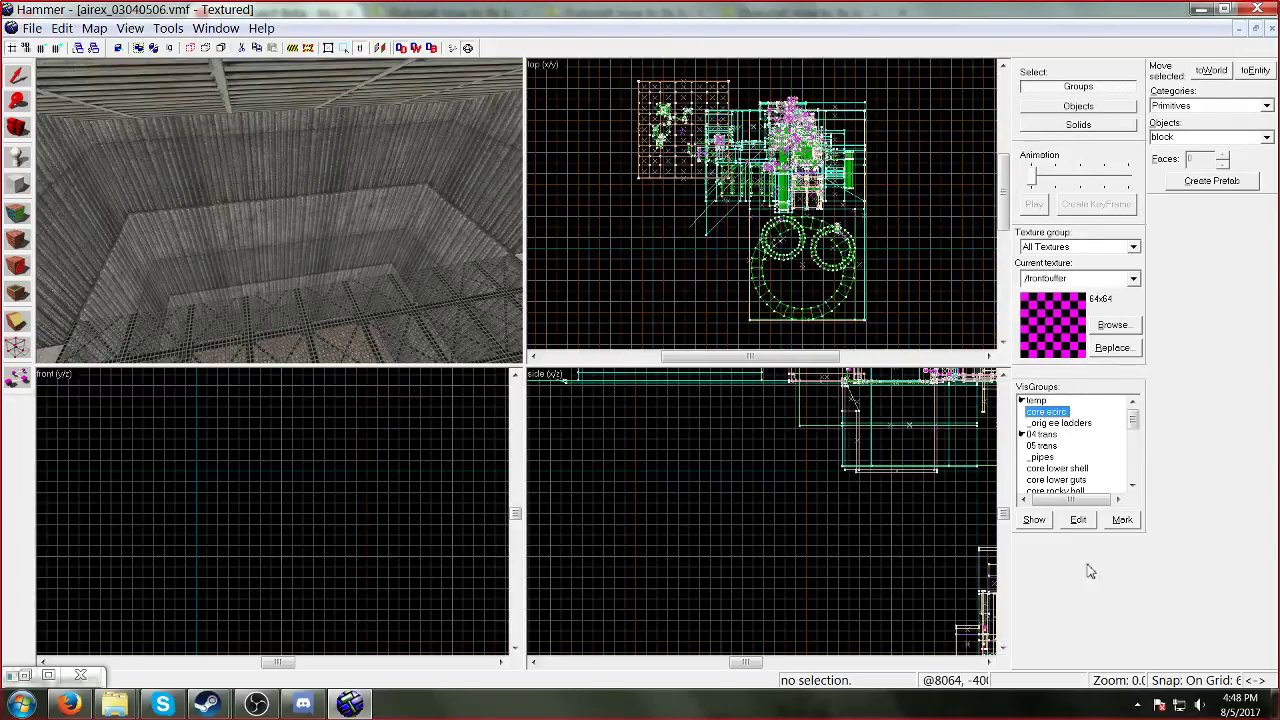
left_click(1022, 412)
left_click(1122, 520)
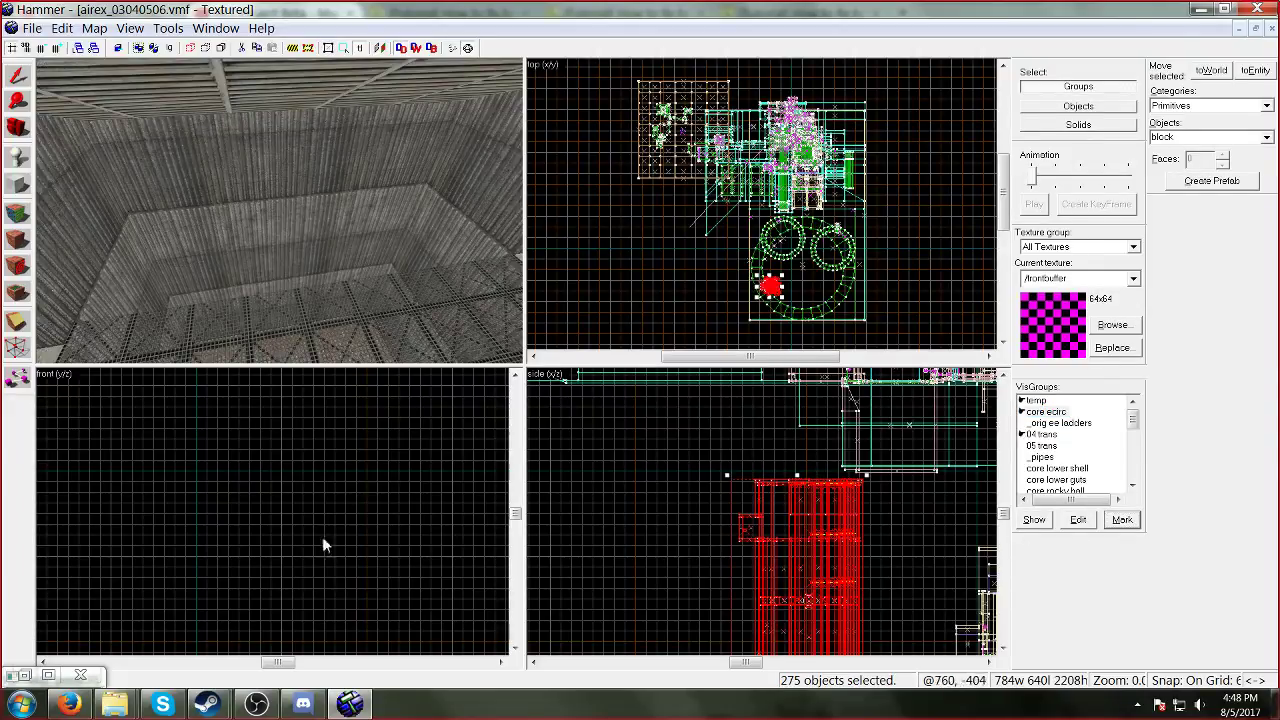
Step: Minimize the compile log window and close the airex_04 map, leaving airex_03040506 as the only open map
key("F9")
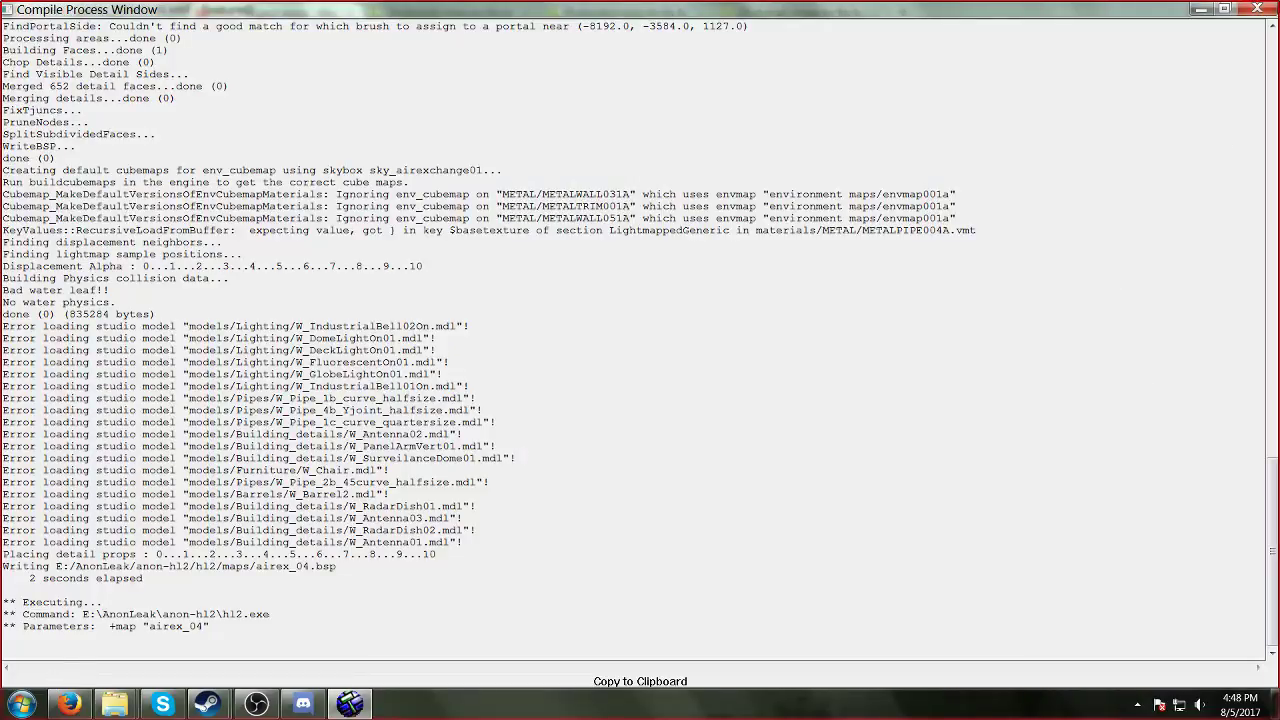
left_click(1201, 9)
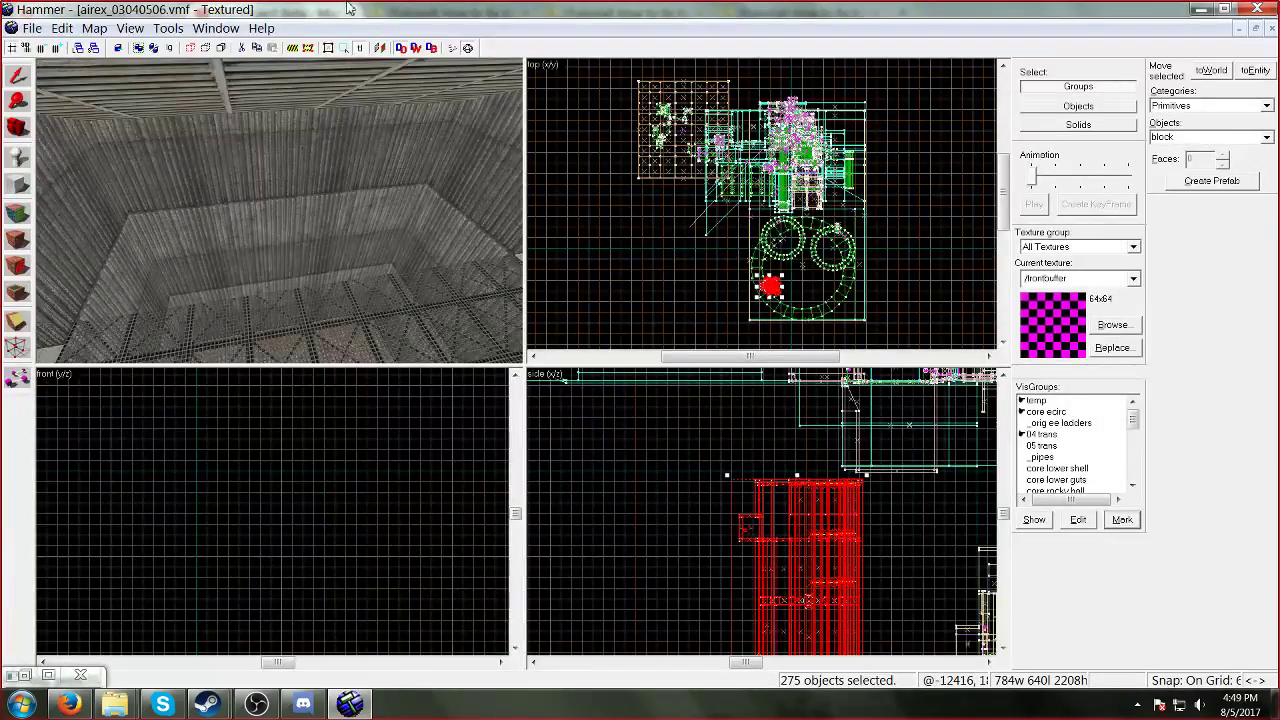
left_click(215, 28)
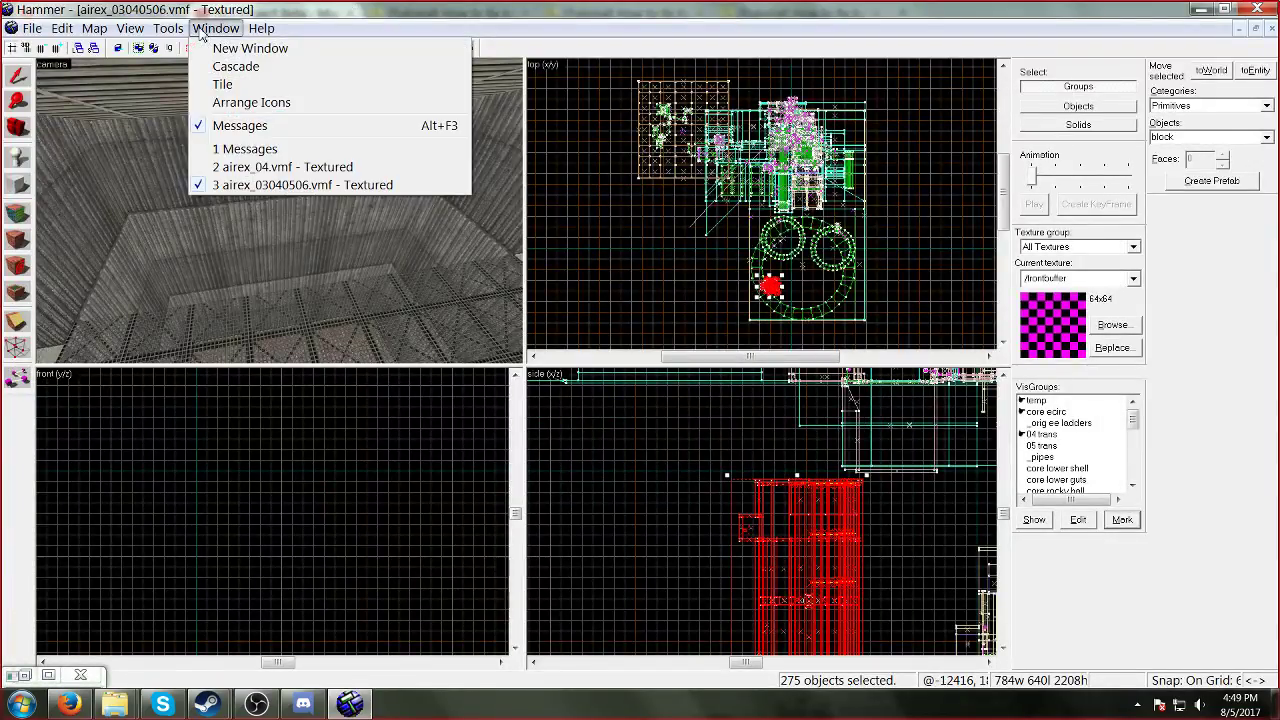
left_click(250, 167)
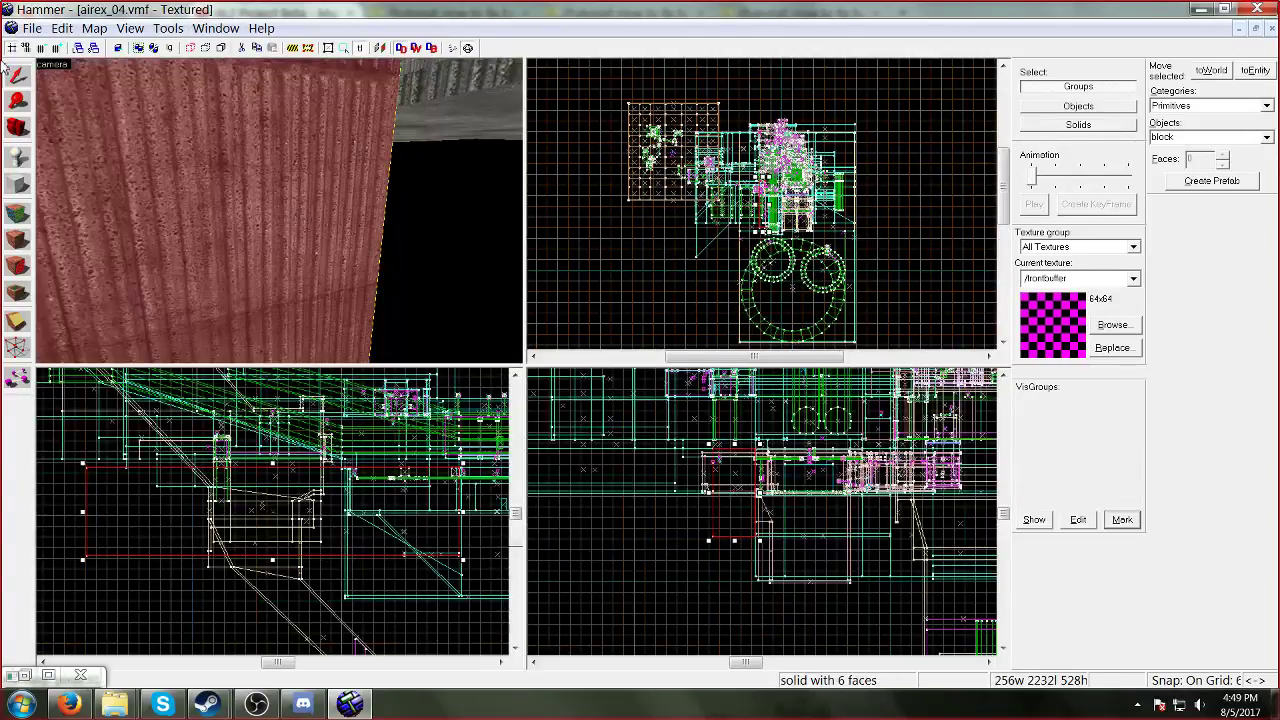
left_click(32, 28)
left_click(50, 85)
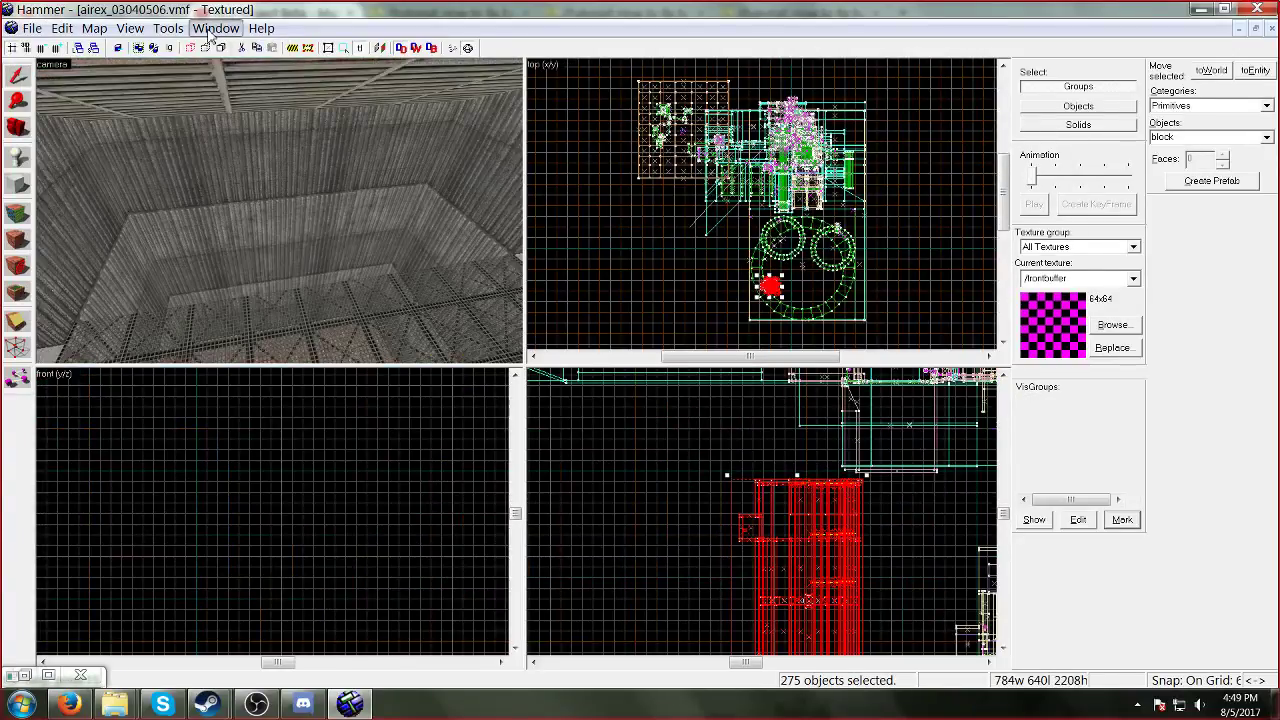
left_click(215, 28)
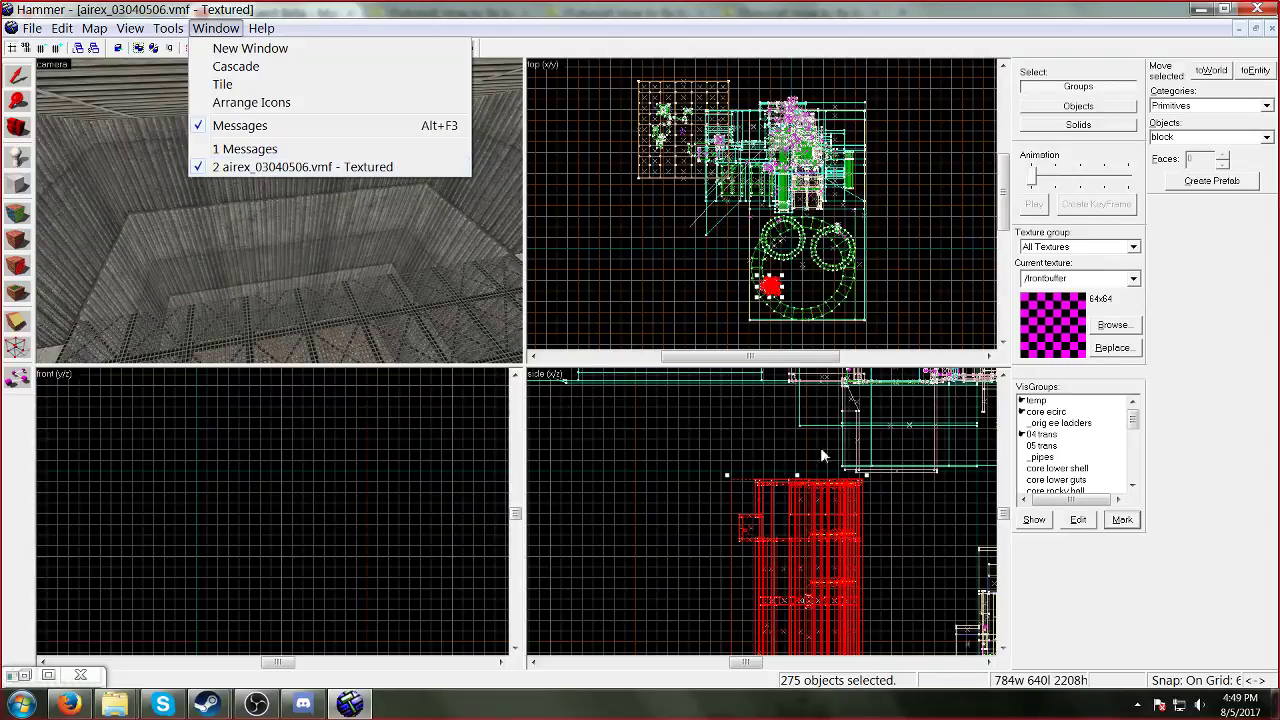
Step: Mark the core ecirc VisGroup and delete all of its objects
left_click(1036, 412)
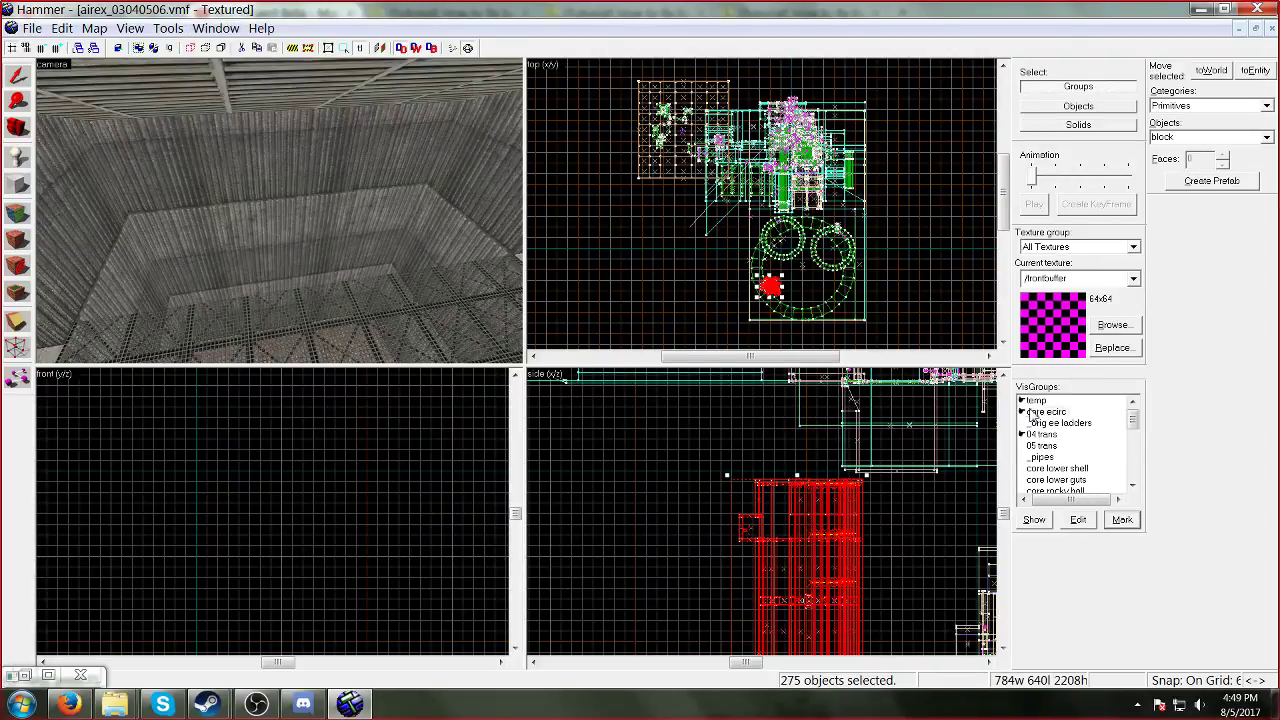
left_click(1121, 519)
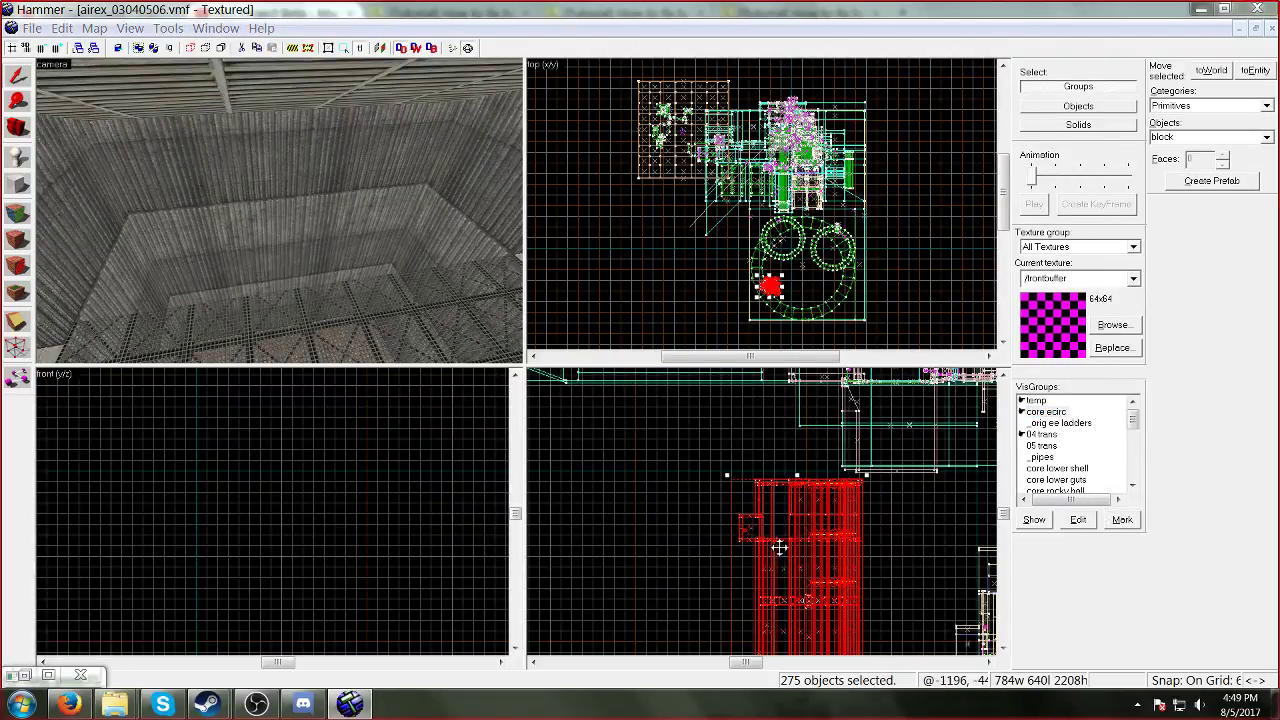
left_click(784, 552)
Step: Show the hidden _orig ee ladders VisGroup, select all of its objects and delete them
left_click(1058, 412)
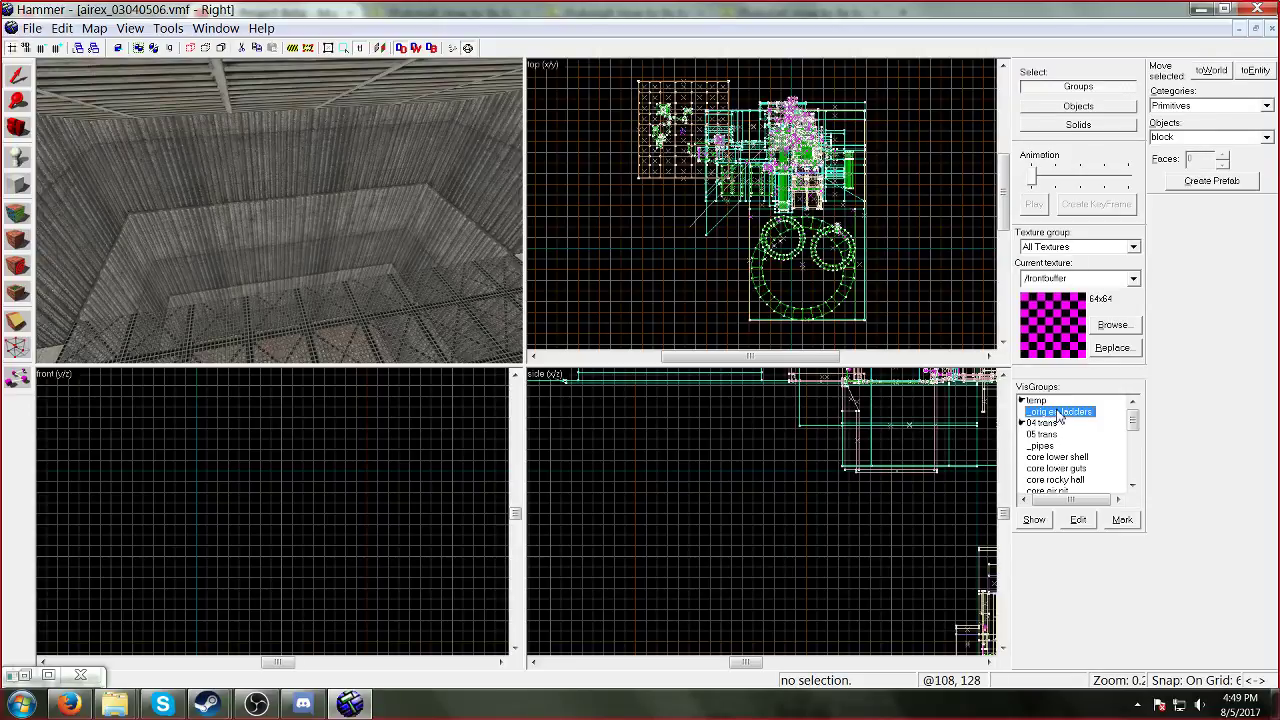
left_click(1121, 519)
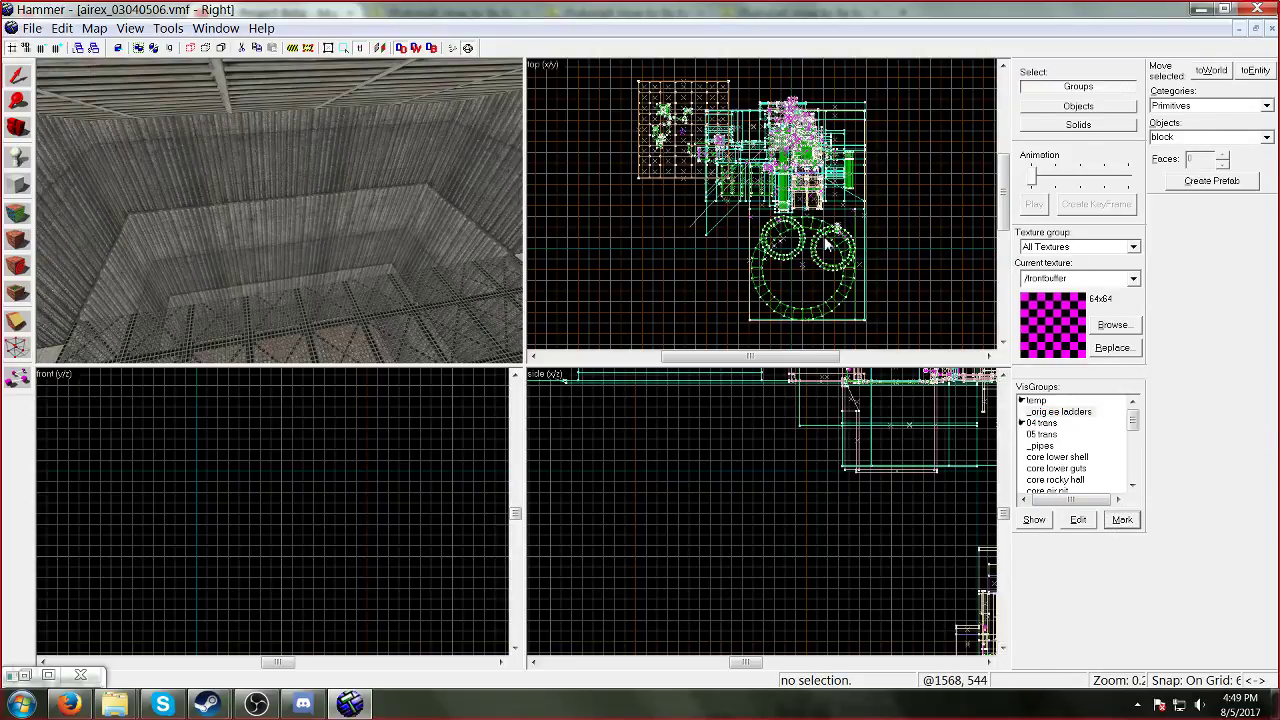
left_click(1066, 412)
left_click(1022, 412)
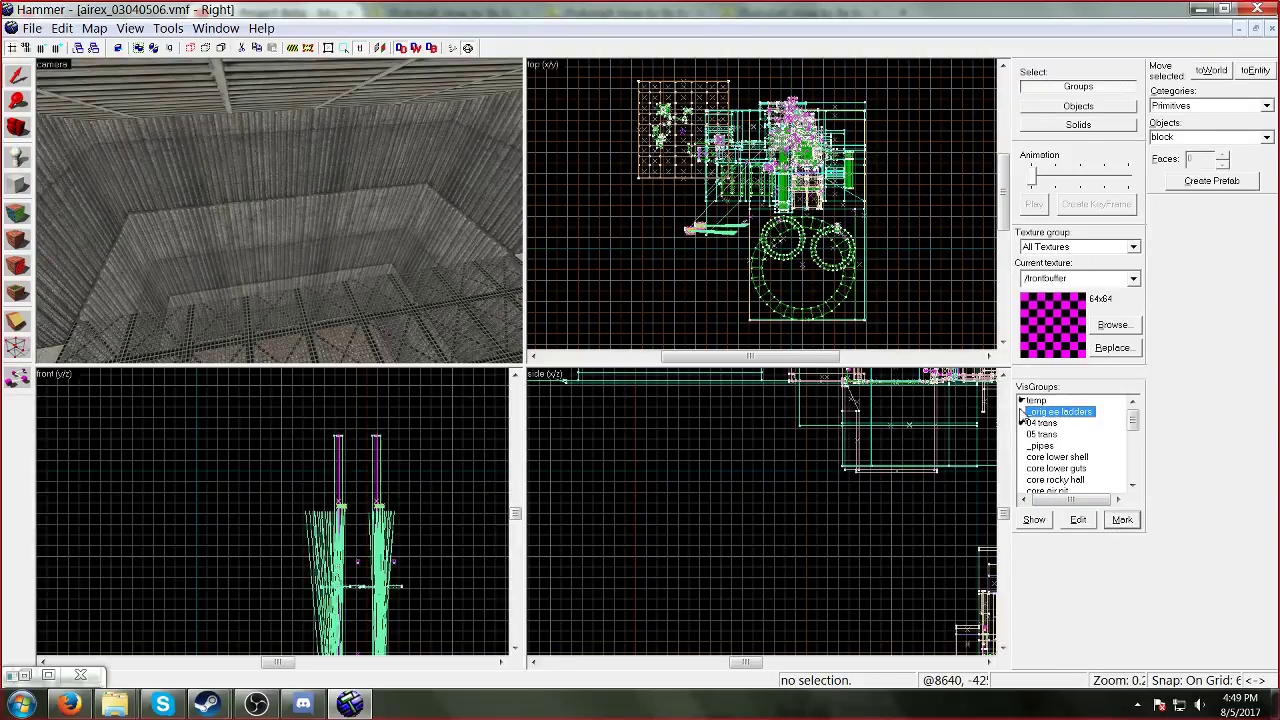
left_click(1120, 527)
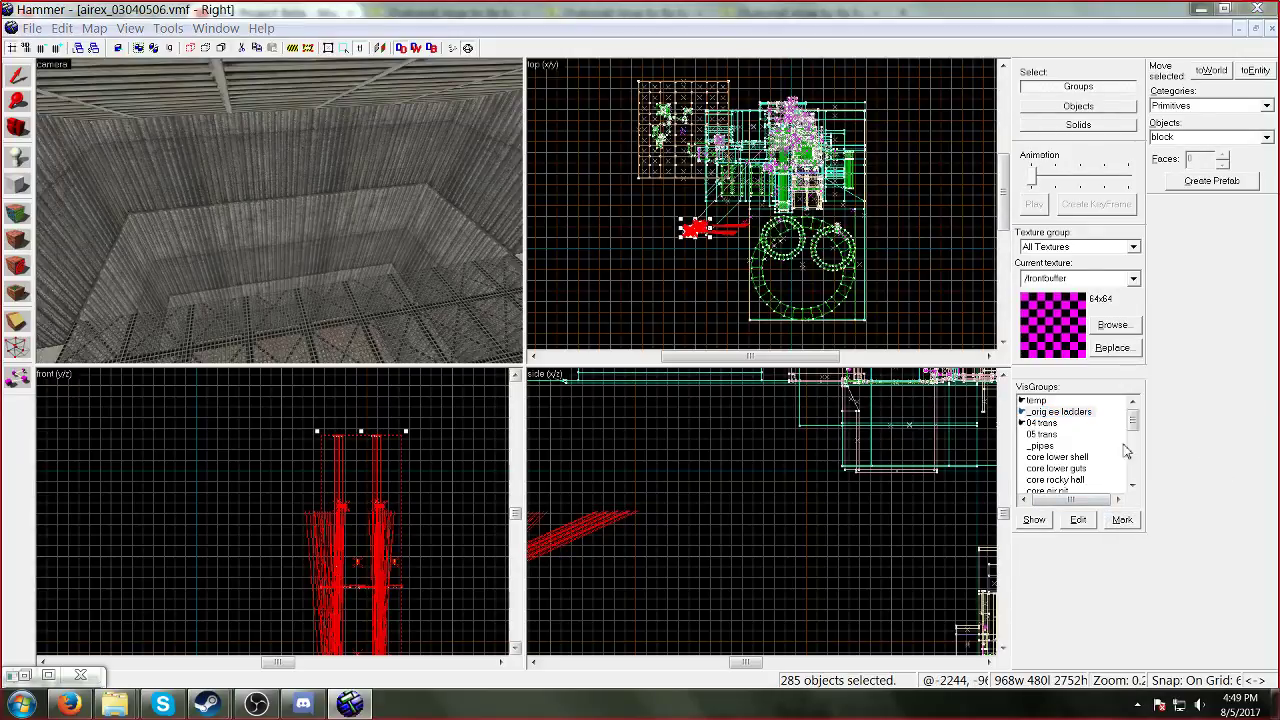
key("Delete")
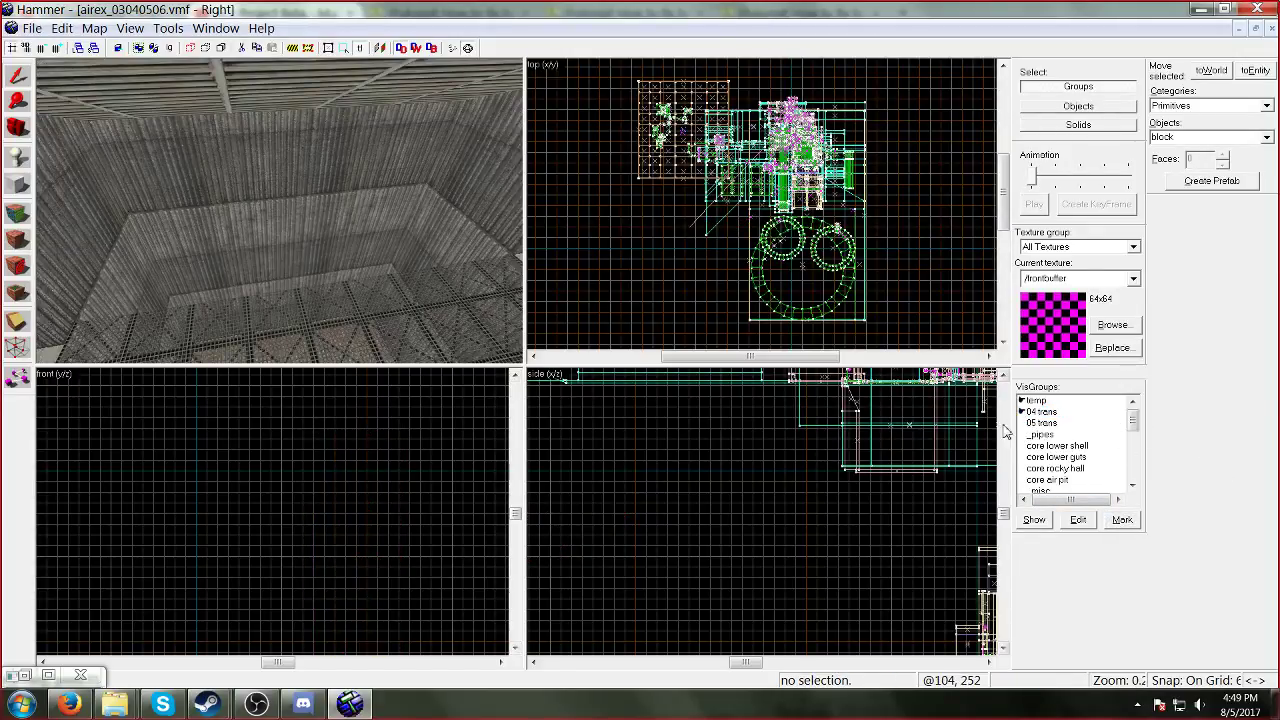
Step: Show the hidden 05 trans and _pipes VisGroups one after the other, deleting all objects of each
left_click(1024, 424)
left_click(1122, 519)
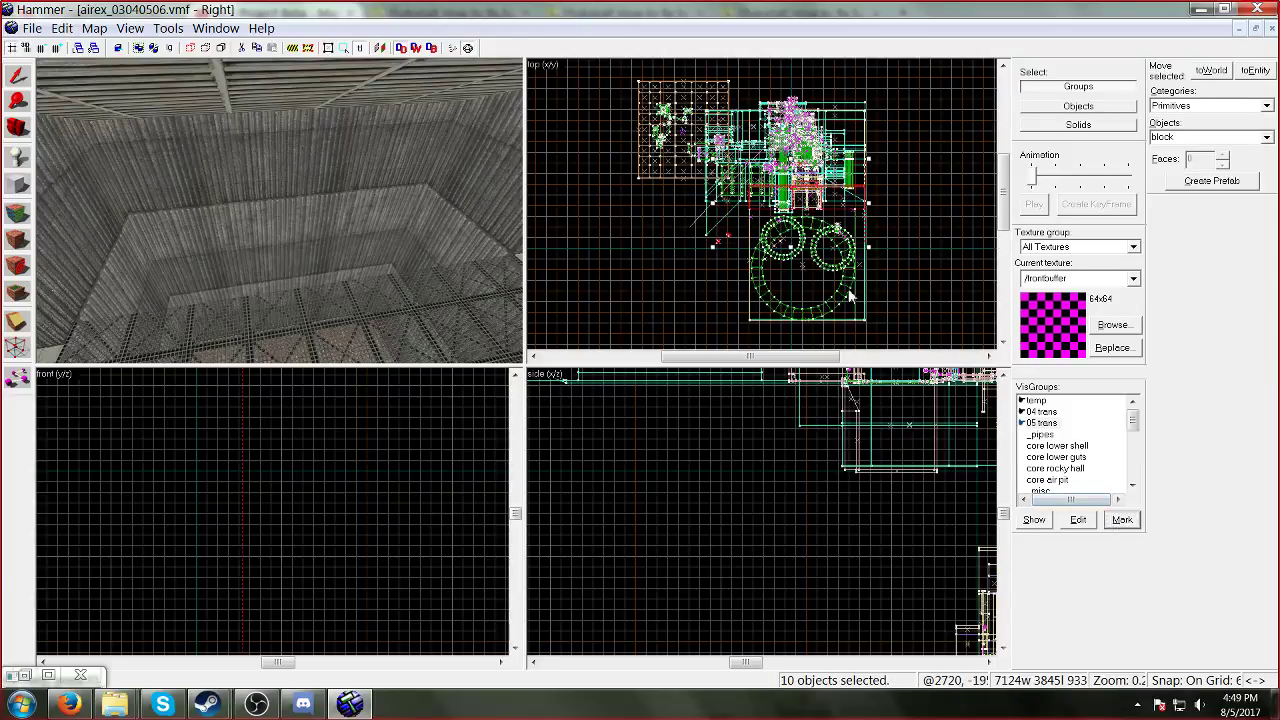
key("Delete")
left_click(1040, 423)
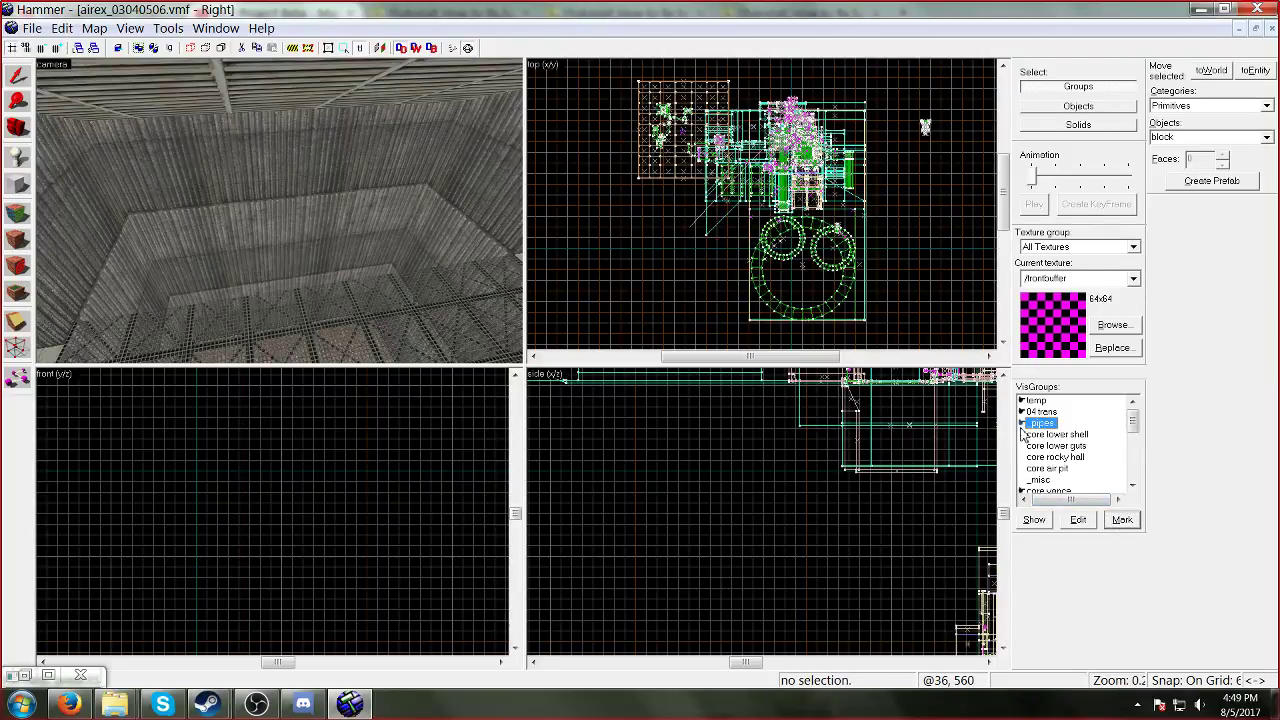
left_click(1120, 521)
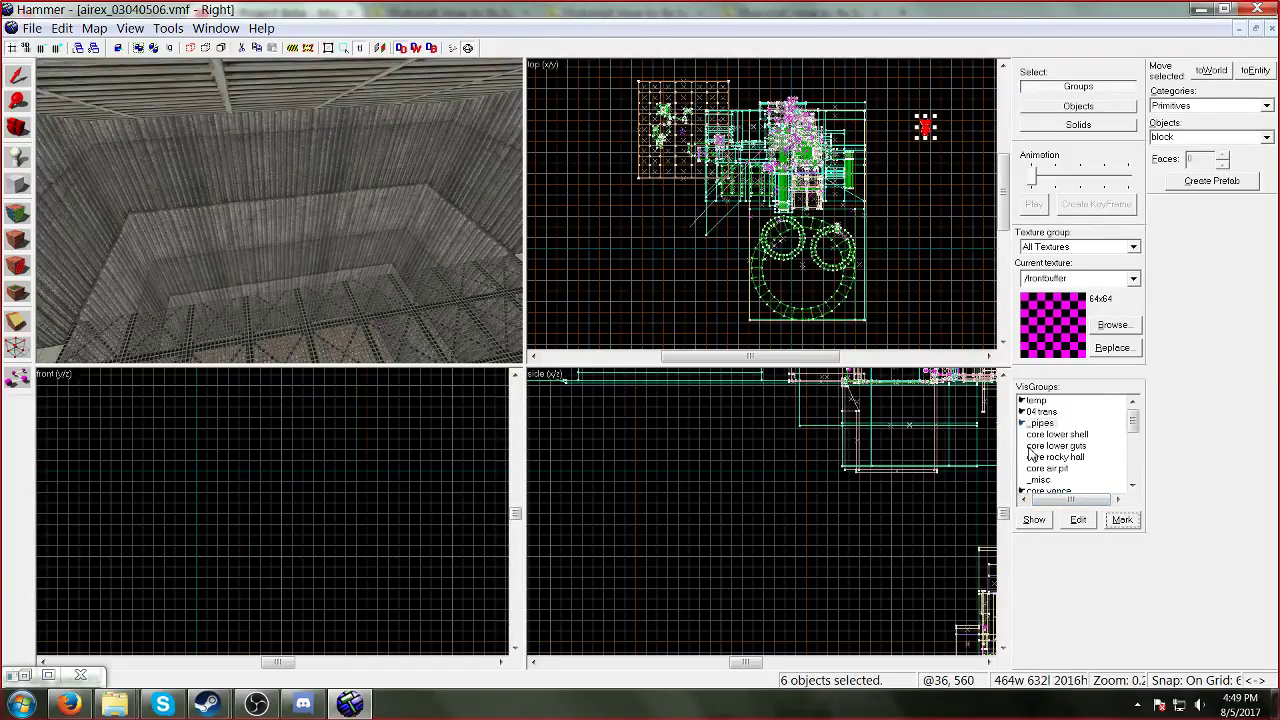
key("Delete")
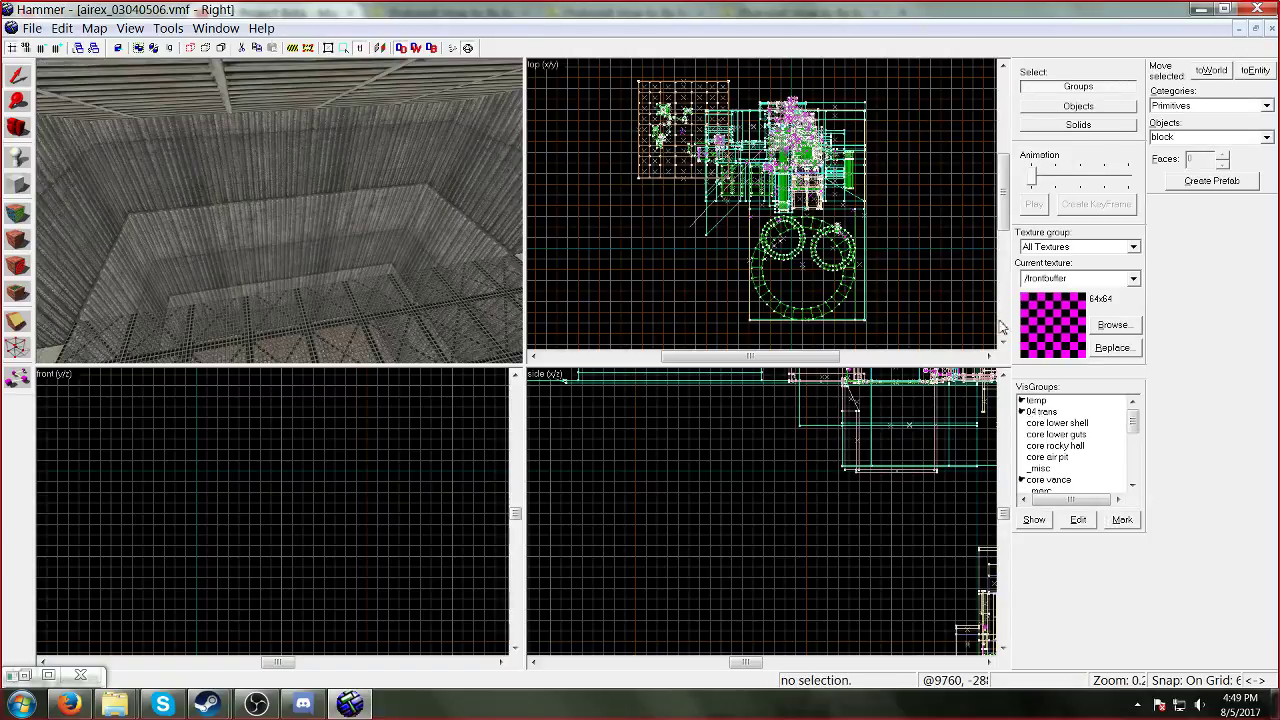
Step: Show the hidden core lower shell VisGroup, select all of its objects and delete them
left_click(1022, 423)
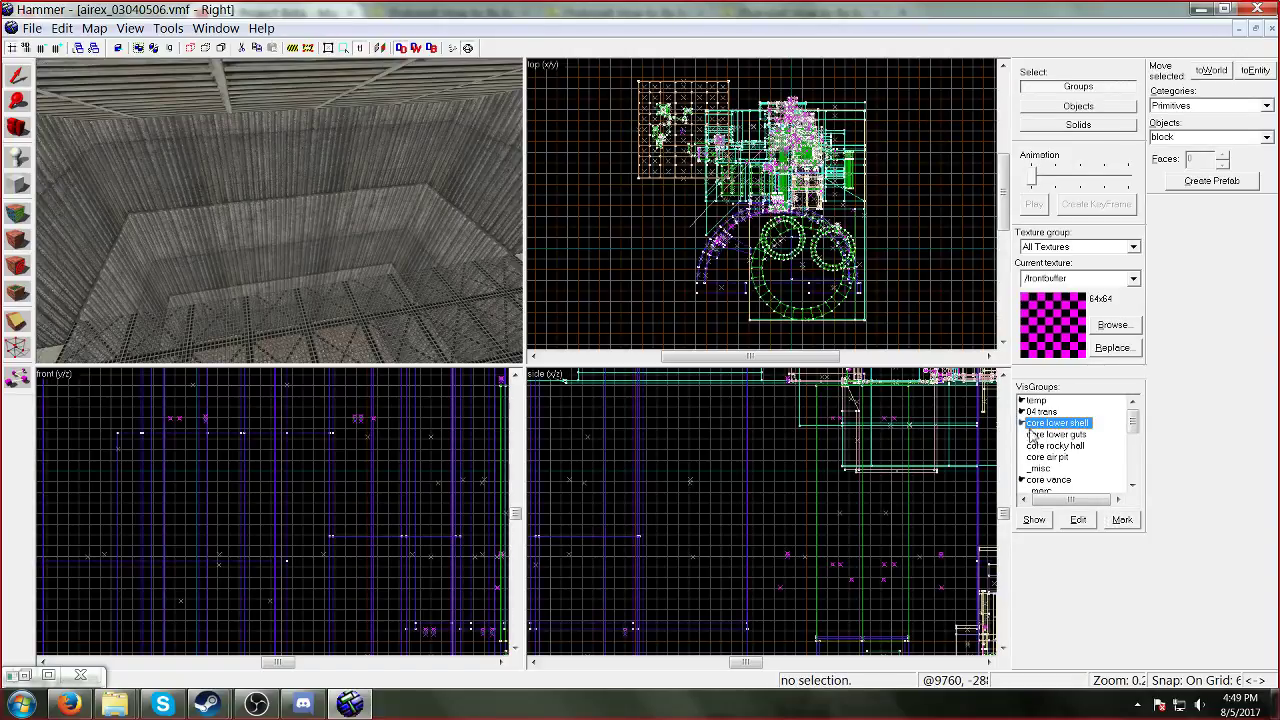
left_click(1120, 520)
key("Delete")
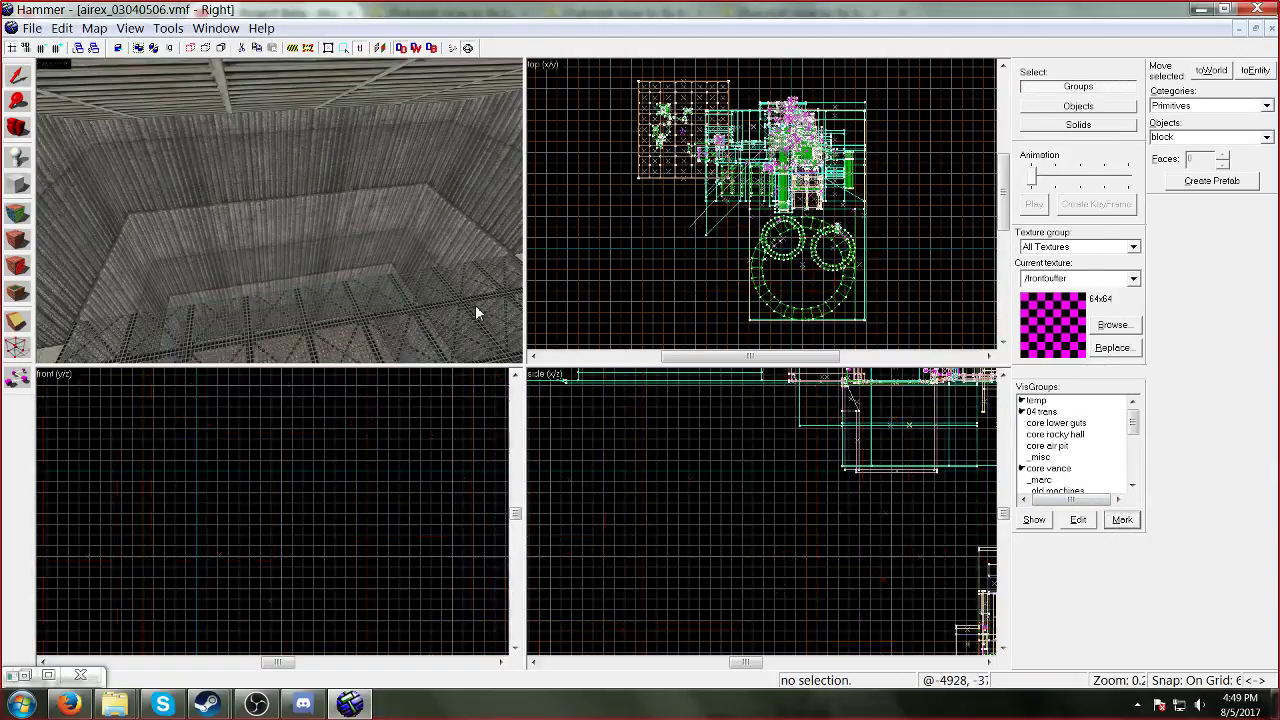
Step: Show the hidden core lower guts VisGroup, select all of its objects and delete them
key("z")
key("w")
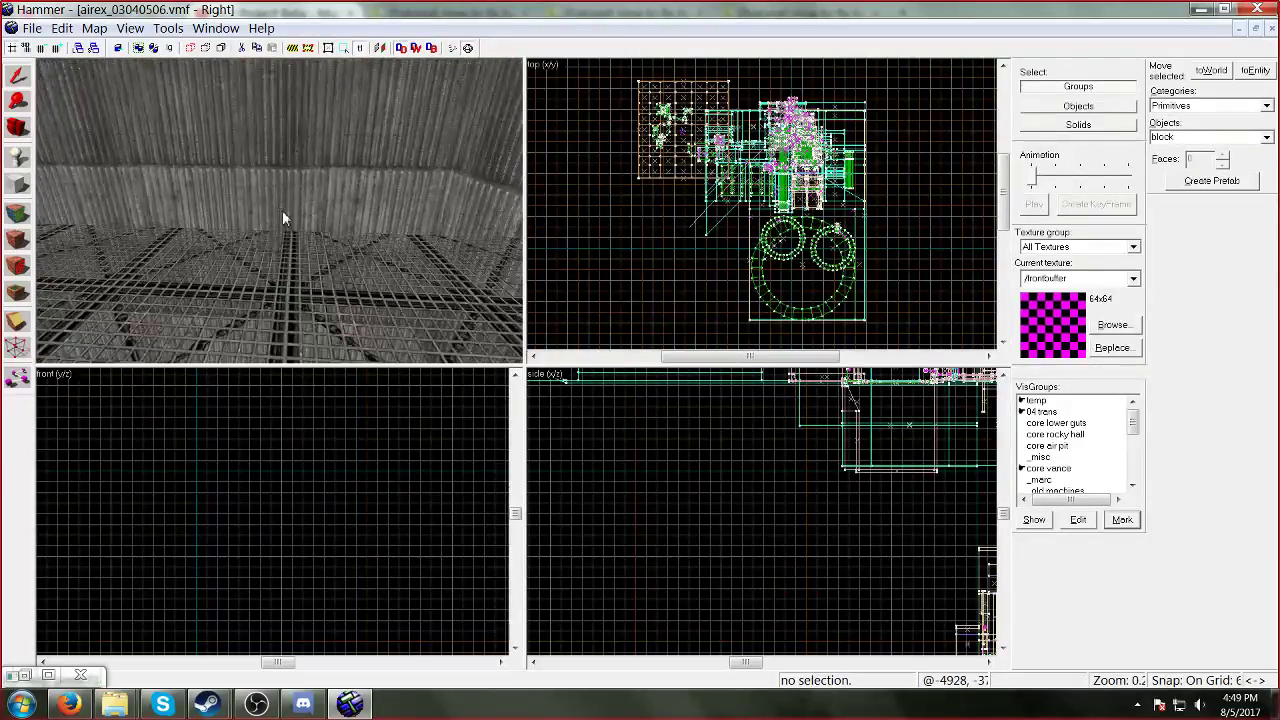
key("z")
left_click(1057, 423)
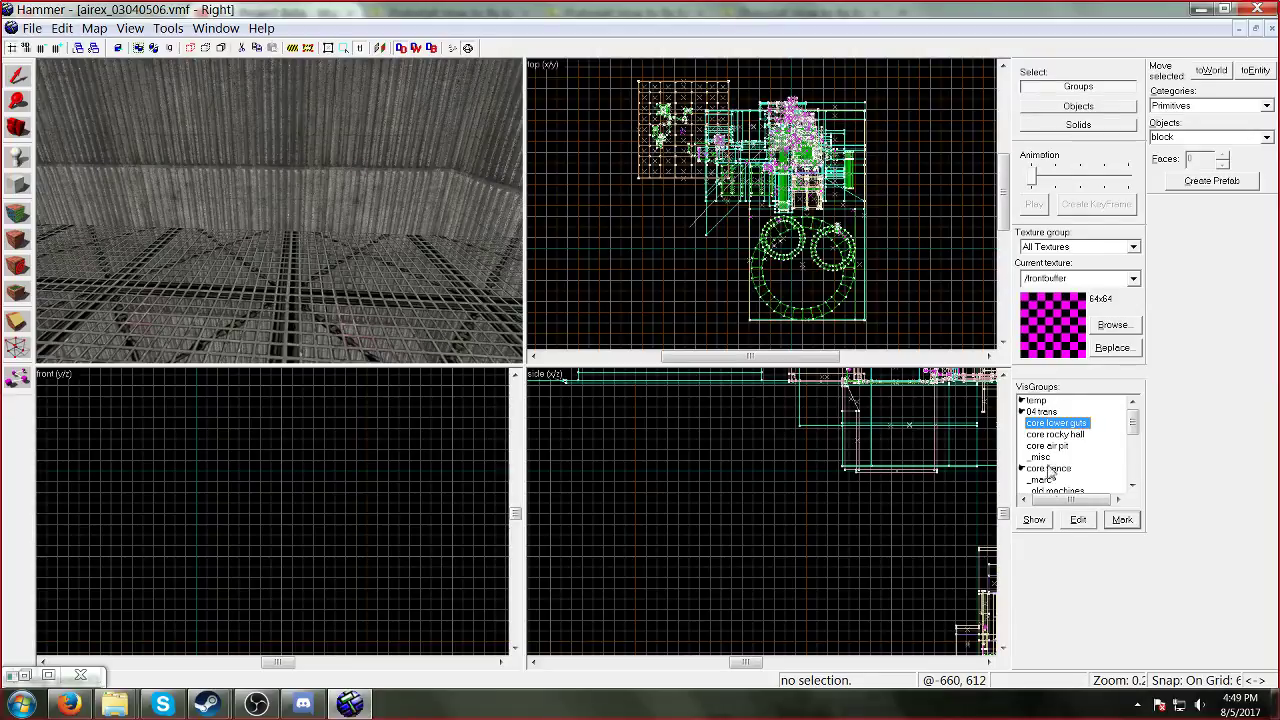
left_click(1022, 423)
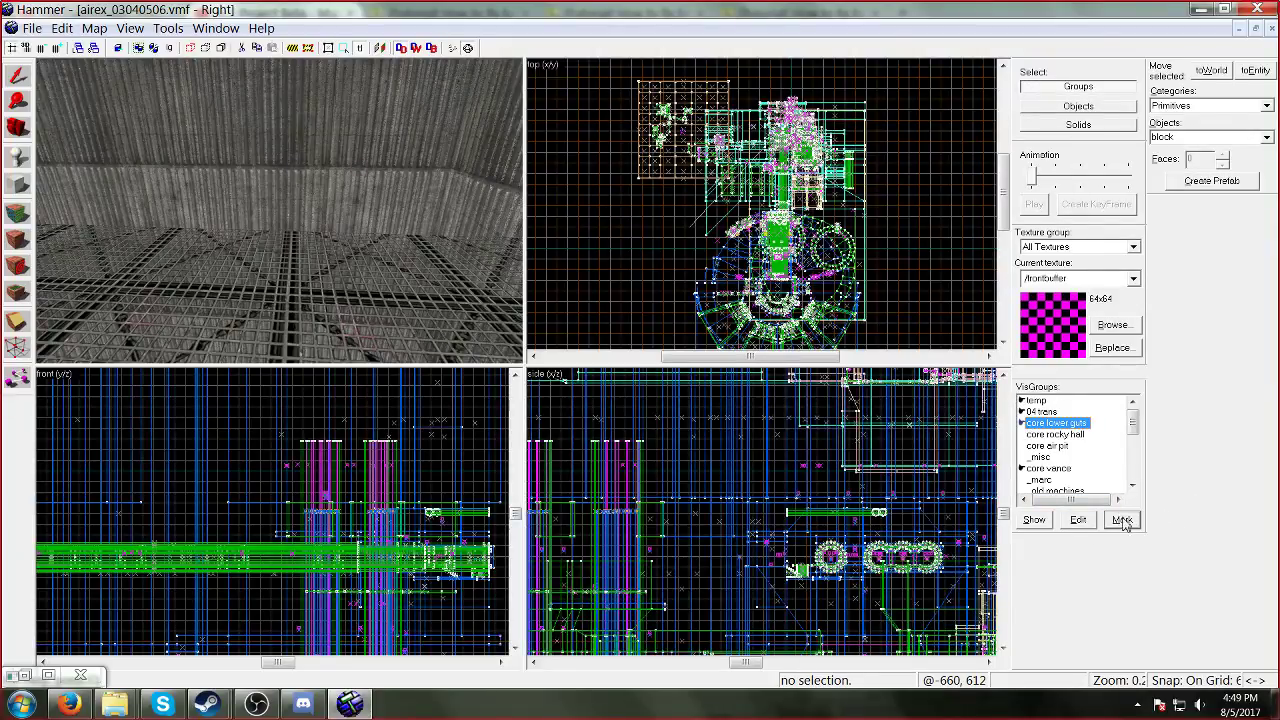
left_click(1123, 520)
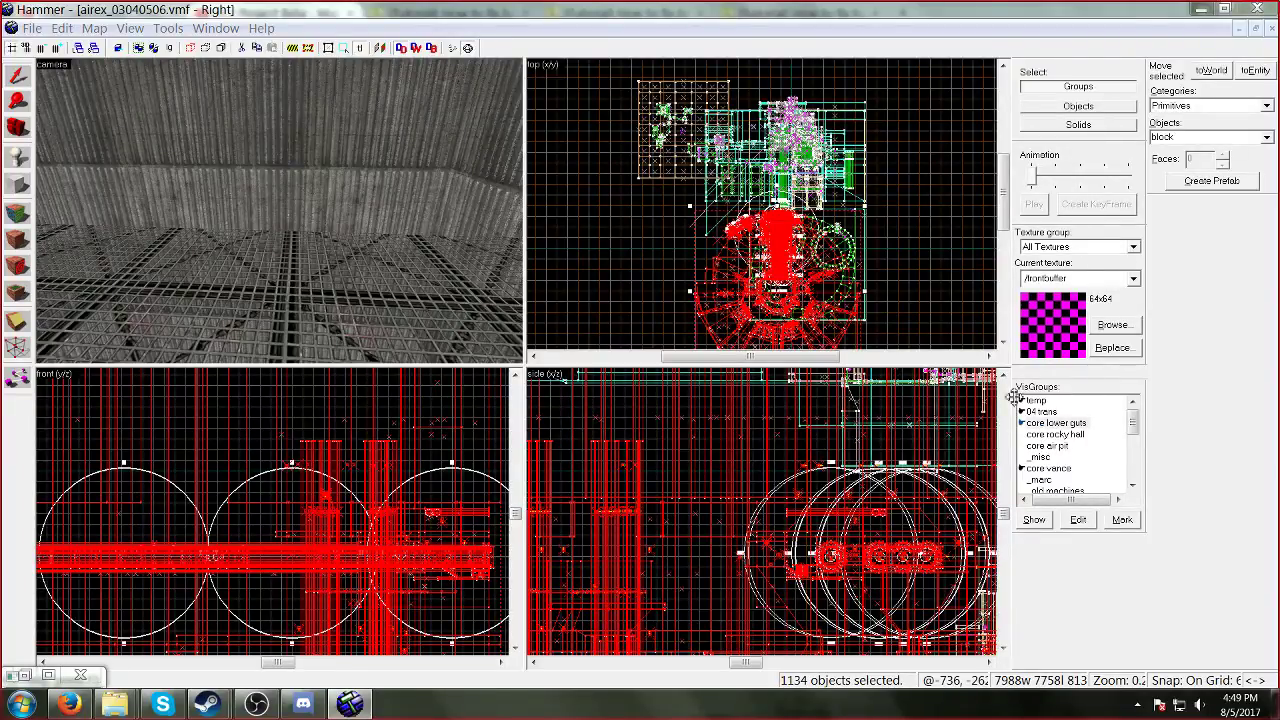
key("Delete")
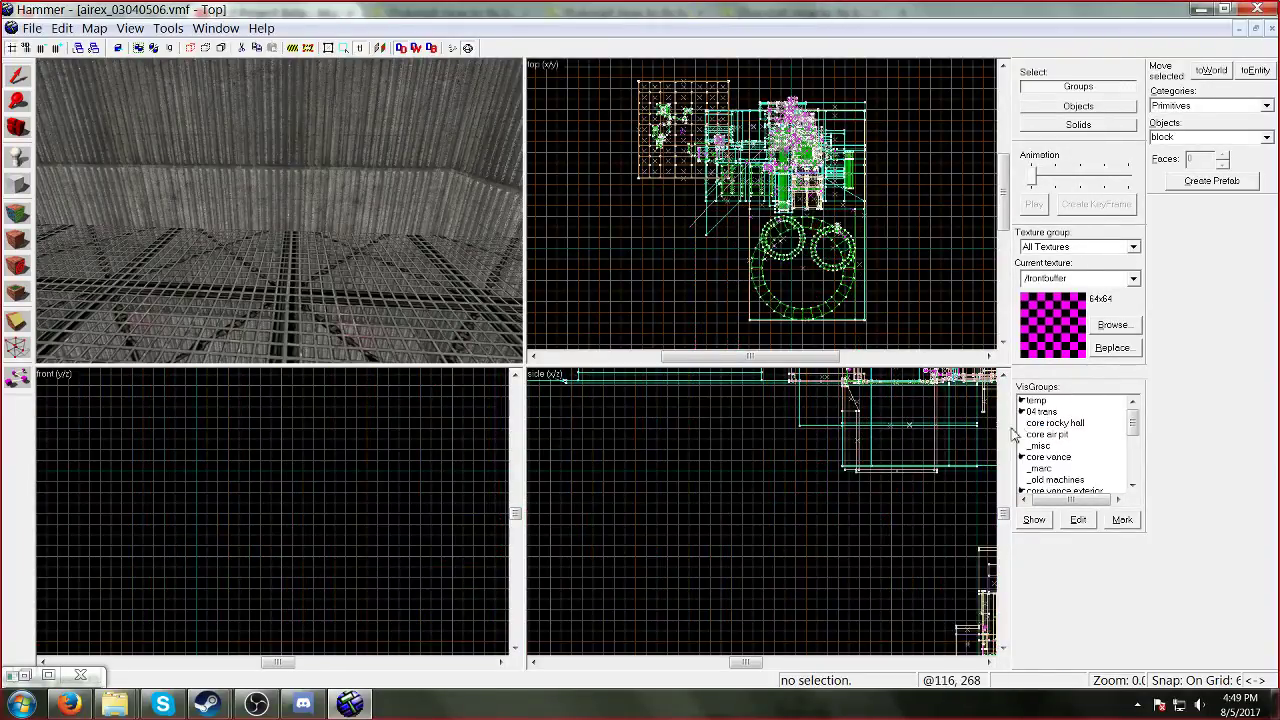
Step: Show the hidden core rocky hall and core air pit VisGroups in turn, deleting all objects of each
left_click(1021, 424)
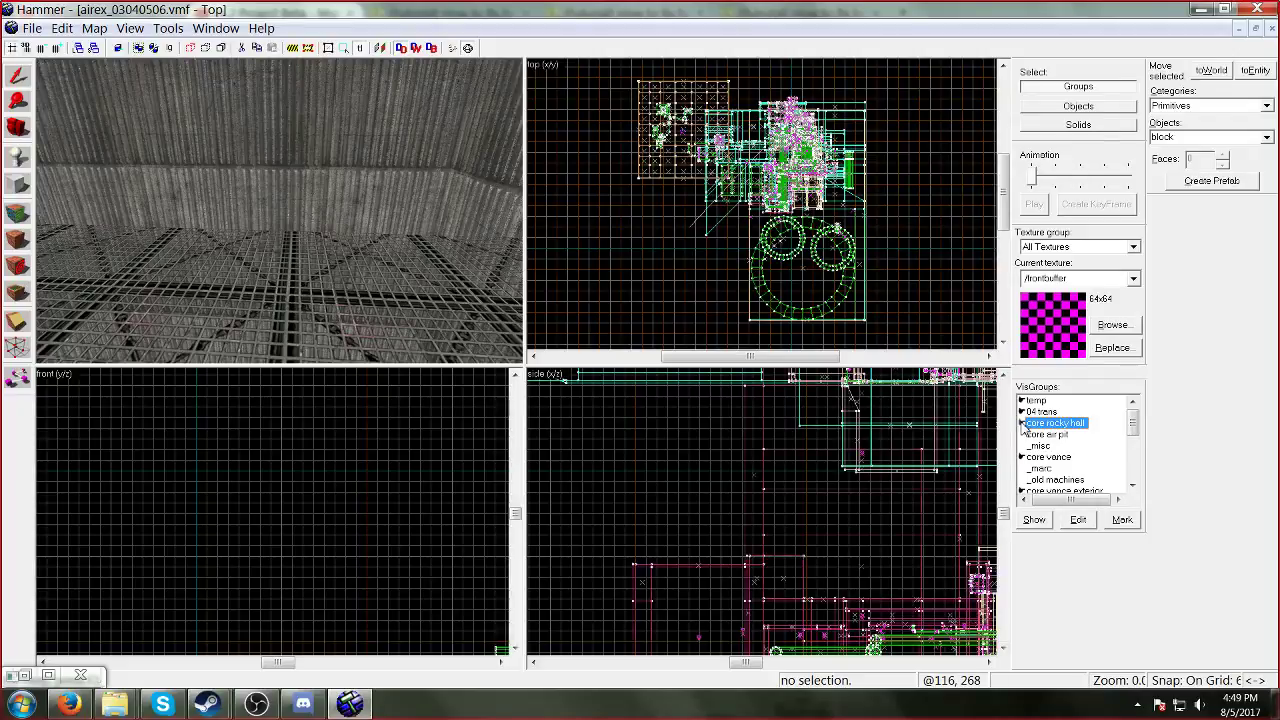
left_click(1122, 519)
key("Delete")
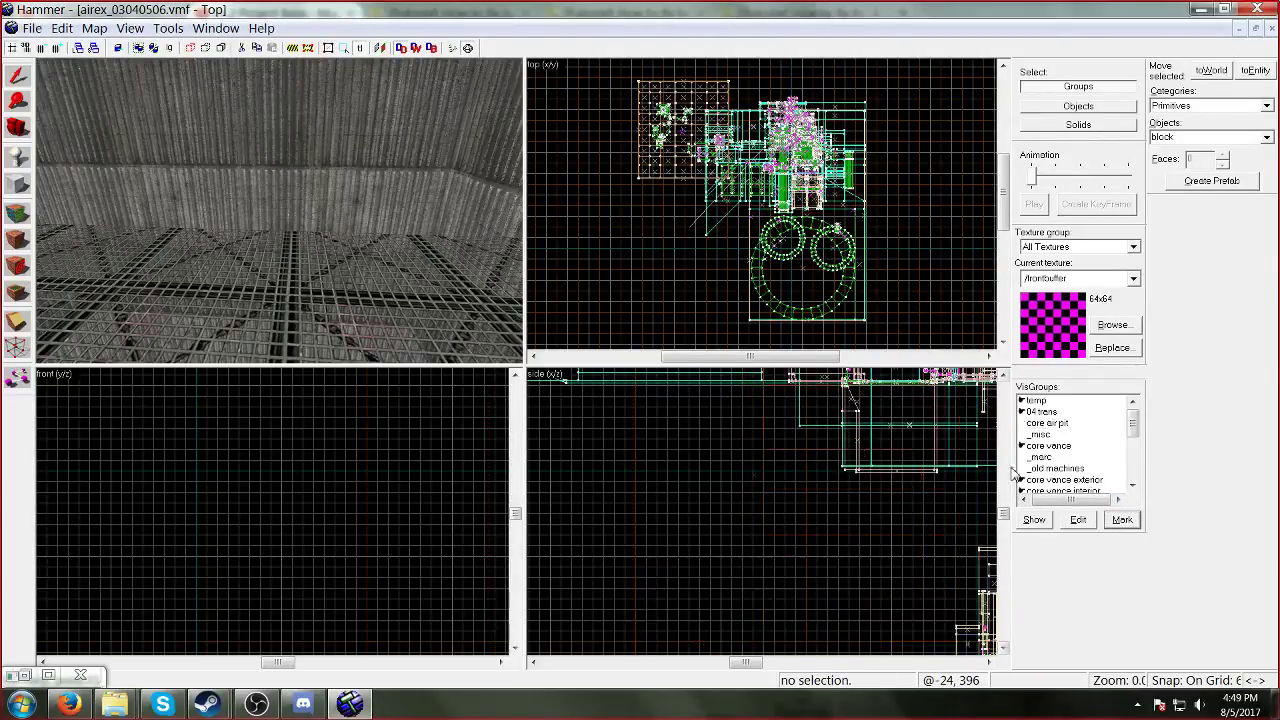
left_click(1022, 424)
left_click(1122, 519)
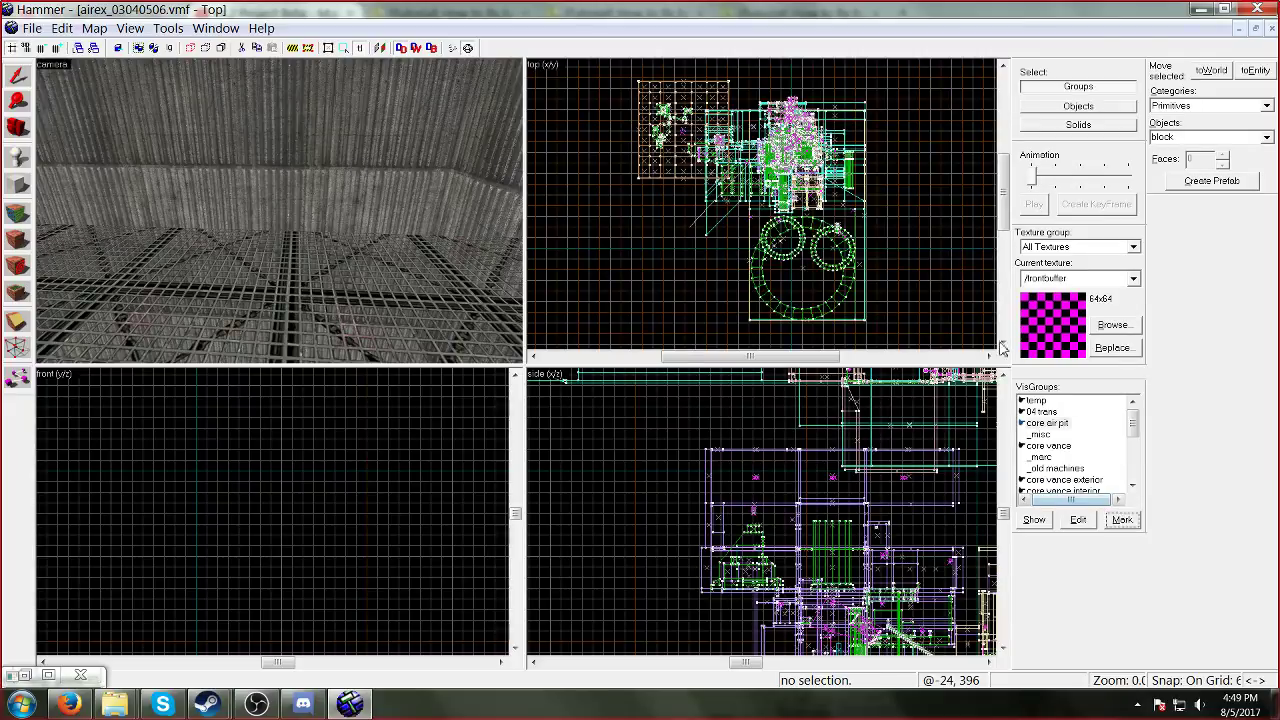
key("Delete")
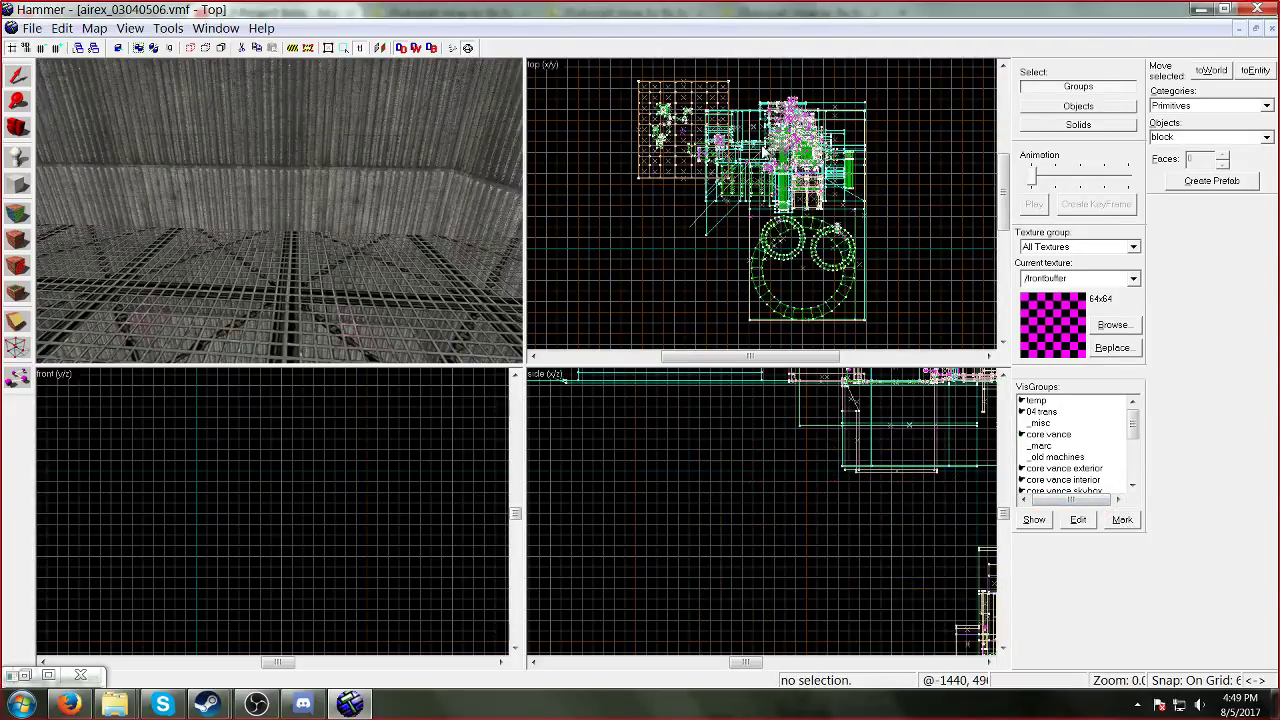
Step: Show the hidden _misc and _marc VisGroups in turn, deleting all objects of each
left_click(1022, 424)
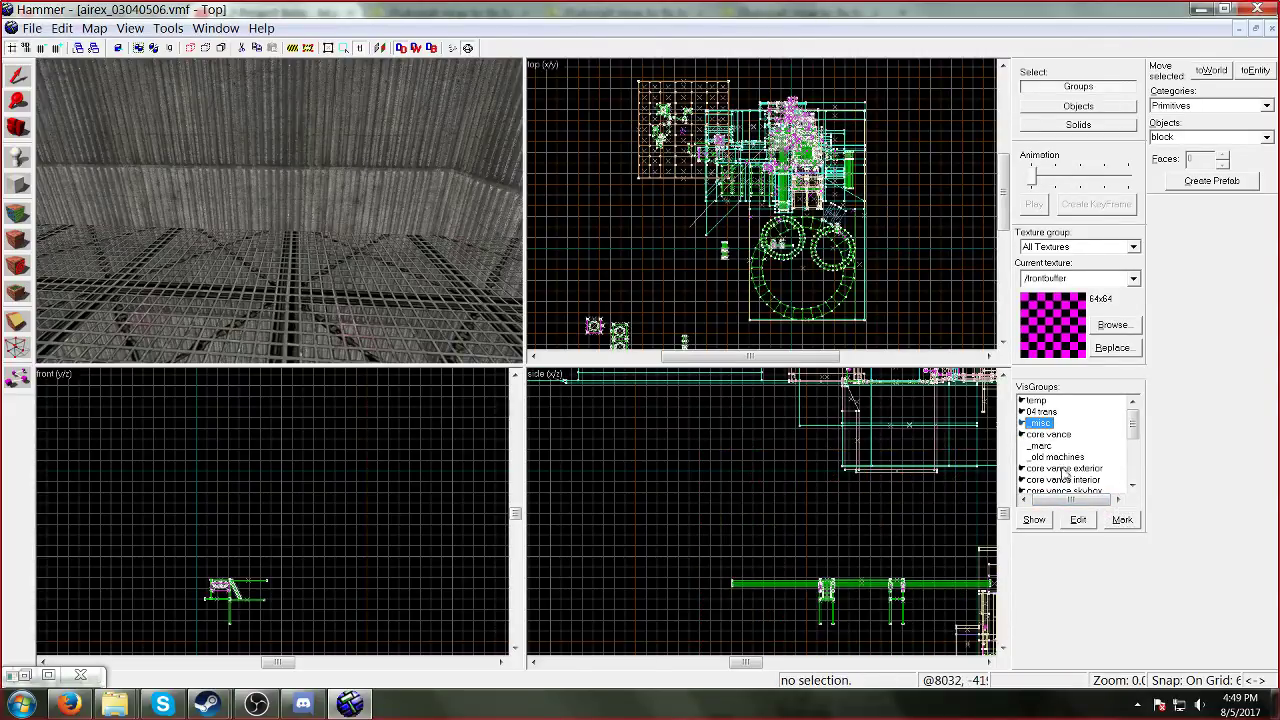
left_click(1120, 519)
key("Delete")
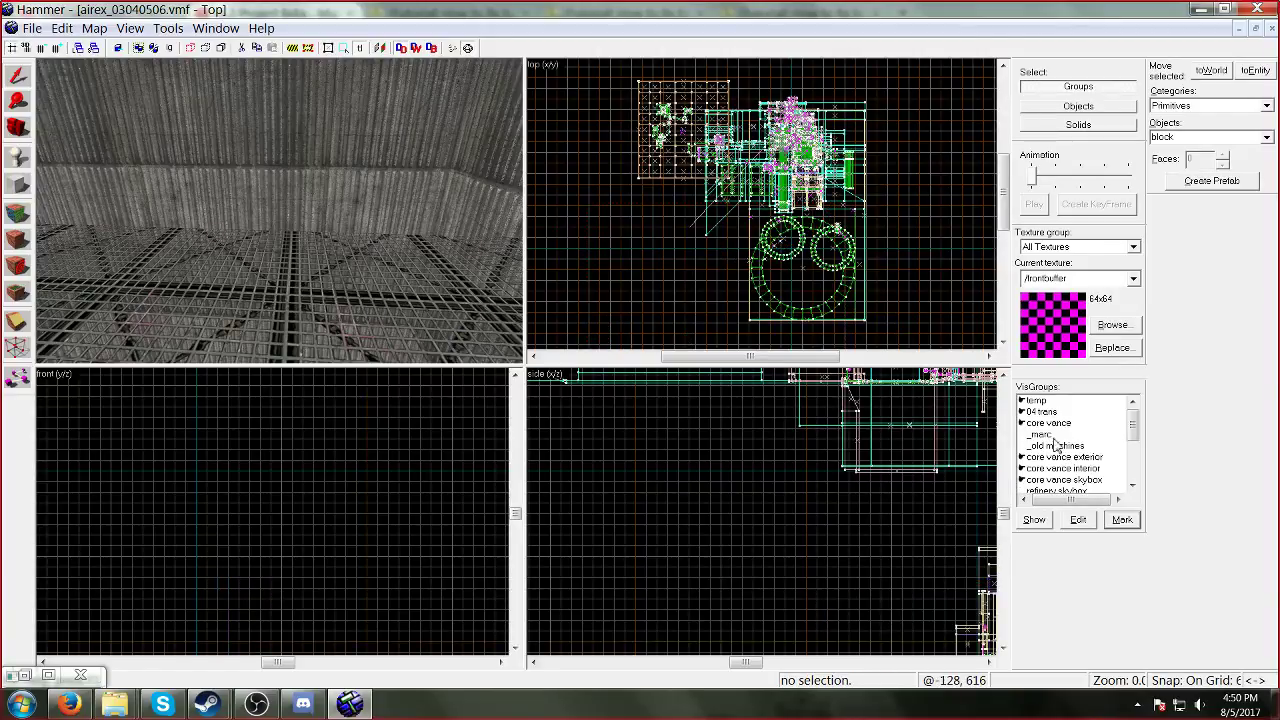
left_click(1022, 435)
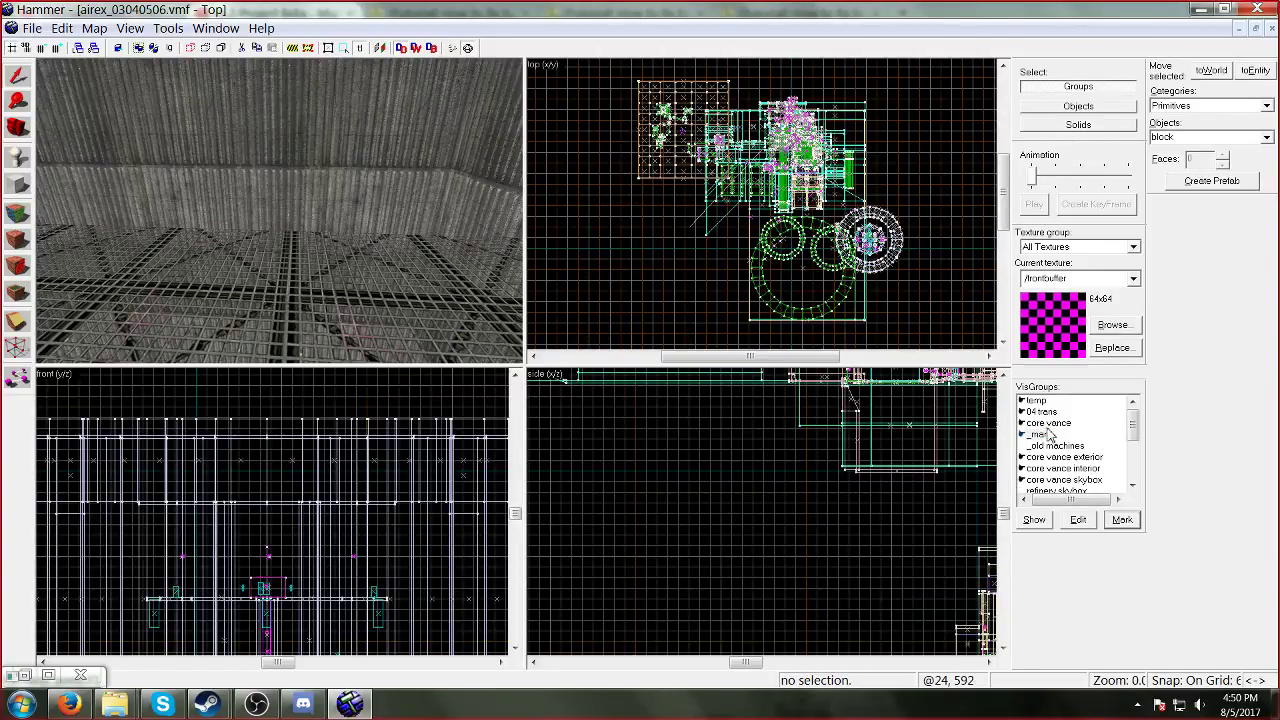
left_click(1133, 519)
key("Delete")
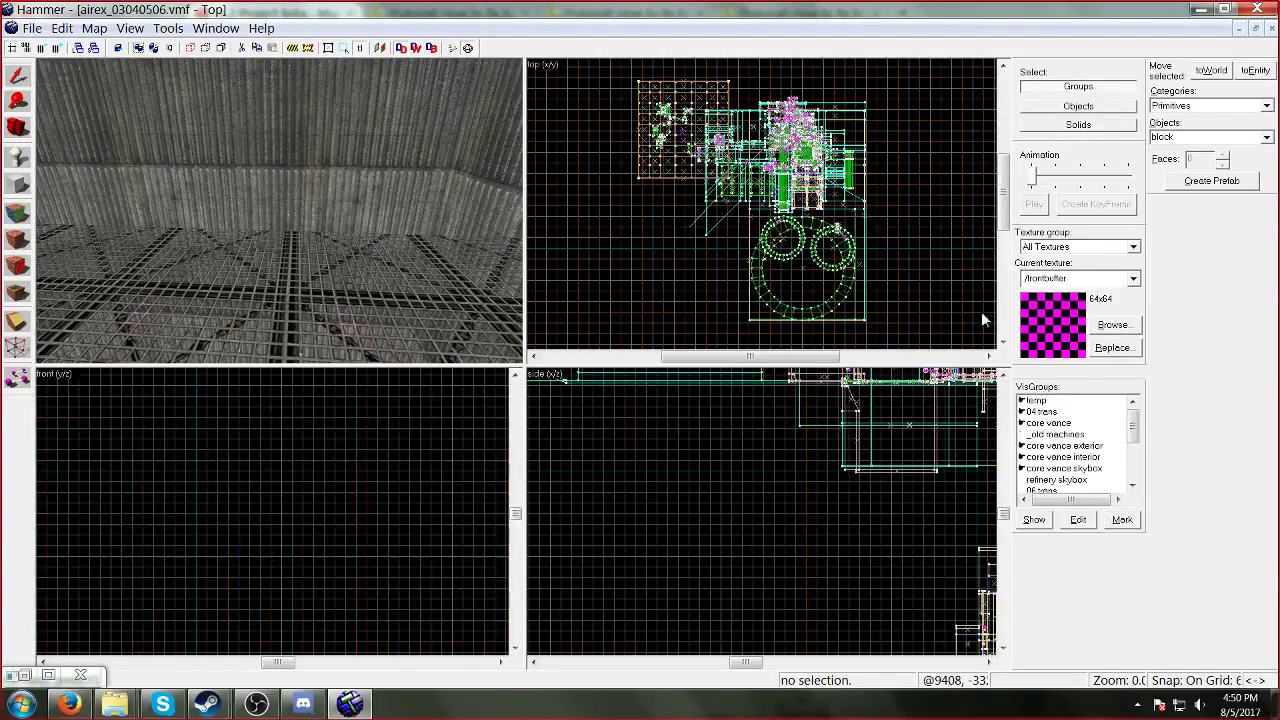
Step: Show the hidden _old machines VisGroup, select all of its objects and delete them
left_click(1022, 435)
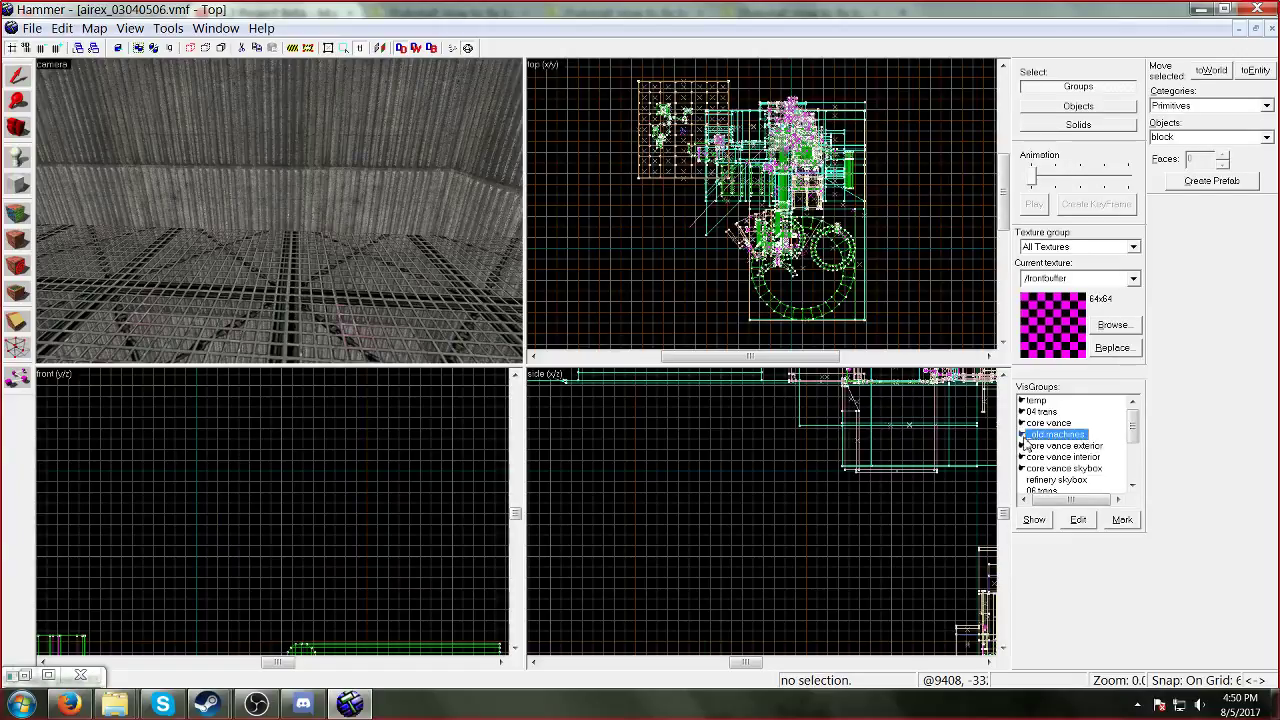
left_click(1122, 519)
key("Delete")
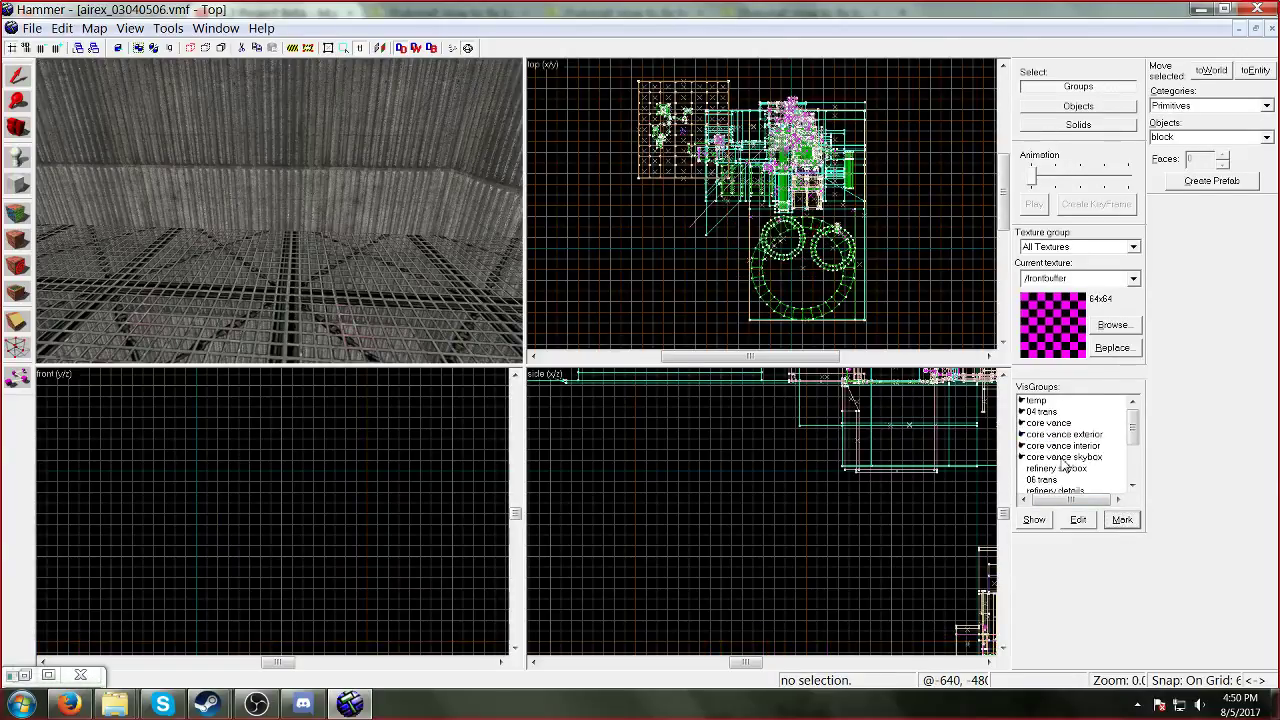
Step: Show the hidden refinery skybox and 06 trans VisGroups in turn, deleting all objects of each
left_click(1022, 468)
left_click(1122, 519)
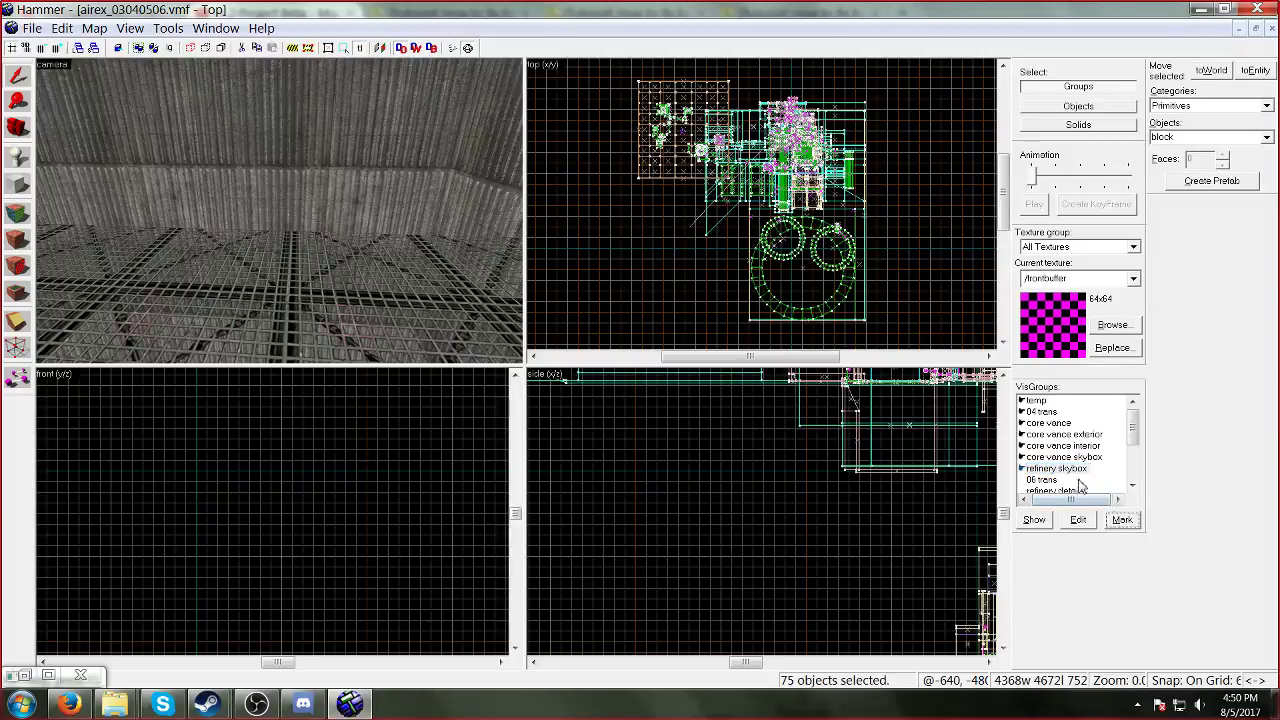
key("Delete")
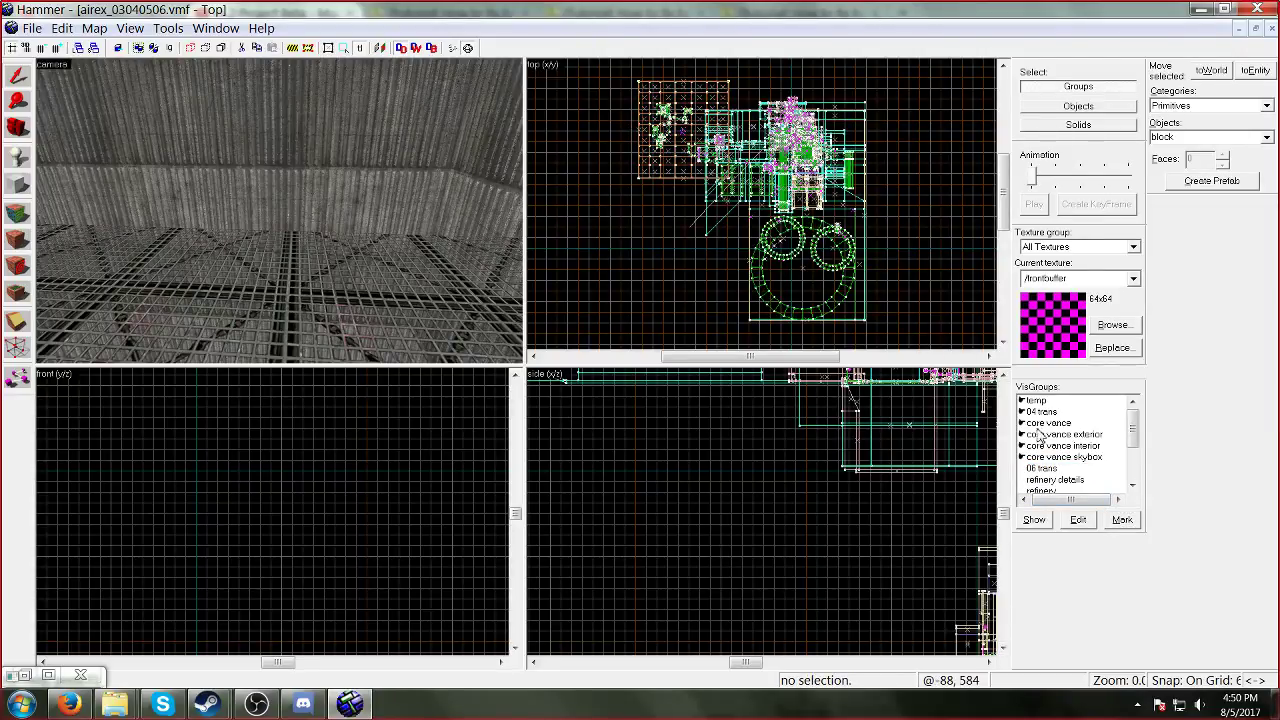
left_click(1110, 520)
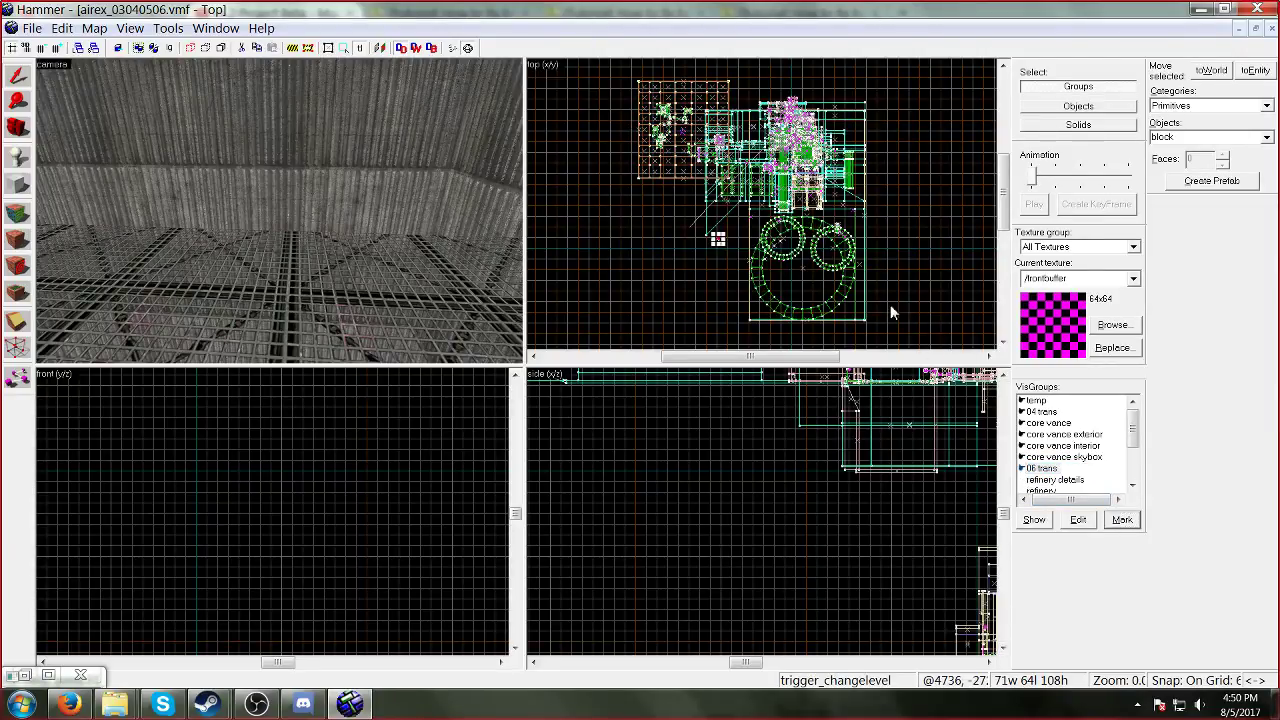
key("Delete")
Step: Show the hidden refinery details and refinery VisGroups in turn, deleting all objects of each
left_click(1022, 468)
left_click(1122, 519)
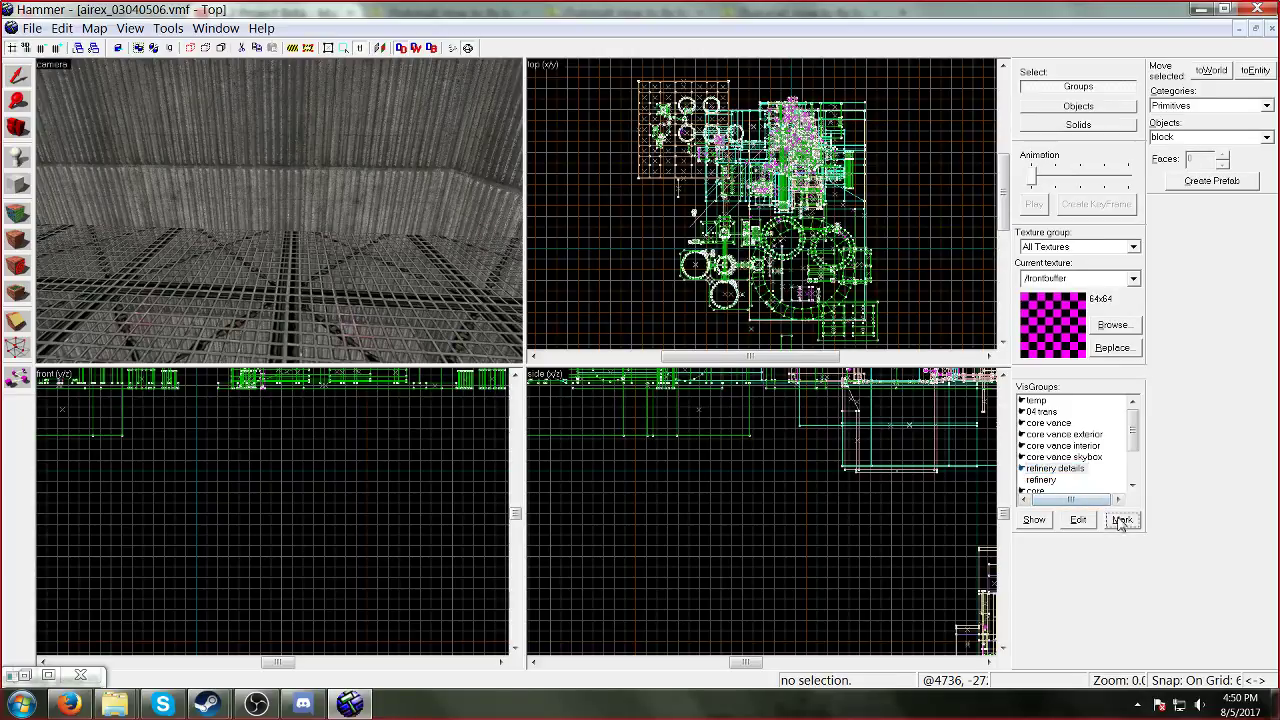
key("Delete")
left_click(1022, 468)
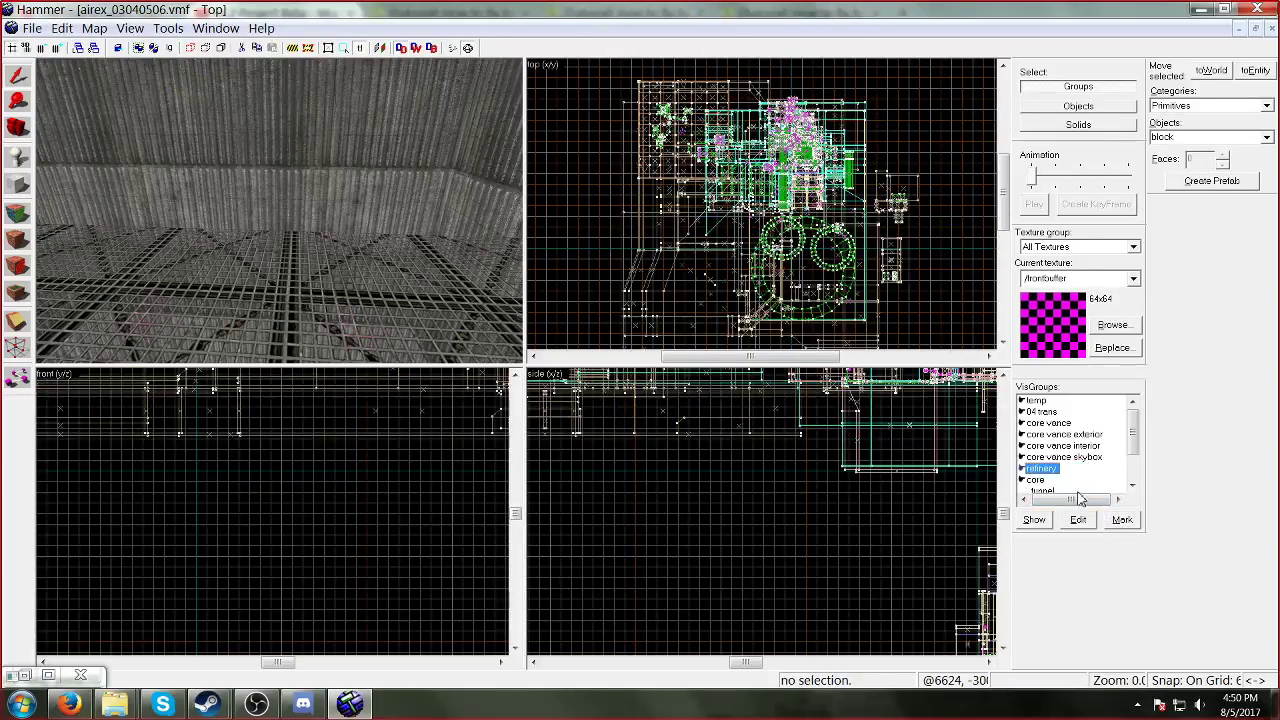
left_click(1122, 519)
key("Delete")
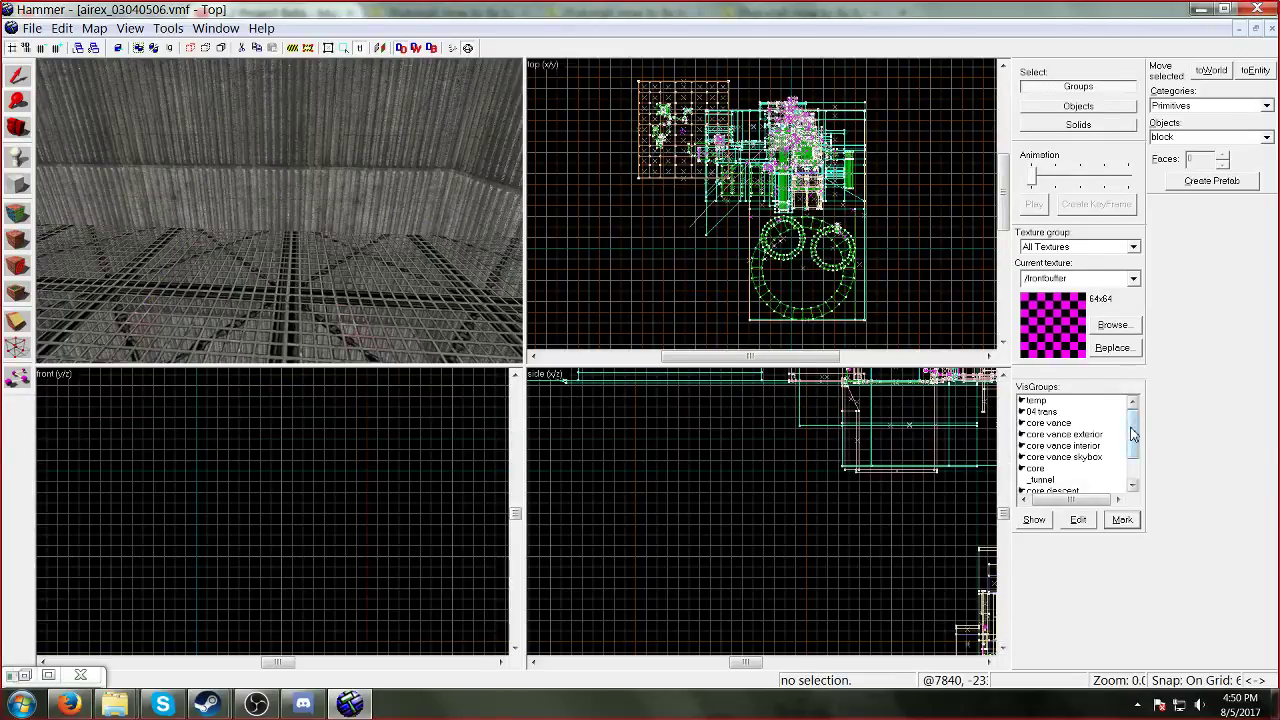
Step: Show the hidden _tunnel VisGroup, select all of its objects and delete them
scroll(1027, 458, "down", 1)
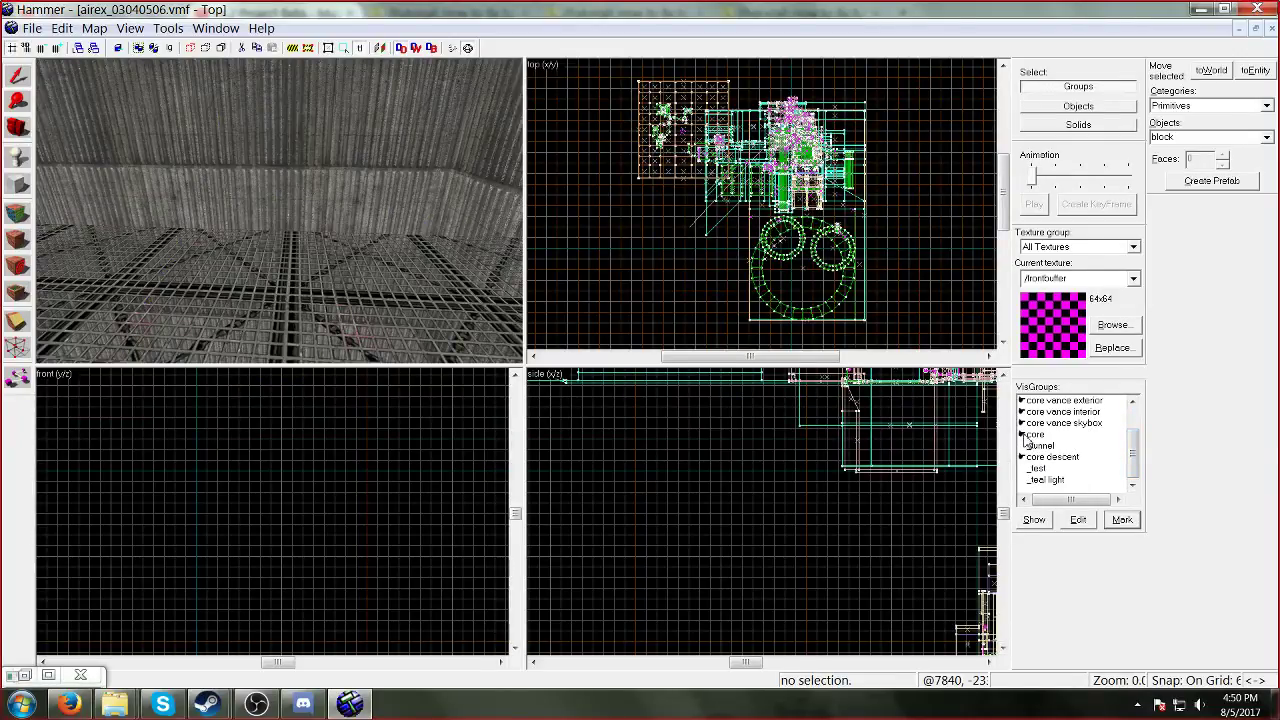
left_click(1022, 445)
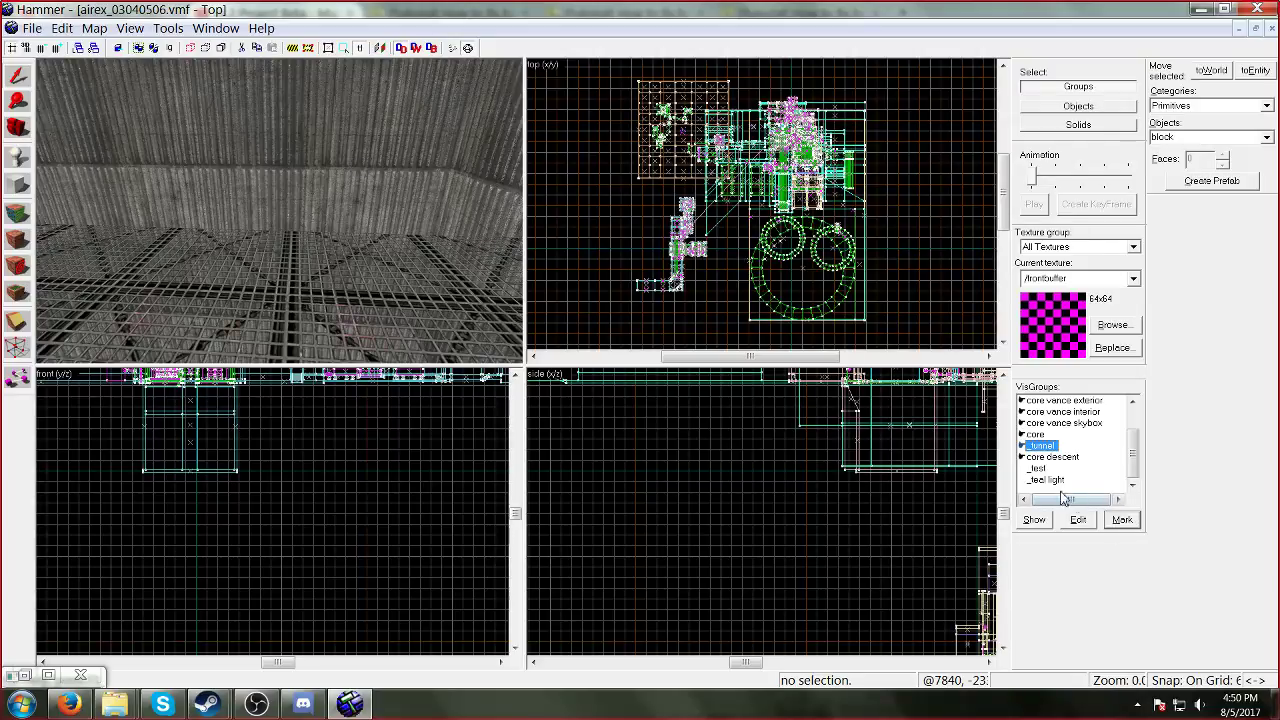
left_click(1038, 446)
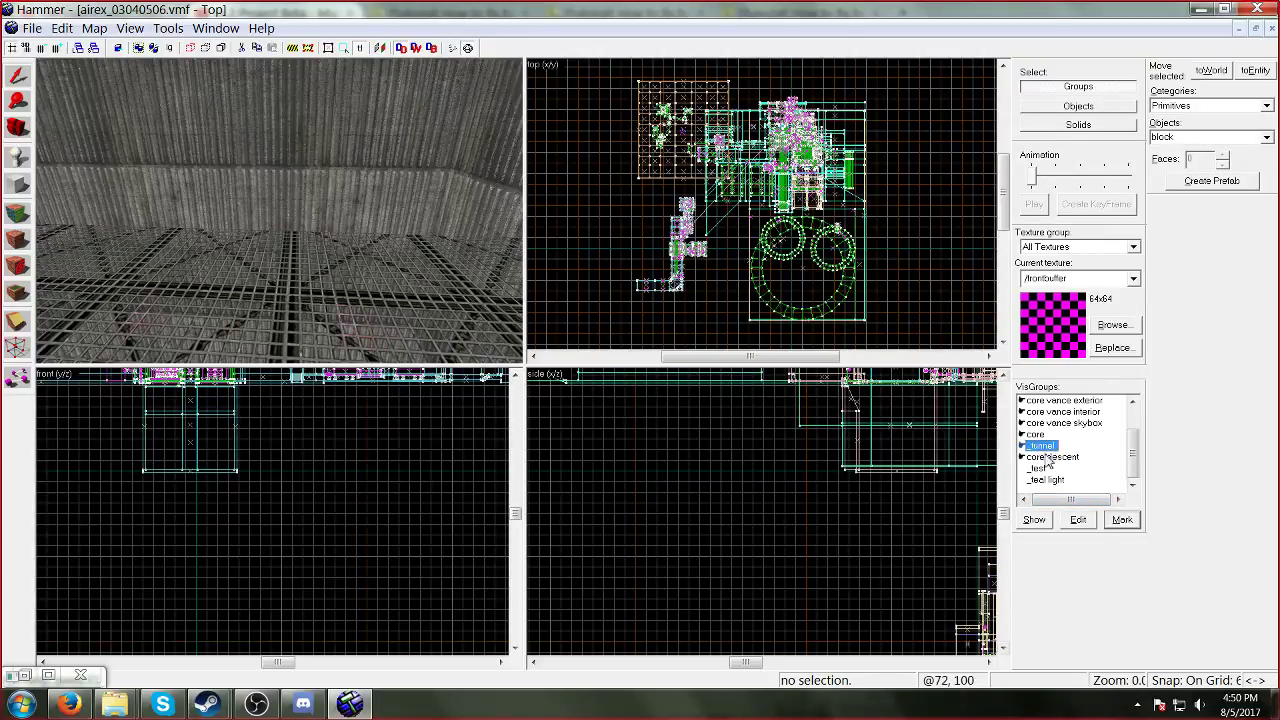
left_click(1122, 519)
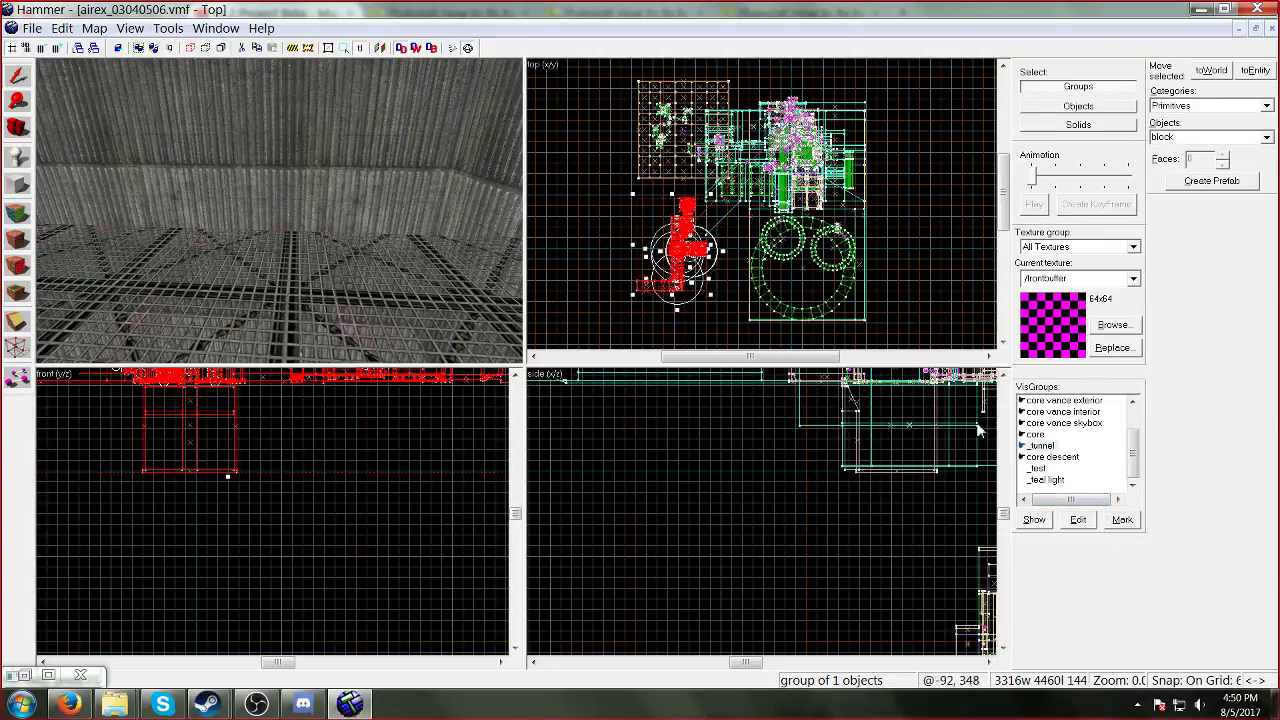
key("Delete")
Step: Show the hidden _test and _teal light VisGroups in turn, deleting all objects of each
scroll(1094, 476, "down", 1)
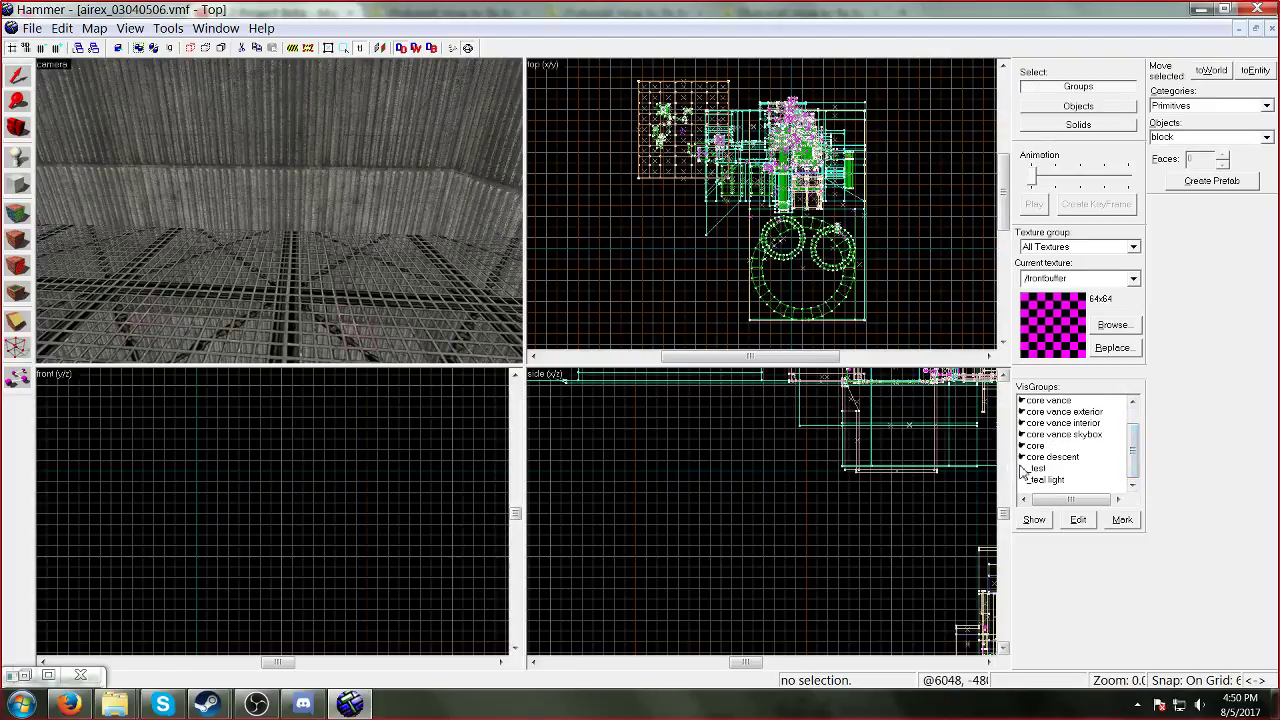
left_click(1022, 468)
left_click(1122, 519)
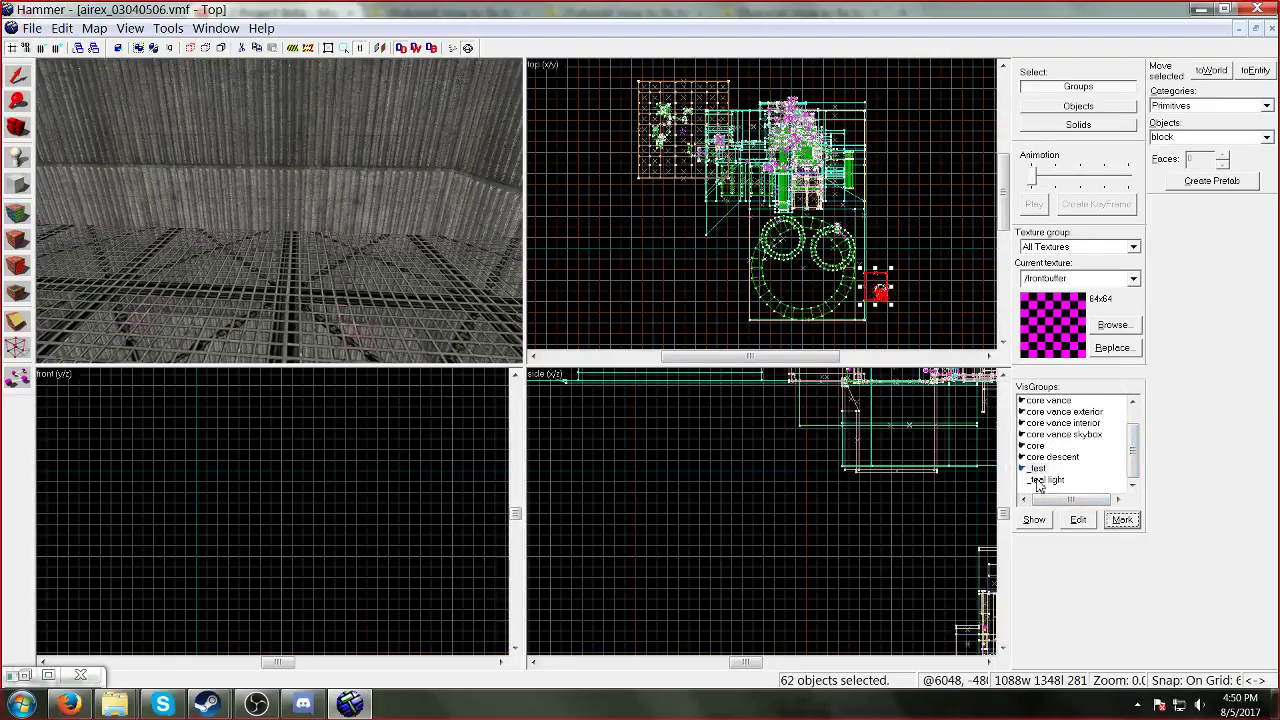
key("Delete")
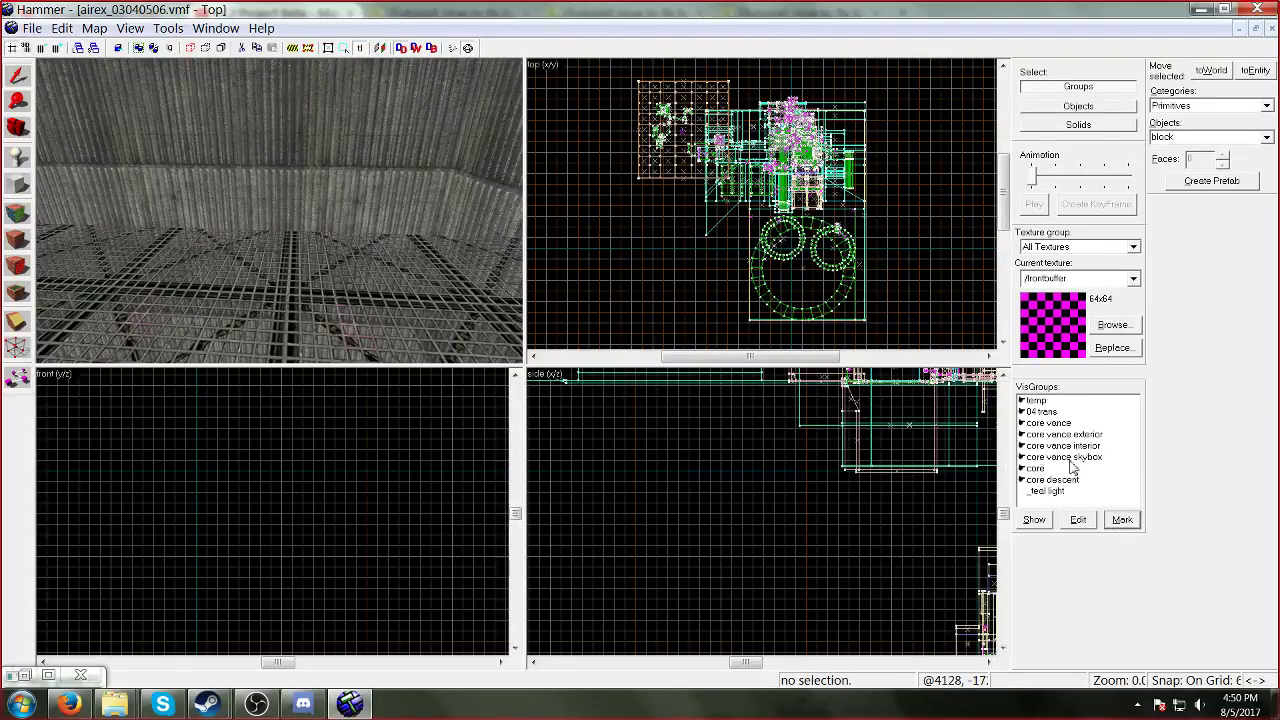
left_click(1030, 492)
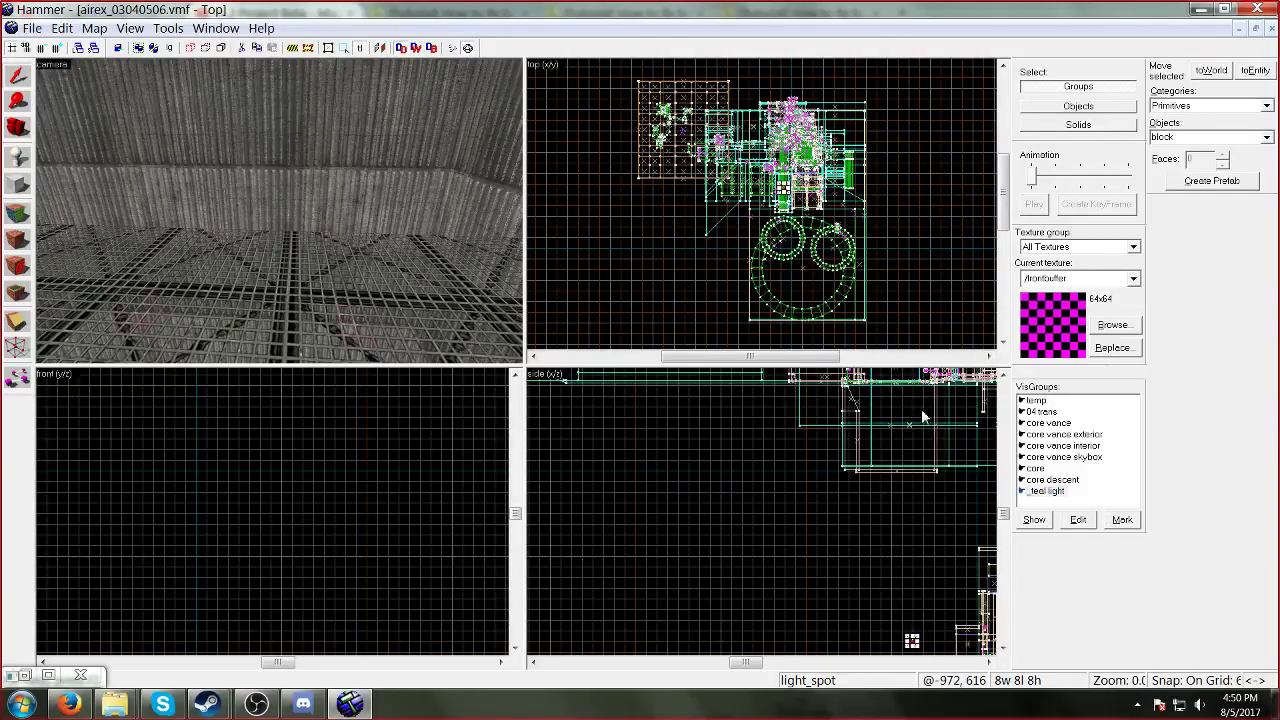
left_click(1062, 492)
key("Delete")
Step: Save the cleaned map as airex_04.vmf in the maps folder of anon-hl2's hl2 directory, overwriting the existing file
key("z")
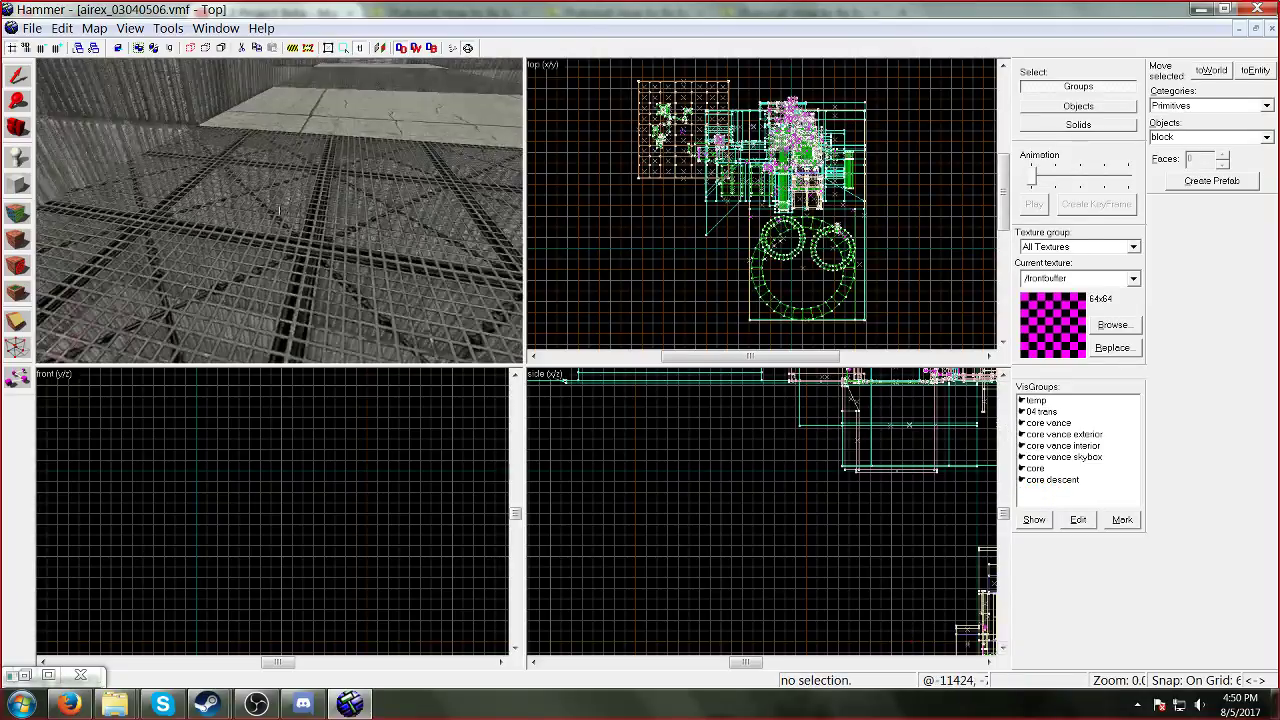
key("z")
left_click(32, 28)
left_click(55, 120)
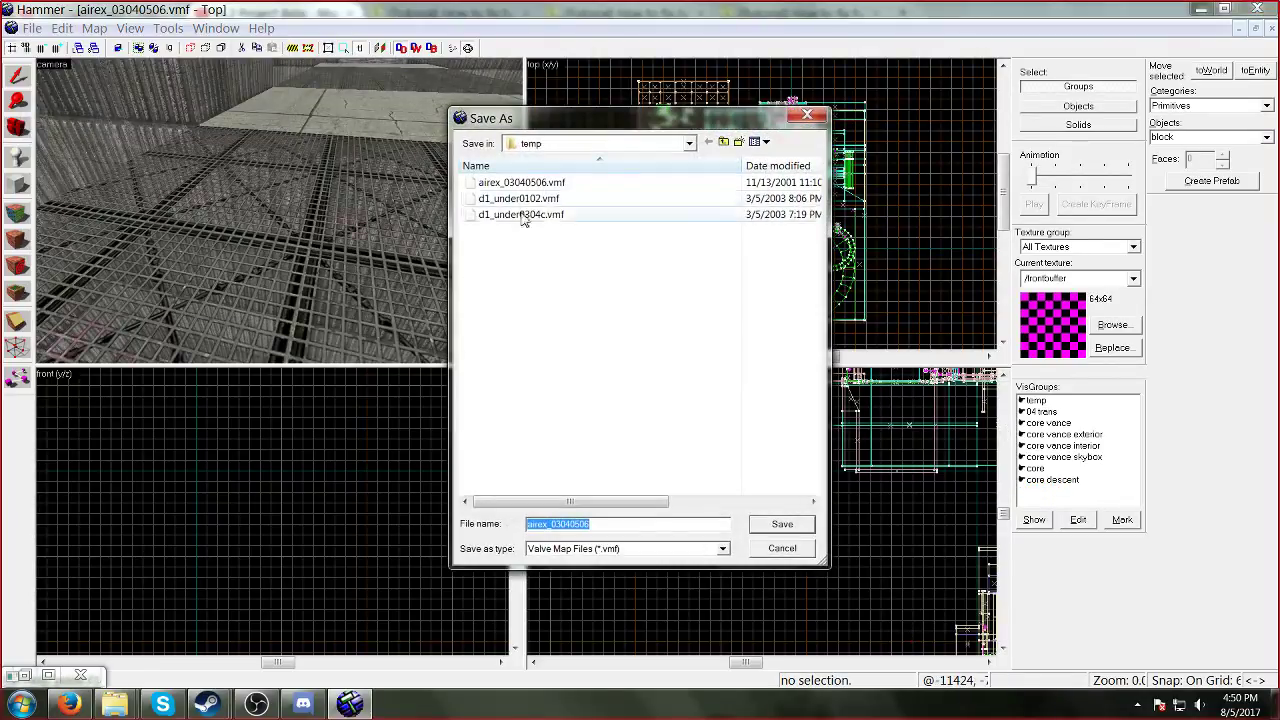
left_click(723, 141)
left_click(723, 141)
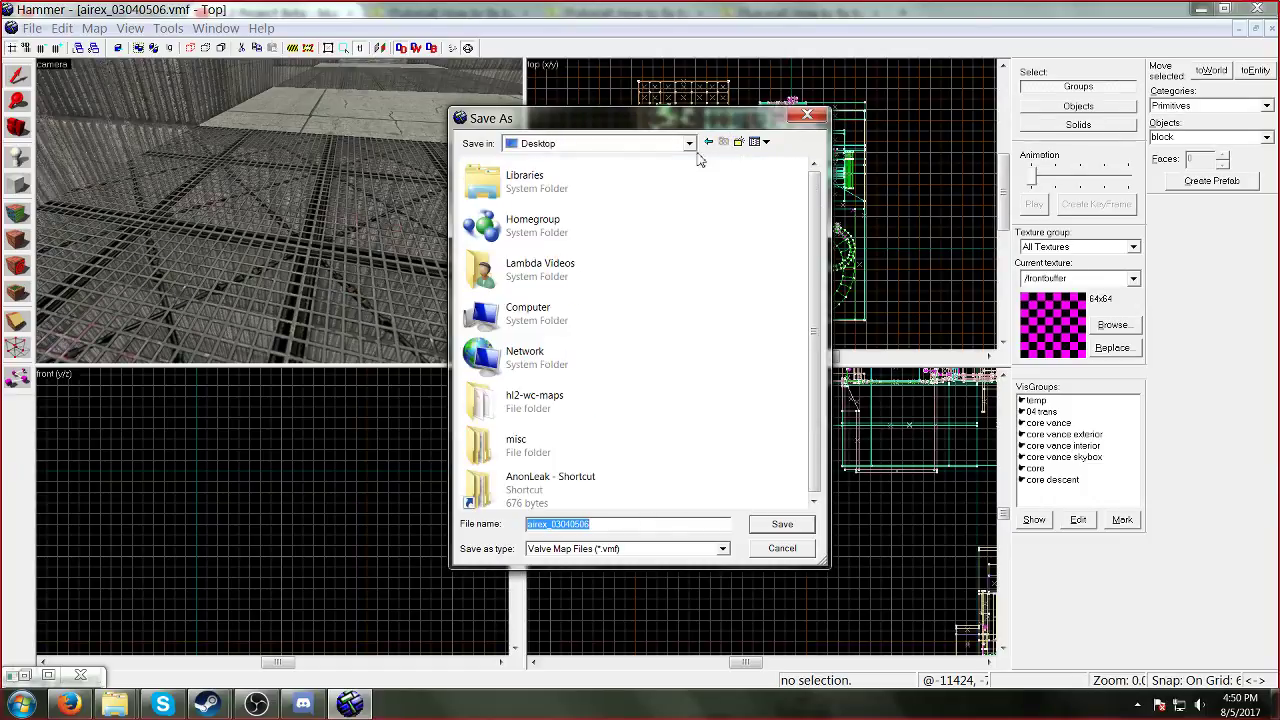
double_click(518, 483)
double_click(514, 194)
left_click(515, 246)
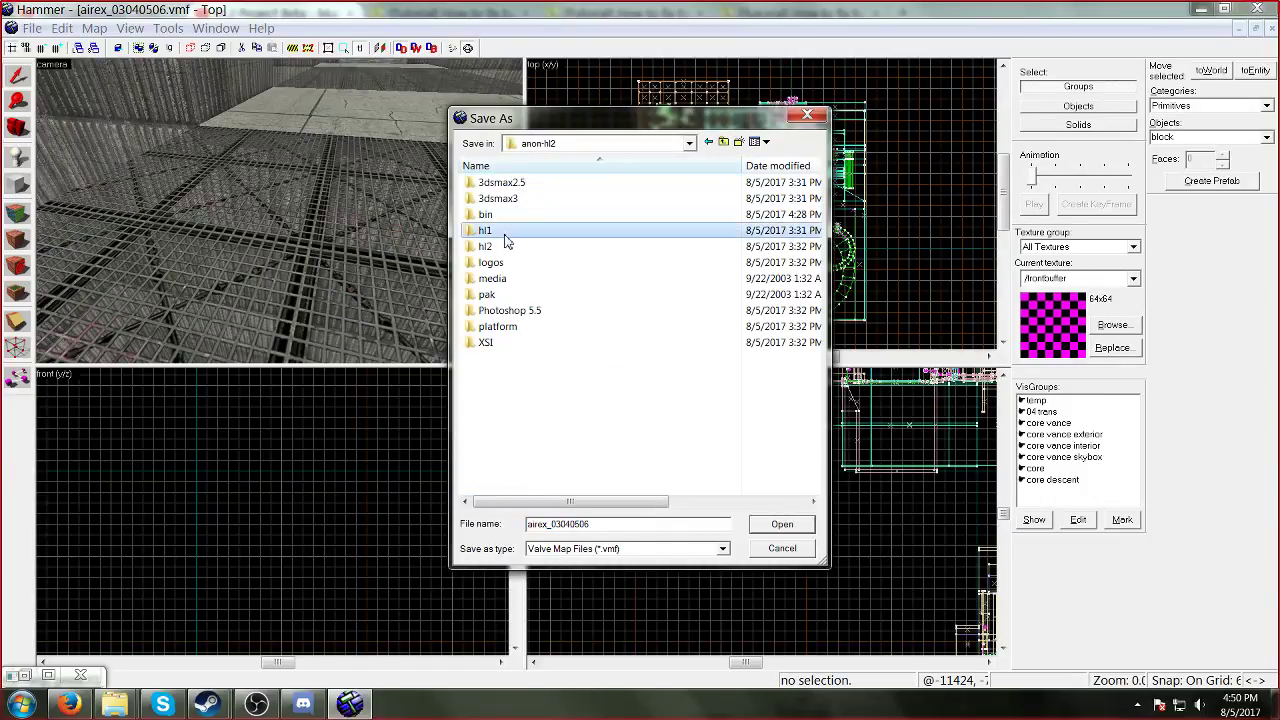
double_click(515, 246)
double_click(490, 246)
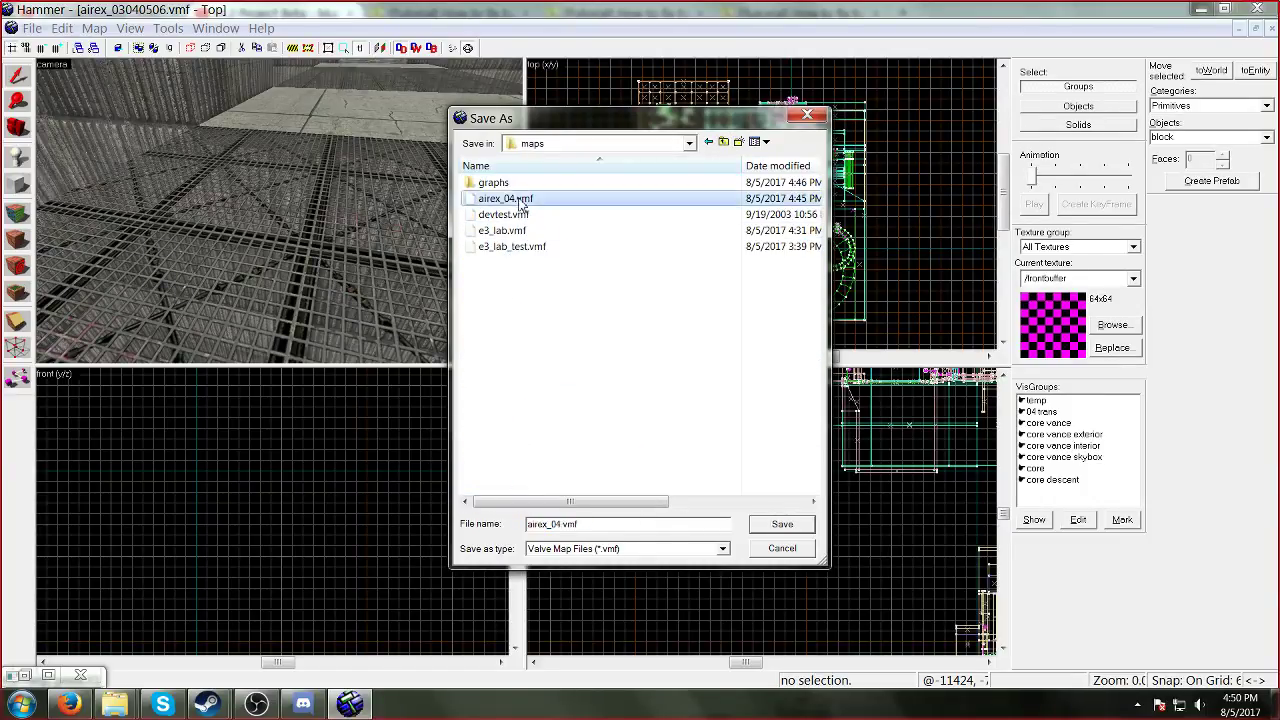
double_click(500, 198)
left_click(32, 28)
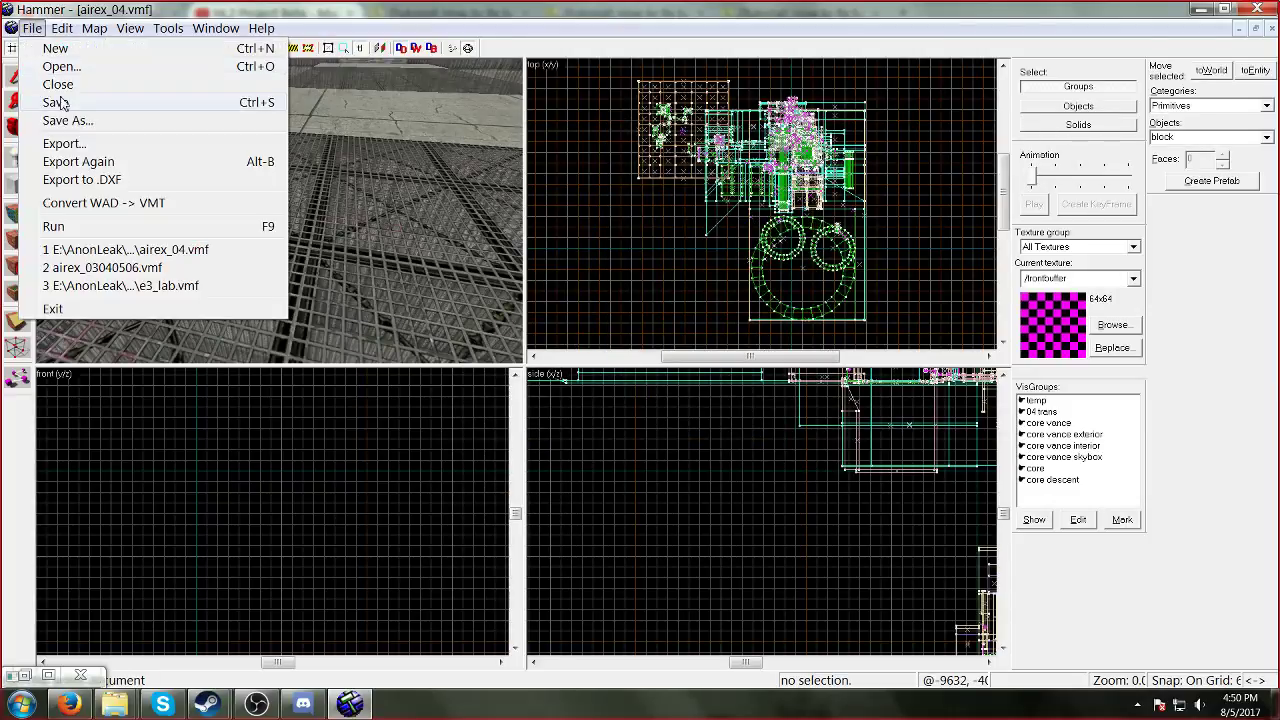
left_click(45, 117)
double_click(533, 200)
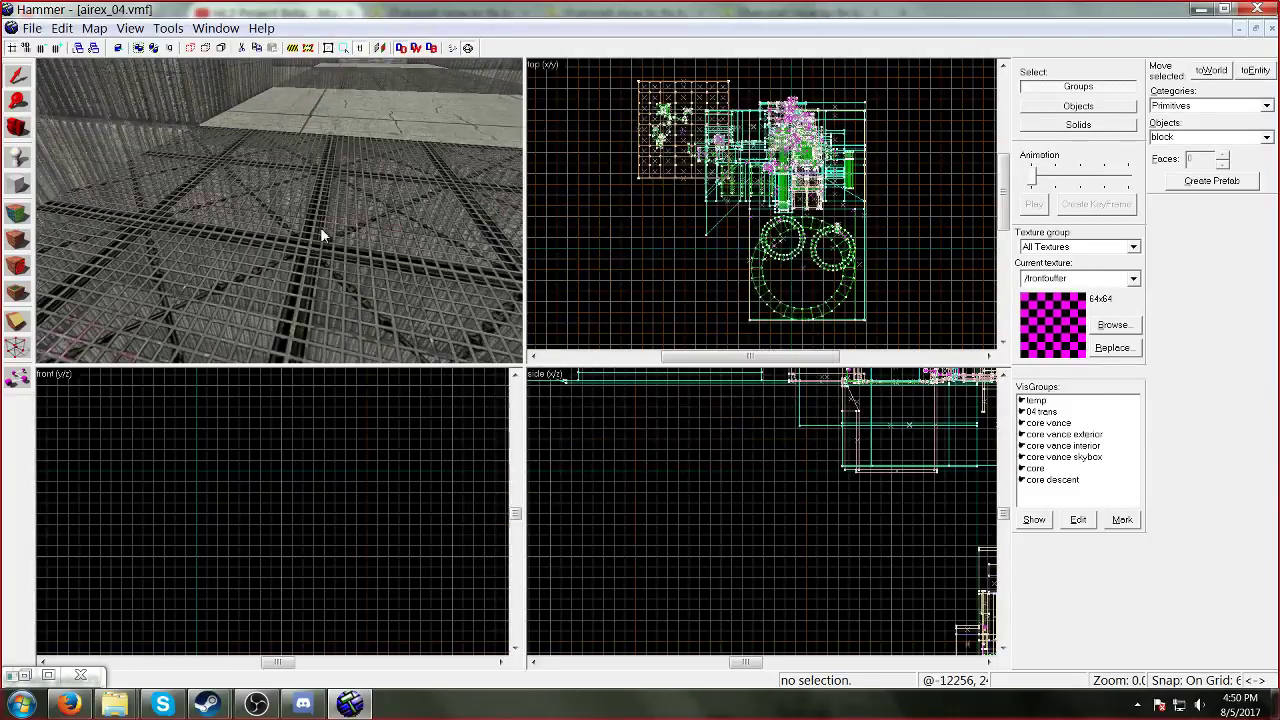
Step: Run the saved airex_04 map to compile it and launch it in the game
key("z")
key("w")
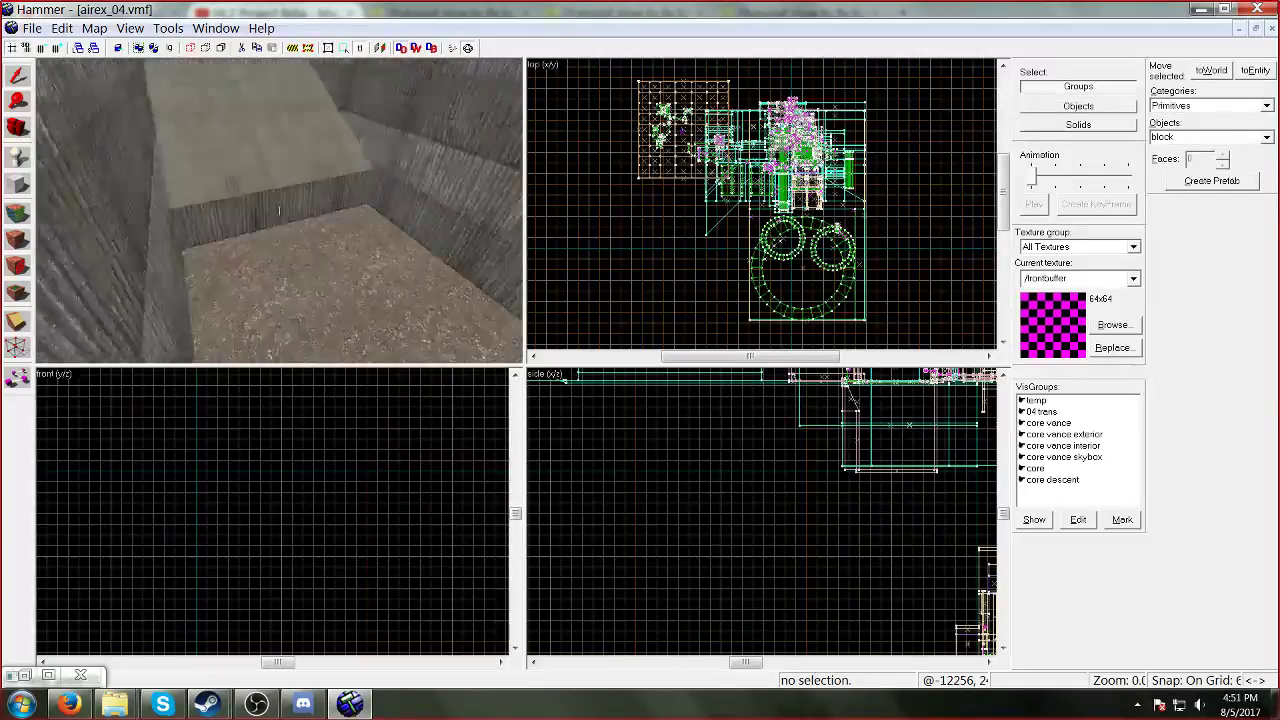
key("w")
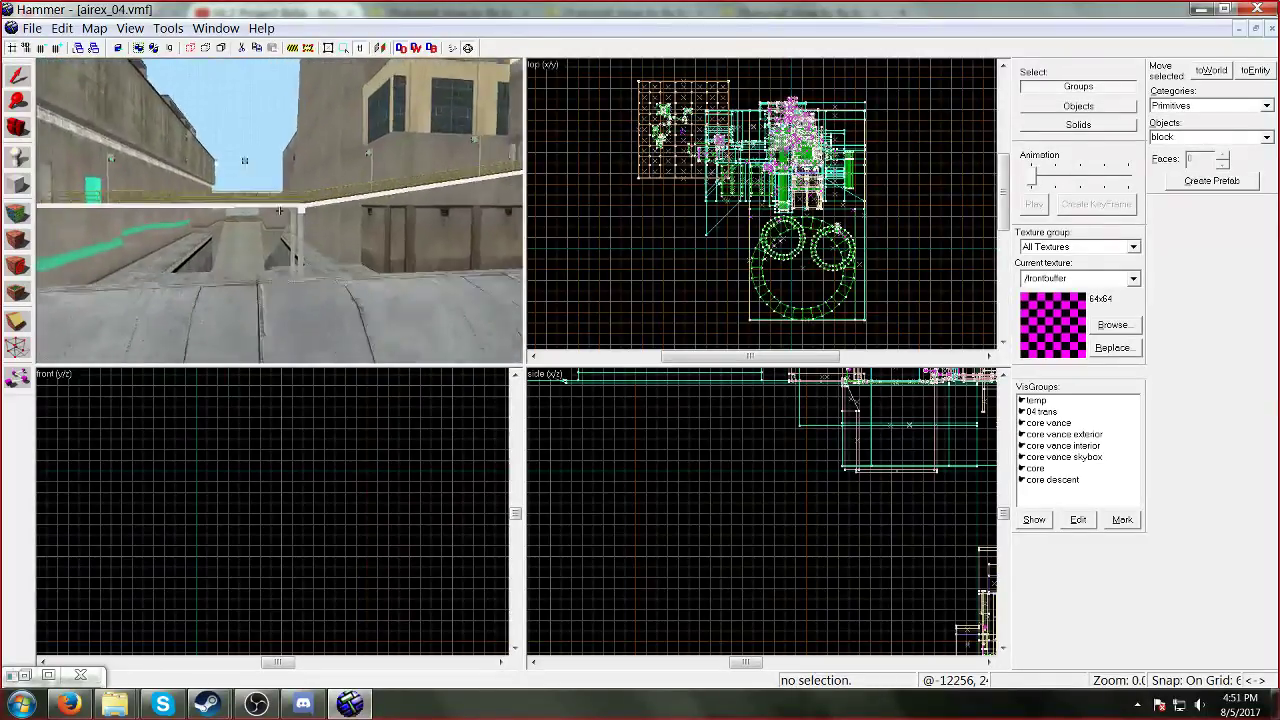
key("z")
left_click(32, 28)
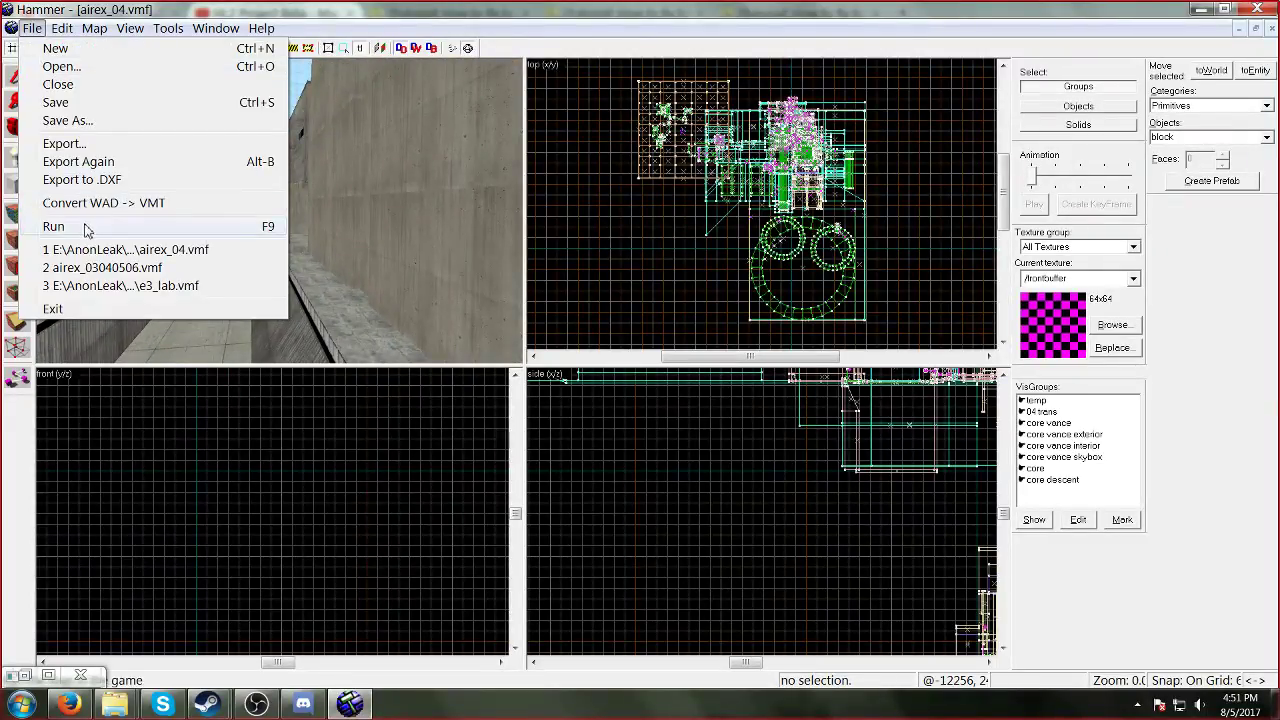
left_click(89, 231)
left_click(651, 463)
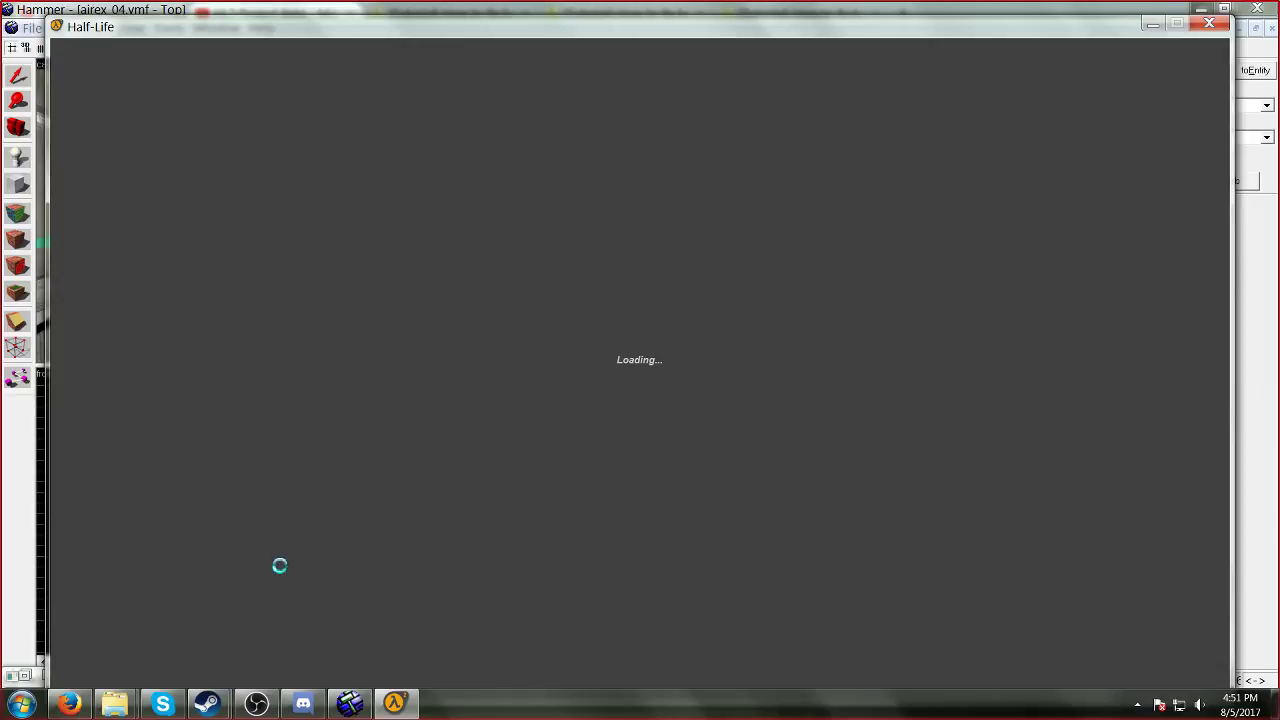
Step: Switch to Firefox and read the live chat of the YouTube map fix stream
mouse_move(67, 706)
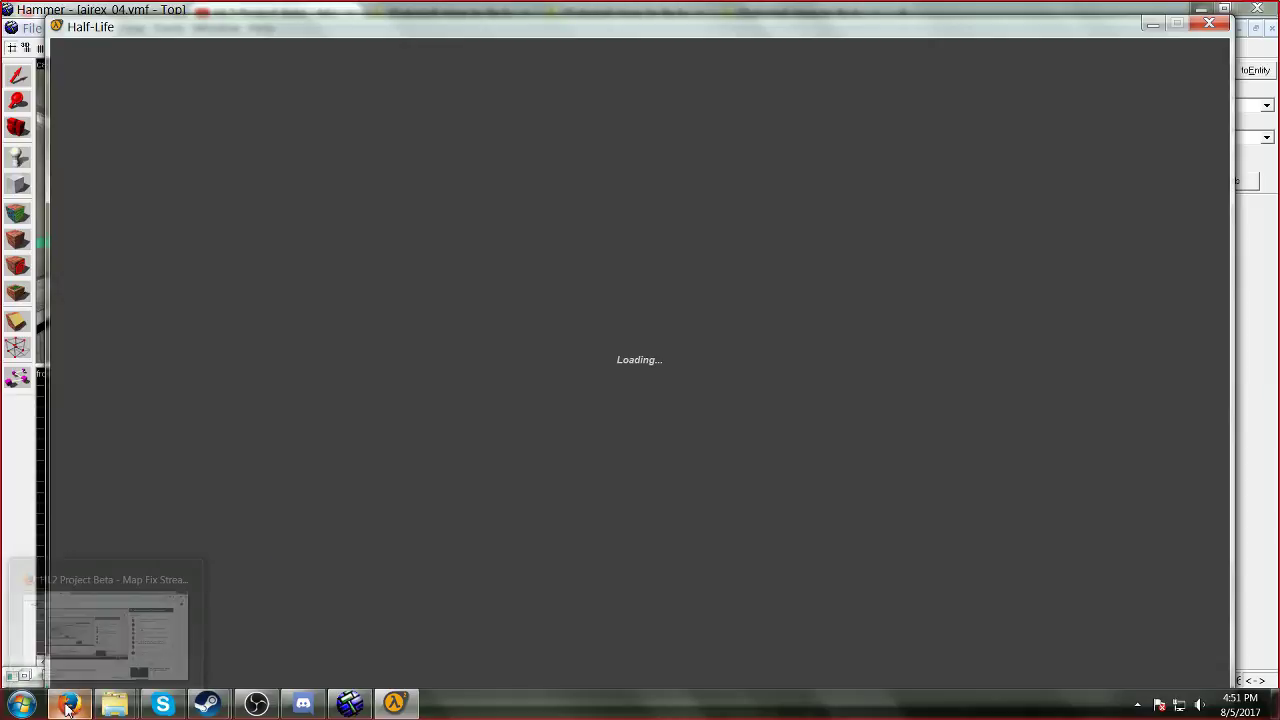
mouse_move(55, 623)
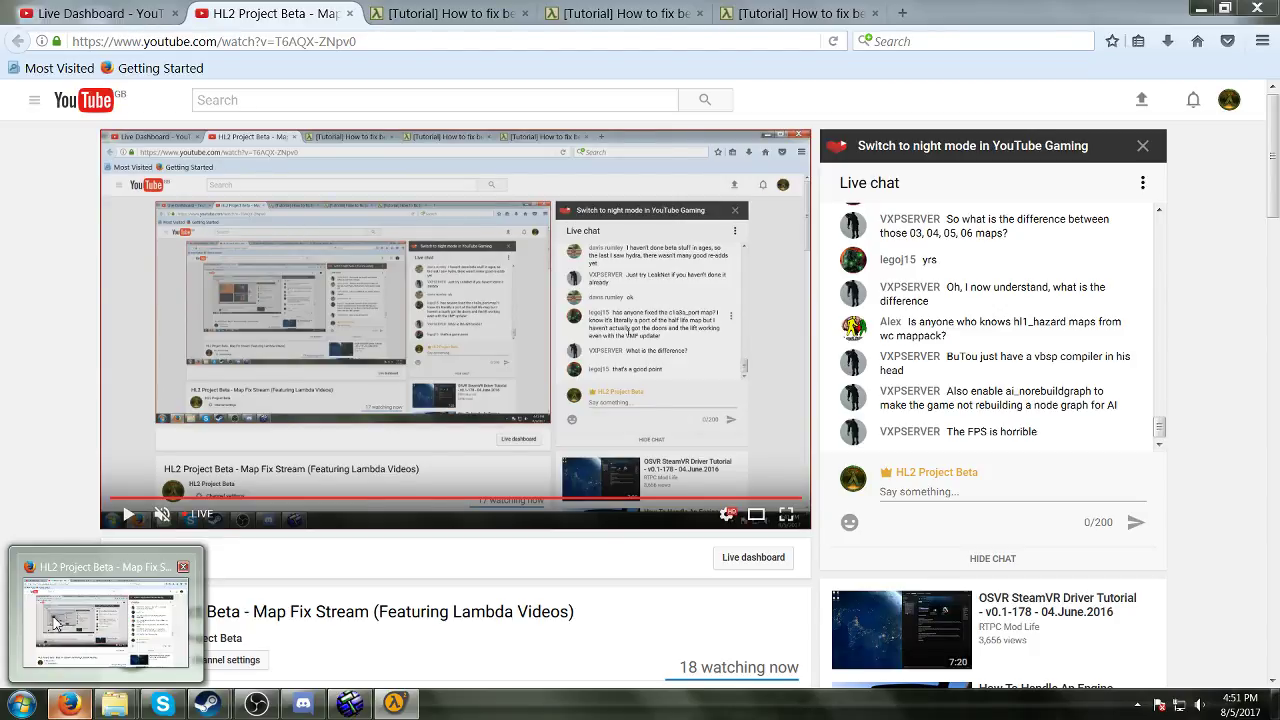
left_click(55, 622)
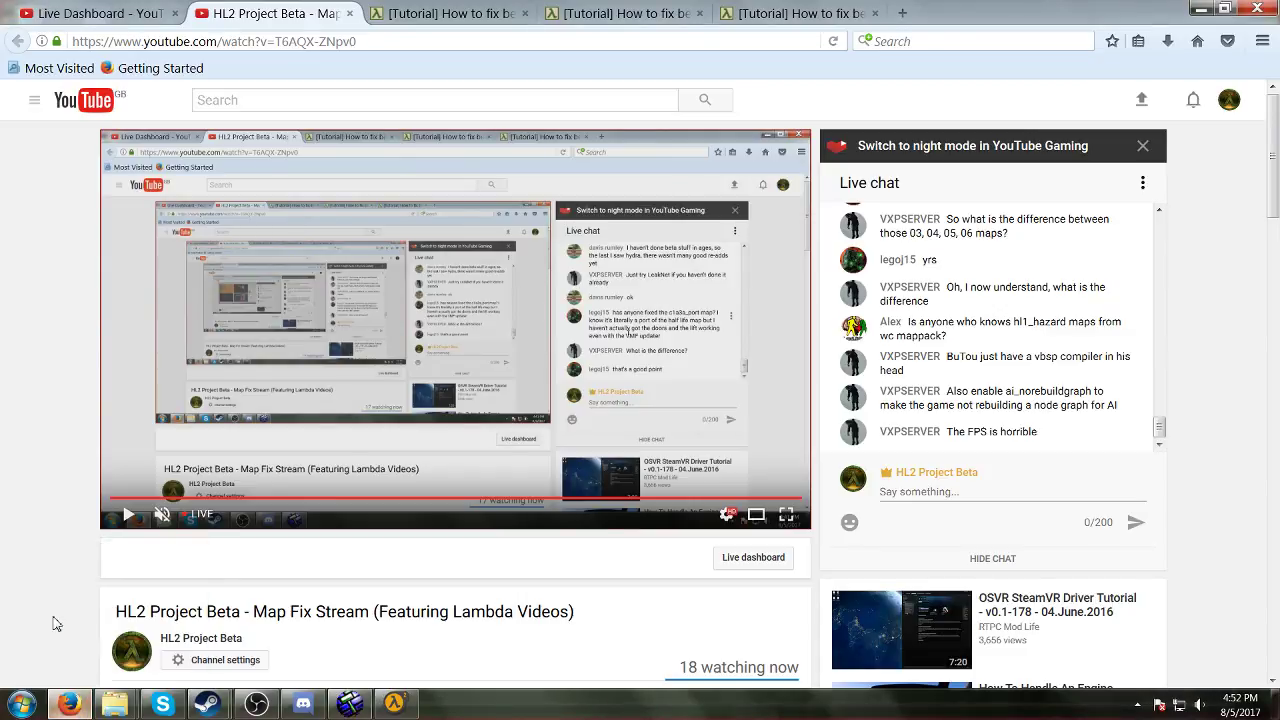
left_click(908, 500)
scroll(908, 505, "down", 2)
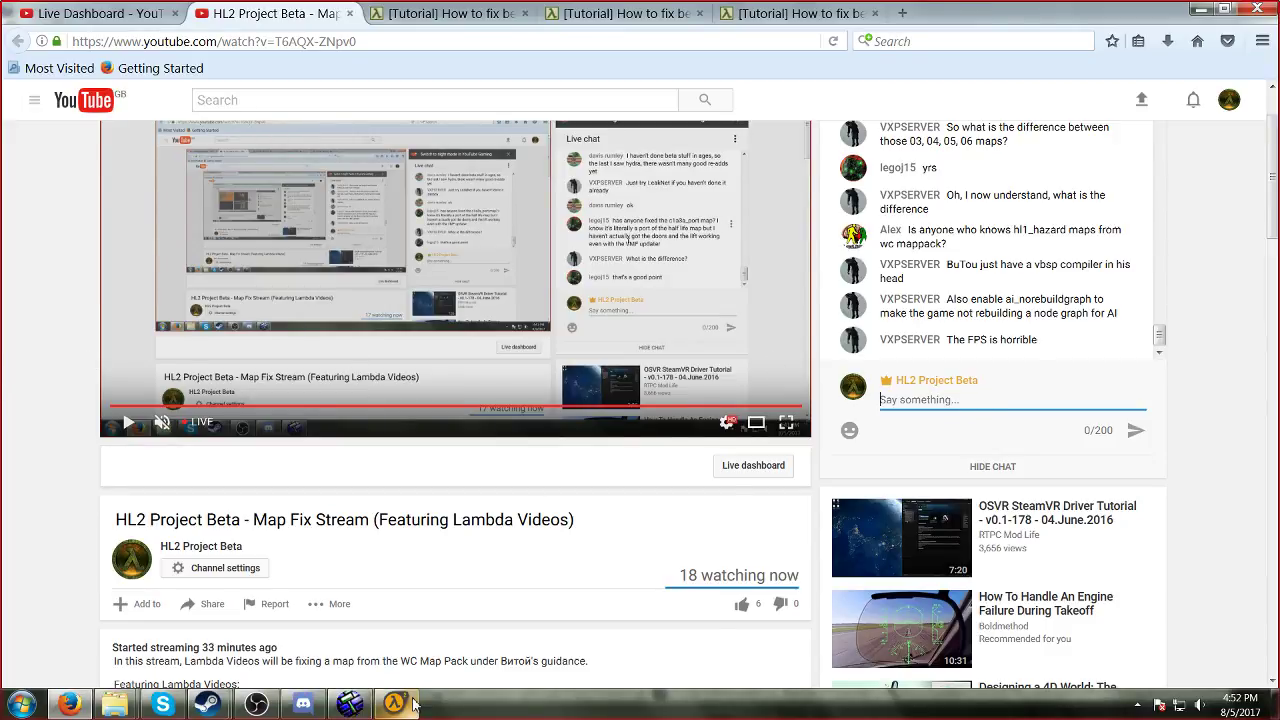
Step: Switch to the LeakNet HL2 Beta game window and open its pause menu
mouse_move(413, 705)
mouse_move(405, 651)
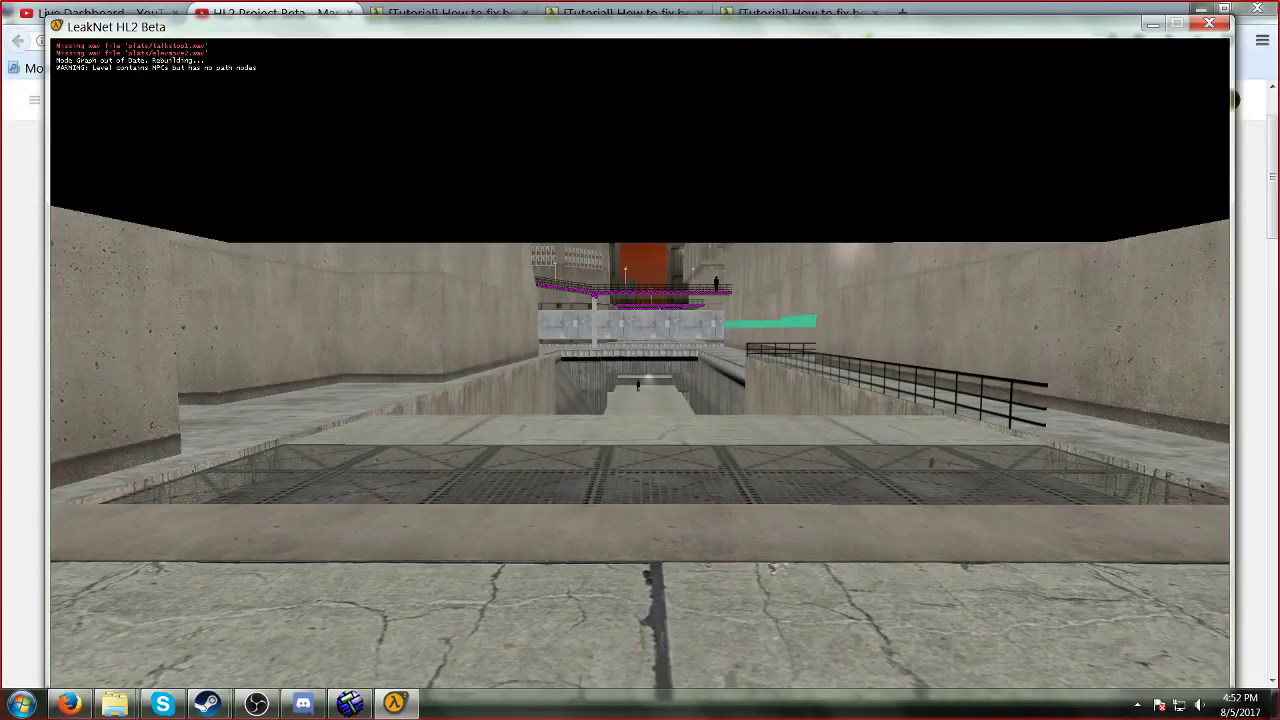
key("Escape")
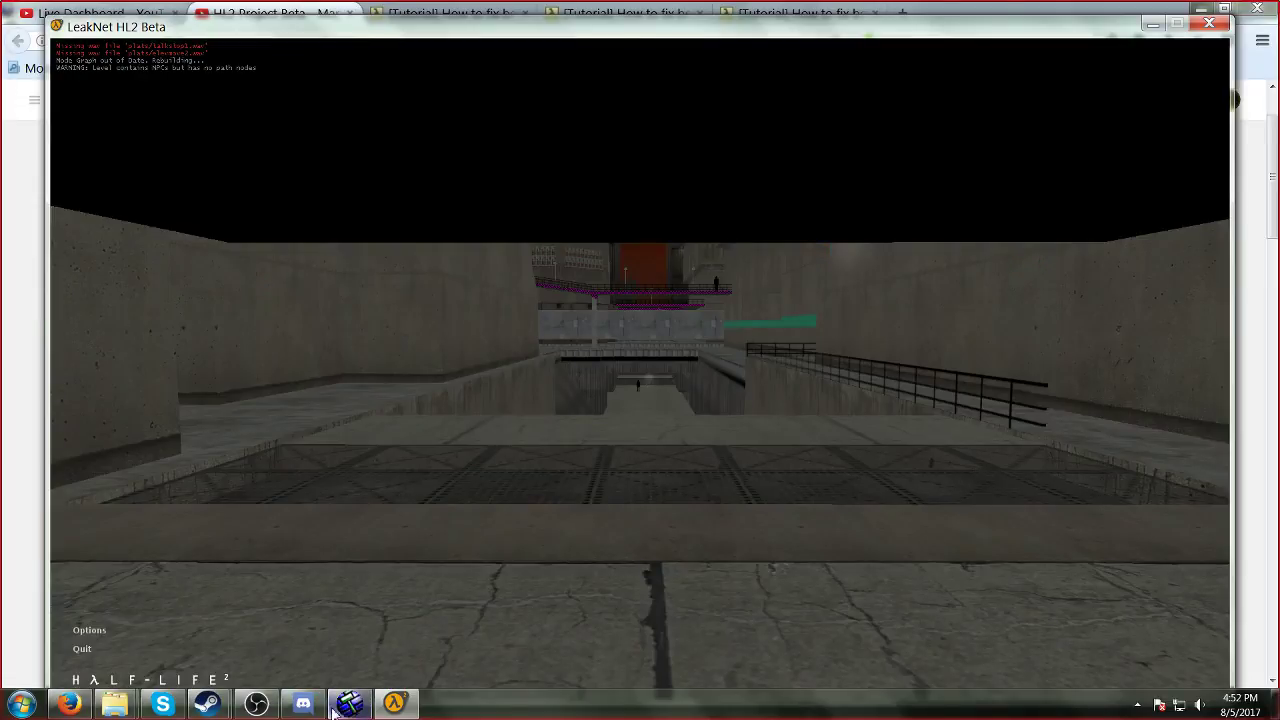
Step: Switch to OBS and try to add a new Game Capture source that captures a specific window
left_click(256, 704)
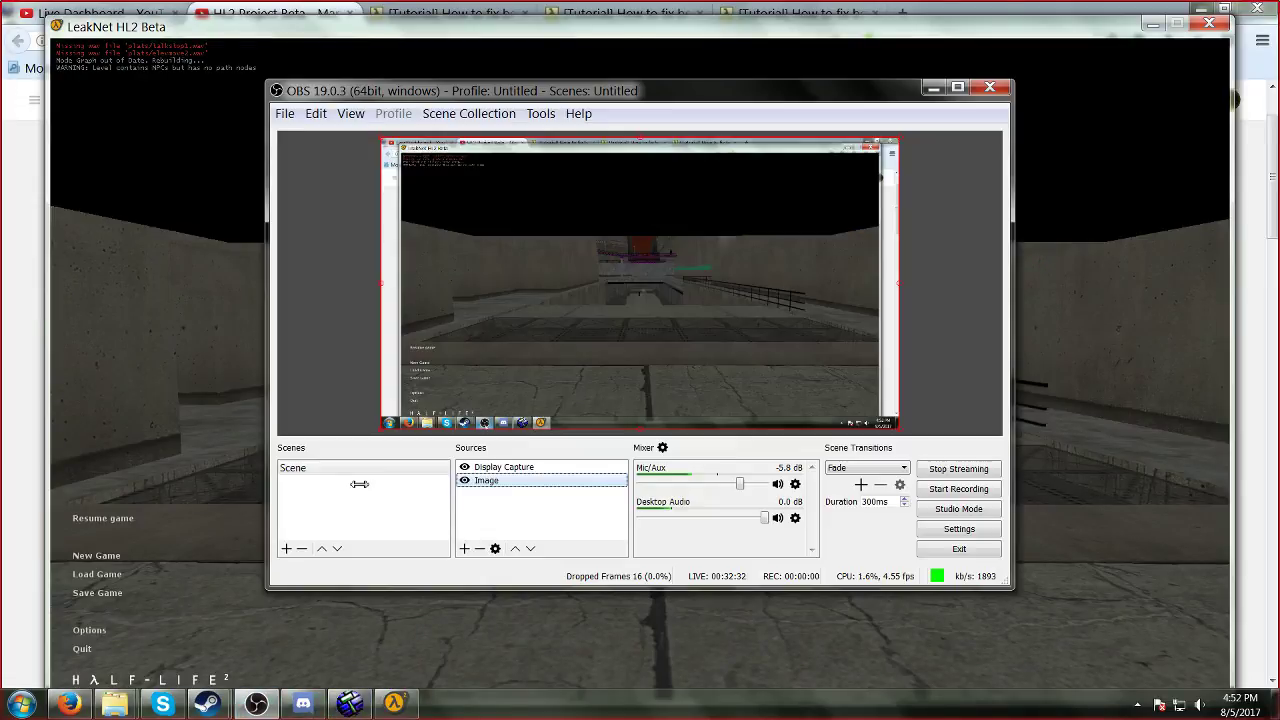
left_click(466, 548)
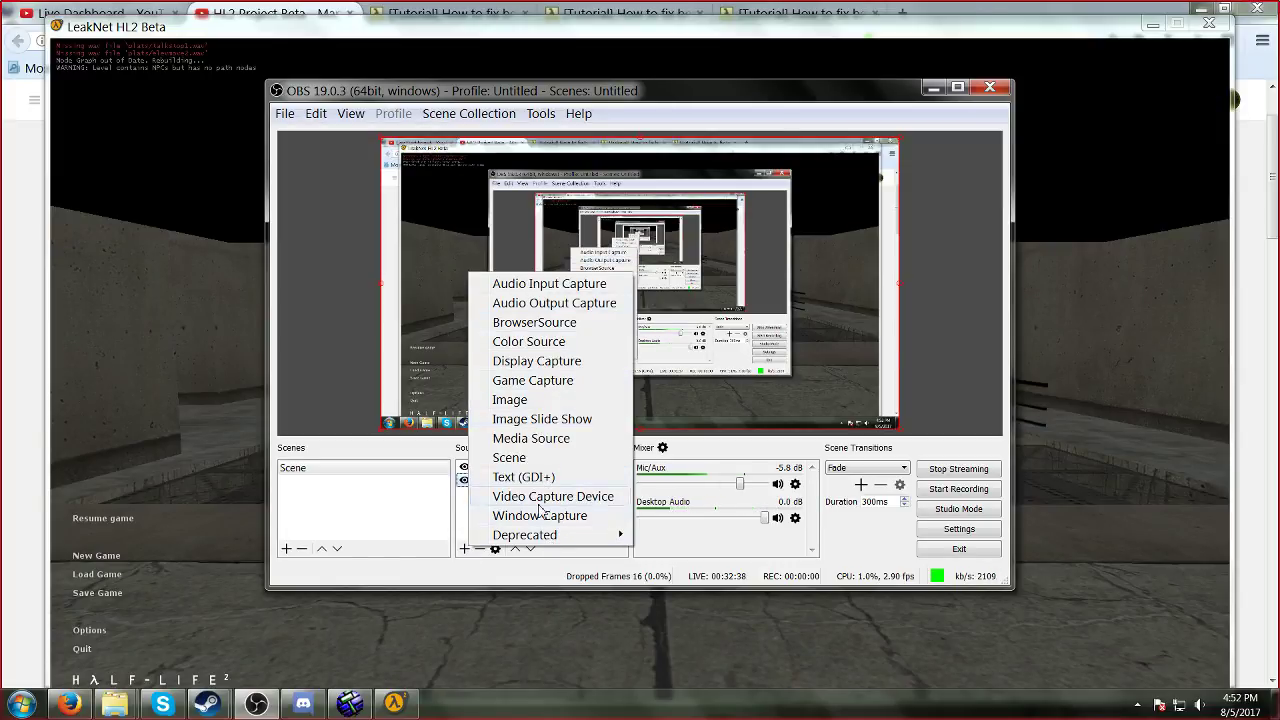
left_click(555, 380)
left_click(650, 431)
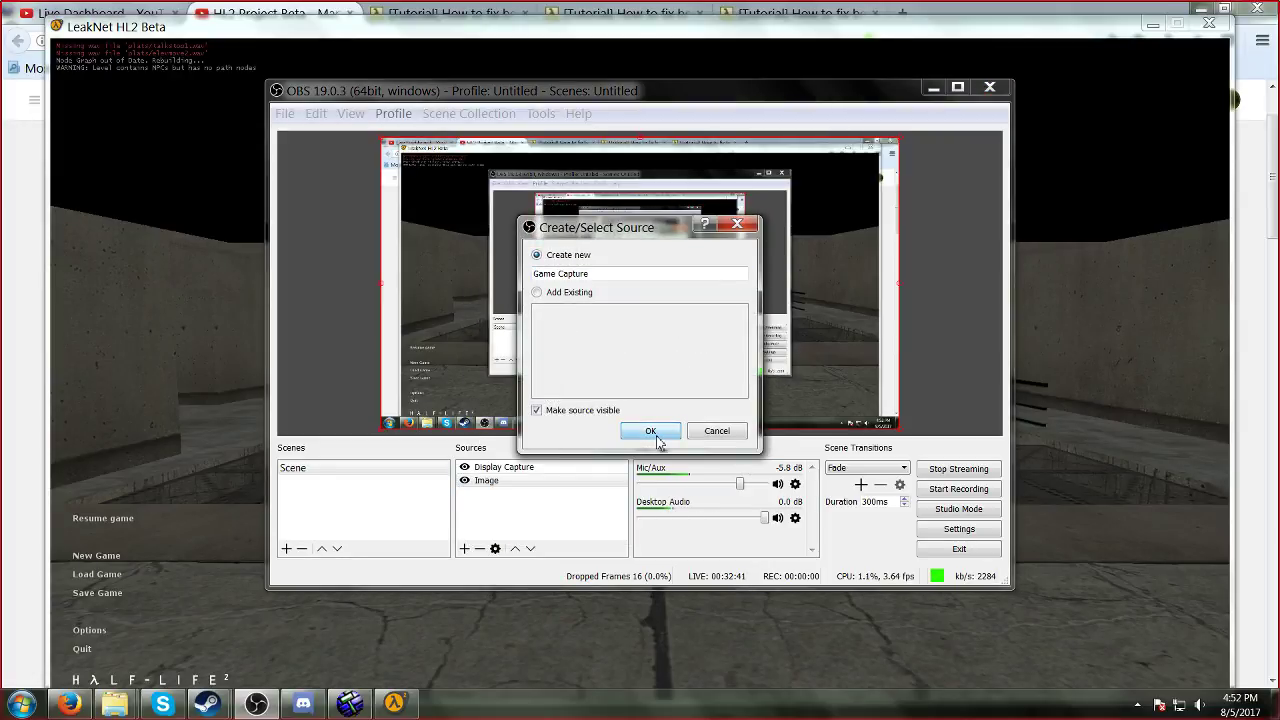
left_click(551, 394)
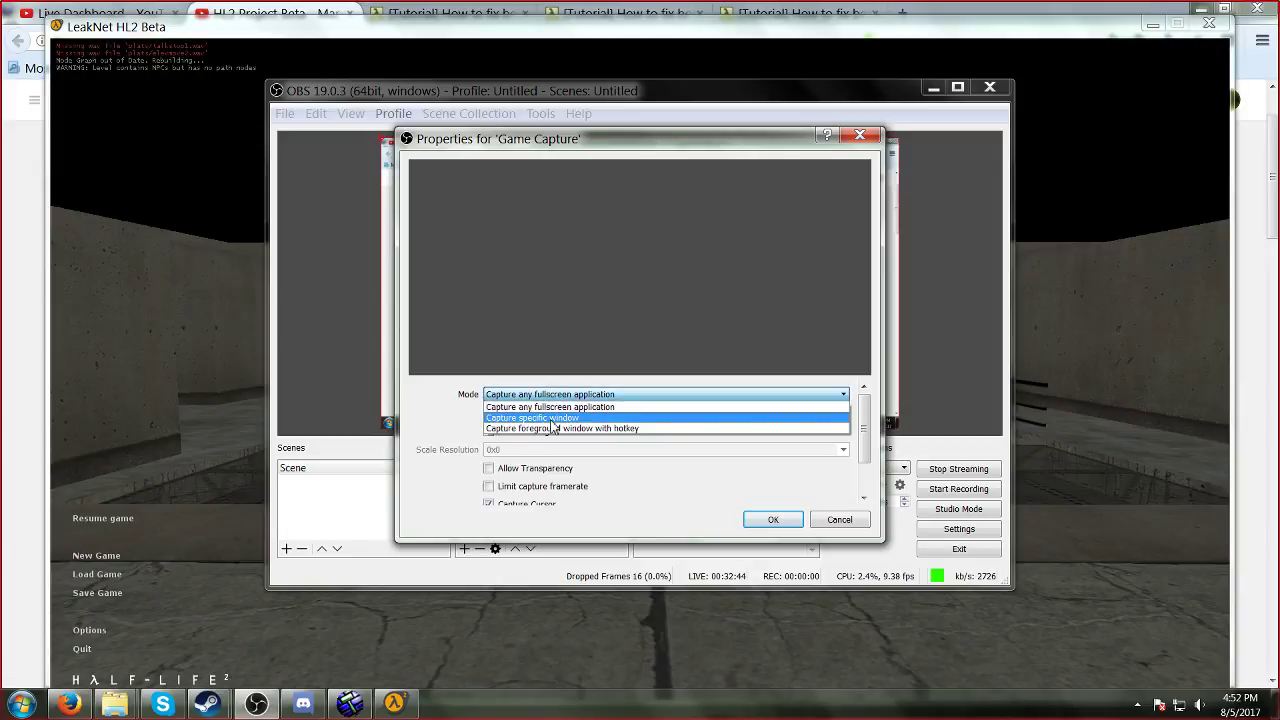
left_click(565, 416)
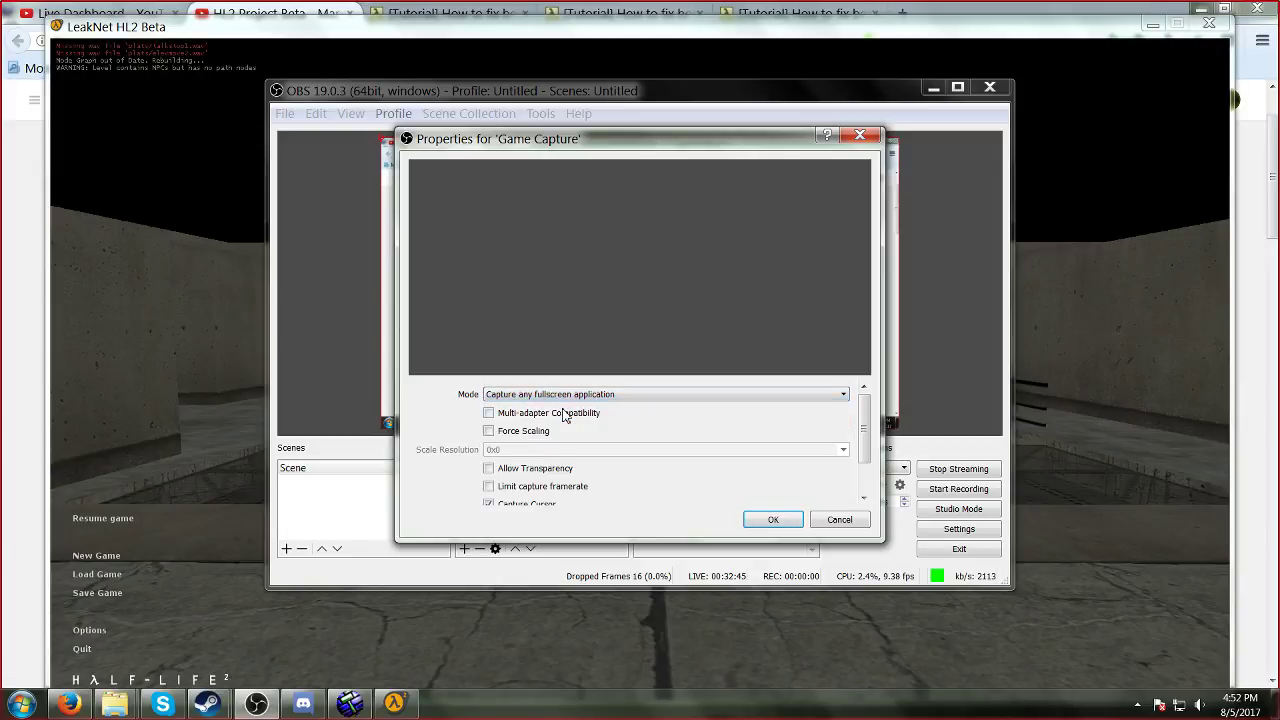
left_click(790, 520)
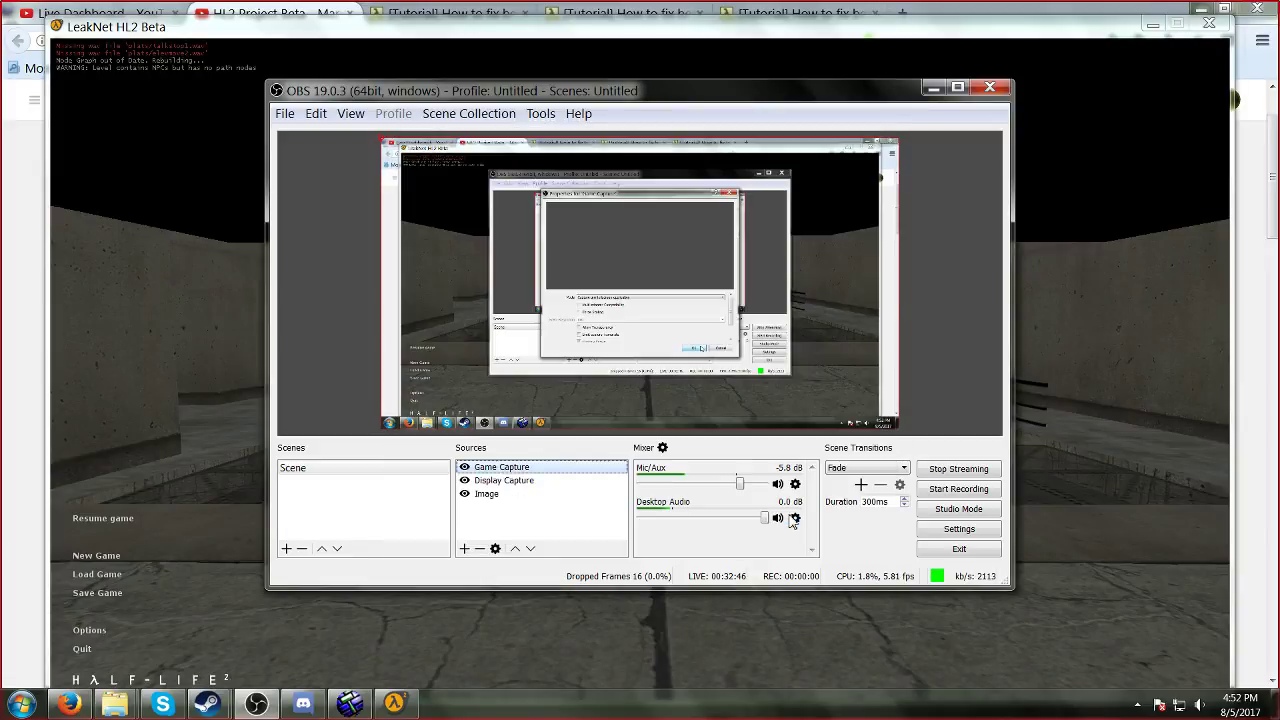
Step: Replace the Game Capture source with a new one set to Capture specific window
left_click(483, 550)
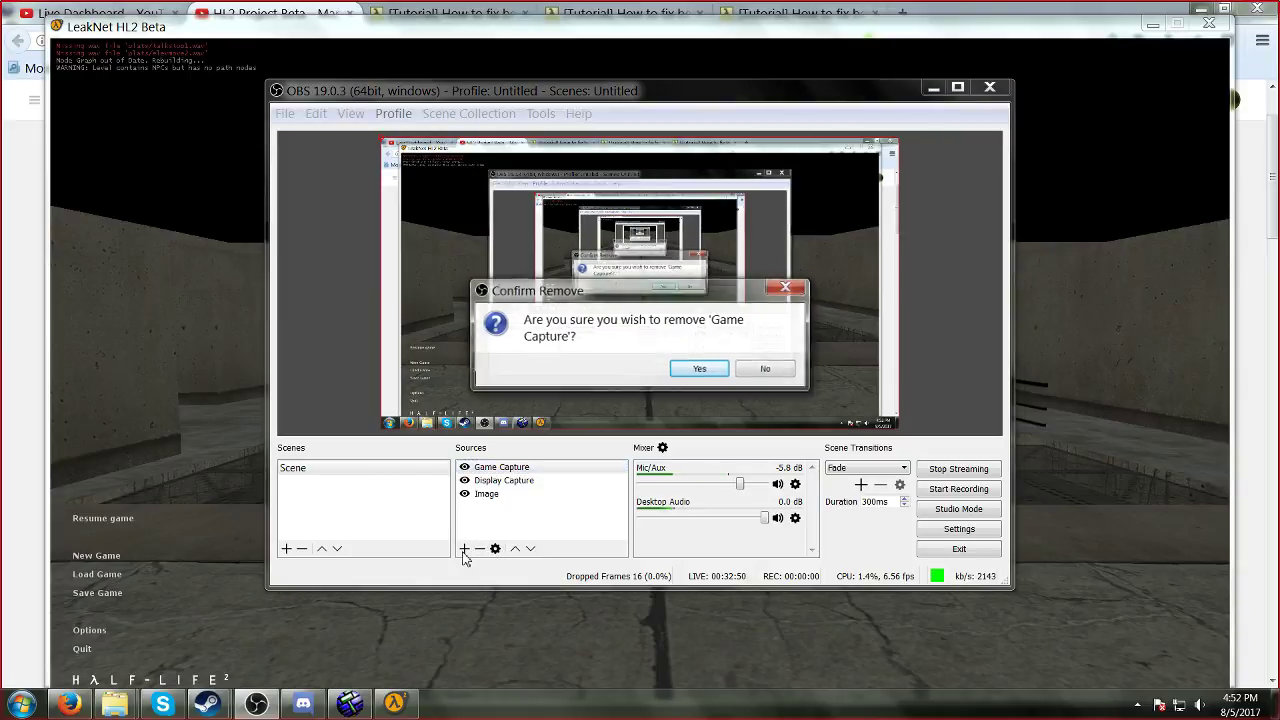
left_click(700, 369)
left_click(464, 550)
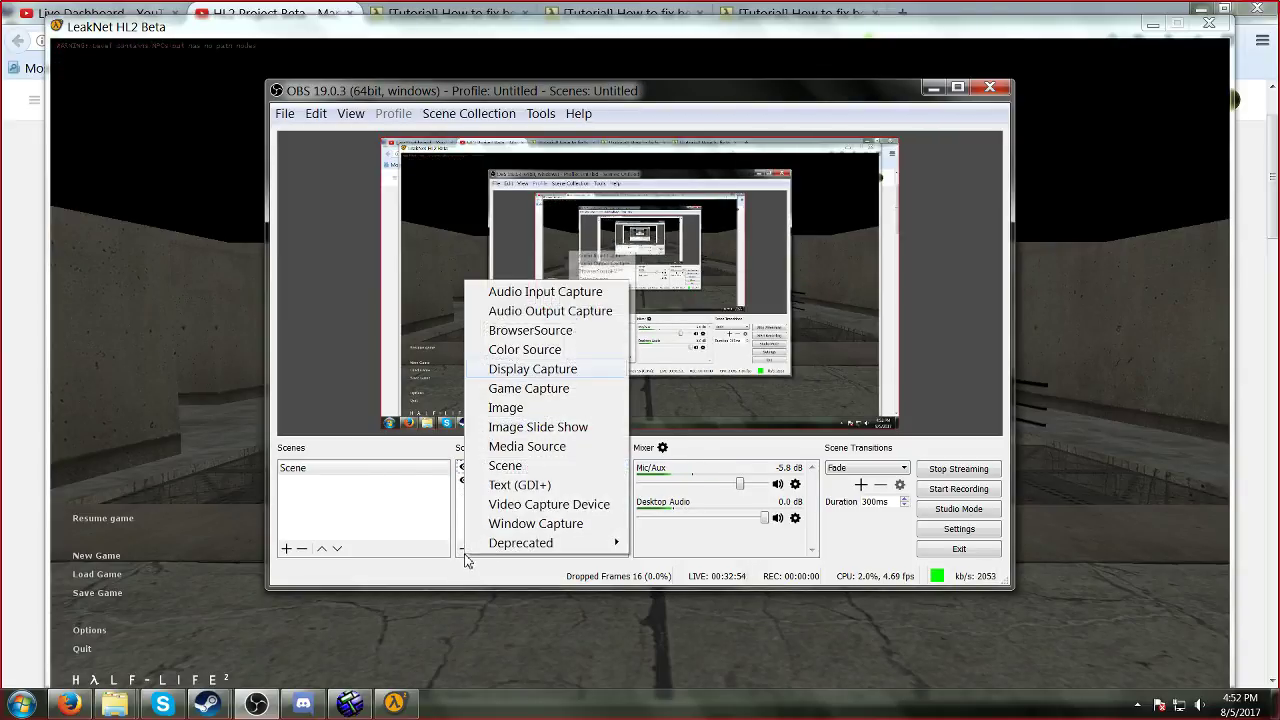
left_click(514, 388)
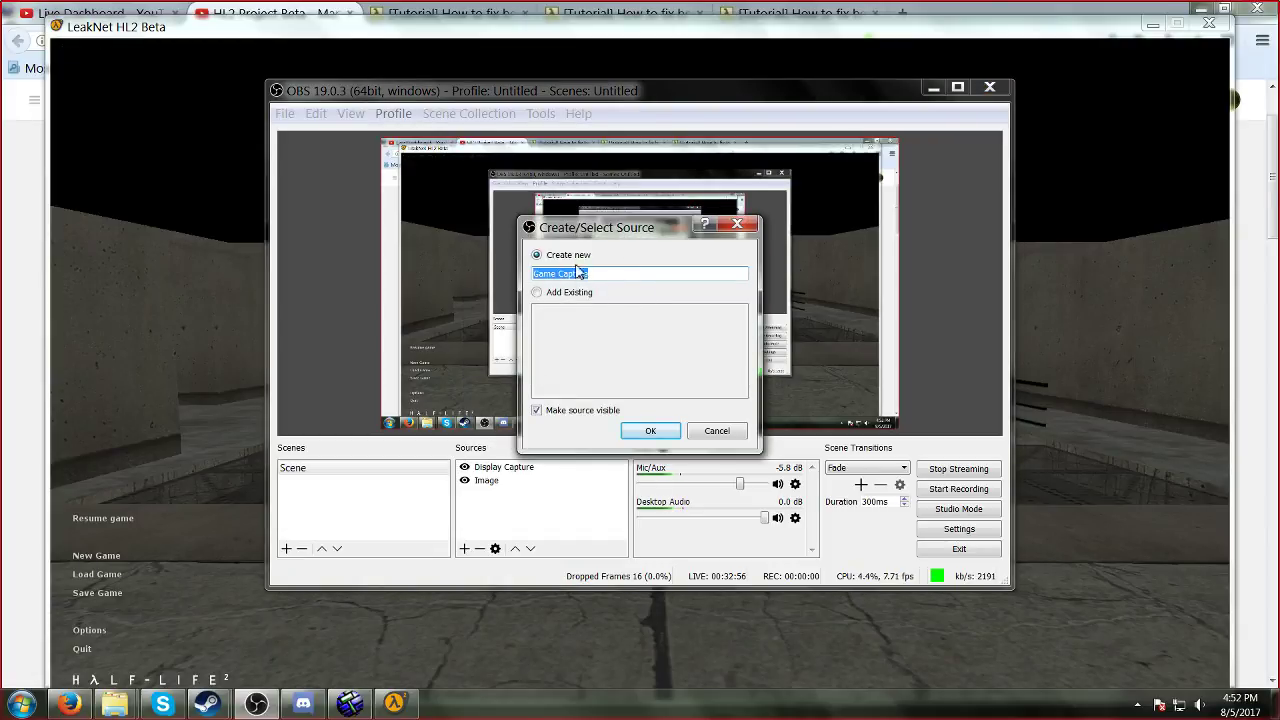
left_click(658, 438)
left_click(566, 394)
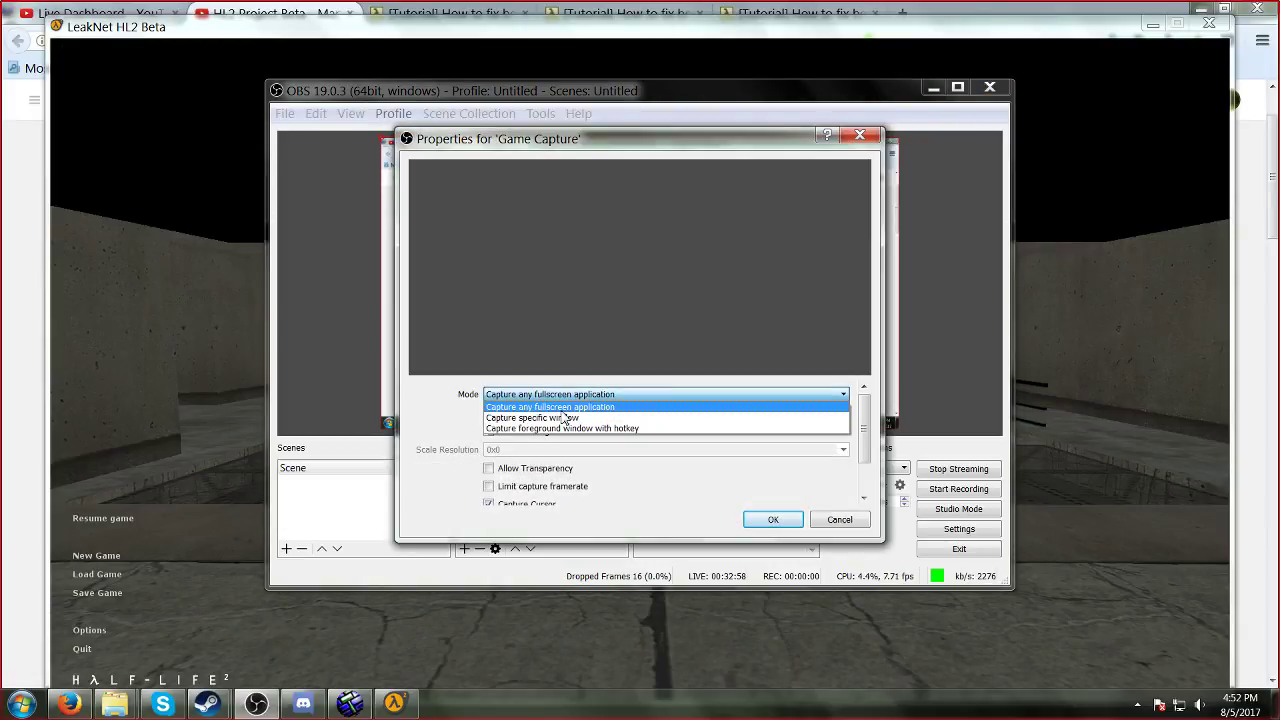
left_click(566, 418)
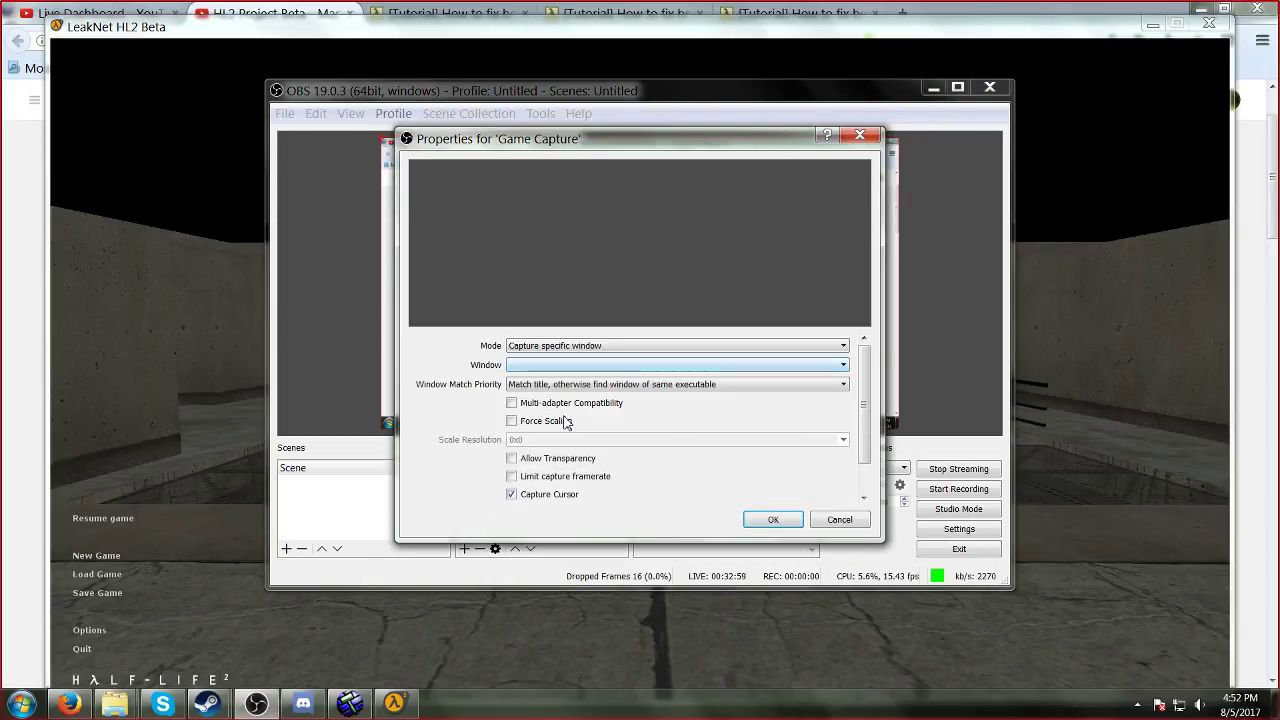
left_click(576, 366)
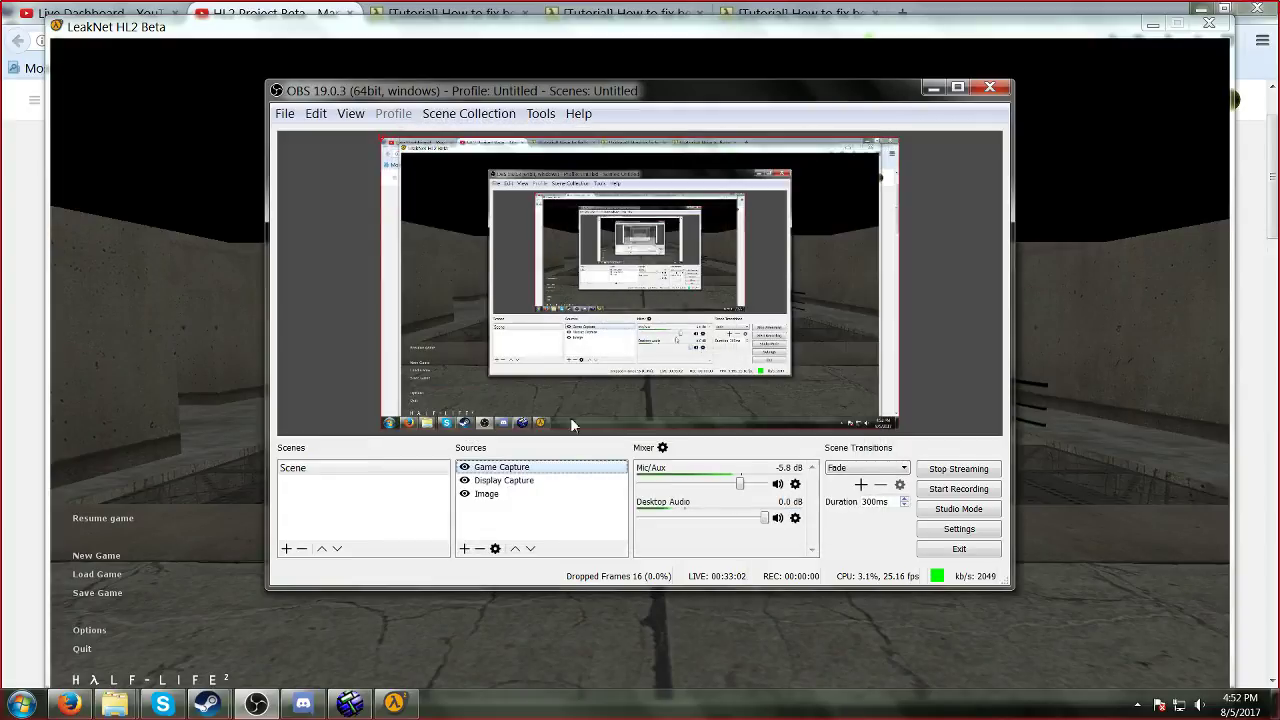
Step: Switch through the game window to Firefox and read the stream's live chat
key("alt+Tab")
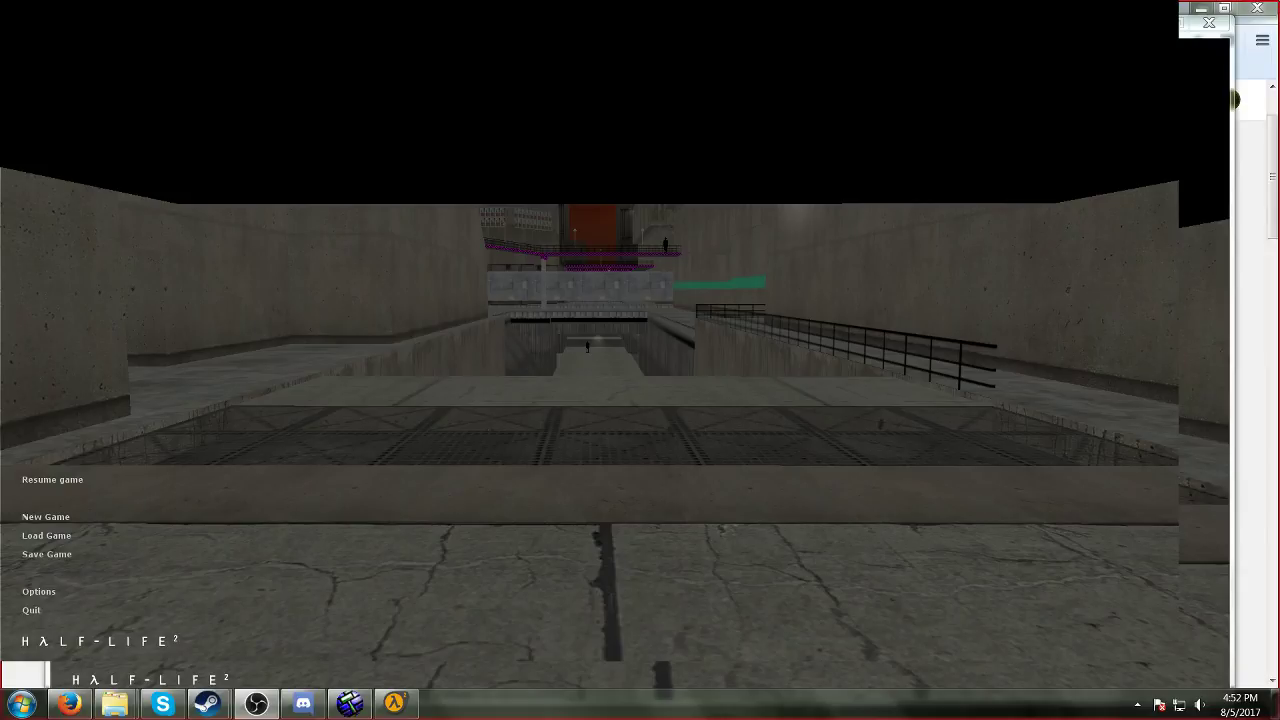
key("alt+Tab")
key("alt+Tab")
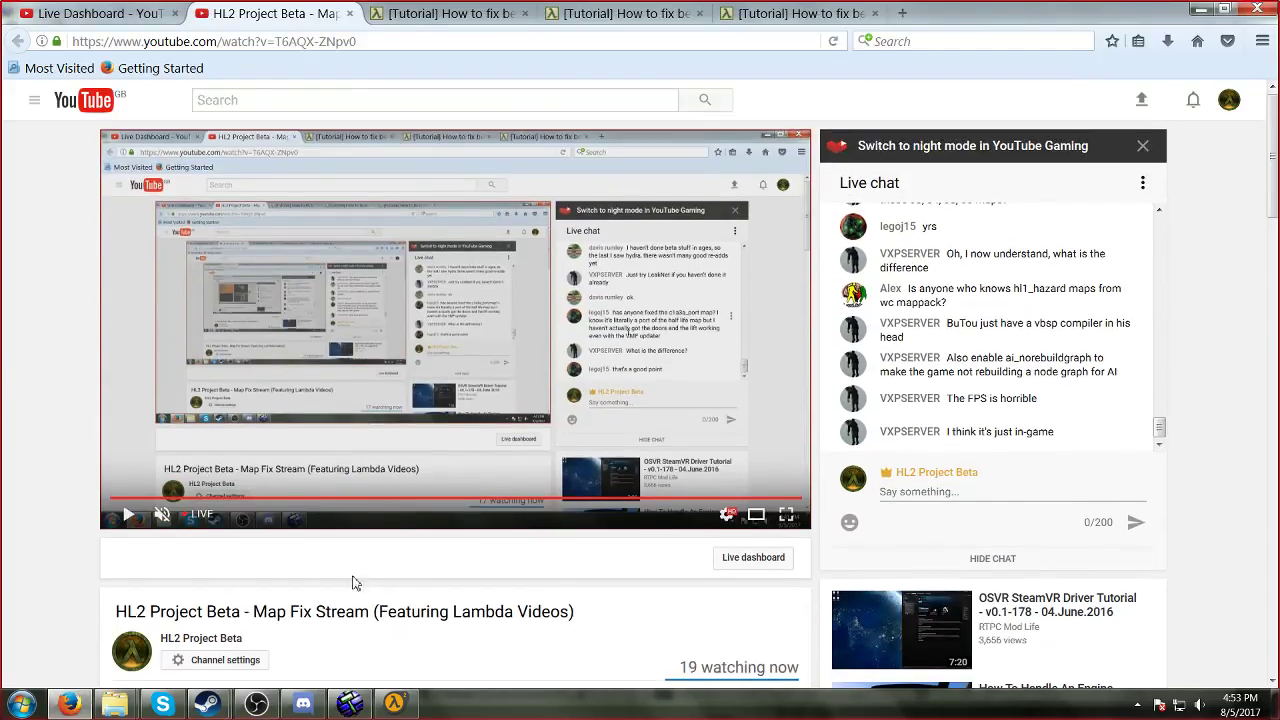
Step: Quit the LeakNet HL2 Beta game, confirm the exit and return to the airex_04 map in Hammer
left_click(350, 703)
scroll(266, 243, "up", 4)
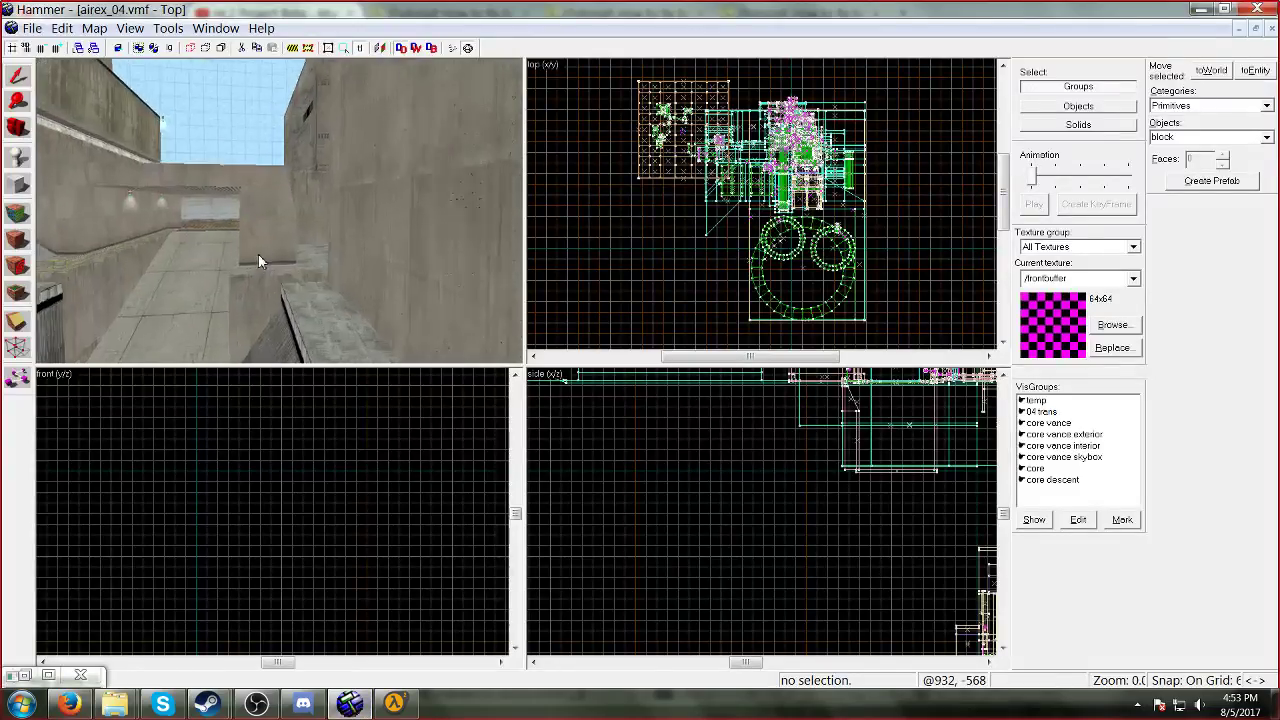
left_click(397, 703)
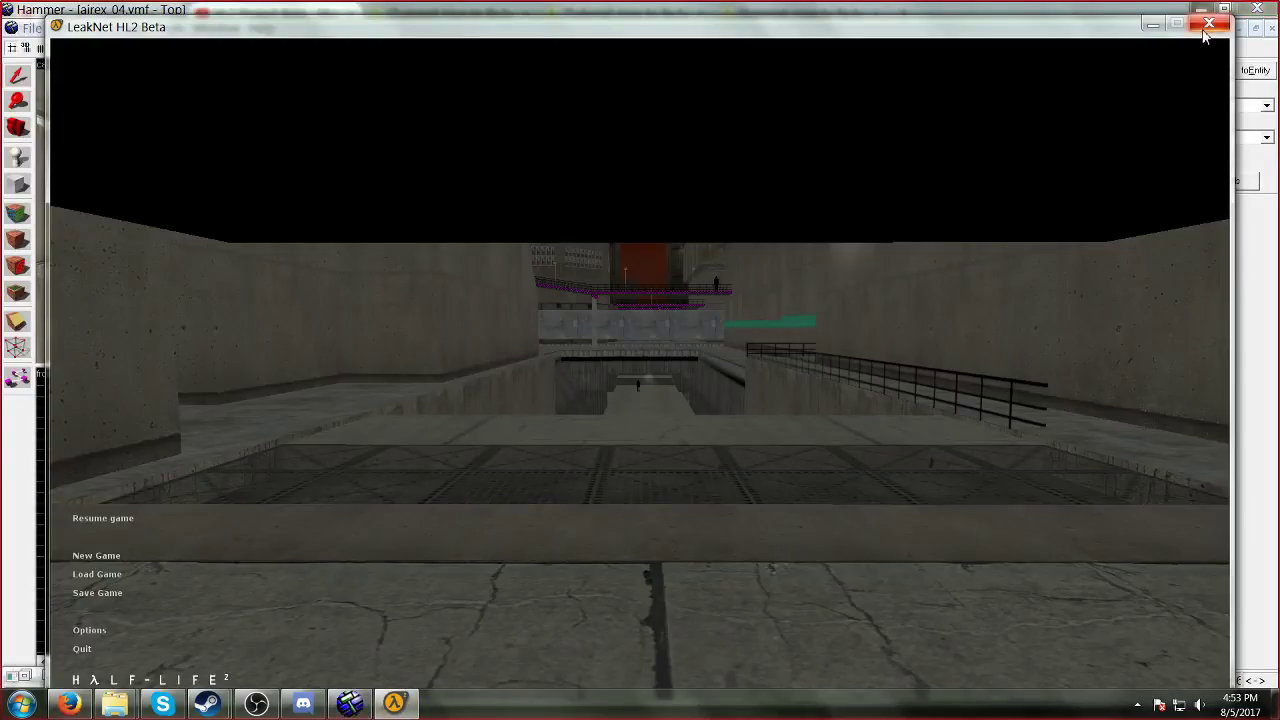
left_click(82, 649)
scroll(280, 211, "up", 3)
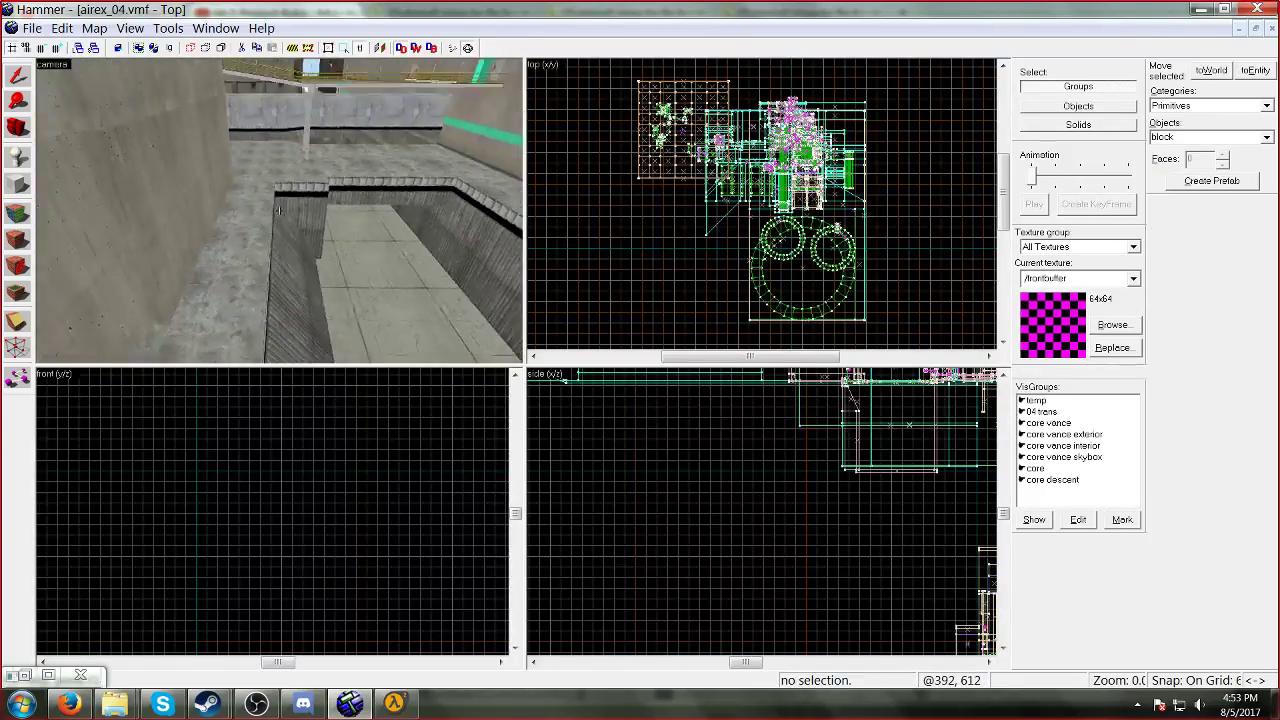
scroll(279, 211, "up", 3)
left_click(394, 703)
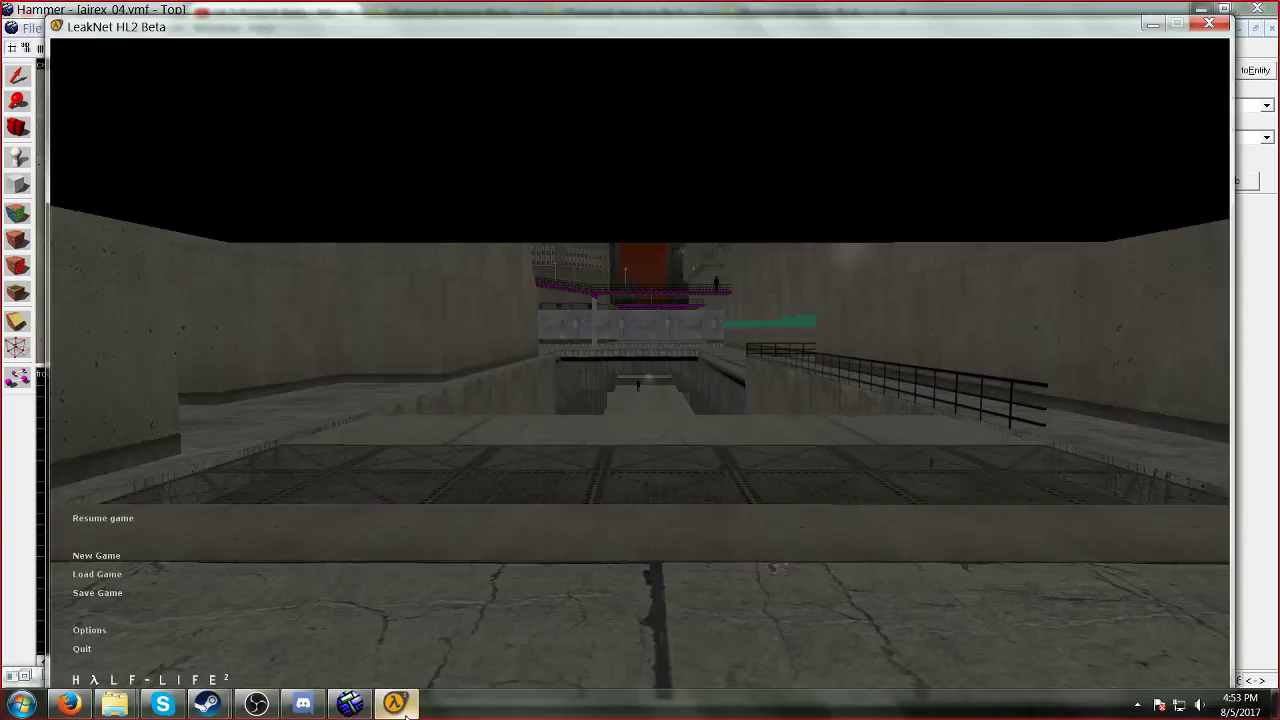
left_click(80, 649)
left_click(699, 380)
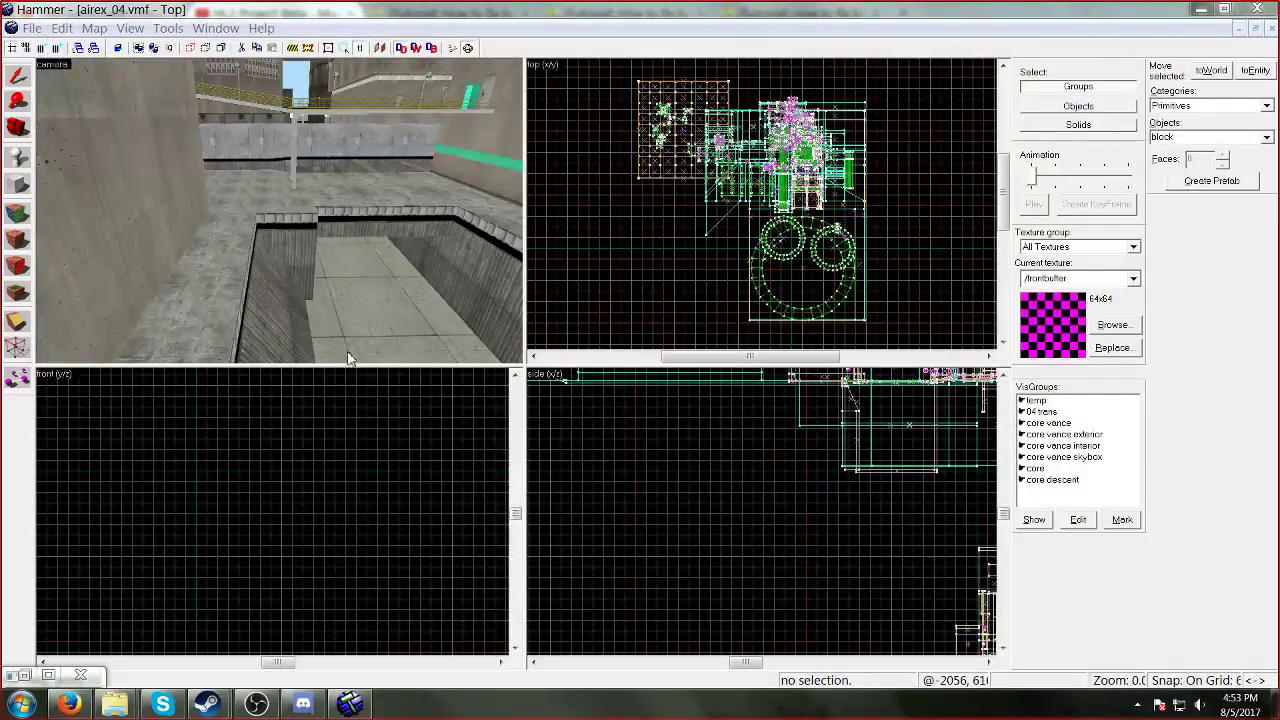
Step: Select the concrete floor block at the far corner of the sunken trench in the camera view
left_click(302, 217)
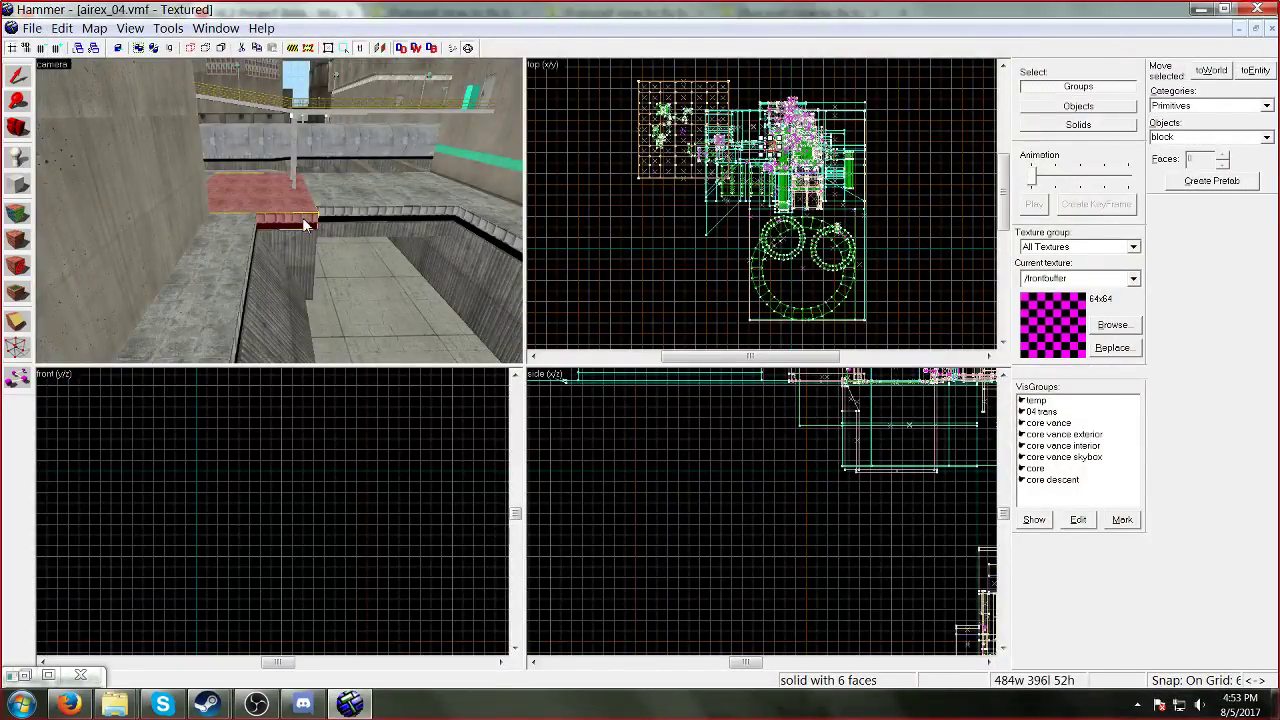
key("d")
key("s")
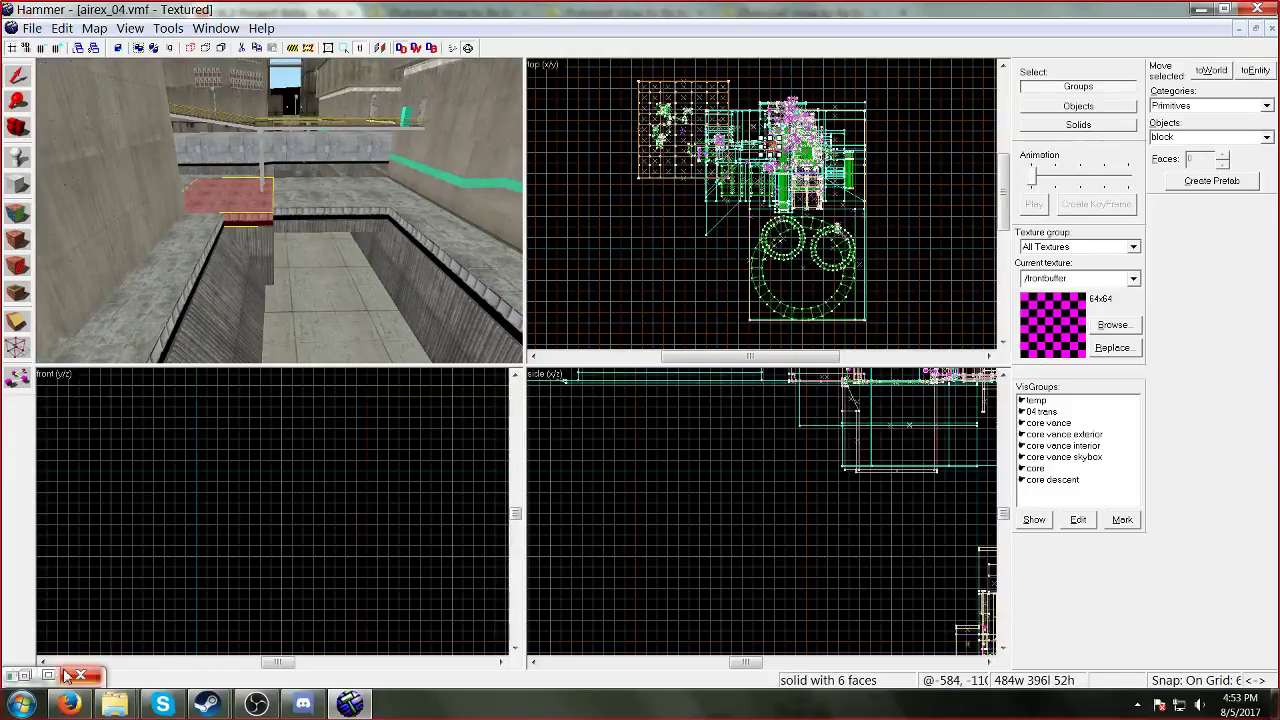
Step: Bring up the compile log of airex_04, review its errors and minimize it again
key("F9")
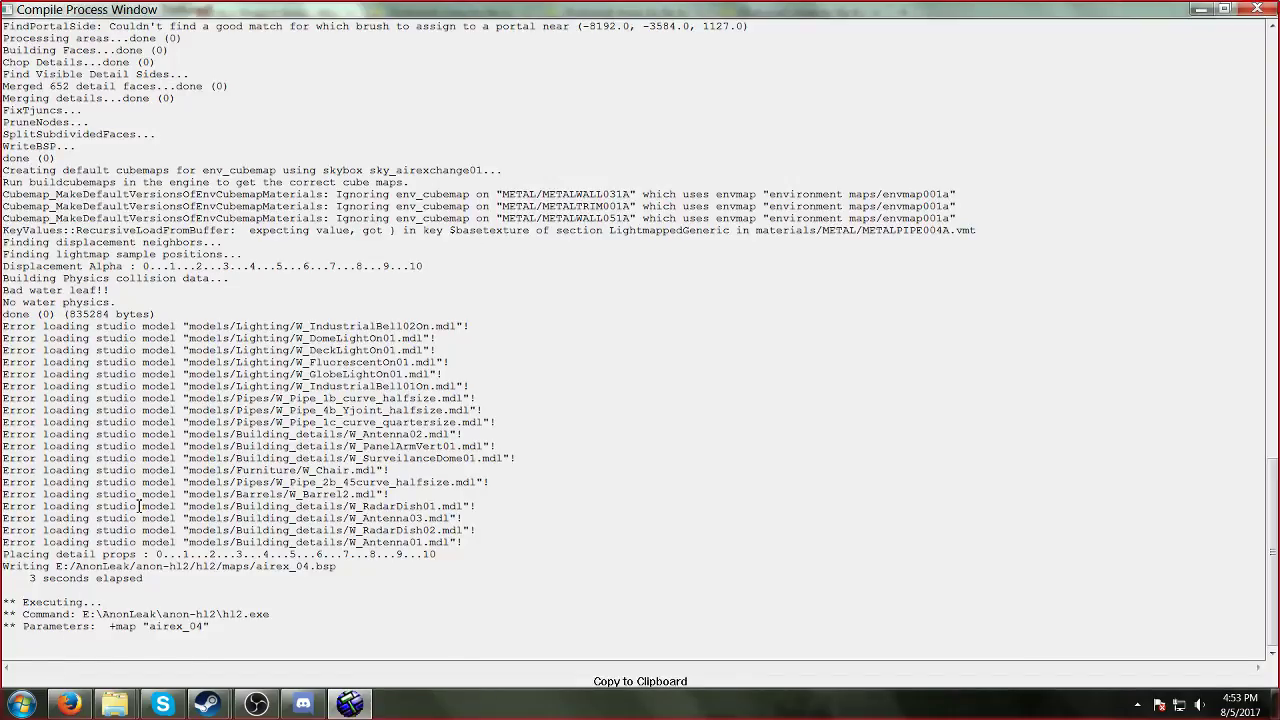
left_click_drag(1018, 14, 1085, 280)
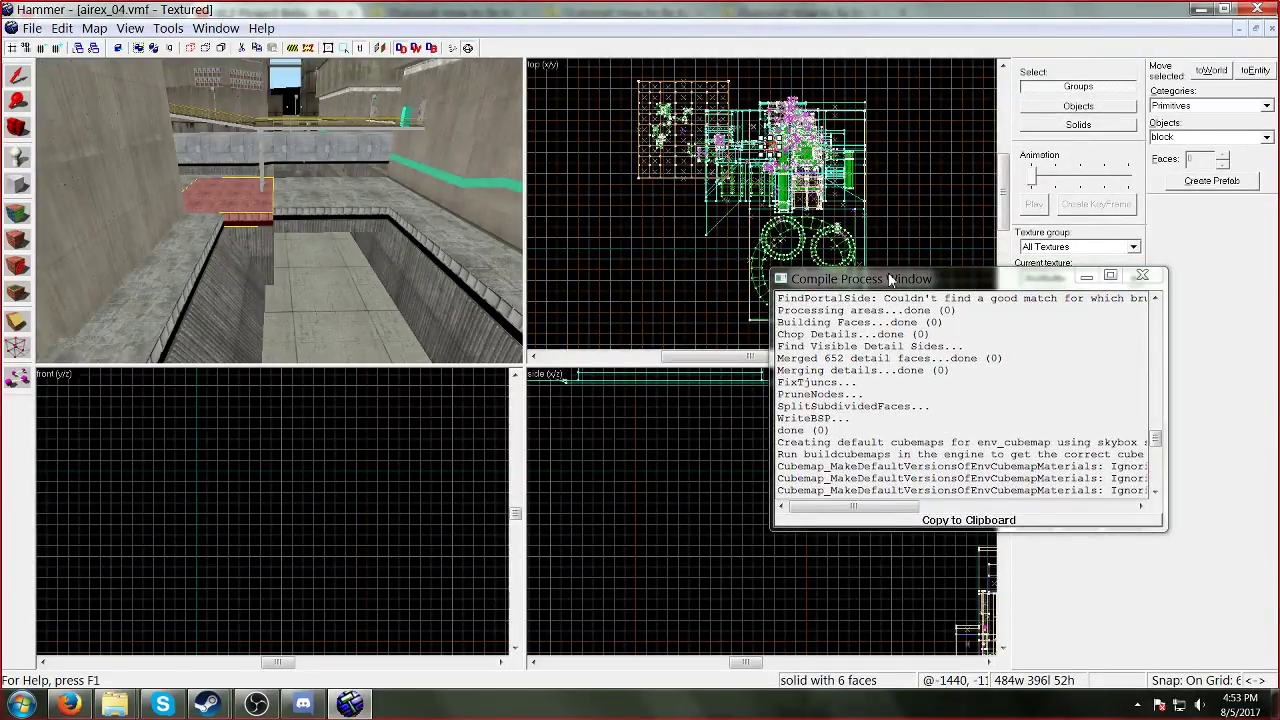
left_click_drag(890, 279, 730, 312)
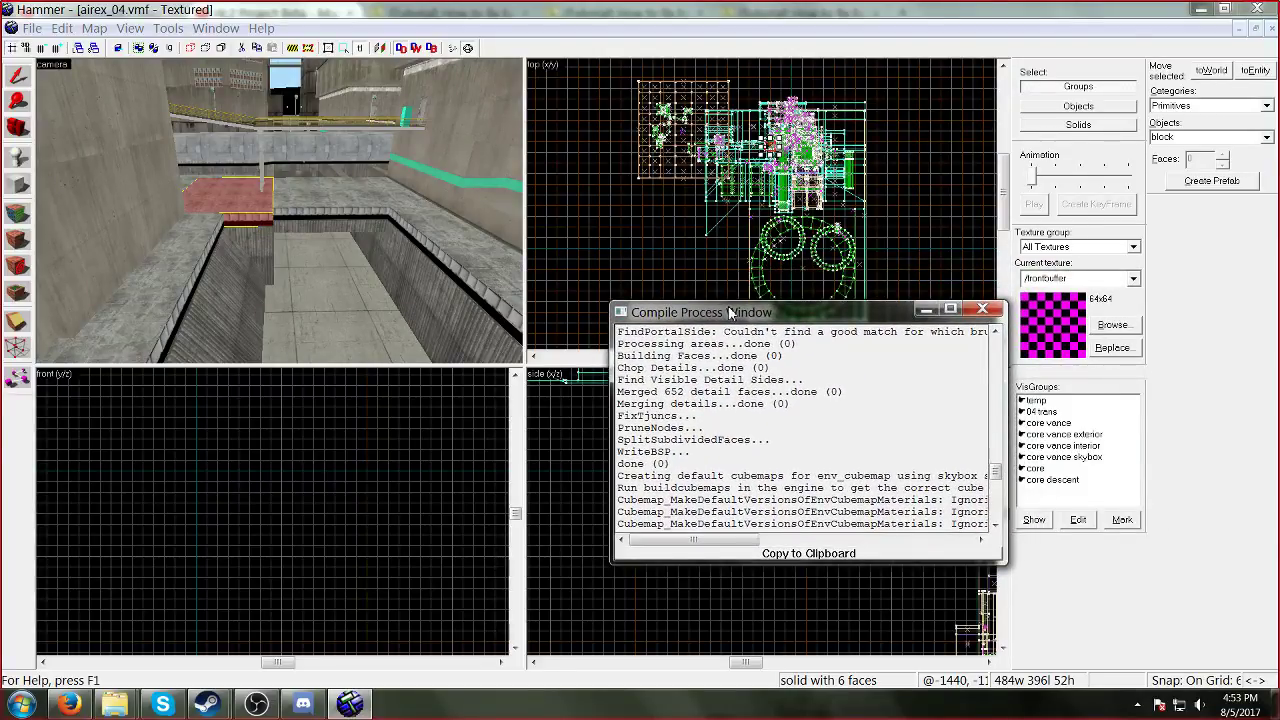
left_click(950, 309)
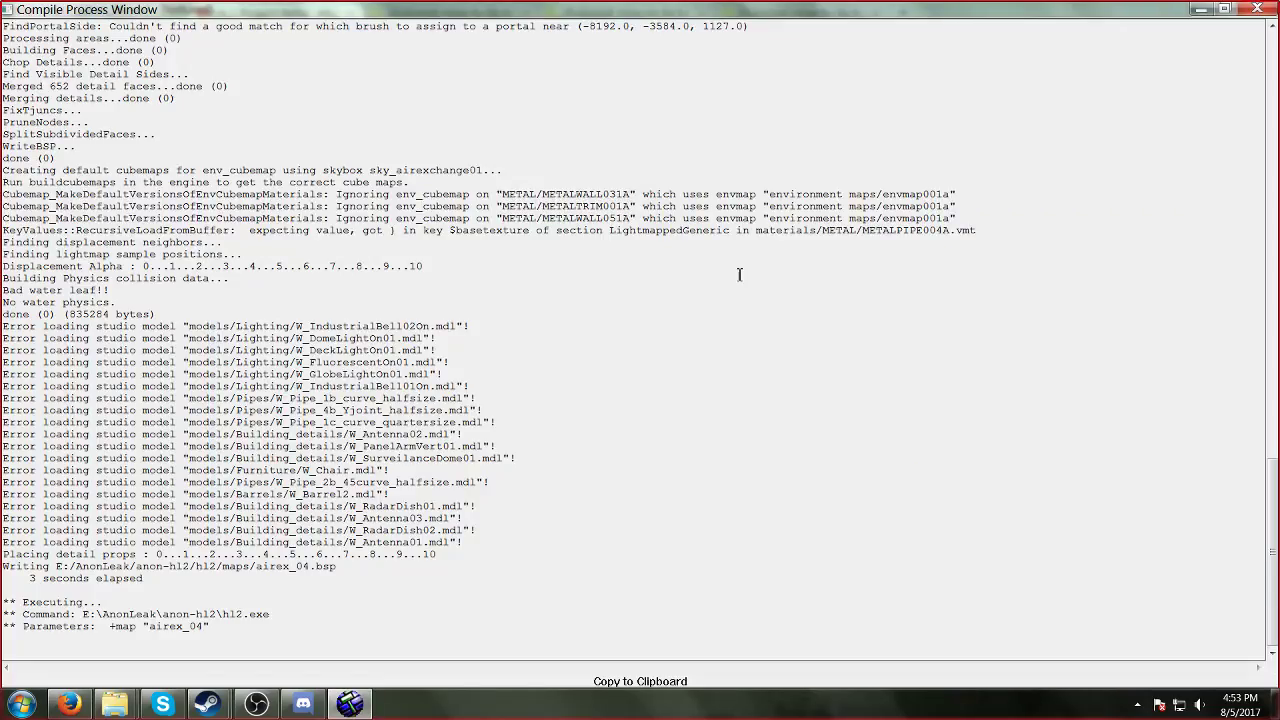
left_click(1194, 9)
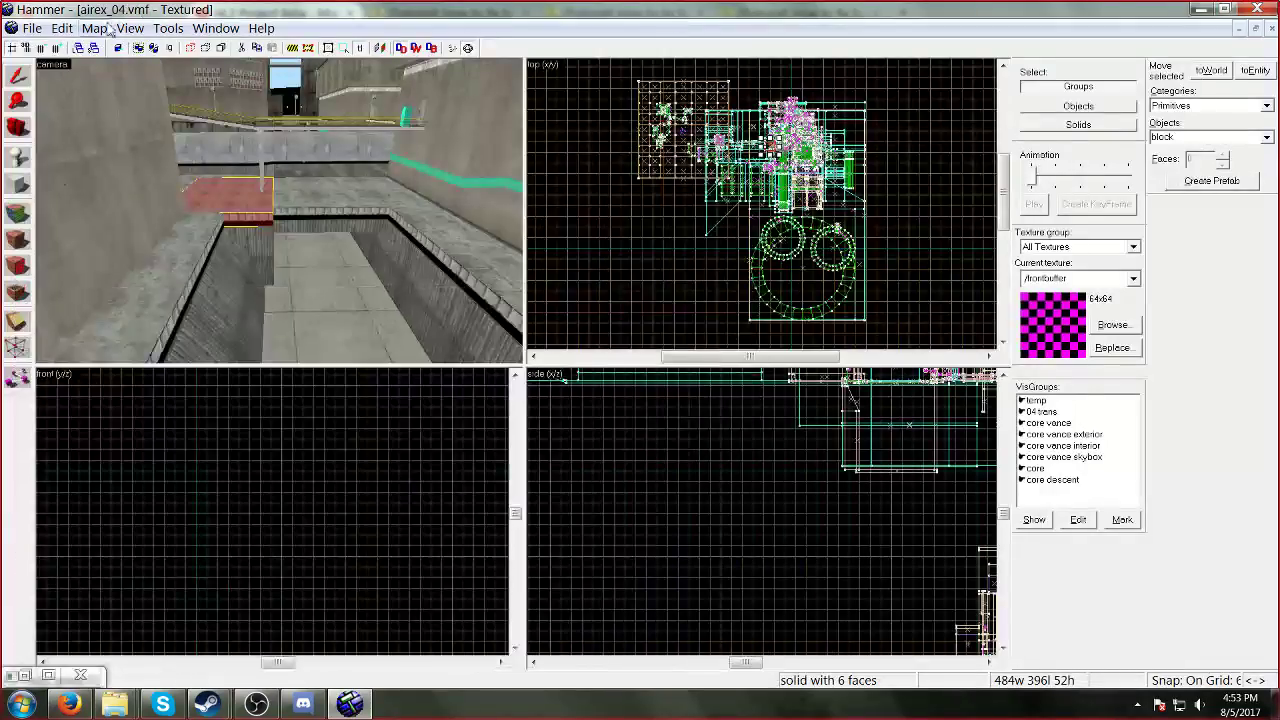
Step: Load the map's default pointfile, airex_04.lin, to display the leak line
left_click(94, 28)
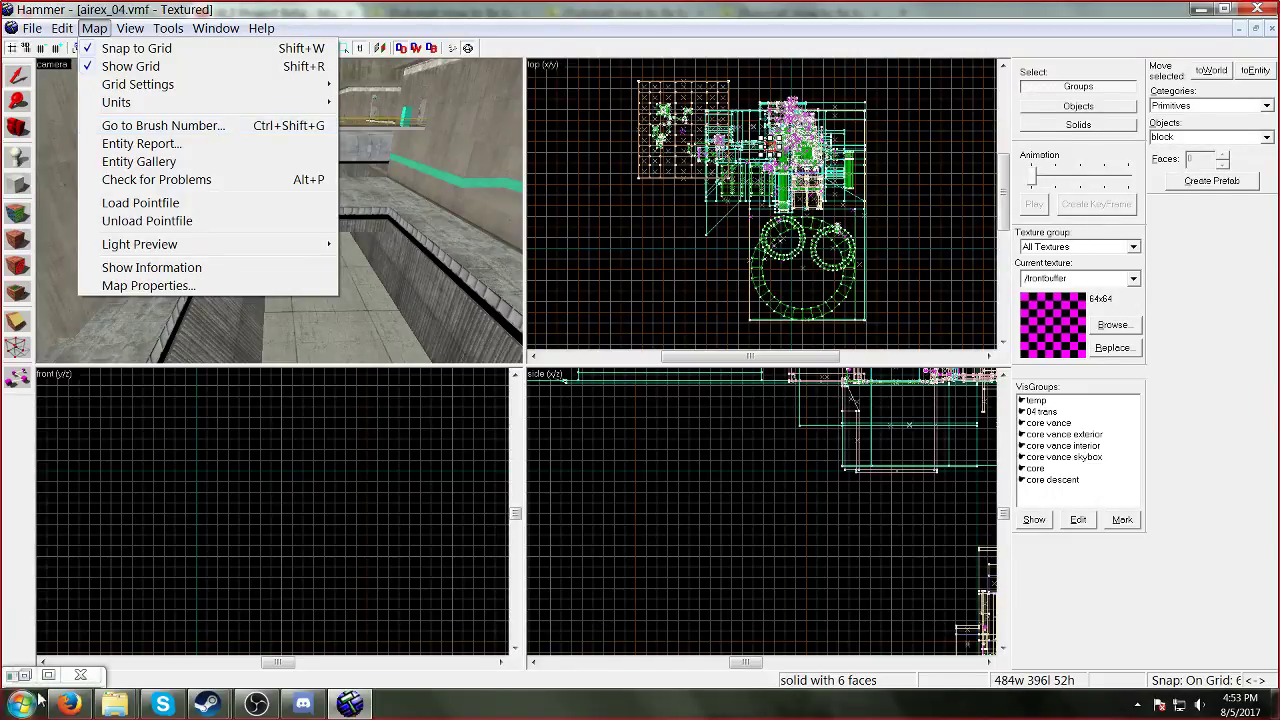
left_click(80, 676)
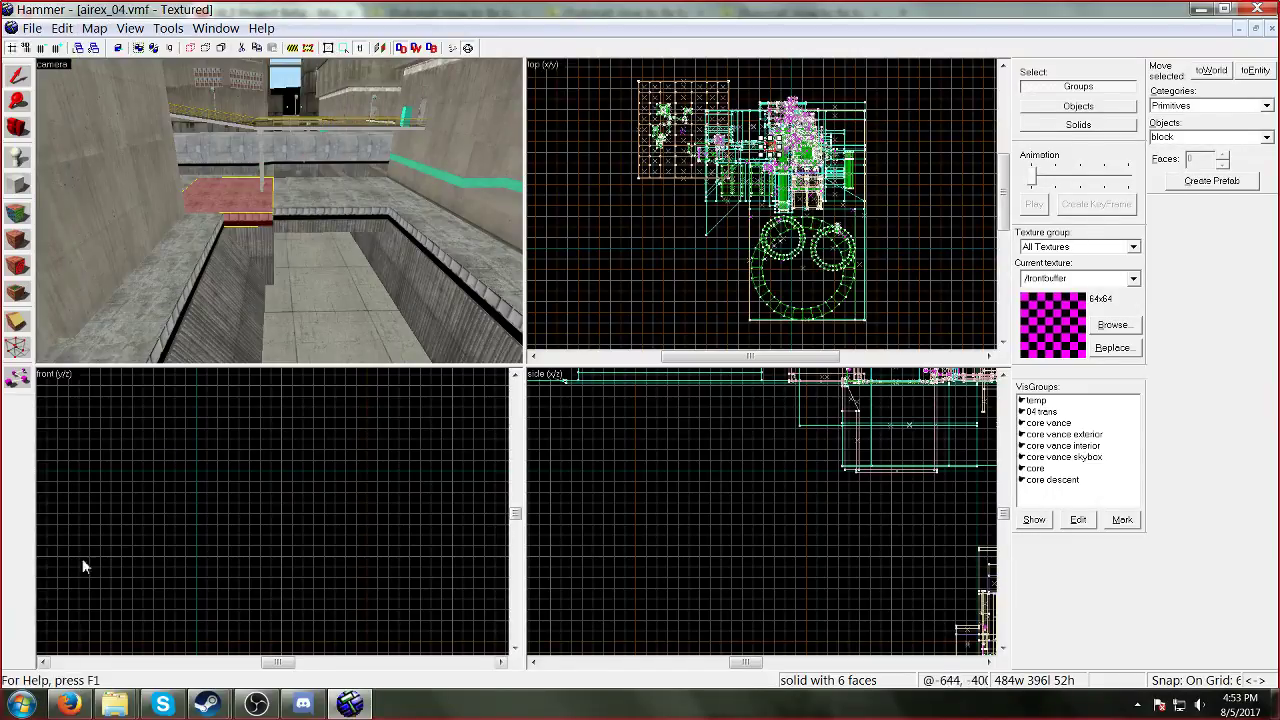
key("z")
key("w")
key("z")
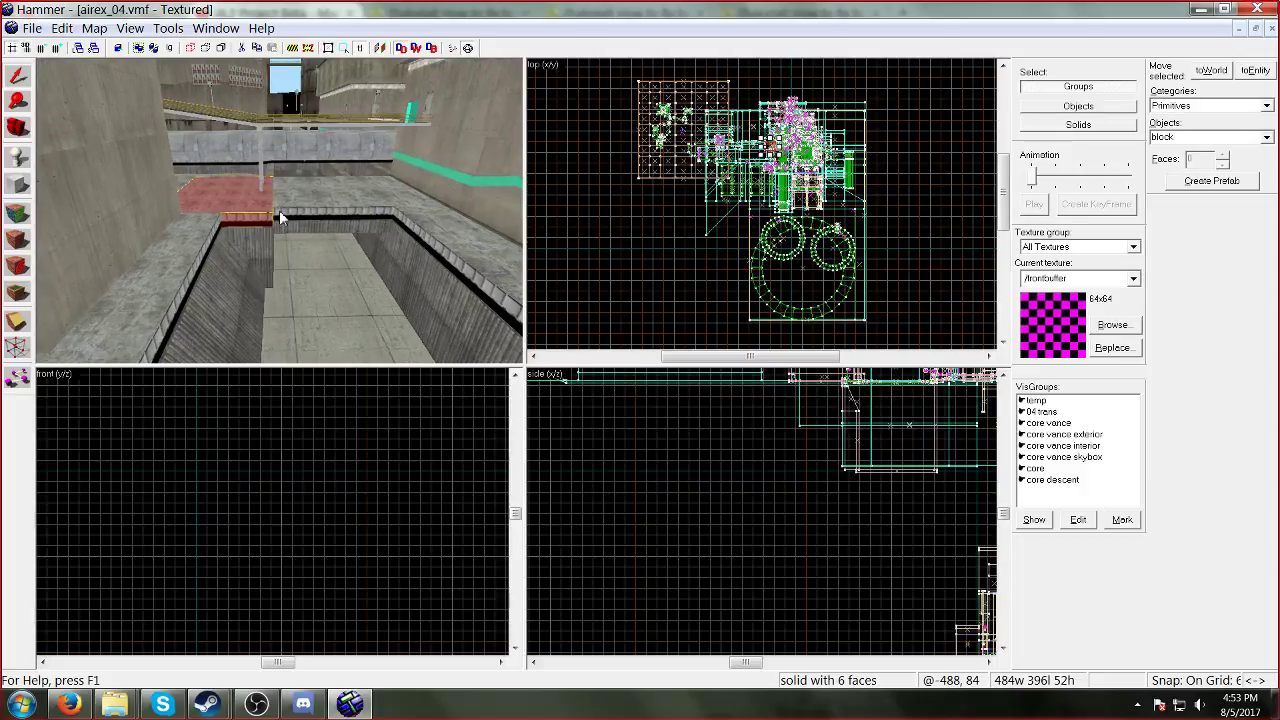
left_click(120, 29)
mouse_move(96, 30)
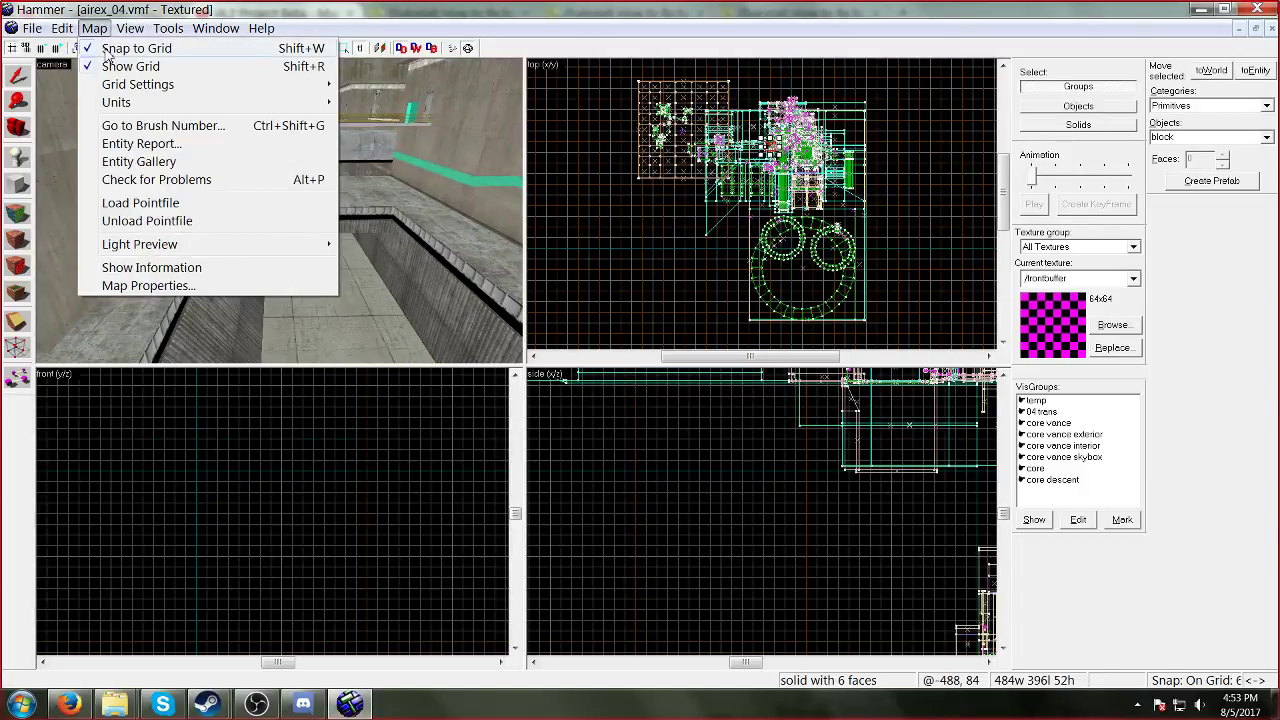
left_click(140, 203)
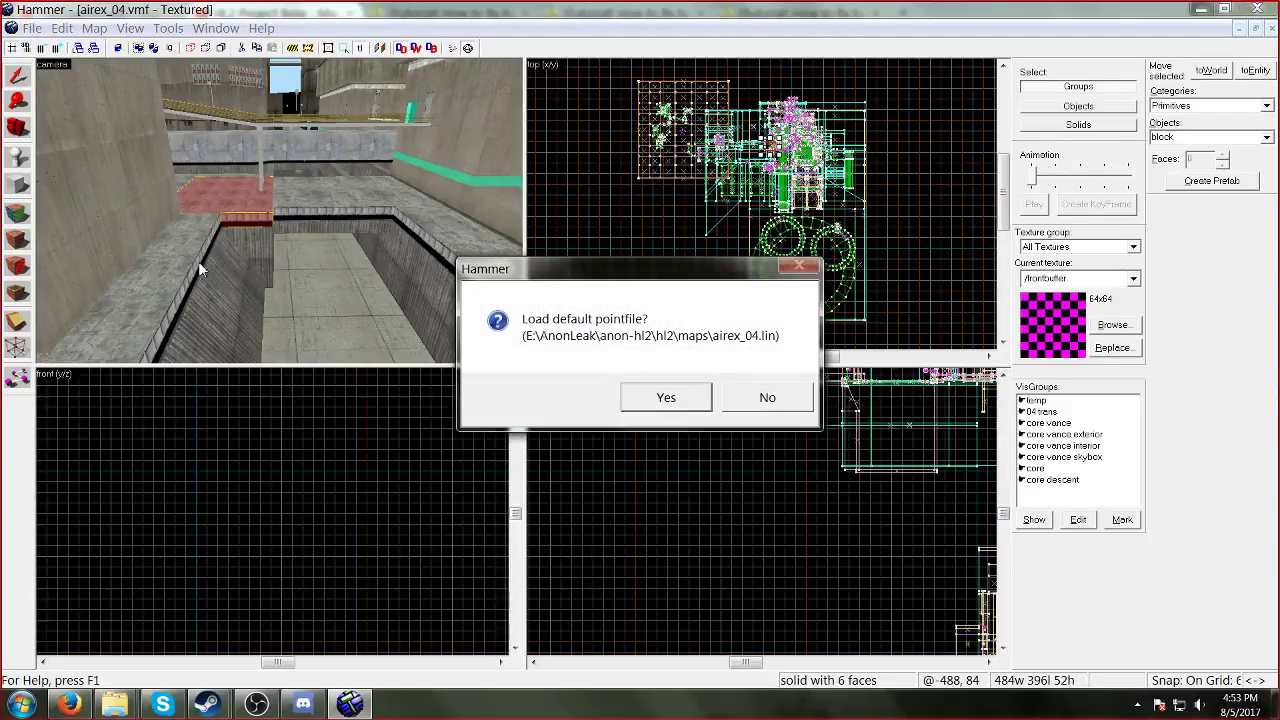
left_click(654, 398)
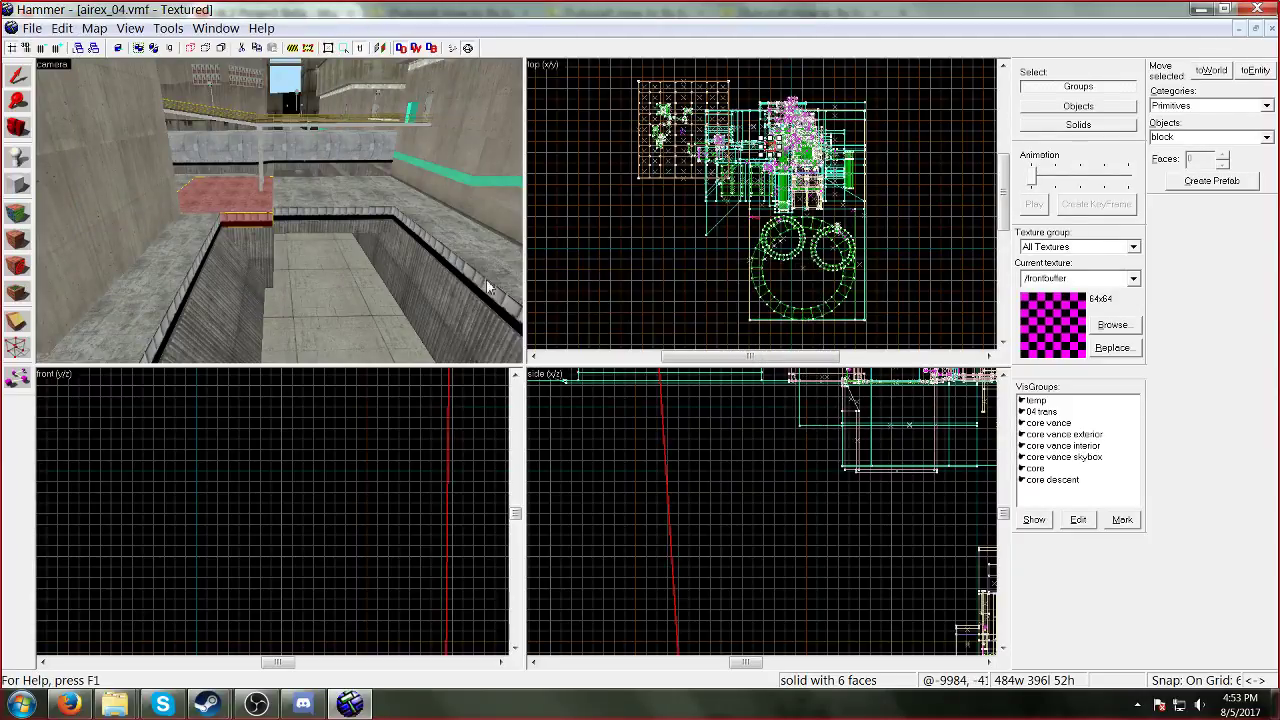
Step: Trace the red leak line in the top and side views to find both of its ends
scroll(740, 220, "up", 6)
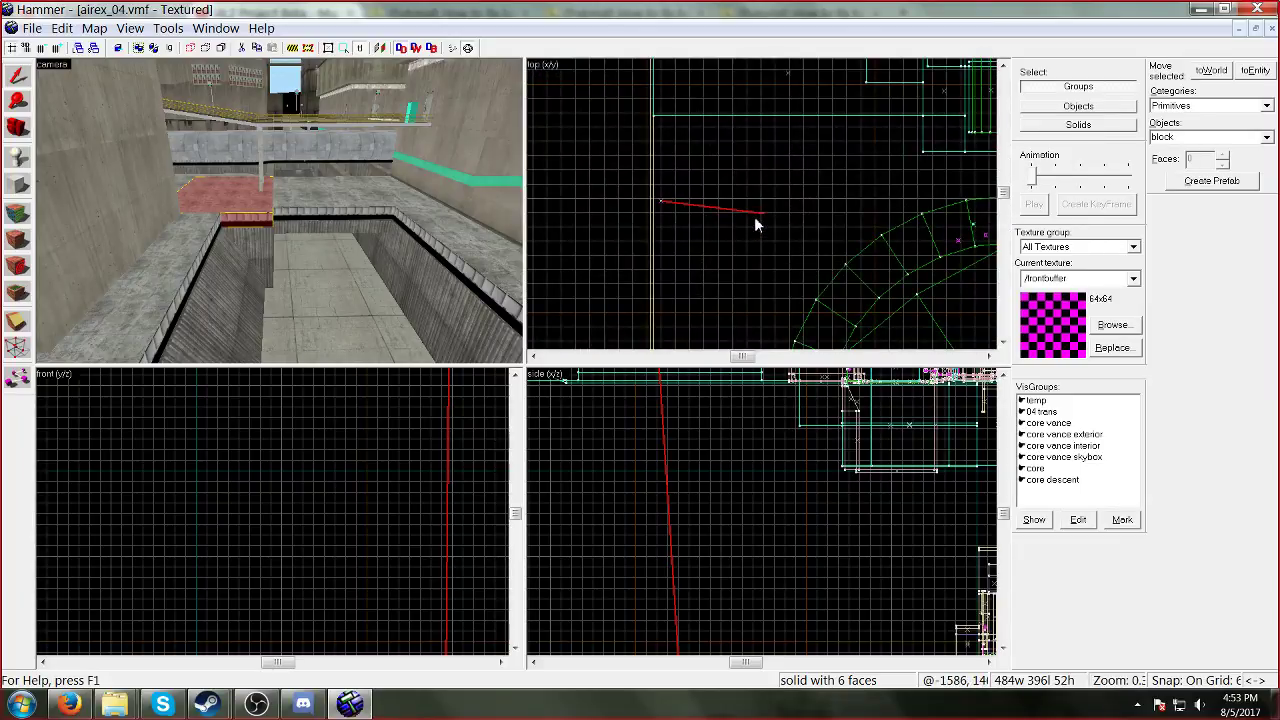
scroll(754, 216, "up", 2)
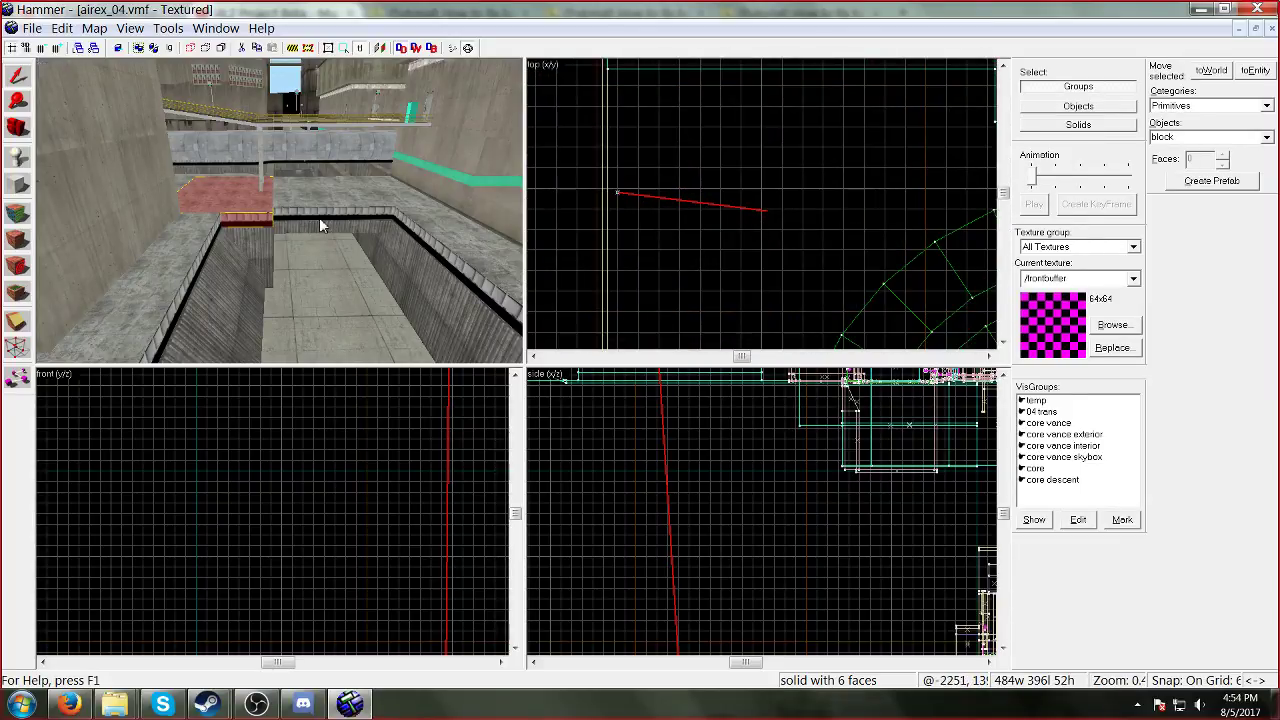
scroll(650, 470, "down", 4)
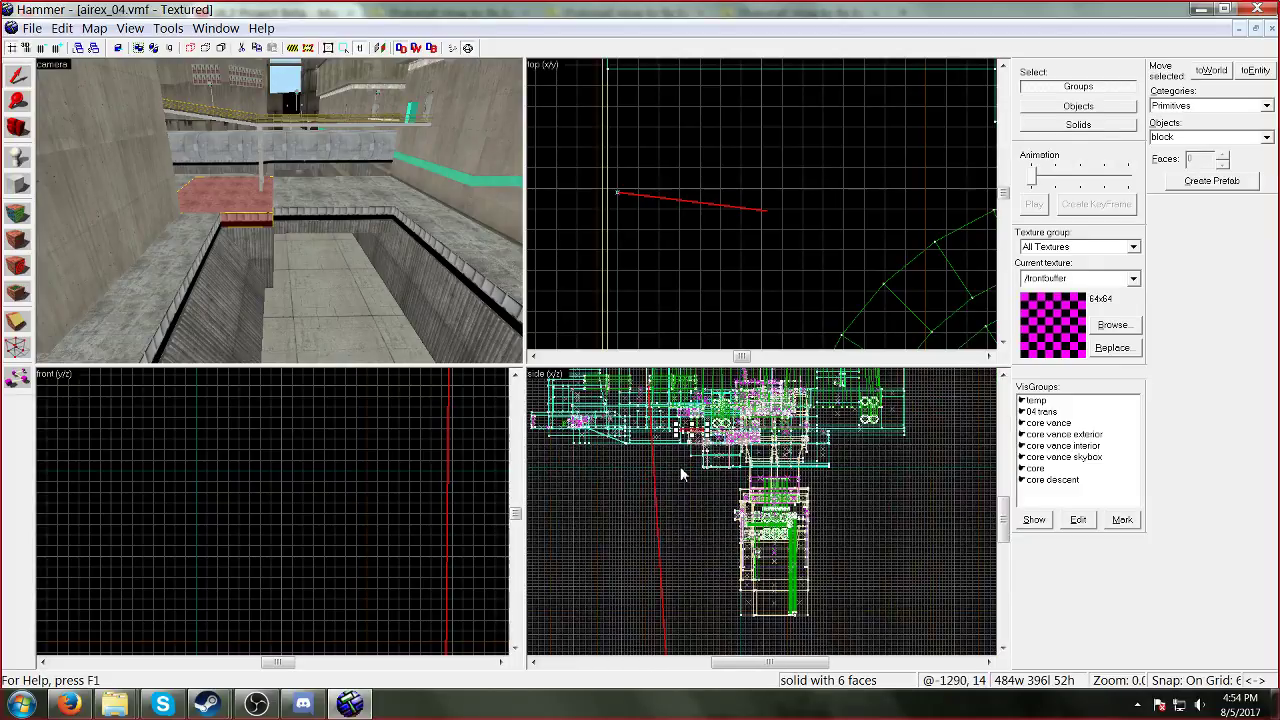
scroll(680, 474, "down", 3)
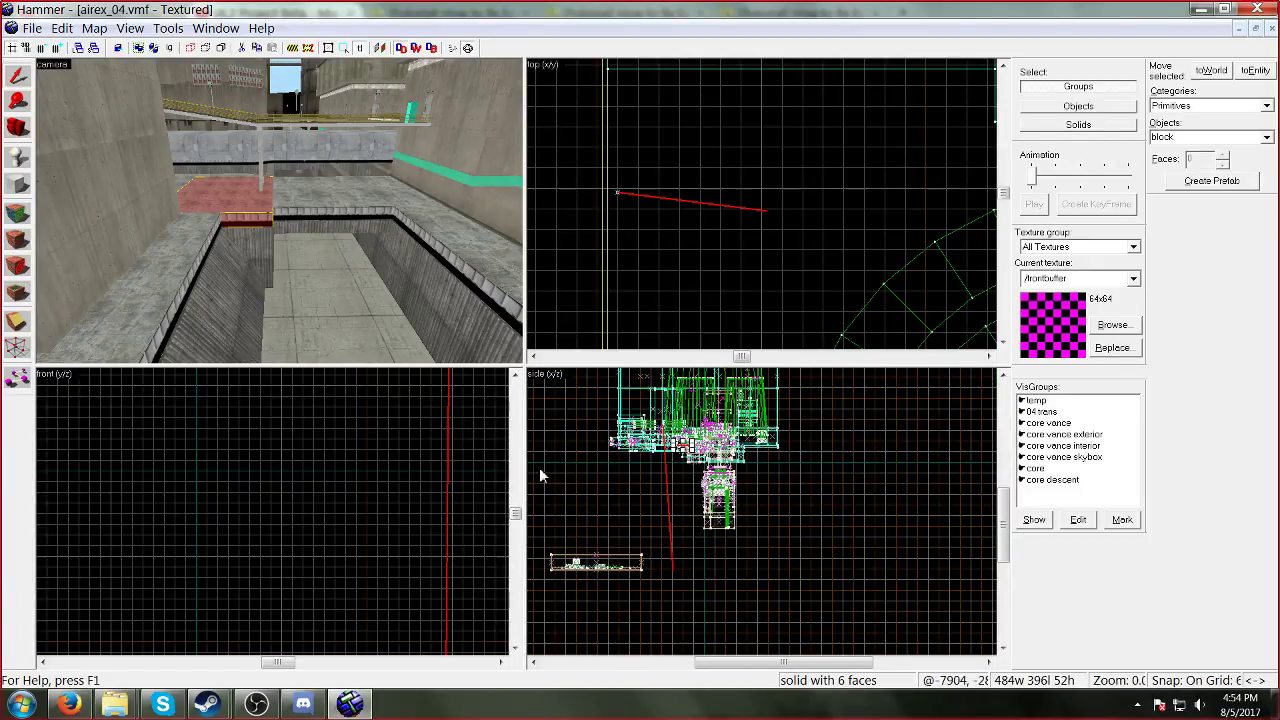
left_click(215, 28)
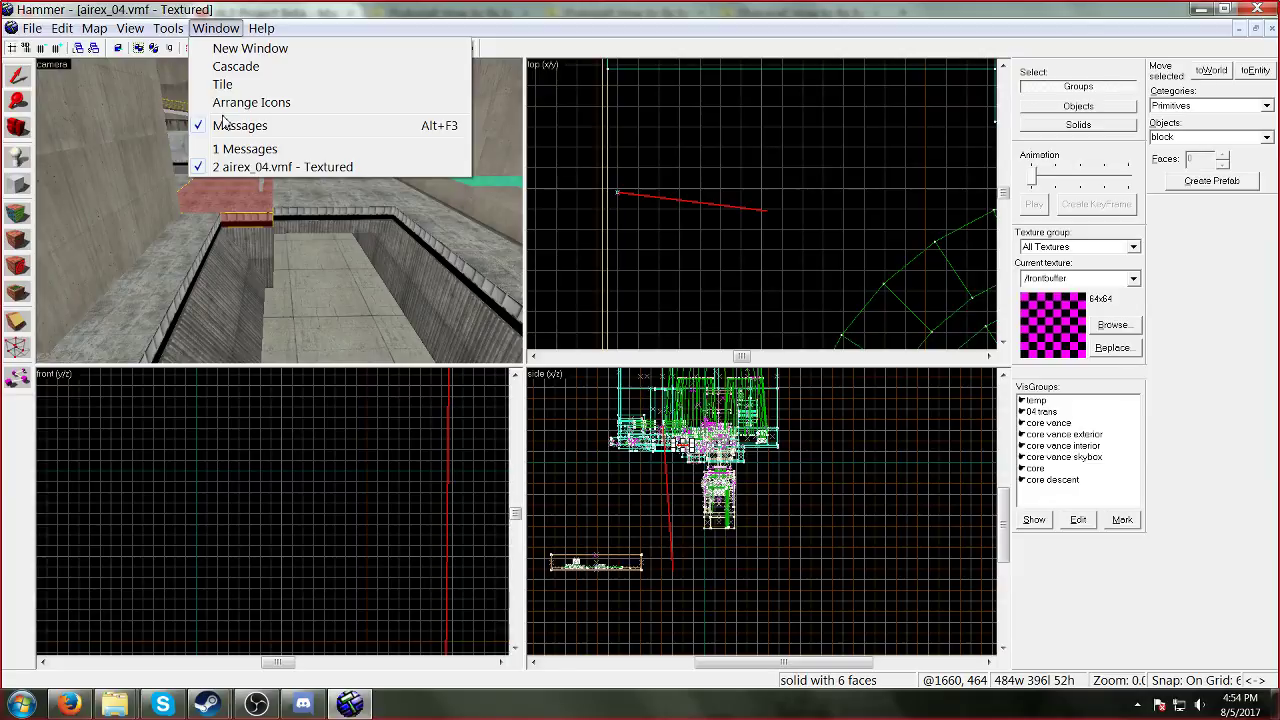
left_click(177, 8)
Step: Create a 64 by 64 unit block around the light_spot end of the leak line in the top view, using a finer grid
left_click(10, 187)
scroll(634, 197, "up", 5)
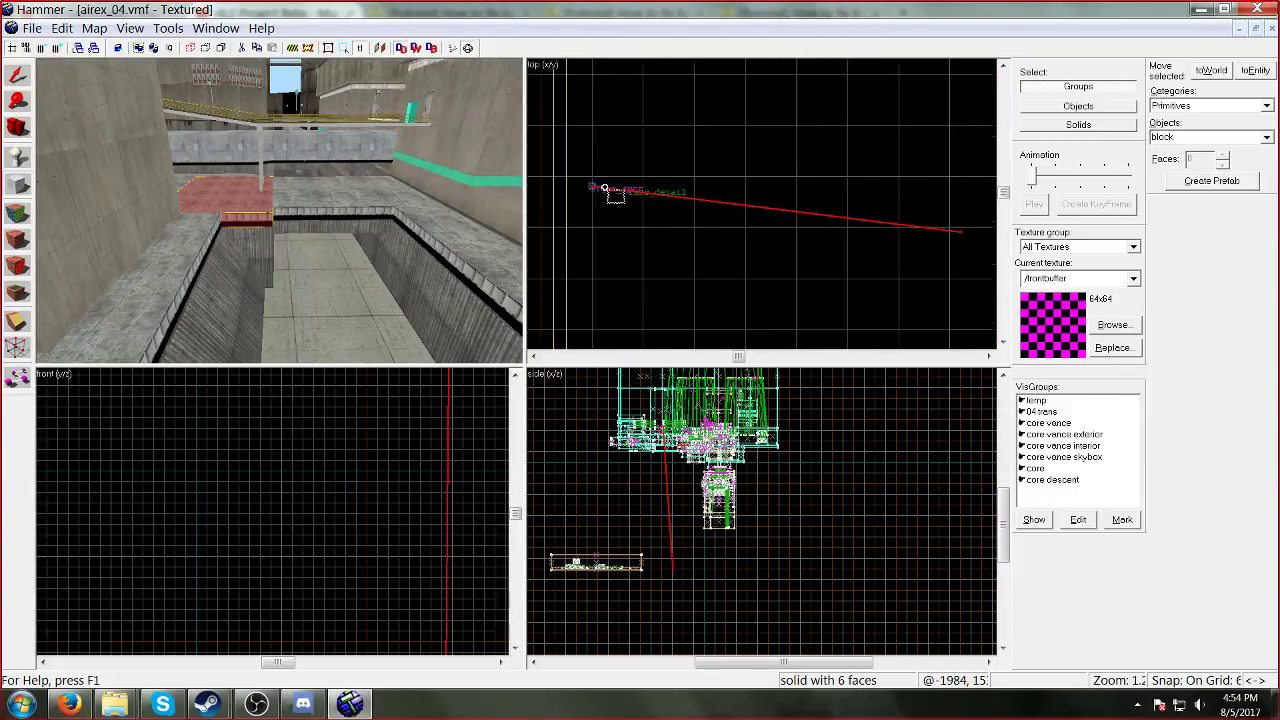
left_click_drag(594, 182, 640, 232)
key("bracketleft")
key("bracketleft")
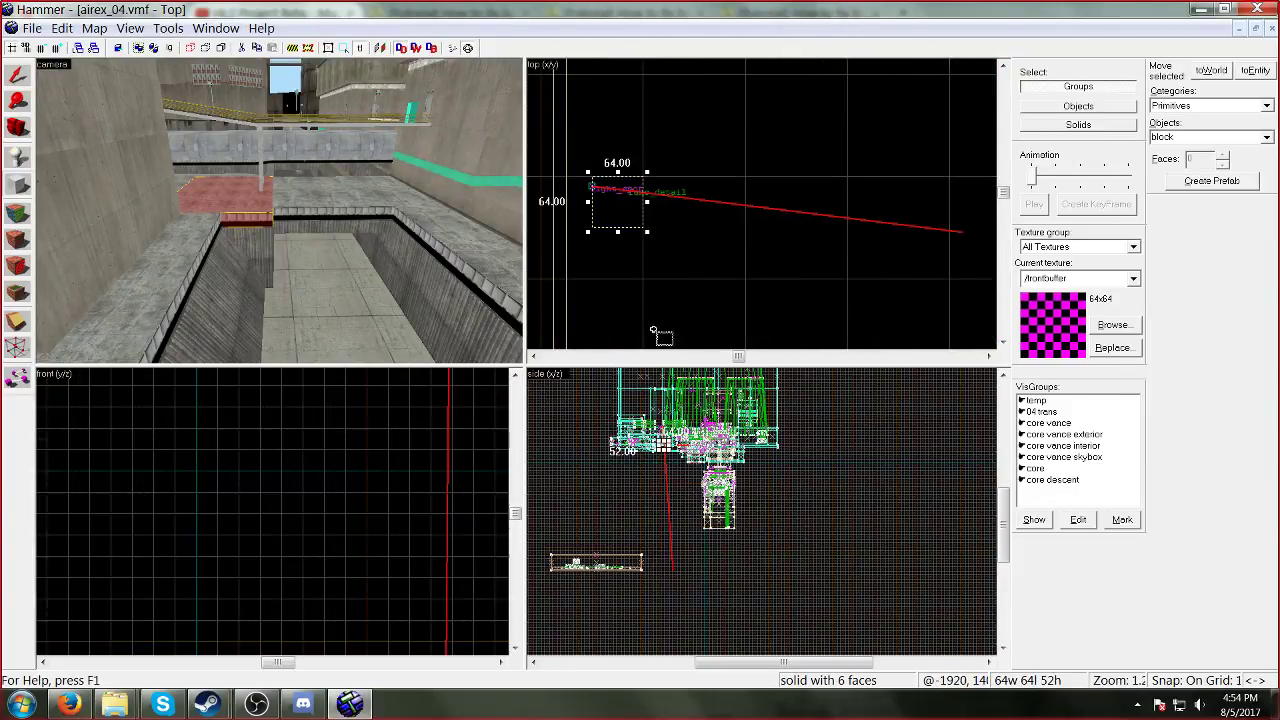
key("Return")
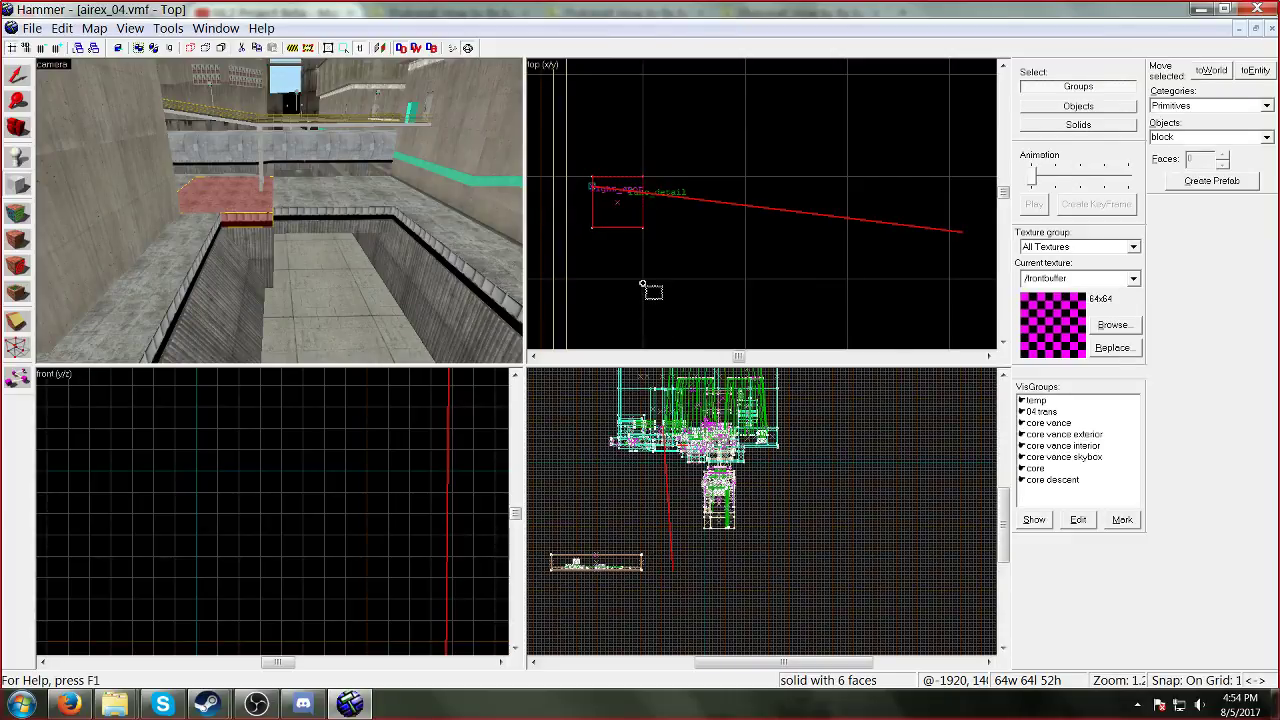
scroll(702, 211, "up", 2)
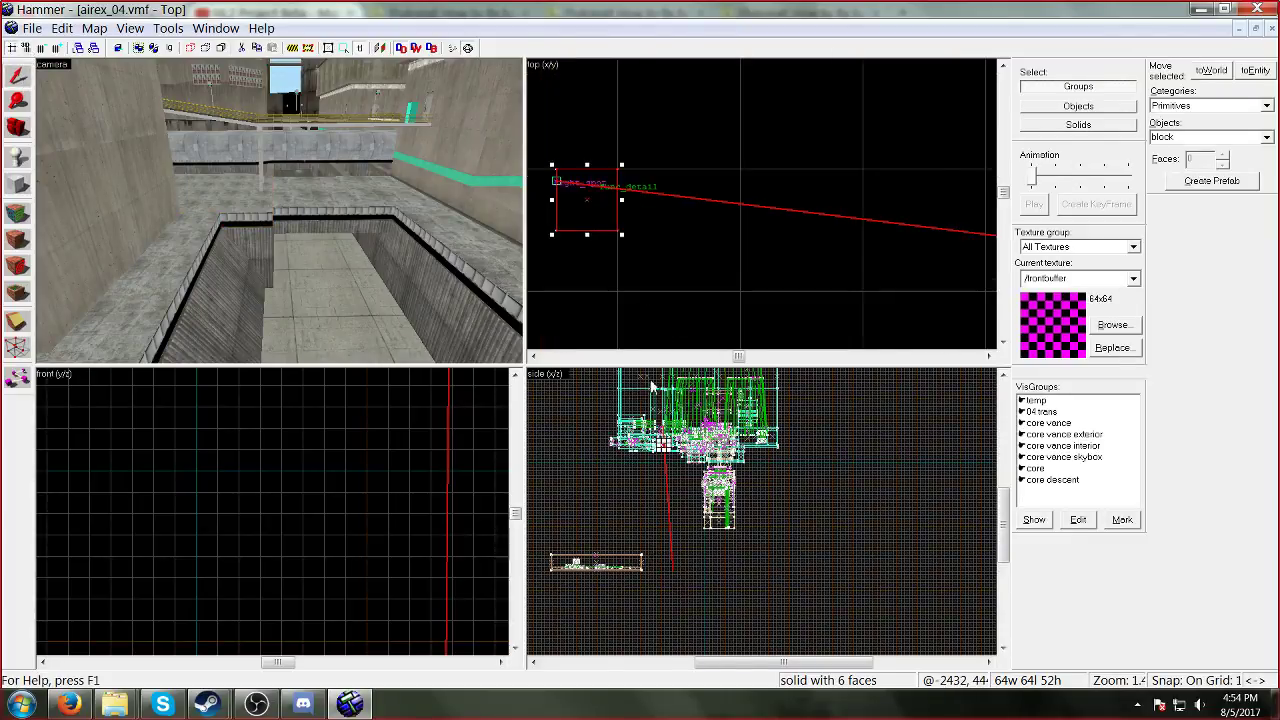
Step: Move the new block in the side view so that it encloses the light_spot where the leak line starts
scroll(672, 424, "up", 5)
scroll(672, 424, "up", 6)
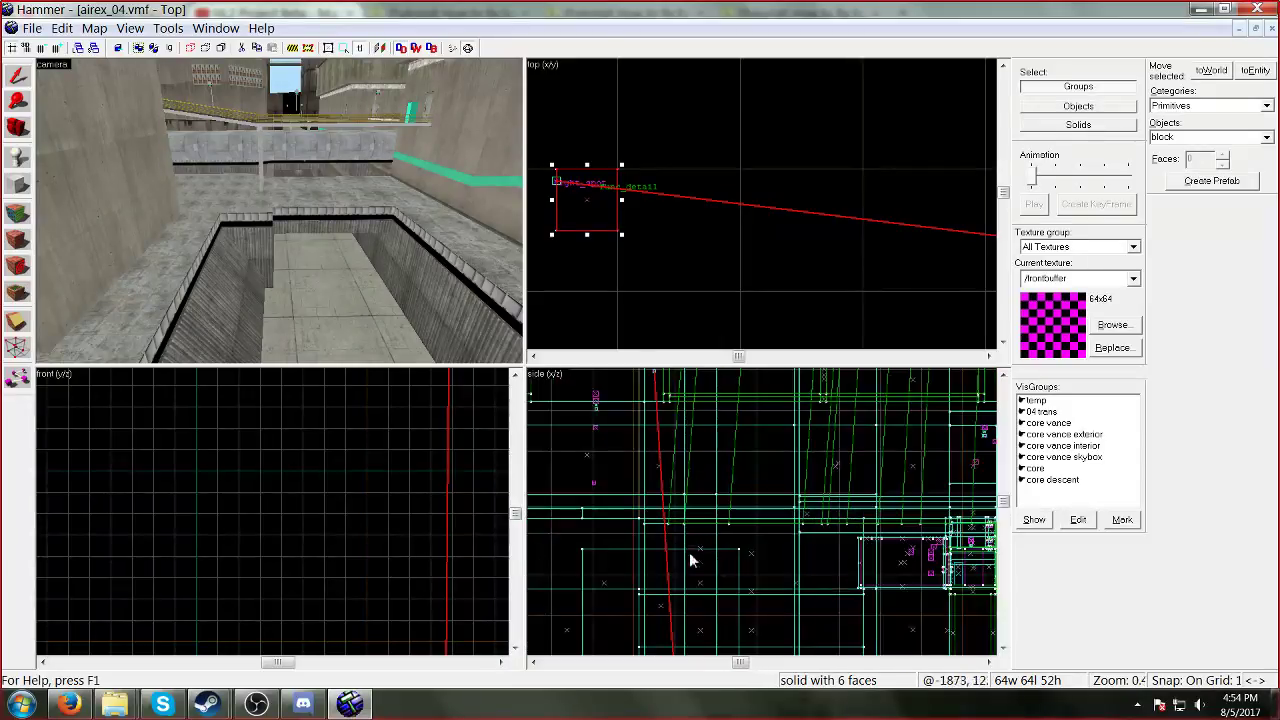
left_click(666, 597)
scroll(656, 429, "up", 9)
left_click_drag(668, 592, 665, 430)
left_click(44, 48)
left_click(45, 49)
Step: Center the 2D views and the 3D camera view on the selected block
left_click(130, 28)
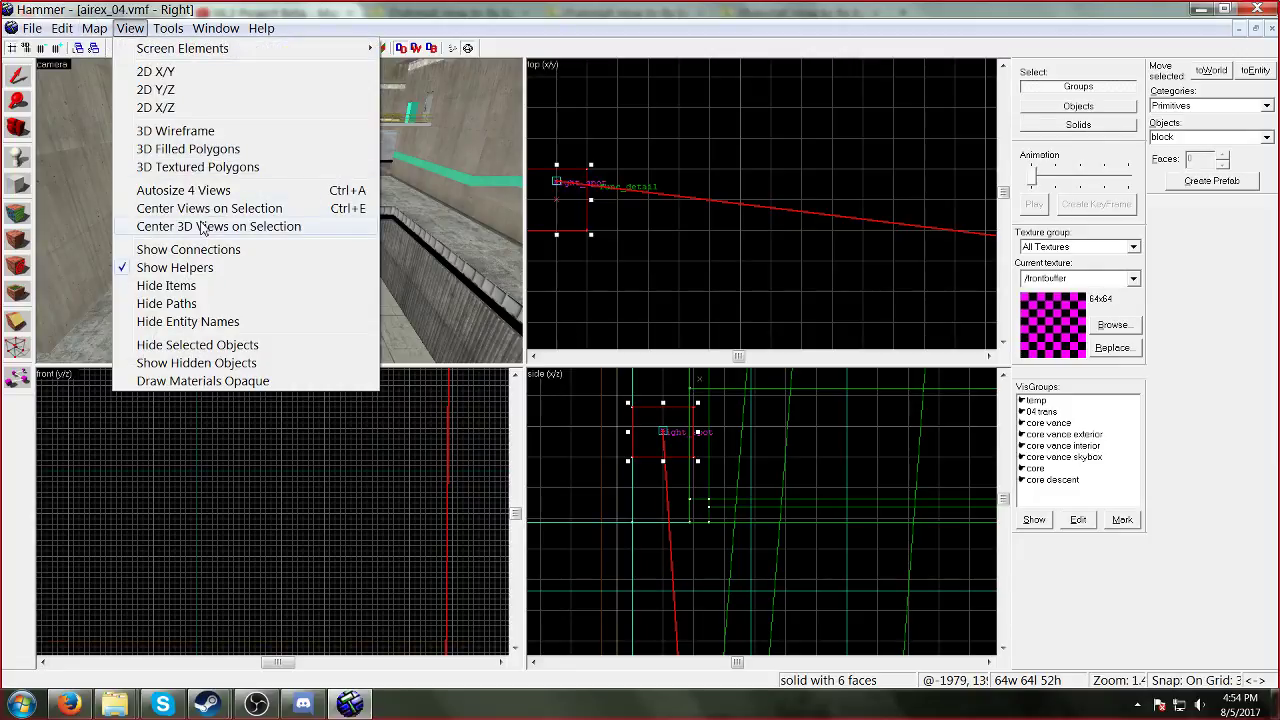
left_click(209, 208)
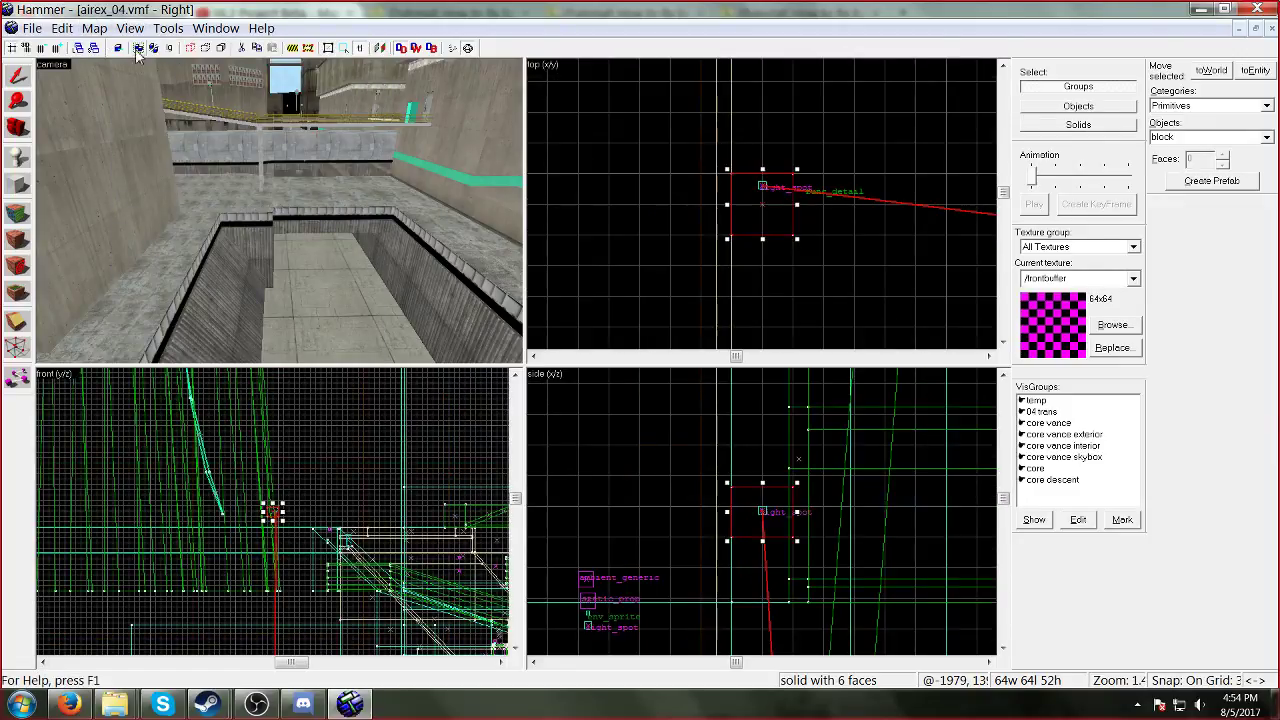
left_click(130, 28)
left_click(180, 226)
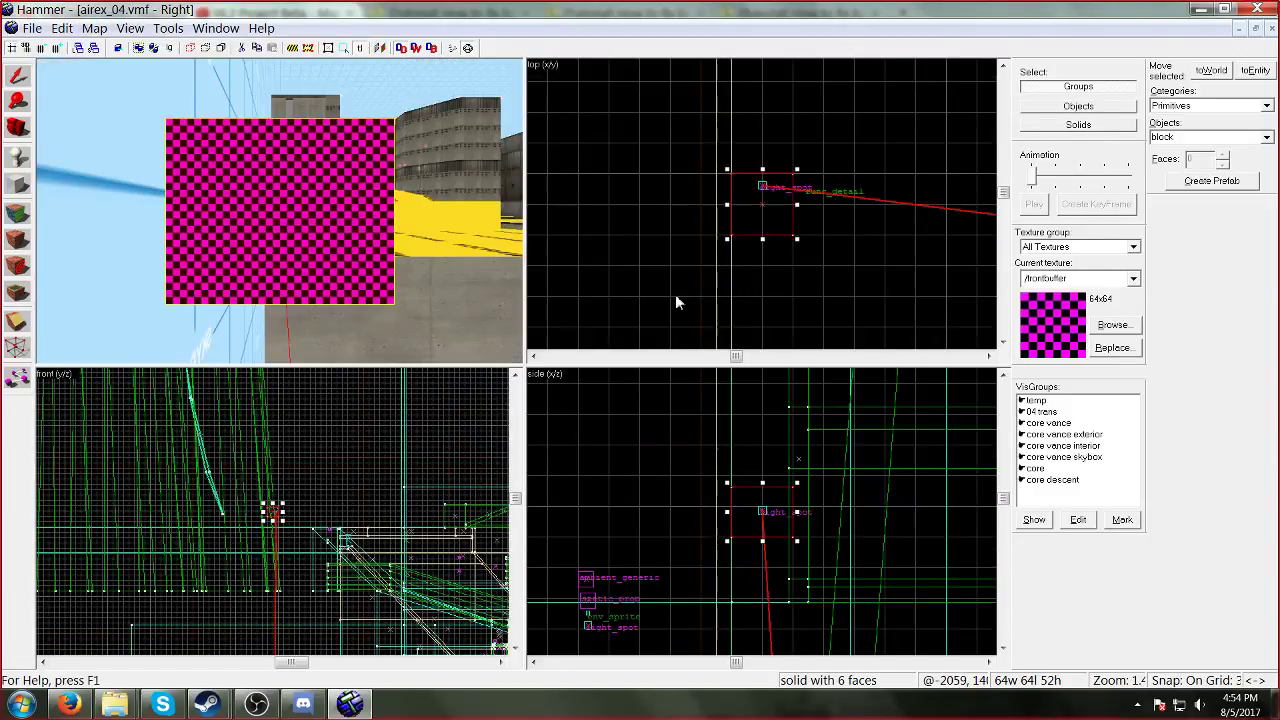
Step: Delete the marker block and select the light_spot entity at the start of the leak line
key("Delete")
key("z")
key("w")
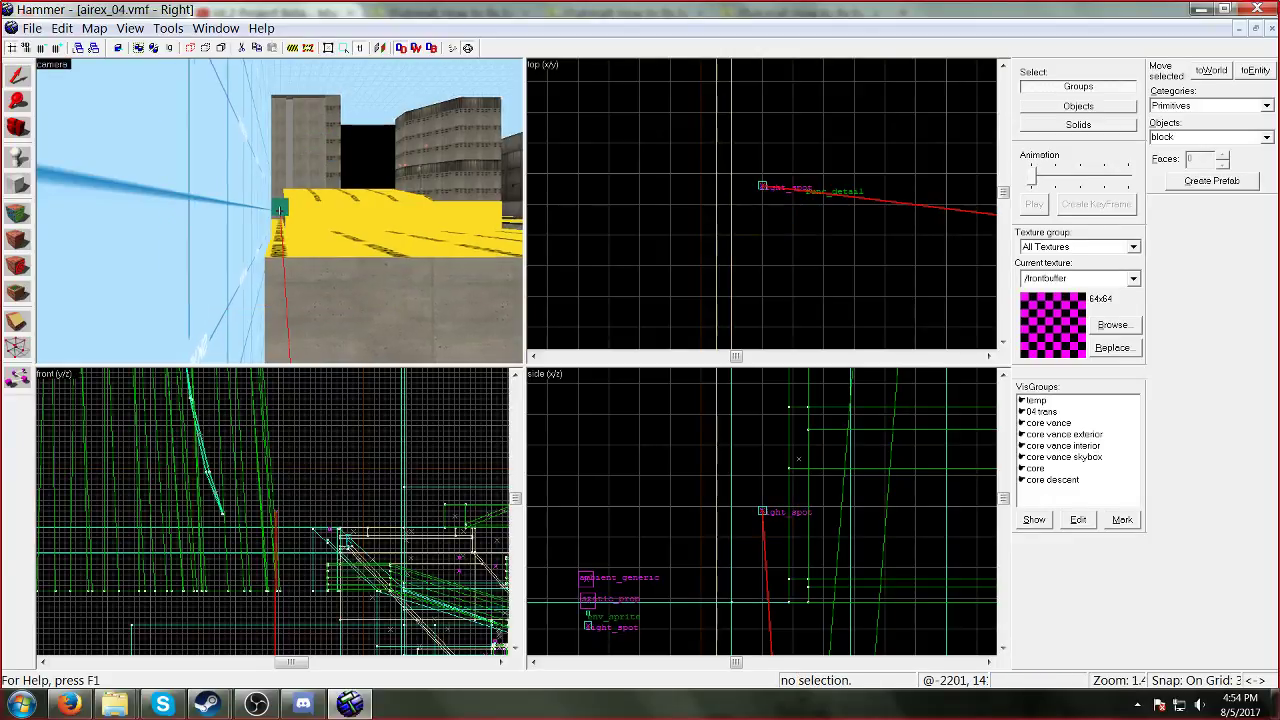
key("d")
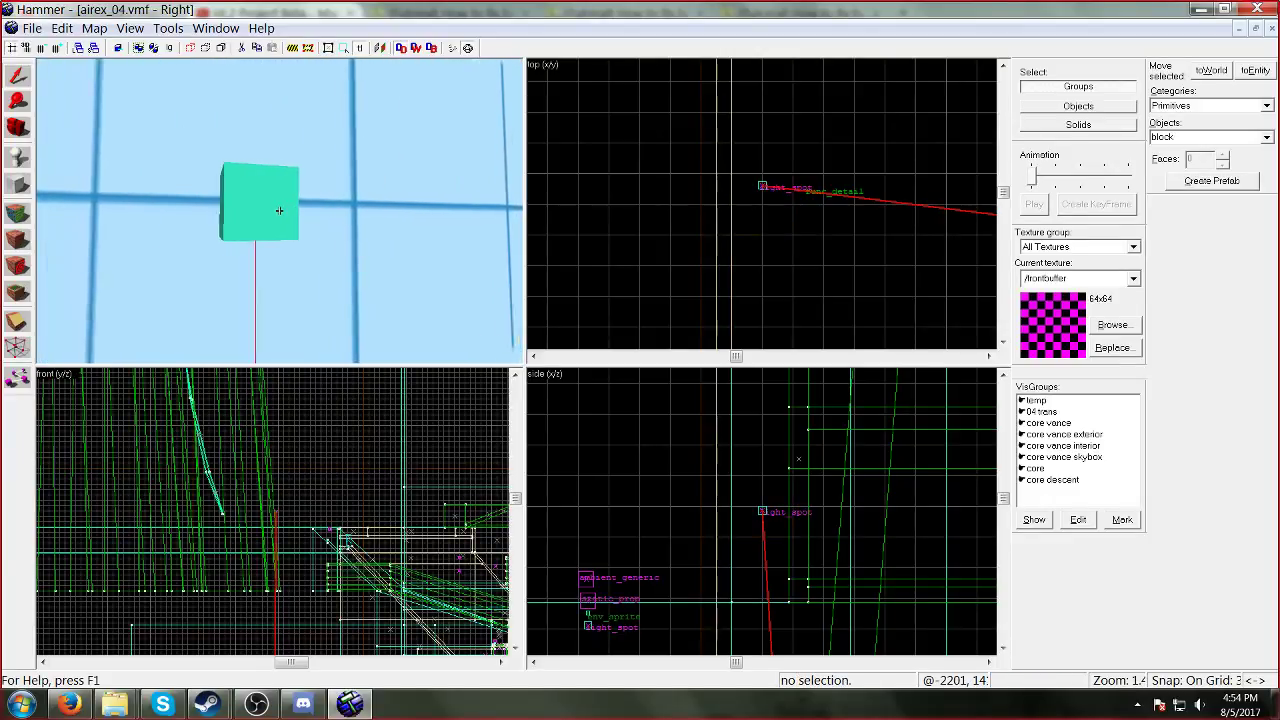
left_click(279, 210)
Step: Examine the light_spot from several angles against the adjacent skybox wall, including in a maximized camera view
key("s")
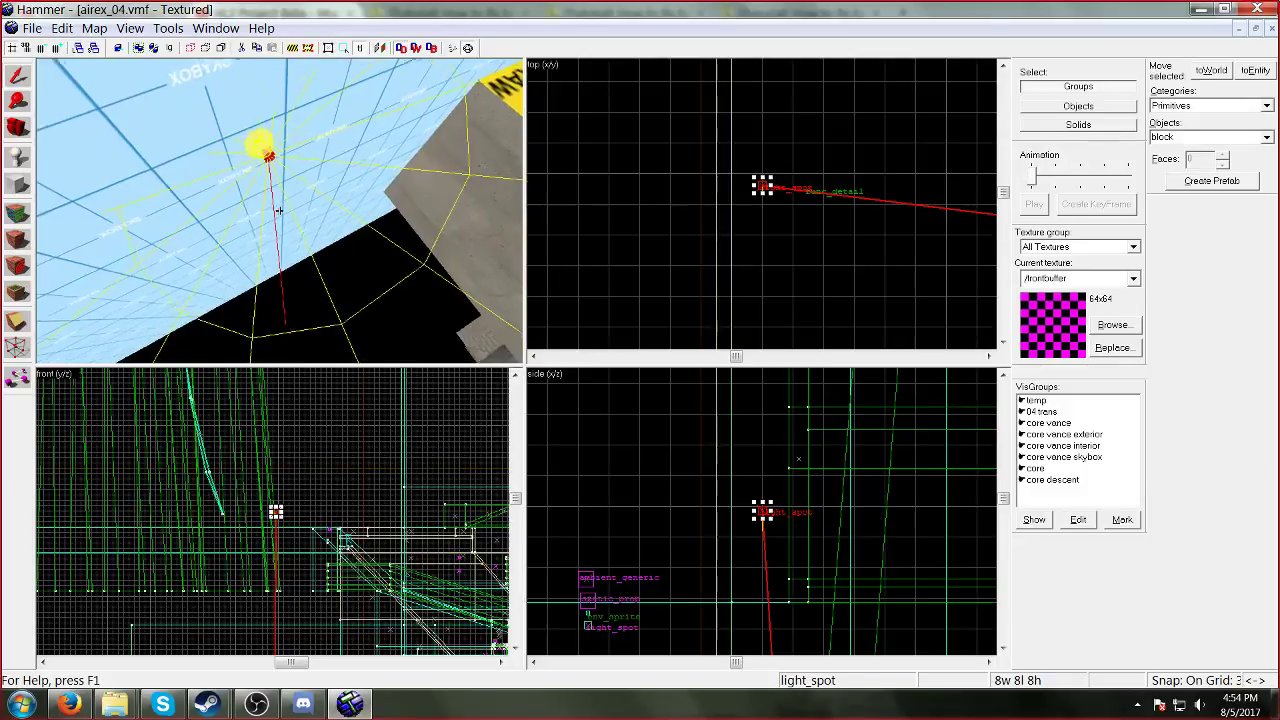
key("w")
key("s")
key("w")
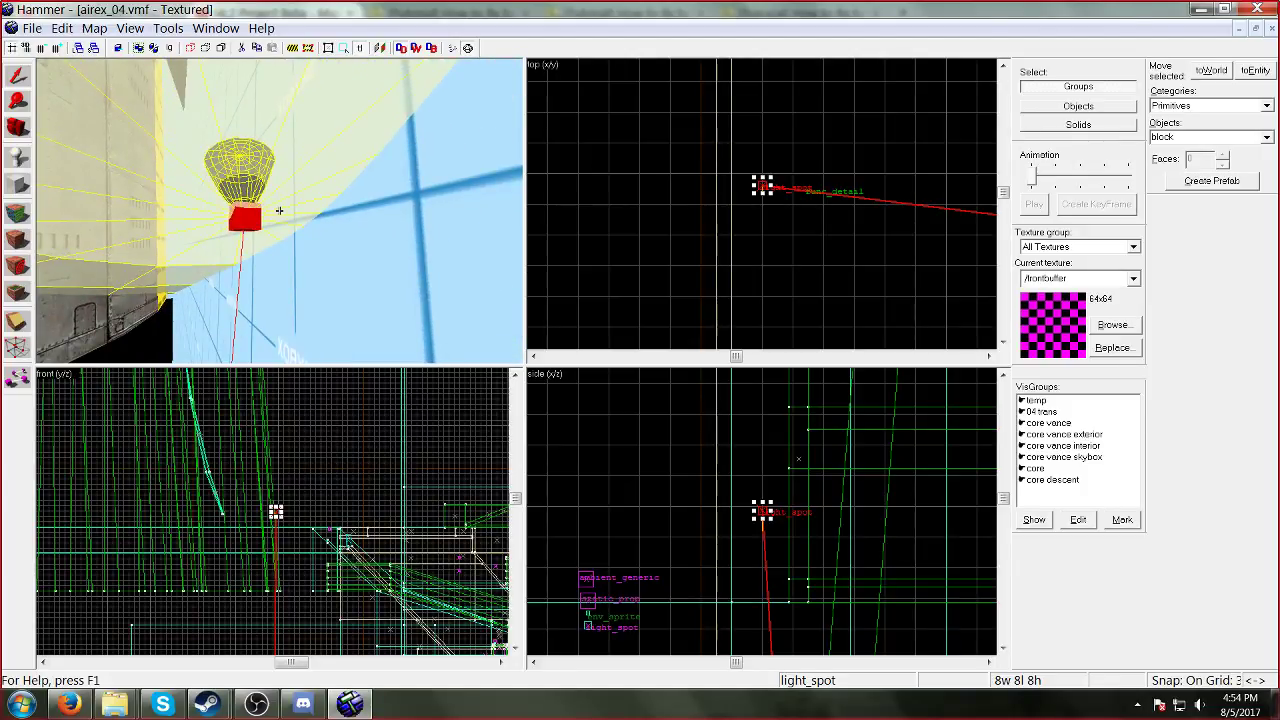
key("w")
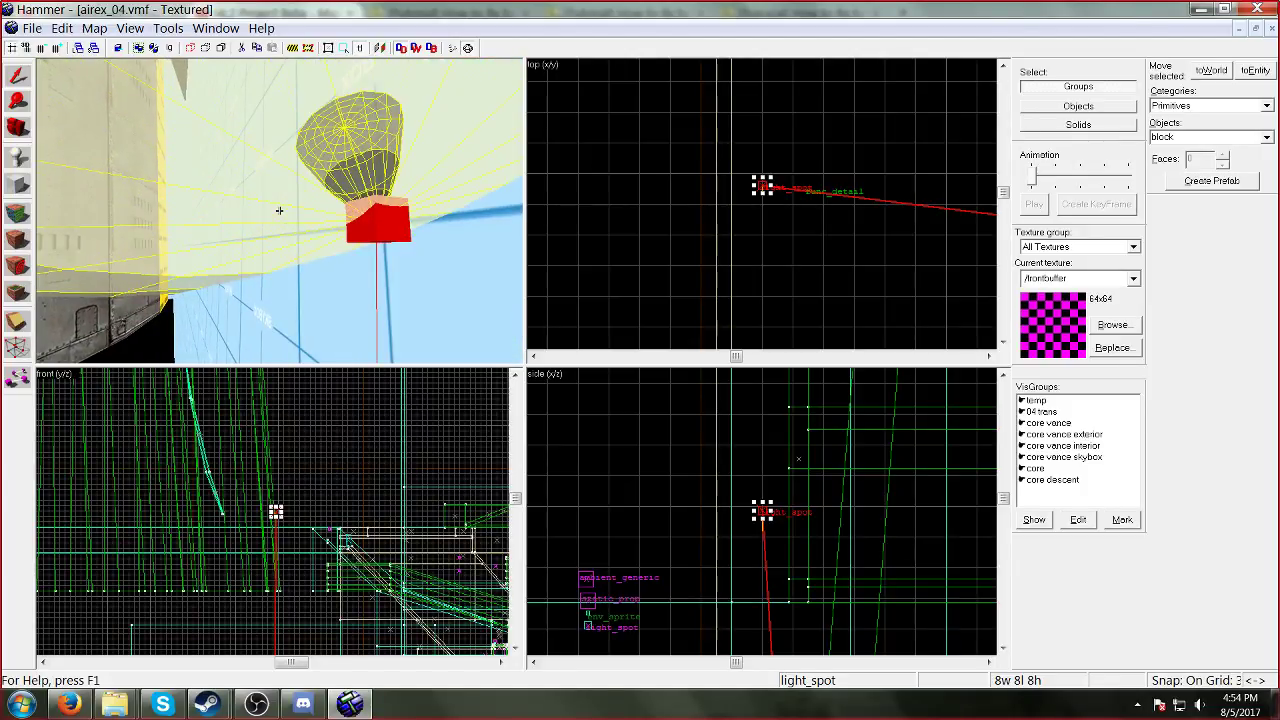
key("s")
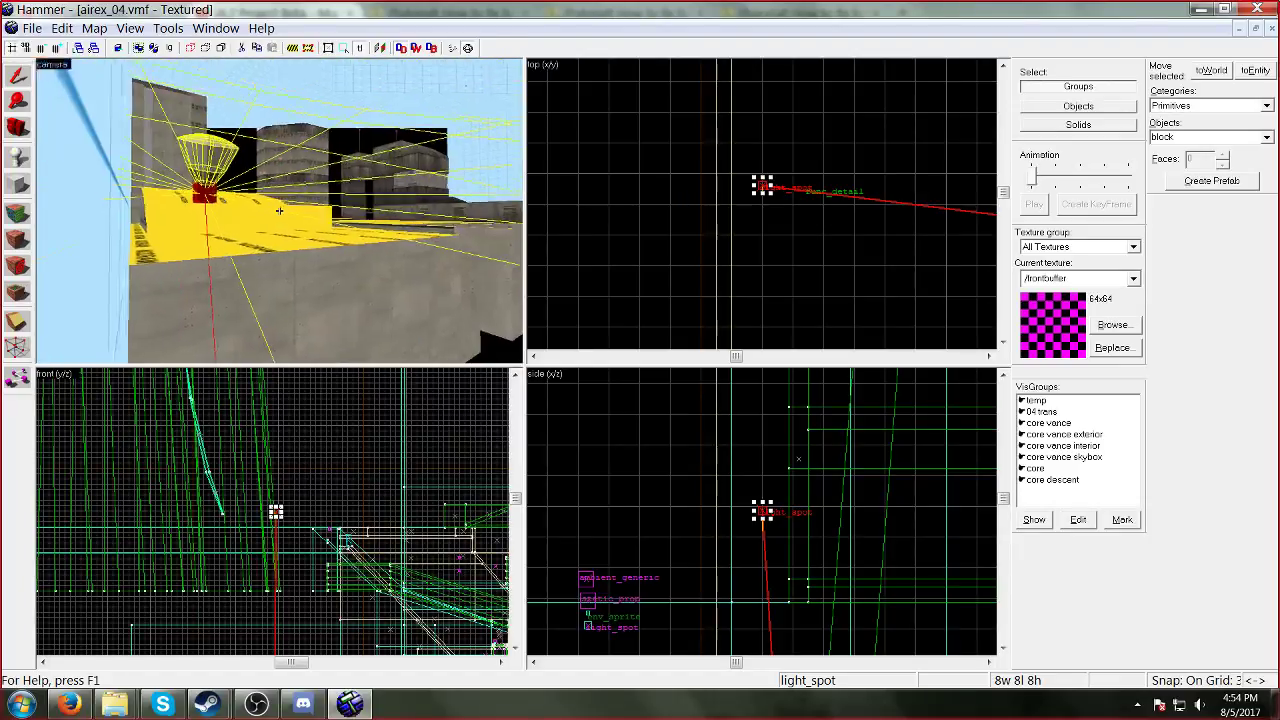
key("w")
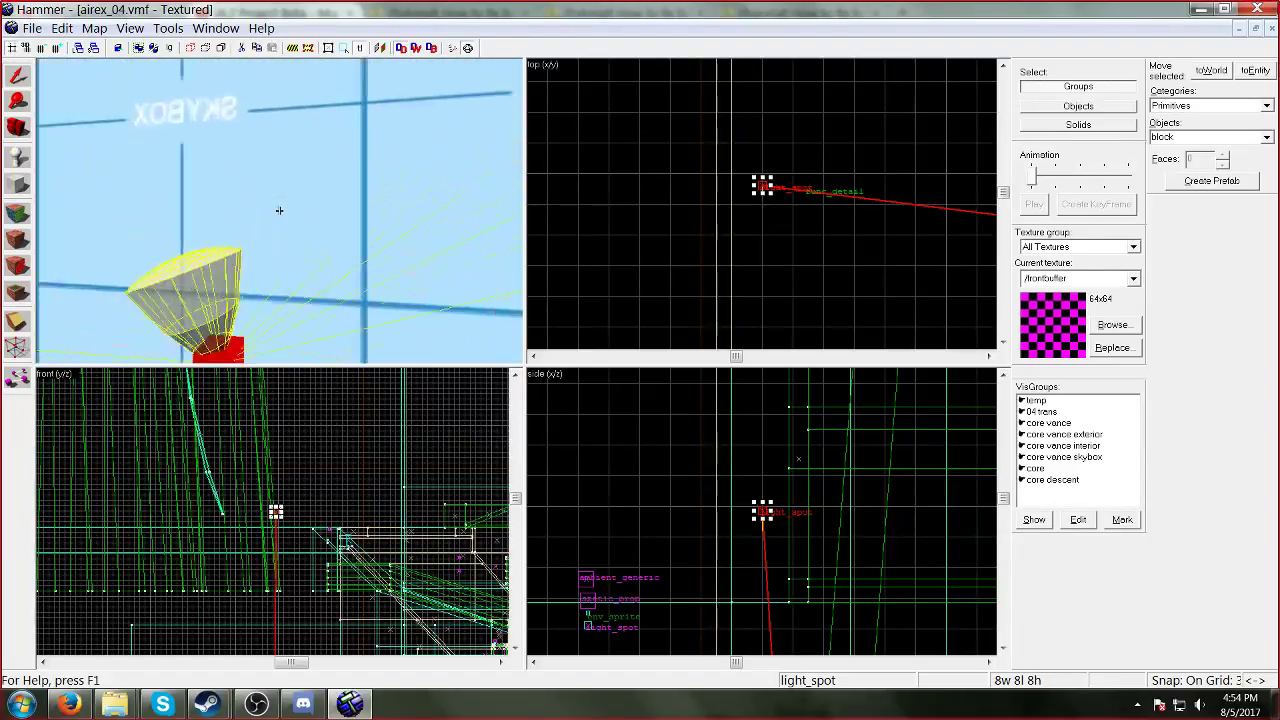
key("w")
key("d")
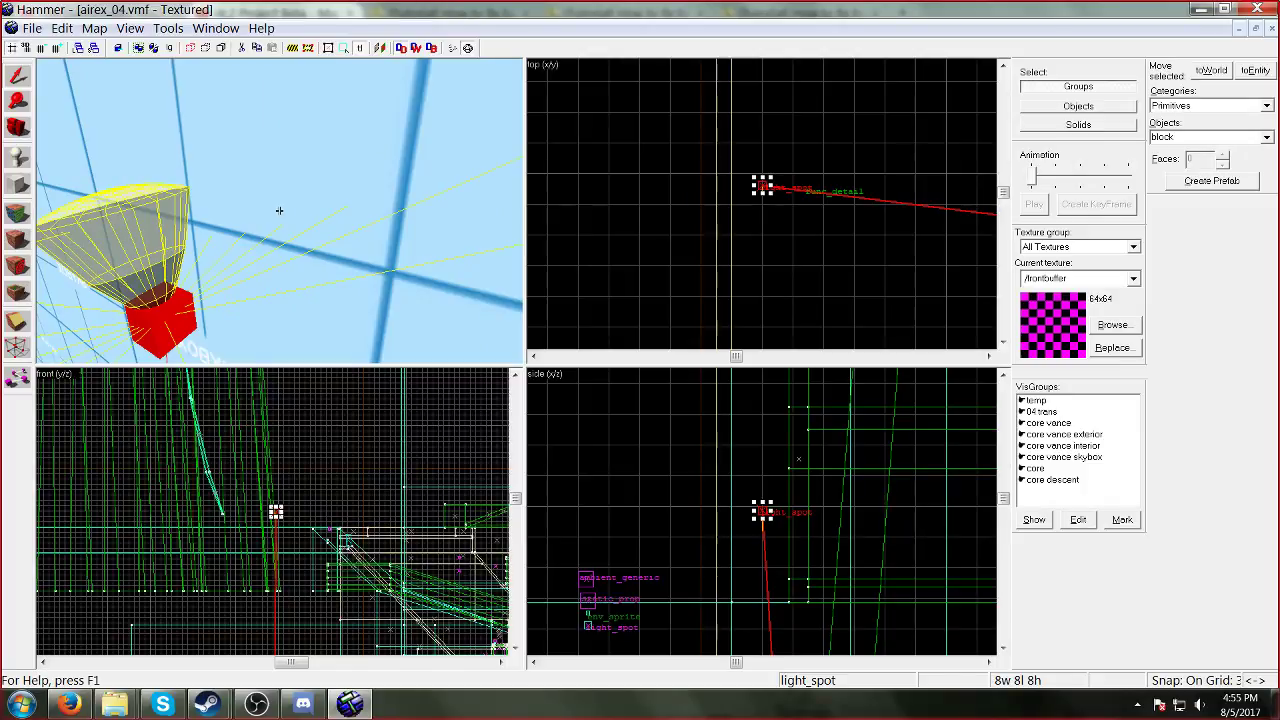
key("d")
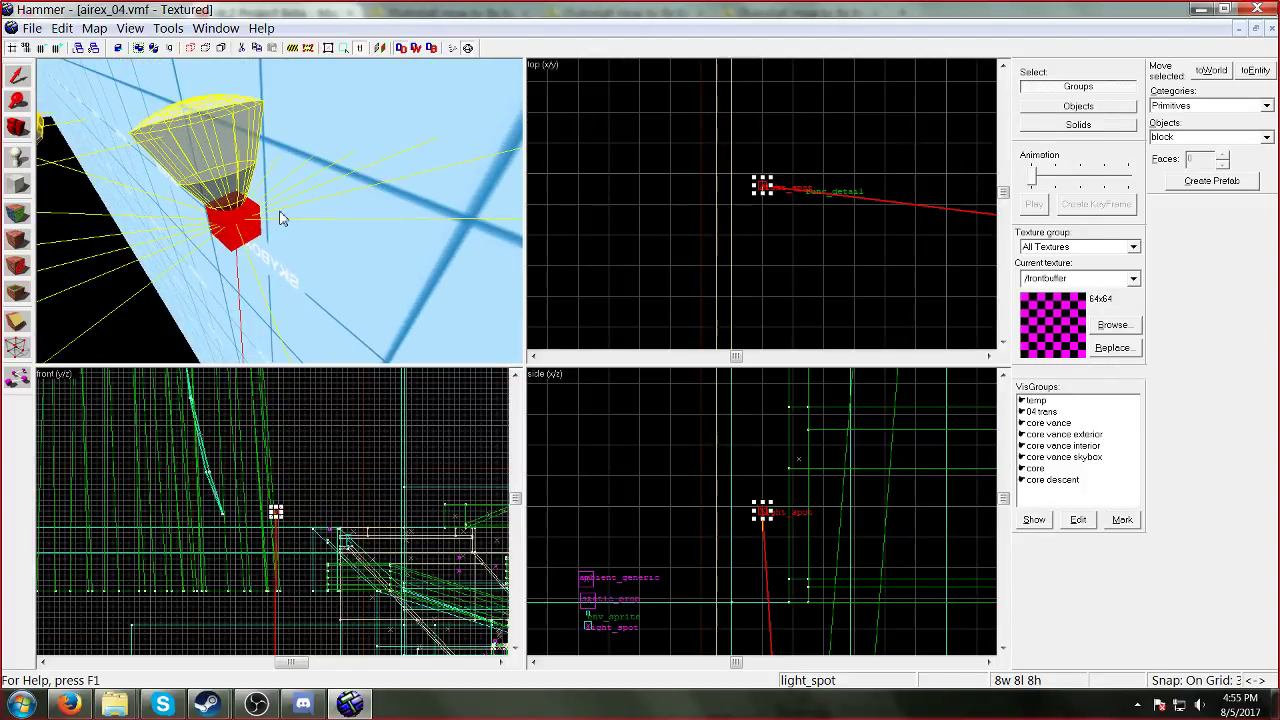
key("shift+z")
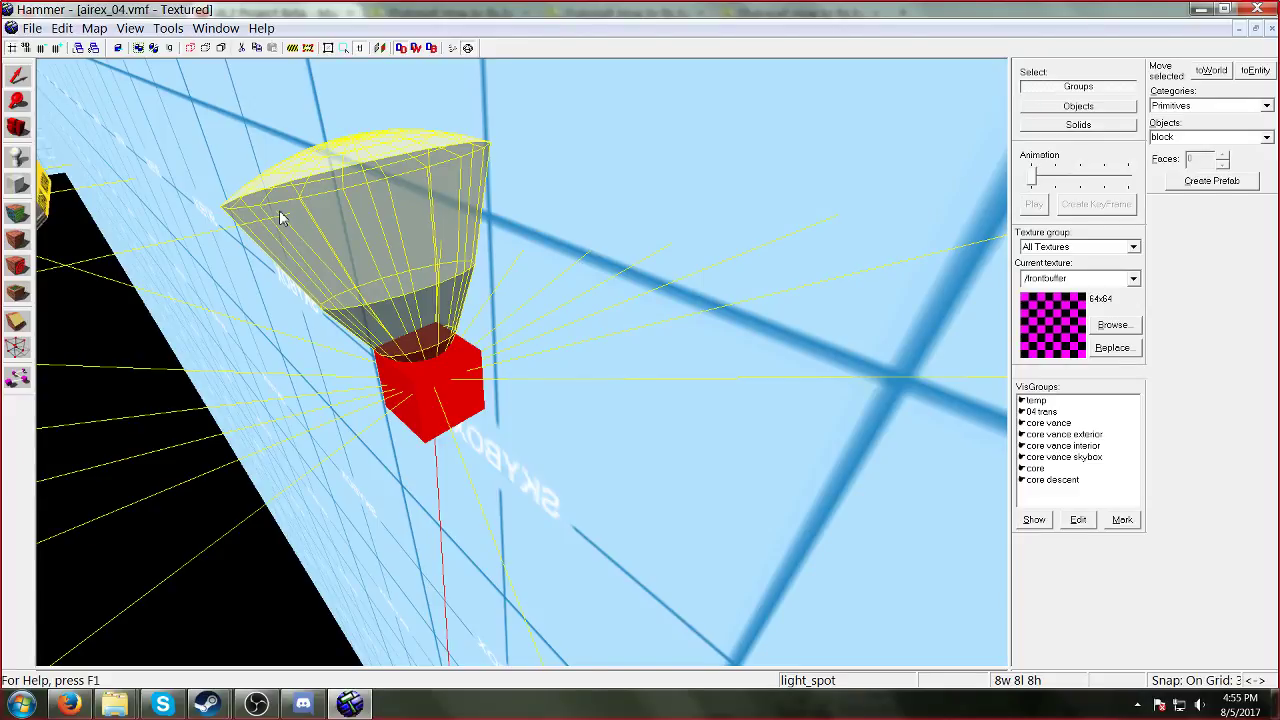
key("shift+z")
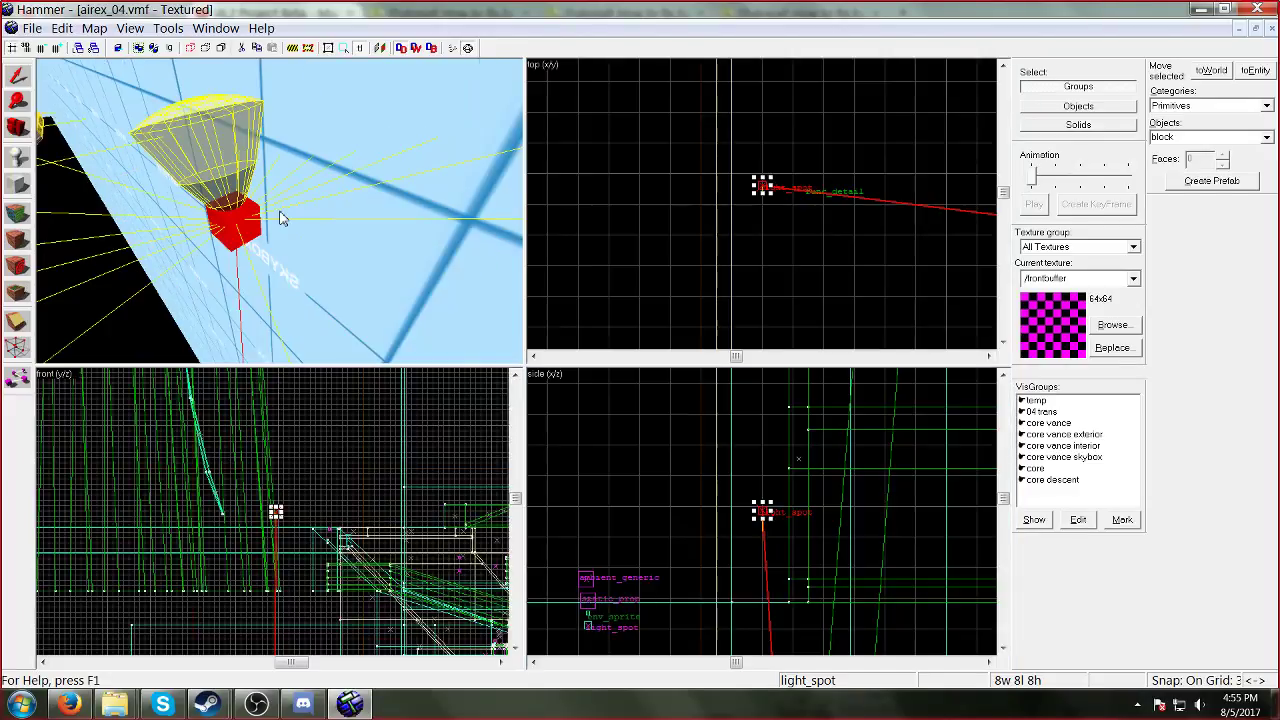
Step: Inspect the area below the light_spot in the maximized camera view, checking the skybox wall's edges and the neighbouring buildings for gaps
key("s")
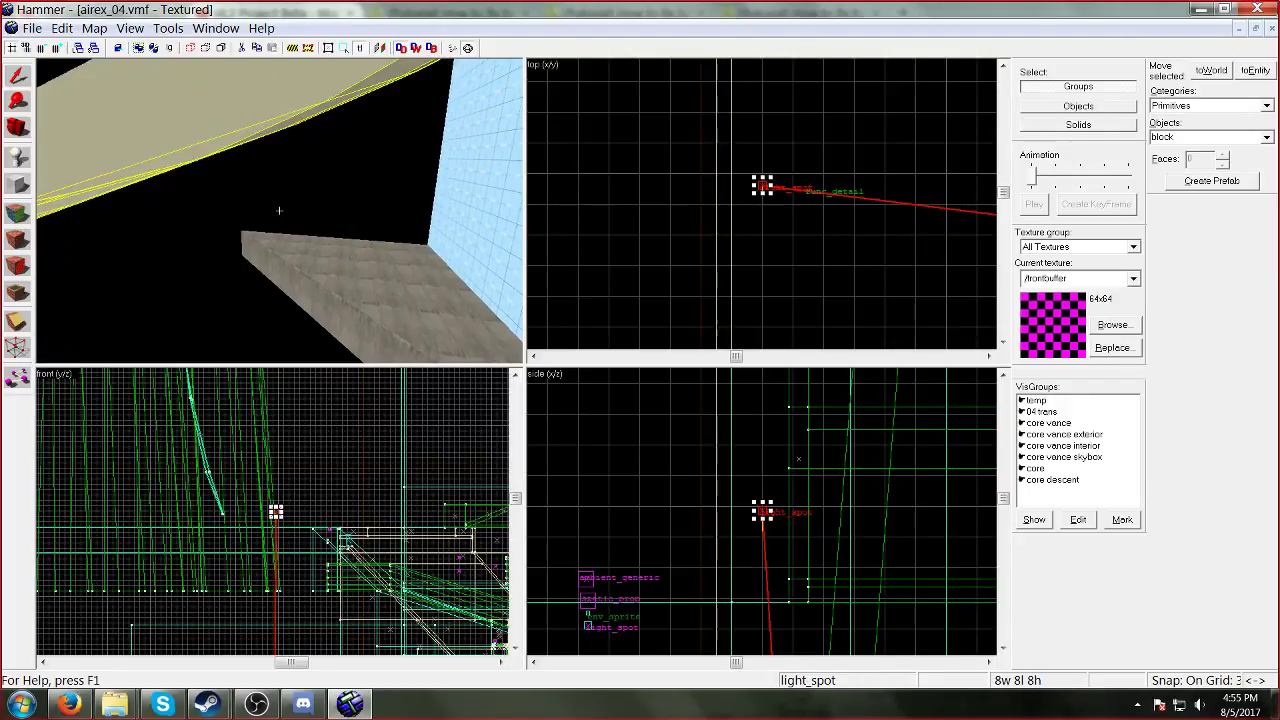
key("w")
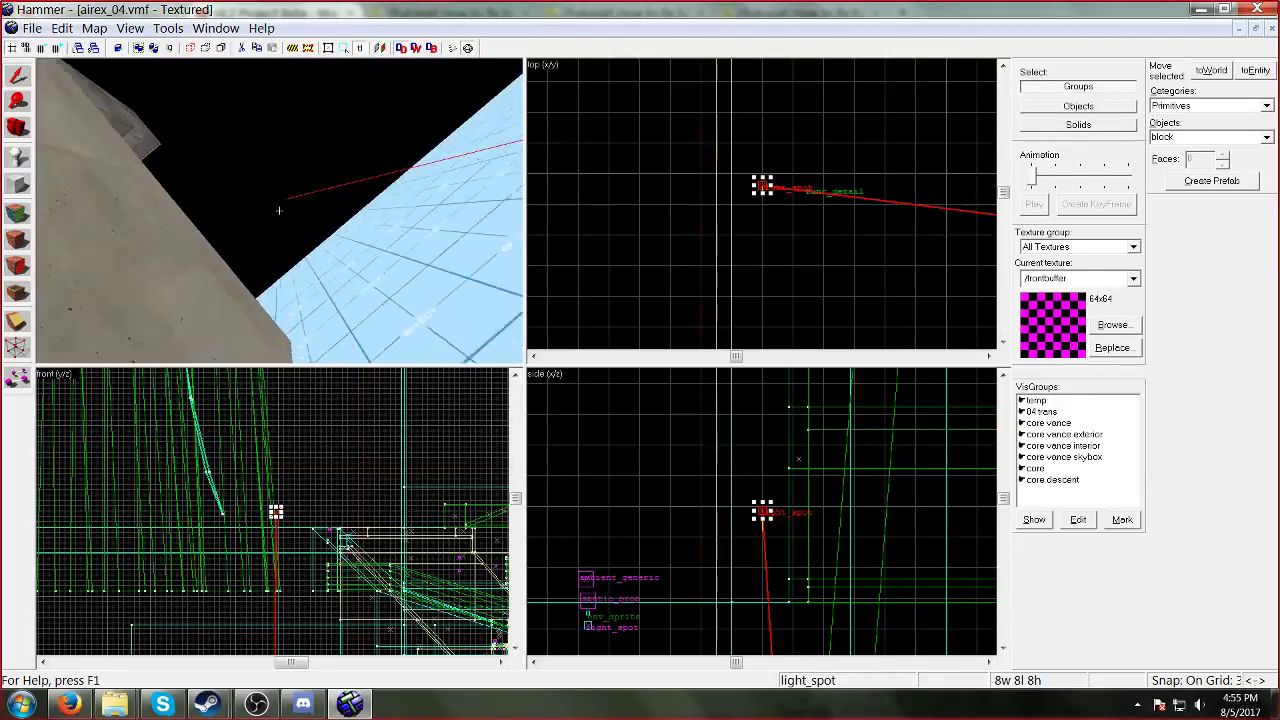
key("shift+z")
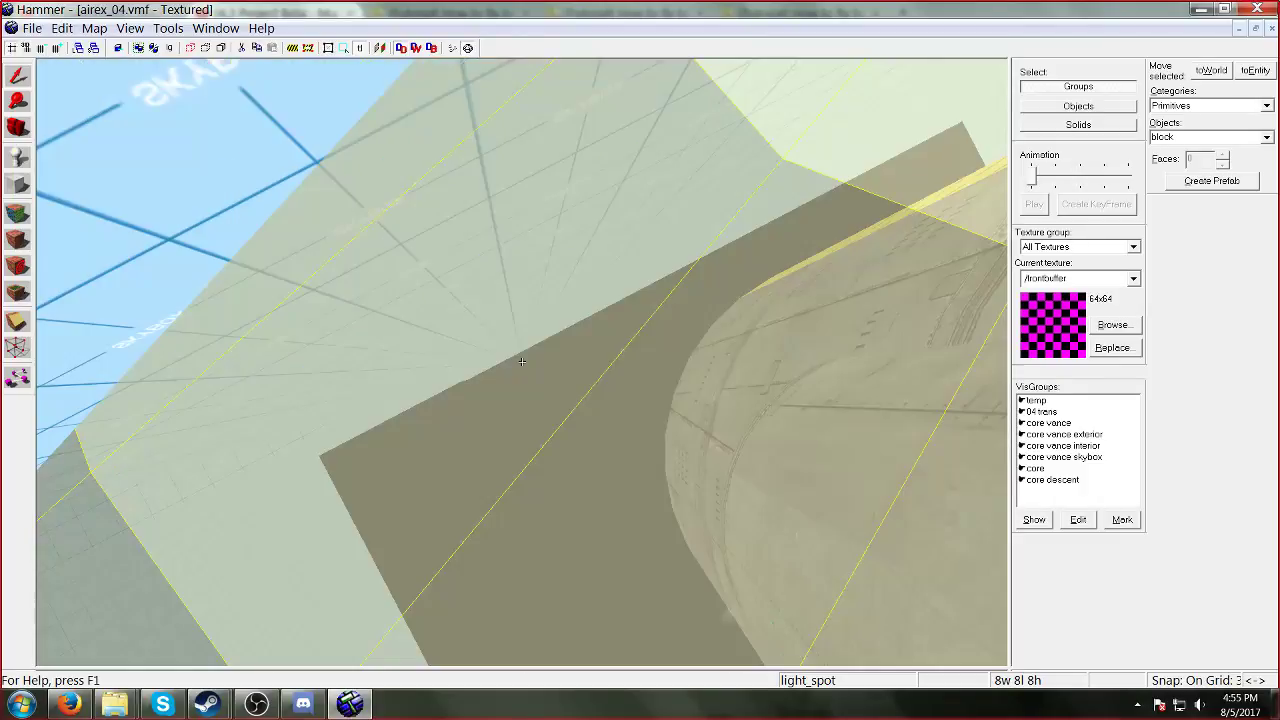
key("w")
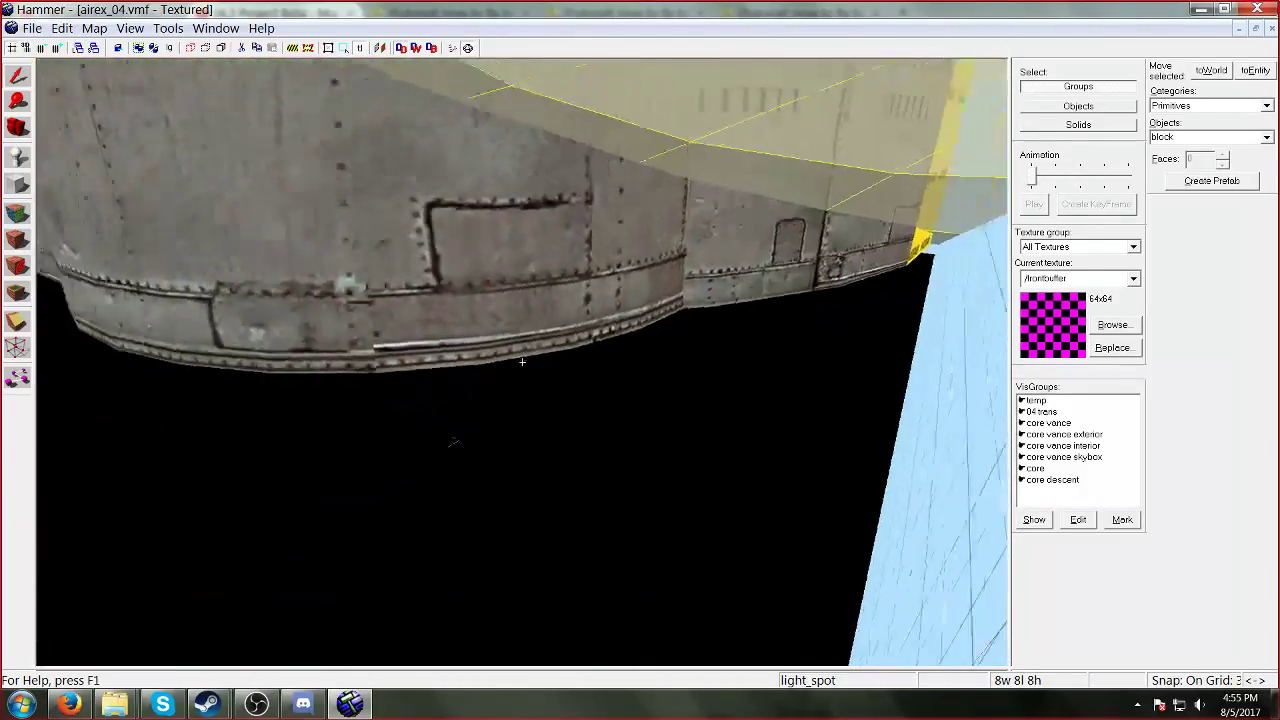
key("w")
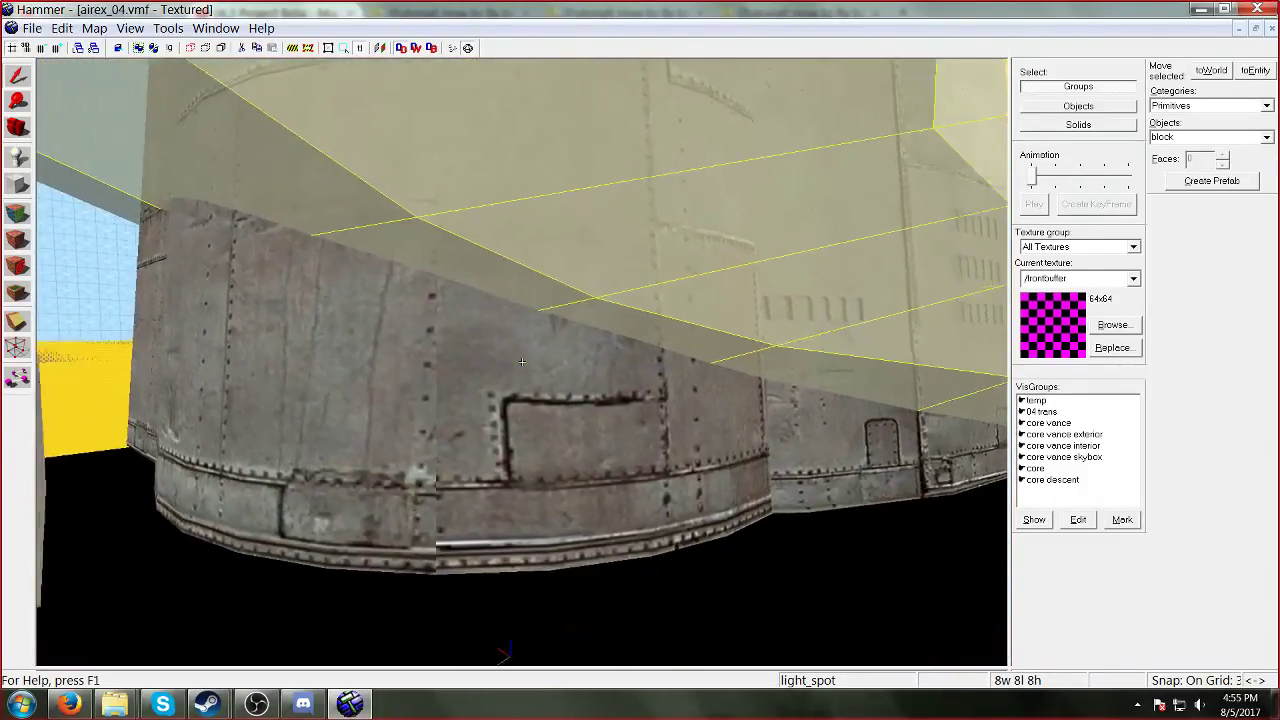
key("w")
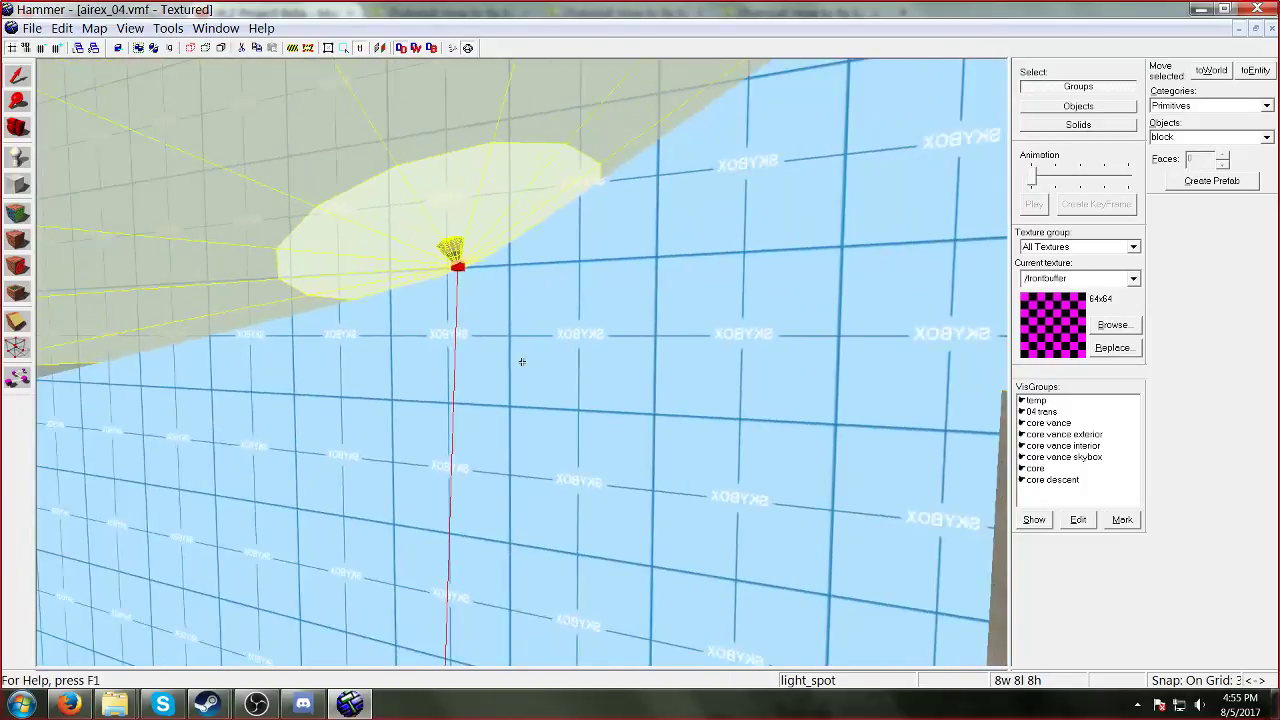
key("w")
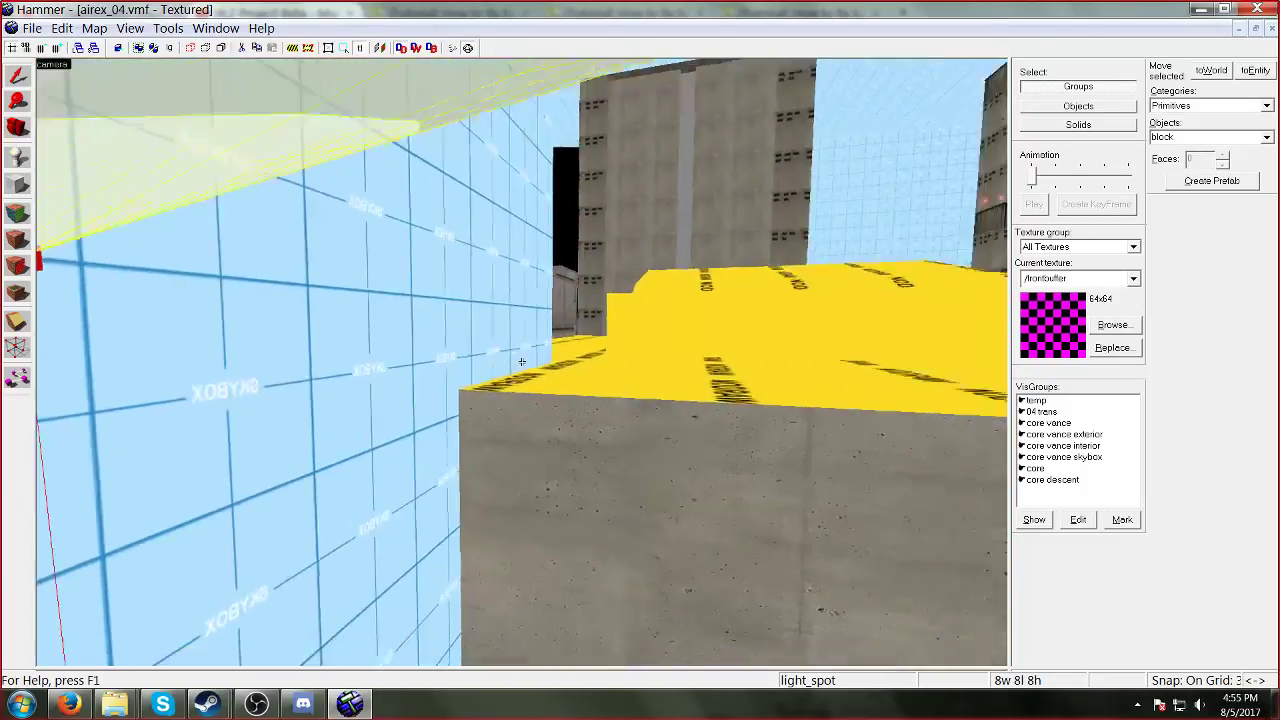
key("w")
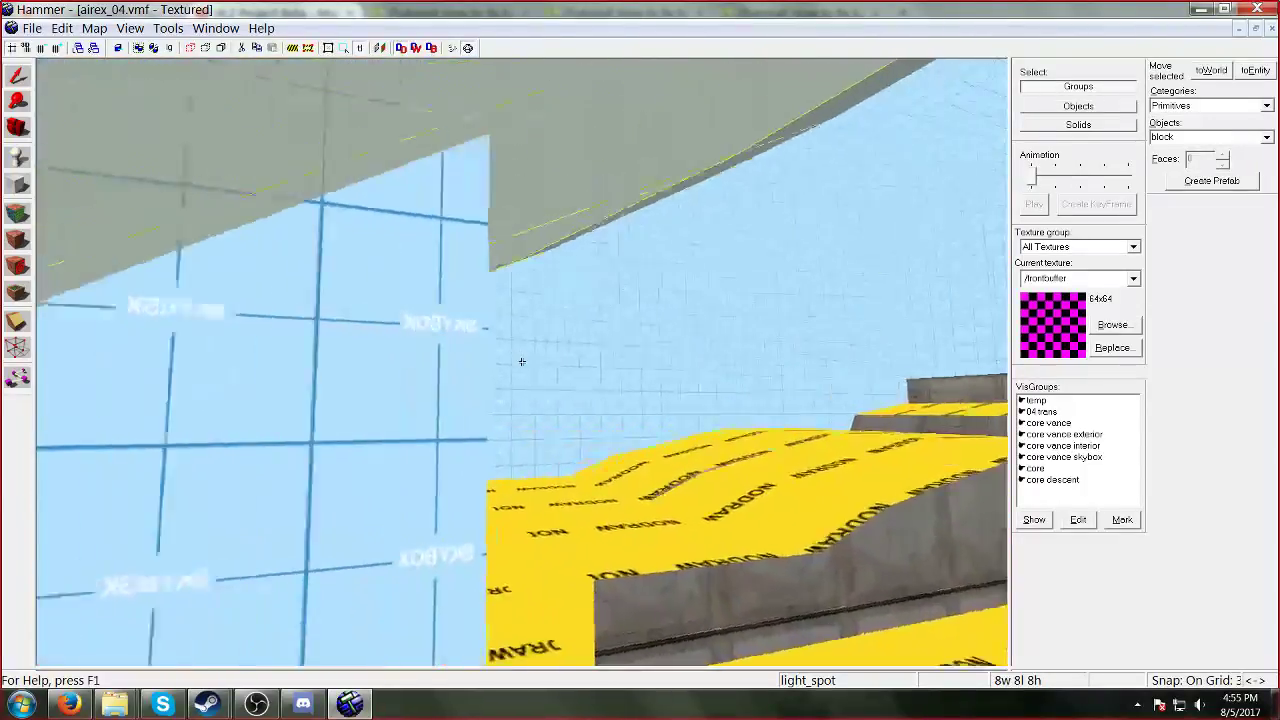
key("w")
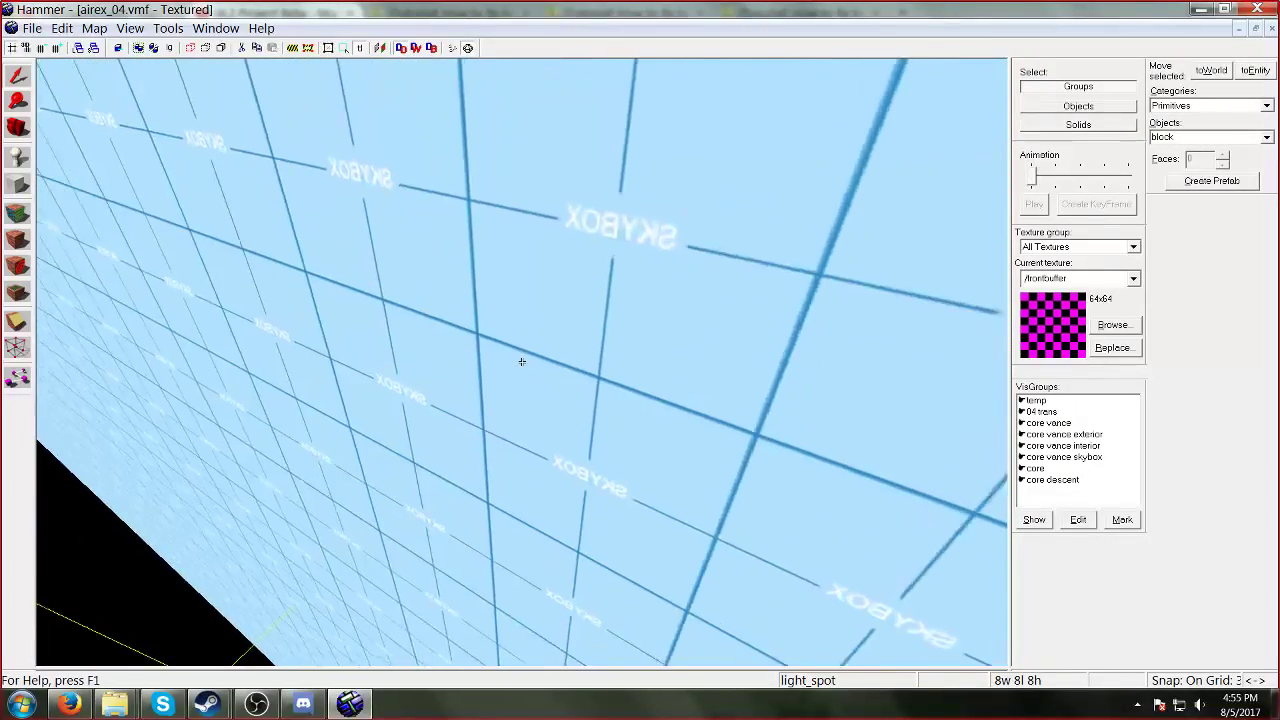
key("w")
key("w")
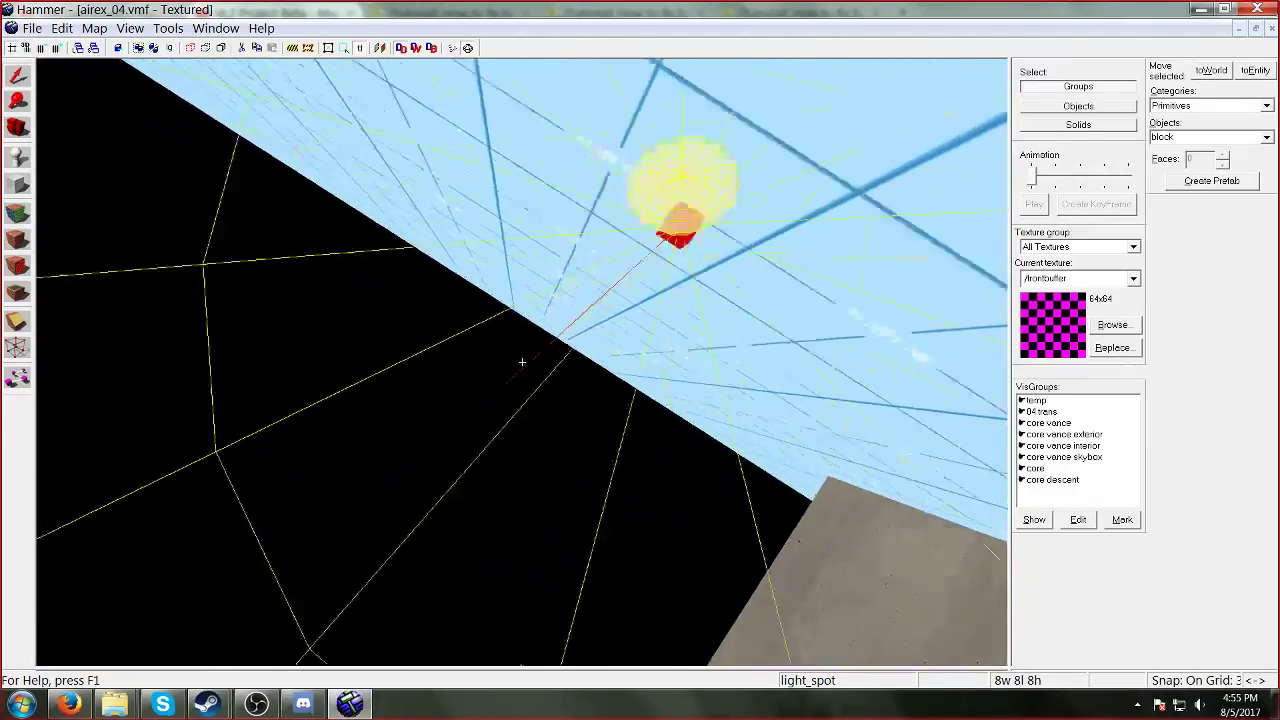
key("w")
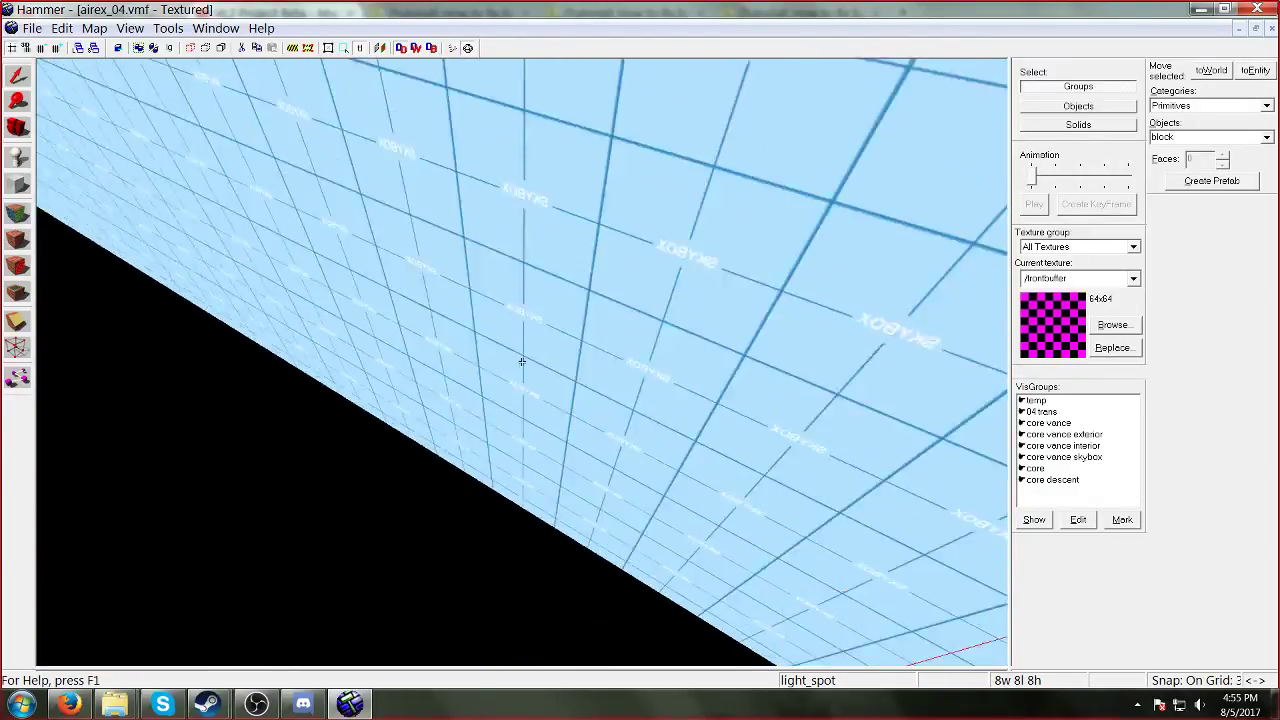
Step: Examine the light_spot up close and from a distance against the skybox wall in the maximized camera view
key("w")
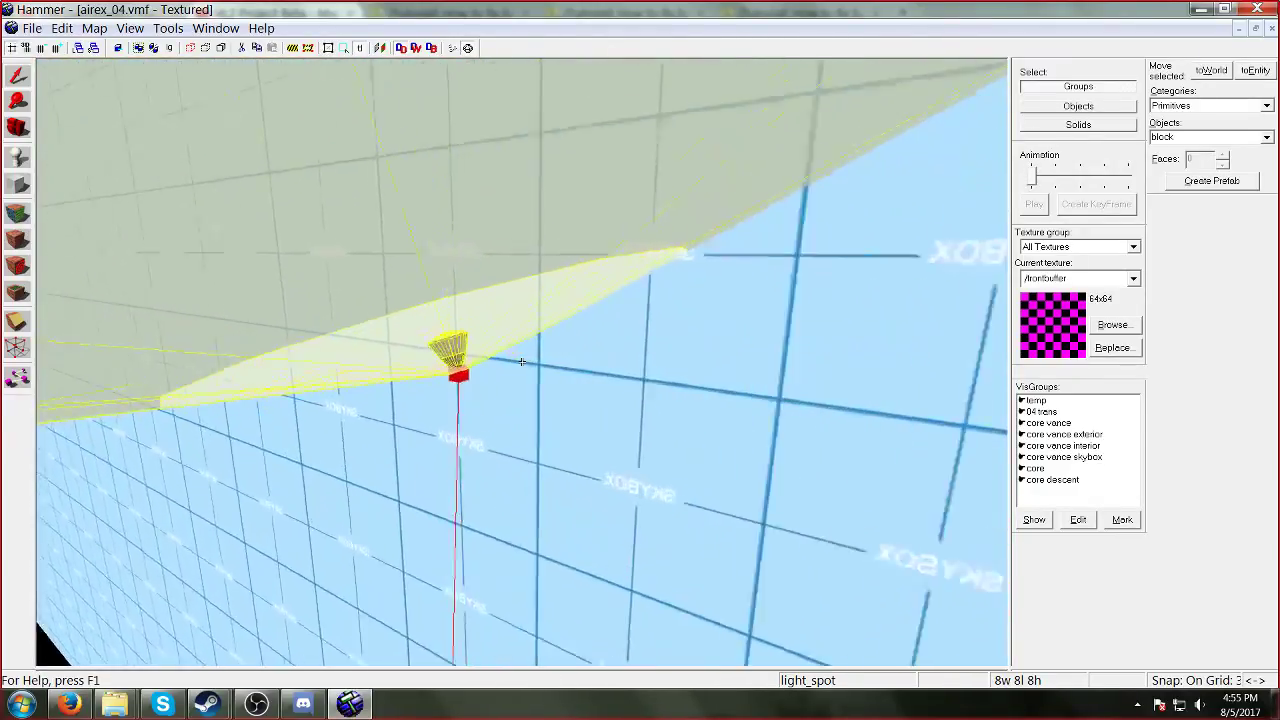
key("w")
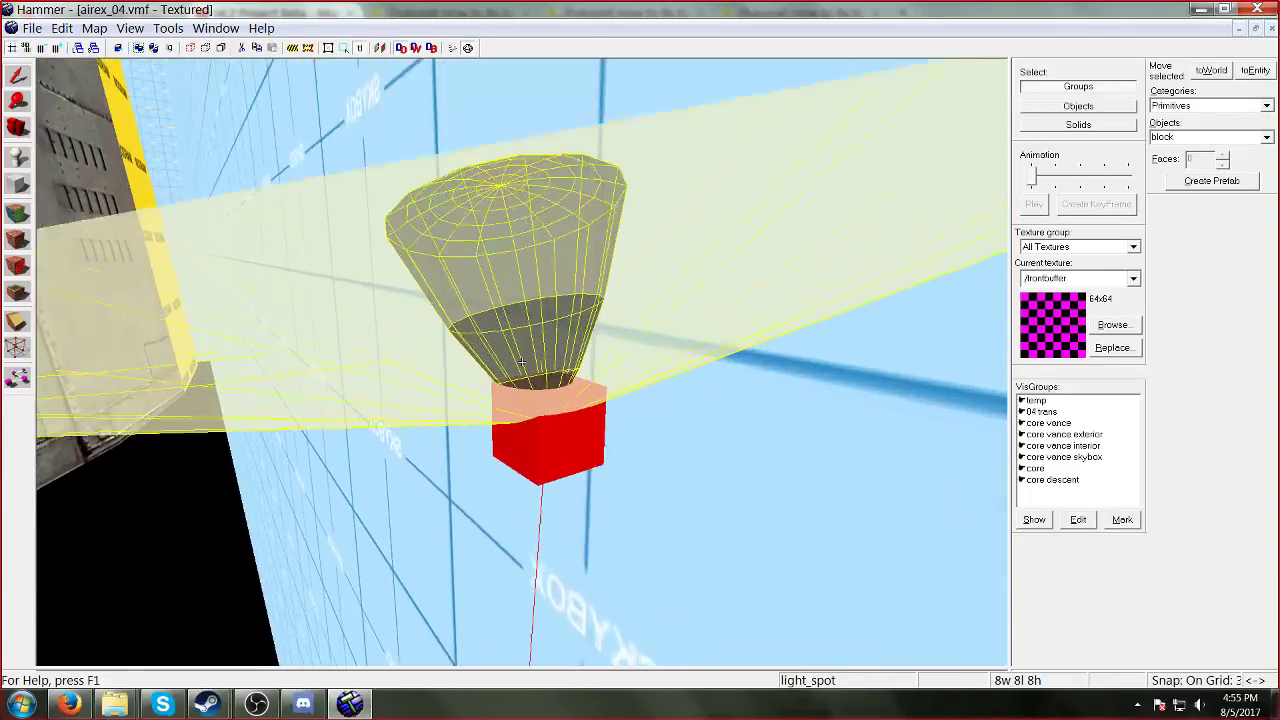
scroll(521, 361, "down", 10)
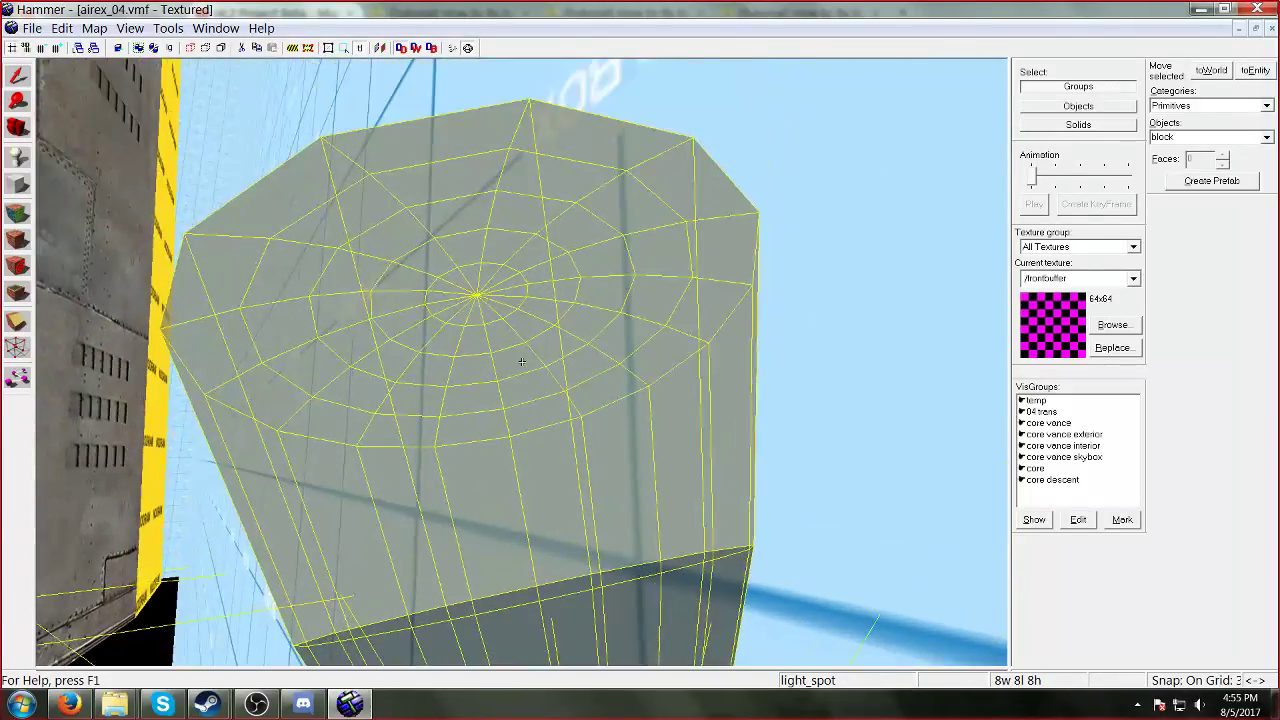
scroll(522, 363, "down", 3)
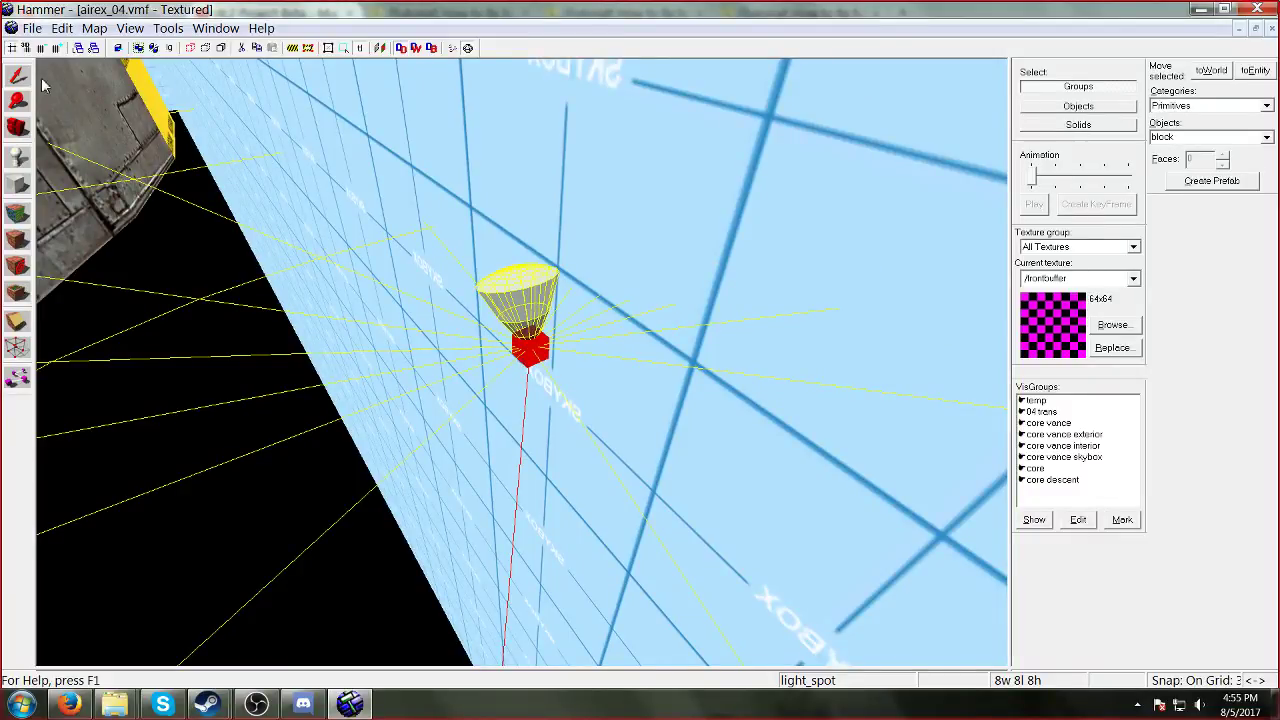
left_click(31, 28)
left_click(33, 67)
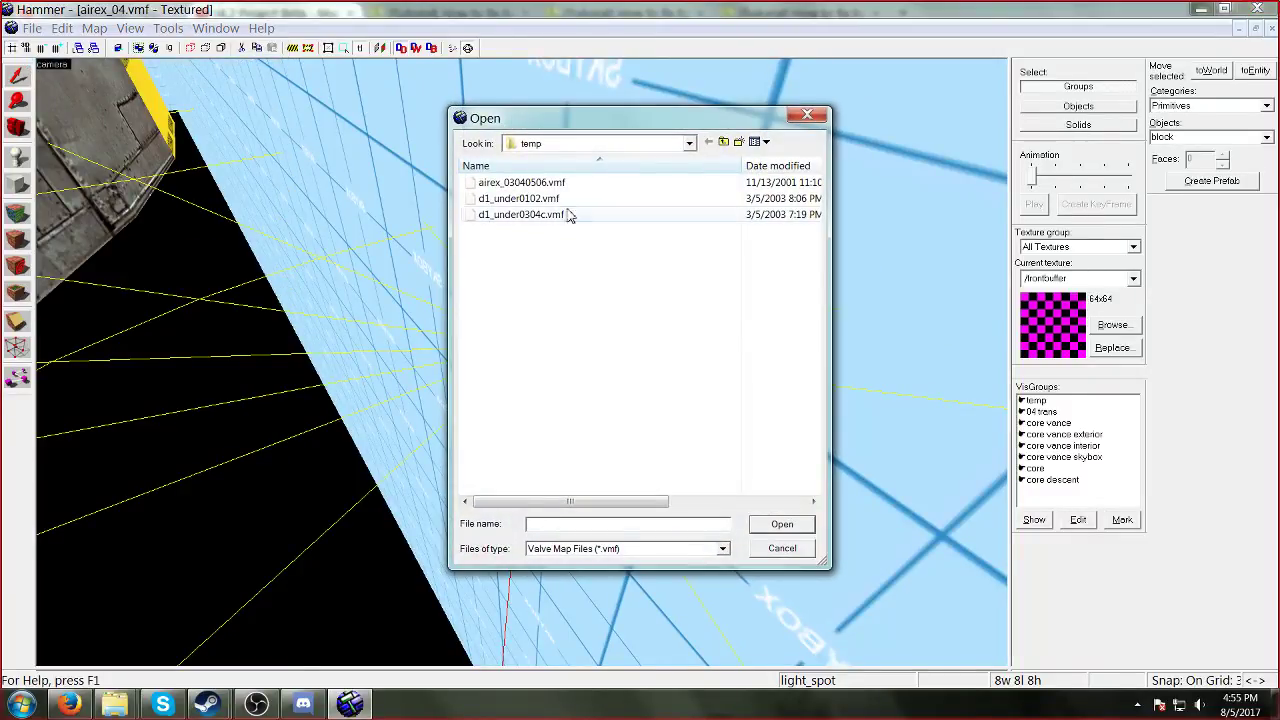
left_click(557, 182)
left_click(782, 526)
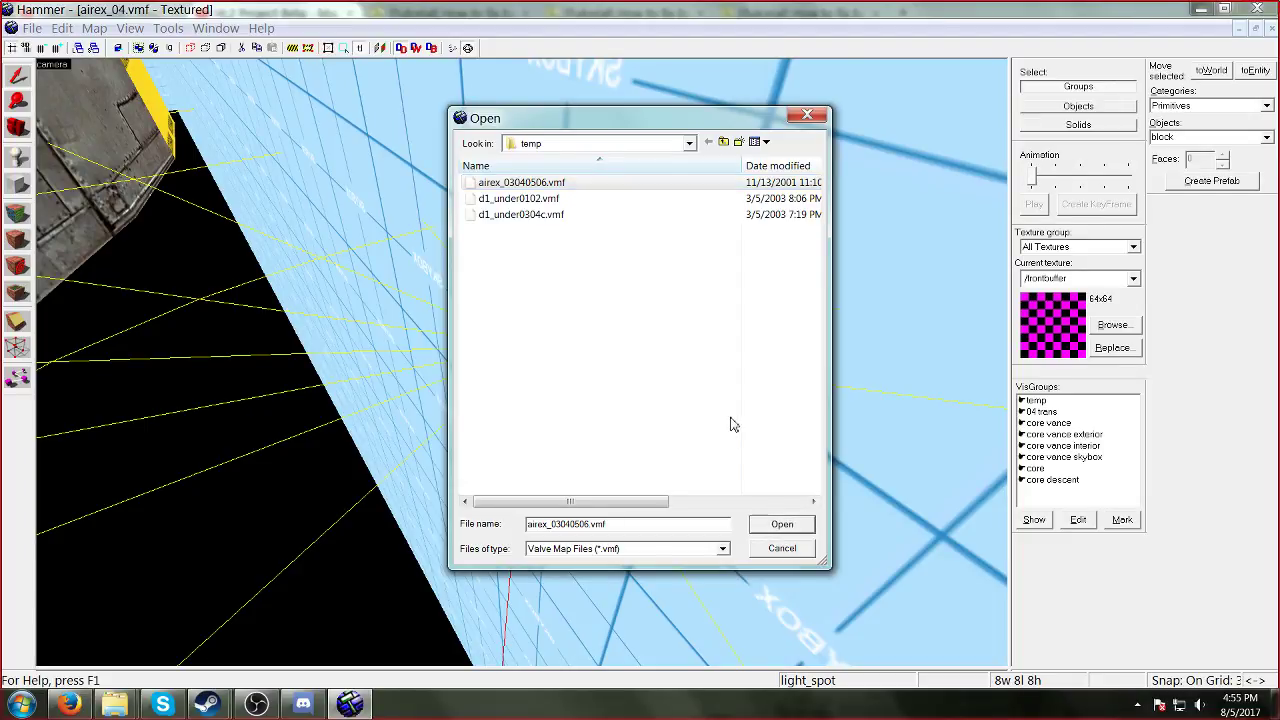
left_click(764, 549)
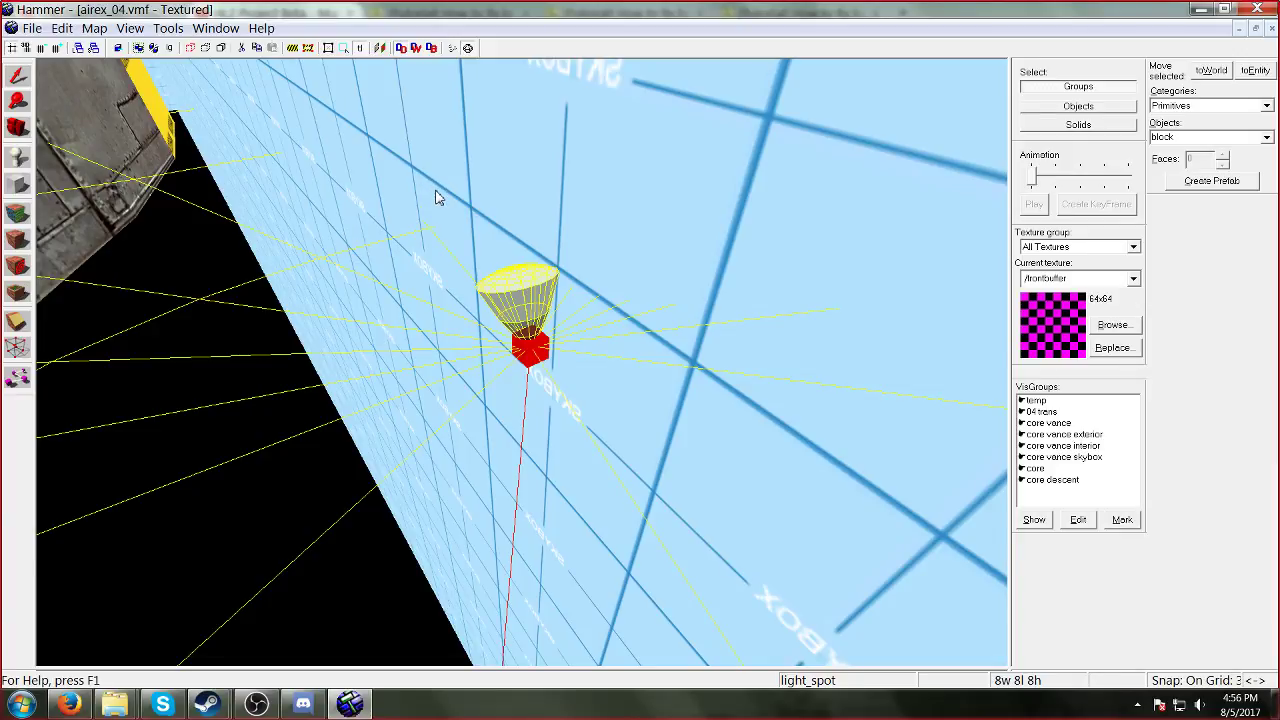
Step: Deselect the light_spot entity and restore the four-view layout
key("z")
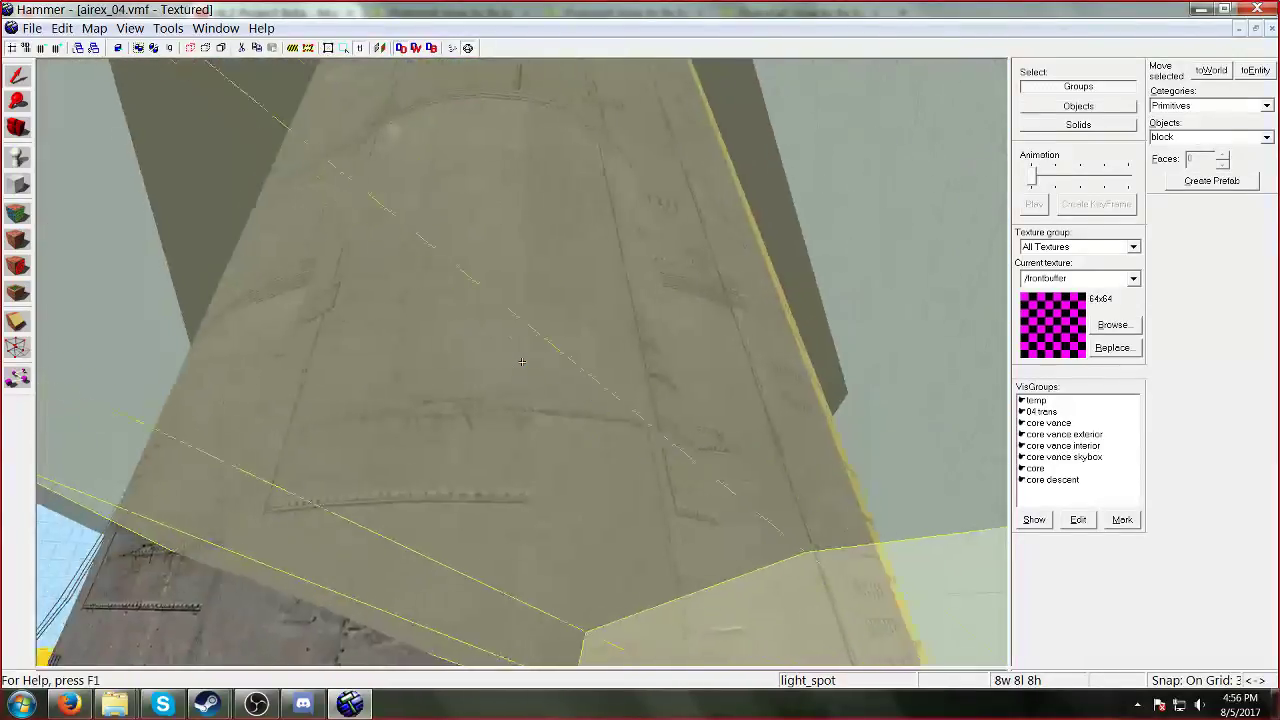
key("z")
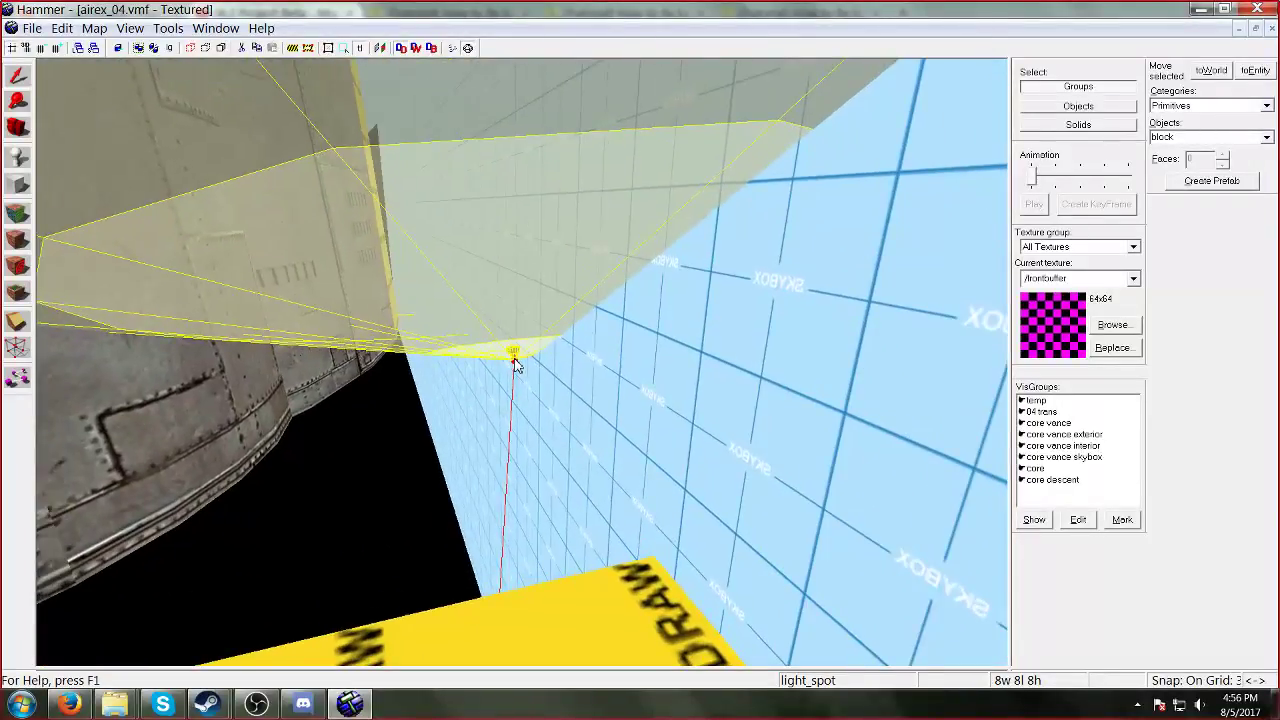
key("Escape")
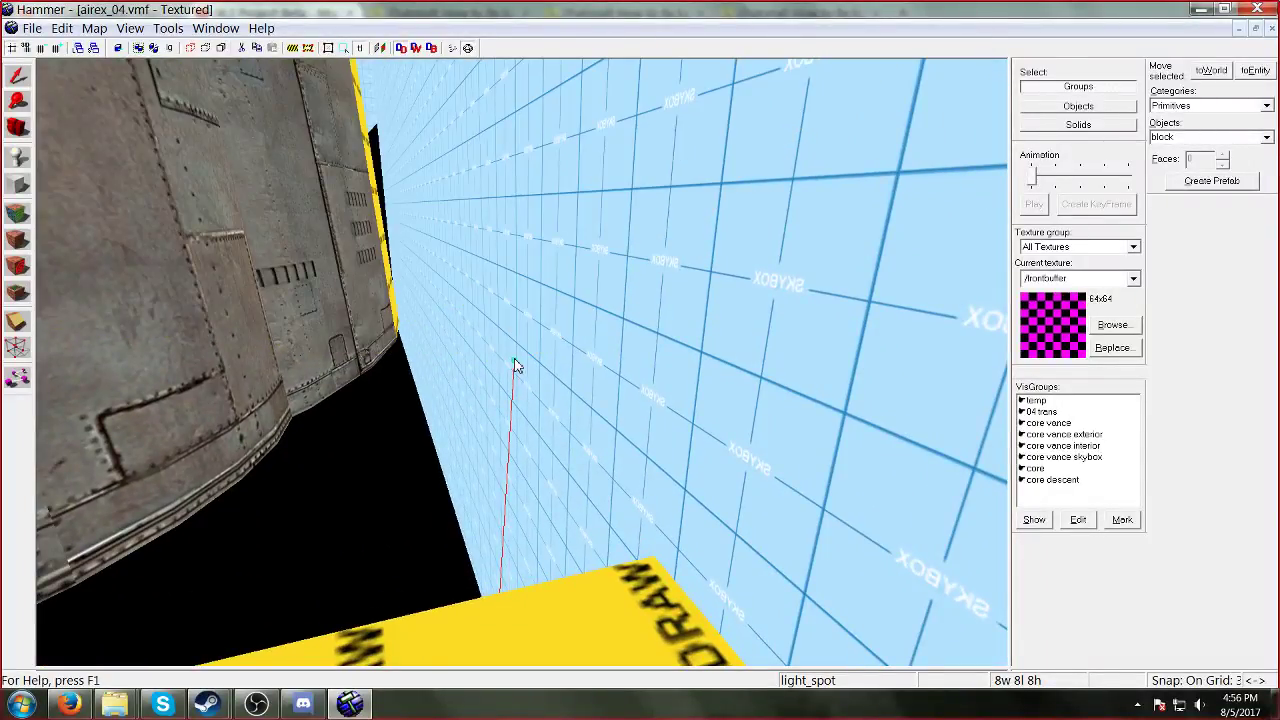
left_click(515, 366)
key("Delete")
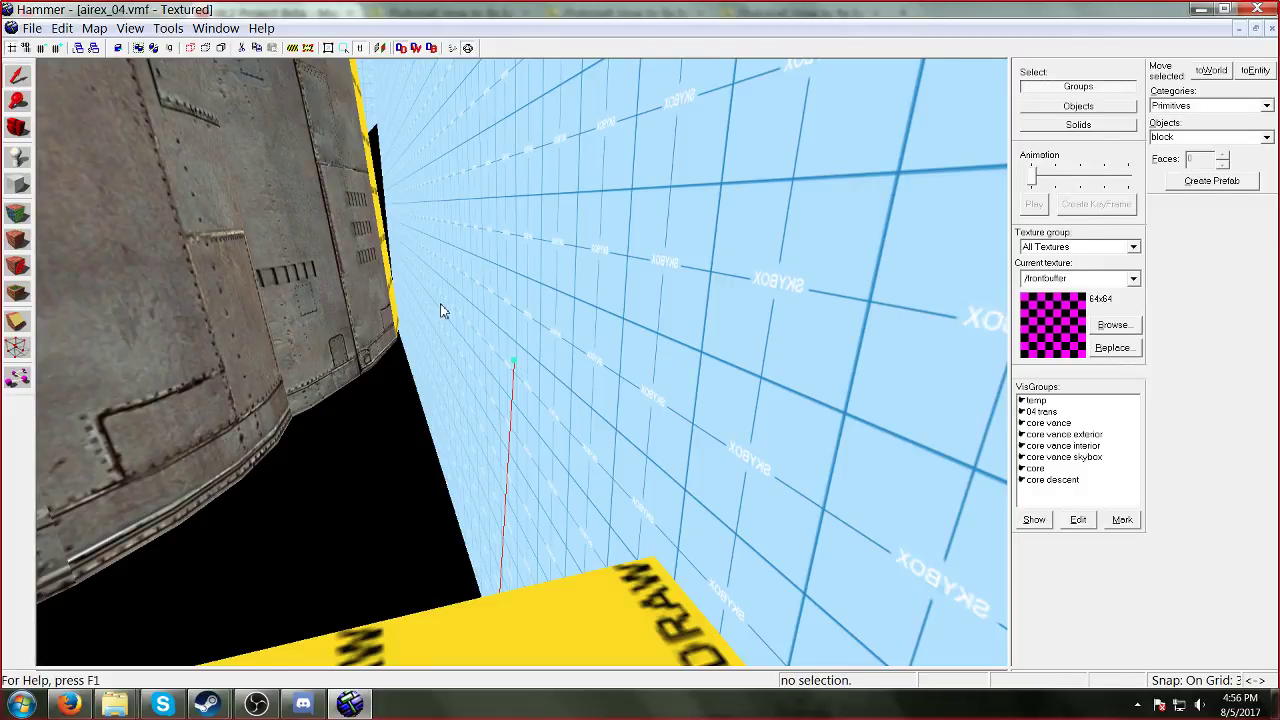
key("shift+z")
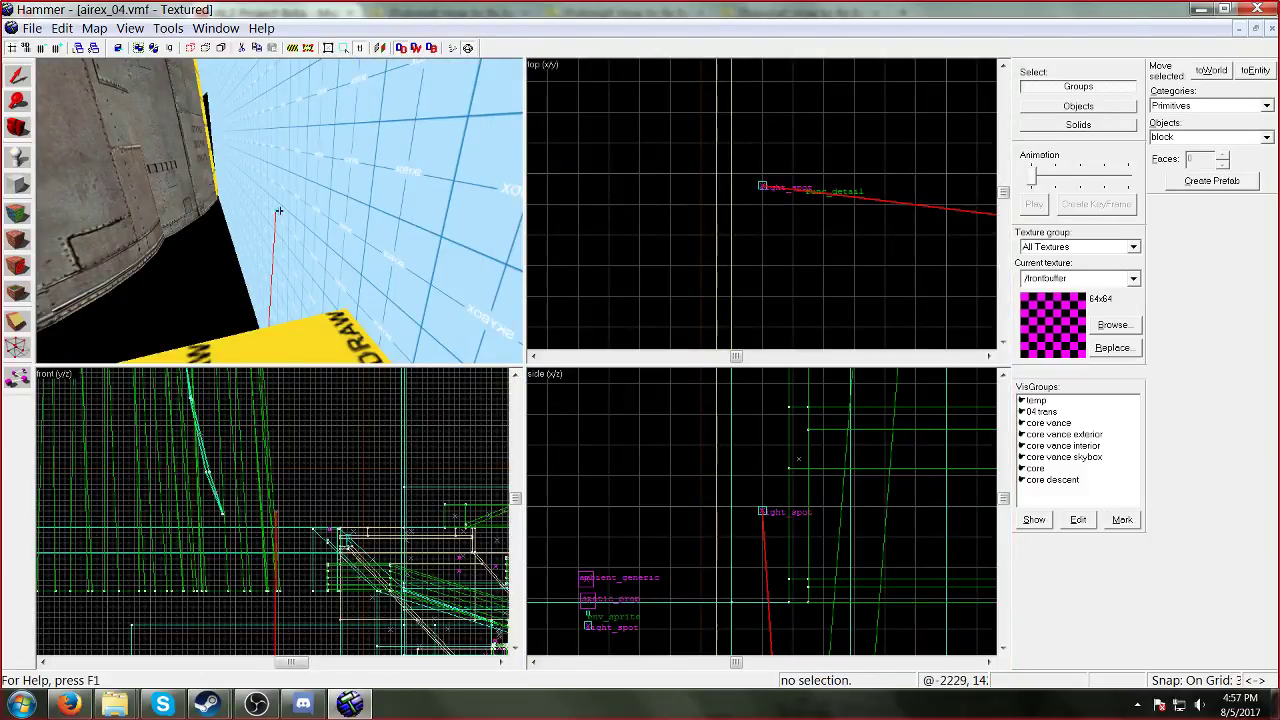
Step: Fly from the light_spot over the nodraw roofs and down between the buildings, inspecting the tall tower and the skybox behind it
key("w")
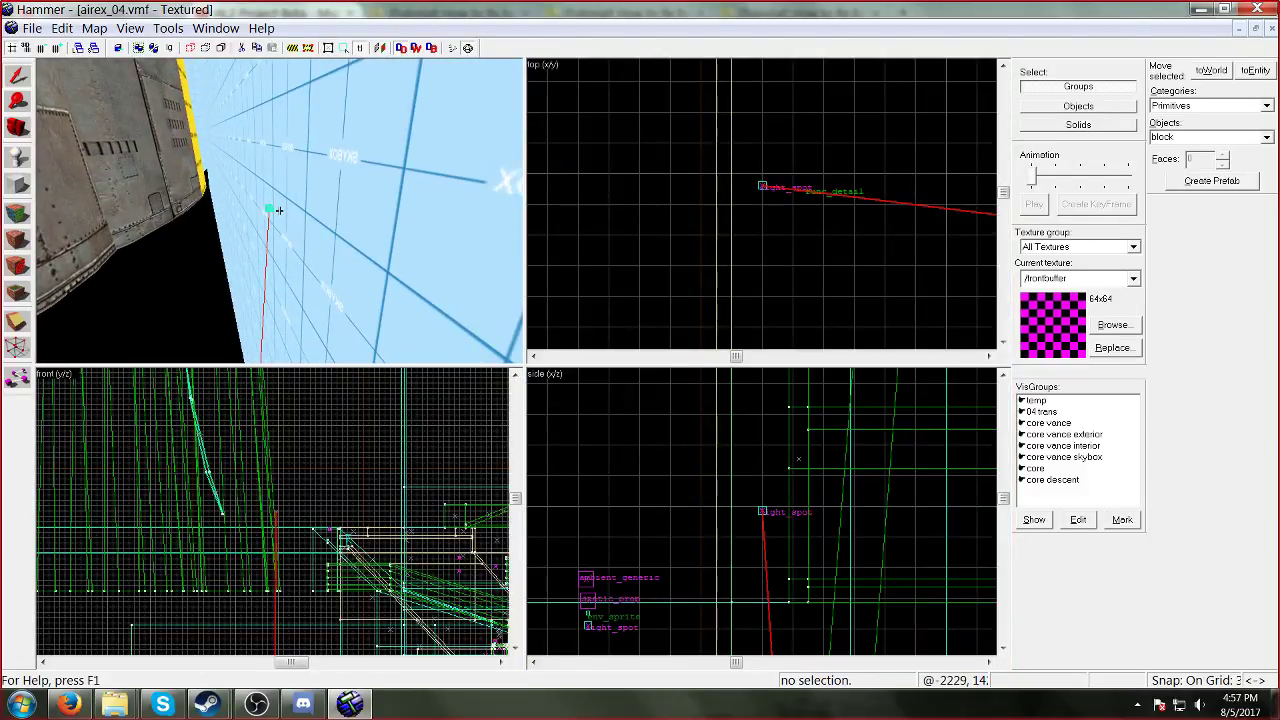
key("w")
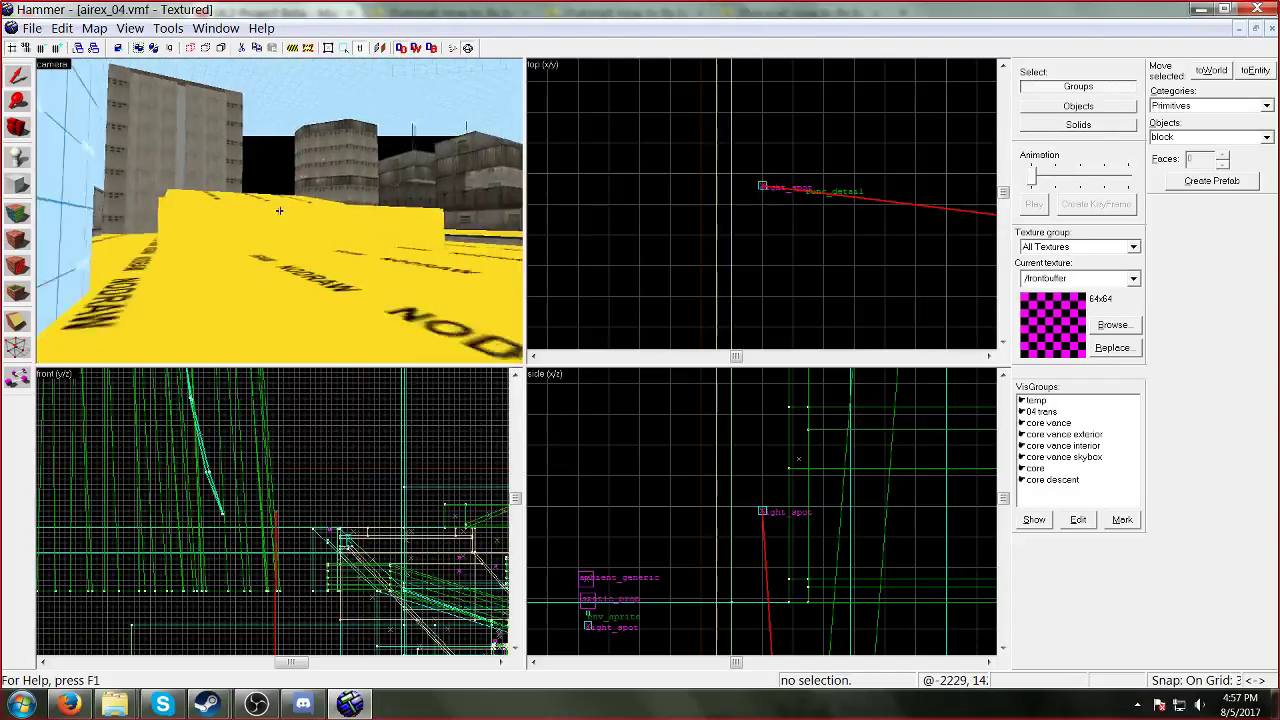
key("w")
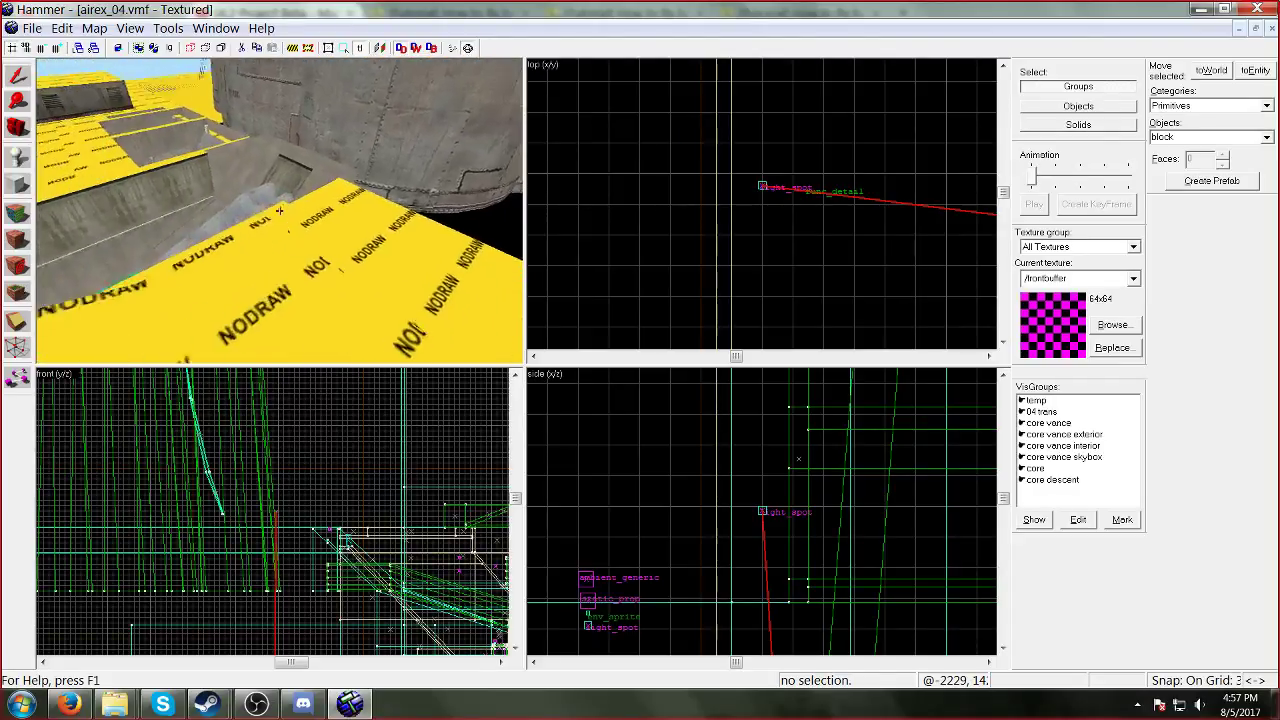
key("w")
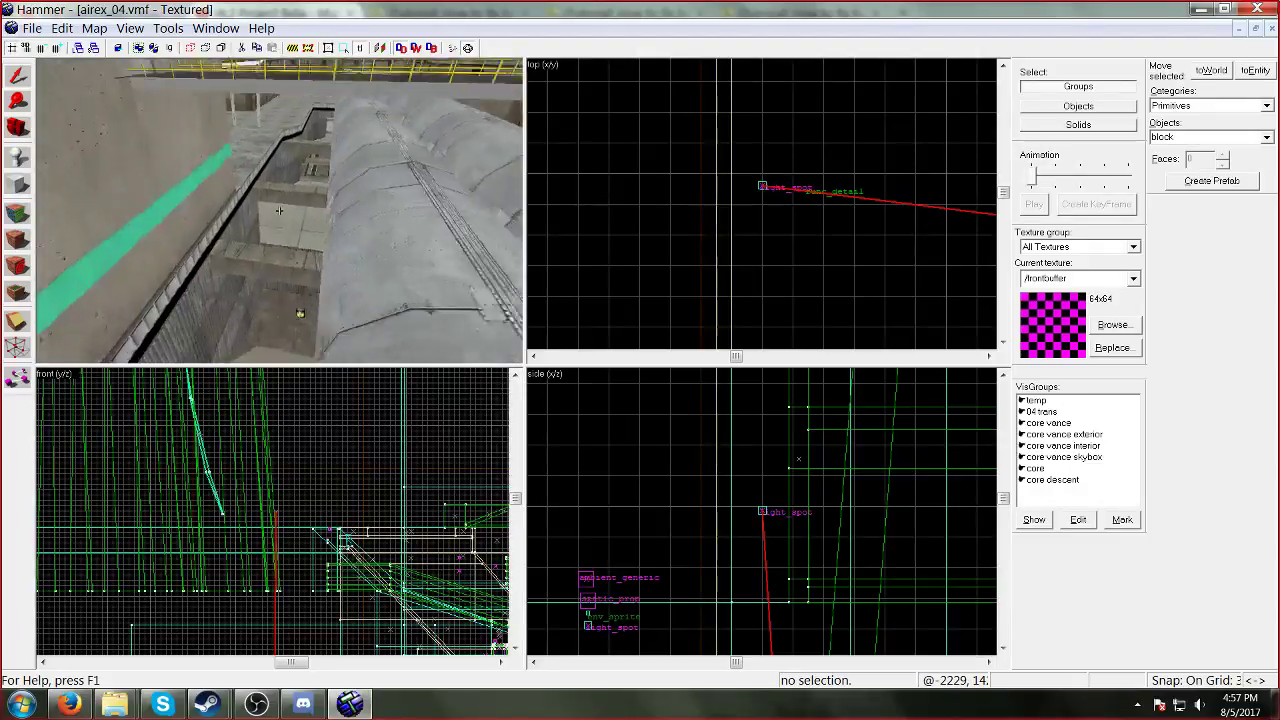
key("w")
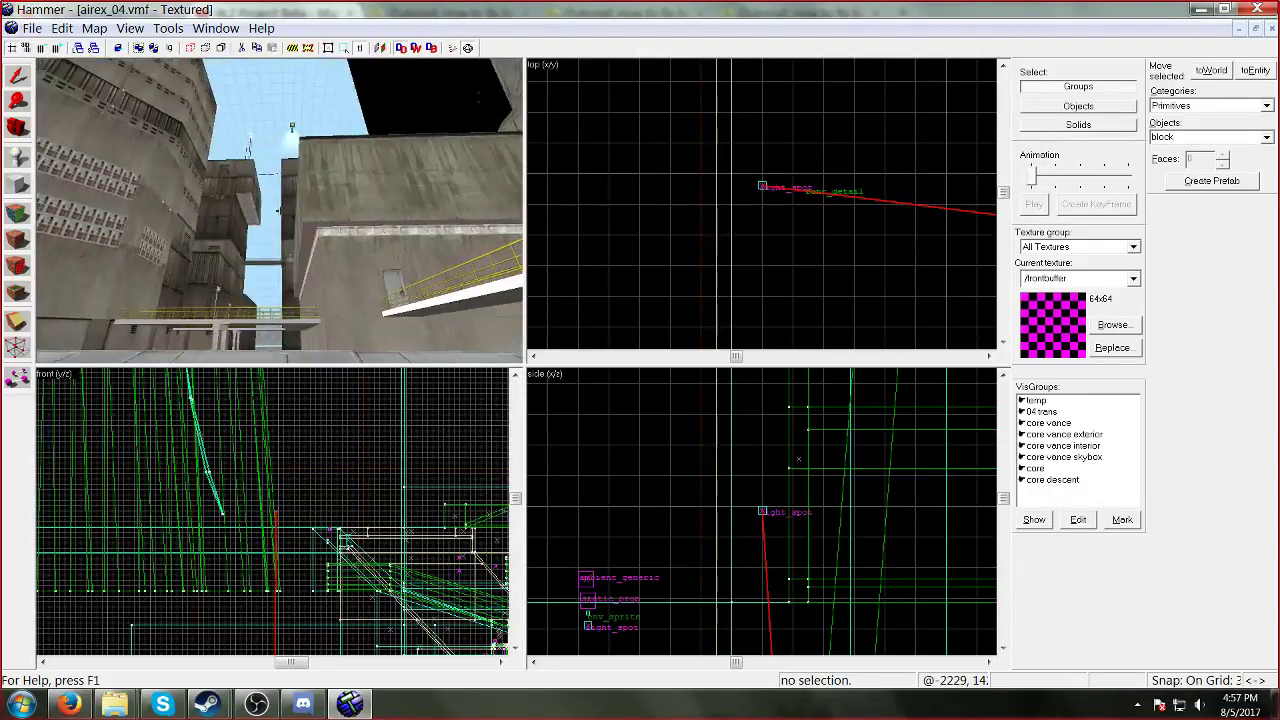
key("w")
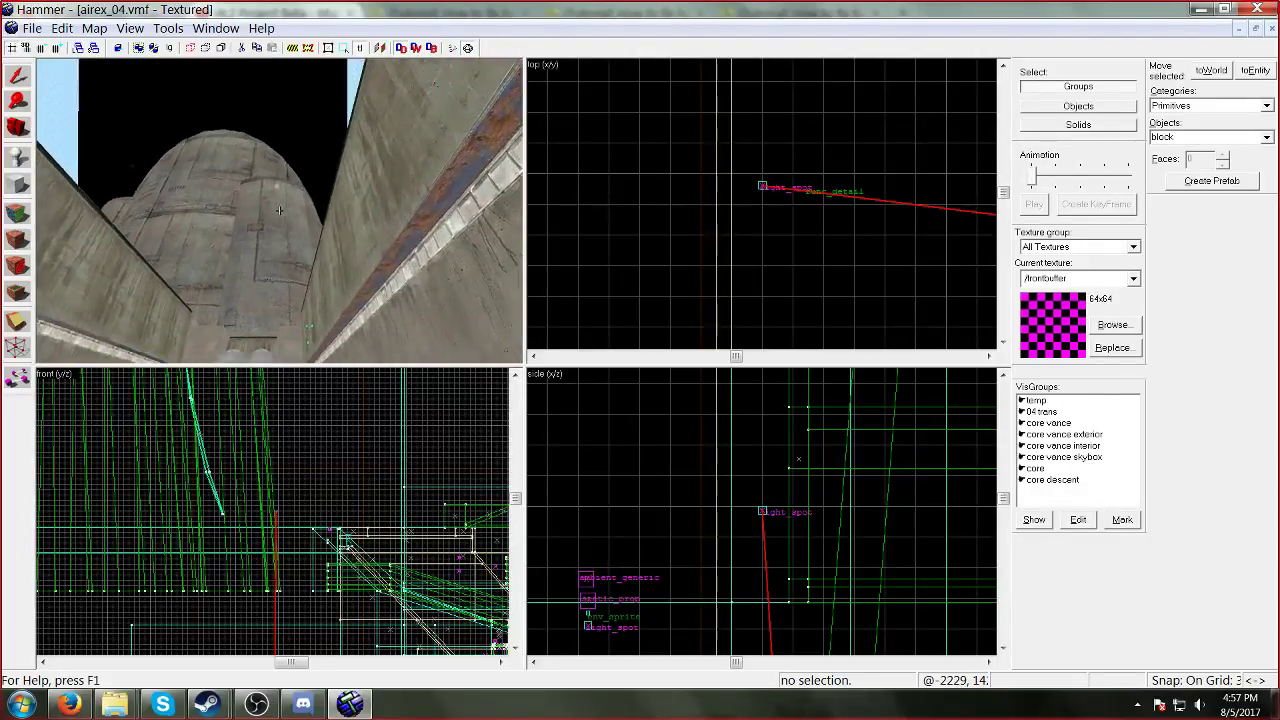
key("s")
key("w")
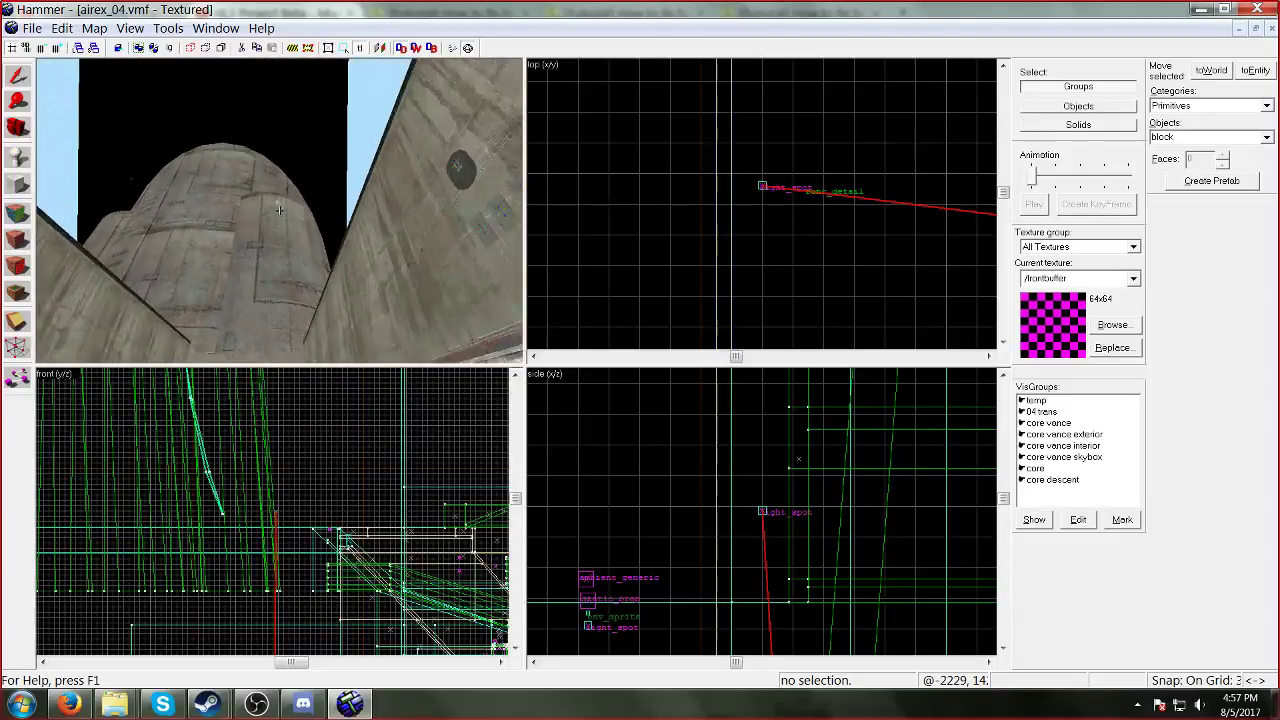
key("w")
key("w")
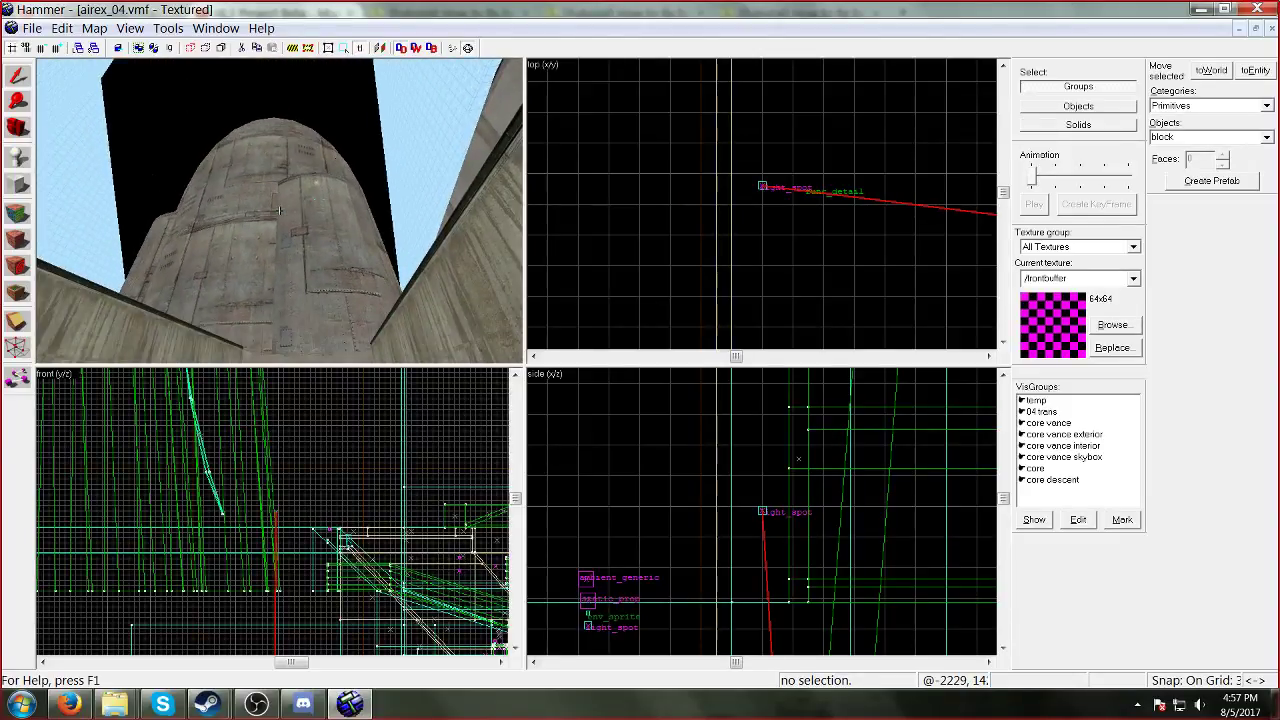
key("w")
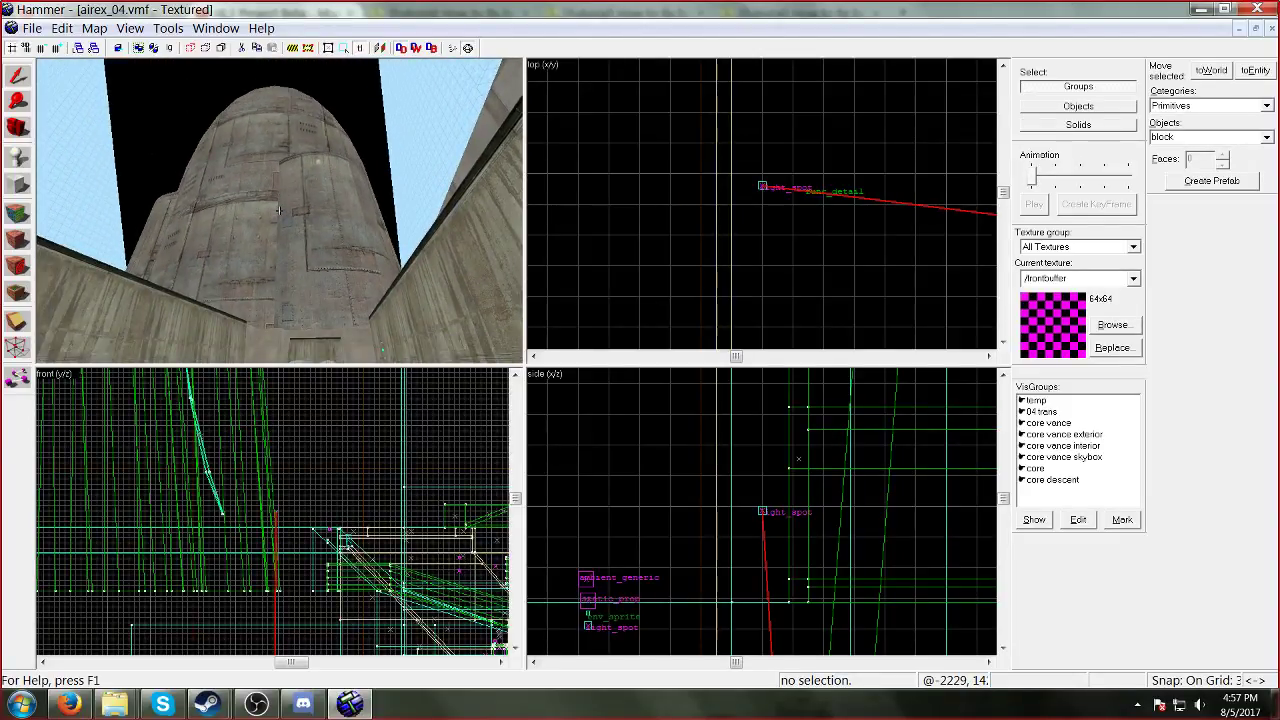
key("w")
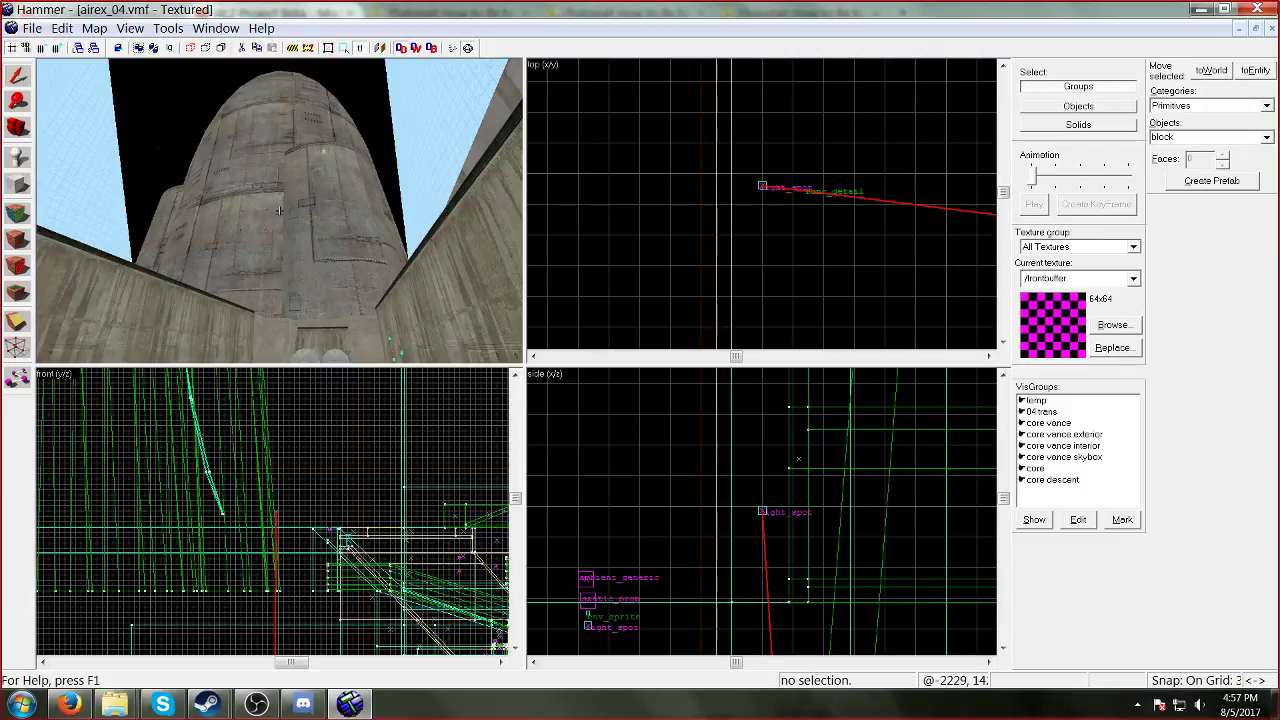
Step: Set the 3D views' back clipping plane to 10000 and raise the model render distance to its maximum
left_click(168, 28)
left_click(220, 342)
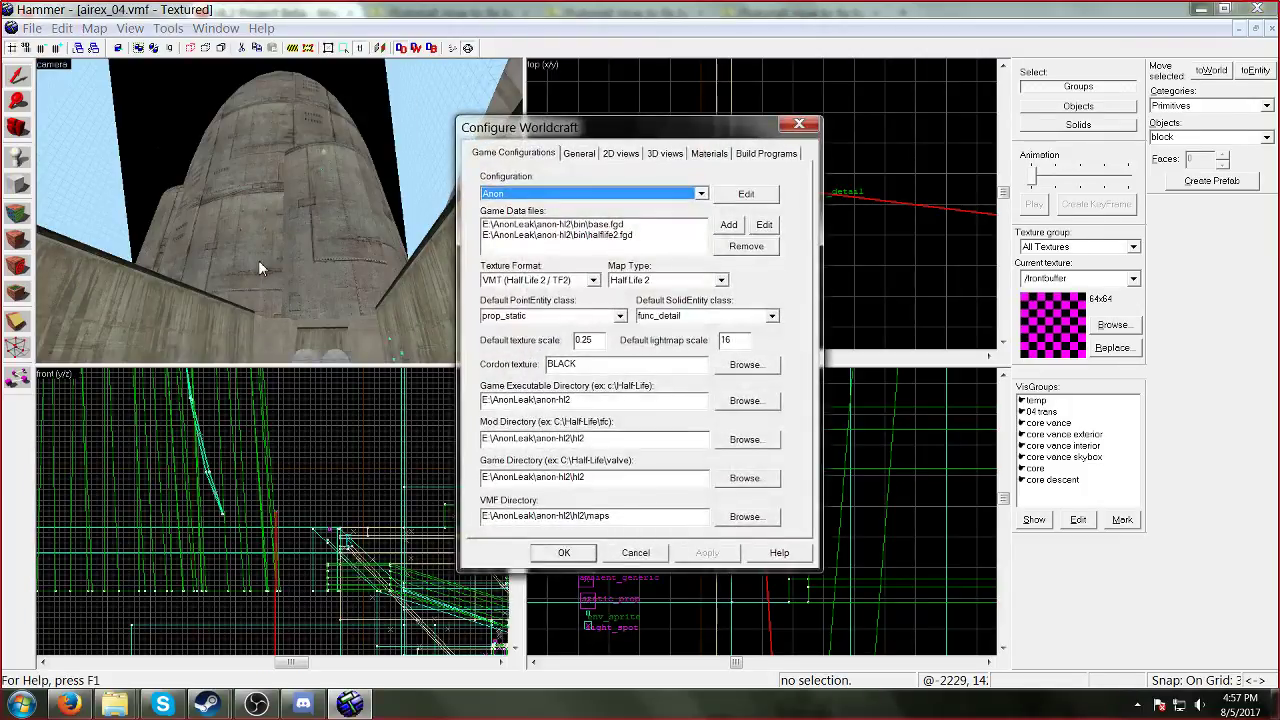
left_click(665, 153)
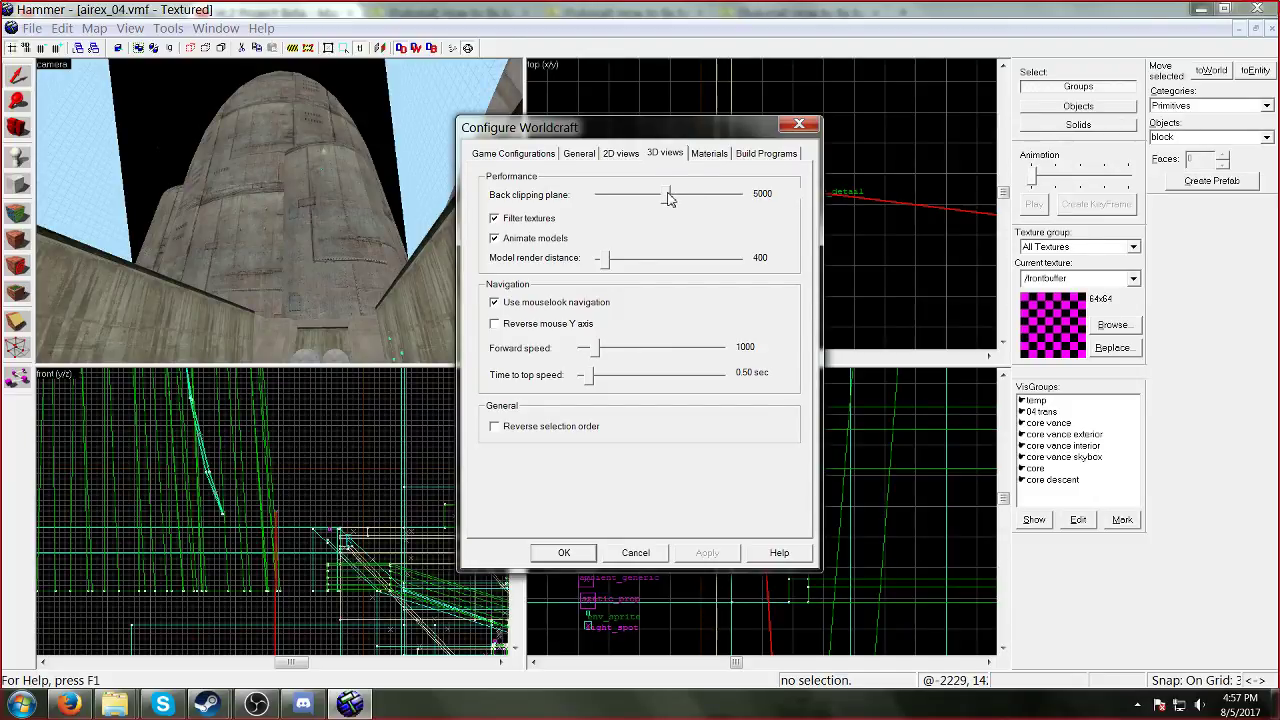
left_click_drag(669, 195, 745, 197)
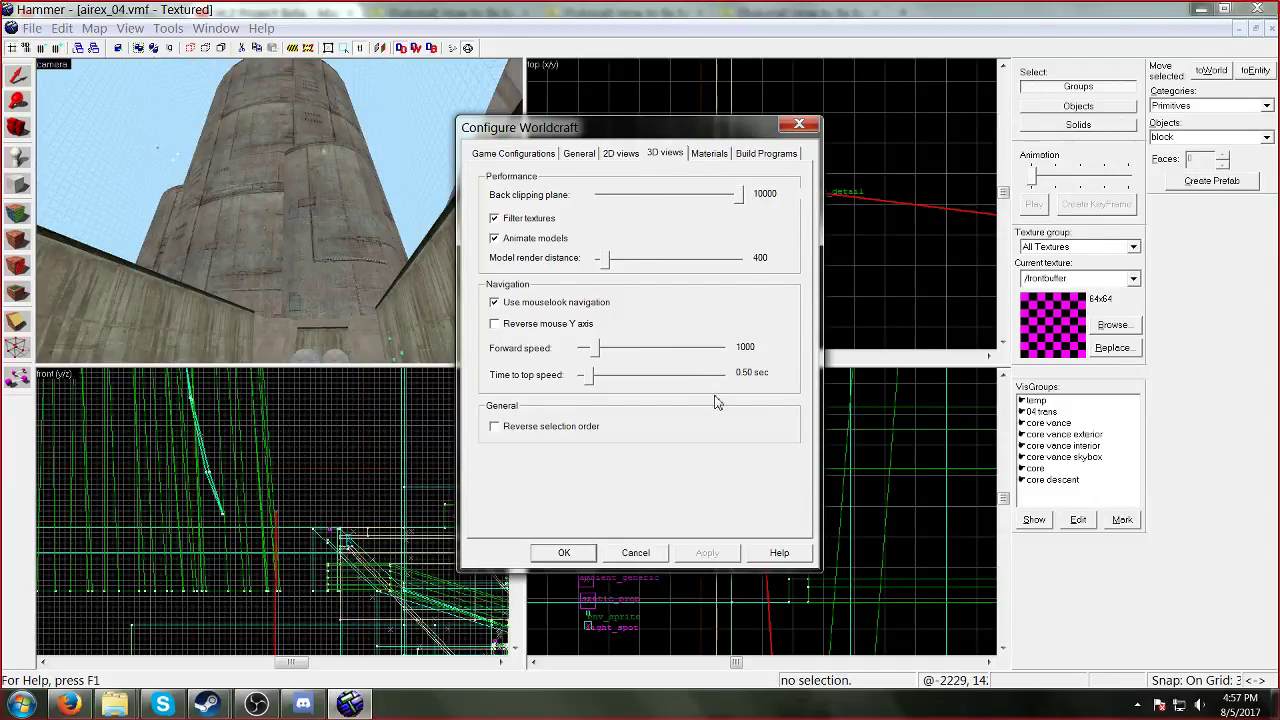
left_click_drag(604, 258, 818, 255)
left_click(566, 552)
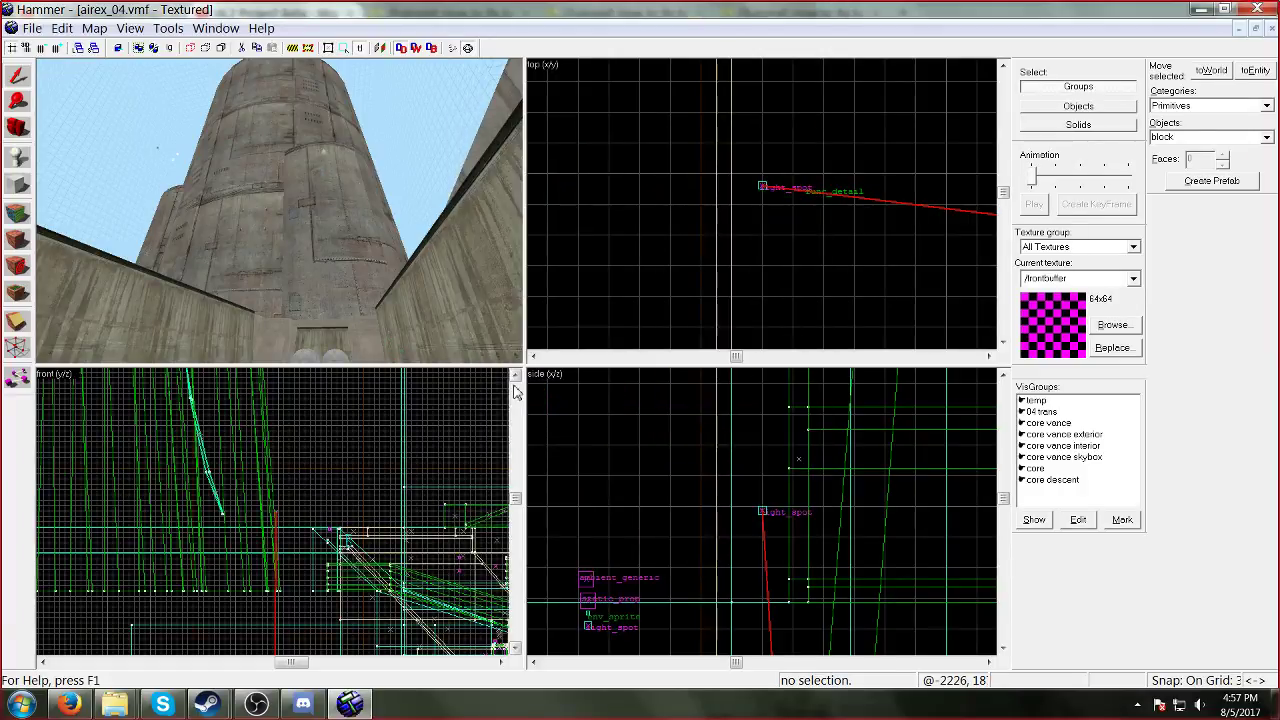
Step: Inspect the tower from top to base, checking for gaps between its curved wall and the adjoining nodraw structures near the leak line
key("z")
key("w")
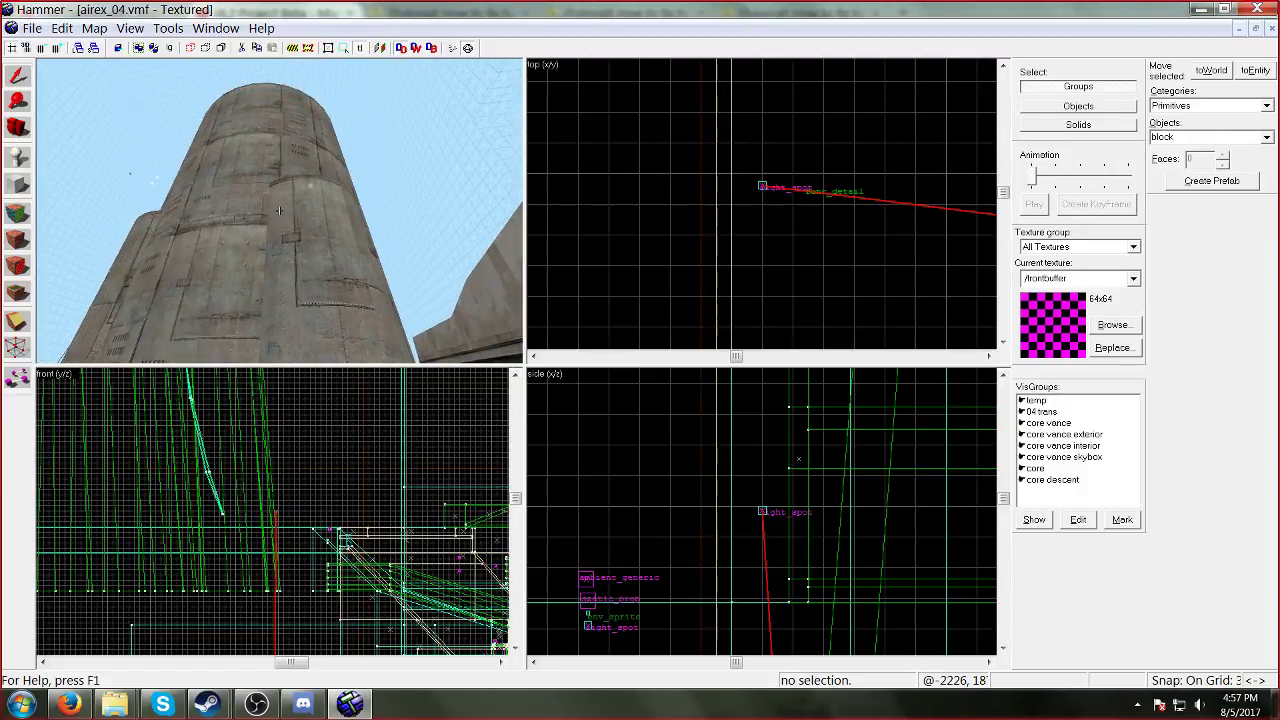
key("w")
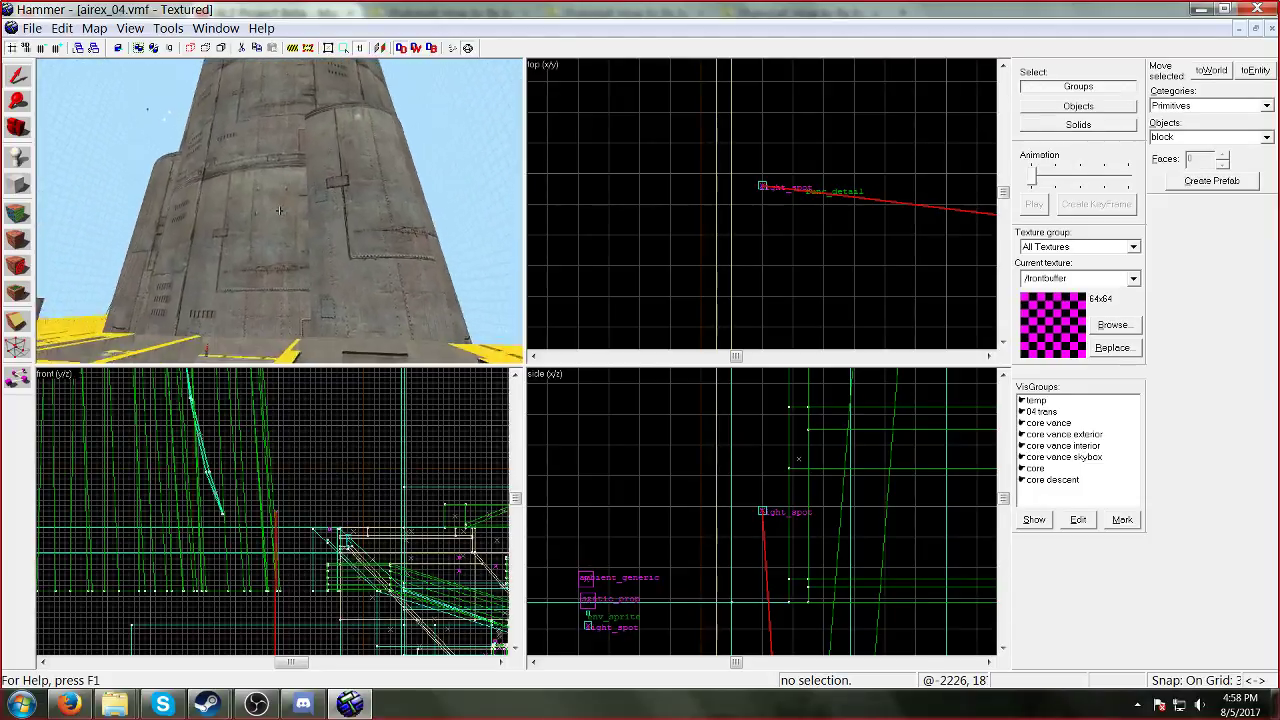
key("w")
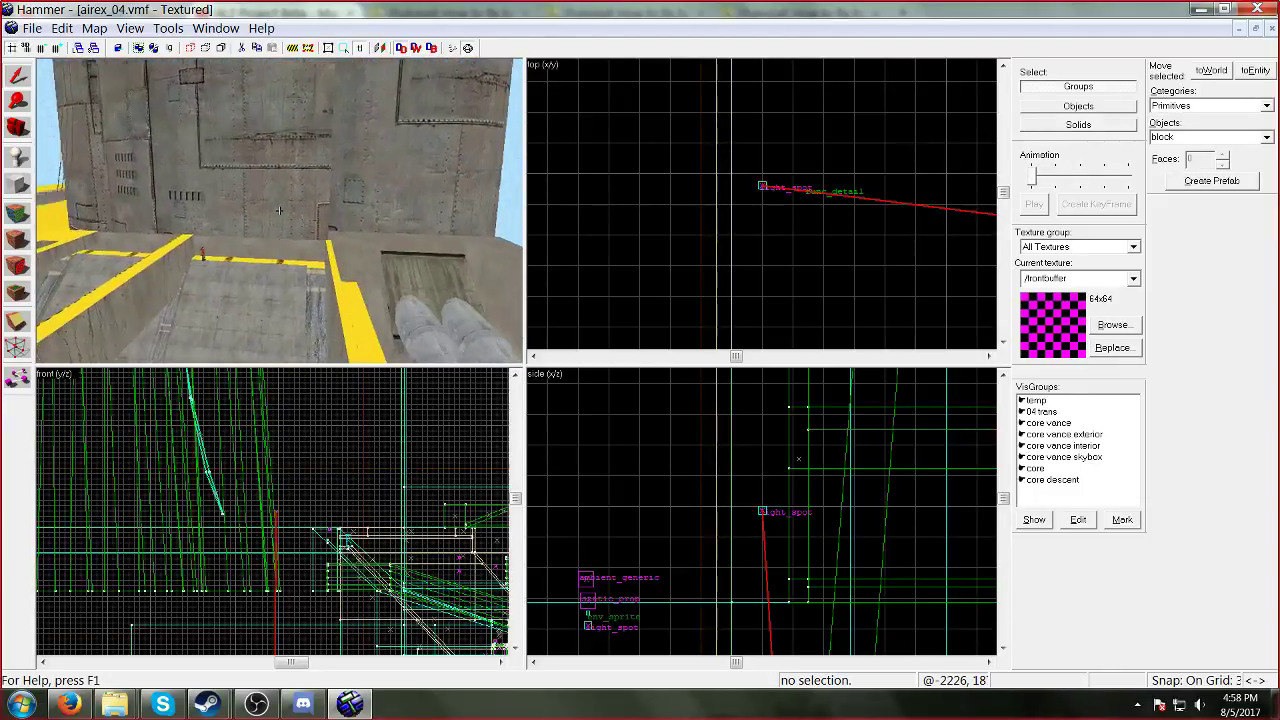
key("w")
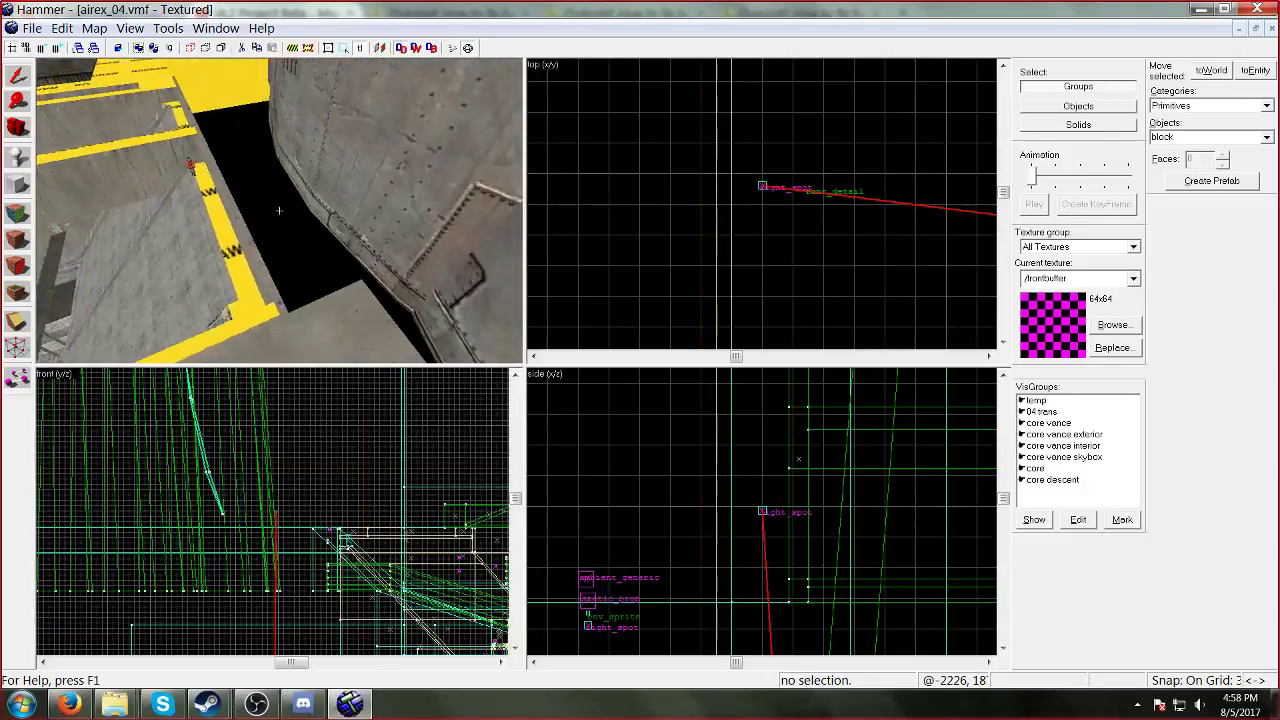
key("w")
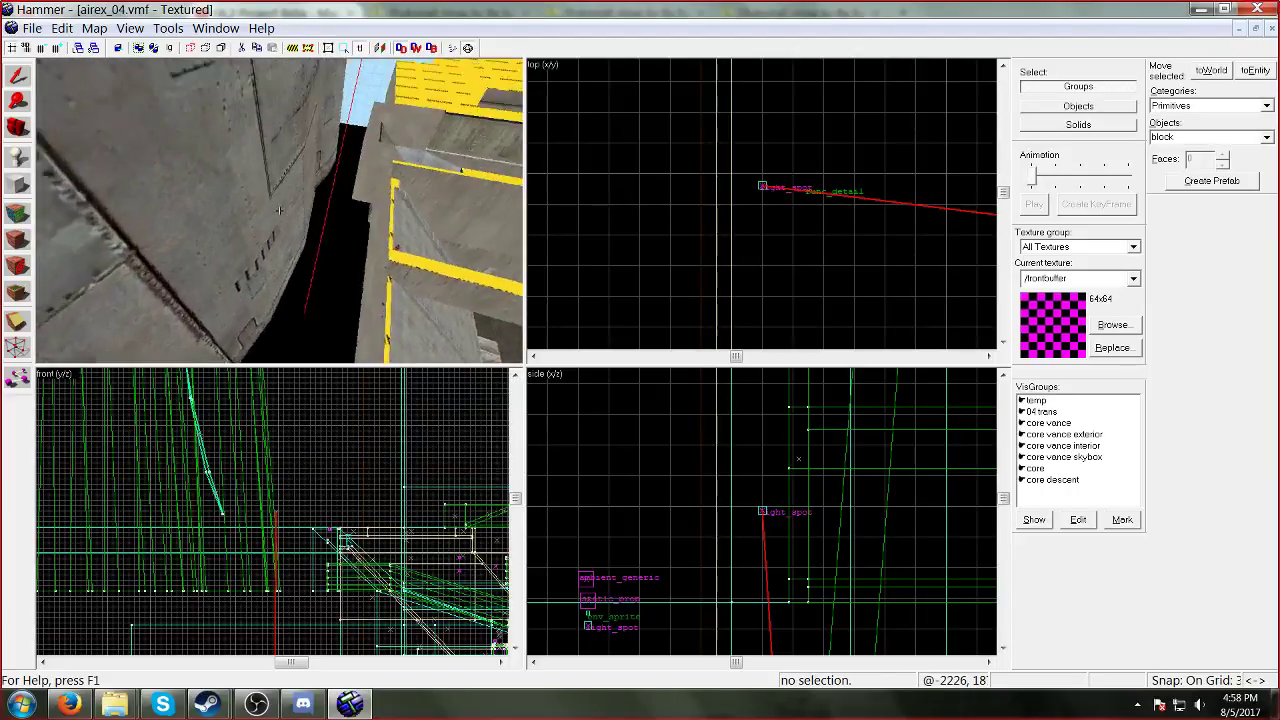
key("w")
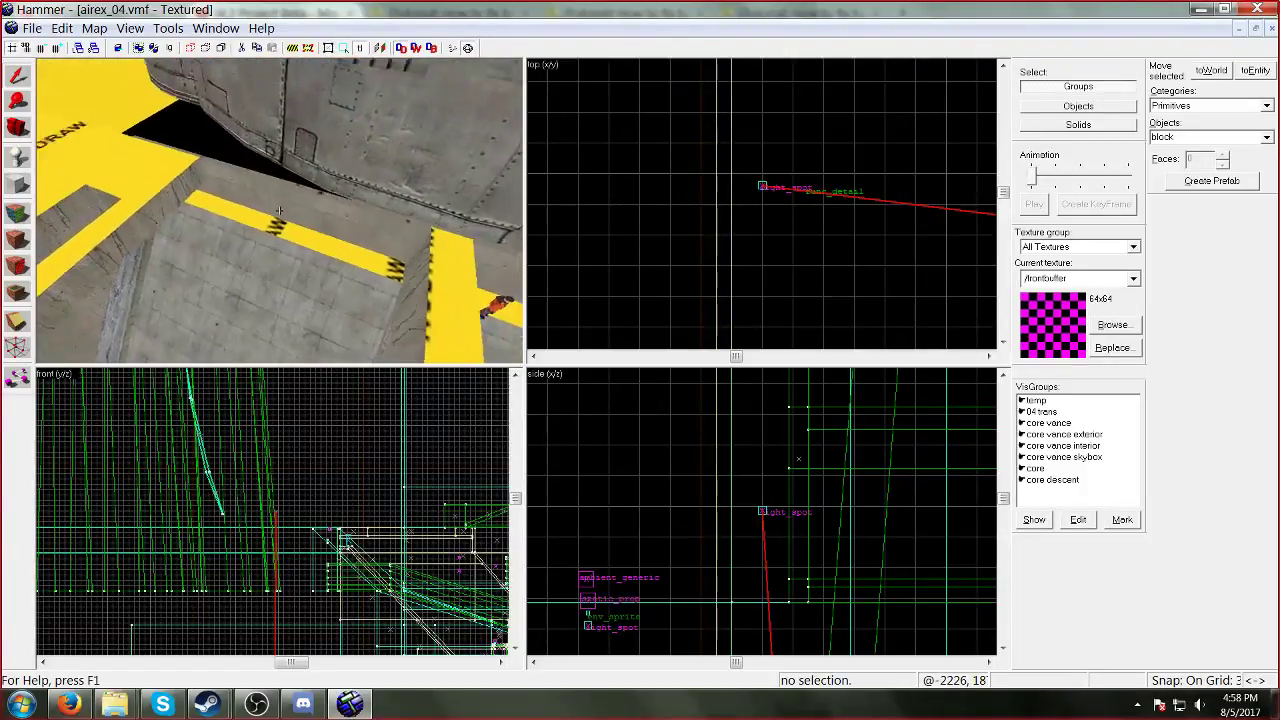
key("z")
Step: Open the original combined map airex_03040506.vmf from the temp folder
left_click(32, 28)
left_click(58, 67)
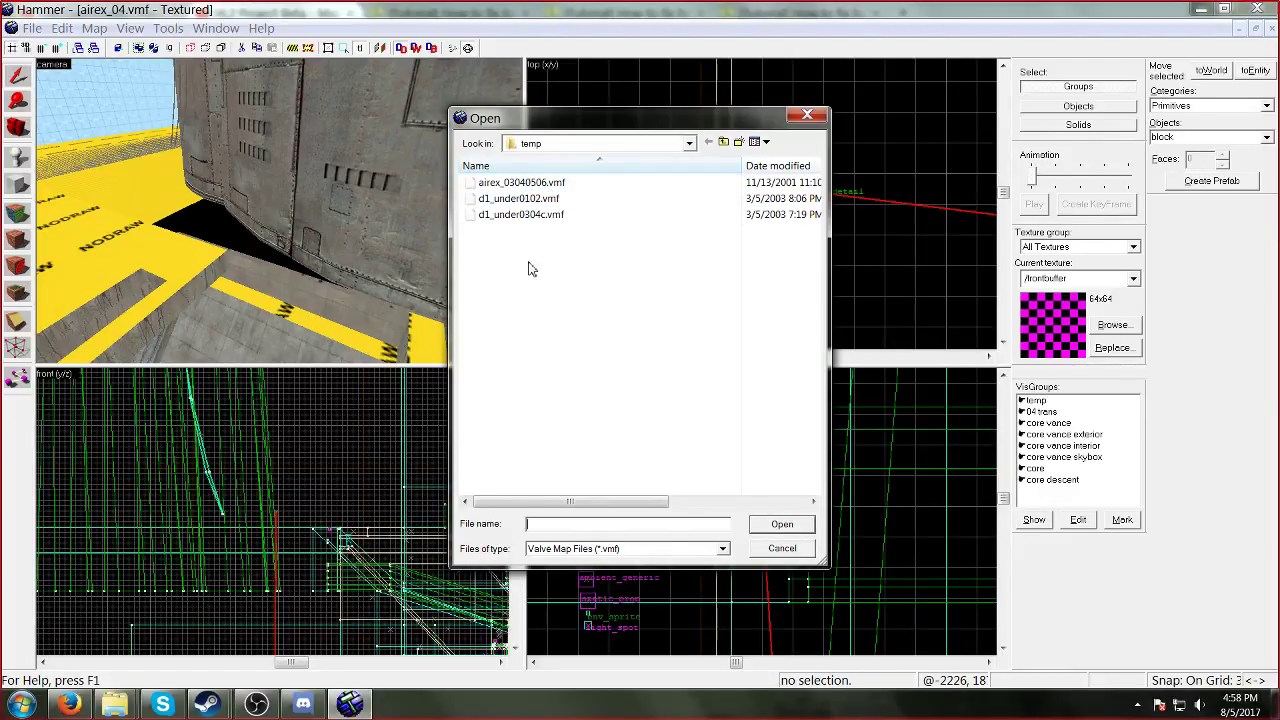
left_click(560, 182)
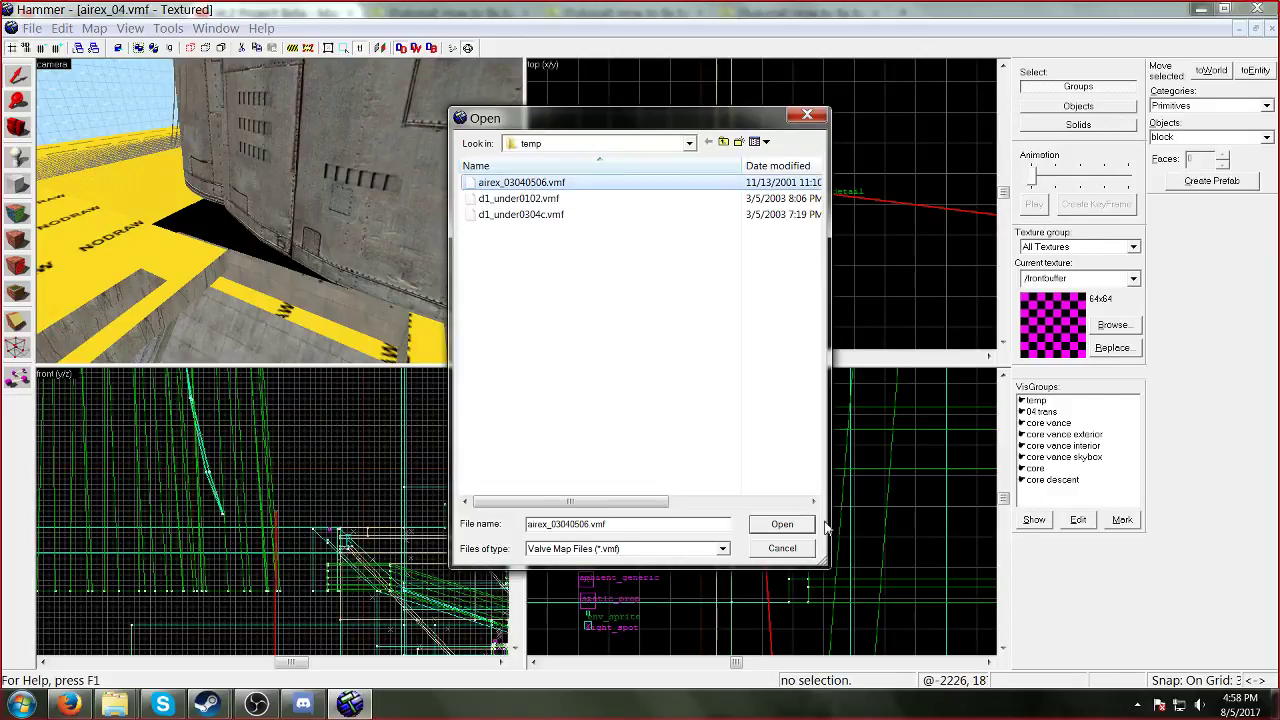
left_click(782, 525)
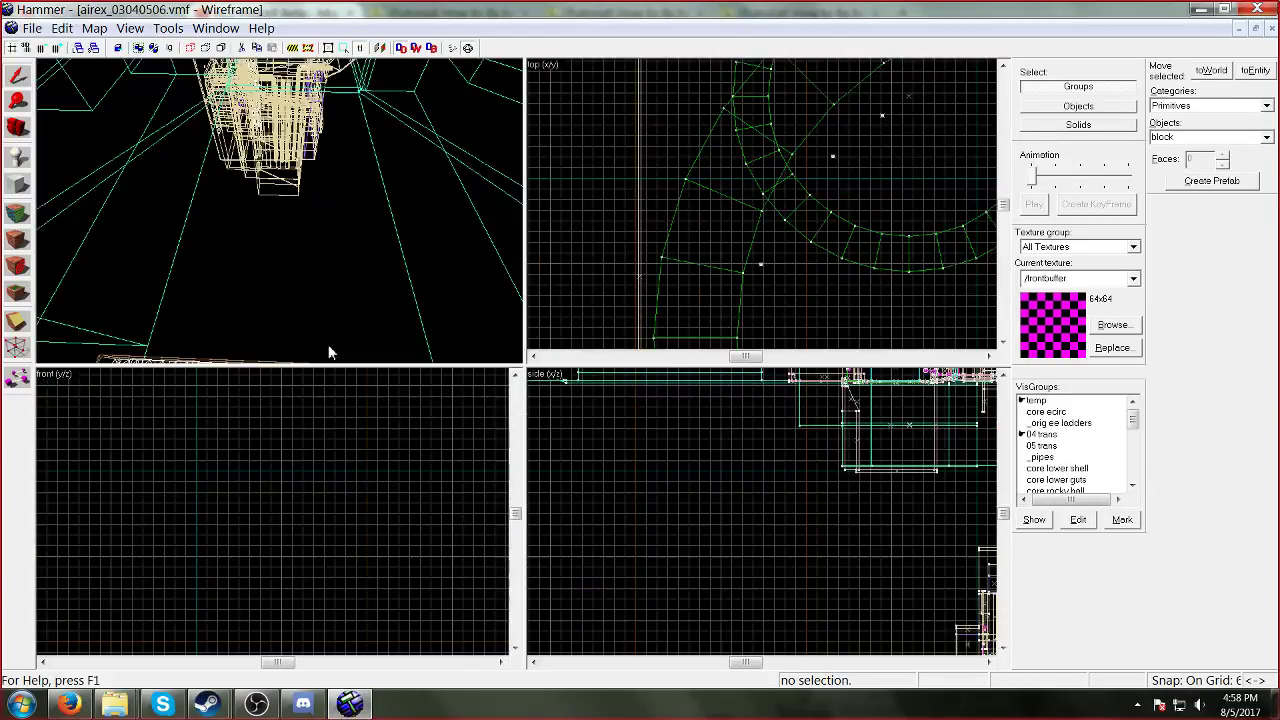
Step: Bring the airex_04 map window back to the front and check the stream's live chat in Firefox
left_click(215, 28)
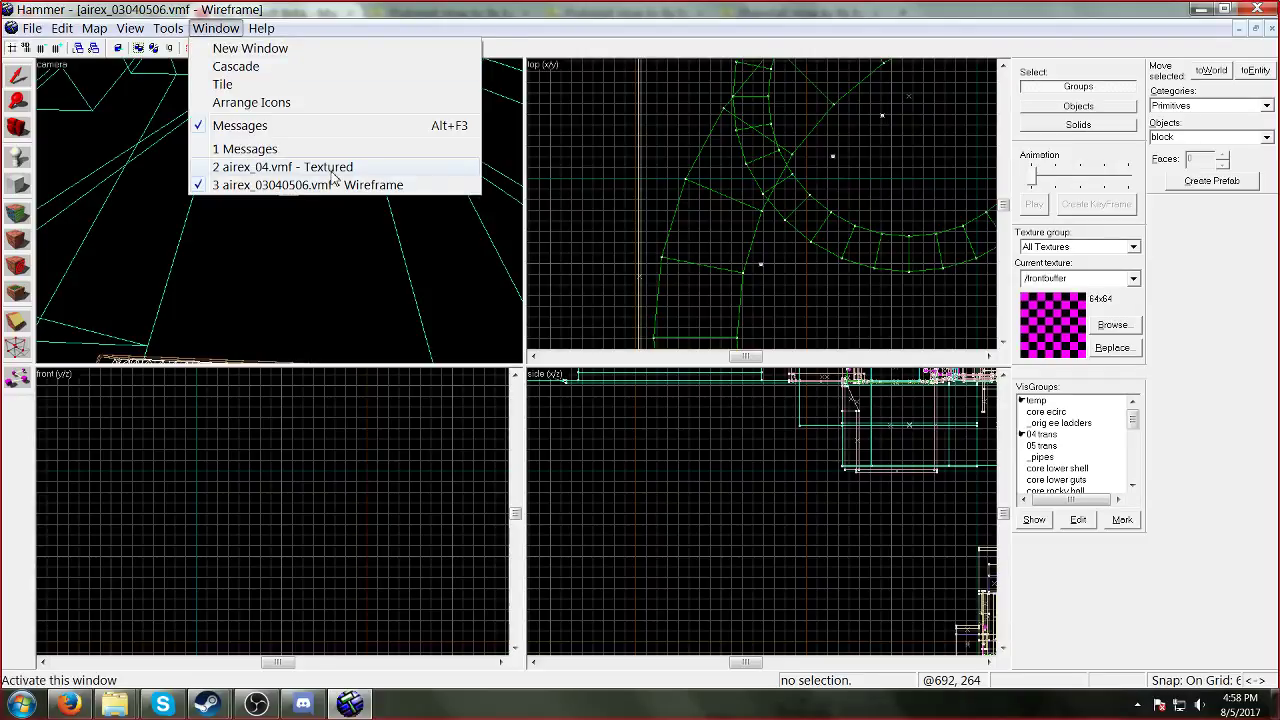
left_click(330, 194)
mouse_move(68, 704)
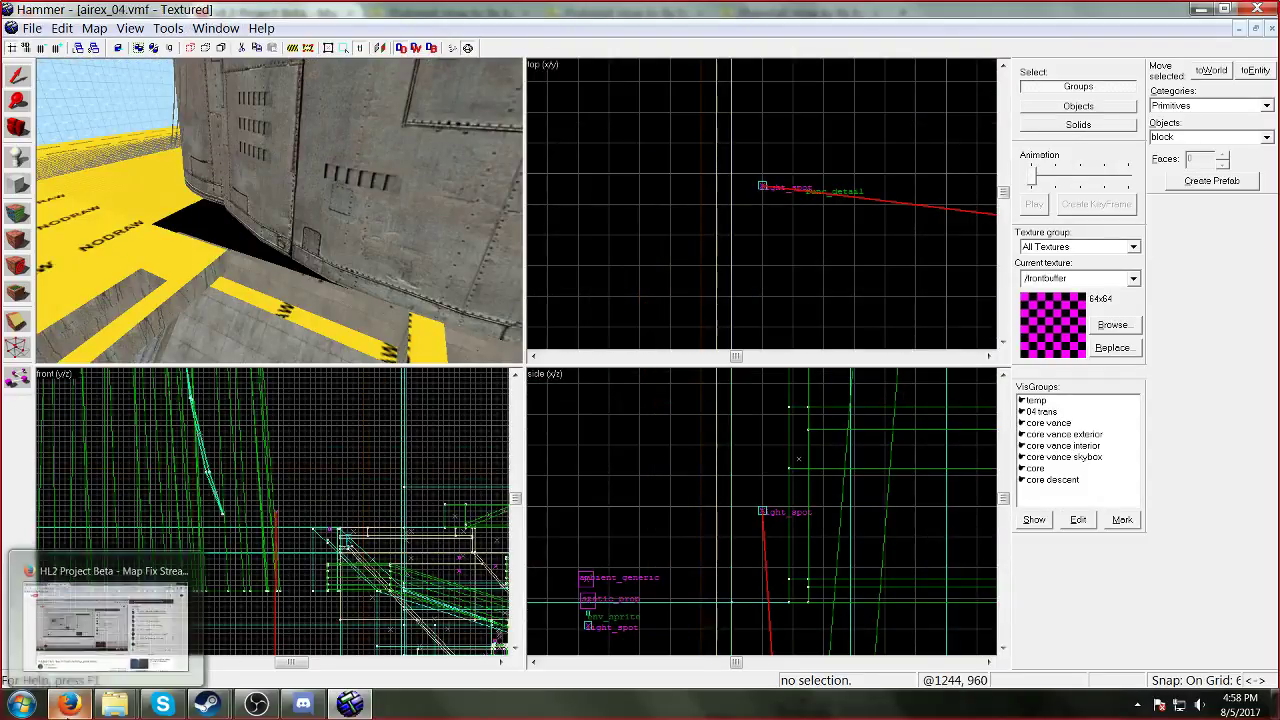
left_click(82, 630)
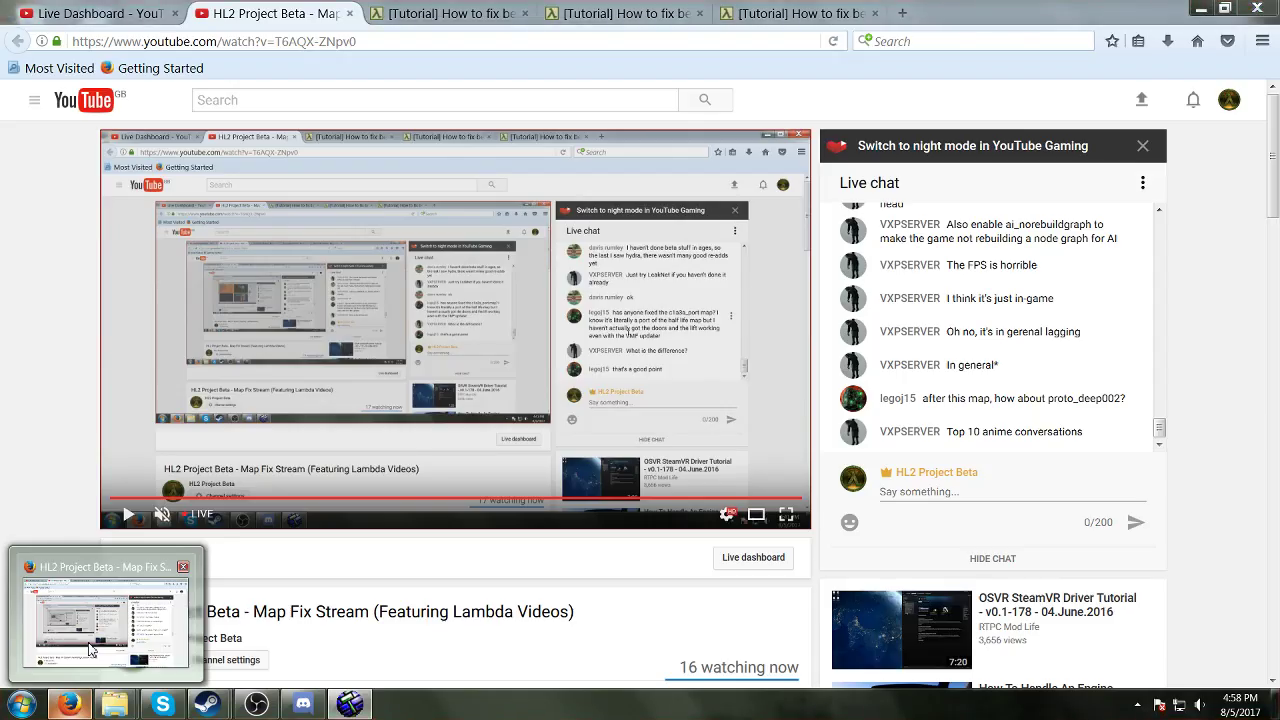
left_click(89, 646)
scroll(1080, 480, "down", 2)
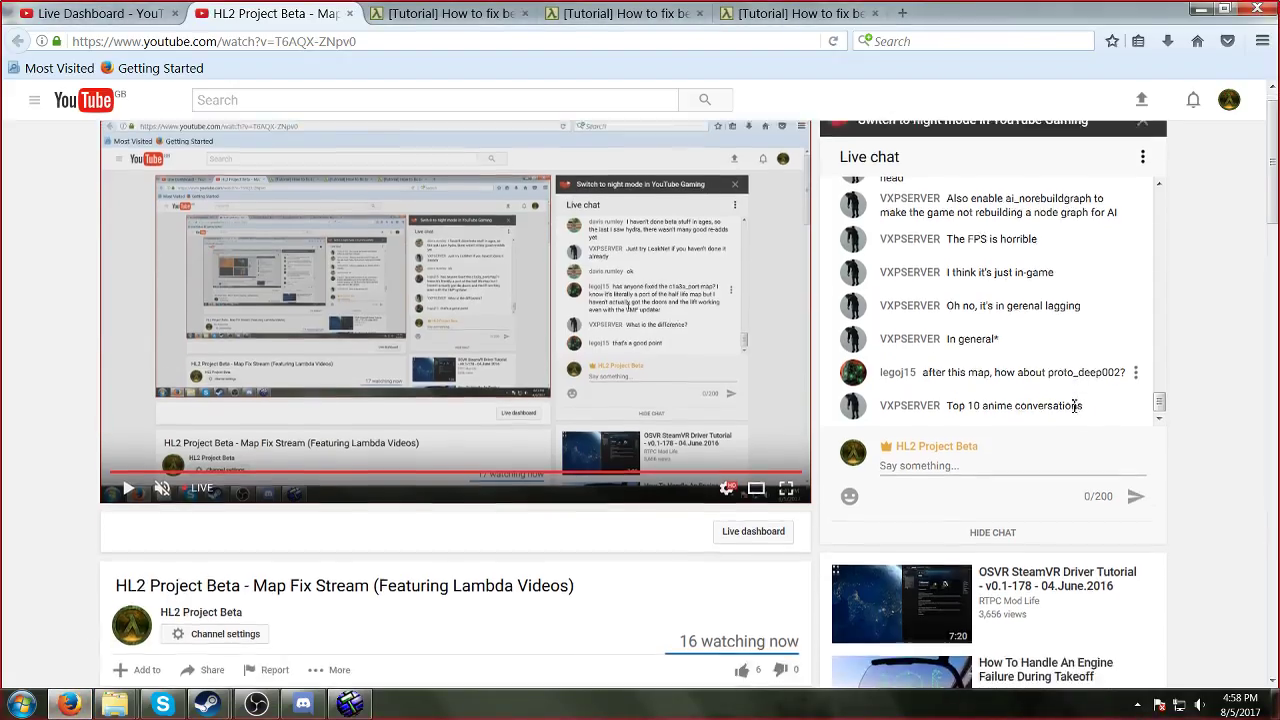
left_click(350, 704)
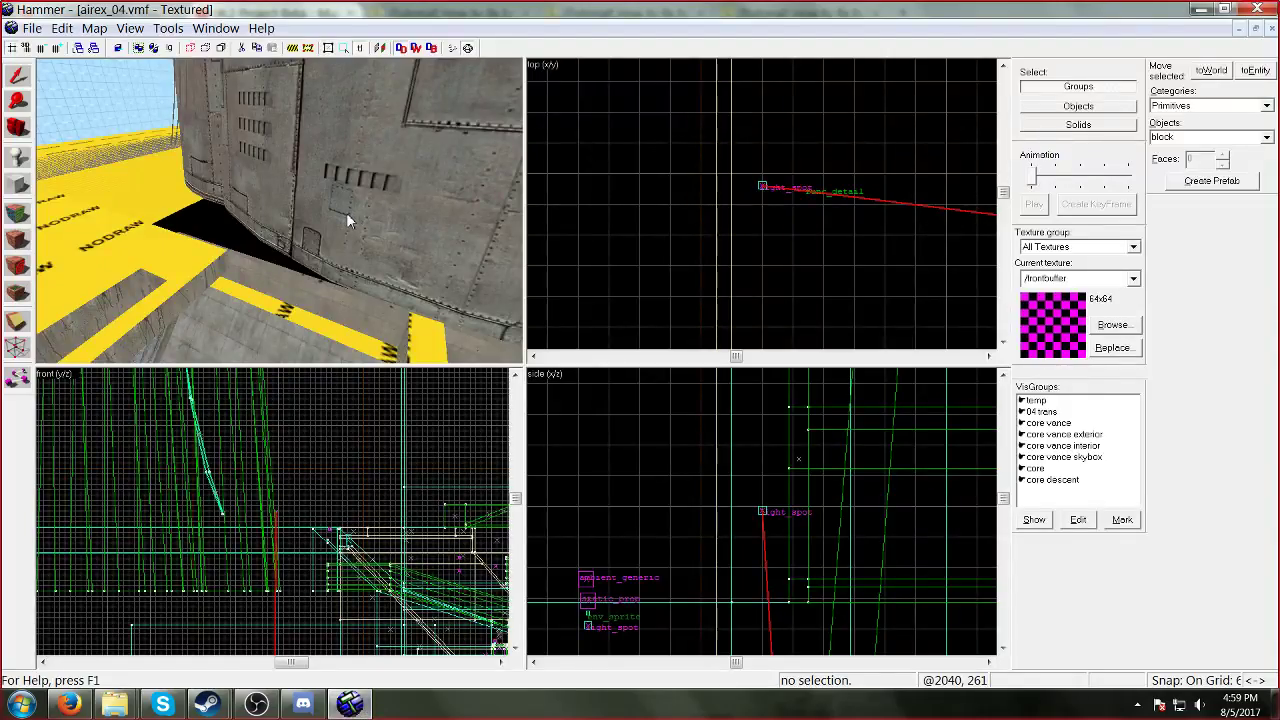
Step: Select the skybox wall beside the open floor beneath the tower and center the 2D views on its lower edge
key("w")
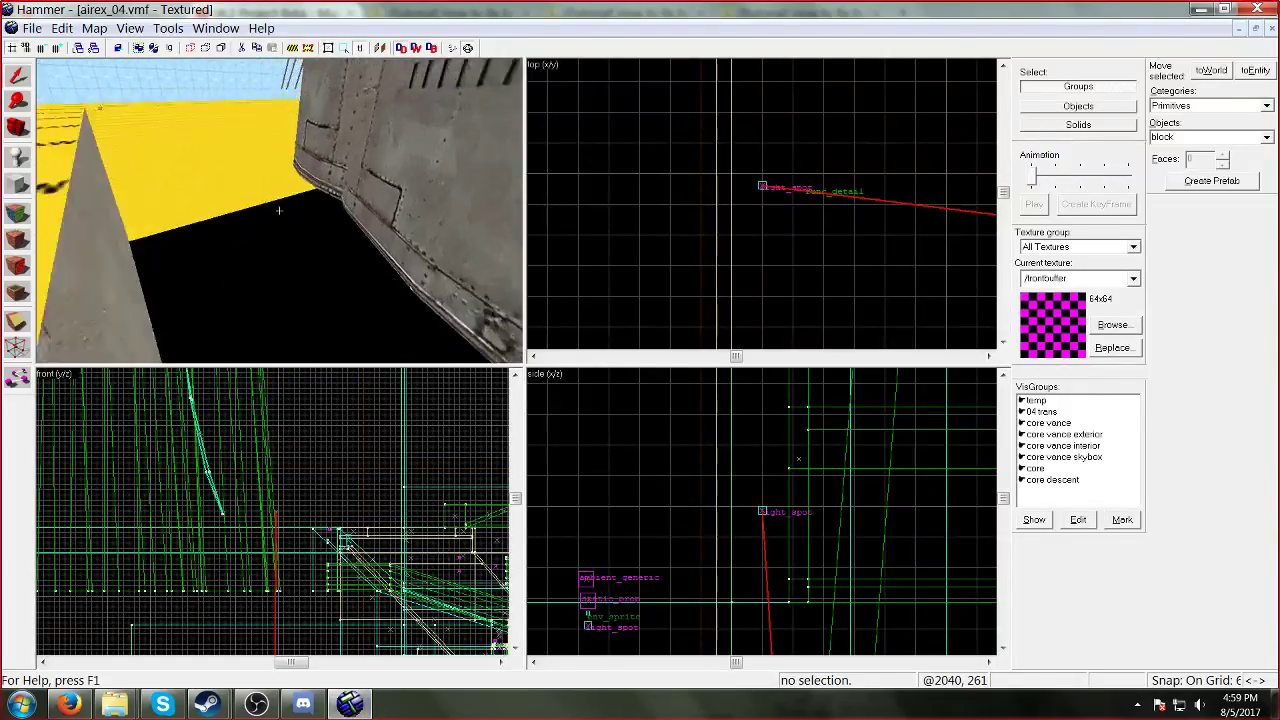
key("w")
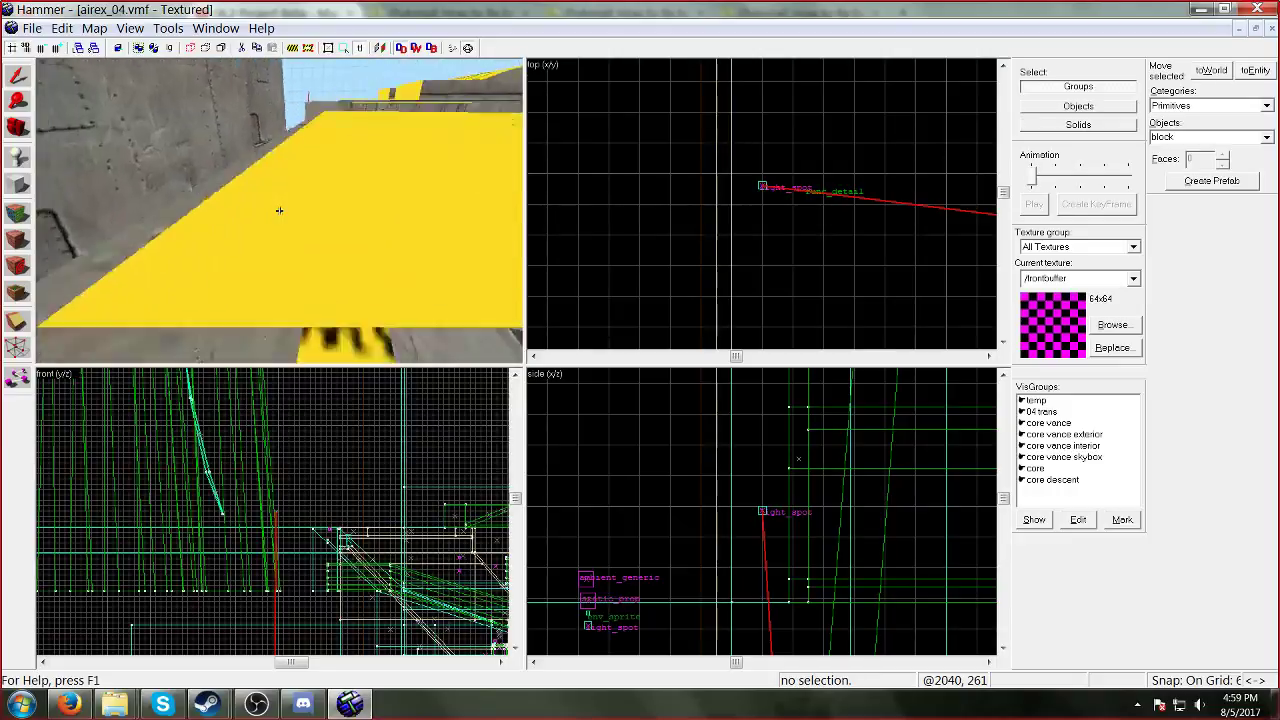
key("w")
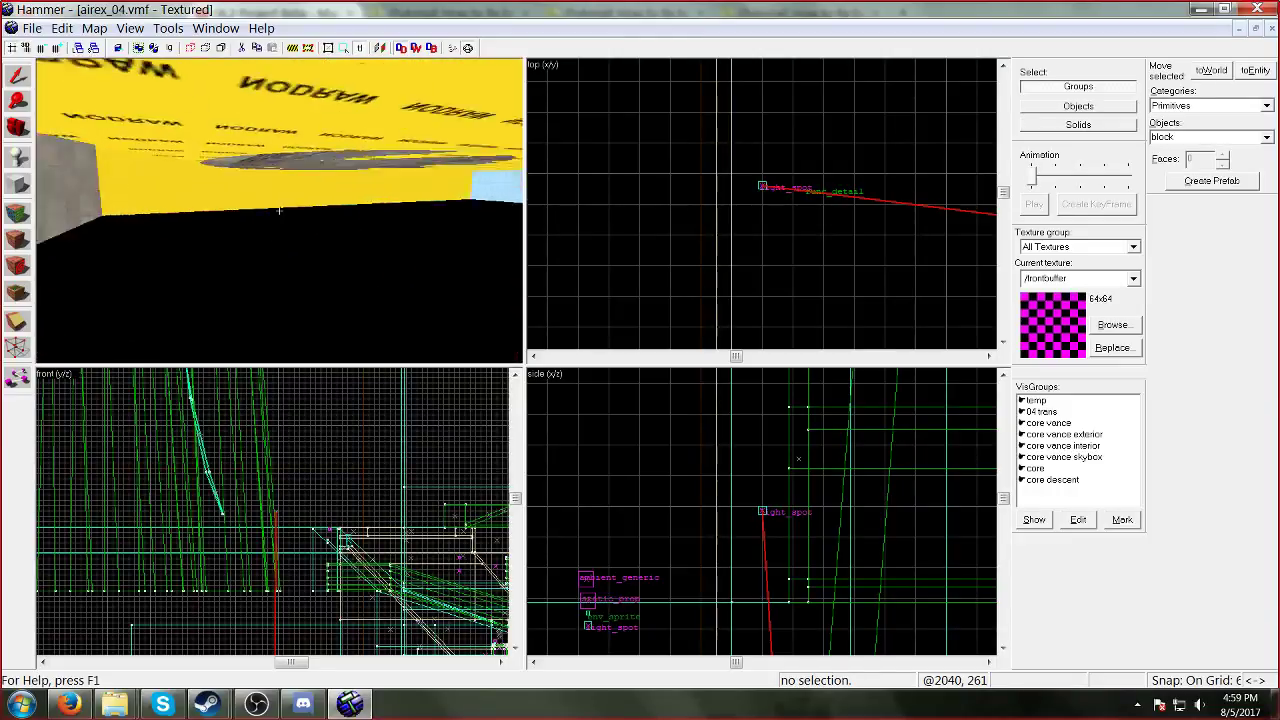
key("w")
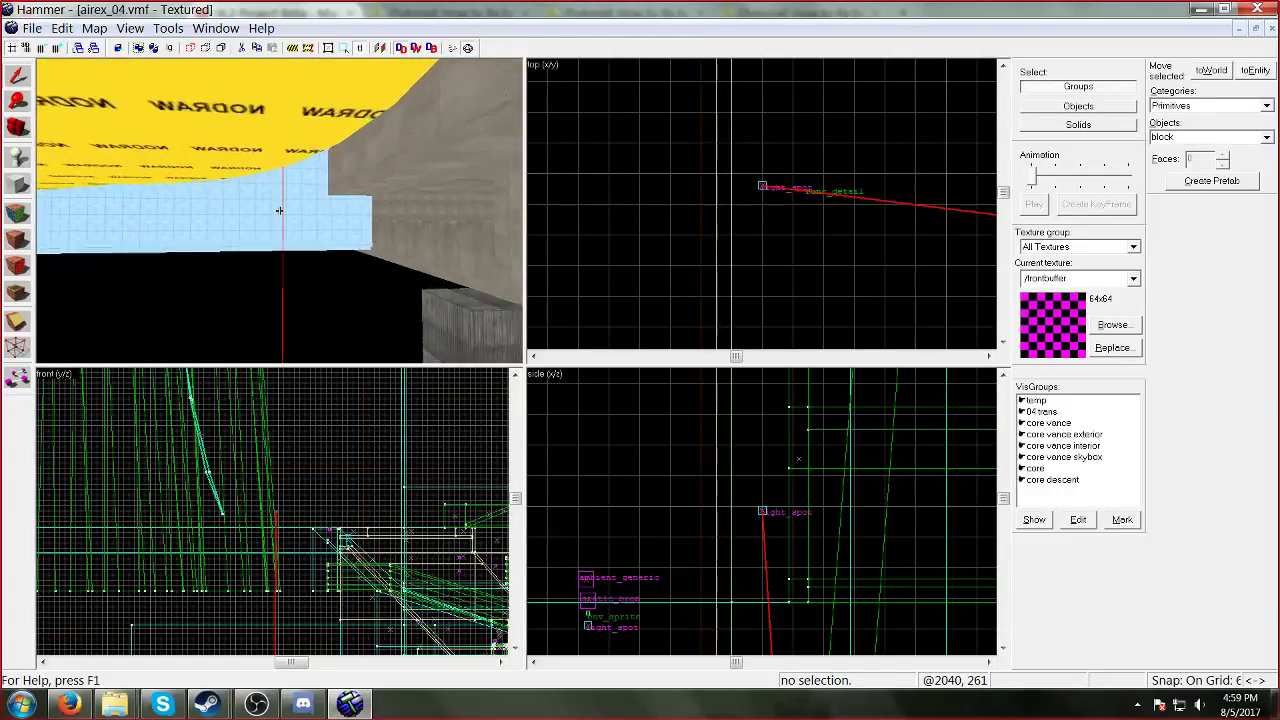
key("w")
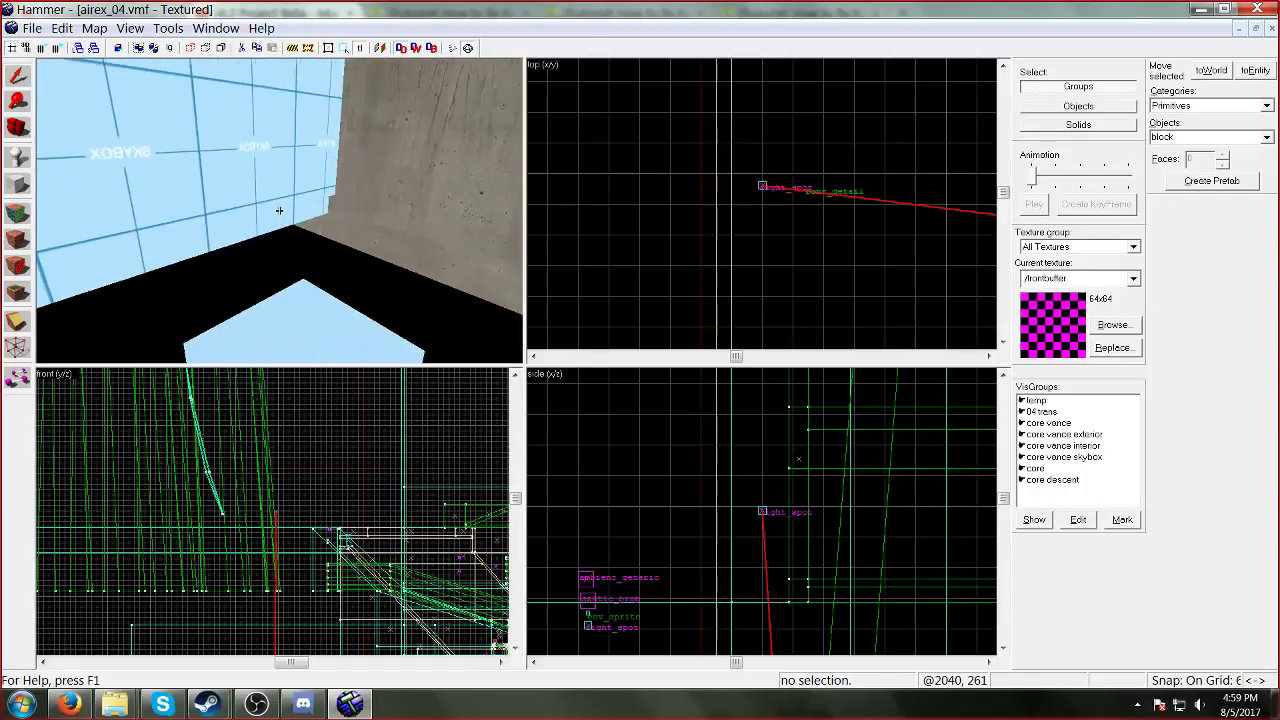
key("w")
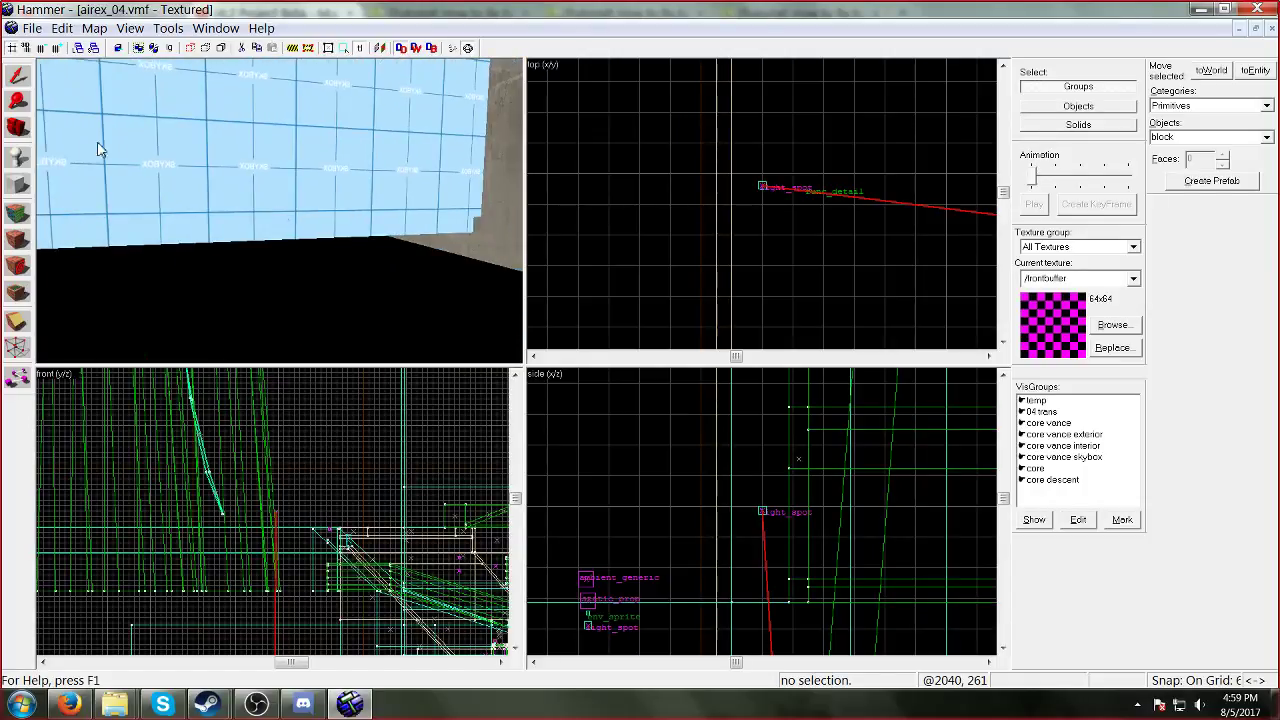
left_click(214, 192)
left_click(130, 28)
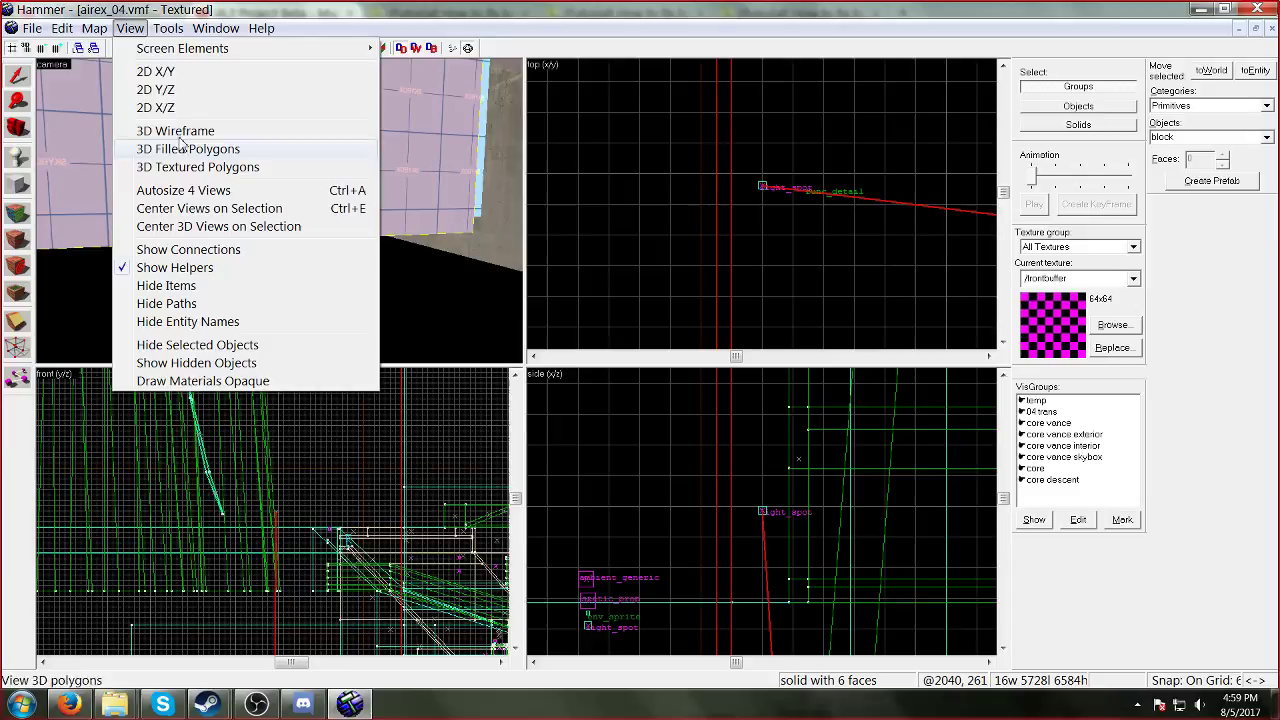
left_click(197, 210)
scroll(677, 523, "down", 6)
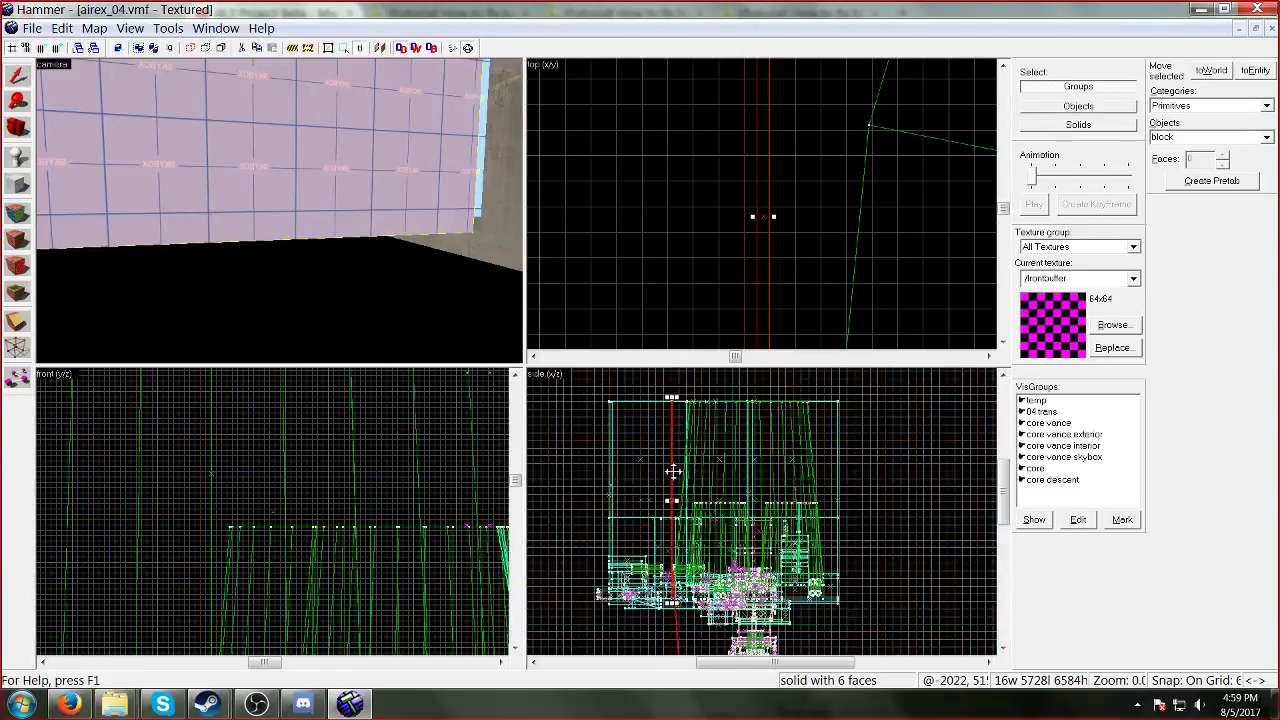
scroll(680, 512, "up", 8)
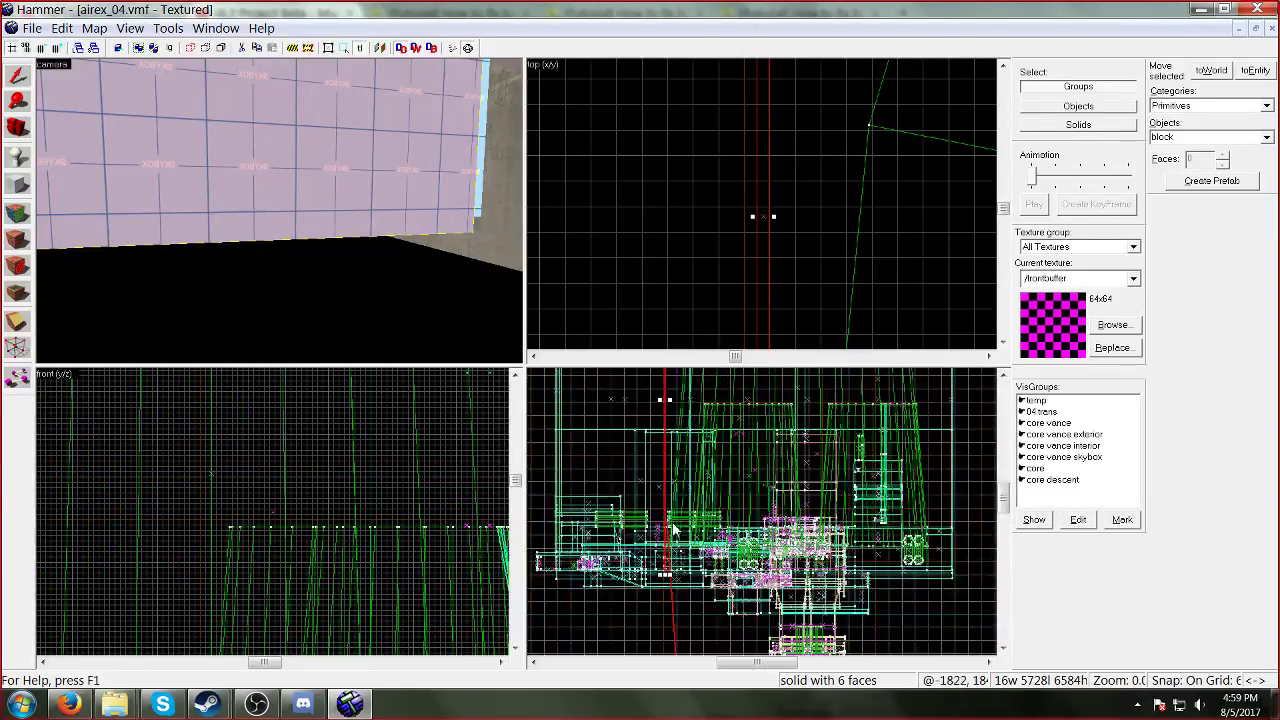
scroll(672, 486, "up", 6)
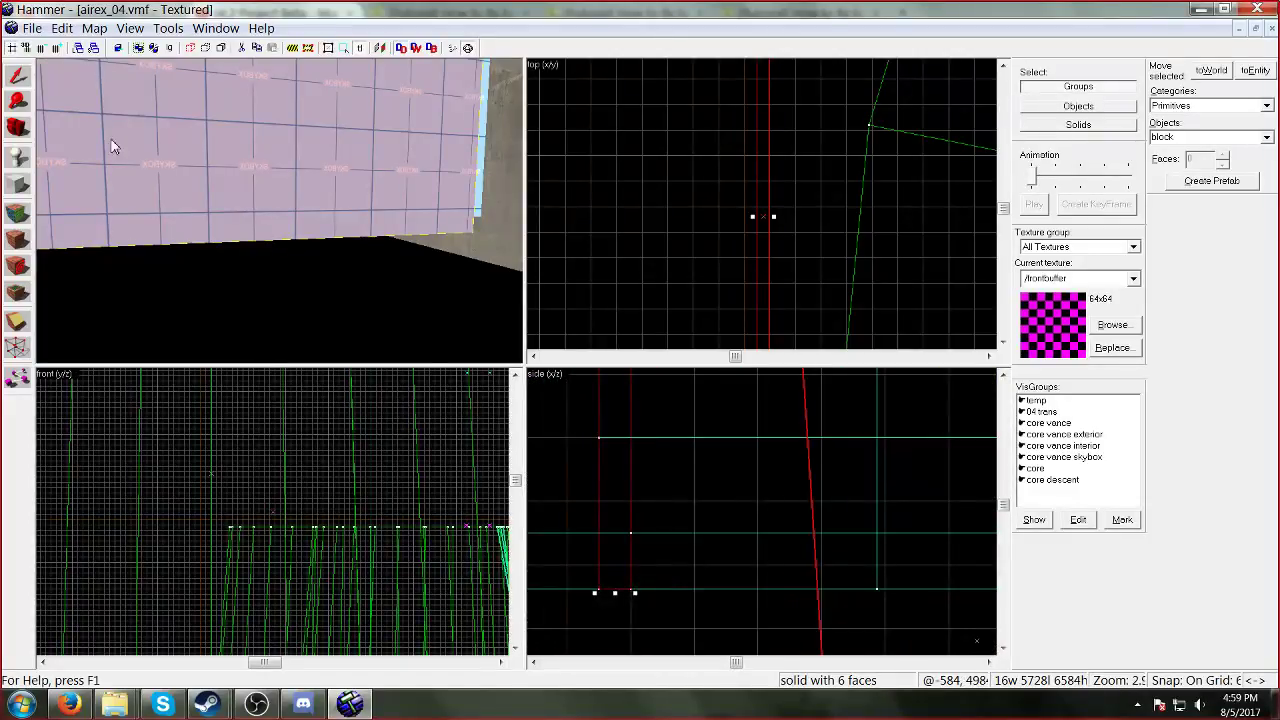
Step: Draw a block 32 units wide, 5728 long and 16 high just beneath the skybox wall's lower edge, using a finer grid
left_click(19, 186)
scroll(660, 600, "down", 2)
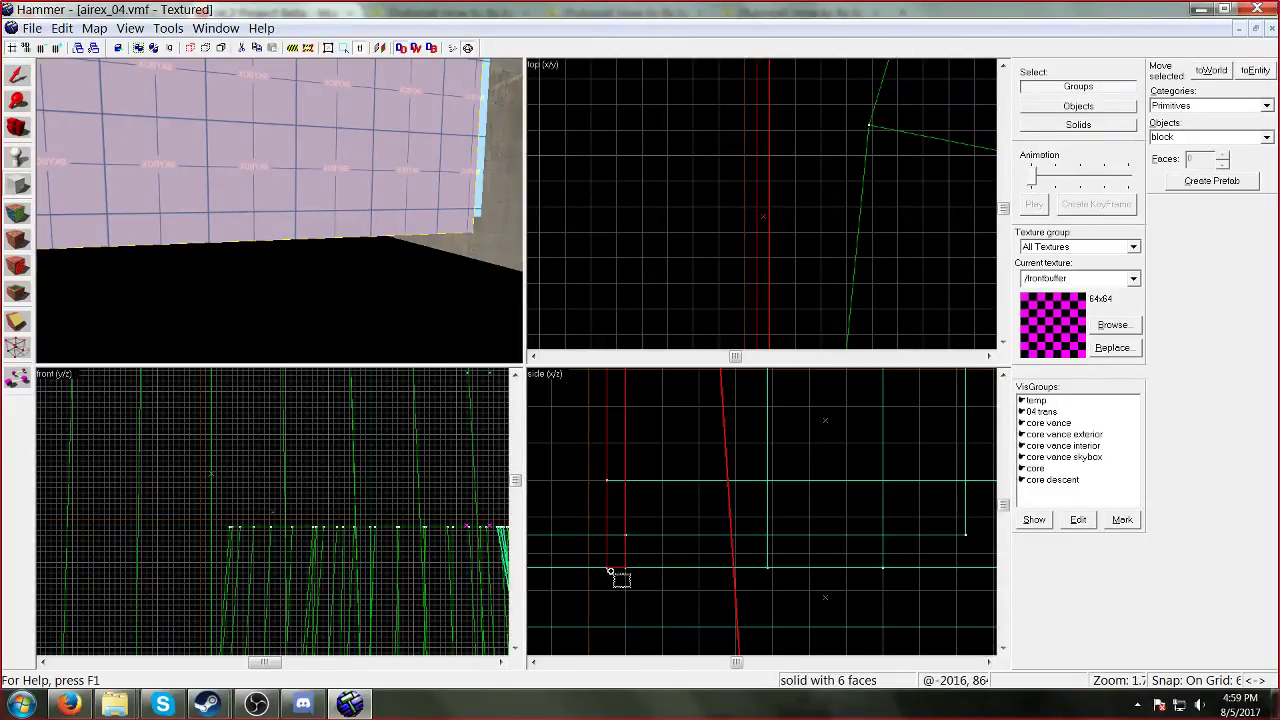
left_click_drag(619, 578, 668, 592)
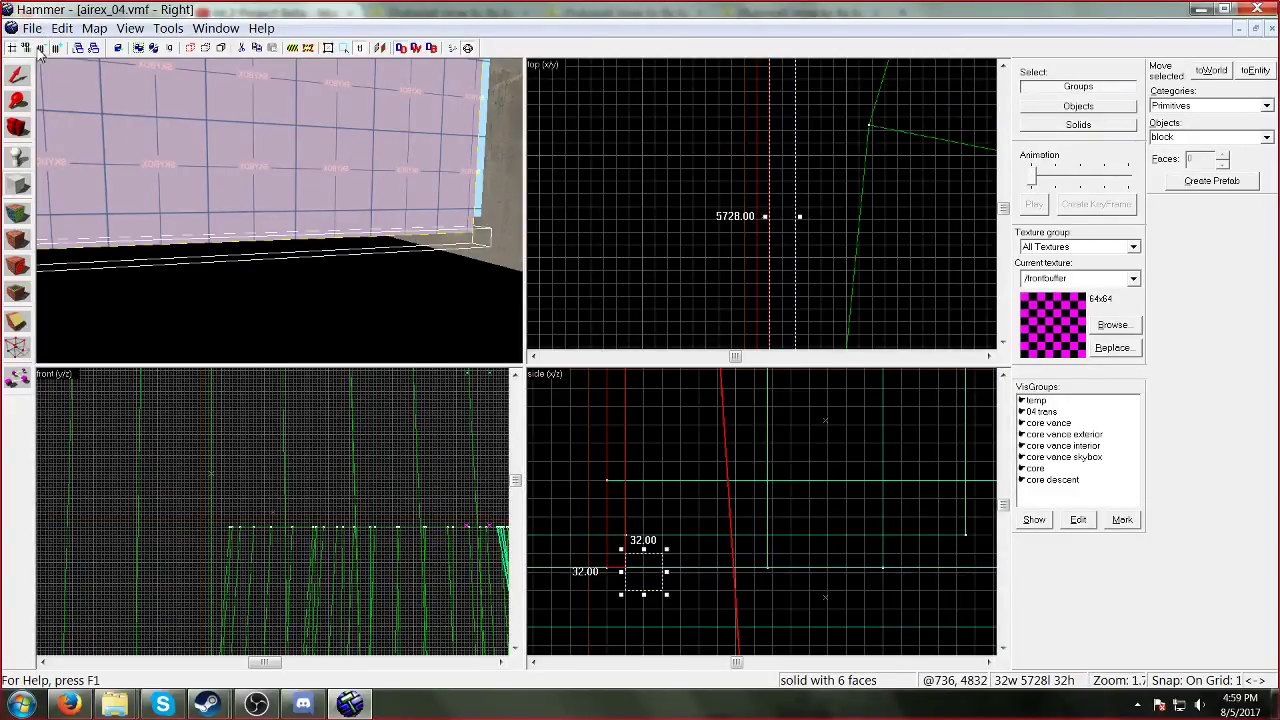
scroll(640, 580, "up", 4)
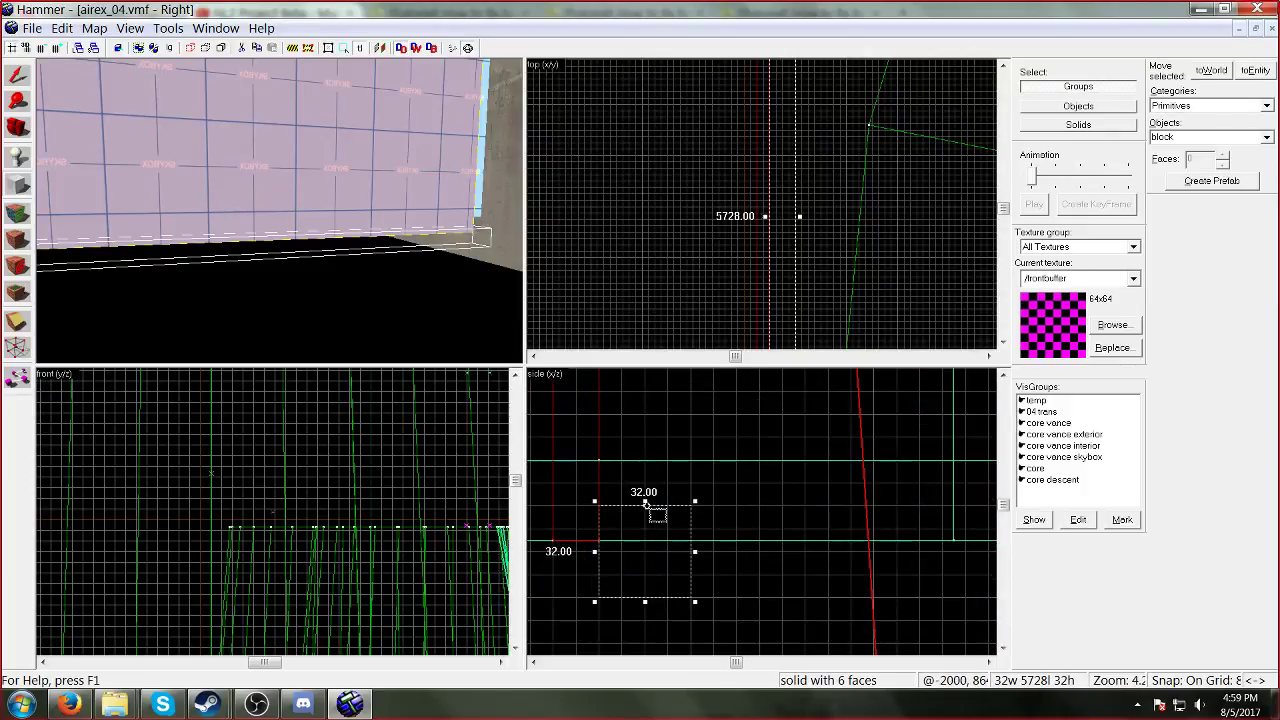
left_click_drag(645, 512, 590, 553)
Step: Read the newest messages in the YouTube live chat and return to Hammer
key("alt+Tab")
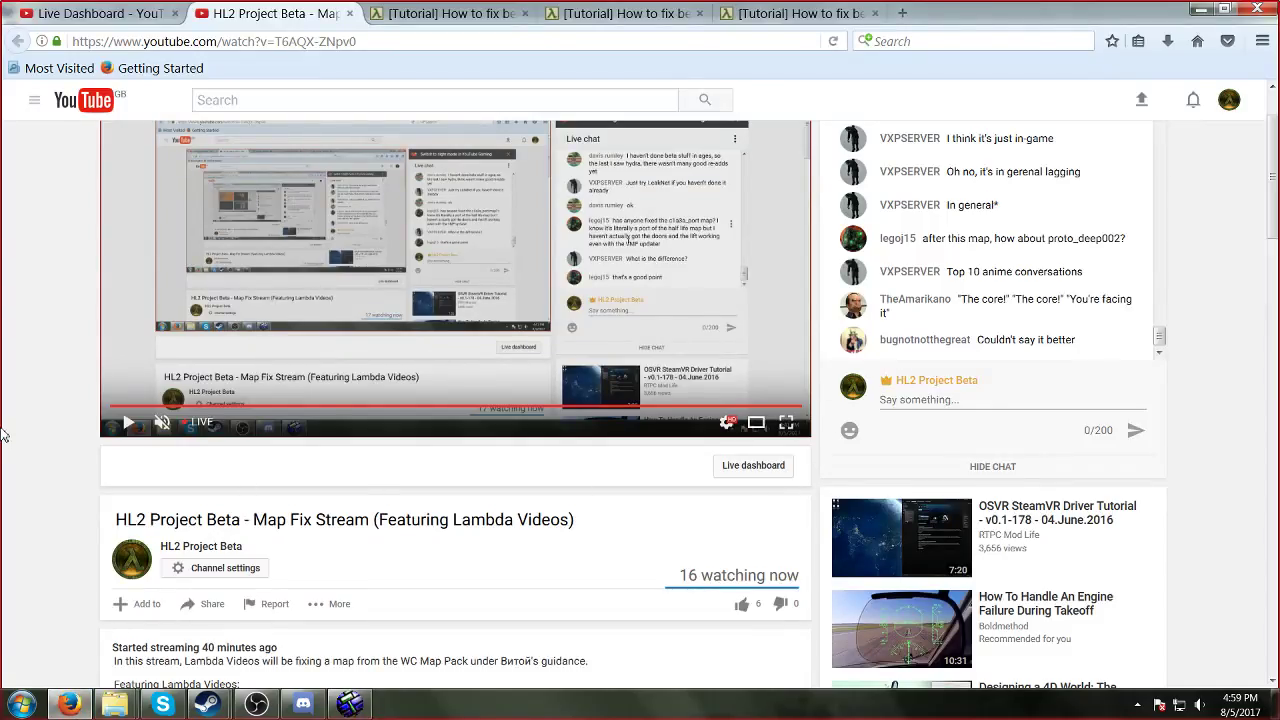
scroll(28, 416, "up", 2)
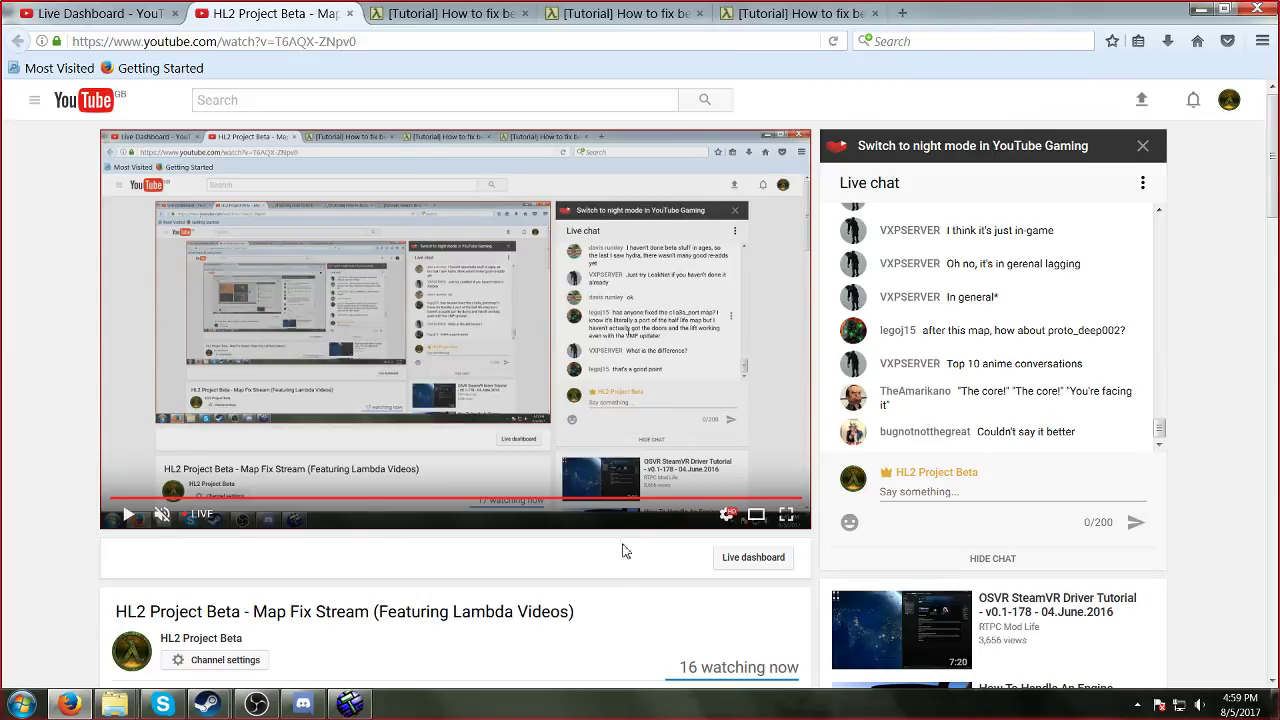
left_click(366, 706)
Step: Refine the grid to 4 units and raise the block outline's top to meet the skybox wall, making it 20 units high
scroll(689, 569, "up", 4)
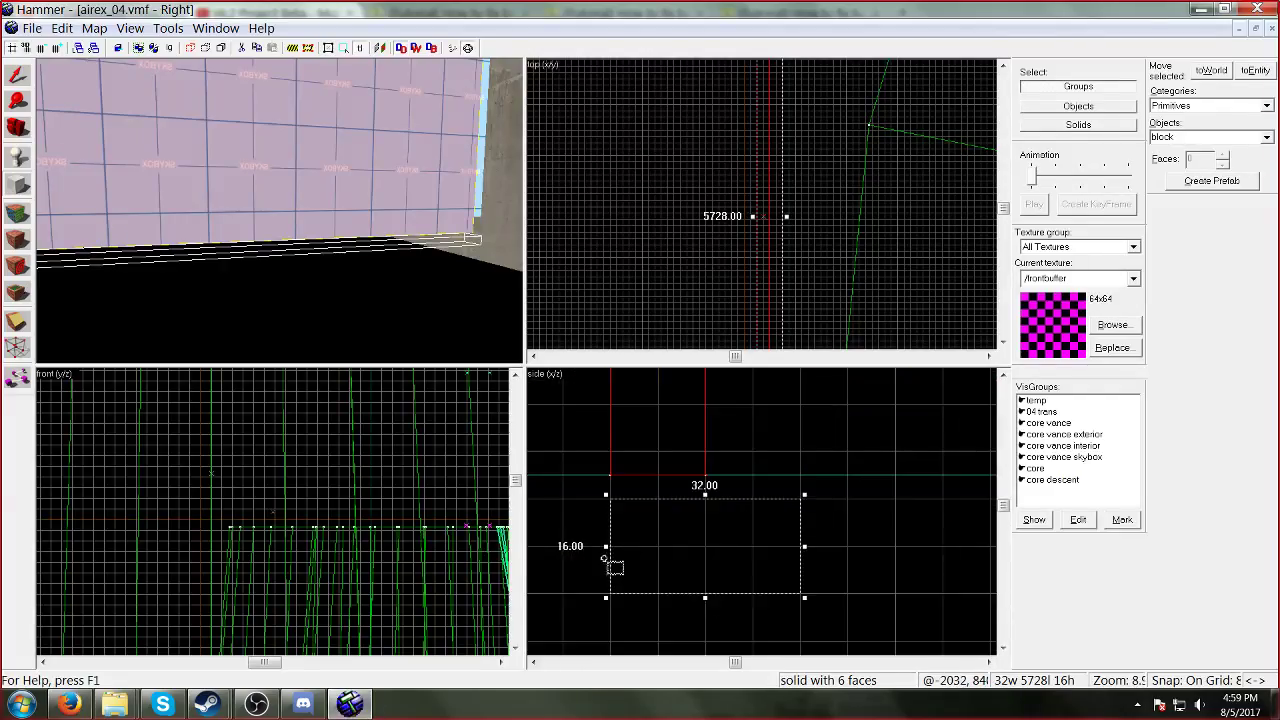
left_click(36, 48)
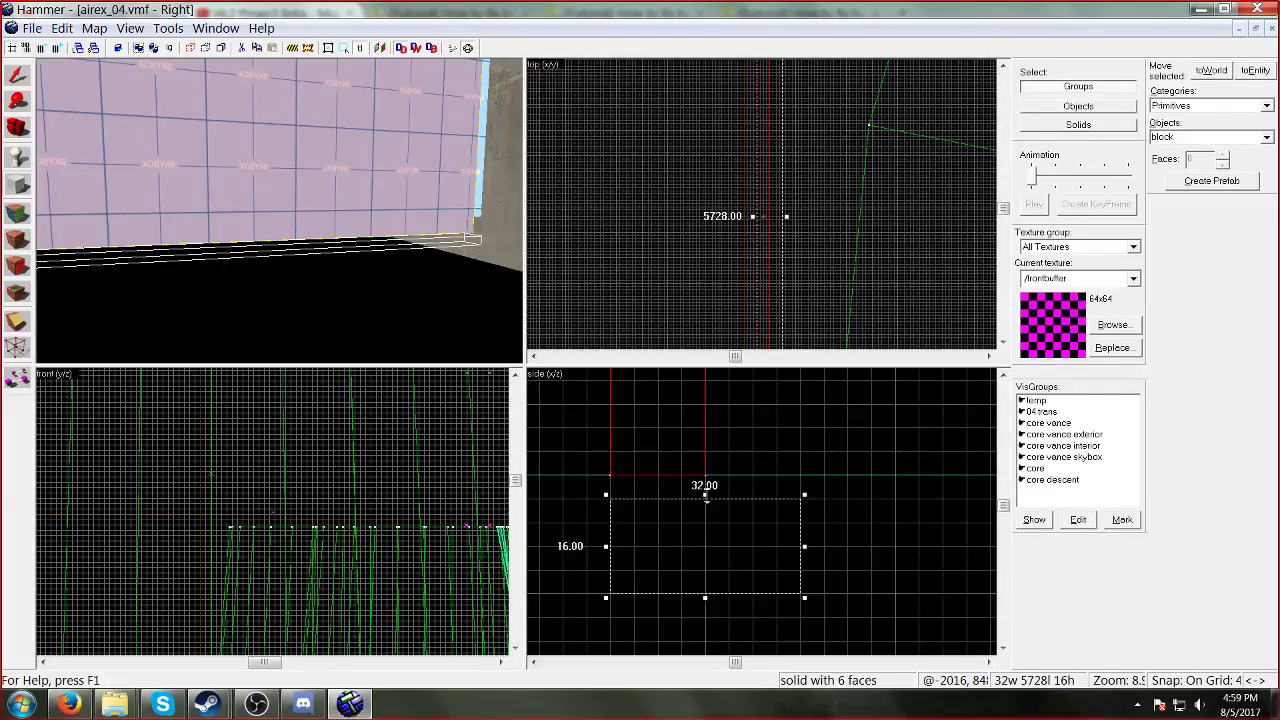
left_click_drag(706, 495, 706, 470)
Step: Stretch the block outline across the open floor in the side view to a width of 3688 units
scroll(676, 530, "down", 6)
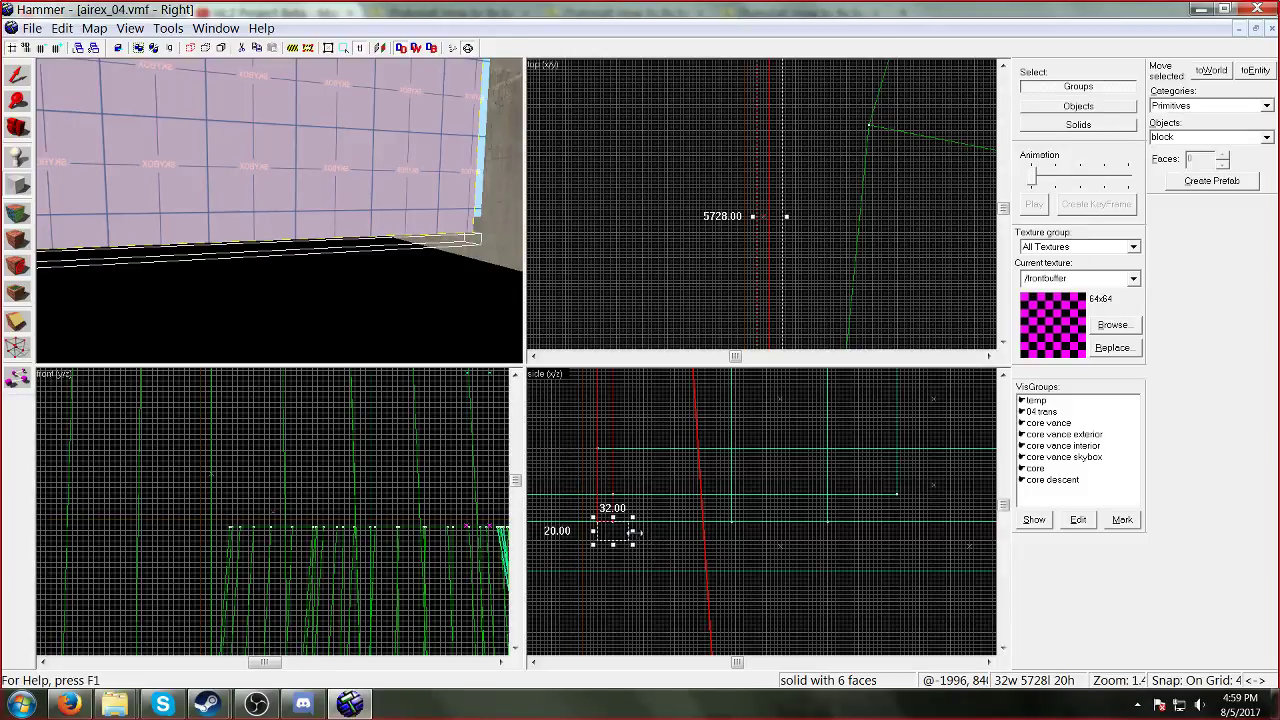
left_click_drag(632, 532, 897, 498)
scroll(720, 503, "down", 5)
scroll(740, 469, "down", 2)
scroll(995, 467, "up", 12)
scroll(878, 496, "up", 2)
scroll(877, 497, "up", 1)
Step: Extend the outline to the far wall at 5548 units wide and create the block as a floor
key("z")
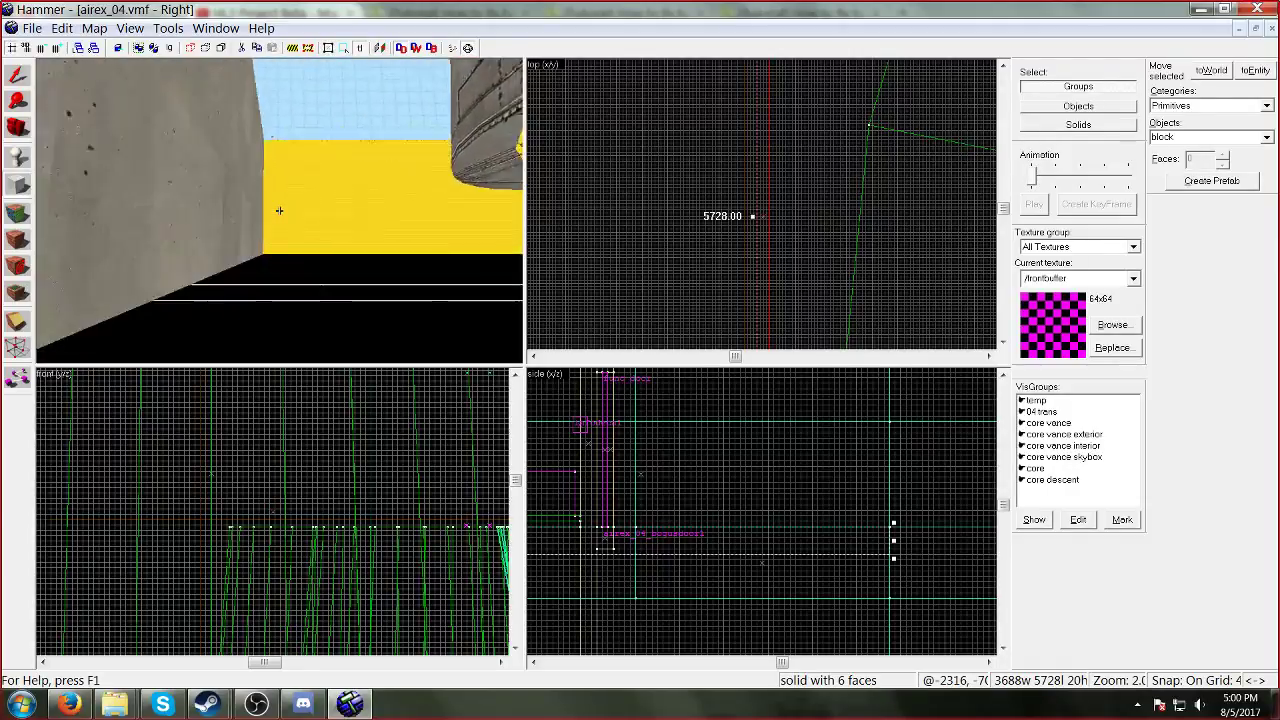
scroll(705, 526, "down", 12)
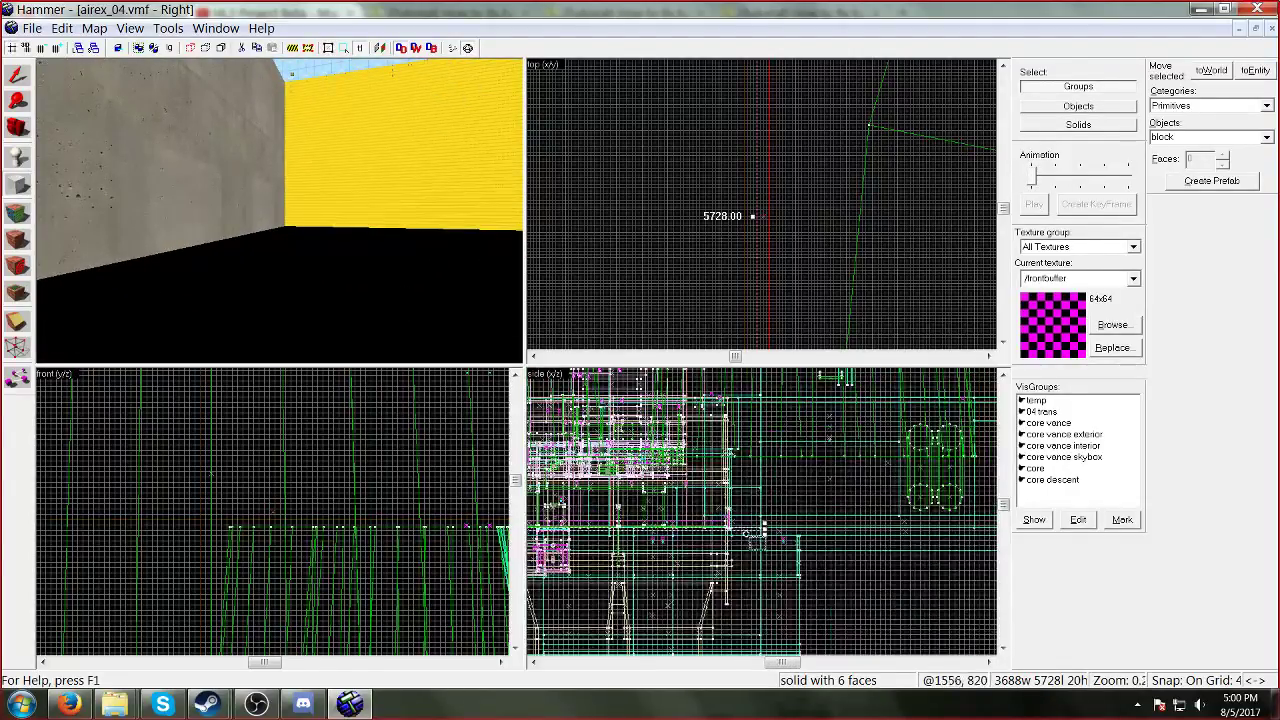
scroll(745, 531, "up", 14)
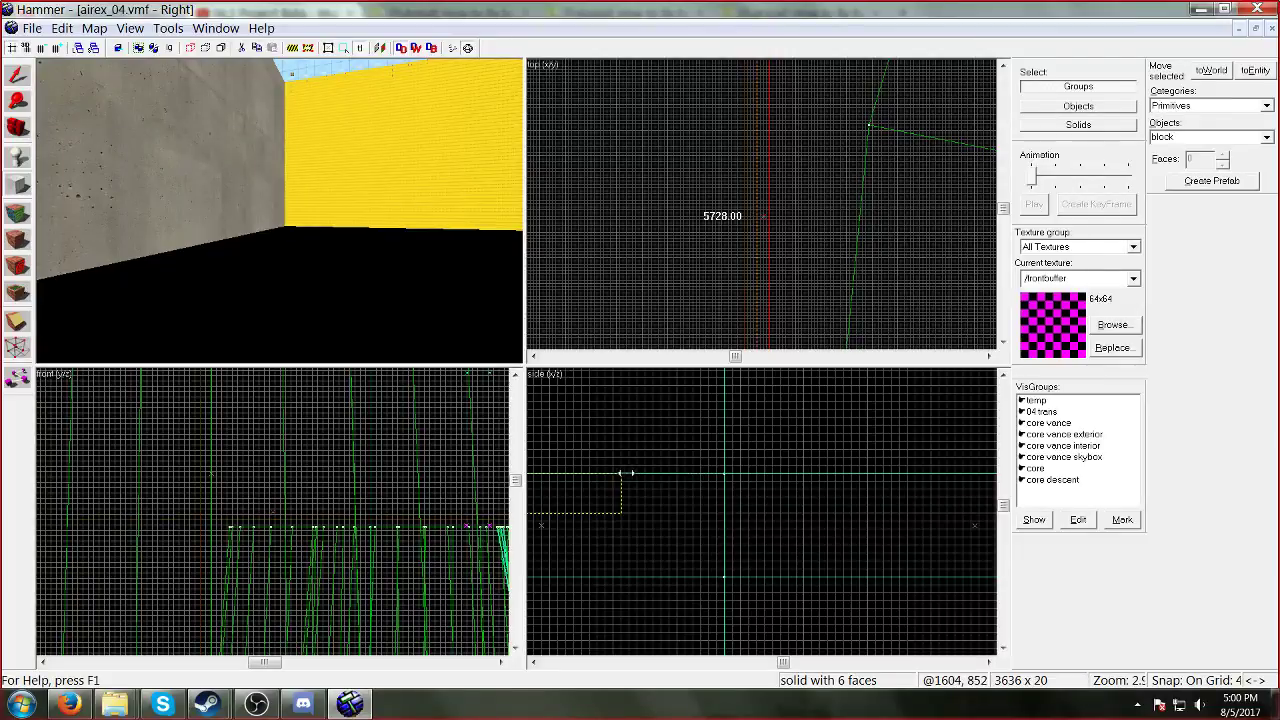
scroll(628, 473, "down", 12)
scroll(866, 477, "up", 8)
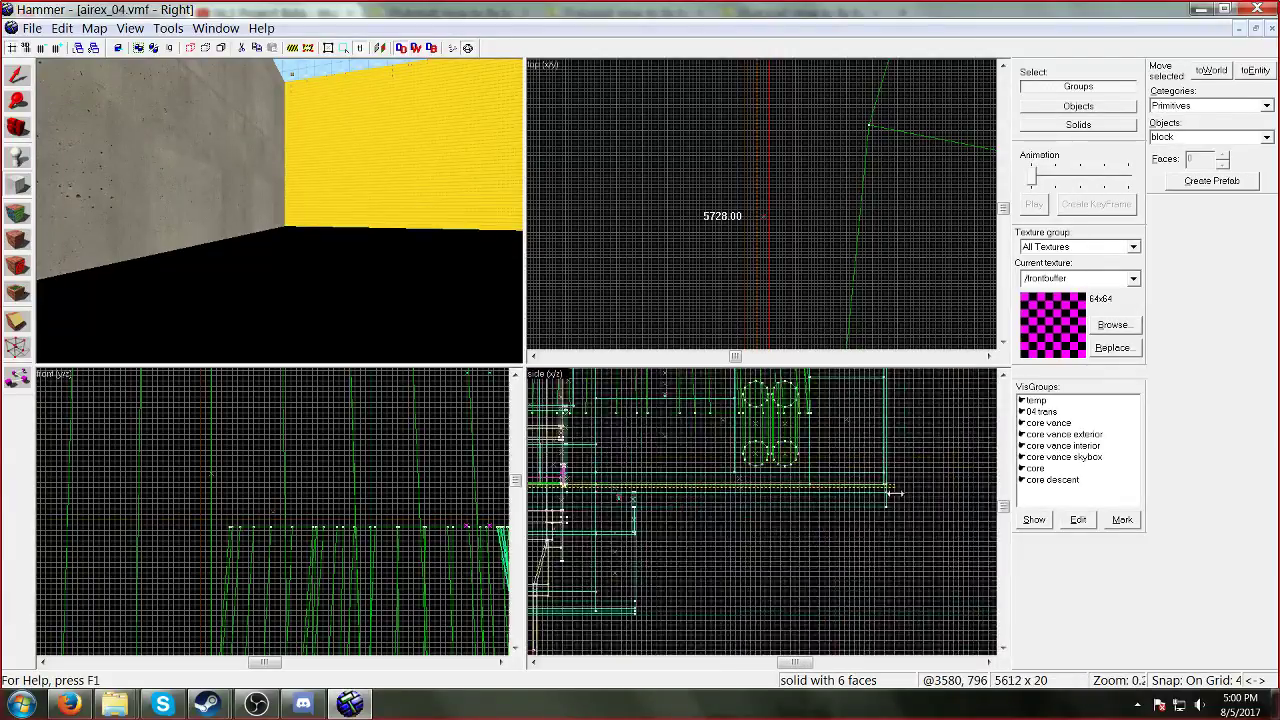
left_click_drag(770, 461, 668, 455)
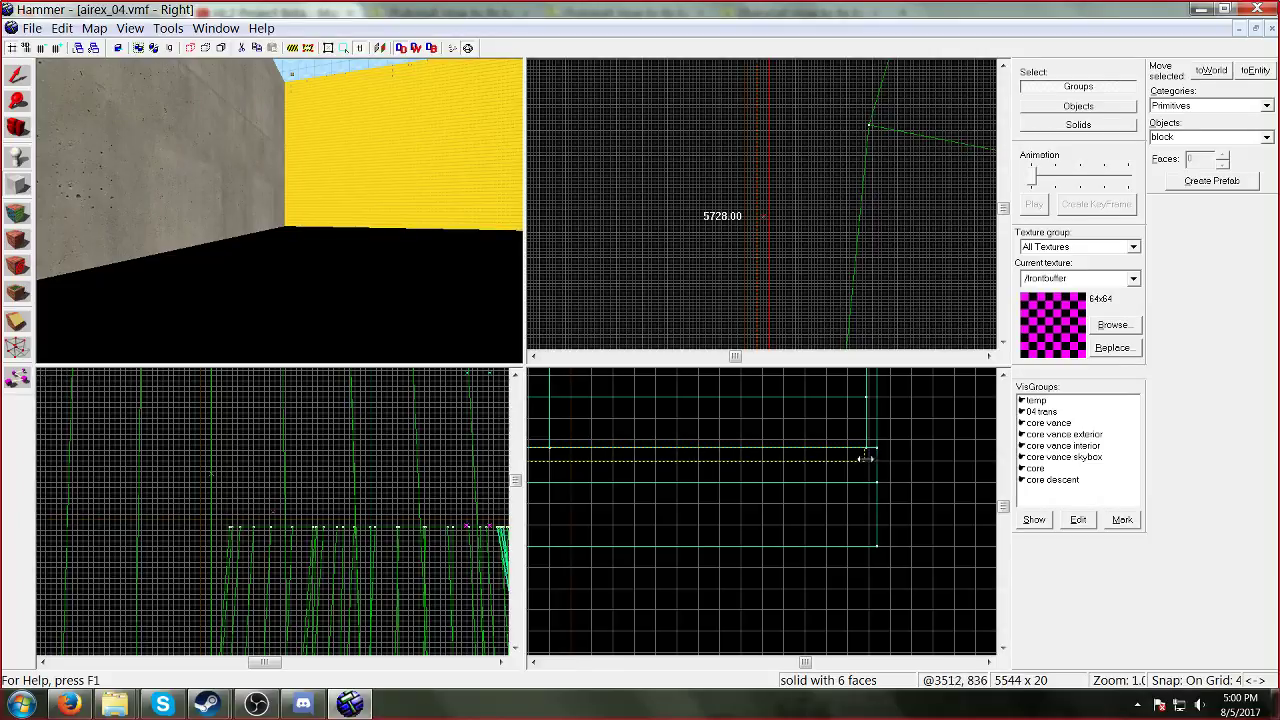
scroll(868, 460, "up", 5)
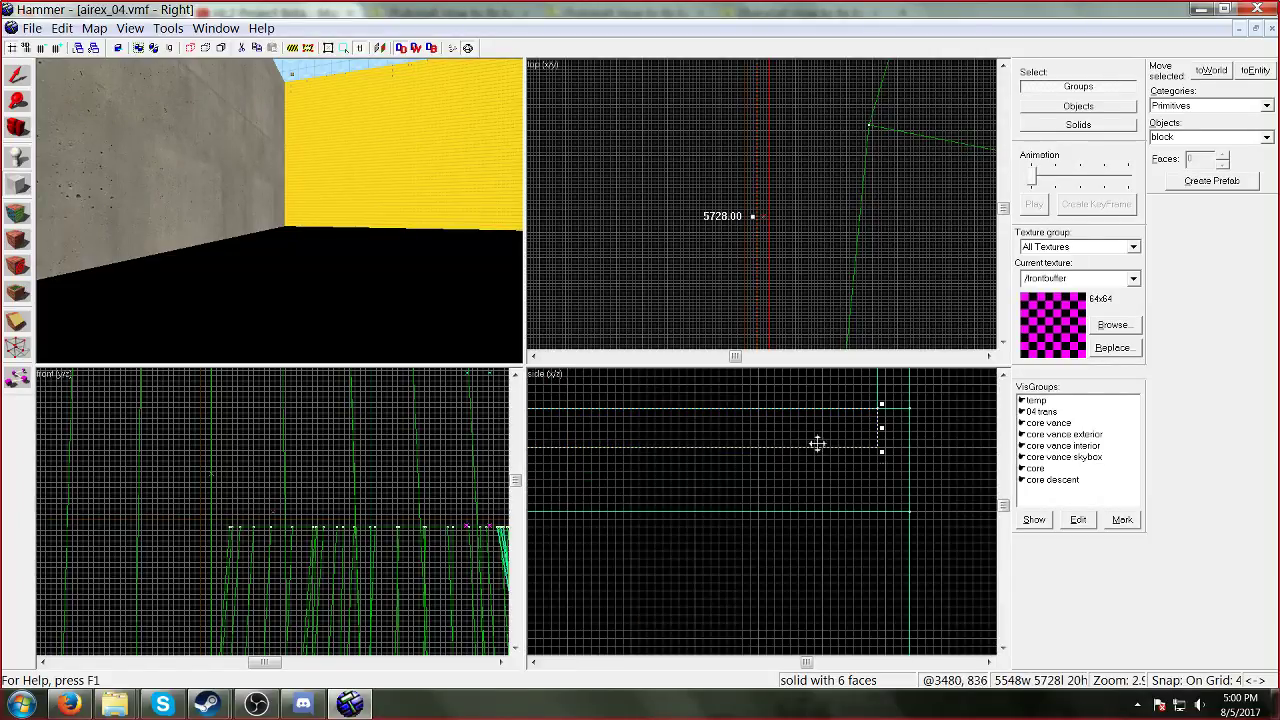
key("Return")
Step: Filter the textures for nodraw and choose tools/toolsnodraw as the current texture for the new floor block
key("w")
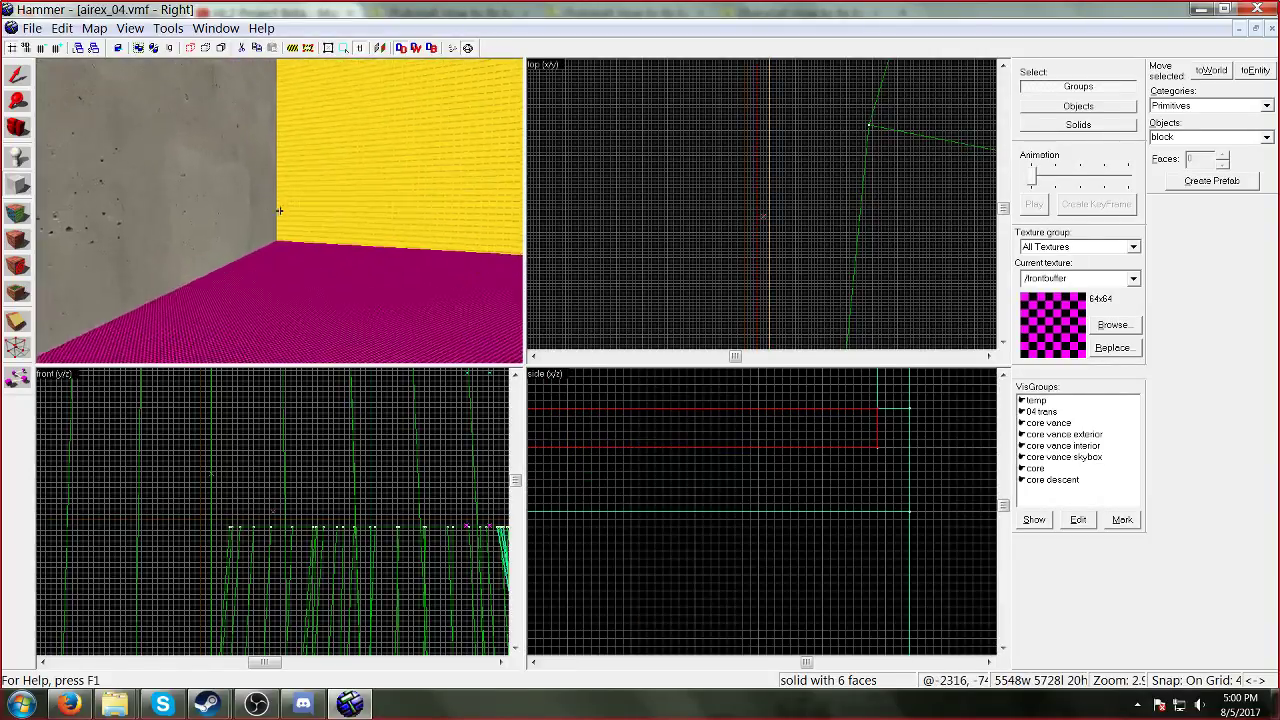
key("w")
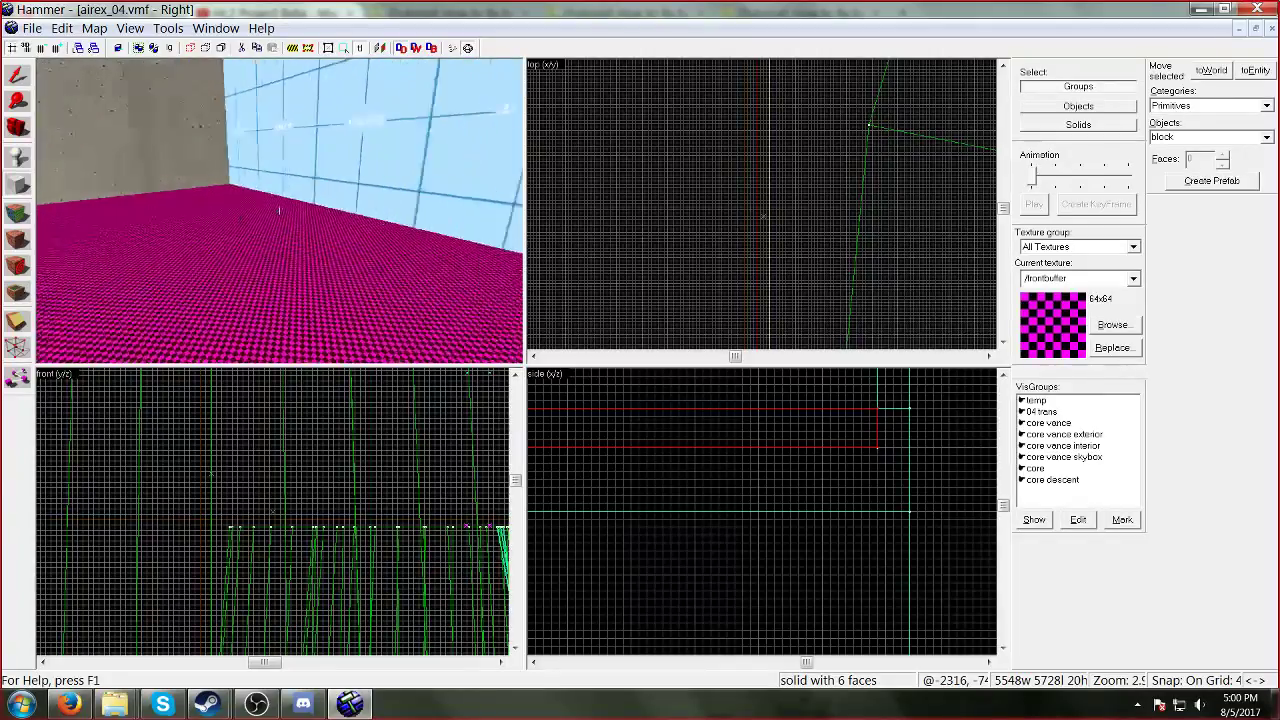
key("a")
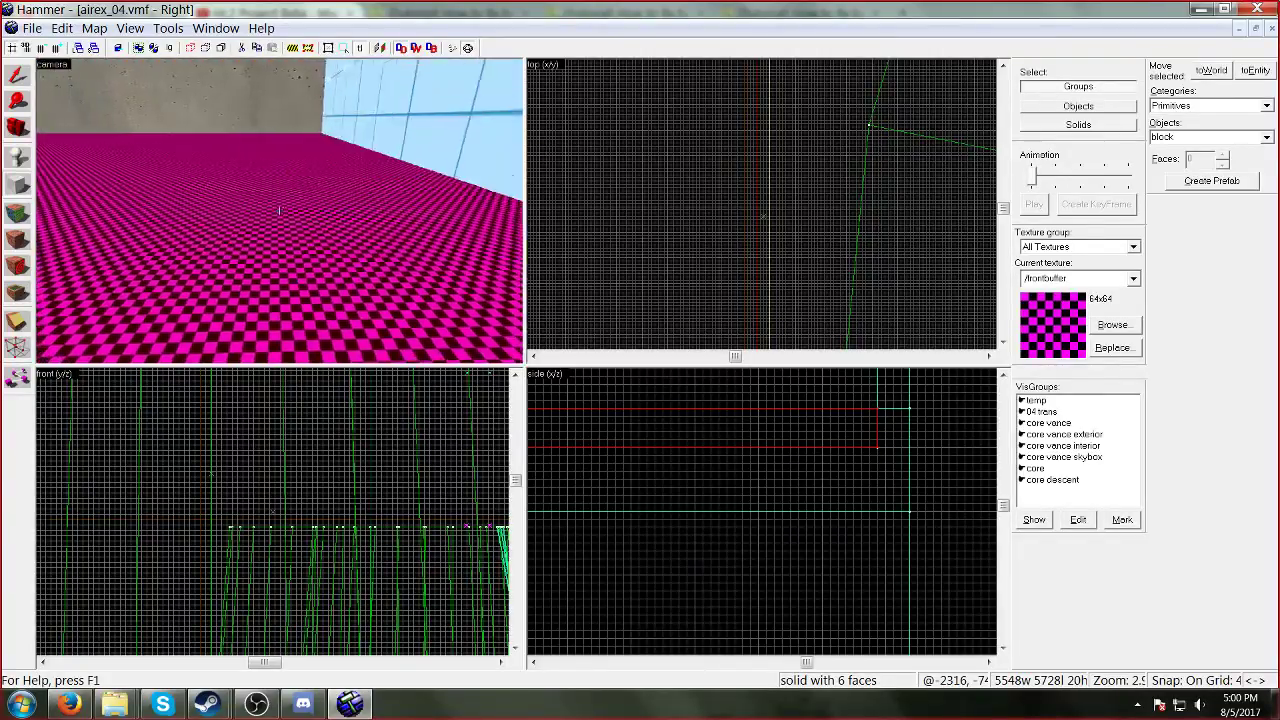
key("z")
left_click(19, 214)
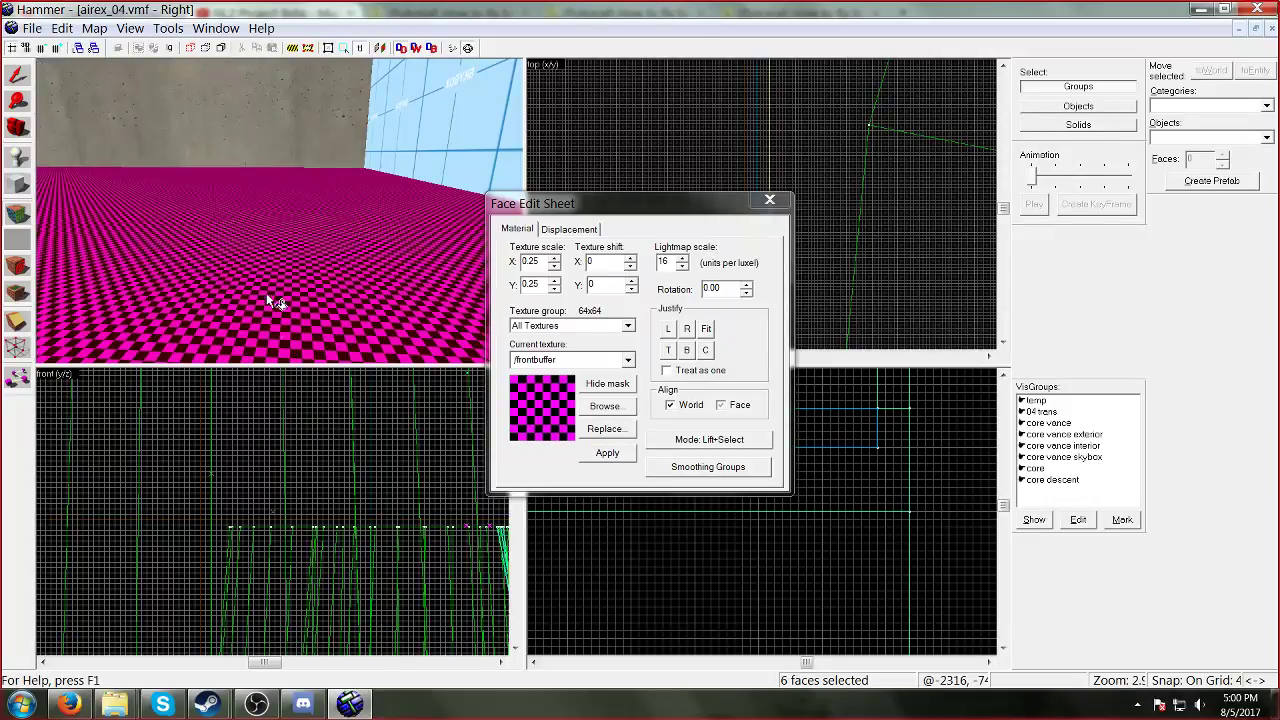
key("shift+s")
left_click(1112, 328)
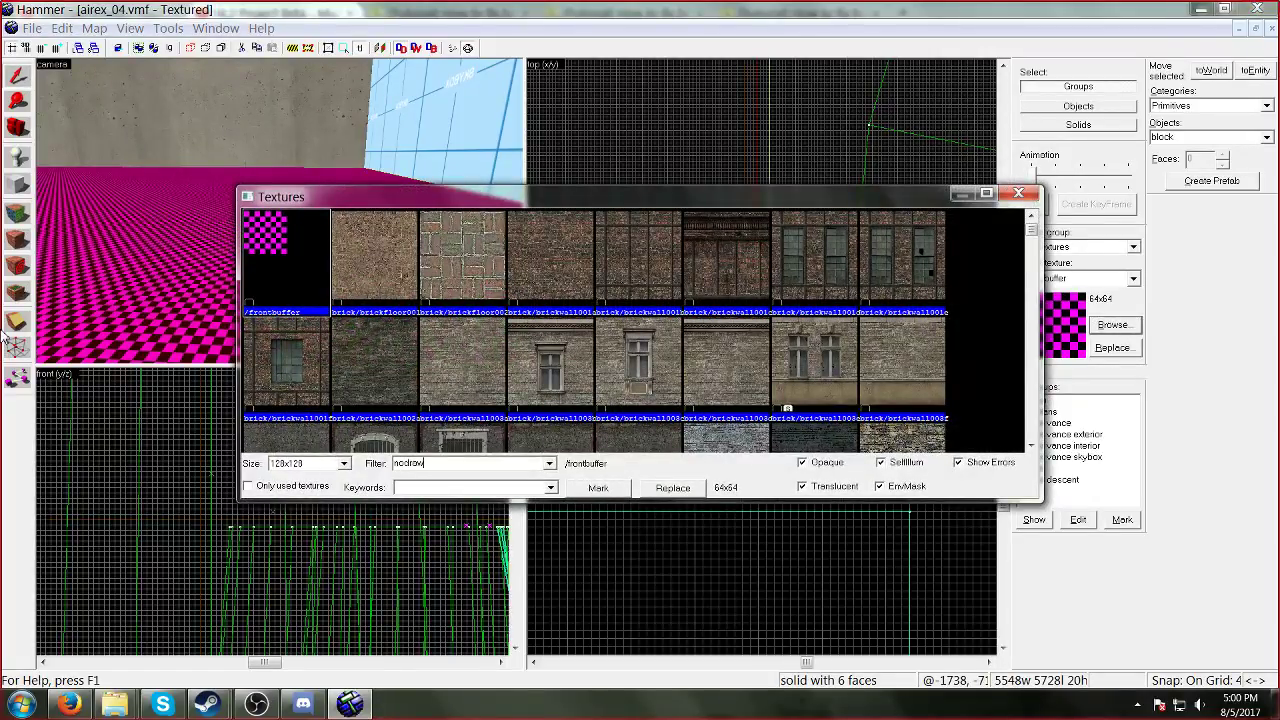
double_click(290, 245)
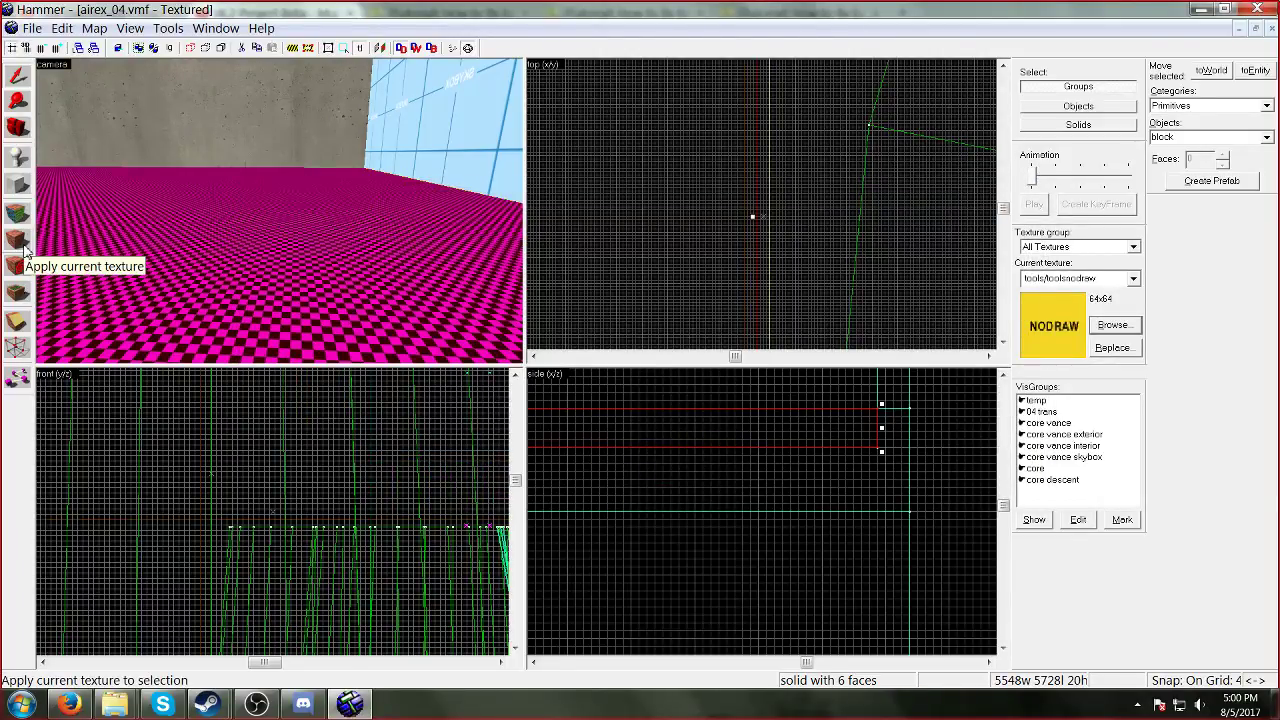
Step: Apply the tools/toolsnodraw texture to the new floor block
left_click(27, 250)
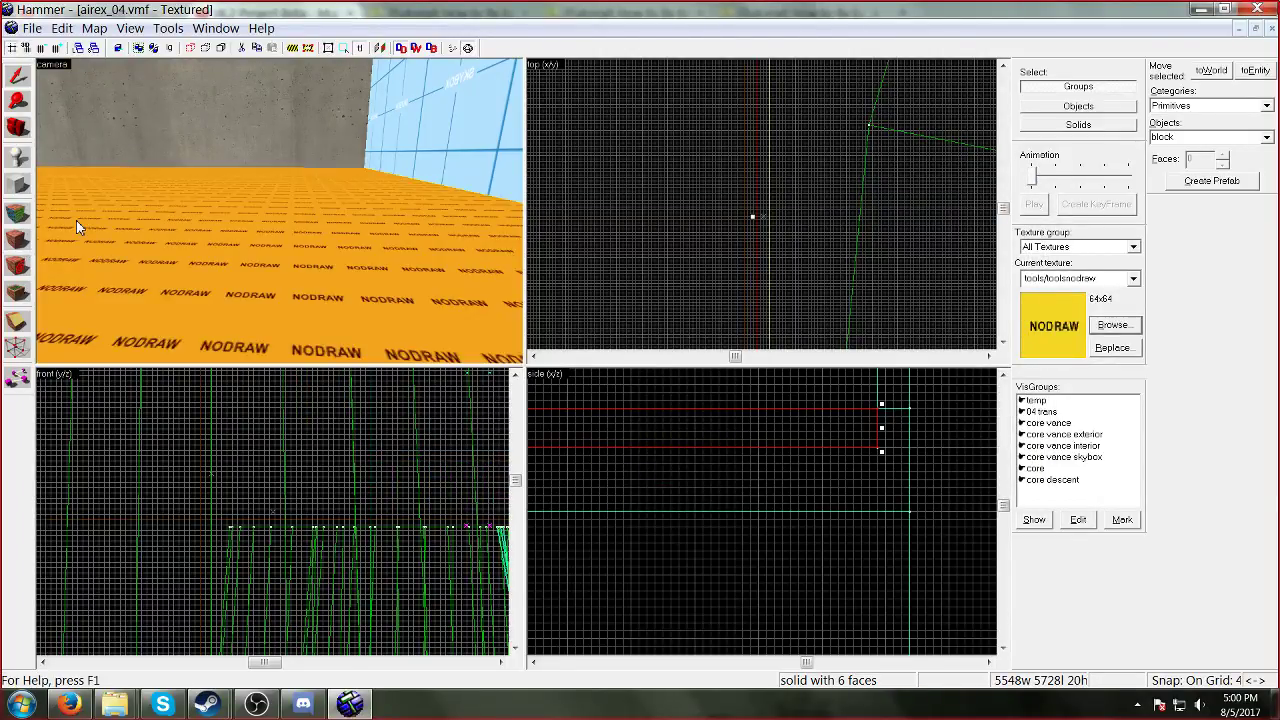
key("z")
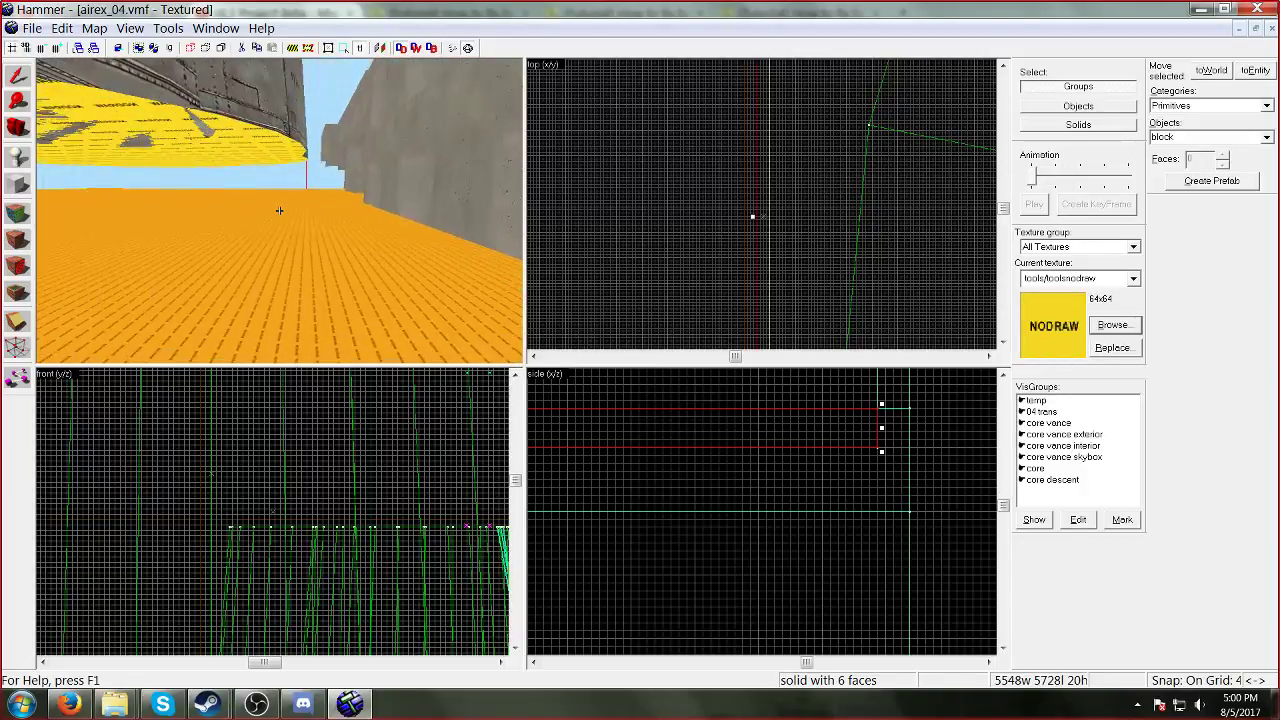
left_click(26, 92)
Step: Filter the textures for concrete and apply a blended concrete texture to the floor block
left_click(1113, 326)
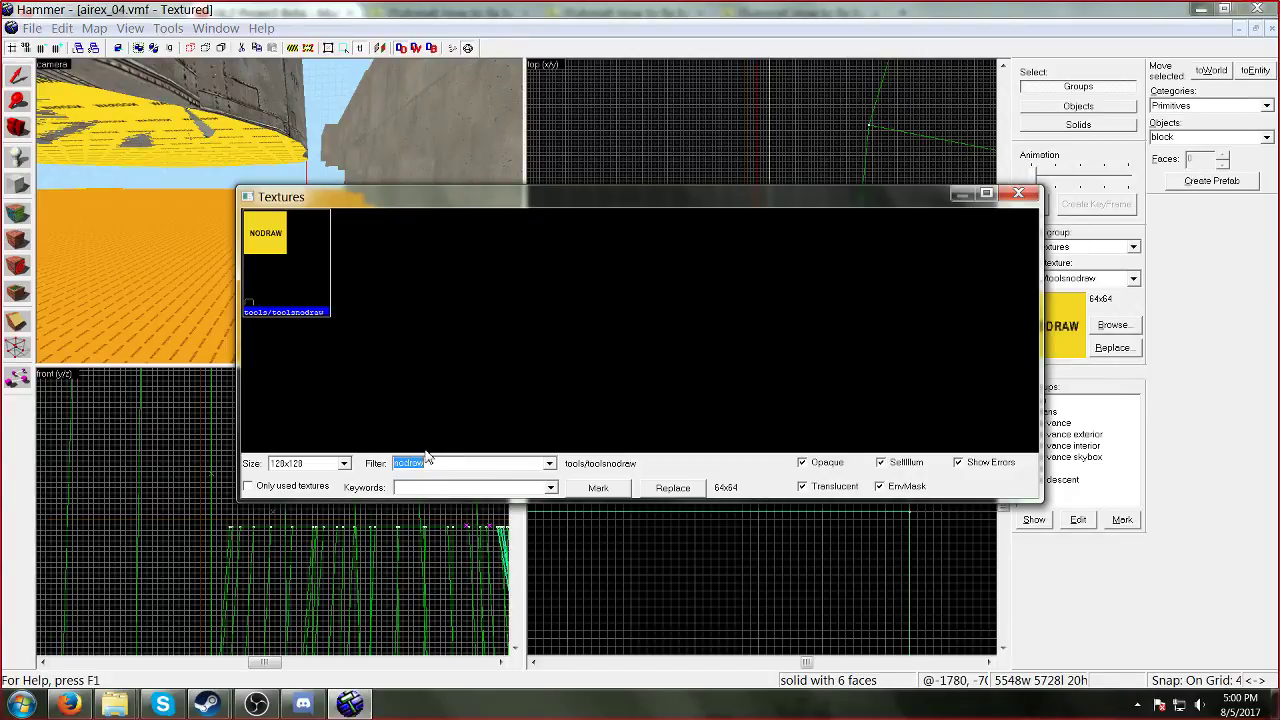
type("concrete")
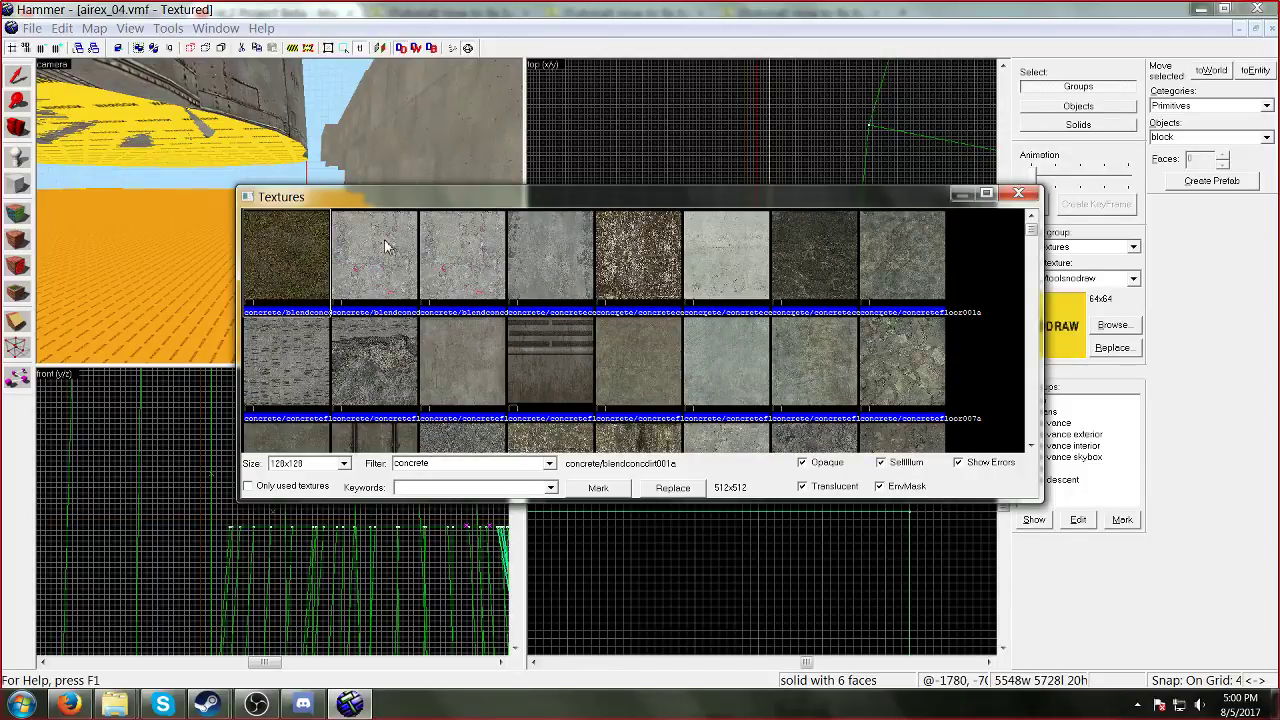
double_click(372, 270)
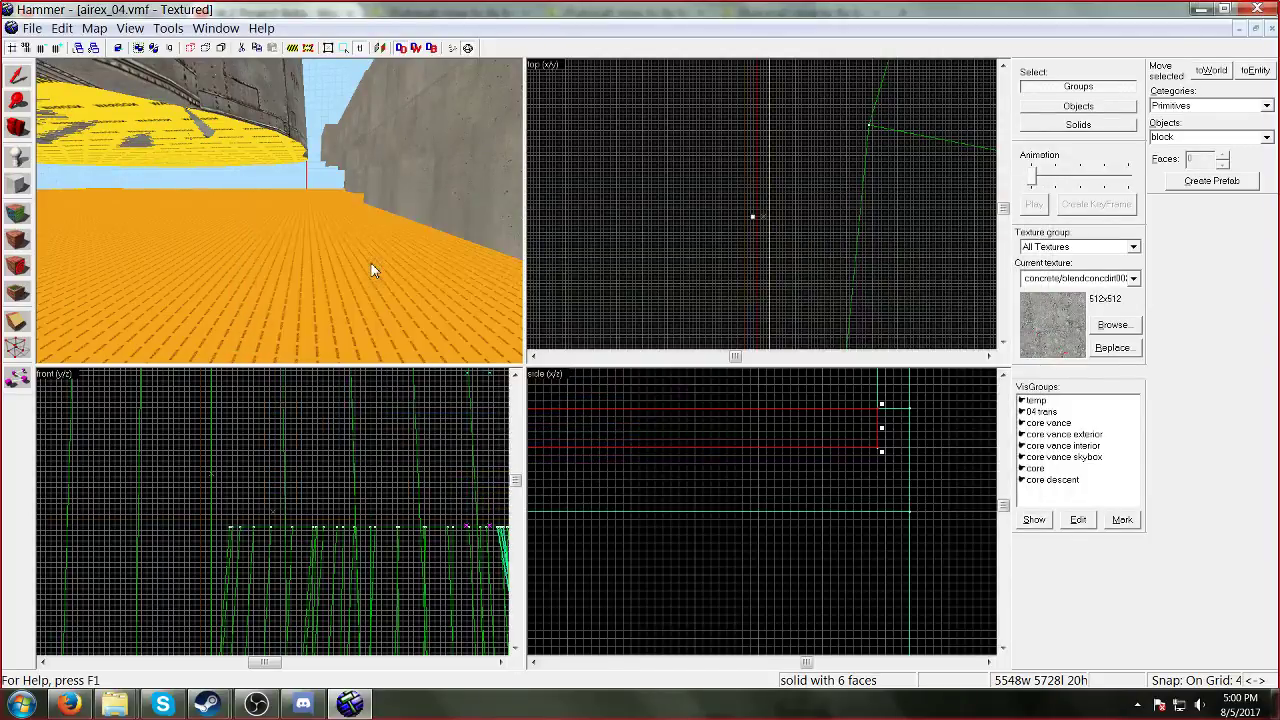
left_click(12, 243)
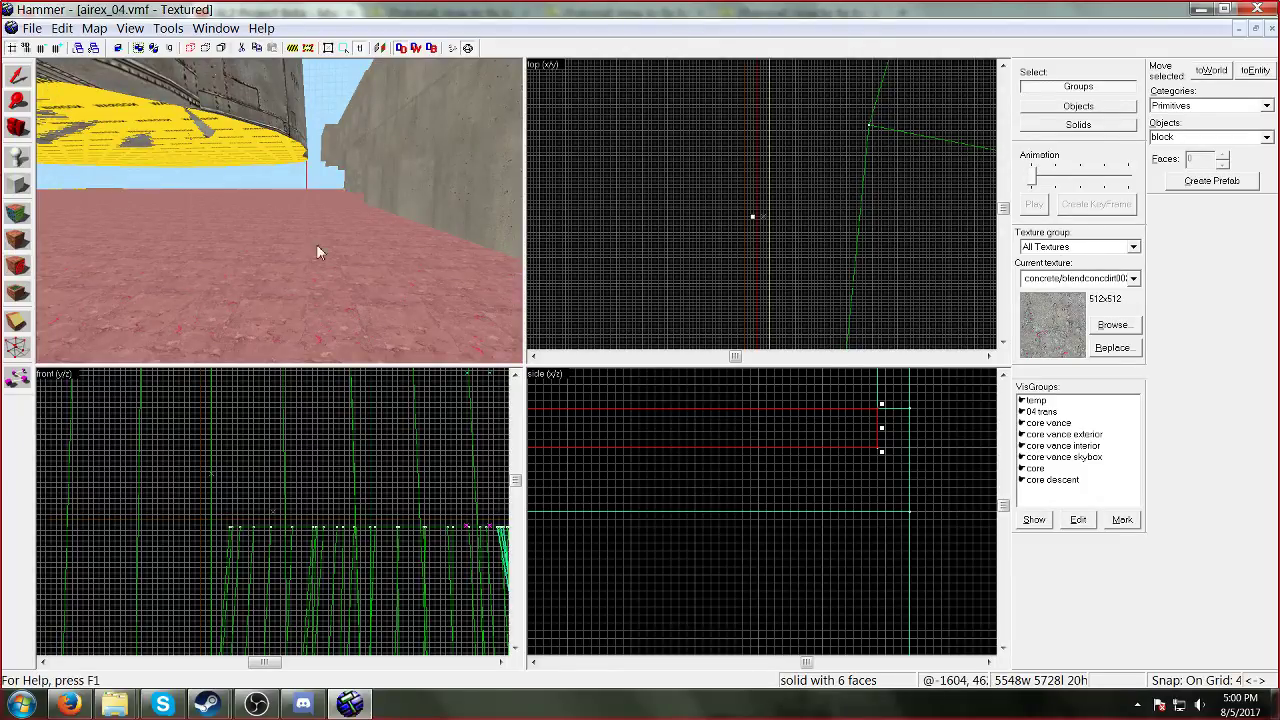
Step: Filter the textures for nodraw and reapply tools/toolsnodraw to the floor block
left_click(1112, 326)
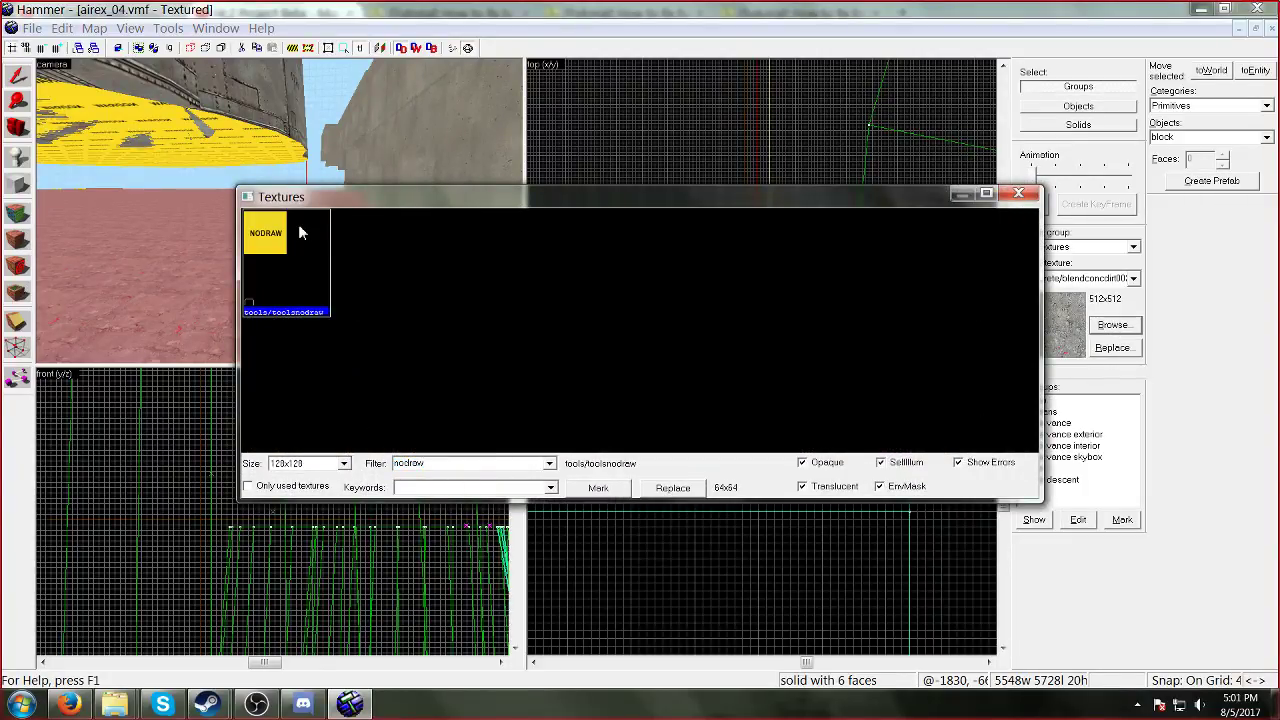
double_click(299, 233)
left_click(12, 243)
Step: Inspect the floor block around the tower and along the outer walls for gaps and overhanging edges
key("z")
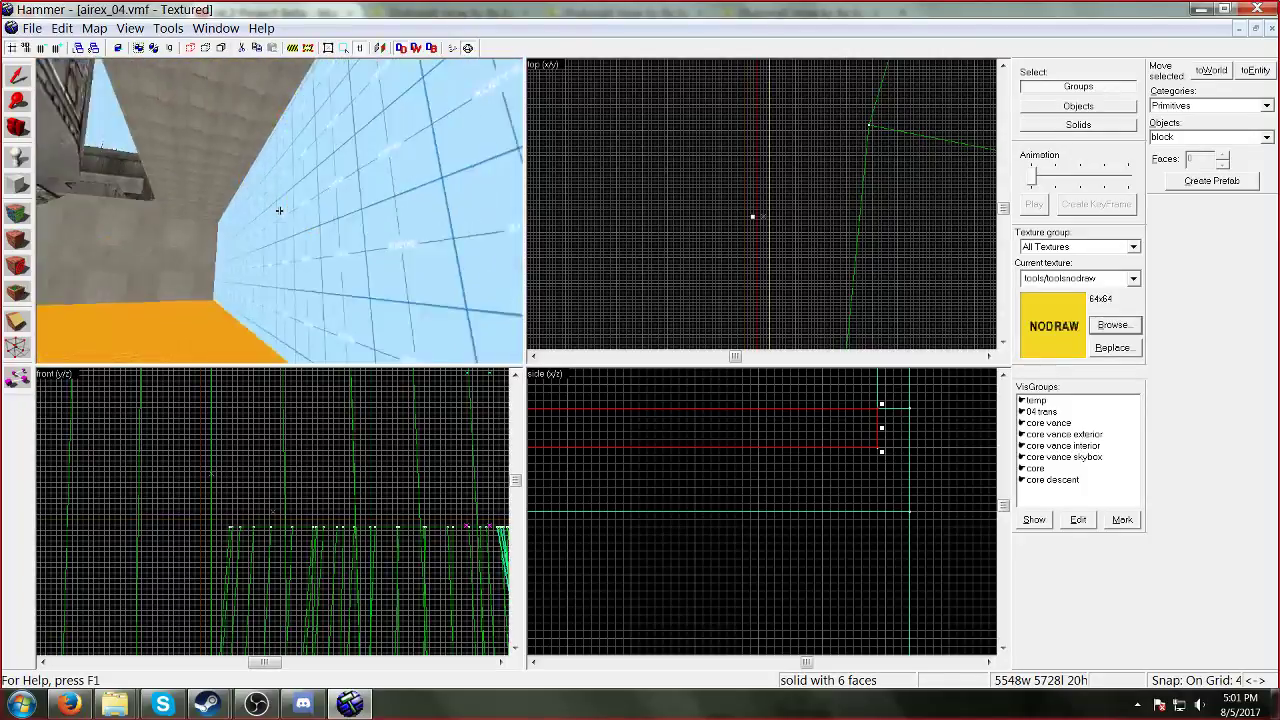
key("z")
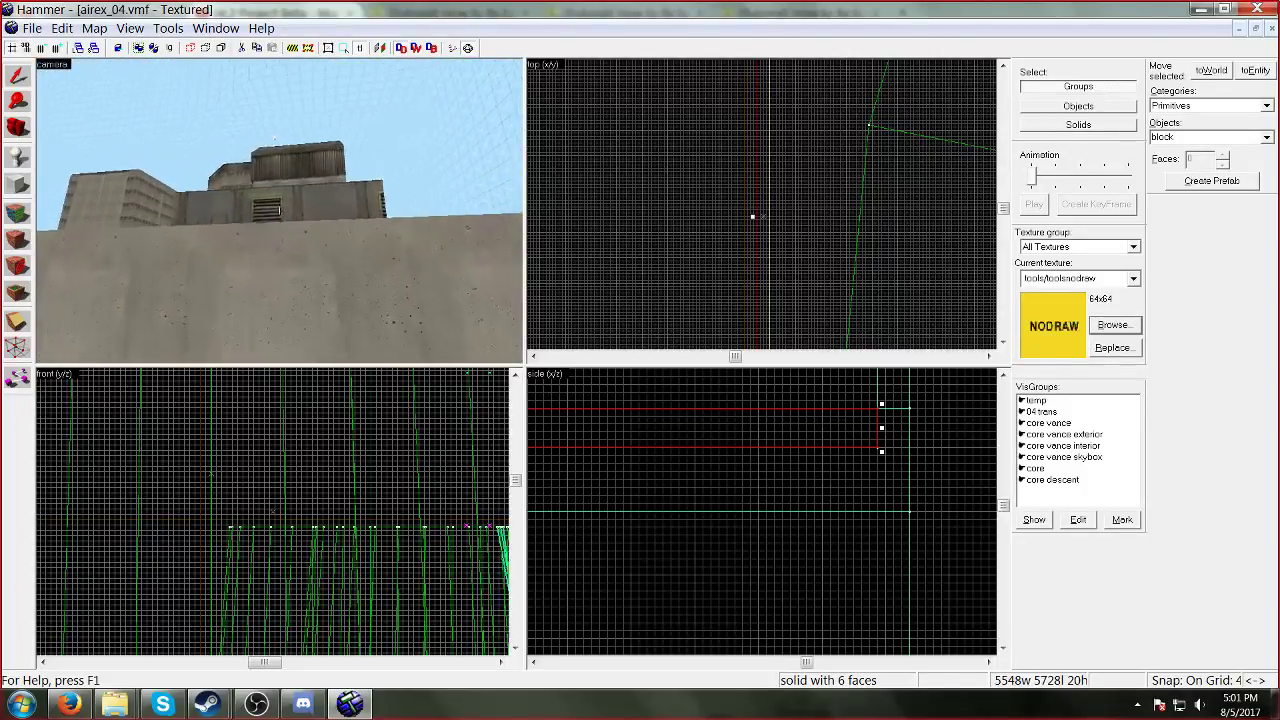
key("w")
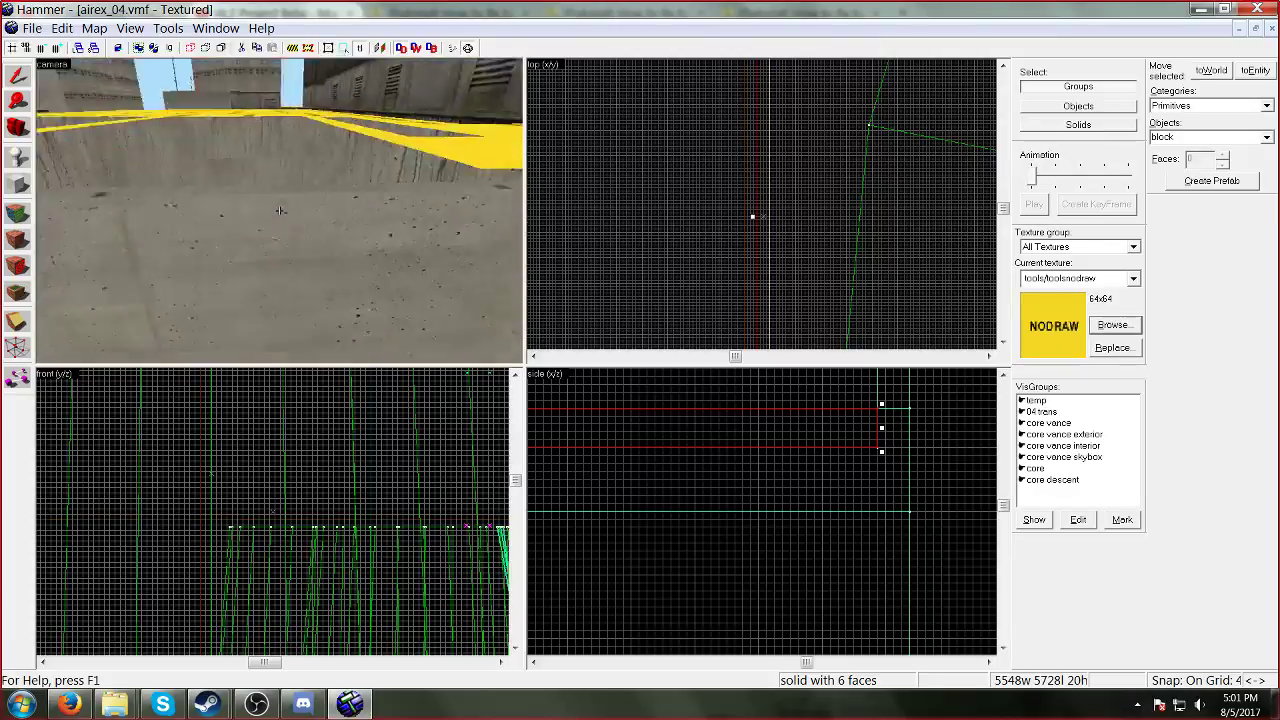
key("w")
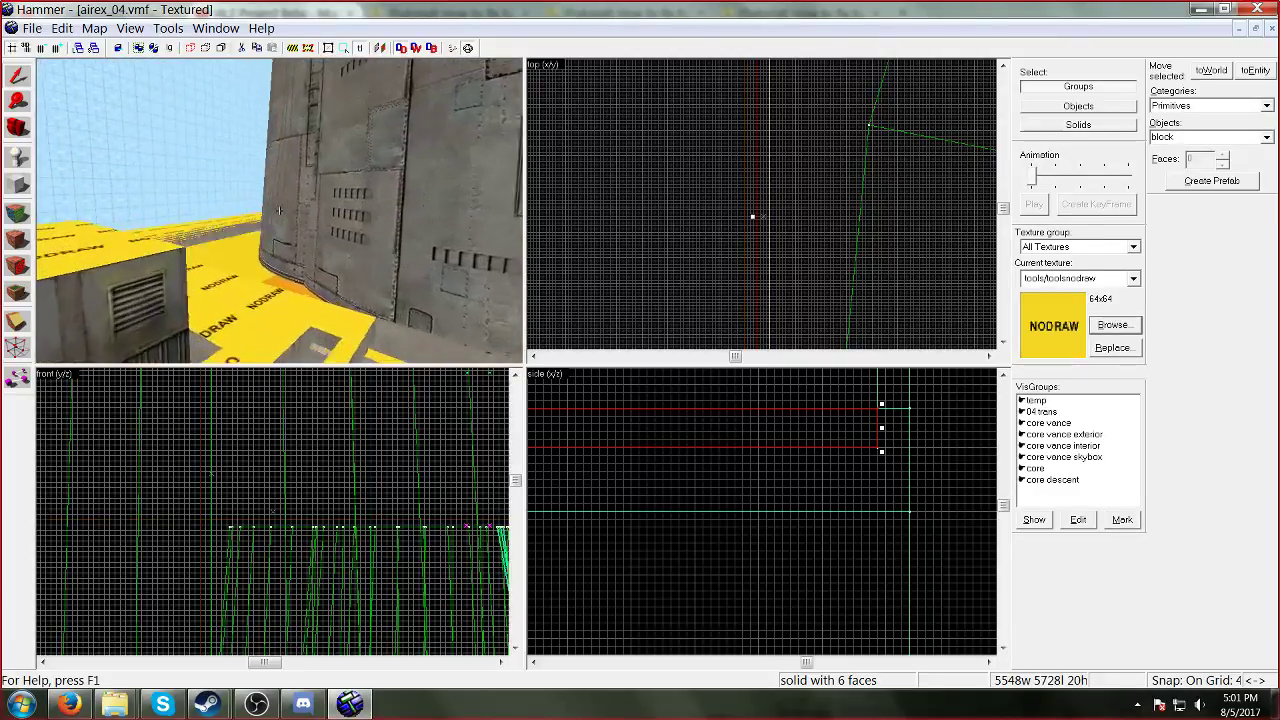
key("w")
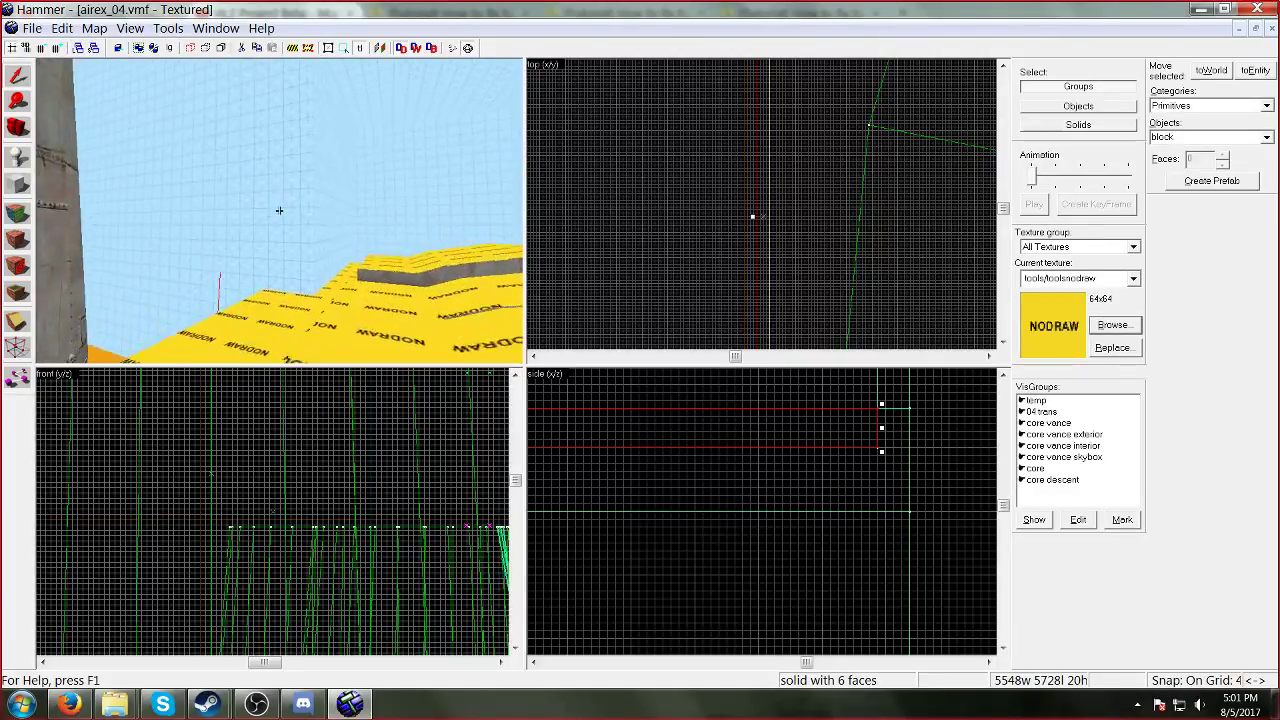
key("w")
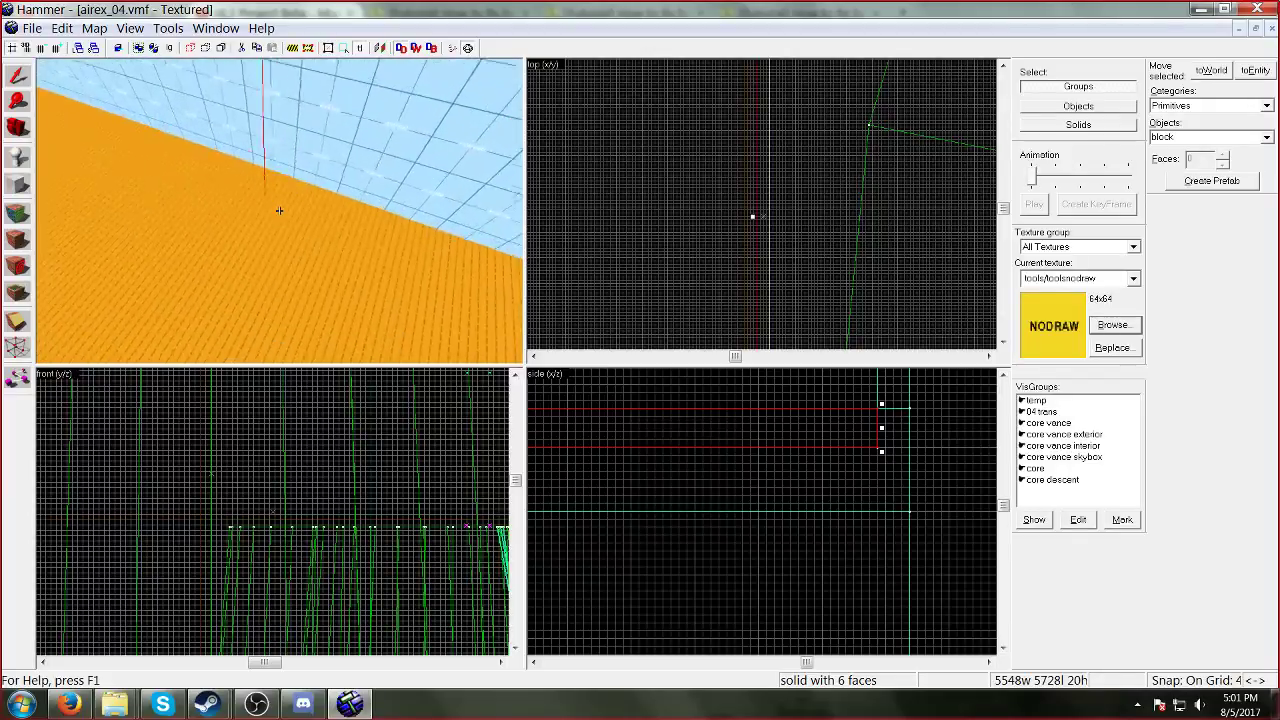
key("w")
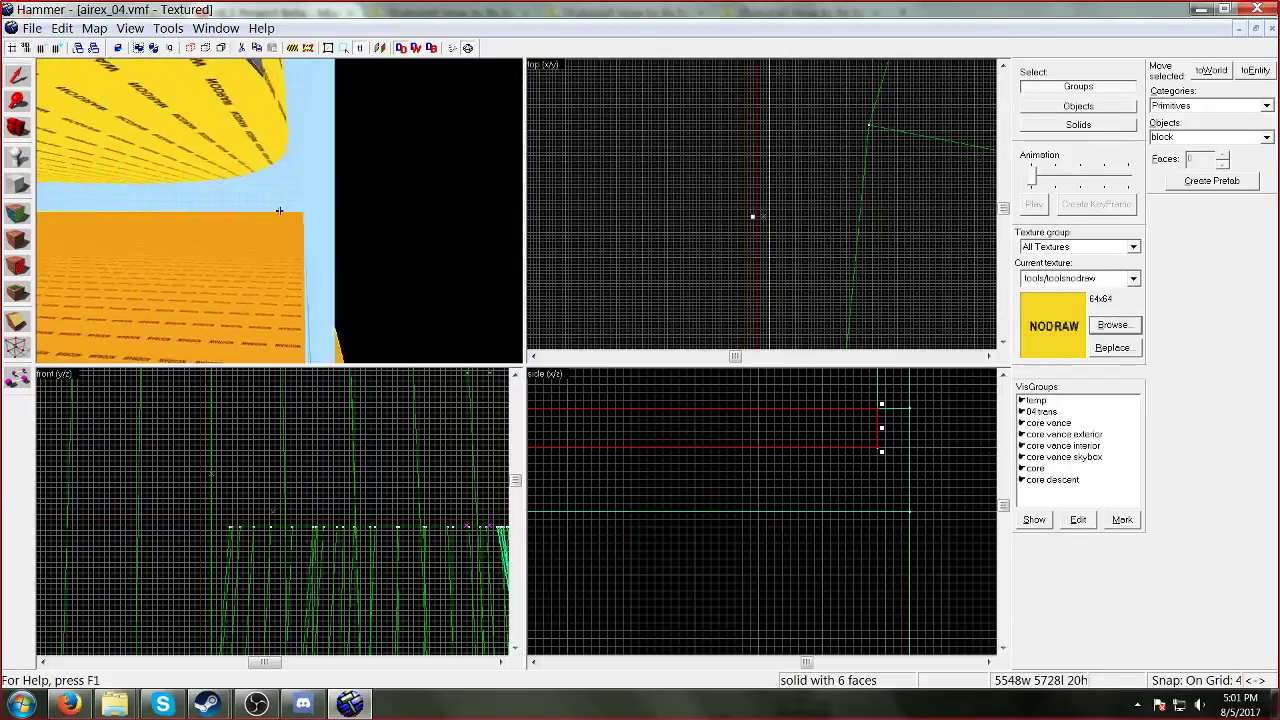
key("w")
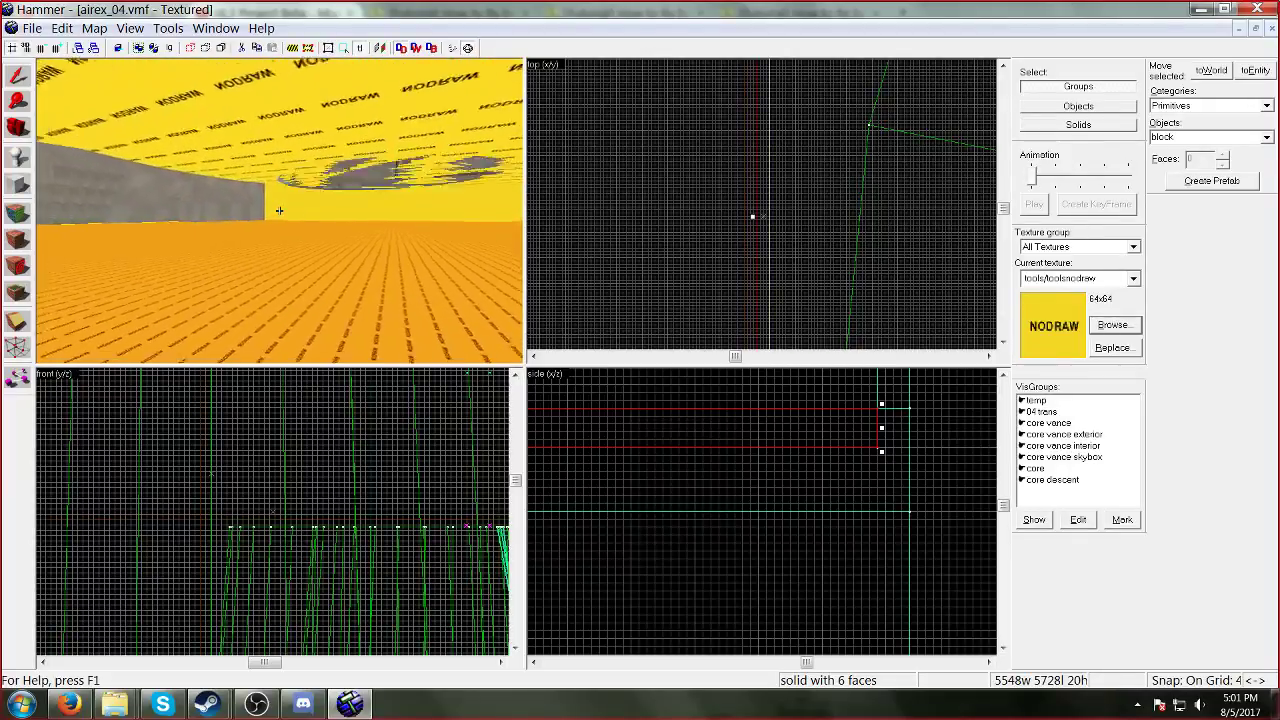
key("w")
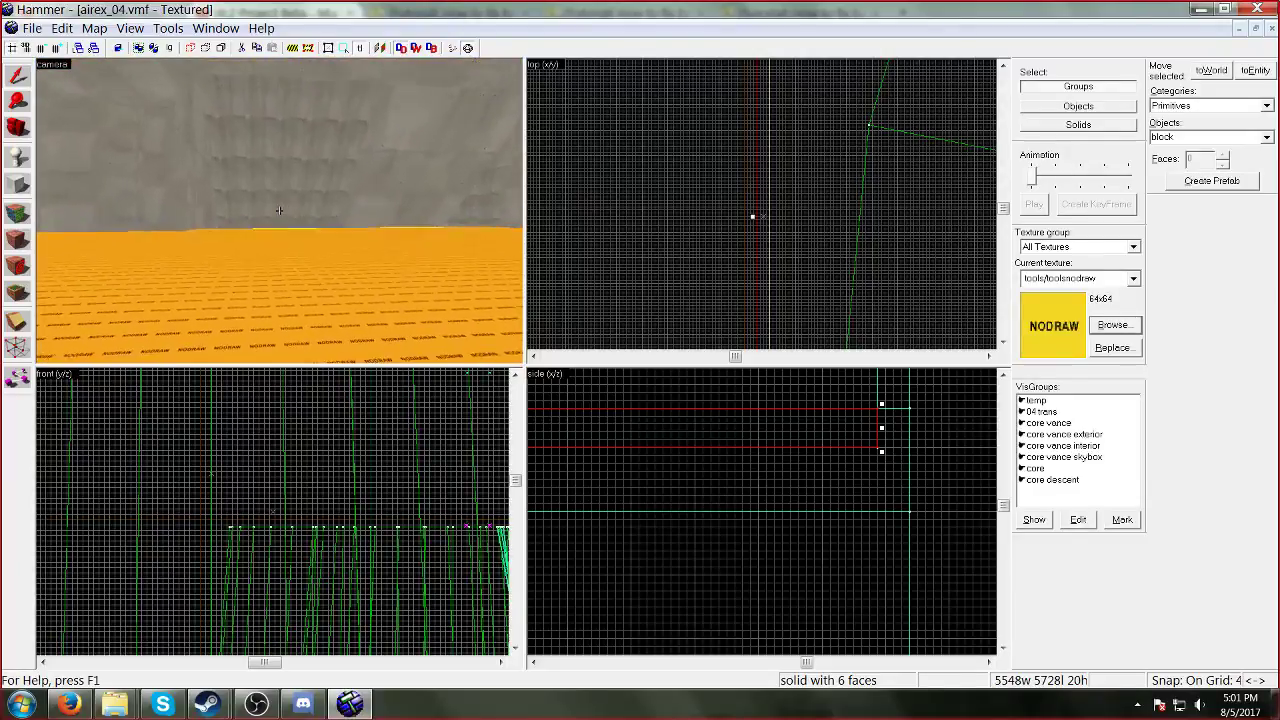
key("w")
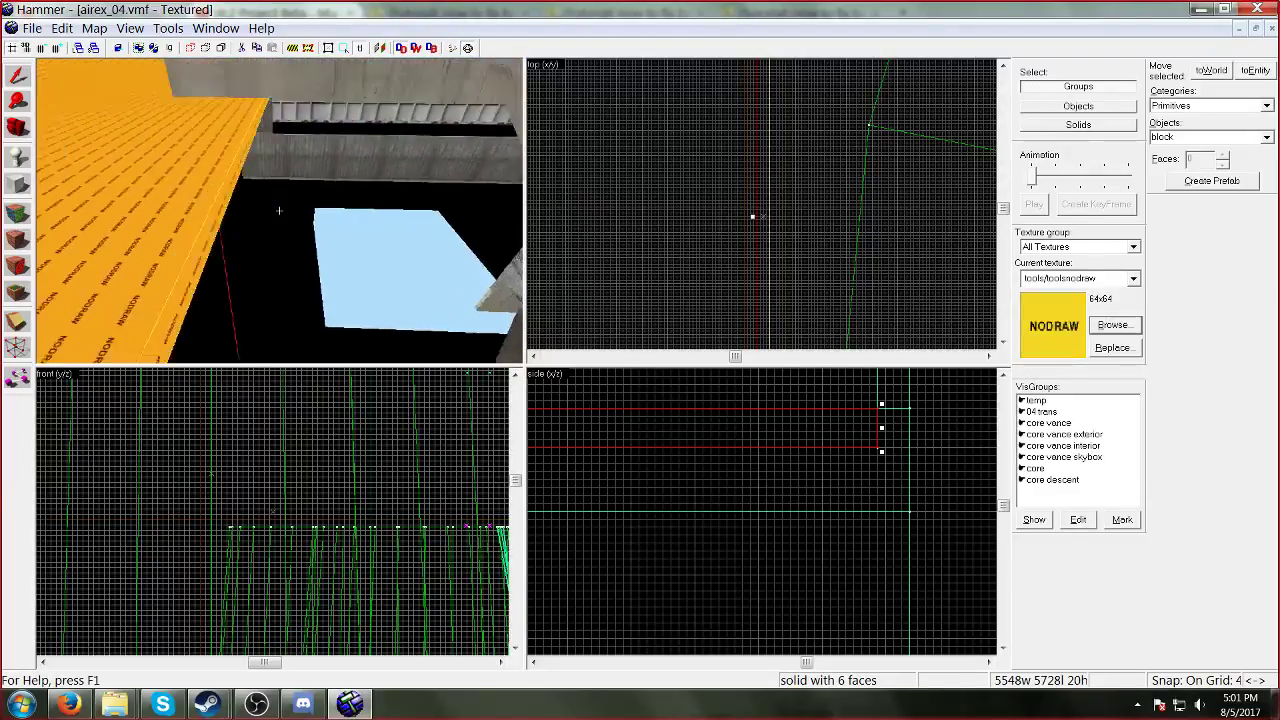
key("w")
Step: Try to narrow the floor block to 5487 units wide in the top view
scroll(849, 426, "down", 2)
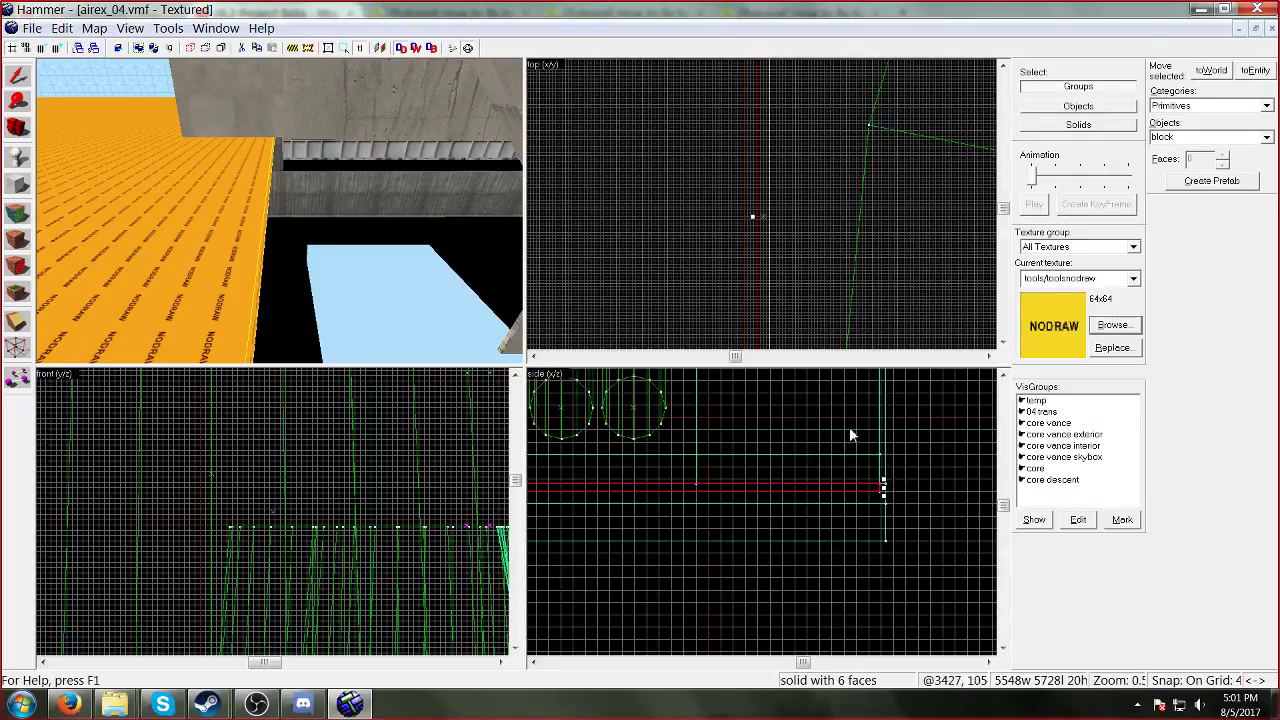
scroll(747, 235, "down", 2)
left_click_drag(742, 232, 751, 232)
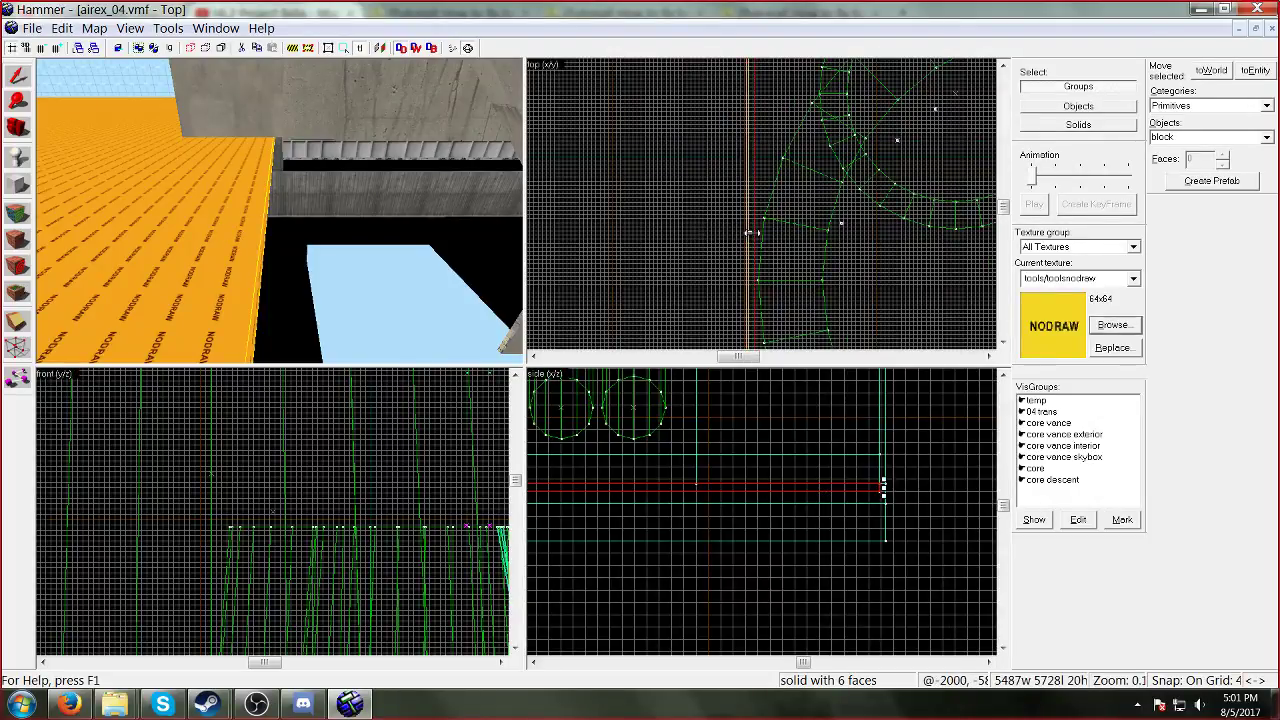
scroll(444, 535, "down", 3)
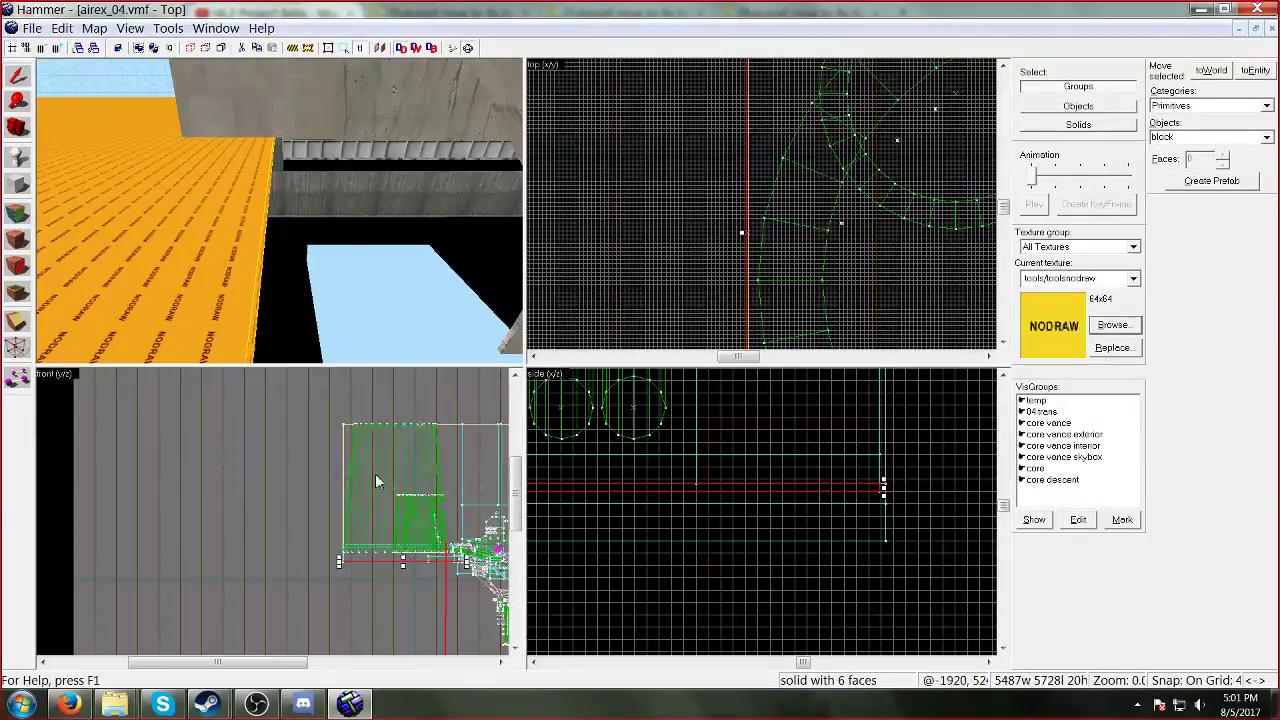
scroll(812, 499, "down", 10)
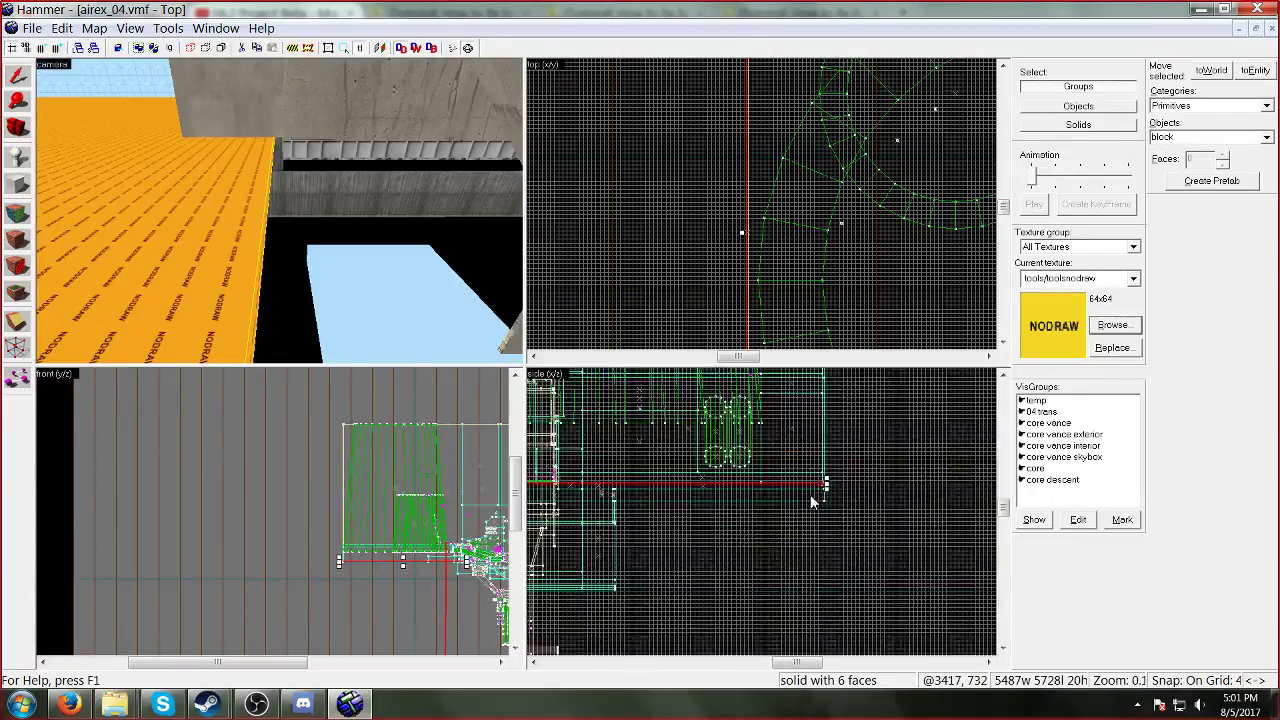
key("z")
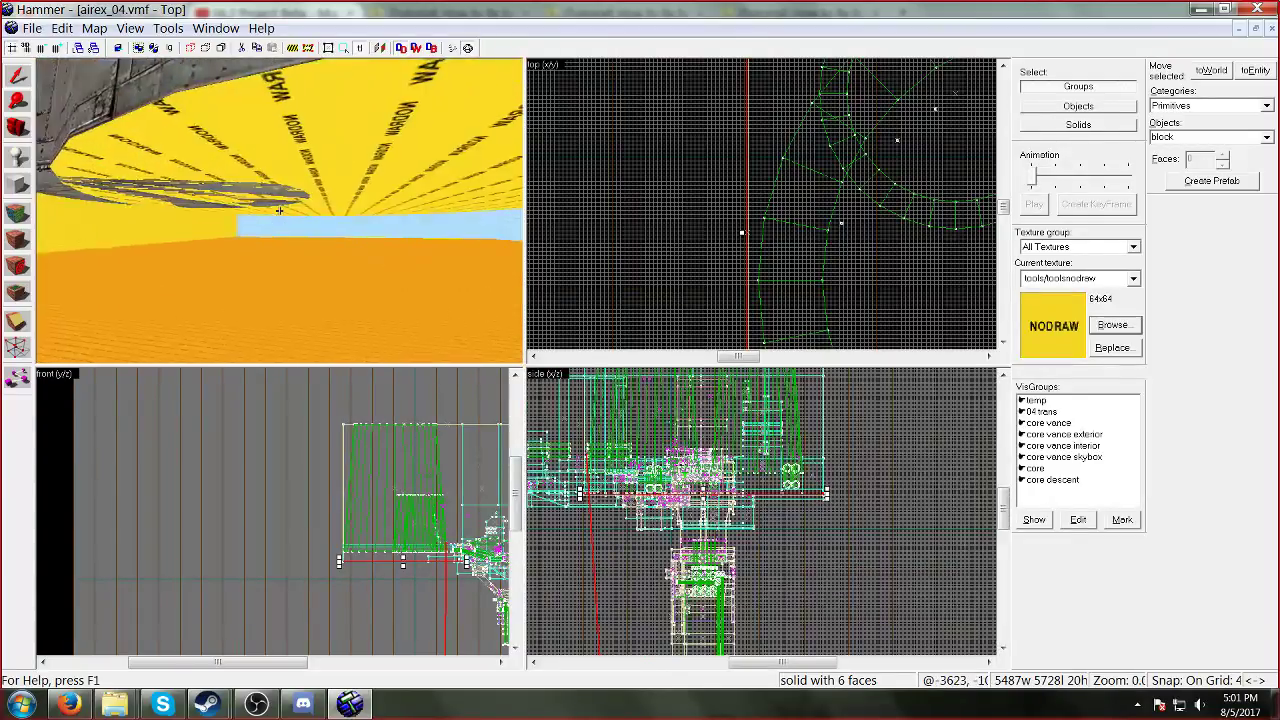
key("z")
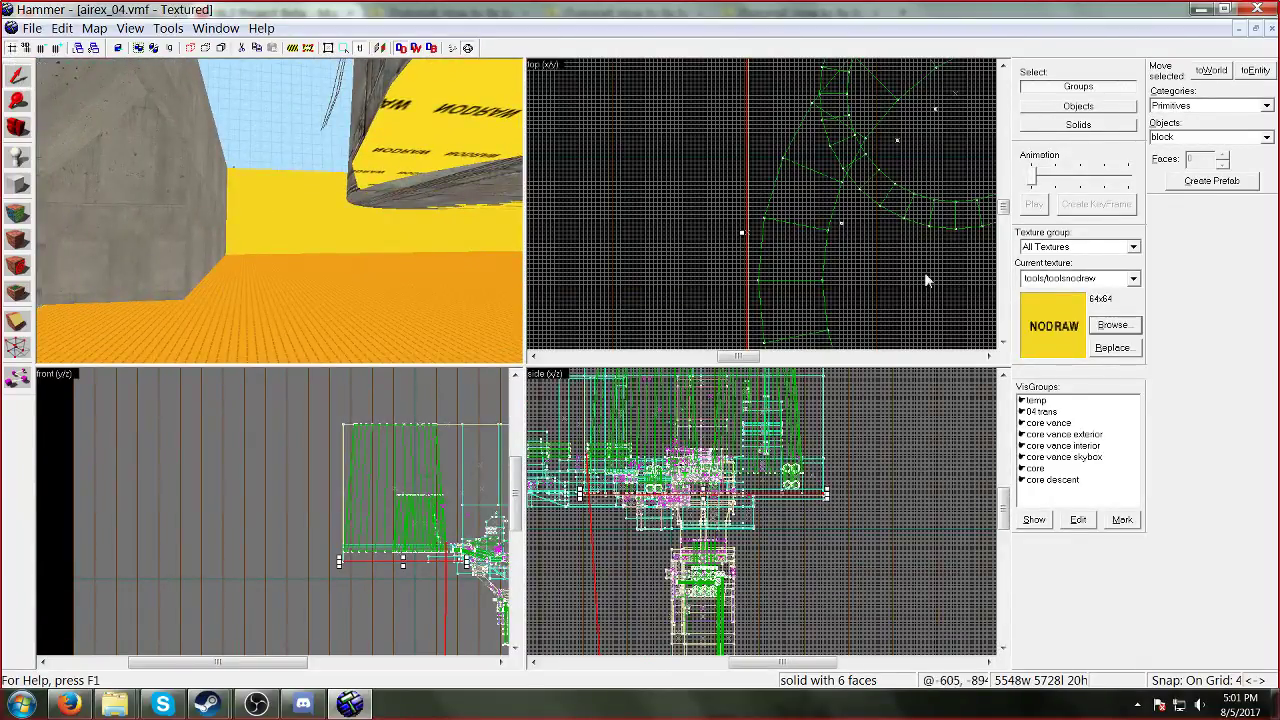
Step: Raise the floor block's top in the side view, making it 456 units high
scroll(926, 281, "down", 6)
scroll(705, 500, "up", 2)
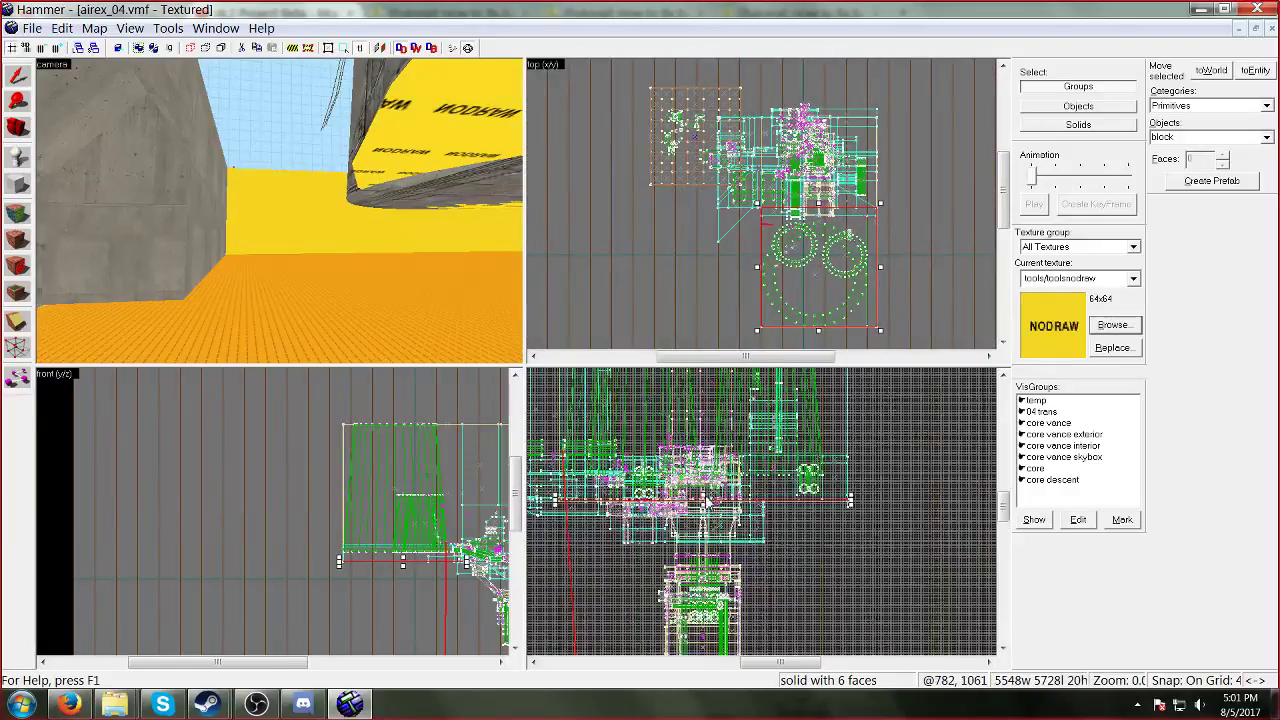
scroll(706, 497, "up", 3)
left_click_drag(706, 497, 706, 437)
key("z")
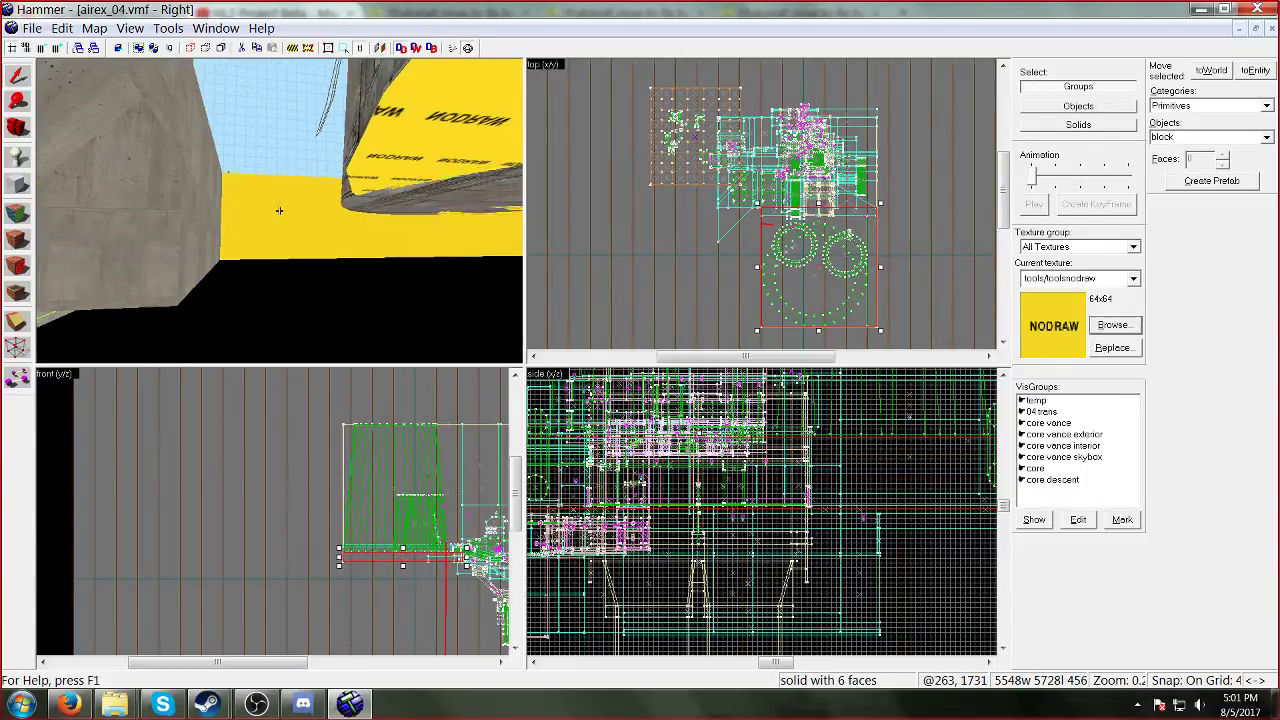
key("w")
key("z")
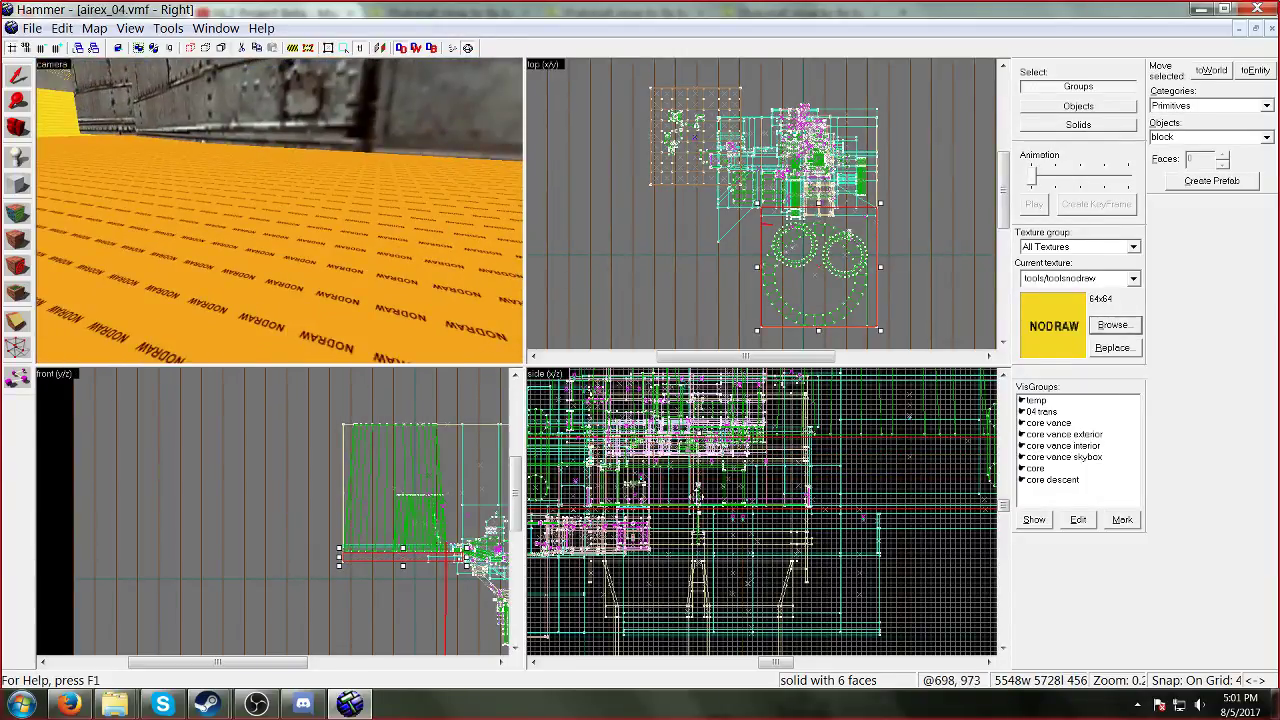
Step: Lower the floor block's top in the side view to a height of 412 units
scroll(699, 498, "up", 3)
scroll(710, 525, "down", 2)
scroll(714, 540, "up", 1)
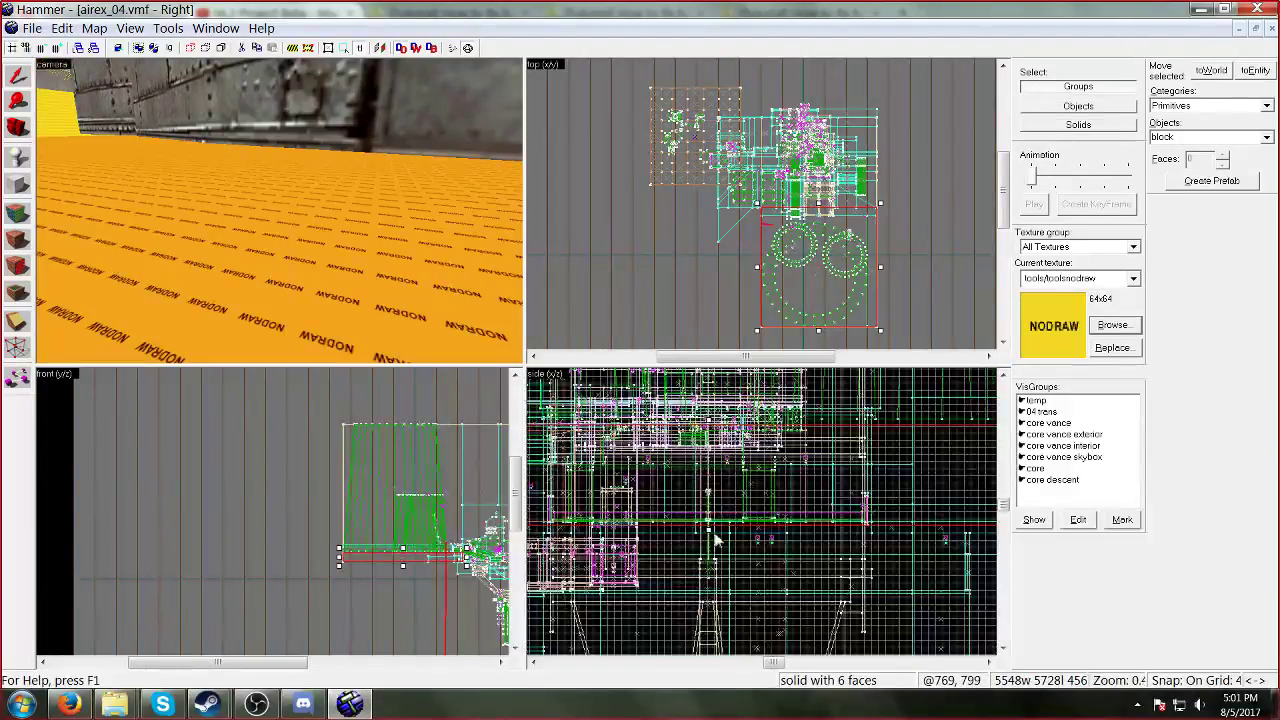
scroll(712, 530, "up", 5)
left_click_drag(715, 535, 720, 482)
Step: Raise the floor block's top in the front view to meet the tower's base, making it 436 units high
scroll(512, 568, "up", 6)
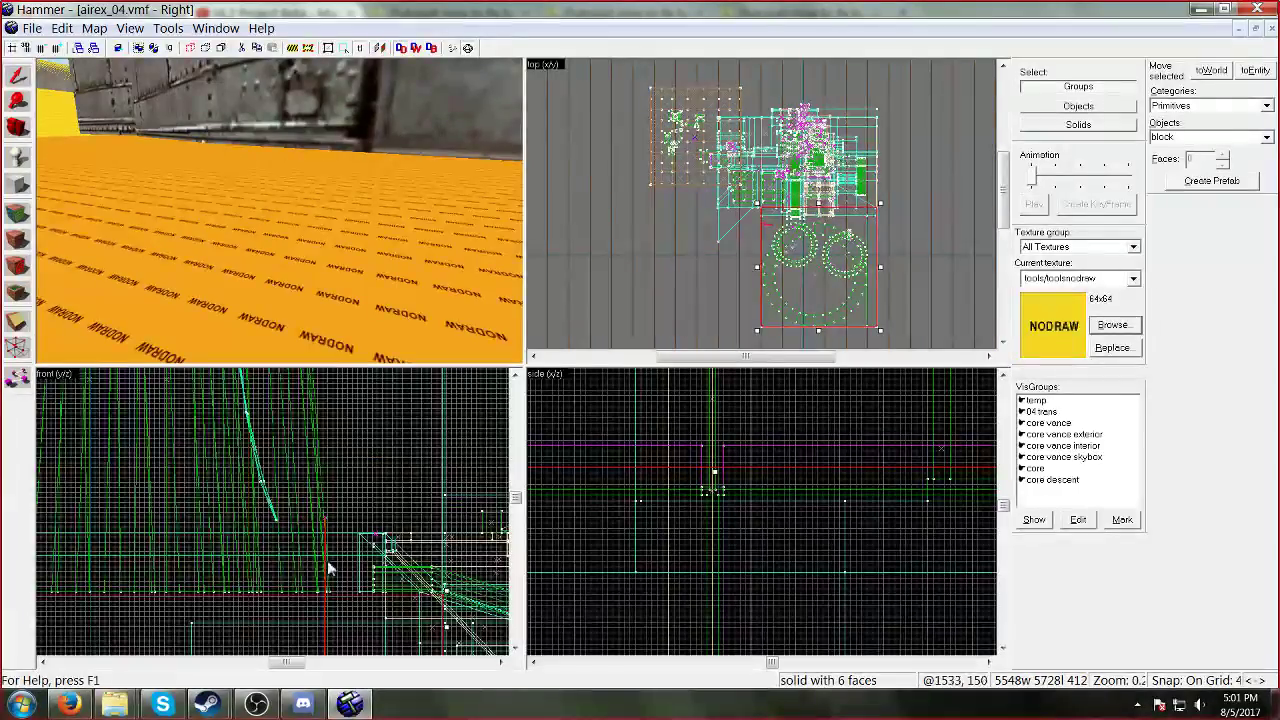
scroll(165, 585, "up", 4)
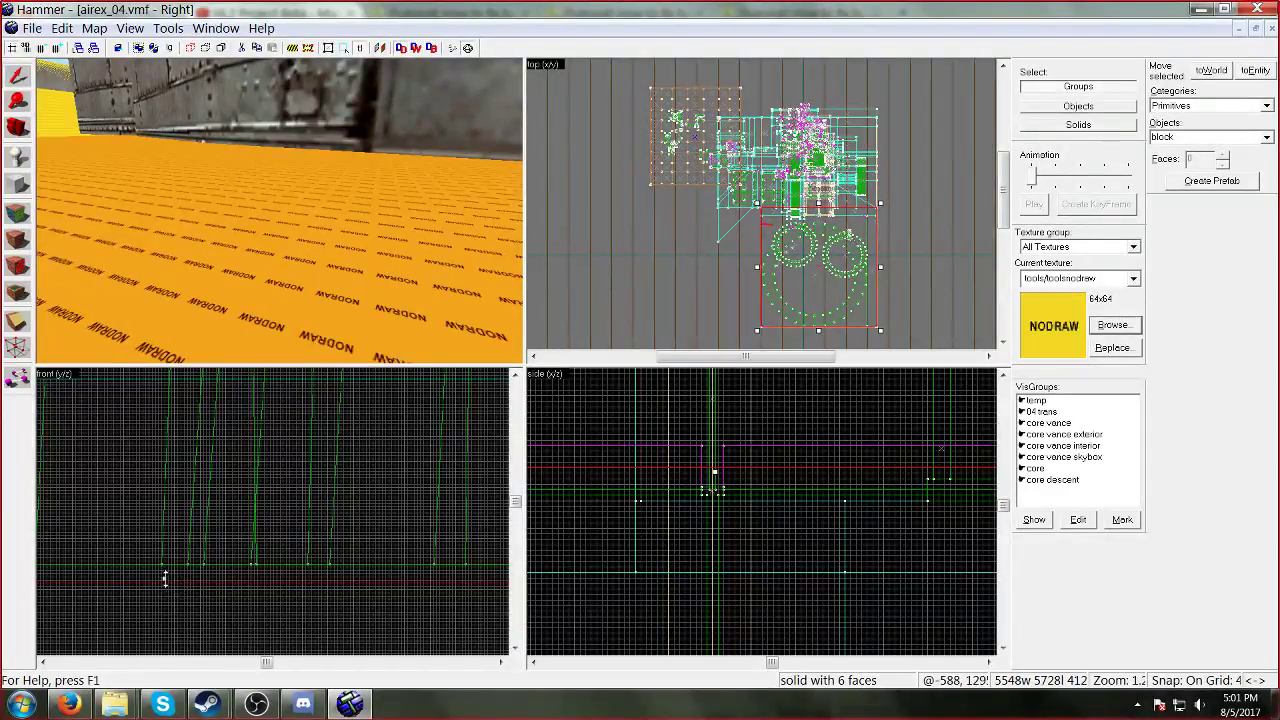
left_click_drag(165, 578, 171, 569)
scroll(151, 531, "up", 7)
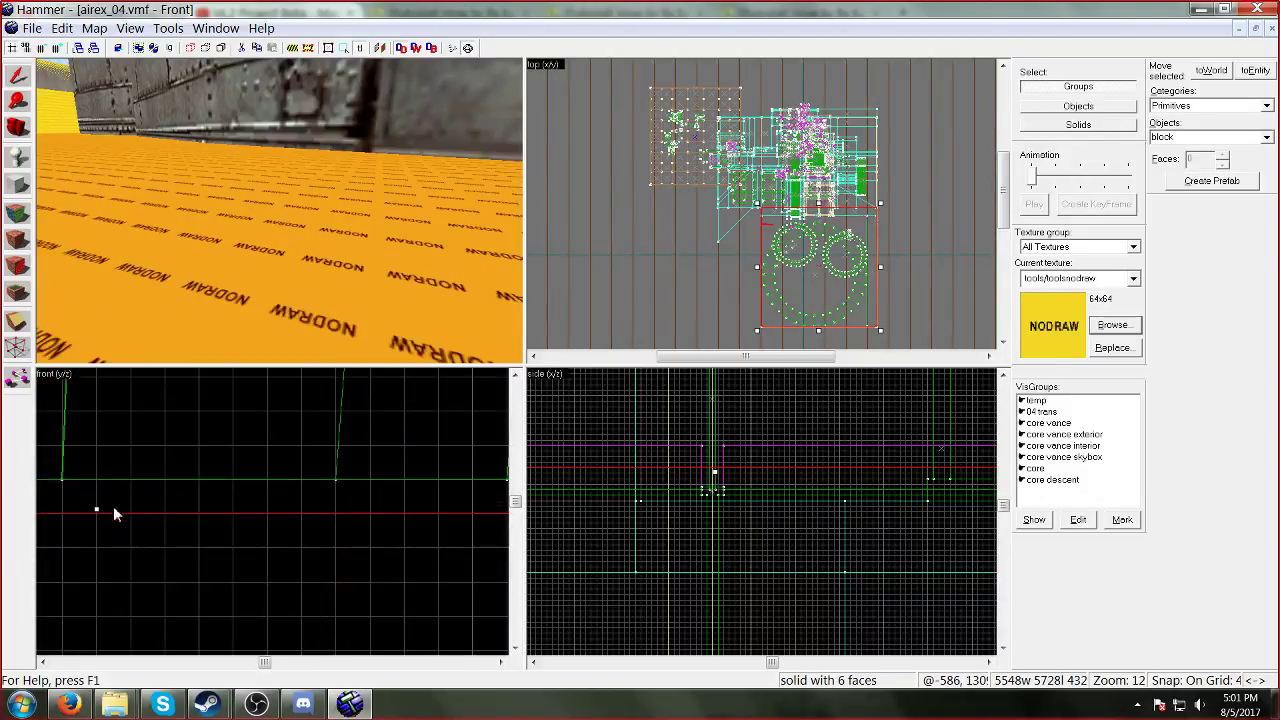
left_click_drag(100, 483, 100, 483)
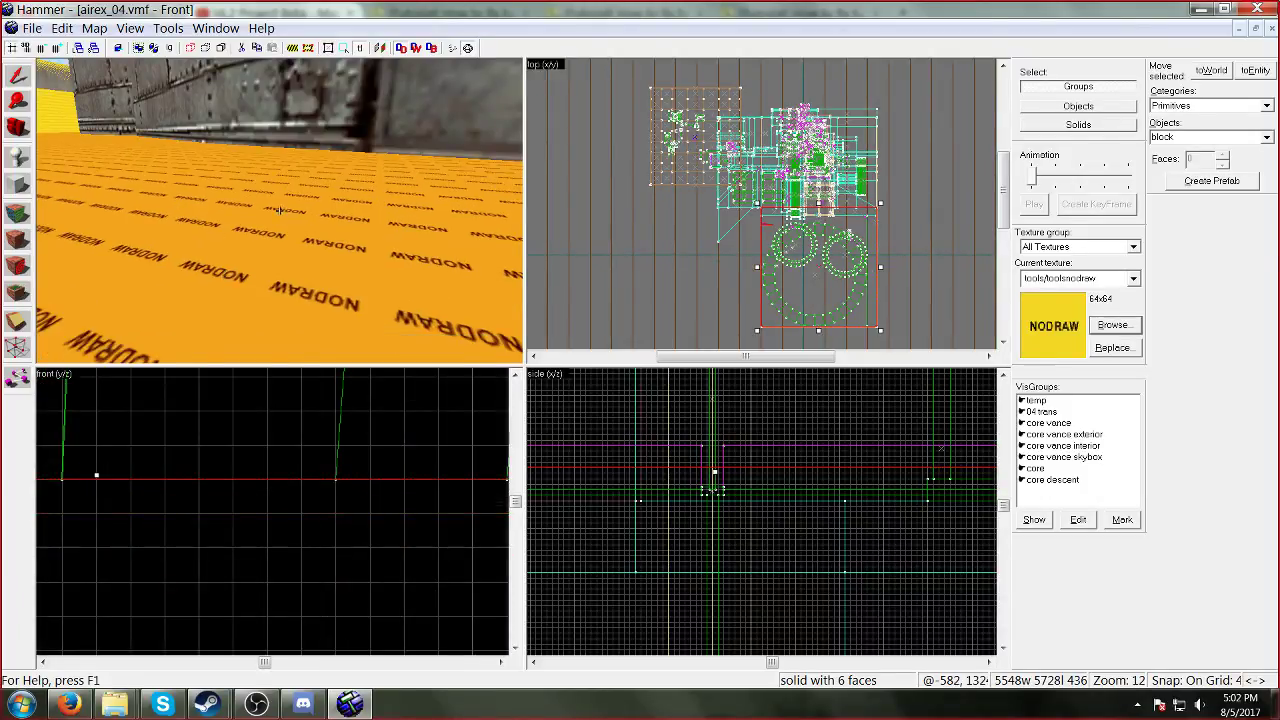
Step: Inspect the fitted floor block around the tower's base and along the surrounding nodraw walls in the 3D view
key("z")
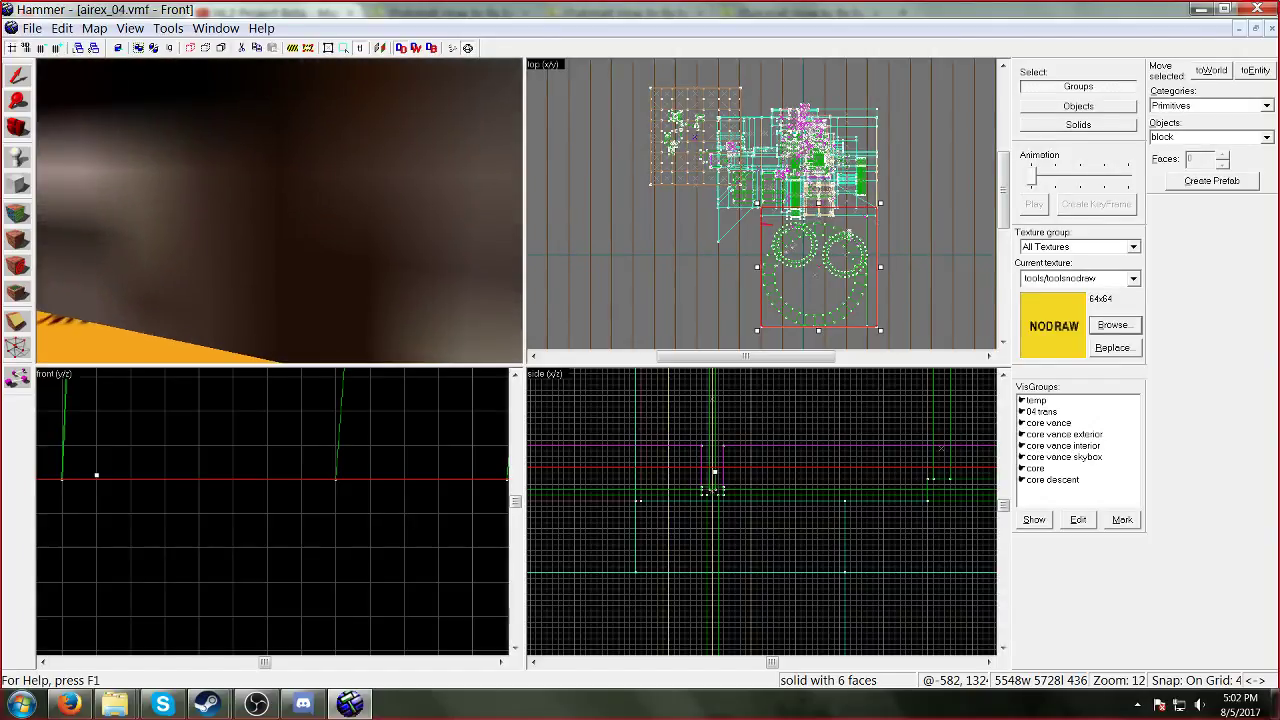
key("s")
key("w")
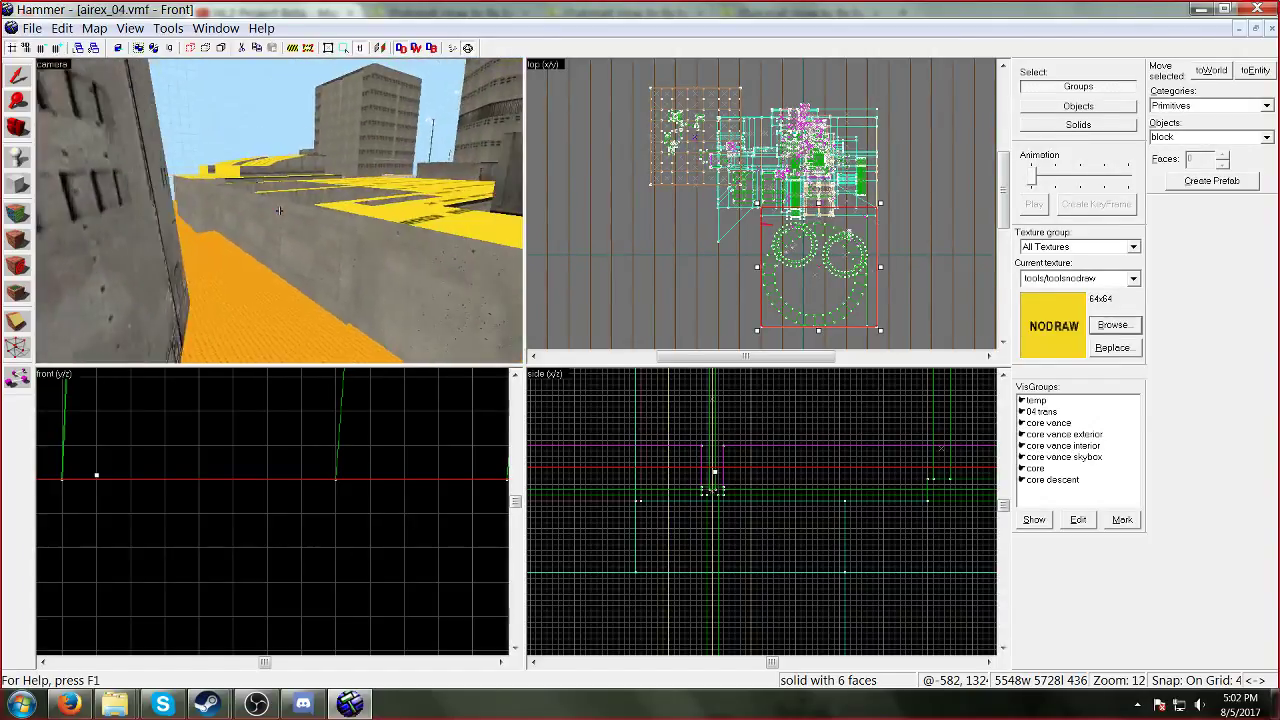
key("w")
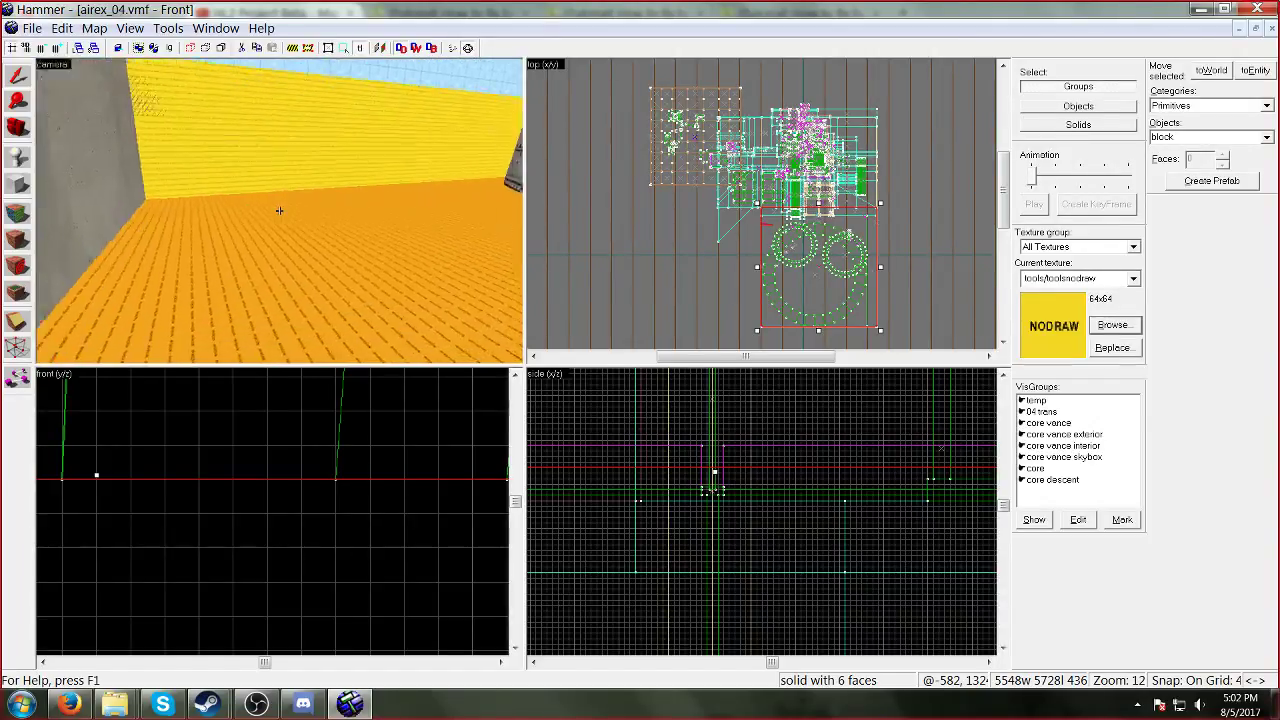
key("w")
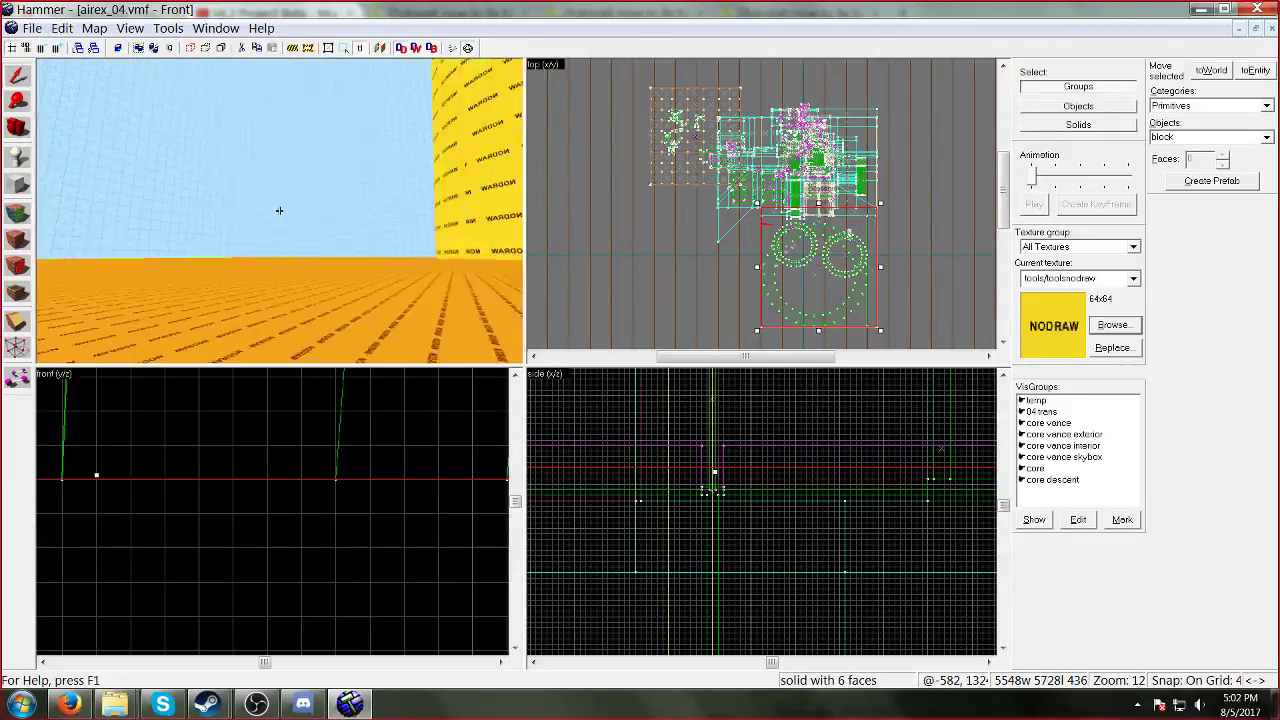
key("w")
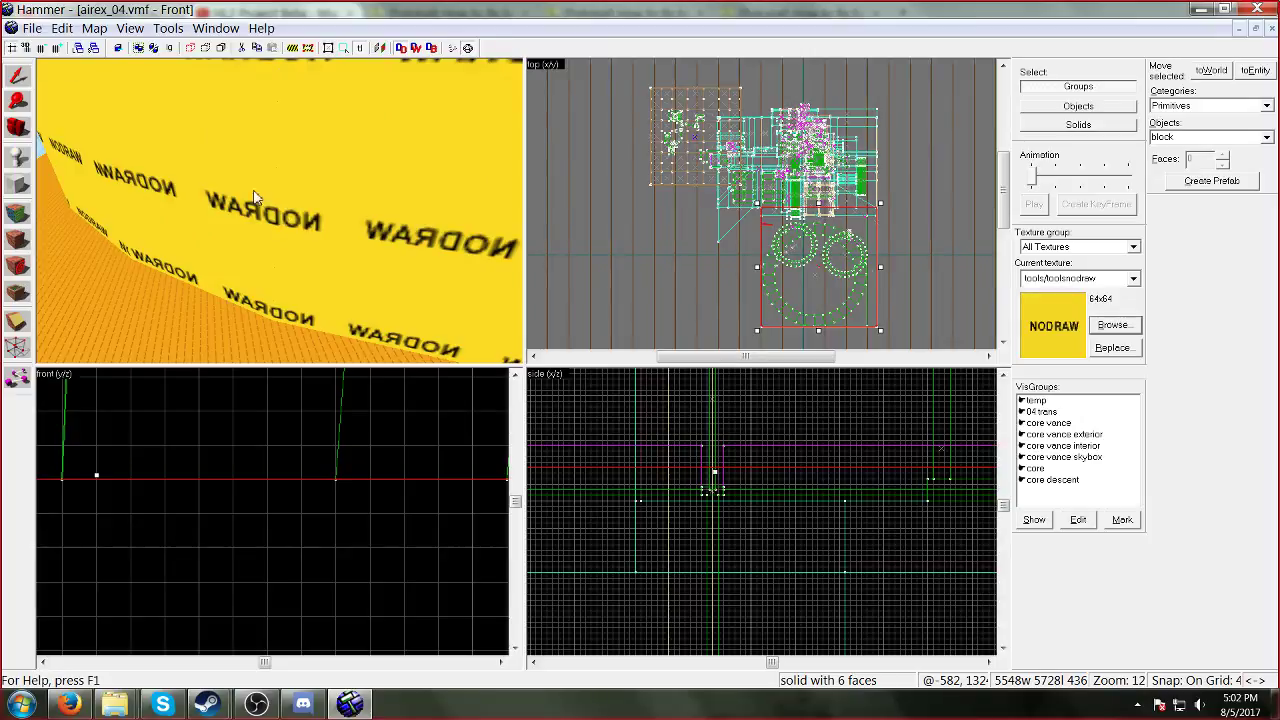
Step: Save the map, then compile and run it with CSG and BSP on Normal and VIS and RAD on No
left_click(30, 28)
left_click(60, 102)
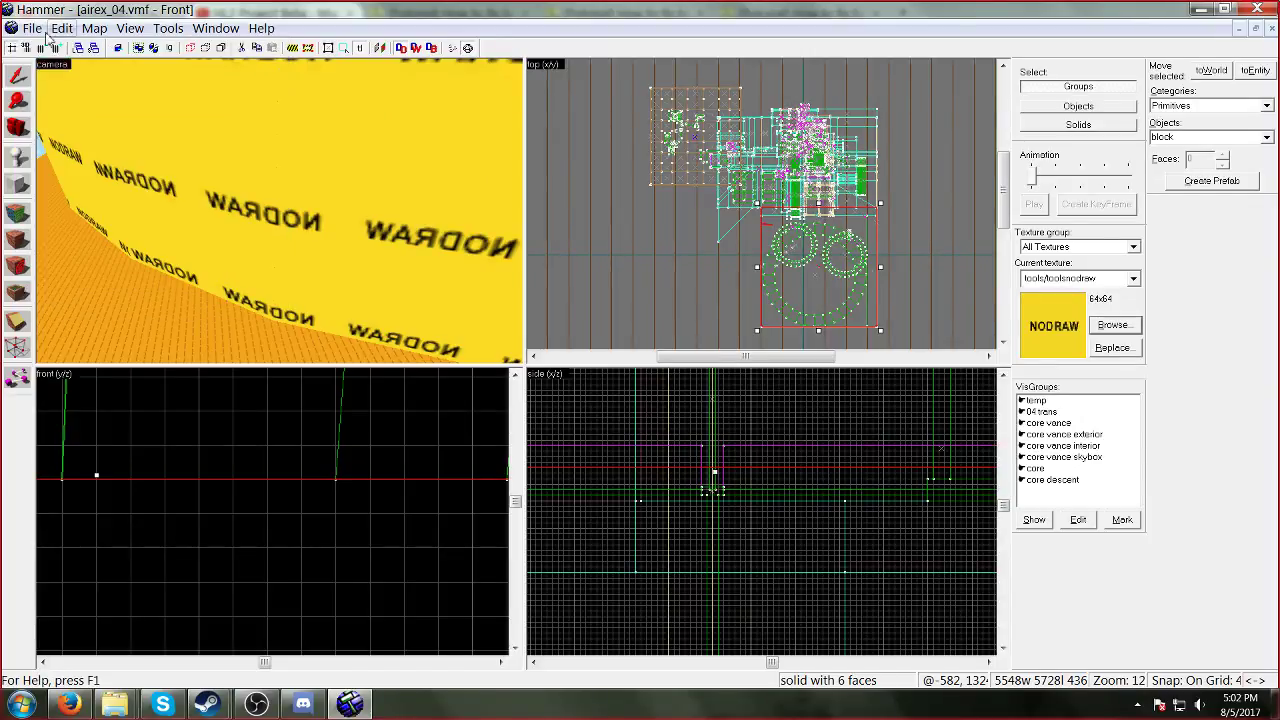
left_click(83, 226)
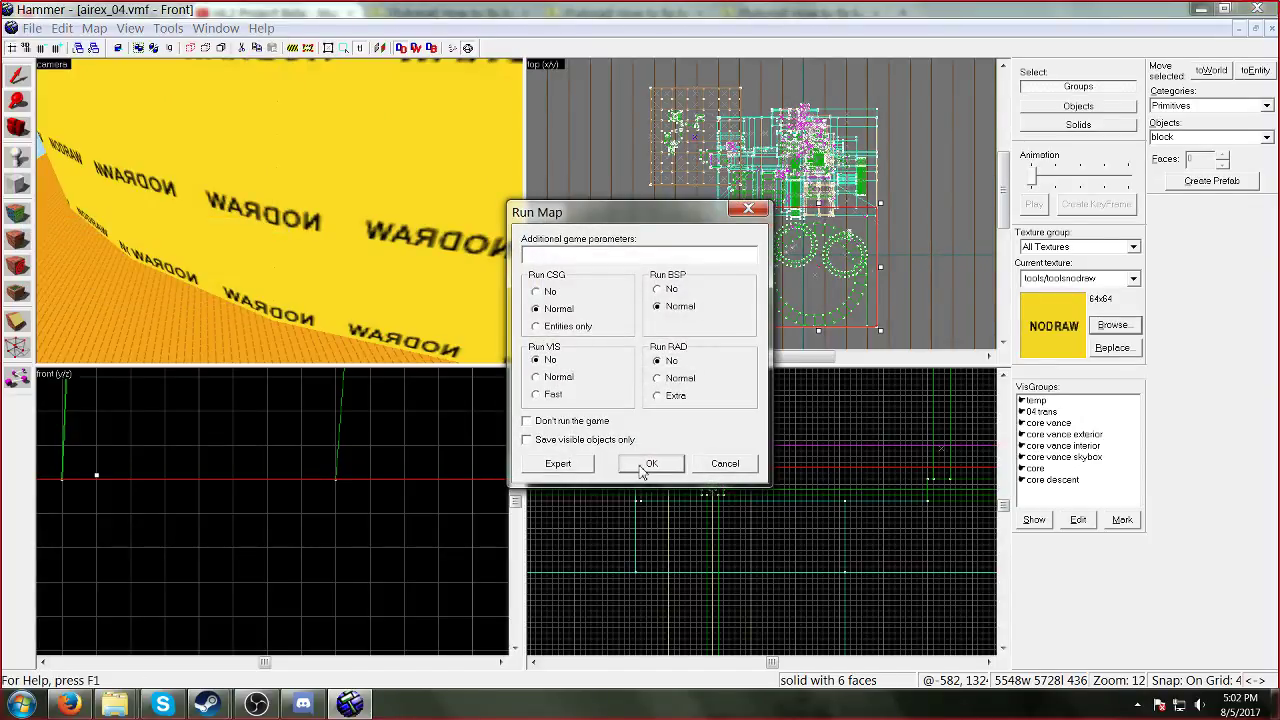
left_click(651, 463)
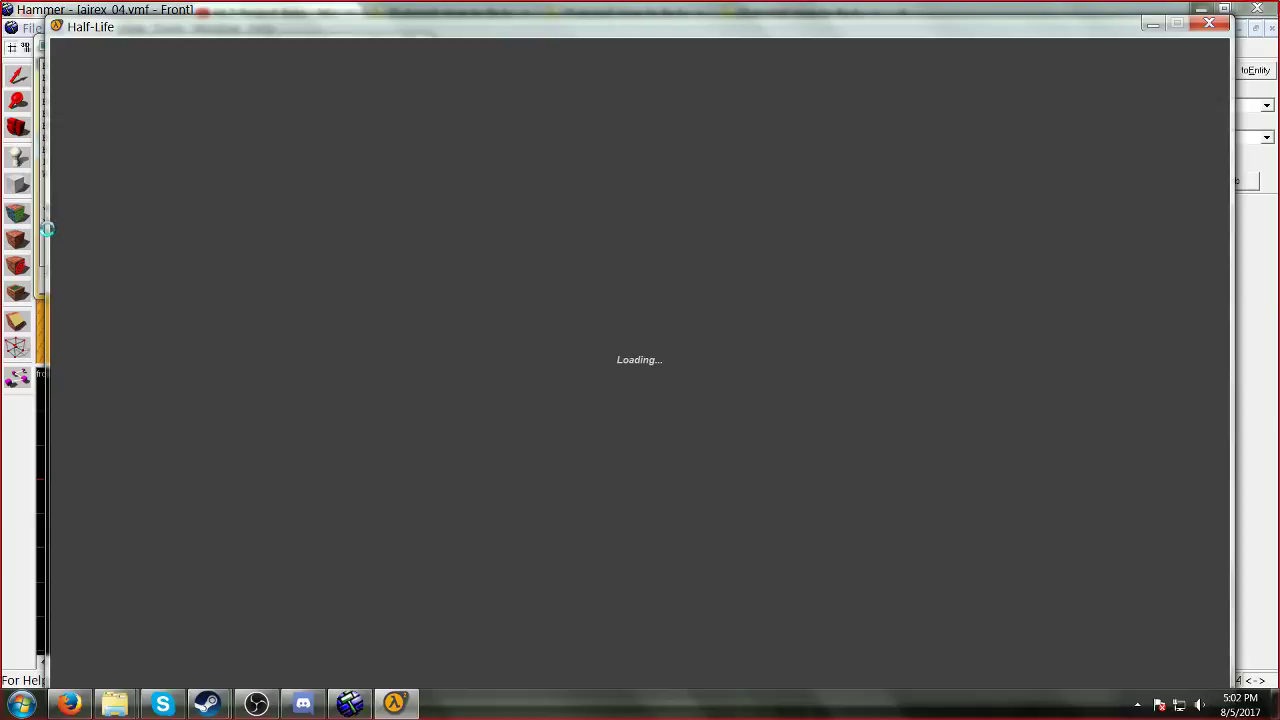
Step: Review the compile log for leak messages and errors
scroll(91, 213, "up", 3)
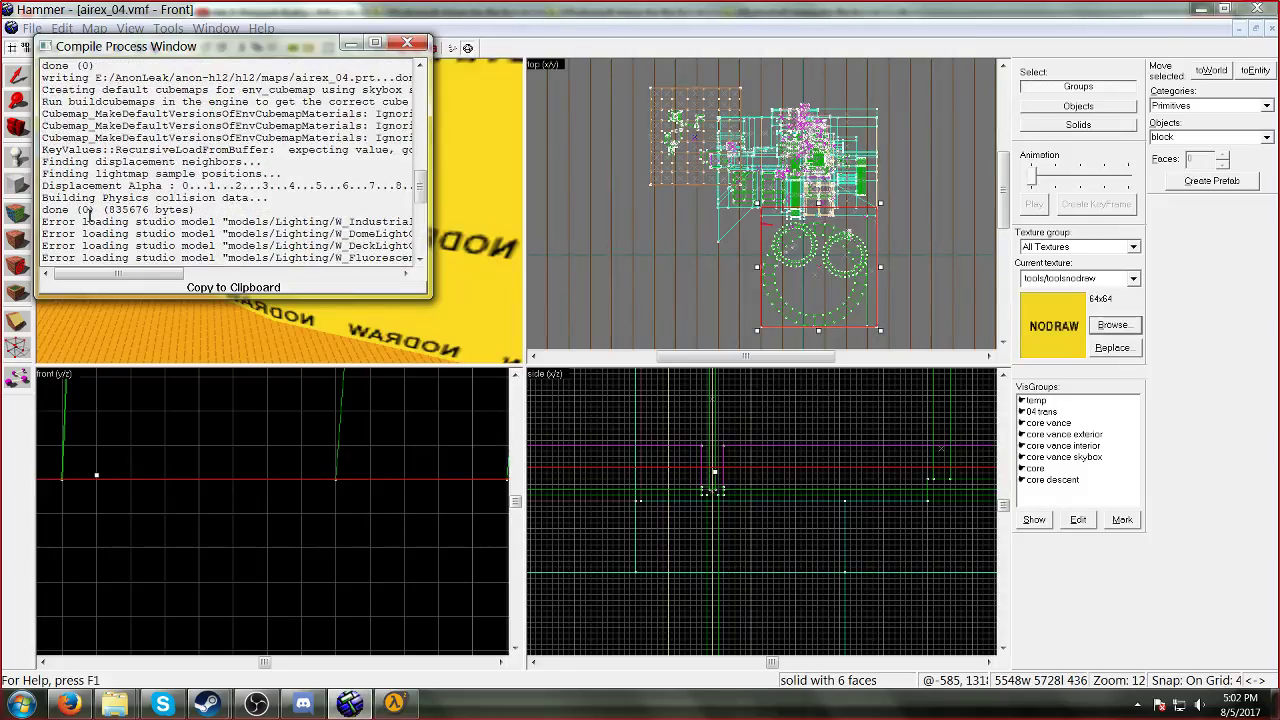
scroll(88, 216, "up", 10)
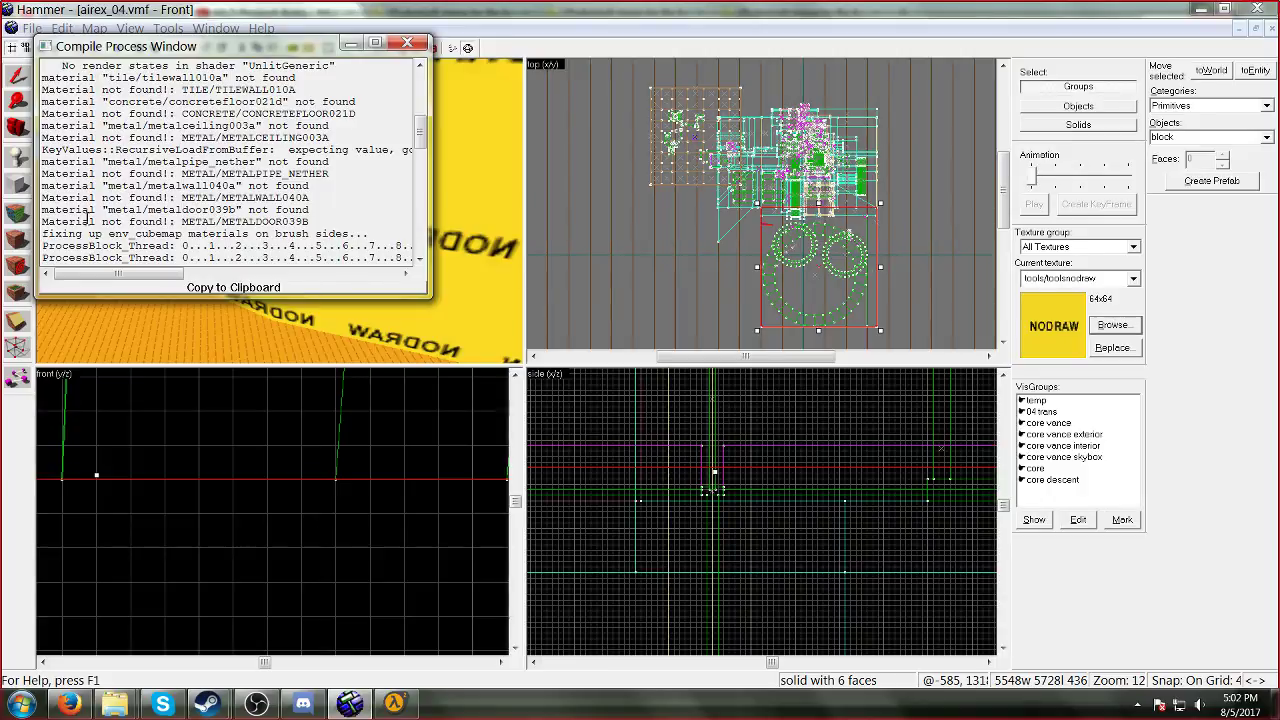
scroll(86, 221, "down", 12)
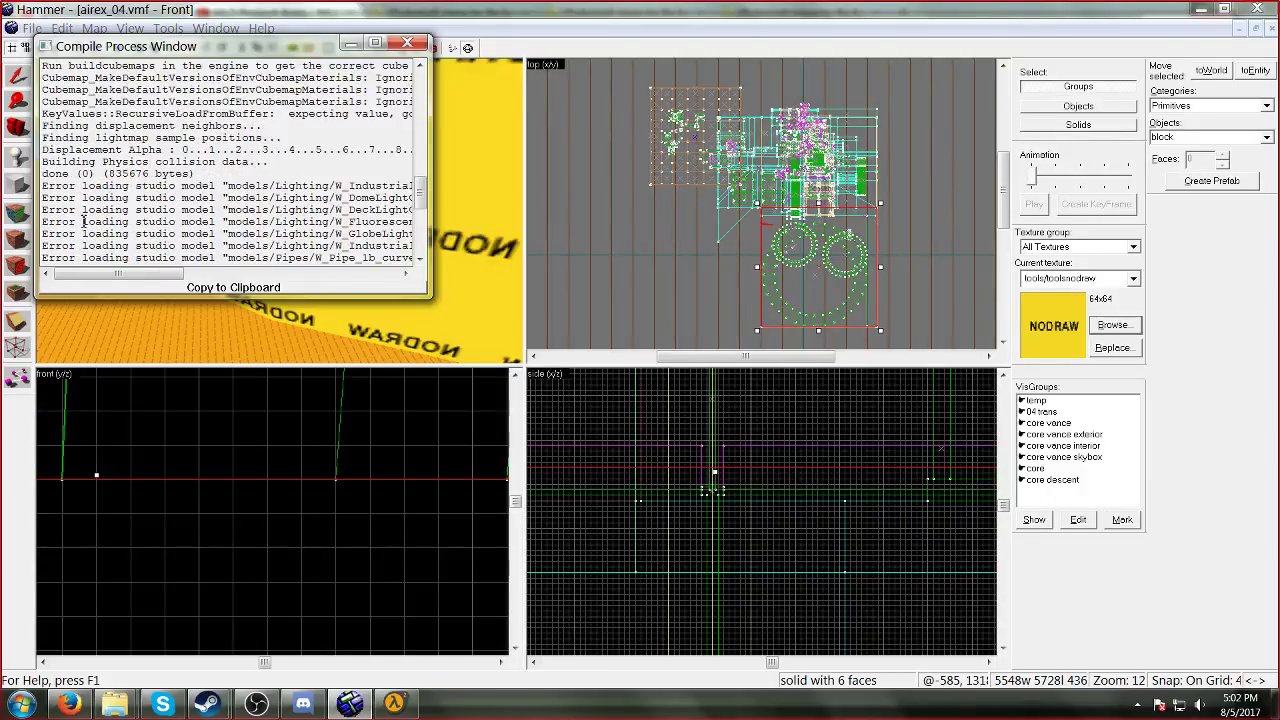
Step: Check the loading game, and switch to Firefox to read the YouTube stream's live chat
mouse_move(395, 704)
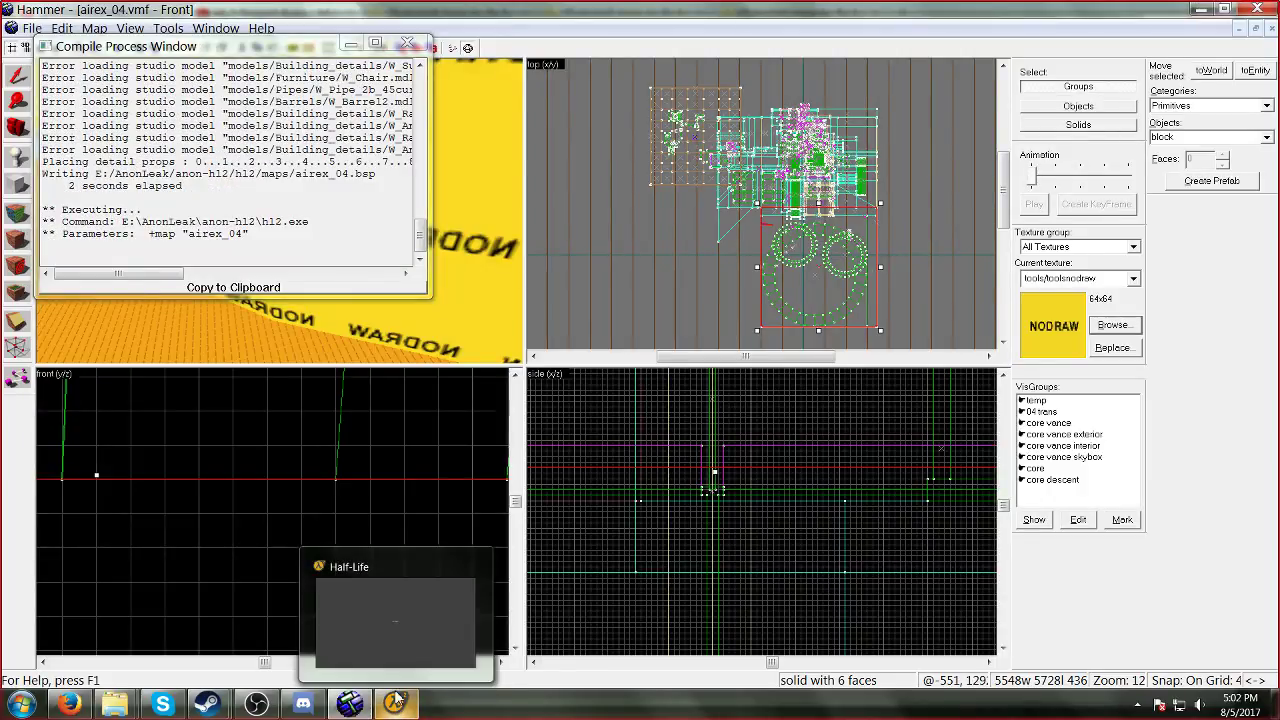
left_click(397, 645)
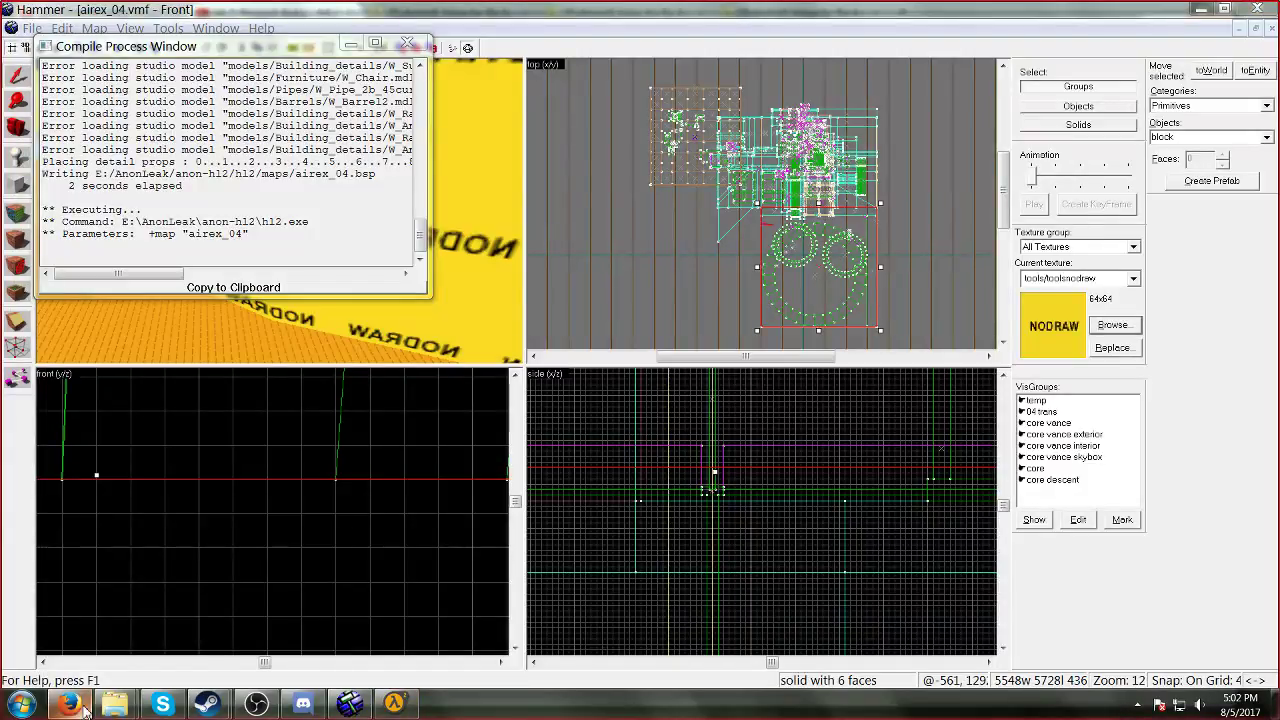
mouse_move(69, 703)
left_click(103, 659)
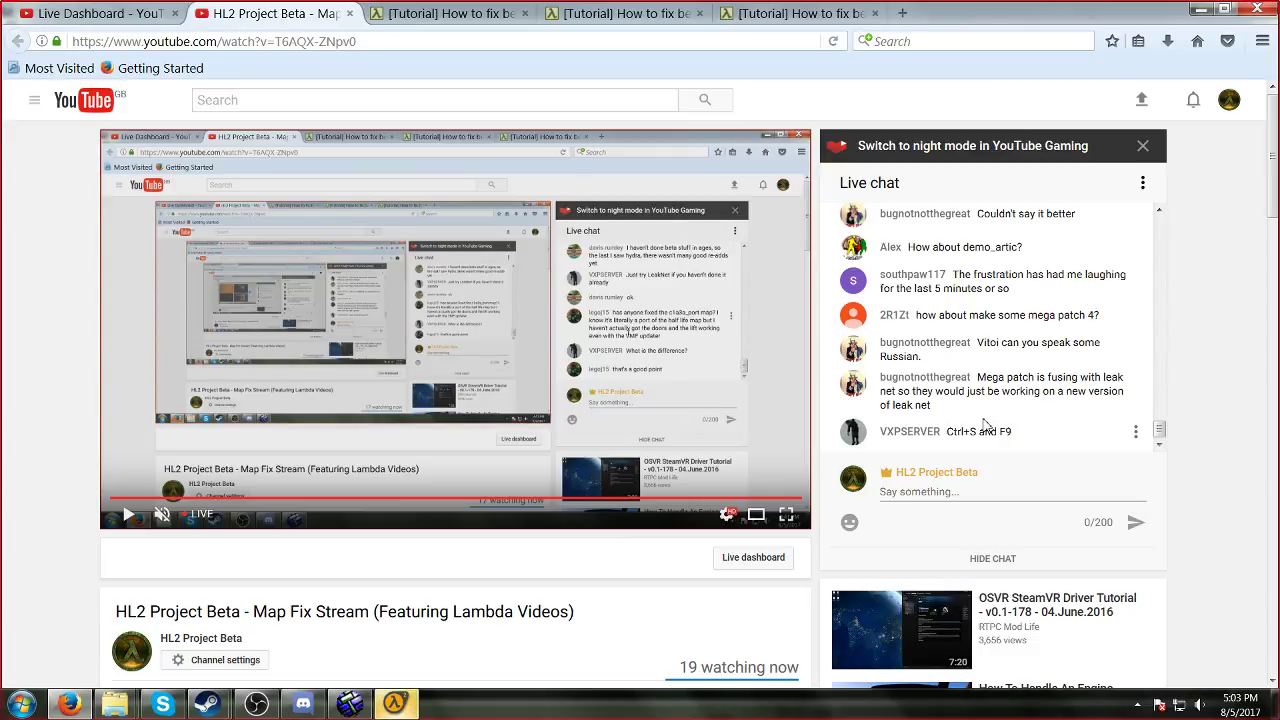
Step: Switch back to the Half-Life 2 game window to view the compiled map
mouse_move(399, 681)
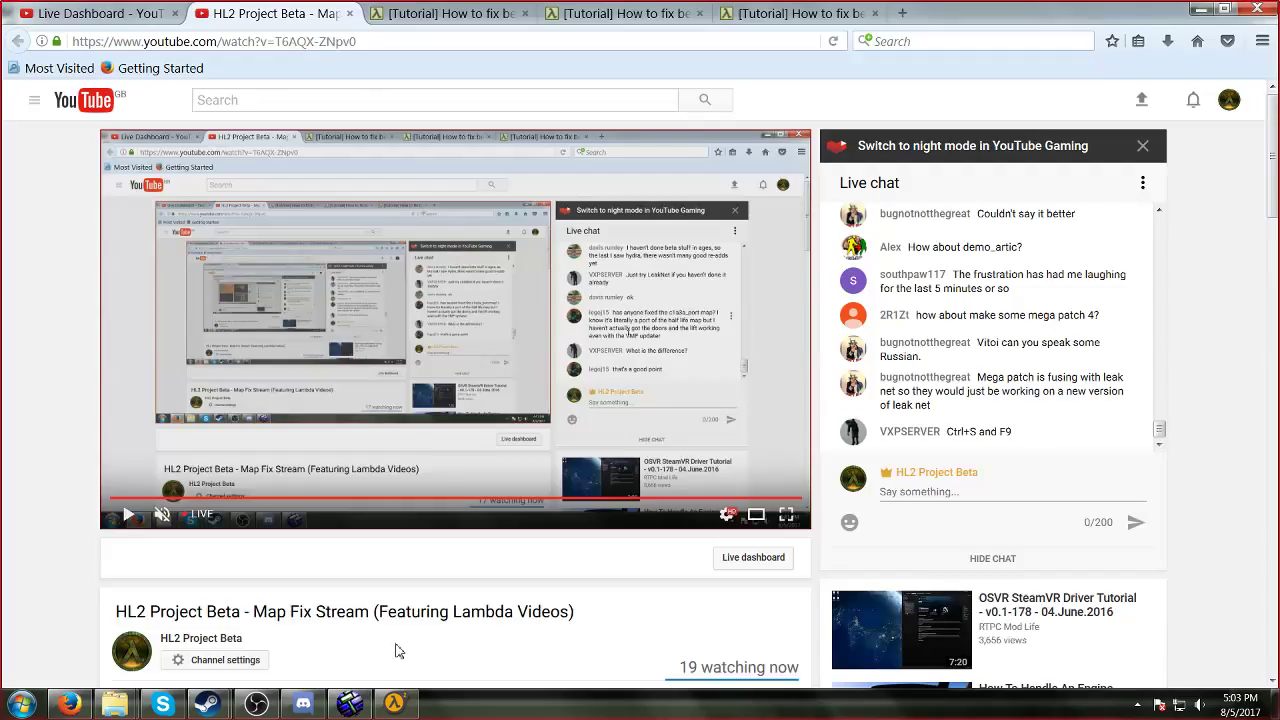
mouse_move(395, 642)
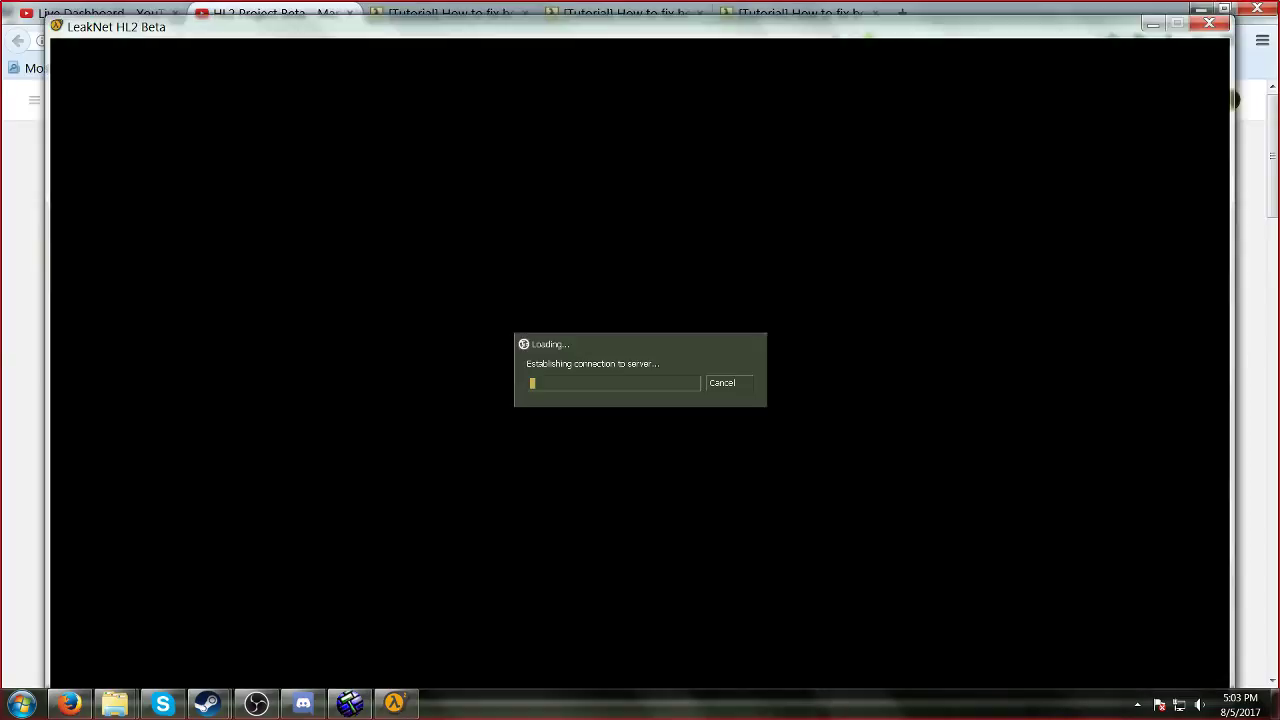
left_click(398, 704)
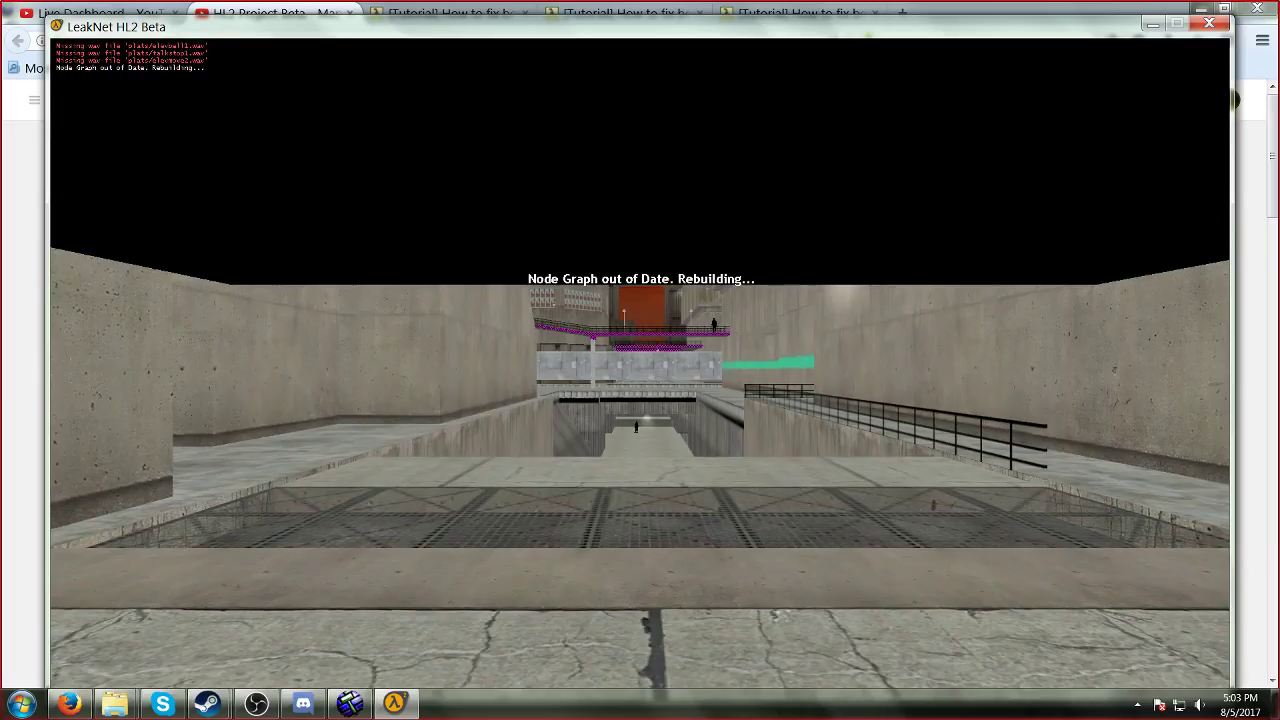
Step: Switch to OBS and turn on the visibility of the Game Capture source
key("alt+Tab")
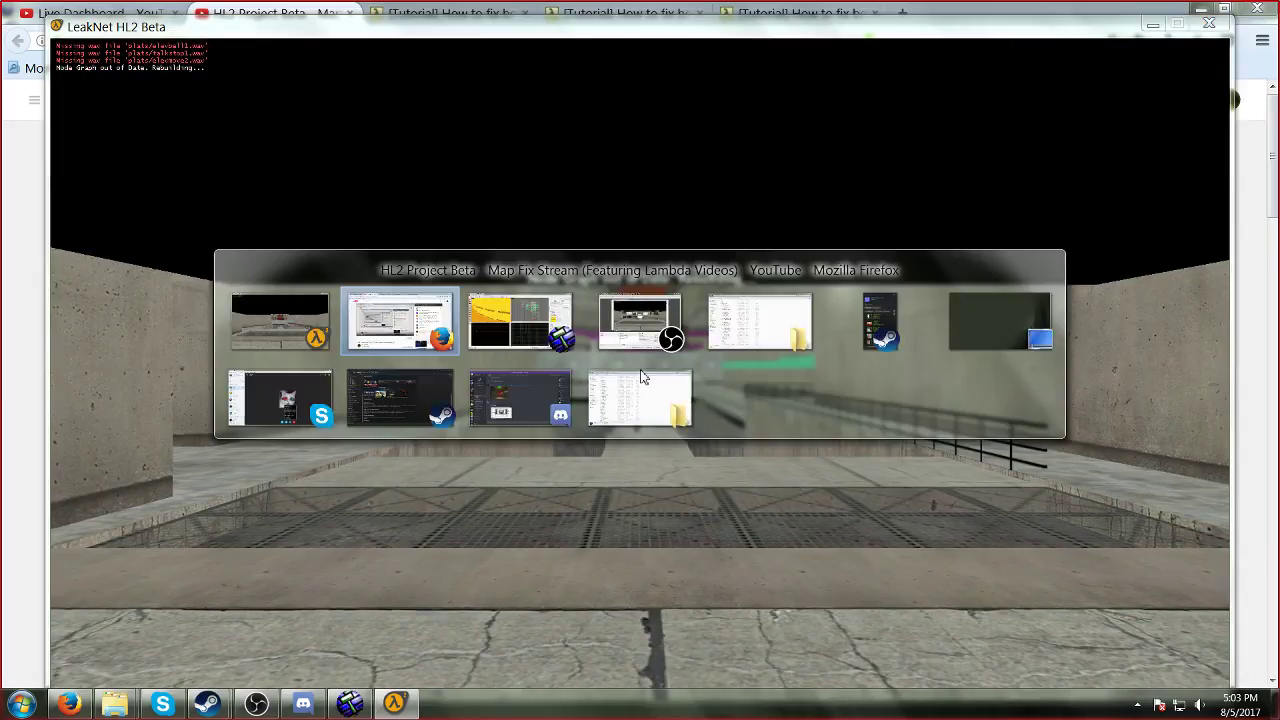
key("alt+Tab")
key("alt+Tab")
key("alt+Tab")
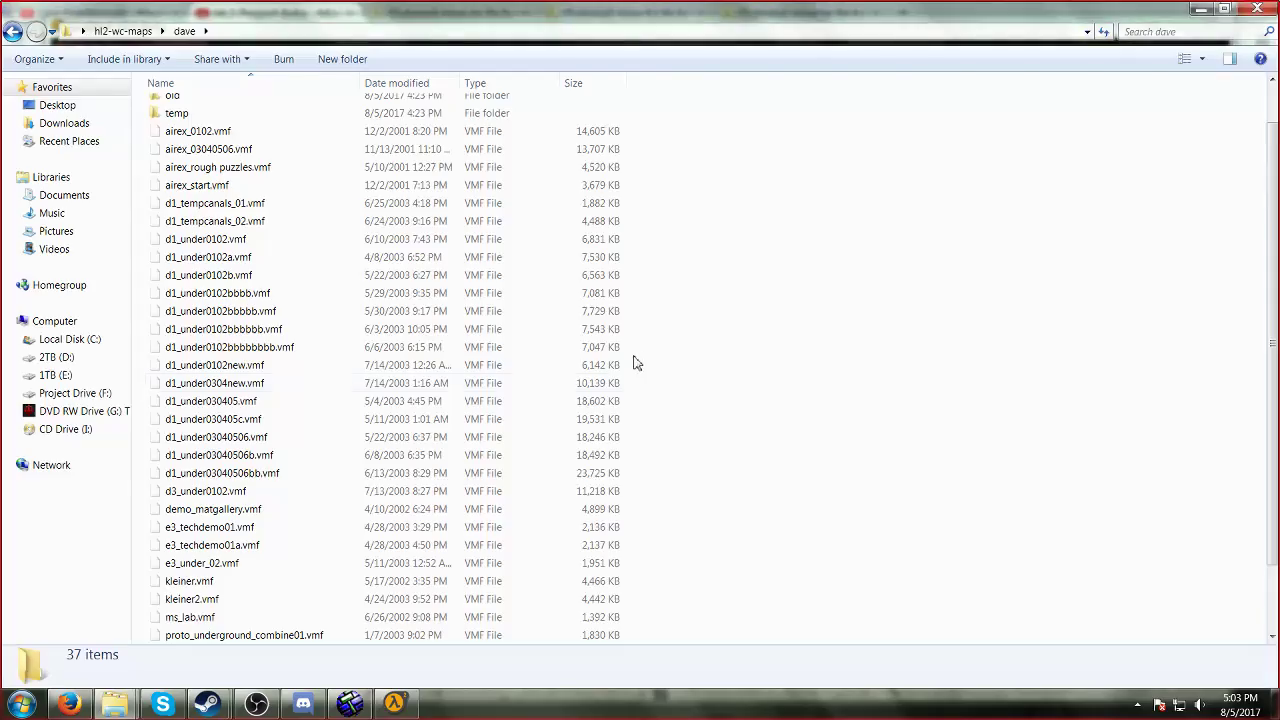
key("alt+Tab")
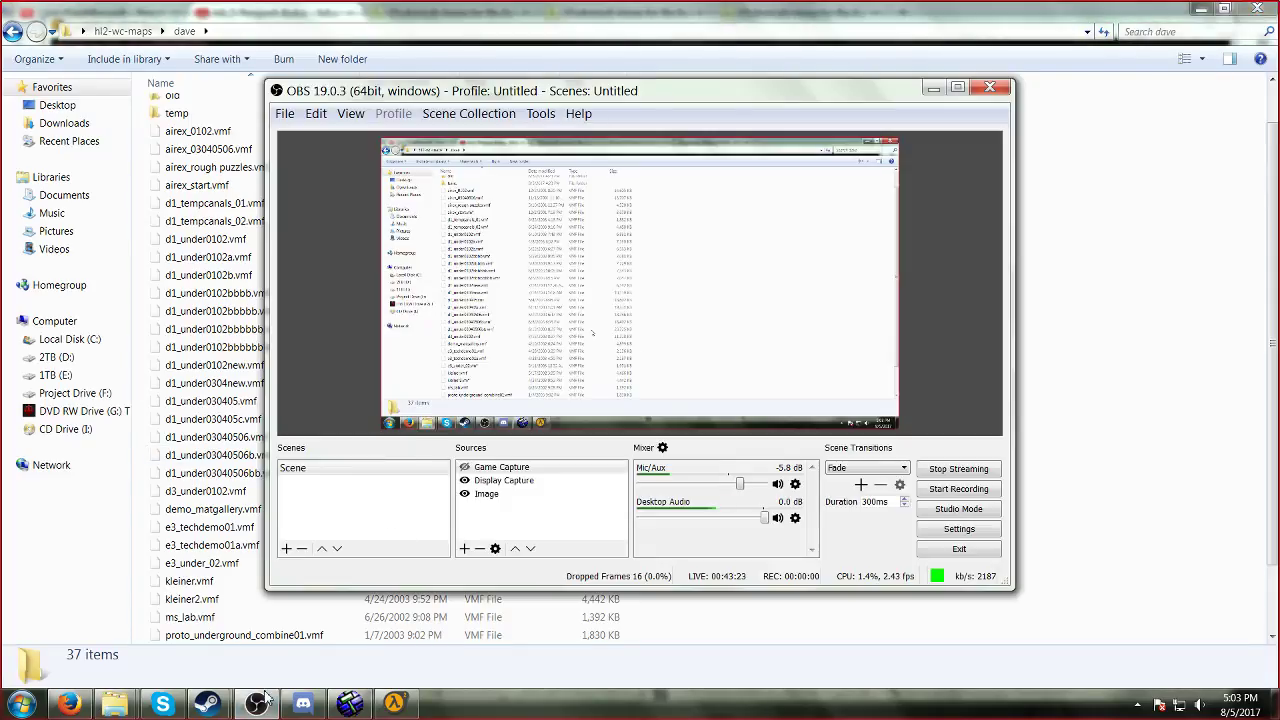
left_click(470, 481)
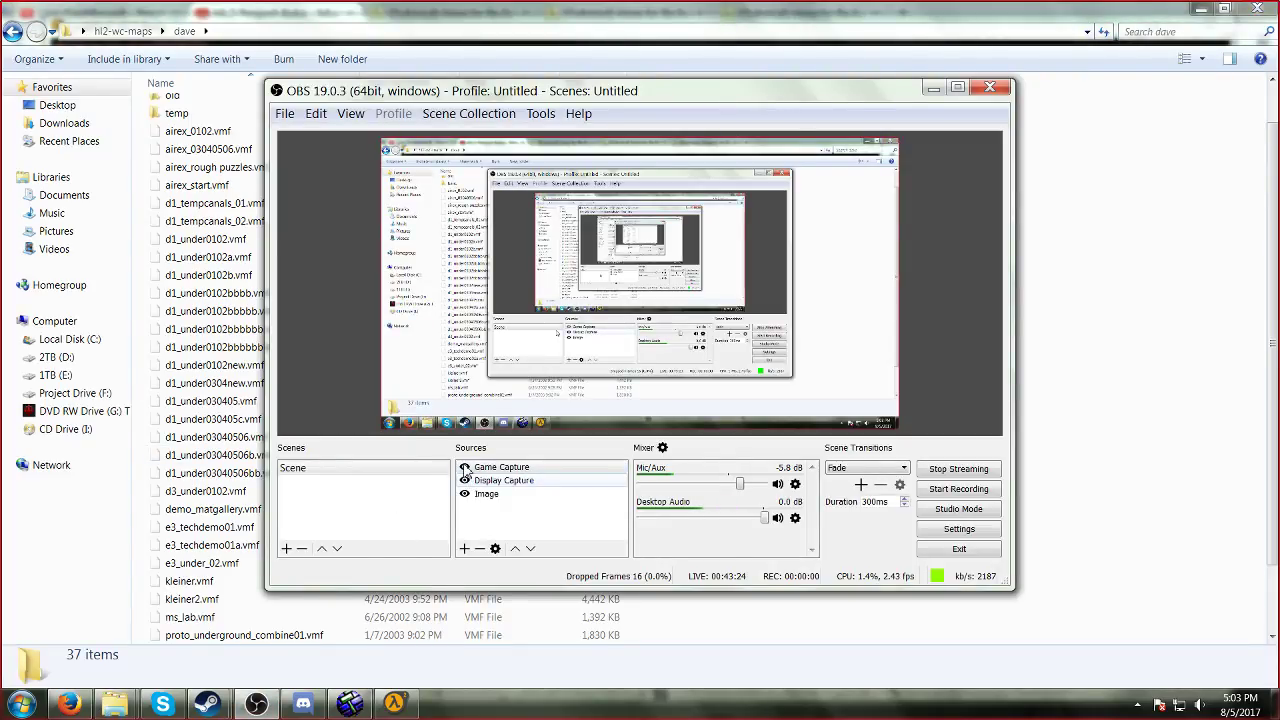
left_click(466, 468)
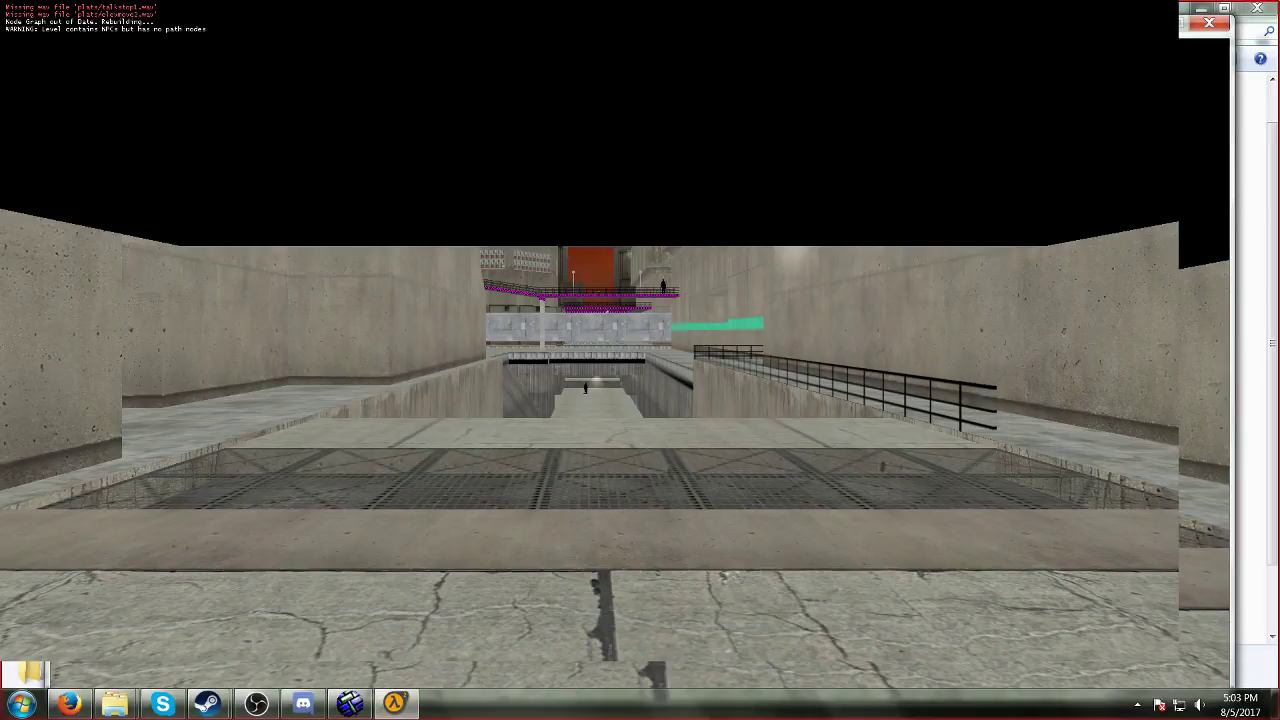
Step: Quit the running game, return to Hammer and dismiss the compile log
key("Escape")
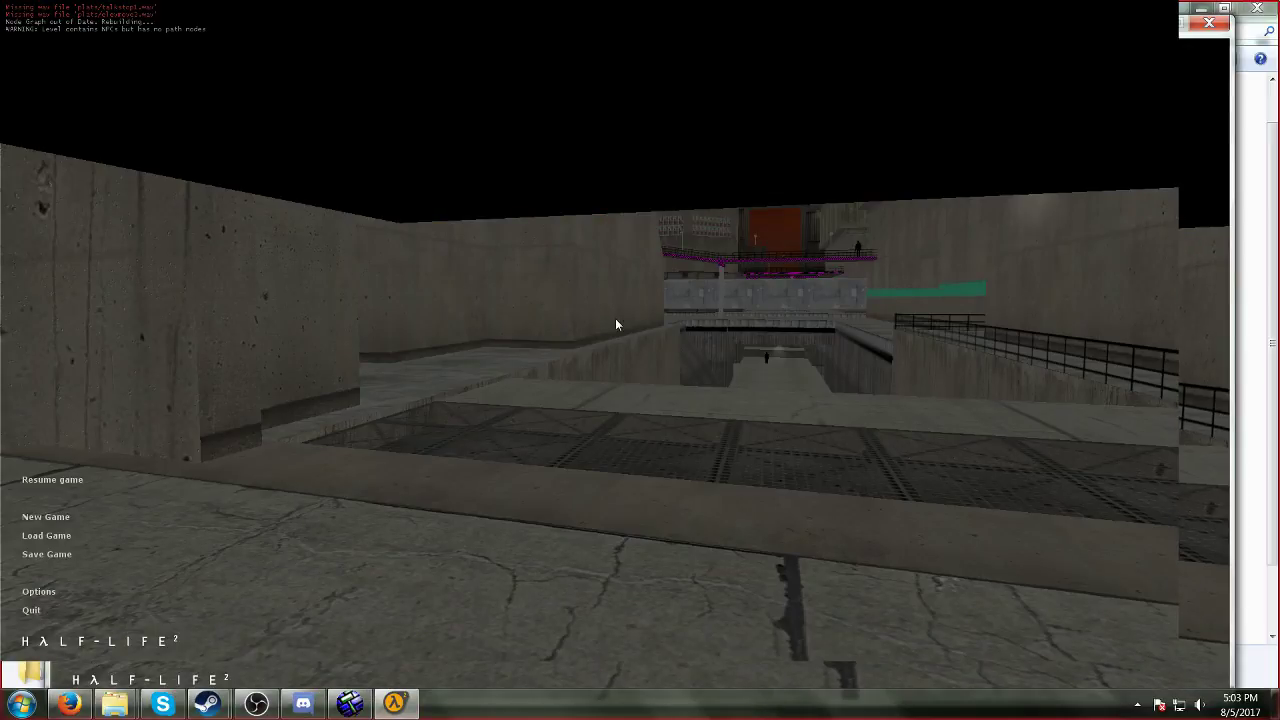
left_click(30, 610)
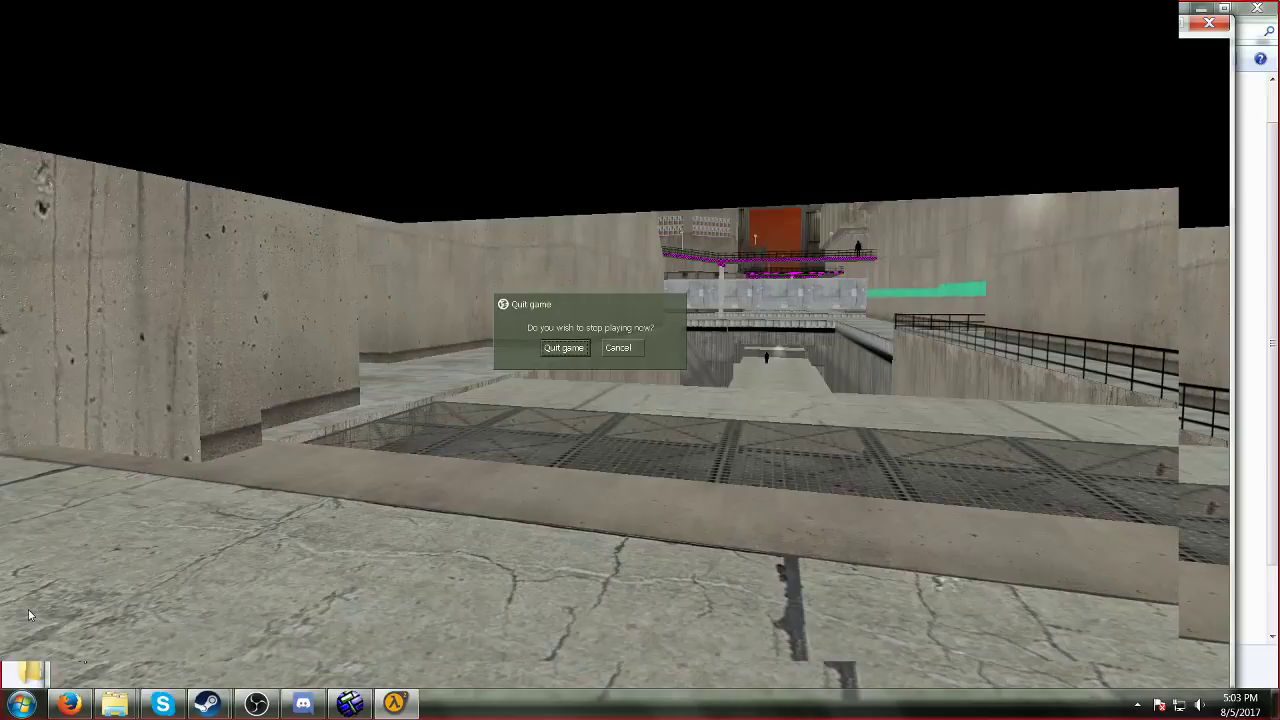
left_click(565, 348)
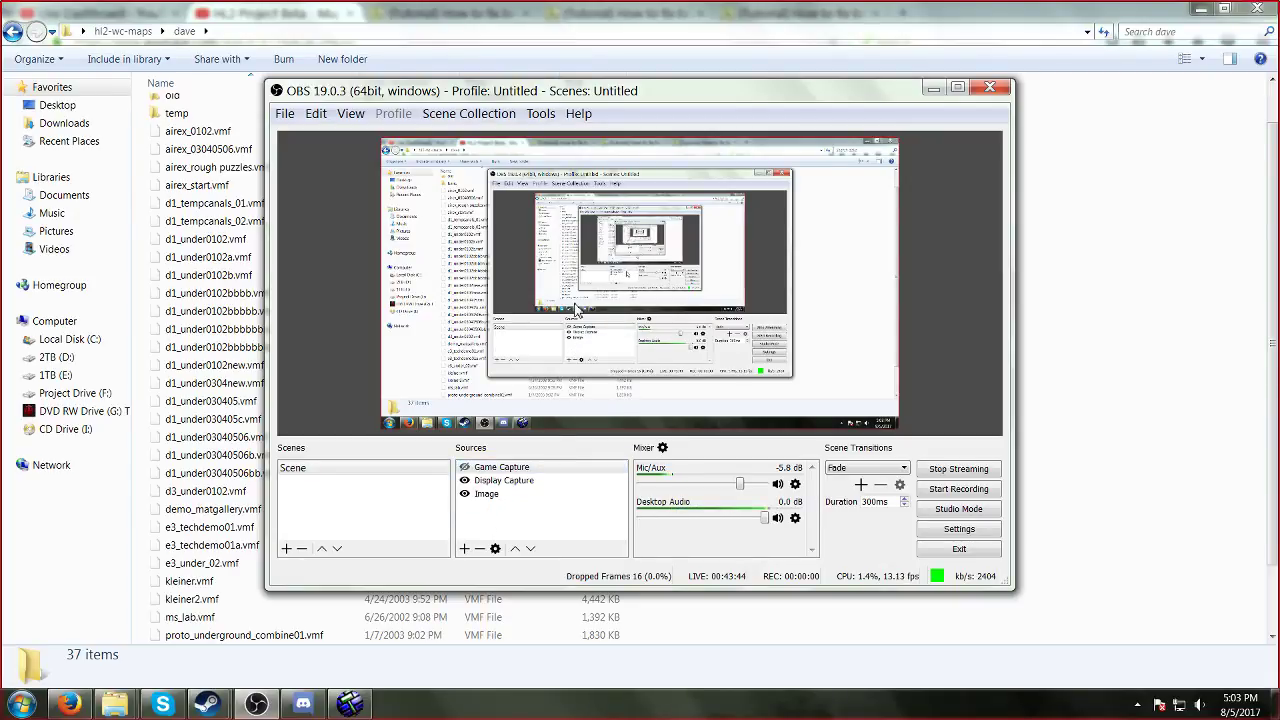
left_click(350, 704)
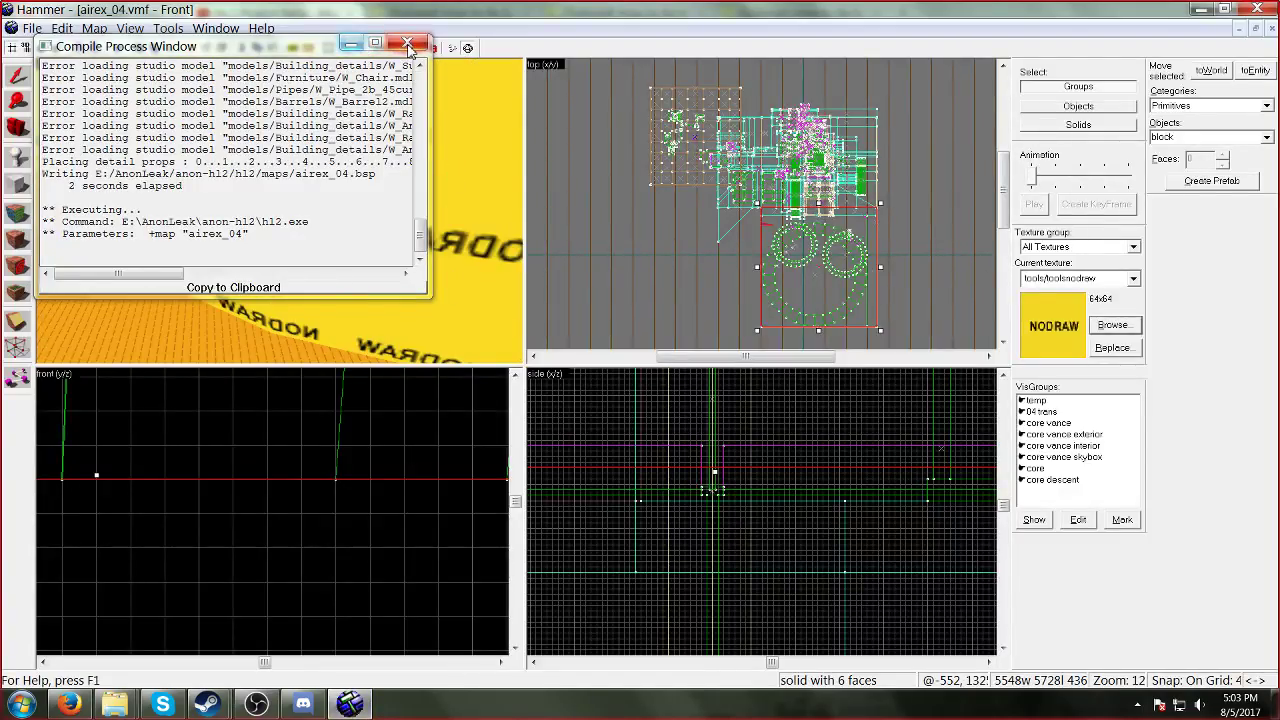
left_click(360, 47)
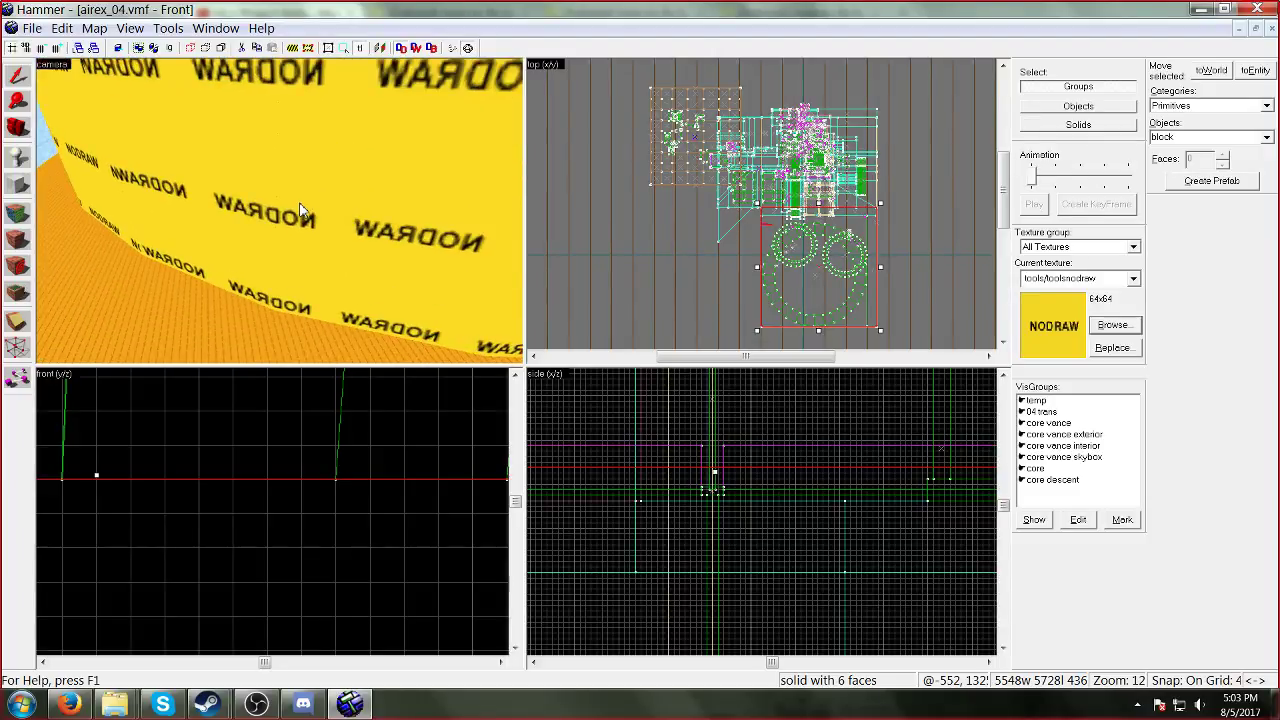
Step: Examine the rooftops, the tower blocks and the covered walkway beside the large pipe in the 3D view
left_click_drag(303, 210, 278, 210)
key("w")
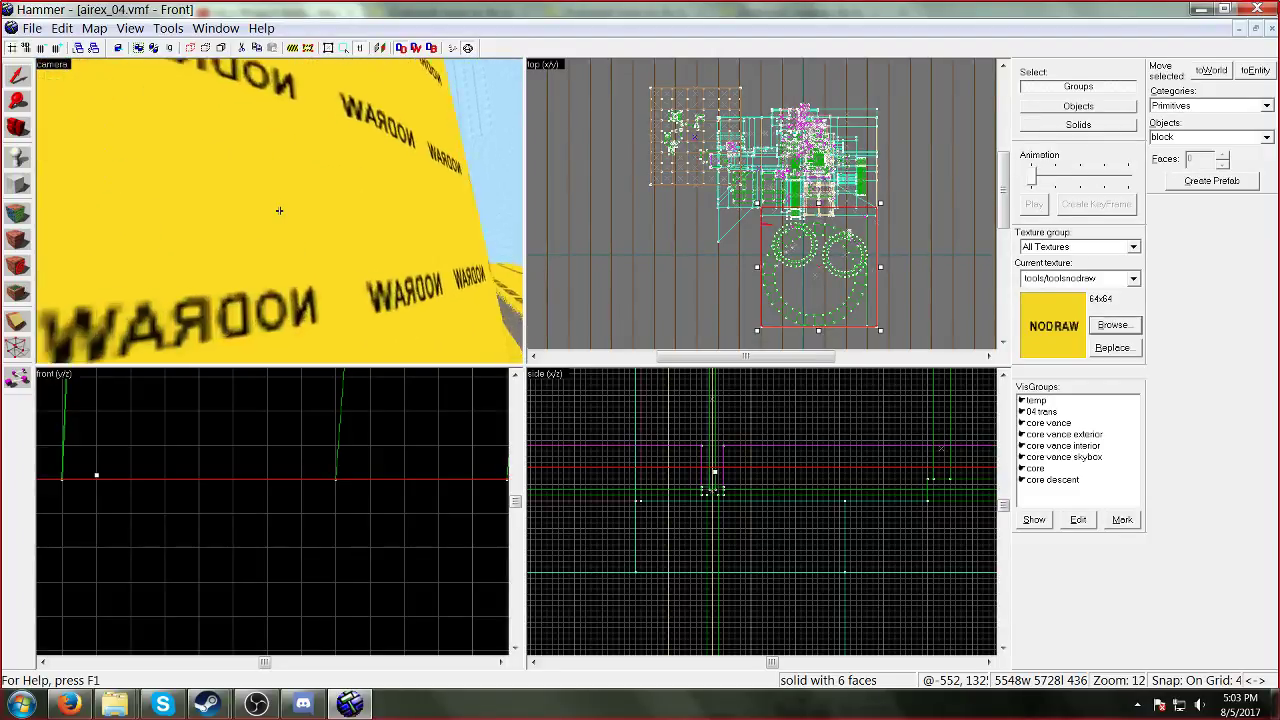
key("s")
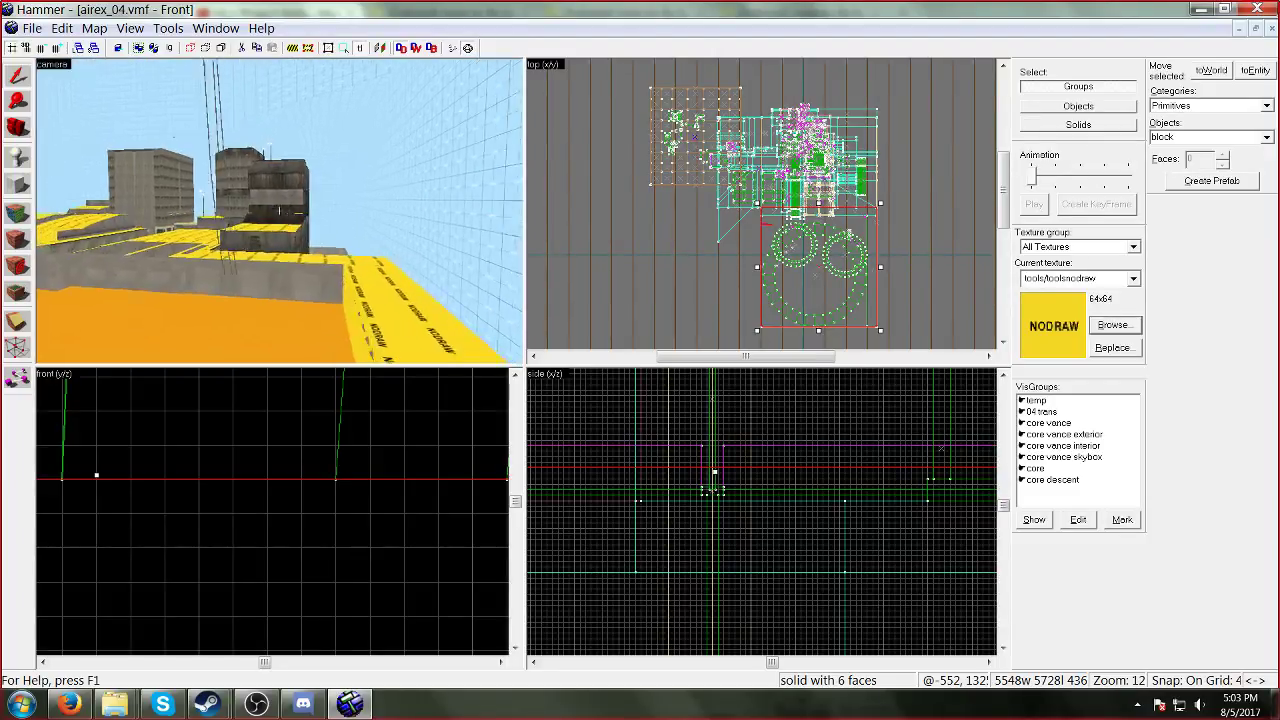
key("w")
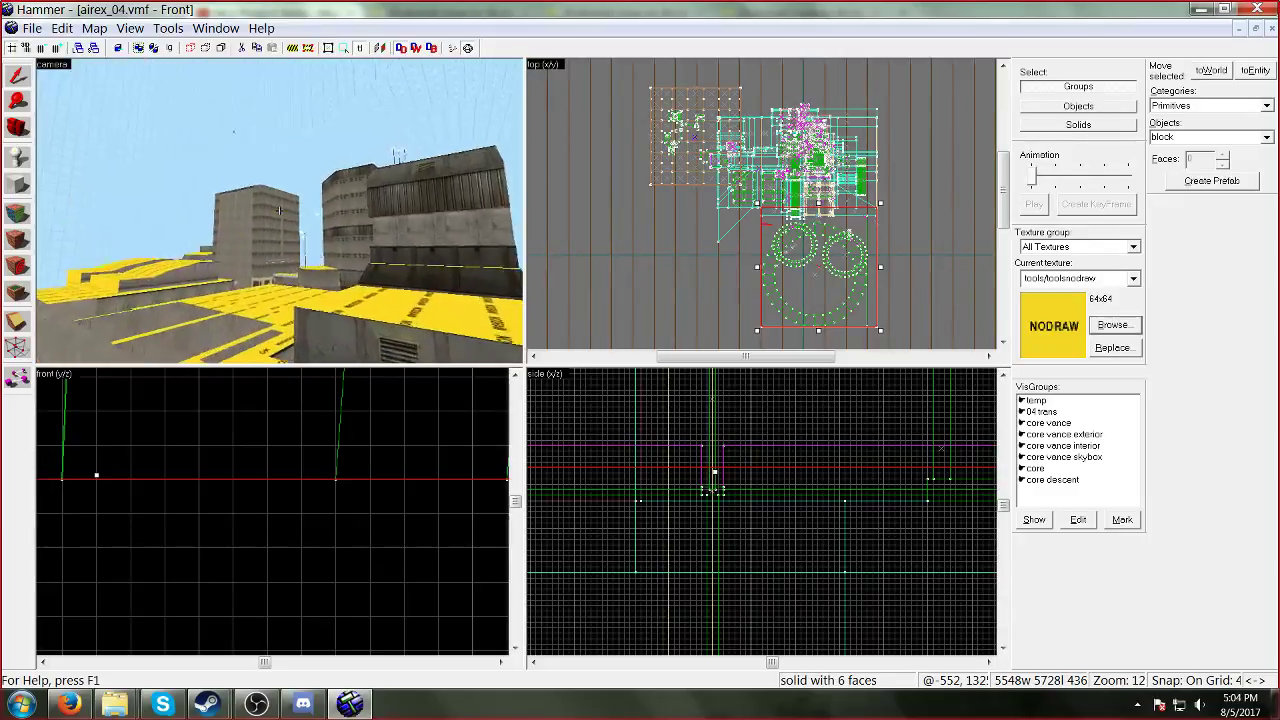
key("w")
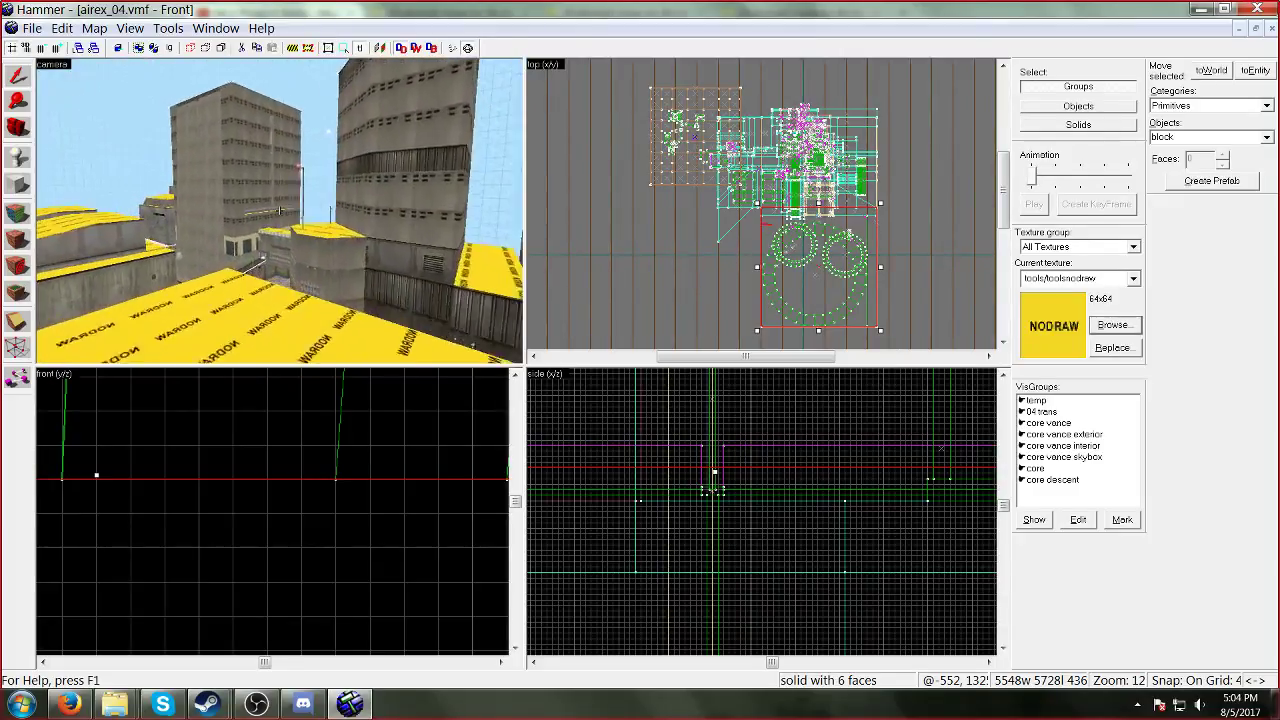
key("w")
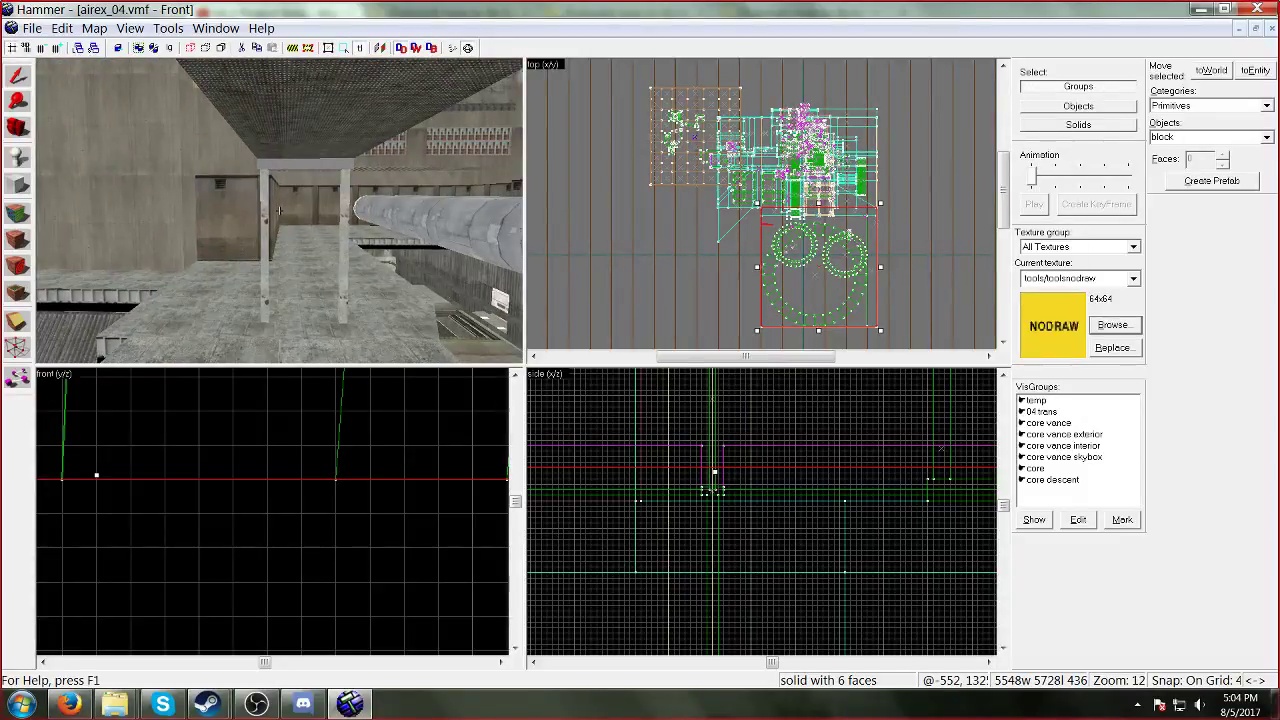
key("w")
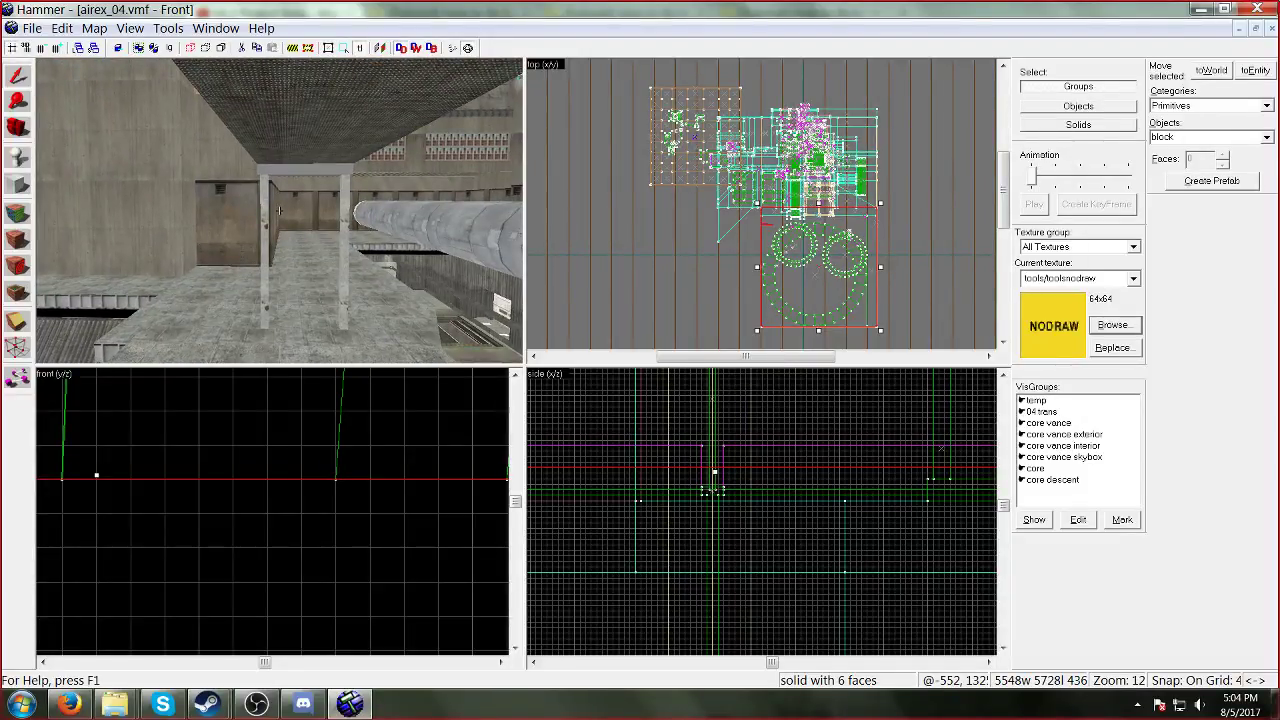
key("Right")
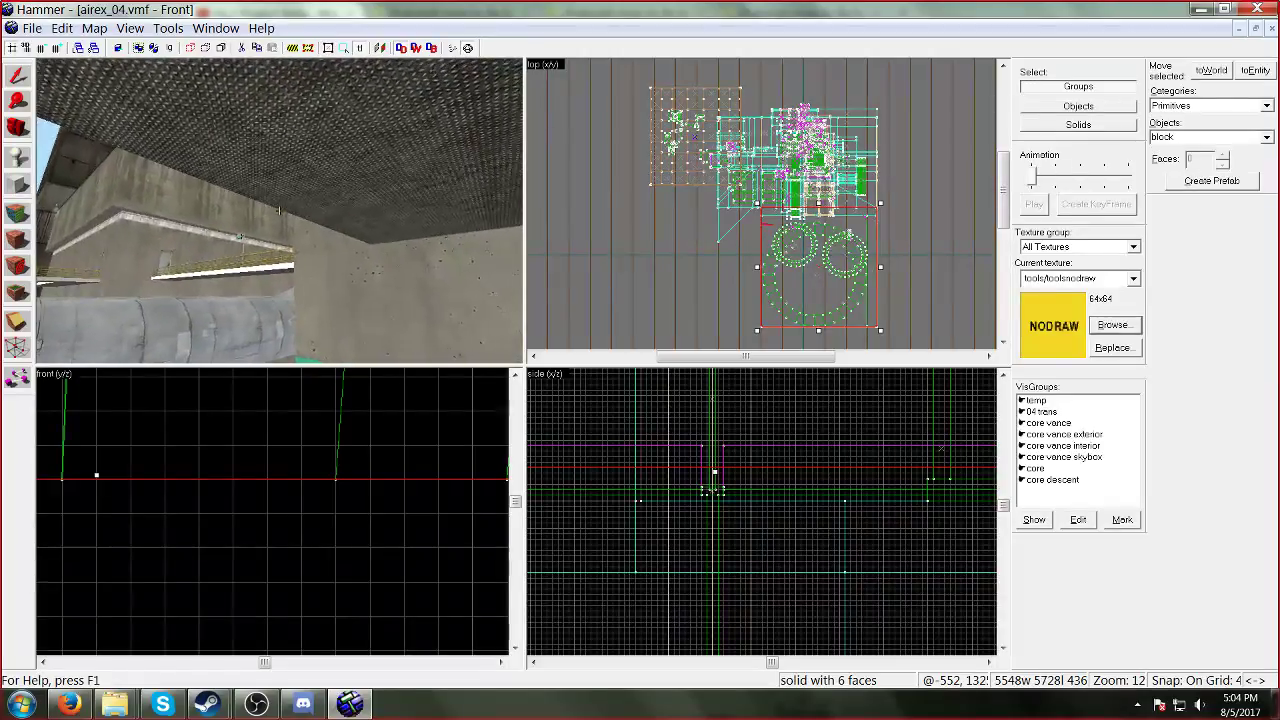
key("Left")
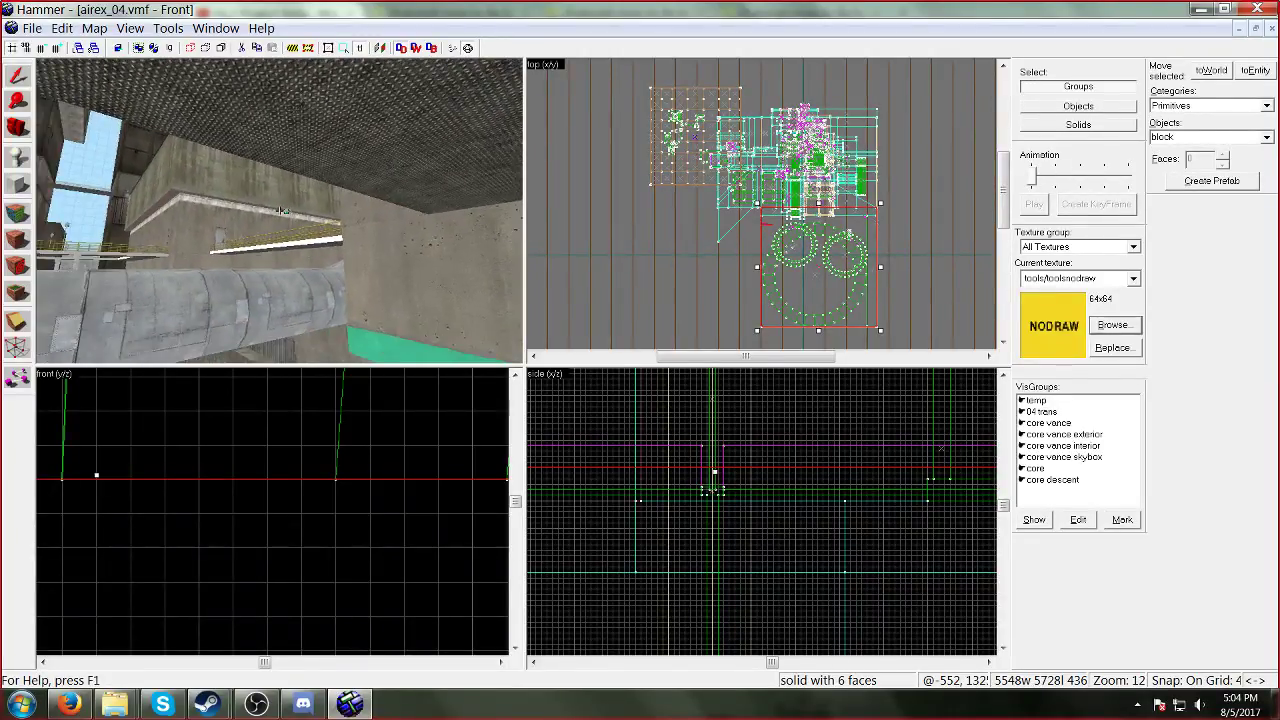
Step: Open the Entity Report and filter it to show only brush entities
key("w")
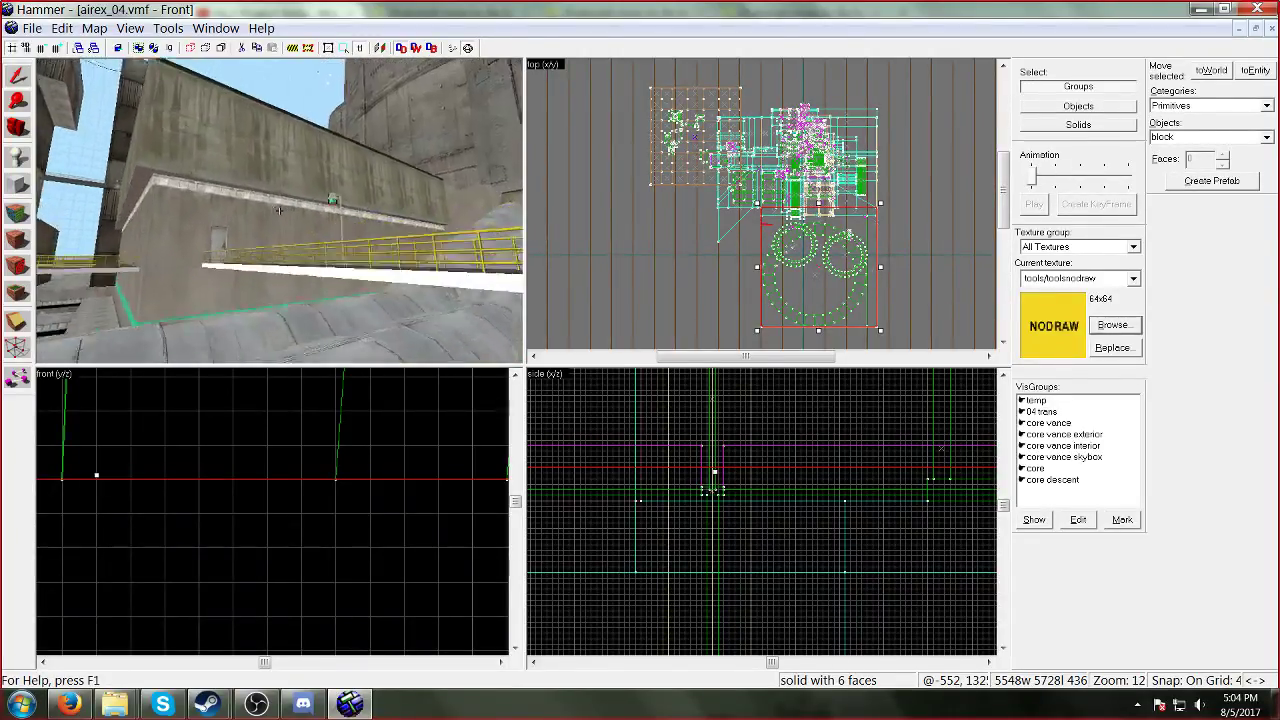
key("w")
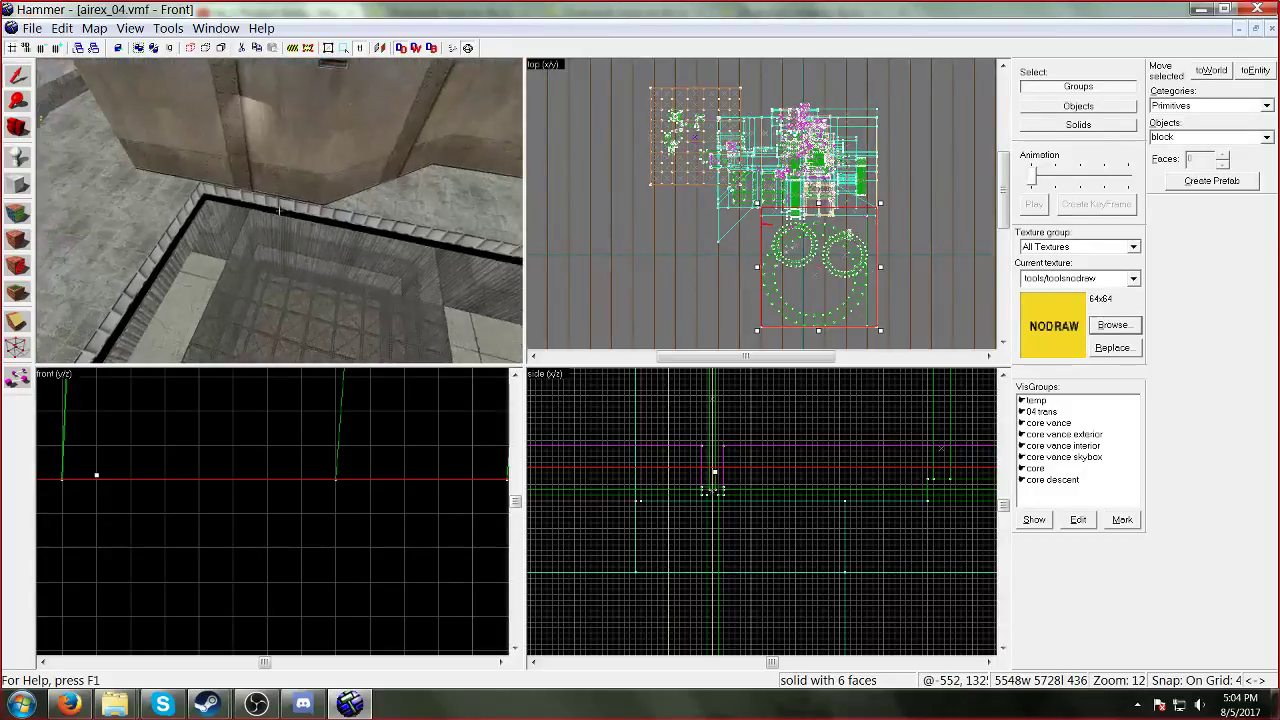
key("w")
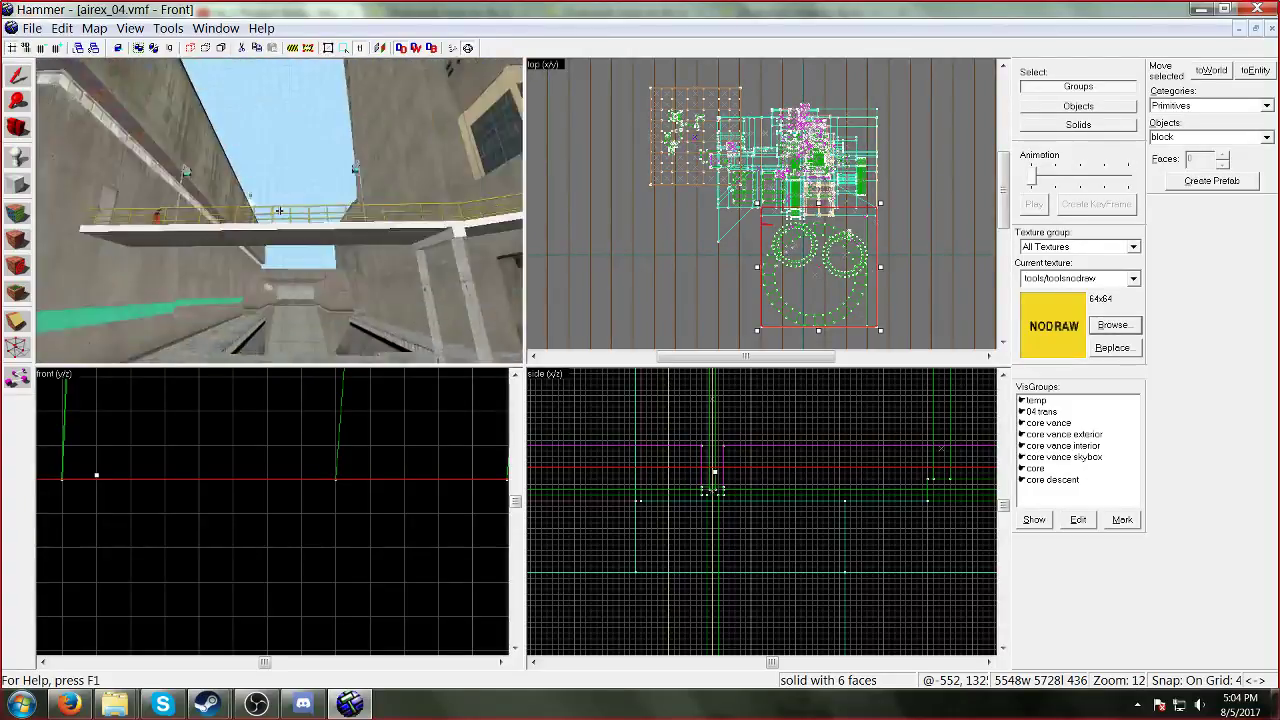
key("w")
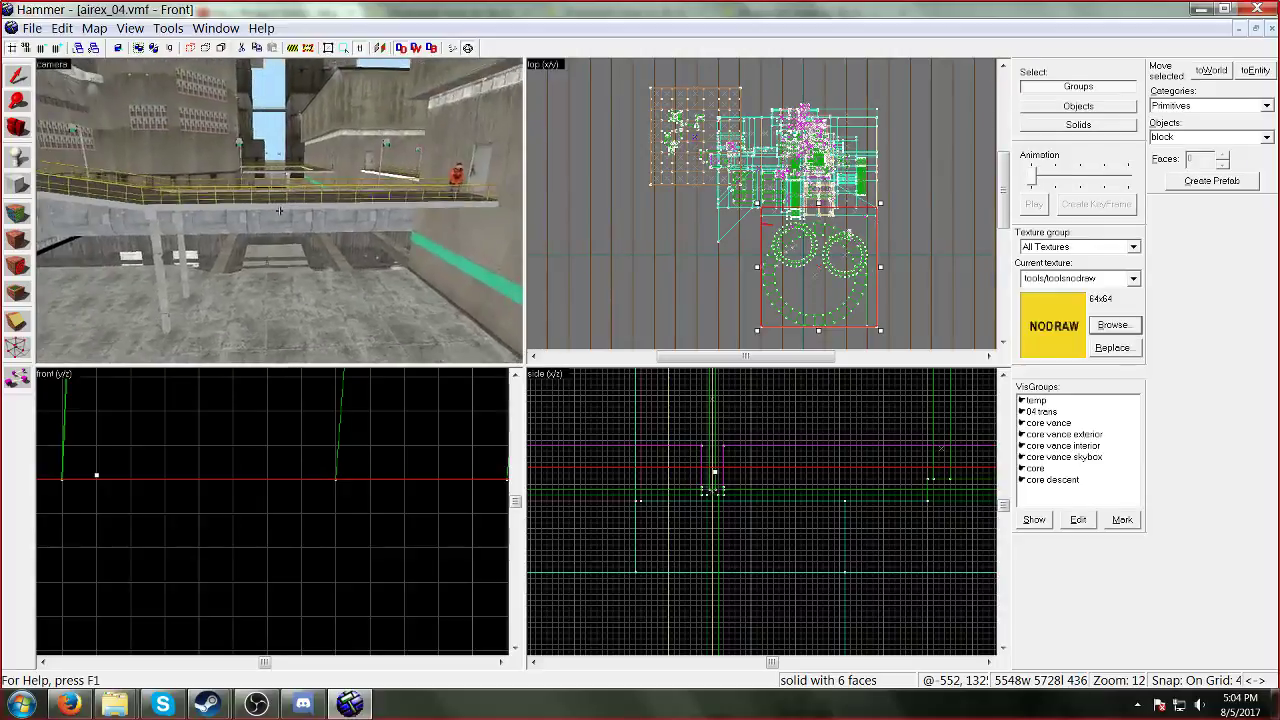
left_click(96, 28)
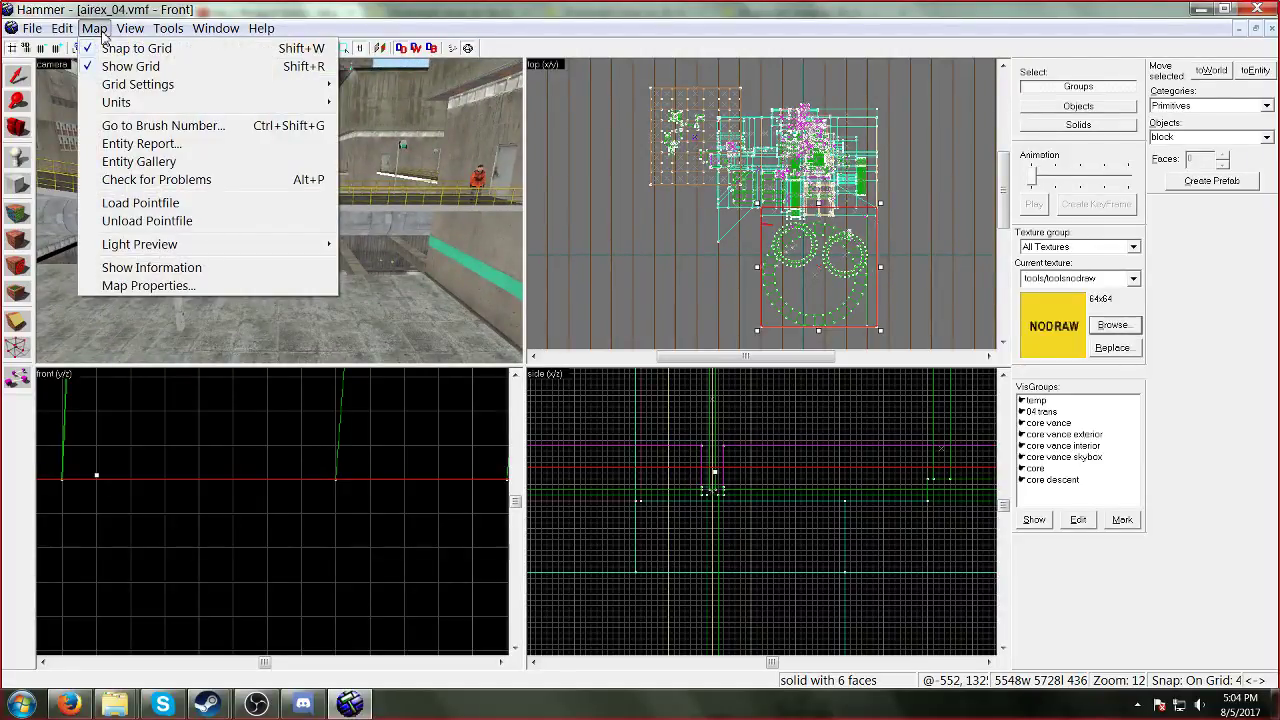
left_click(122, 143)
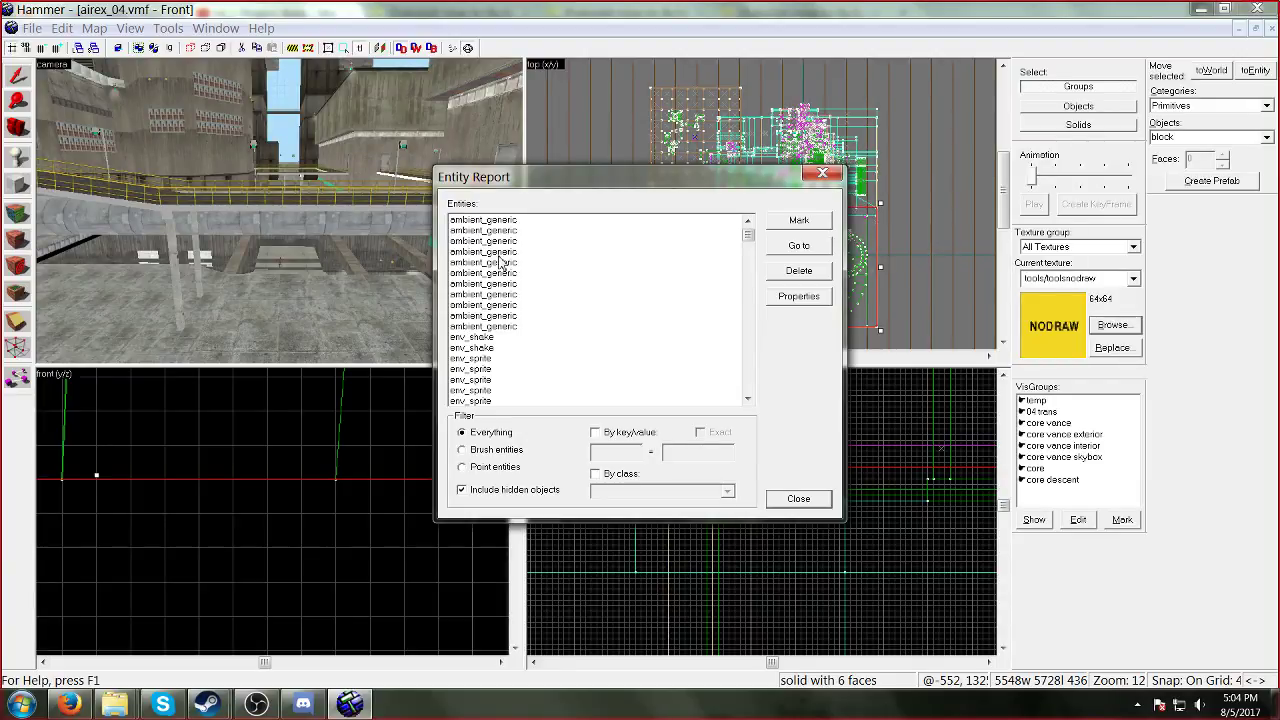
left_click(463, 451)
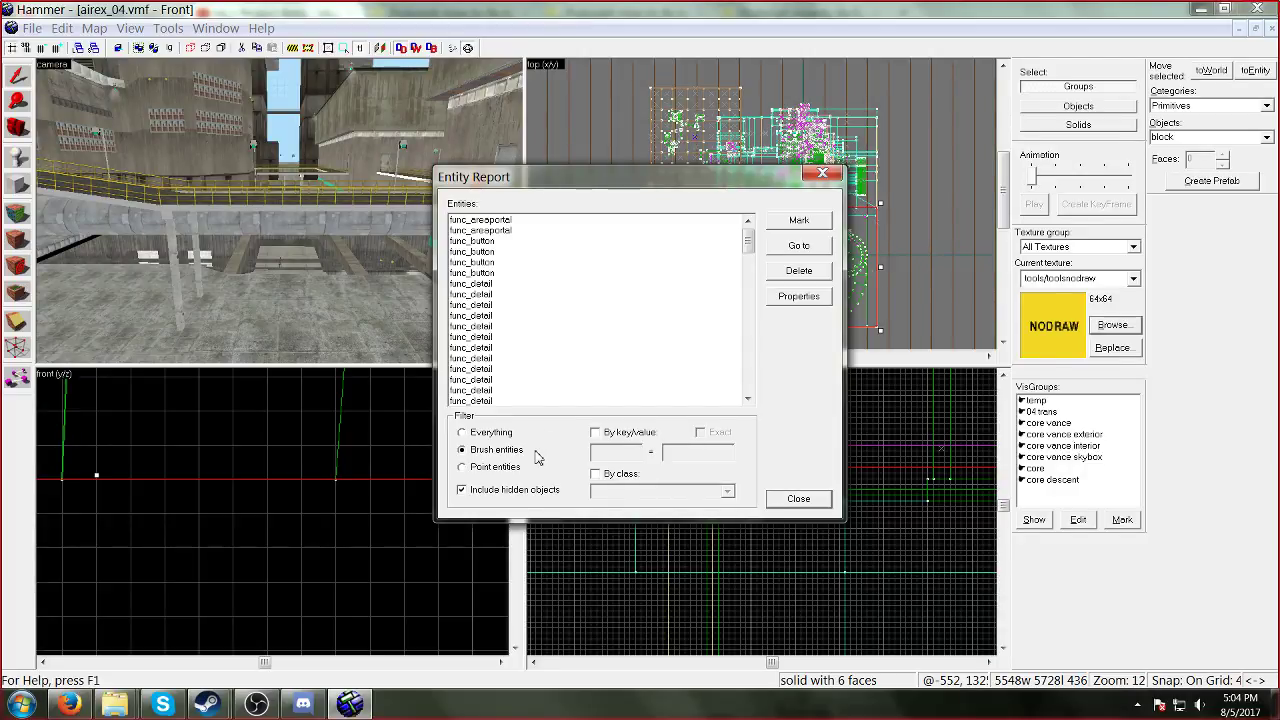
Step: Set the FX Color of all four func_button entities to white (255 255 255) and close their properties
left_click(518, 220)
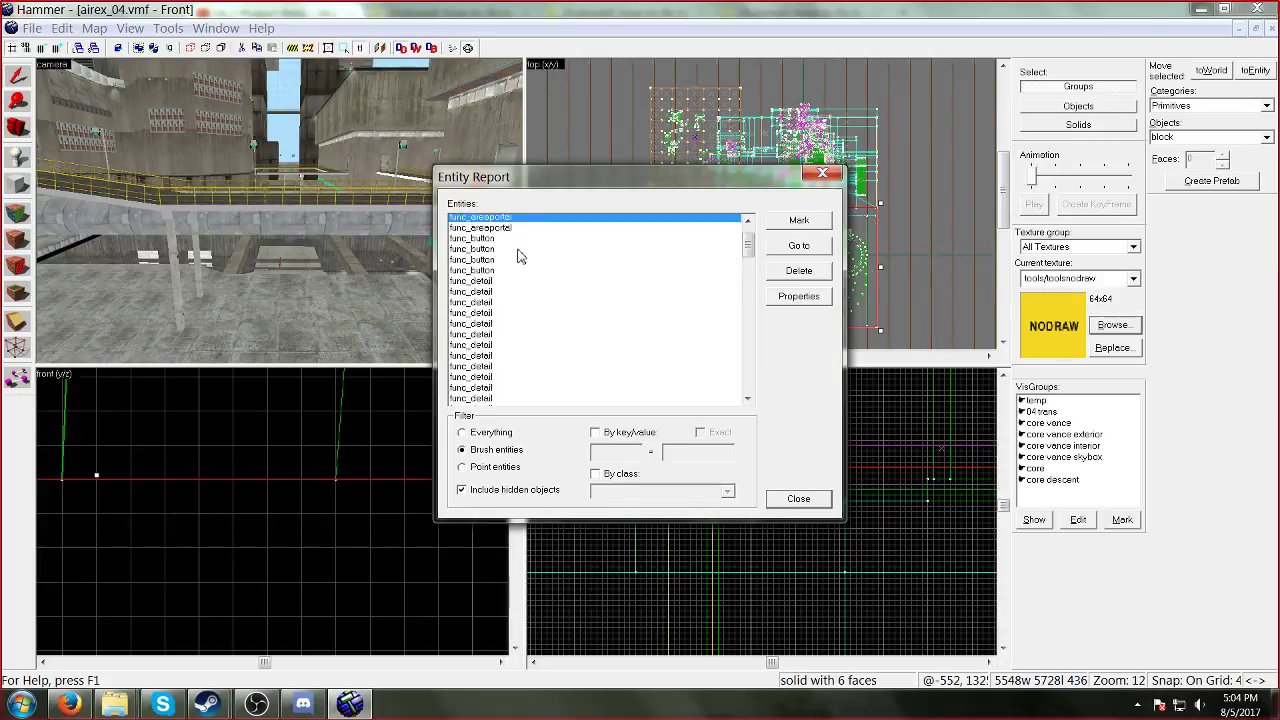
mouse_move(748, 242)
left_mouse_down()
mouse_move(750, 281)
mouse_move(753, 225)
left_mouse_up()
left_click(503, 241)
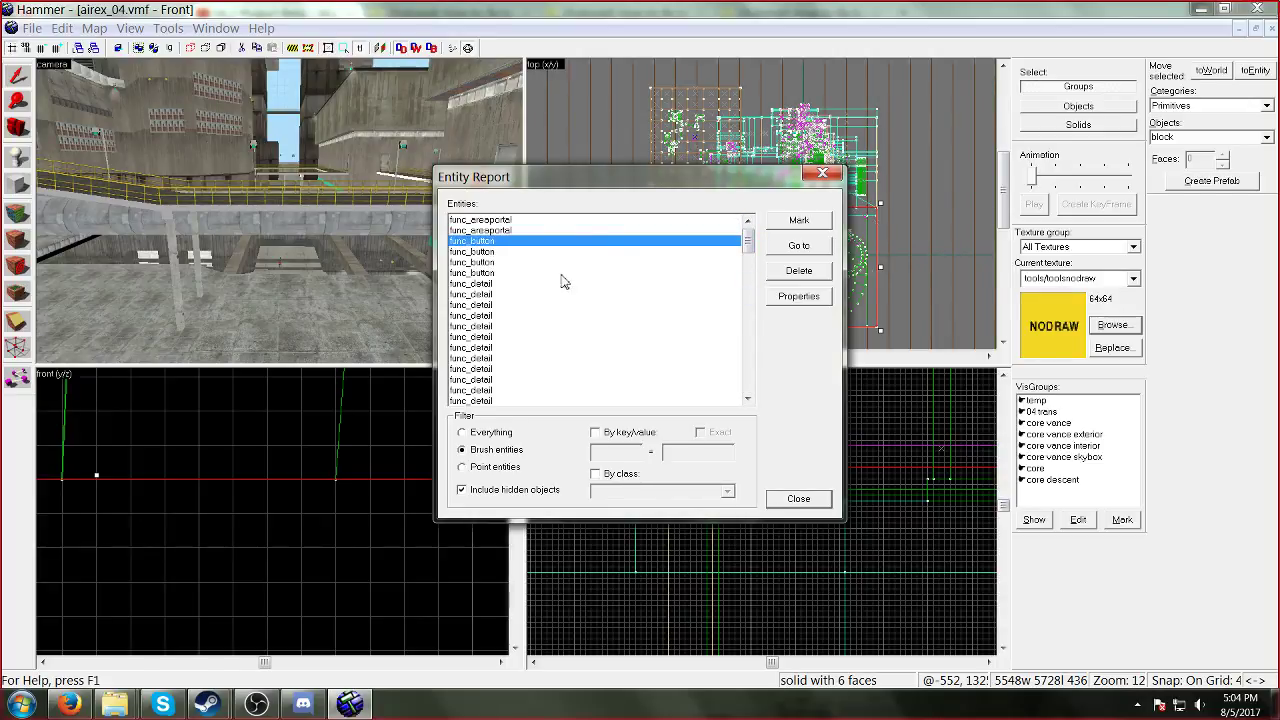
left_click(489, 273, "shift")
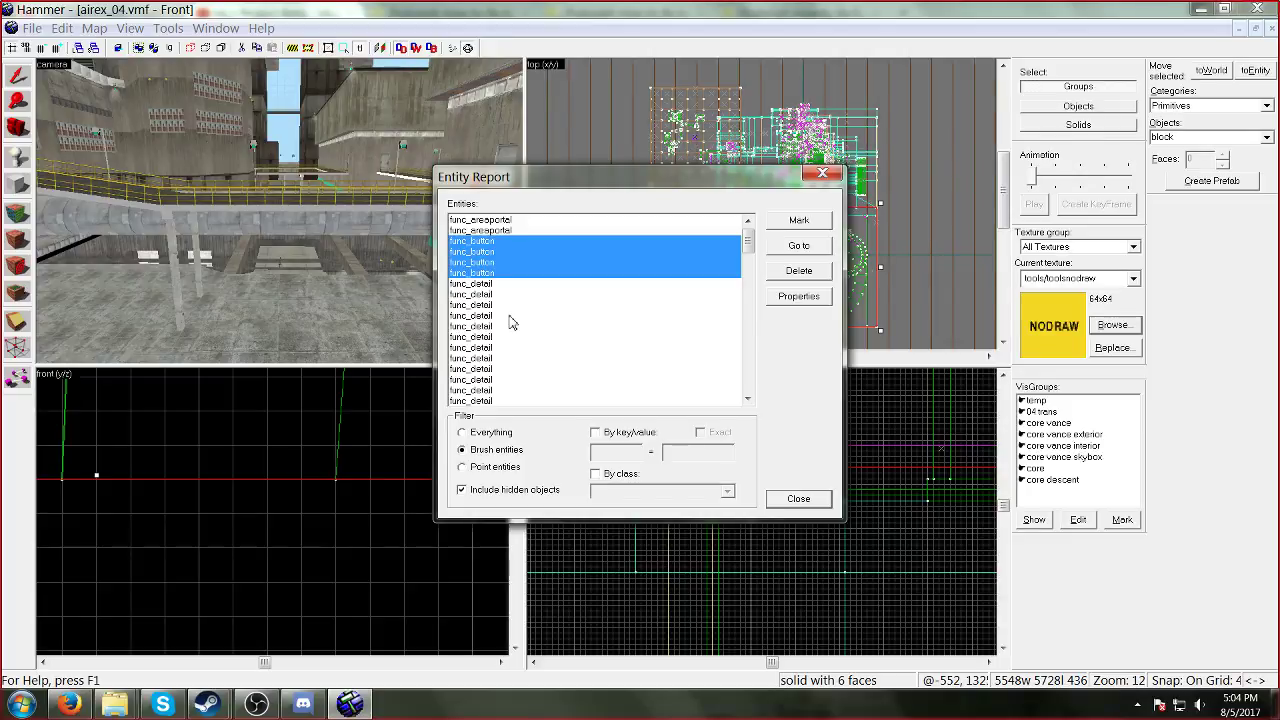
left_click(798, 297)
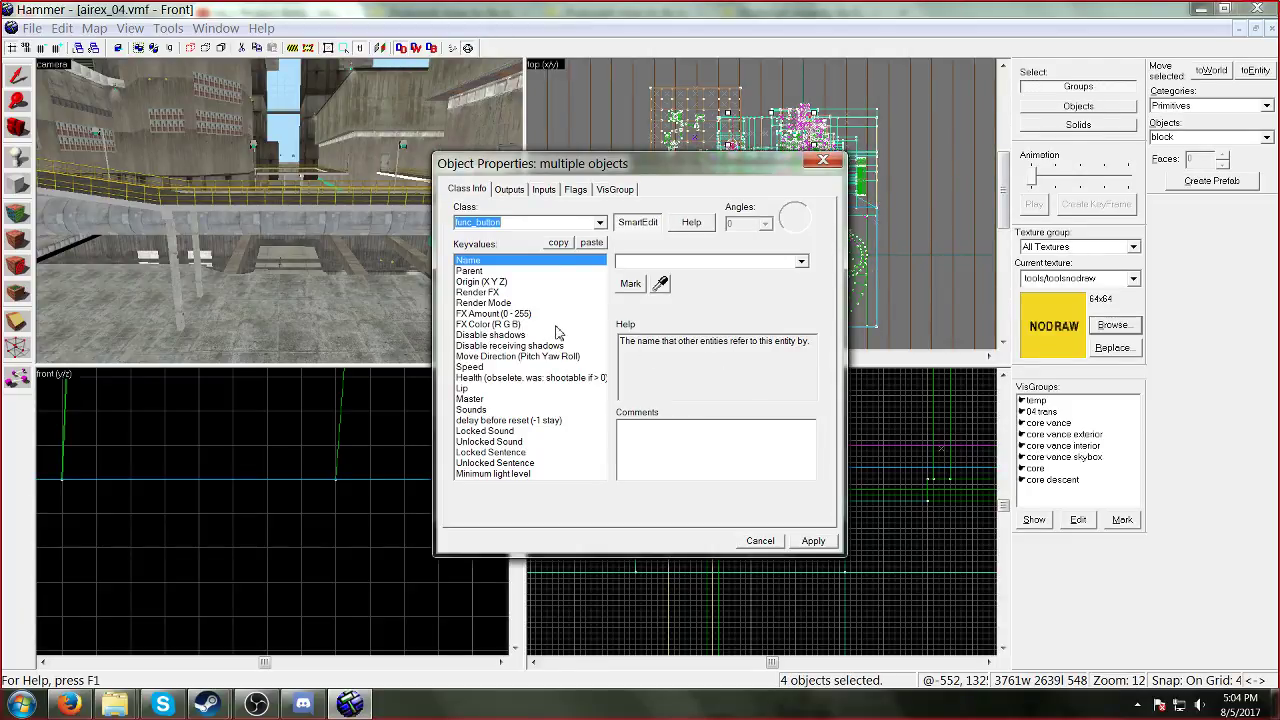
left_click(502, 324)
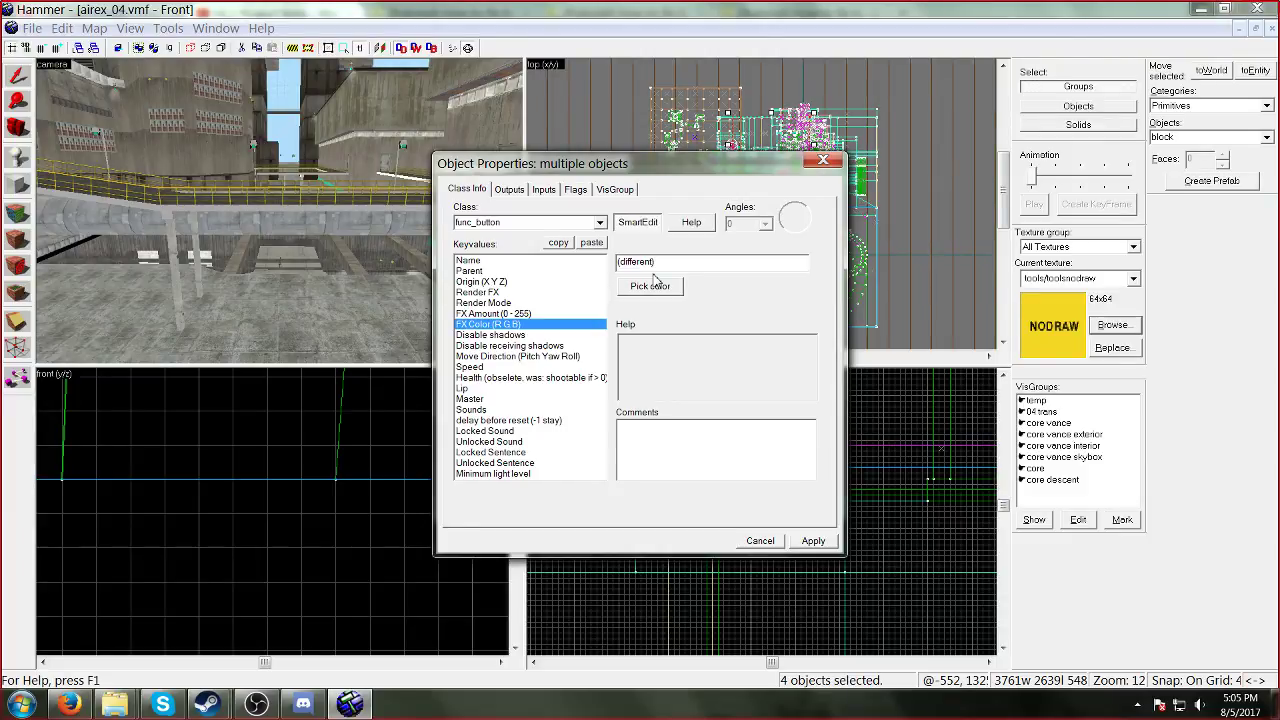
left_click(674, 287)
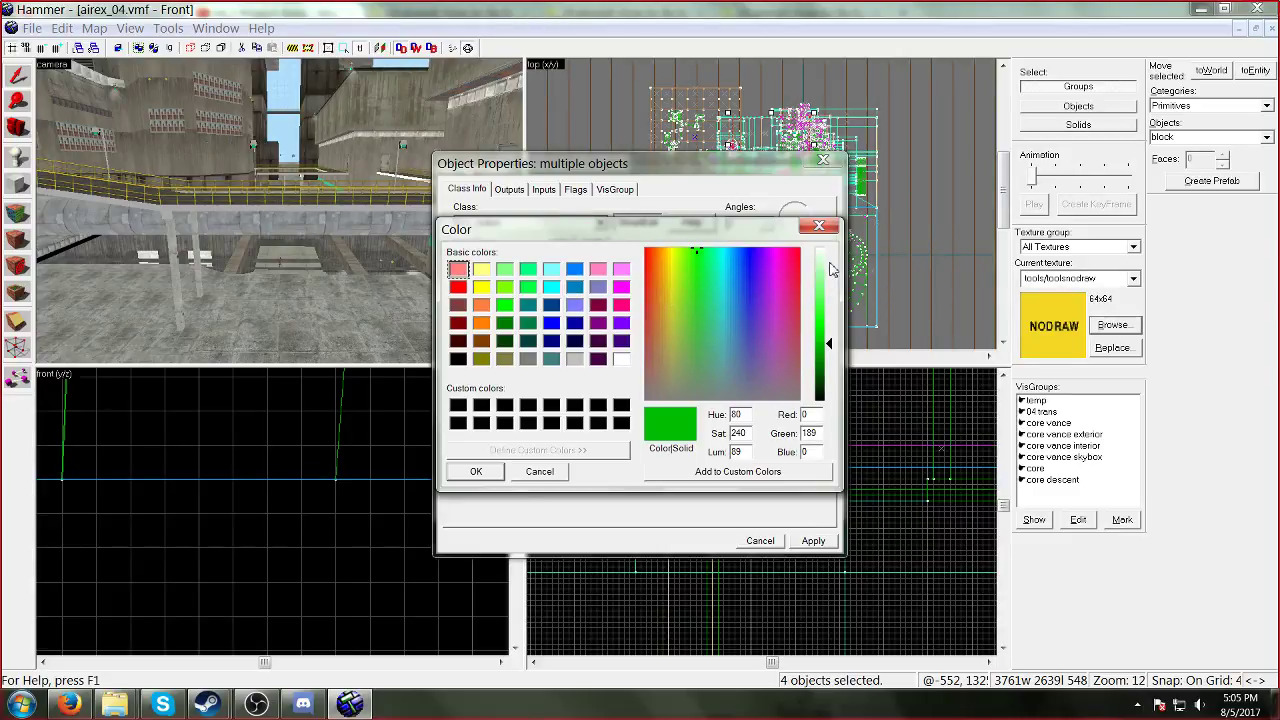
left_click_drag(832, 270, 834, 248)
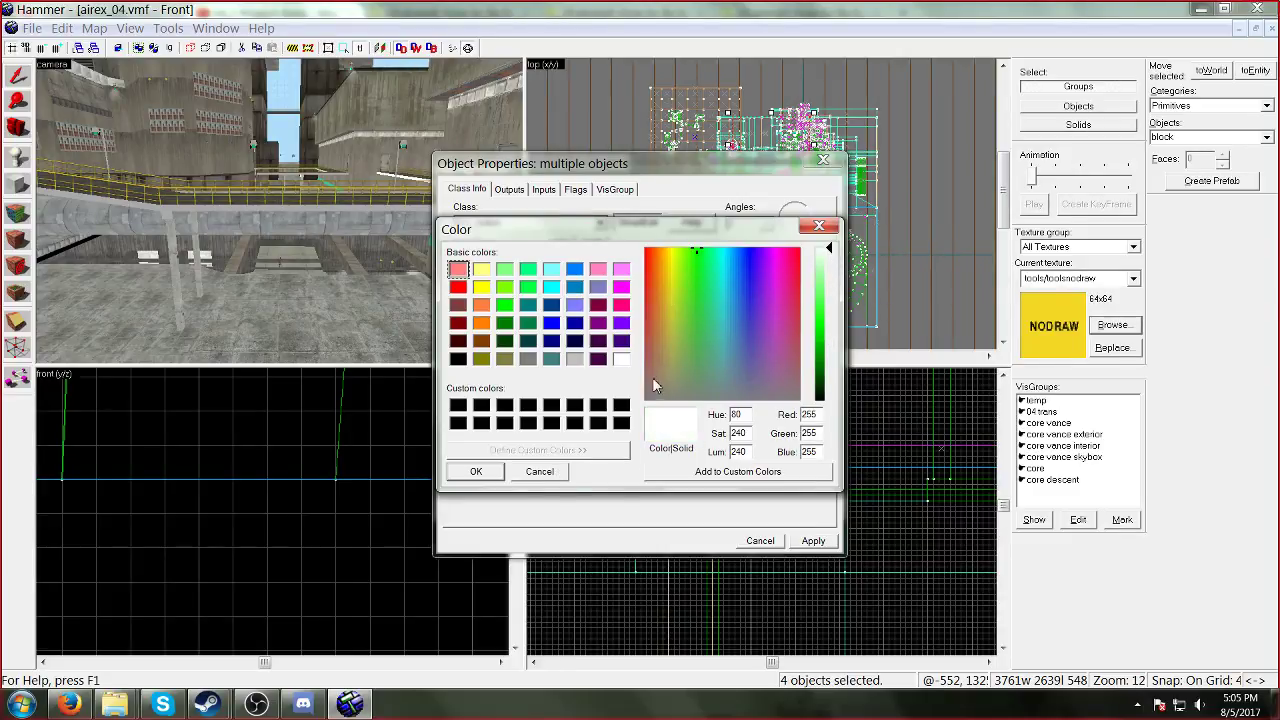
left_click(621, 360)
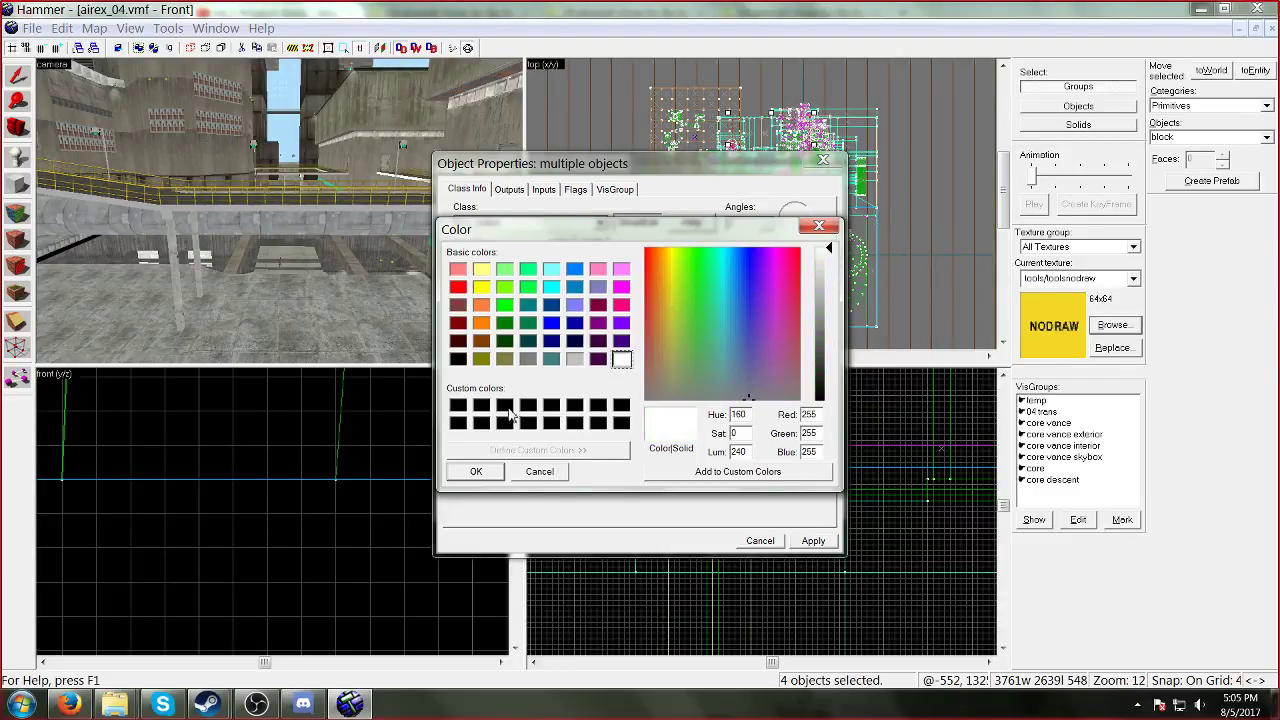
left_click(476, 471)
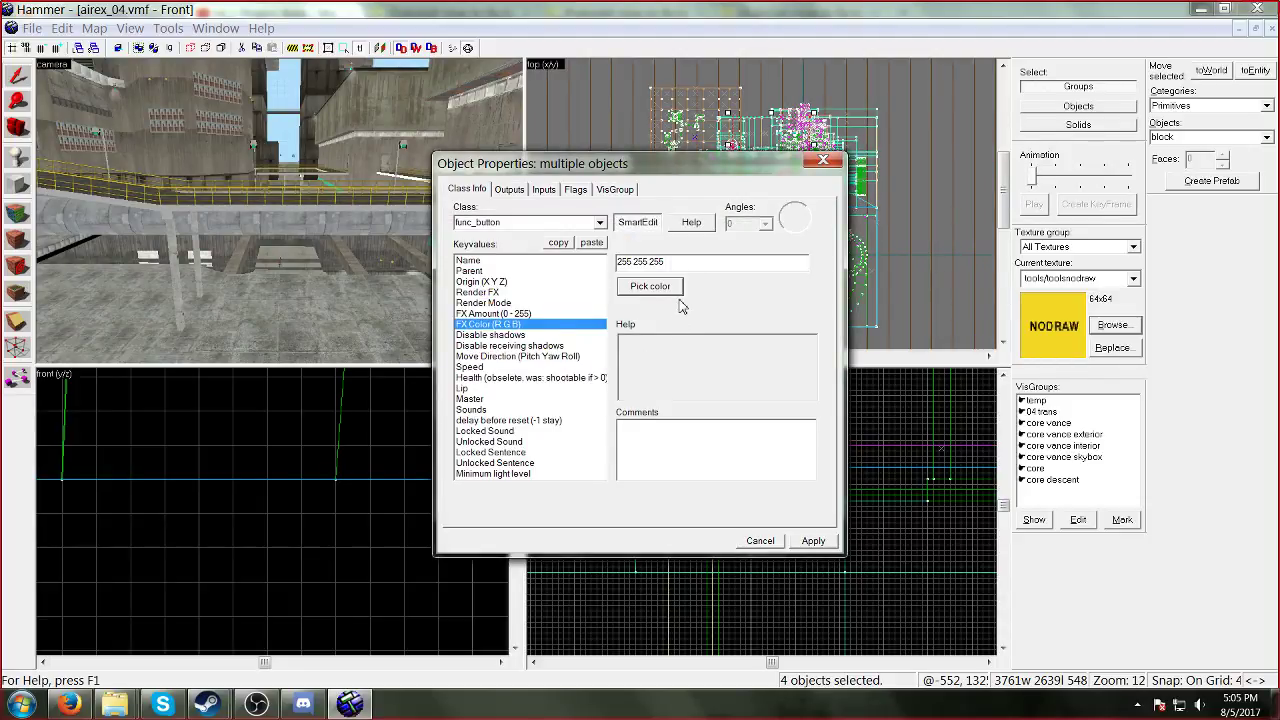
left_click(814, 541)
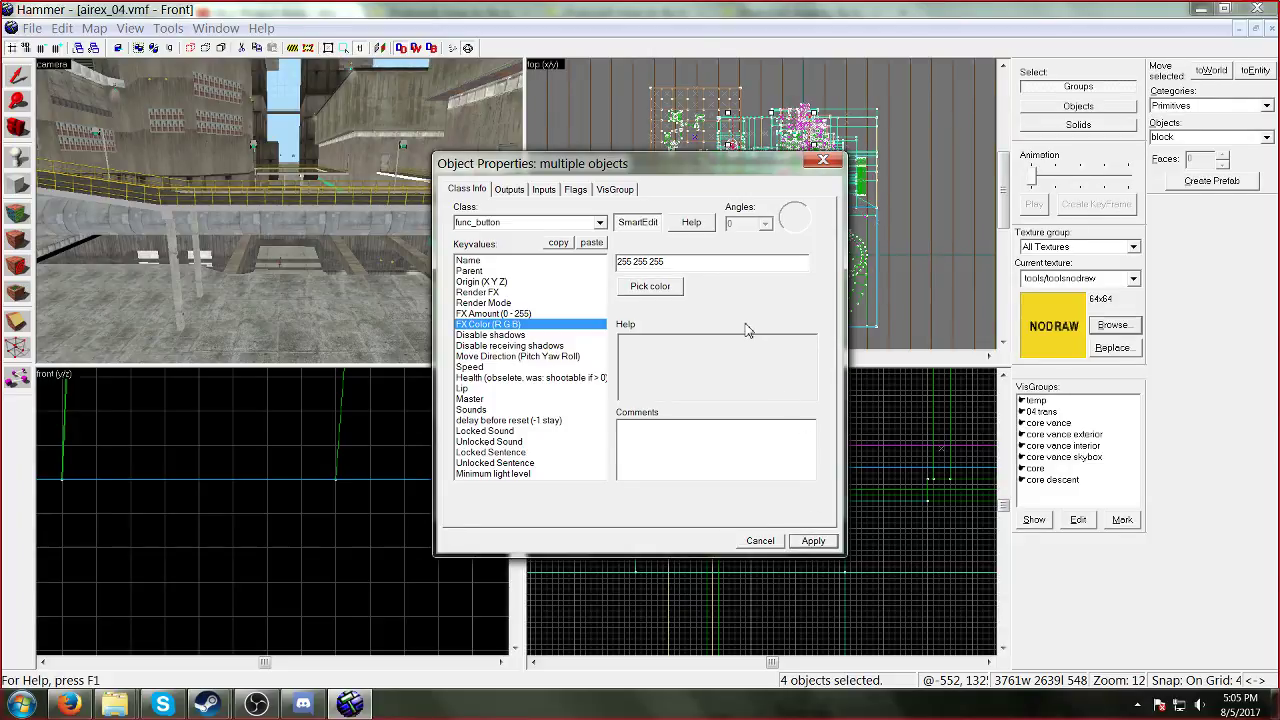
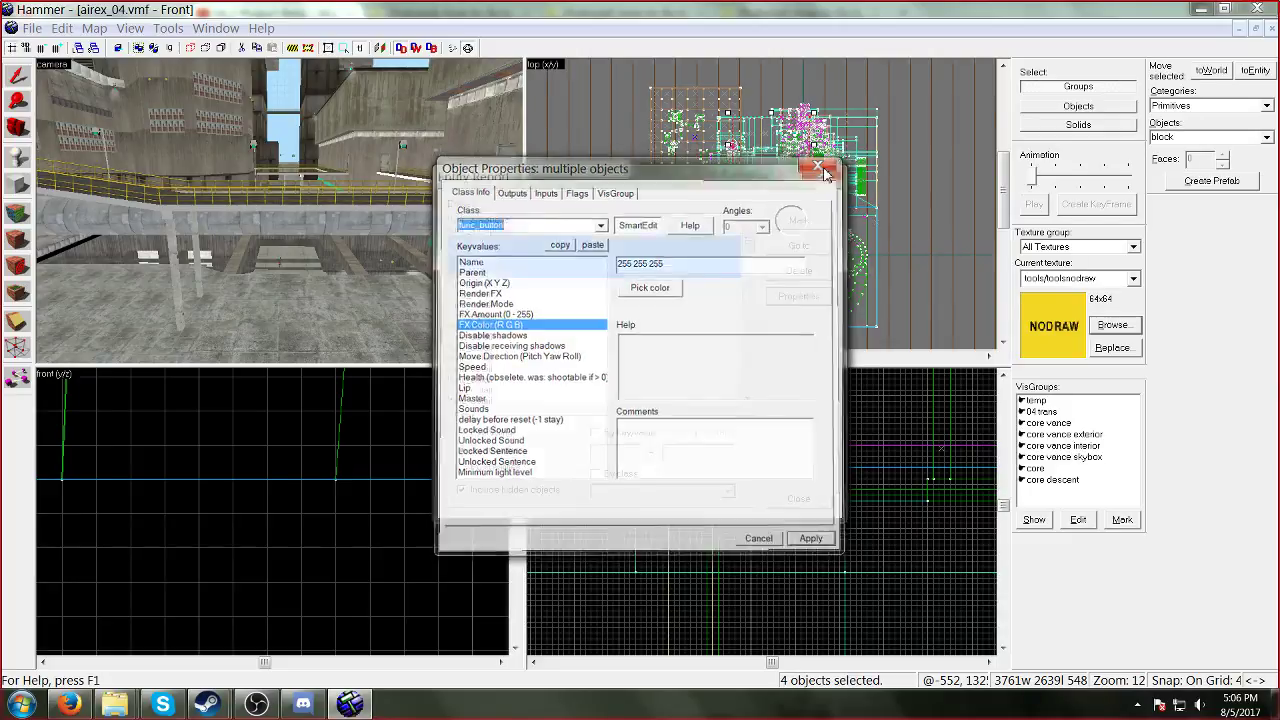
left_click(823, 161)
Step: Set the FX Color of all func_door entities in the Entity Report to white (255 255 255)
left_click(513, 288)
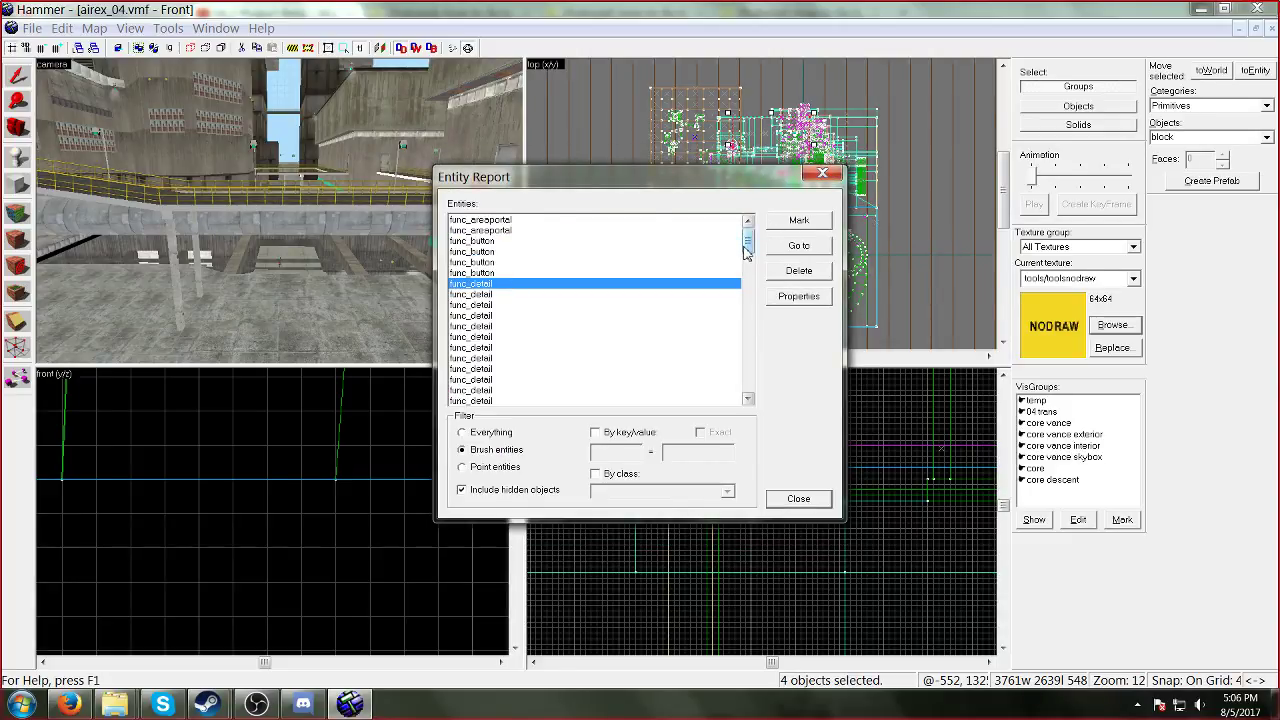
left_click_drag(747, 242, 751, 348)
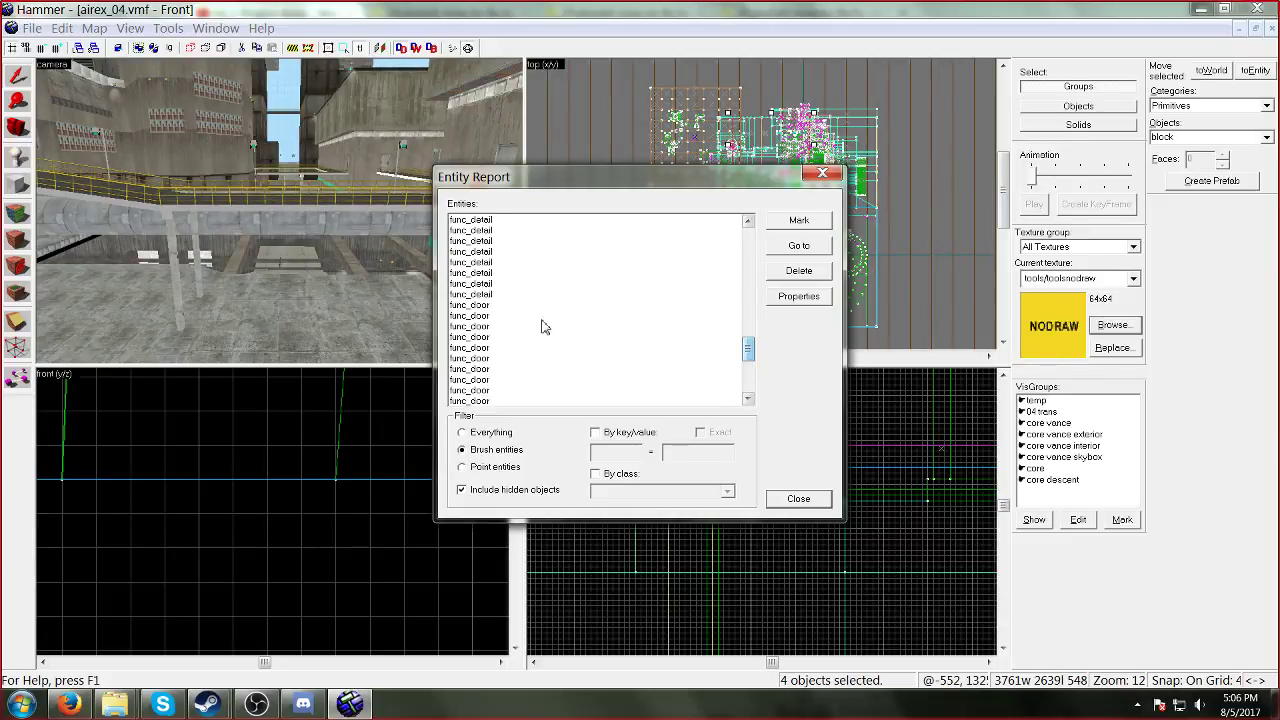
left_click(482, 306)
mouse_move(748, 349)
left_mouse_down()
mouse_move(752, 372)
mouse_move(750, 355)
left_mouse_up()
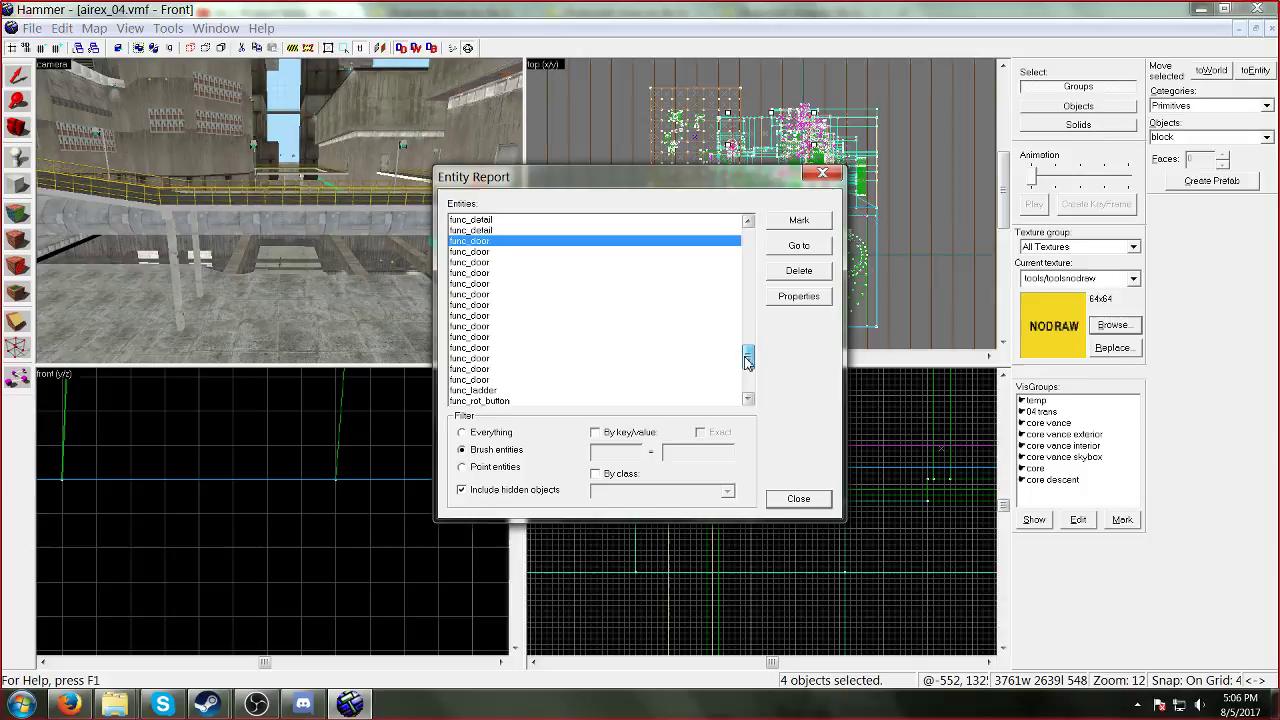
left_click(476, 381, "shift")
left_click(799, 296)
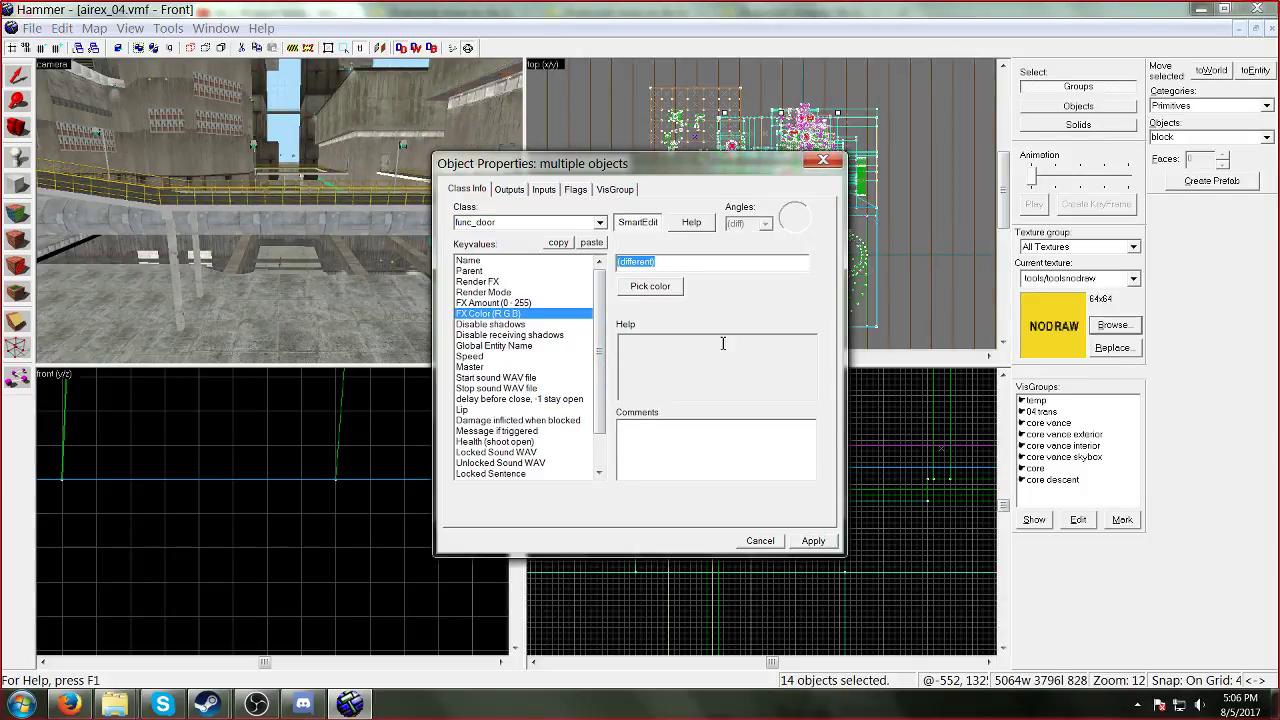
left_click(650, 287)
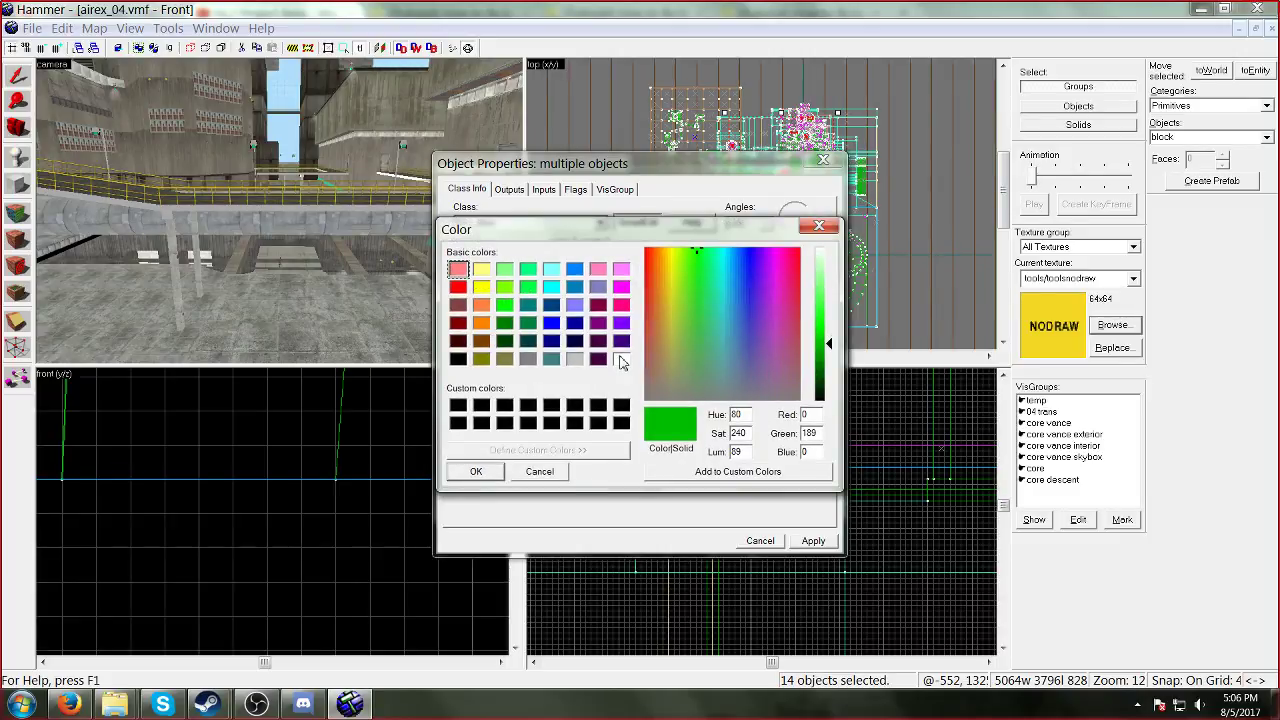
left_click(621, 359)
left_click(476, 471)
left_click(812, 541)
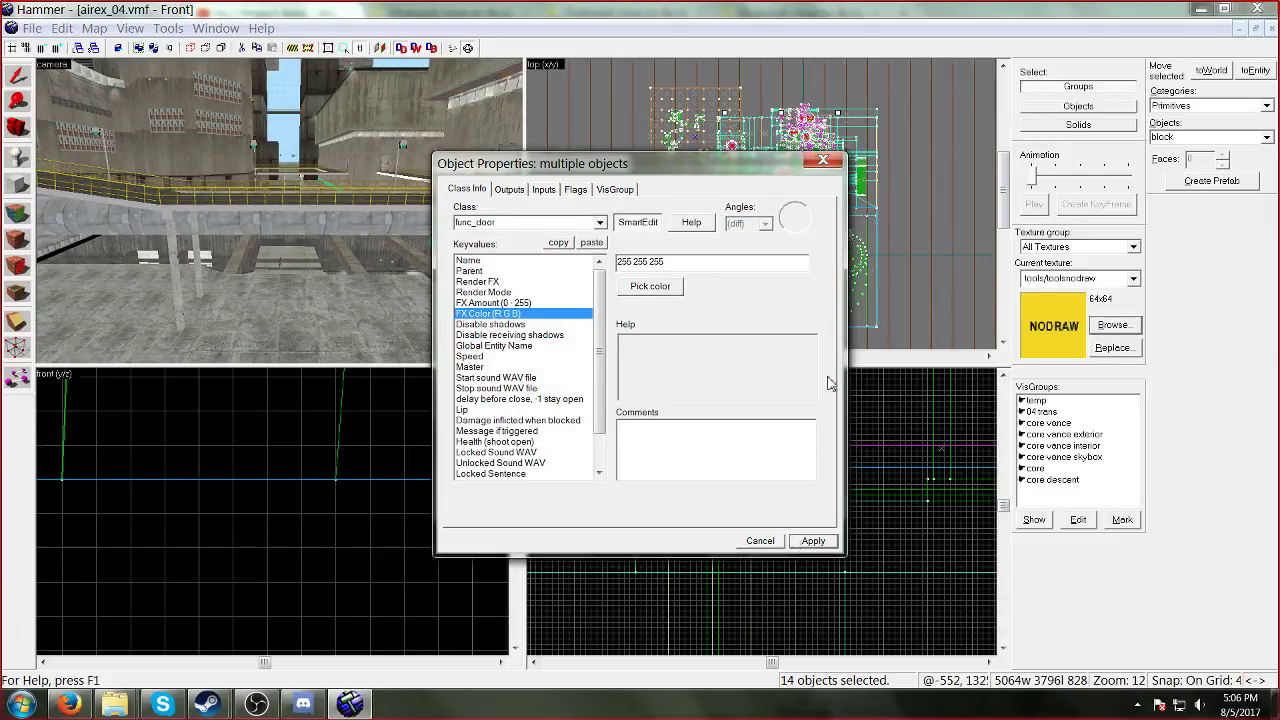
left_click(823, 160)
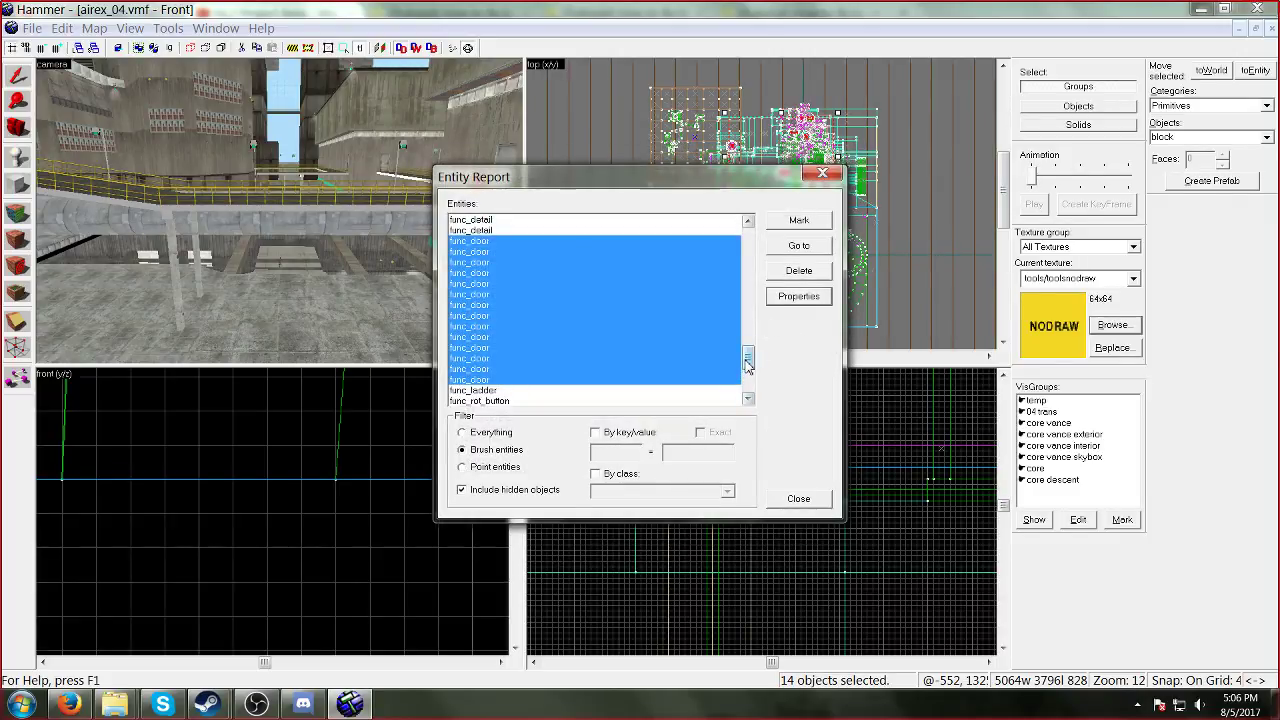
Step: Check the properties of the func_ladder and func_rot_button entities for an FX Color setting
scroll(747, 365, "down", 2)
left_click(566, 314)
left_click(798, 296)
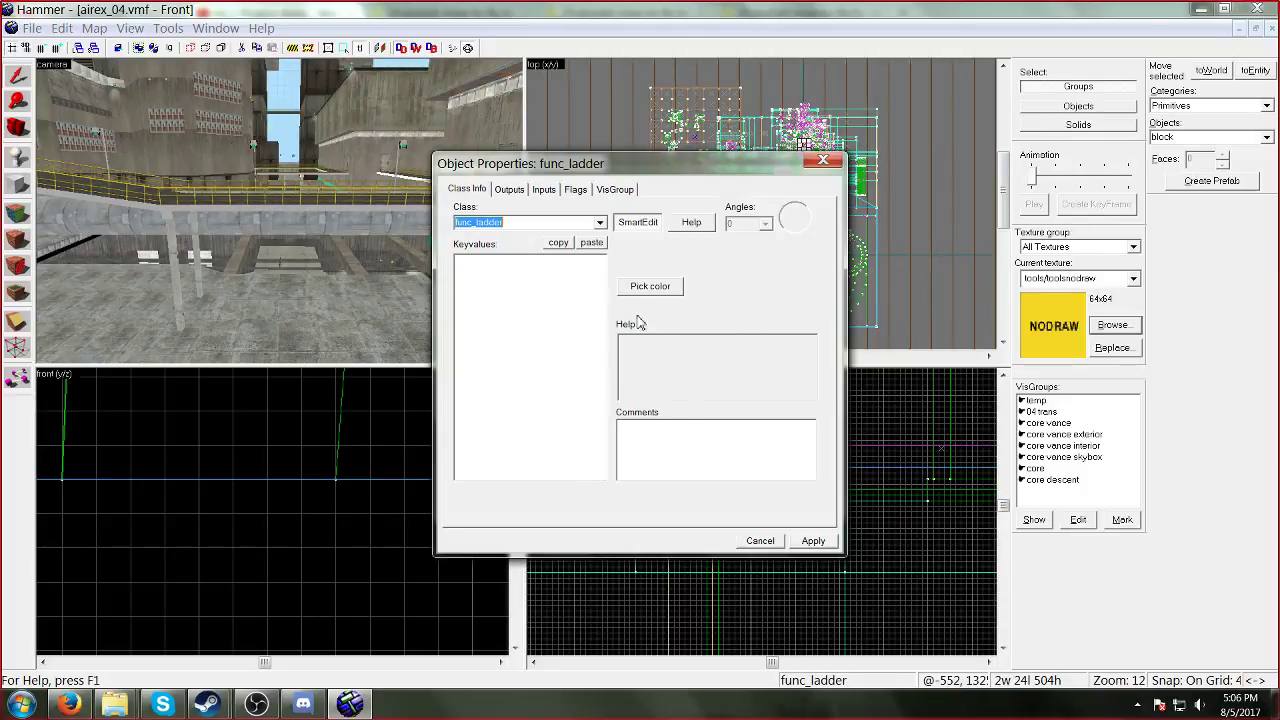
left_click(823, 160)
left_click(545, 326)
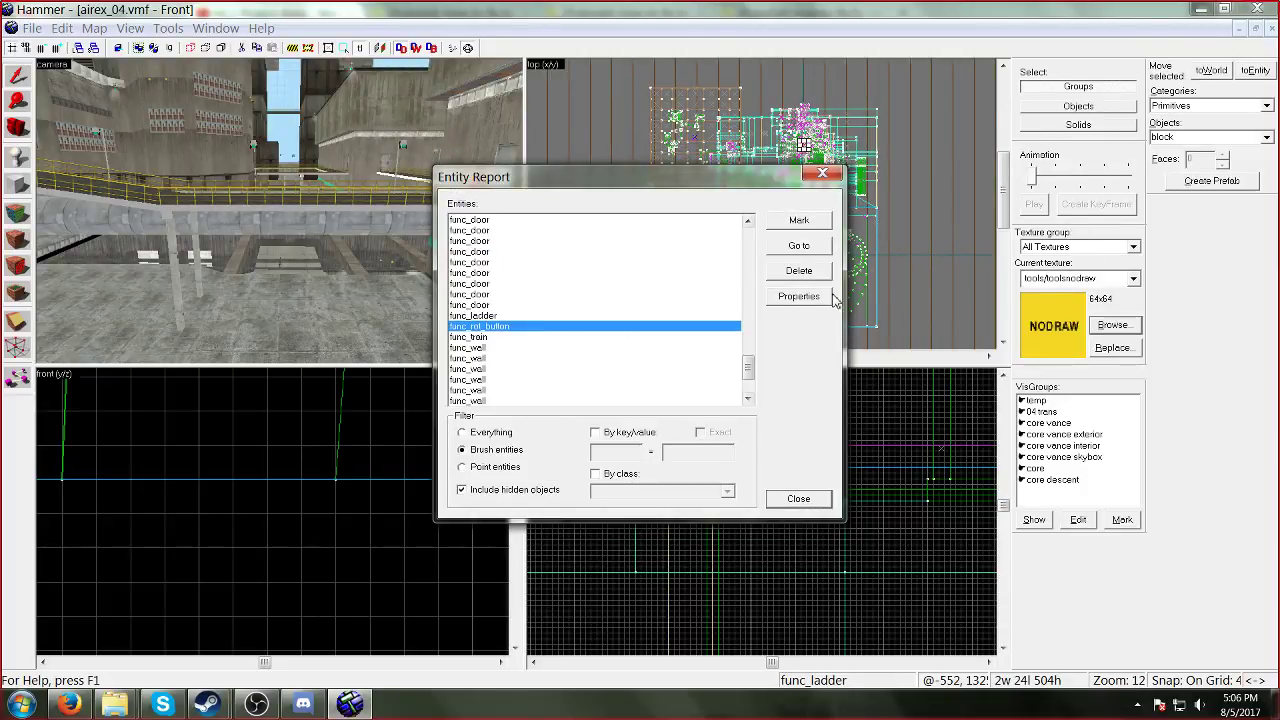
left_click(813, 298)
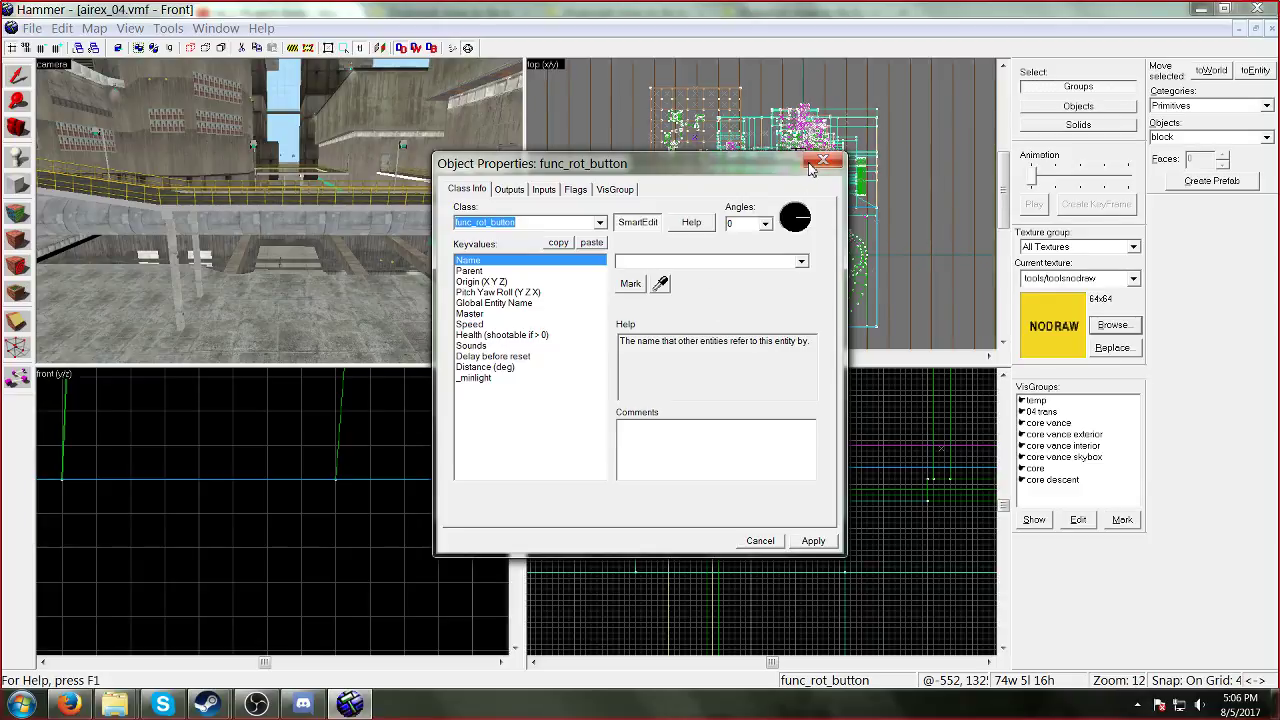
left_click(811, 166)
Step: Set the FX Color of the securitylift func_train to white (255 255 255)
left_click(545, 337)
left_click(813, 298)
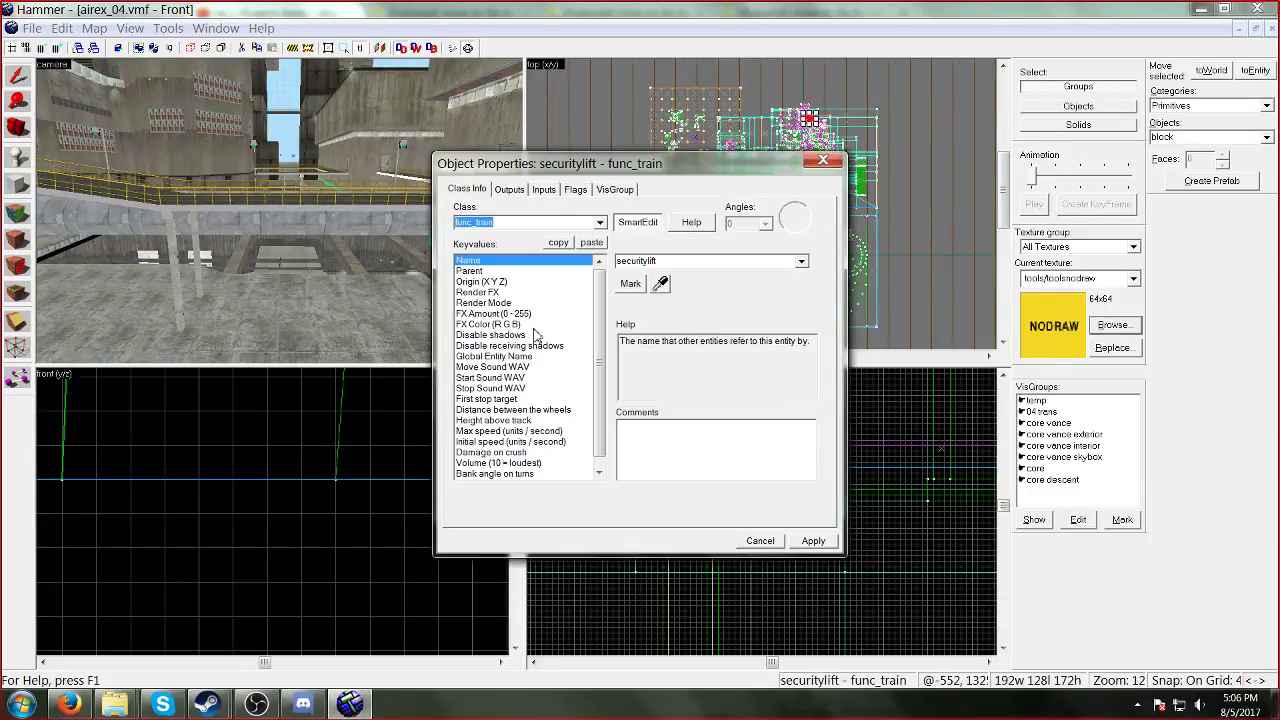
left_click(540, 314)
left_click(540, 324)
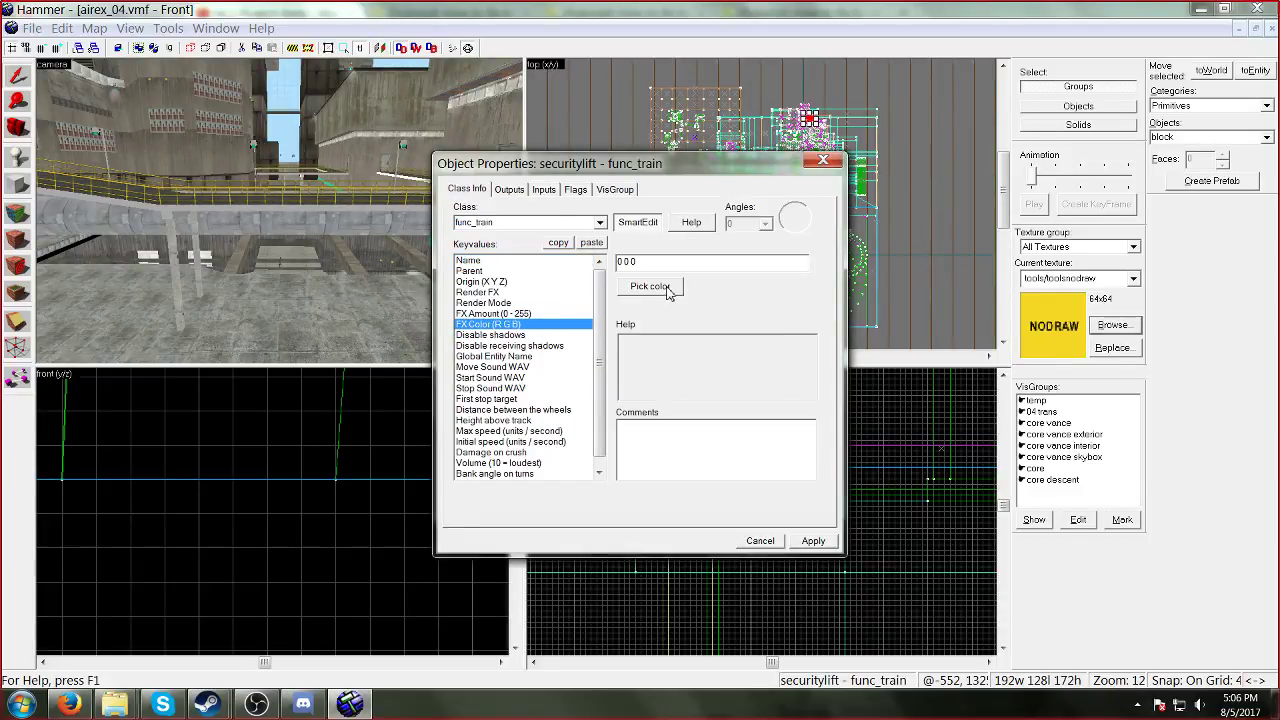
left_click(660, 288)
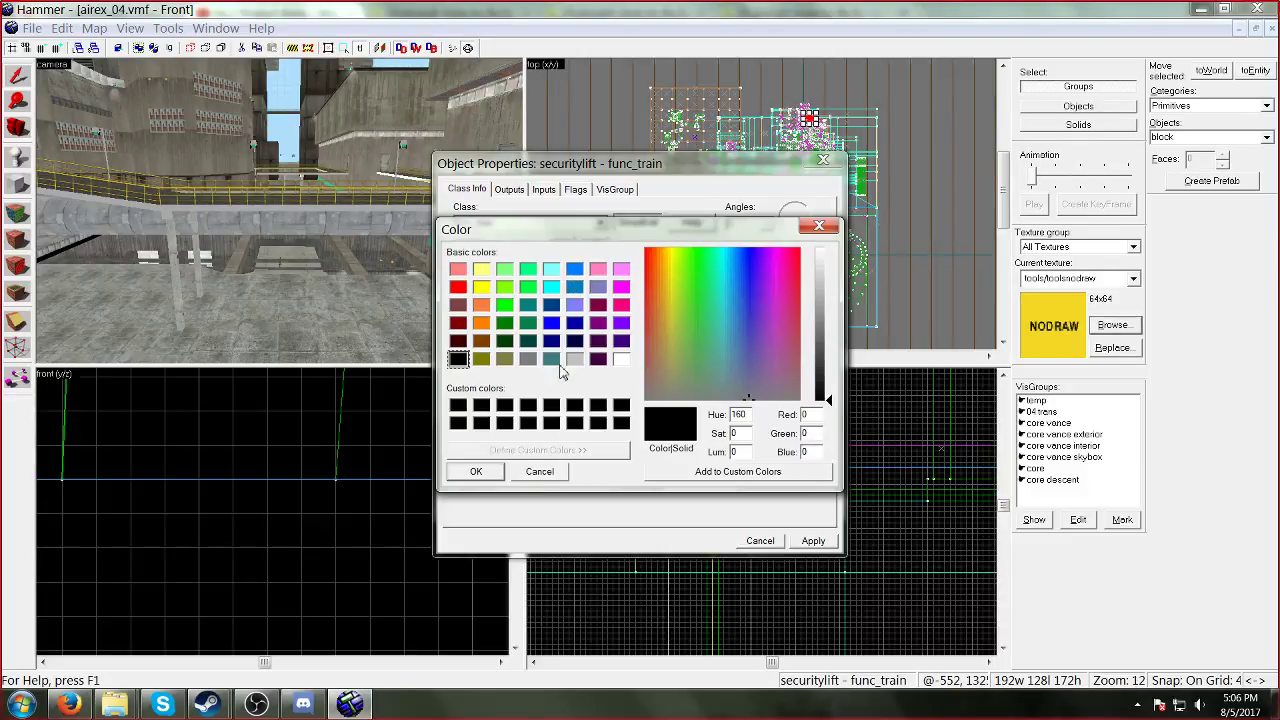
left_click(621, 359)
left_click(476, 471)
left_click(813, 540)
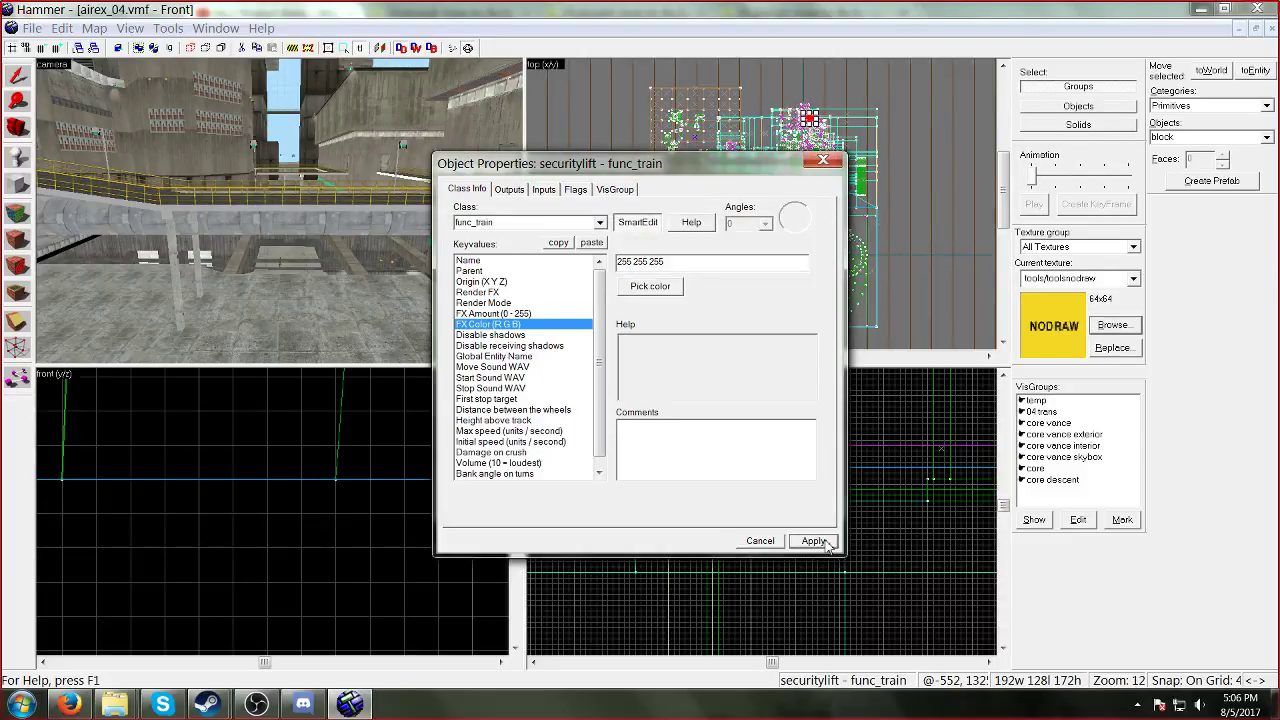
left_click(822, 160)
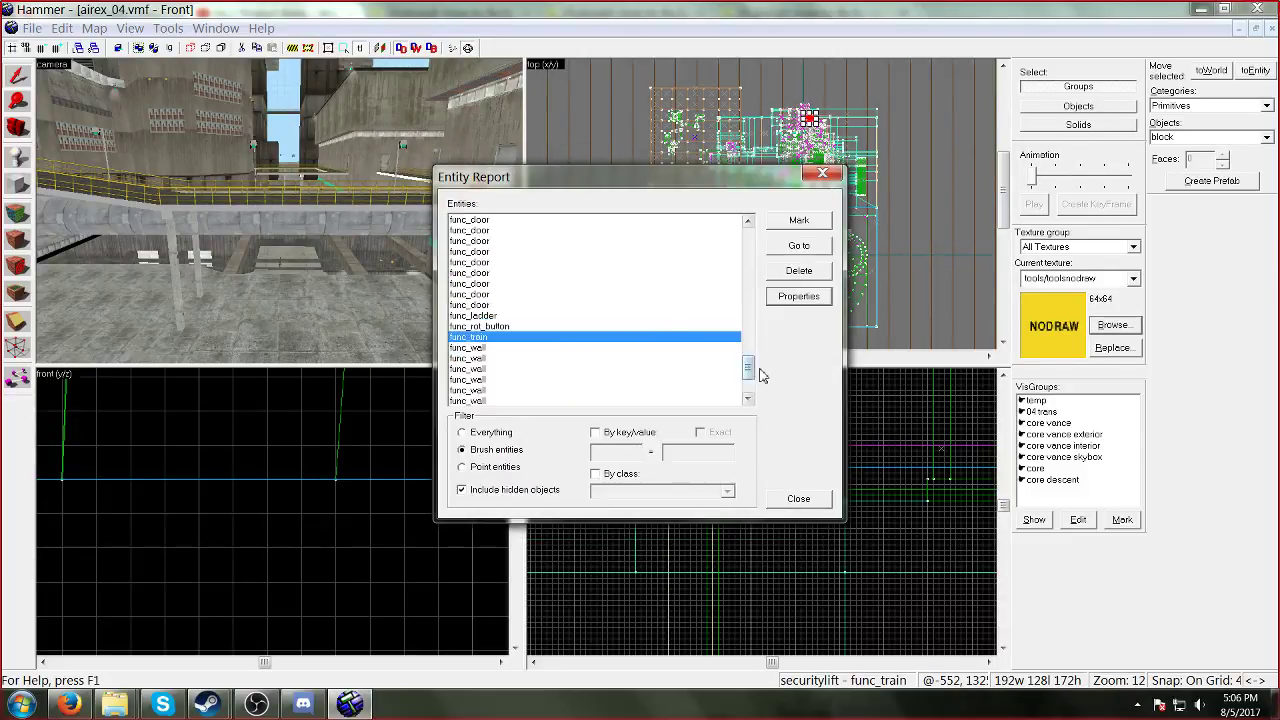
Step: Check the FX Color in the first func_wall entity's properties
scroll(750, 370, "down", 3)
left_click(516, 266)
left_click(797, 299)
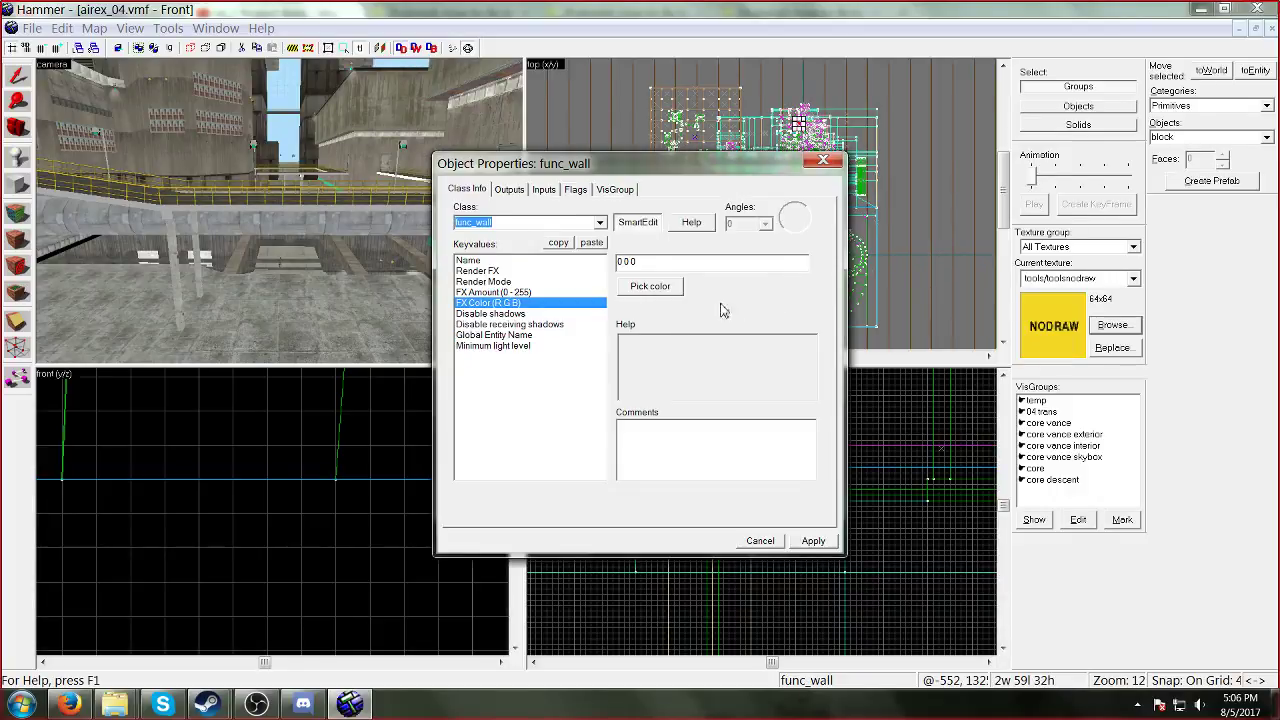
left_click(822, 160)
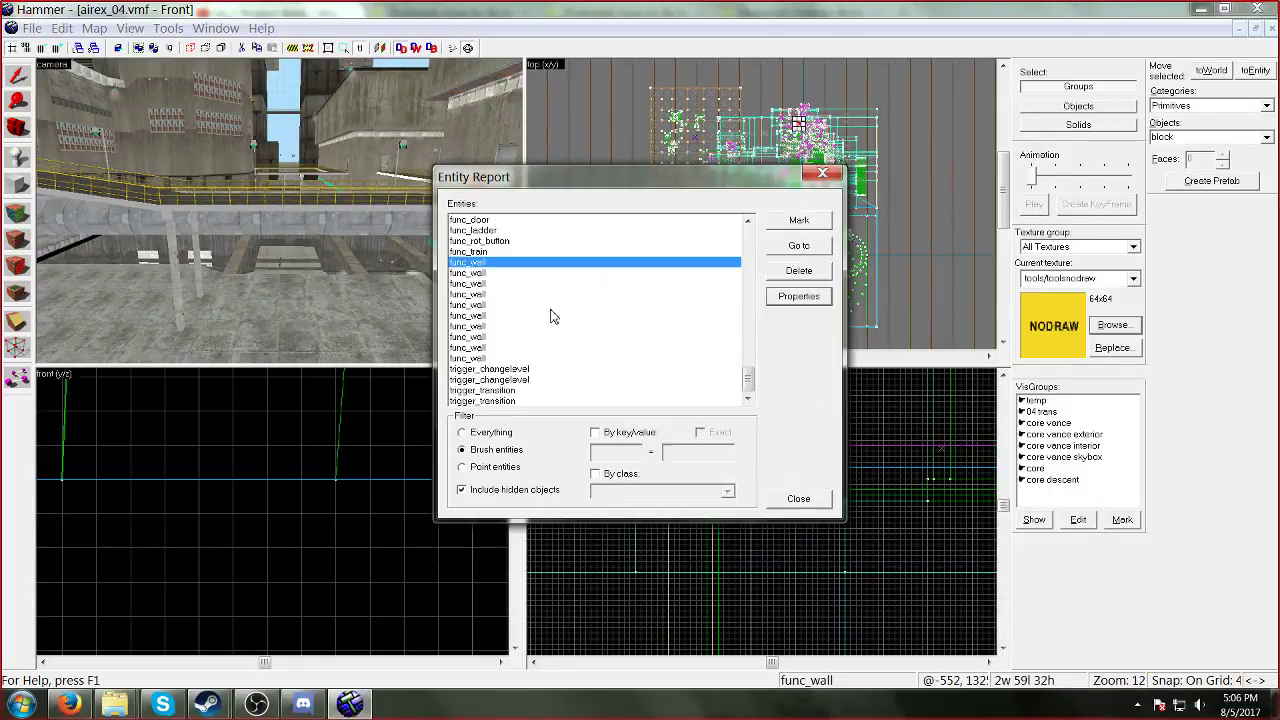
Step: Set the FX Color of all func_wall entities in the Entity Report to white (255 255 255)
left_click(472, 358, "shift")
left_click(798, 296)
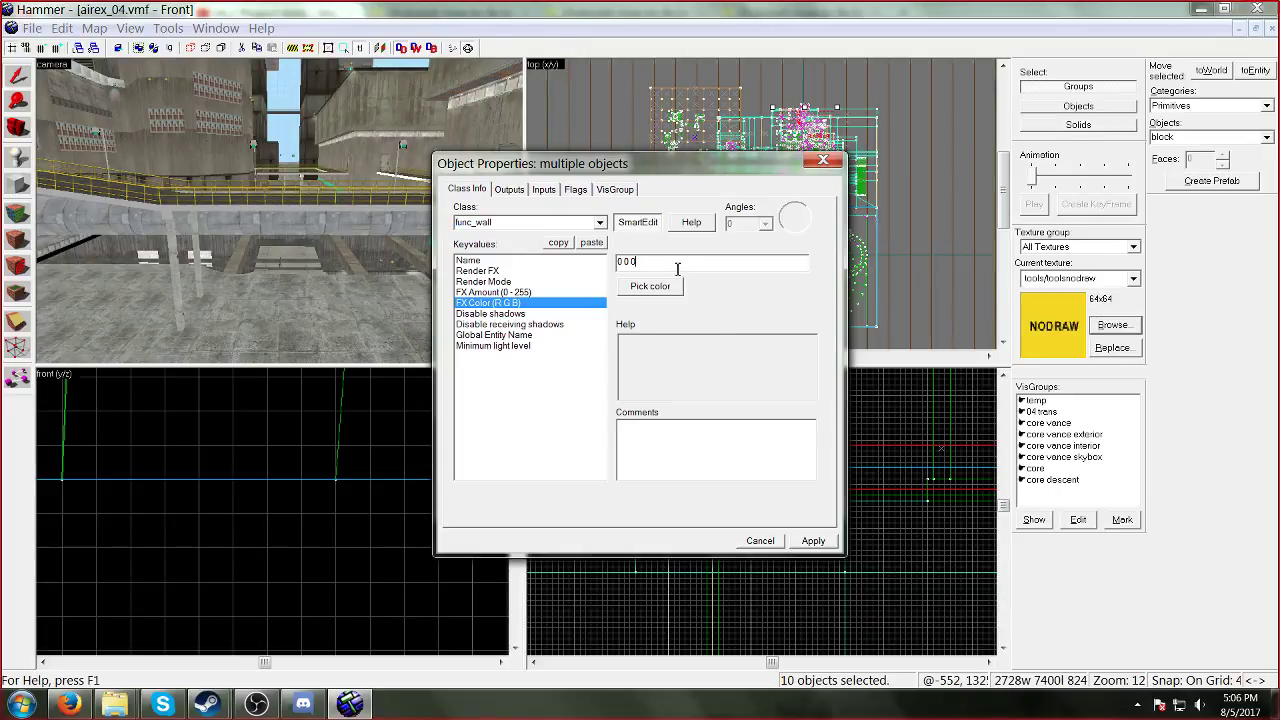
left_click(658, 284)
left_click(620, 359)
left_click(479, 471)
left_click(812, 540)
Step: Finish with the brush entities in the Entity Report and save the map
left_click(555, 368)
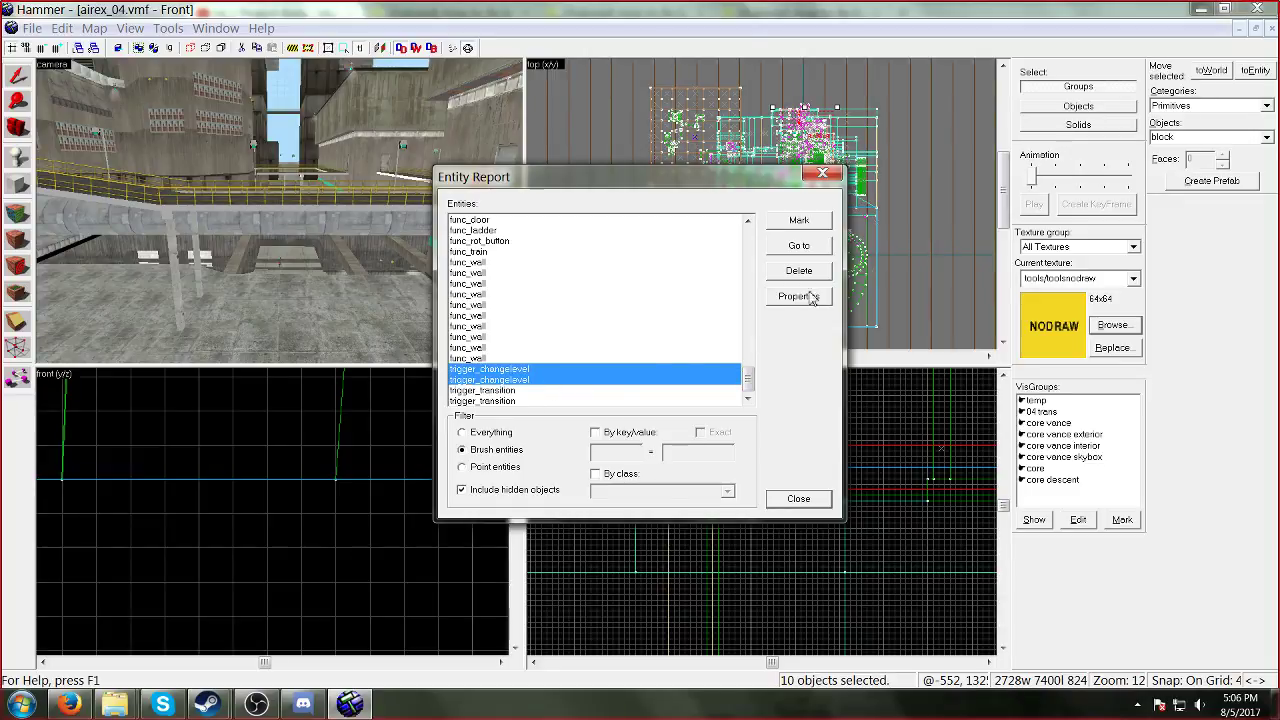
left_click(586, 392)
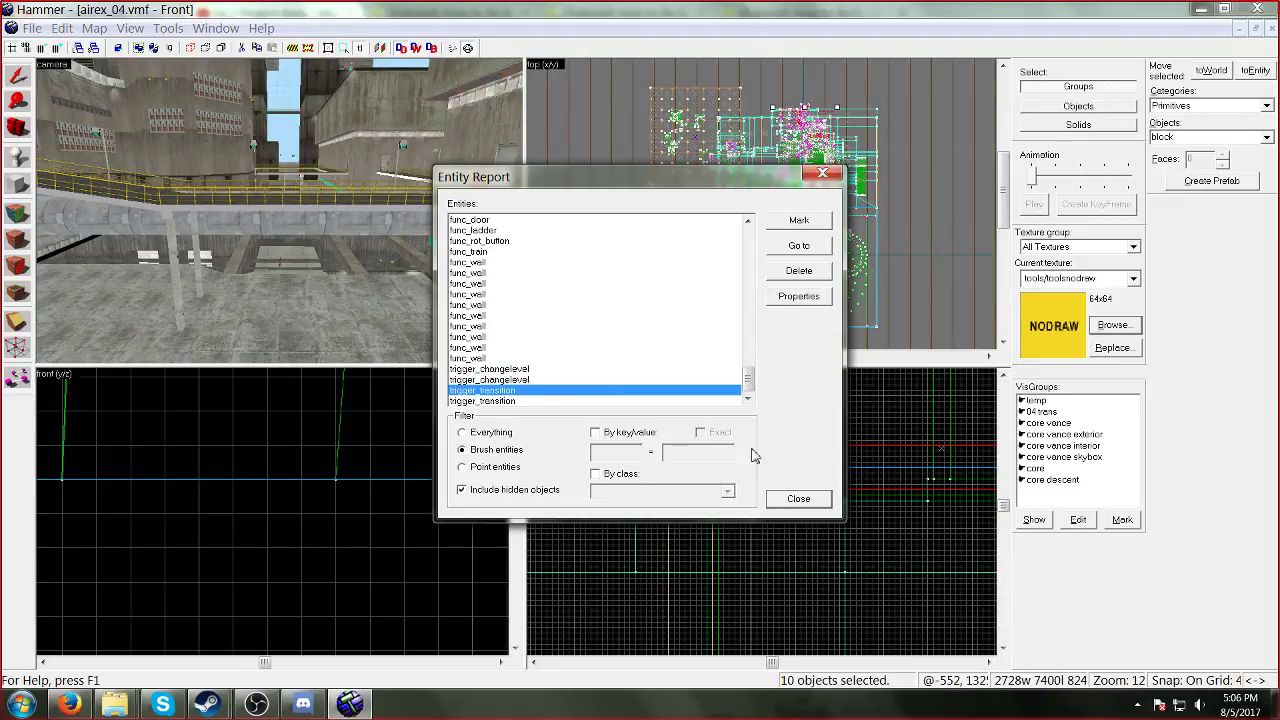
left_click(800, 498)
left_click(32, 28)
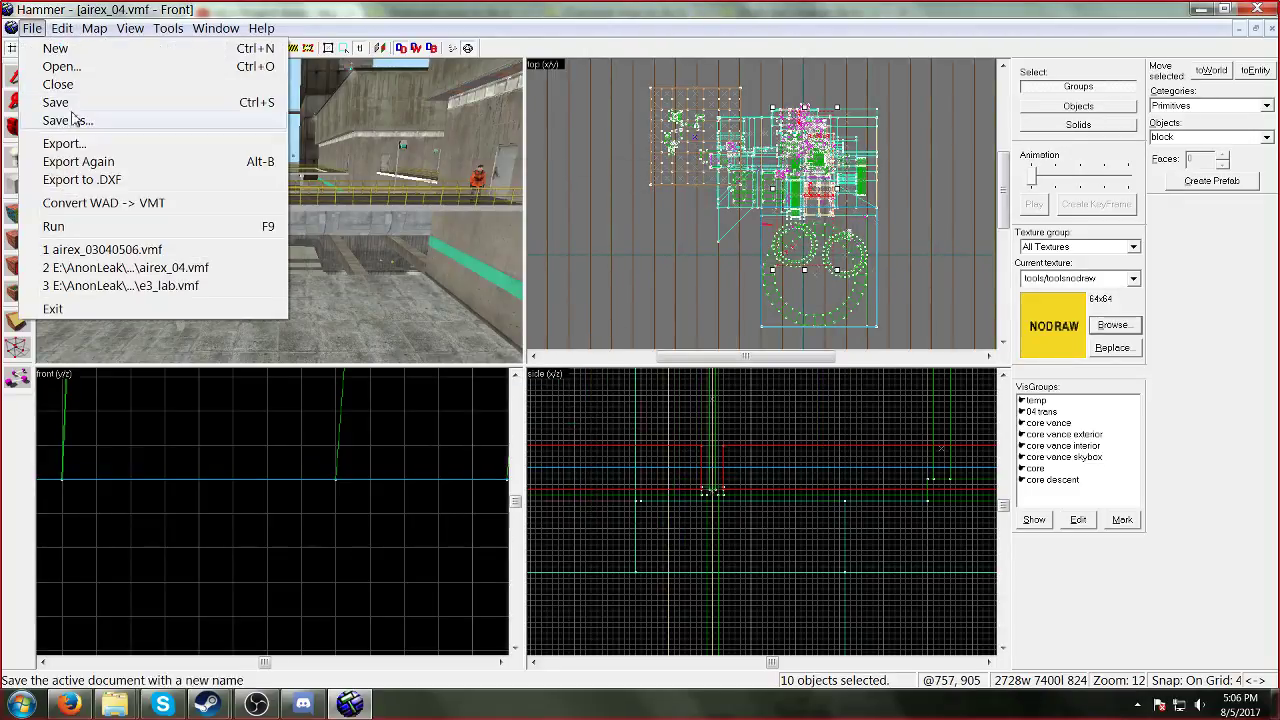
left_click(60, 104)
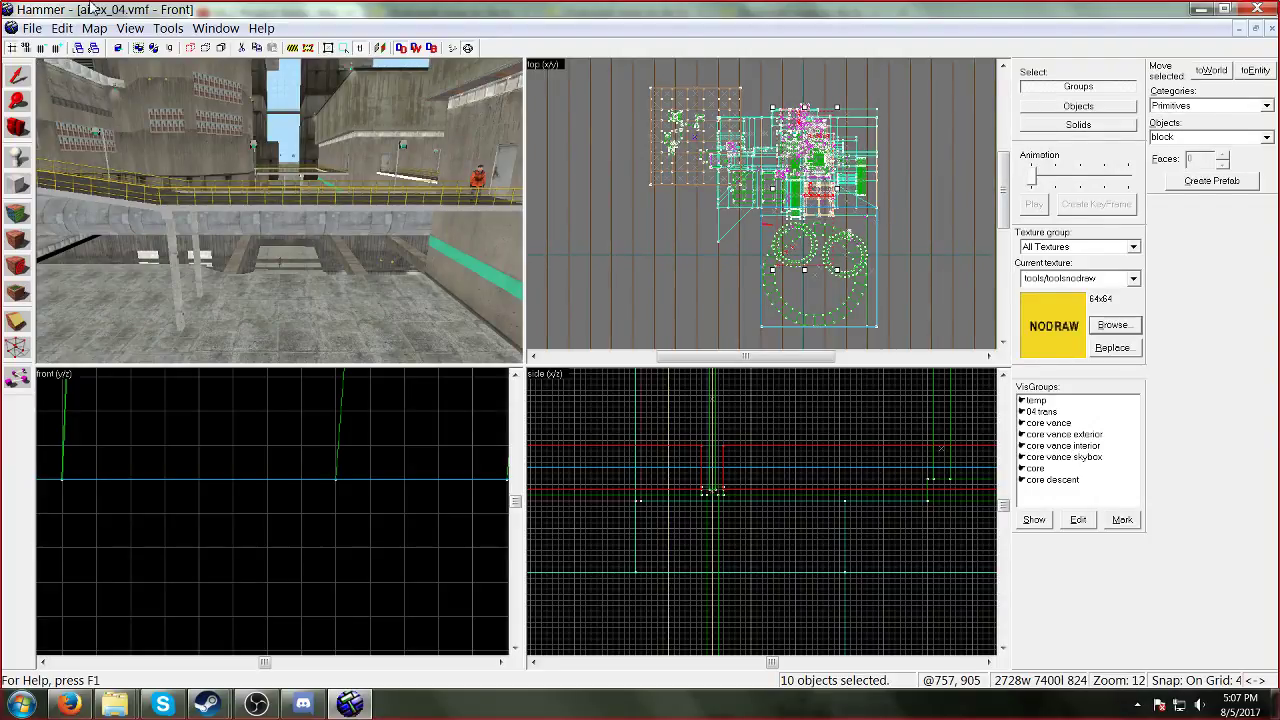
Step: Restrict the Entity Report to point entities and look through the listed classes
left_click(93, 28)
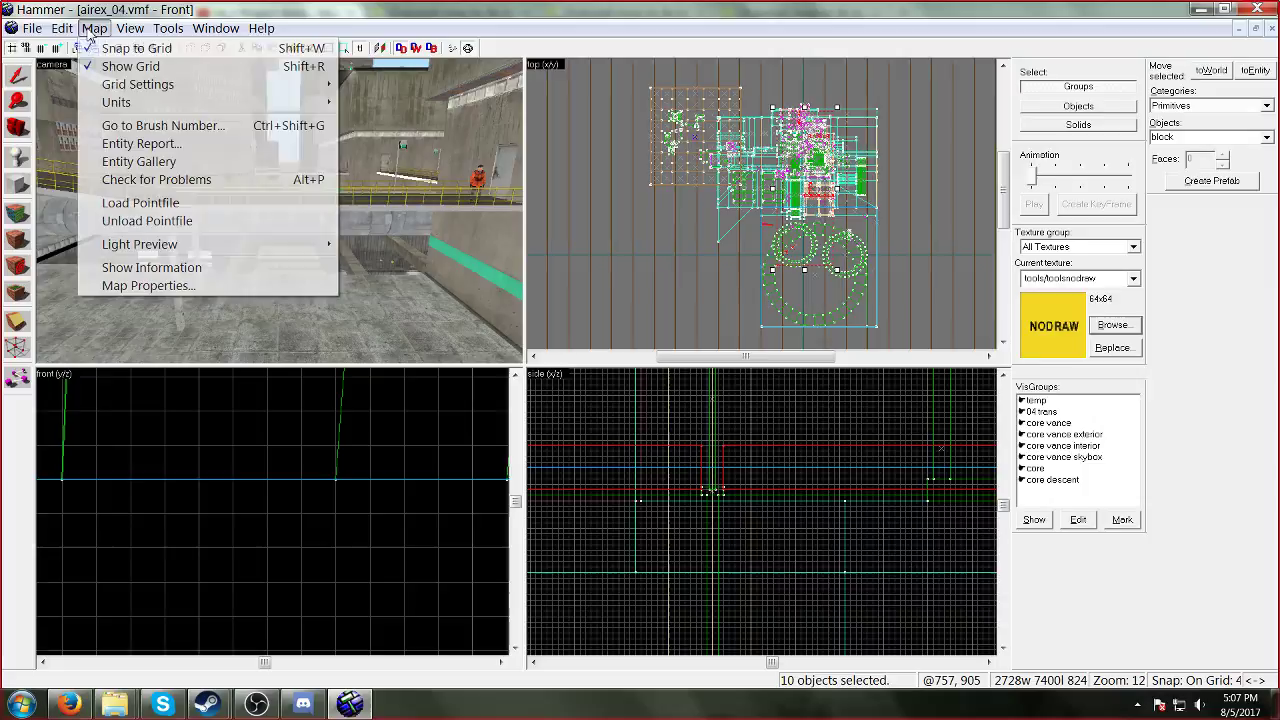
left_click(101, 146)
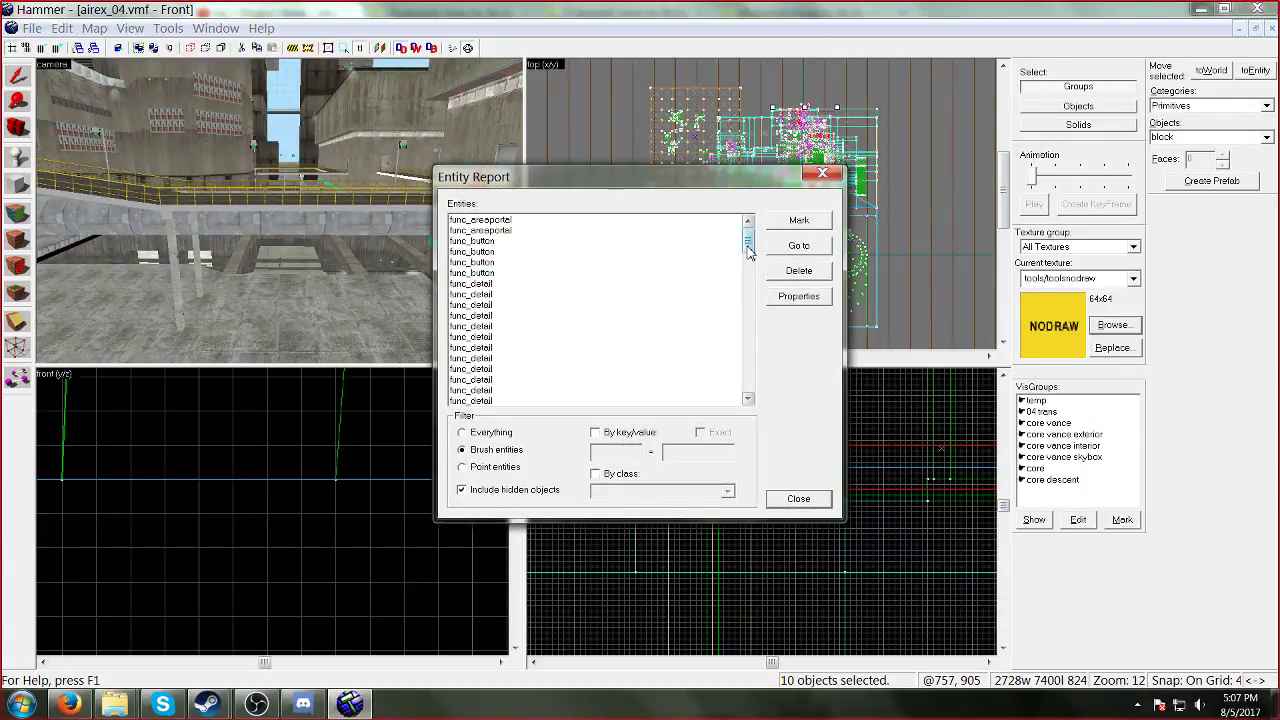
left_click(489, 467)
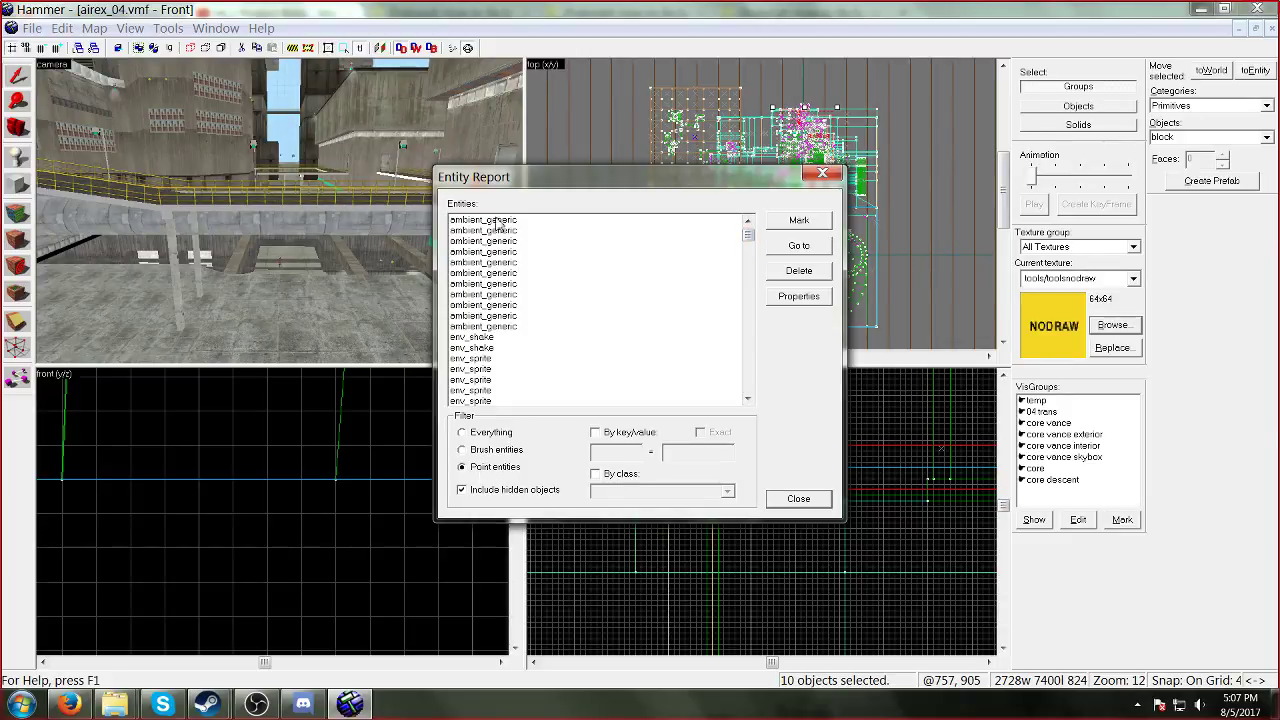
left_click(497, 221)
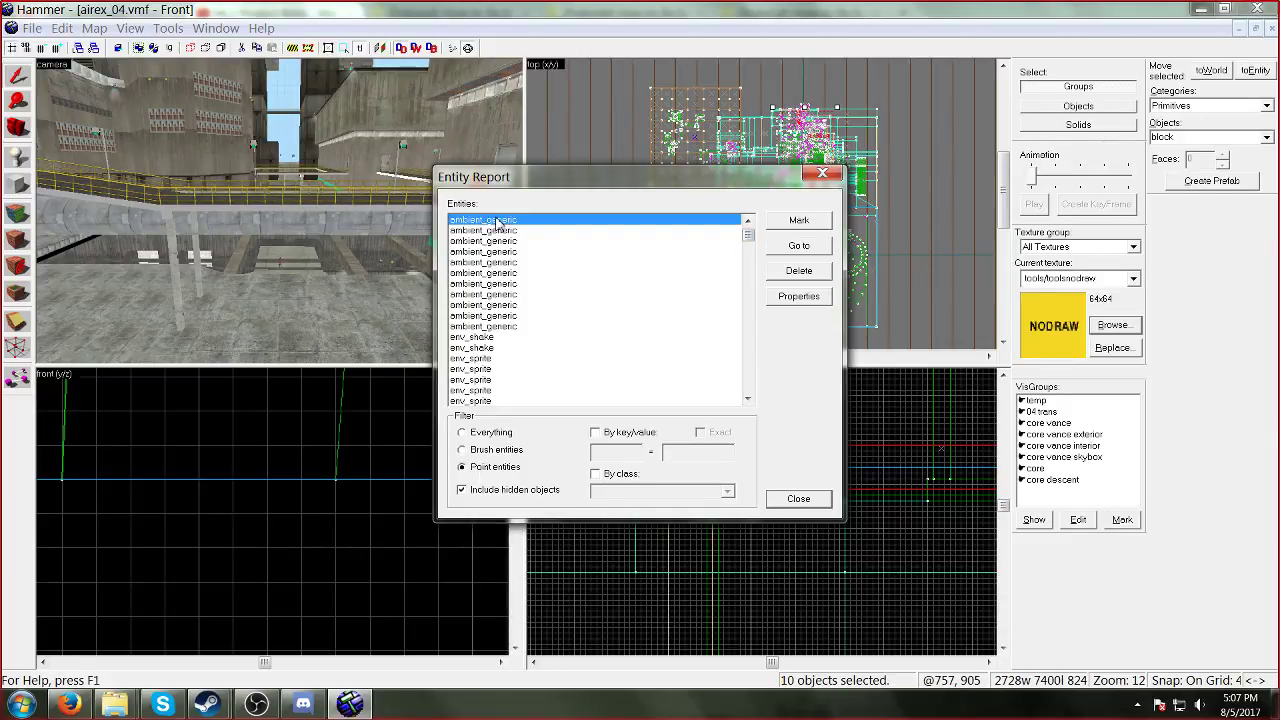
left_click(511, 338)
left_click_drag(745, 240, 748, 266)
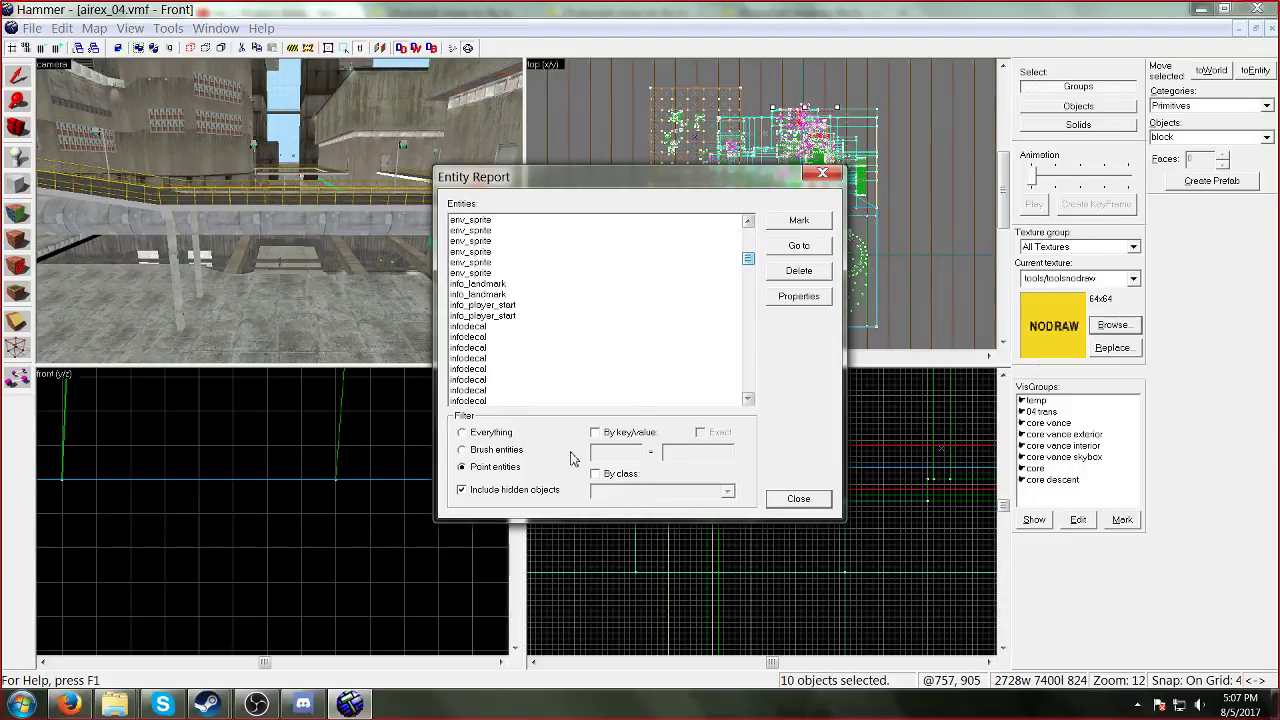
Step: Try to filter the point entities by the key npc_, and remove the key/value filter again
left_click(615, 433)
left_click(616, 473)
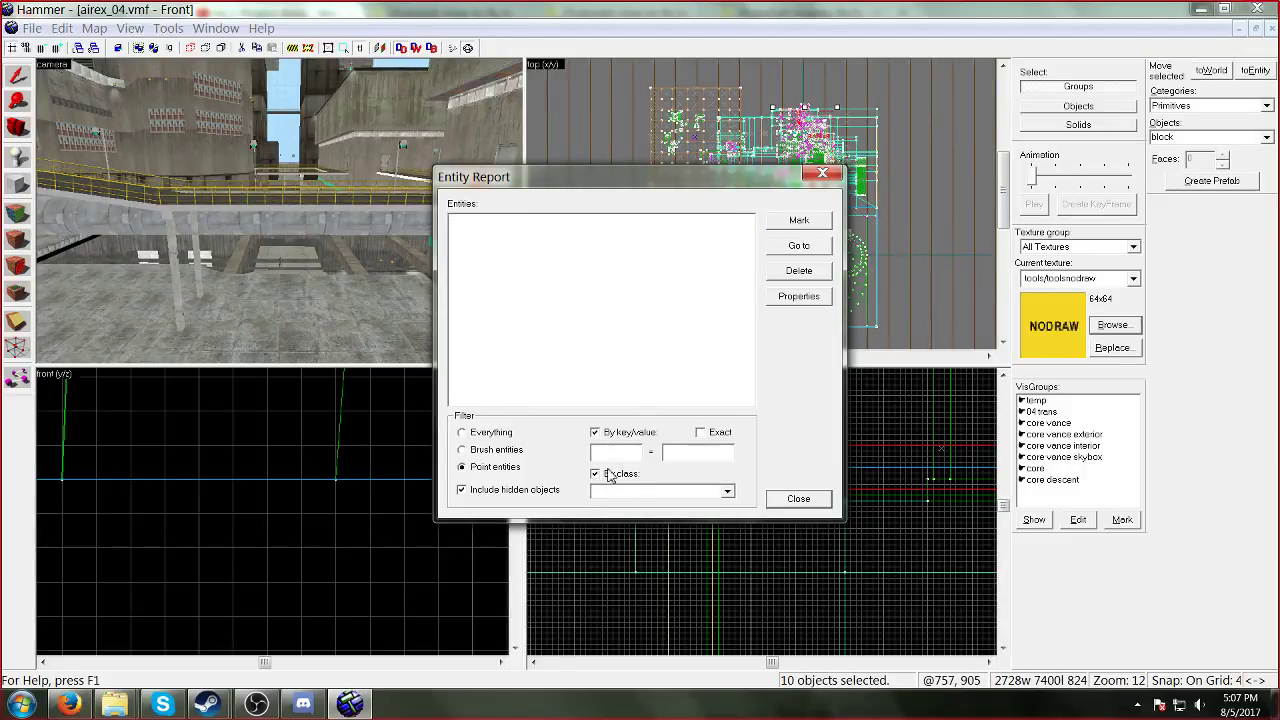
left_click(612, 474)
left_click(621, 453)
type("npc_")
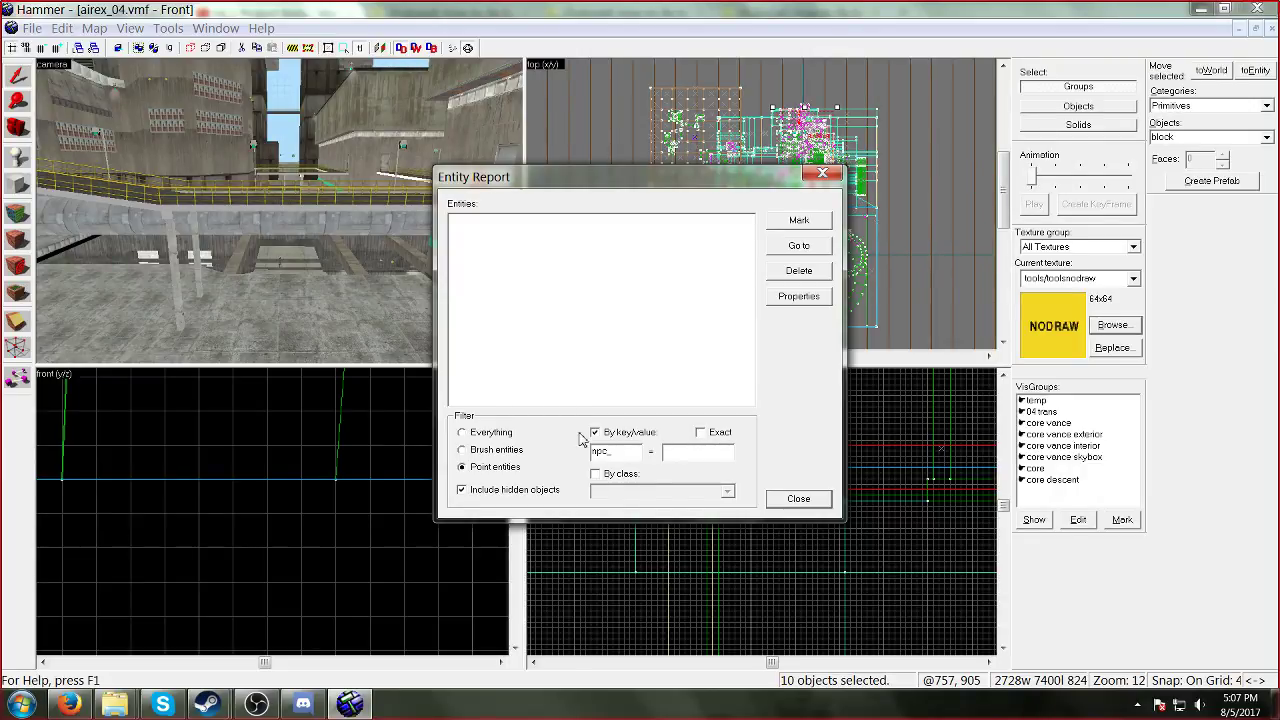
key("Escape")
left_click(94, 28)
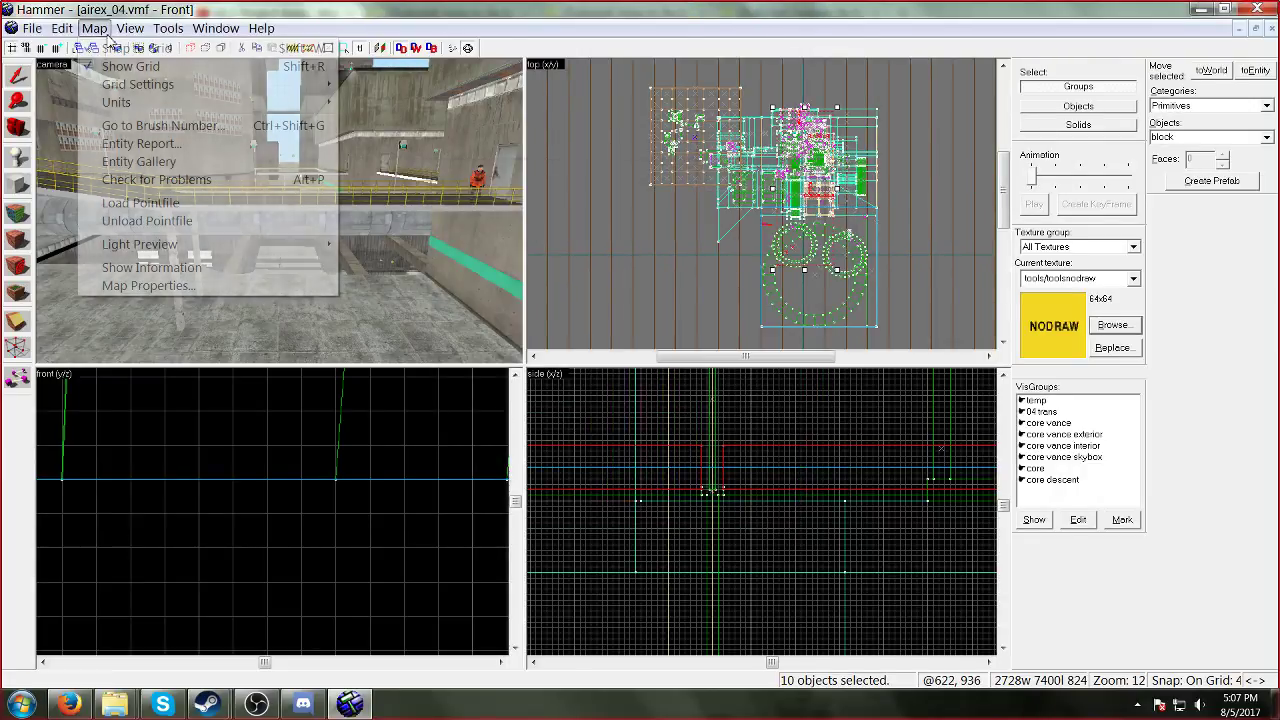
left_click(150, 143)
left_click(610, 433)
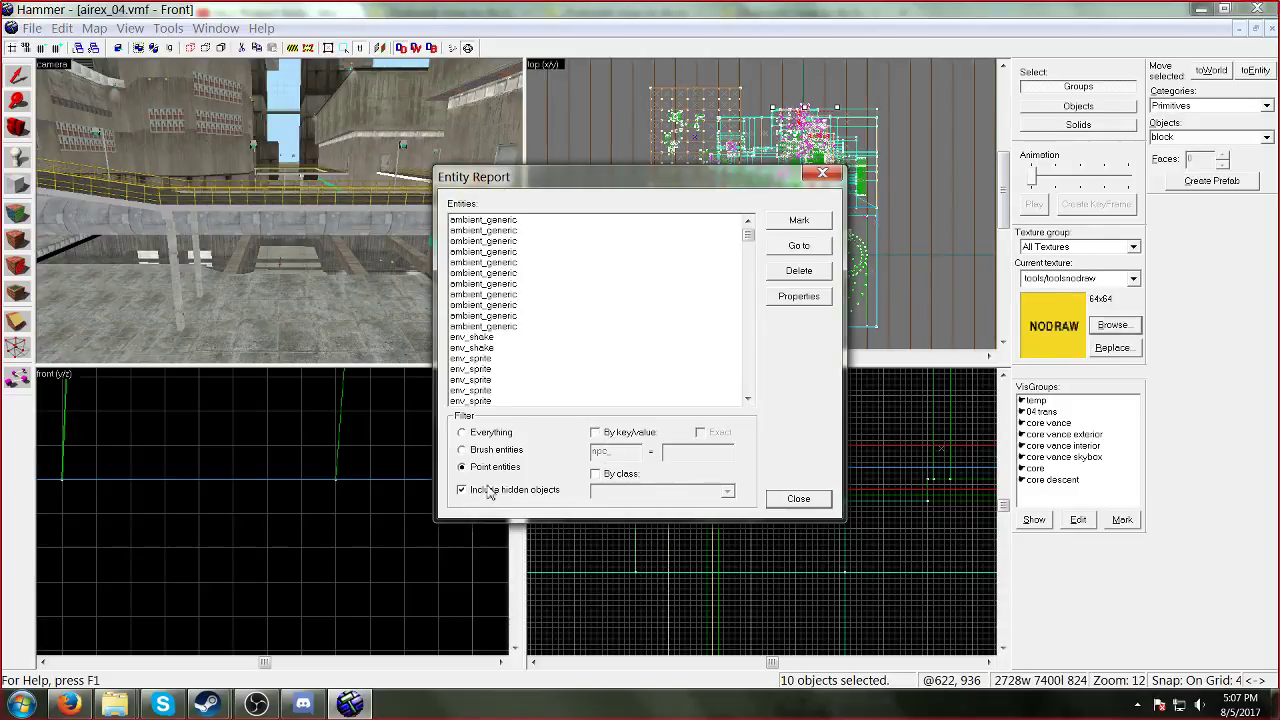
Step: Set the FX Color of all npc_odell entities to white (255 255 255)
left_click_drag(748, 240, 748, 321)
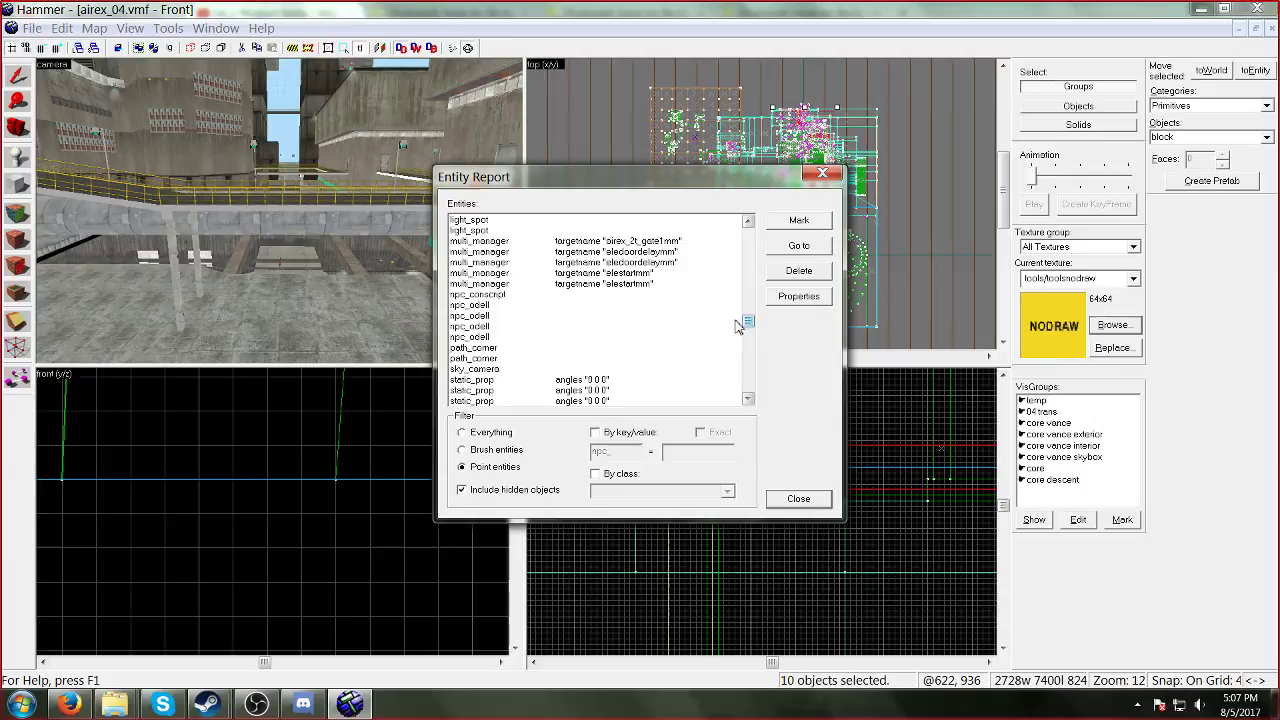
left_click(490, 306)
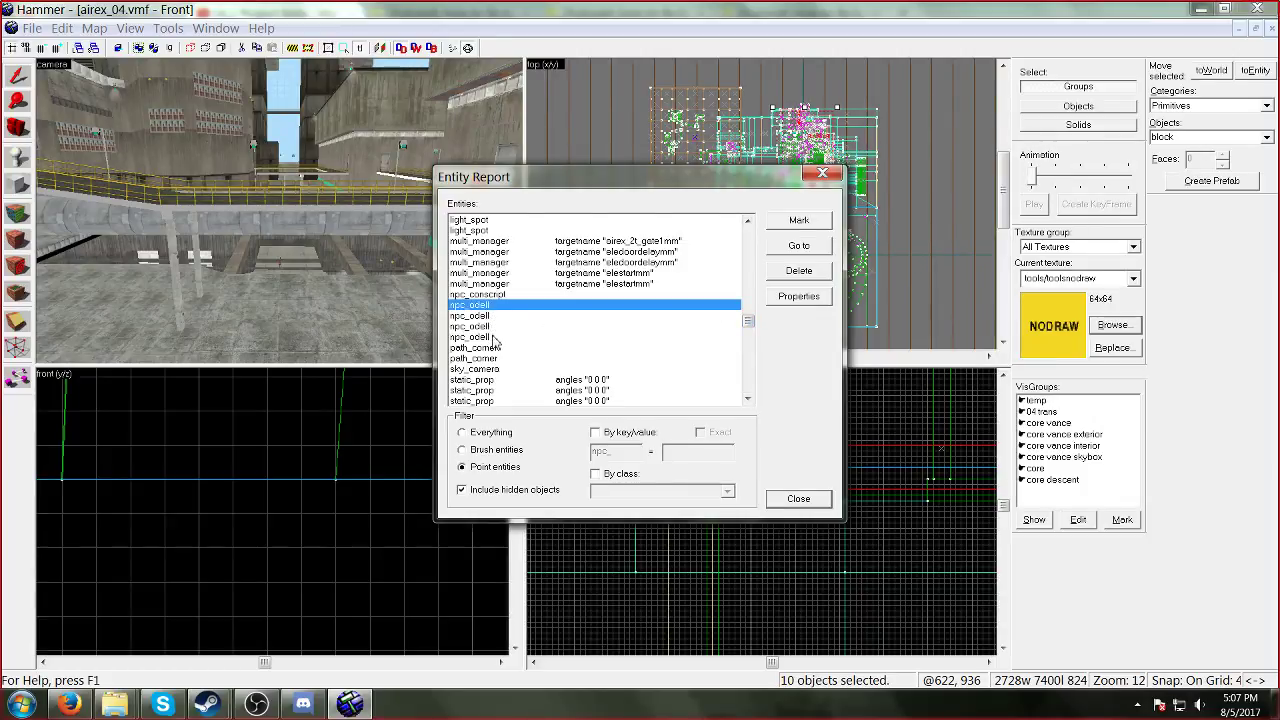
left_click(492, 338, "shift")
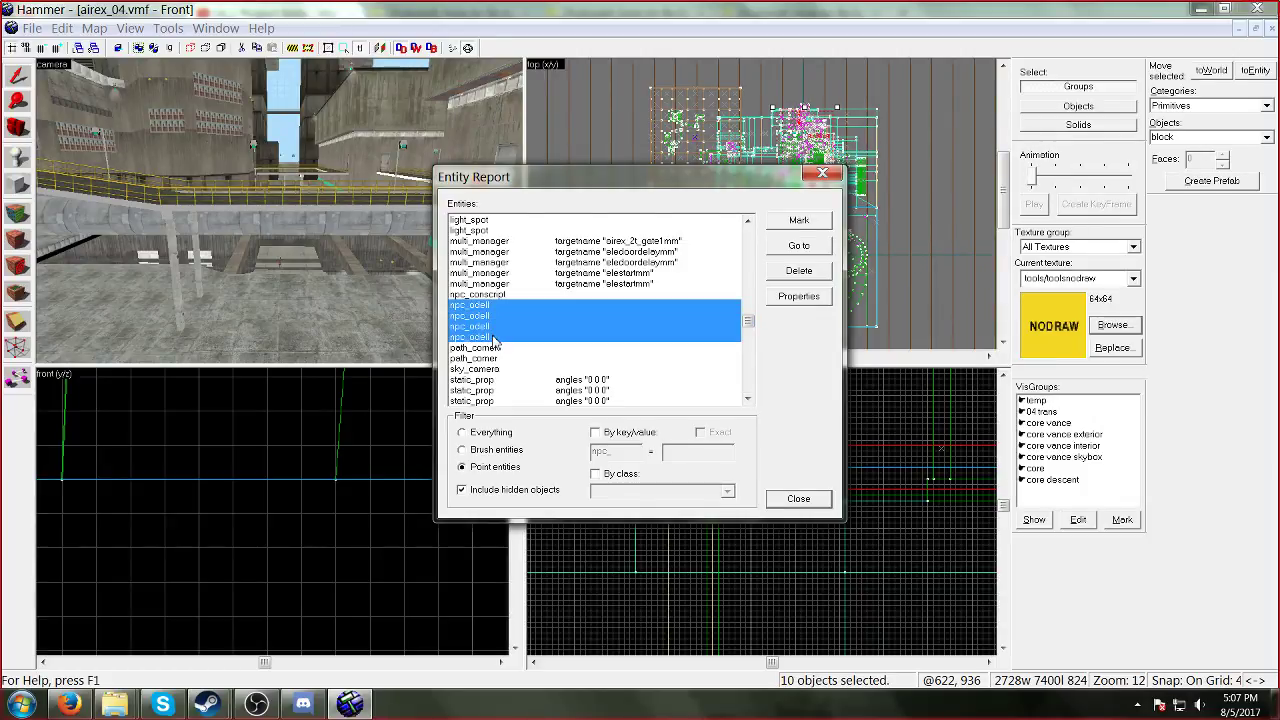
left_click(797, 296)
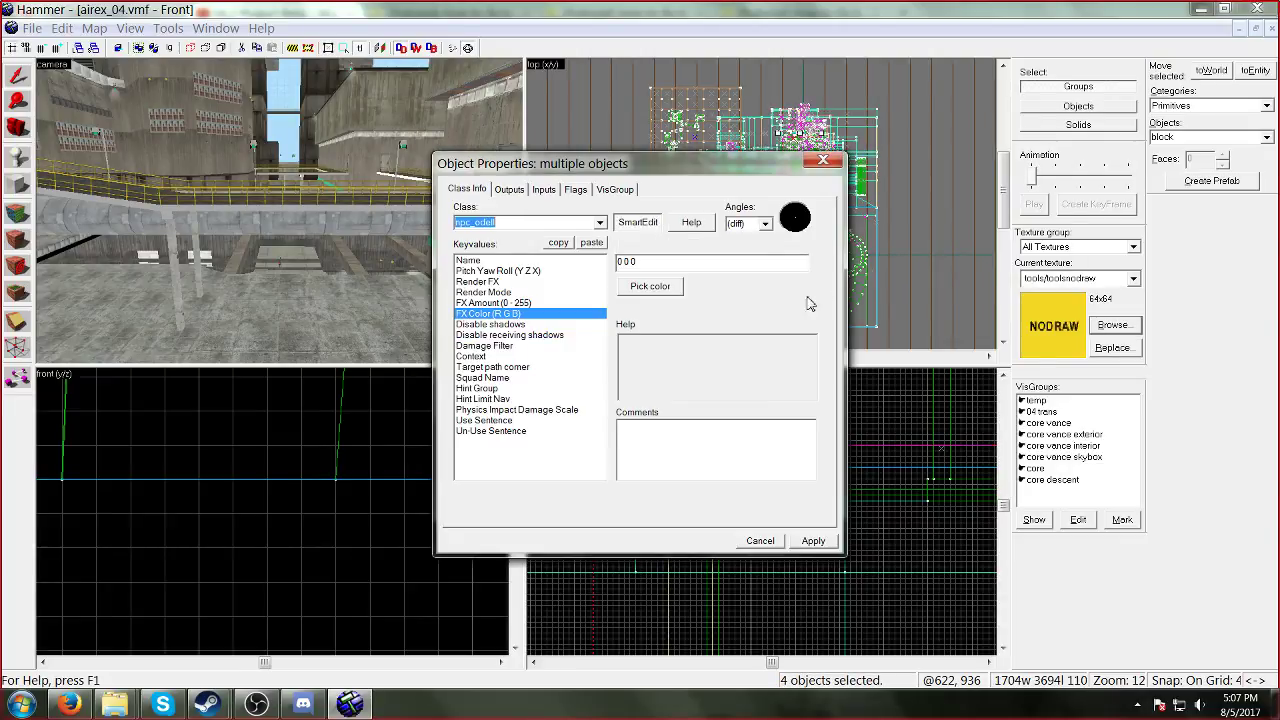
left_click(645, 287)
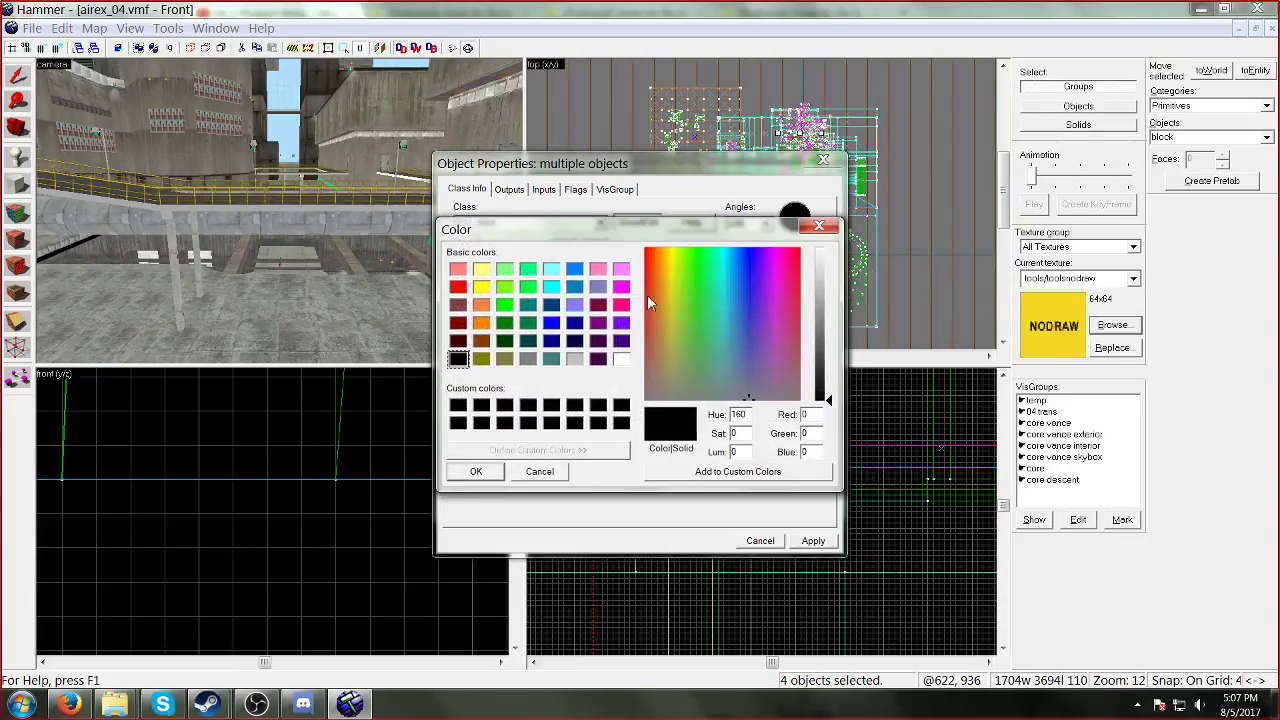
left_click(621, 359)
left_click(476, 471)
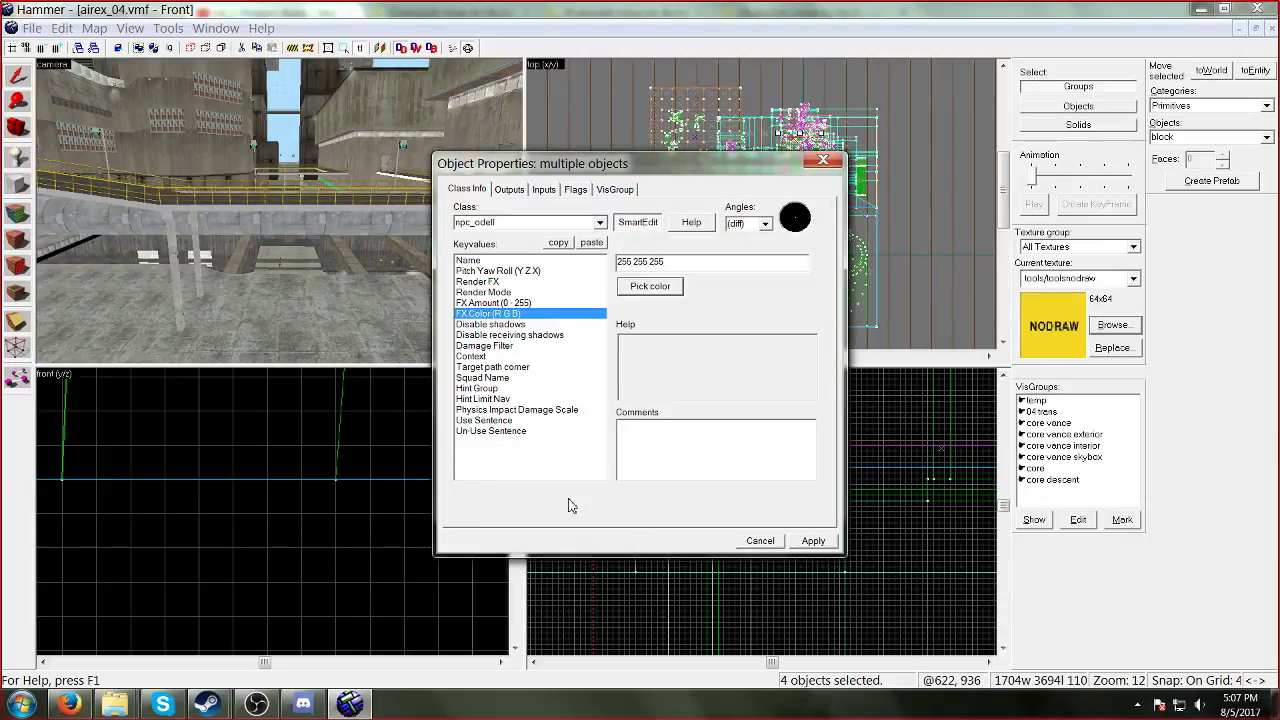
left_click(813, 541)
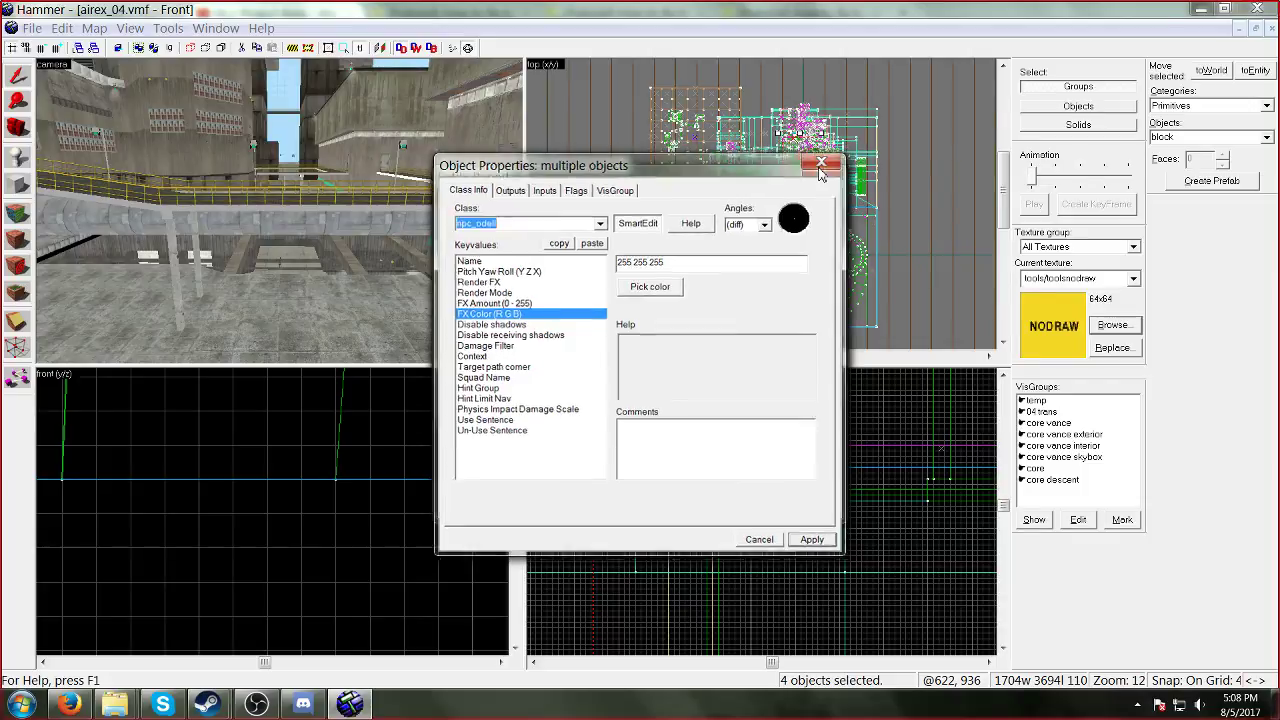
left_click(822, 162)
Step: Set the FX Color of the npc_conscript entity to white (255 255 255)
left_click(520, 295)
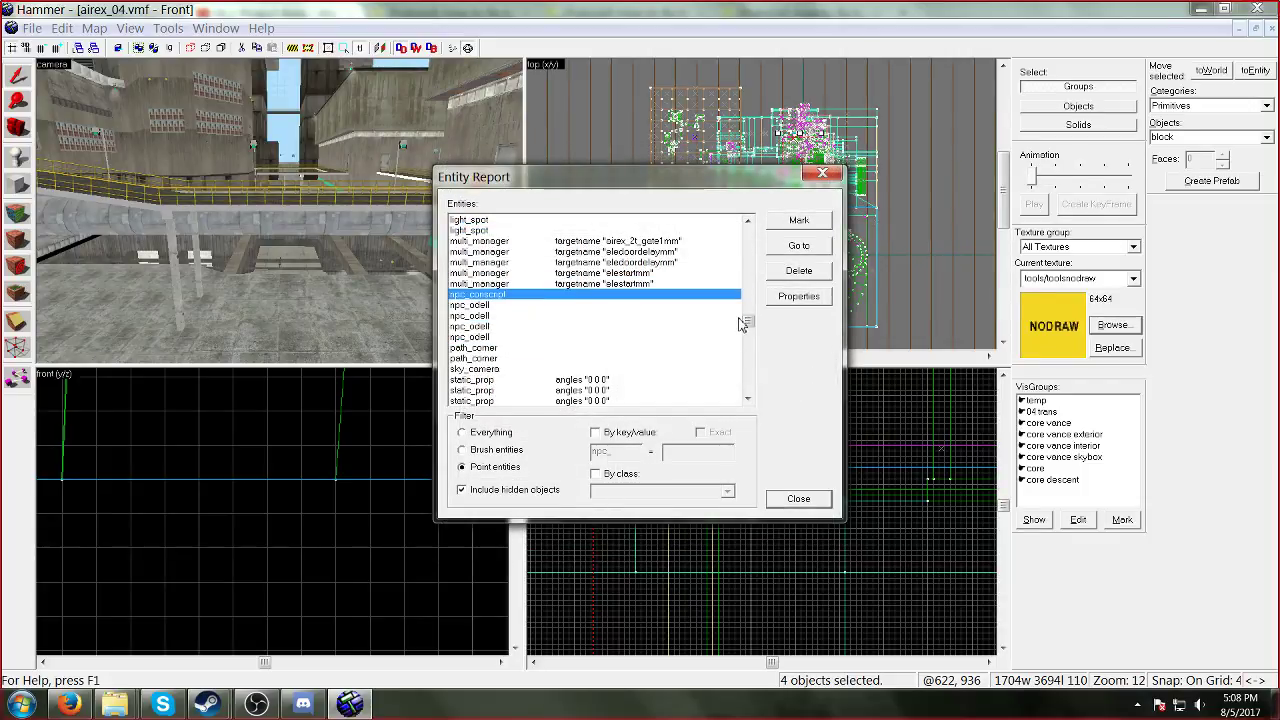
left_click(799, 296)
left_click(638, 290)
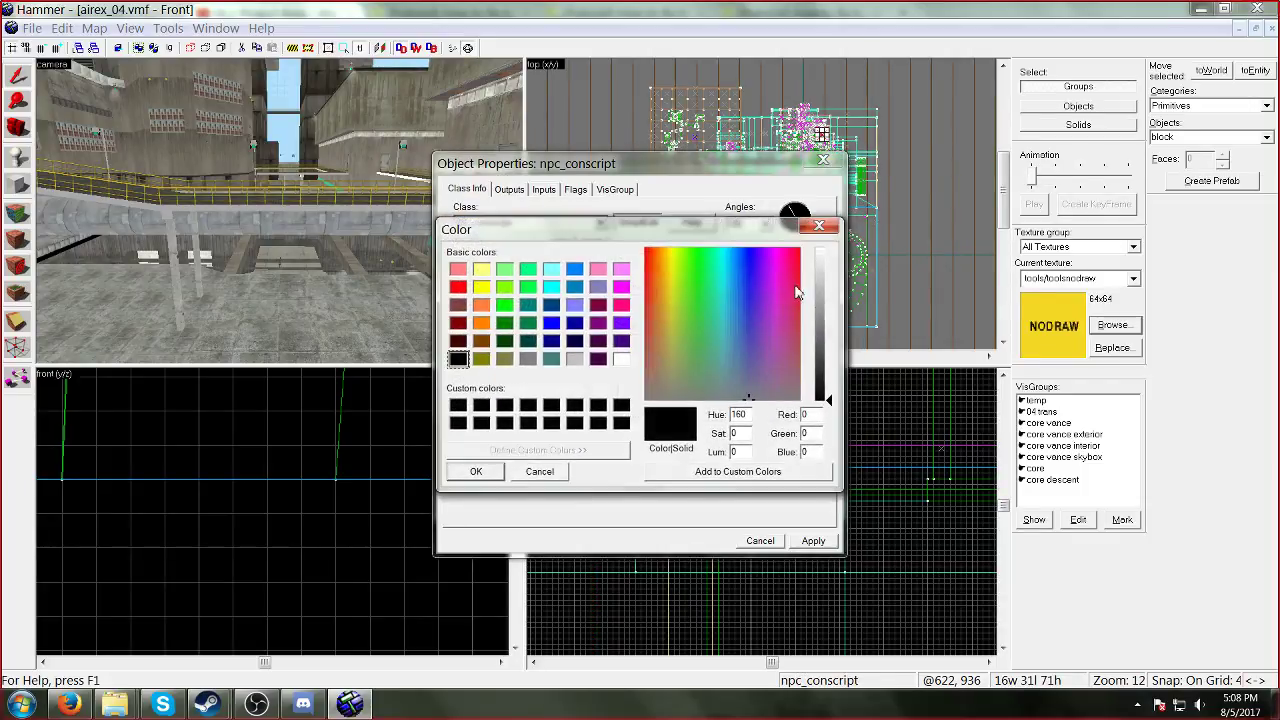
left_click_drag(826, 272, 826, 245)
left_click(494, 472)
left_click(815, 541)
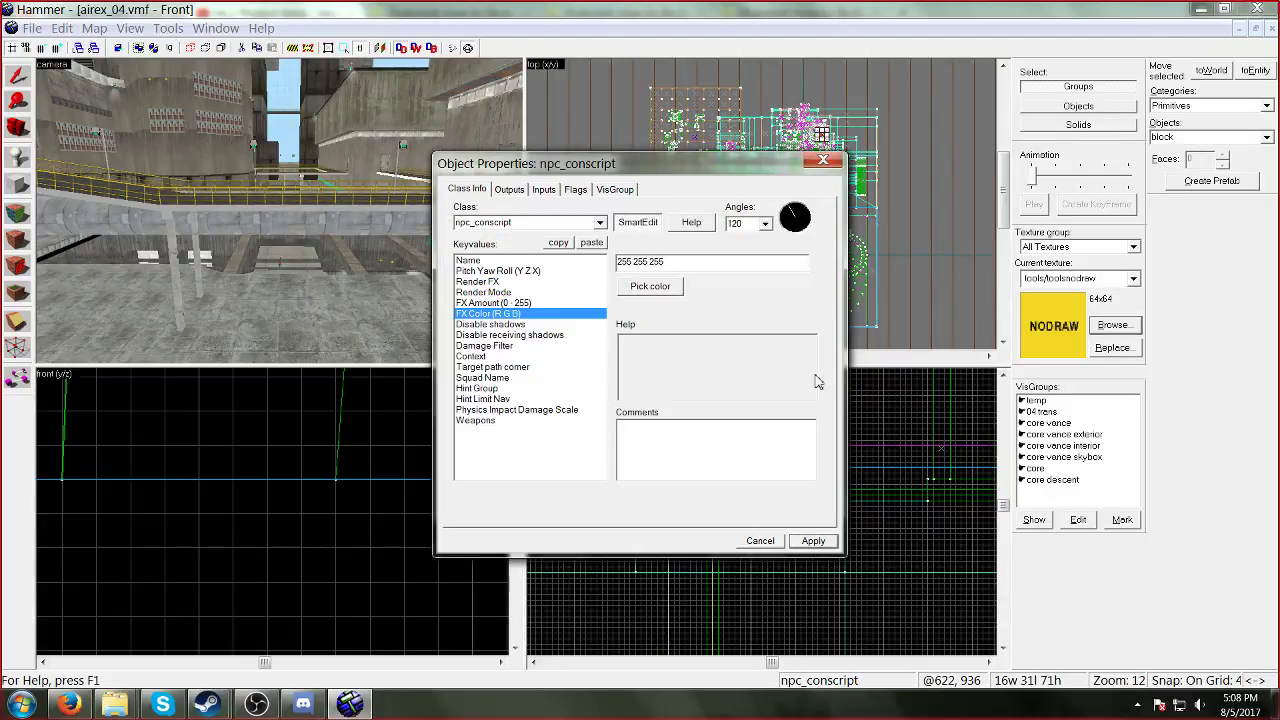
left_click(823, 160)
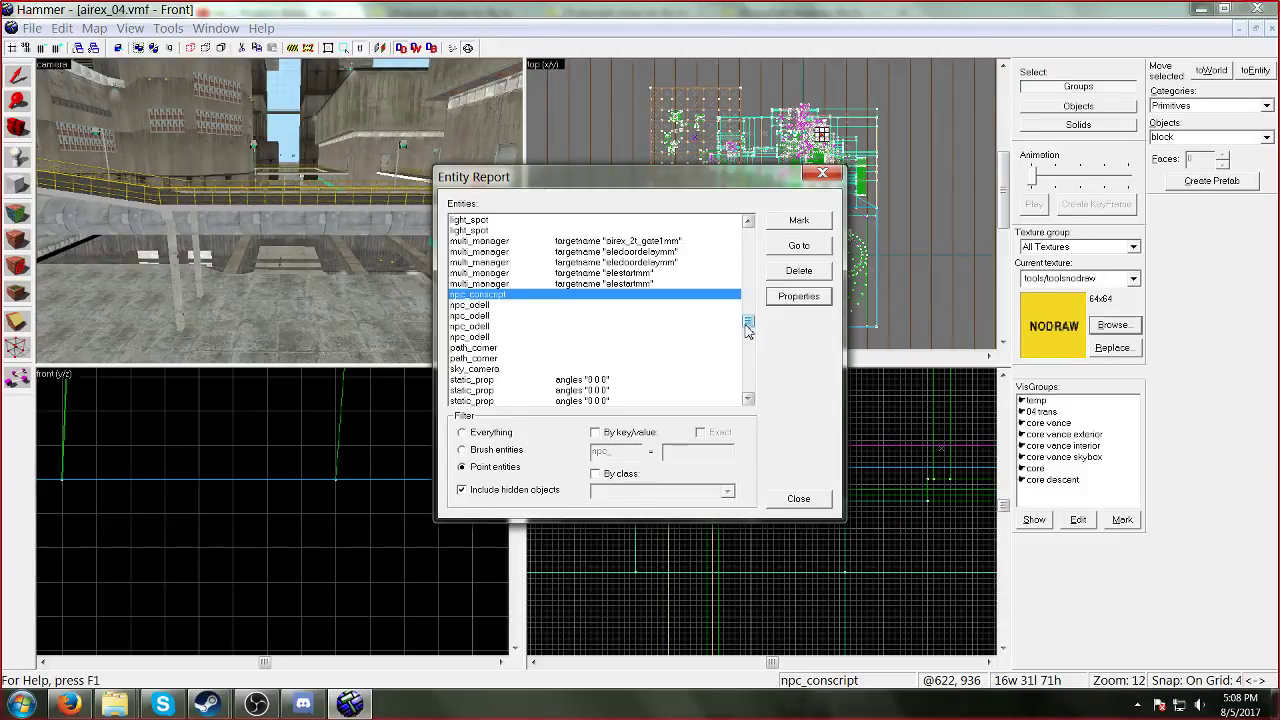
Step: Select all static_prop entities in the Entity Report and change their class to prop_static
mouse_move(747, 326)
left_mouse_down()
mouse_move(747, 310)
mouse_move(723, 417)
mouse_move(733, 330)
left_mouse_up()
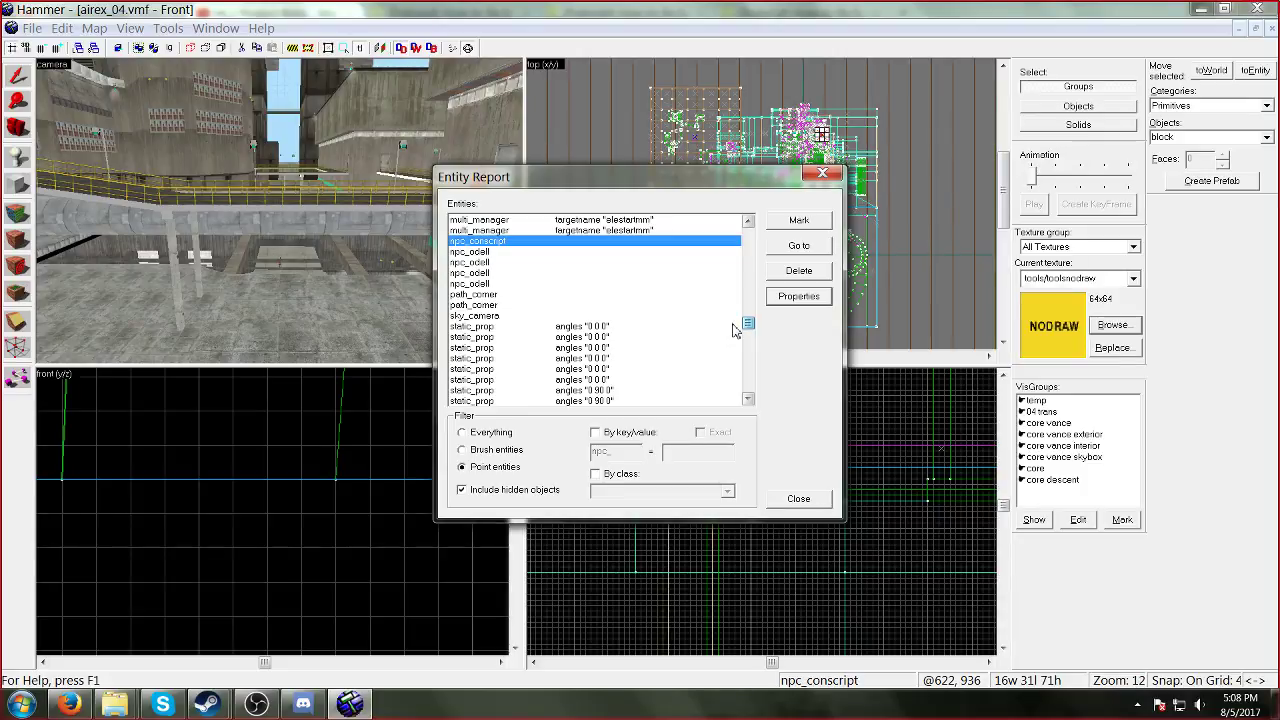
left_click(609, 326)
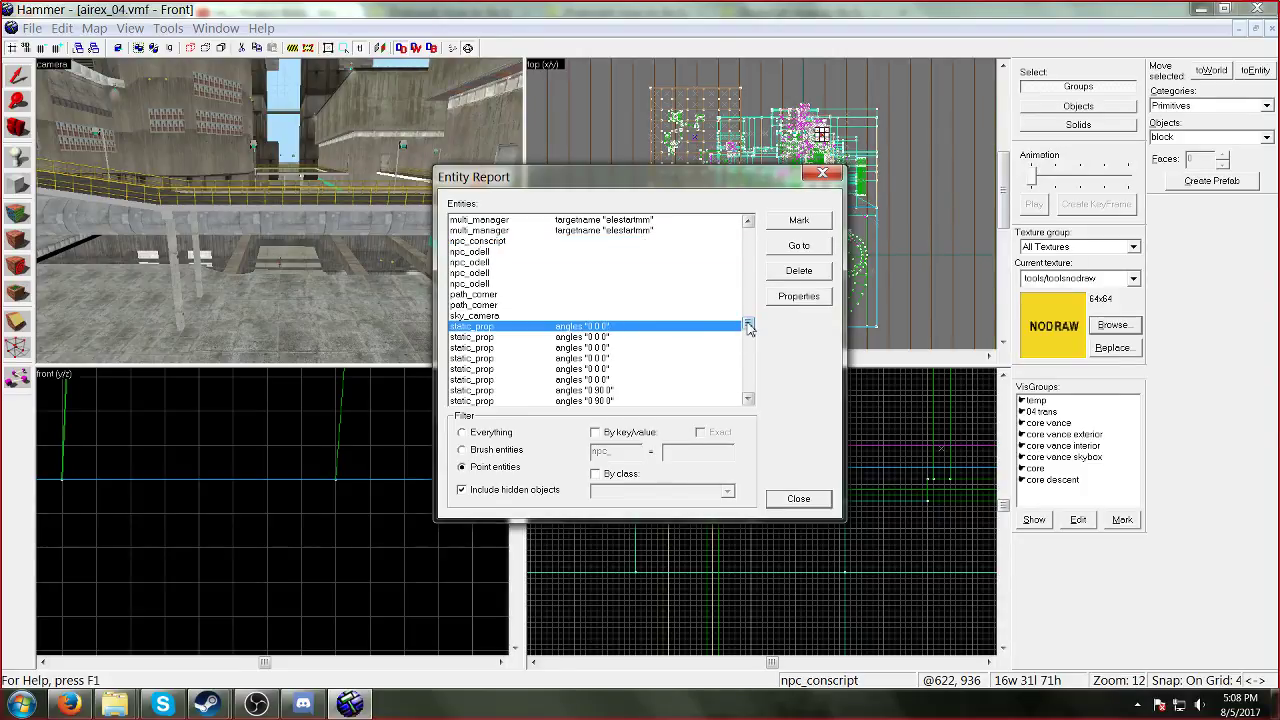
mouse_move(748, 323)
left_mouse_down()
mouse_move(737, 424)
mouse_move(742, 327)
left_mouse_up()
left_click(658, 401, "shift")
left_click(798, 296)
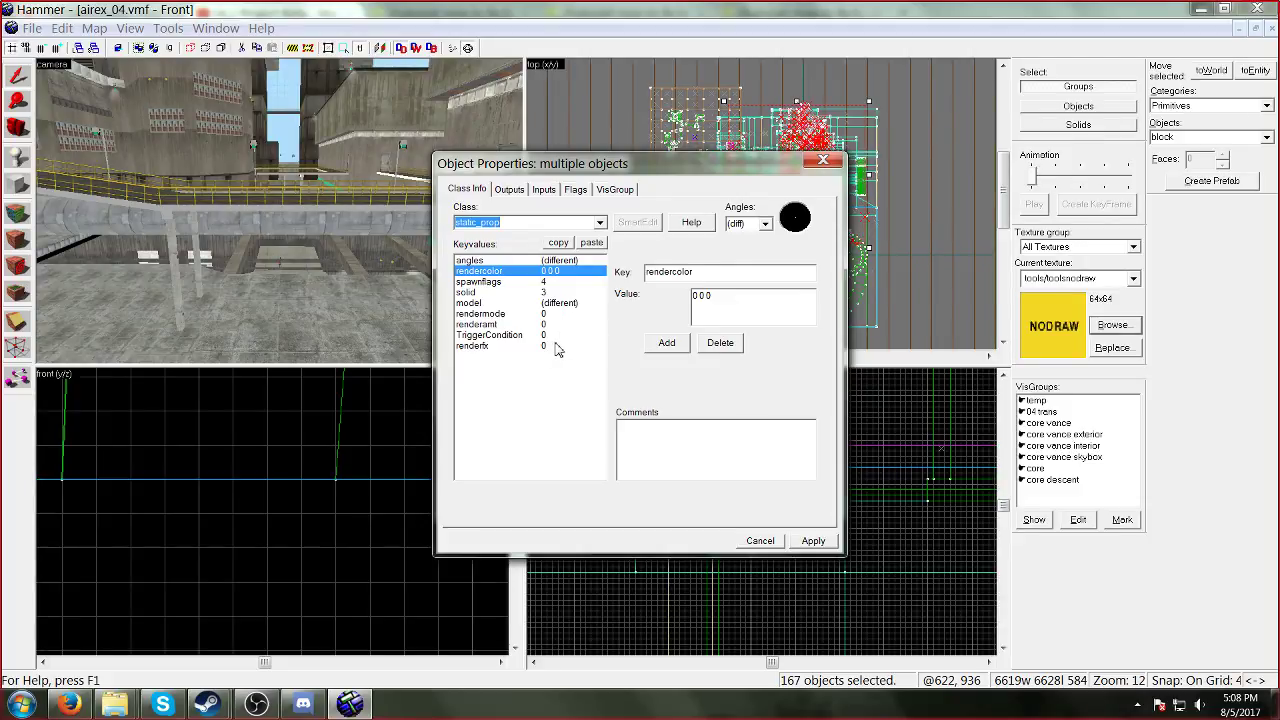
type("prop_s")
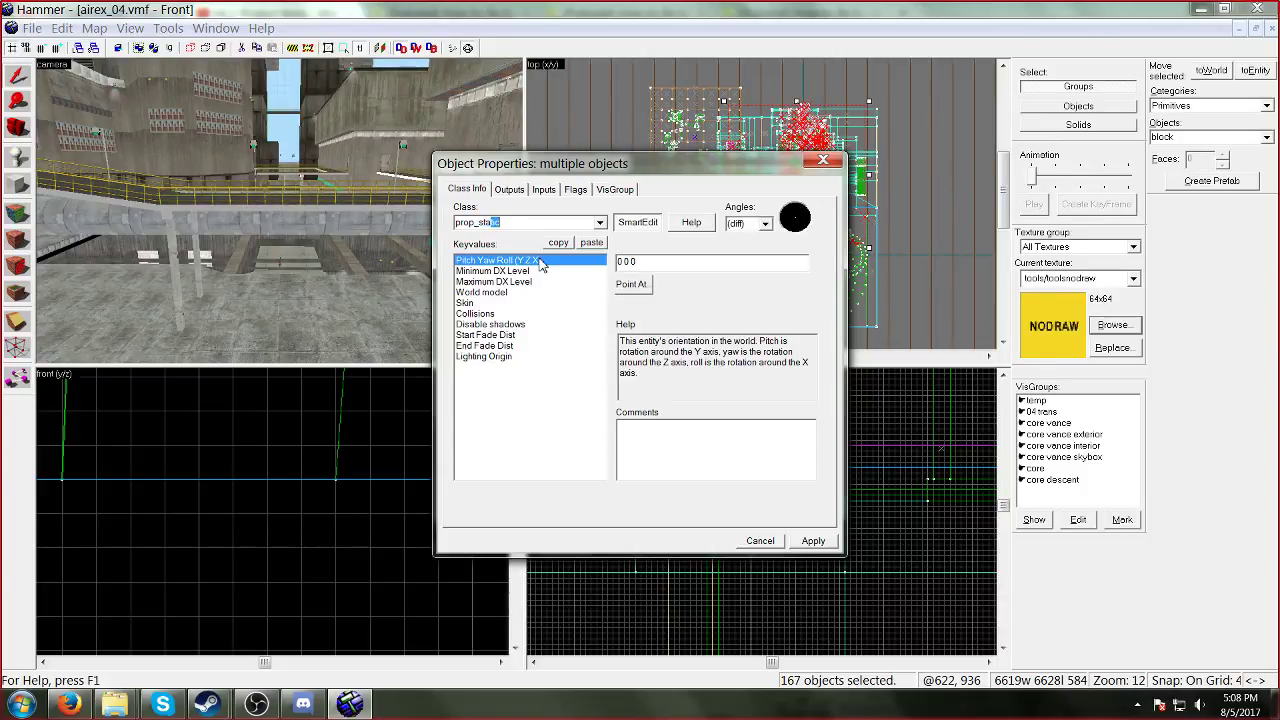
left_click(815, 541)
left_click_drag(763, 164, 571, 200)
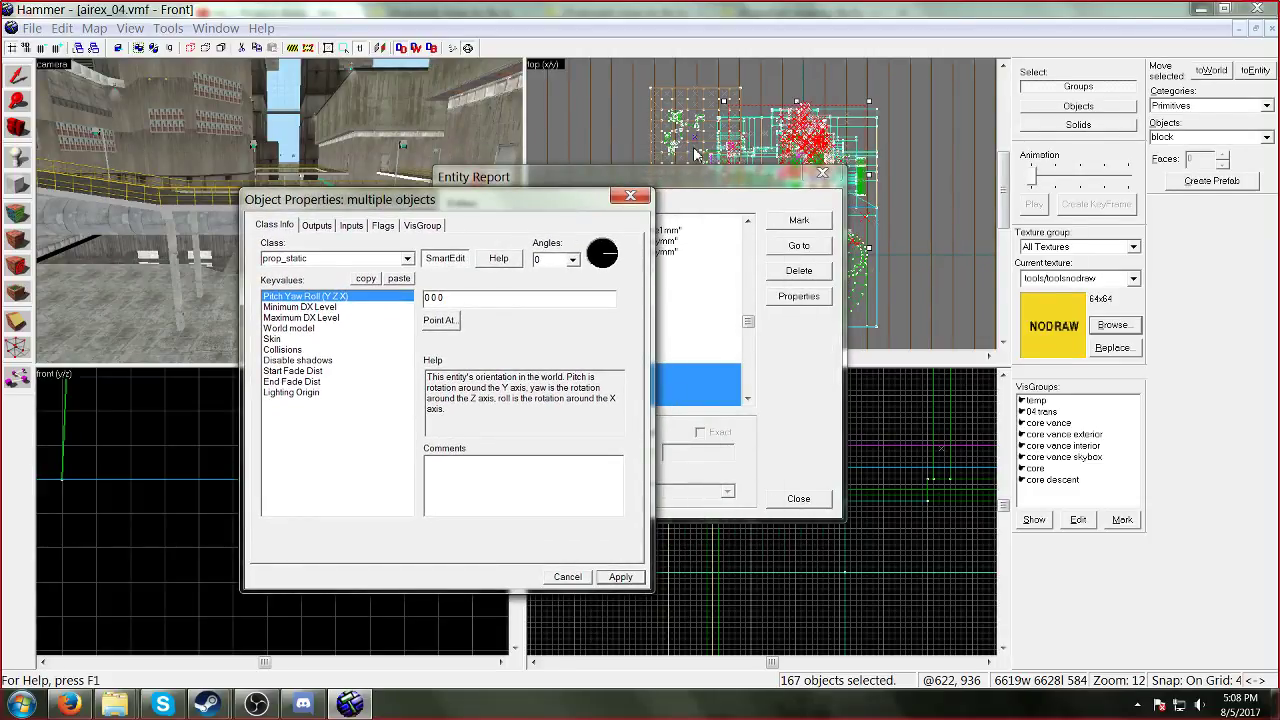
left_click(632, 197)
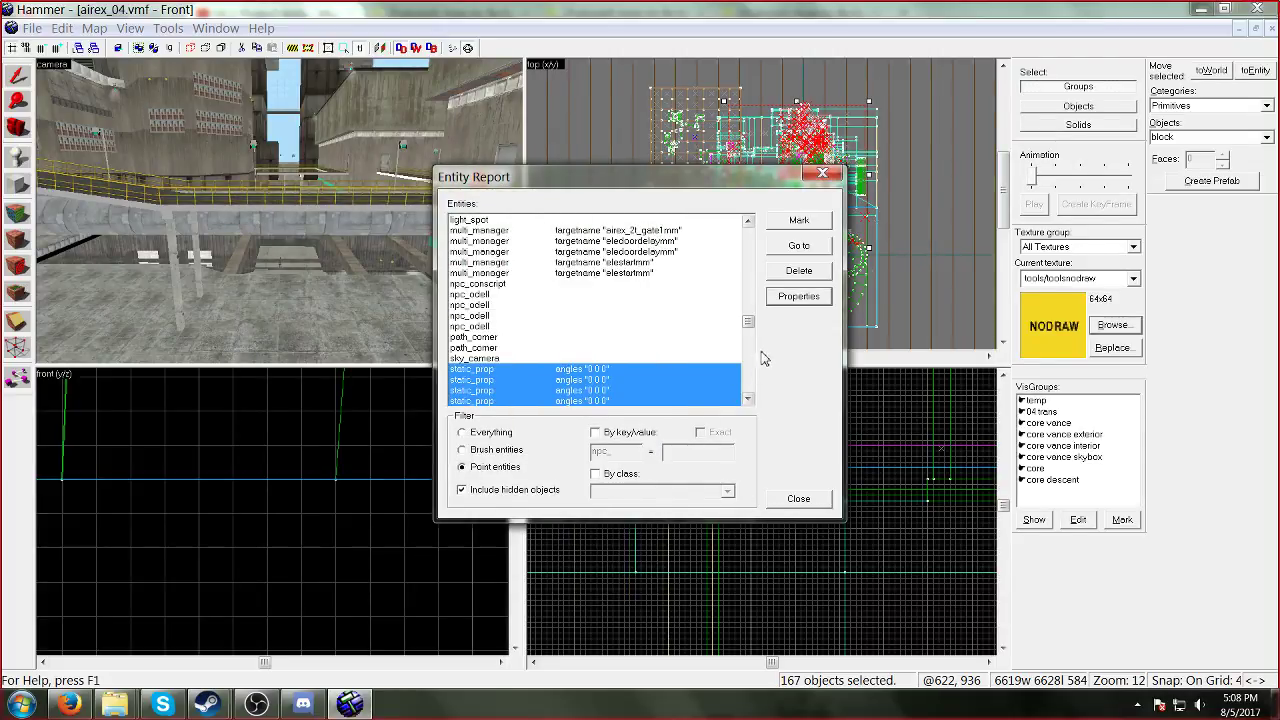
Step: Check the World model setting of the first converted prop_static and close the Entity Report
left_click(640, 369)
left_click(799, 296)
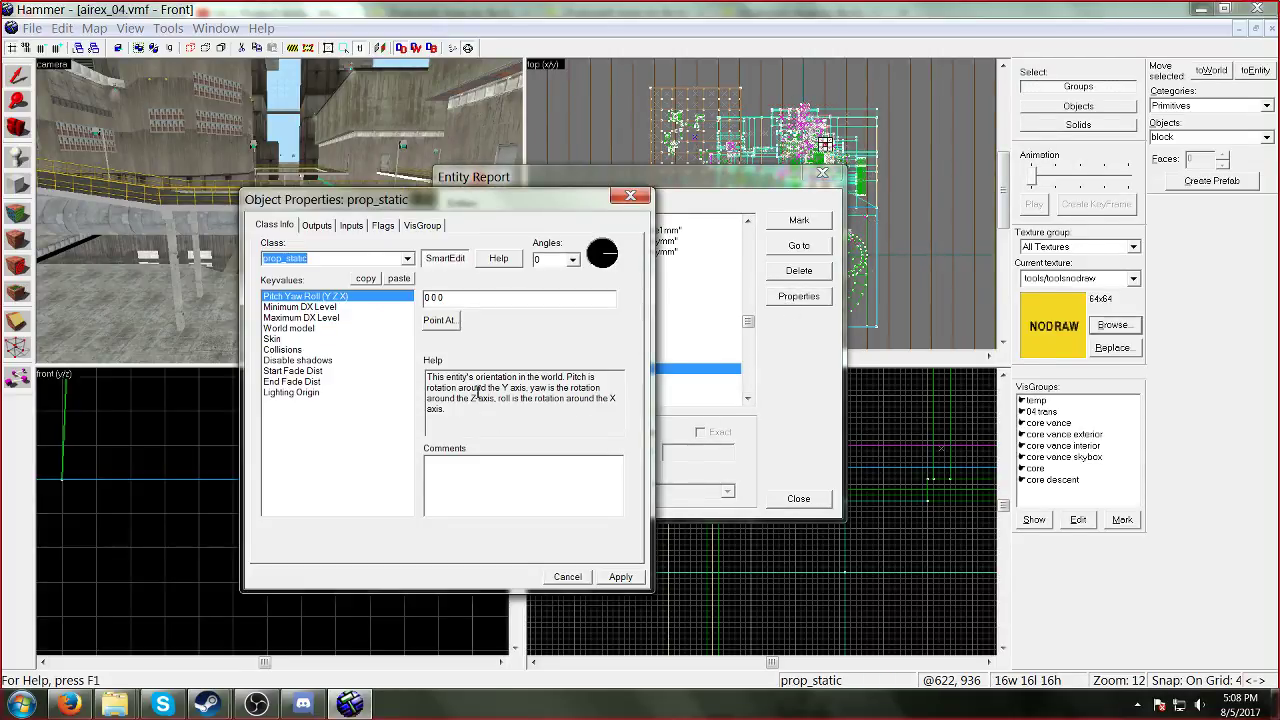
left_click(300, 328)
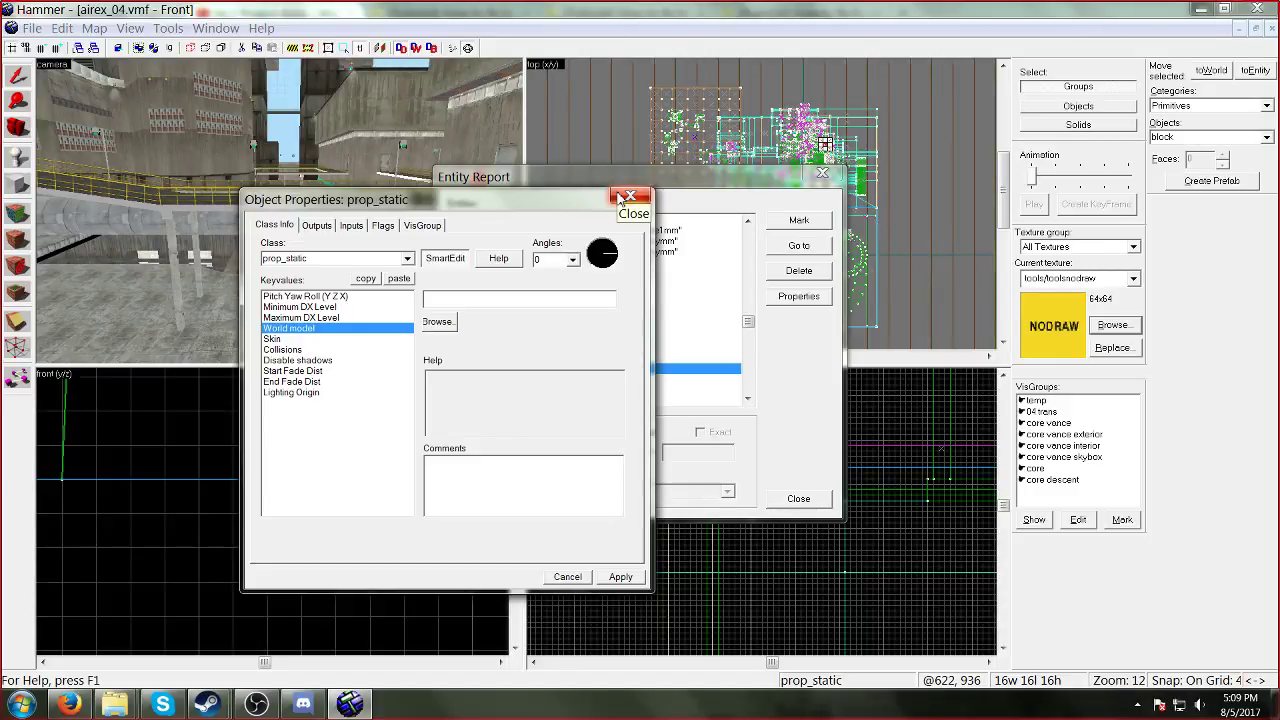
left_click(629, 196)
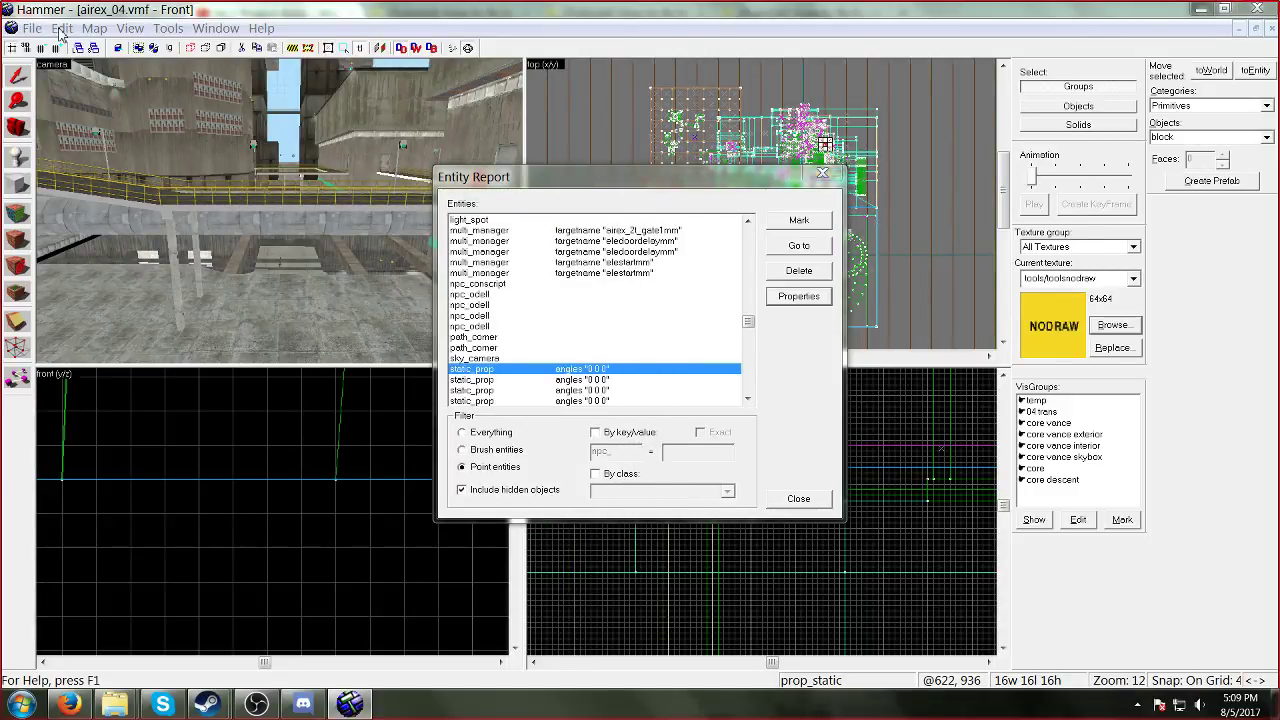
left_click(798, 497)
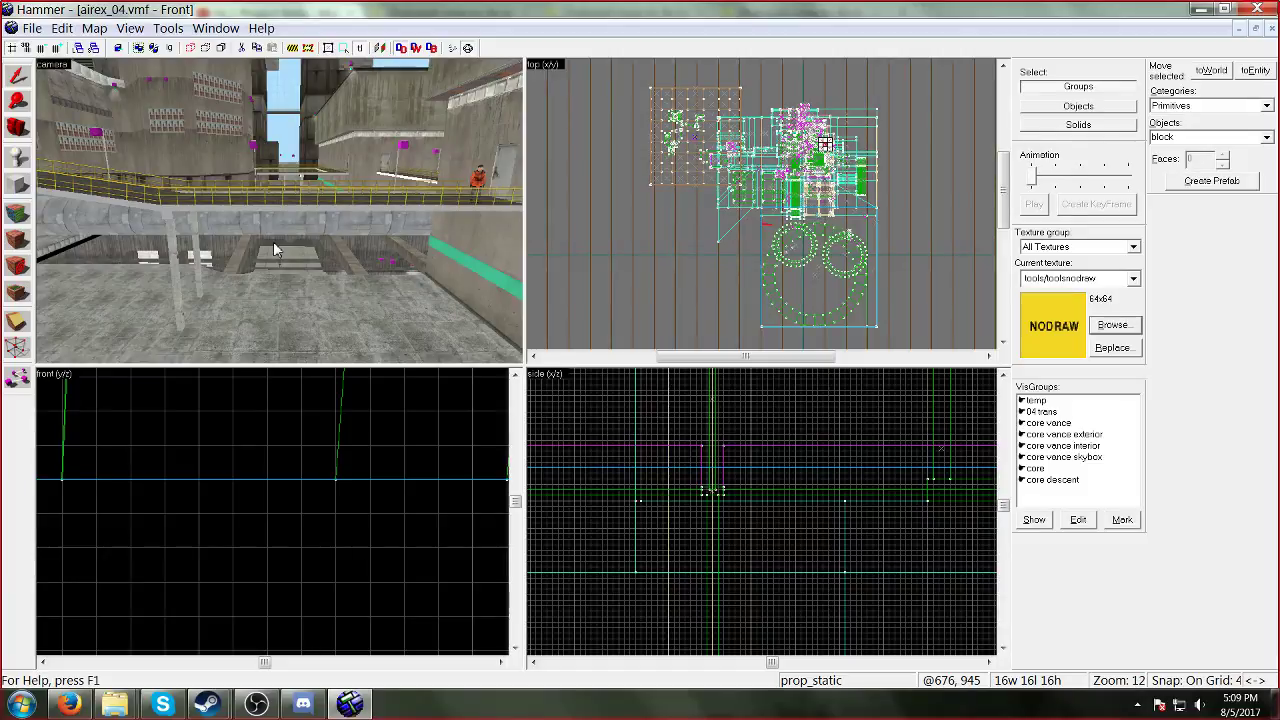
Step: Review the classes of the prop_static entries in the Entity Report and close the report
left_click(94, 28)
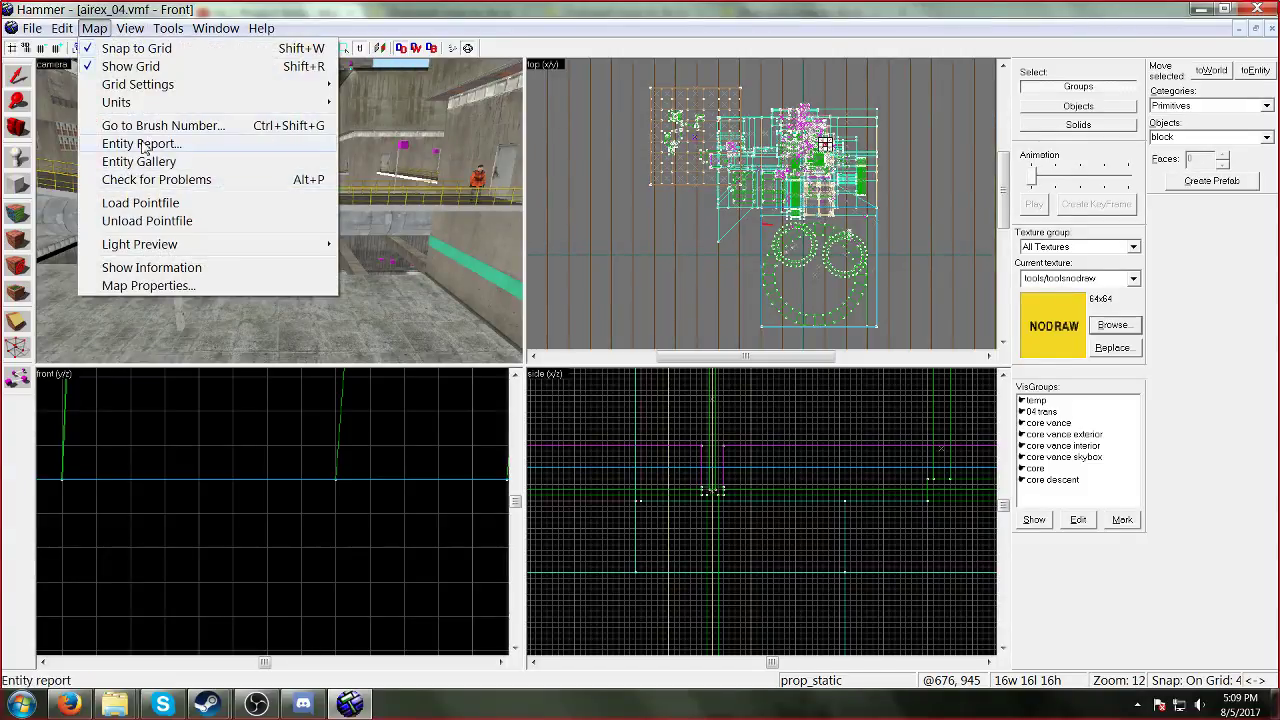
left_click(141, 143)
left_click_drag(748, 237, 745, 330)
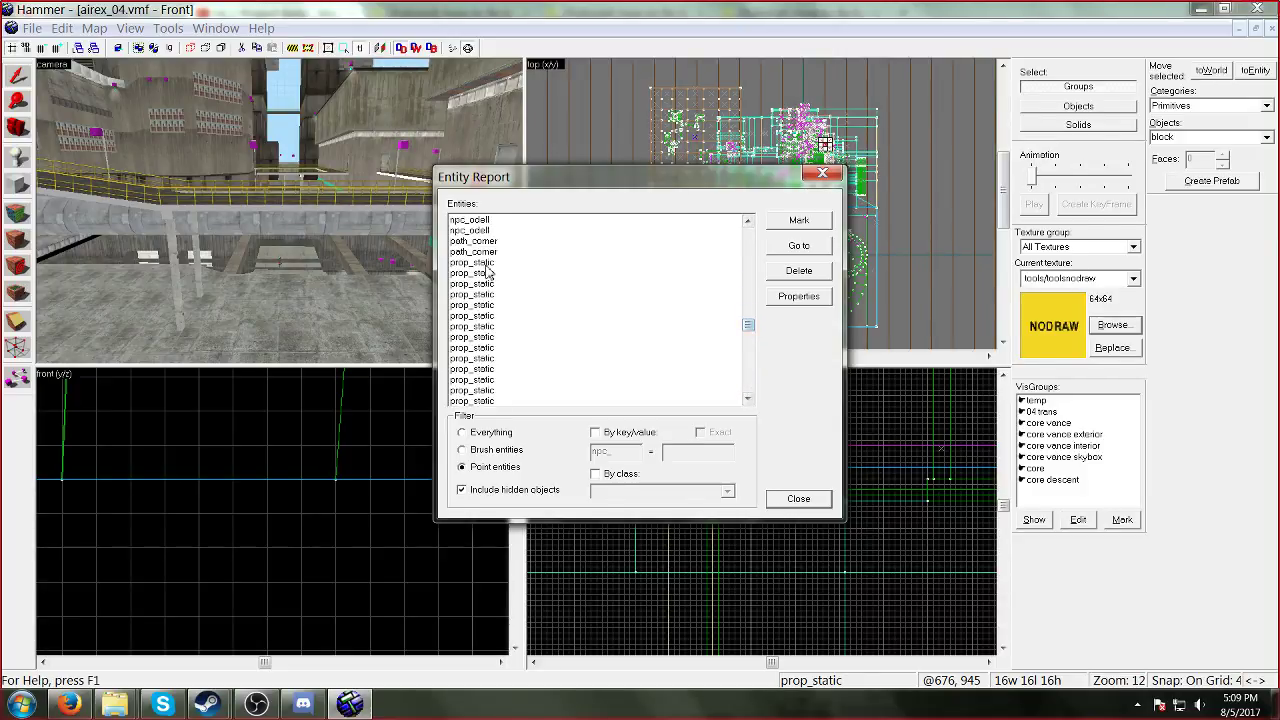
left_click(822, 173)
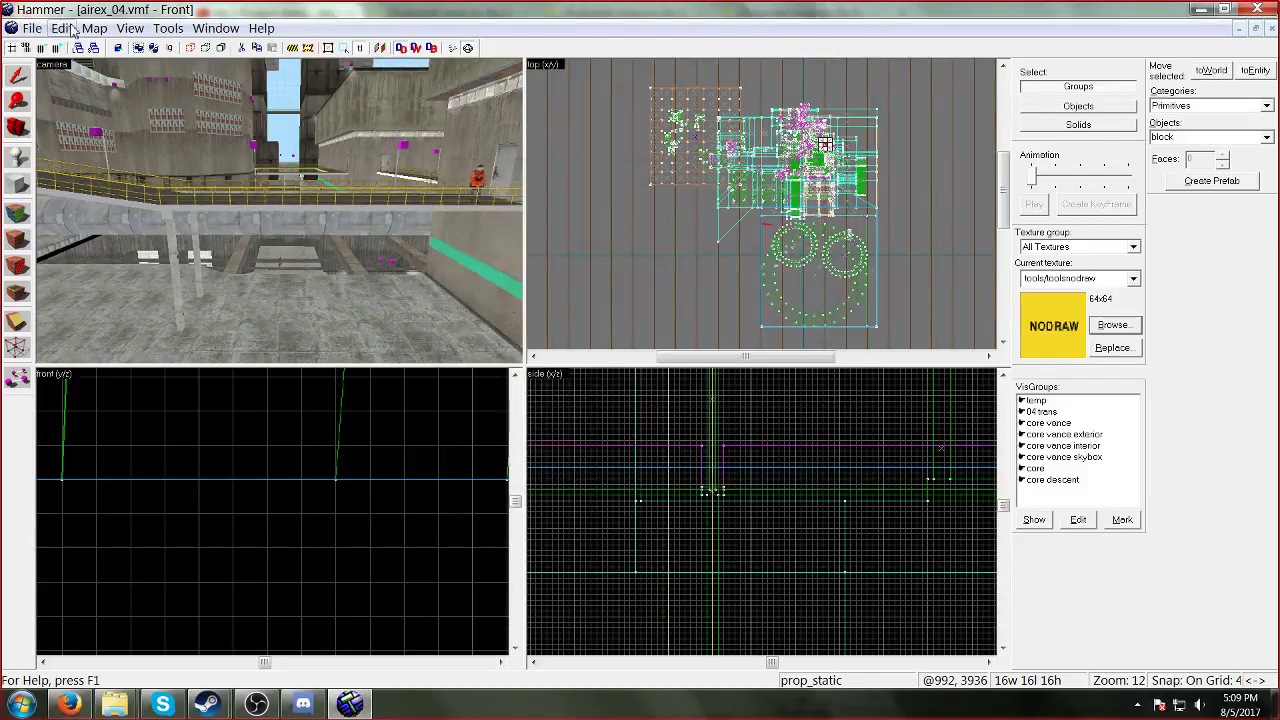
Step: Undo the last property change and check the World model setting of the first prop_static in the Entity Report
left_click(62, 28)
left_click(93, 42)
left_click(94, 29)
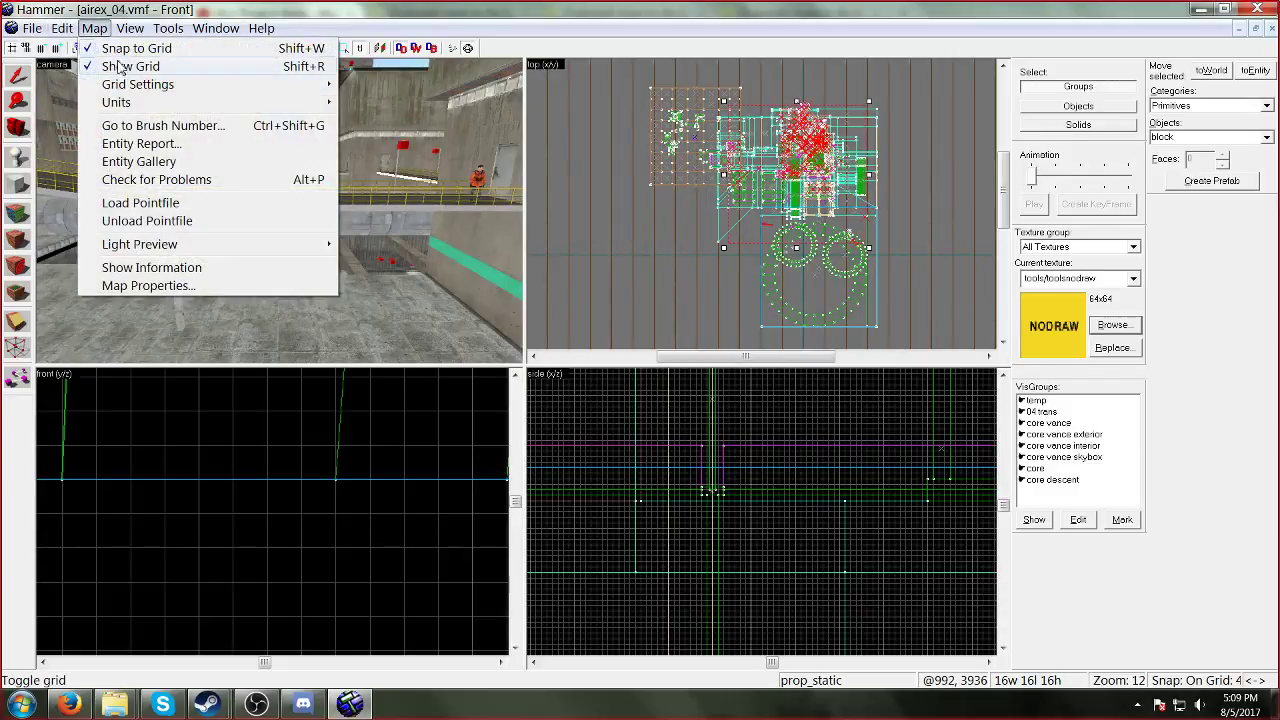
left_click(137, 143)
left_click_drag(747, 240, 737, 331)
left_click(700, 390)
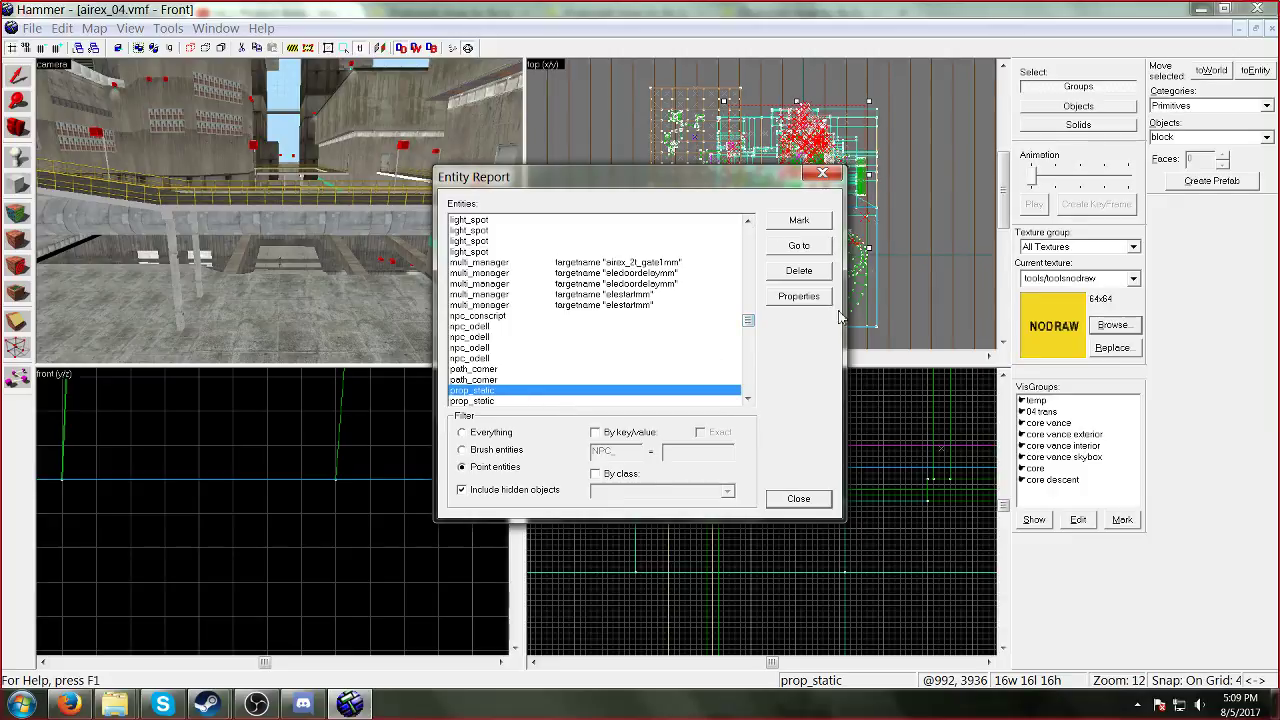
left_click(828, 298)
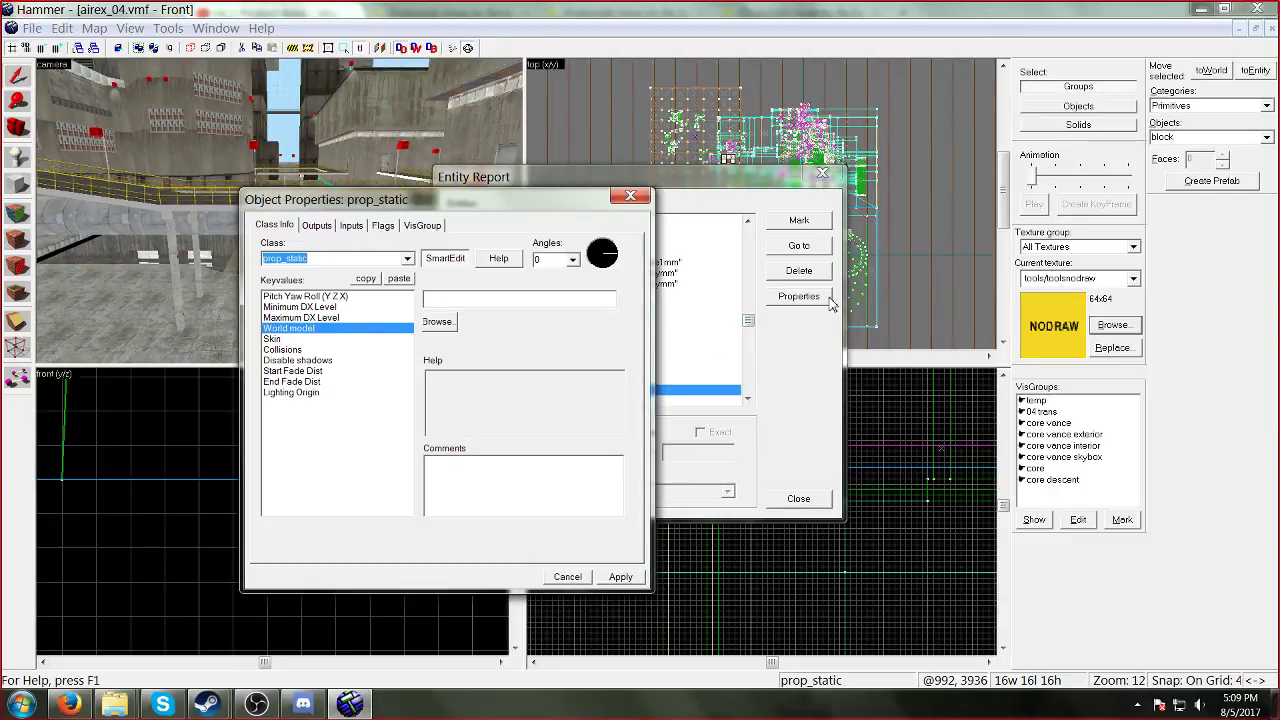
left_click(643, 203)
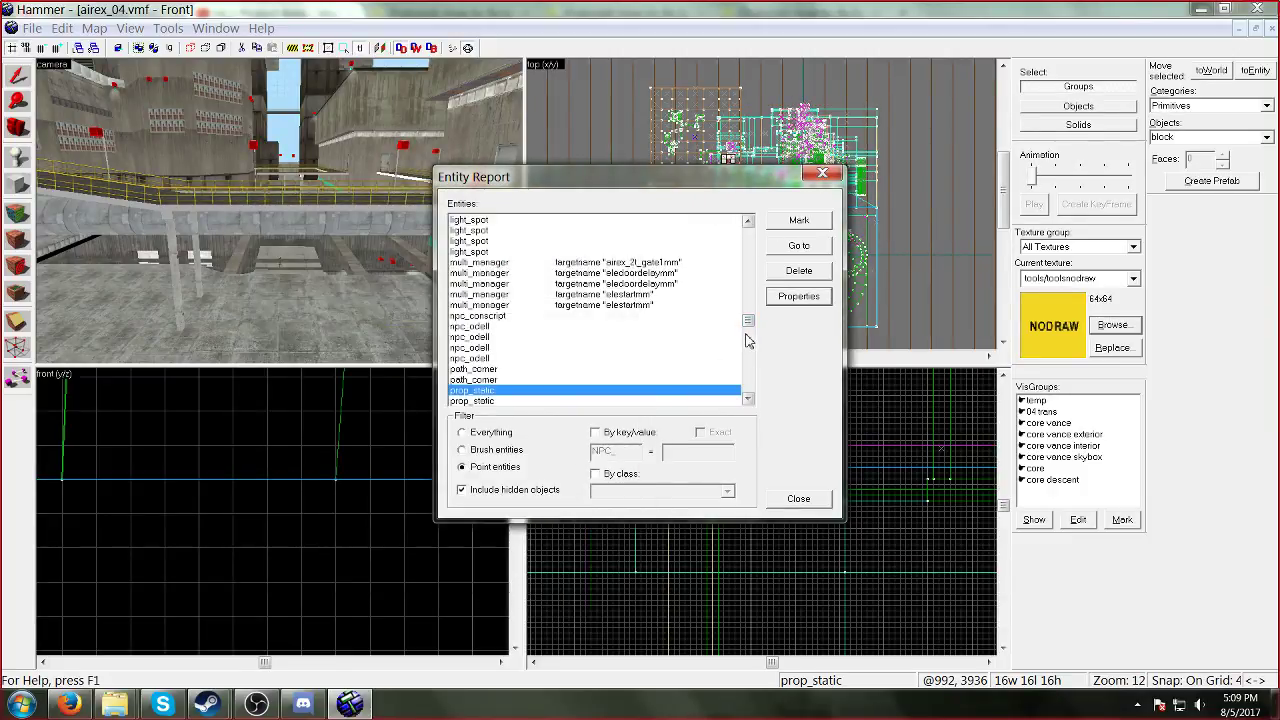
Step: Check the World model setting of another prop_static further down the list and close the Entity Report
left_click_drag(748, 324, 747, 335)
left_click(614, 338)
left_click(799, 296)
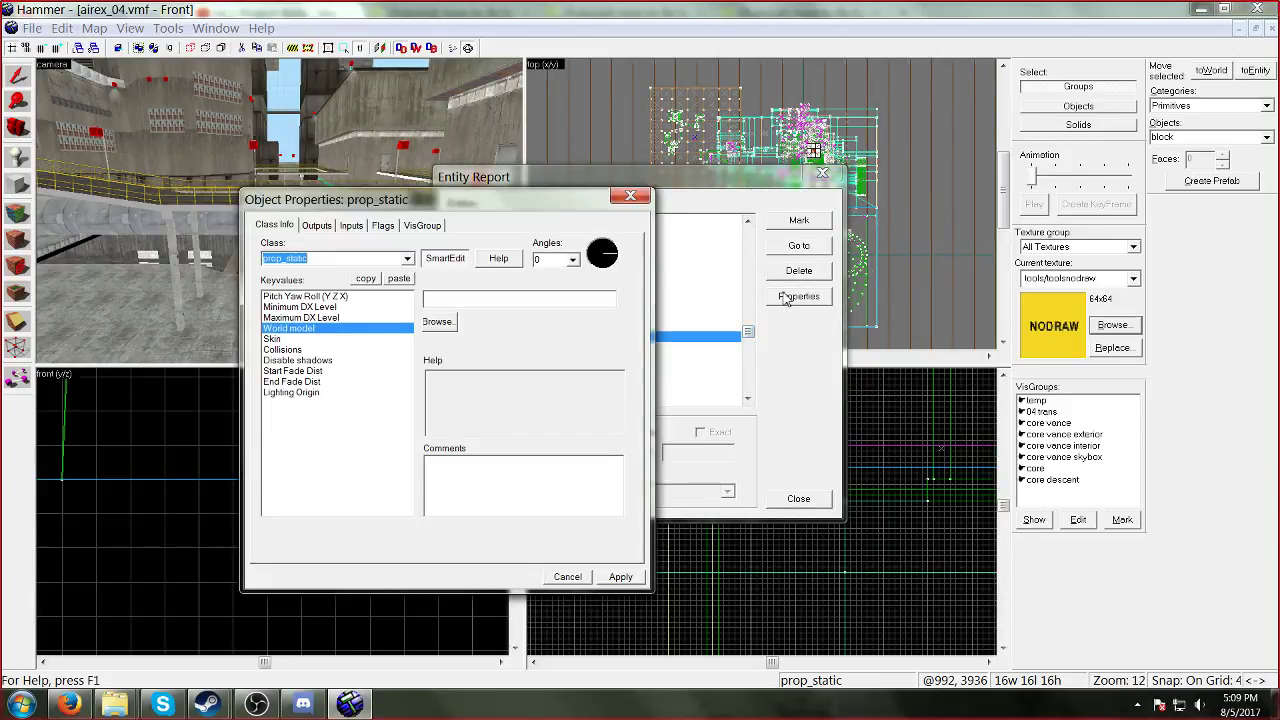
key("Escape")
left_click(838, 176)
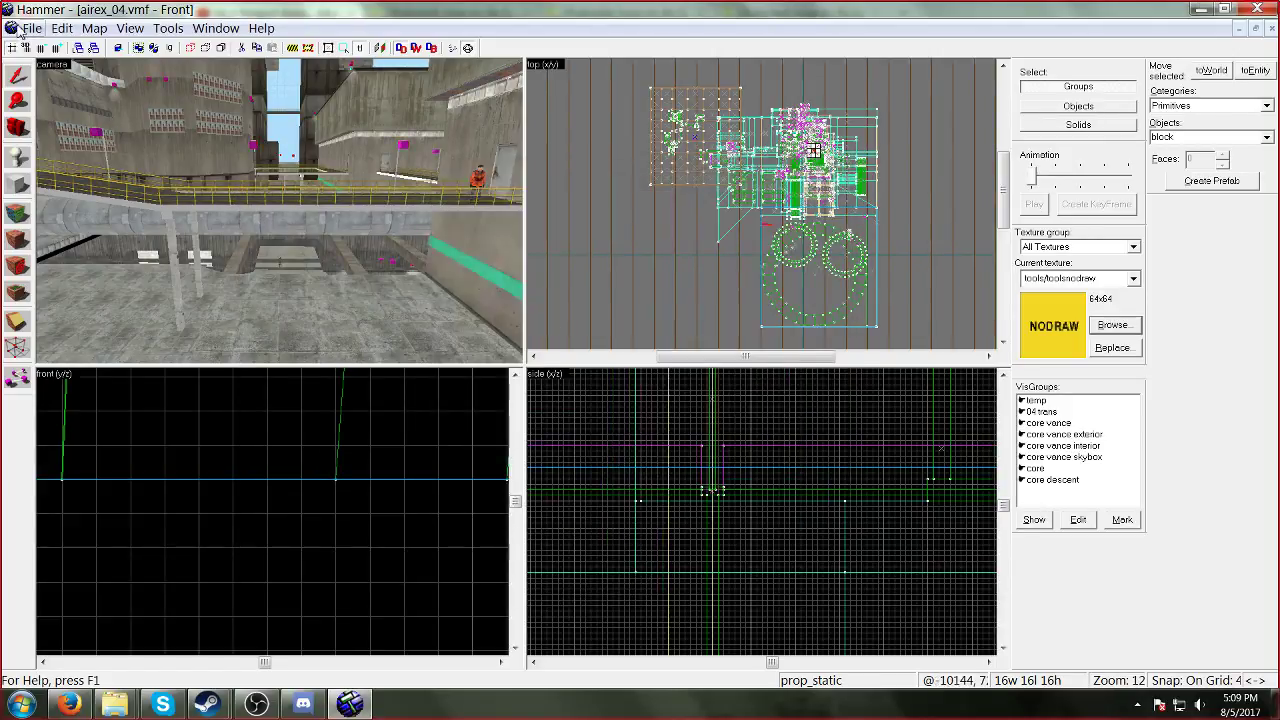
Step: Undo another action and check the classes of the static props in the Entity Report
left_click(62, 28)
left_click(70, 48)
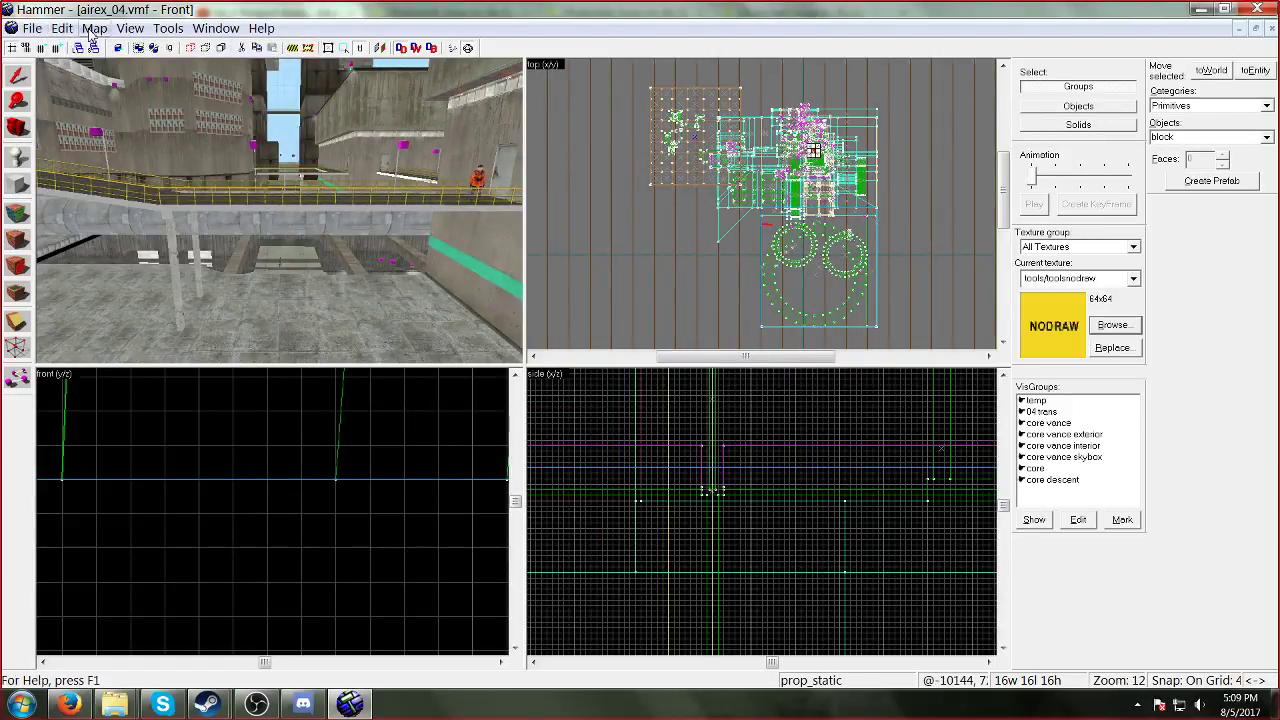
left_click(94, 28)
mouse_move(62, 30)
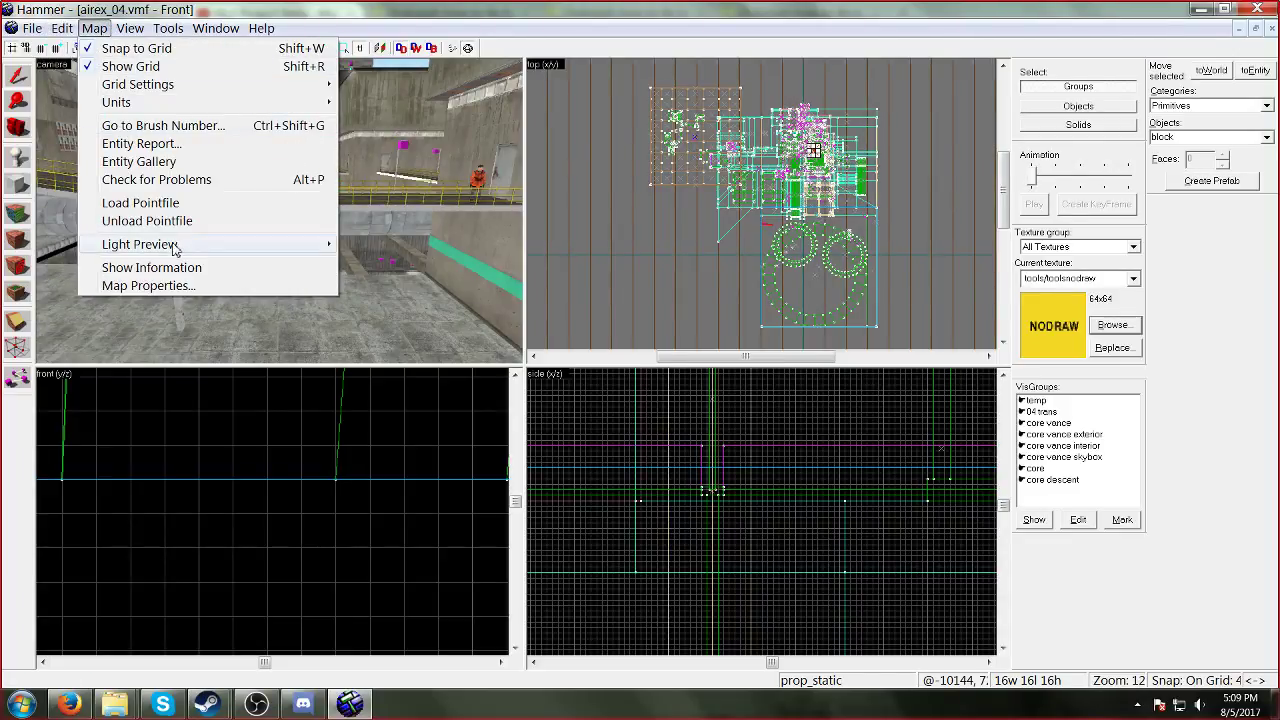
left_click(170, 143)
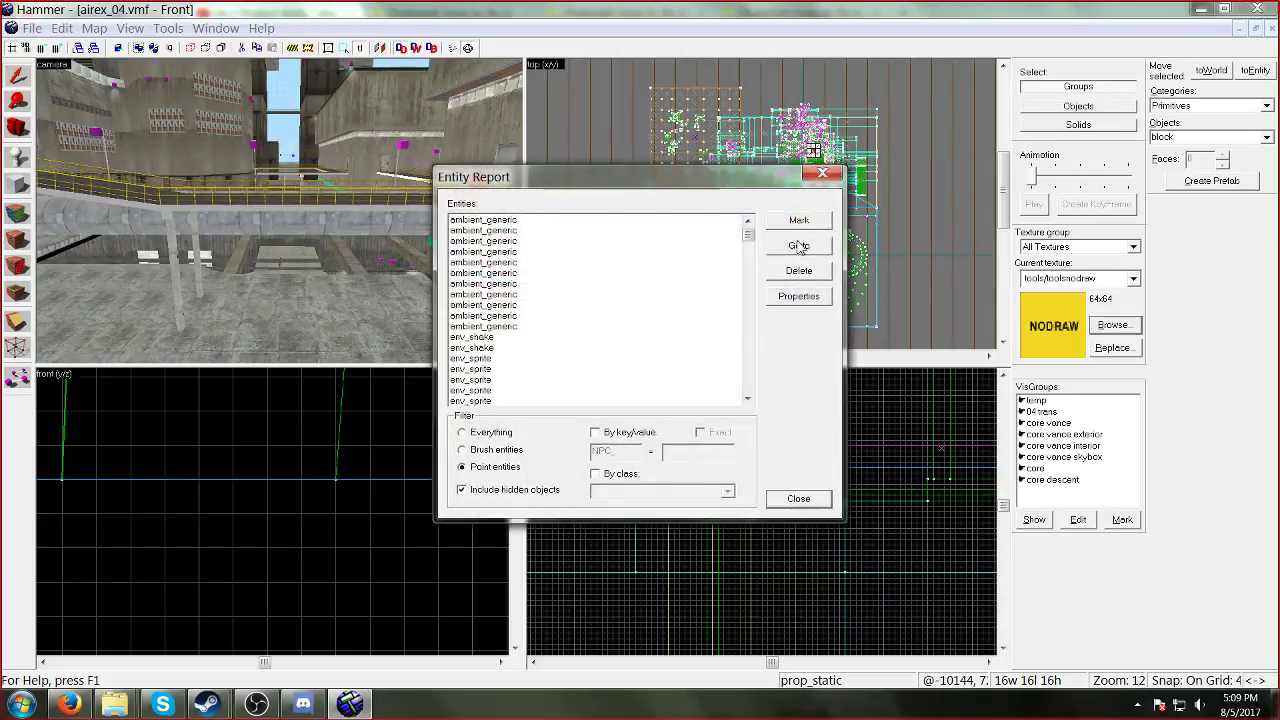
left_click_drag(748, 233, 746, 345)
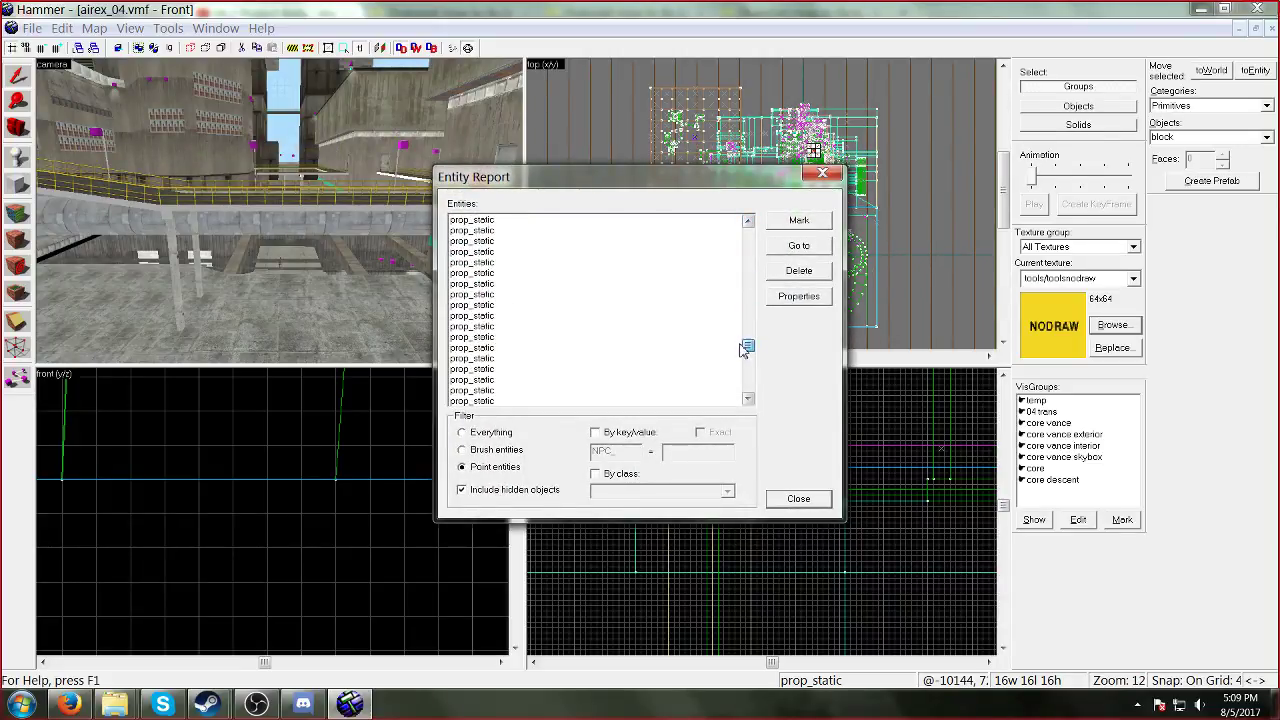
left_click(822, 176)
Step: Undo the preceding property change and look through the point entities from multi_manager to prop_static in the Entity Report
left_click(61, 28)
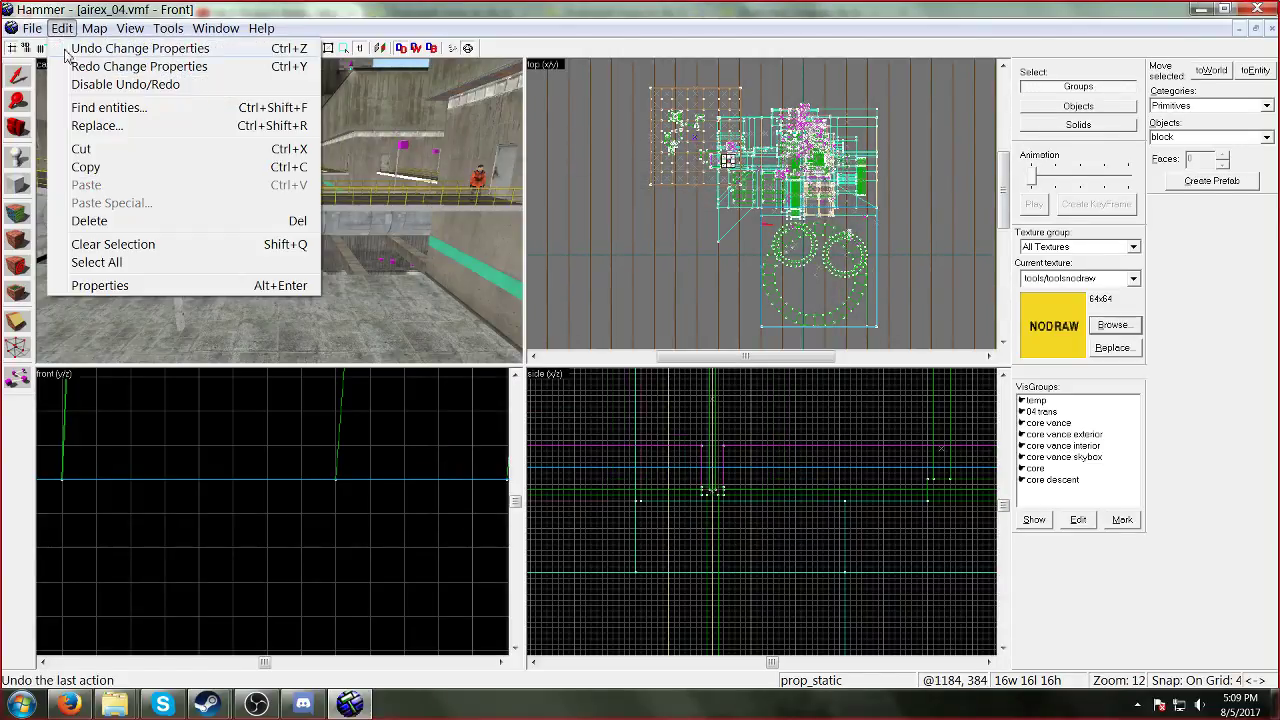
left_click(65, 55)
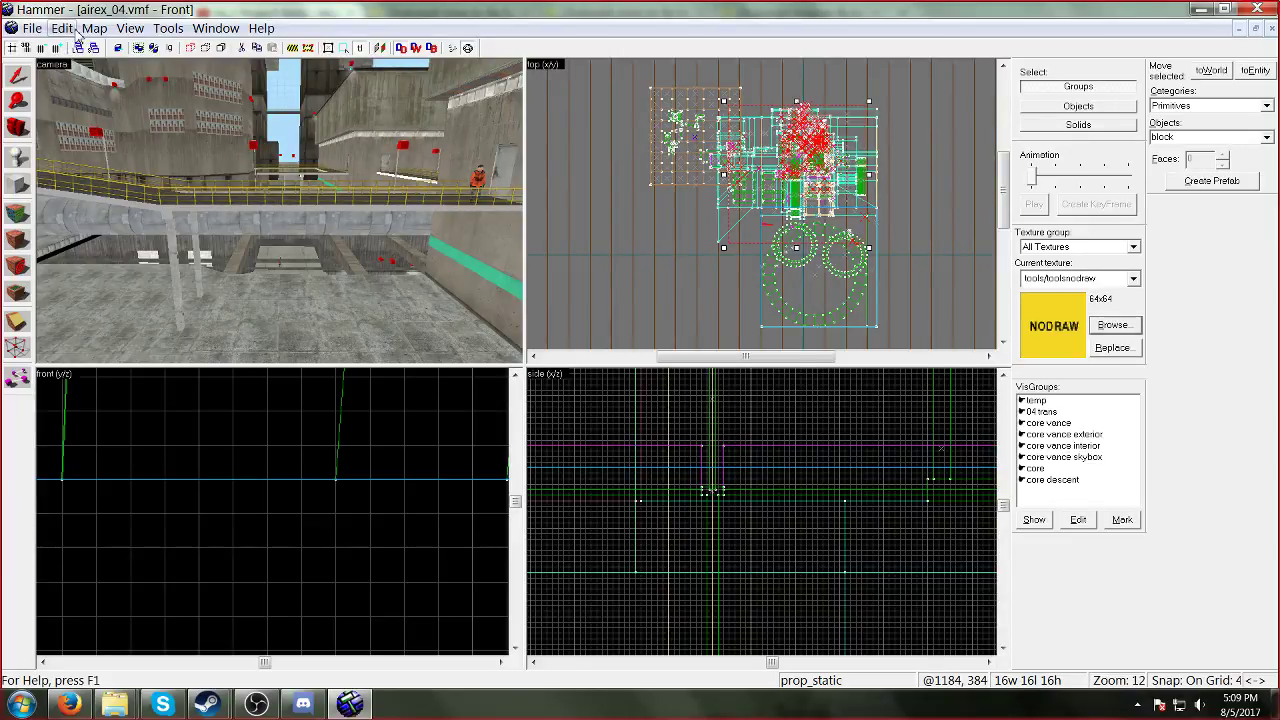
left_click(94, 28)
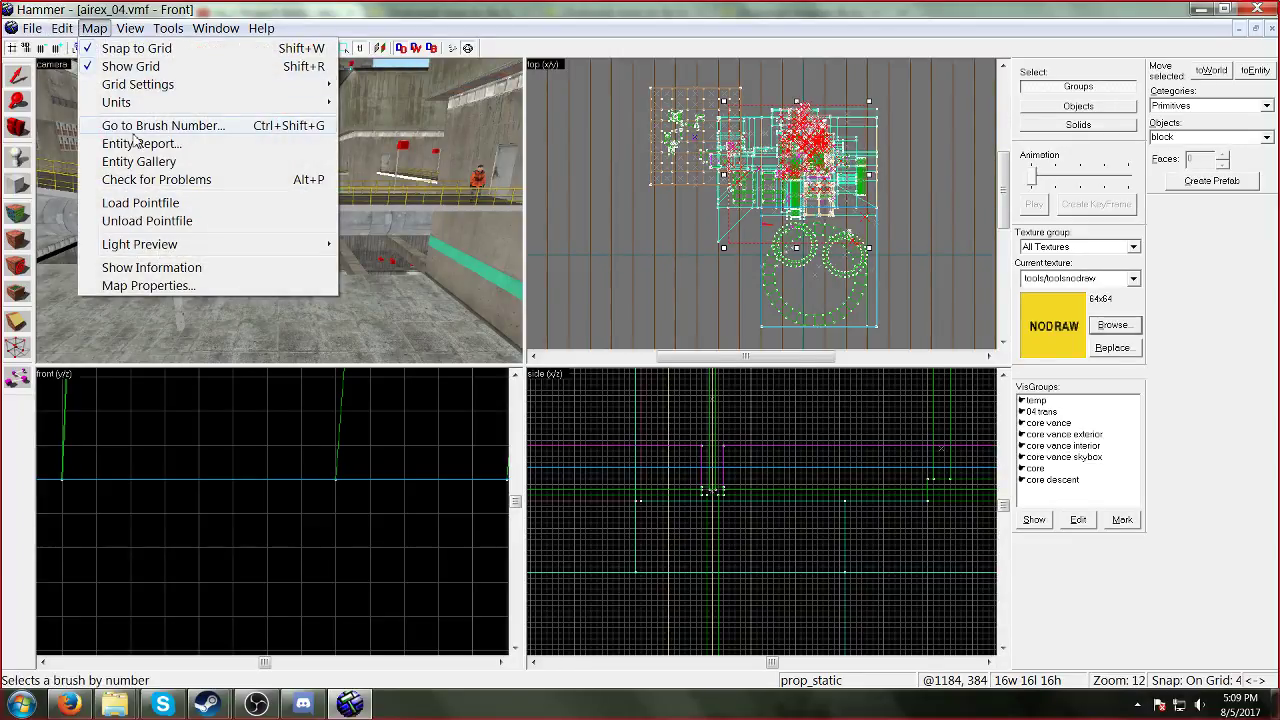
left_click(138, 144)
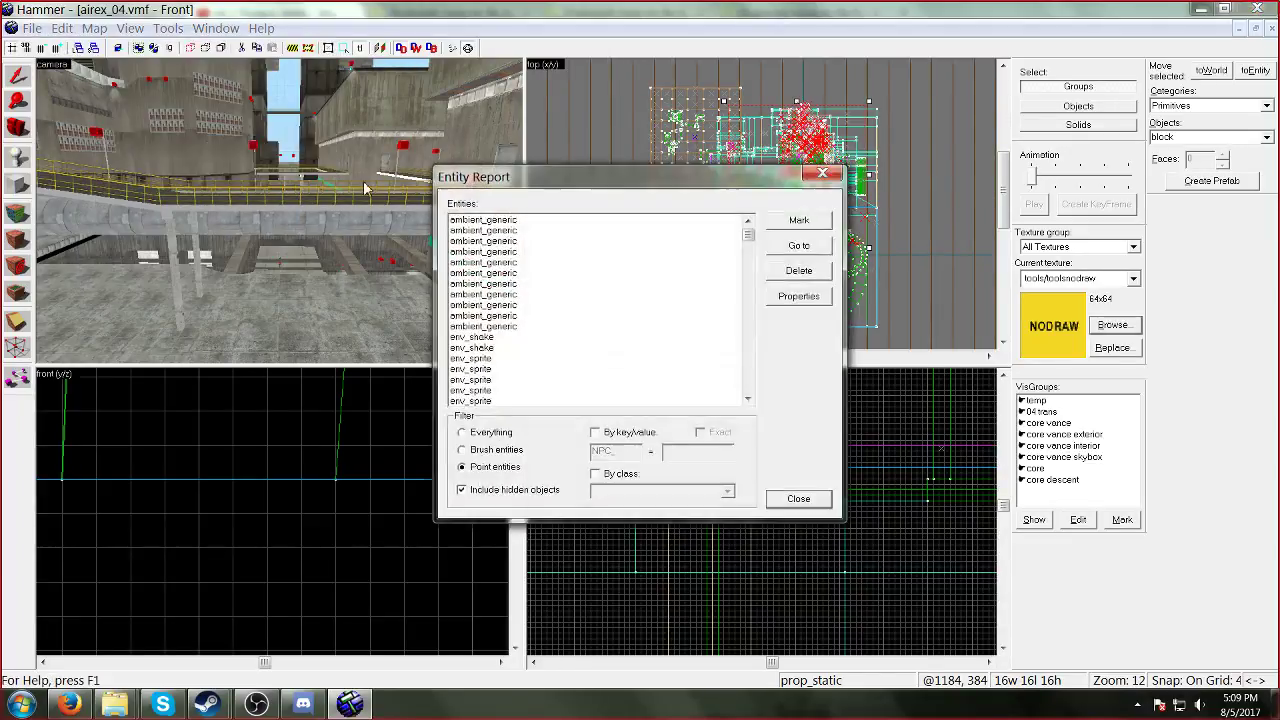
left_click_drag(747, 240, 757, 333)
scroll(757, 333, "down", 1)
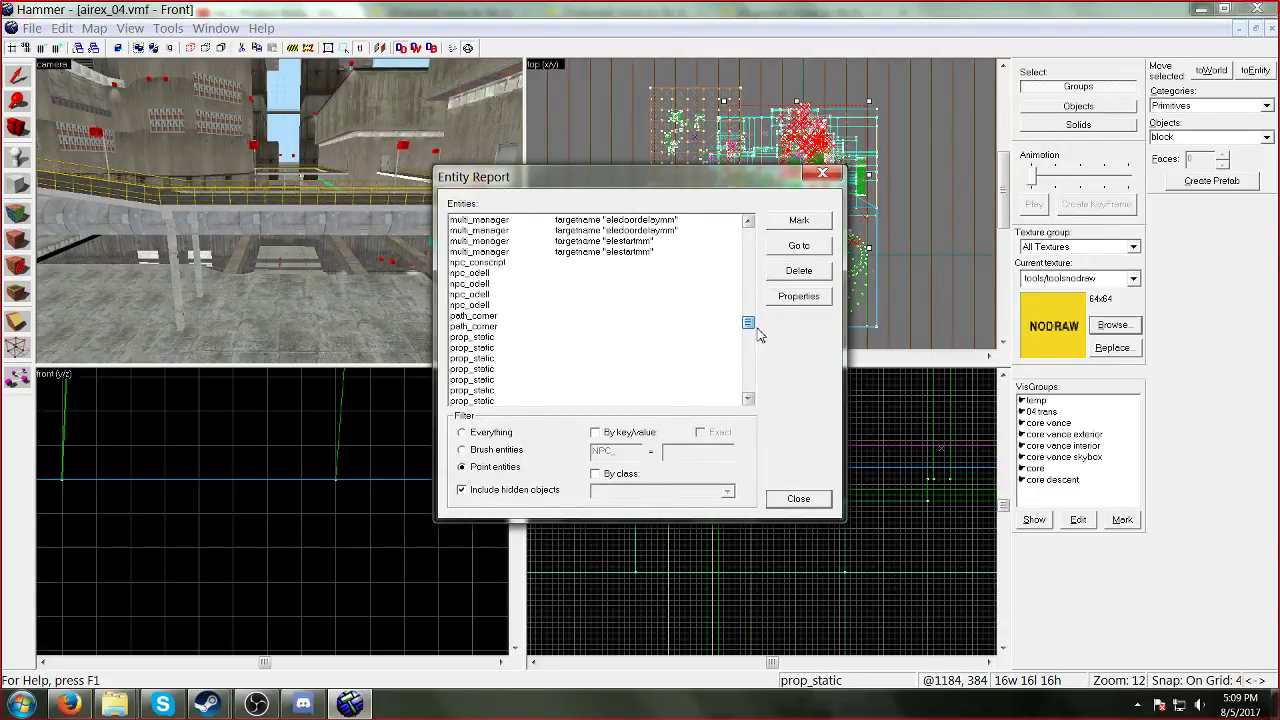
left_click(822, 173)
Step: Undo one more property change to the selected props and start another check of the entity list
left_click(62, 28)
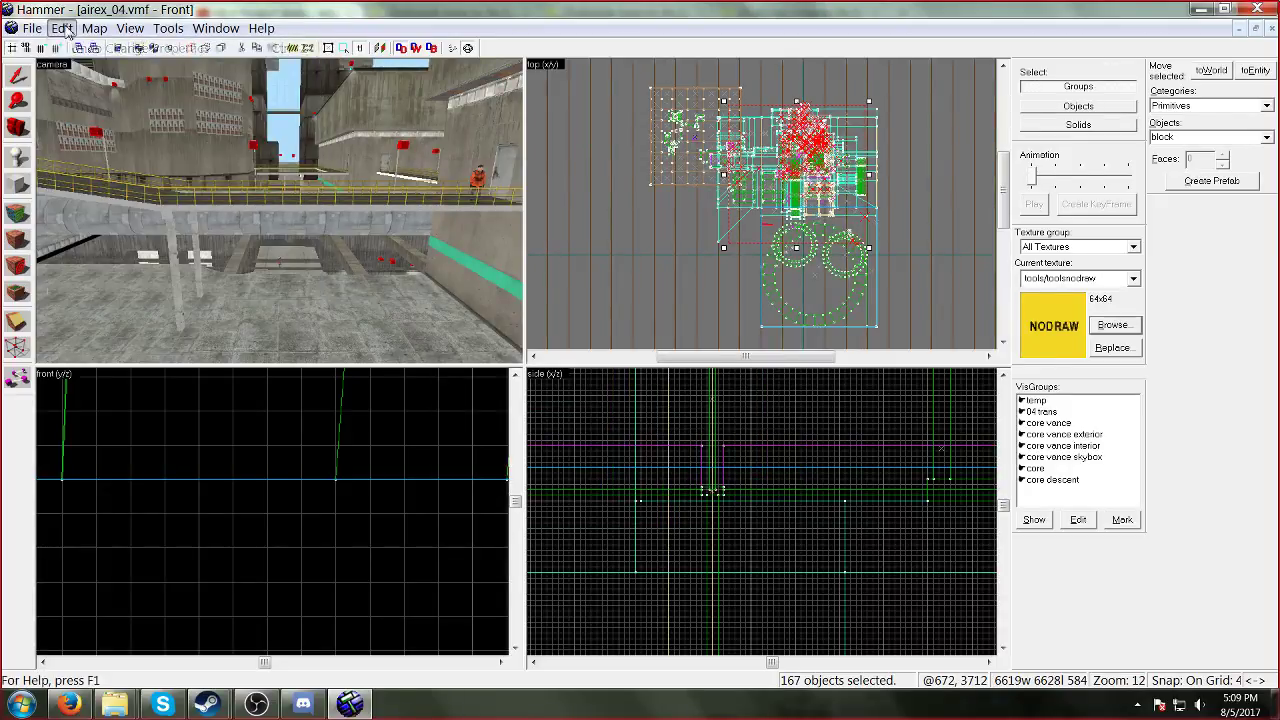
left_click(70, 49)
left_click(94, 28)
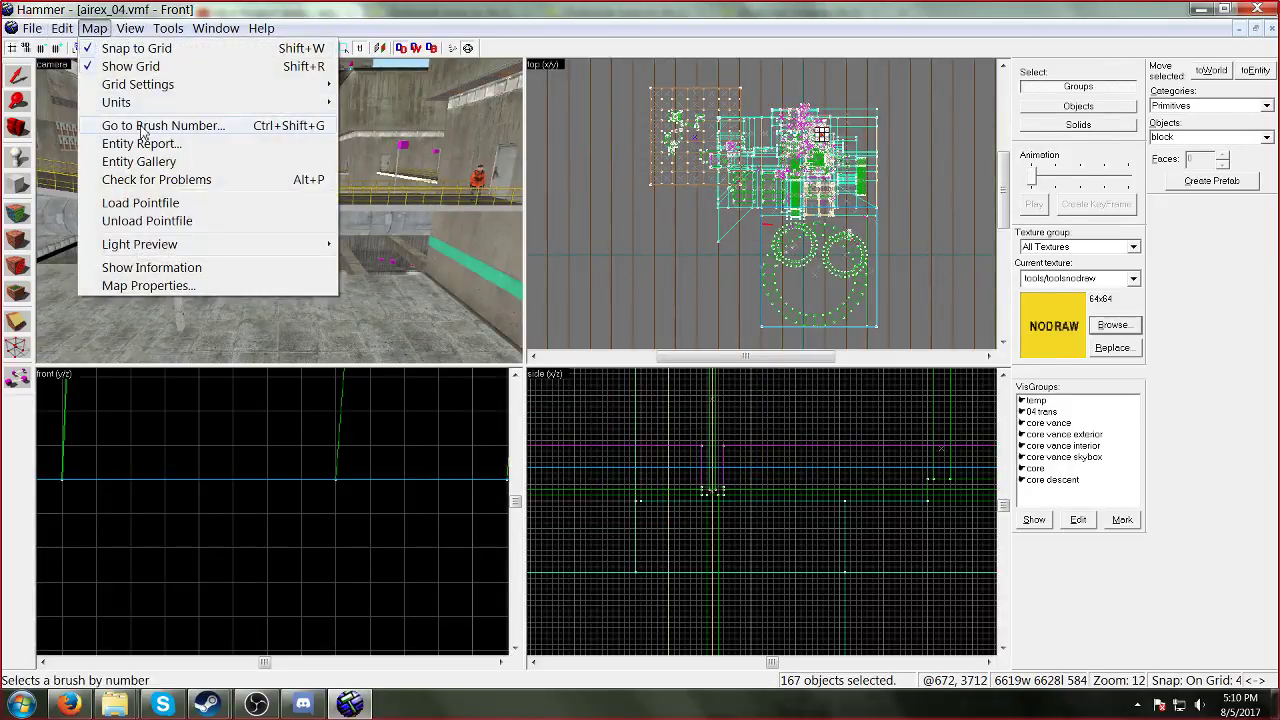
Step: Select all static_prop entries in the Entity Report and open their shared object properties
left_click(110, 143)
left_click_drag(748, 234, 749, 392)
left_click(553, 276)
left_click(597, 402, "shift")
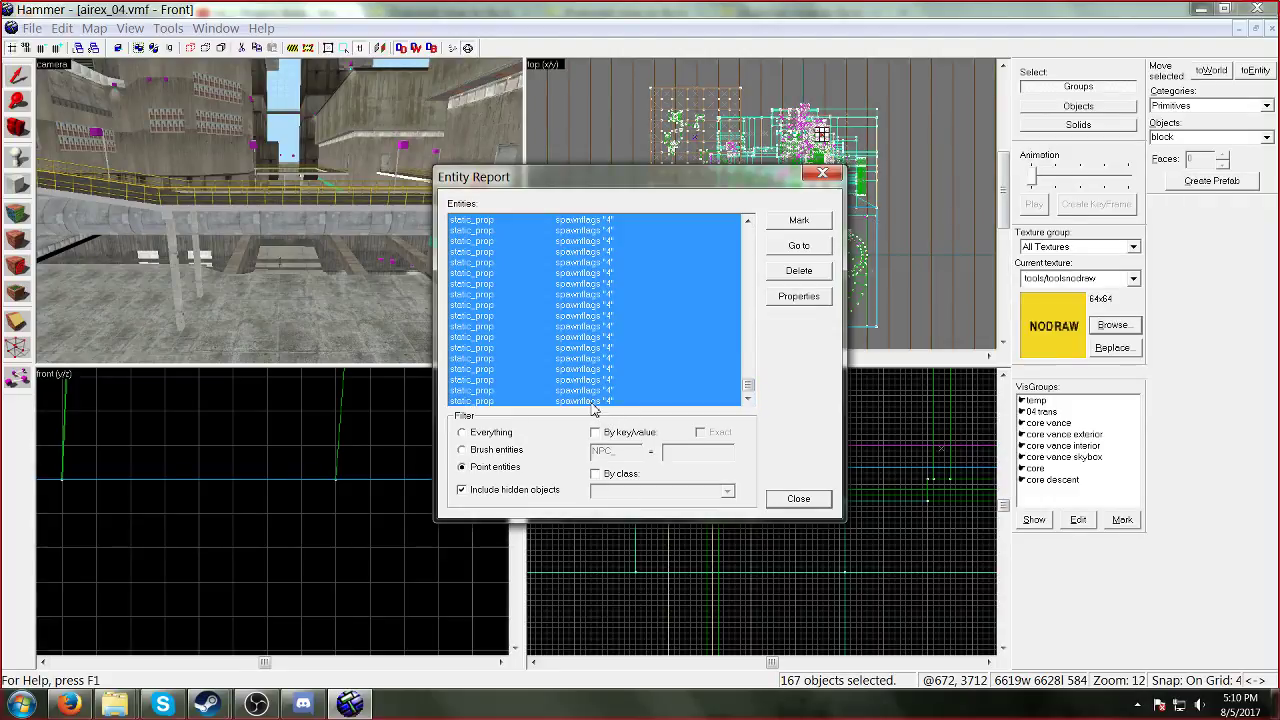
left_click(799, 298)
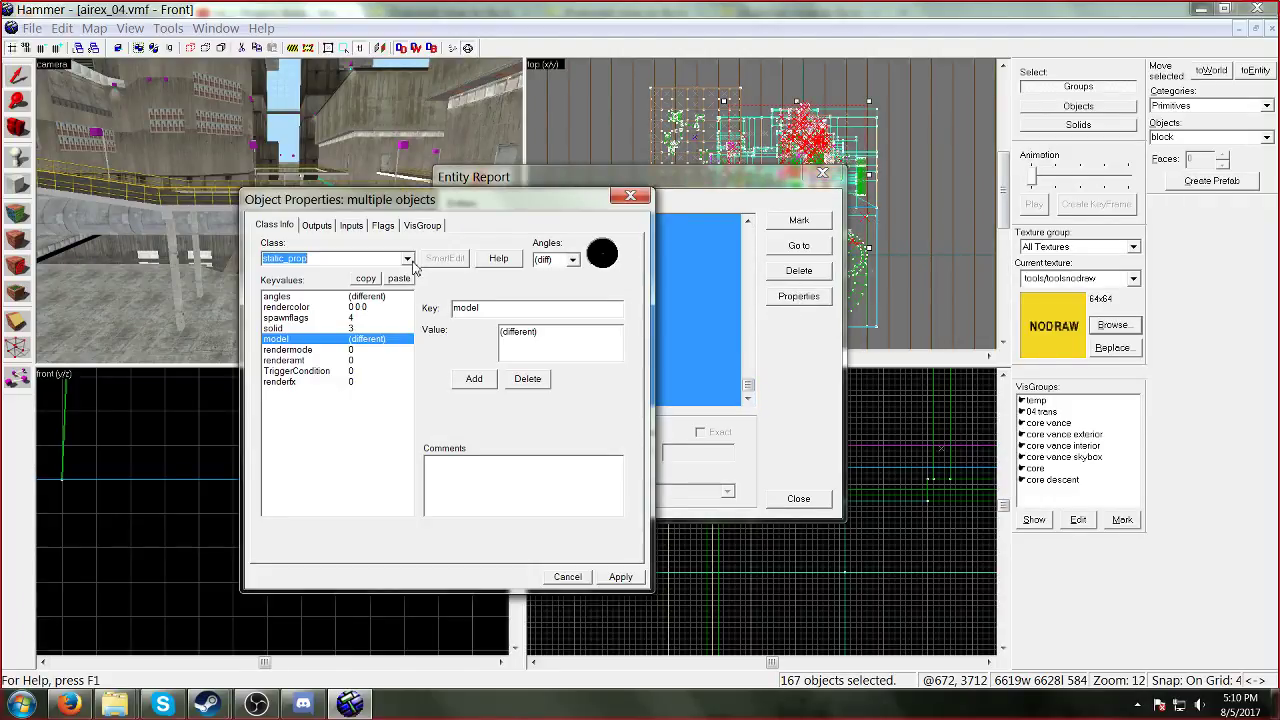
Step: Change the class of the selected static_prop entities to prop_static, close the report, and save the map
left_click(407, 258)
left_click_drag(409, 276, 412, 338)
left_click(409, 368)
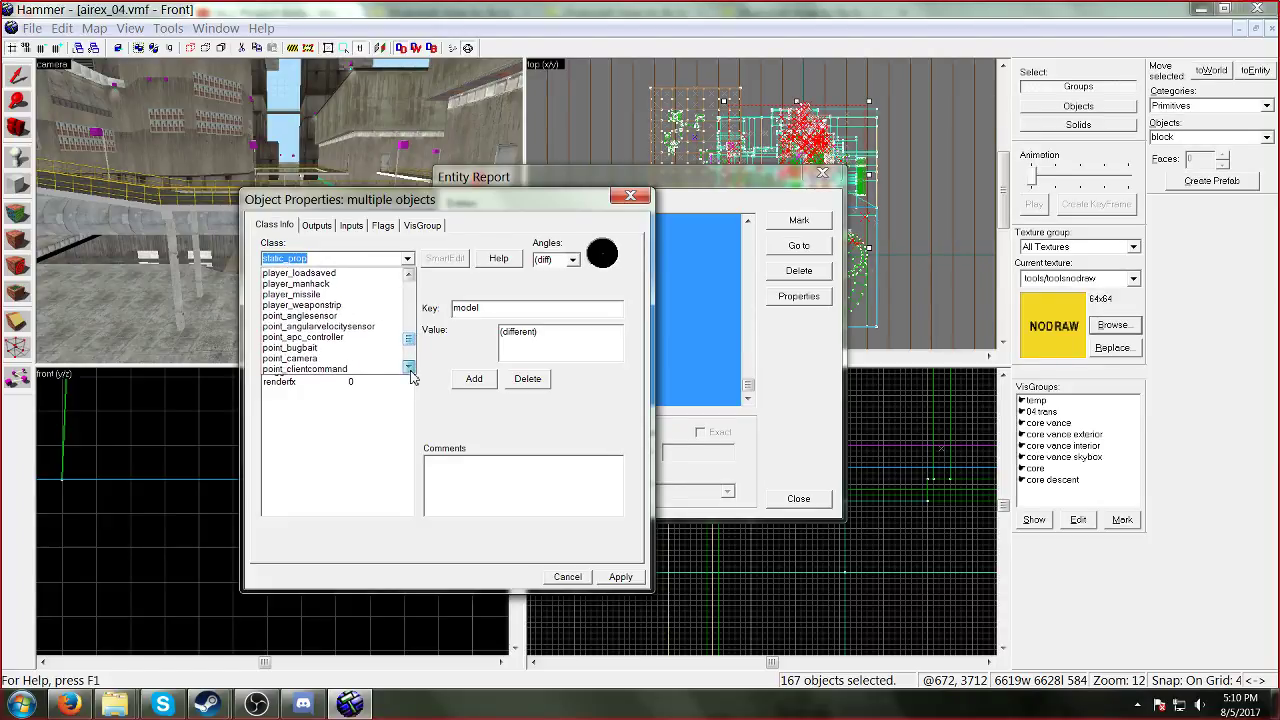
left_click(410, 370)
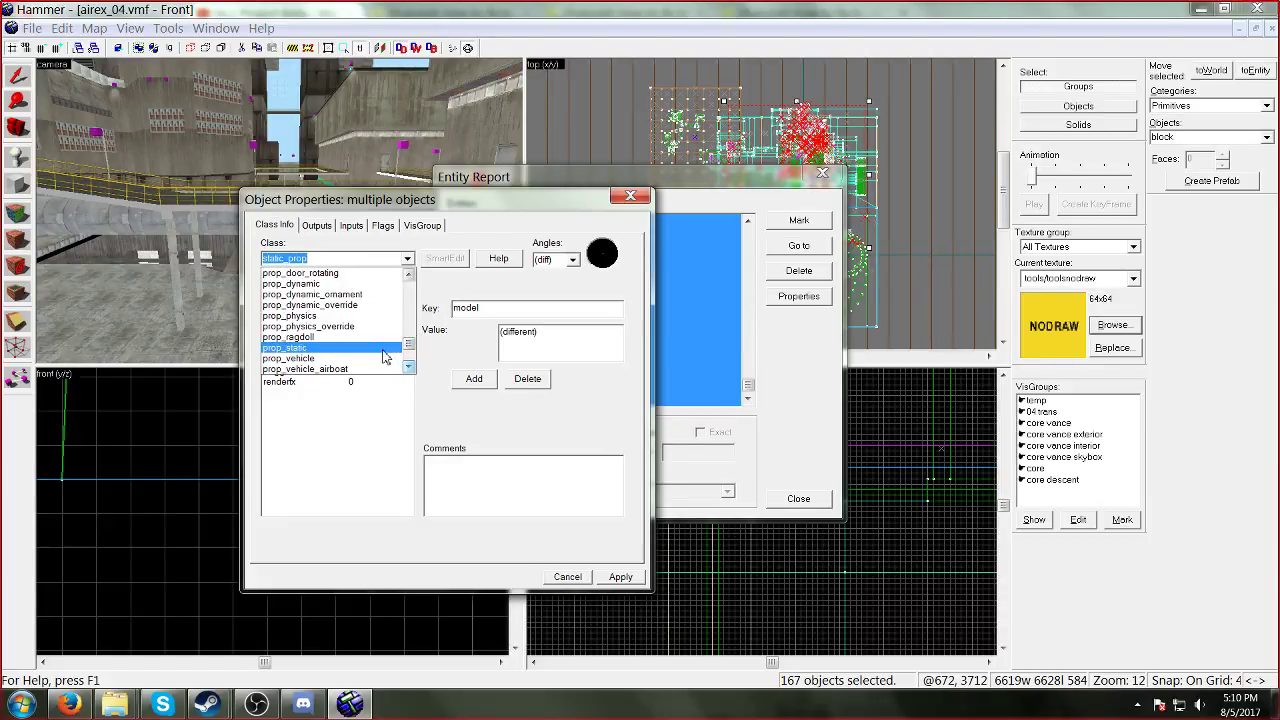
left_click(384, 348)
left_click(610, 577)
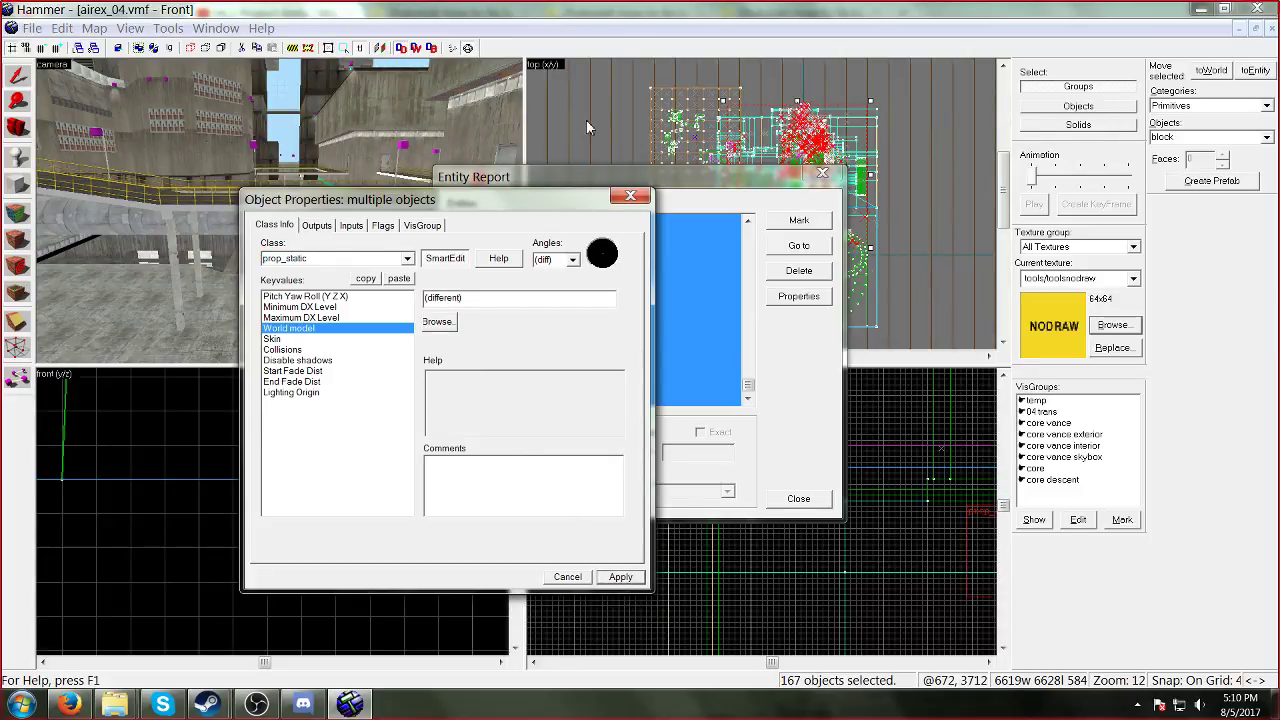
left_click(630, 196)
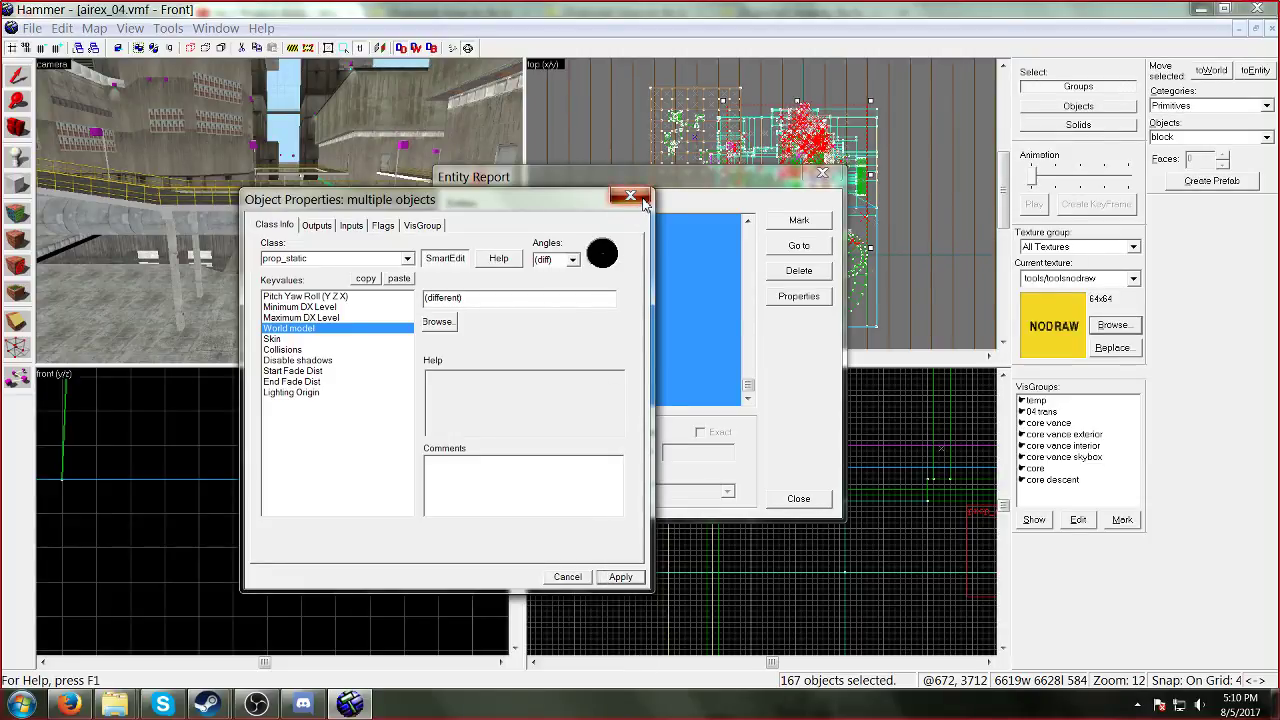
left_click(798, 498)
left_click(32, 28)
left_click(87, 103)
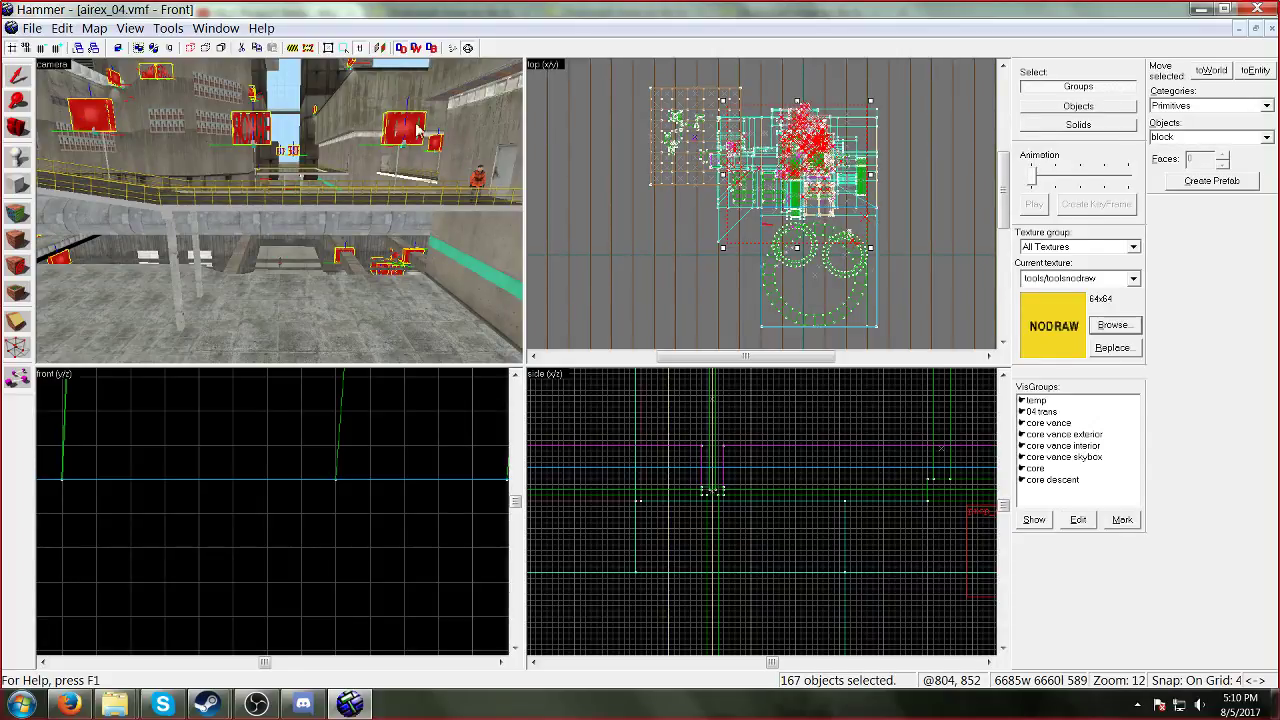
Step: Inspect the converted props around the map in the 3D camera view
key("z")
key("w")
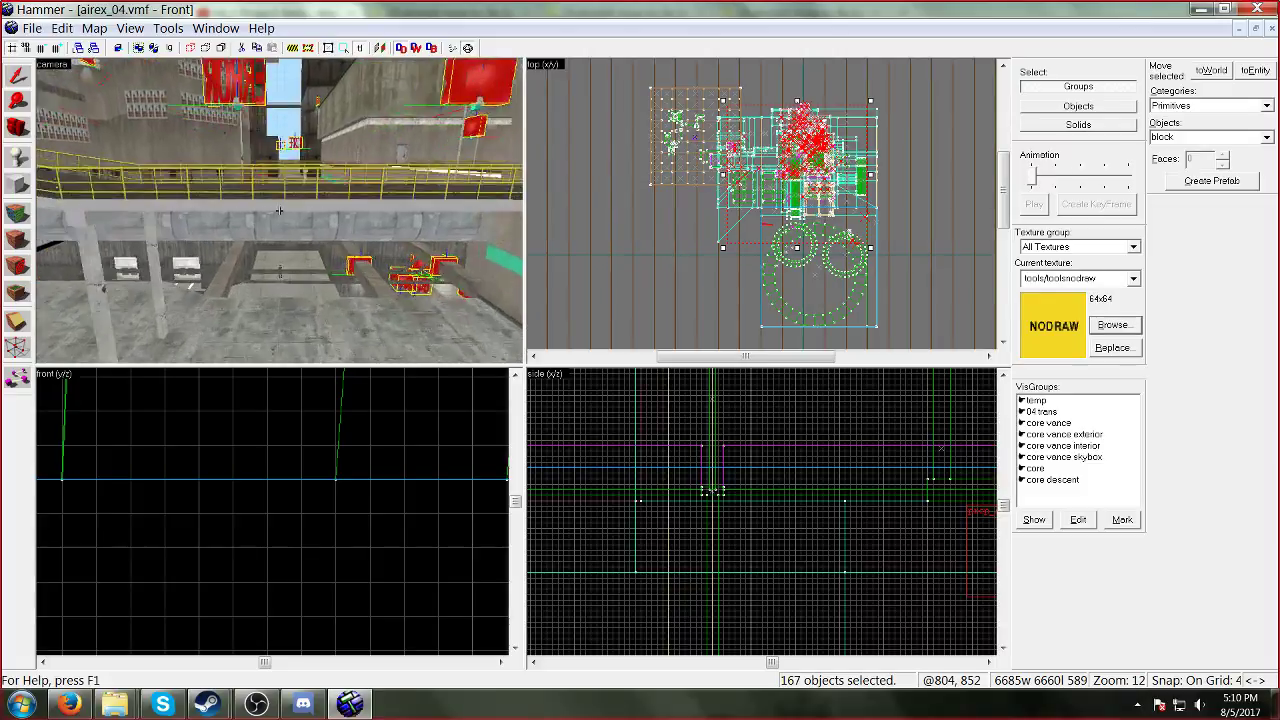
key("w")
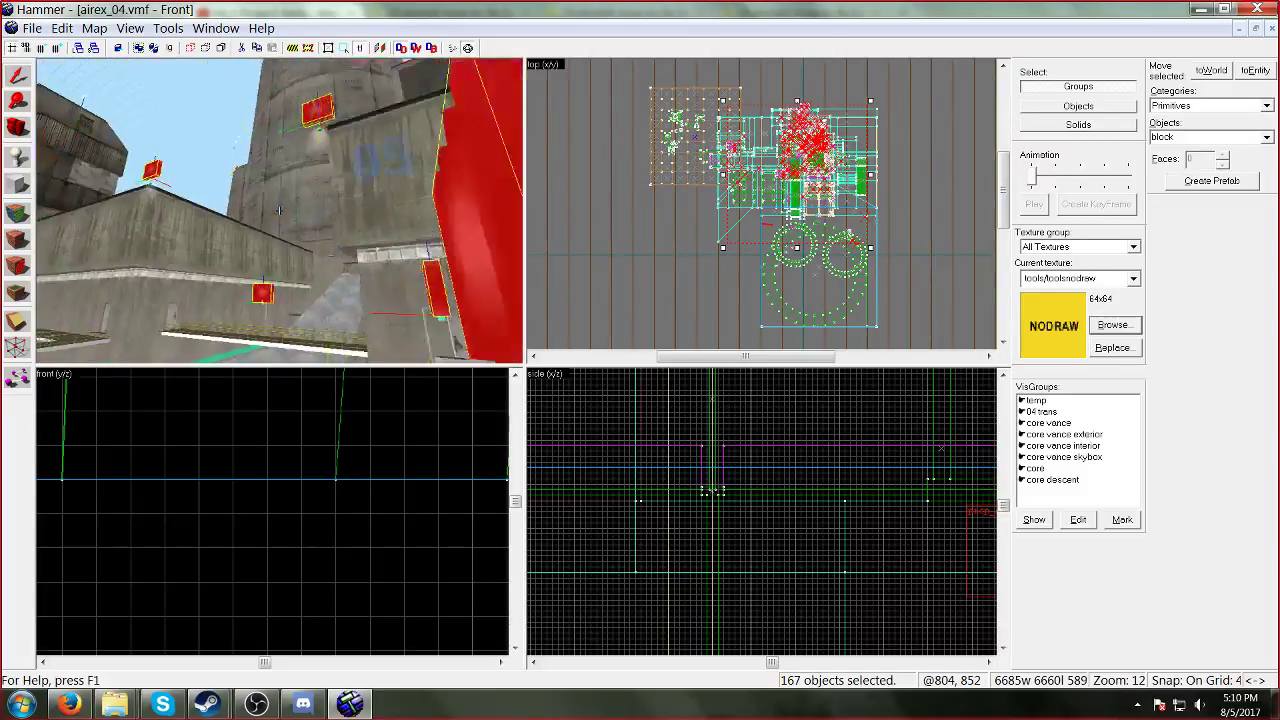
key("w")
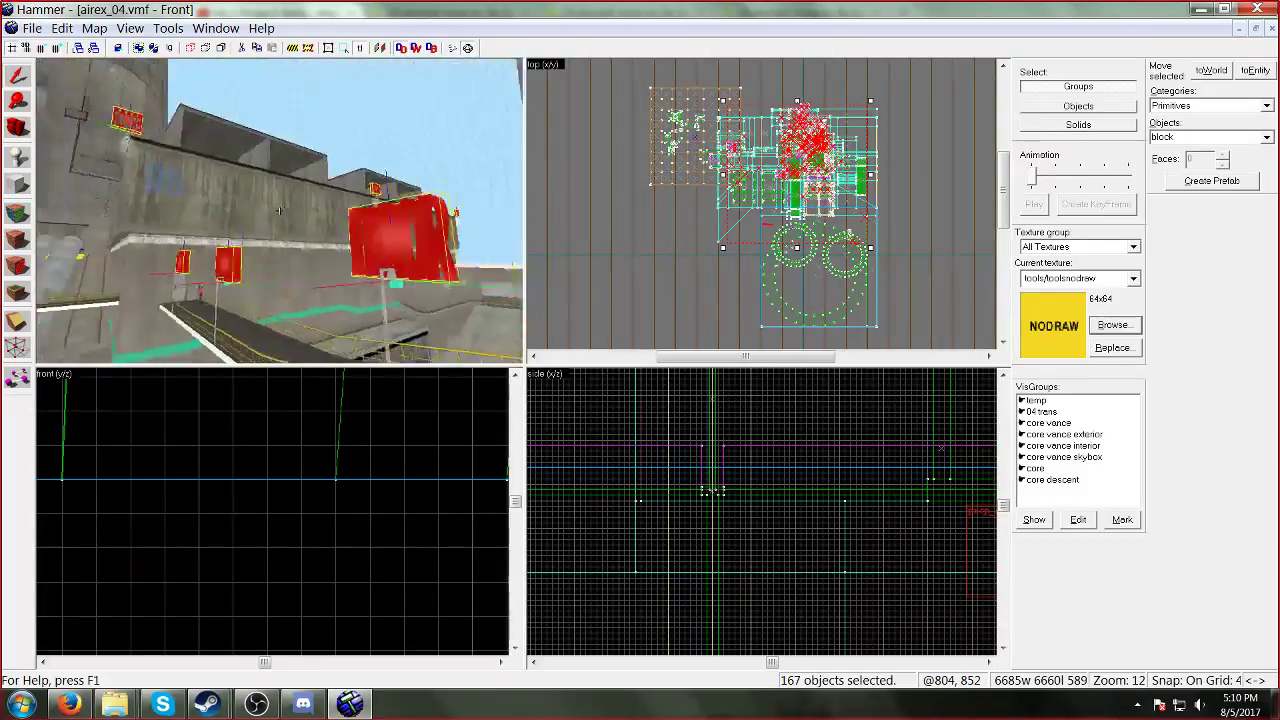
key("w")
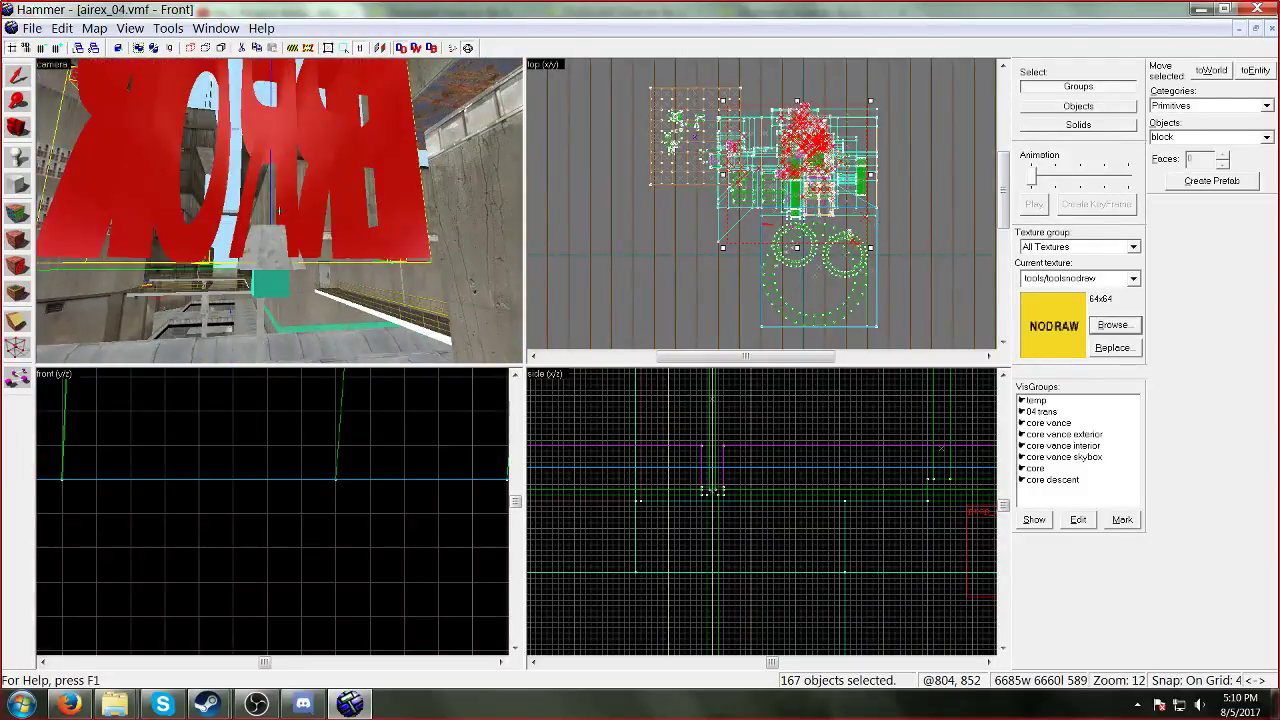
key("s")
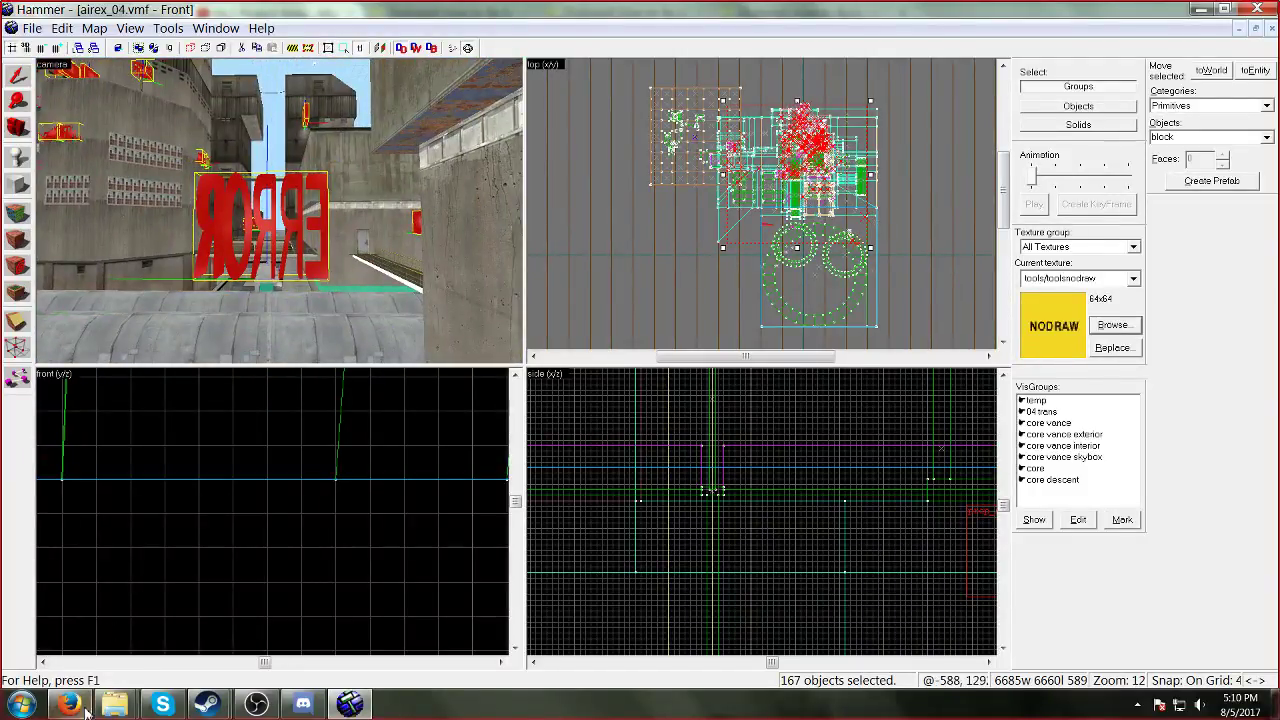
Step: Switch to Firefox, open the linked beta map fixing tutorial, and read its section on replacing missing models
left_click(86, 711)
left_click(450, 13)
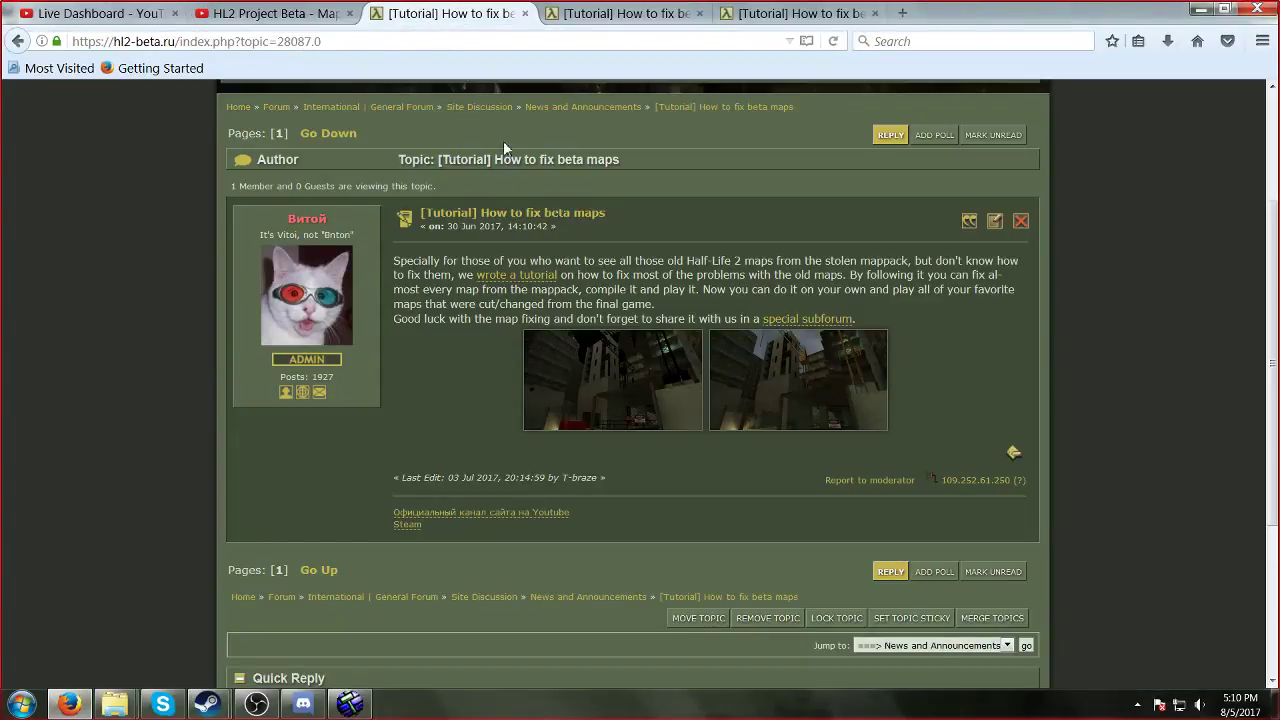
left_click(530, 275)
scroll(535, 340, "down", 4)
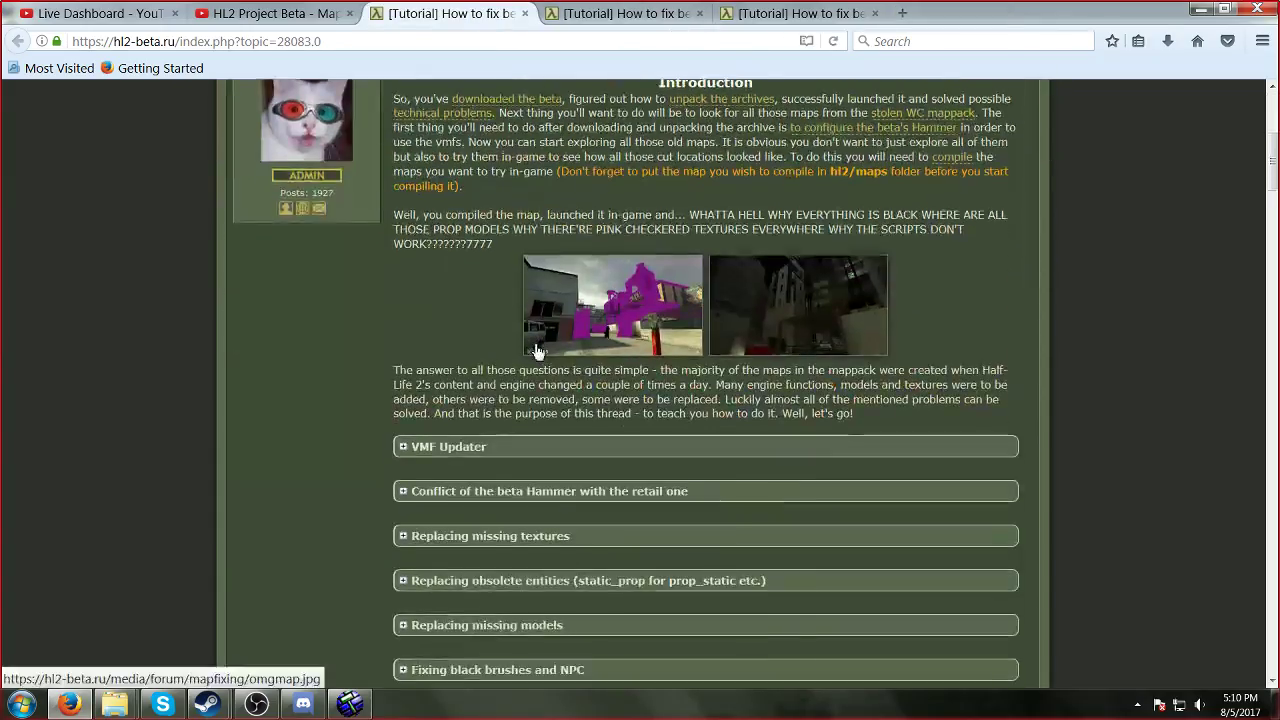
scroll(535, 350, "down", 5)
left_click(485, 349)
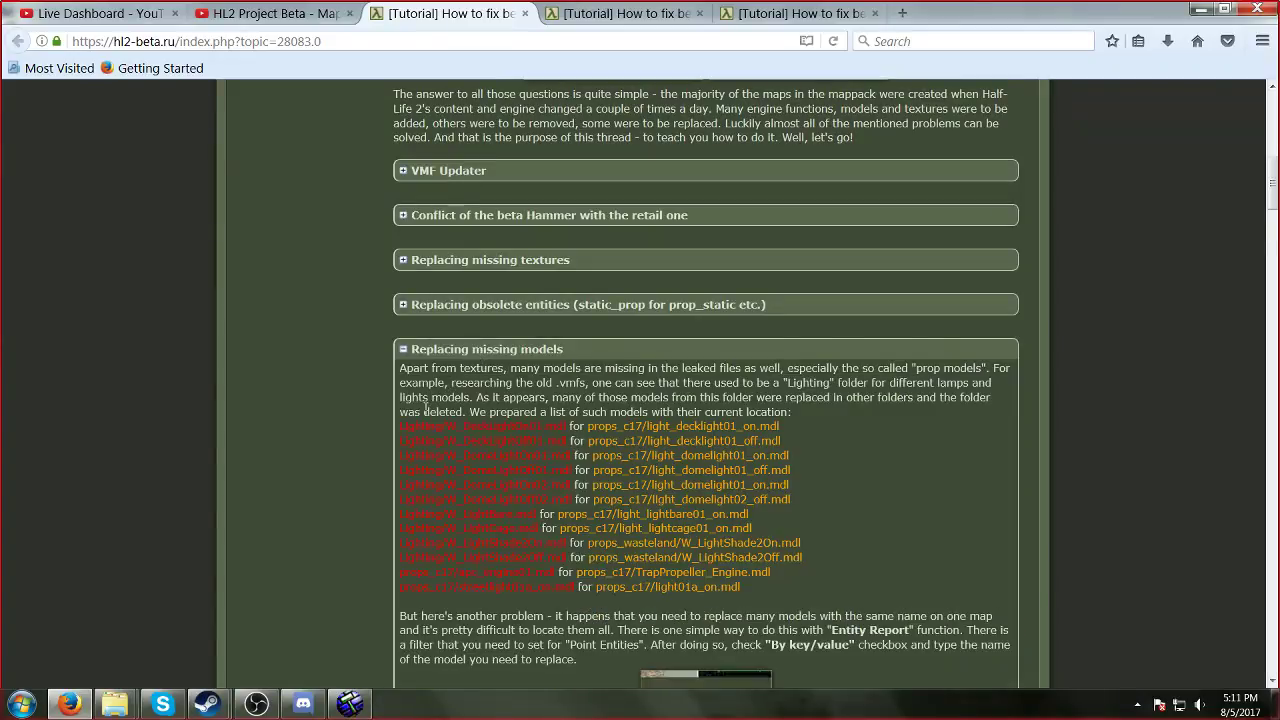
scroll(345, 240, "down", 4)
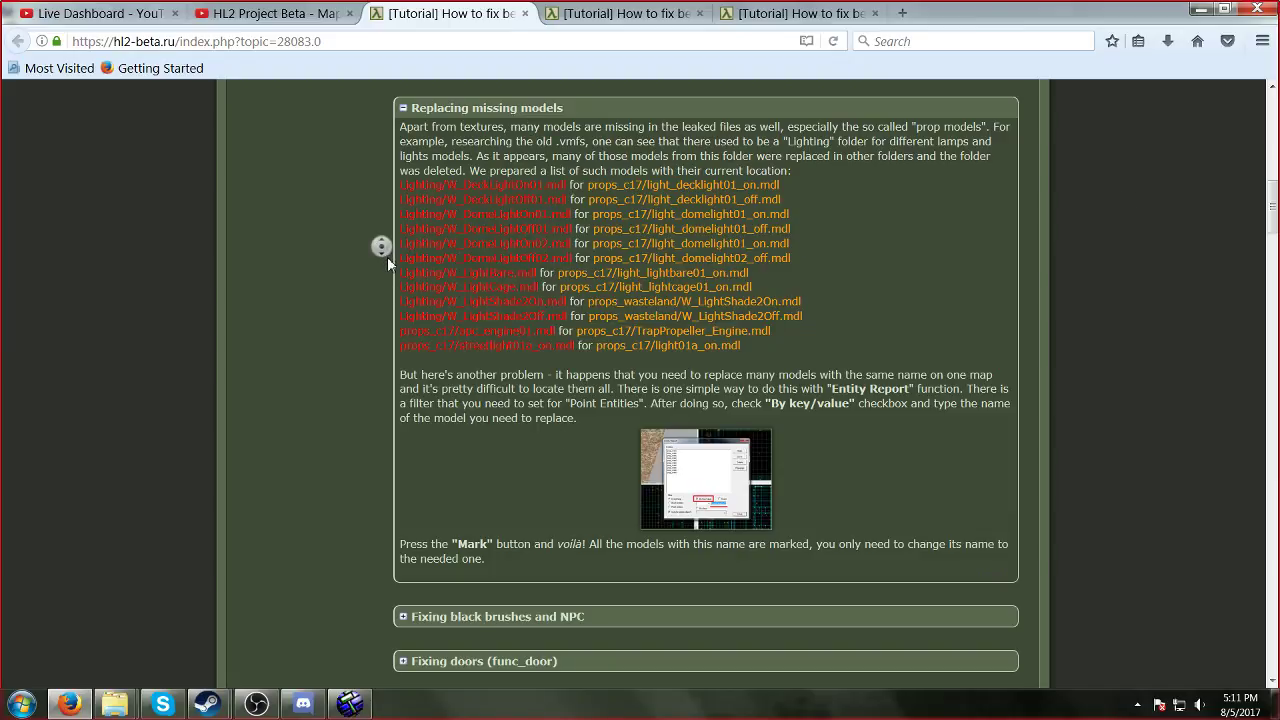
middle_click_drag(388, 257, 396, 293)
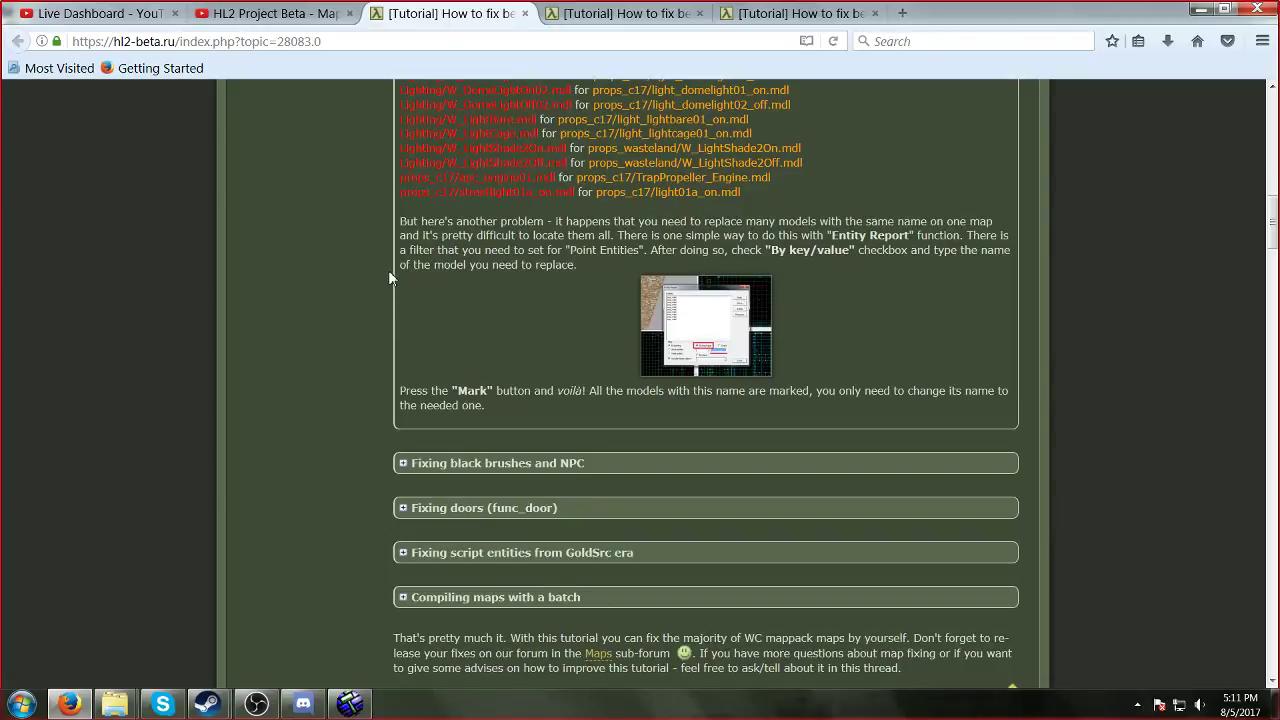
scroll(389, 271, "down", 8)
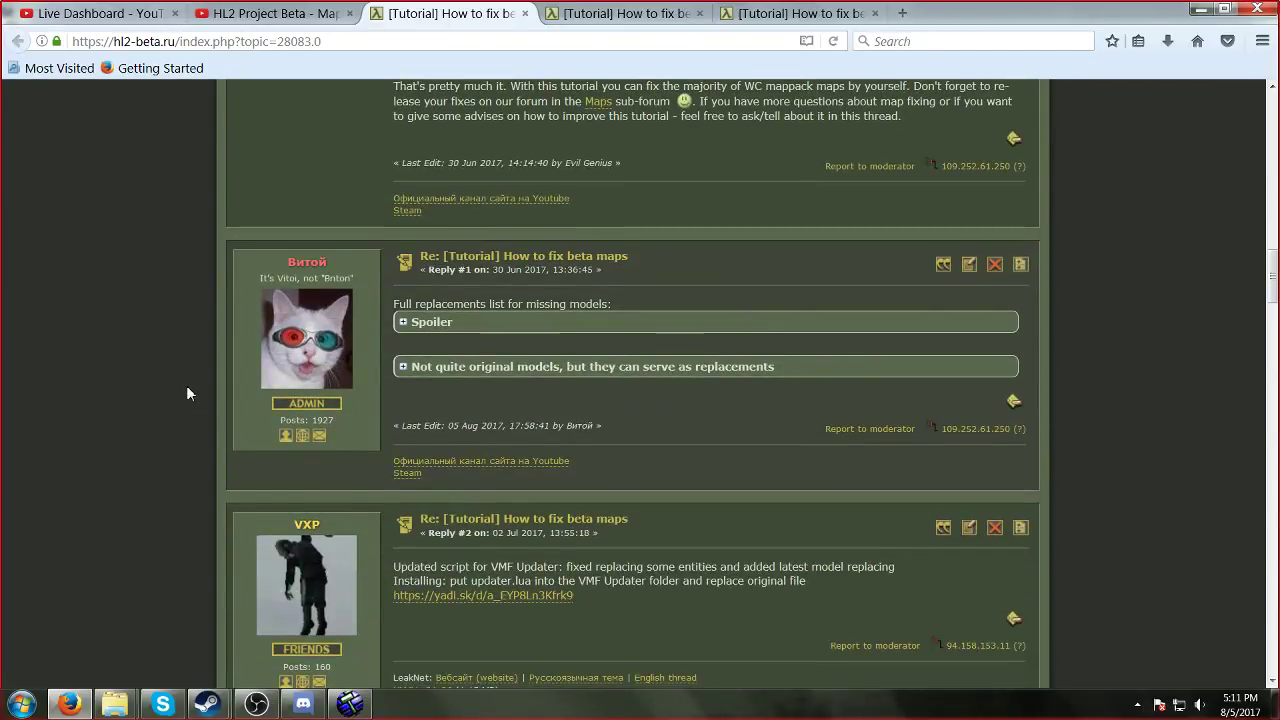
Step: Expand the full replacements list for missing models in the first reply and look through it
left_click(441, 322)
scroll(445, 315, "down", 15)
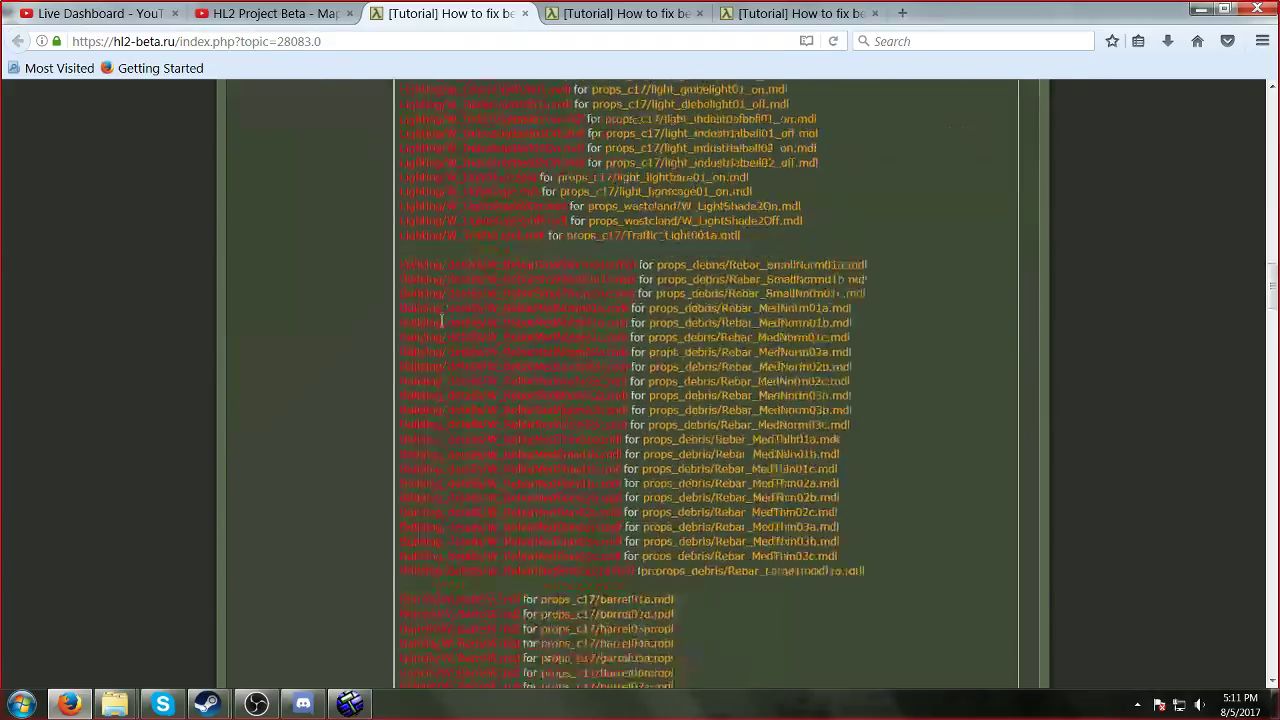
left_click(453, 319)
scroll(450, 281, "up", 9)
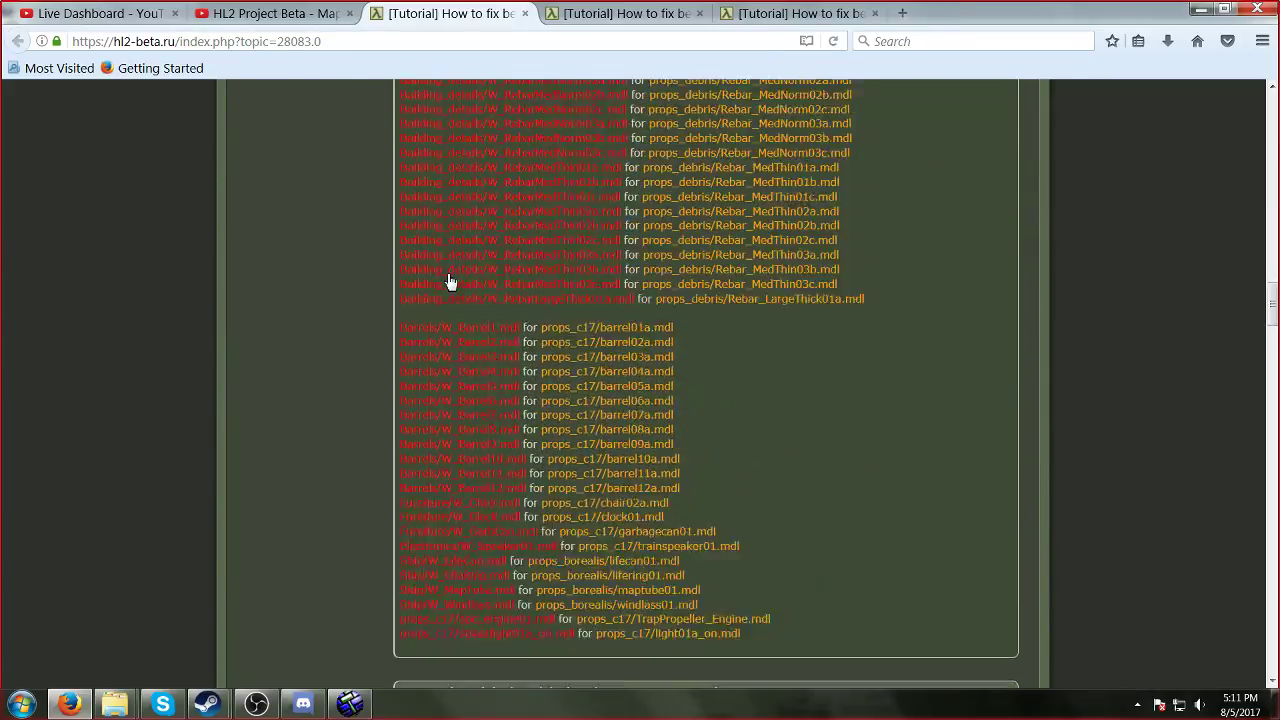
scroll(446, 271, "up", 6)
scroll(430, 300, "down", 3)
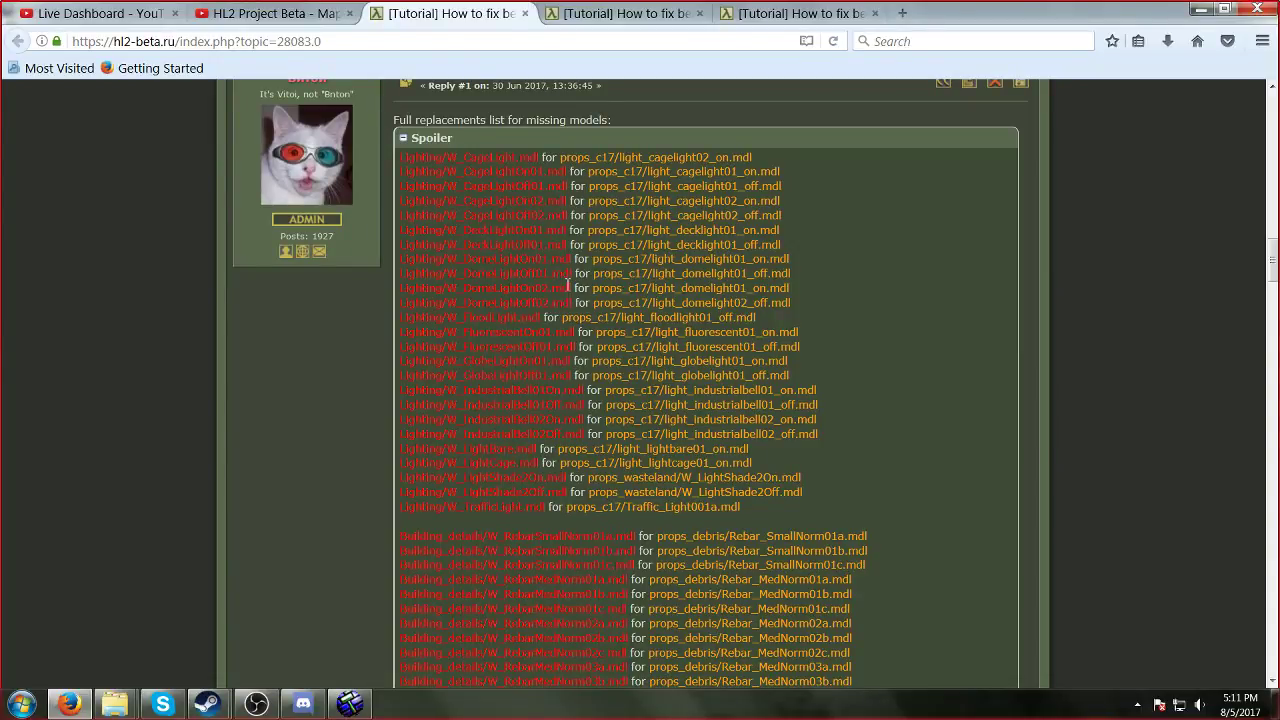
Step: Return to Hammer, select the group containing the large ERROR model ahead, and ungroup it
key("alt+Tab")
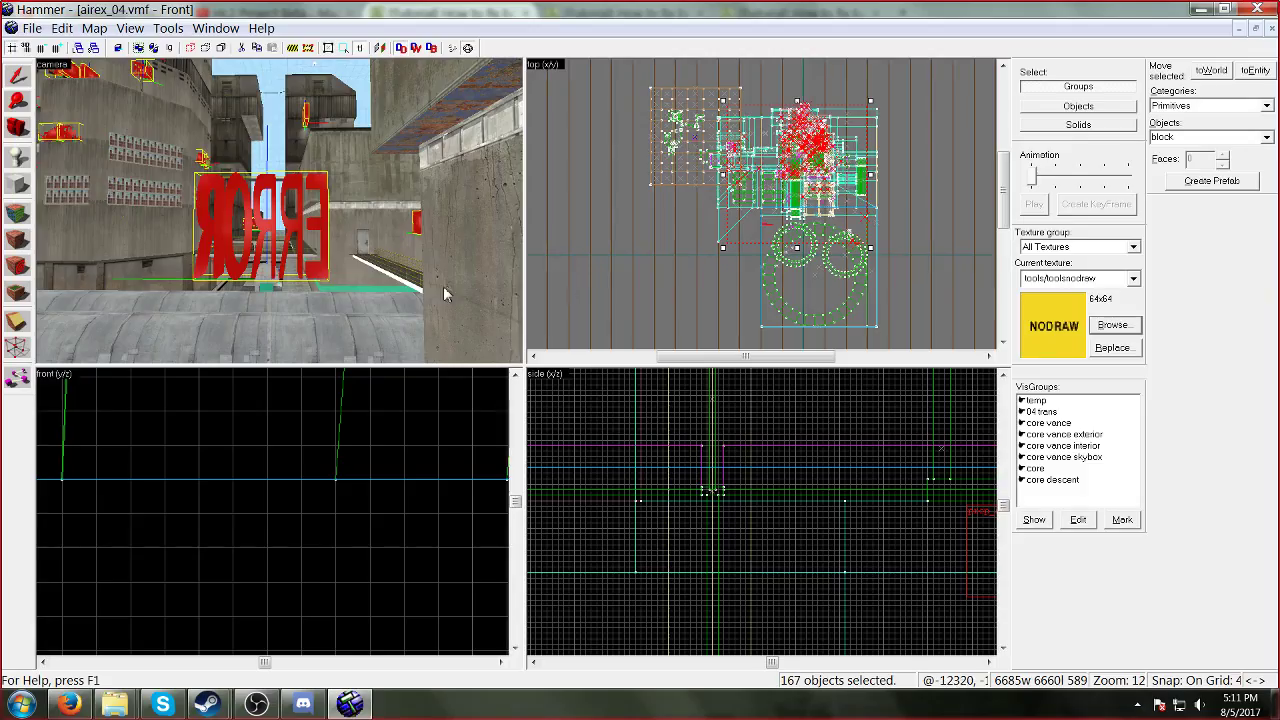
key("w")
double_click(280, 211)
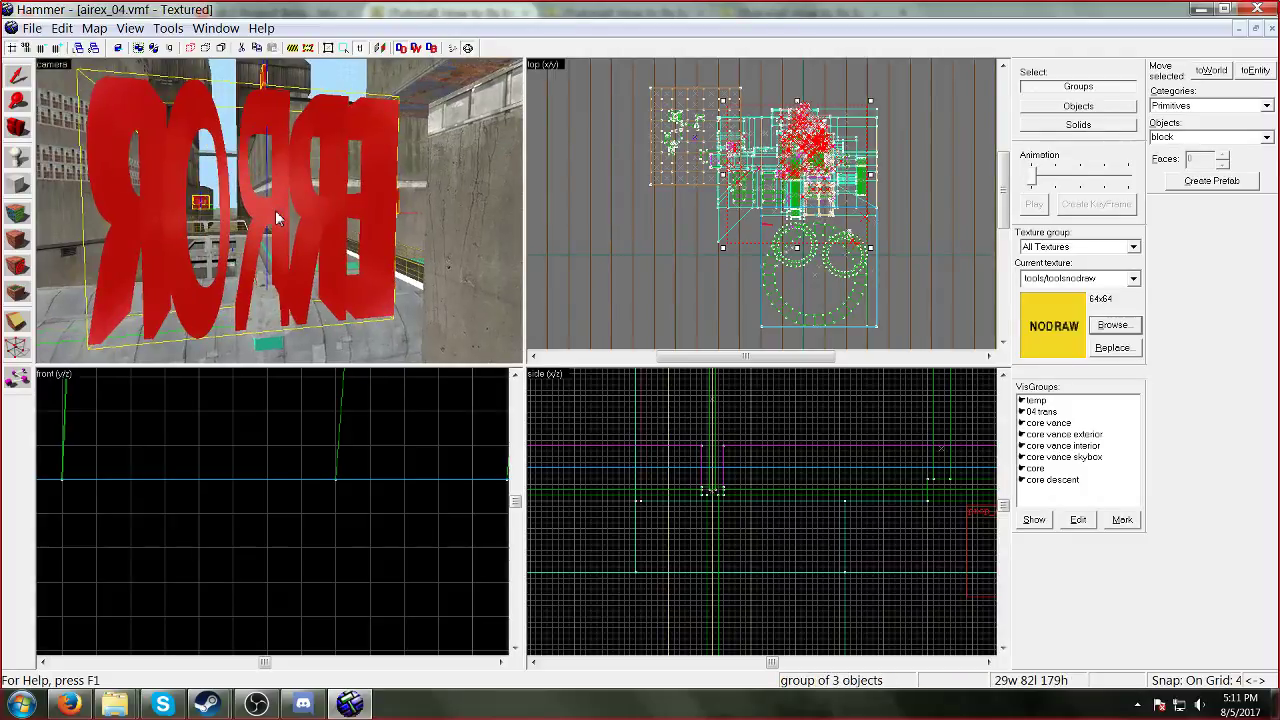
key("Escape")
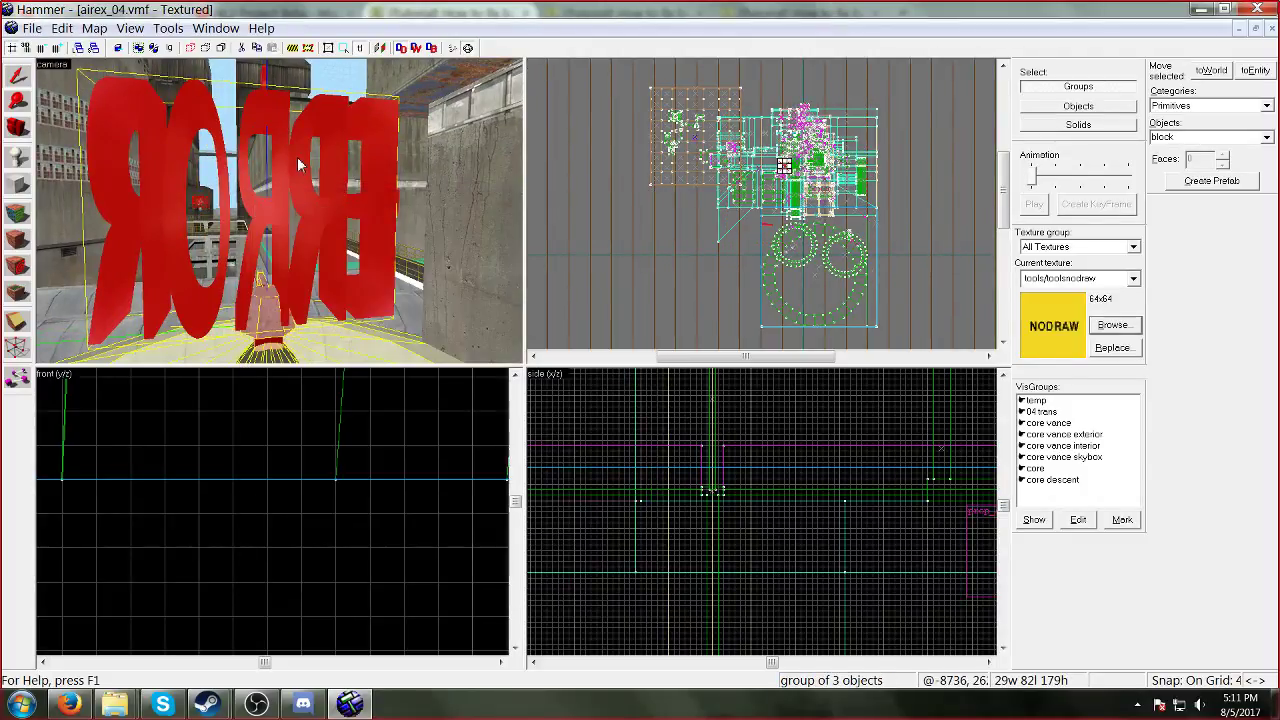
left_click(168, 28)
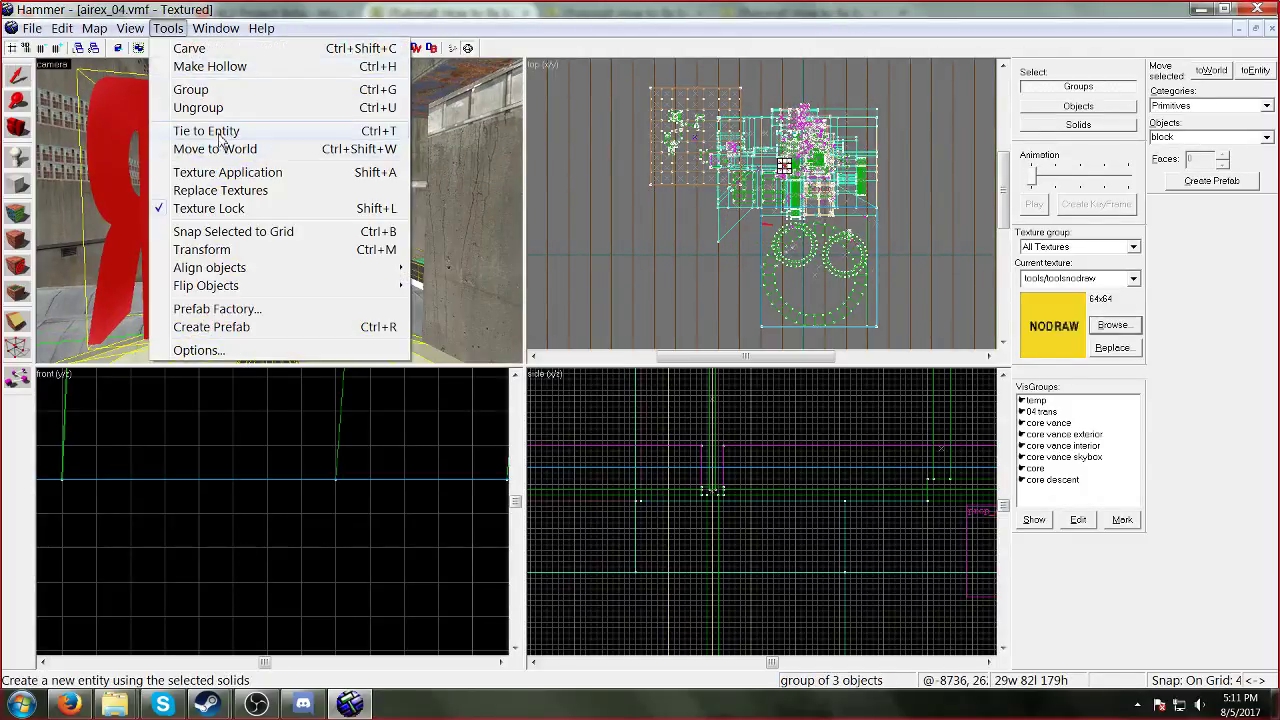
left_click(198, 107)
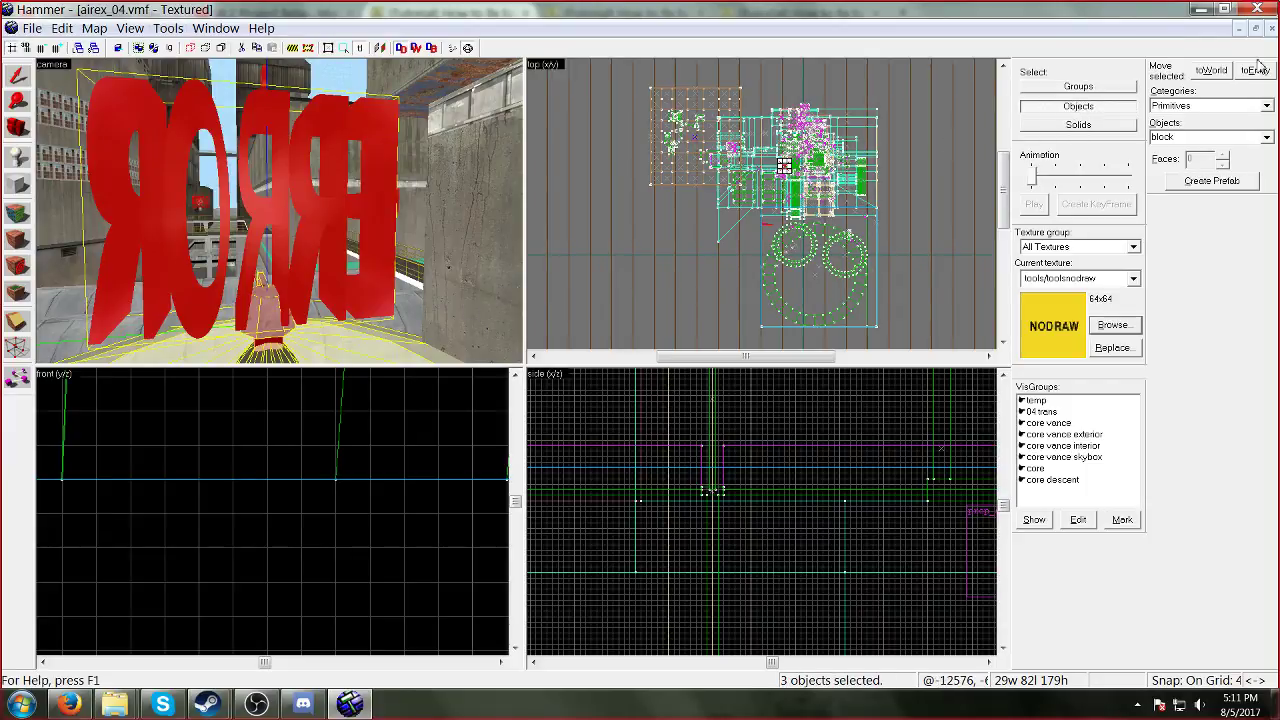
Step: Open the ERROR prop's properties and copy the file name W_DomeLightOn01.mdl from its World model value
double_click(277, 217)
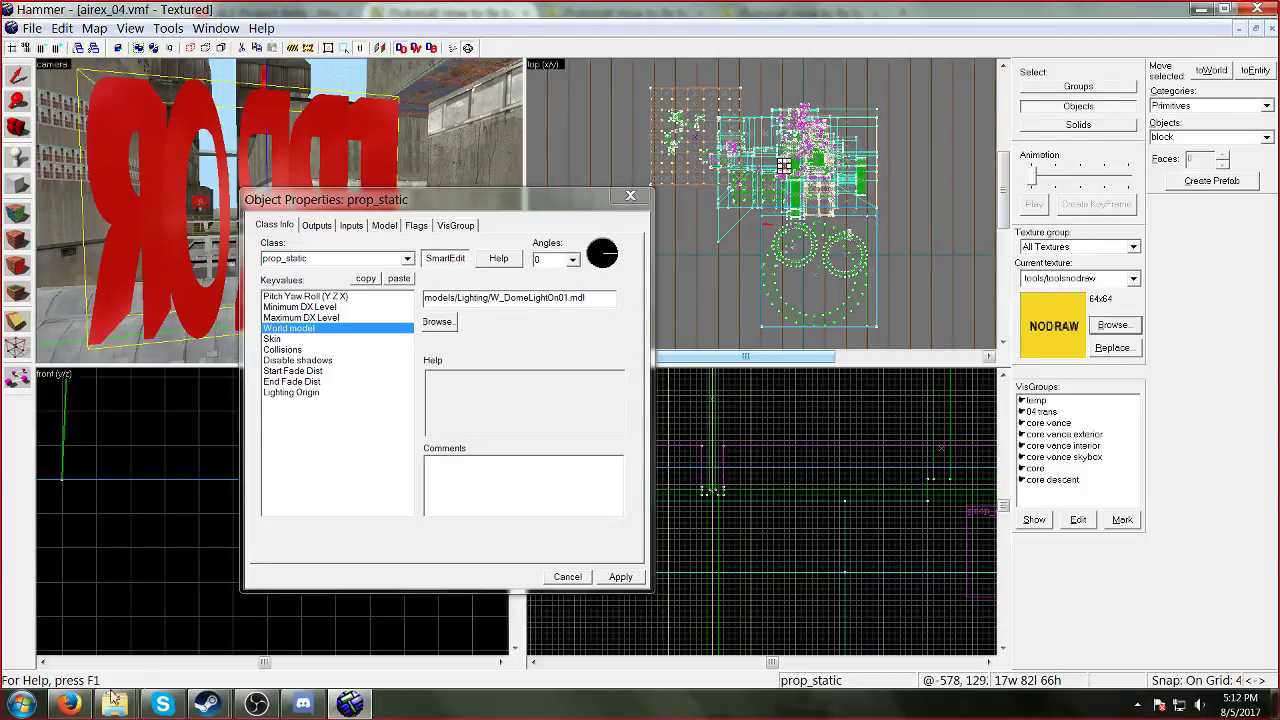
left_click(68, 704)
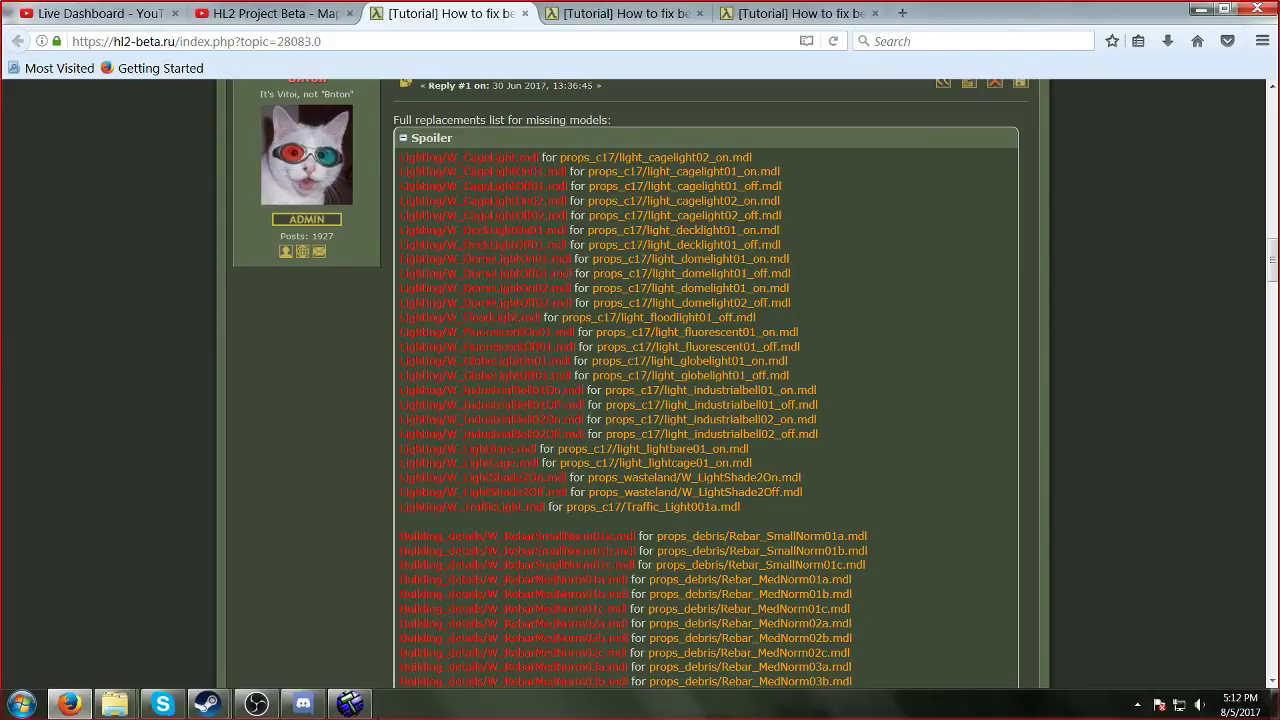
key("alt+Tab")
left_click(604, 305)
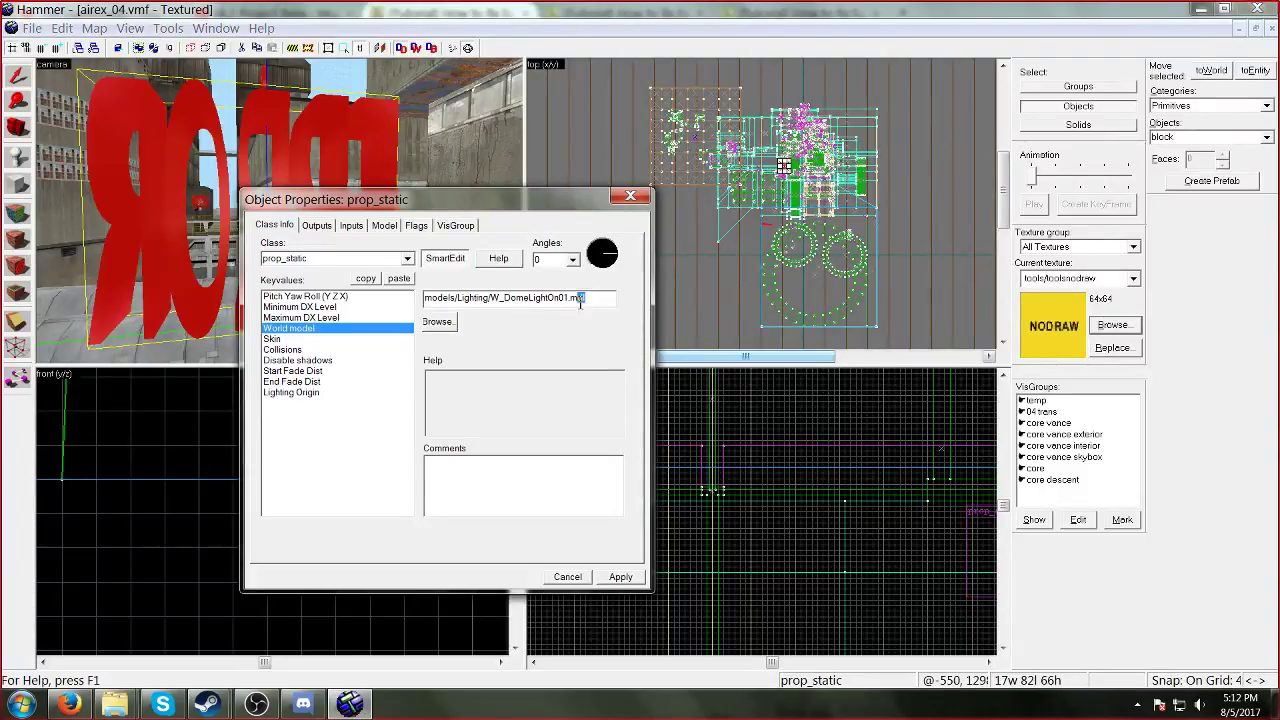
left_click_drag(580, 303, 494, 306)
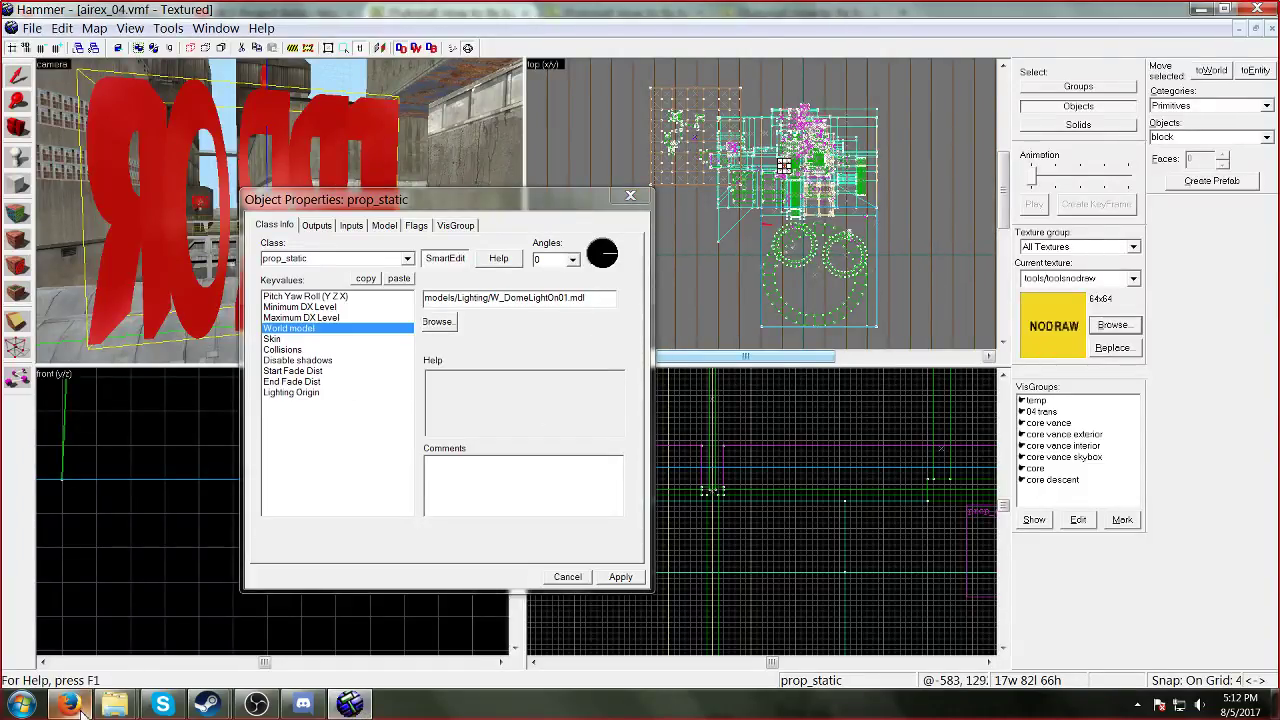
mouse_move(70, 704)
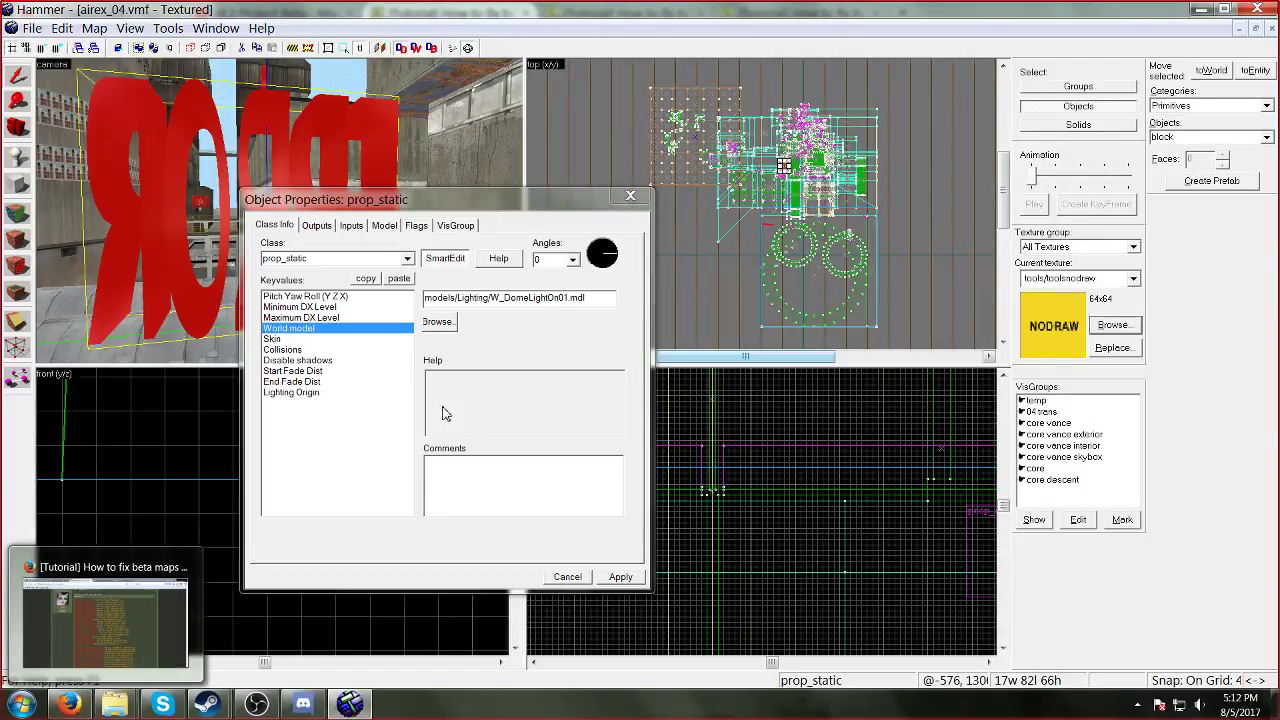
left_click(592, 297)
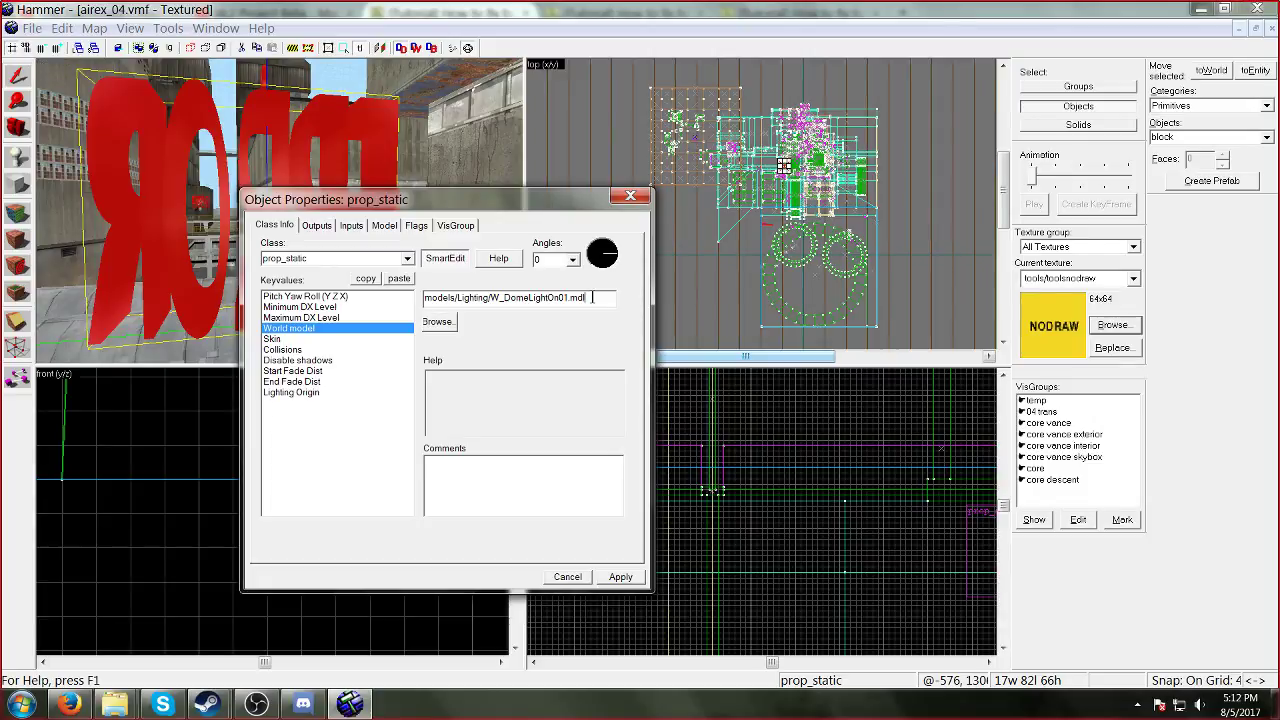
left_click_drag(593, 297, 496, 299)
key("ctrl+c")
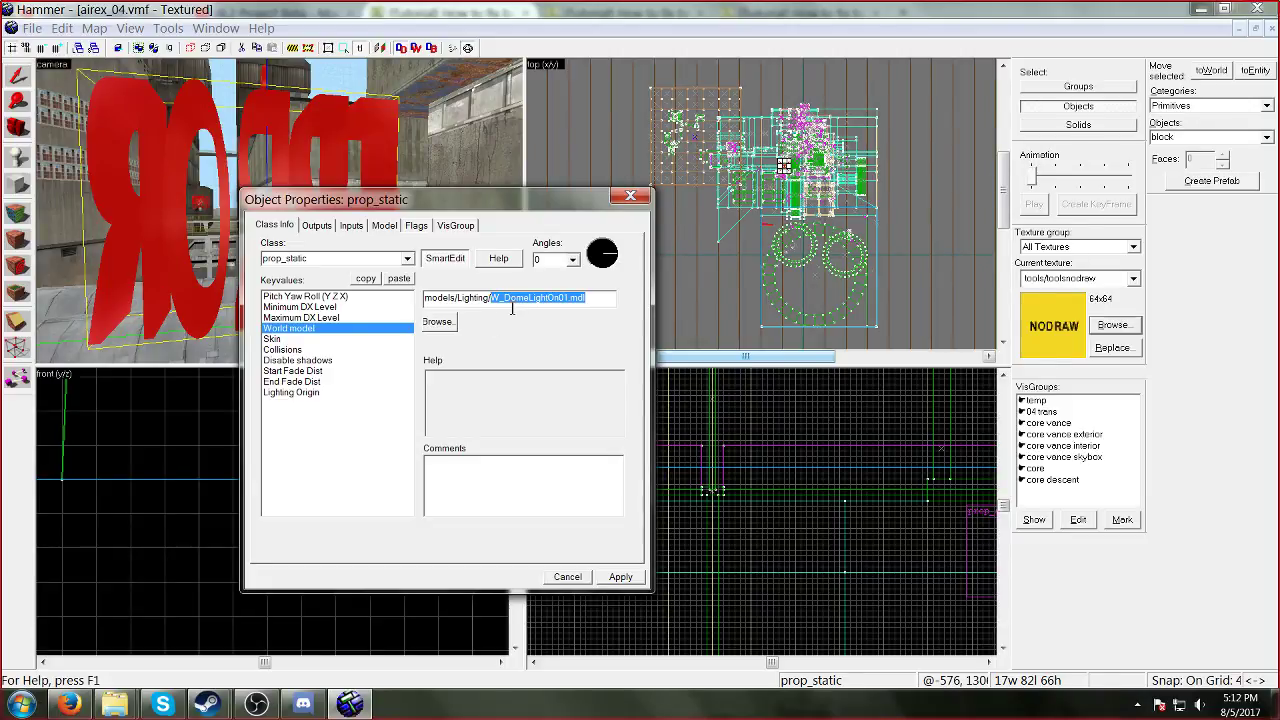
Step: Close the properties and filter the Entity Report by key/value, with the key left empty and W_DomeLightOn01.mdl as the value
left_click(630, 196)
left_click(94, 28)
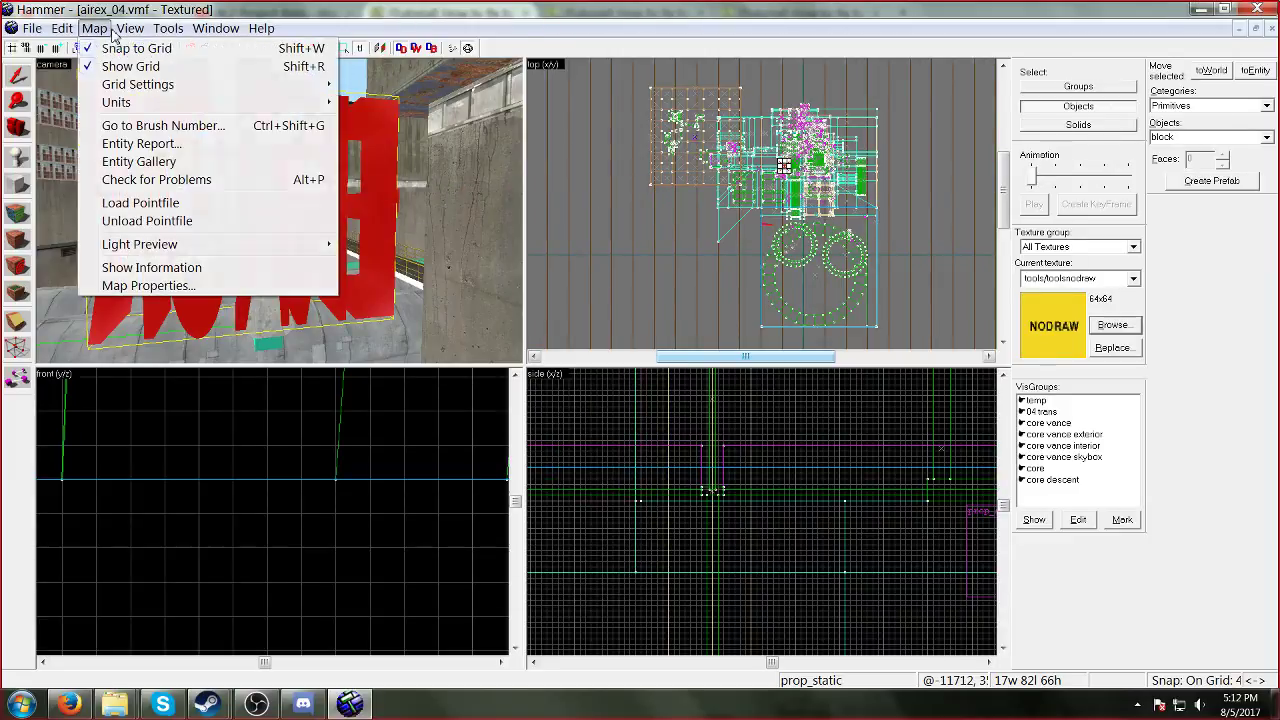
mouse_move(128, 28)
left_click(116, 144)
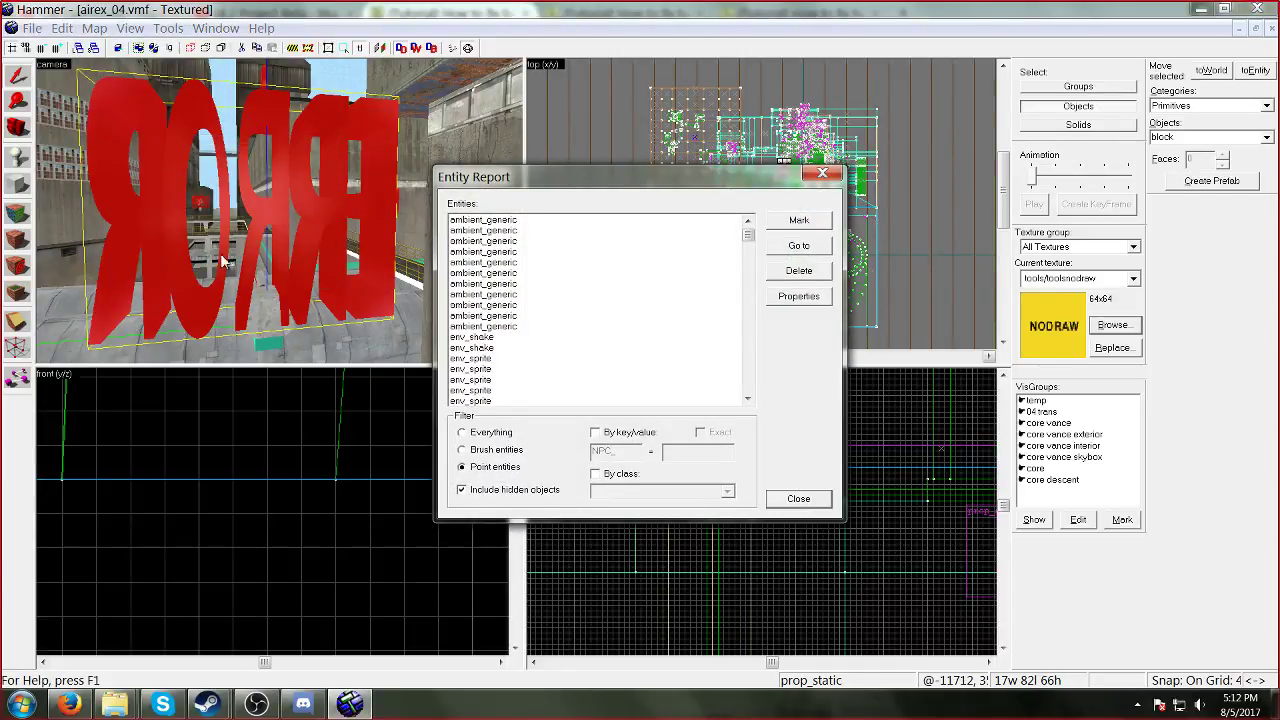
left_click(605, 433)
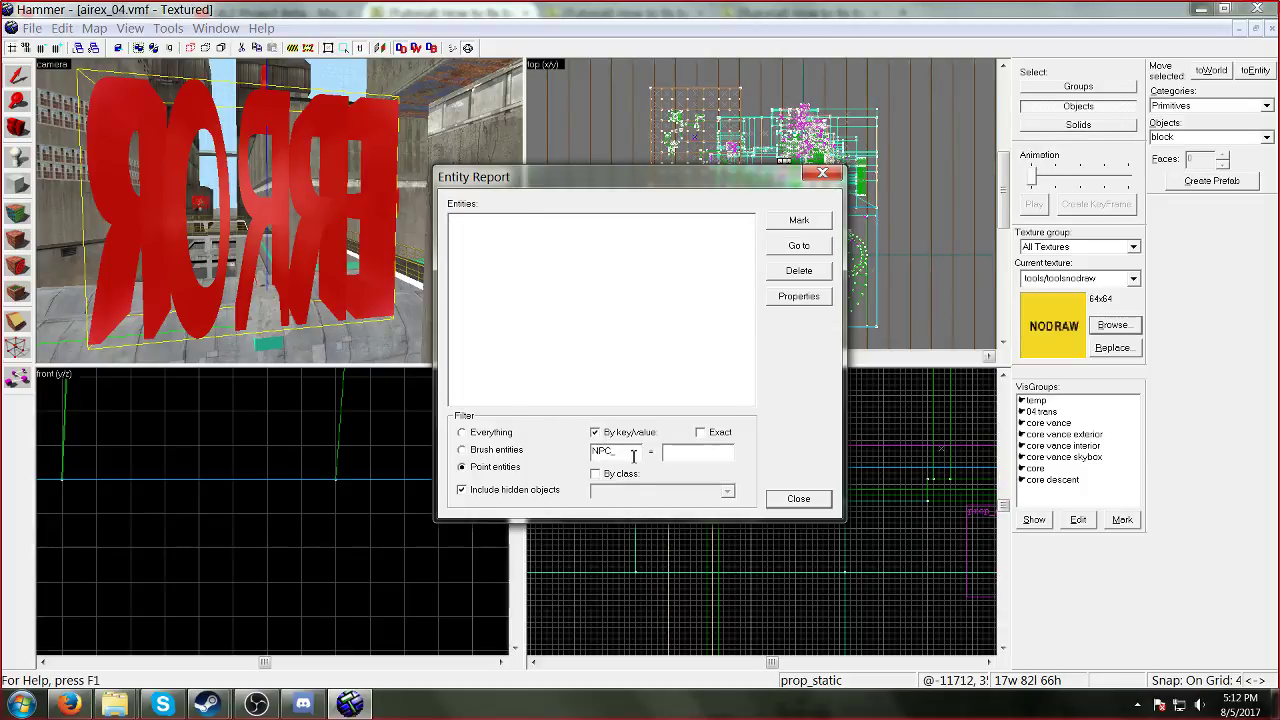
left_click_drag(633, 456, 588, 450)
key("BackSpace")
key("ctrl+v")
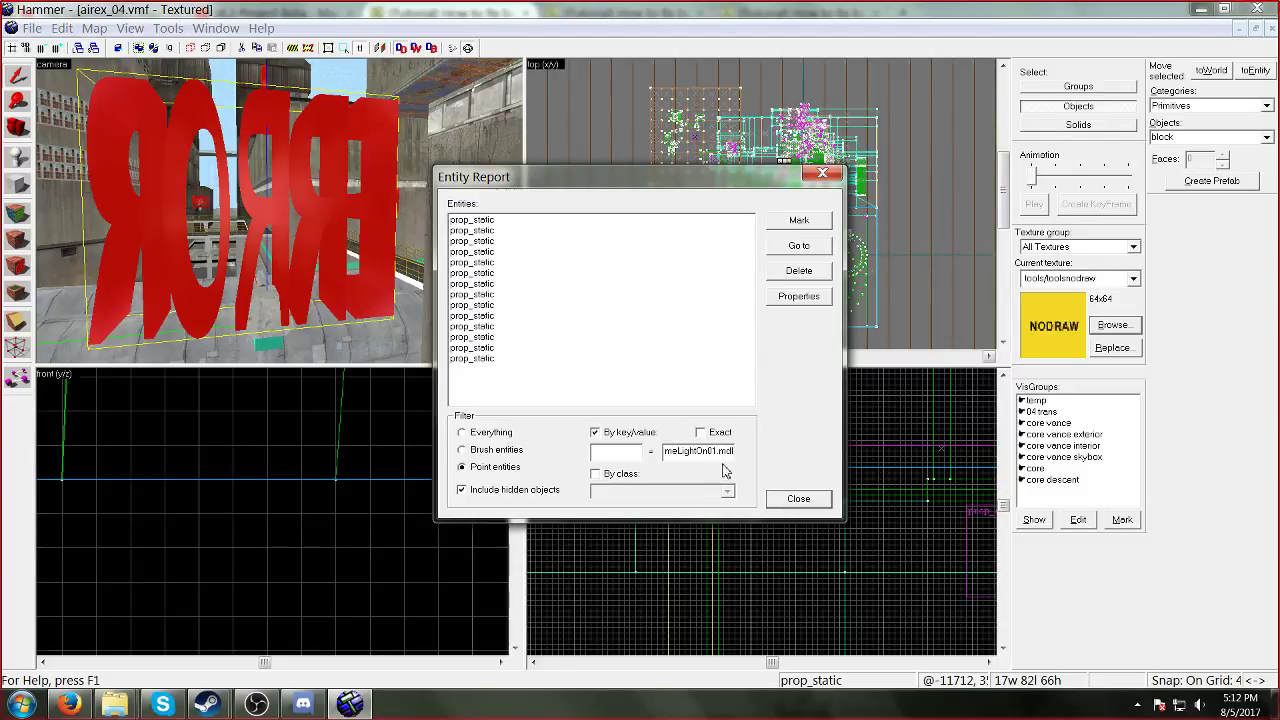
Step: Mark all the prop_static entities listed in the Entity Report and close the report
left_click(492, 221)
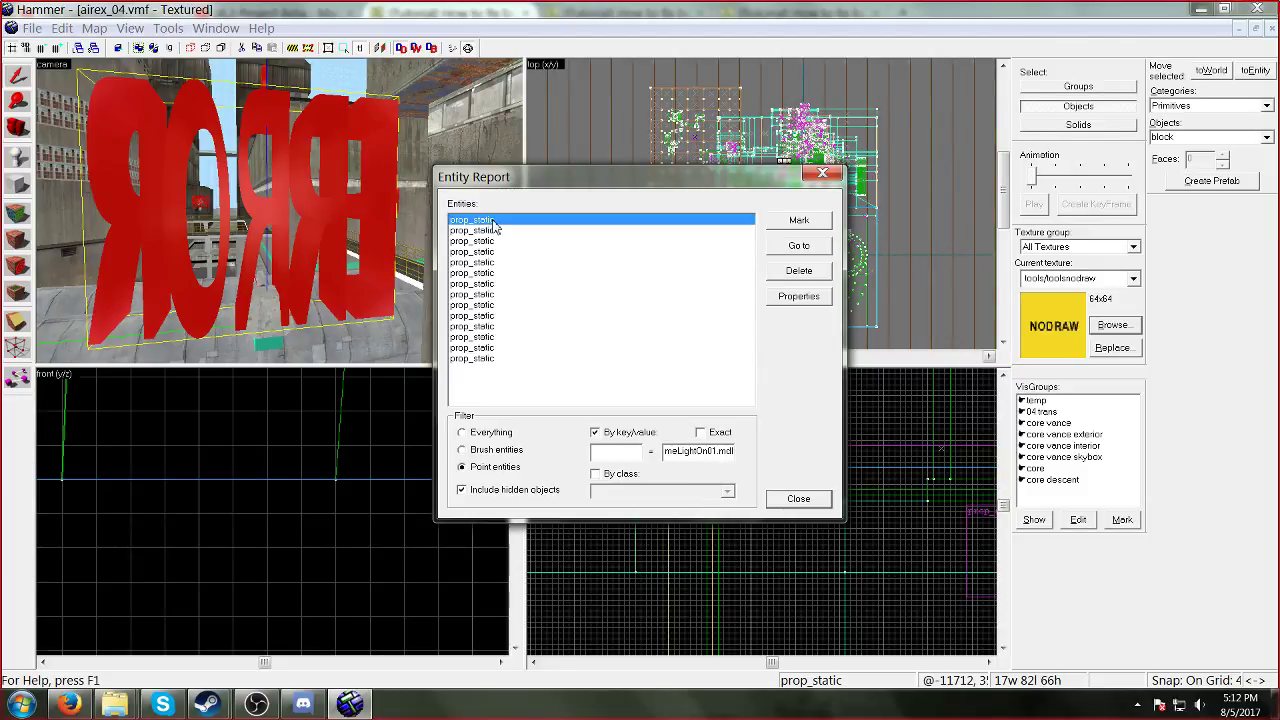
left_click(492, 360, "shift")
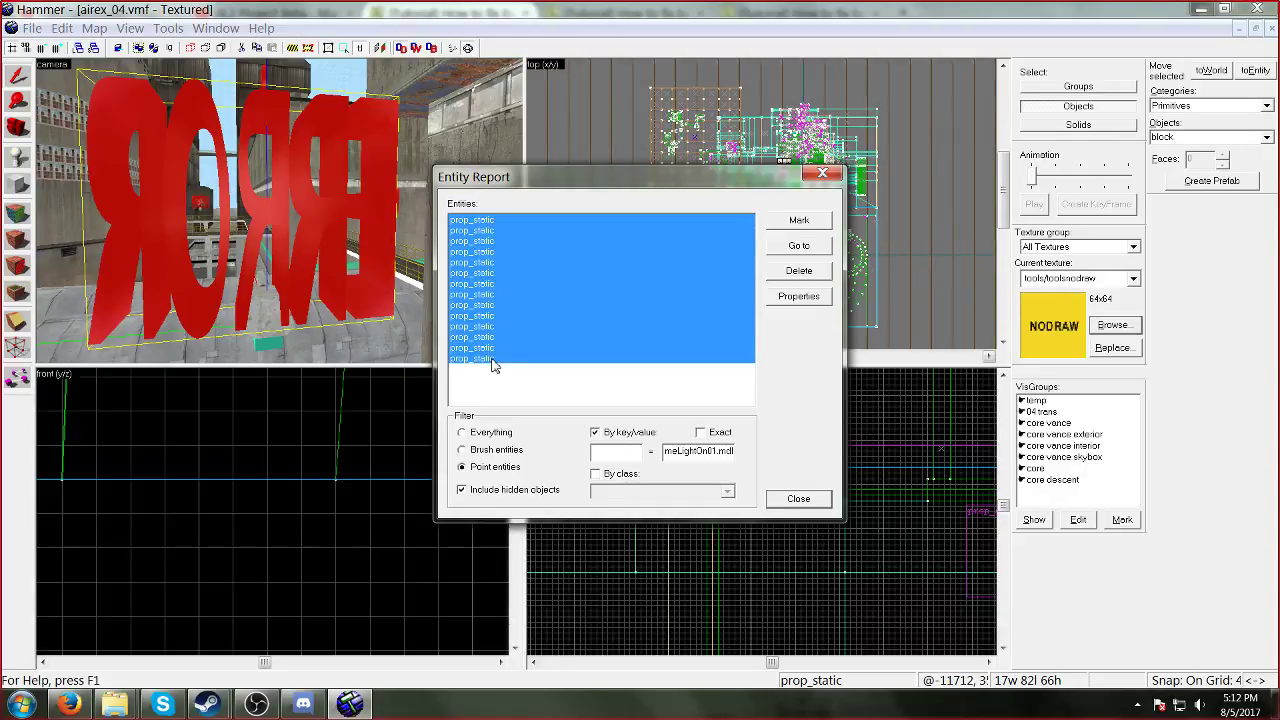
left_click(785, 224)
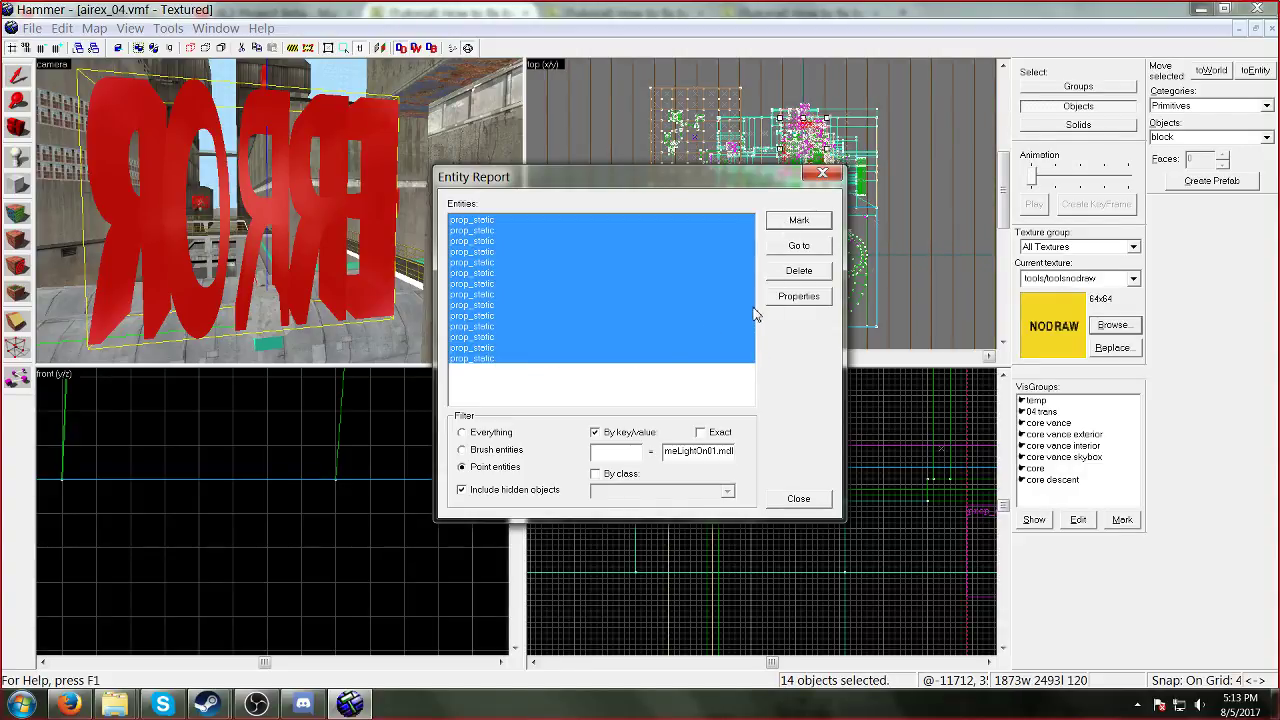
left_click(822, 174)
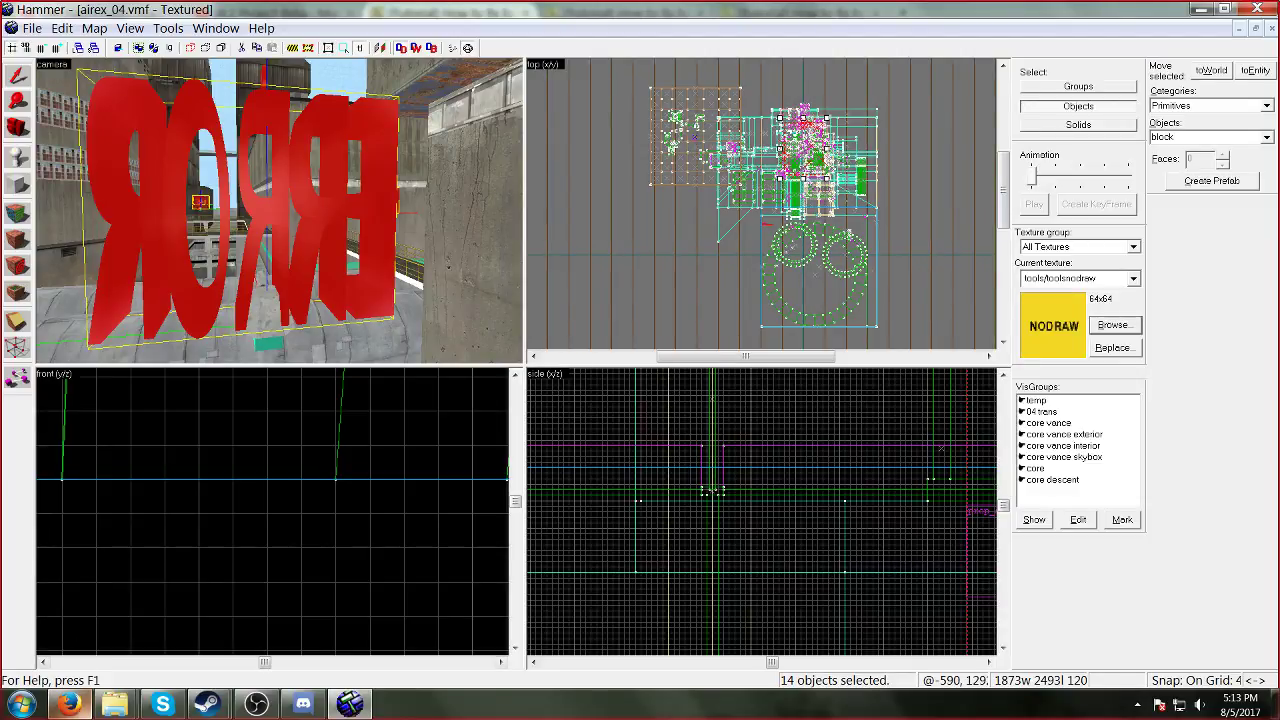
Step: Switch to Firefox, find W_DomeLightOn01.mdl on the tutorial page, copy its replacement props_c17/light_domelight01_on.mdl, and return to Hammer
left_click(68, 704)
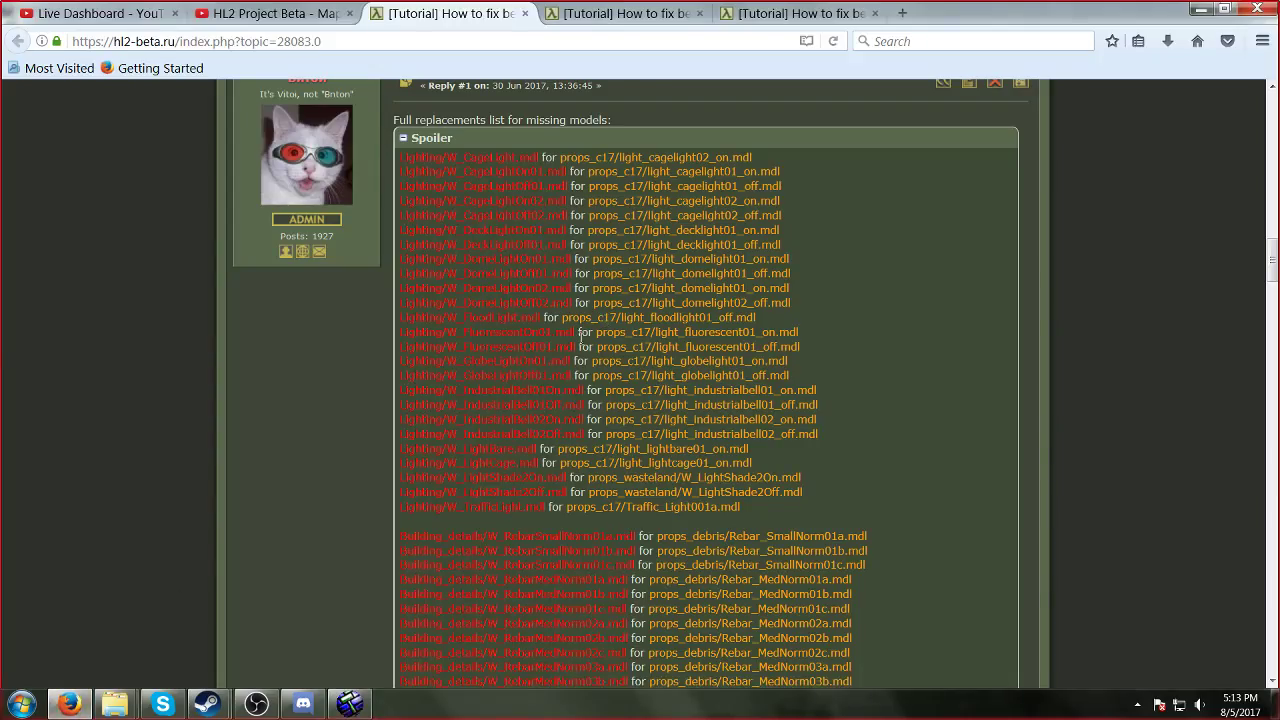
key("ctrl+f")
key("ctrl+v")
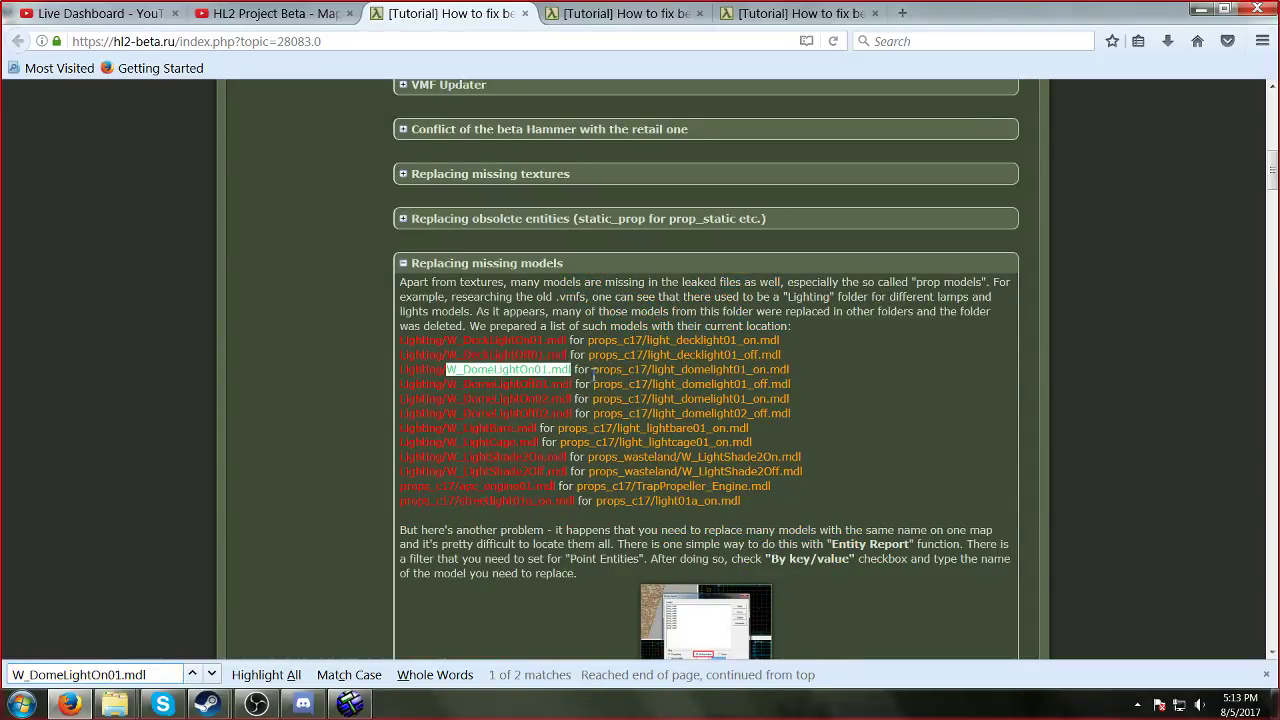
left_click_drag(593, 369, 792, 372)
key("ctrl+c")
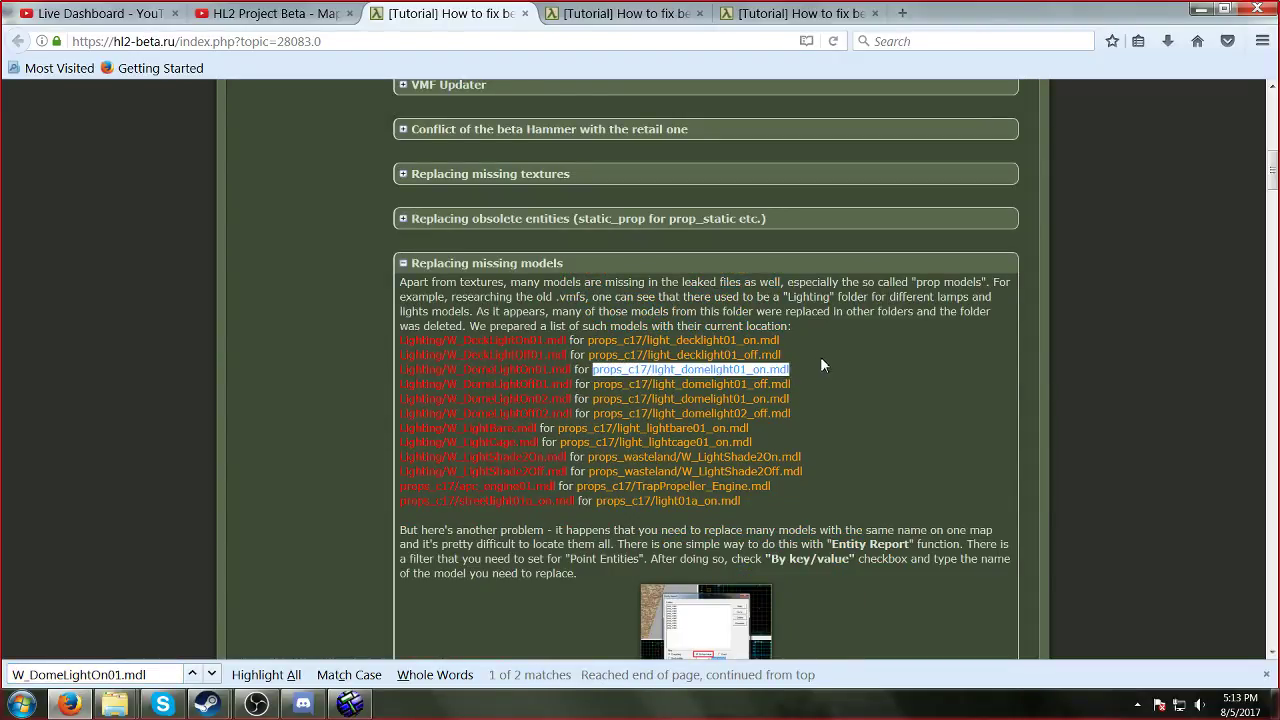
left_click(349, 704)
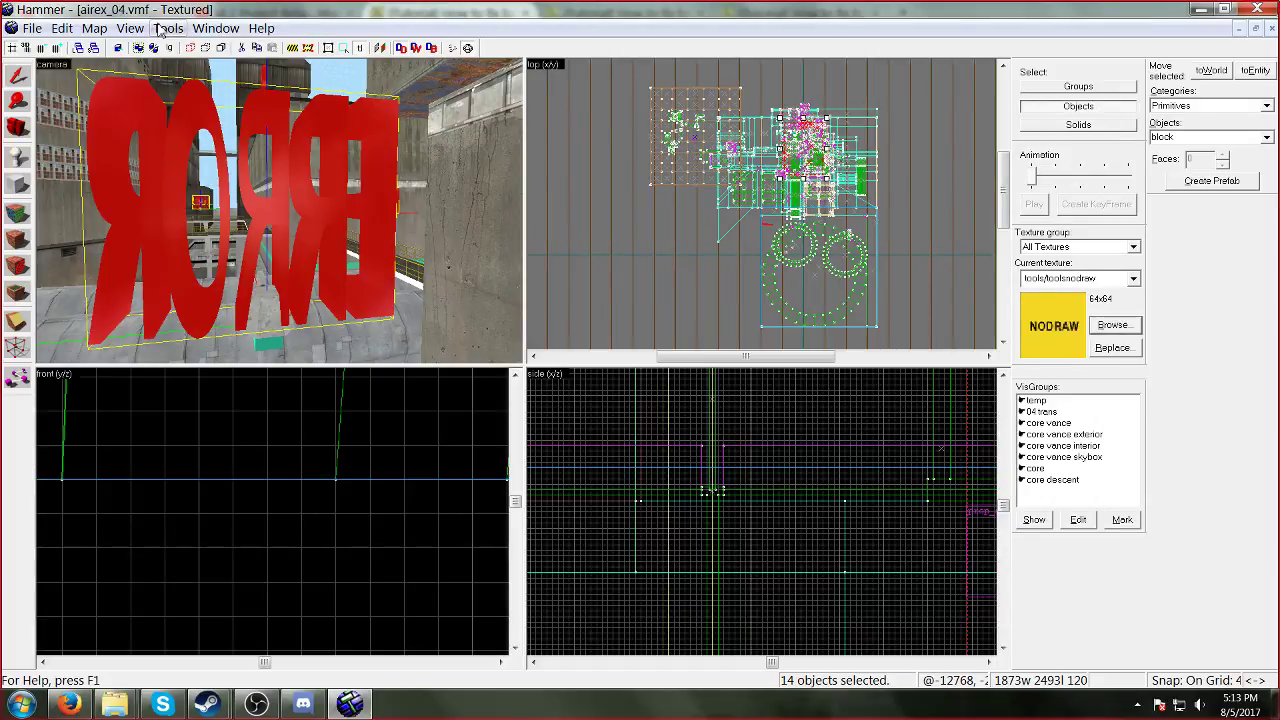
left_click(59, 28)
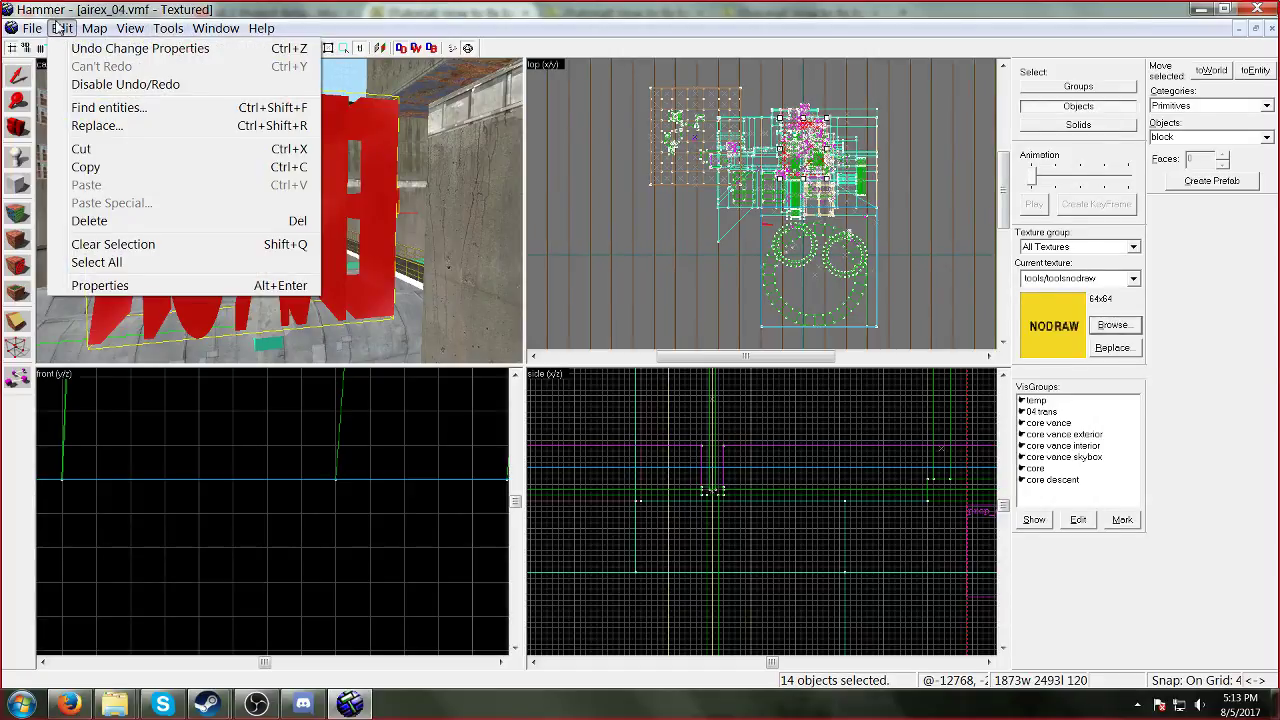
left_click(100, 285)
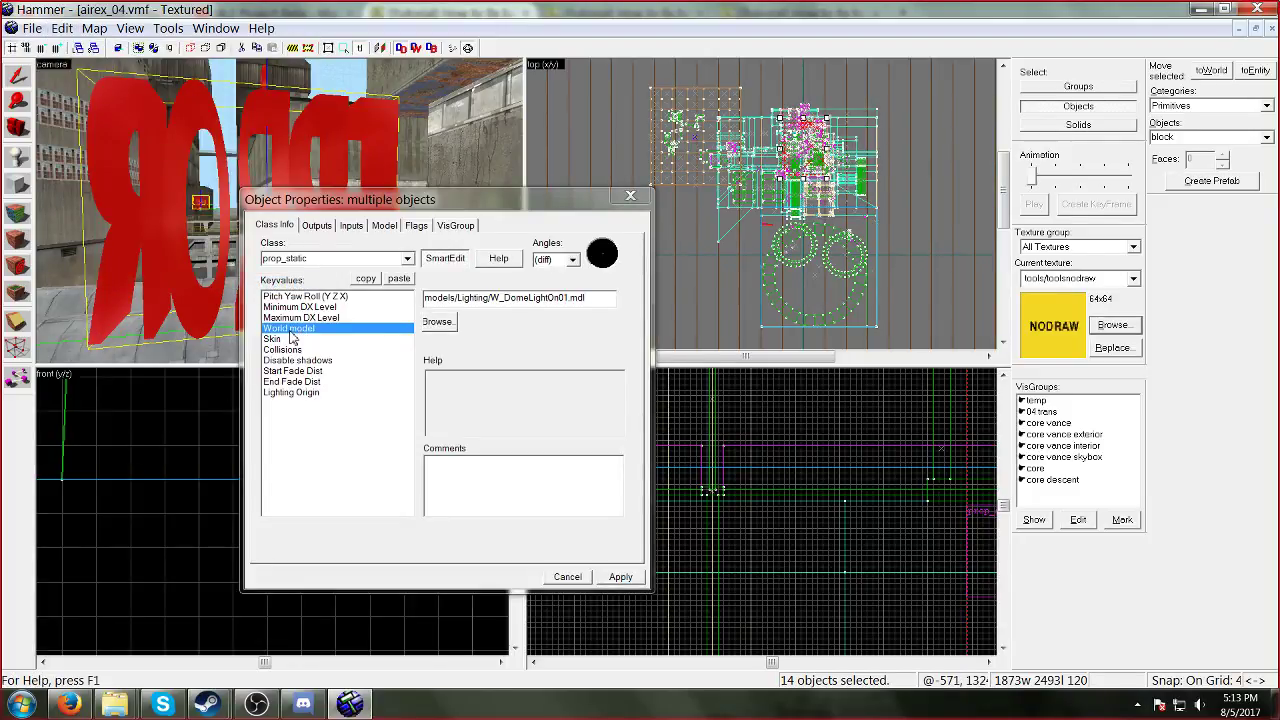
left_click_drag(594, 299, 428, 298)
right_click(429, 298)
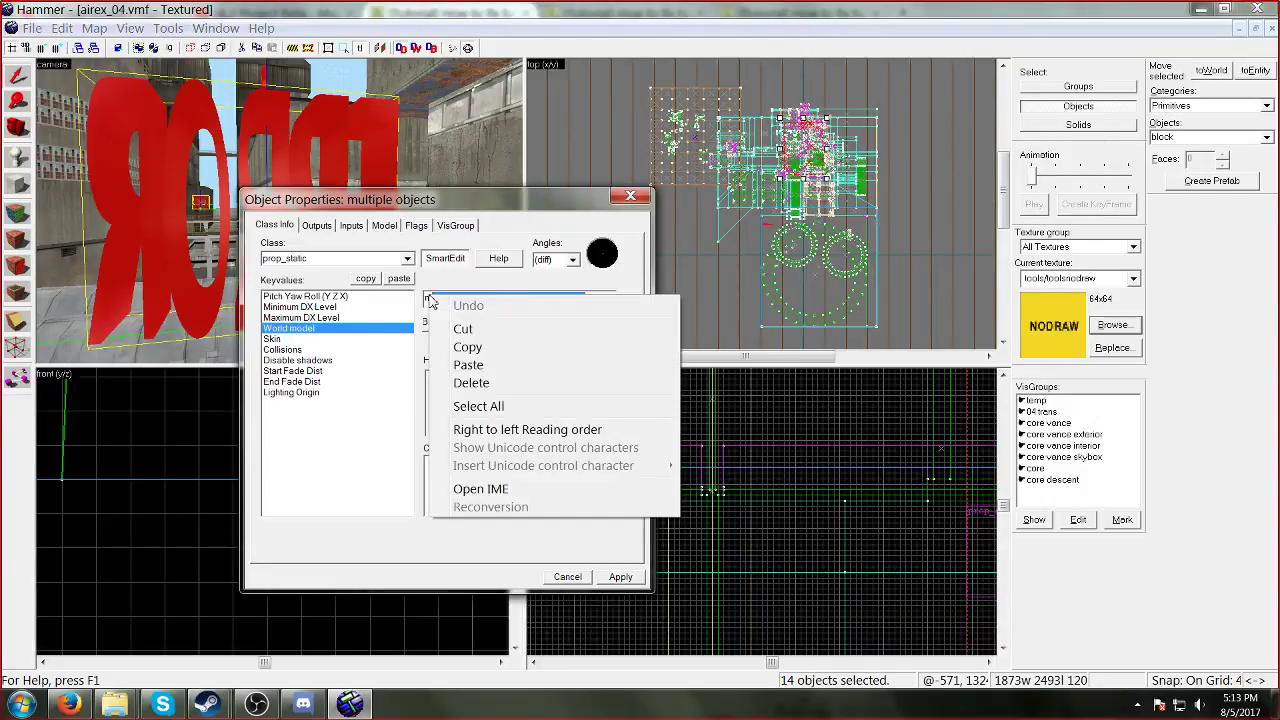
left_click(442, 262)
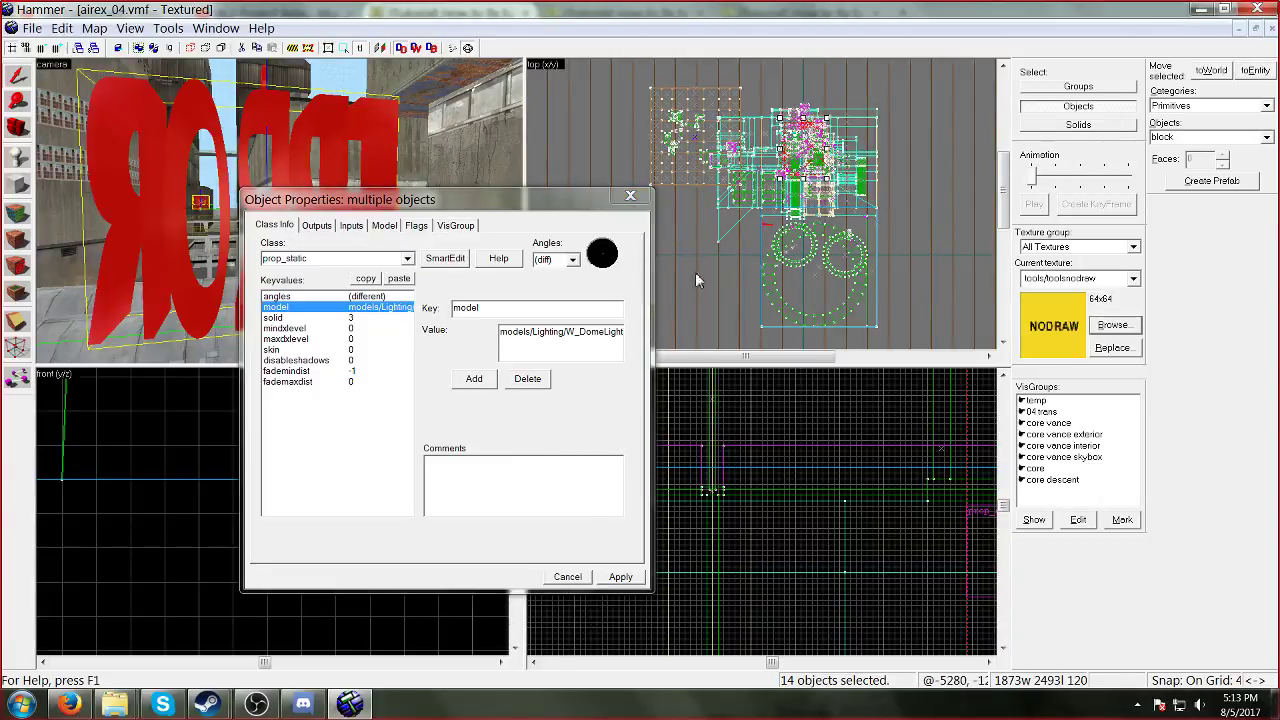
left_click(630, 195)
left_click(62, 28)
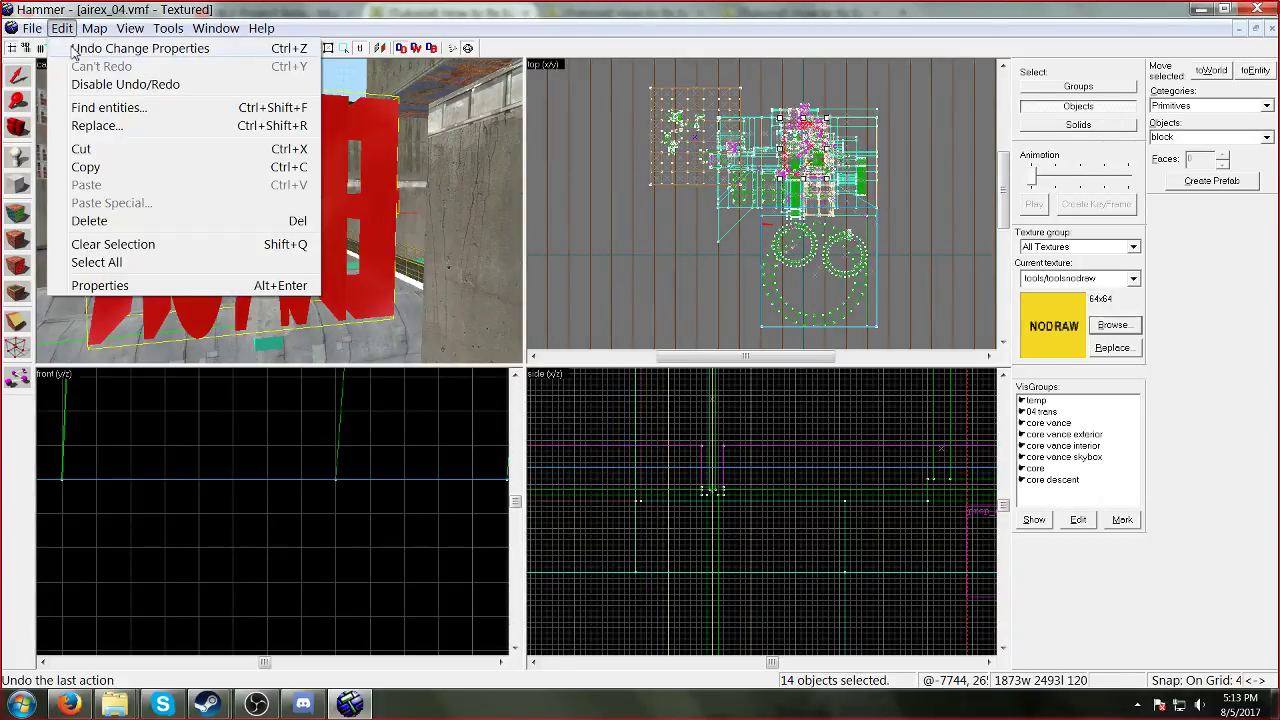
left_click(140, 48)
Step: Set the World model of all selected props to models/props_c17/light_domelight01_on.mdl, apply it, and close the properties
left_click(62, 28)
left_click(100, 285)
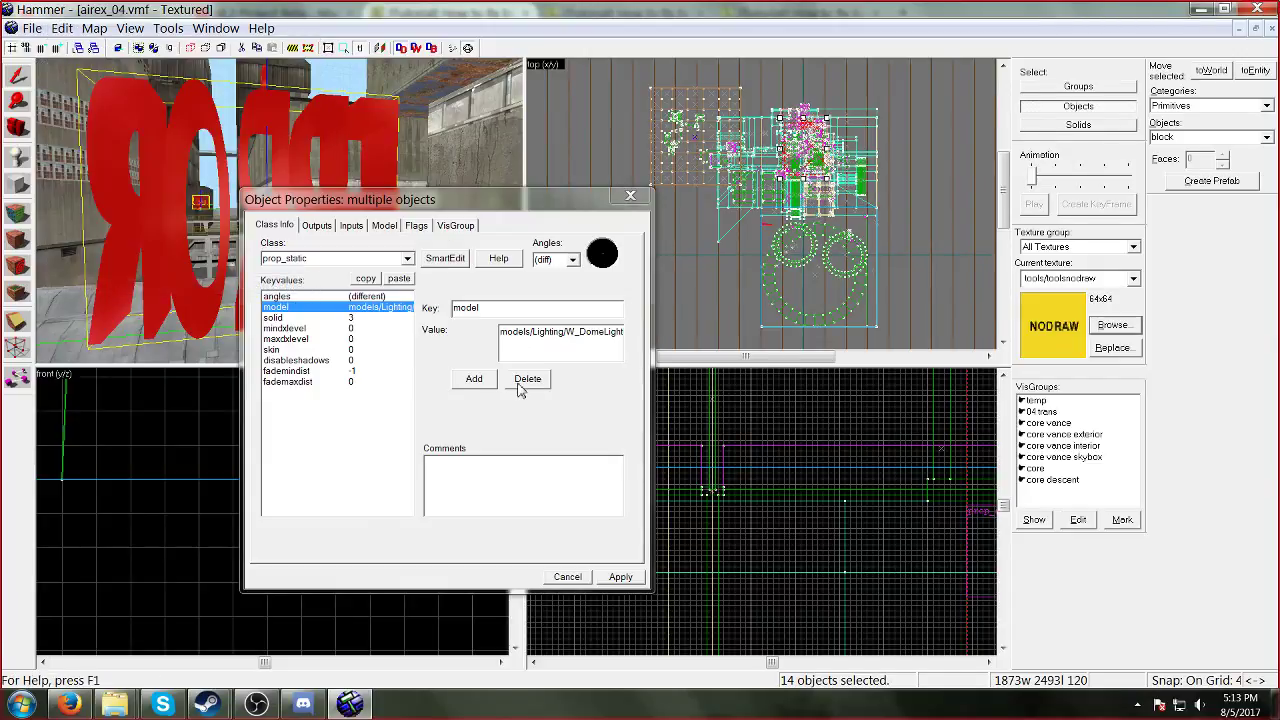
left_click(443, 259)
left_click_drag(586, 298, 425, 298)
key("ctrl+v")
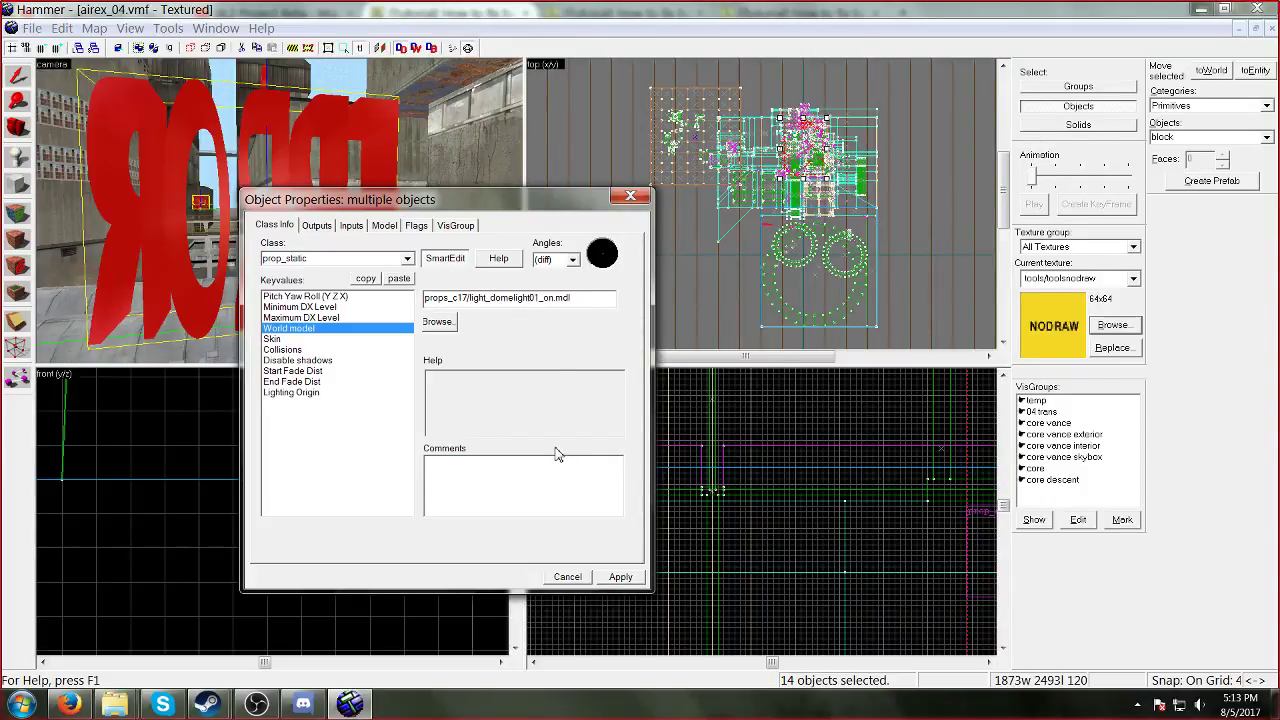
left_click(425, 298)
type("models/")
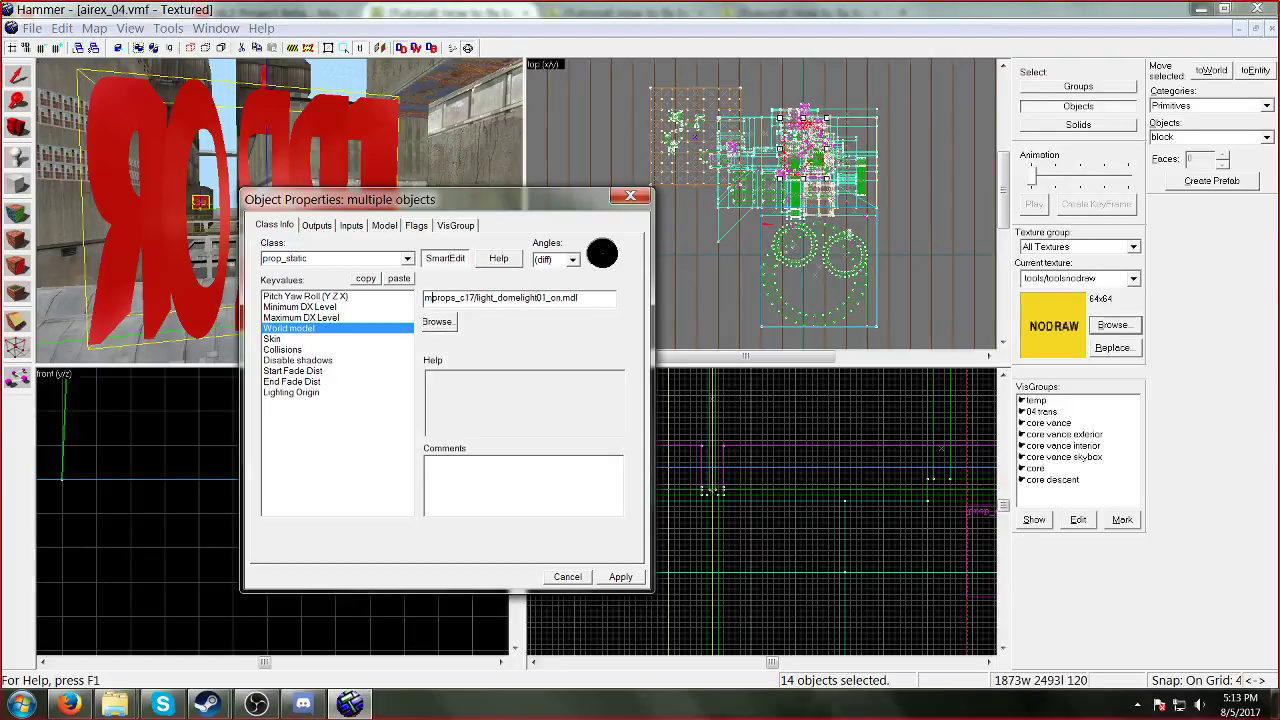
type("/")
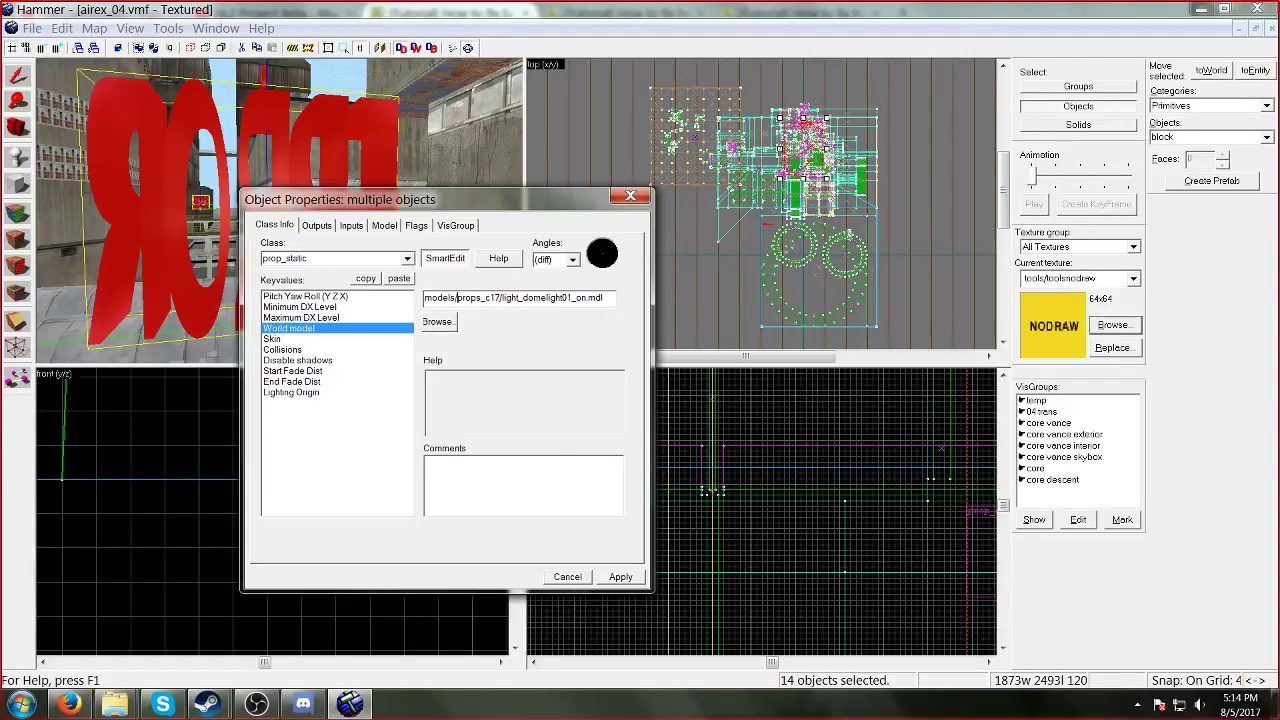
left_click(621, 578)
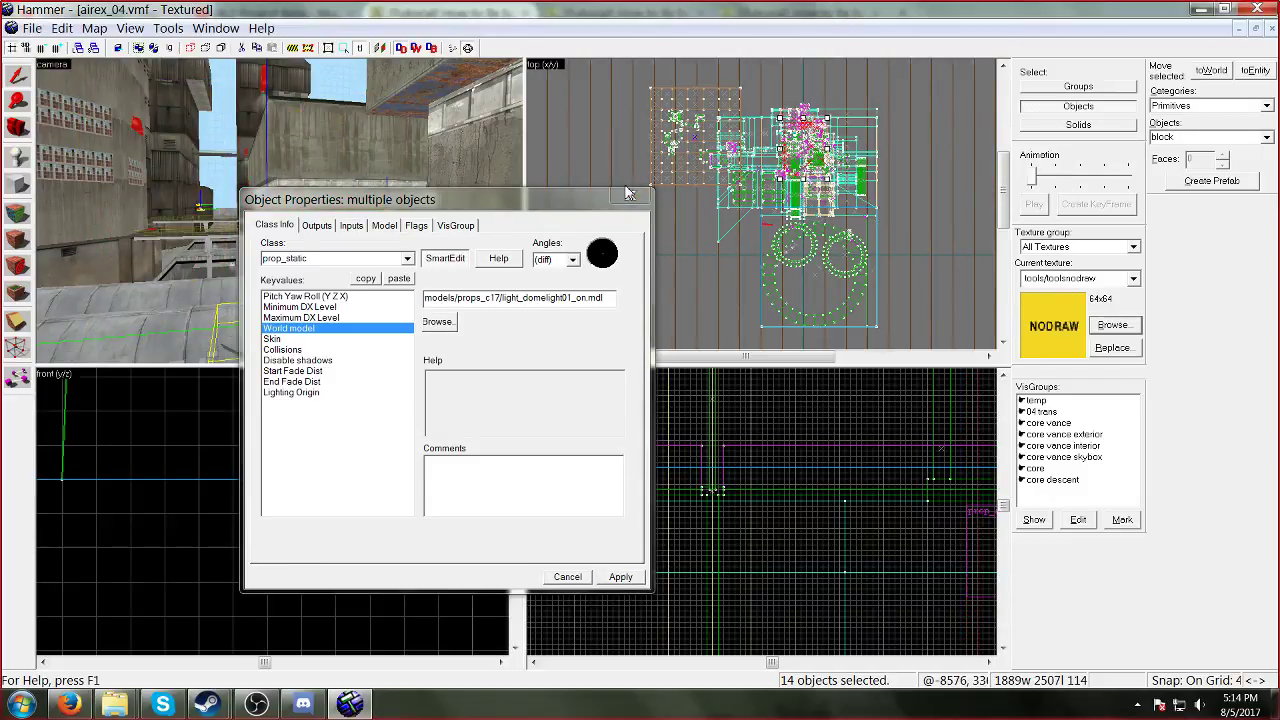
left_click(637, 197)
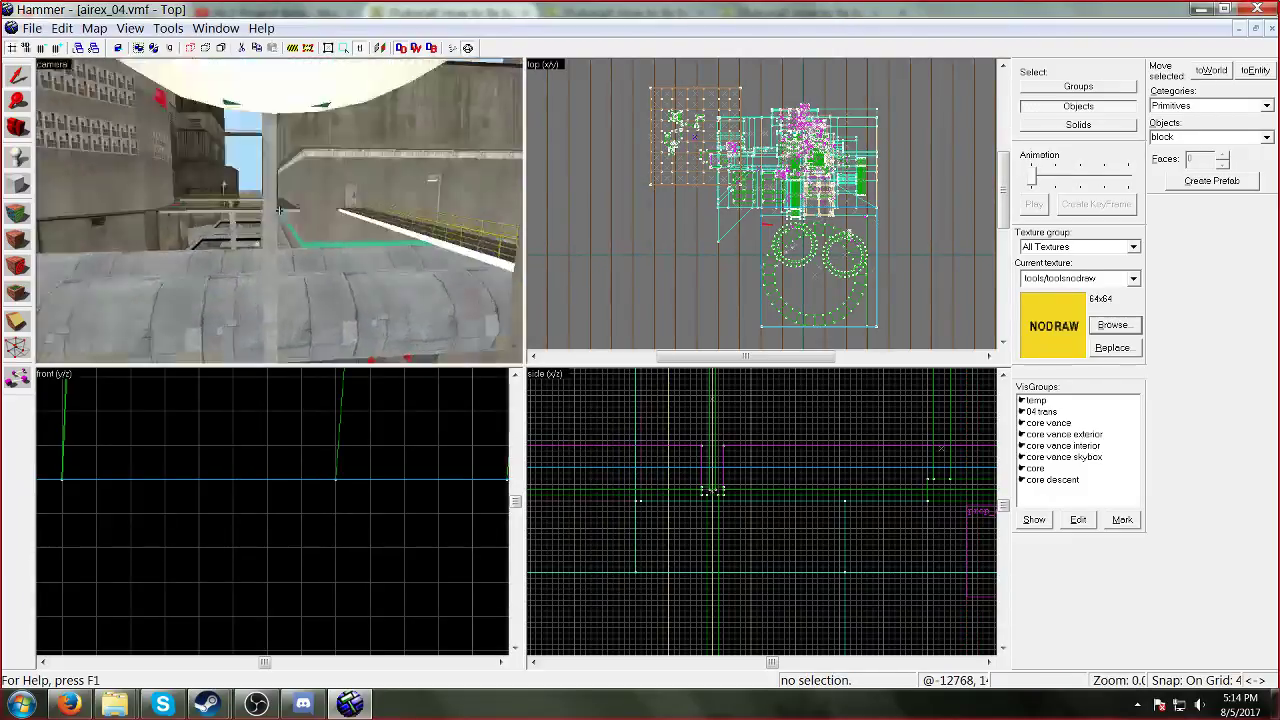
Step: Inspect the replaced dome light in the camera view and fly past the pipes to look for another ERROR model
key("s")
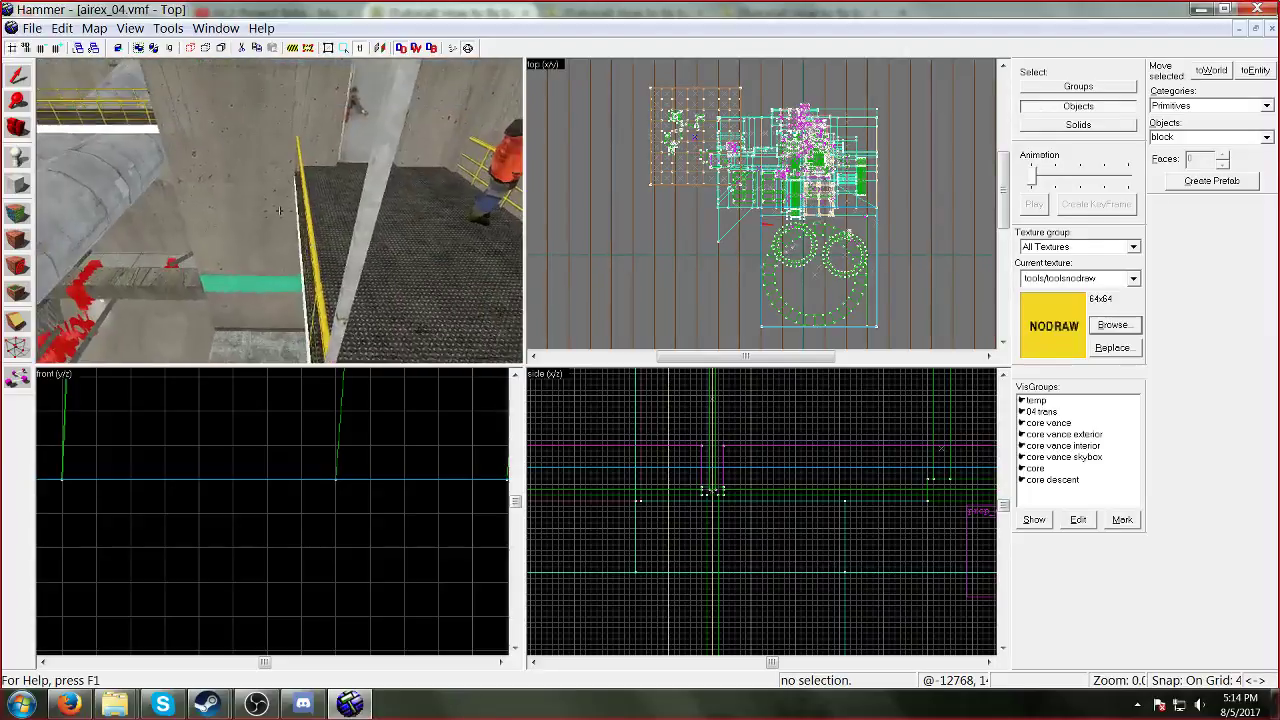
key("w")
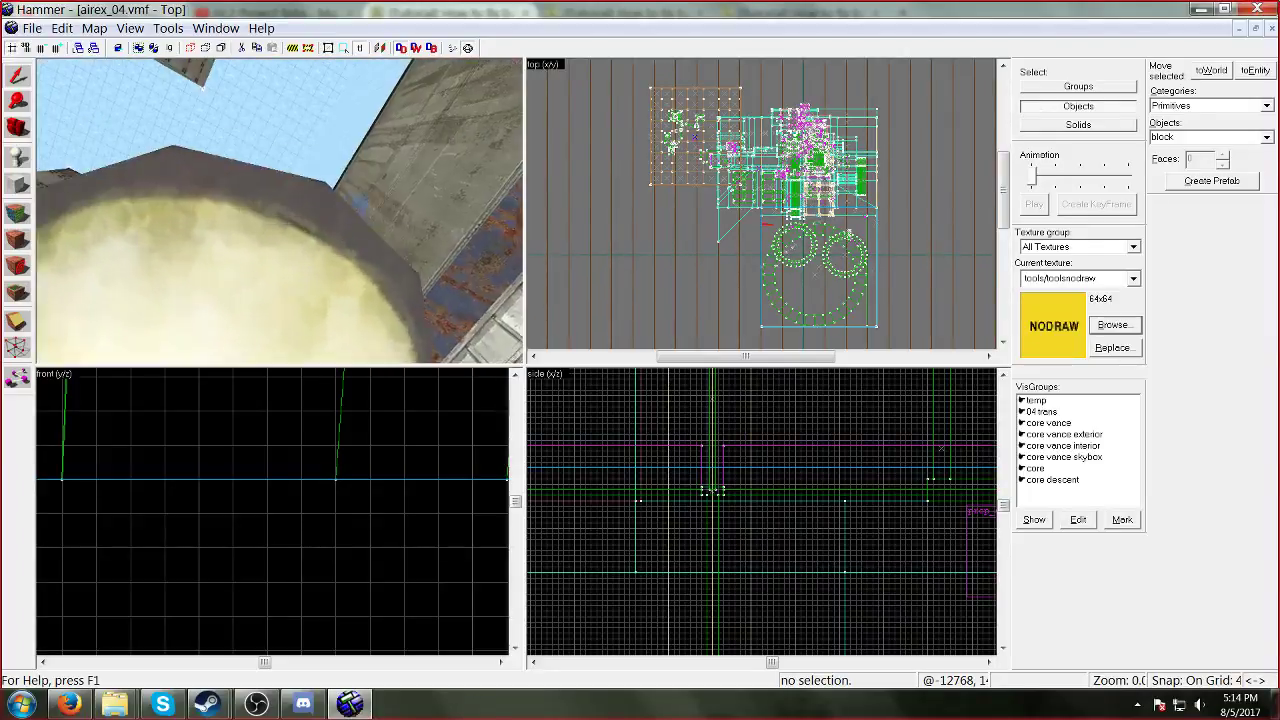
key("s")
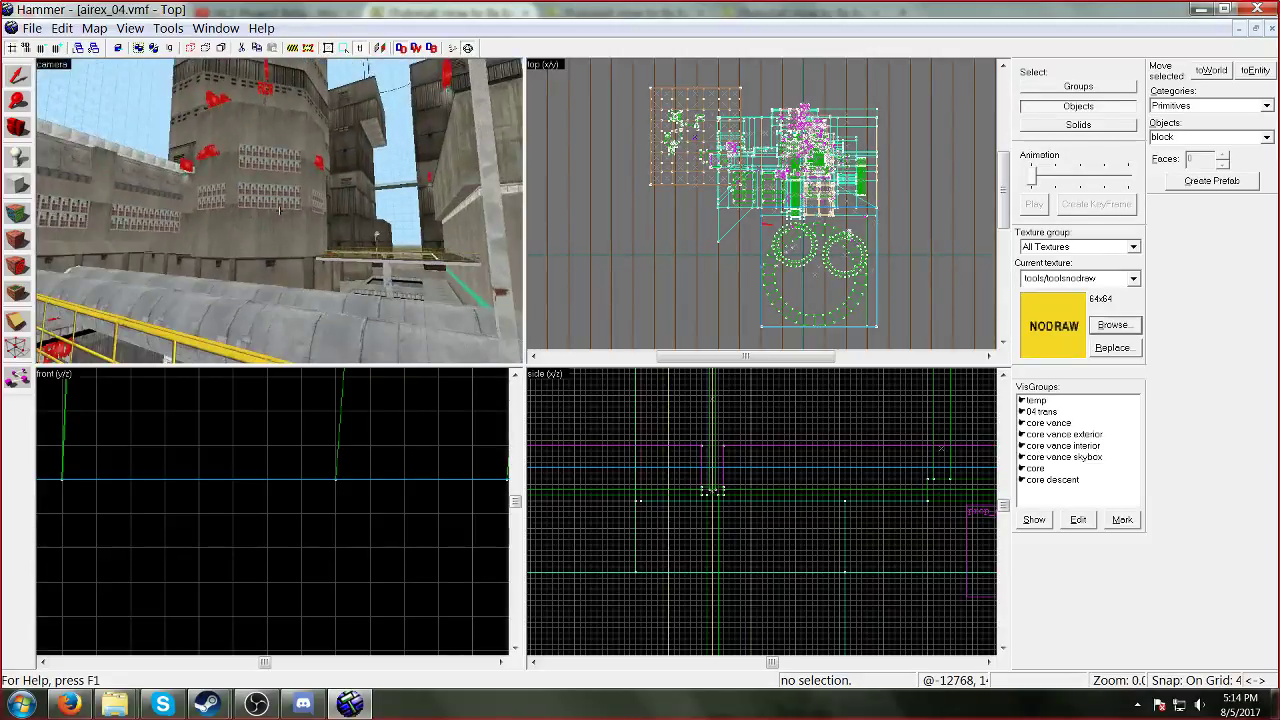
key("w")
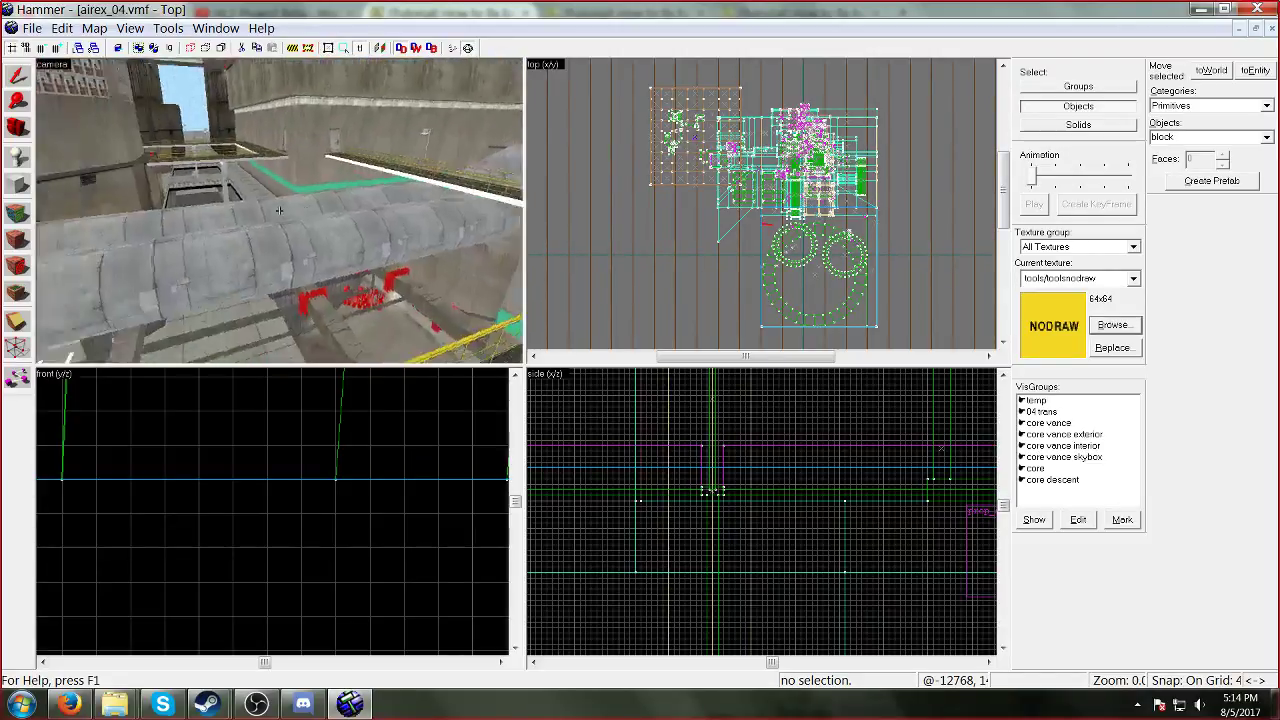
key("w")
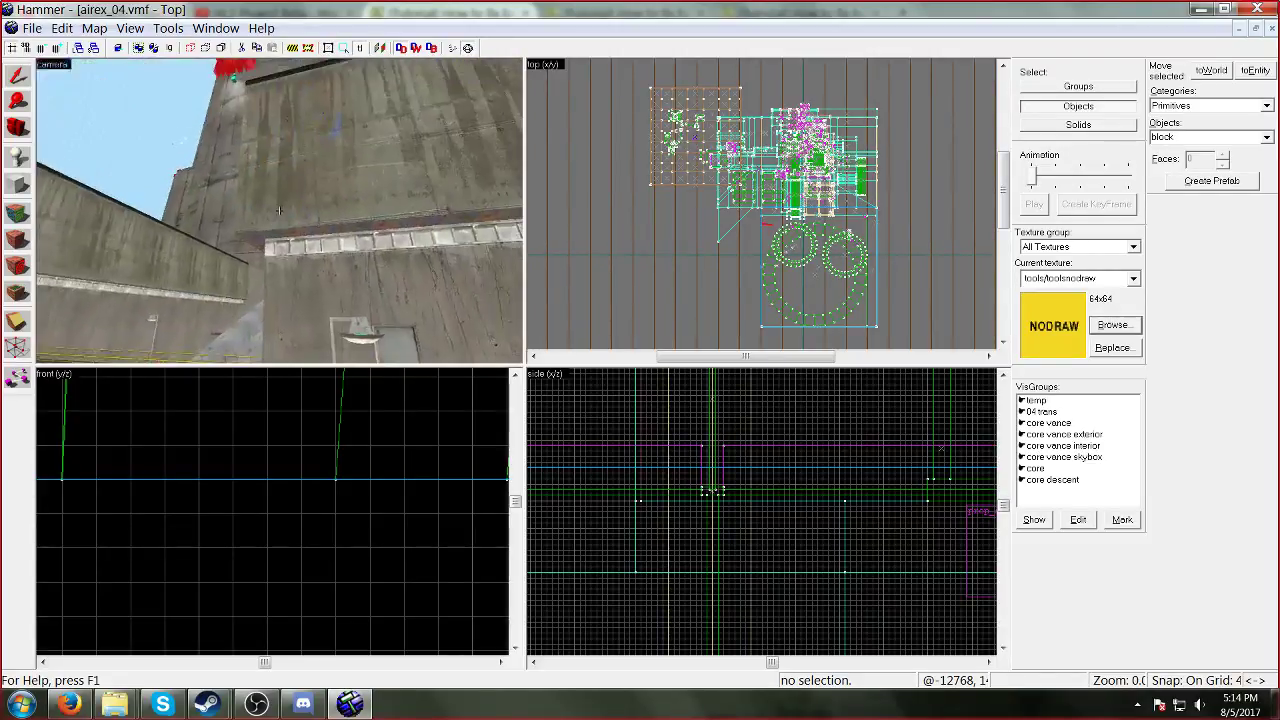
key("w")
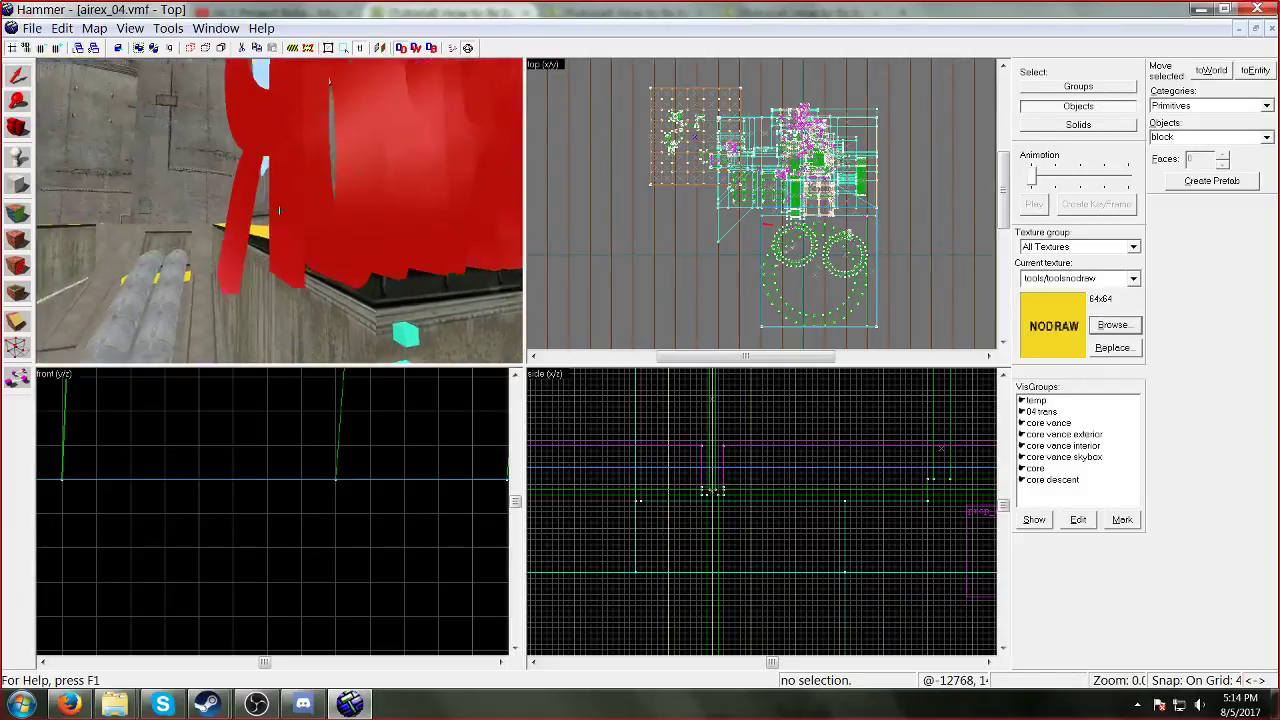
key("w")
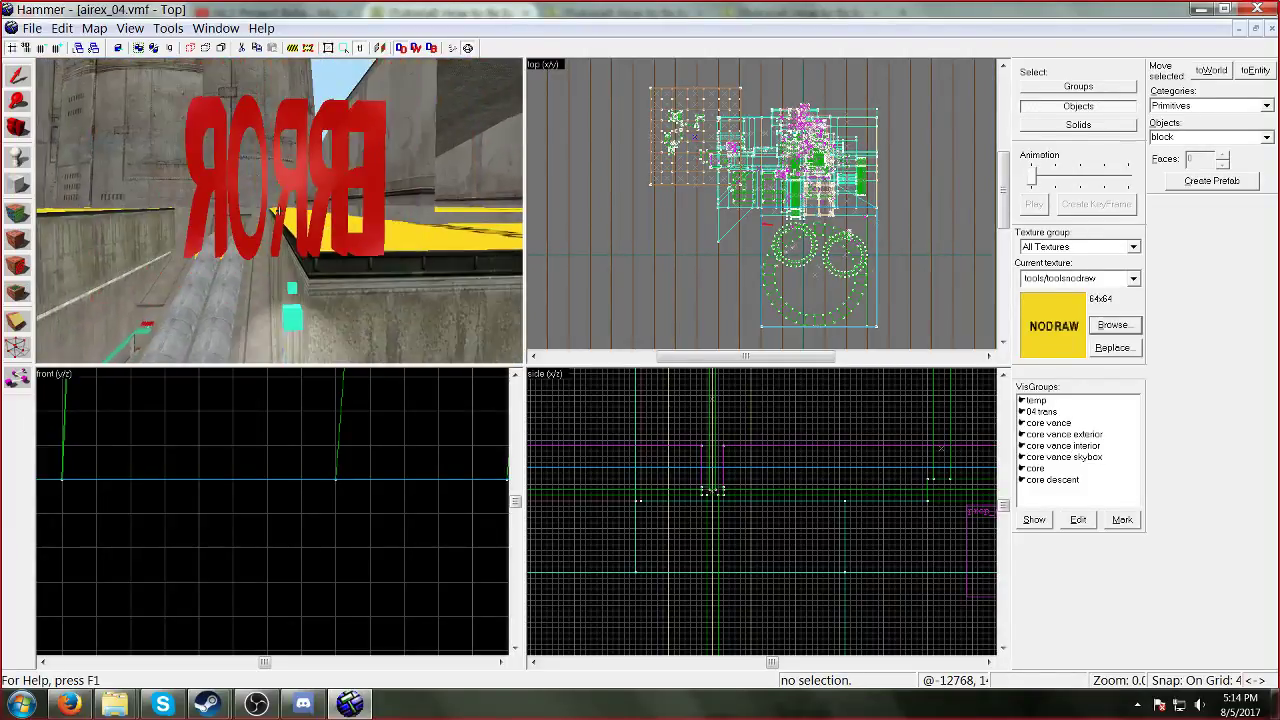
key("w")
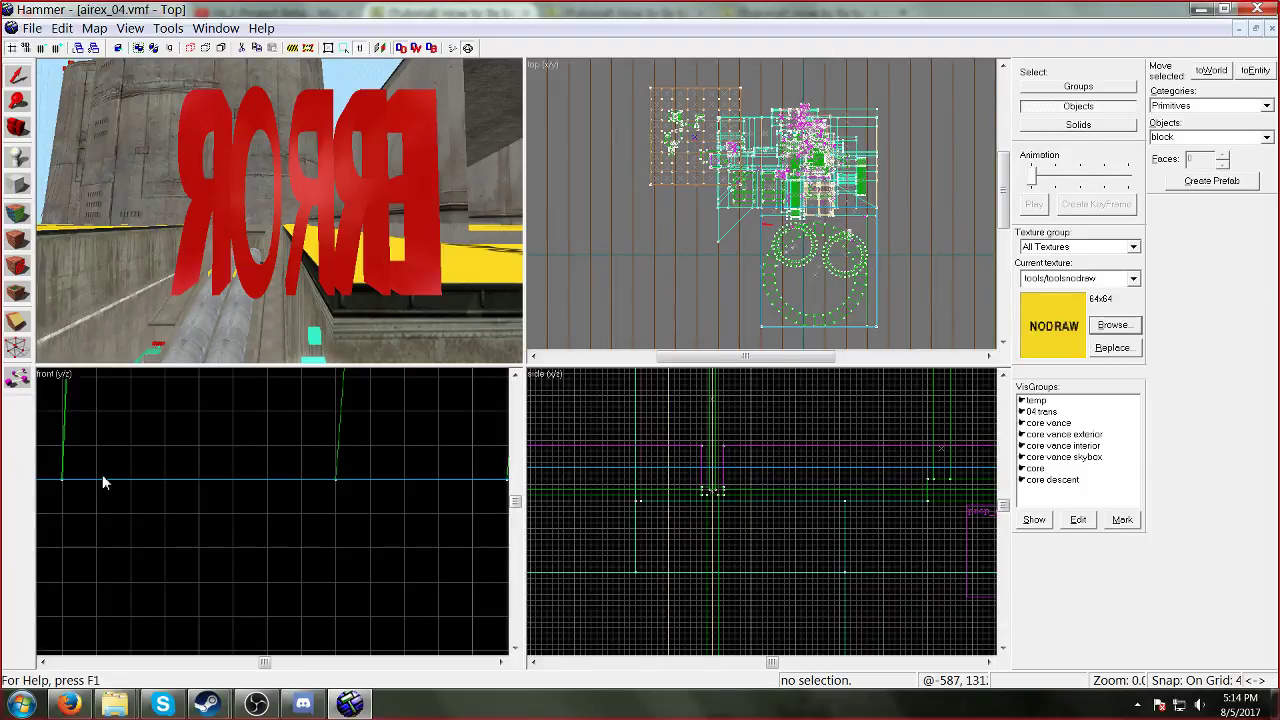
Step: Dock the Categories and Objects panel beneath the VisGroups panel to widen the viewports
left_click(1176, 80)
left_click_drag(1176, 80, 1057, 547)
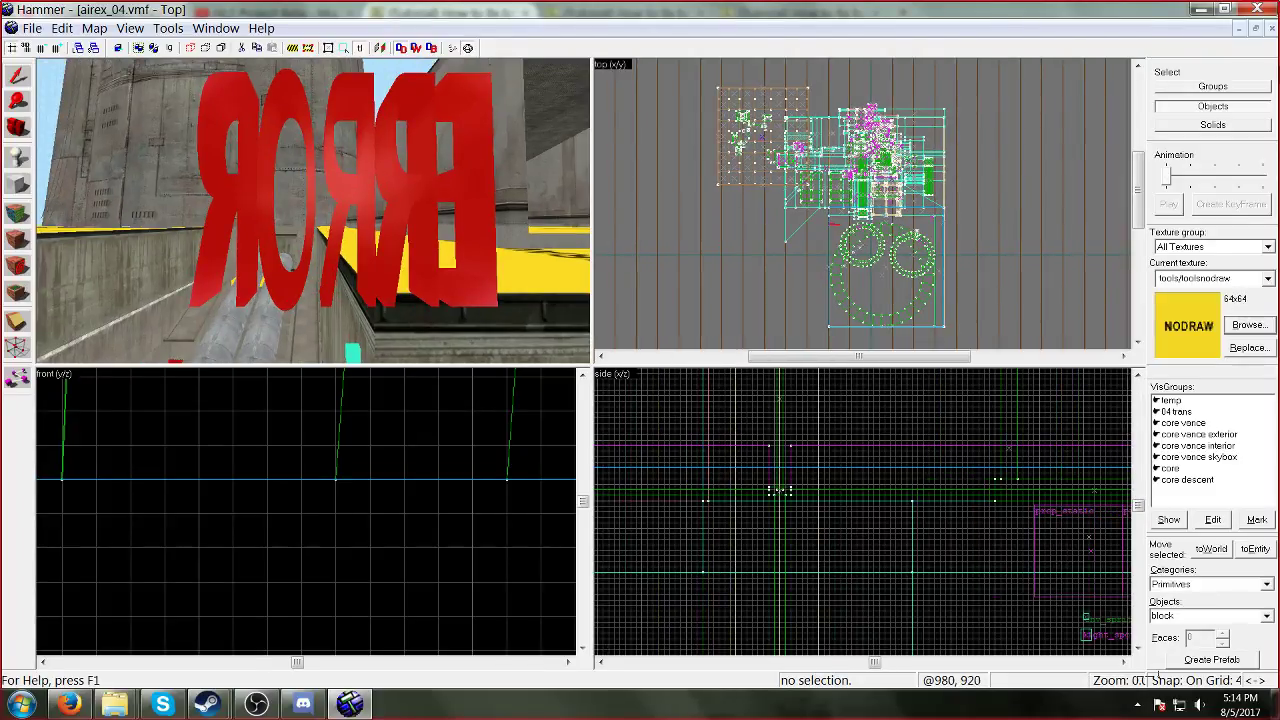
Step: Open the ERROR prop's properties, copy the file name W_IndustrialBell02On.mdl from its World model value, and close the properties
left_click(356, 182)
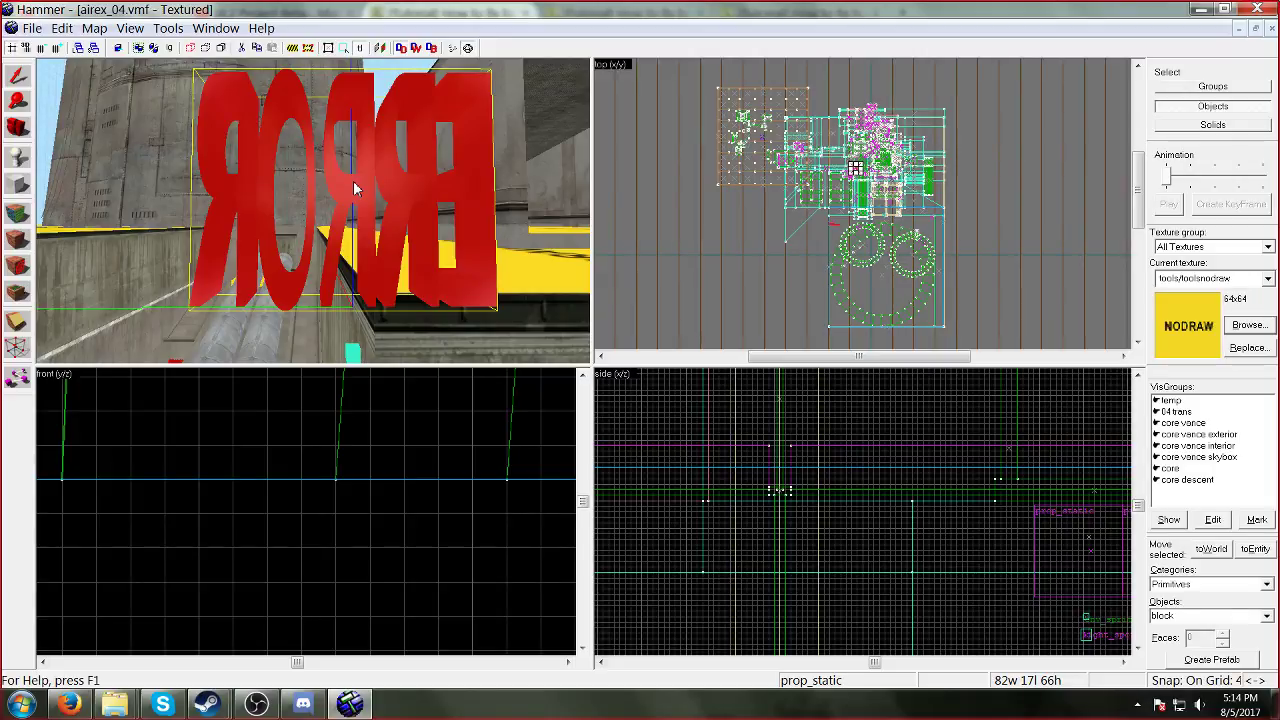
double_click(354, 188)
left_click_drag(599, 302, 490, 313)
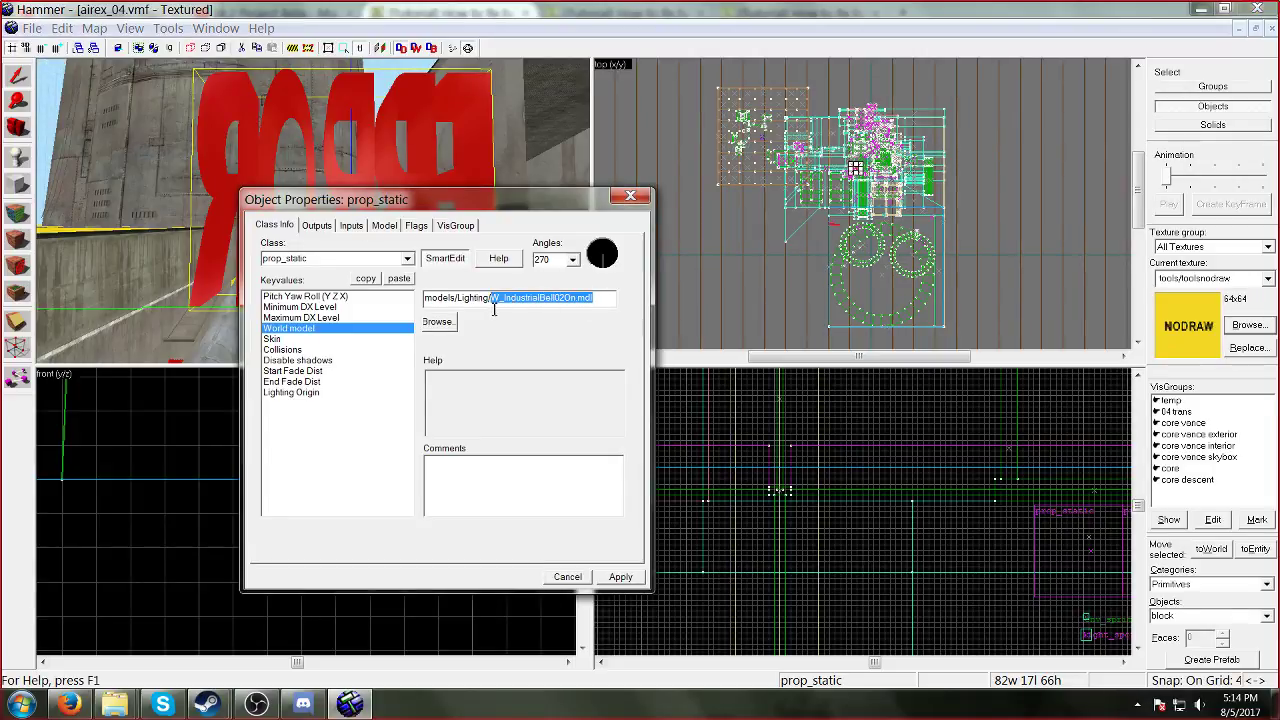
left_click(630, 196)
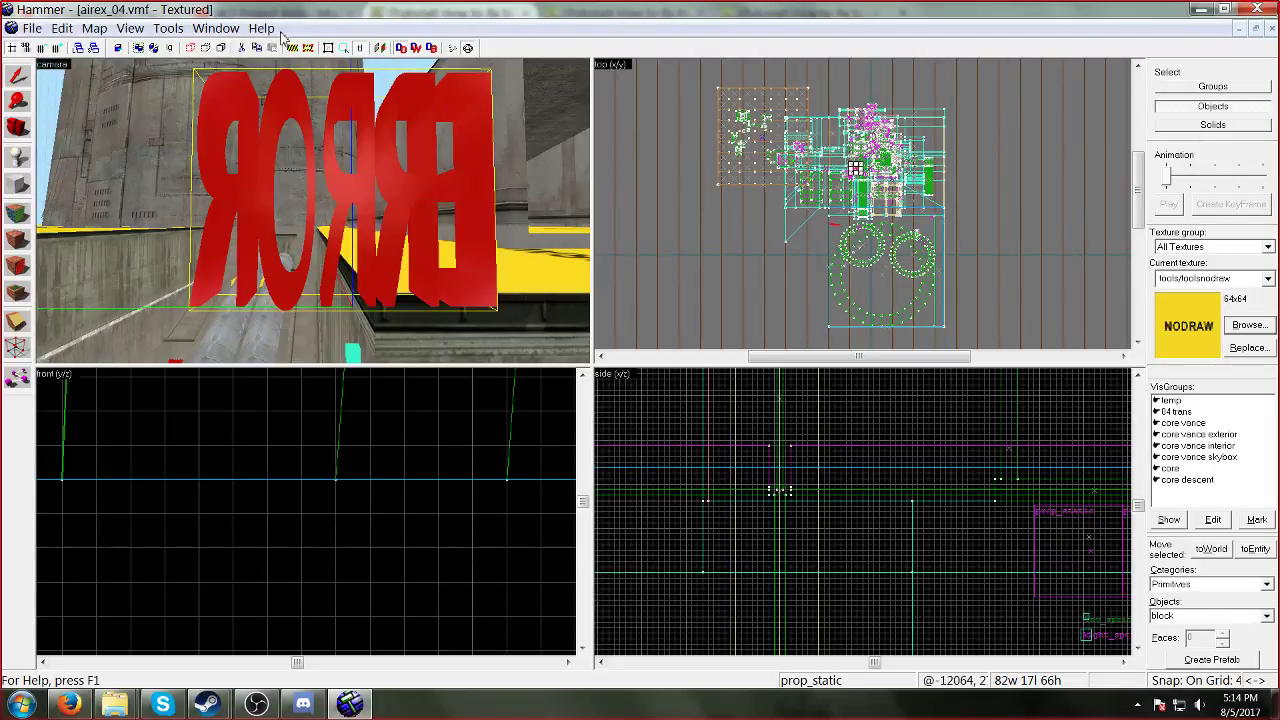
Step: Filter the Entity Report's point entities by the value W_IndustrialBell02On.mdl, select every listed prop_static, and open their shared properties
left_click(168, 28)
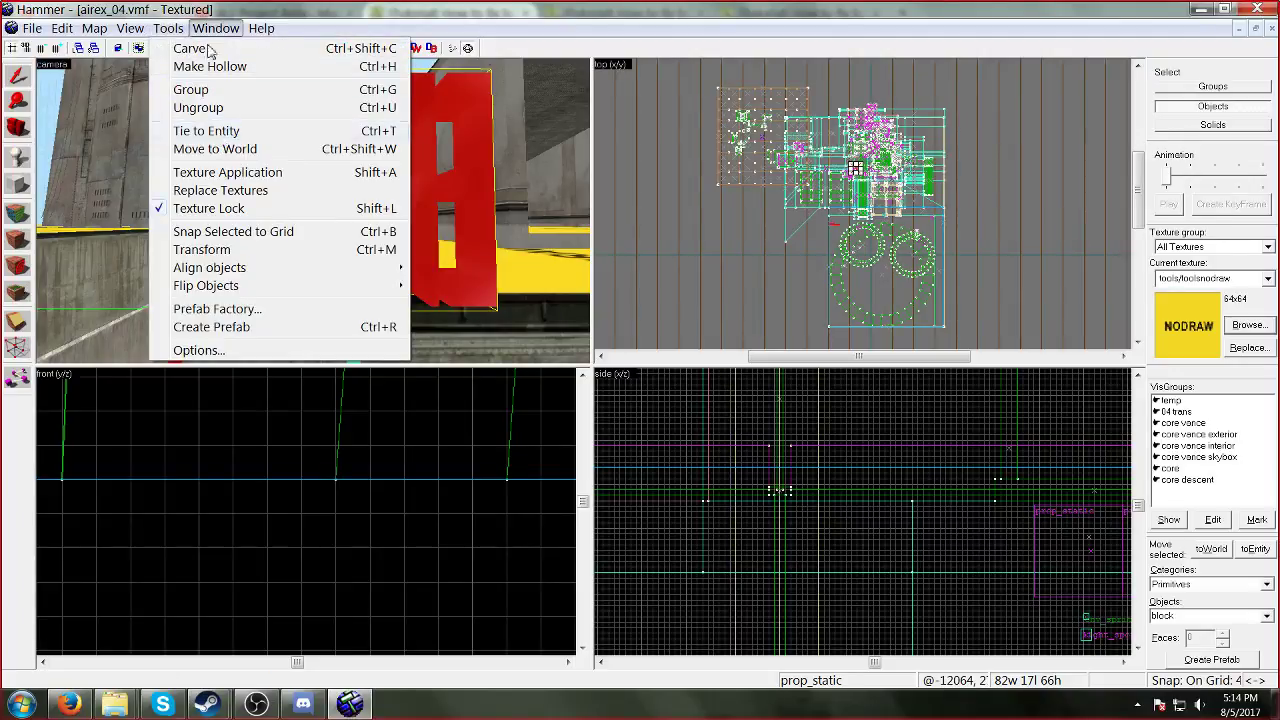
mouse_move(94, 28)
left_click(150, 144)
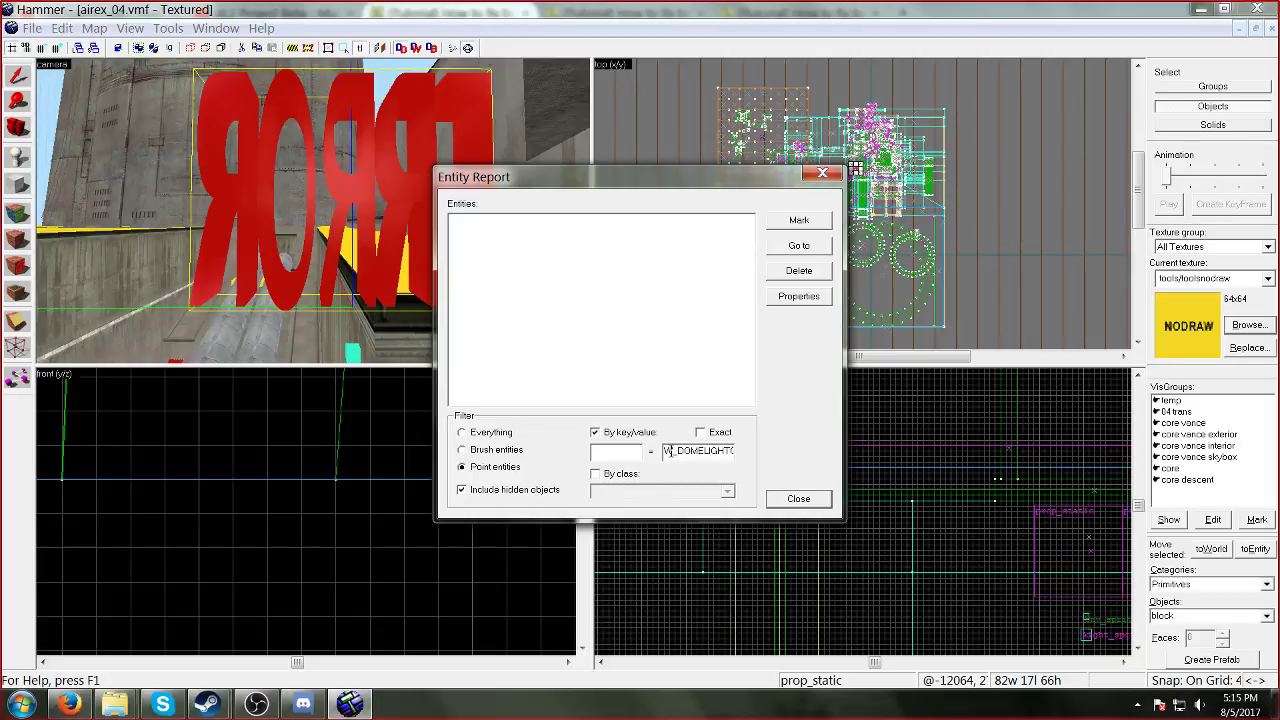
left_click_drag(668, 451, 889, 443)
key("ctrl+v")
left_click(474, 219)
left_click_drag(748, 286, 744, 391)
left_click(494, 400, "shift")
left_click(775, 298)
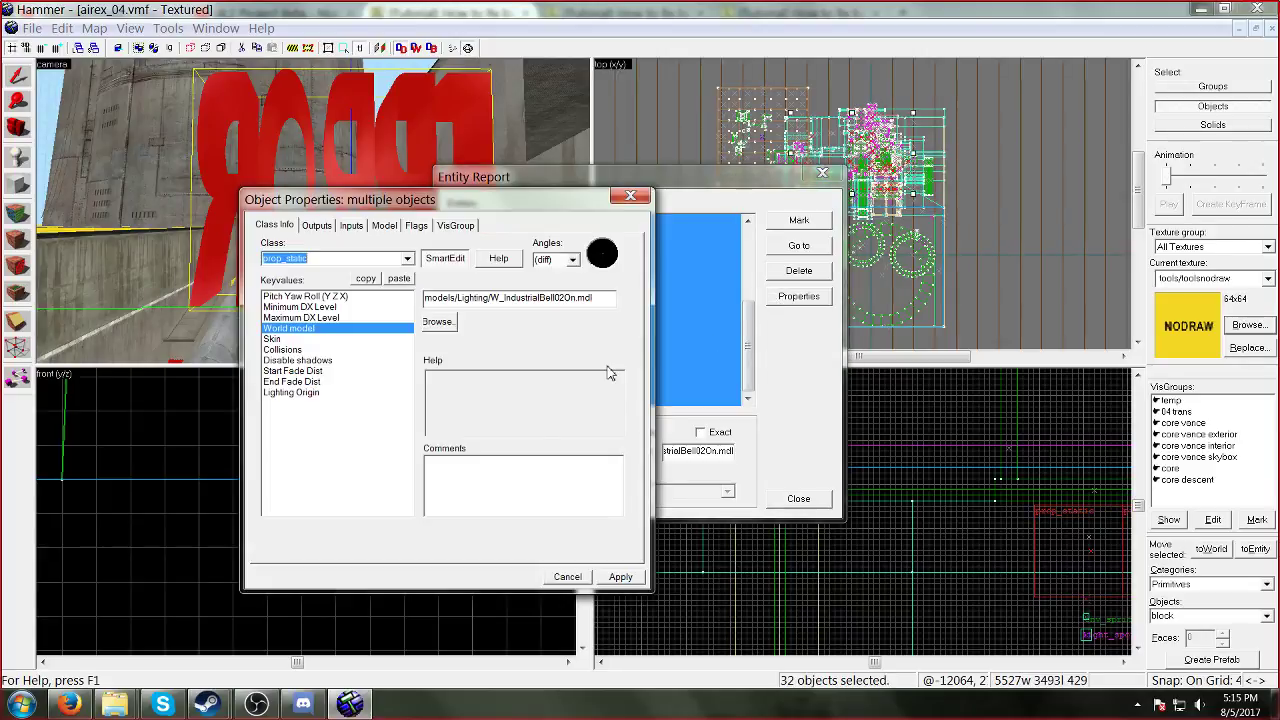
Step: Search the forum's replacement list in Firefox for W_IndustrialBell02On.mdl and copy its replacement path props_c17/light_industrialbell02_on.mdl
left_click(69, 704)
key("ctrl+f")
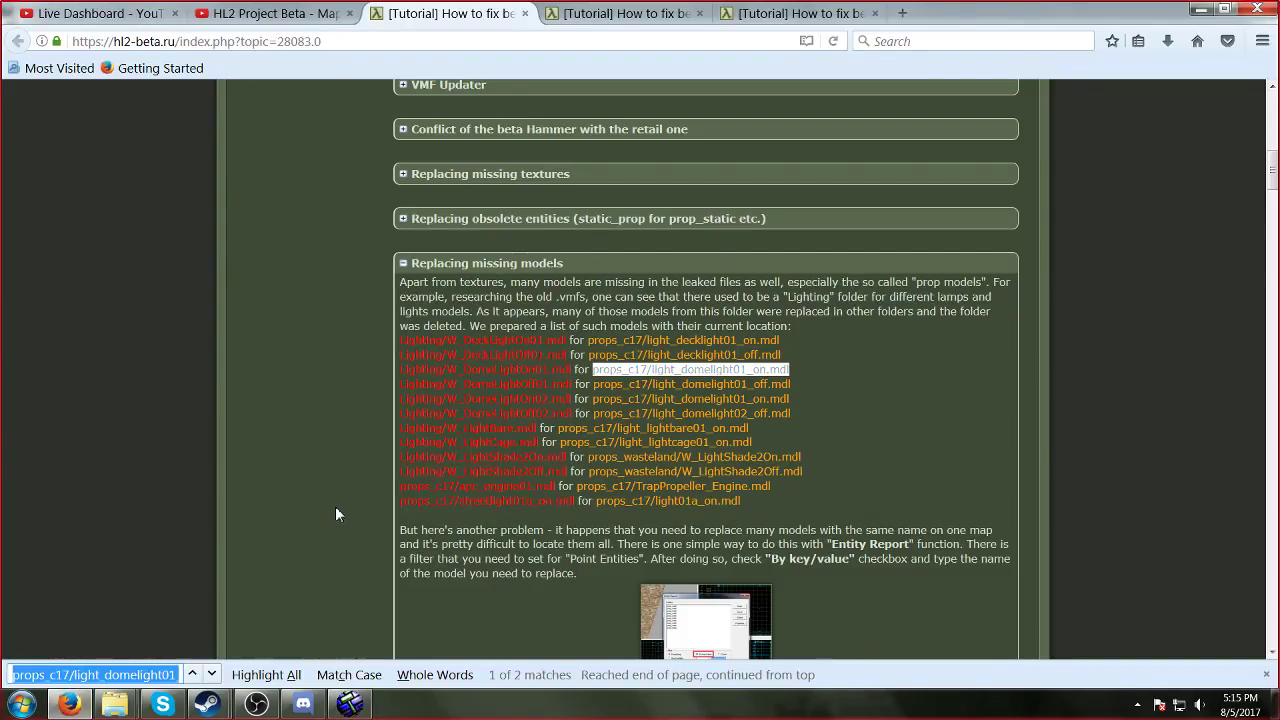
left_click(349, 704)
left_click(630, 195)
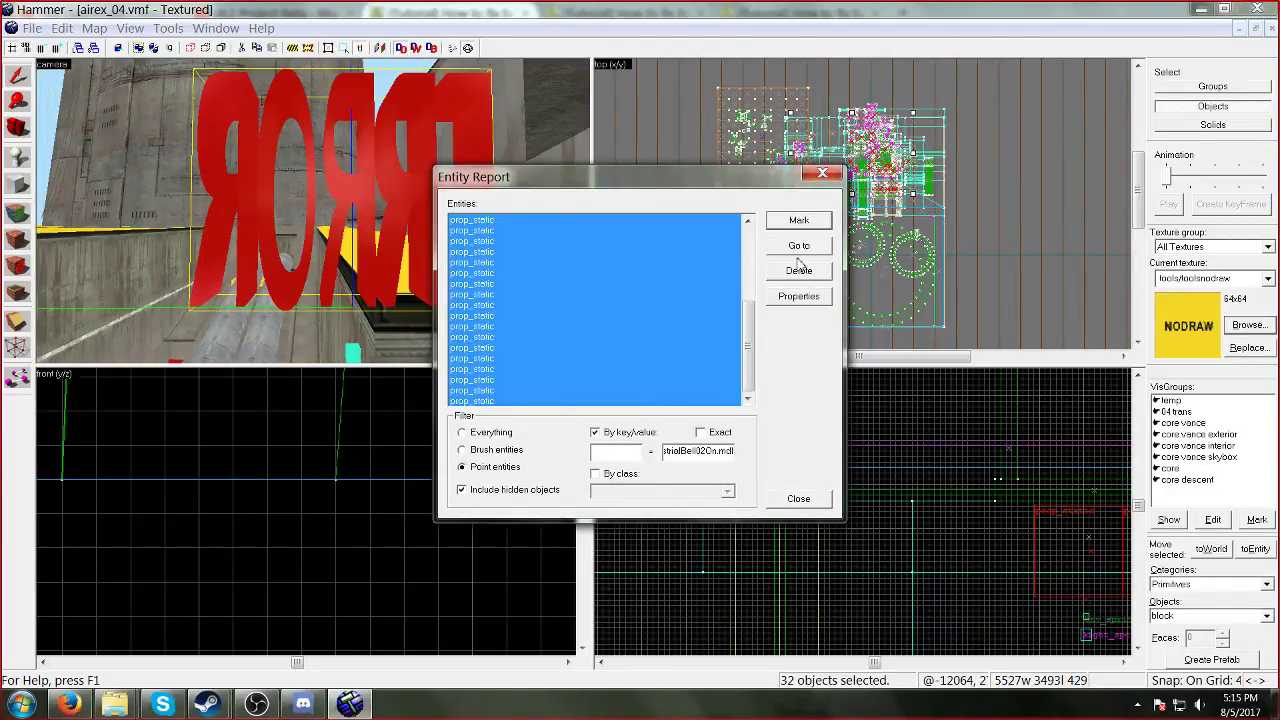
left_click(800, 299)
left_click(68, 704)
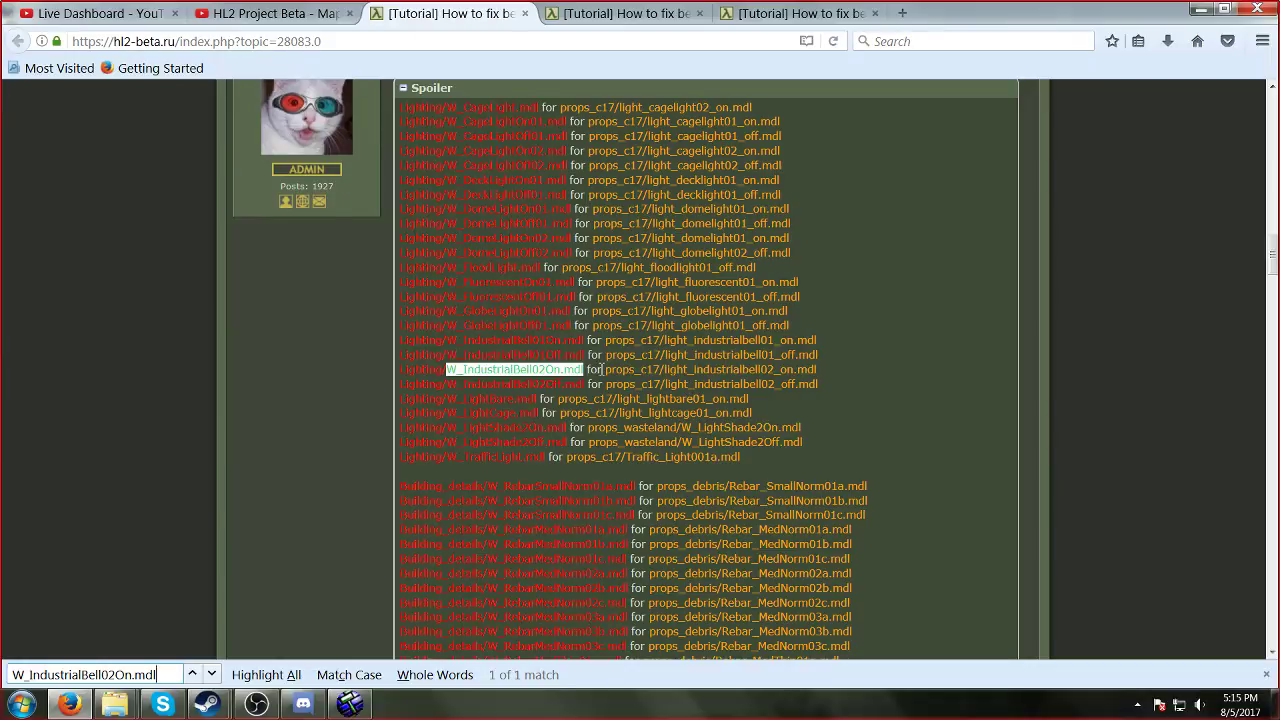
left_click_drag(604, 369, 860, 368)
key("ctrl+c")
Step: Back in Hammer, set the selected props' World model to models/props_c17/light_industrialbell02_on.mdl, apply it, and close the properties
left_click(350, 704)
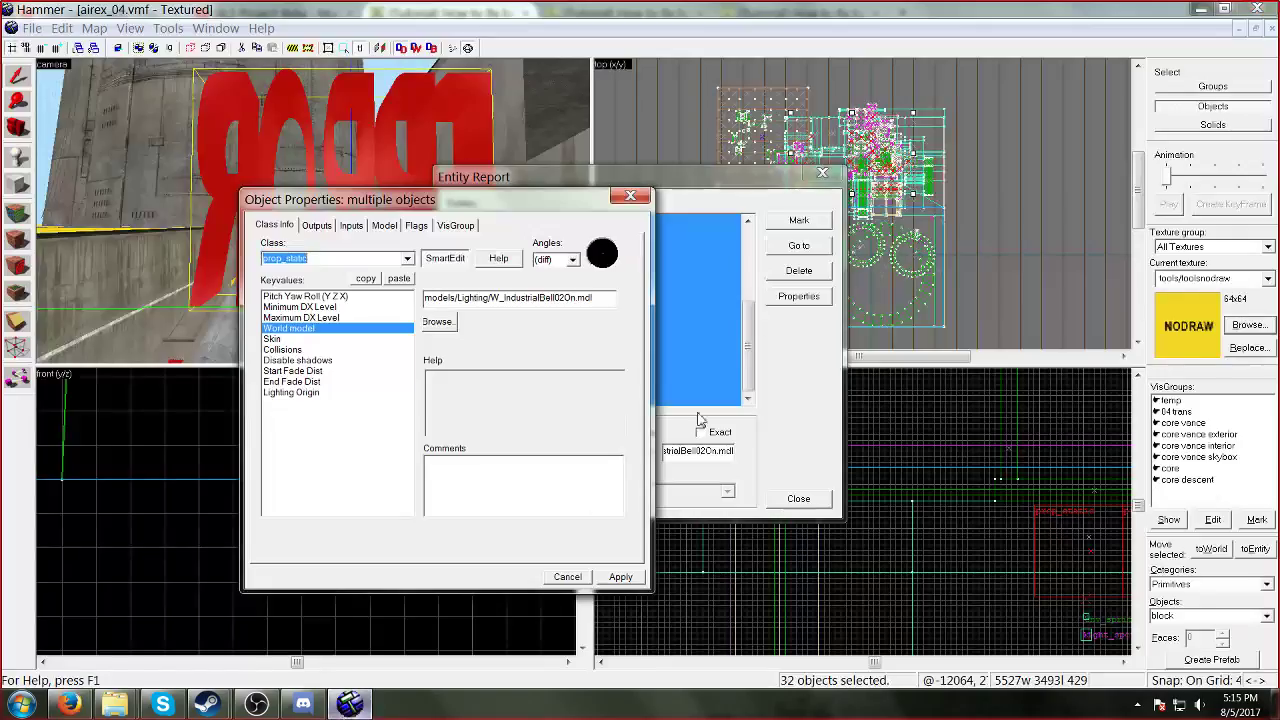
double_click(598, 298)
key("ctrl+v")
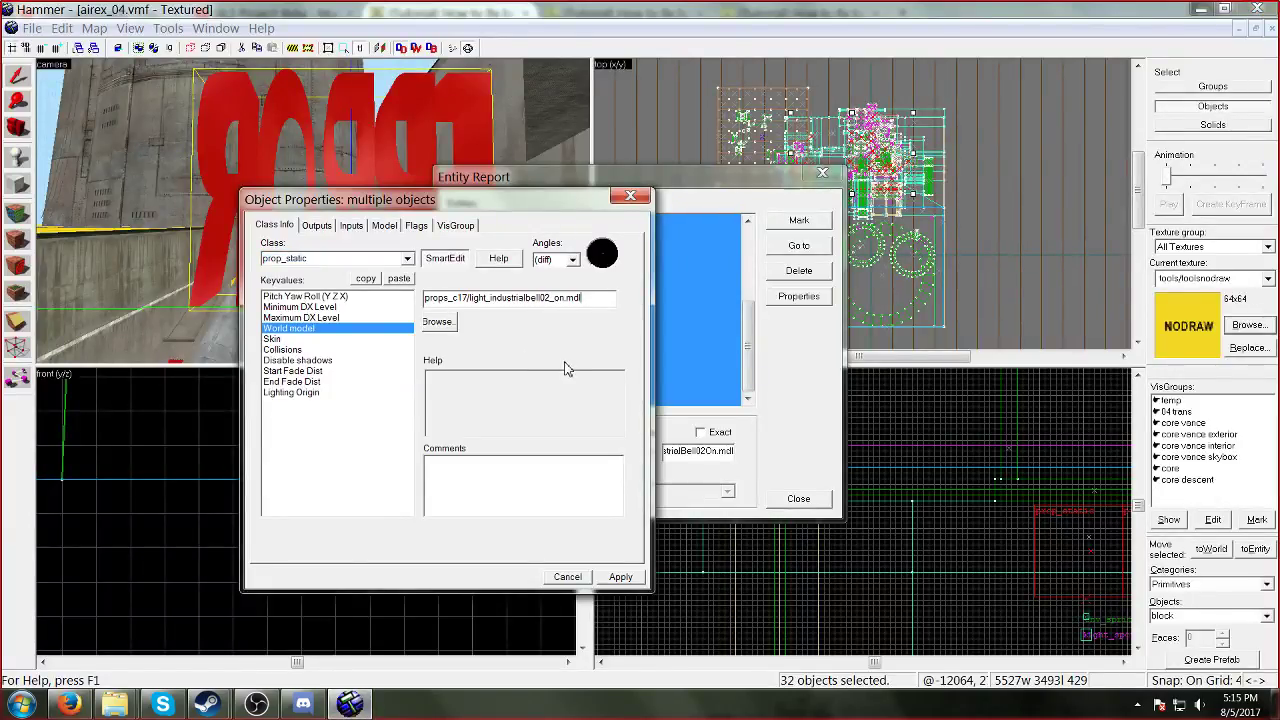
left_click(425, 298)
type("models/")
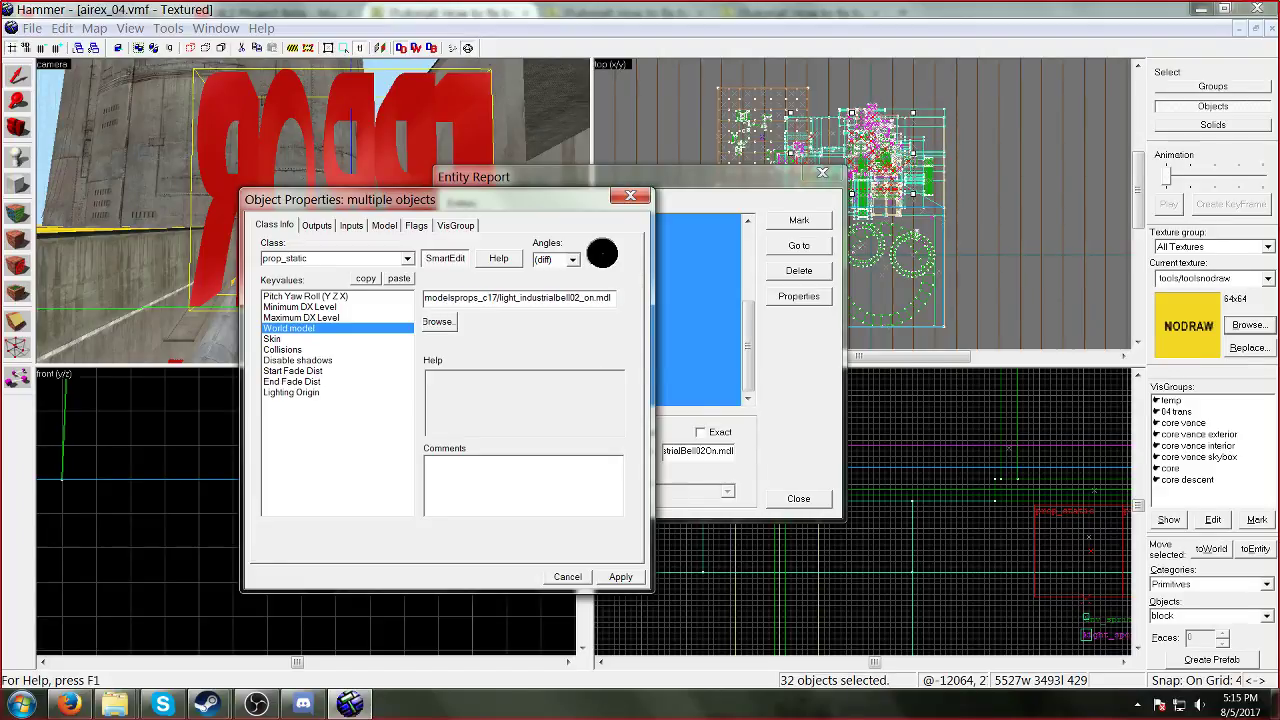
left_click(618, 577)
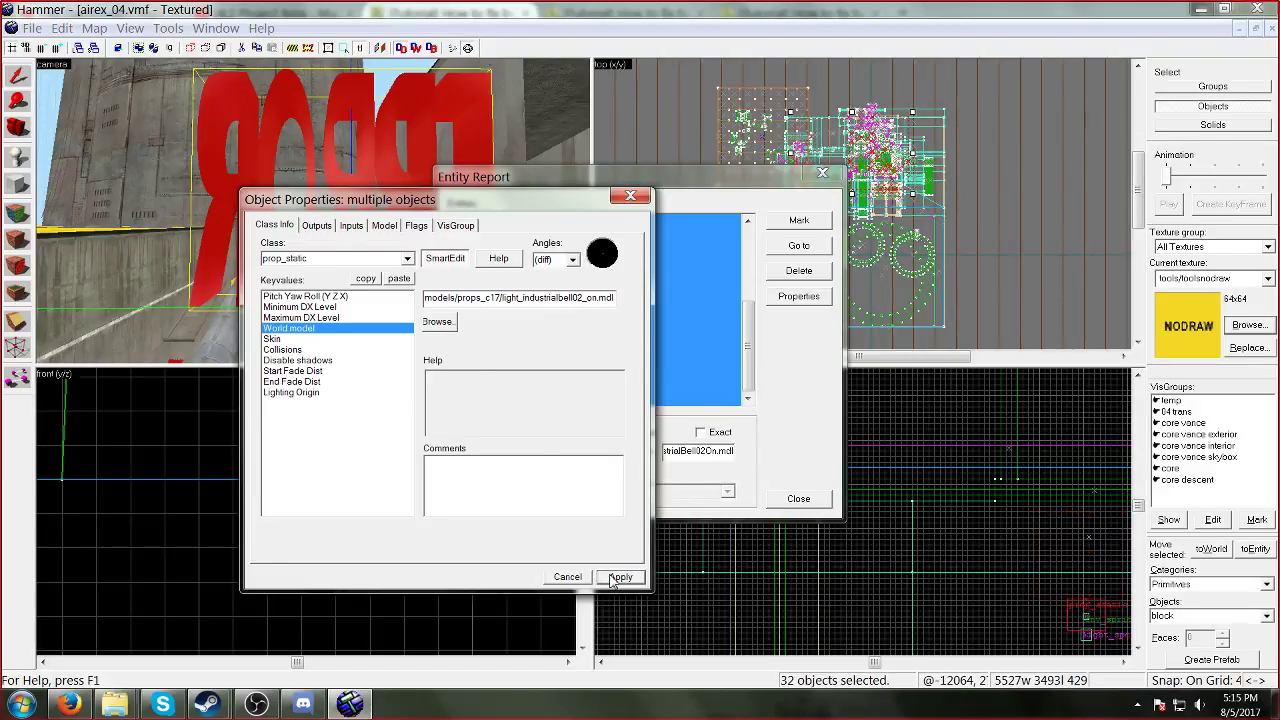
left_click(620, 578)
left_click(630, 195)
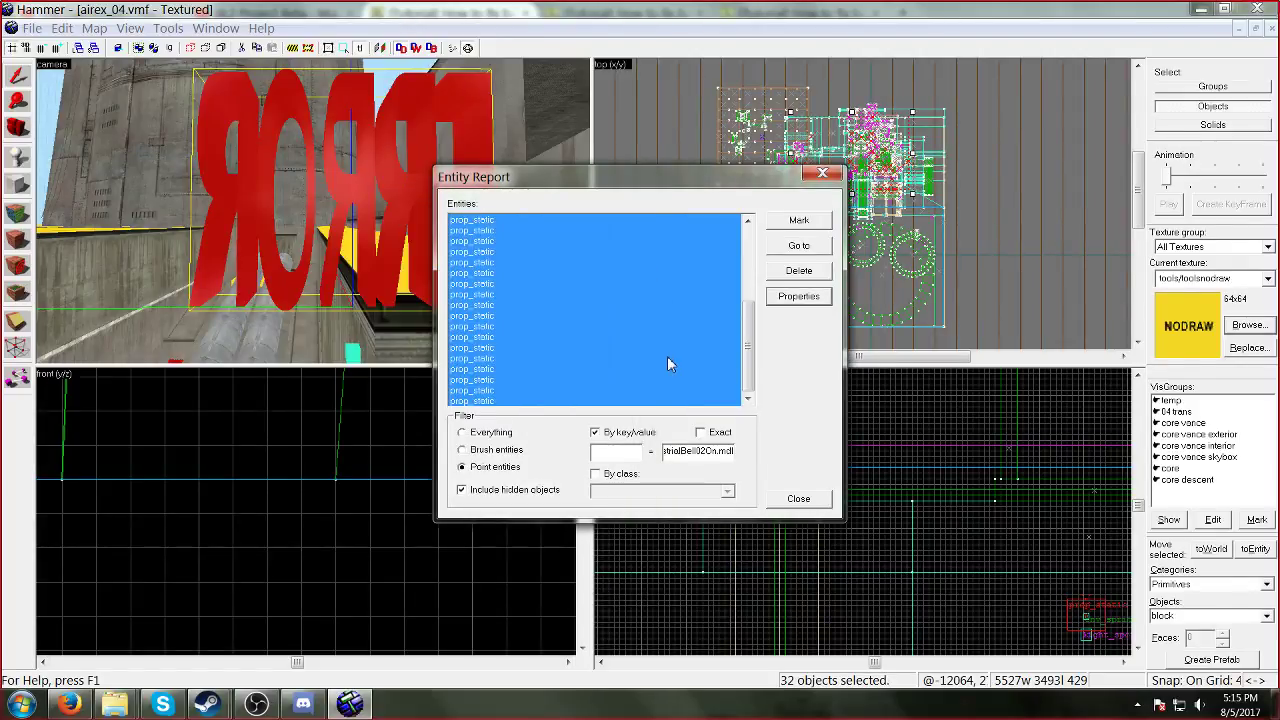
Step: Go to the replaced bell light, find the ERROR prop above the green wall stripe, and copy W_DeckLightOn01.mdl from its World model value
left_click(798, 245)
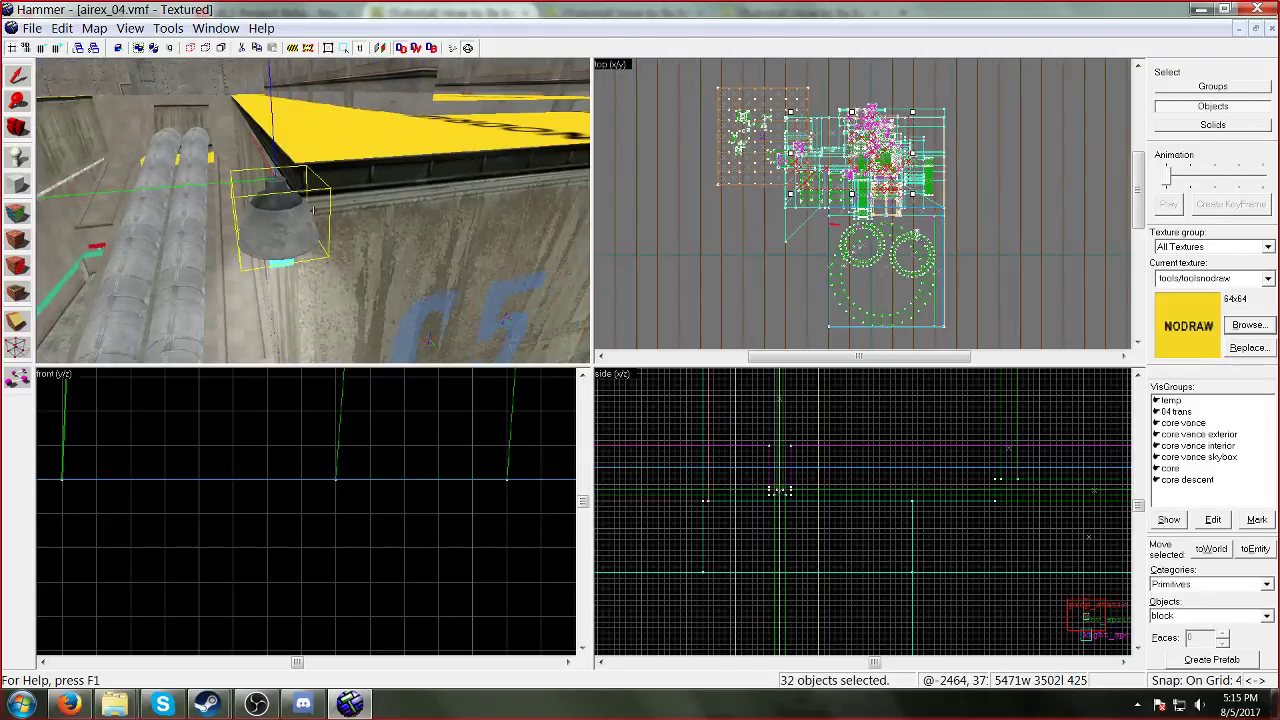
key("w")
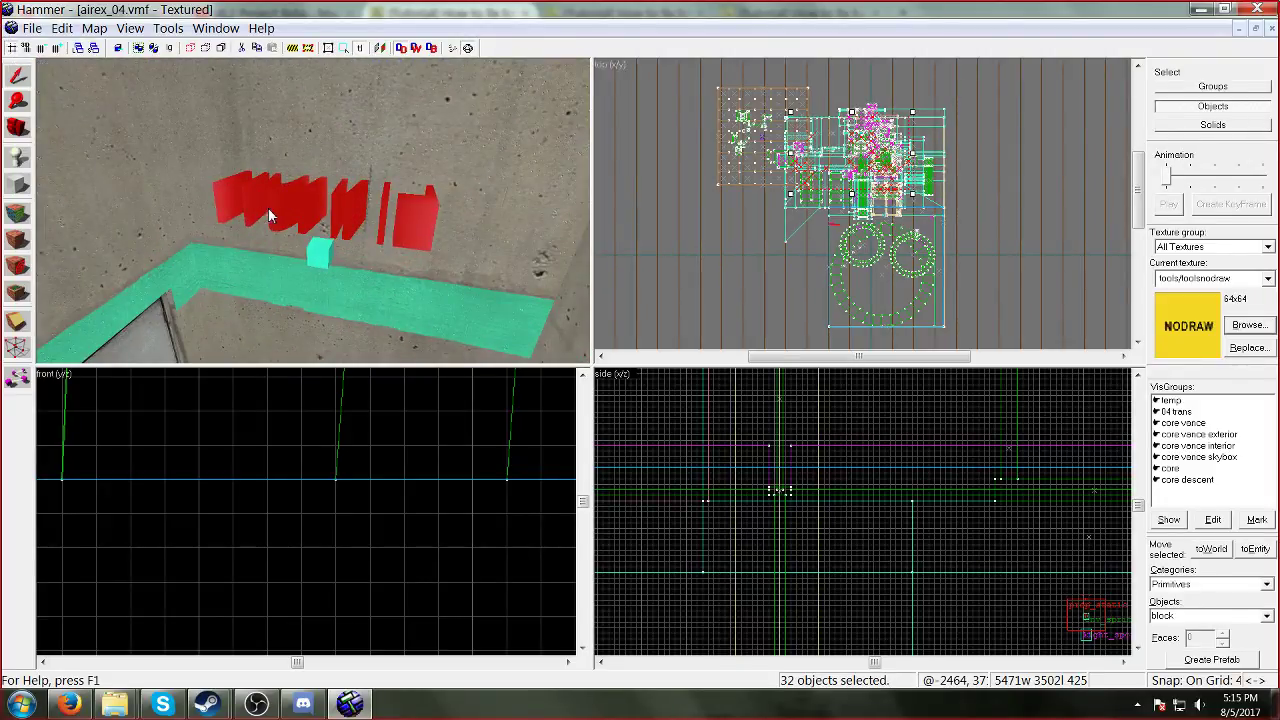
double_click(270, 207)
left_click_drag(594, 300, 481, 318)
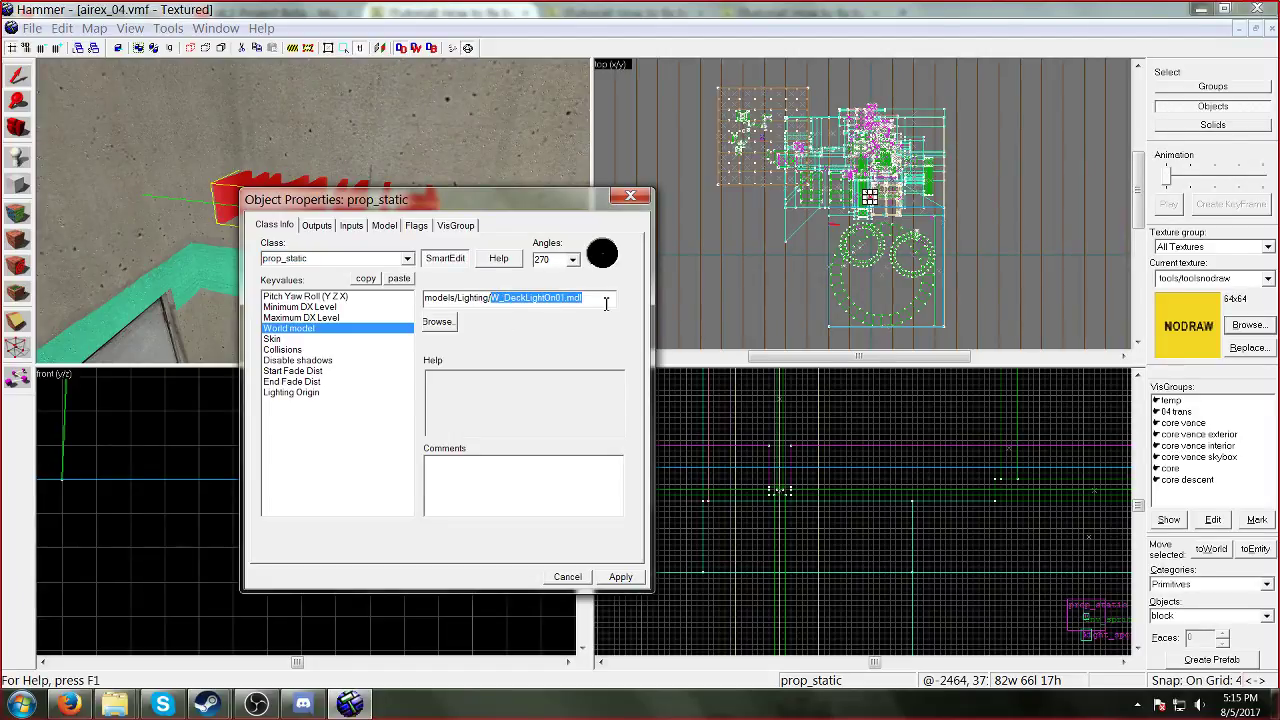
key("ctrl+c")
Step: Search the forum's replacement list in Firefox for W_DeckLightOn01.mdl and copy the path props_c17/light_decklight01_on.mdl
left_click(68, 704)
key("ctrl+f")
key("ctrl+v")
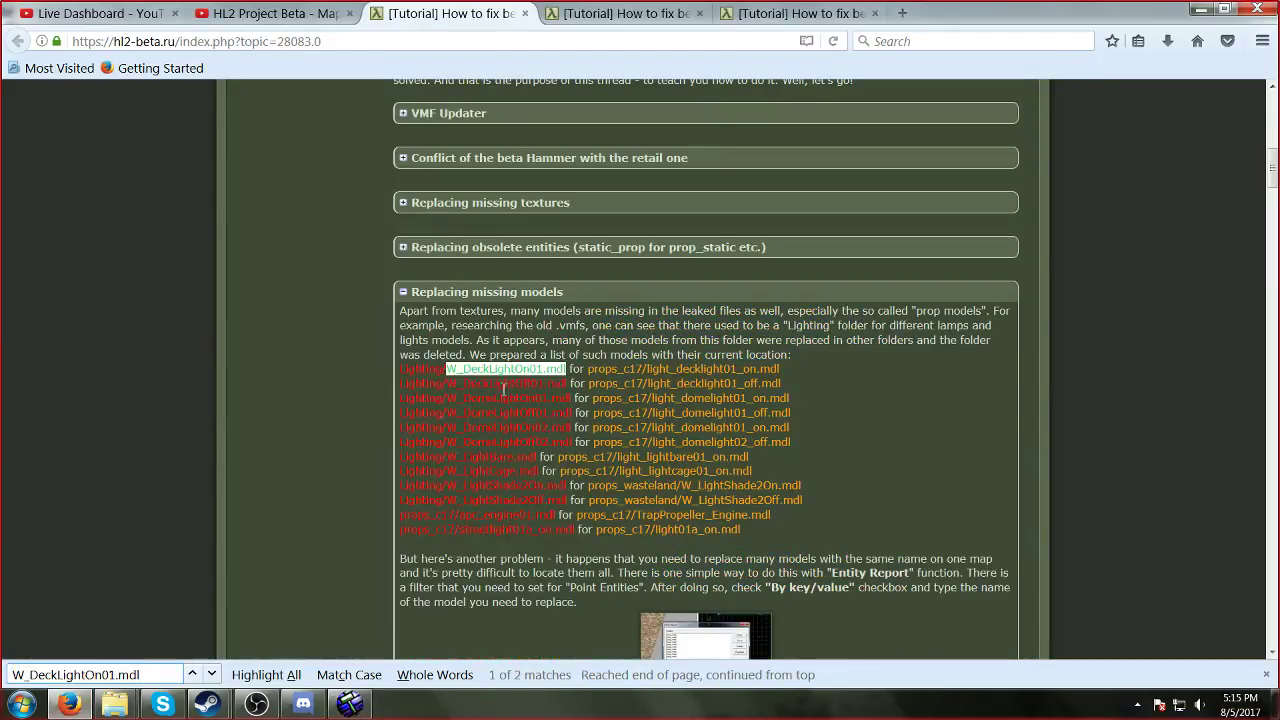
left_click_drag(590, 370, 1006, 365)
Step: In Hammer, set this prop's World model to models/props_c17/light_decklight01_on.mdl, copy the new file name, and close the properties
left_click(350, 704)
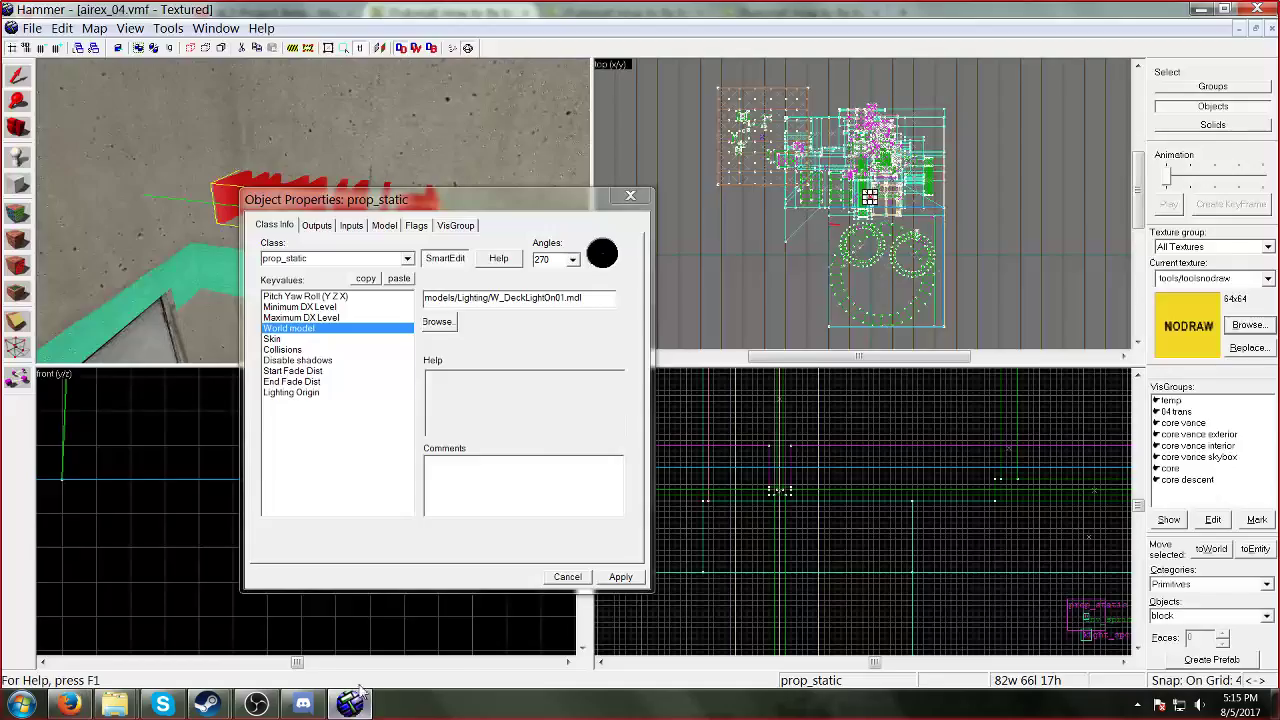
left_click_drag(612, 298, 464, 313)
key("ctrl+v")
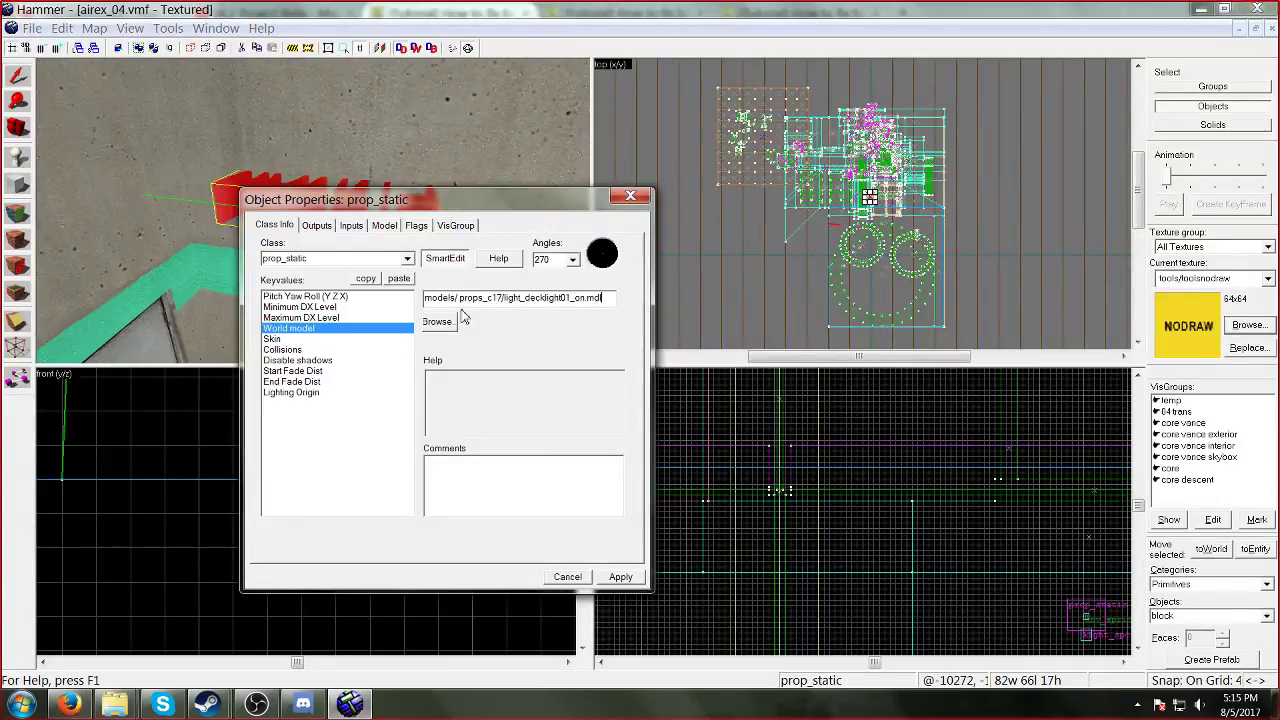
key("BackSpace")
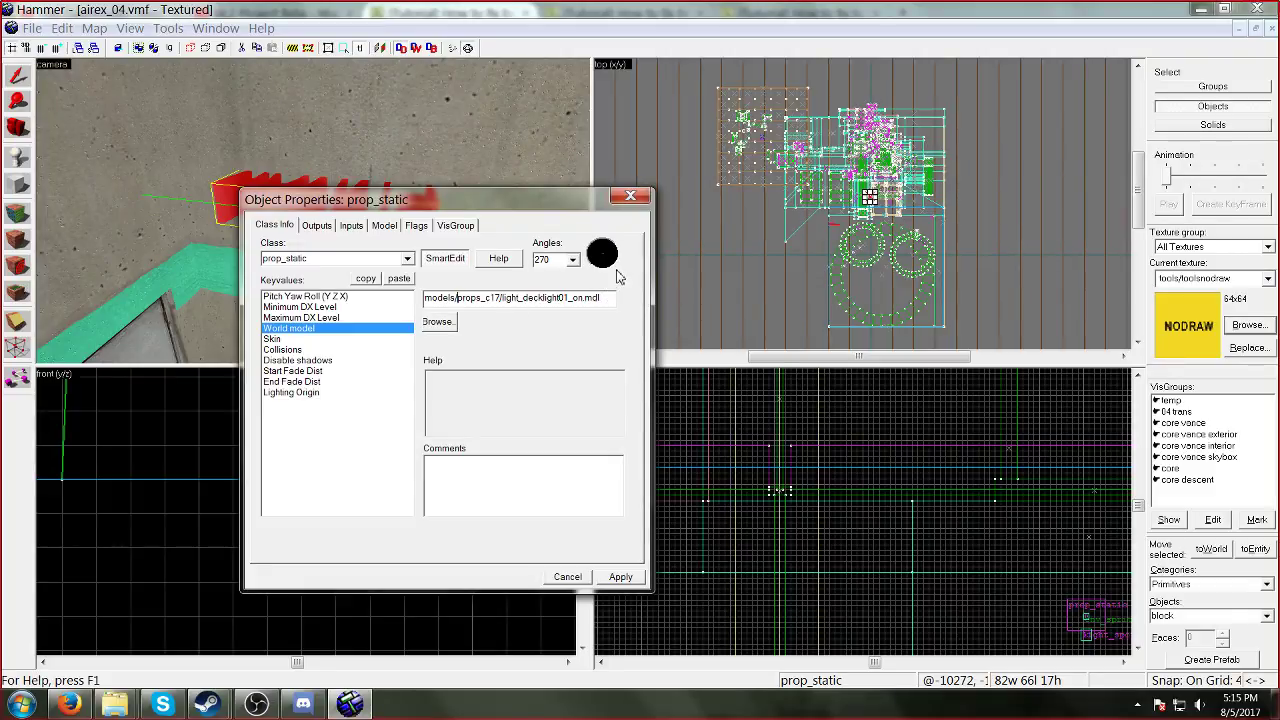
left_click_drag(611, 298, 505, 317)
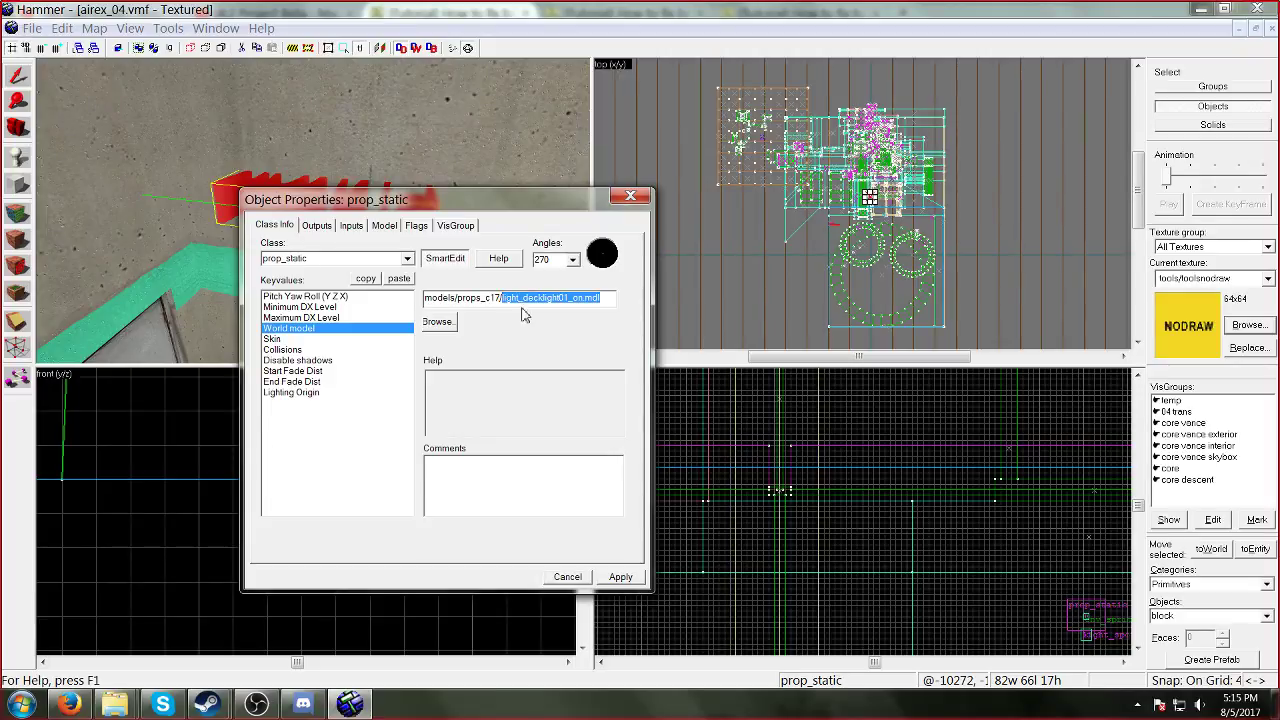
left_click(630, 195)
Step: Filter the Entity Report by the value light_decklight01_on.mdl, select the listed prop_static, and close the report
left_click(167, 28)
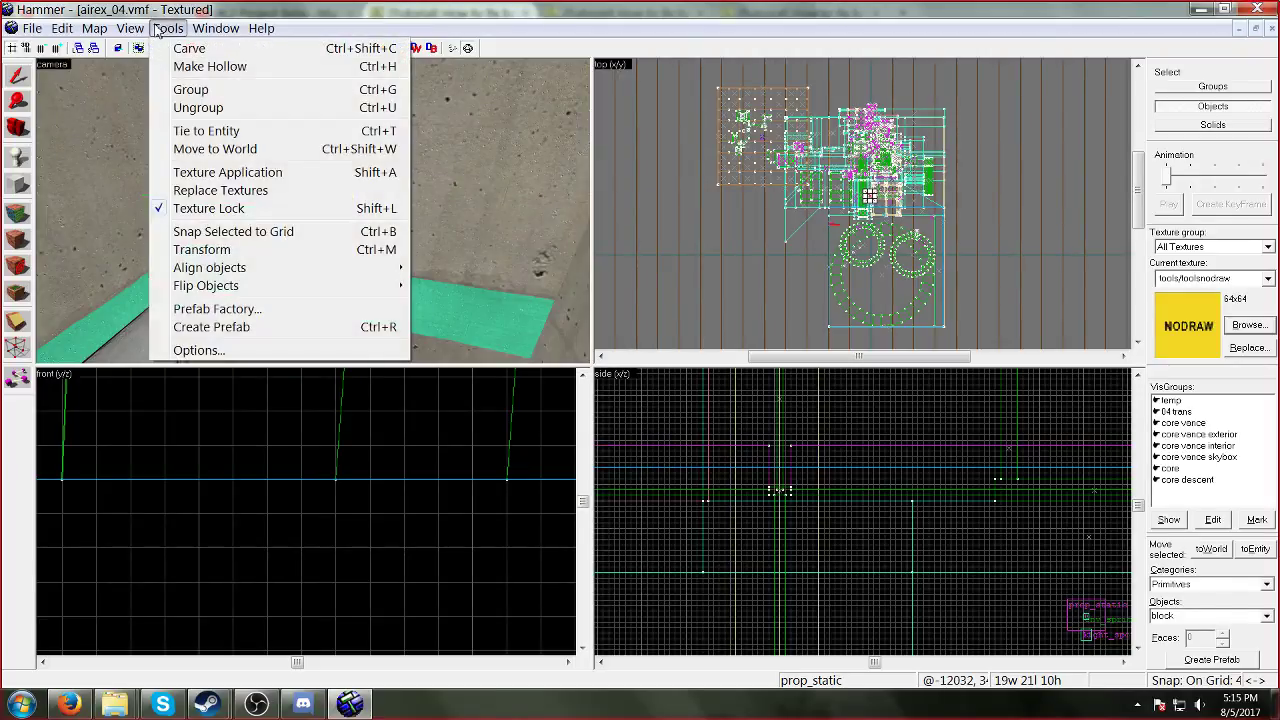
mouse_move(94, 28)
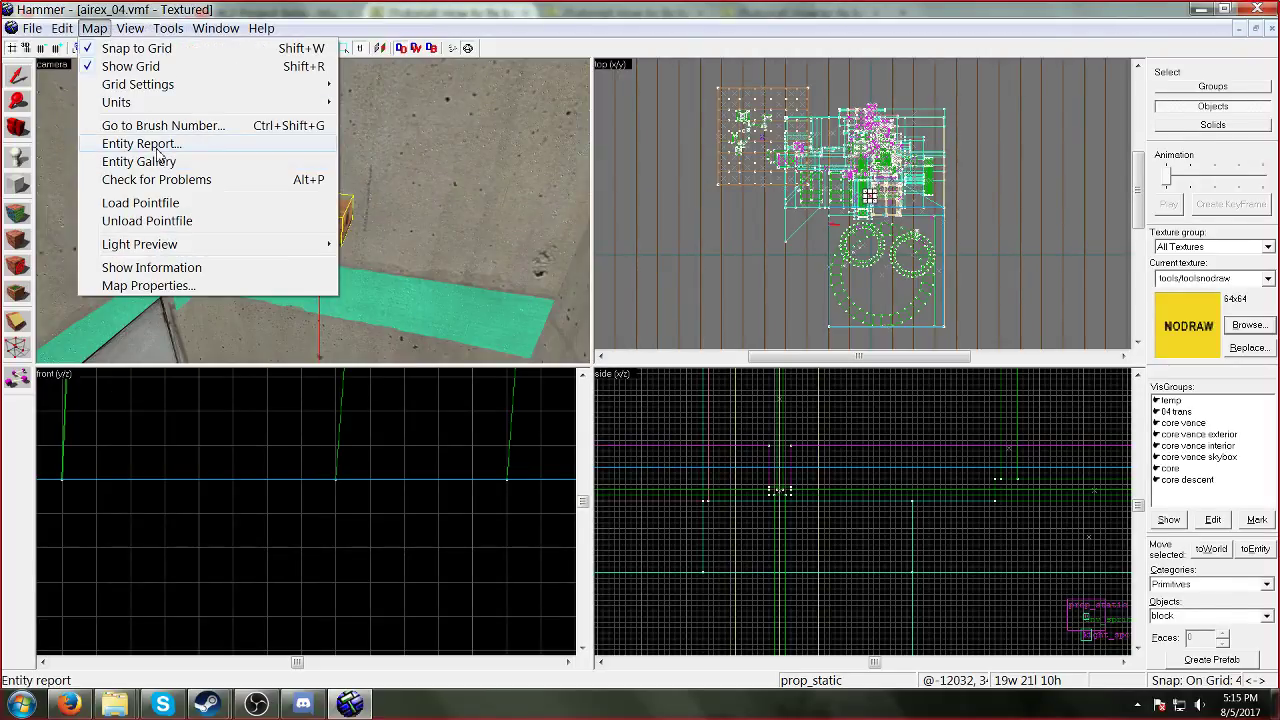
left_click(150, 140)
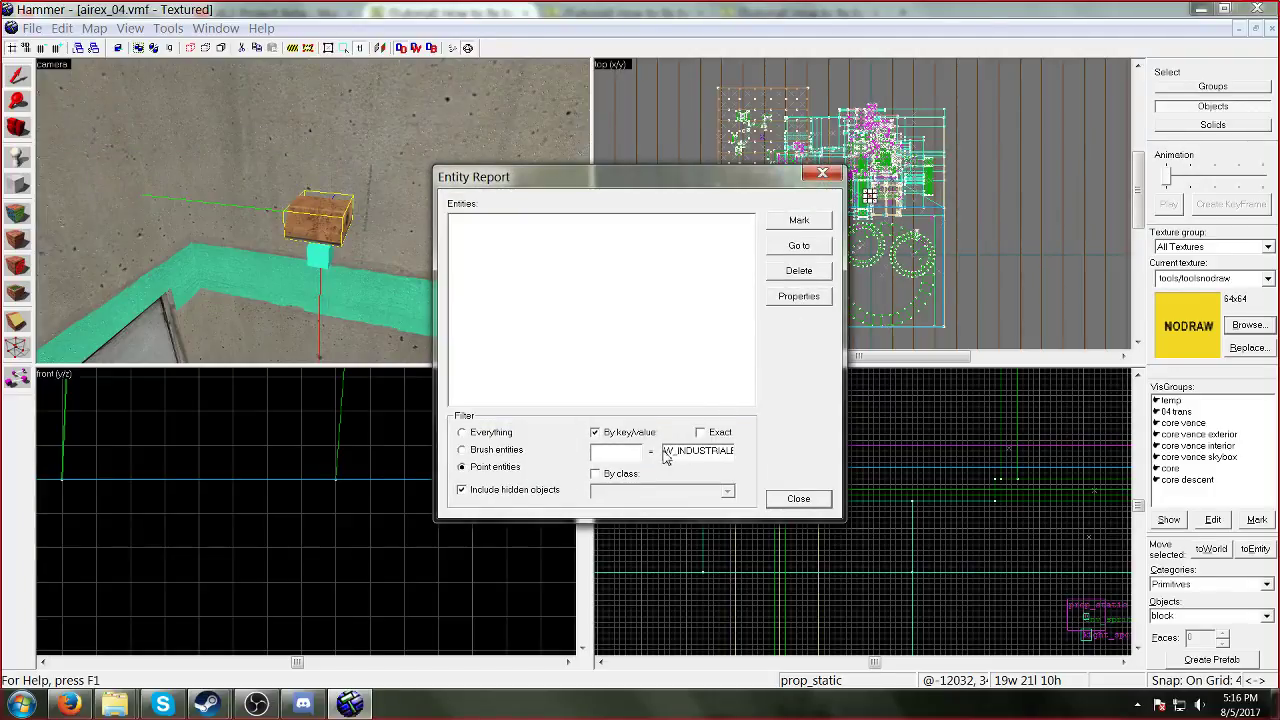
left_click_drag(669, 453, 822, 433)
key("ctrl+v")
left_click(481, 219)
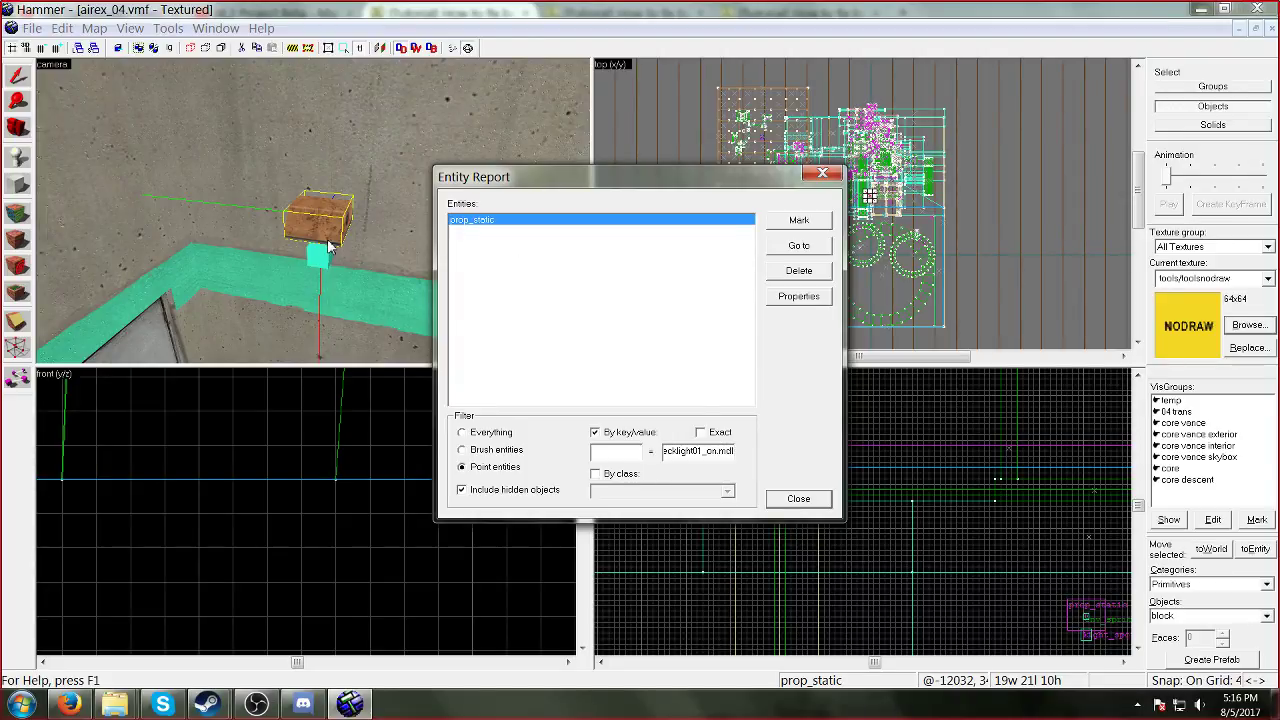
left_click(822, 174)
Step: Inspect the replaced deck light on the wall up close in the camera view
scroll(313, 210, "up", 5)
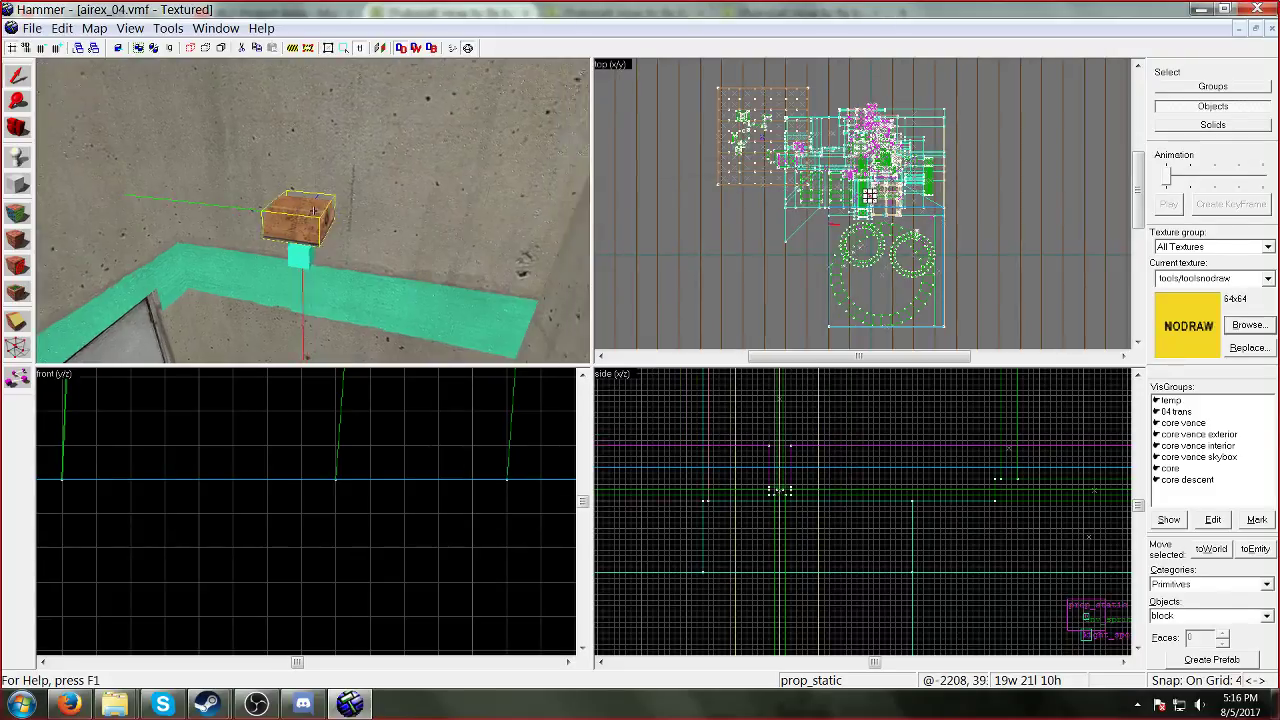
scroll(313, 210, "up", 3)
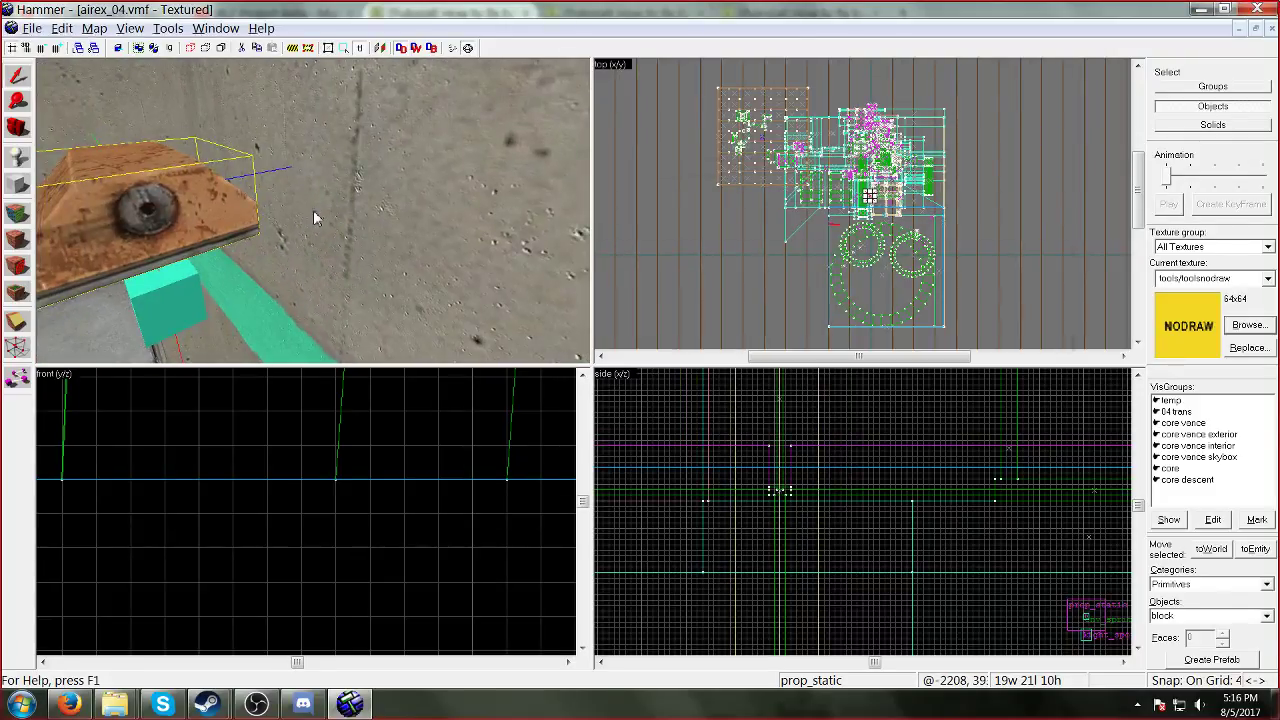
key("alt+Tab")
key("alt+Tab")
key("z")
key("s")
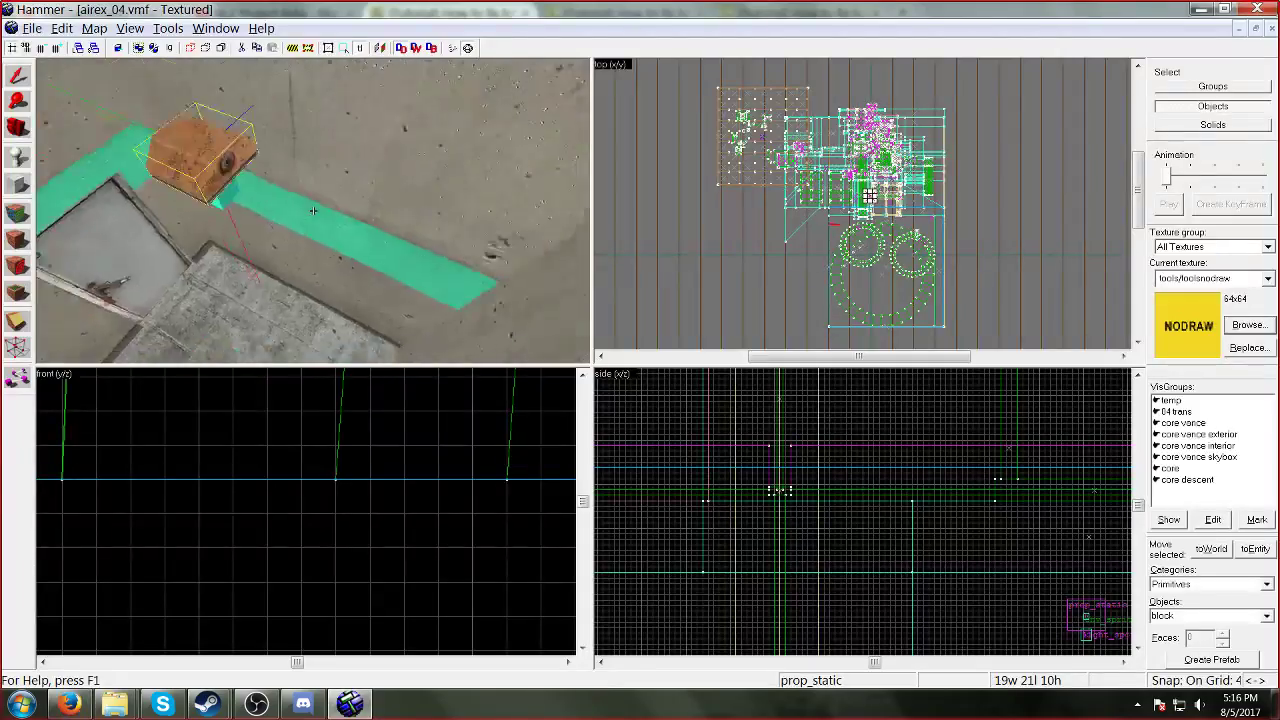
Step: Undo the World model change on the deck light prop
left_click(61, 28)
left_click(68, 49)
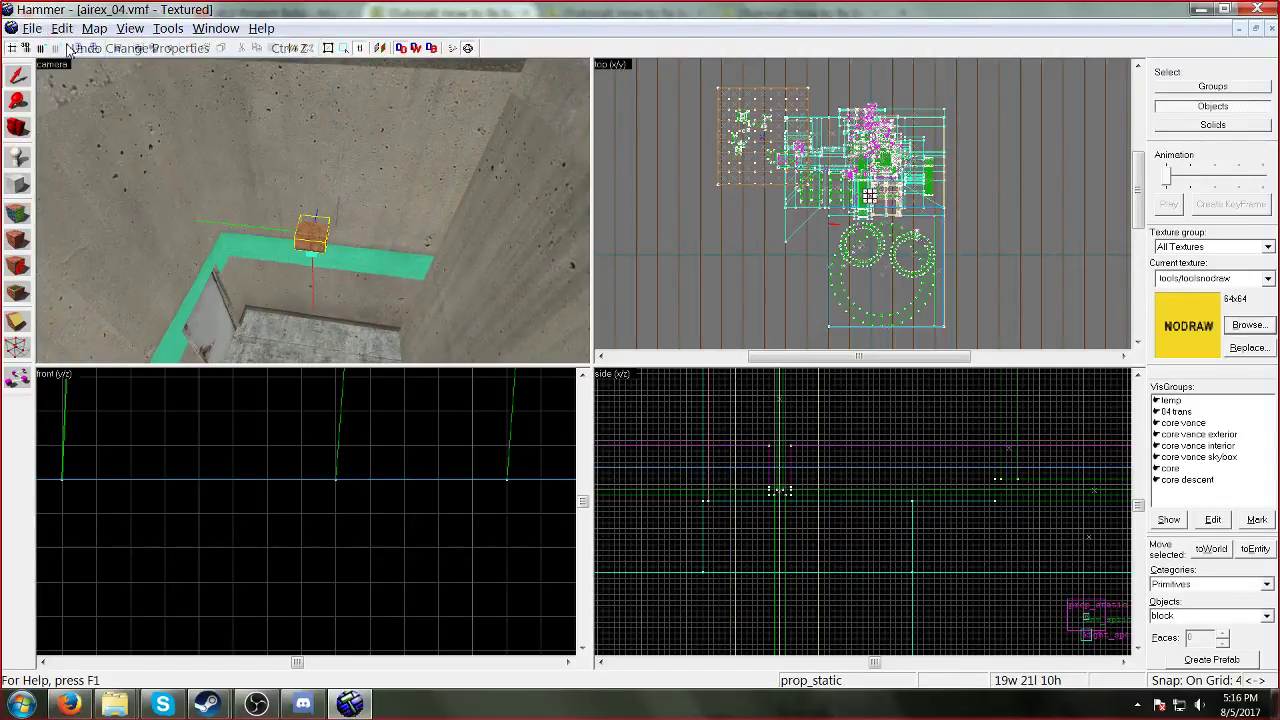
left_click(61, 28)
left_click(68, 49)
left_click(61, 28)
left_click(68, 49)
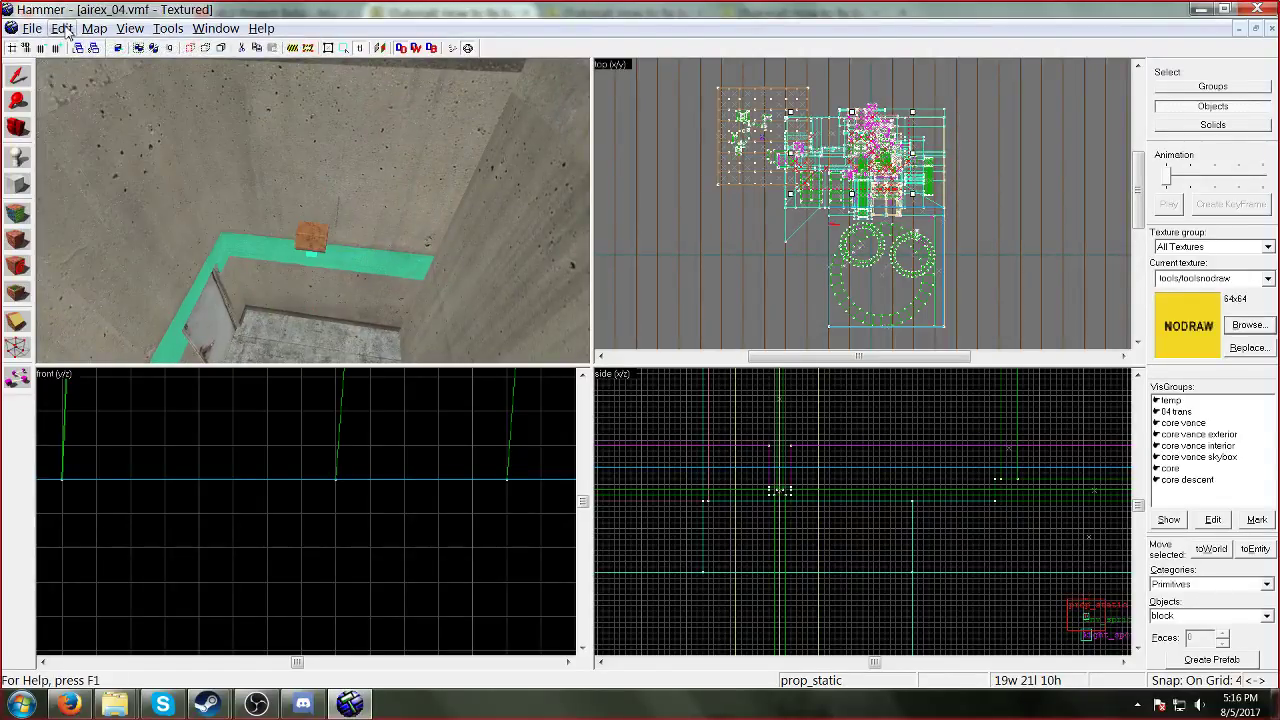
left_click(61, 28)
left_click(68, 49)
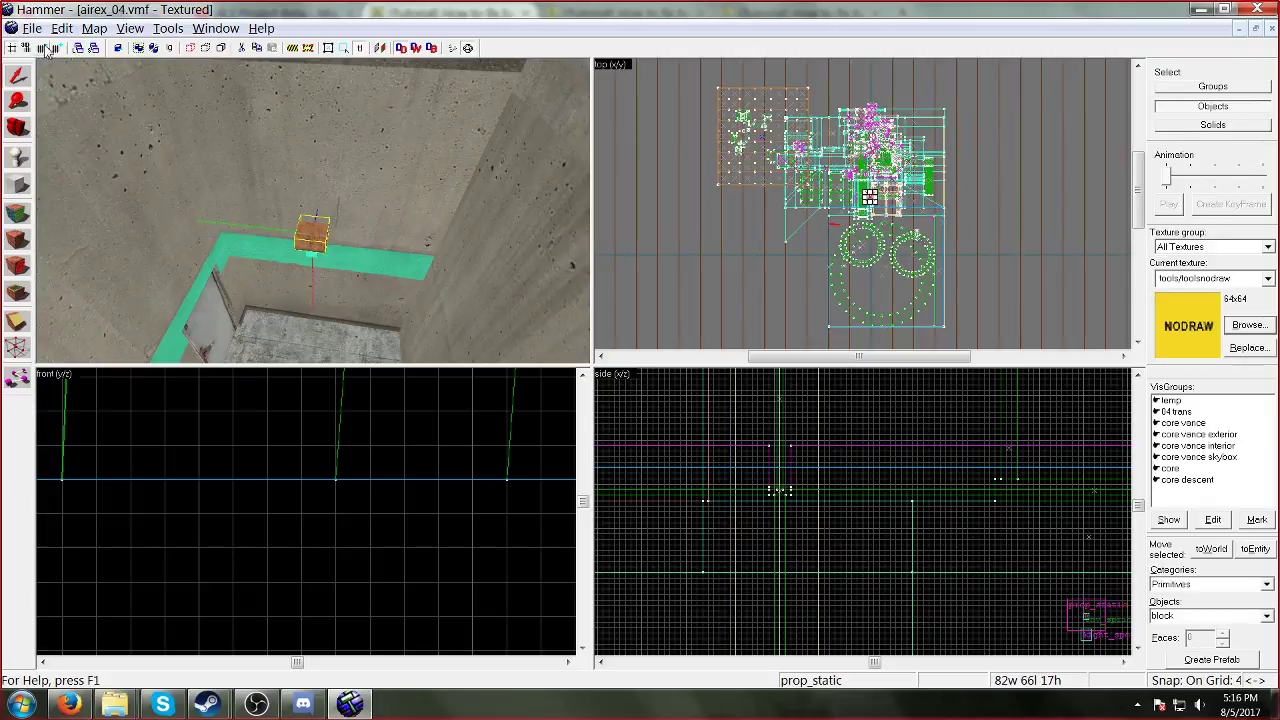
left_click(61, 28)
left_click(68, 49)
Step: Reopen the deck light prop's properties, copy W_DeckLightOn01.mdl from its World model value, and close the properties
double_click(307, 235)
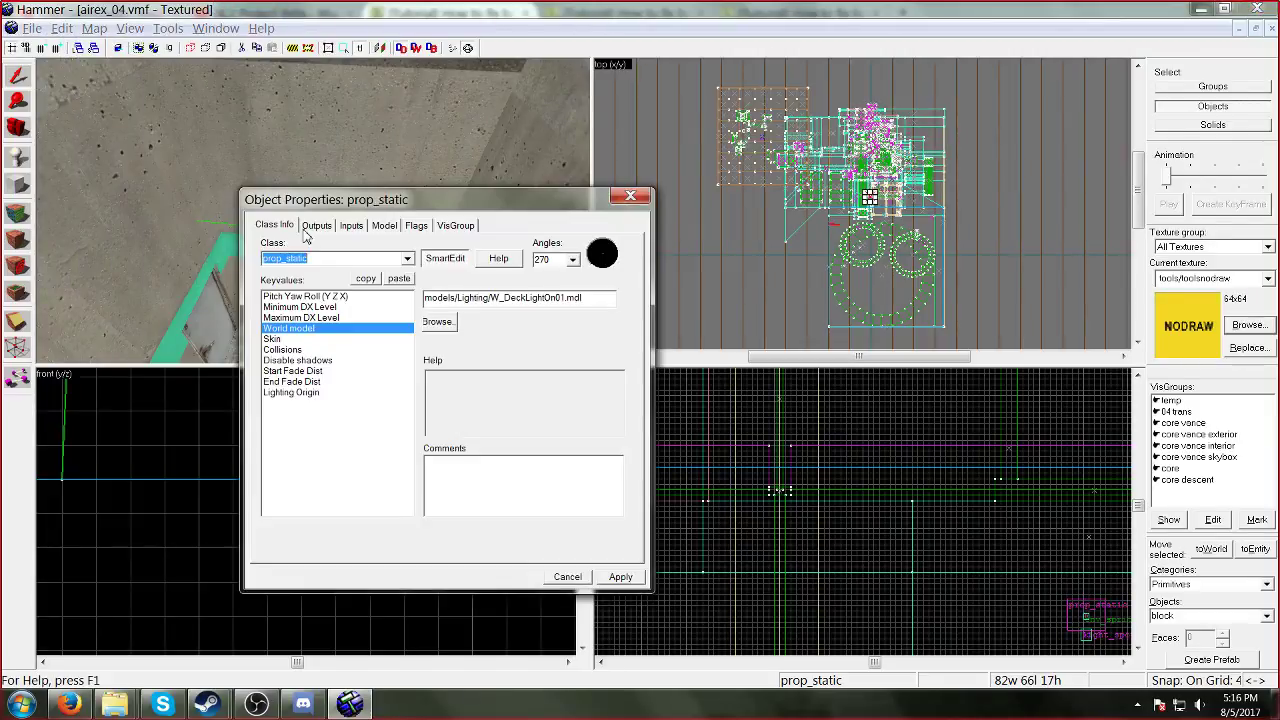
left_click_drag(582, 298, 491, 298)
key("ctrl+c")
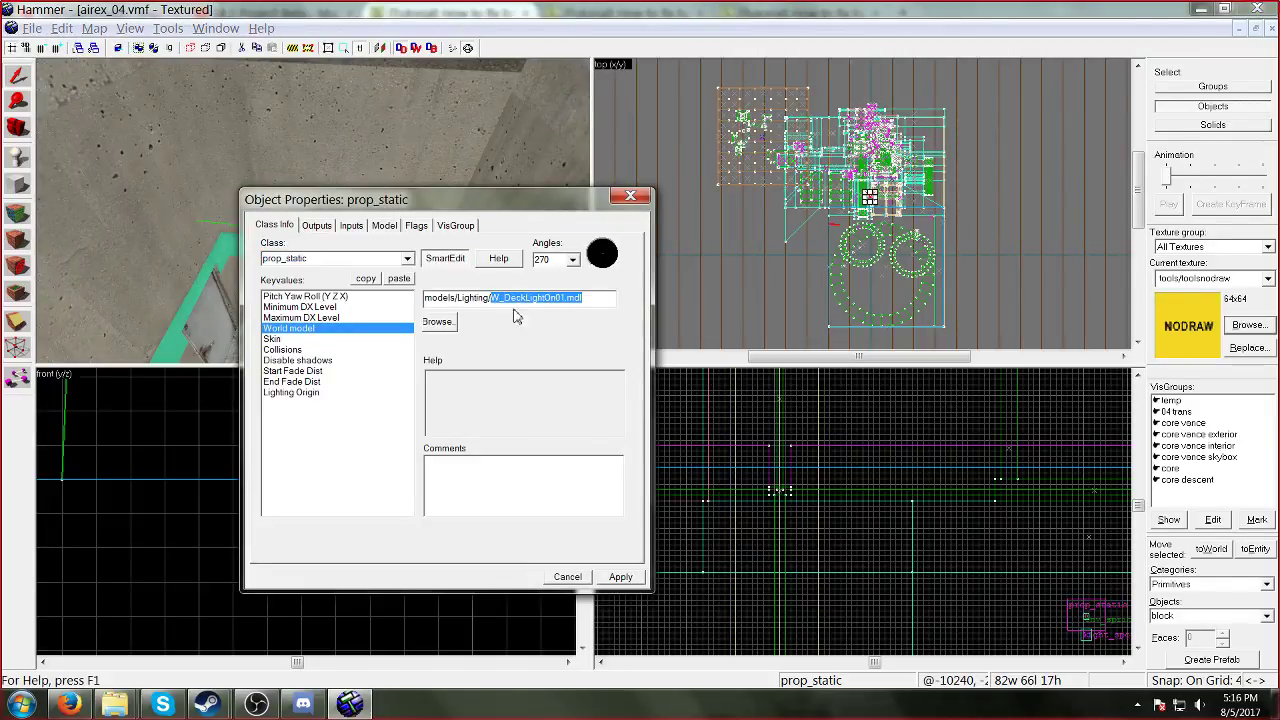
left_click(630, 197)
key("z")
key("w")
key("w")
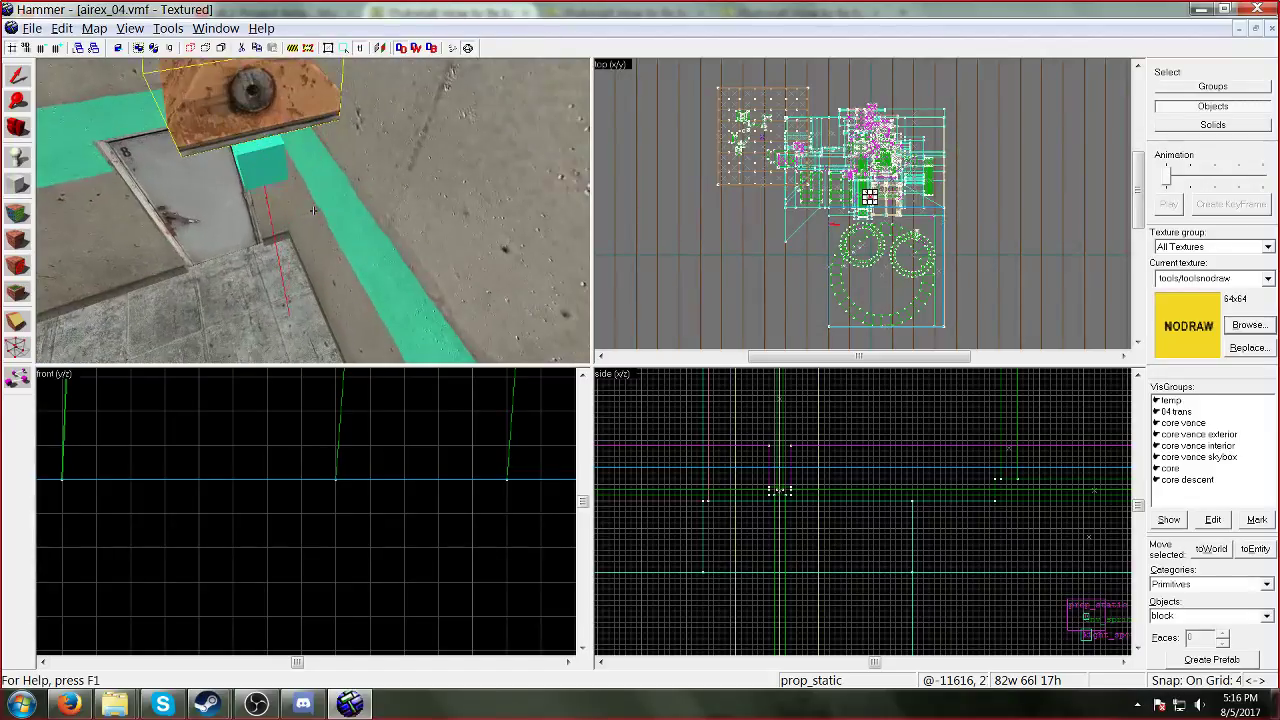
key("w")
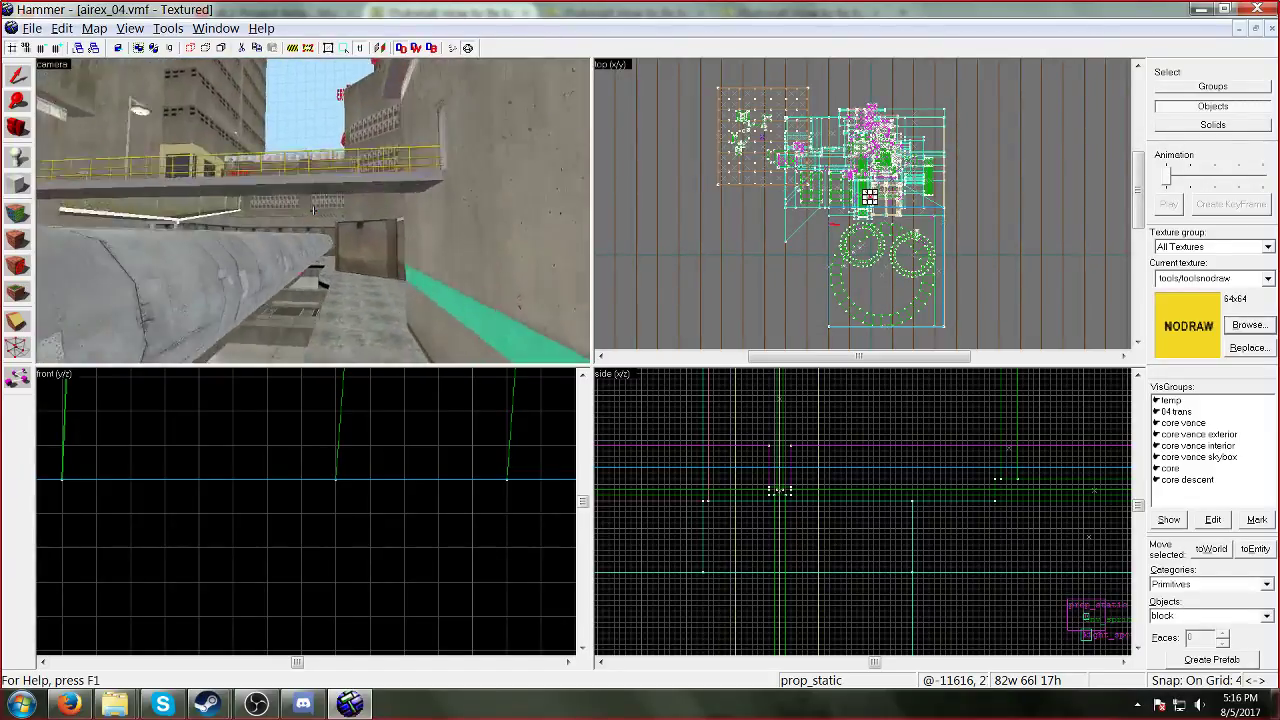
key("z")
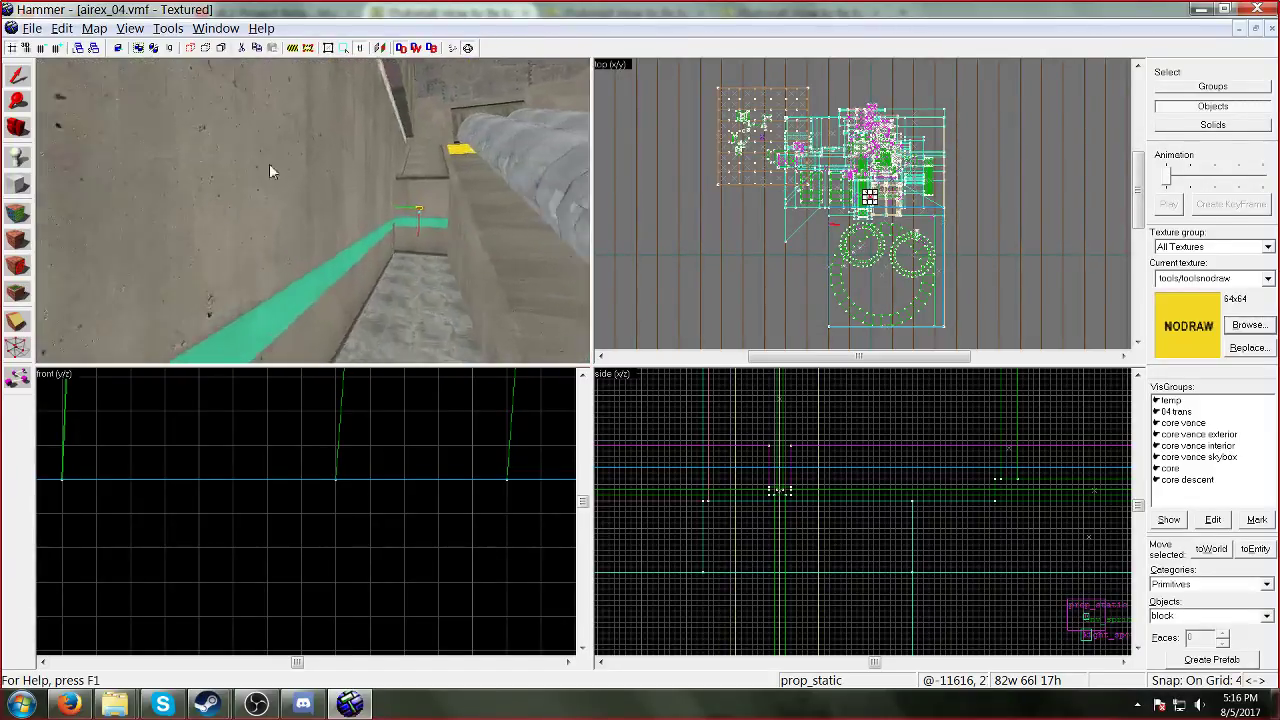
Step: Filter the Entity Report by the value W_DeckLightOn01.mdl and select every prop_static in the list
left_click(95, 28)
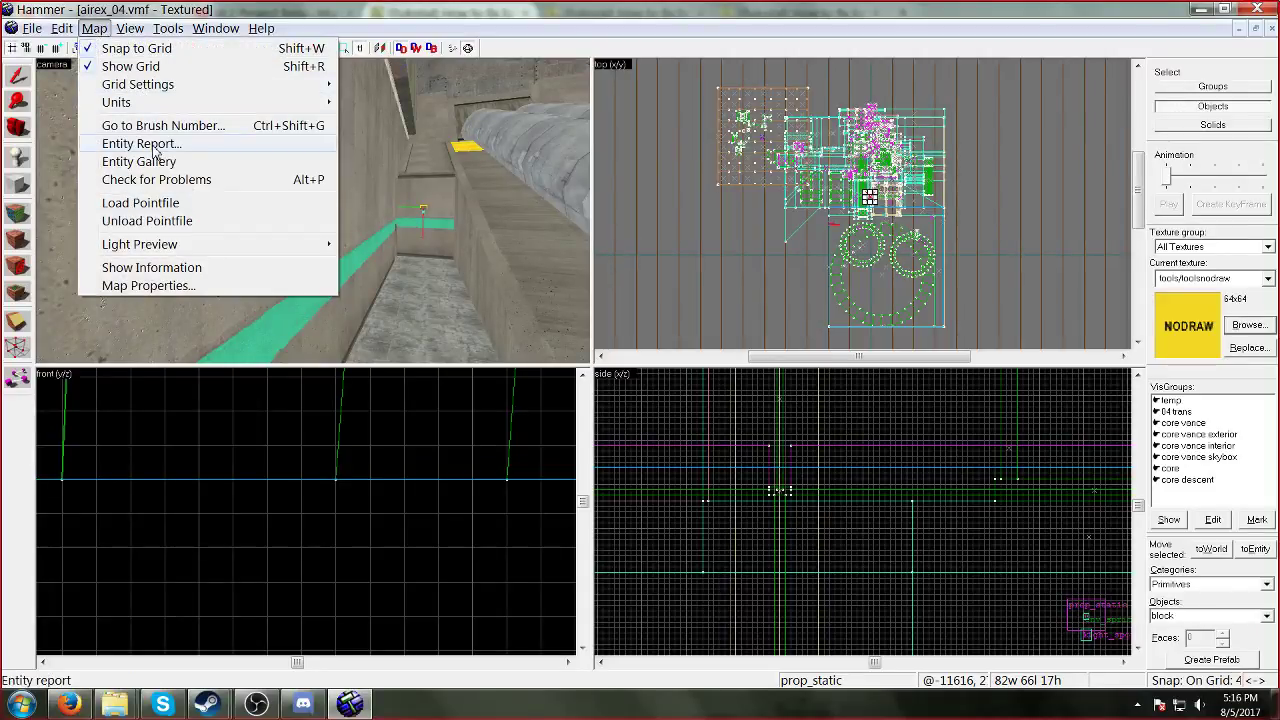
left_click(150, 144)
left_click_drag(667, 455, 843, 442)
key("ctrl+v")
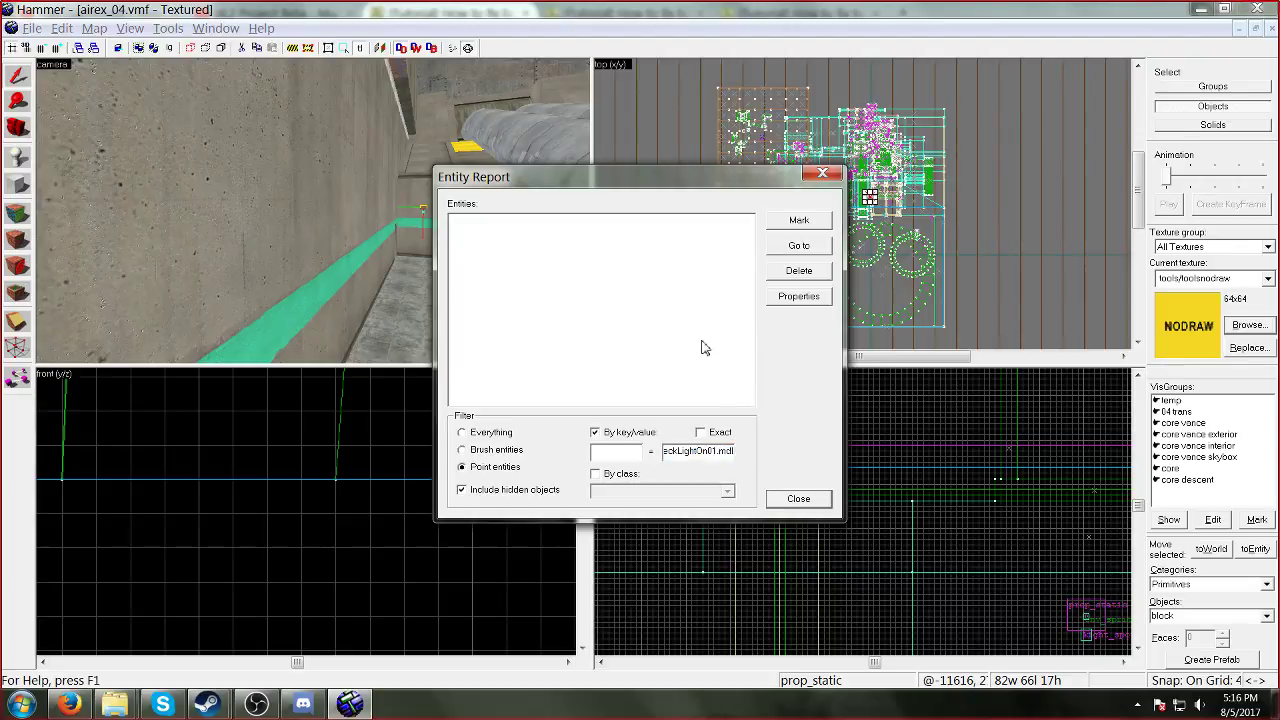
left_click(489, 223)
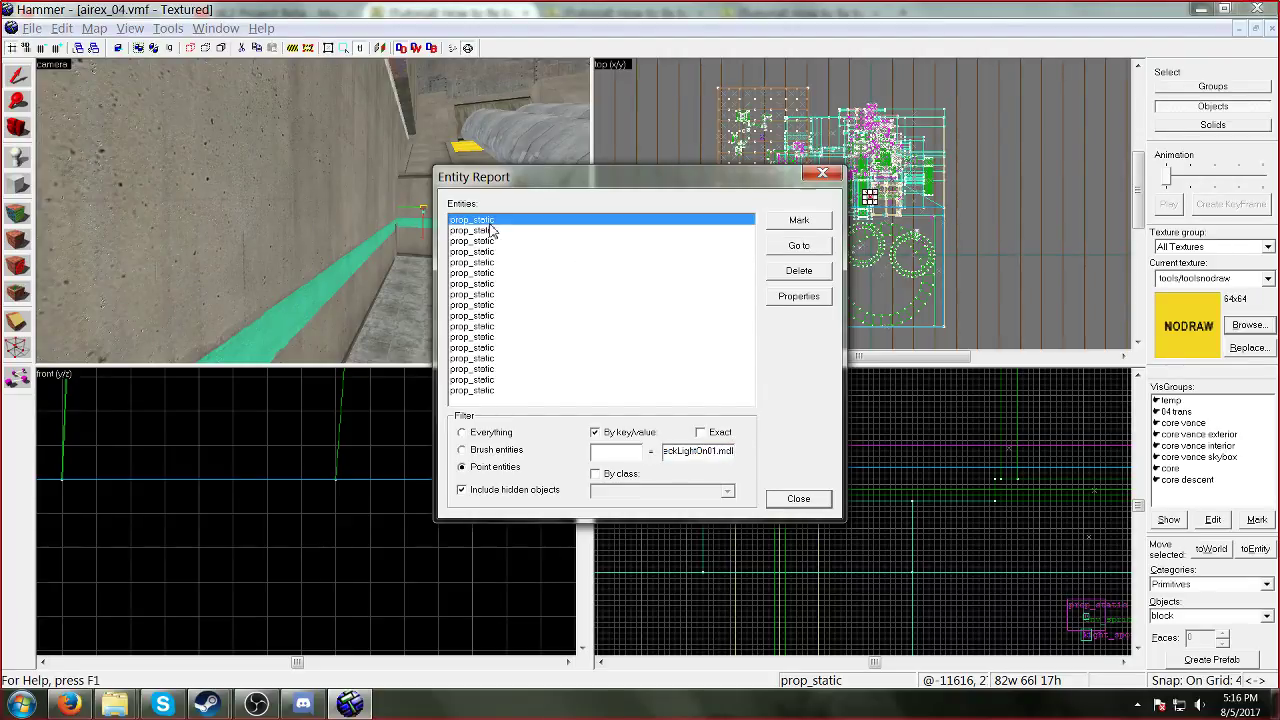
left_click(478, 391, "shift")
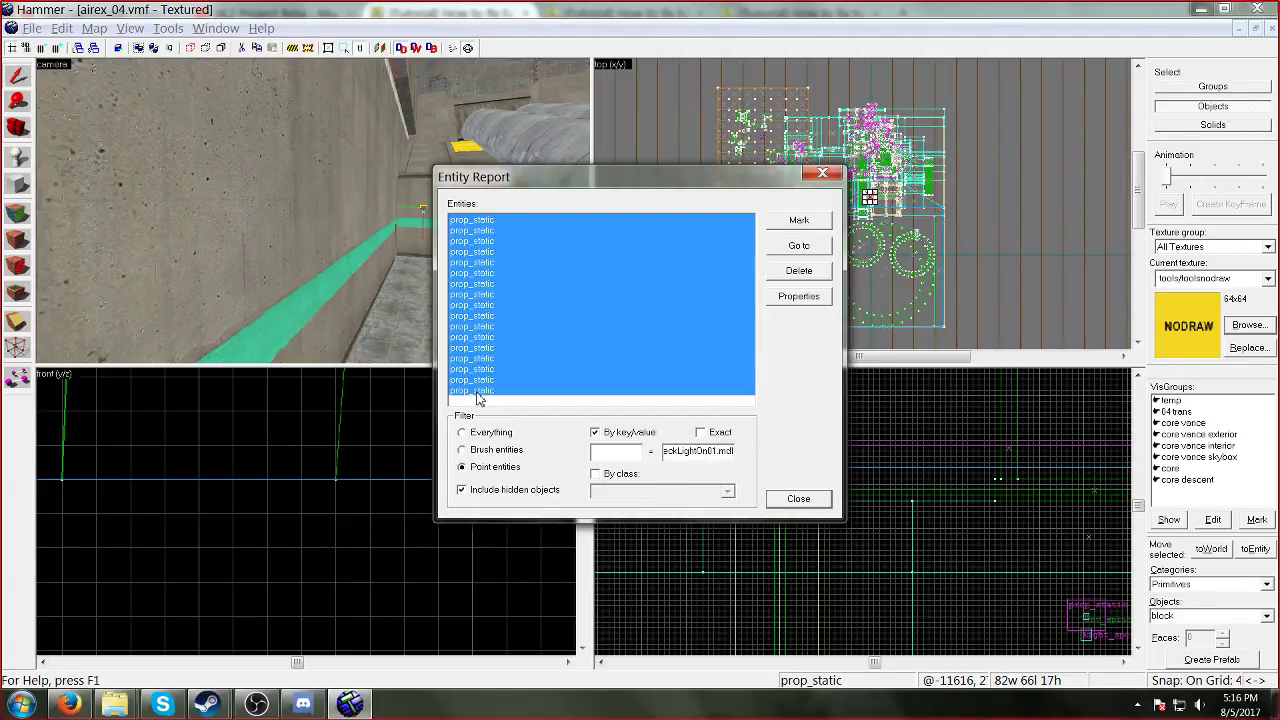
Step: Open the shared properties of the selected props and cut their World model value back to models/
left_click(799, 297)
left_click_drag(614, 306, 474, 302)
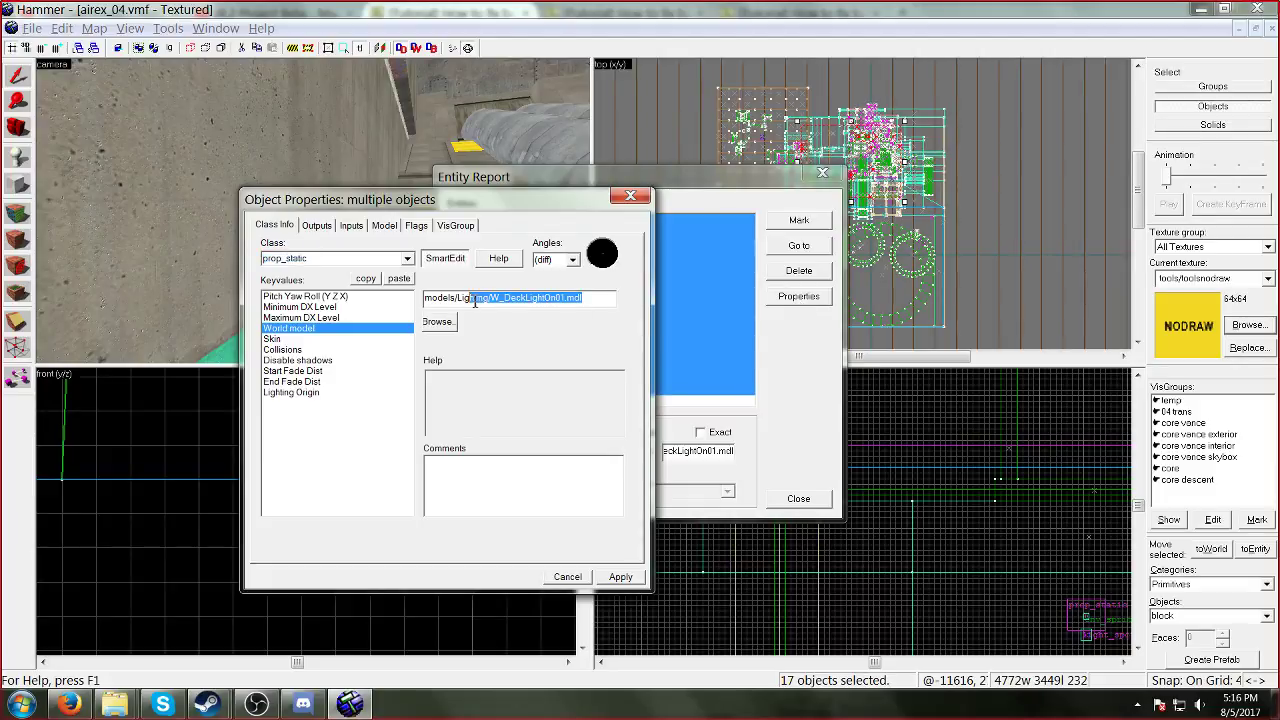
key("BackSpace")
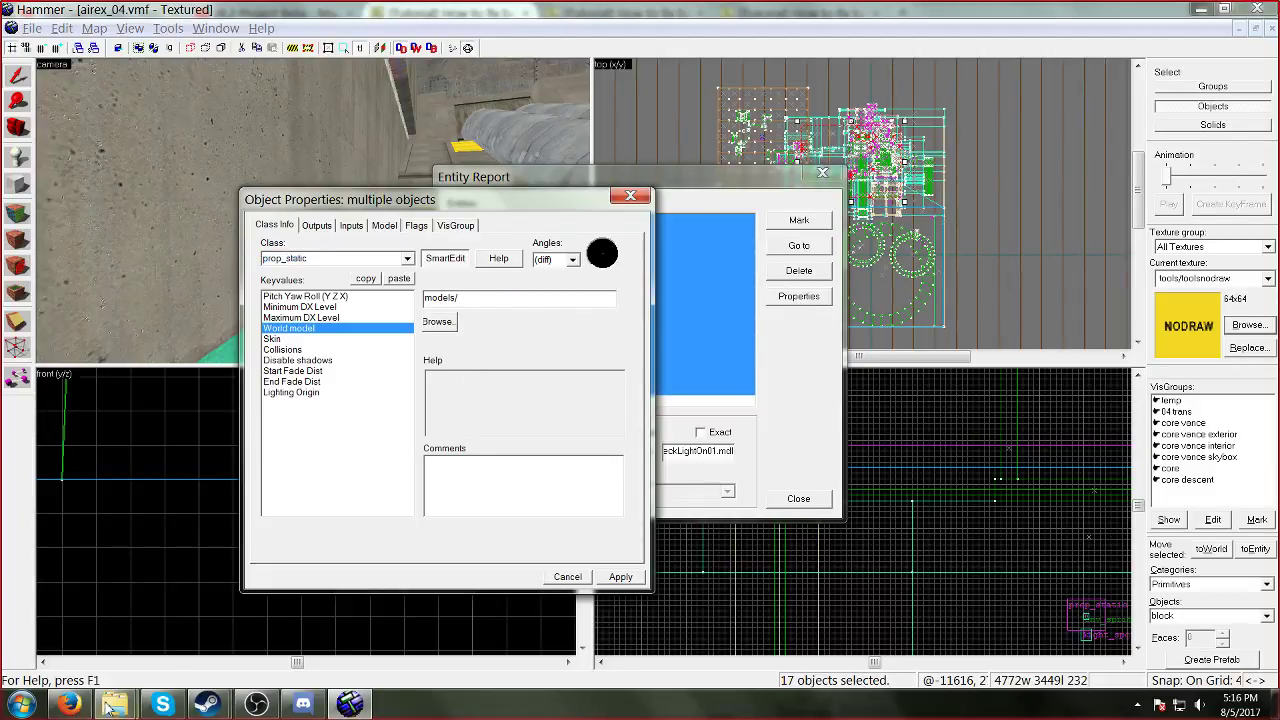
Step: Switch to Firefox, find W_DeckLightOn01.mdl in the forum's replacement list, and copy its replacement path props_c17/light_decklight01_on.mdl
left_click(69, 704)
key("ctrl+f")
key("ctrl+v")
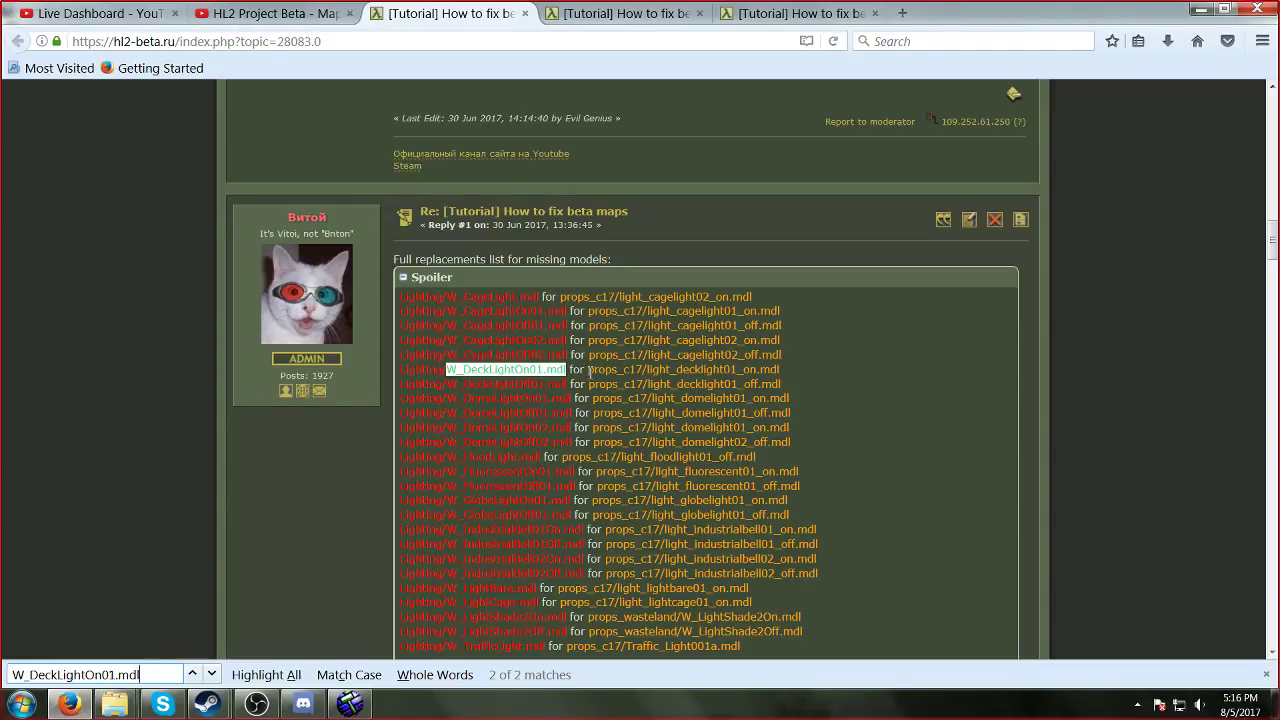
left_click_drag(588, 370, 778, 369)
key("ctrl+c")
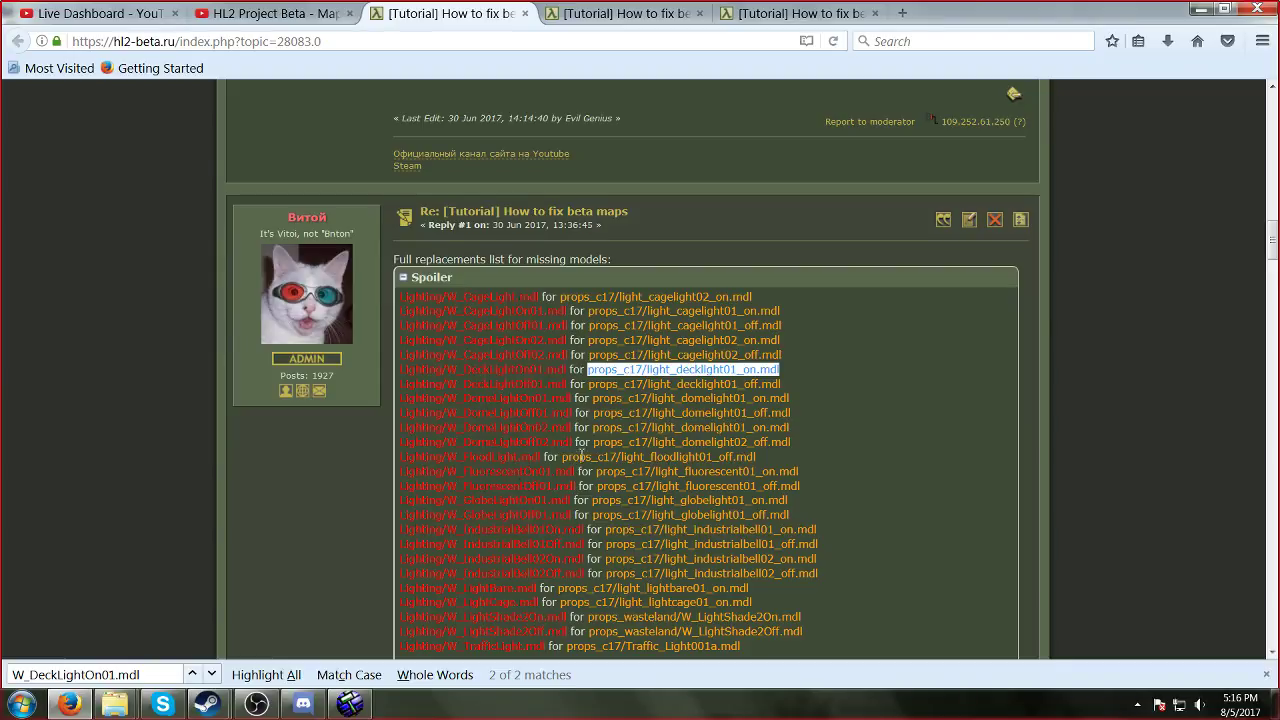
Step: Back in Hammer, set the props' World model to models/props_c17/light_decklight01_on.mdl, apply it, and close the properties and Entity Report
left_click(350, 704)
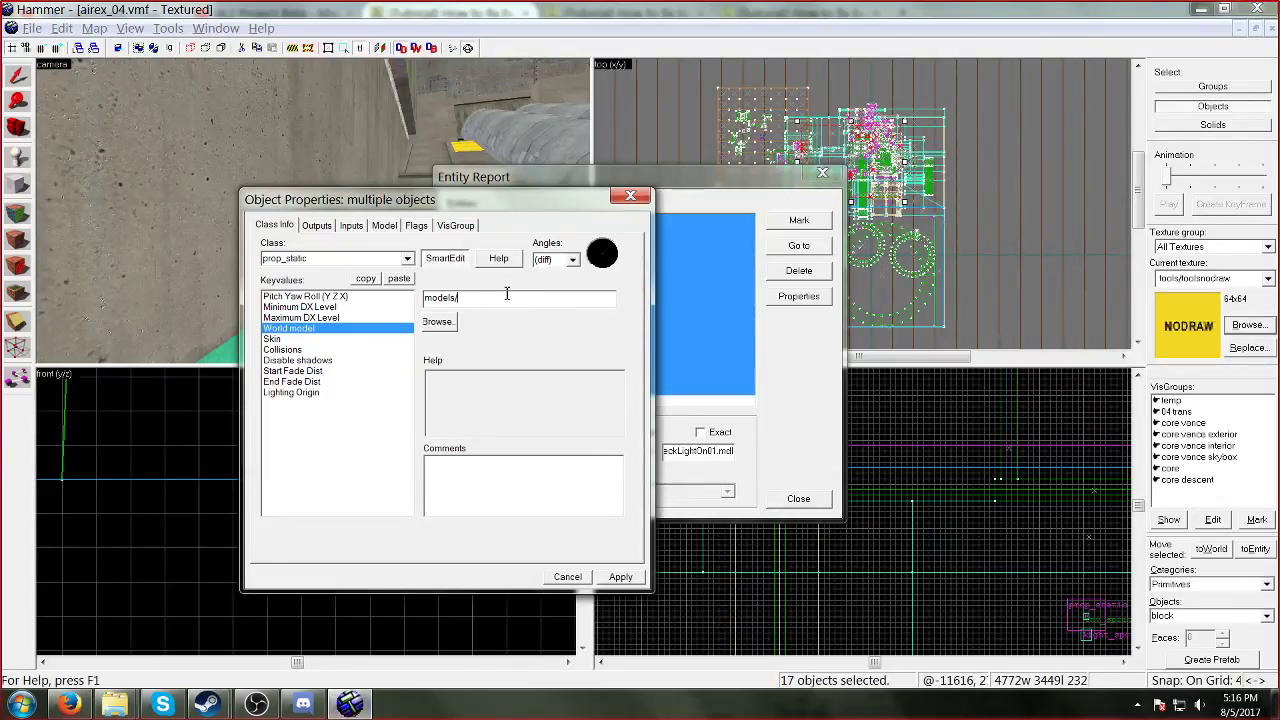
key("ctrl+v")
left_click(619, 576)
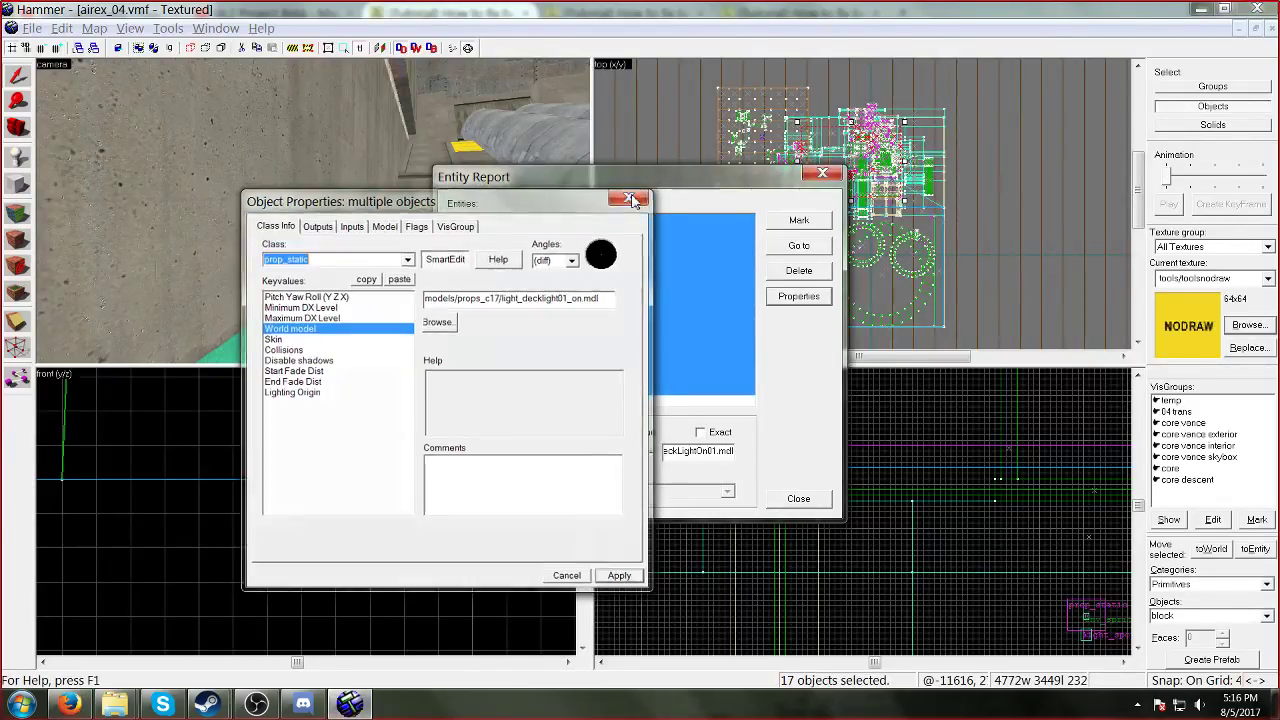
left_click(628, 199)
left_click(822, 174)
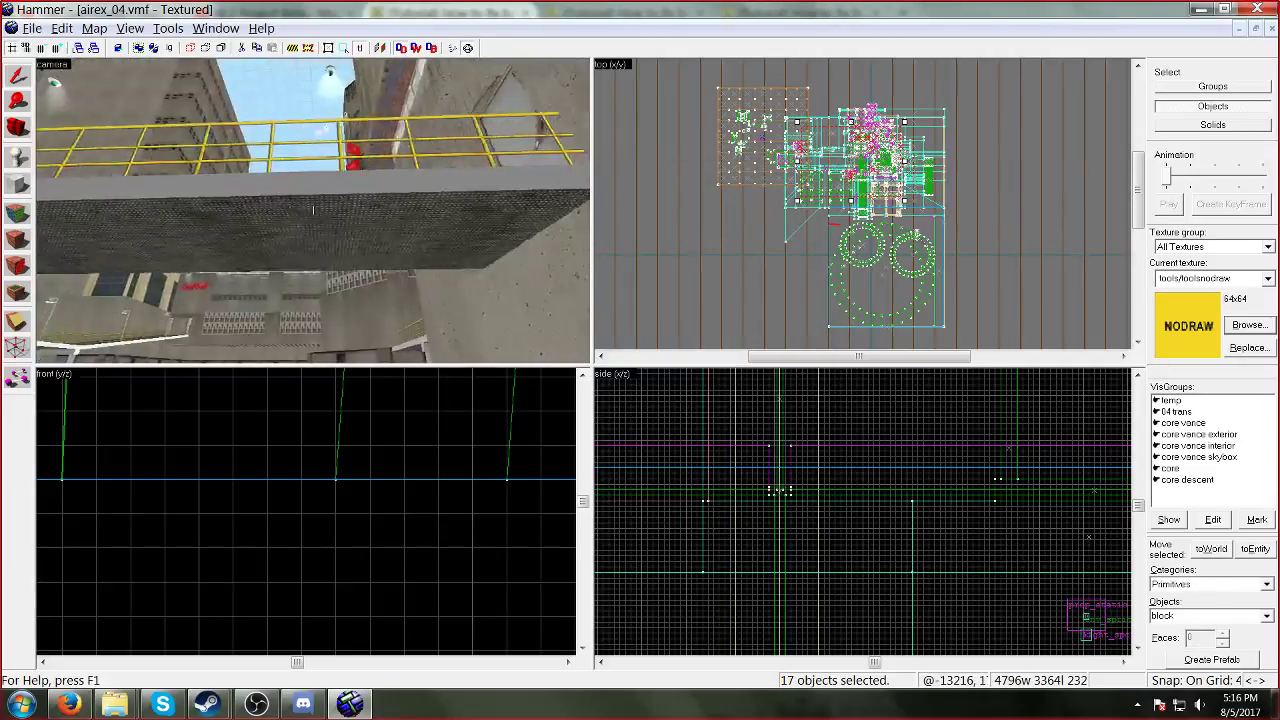
Step: Examine the walkways and concrete walls in the camera view for remaining ERROR models
key("w")
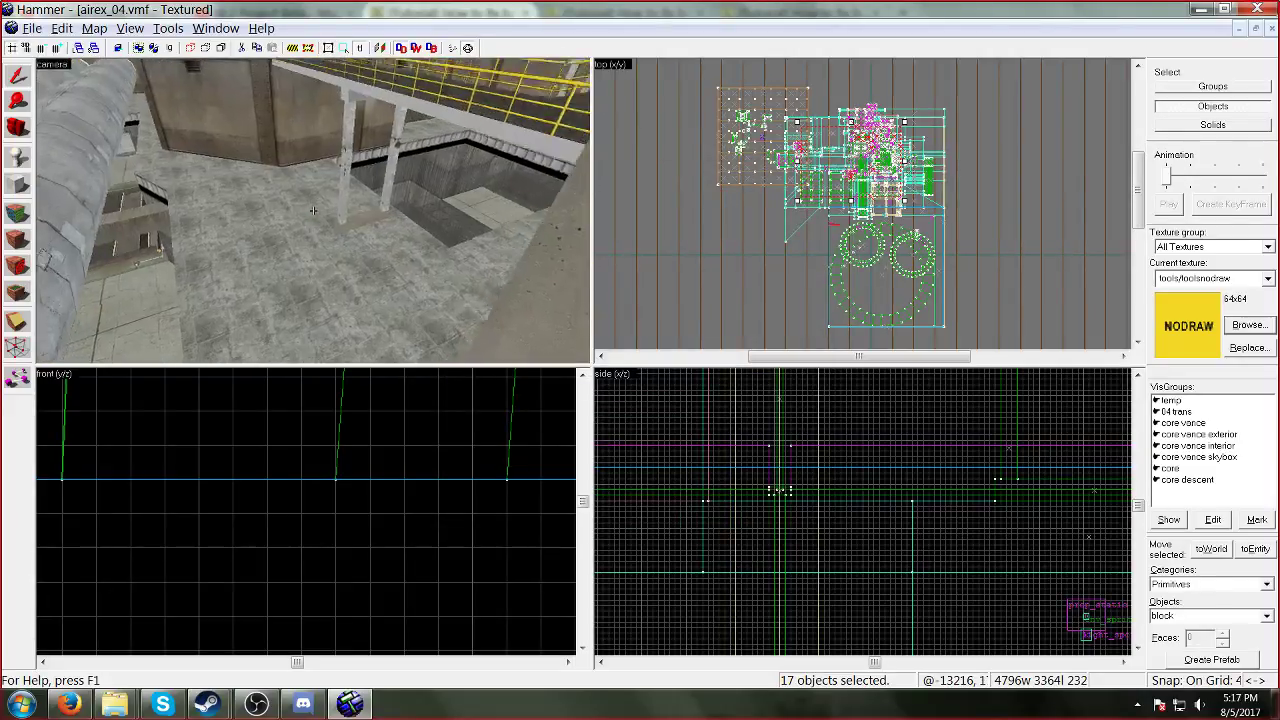
key("w")
key("w")
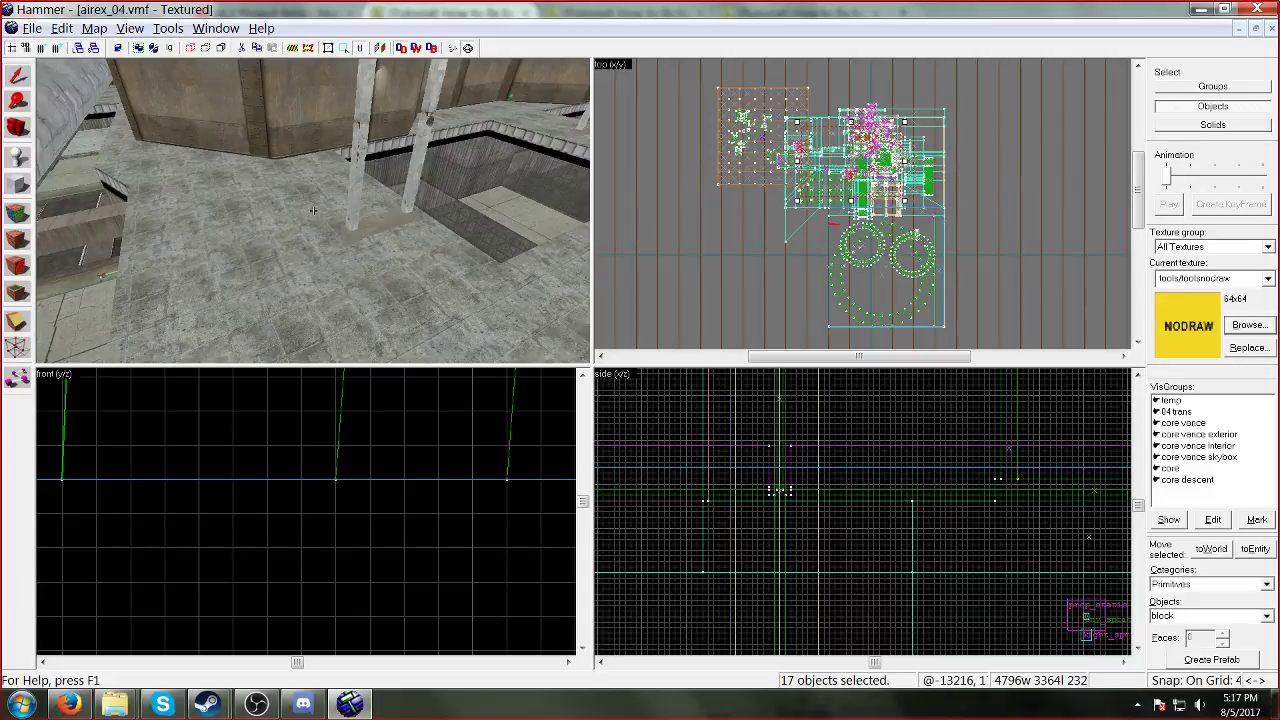
key("w")
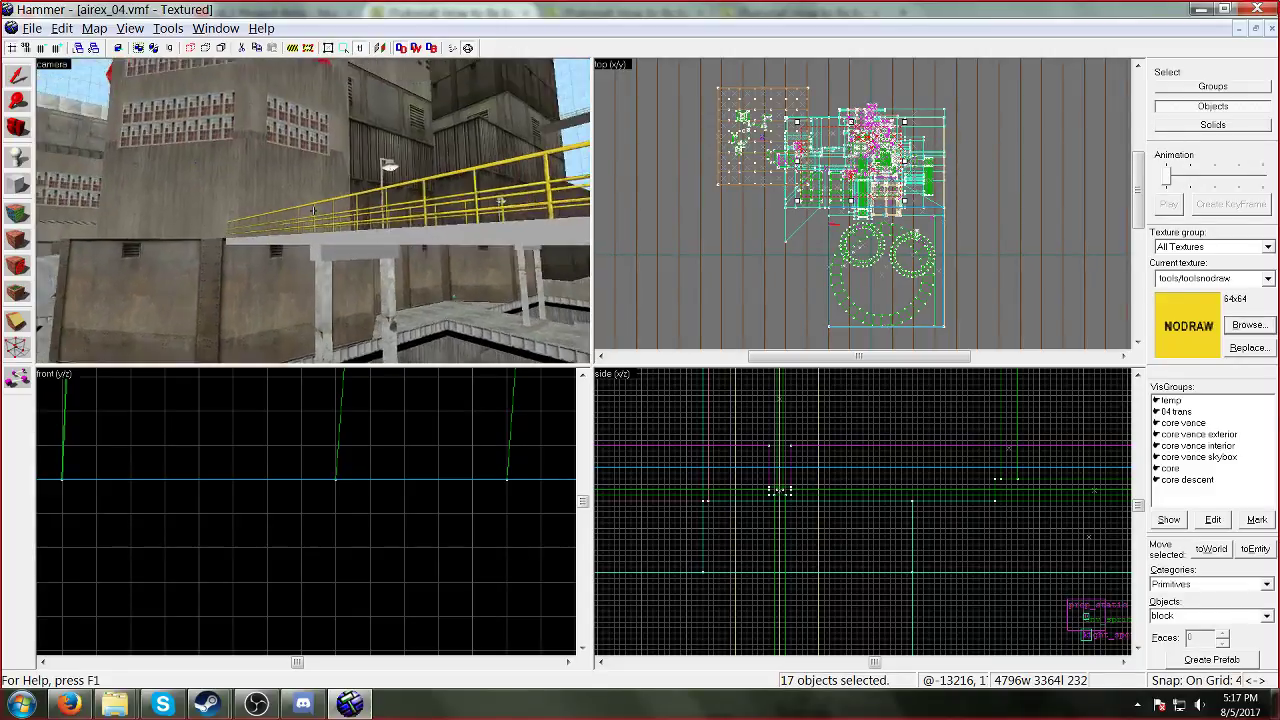
key("w")
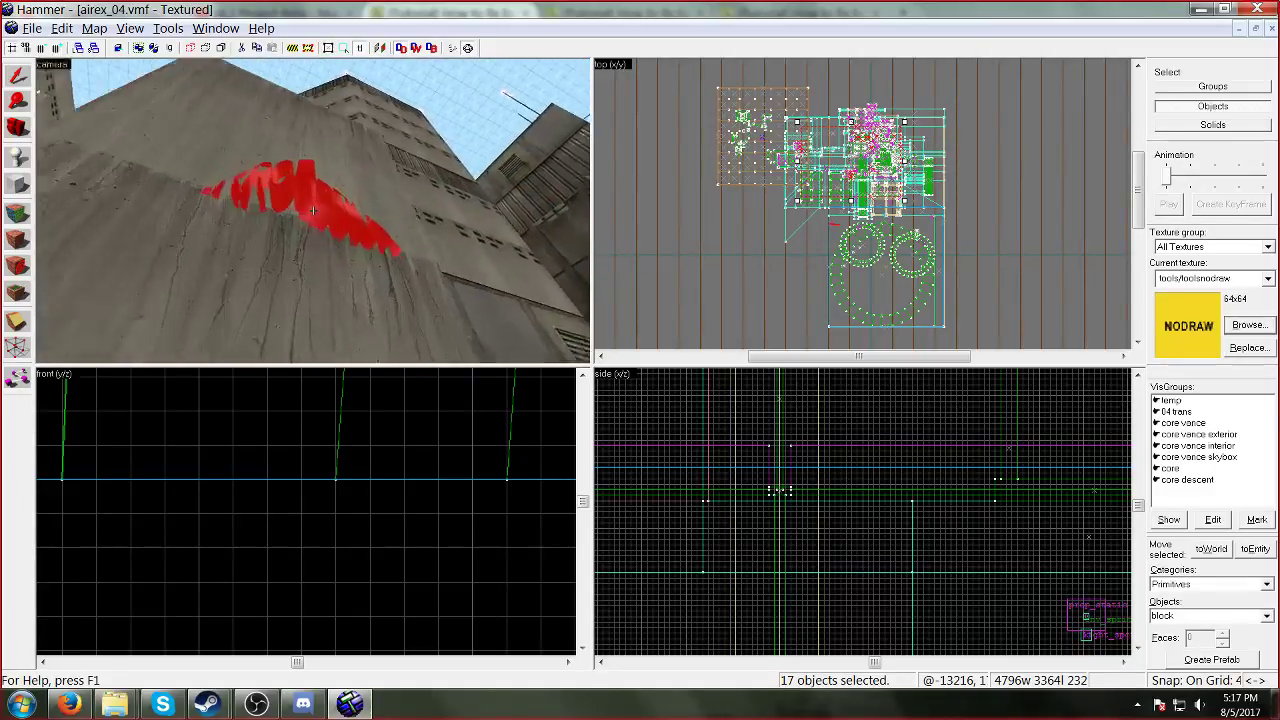
key("w")
key("s")
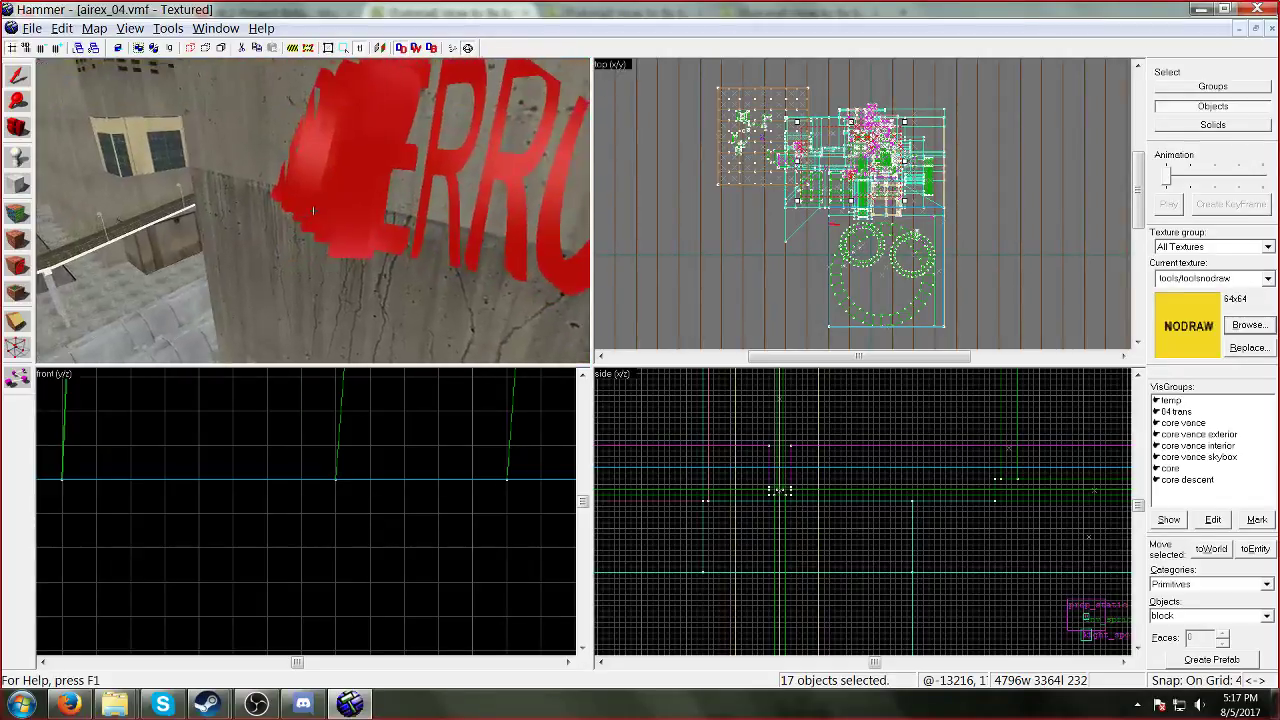
key("a")
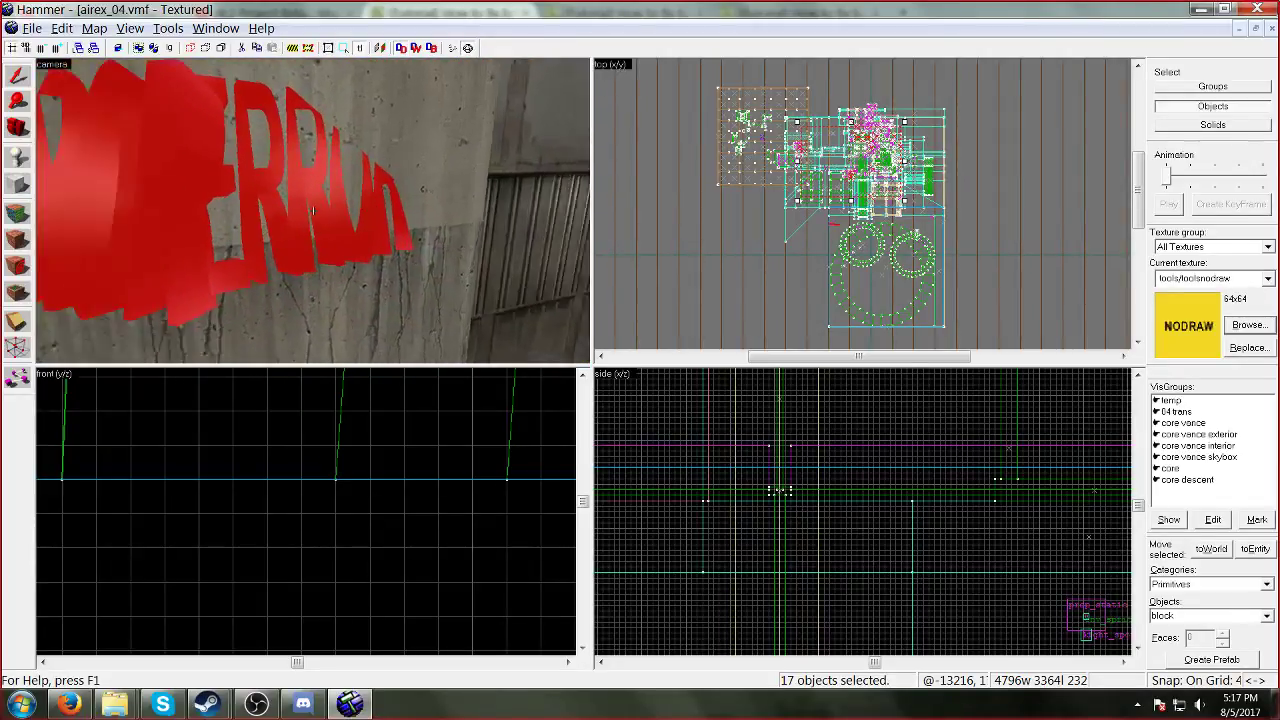
key("z")
Step: Save the airex_04 map and run it to compile and launch it in the game
left_click(32, 28)
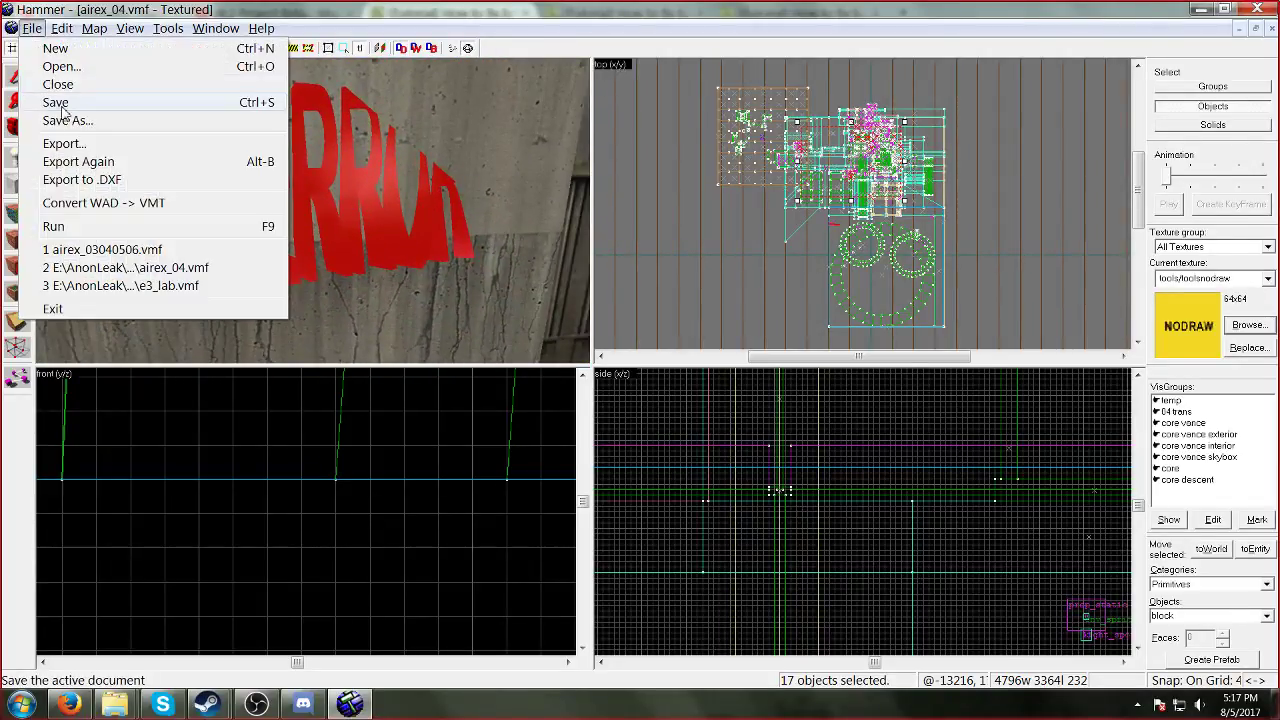
left_click(42, 103)
key("z")
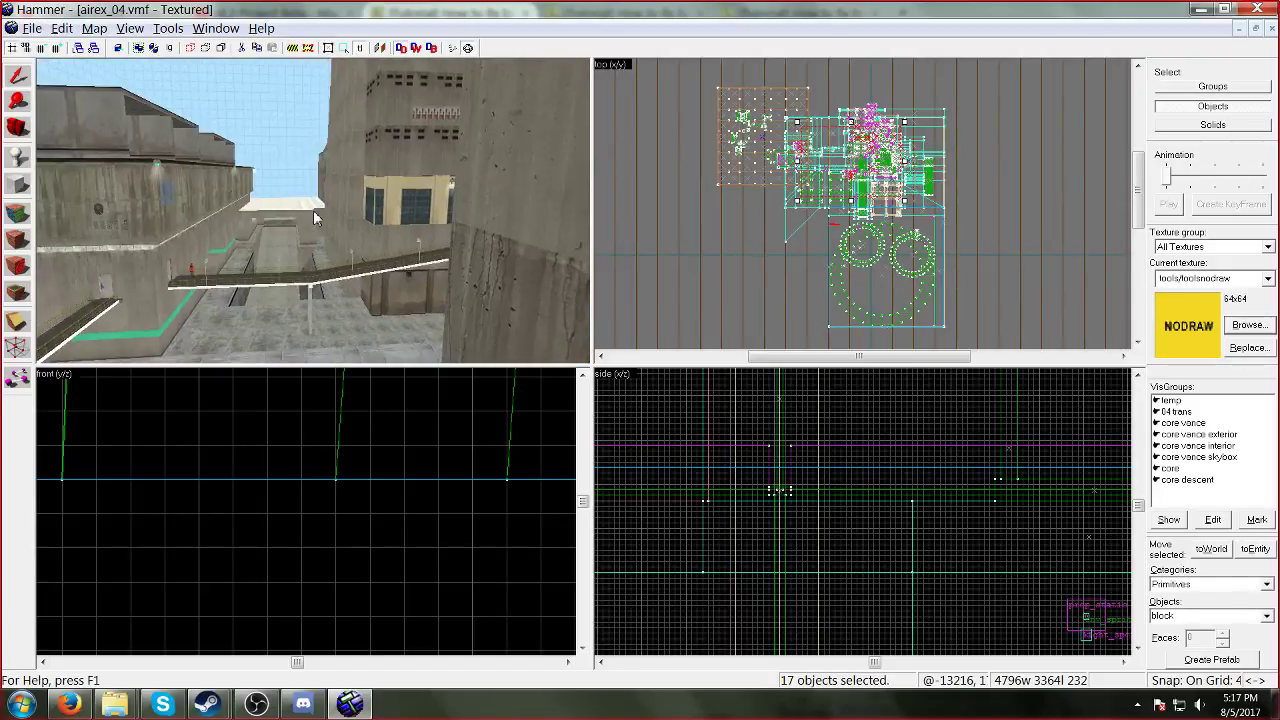
key("z")
left_click(32, 28)
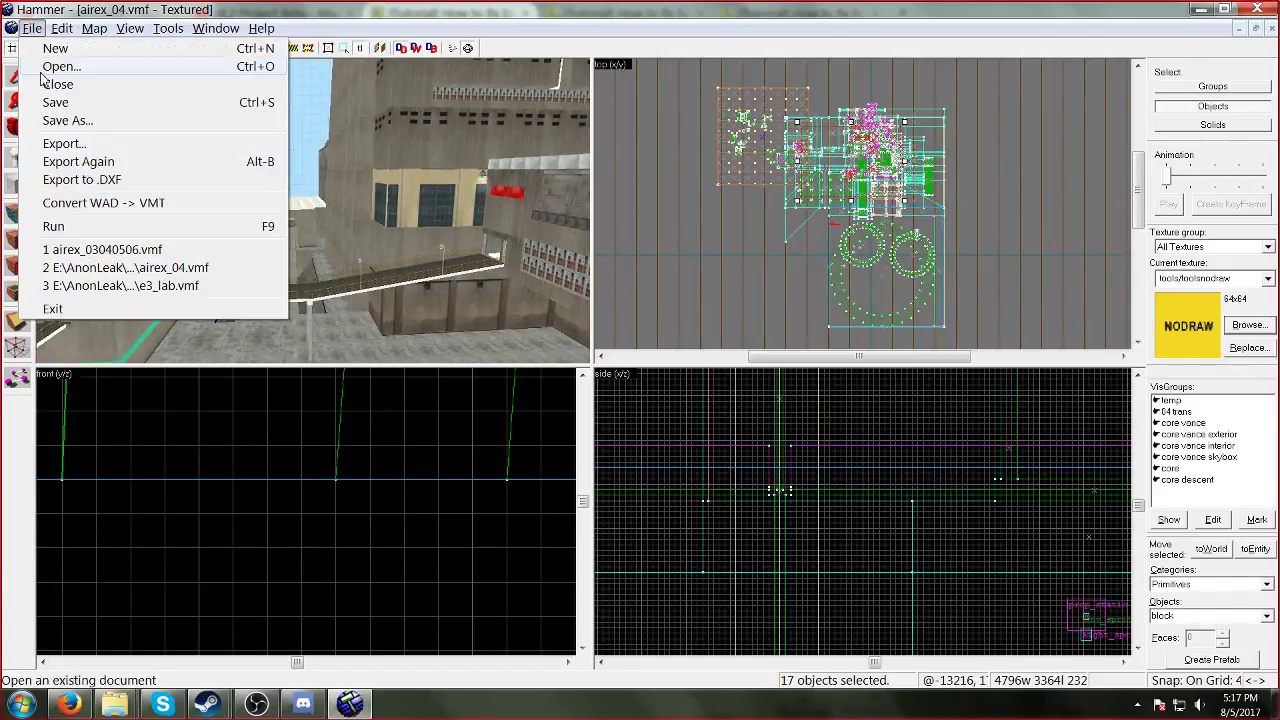
left_click(60, 226)
key("Return")
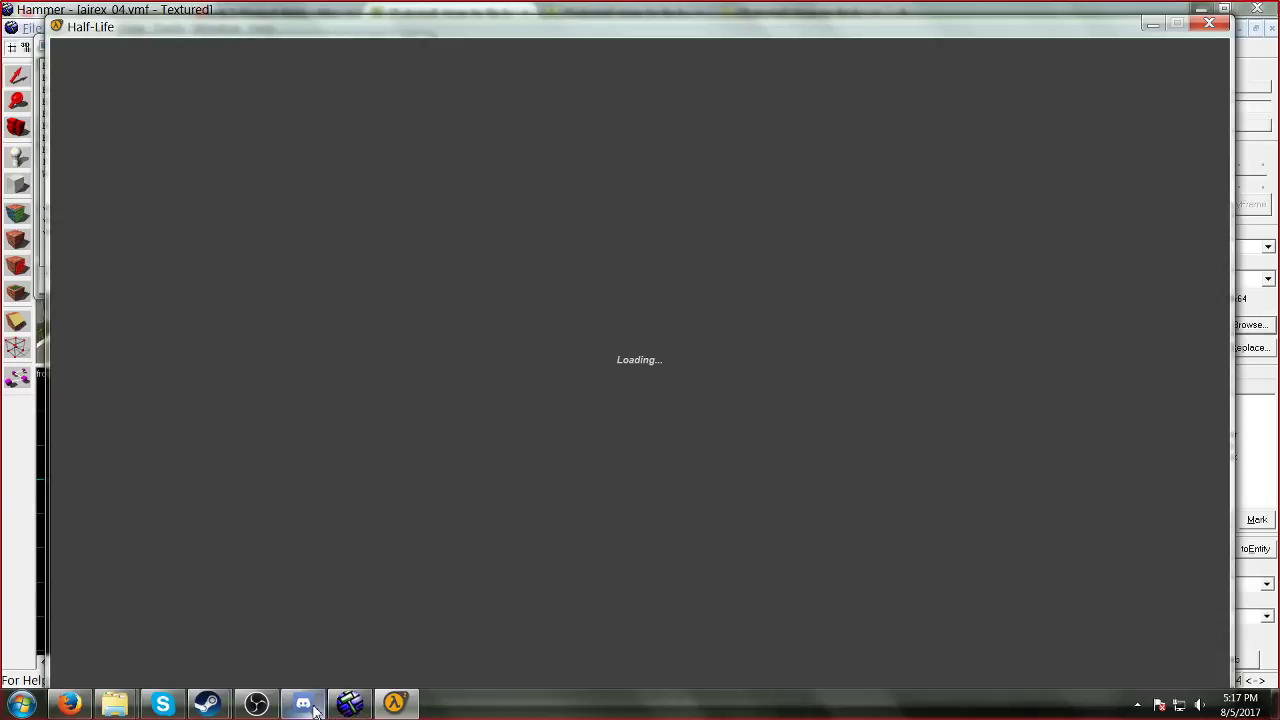
Step: Switch to OBS, hide the Game Capture source, and return to the running game
left_click(314, 599)
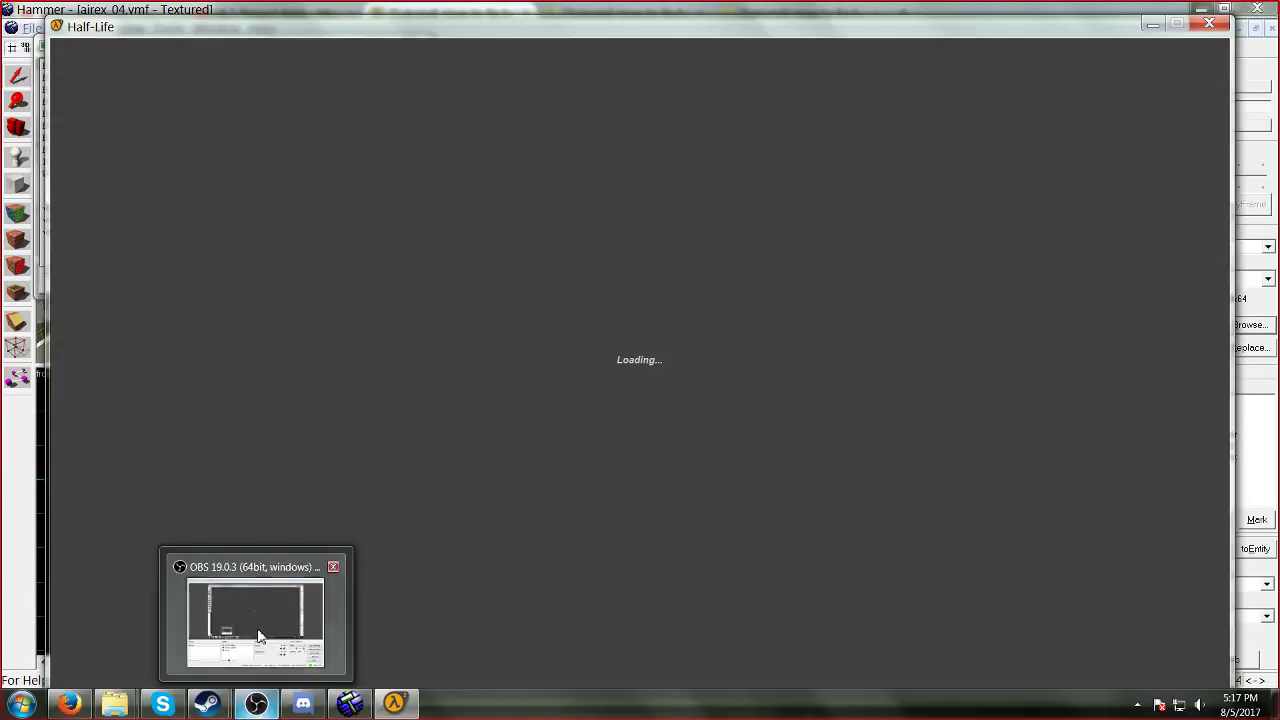
left_click(256, 704)
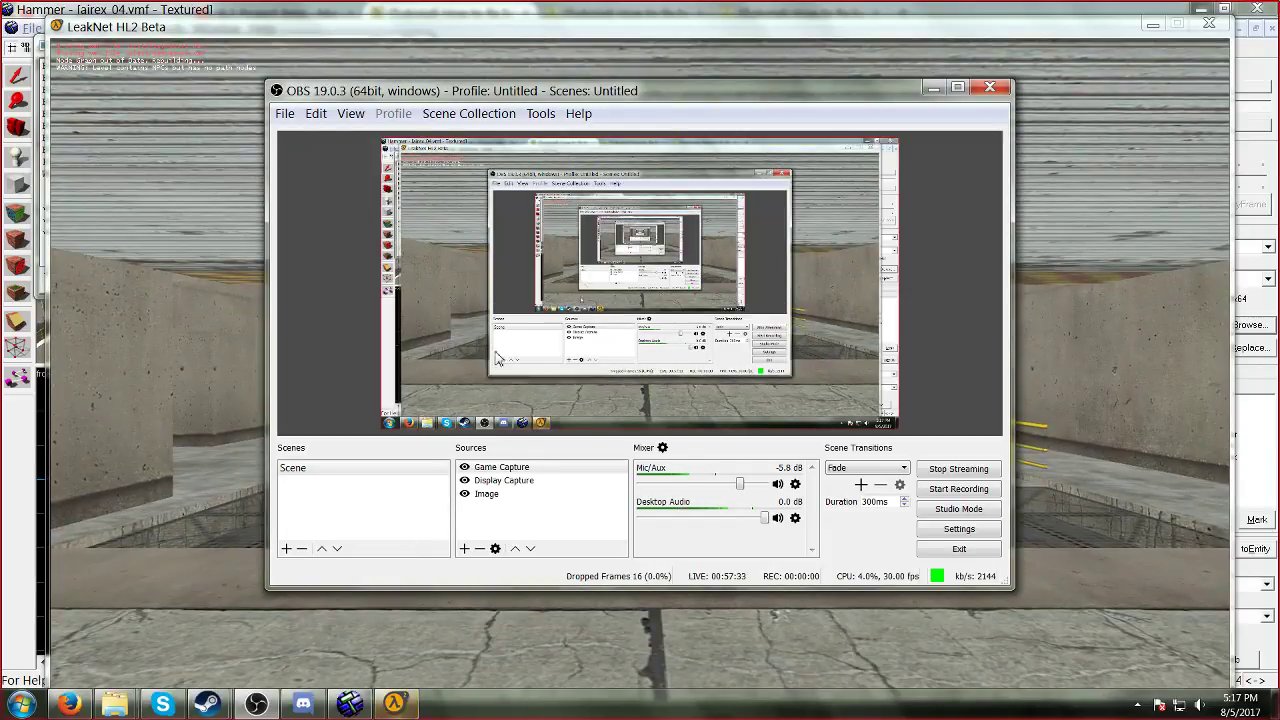
left_click(490, 469)
left_click(395, 703)
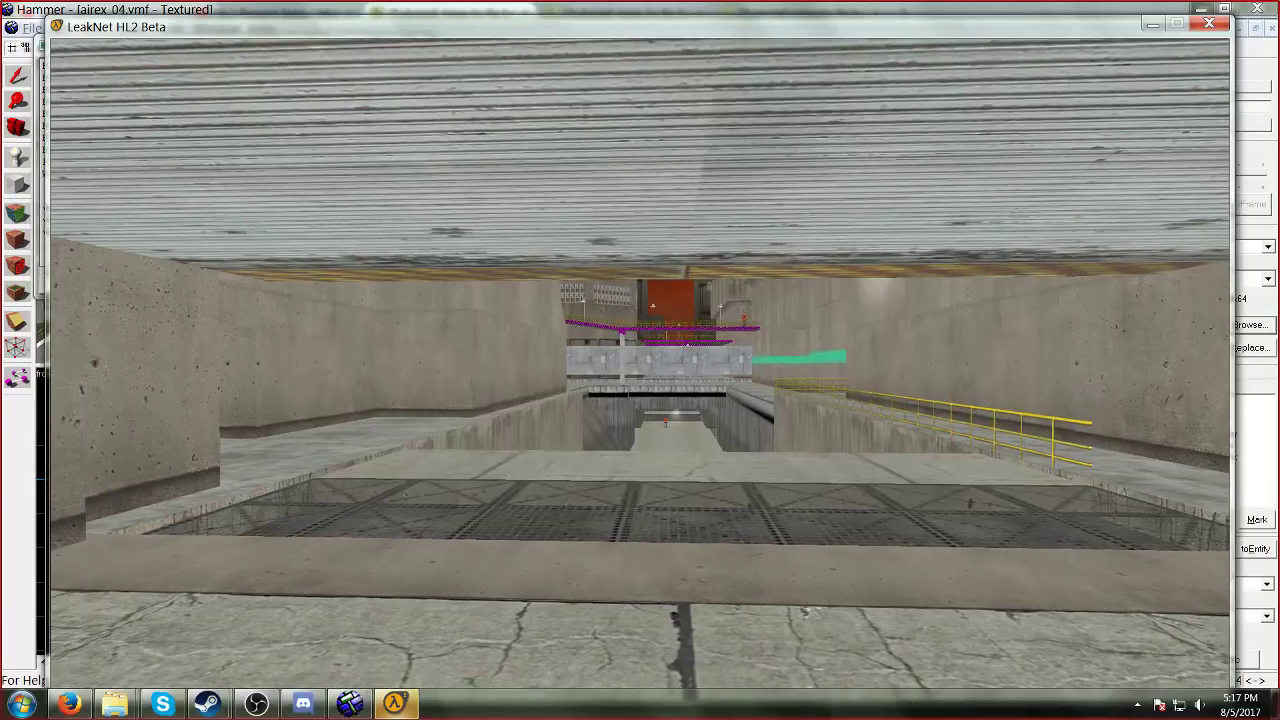
Step: Quit the game, return to Hammer, and close the Compile Process Window
key("Escape")
left_click(110, 633)
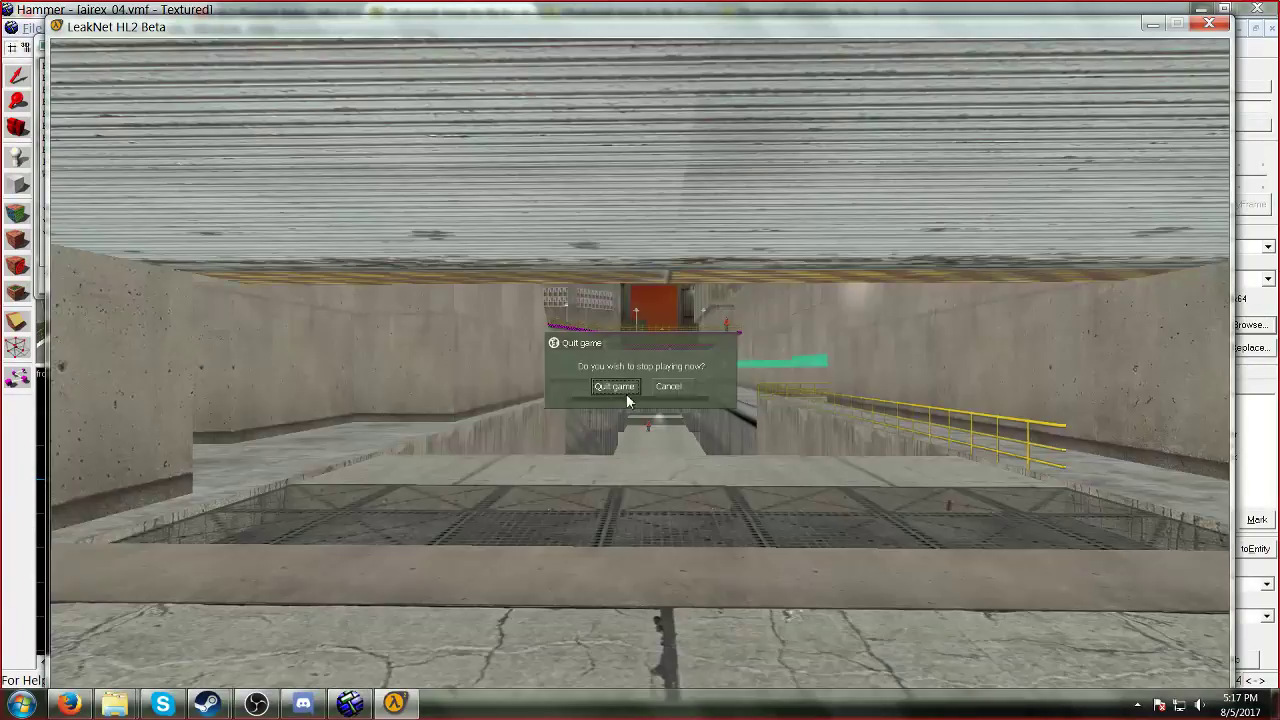
left_click(626, 390)
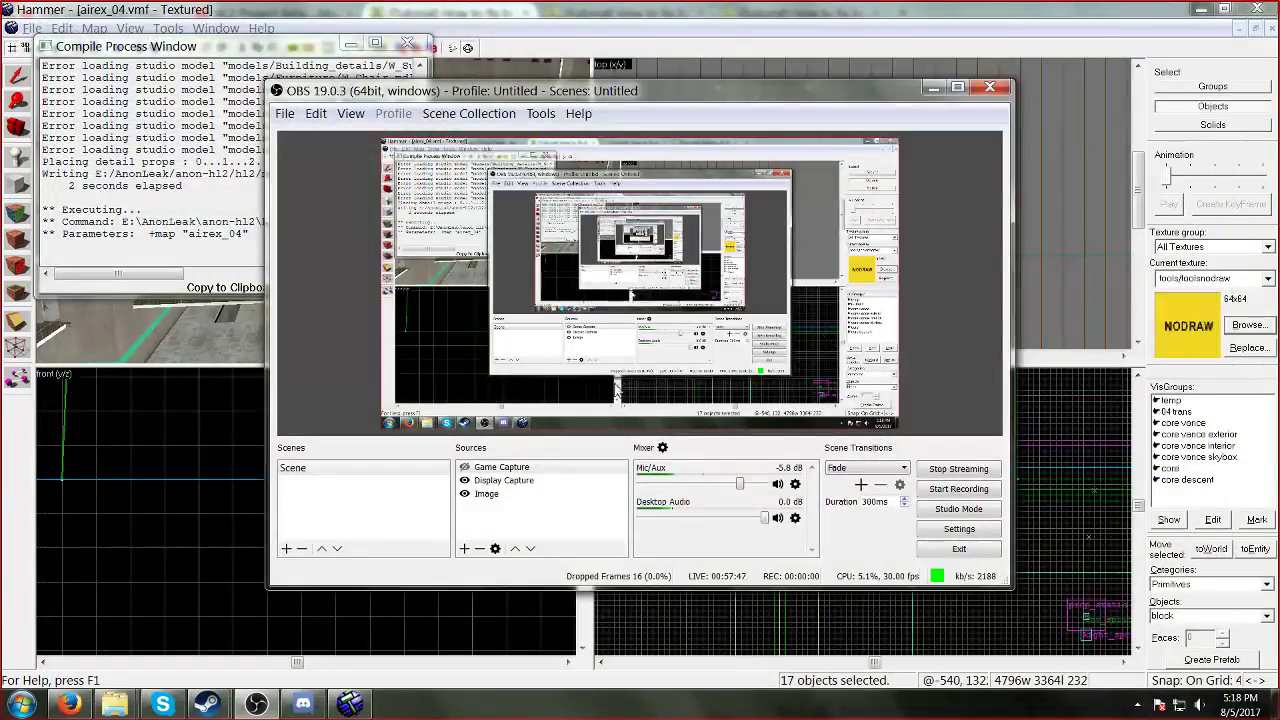
left_click(502, 14)
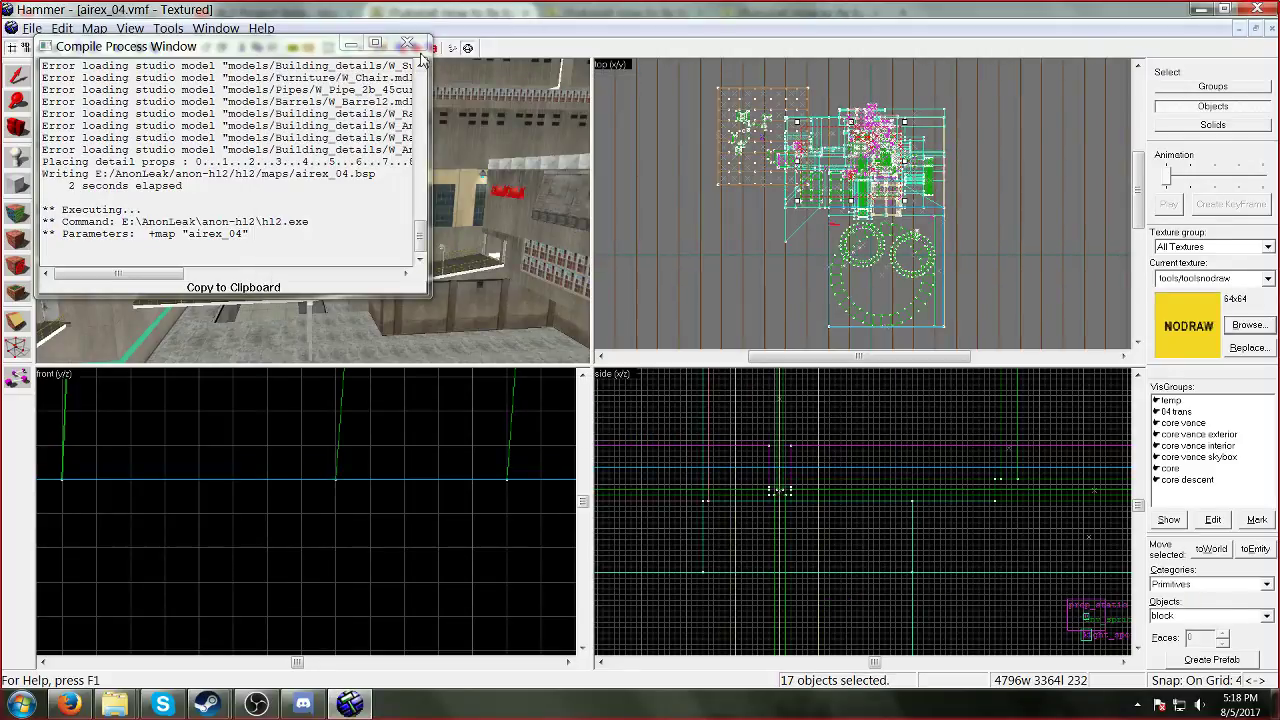
left_click(407, 44)
Step: Examine the towers, NODRAW rooftops and antenna poles in the camera view for remaining ERROR models
key("z")
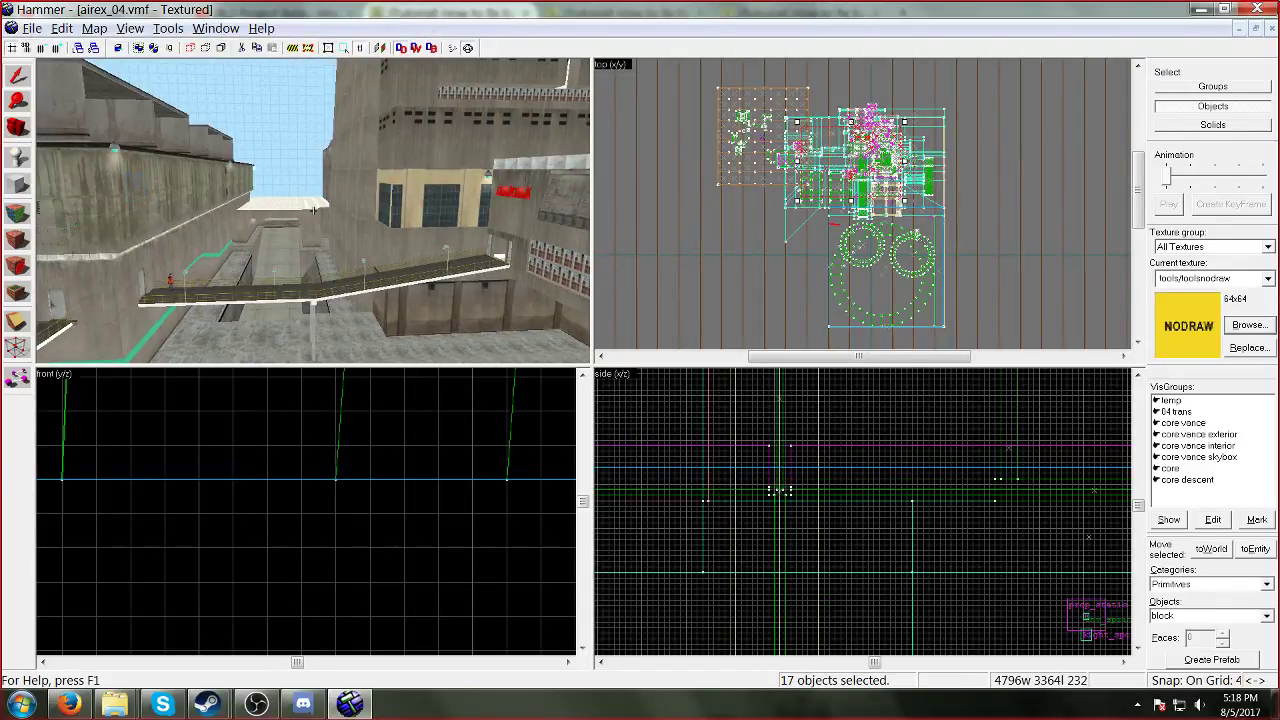
key("w")
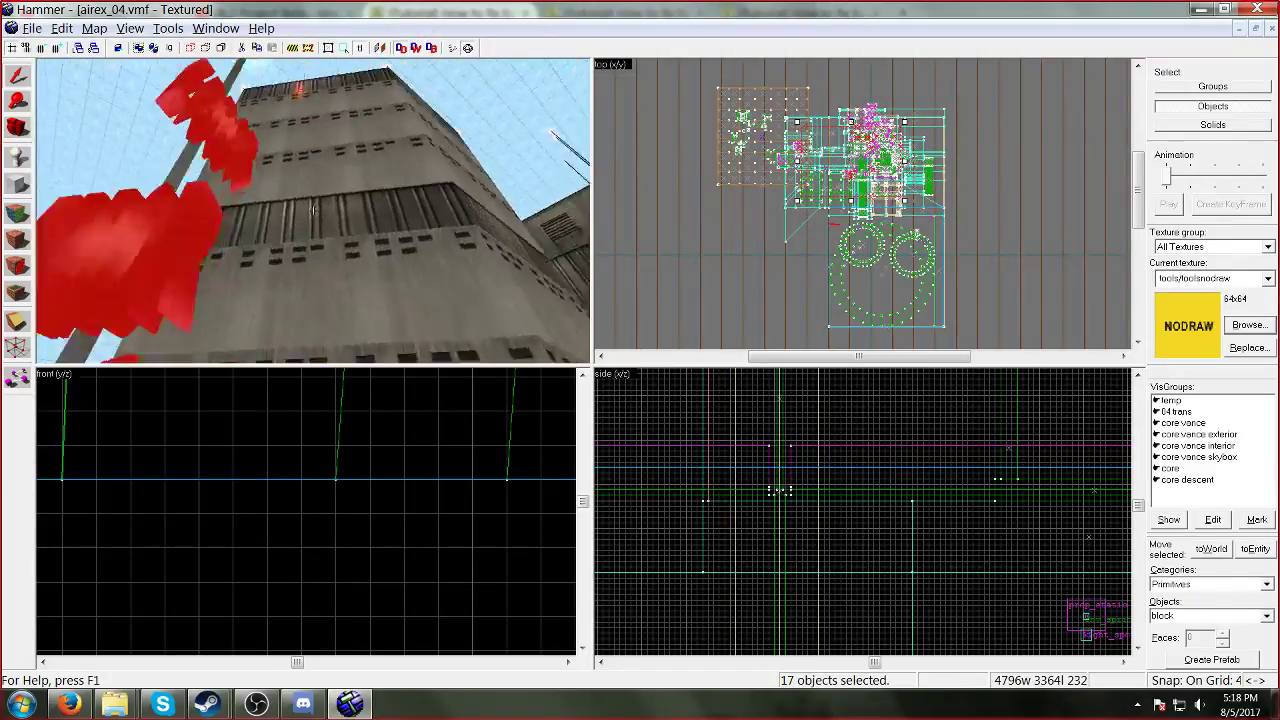
key("w")
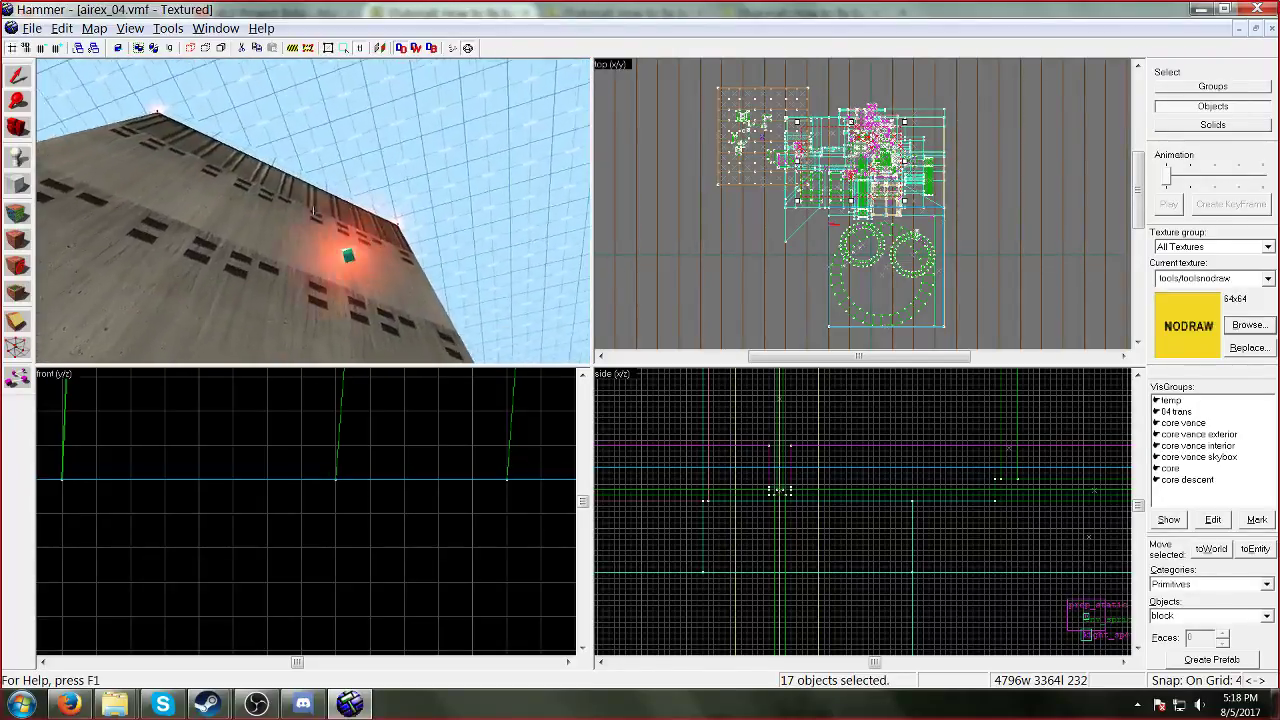
key("w")
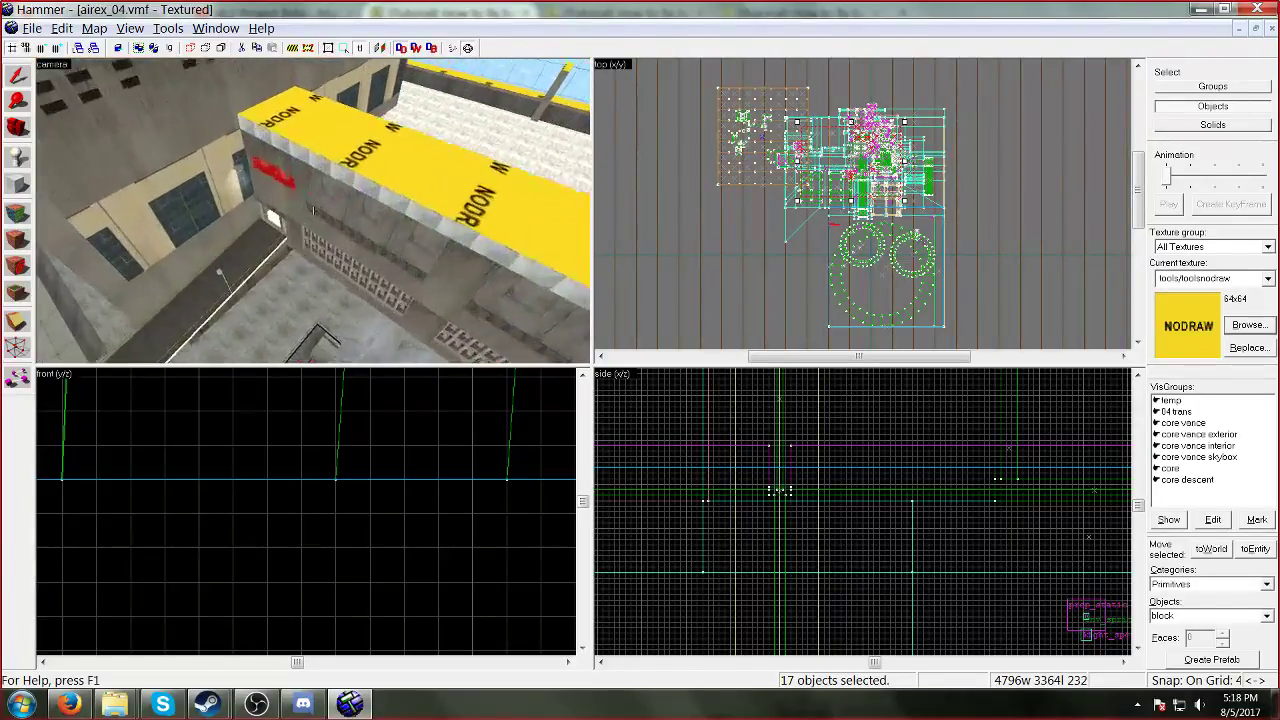
key("w")
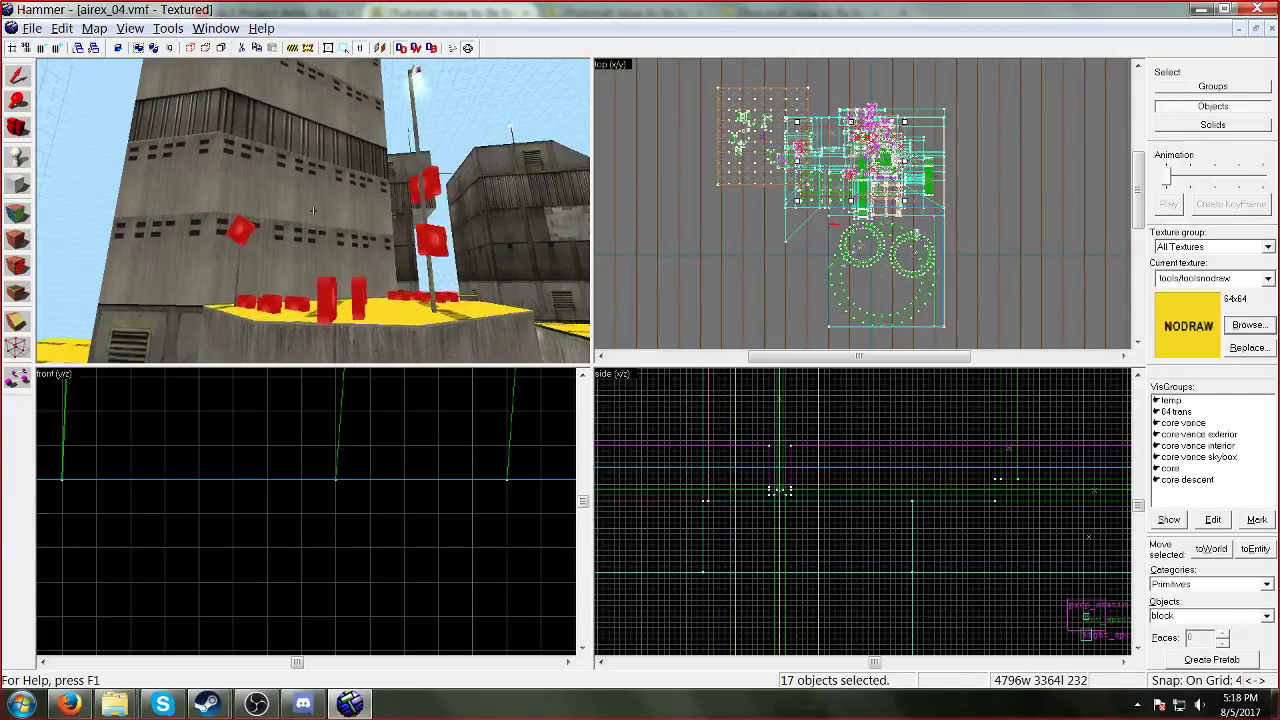
key("w")
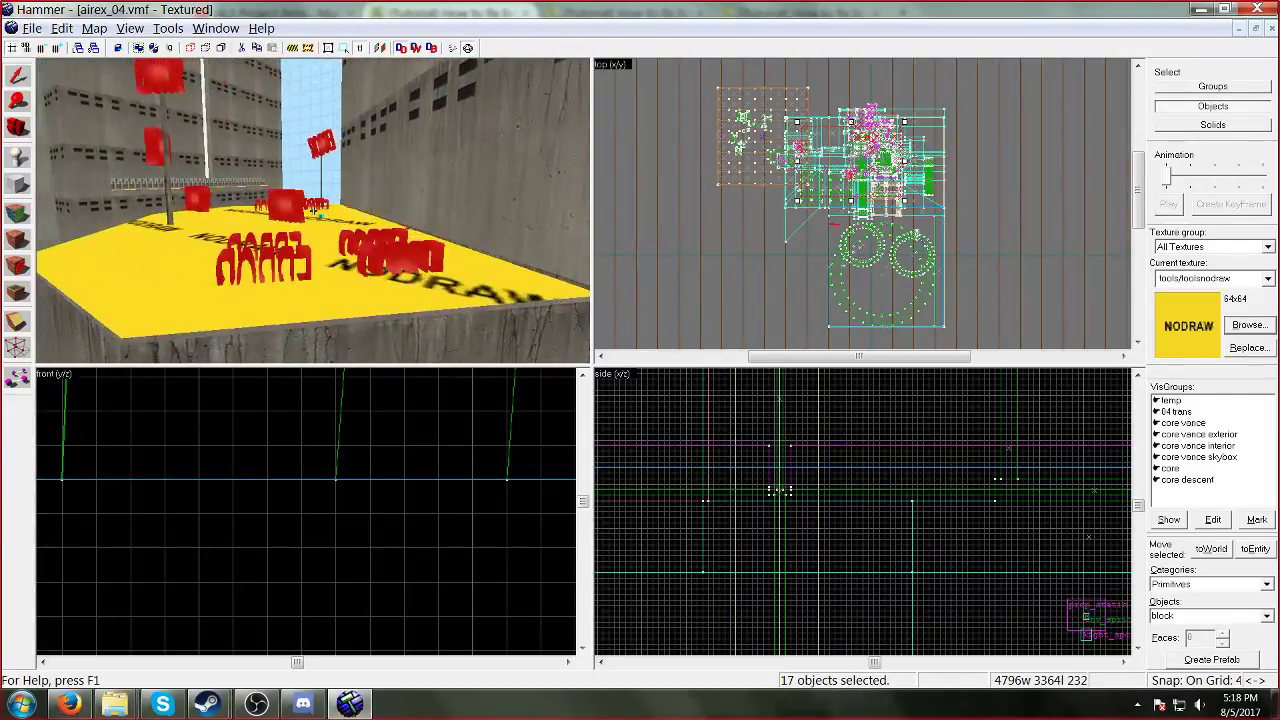
key("w")
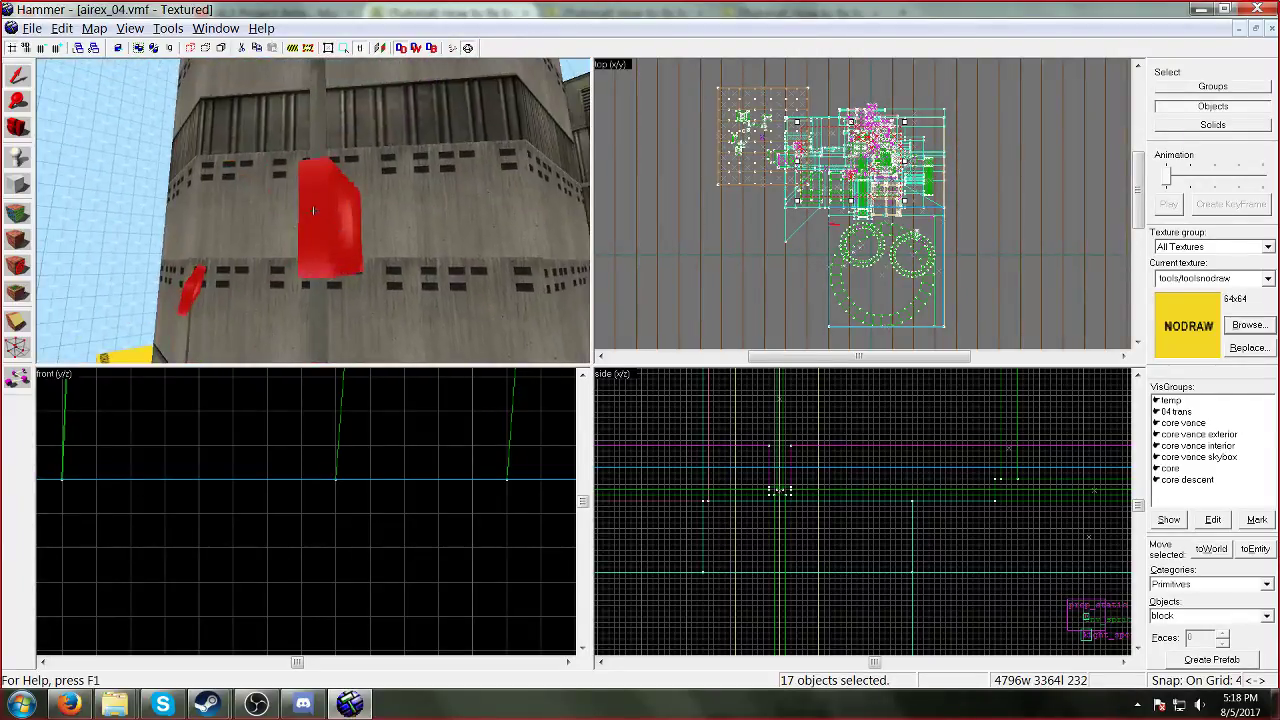
key("w")
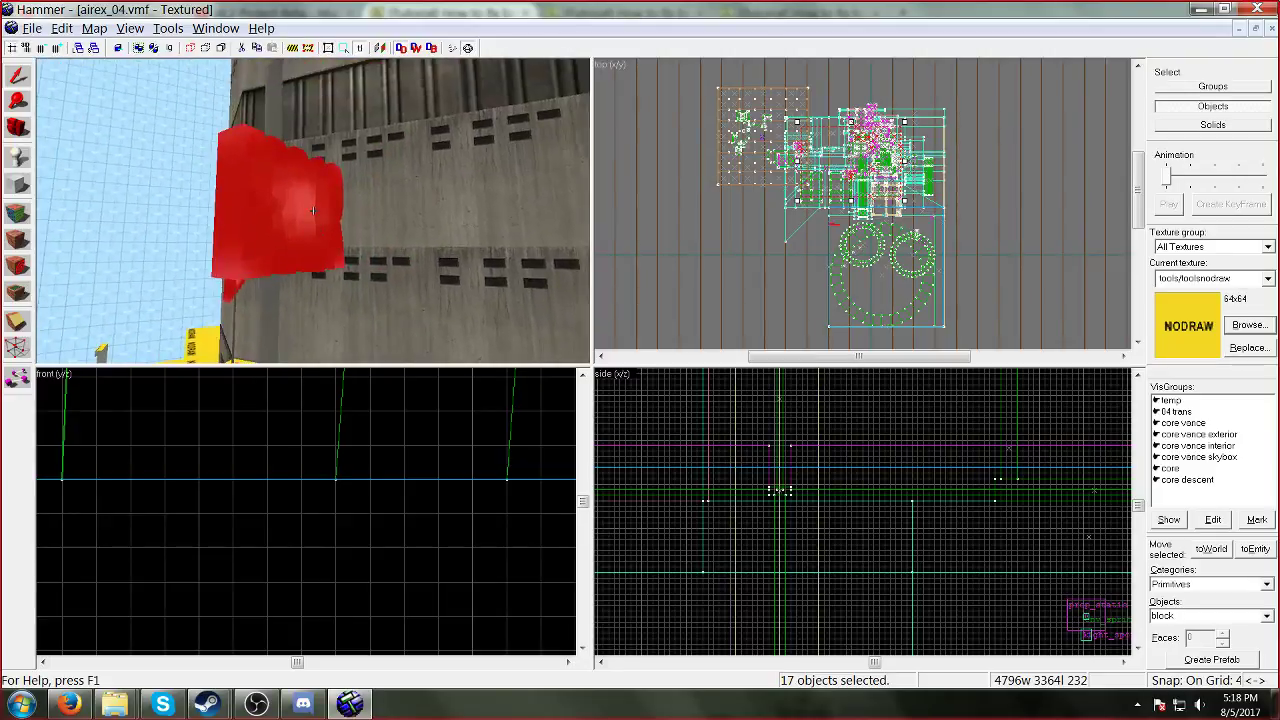
key("z")
key("s")
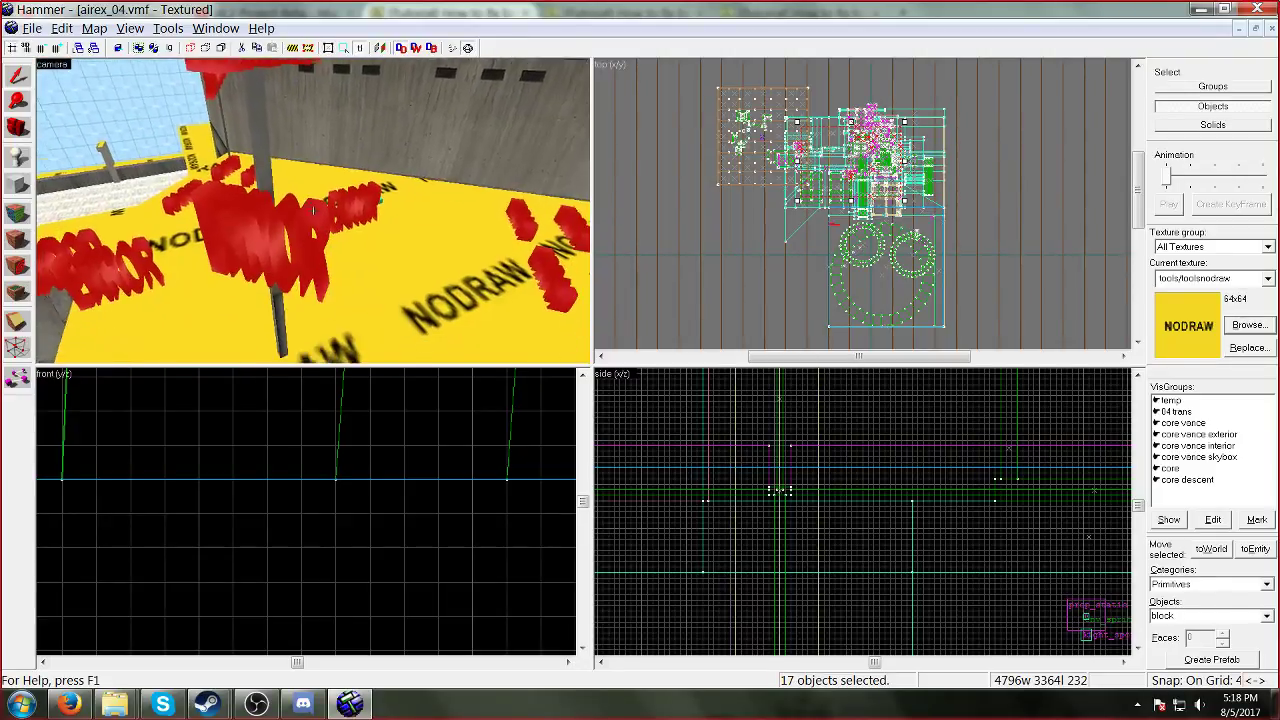
key("w")
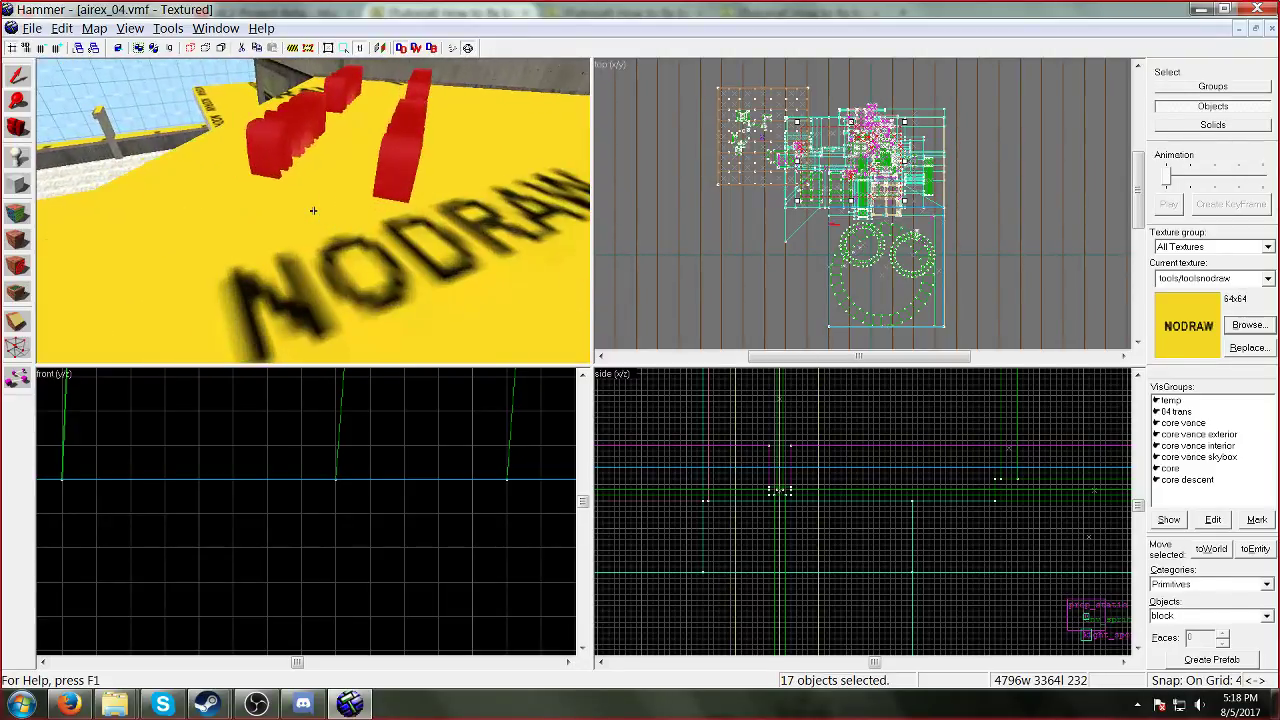
key("w")
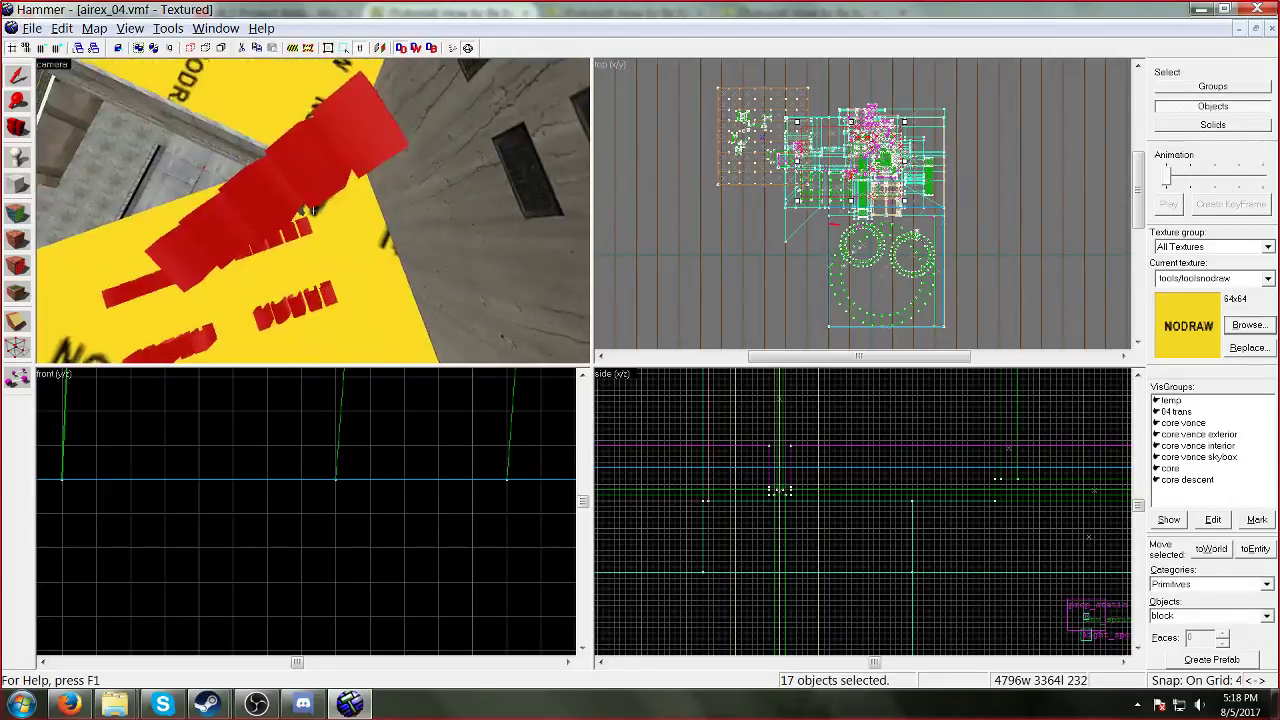
key("w")
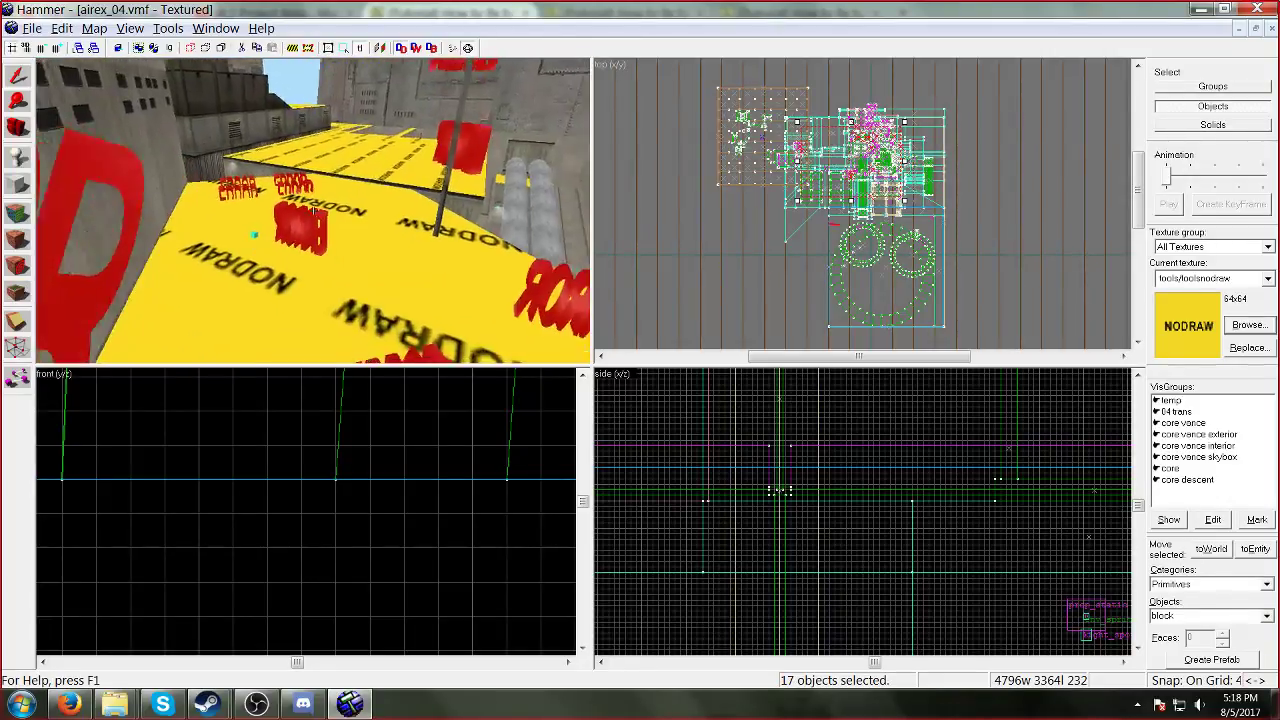
key("w")
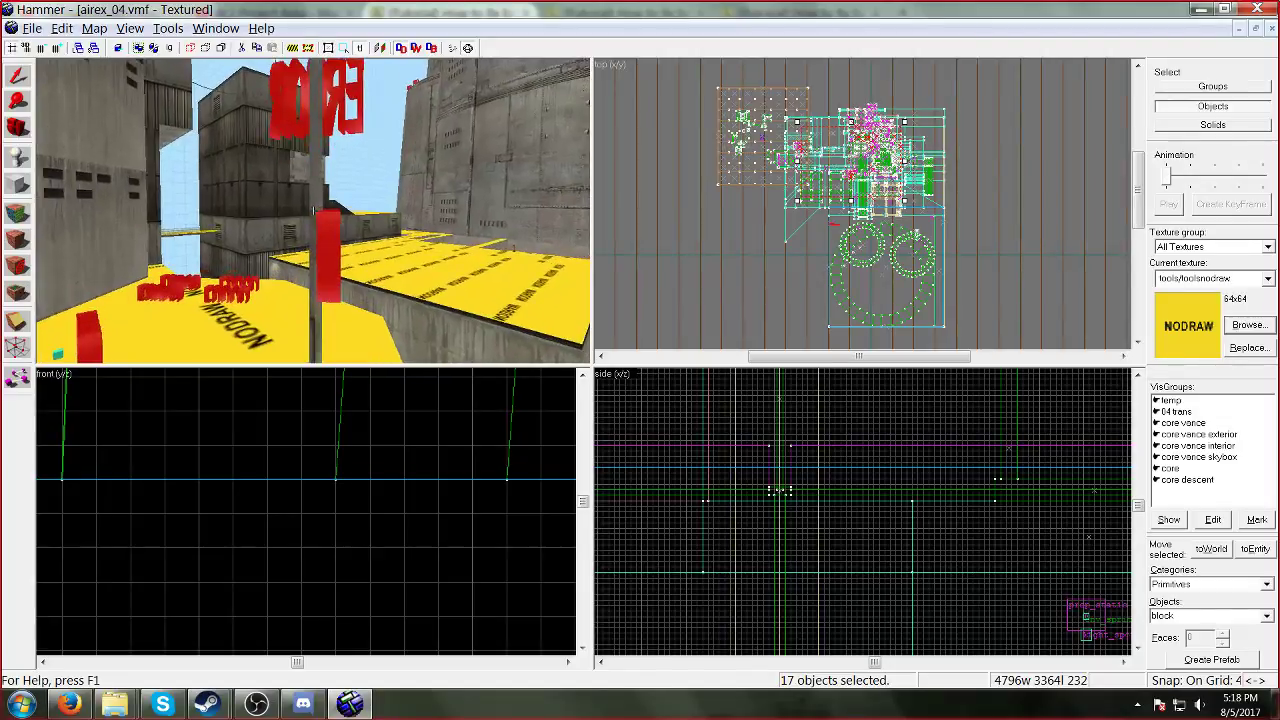
key("w")
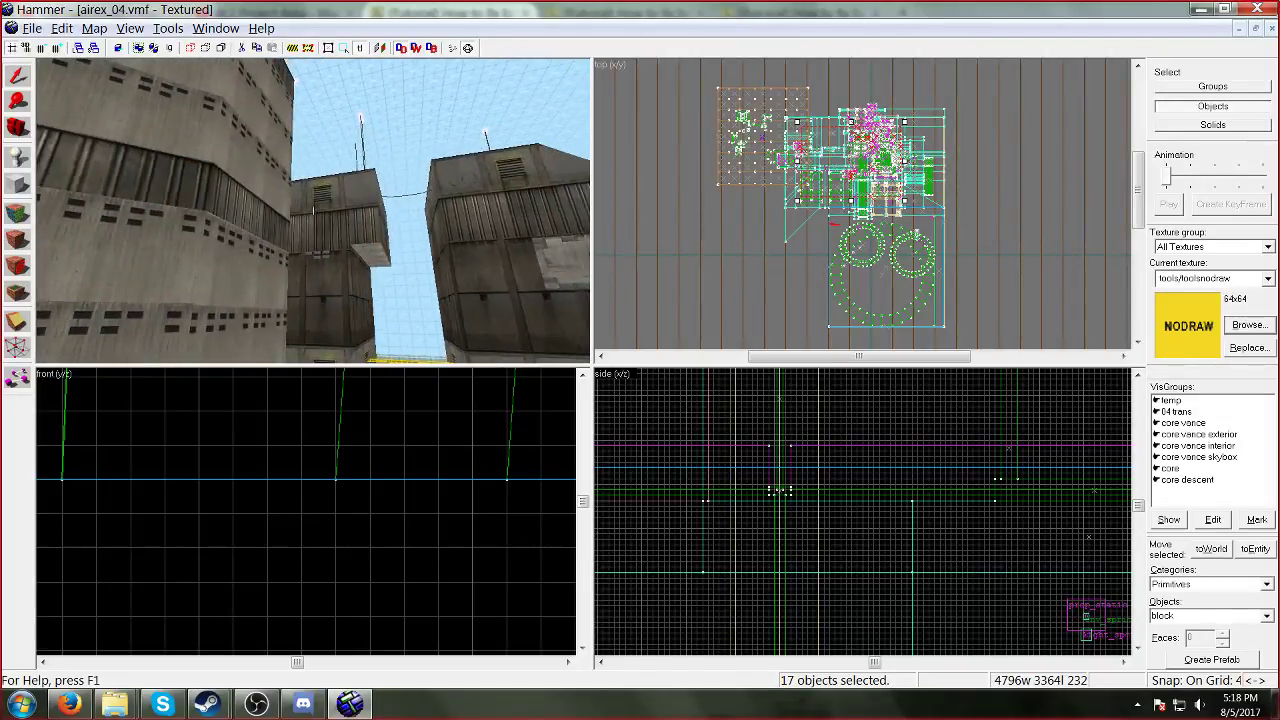
key("w")
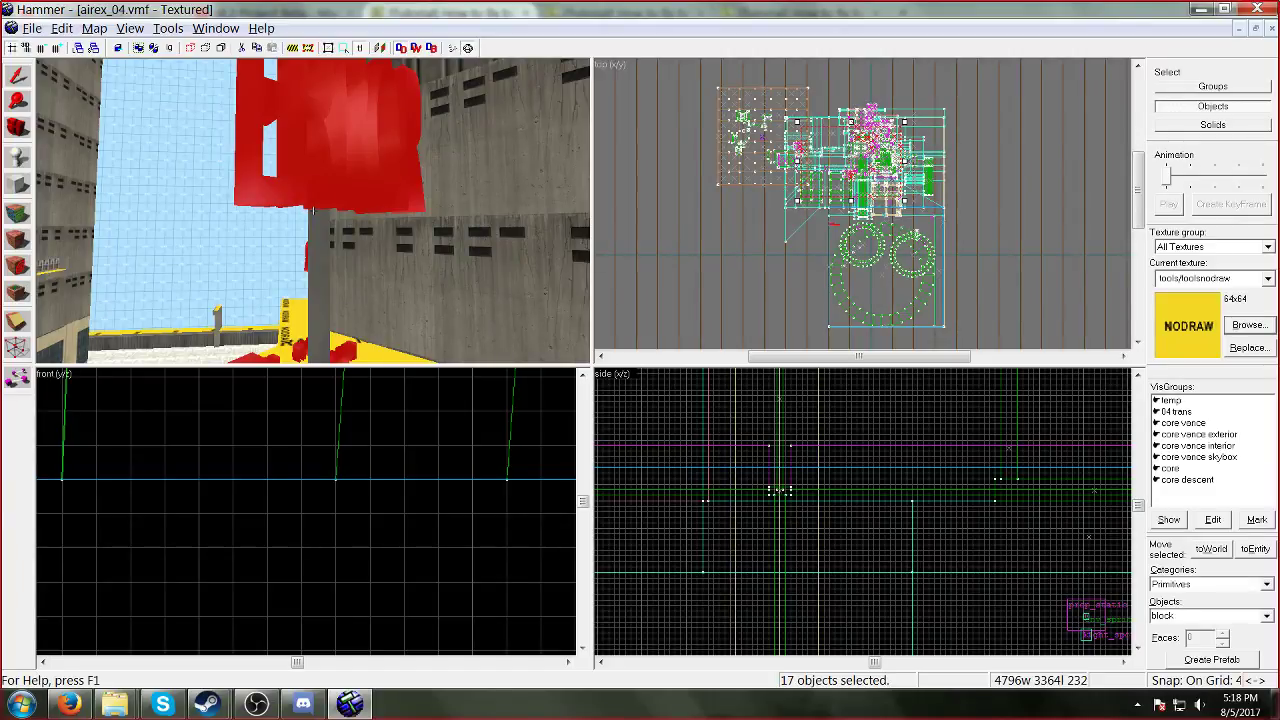
Step: Look up the pole-mounted ERROR prop's model, W_RadarDish02.mdl, in the Firefox forum replacement list, then return to Hammer and close its properties
double_click(313, 210)
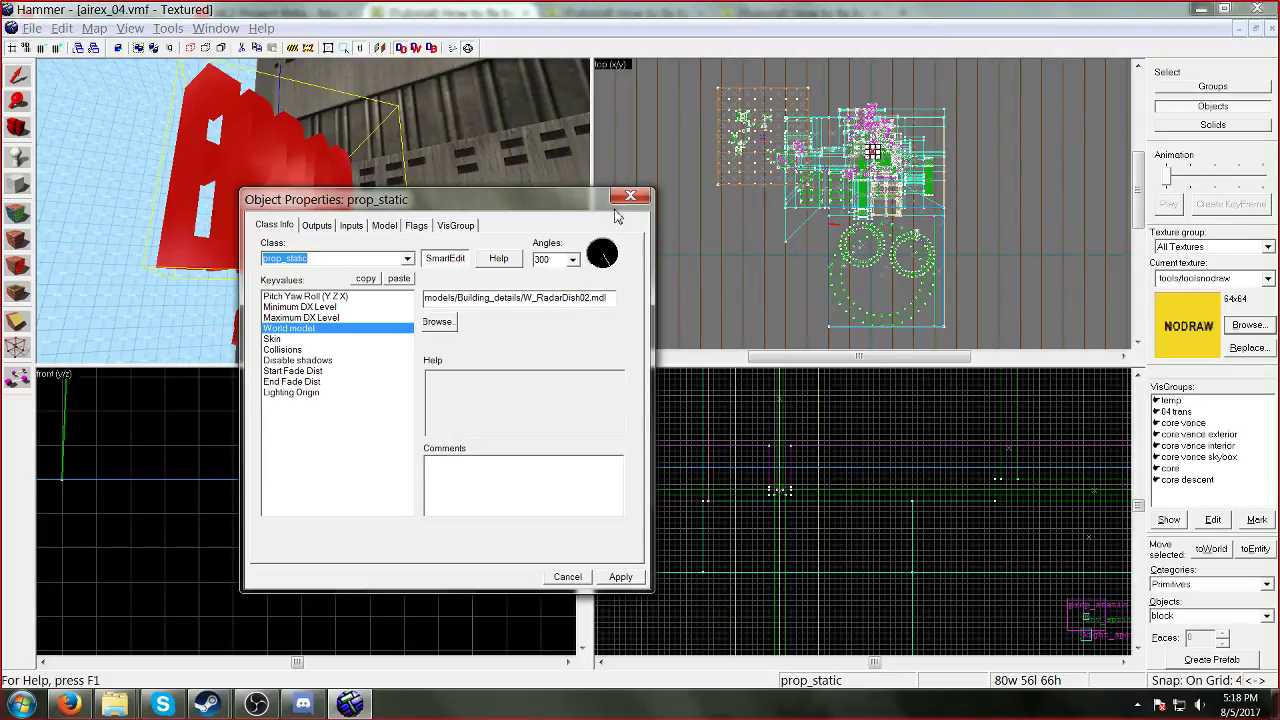
left_click_drag(612, 298, 553, 299)
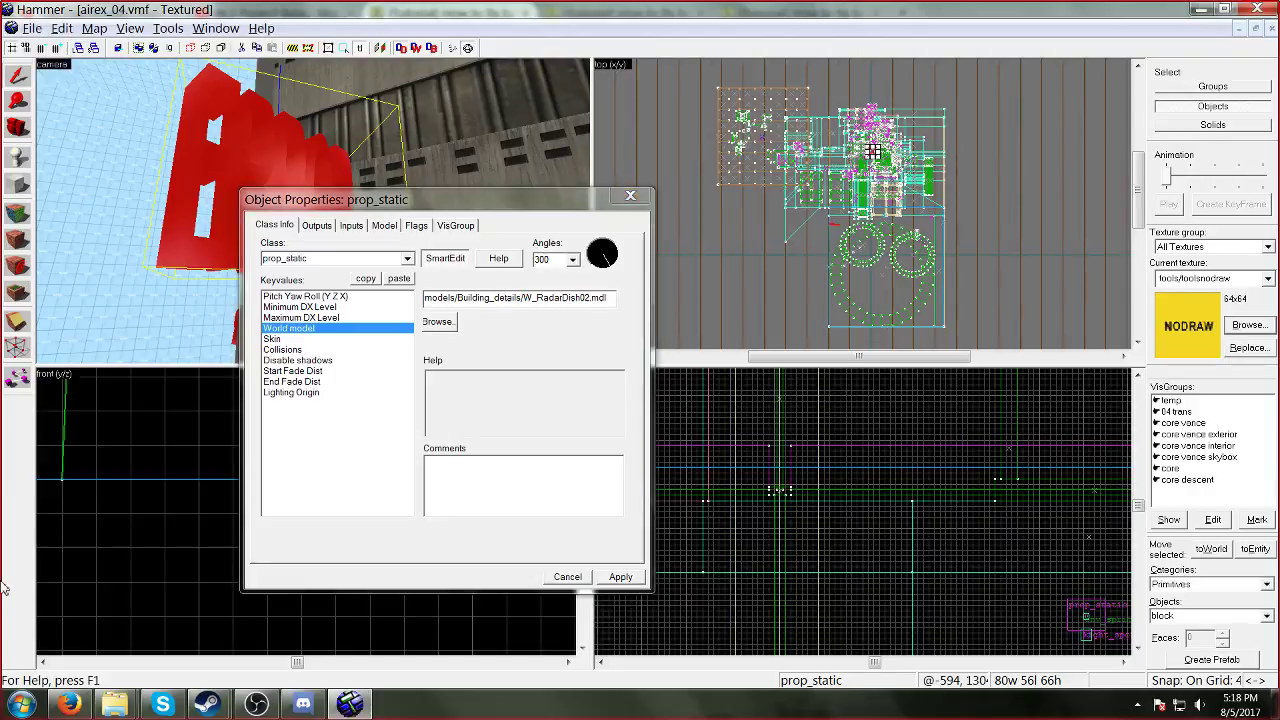
left_click(70, 704)
key("ctrl+f")
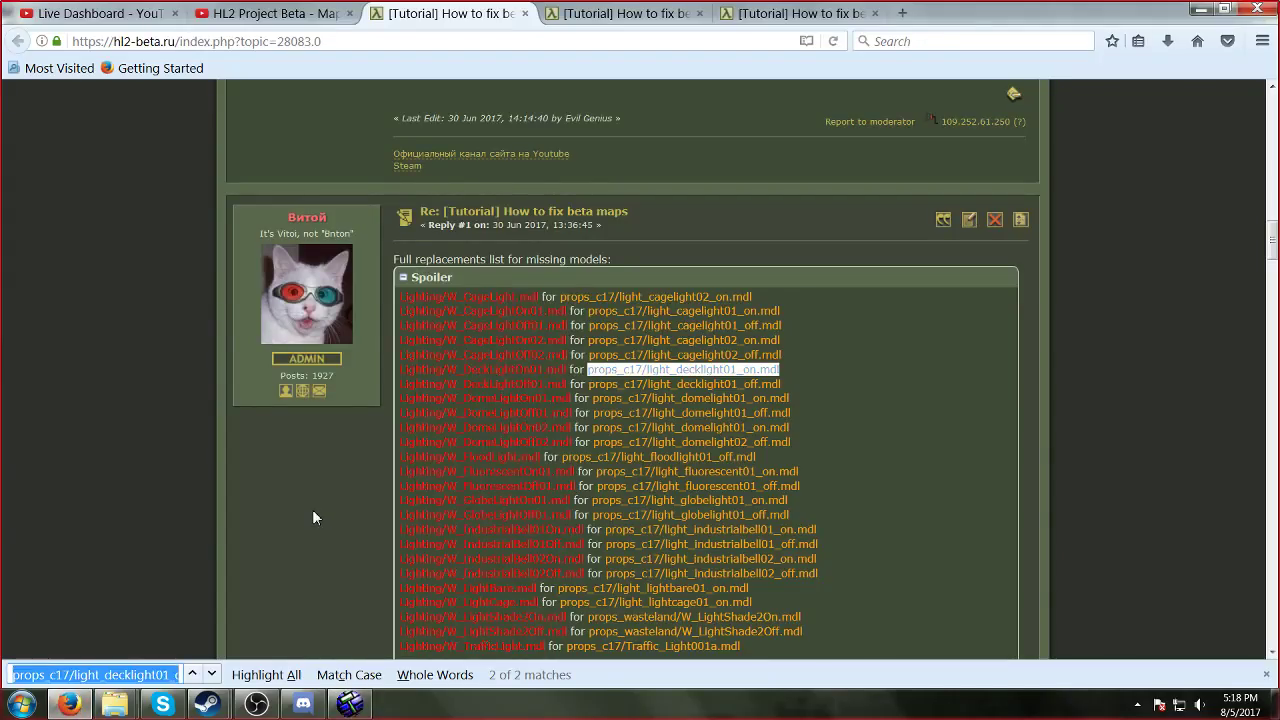
type("W_RadarDish02.mdl")
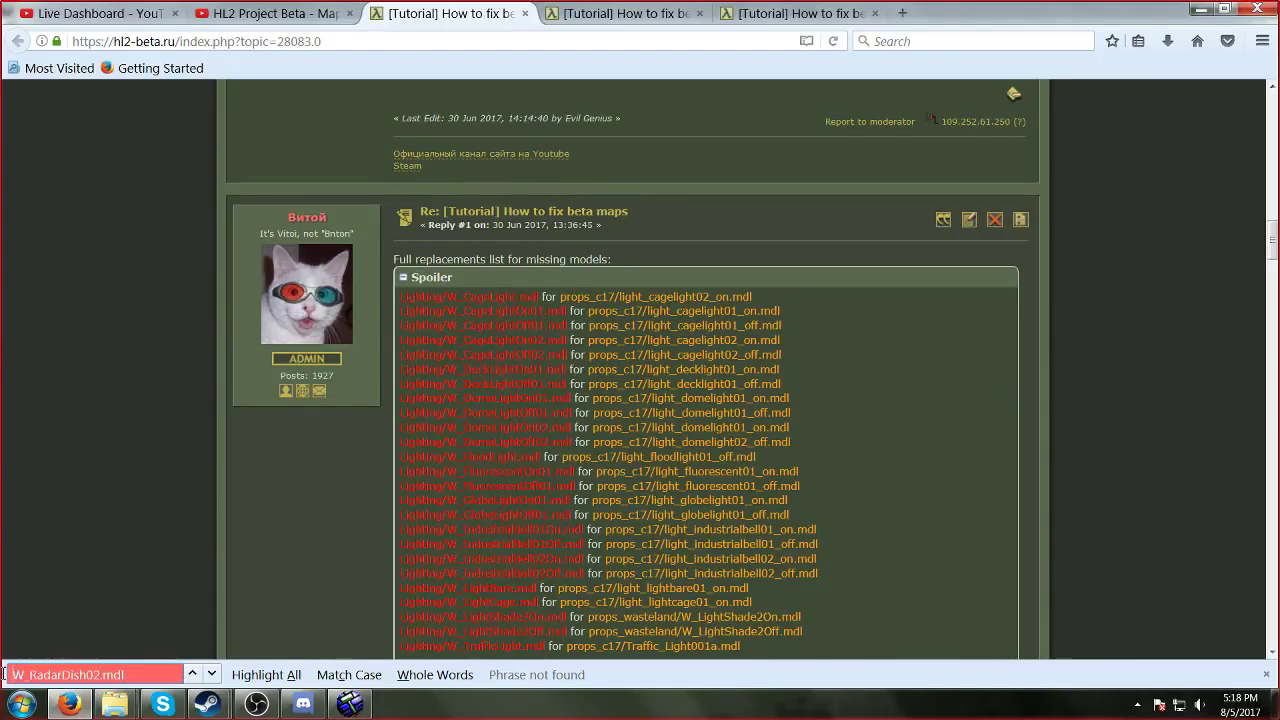
left_click(350, 704)
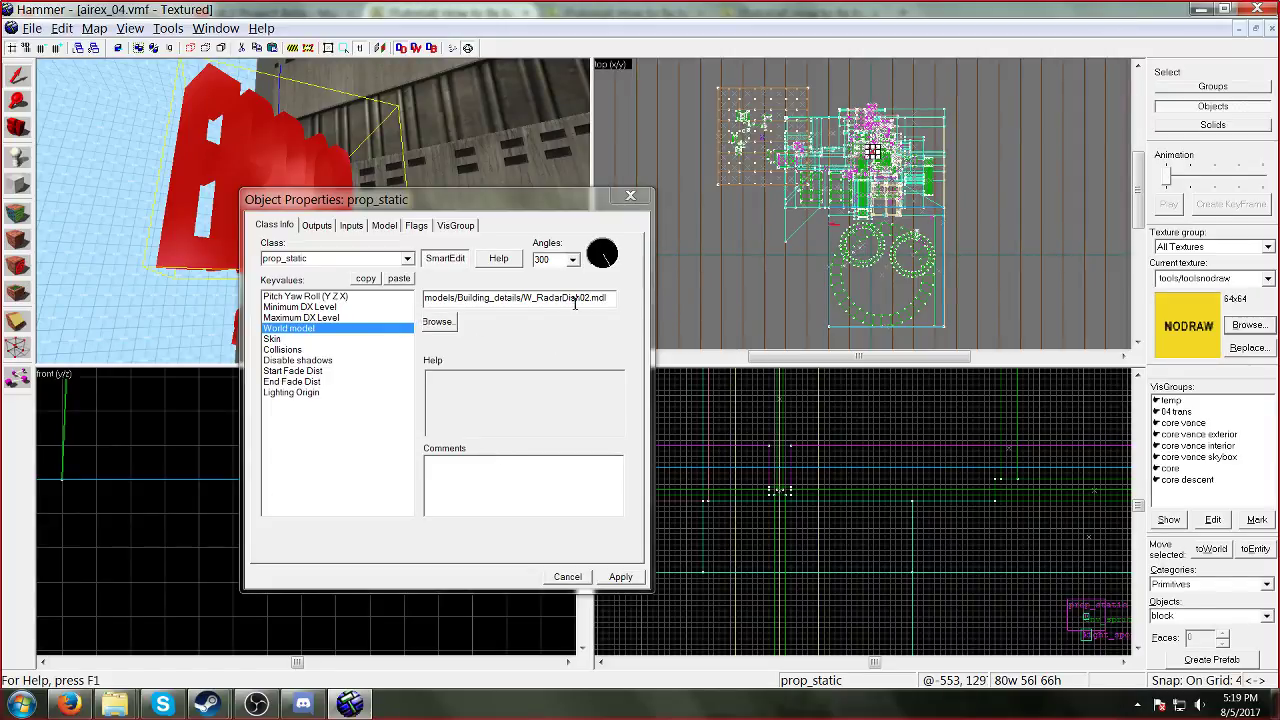
left_click(628, 198)
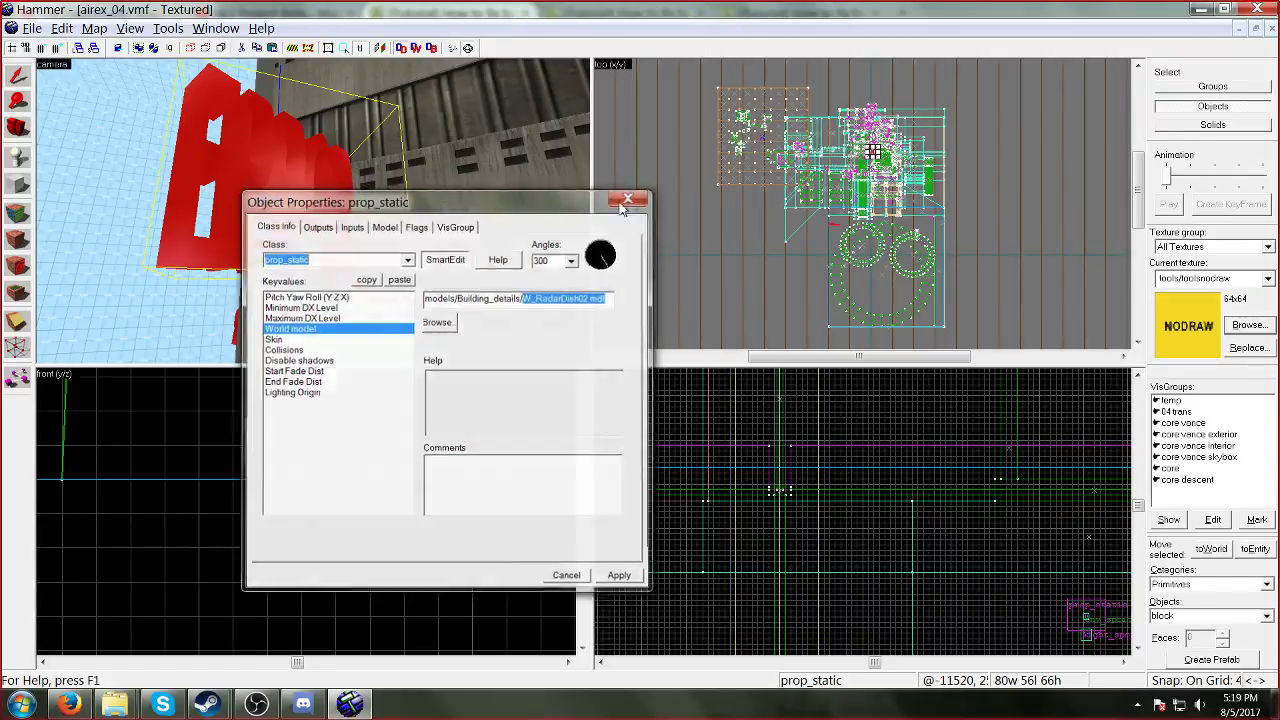
Step: Open the properties of an ERROR prop on the NODRAW rooftop and copy its model file name, W_FluorescentOn01.mdl
key("z")
key("w")
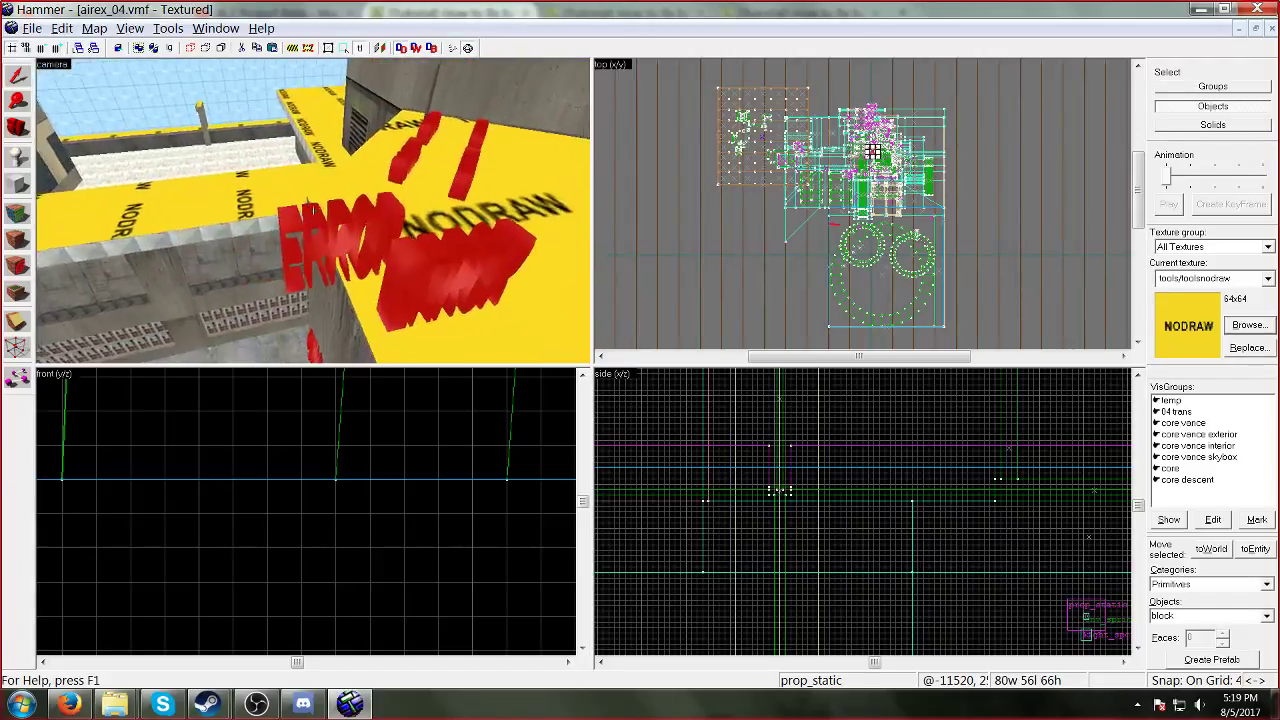
key("w")
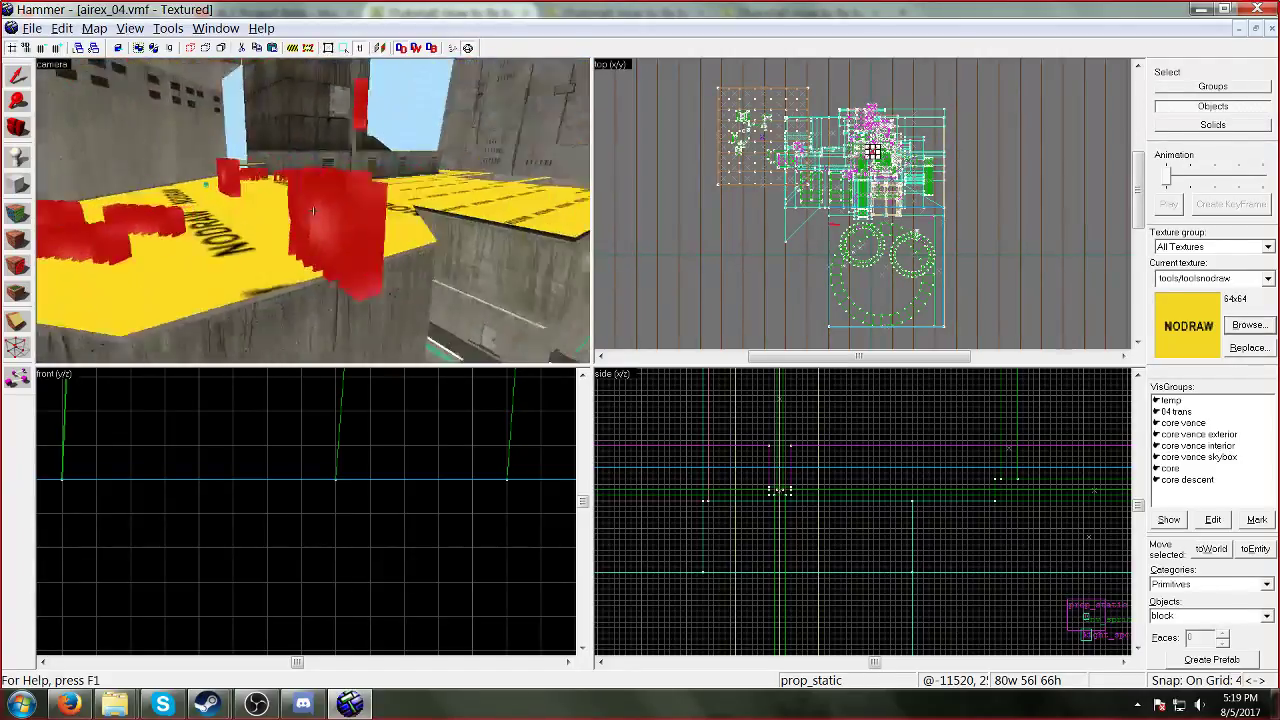
key("w")
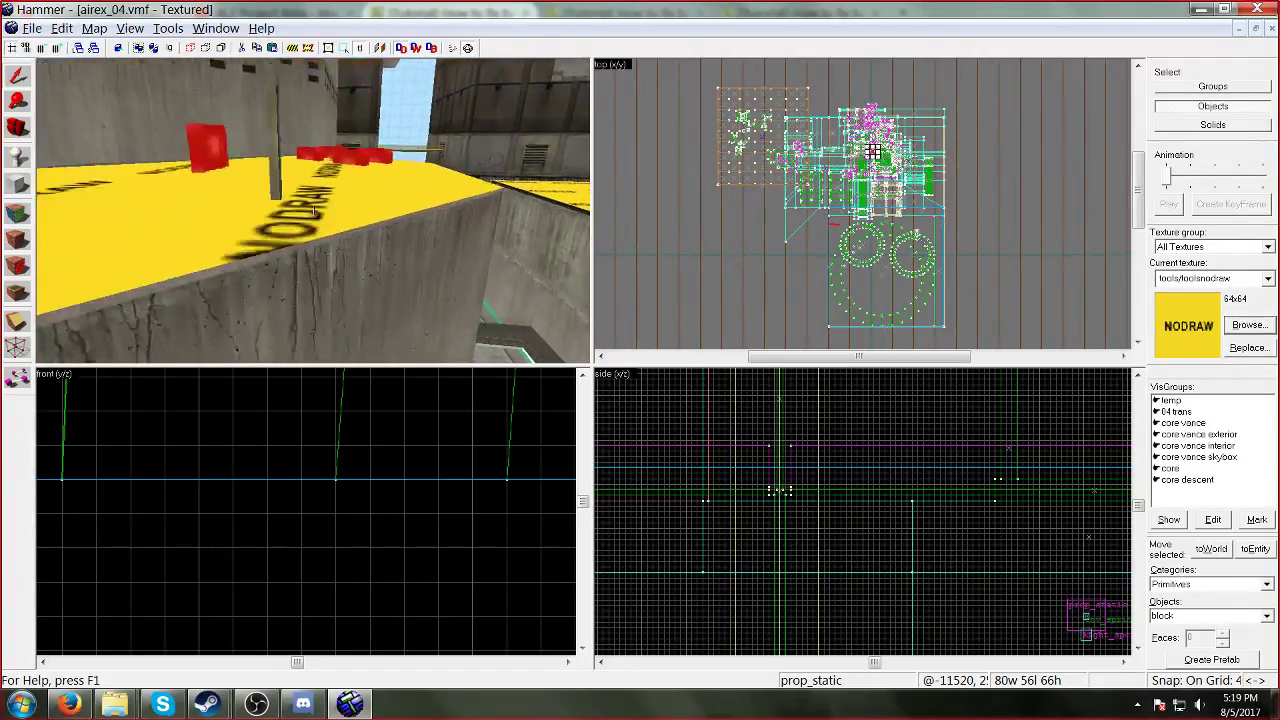
key("w")
key("z")
double_click(314, 216)
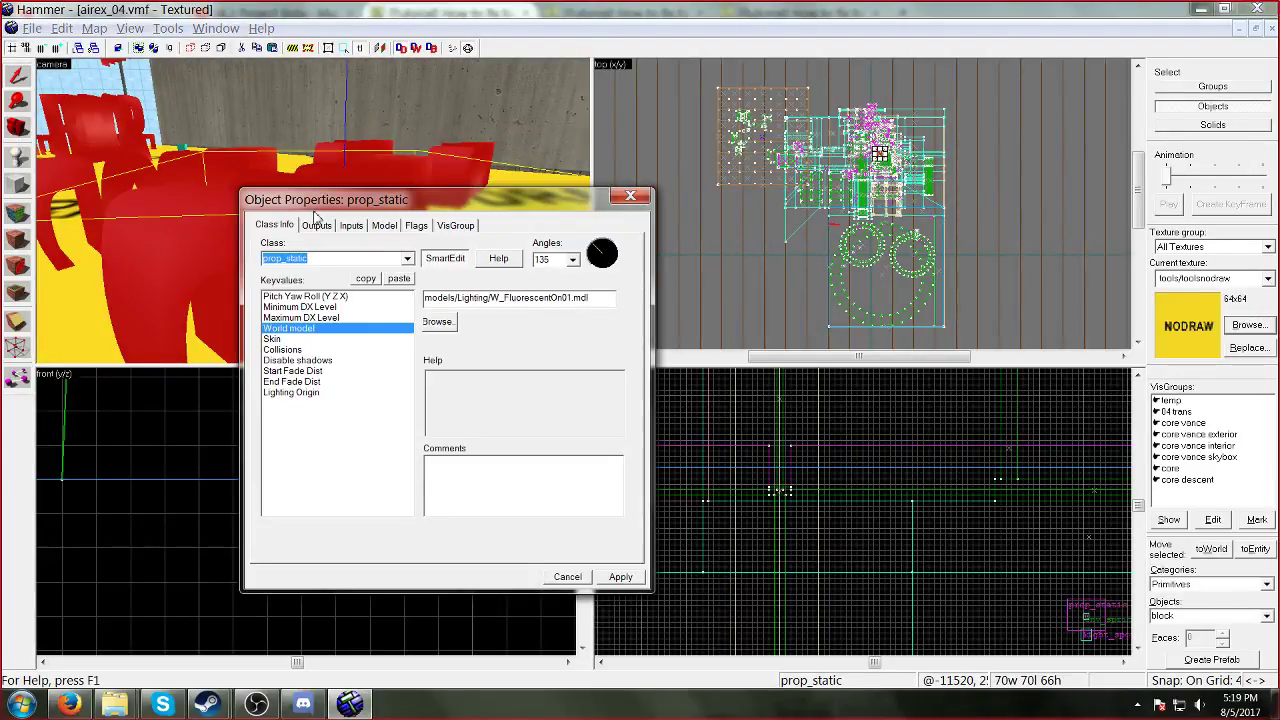
left_click(500, 298)
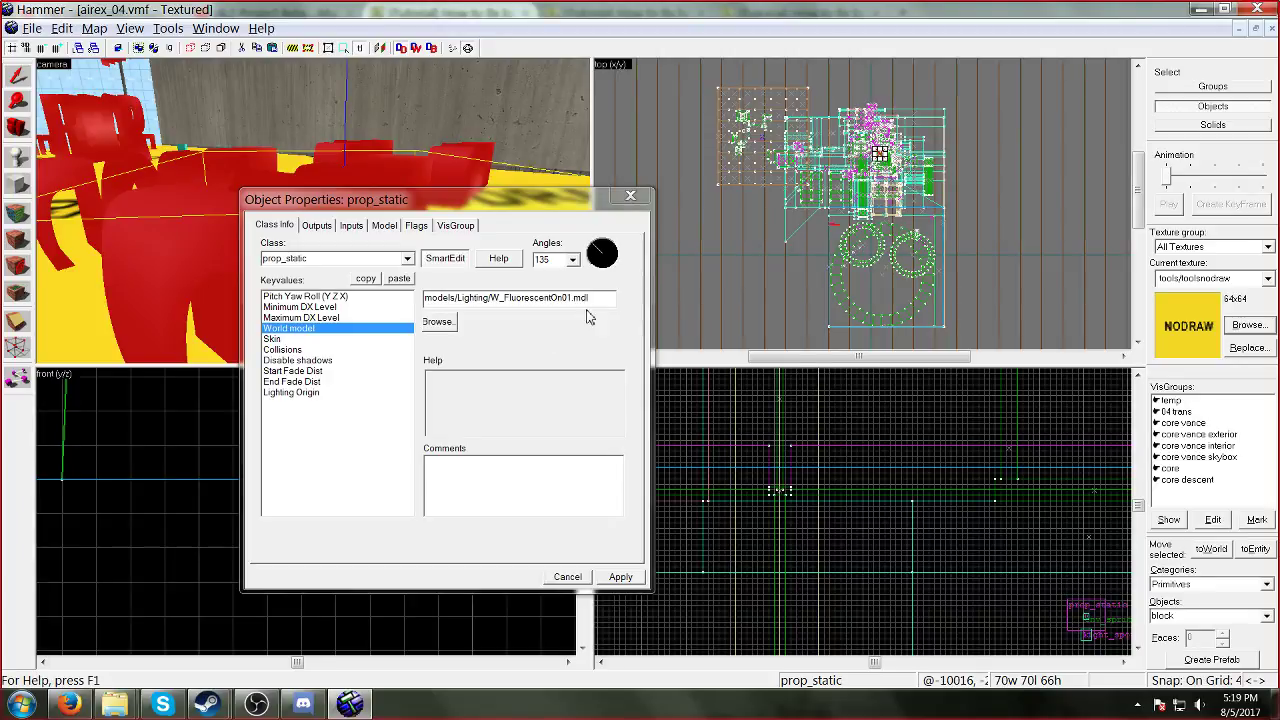
left_click_drag(590, 297, 491, 297)
left_click(206, 538)
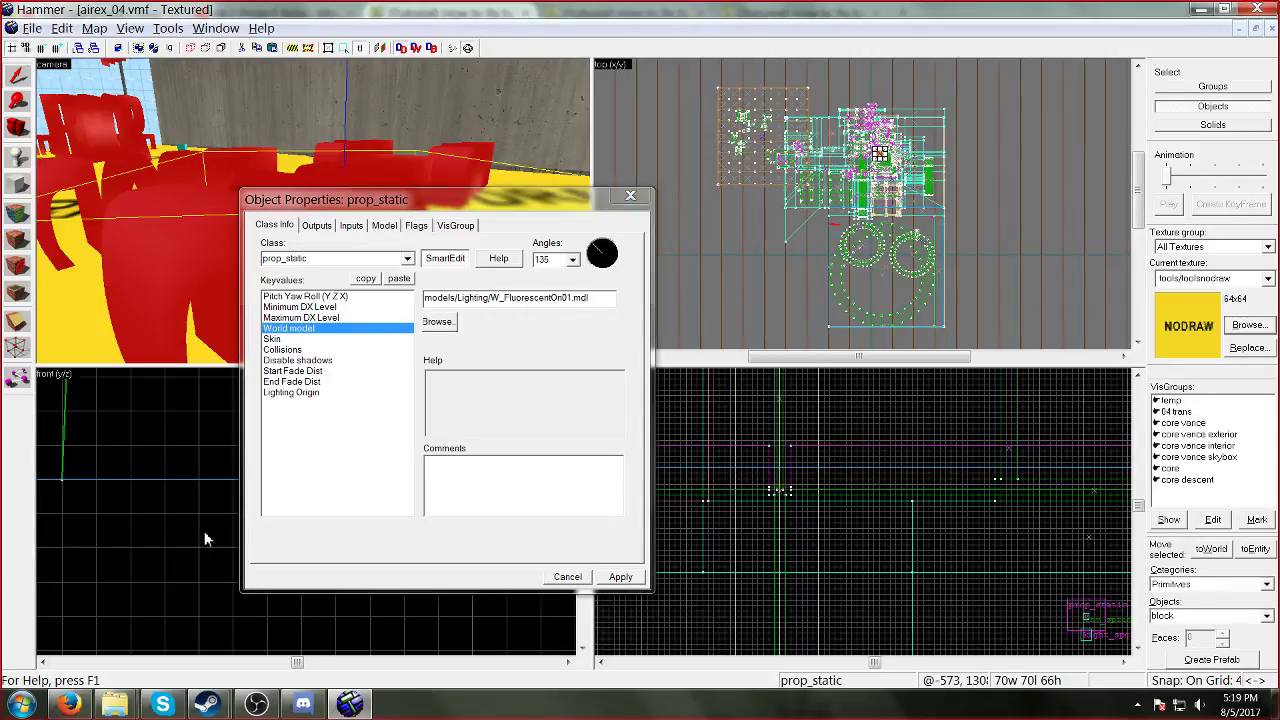
left_click_drag(591, 298, 485, 298)
key("ctrl+c")
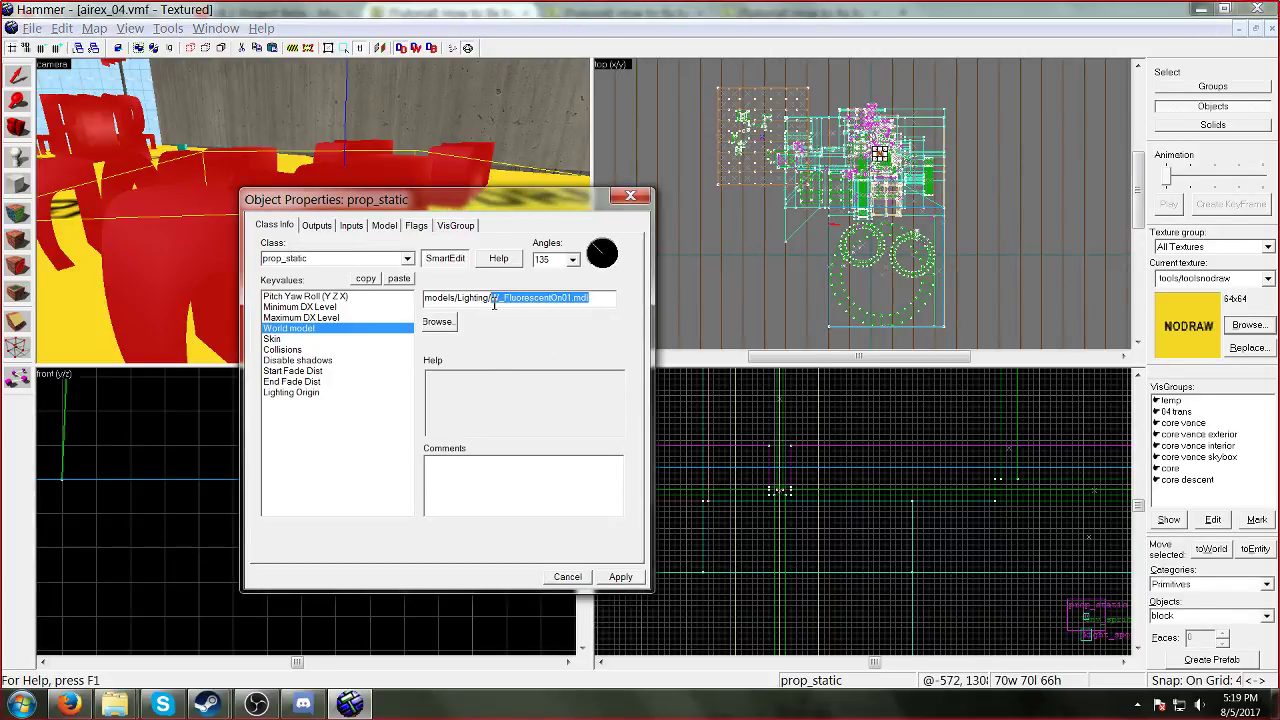
Step: Filter the Entity Report by the value W_FluorescentOn01.mdl, select all matching prop_static entities, and open their shared properties
left_click(94, 28)
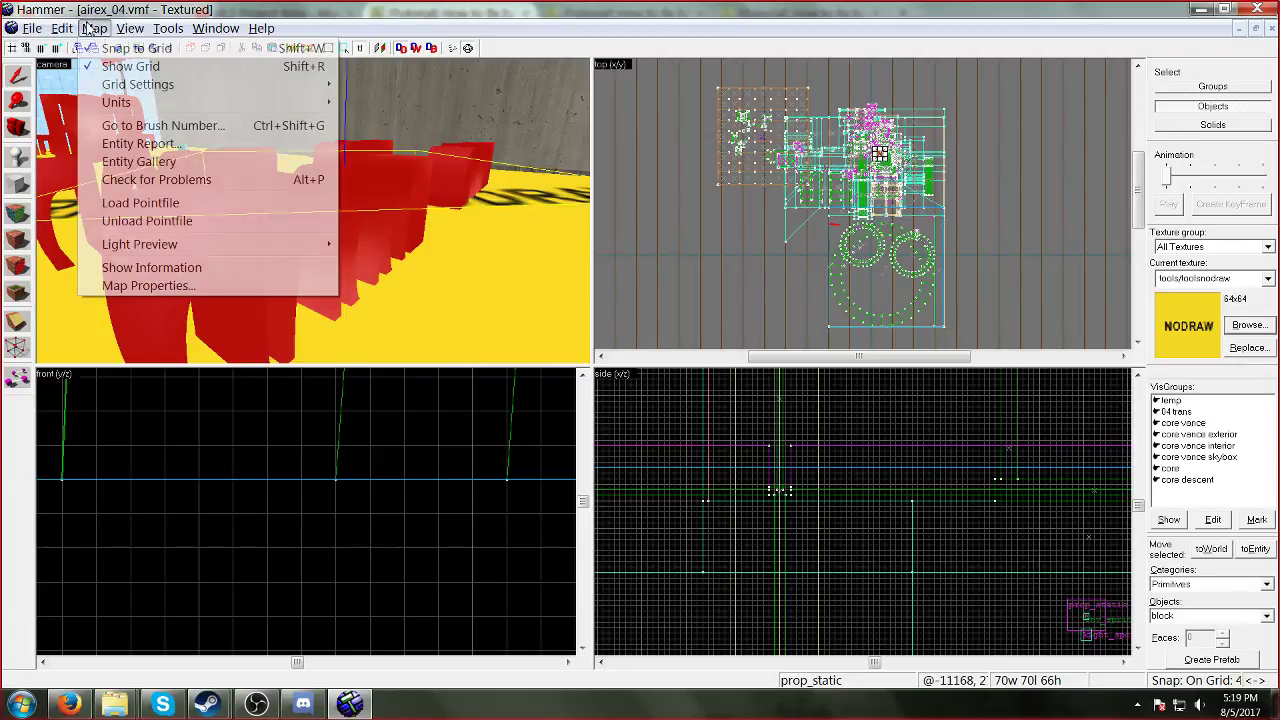
left_click(133, 143)
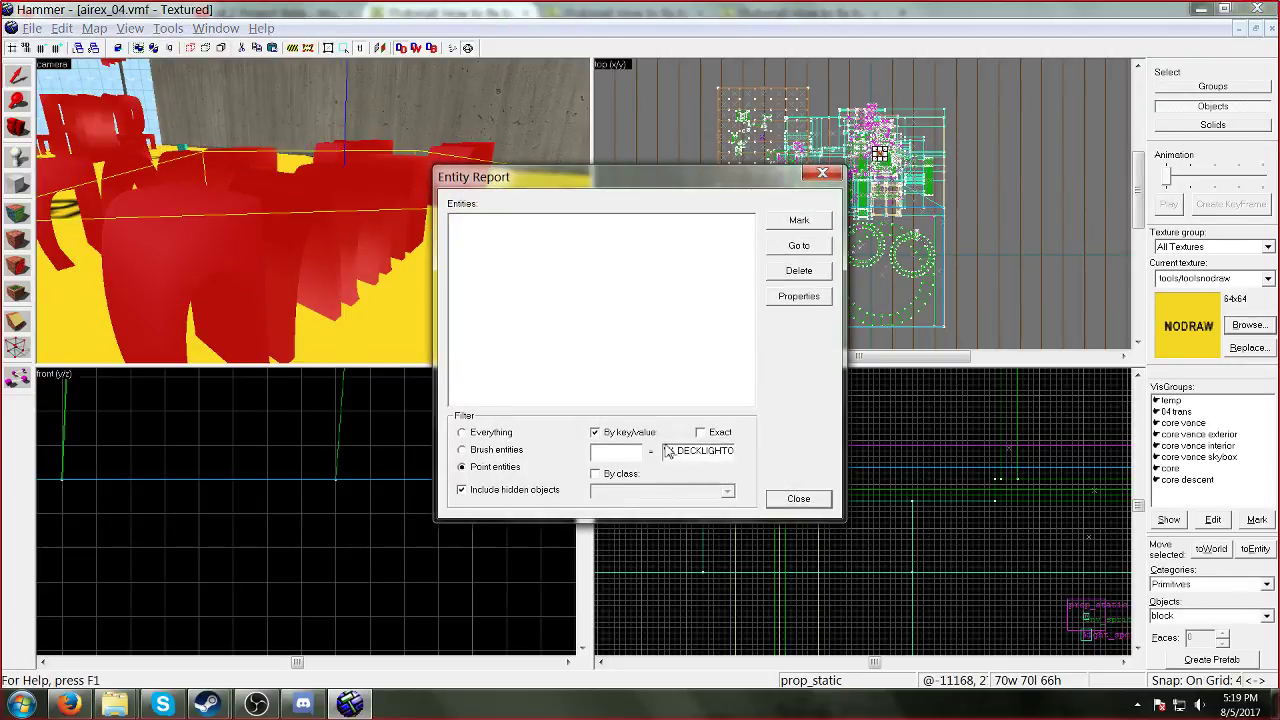
left_click_drag(668, 451, 879, 437)
key("ctrl+v")
left_click(480, 222)
left_click_drag(743, 270, 748, 362)
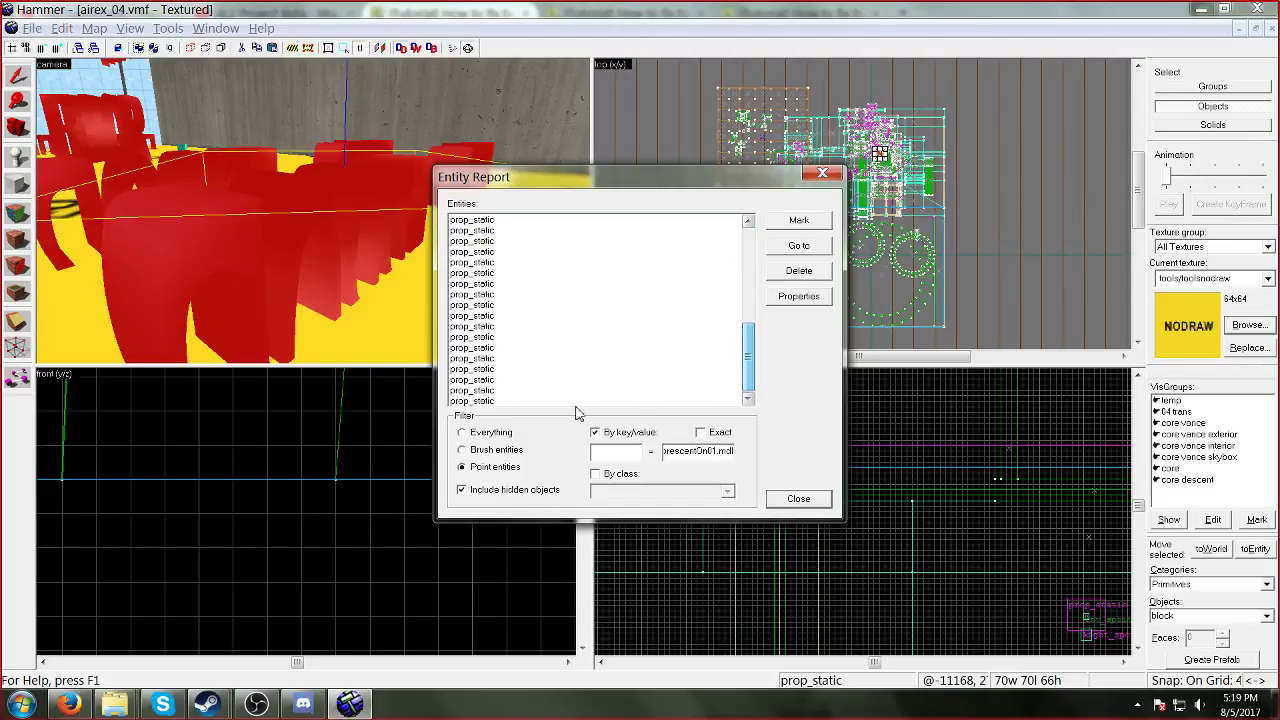
left_click(485, 401, "shift")
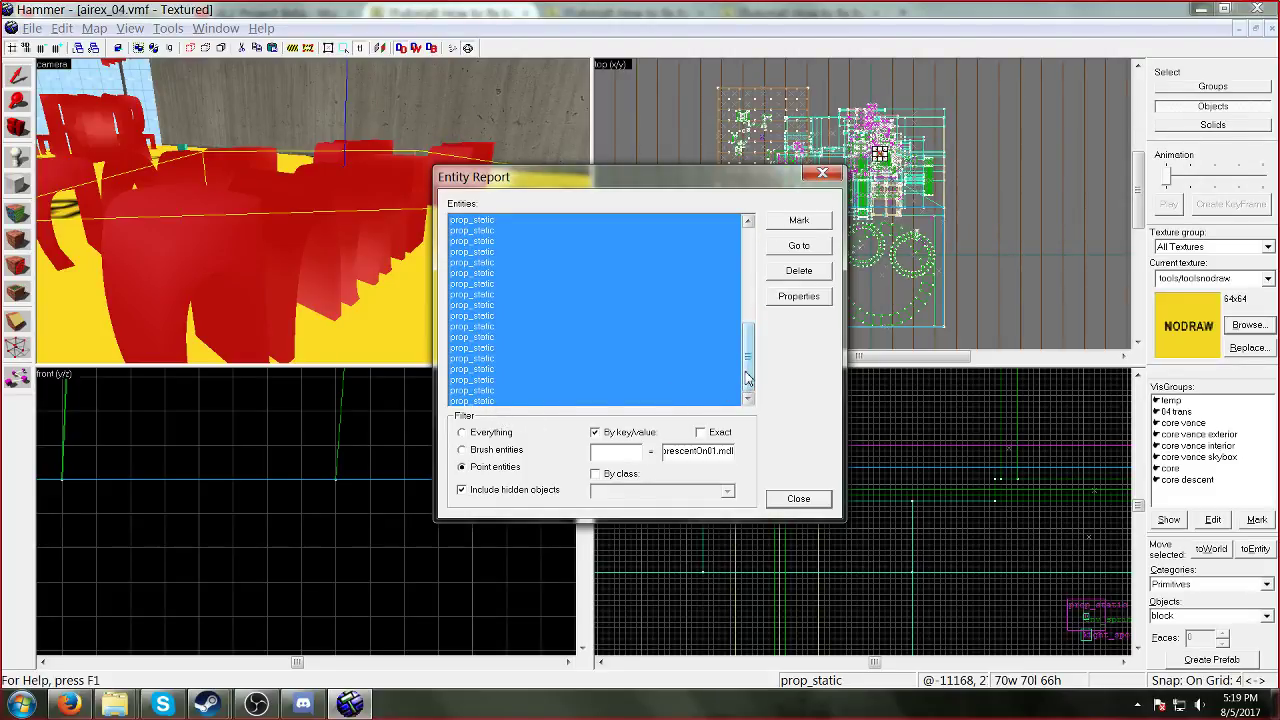
left_click(799, 296)
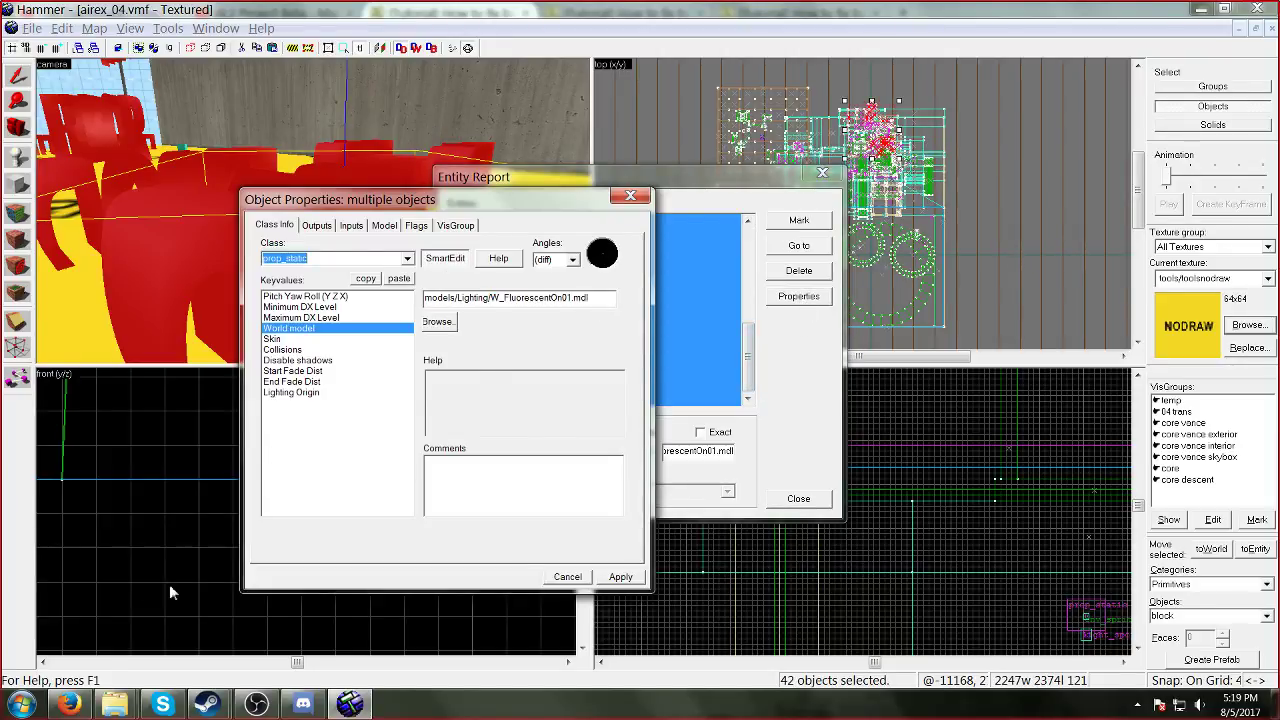
Step: Switch to Firefox, find W_FluorescentOn01.mdl in the forum's replacement list, and copy its replacement path props_c17/light_fluorescent01_on.mdl
left_click(69, 704)
key("ctrl+f")
key("ctrl+v")
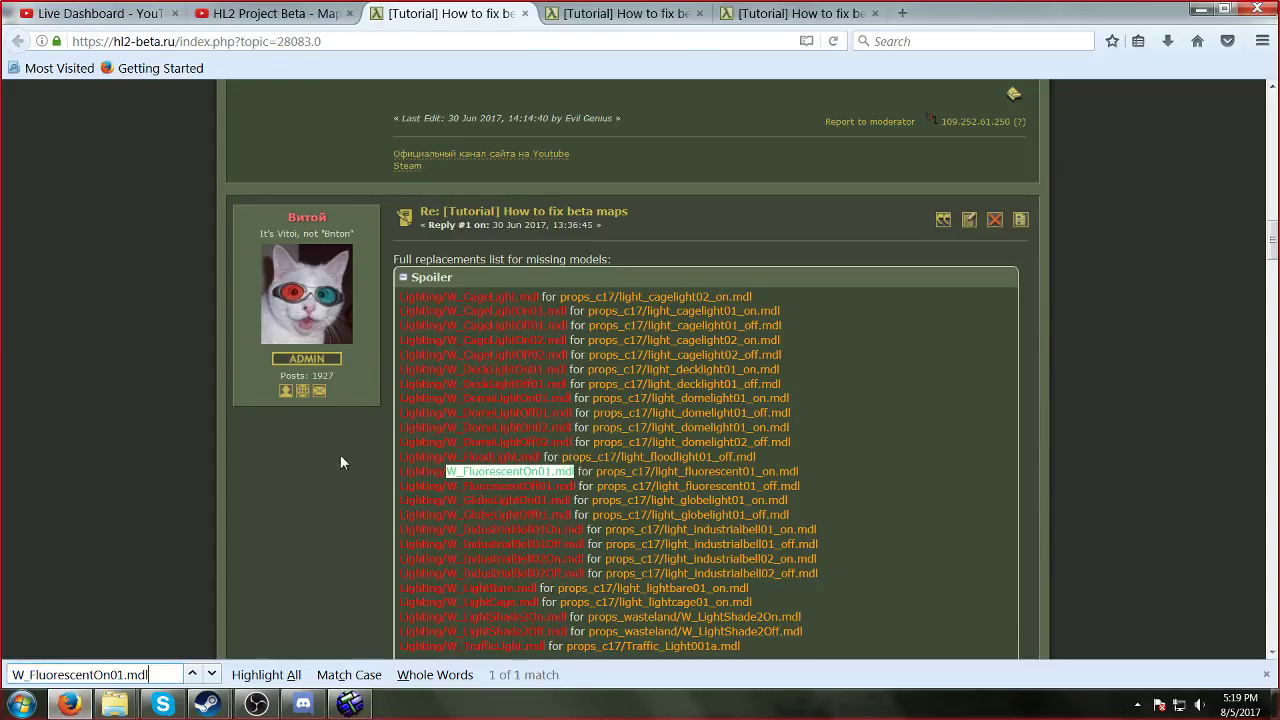
left_click_drag(597, 471, 831, 477)
key("ctrl+c")
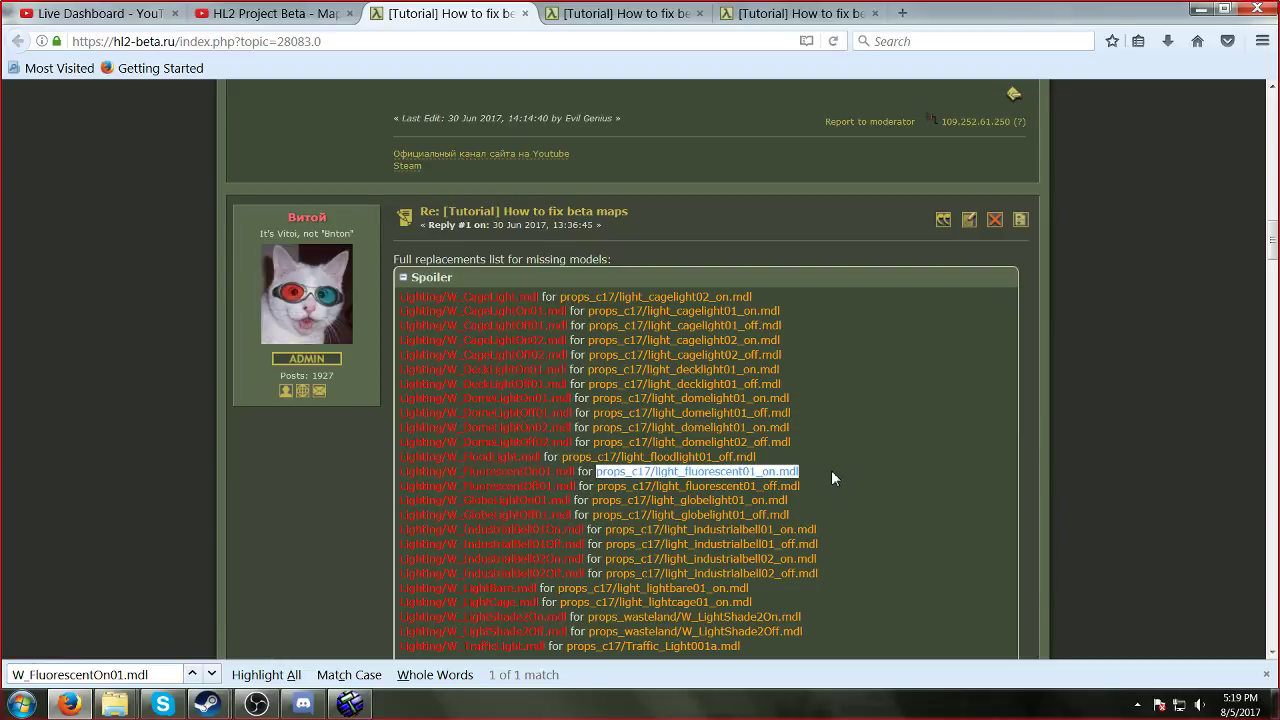
Step: Back in Hammer, set the selected props' World model to models/props_c17/light_fluorescent01_on.mdl, apply it, and close the properties and Entity Report
left_click(350, 704)
left_click_drag(592, 297, 426, 302)
key("ctrl+v")
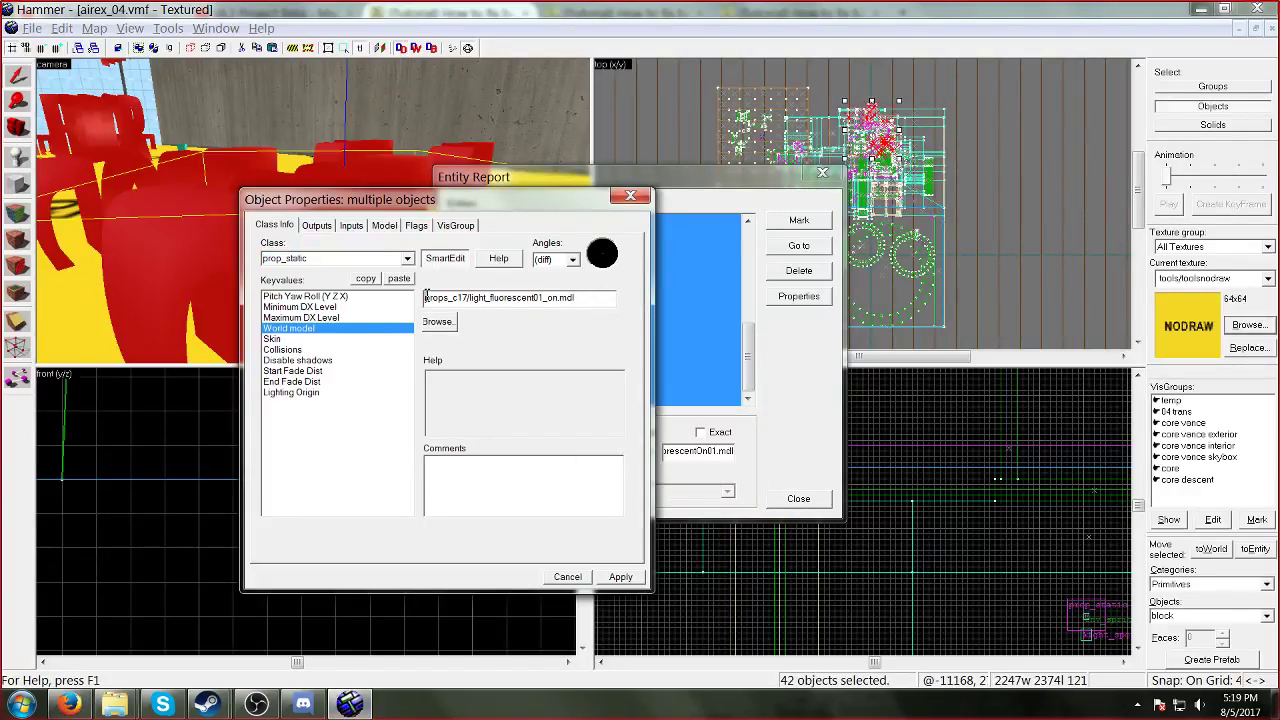
left_click(425, 297)
type("models/")
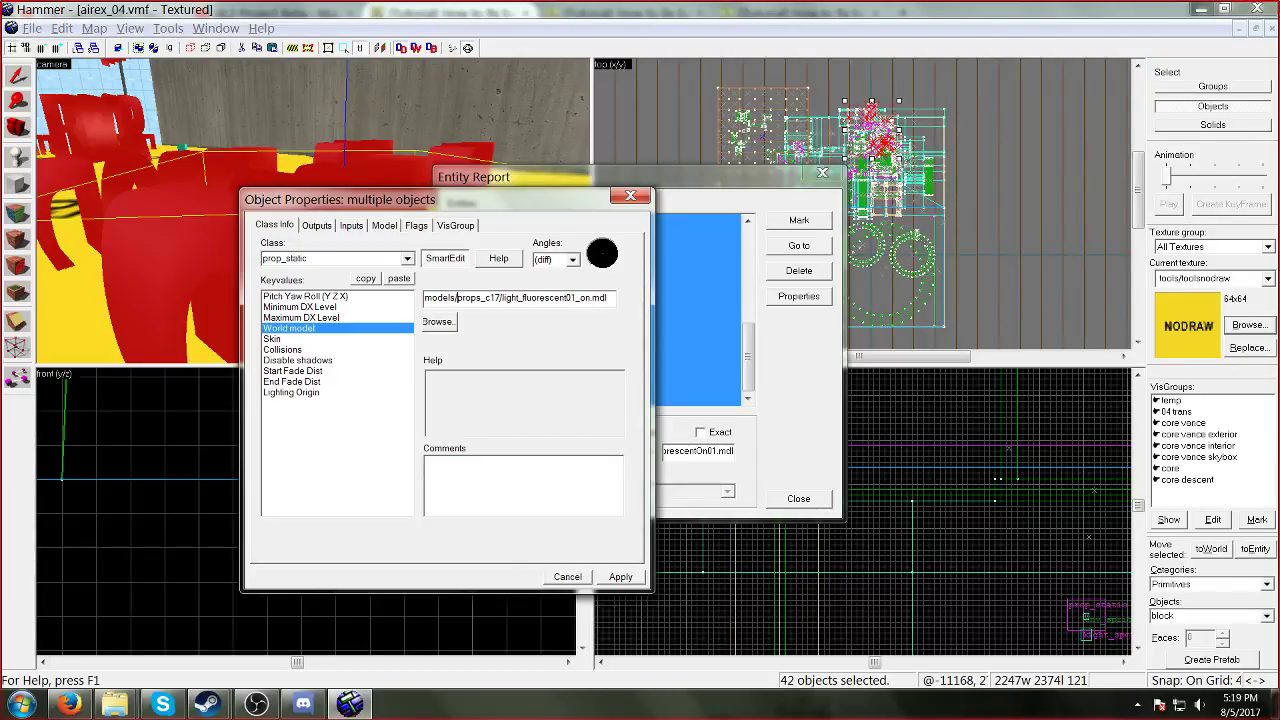
left_click(619, 578)
left_click(630, 196)
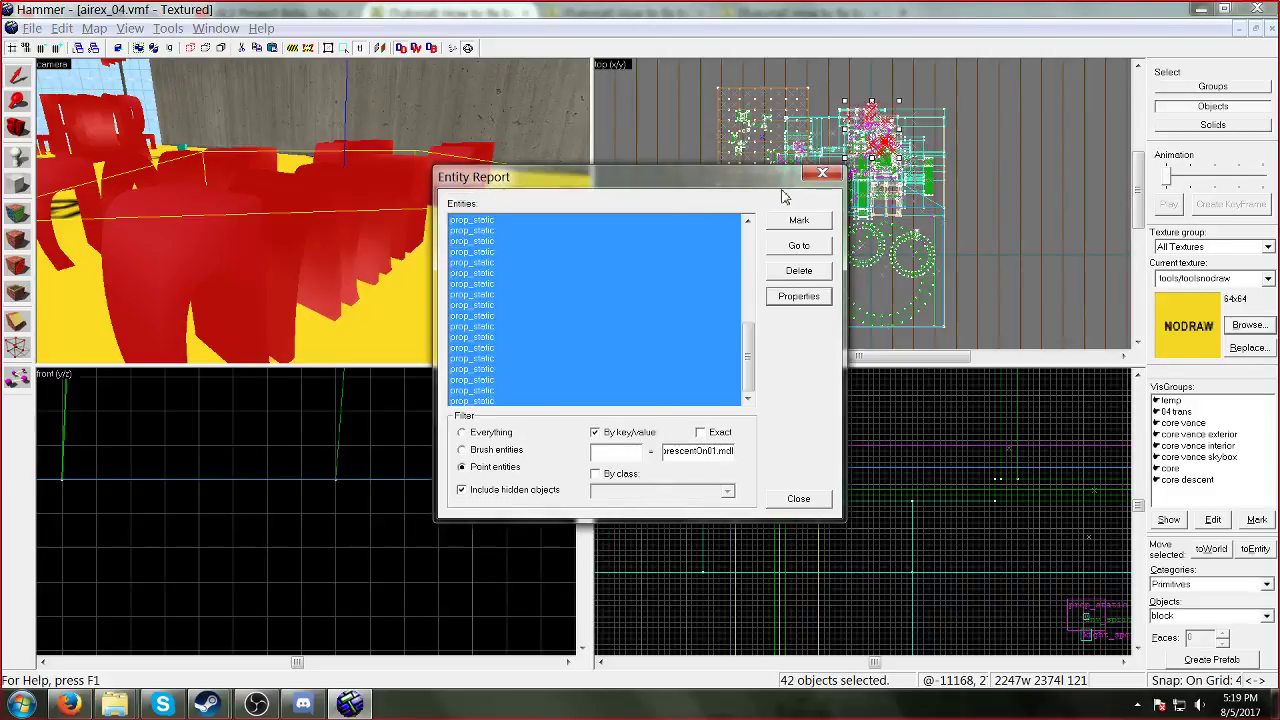
left_click(822, 173)
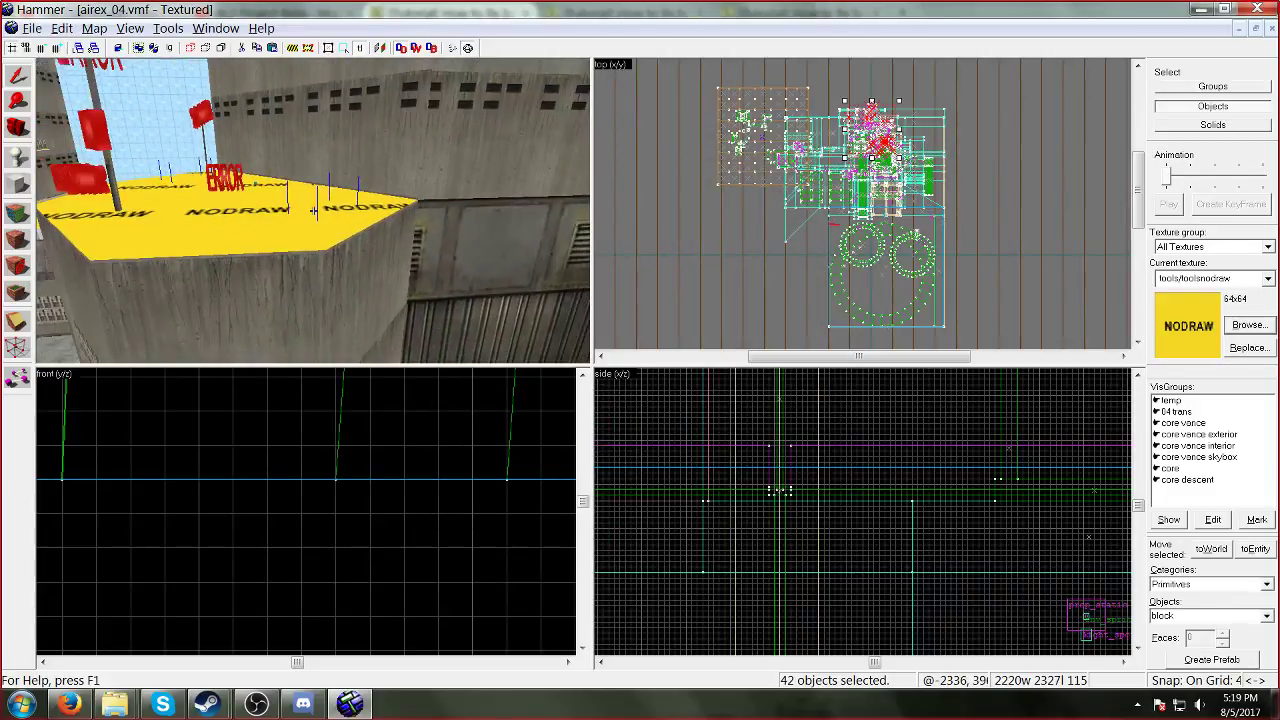
Step: Examine the map's rooftop, interior rooms and outer walls for remaining ERROR props
key("w")
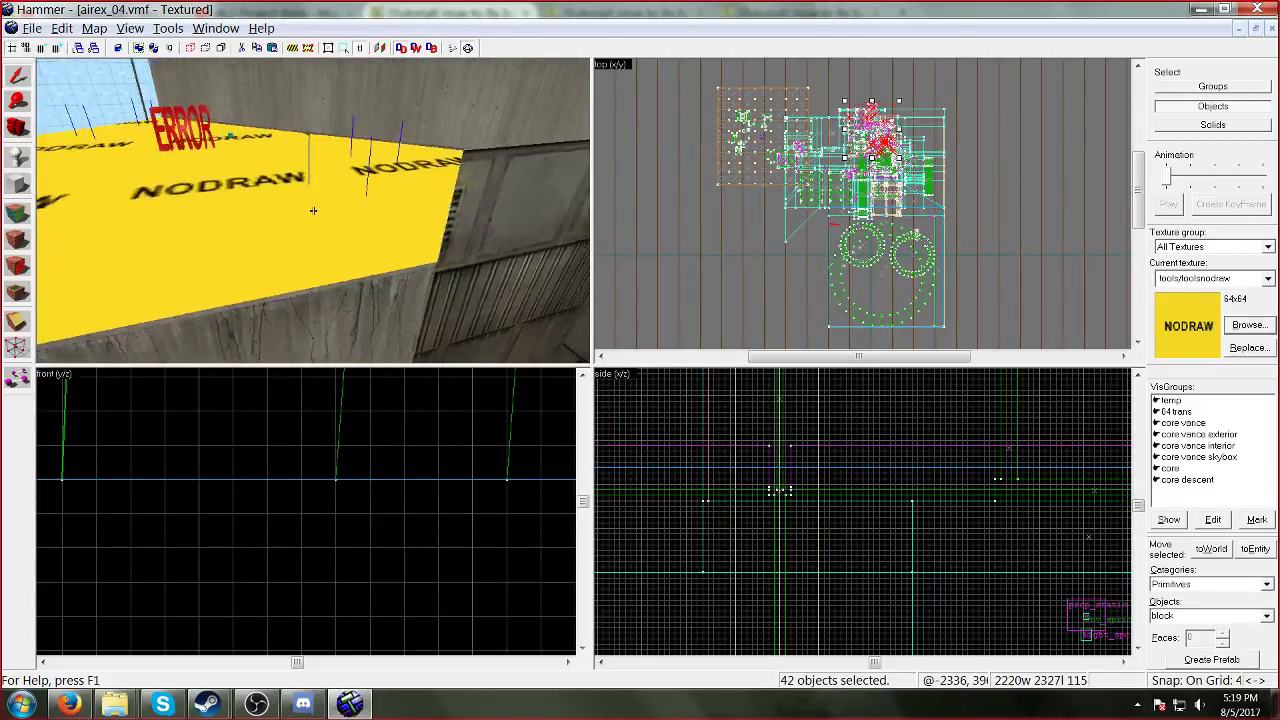
key("w")
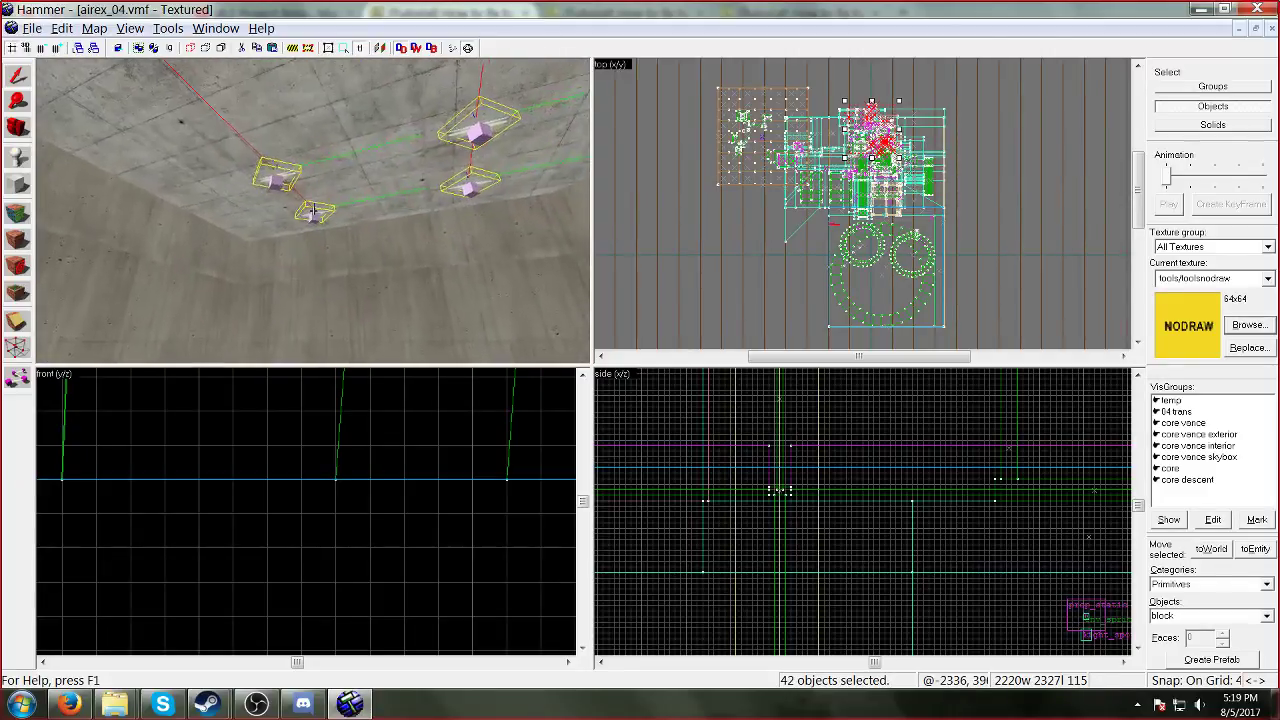
key("w")
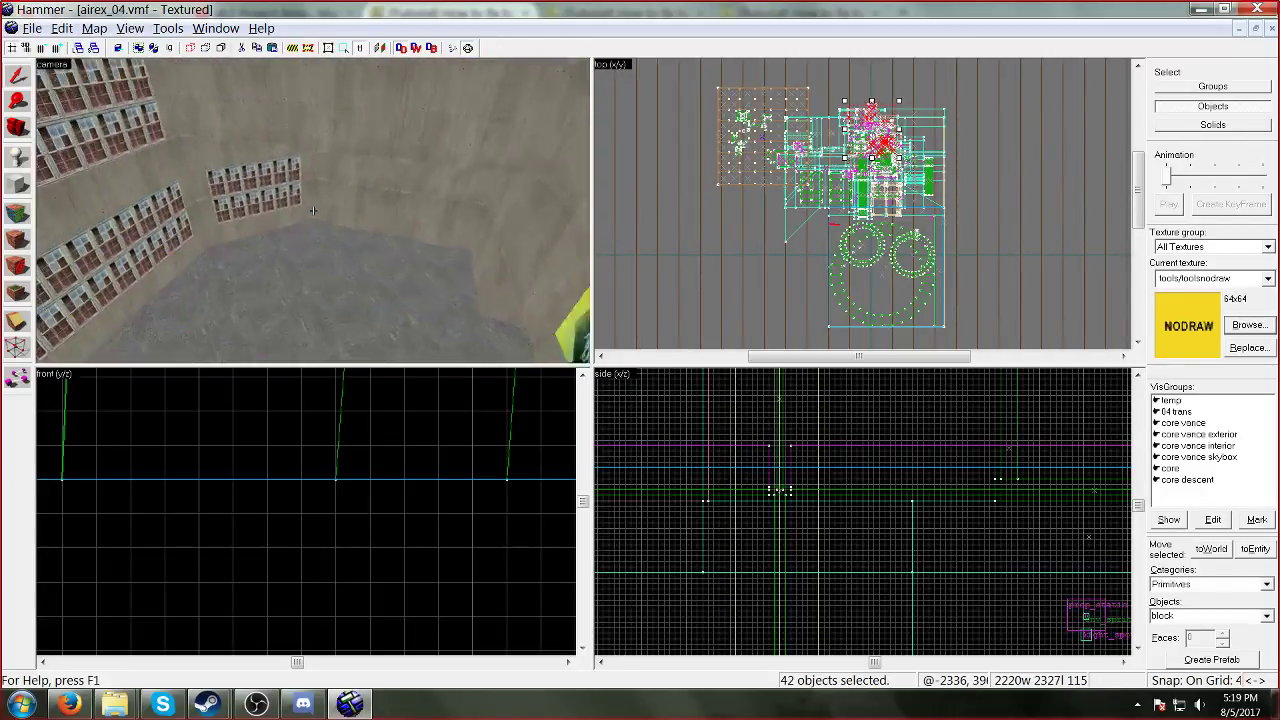
key("w")
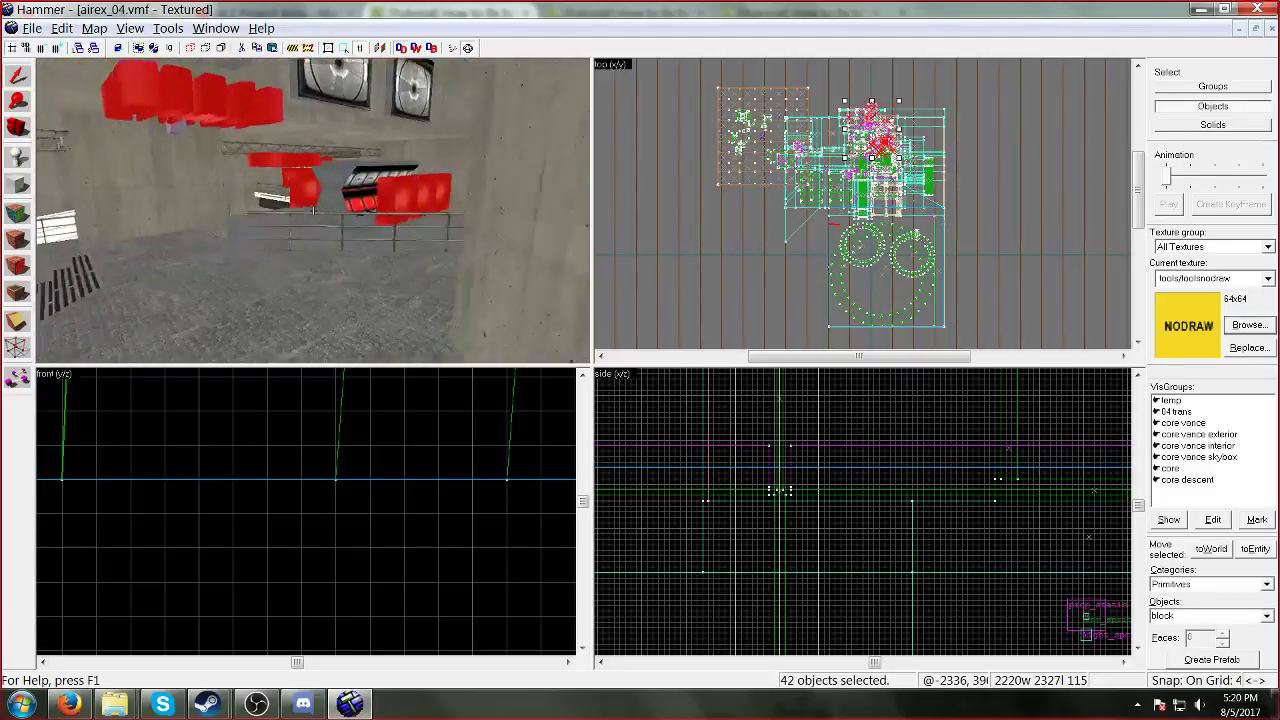
key("w")
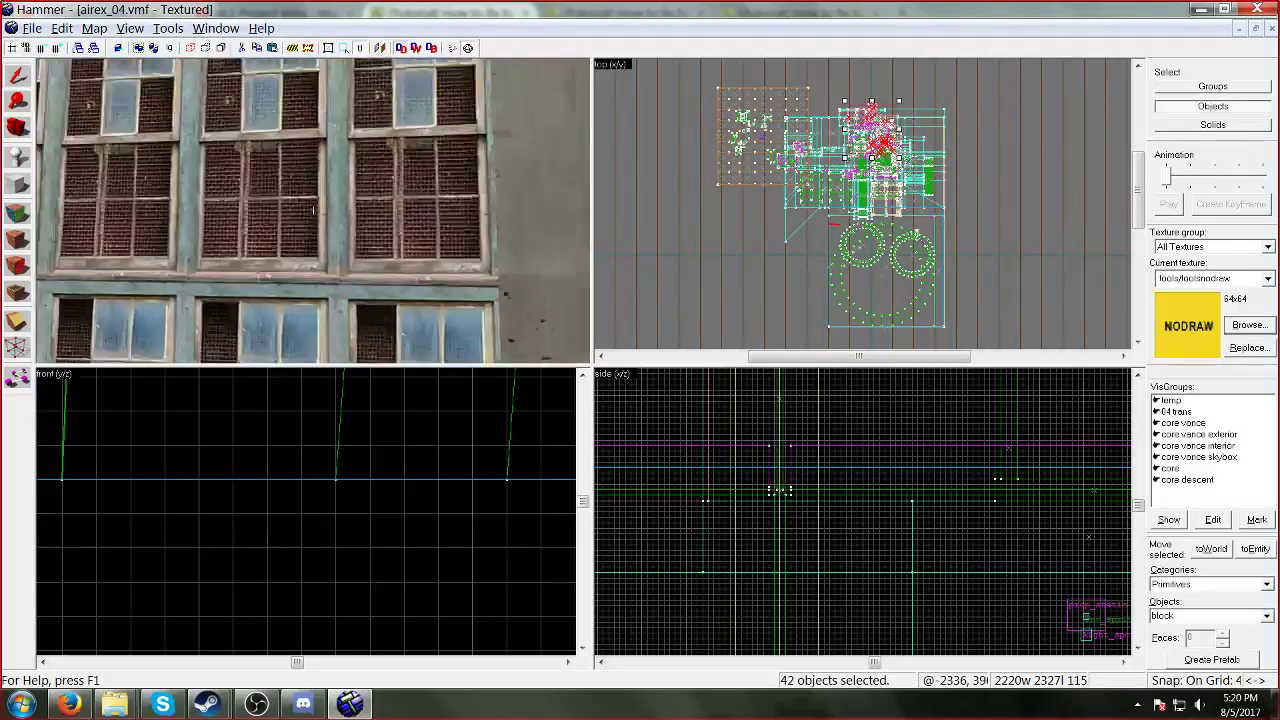
key("w")
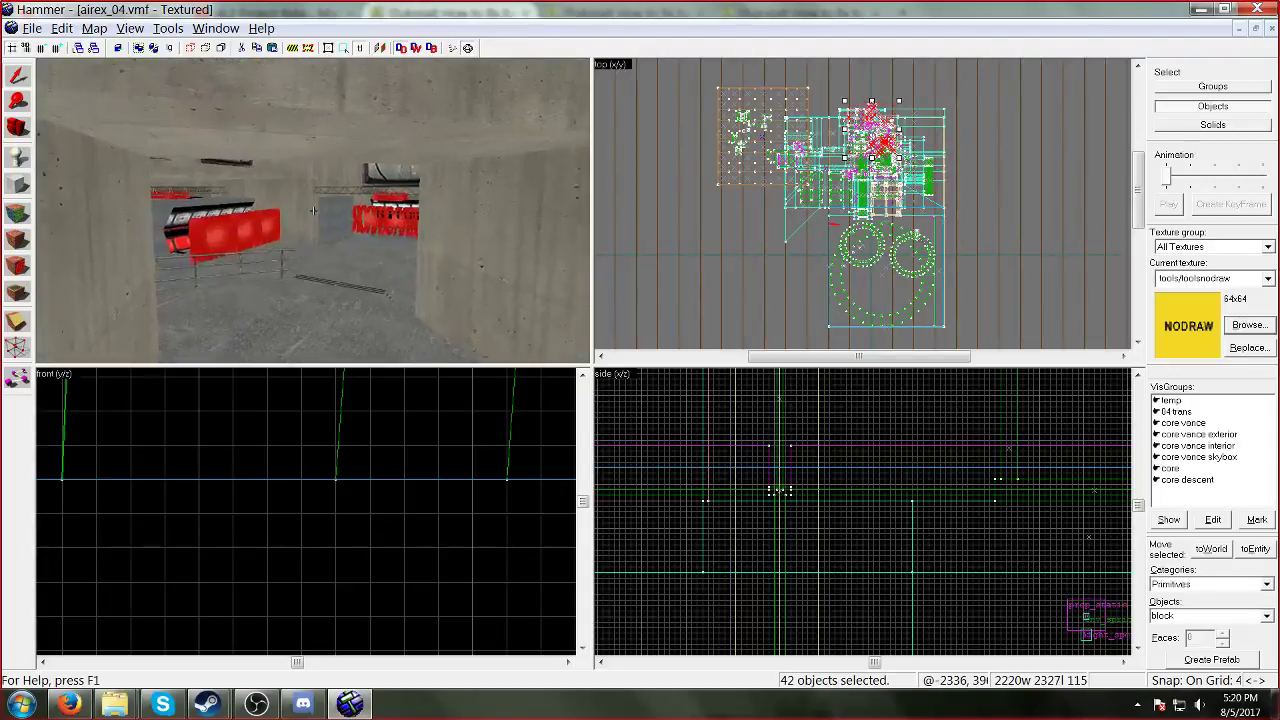
key("w")
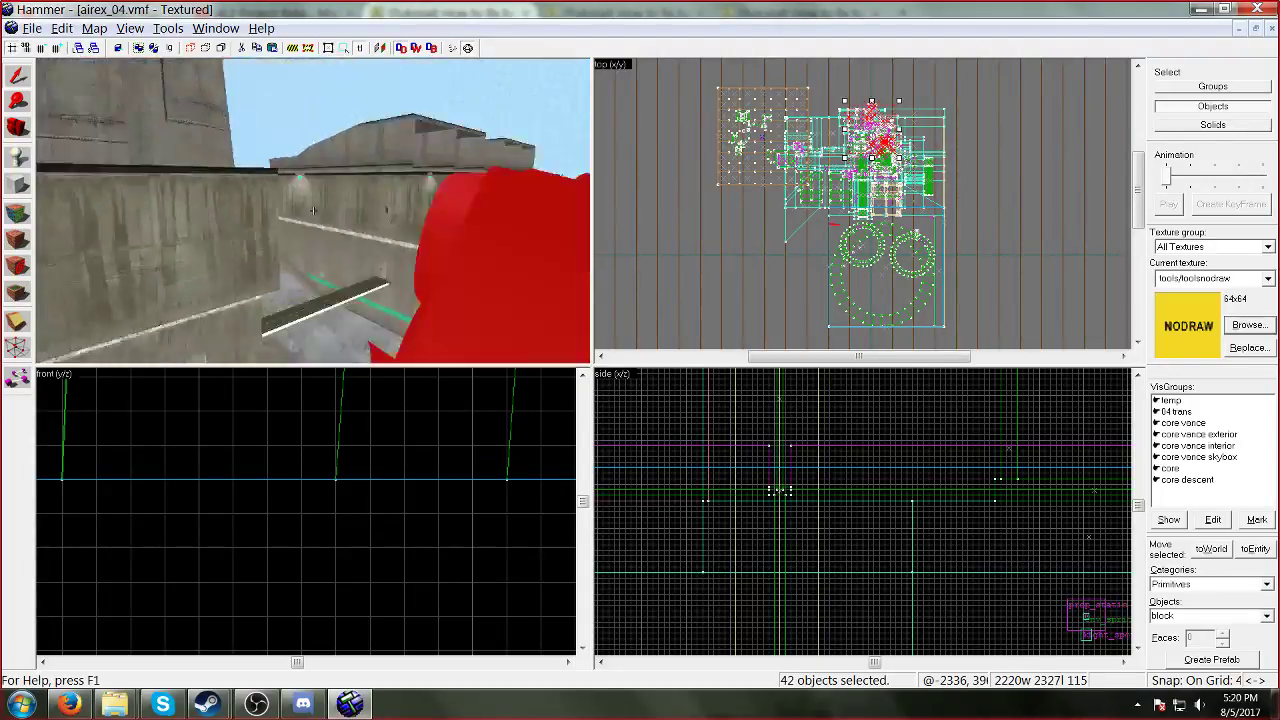
key("w")
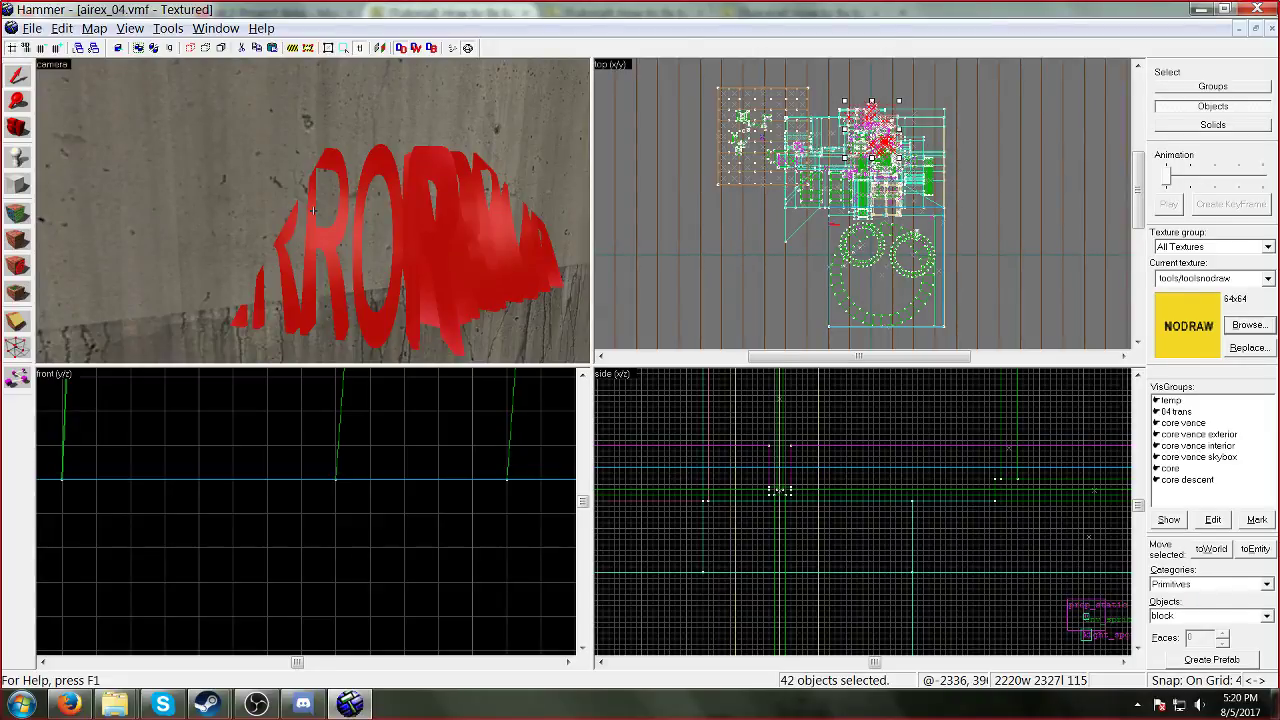
key("z")
key("z")
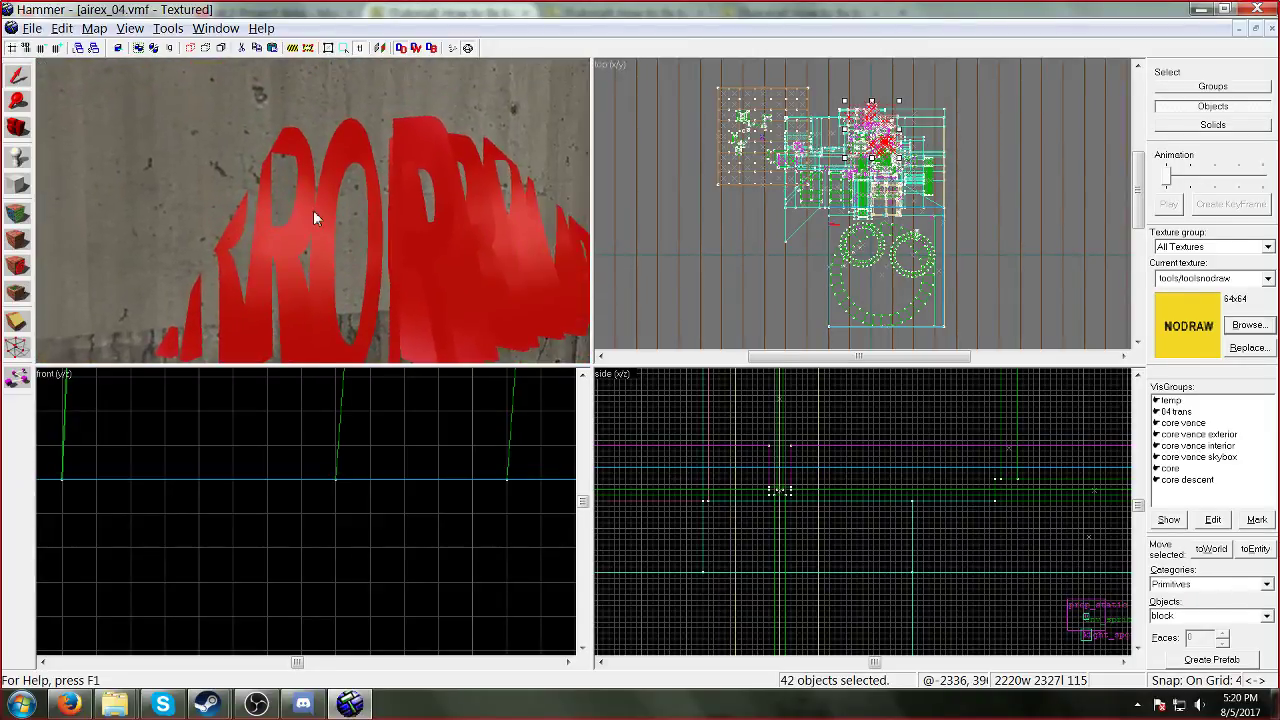
Step: Open the properties of the ERROR prop on the concrete wall, copy its model file name W_PanelArmVert01.mdl, and close them
key("z")
left_click(293, 232)
key("alt+Return")
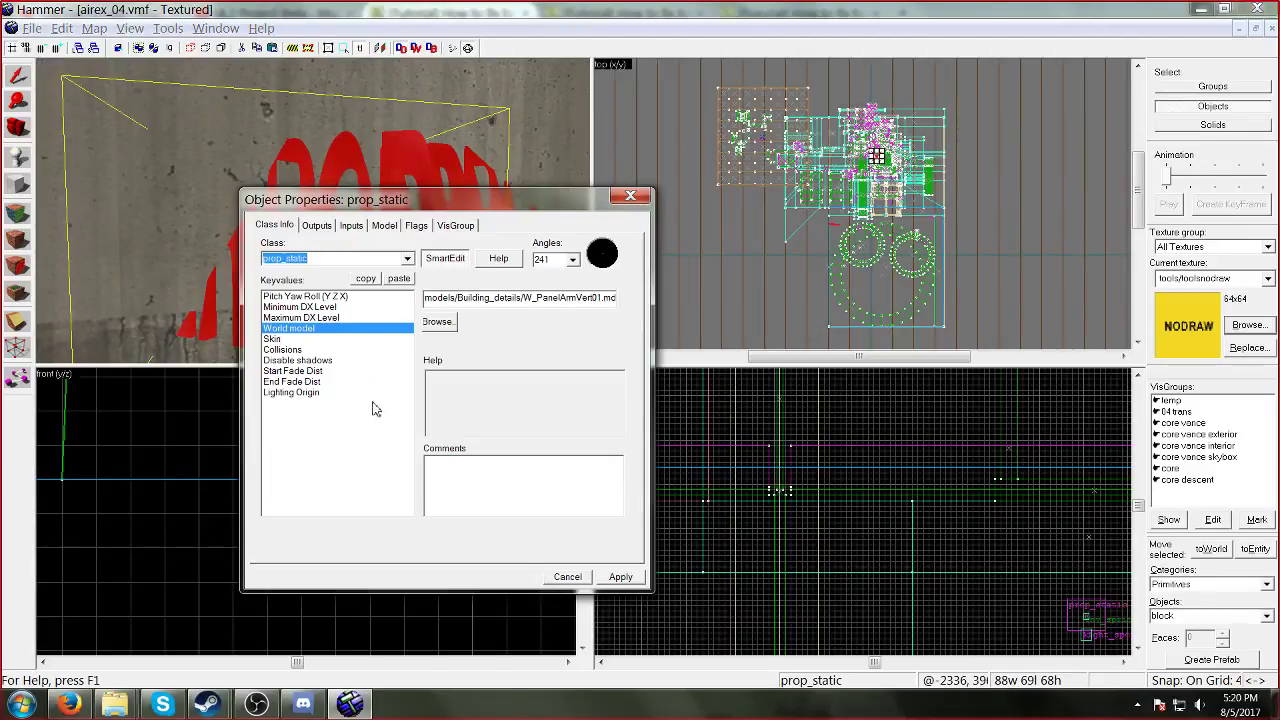
left_click_drag(522, 297, 572, 300)
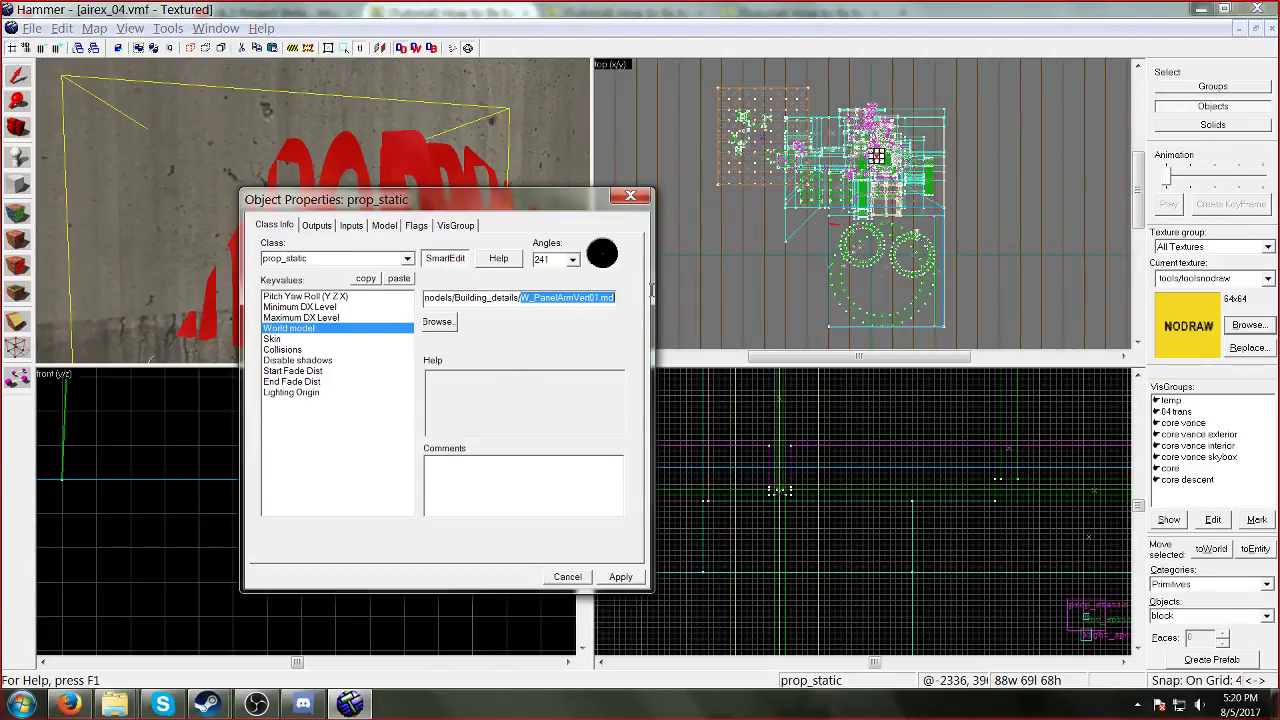
left_click(630, 196)
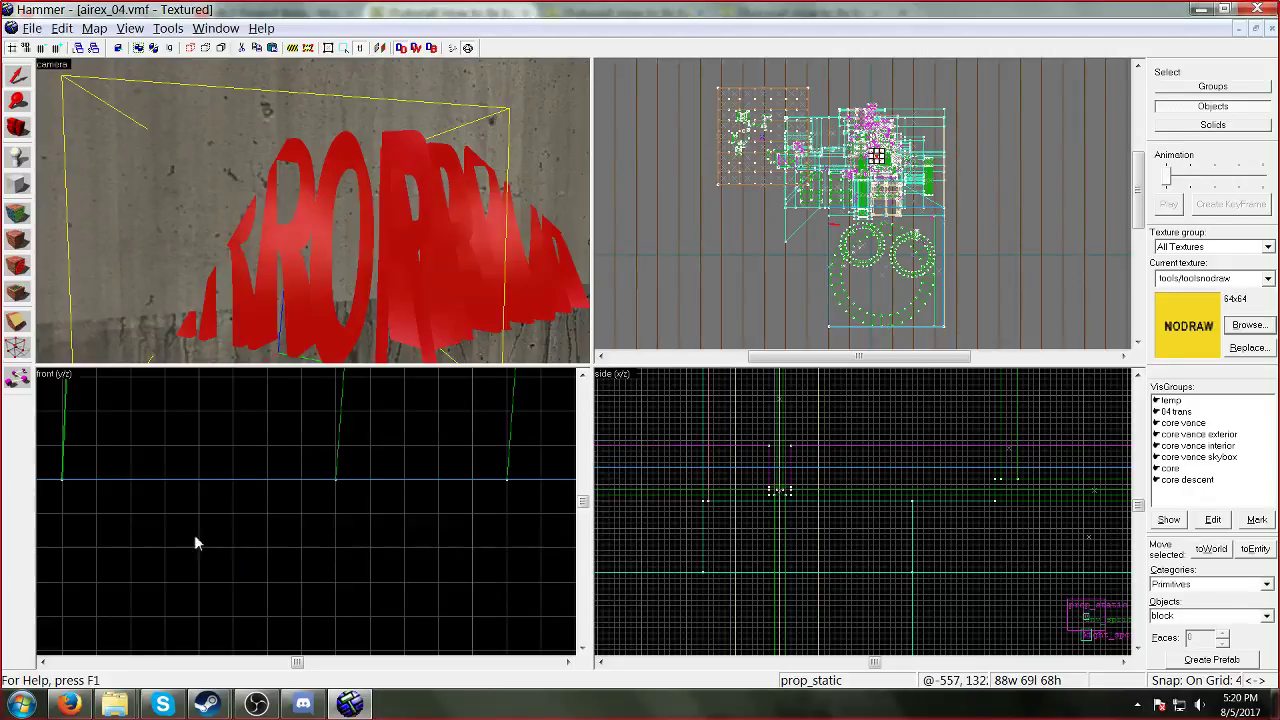
Step: Switch to Firefox, search the forum's replacement list for W_PanelArmVert01.mdl, and return to Hammer
left_click(69, 704)
type("W_PanelArmVert01.mdl")
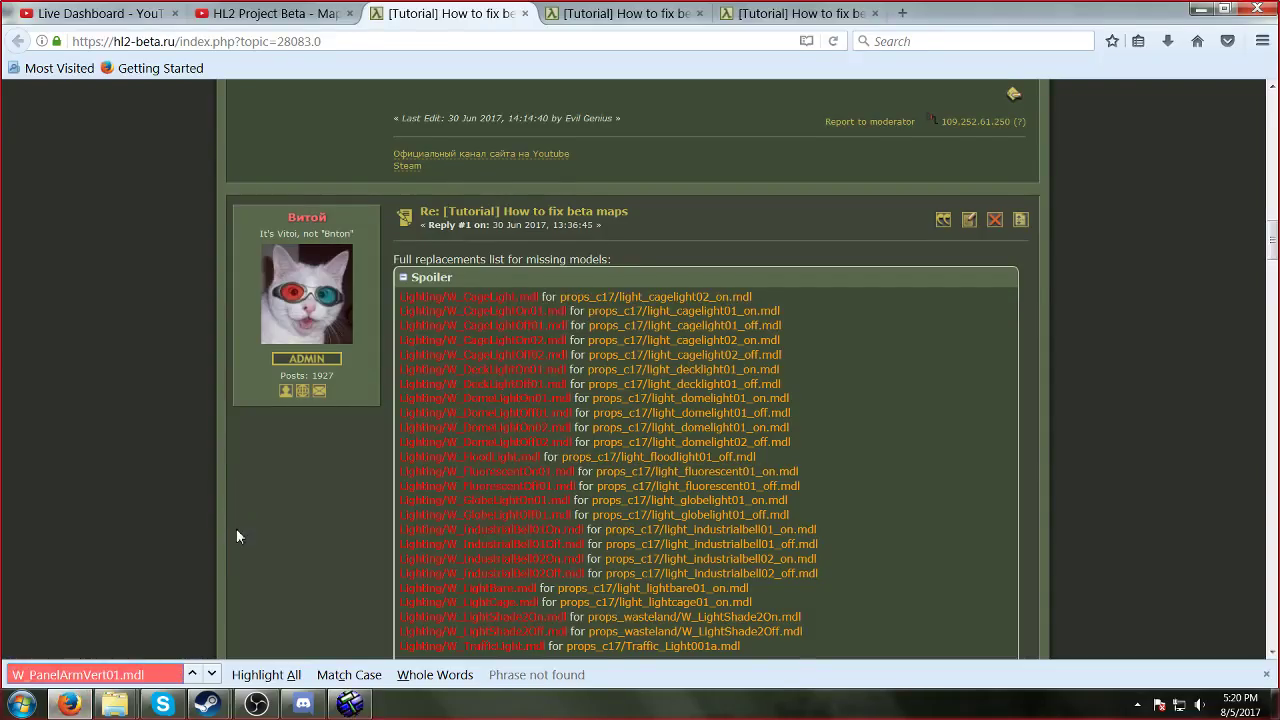
key("alt+Tab")
Step: Open the properties of the ERROR prop under the ceiling truss and copy its model file name, W_GlobeLightOn01.mdl
key("z")
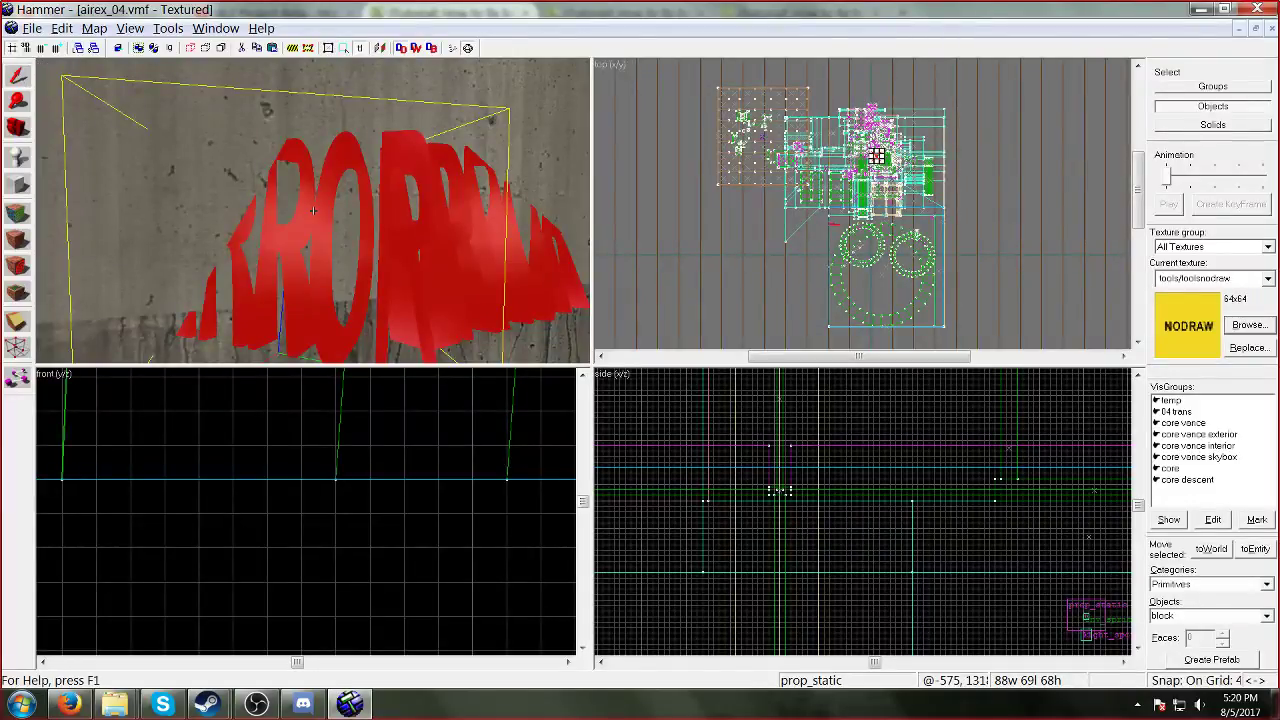
key("s")
key("w")
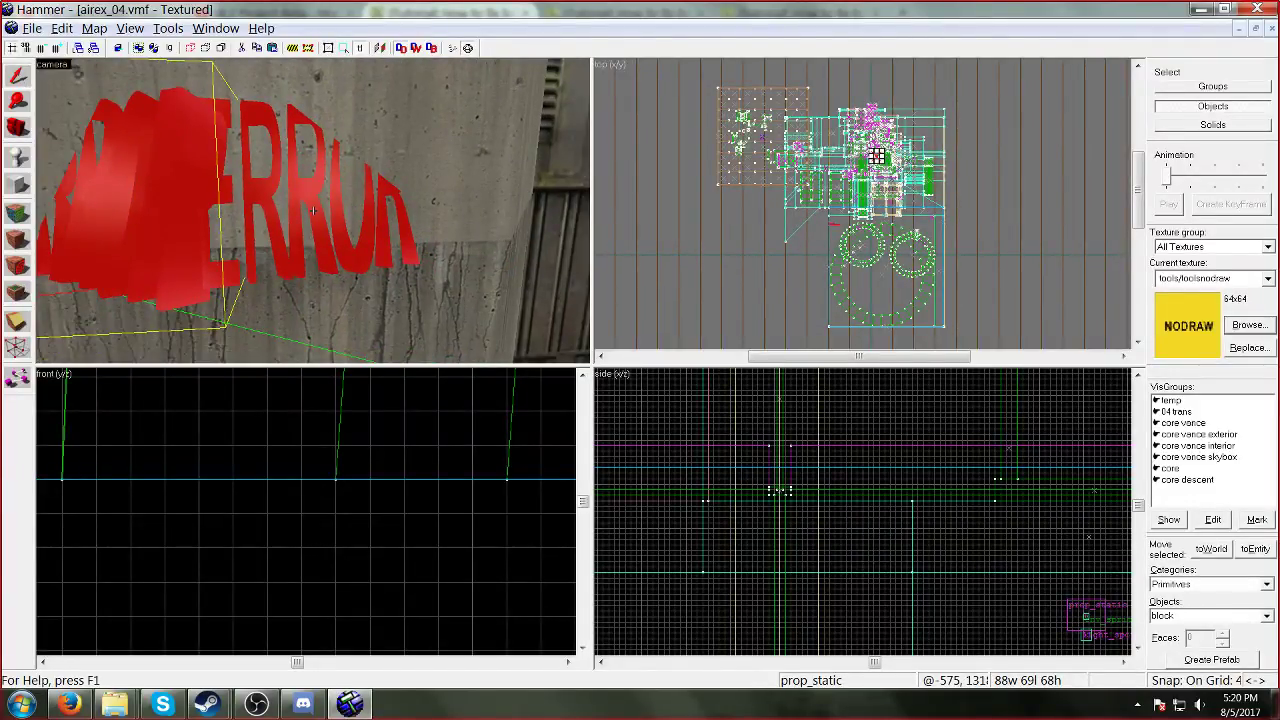
key("s")
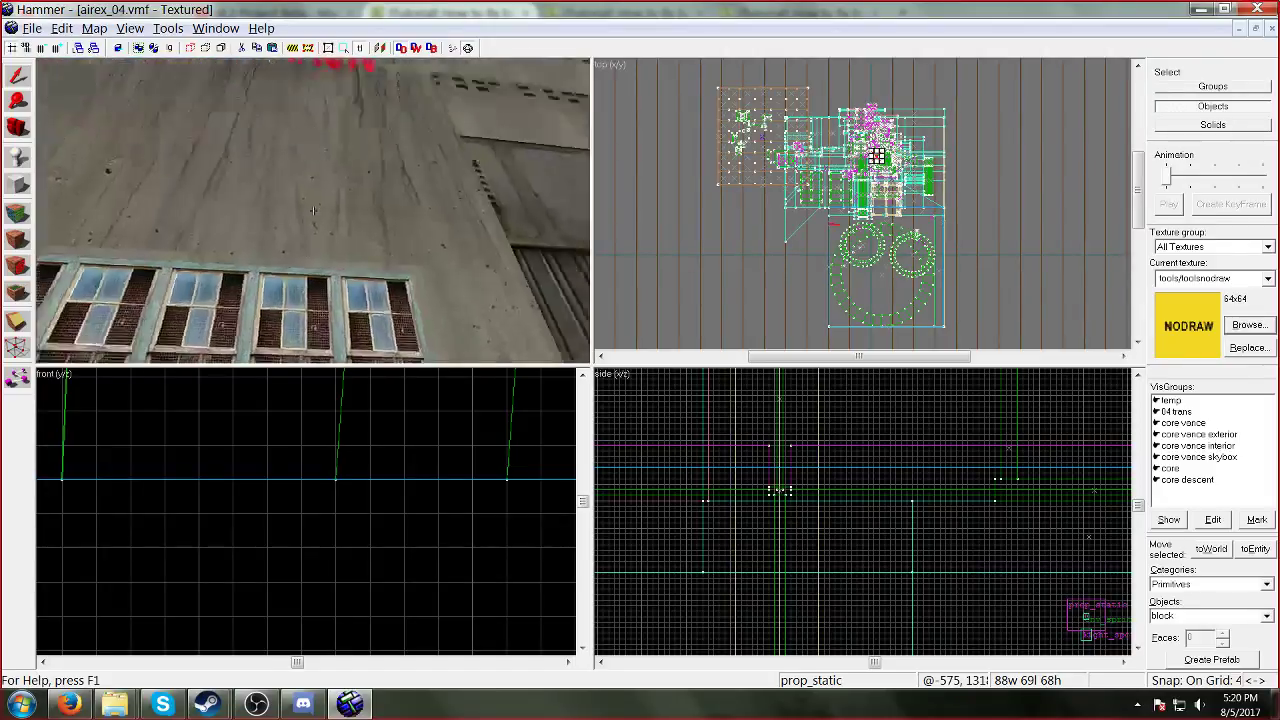
key("w")
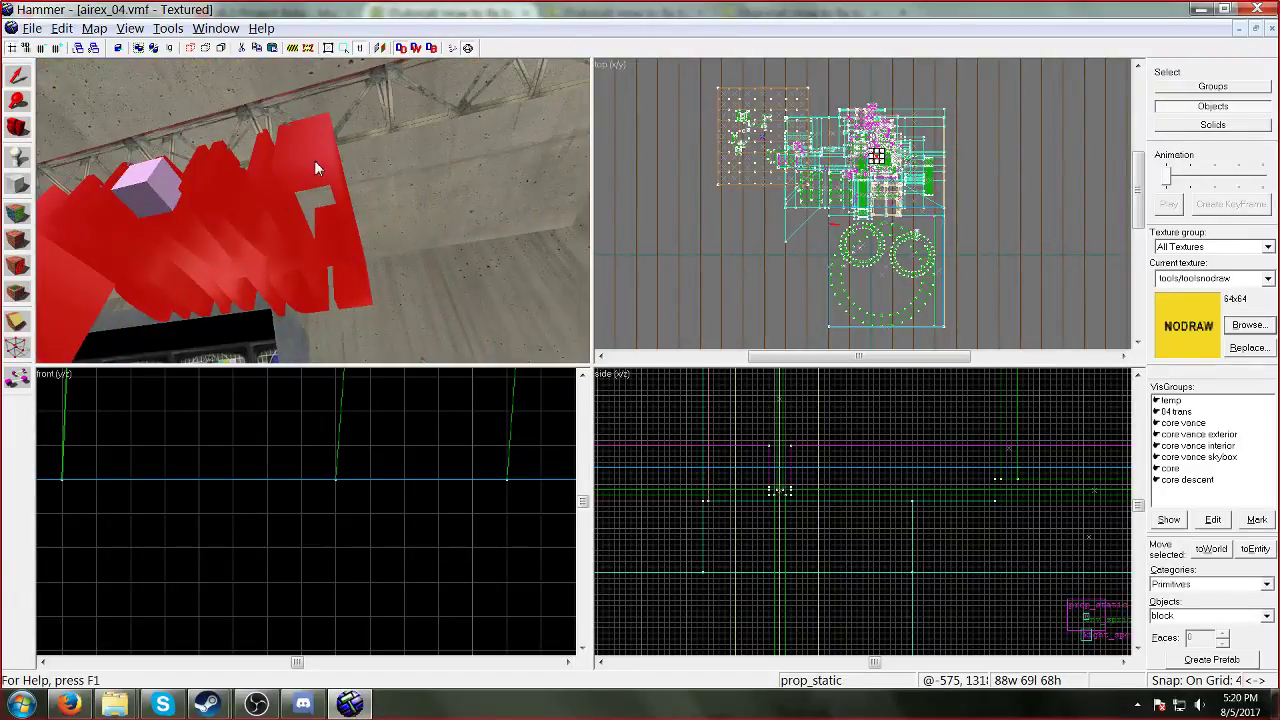
double_click(314, 168)
left_click_drag(585, 297, 507, 304)
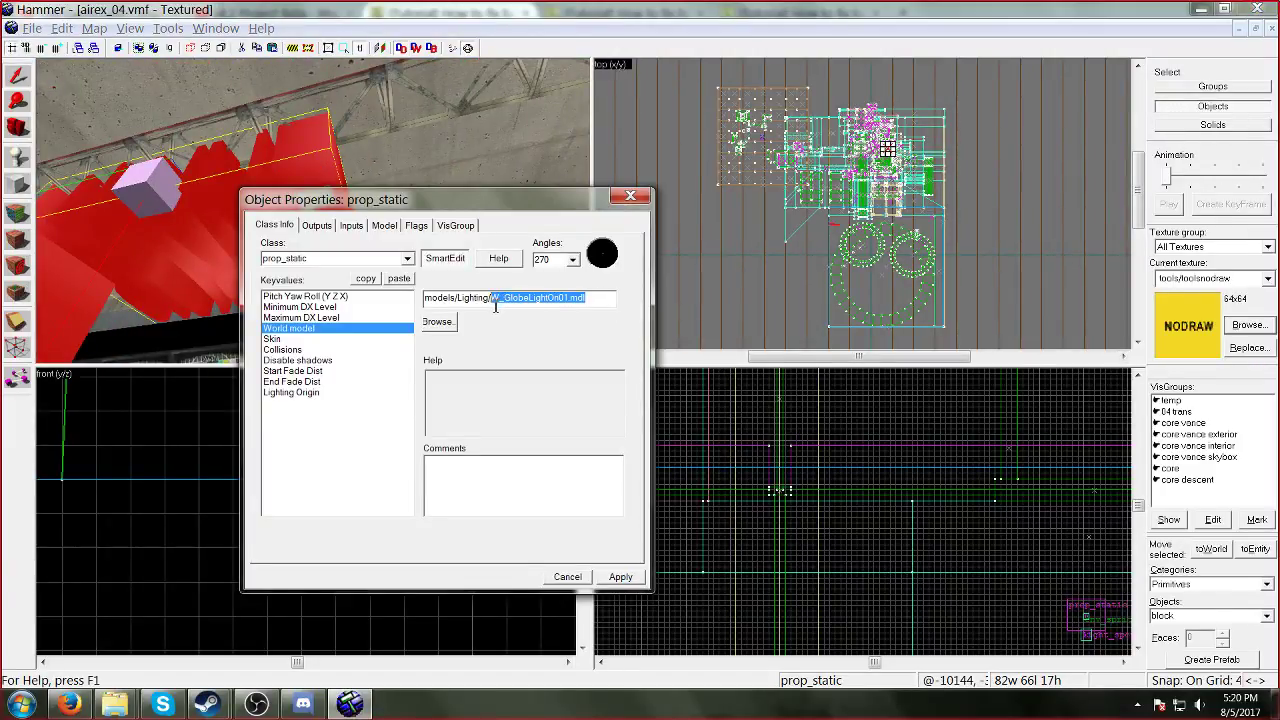
Step: Search the forum's replacement list in Firefox for W_GlobeLightOn01.mdl, then return to Hammer and close the prop's properties
left_click(69, 704)
key("ctrl+f")
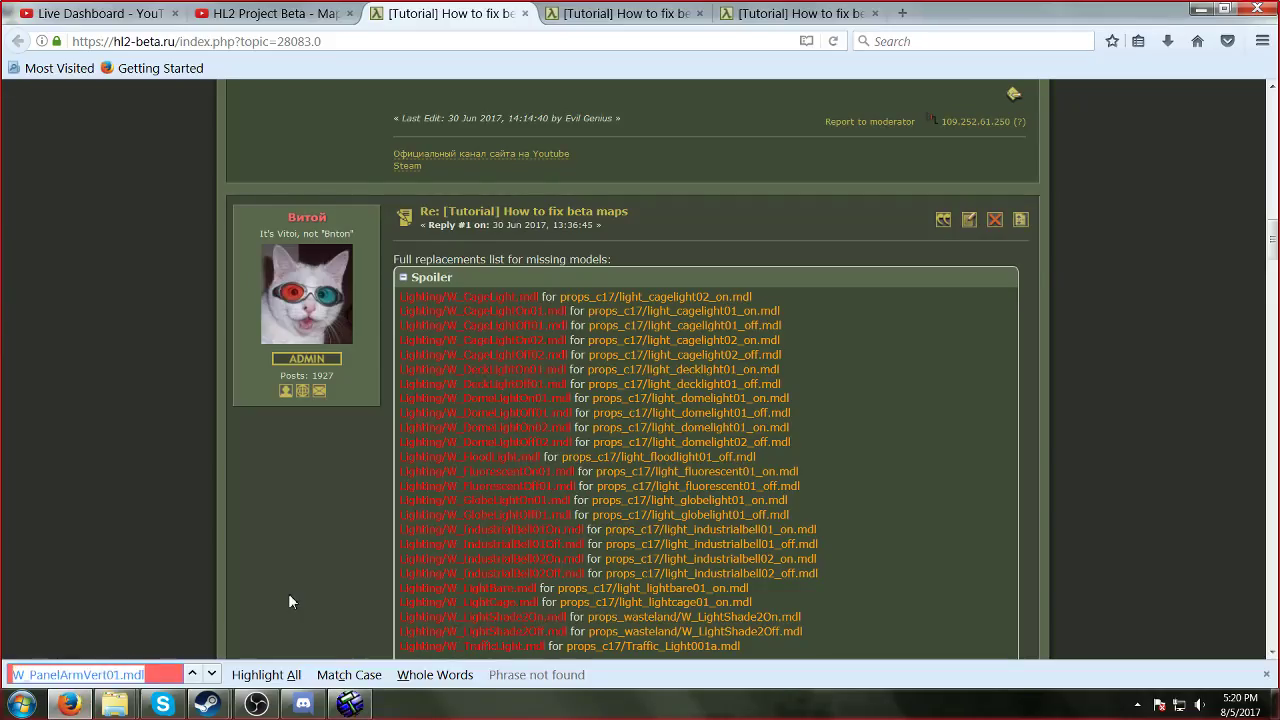
type("W_GlobeLightOn01.mdl")
key("alt+Tab")
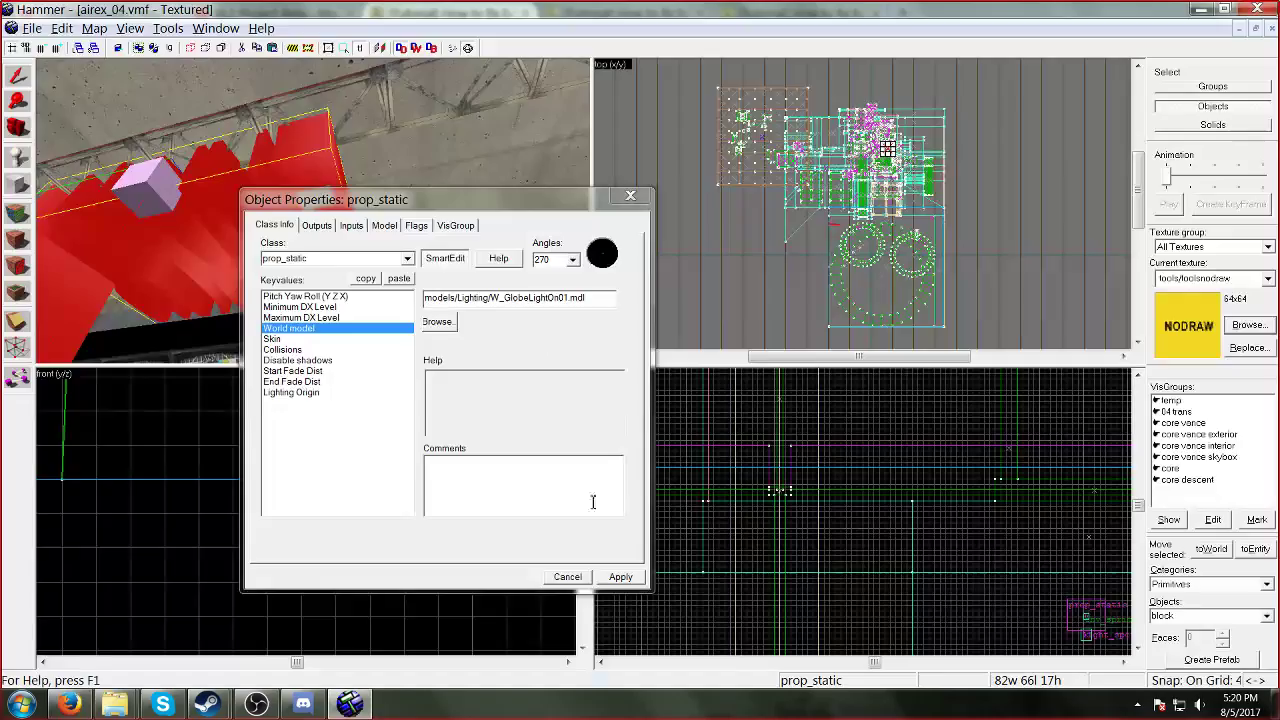
key("Escape")
Step: Filter the Entity Report by the value W_GlobeLightOn01.mdl, select all matching prop_static entities, and open their shared properties
left_click(94, 28)
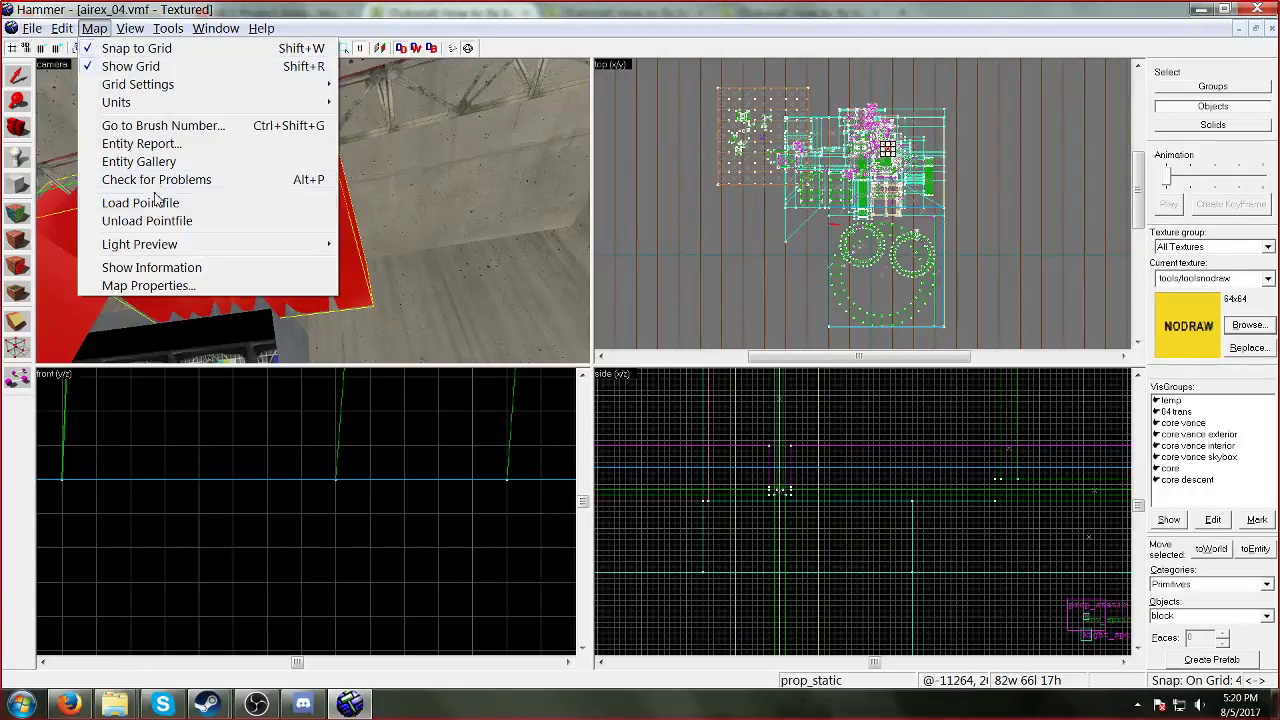
left_click(141, 143)
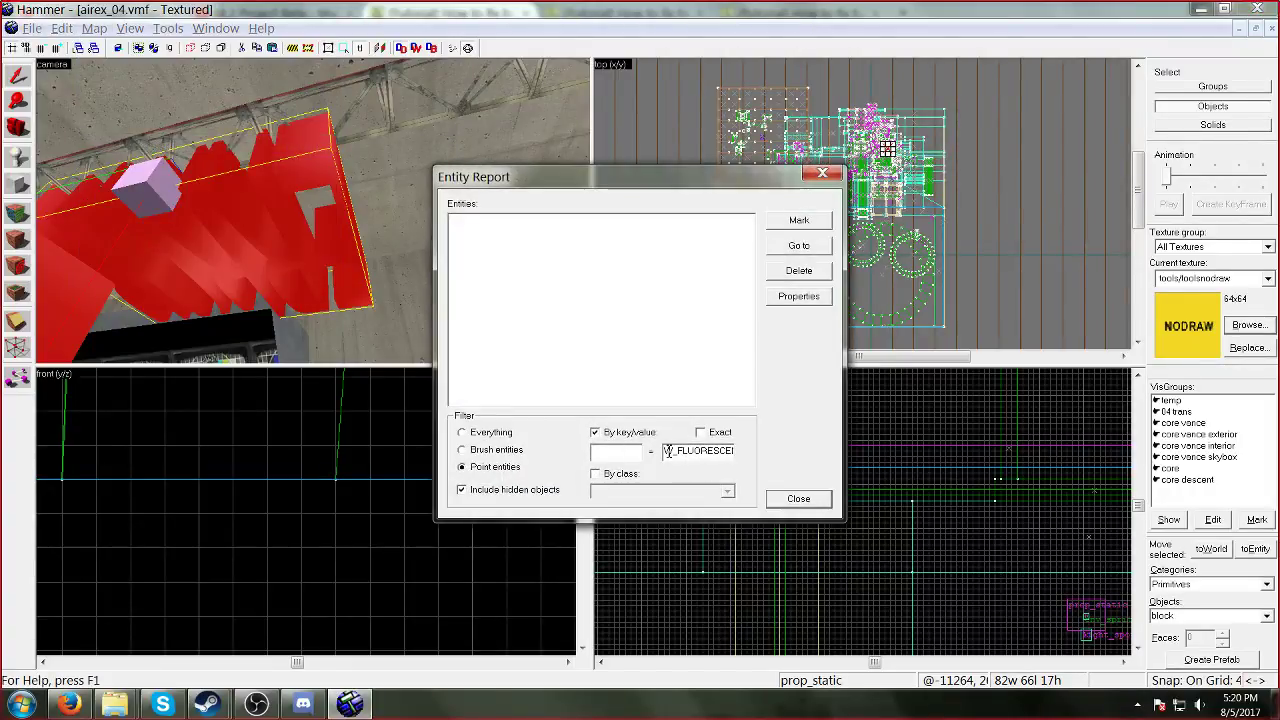
double_click(668, 451)
type("W_GlobeLightOn01.mdl")
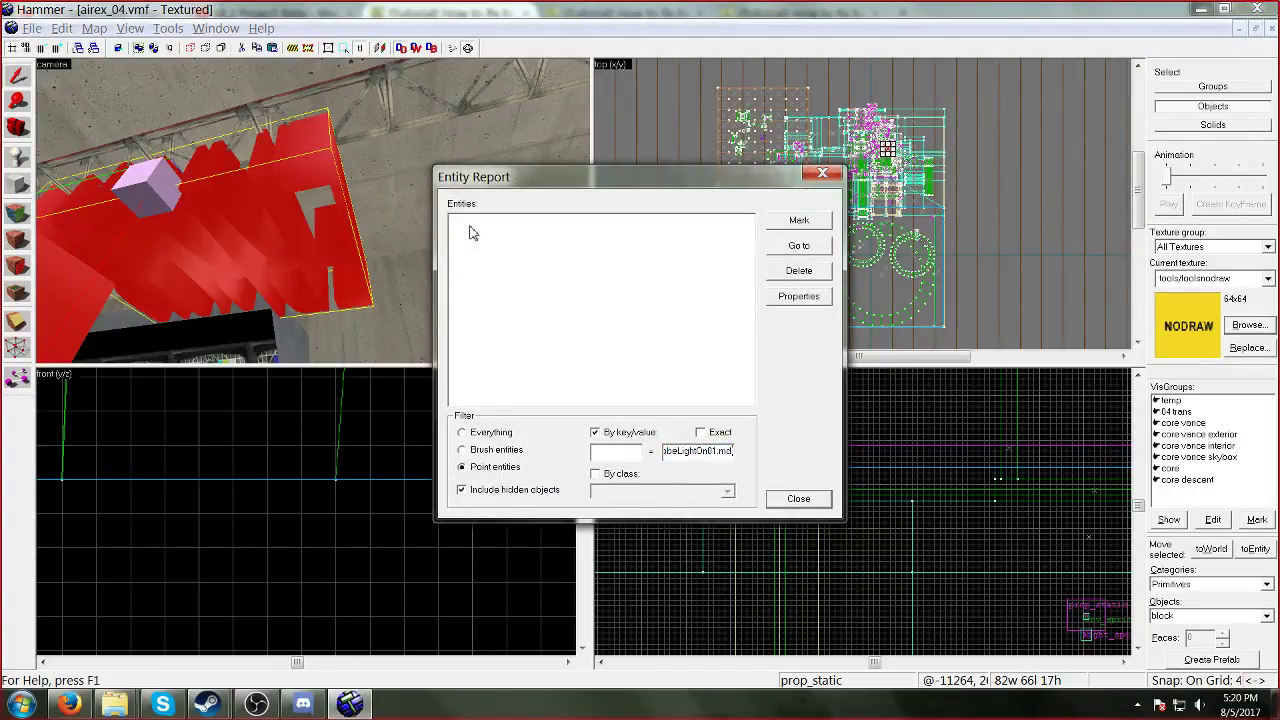
left_click(474, 225)
left_click(488, 308, "shift")
left_click(822, 302)
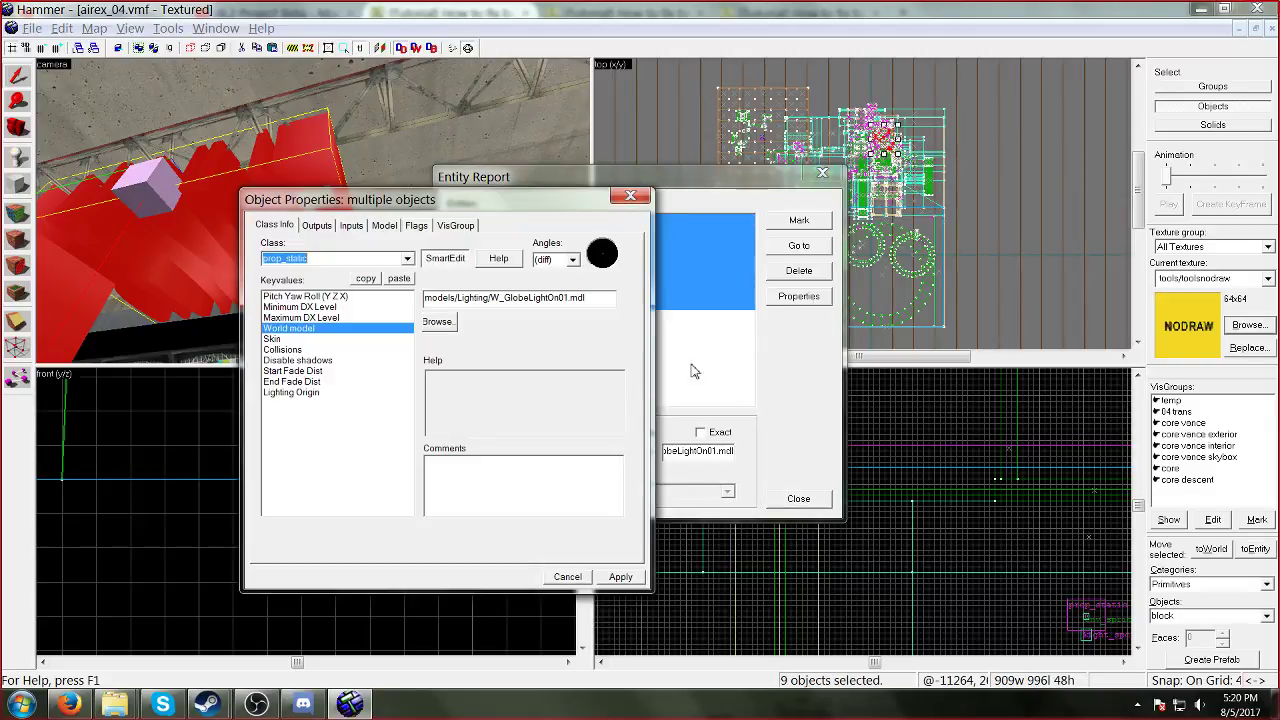
Step: Switch to Firefox and copy the replacement path props_c17/light_globelight01_on.mdl from the forum list's W_GlobeLightOn01.mdl entry
left_click(68, 704)
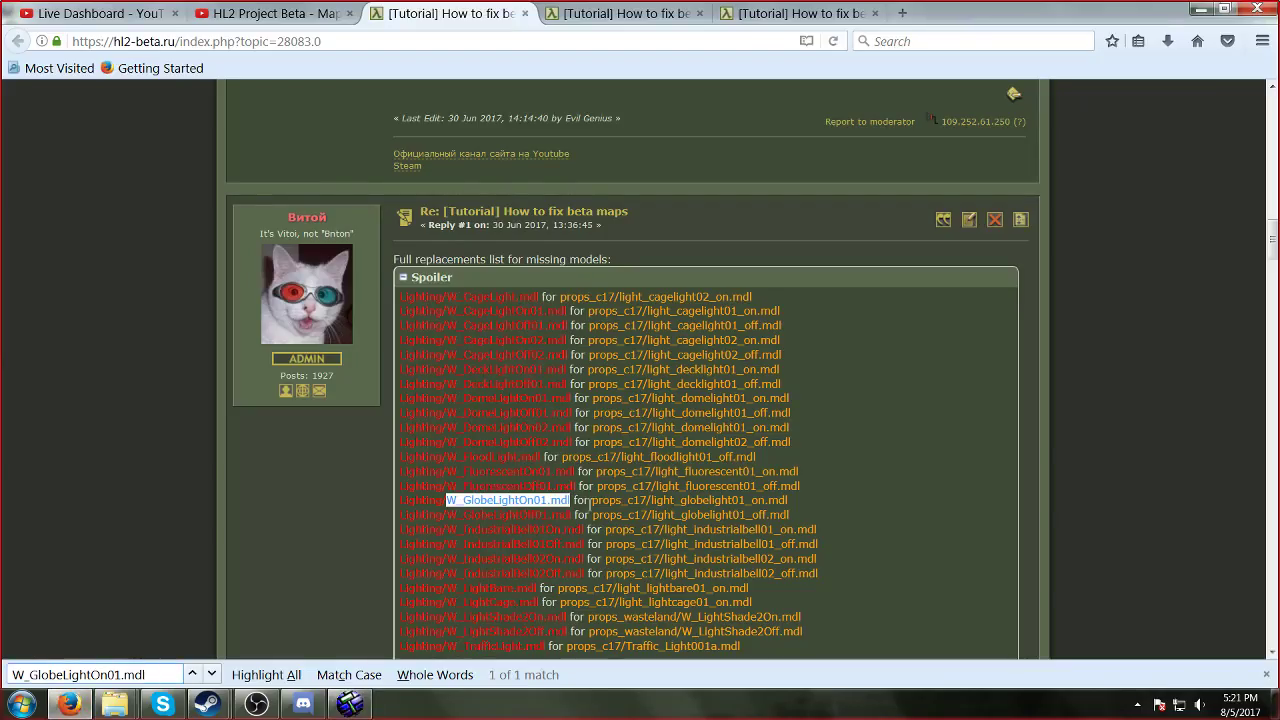
left_click_drag(590, 500, 847, 497)
key("ctrl+c")
Step: In Hammer, set the selected props' World model to models/props_c17/light_globelight01_on.mdl, apply it, and close the properties and Entity Report
left_click(349, 704)
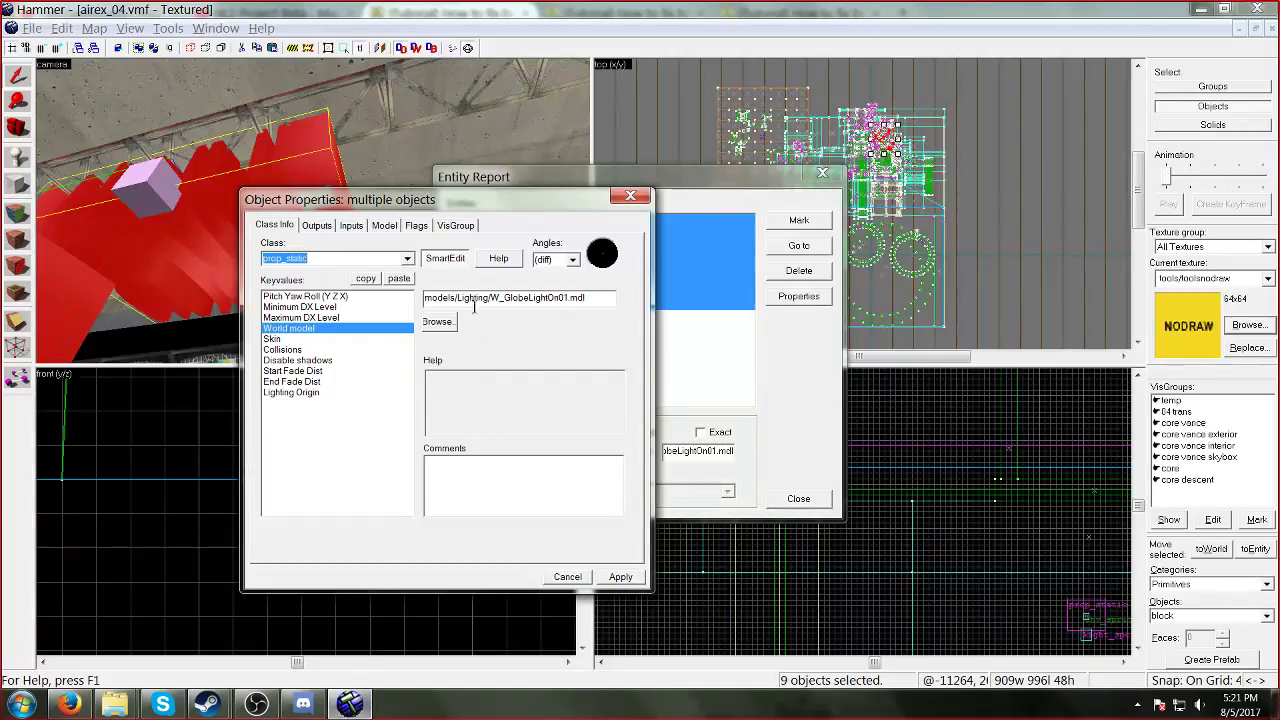
left_click_drag(458, 298, 590, 299)
key("ctrl+v")
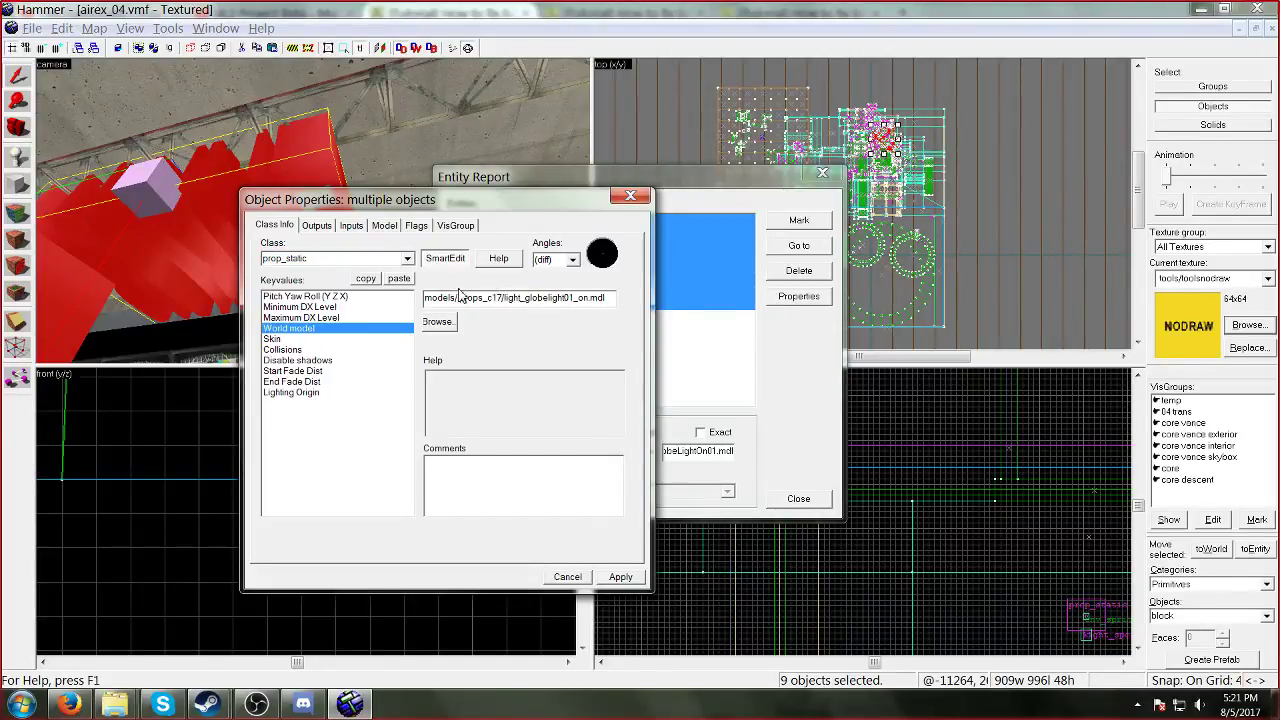
left_click(625, 577)
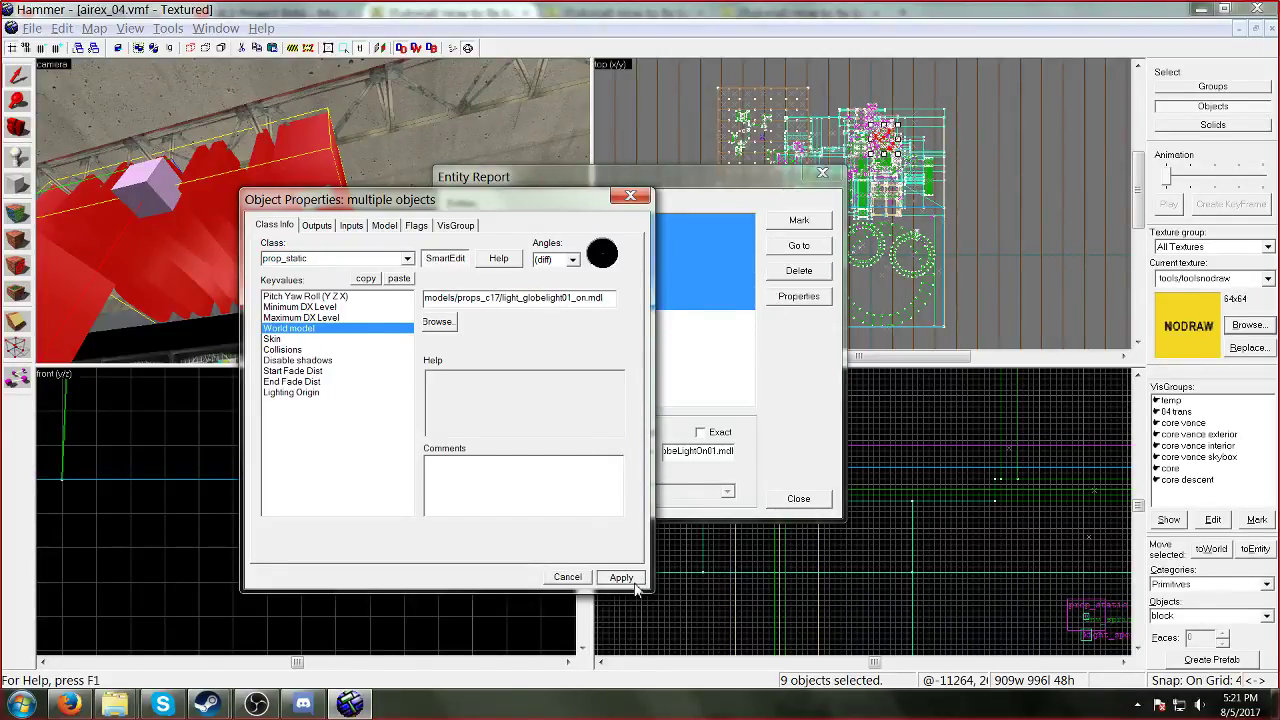
left_click(630, 195)
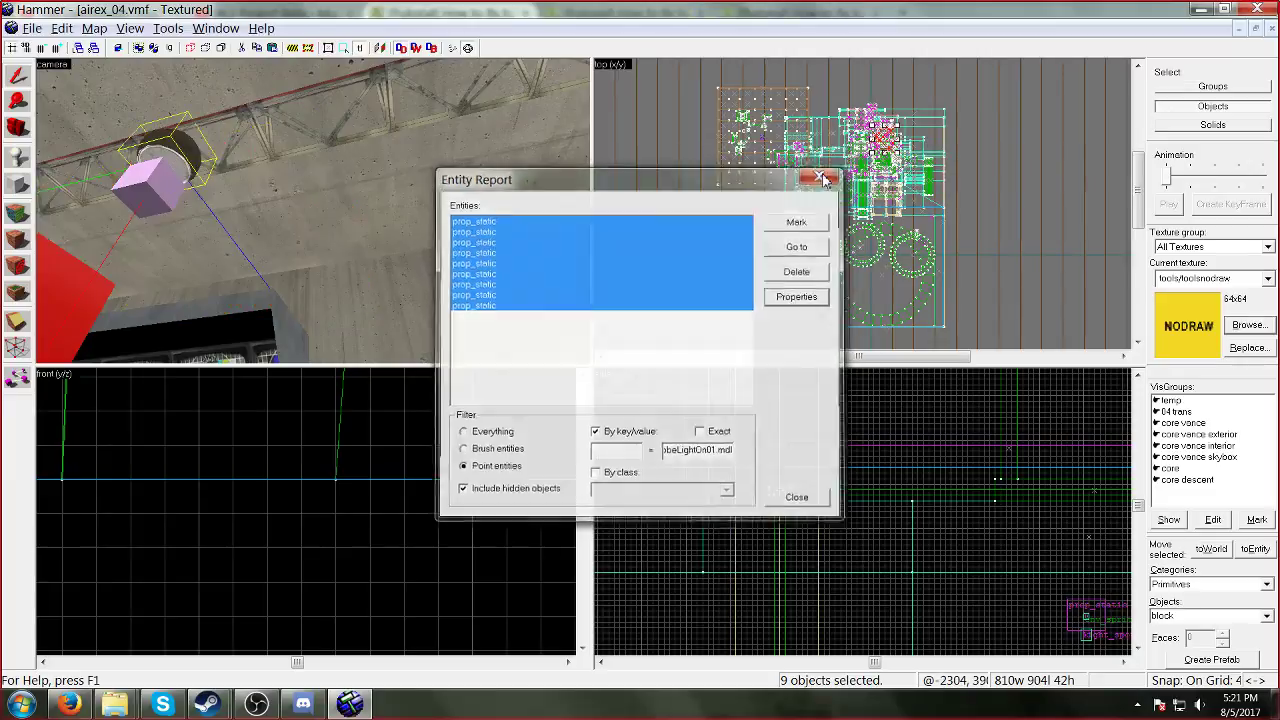
left_click(822, 173)
Step: Select the red missing-model prop near the monitors, check its World model in the object properties, and close them
key("s")
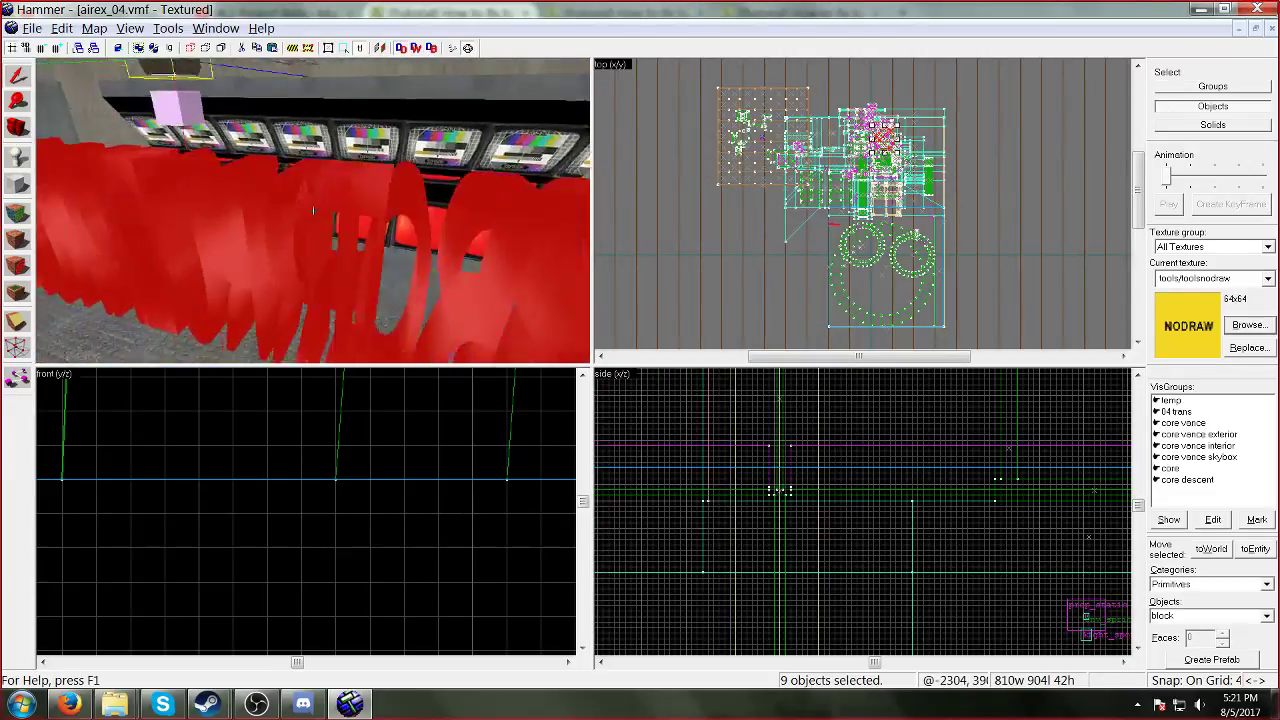
left_click(313, 210)
key("alt+Return")
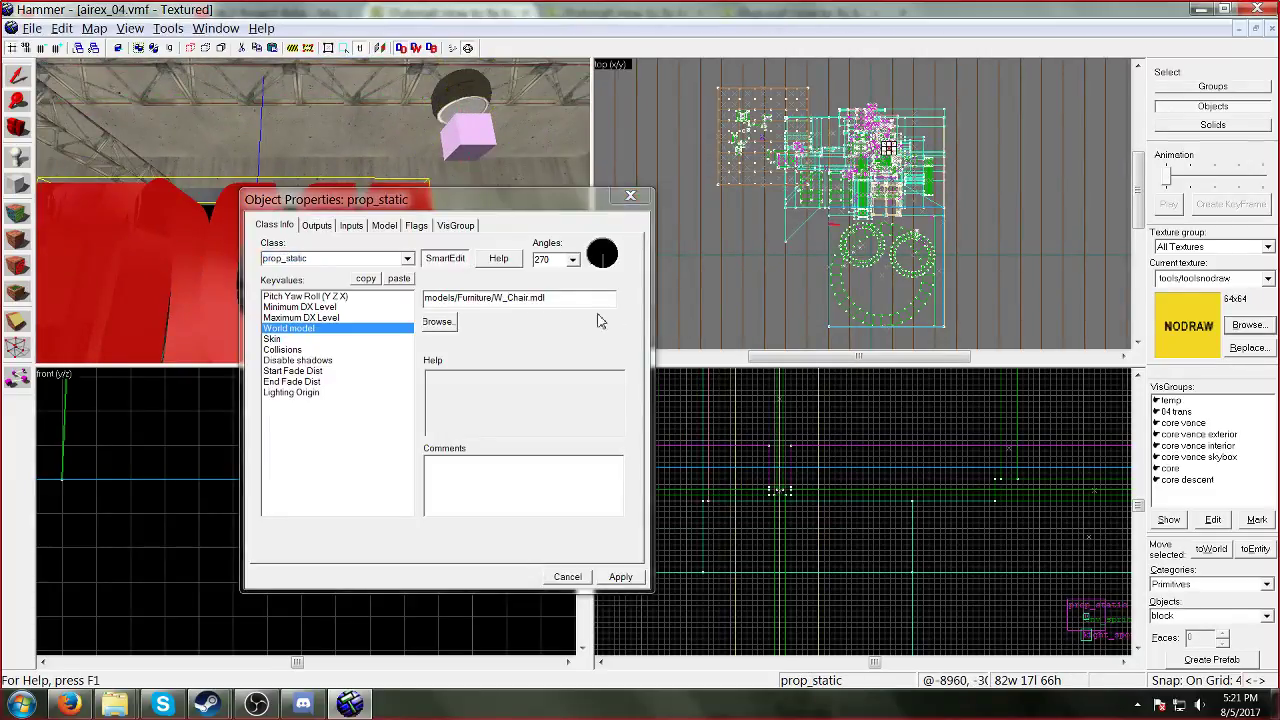
left_click(630, 196)
key("z")
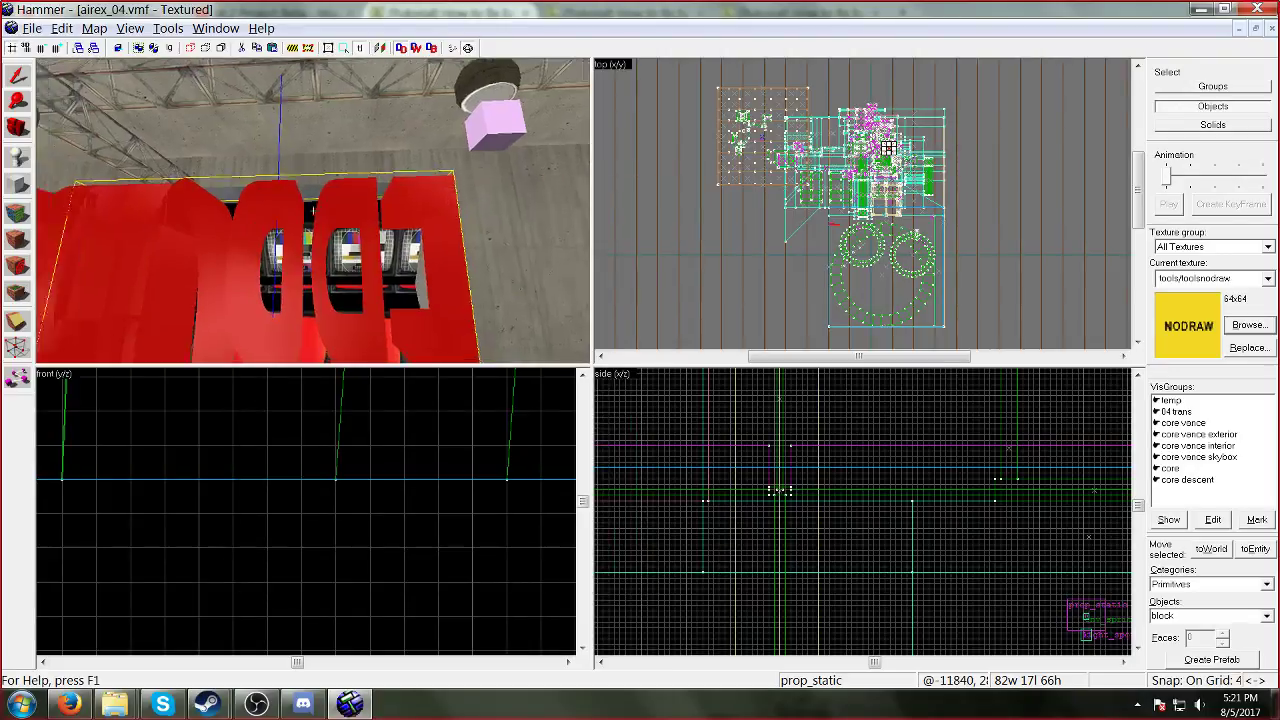
key("z")
Step: Reopen the selected red prop's properties, copy the file name W_Chair.mdl from its World model value, and close them
key("alt+Return")
key("shift+Left")
key("shift+Left")
key("shift+Left")
key("shift+Left")
key("shift+Left")
key("shift+Left")
key("shift+Left")
key("shift+Left")
key("shift+Left")
key("shift+Left")
key("shift+Left")
key("ctrl+c")
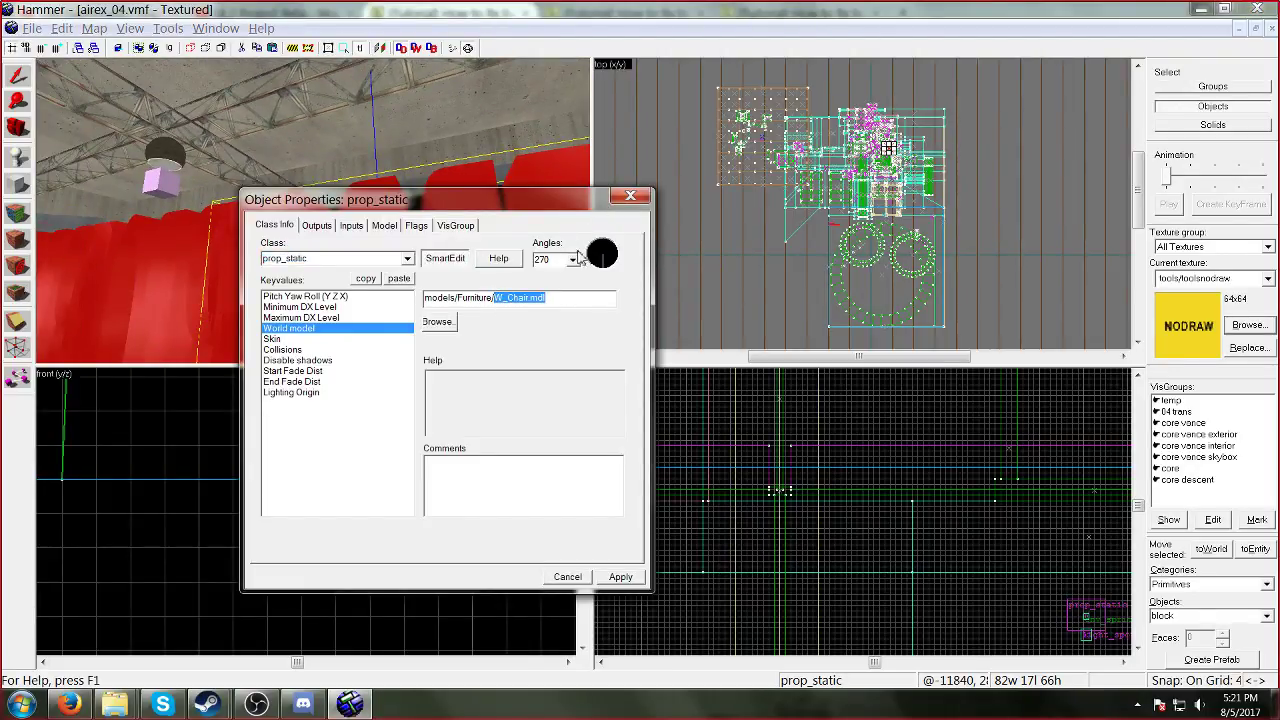
left_click(631, 197)
key("z")
key("z")
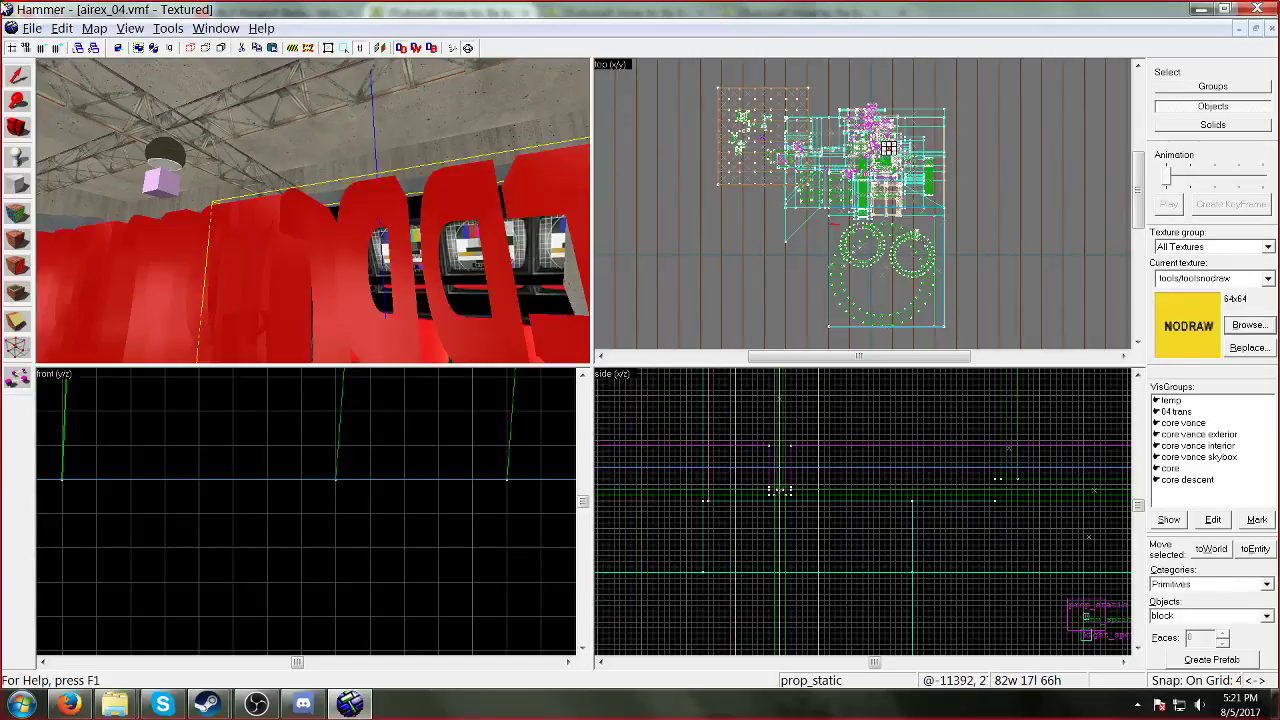
Step: Filter the Entity Report by the value W_Chair.mdl, select all matching prop_static entities, and open their shared properties
left_click(94, 28)
left_click(141, 143)
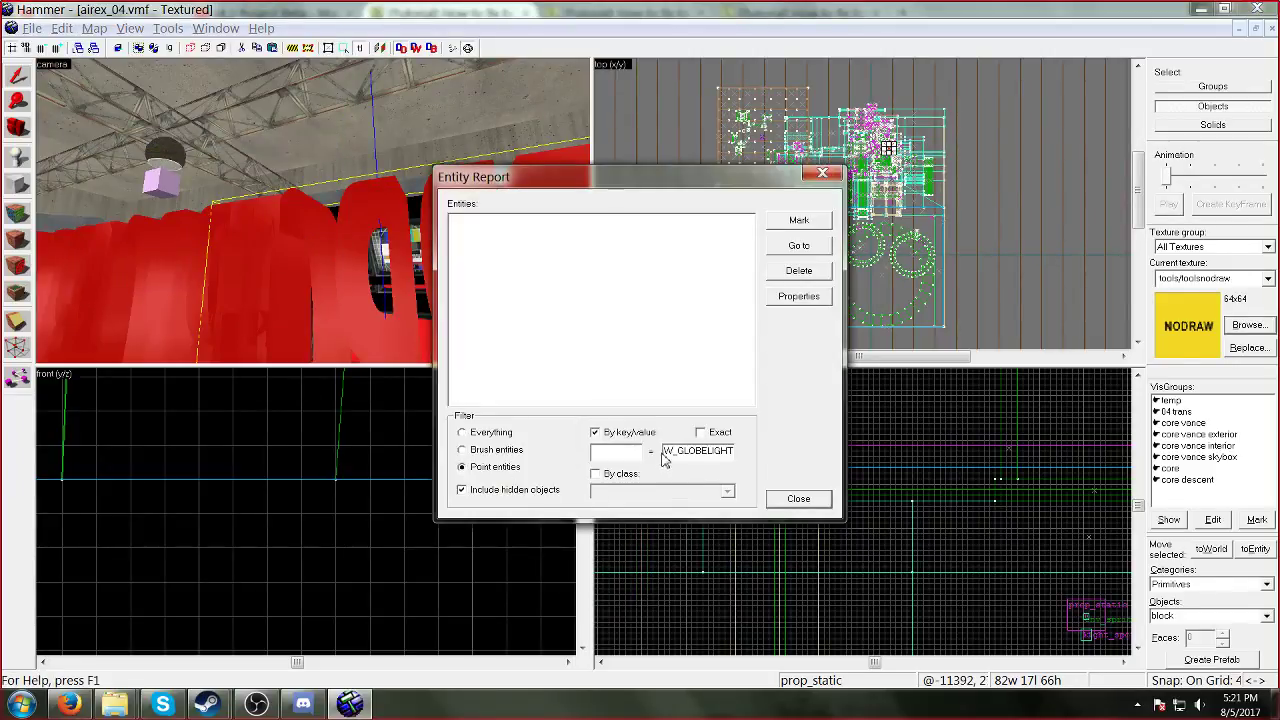
left_click_drag(666, 451, 839, 435)
key("ctrl+v")
left_click_drag(706, 457, 647, 457)
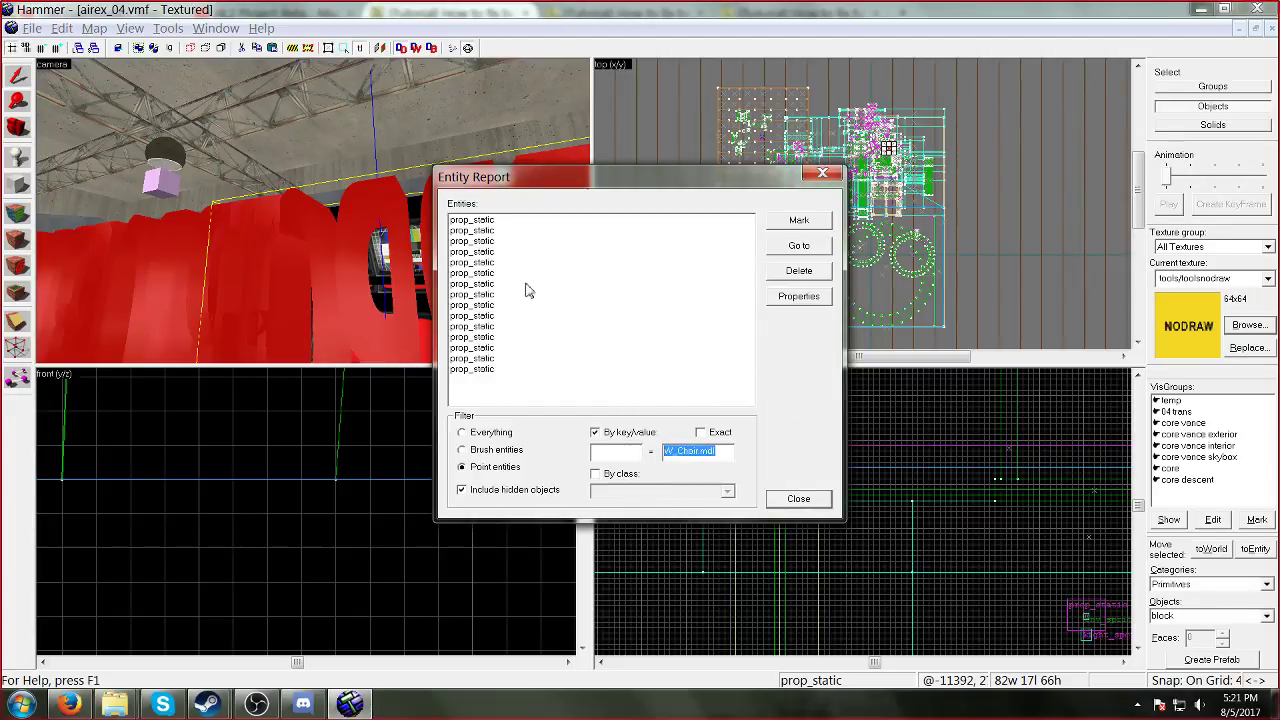
left_click(470, 221)
left_click(498, 370, "shift")
left_click(805, 302)
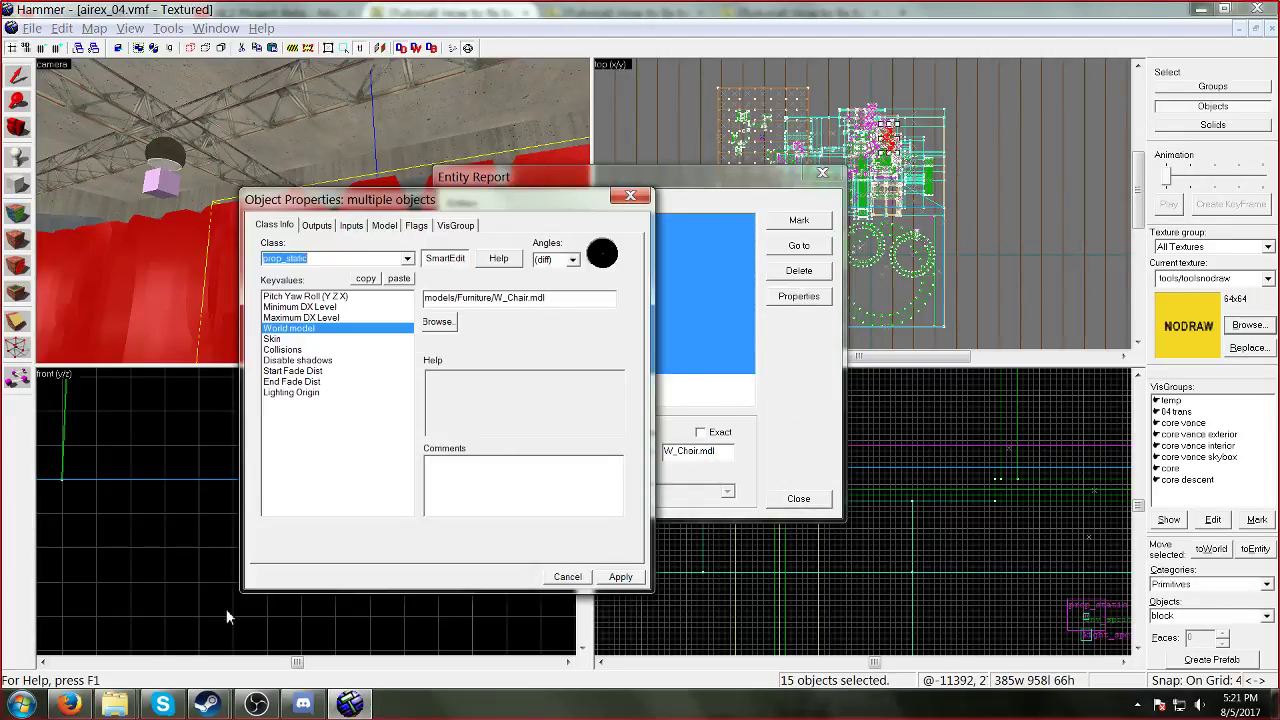
Step: Switch to Firefox, find W_Chair.mdl in the forum's replacement list, and copy its replacement path props_c17/chair02a.mdl
left_click(70, 704)
key("ctrl+f")
key("ctrl+v")
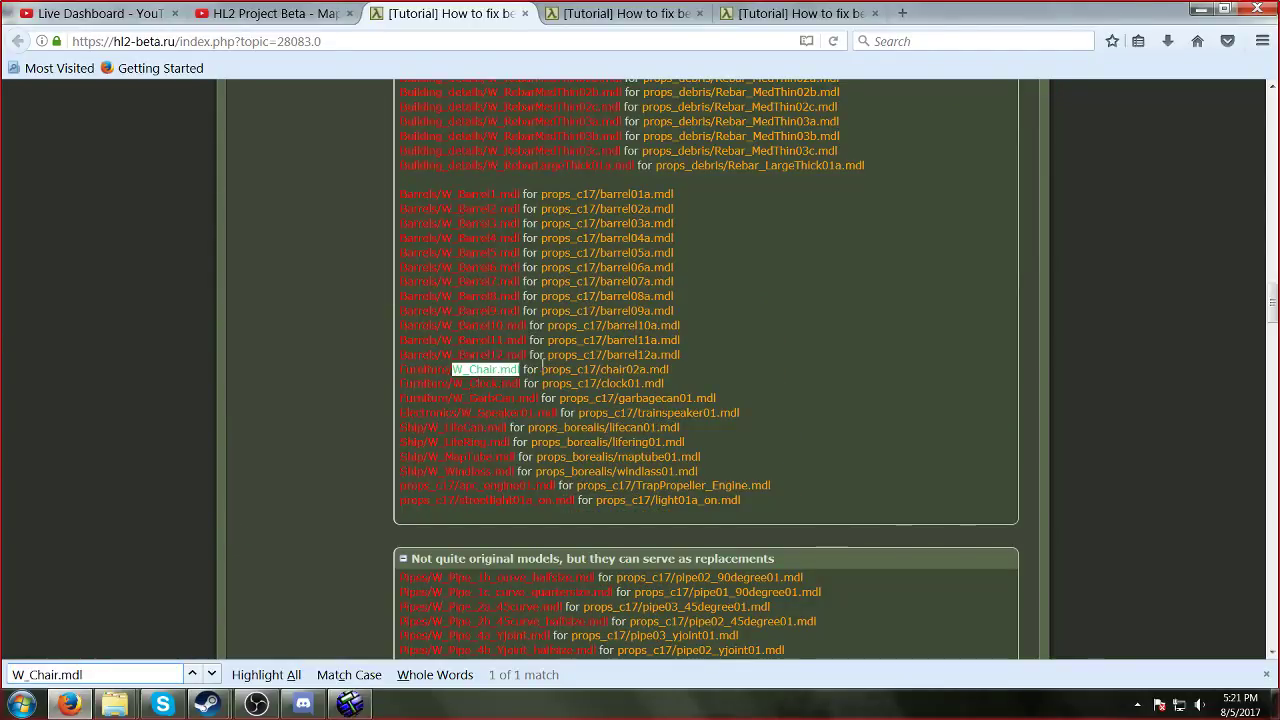
left_click_drag(541, 369, 708, 367)
key("ctrl+c")
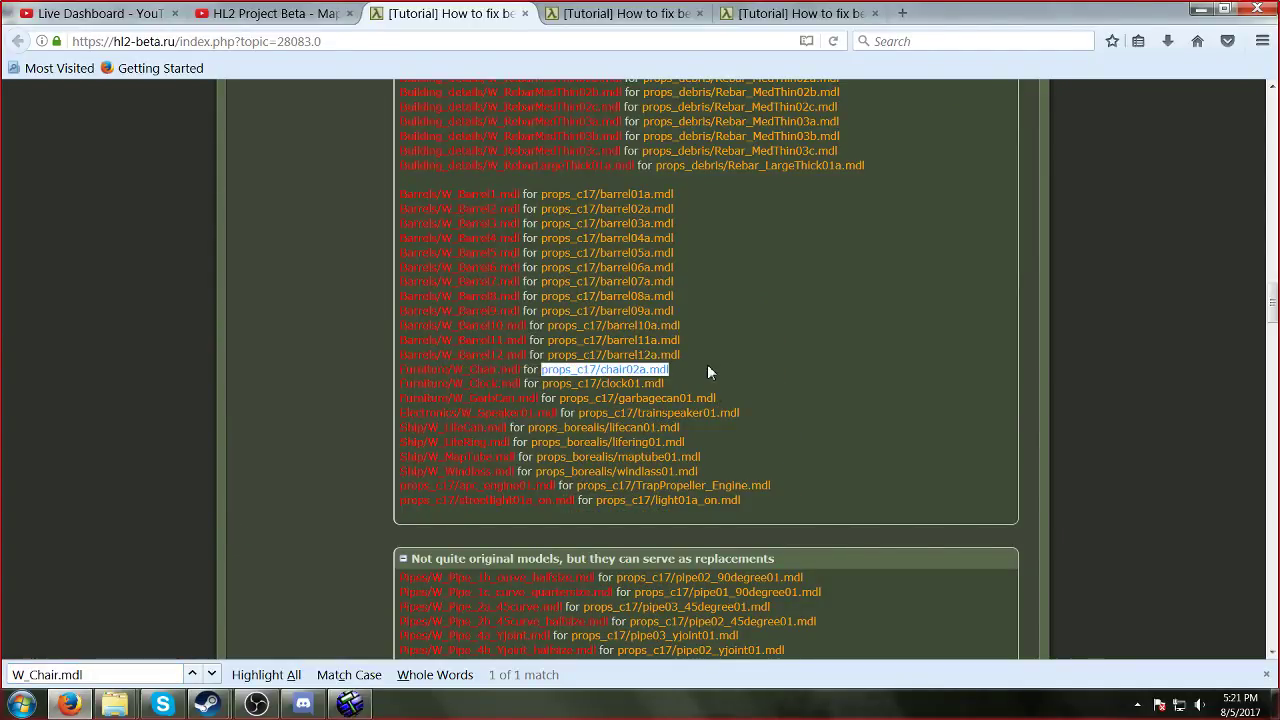
Step: In Hammer, set the selected props' World model to models/props_c17/chair02a.mdl, apply it, and close the Entity Report and properties
left_click(350, 704)
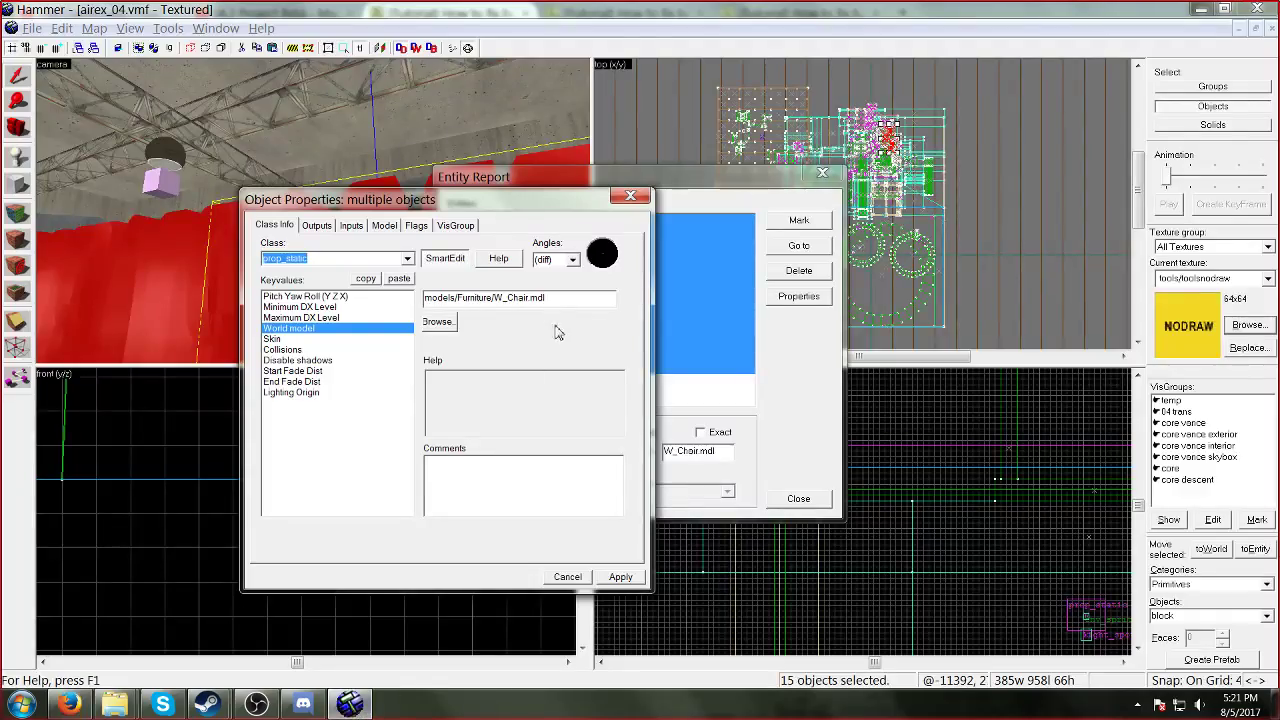
left_click_drag(547, 298, 458, 313)
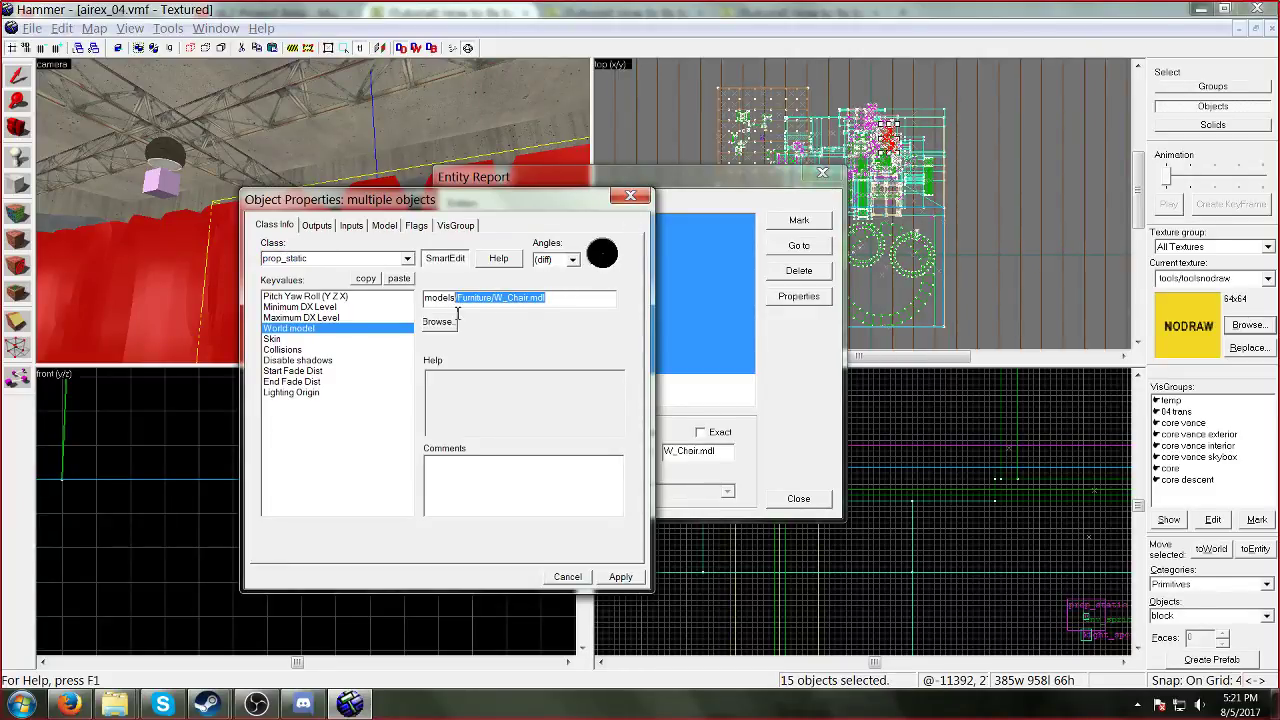
key("ctrl+v")
left_click(619, 577)
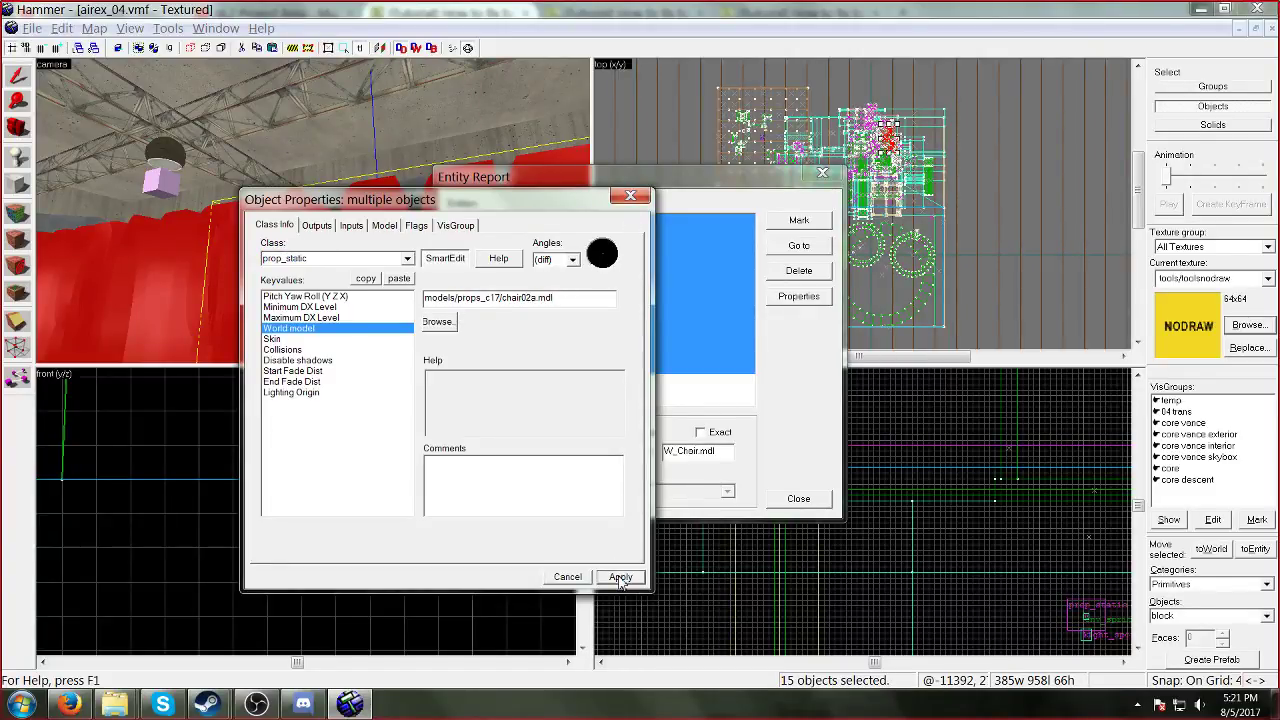
left_click(658, 269)
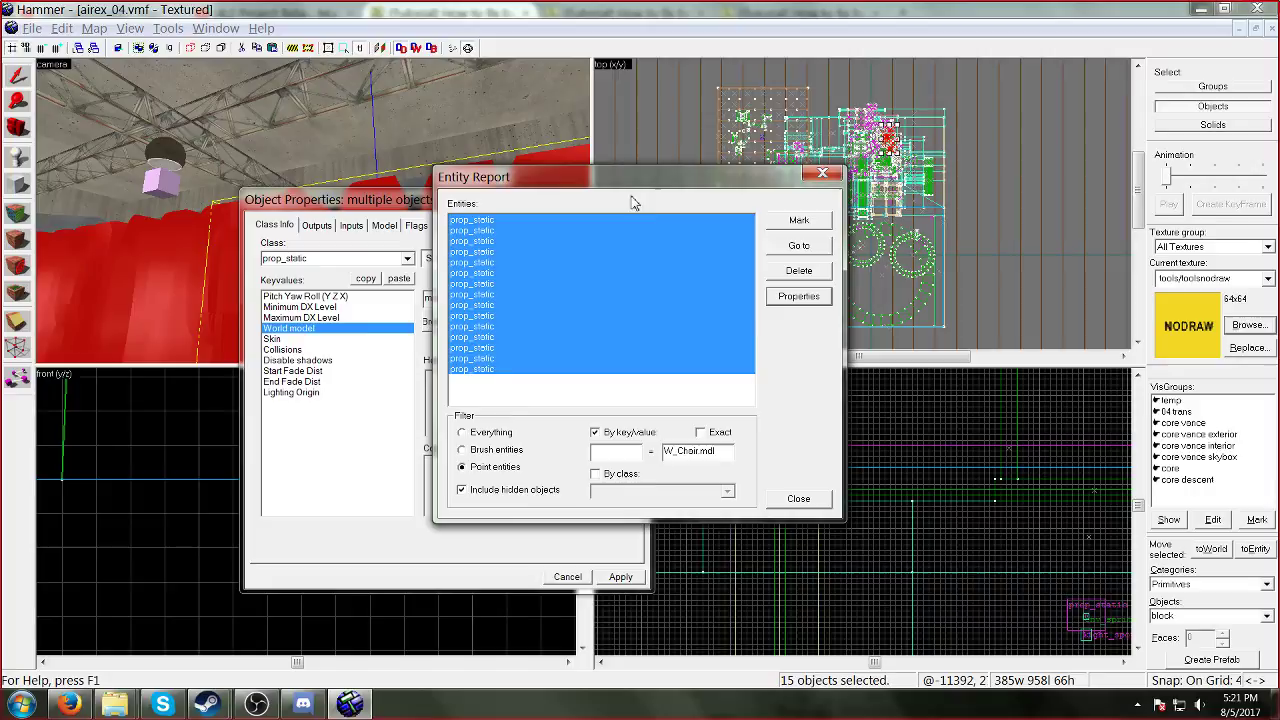
left_click(822, 173)
key("Escape")
Step: Examine the replaced chairs in the 3D view and inspect the rest of the map for remaining red missing-model props
key("z")
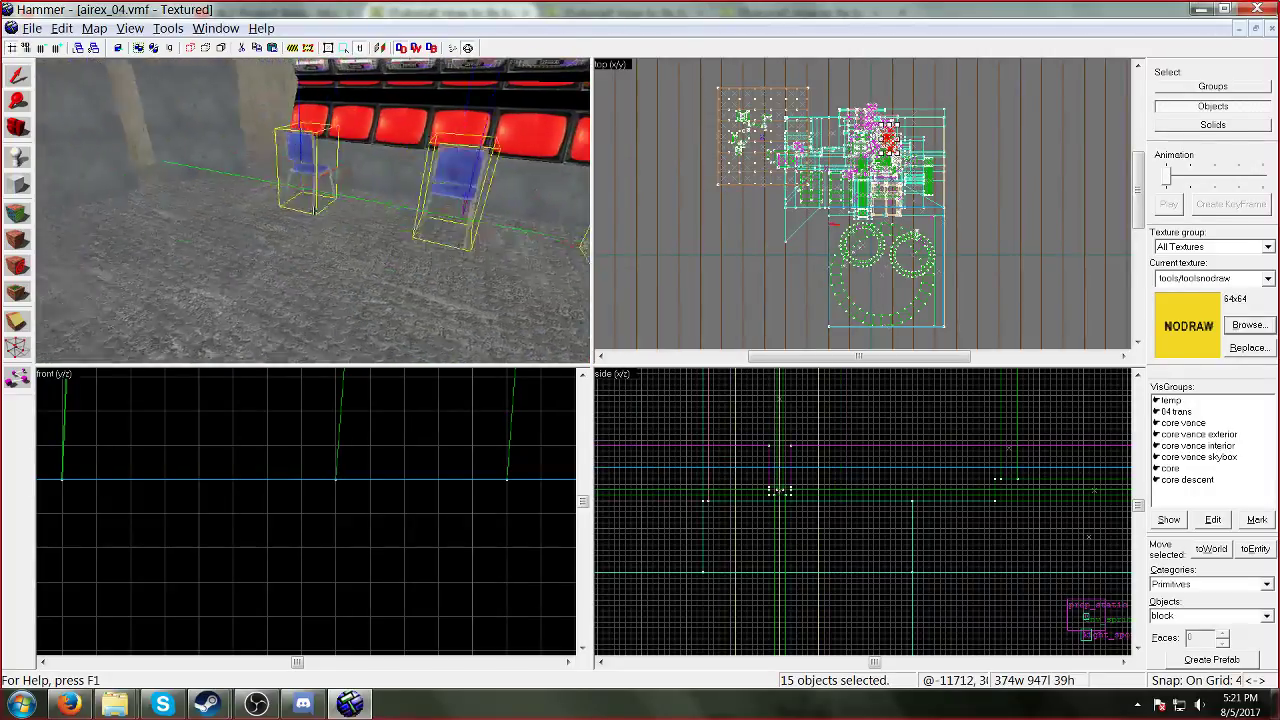
key("w")
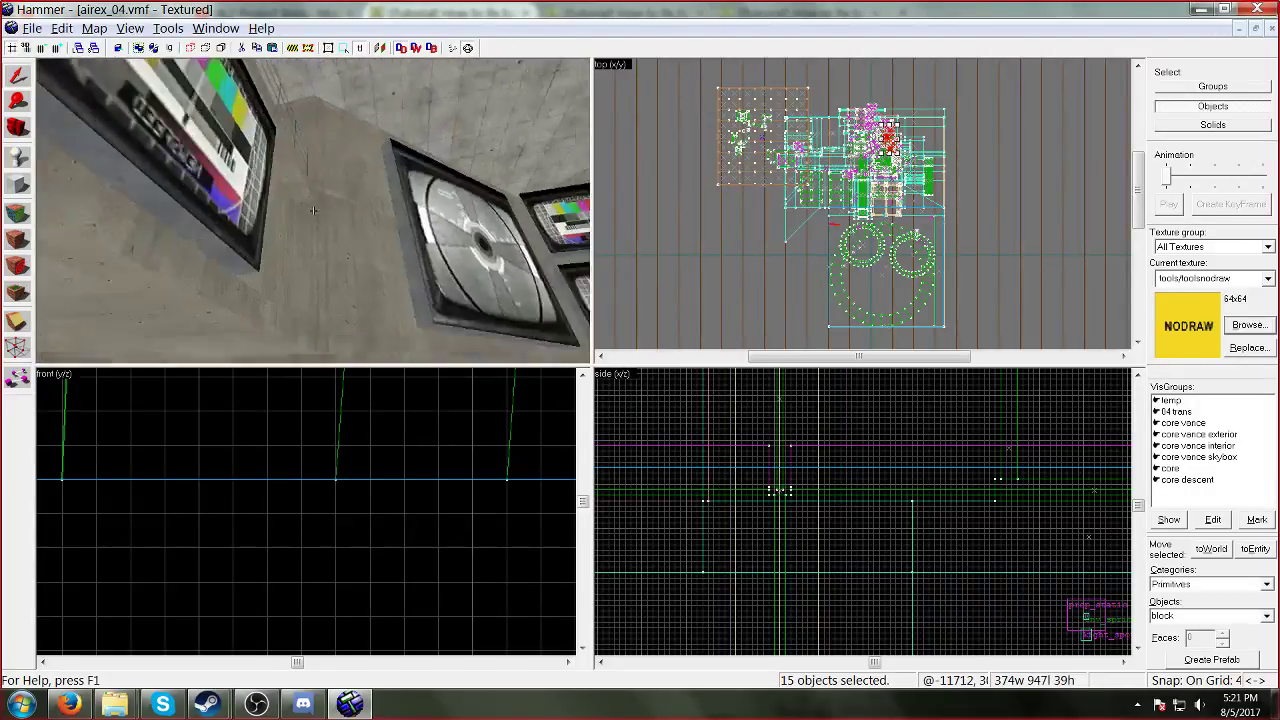
key("w")
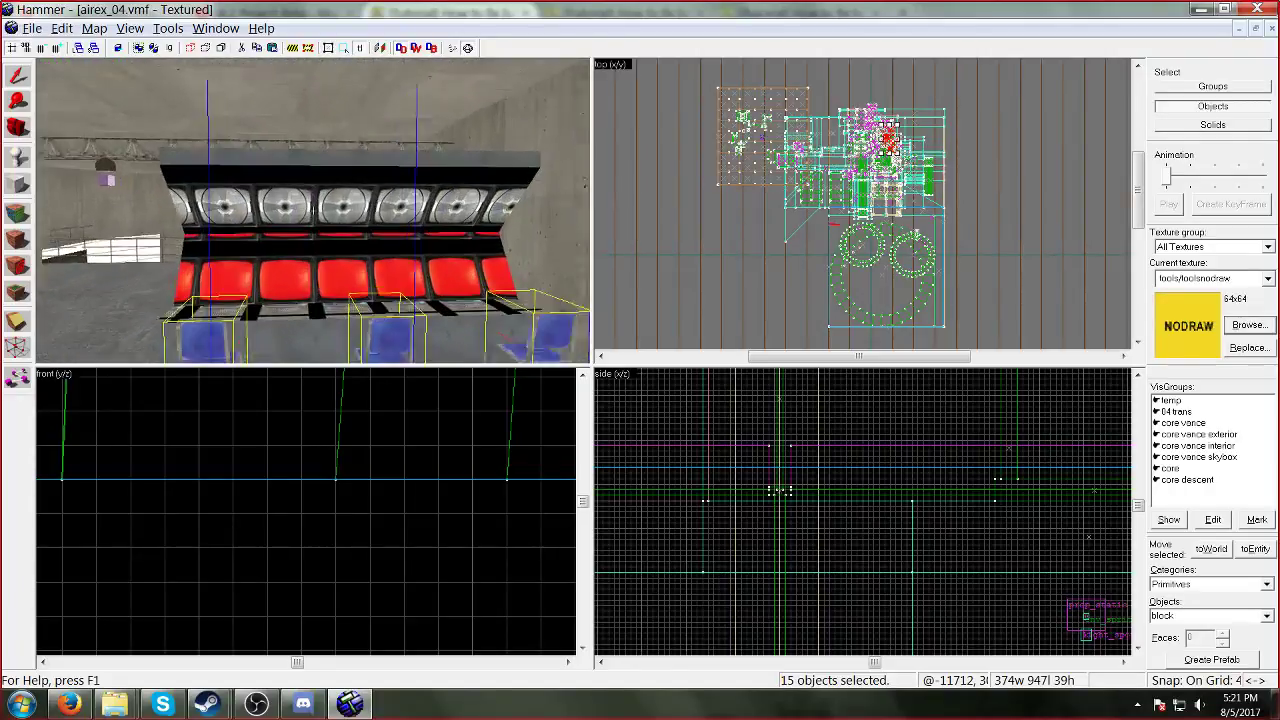
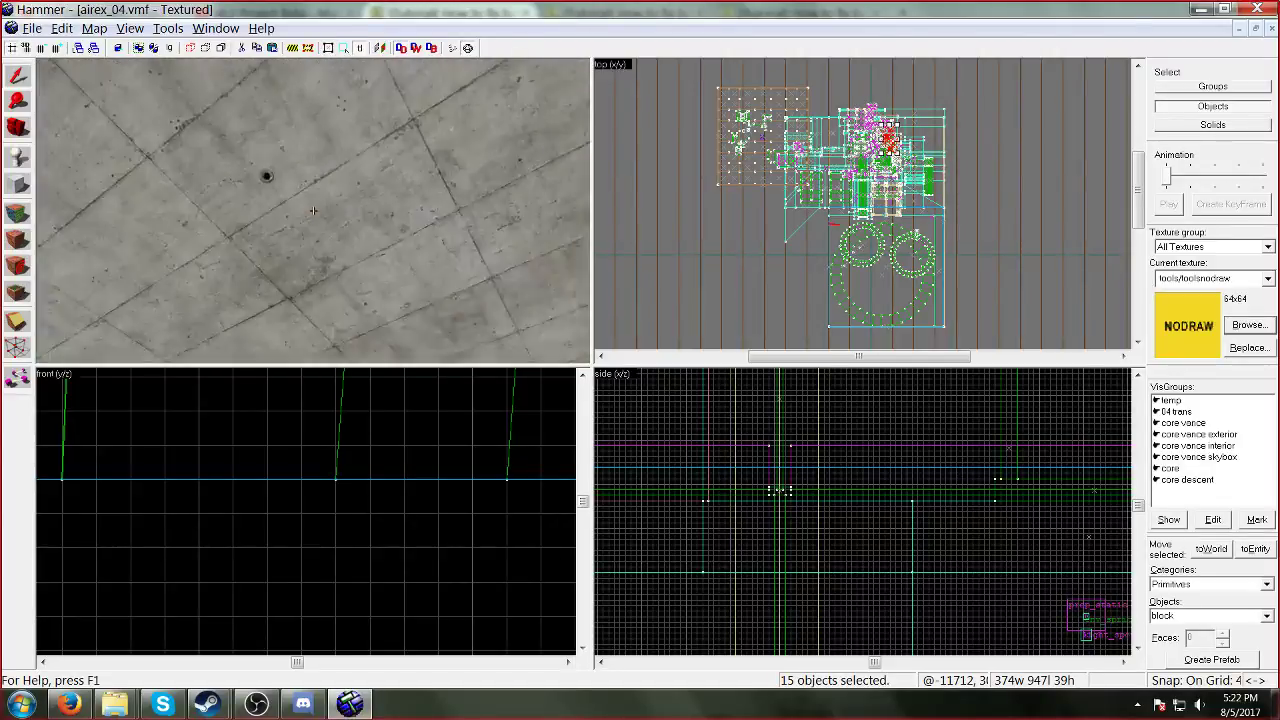
key("w")
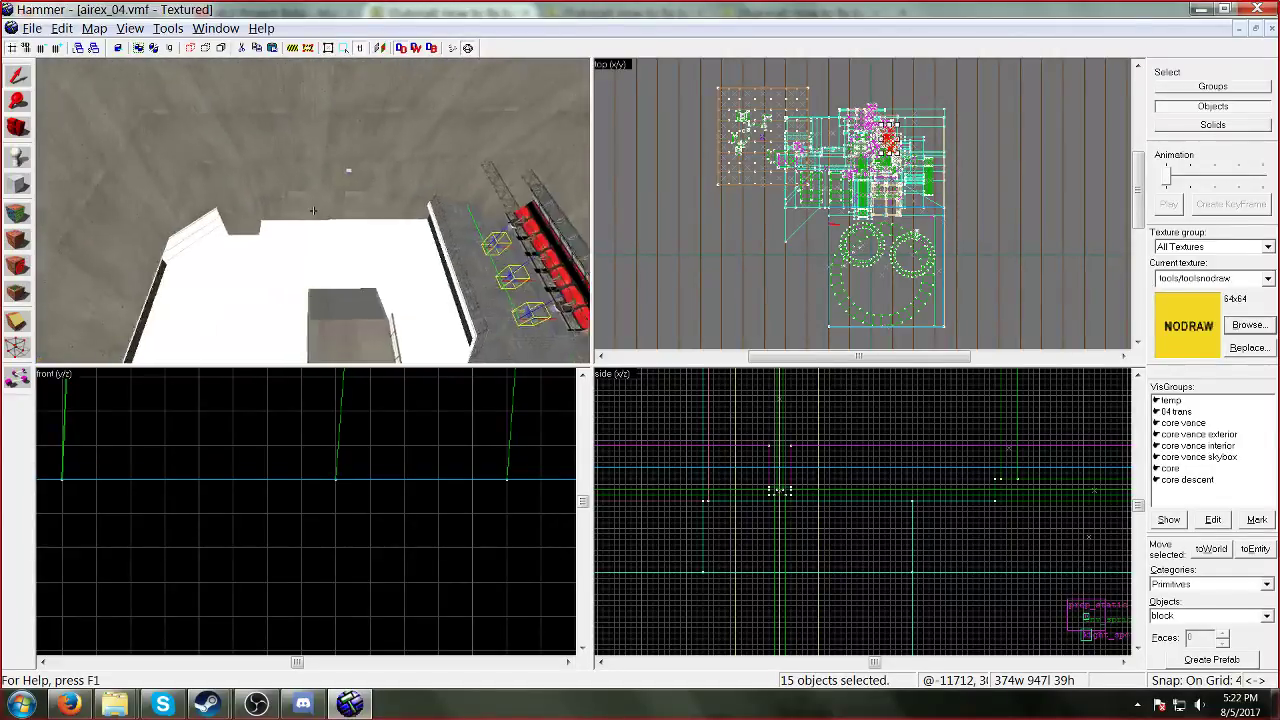
key("w")
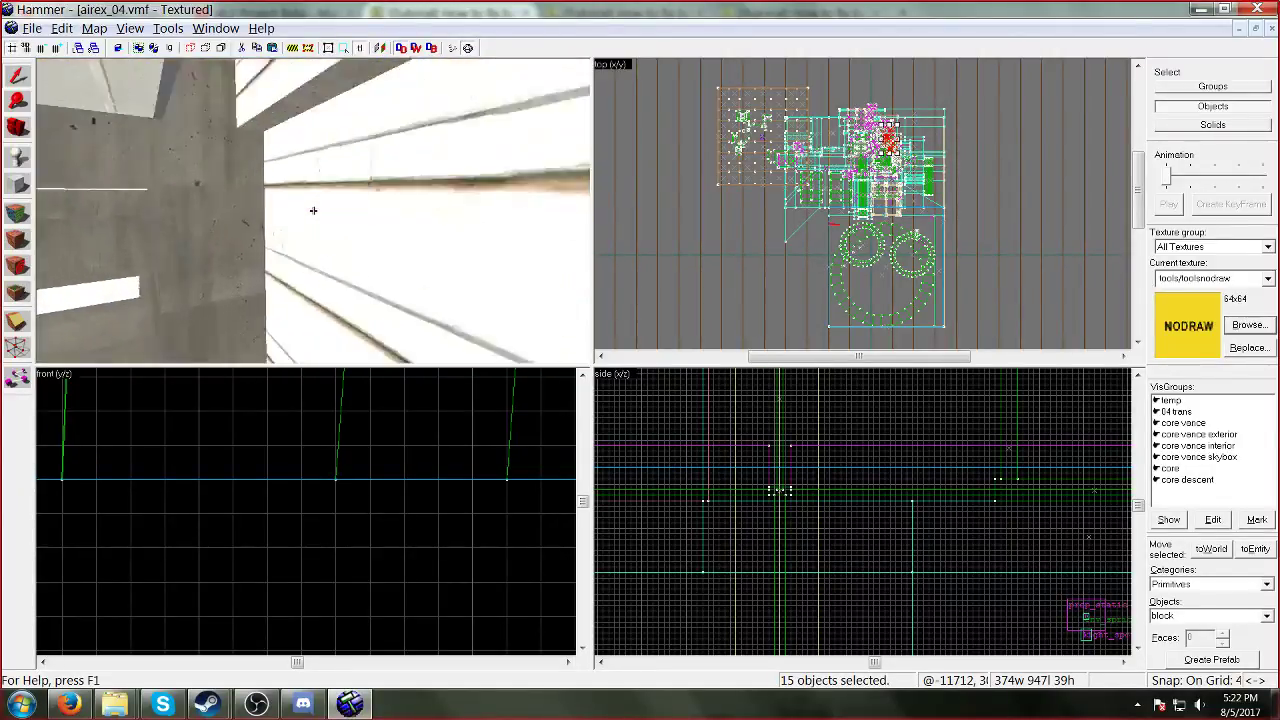
key("w")
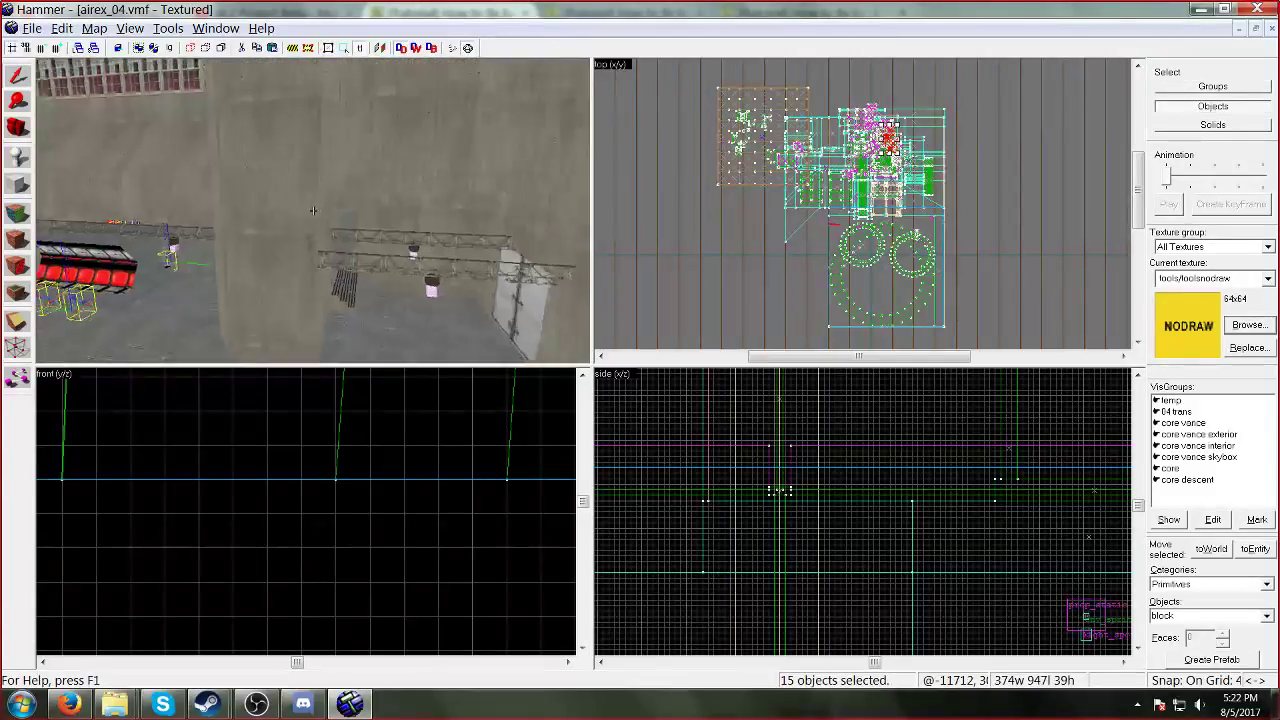
key("w")
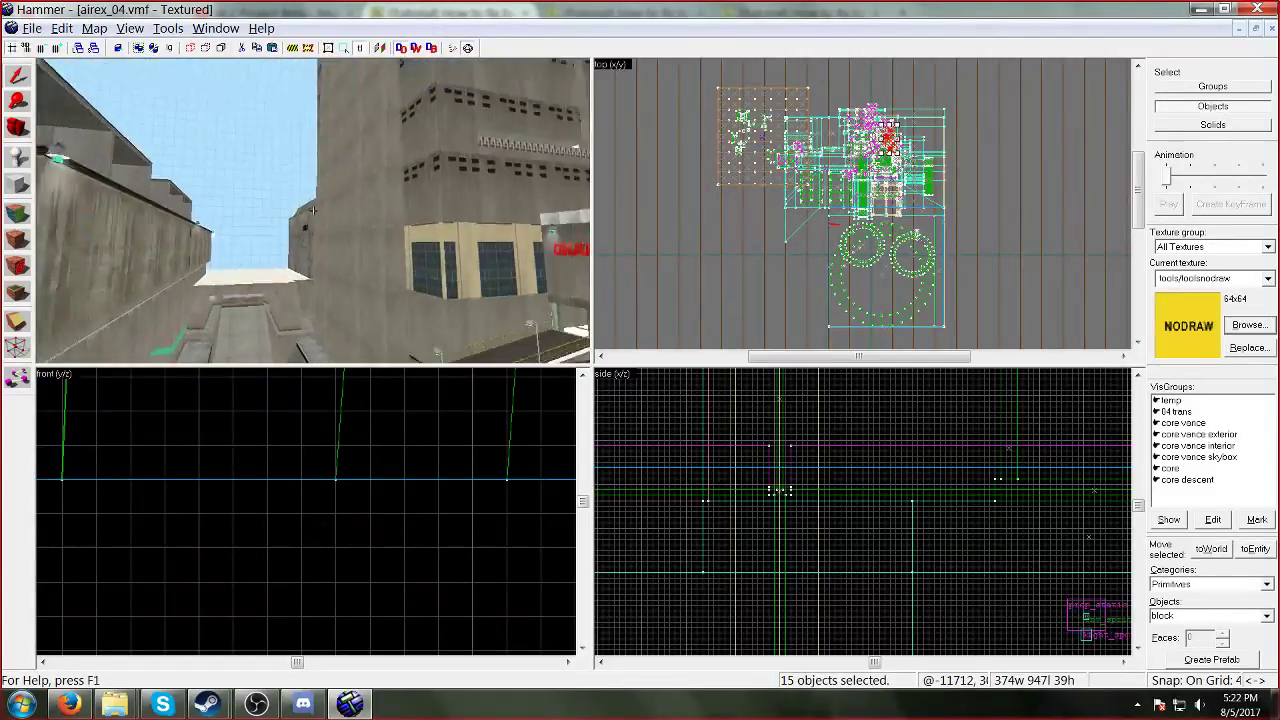
key("w")
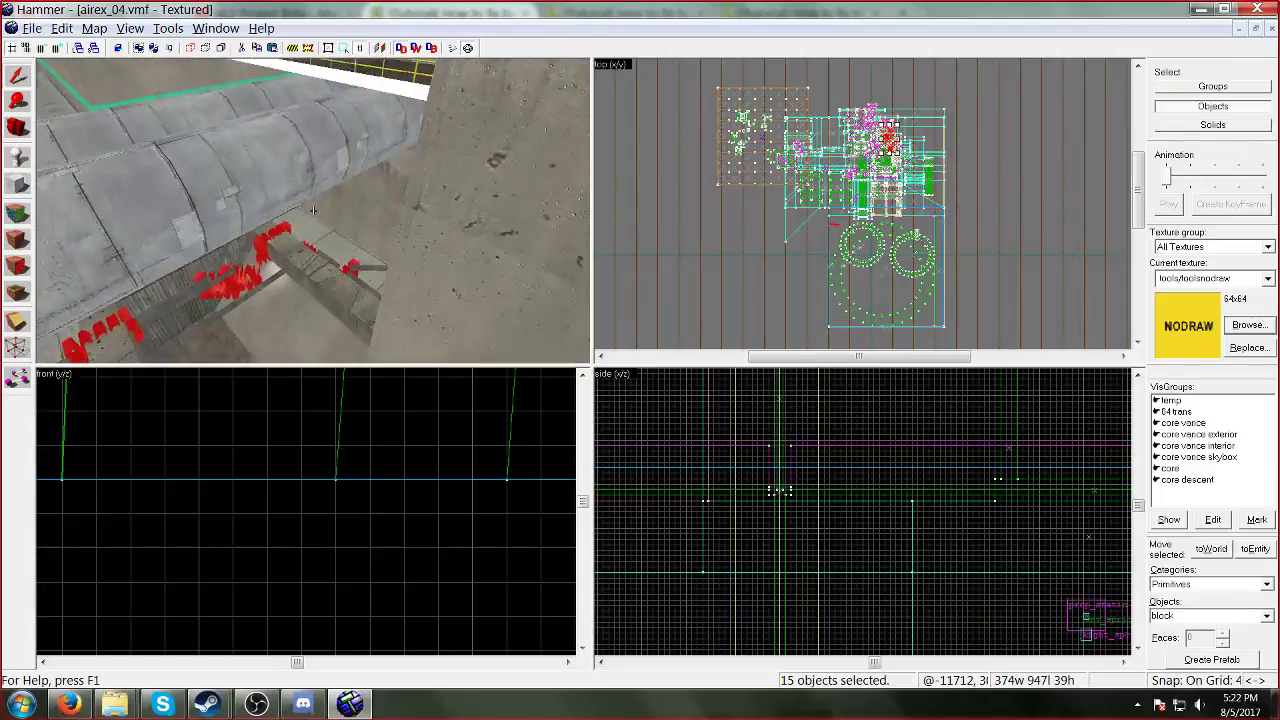
key("w")
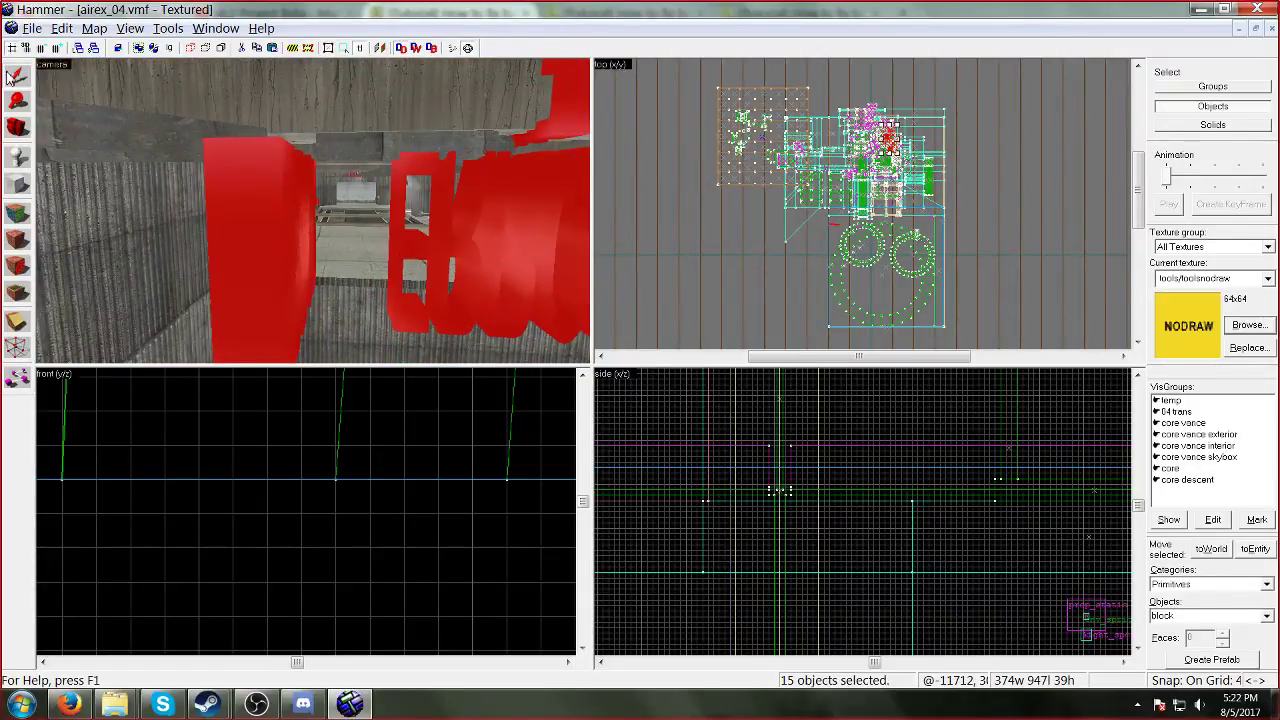
Step: Copy W_Pipe_4b_Yjoint_halfsize.mdl from the red pipe prop's World model and search for it in the forum's replacement list in Firefox
double_click(224, 181)
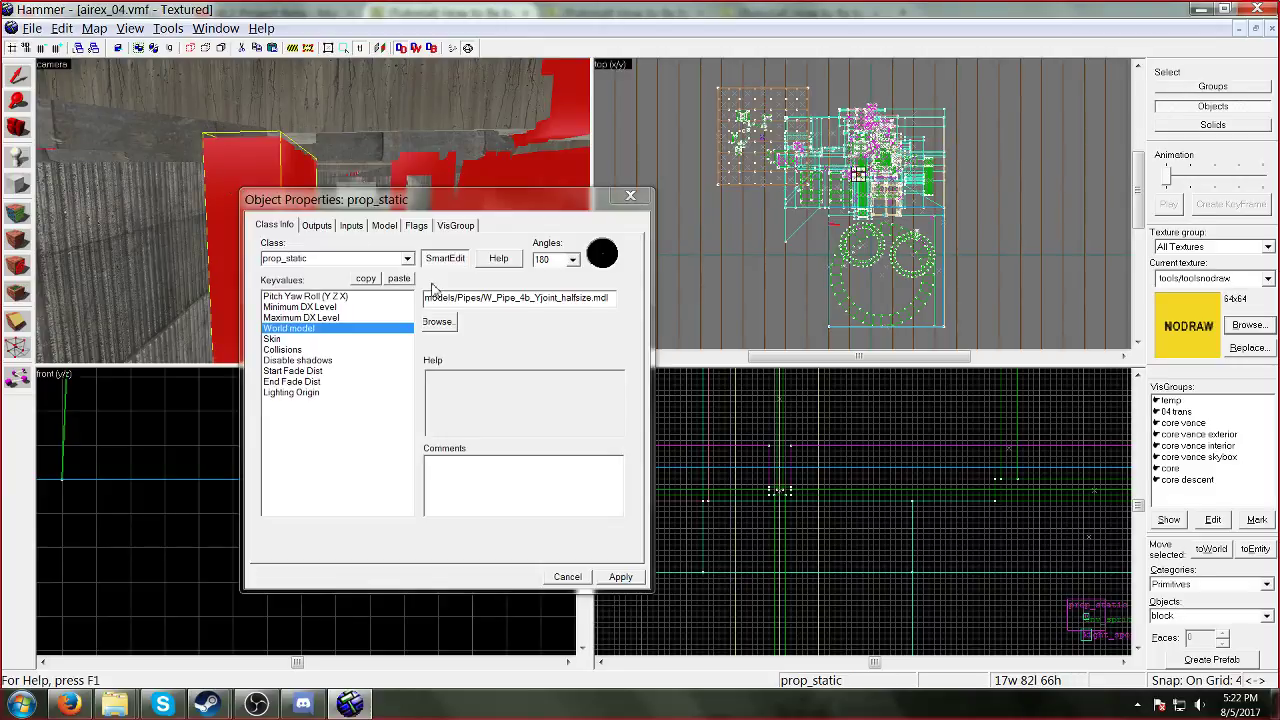
left_click_drag(484, 298, 496, 298)
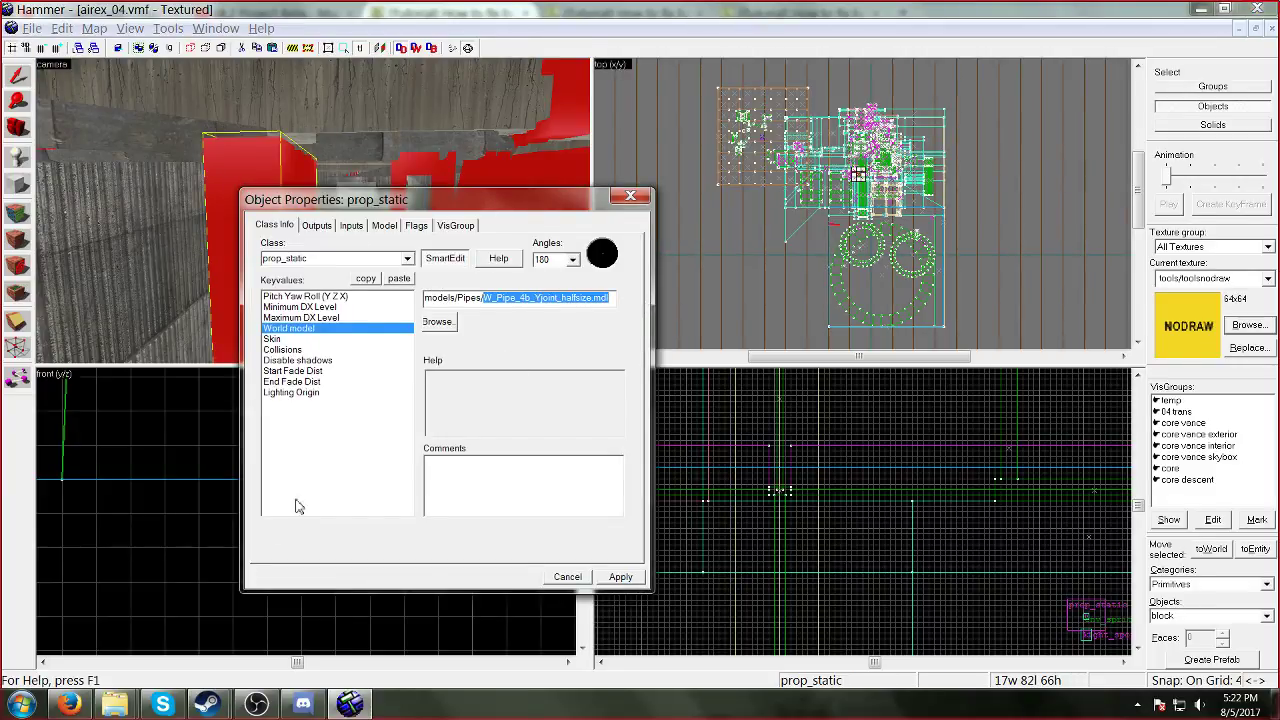
key("alt+Tab")
key("ctrl+f")
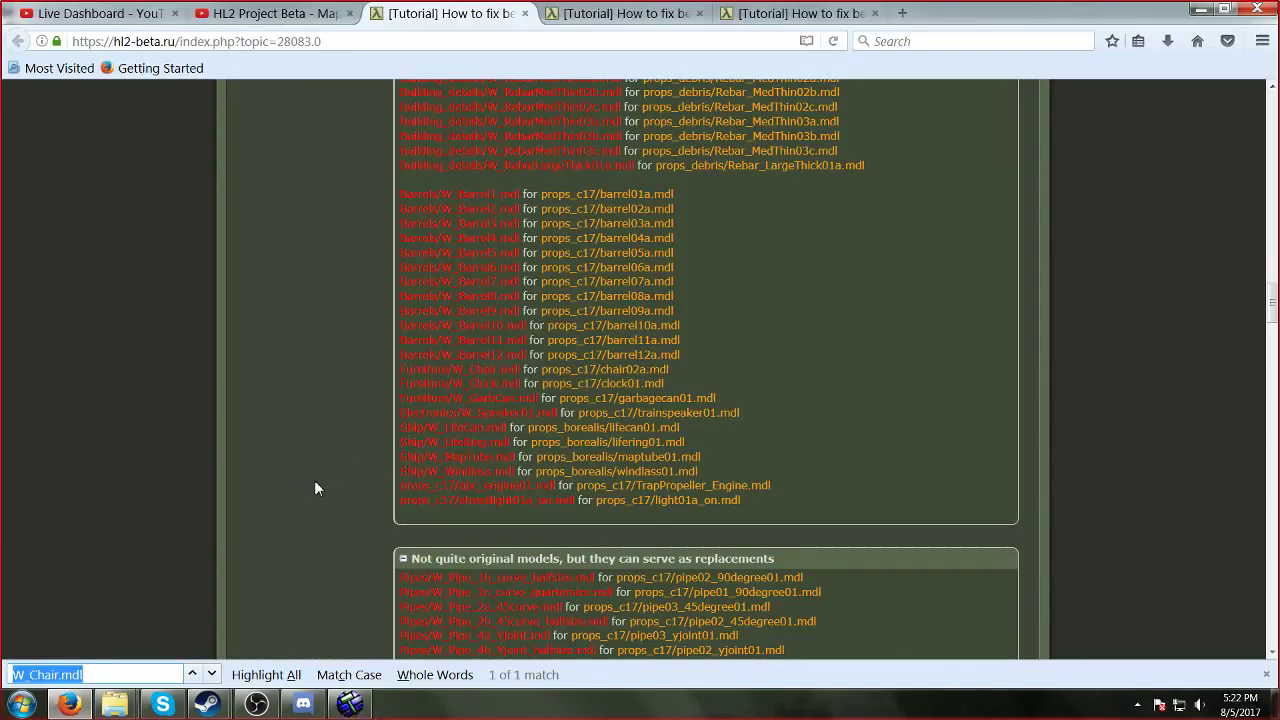
type("W_Pipe_4b_Yjoint_halfsize.mdl")
scroll(598, 511, "down", 3)
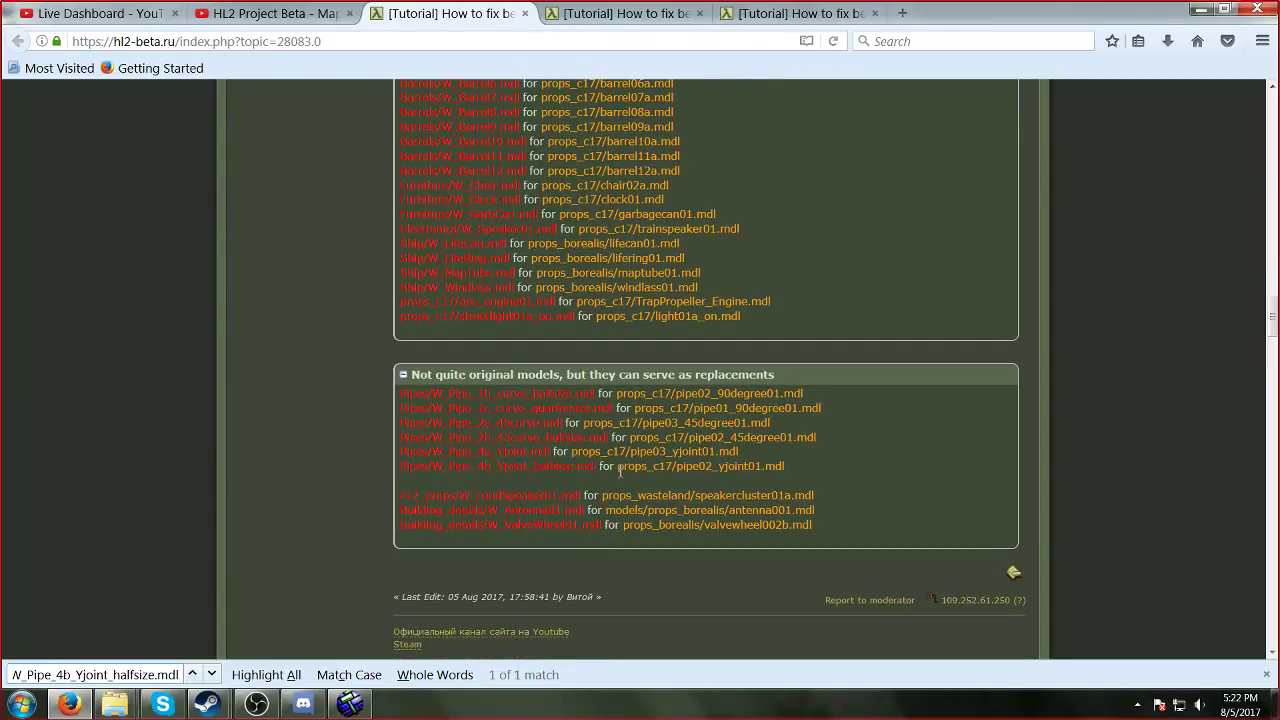
Step: Back in Hammer, filter the Entity Report by the value W_Pipe_4b_Yjoint_halfsize.mdl and open the matching prop_static's properties
key("alt+Tab")
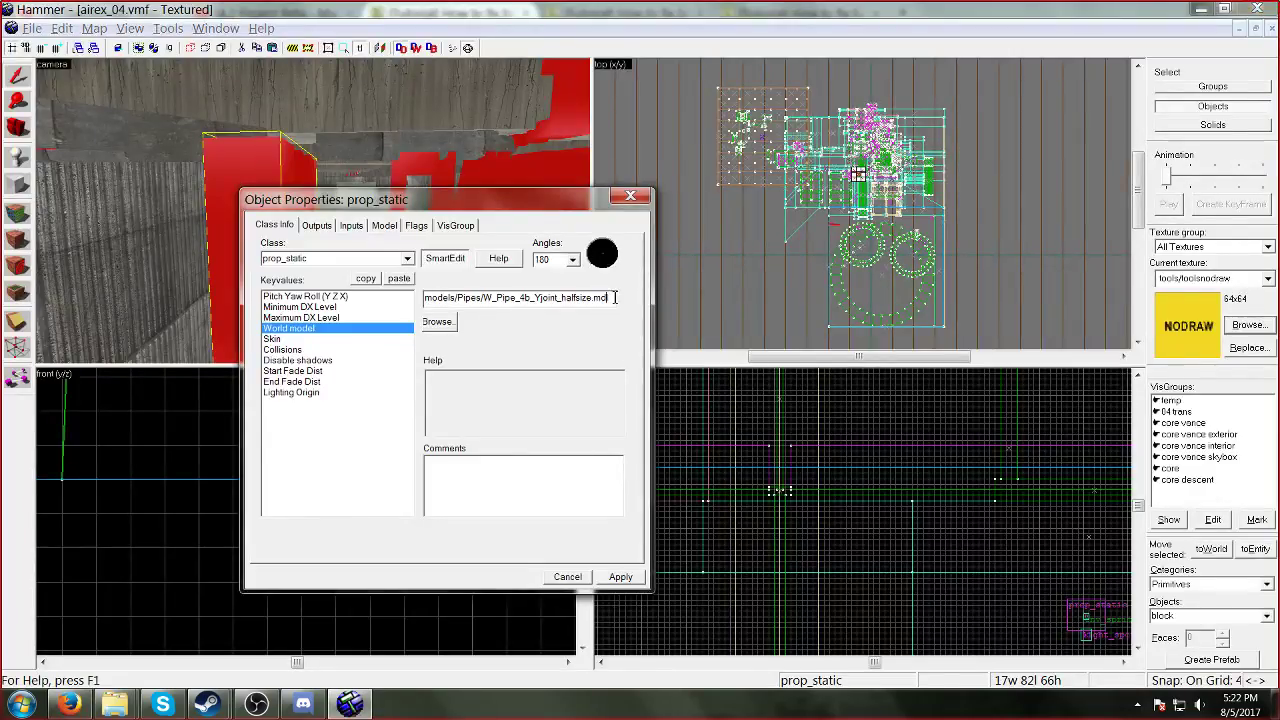
left_click_drag(607, 299, 519, 303)
left_click(632, 196)
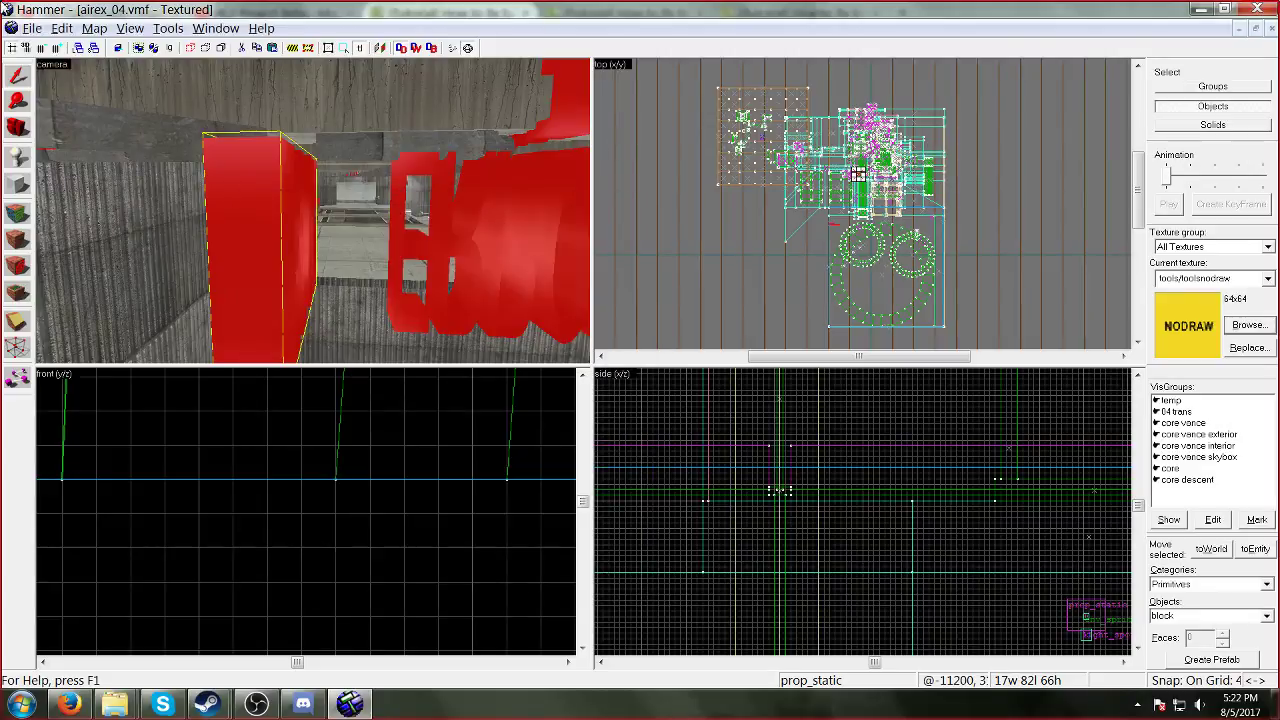
left_click(93, 28)
left_click(110, 143)
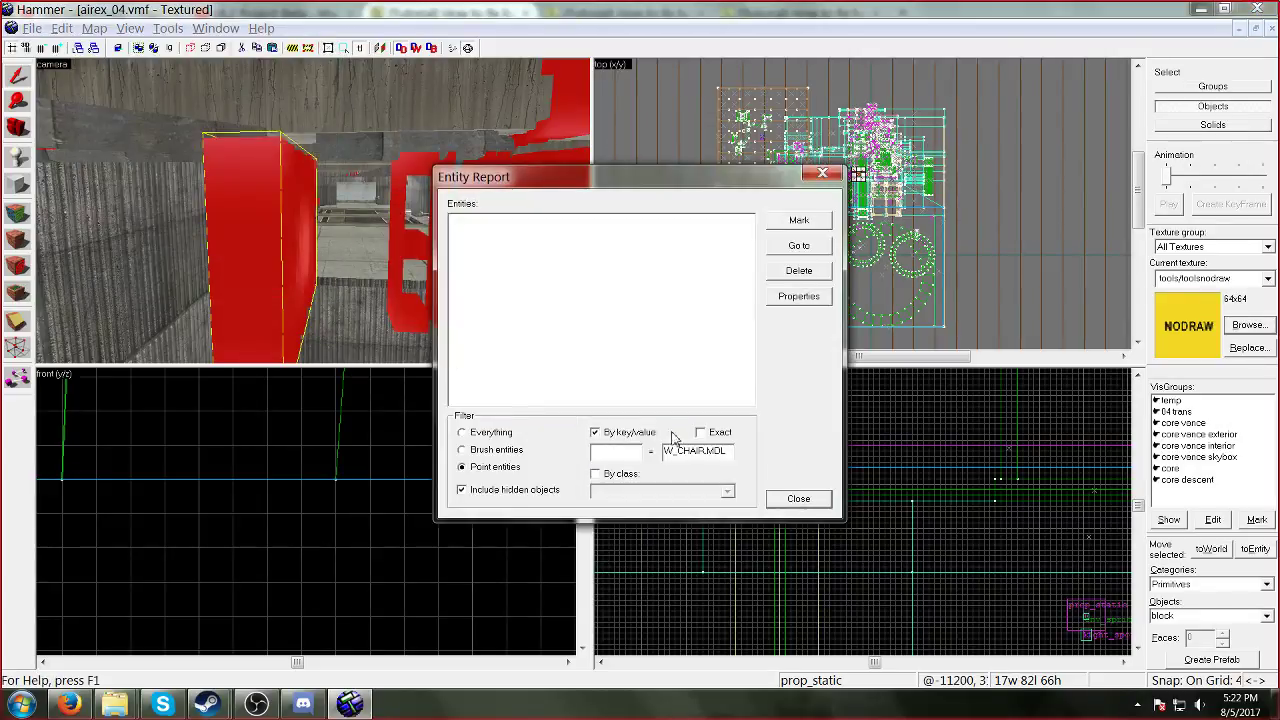
key("ctrl+v")
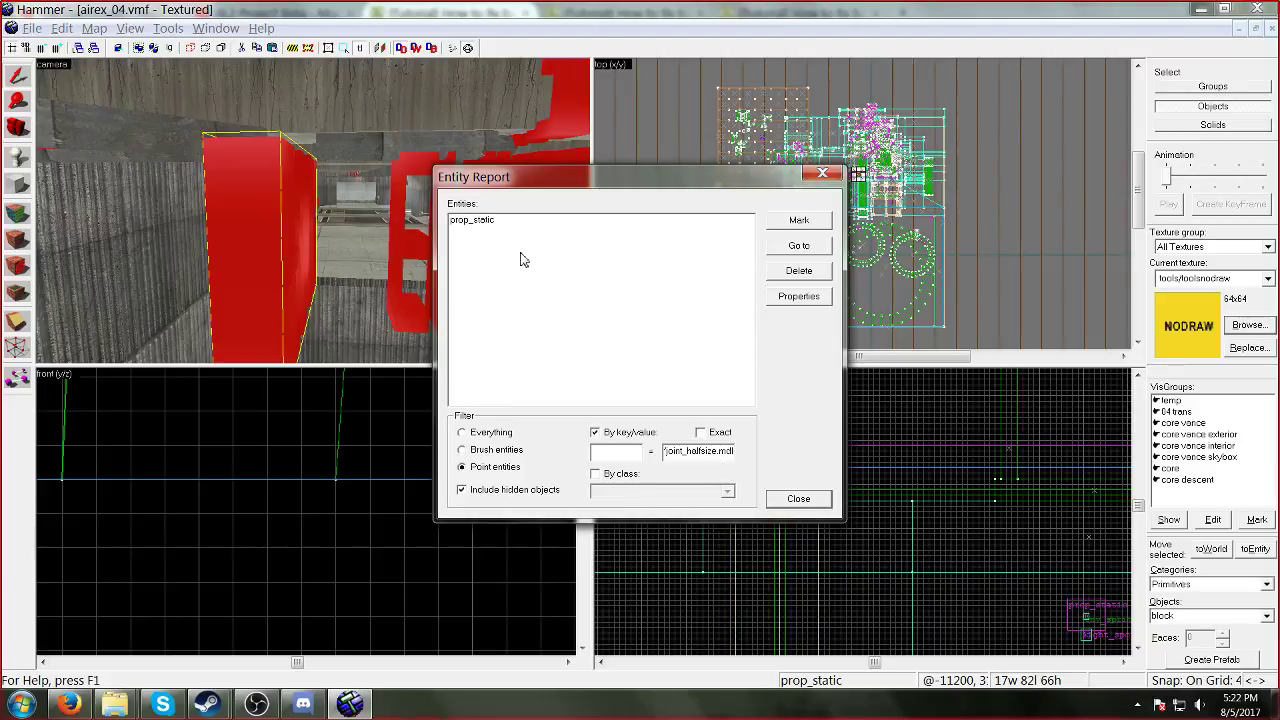
left_click(470, 221)
left_click(799, 296)
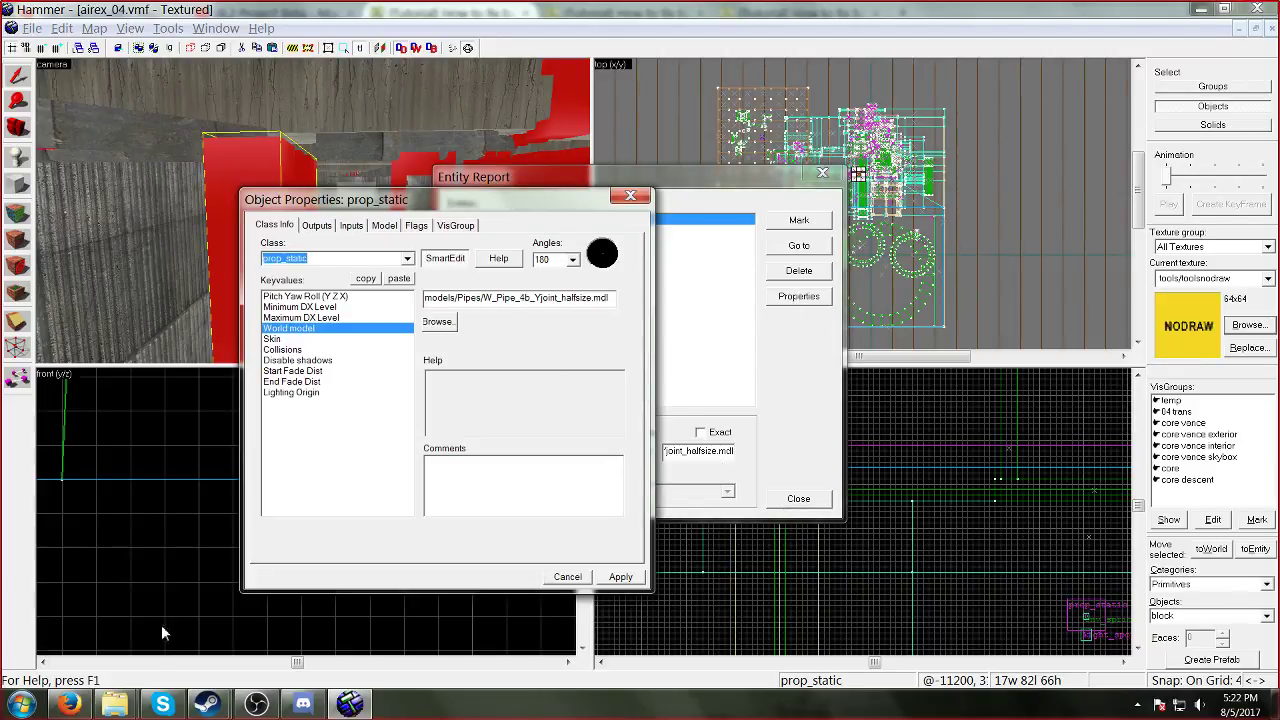
Step: Copy the replacement path props_c17/pipe02_yjoint01.mdl from the forum list in Firefox, and return to the prop's properties in Hammer
key("alt+Tab")
left_click_drag(617, 467, 885, 472)
key("ctrl+c")
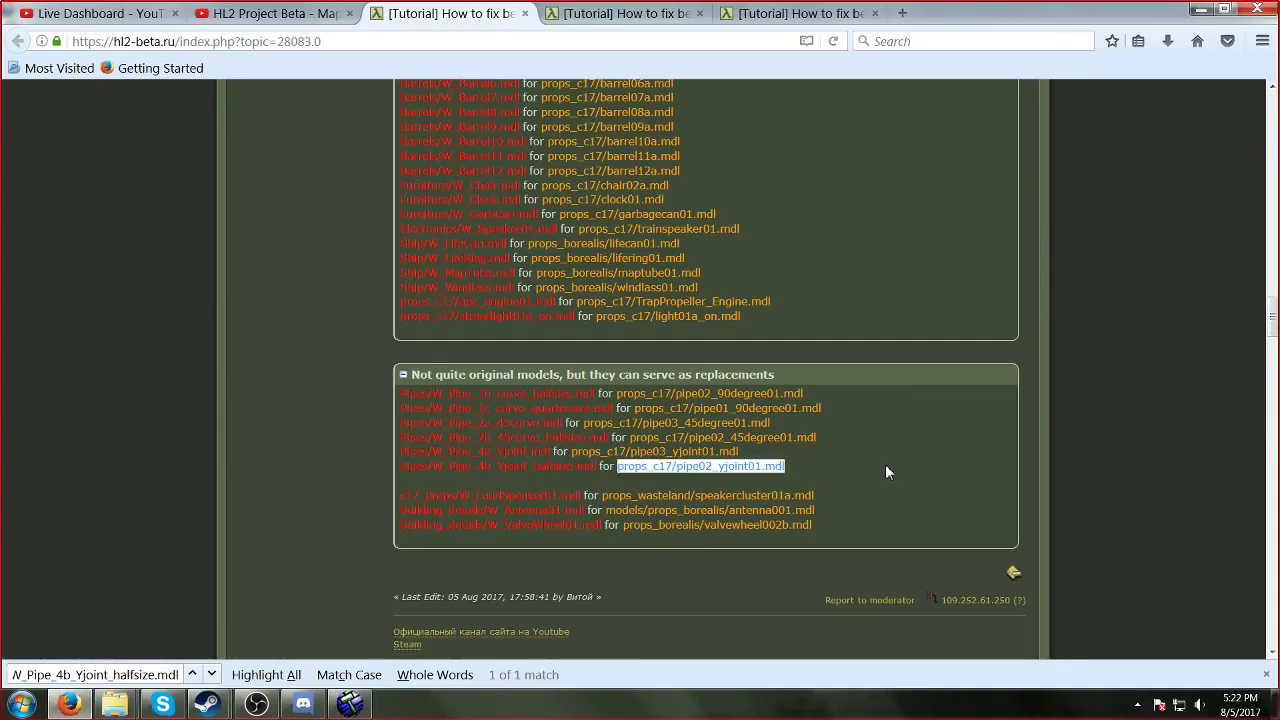
key("alt+Tab")
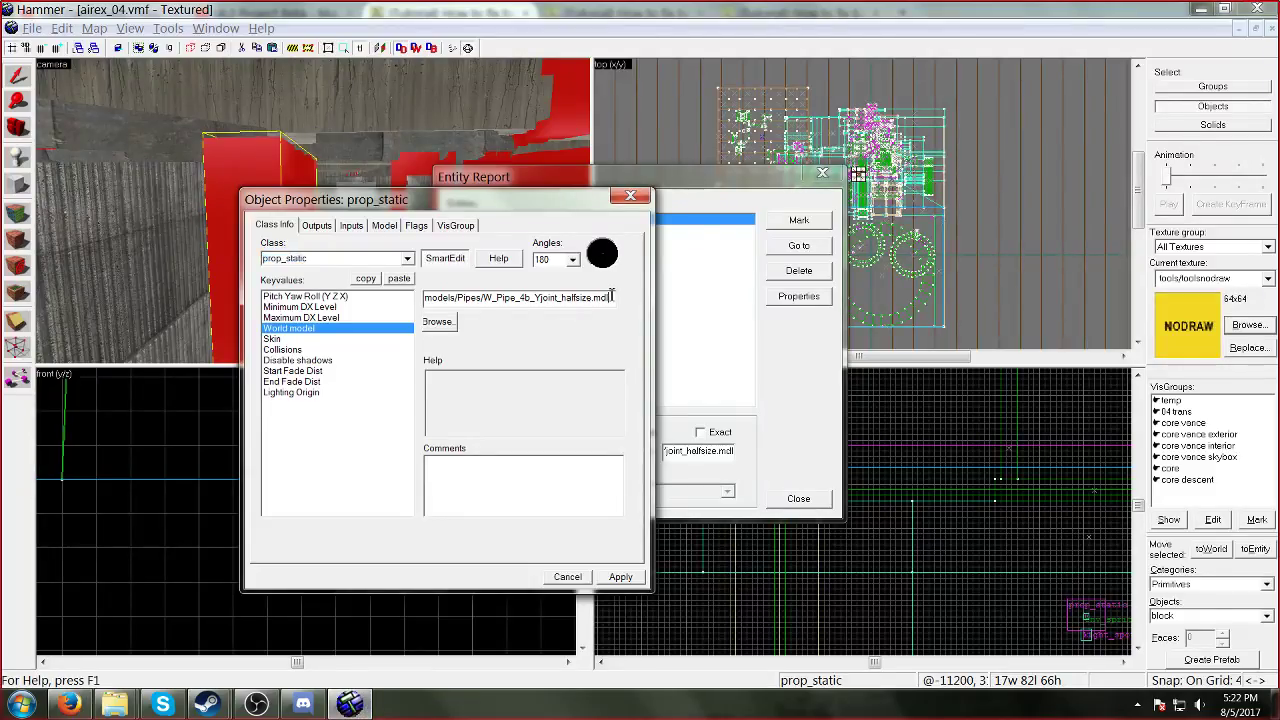
Step: Set the prop's World model to models/props_c17/pipe02_yjoint01.mdl and go to the prop in the map, closing the Entity Report
left_click_drag(611, 296, 451, 297)
key("ctrl+v")
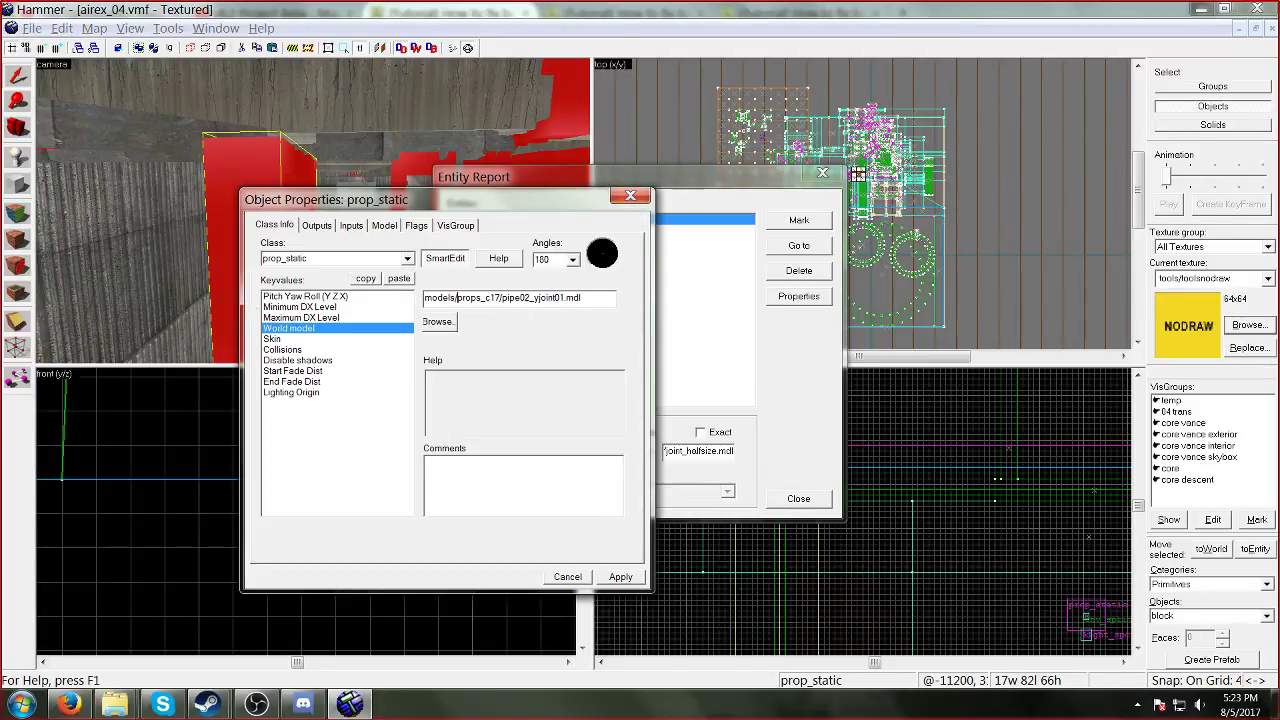
left_click(630, 195)
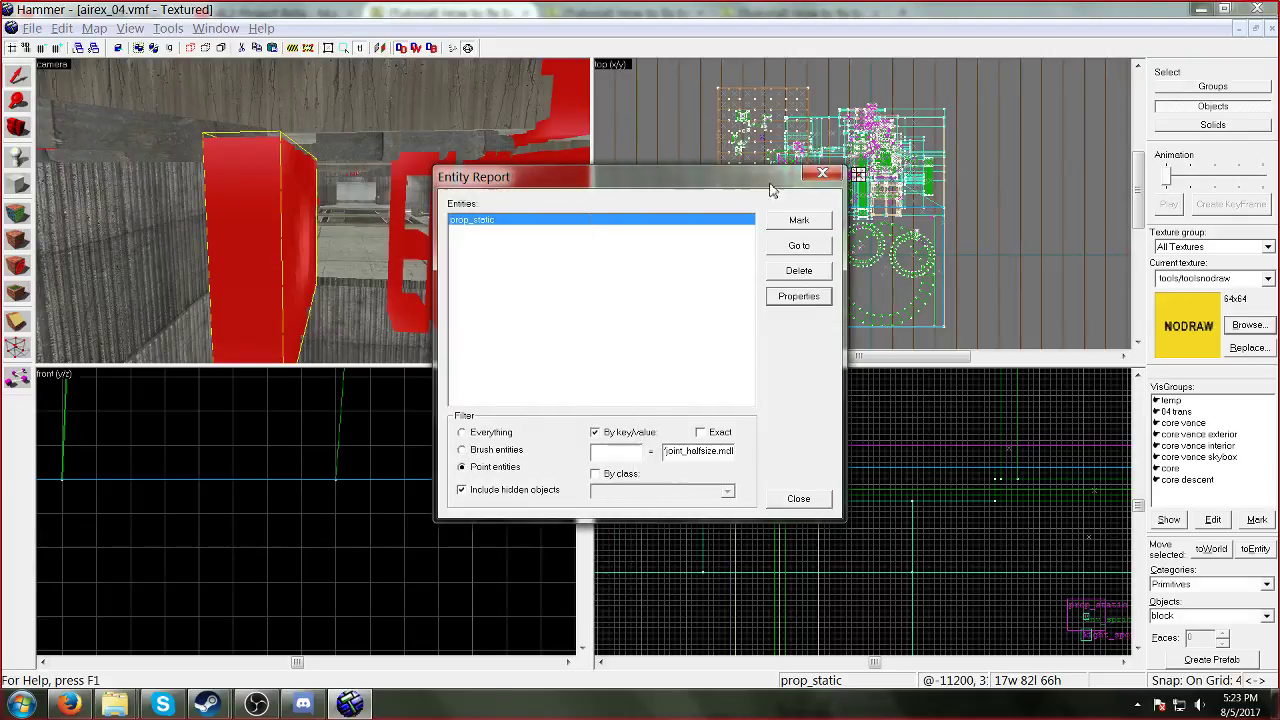
left_click(798, 245)
left_click(798, 498)
Step: Examine how the replaced Y-joint pipe fits against the surrounding pipes from several angles in the 3D view
key("w")
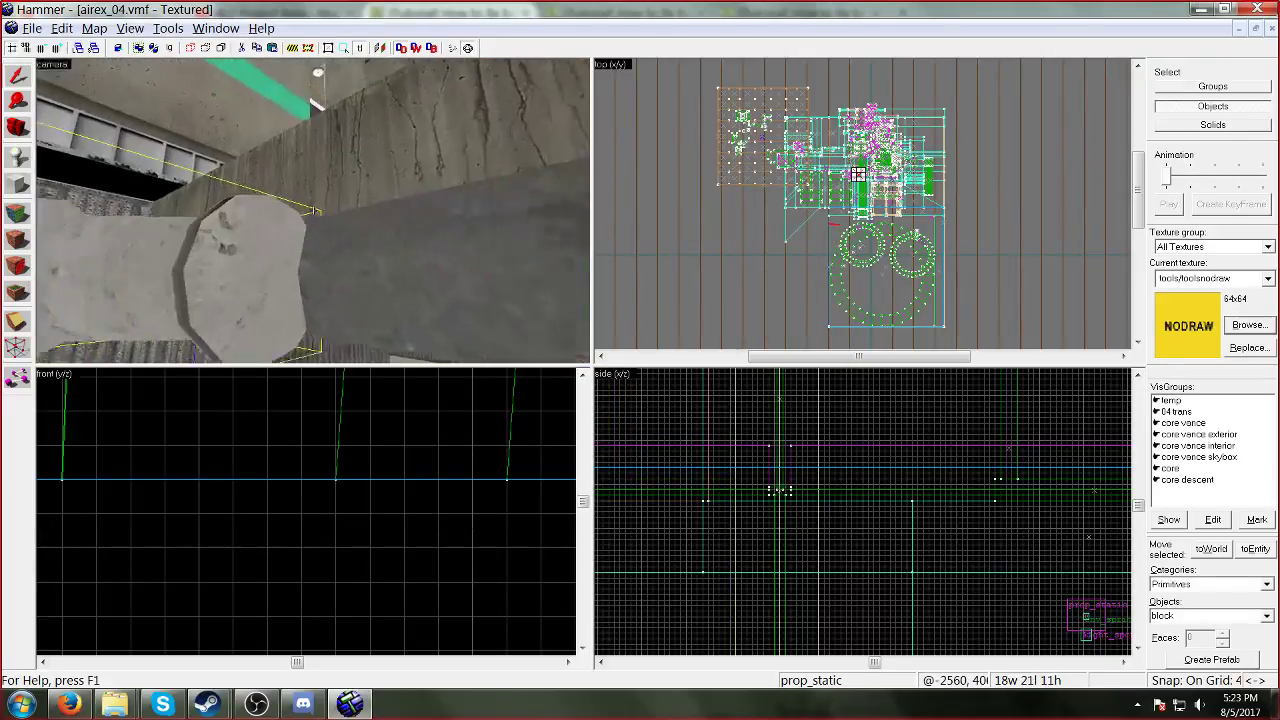
key("s")
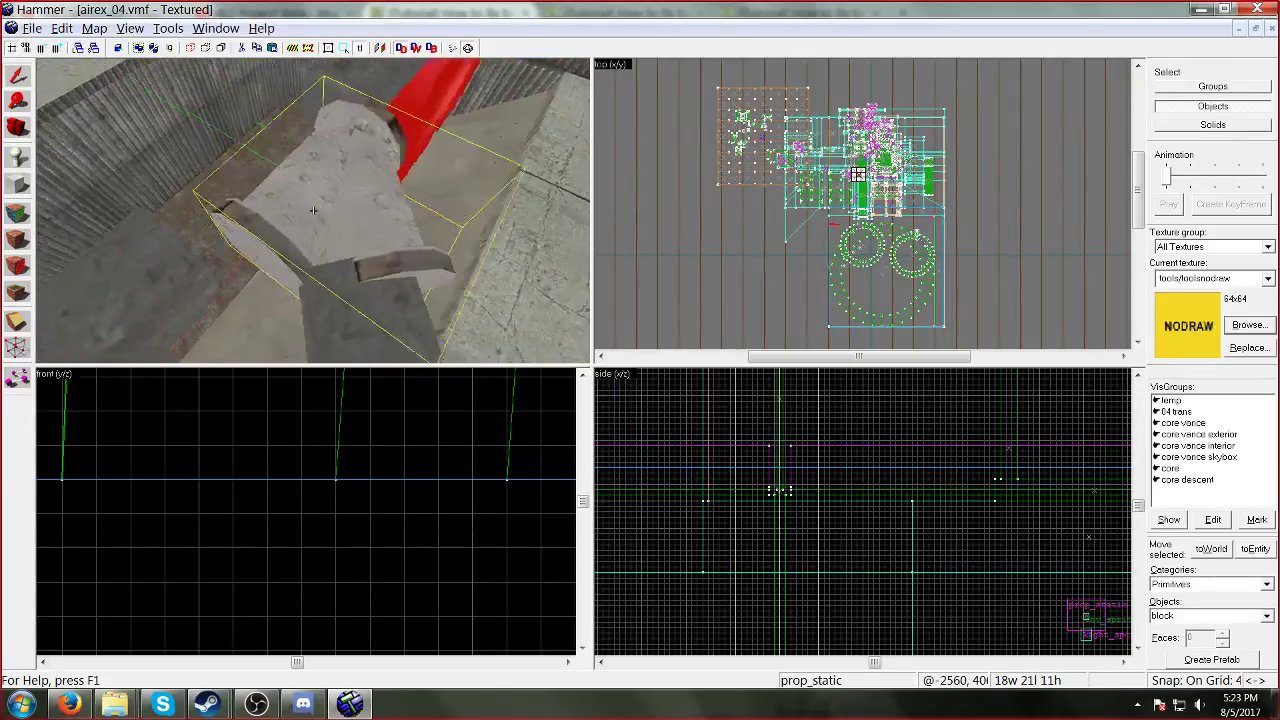
key("w")
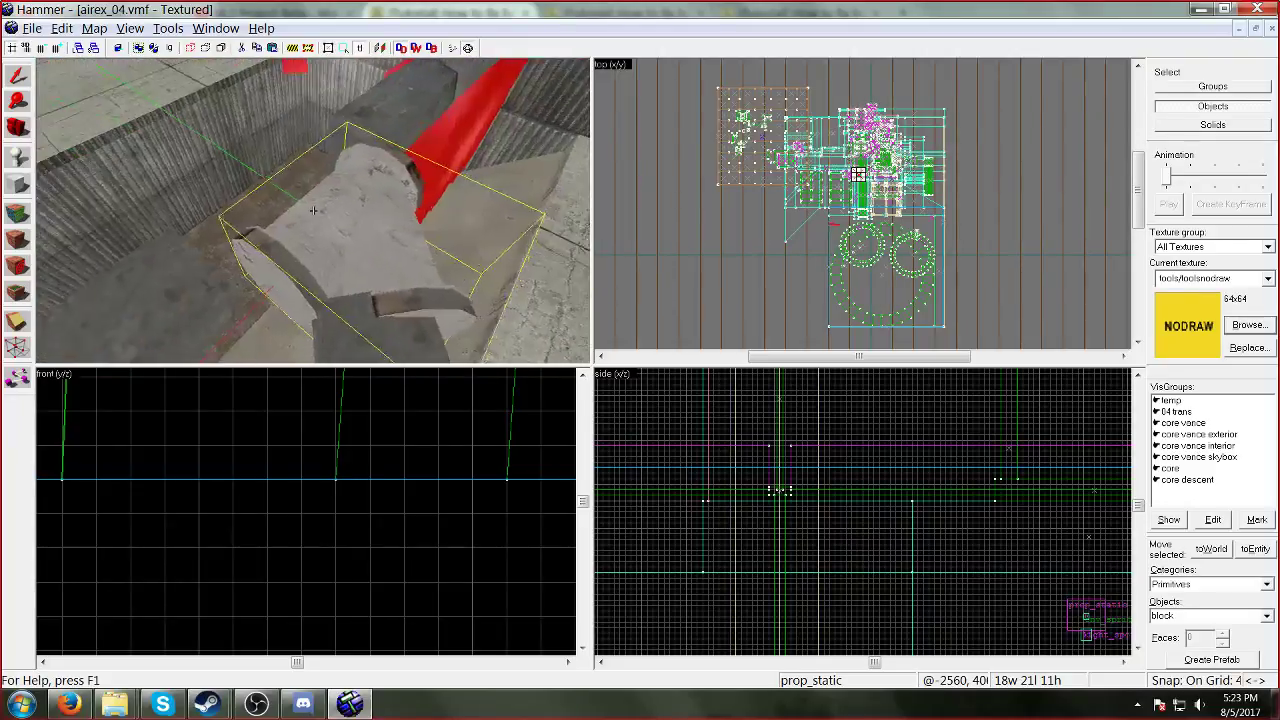
key("s")
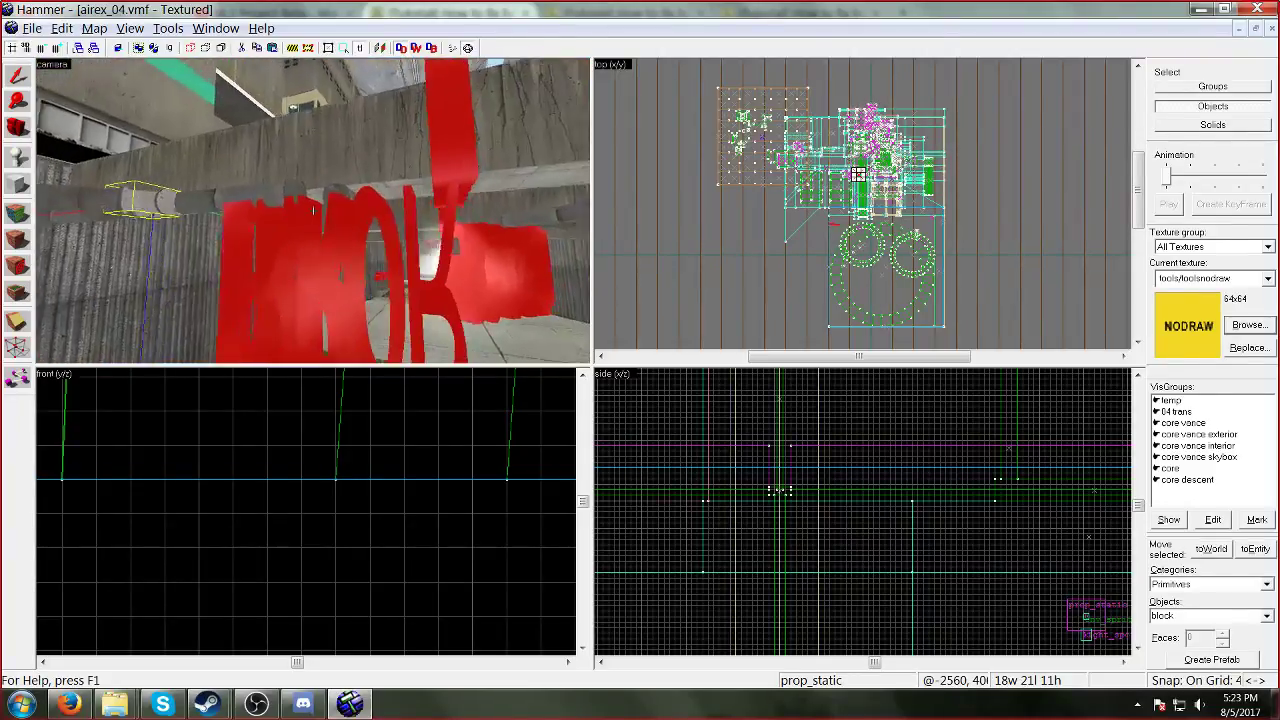
key("w")
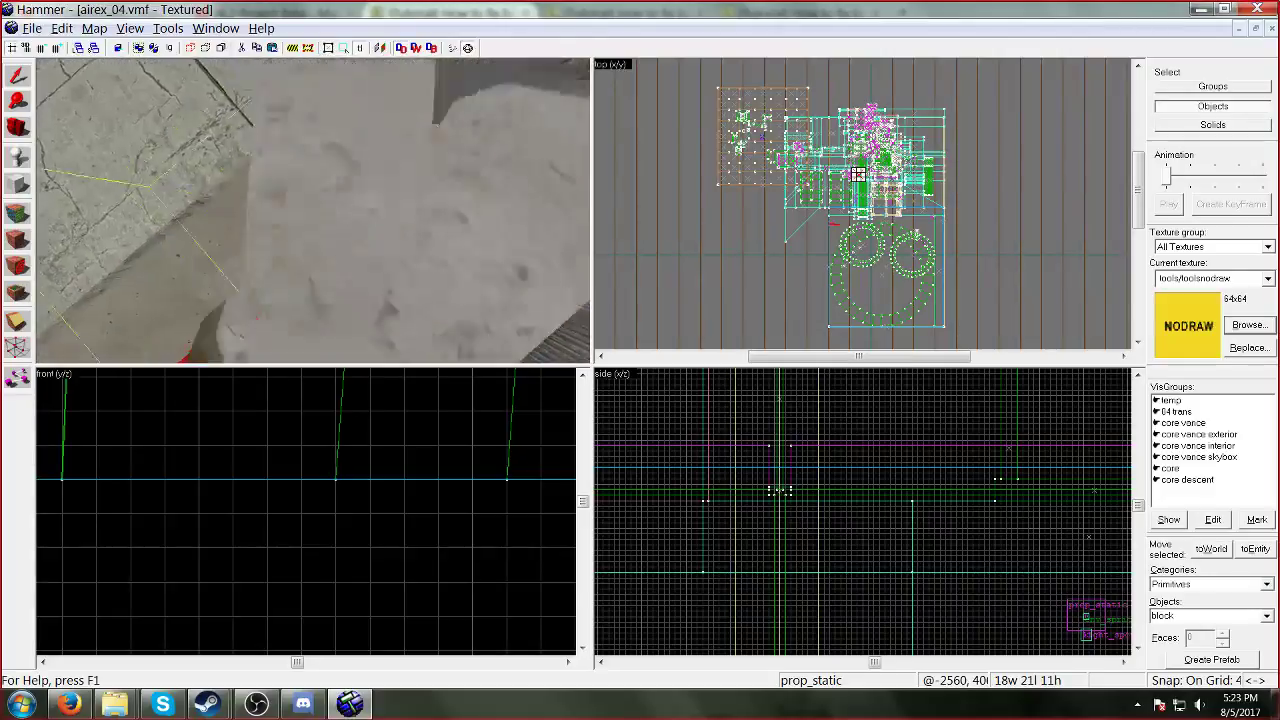
key("s")
key("w")
key("w")
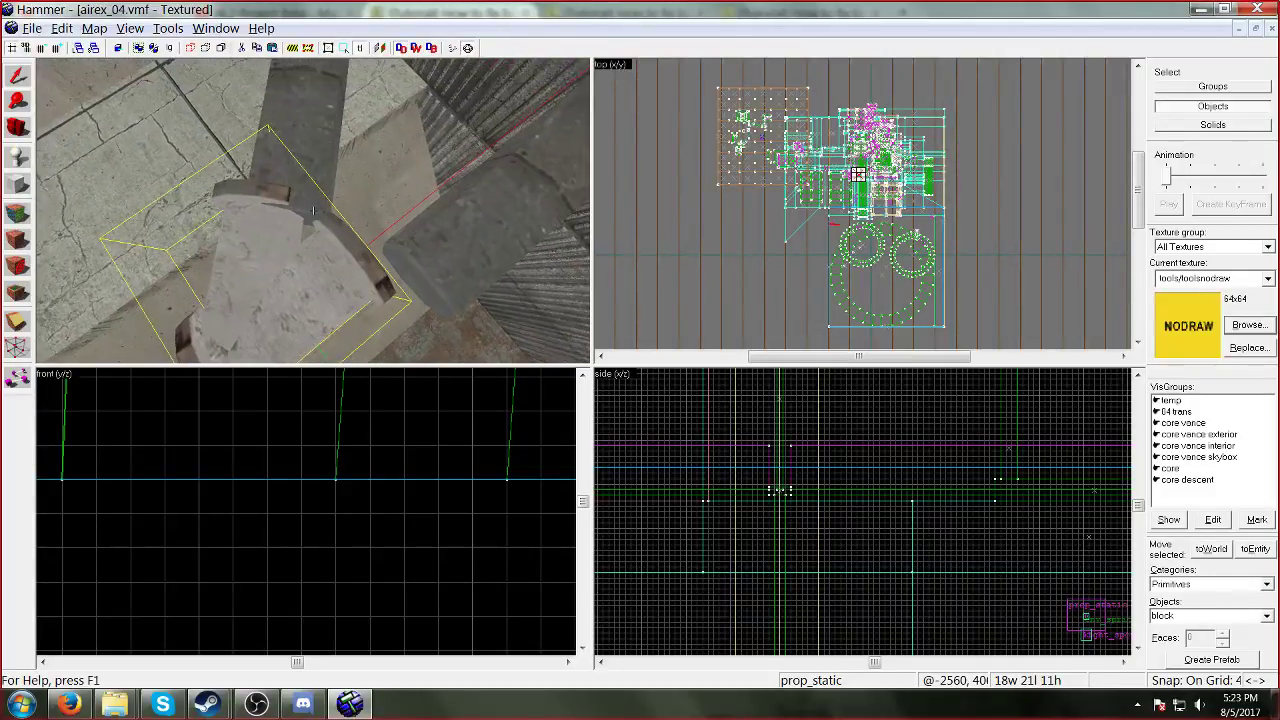
Step: Center the 2D views on the selected Y-joint prop and frame it closely in the top view
left_click(101, 32)
mouse_move(130, 28)
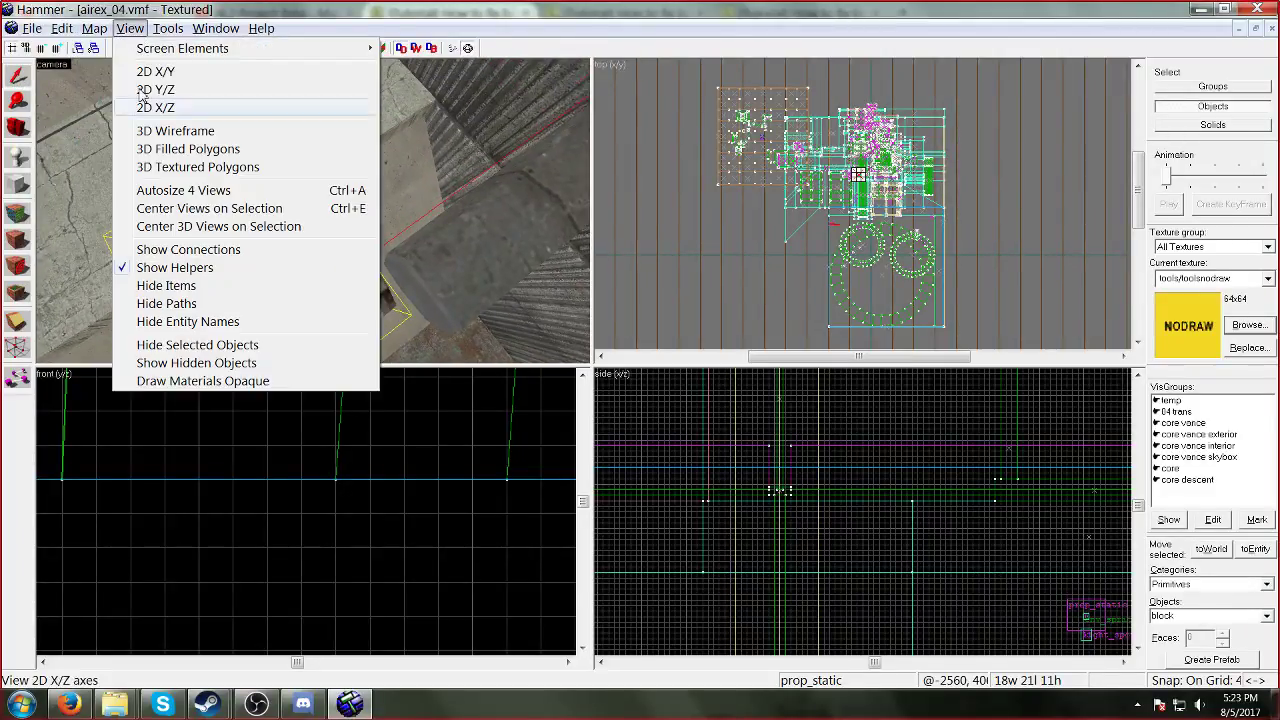
left_click(205, 208)
scroll(880, 258, "up", 5)
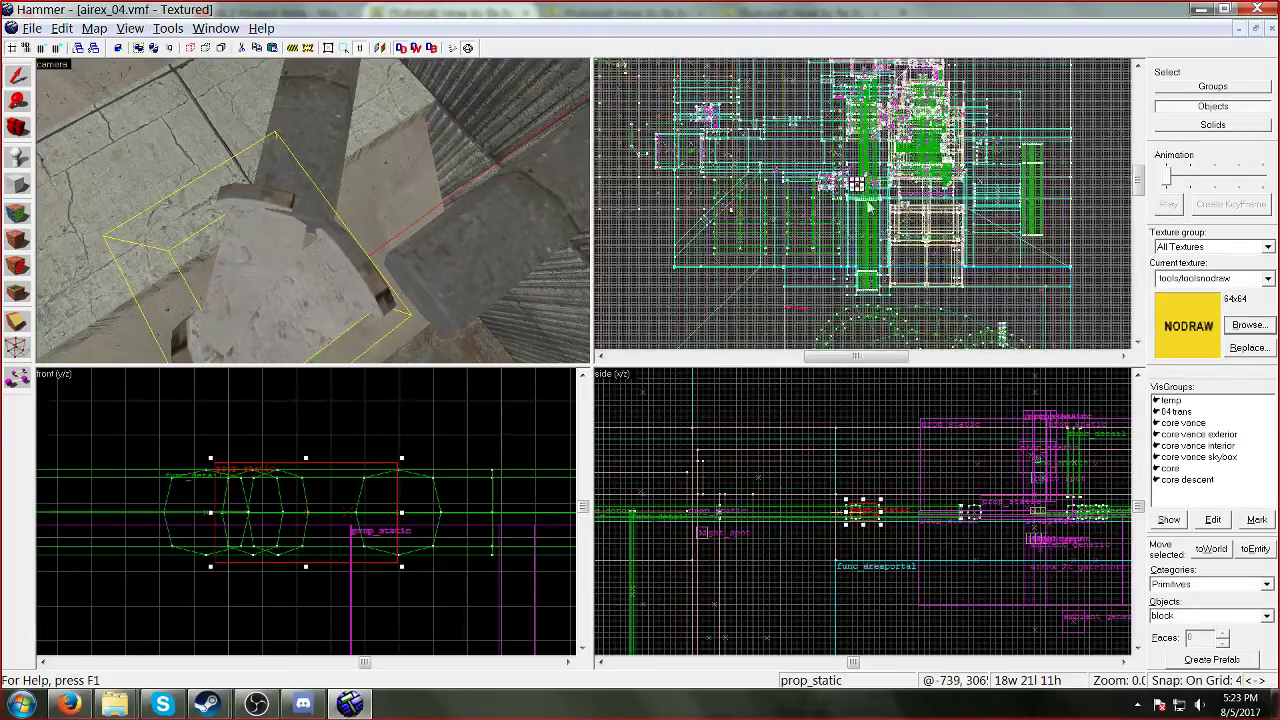
scroll(820, 158, "up", 10)
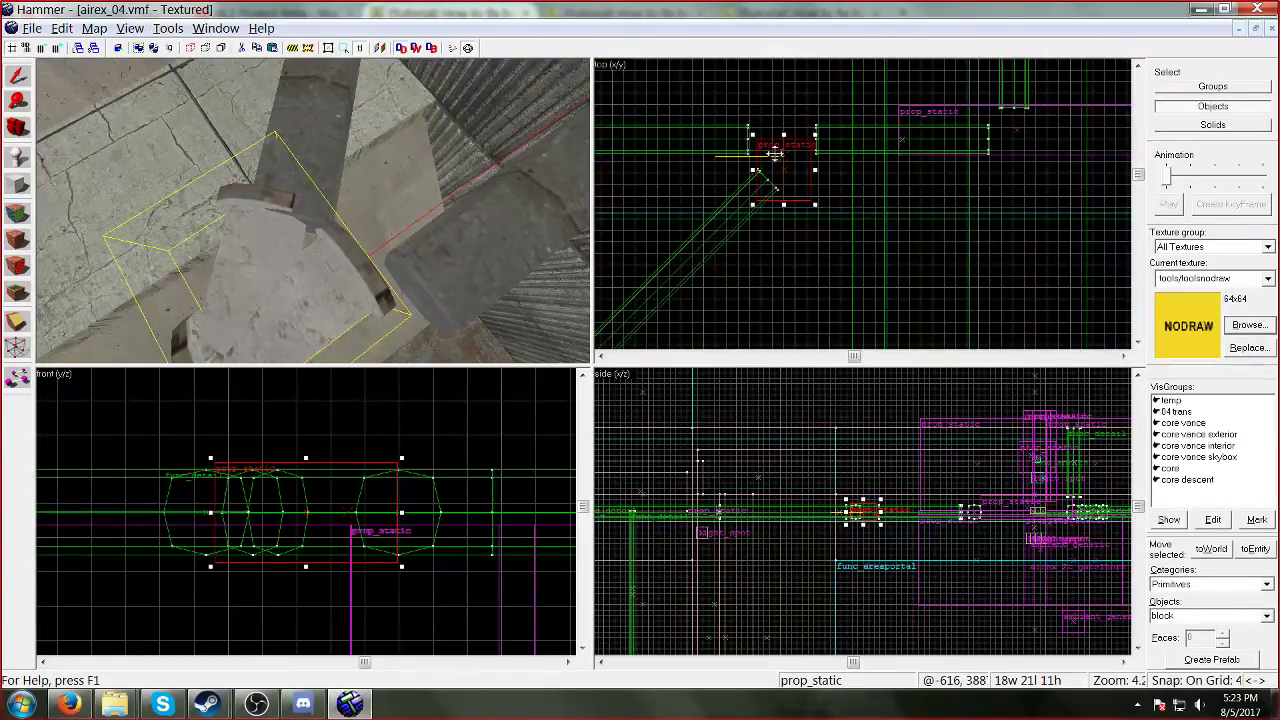
scroll(675, 116, "down", 5)
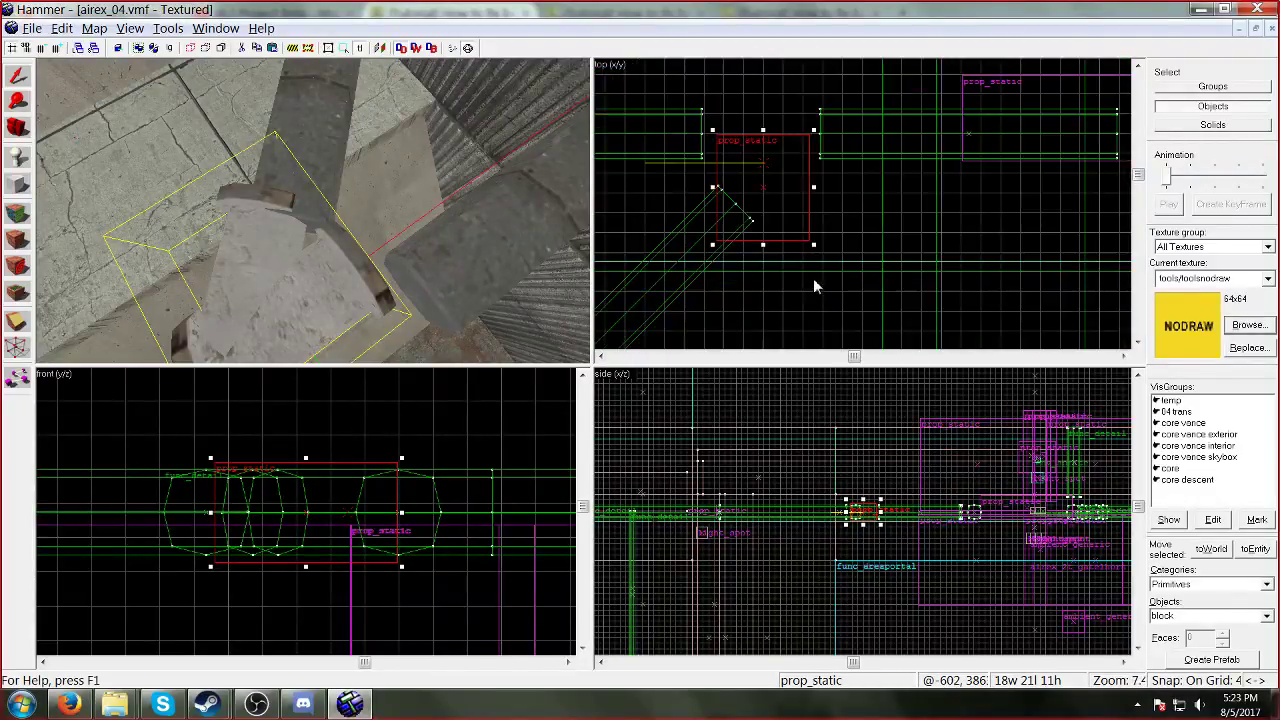
scroll(672, 108, "up", 3)
left_click(617, 66)
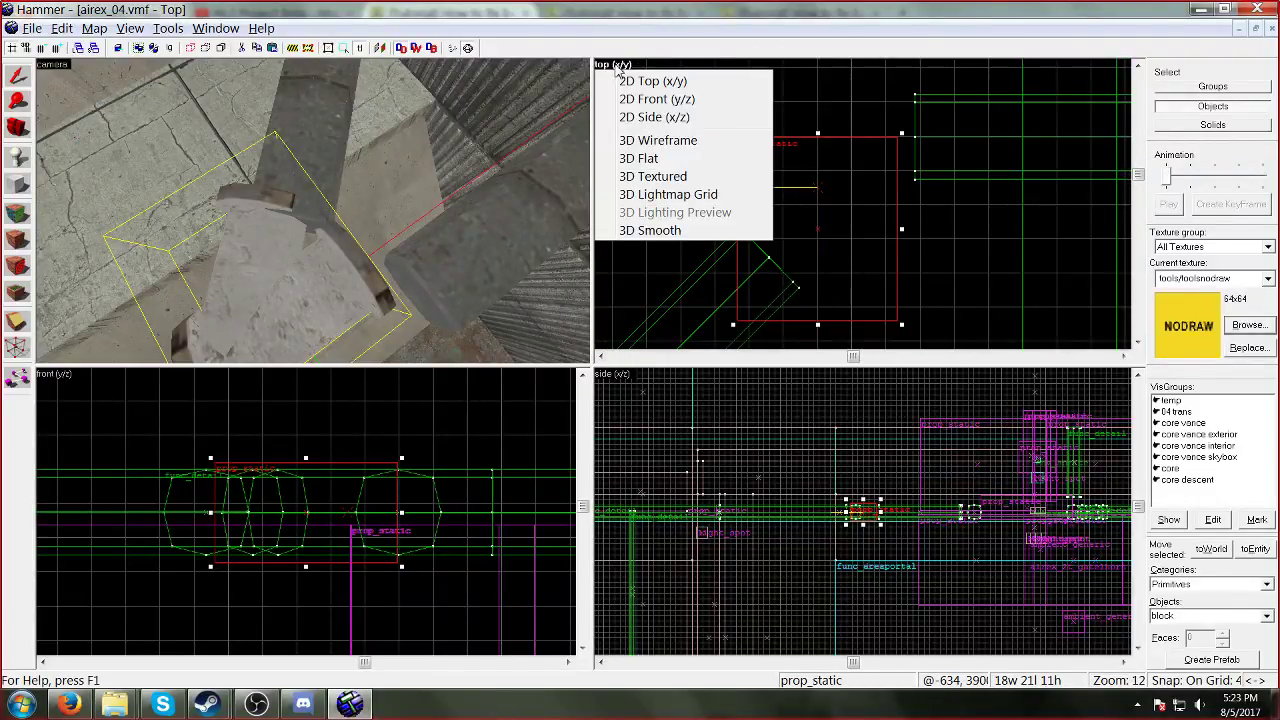
left_click(671, 140)
scroll(699, 168, "down", 2)
scroll(799, 202, "up", 2)
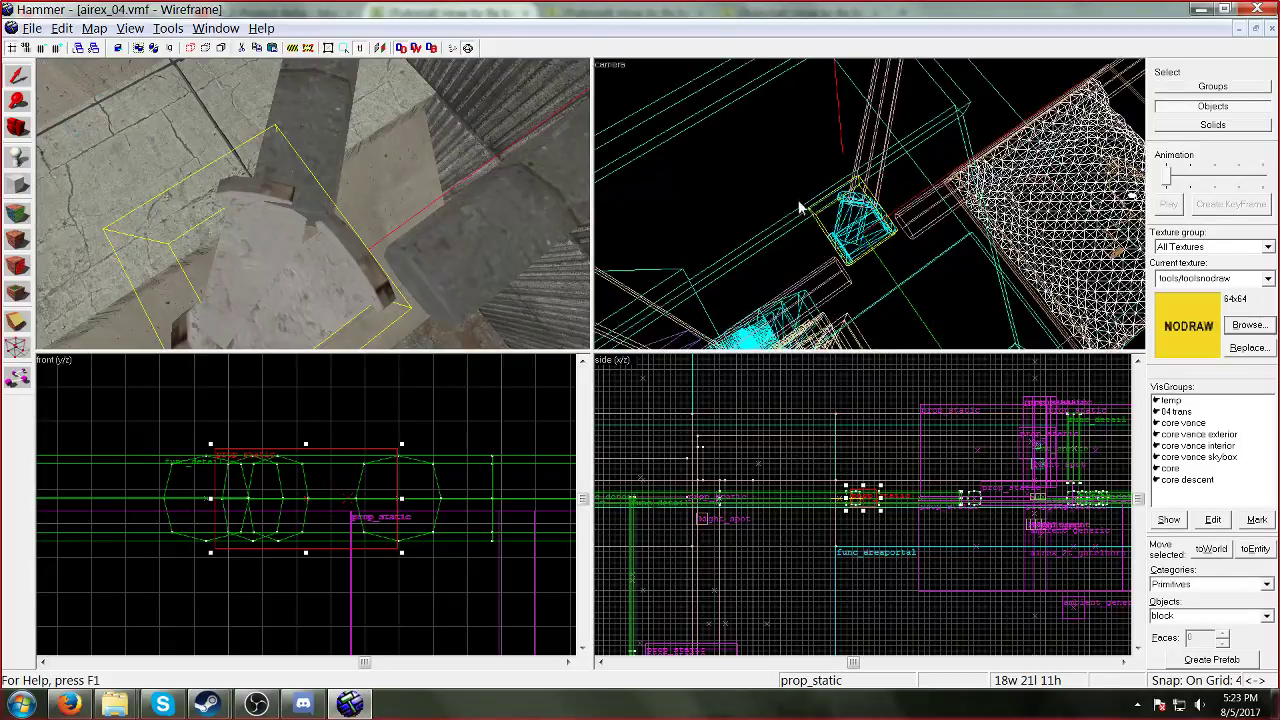
scroll(799, 202, "down", 1)
scroll(850, 508, "up", 3)
left_click(62, 29)
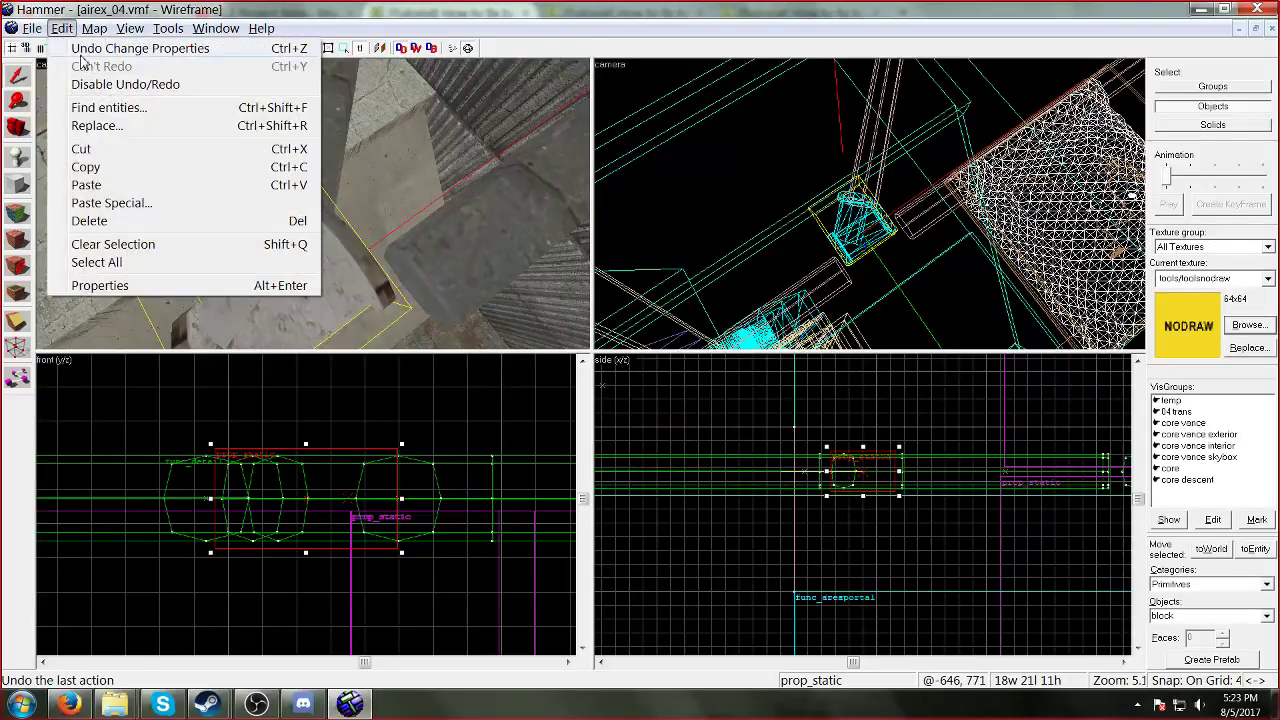
left_click(87, 52)
left_click(612, 65)
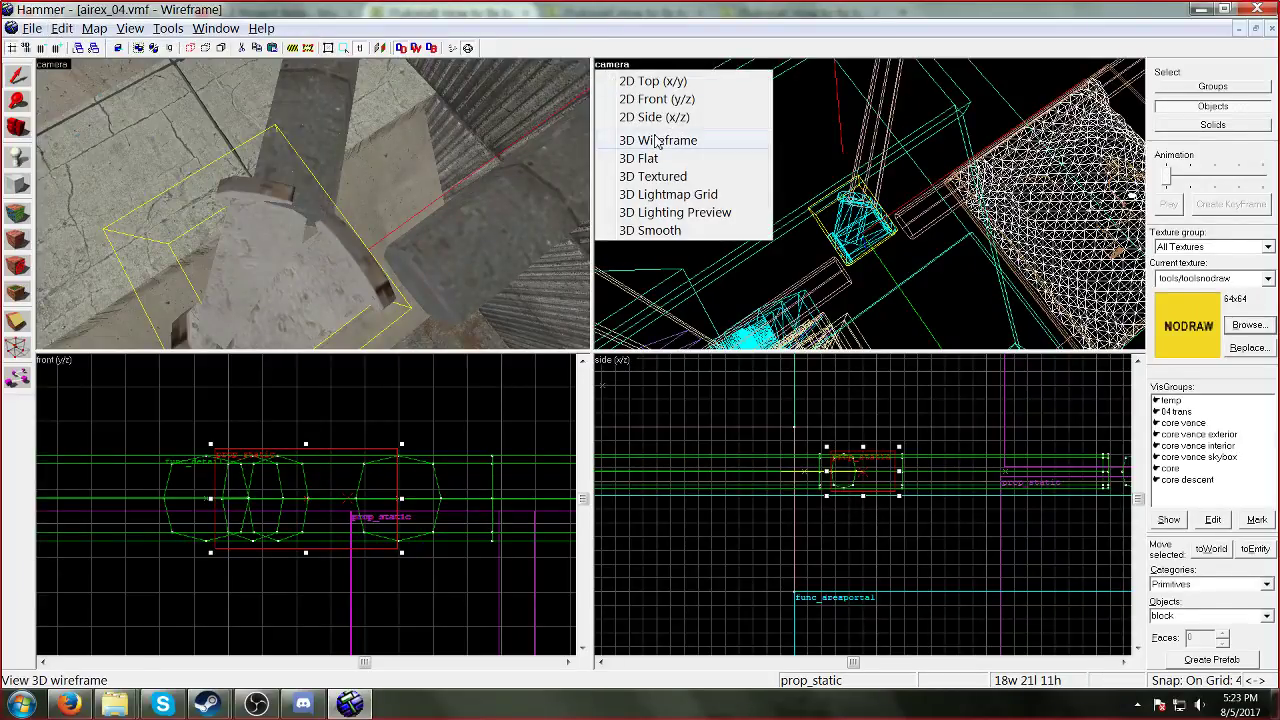
left_click(688, 86)
Step: Reduce the grid size to 1 and move the Y-joint prop in the top view into line with the adjoining pipes
scroll(863, 225, "down", 5)
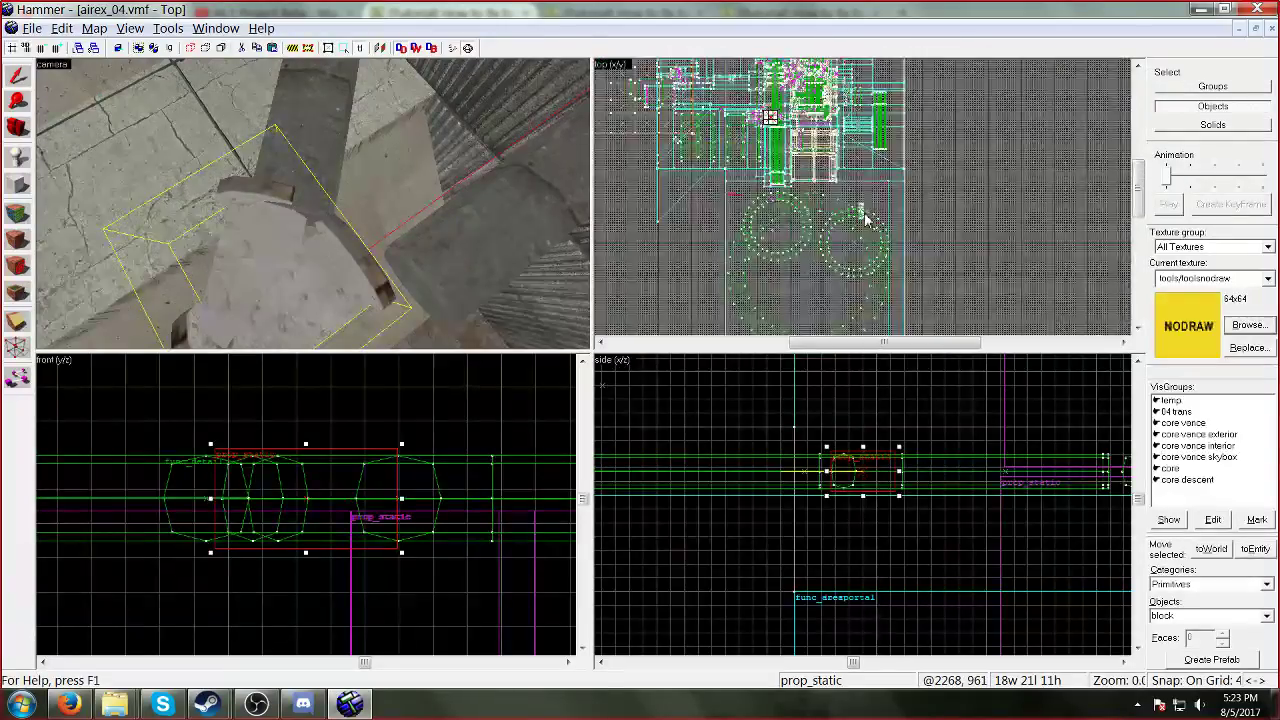
scroll(866, 220, "up", 6)
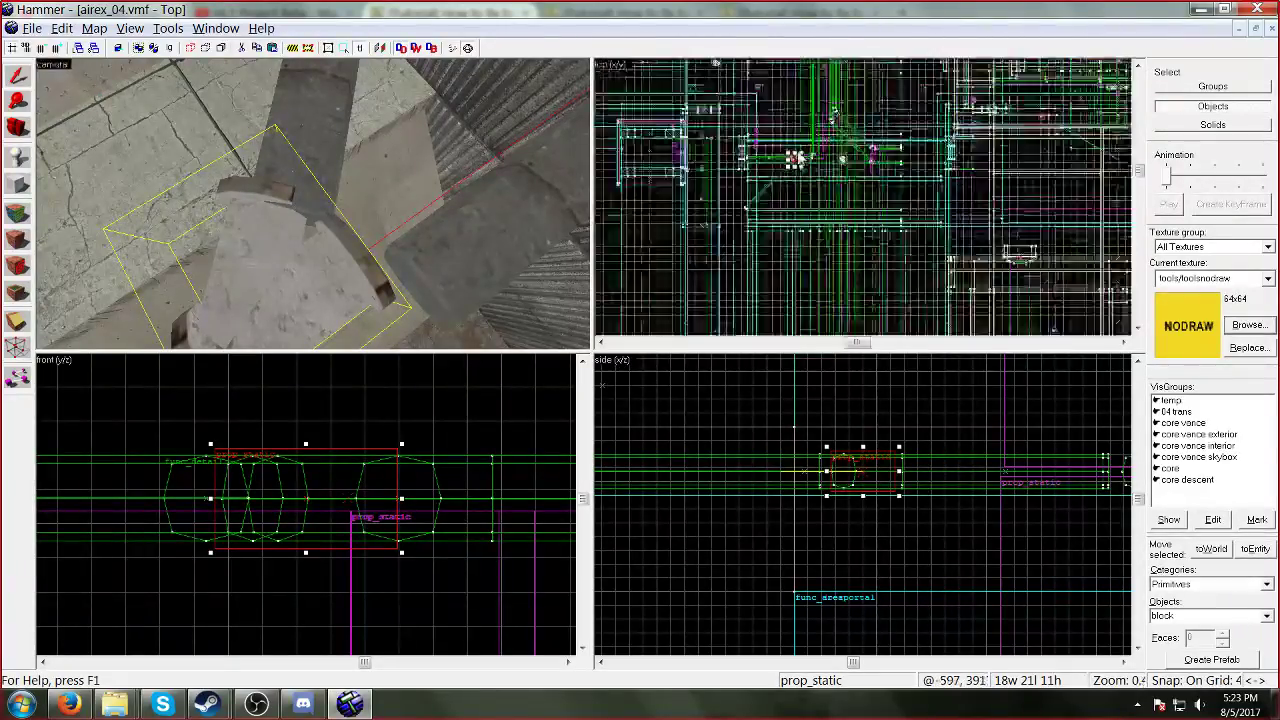
scroll(793, 160, "up", 10)
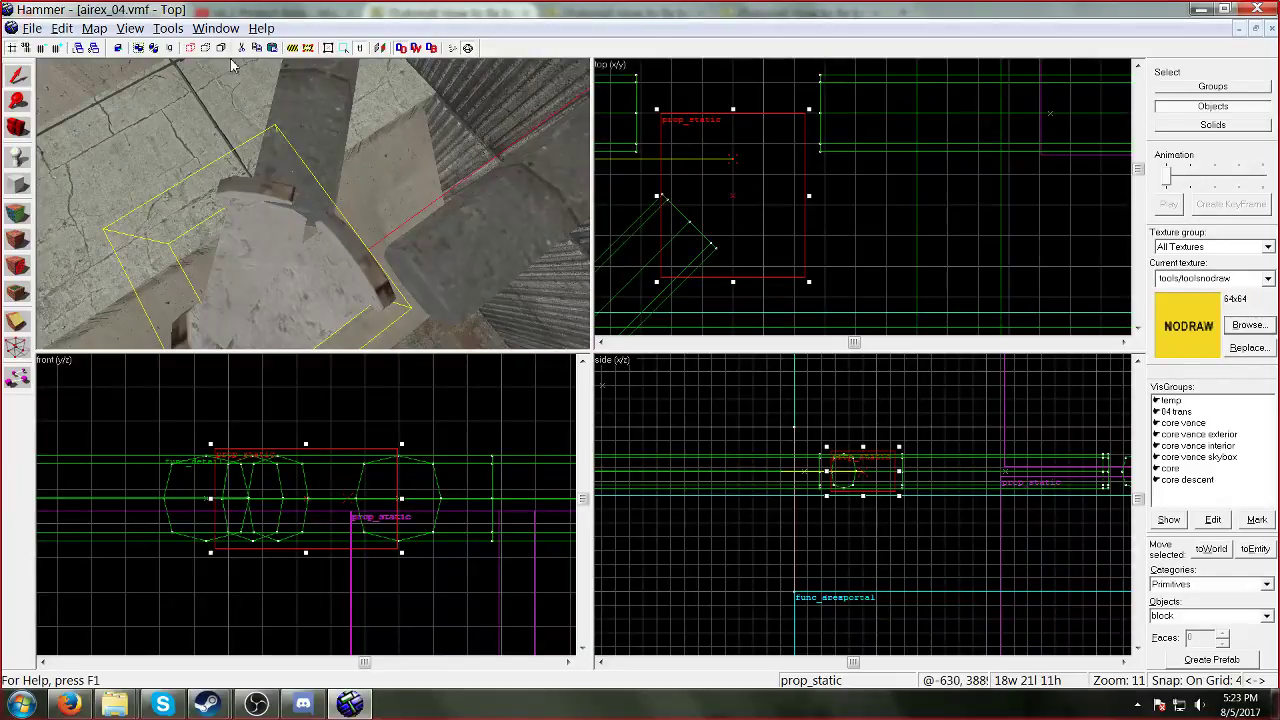
double_click(39, 49)
left_click_drag(722, 185, 726, 154)
key("z")
key("s")
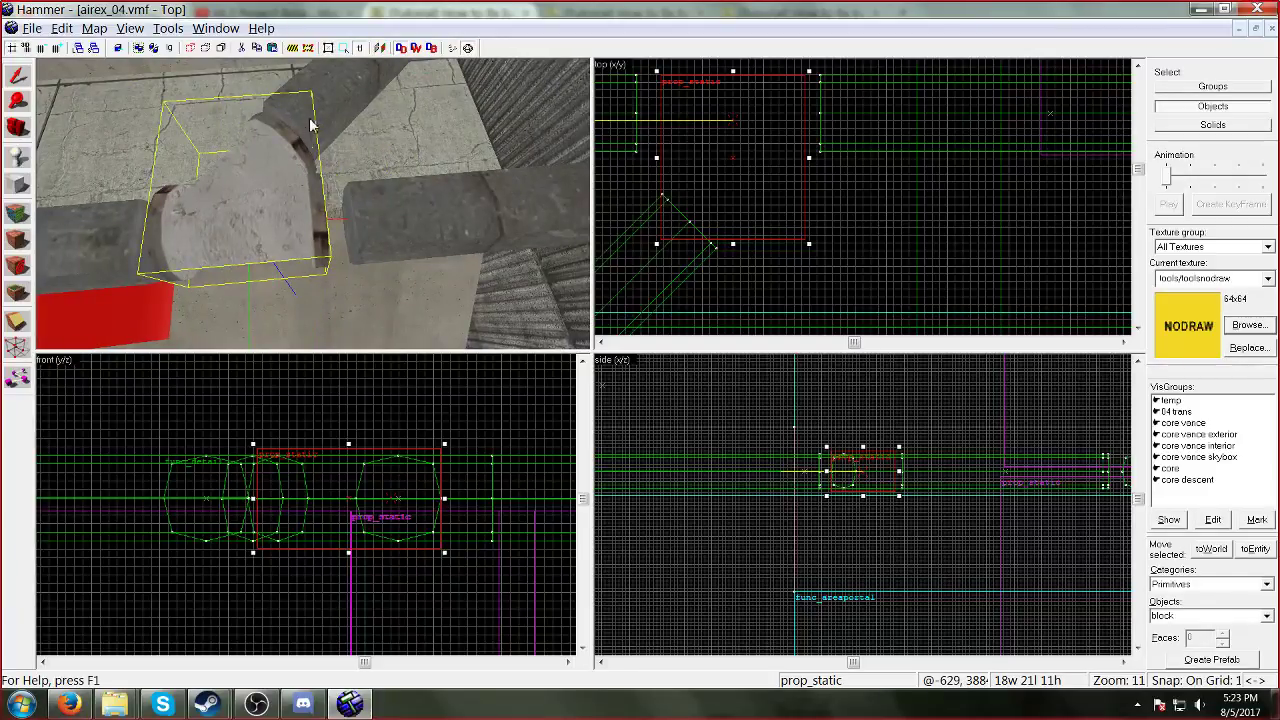
Step: Inspect the pipe brushes around the moved Y-joint and the large red missing-model prop beneath them
left_click(372, 207)
key("z")
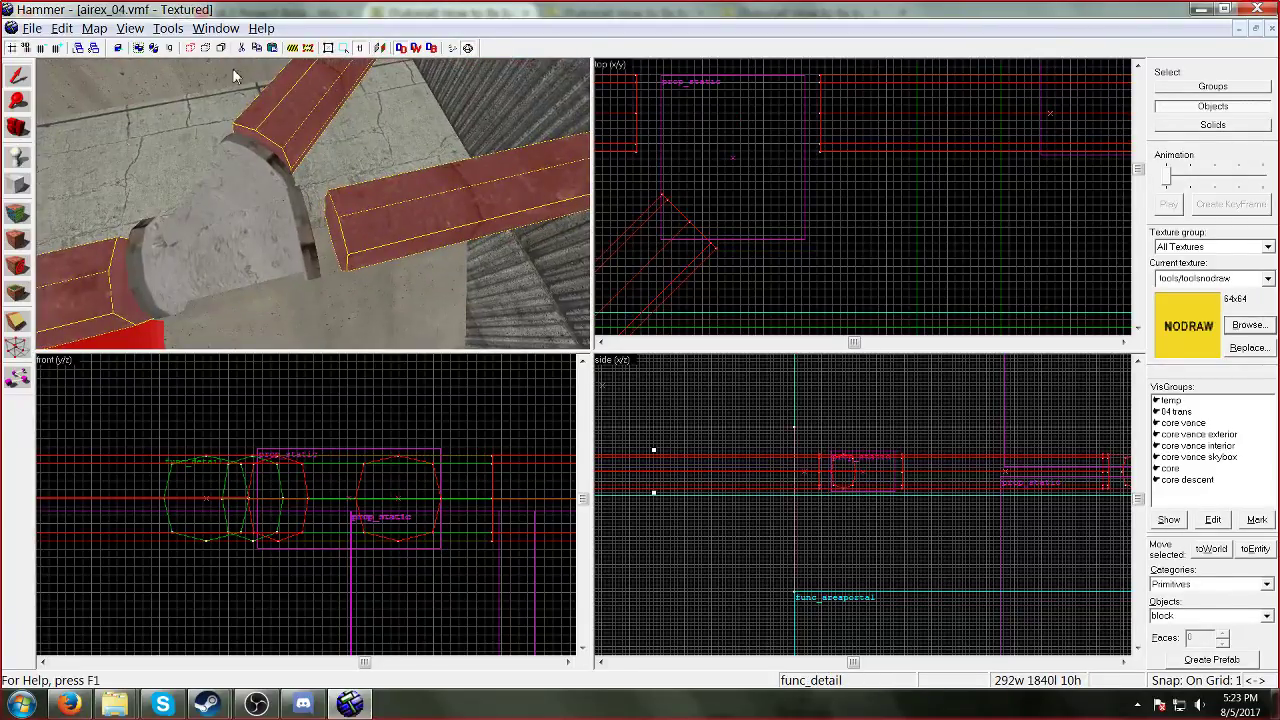
left_click(168, 28)
left_click(180, 30)
key("z")
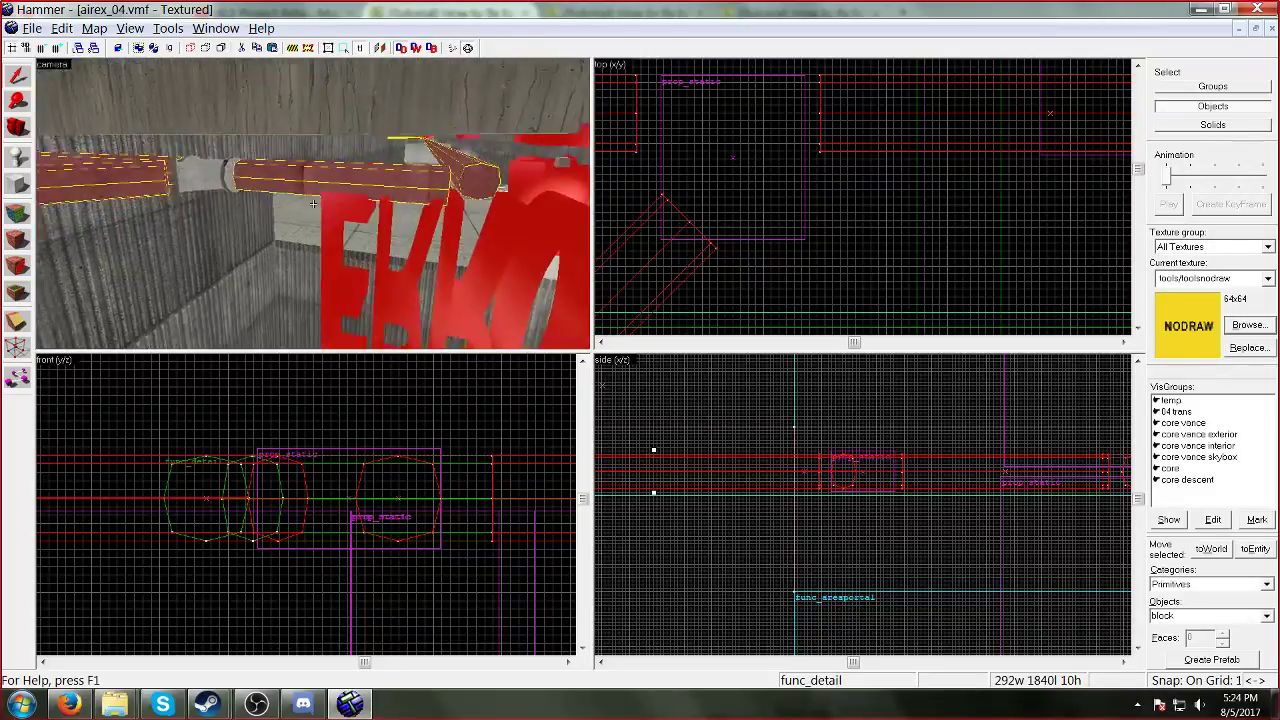
key("z")
left_click(306, 217)
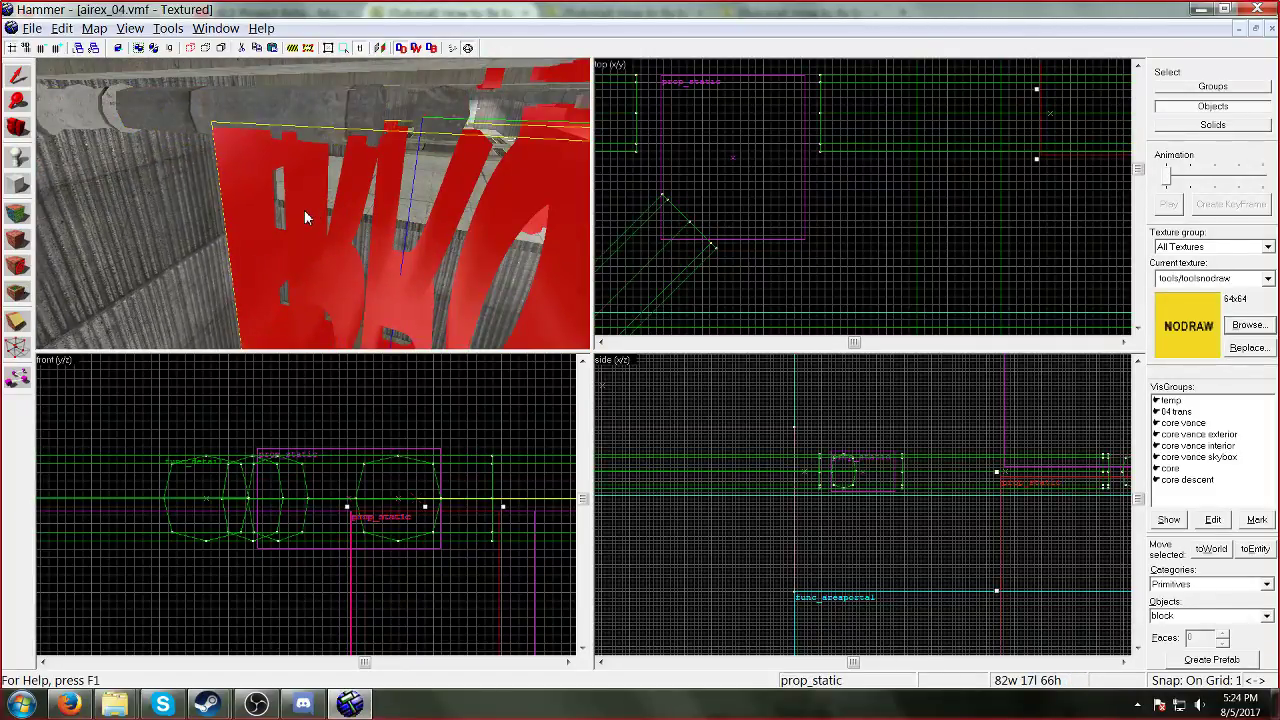
scroll(306, 217, "down", 2)
key("d")
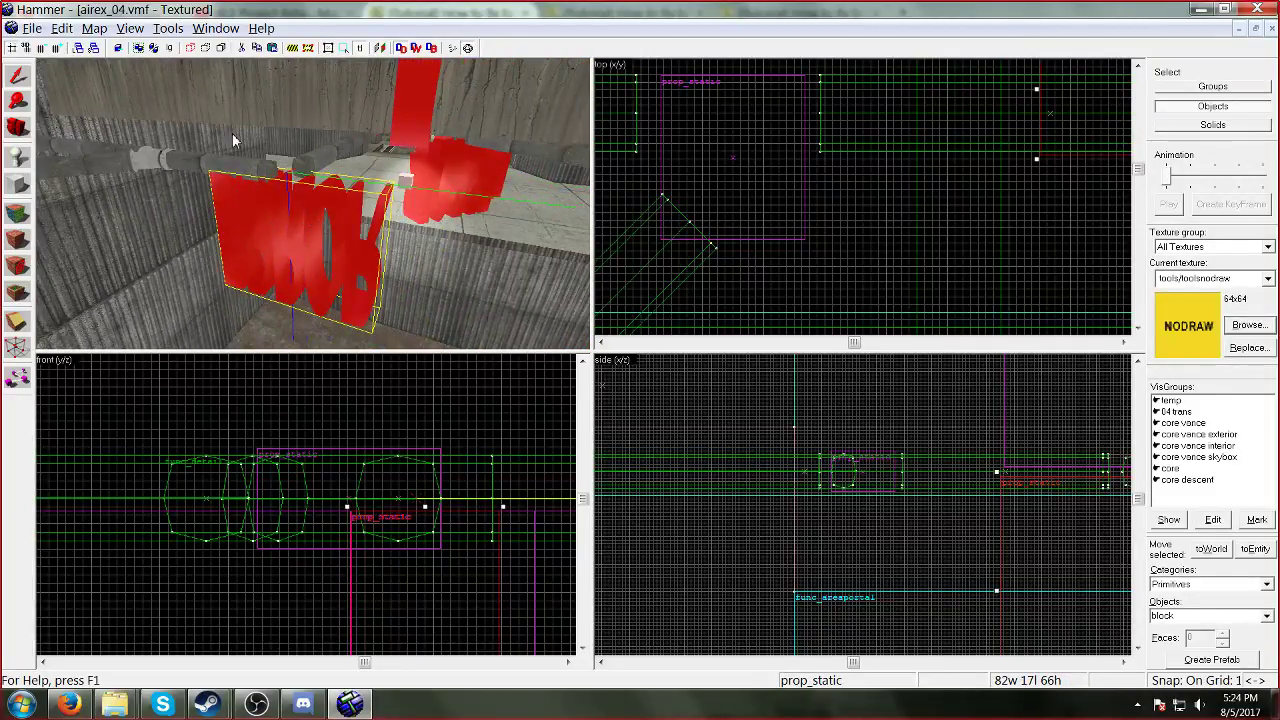
scroll(232, 140, "up", 2)
left_click(167, 28)
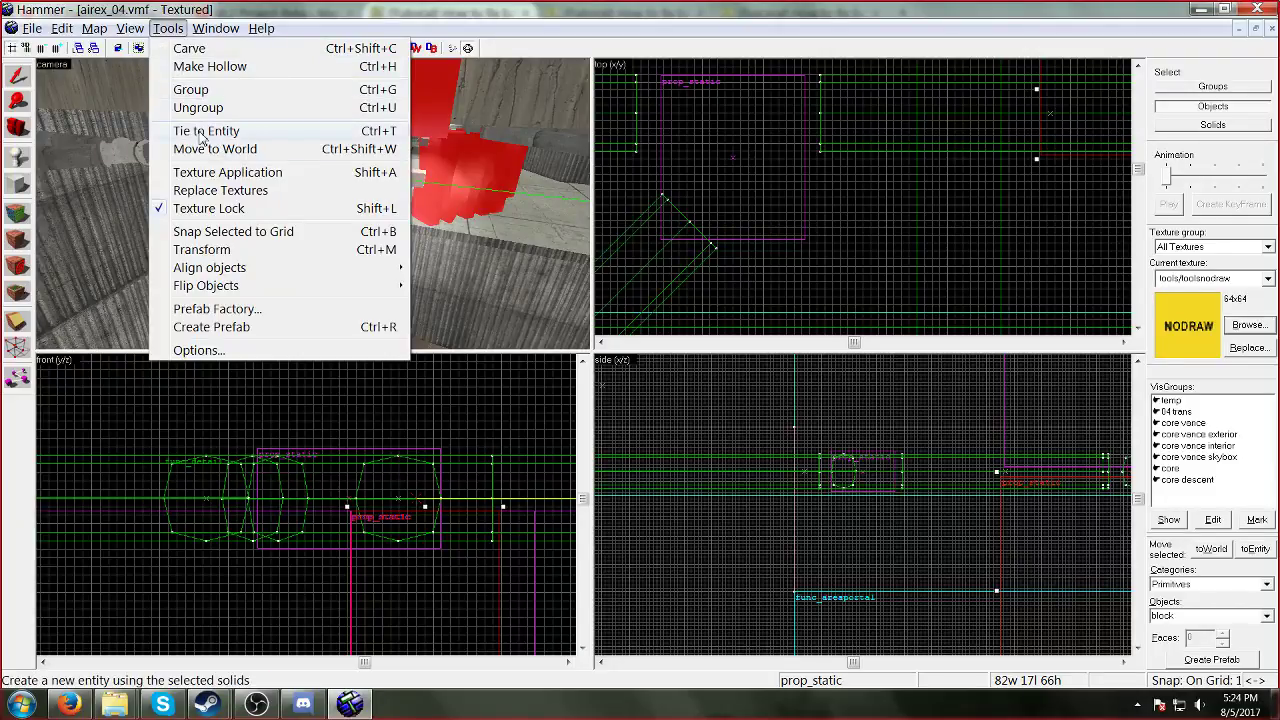
left_click(150, 286)
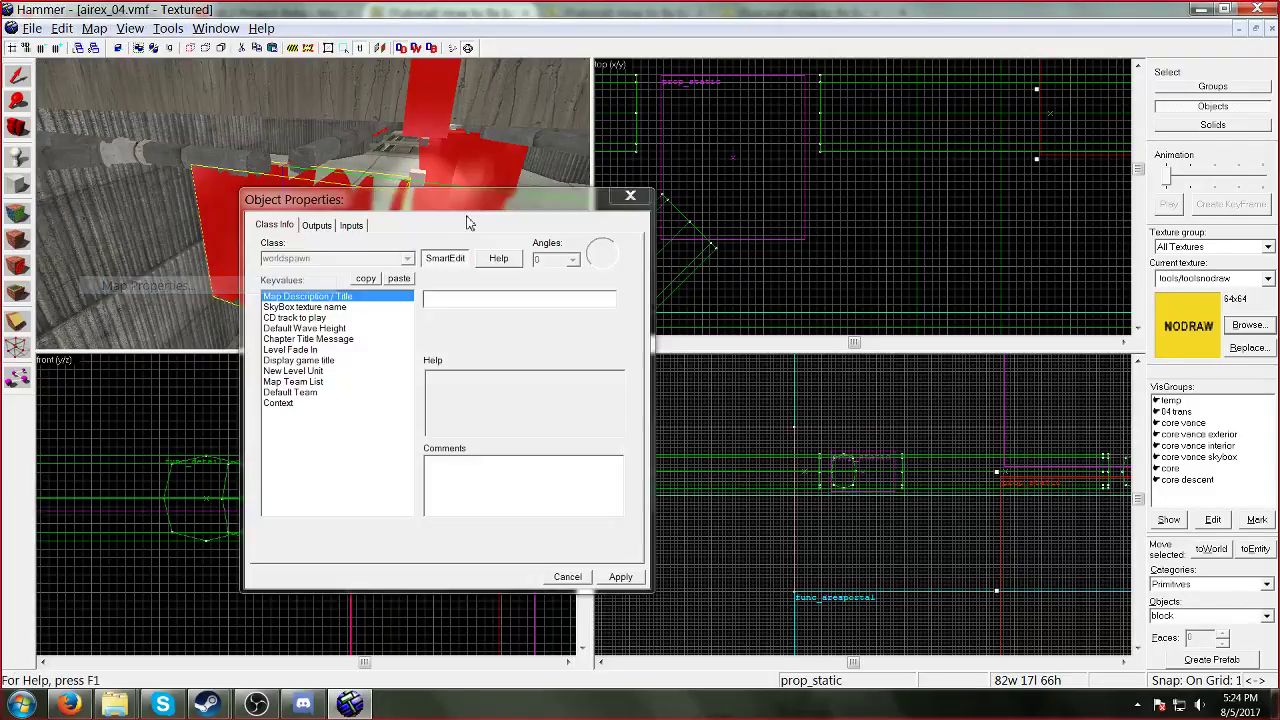
left_click_drag(421, 204, 657, 213)
left_click(868, 205)
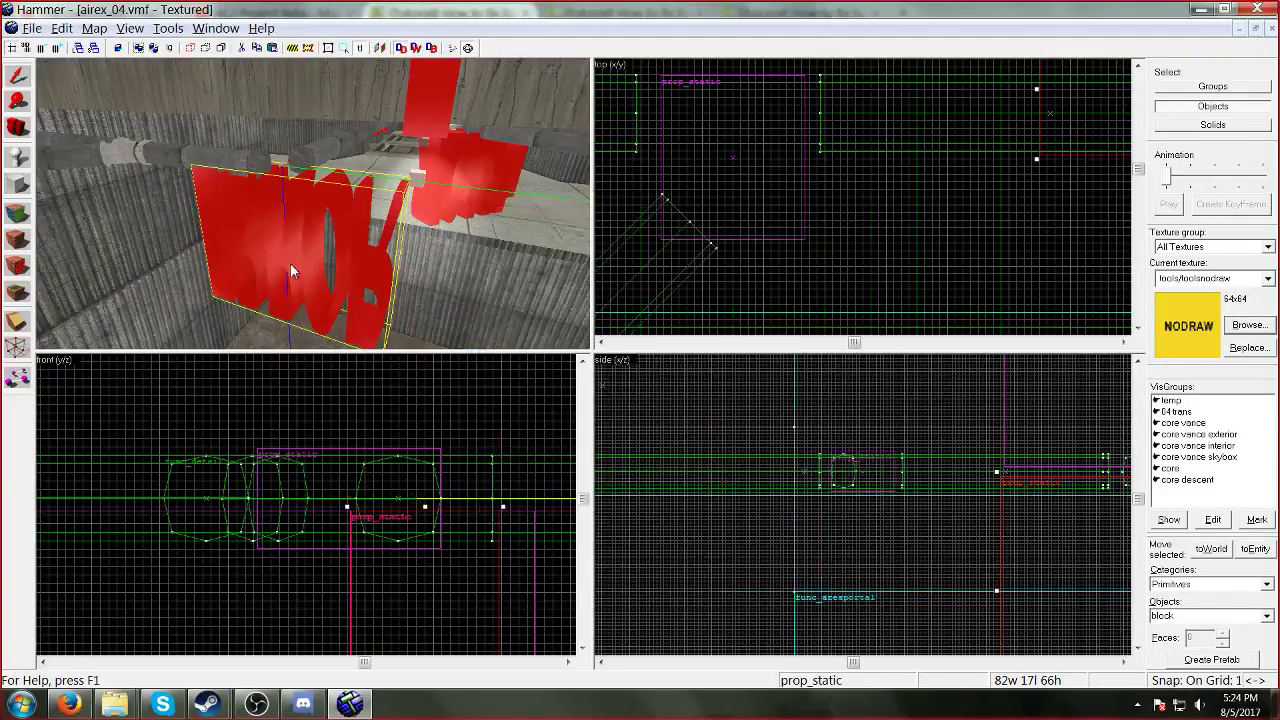
Step: Copy the model name W_Pipe_1b_curve_halfsize.mdl from the large red prop's World model and close its properties
double_click(338, 214)
left_click(558, 338)
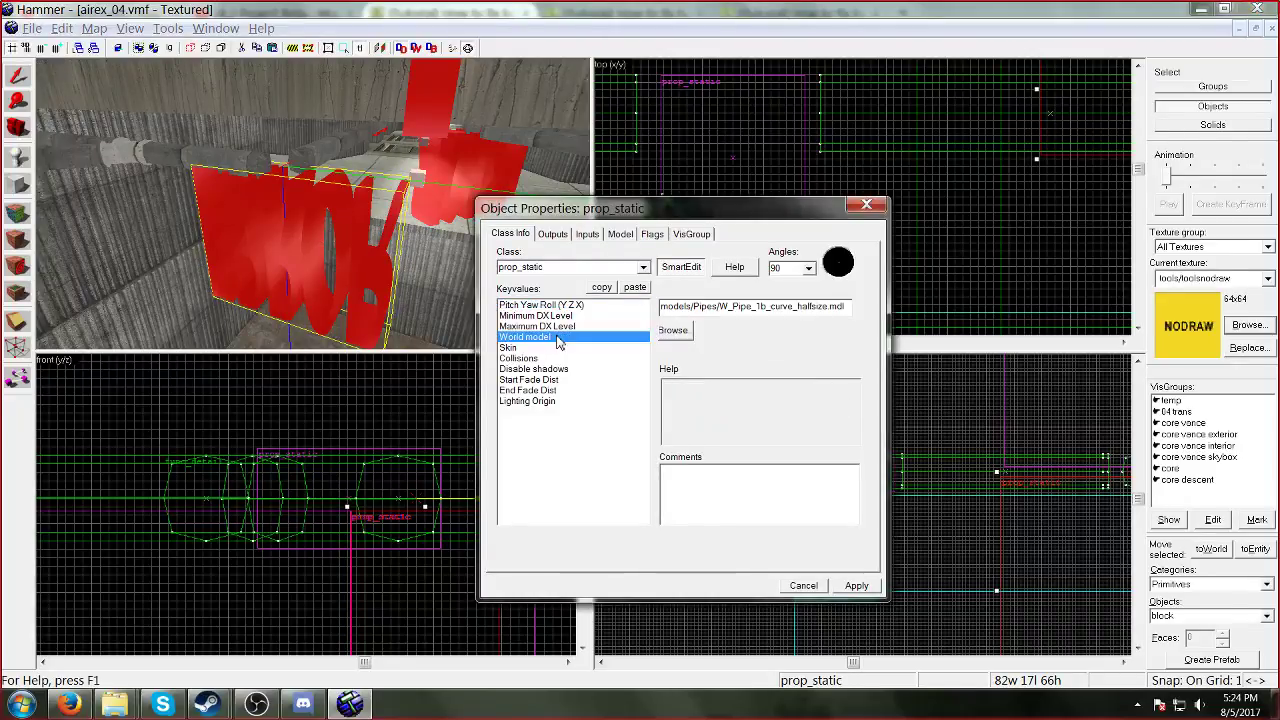
left_click_drag(848, 307, 718, 307)
key("ctrl+c")
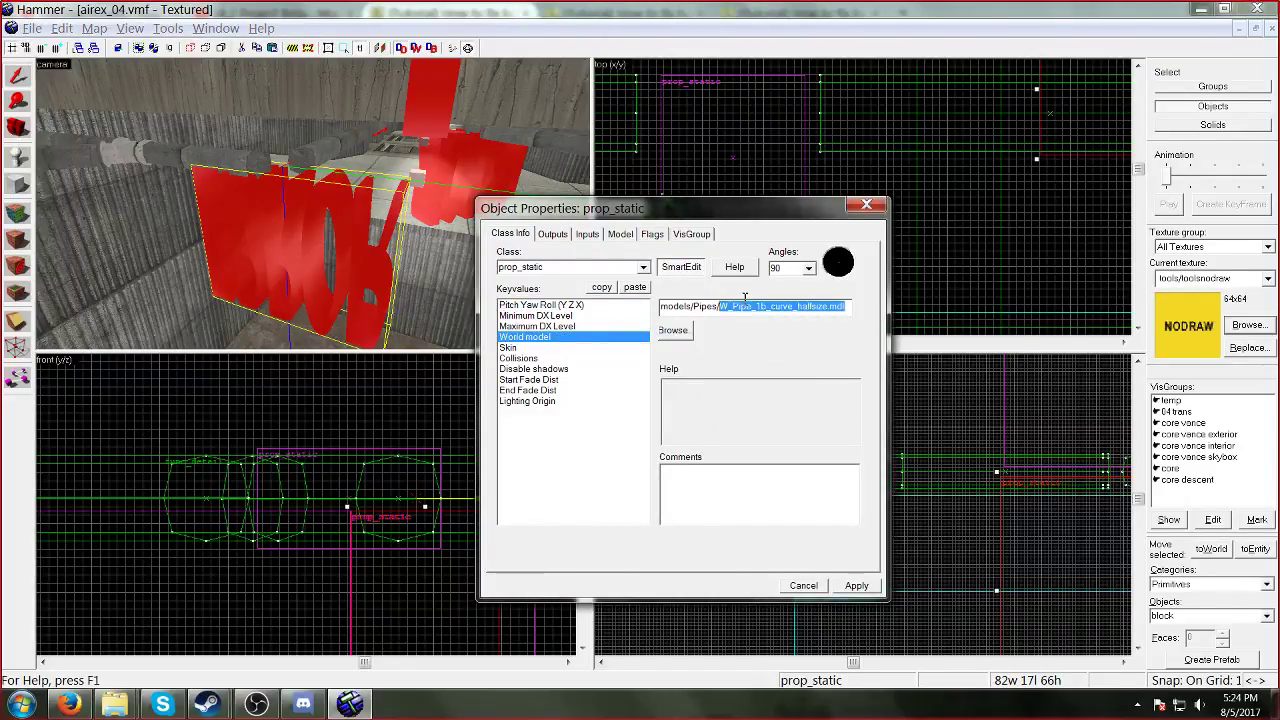
left_click(866, 205)
Step: Filter the Entity Report by the value W_Pipe_1b_curve_halfsize.mdl and open the properties of all three matching prop_static entities
left_click(94, 28)
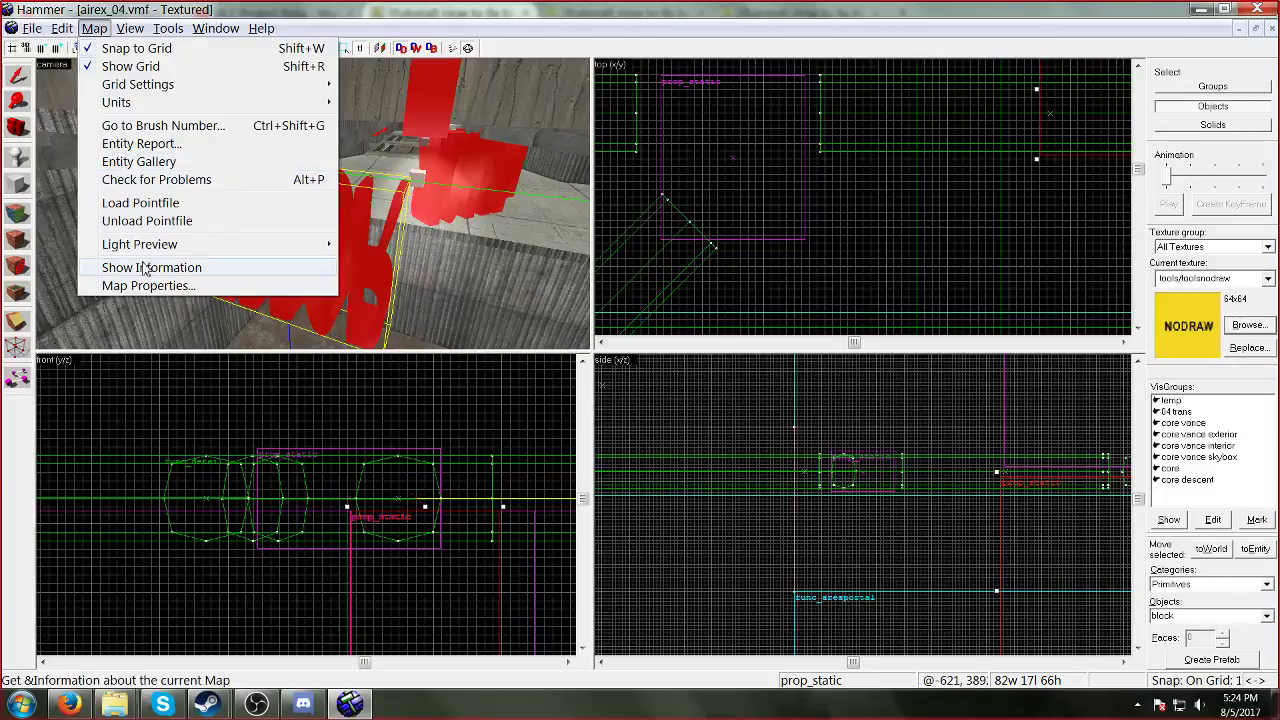
left_click(142, 144)
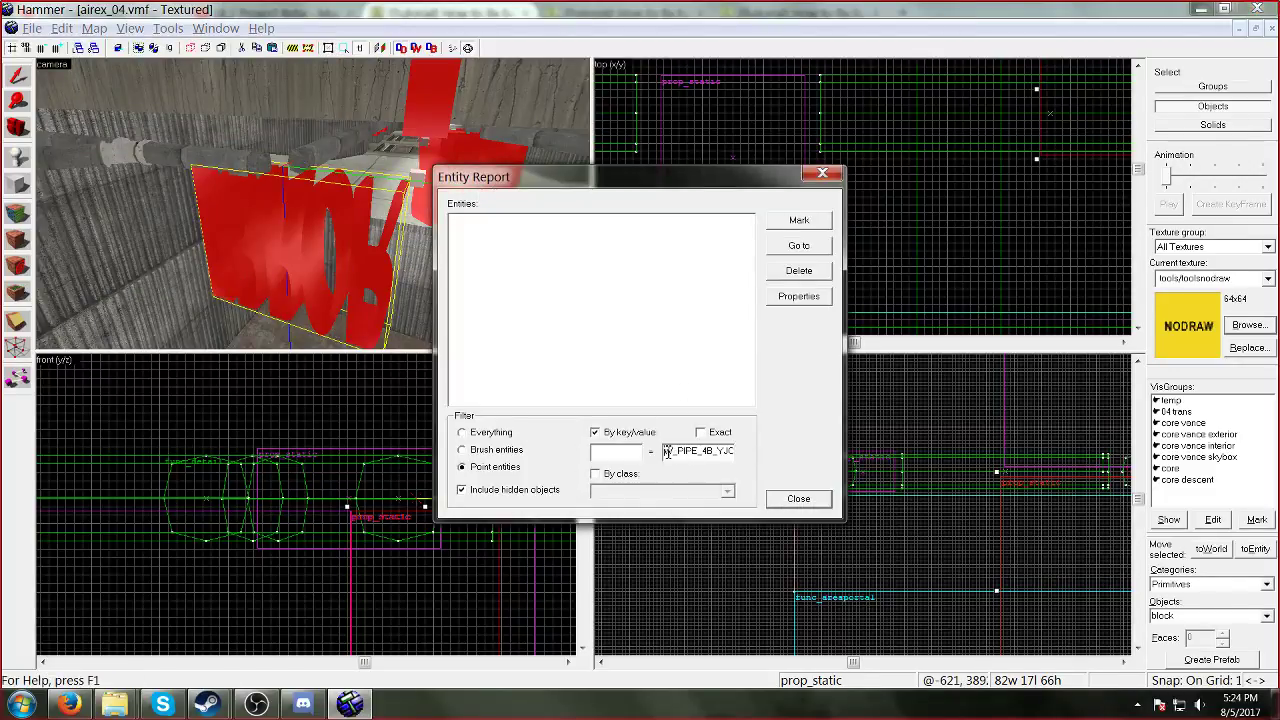
key("ctrl+v")
left_click(480, 219)
left_click(483, 241, "shift")
left_click(798, 296)
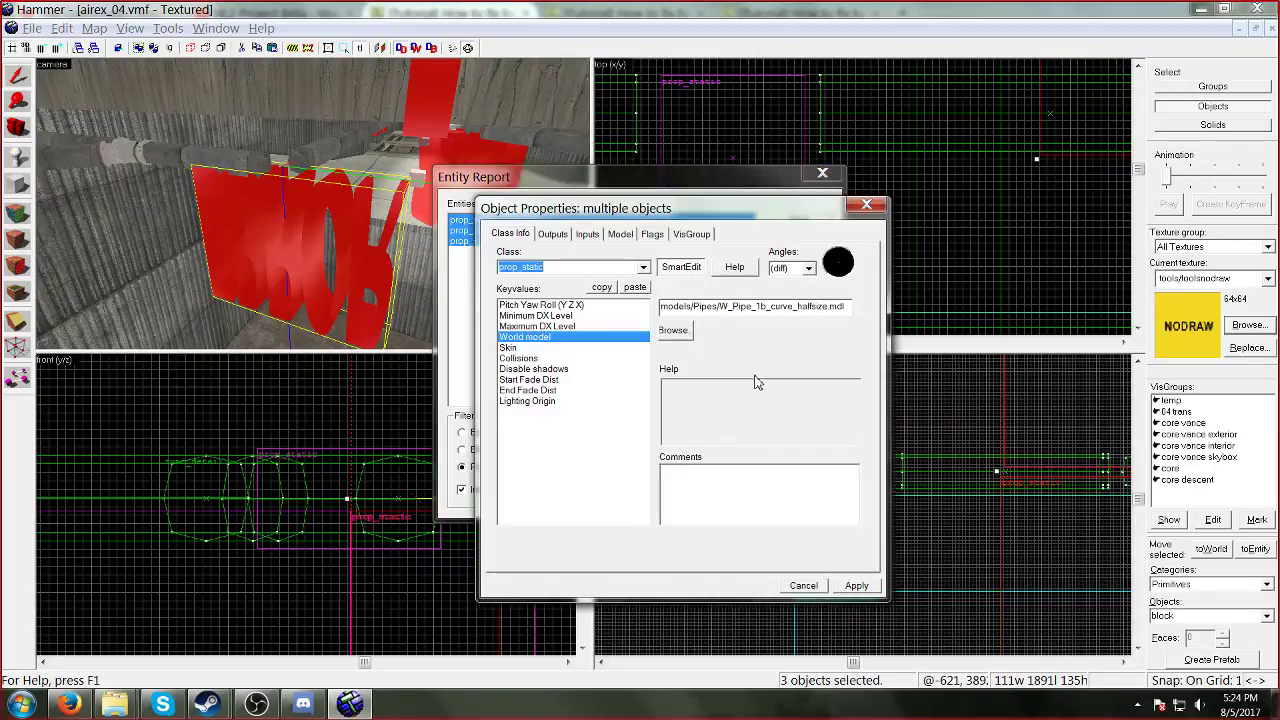
Step: Search the forum list in Firefox for W_Pipe_1b_curve_halfsize.mdl, copy its replacement props_c17/pipe02_90degree01.mdl, and return to Hammer
key("alt+Tab")
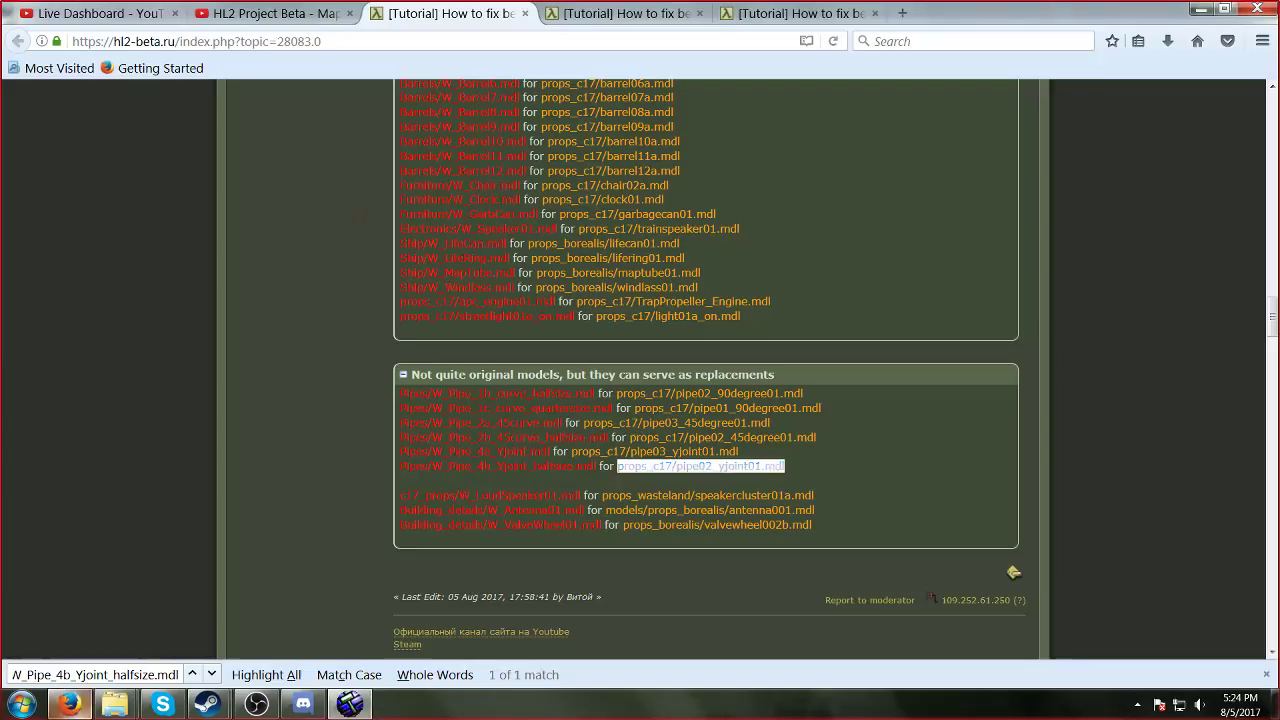
key("ctrl+f")
key("ctrl+v")
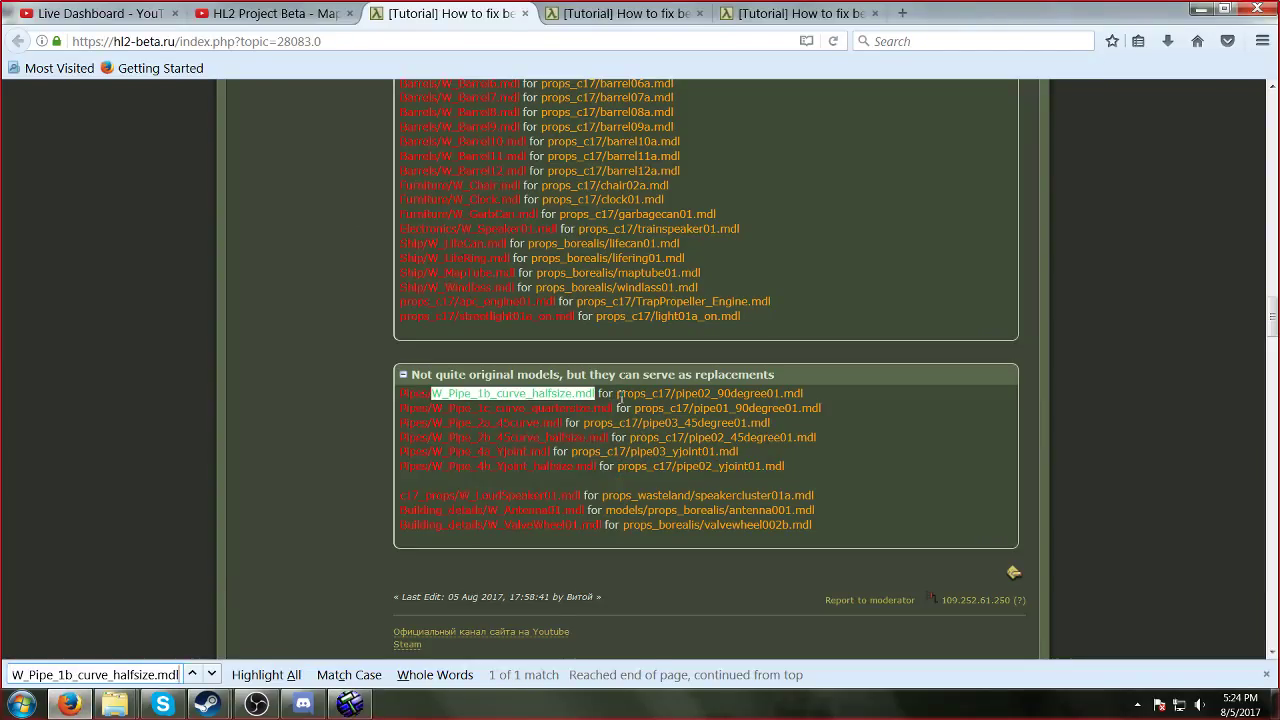
left_click_drag(617, 395, 810, 403)
key("ctrl+c")
left_click(349, 704)
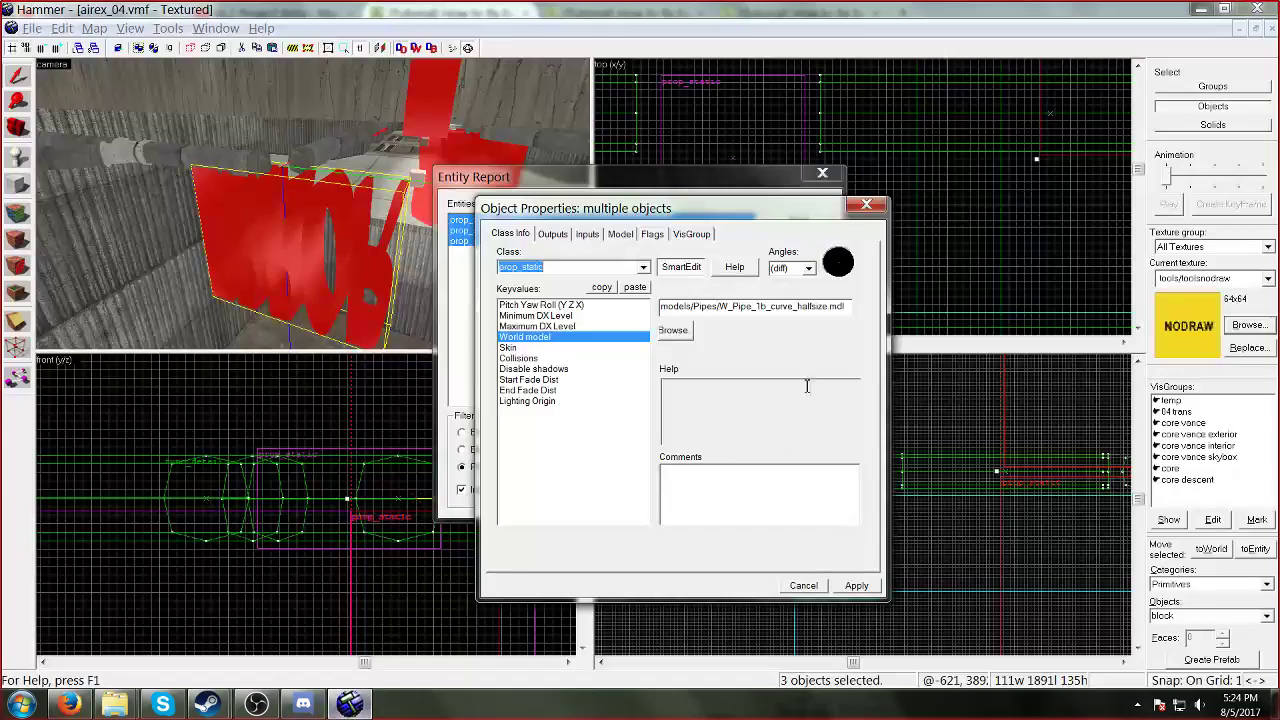
Step: Set the World model of the three selected props to models/props_c17/pipe02_90degree01.mdl, apply it, and close the properties and the Entity Report
left_click_drag(693, 307, 846, 307)
key("ctrl+v")
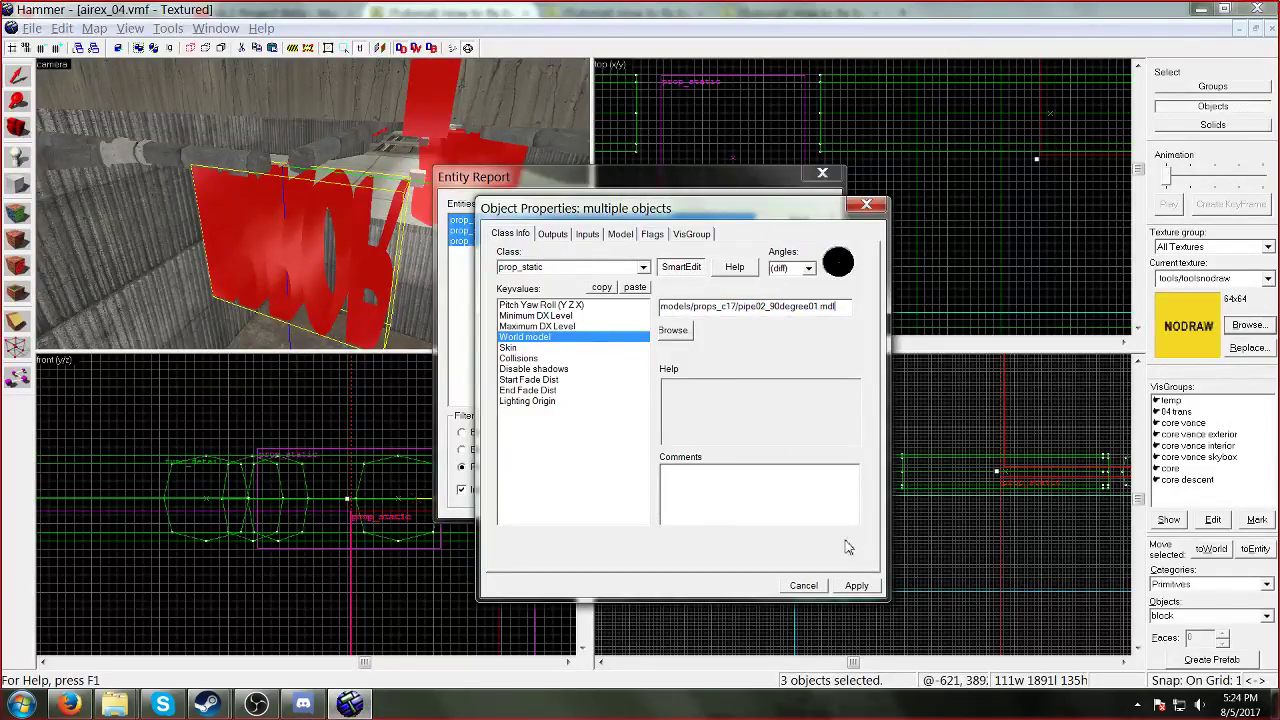
left_click(855, 586)
left_click(866, 204)
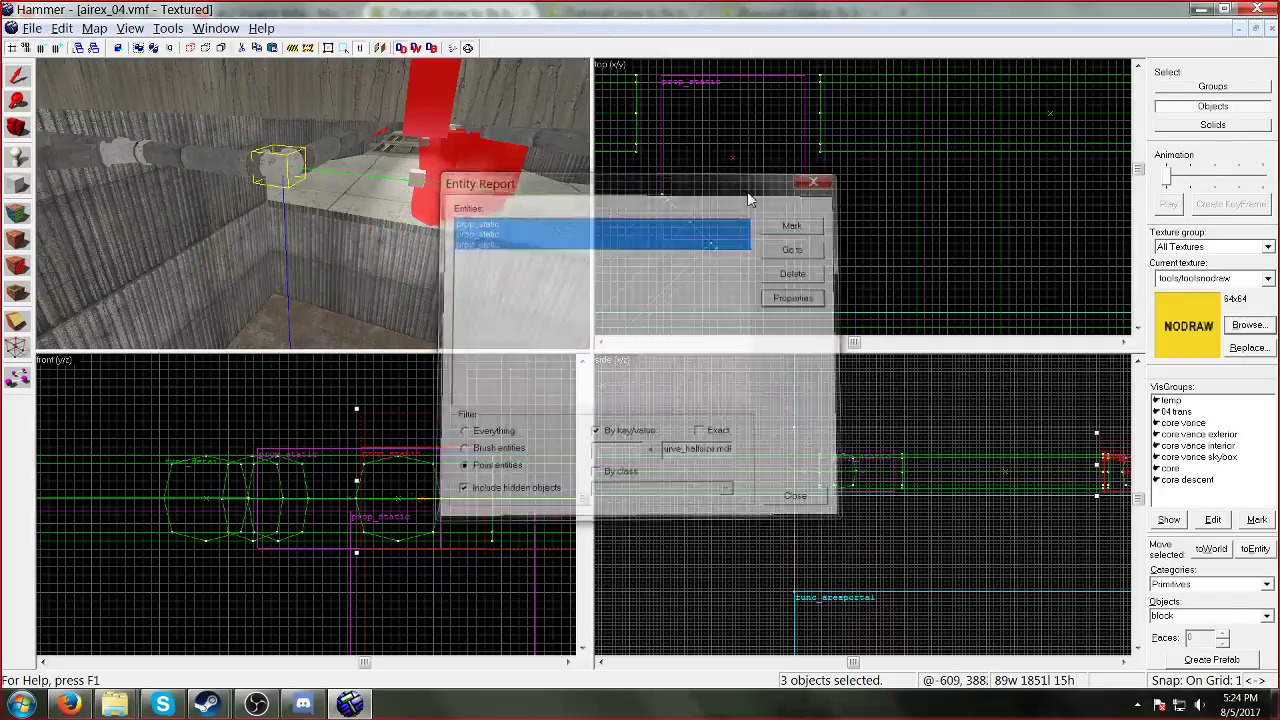
left_click(822, 173)
Step: Copy W_IndustrialBell01On.mdl from the World model of the tall red prop by the concrete wall and search the forum list in Firefox for it
key("w")
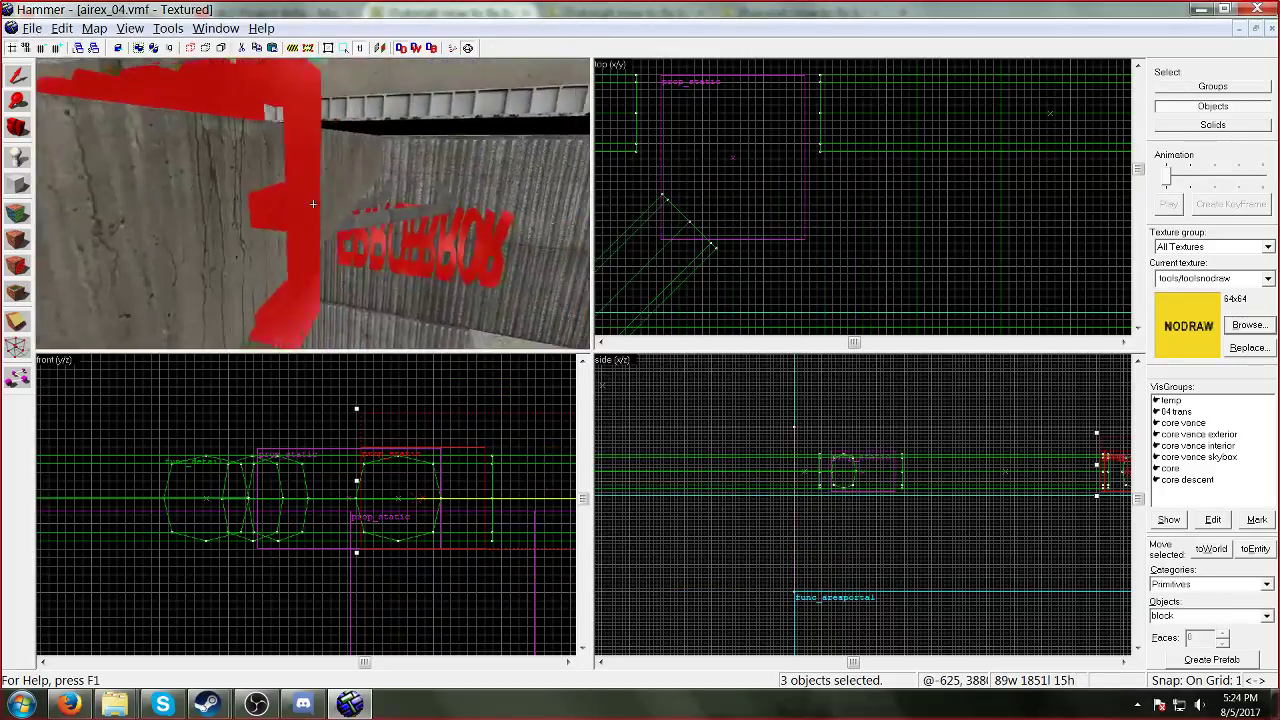
key("z")
double_click(280, 185)
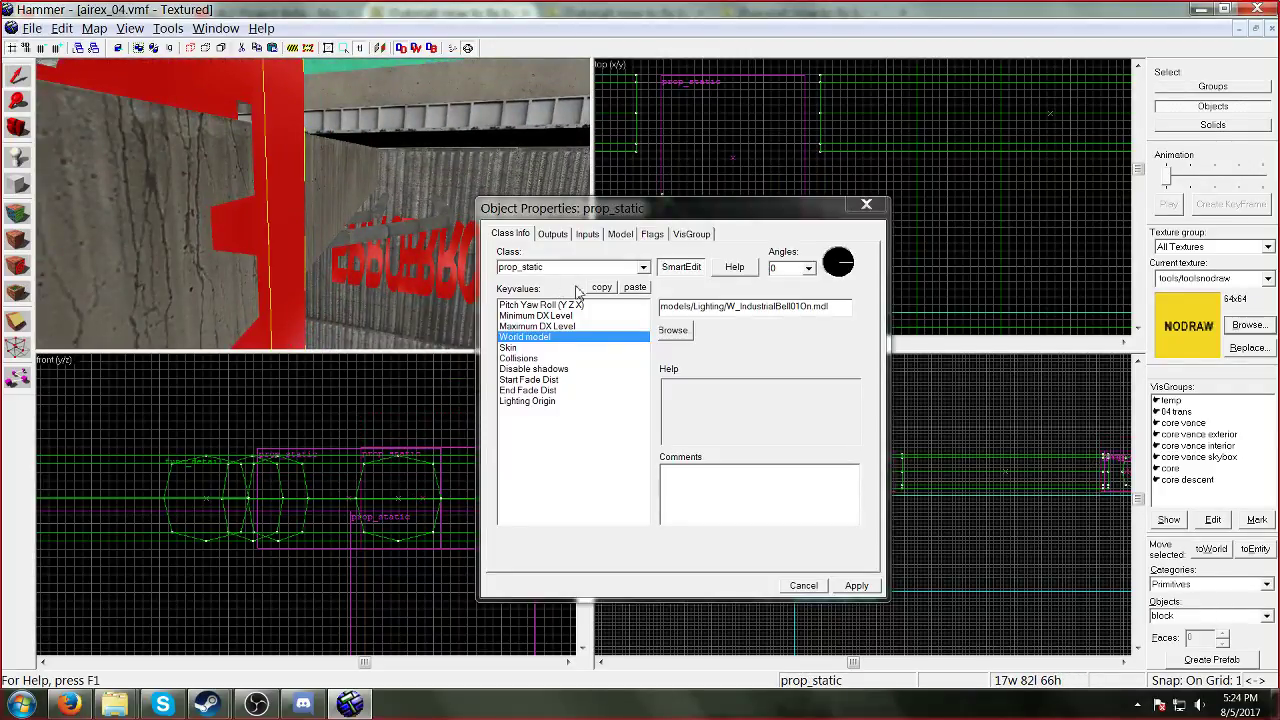
left_click_drag(852, 308, 735, 305)
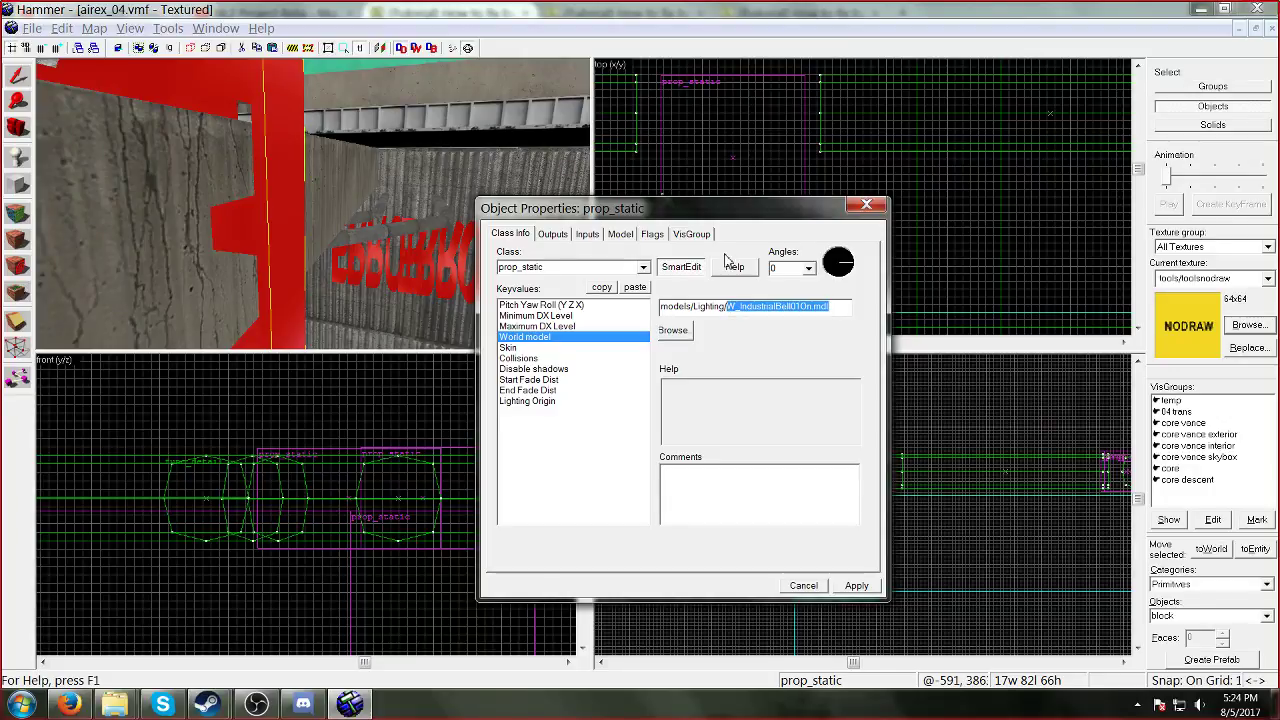
key("alt+Tab")
key("ctrl+f")
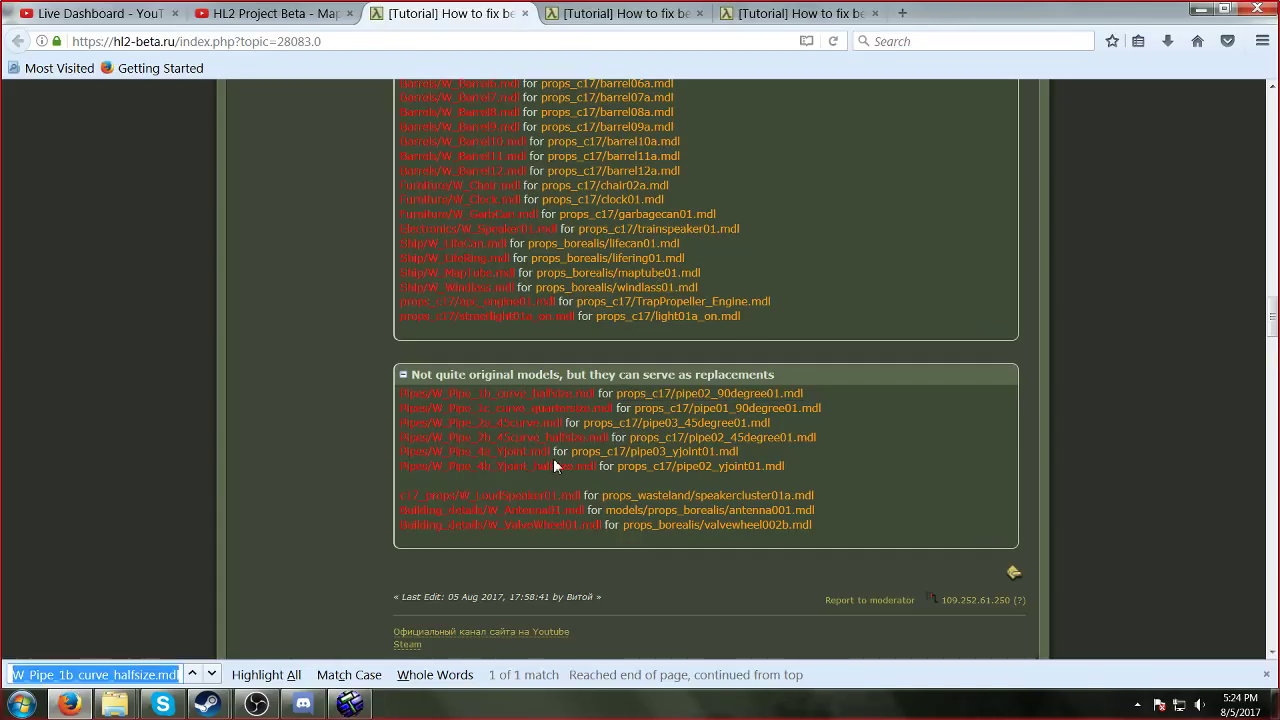
type("W_IndustrialBell01On.mdl")
Step: Back in Hammer, filter the Entity Report by the value W_IndustrialBell01On.mdl and open the properties of all six matching prop_static entities
key("alt+Tab")
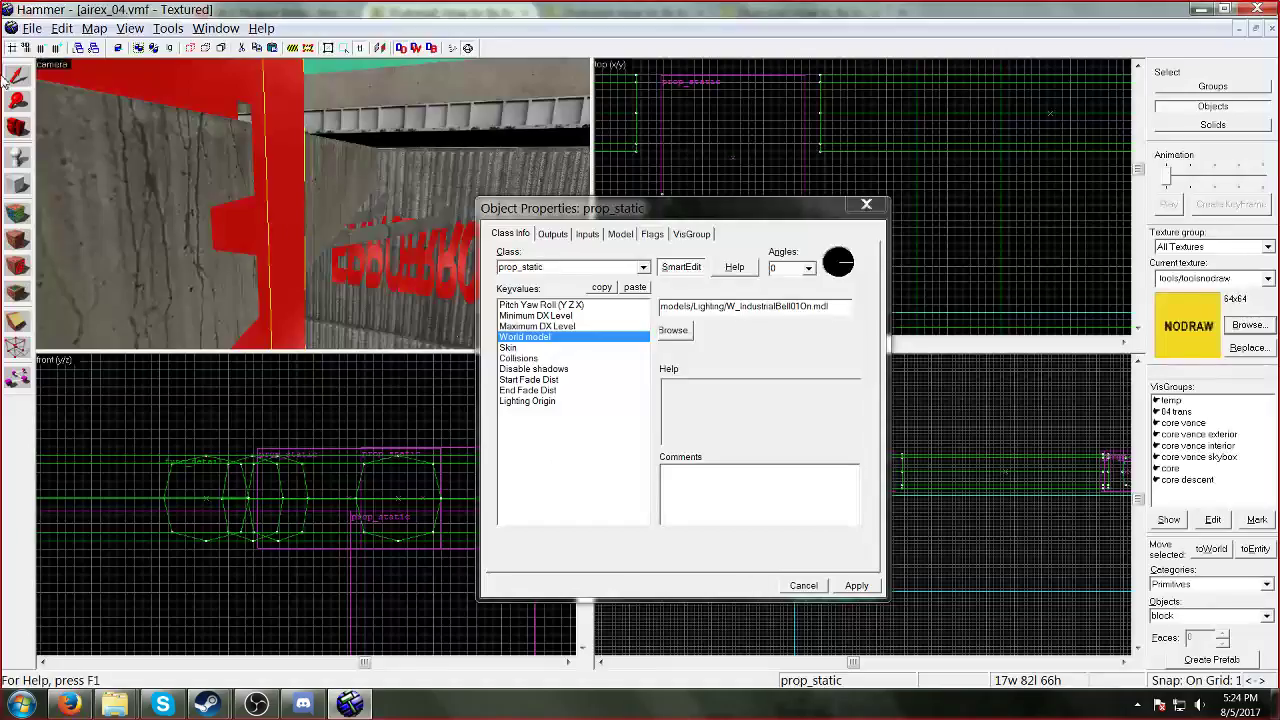
left_click(93, 28)
left_click(141, 143)
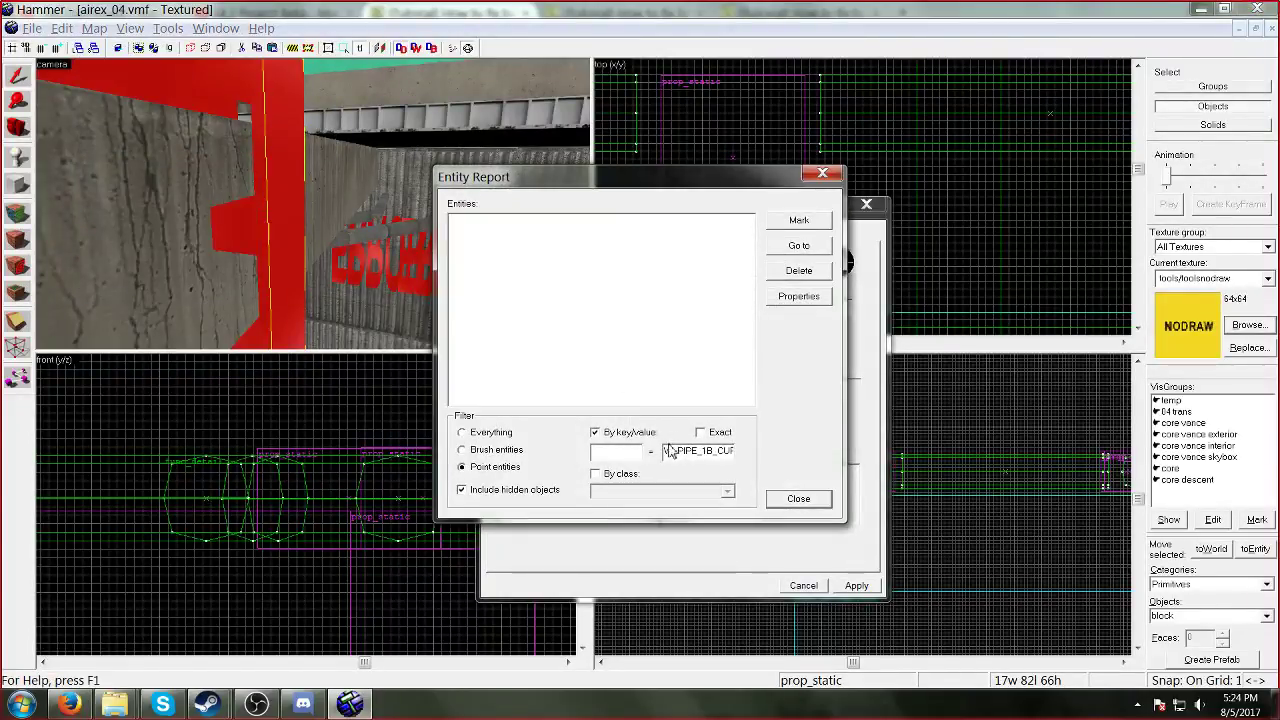
left_click_drag(668, 451, 945, 448)
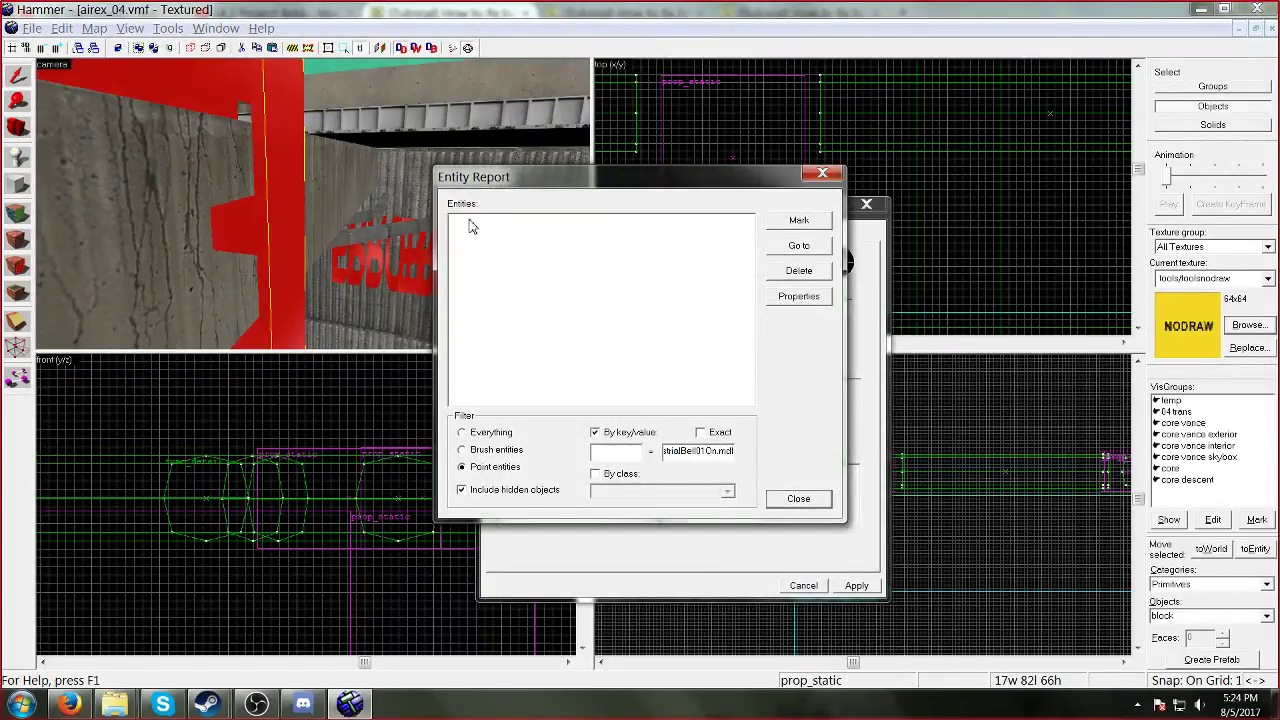
left_click(490, 273, "shift")
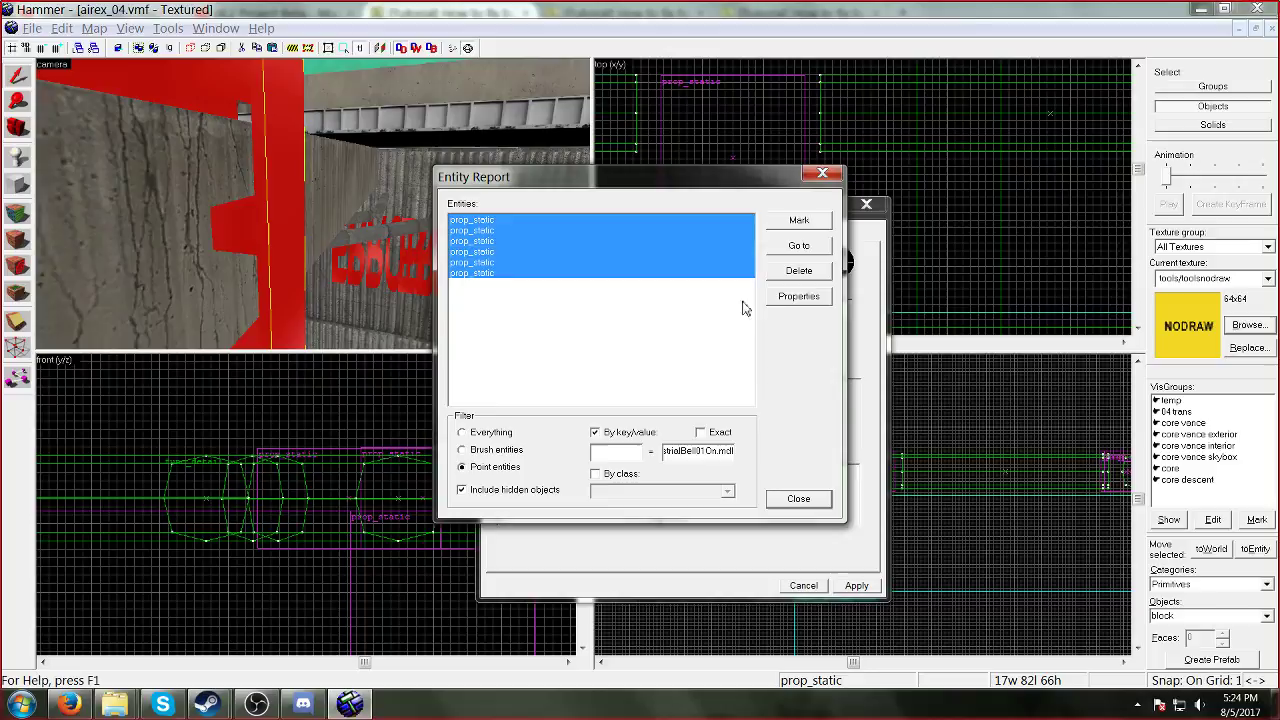
left_click(797, 297)
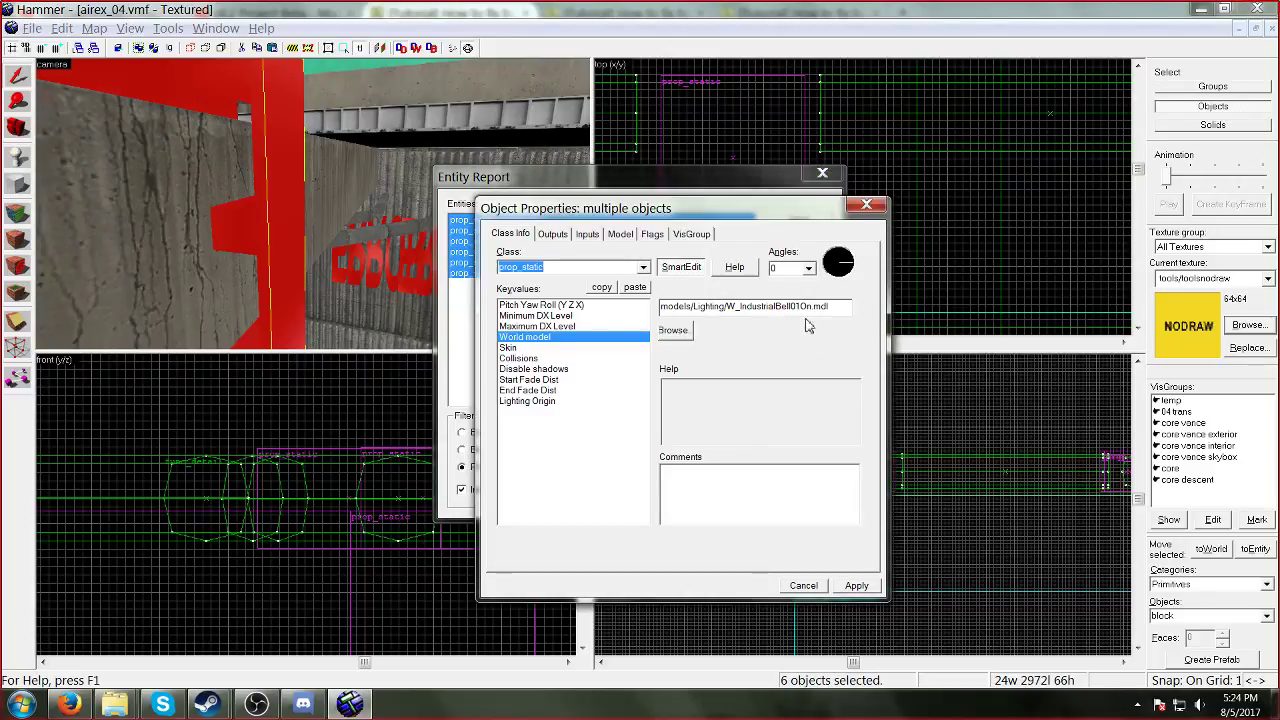
Step: Copy the replacement props_c17/light_industrialbell01_on.mdl from the forum list in Firefox and apply it in Hammer as the six props' World model
key("alt+Tab")
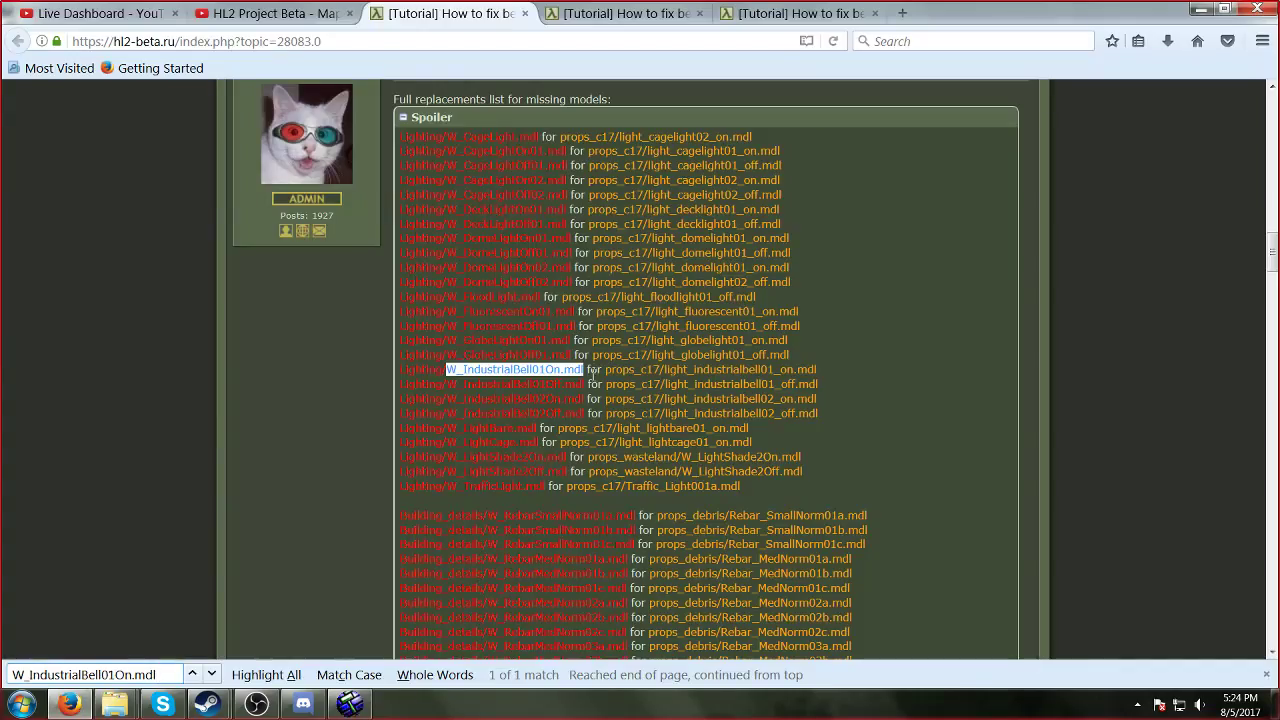
left_click_drag(606, 372, 864, 368)
key("ctrl+c")
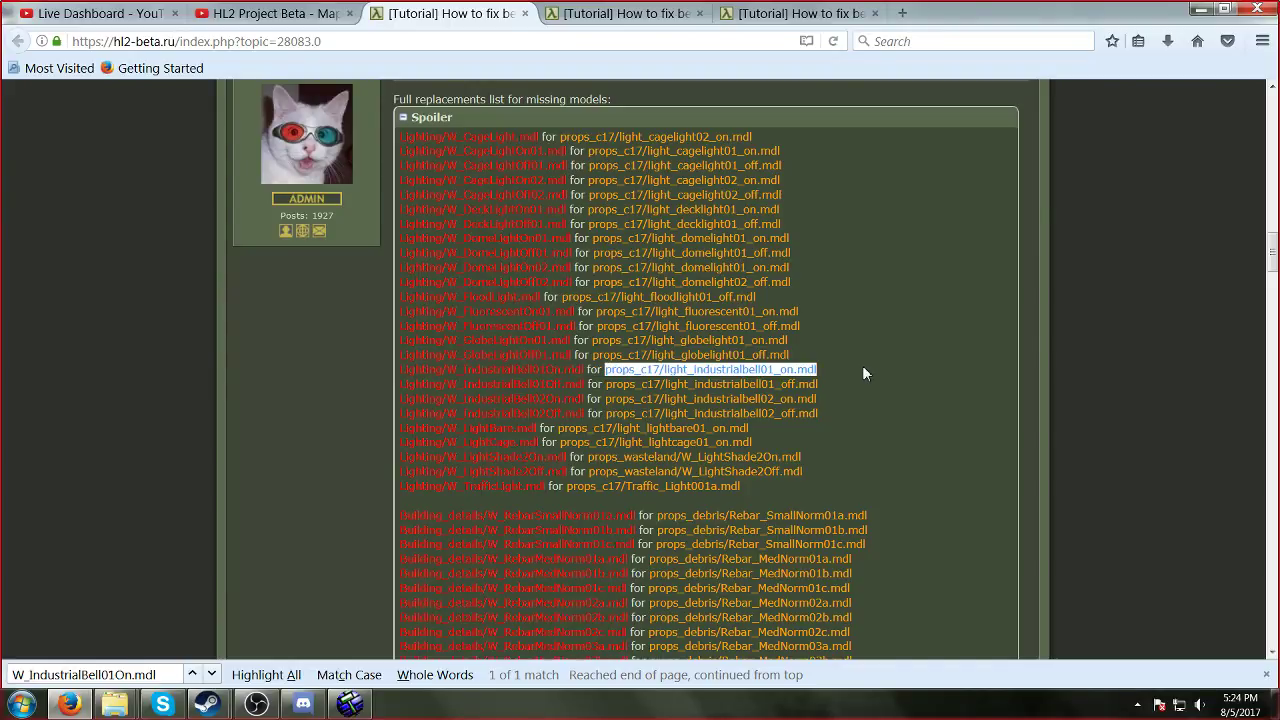
key("alt+Tab")
left_click_drag(833, 307, 577, 298)
key("ctrl+v")
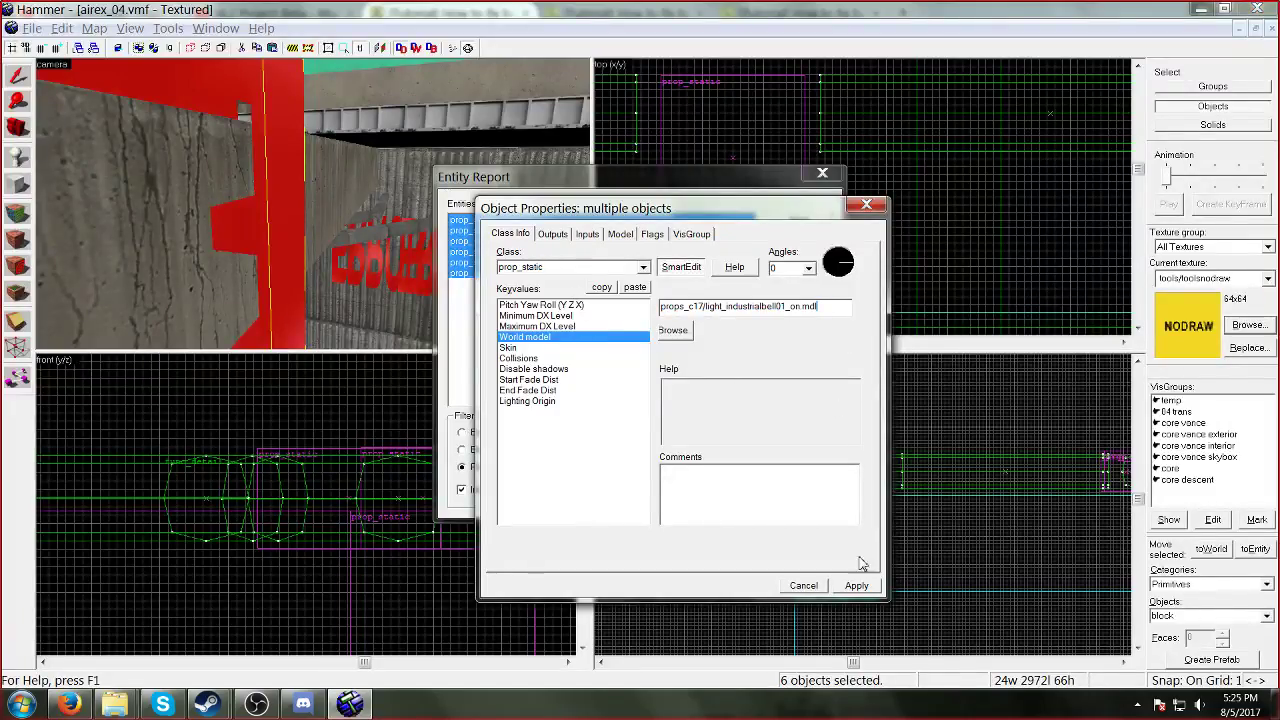
left_click(866, 206)
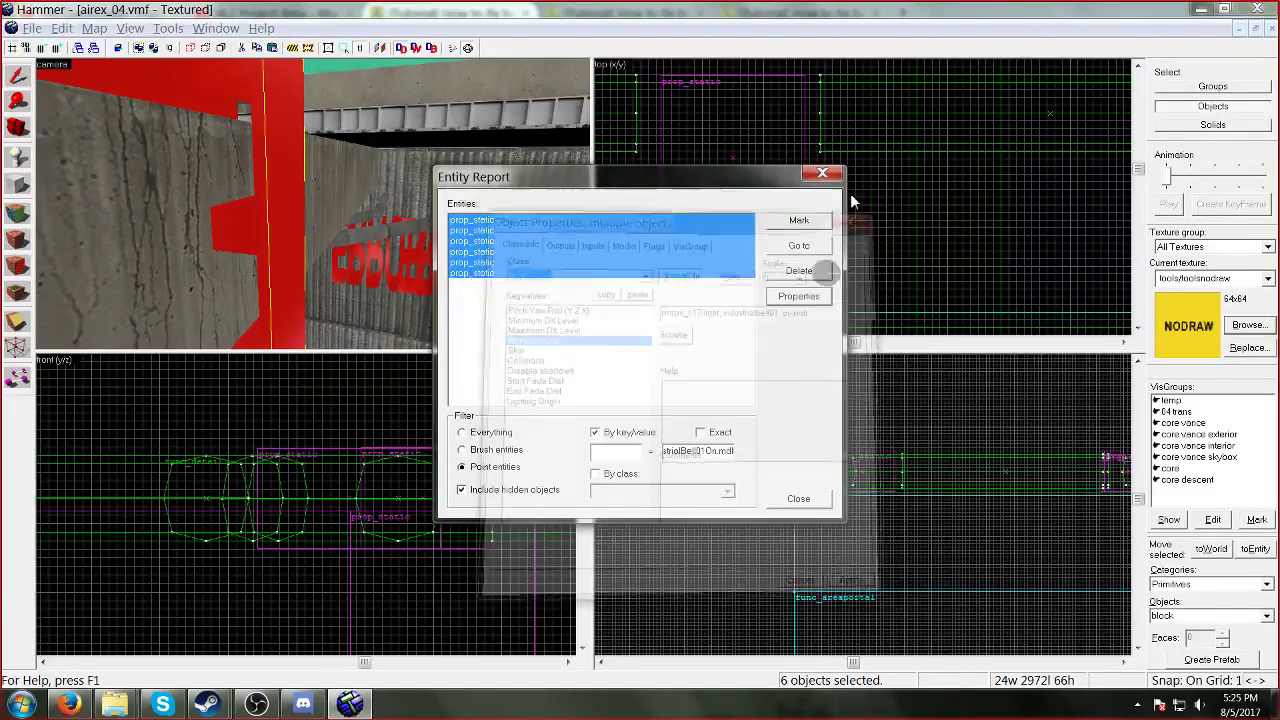
left_click(822, 173)
Step: Reopen one of the still red light props, copy light_industrialbell01_on.mdl from its World model, and close its properties
key("w")
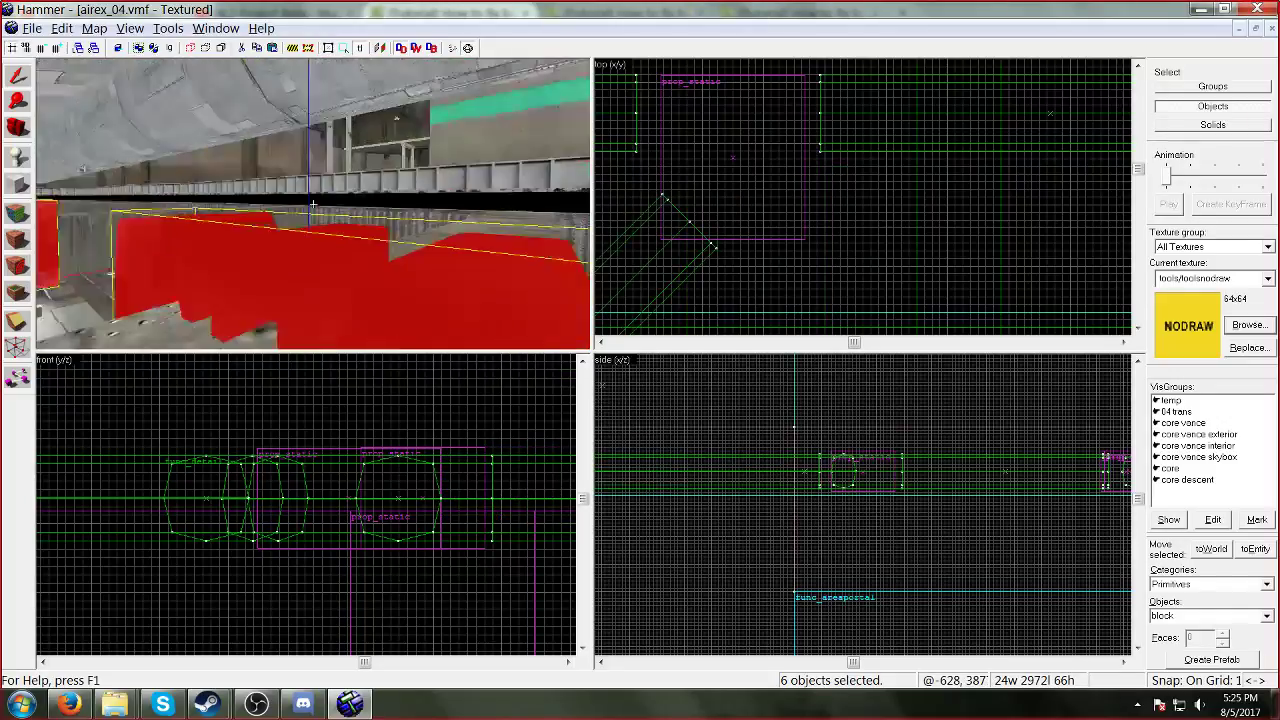
key("s")
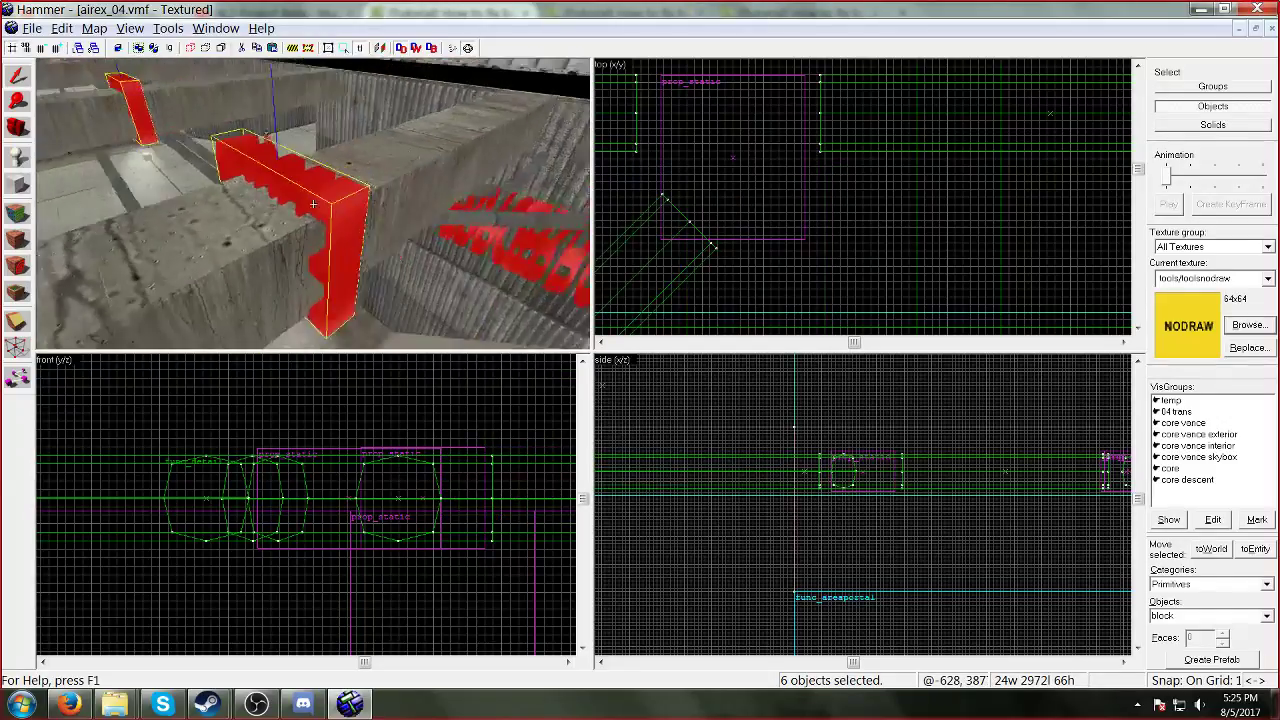
key("z")
left_click(90, 28)
key("Escape")
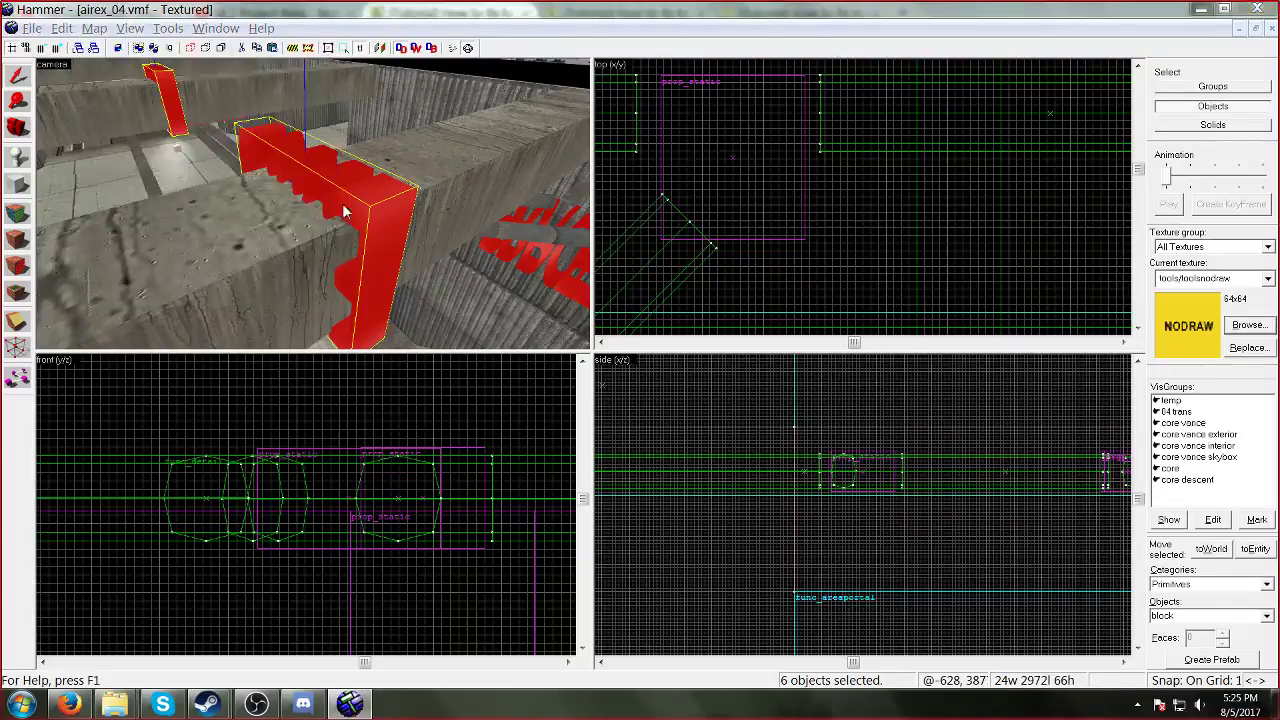
double_click(541, 337)
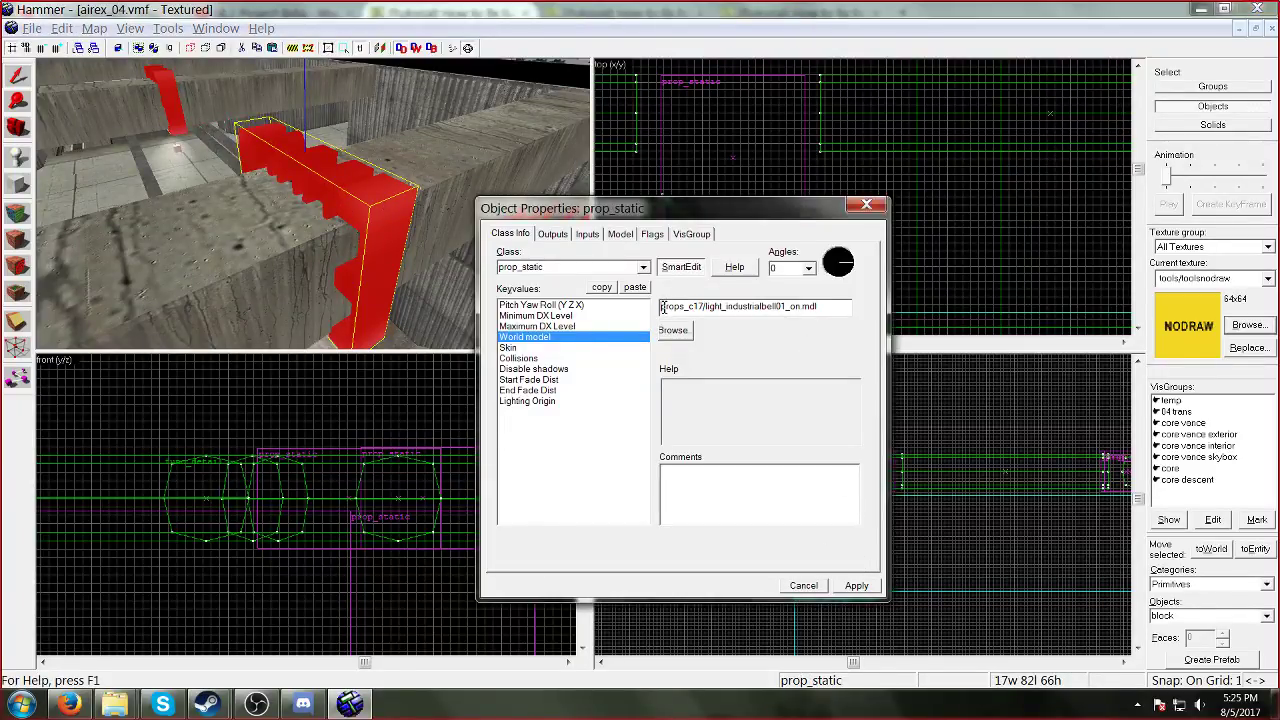
left_click_drag(820, 307, 773, 310)
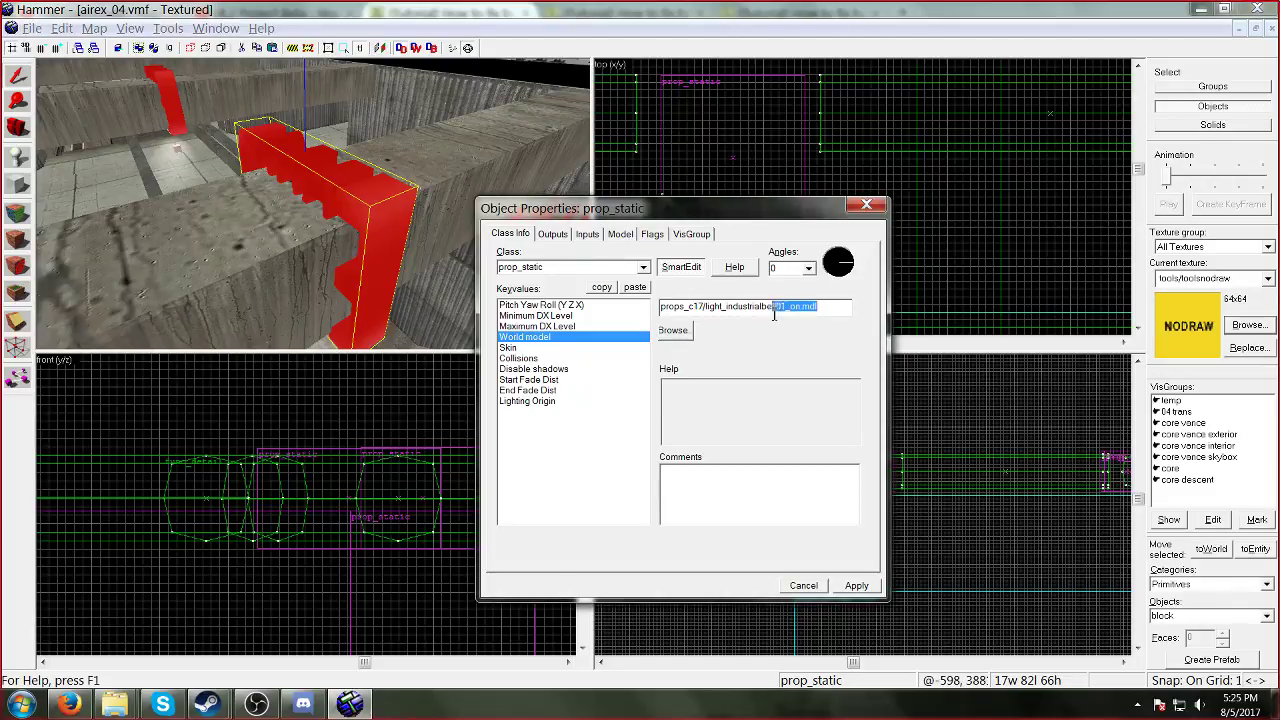
left_click(866, 205)
Step: Filter the Entity Report by the value light_industrialbell01_on.mdl and open the properties of all six matching prop_static entities
left_click(94, 28)
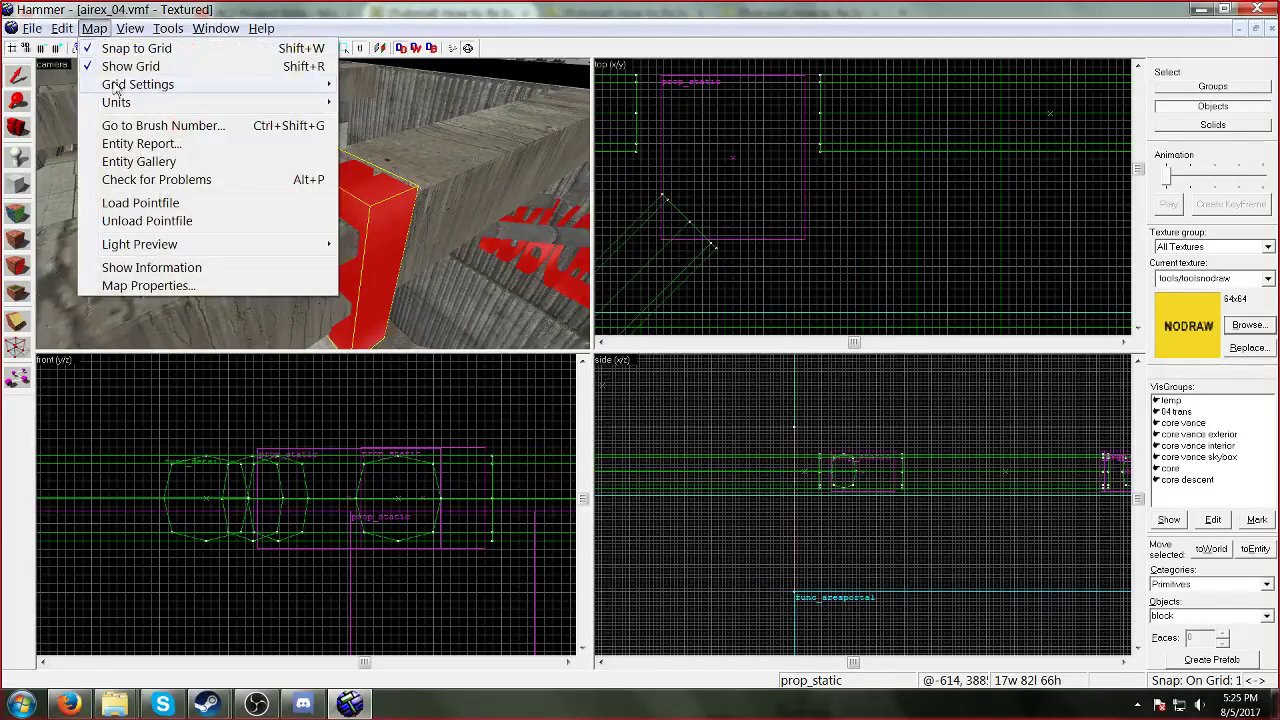
left_click(141, 143)
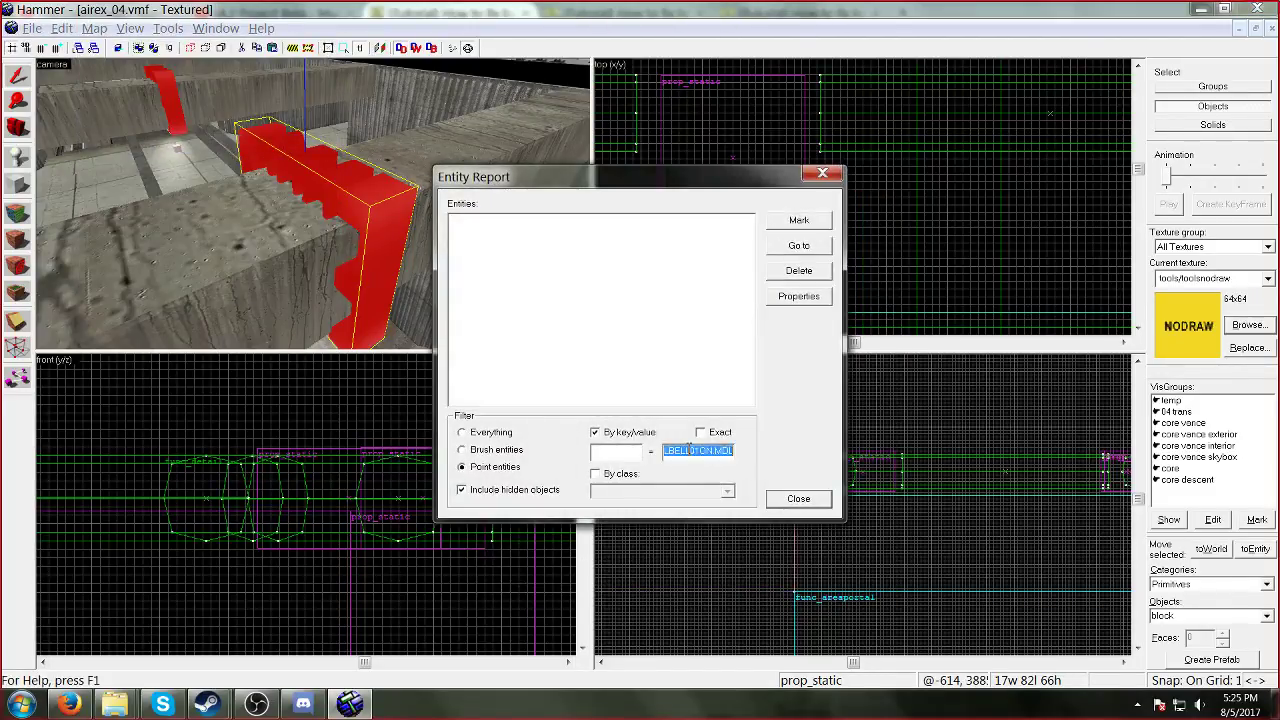
left_click(490, 222)
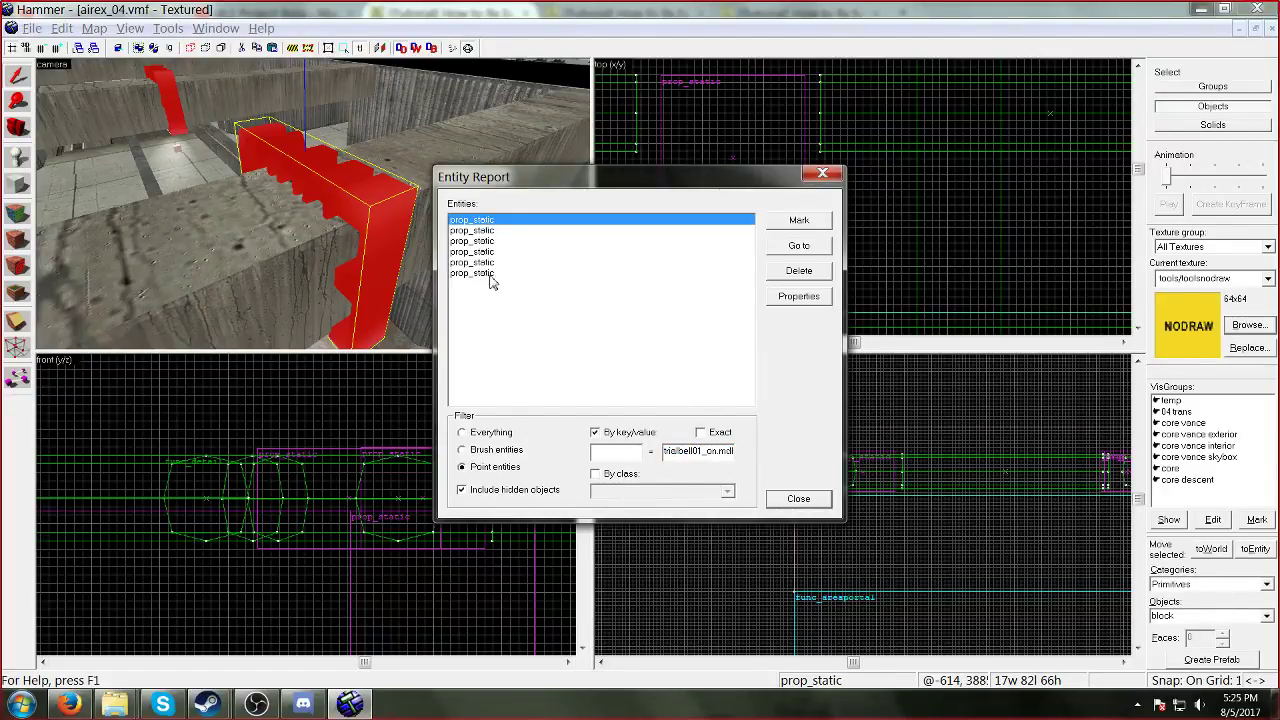
left_click(491, 273, "shift")
left_click(799, 296)
Step: Add the models/ prefix to the six light props' World model path, apply it, and close the properties and the Entity Report
left_click(661, 308)
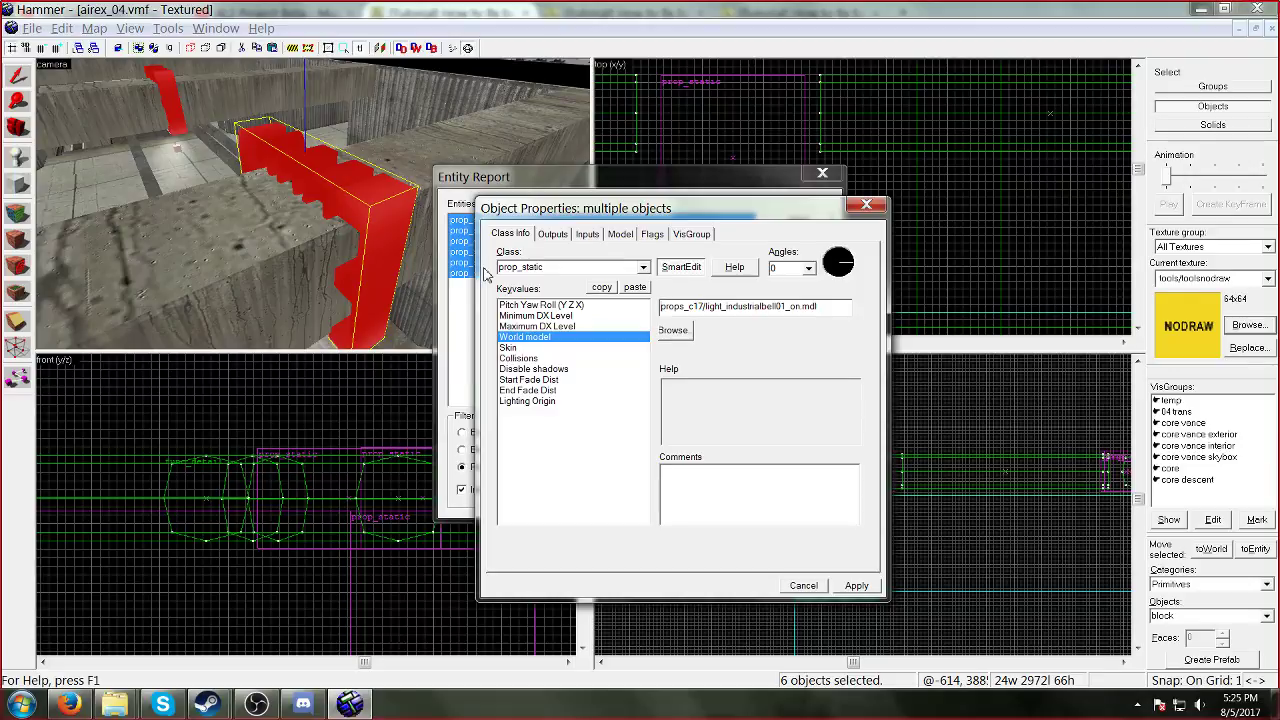
type("models/")
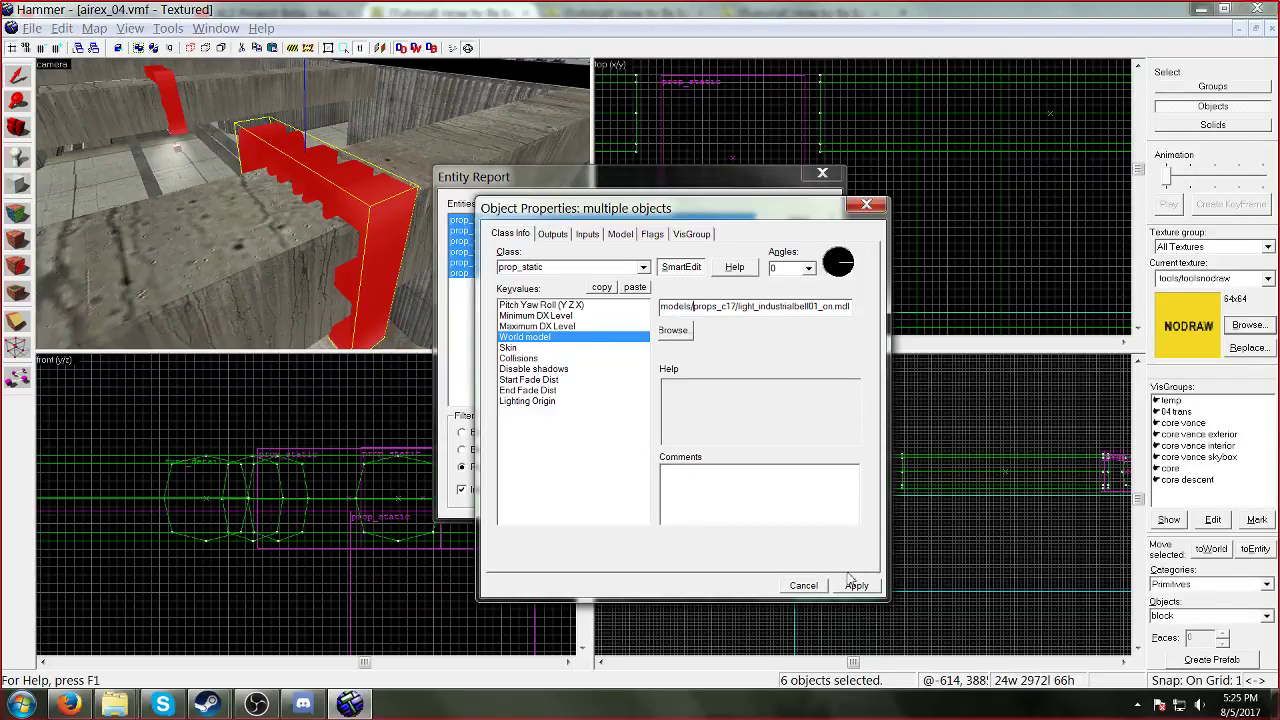
left_click(866, 206)
left_click(822, 173)
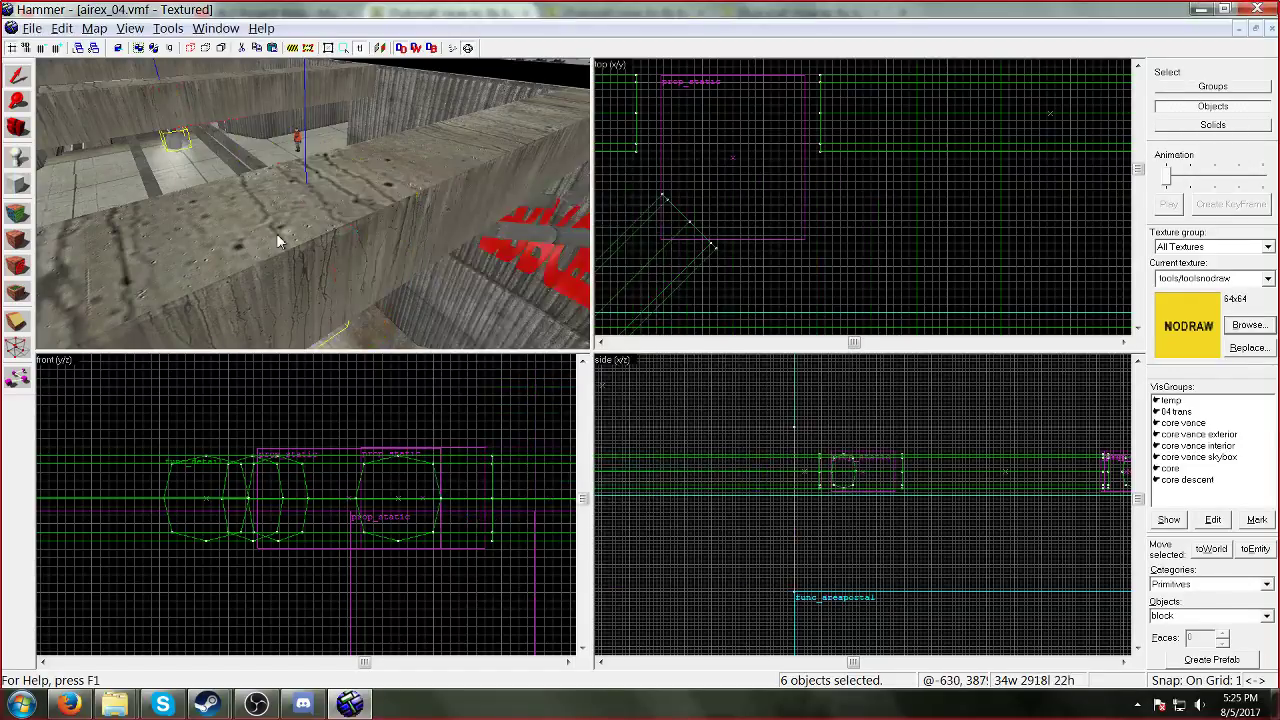
Step: Copy the model name W_Pipe_2b_45curve_halfsize.mdl from the World model of the red prop along the corrugated wall and close its properties
key("w")
key("s")
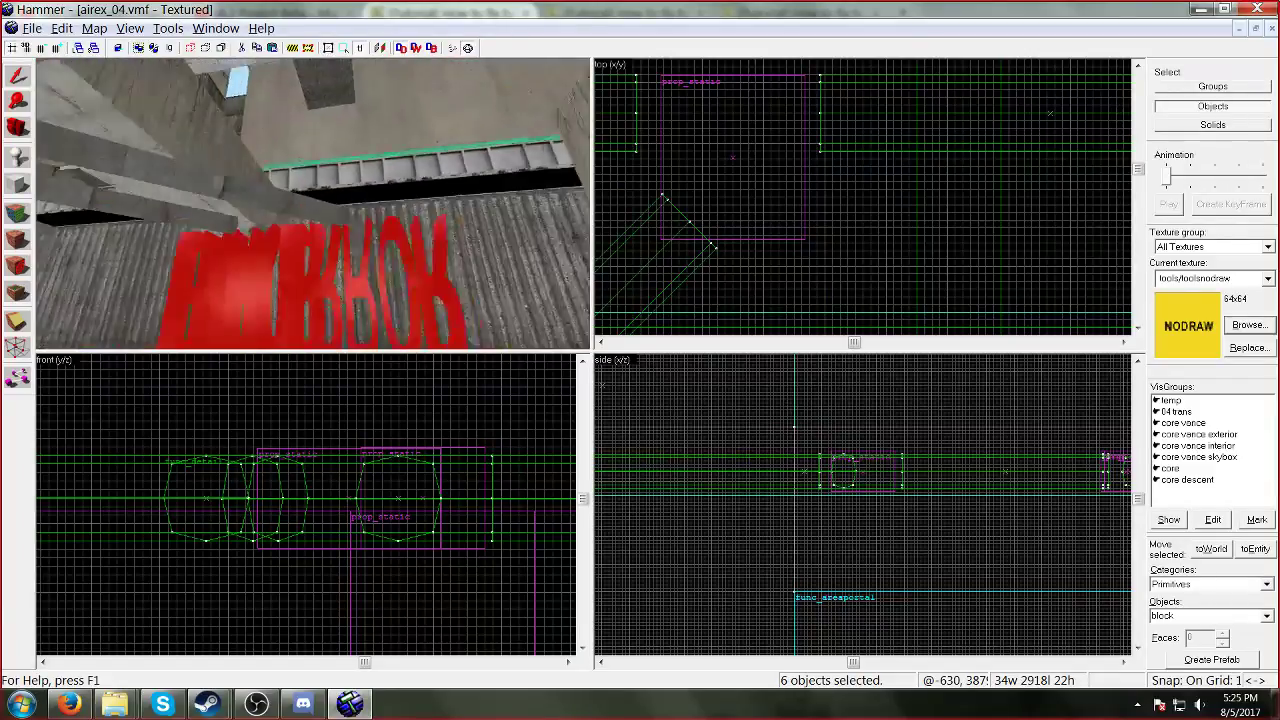
key("z")
left_click(15, 73)
key("z")
key("w")
key("z")
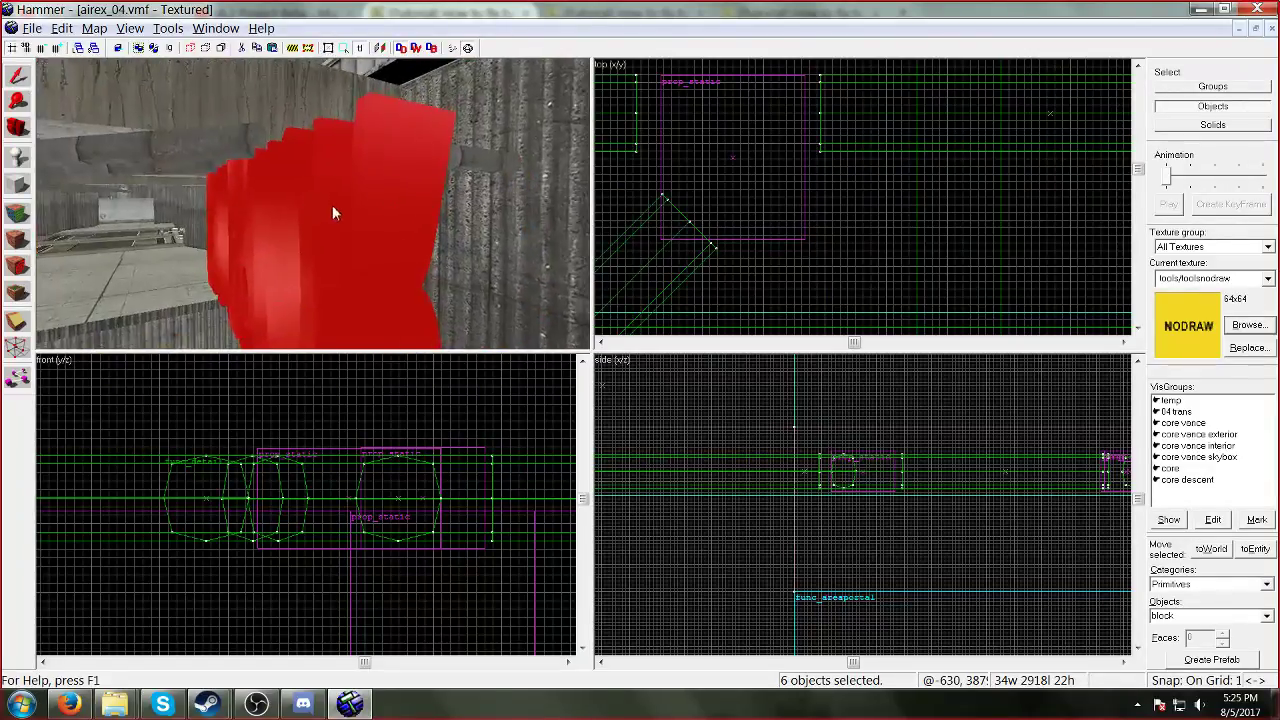
double_click(342, 201)
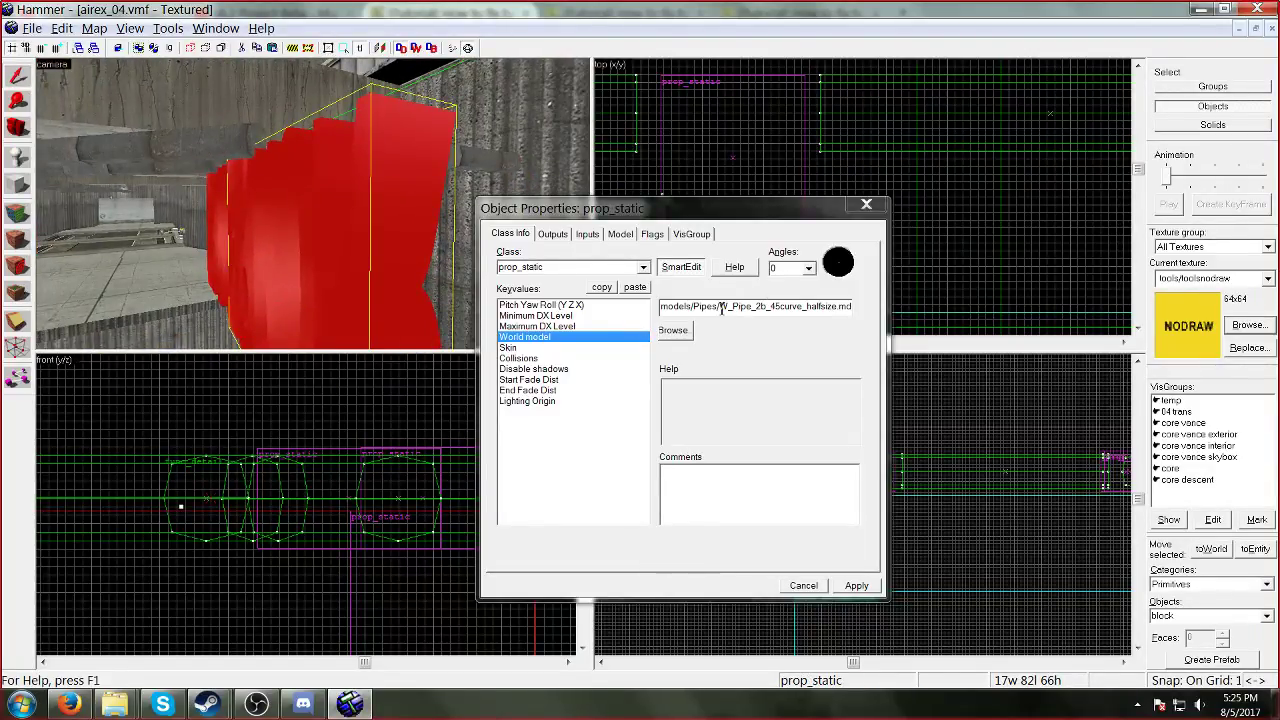
left_click_drag(721, 308, 1022, 305)
left_click_drag(721, 308, 852, 308)
key("ctrl+c")
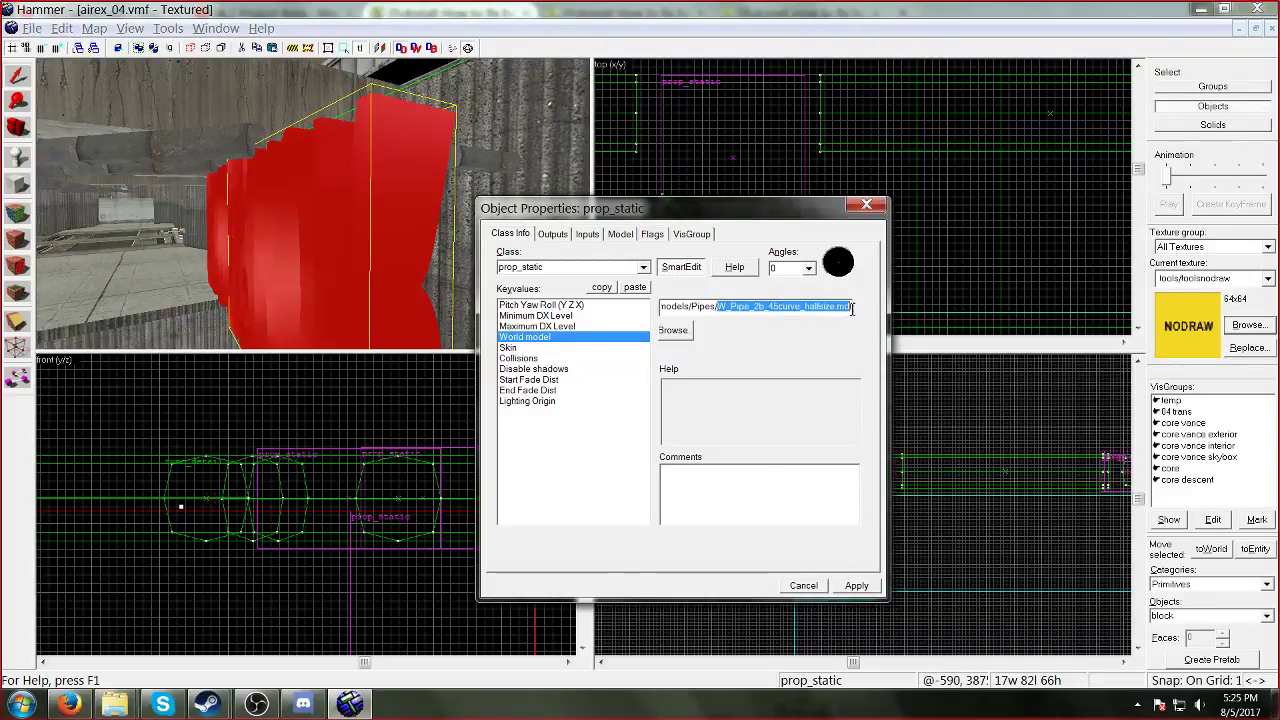
left_click(866, 206)
Step: Filter the Entity Report by the value W_Pipe_2b_45curve_halfsize.mdl and open the properties of all six matching prop_static entities
left_click(94, 28)
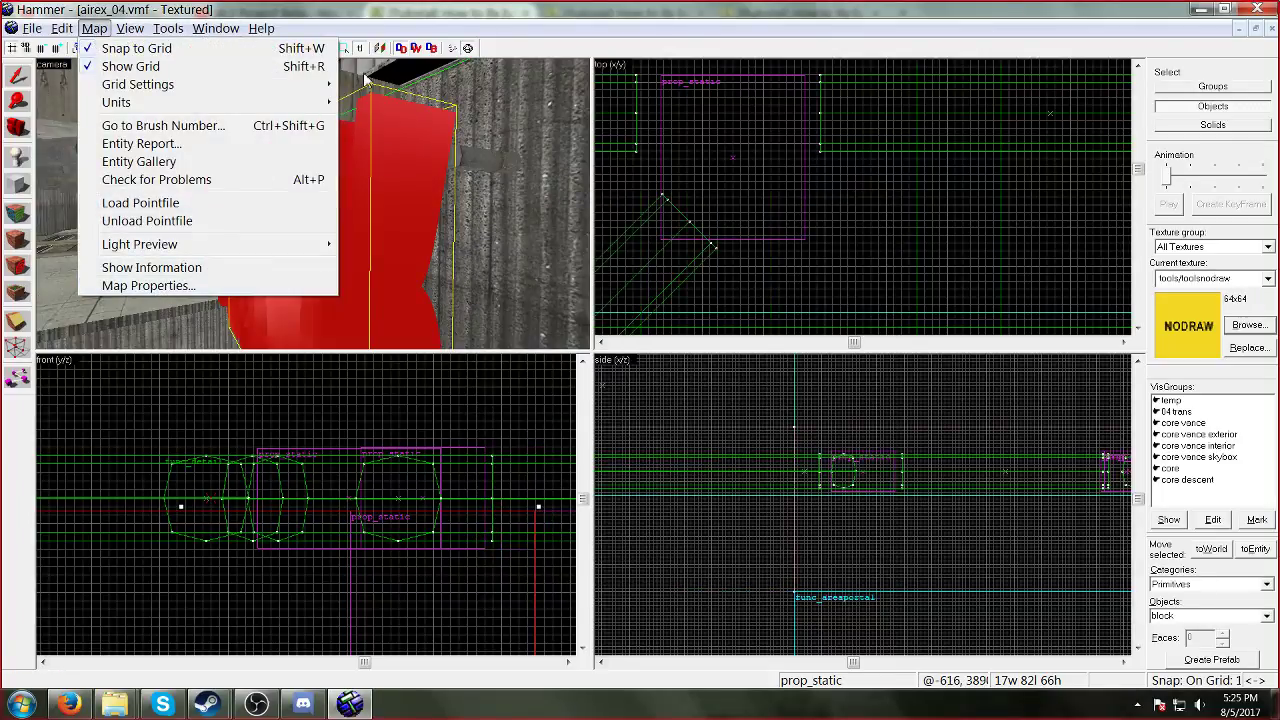
left_click(135, 145)
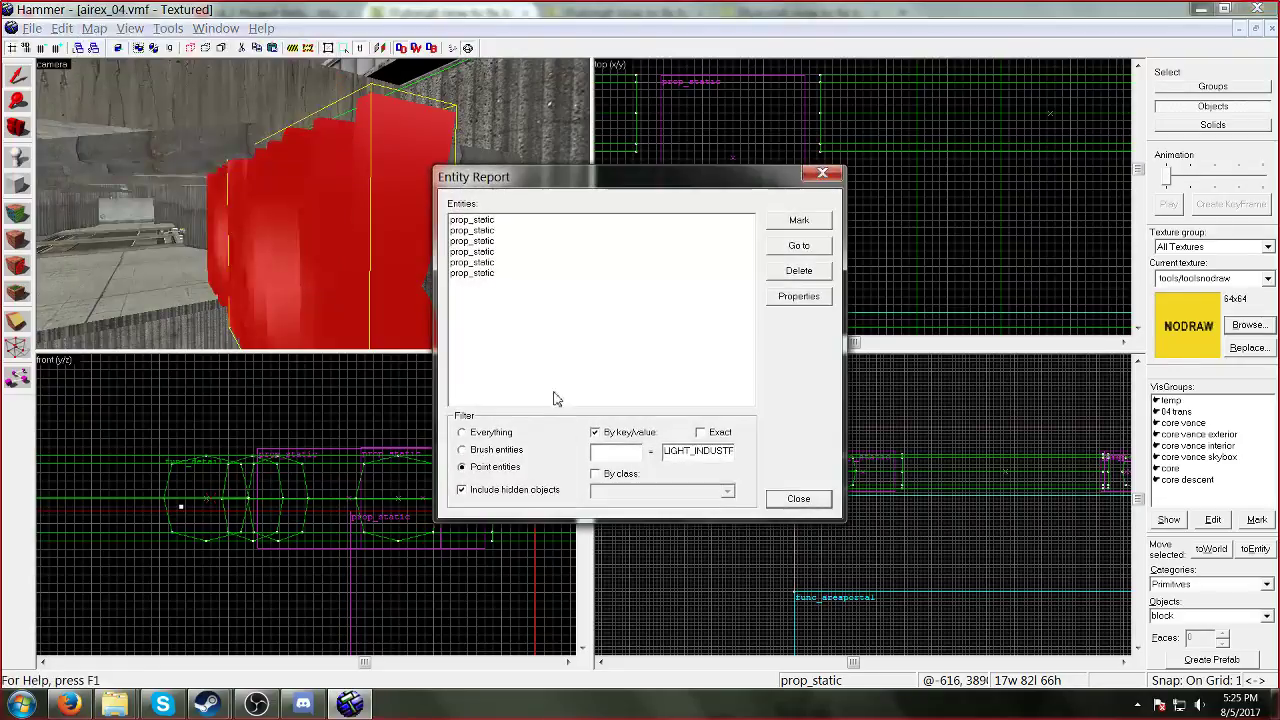
double_click(673, 458)
key("ctrl+v")
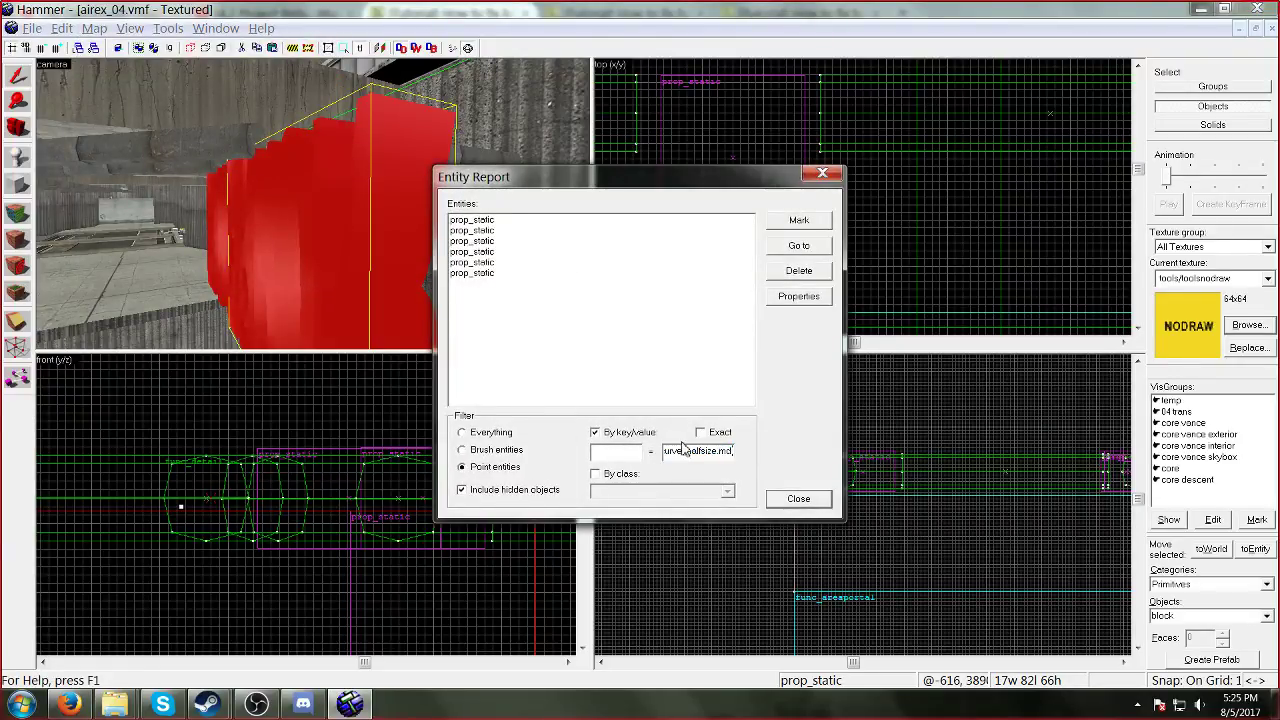
left_click(478, 221)
left_click(482, 274, "shift")
left_click(799, 297)
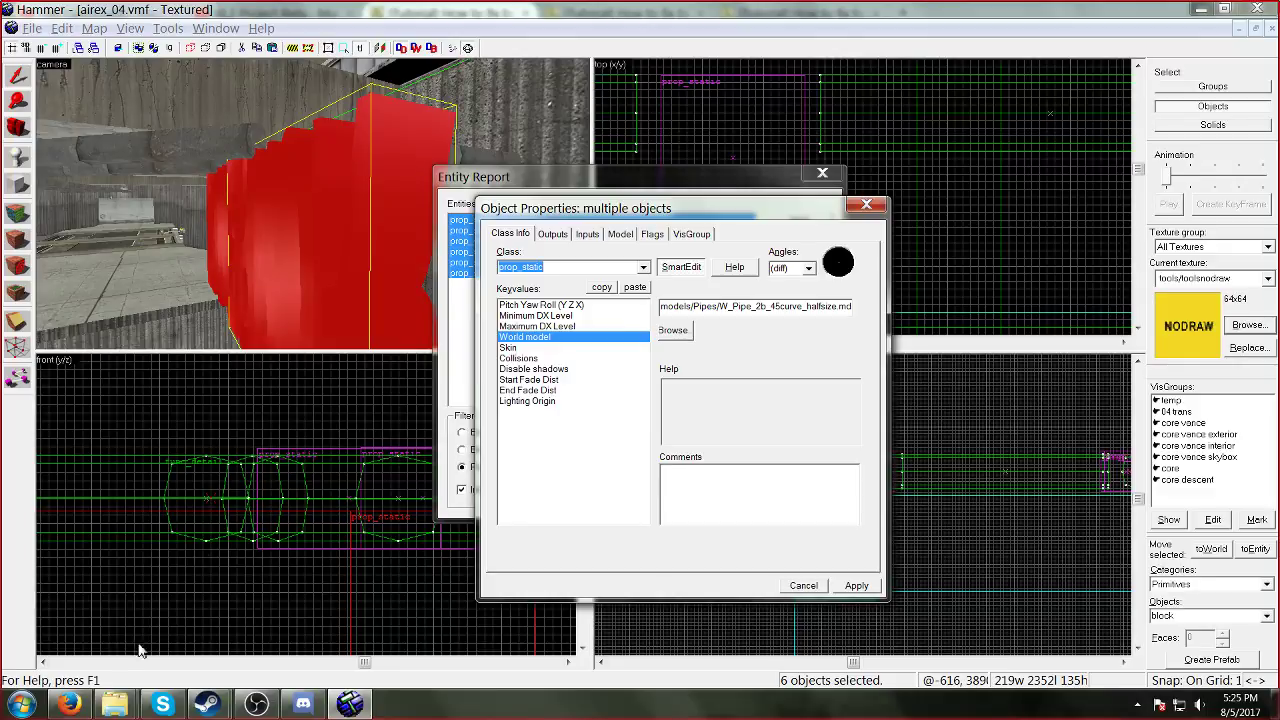
Step: In Firefox, find W_Pipe_2b_45curve_halfsize.mdl in the forum's replacement list and copy its replacement path props_c17/pipe02_45degree01.mdl
left_click(68, 704)
key("ctrl+f")
key("ctrl+v")
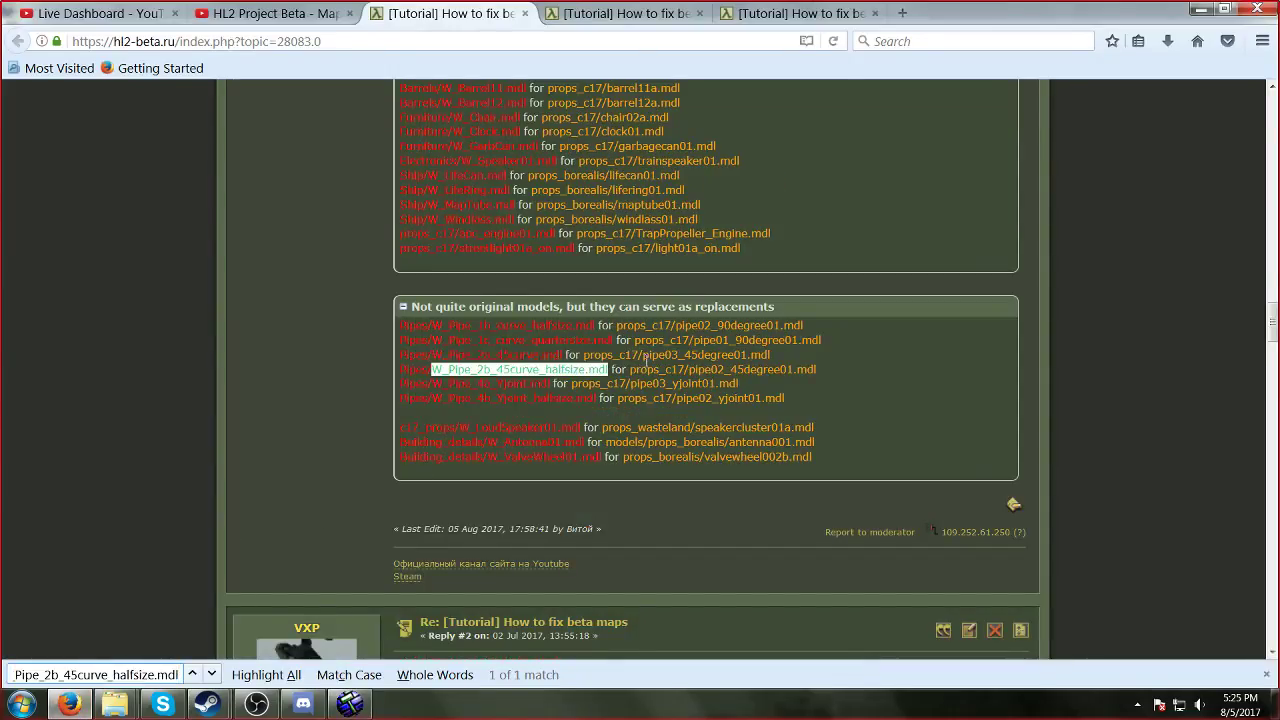
left_click_drag(640, 365, 982, 381)
left_click(878, 396)
left_click_drag(824, 368, 624, 369)
key("ctrl+c")
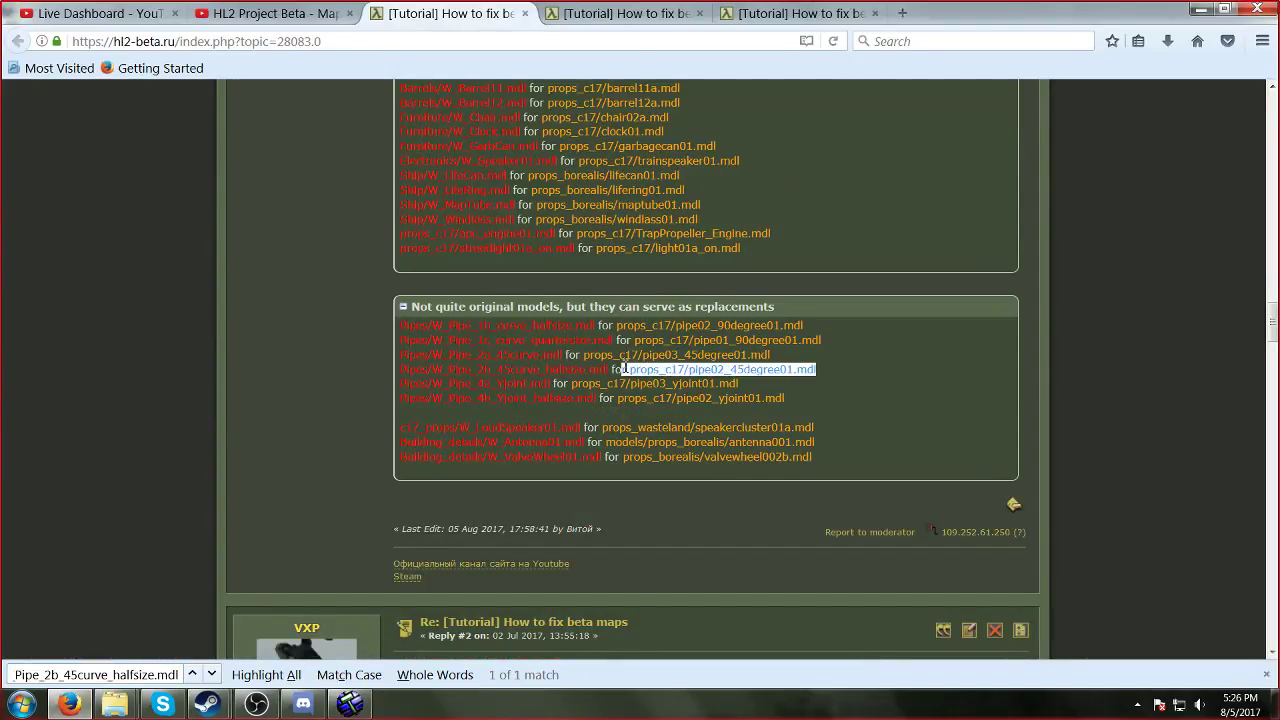
Step: Back in Hammer, set the six props' World model to models/props_c17/pipe02_45degree01.mdl, apply it, and close the properties and the Entity Report
key("alt+Tab")
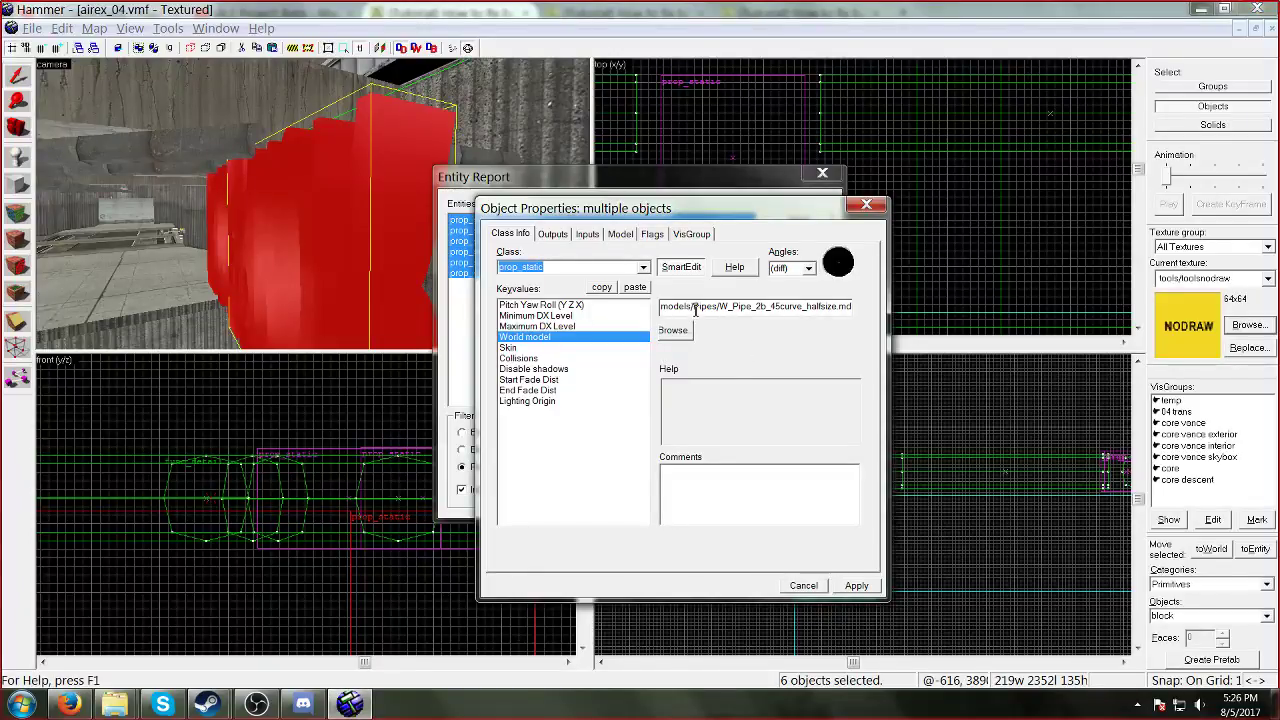
left_click_drag(693, 308, 855, 308)
key("ctrl+v")
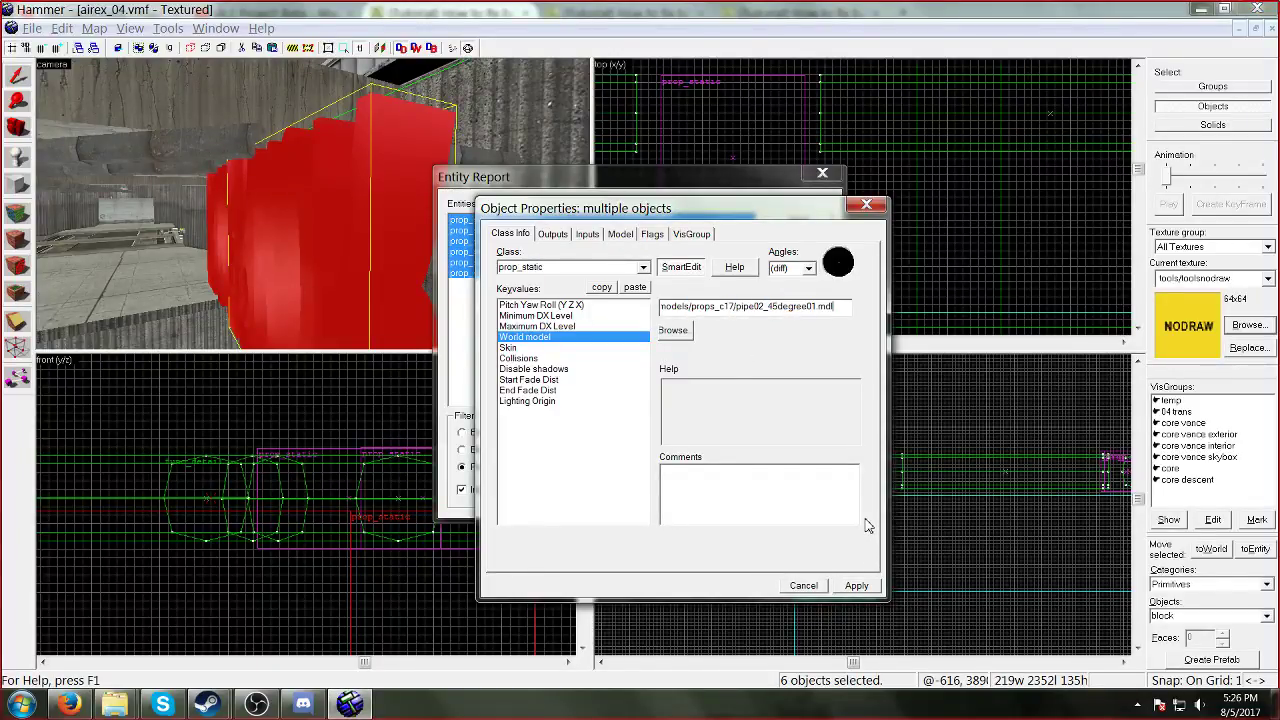
left_click(856, 586)
left_click(866, 206)
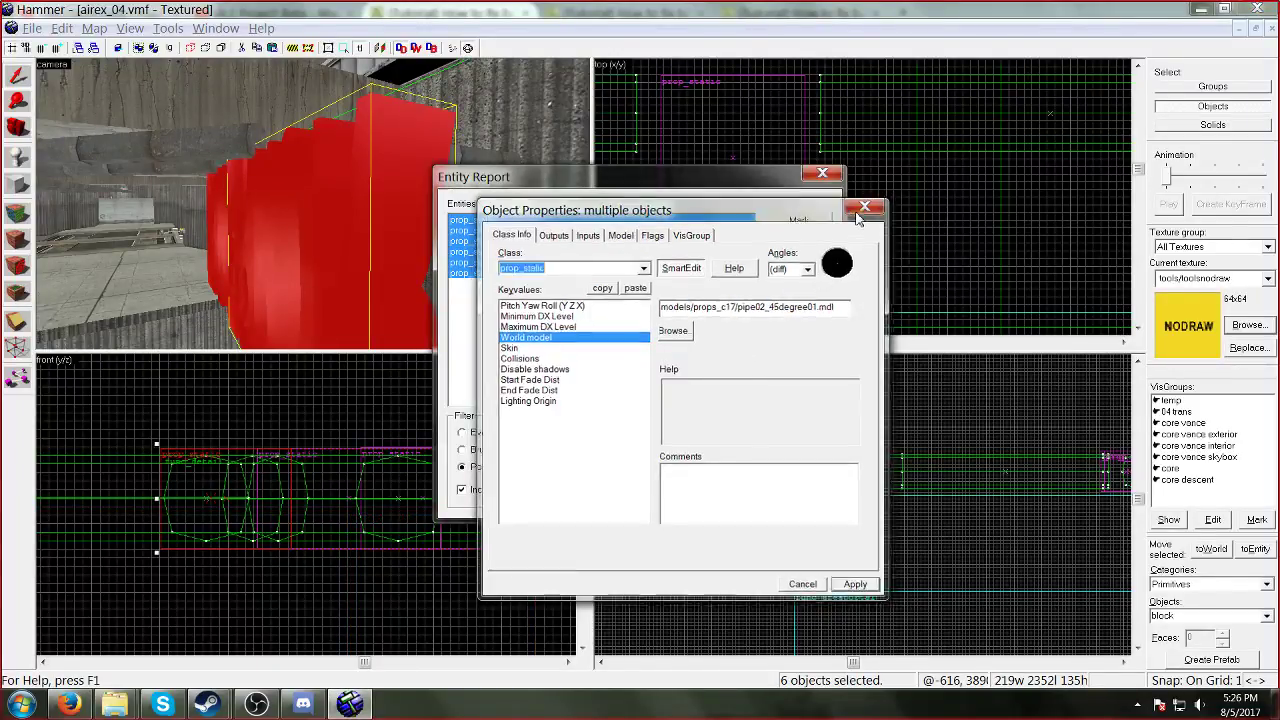
left_click(824, 175)
Step: Check the World model of the nearest red prop along the corrugated wall beside the floor grating, and close its properties
key("z")
key("w")
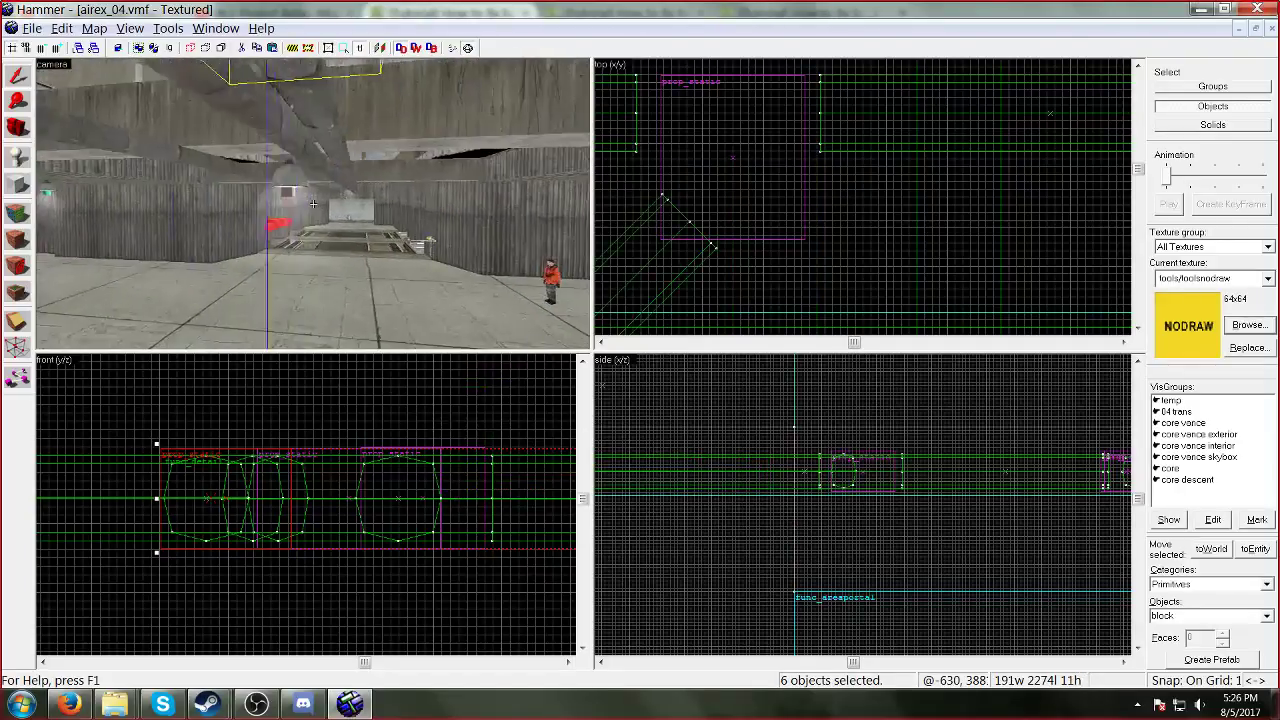
key("w")
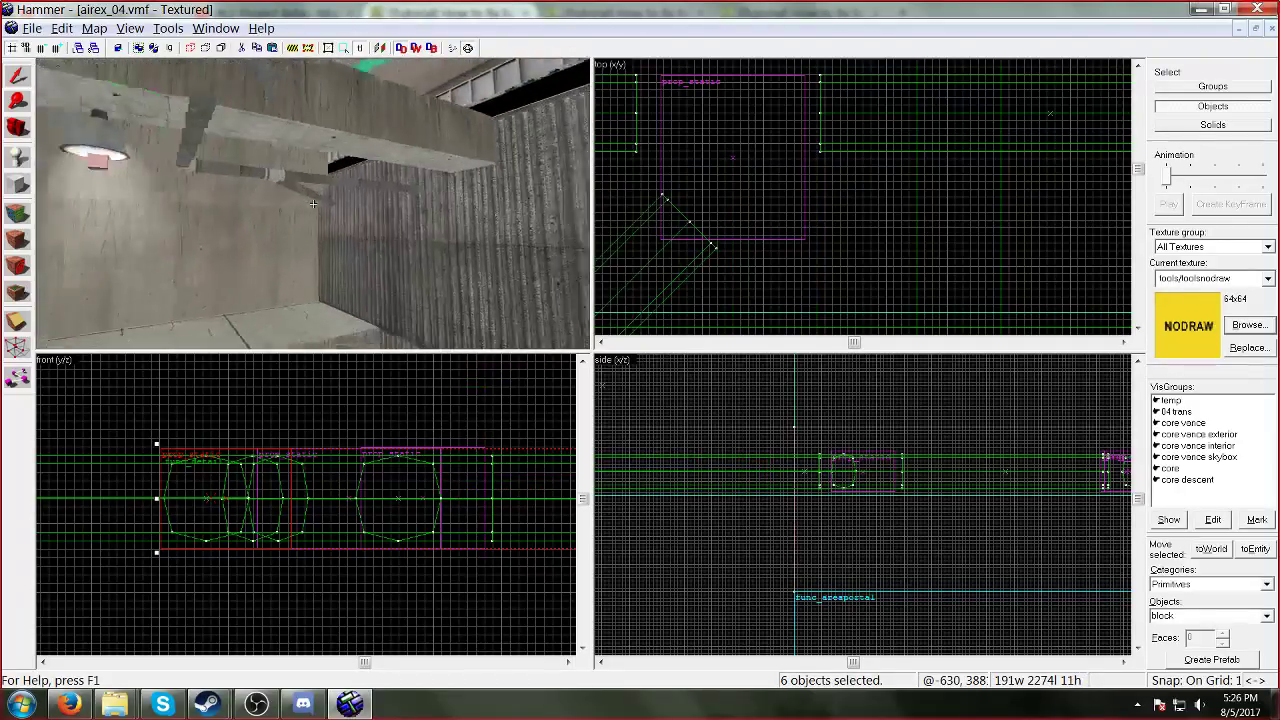
key("z")
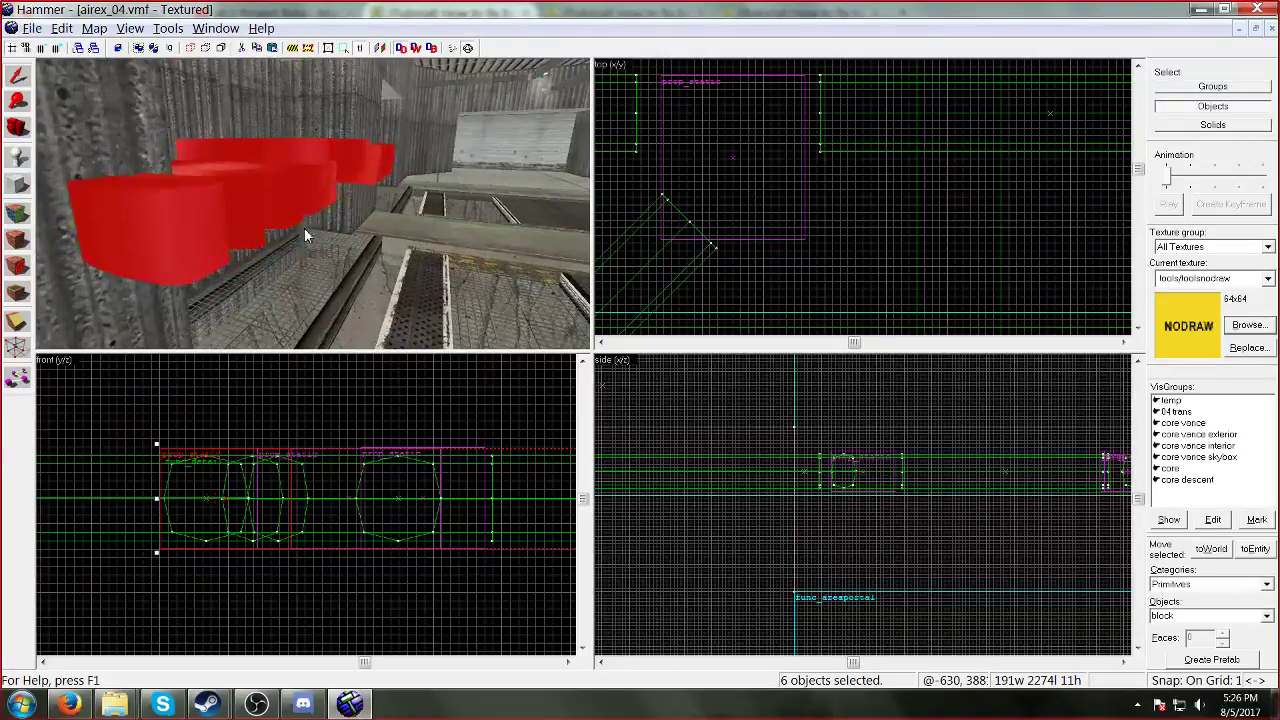
key("shift+s")
double_click(304, 227)
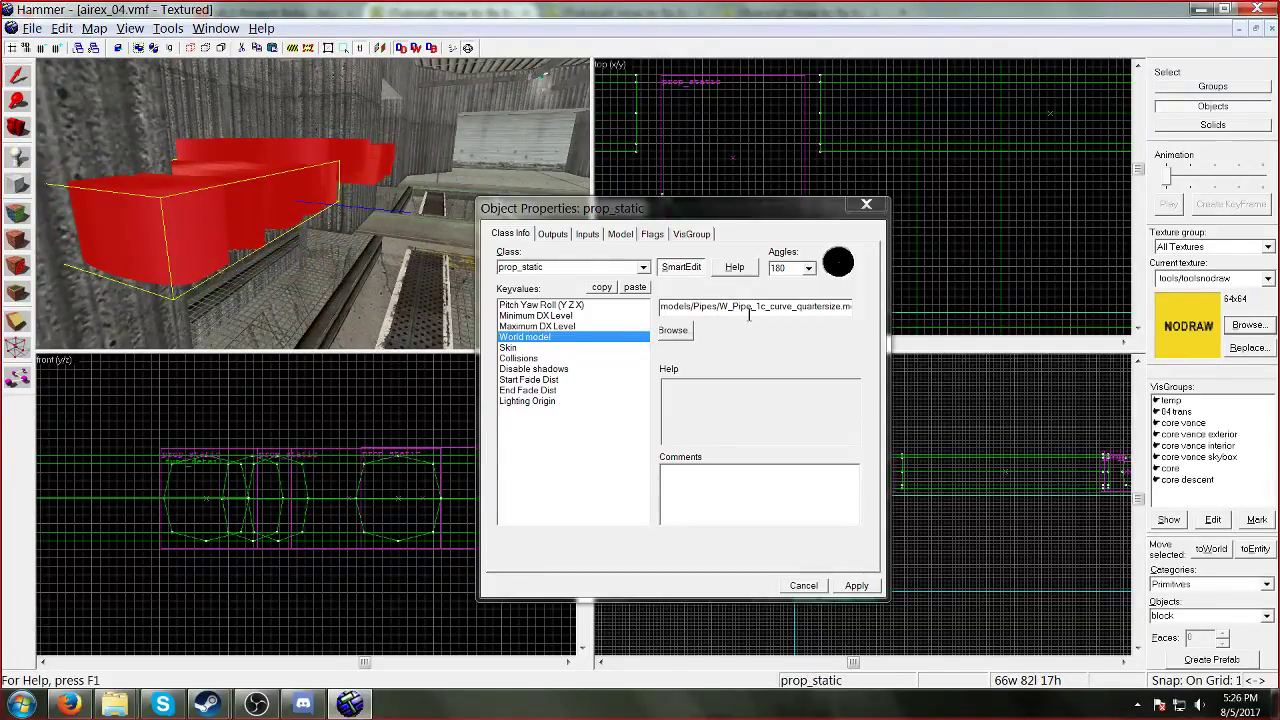
left_click(720, 310)
left_click(737, 307)
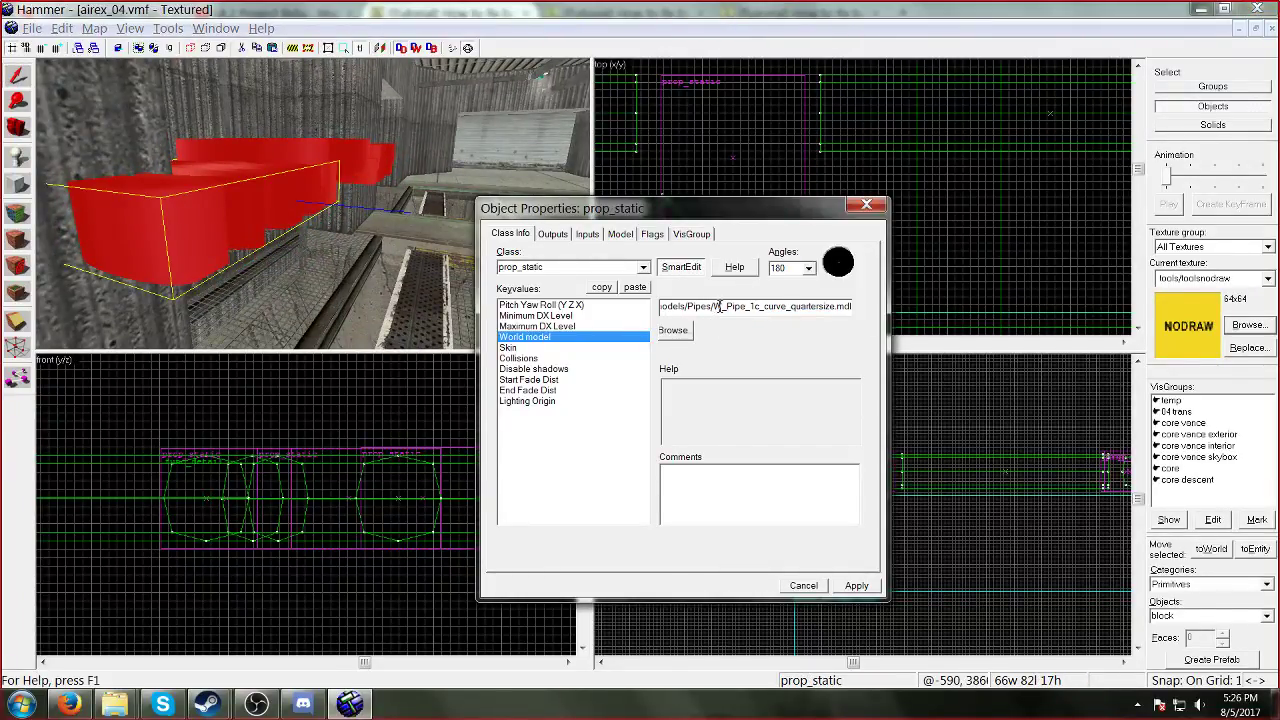
left_click(712, 308)
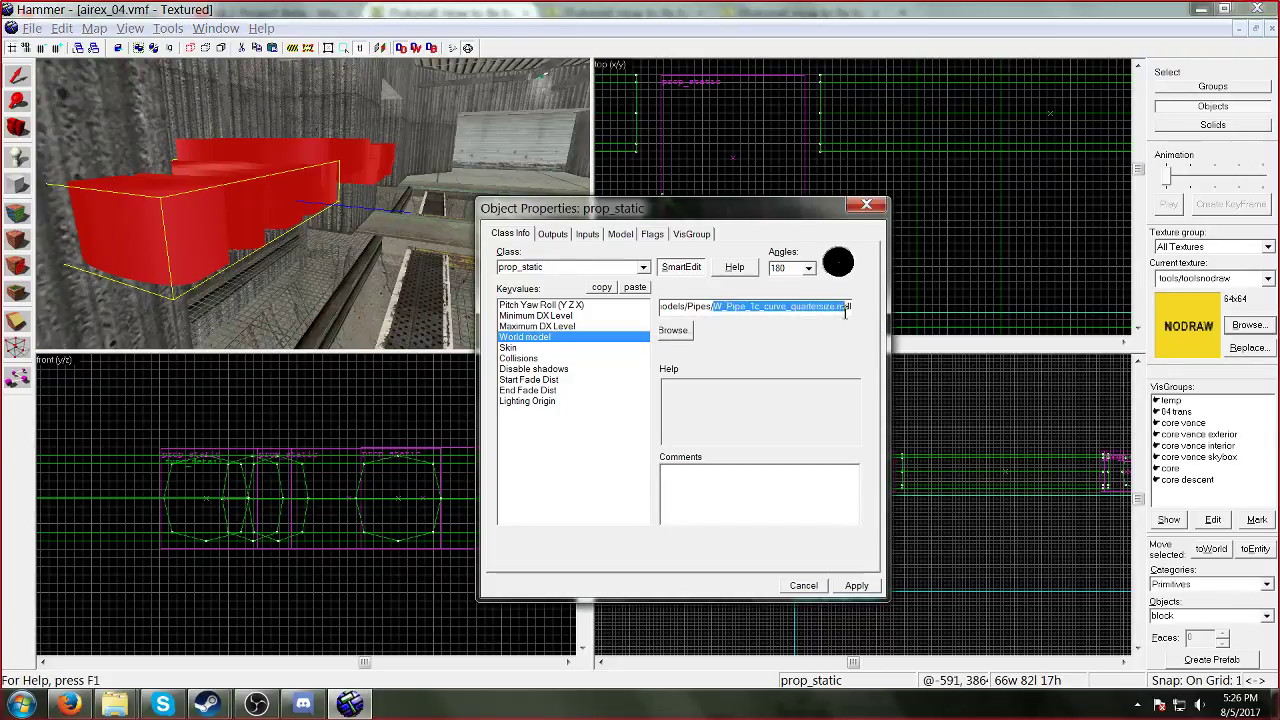
left_click(748, 312)
left_click(866, 204)
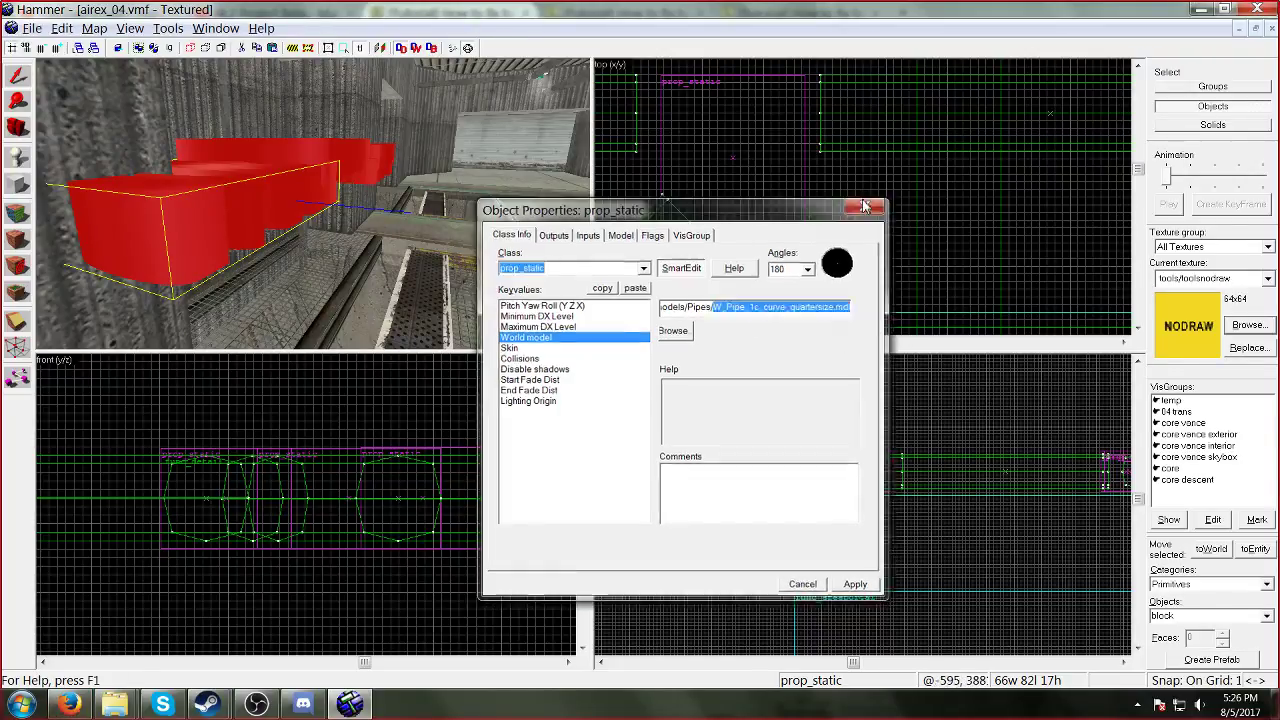
Step: Filter the Entity Report by the value props_c17/pipe02_45degree01.mdl and open the properties of all six matching prop_static entities
left_click(94, 28)
left_click(140, 146)
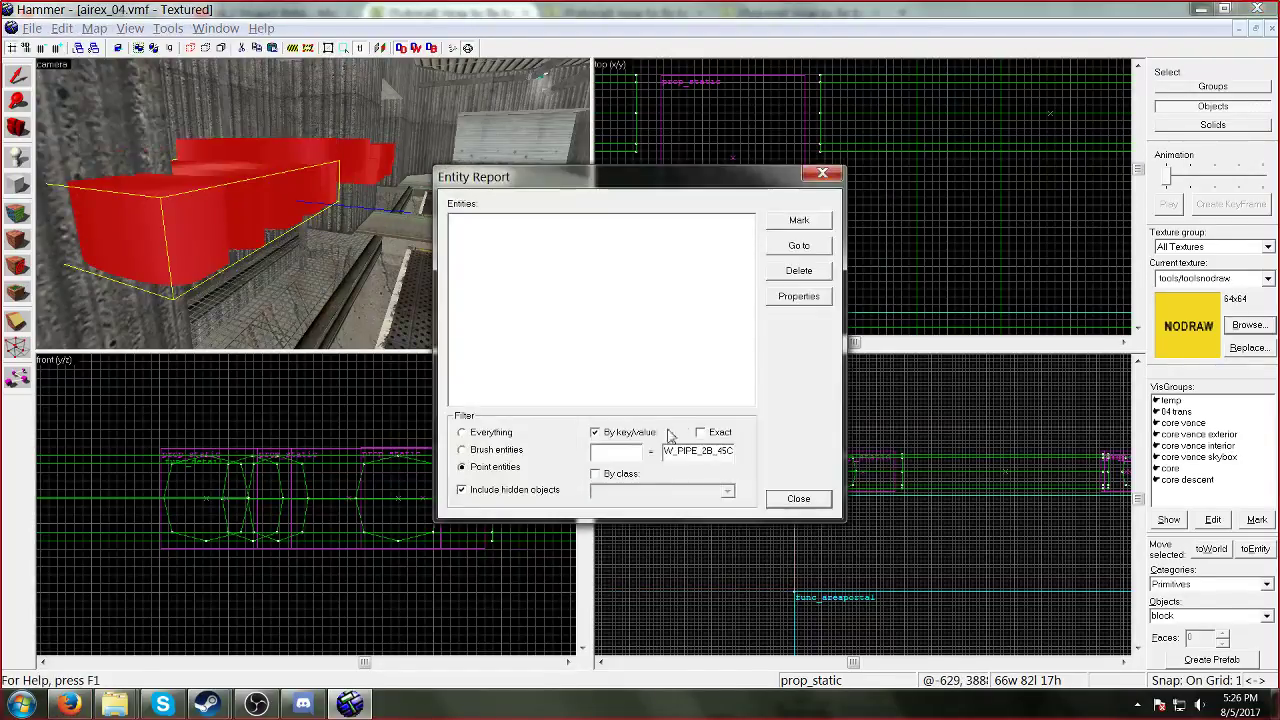
key("End")
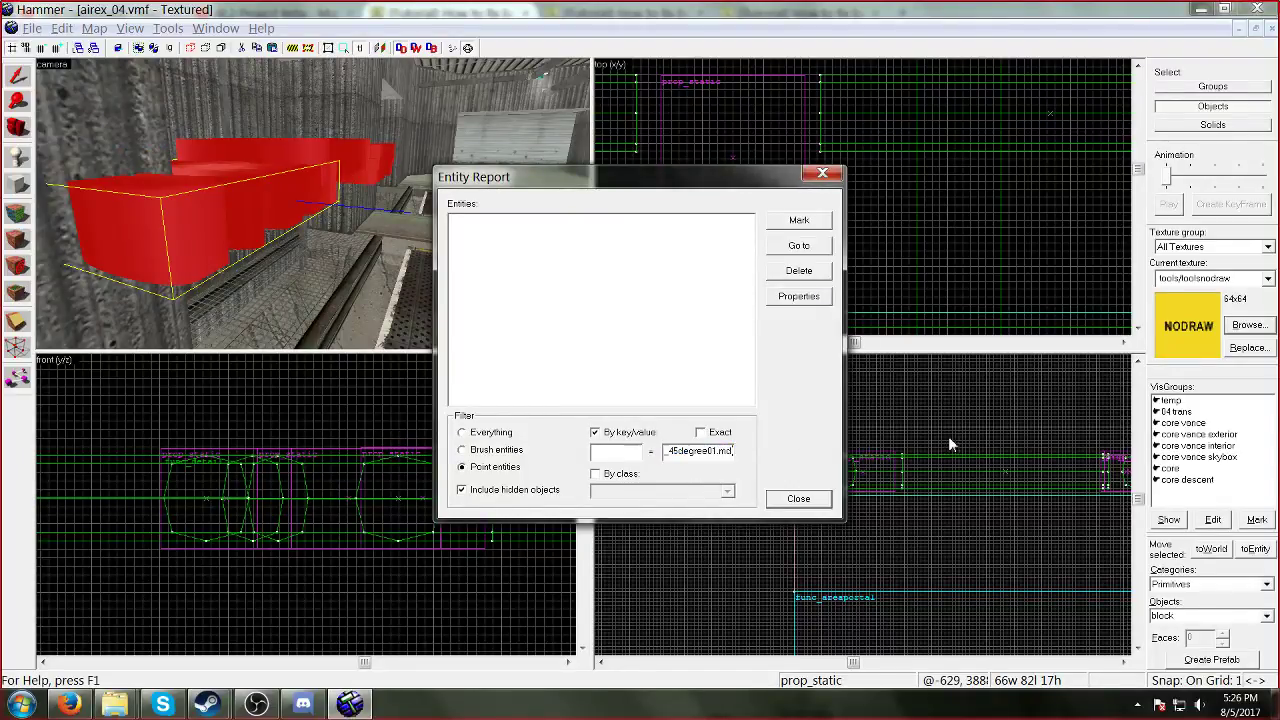
type("l")
left_click(476, 220)
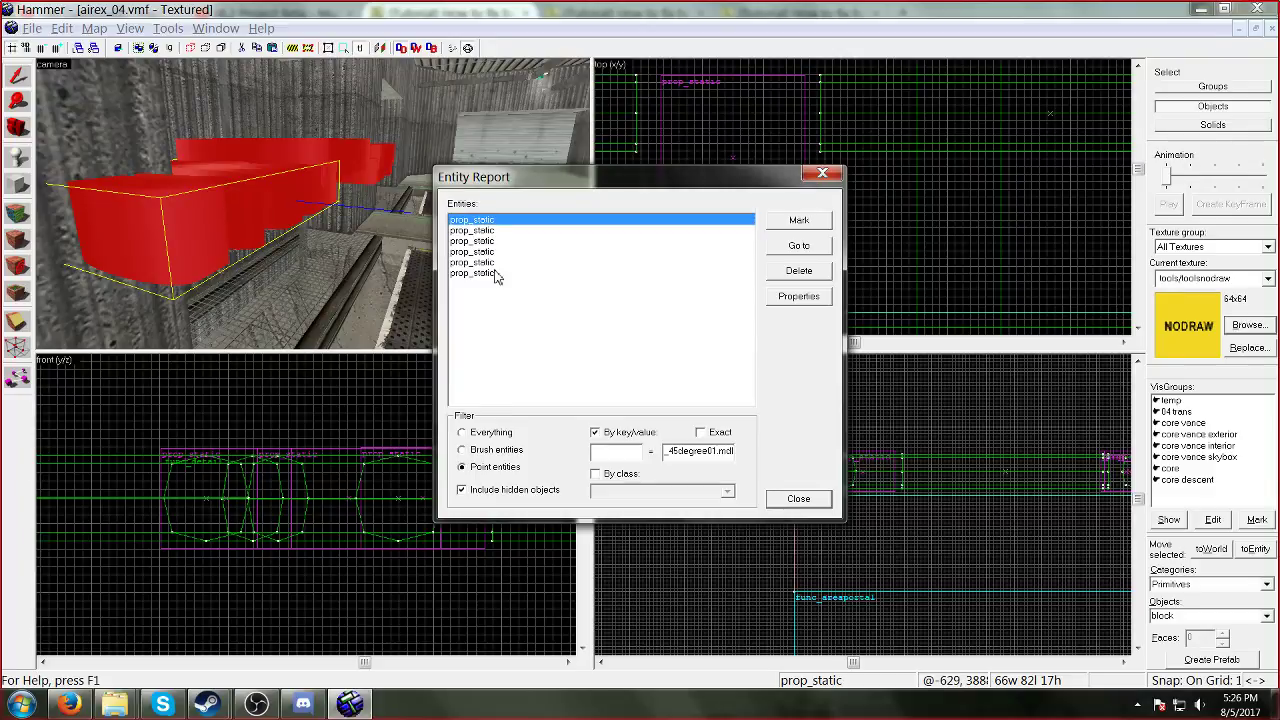
left_click(495, 272, "shift")
left_click(798, 296)
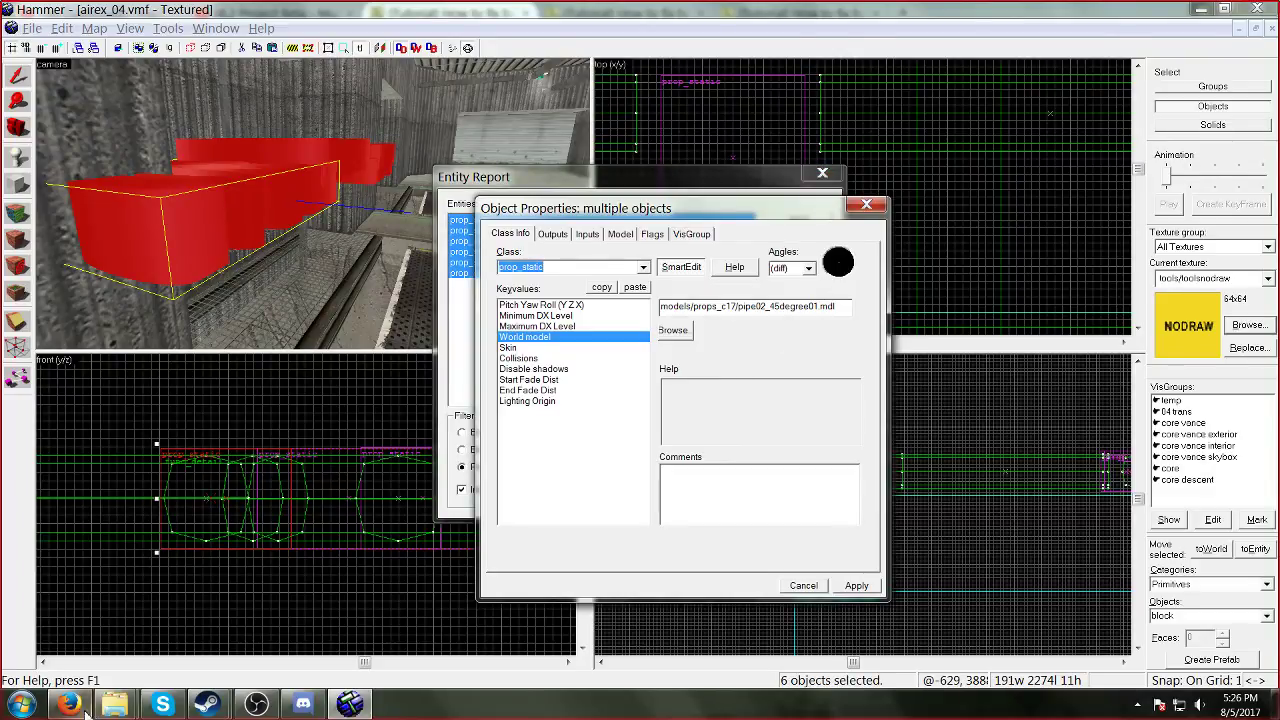
Step: Search the forum list in Firefox for props_c17/pipe02_45degree01.mdl, and back in Hammer apply and close the six props' properties
left_click(68, 704)
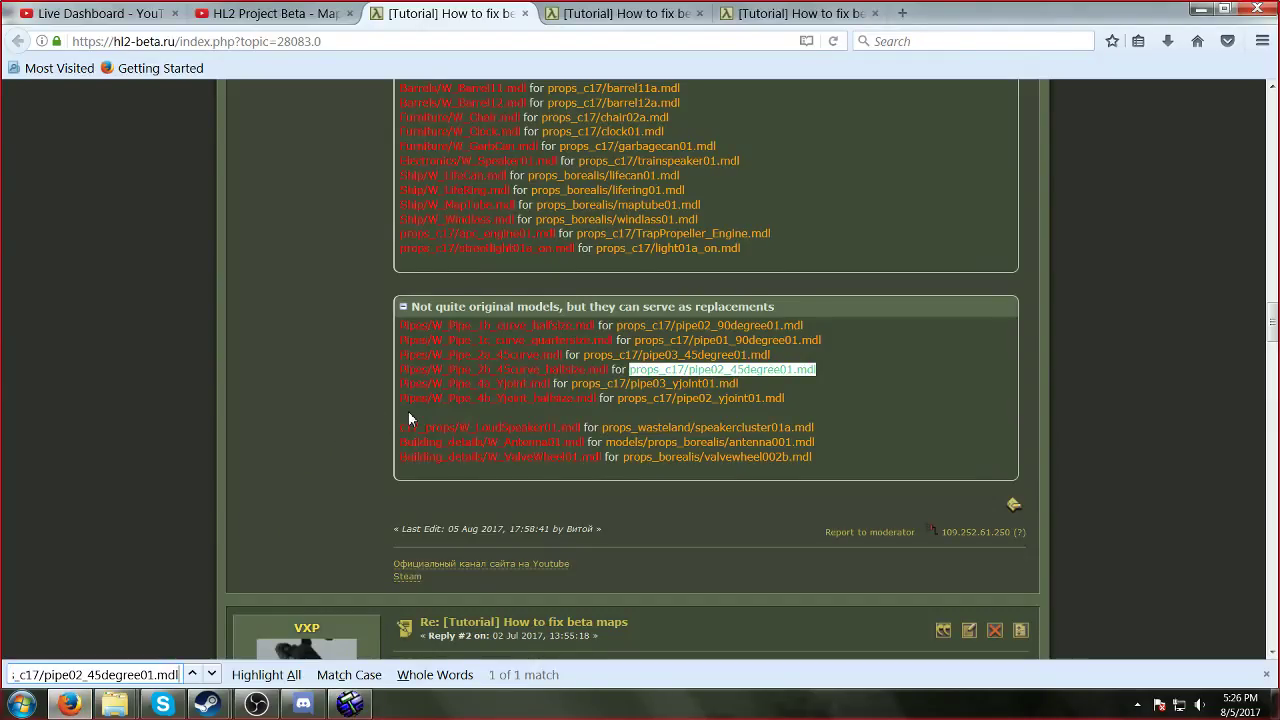
left_click(328, 418)
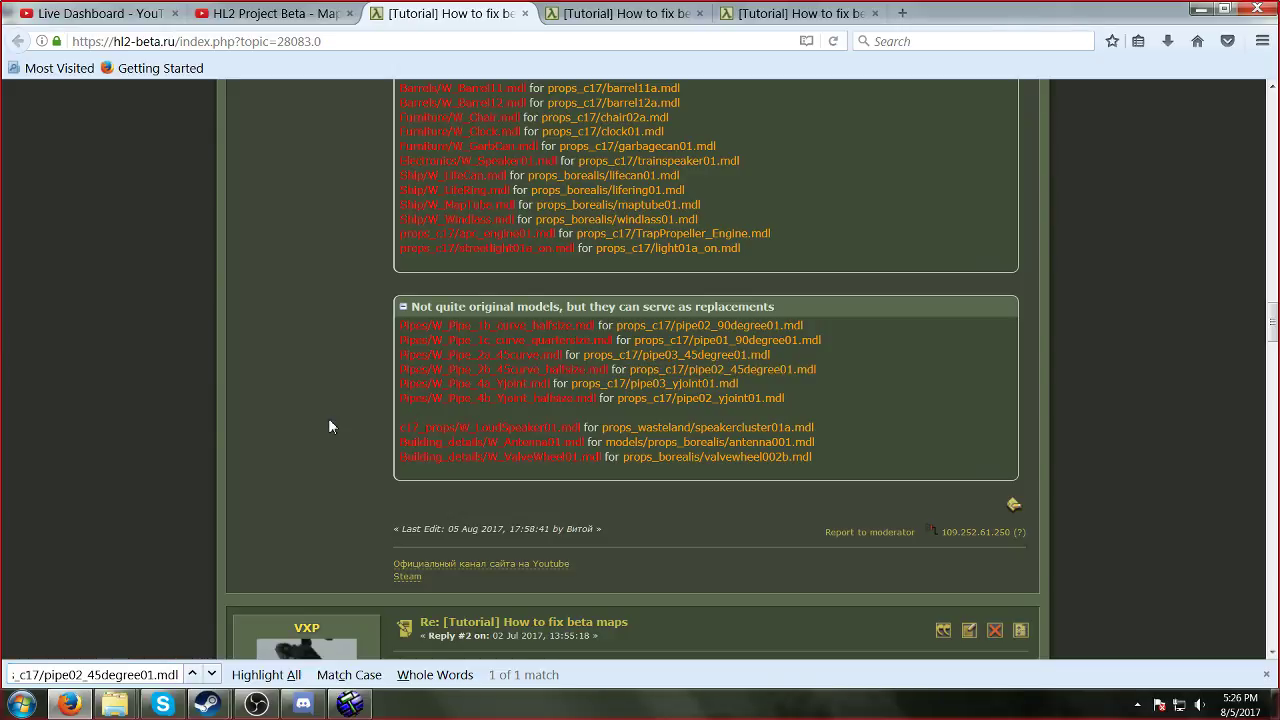
key("ctrl+f")
key("ctrl+v")
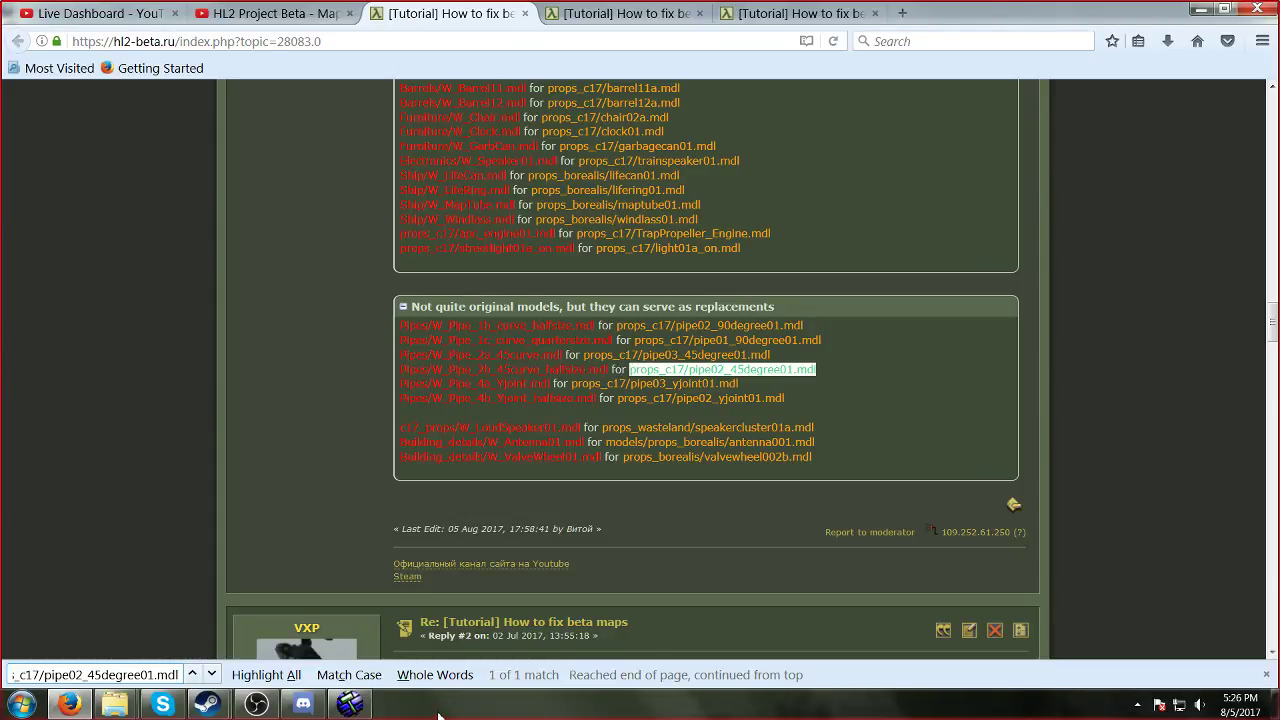
left_click(349, 704)
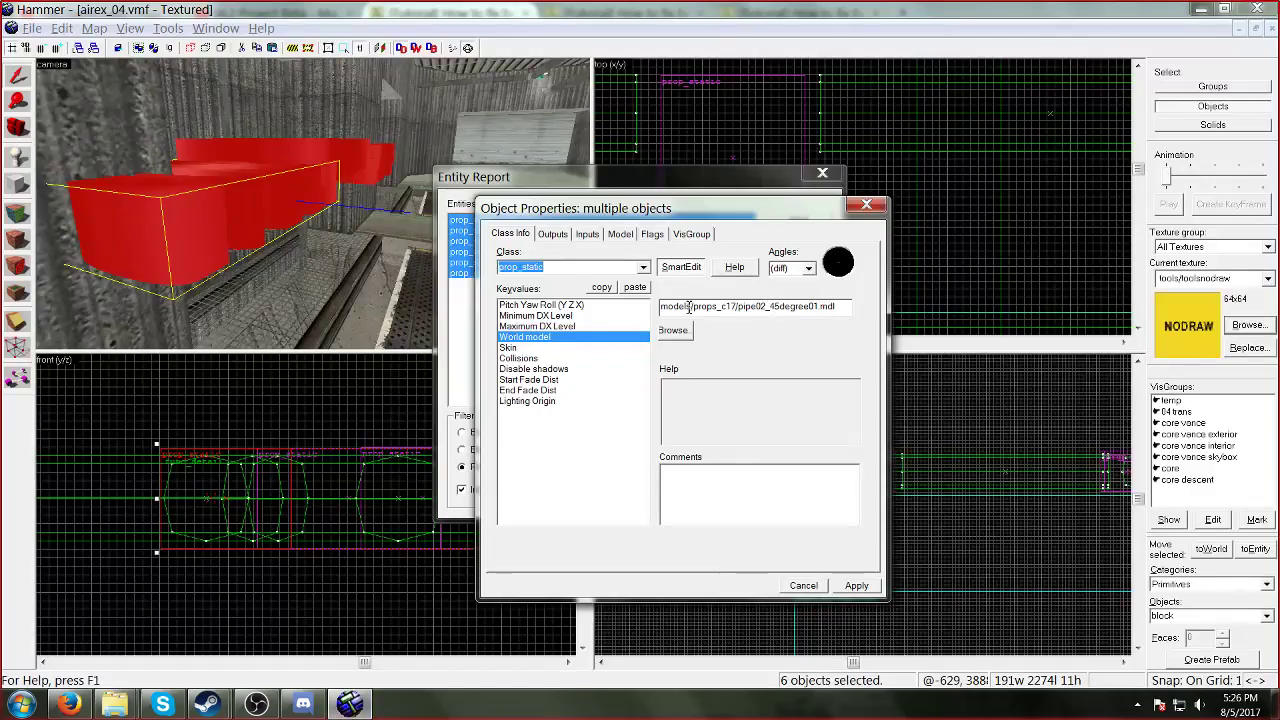
left_click(857, 585)
left_click(866, 205)
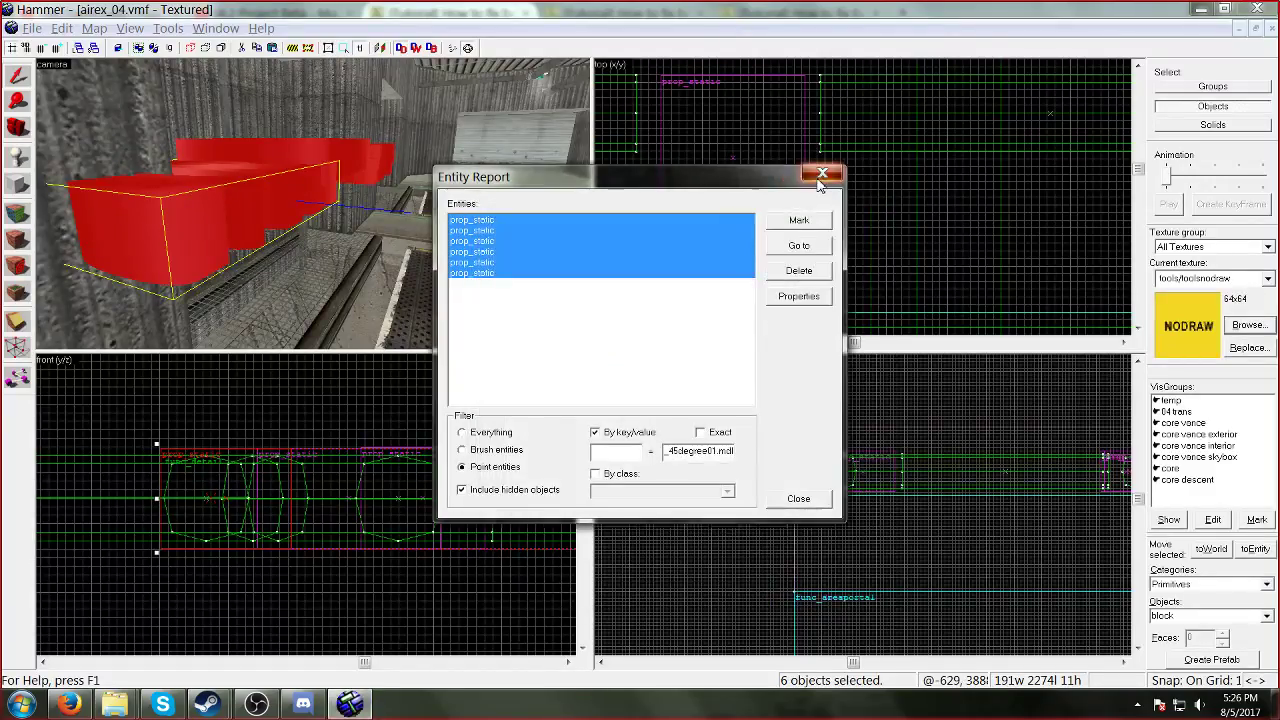
left_click(822, 173)
Step: Try to copy the model name from the World model of the nearest red prop and close its properties
double_click(124, 211)
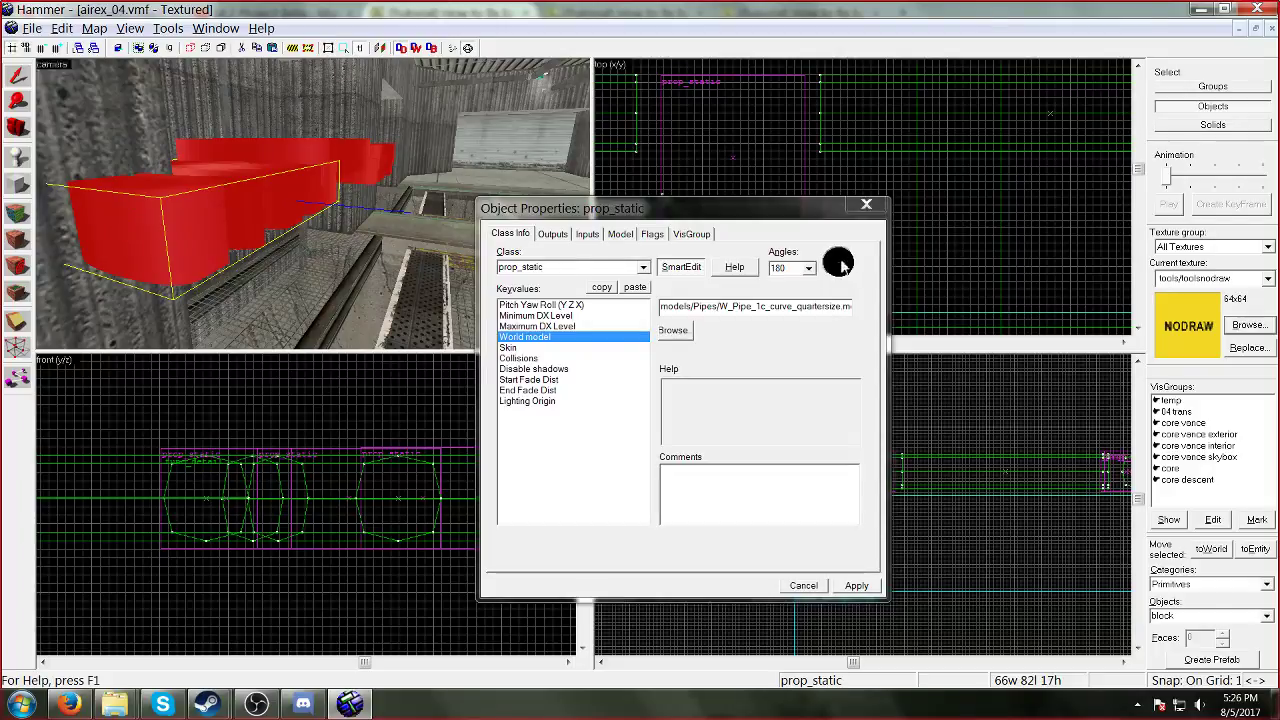
double_click(727, 307)
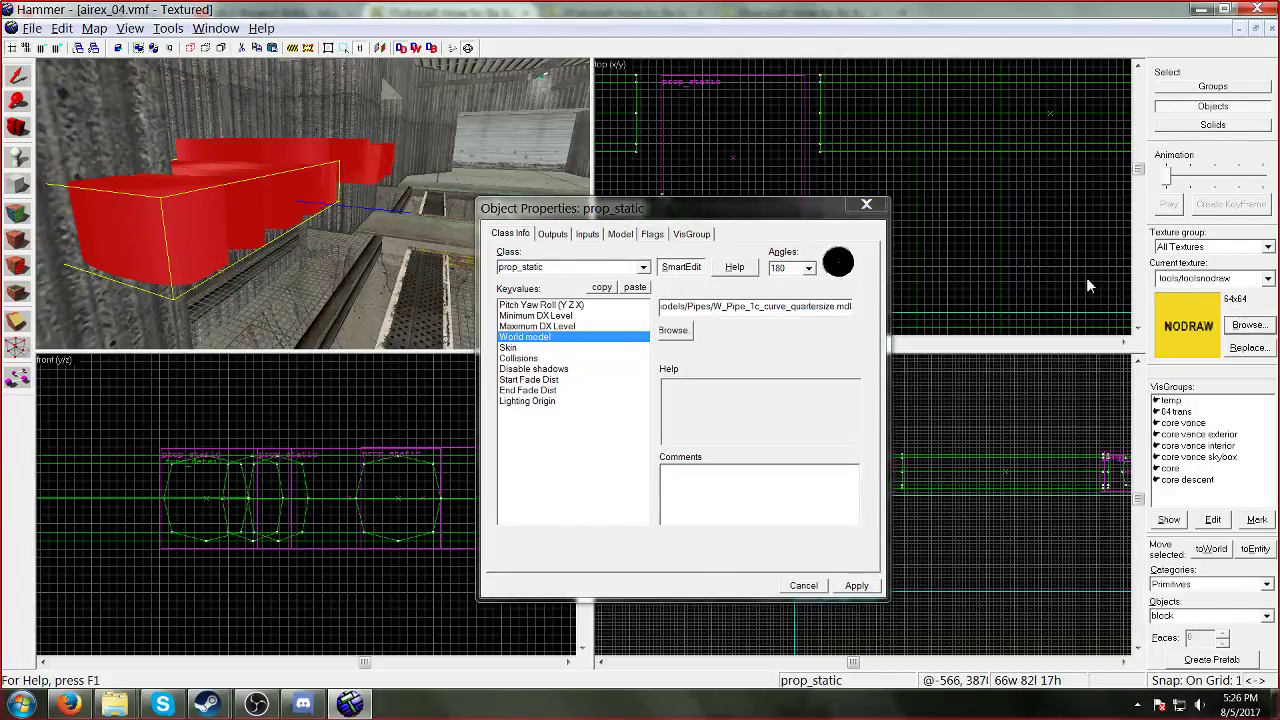
left_click(866, 205)
Step: Reopen the Entity Report filtered by pipe02_45degree01.mdl, view the properties of all six matches, and close both windows
left_click(94, 28)
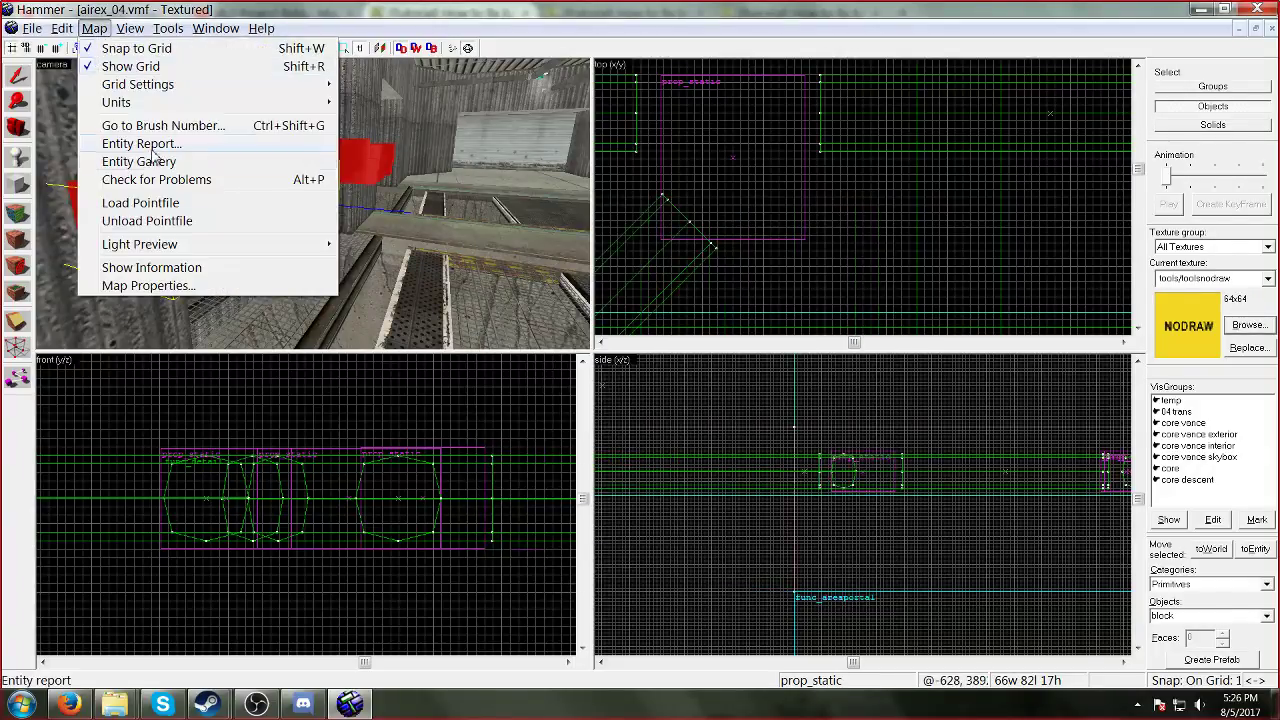
left_click(140, 157)
double_click(668, 452)
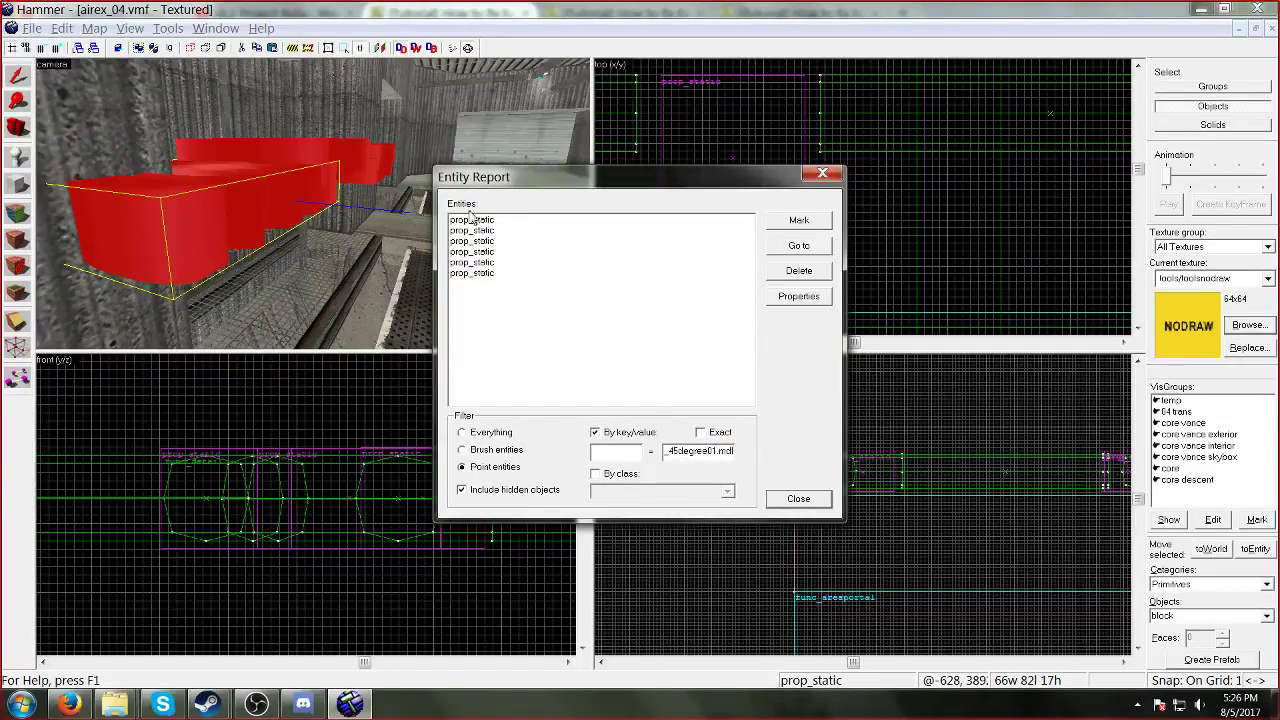
left_click(470, 219)
left_click(514, 272, "shift")
left_click(798, 296)
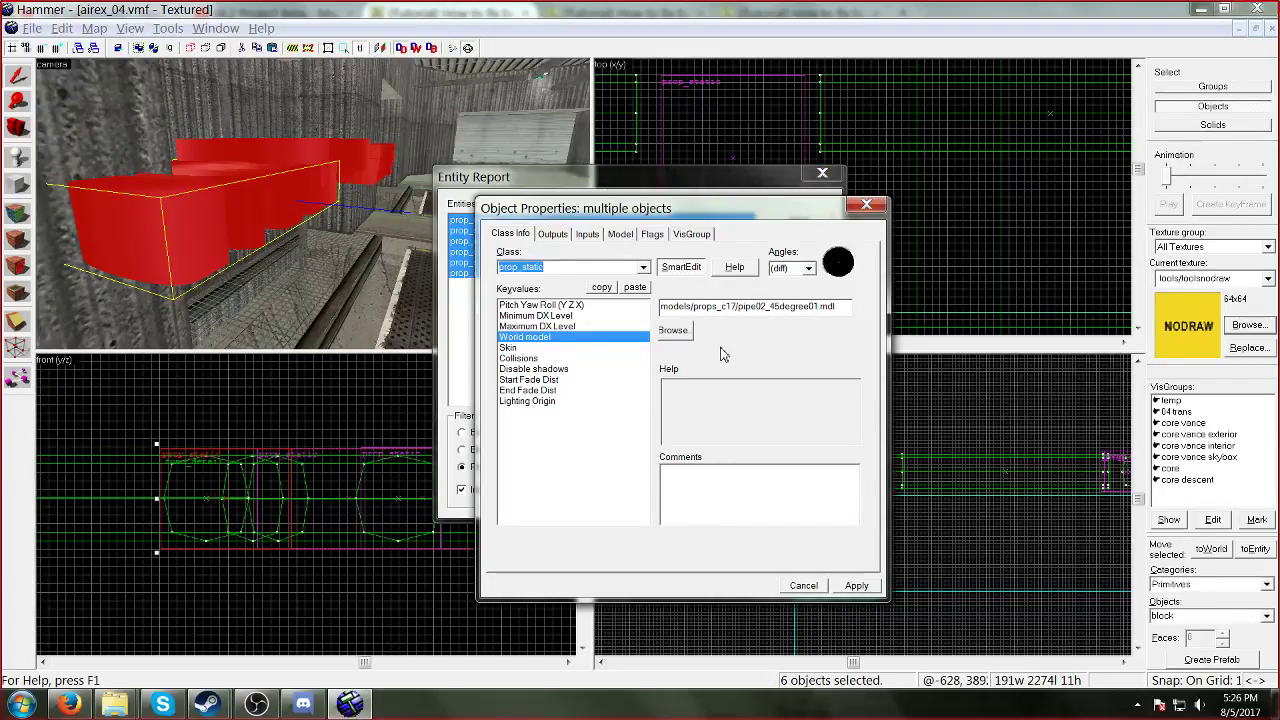
left_click(866, 205)
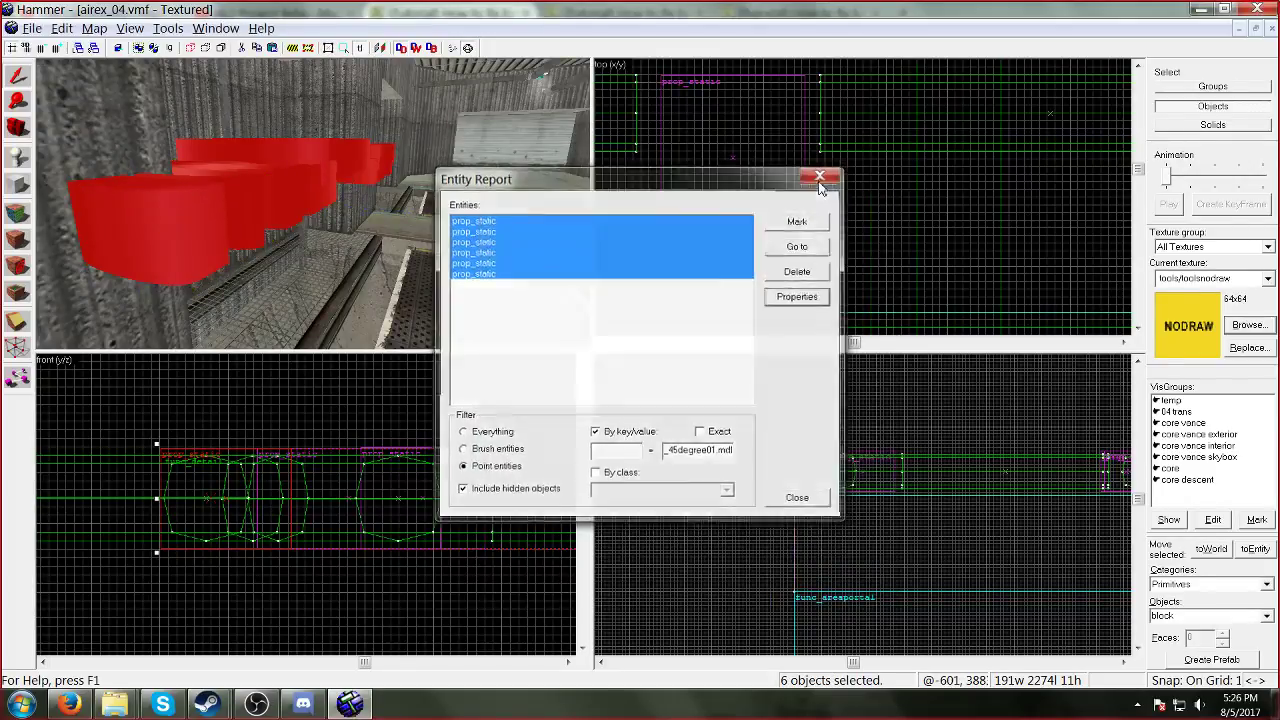
left_click(822, 173)
Step: Copy the model name W_Pipe_1c_curve_quartersize.mdl from the World model of the nearest red prop and close its properties
double_click(153, 236)
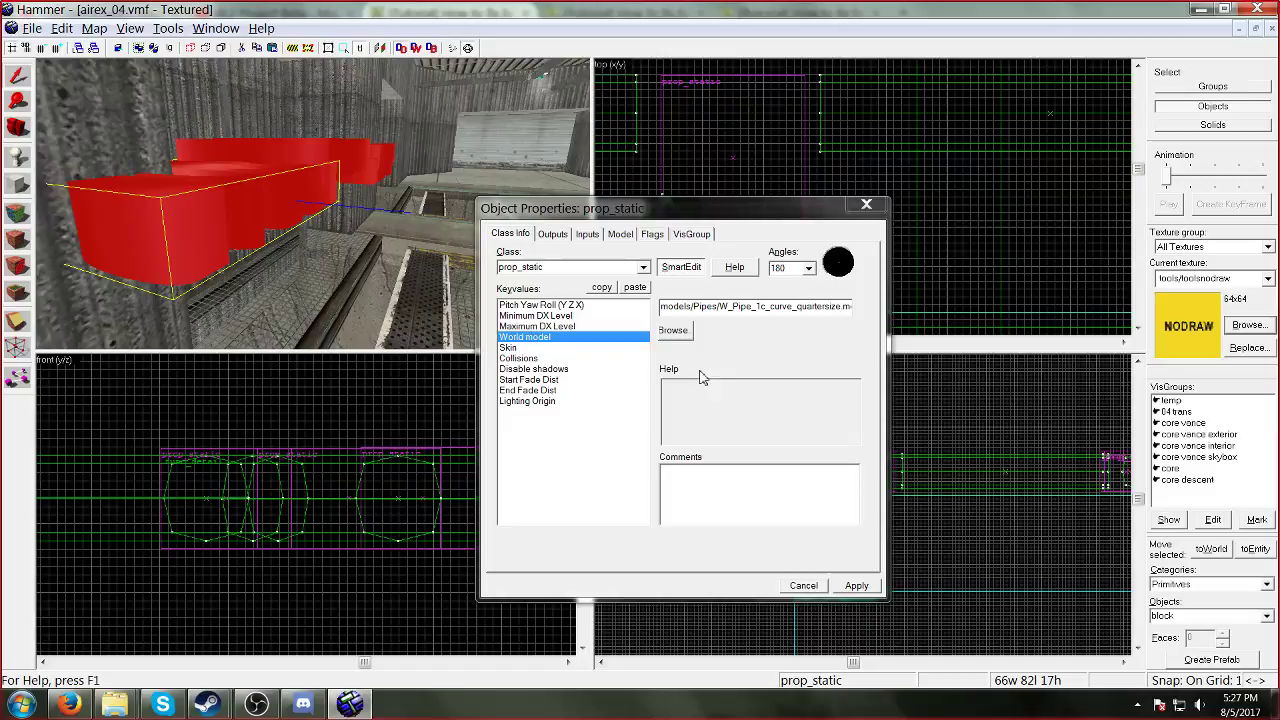
left_click(734, 303)
left_click_drag(714, 306, 852, 306)
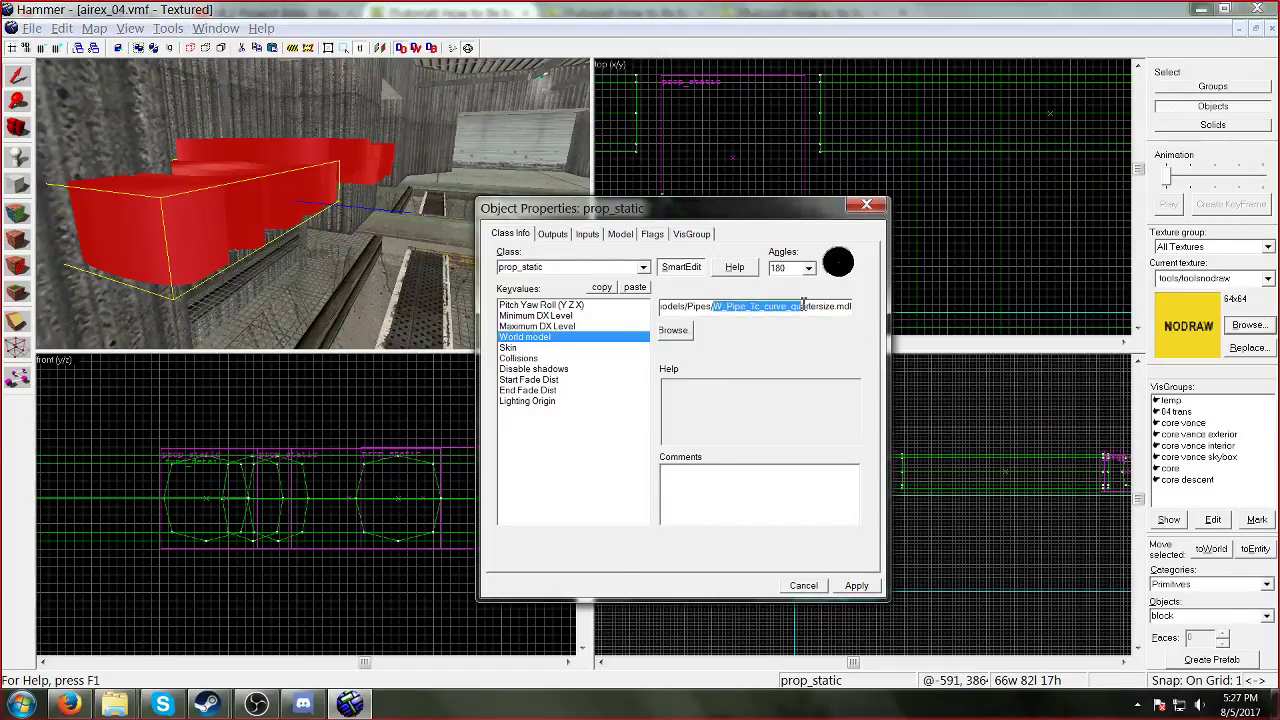
right_click(834, 306)
left_click(870, 359)
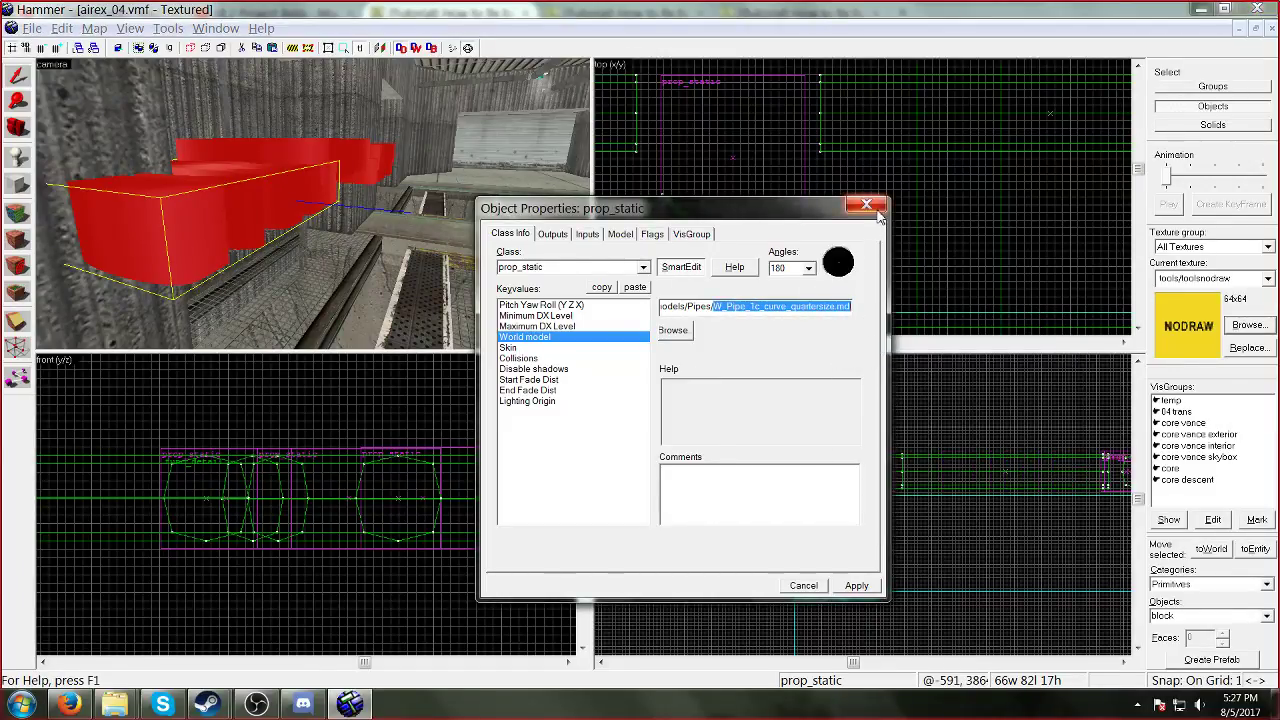
left_click(866, 205)
Step: Filter the Entity Report by the value W_Pipe_1c_curve_quartersize.mdl and open the properties of all four matching prop_static entities
left_click(94, 28)
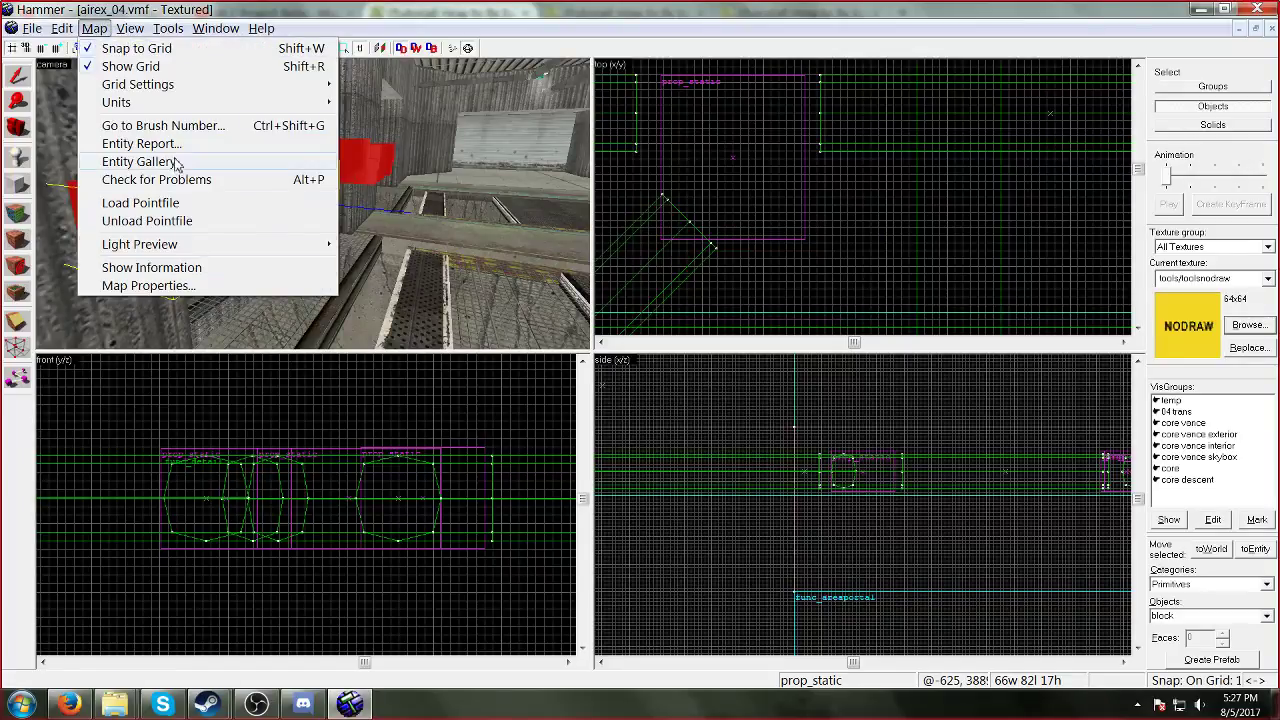
left_click(140, 143)
key("ctrl+v")
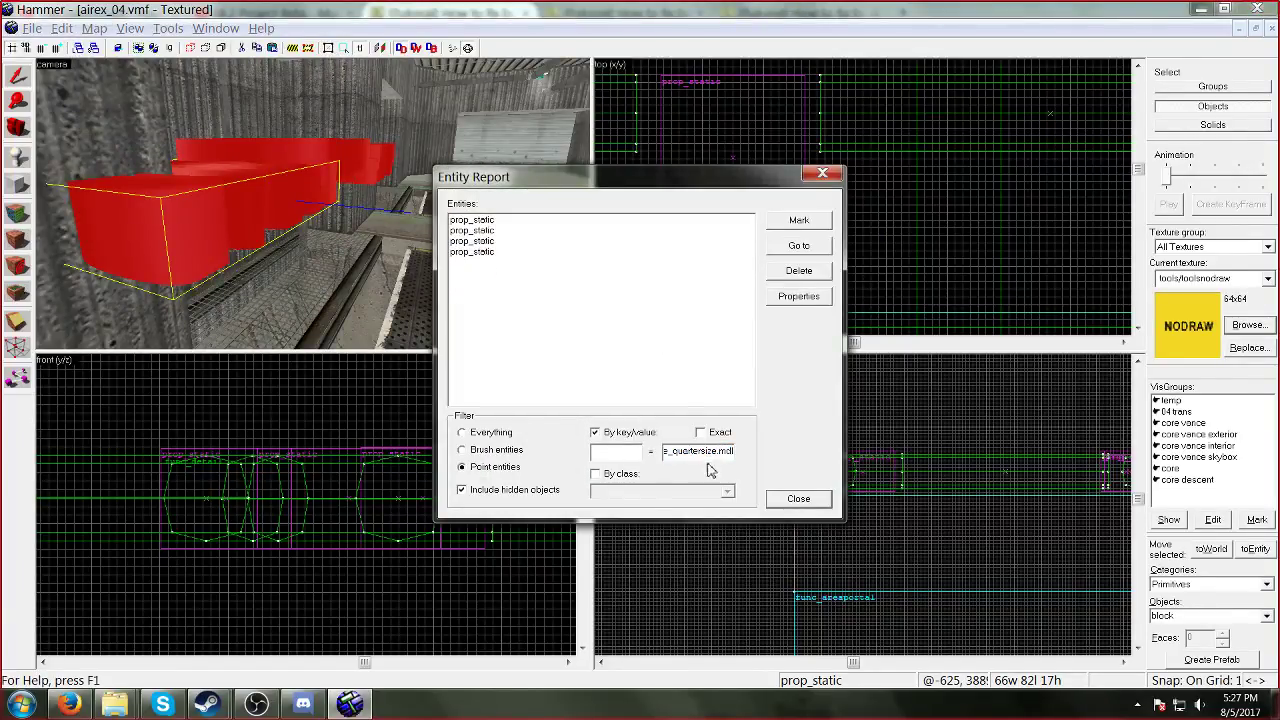
left_click_drag(712, 451, 563, 449)
left_click(470, 220)
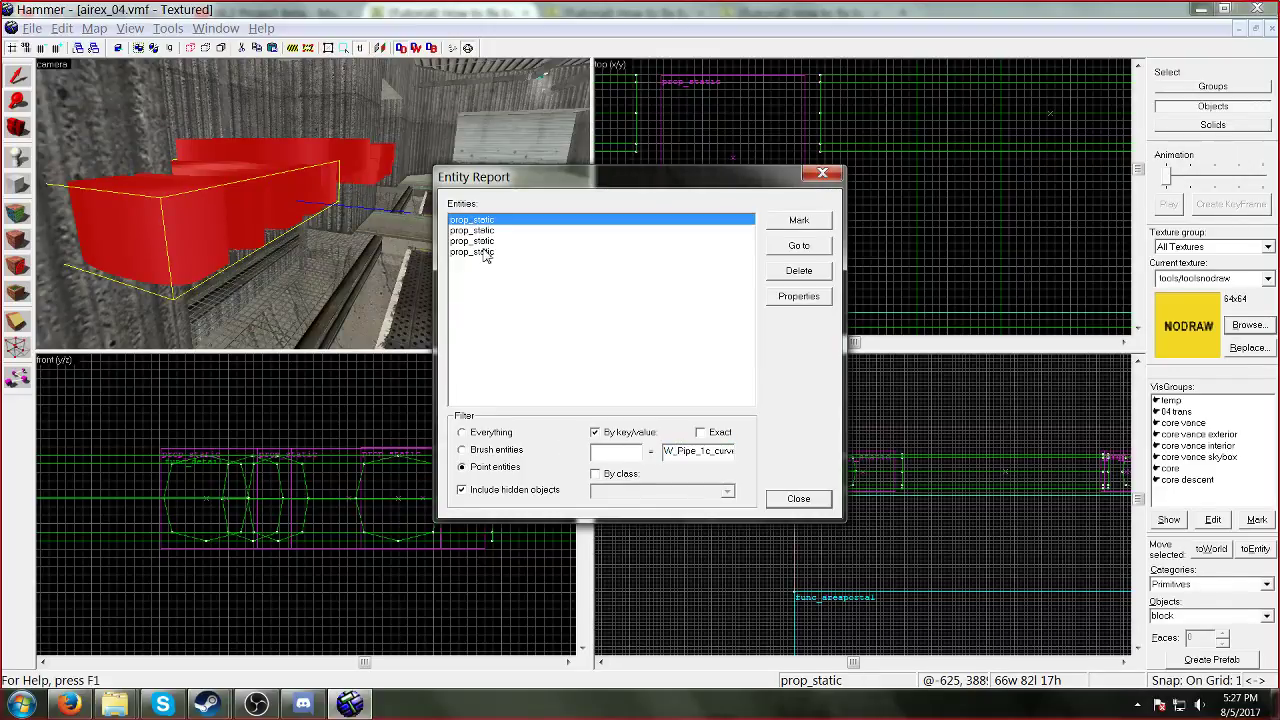
left_click(482, 251, "shift")
left_click(799, 296)
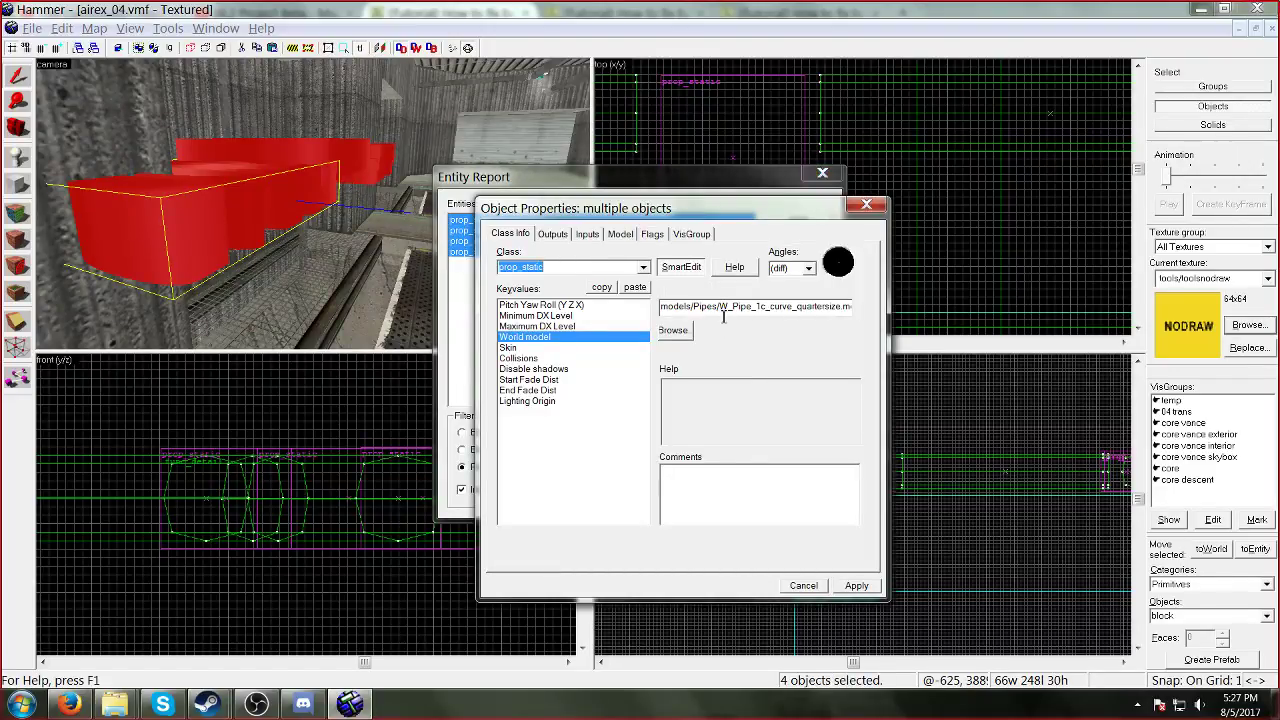
Step: Copy the file name W_Pipe_1c_curve_quartersize.mdl from the four props' shared World model path
left_click_drag(719, 308, 912, 306)
right_click(841, 300)
left_click(856, 354)
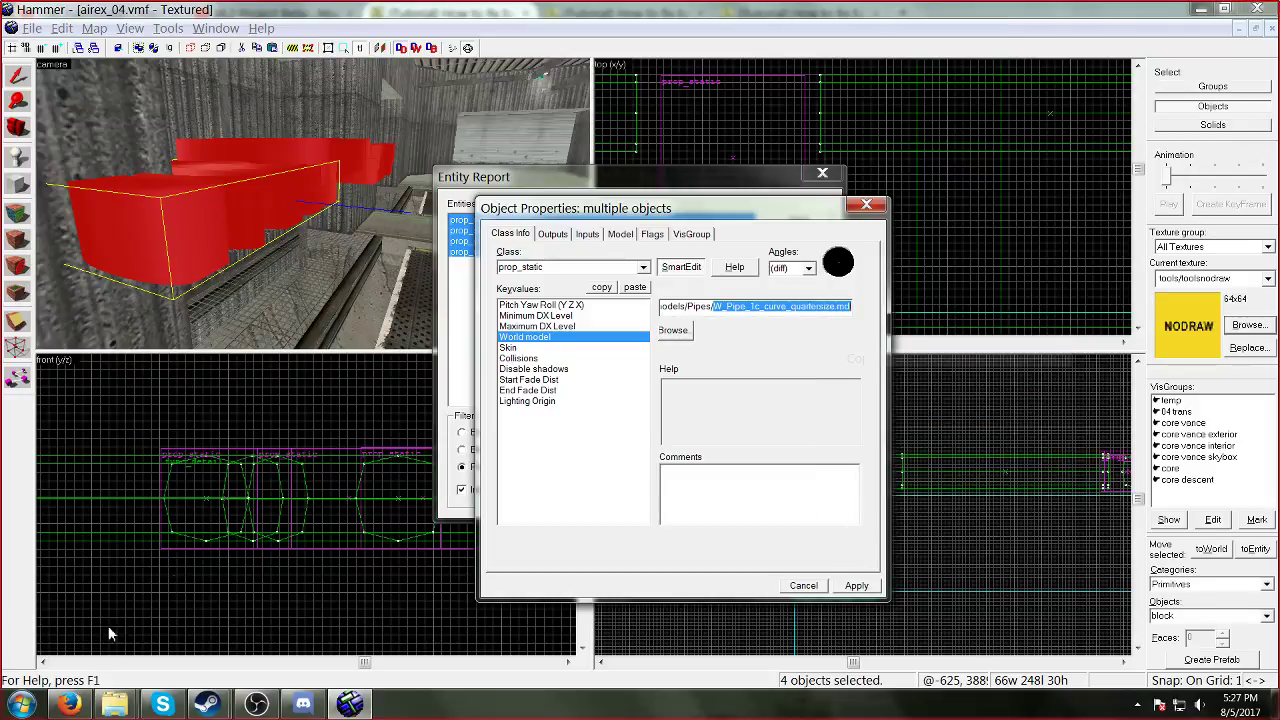
Step: Switch to Firefox, find W_Pipe_1c_curve_quartersize.mdl in the forum's replacement list and copy its counterpart props_c17/pipe01_90degree01.mdl
left_click(69, 705)
key("ctrl+f")
key("ctrl+v")
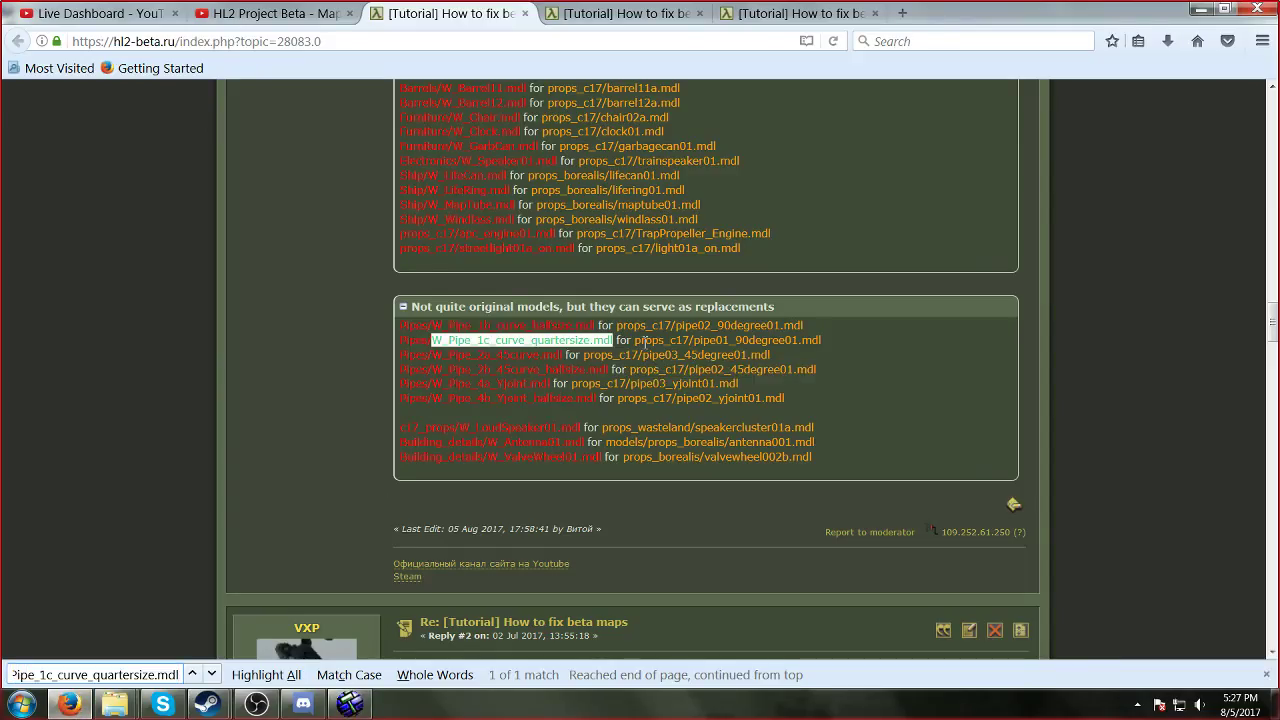
left_click_drag(634, 340, 915, 342)
Step: Back in Hammer, set the four selected props' World model to models/props_c17/pipe01_90degree01.mdl, apply it, and close the properties and Entity Report
key("alt+Tab")
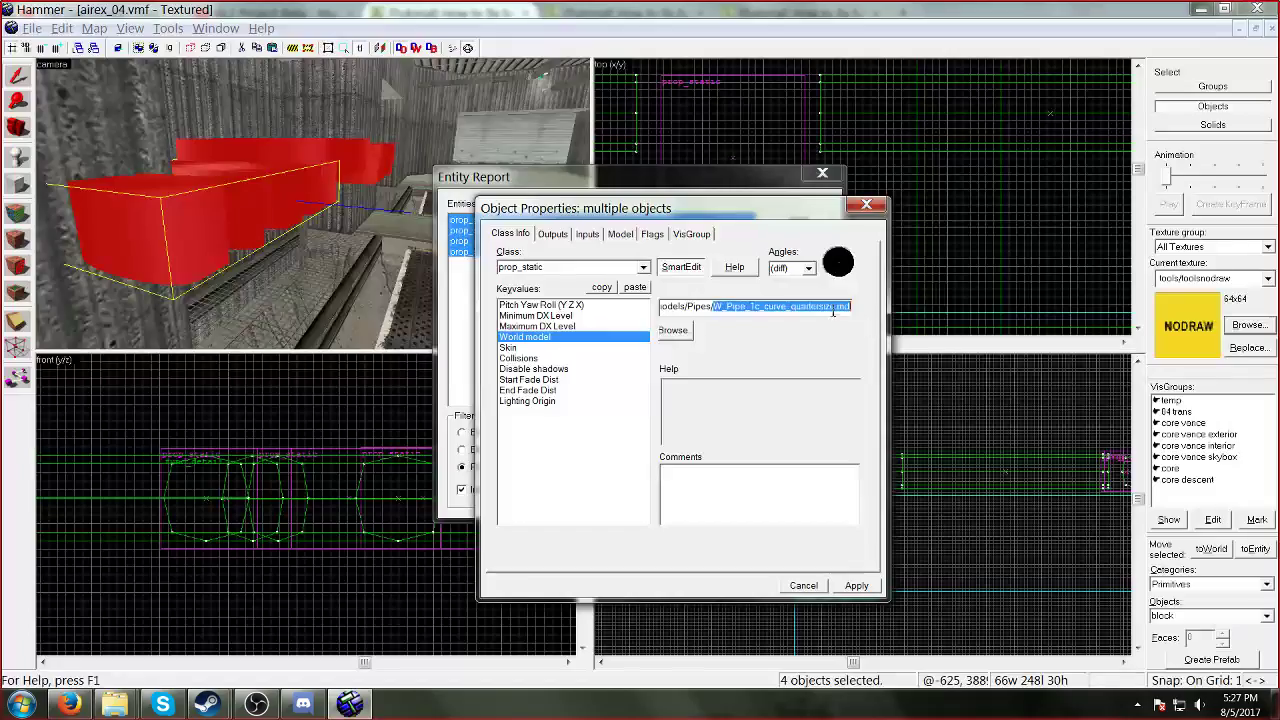
key("ctrl+v")
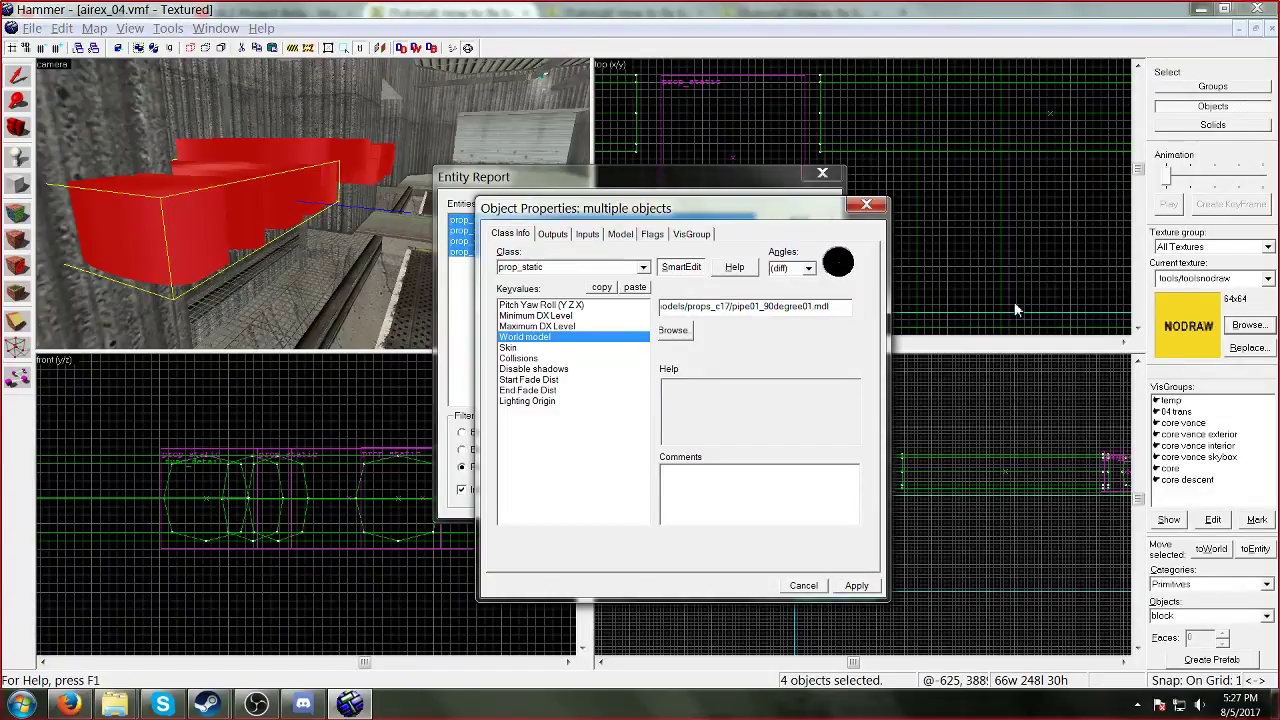
left_click(856, 585)
left_click(866, 205)
left_click(740, 174)
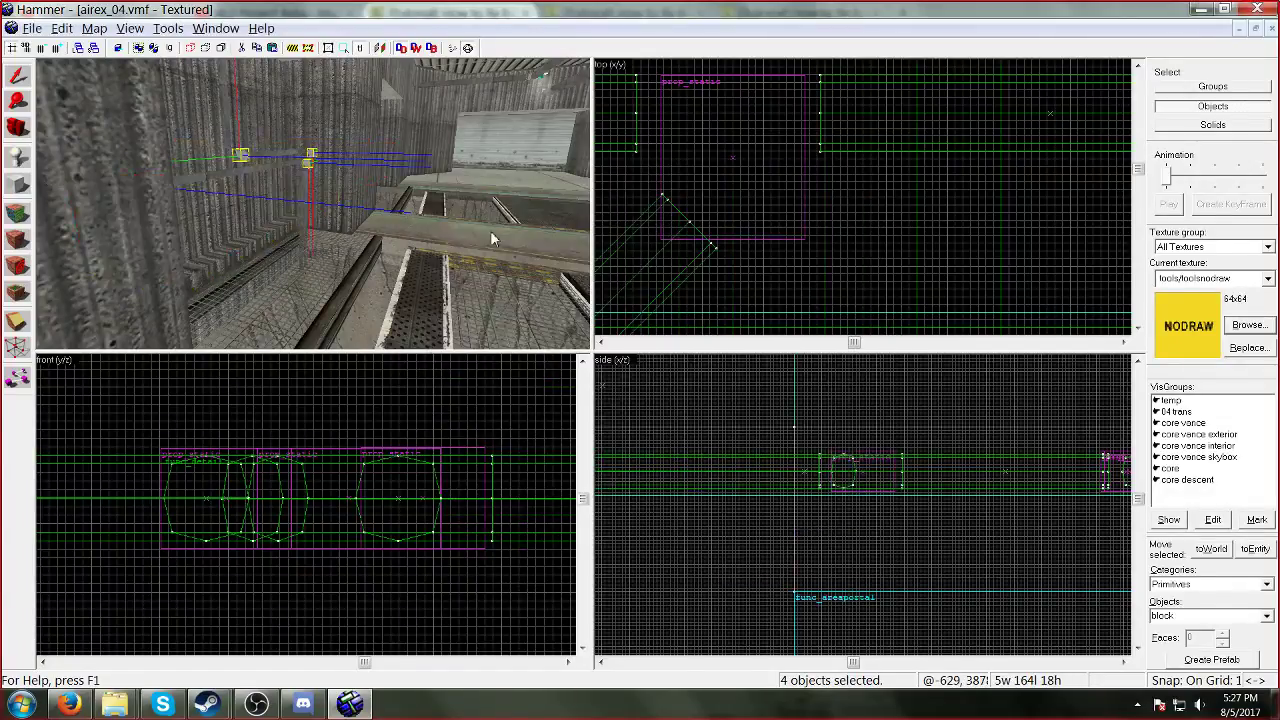
Step: Examine the map's interior halls, outdoor buildings and pipe channel with its walkways for remaining missing models and textures
key("w")
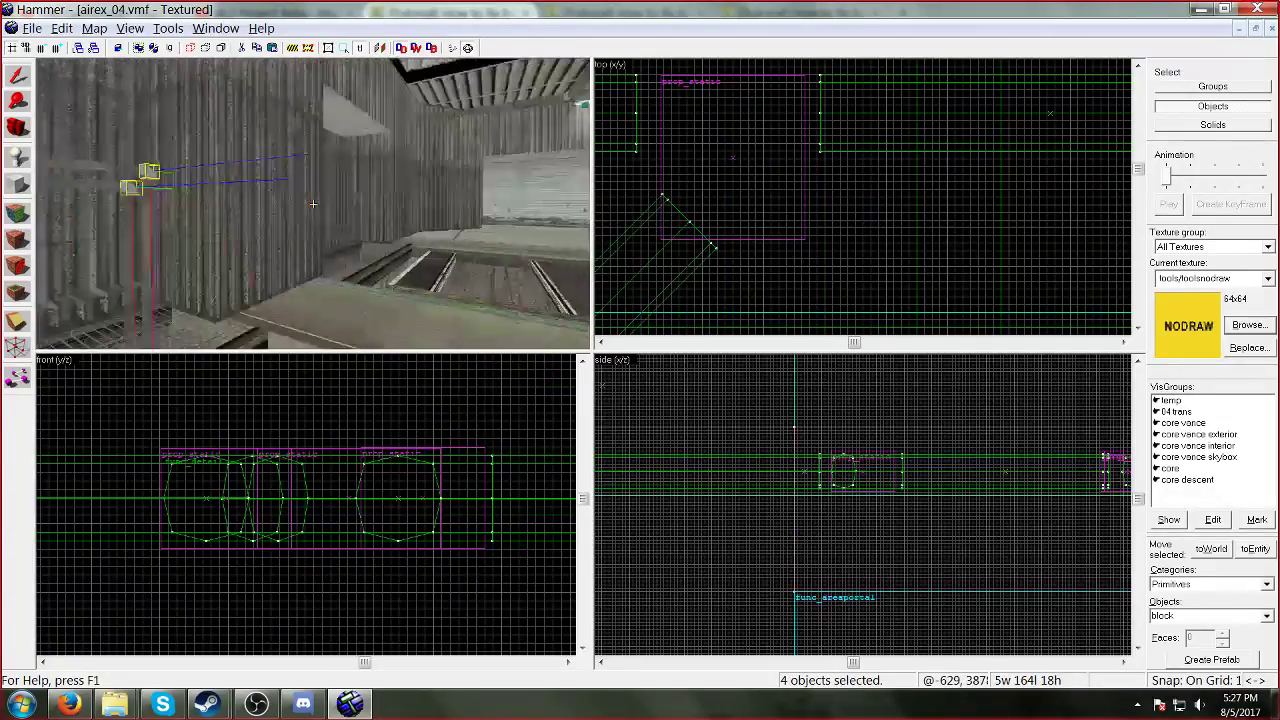
key("w")
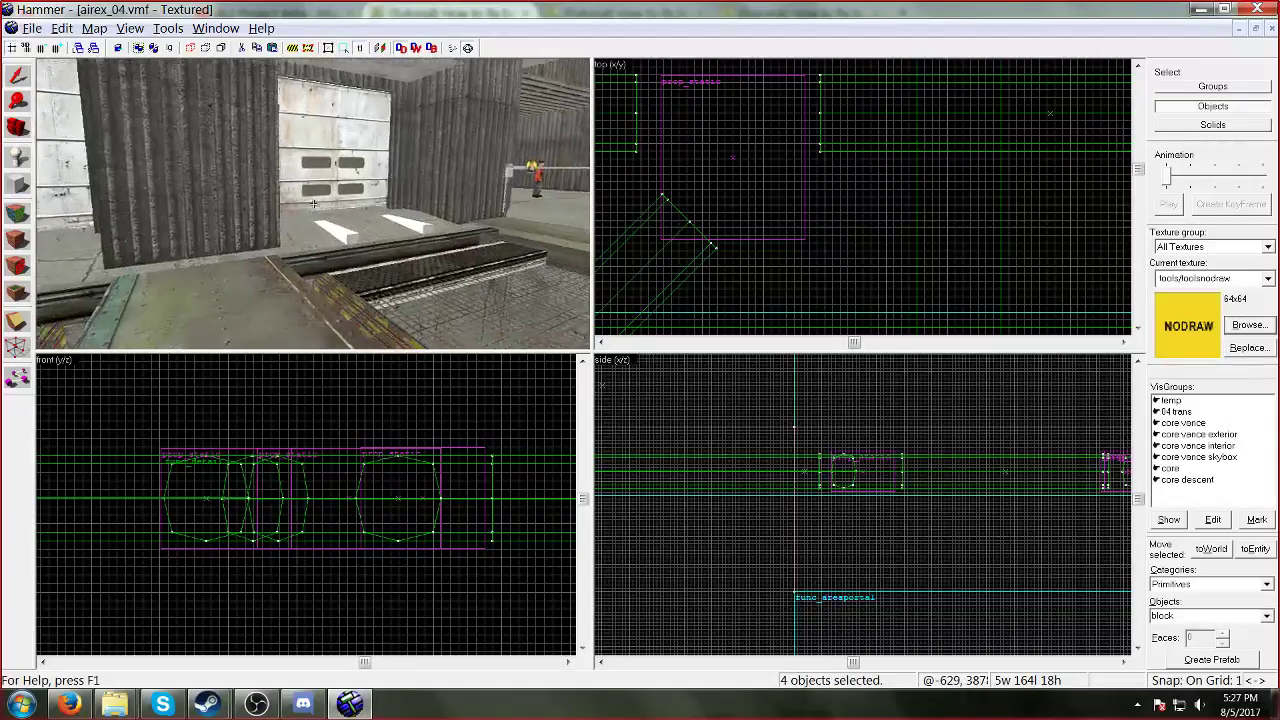
key("w")
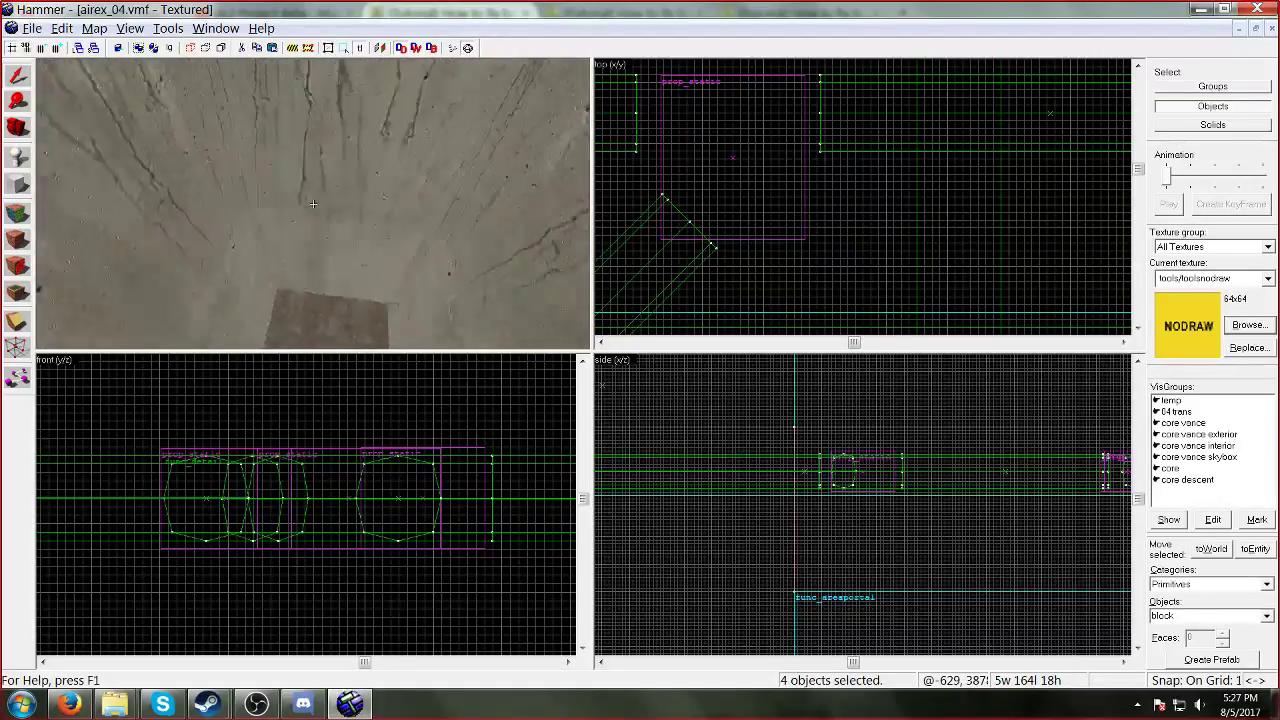
key("w")
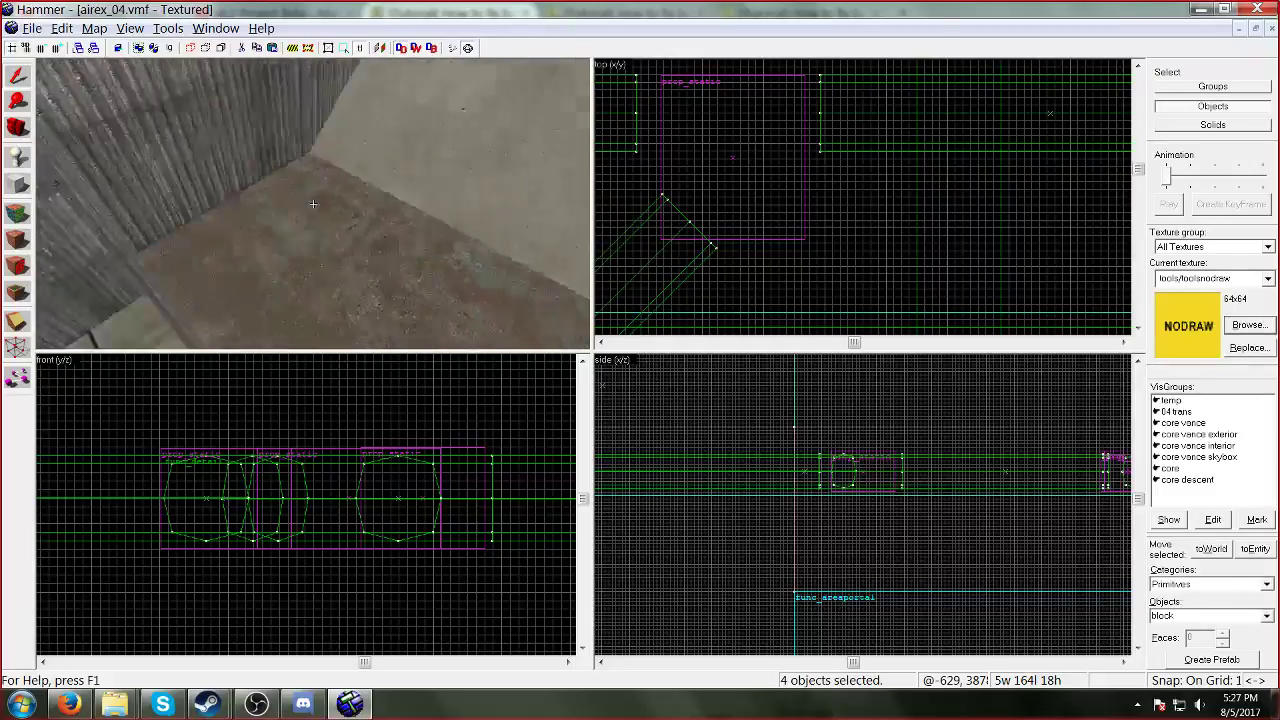
key("w")
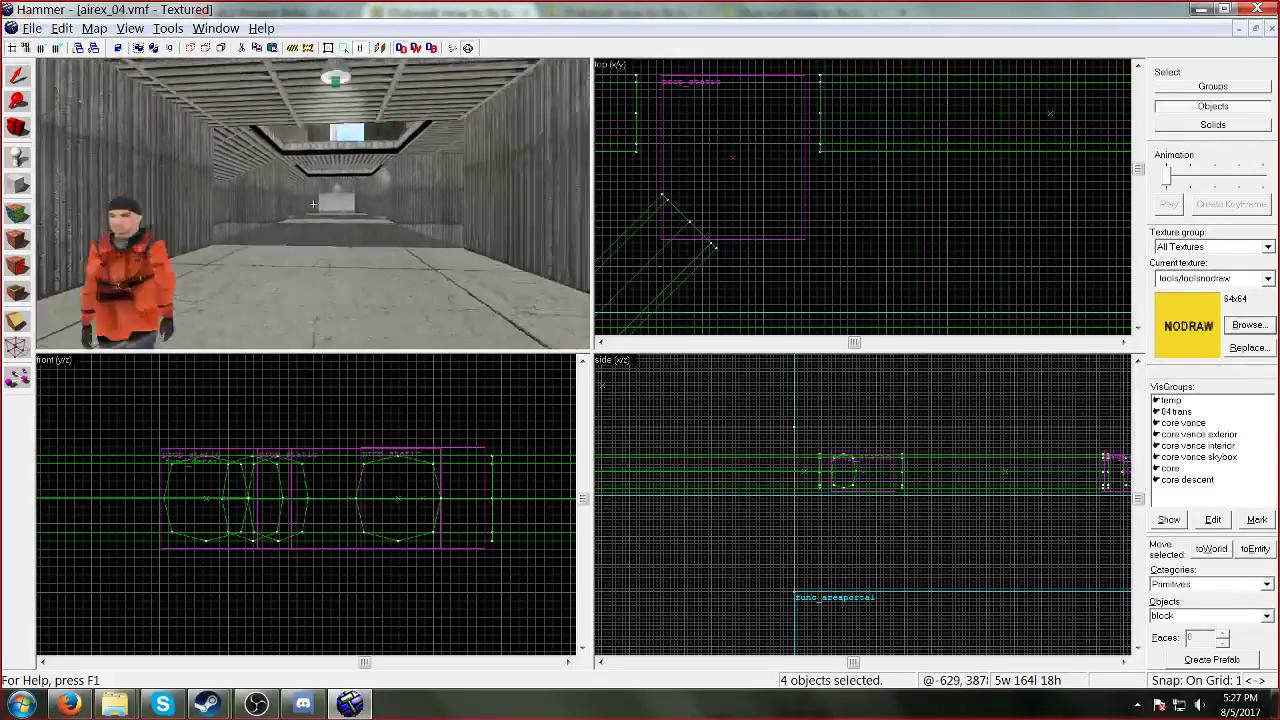
key("w")
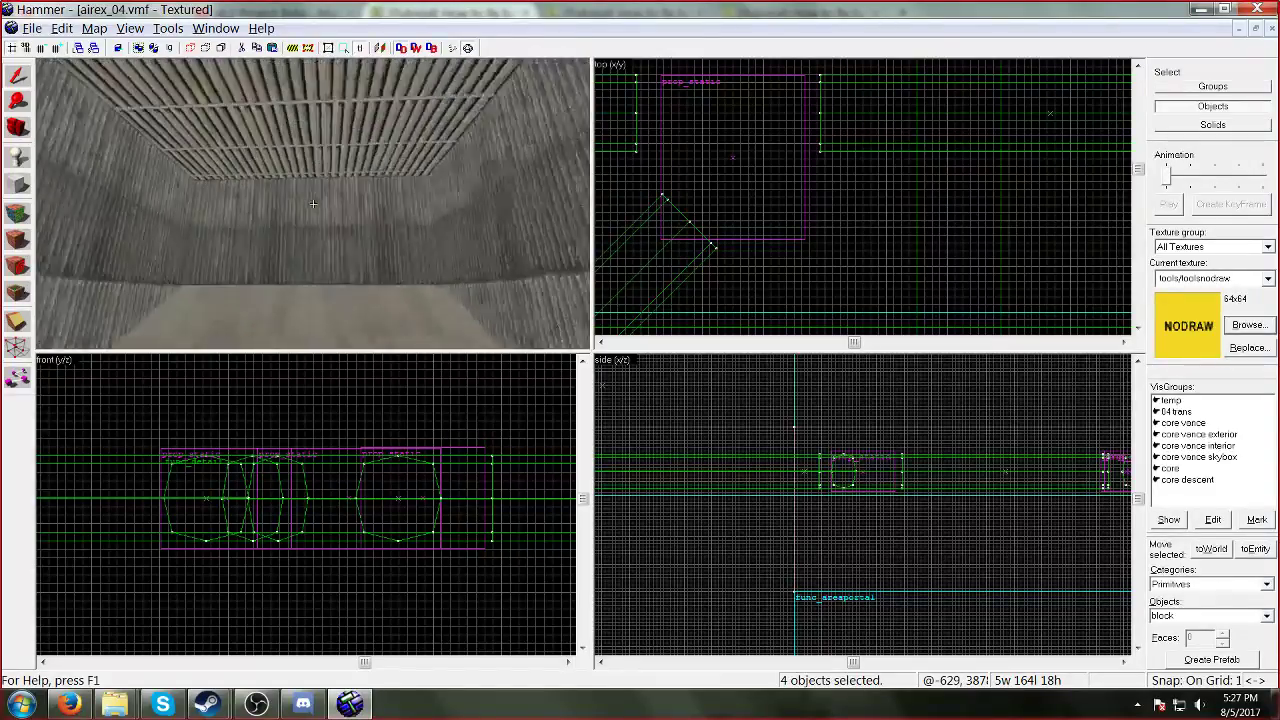
key("w")
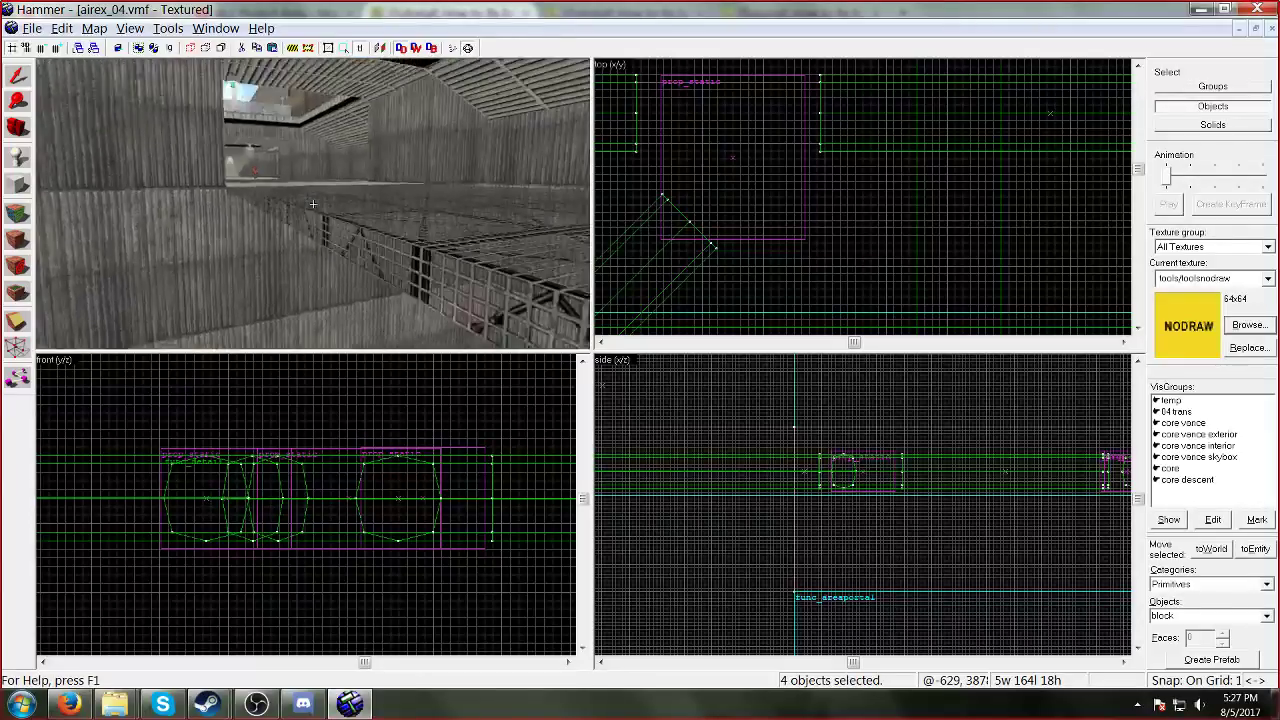
key("w")
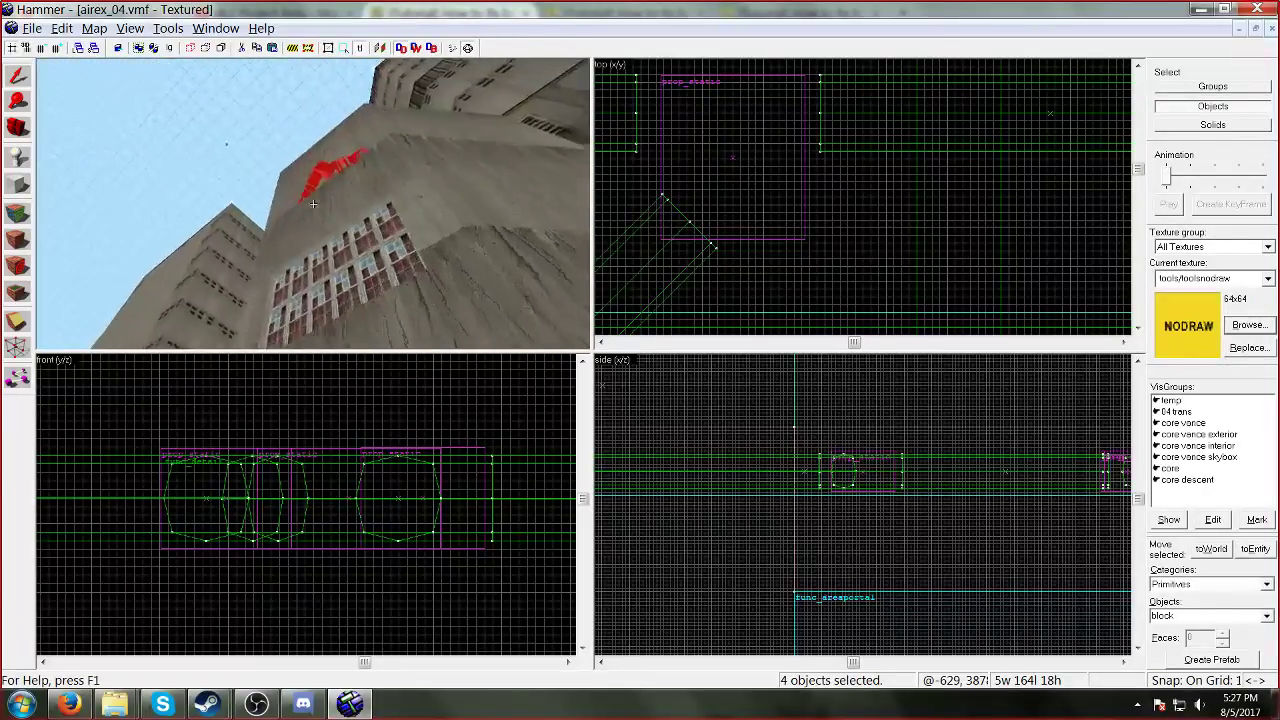
key("w")
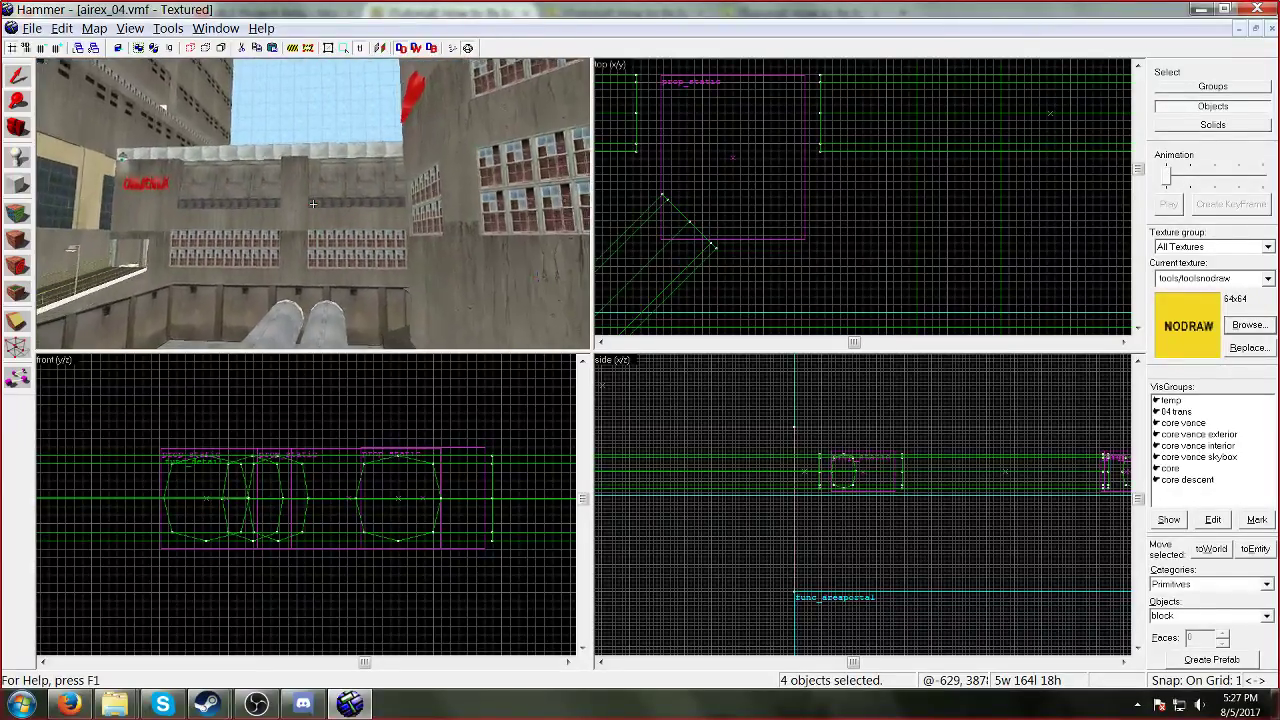
key("w")
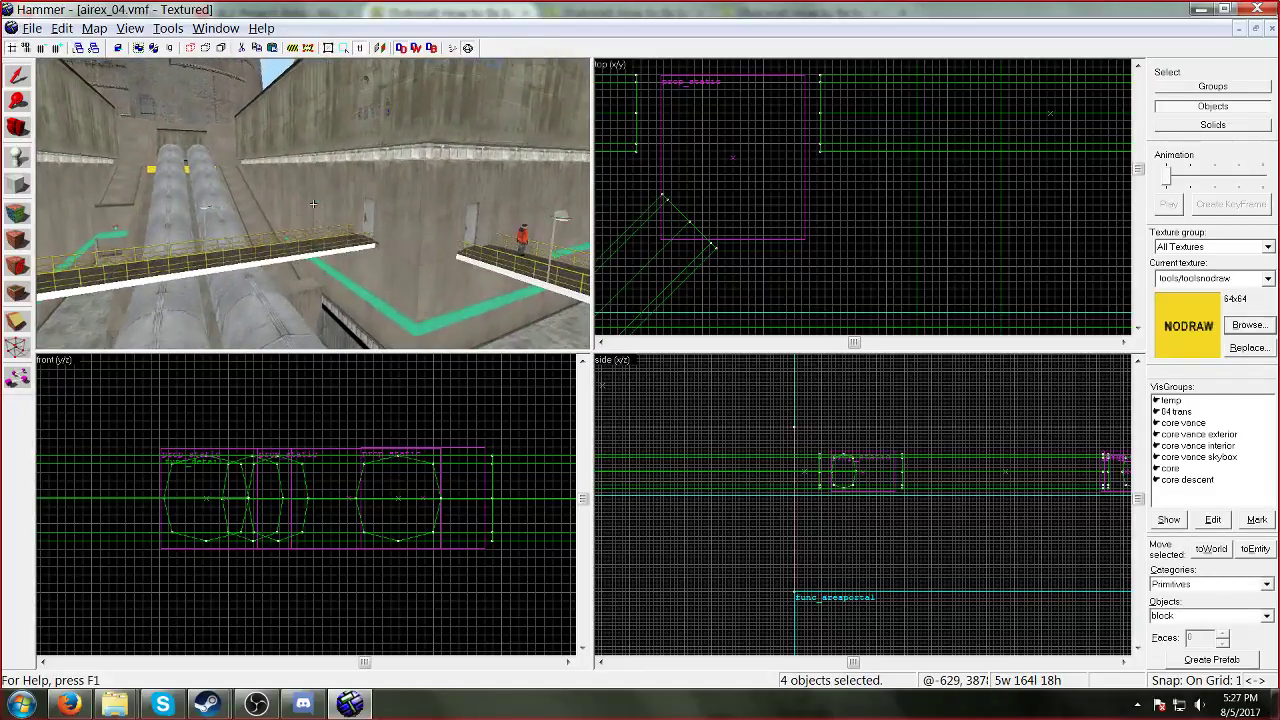
key("w")
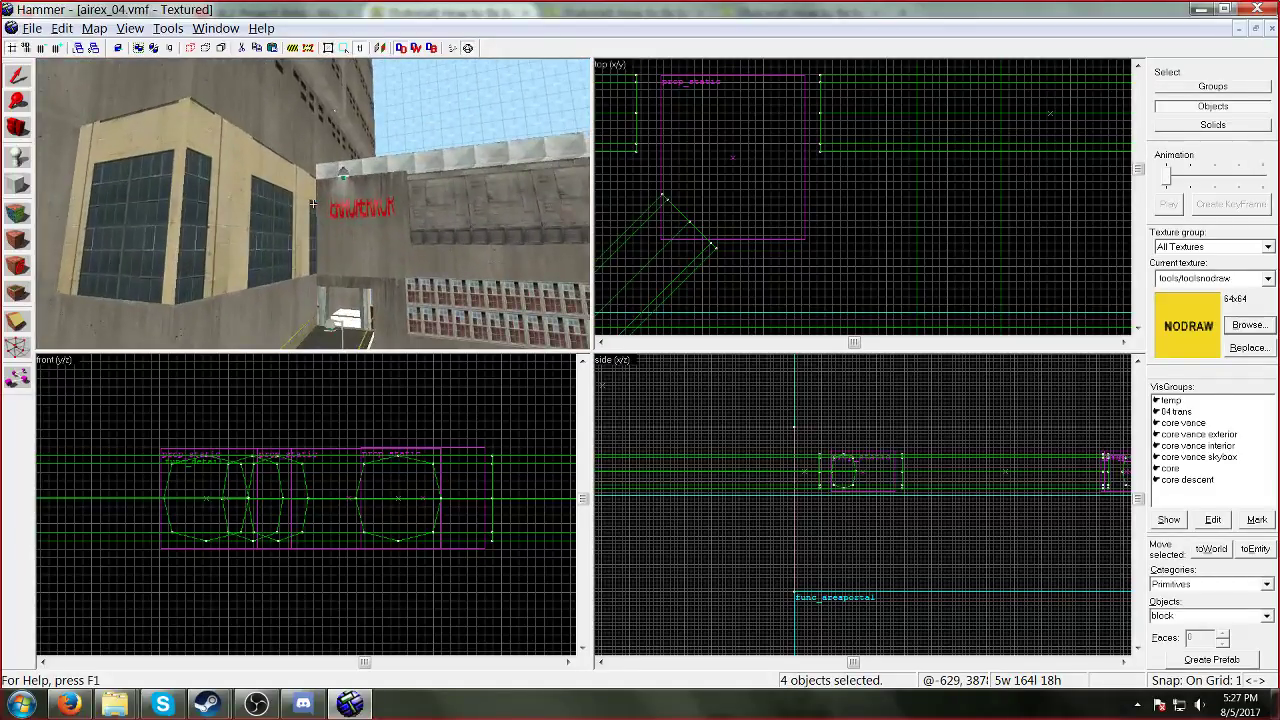
key("w")
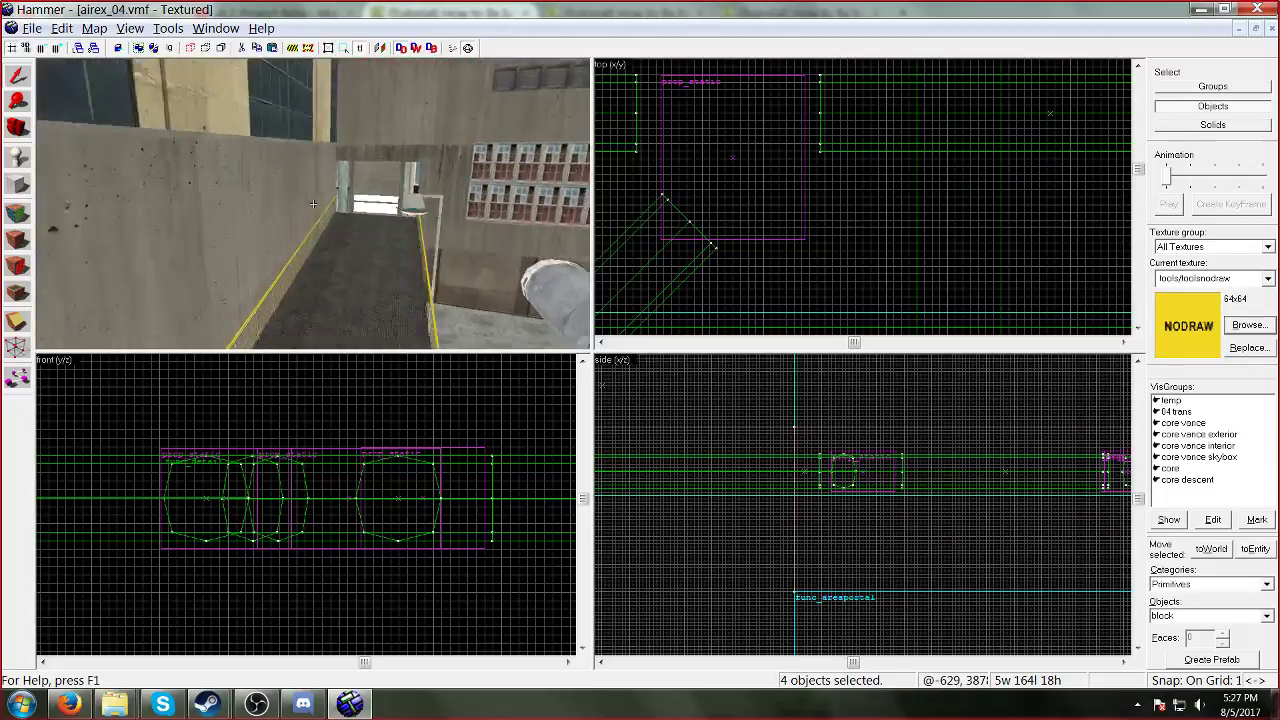
key("w")
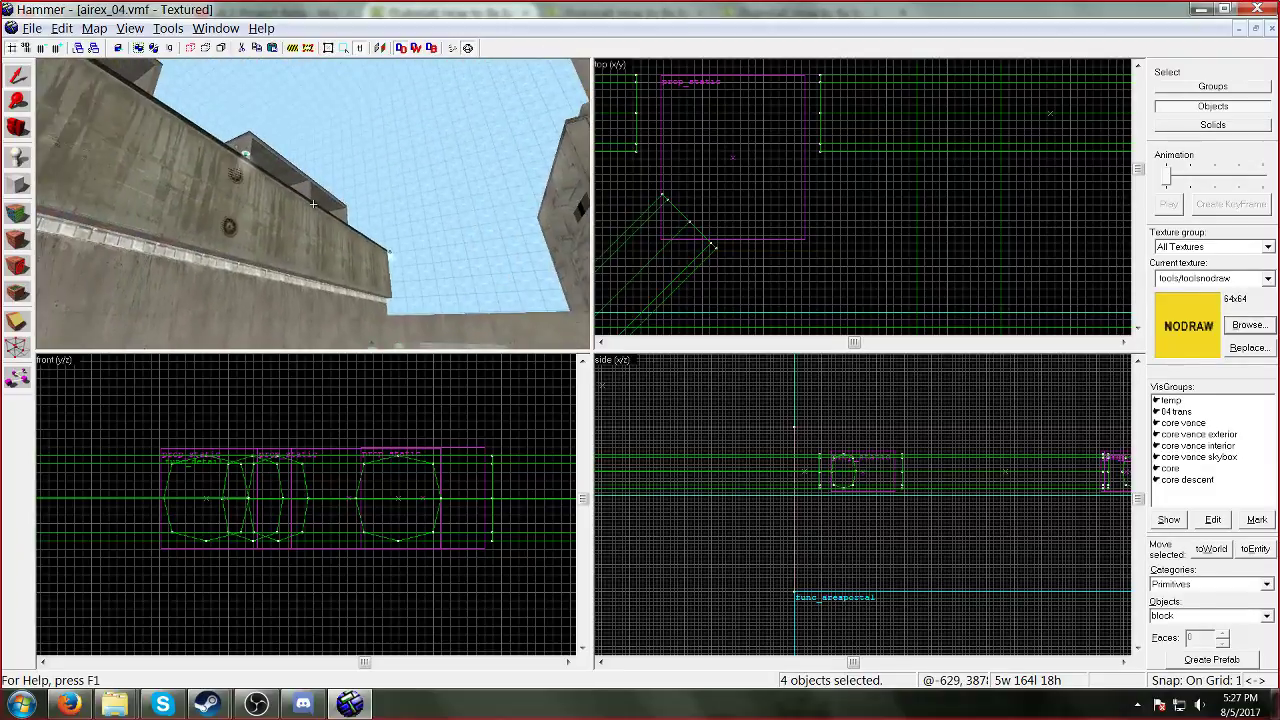
key("w")
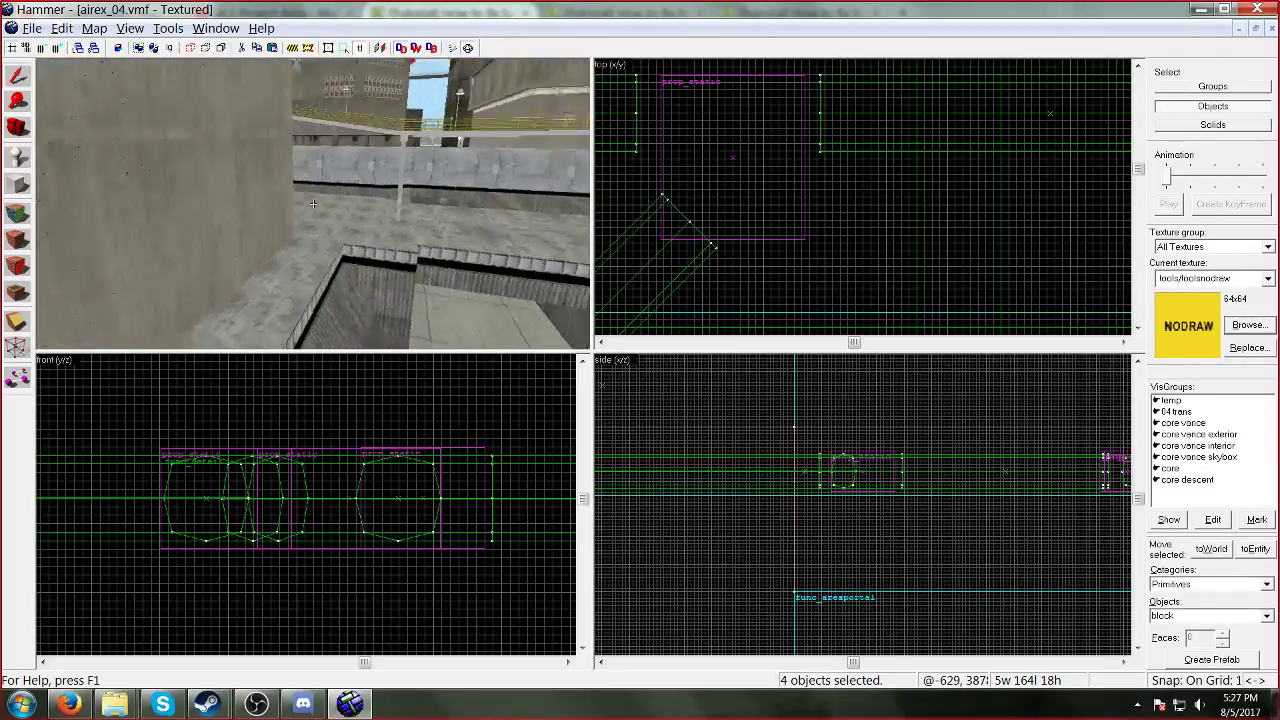
key("w")
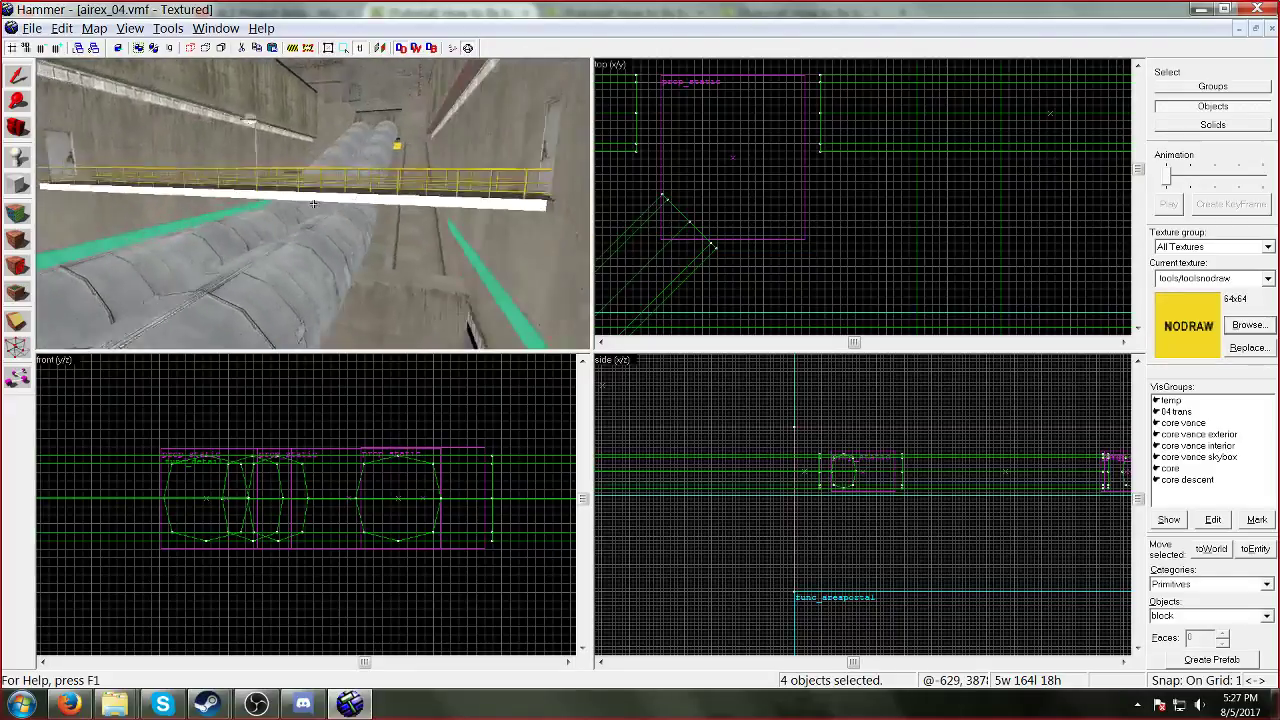
key("w")
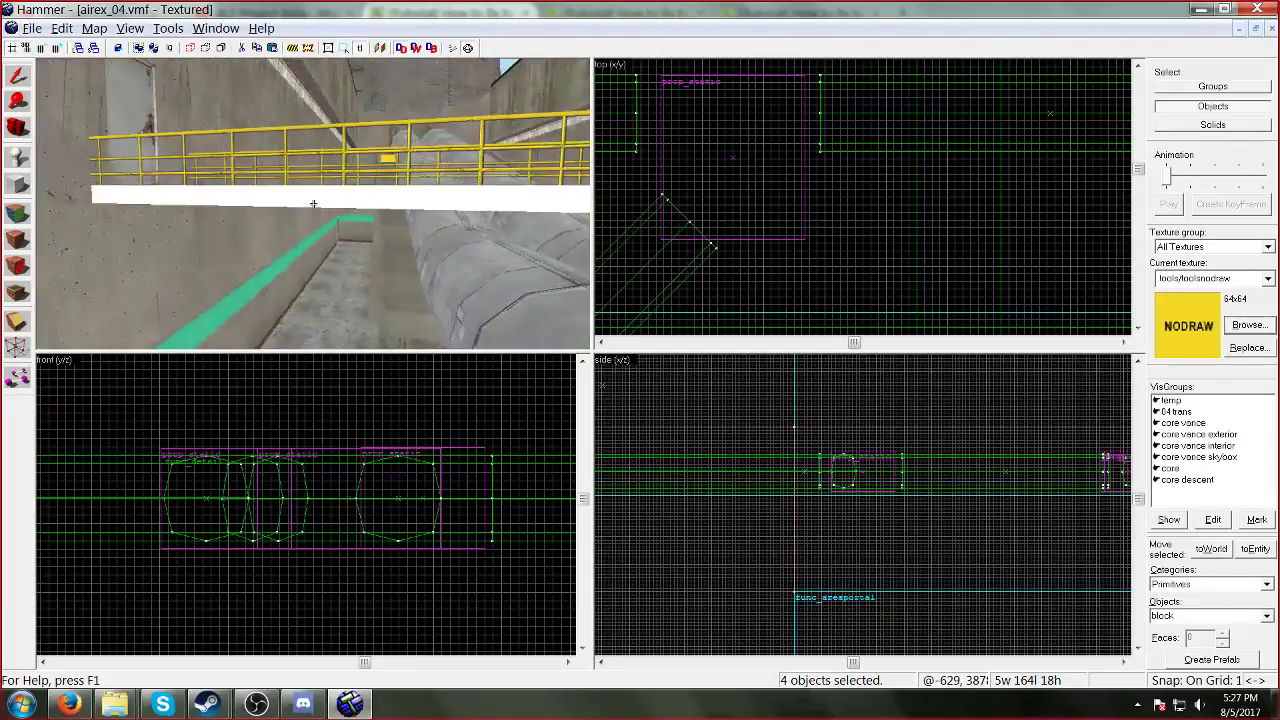
Step: Open the texture replacement for the walkway's white edge face and select the METALPIPE_NETHER part of the searched texture name
key("shift+a")
left_click(210, 197)
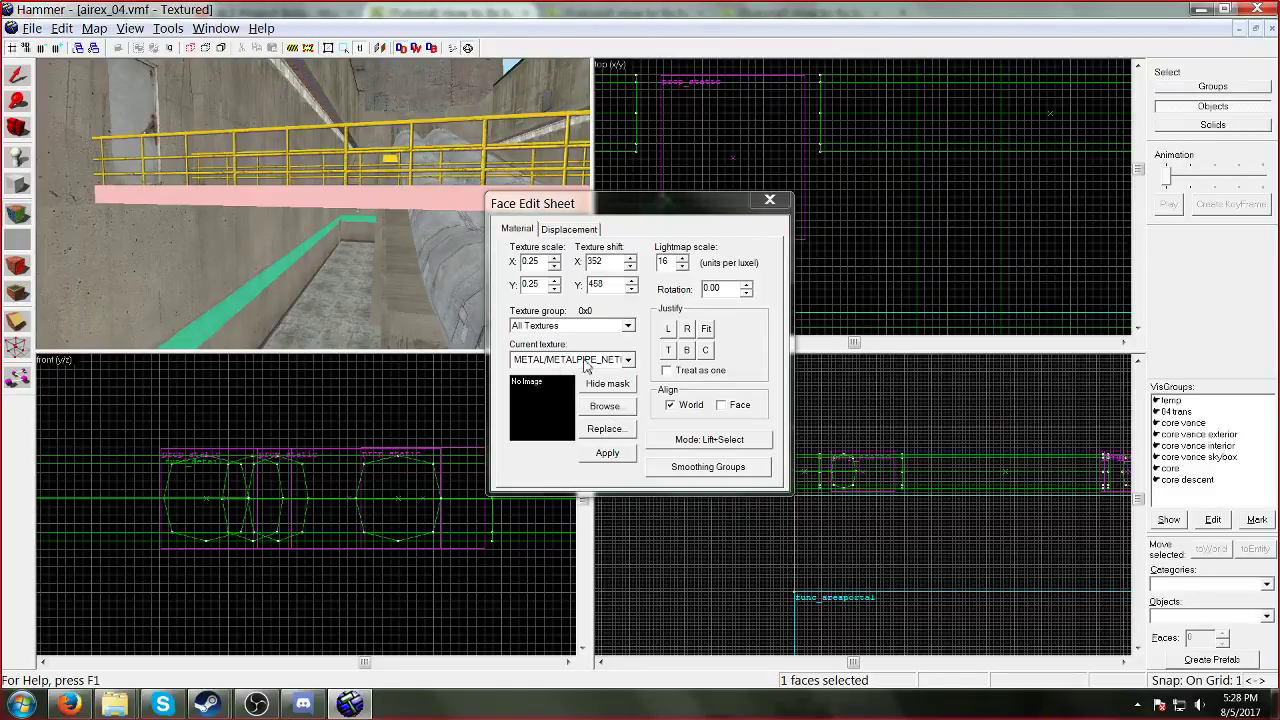
left_click(605, 428)
left_click(556, 266)
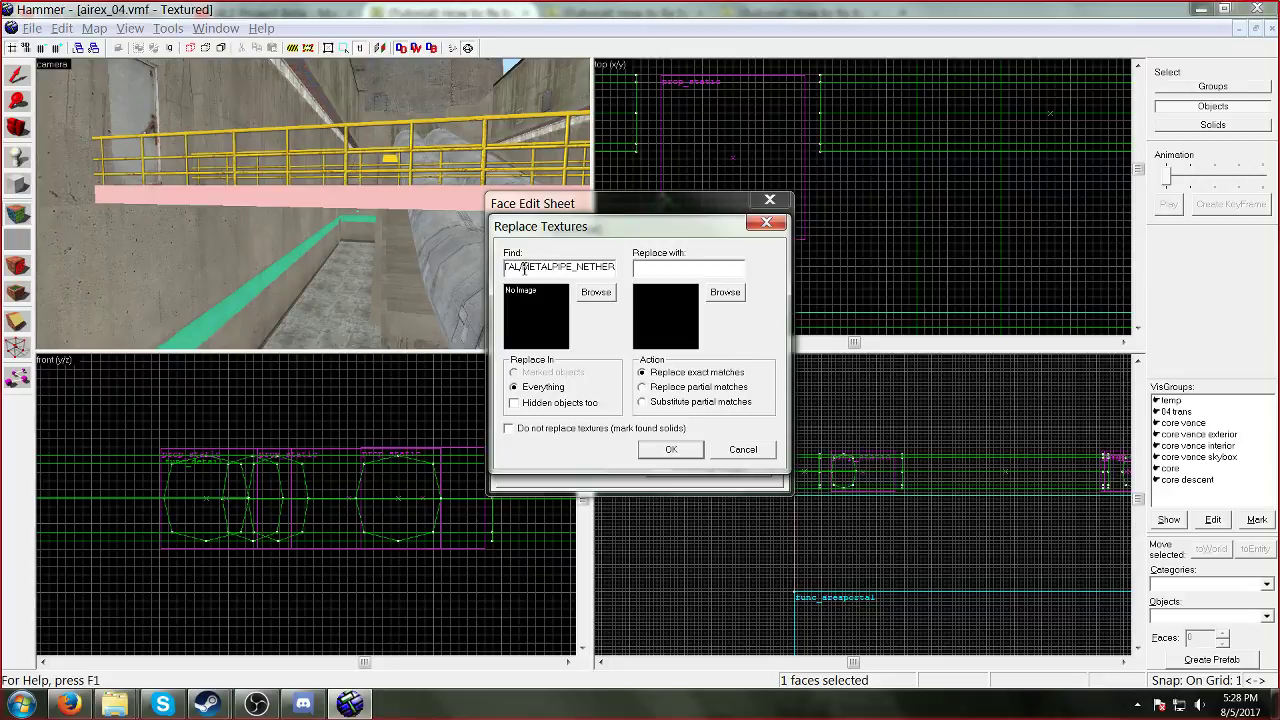
left_click_drag(522, 267, 678, 270)
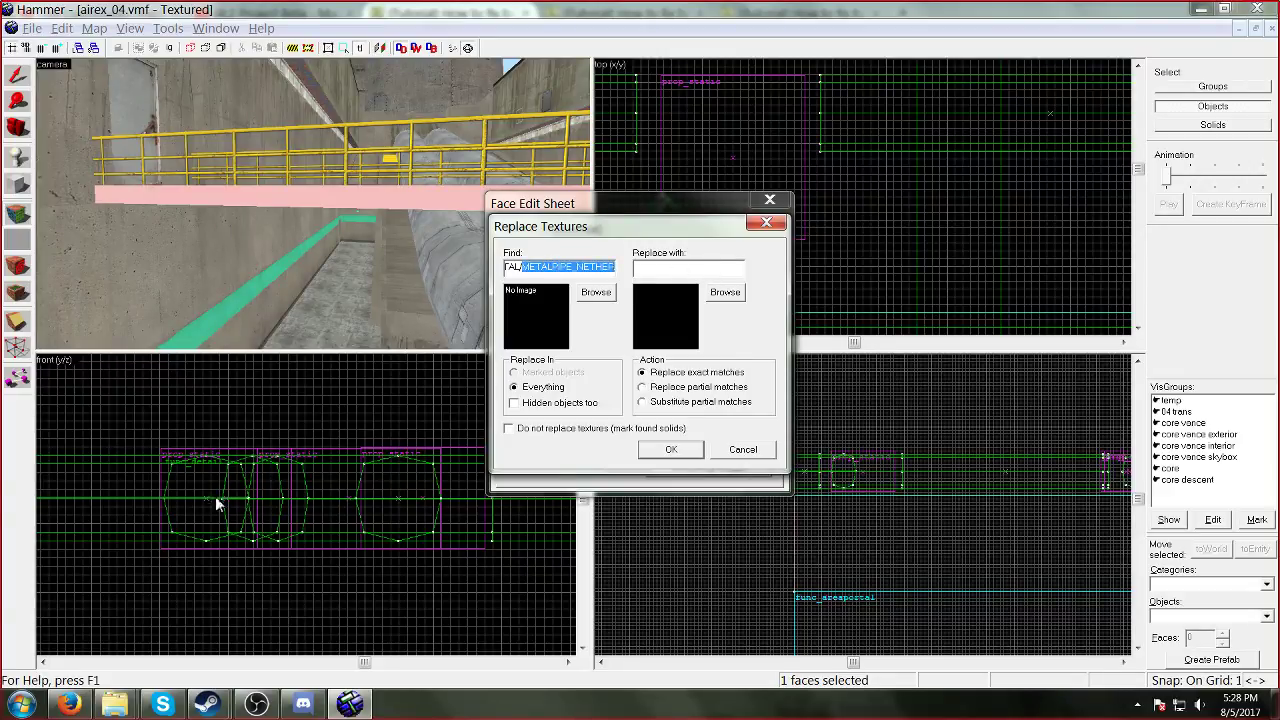
Step: Look through the forum tutorial in Firefox for texture replacement advice, and close Hammer's Replace Textures and Face Edit Sheet windows
left_click(69, 704)
key("ctrl+f")
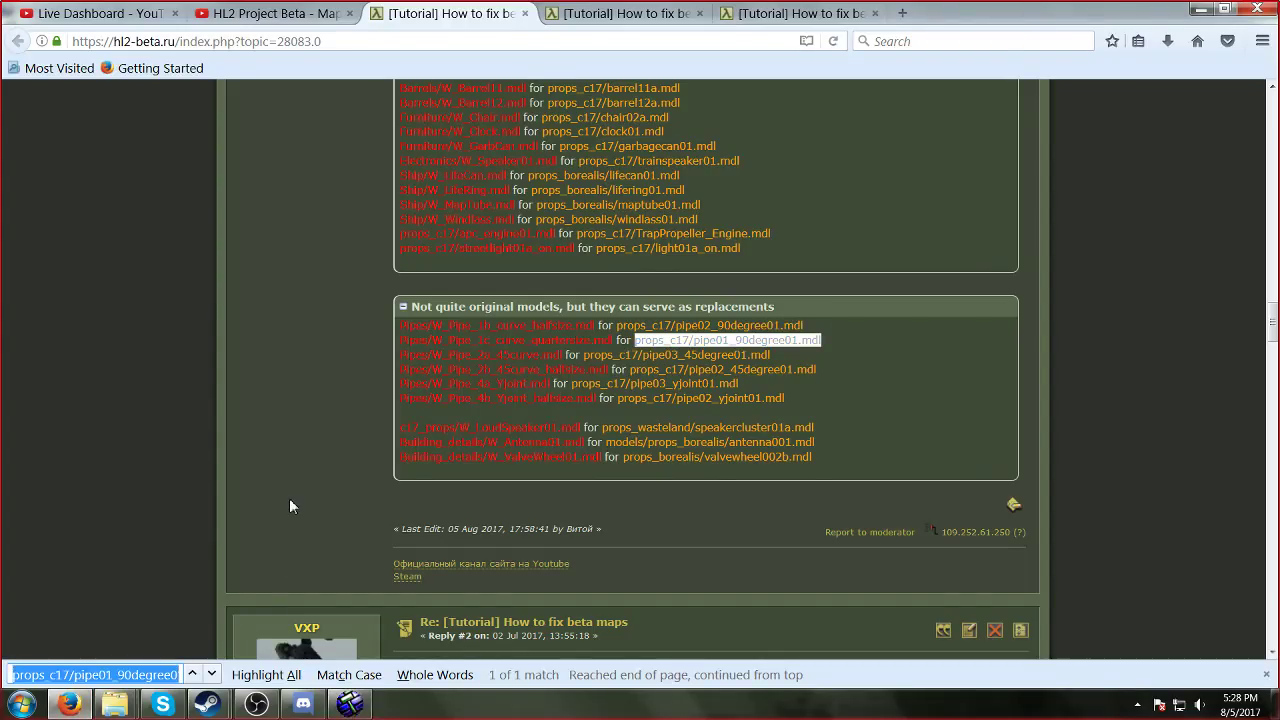
scroll(289, 506, "up", 15)
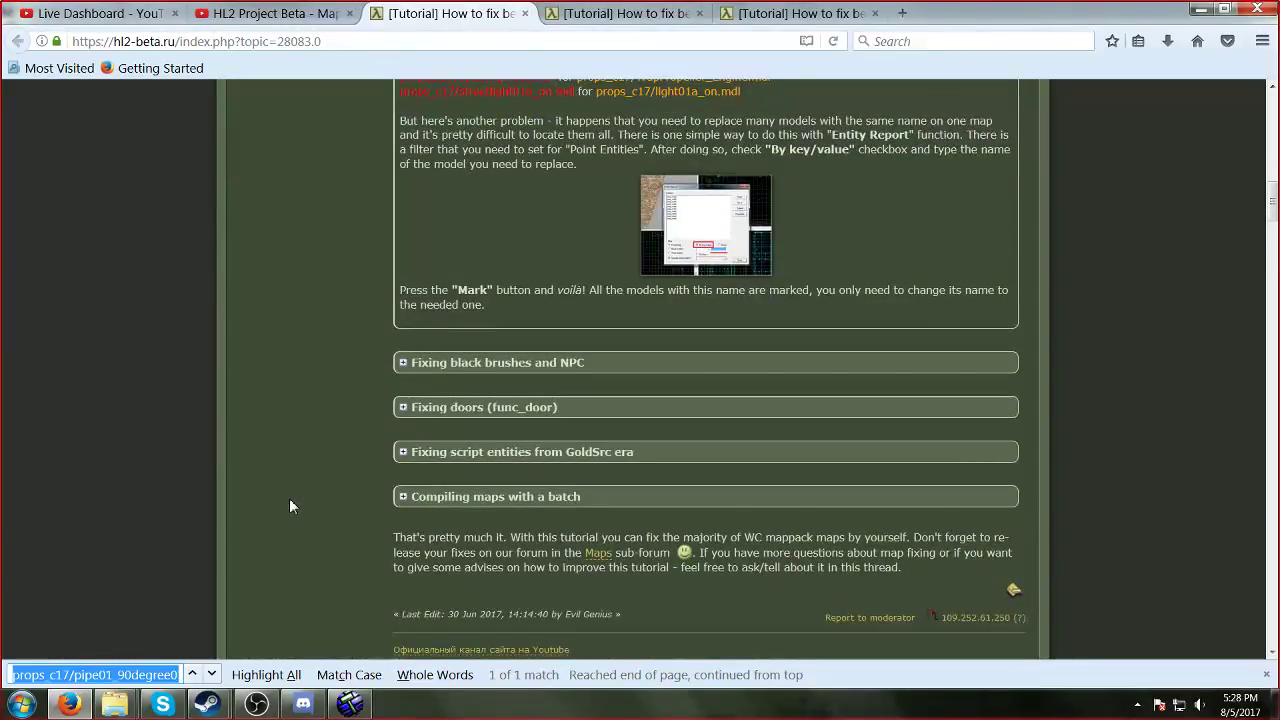
scroll(289, 506, "up", 10)
left_click(350, 704)
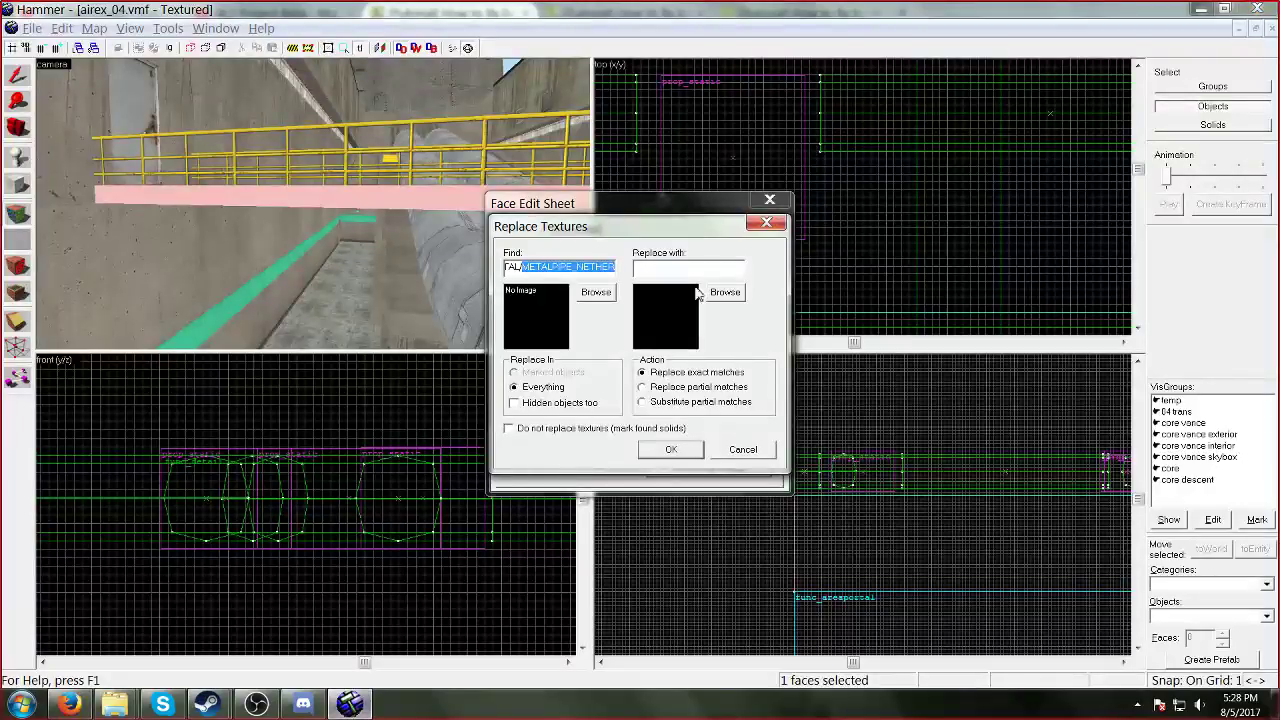
left_click(766, 222)
left_click(771, 203)
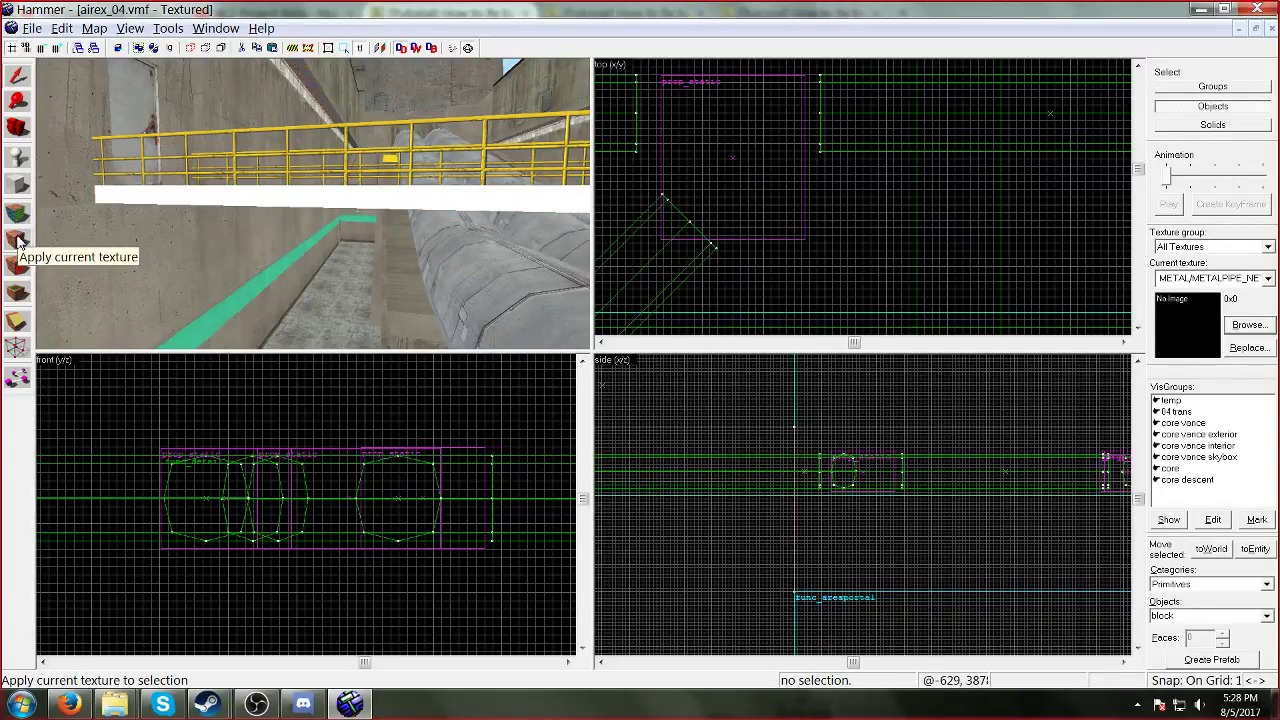
Step: Select the walkway's white edge face again and open the replacement of its METALPIPE_NETHER texture
left_click(15, 164)
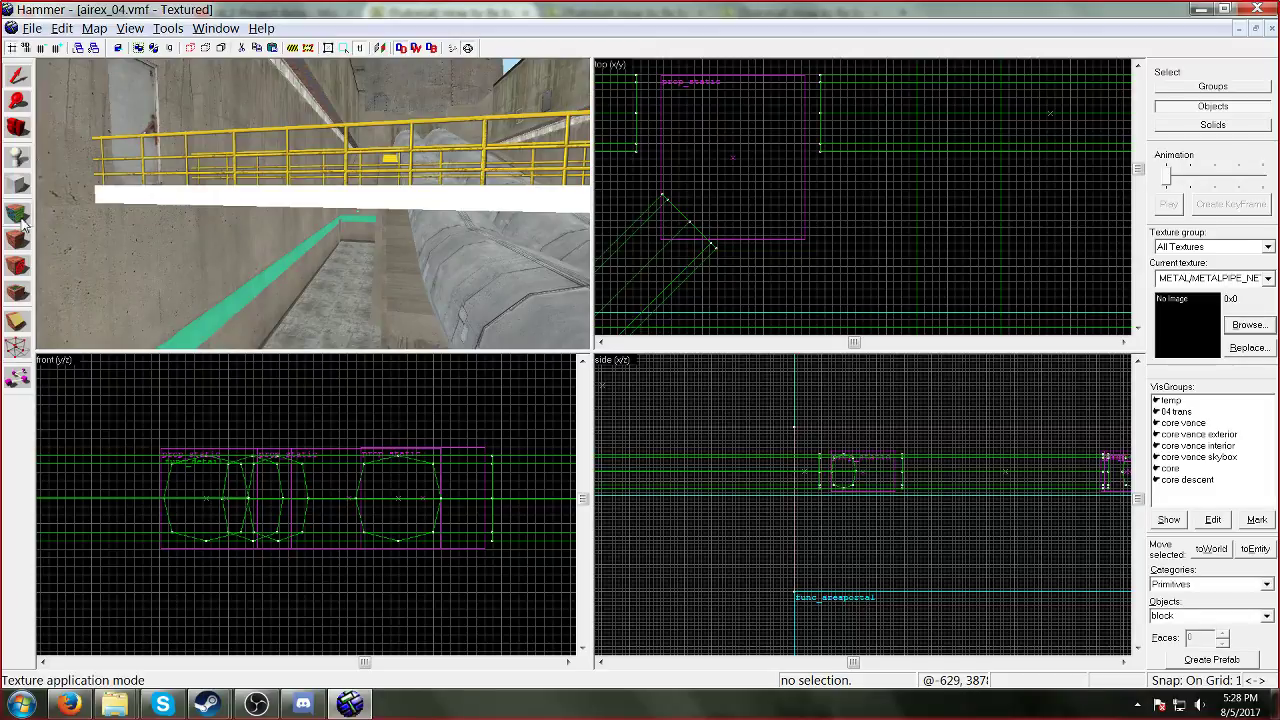
left_click(195, 215)
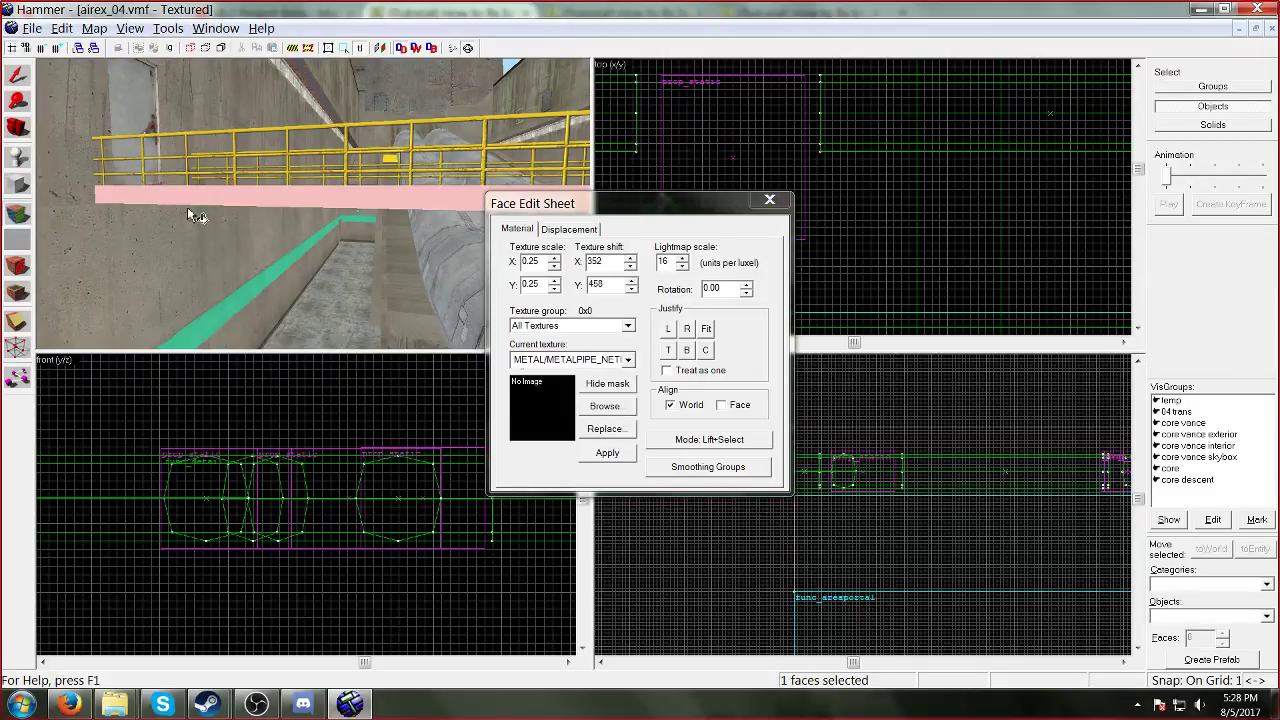
left_click(600, 428)
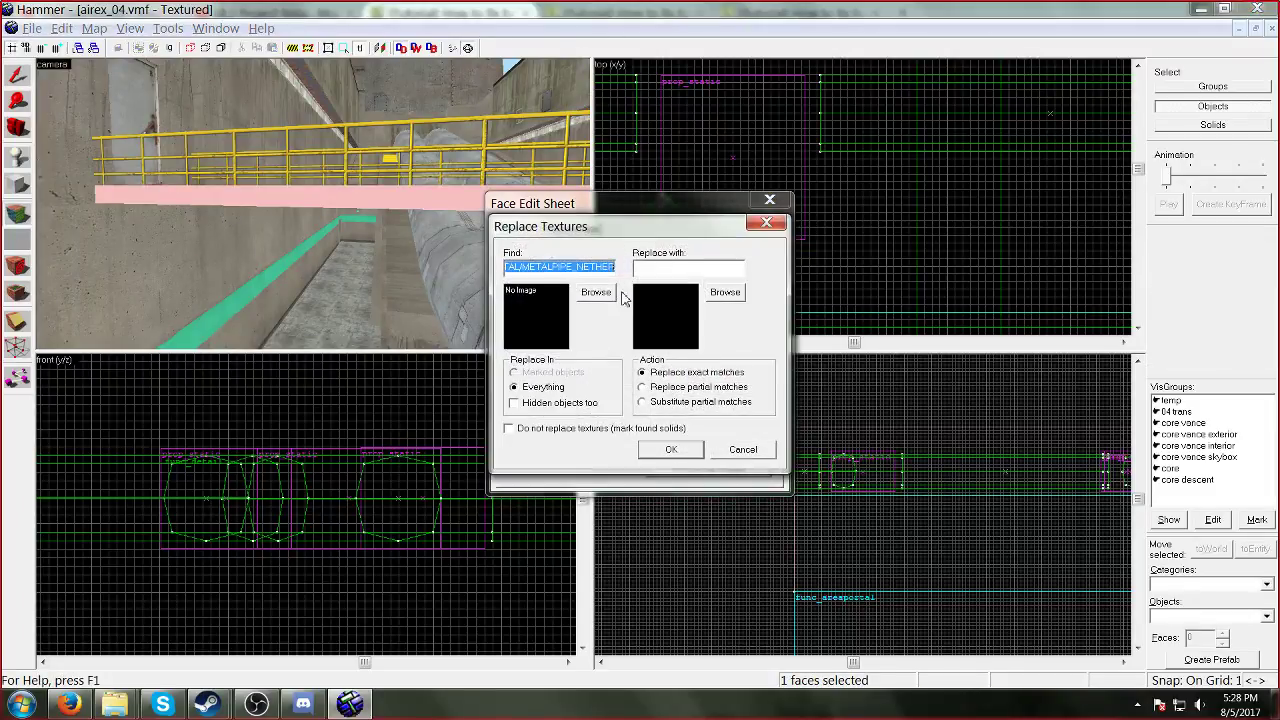
left_click(670, 266)
Step: Browse for the replacement texture and filter the available textures by metalpipe
left_click(724, 292)
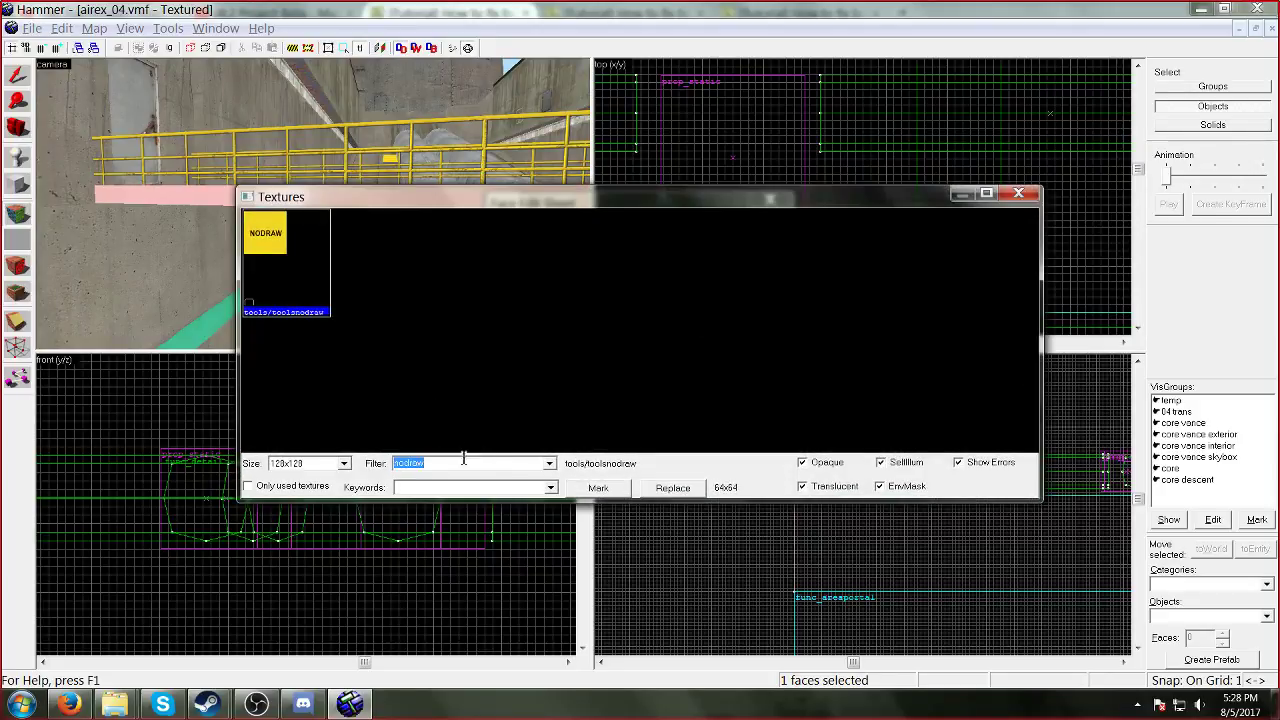
left_click(1018, 193)
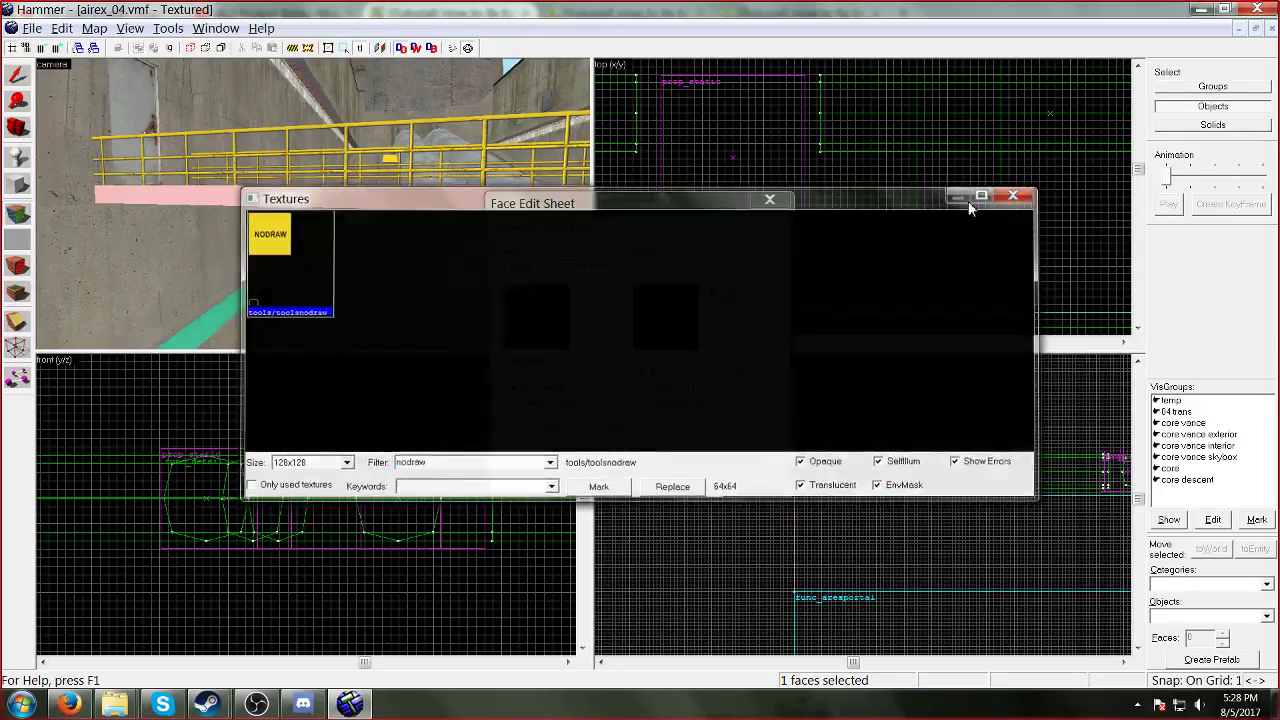
left_click_drag(523, 266, 580, 267)
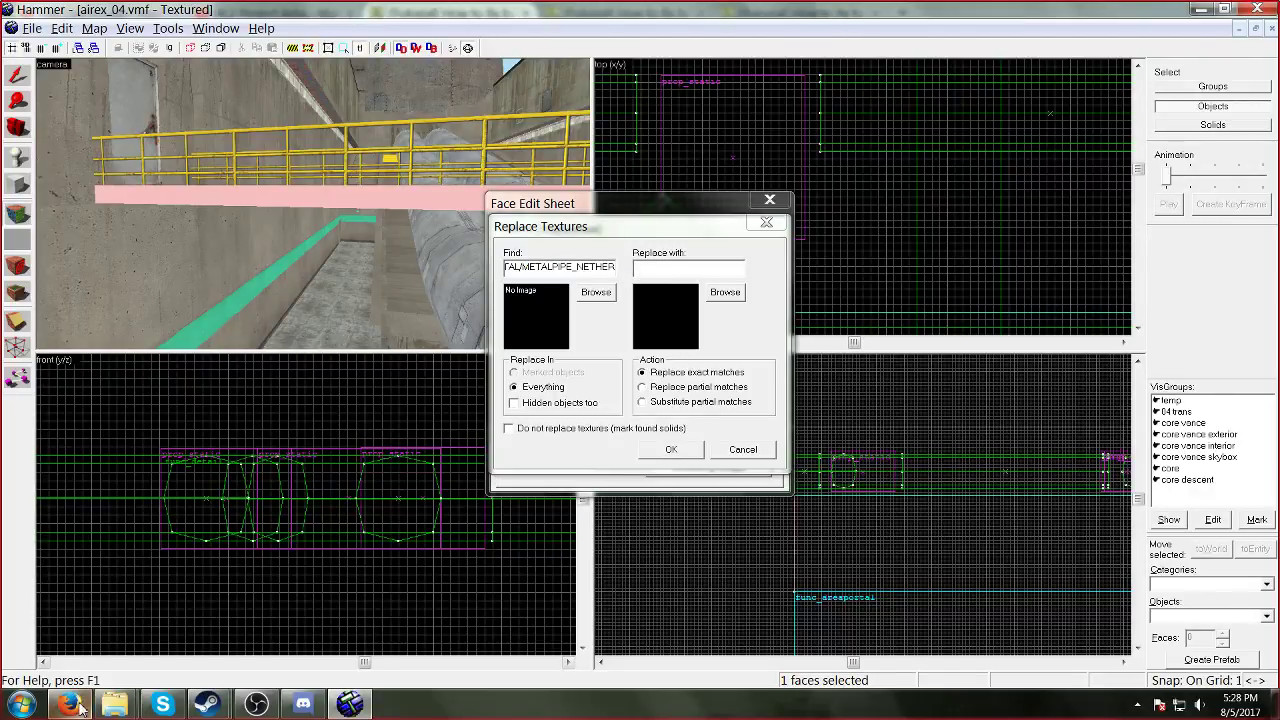
left_click(725, 292)
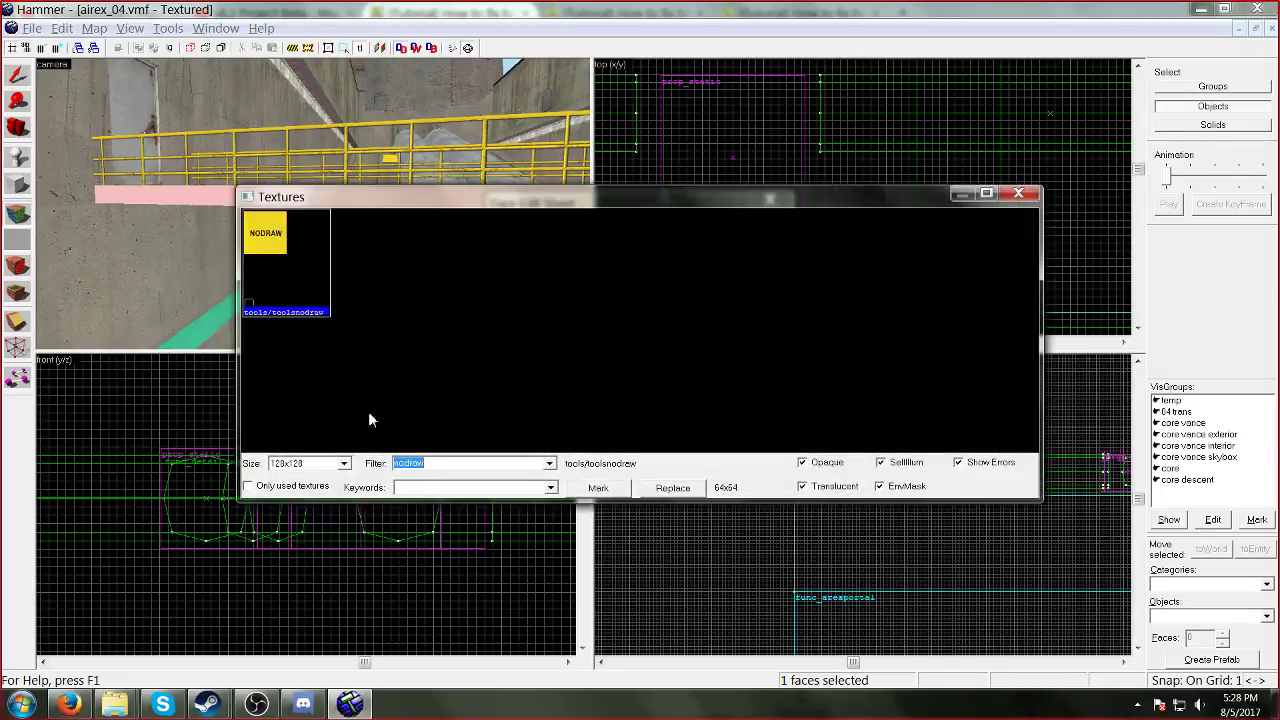
type("metalp")
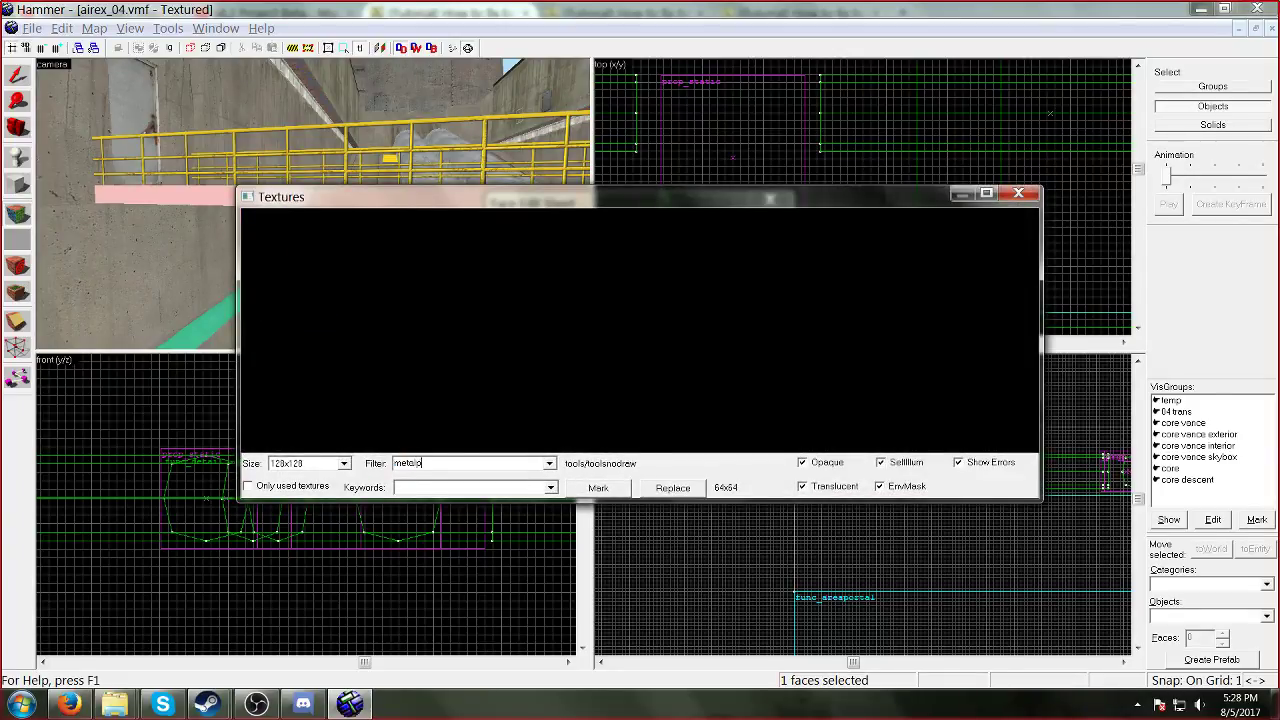
type("ipe")
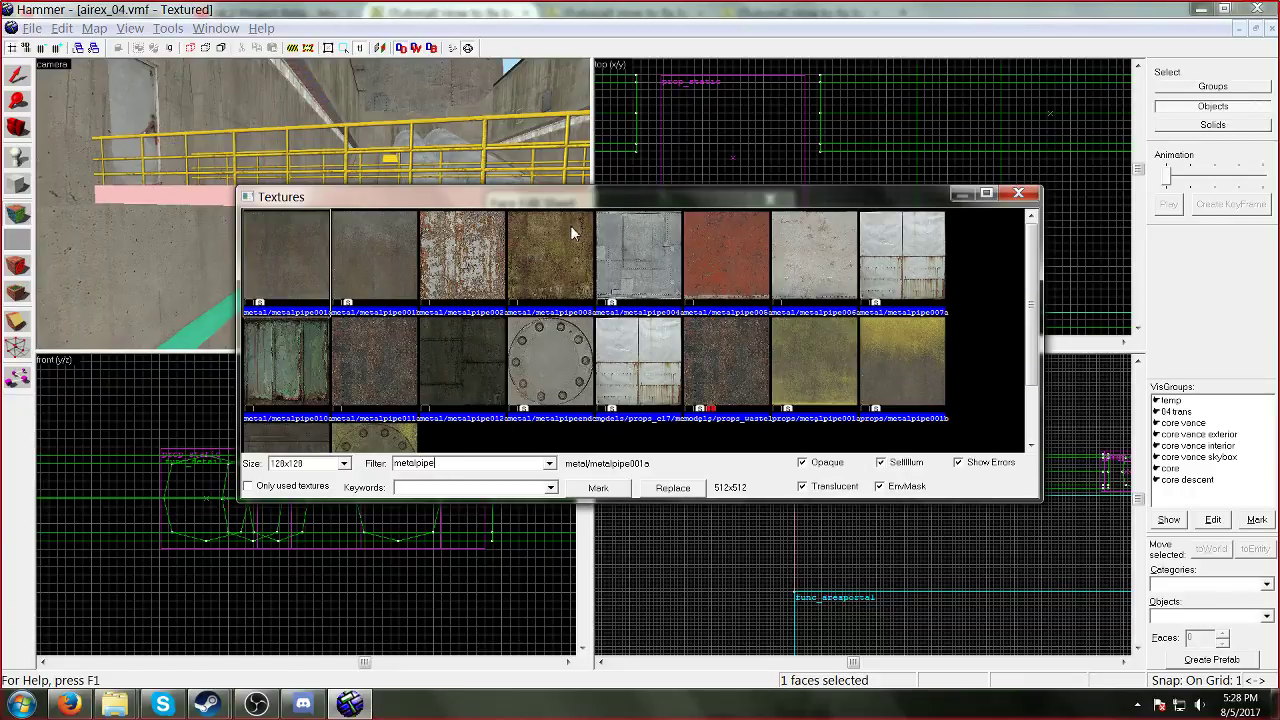
Step: Replace every exact match of the walkway edge's METALPIPE_NETHER texture with metal/metalpipe005a, and return to object selection
left_click(413, 278)
scroll(413, 280, "down", 1)
scroll(410, 295, "up", 1)
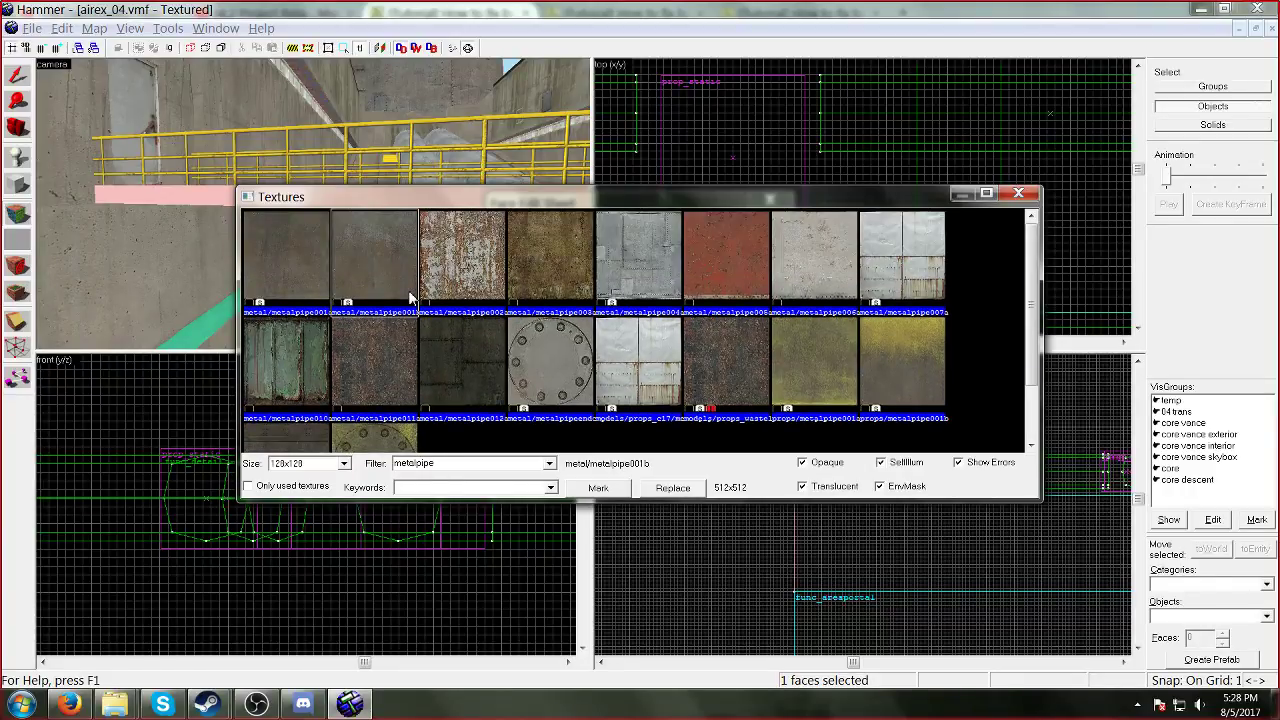
scroll(409, 297, "down", 1)
scroll(409, 297, "up", 1)
left_click(617, 262)
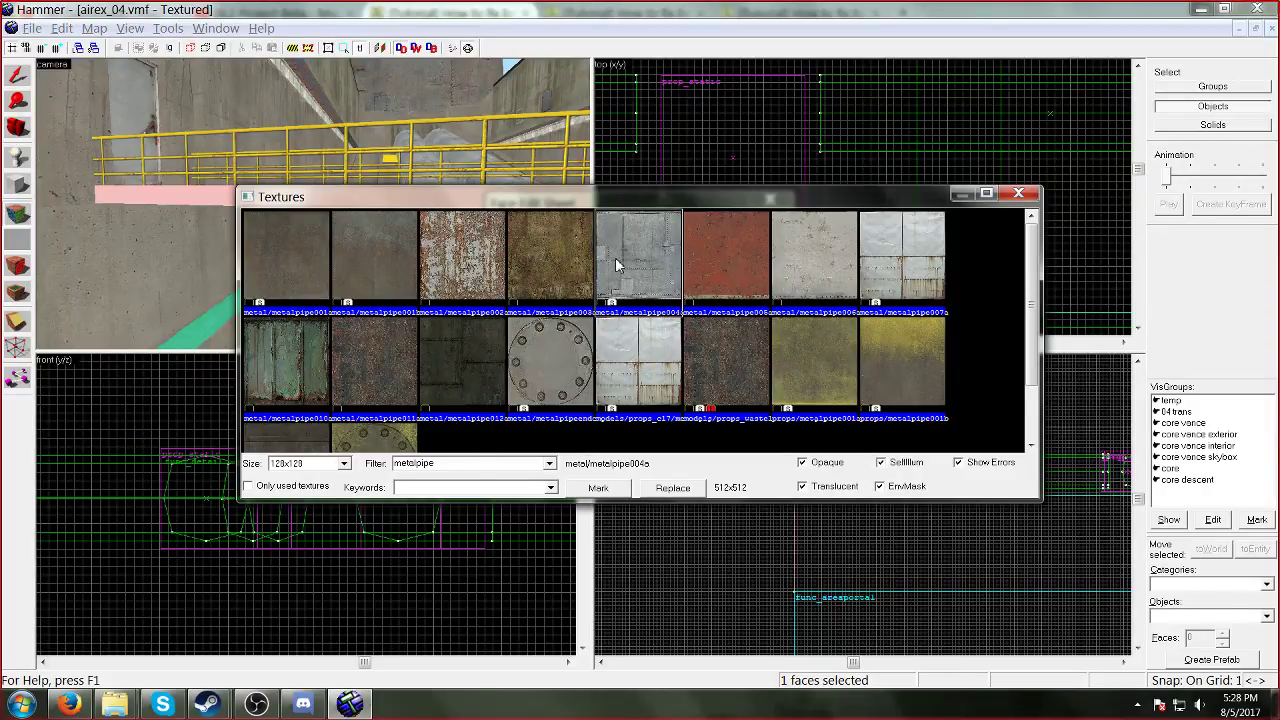
double_click(615, 262)
left_click(726, 211)
double_click(750, 272)
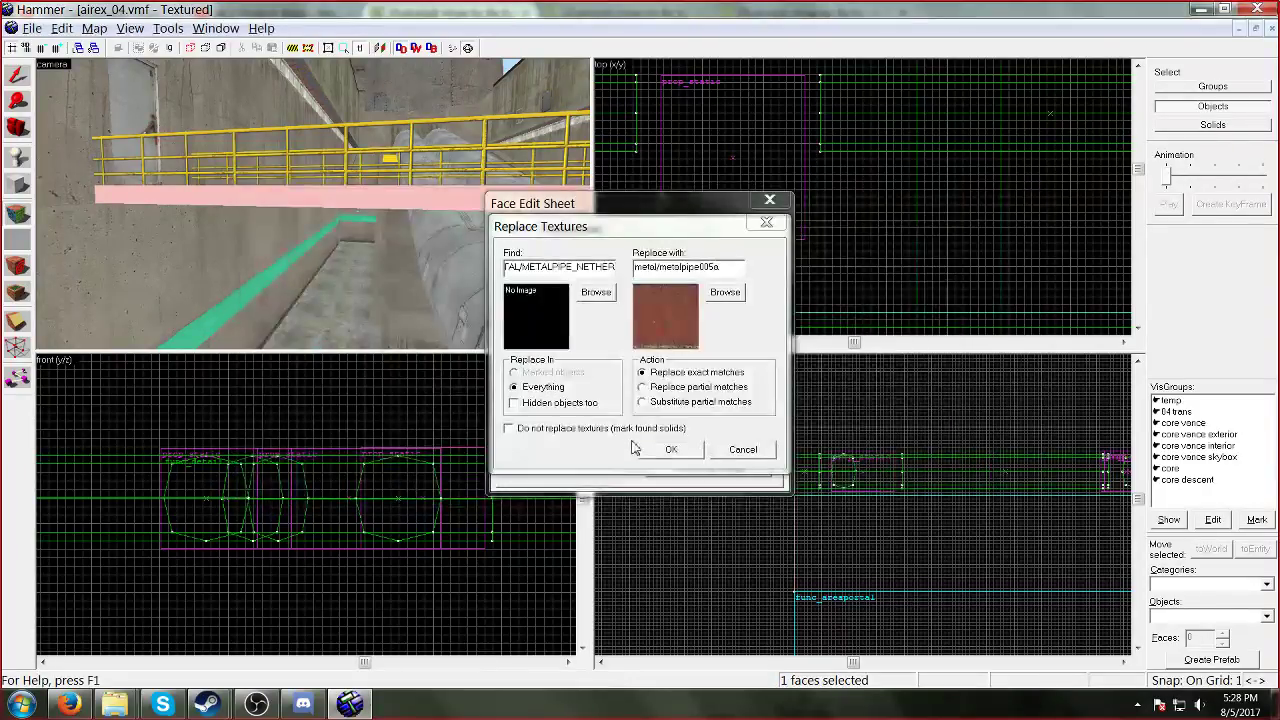
left_click(672, 450)
left_click(697, 396)
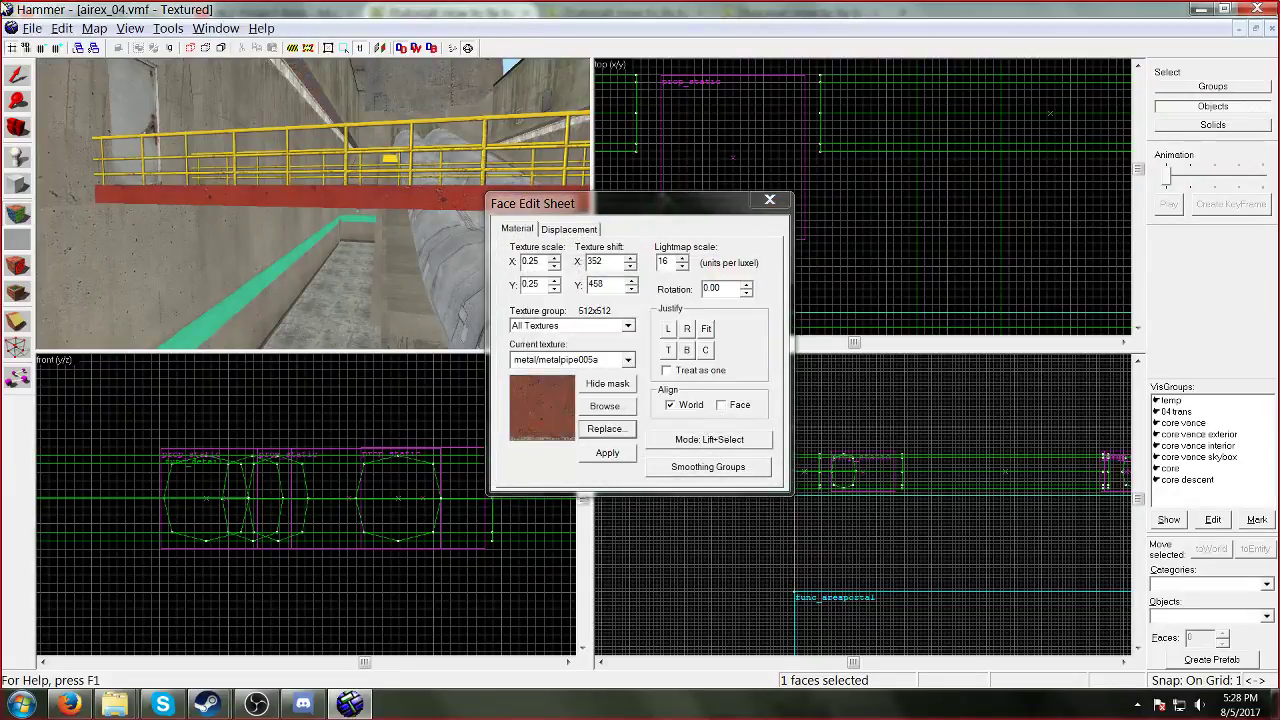
left_click(16, 77)
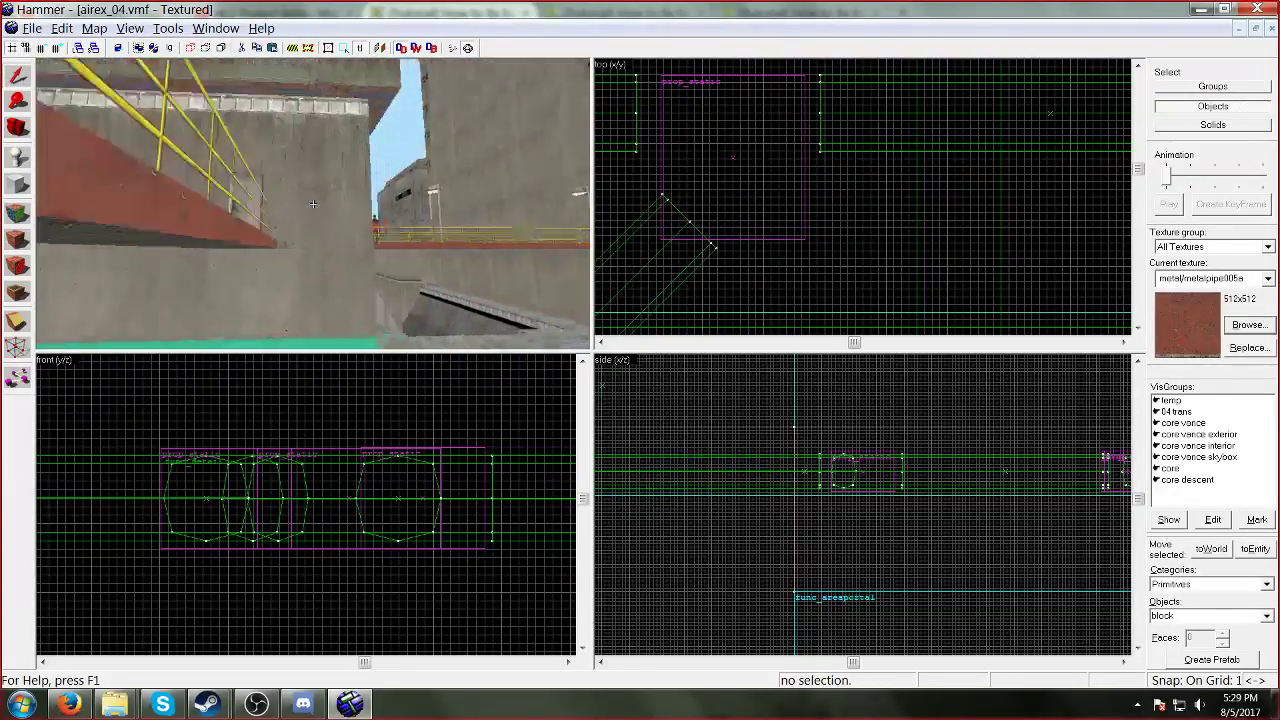
Step: Find the white strips on the cracked concrete floor before the windowed metal door and select one strip's upper face for texture editing
key("w")
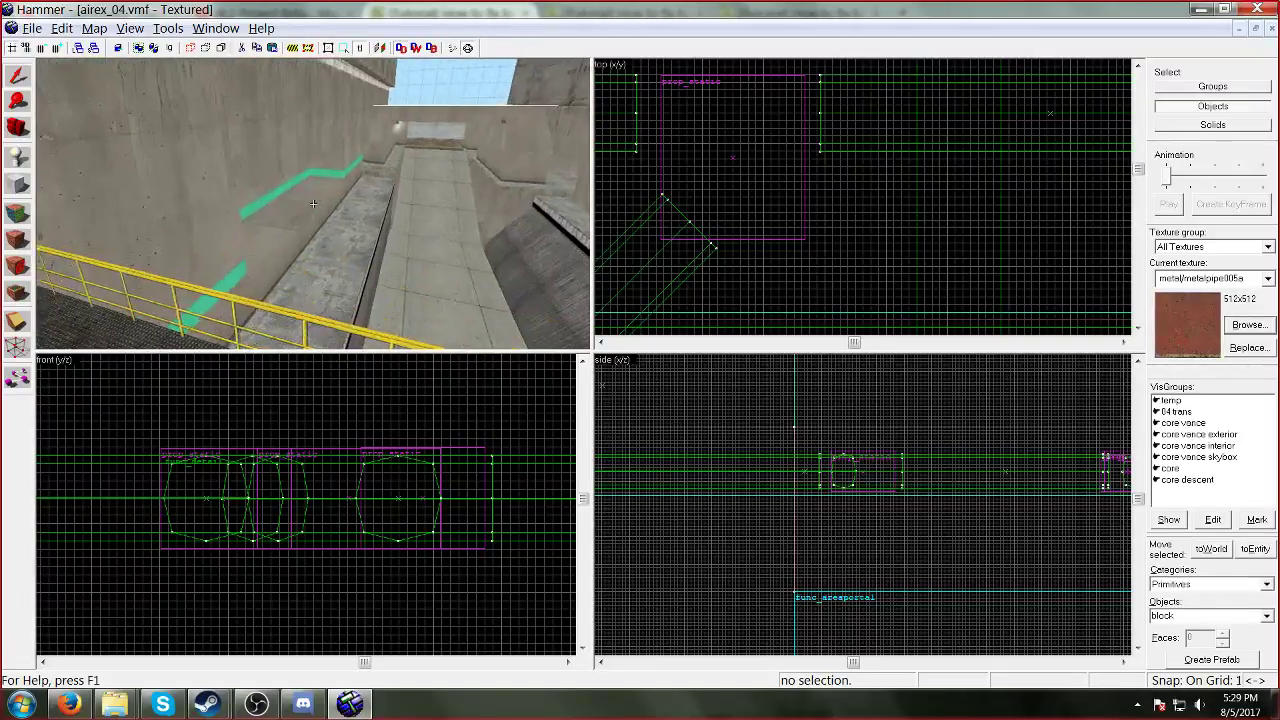
key("w")
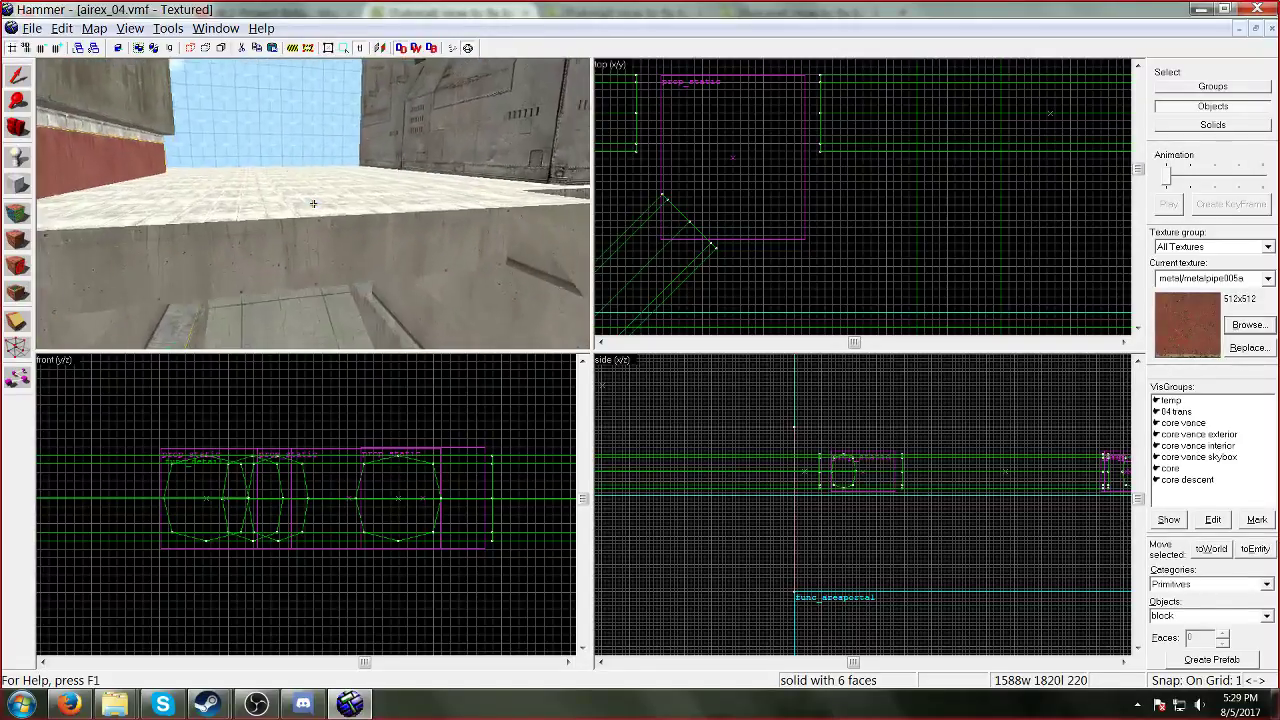
key("w")
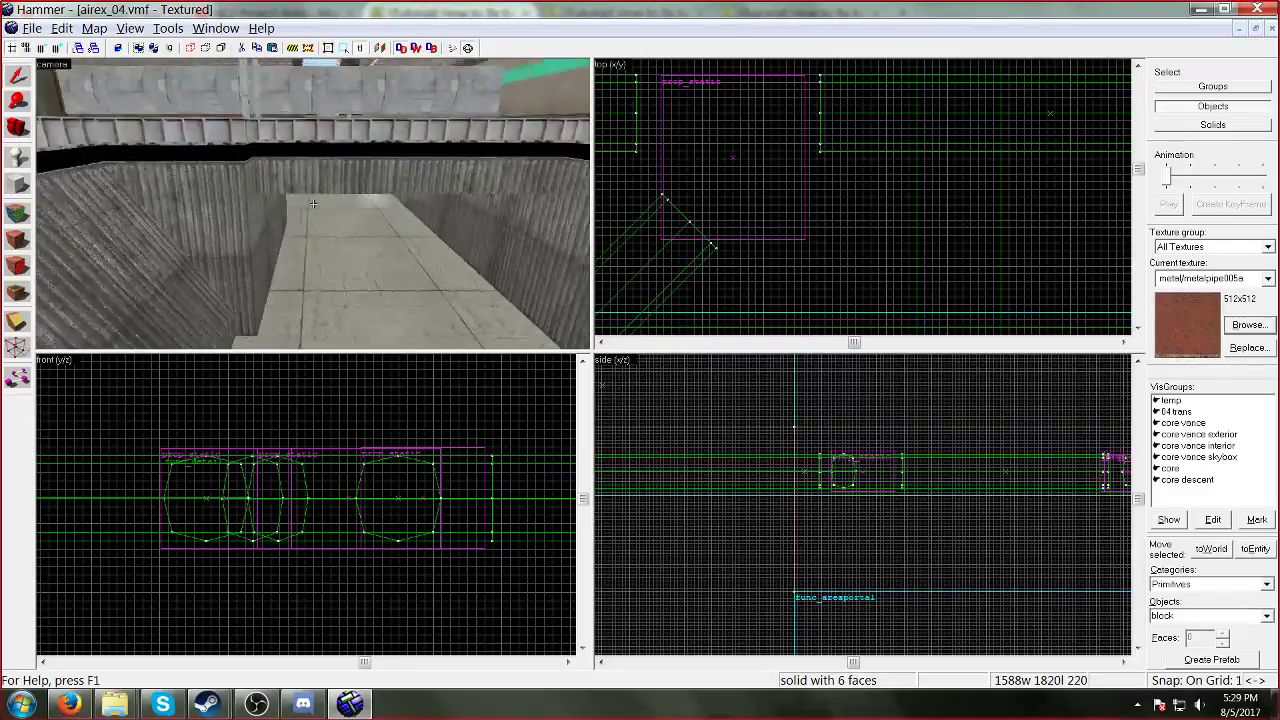
key("w")
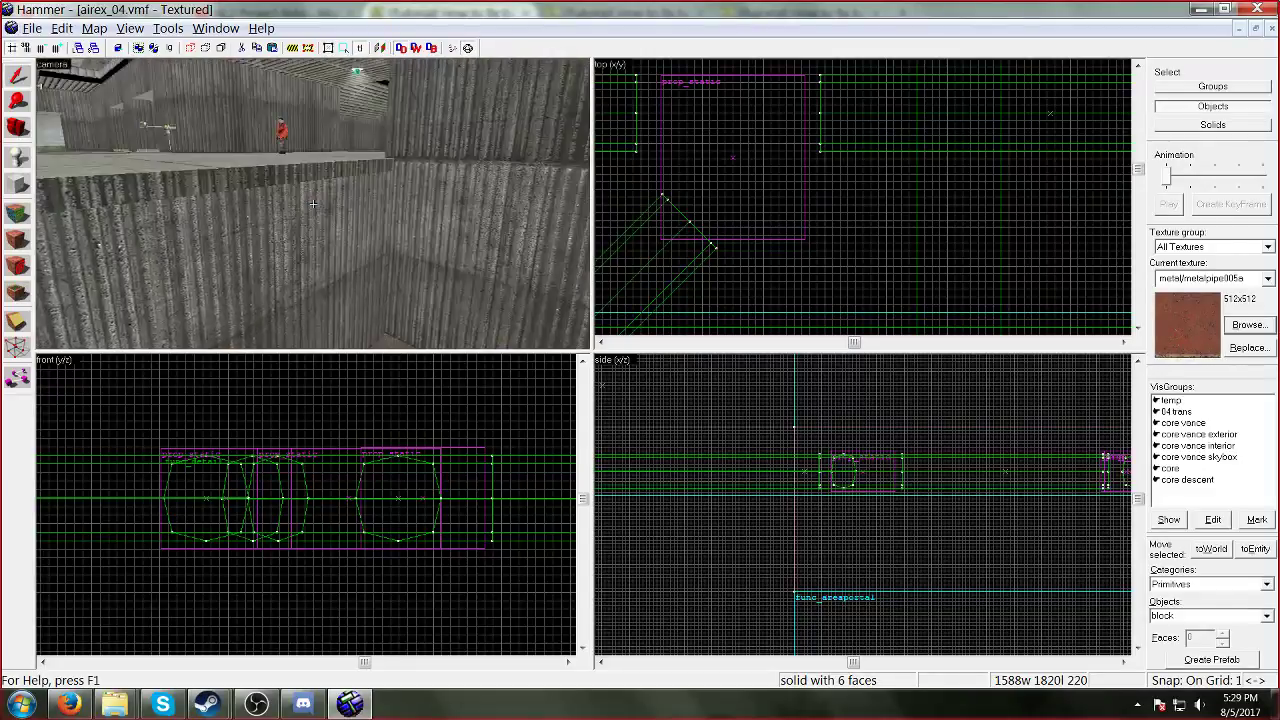
key("w")
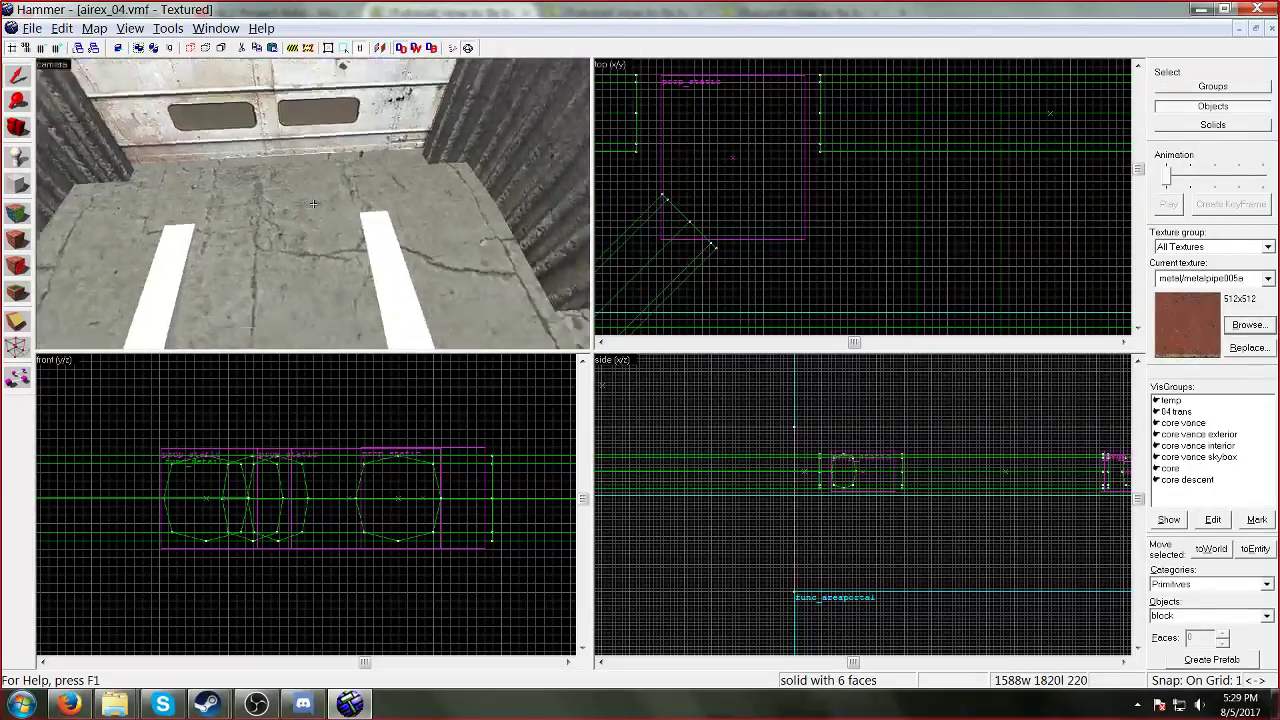
key("z")
left_click(18, 210)
left_click(279, 209)
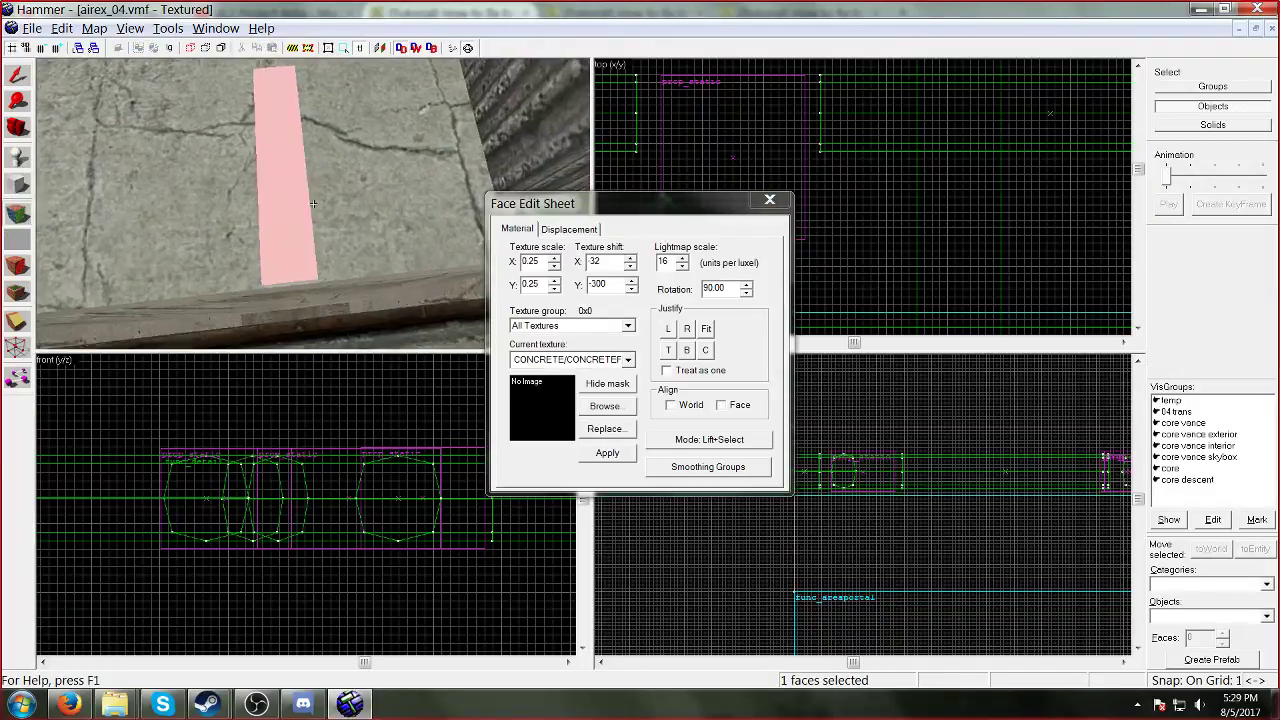
Step: Try replacing the white strip's missing CONCRETEFLOOR021D texture everywhere with concrete/concretefloor003a from the concretefloor textures
key("w")
left_click(605, 429)
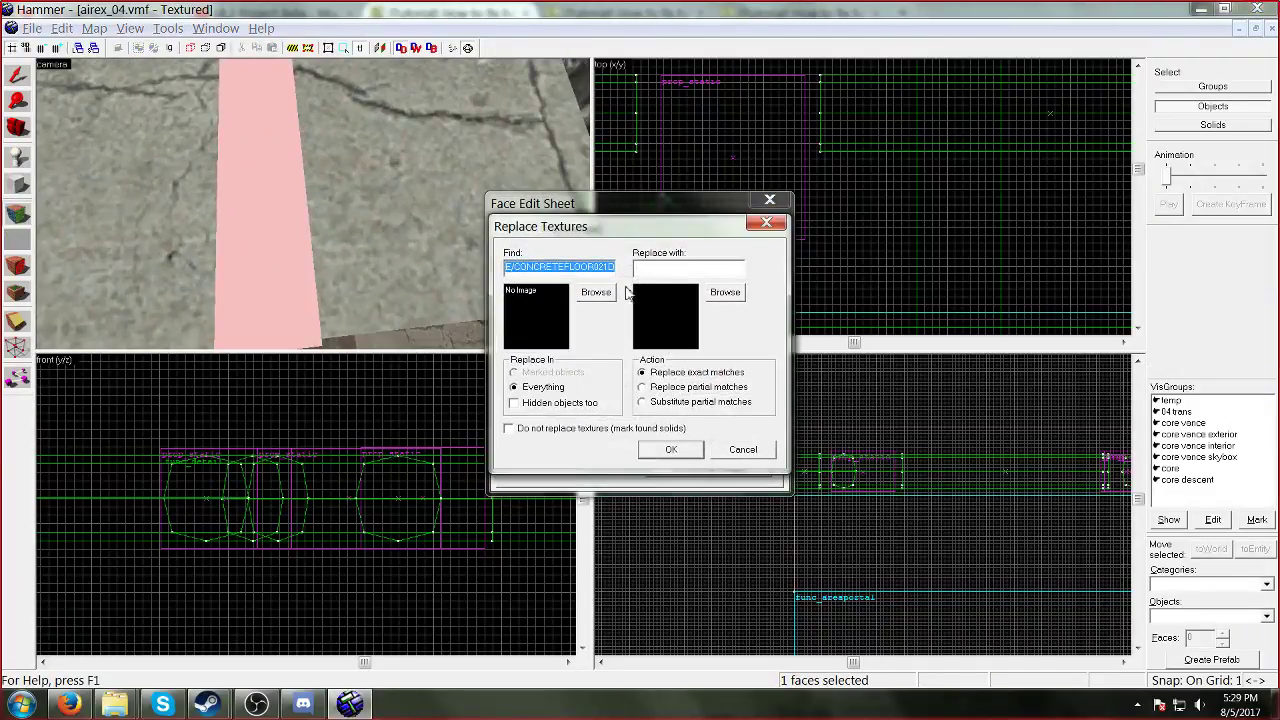
left_click(710, 291)
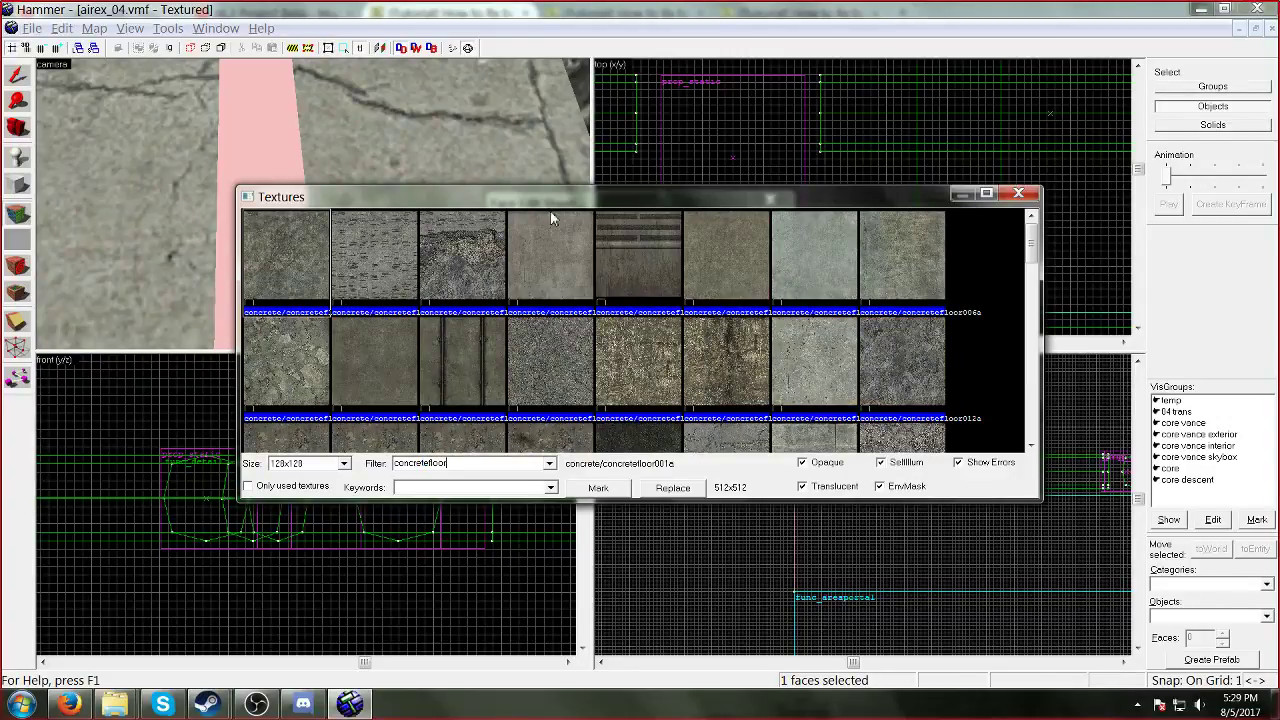
scroll(550, 268, "down", 3)
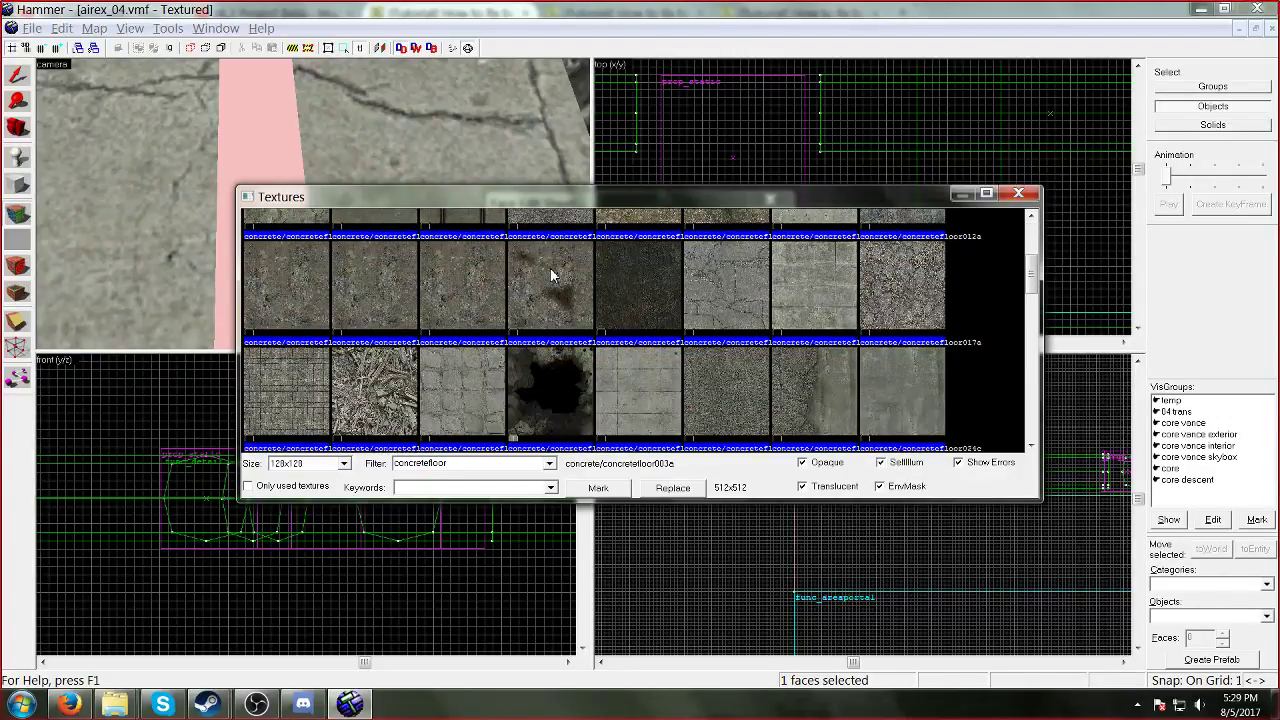
scroll(550, 268, "up", 3)
double_click(550, 268)
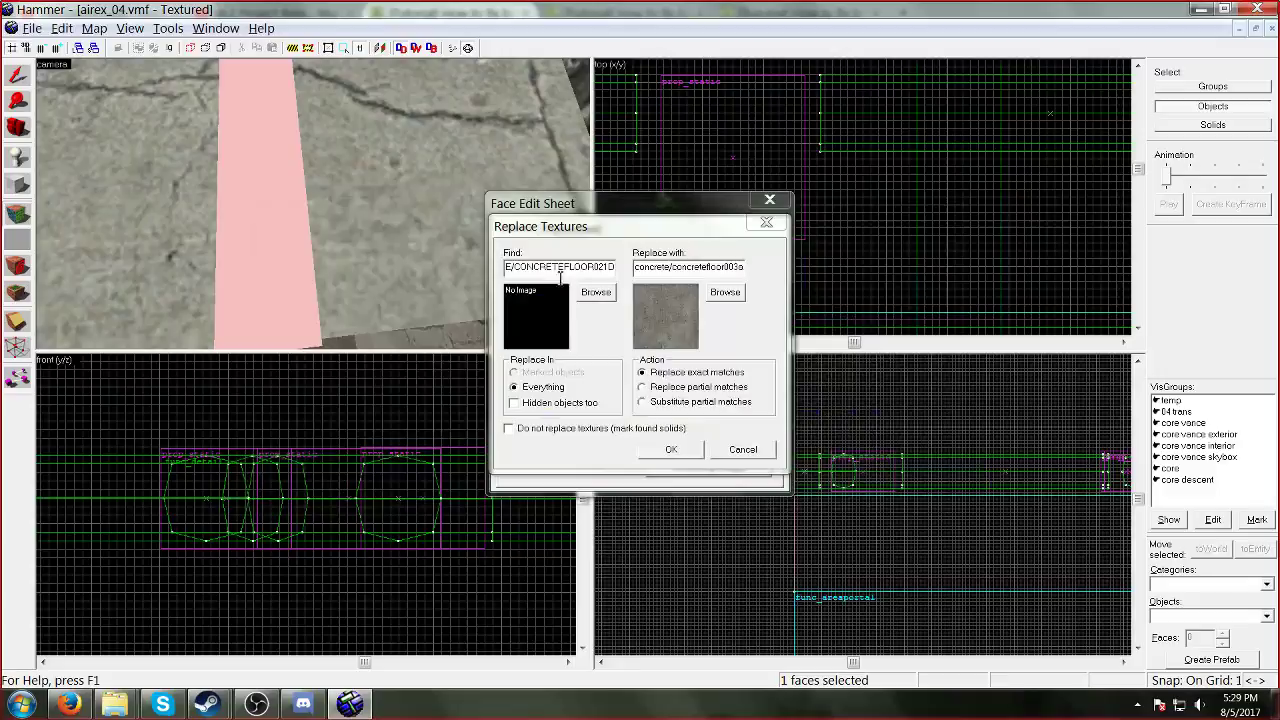
left_click(677, 448)
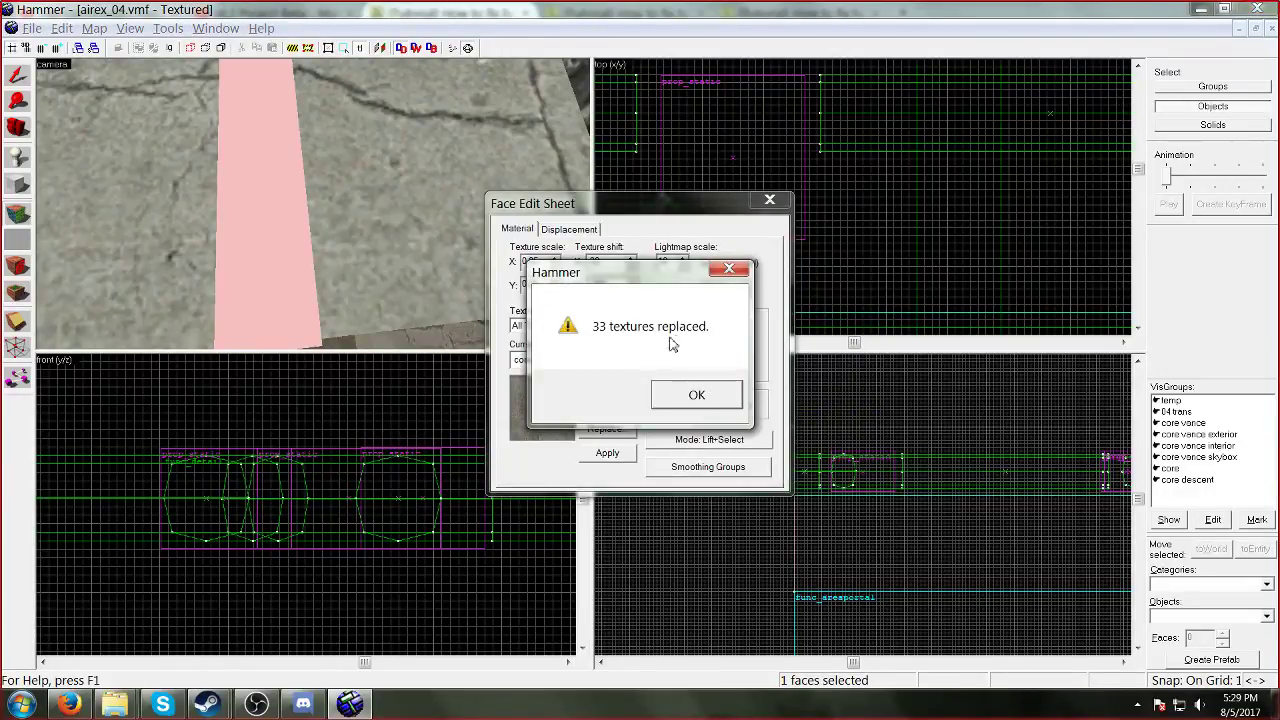
left_click(696, 394)
left_click_drag(314, 309, 313, 203)
key("w")
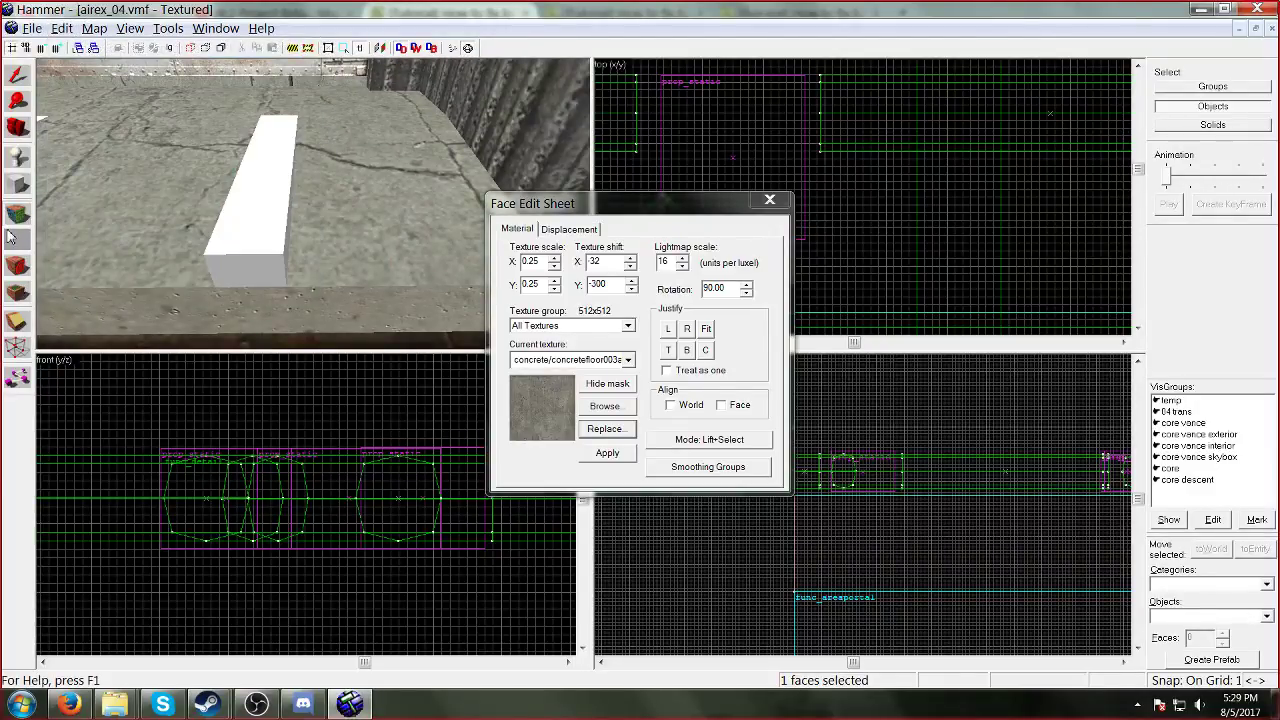
Step: Select the white strip's upper face again and replace its CONCRETEFLOOR021D texture everywhere with concrete/concretefloor005a
left_click(15, 214)
left_click(15, 214)
left_click(227, 222)
left_click(592, 429)
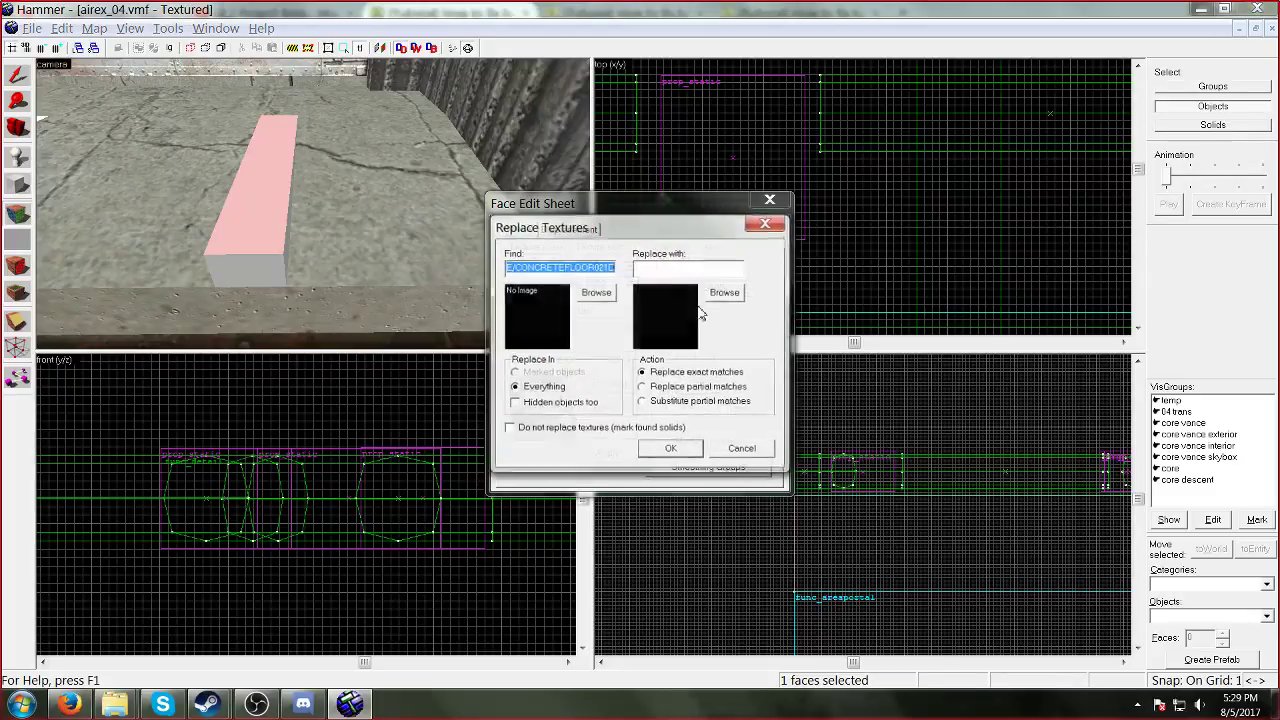
left_click(722, 295)
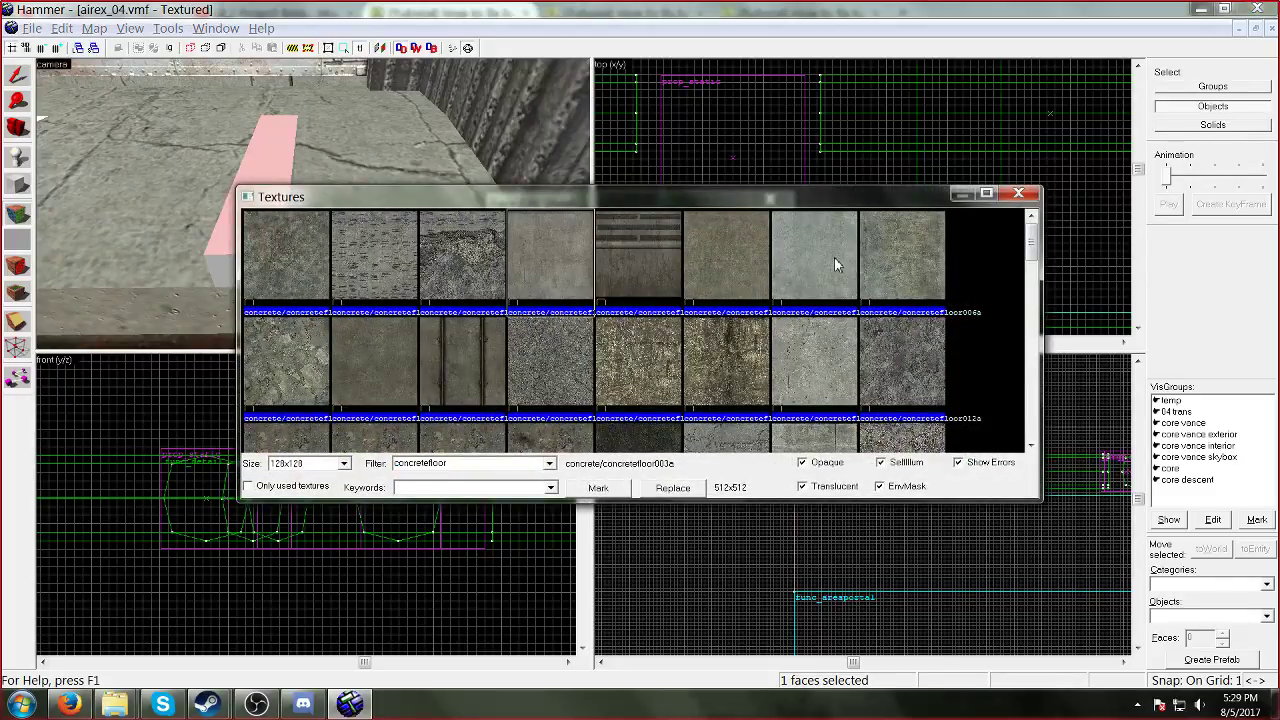
double_click(834, 257)
left_click(666, 449)
left_click(714, 394)
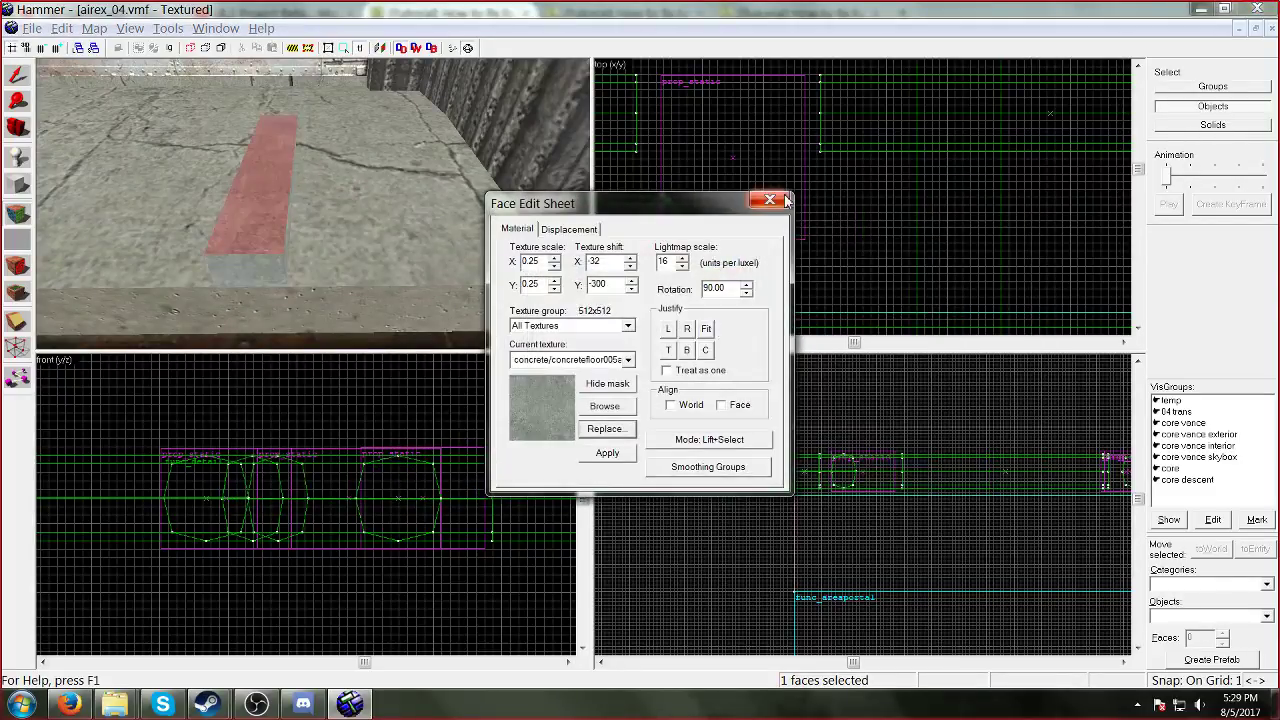
Step: Examine the concrete platforms, corridors and pit walls of the map from several viewpoints
left_click(786, 200)
key("z")
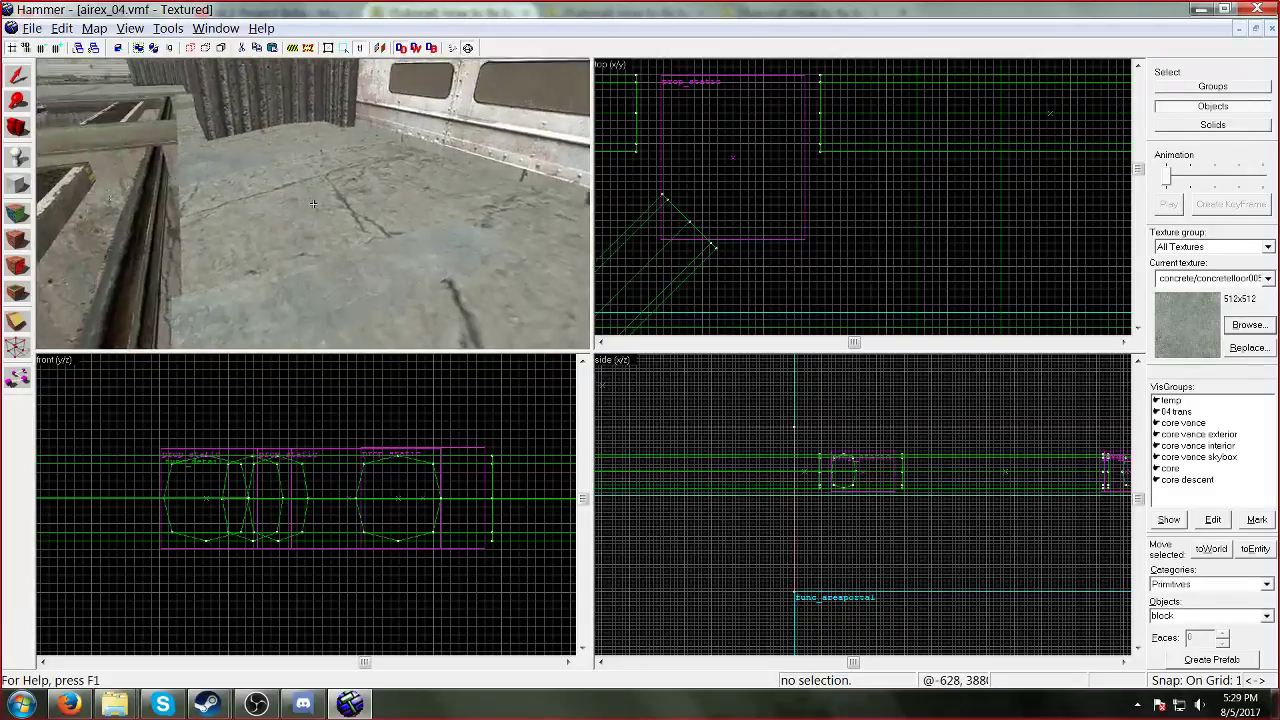
key("w")
key("s")
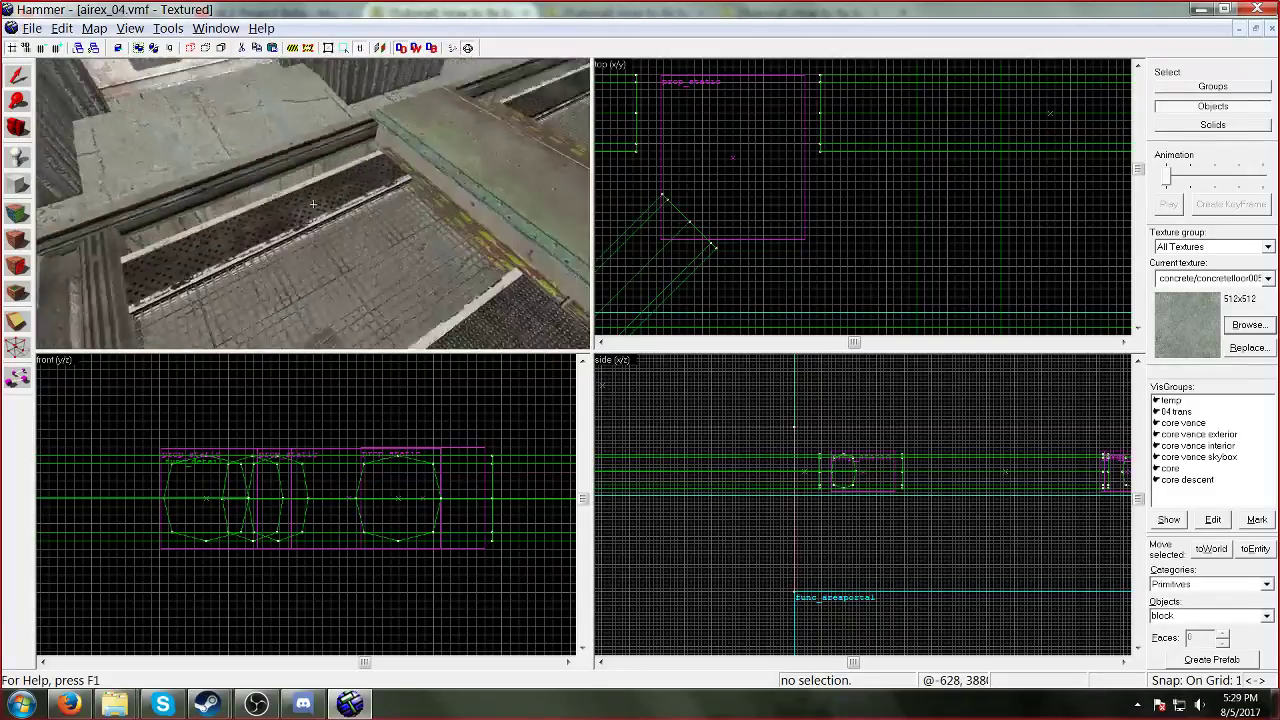
key("w")
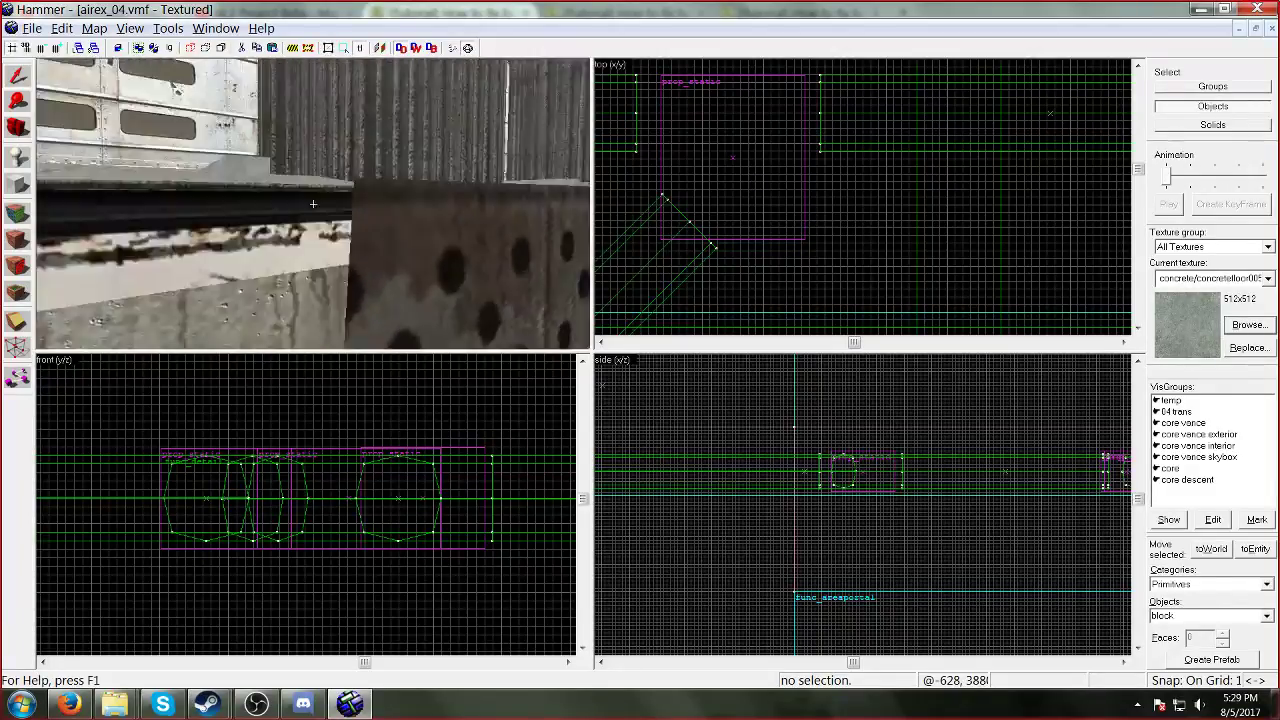
key("w")
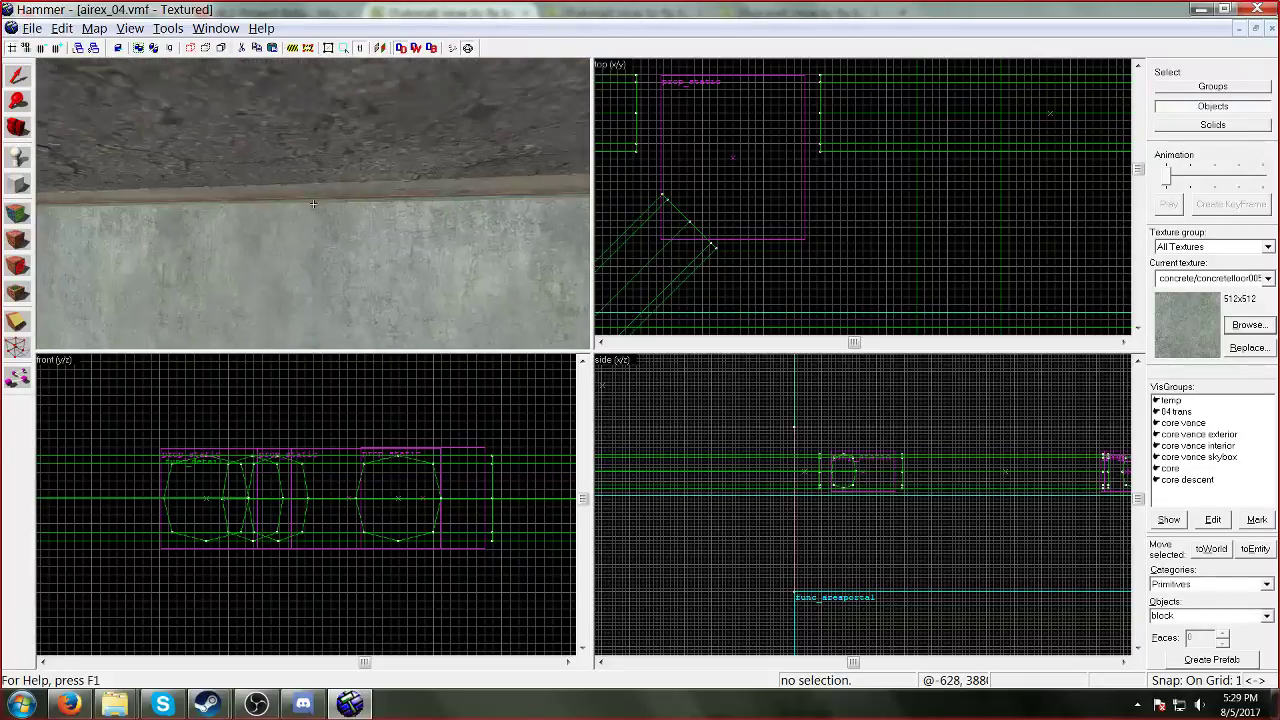
key("w")
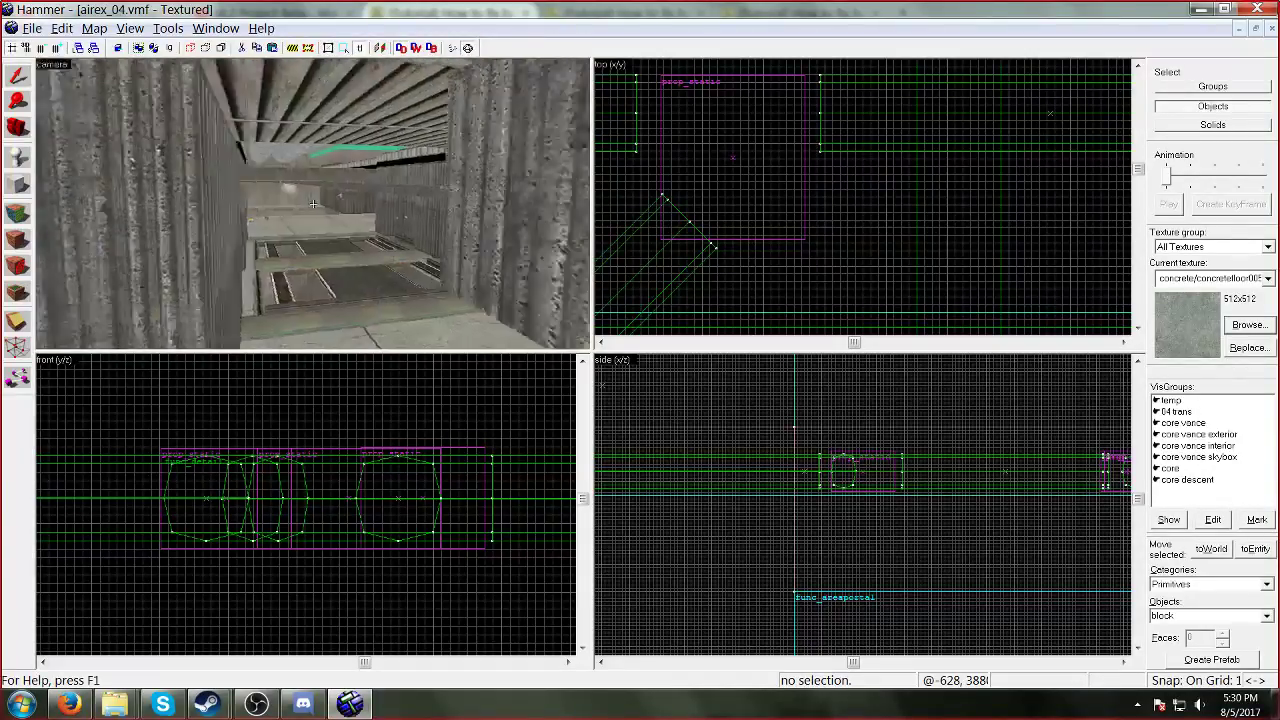
key("w")
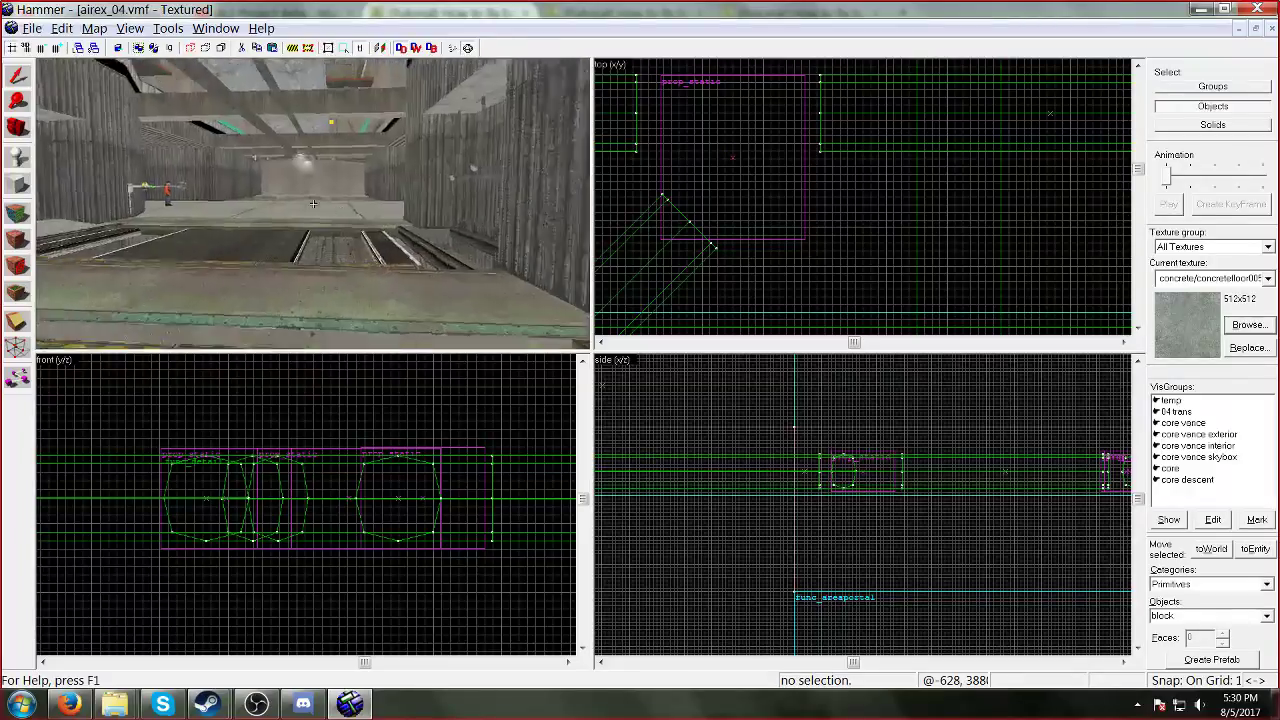
key("w")
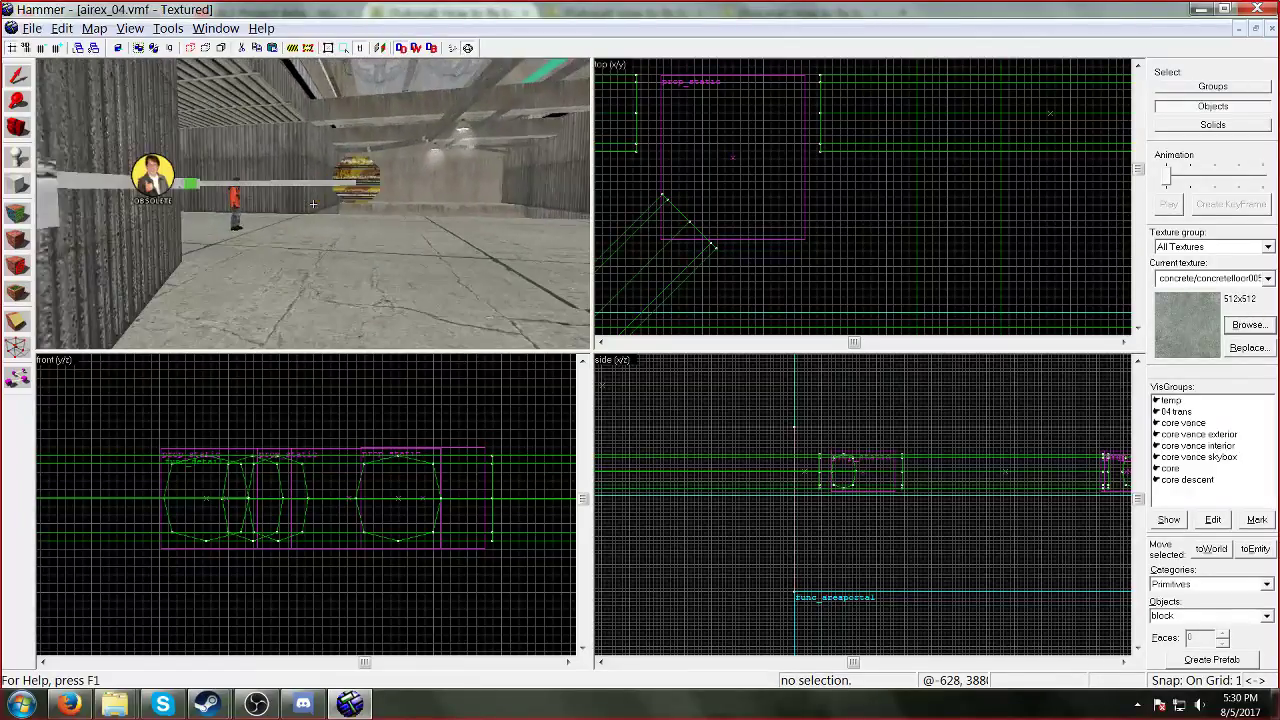
key("w")
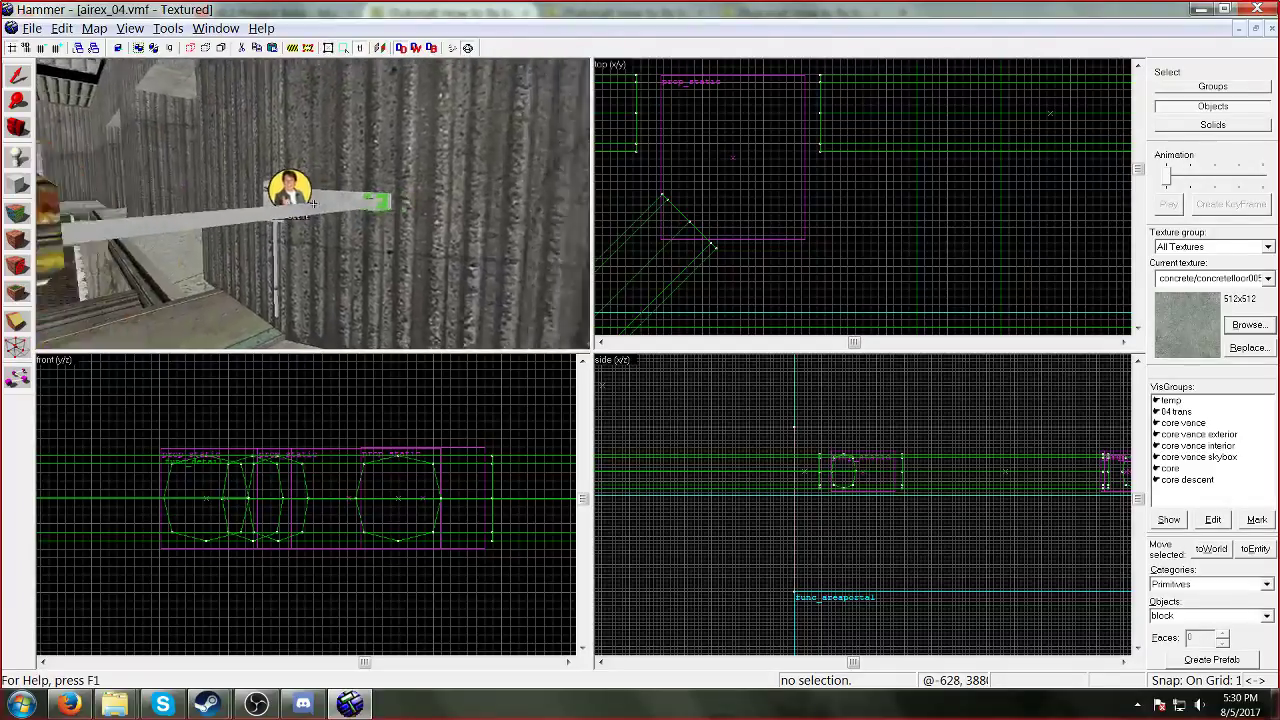
key("w")
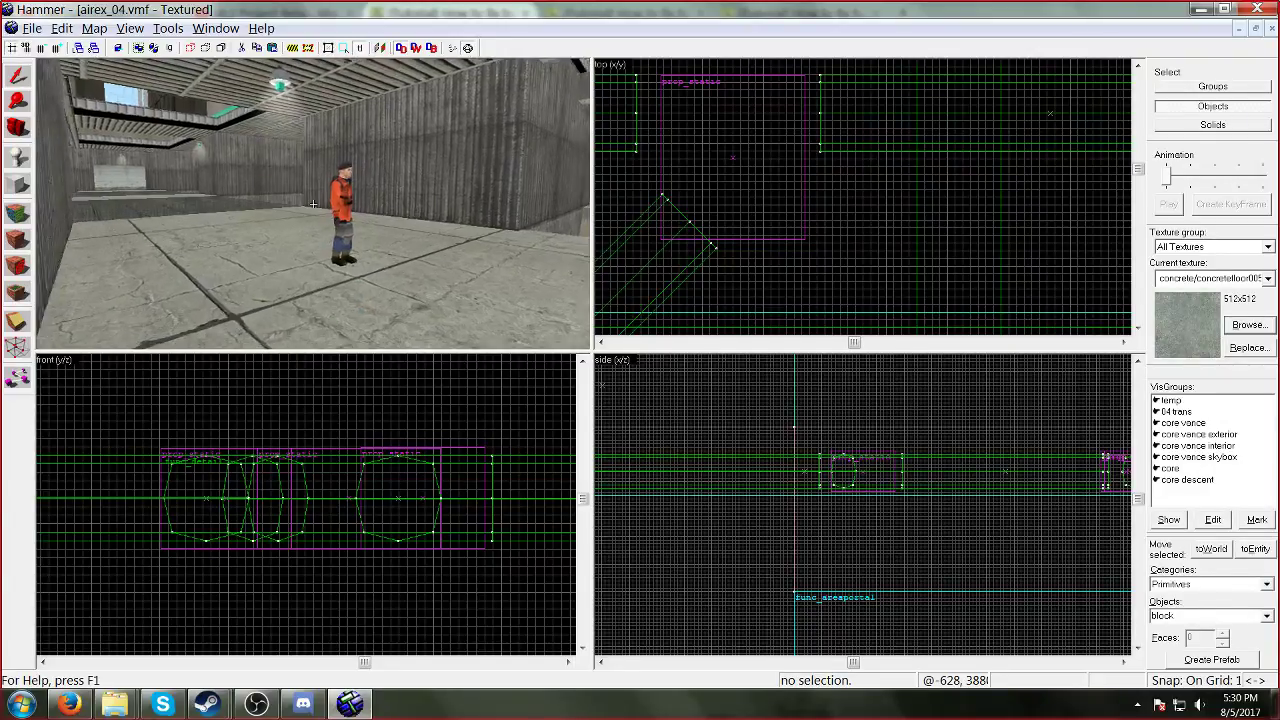
key("w")
key("w")
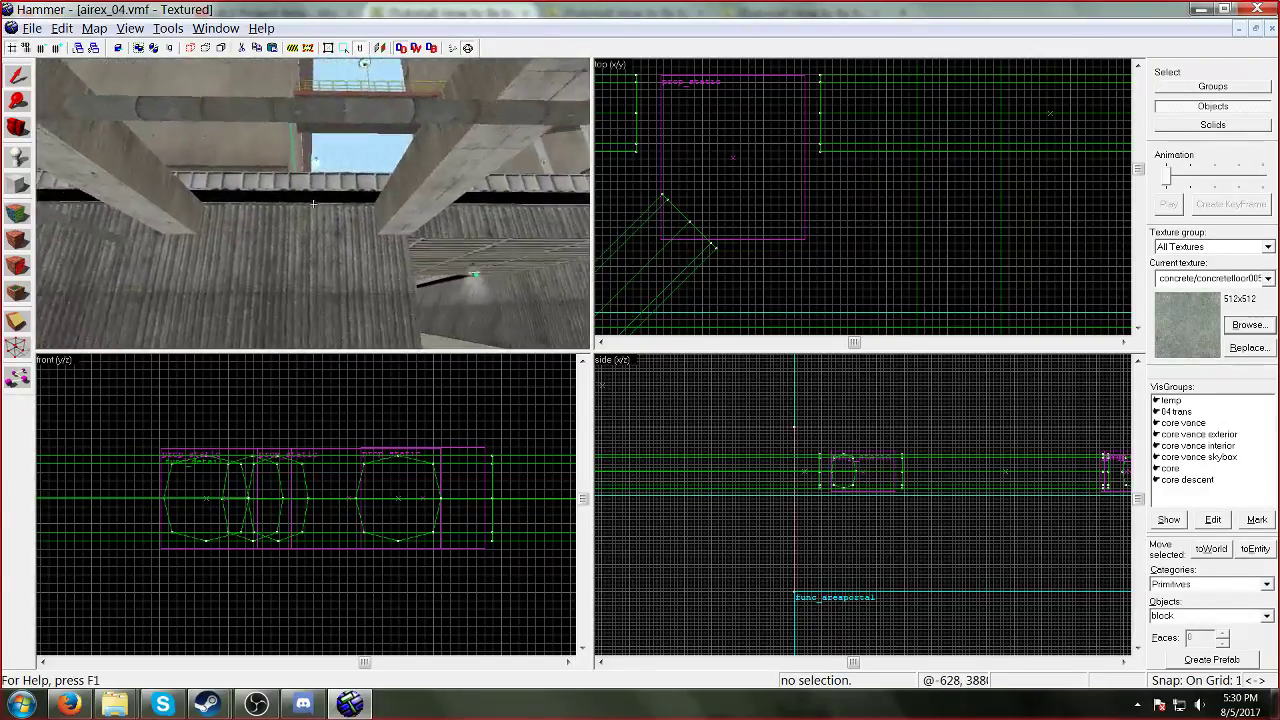
key("w")
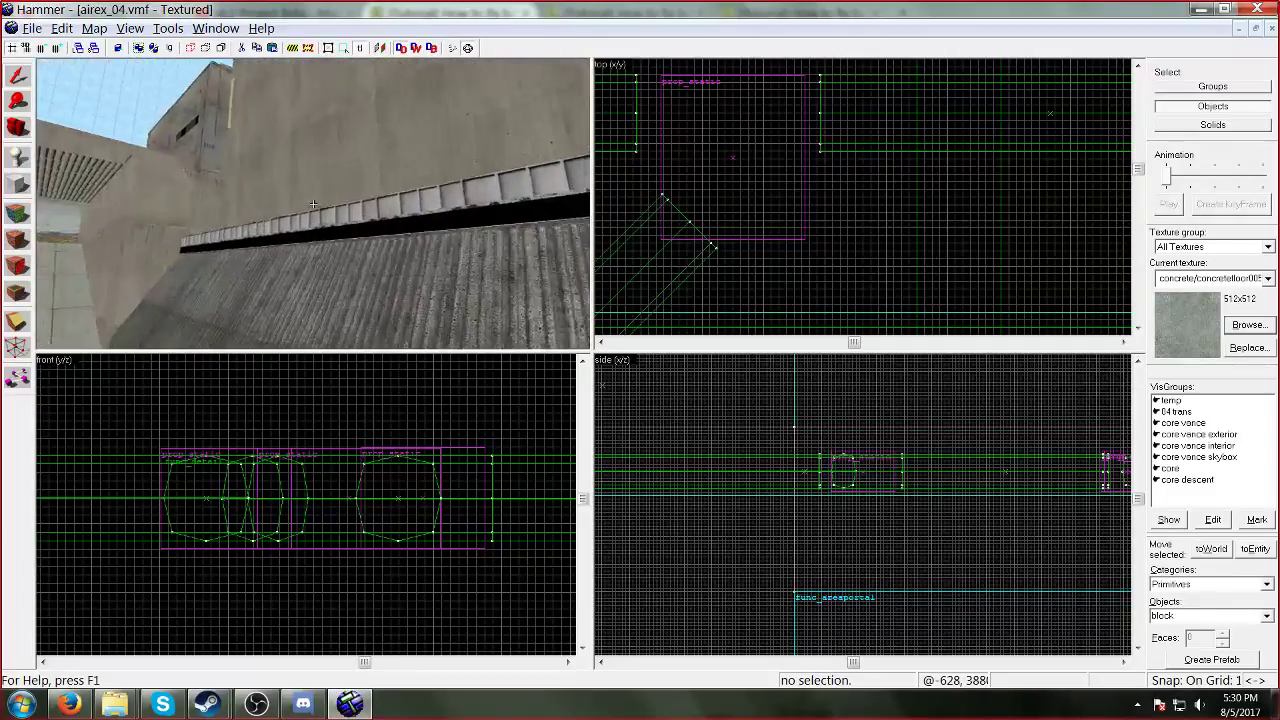
Step: Select the ribbed metal trim brush along the pit edge and examine it together with the adjoining trim
left_click(313, 204)
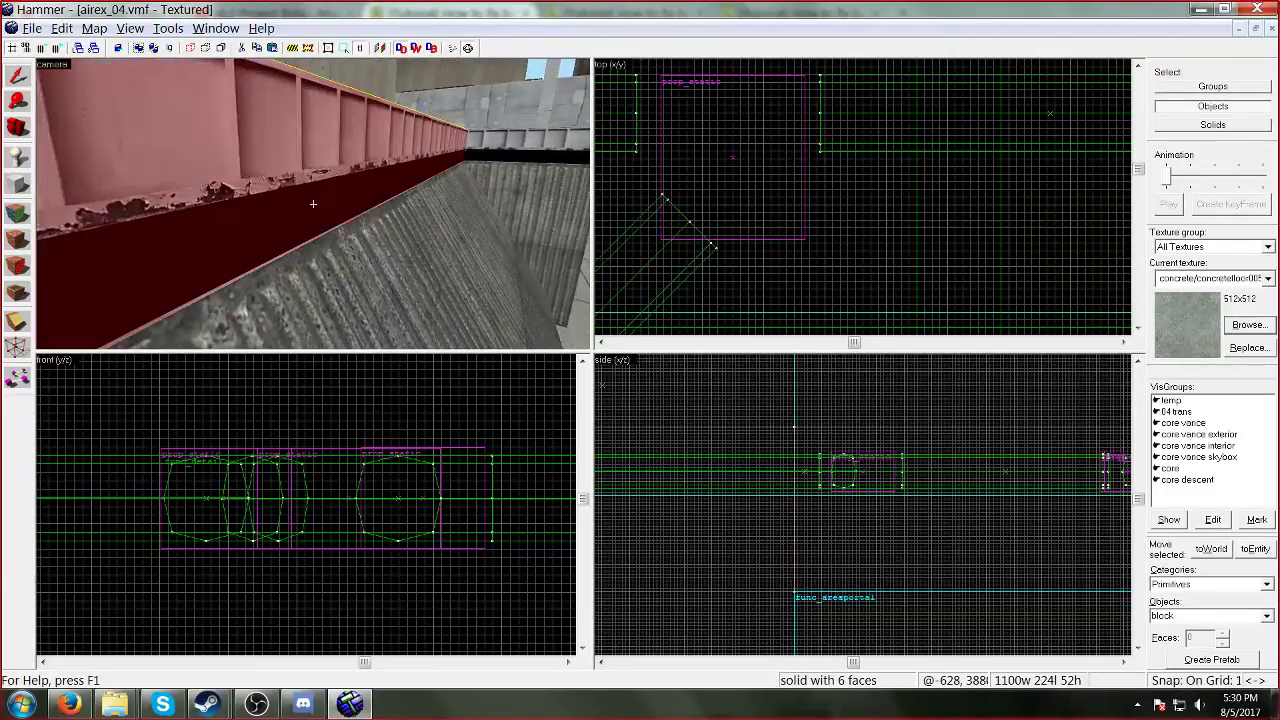
key("Left")
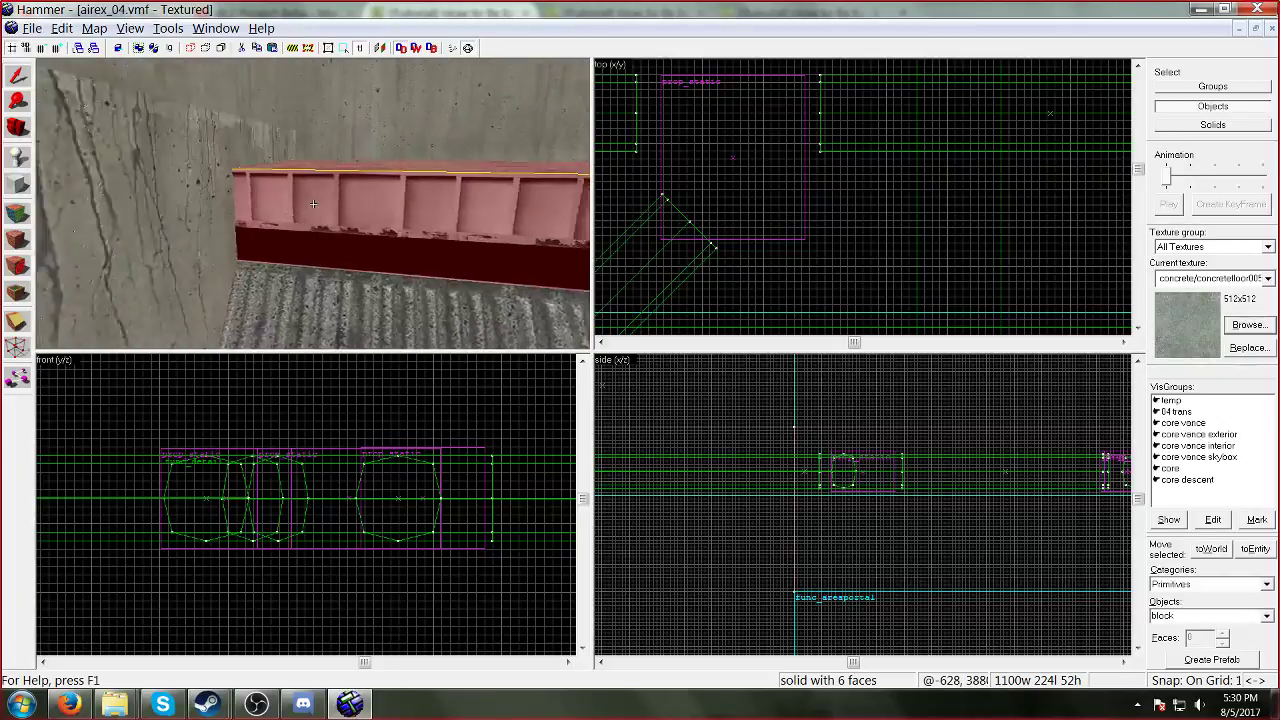
key("Right")
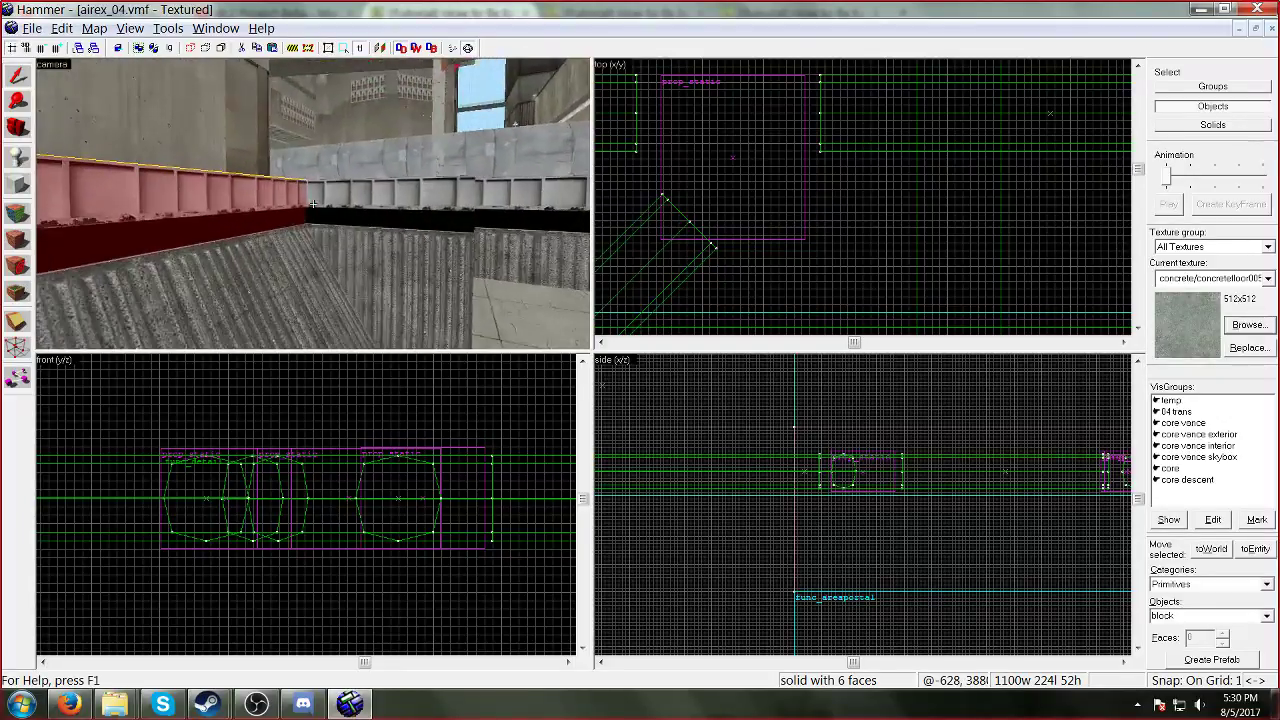
key("w")
key("s")
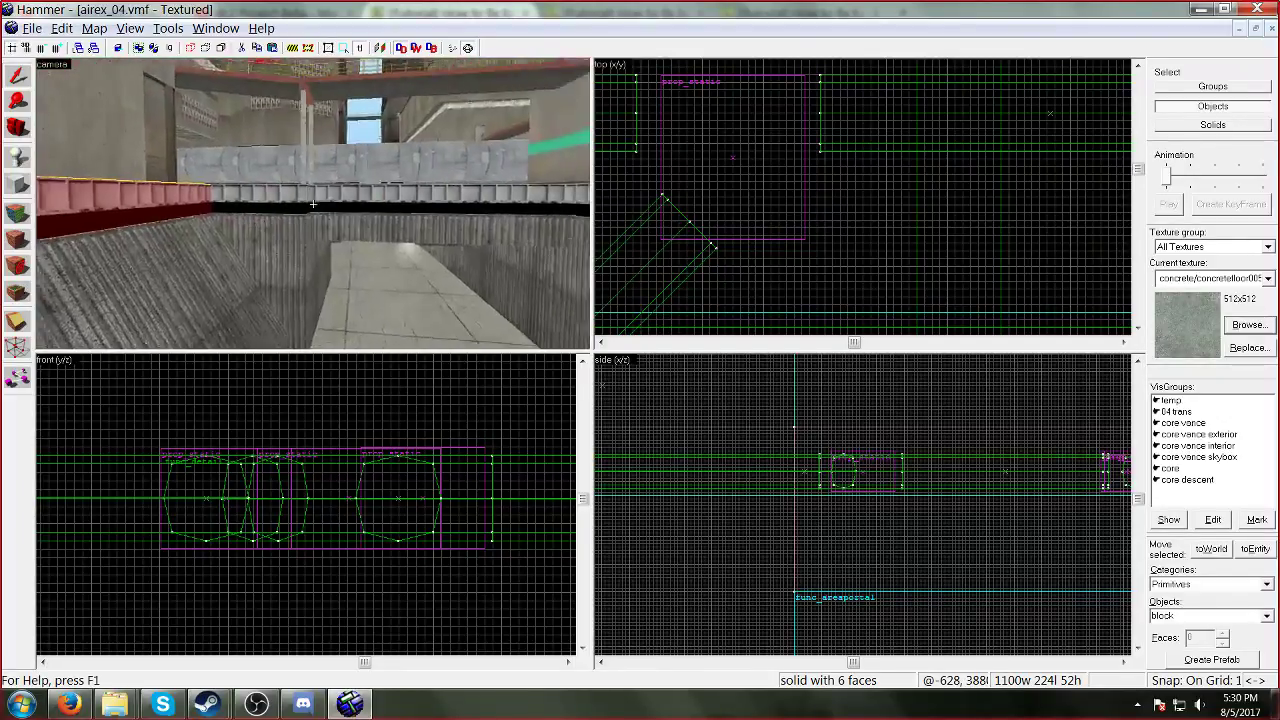
key("w")
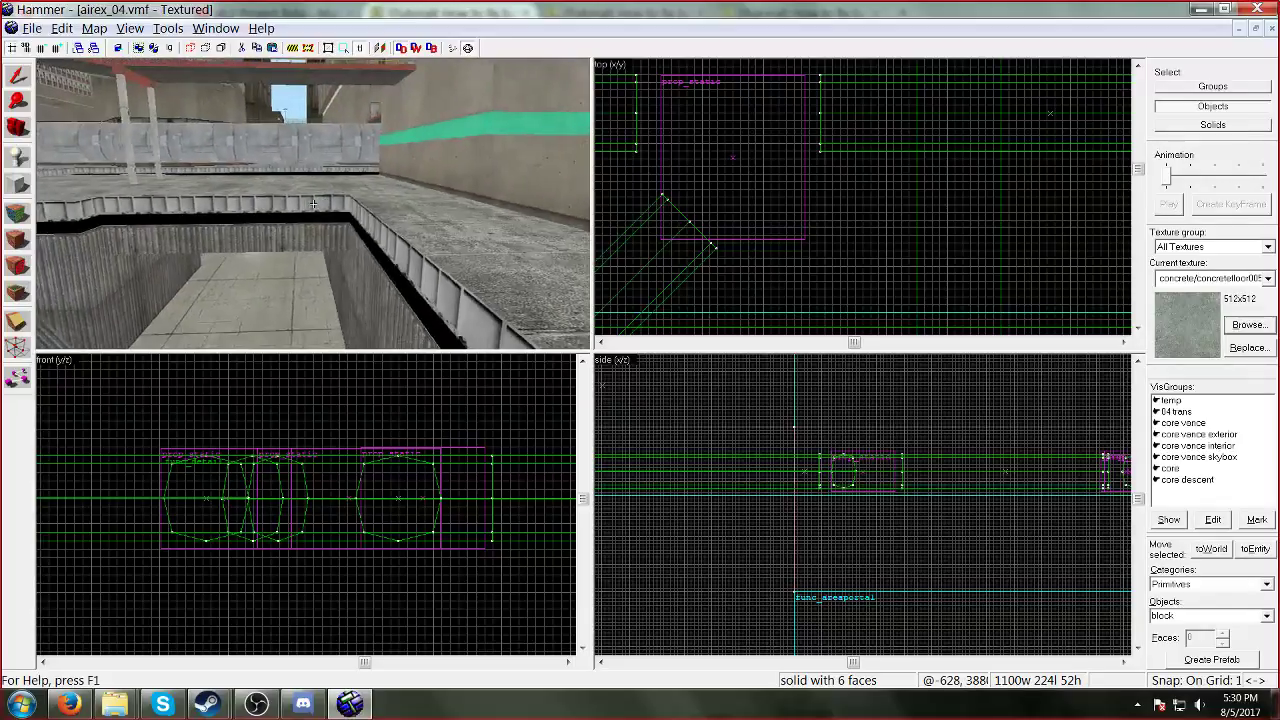
key("w")
key("z")
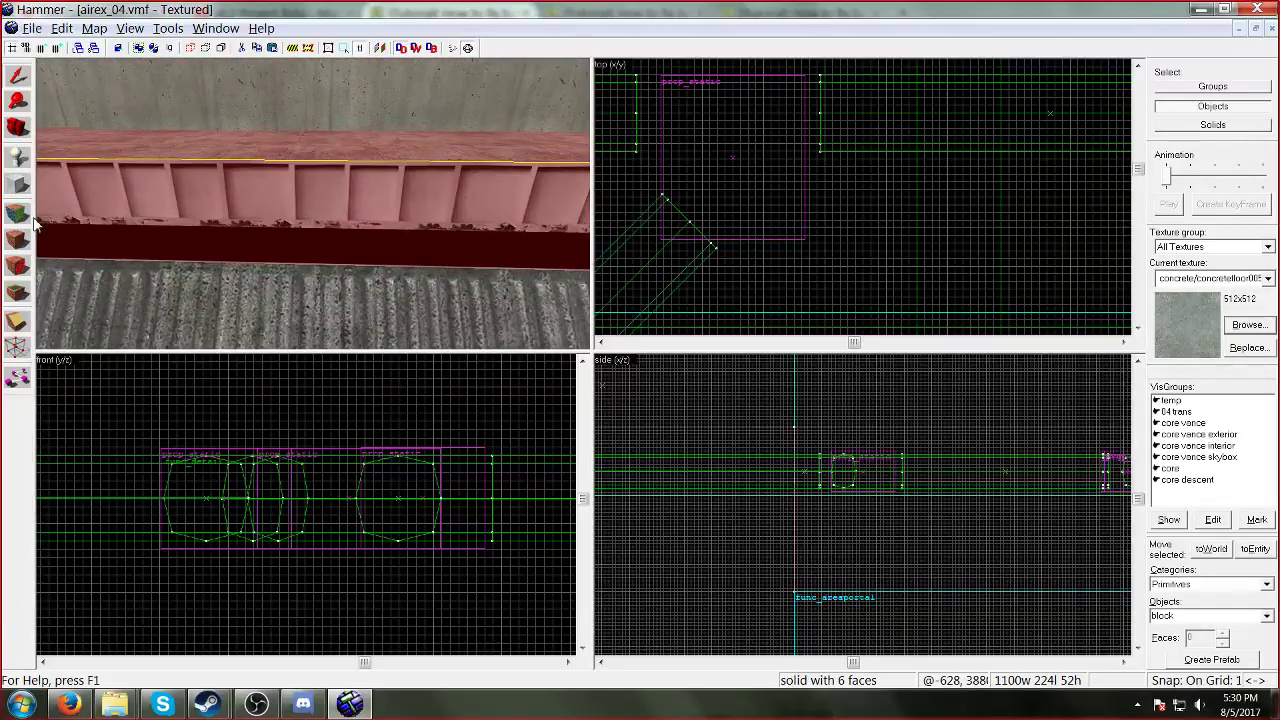
Step: Open texture replacement for the trim's front face and look up metalhull011f in the beta map fixing tutorial in Firefox
key("shift+a")
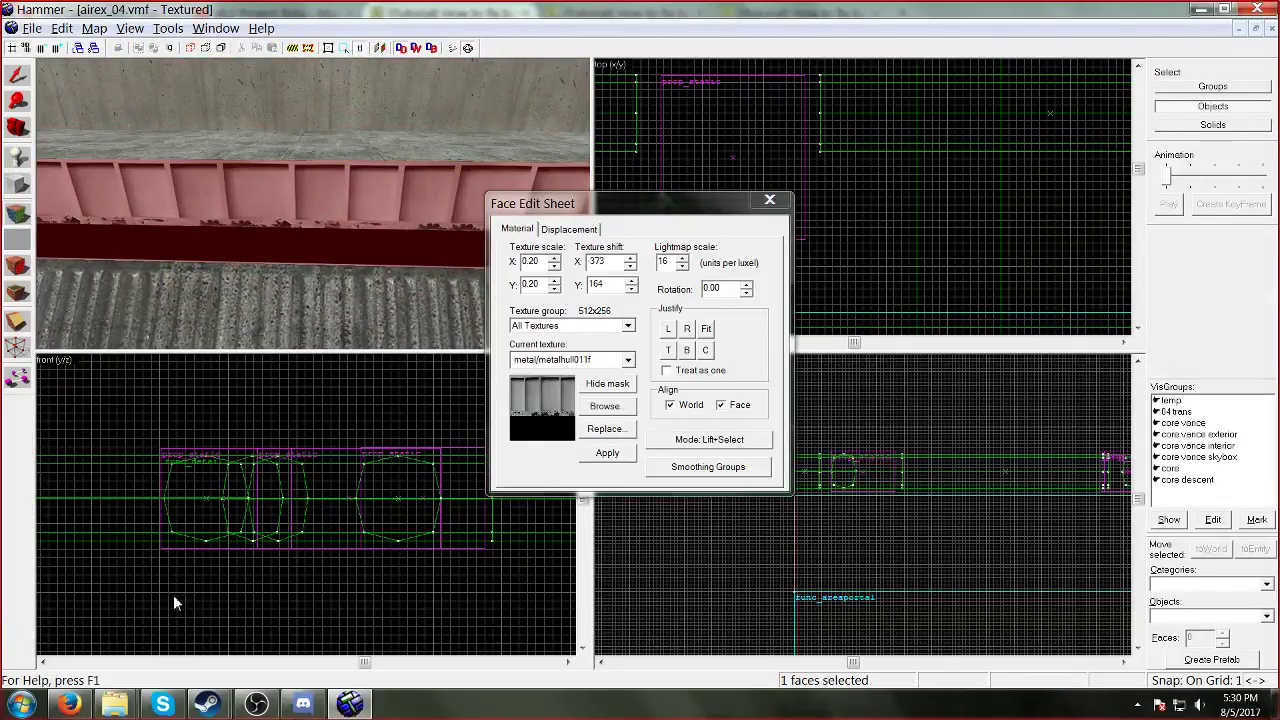
left_click(605, 429)
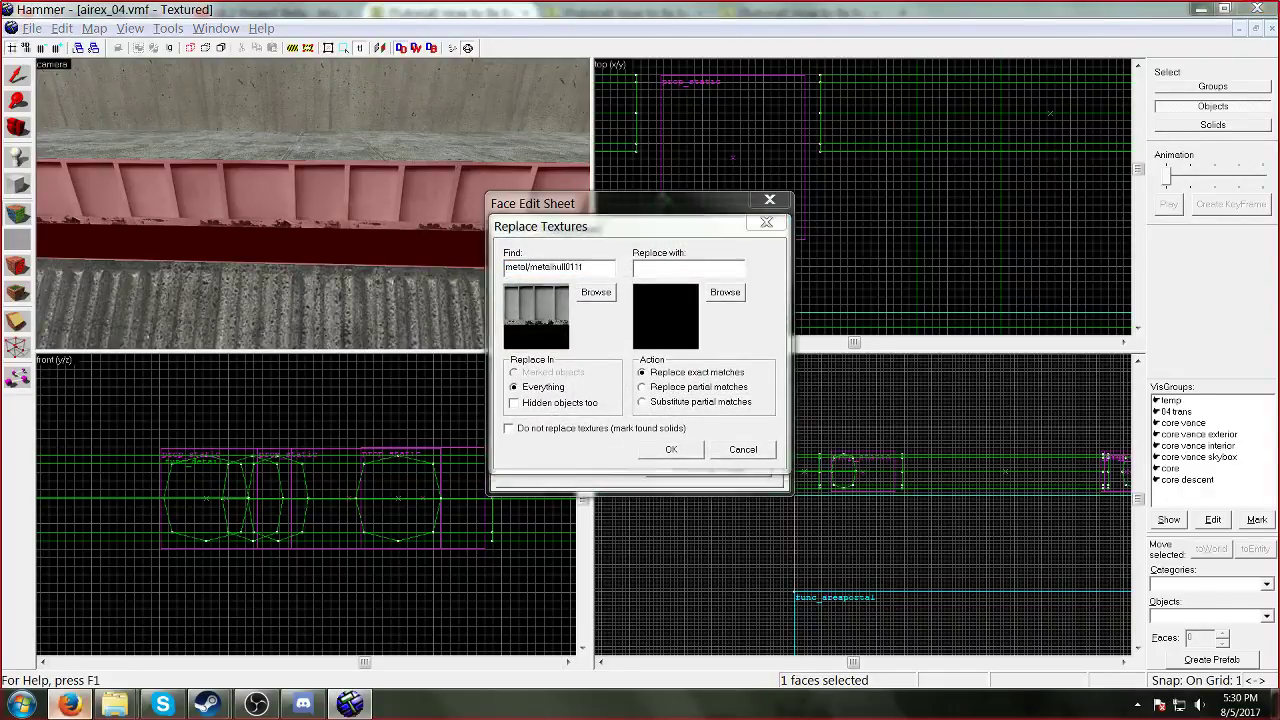
left_click(68, 704)
left_click(475, 320)
scroll(476, 290, "down", 4)
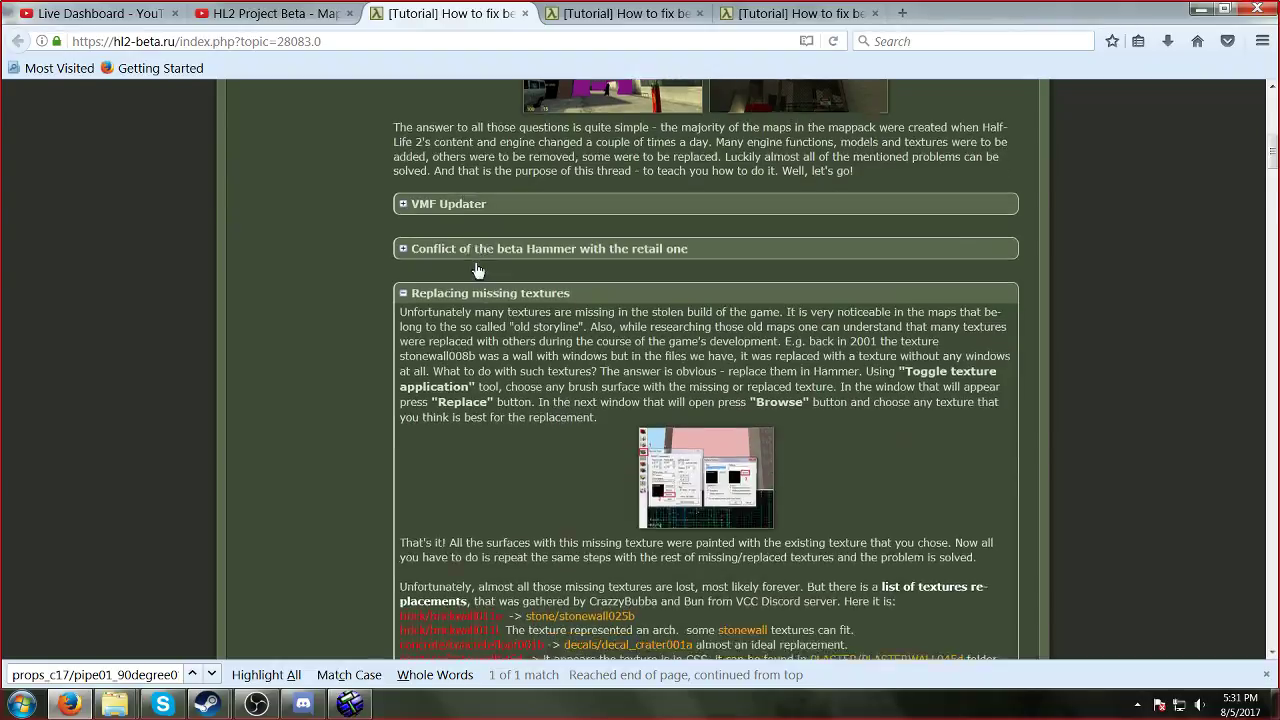
key("ctrl+f")
type("metalhull011f")
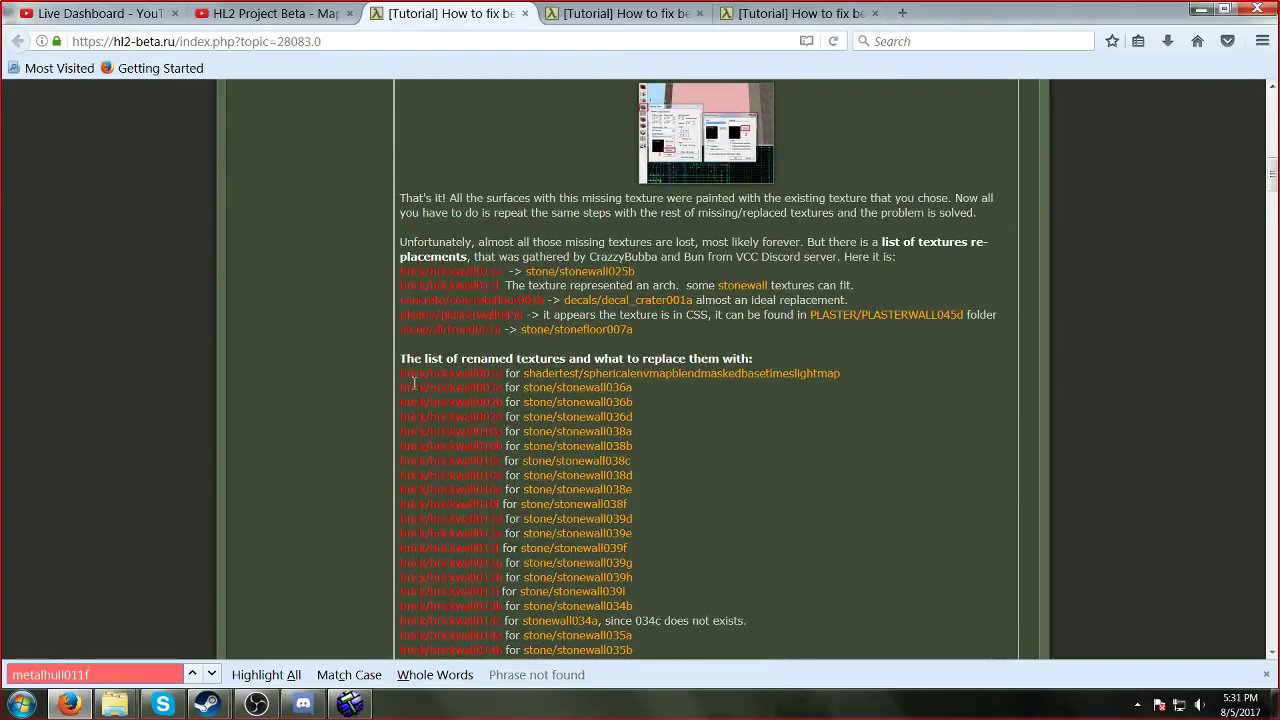
scroll(363, 556, "down", 8)
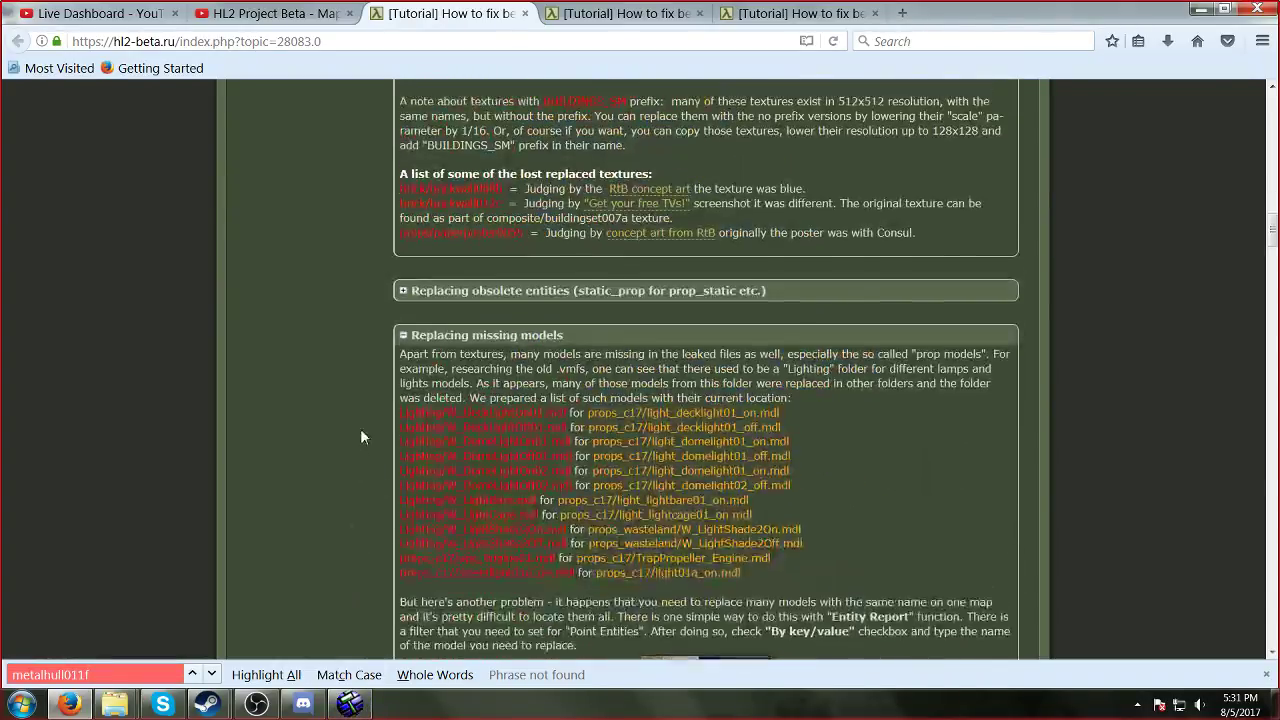
scroll(360, 428, "up", 3)
left_click(349, 704)
type("metal/z")
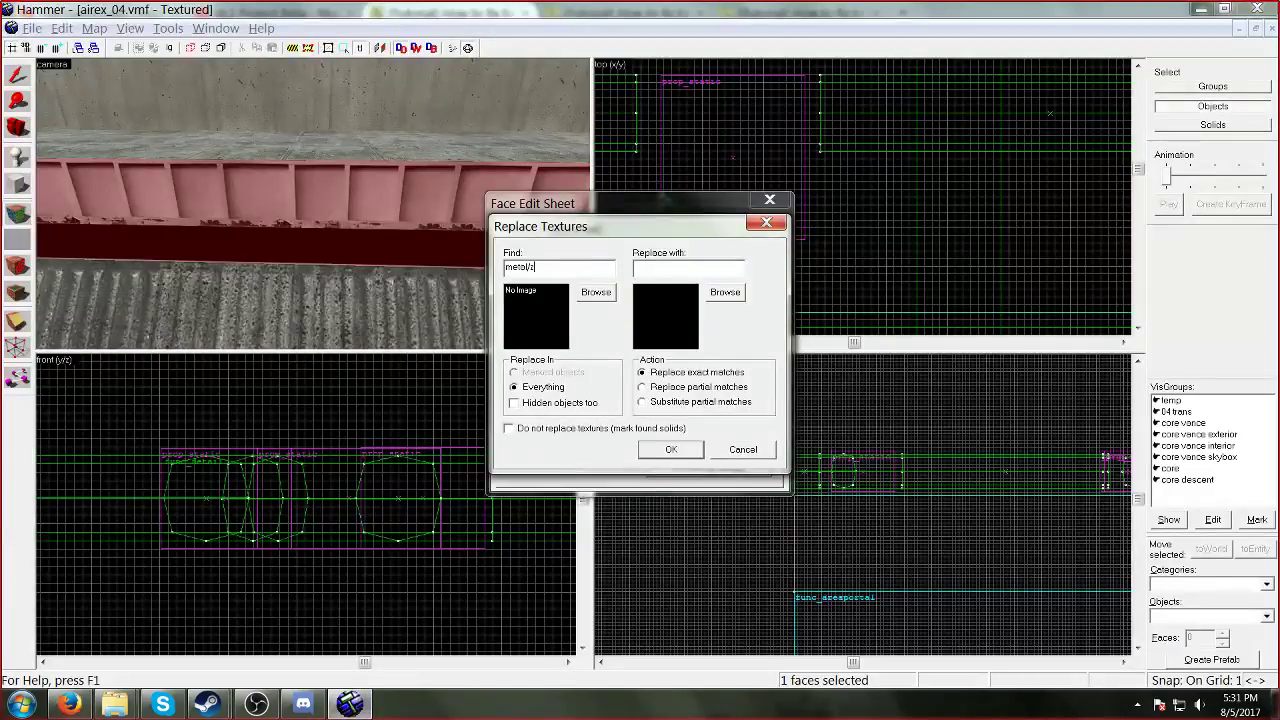
left_click(778, 222)
left_click(770, 200)
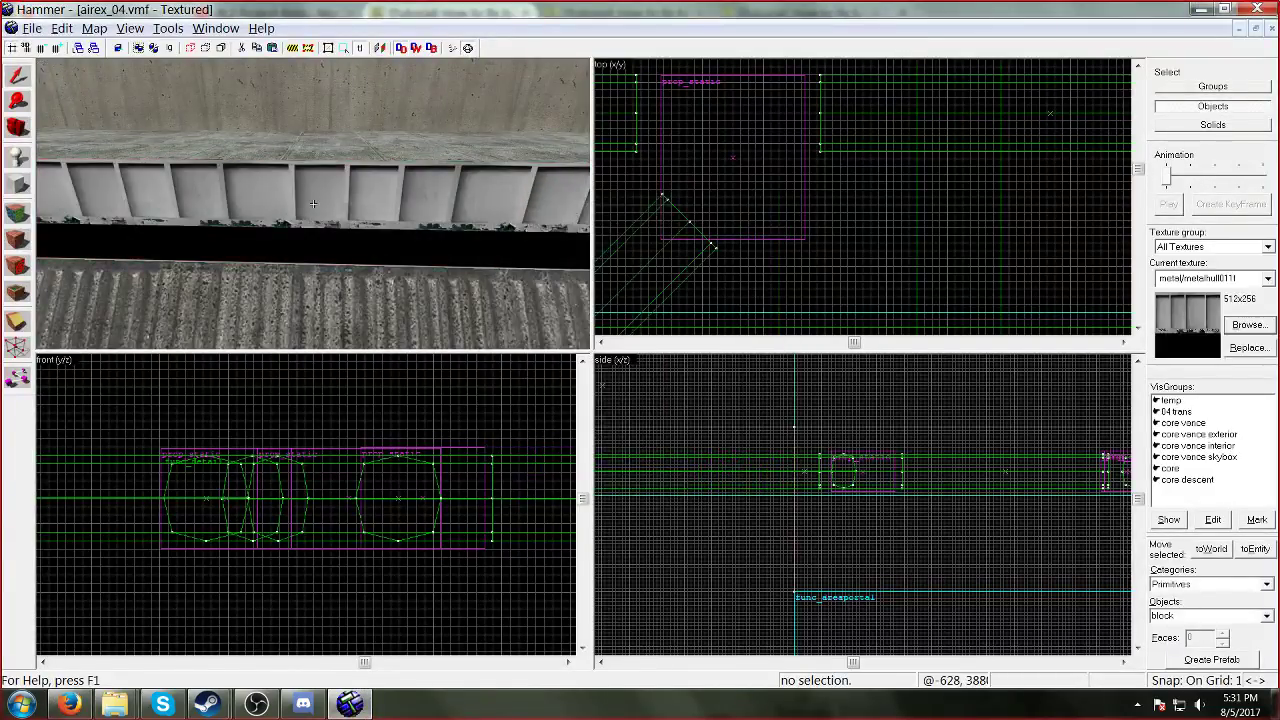
Step: Replace all exact matches of the trim texture metal/metalhull011f with metal/metalhull010b throughout the map
key("z")
key("w")
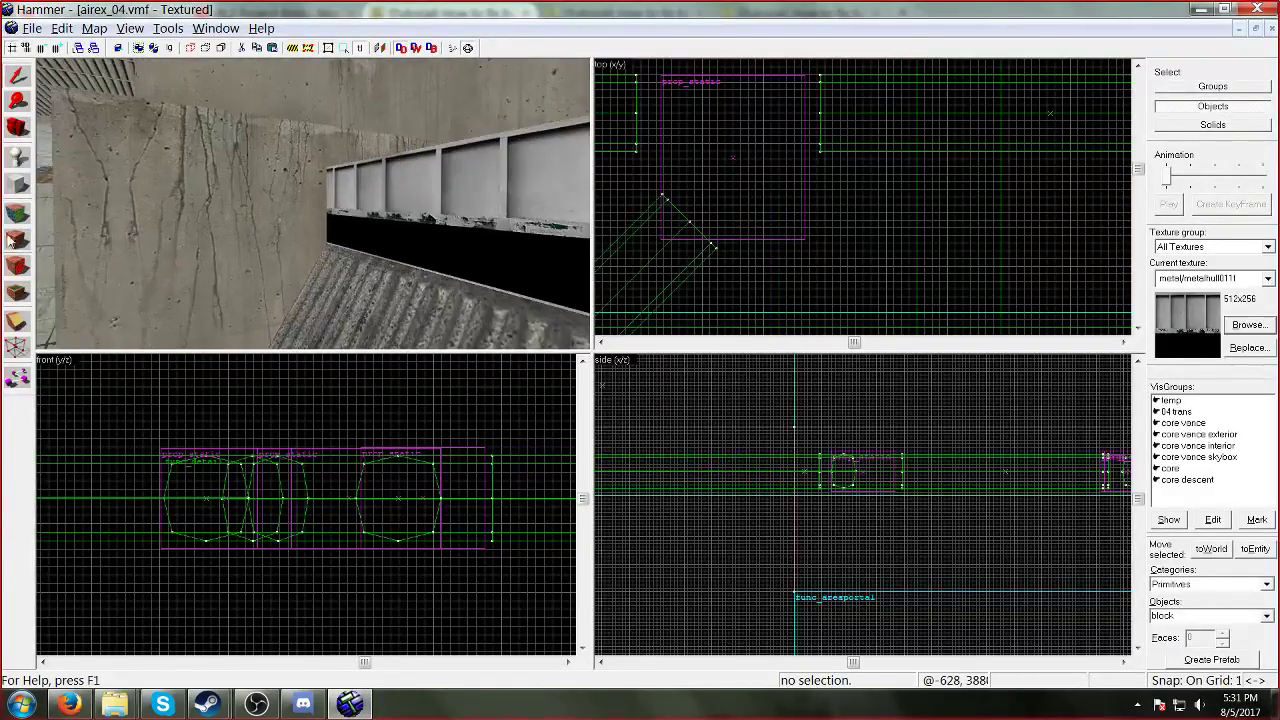
left_click(14, 216)
left_click(410, 217)
left_click(610, 427)
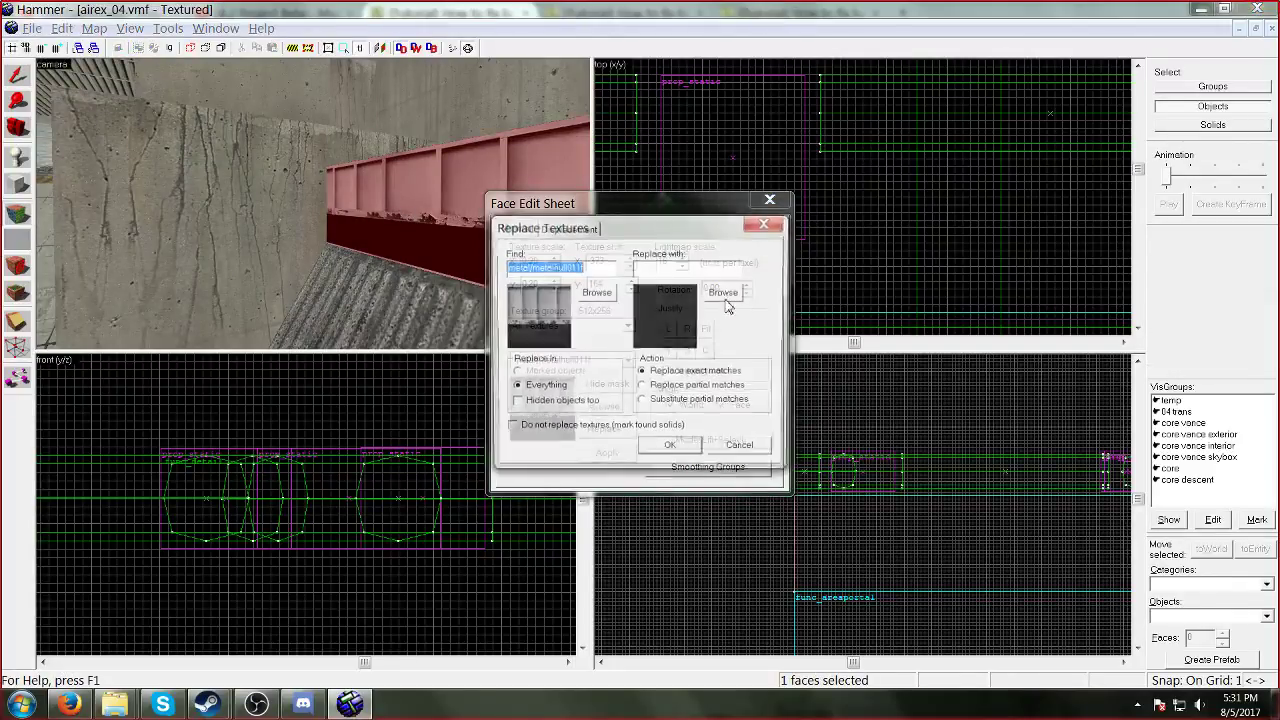
left_click(726, 289)
type("metalhull")
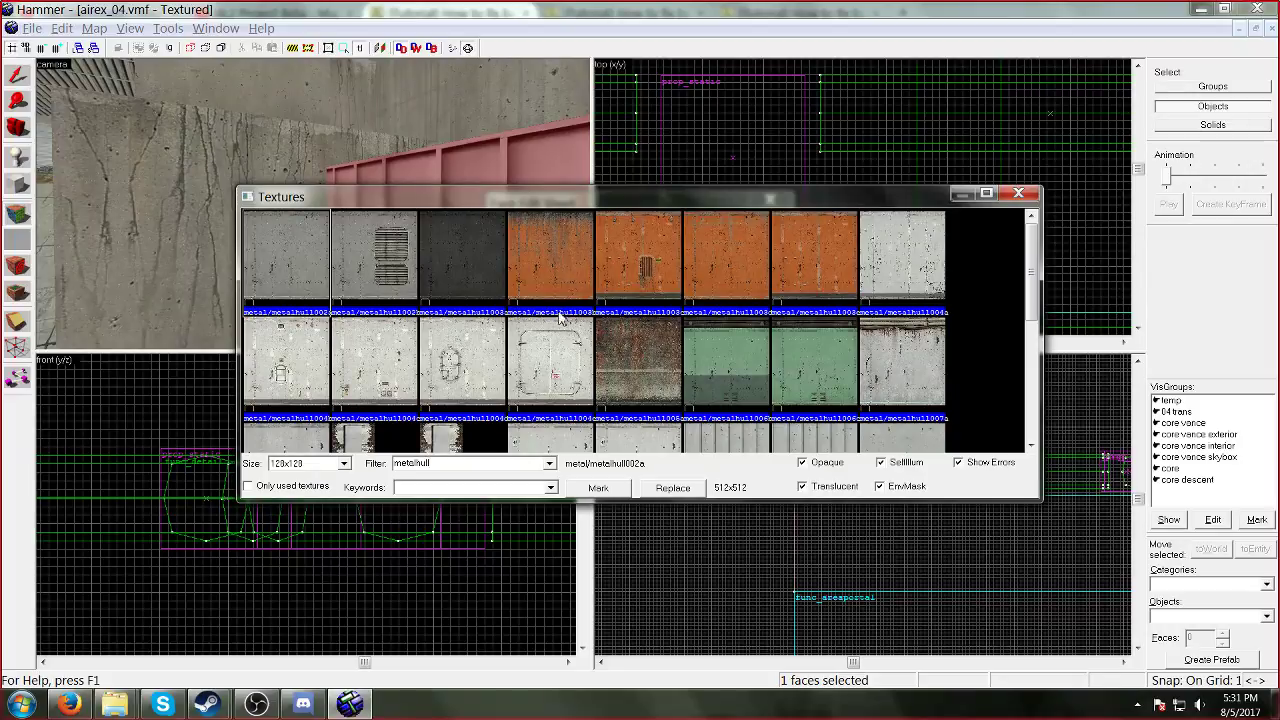
scroll(872, 262, "down", 3)
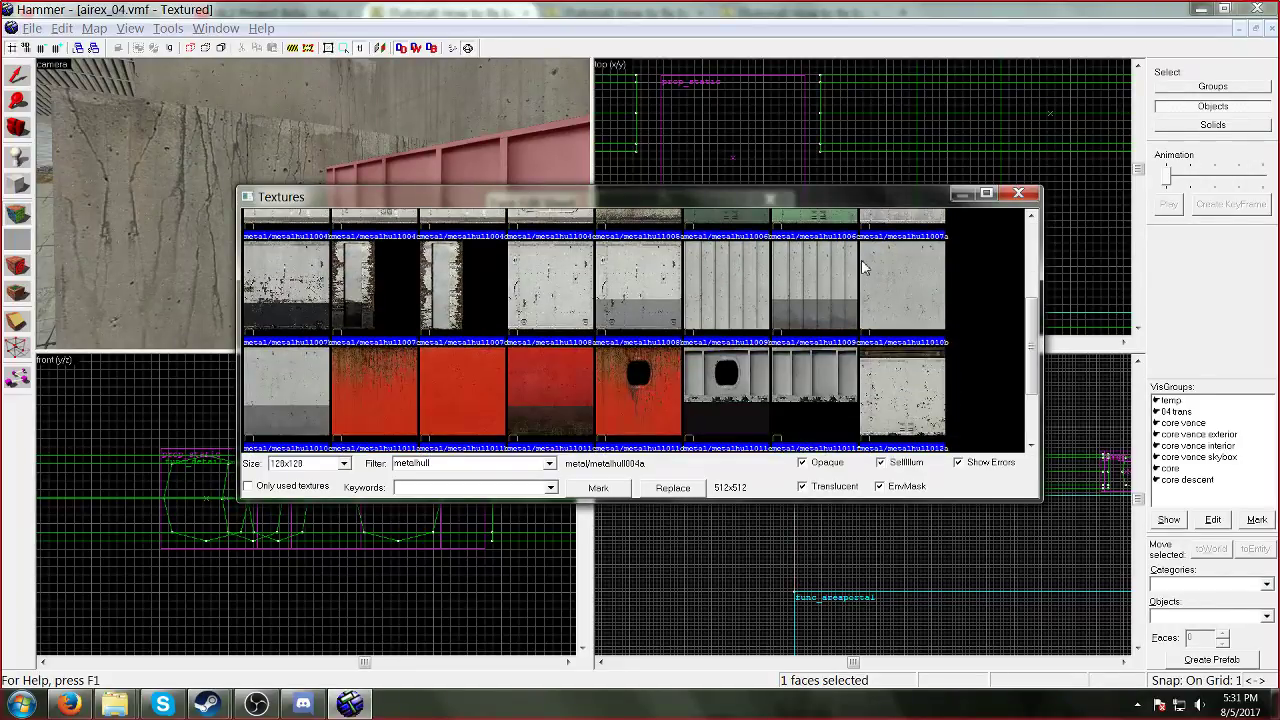
double_click(866, 268)
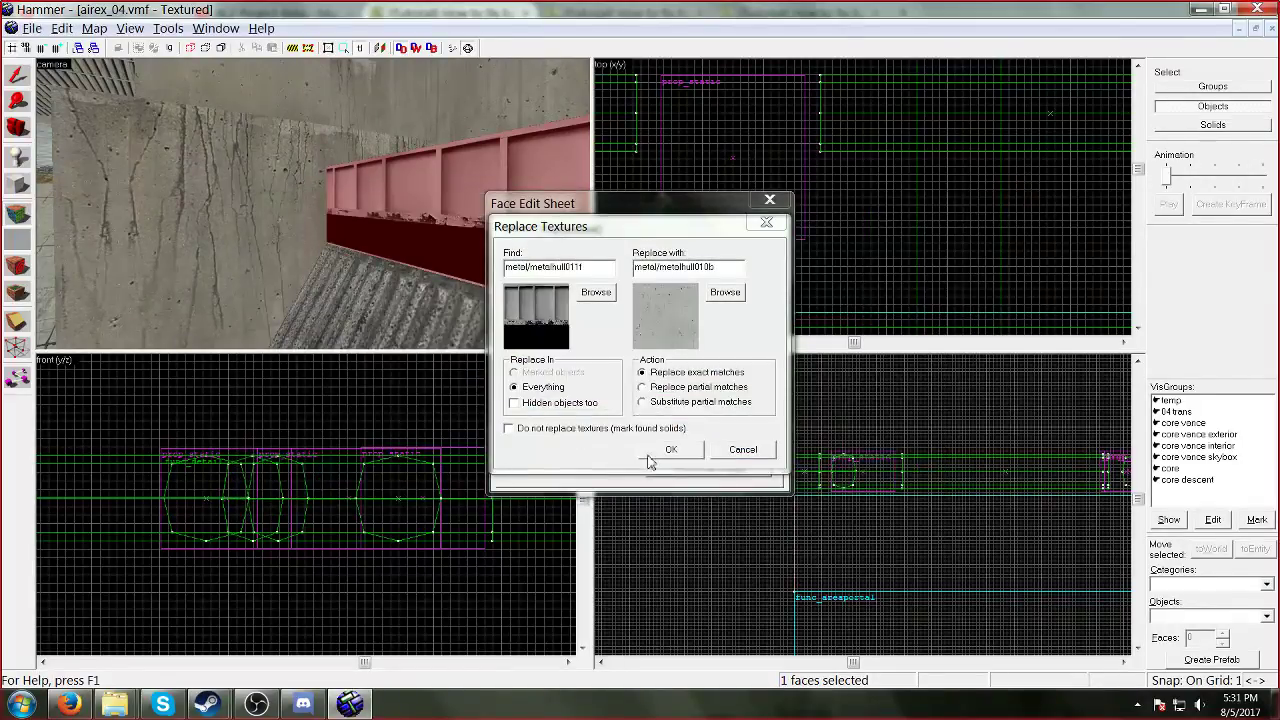
left_click(672, 449)
left_click(694, 394)
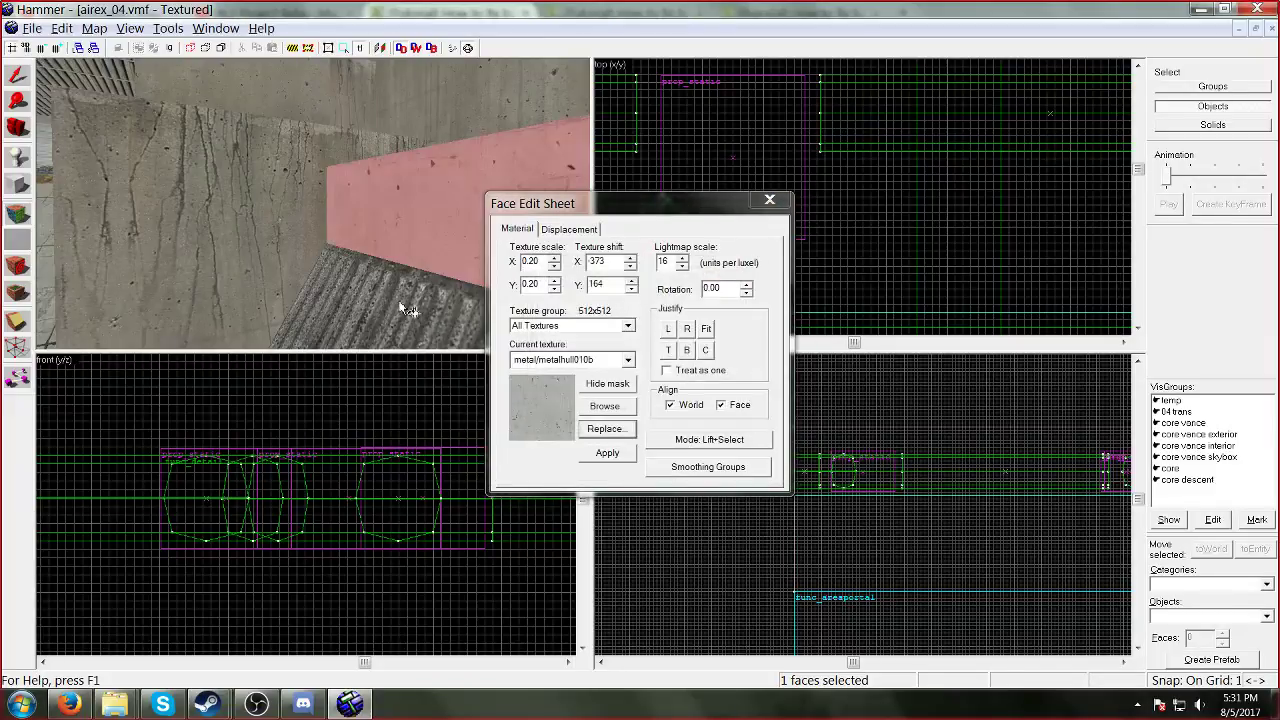
Step: Inspect the retextured trim around the pit and undo the texture replacement
key("w")
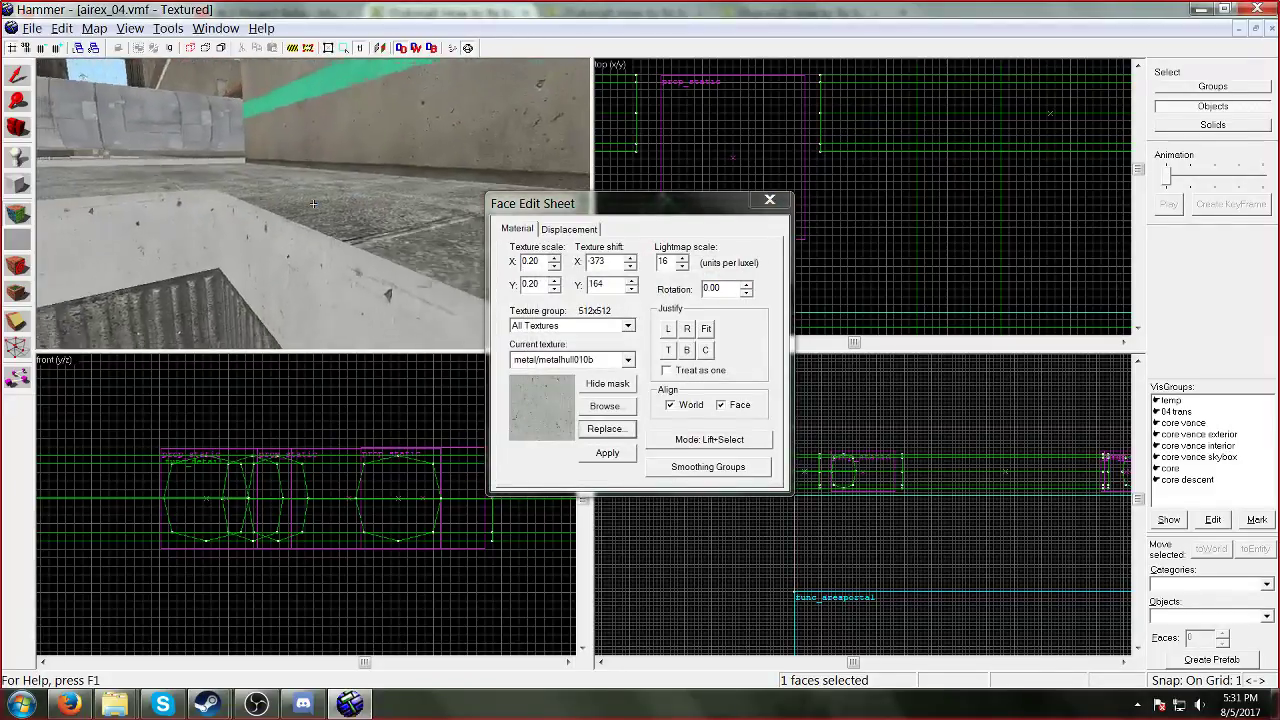
key("z")
key("z")
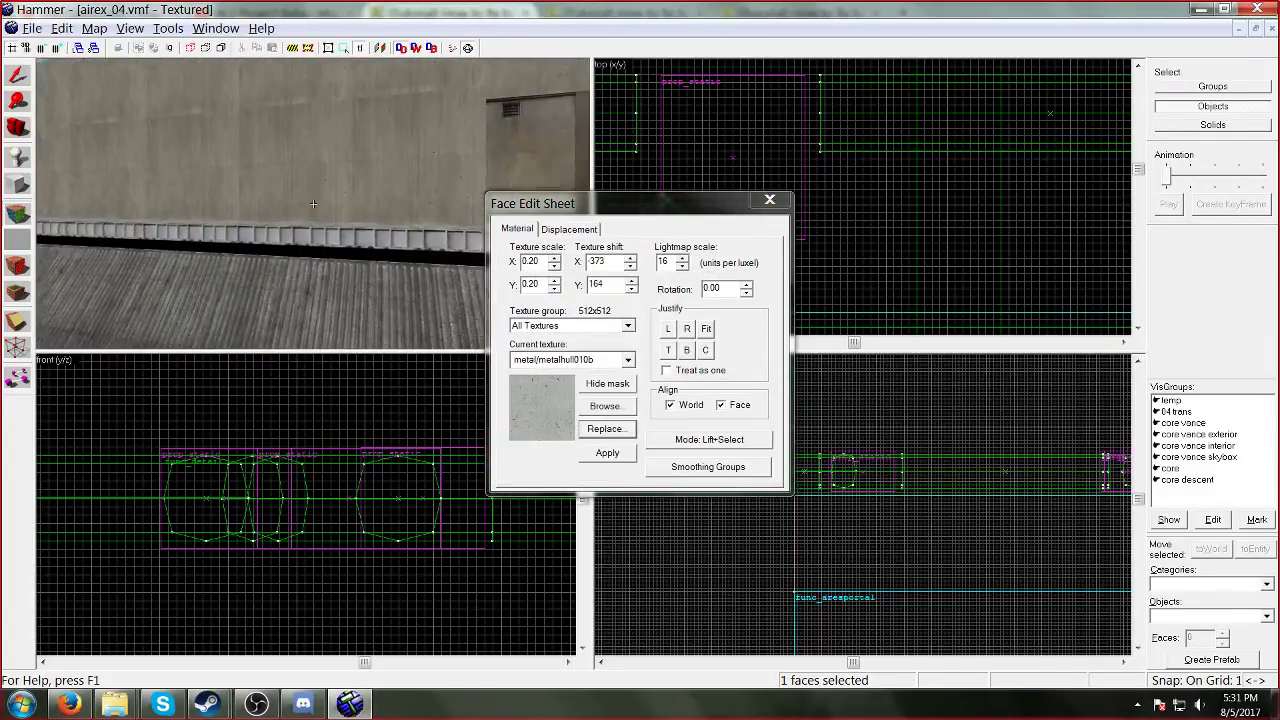
Step: Replace all exact matches of the pit-edge trim texture metal/metalhull011f with metal/metalhull005a throughout the map
key("w")
key("z")
left_click(321, 287)
left_click(604, 428)
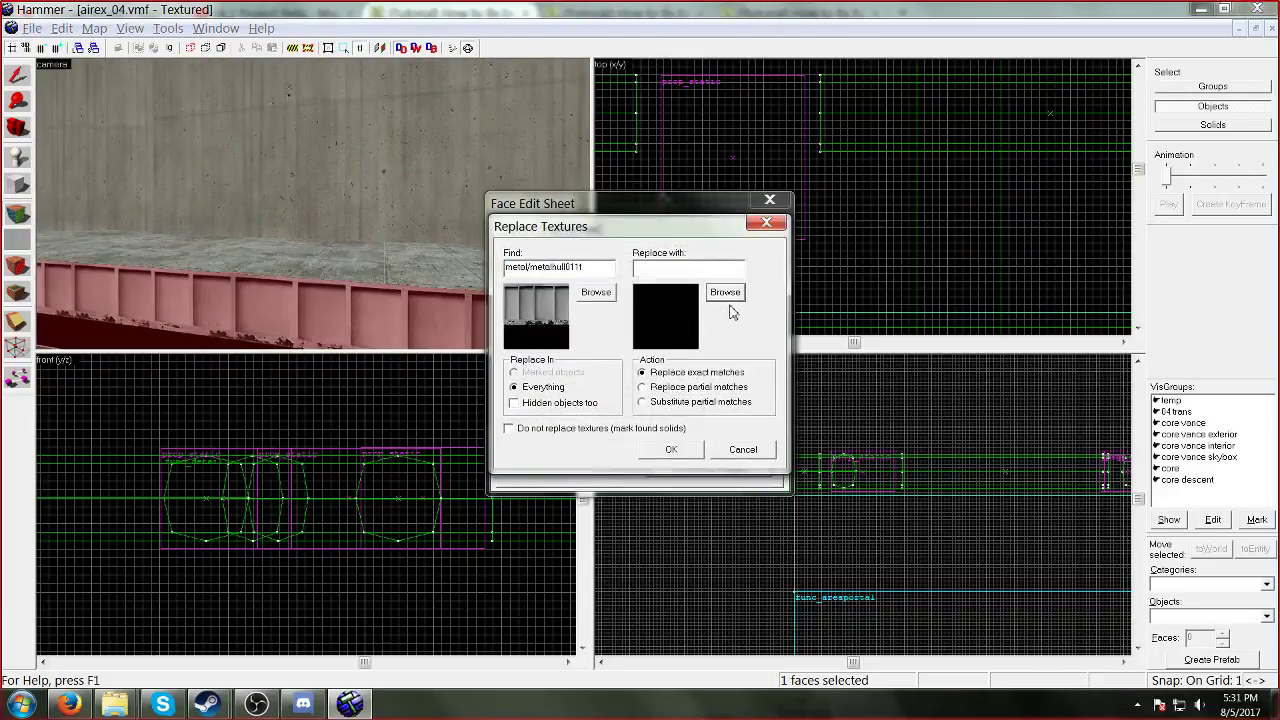
left_click(727, 294)
scroll(505, 261, "down", 6)
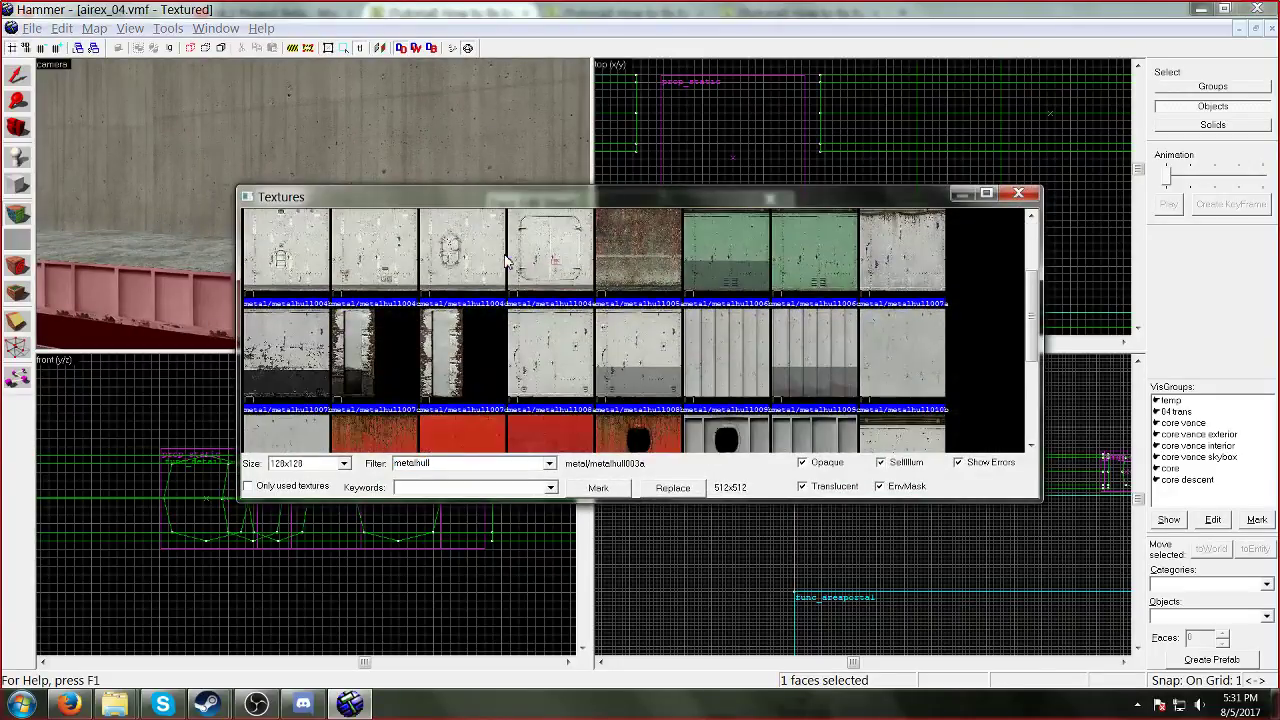
scroll(505, 261, "up", 5)
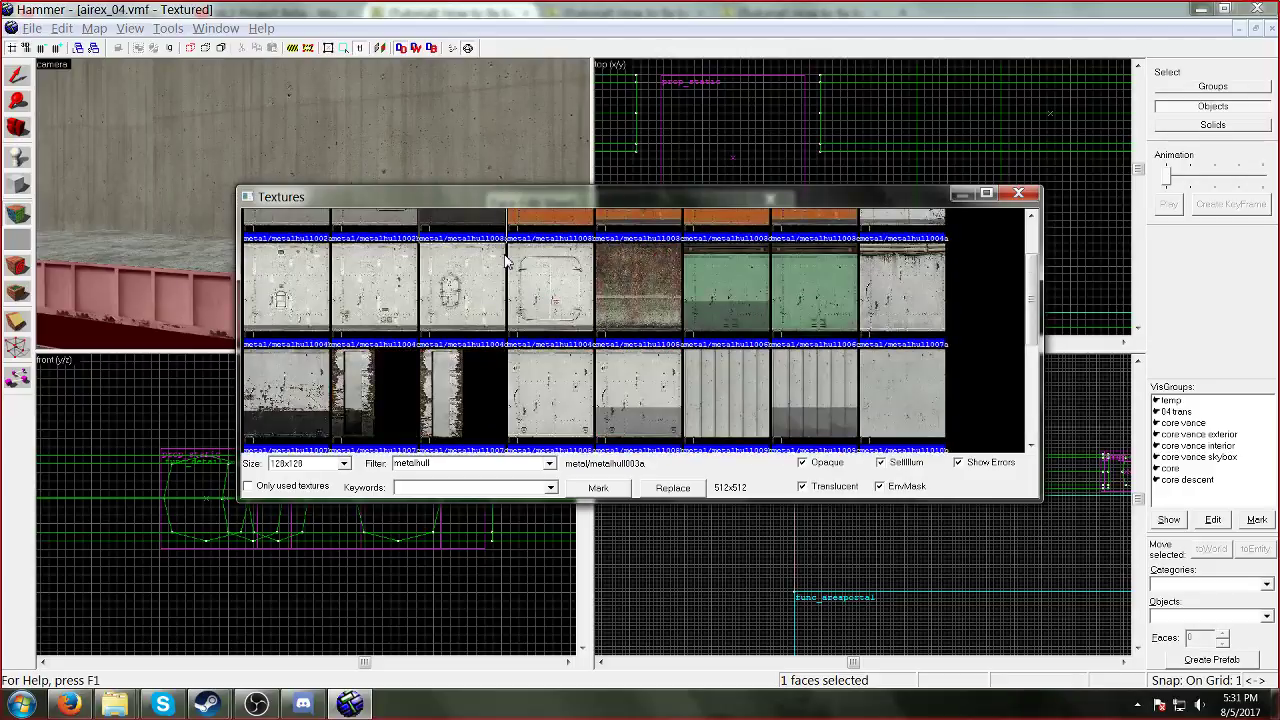
double_click(643, 362)
left_click(670, 449)
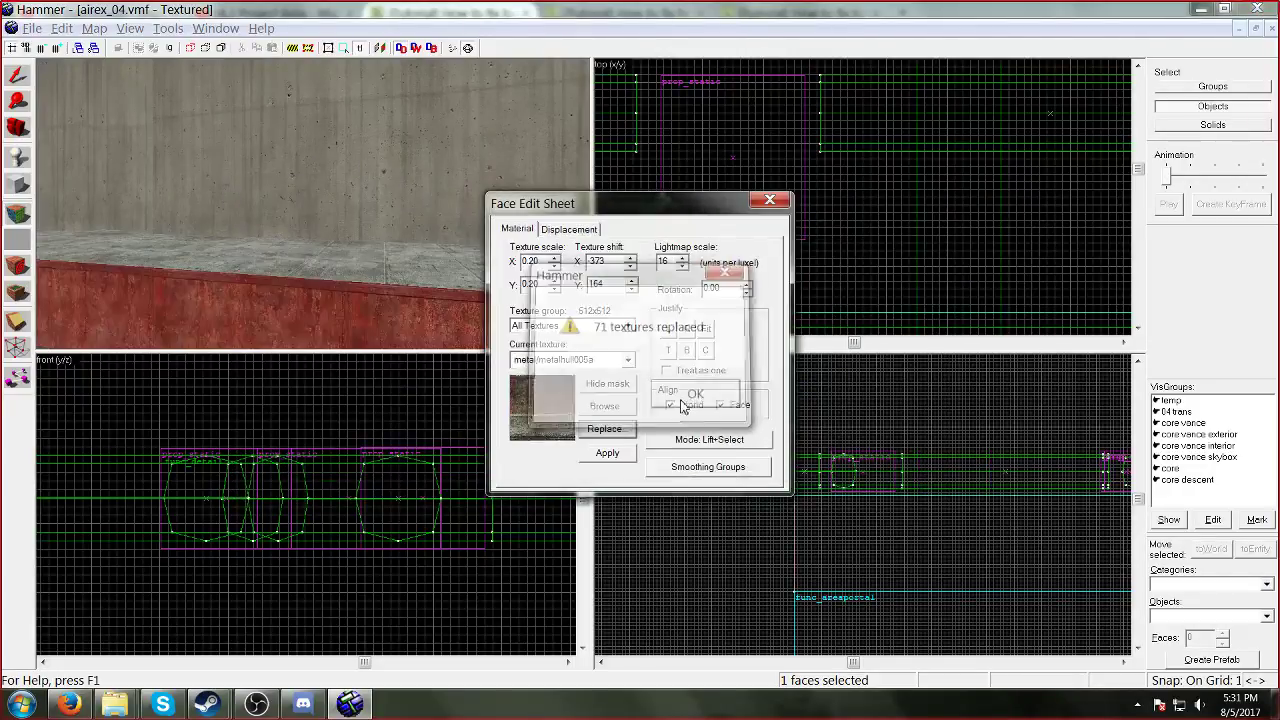
key("Return")
Step: Inspect the retextured trim along both sides of the pit and close face editing
key("w")
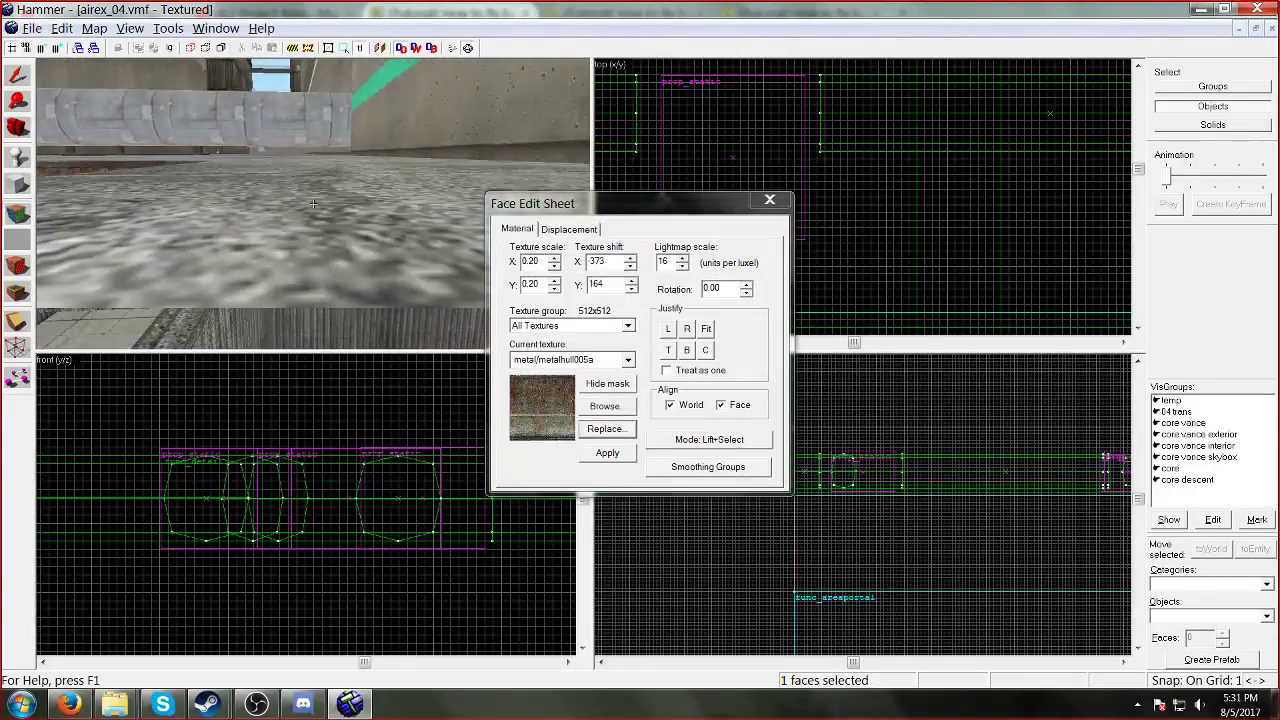
key("w")
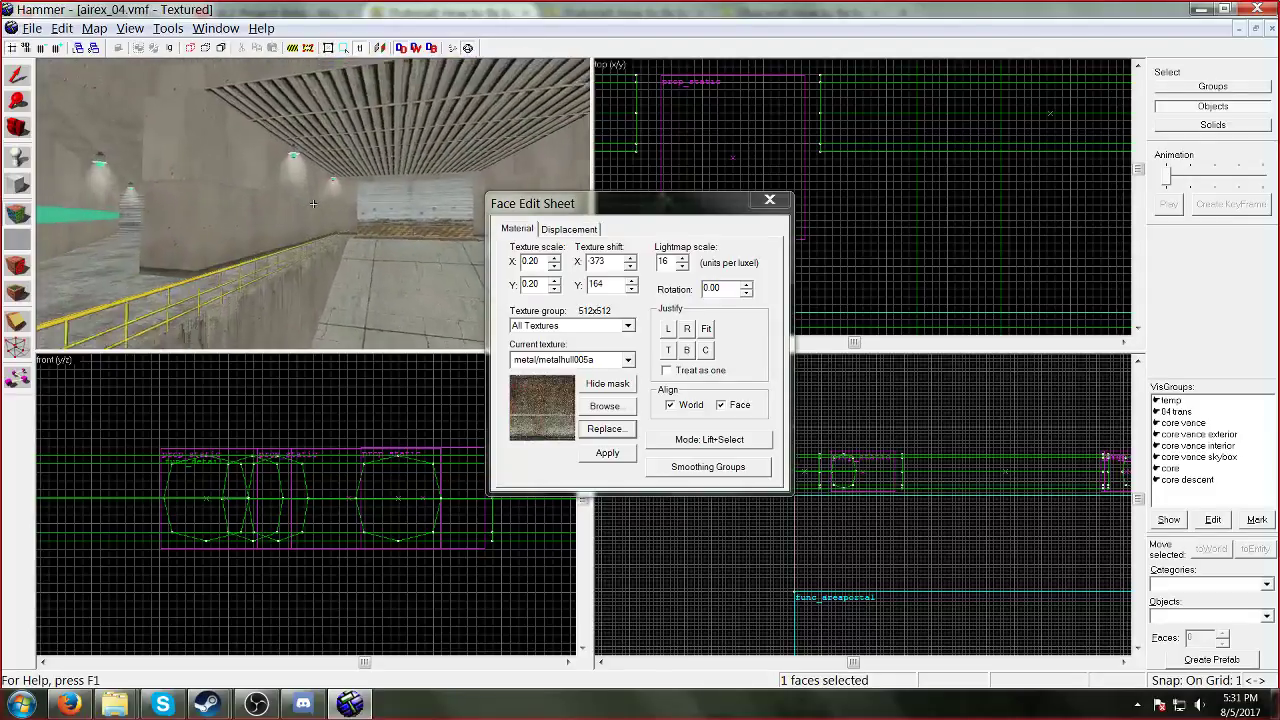
key("w")
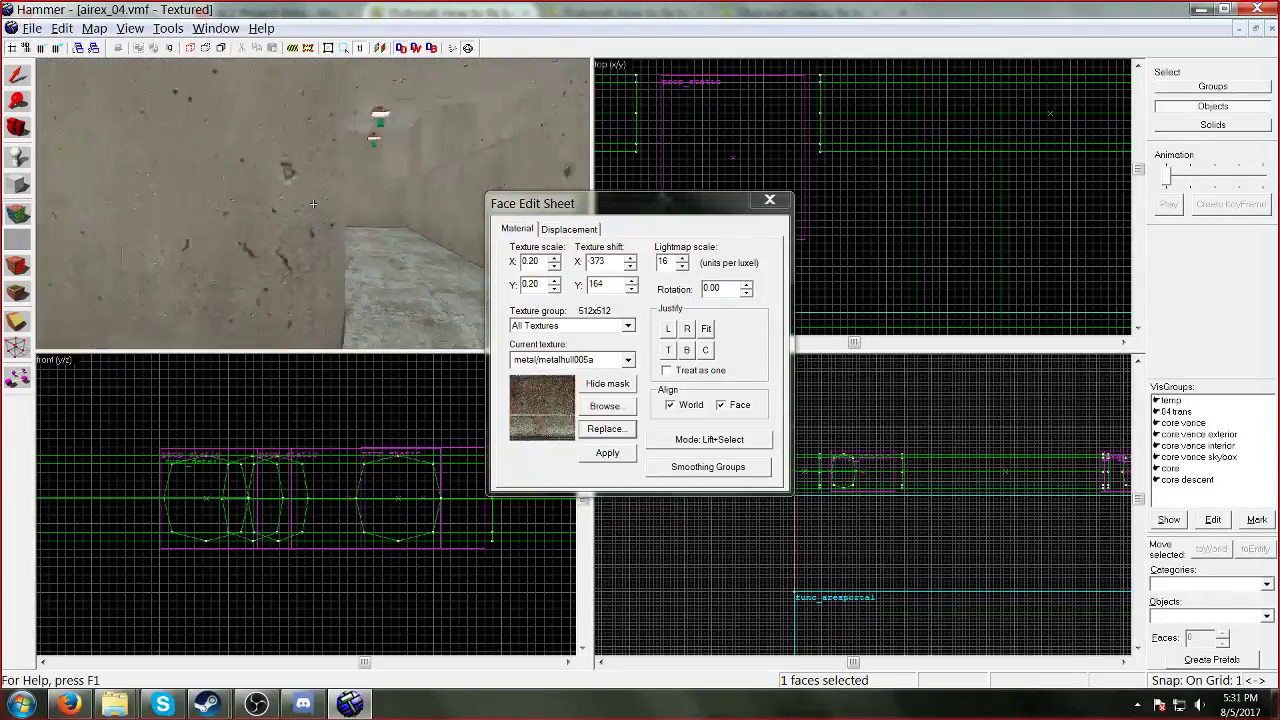
key("z")
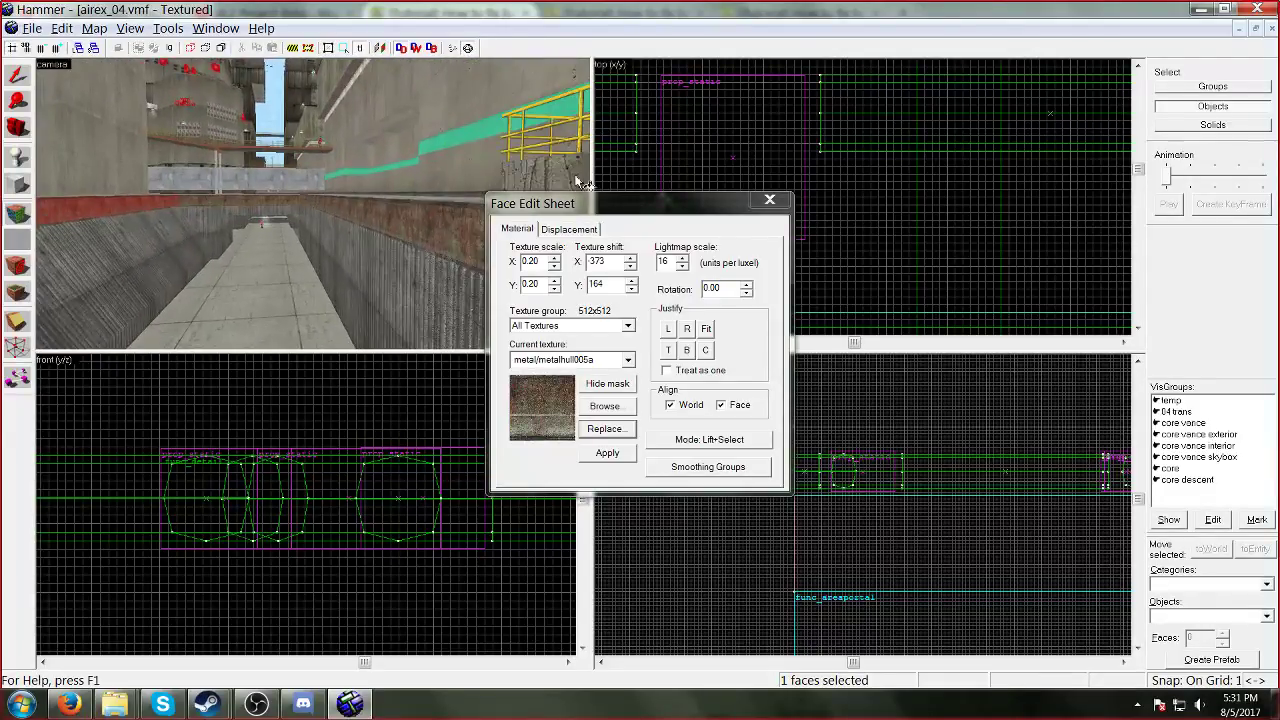
left_click(762, 204)
left_click(216, 28)
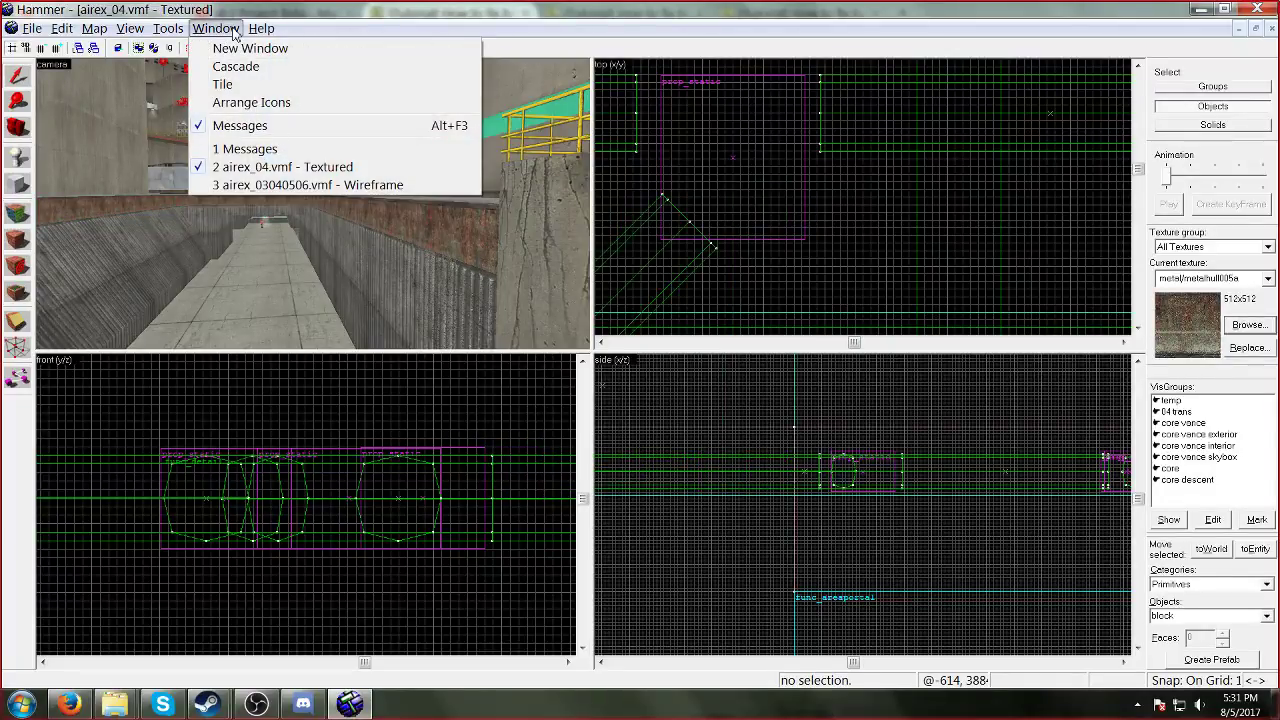
left_click(247, 8)
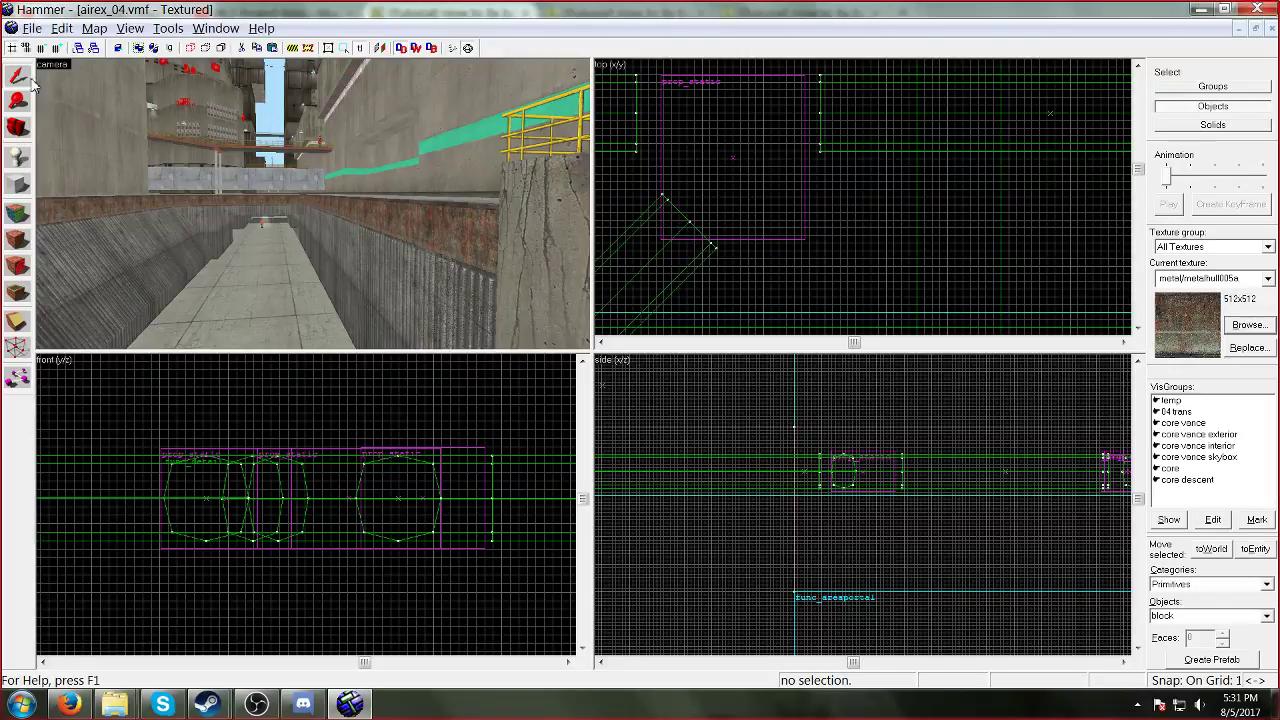
Step: Select the window-grid face on the concrete building for texture editing and examine it from outside and inside together with the neighbouring windows
key("z")
key("w")
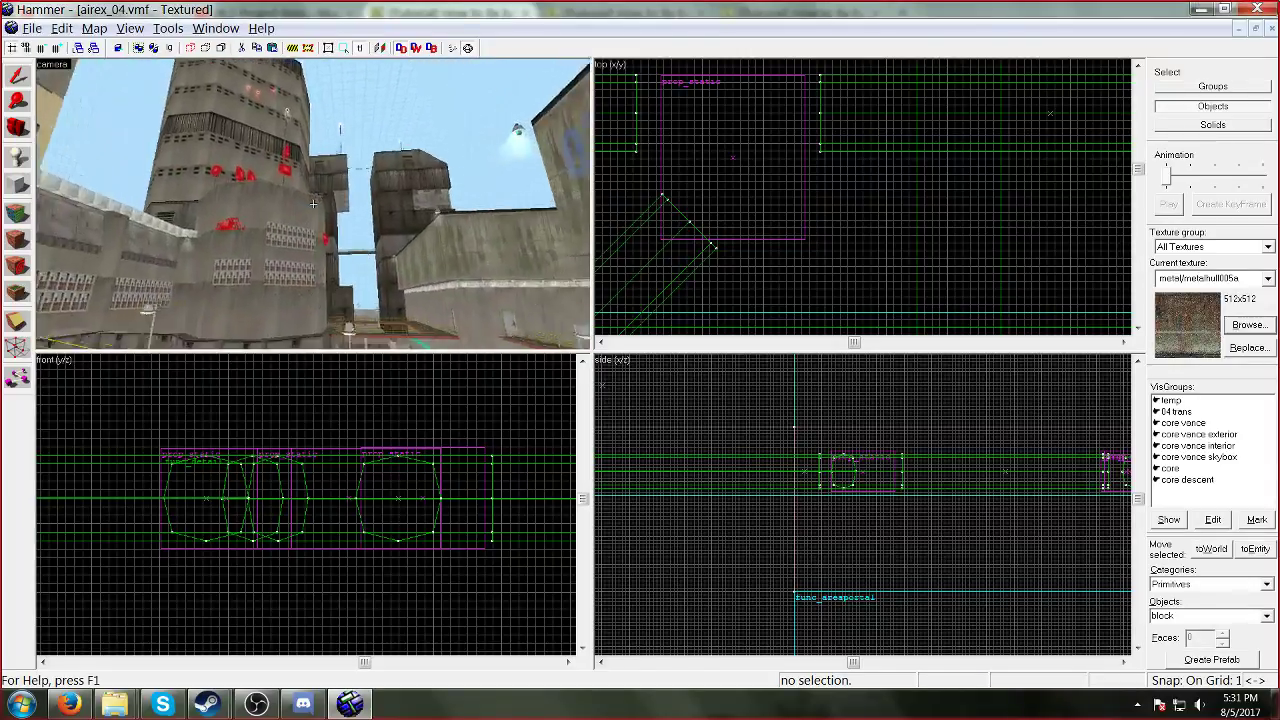
key("w")
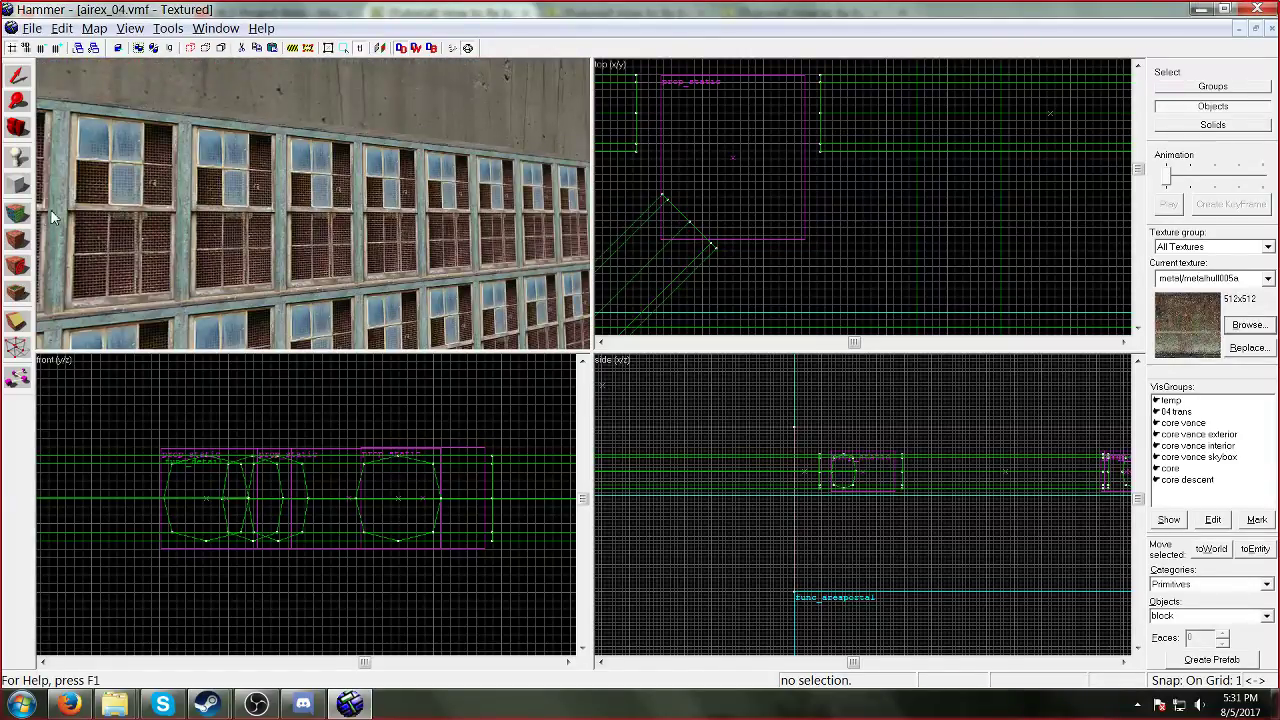
key("shift+a")
left_click(125, 225)
key("z")
key("s")
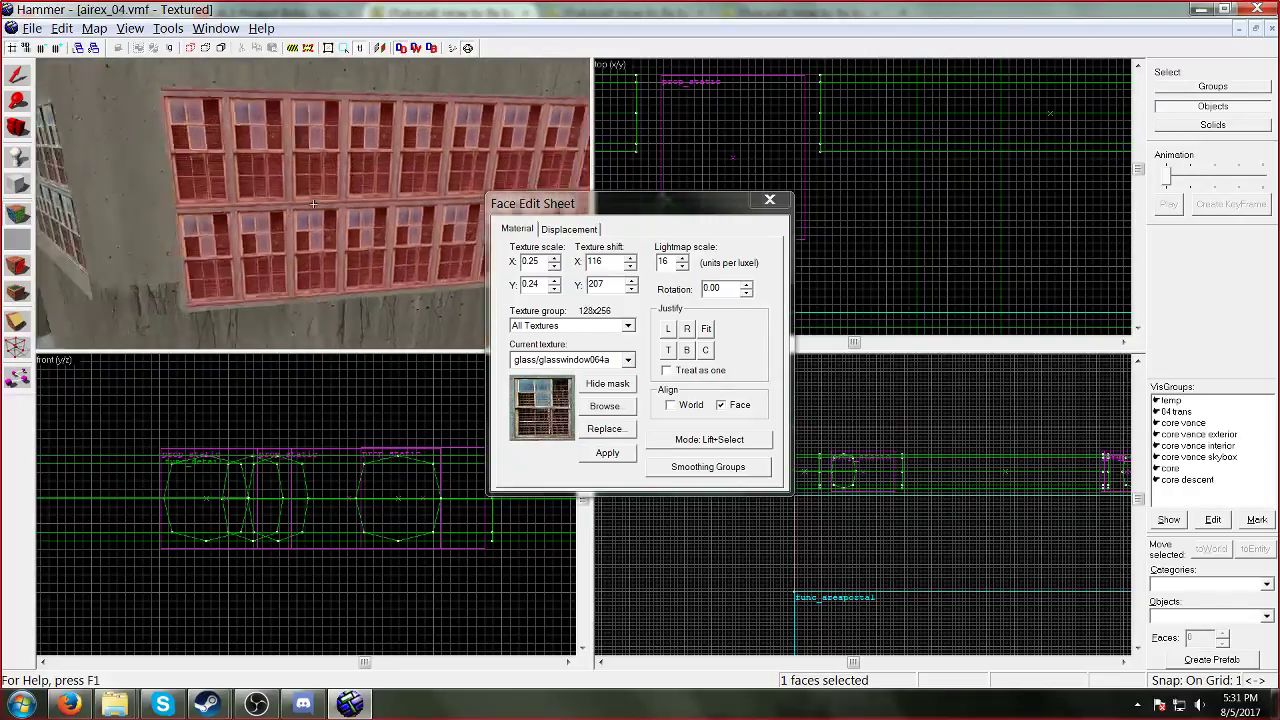
key("w")
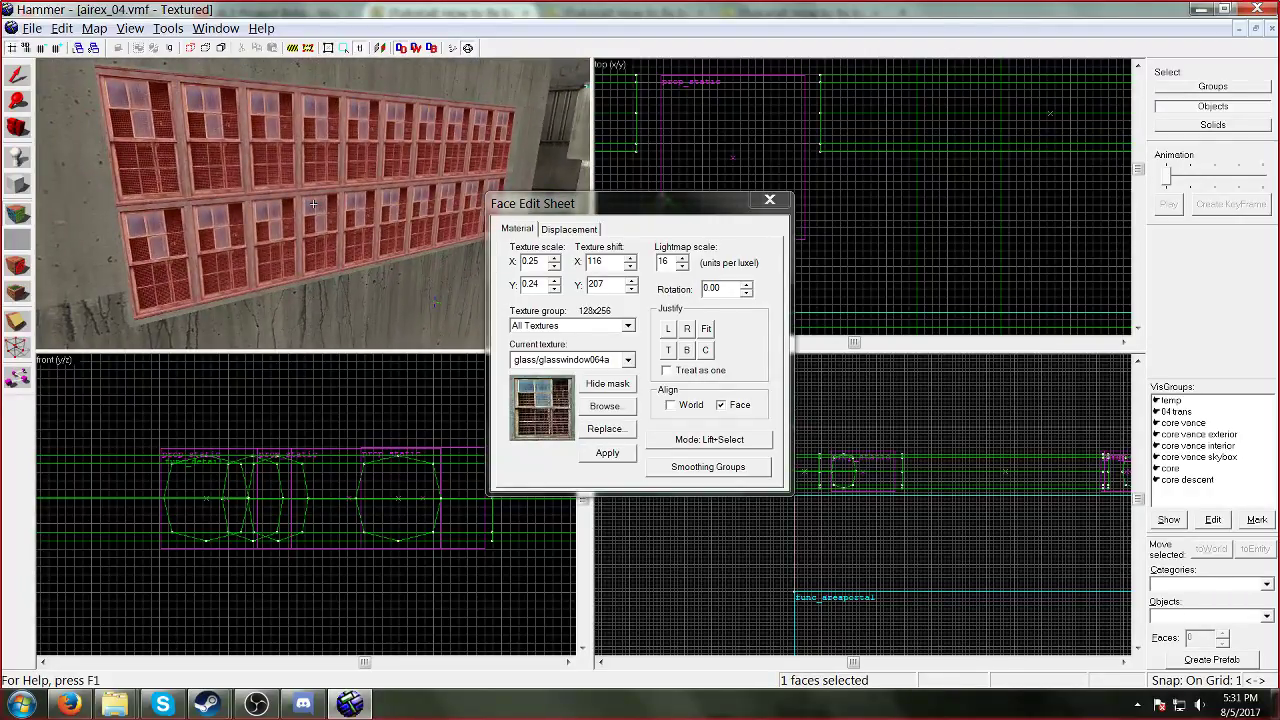
key("w")
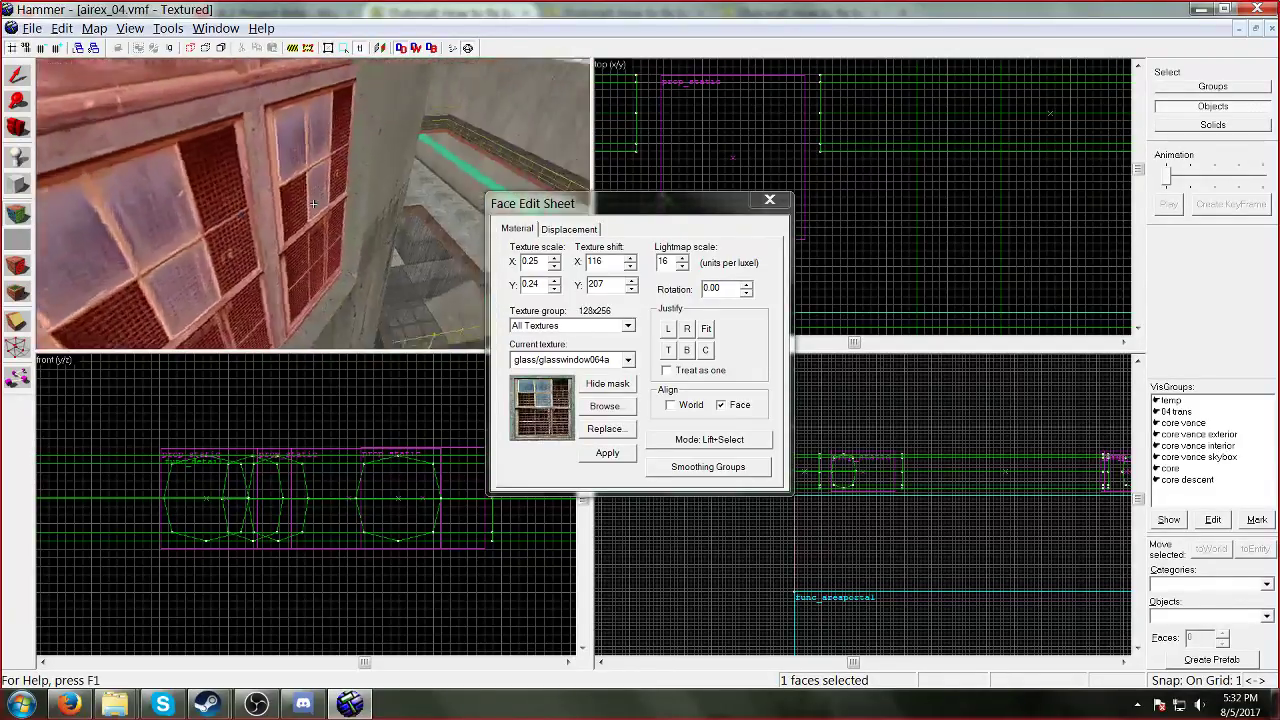
key("w")
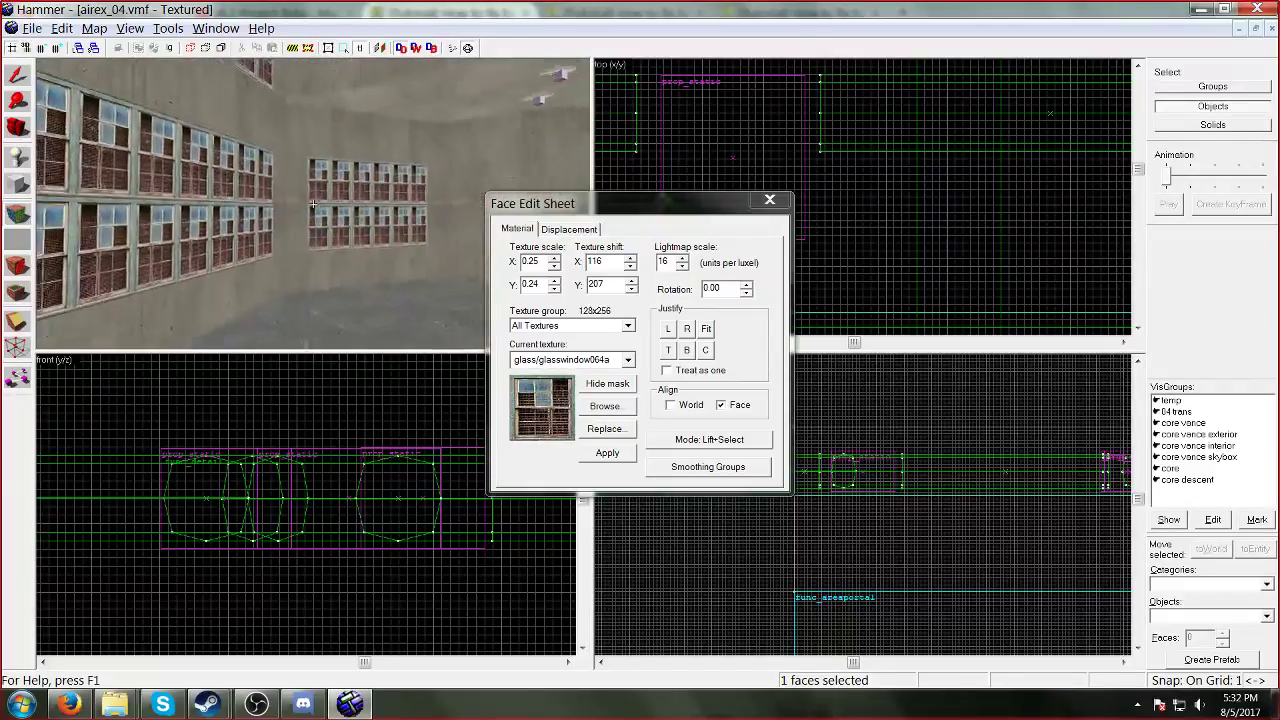
key("w")
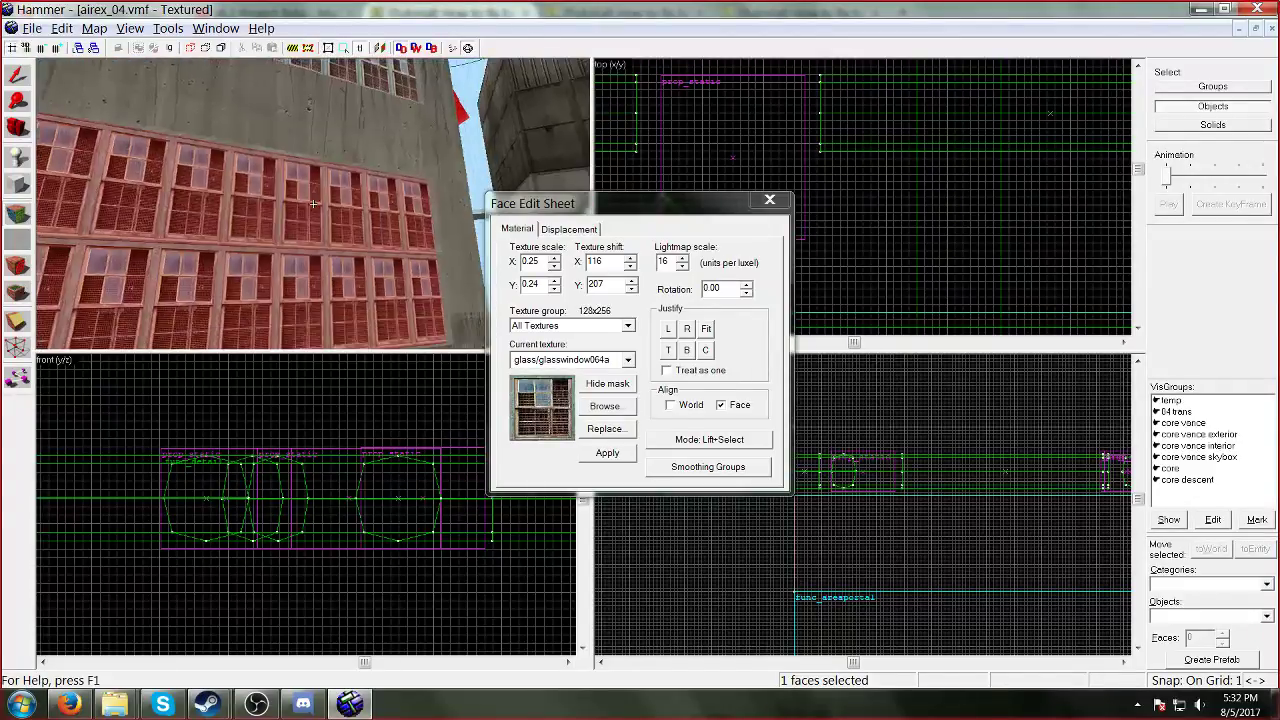
Step: Search the non-opaque textures for glass and pick models/props_wasteland/glasswindowbreak070a as a replacement for the window texture
left_click(604, 405)
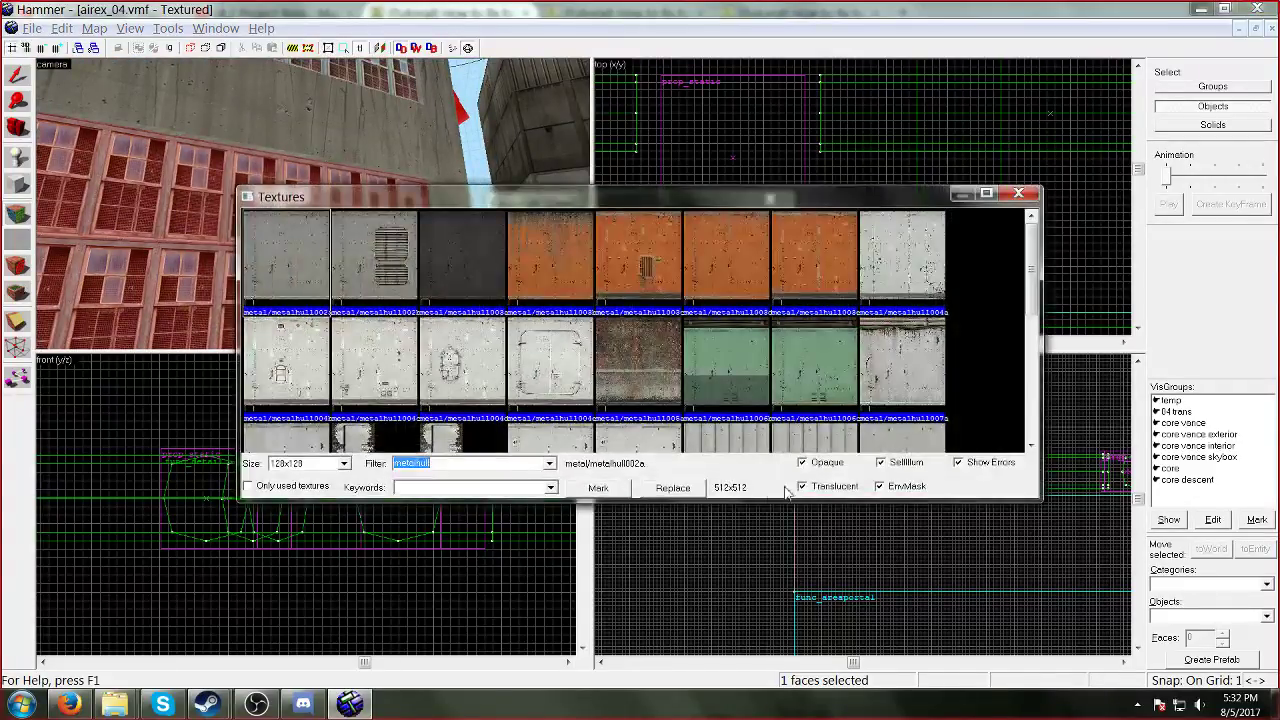
left_click(802, 462)
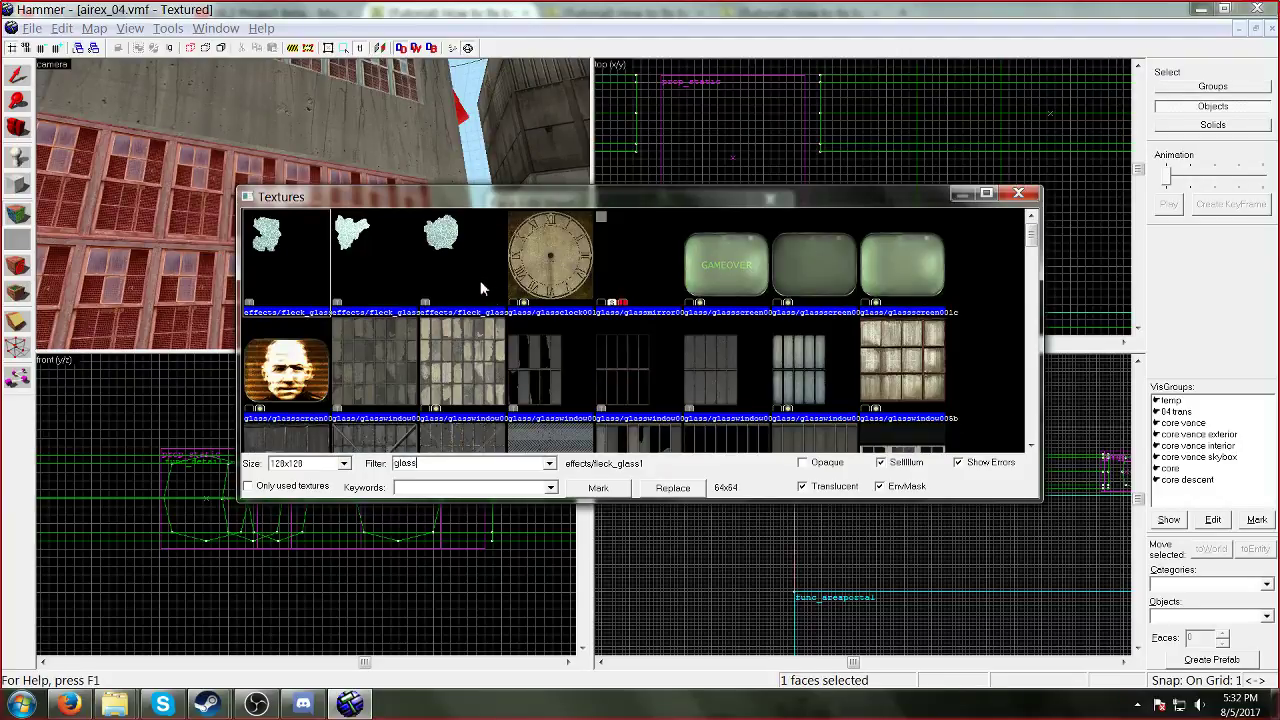
scroll(738, 287, "down", 3)
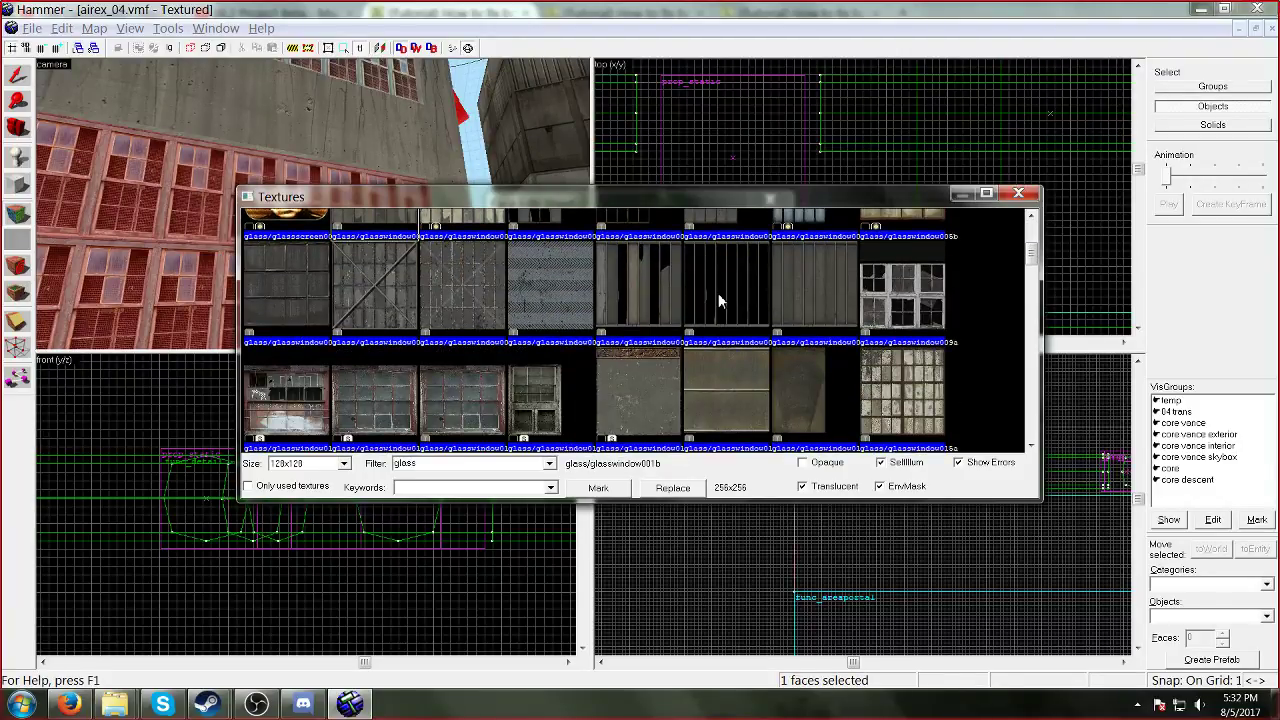
scroll(710, 296, "down", 2)
scroll(704, 306, "down", 5)
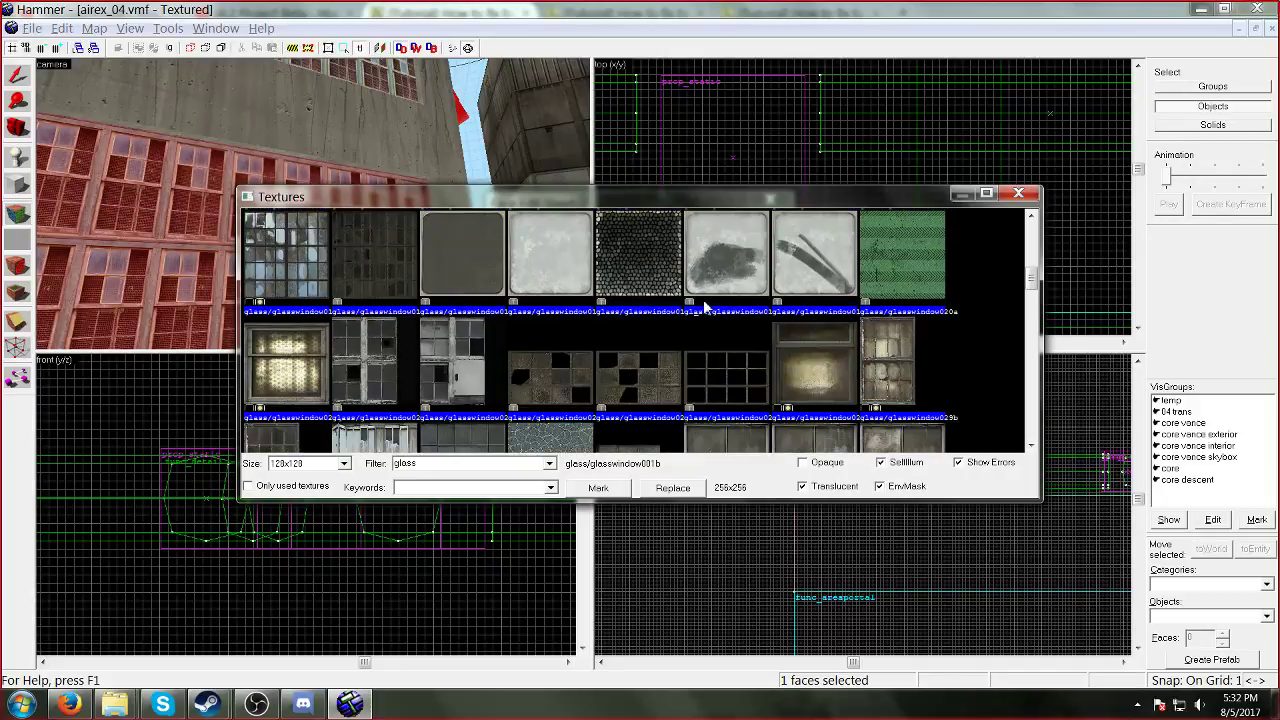
scroll(701, 329, "down", 15)
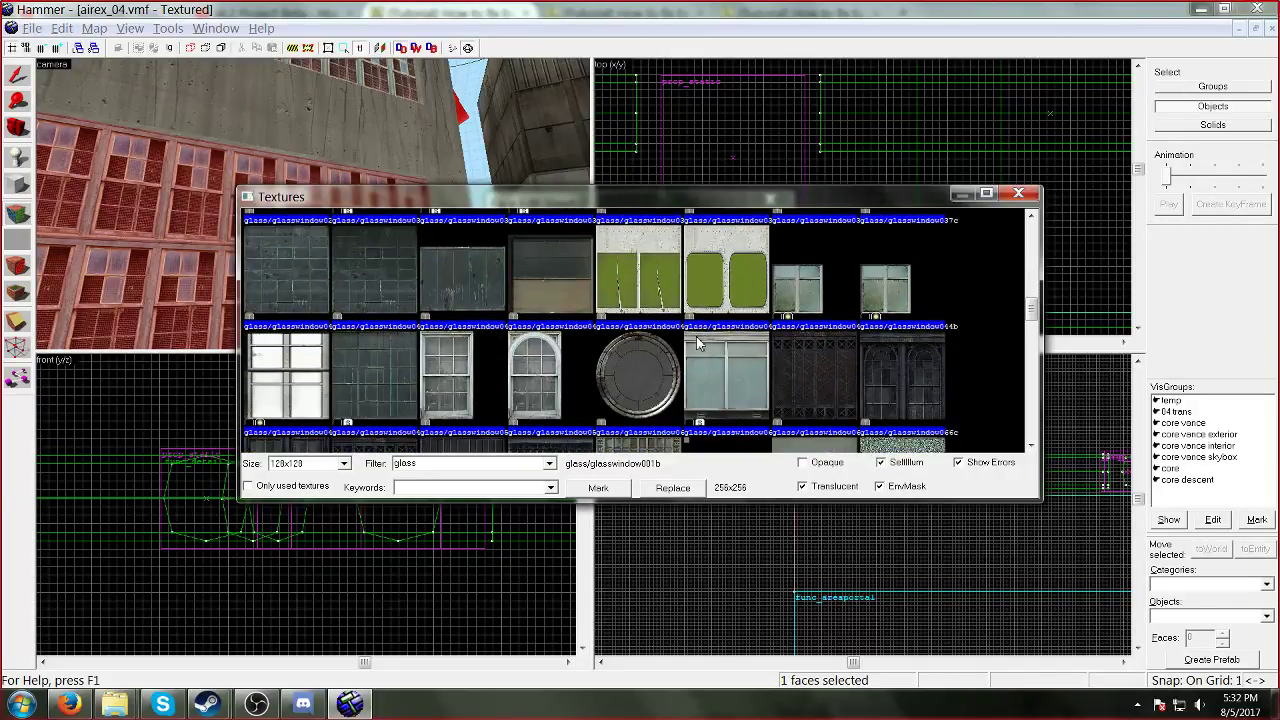
scroll(697, 343, "down", 15)
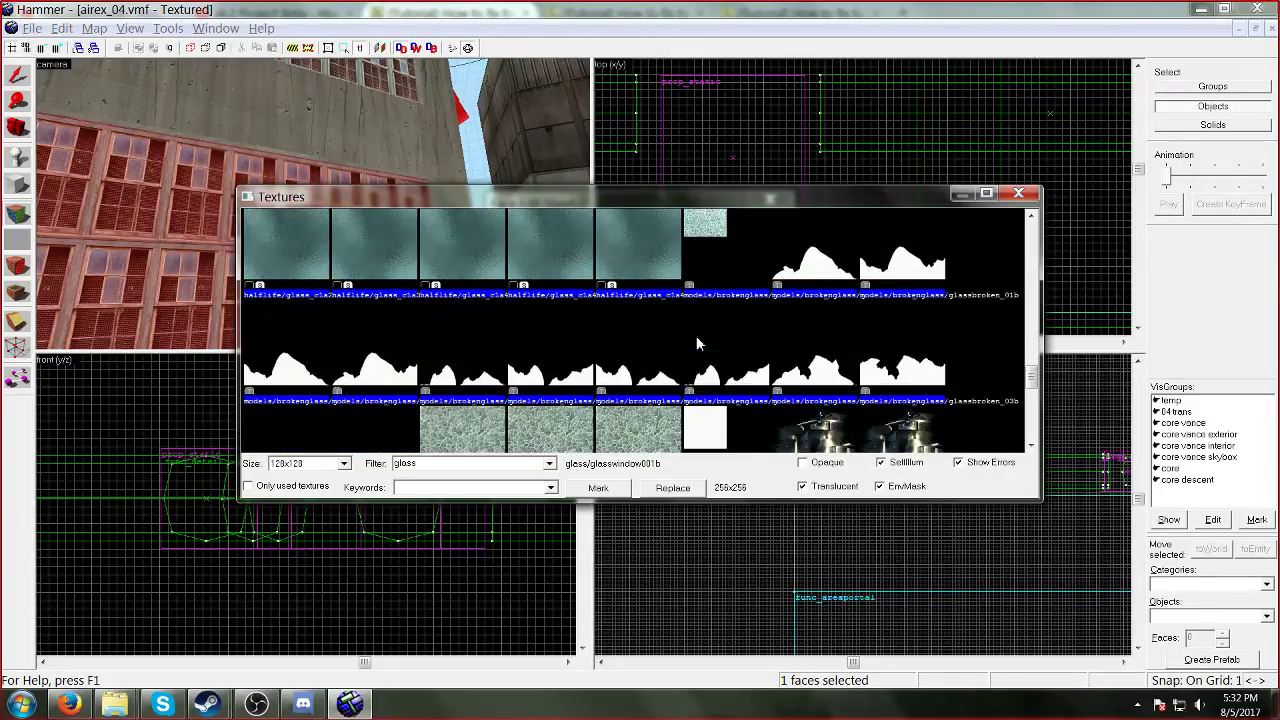
scroll(697, 343, "down", 2)
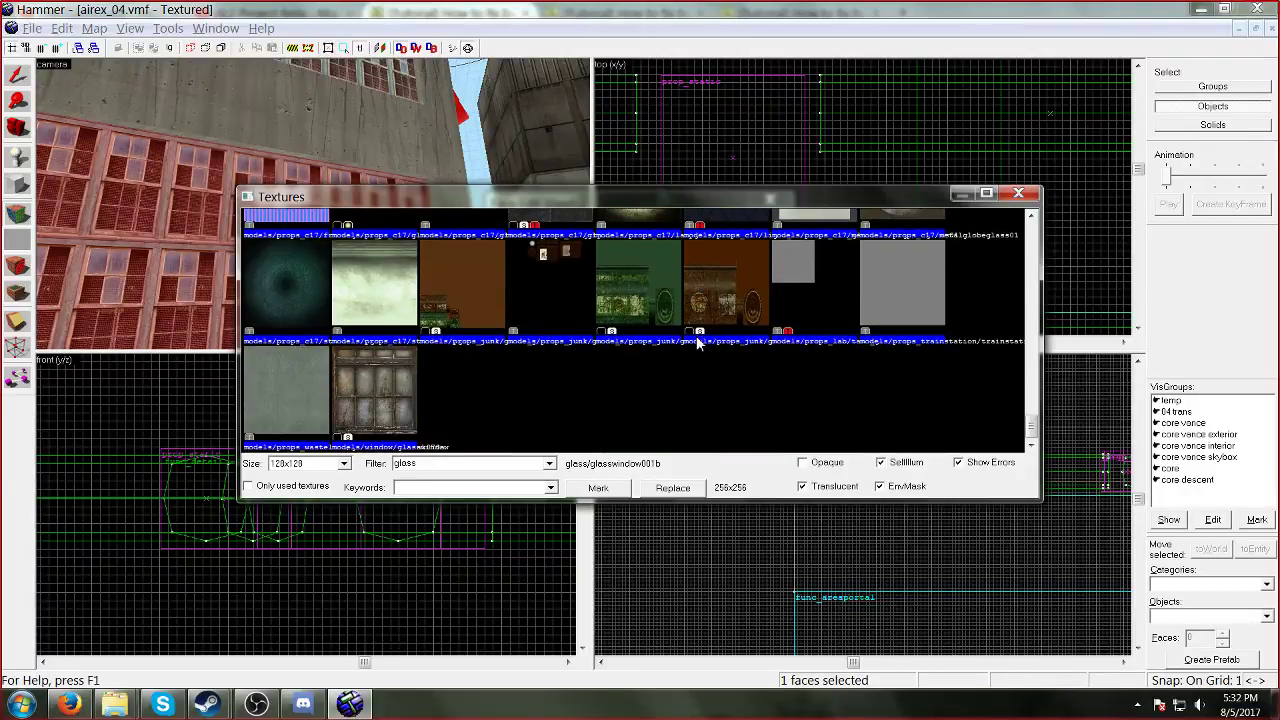
left_click(312, 393)
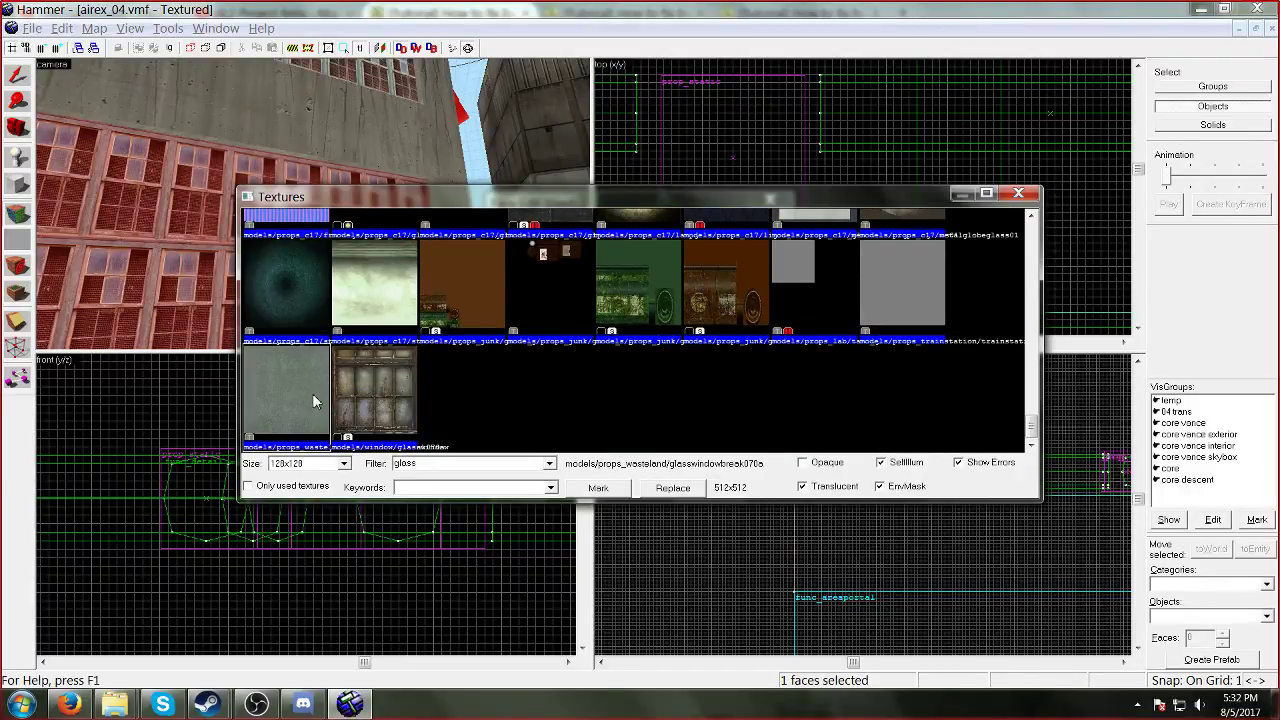
double_click(295, 384)
Step: Replace all exact matches of the window texture glass/glasswindow064a with glass/glasswindow005a throughout the map
left_click(740, 292)
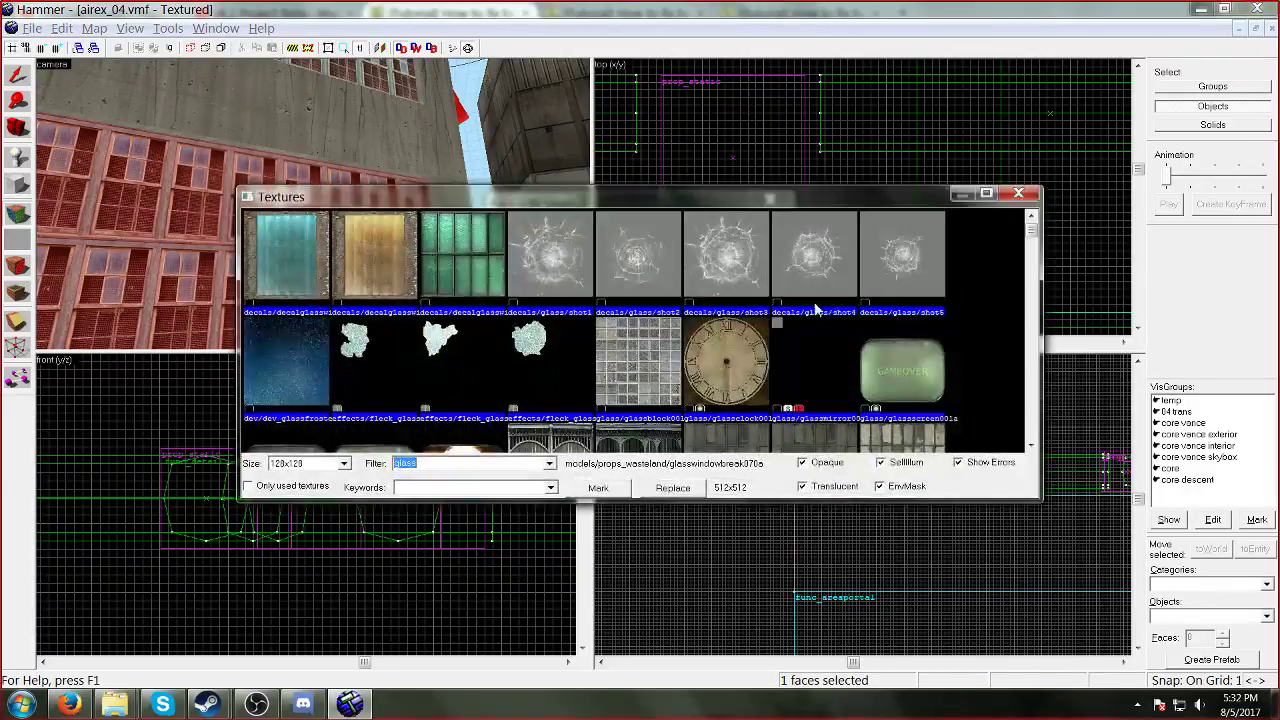
left_click(672, 279)
scroll(670, 282, "down", 3)
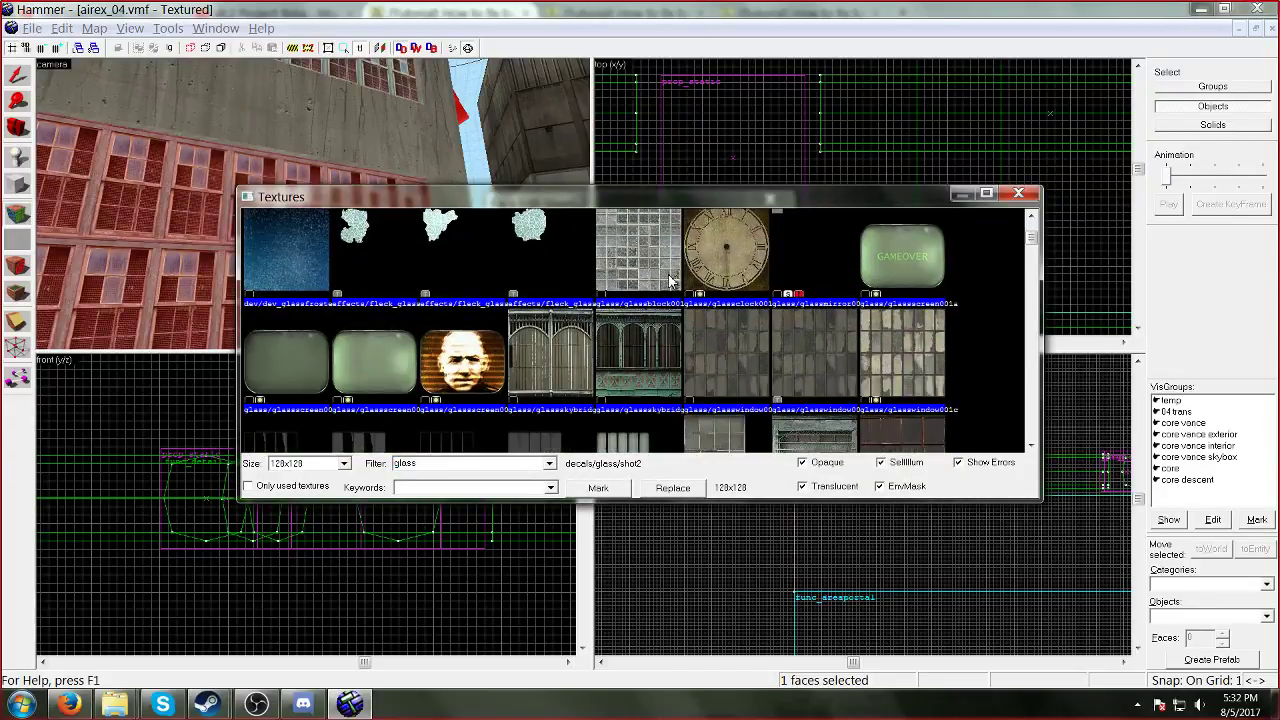
left_click(710, 282)
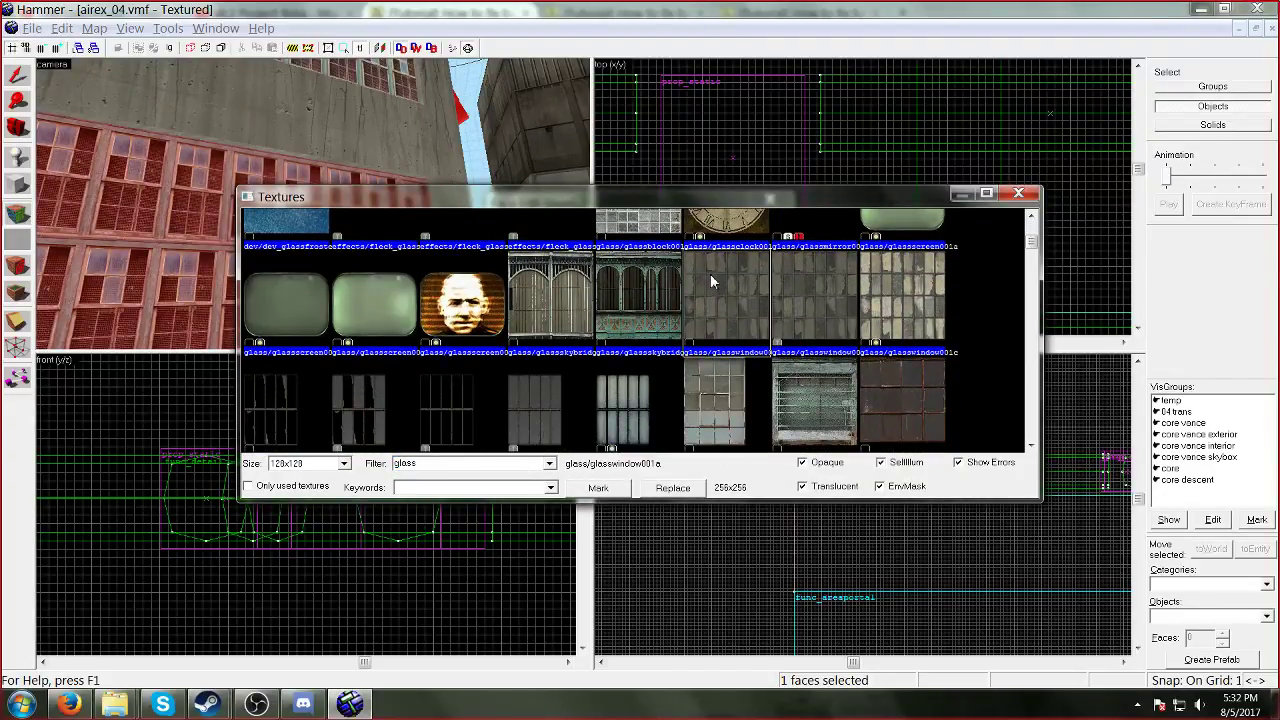
scroll(710, 282, "down", 2)
double_click(900, 313)
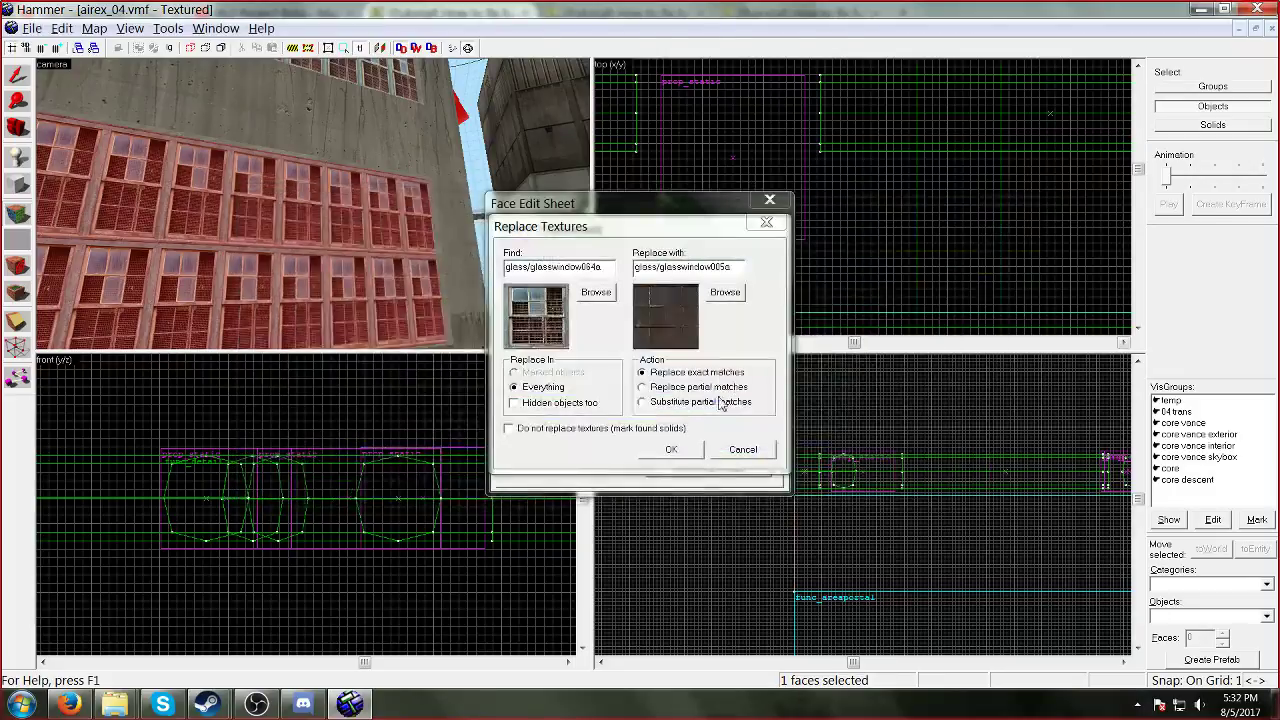
left_click(654, 447)
left_click(645, 400)
Step: Inspect the retextured window faces up close and undo the window texture replacement
key("w")
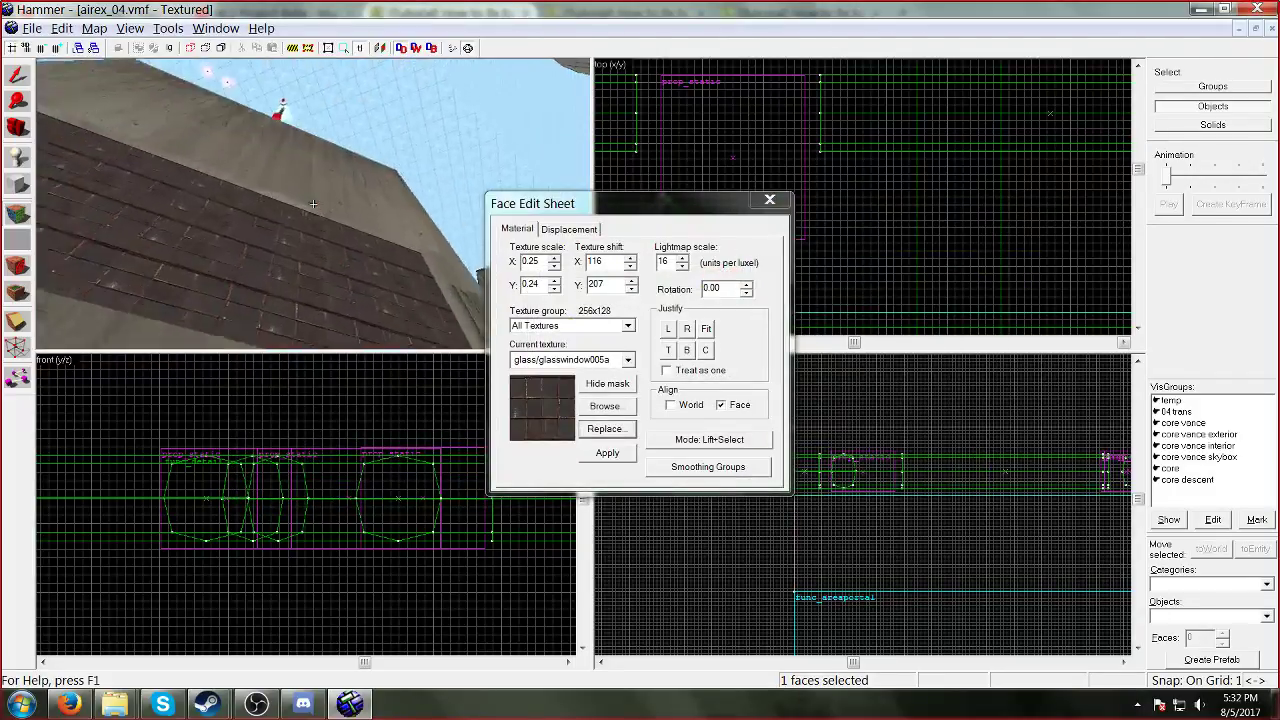
key("w")
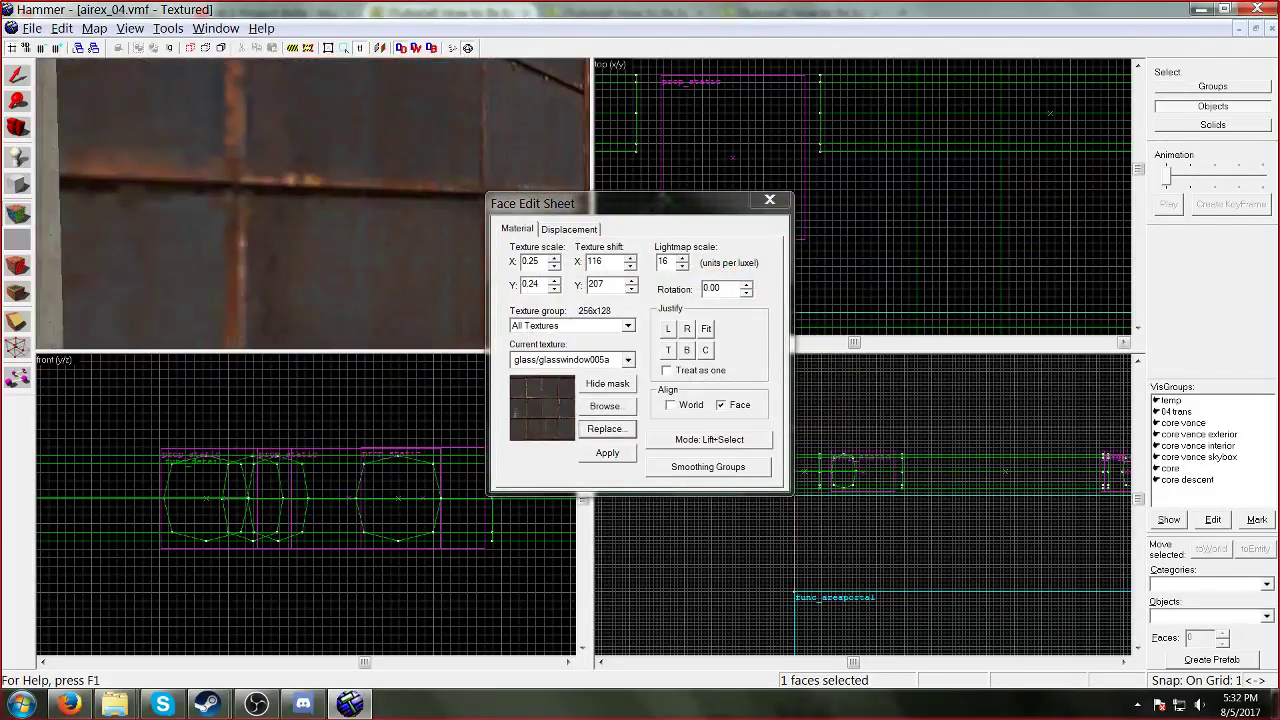
key("s")
key("z")
left_click(590, 430)
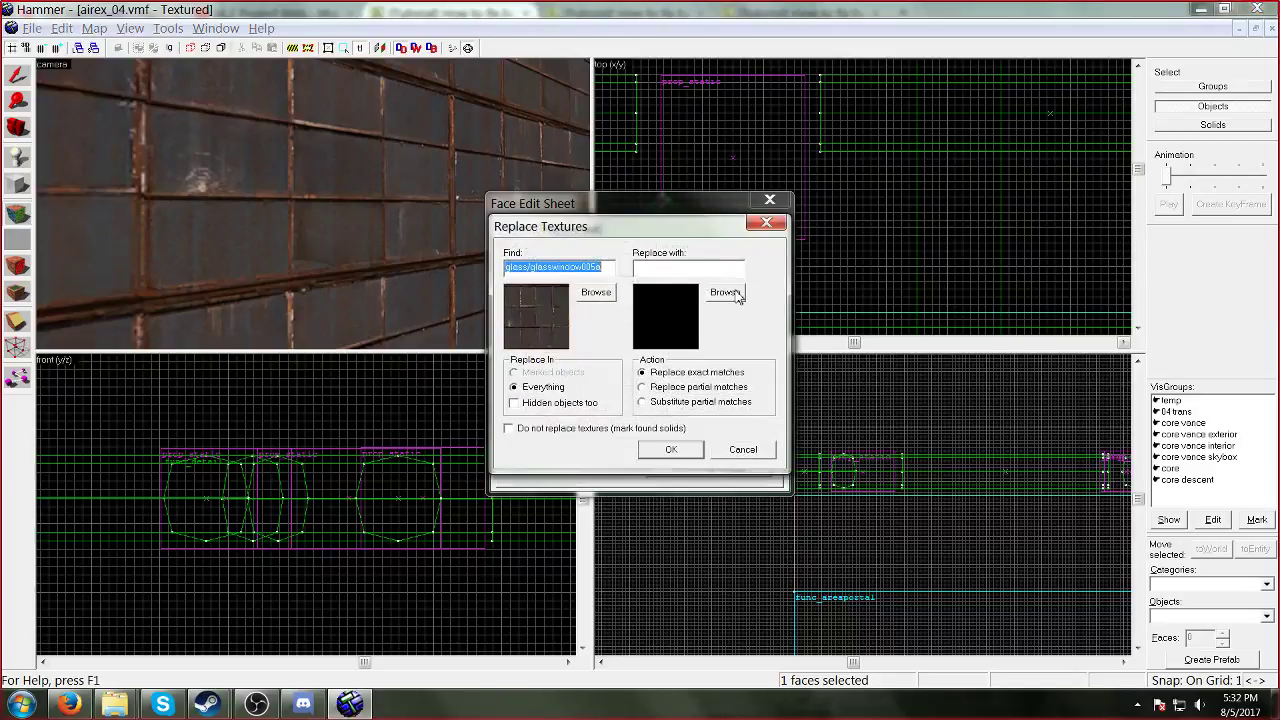
left_click(740, 296)
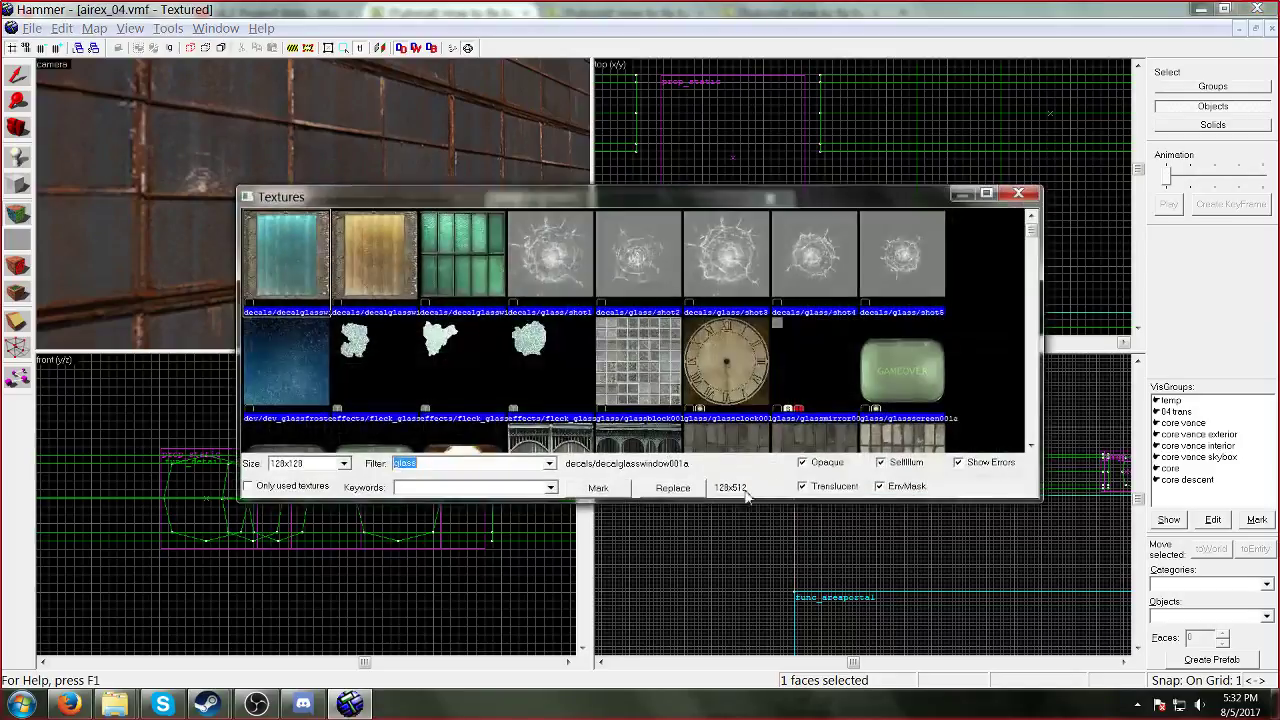
left_click(1018, 193)
left_click(61, 28)
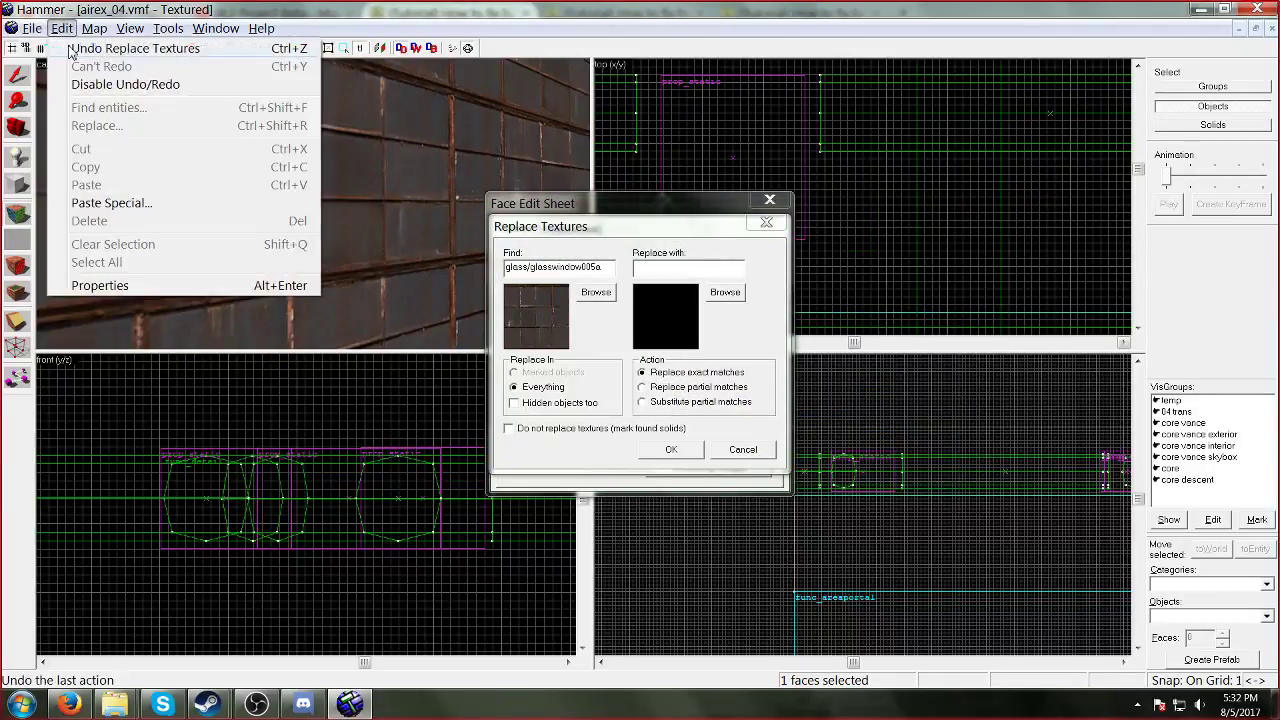
left_click(90, 48)
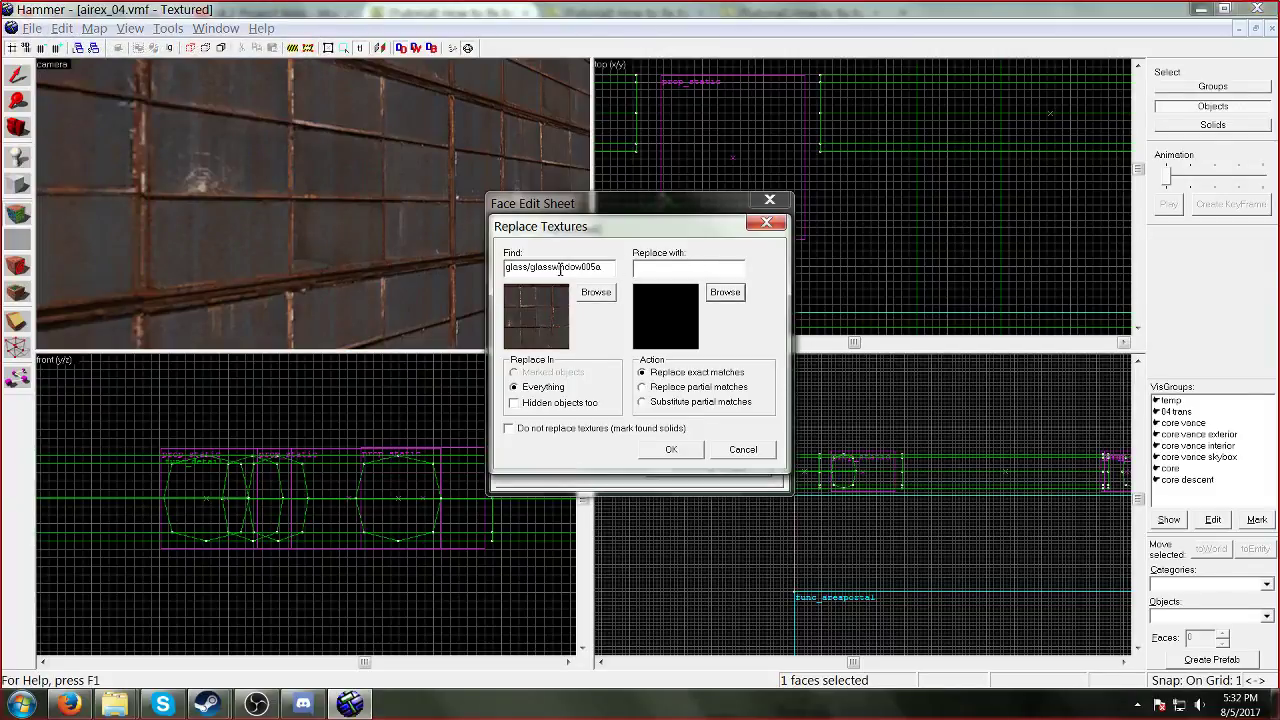
Step: Reselect the glass/glasswindow064a window face and open the texture browser for its replacement, with opaque textures excluded
left_click(771, 201)
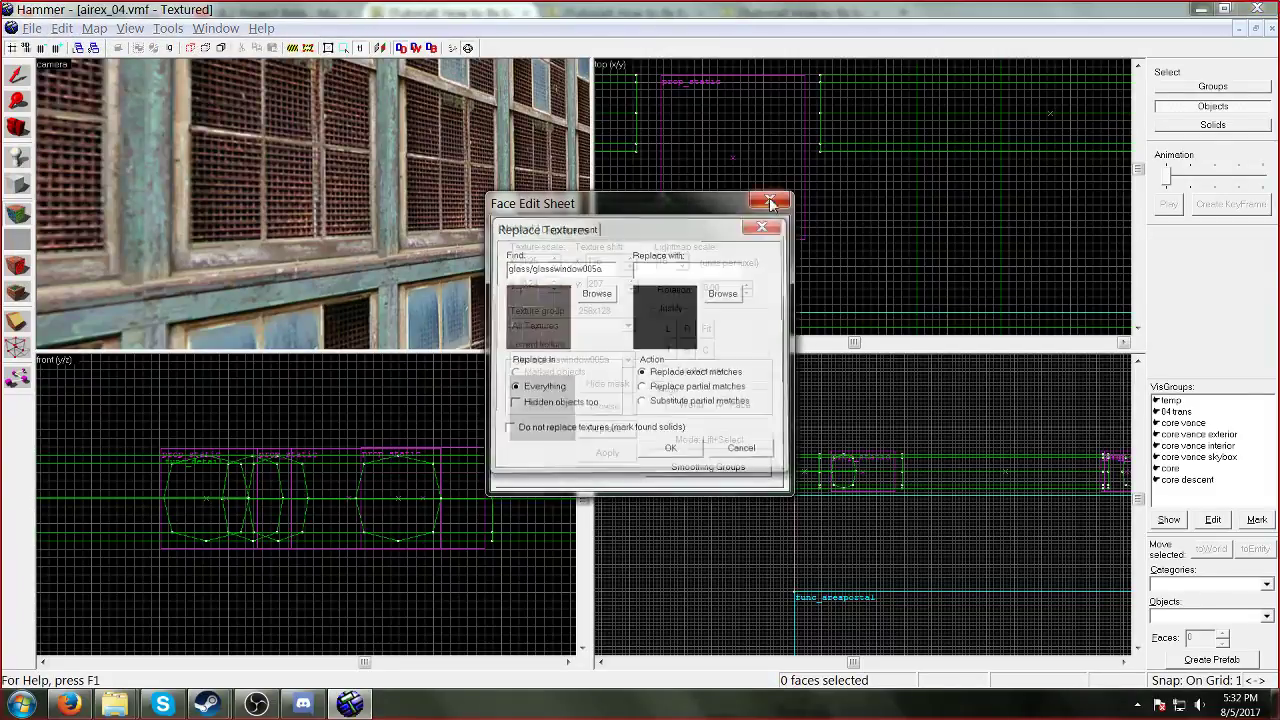
left_click(17, 214)
left_click(280, 275)
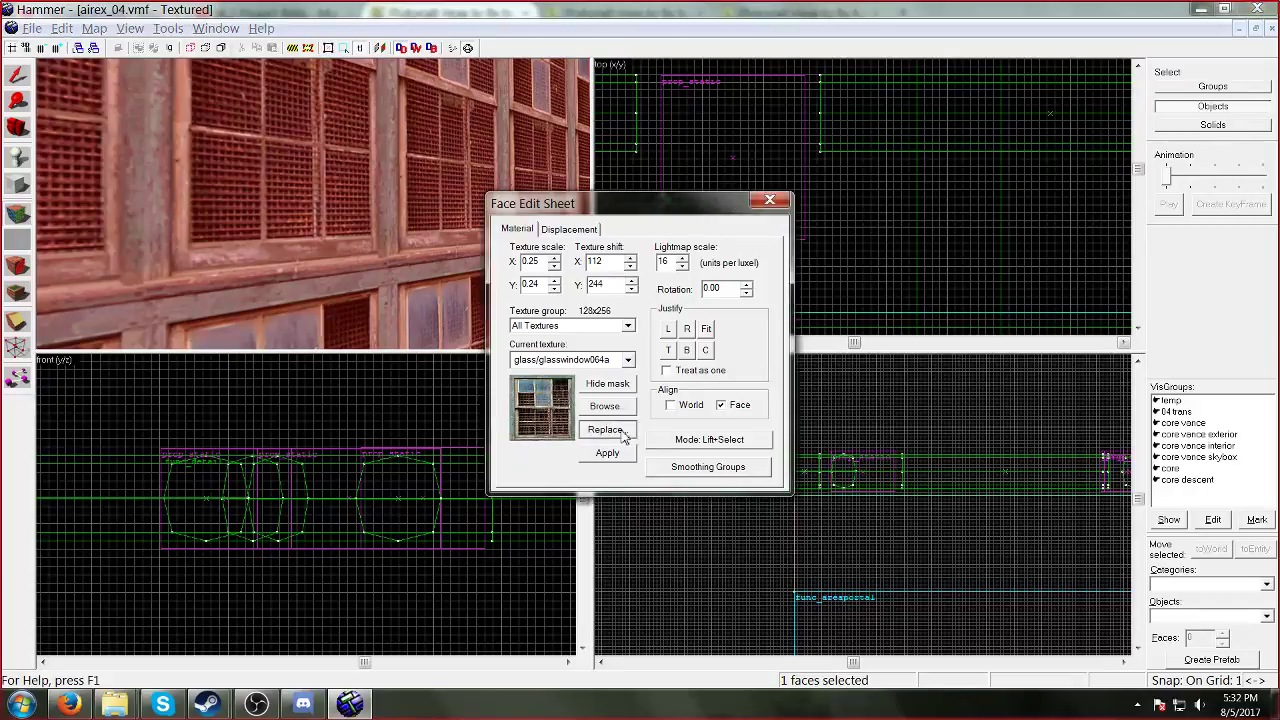
left_click(604, 428)
left_click(726, 206)
left_click(824, 465)
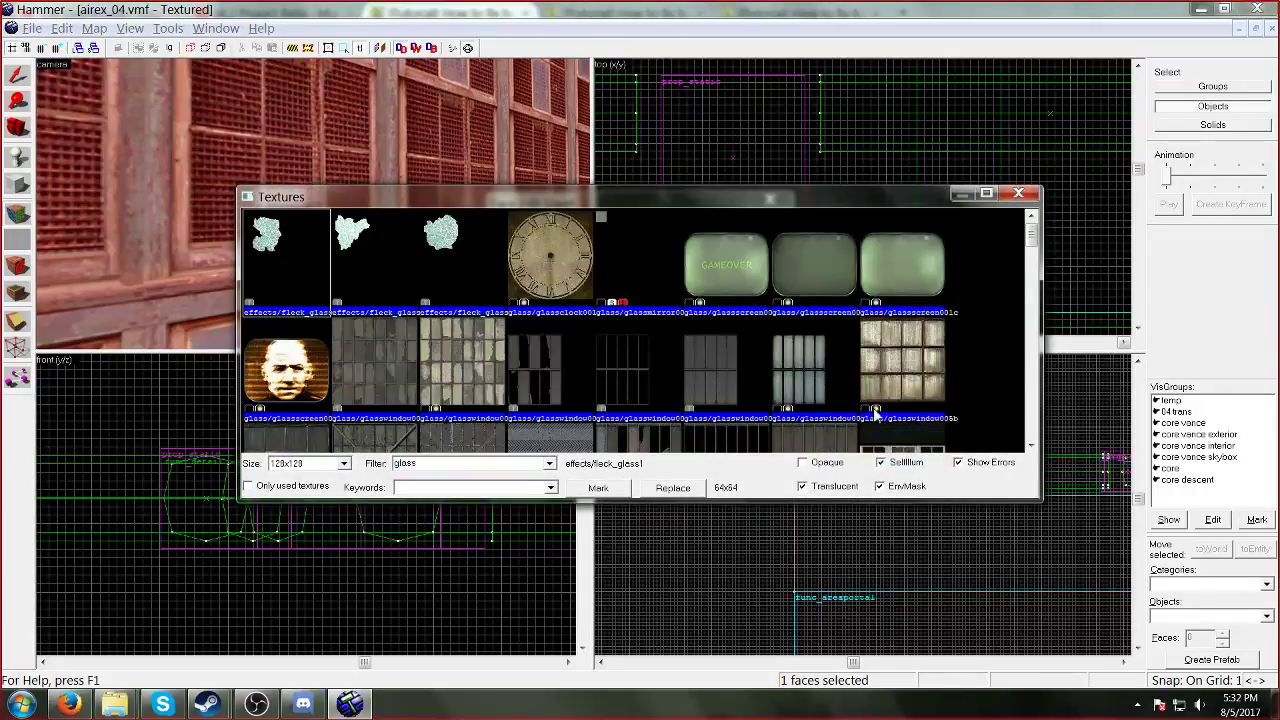
Step: Find a window glass texture with the filter windowbreak and replace all exact matches of glass/glasswindow064a with it throughout the map
left_click_drag(1033, 235, 1033, 257)
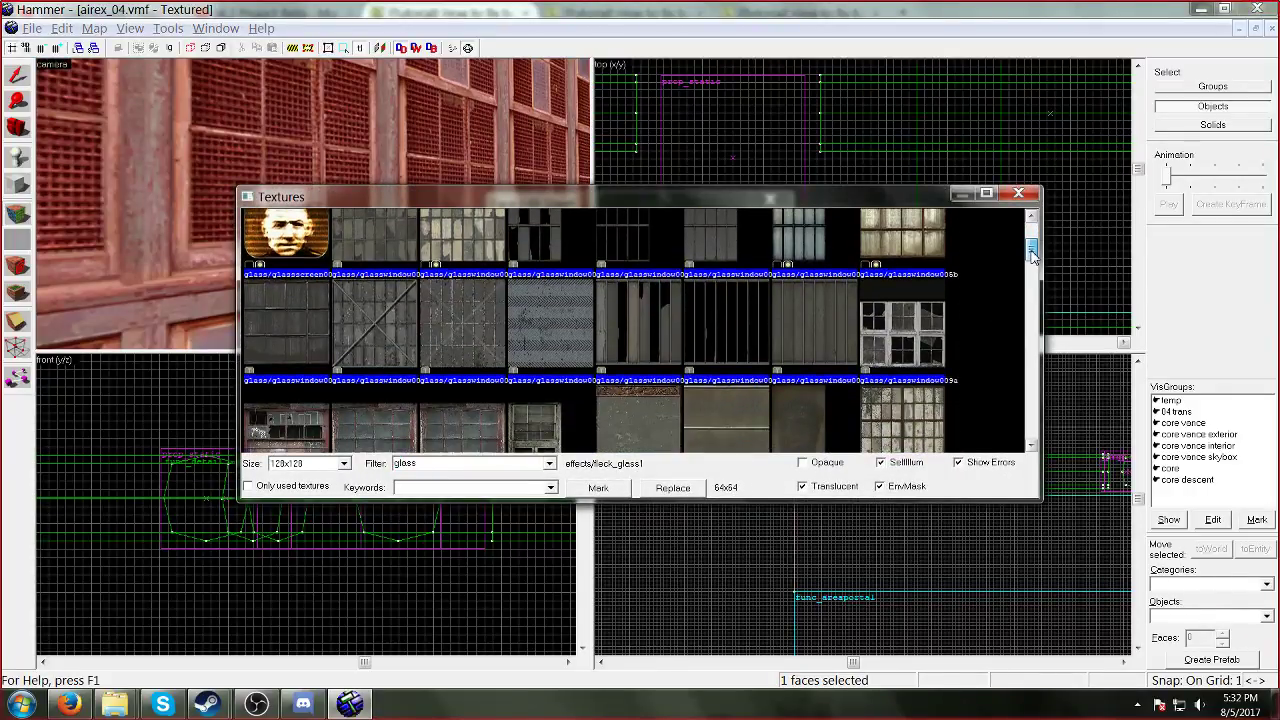
left_click(474, 352)
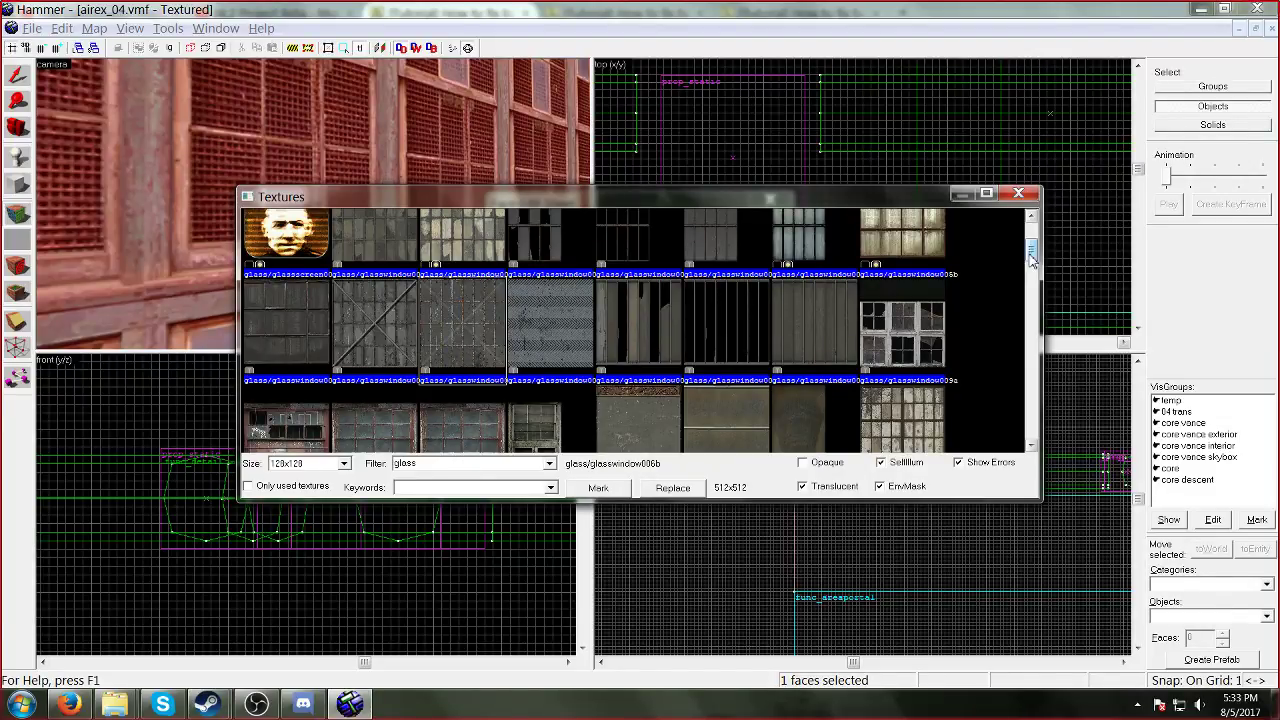
left_click_drag(1033, 254, 1031, 435)
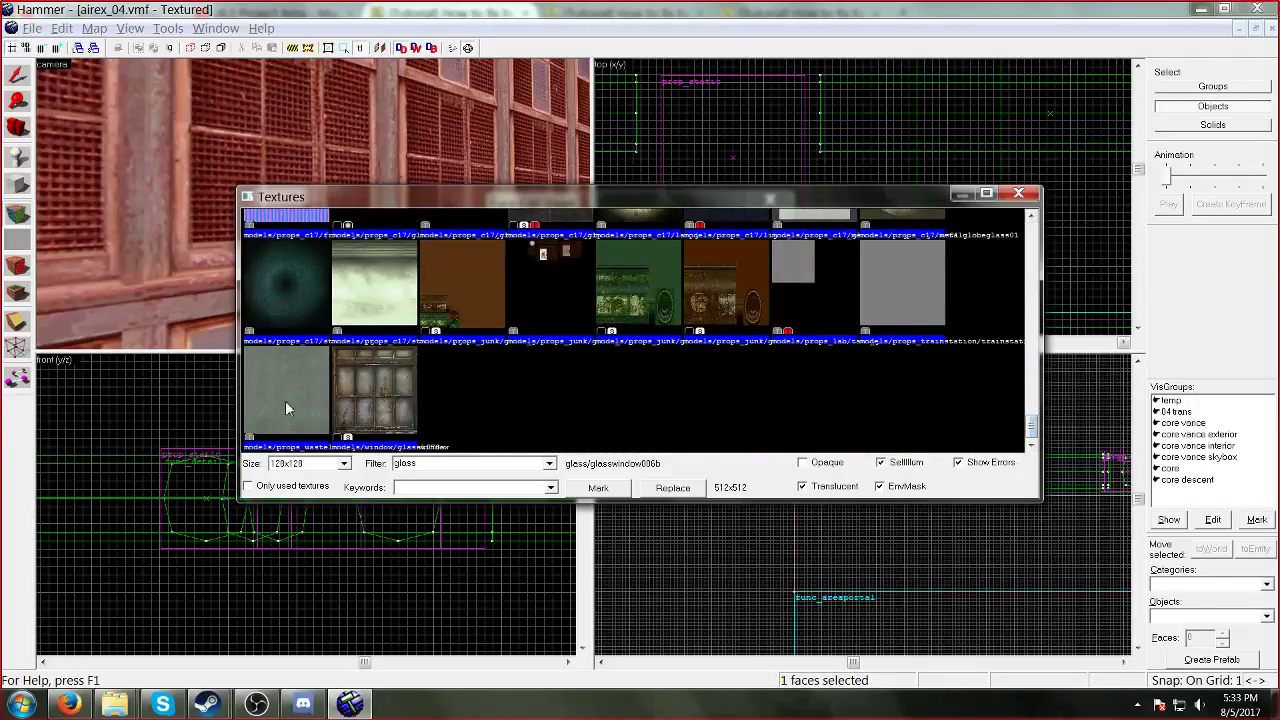
scroll(1036, 420, "up", 3)
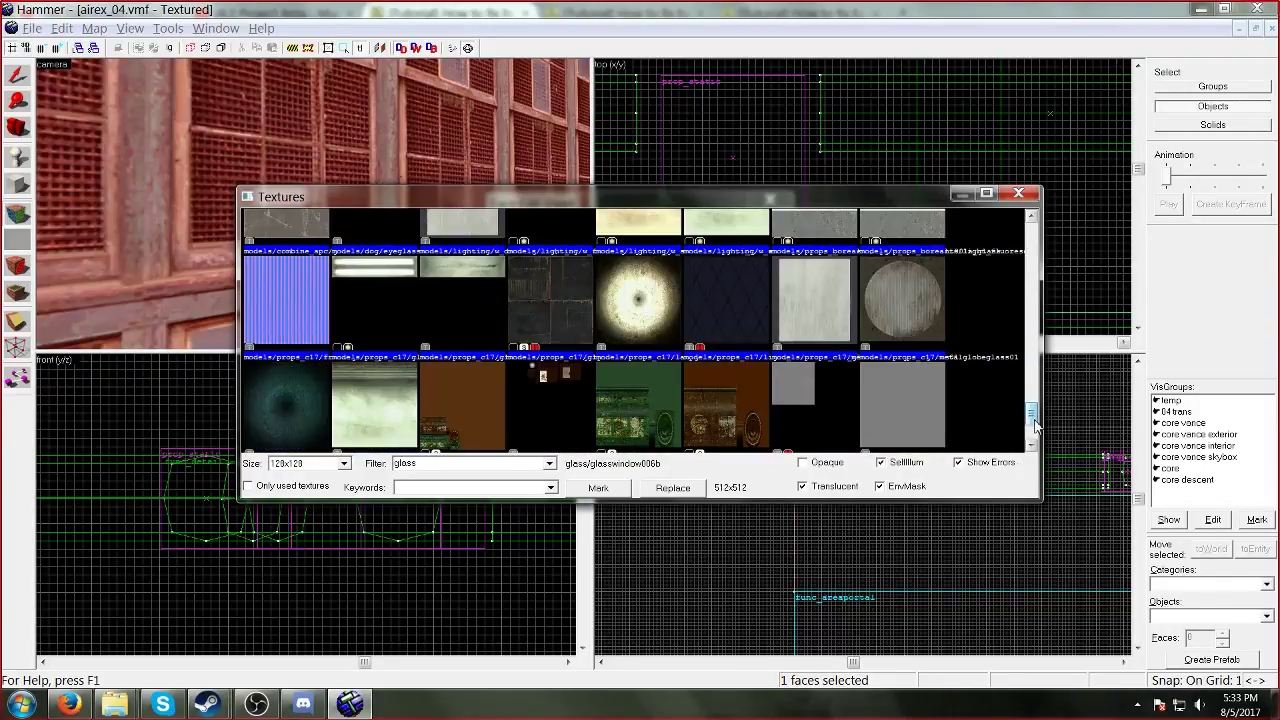
left_click(490, 462)
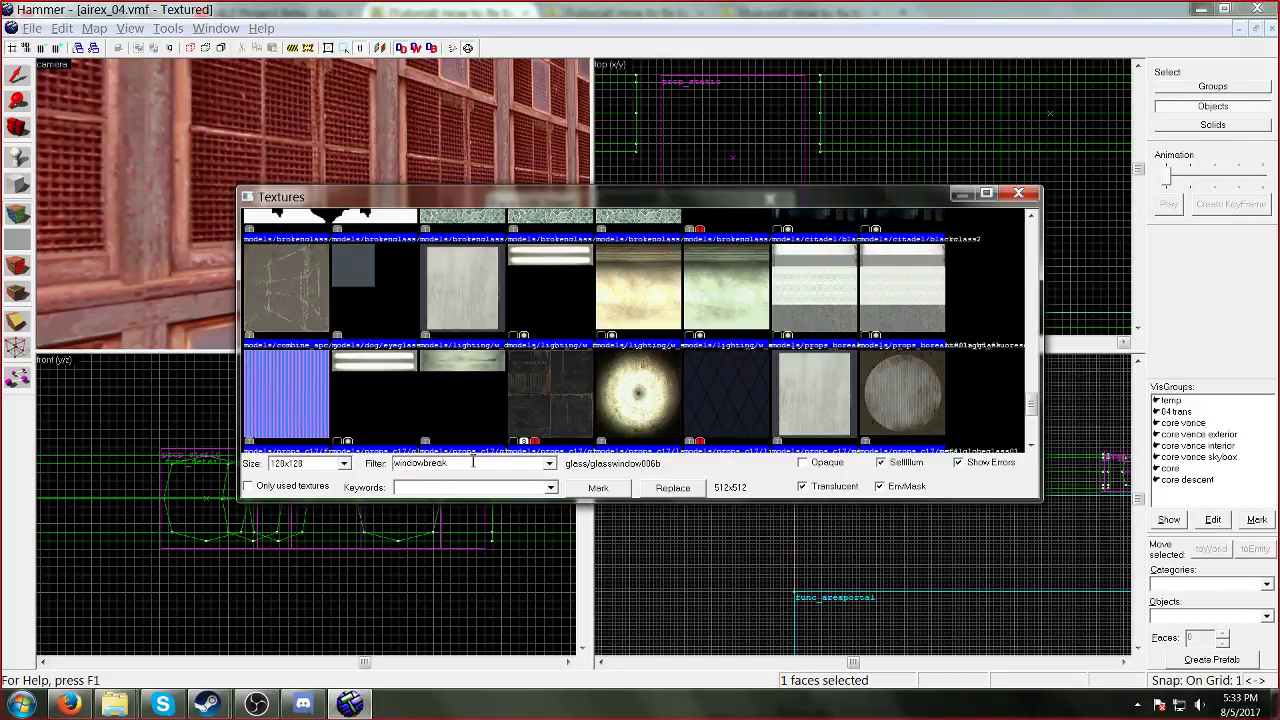
type("windowbreak")
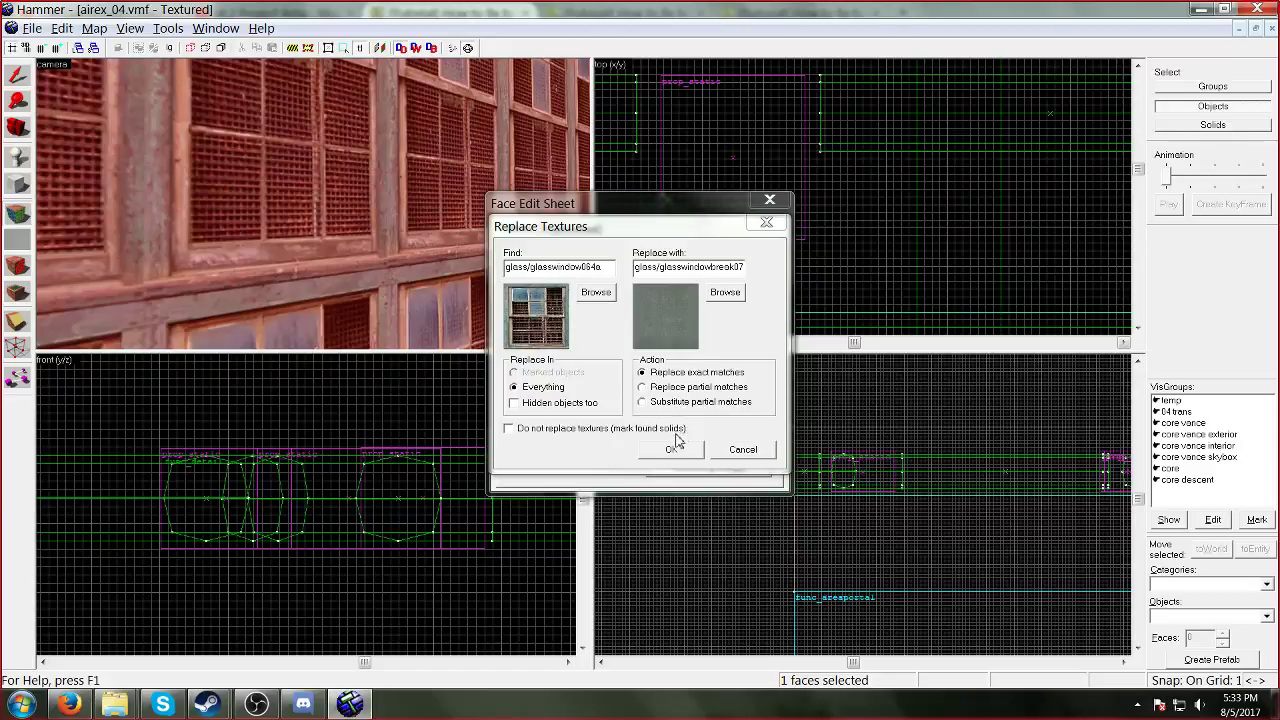
left_click(664, 446)
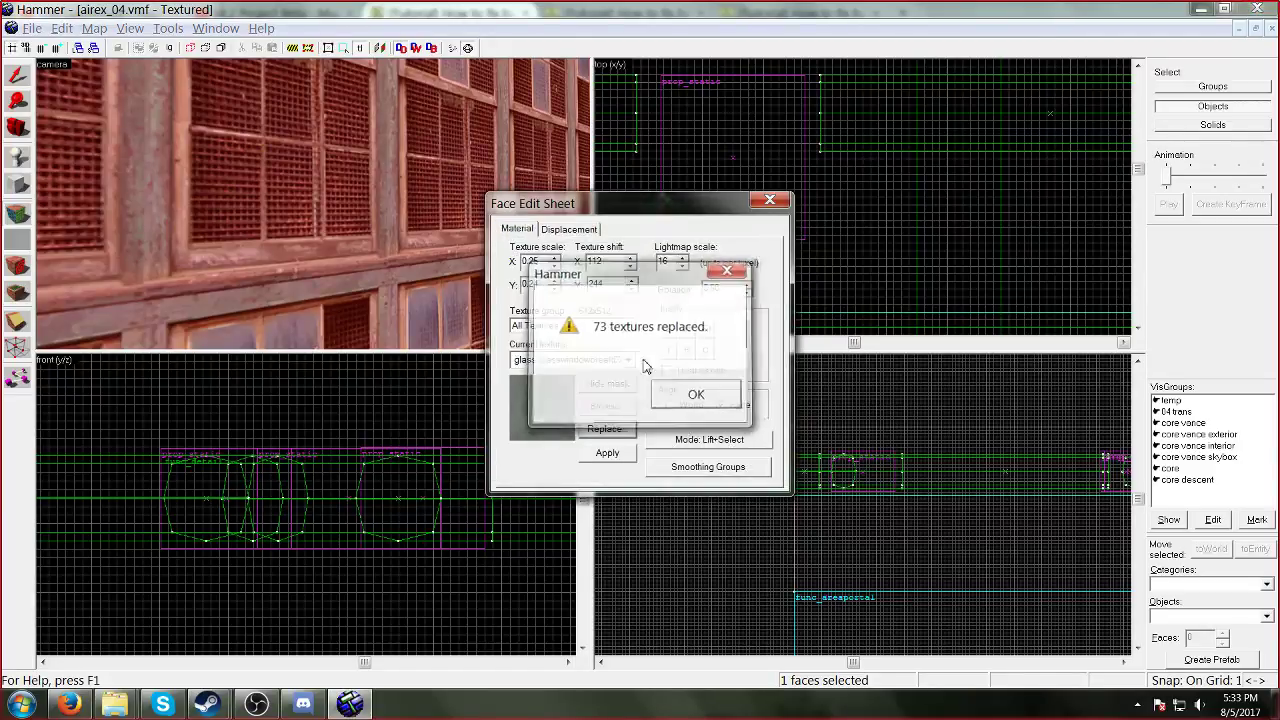
left_click(696, 394)
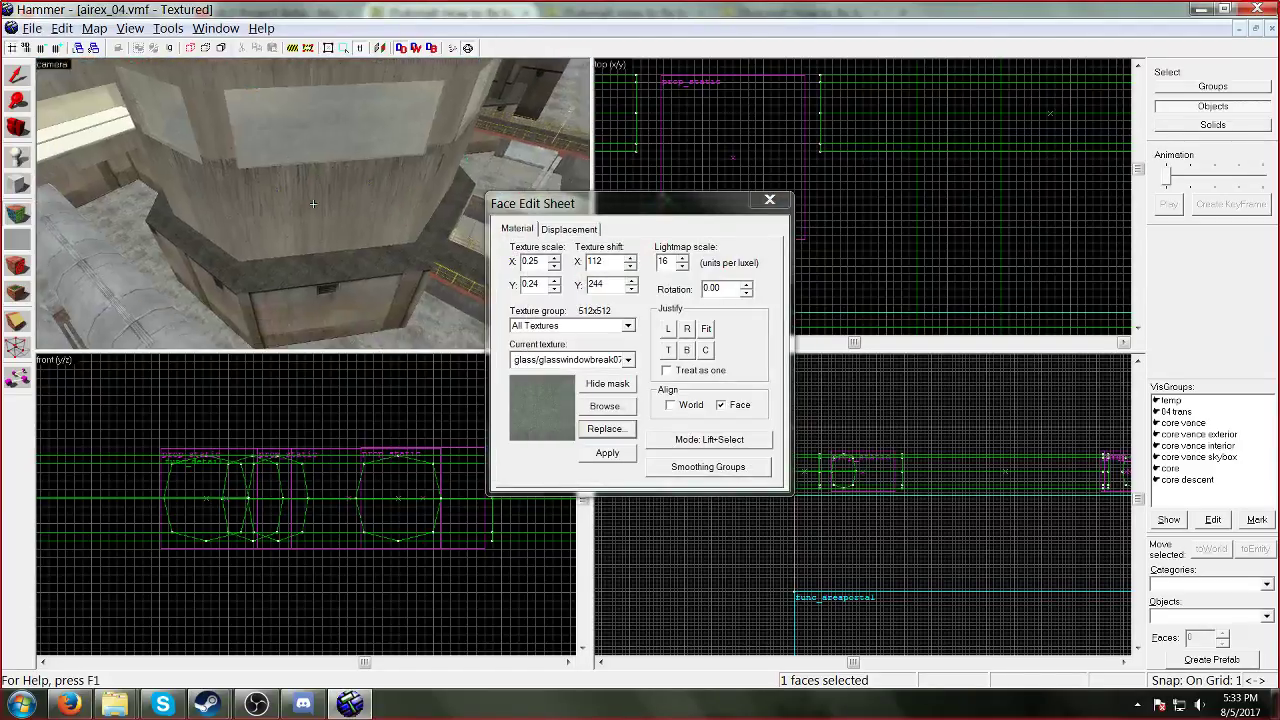
Step: Select the white untextured floor face in the concrete corridor and start a replacement of its texture TILE/TILEWALL010A
key("w")
key("s")
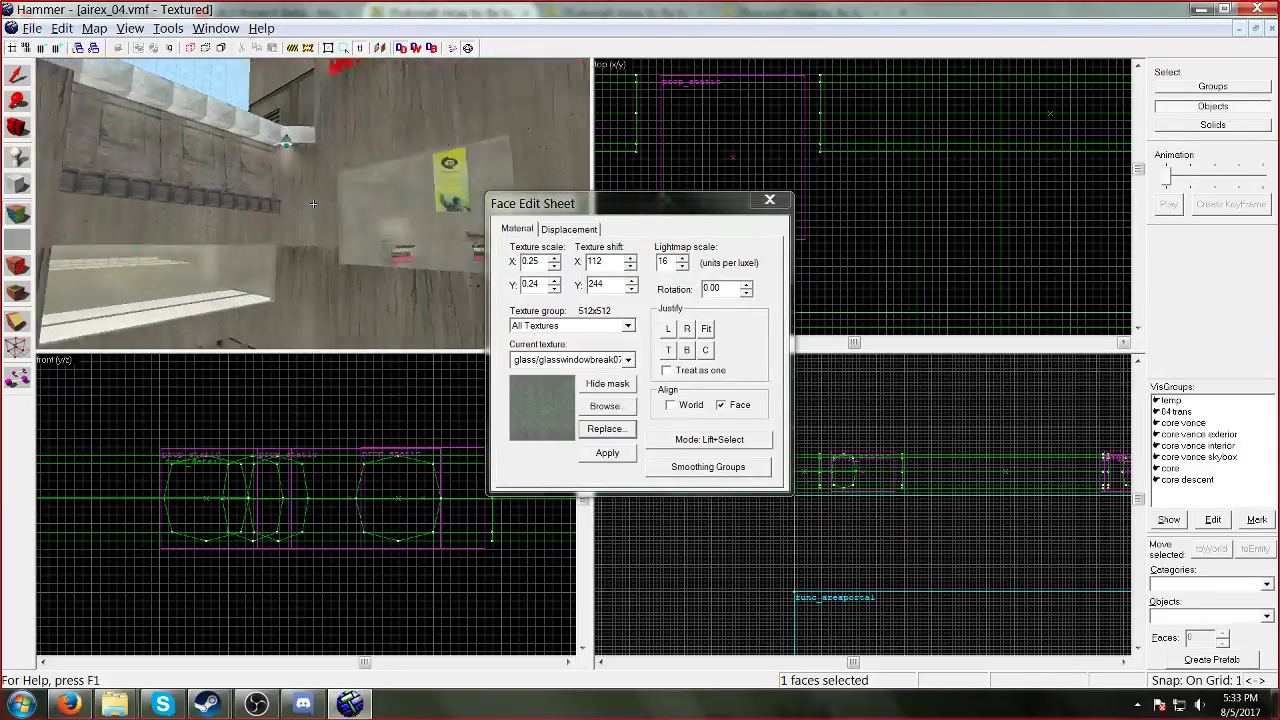
key("w")
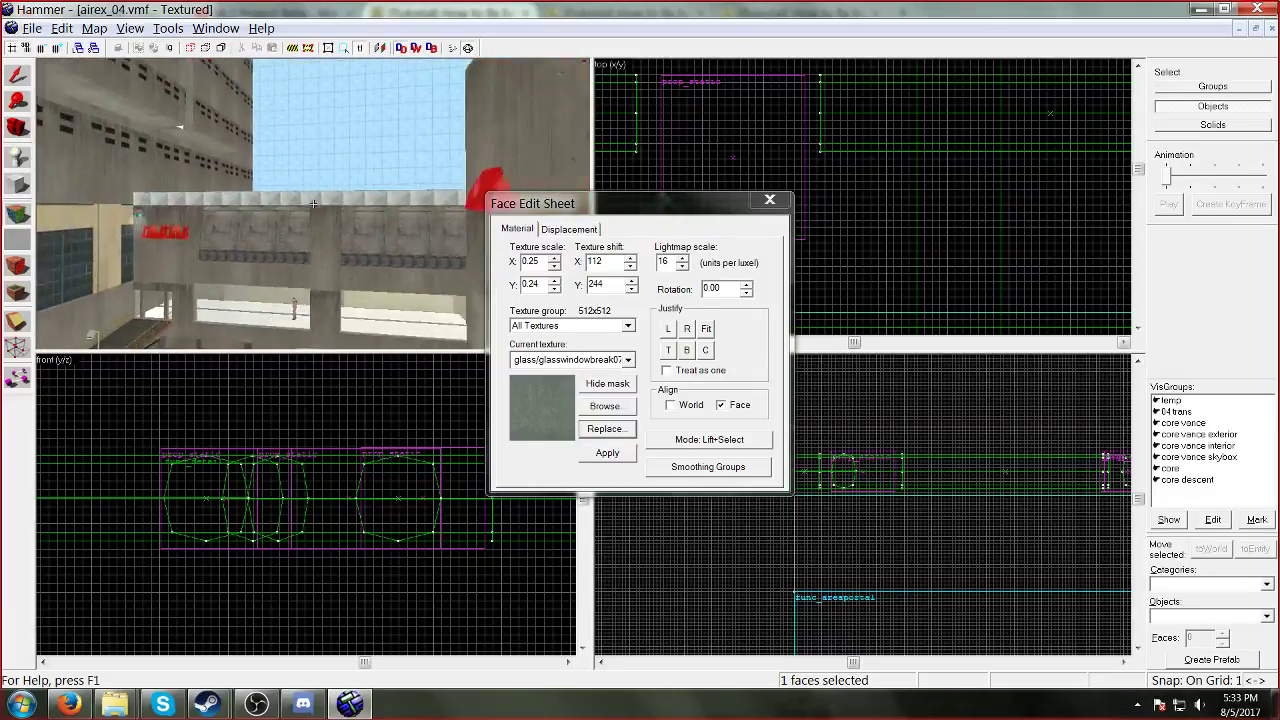
key("w")
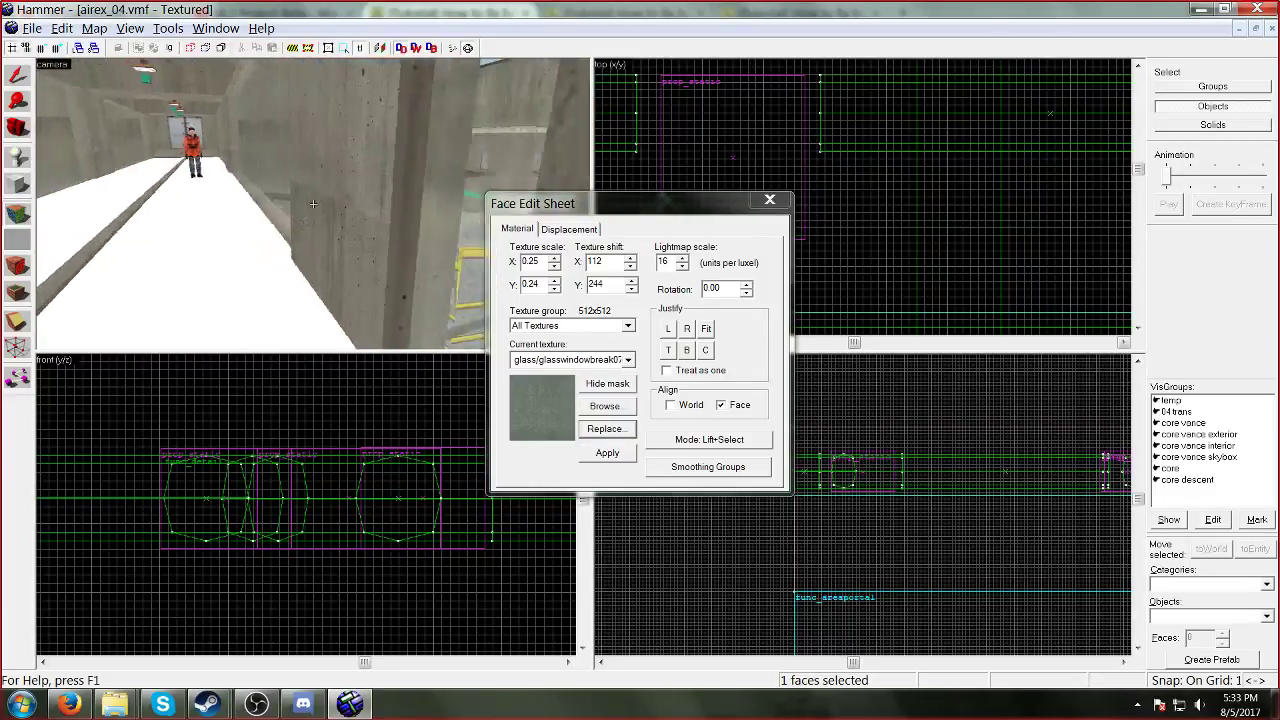
left_click(440, 320)
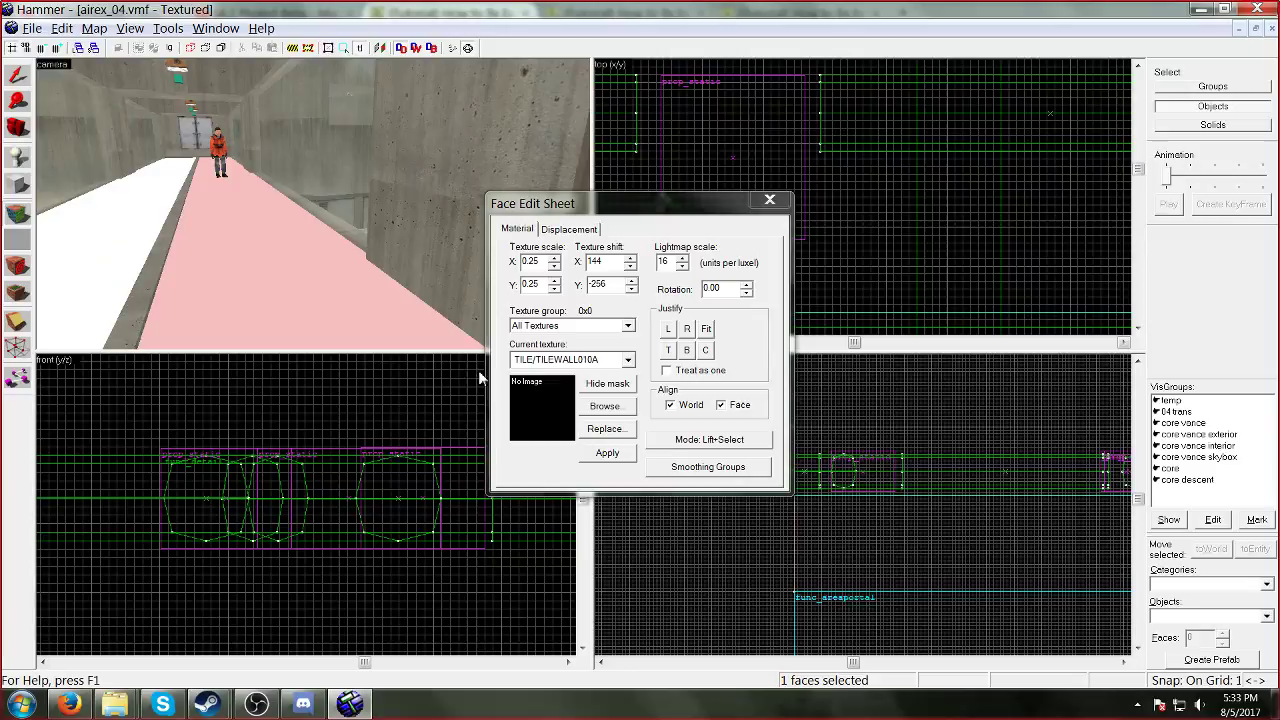
left_click(603, 428)
left_click_drag(597, 277, 541, 275)
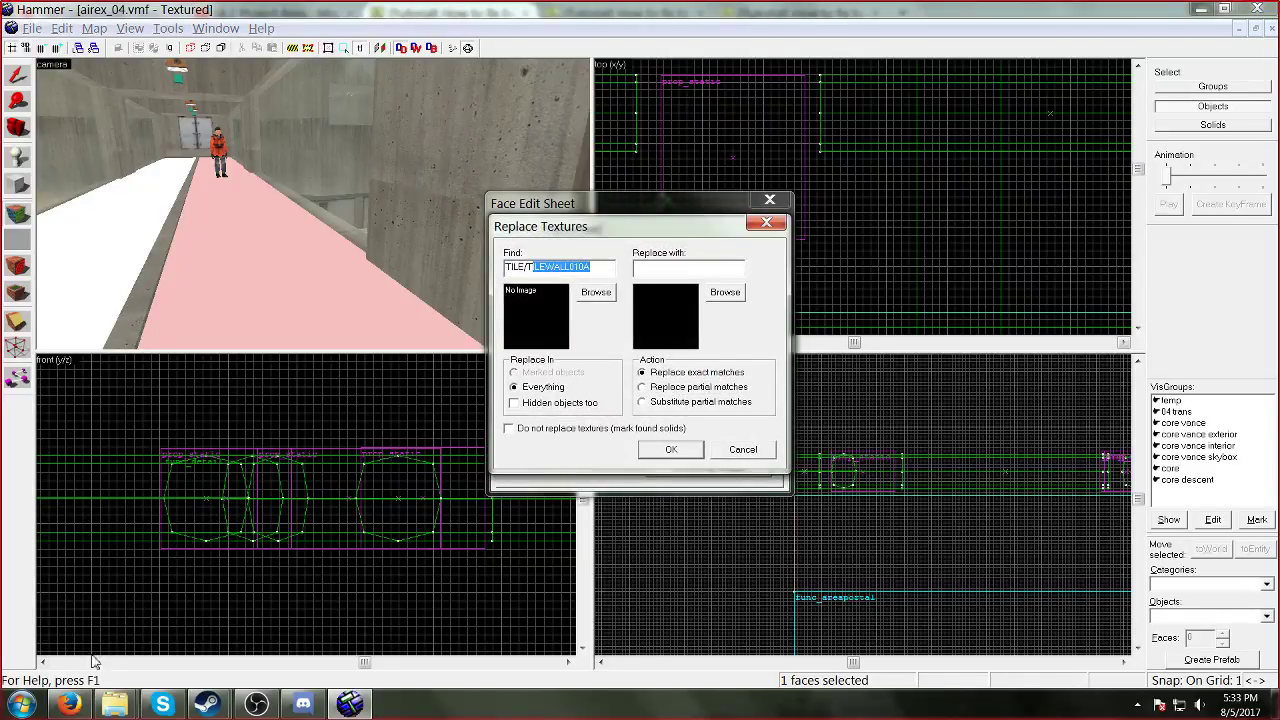
key("alt+Tab")
key("alt+Tab")
Step: Search the textures for tilewall and replace all exact matches of TILE/TILEWALL010A with tile/tilewall008a throughout the map
left_click(725, 292)
type("tile")
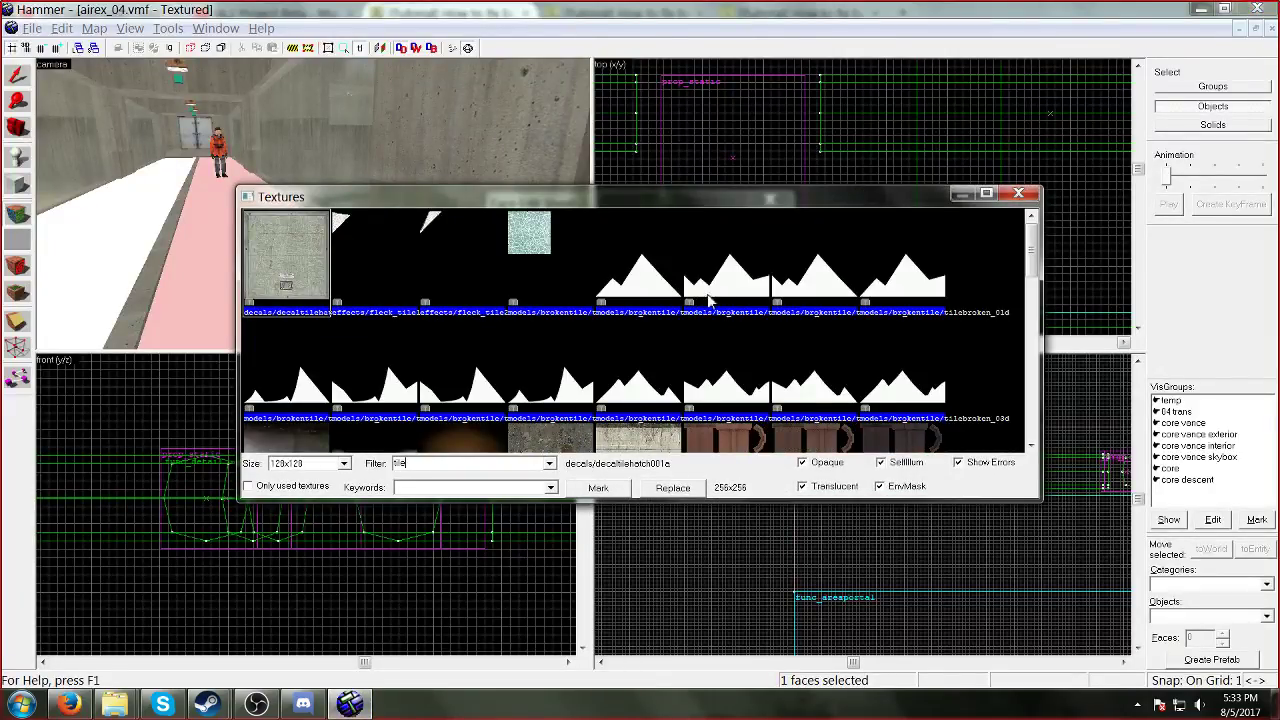
type("wall")
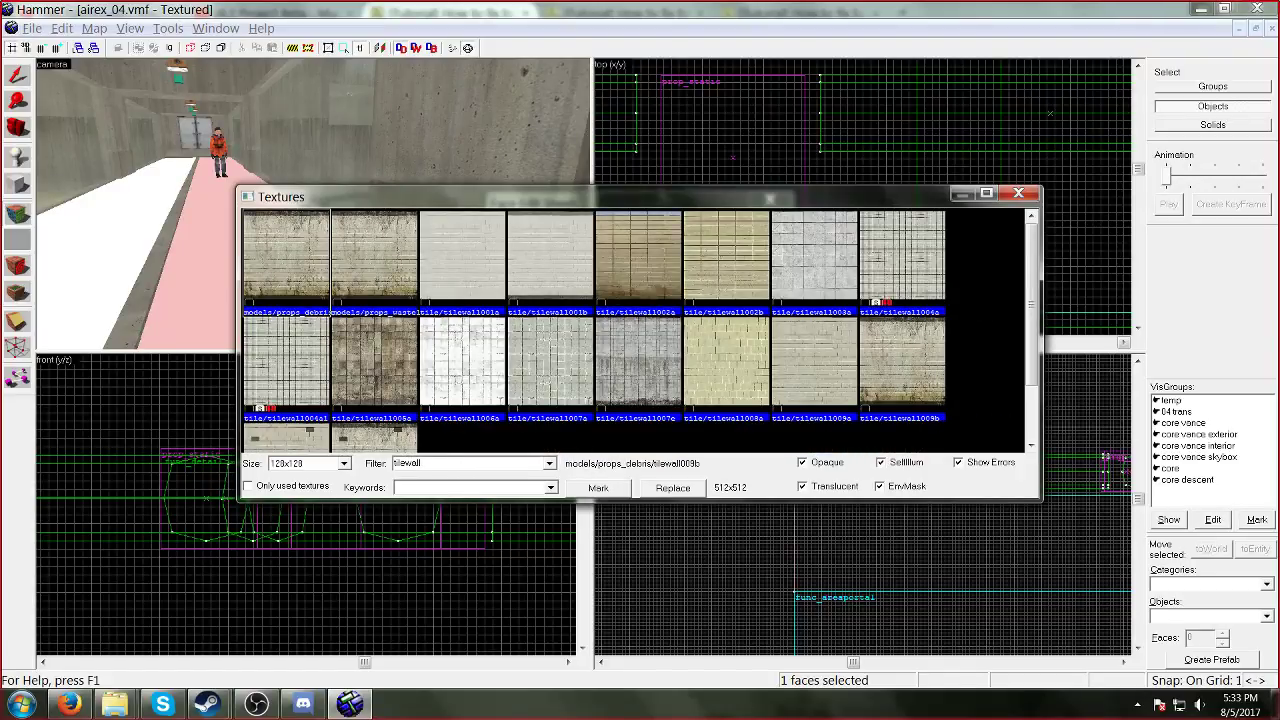
left_click(480, 344)
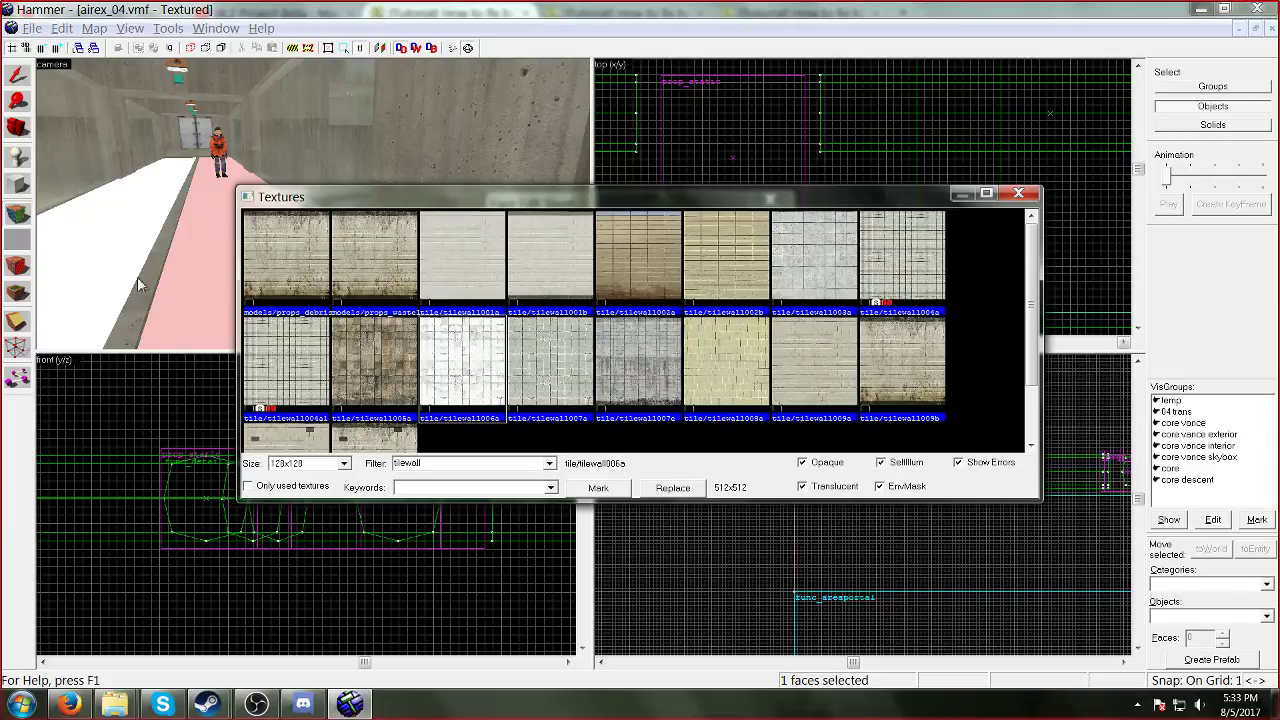
double_click(729, 357)
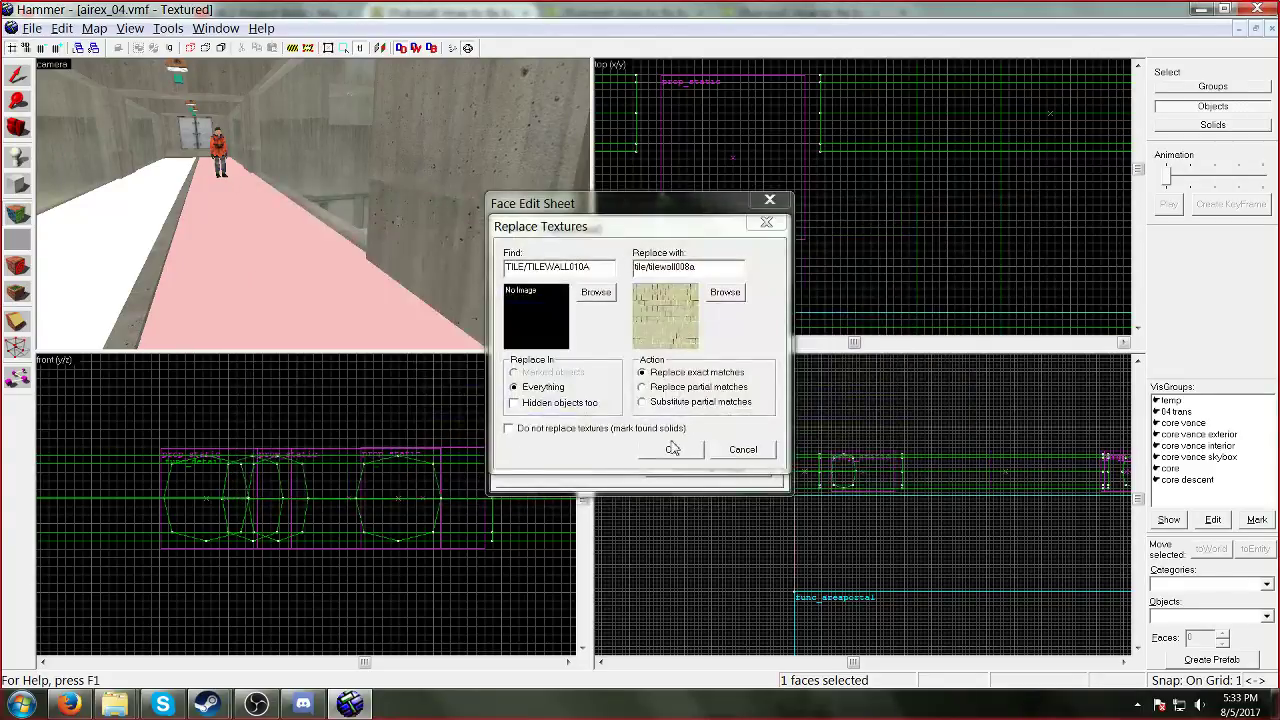
left_click(673, 448)
left_click(690, 405)
Step: Inspect the retextured corridor floor and undo the tile/tilewall008a replacement
key("z")
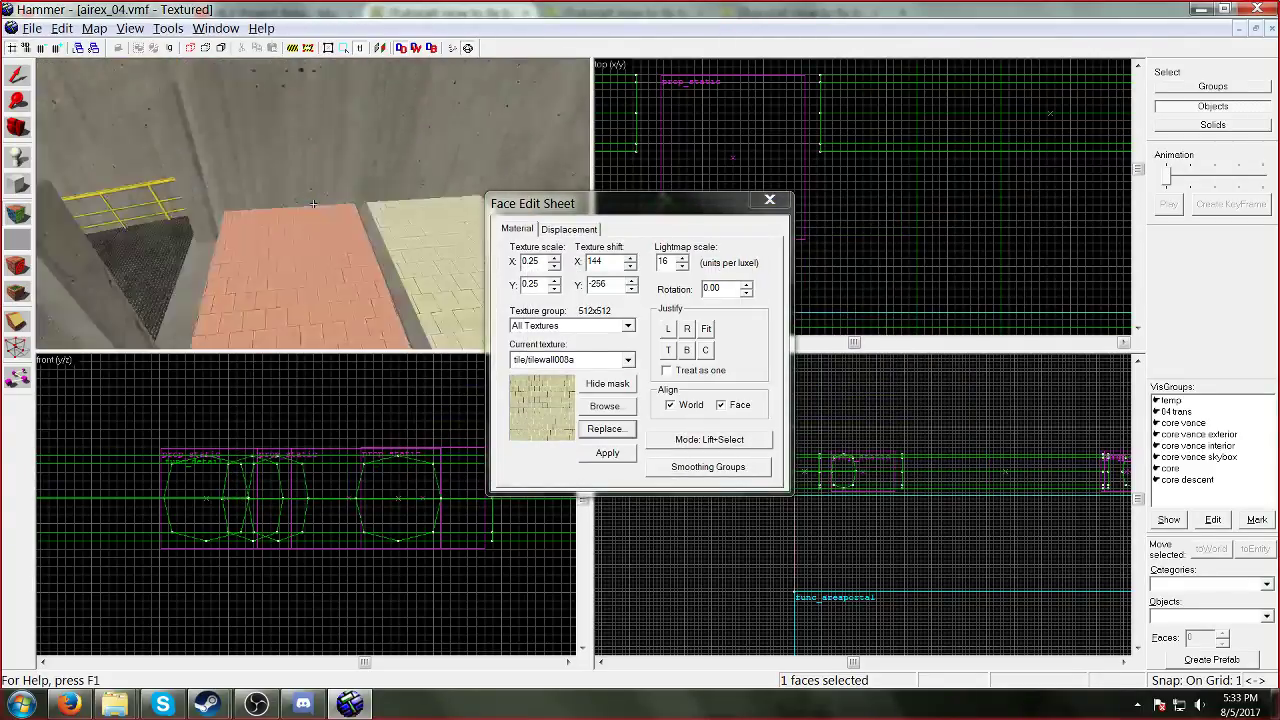
key("shift+s")
key("w")
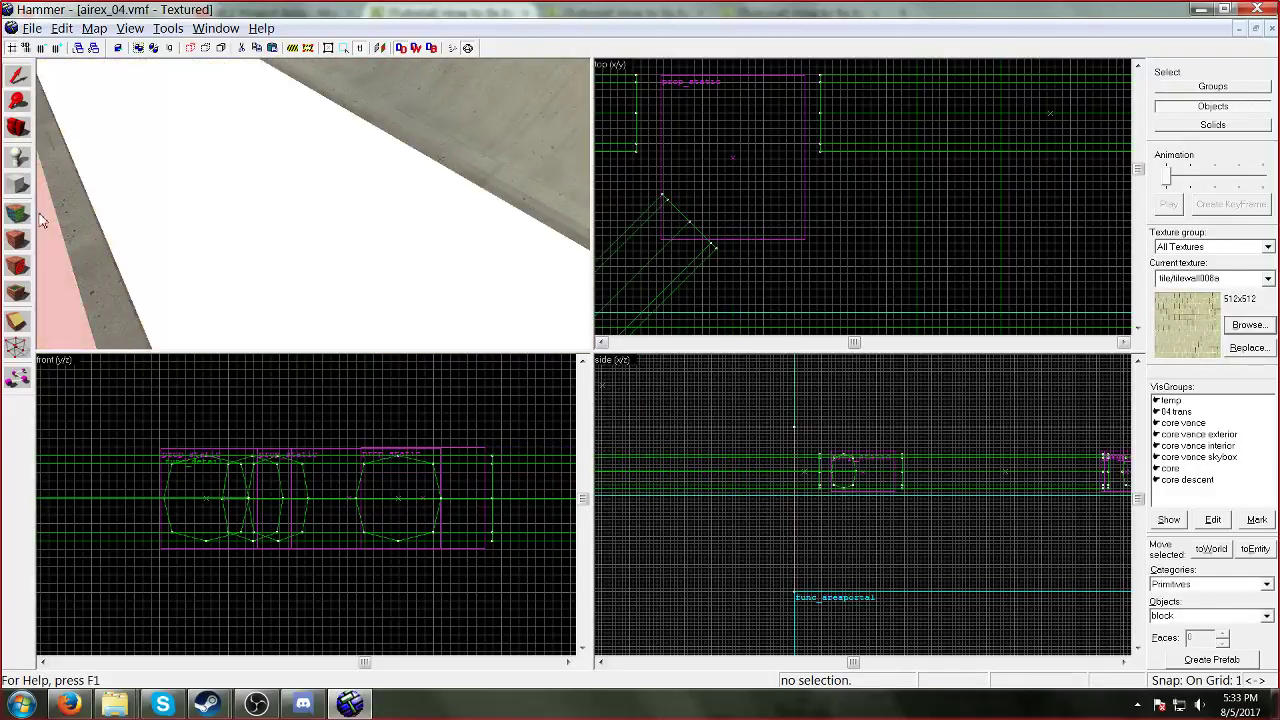
key("z")
Step: Select the untextured corridor floor face again and replace all exact matches of TILE/TILEWALL010A with tile/tilewall005a throughout the map
key("shift+a")
left_click(340, 220)
left_click(605, 428)
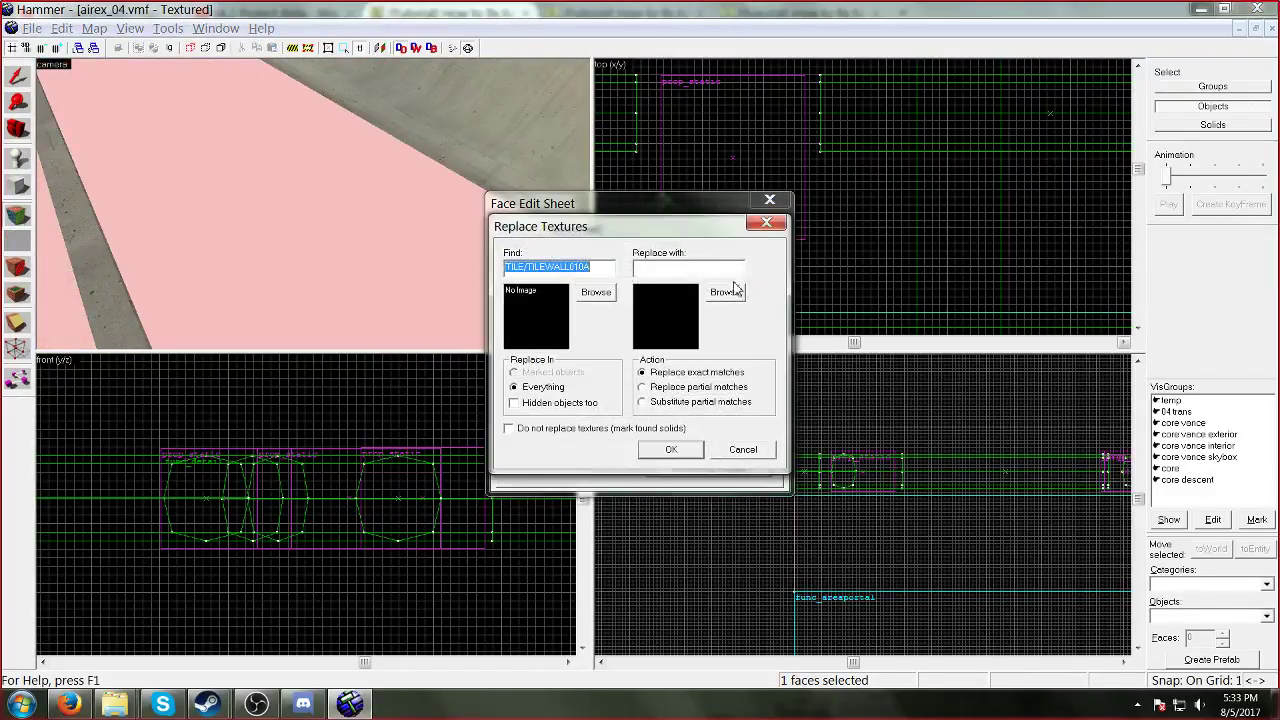
left_click(729, 288)
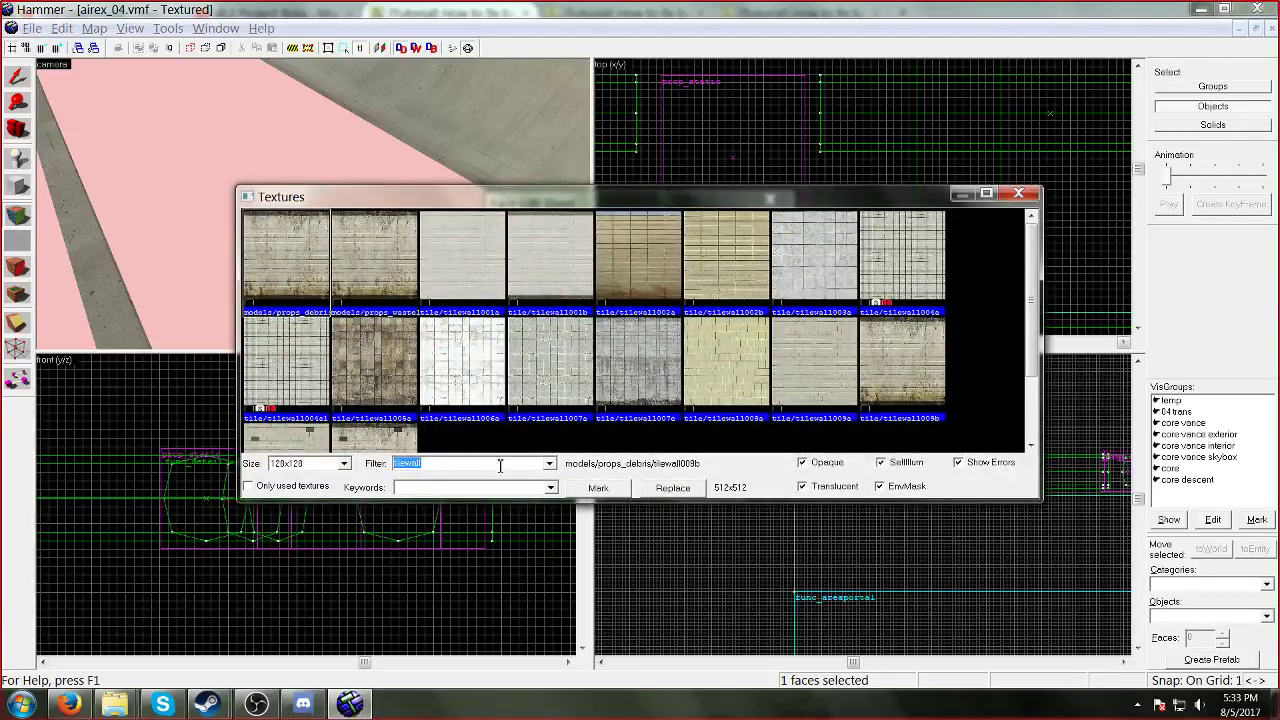
double_click(402, 397)
left_click(660, 450)
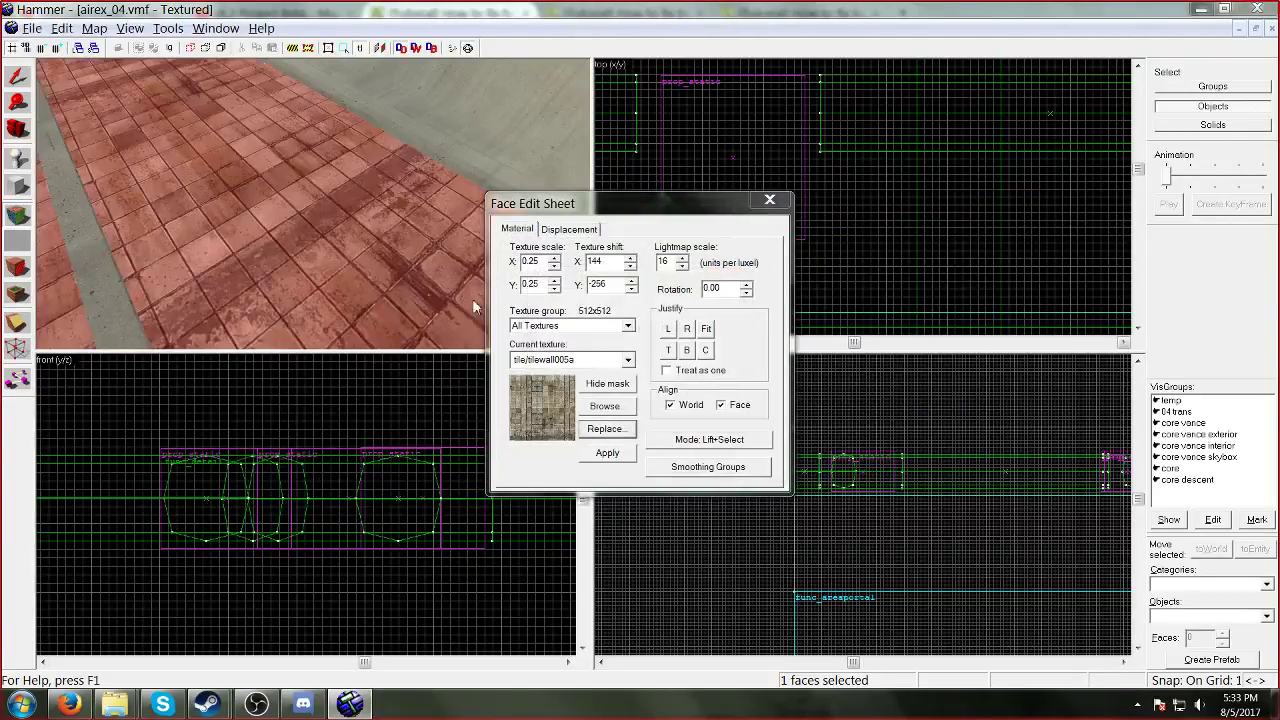
Step: Examine the retextured corridor floor along its length, the ceiling light and the hall with the large screens
key("z")
key("shift+s")
key("w")
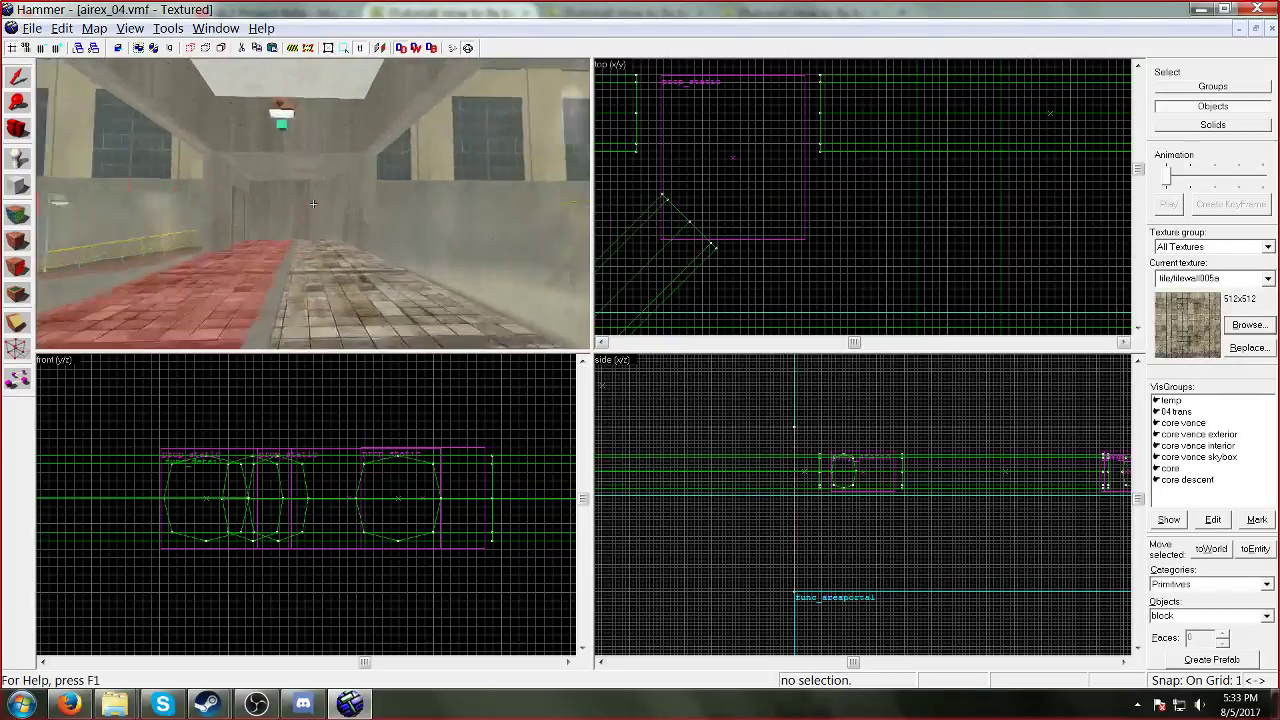
key("w")
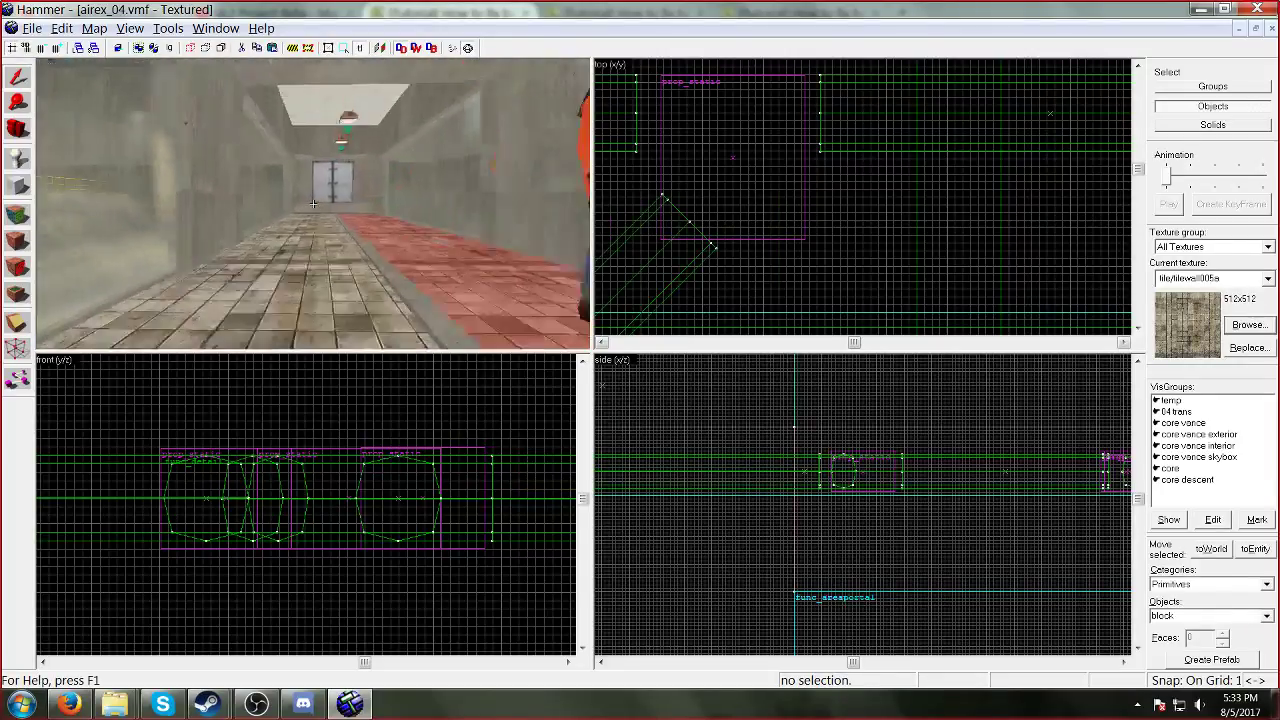
key("w")
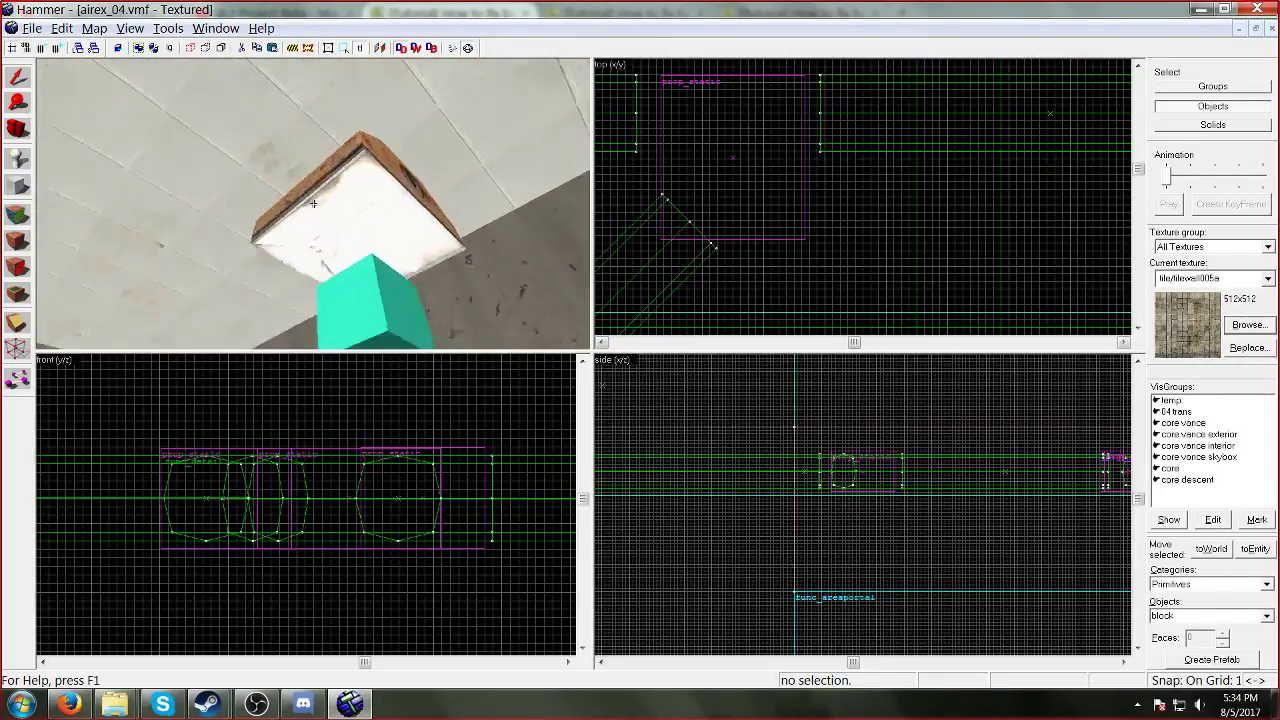
key("w")
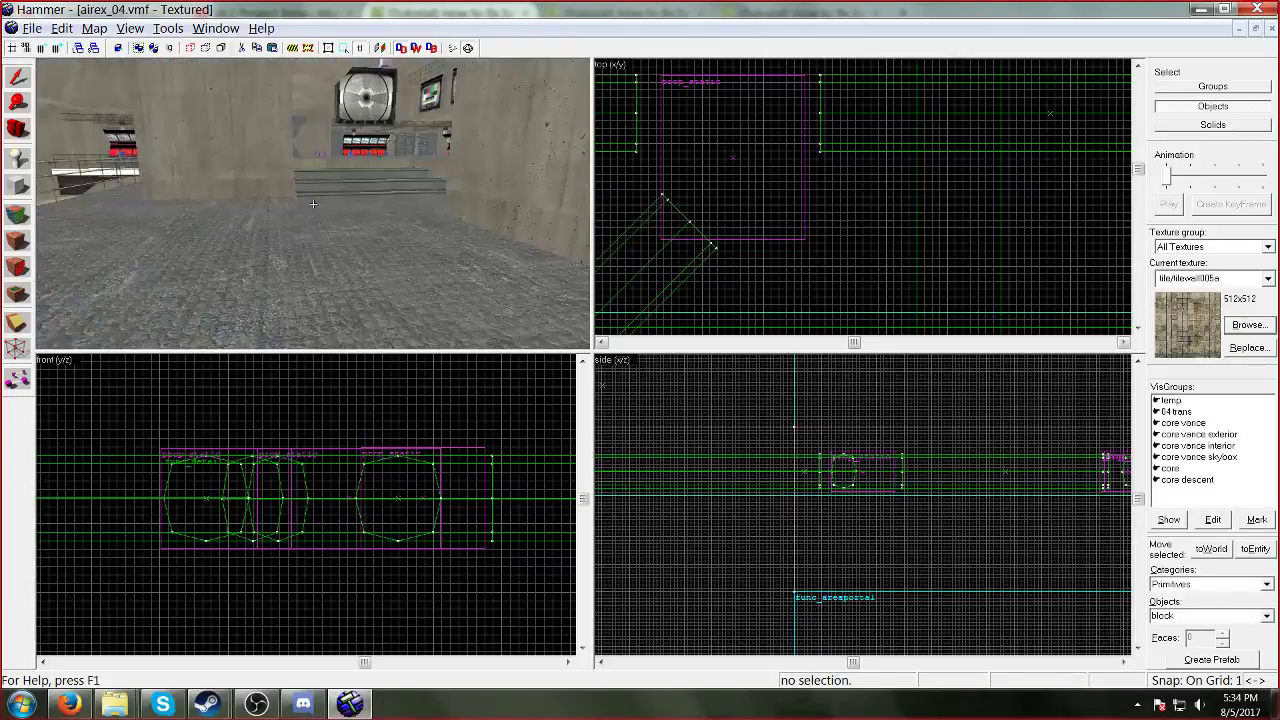
key("w")
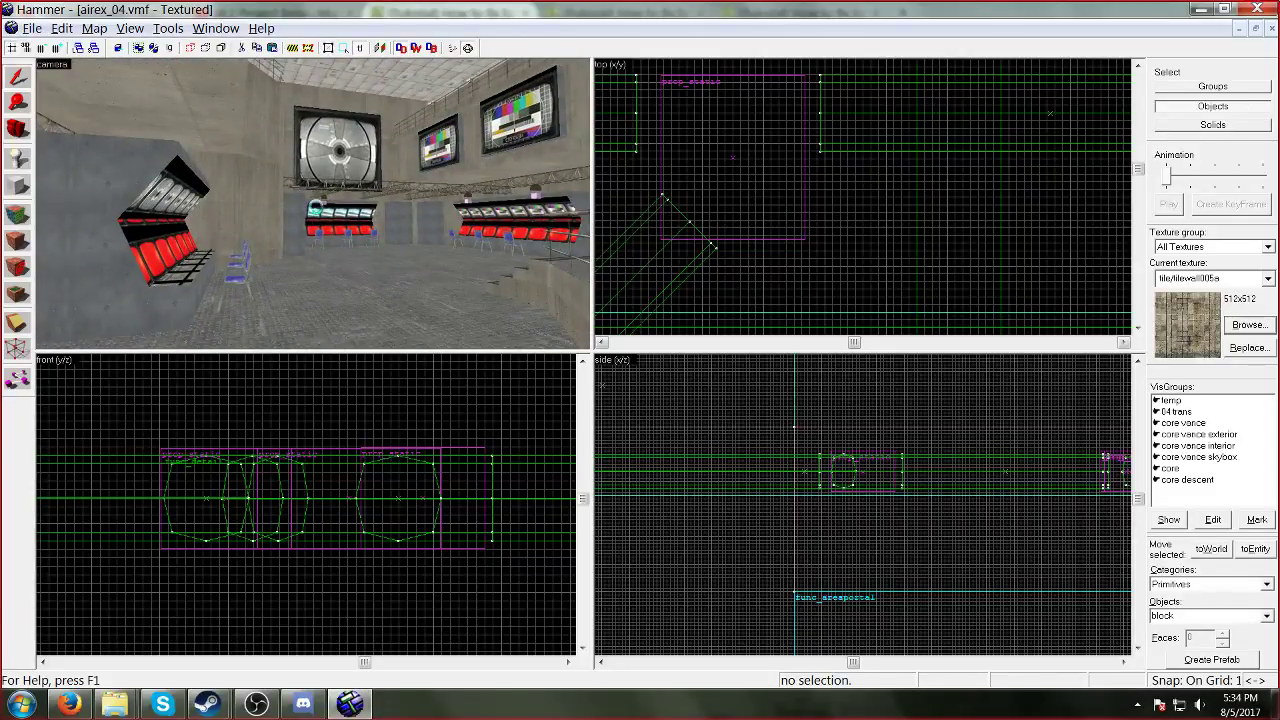
Step: Compile and run the map with CSG and BSP set to Normal and VIS and RAD set to No
left_click(32, 28)
left_click(57, 228)
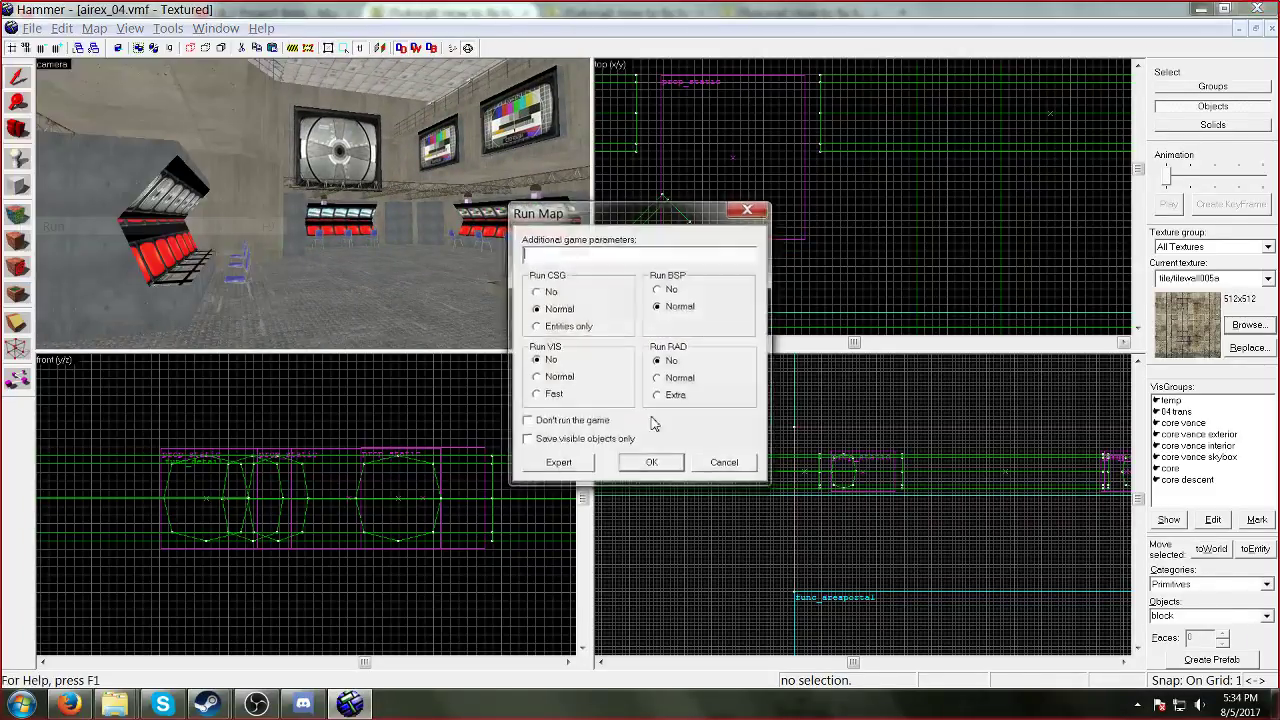
left_click(654, 462)
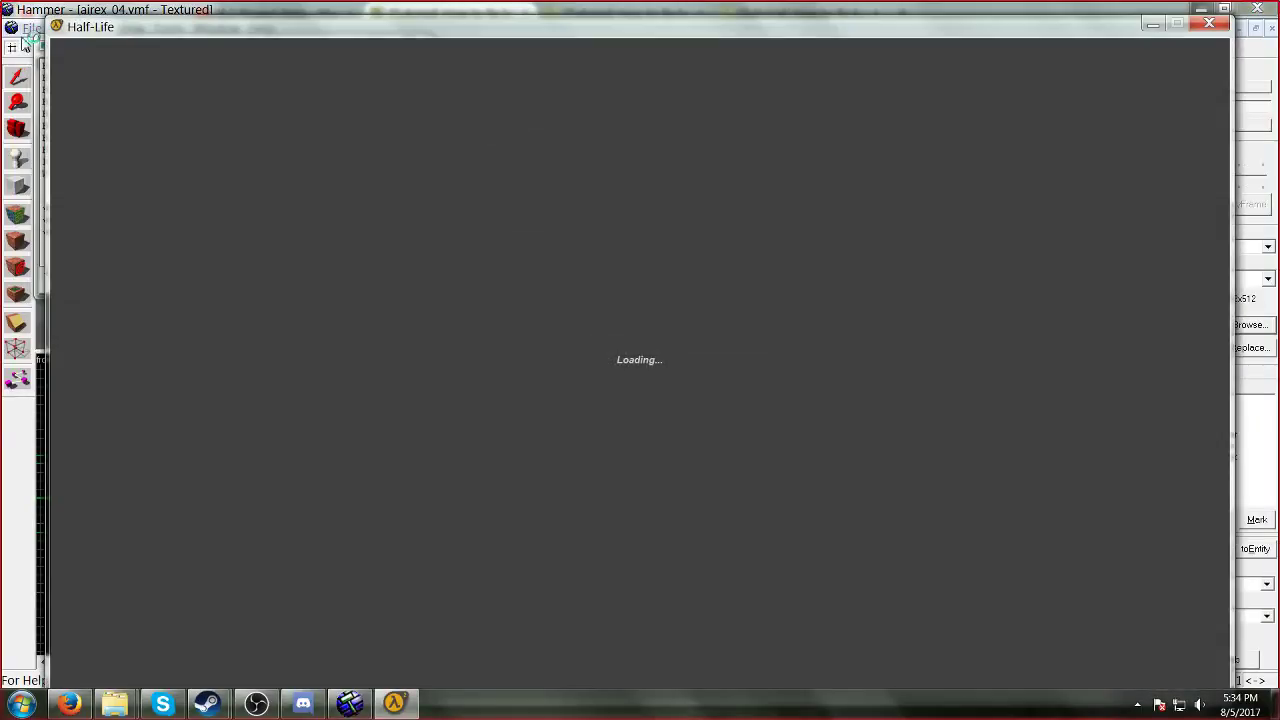
Step: Save the airex_04 map and switch to the launched Half-Life game window
left_click(32, 28)
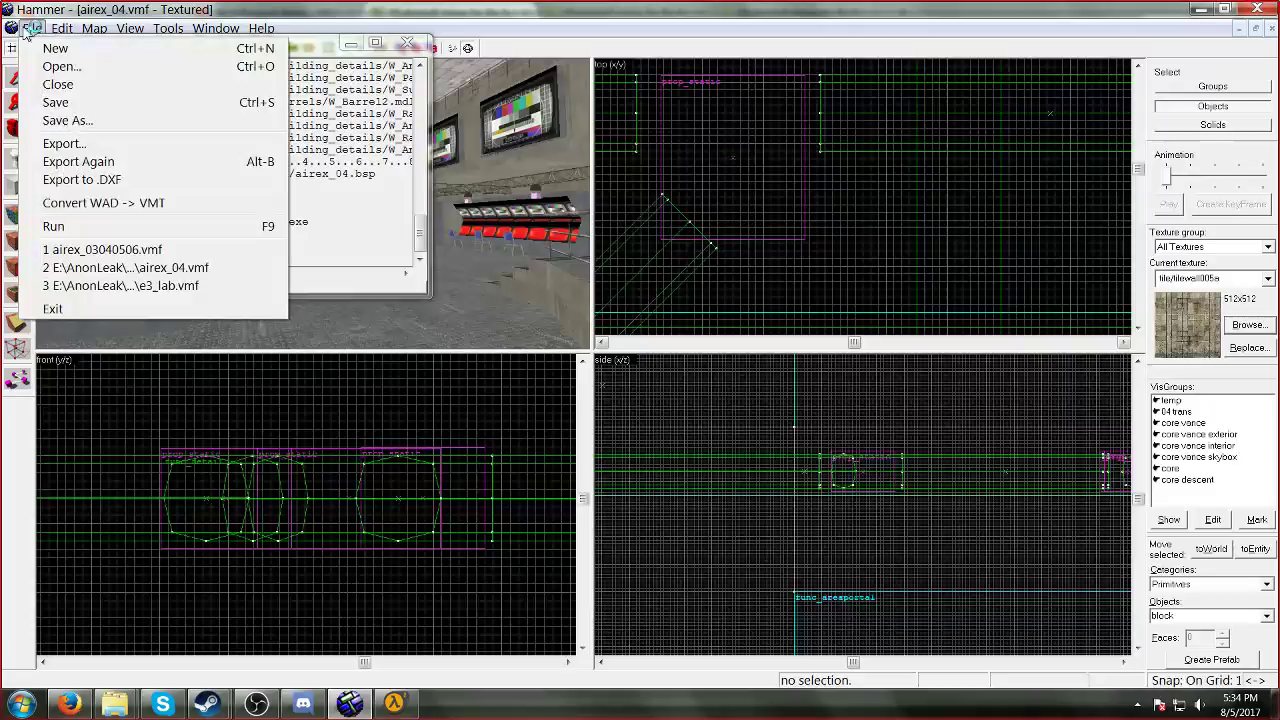
left_click(77, 99)
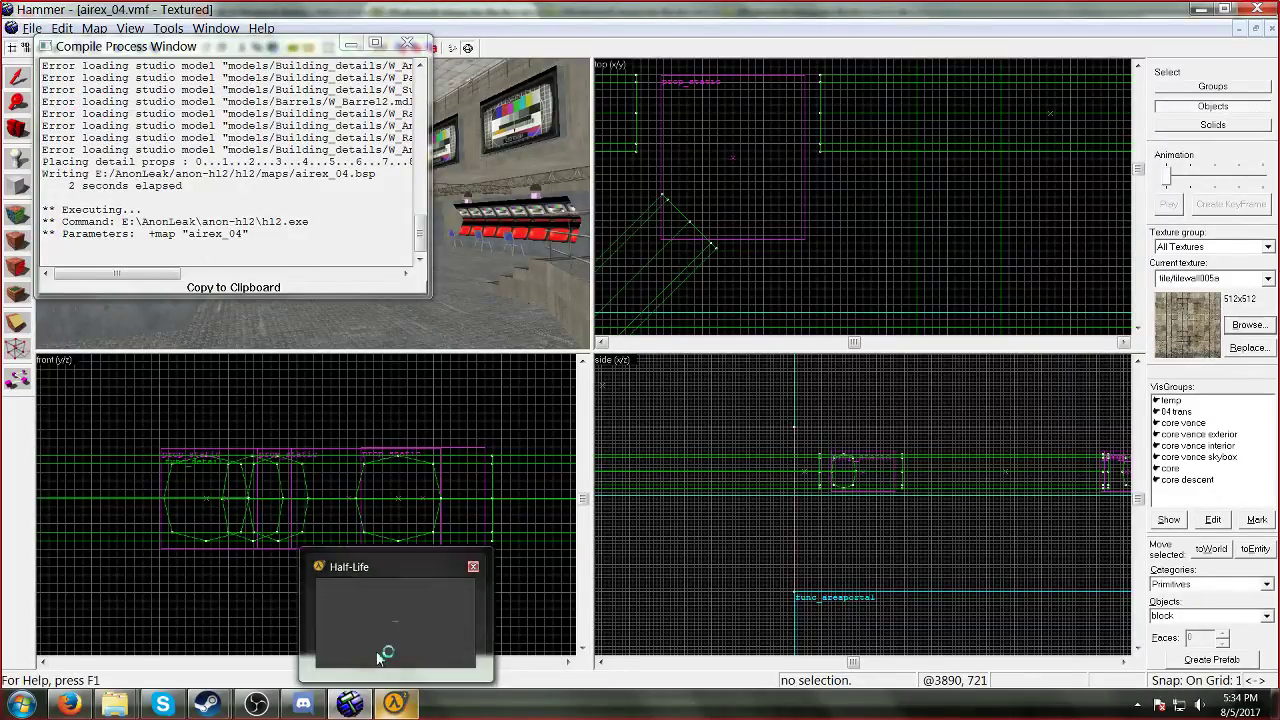
left_click(365, 600)
mouse_move(394, 703)
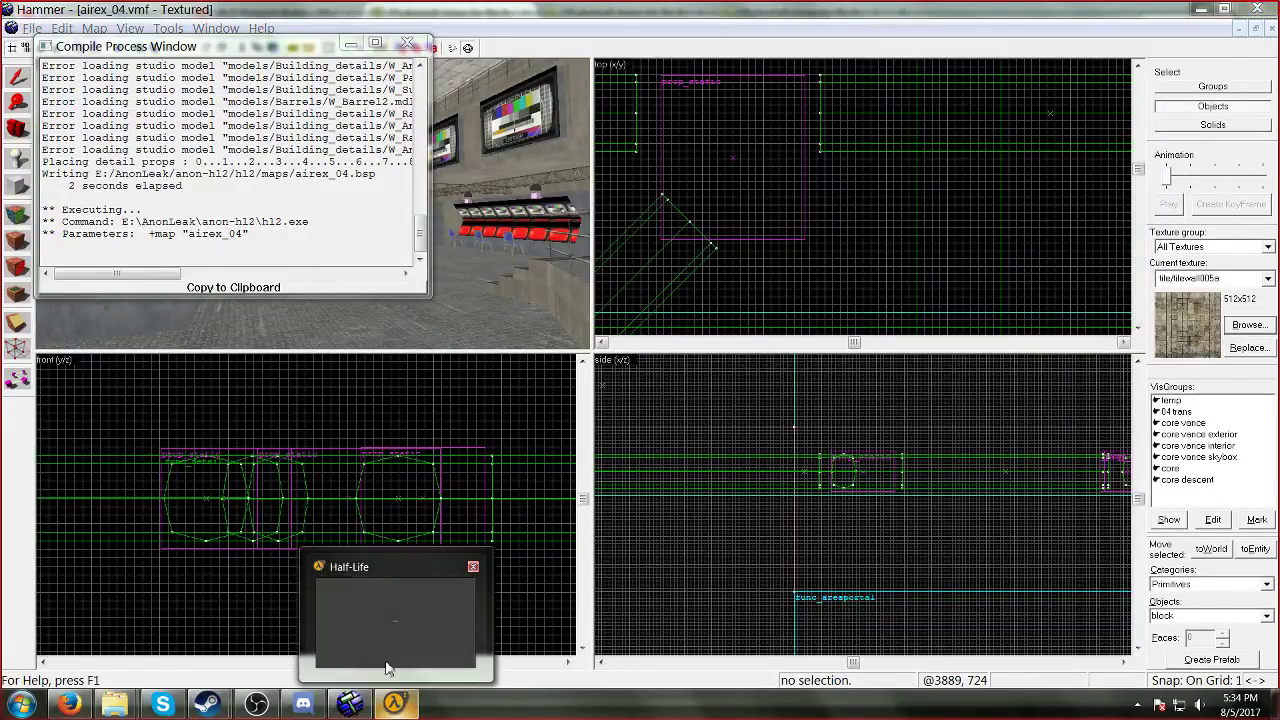
left_click(382, 655)
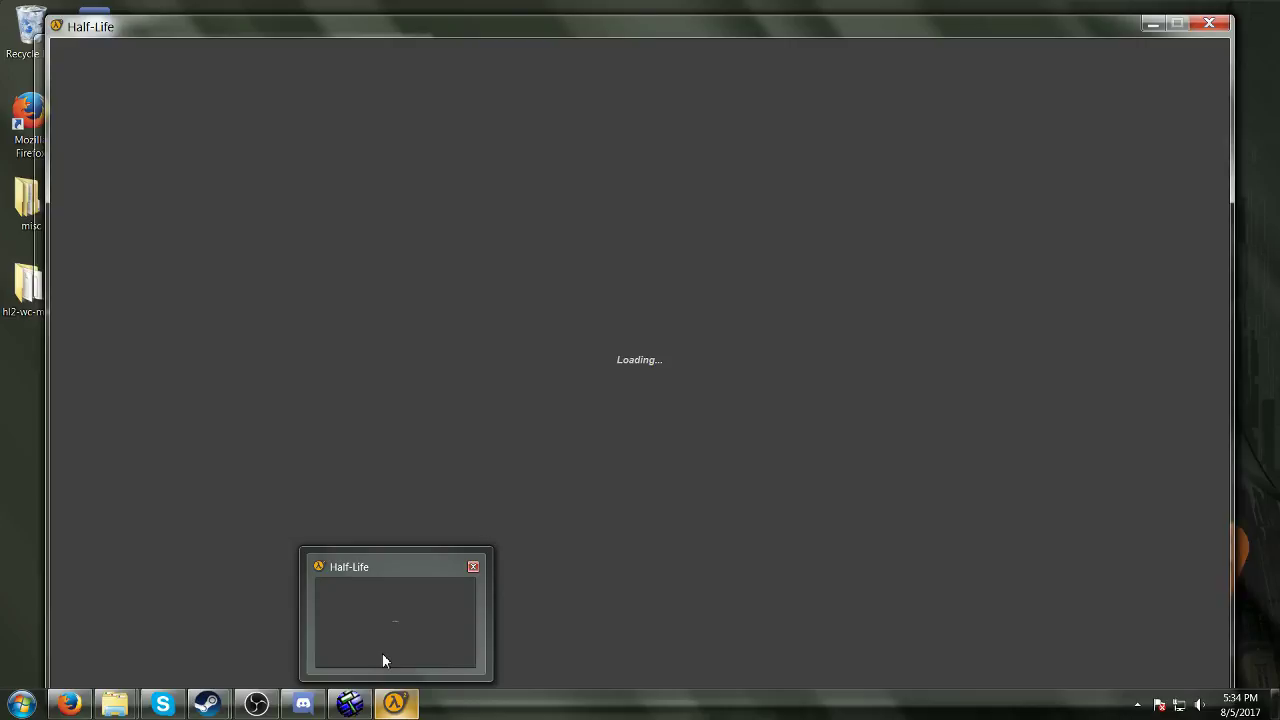
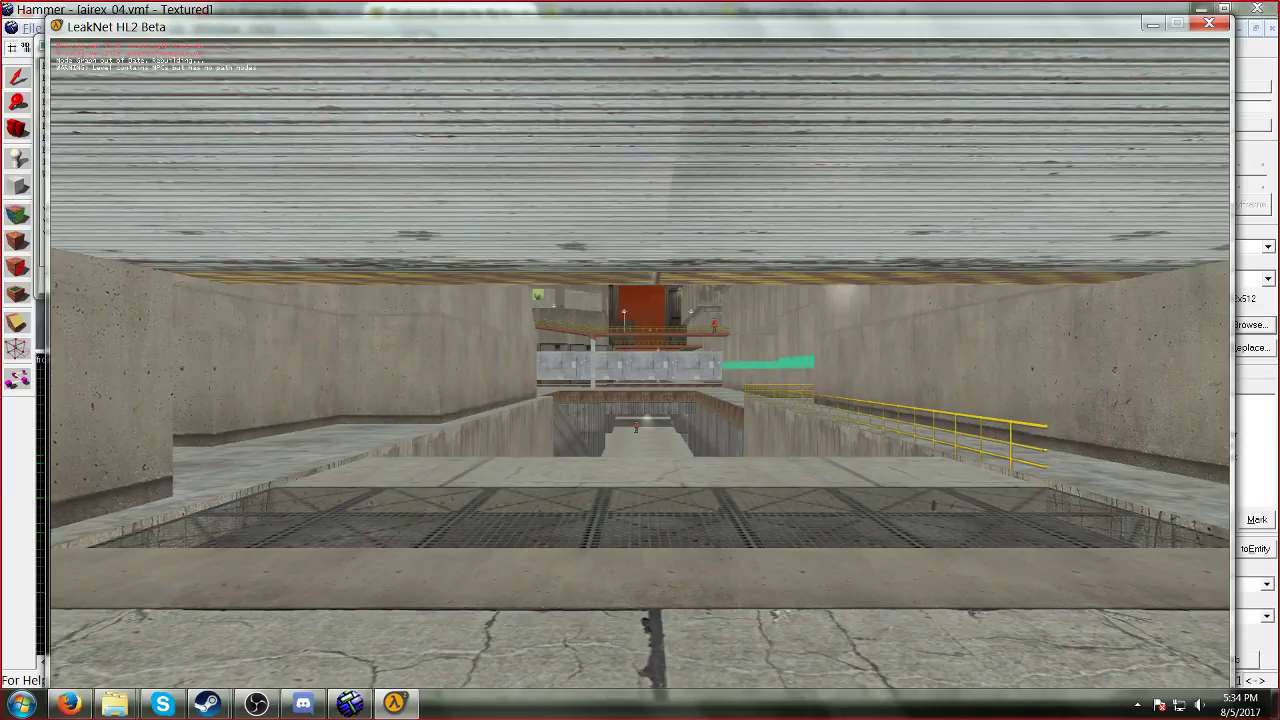
Step: Walk through the compiled map along the railed walkway and into the lower corridor, examining the walls, floors, catwalk and towers
key("w")
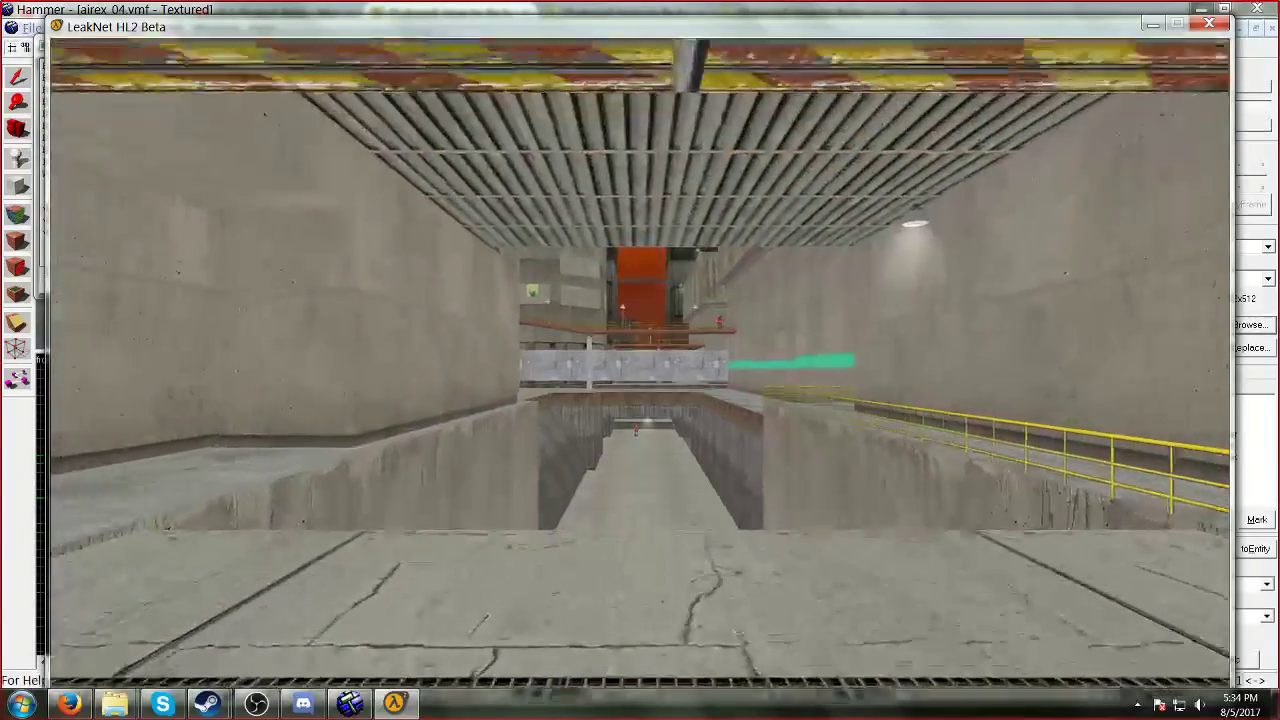
key("w")
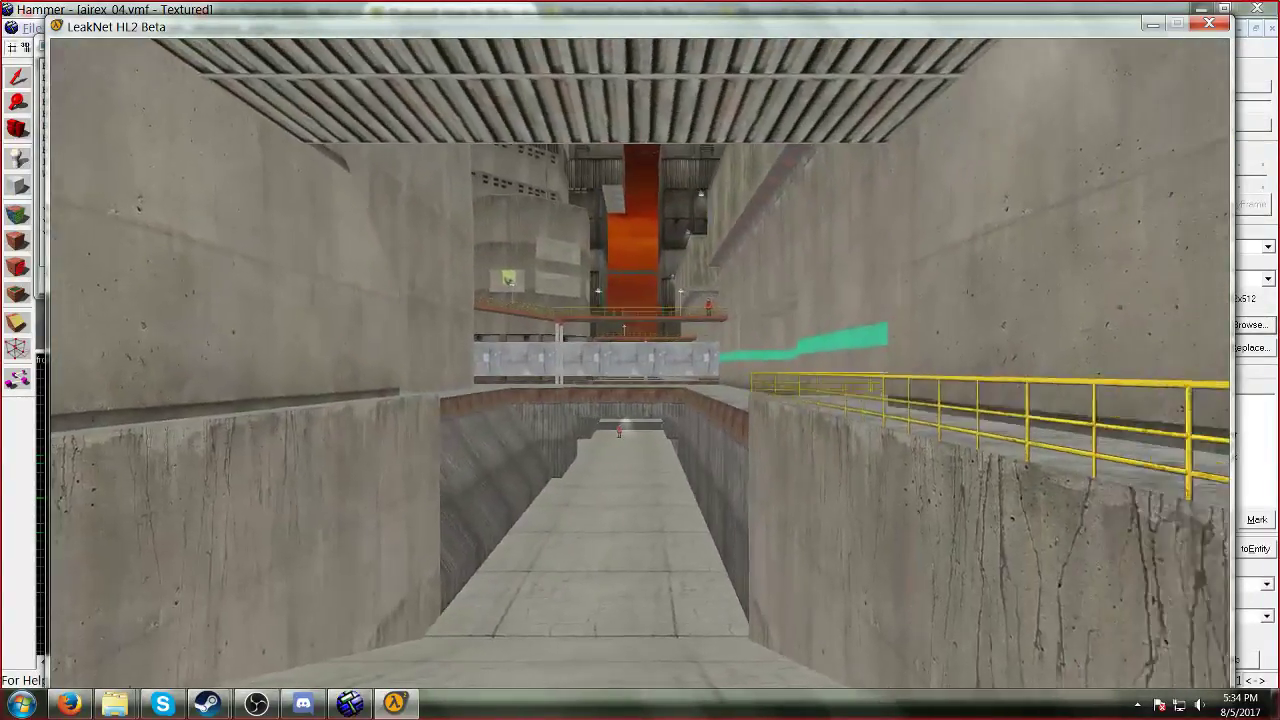
key("w")
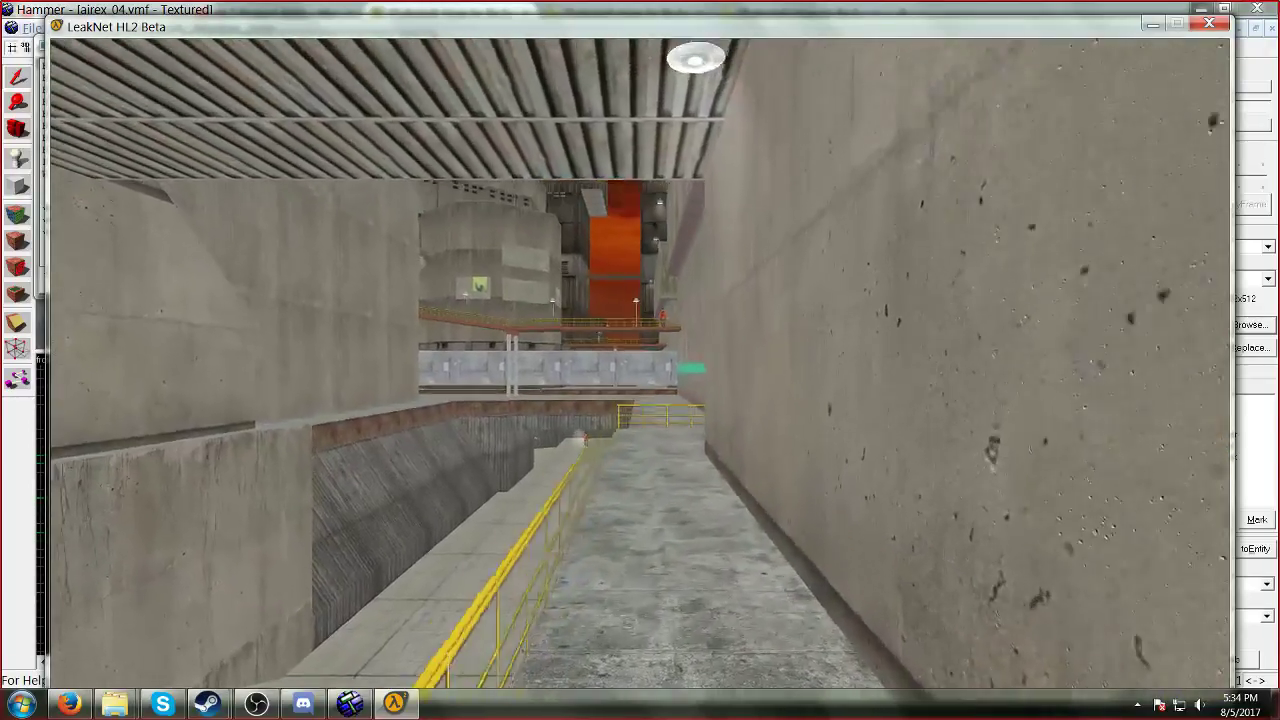
key("w")
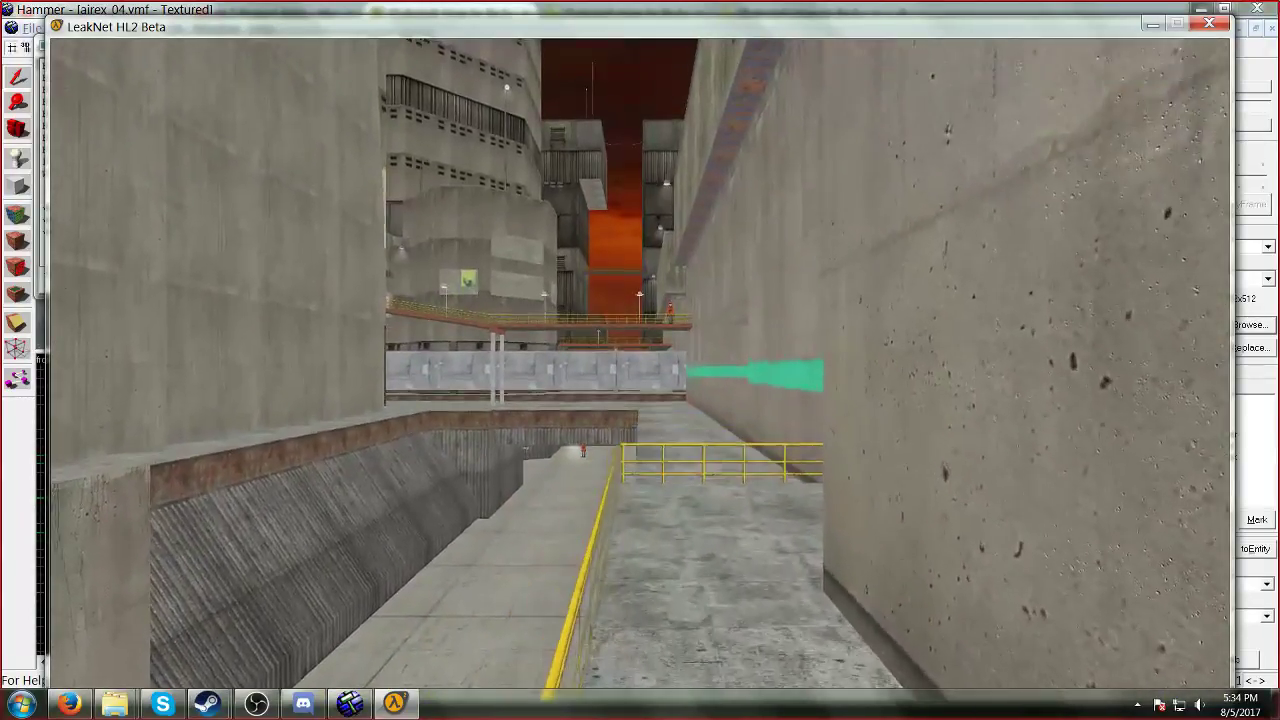
key("w")
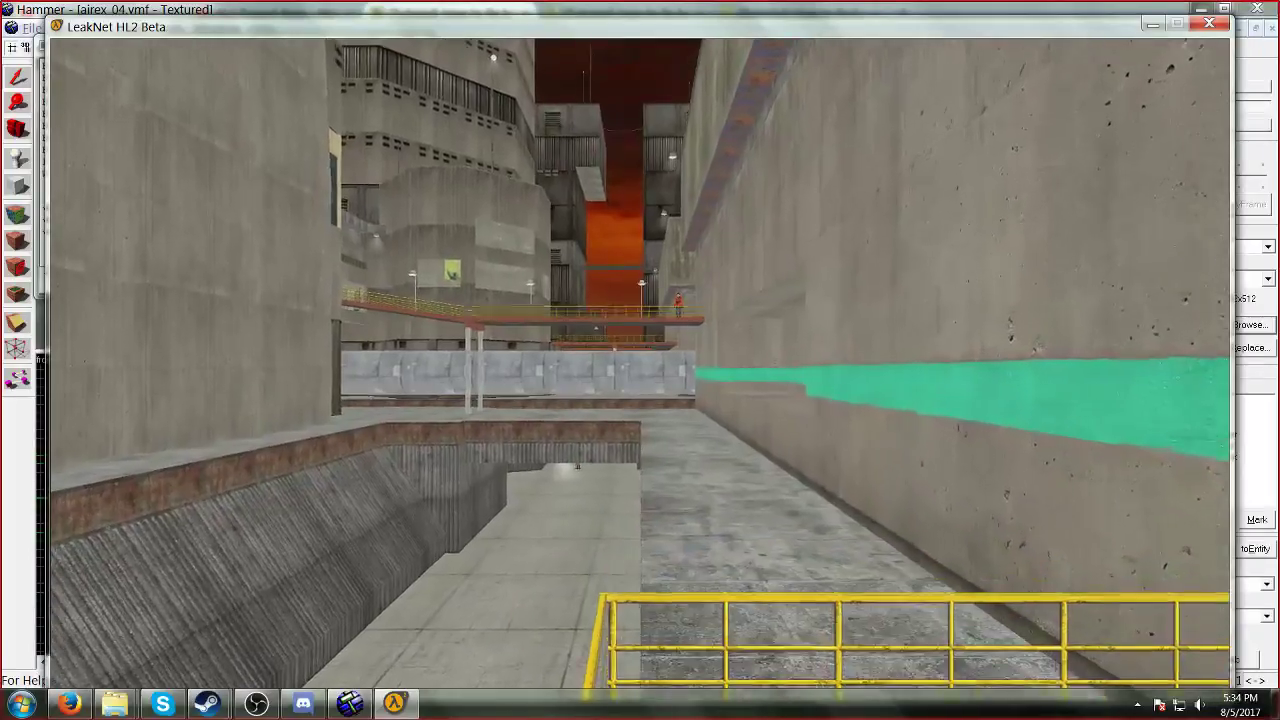
key("w")
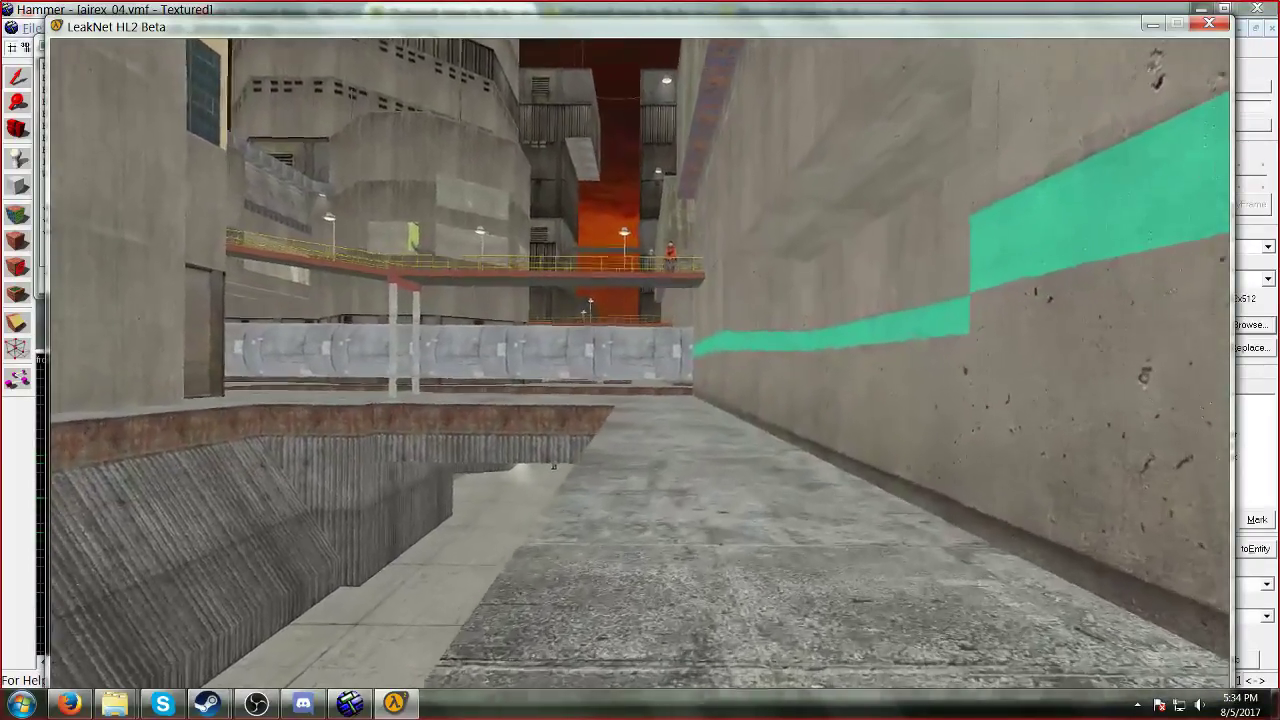
key("w")
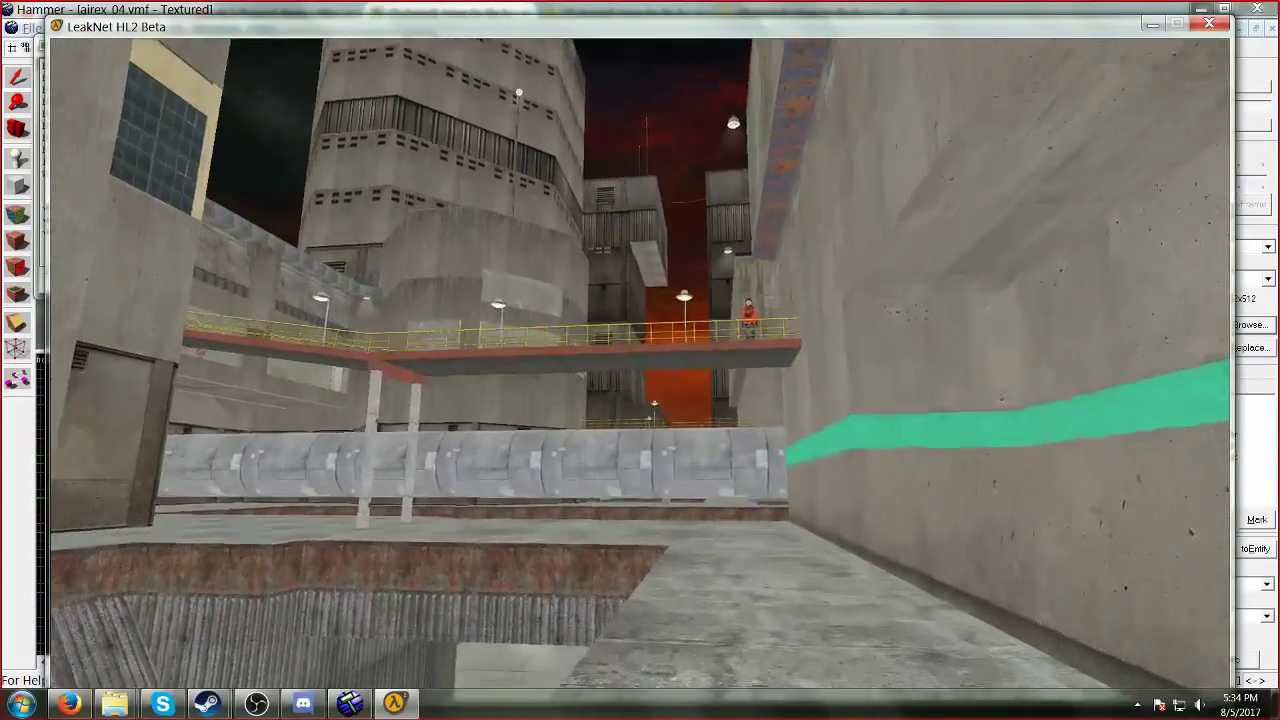
key("w")
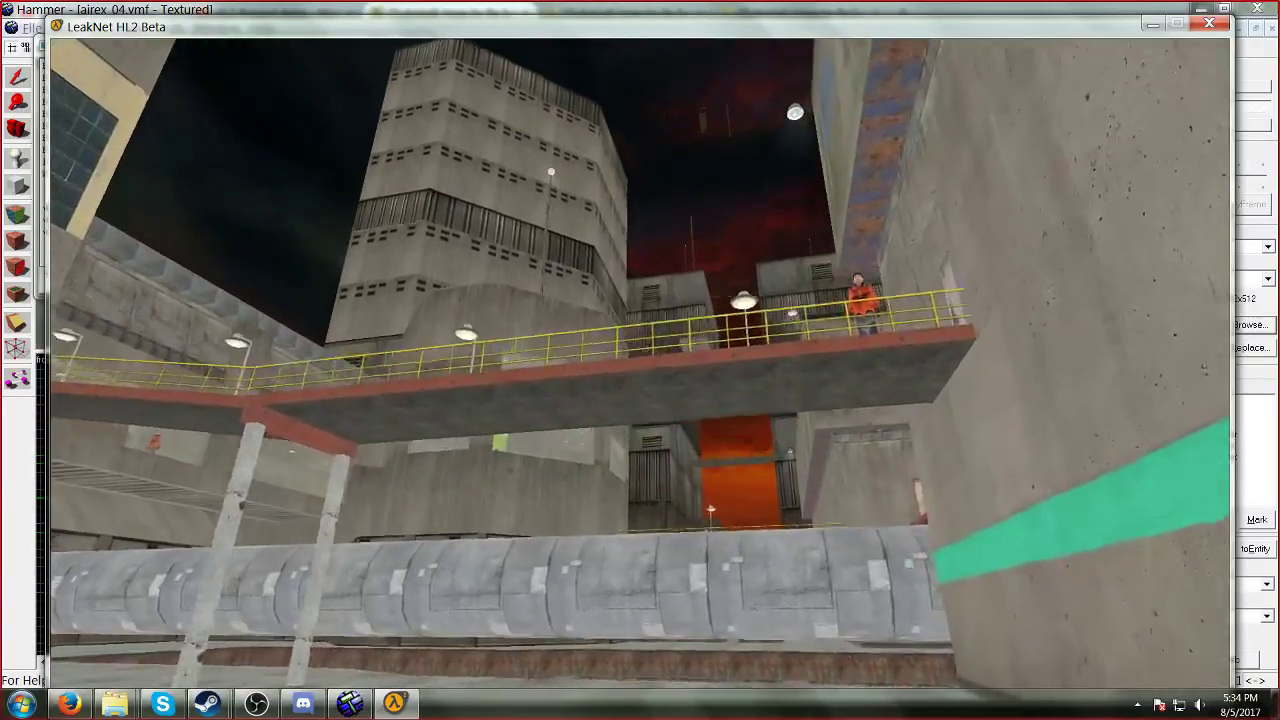
key("w")
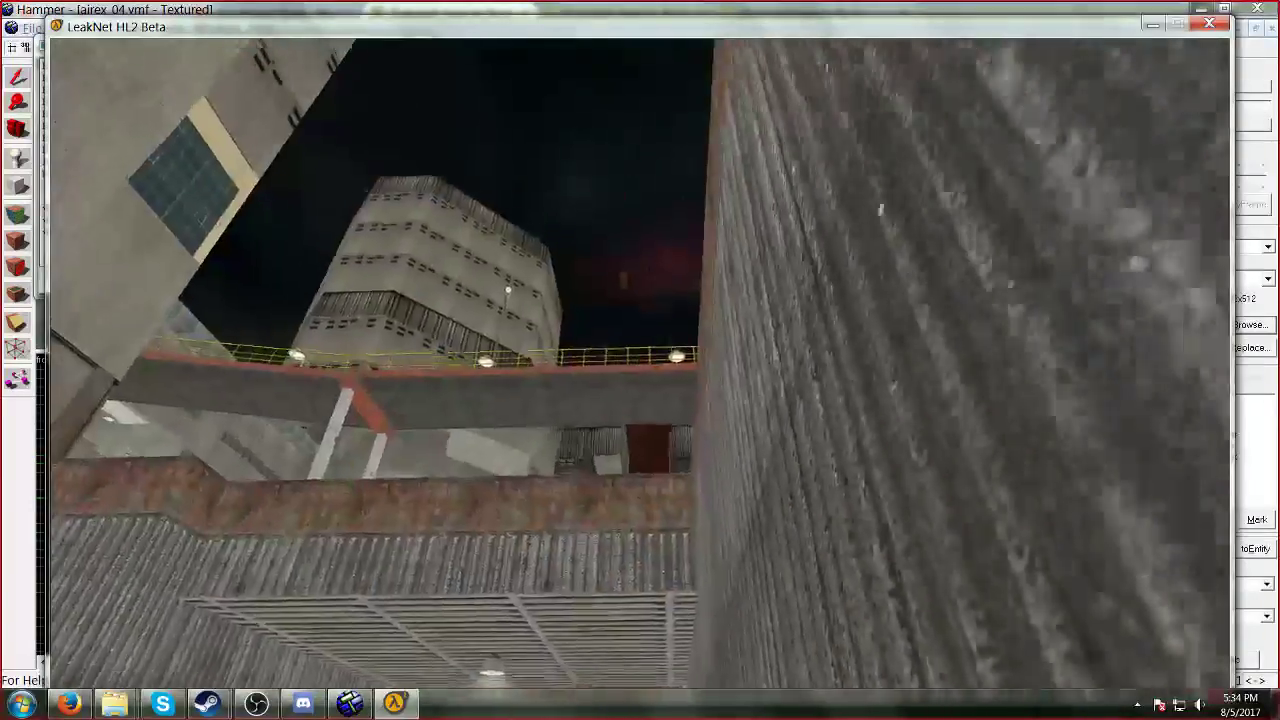
key("w")
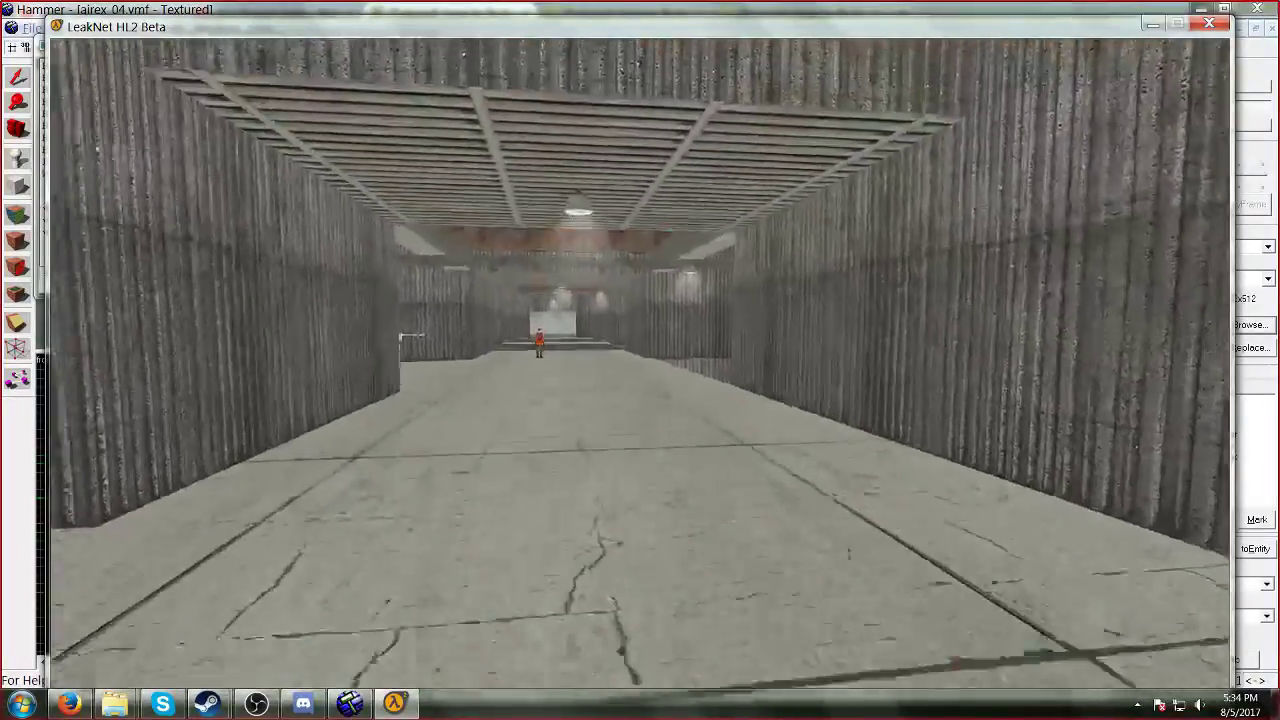
key("w")
Step: Run bind v noclip in the game console with sv_cheats 1 set, resume the game and turn noclip on
key("Escape")
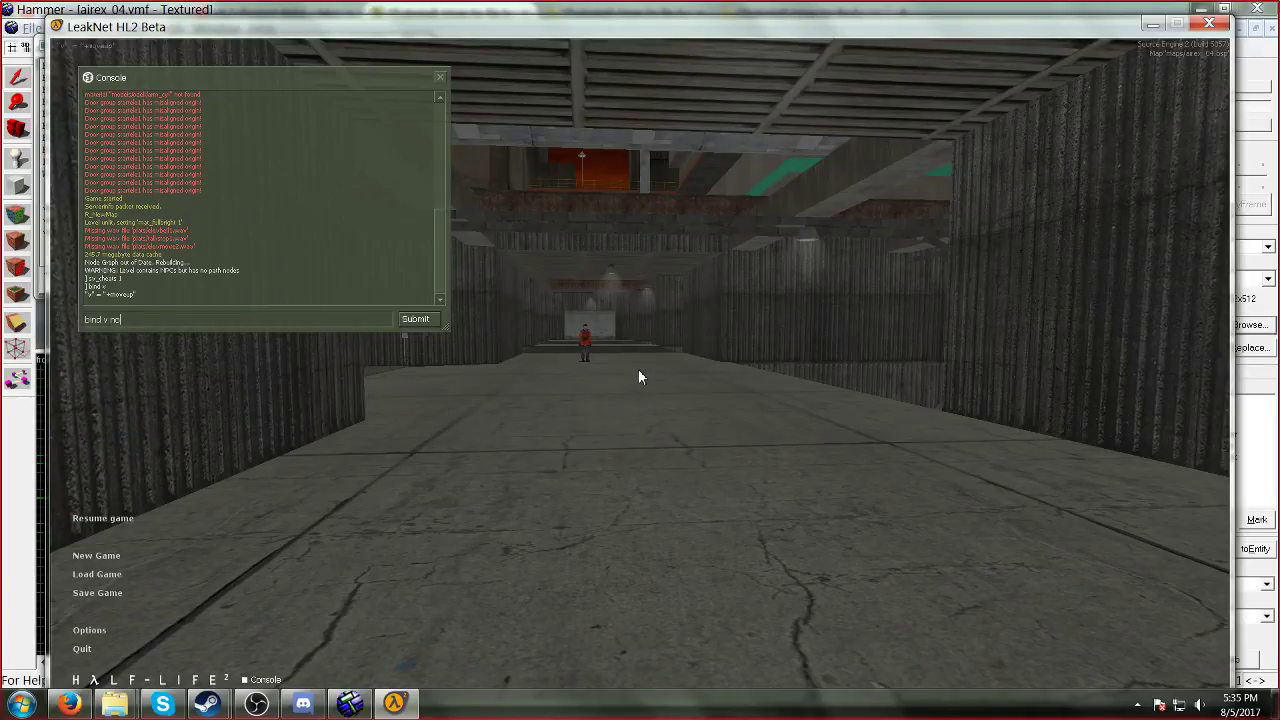
type("p")
key("Return")
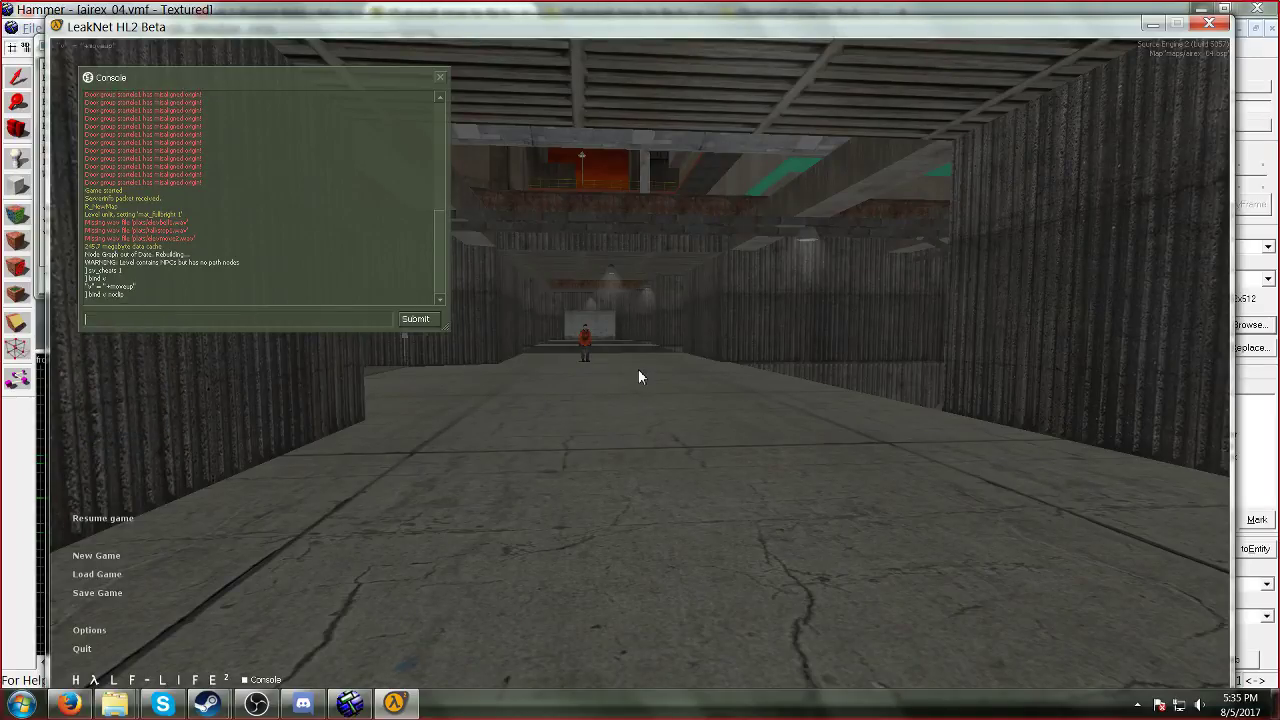
key("Escape")
key("v")
Step: Fly through the lower hall to examine the shutter doors, corrugated walls and grated floor pits
key("w")
key("w")
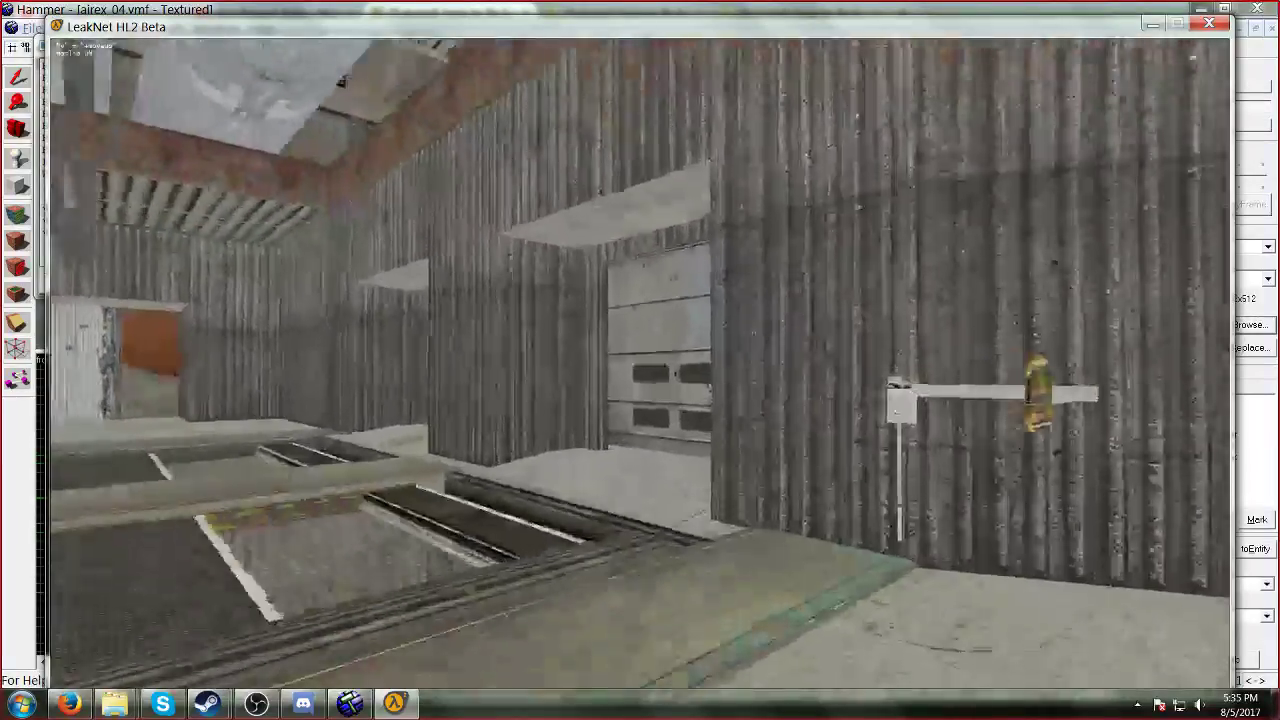
key("w")
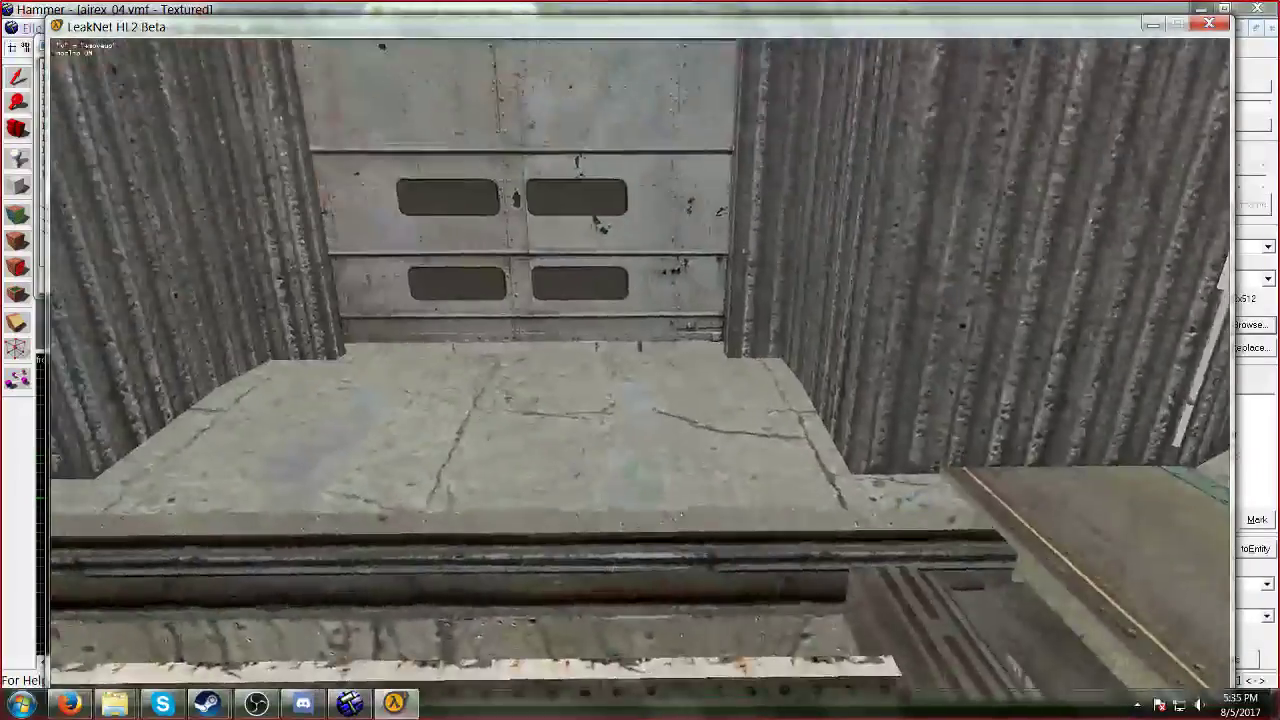
key("a")
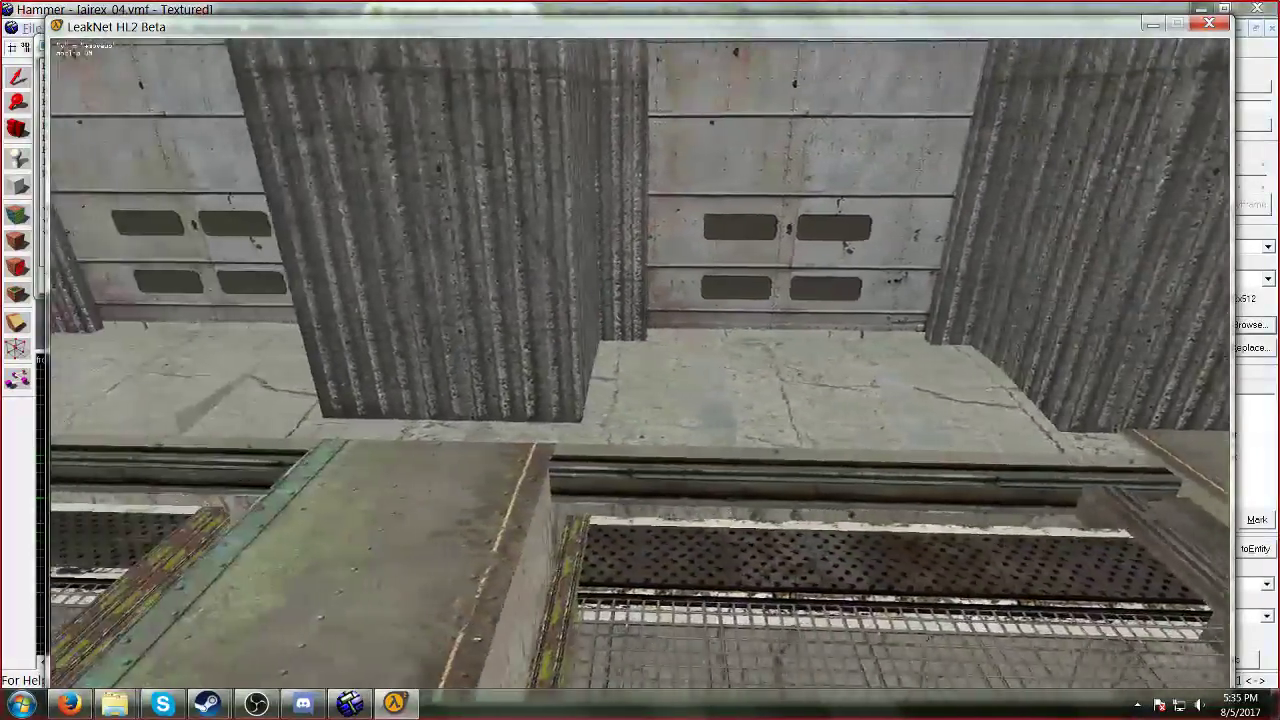
key("d")
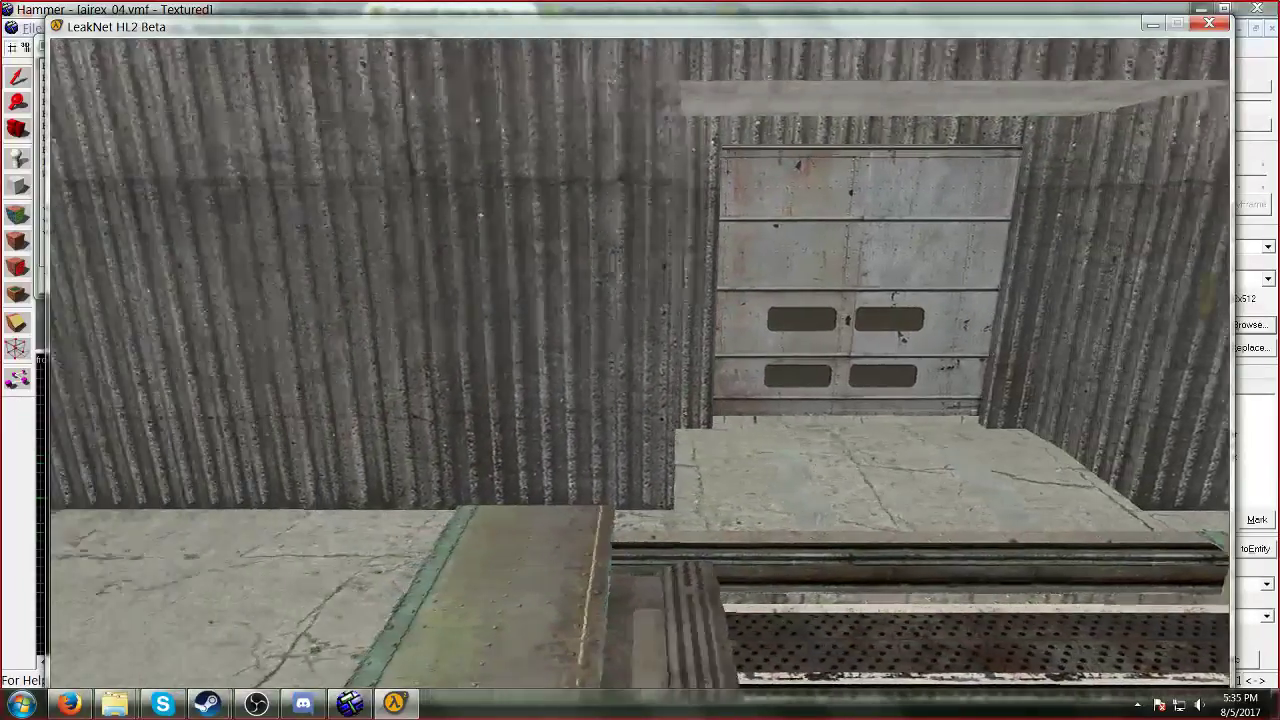
key("a")
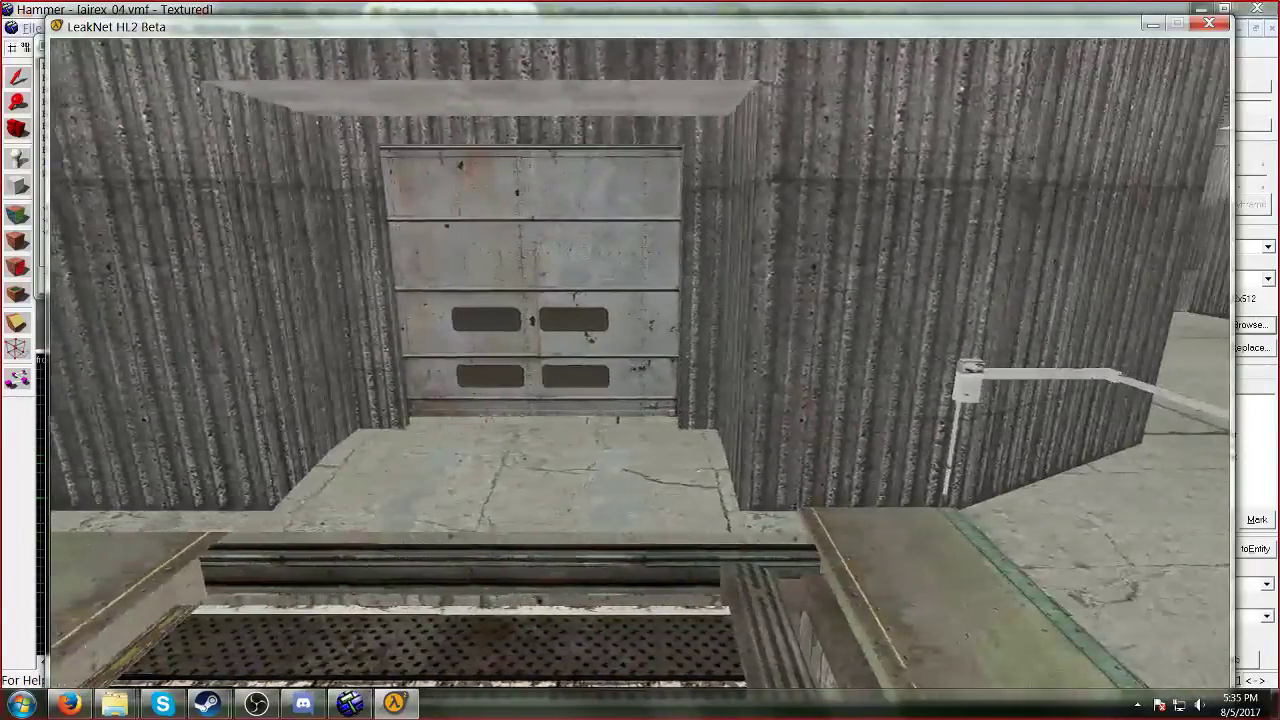
key("w")
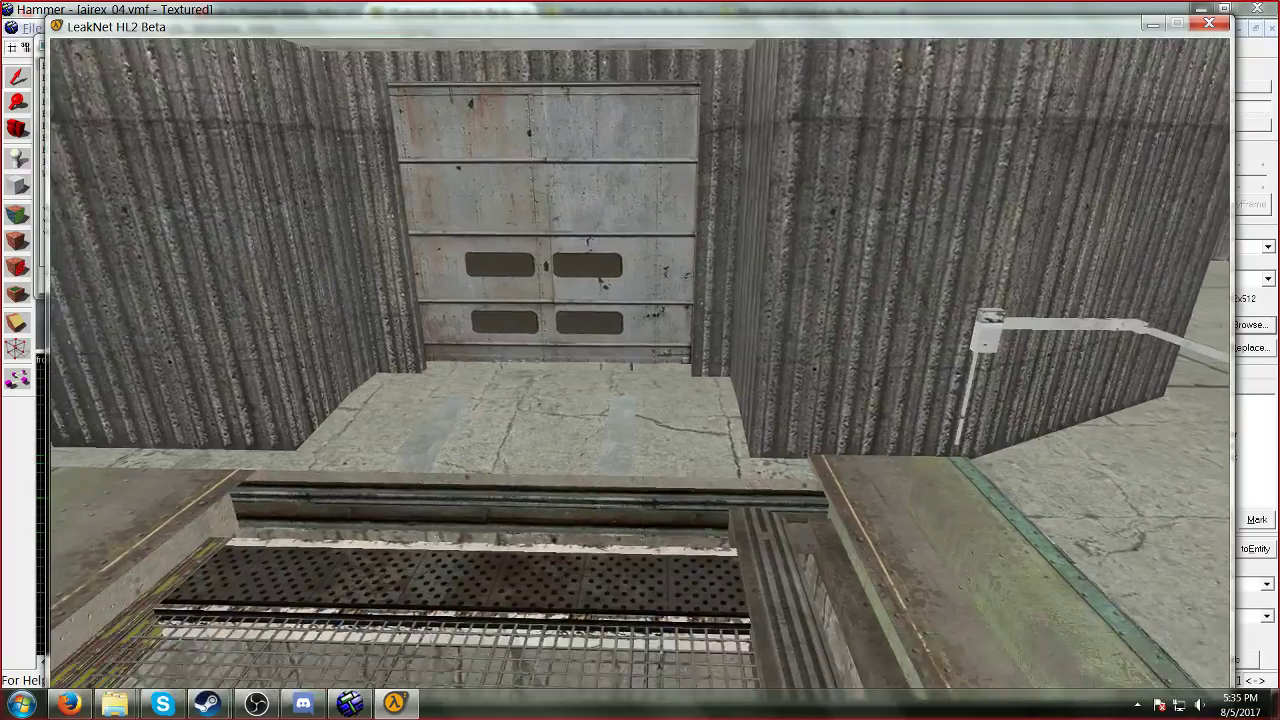
key("s")
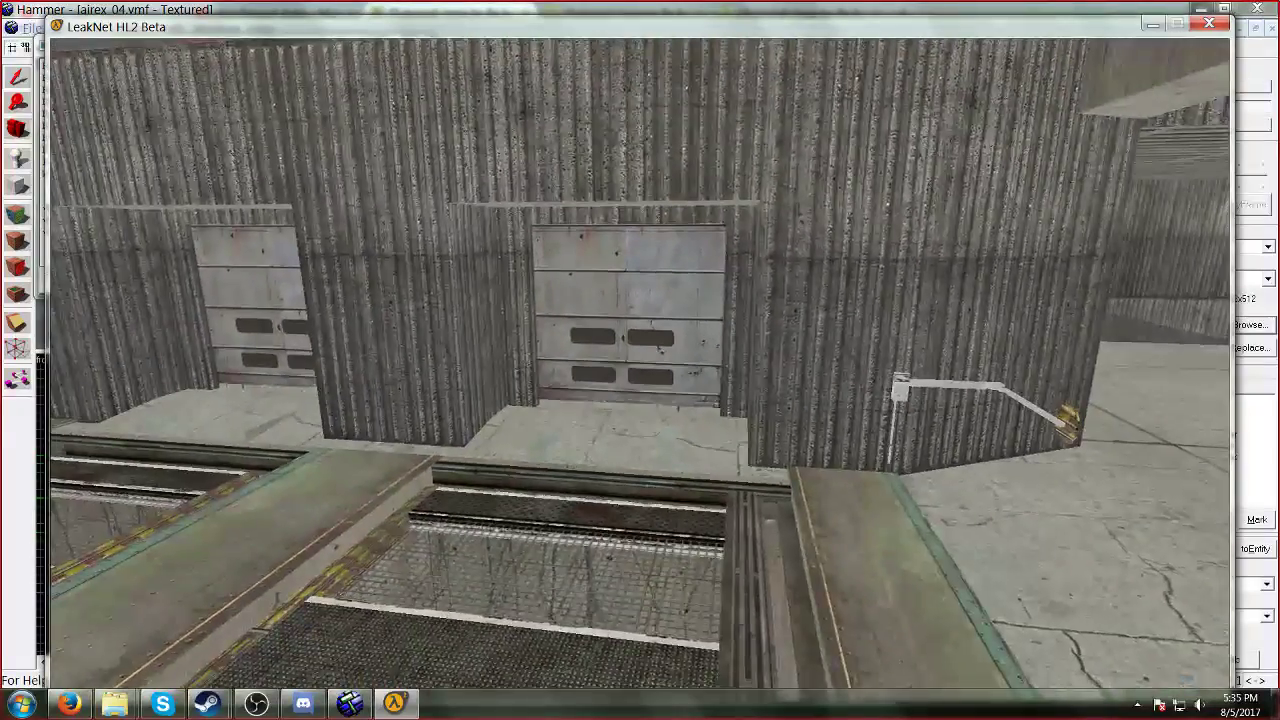
key("a")
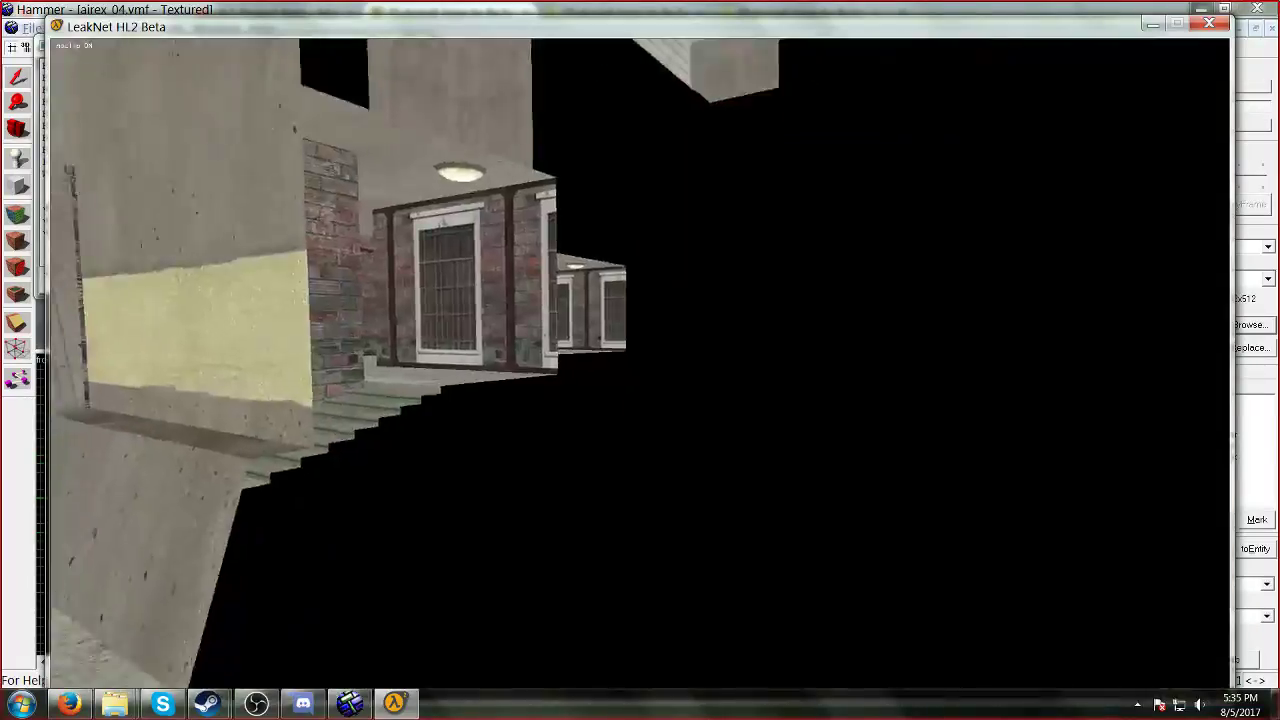
Step: Examine the brick building, yellow railing, barrels and surrounding walls for missing textures, switching noclip on and off
key("w")
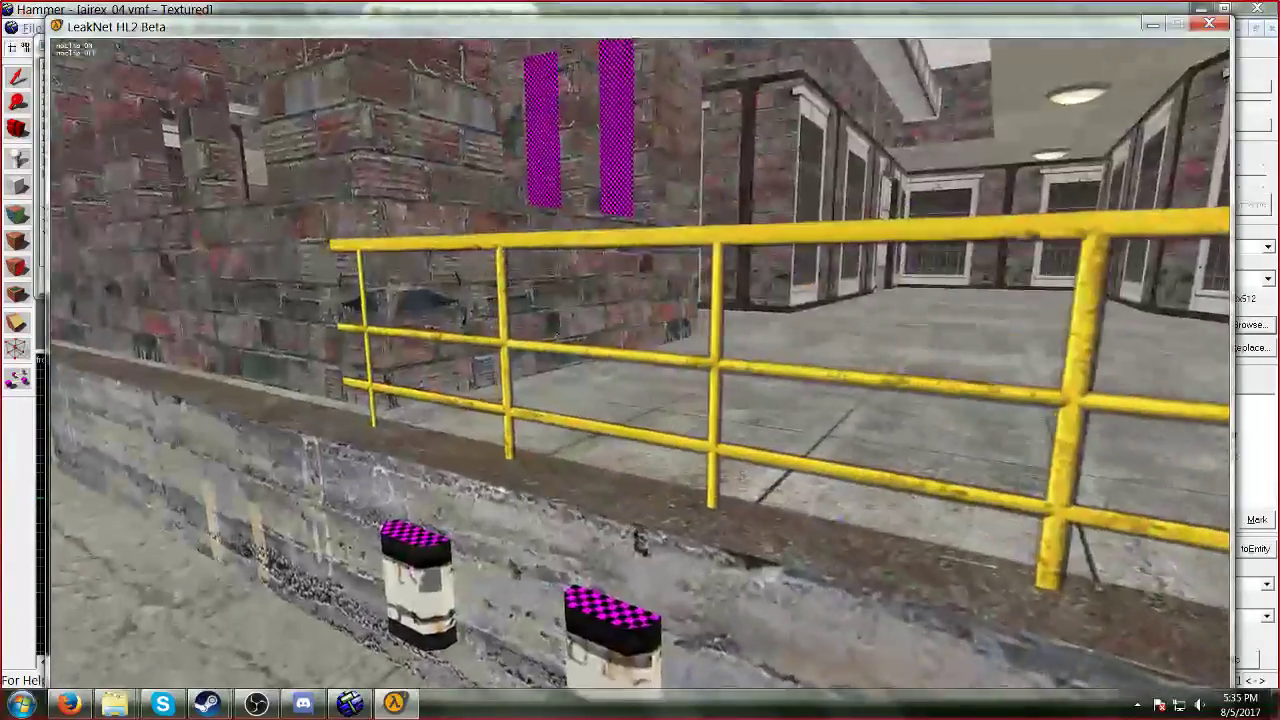
key("w")
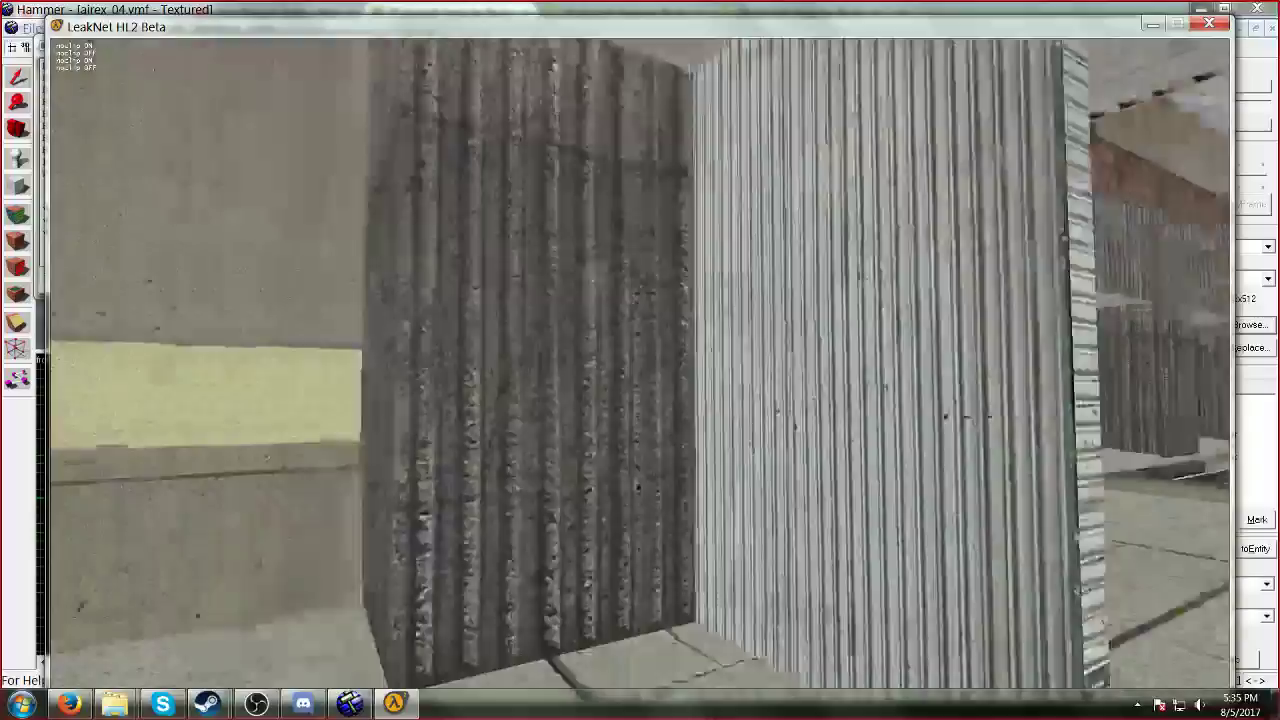
key("v")
key("v")
key("w")
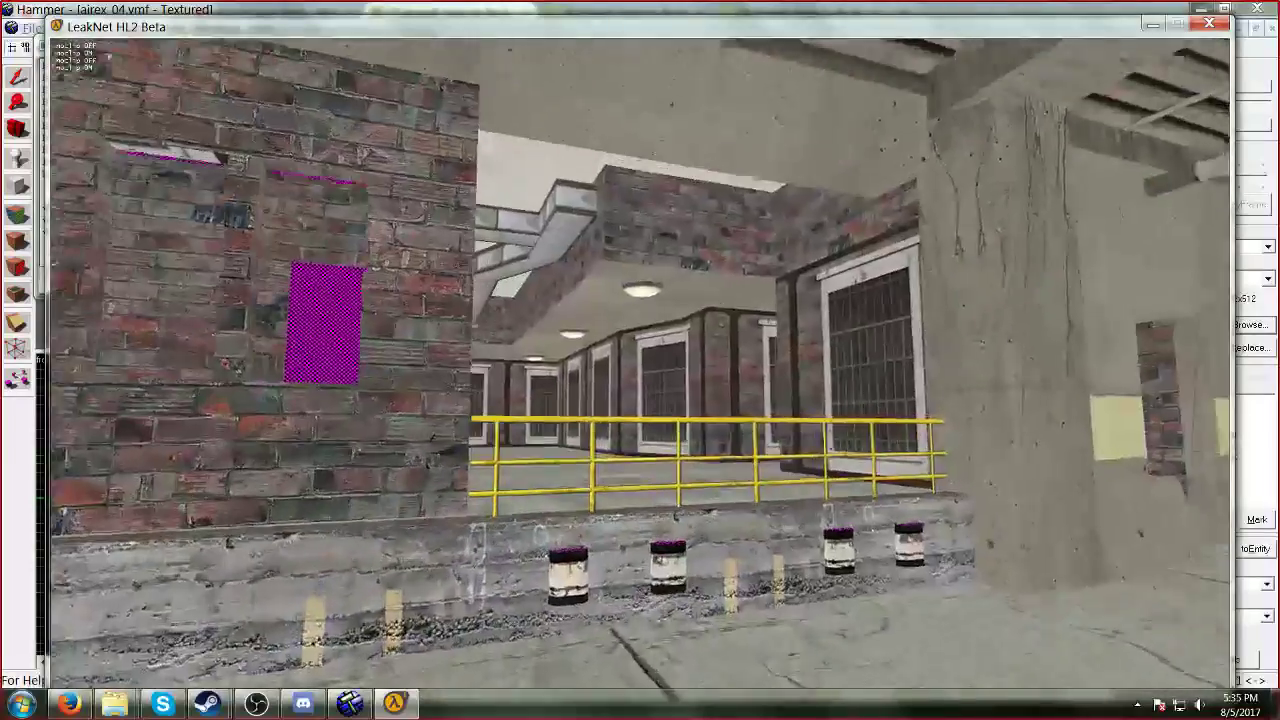
key("v")
key("w")
key("v")
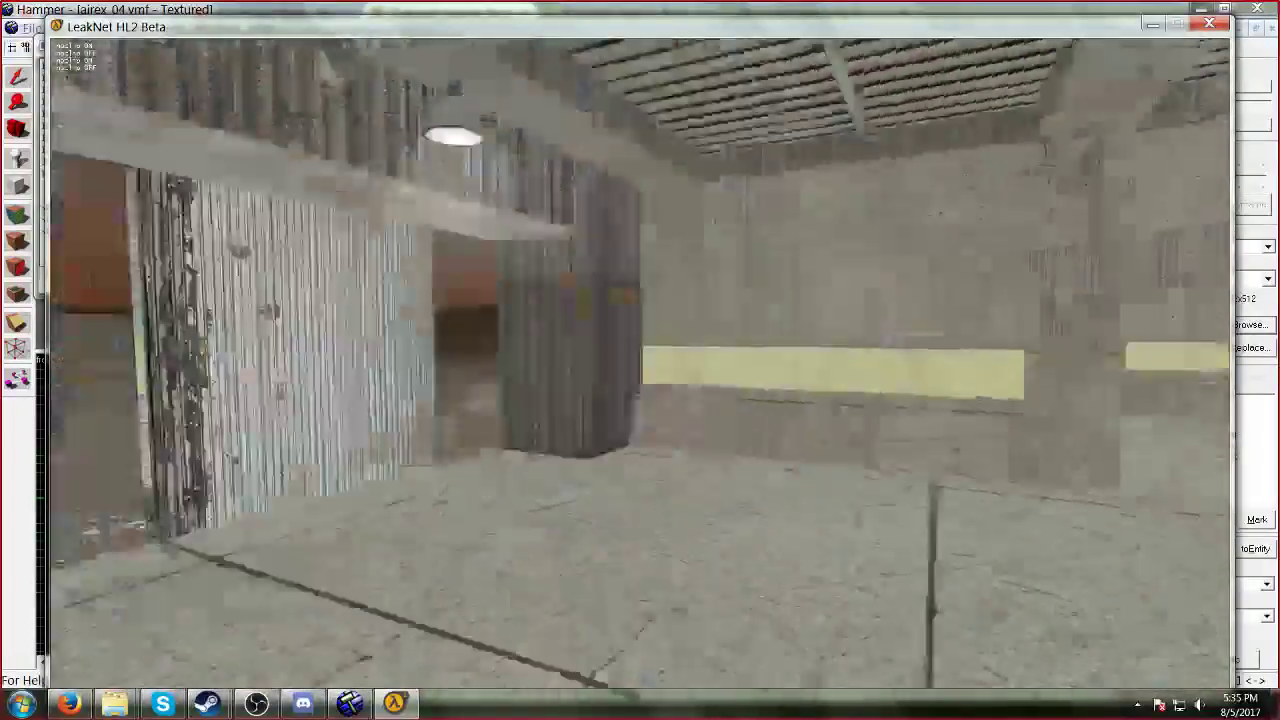
Step: Quit the game and close the compile log in Hammer
key("Escape")
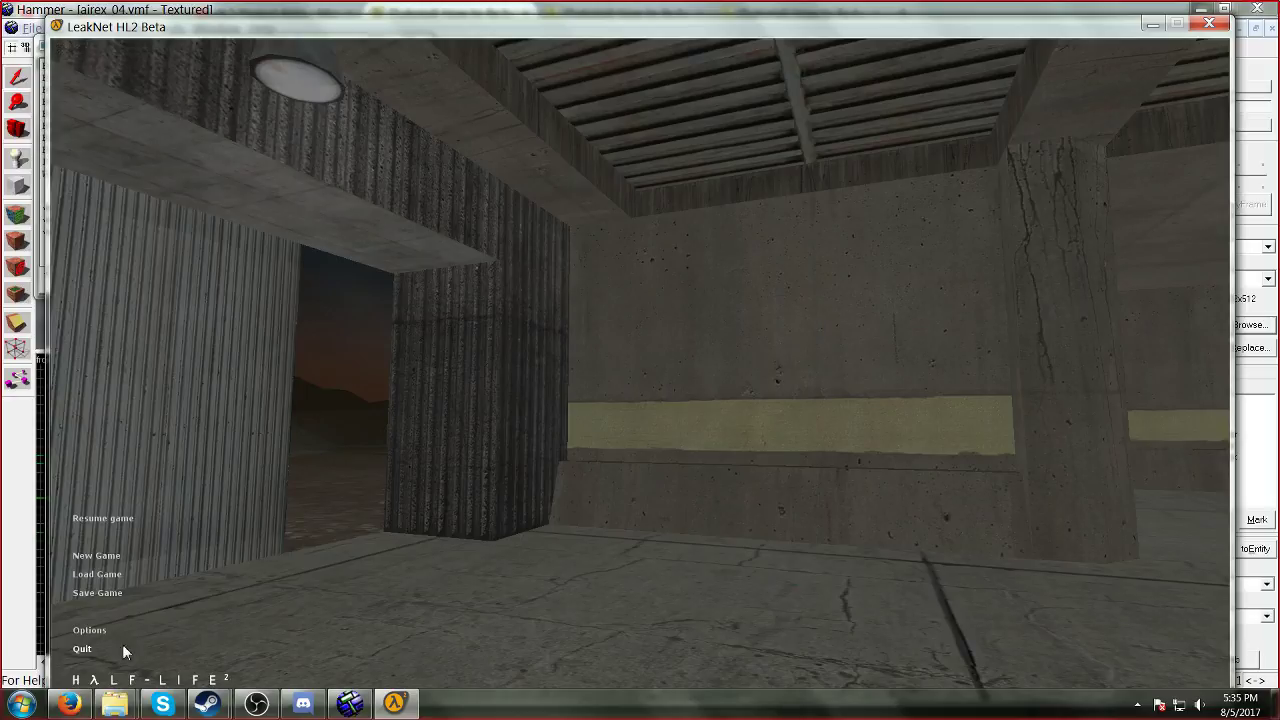
left_click(82, 649)
left_click(612, 387)
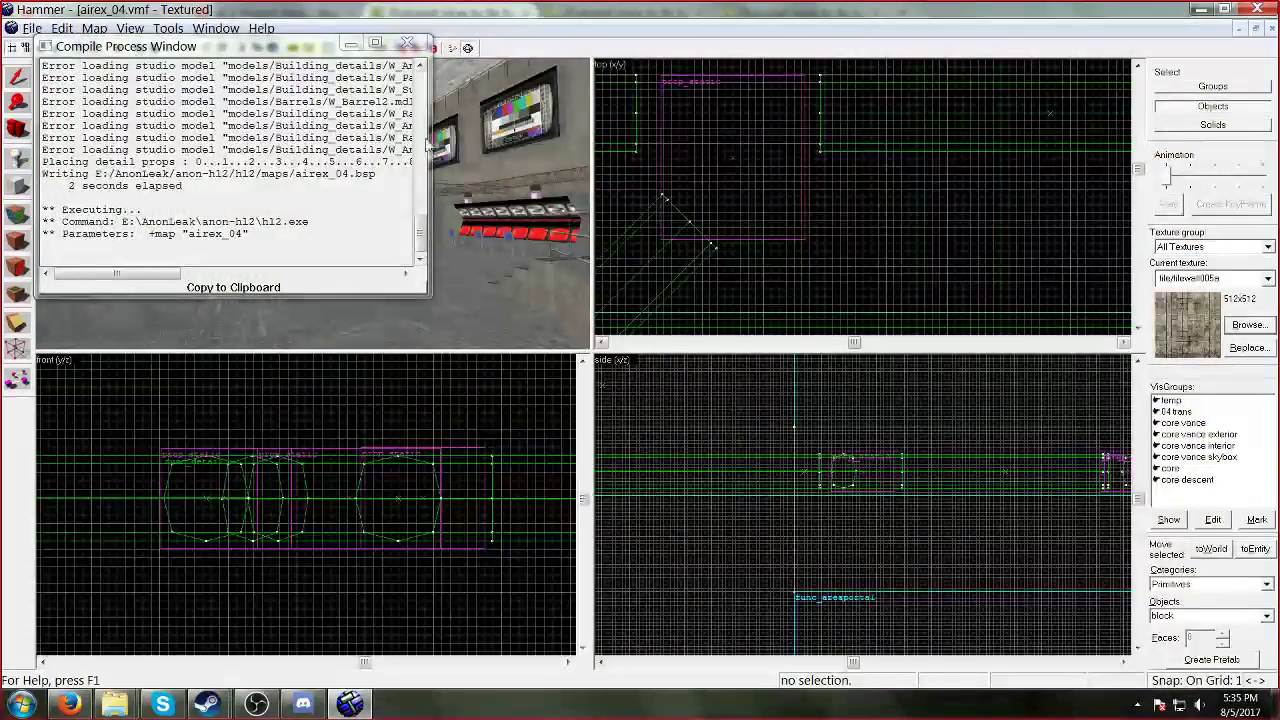
left_click(407, 42)
Step: Check the map for problems and go to the first invalid texture error for METAL/METALCEILING003A
key("z")
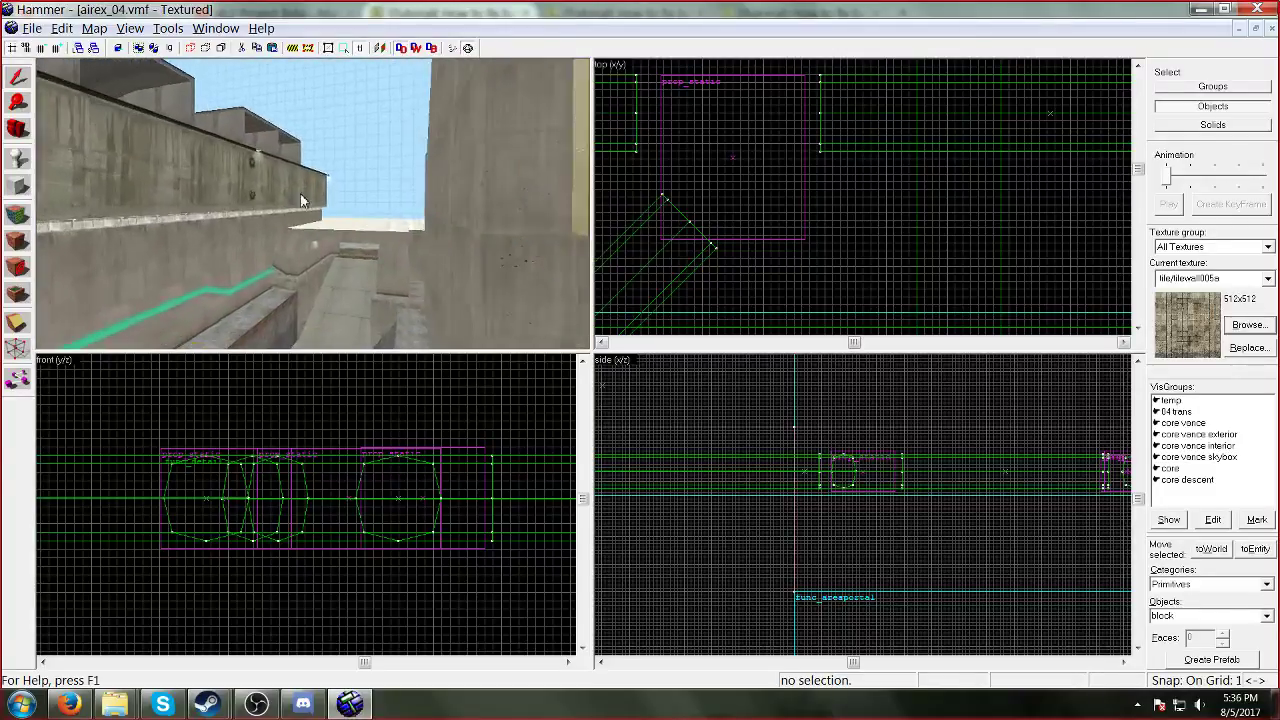
key("z")
left_click(95, 28)
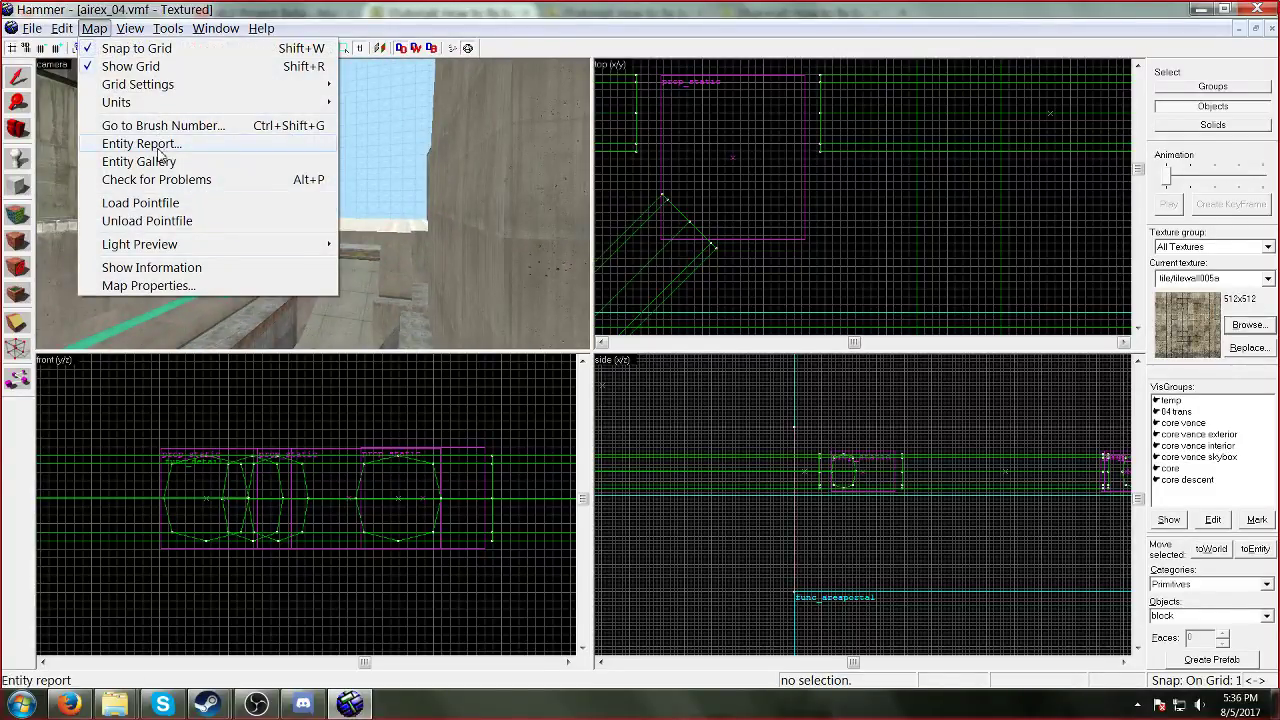
left_click(168, 180)
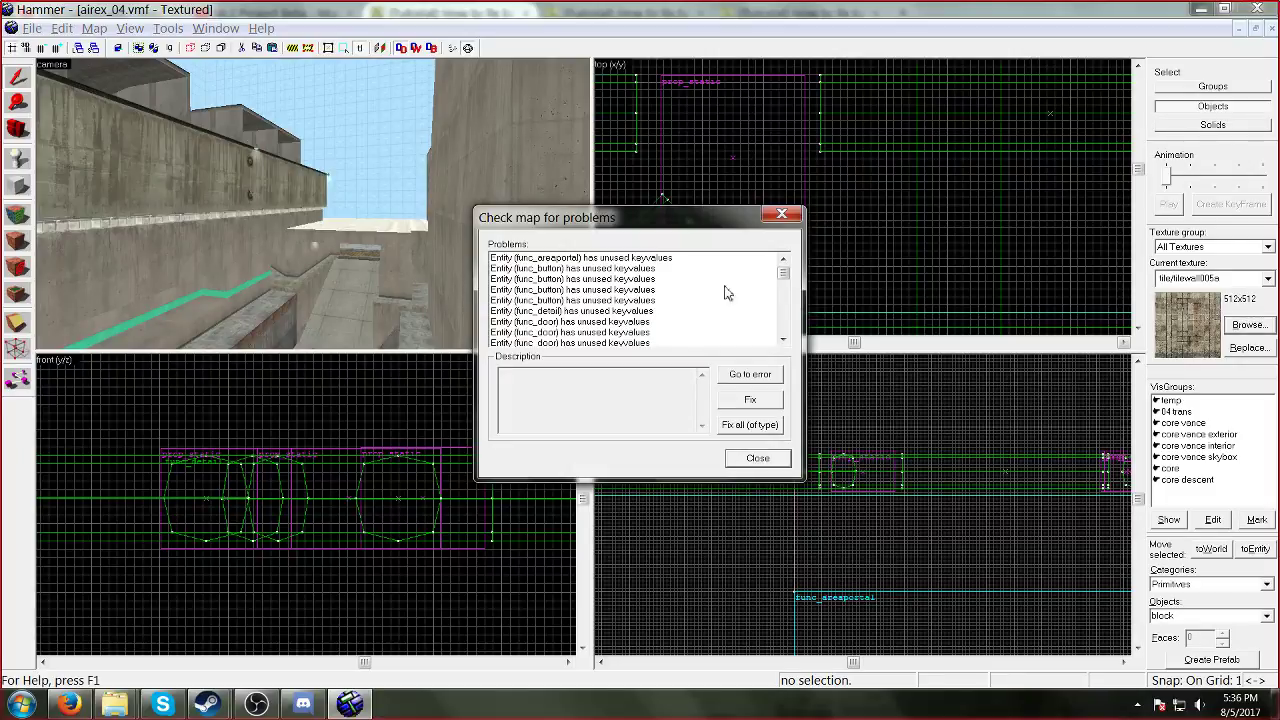
left_click_drag(787, 281, 789, 305)
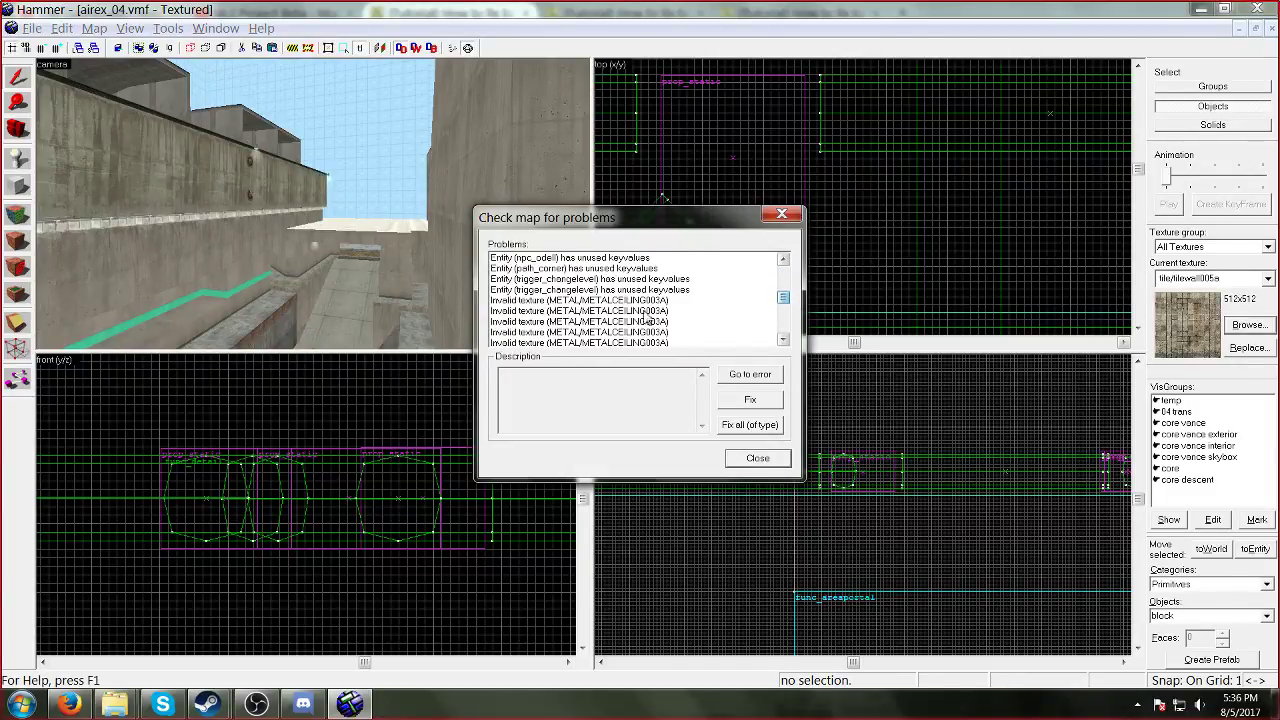
left_click(630, 300)
left_click(749, 376)
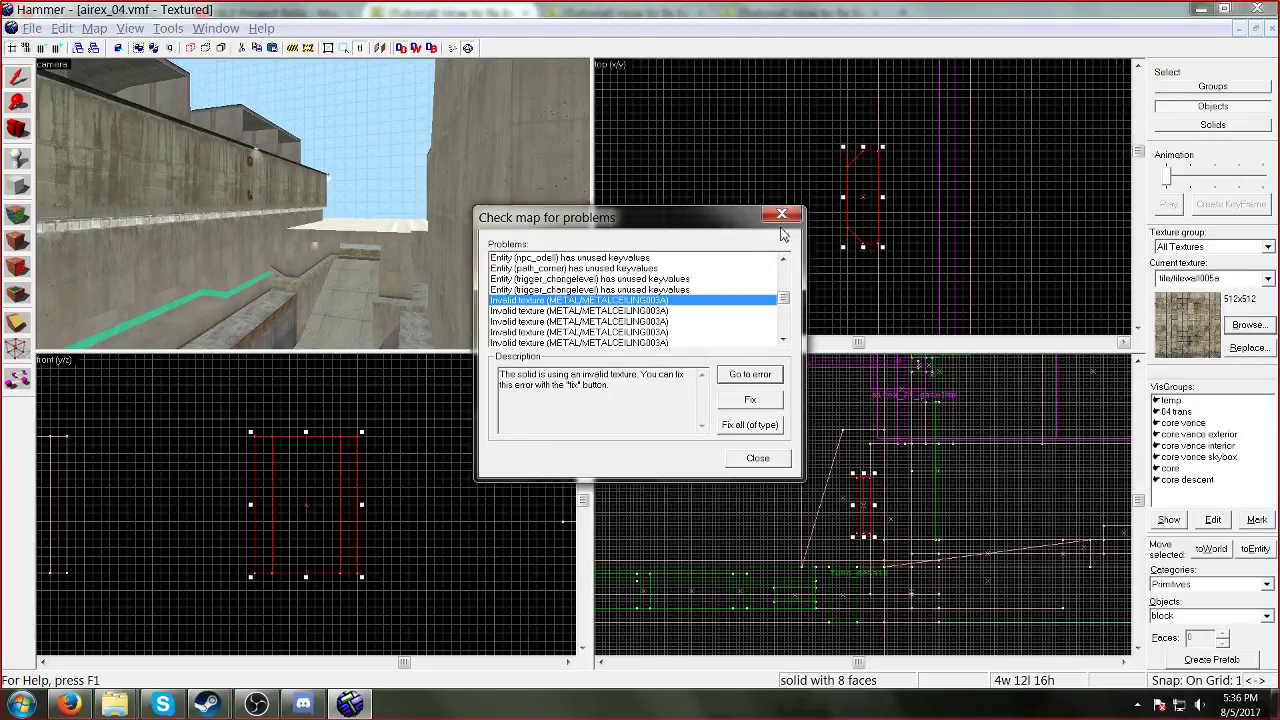
Step: Close the problem list, center the 3D views on the selected solid and approach its top face
key("Escape")
left_click(130, 28)
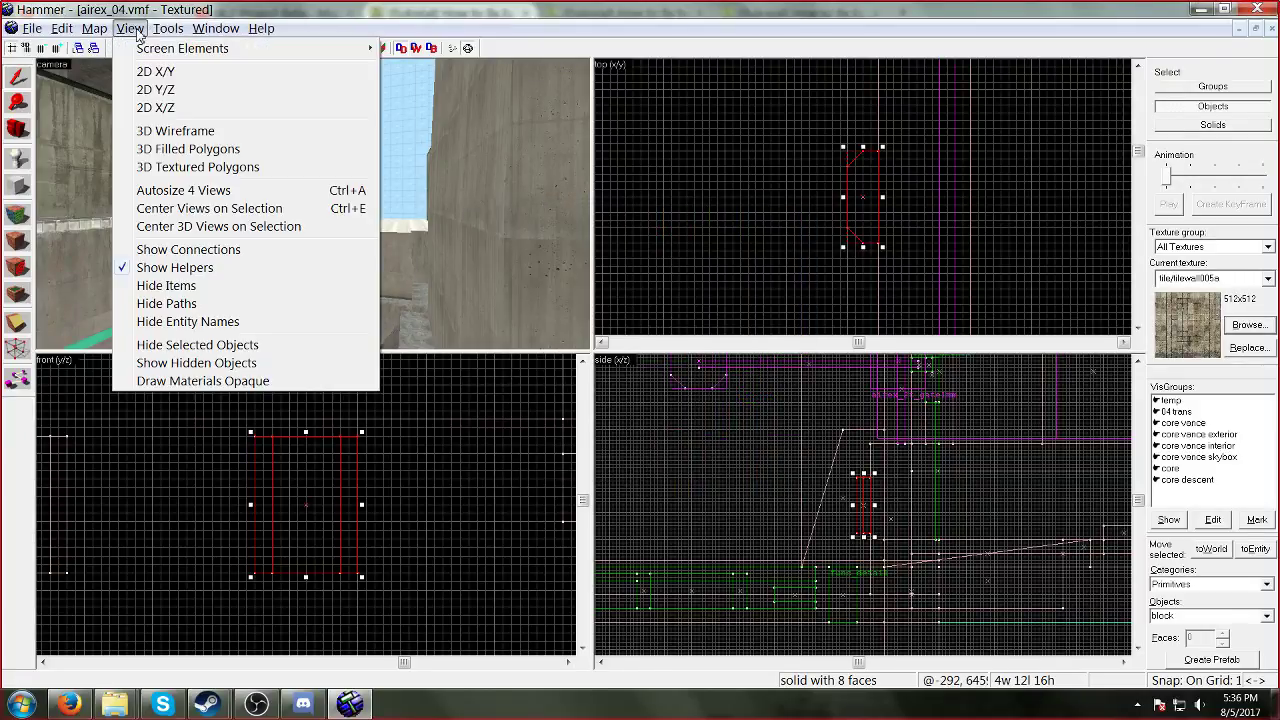
left_click(171, 231)
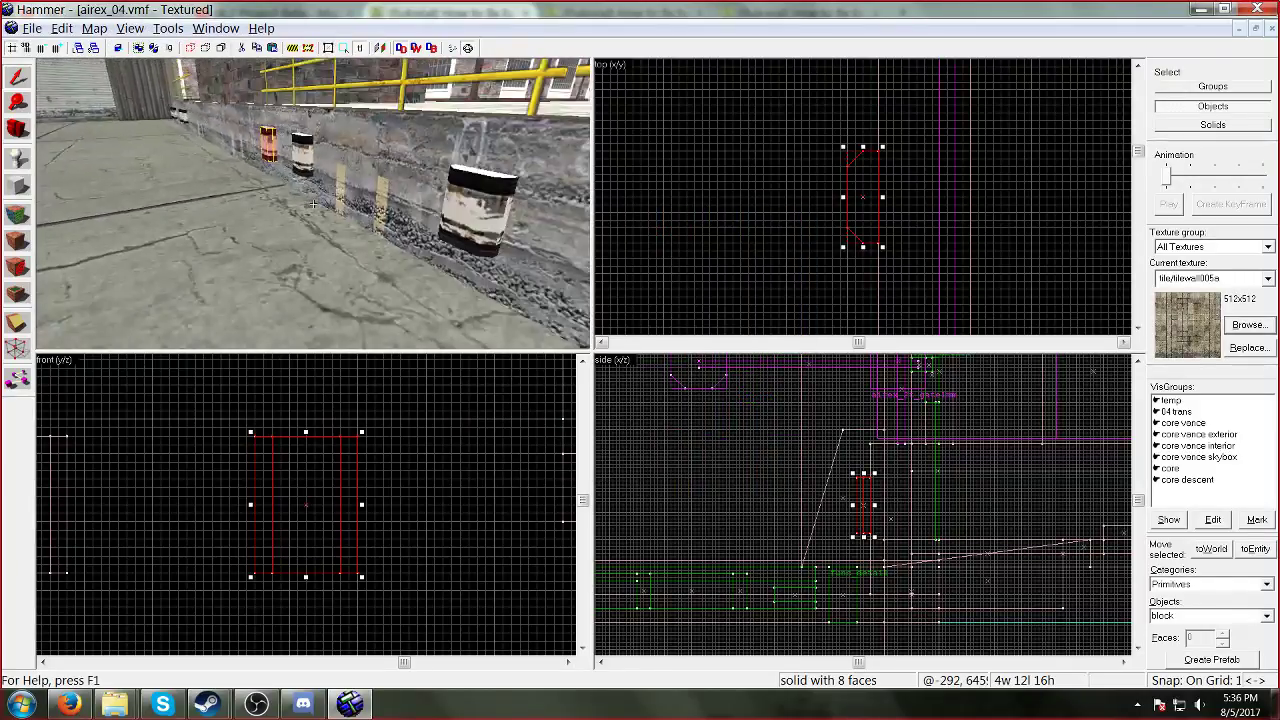
key("w")
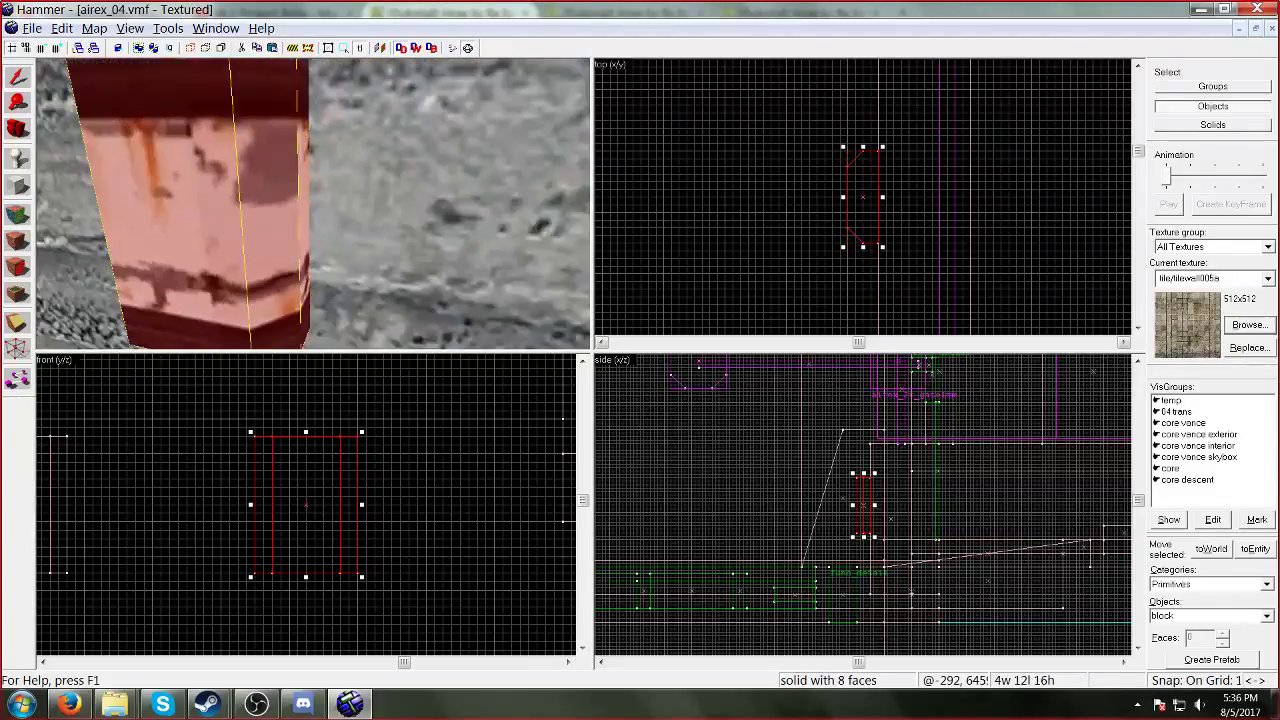
key("s")
key("w")
key("w")
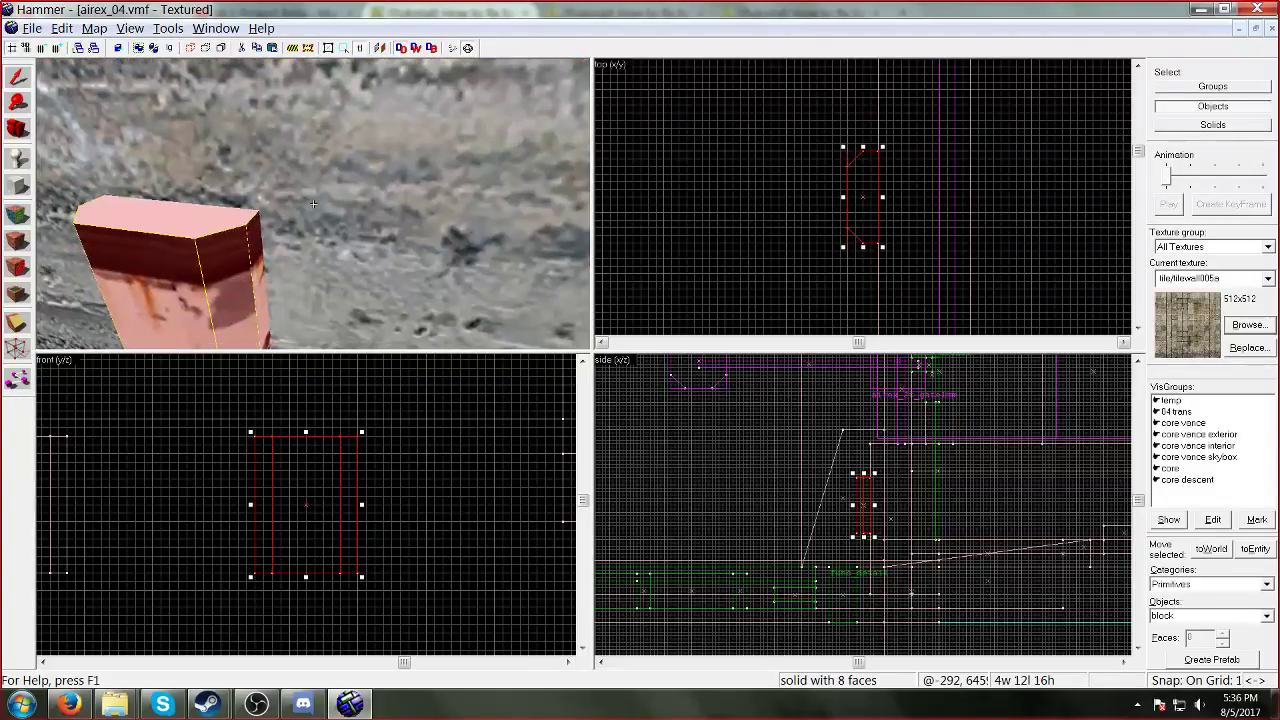
Step: Replace the METAL/METALCEILING003A texture everywhere with metal/metalceiling005a, matching exactly
left_click(17, 210)
left_click(627, 430)
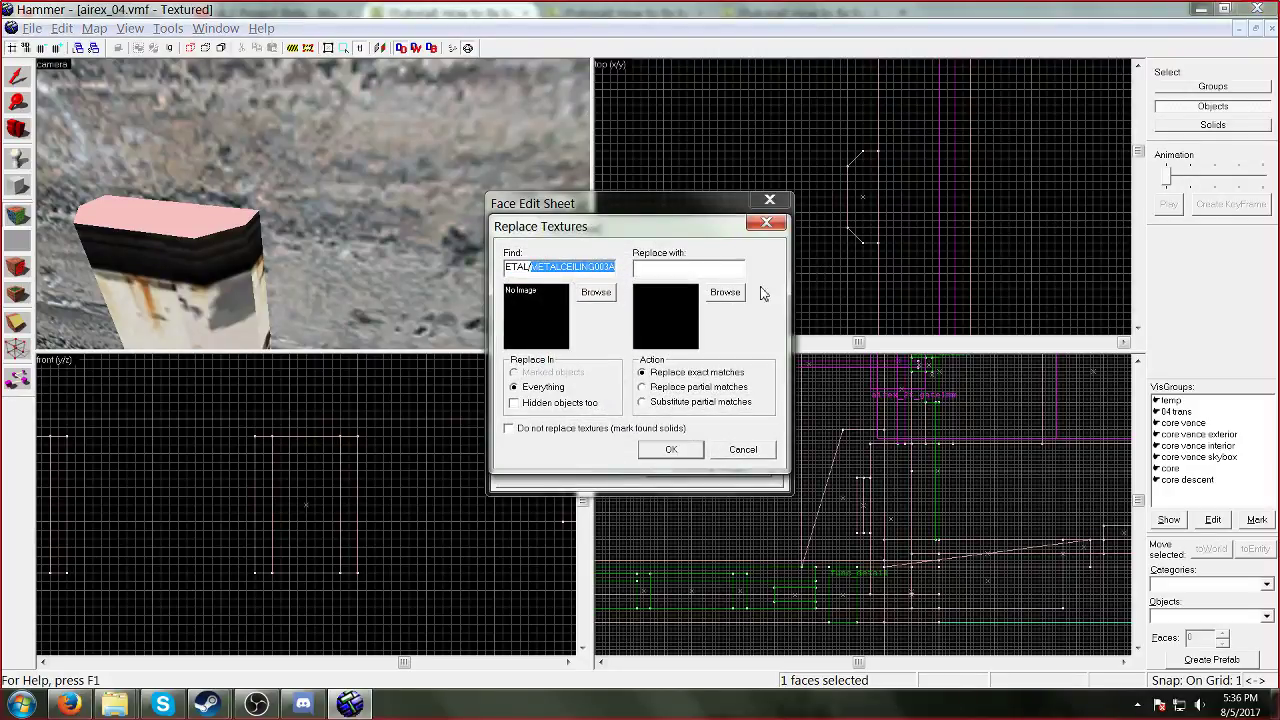
left_click(722, 296)
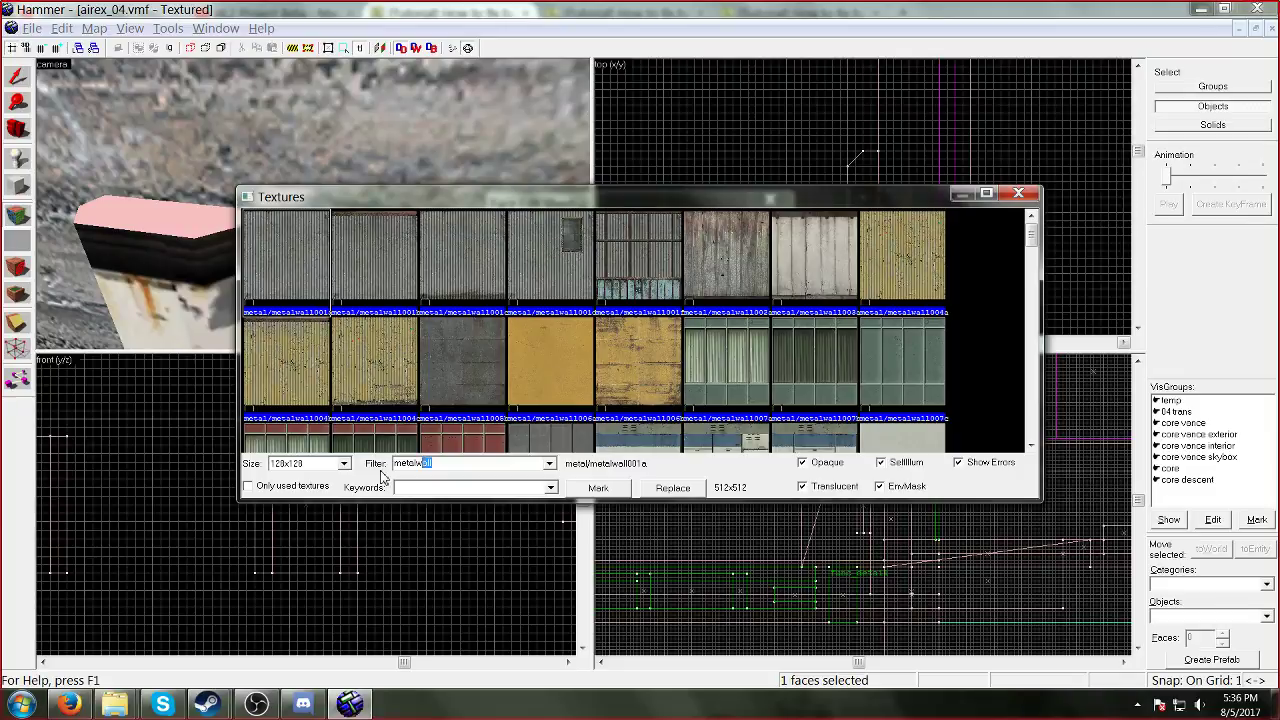
type("ling")
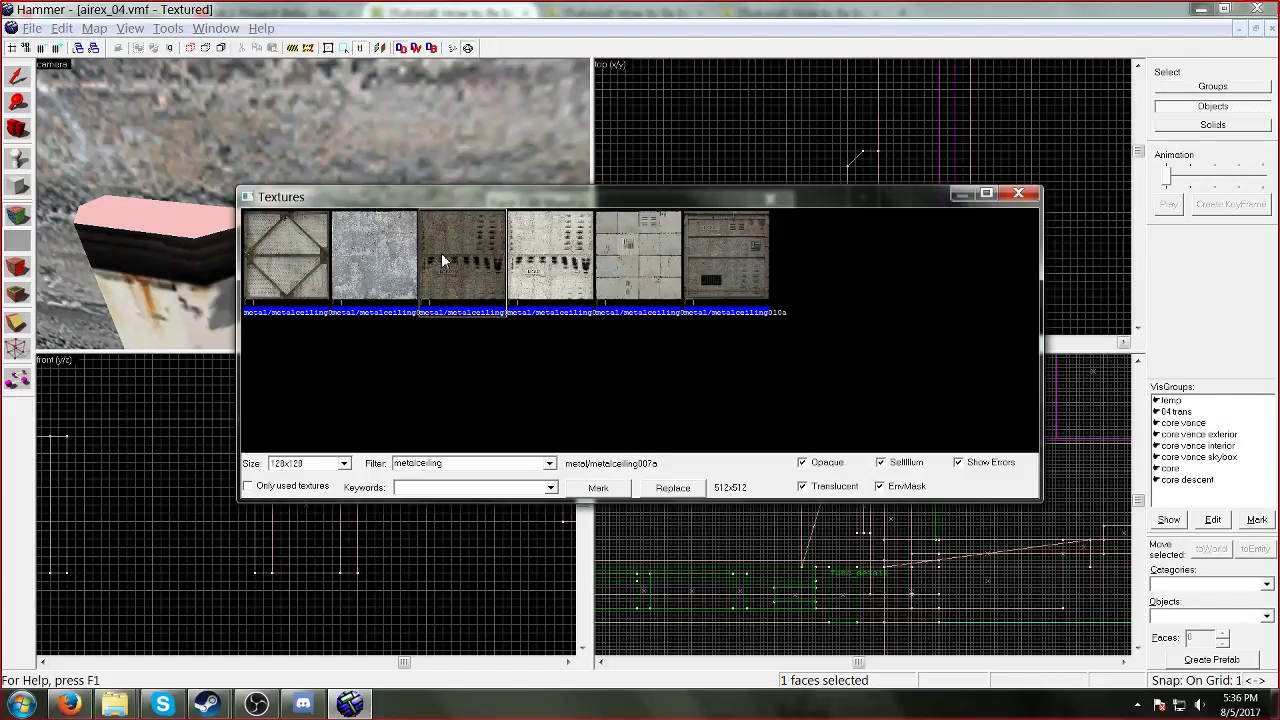
left_click(608, 263)
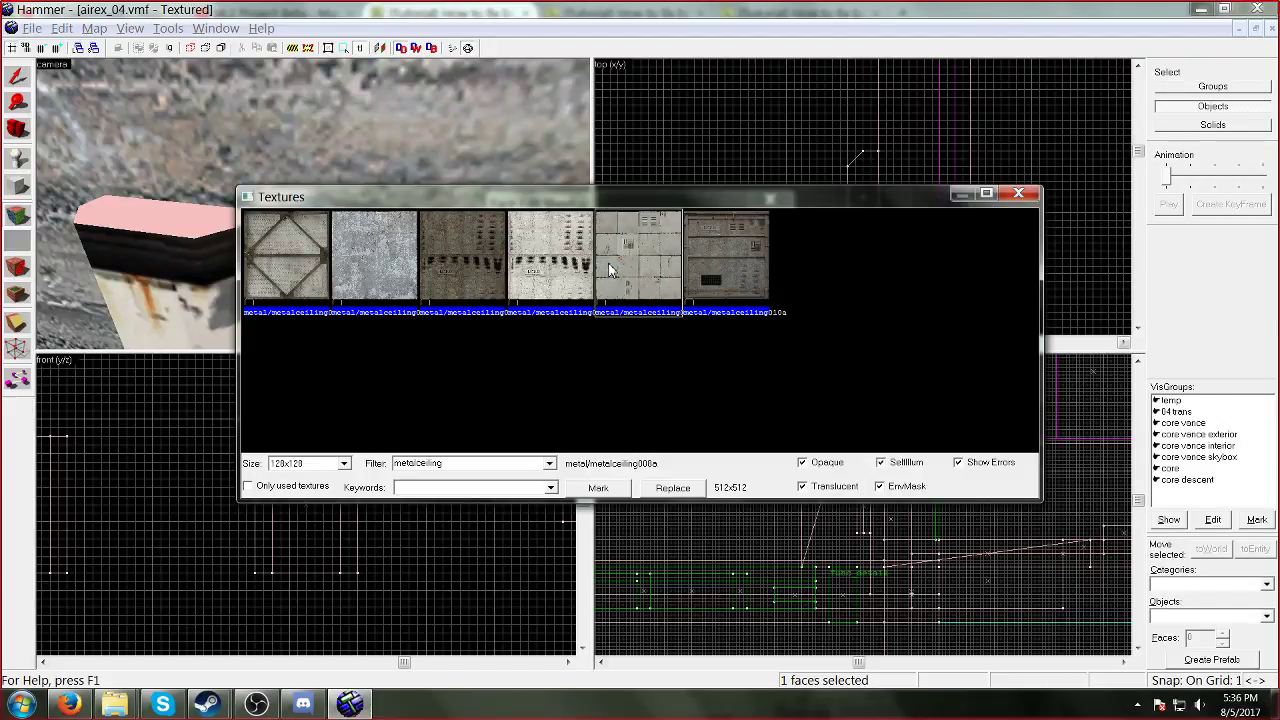
double_click(608, 263)
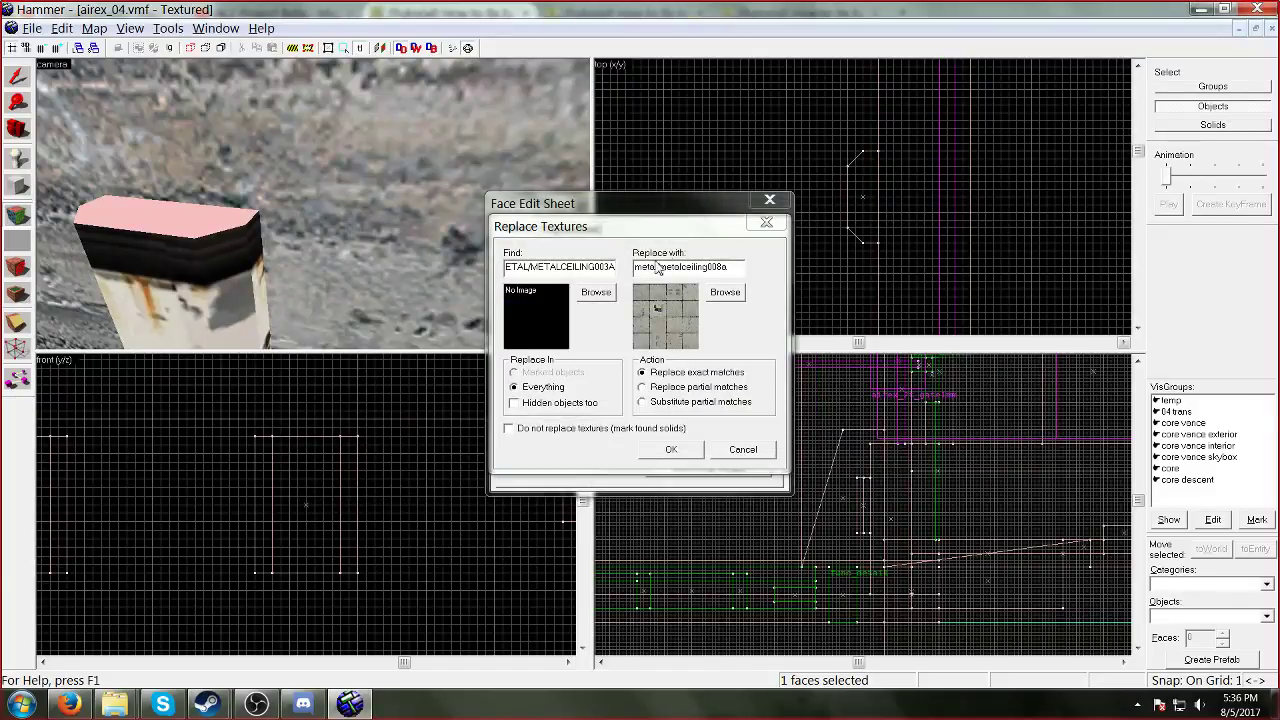
left_click(725, 291)
double_click(385, 277)
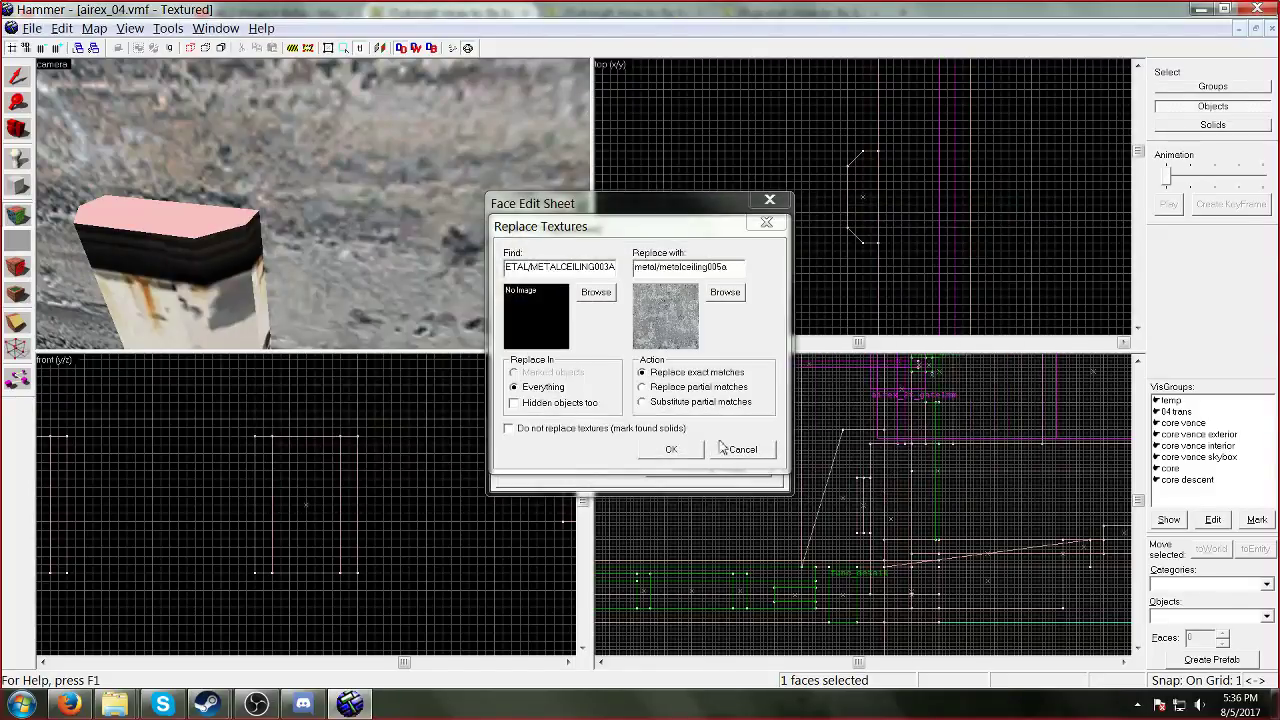
key("Return")
Step: Examine the retextured wall bumpers and the tiled walkway behind the yellow railing in the 3D view
key("z")
key("s")
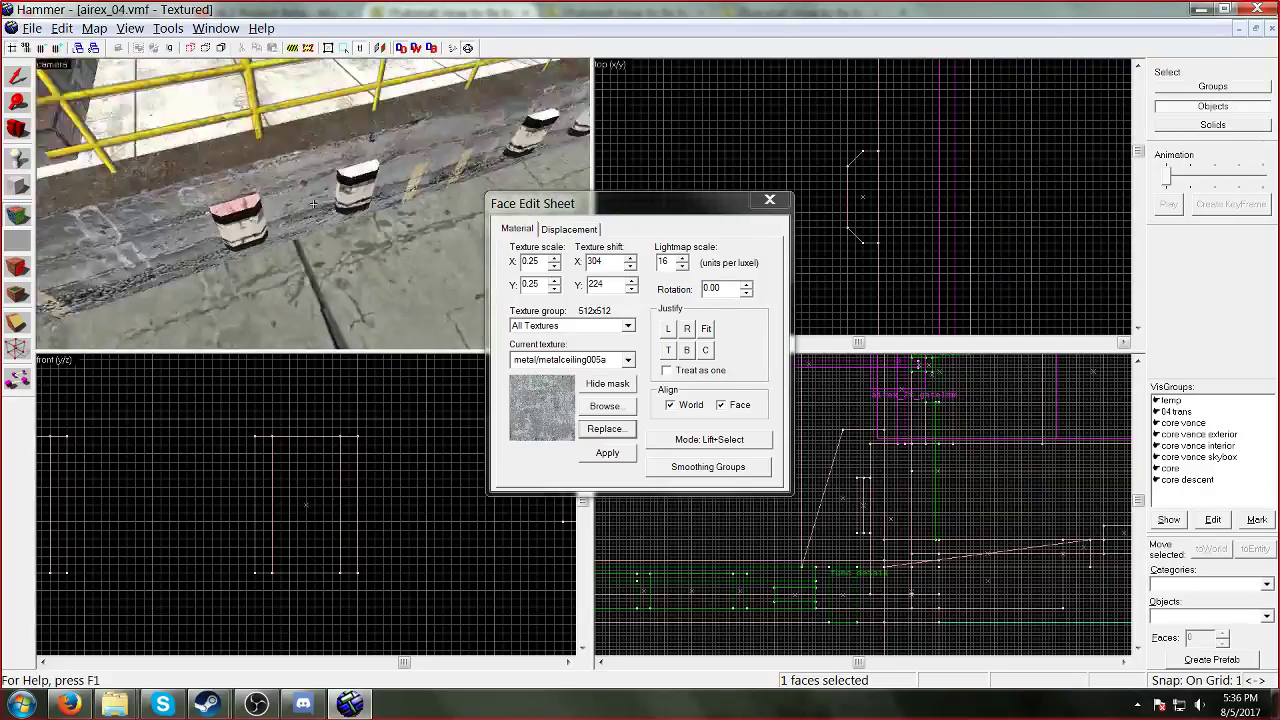
key("w")
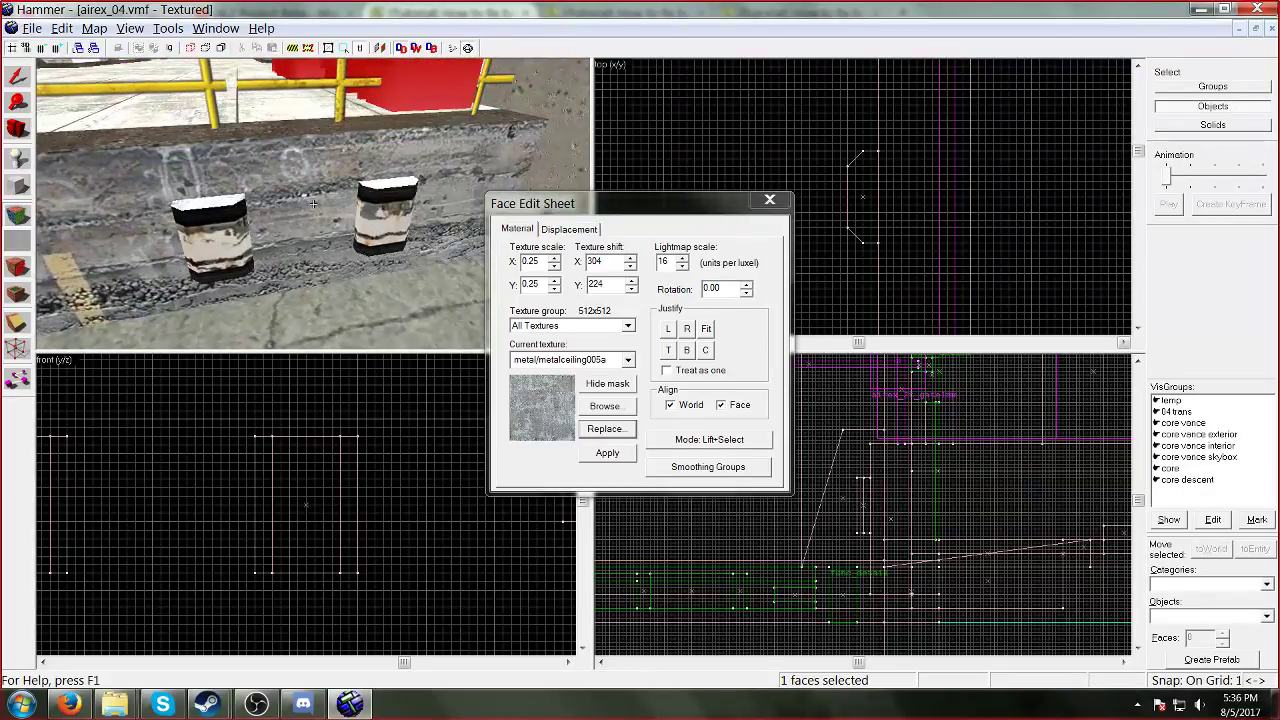
key("s")
key("z")
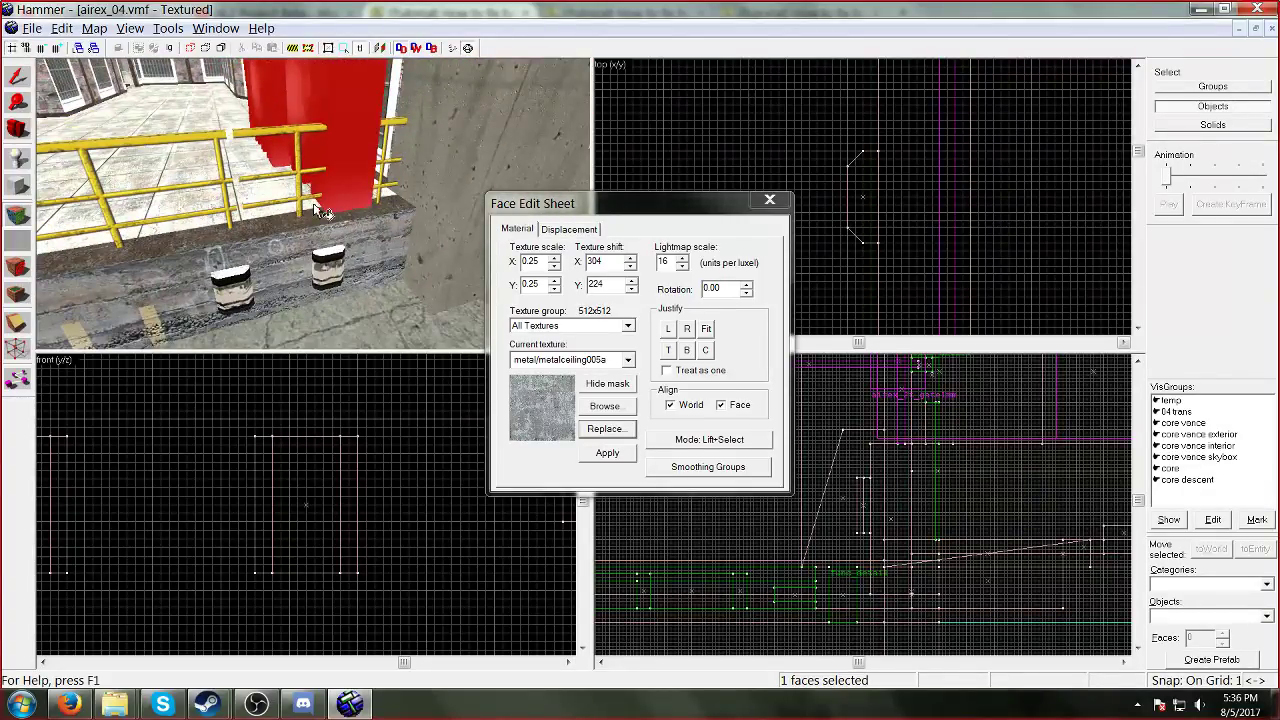
key("z")
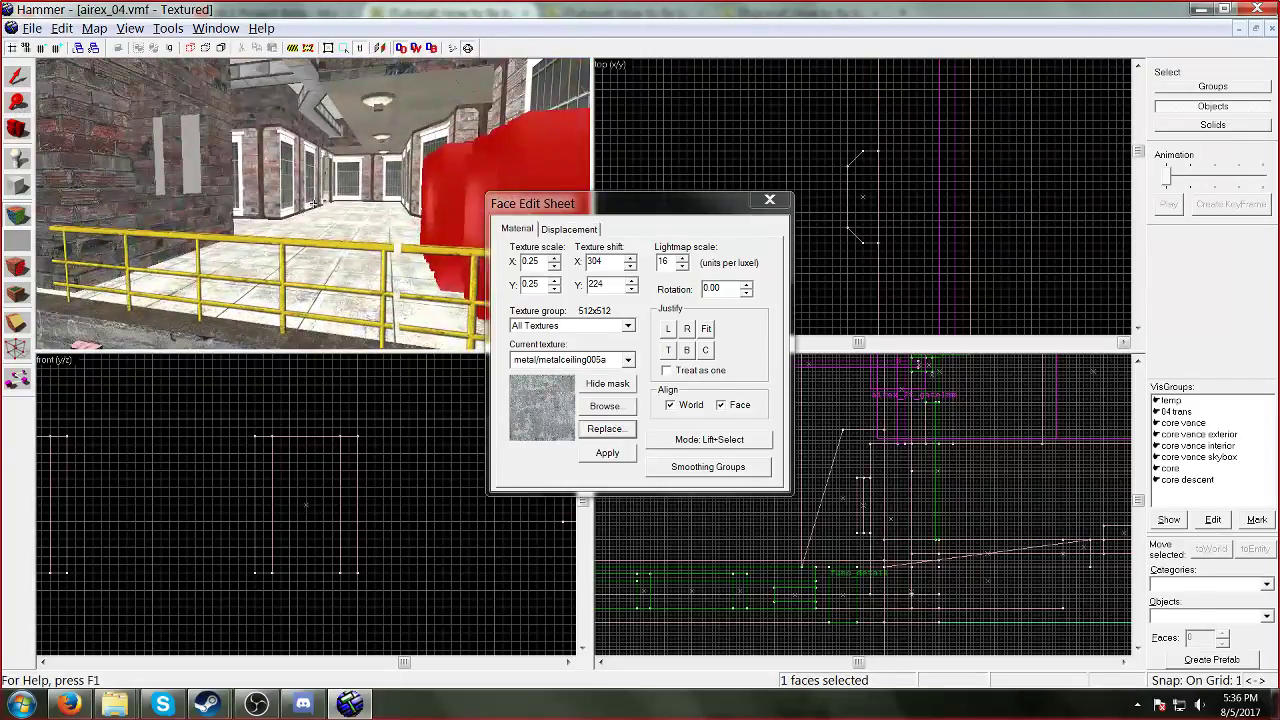
key("w")
key("a")
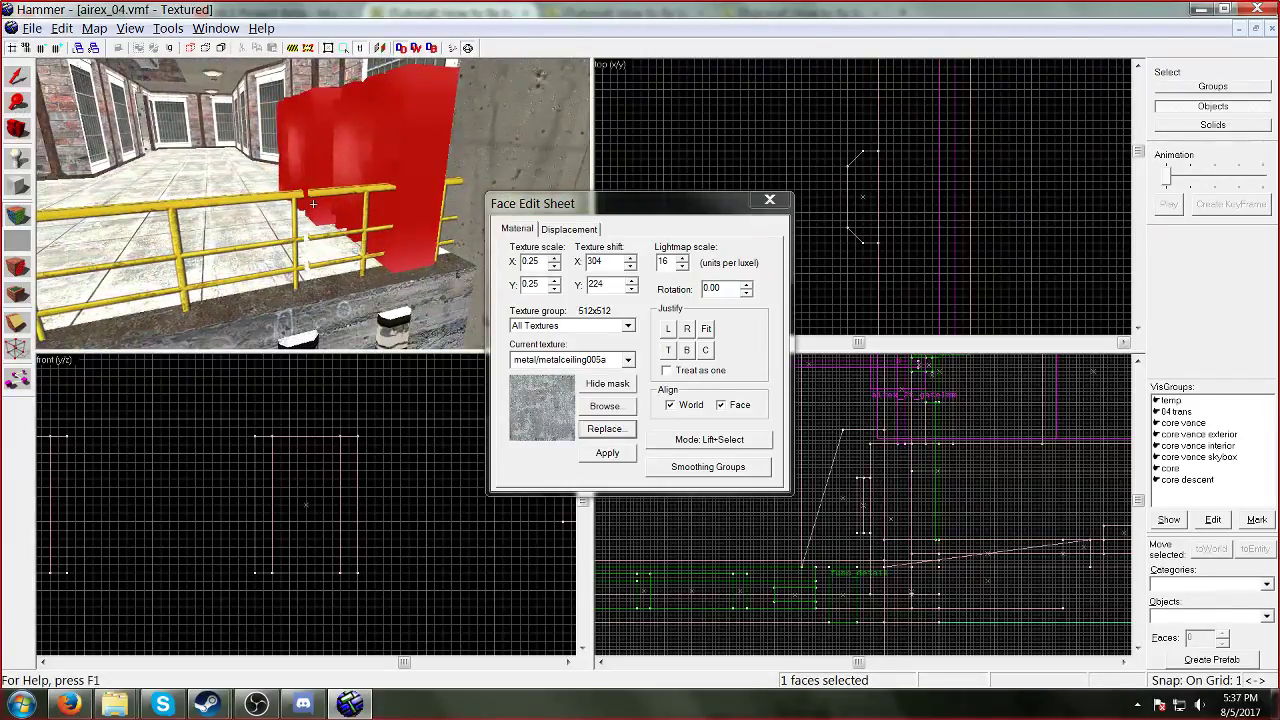
key("z")
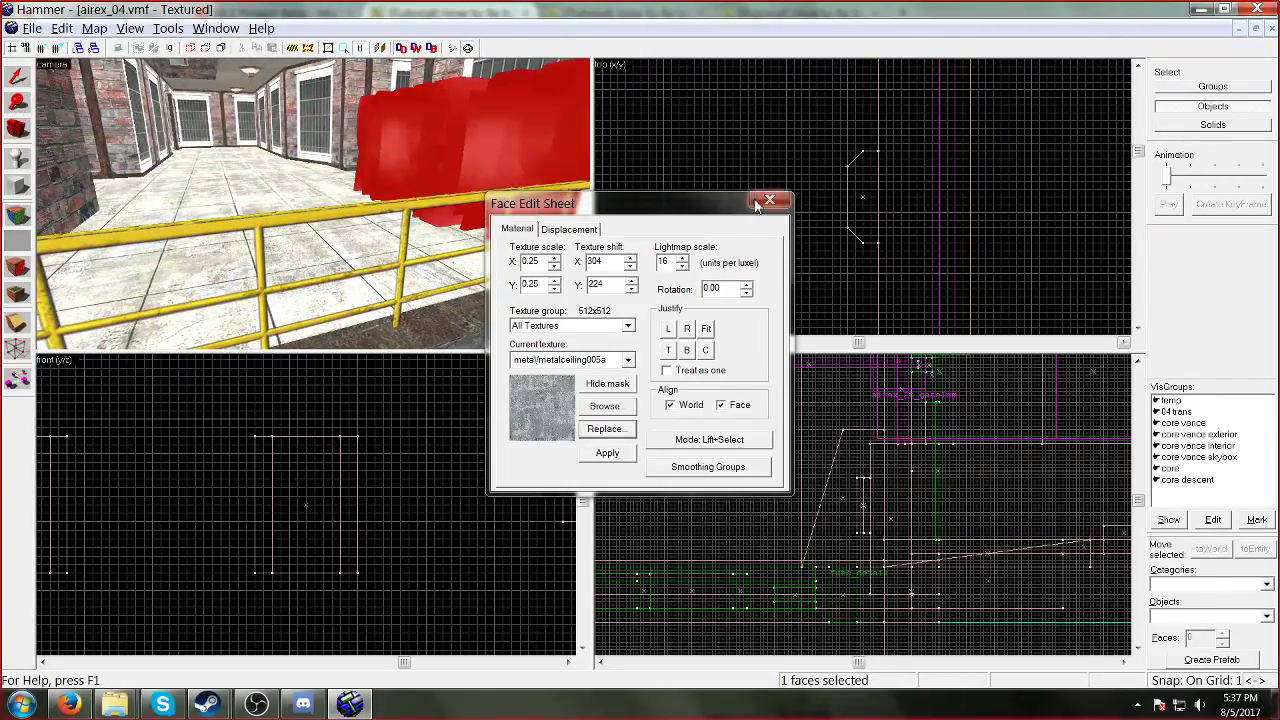
Step: Close the face editor, recheck the map for problems and go to the METAL/METALDOOR039B invalid texture error
left_click(767, 201)
left_click(94, 28)
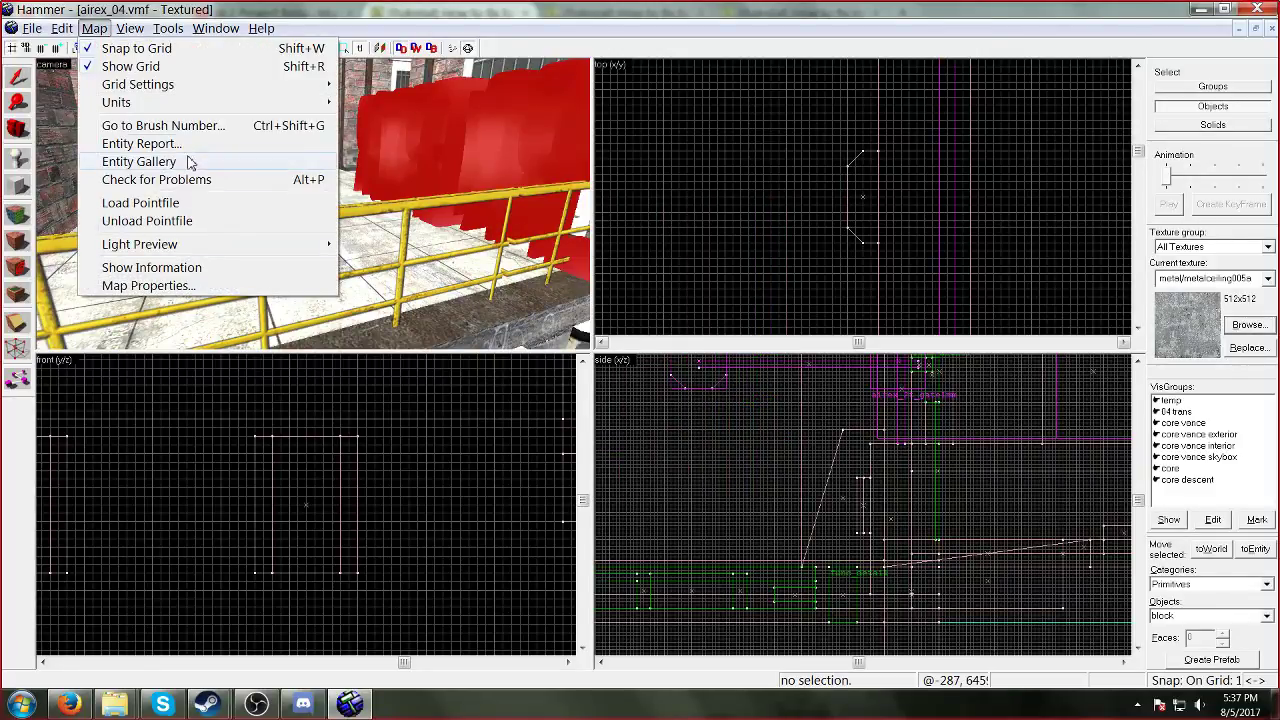
left_click(156, 180)
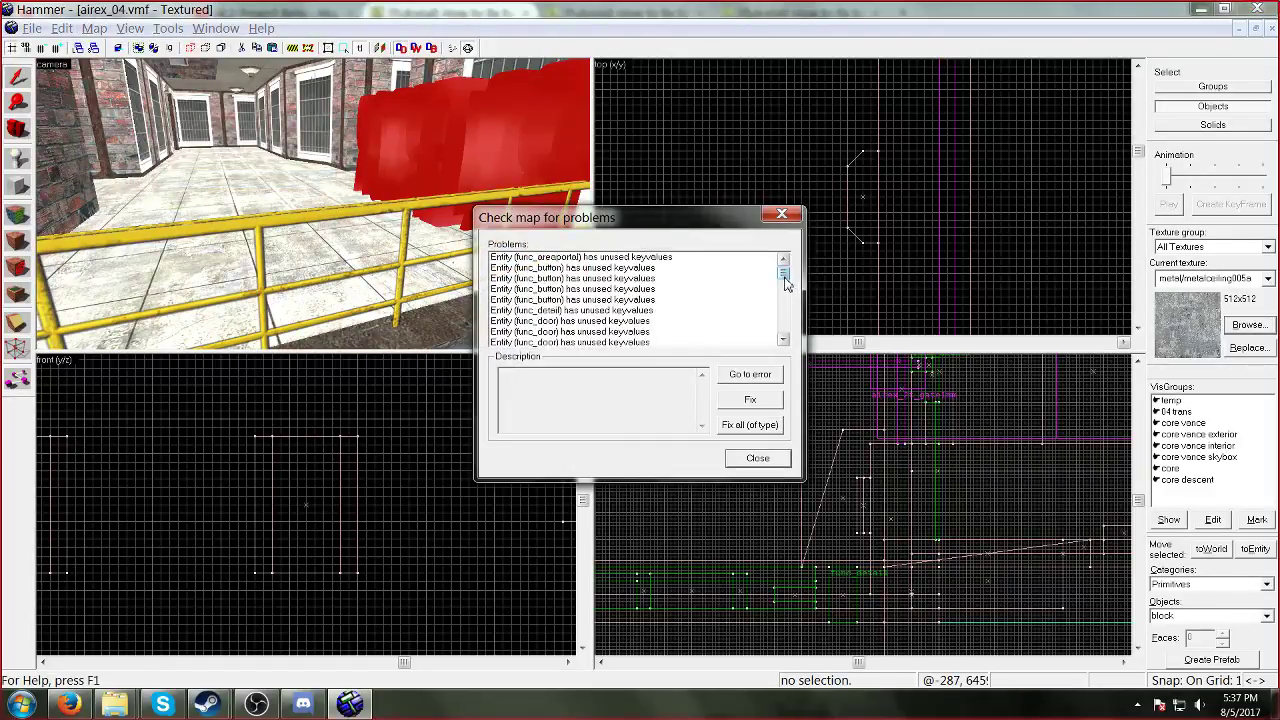
left_click_drag(785, 281, 785, 311)
left_click(618, 290)
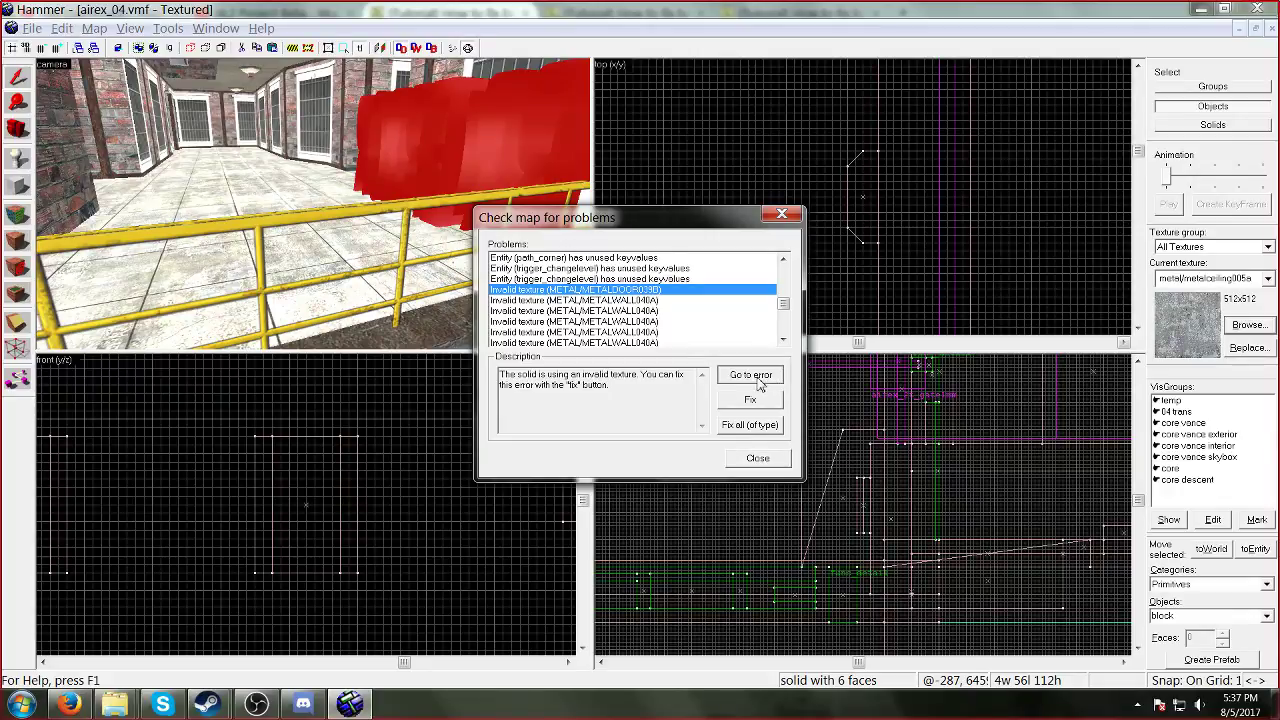
left_click(752, 375)
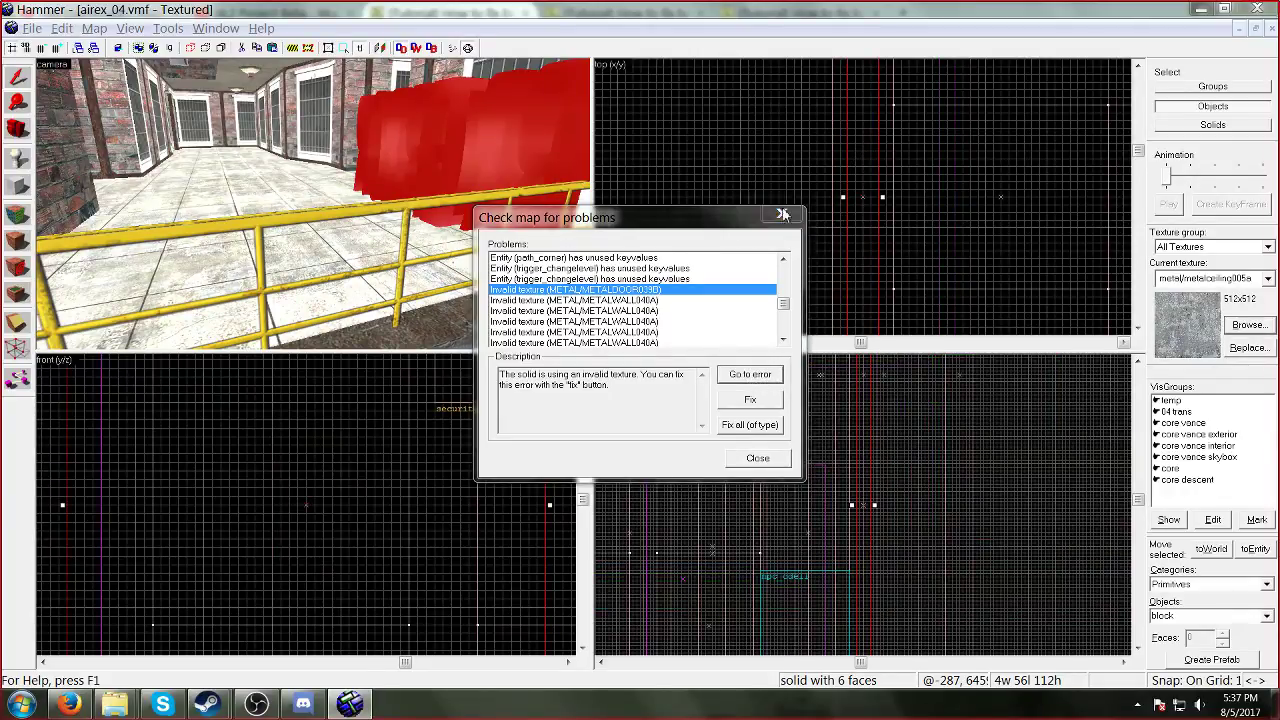
Step: Center the 3D views on the selected door solid and start replacing its METAL/METALDOOR039B texture
key("Escape")
left_click(130, 28)
left_click(218, 226)
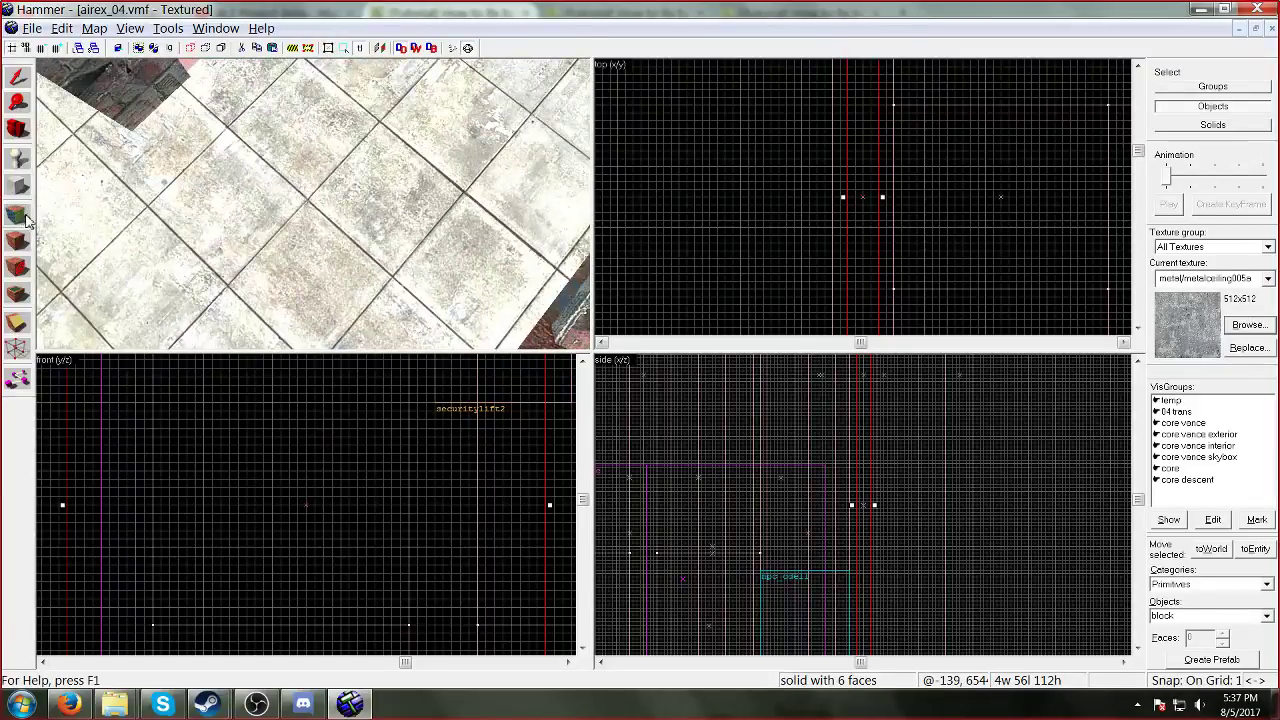
key("shift+a")
left_click(619, 430)
left_click(713, 298)
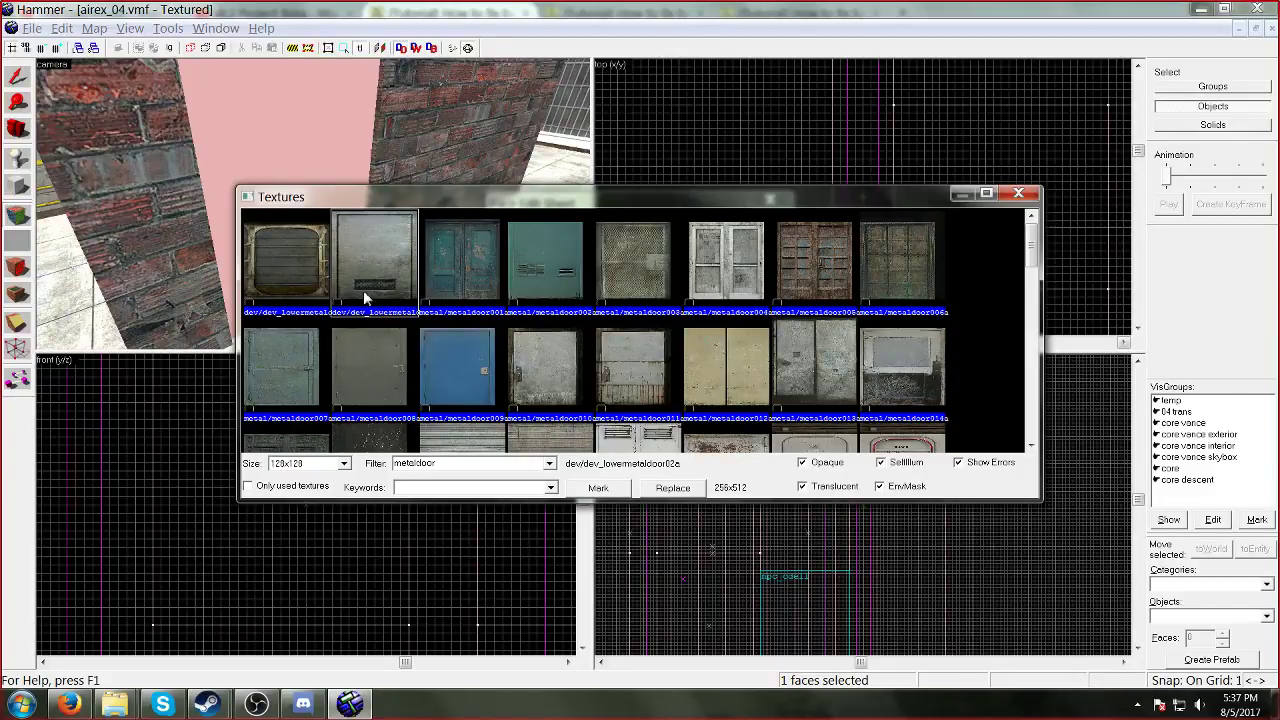
left_click_drag(667, 204, 546, 214)
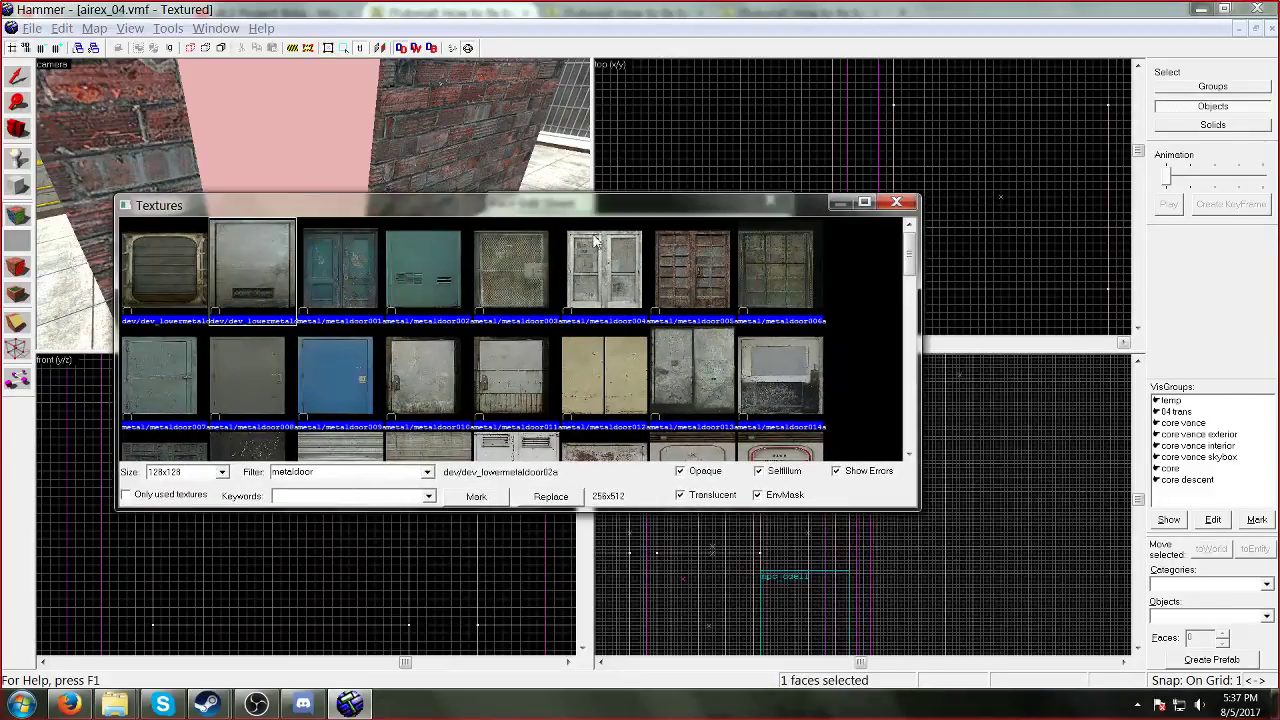
left_click(887, 205)
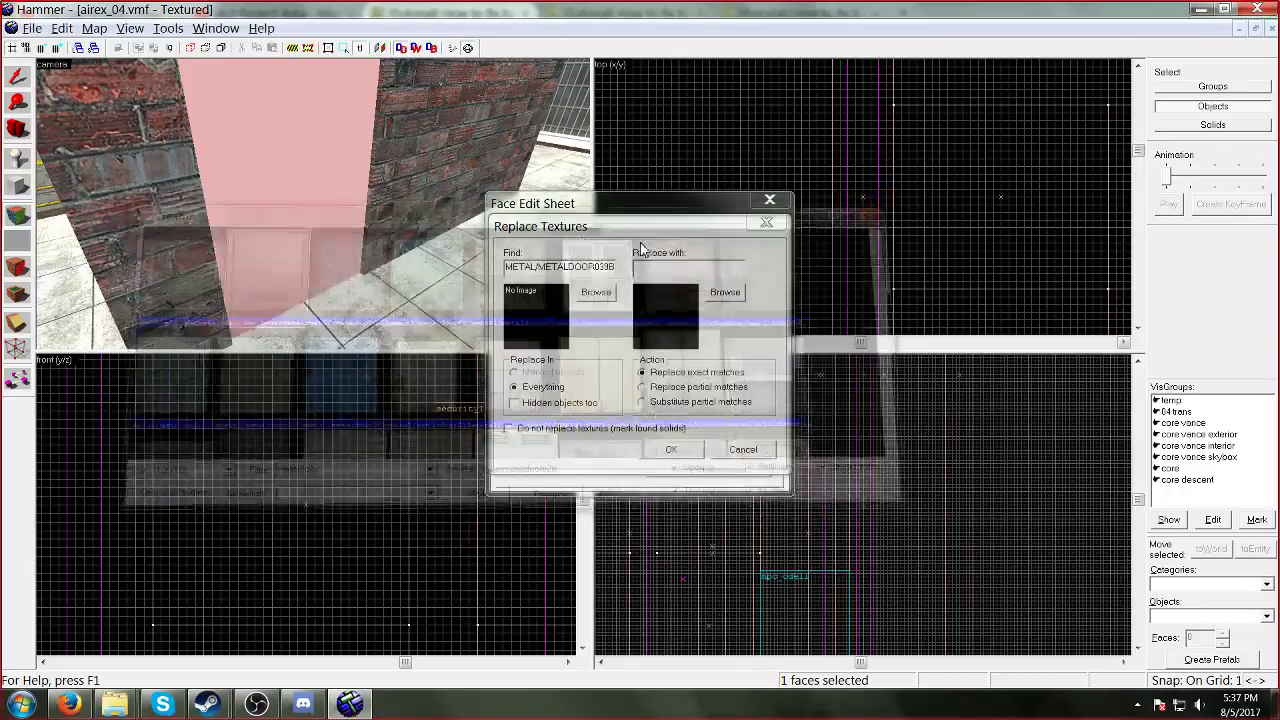
Step: Find the METALDOOR039 textures, replace METAL/METALDOOR039B everywhere with metal/metaldoor039a and view the door up close
left_click_drag(541, 267, 765, 272)
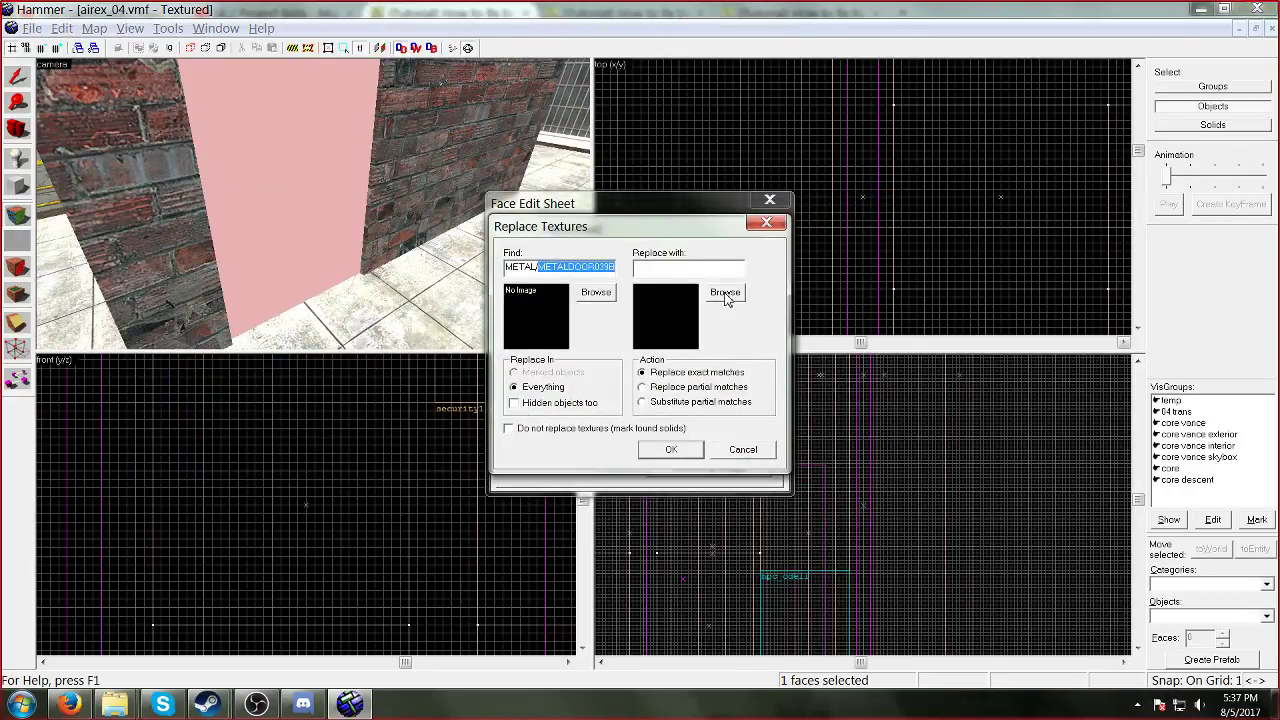
left_click(725, 293)
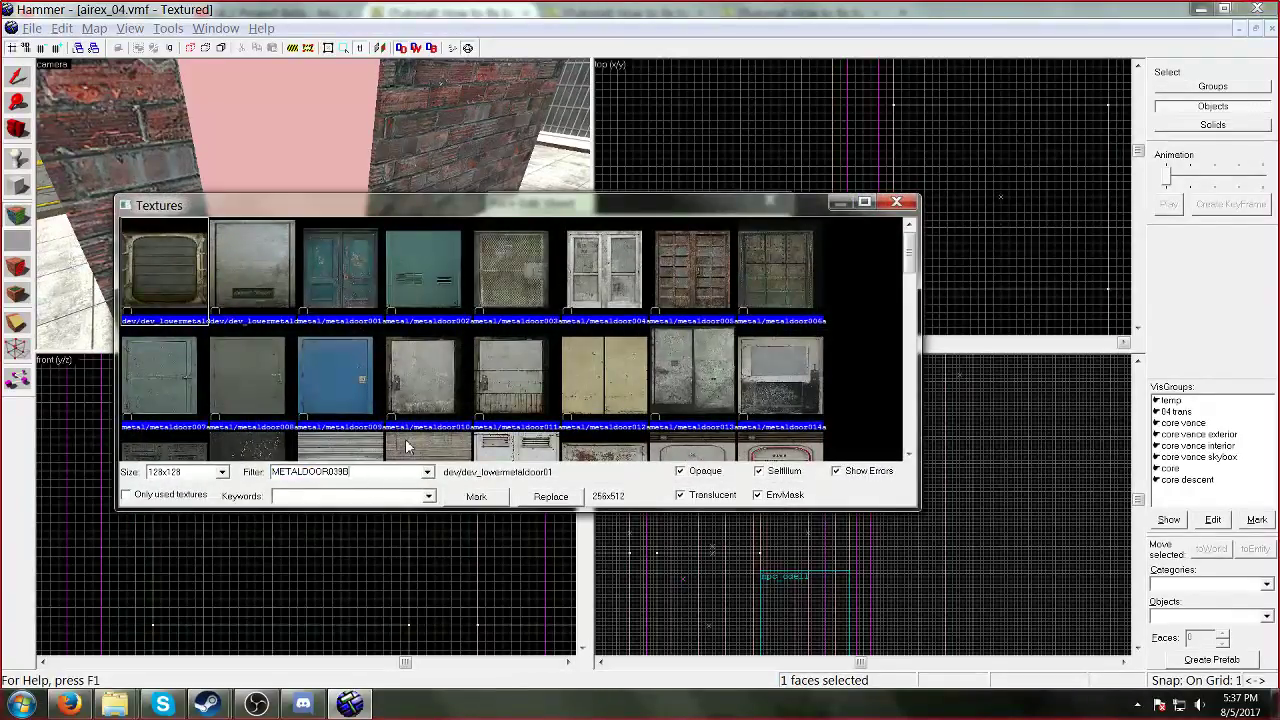
key("BackSpace")
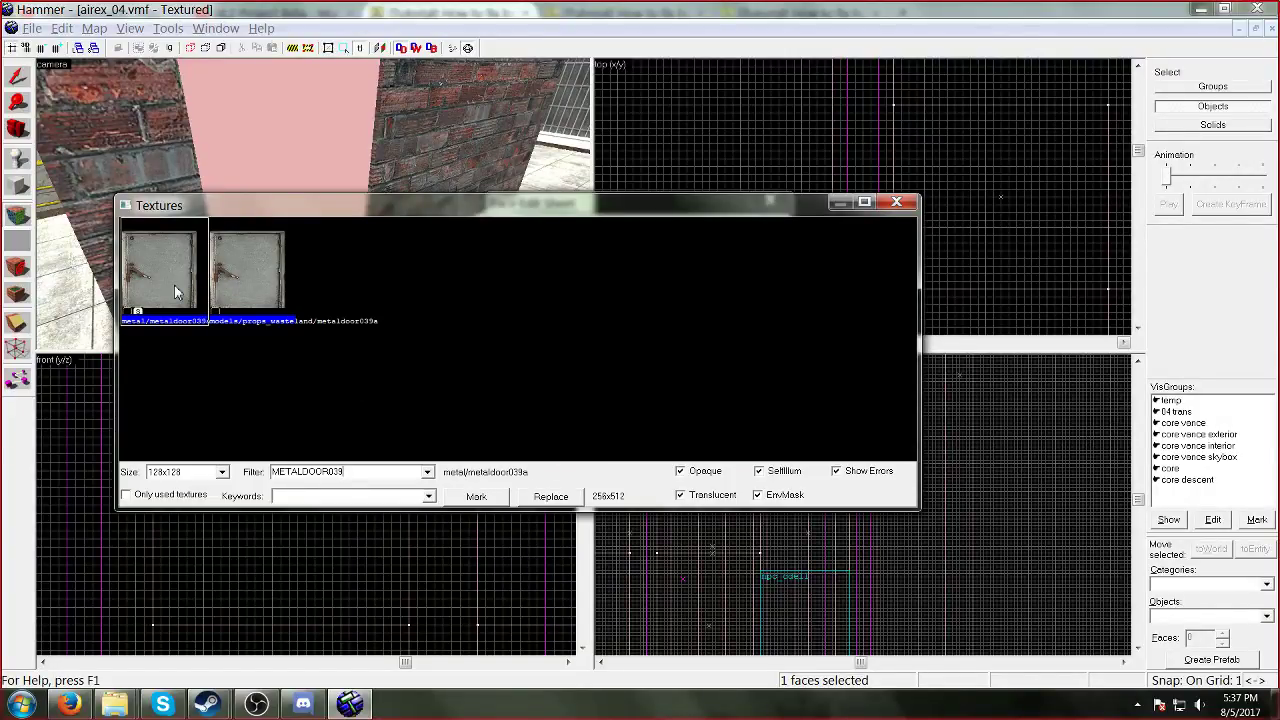
double_click(174, 291)
left_click(670, 449)
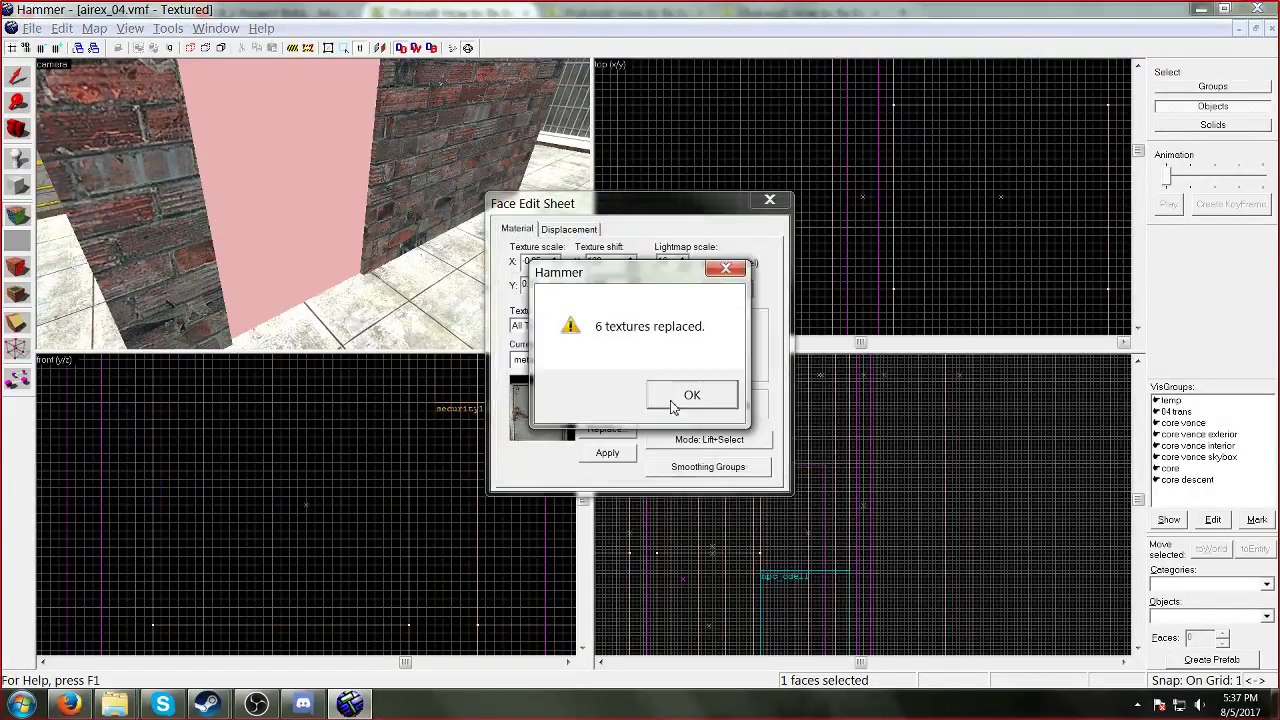
left_click(684, 398)
key("z")
key("w")
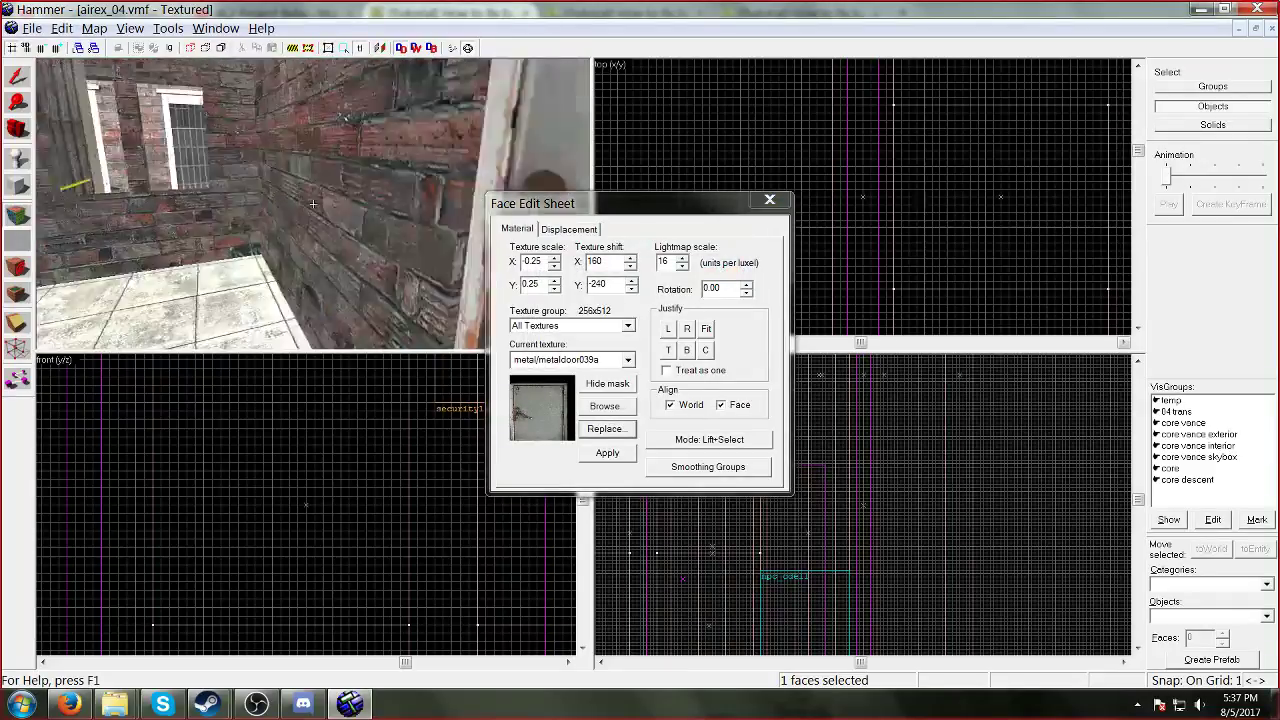
key("w")
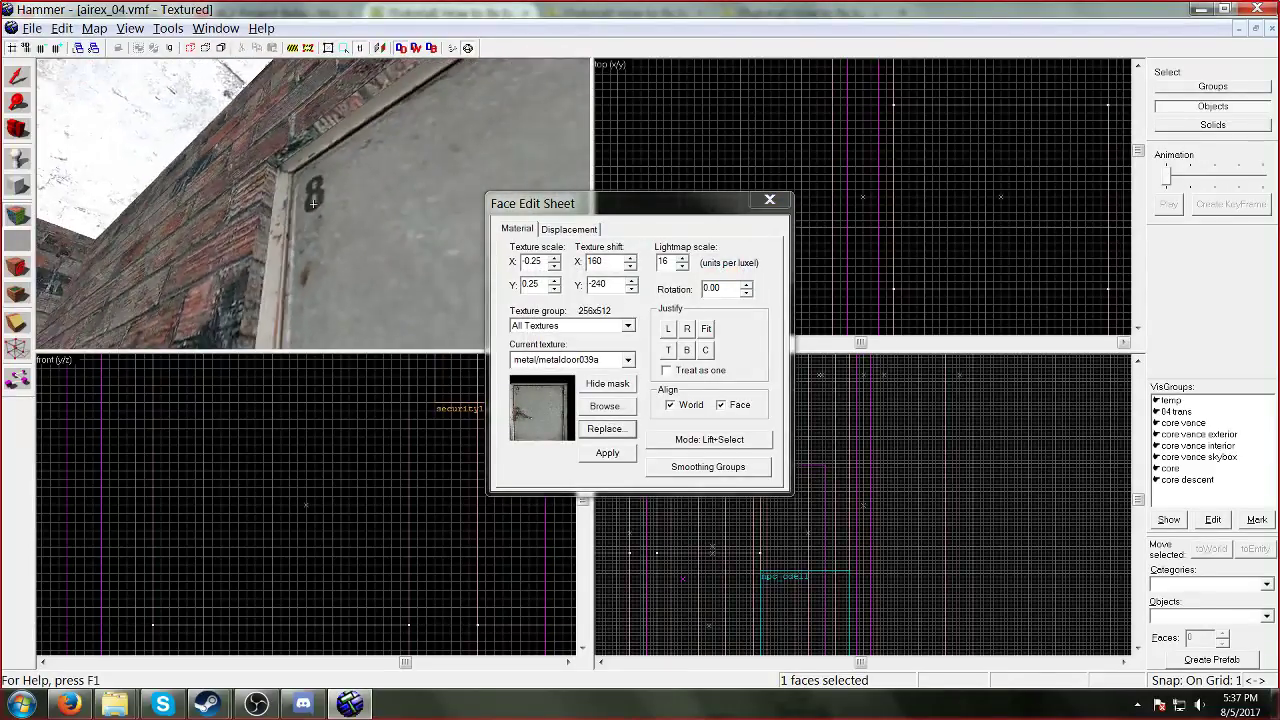
Step: Close the face editor, recheck the map for problems and go to the first METAL/METALWALL040A invalid texture error
key("w")
key("z")
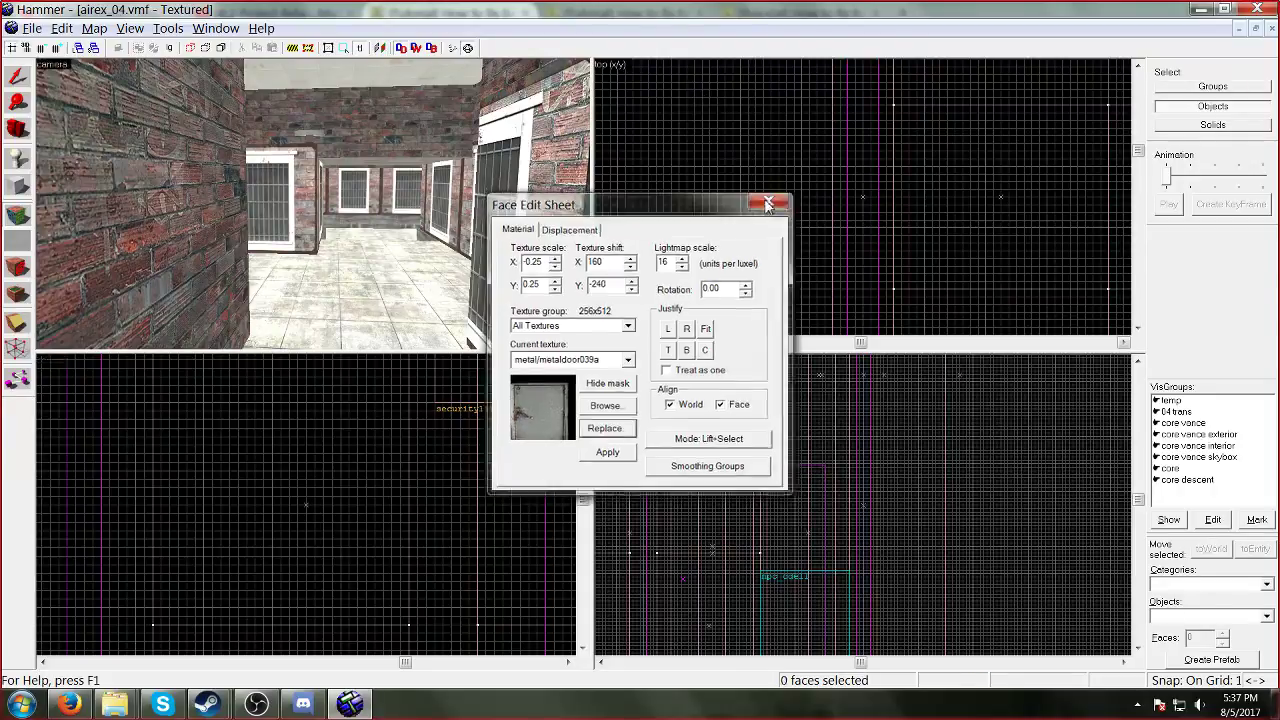
left_click(770, 200)
left_click(94, 28)
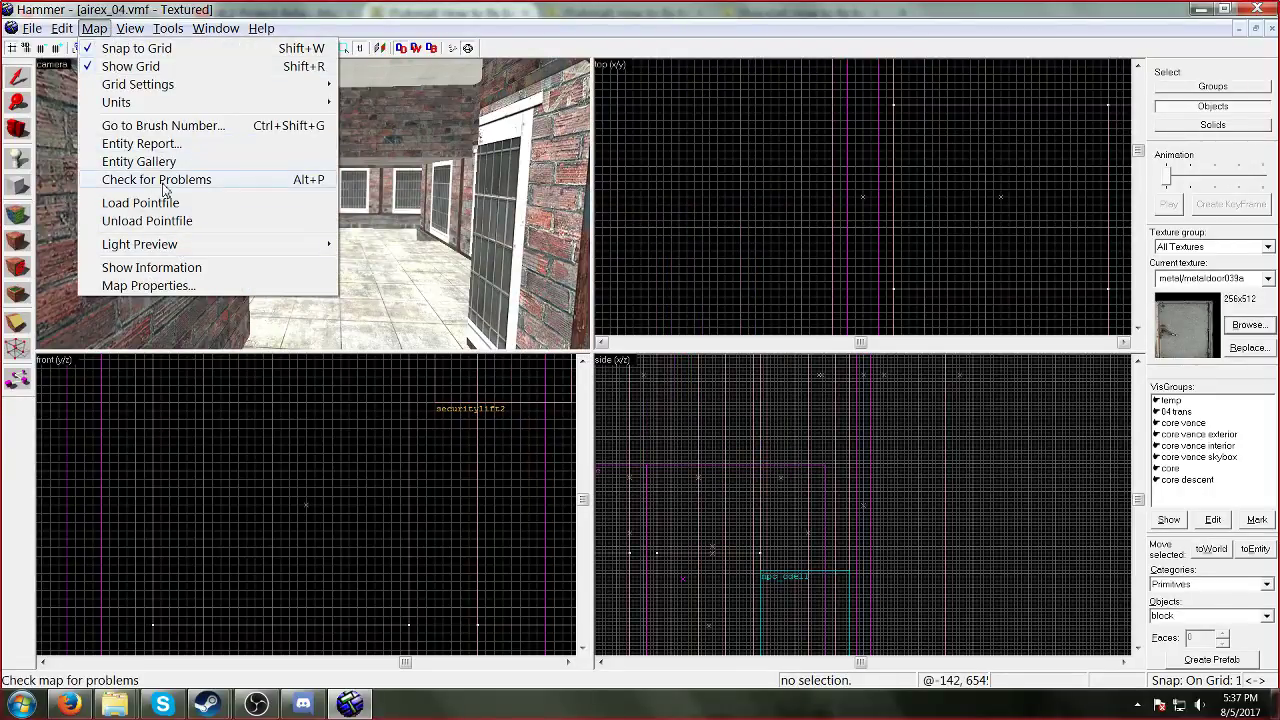
left_click(158, 179)
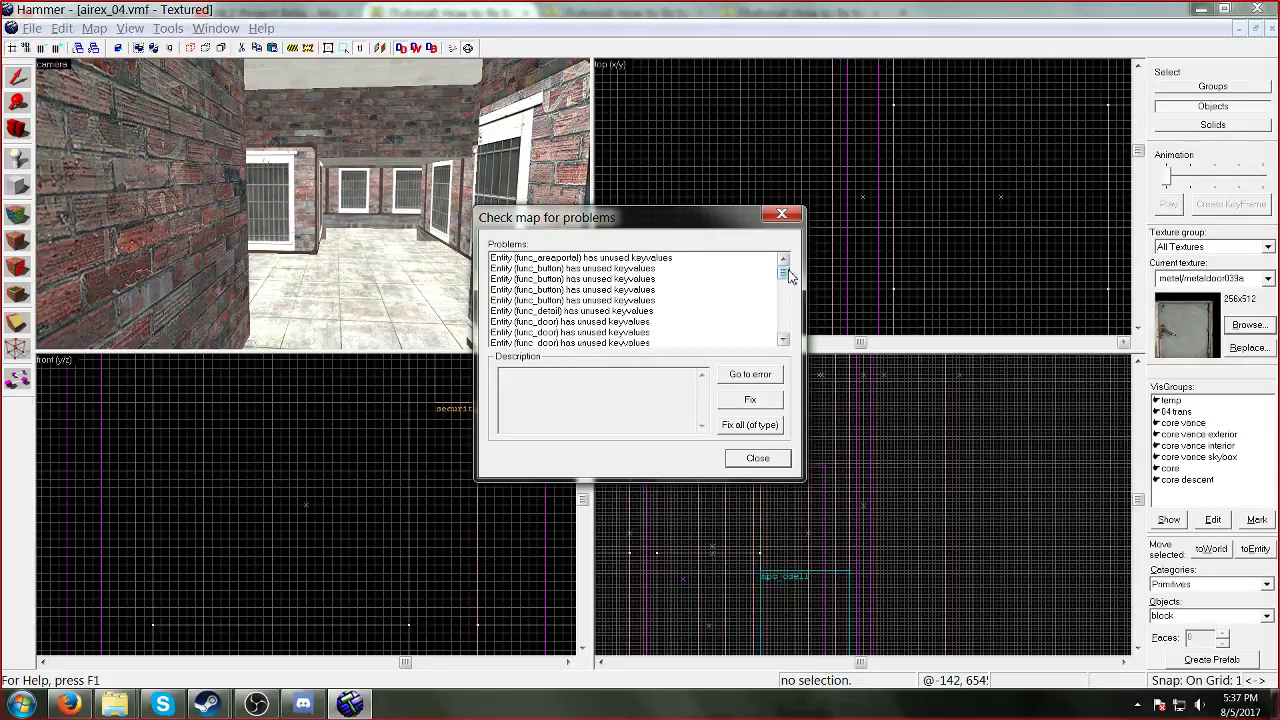
left_click_drag(789, 276, 788, 304)
left_click(650, 290)
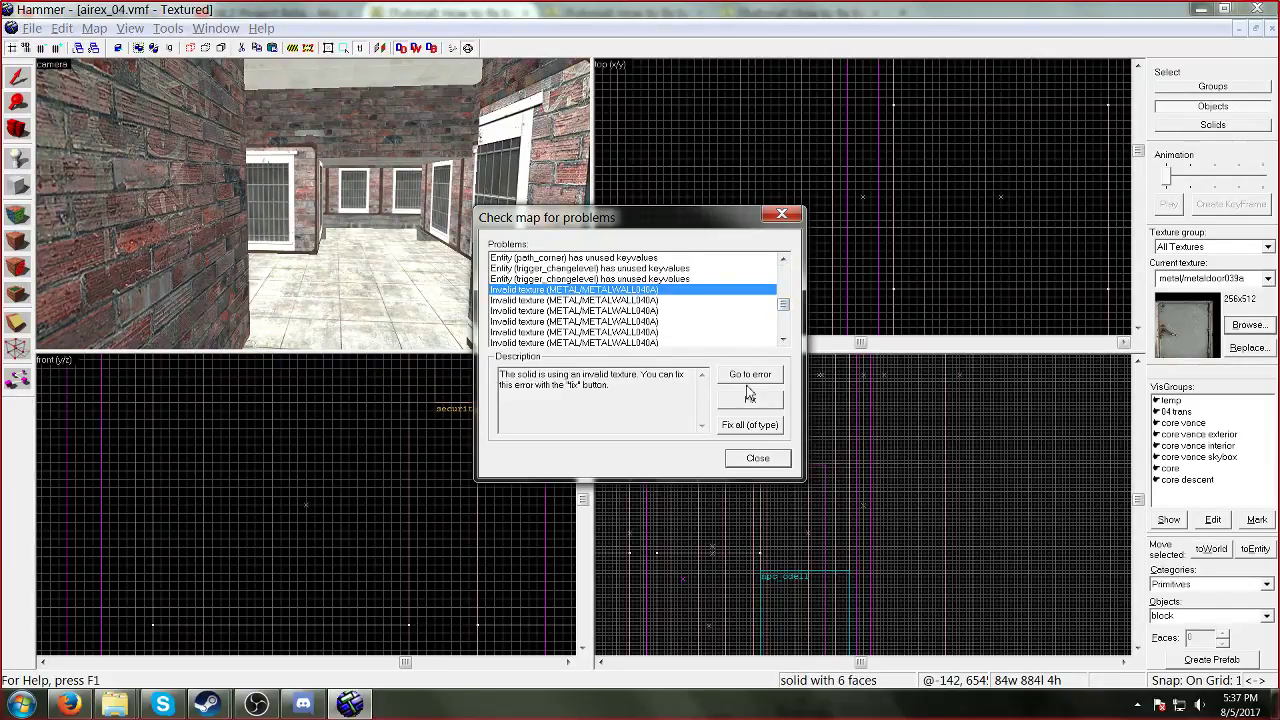
left_click(750, 374)
left_click(782, 214)
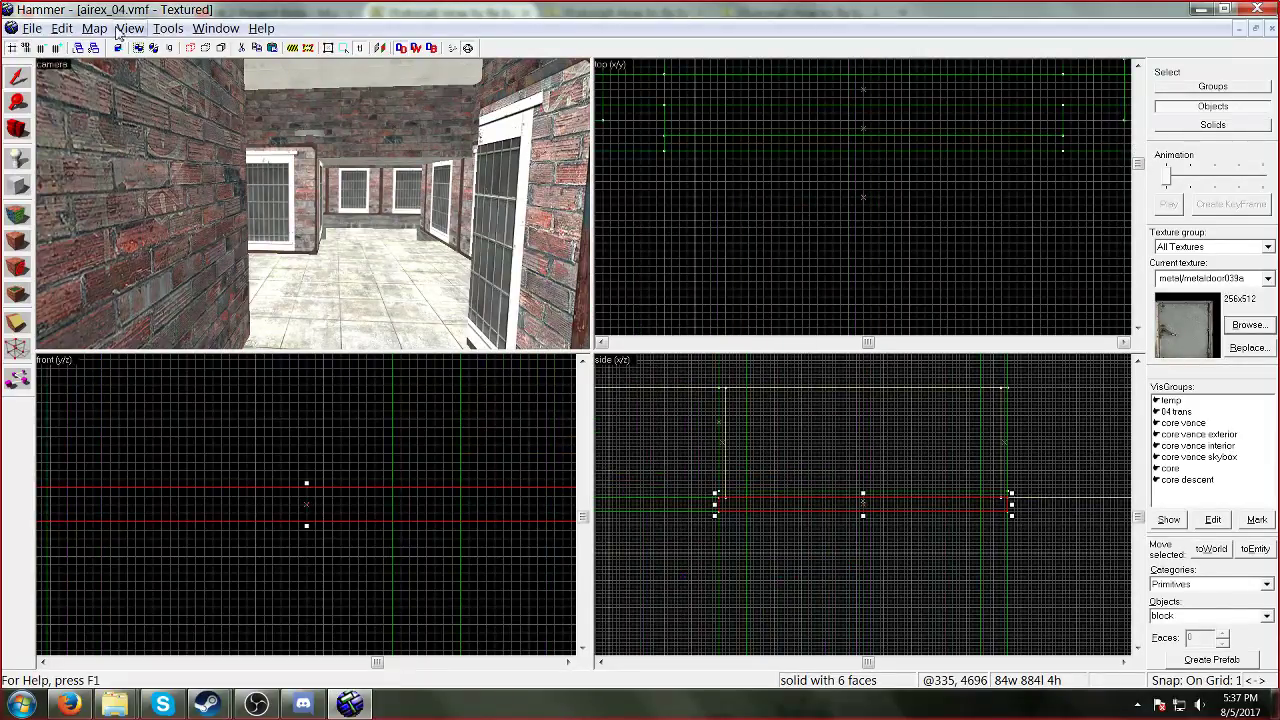
Step: Center the 3D views on the selected solid and examine the railed walkway from above and below for the invalid texture
left_click(94, 28)
mouse_move(129, 28)
left_click(190, 227)
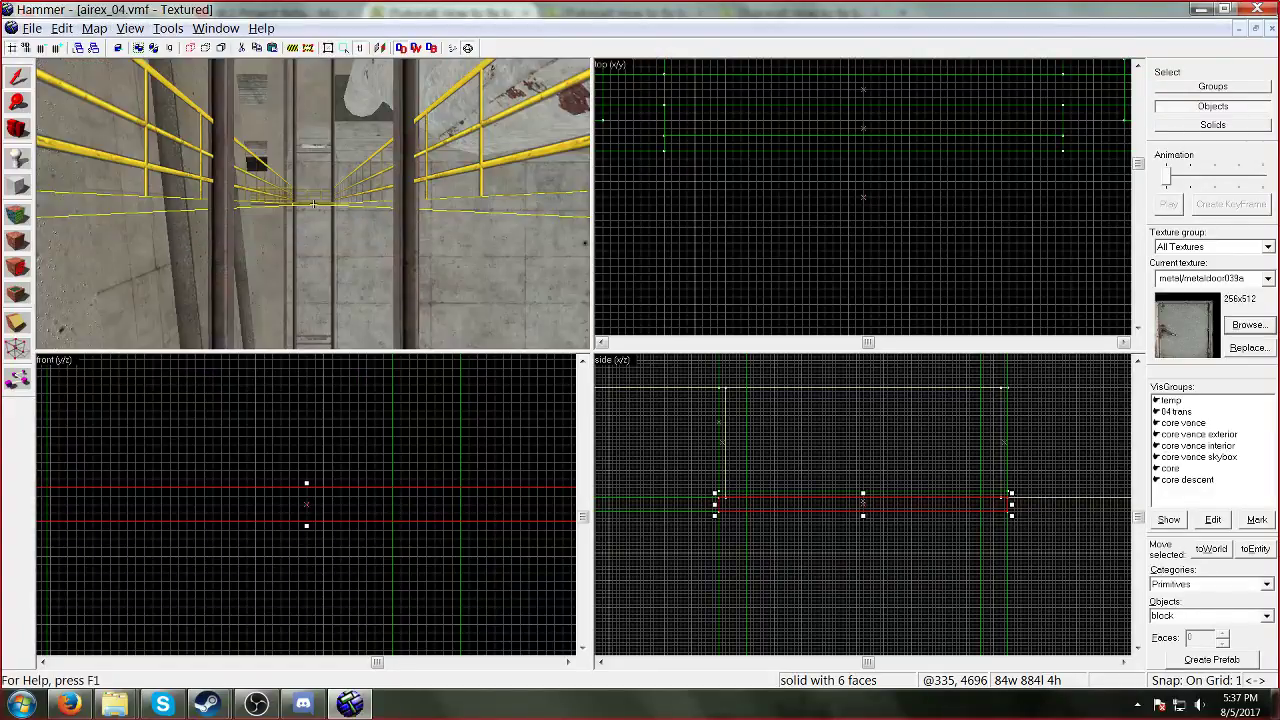
key("w")
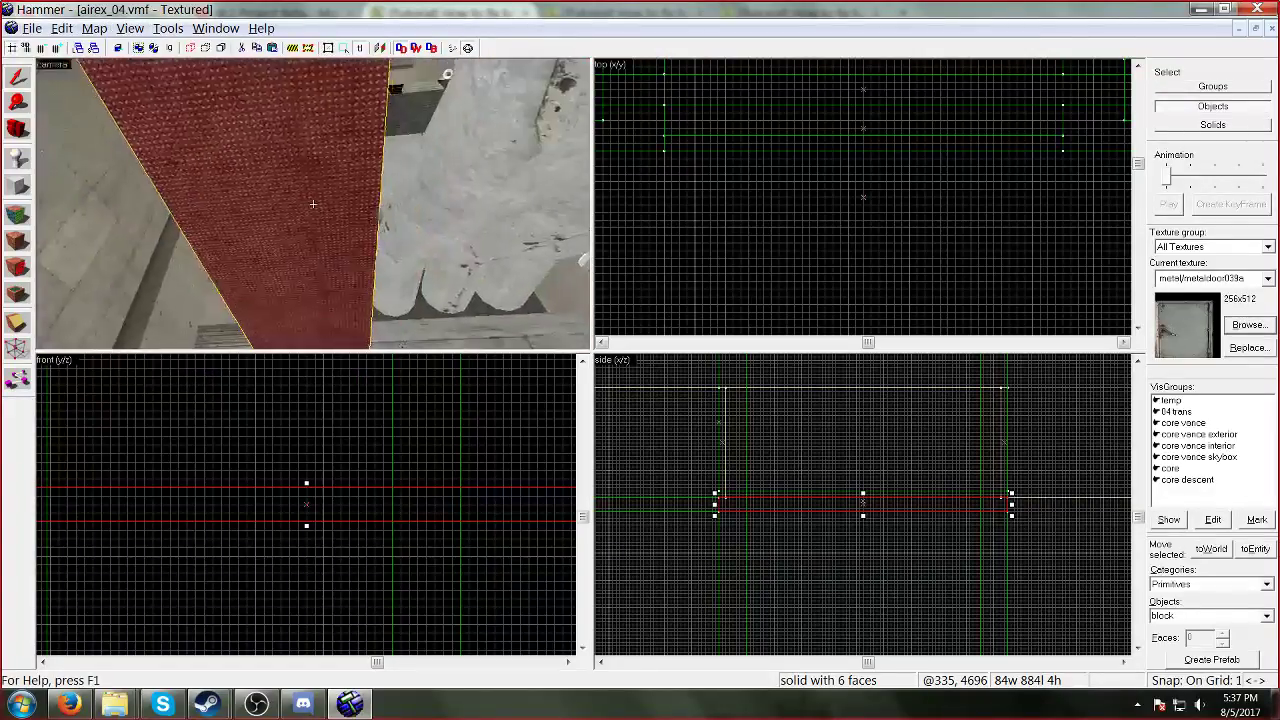
key("w")
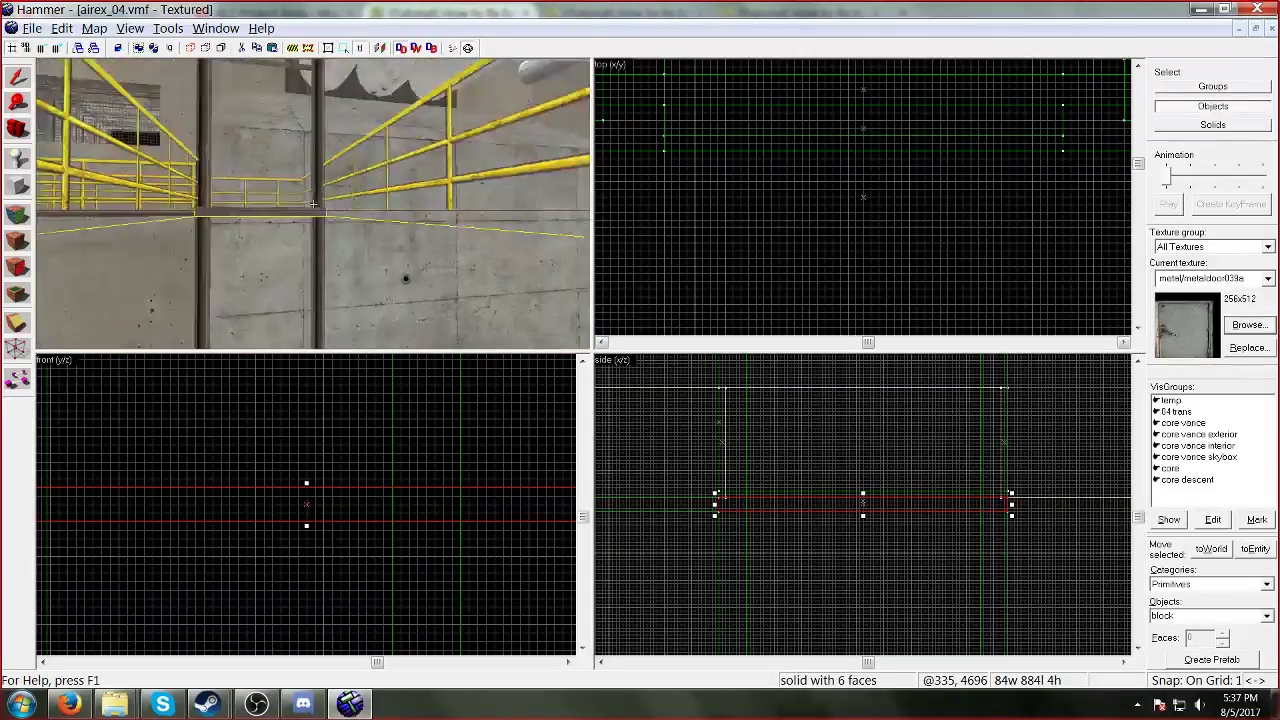
key("w")
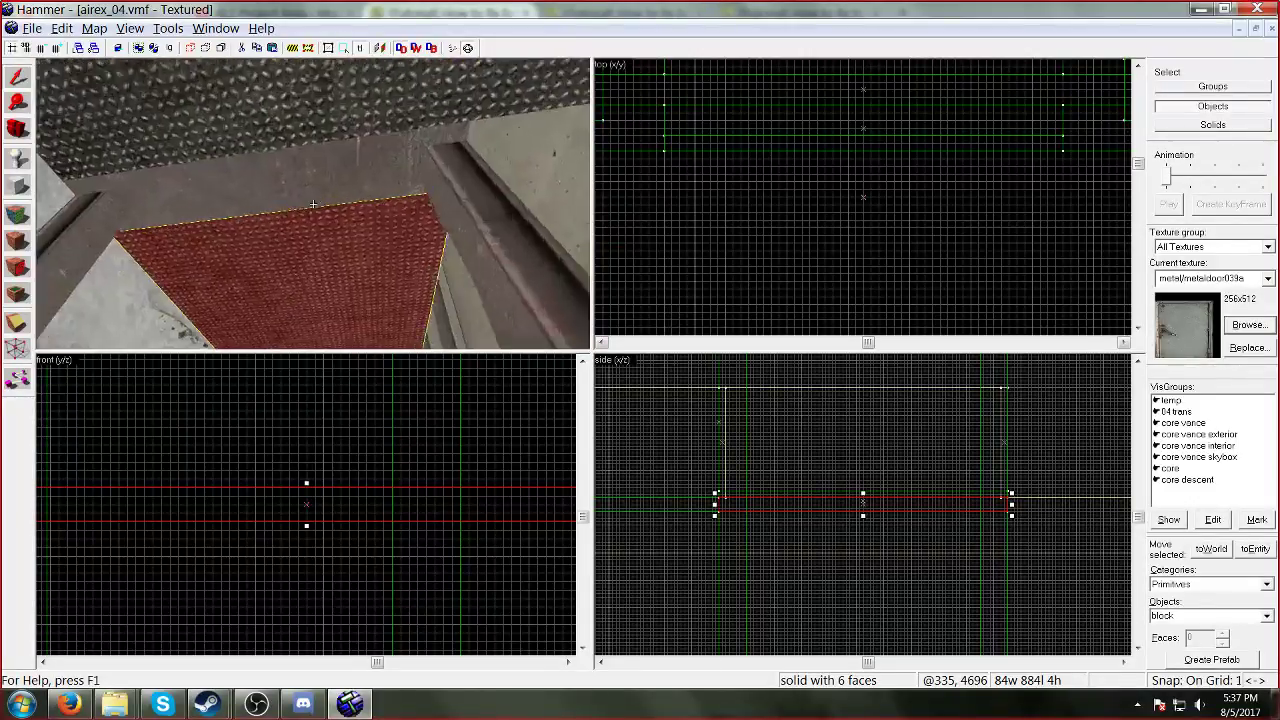
key("w")
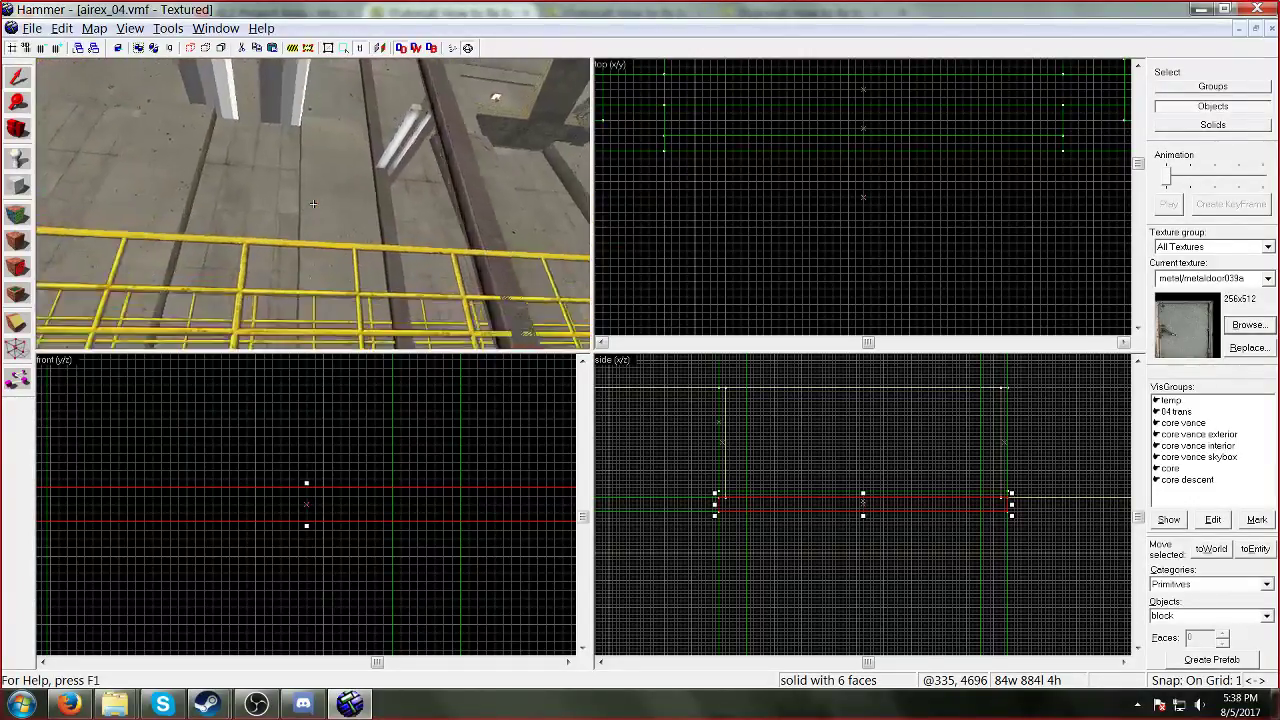
key("w")
left_click(96, 28)
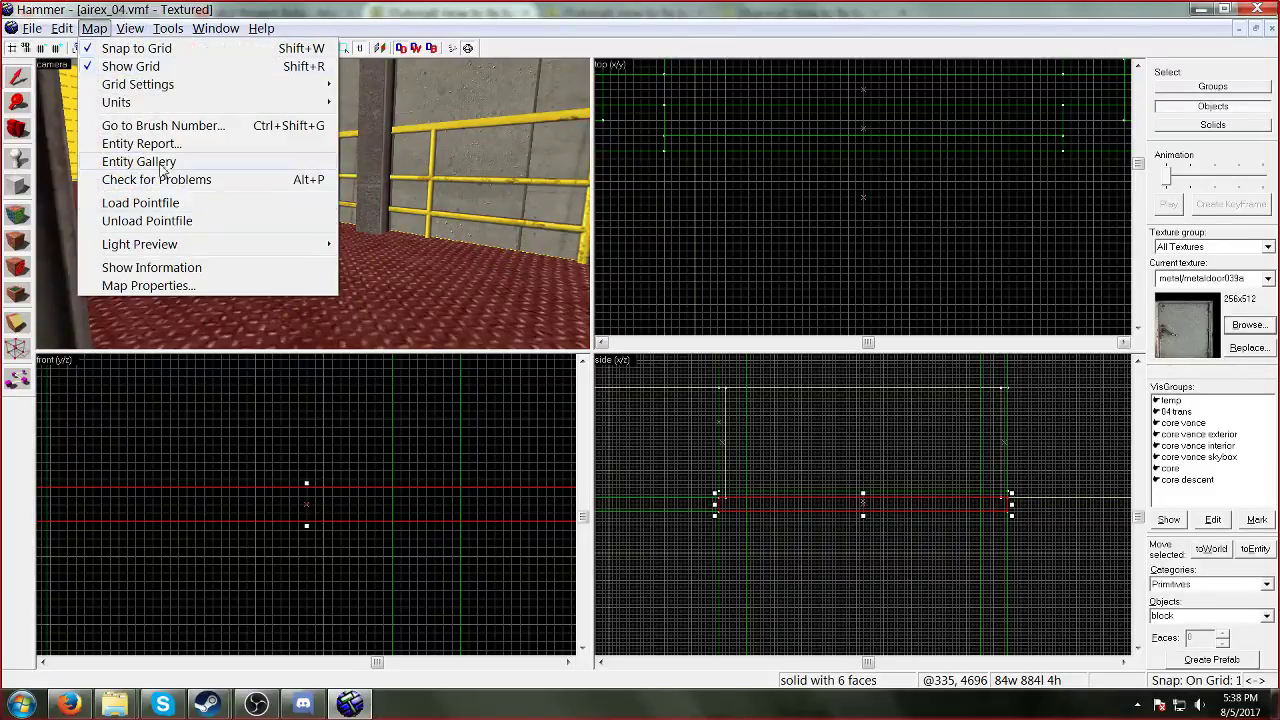
left_click(160, 64)
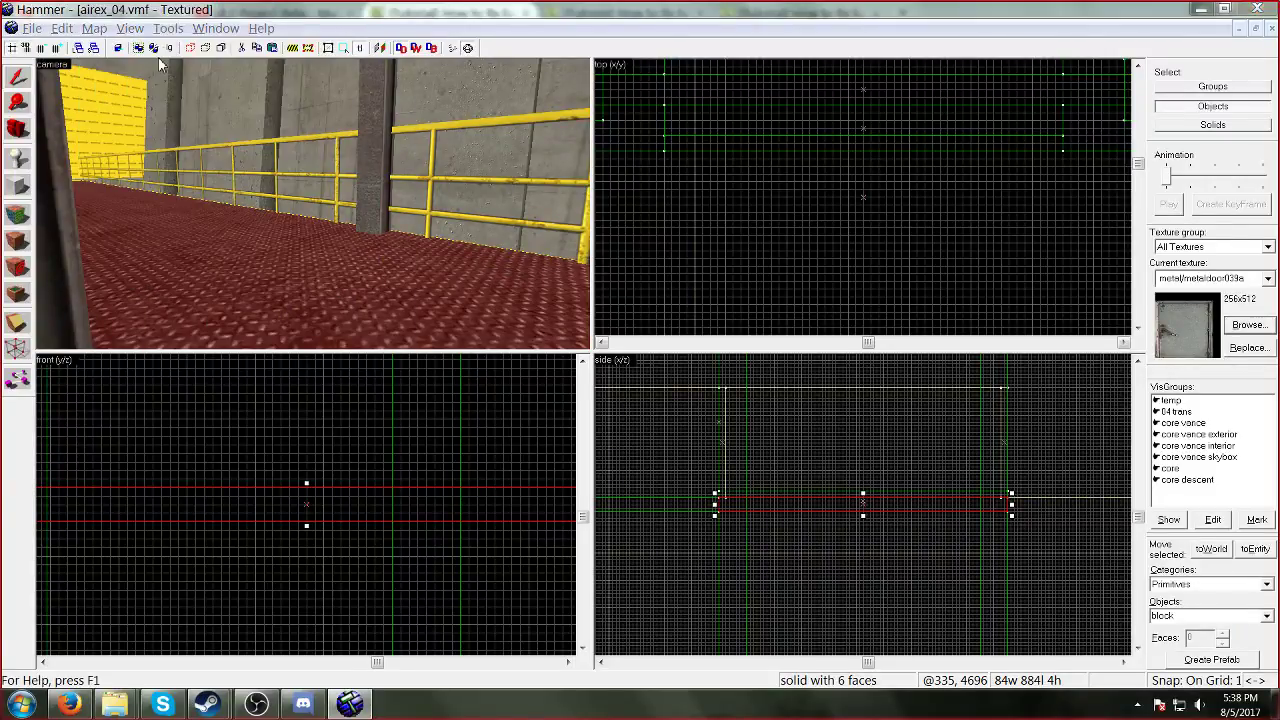
key("z")
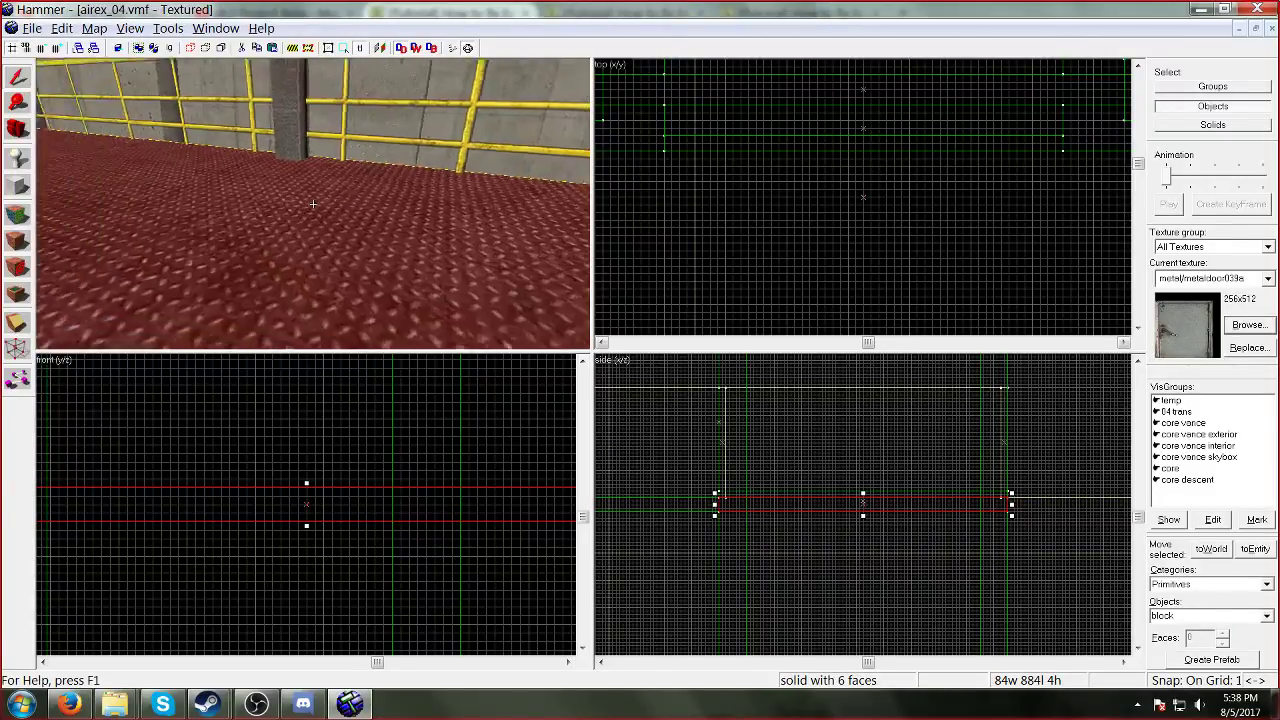
key("w")
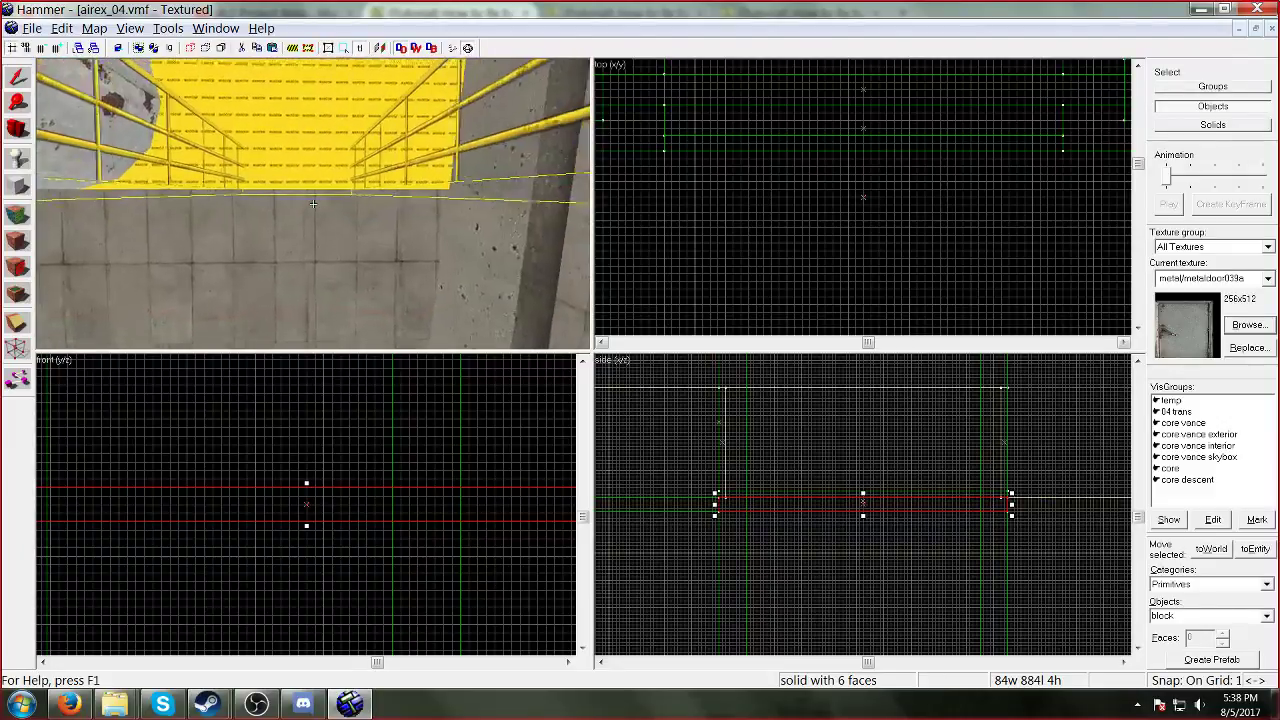
key("z")
left_click(94, 28)
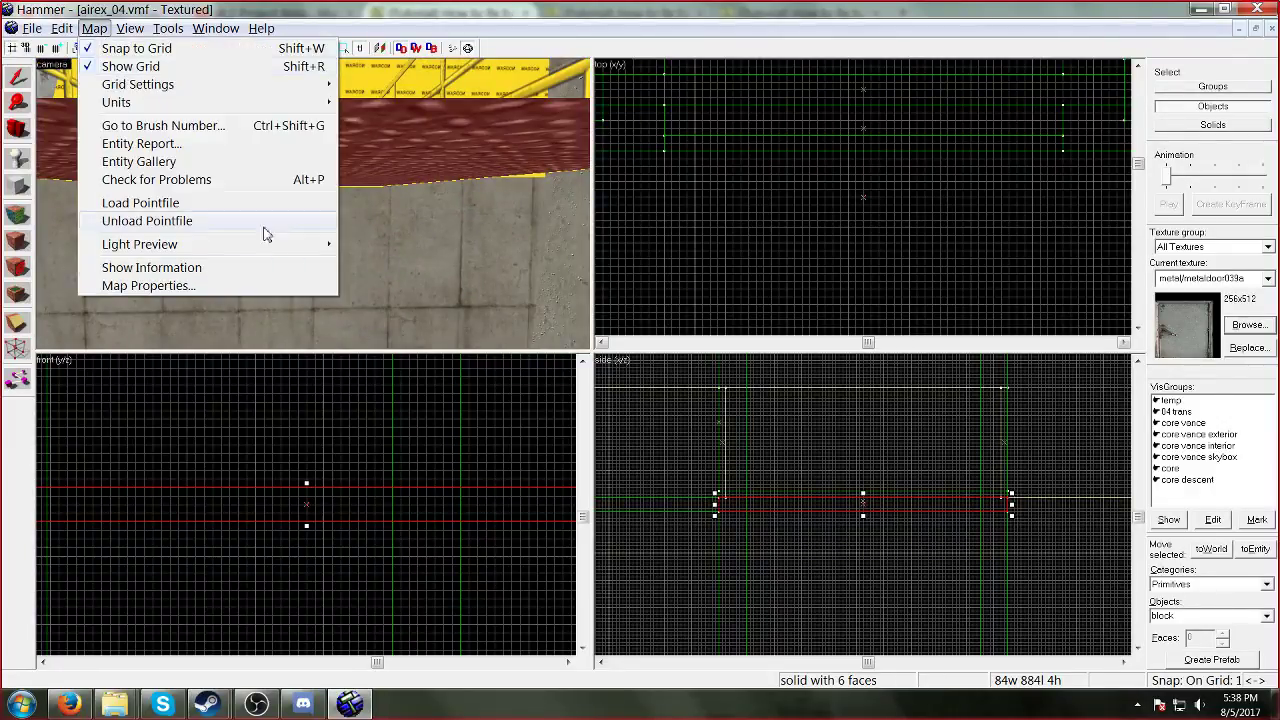
left_click(240, 179)
left_click(785, 217)
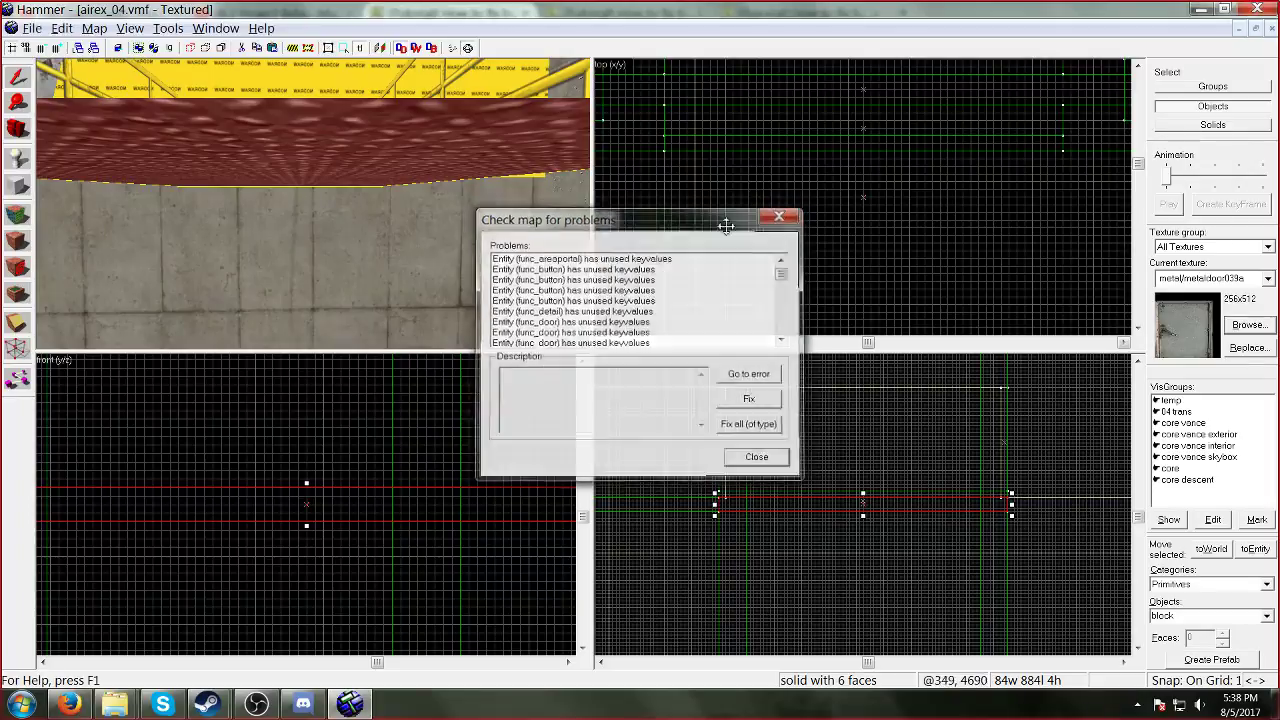
key("z")
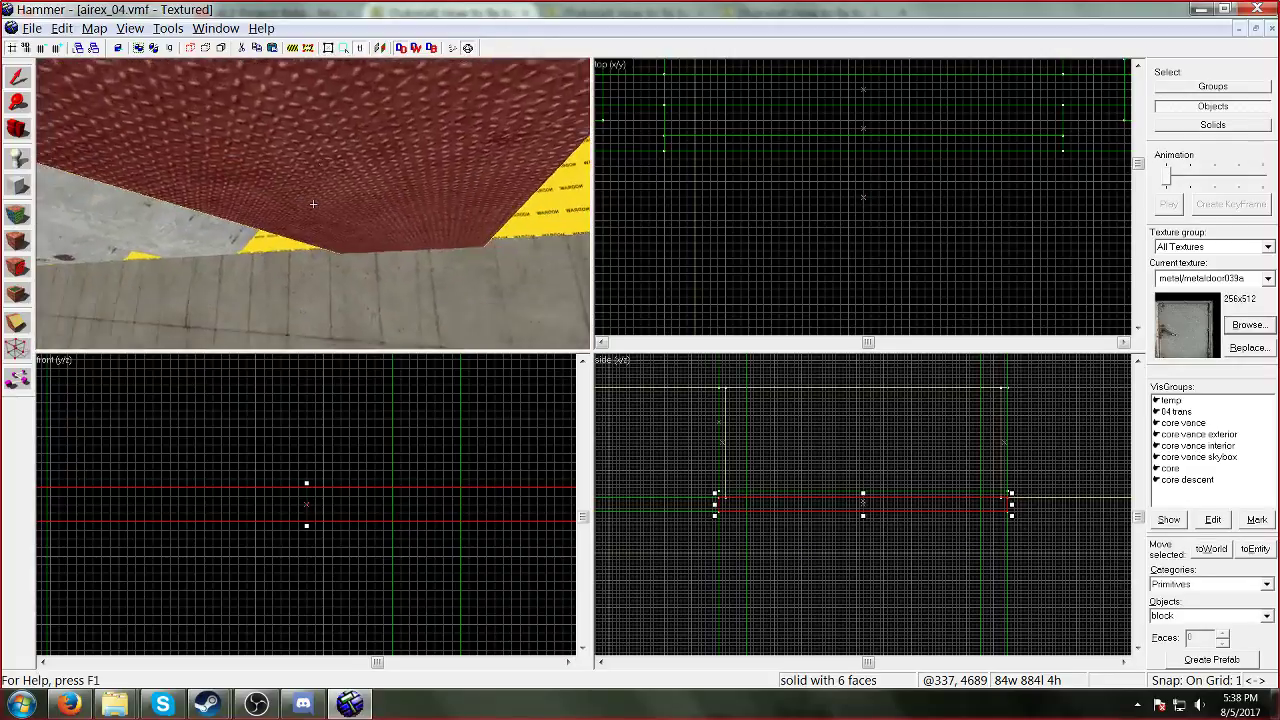
key("z")
key("z")
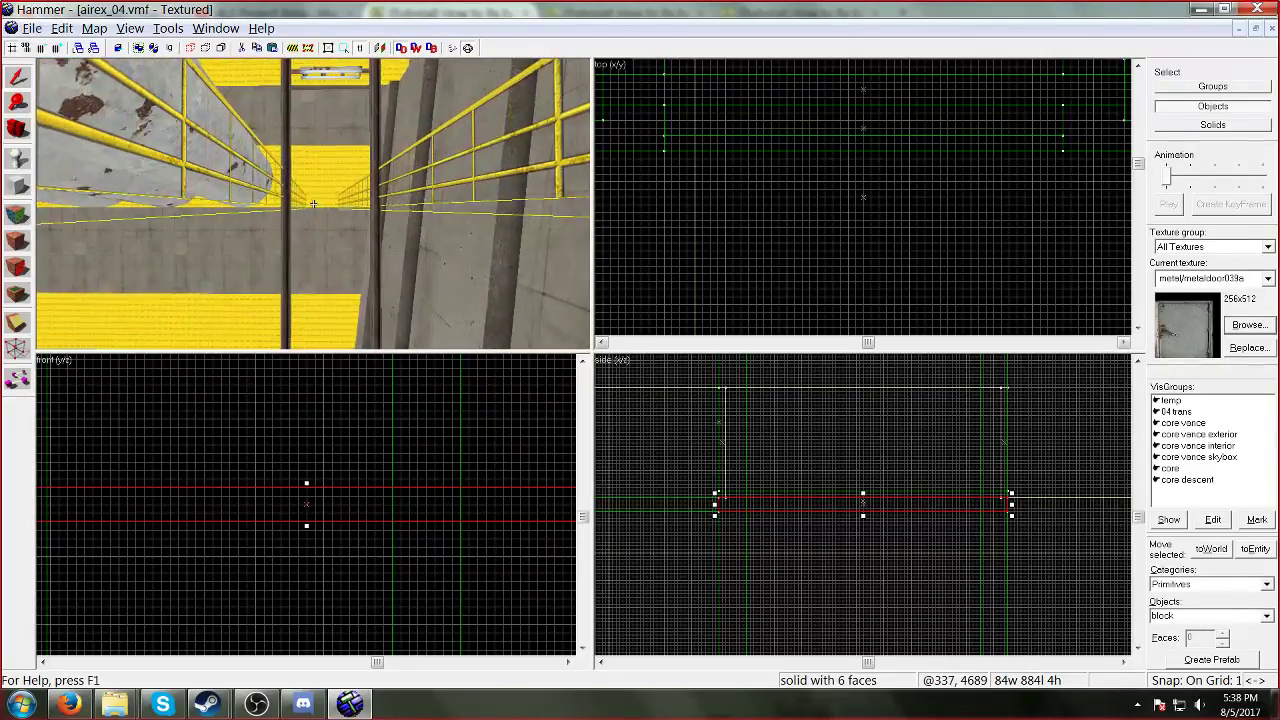
key("z")
Step: Go to the first METAL/METALWALL040A error again and try editing the faces of its solid
left_click(240, 175)
left_click(94, 28)
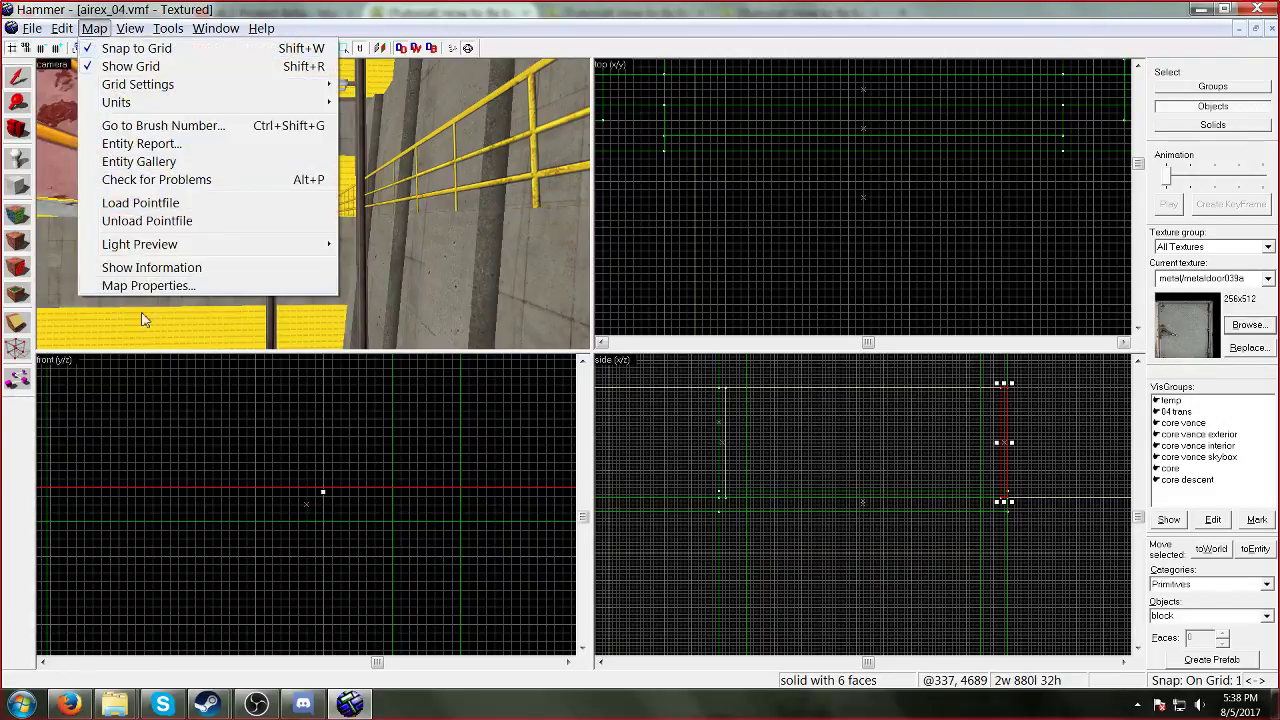
left_click(156, 180)
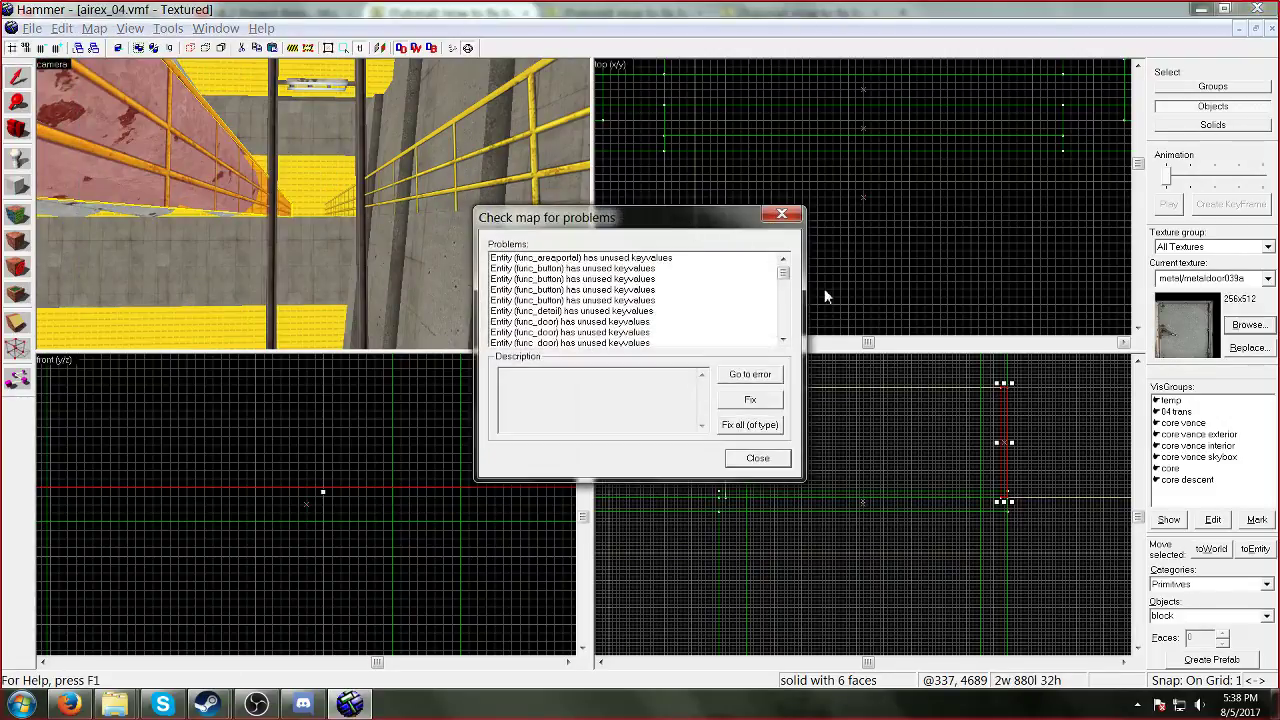
left_click_drag(779, 277, 779, 309)
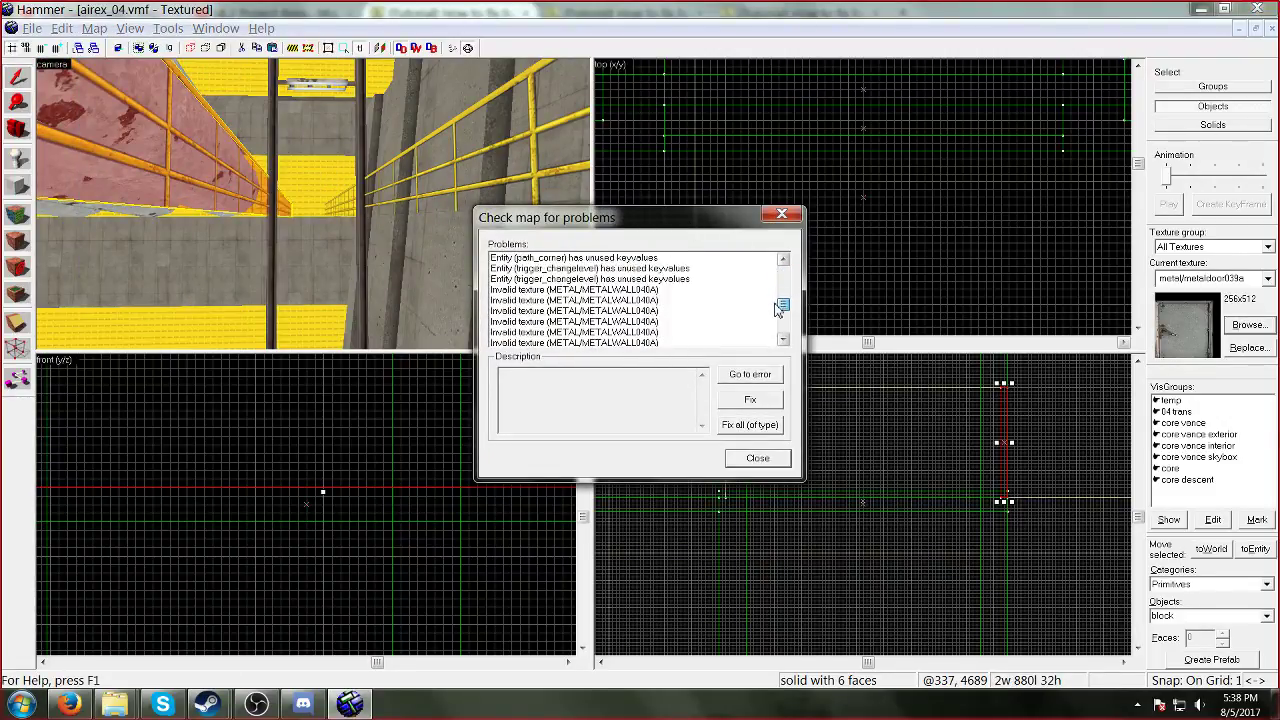
left_click(646, 290)
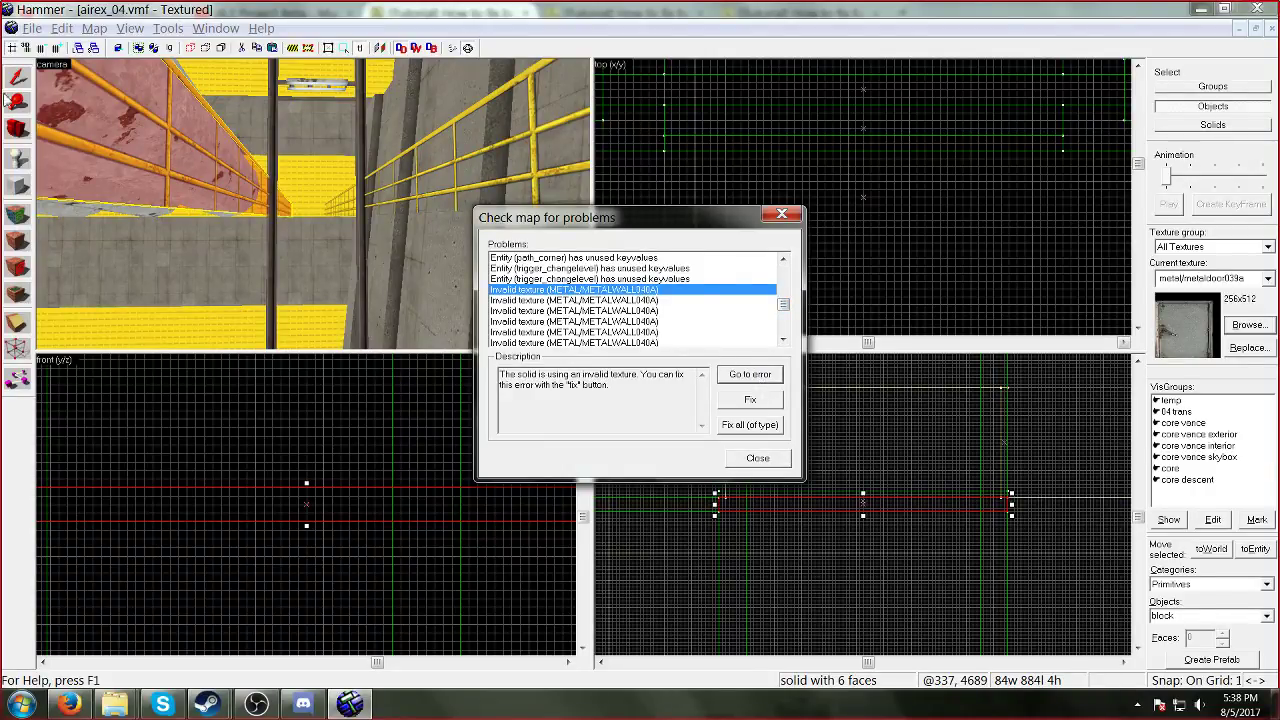
left_click(780, 216)
left_click(17, 216)
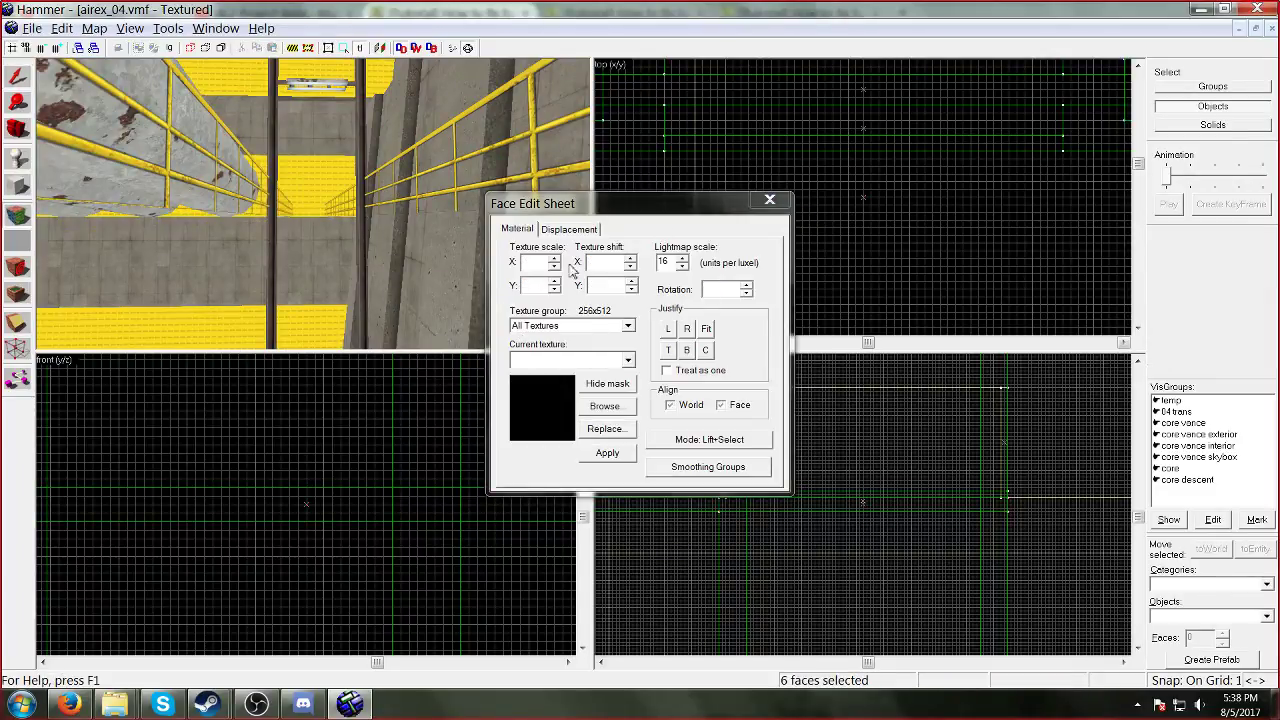
left_click(769, 200)
Step: Recheck the map for problems and review the METAL/METALWALL040A invalid texture entries
left_click(94, 28)
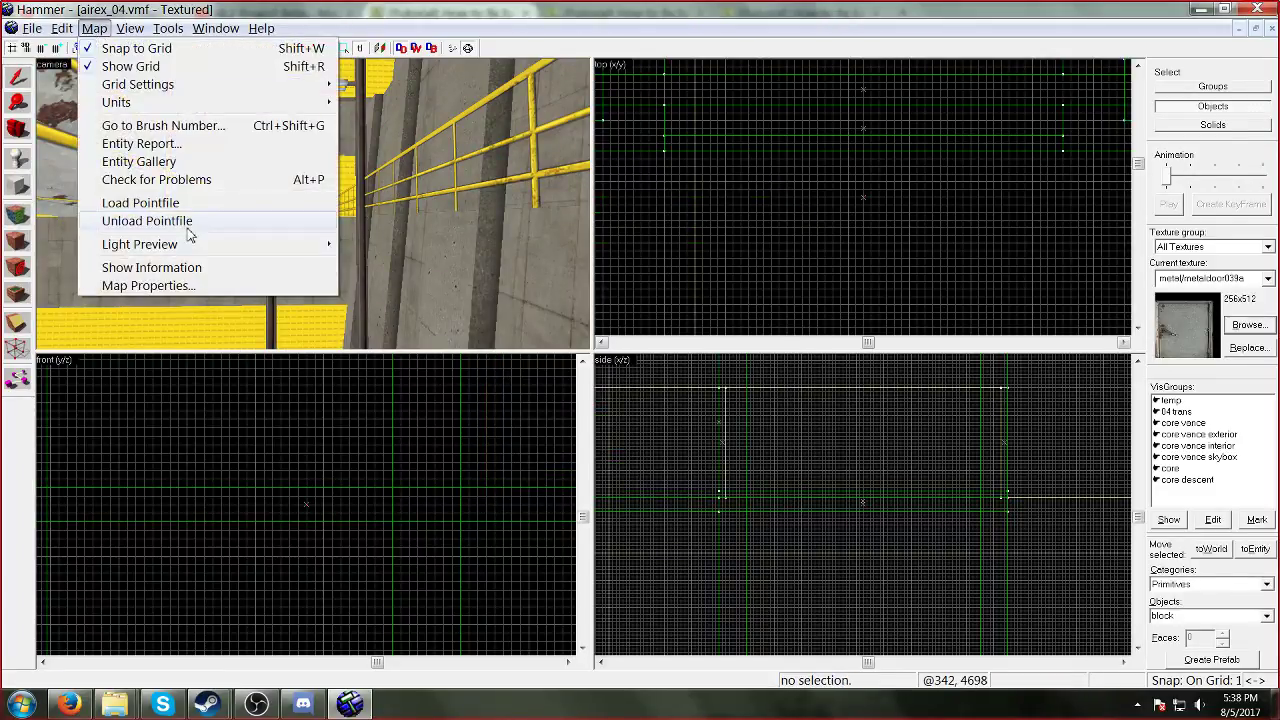
mouse_move(212, 28)
mouse_move(94, 28)
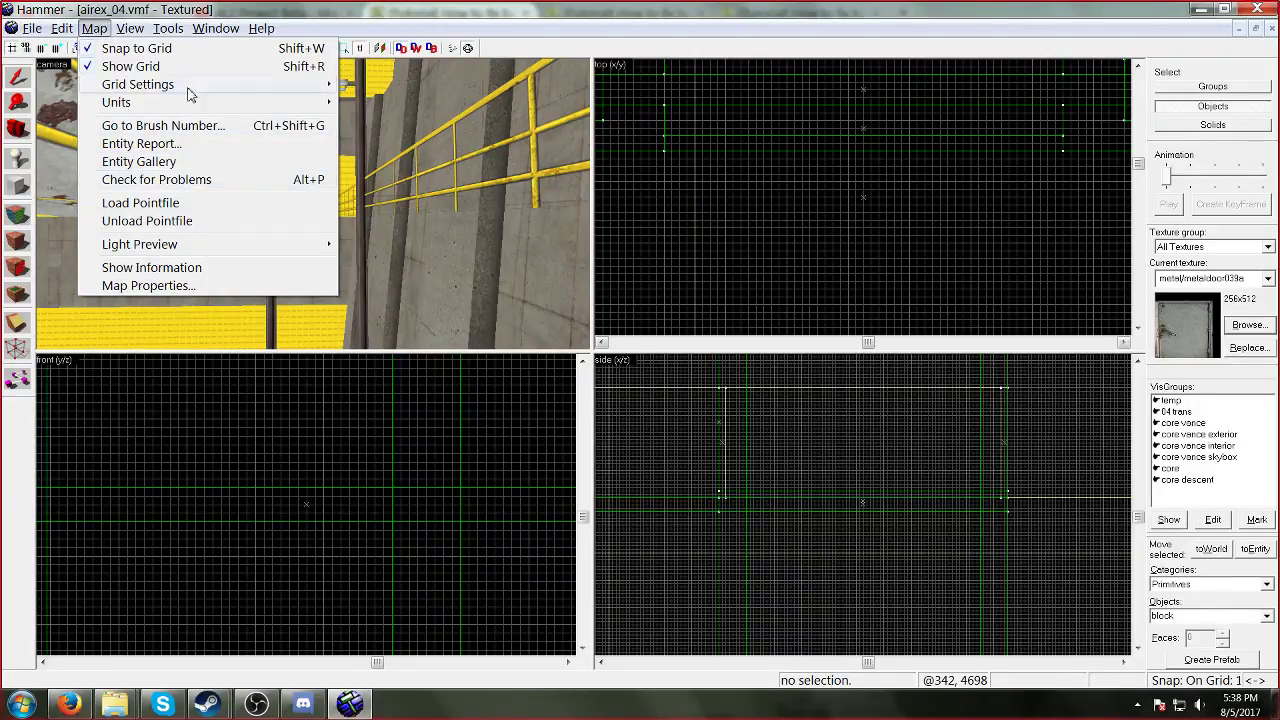
left_click(124, 179)
left_click_drag(784, 274, 788, 314)
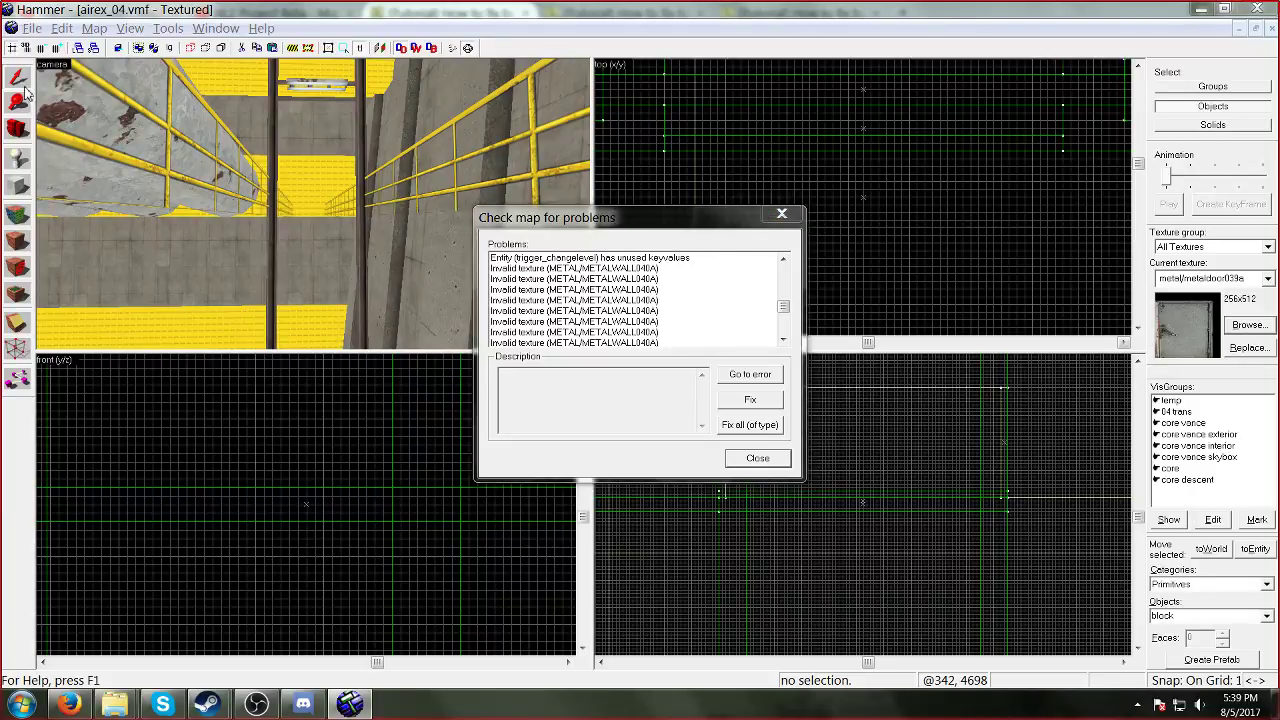
key("Escape")
Step: Locate the plain grey edge strip below the yellow railings and select its face for texture editing
key("z")
key("w")
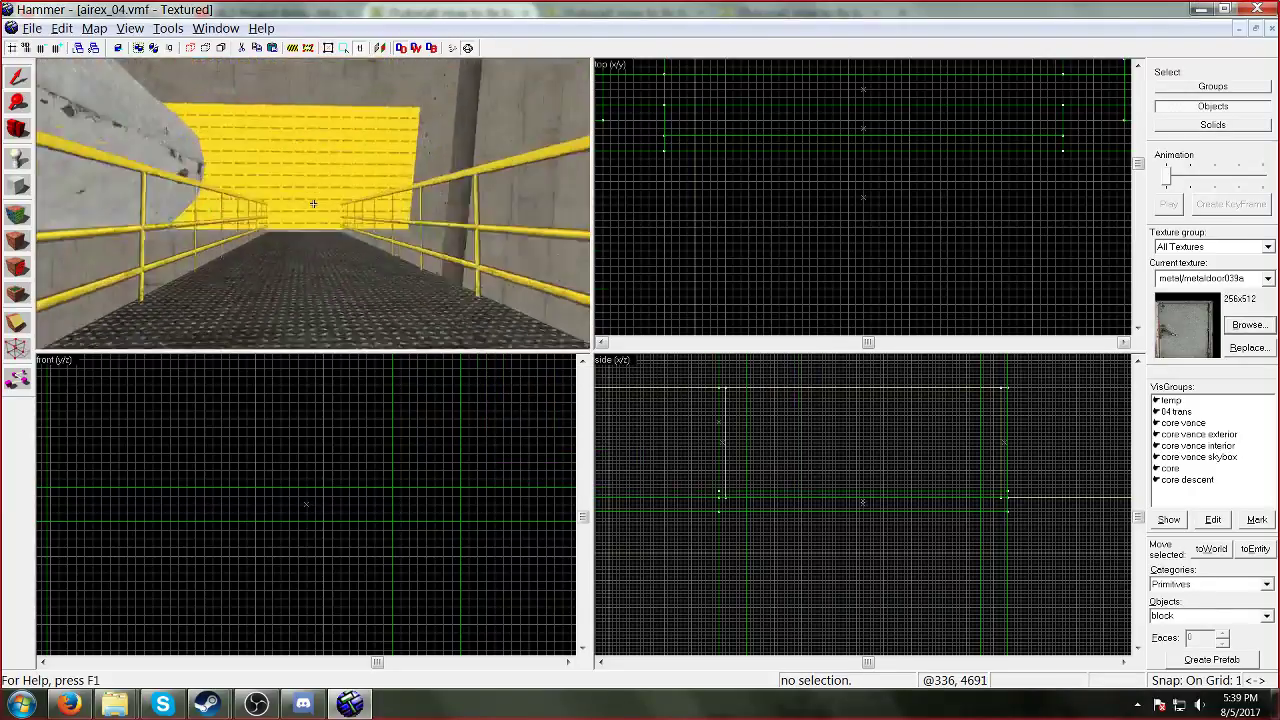
key("s")
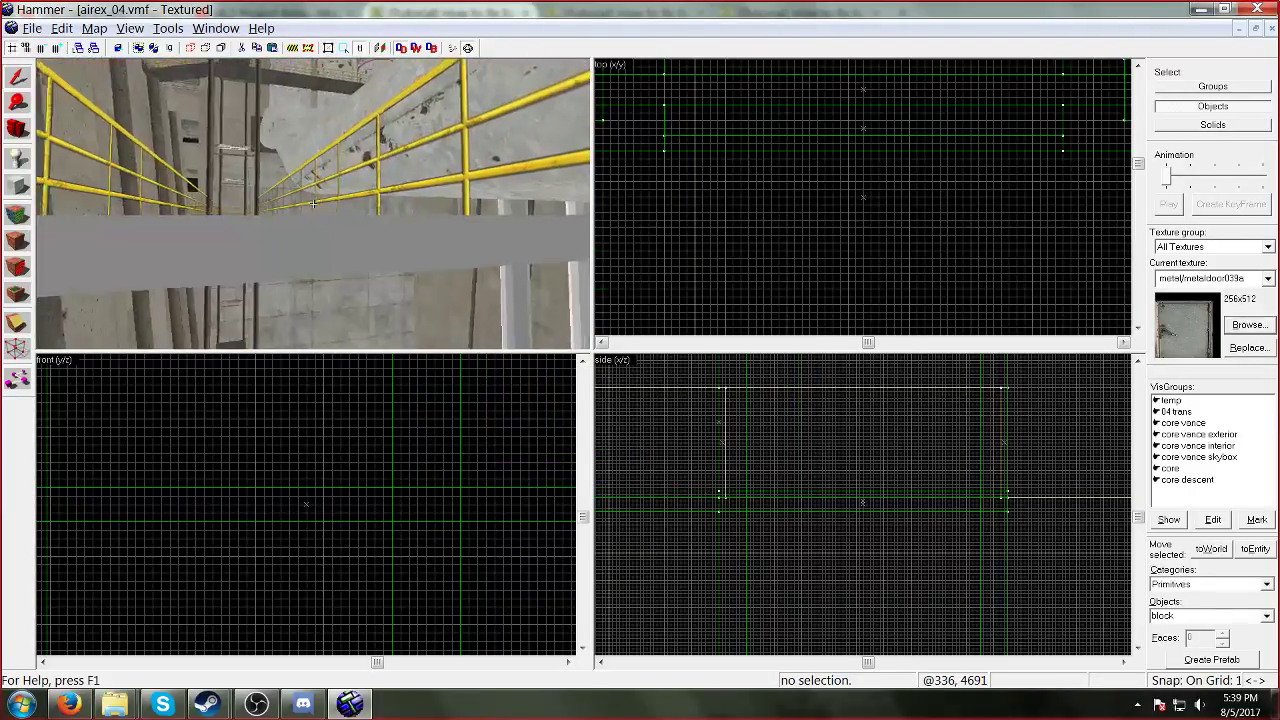
key("z")
left_click(300, 212)
left_click(27, 218)
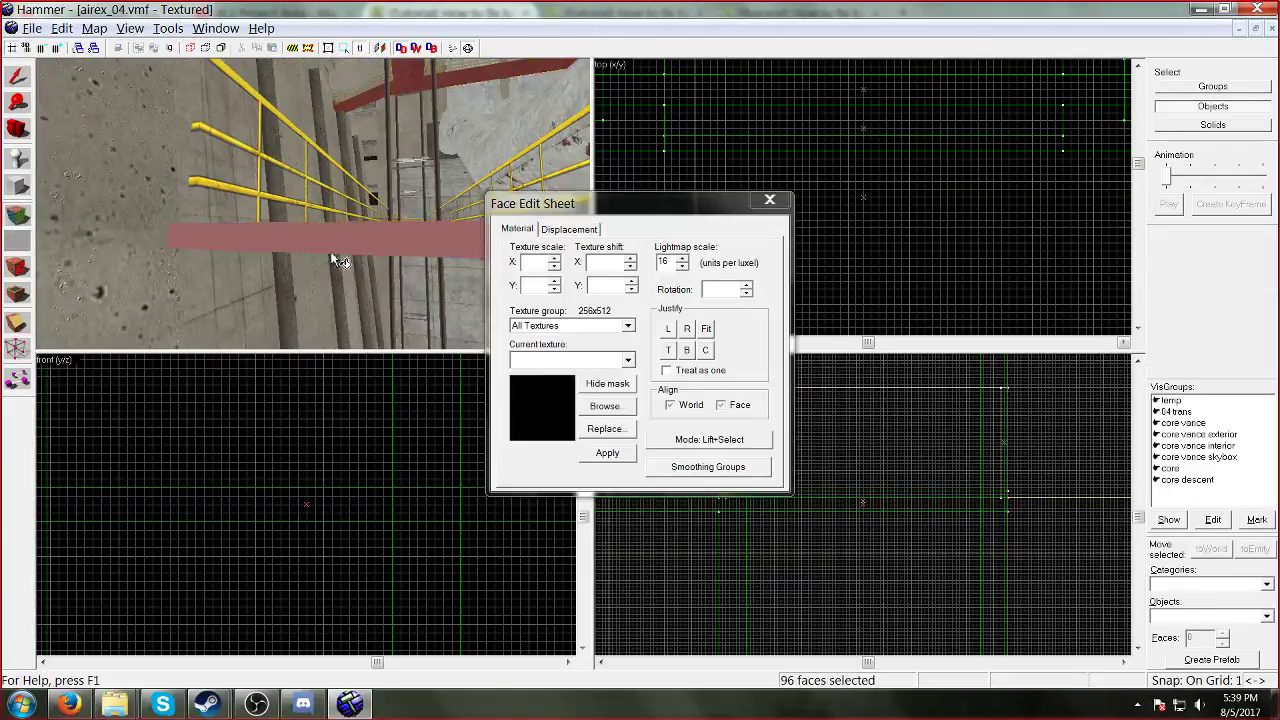
left_click(334, 252)
Step: Start replacing METAL/METALWALL040A and filter the replacement textures by METALwall
left_click(520, 351)
left_click(725, 292)
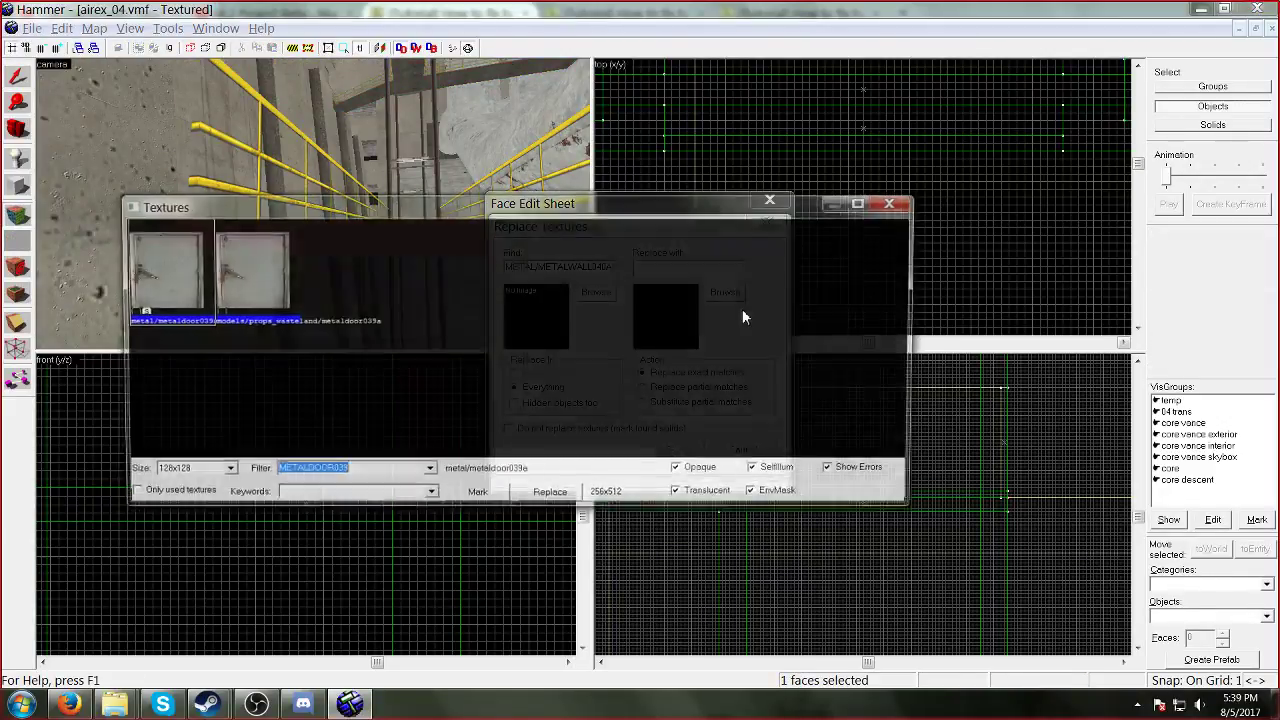
type("METALwa")
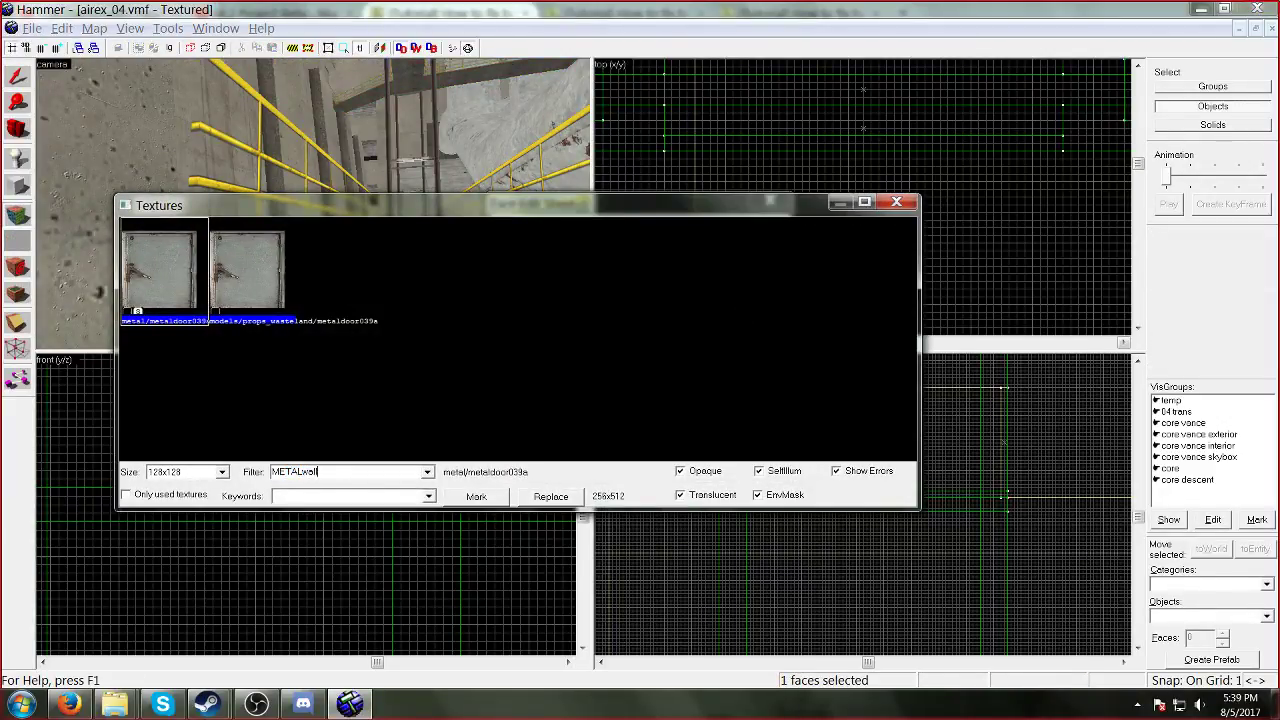
type("ll")
left_click_drag(558, 207, 613, 287)
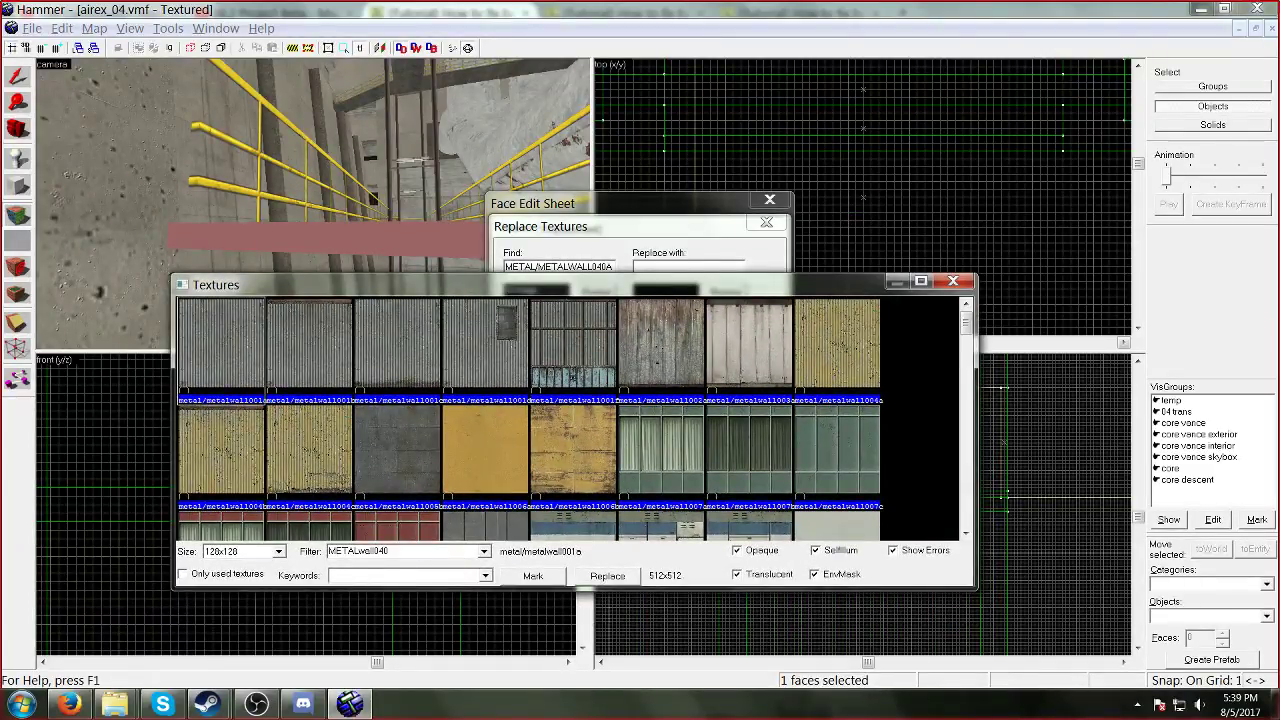
type("040")
key("BackSpace")
key("BackSpace")
key("BackSpace")
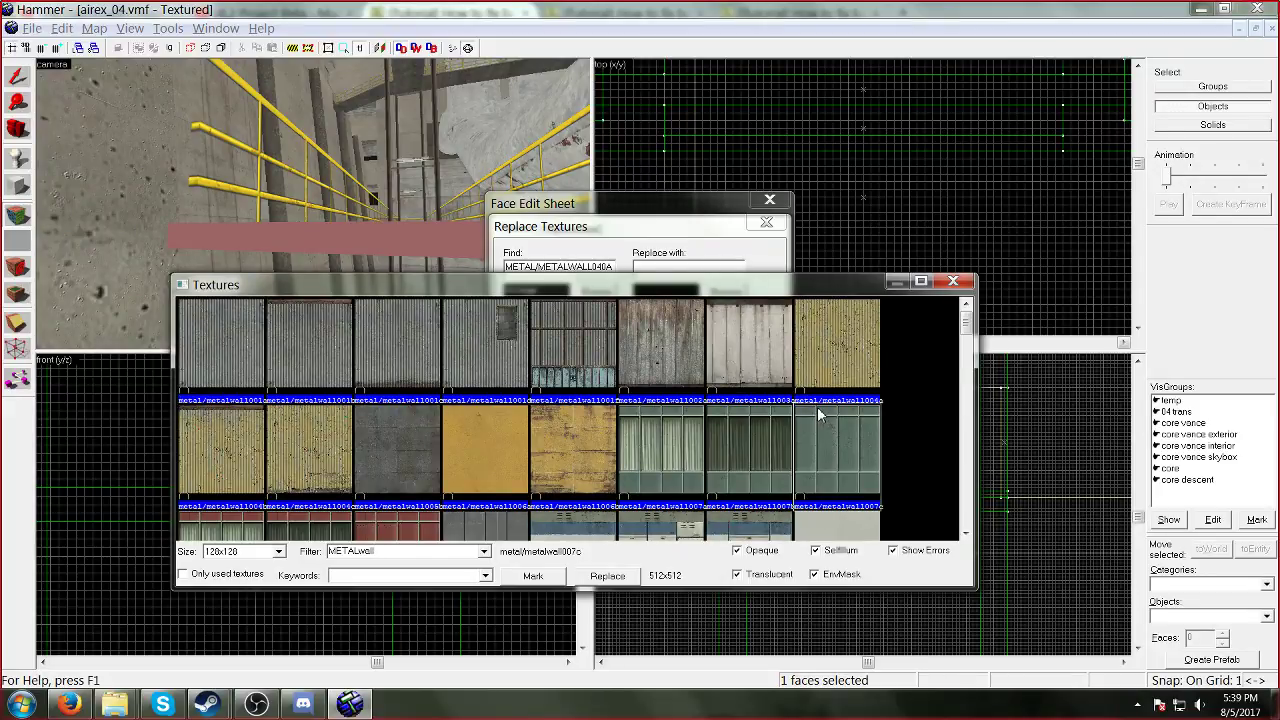
Step: Choose the plain grey-brown metal/metalwall030a texture and replace every exact match of METAL/METALWALL040A with it
scroll(816, 424, "down", 6)
scroll(640, 505, "down", 4)
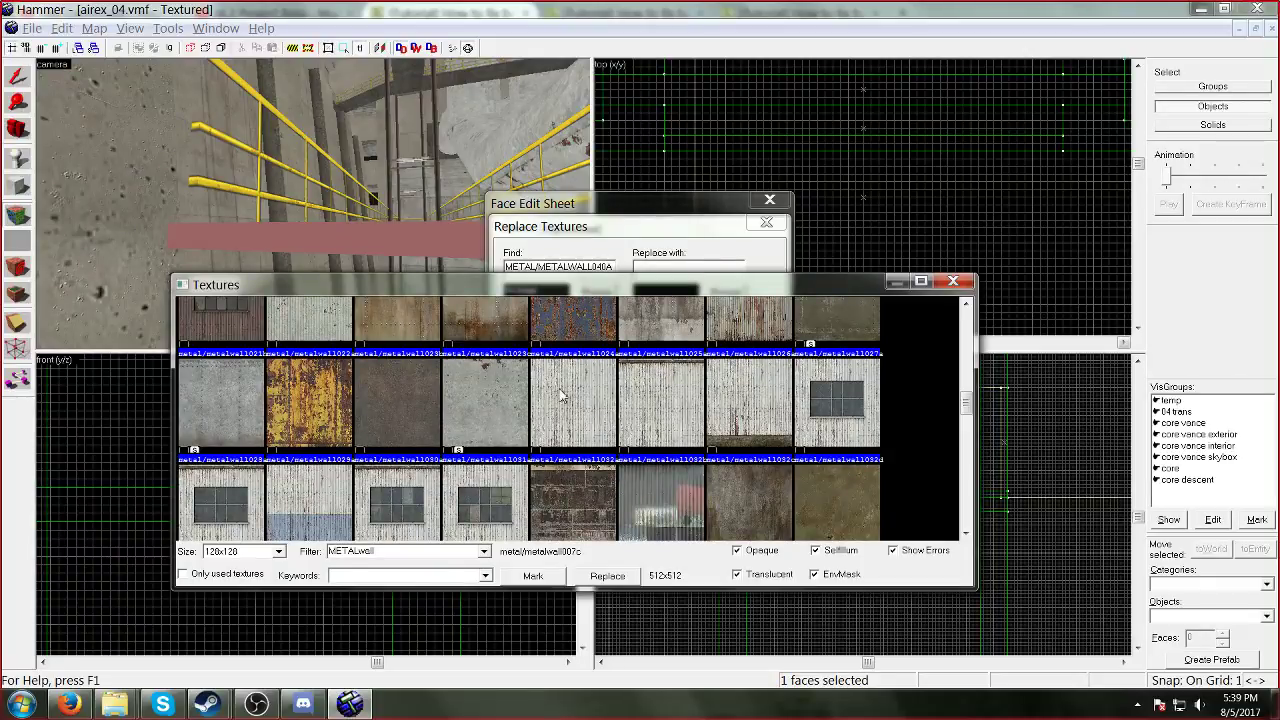
double_click(421, 390)
left_click(662, 446)
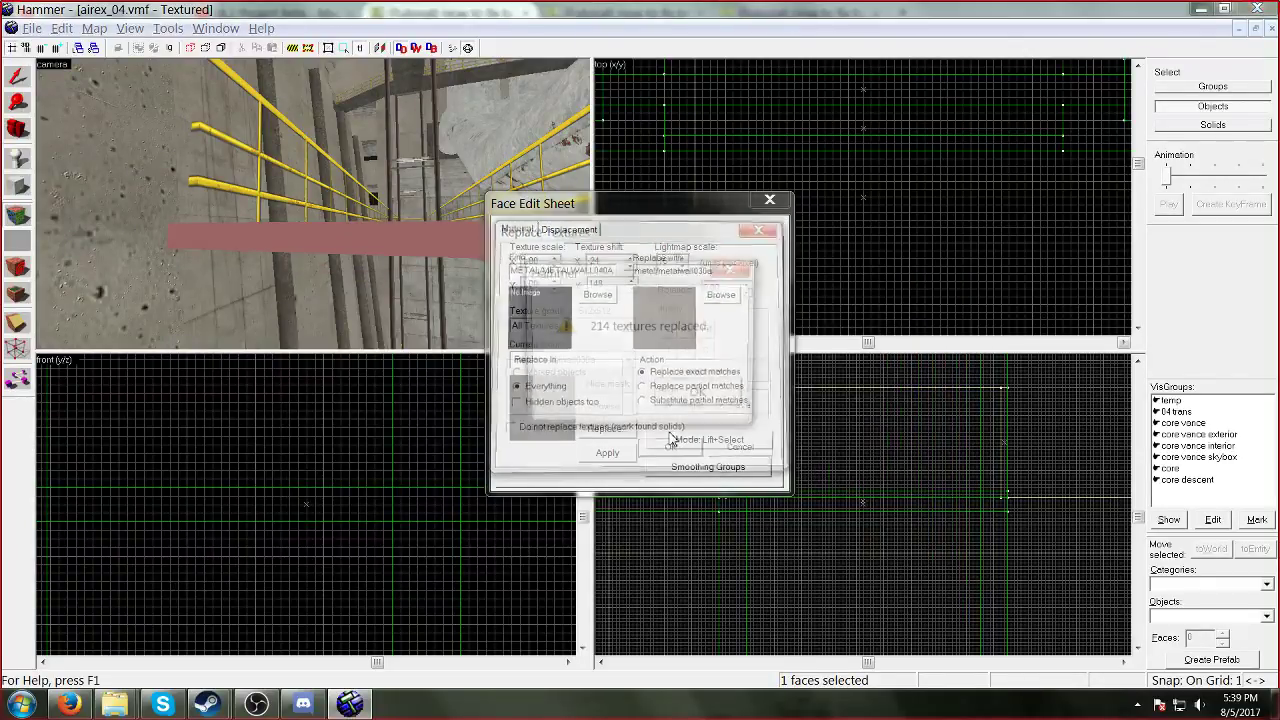
Step: Recheck the map for problems and go to the first METAL/METALWALL043B invalid texture entry
left_click(770, 200)
key("z")
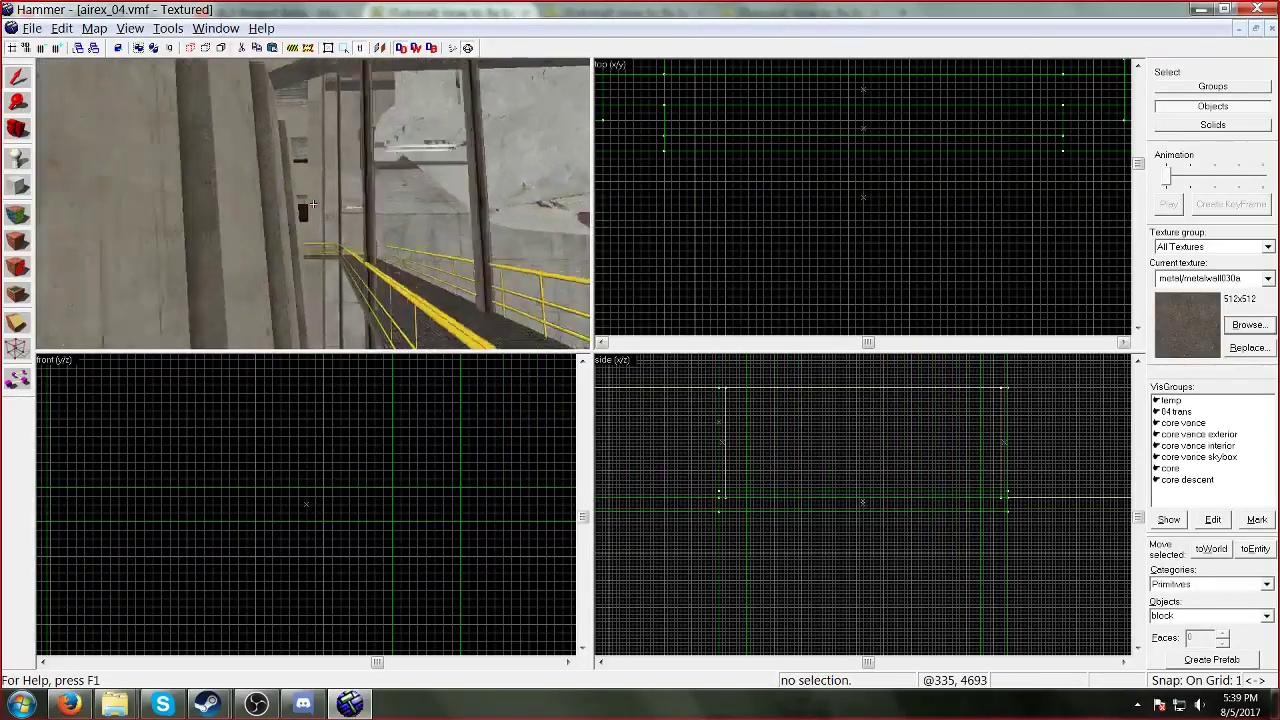
key("w")
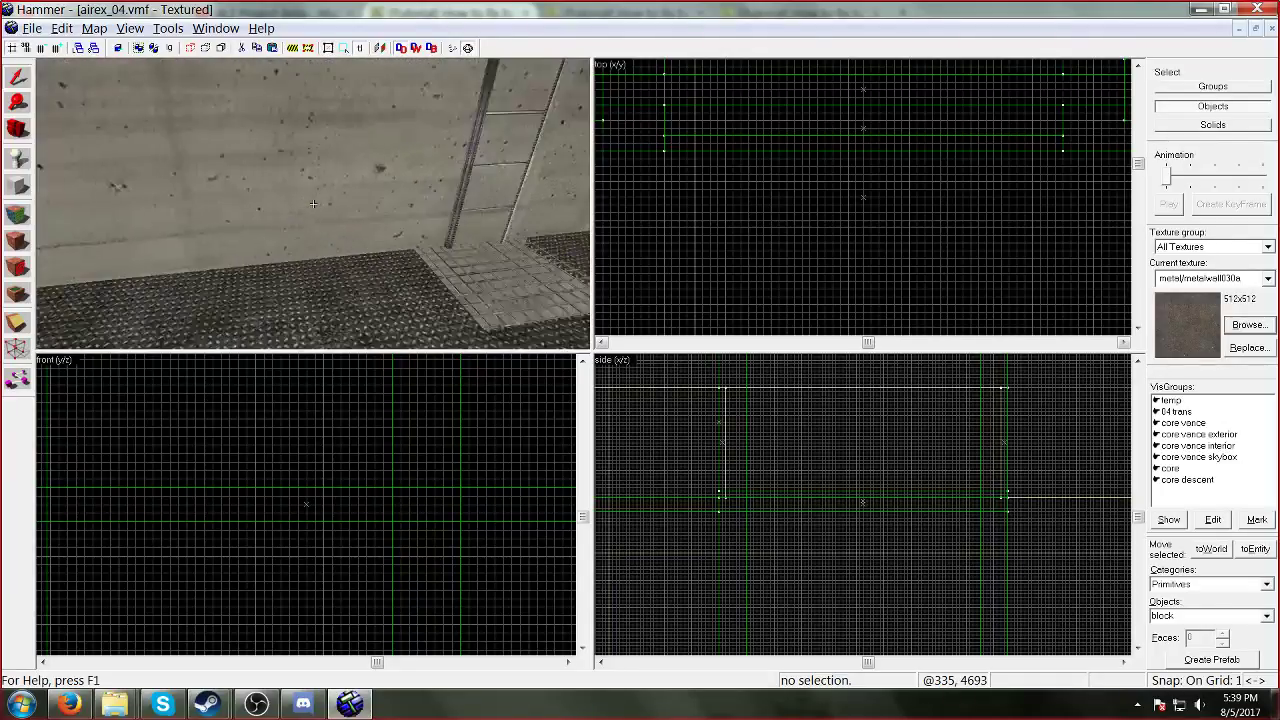
key("w")
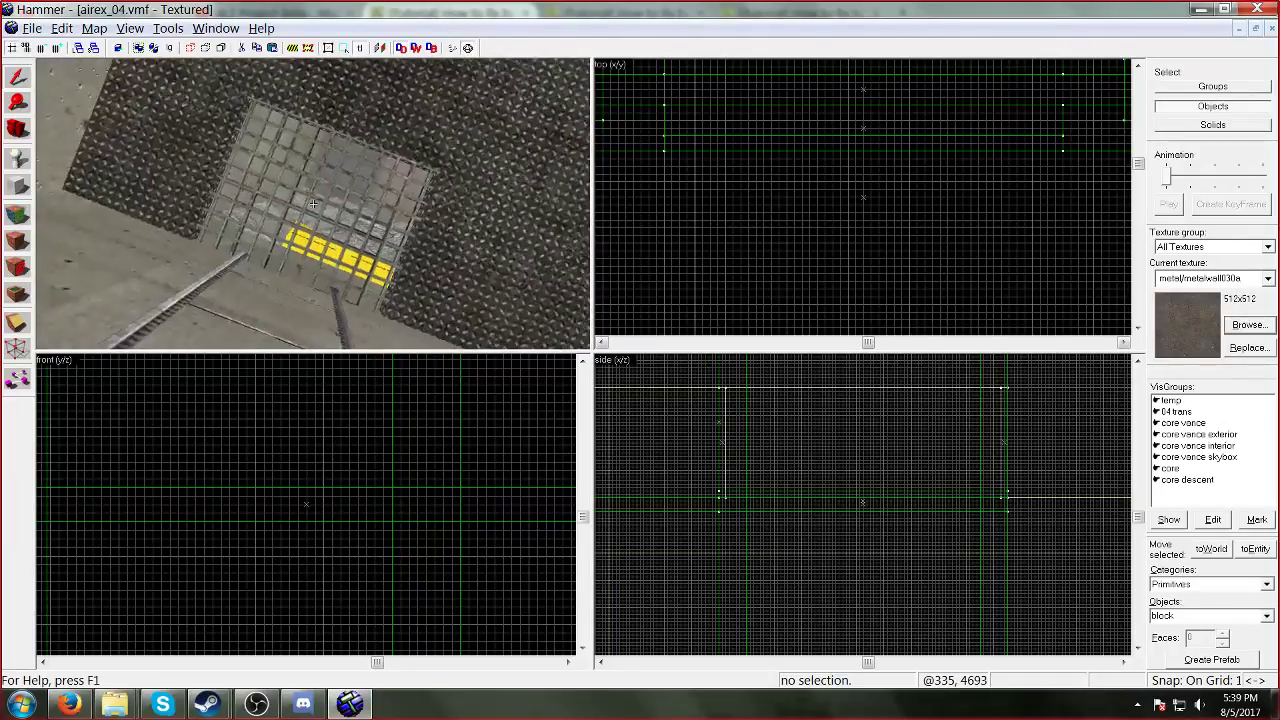
key("z")
left_click(94, 28)
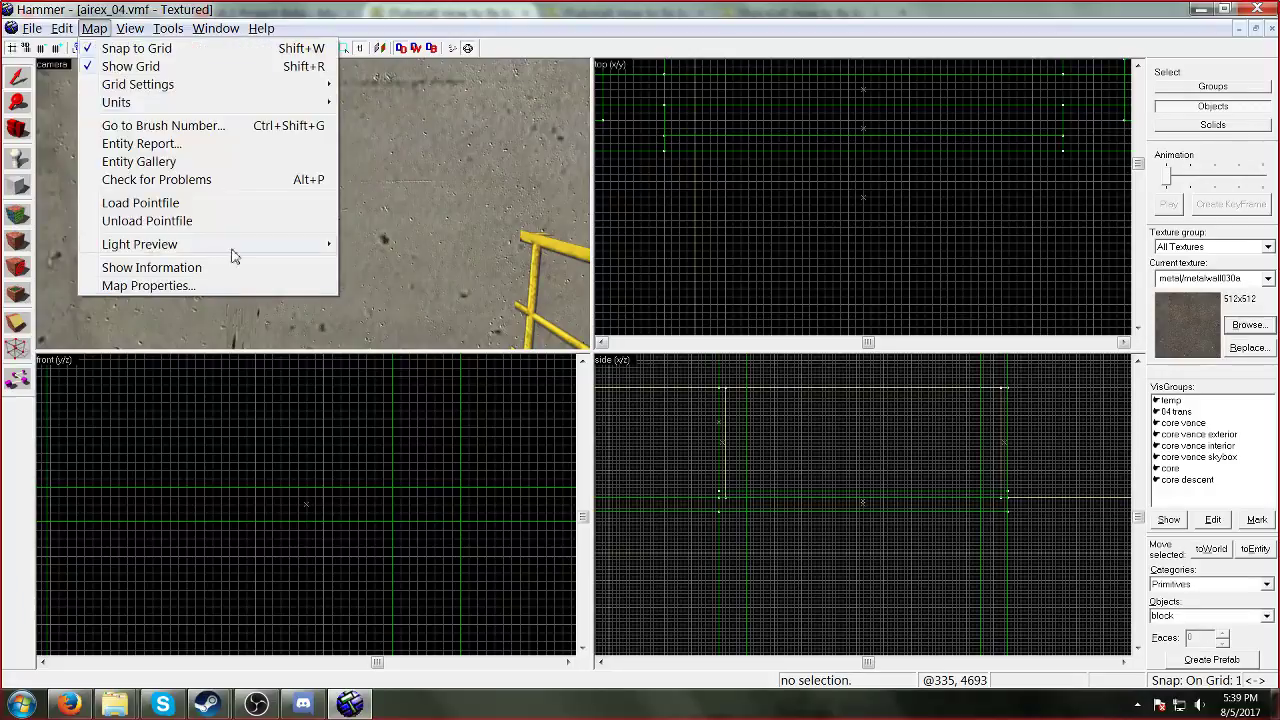
left_click(228, 180)
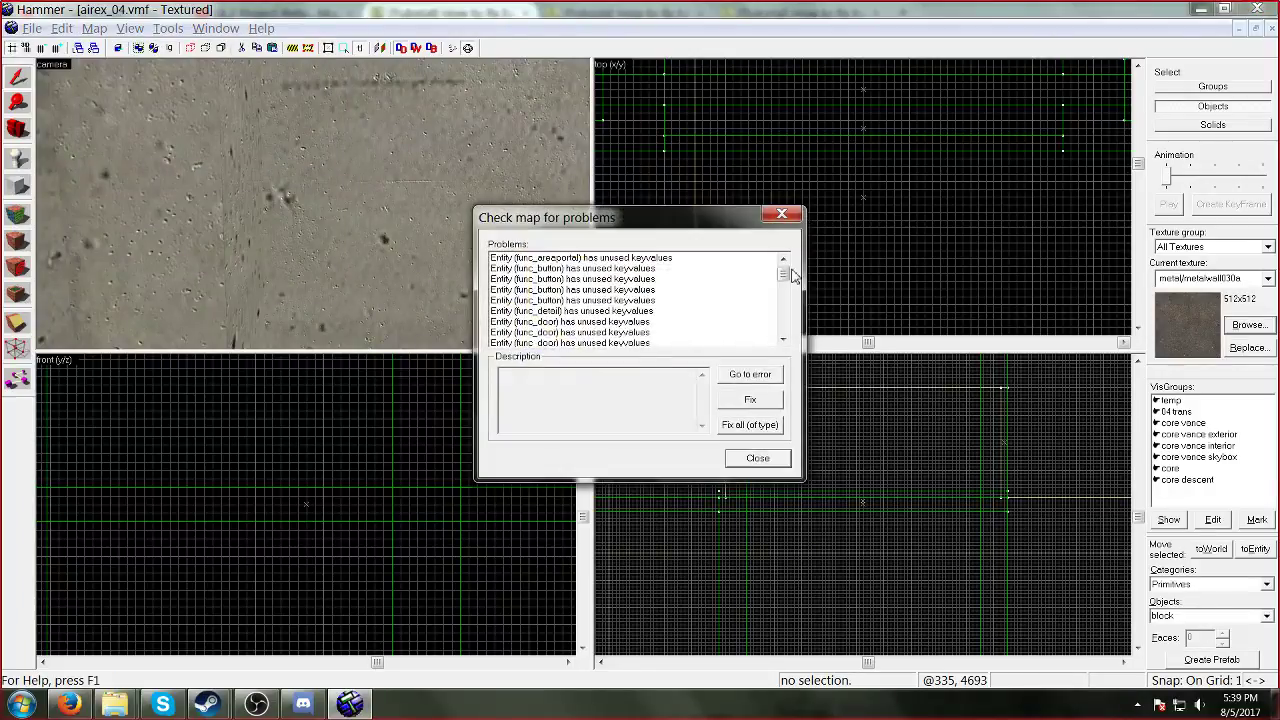
left_click_drag(790, 281, 795, 333)
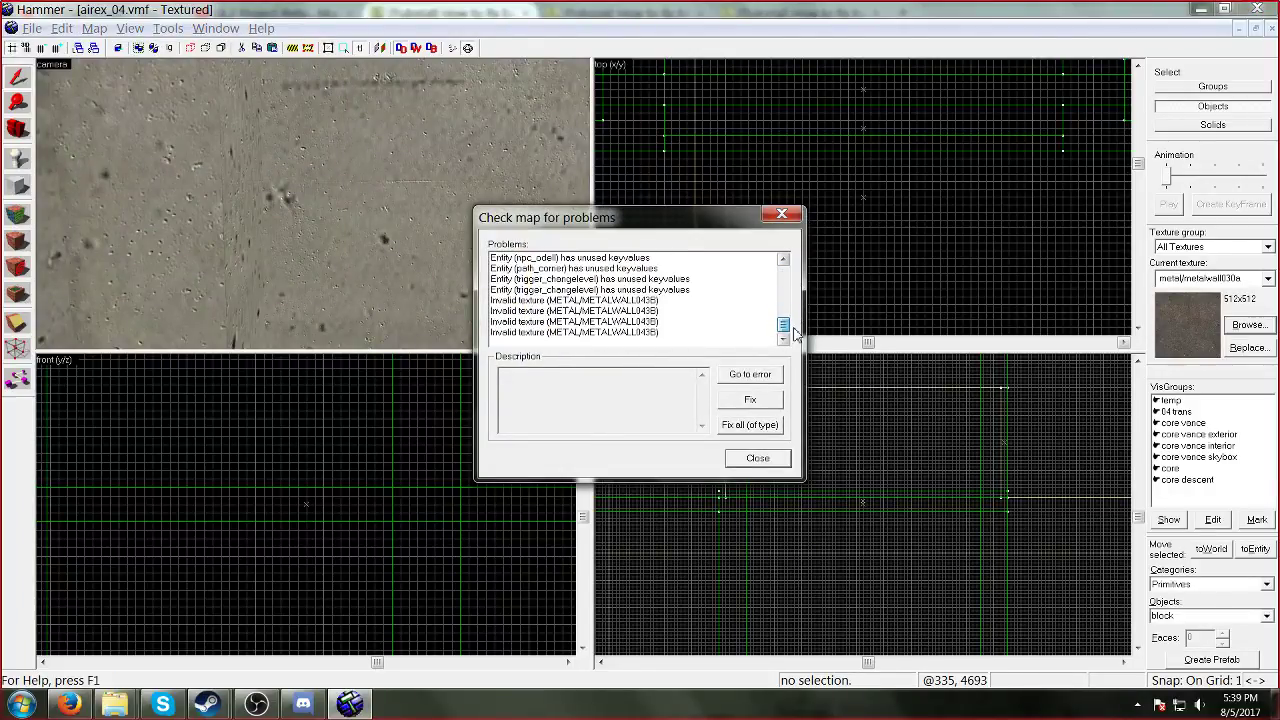
left_click(650, 300)
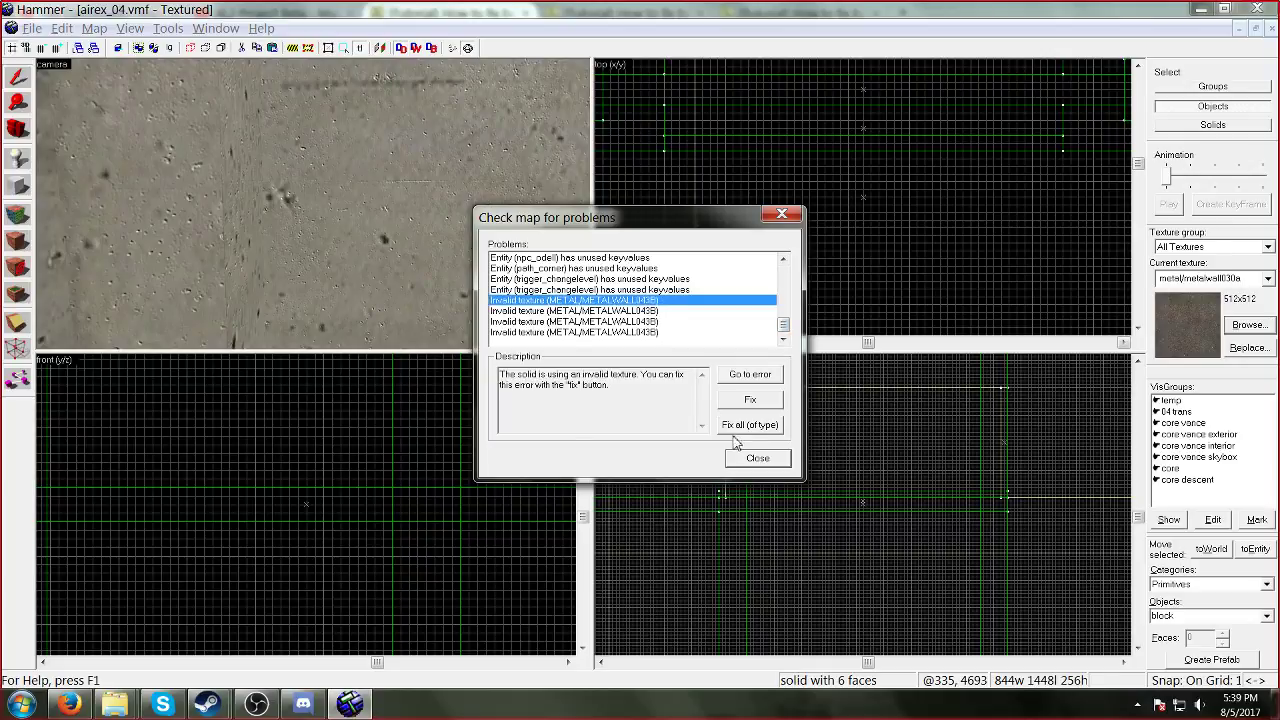
left_click(742, 378)
left_click(784, 215)
Step: Center the 3D view on the faulty solid and select its plain grey face for texture editing
key("z")
key("s")
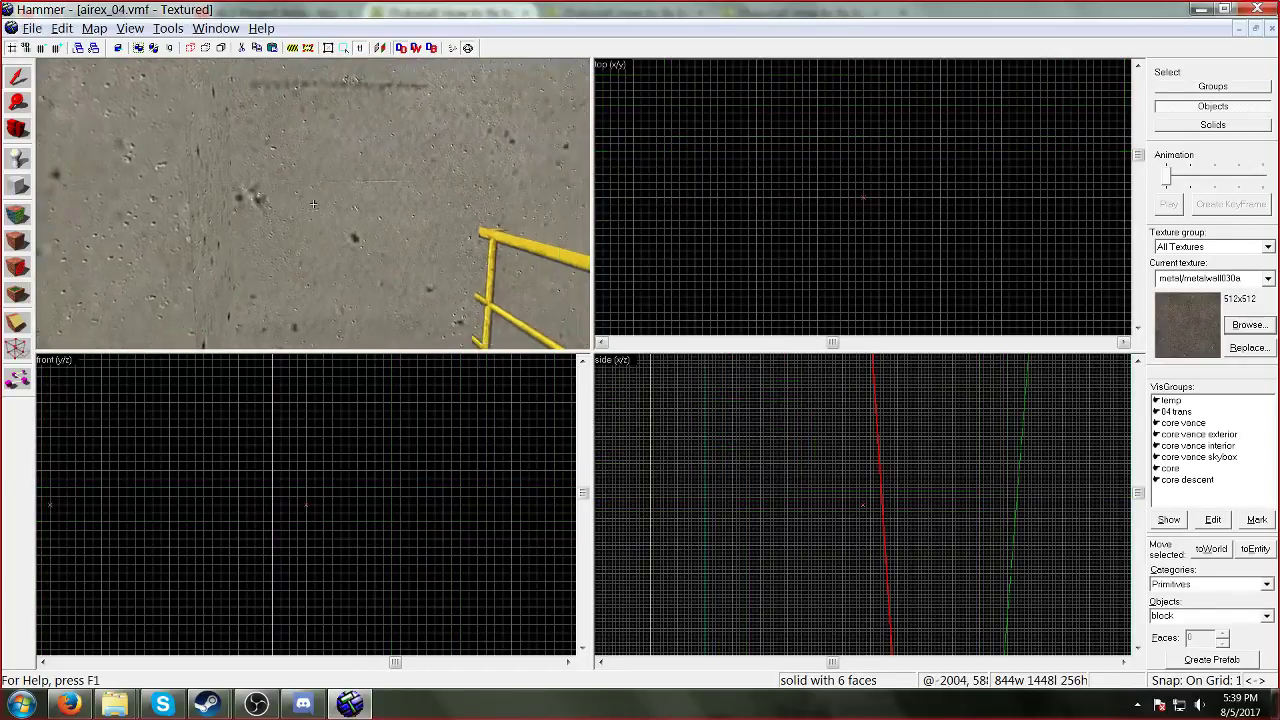
key("z")
left_click(130, 28)
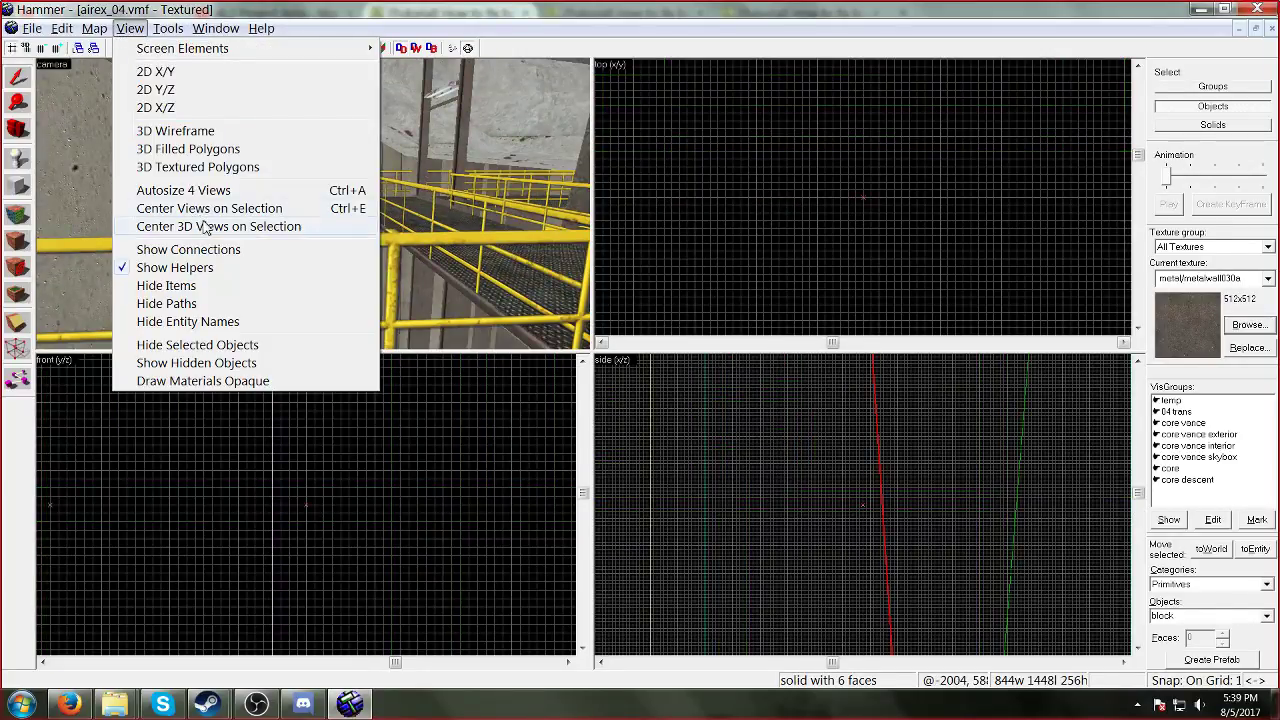
left_click(205, 217)
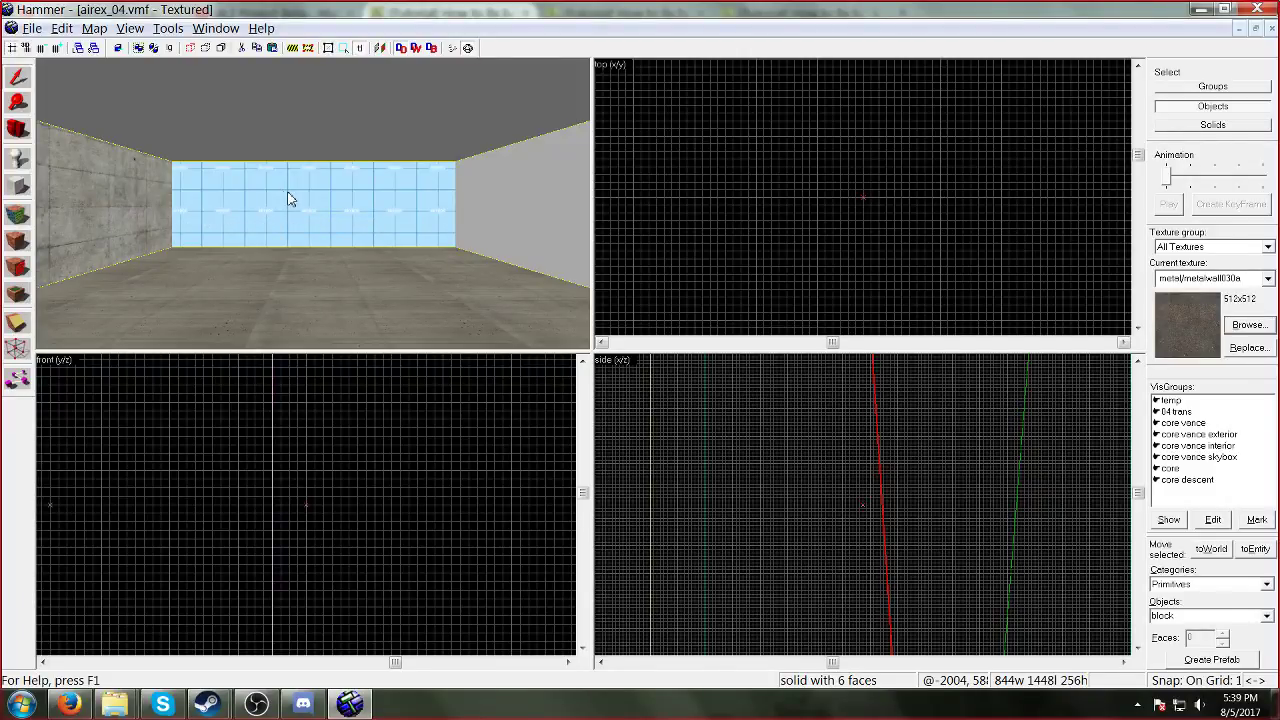
key("z")
key("w")
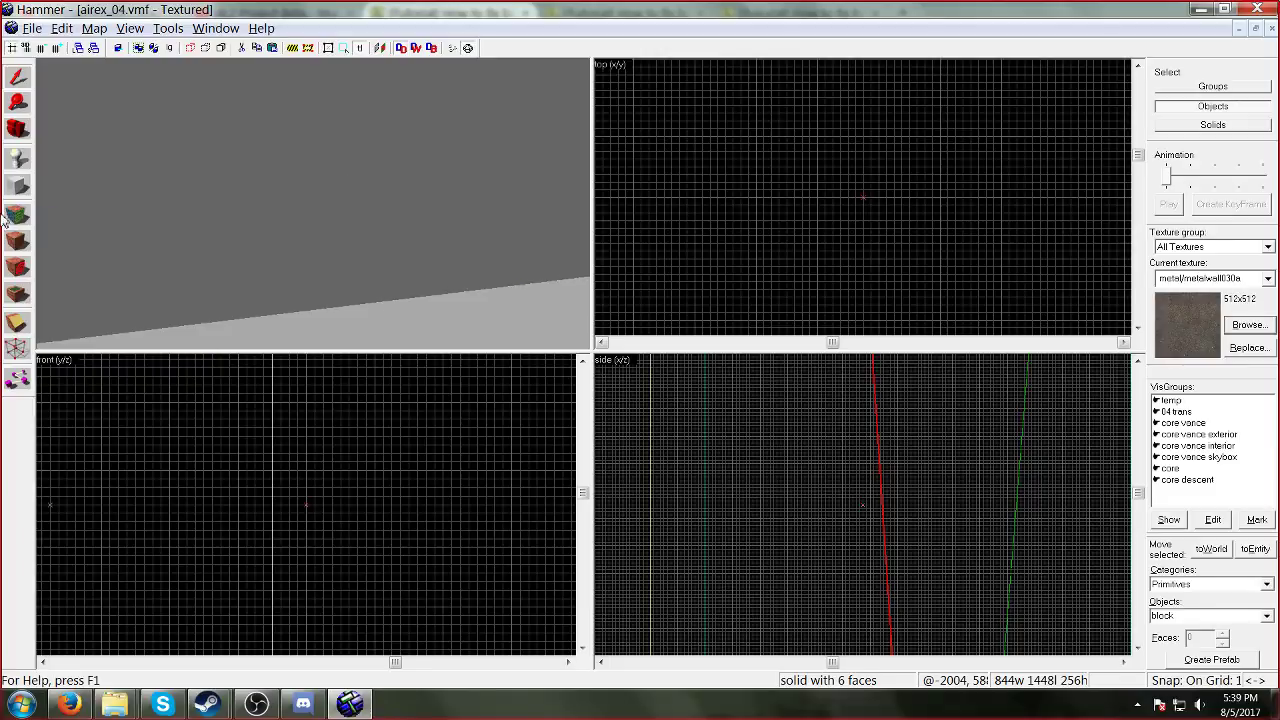
key("z")
key("shift+a")
Step: Replace every exact match of METAL/METALWALL043B with metal/metalwall043a, filtering the replacement textures by METALwall043
left_click(605, 428)
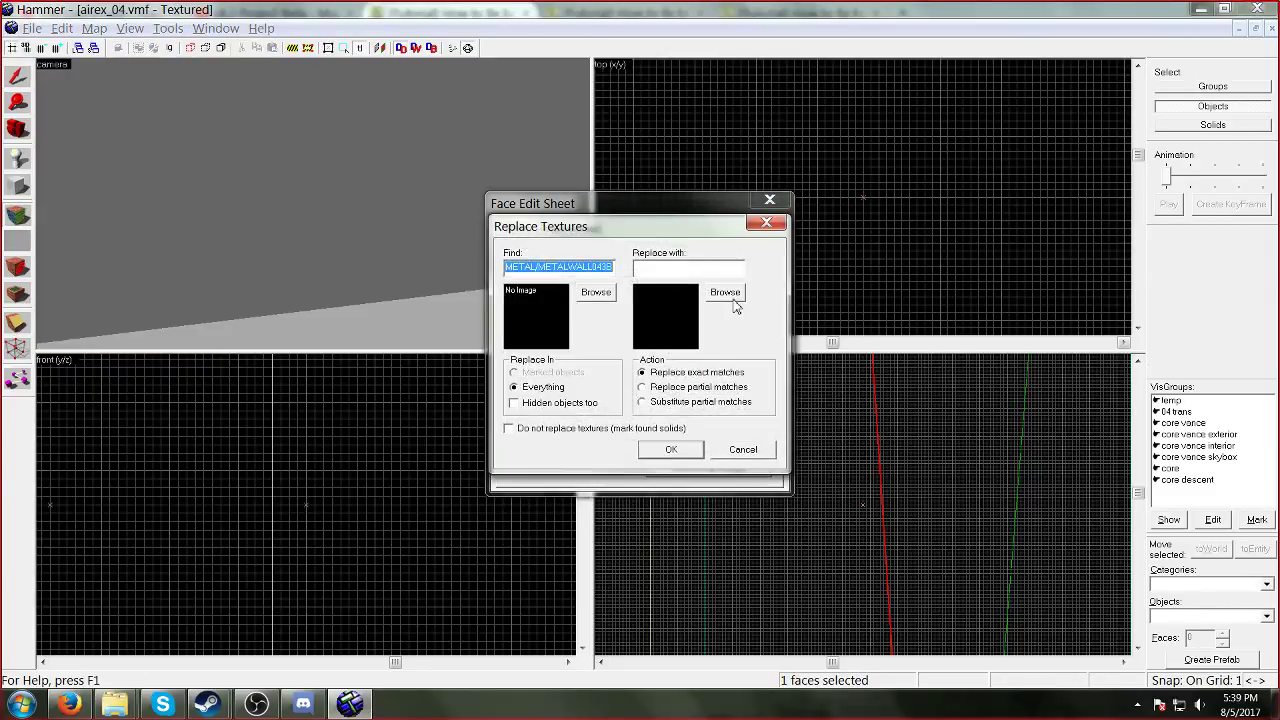
left_click(727, 291)
type("METALWALL0")
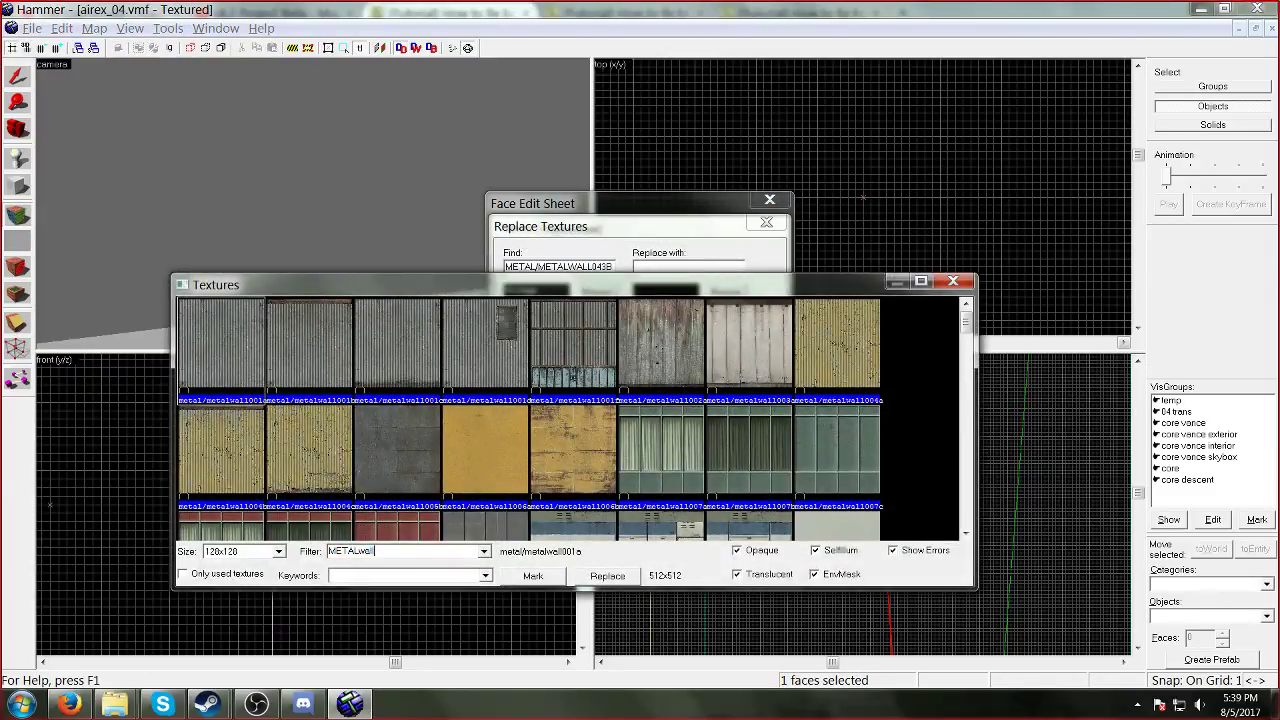
type("43")
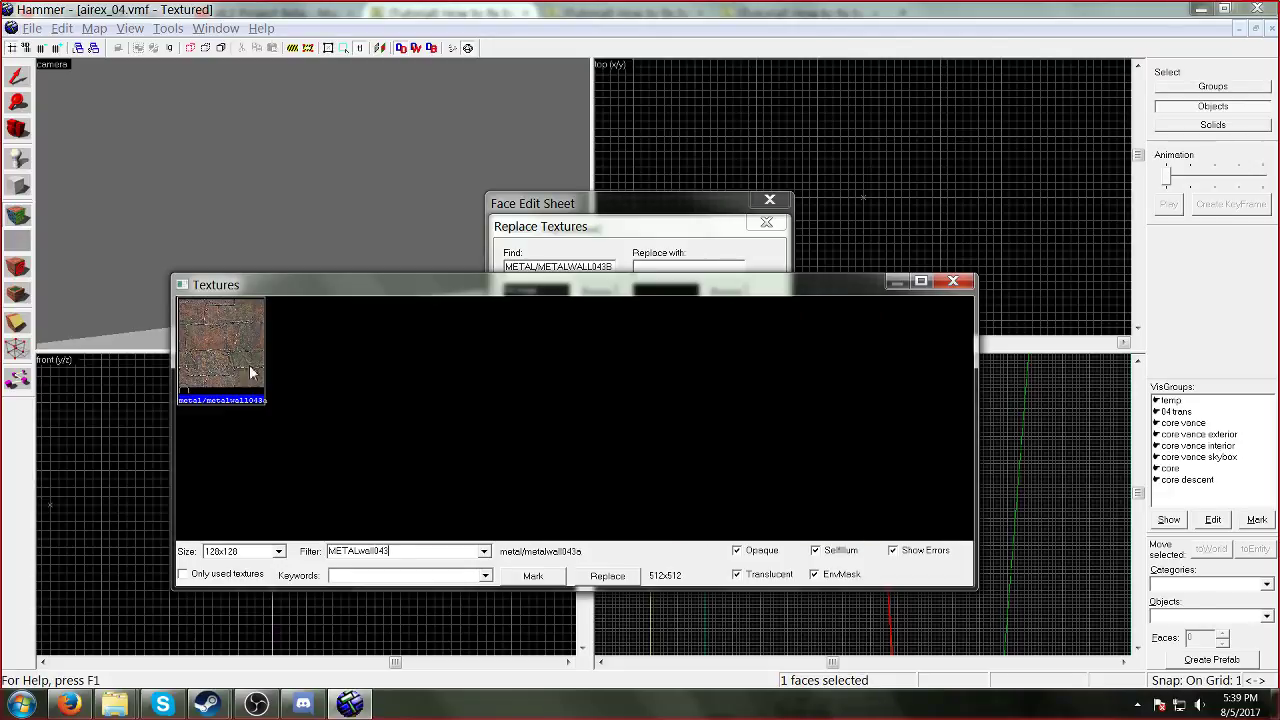
double_click(249, 364)
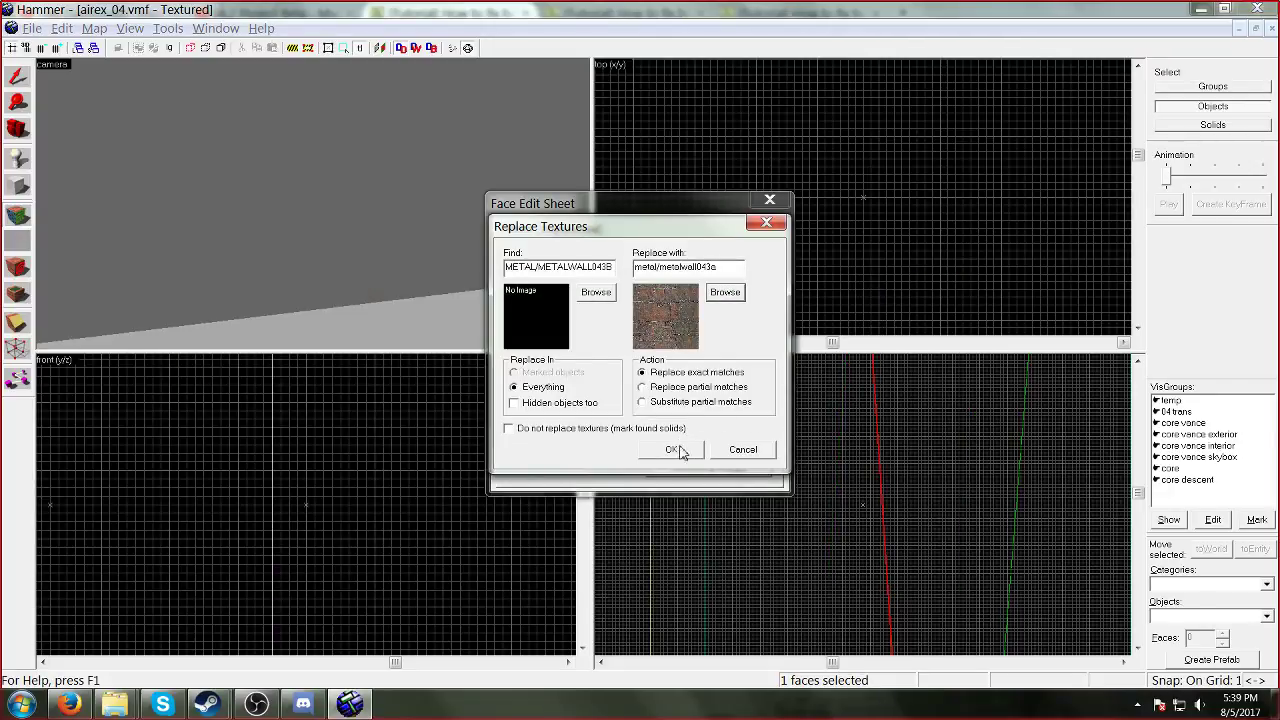
left_click(672, 449)
left_click(671, 394)
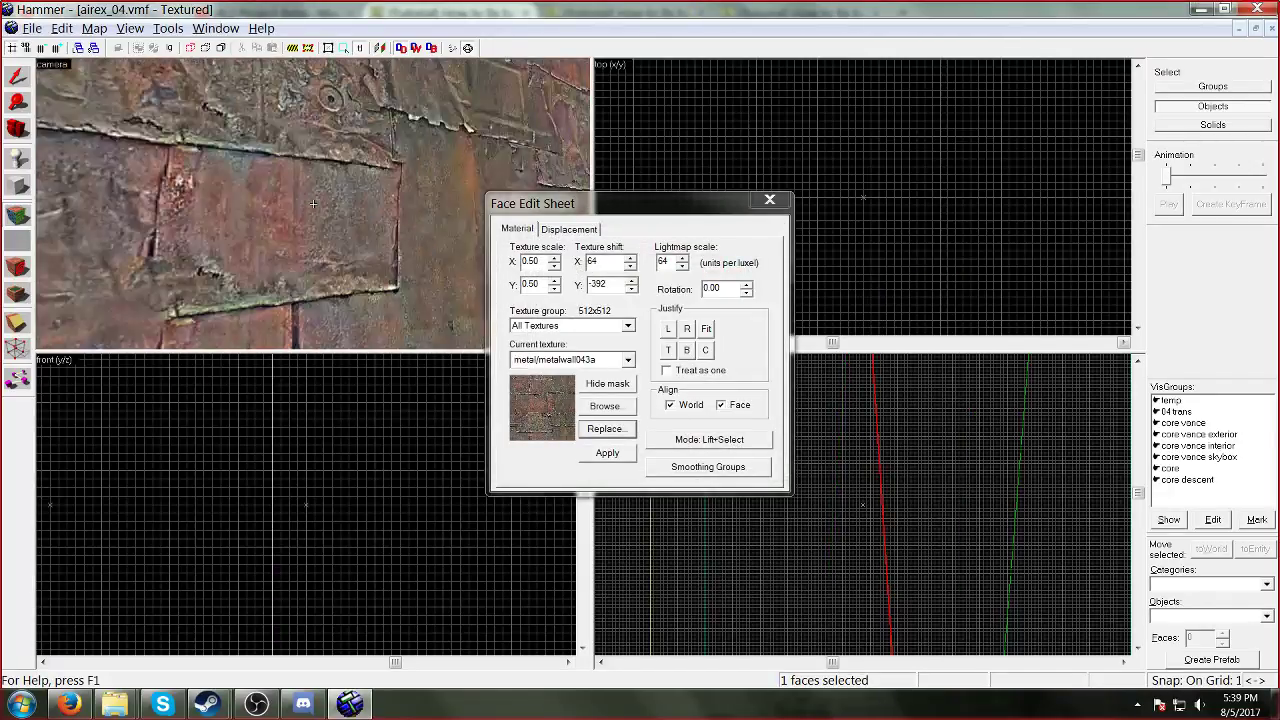
Step: Examine how the metal/metalwall043a texture looks on the tall concrete building, walkways and canal edges outside
key("d")
key("w")
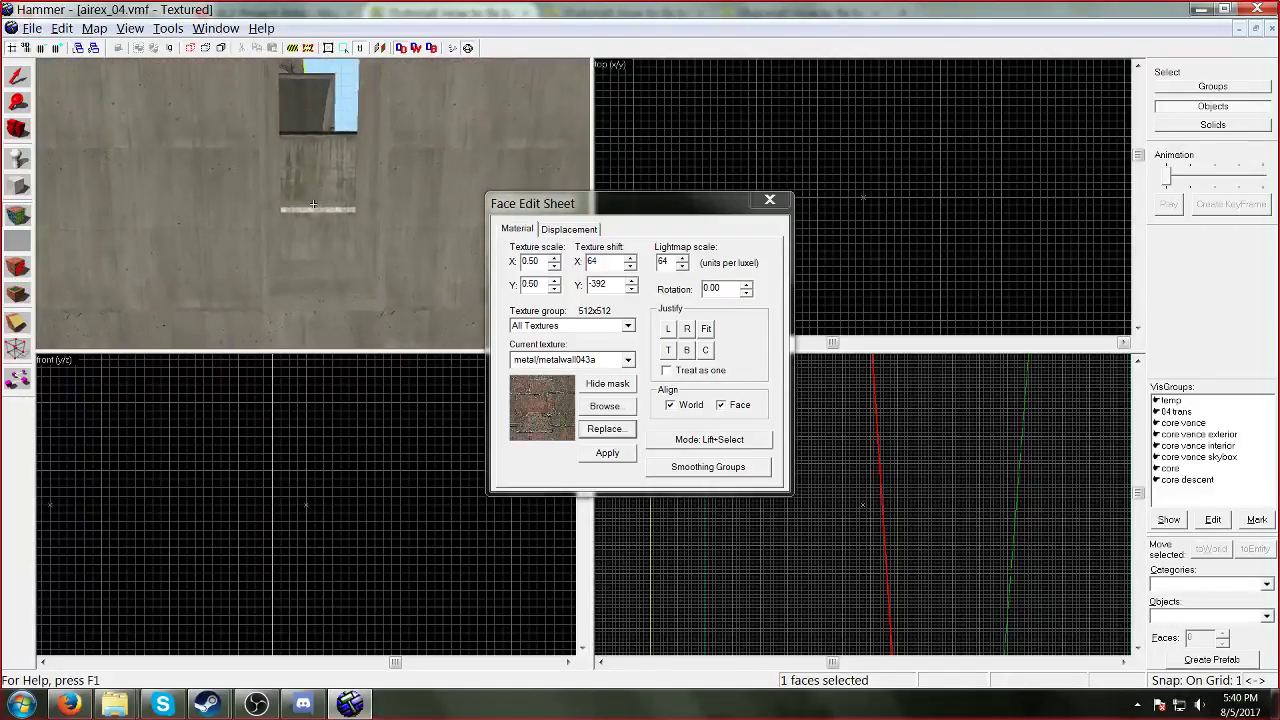
key("s")
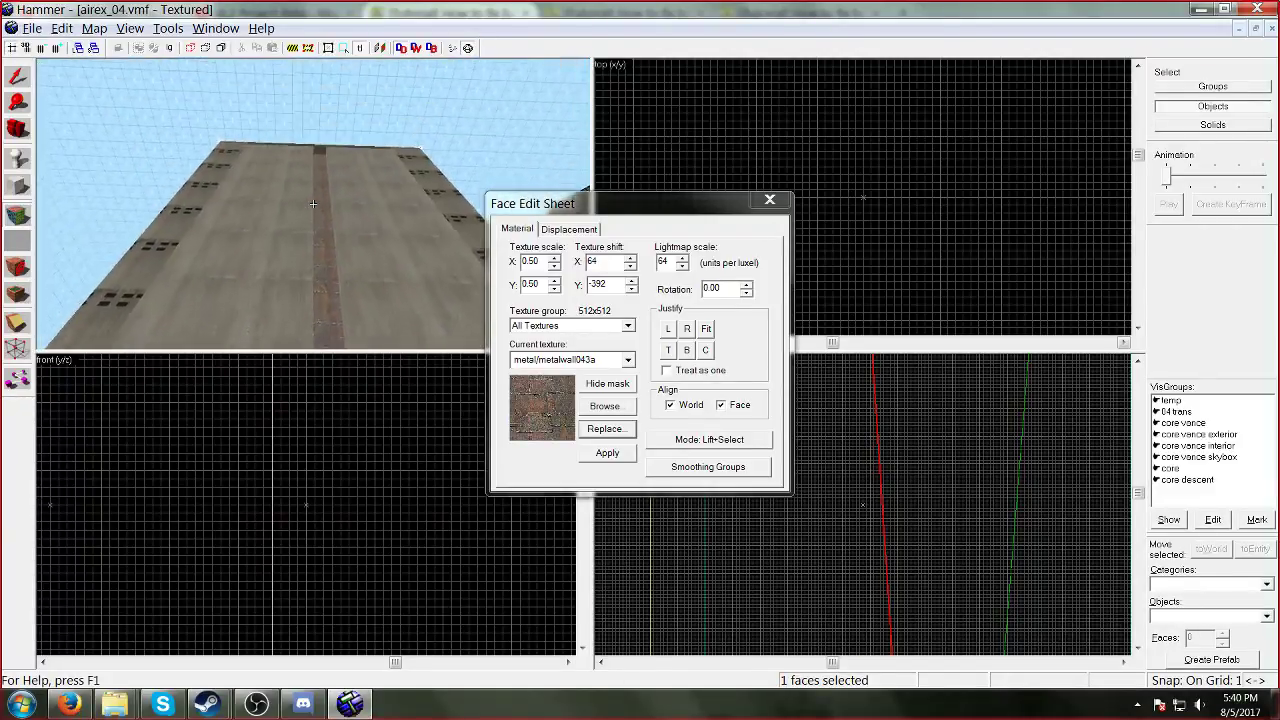
key("w")
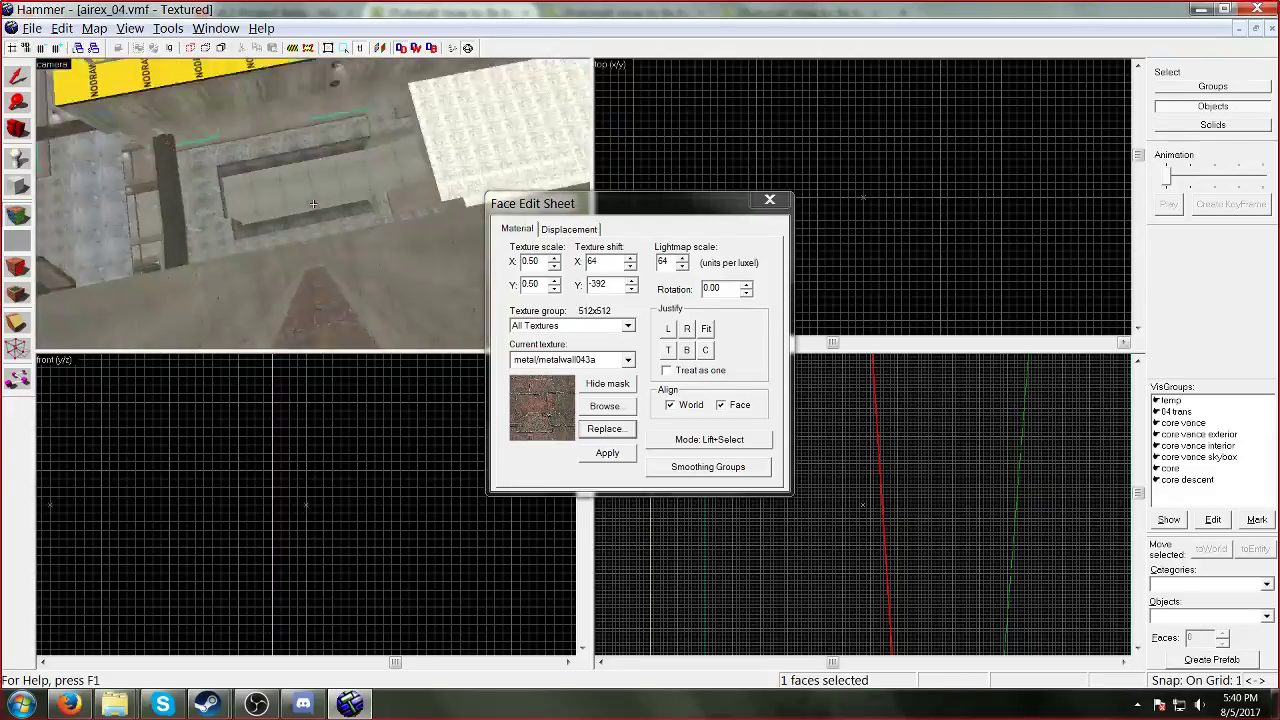
key("w")
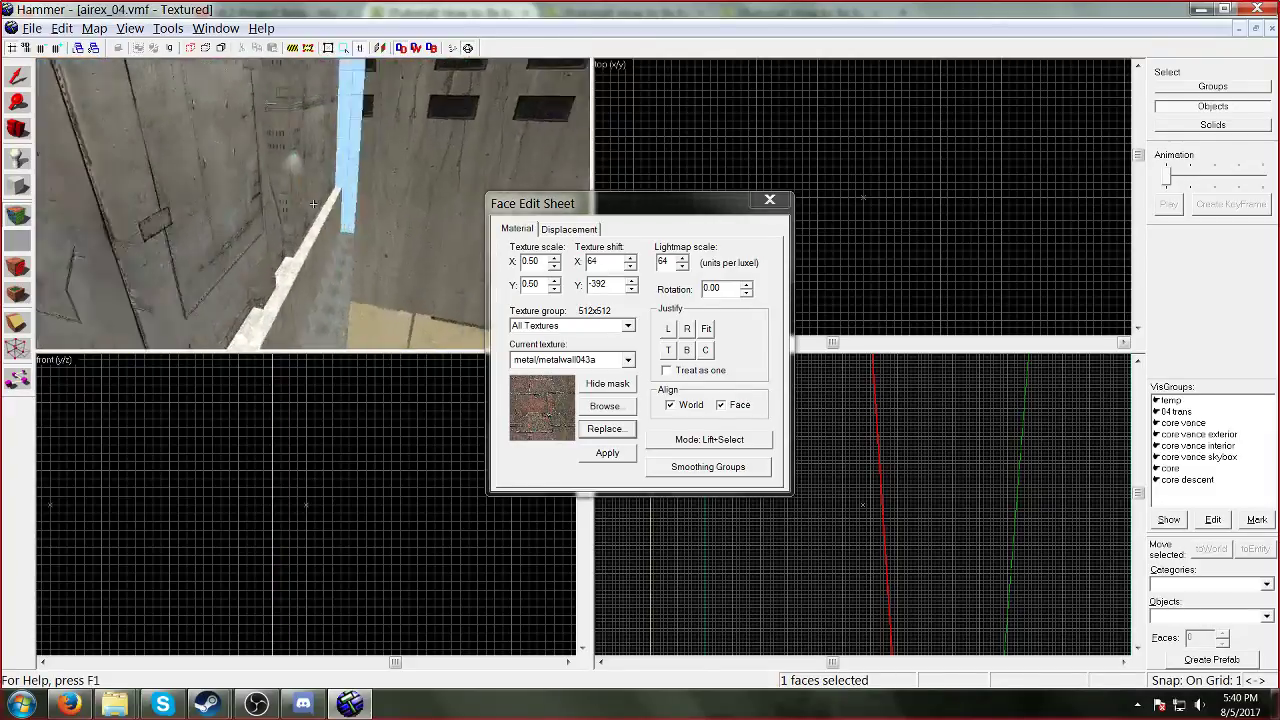
key("w")
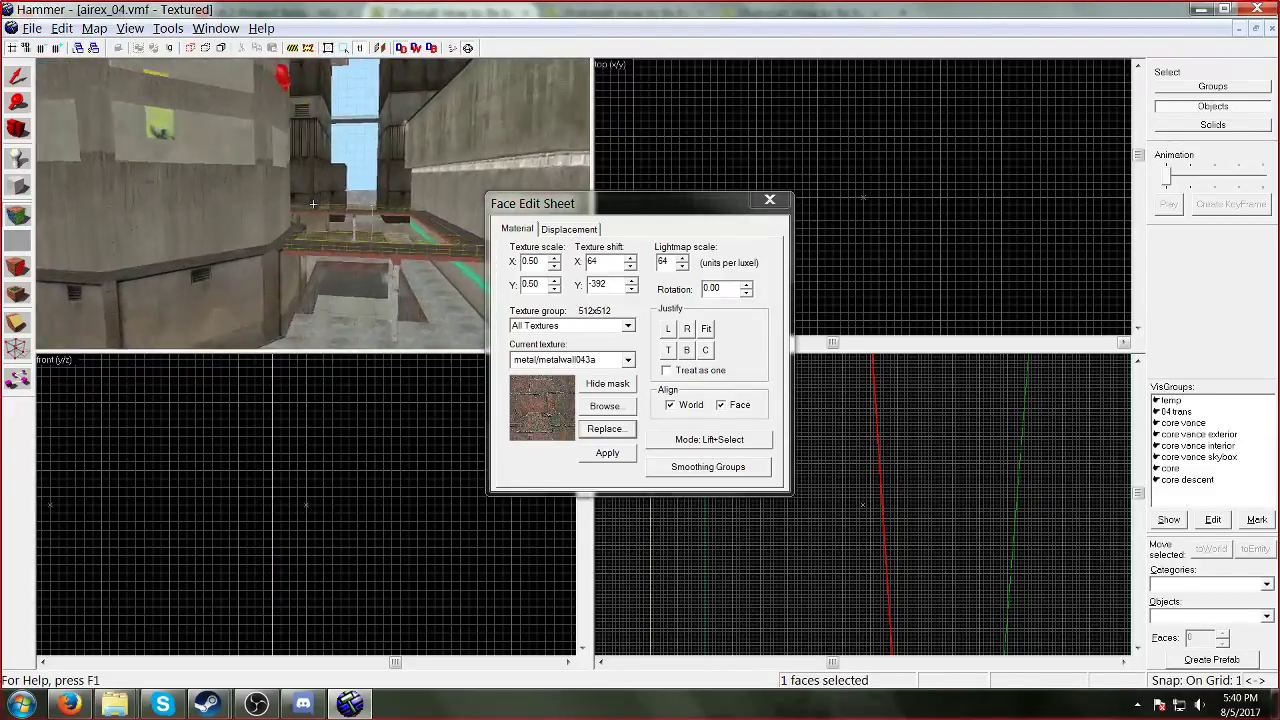
key("w")
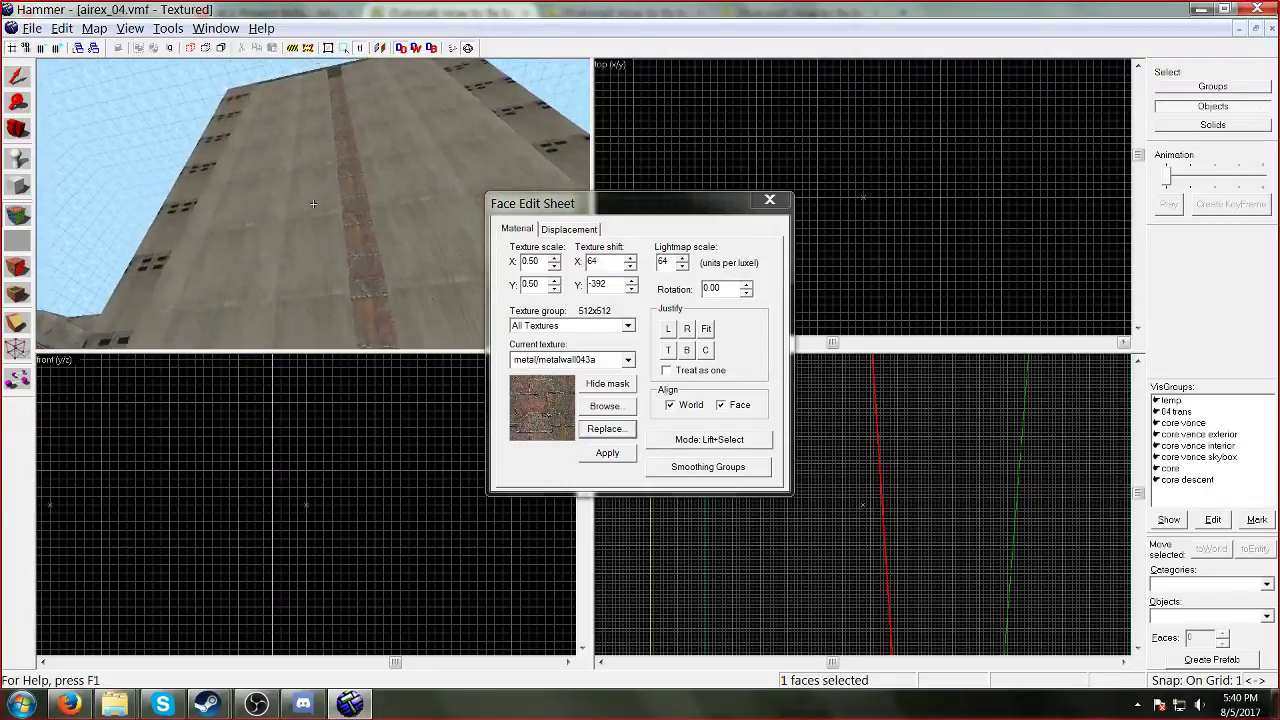
key("w")
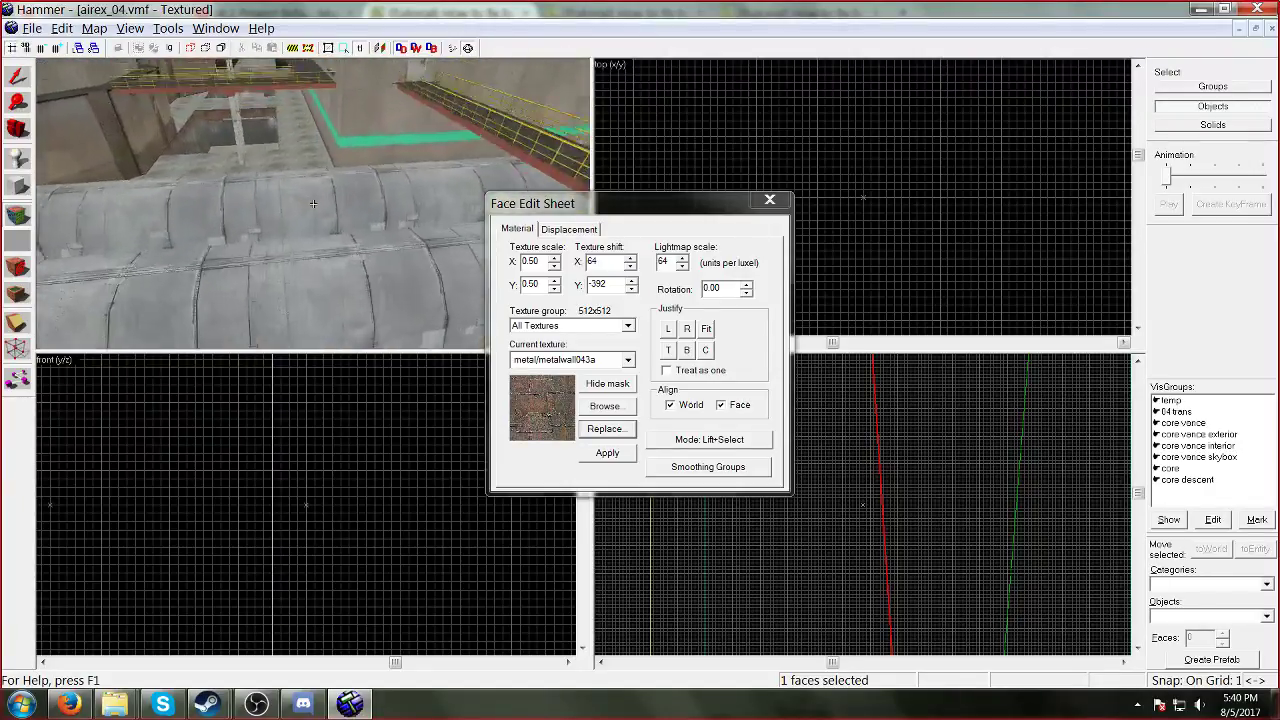
key("w")
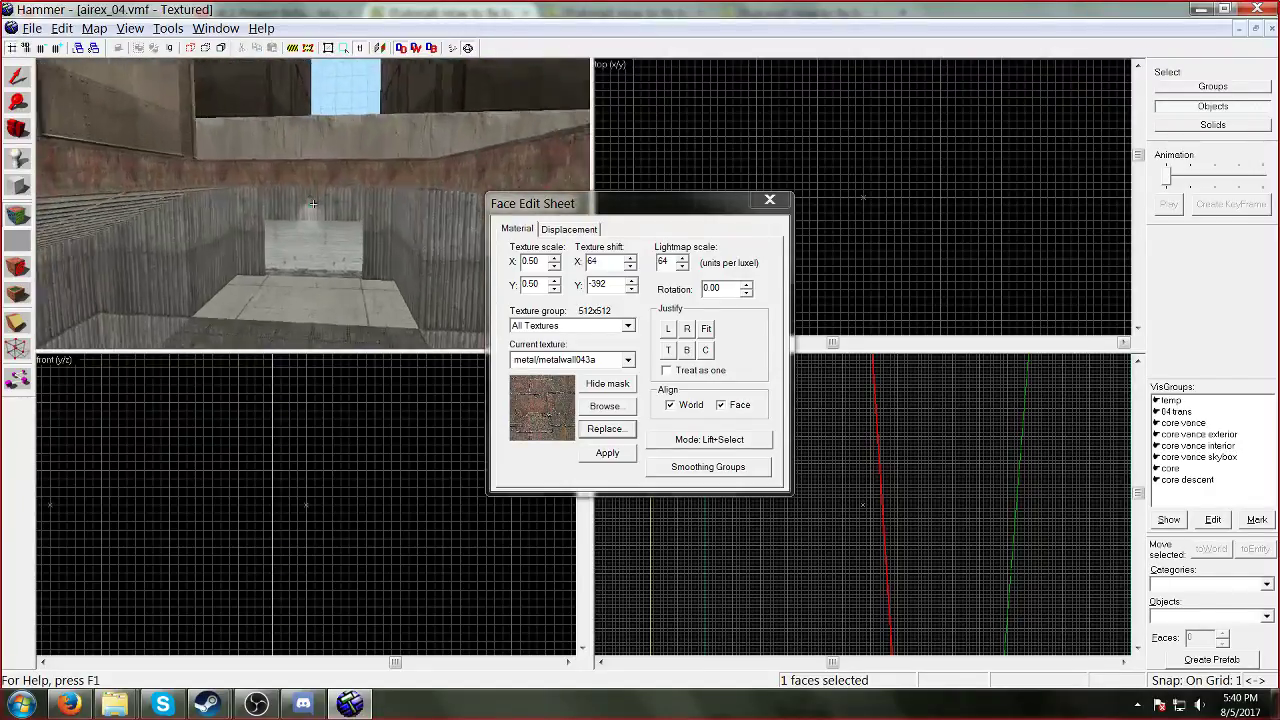
key("w")
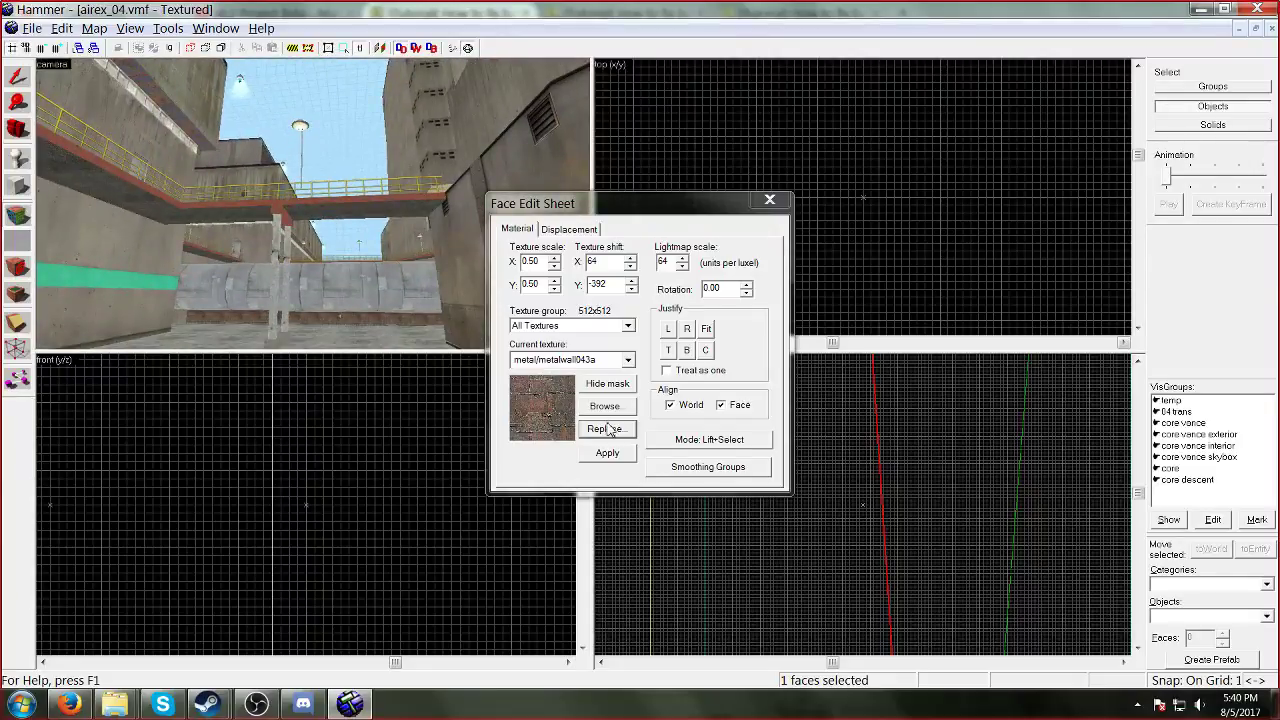
left_click(605, 428)
left_click(726, 291)
key("End")
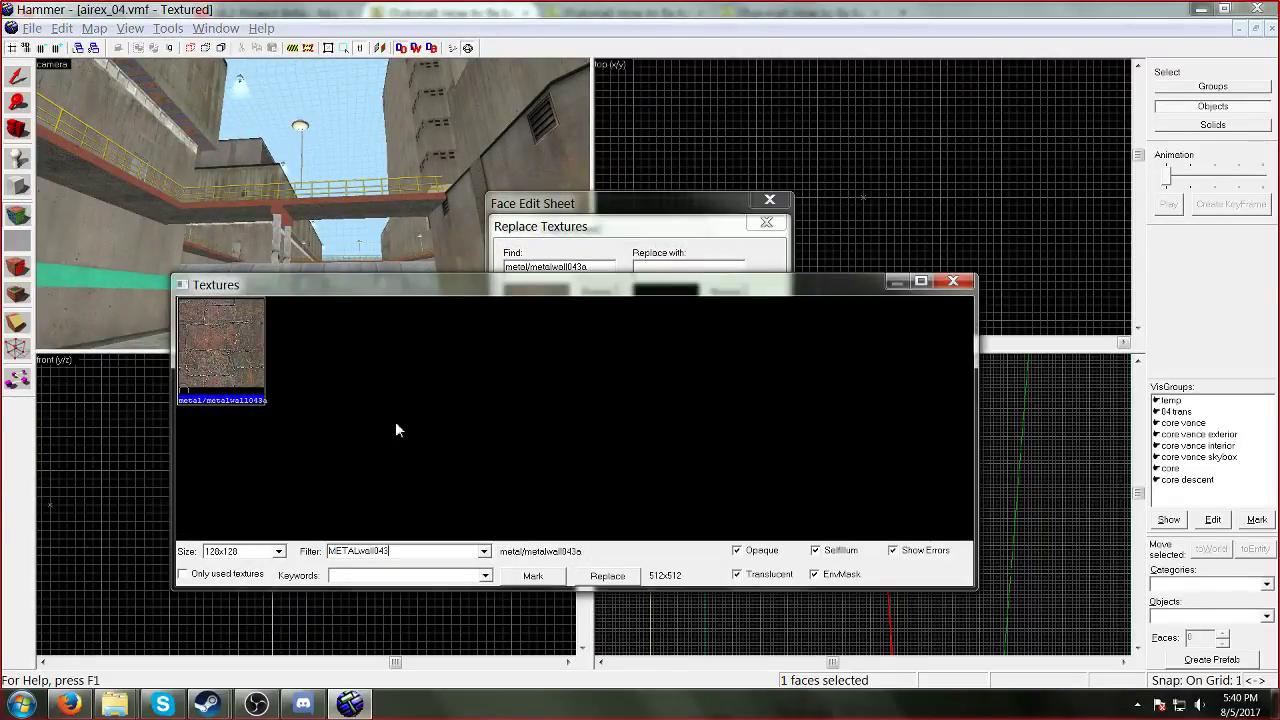
key("BackSpace")
key("BackSpace")
key("BackSpace")
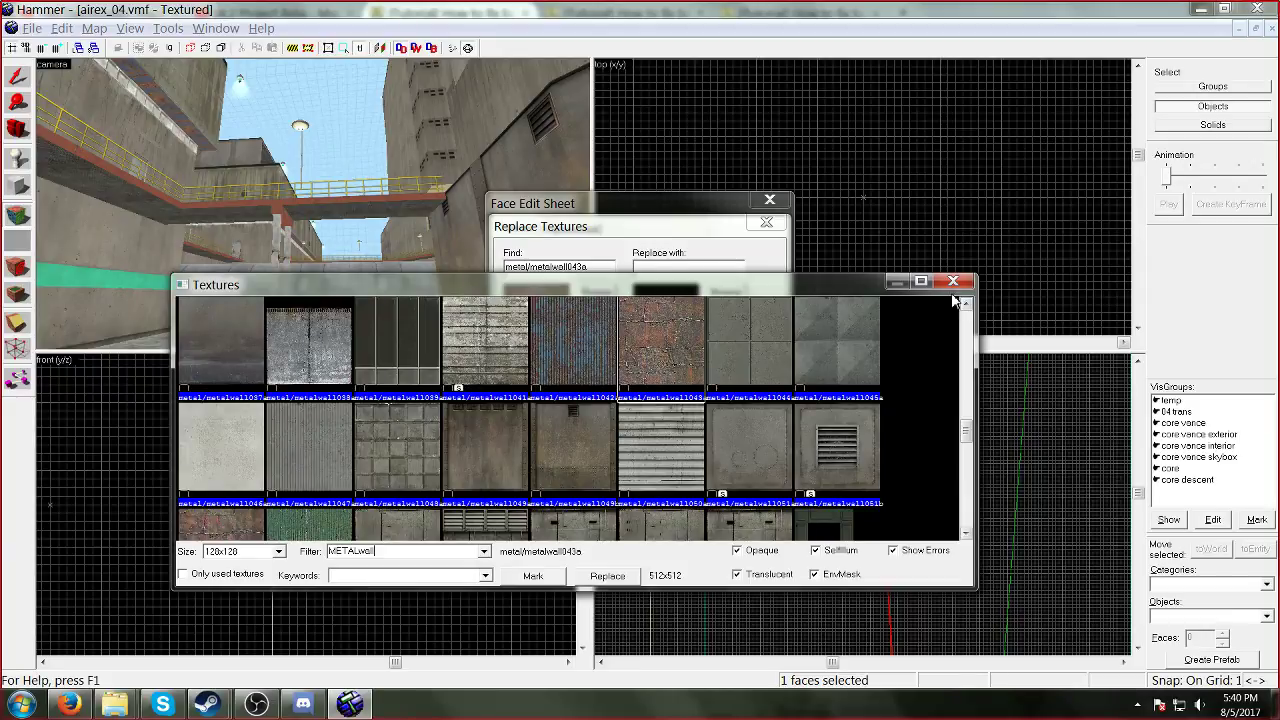
left_click(953, 282)
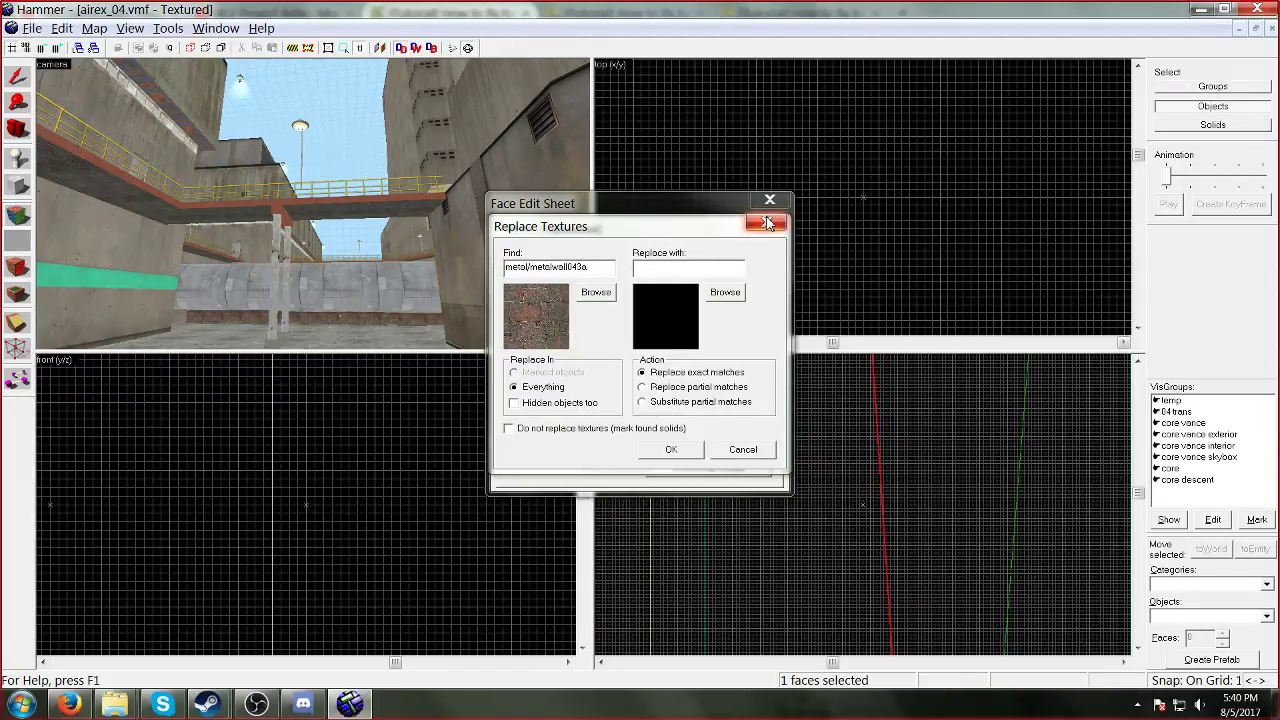
left_click(767, 221)
left_click(770, 200)
Step: Inspect the outdoor walls, large grey pipes, walkways and the corrugated tunnel for remaining texture faults
key("w")
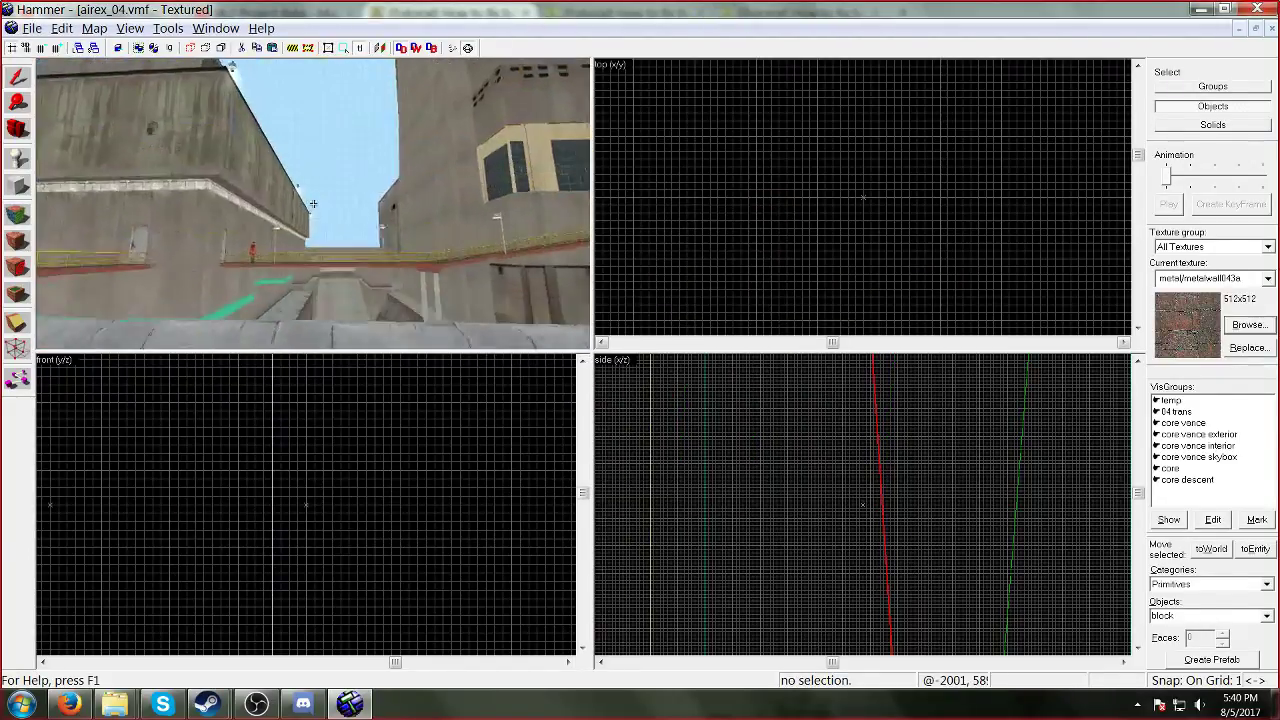
key("w")
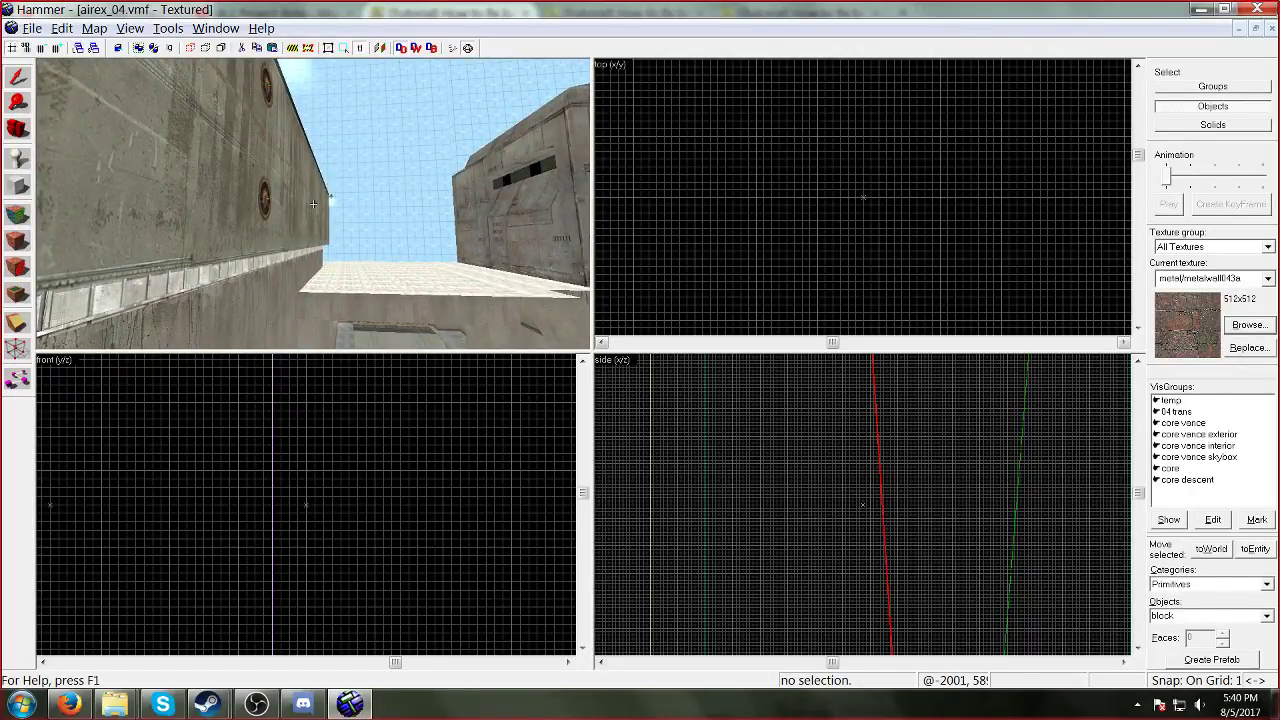
key("w")
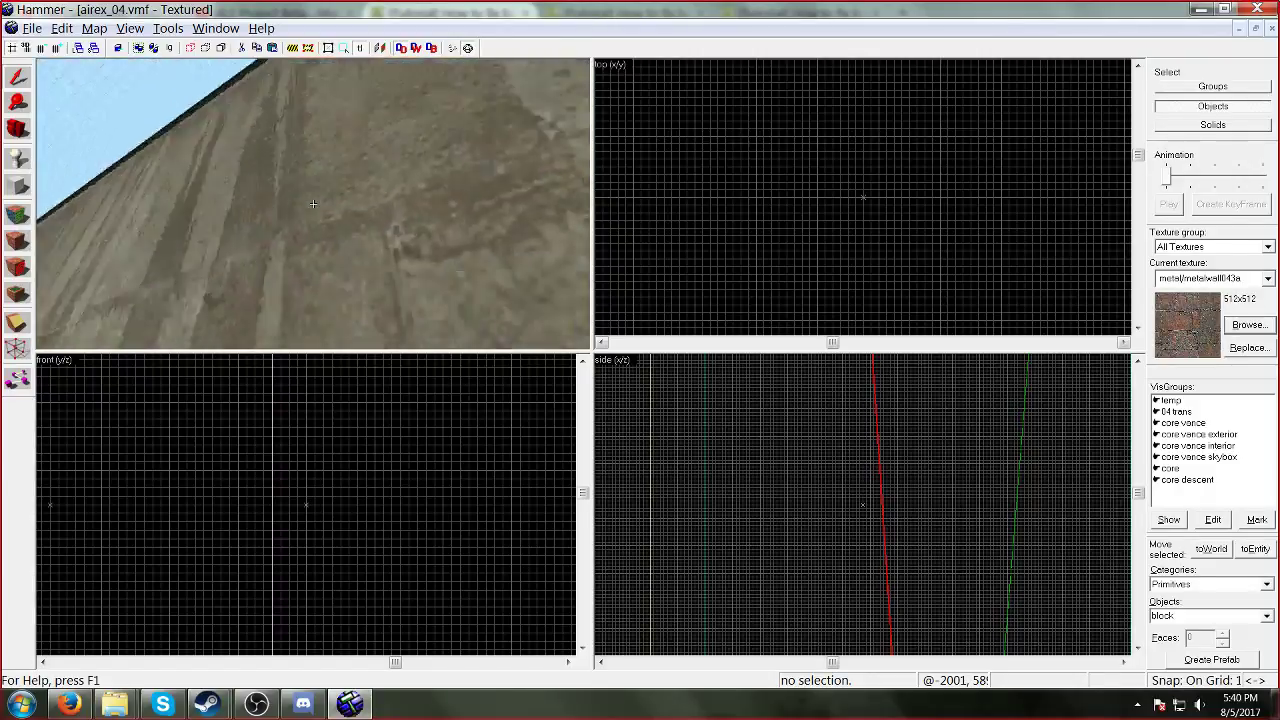
key("z")
key("w")
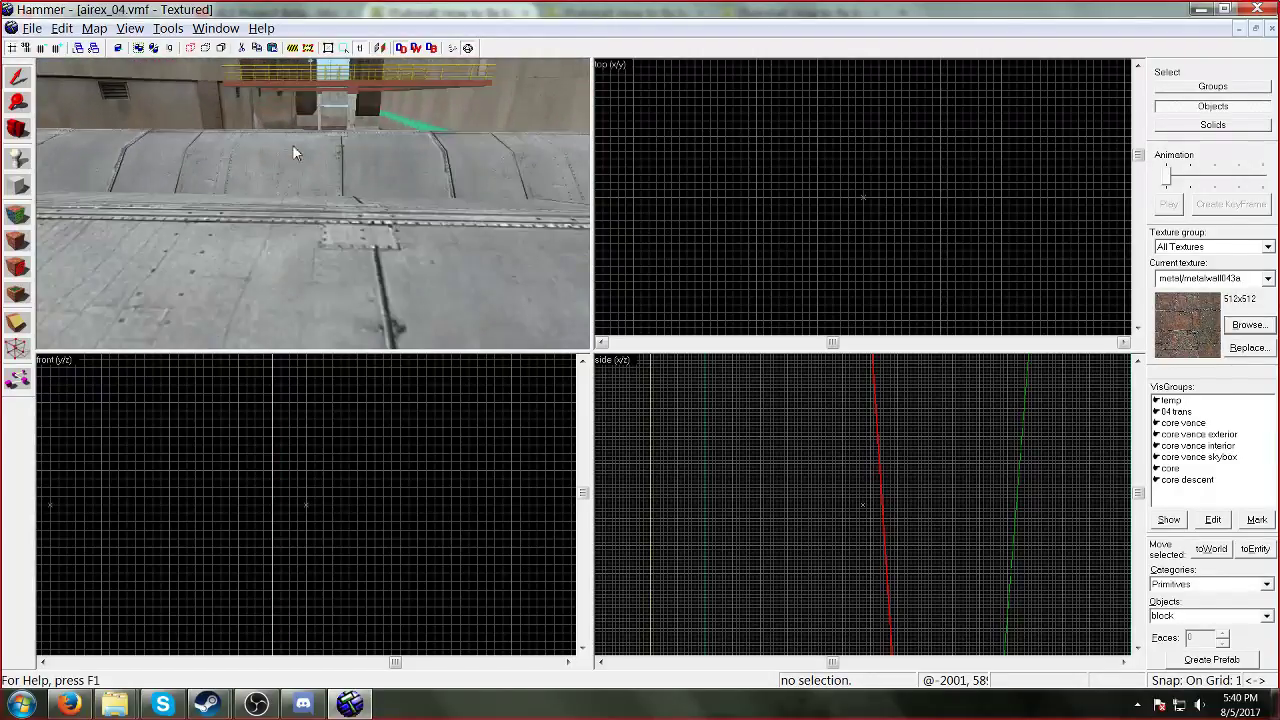
key("z")
key("w")
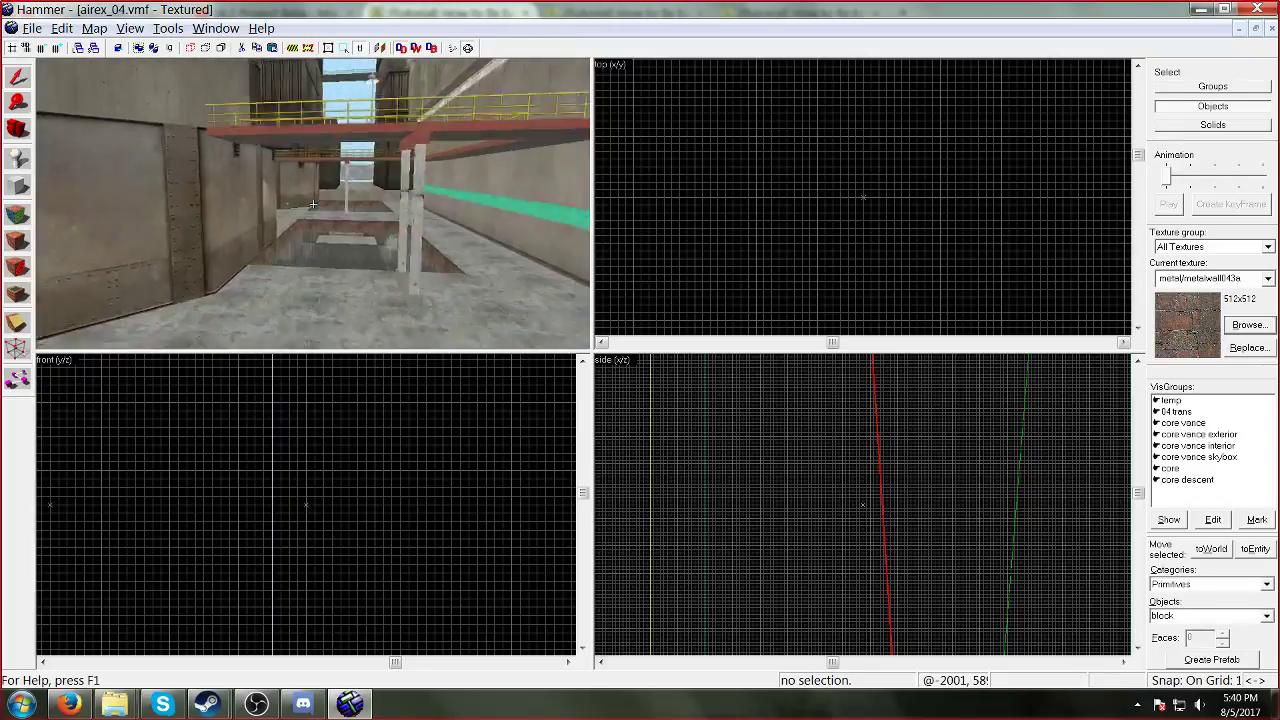
key("w")
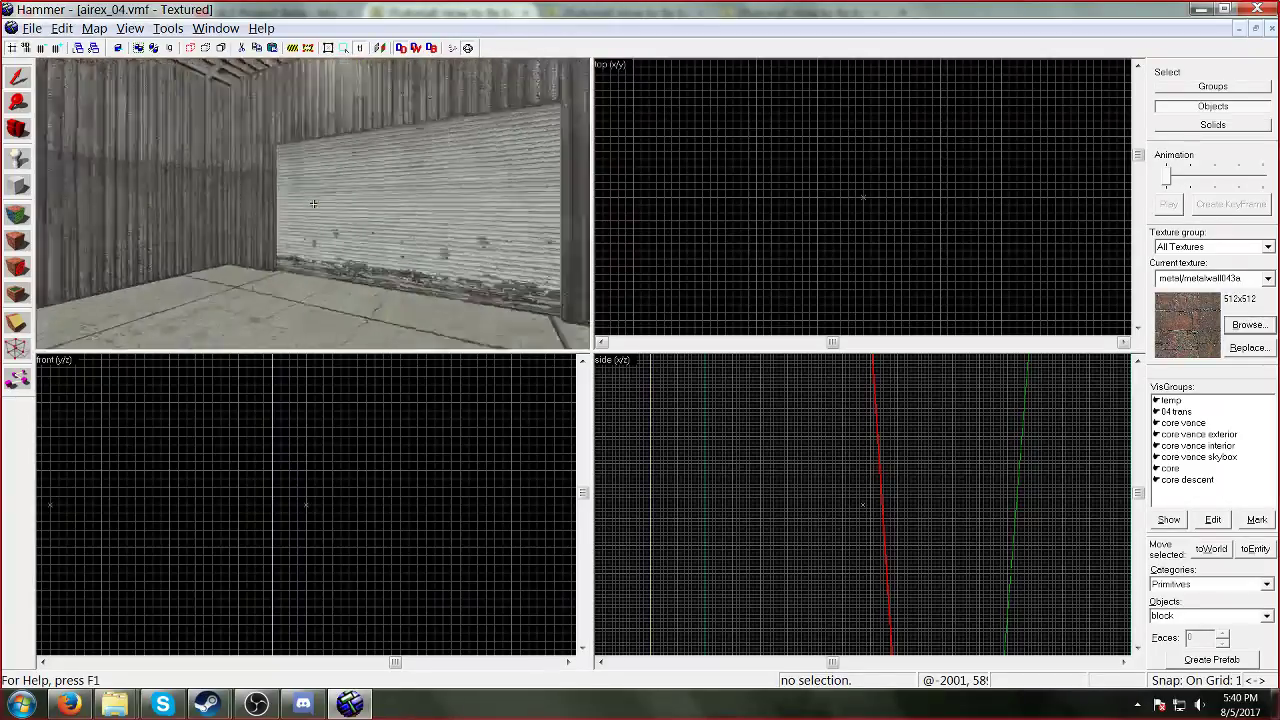
key("w")
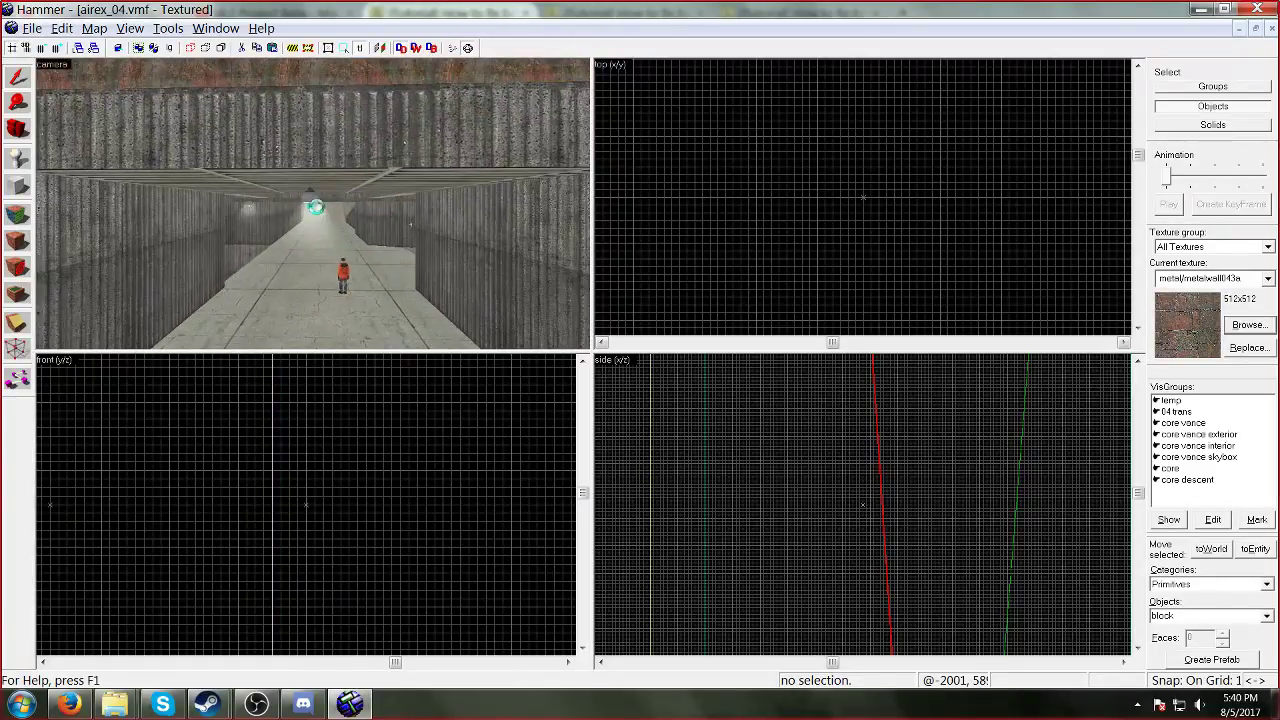
Step: Open the properties of the airex_door_vancebasement roller door at the end of the corrugated tunnel and review its keyvalues
key("w")
key("w")
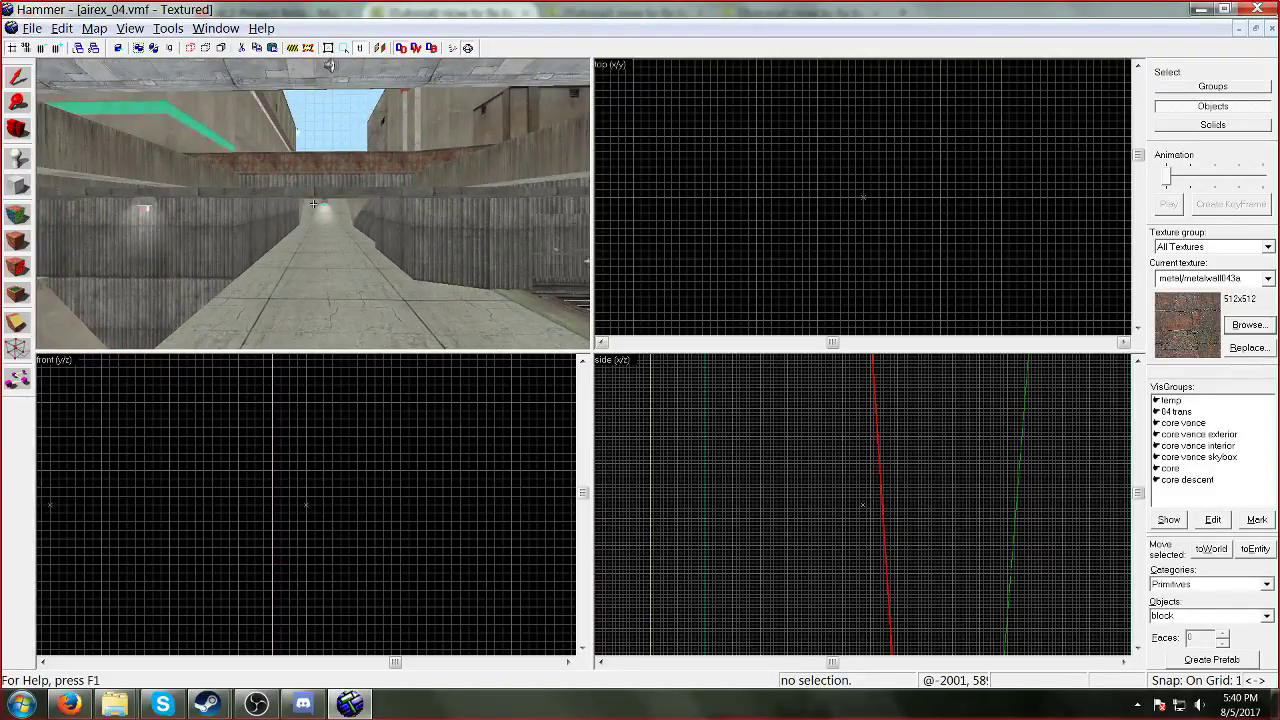
key("w")
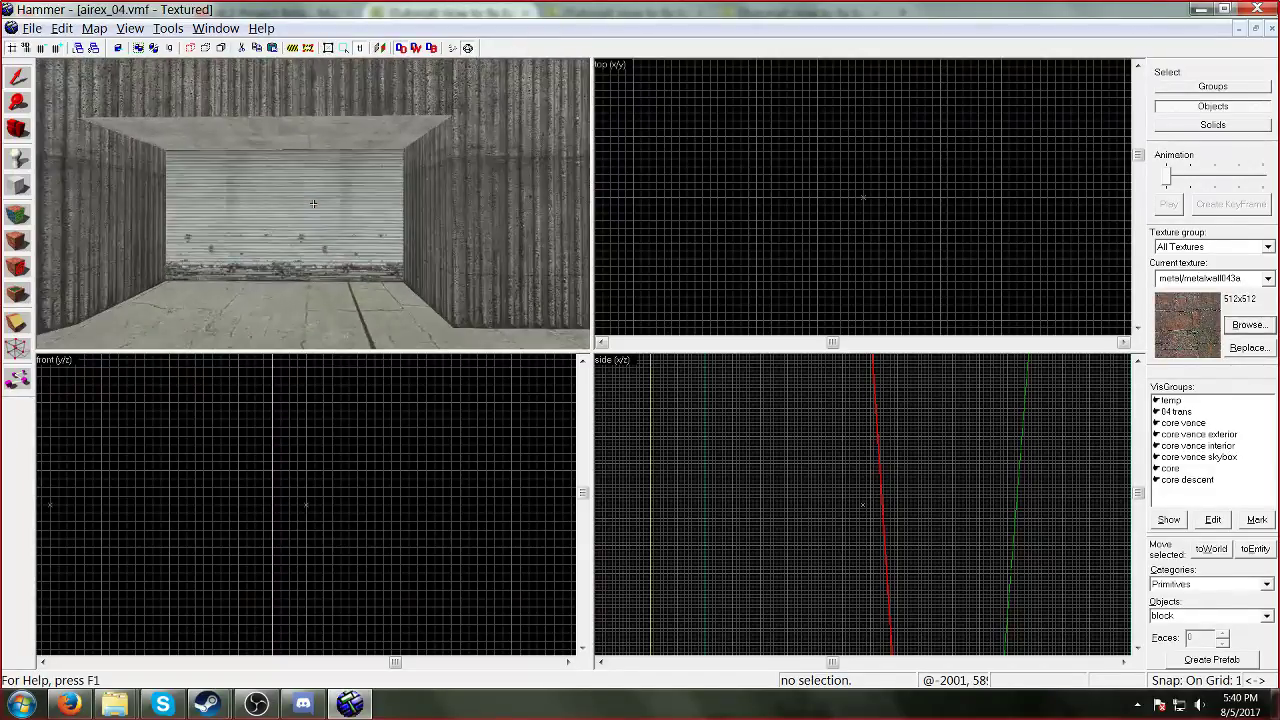
left_click(313, 204)
key("w")
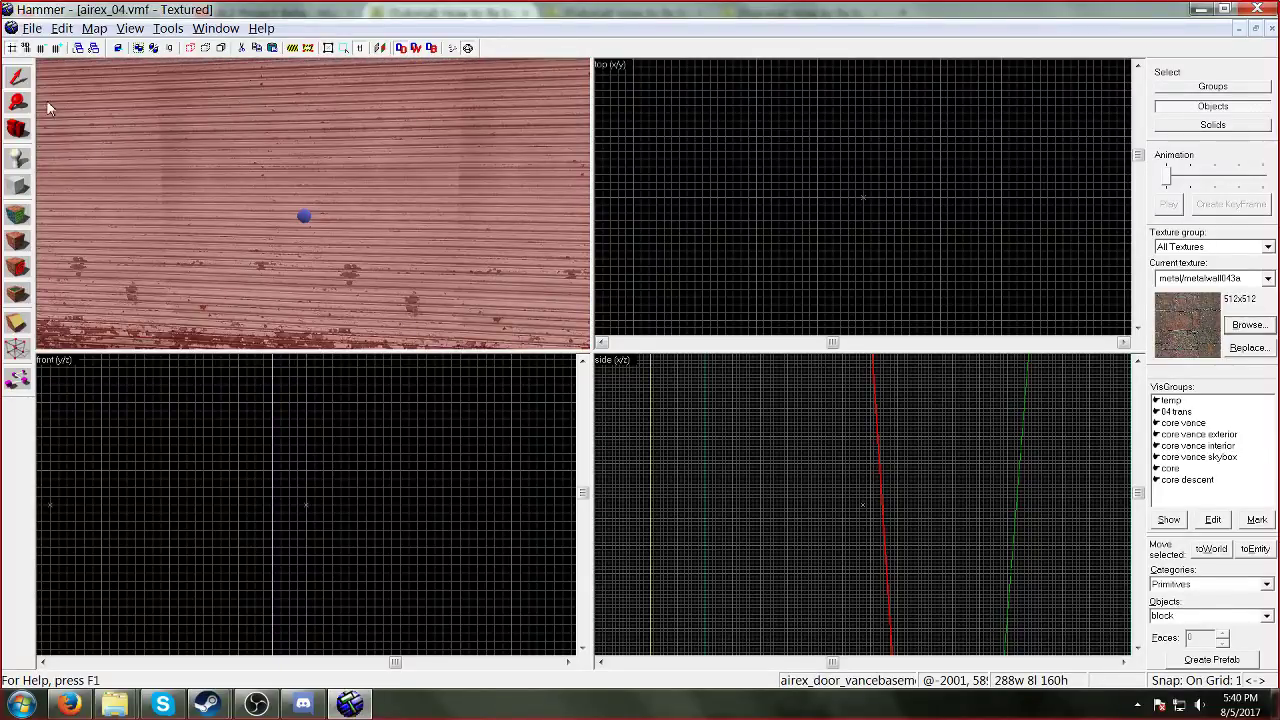
key("alt+Return")
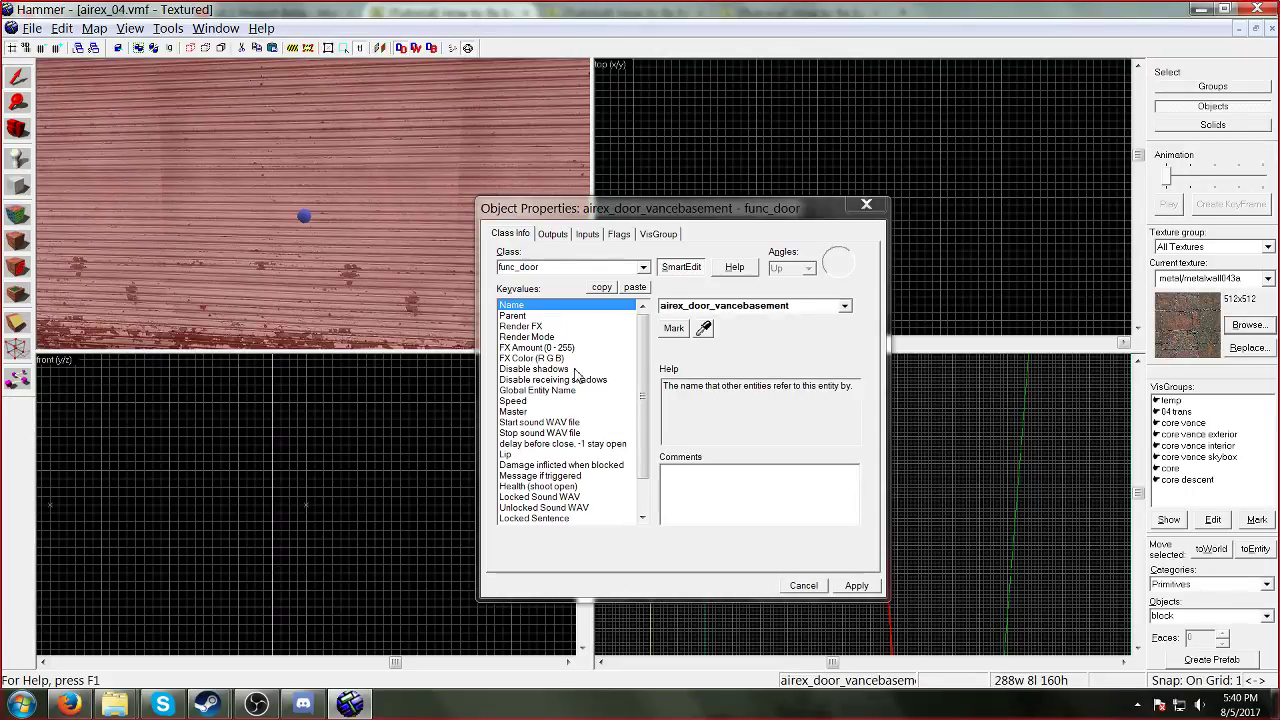
scroll(575, 373, "down", 2)
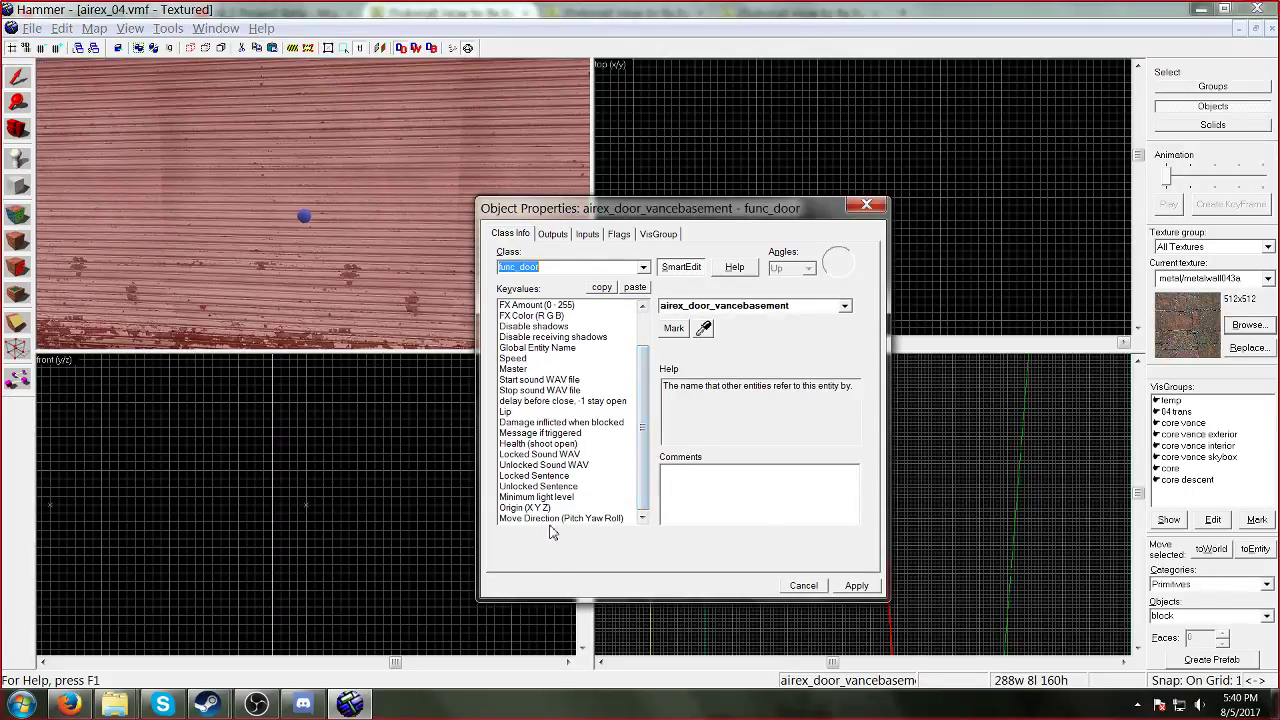
Step: Change the basement door's angle to 0 in its raw keyvalues, with SmartEdit off only for this edit
left_click(684, 270)
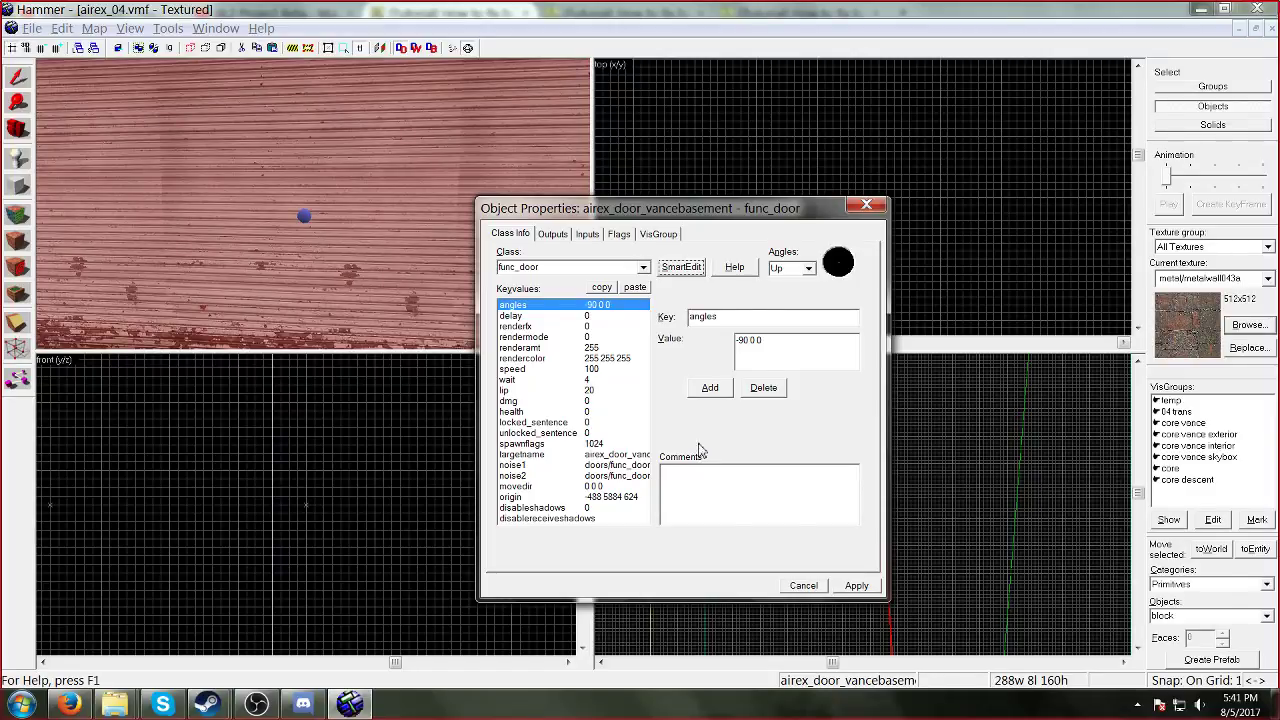
left_click(809, 271)
left_click(812, 280)
type("0")
left_click(690, 269)
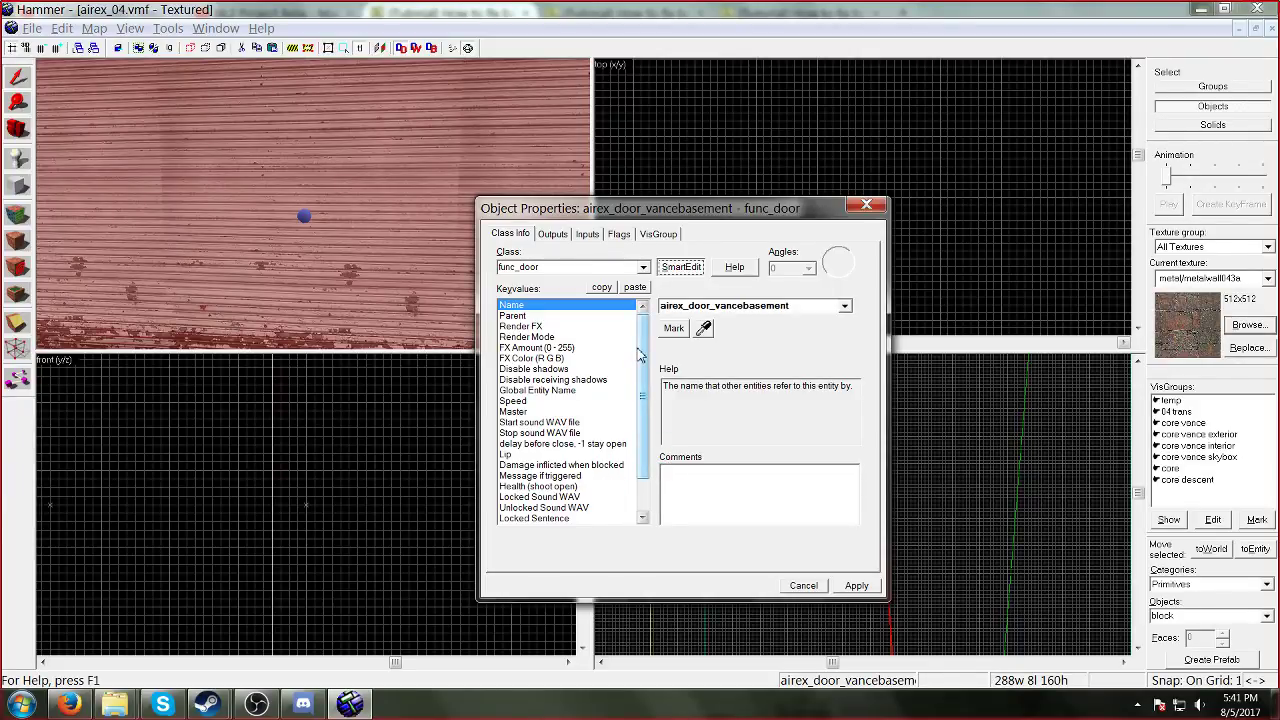
Step: Set the basement door's Move Direction (Pitch Yaw Roll) to Up, apply it and close the properties
left_click_drag(641, 360, 648, 343)
left_click_drag(645, 371, 645, 406)
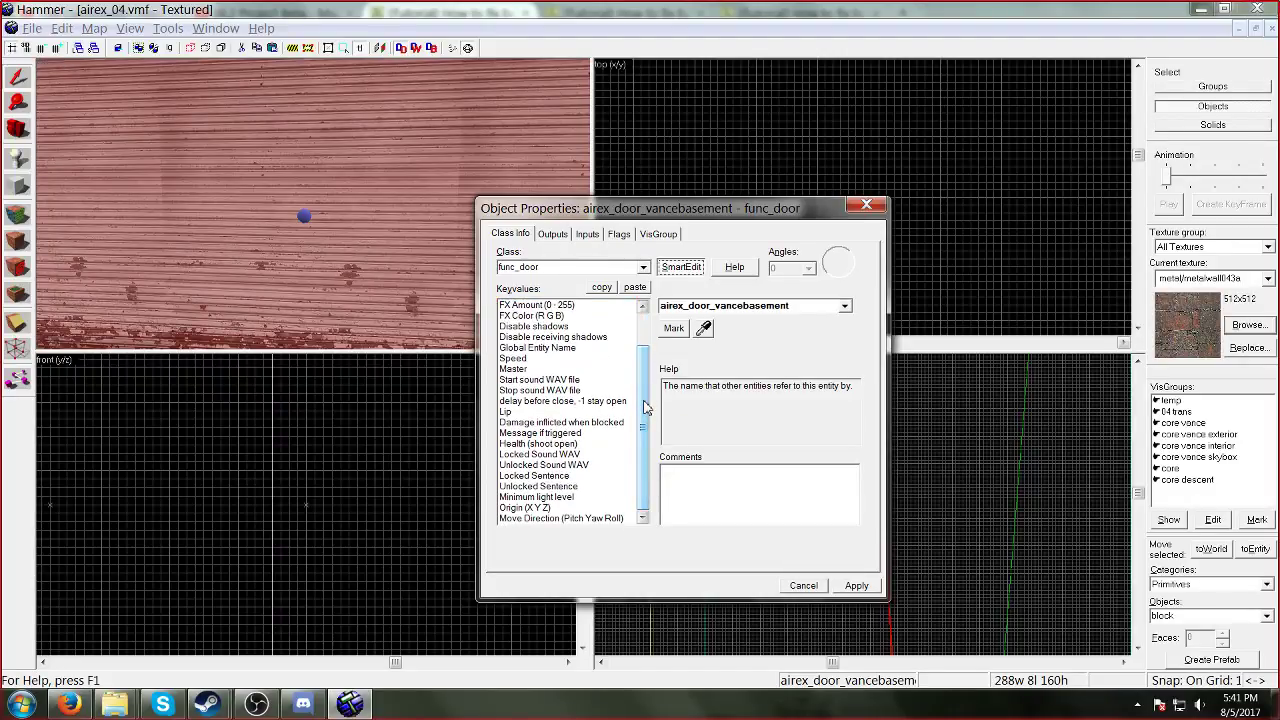
left_click(558, 518)
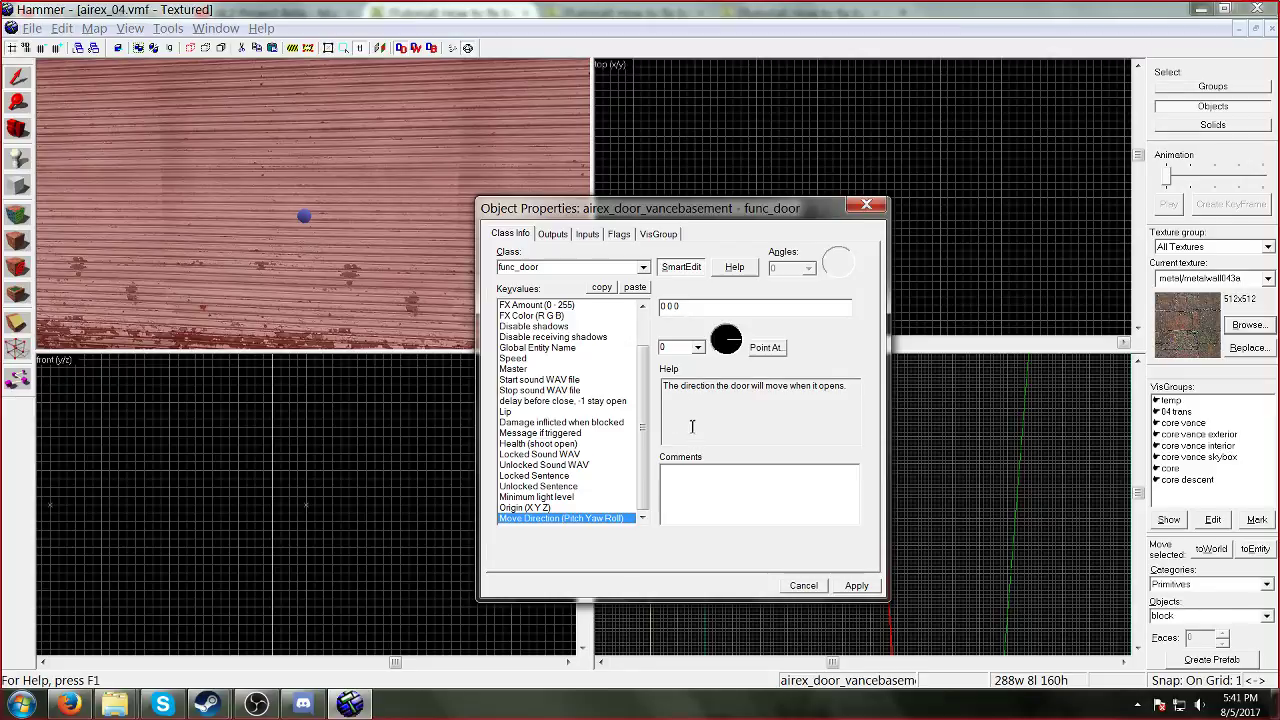
left_click(698, 348)
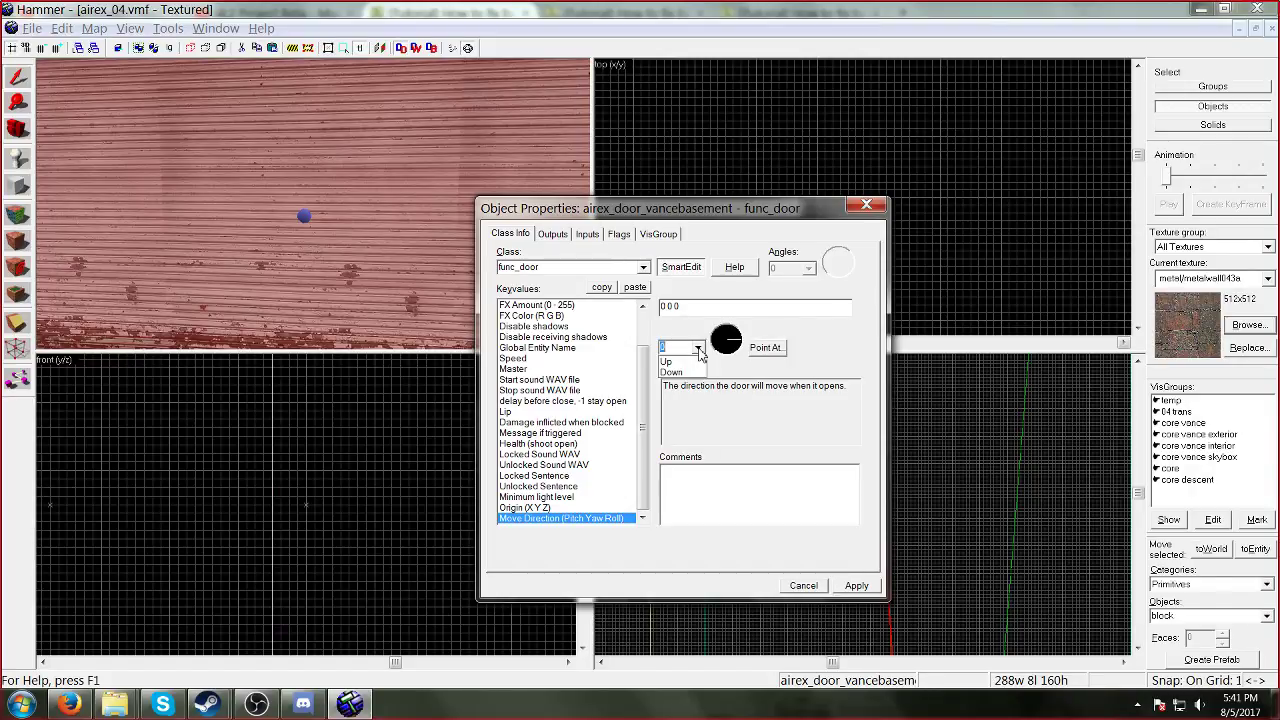
left_click(676, 364)
left_click(857, 587)
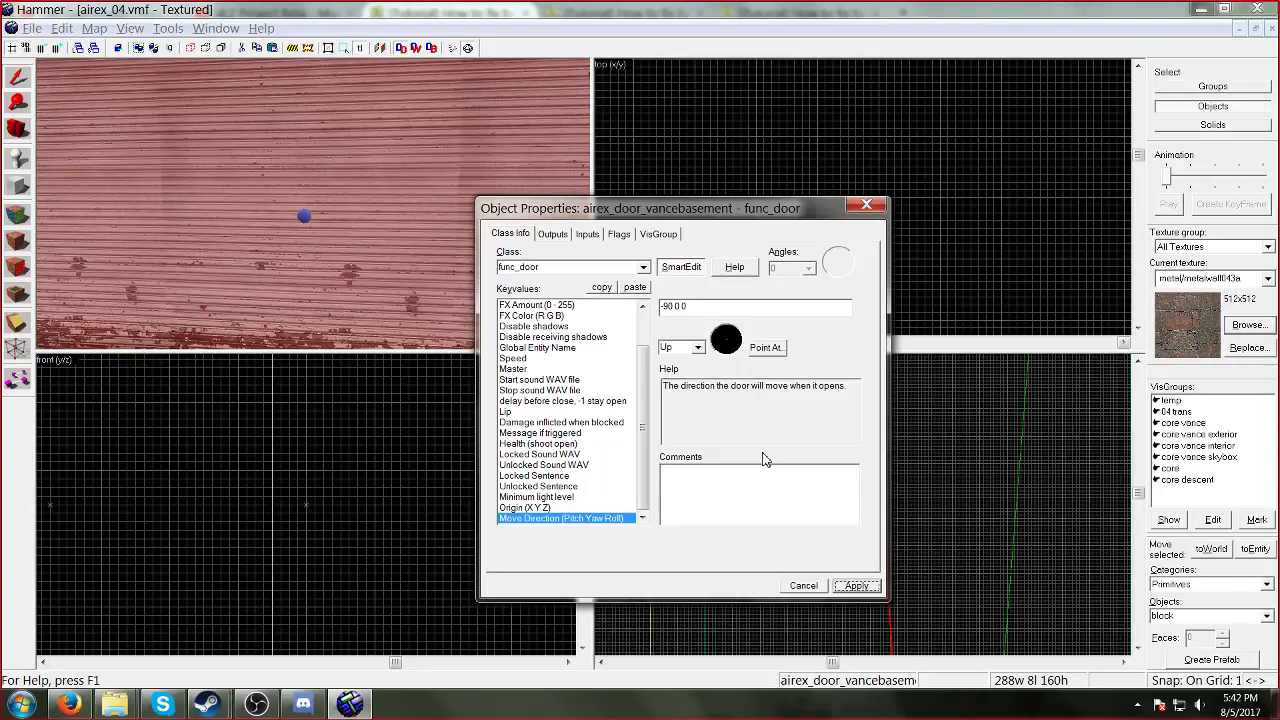
left_click(856, 585)
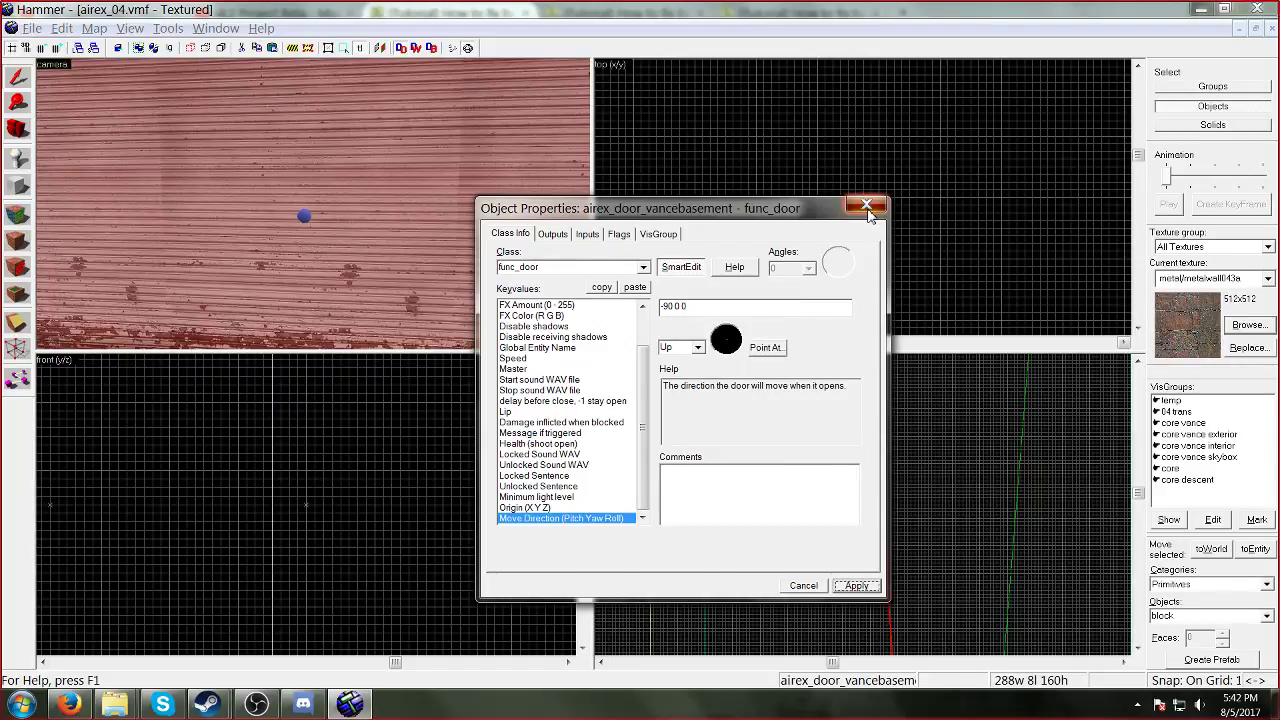
left_click(866, 206)
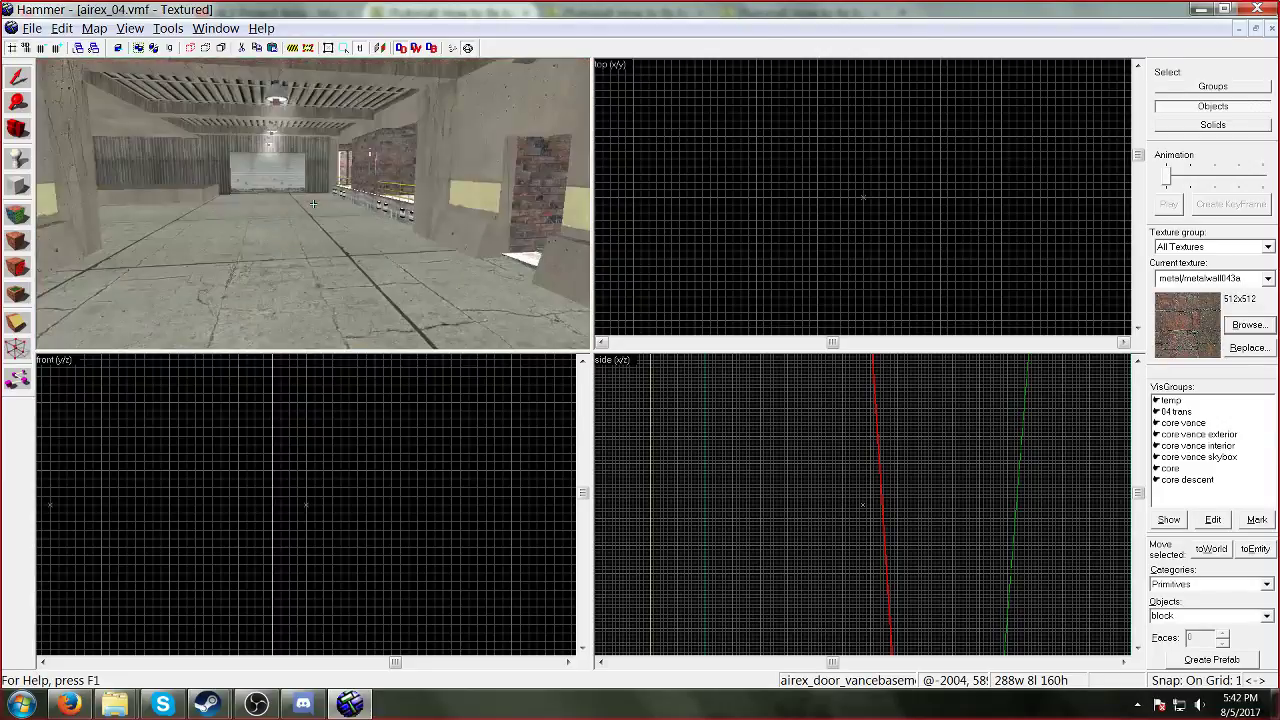
Step: Inspect the basement hall's floor, walls, ceiling grating and both sides of the roller door for remaining faults
key("w")
key("Right")
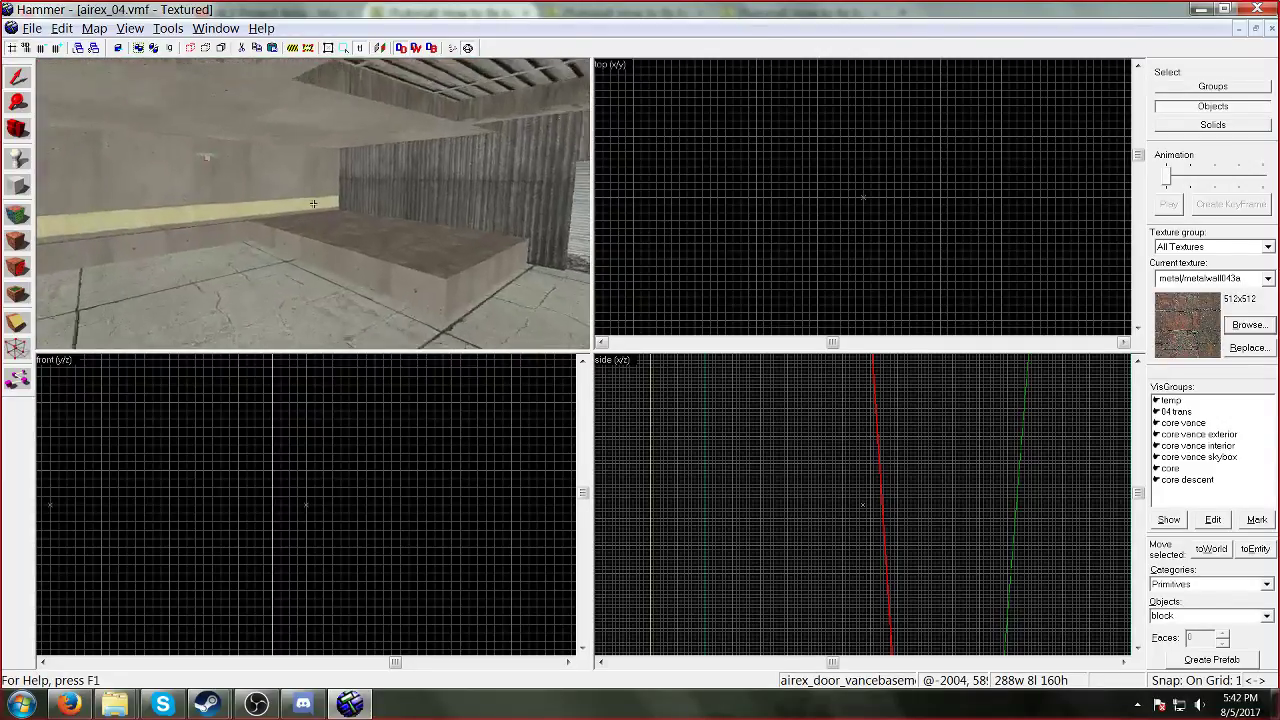
key("w")
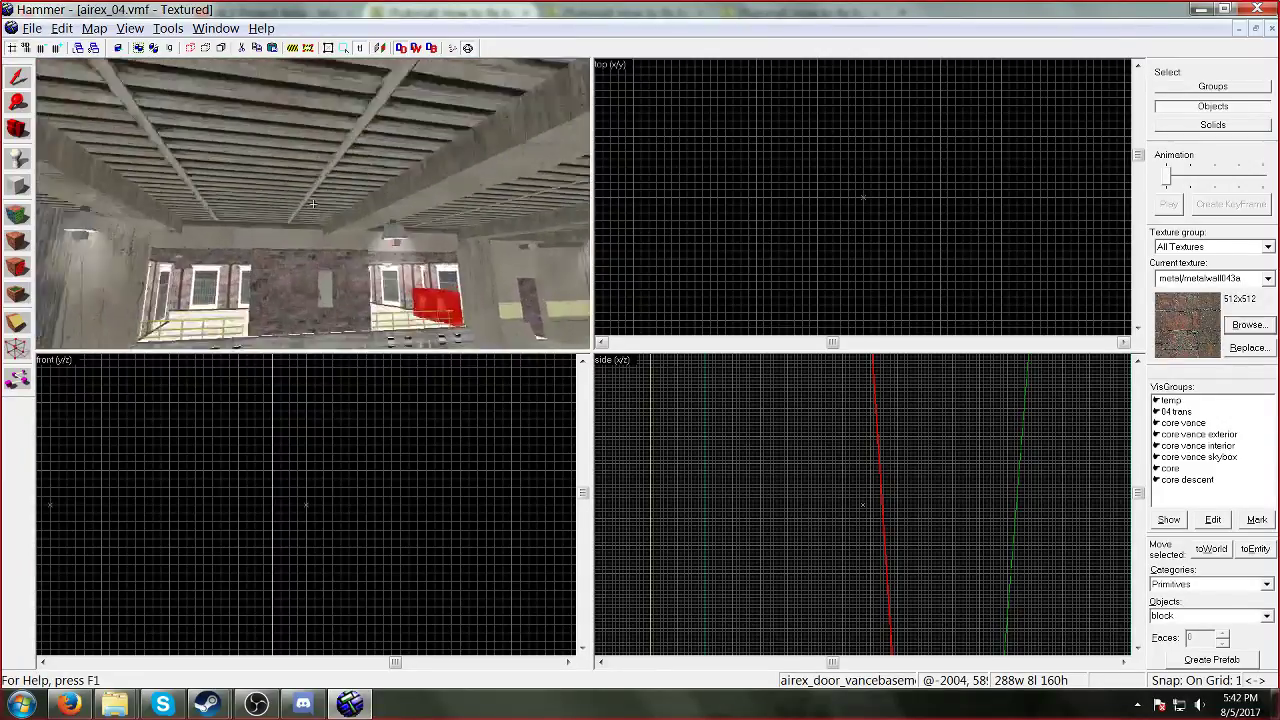
key("Up")
key("Down")
key("Left")
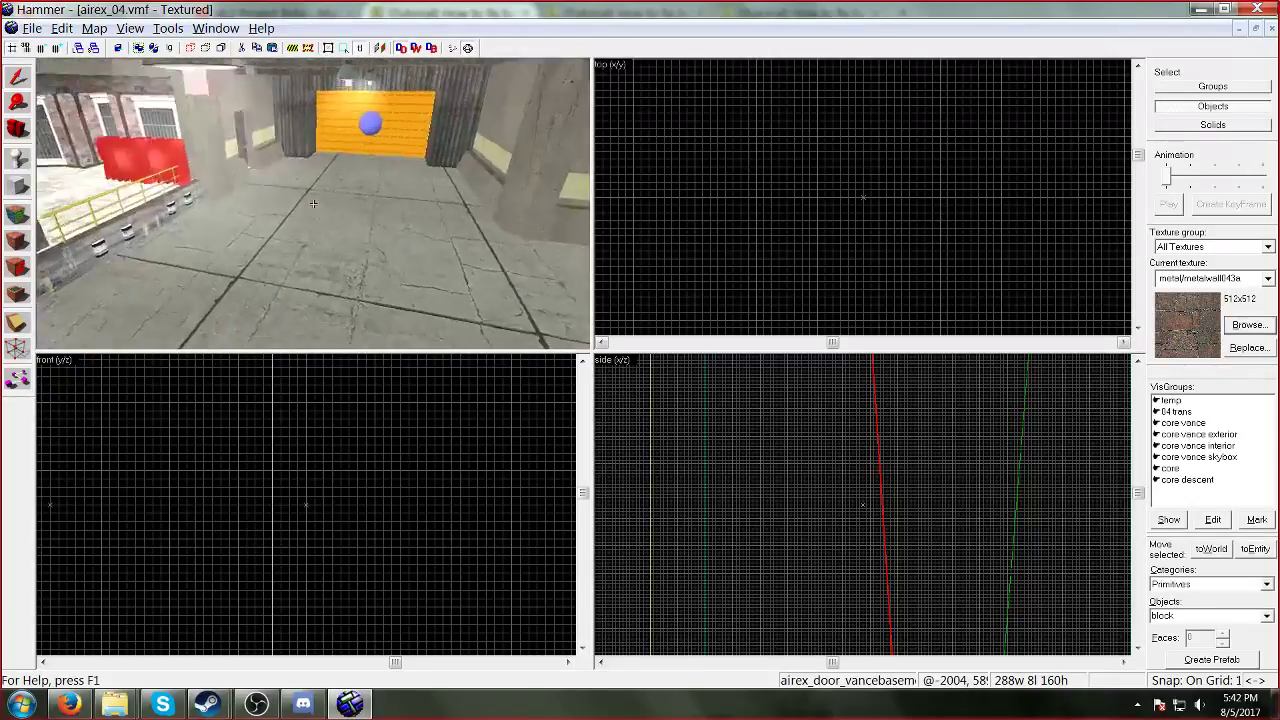
key("Left")
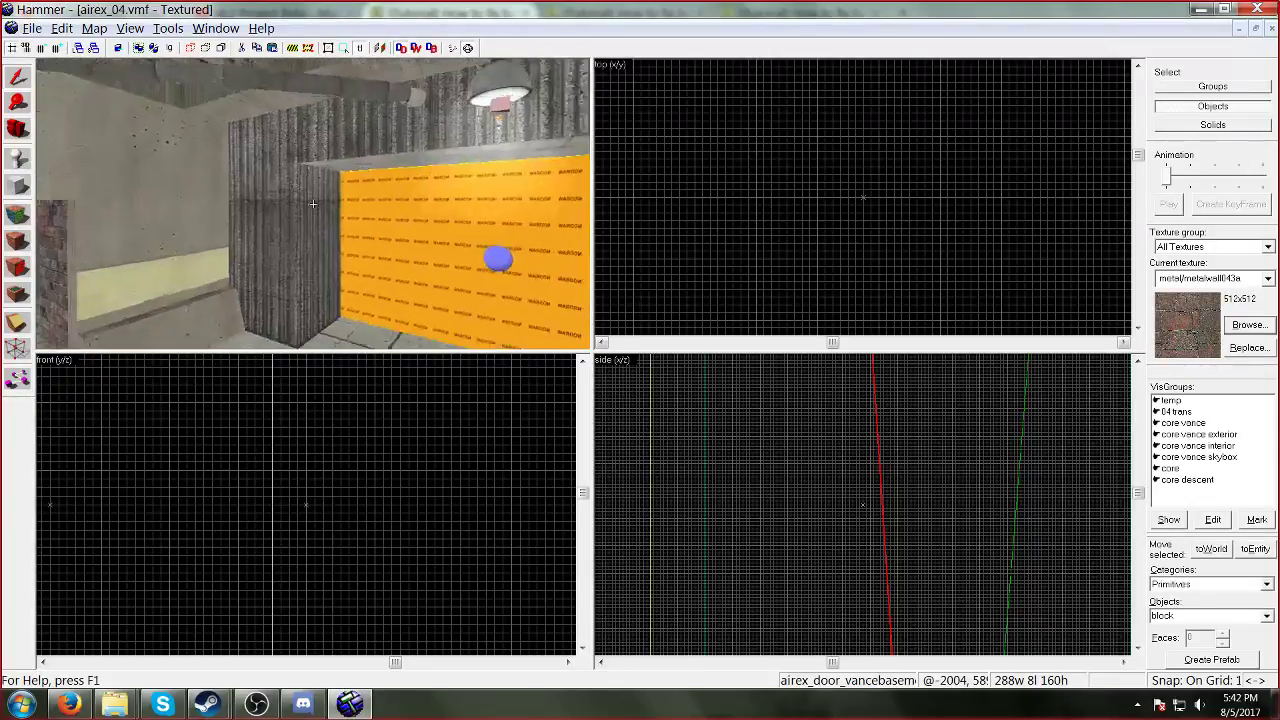
key("Right")
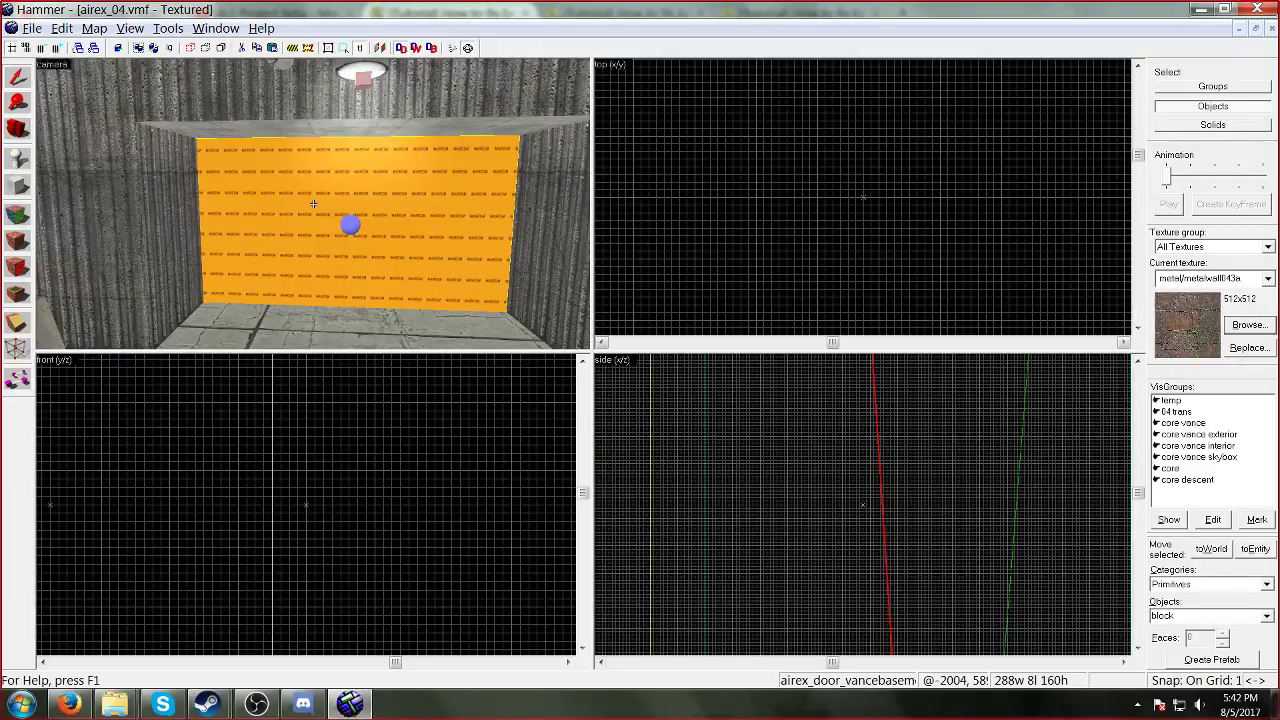
Step: Select the broken red prop_static by the yellow railing and look up the file name of its world model
key("w")
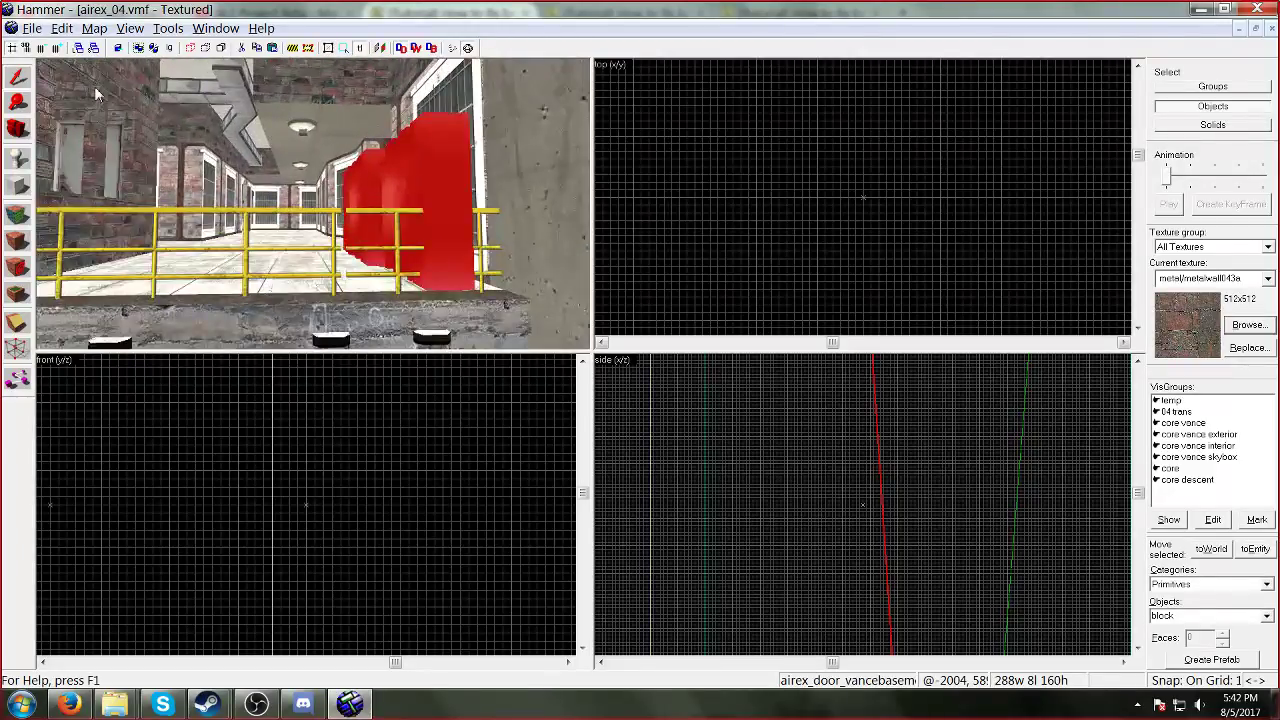
key("w")
left_click(335, 190)
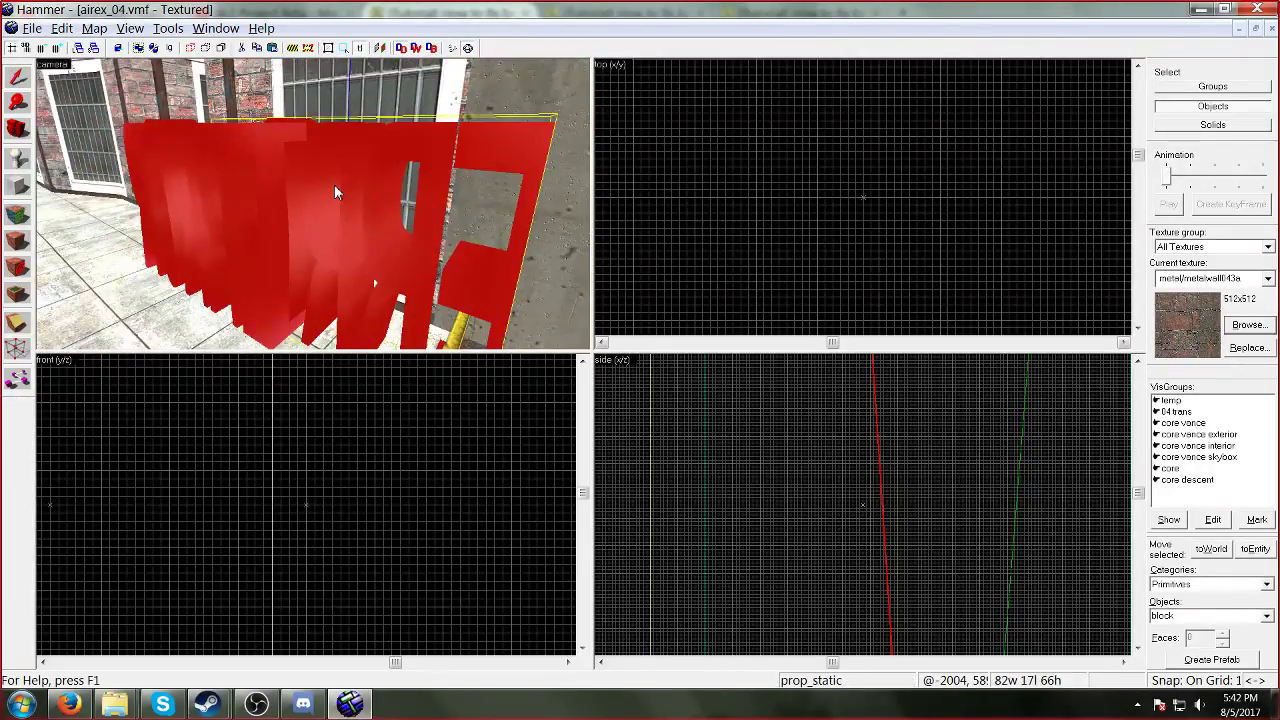
key("Right")
key("alt+Return")
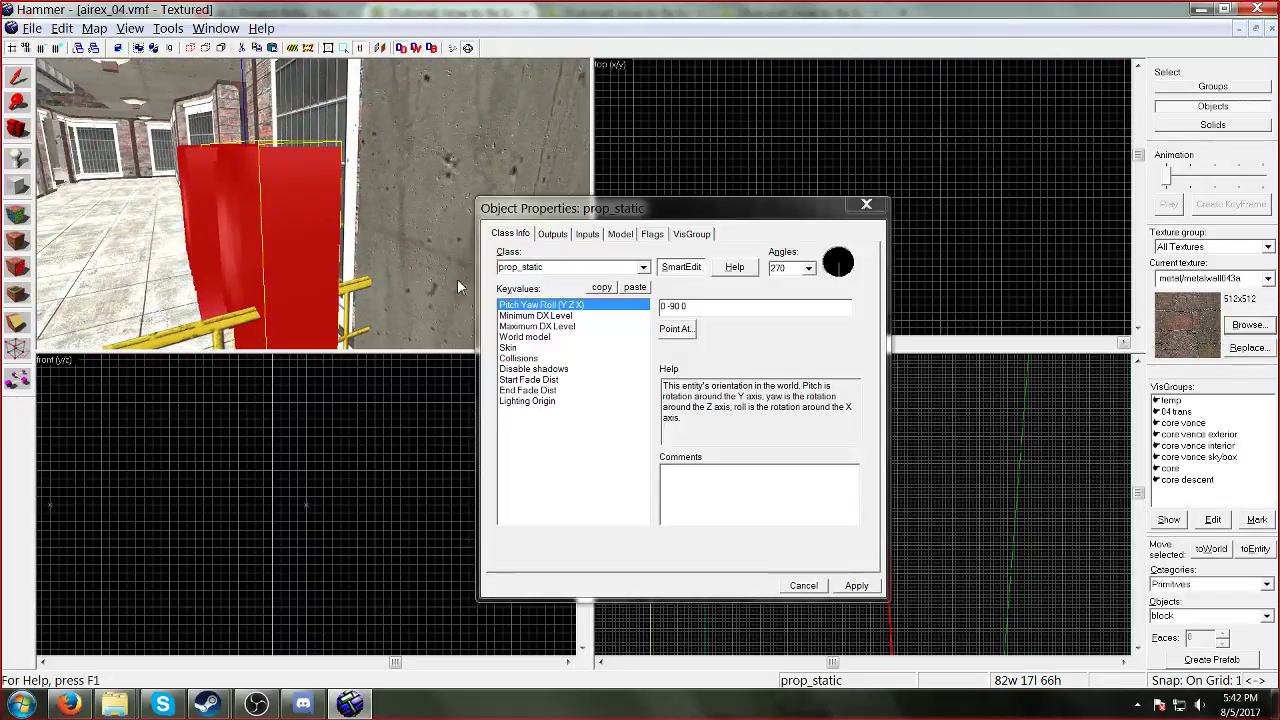
left_click(586, 337)
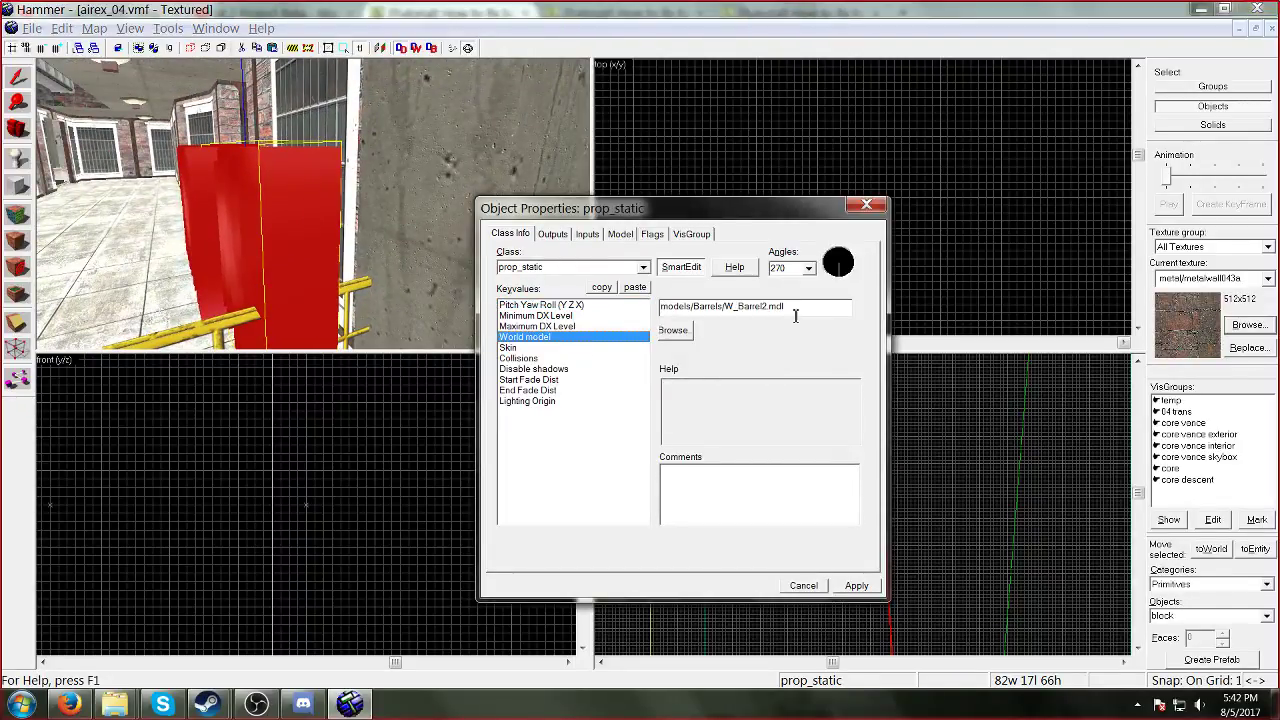
left_click_drag(793, 308, 727, 312)
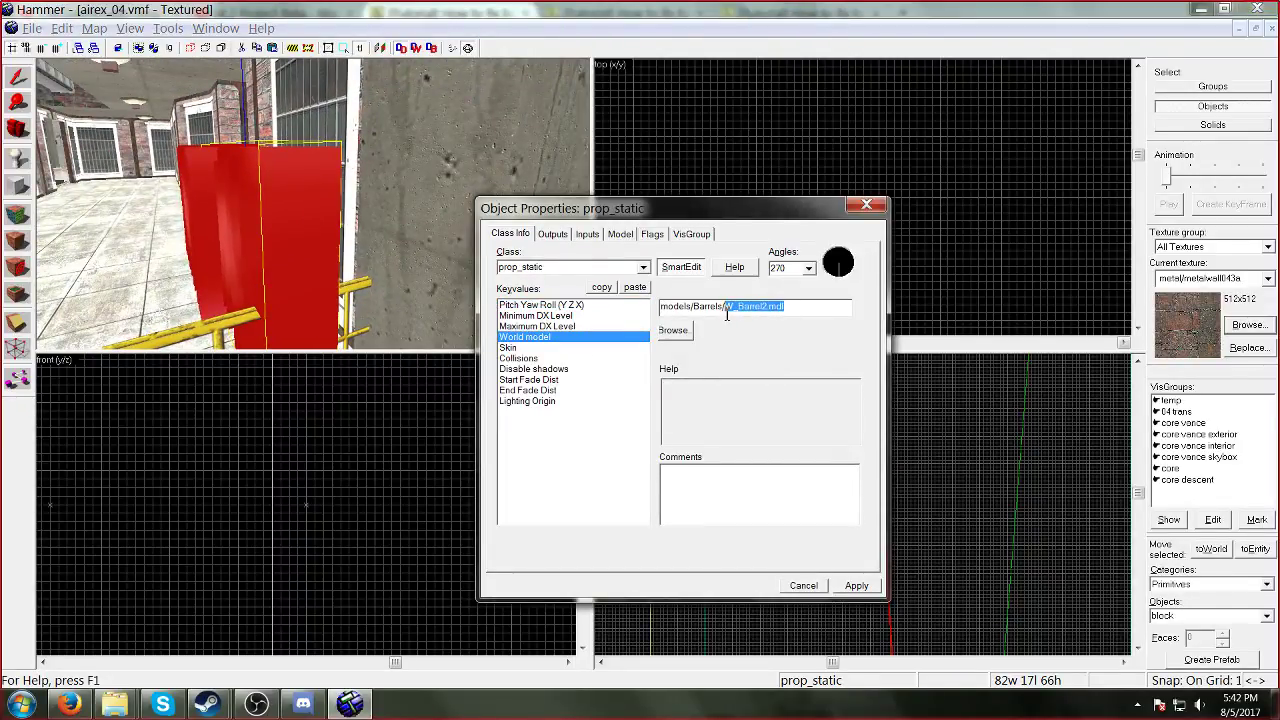
left_click(866, 206)
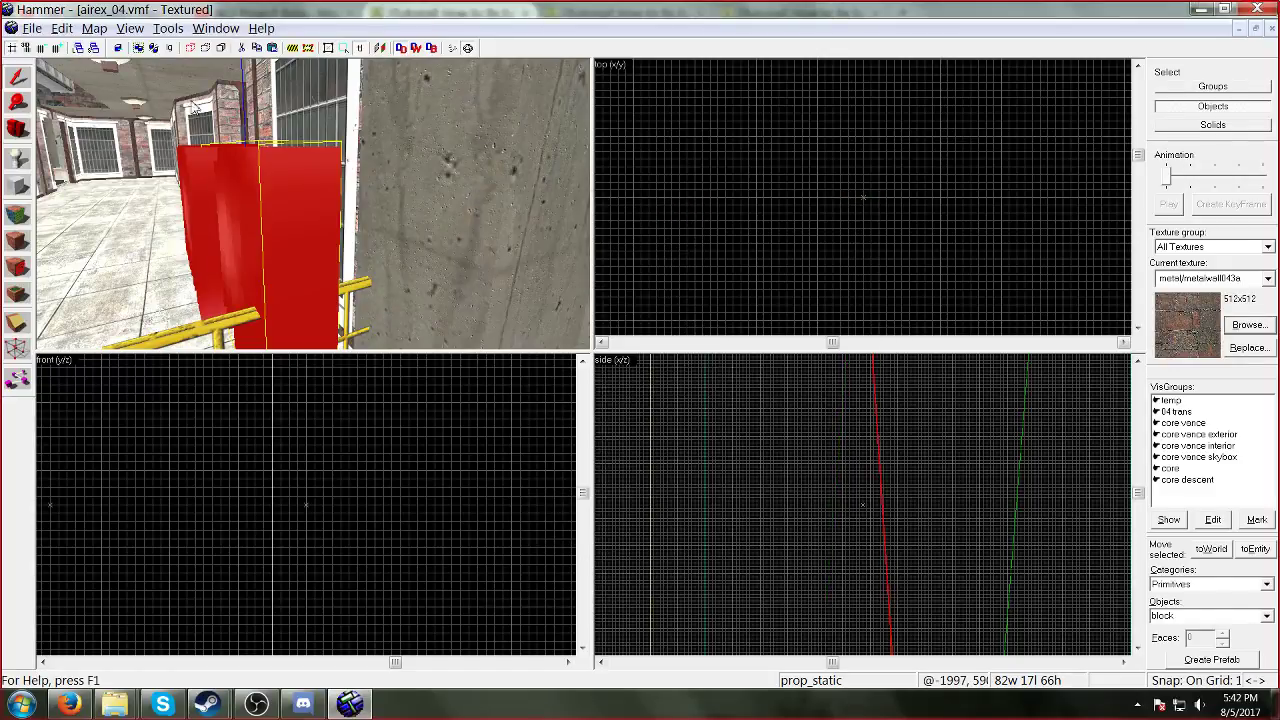
Step: Filter the Entity Report for W_Barrel2.mdl, select both matching props and open their shared properties
left_click(94, 28)
left_click(120, 143)
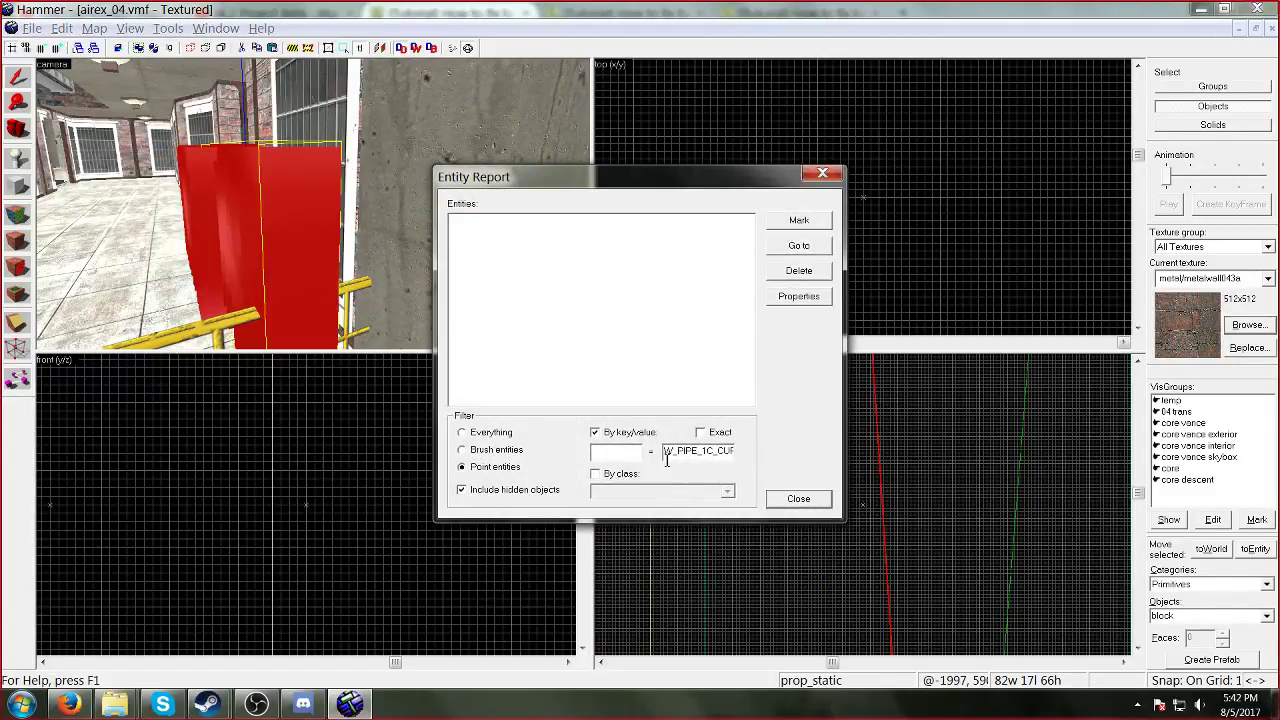
double_click(667, 455)
type("mdl")
left_click(490, 220)
left_click(490, 230, "shift")
left_click(799, 298)
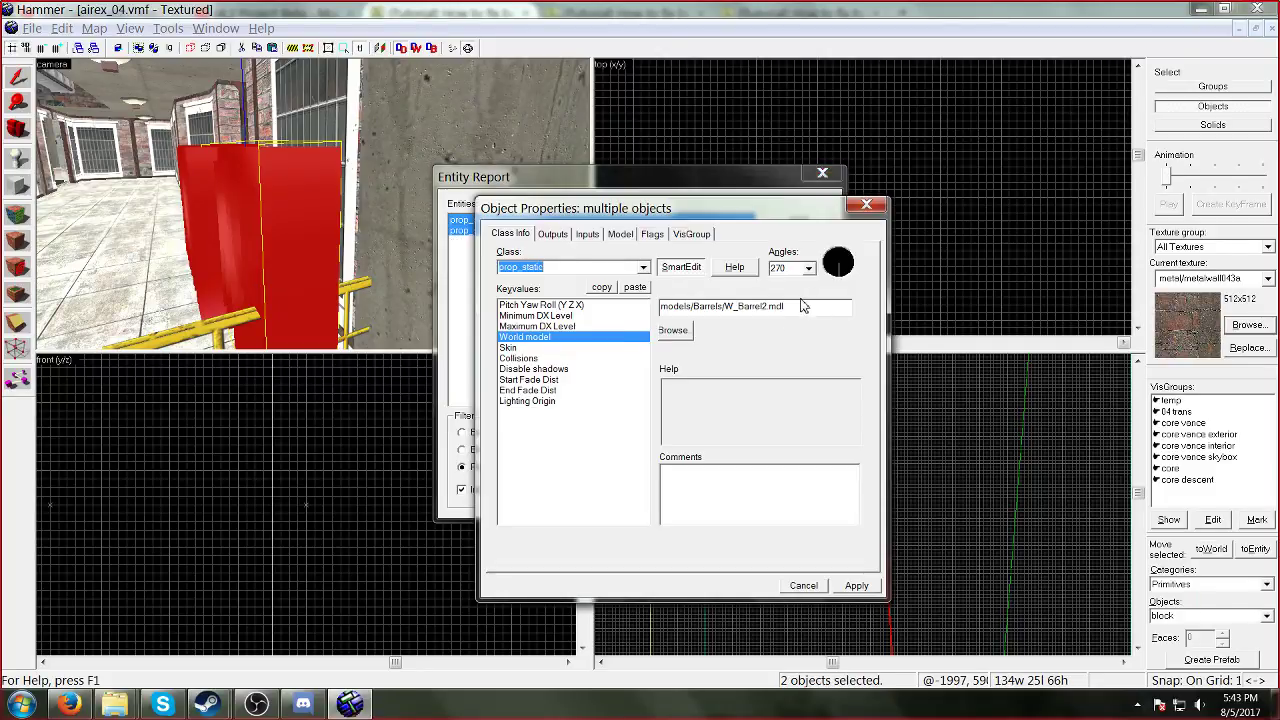
Step: Browse for a replacement world model for both selected props in the props_c17 models folder
left_click(68, 704)
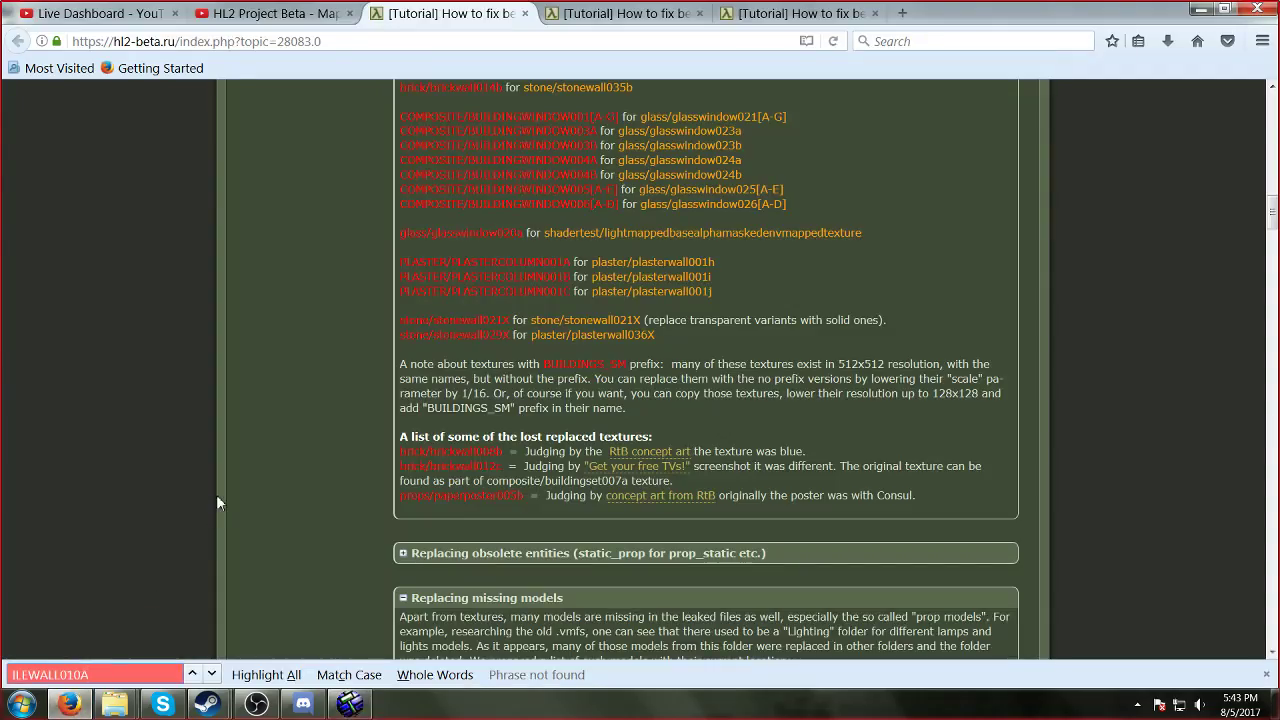
left_click(349, 704)
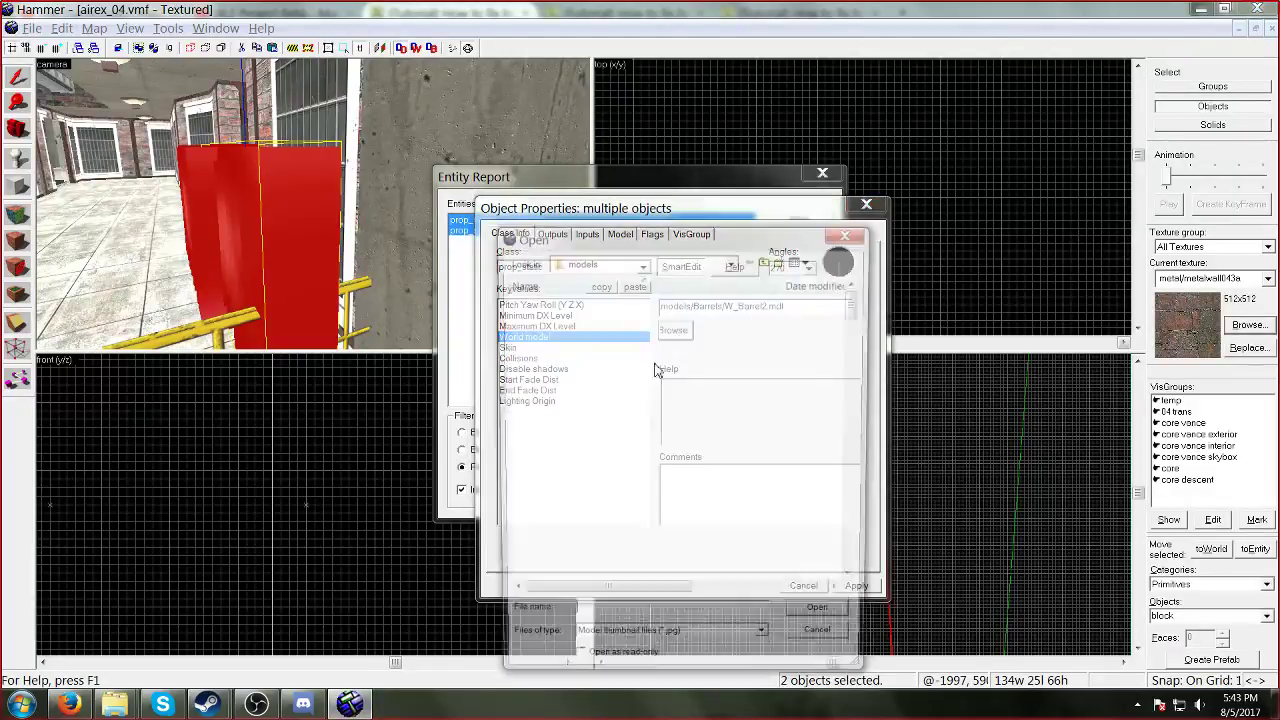
left_click(675, 331)
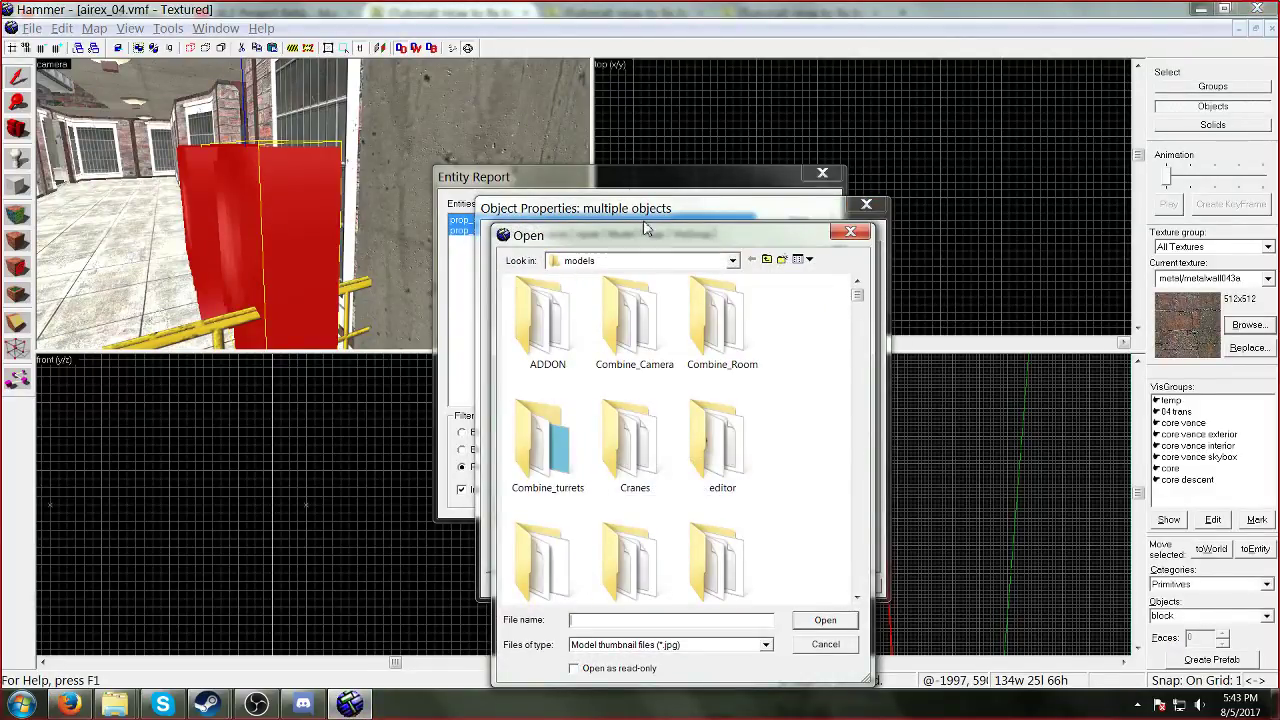
left_click_drag(647, 232, 556, 196)
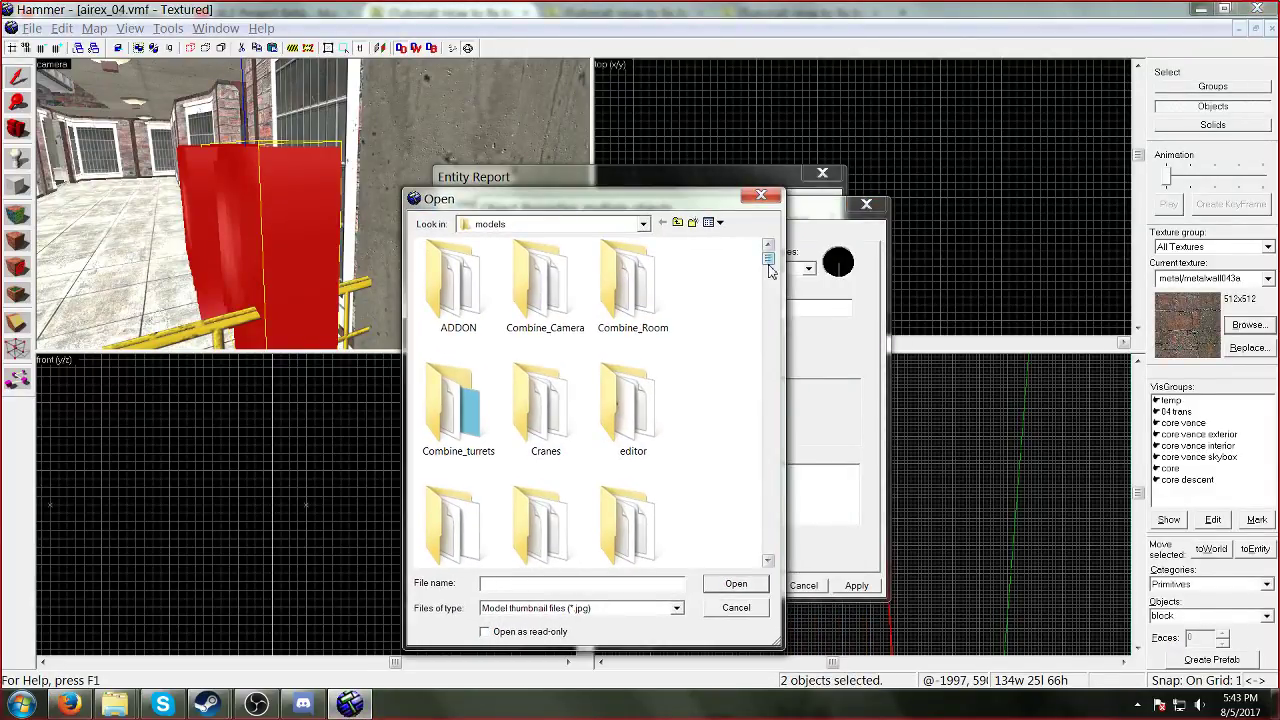
left_click_drag(768, 262, 768, 284)
double_click(628, 505)
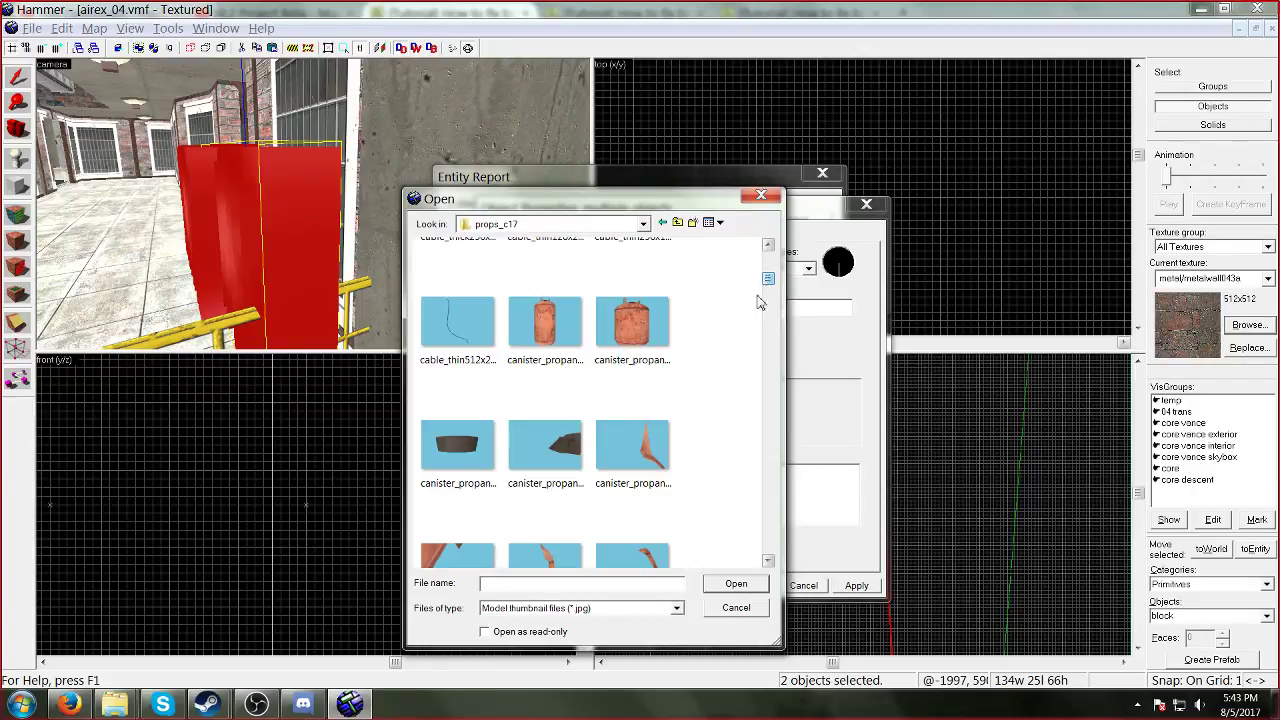
Step: Choose barrel02a.jpg as the world model of both props, apply the change and close the properties and the Entity Report
type("barr")
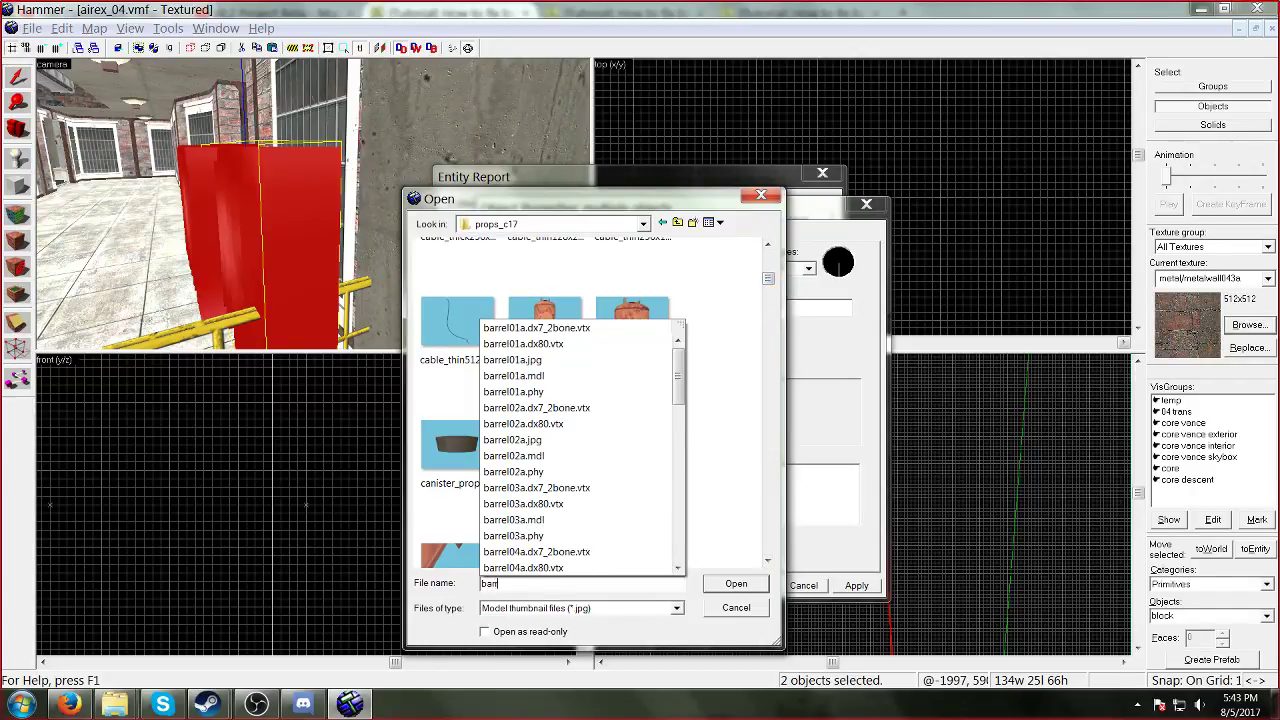
type("el02")
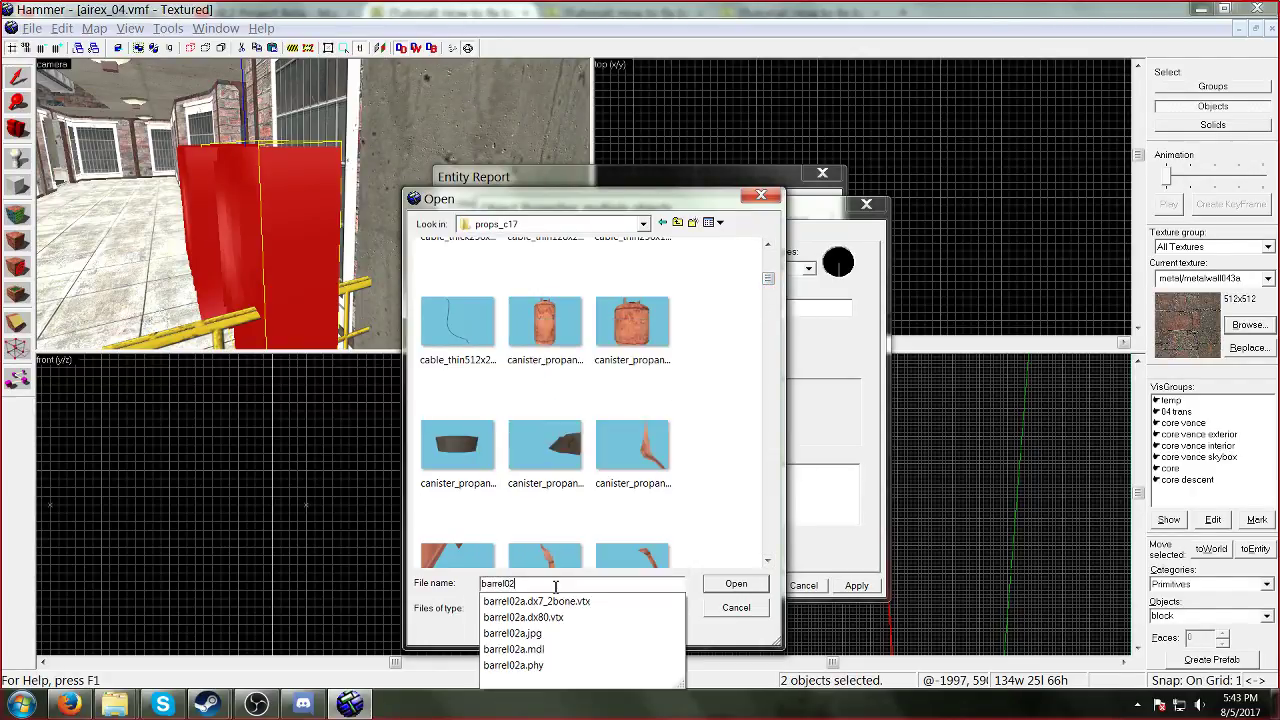
left_click(610, 633)
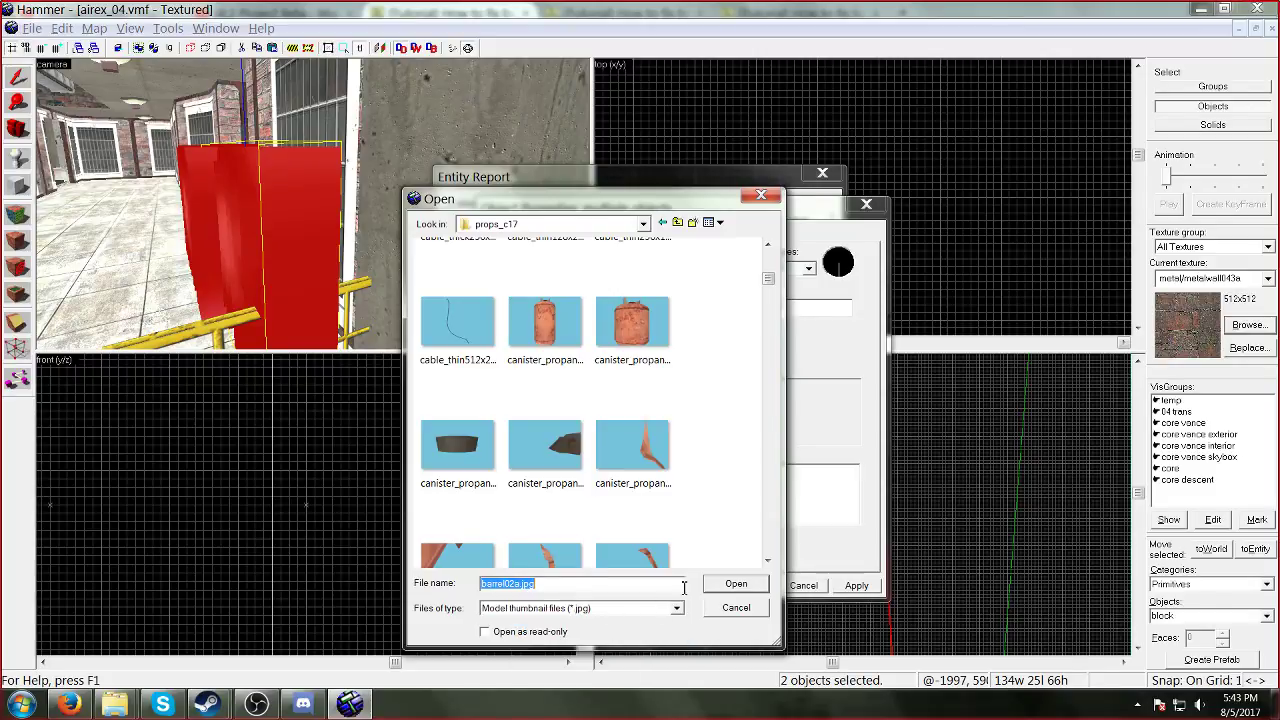
left_click(733, 585)
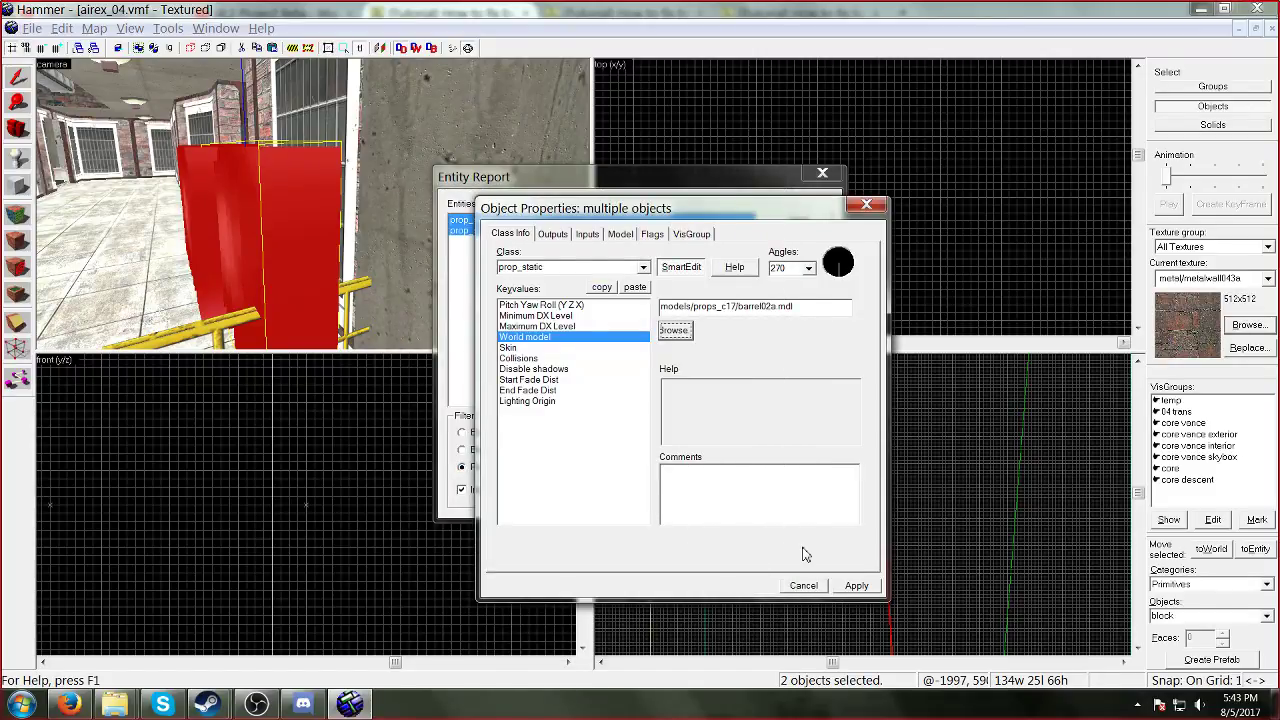
left_click(866, 587)
left_click(866, 205)
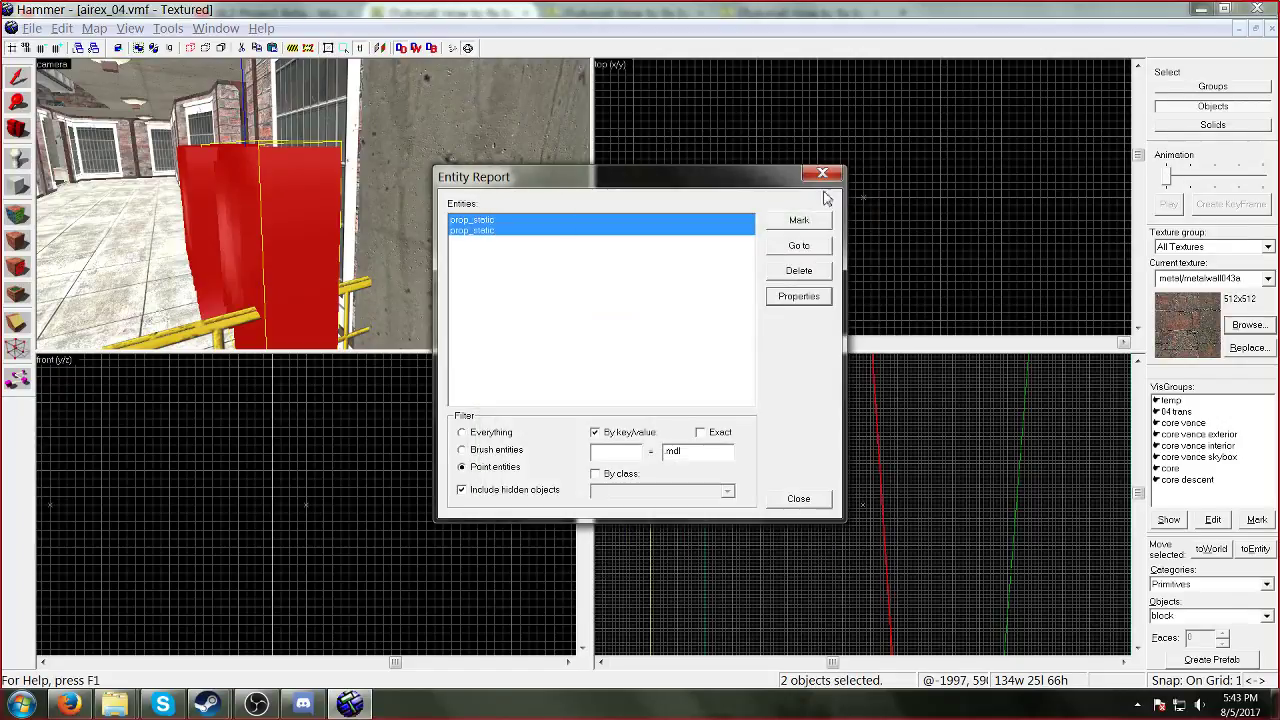
left_click(823, 176)
Step: Change the class of both selected barrels from prop_static to prop_physics, apply it and close the properties
key("Up")
key("Left")
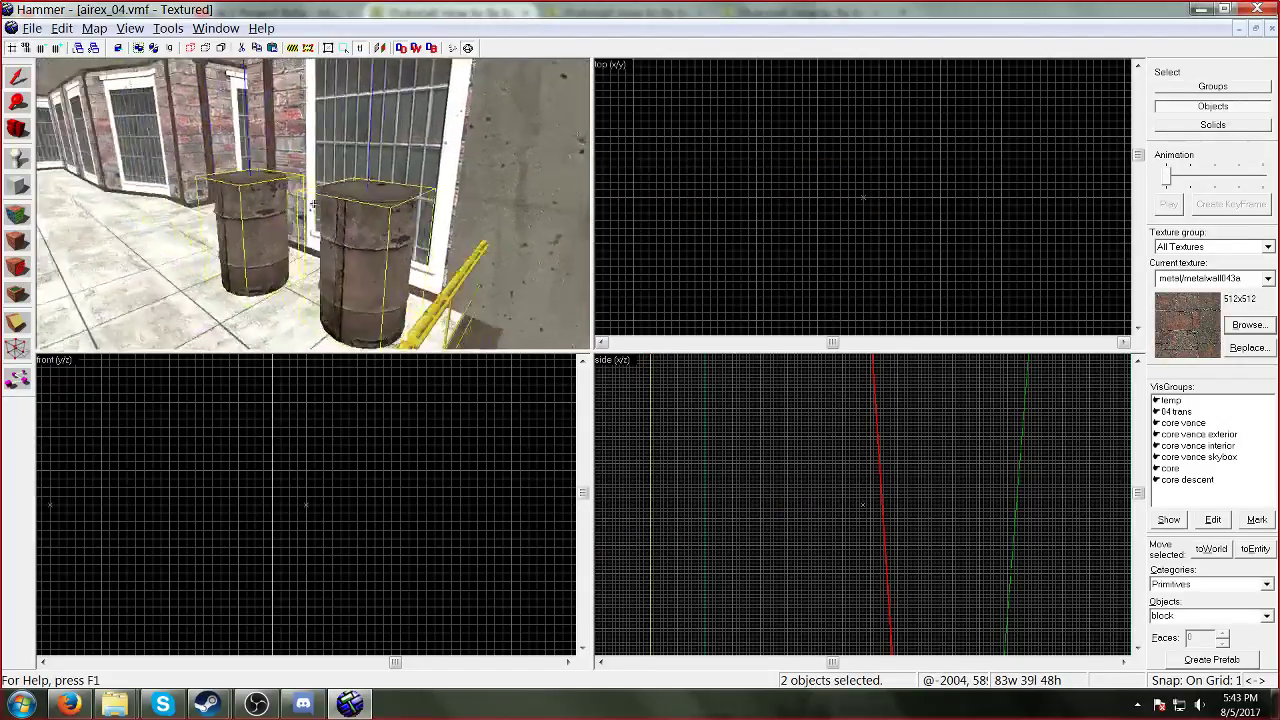
key("s")
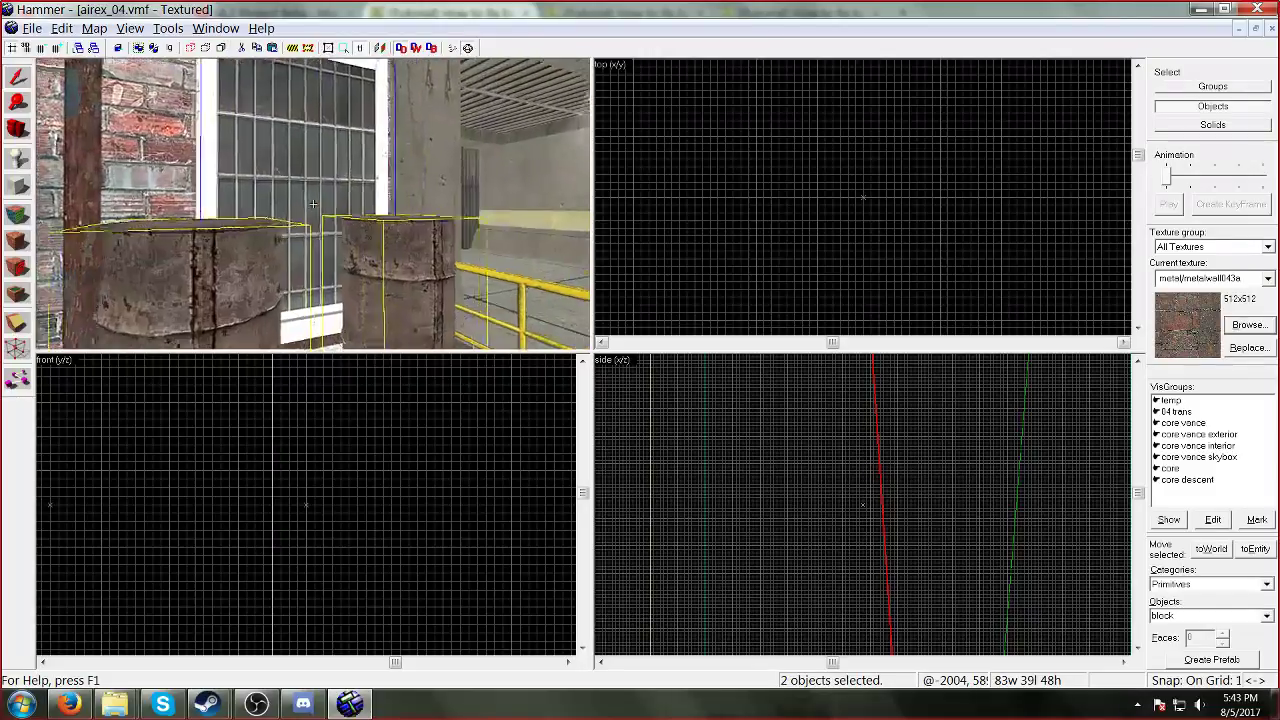
key("w")
key("s")
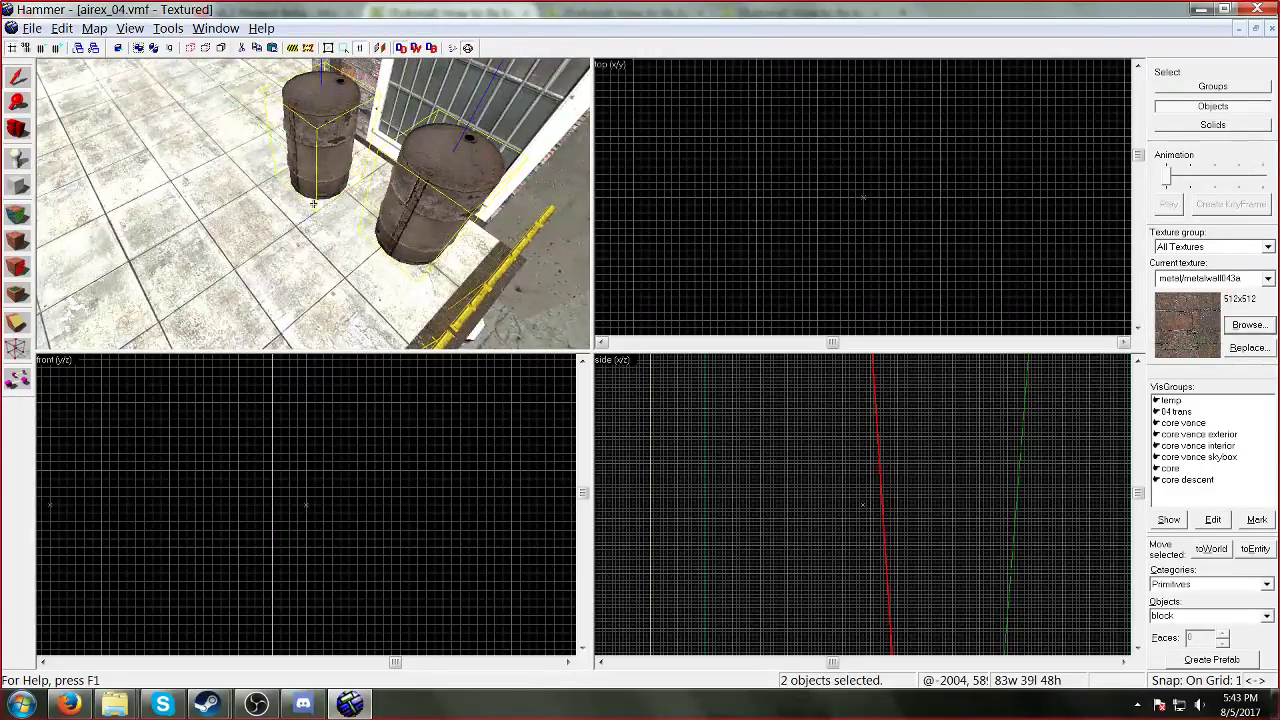
key("z")
left_click(104, 34)
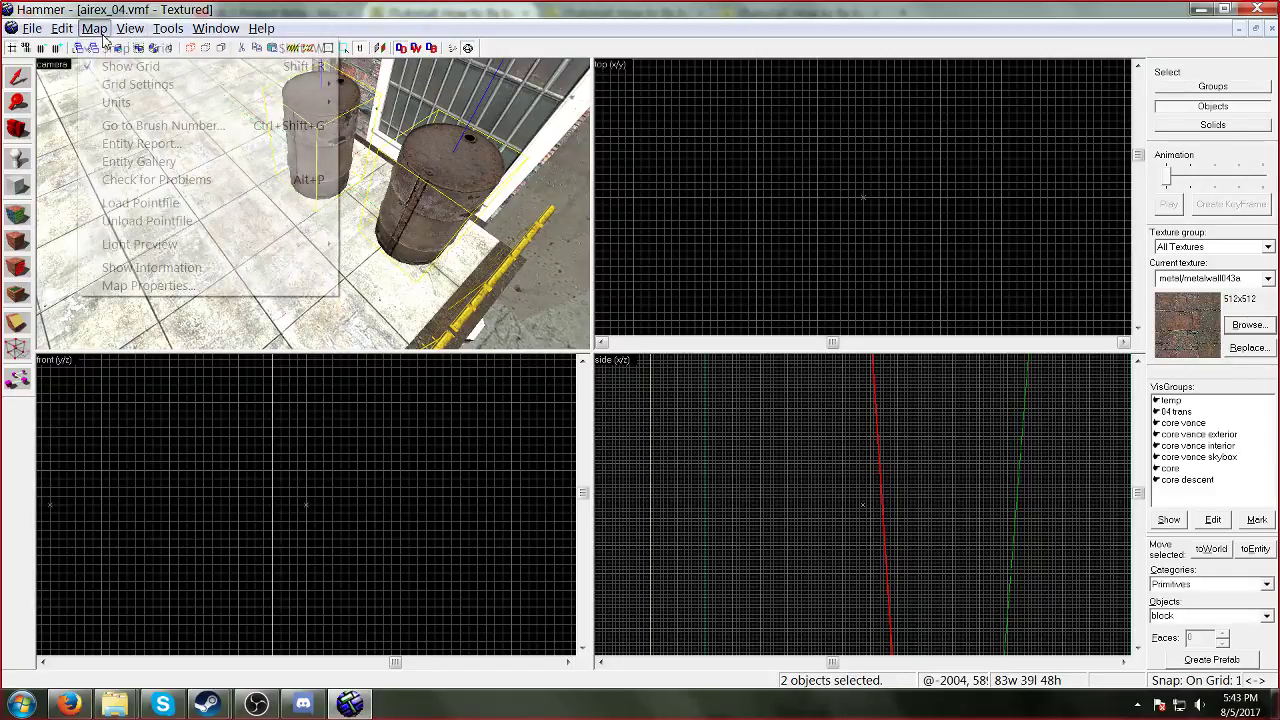
mouse_move(128, 32)
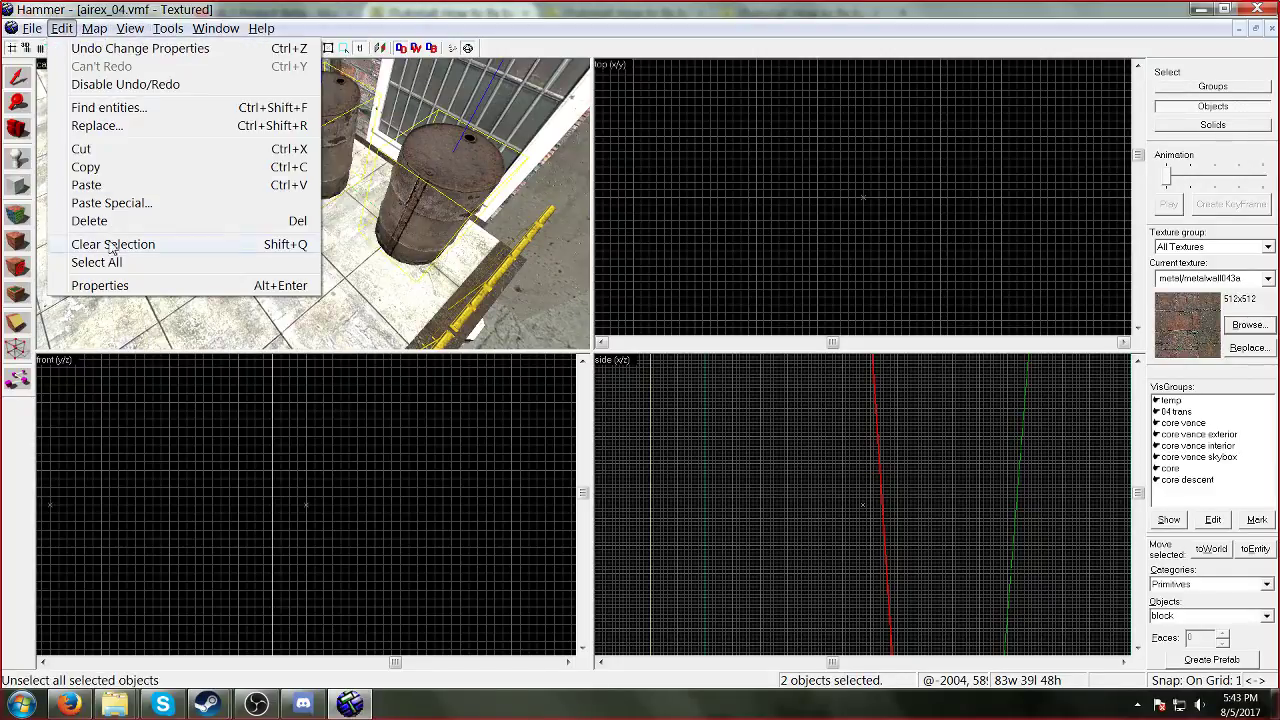
left_click(90, 284)
left_click(643, 267)
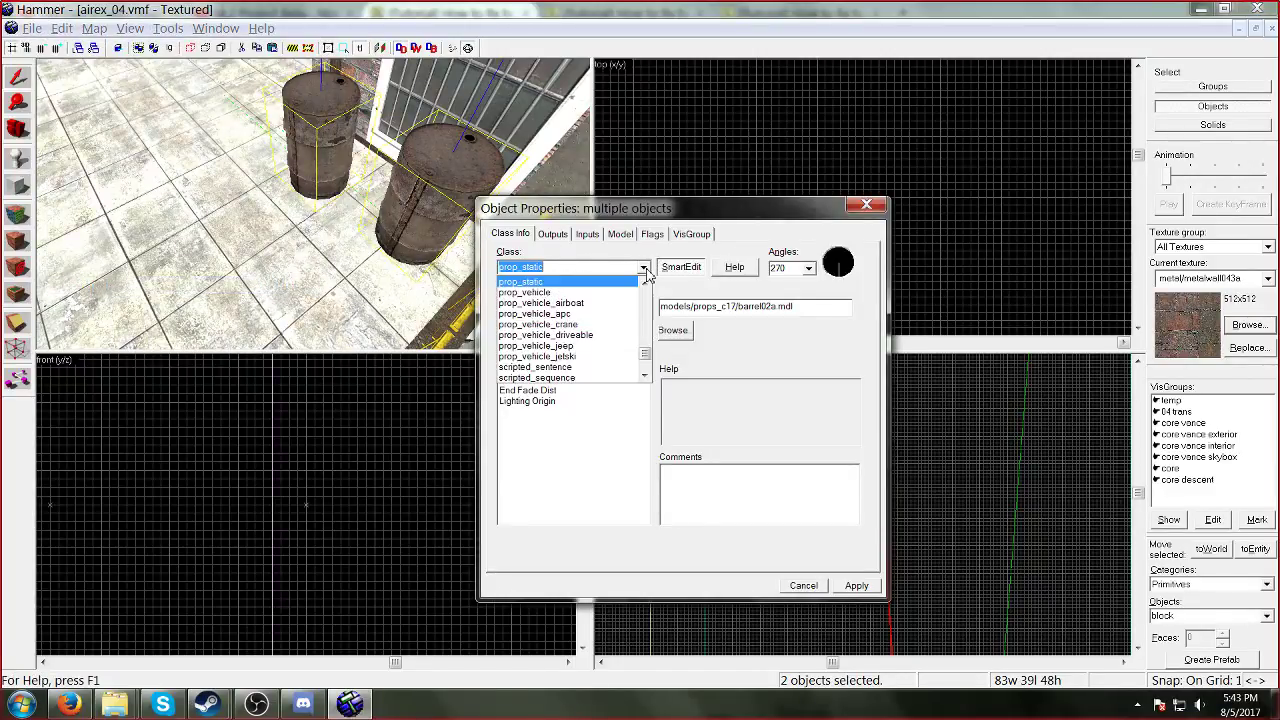
left_click(646, 283)
left_click(646, 283)
left_click(646, 283)
left_click(646, 283)
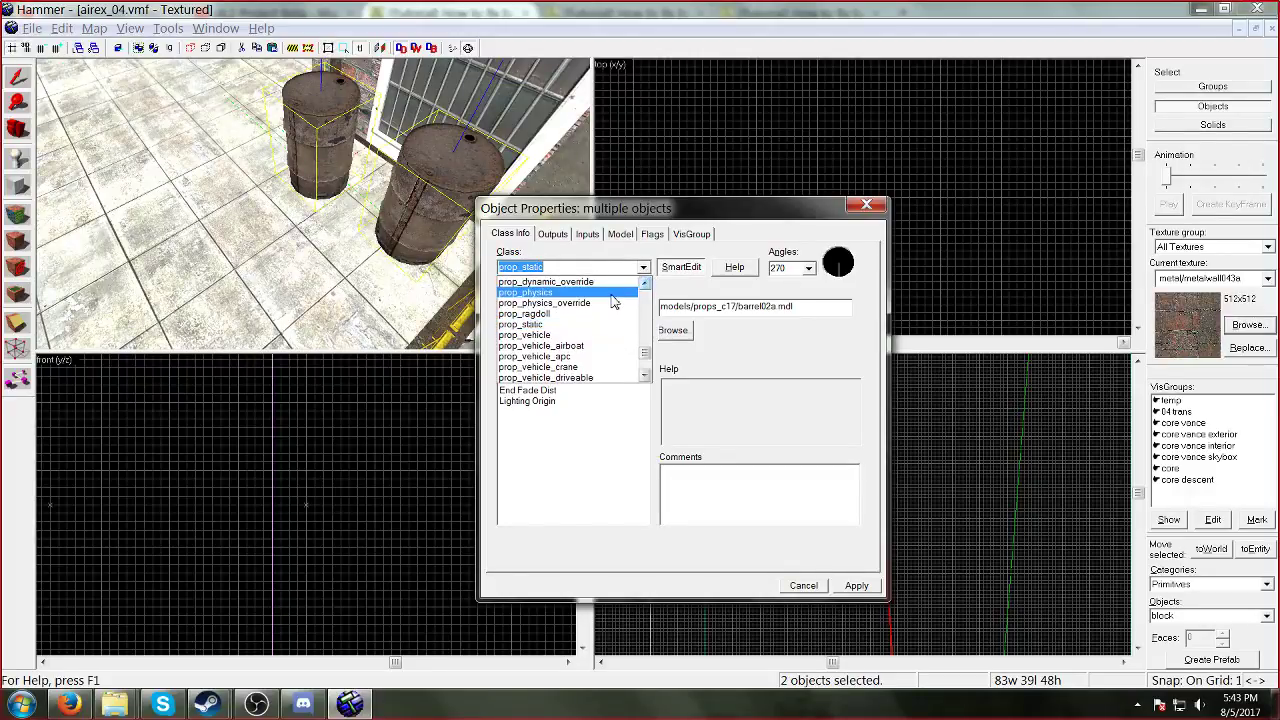
left_click(525, 300)
left_click(862, 586)
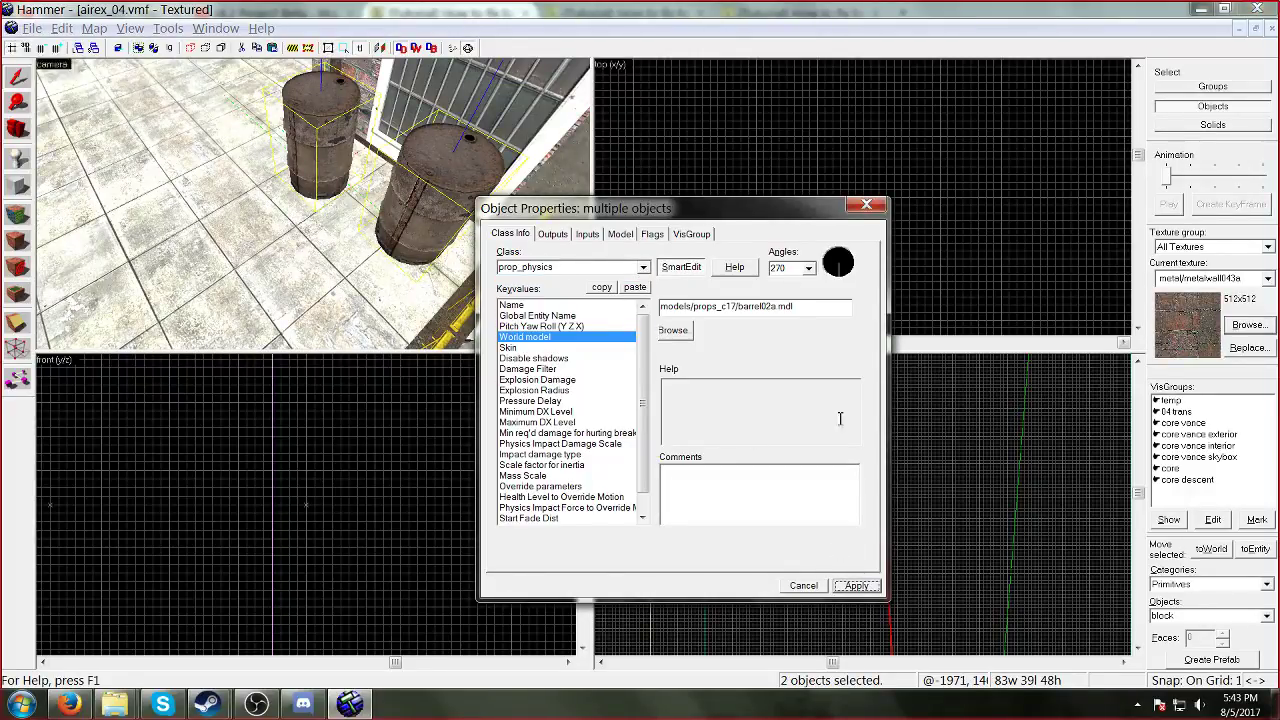
left_click(866, 205)
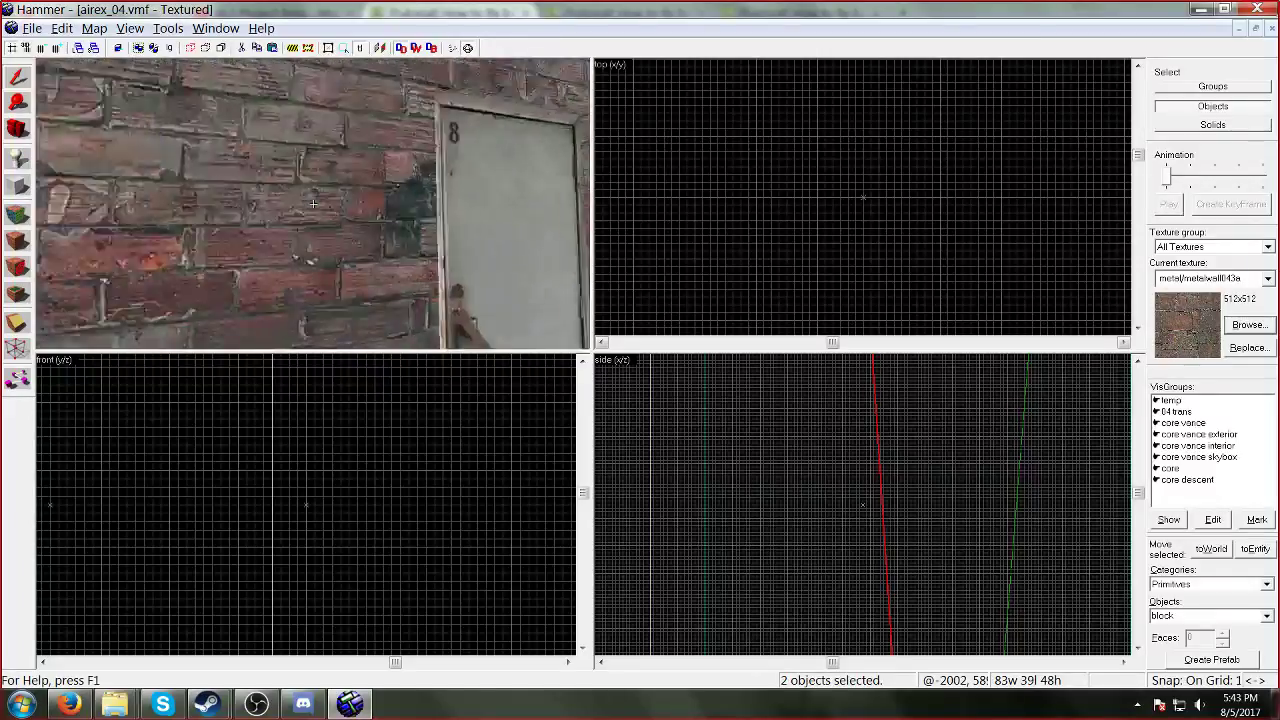
Step: Inspect the lift shaft's walls and ceiling, the lift platform and the adjoining brick hall for remaining faults
key("w")
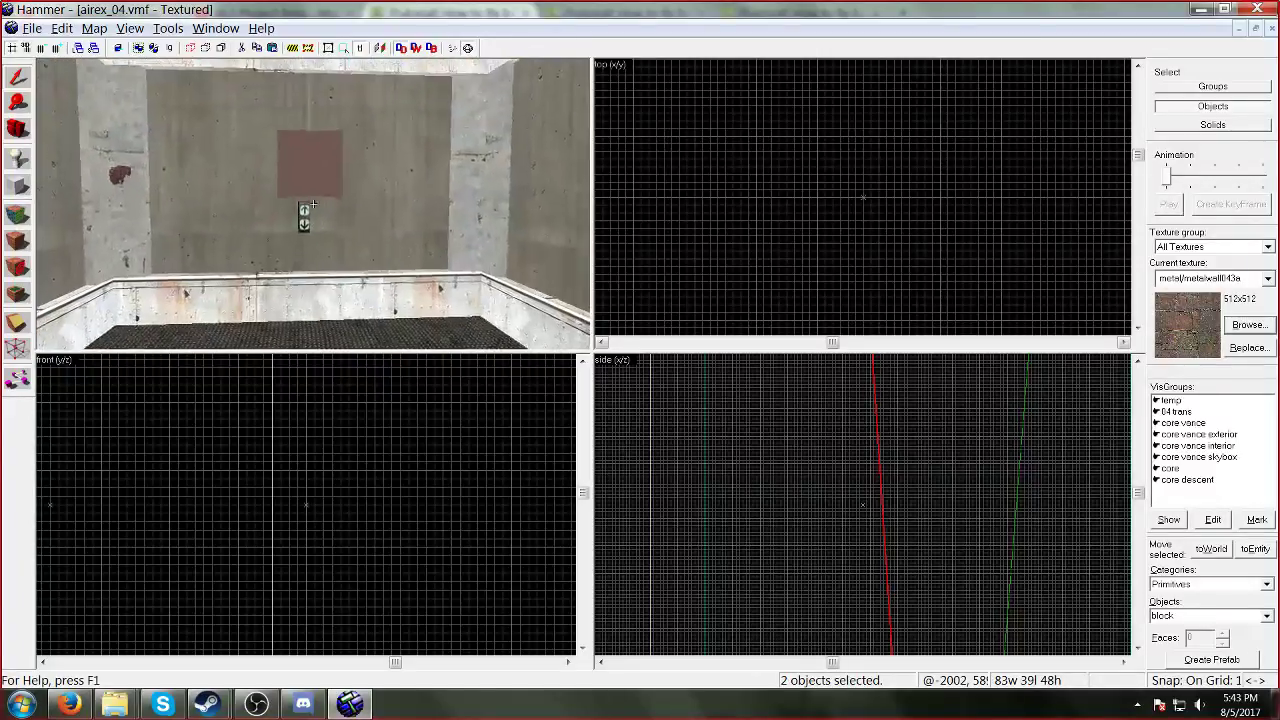
key("w")
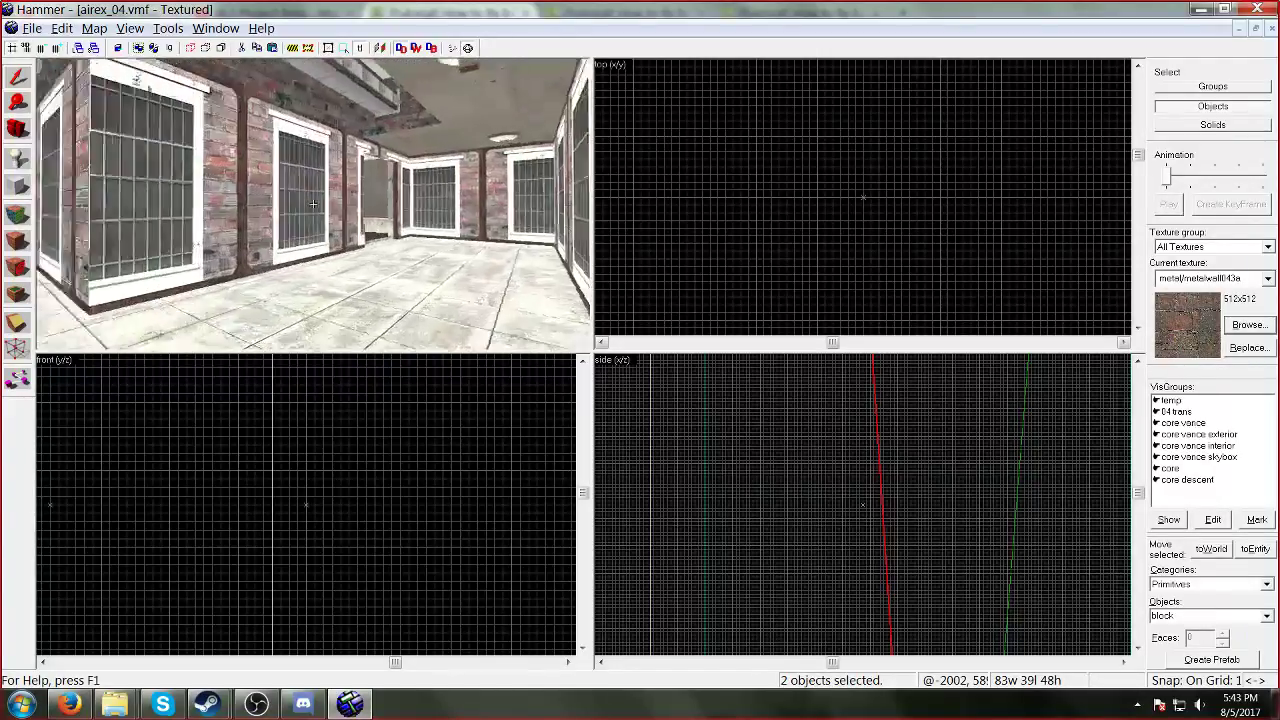
key("w")
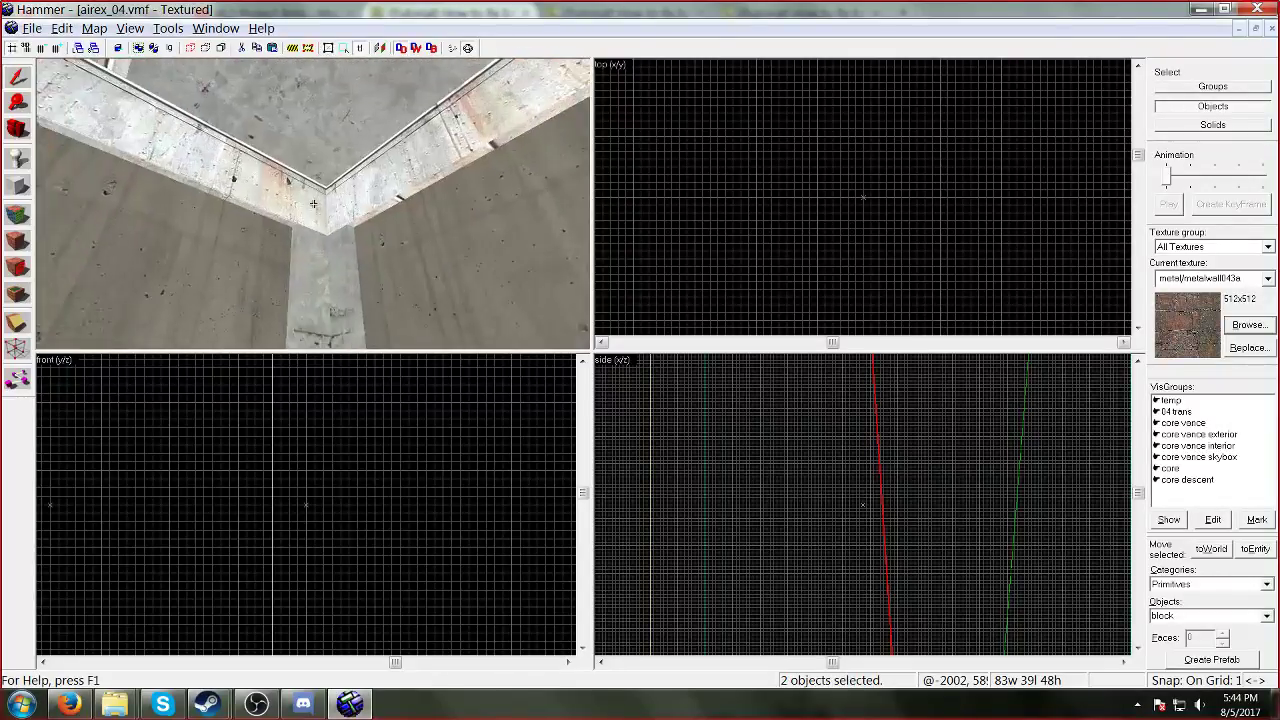
key("w")
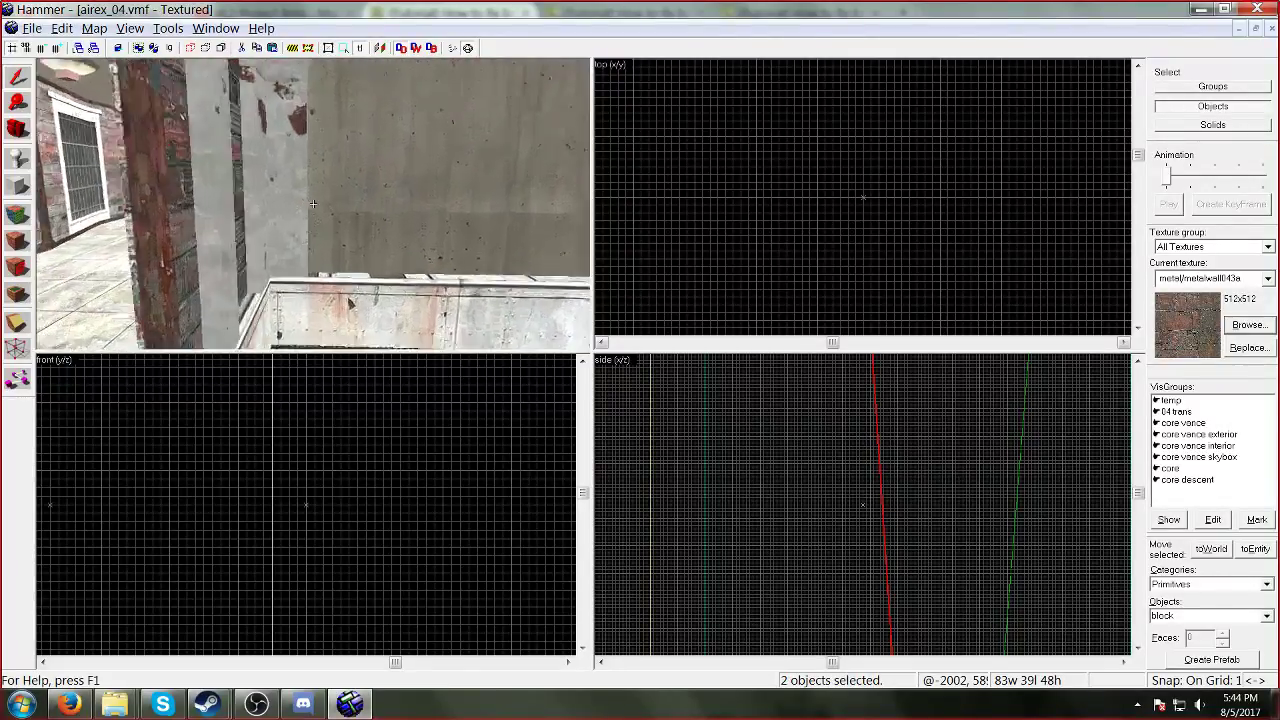
key("s")
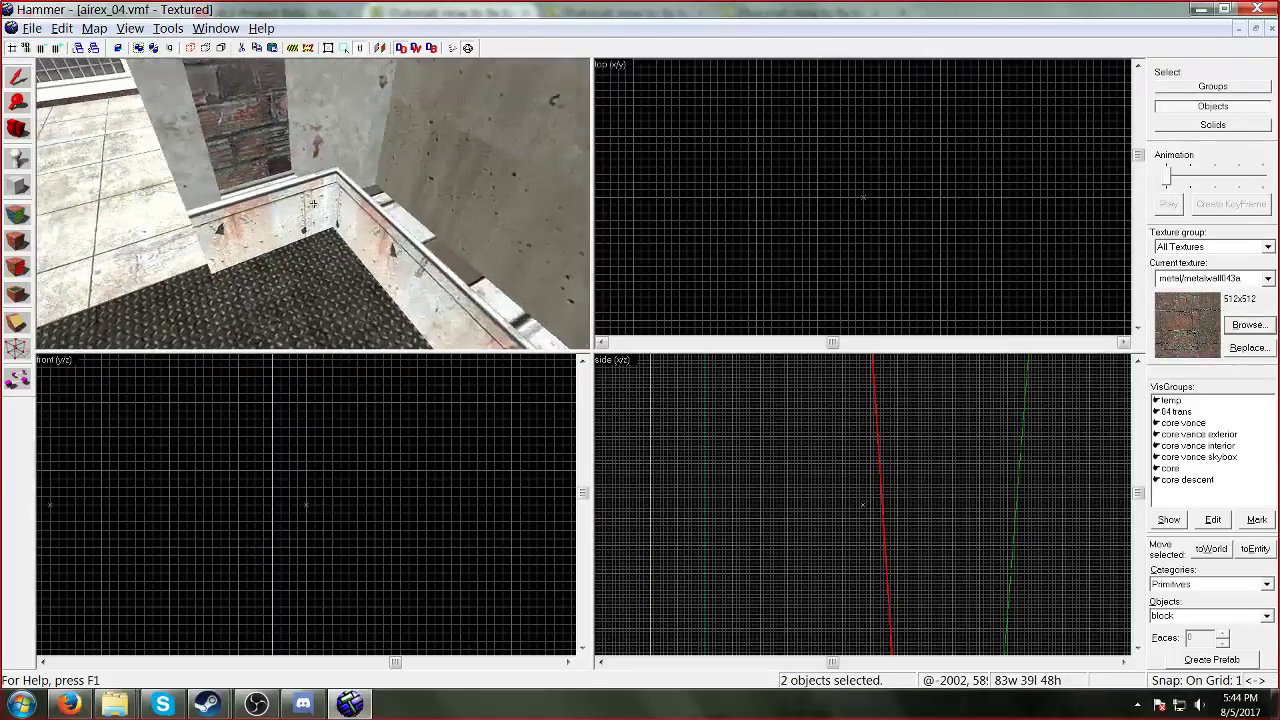
key("w")
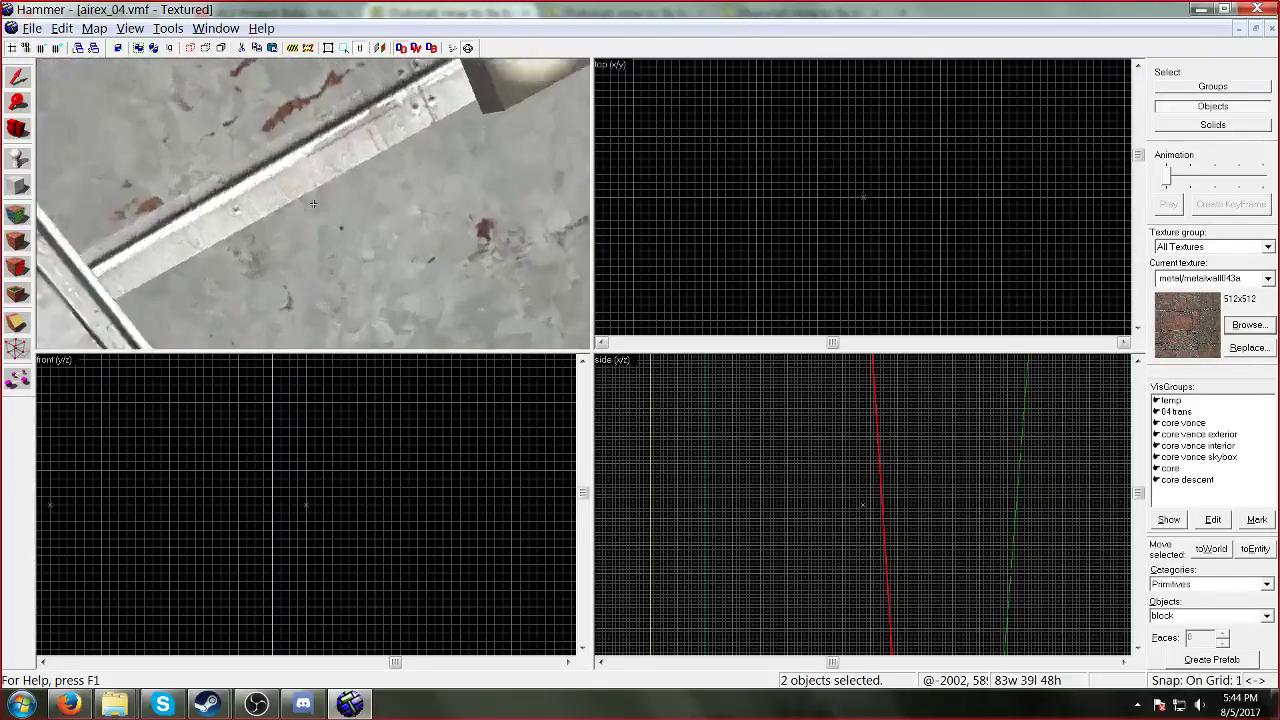
key("w")
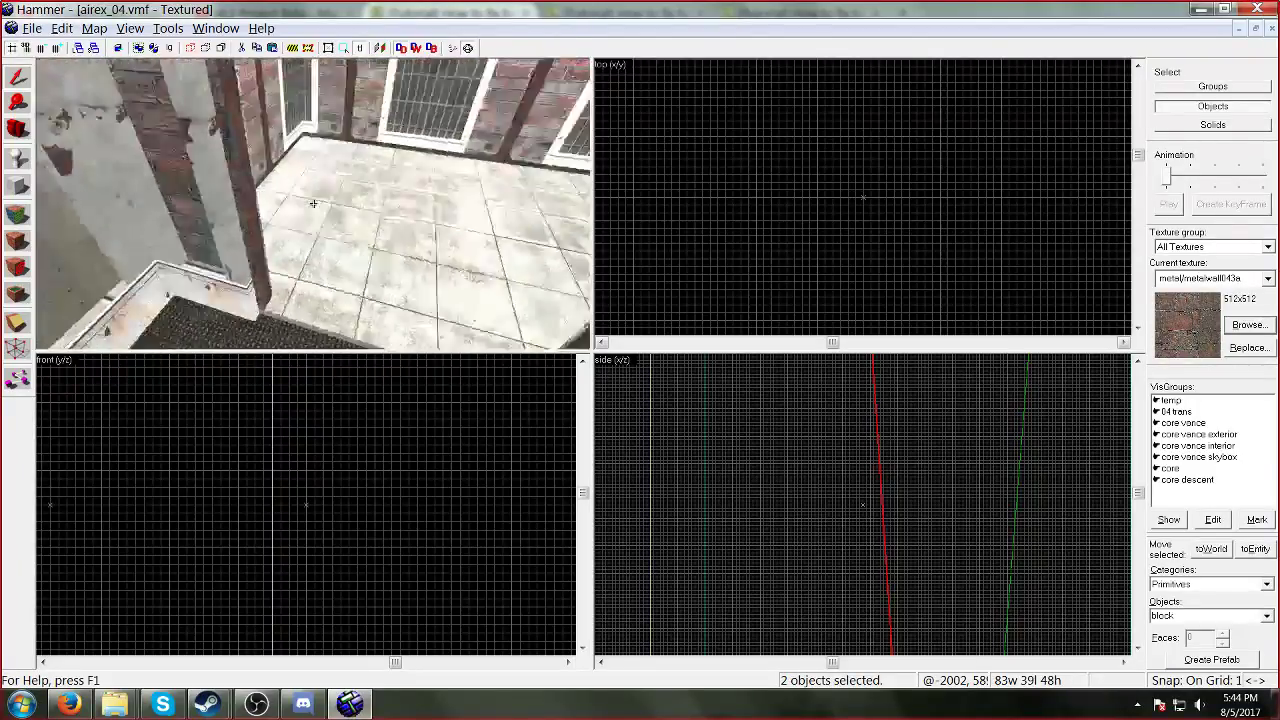
key("w")
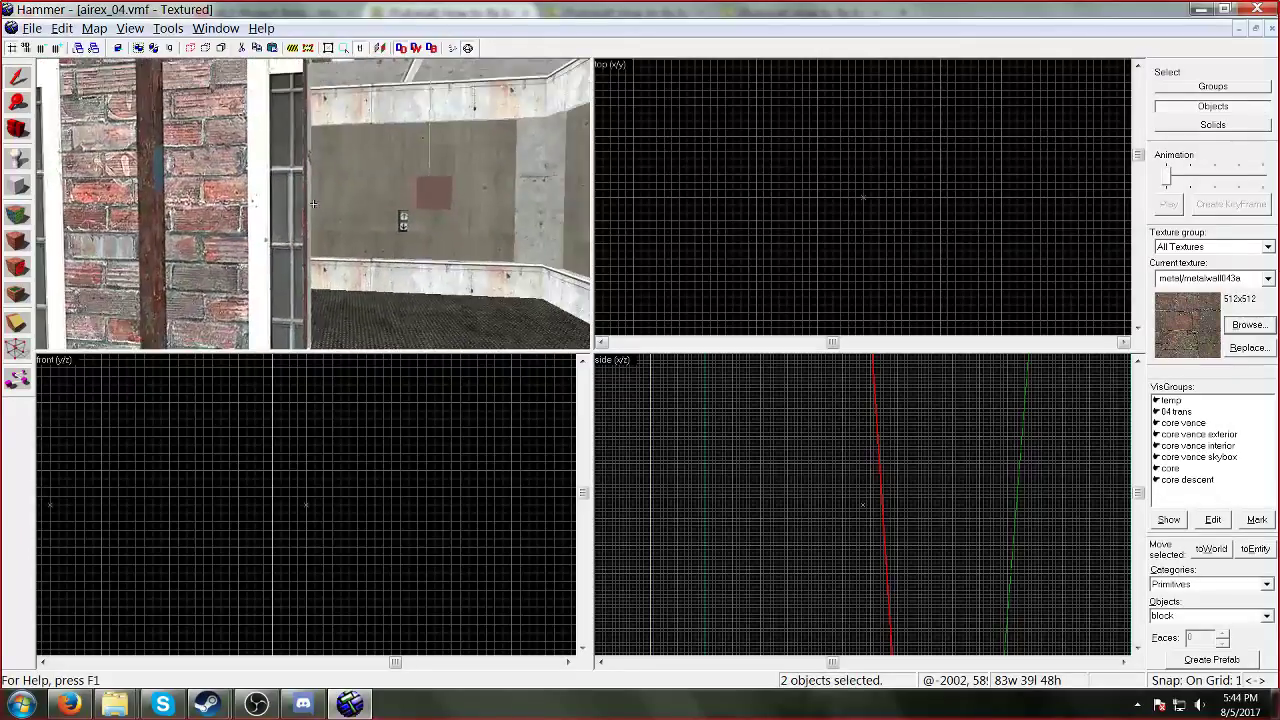
Step: Open the properties of the lift's up/down func_button and add an output named OnPressed
double_click(313, 200)
left_click(552, 233)
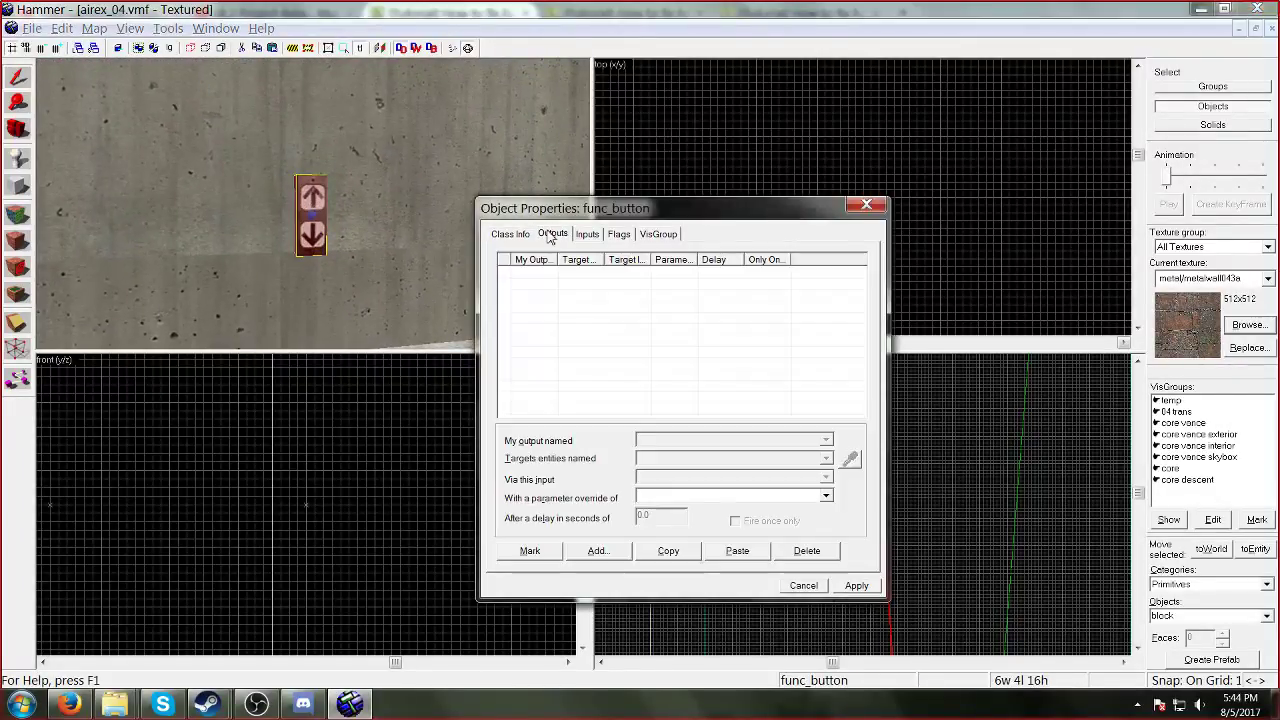
left_click(598, 550)
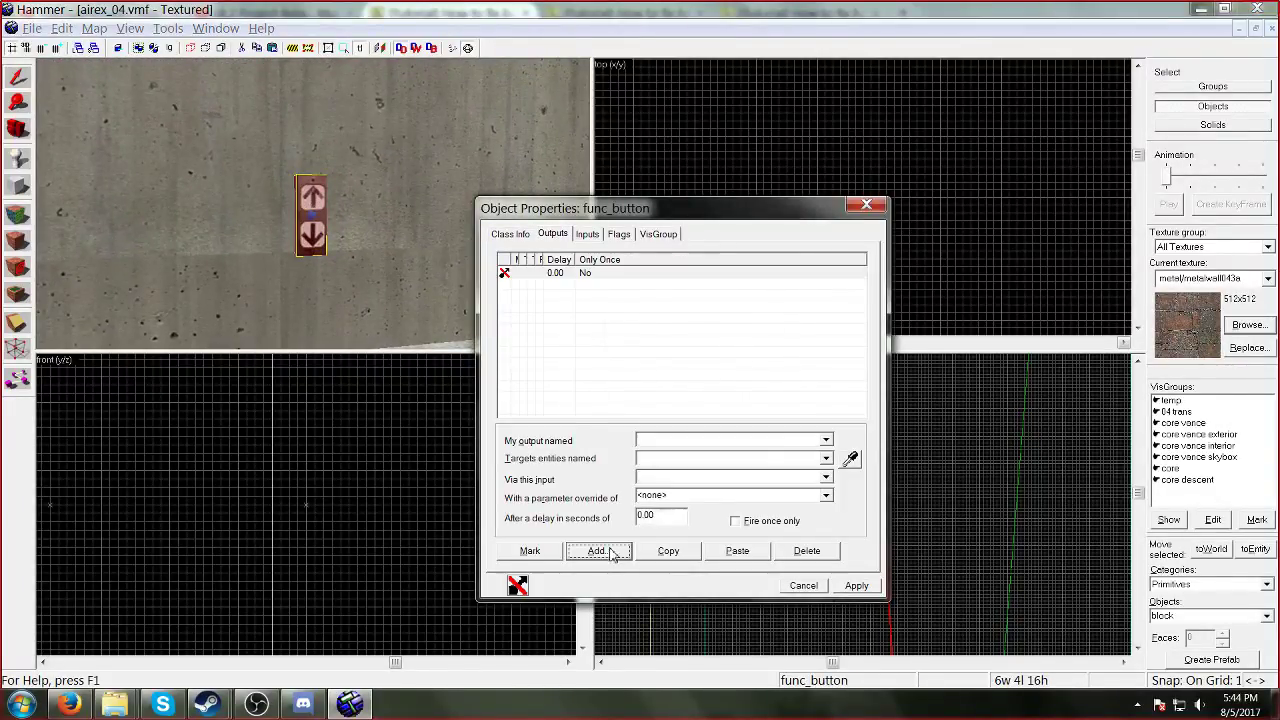
left_click(826, 441)
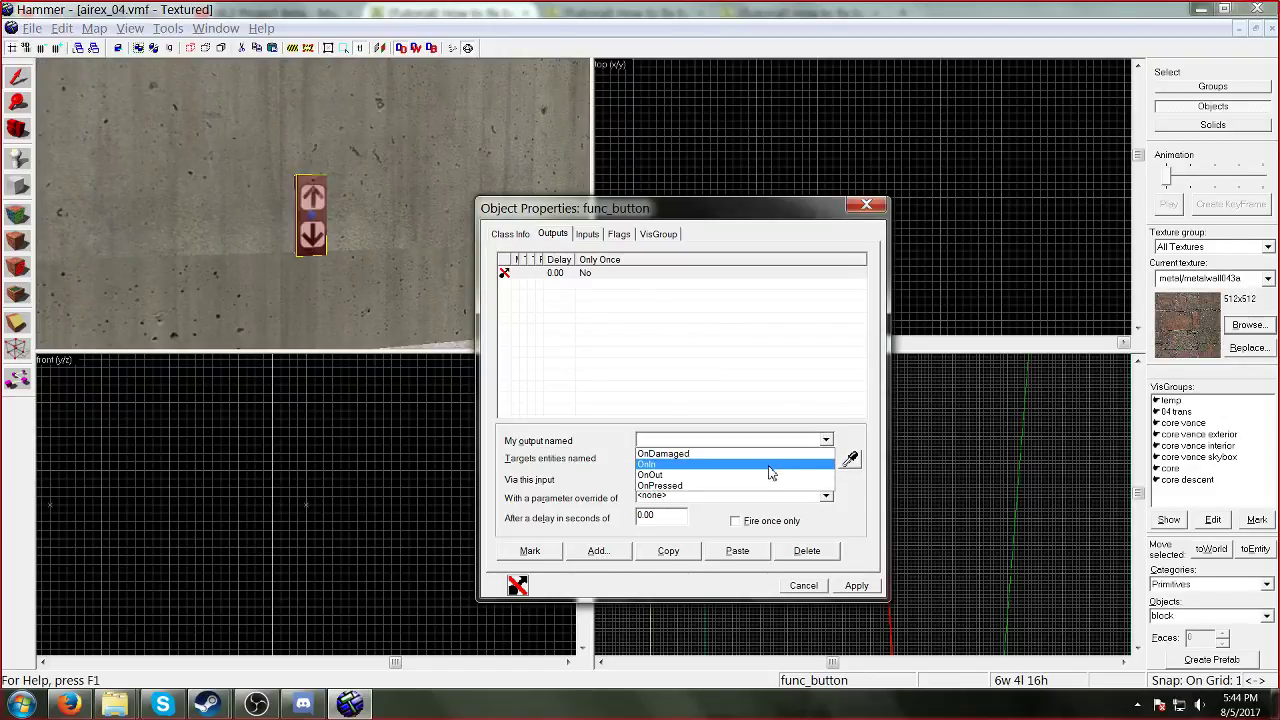
left_click(767, 485)
Step: Set the OnPressed output's target entity to securitylift by picking the lift platform in the camera view
left_click(826, 458)
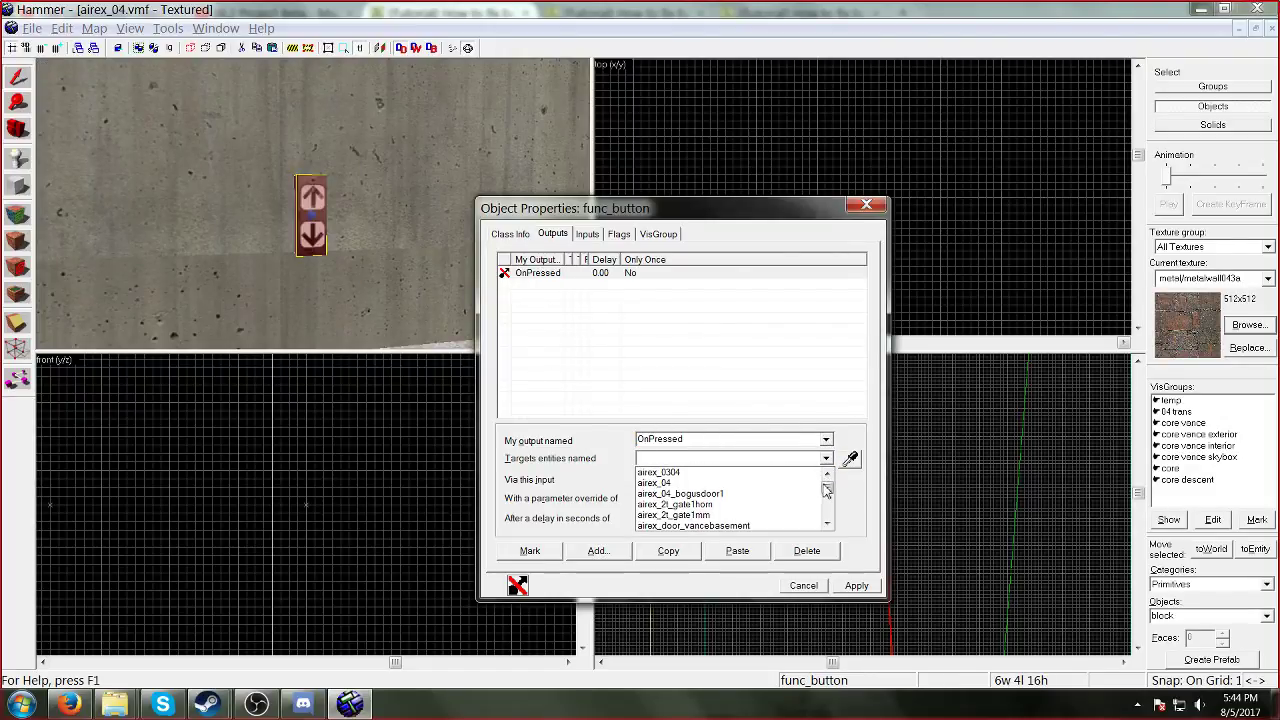
left_click_drag(826, 490, 828, 513)
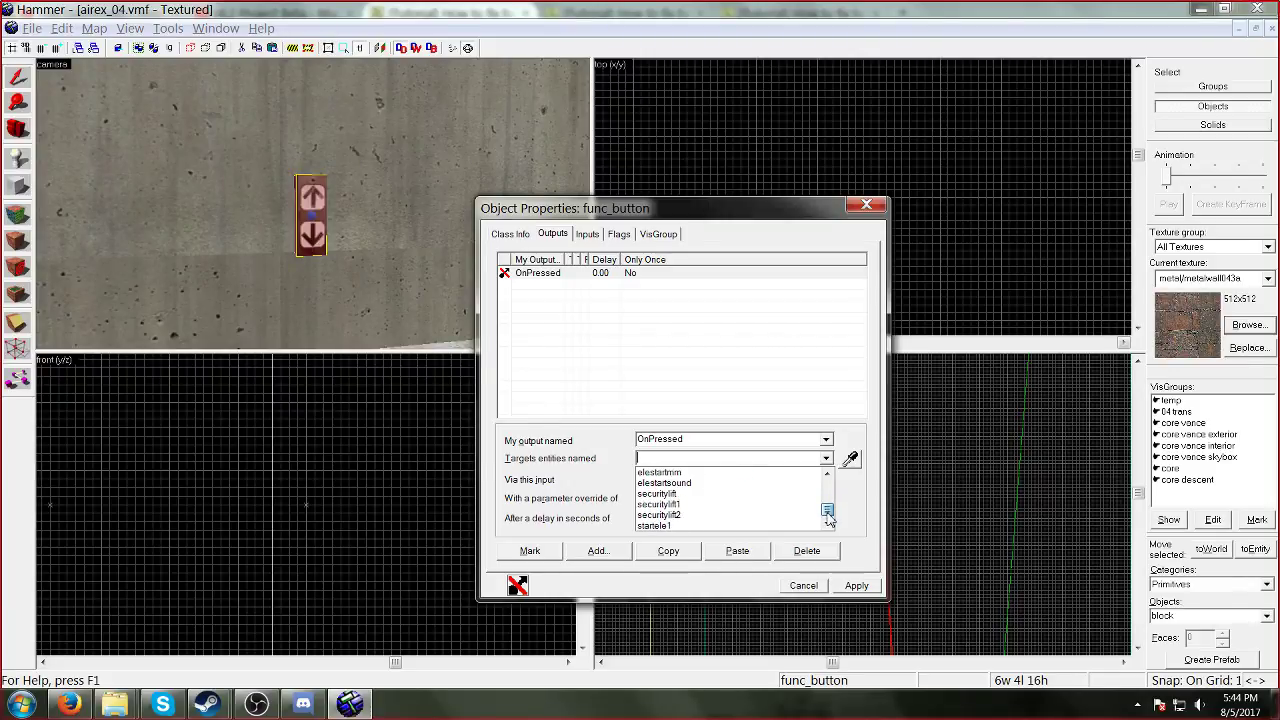
left_click(775, 458)
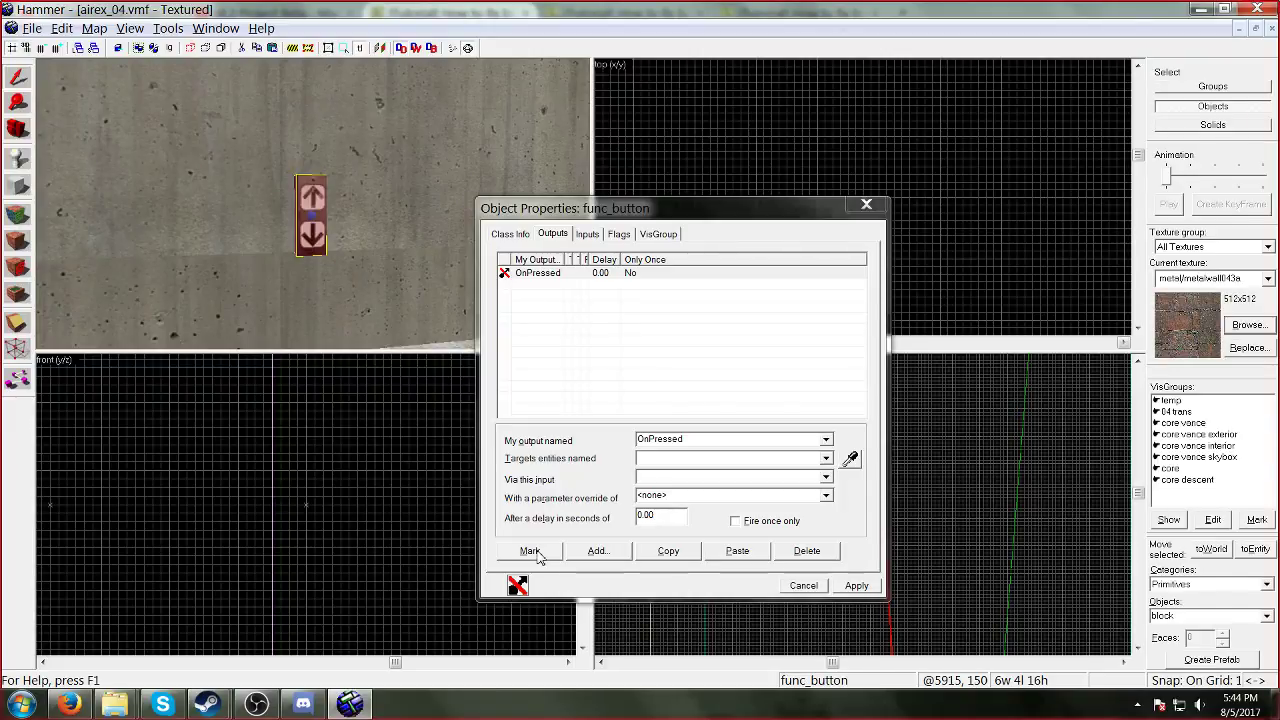
left_click(850, 458)
key("z")
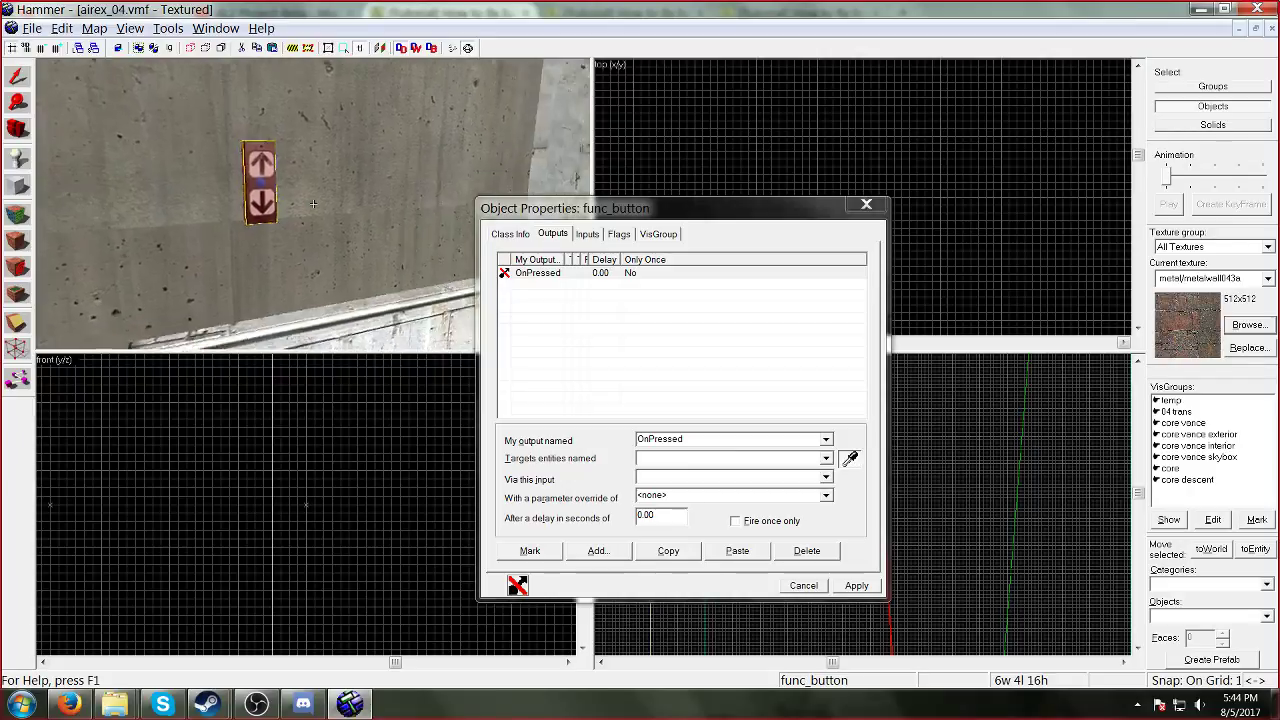
key("z")
left_click(325, 215)
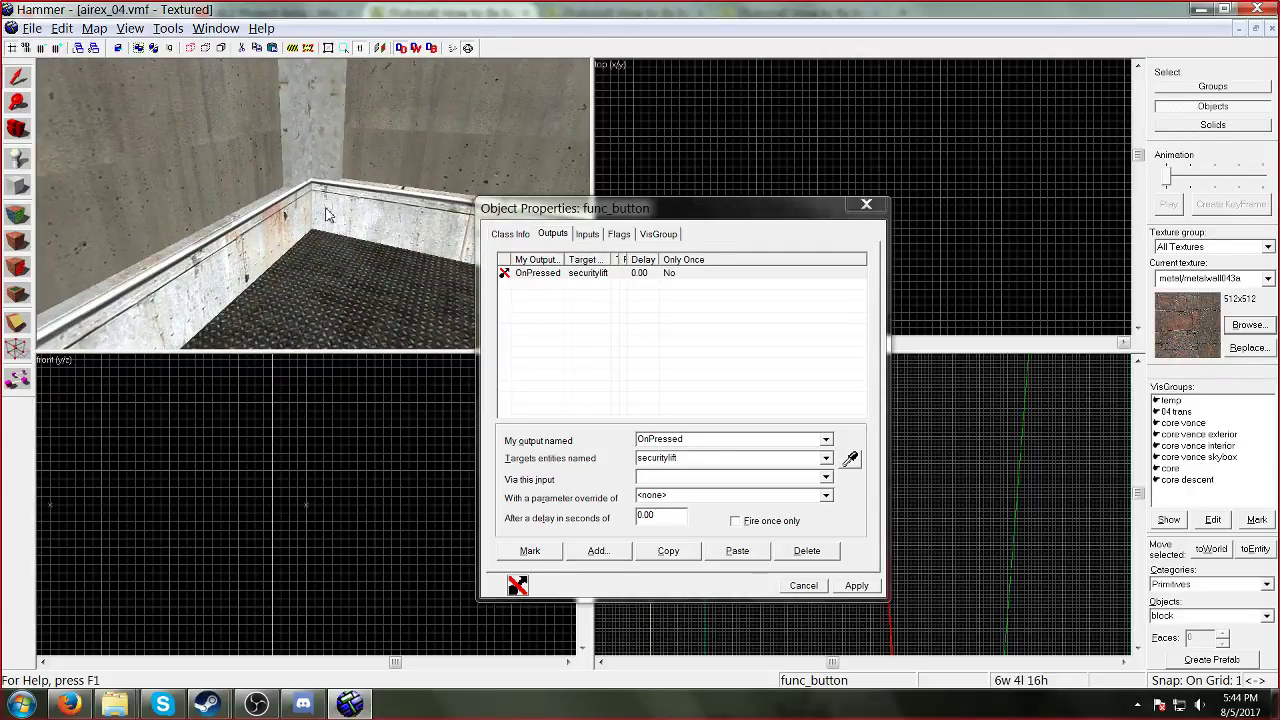
Step: Set the button's OnPressed output to fire the StartForward input on securitylift, apply it and close the properties
key("z")
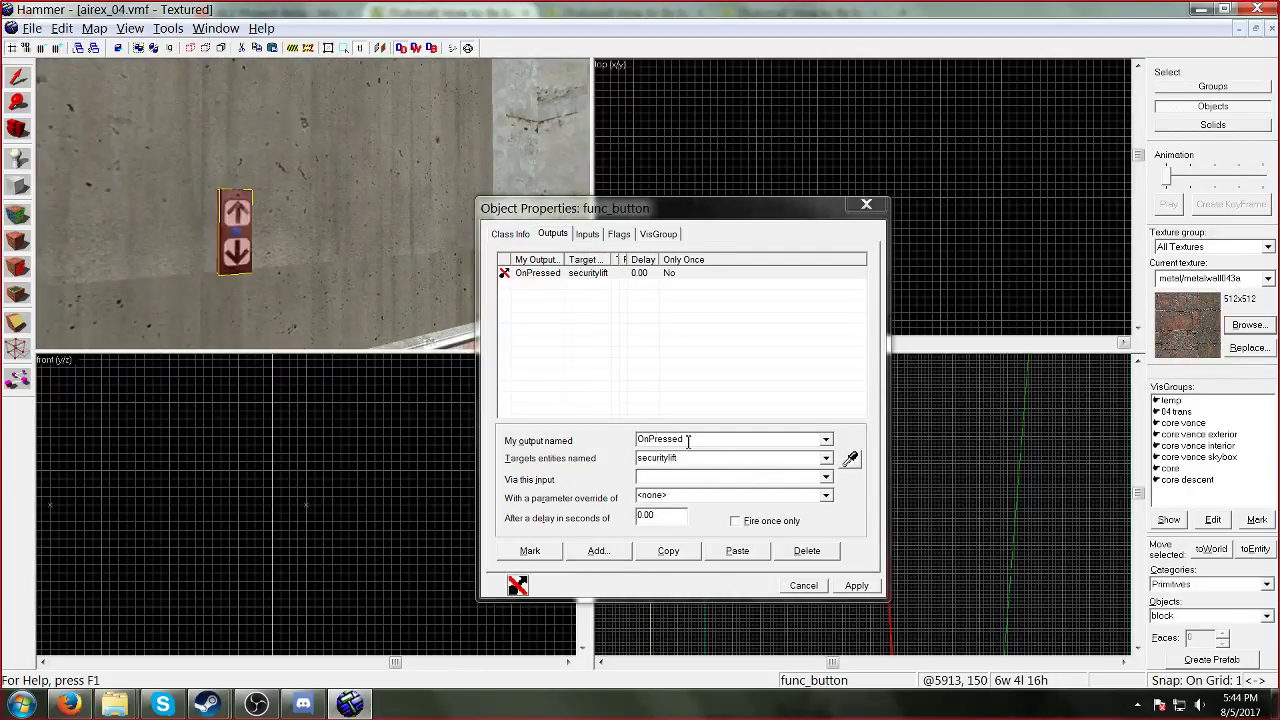
left_click(826, 479)
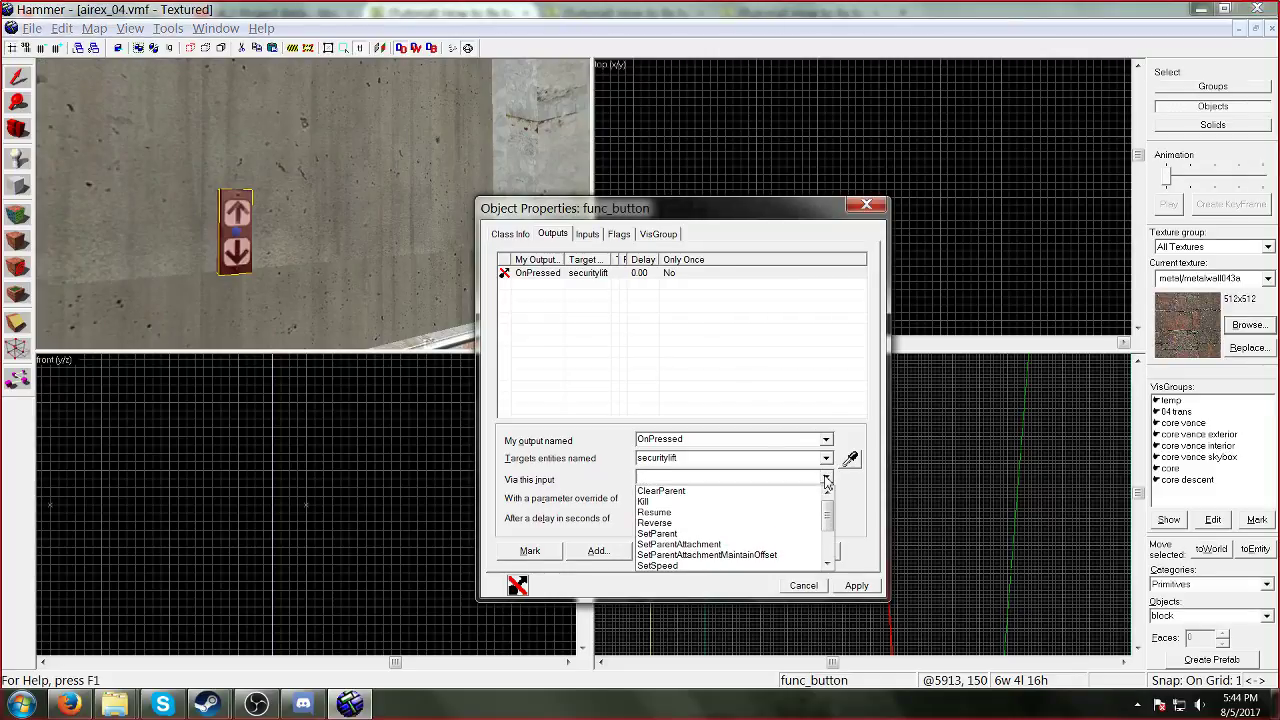
scroll(785, 543, "down", 2)
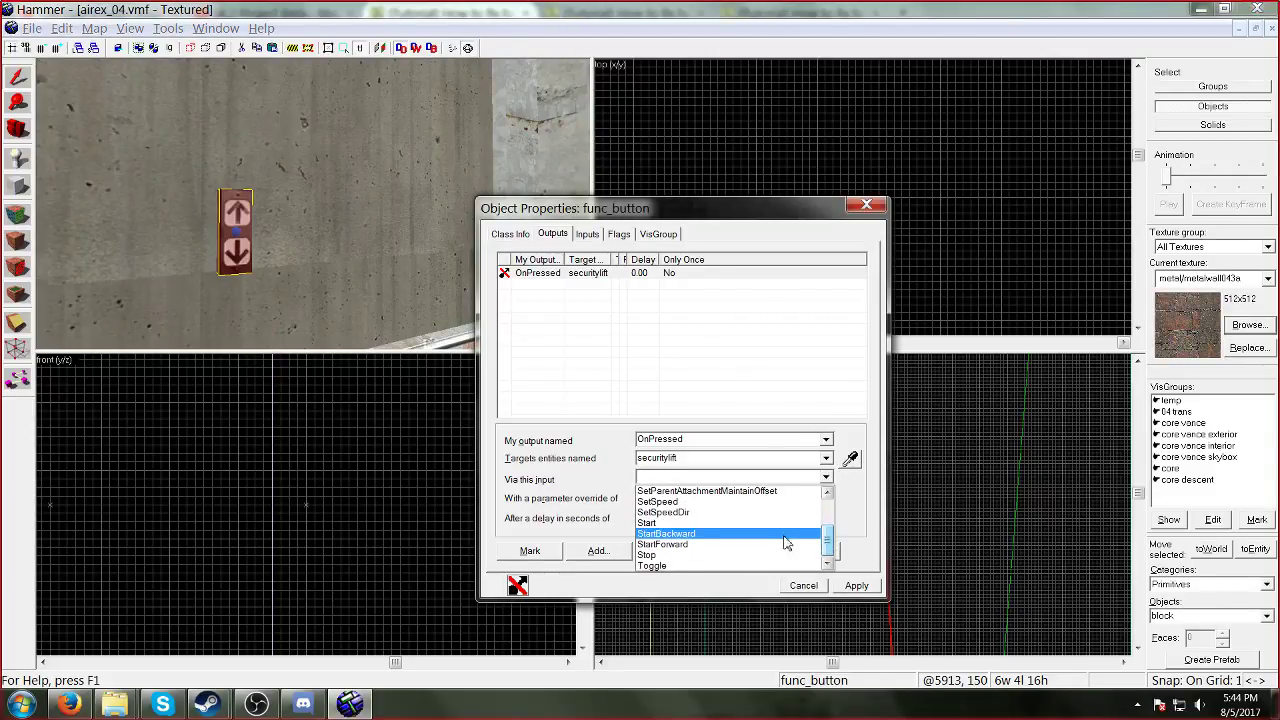
left_click(766, 544)
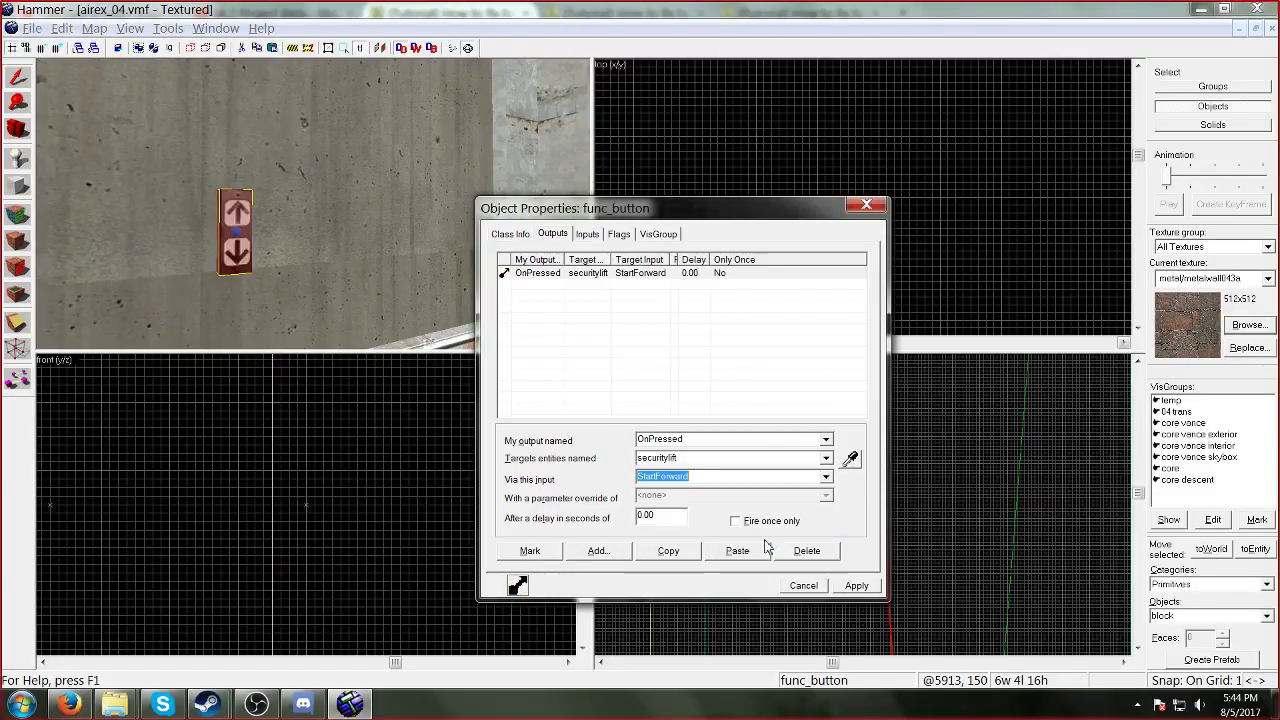
left_click(856, 586)
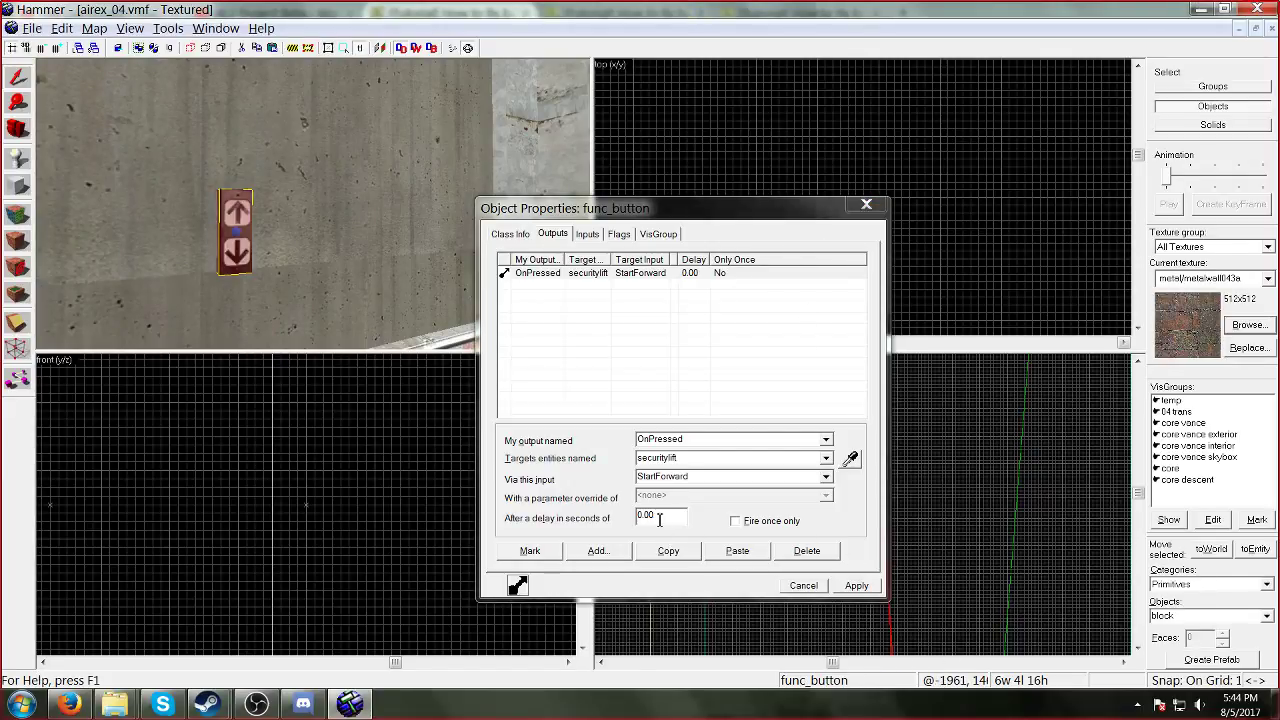
left_click(857, 586)
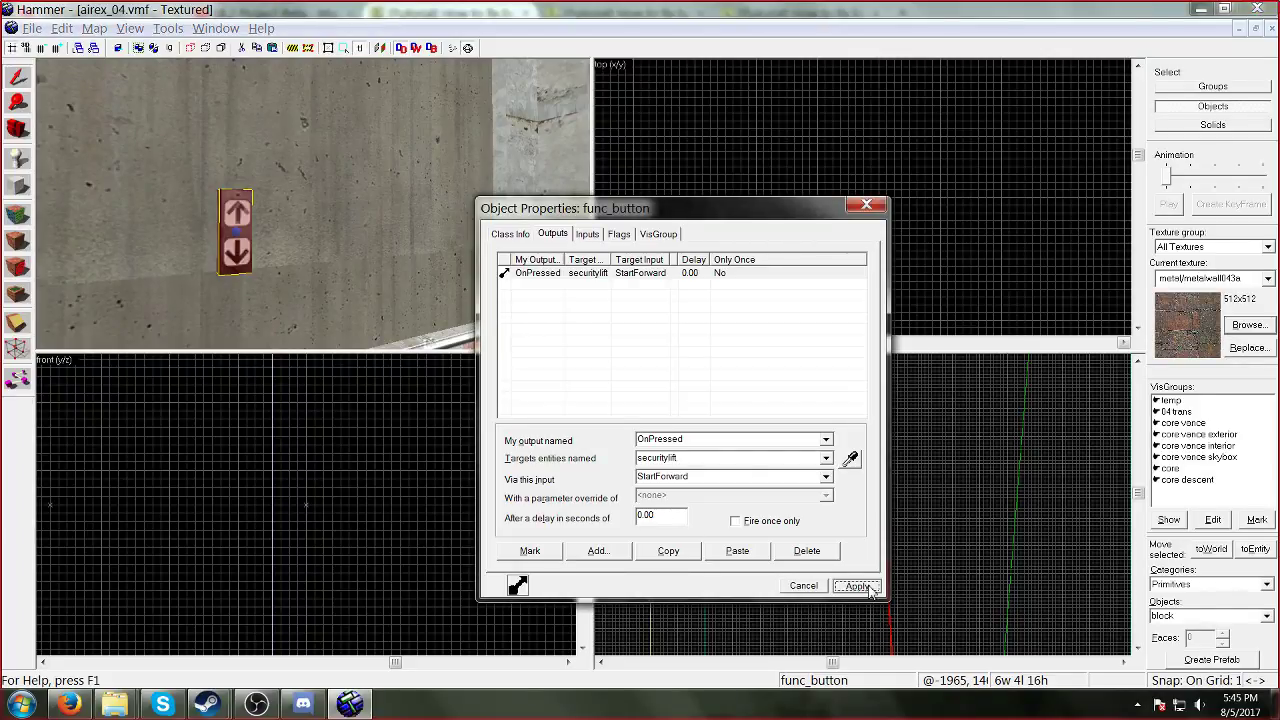
left_click(866, 205)
Step: Check the lift platform's inputs and first stop target, and trace that target to its path_corner in the shaft
key("z")
key("z")
double_click(448, 235)
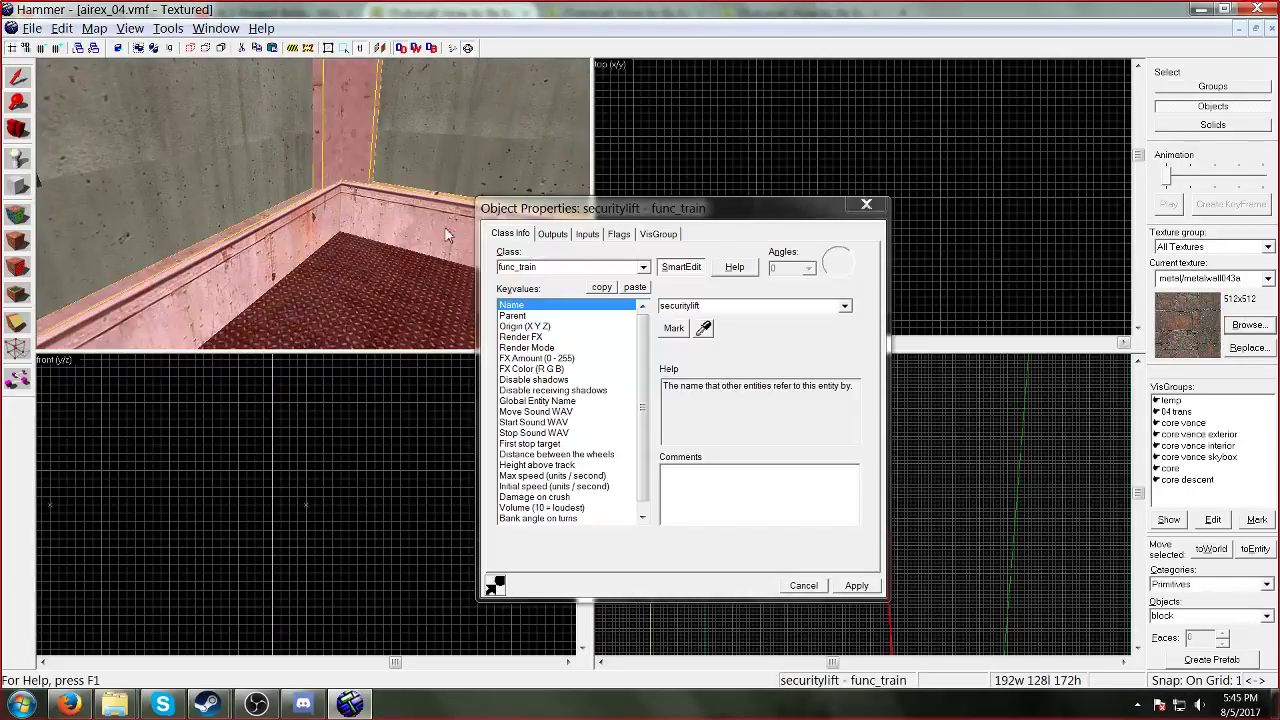
left_click(586, 236)
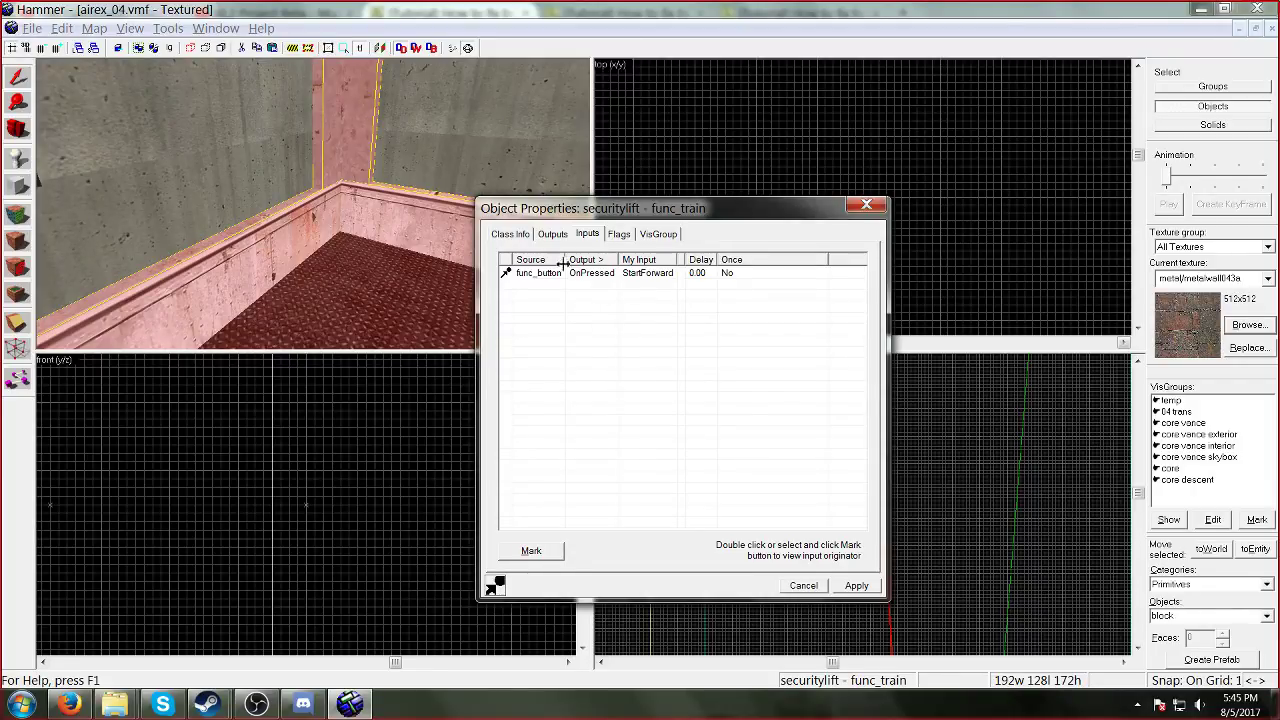
left_click(500, 234)
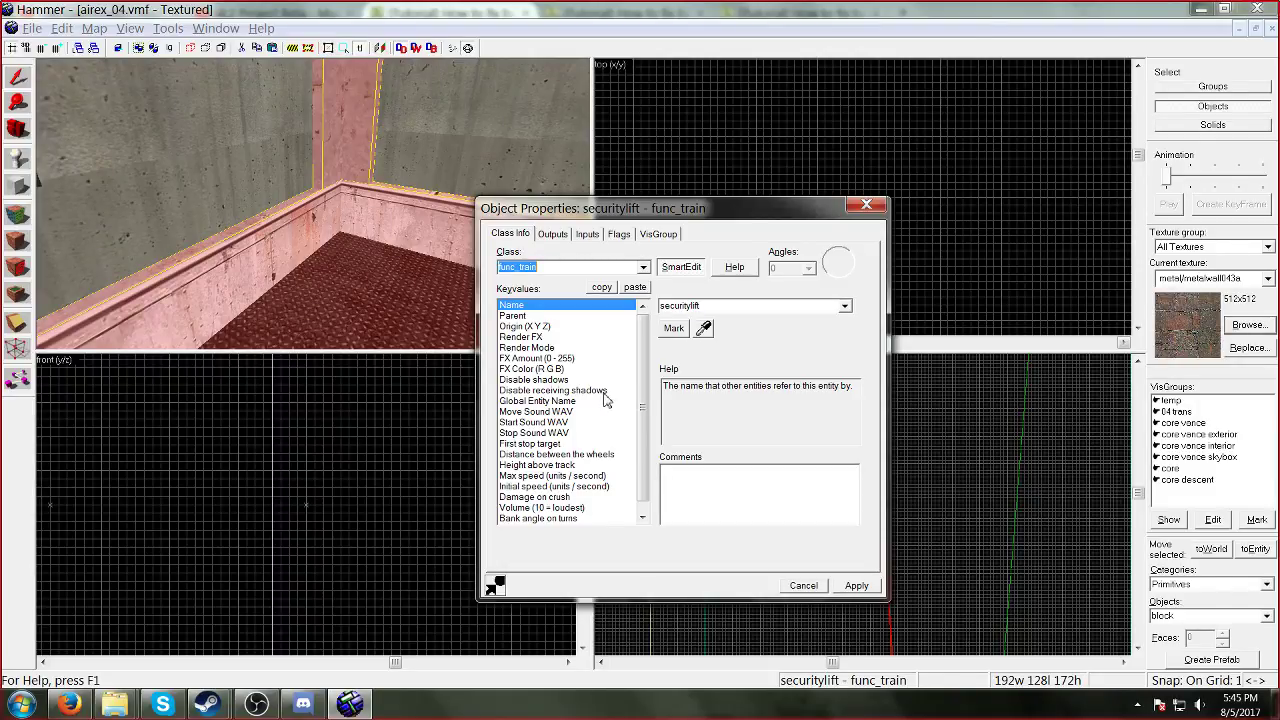
left_click(567, 445)
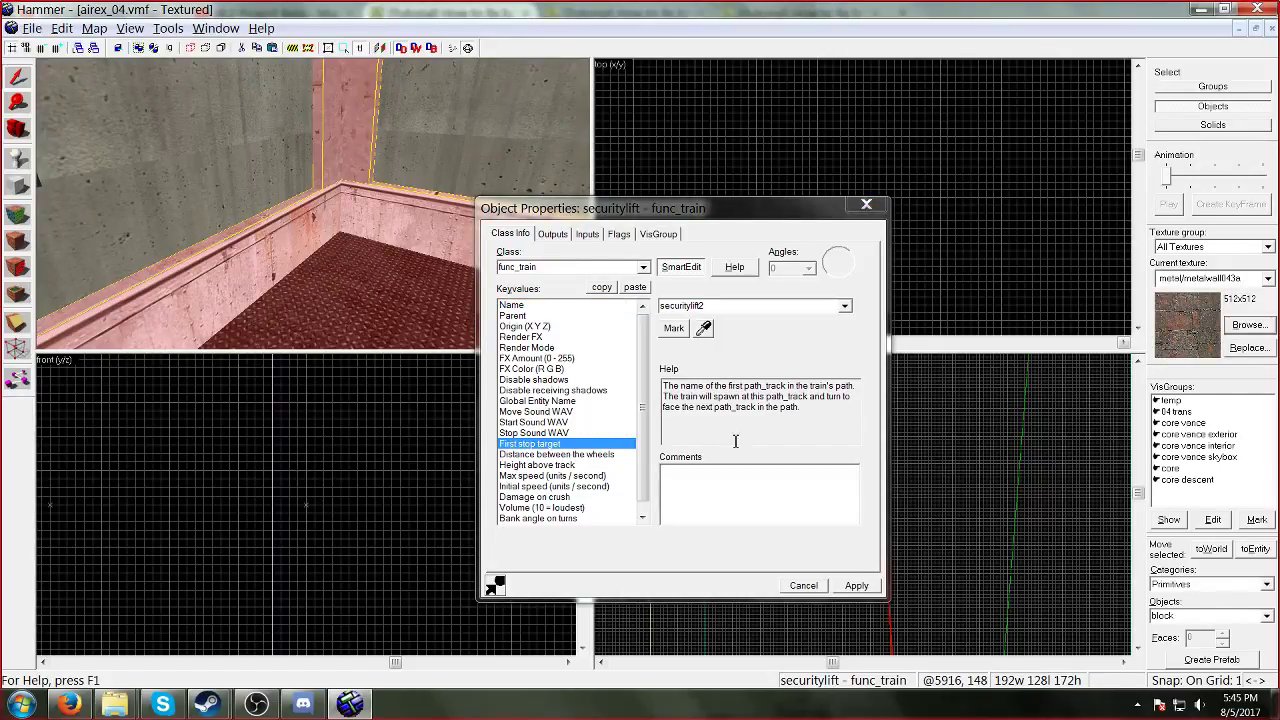
left_click(673, 330)
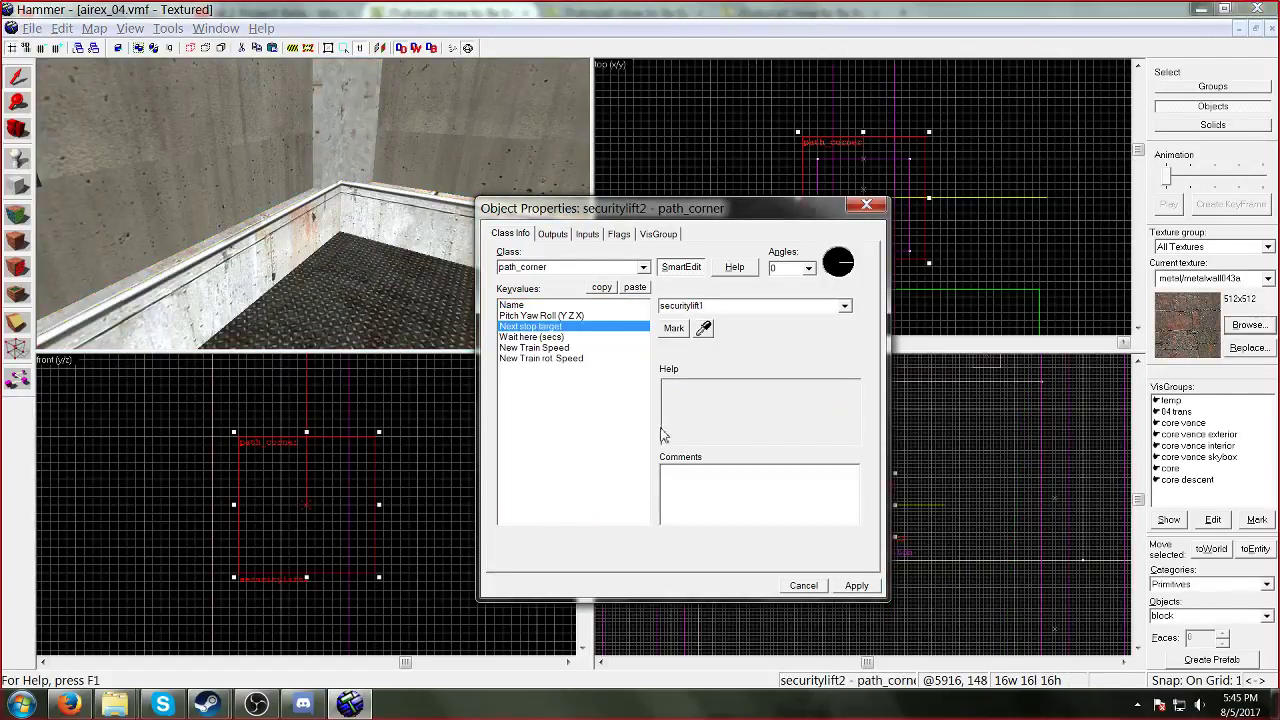
left_click(130, 28)
left_click(197, 225)
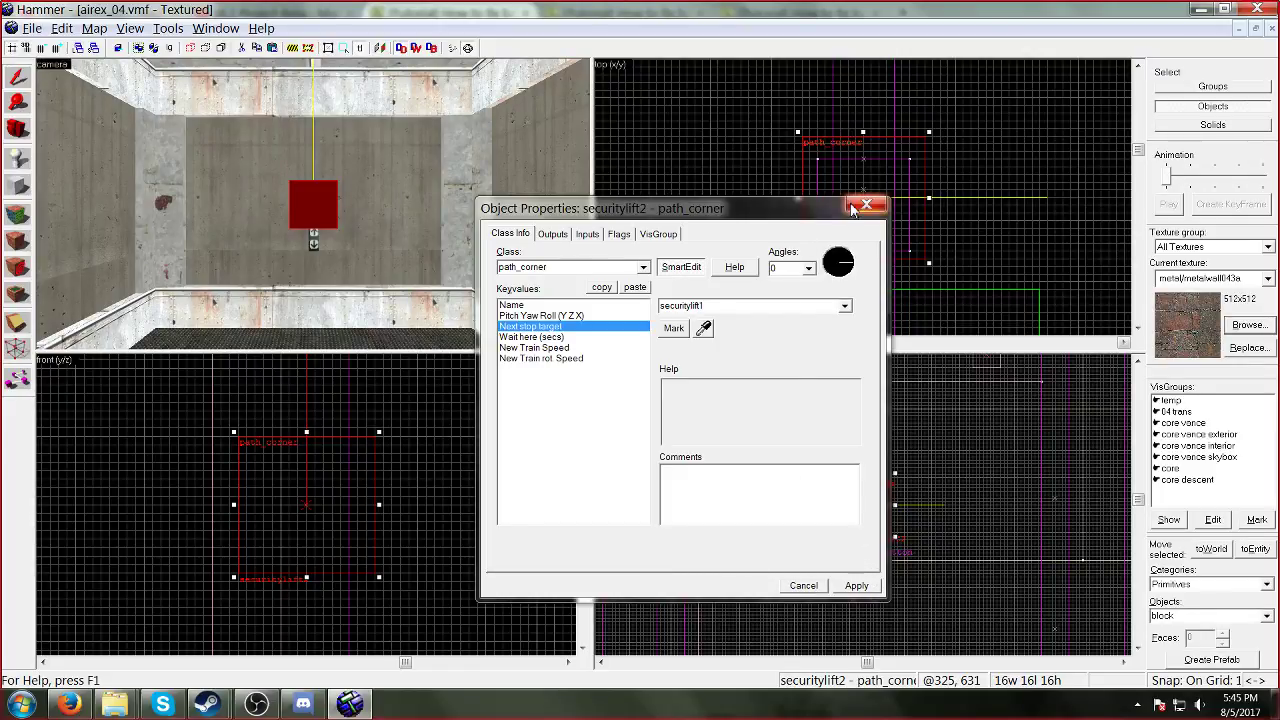
Step: Set the securitylift func_train's initial speed to 0 and its max speed to 95, and apply the changes
left_click(365, 312)
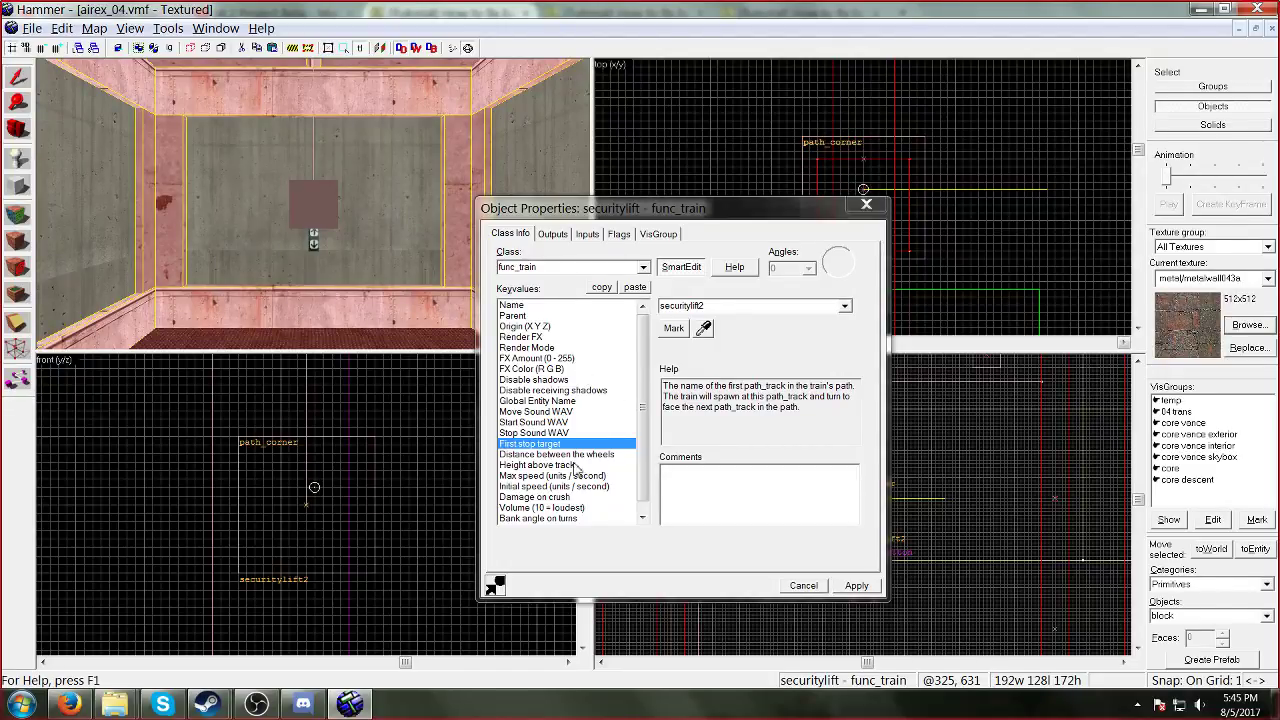
left_click(600, 485)
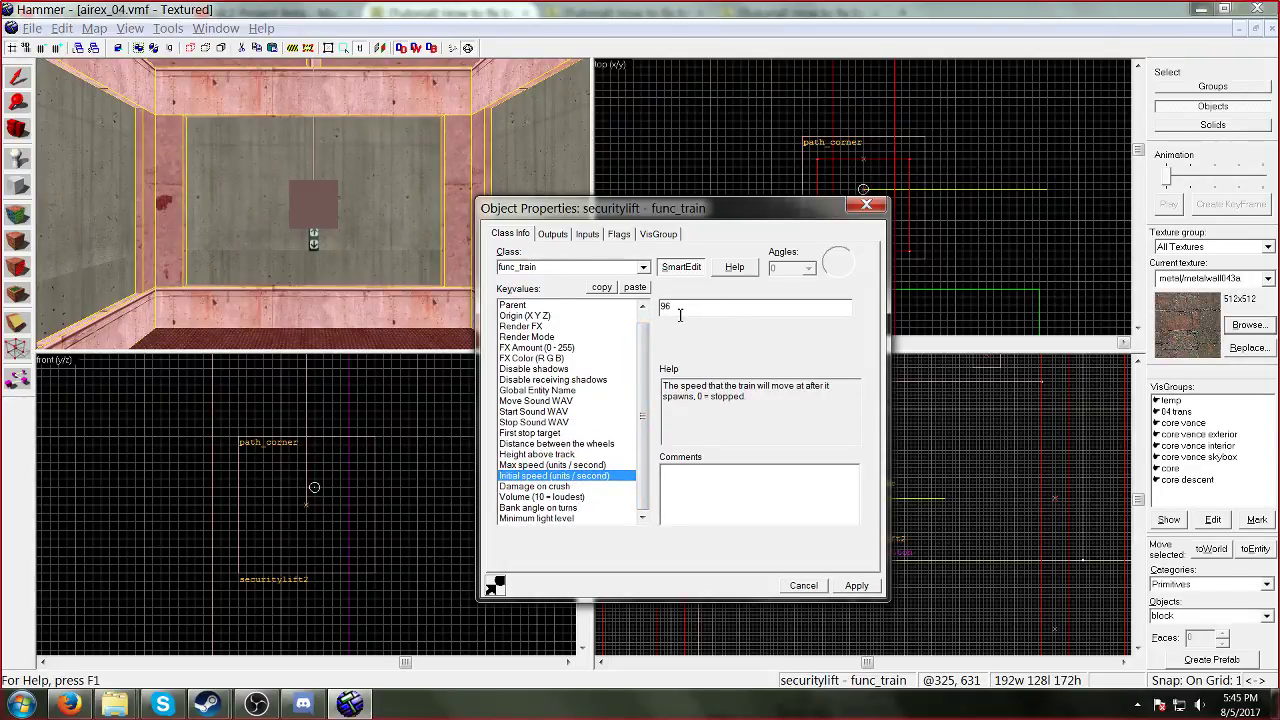
left_click(514, 466)
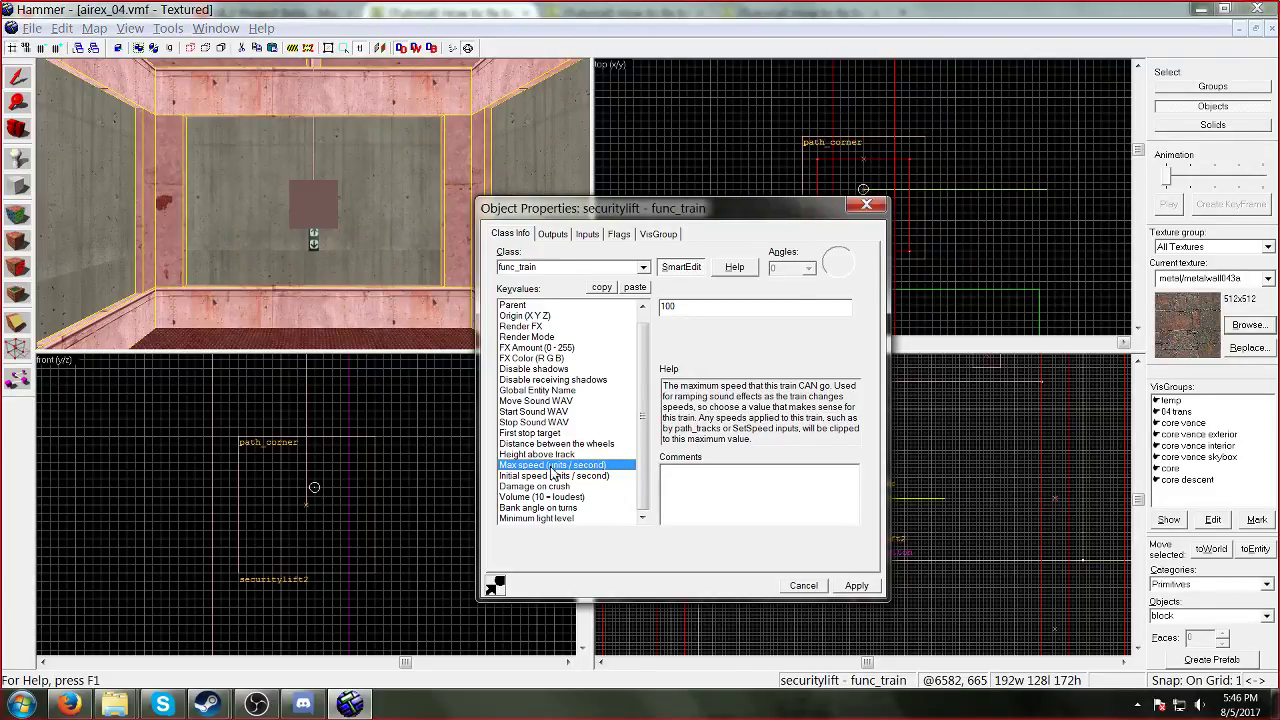
left_click(553, 476)
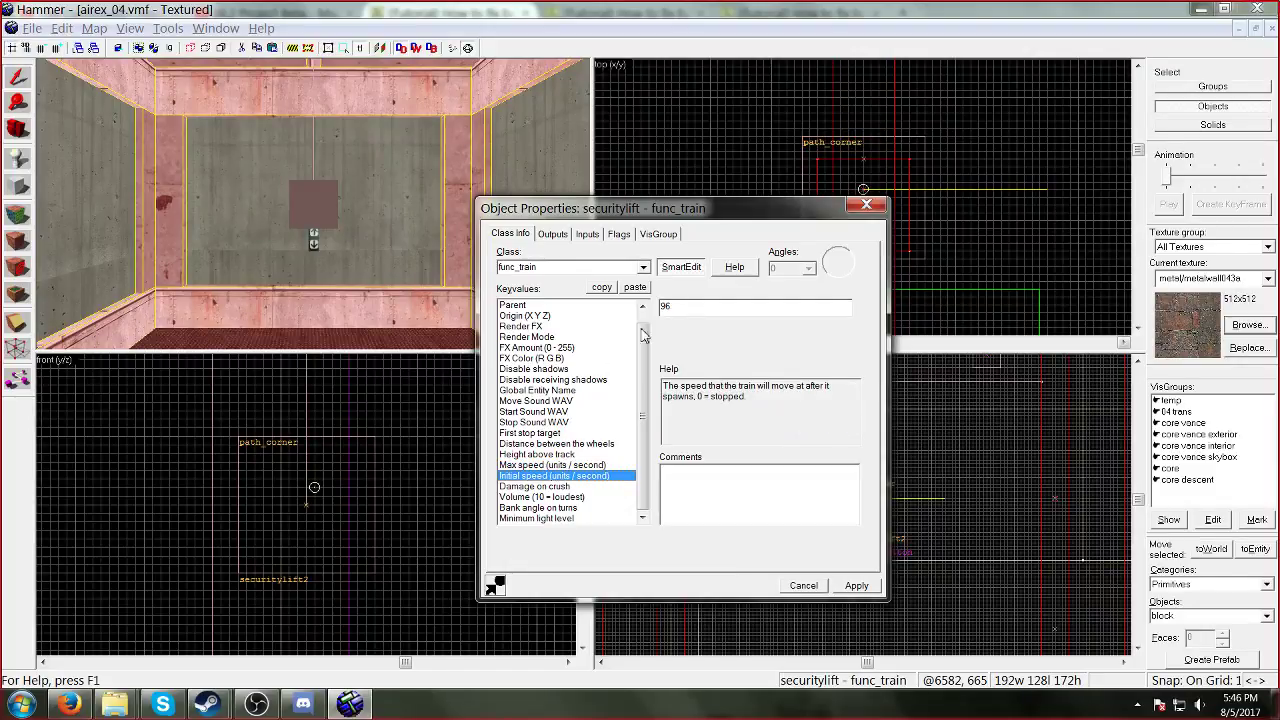
type("0")
left_click(553, 465)
left_click_drag(704, 314, 564, 320)
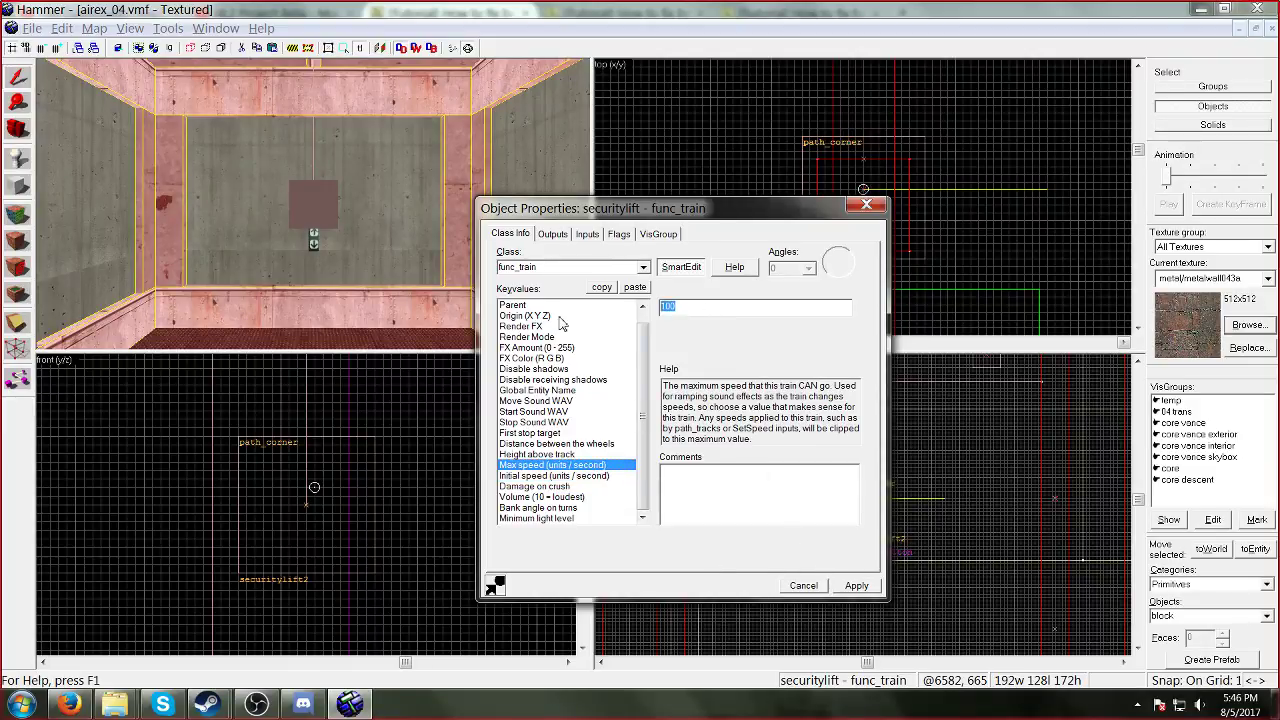
type("95")
left_click(852, 587)
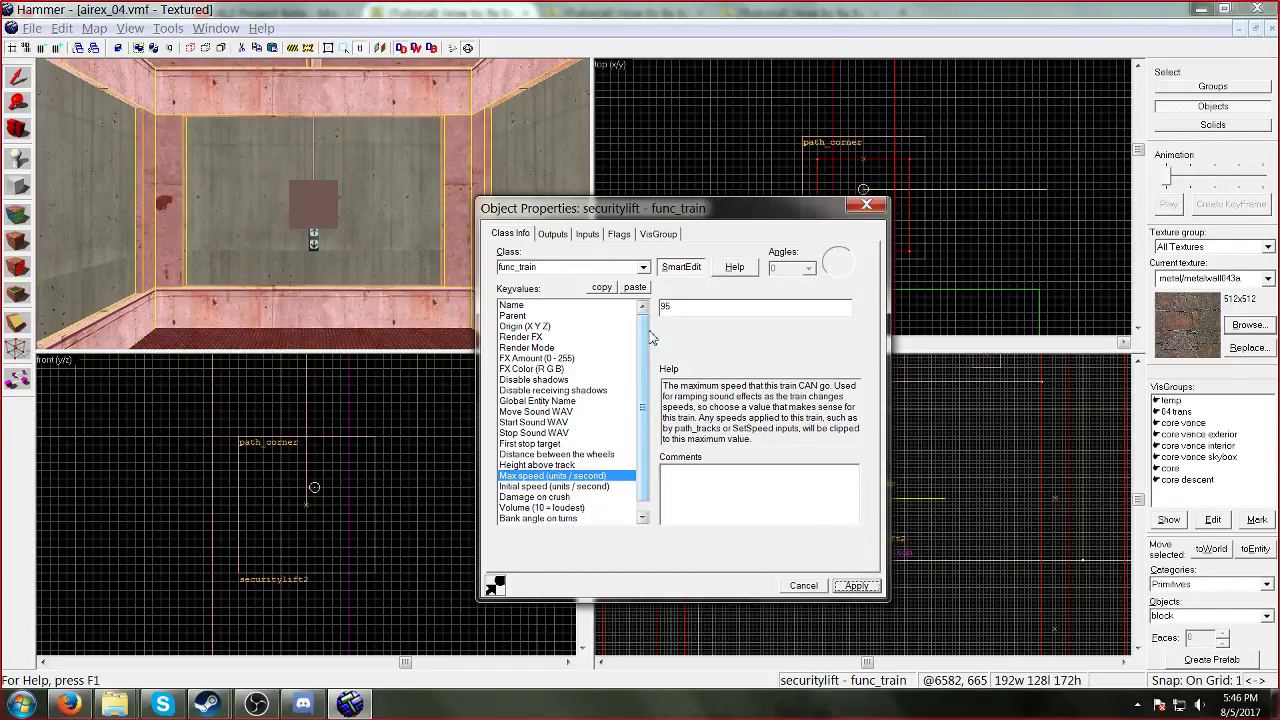
Step: Enable the No User Control flag on the securitylift func_train and apply it
left_click(617, 238)
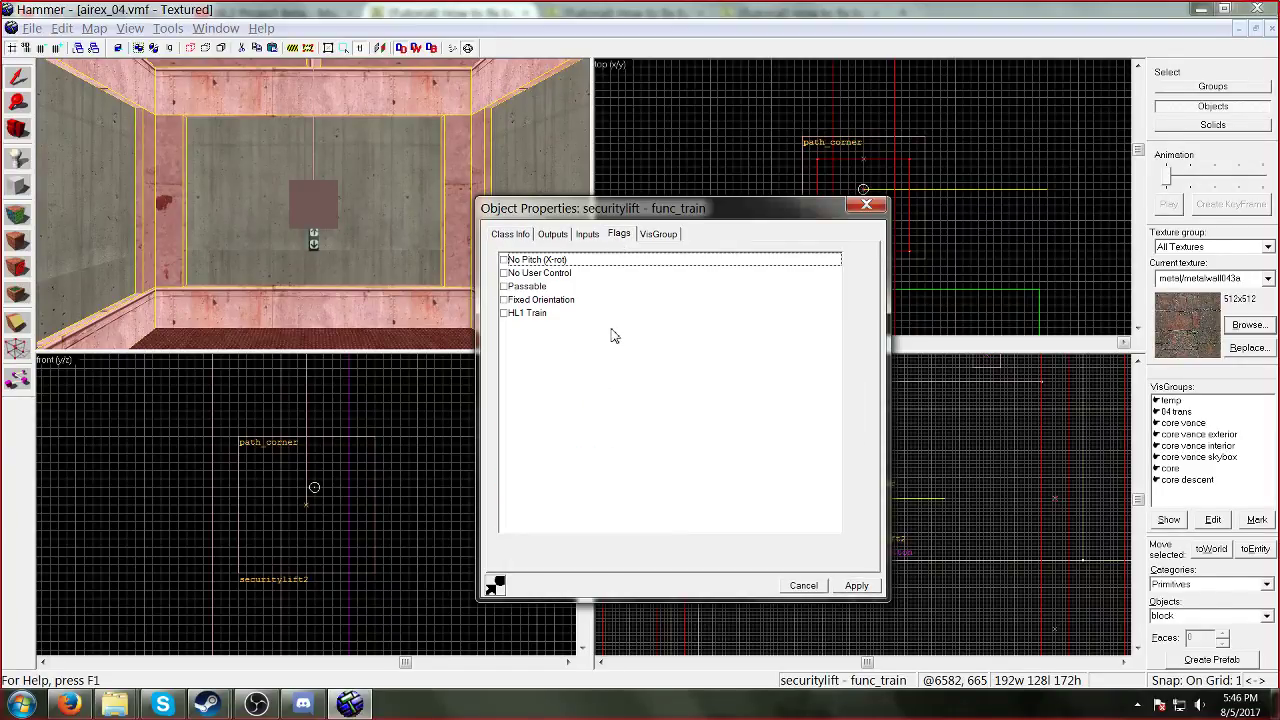
left_click(504, 274)
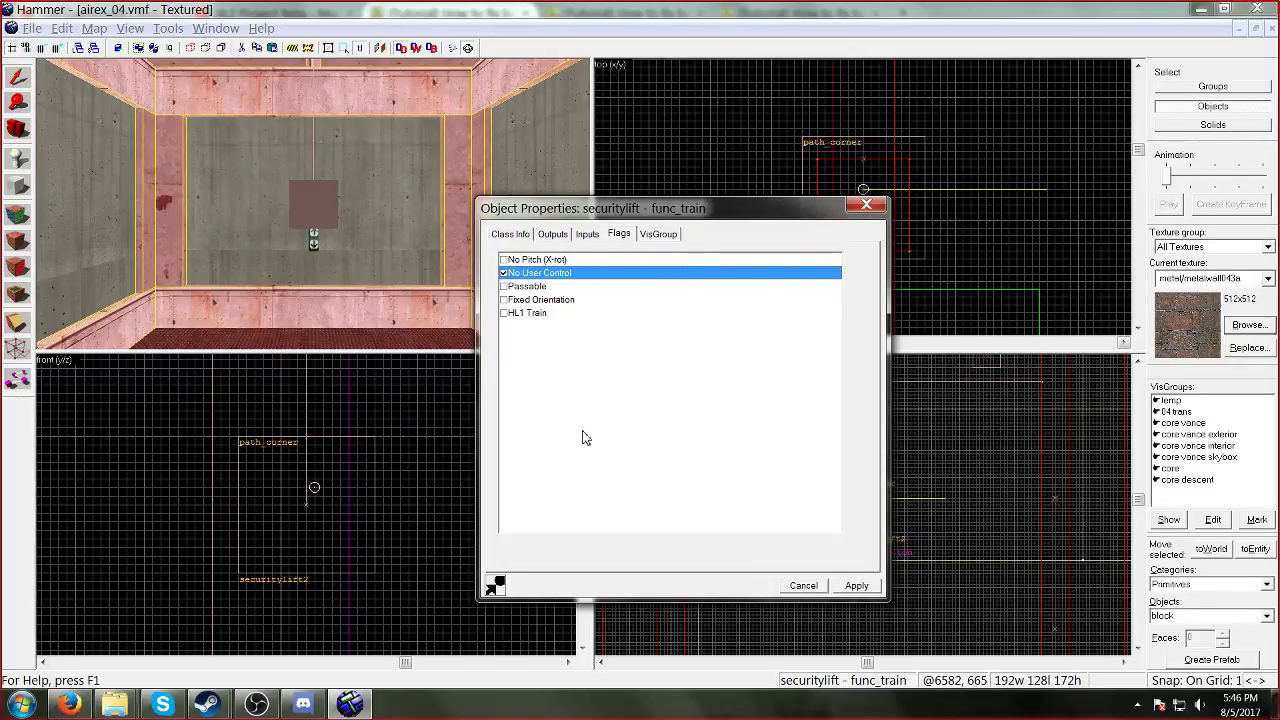
left_click(857, 585)
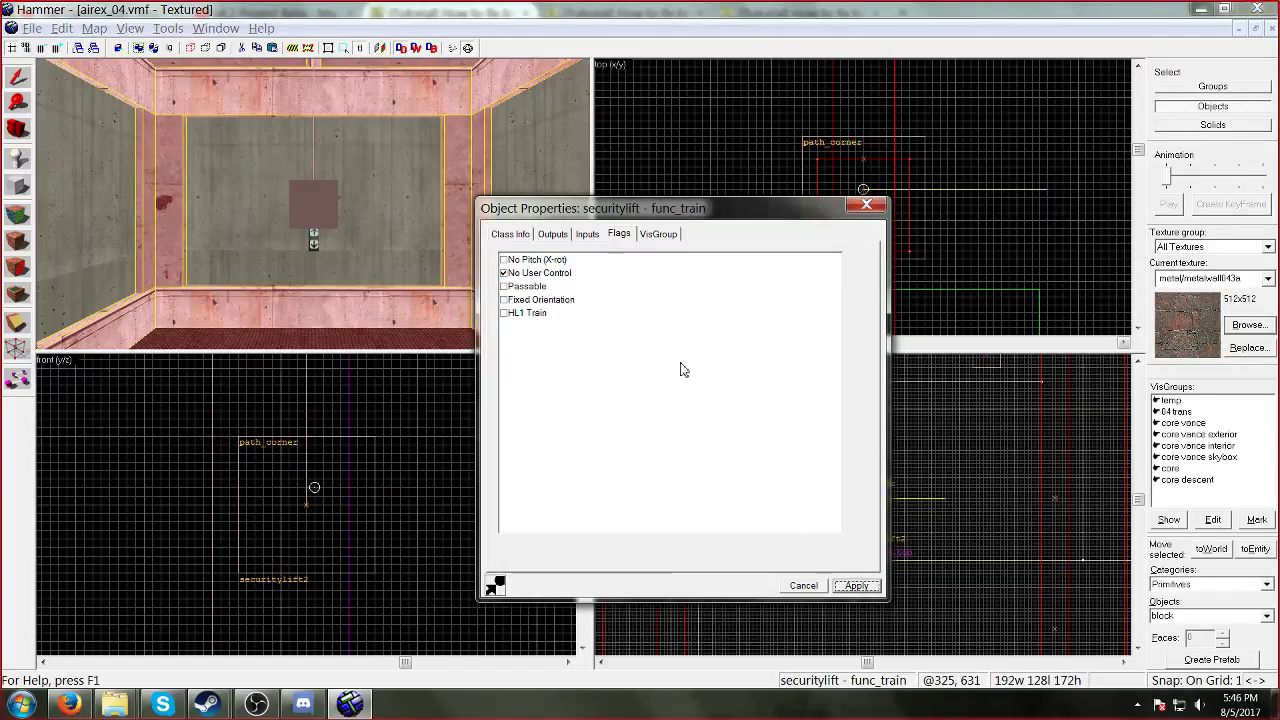
Step: Review the securitylift func_train's raw keyvalues with SmartEdit off, and close its properties
left_click(510, 234)
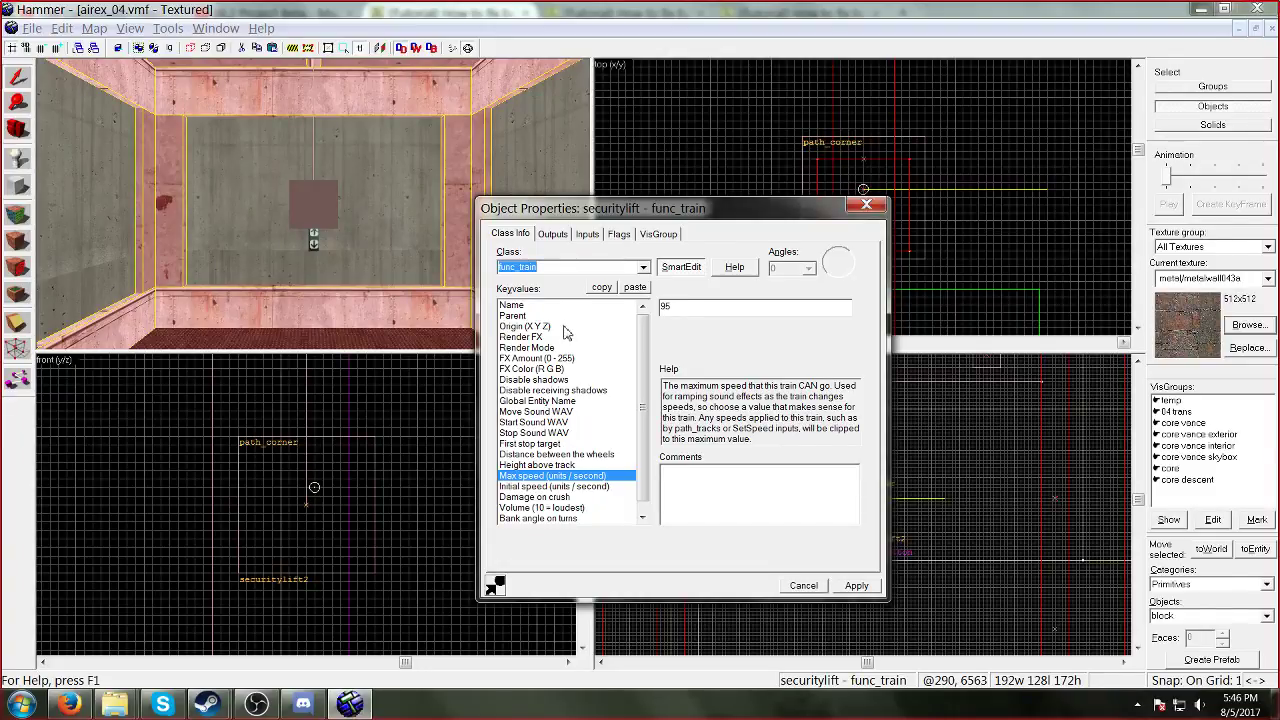
left_click(684, 268)
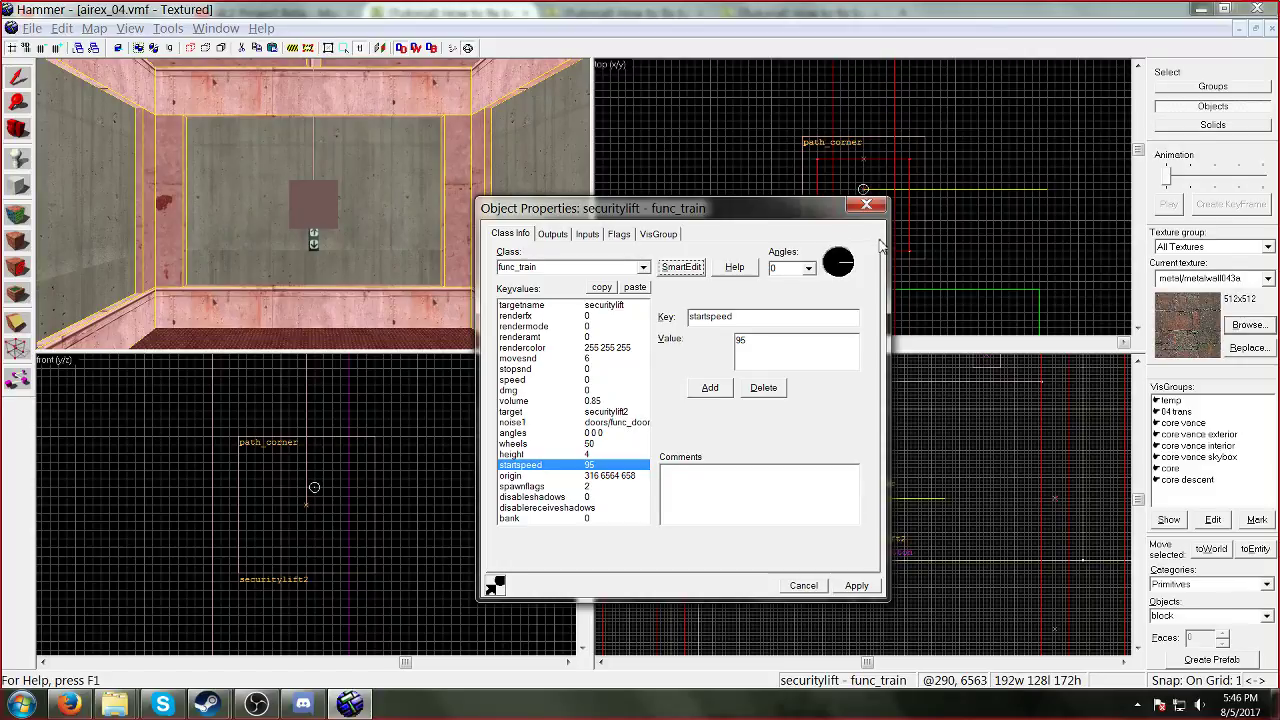
left_click(866, 205)
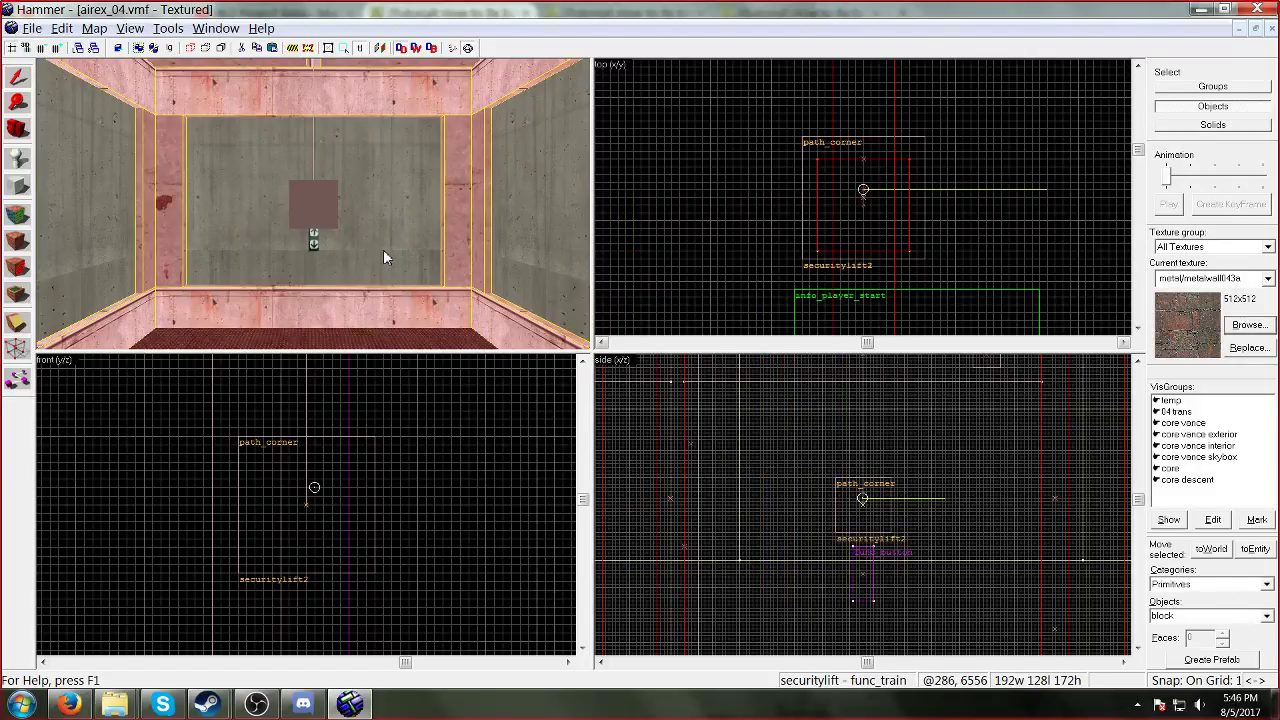
Step: Open the securitylift2 path_corner's properties with SmartEdit off and examine the target named in its message key
left_click(314, 205)
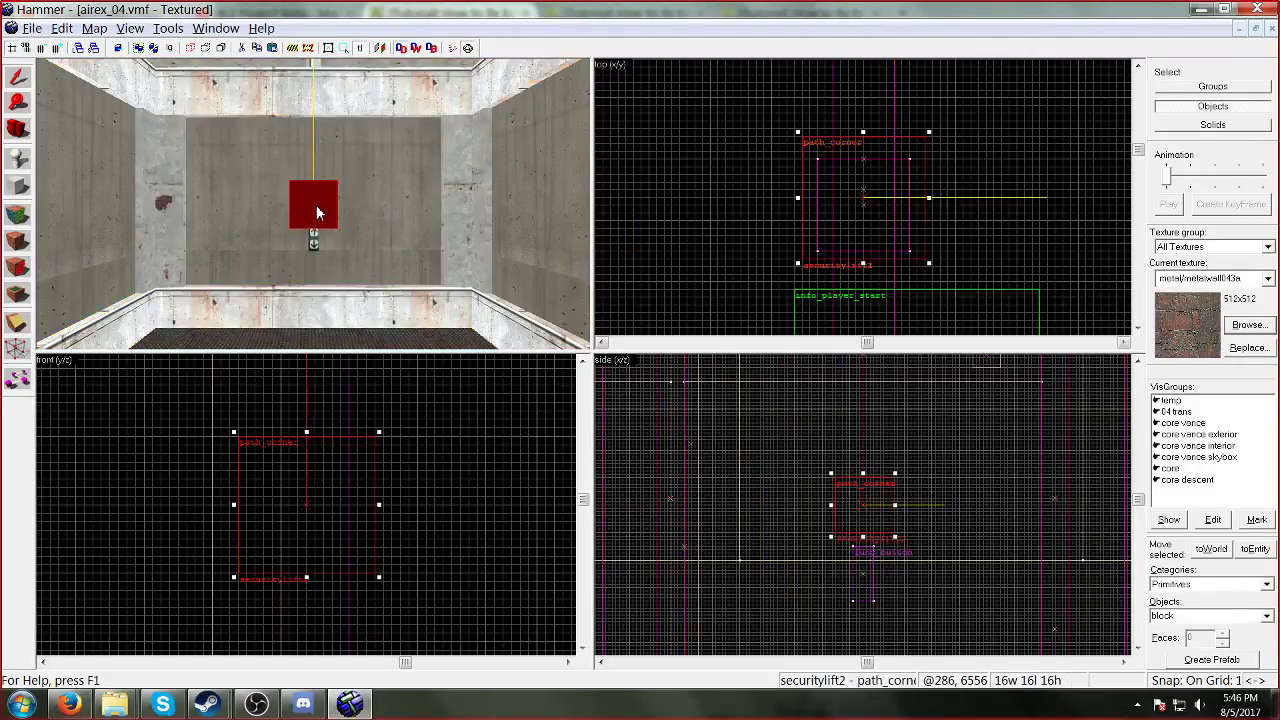
key("alt+Return")
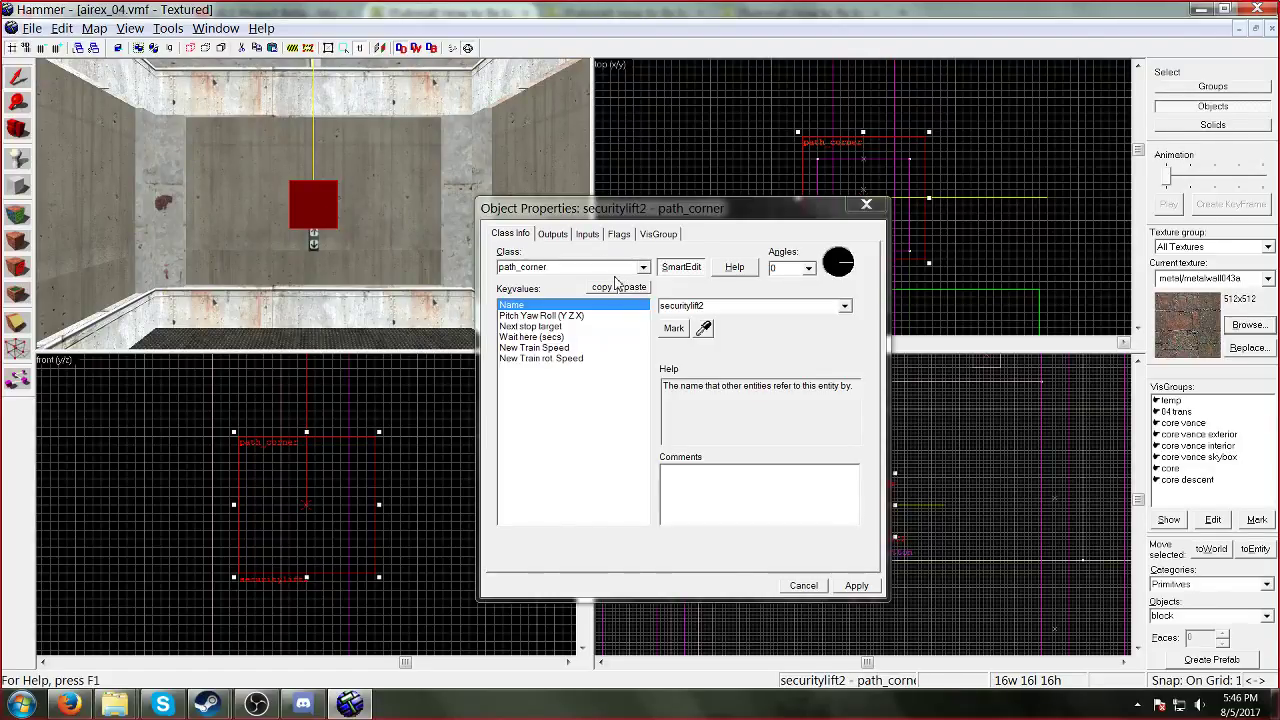
left_click(684, 268)
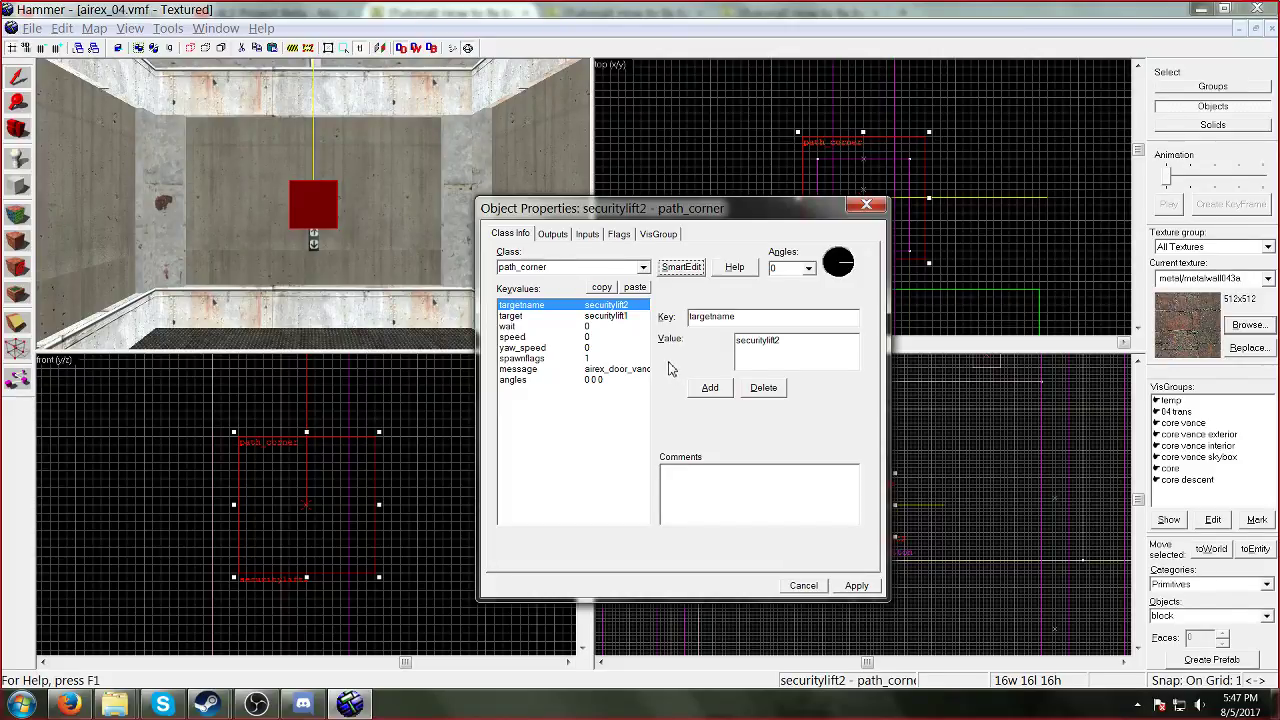
left_click(641, 370)
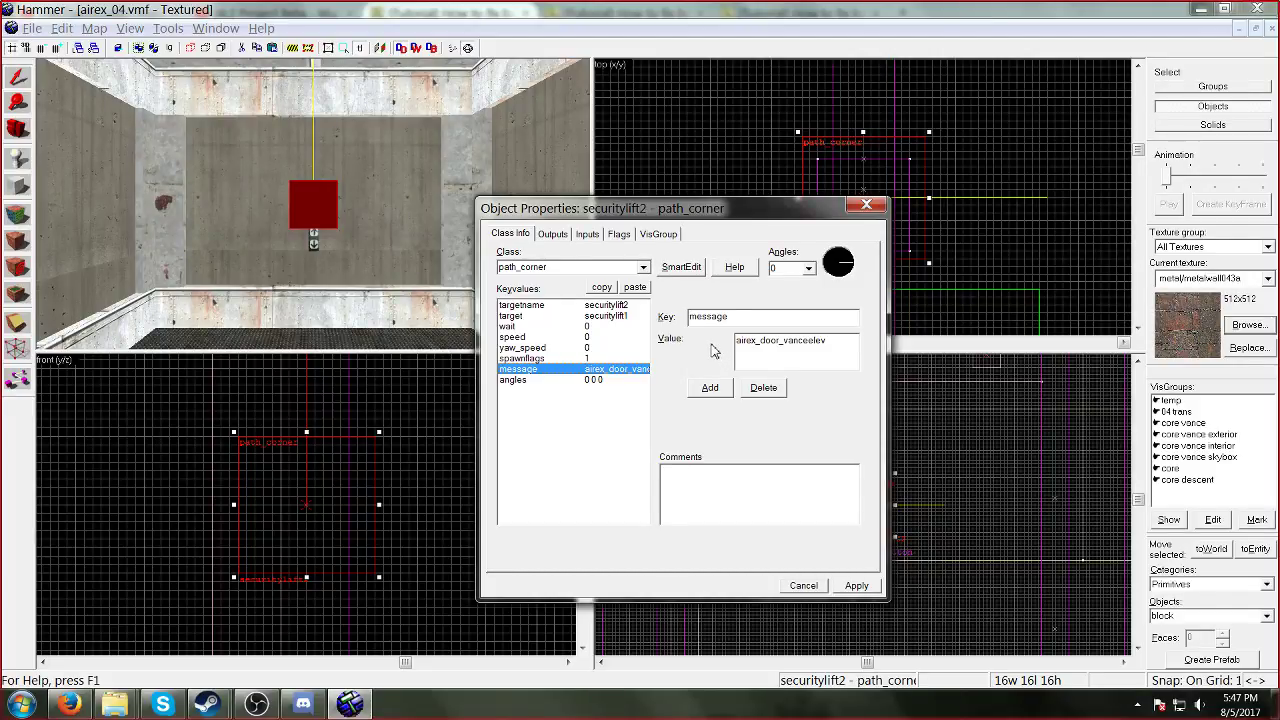
left_click(286, 557)
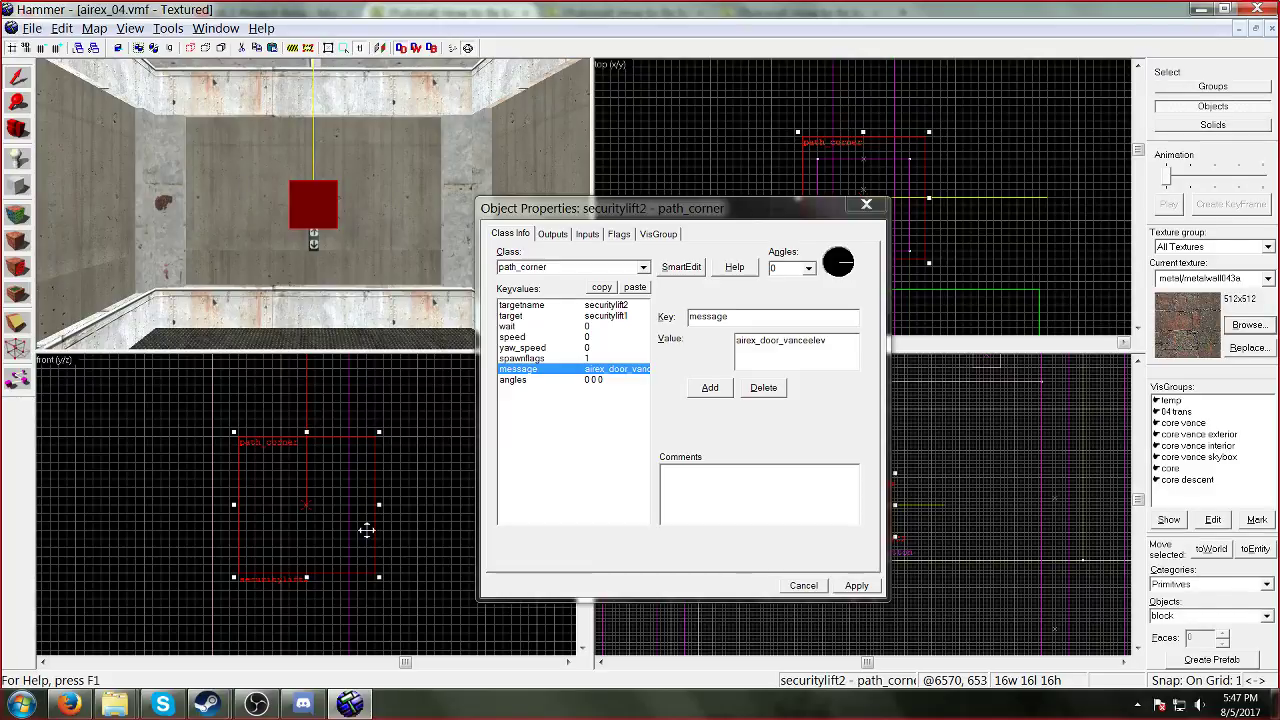
left_click(843, 338)
left_click_drag(843, 338, 738, 344)
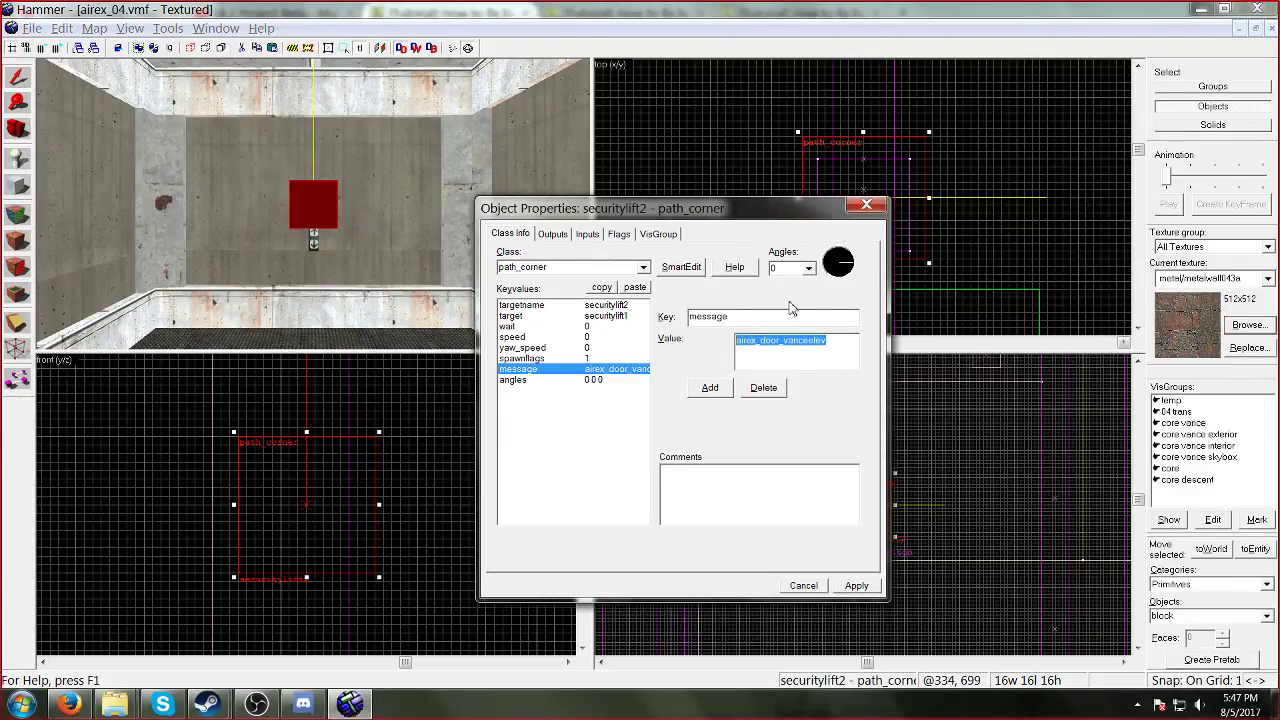
left_click(771, 112)
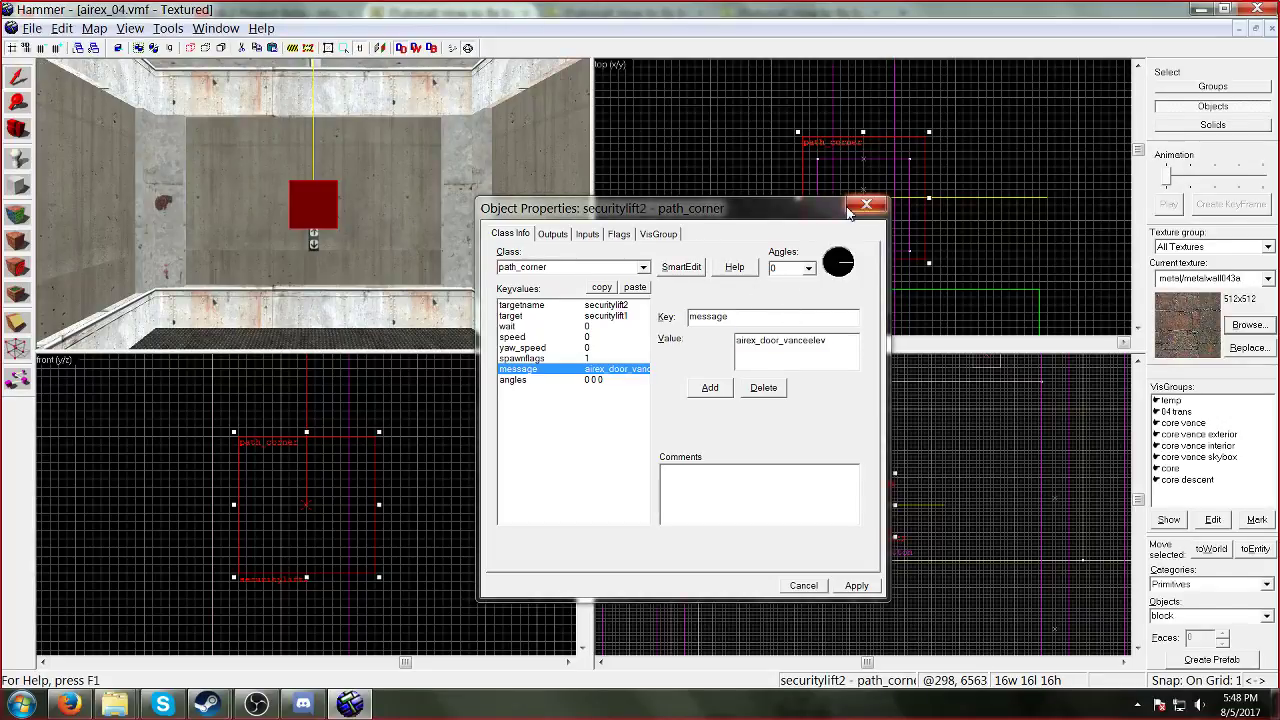
left_click(706, 322)
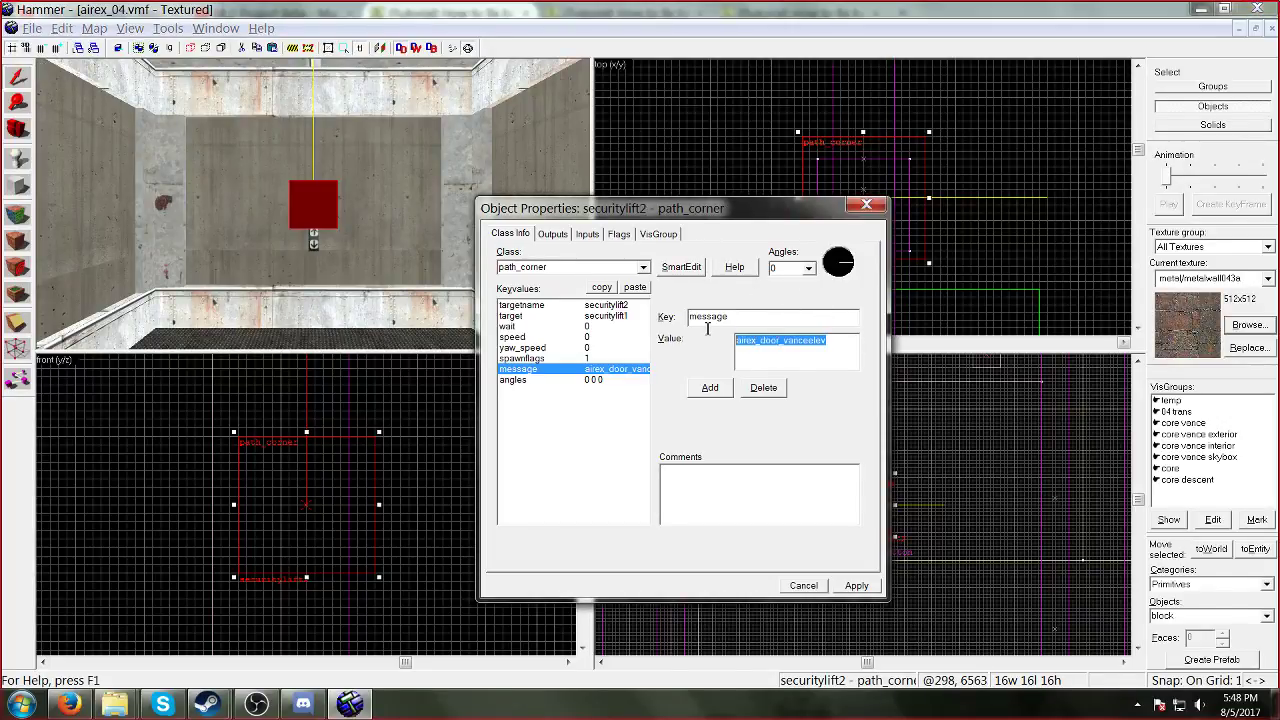
Step: Add an OnPass output to the securitylift2 path_corner that sends Open to airex_door_vanceelev with 0.00 delay, and apply it
left_click(565, 237)
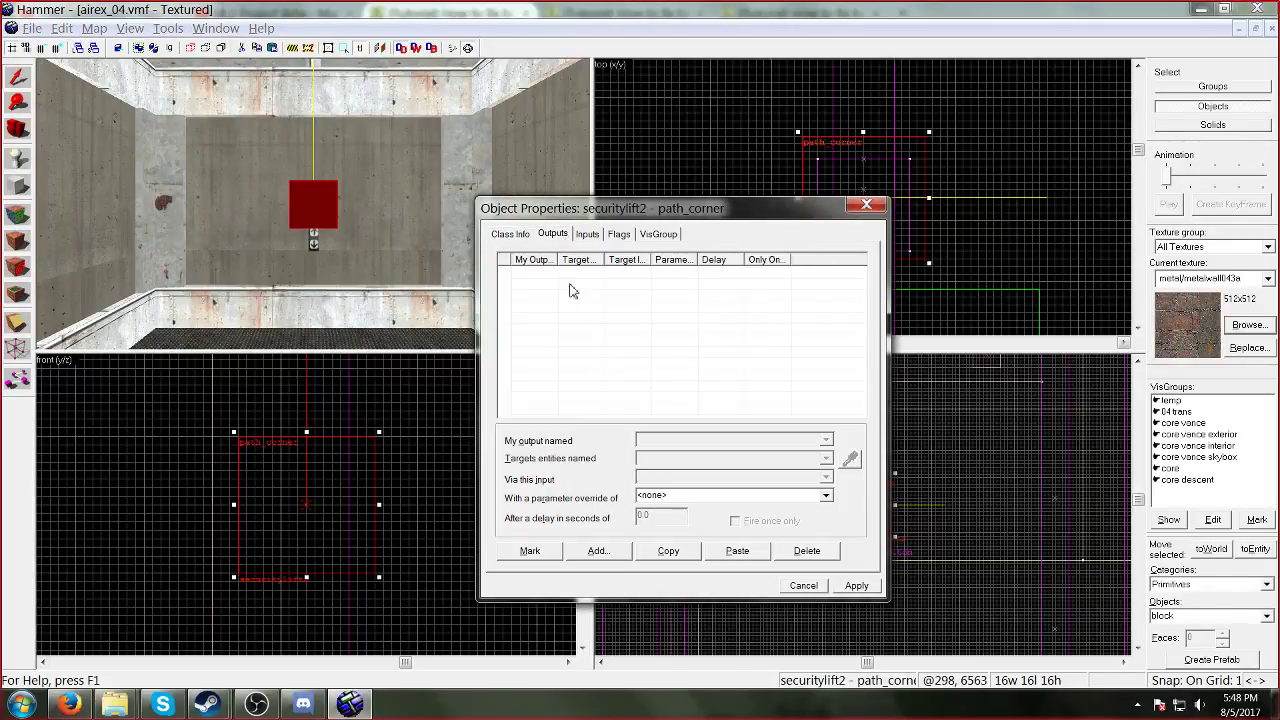
left_click(607, 555)
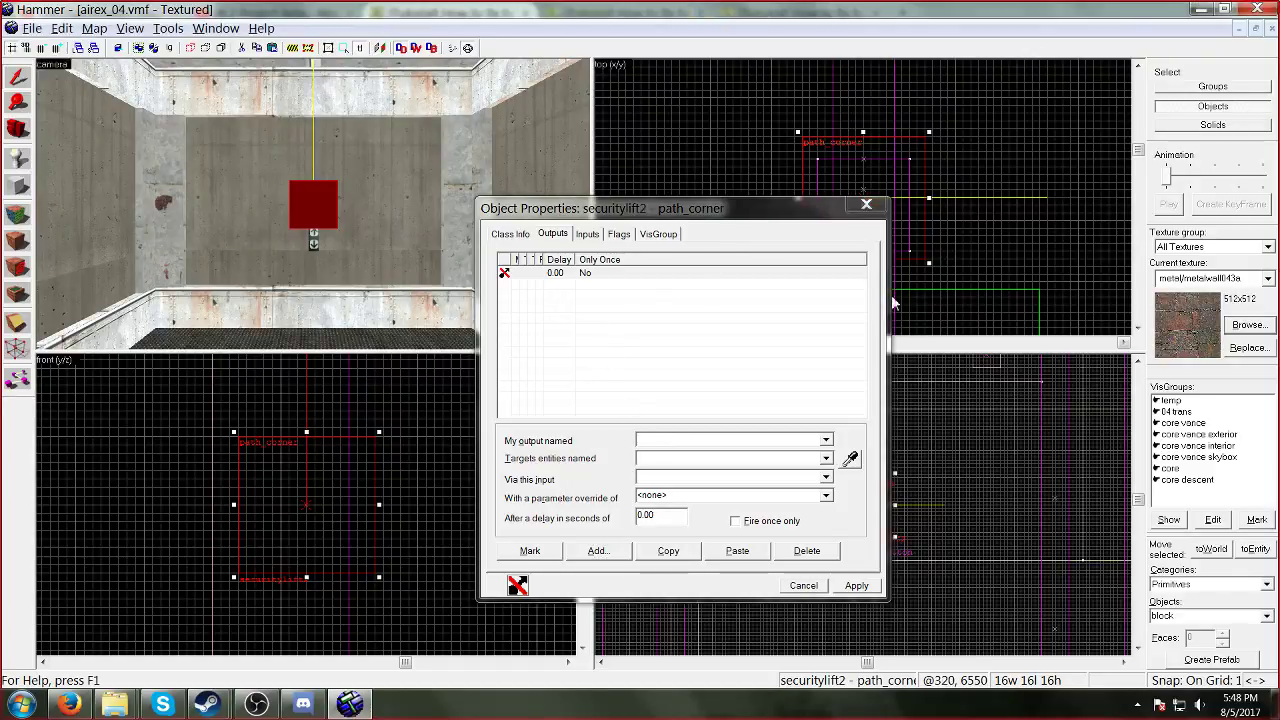
left_click(640, 440)
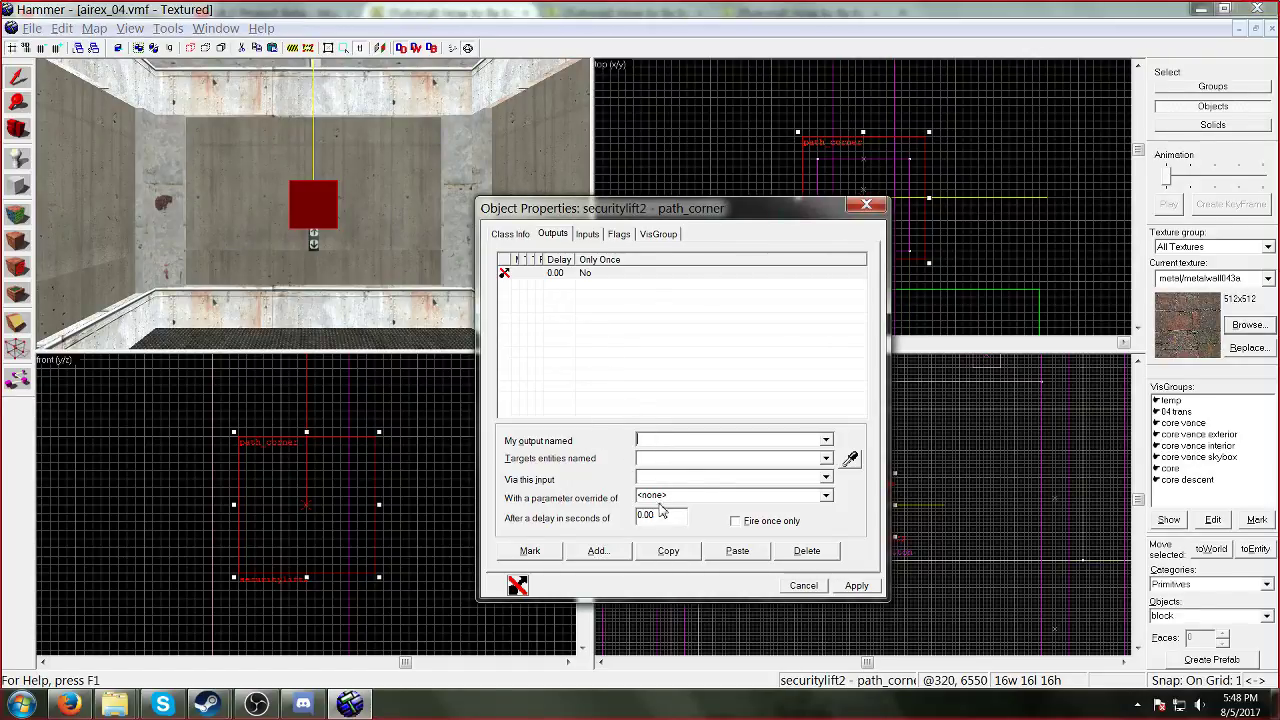
left_click(826, 440)
left_click(826, 441)
left_click(826, 441)
left_click(826, 458)
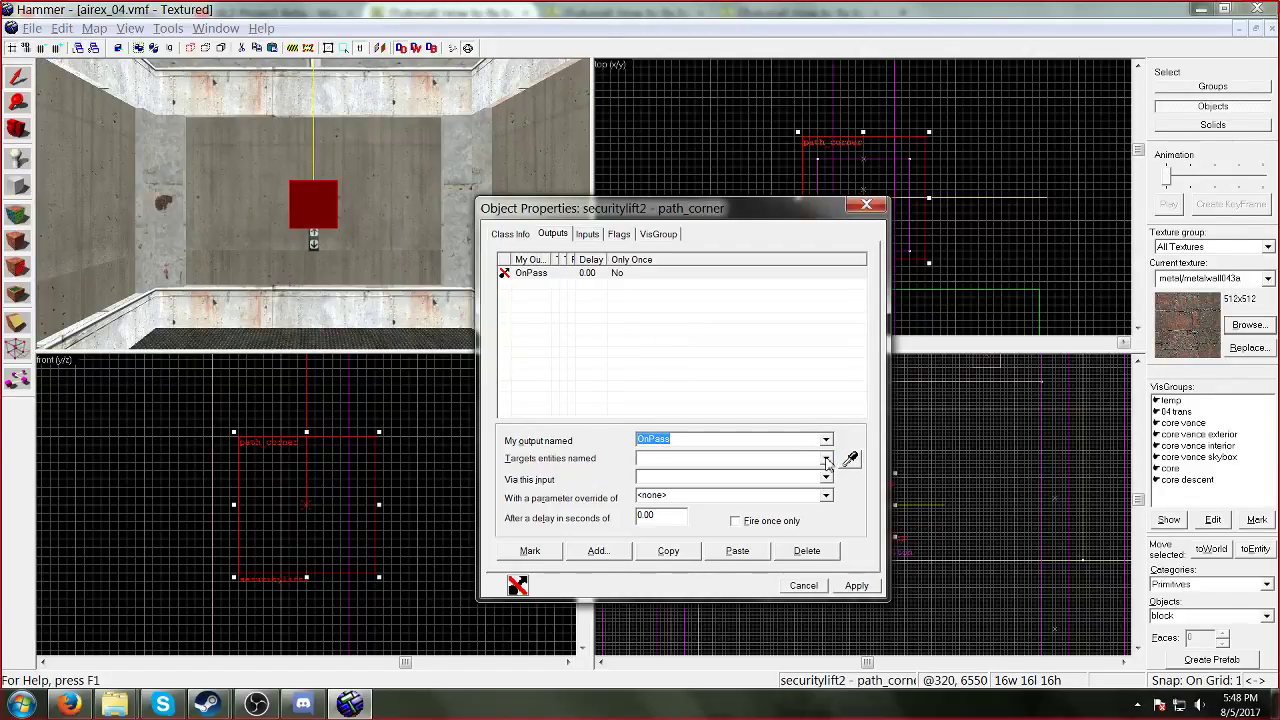
left_click(826, 458)
left_click(818, 472)
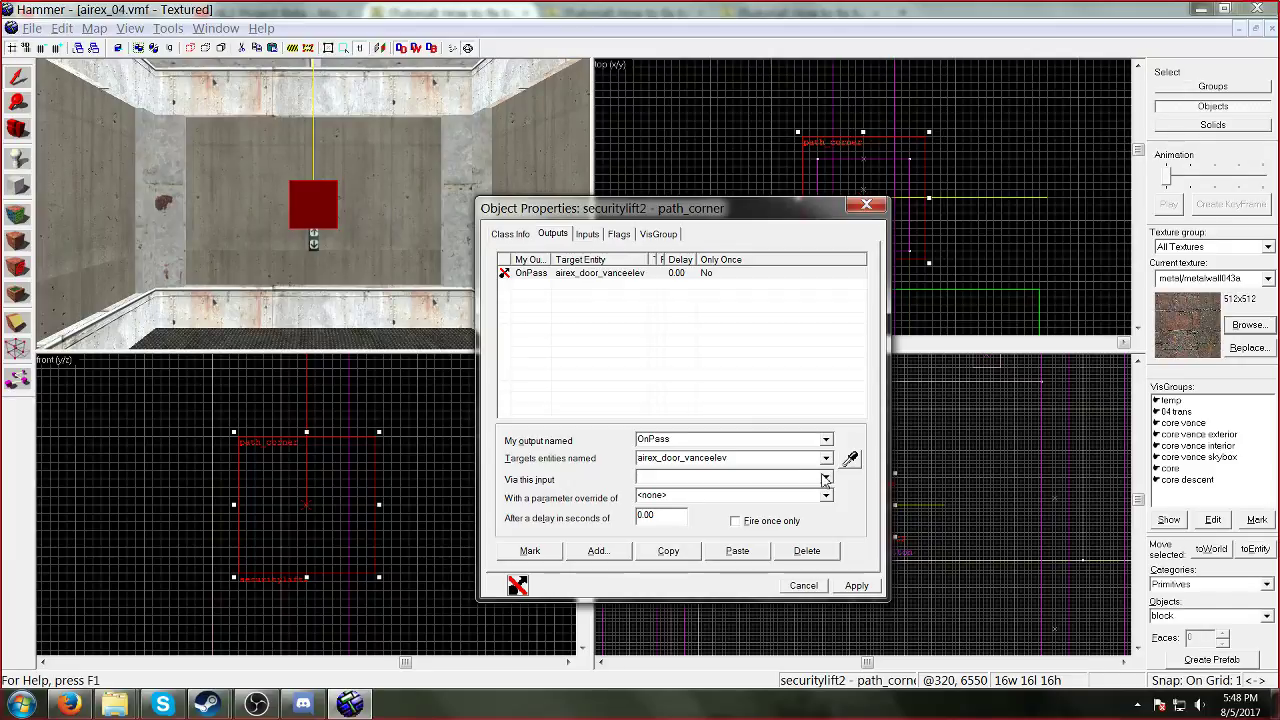
left_click(825, 479)
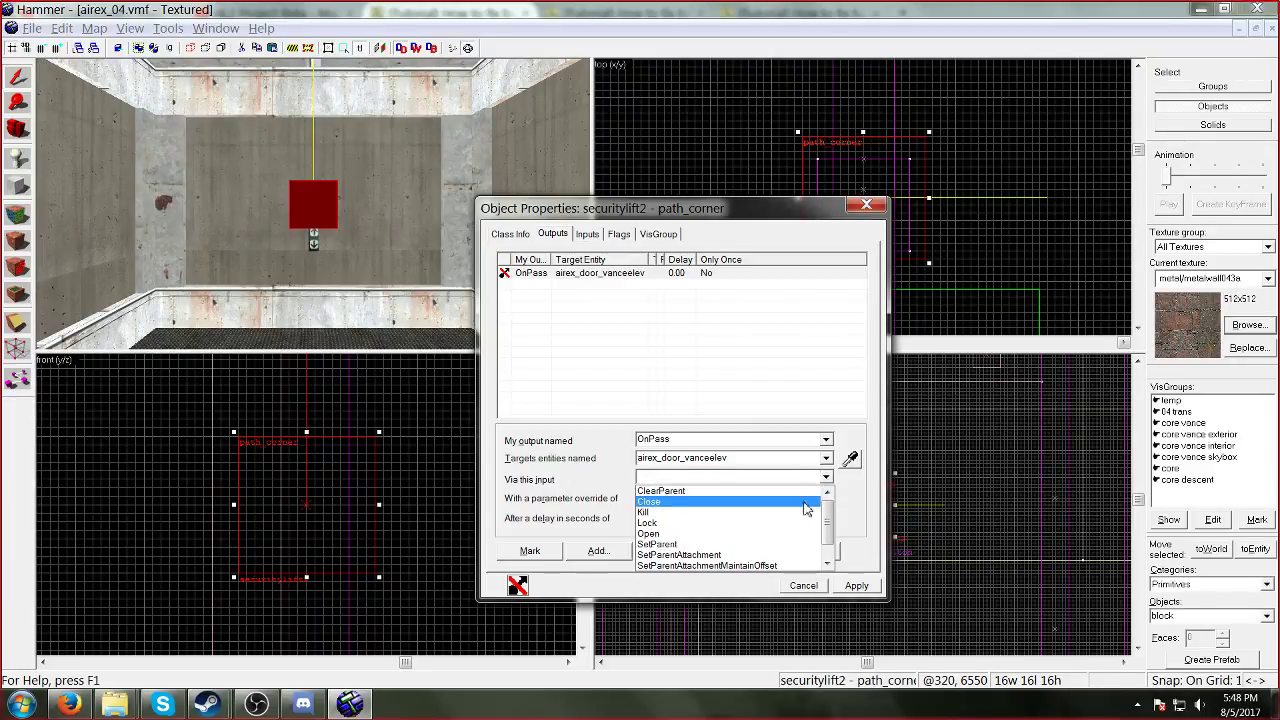
left_click(795, 533)
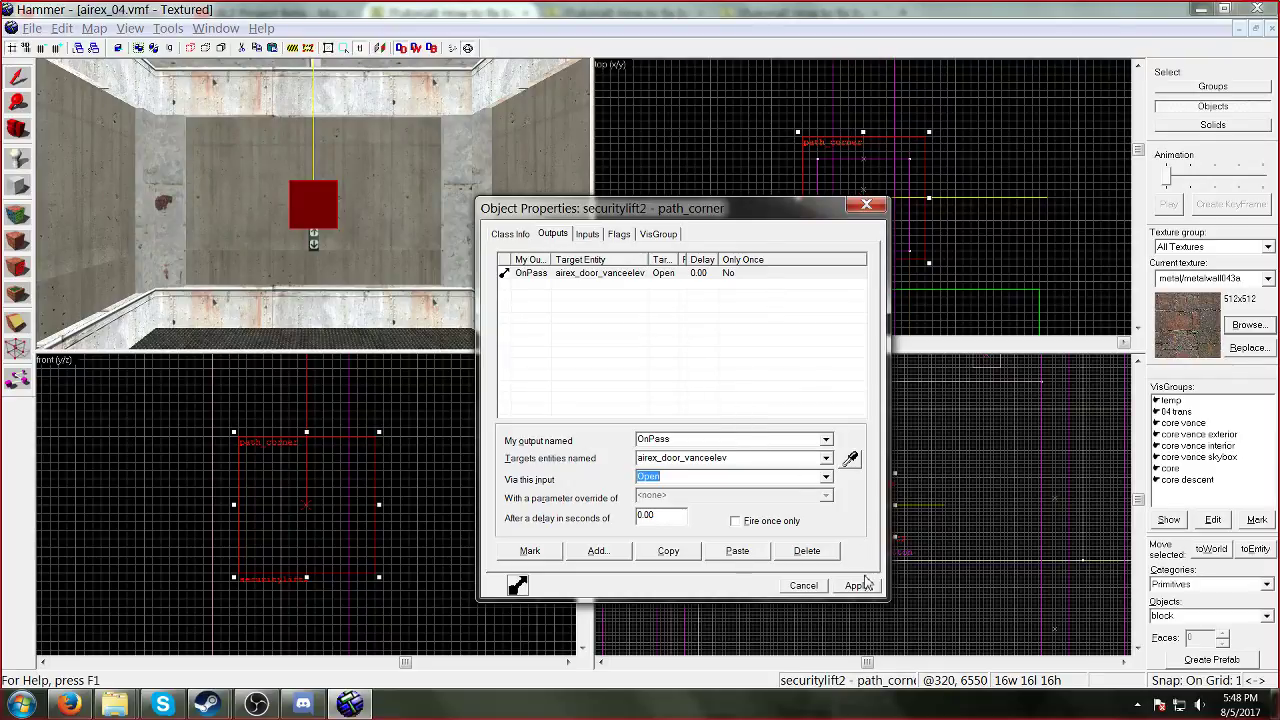
left_click(862, 584)
left_click(867, 206)
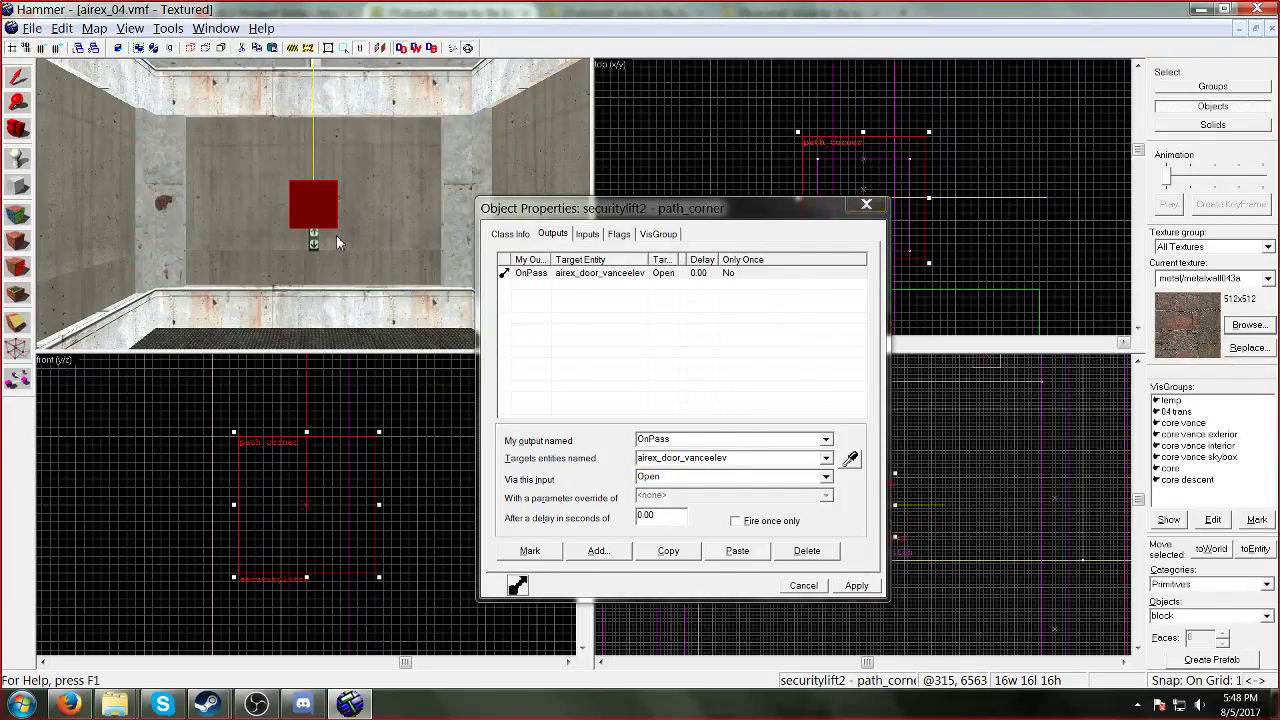
Step: Recheck the path_corner's message key, mark the targeted airex_door_vanceelev func_door, and centre the 3D view on it
left_click(505, 233)
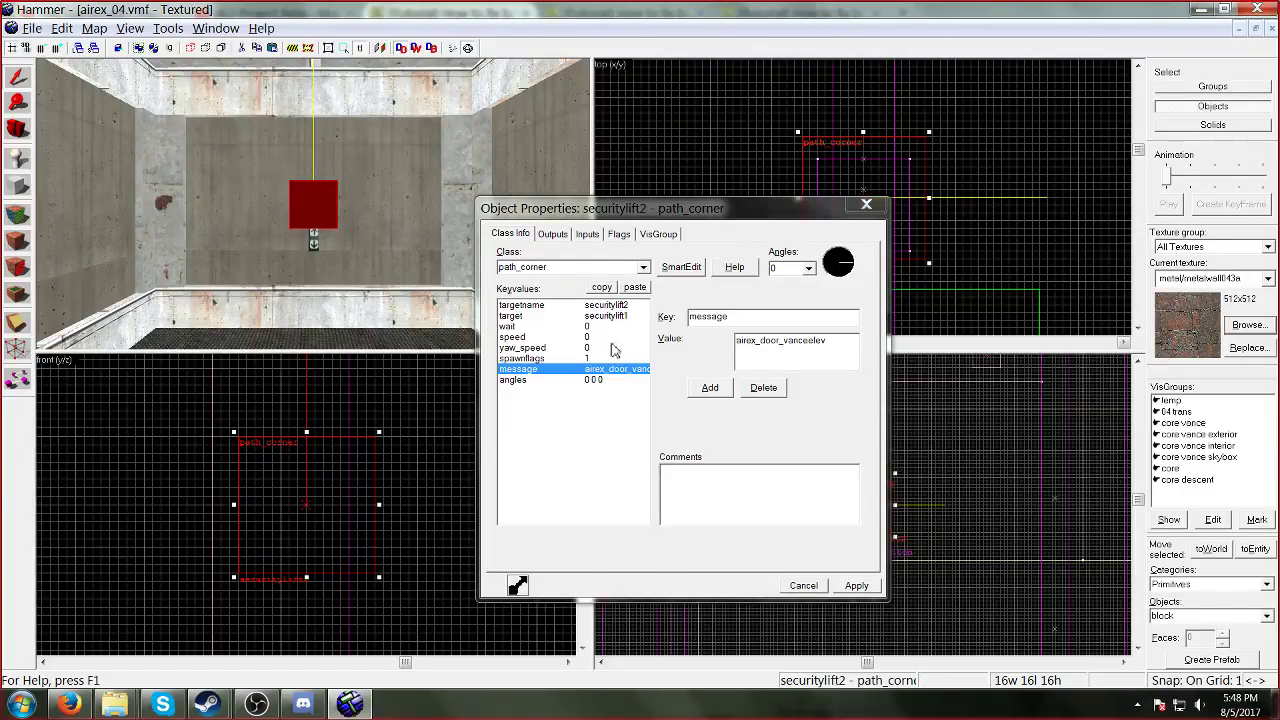
left_click(550, 233)
left_click(530, 550)
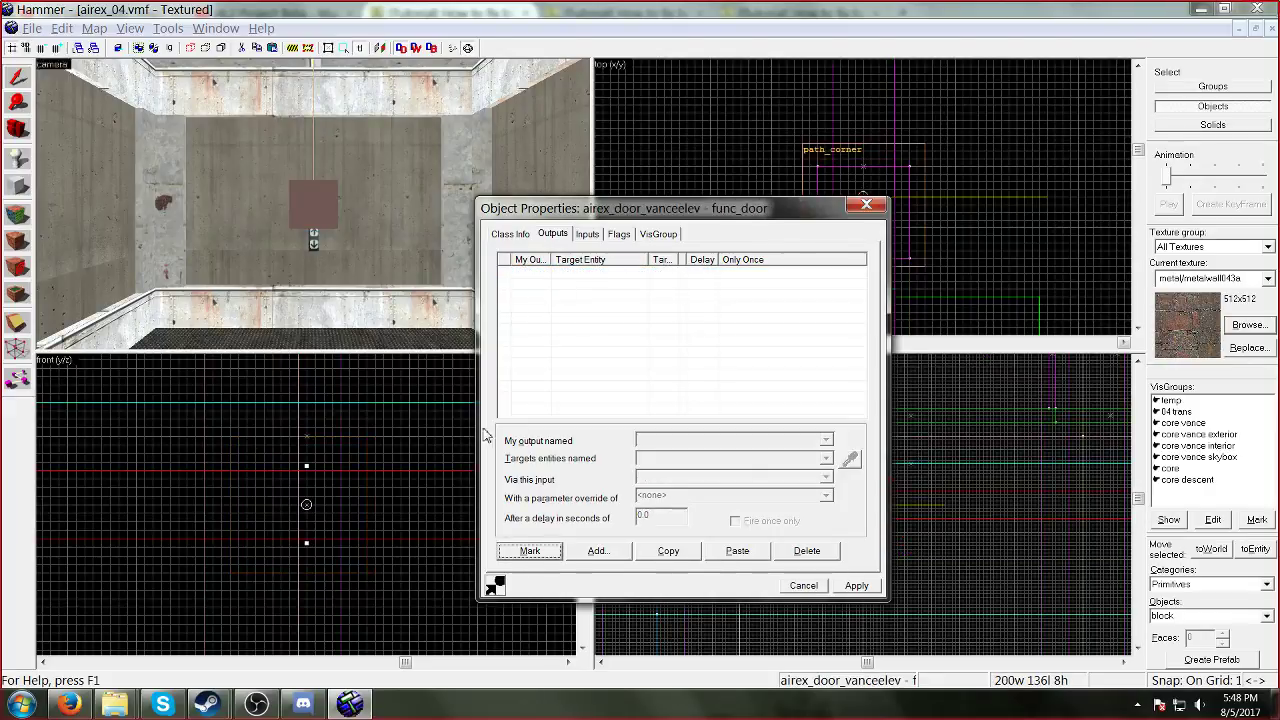
left_click(130, 28)
left_click(197, 228)
Step: Examine the nodraw-textured door brush, the lift shaft and the adjoining tiled corridor in the 3D view
key("z")
key("s")
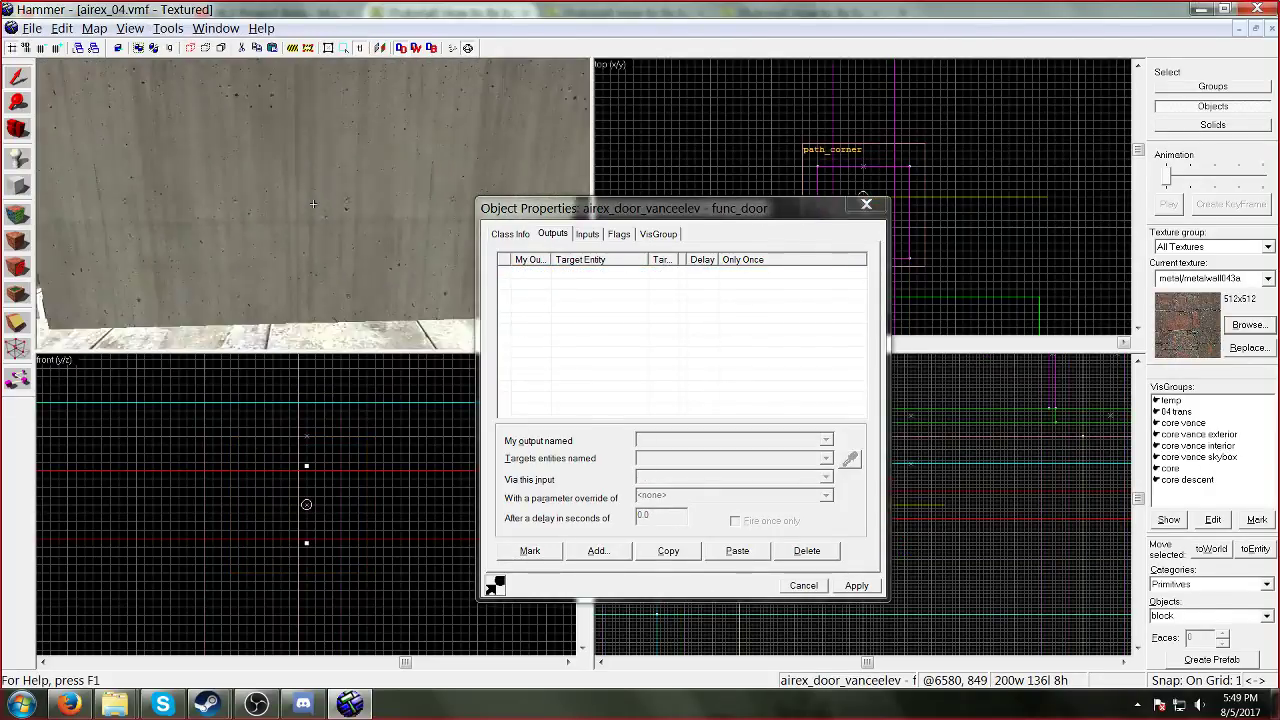
key("w")
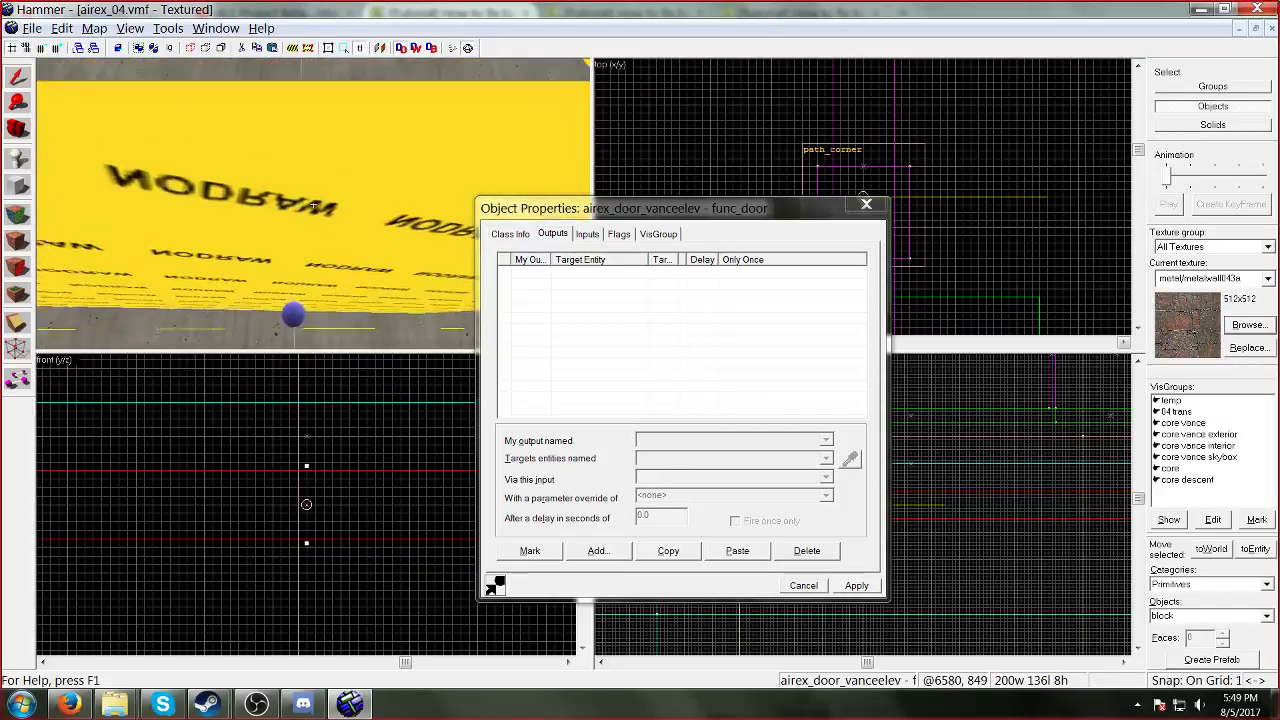
key("w")
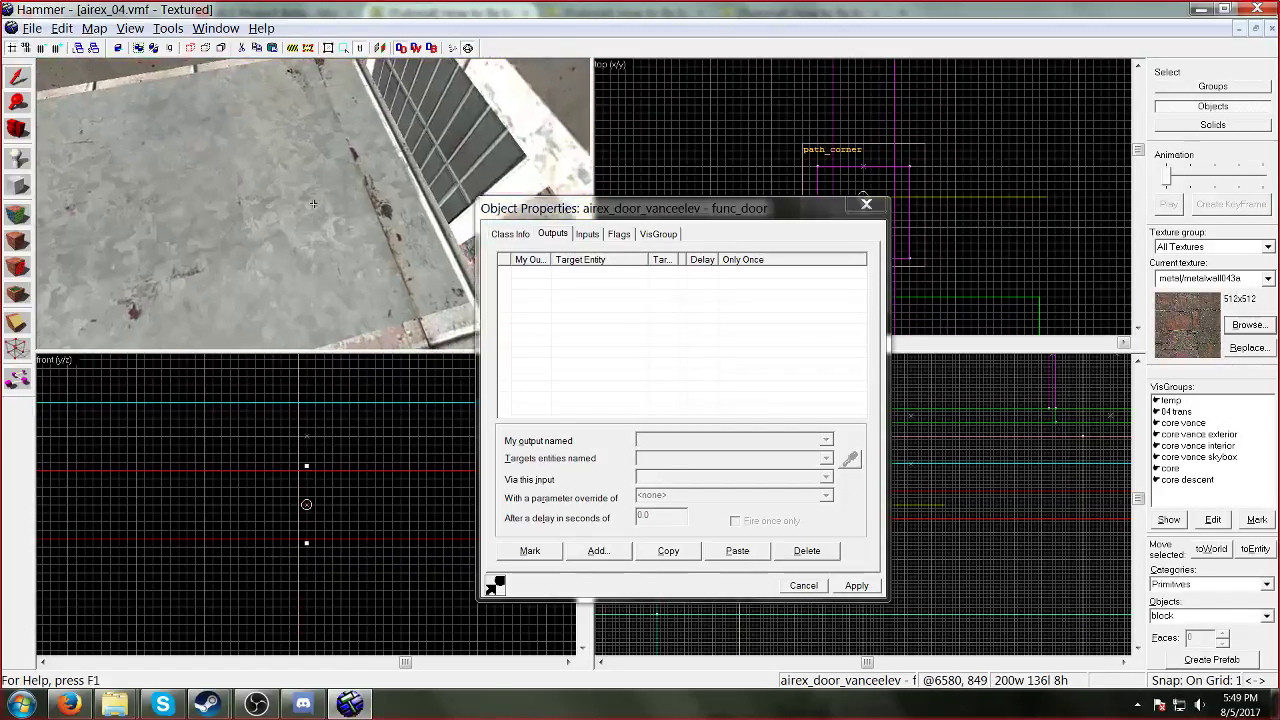
key("w")
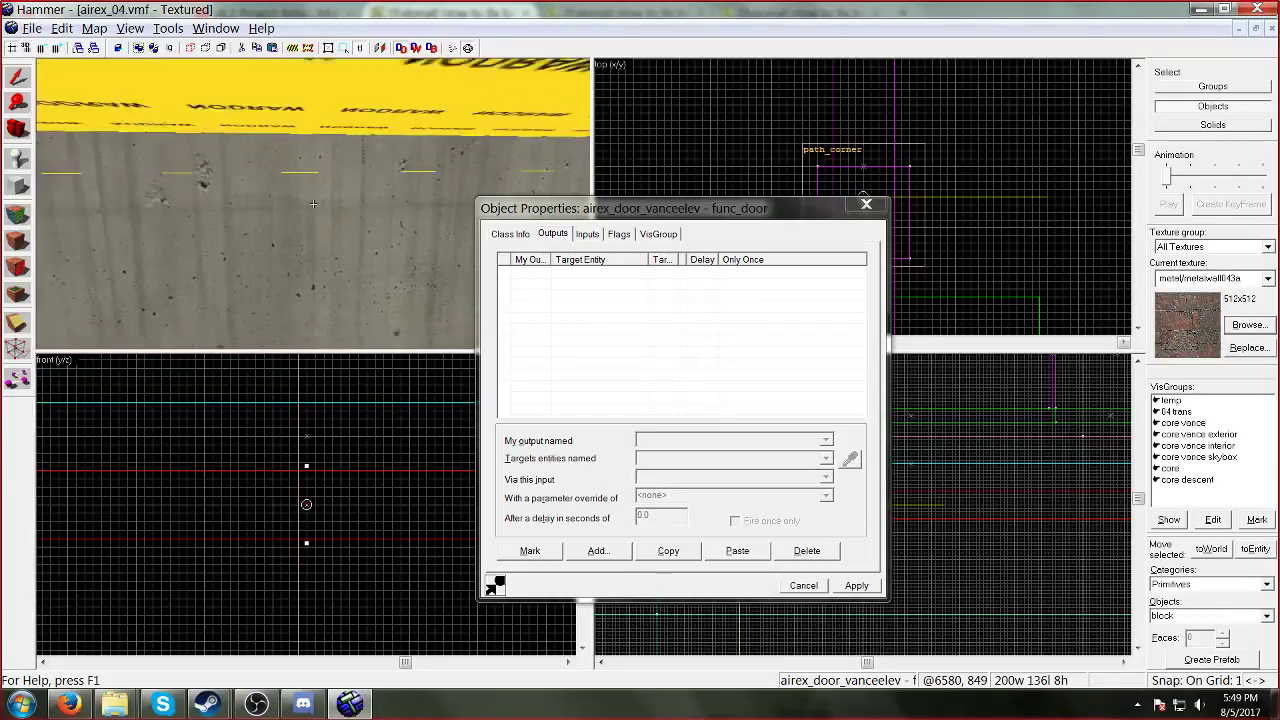
key("w")
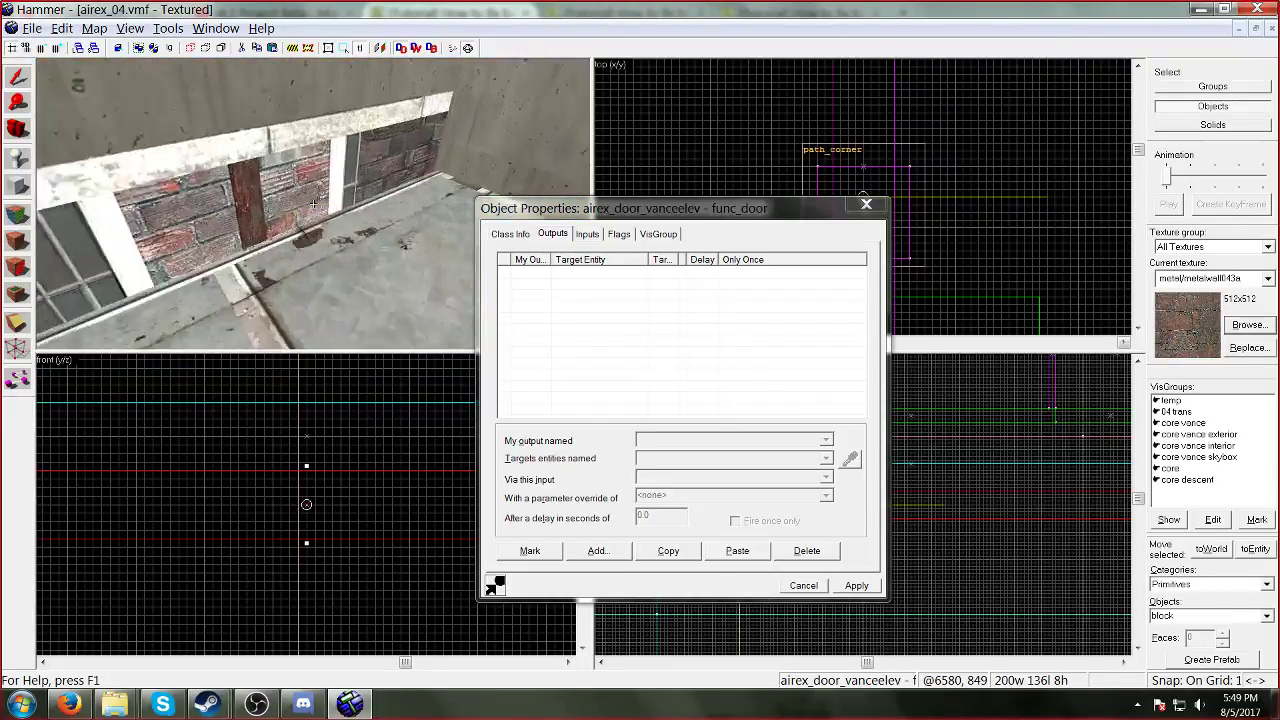
key("s")
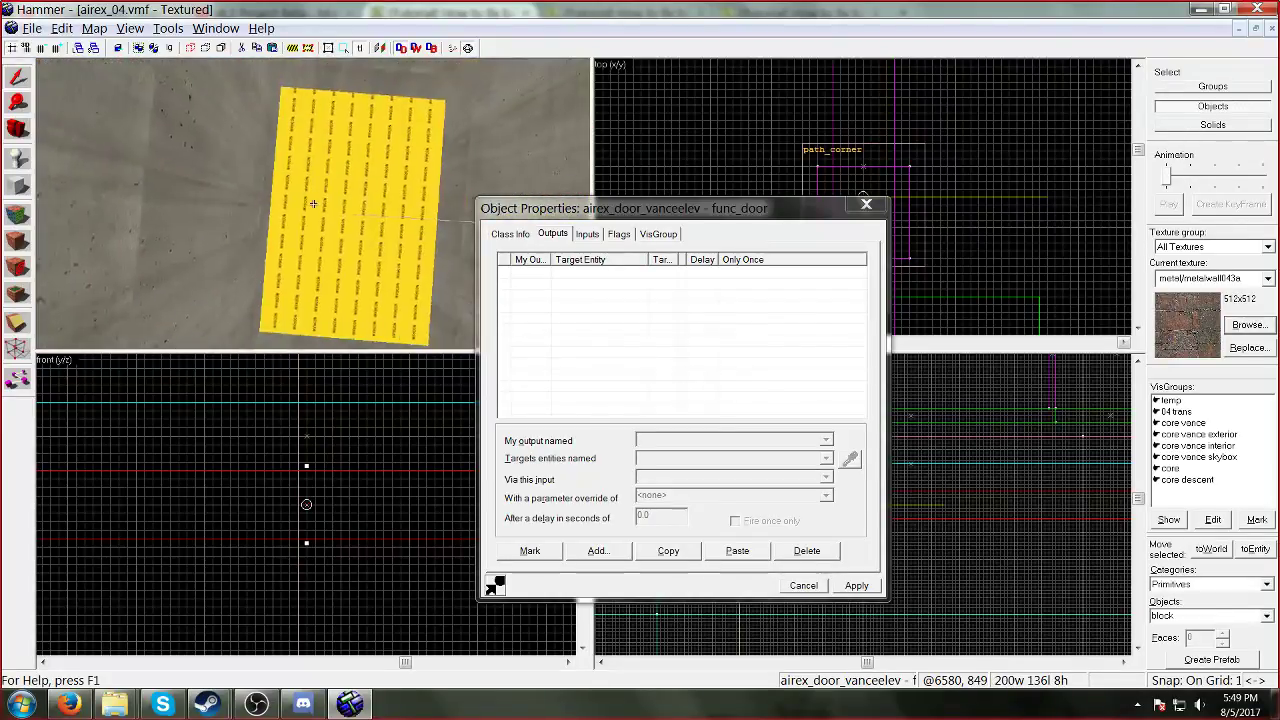
key("w")
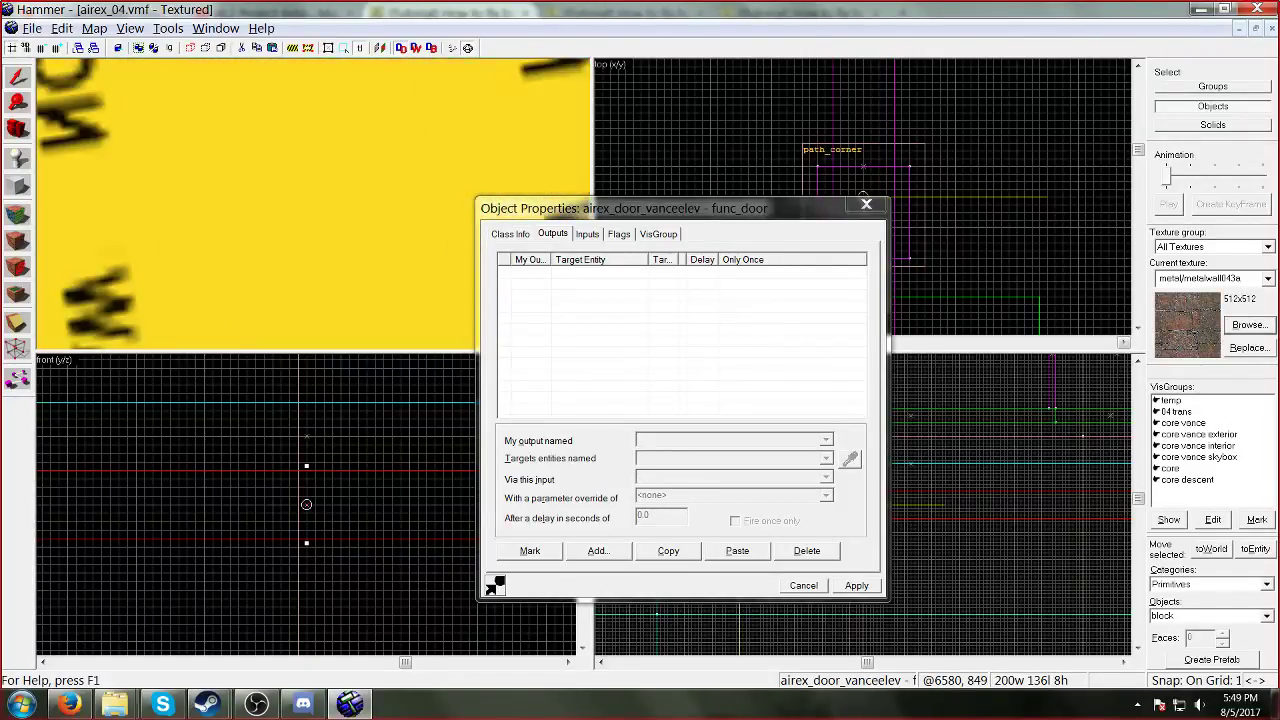
key("s")
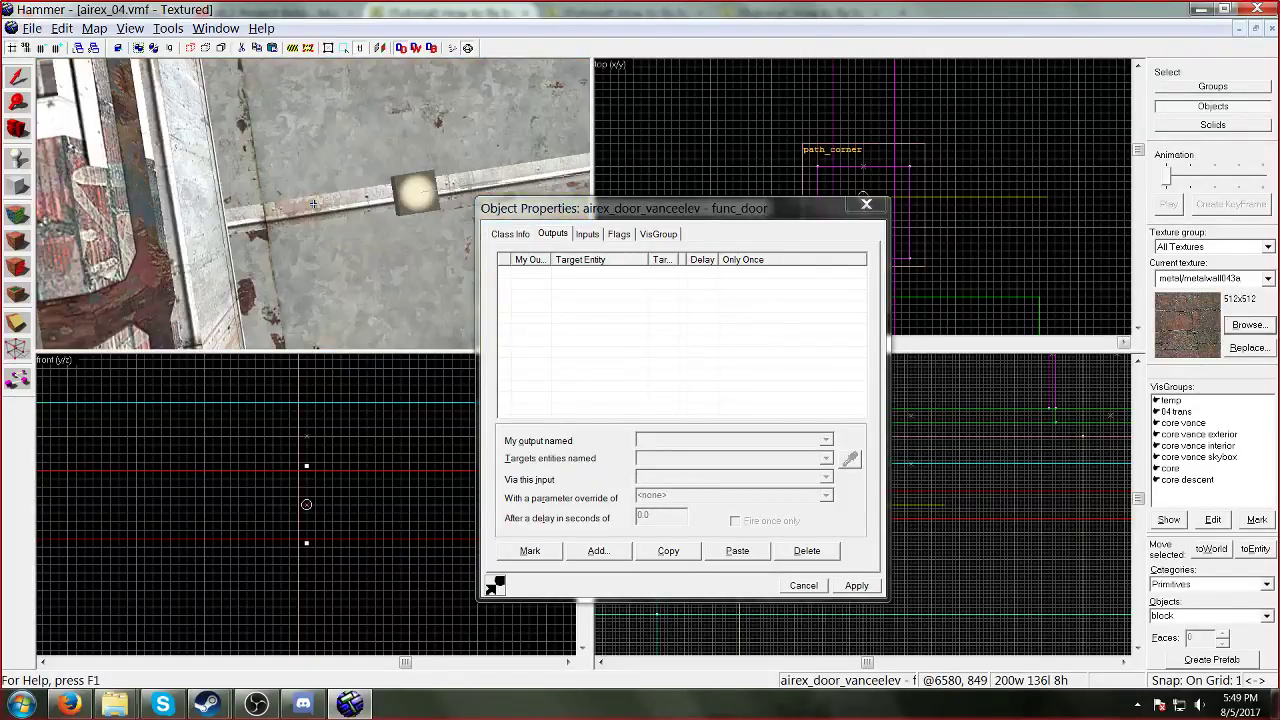
key("w")
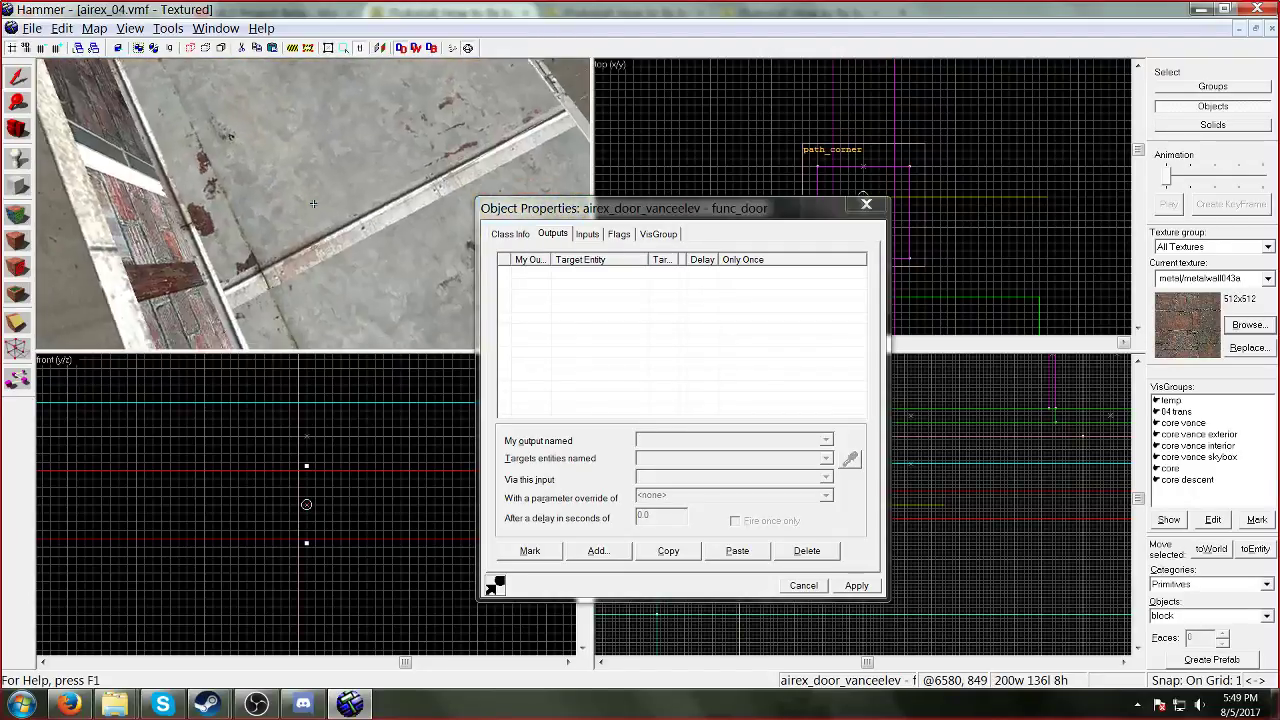
key("w")
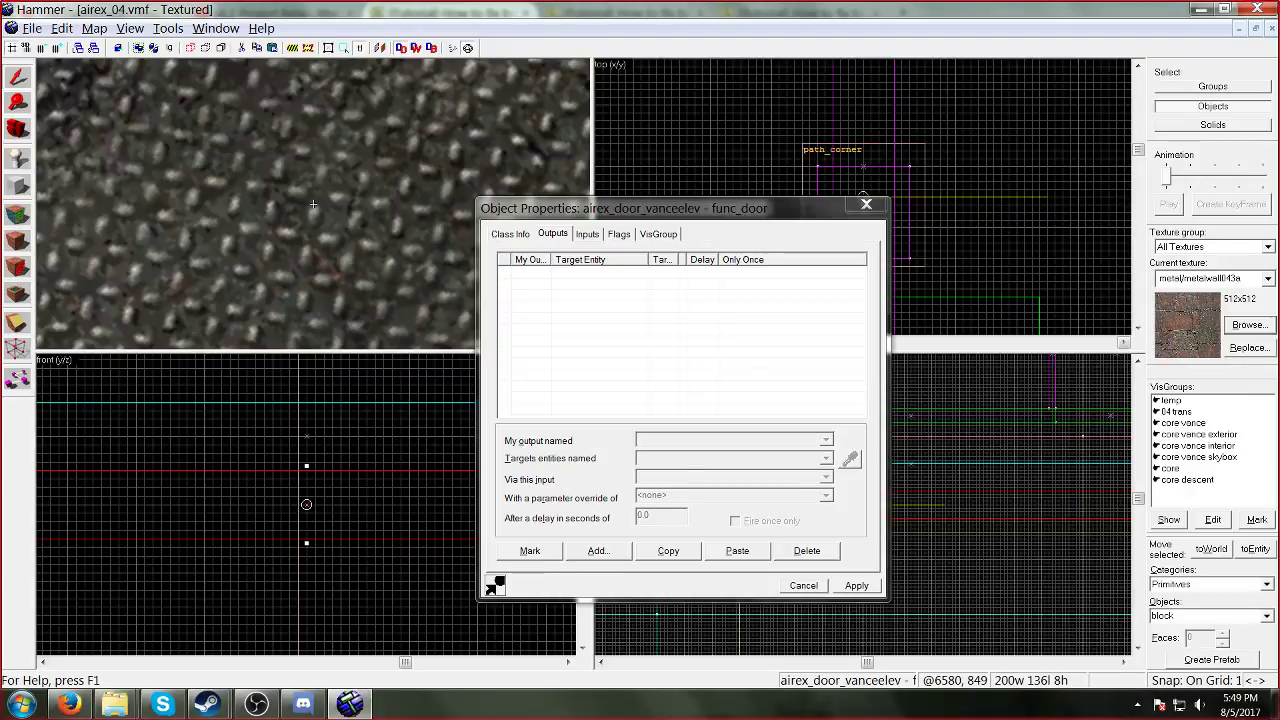
key("w")
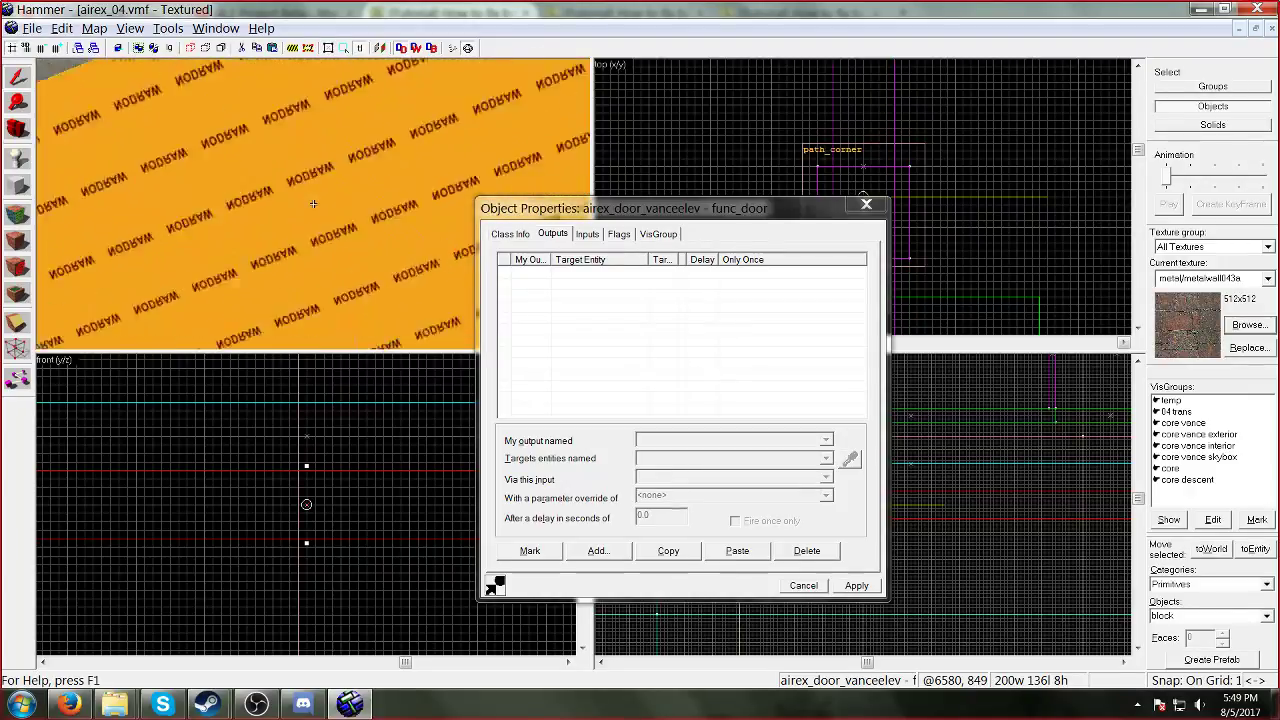
key("w")
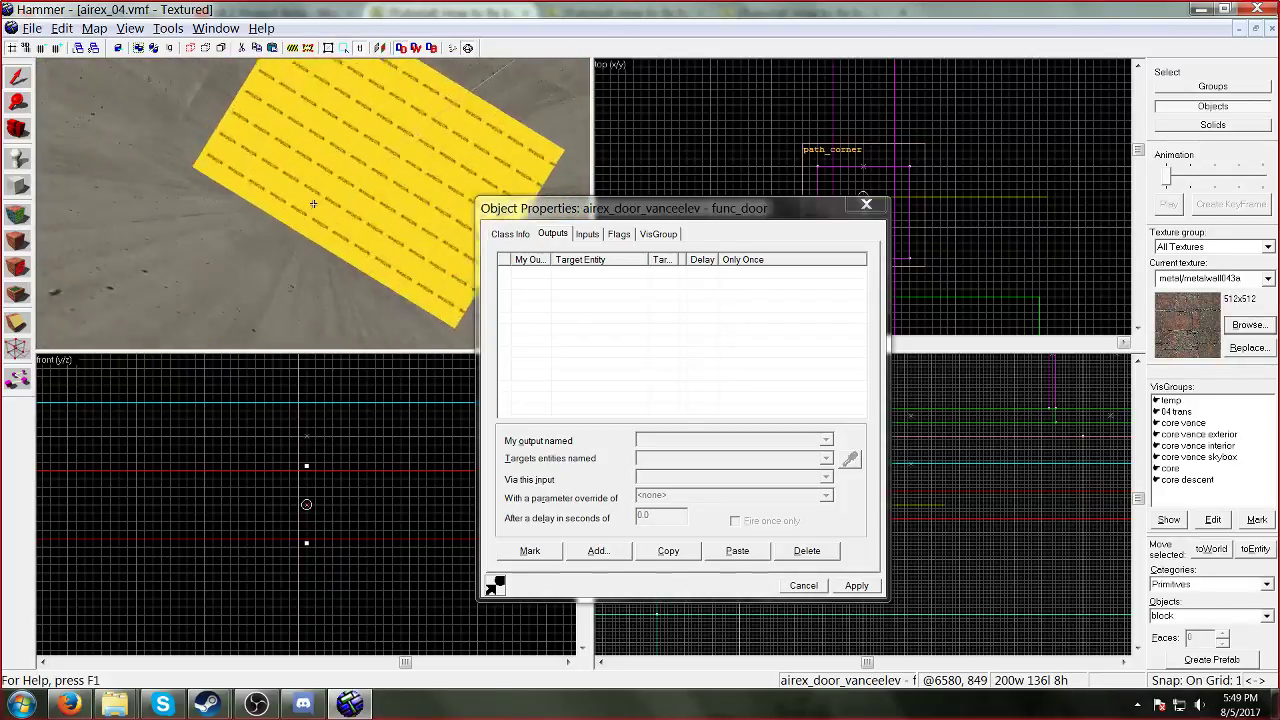
key("w")
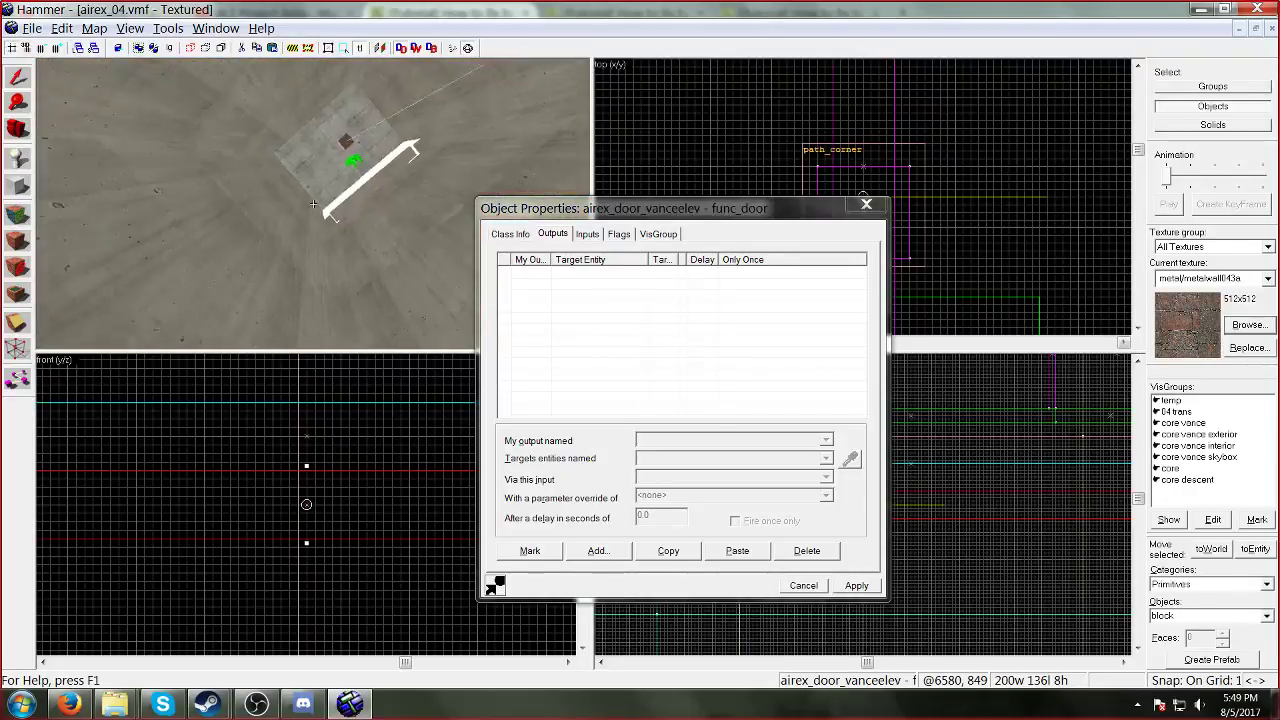
key("w")
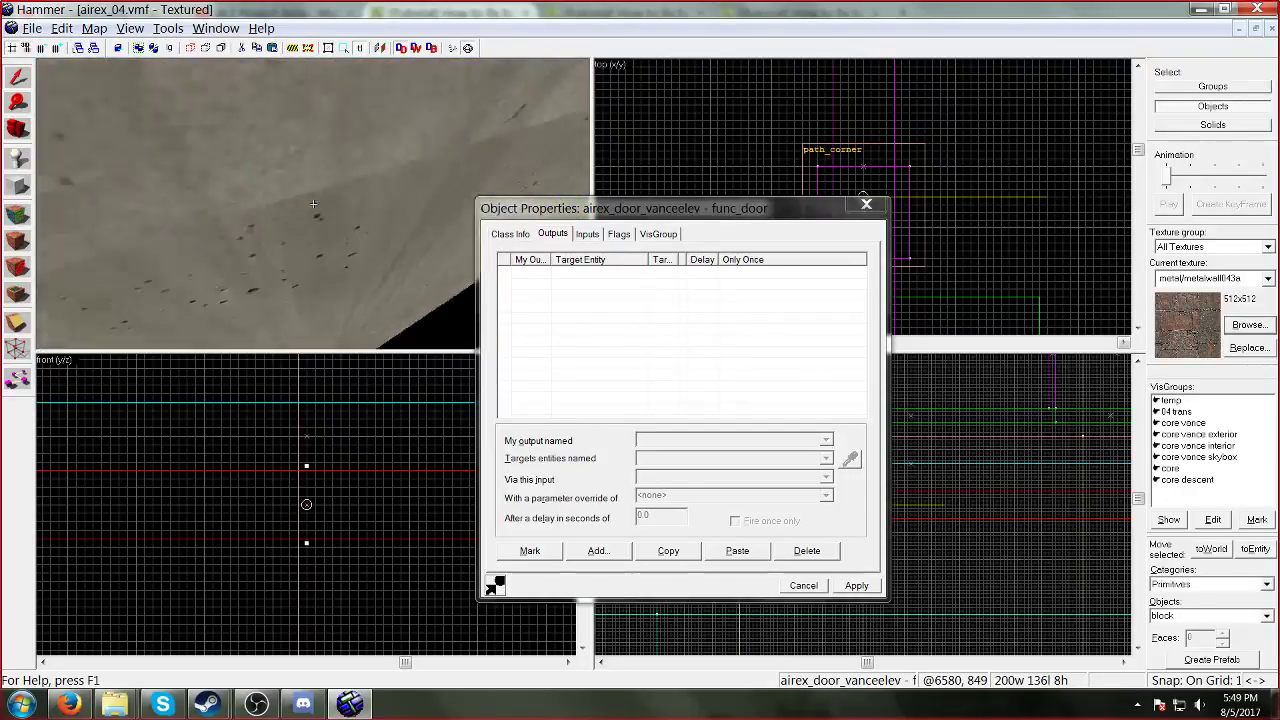
key("w")
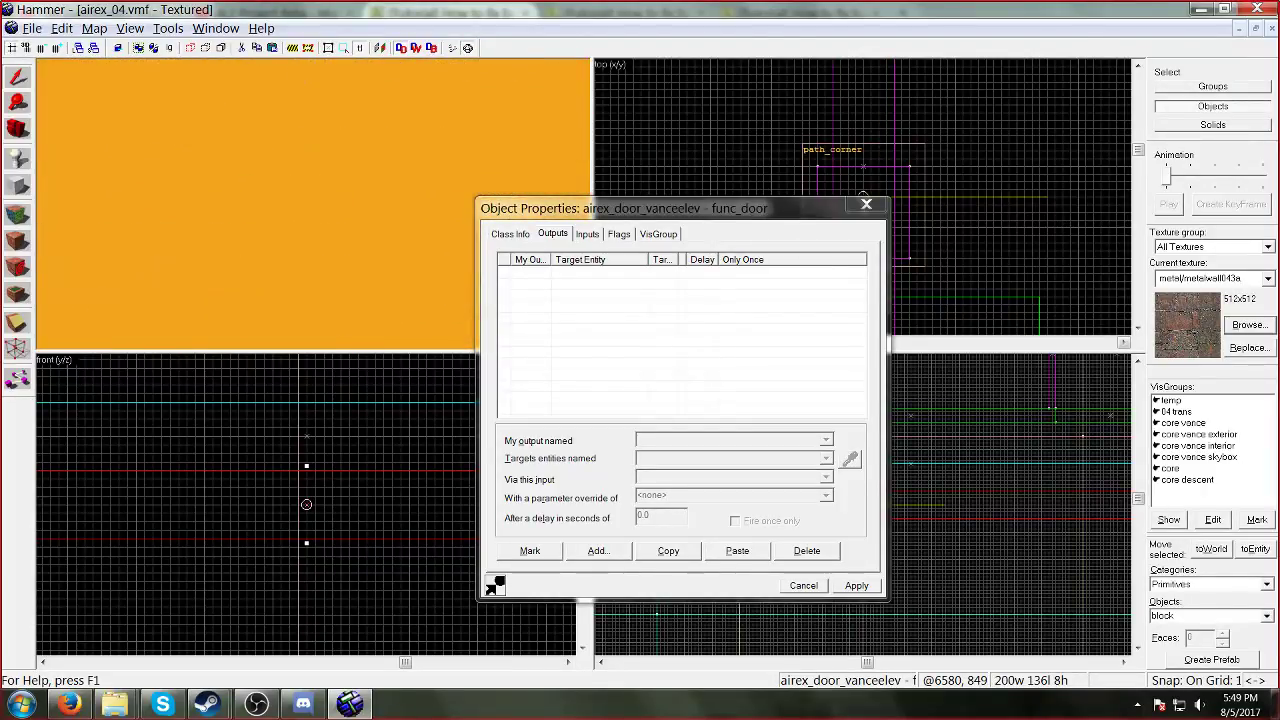
key("w")
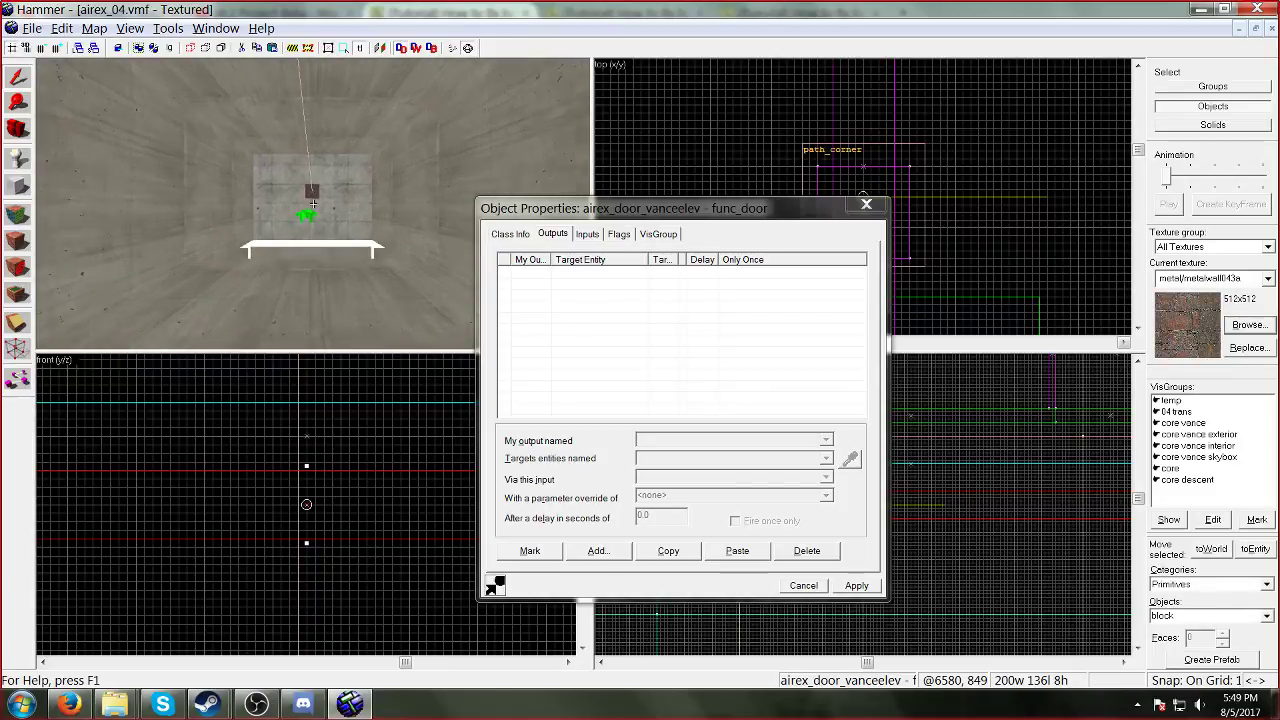
key("w")
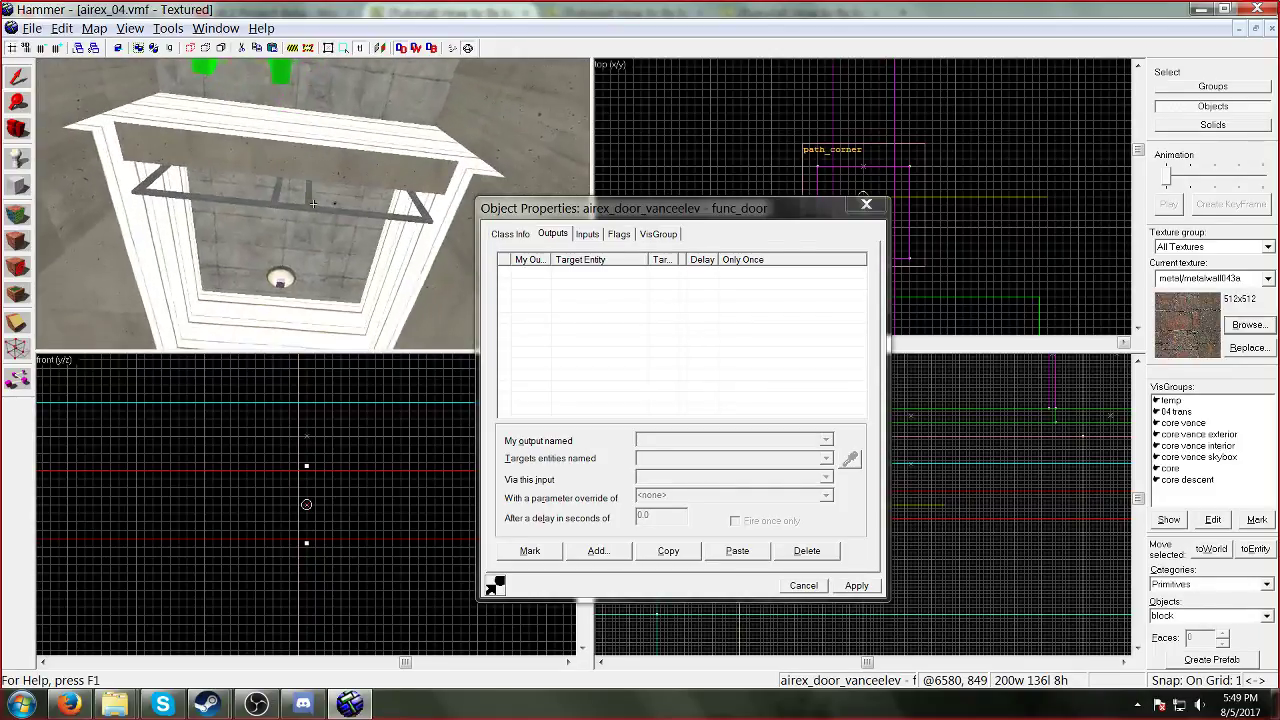
key("w")
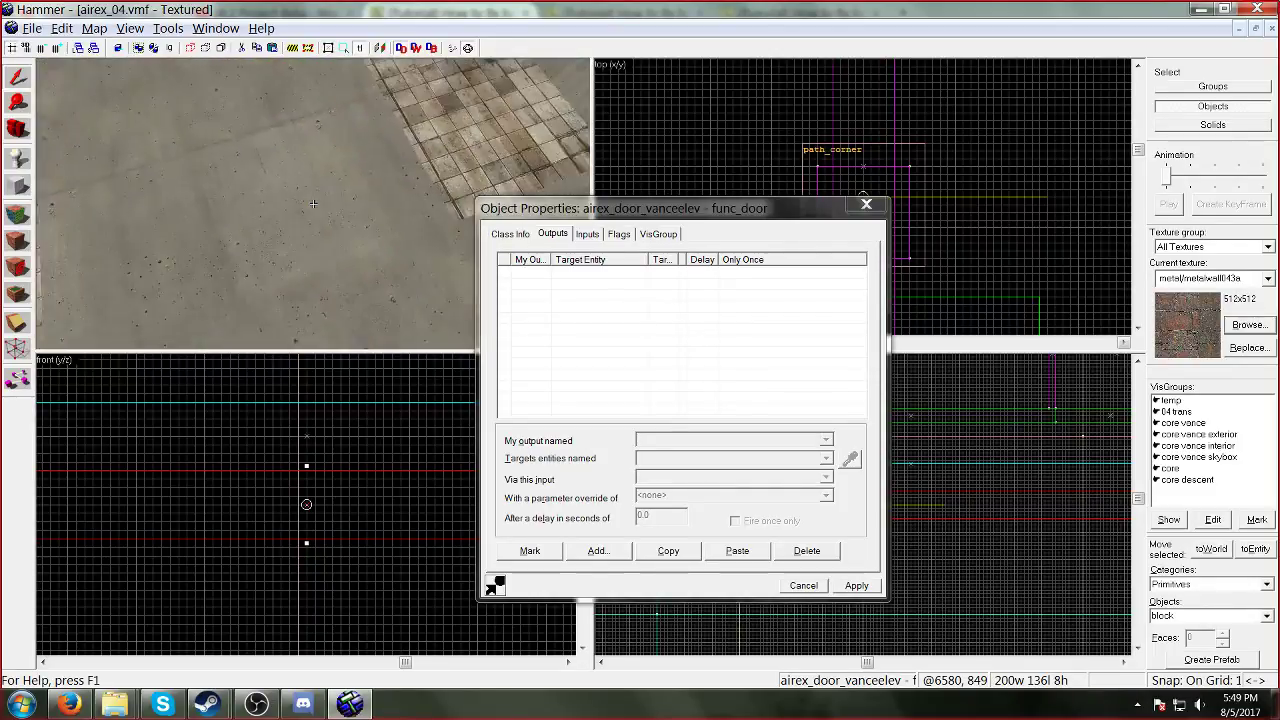
key("w")
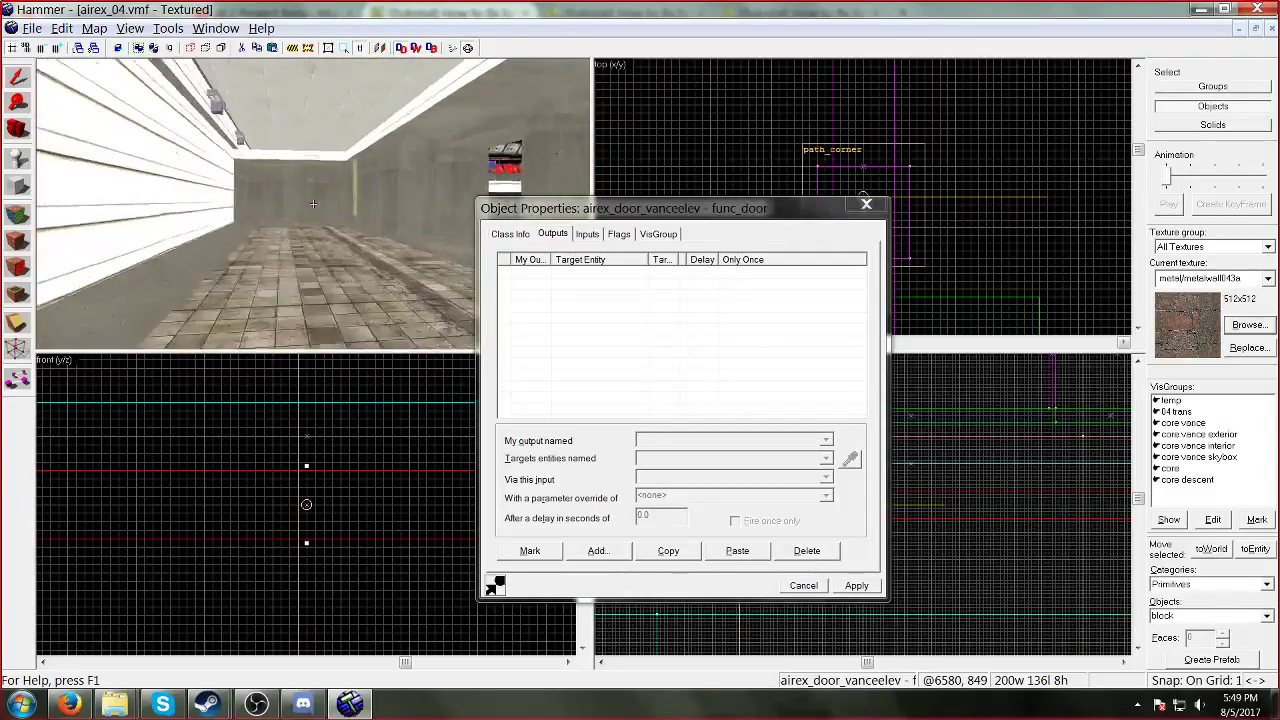
key("w")
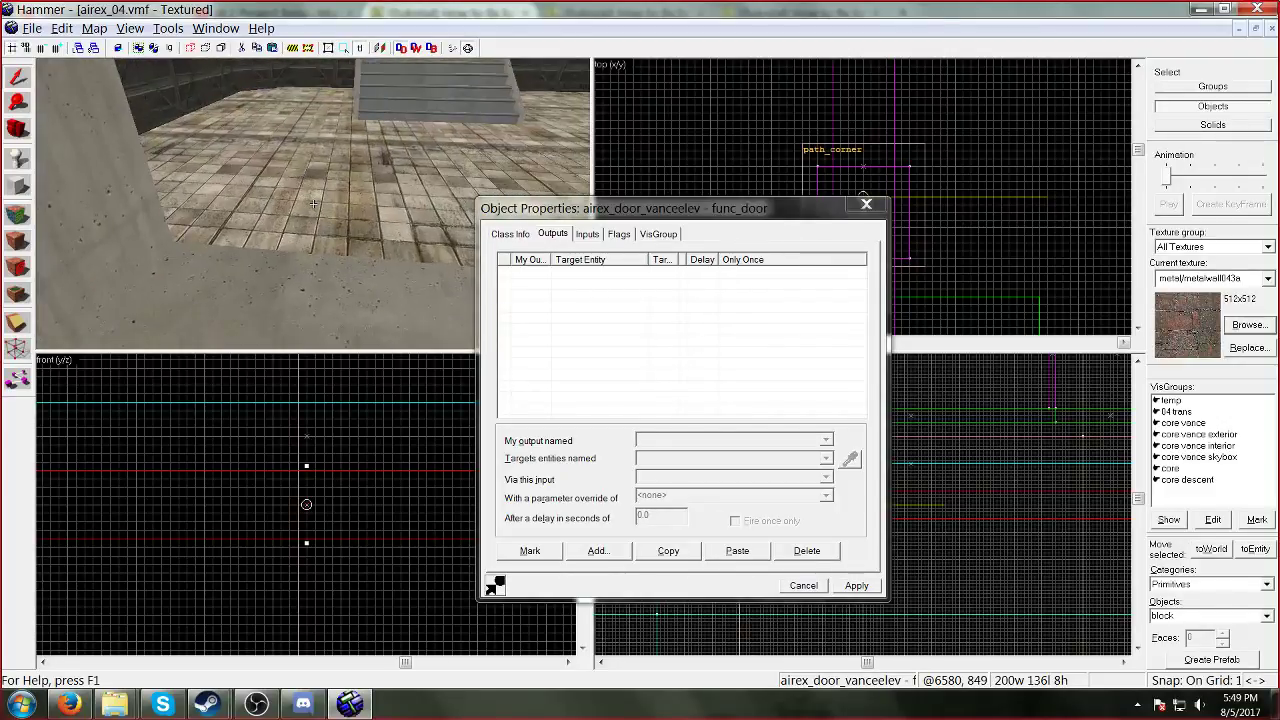
key("w")
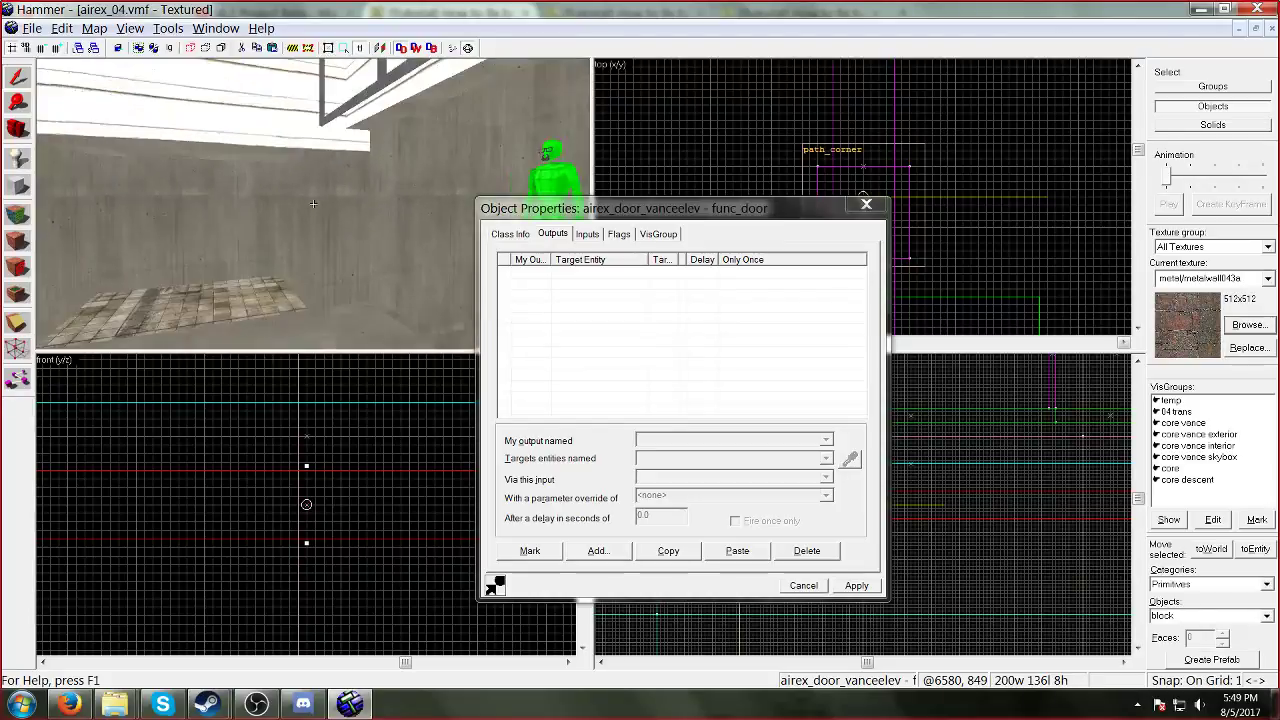
key("w")
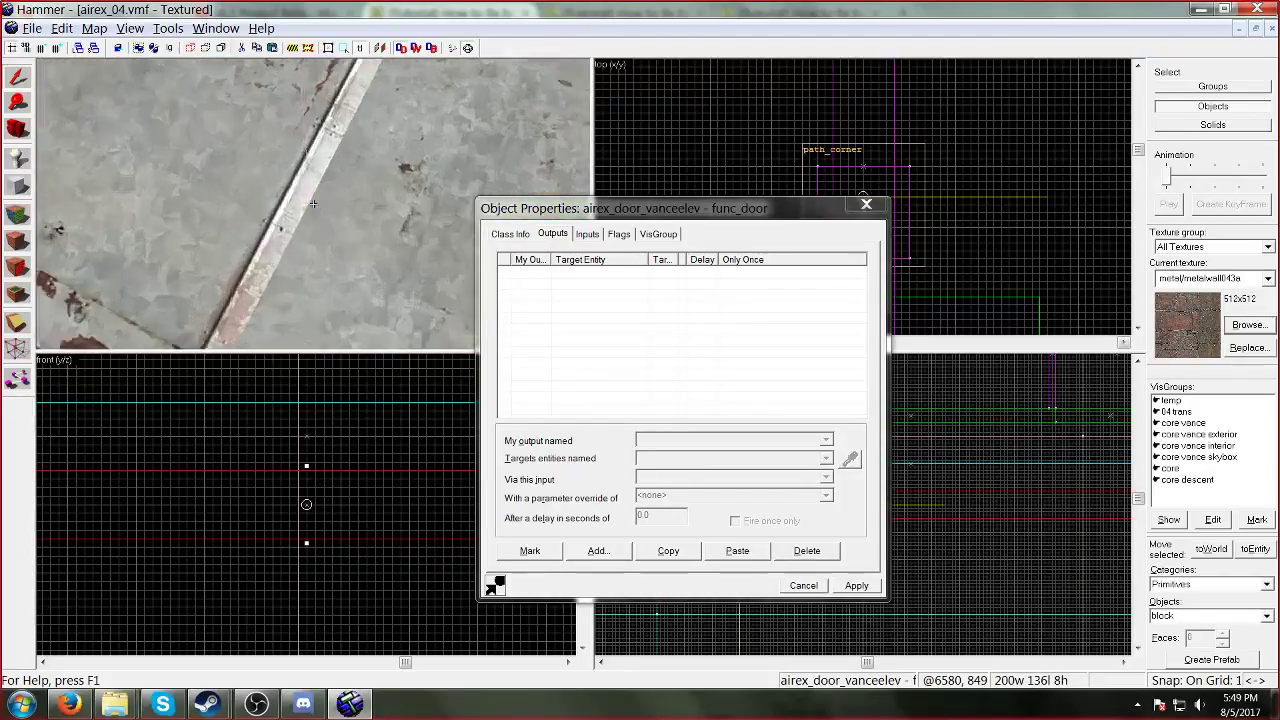
key("w")
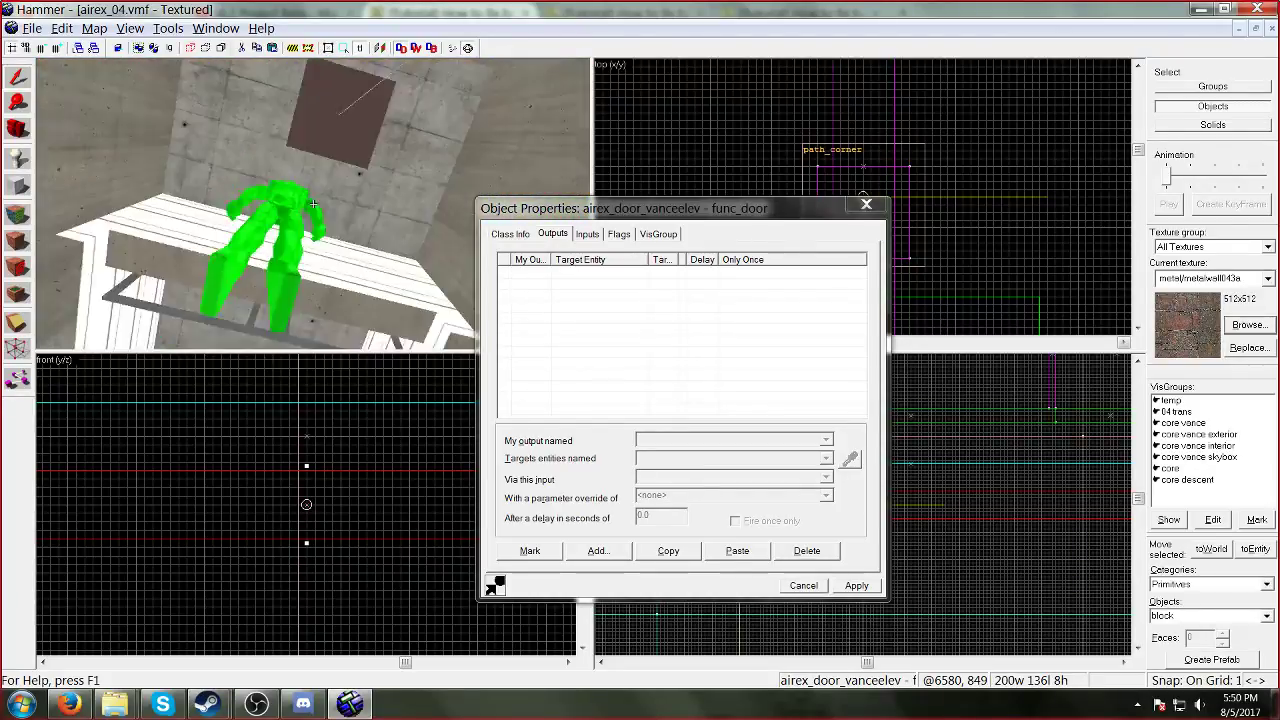
key("w")
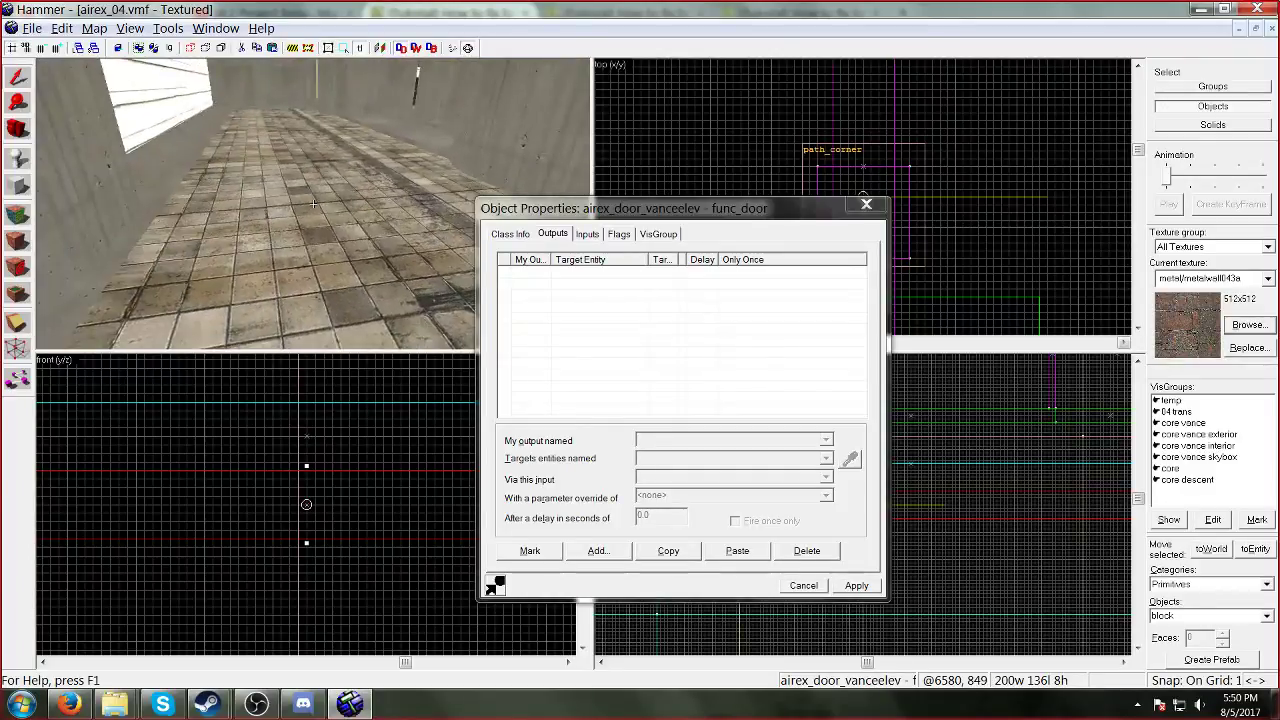
Step: Replace the tile/tilewall005a texture on the corridor floor with tile/tilefloor005a, using the filter tilefloor to find it
key("z")
left_click(20, 215)
left_click(371, 245)
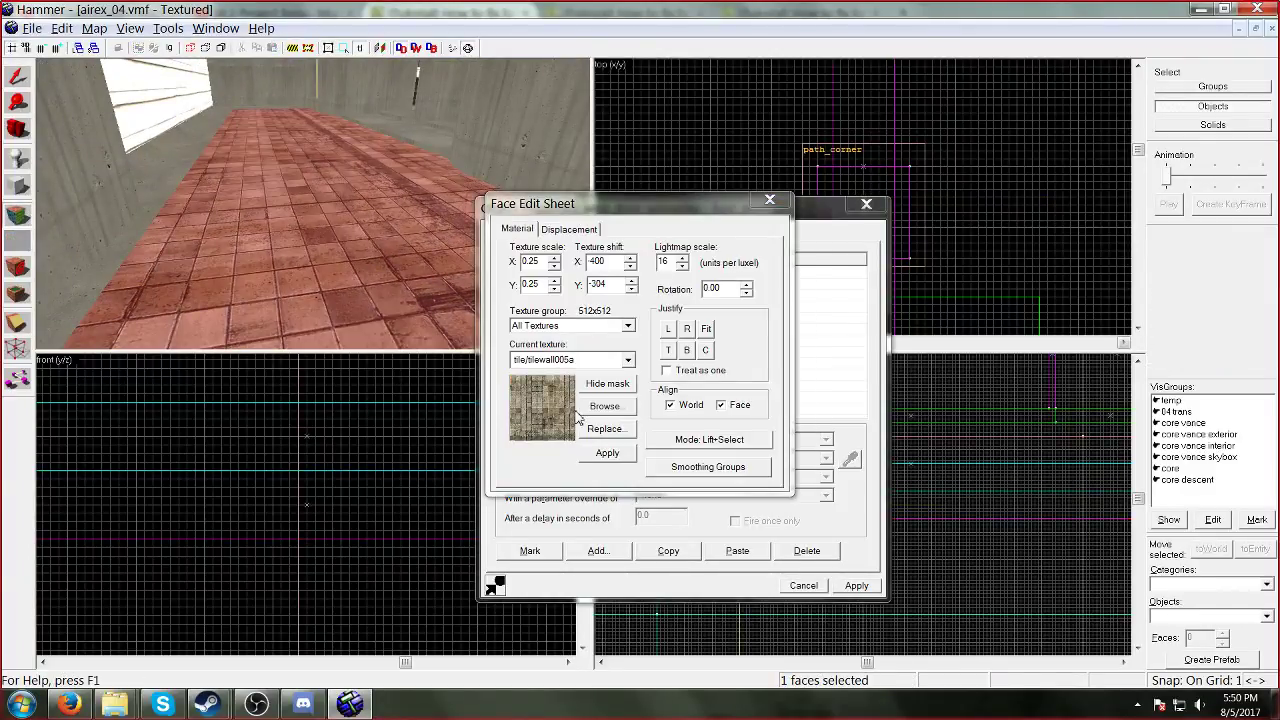
left_click(604, 428)
left_click(726, 291)
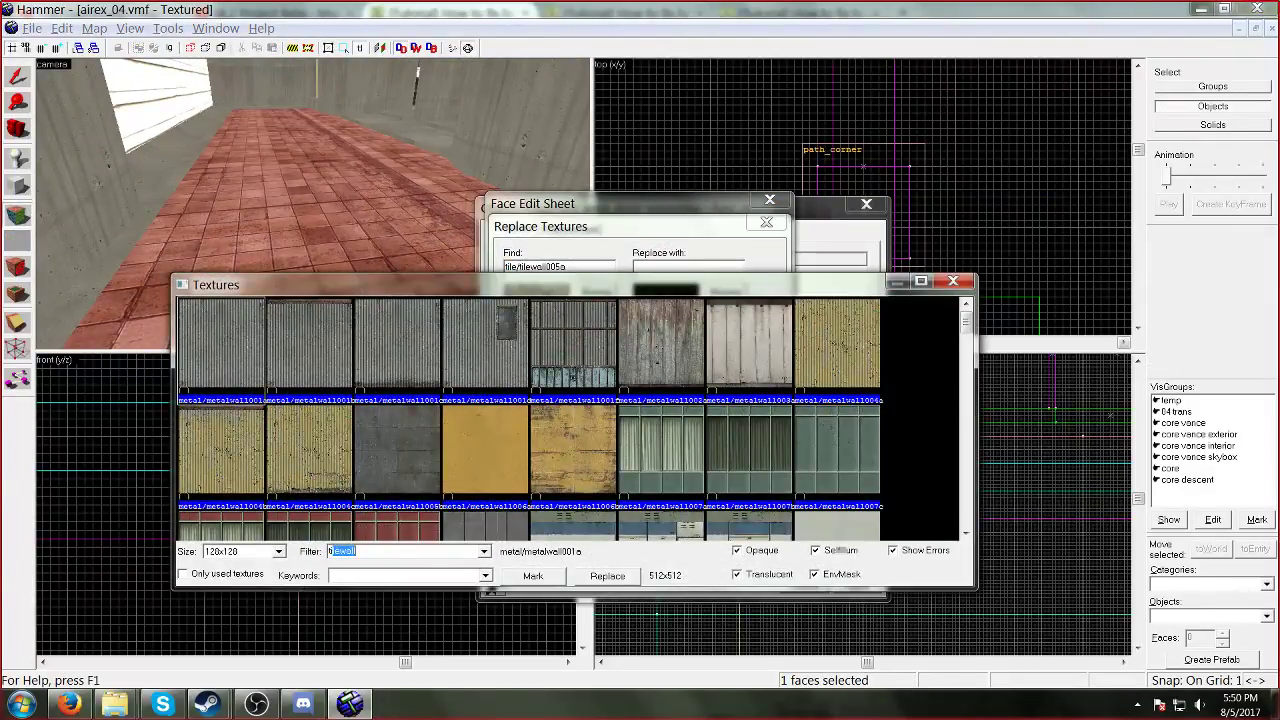
type("tilefloor")
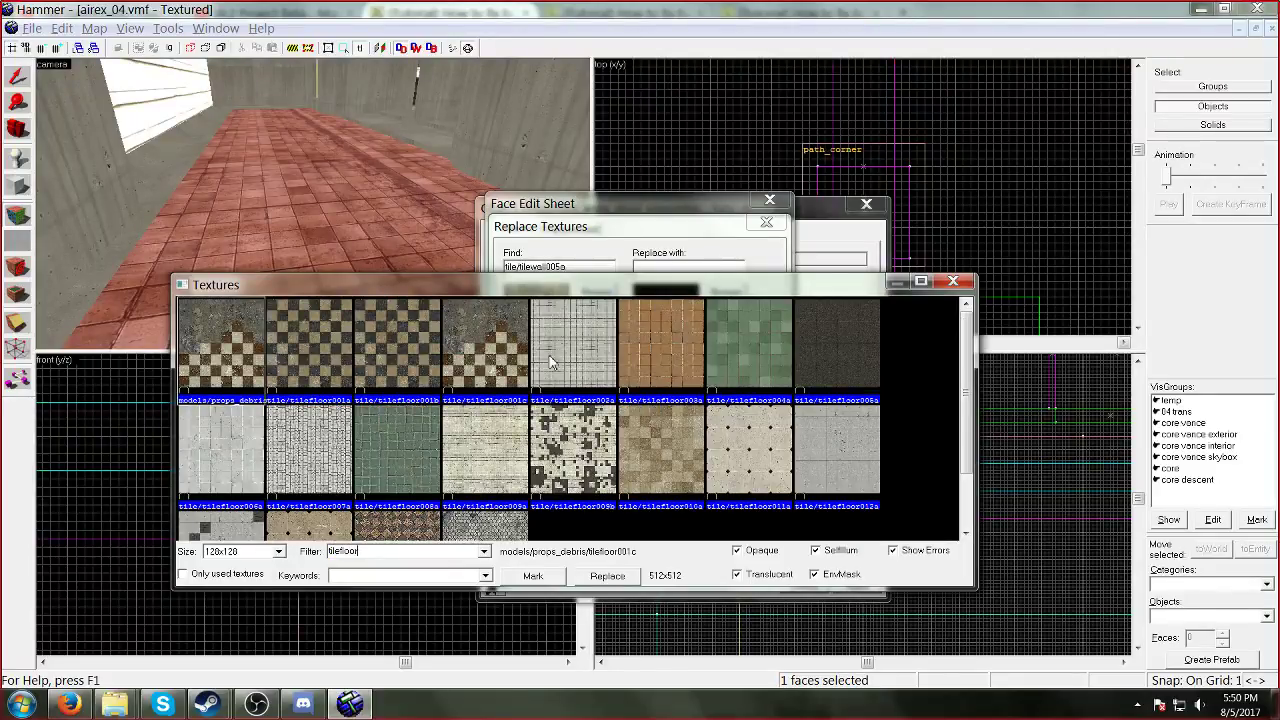
left_click(644, 433)
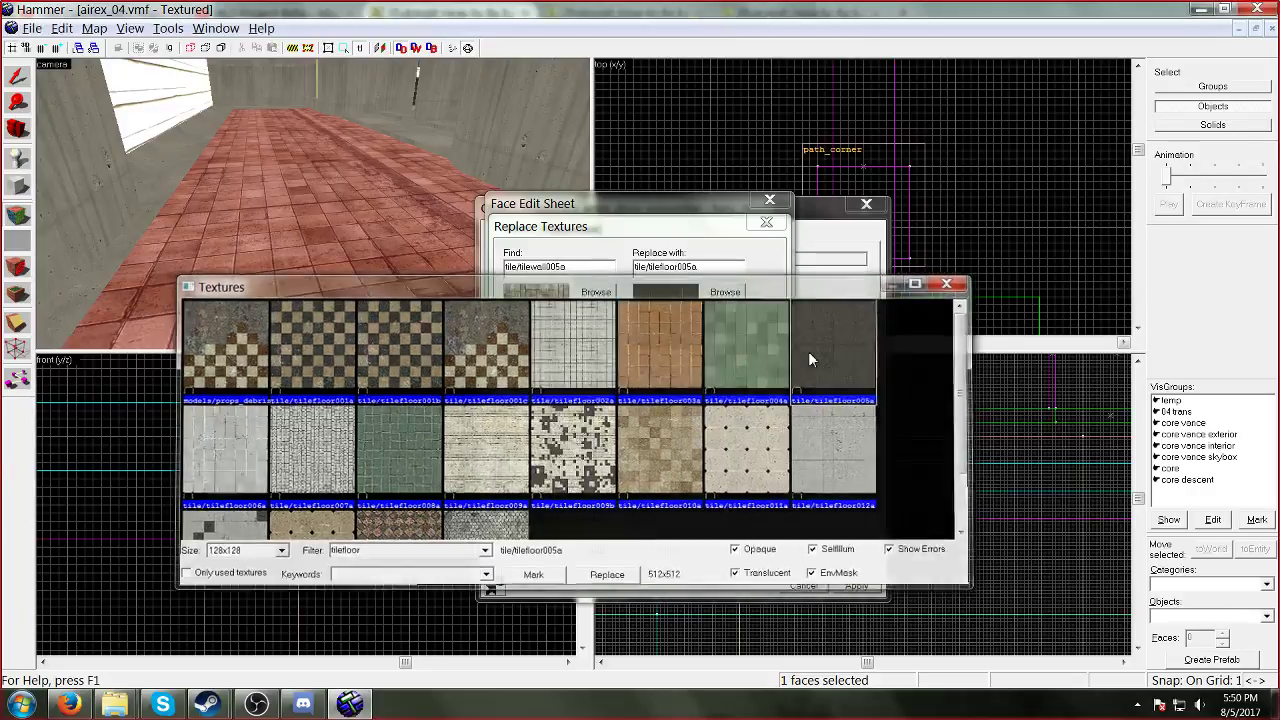
double_click(808, 351)
left_click(610, 452)
left_click(696, 404)
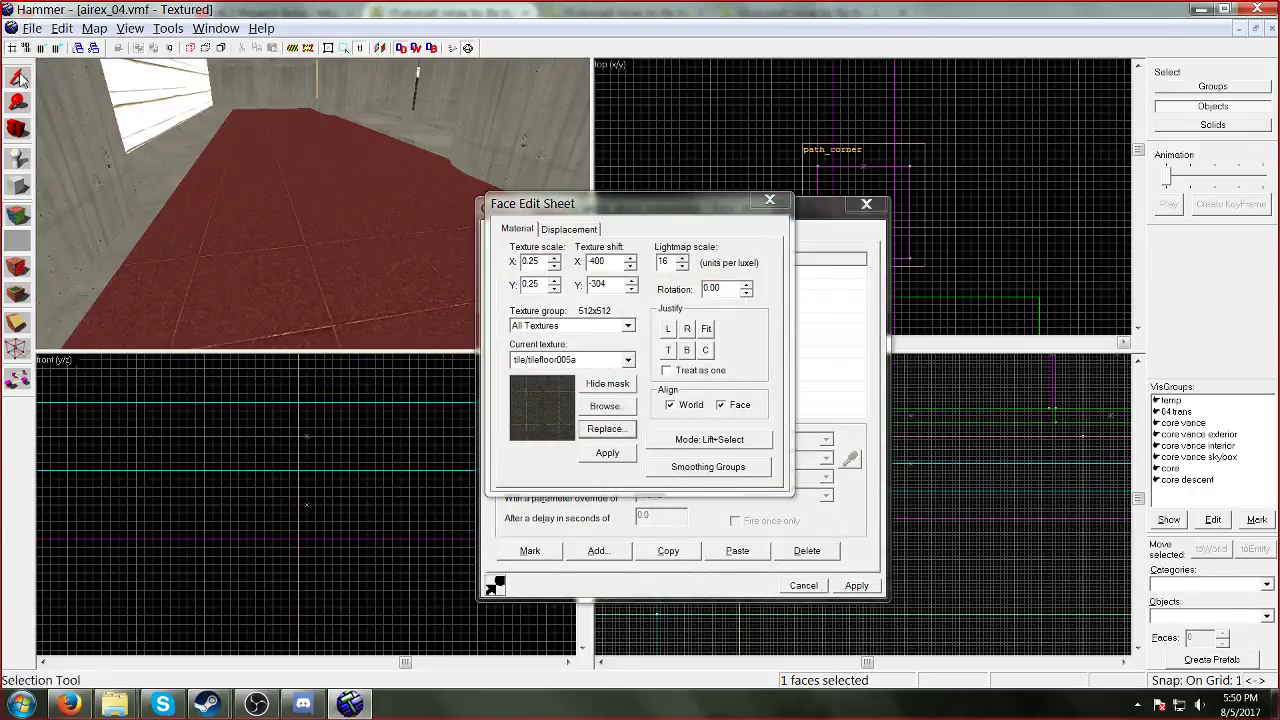
left_click(17, 77)
Step: Retexture the yellow wall at the end of the concrete passage with the adjoining concrete/concretewall012c texture
key("z")
key("w")
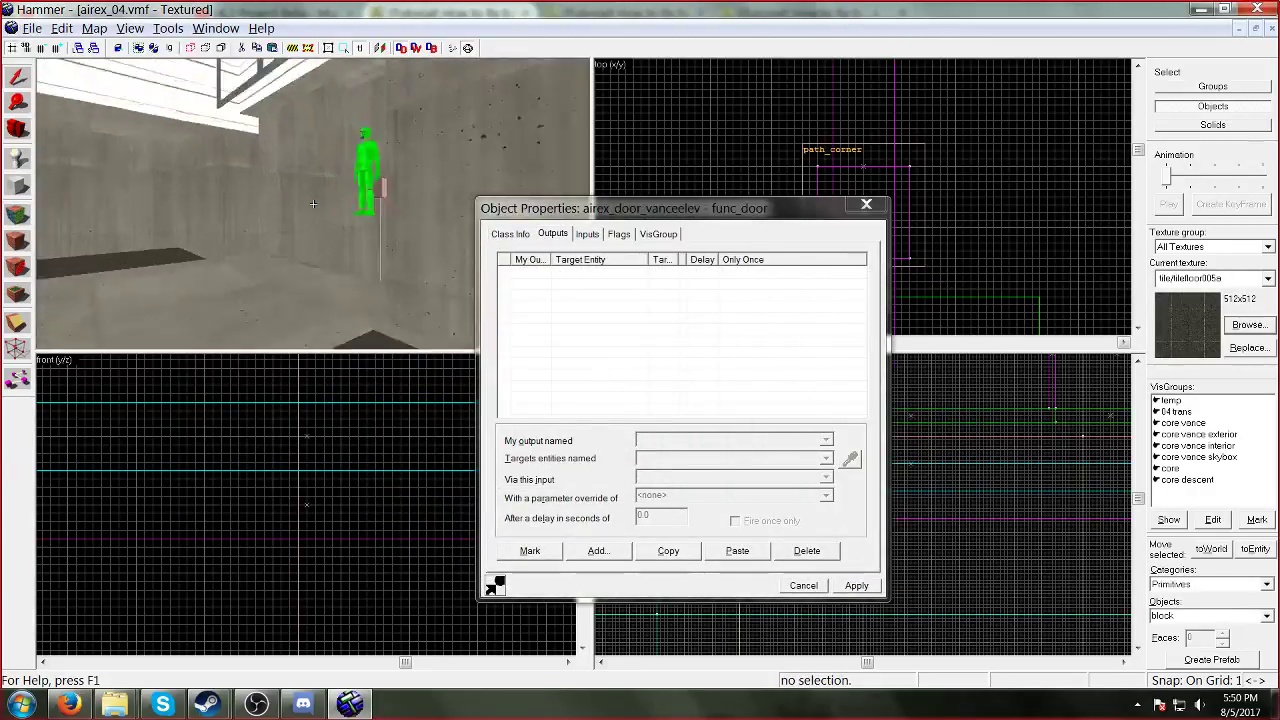
key("w")
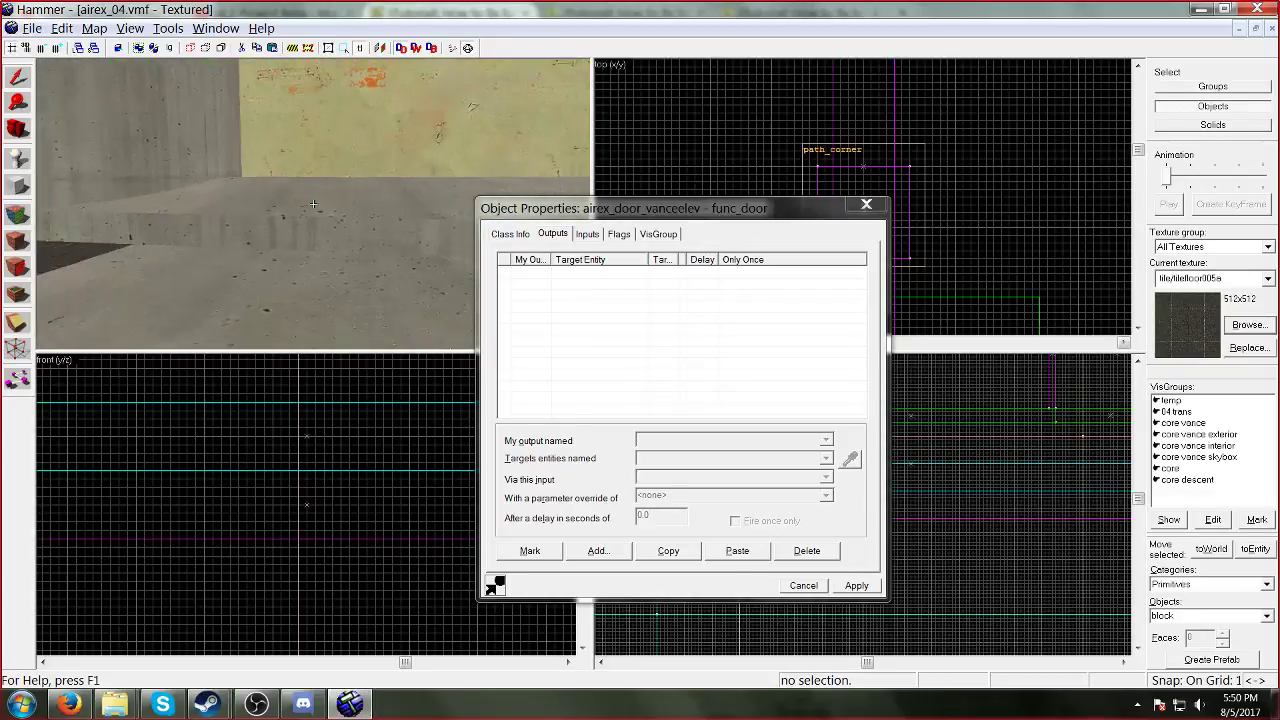
key("w")
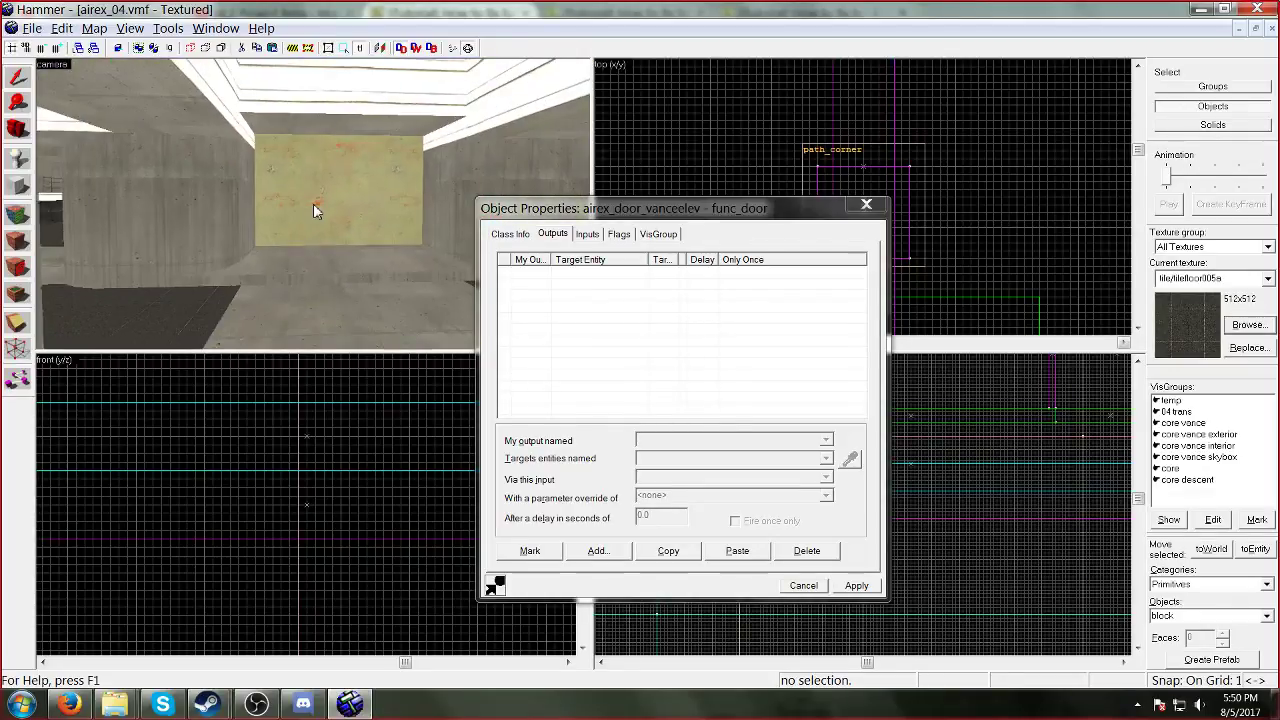
key("z")
left_click(12, 222)
left_click(150, 221)
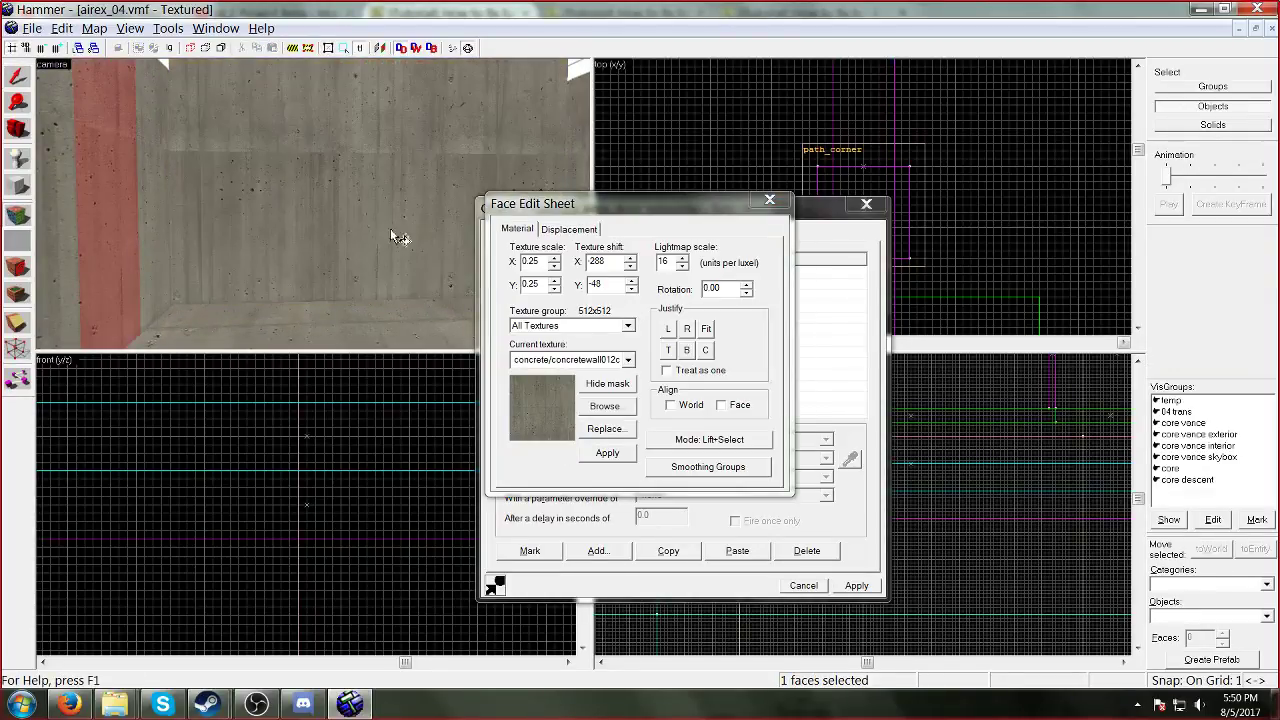
key("shift+s")
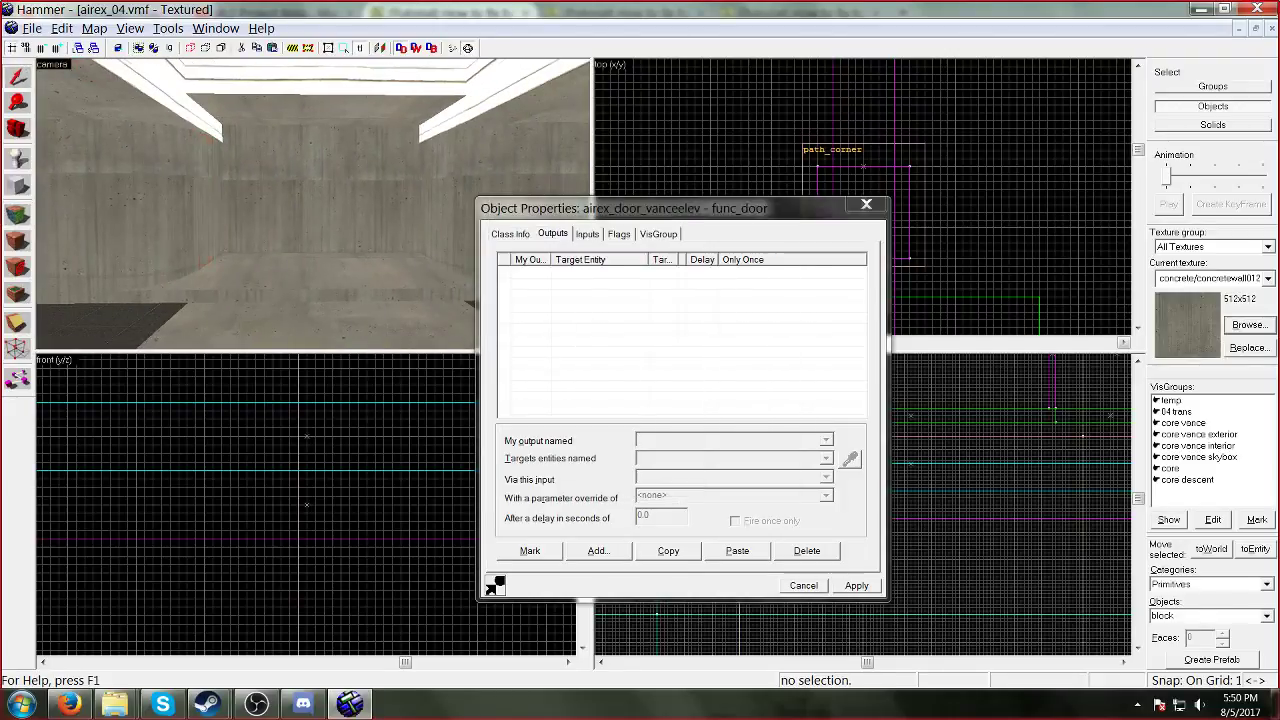
Step: Examine the arena's seating, walkway, pit floor and window openings in the 3D view, and close the func_door's properties
key("z")
key("w")
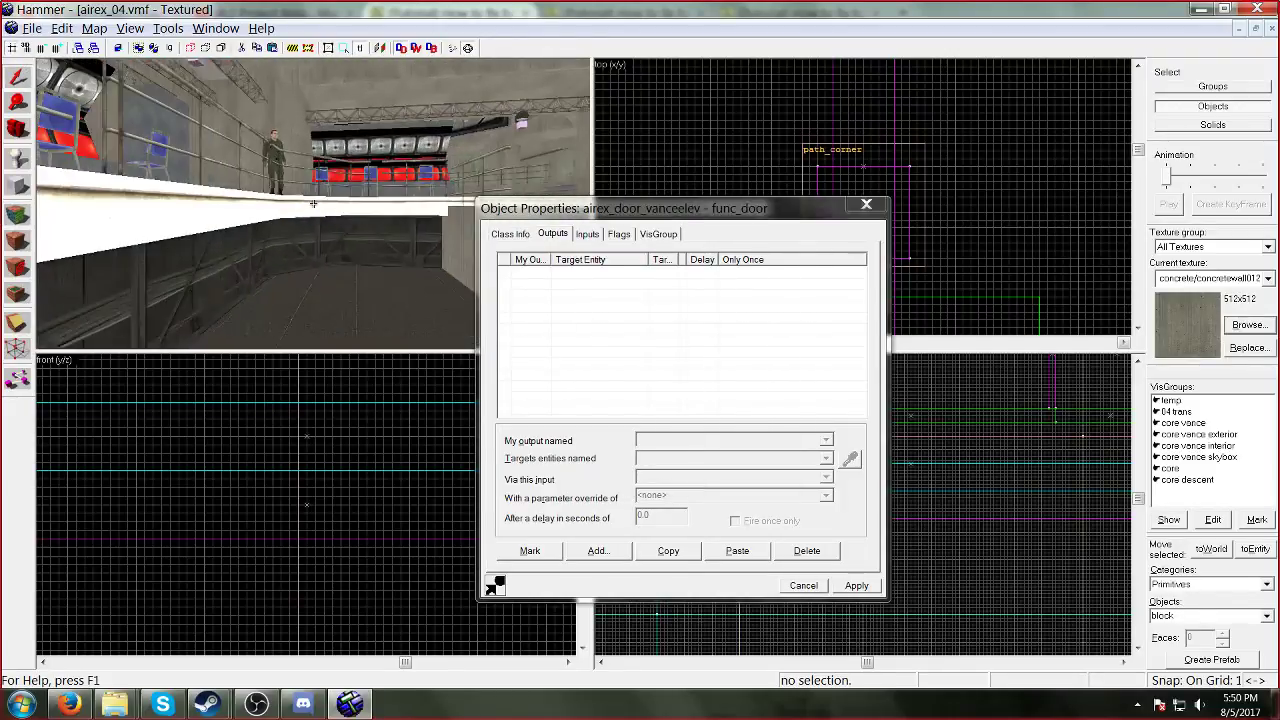
key("w")
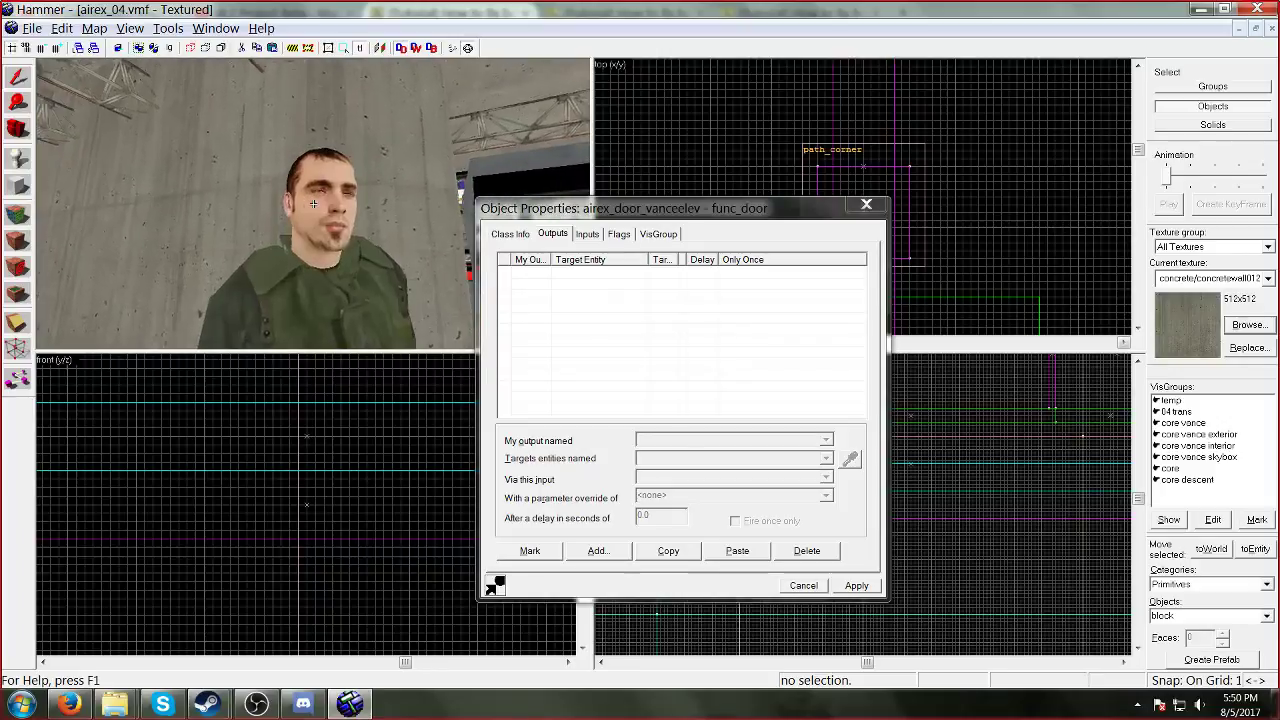
key("w")
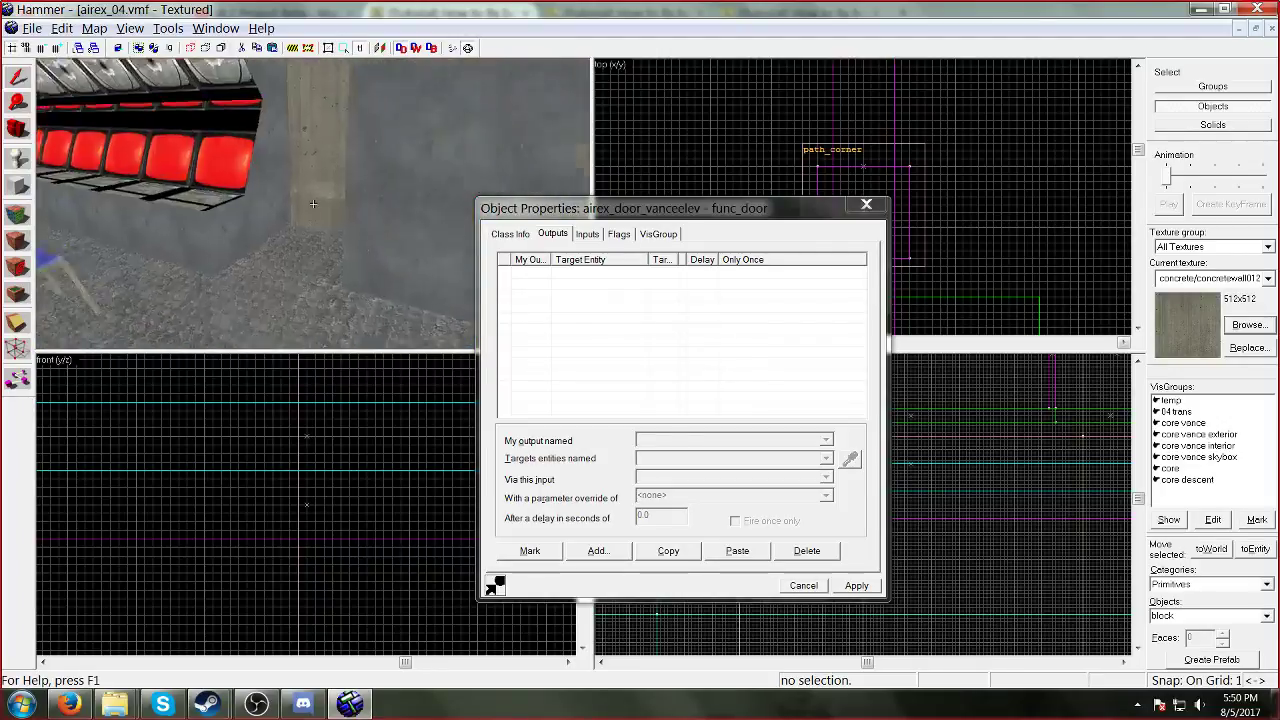
key("w")
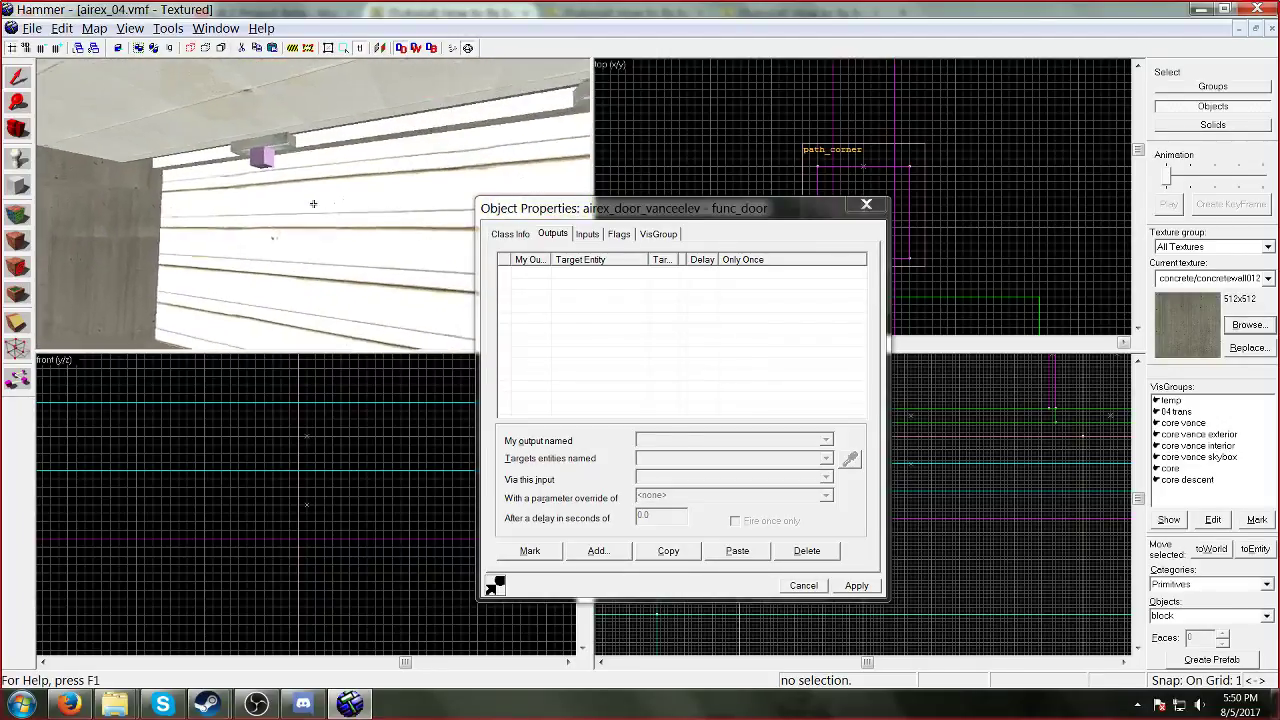
key("w")
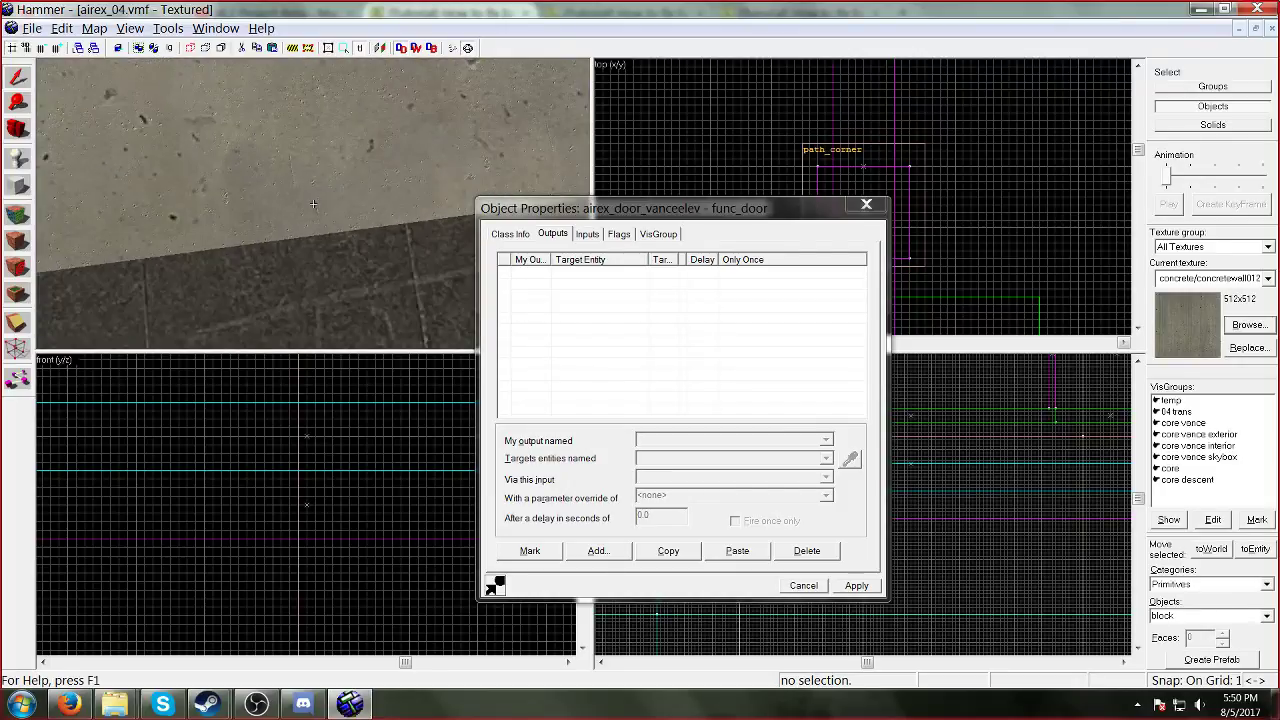
key("w")
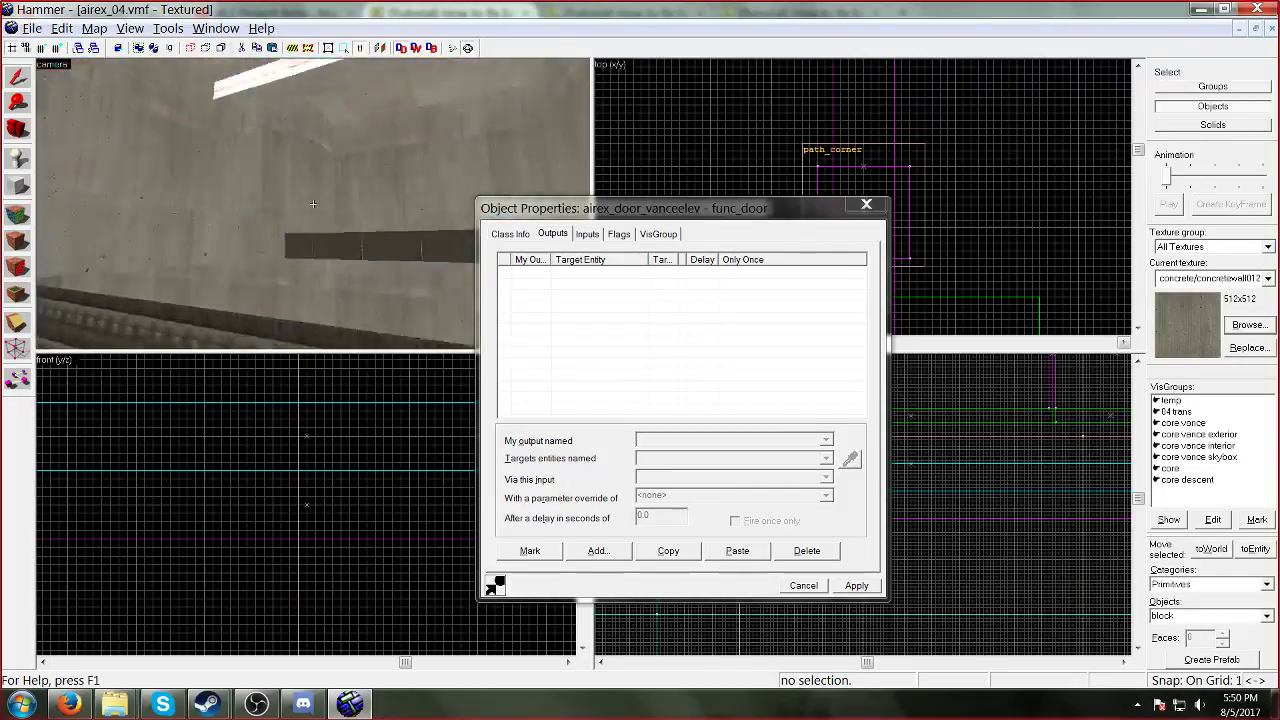
key("w")
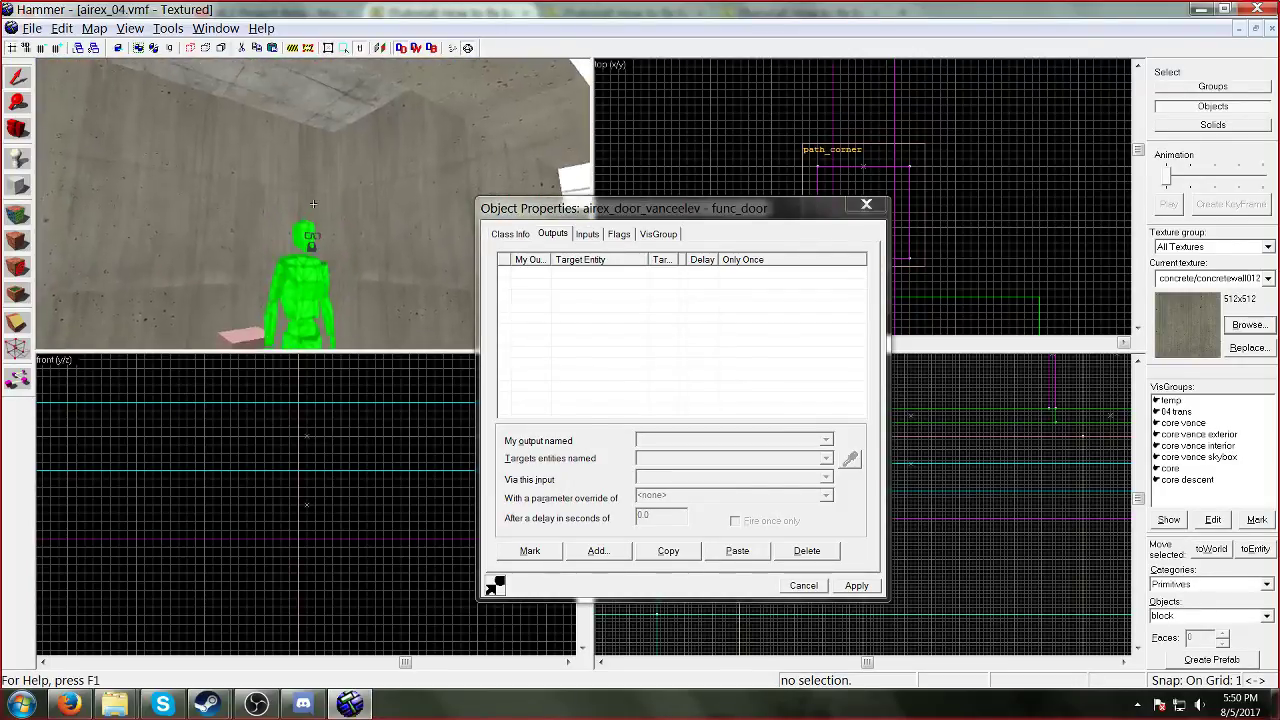
key("w")
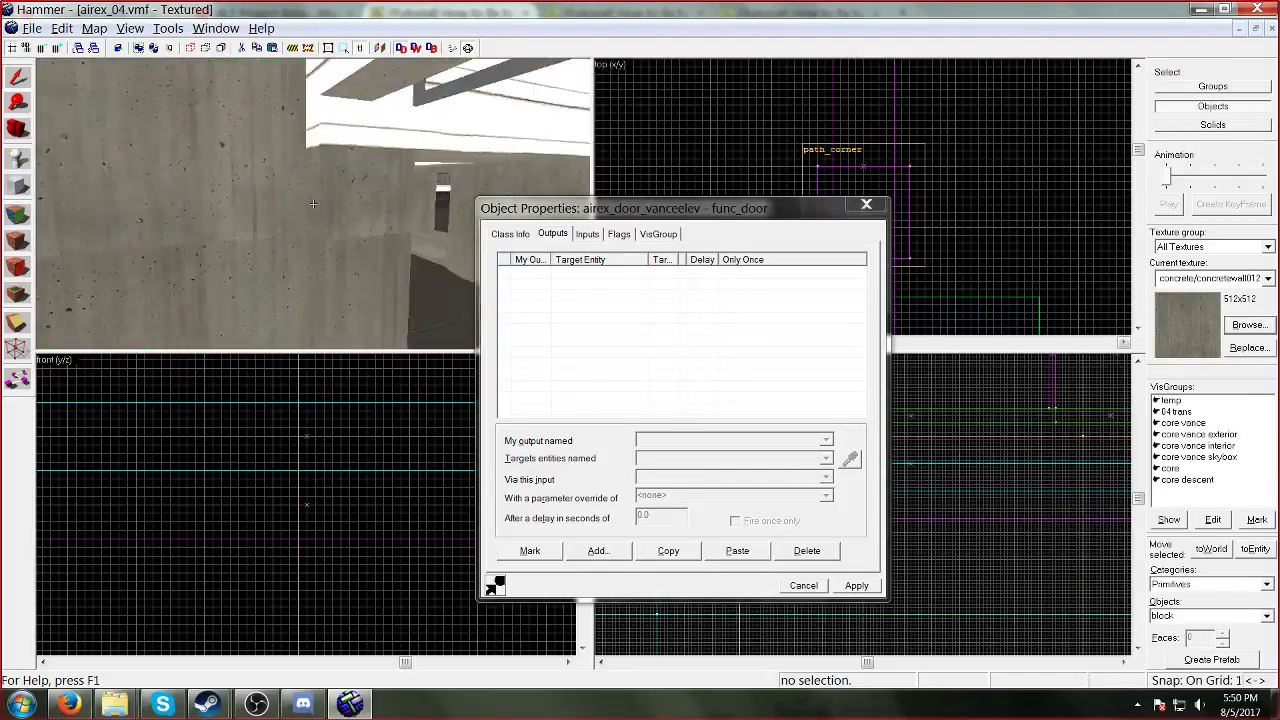
key("w")
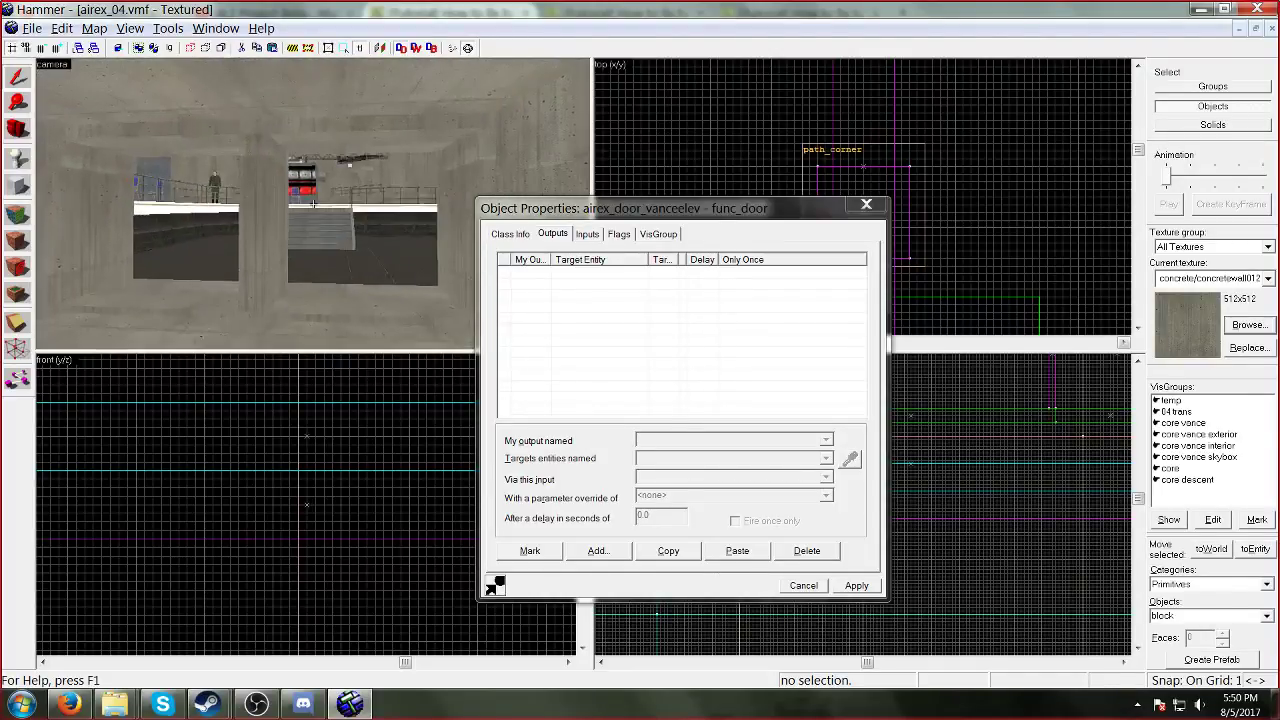
key("w")
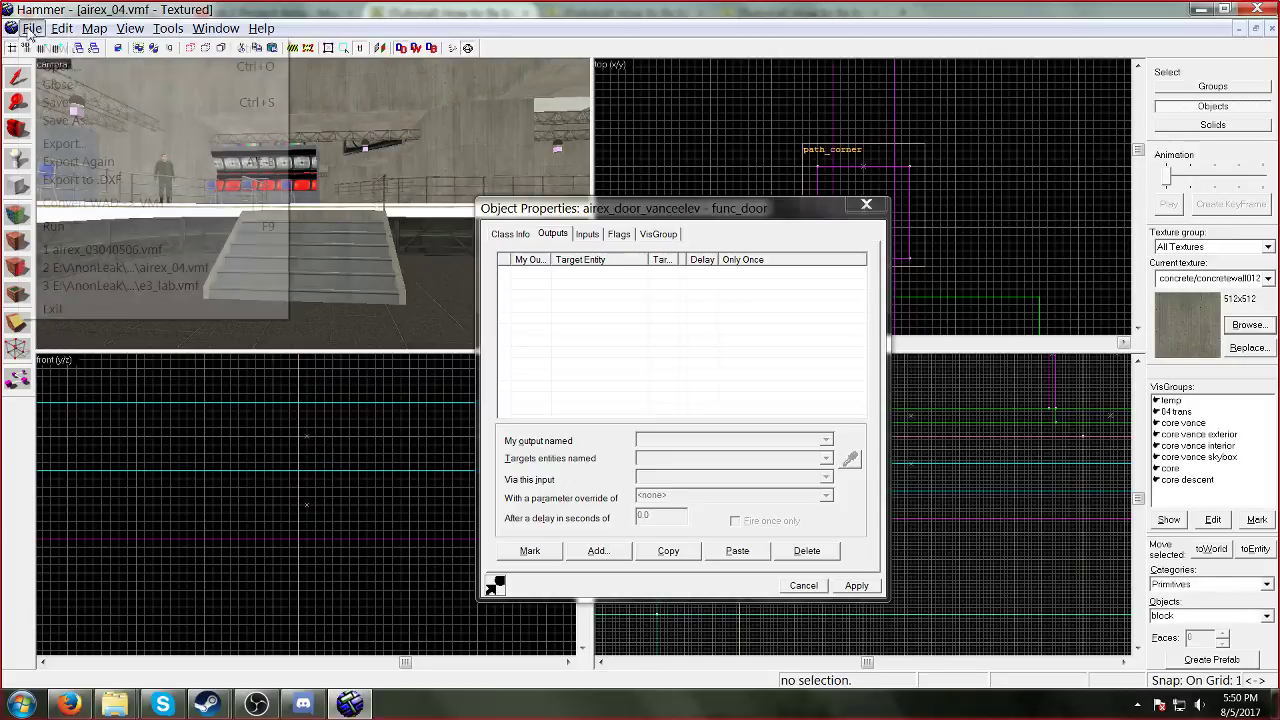
key("z")
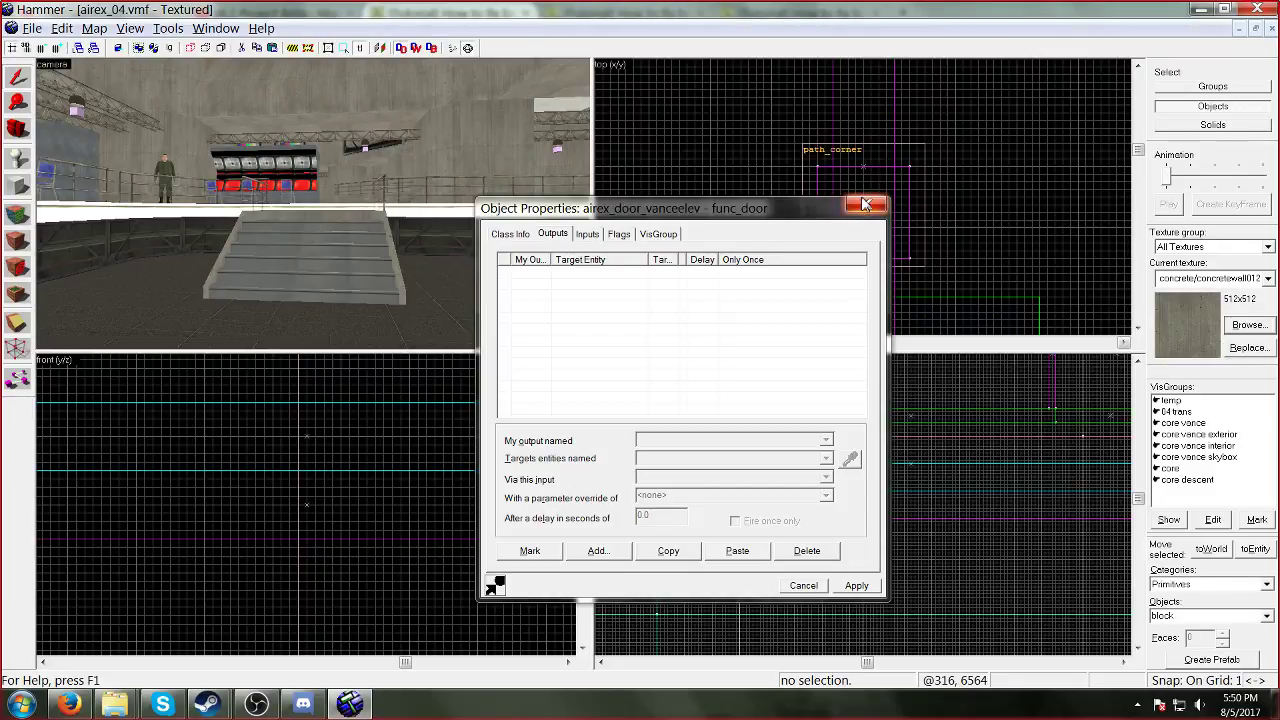
left_click(864, 205)
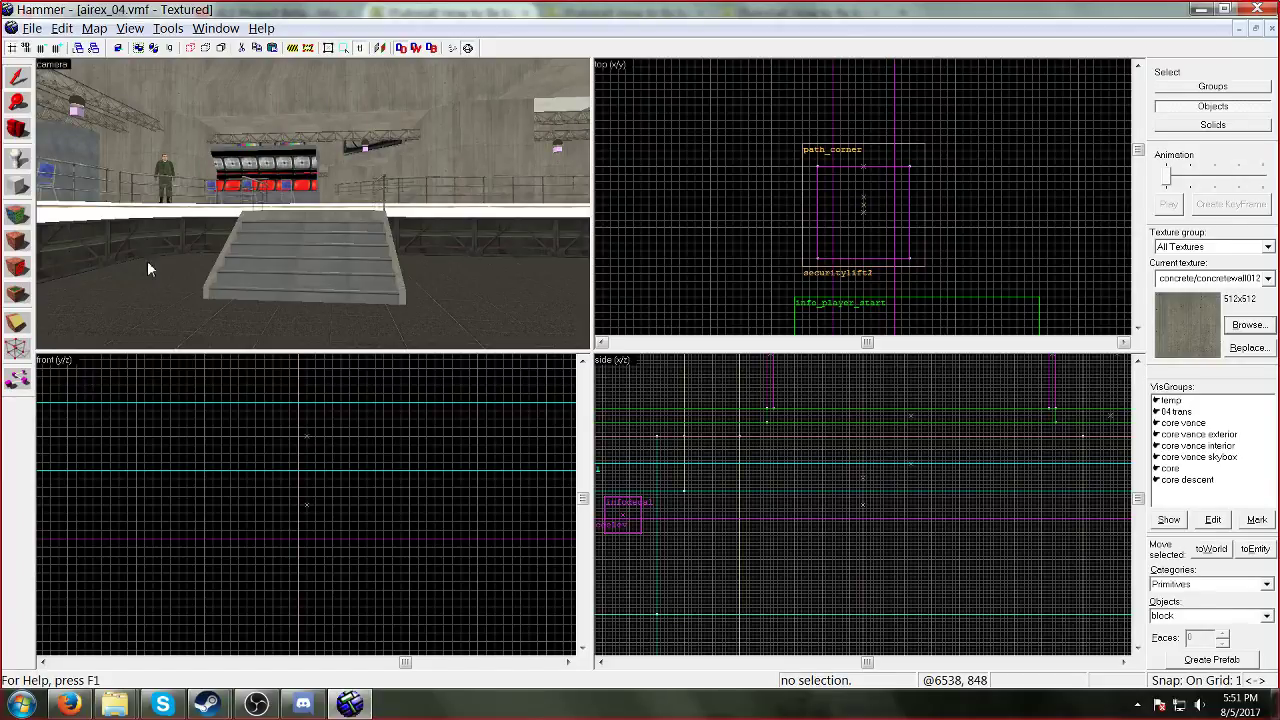
Step: Examine the white trim below the arena walkway, the pit floor and the ramp in the 3D view
key("z")
key("z")
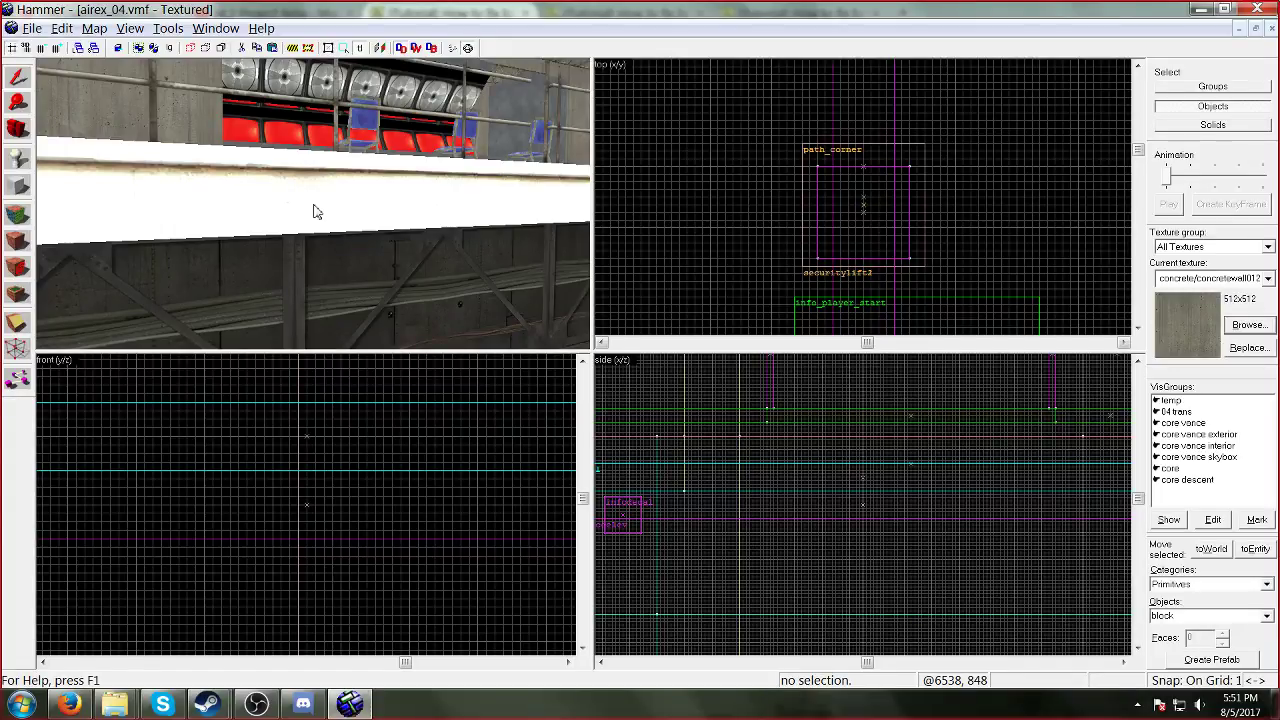
left_click(19, 372)
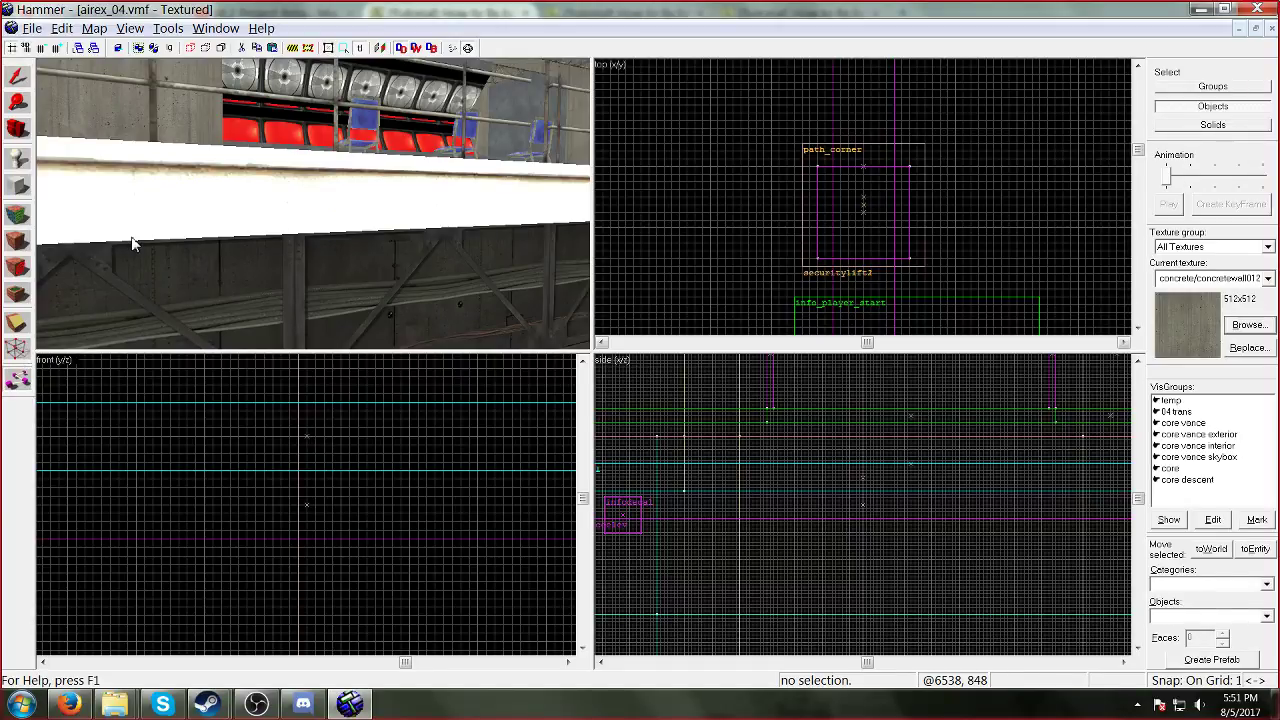
left_click(17, 78)
key("z")
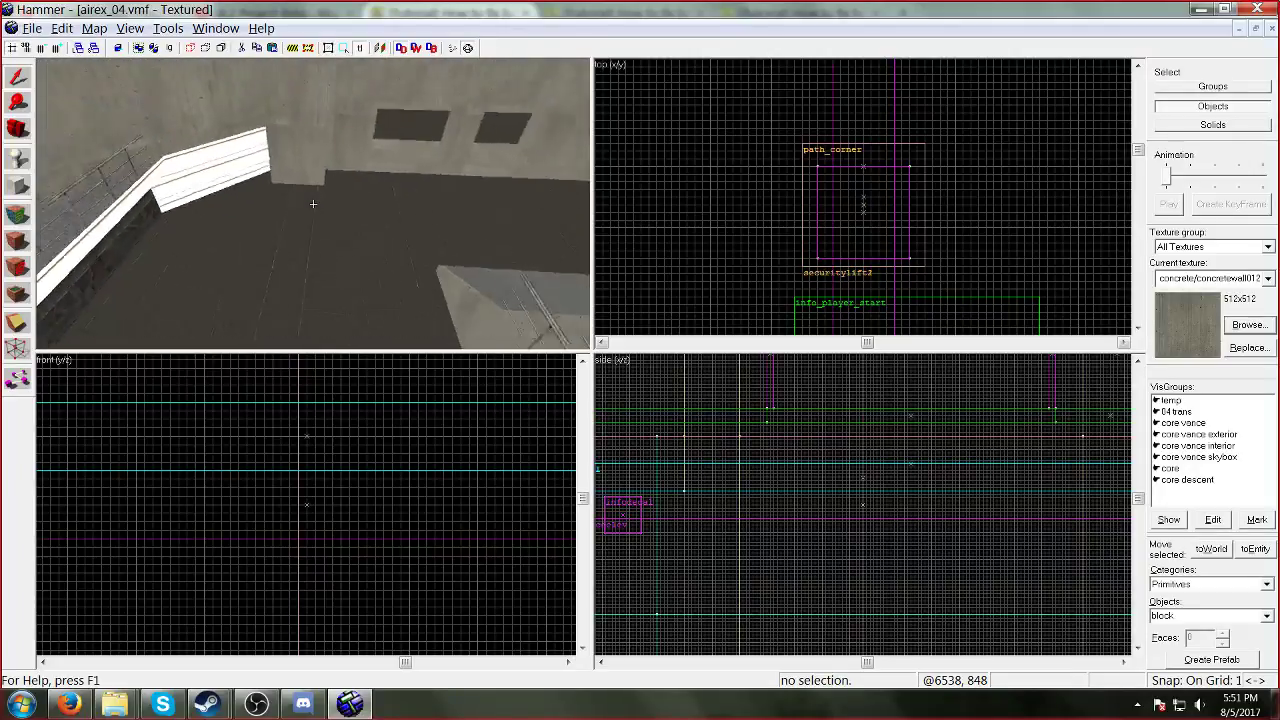
key("w")
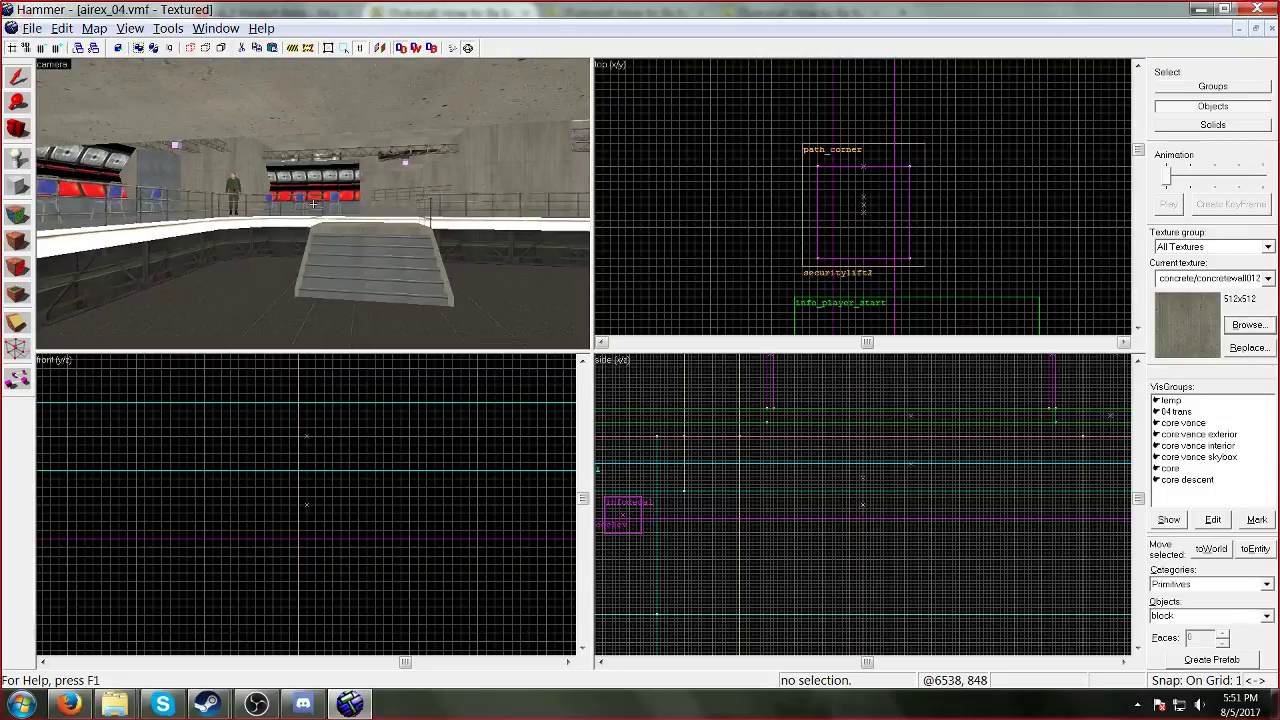
key("w")
key("w")
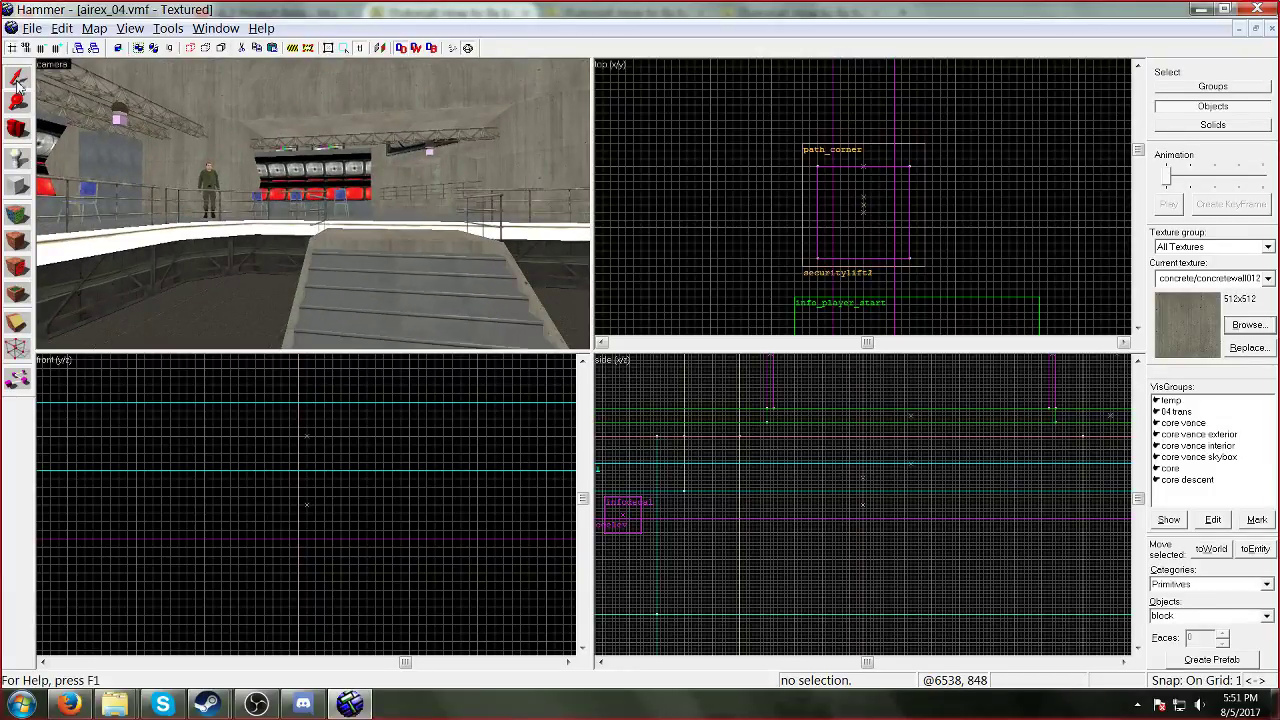
Step: Select the pit floor brush and then the railing brush beside the ramp to inspect them, and activate the Path tool
left_click(313, 204)
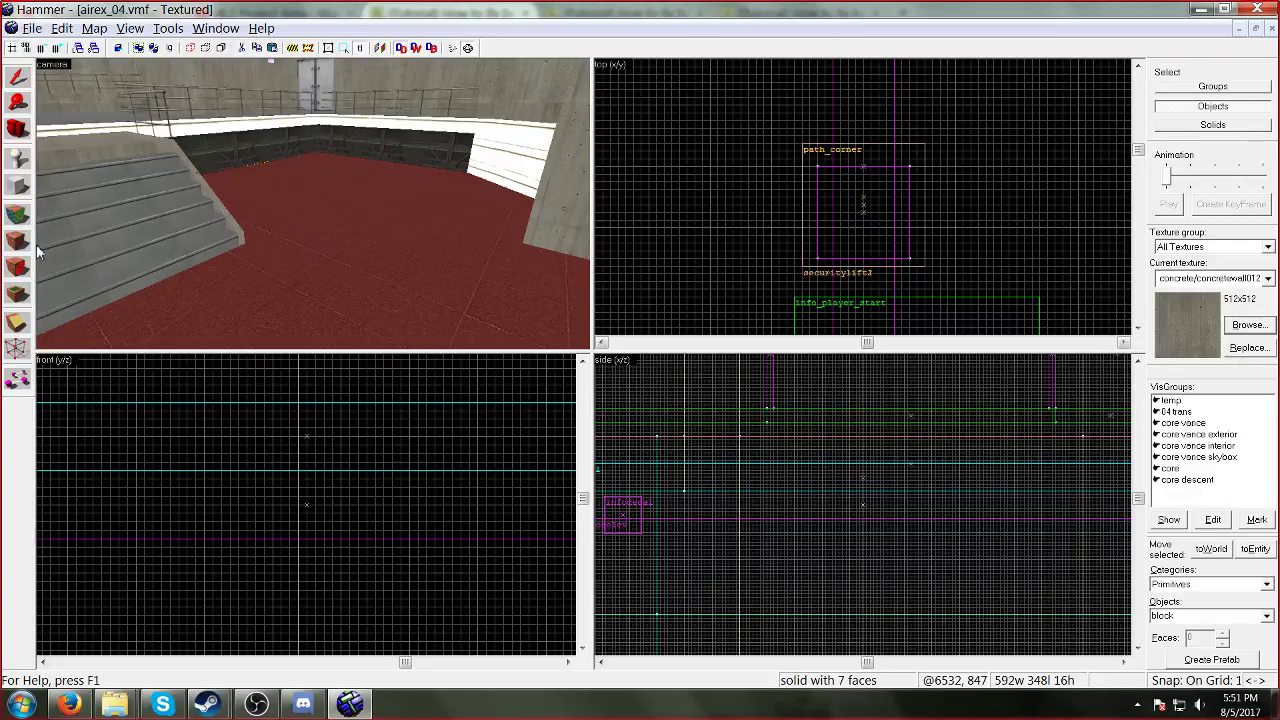
key("z")
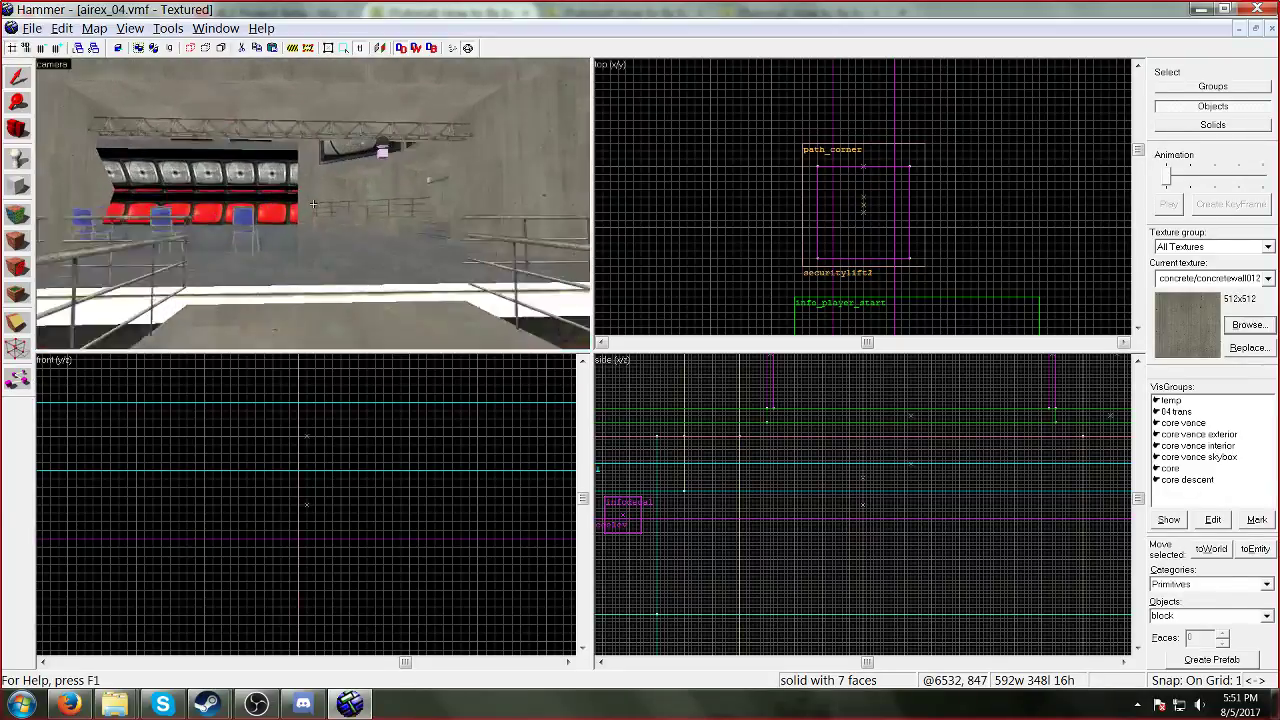
key("z")
left_click(313, 210)
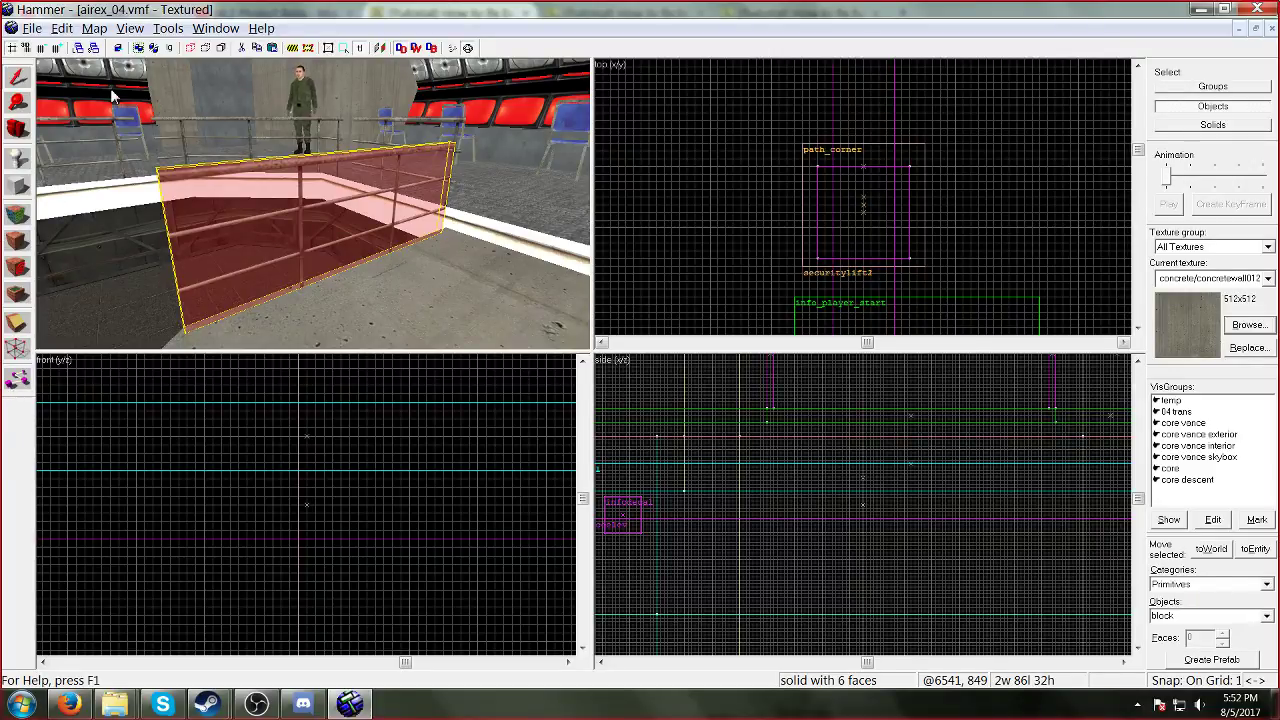
left_click(15, 382)
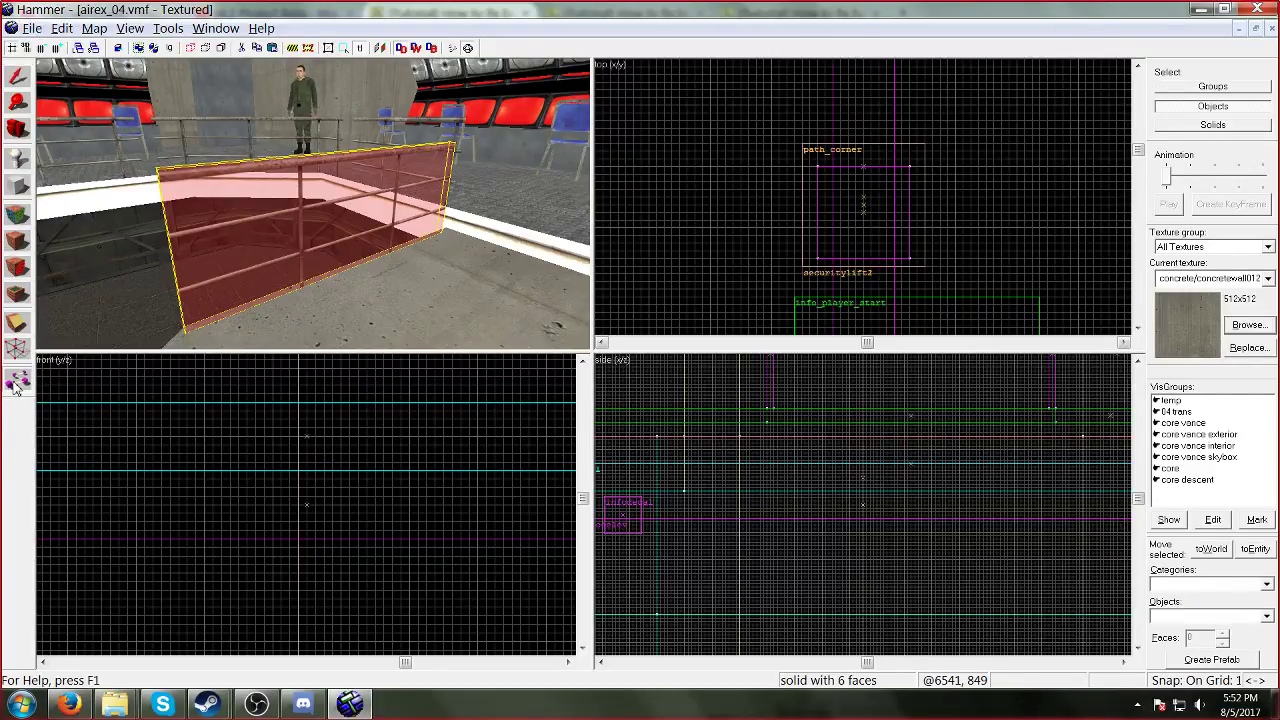
Step: Select the blue chair prop on the platform beyond the railing instead of the railing brush
key("z")
key("w")
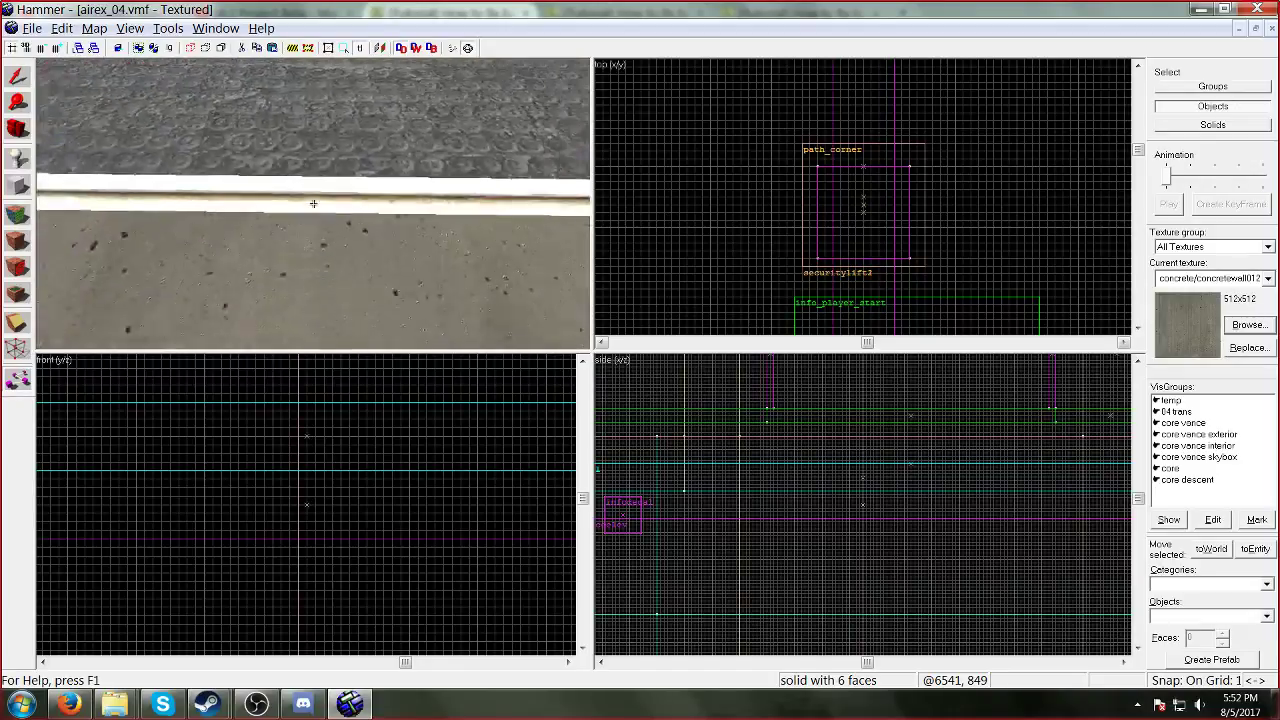
key("z")
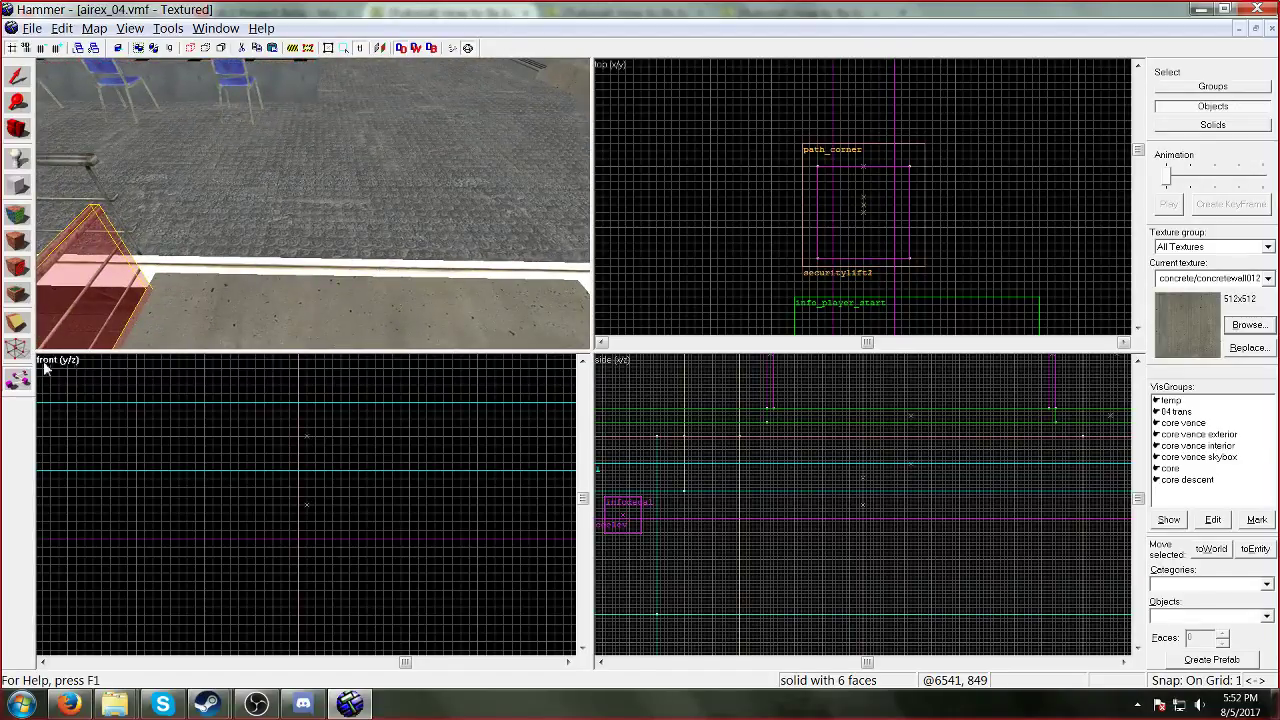
left_click(17, 76)
left_click(237, 93)
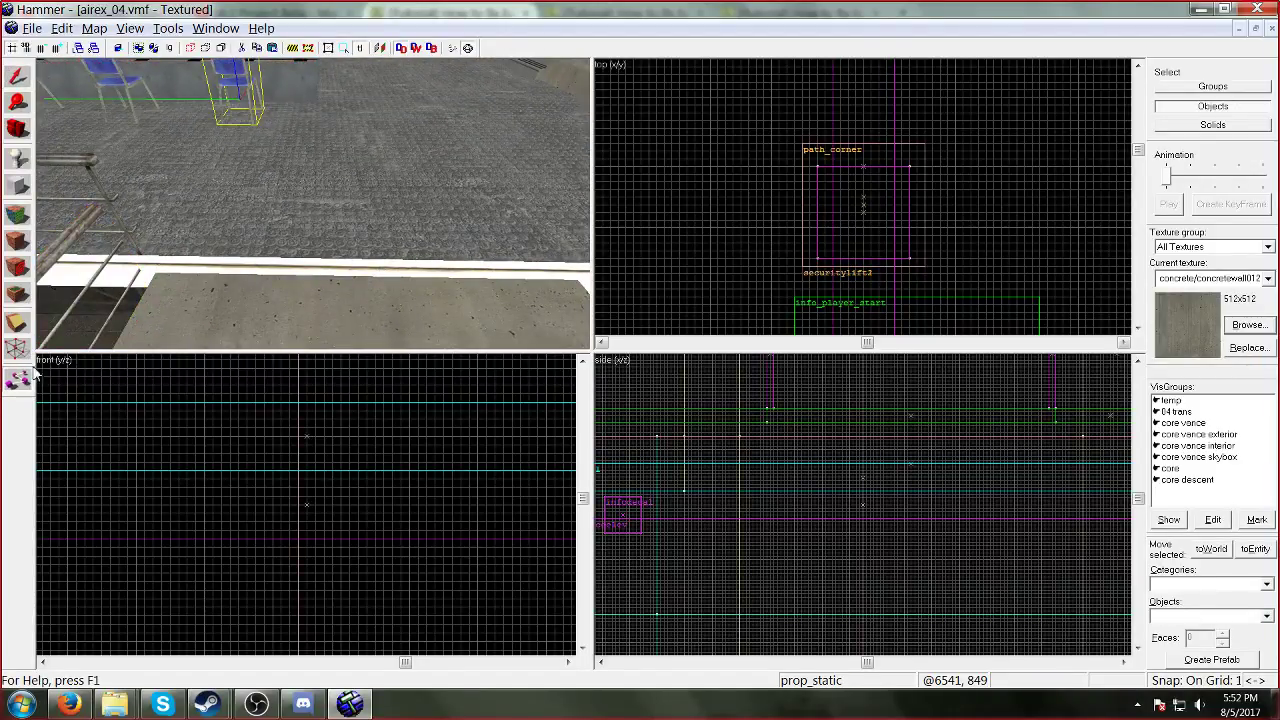
left_click(64, 30)
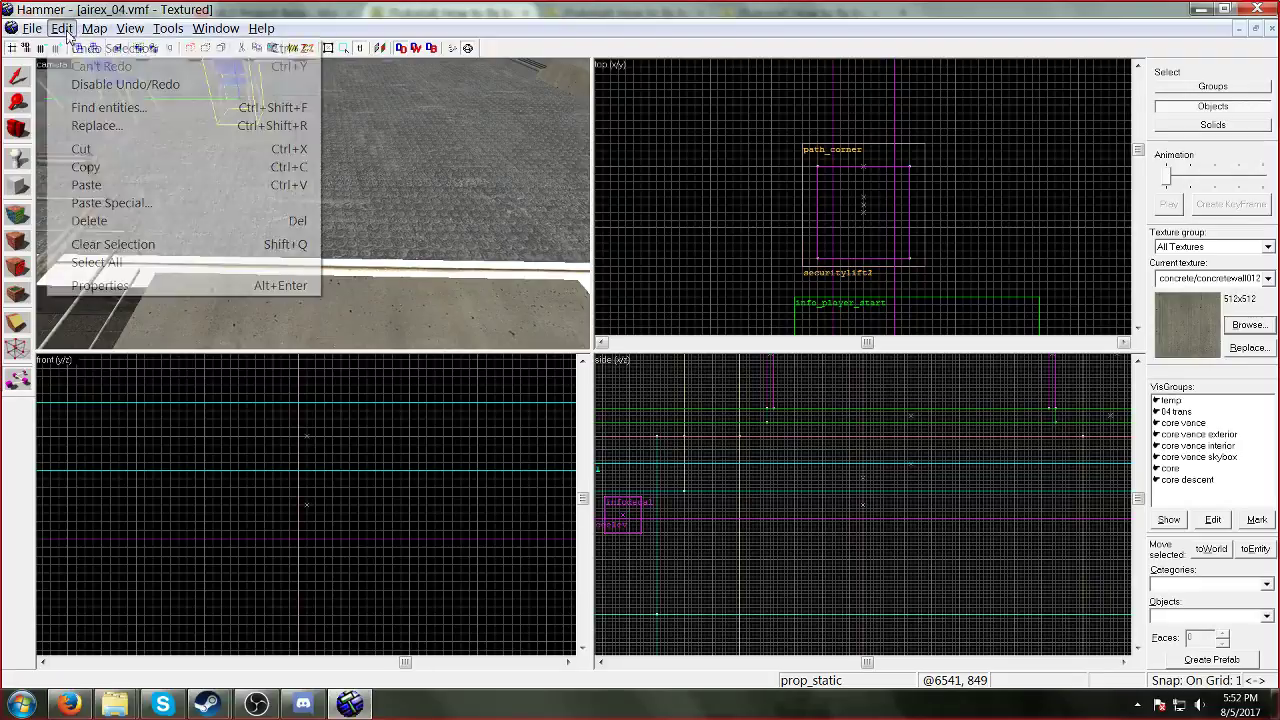
left_click(24, 80)
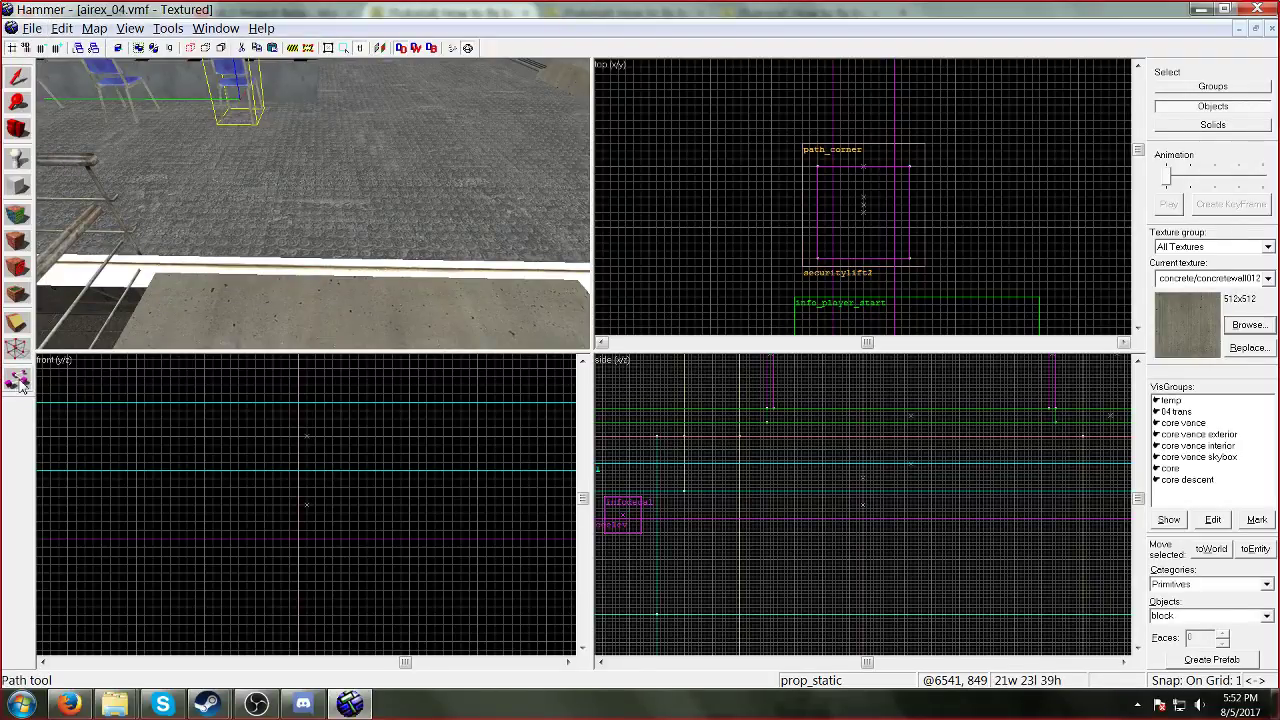
Step: Inspect the control room's monitors, chairs, railings, concrete walls and the white edging around the raised platform
key("z")
key("w")
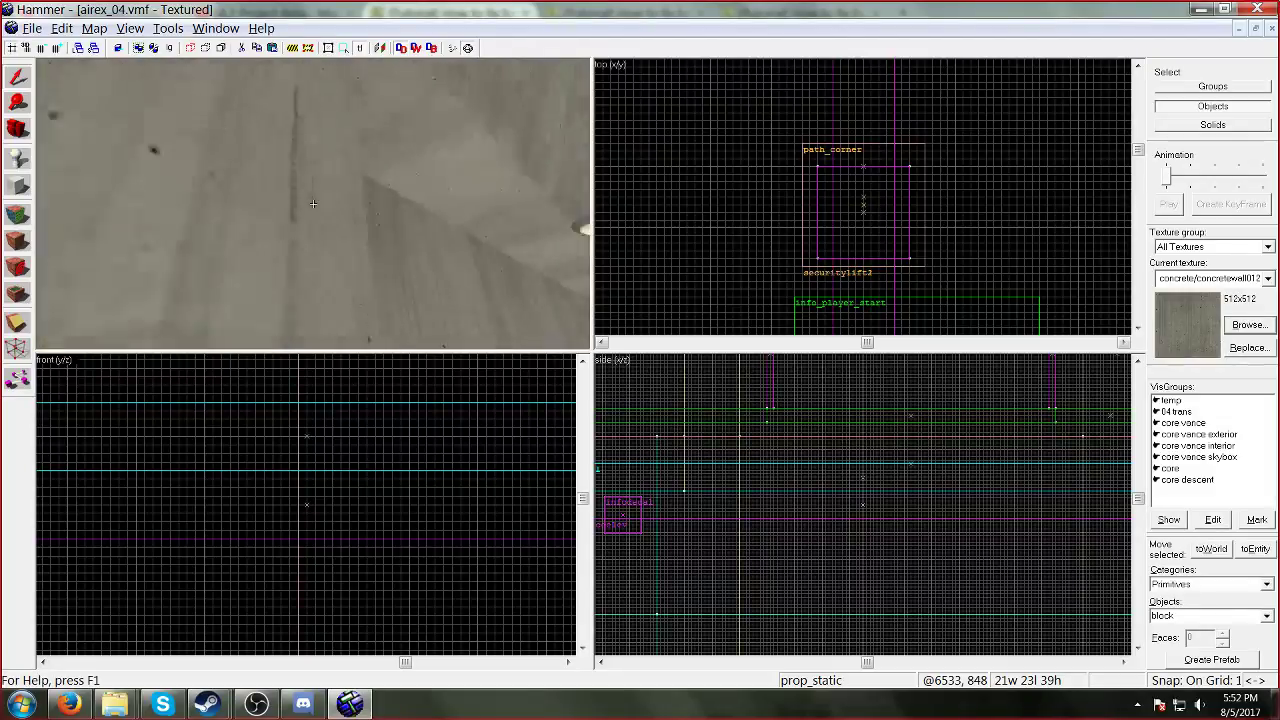
key("w")
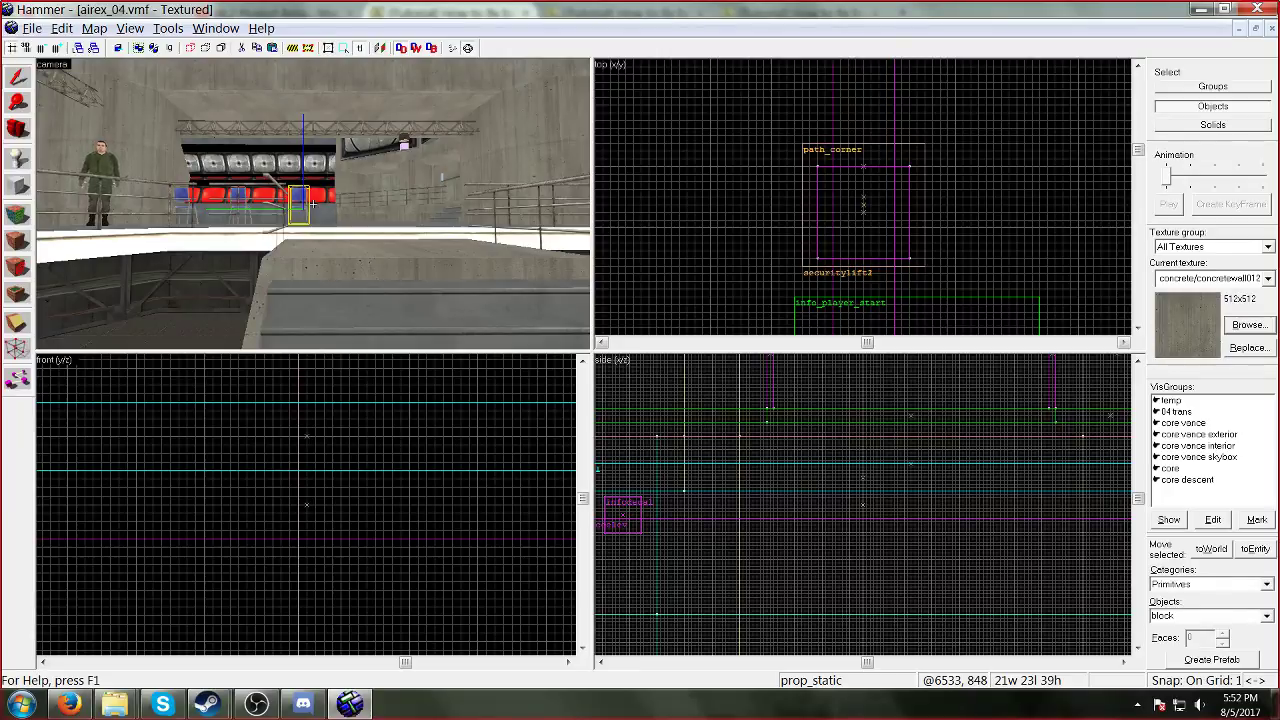
scroll(312, 204, "up", 10)
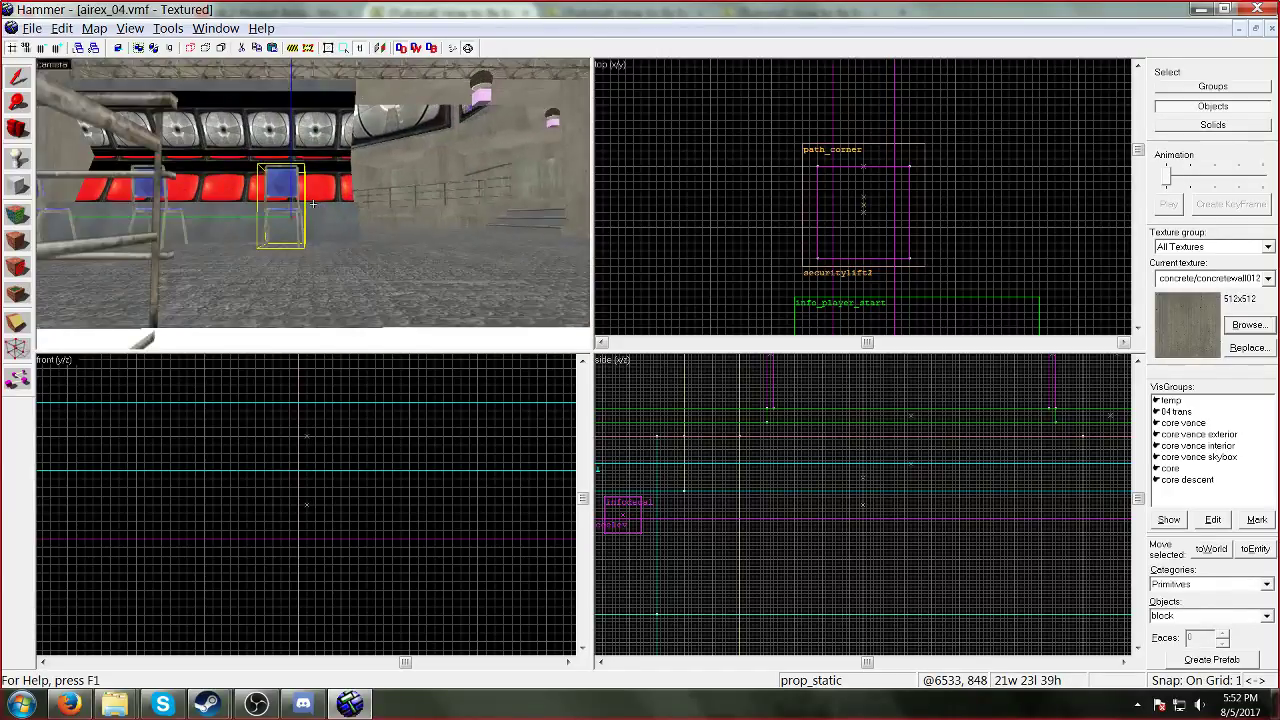
key("s")
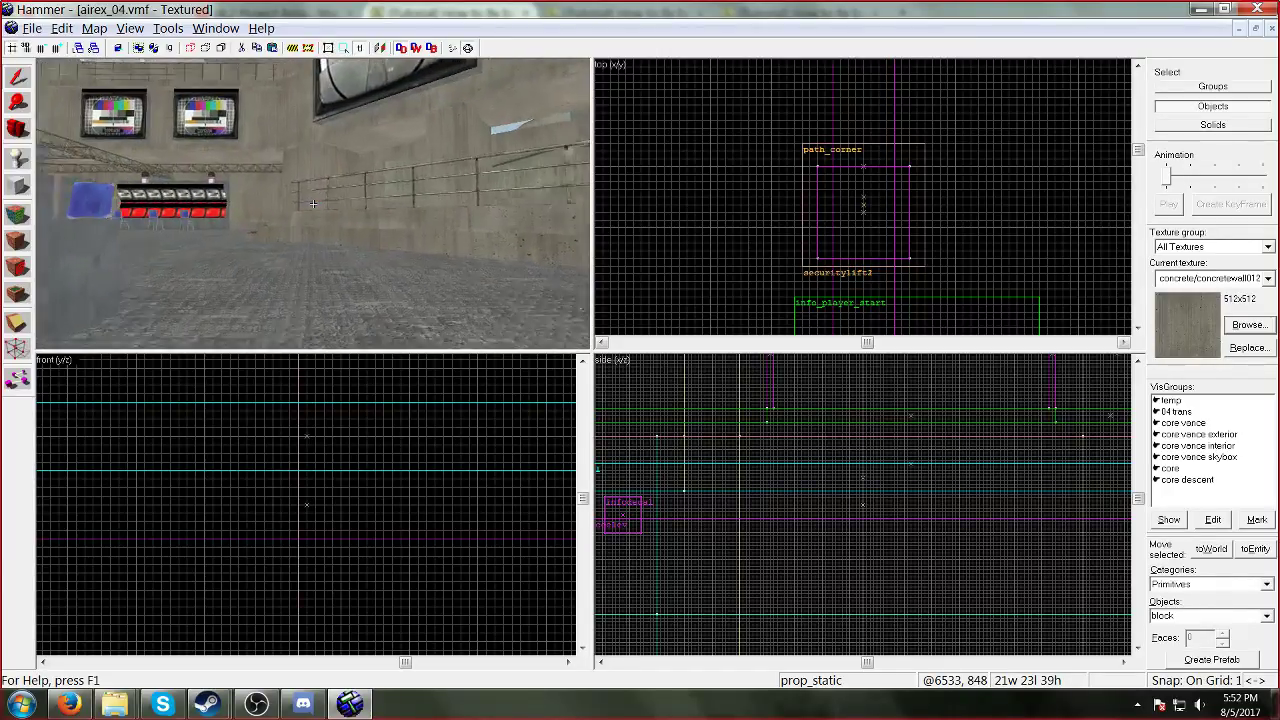
key("w")
key("Left")
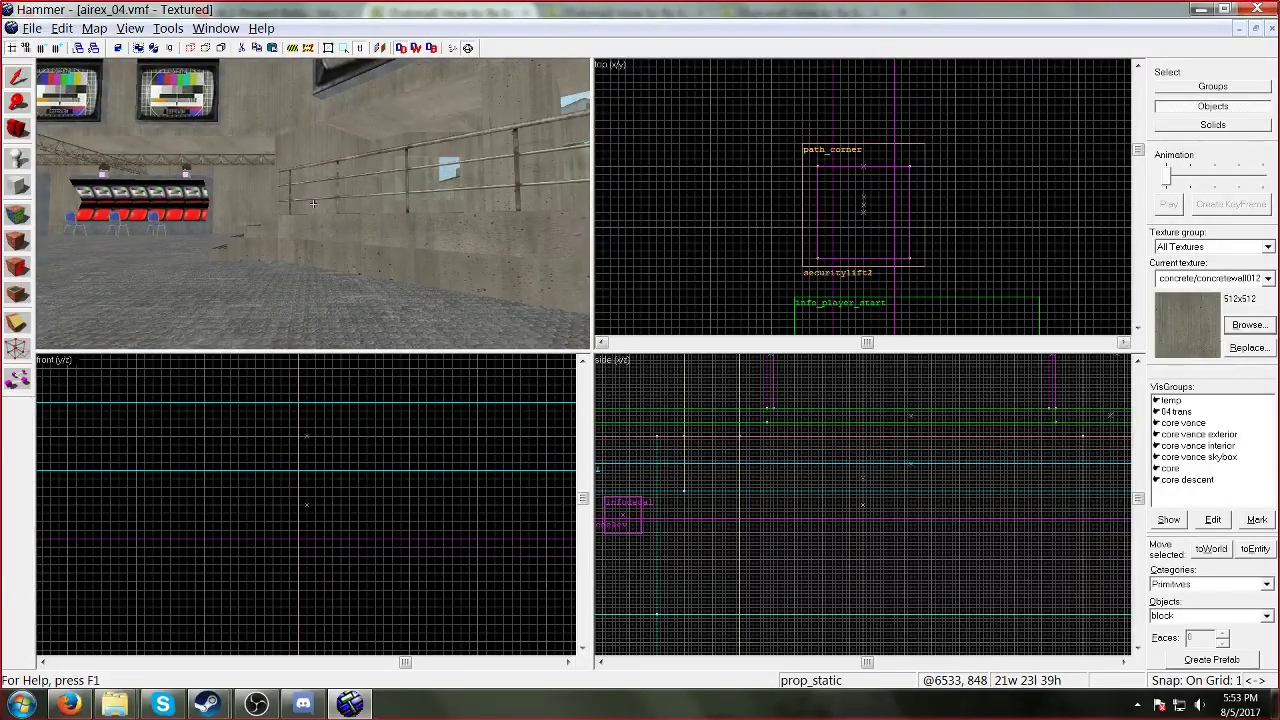
key("Right")
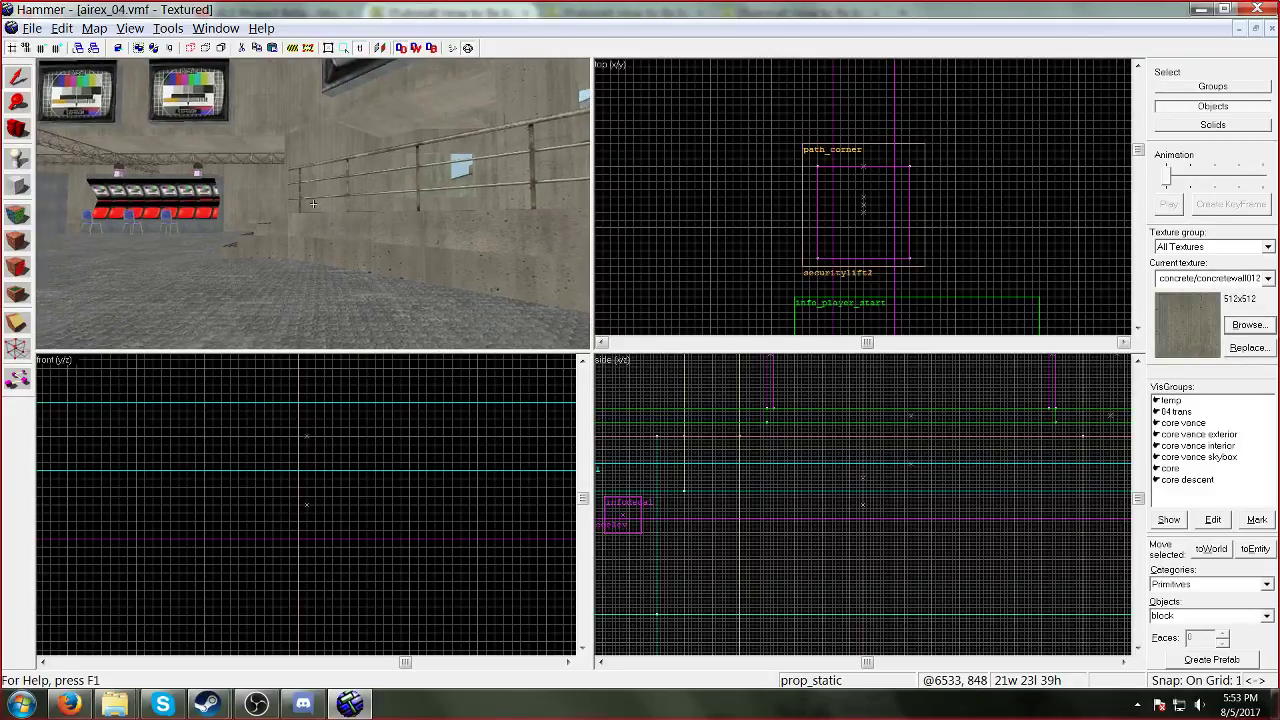
key("Up")
key("w")
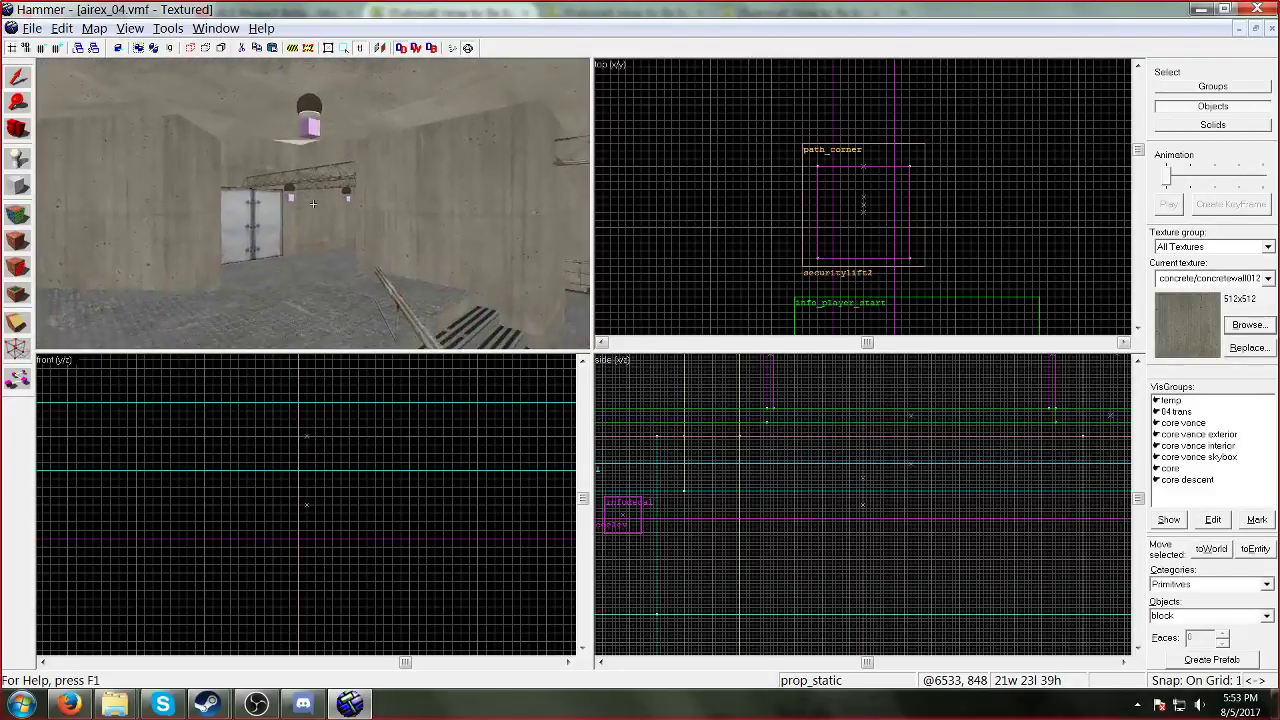
key("w")
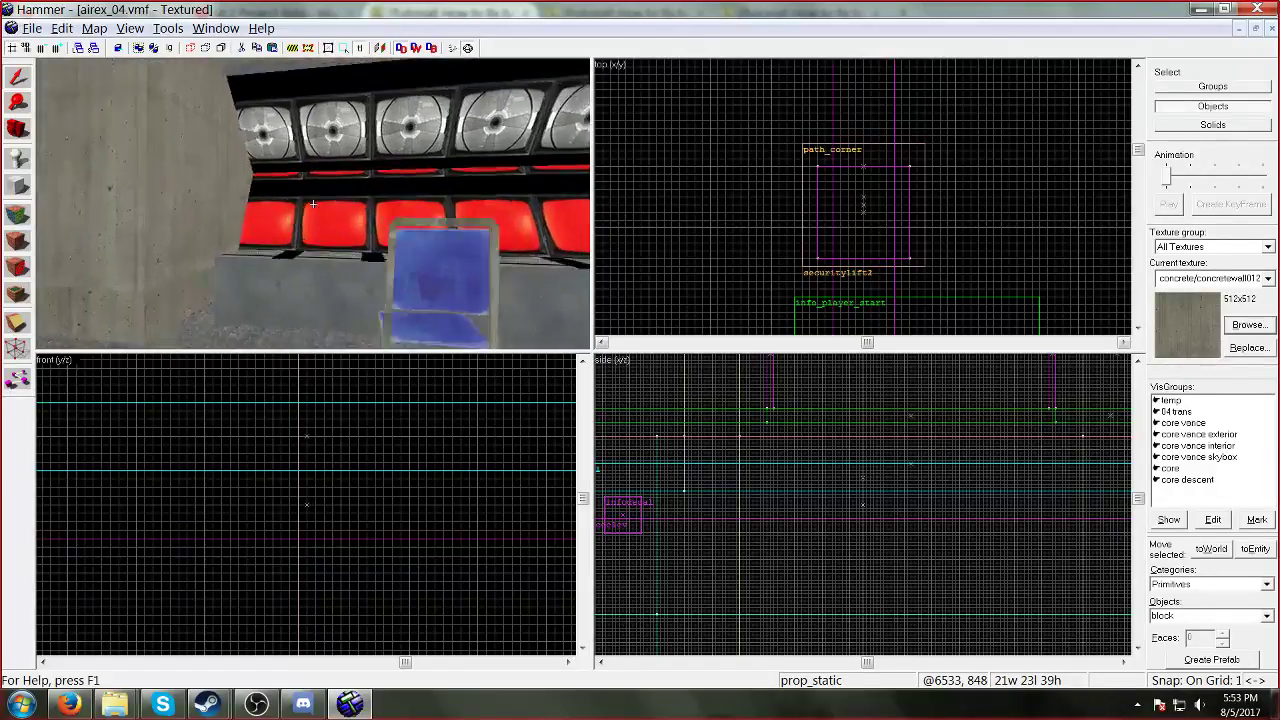
key("Down")
key("s")
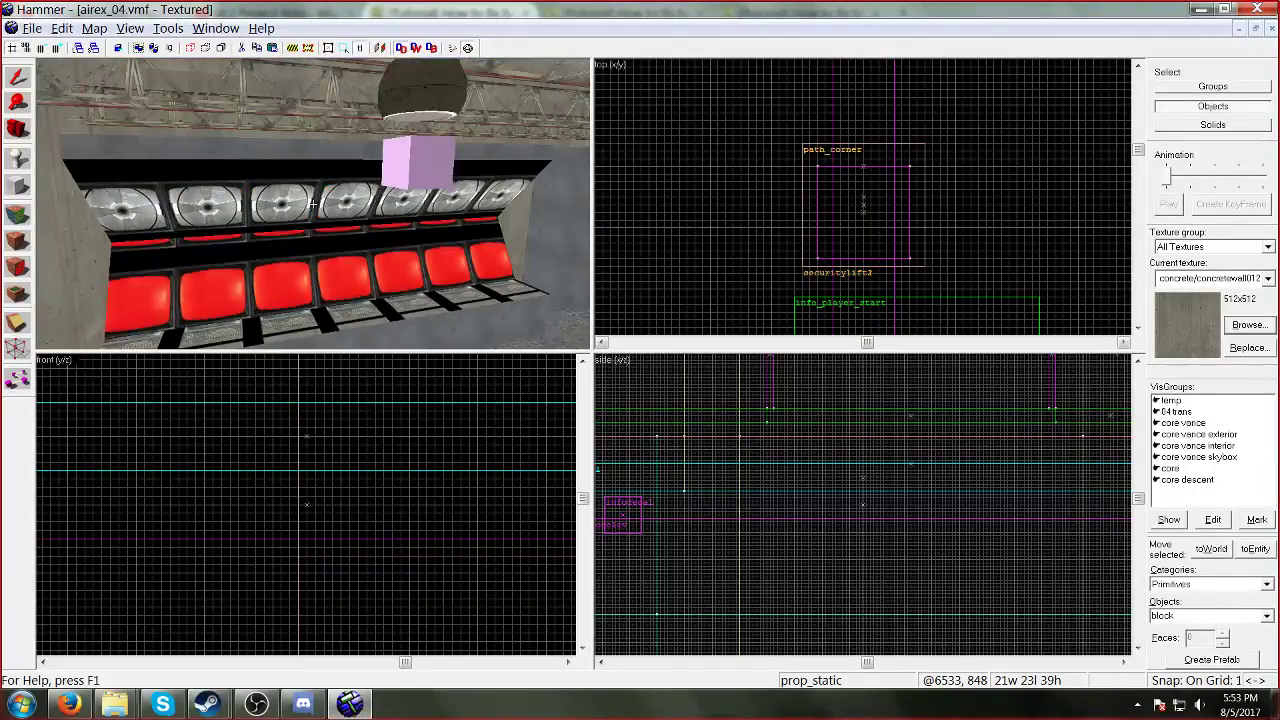
key("w")
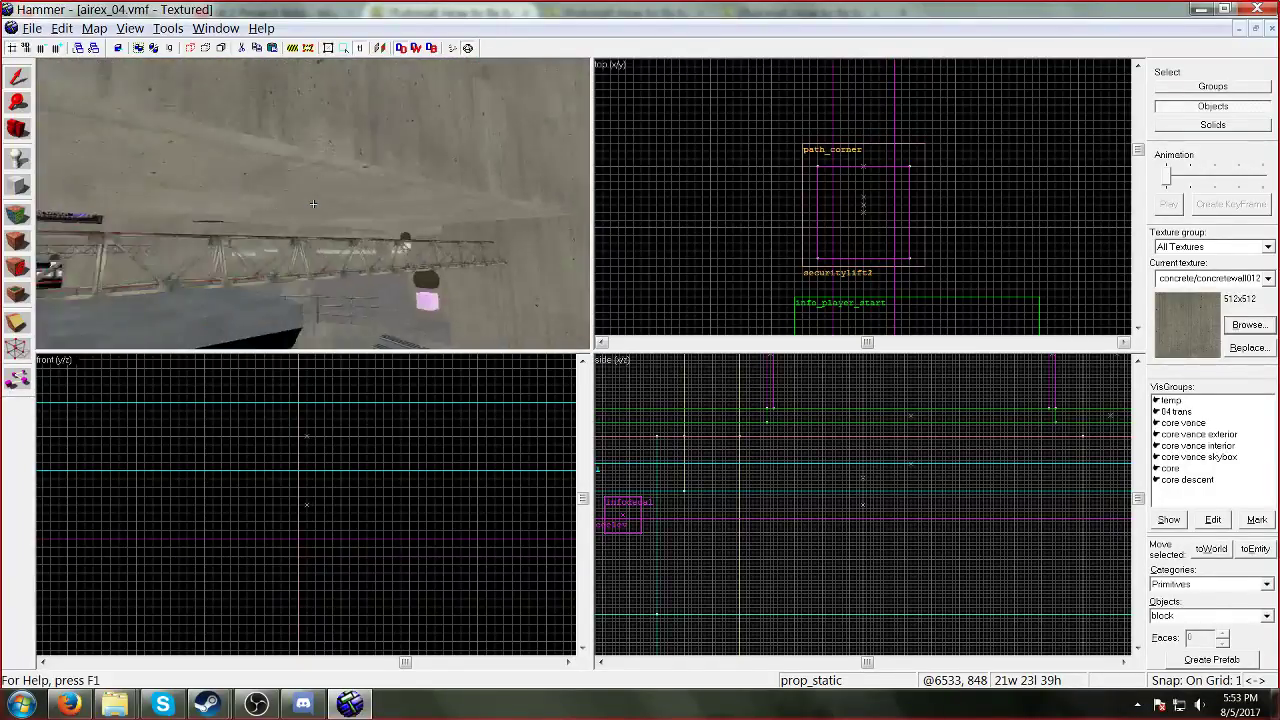
key("w")
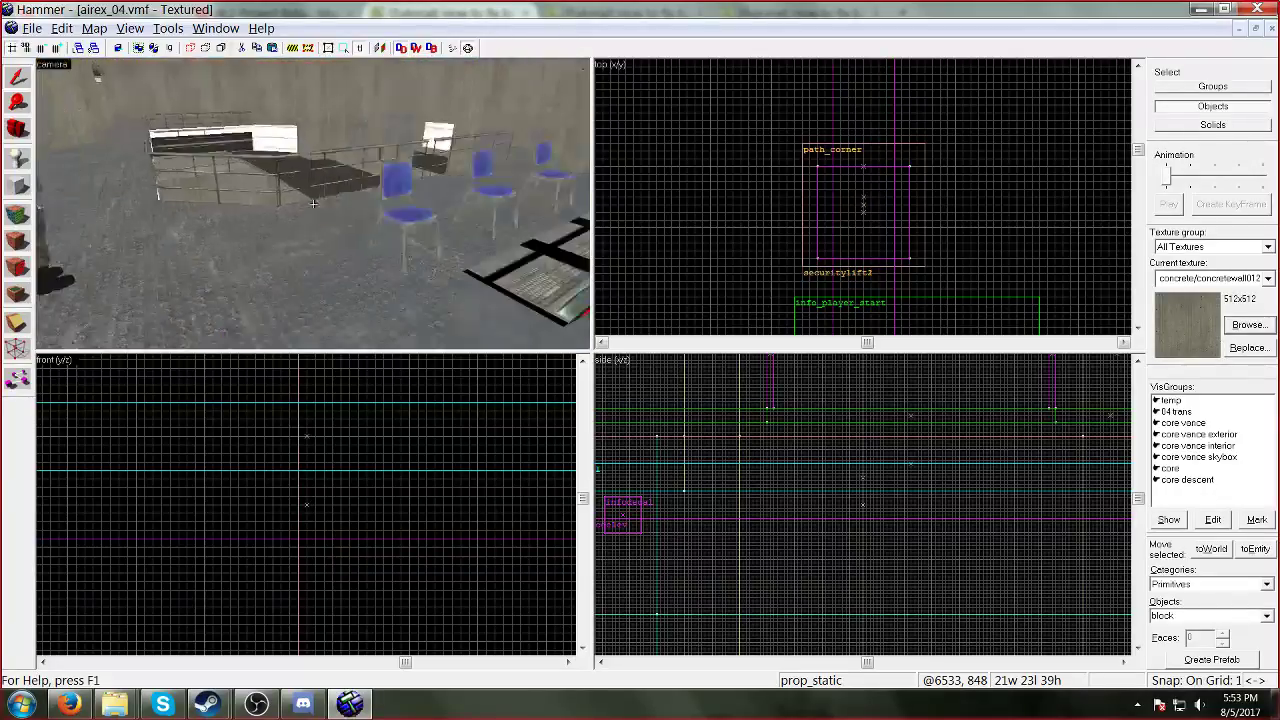
key("s")
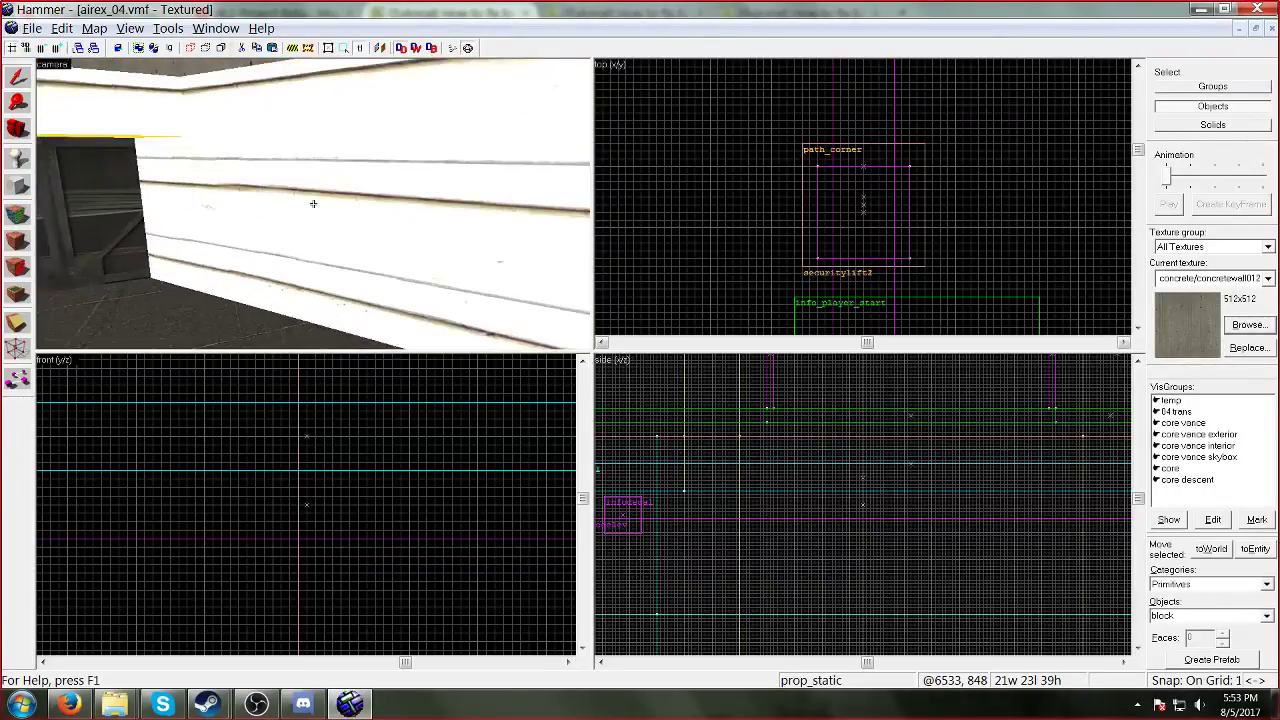
Step: Start face editing and select the platform's white edge face that uses the stone/stonewall028a texture
left_click(19, 236)
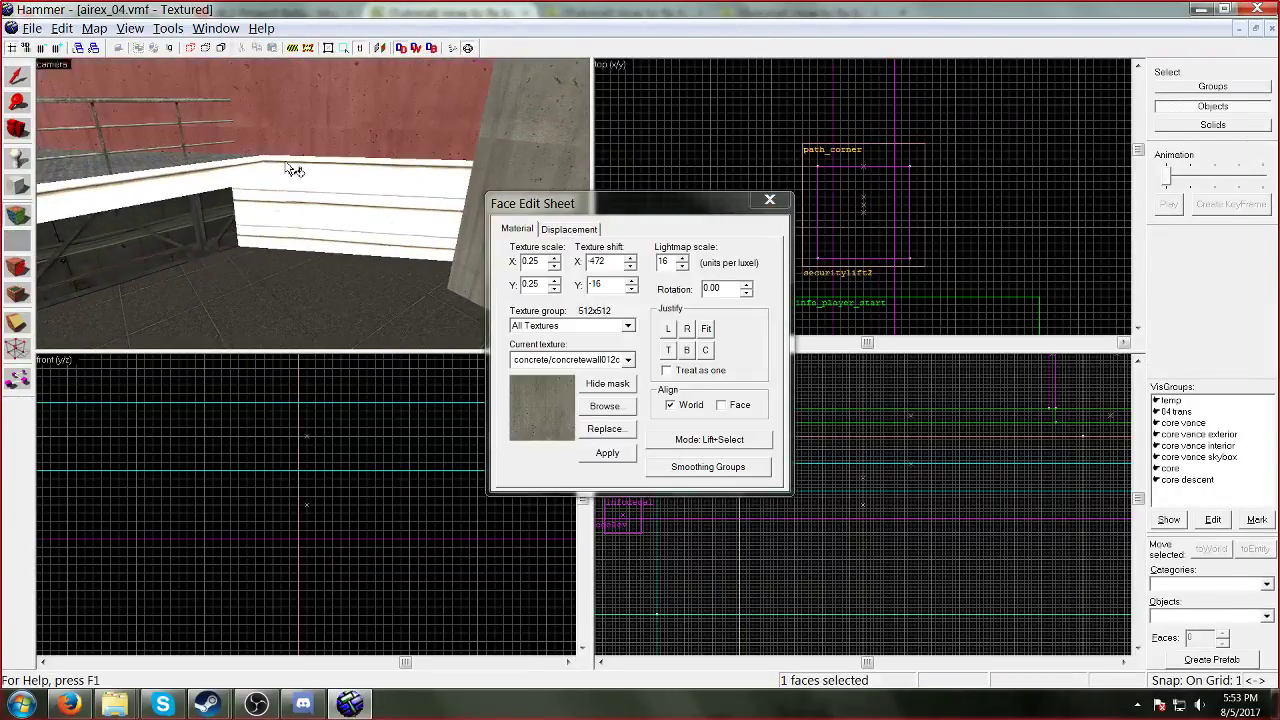
left_click(294, 194)
key("w")
left_click(318, 206)
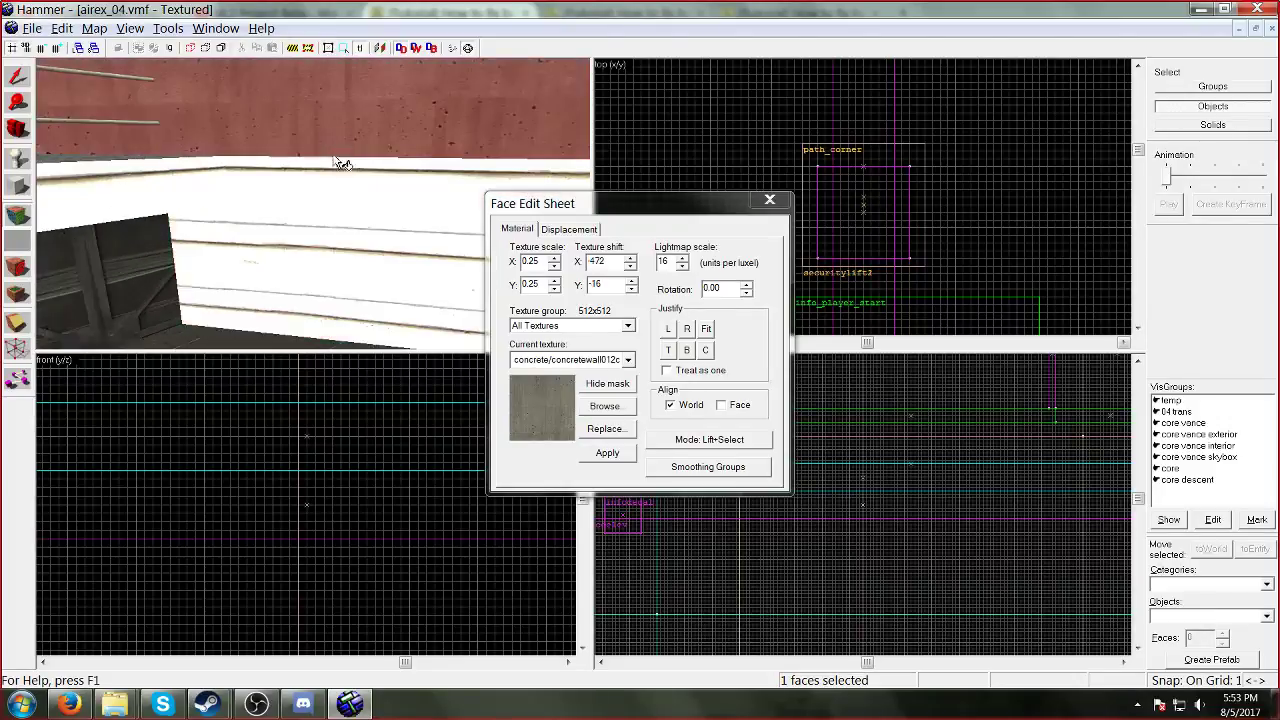
key("s")
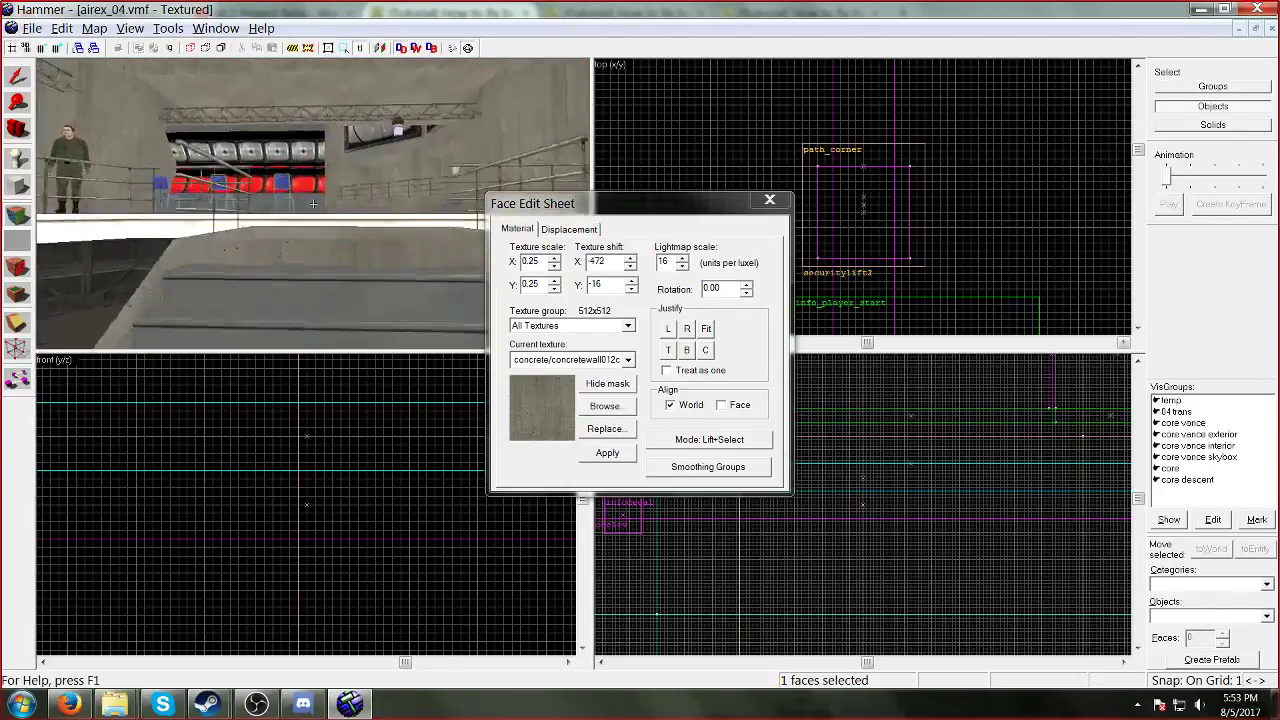
key("w")
key("s")
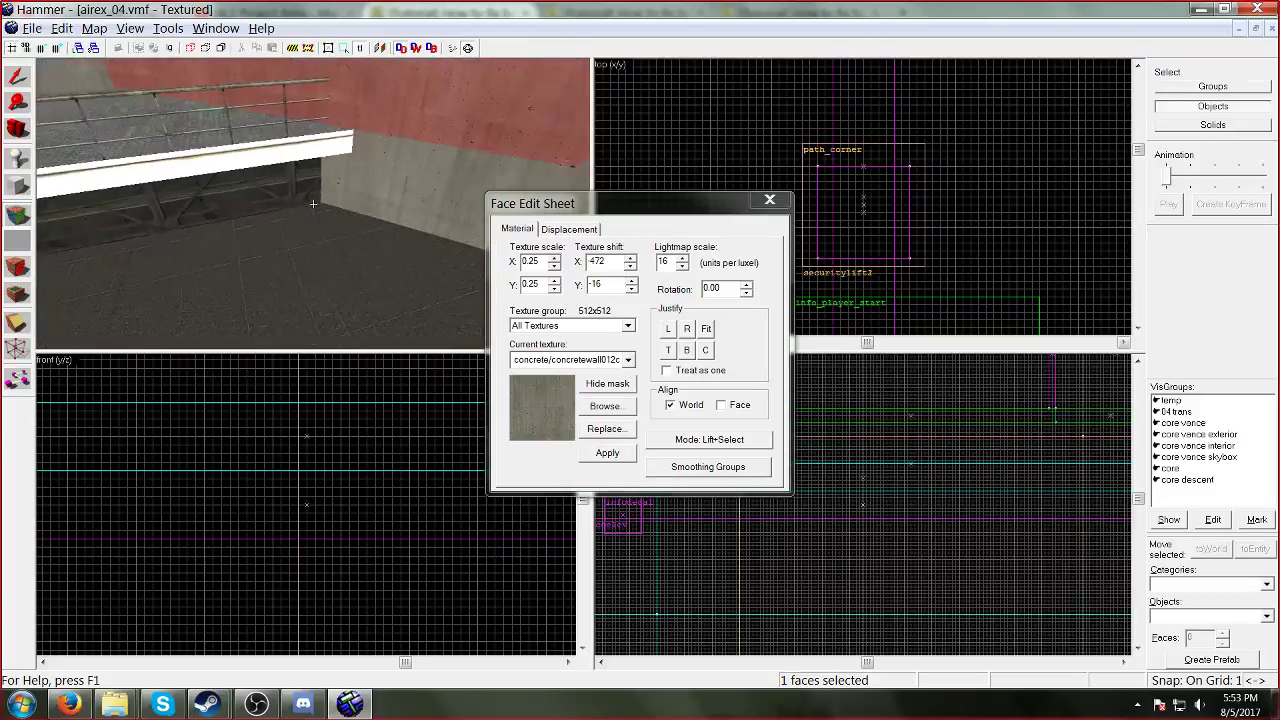
key("z")
left_click(213, 213)
key("z")
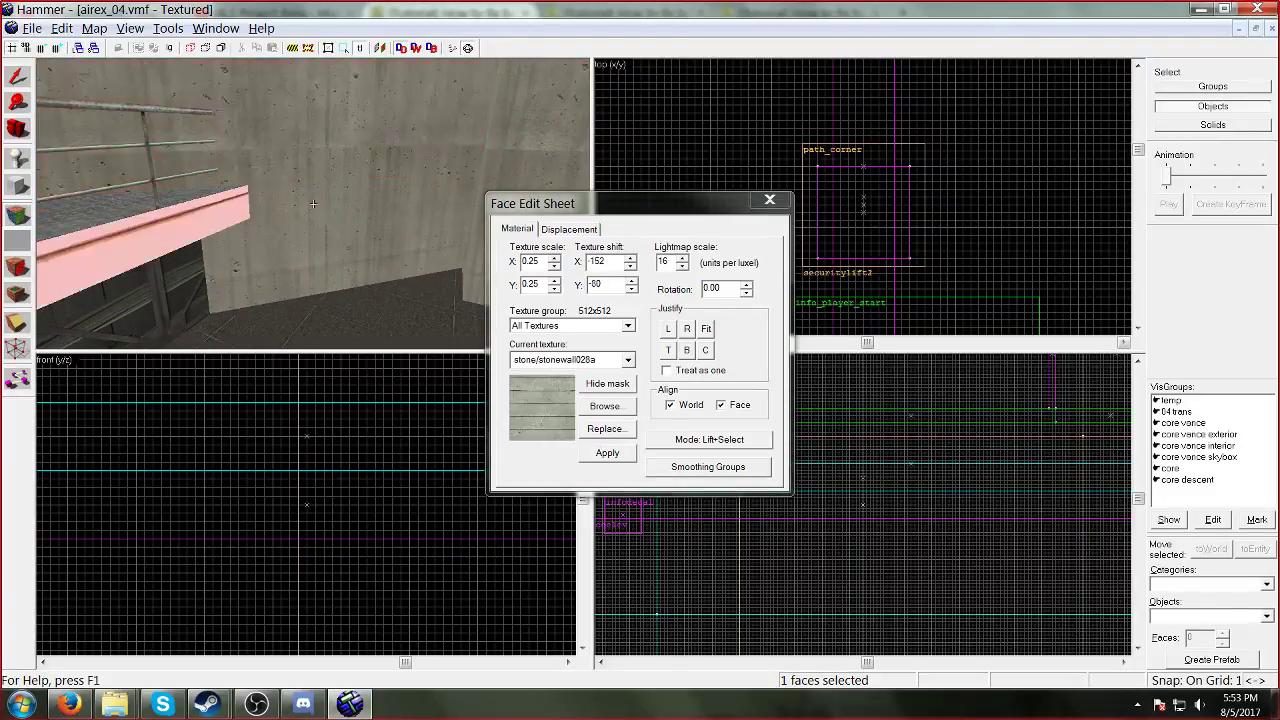
key("s")
key("z")
Step: Filter the texture library by concretefloor and pick concrete/concretefloor001a as the current texture
left_click(605, 405)
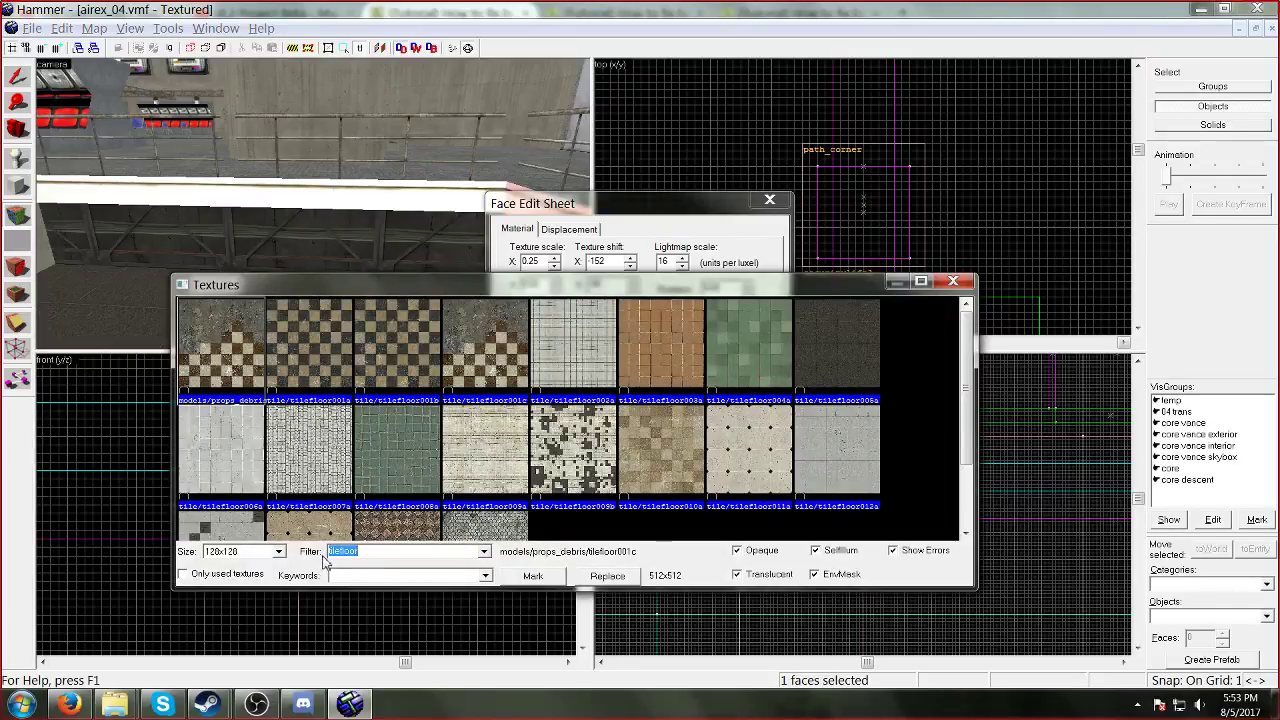
type("concre")
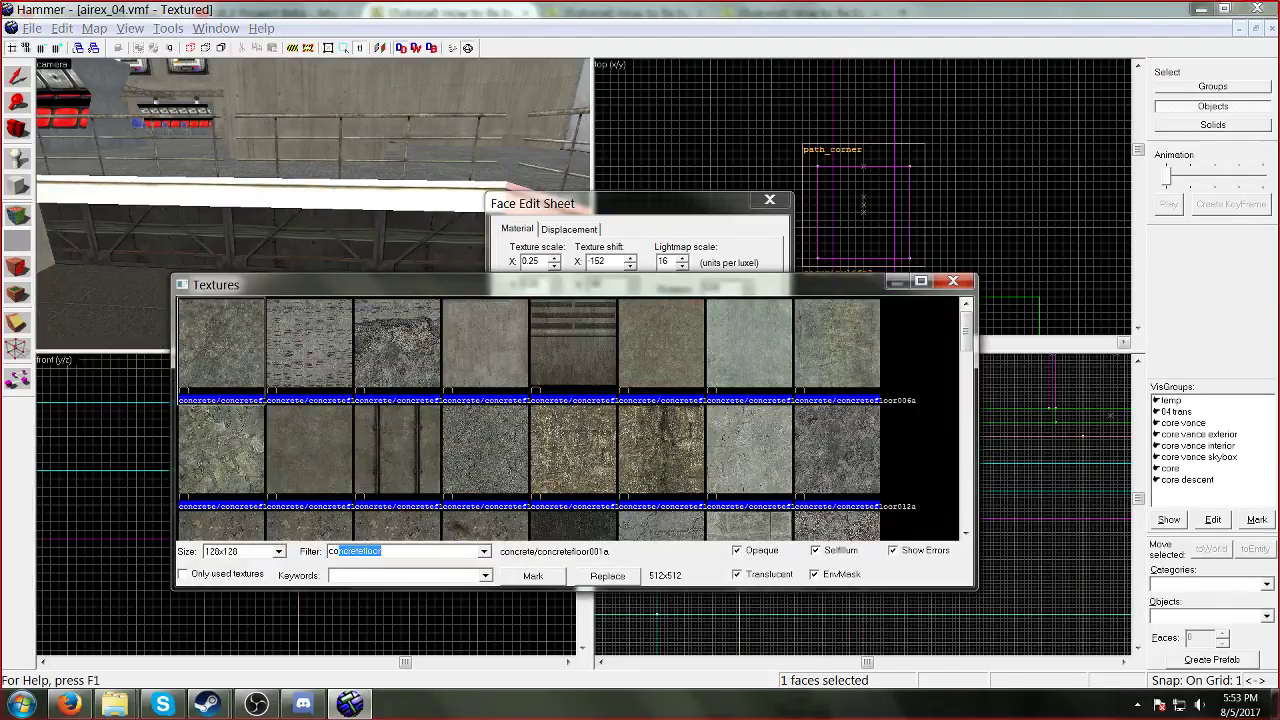
double_click(253, 353)
key("z")
key("w")
key("z")
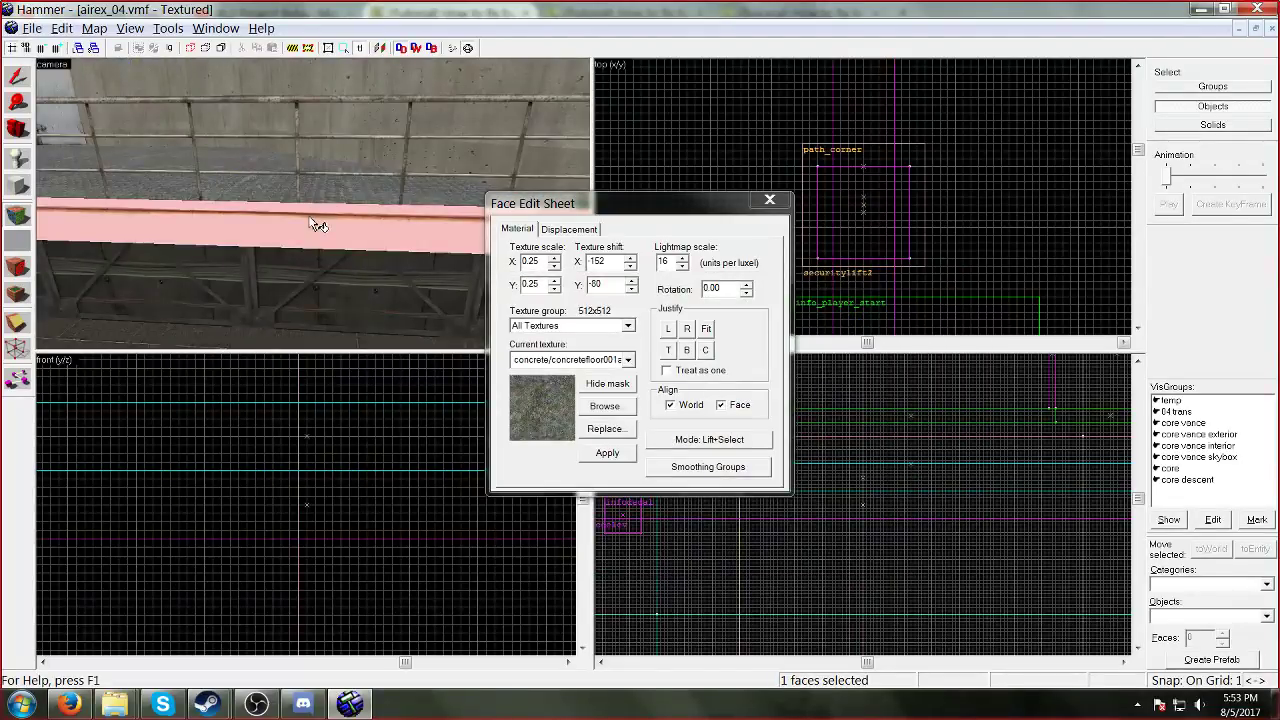
Step: Apply the concretefloor001a texture to the platform's white edge faces below the railing
right_click(317, 223)
key("z")
key("w")
key("z")
right_click(313, 203)
key("z")
key("w")
key("z")
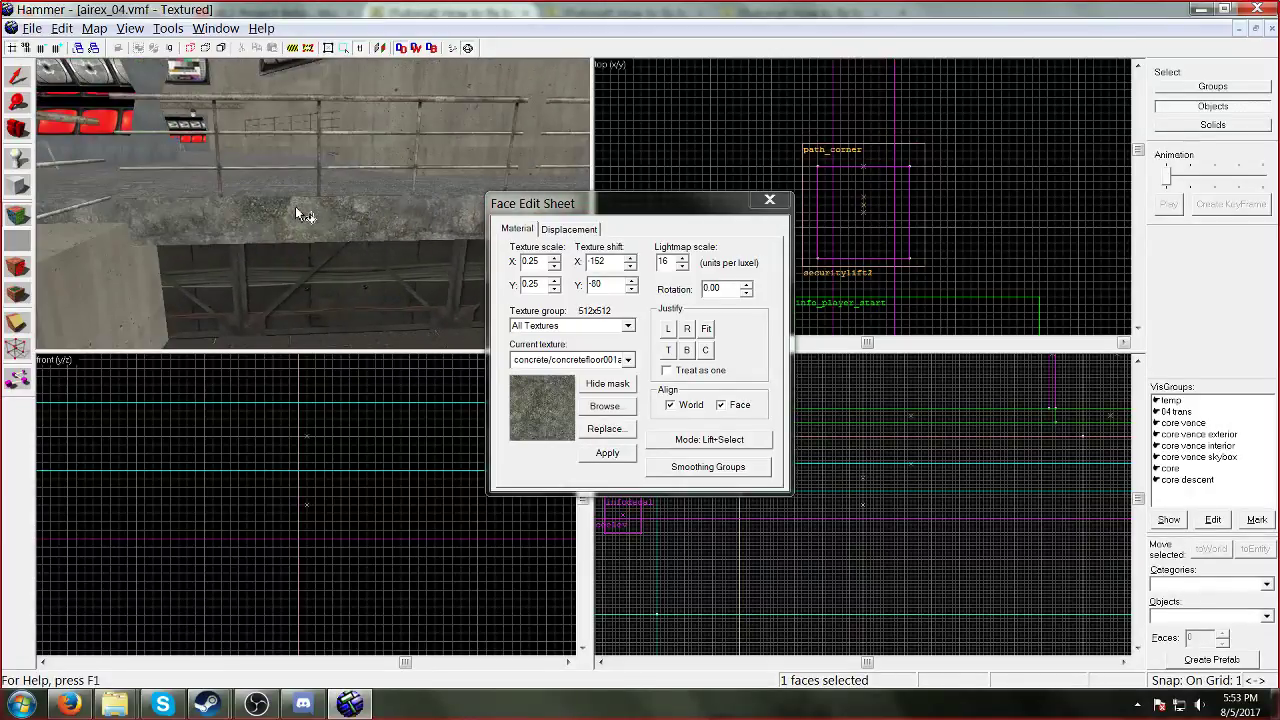
Step: Apply concretefloor001a to the remaining platform edge face near the ramp and leave face editing
key("z")
key("w")
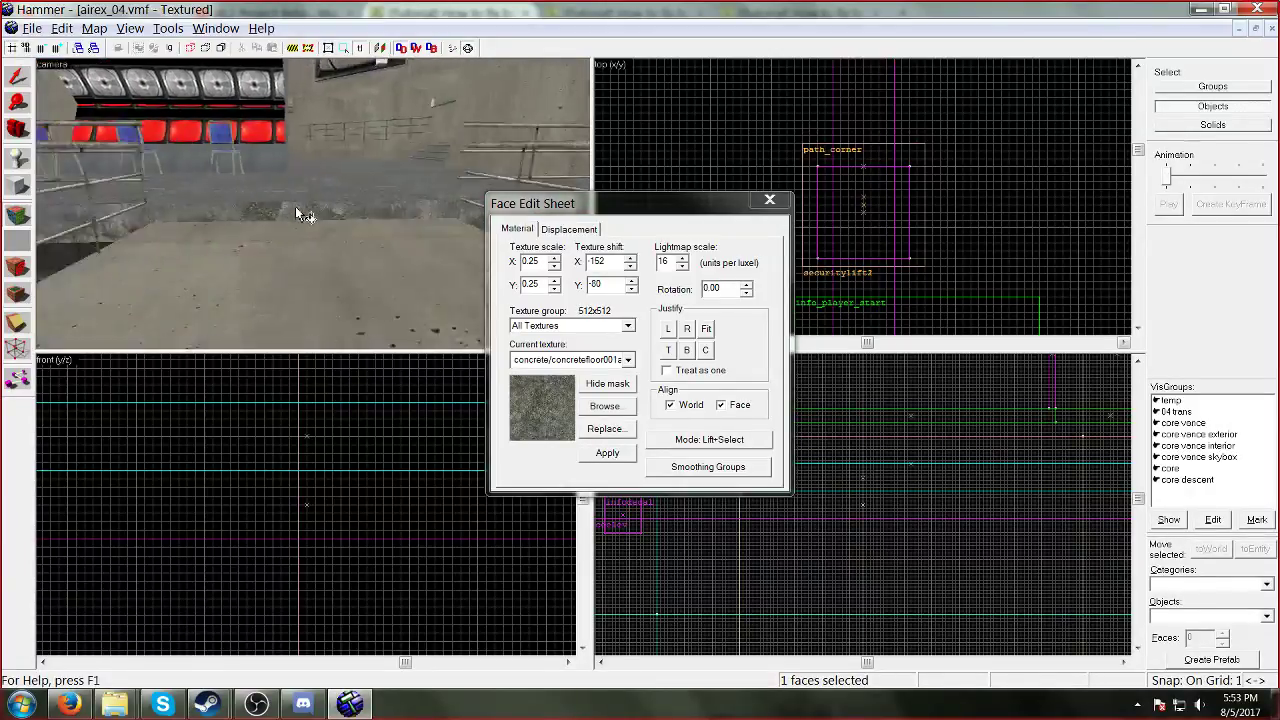
key("z")
right_click(296, 212)
key("z")
key("w")
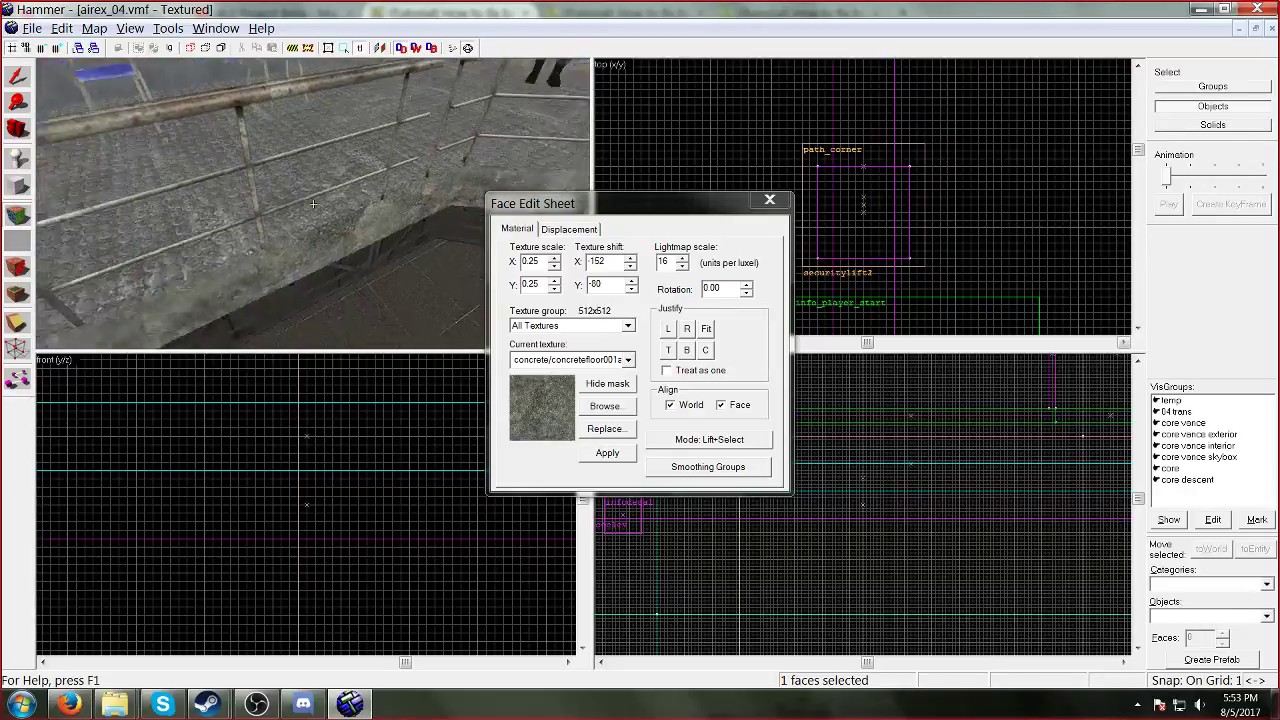
key("w")
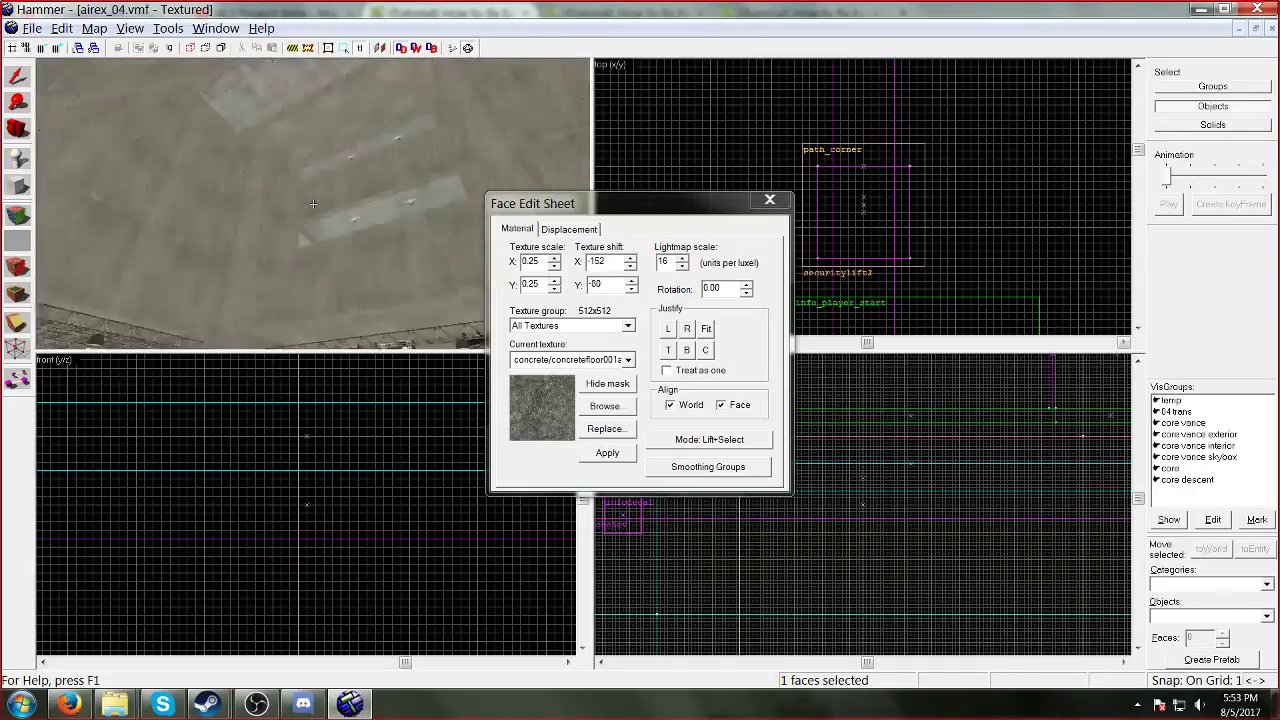
key("z")
key("shift+a")
key("z")
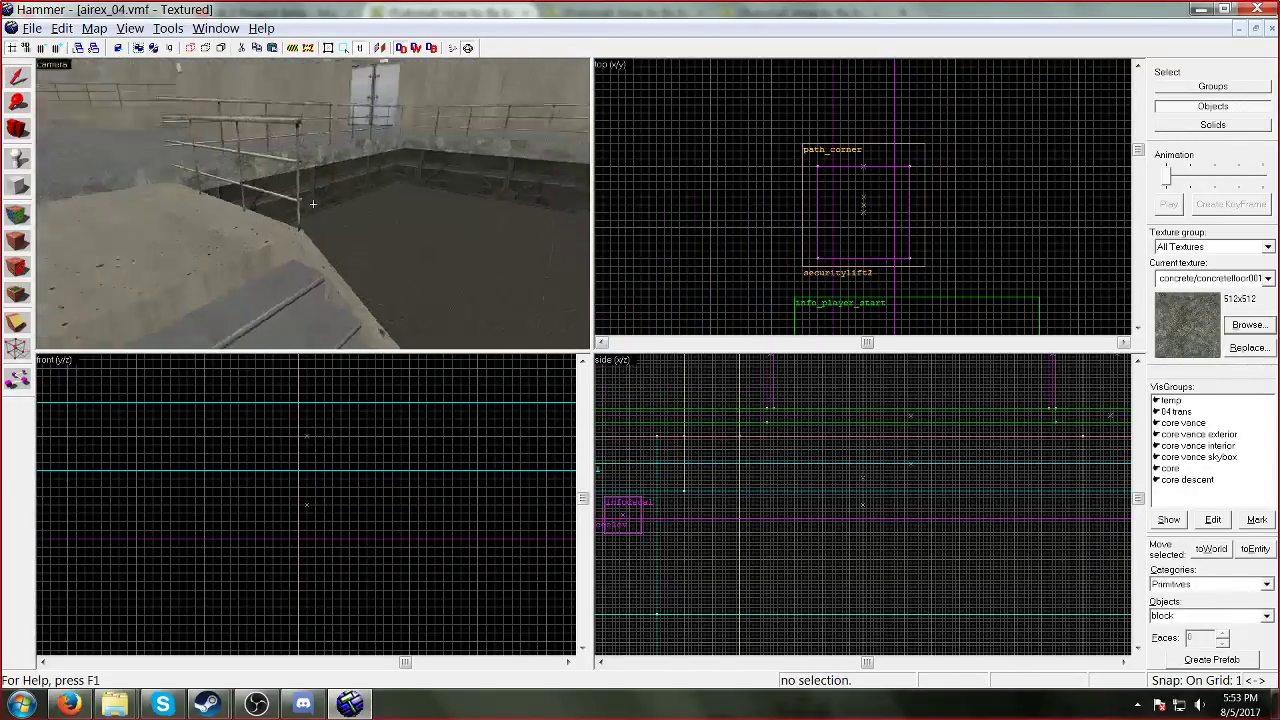
key("w")
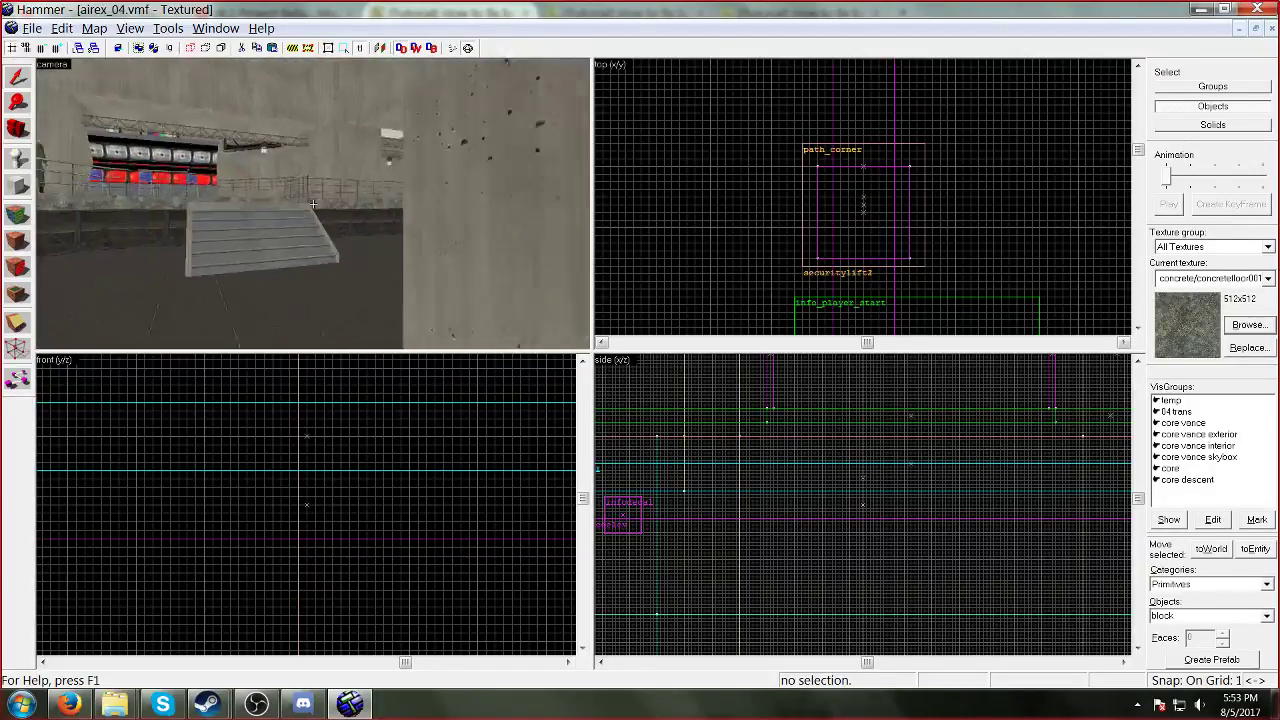
key("shift+a")
left_click(126, 212)
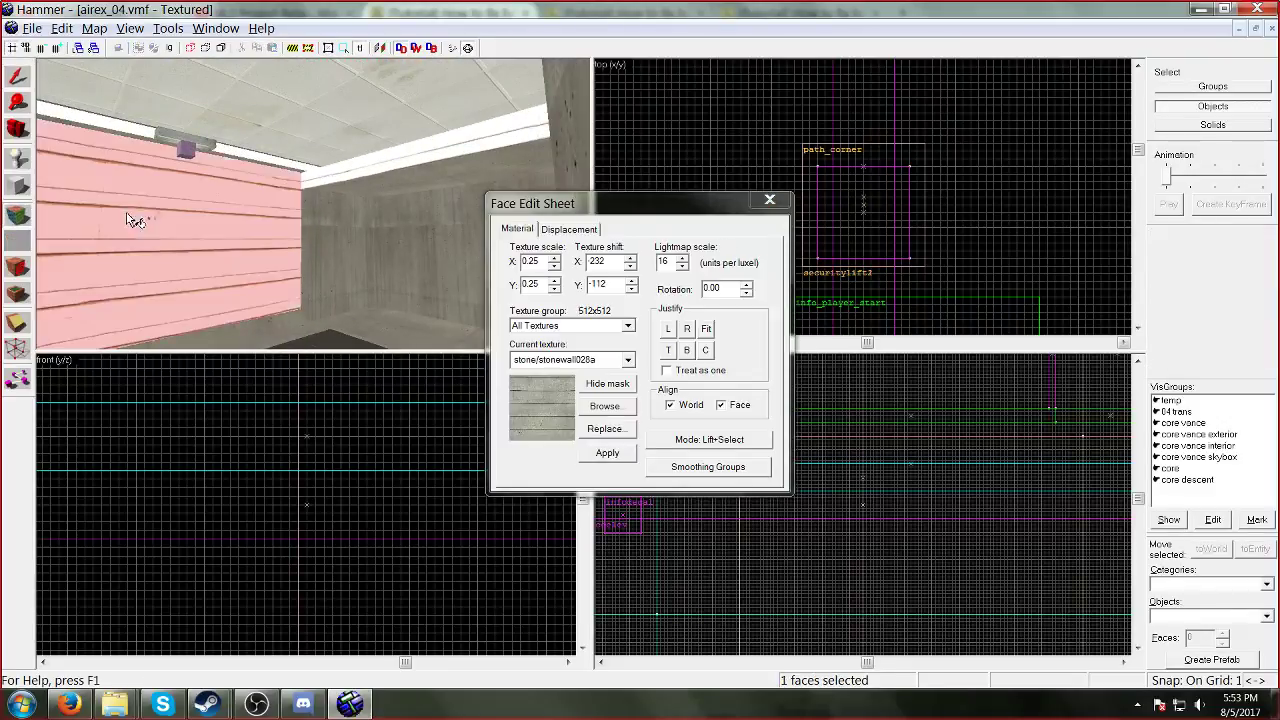
left_click(614, 430)
left_click(724, 296)
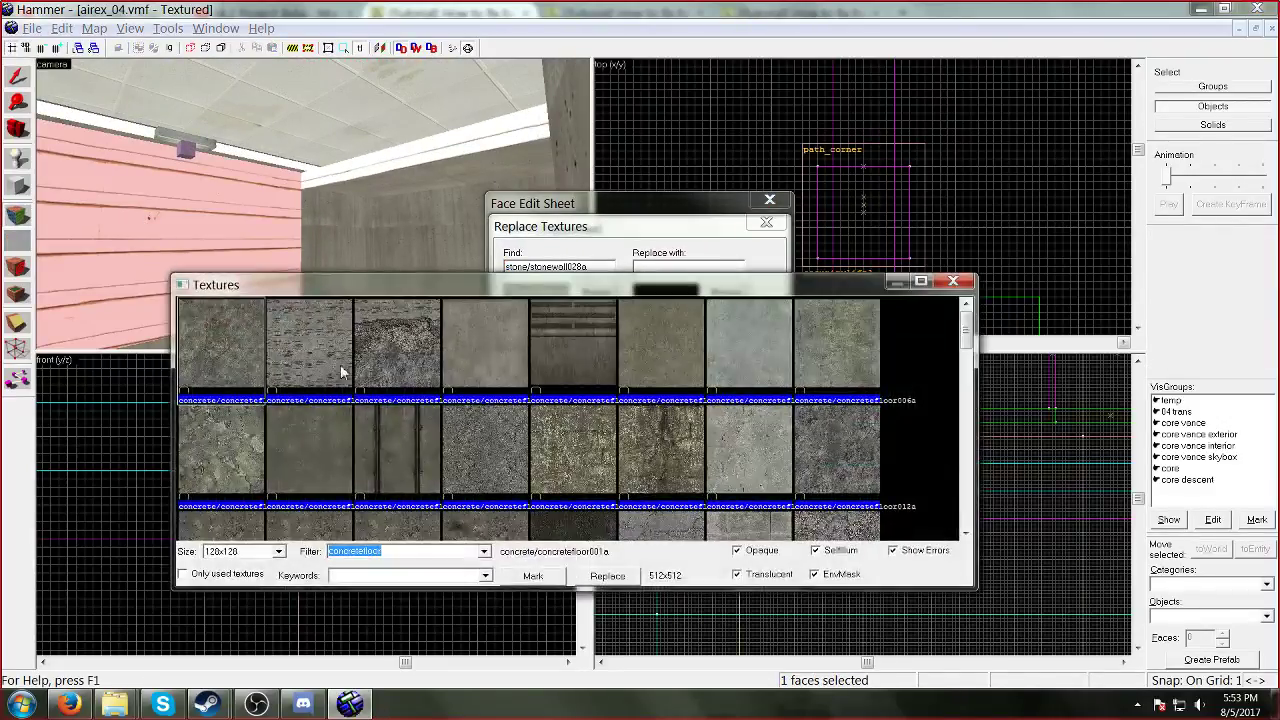
left_click(226, 574)
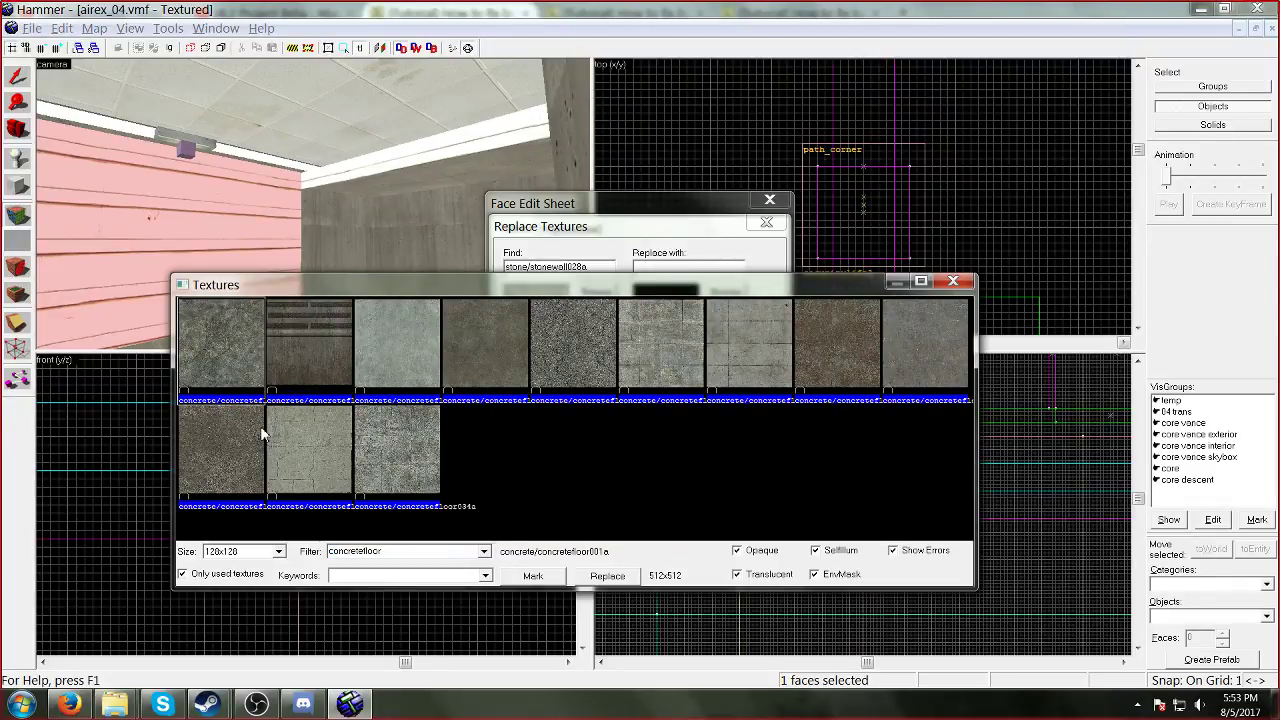
left_click(953, 281)
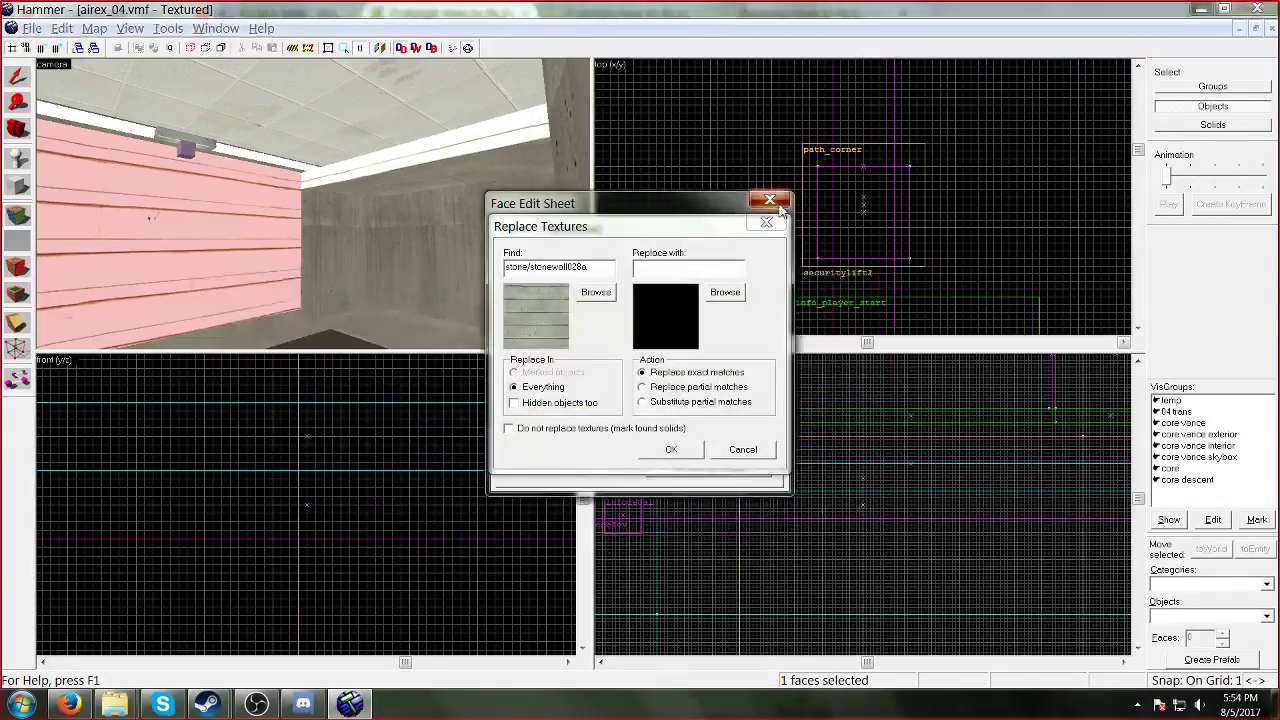
left_click(770, 199)
left_click(766, 222)
Step: Pick up the texture name concrete/concretewall012c from the concrete wall face next to the white stonewall028a wall, leaving that face unchanged
left_click(17, 213)
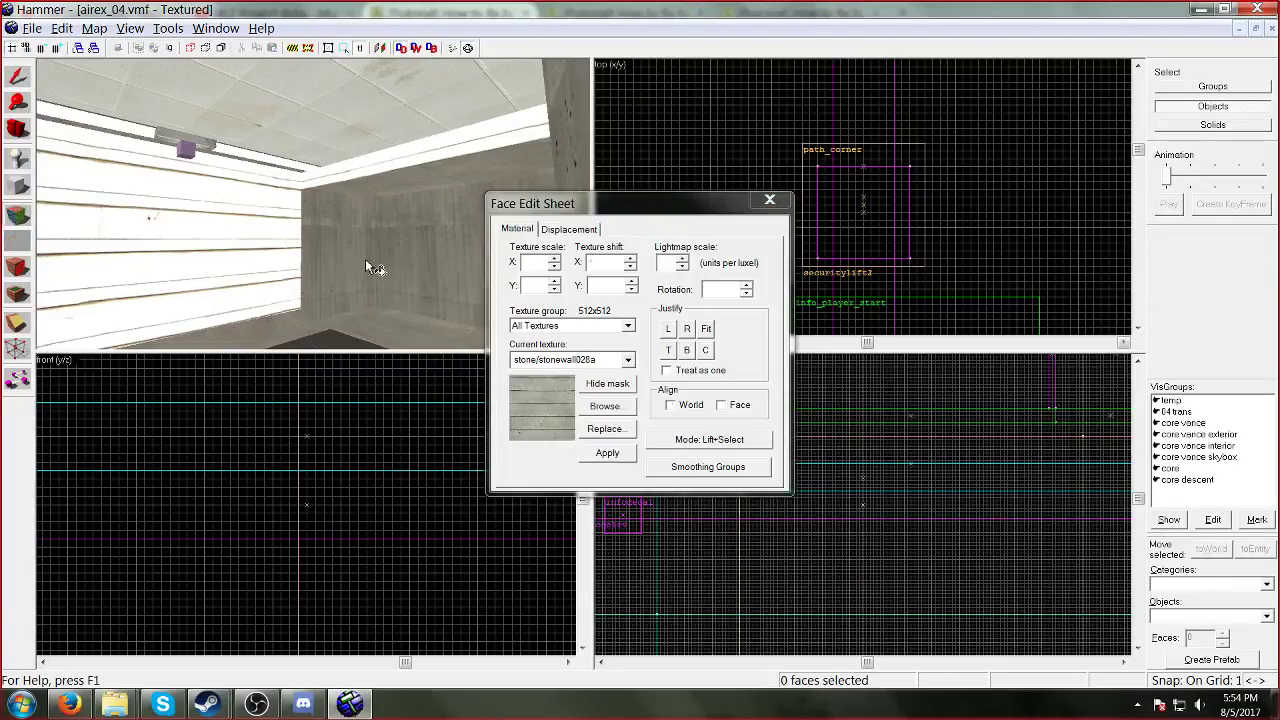
left_click(365, 259)
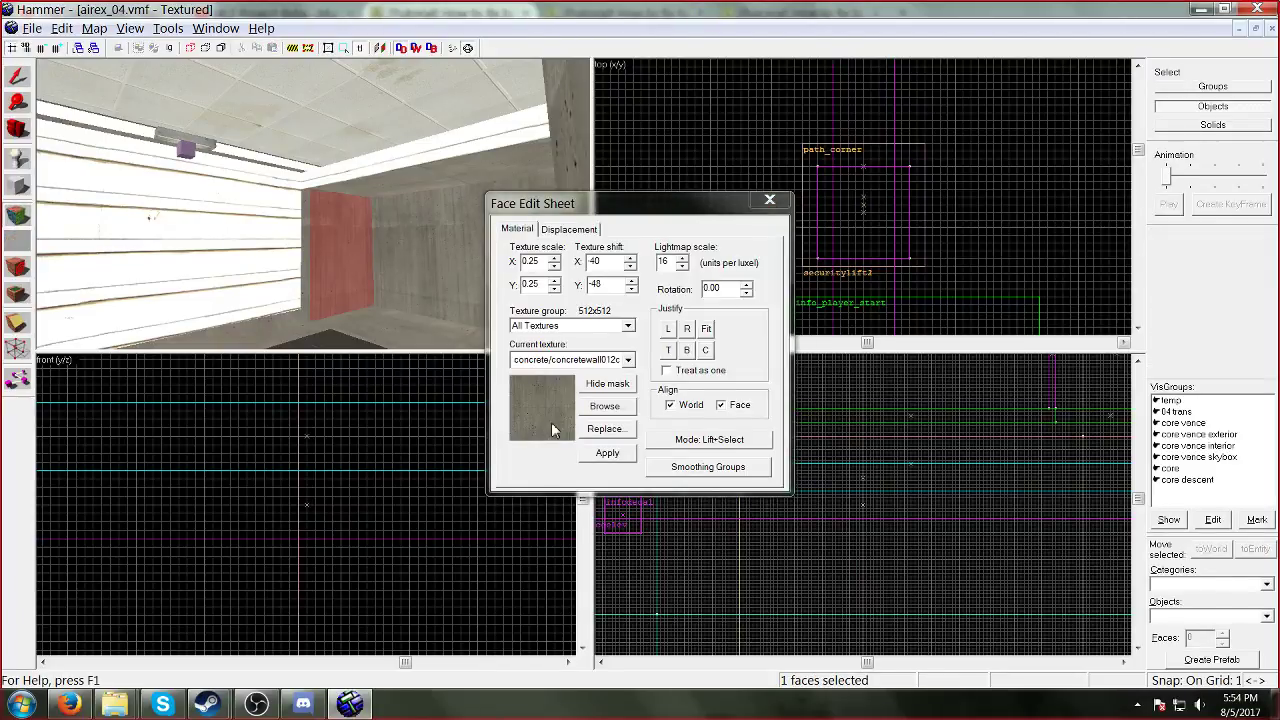
left_click(604, 406)
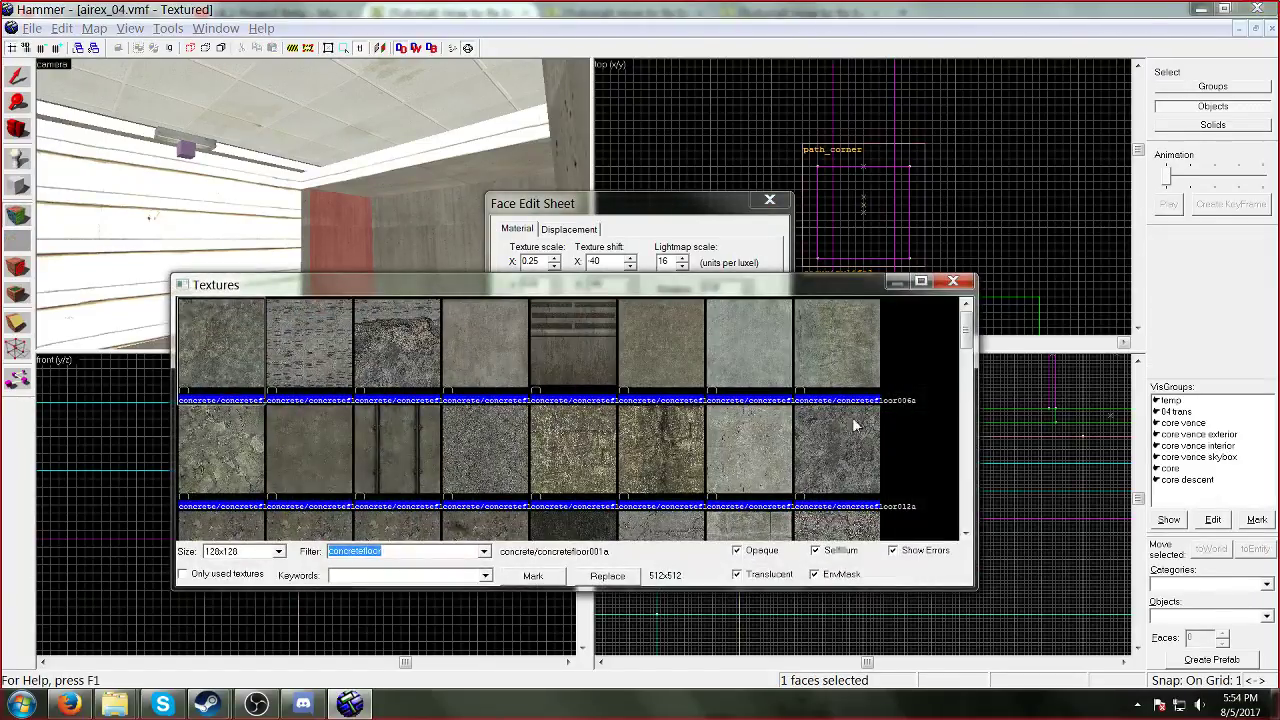
left_click(958, 283)
left_click(610, 430)
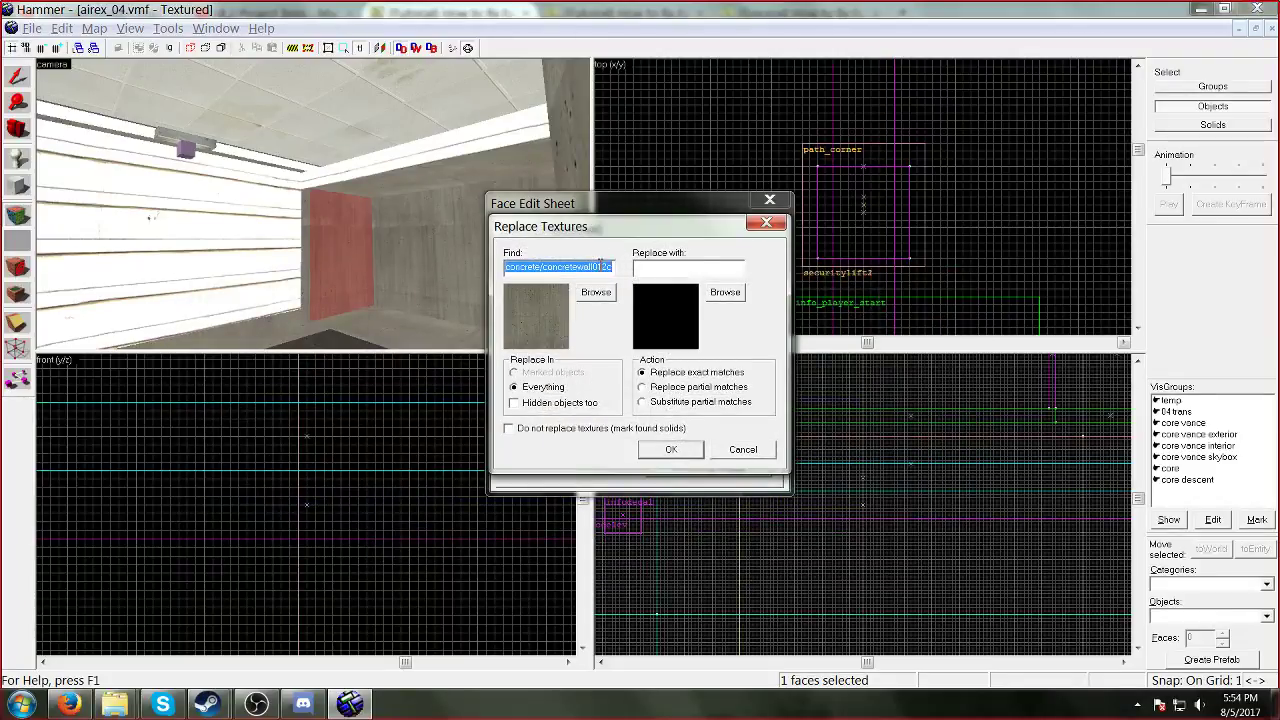
left_click(767, 224)
left_click(769, 201)
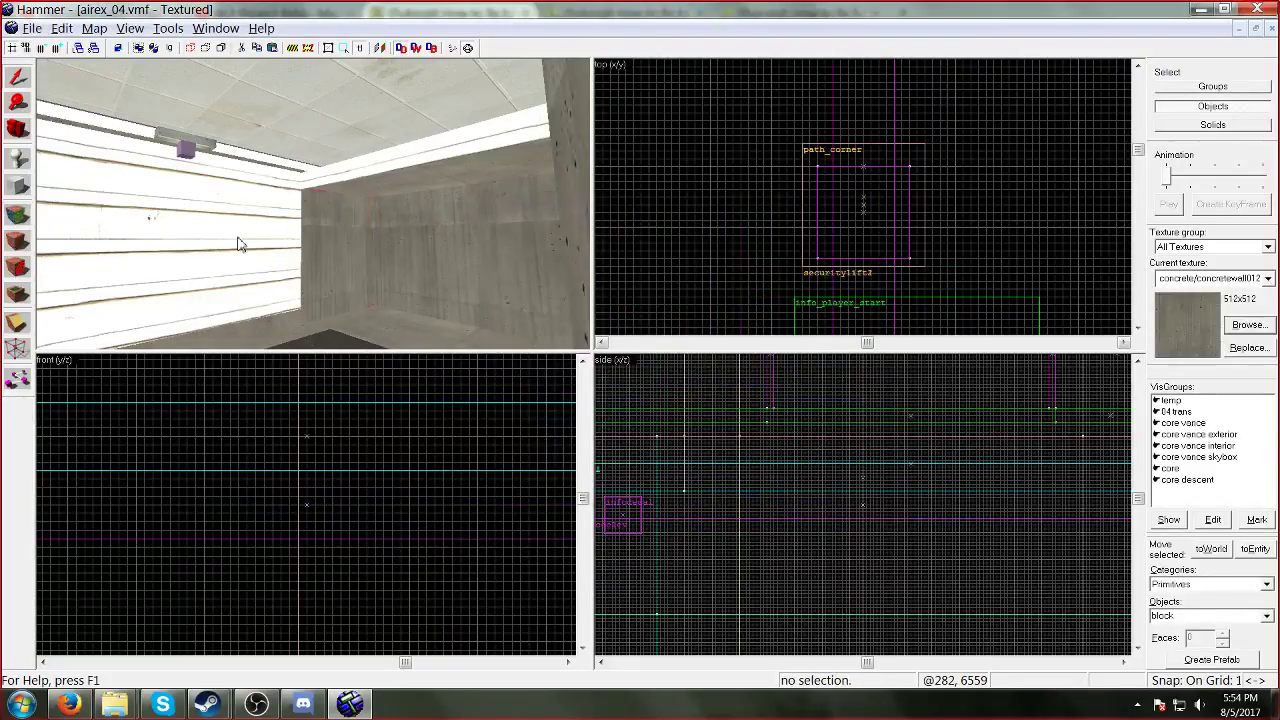
Step: Replace exact matches of the white wall's stone/stonewall028a texture with concrete/concretewall012c everywhere in the map and leave face editing
left_click(12, 214)
left_click(180, 252)
left_click(605, 428)
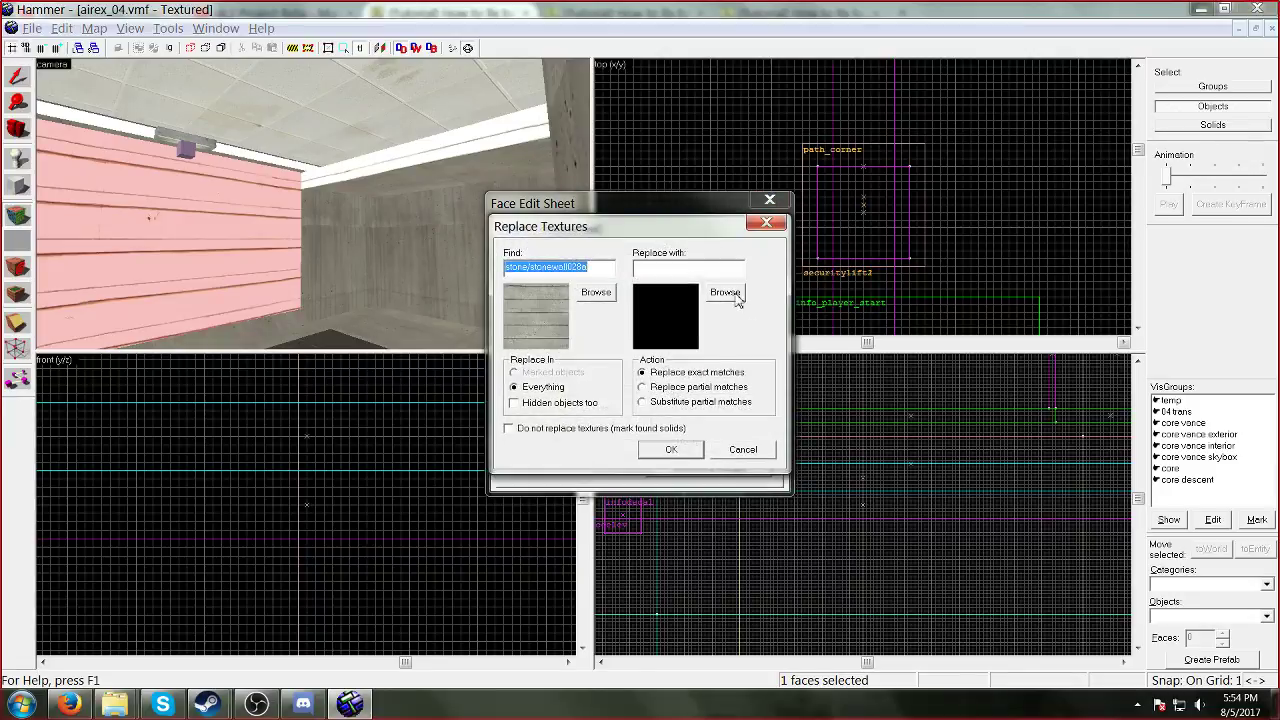
left_click(725, 291)
double_click(235, 339)
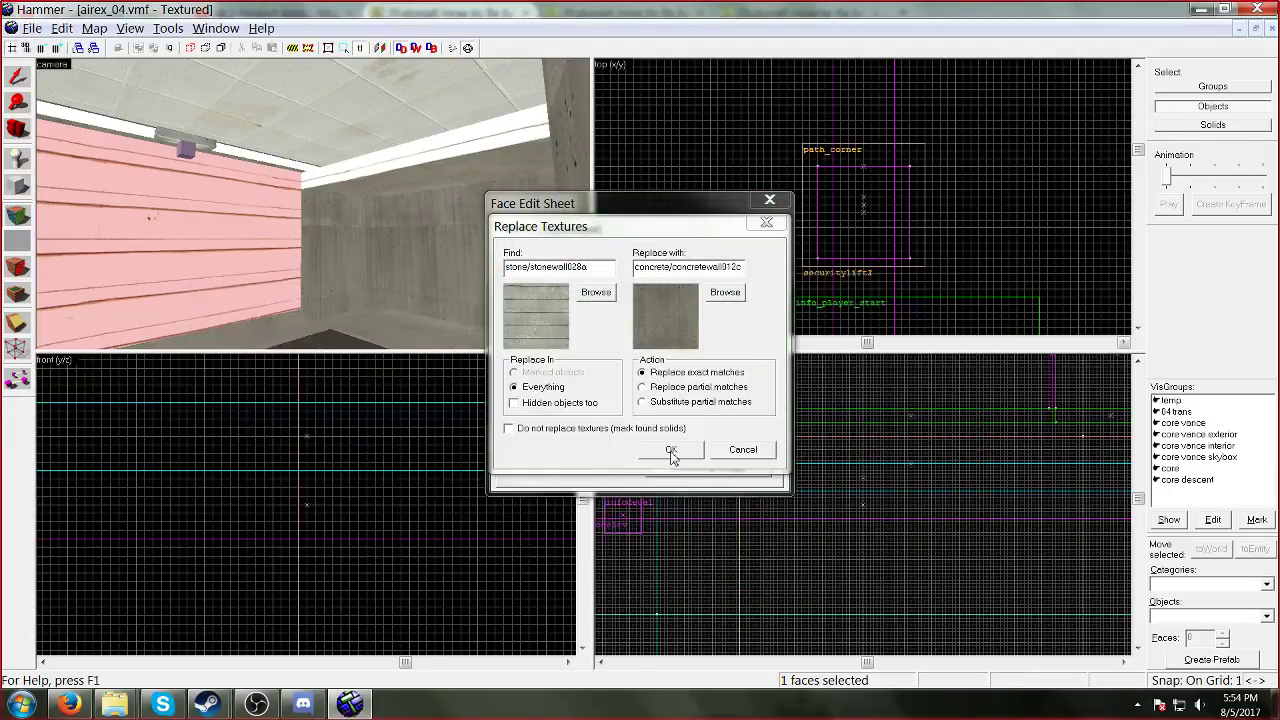
left_click(667, 449)
left_click(695, 393)
left_click(769, 200)
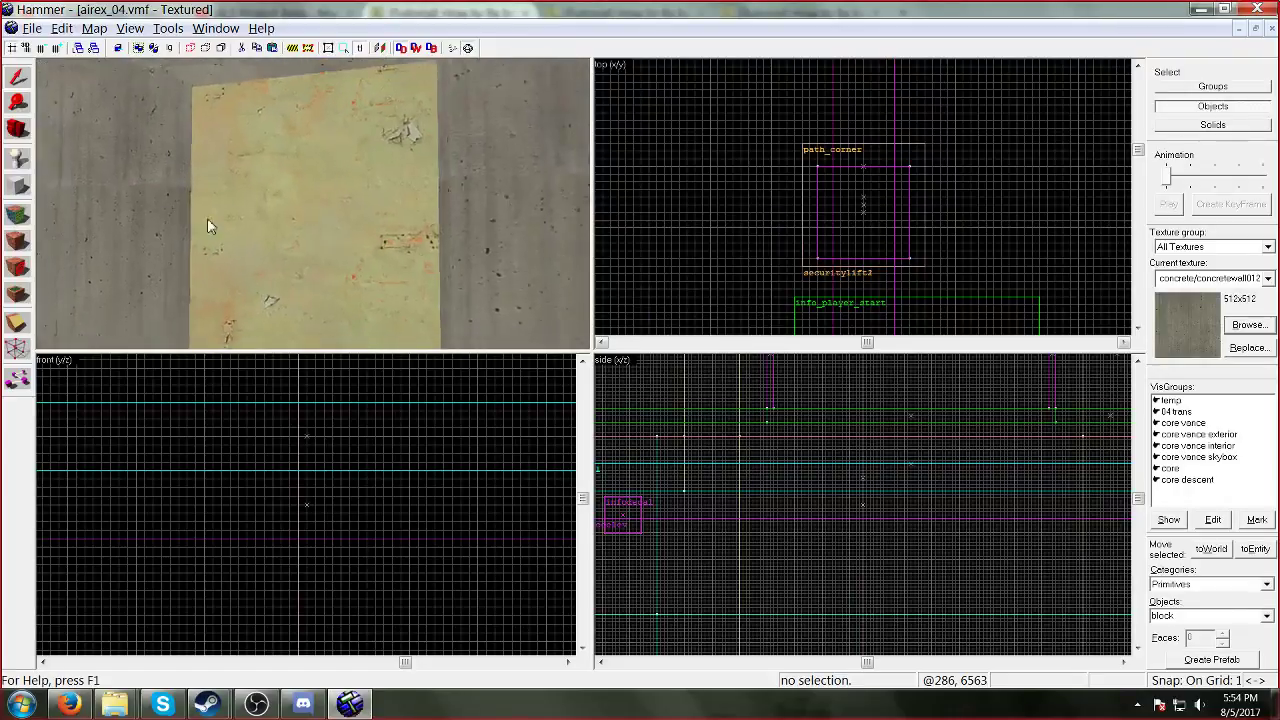
Step: Replace the yellow wall face's plaster/plasterwall011a texture with concrete/concretewall012c everywhere in the map and leave face editing
key("shift+a")
left_click(246, 197)
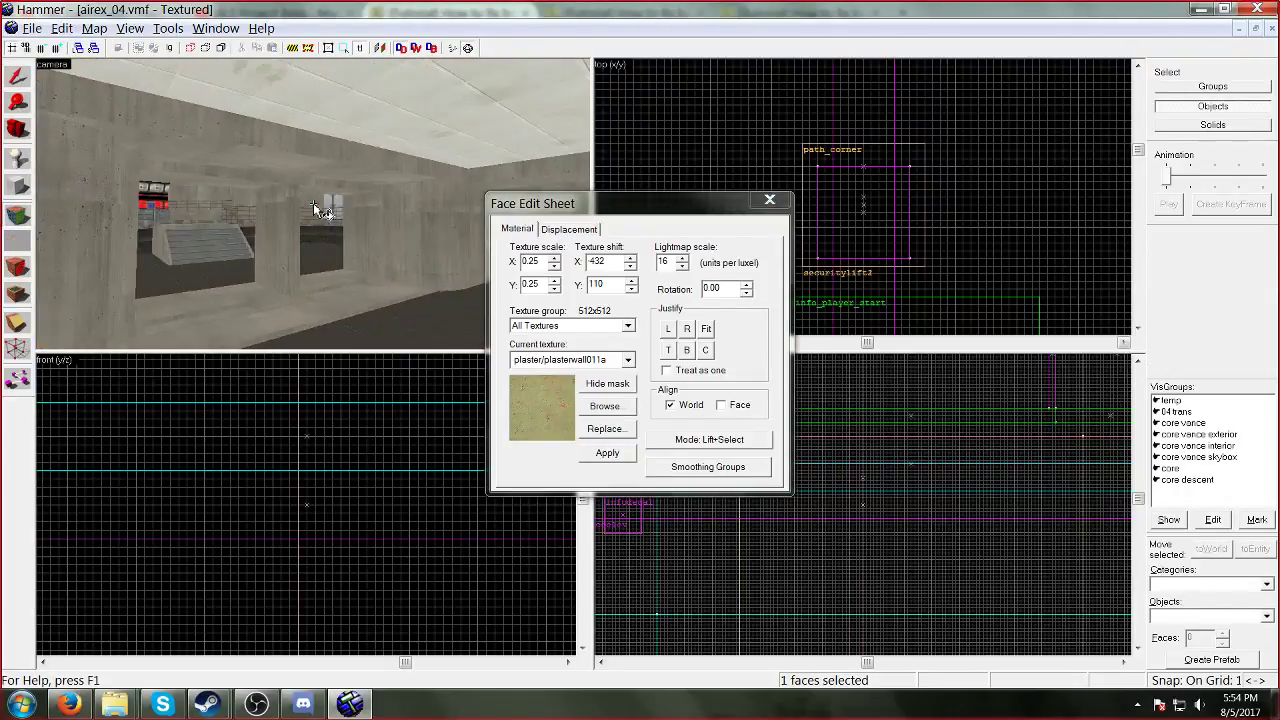
left_click(604, 428)
left_click(724, 292)
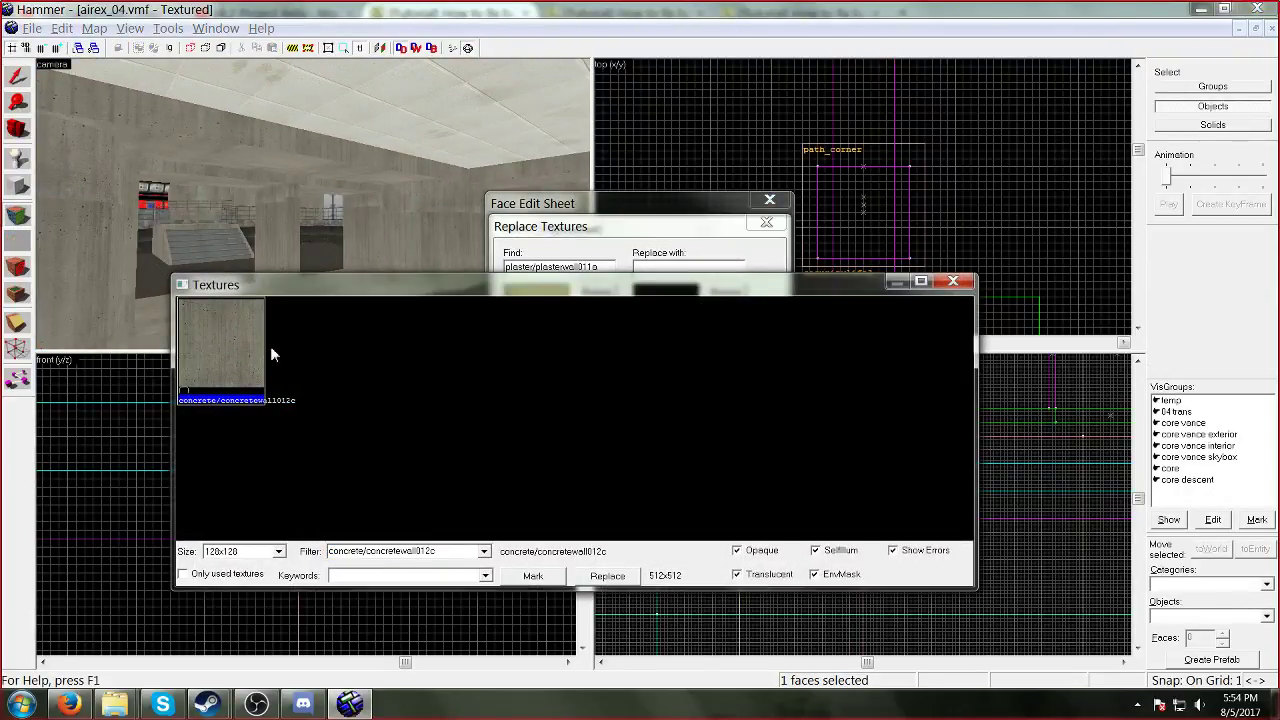
double_click(224, 368)
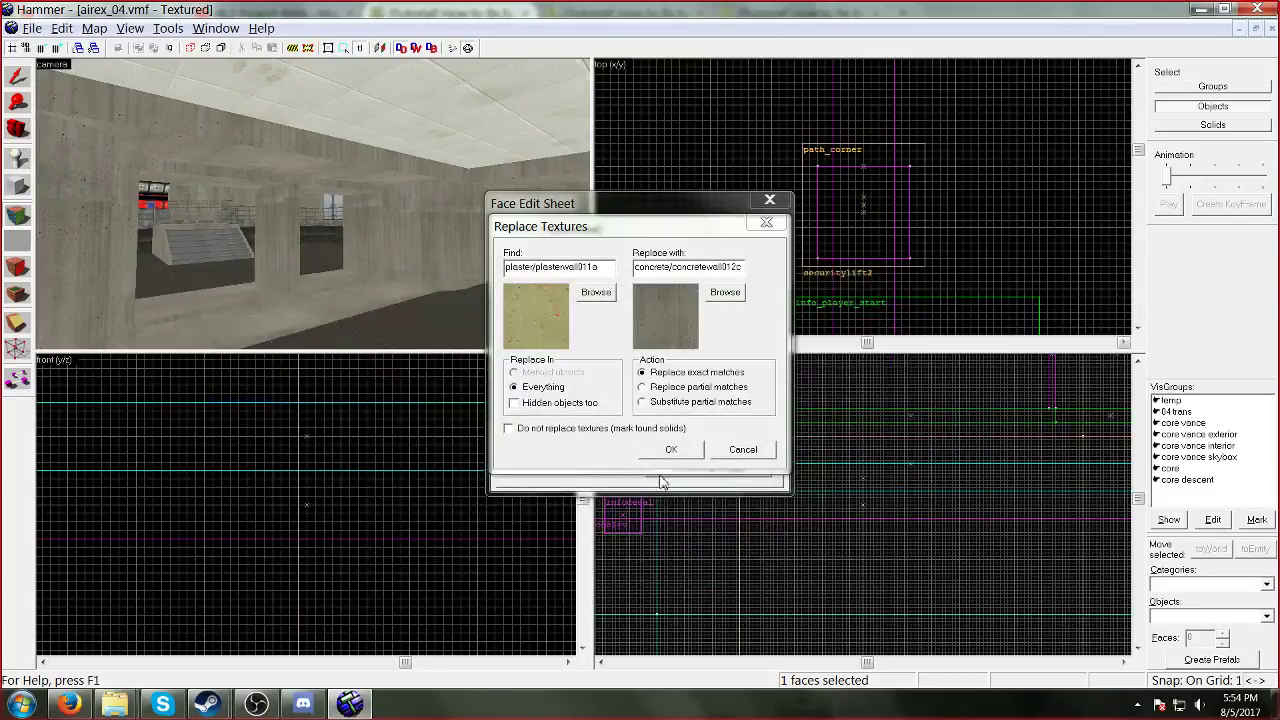
left_click(667, 449)
left_click(697, 396)
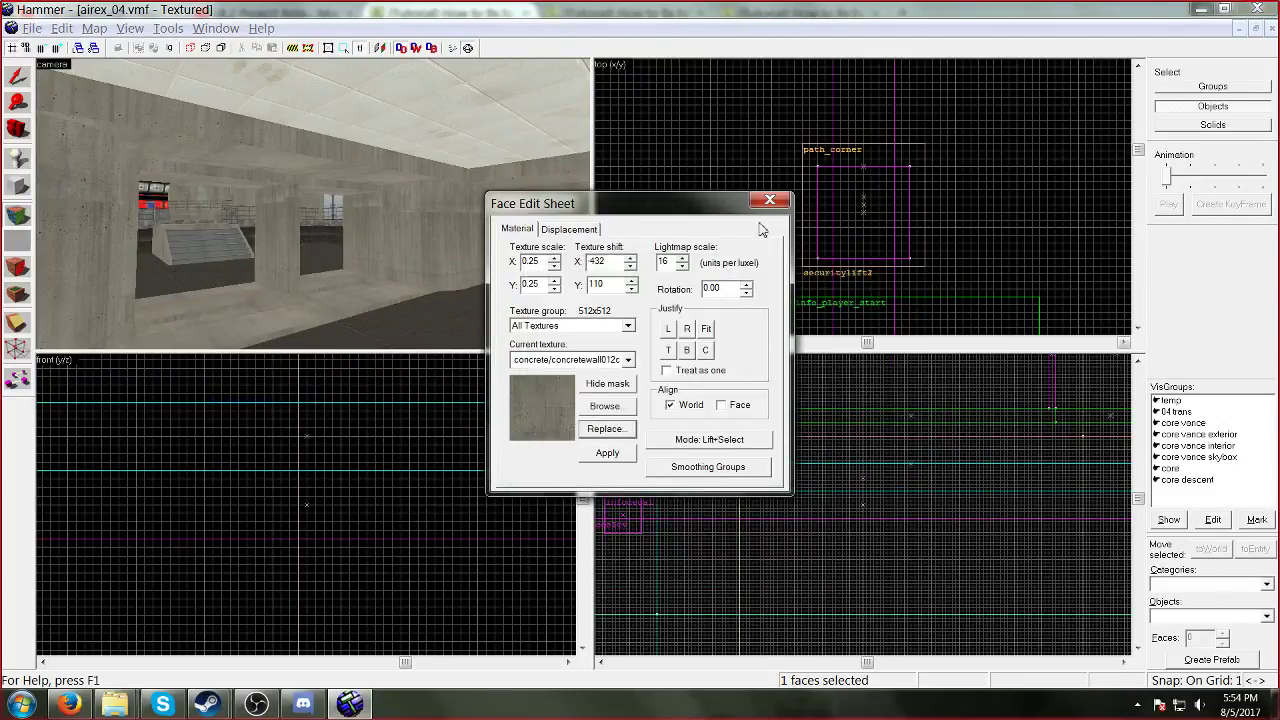
left_click(770, 200)
Step: Examine the control room's walls, trusses and floor after the texture replacements
key("z")
key("w")
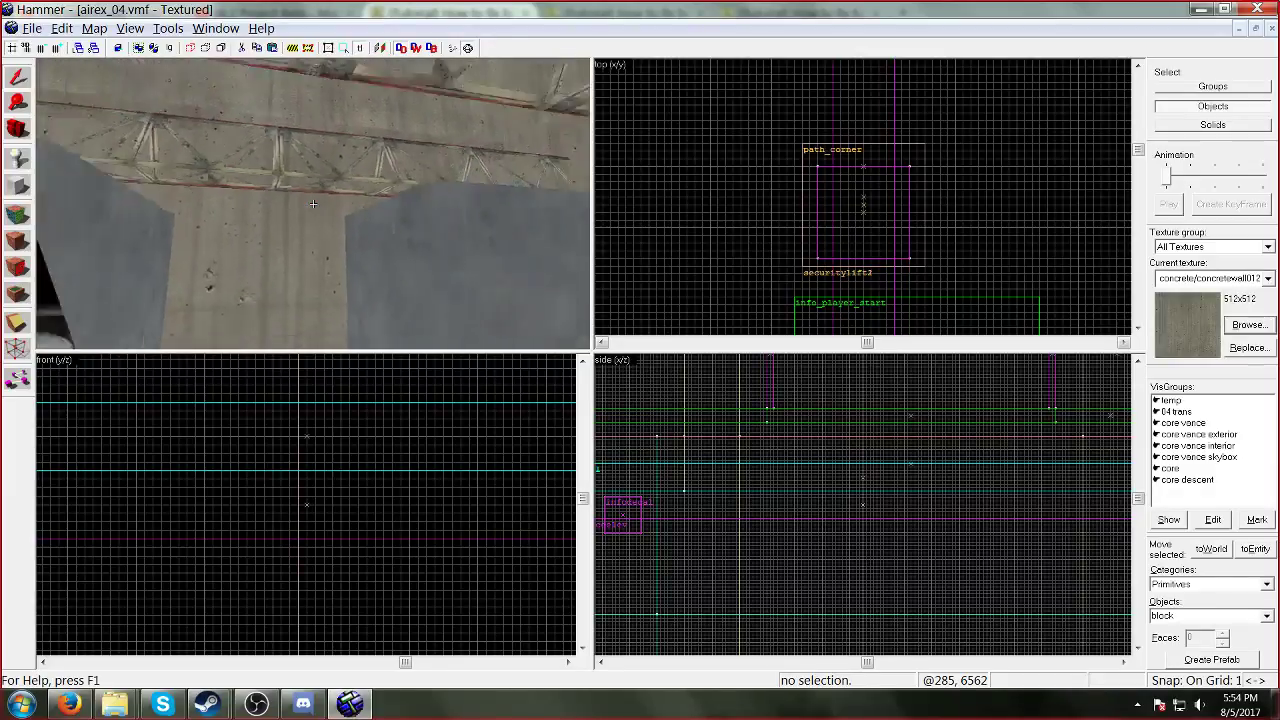
key("z")
key("z")
key("w")
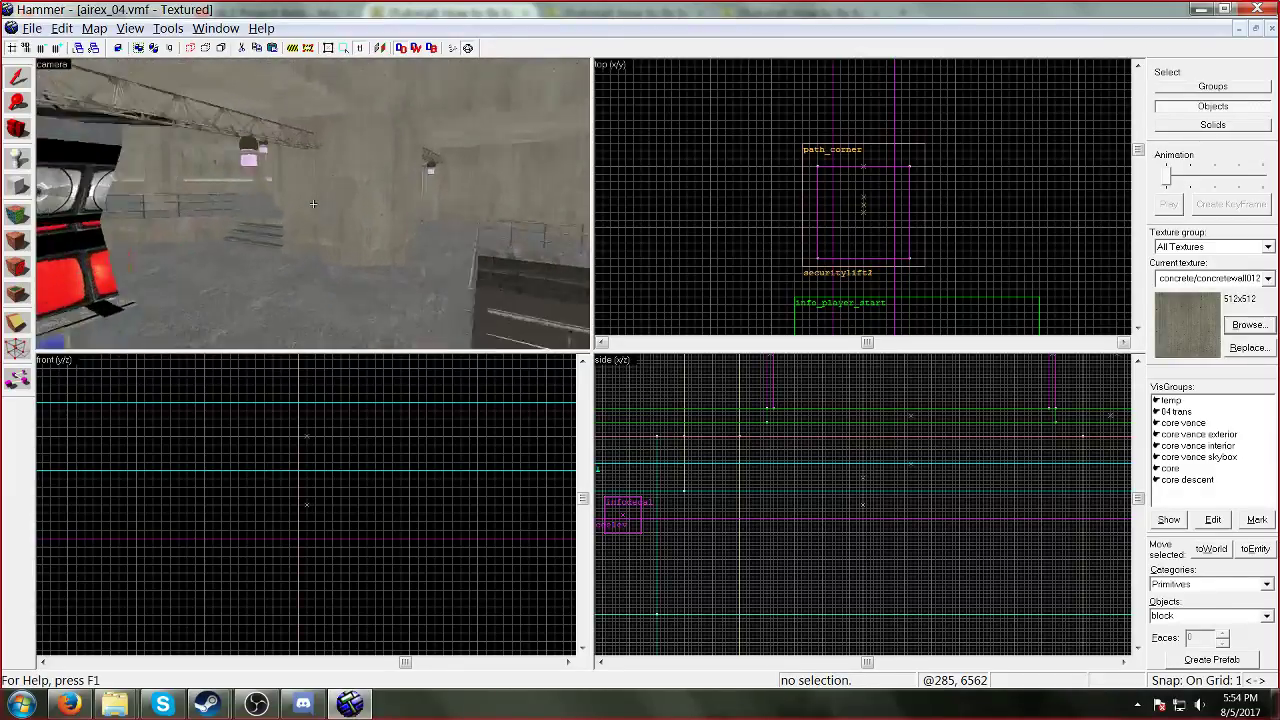
key("s")
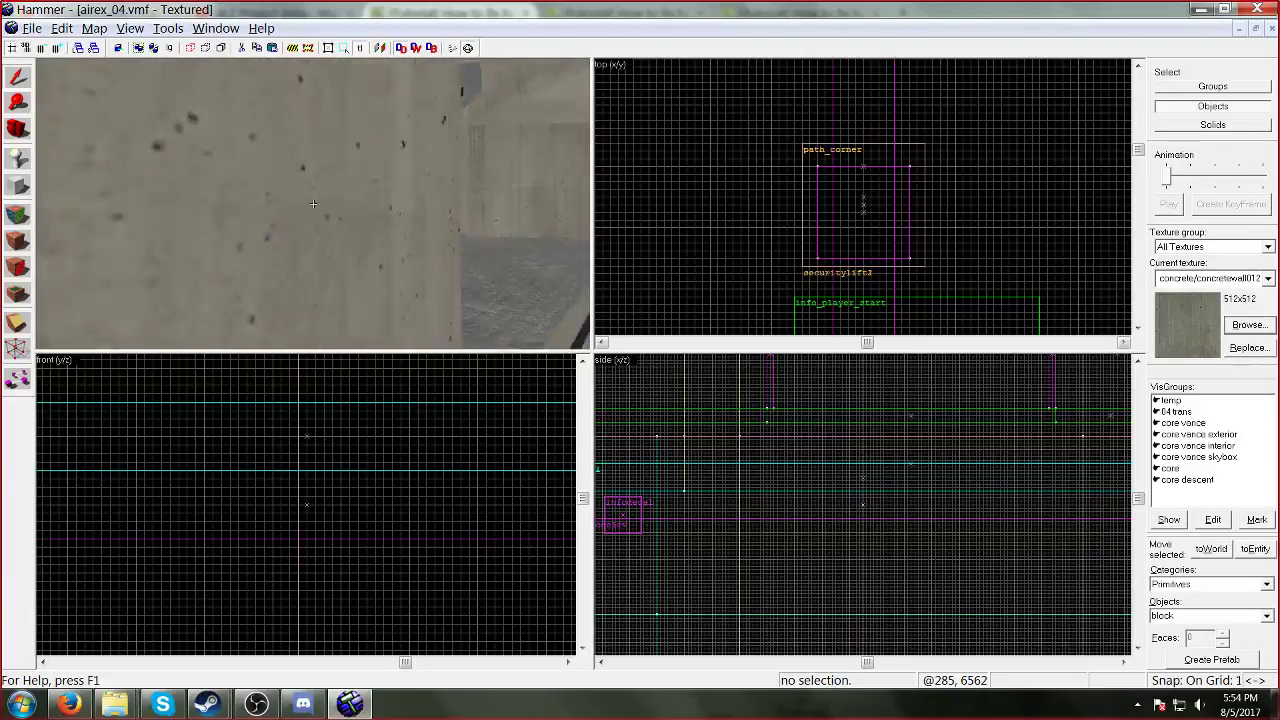
key("z")
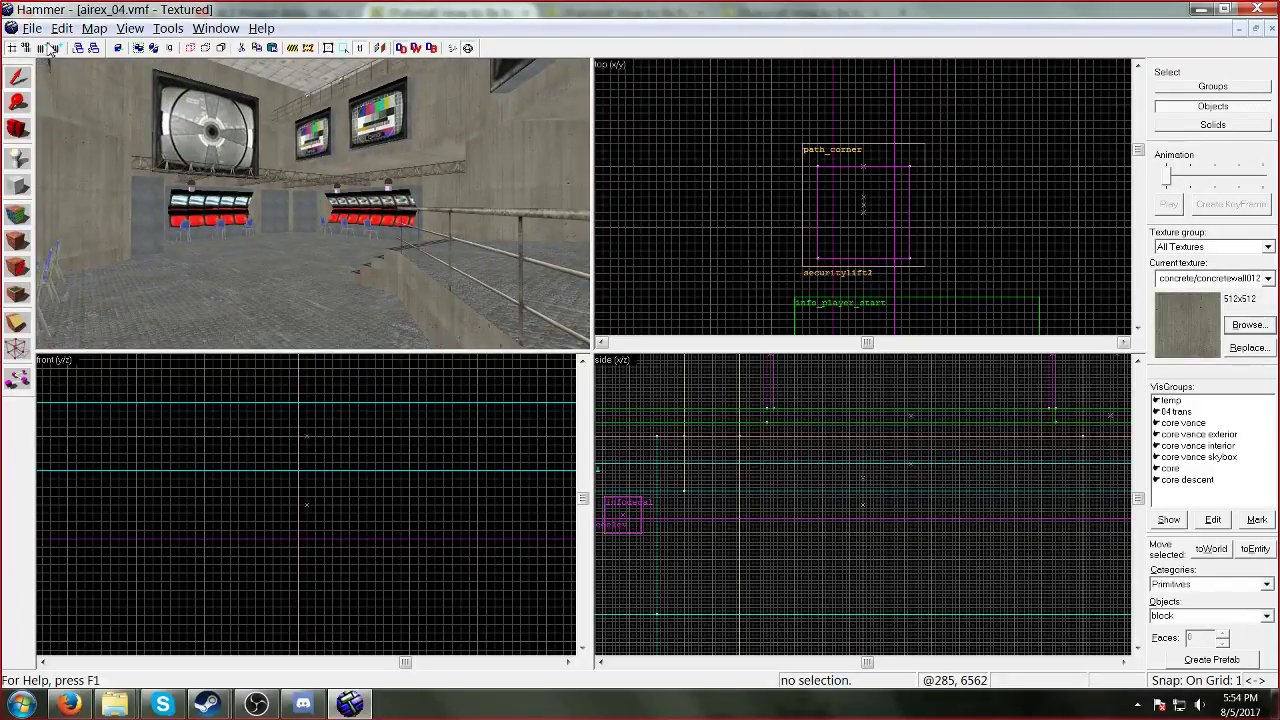
Step: Compile the map with normal CSG and BSP but without VIS and RAD, and launch it in the game
left_click(33, 28)
left_click(53, 226)
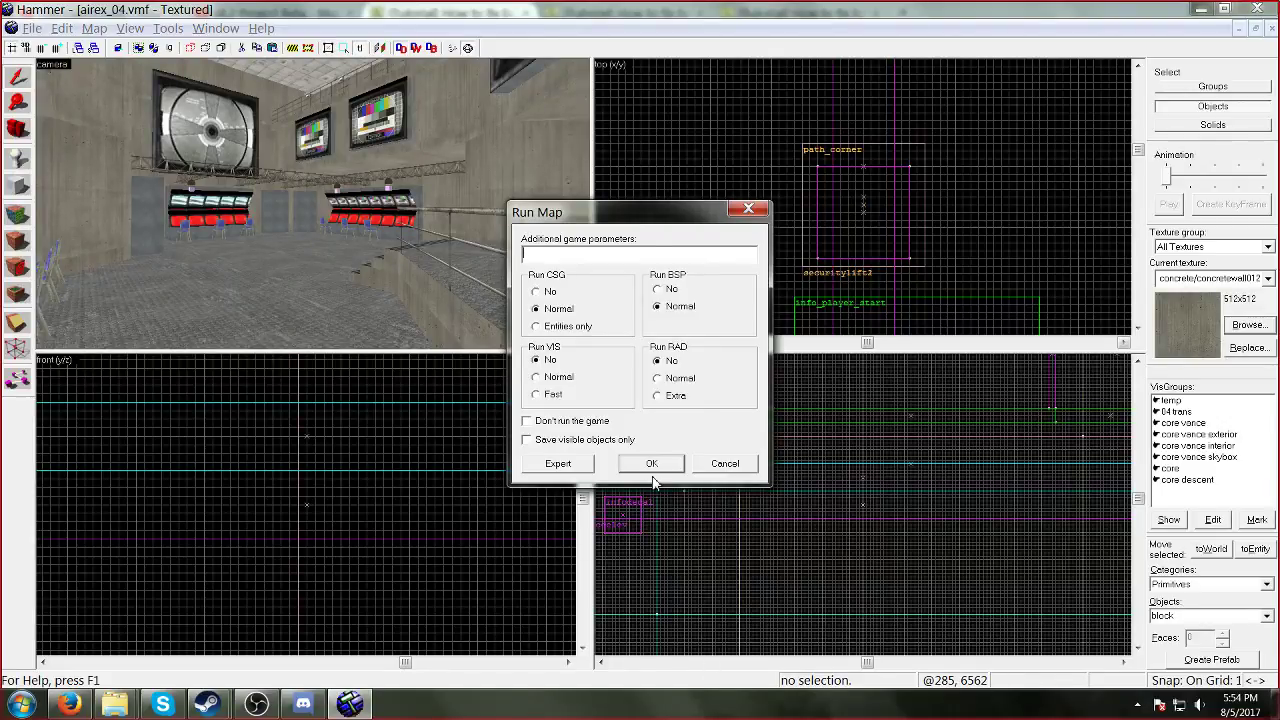
left_click(651, 468)
Step: Switch to OBS and silence its Mic/Aux input, and mute the microphone of the ongoing Skype call
mouse_move(258, 702)
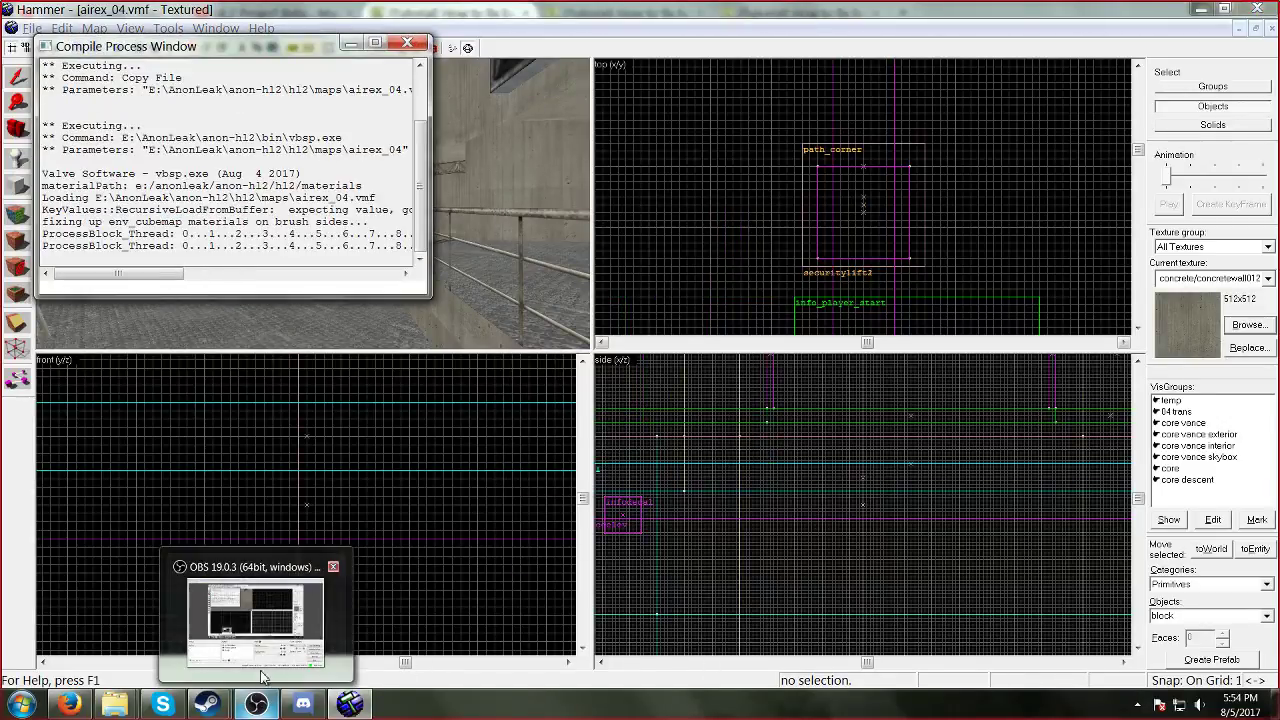
left_click(262, 677)
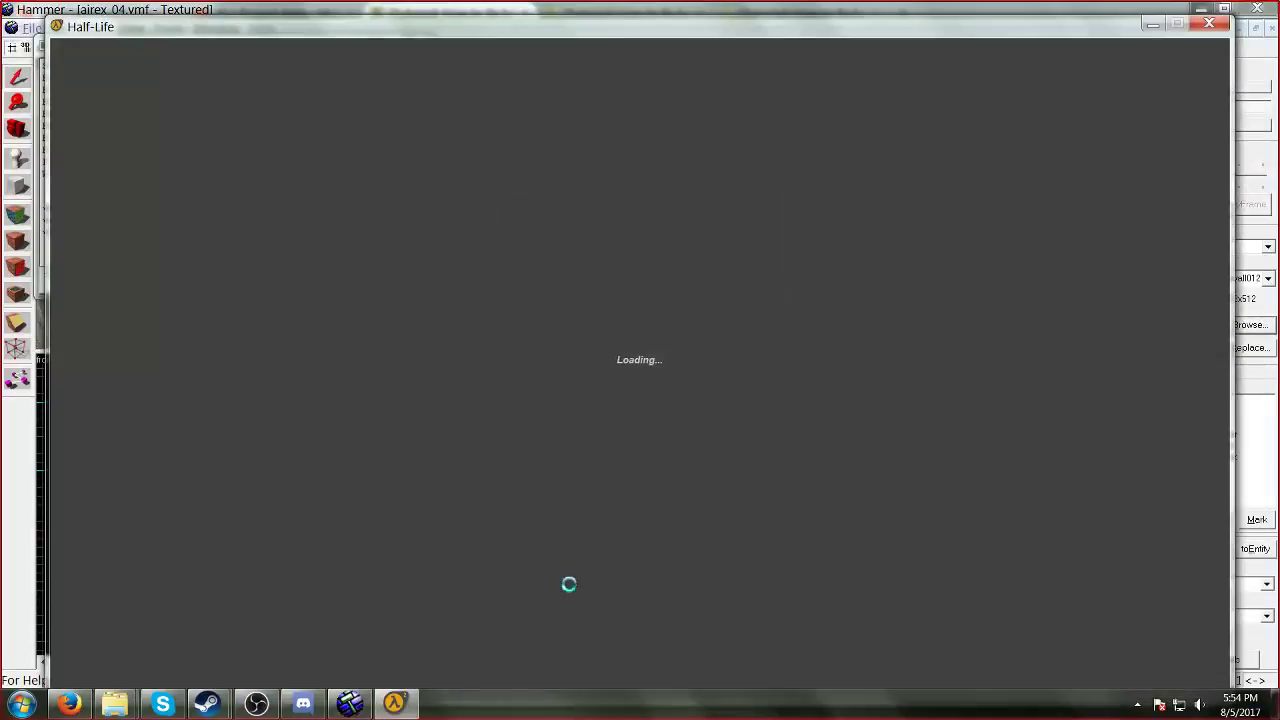
left_click(256, 703)
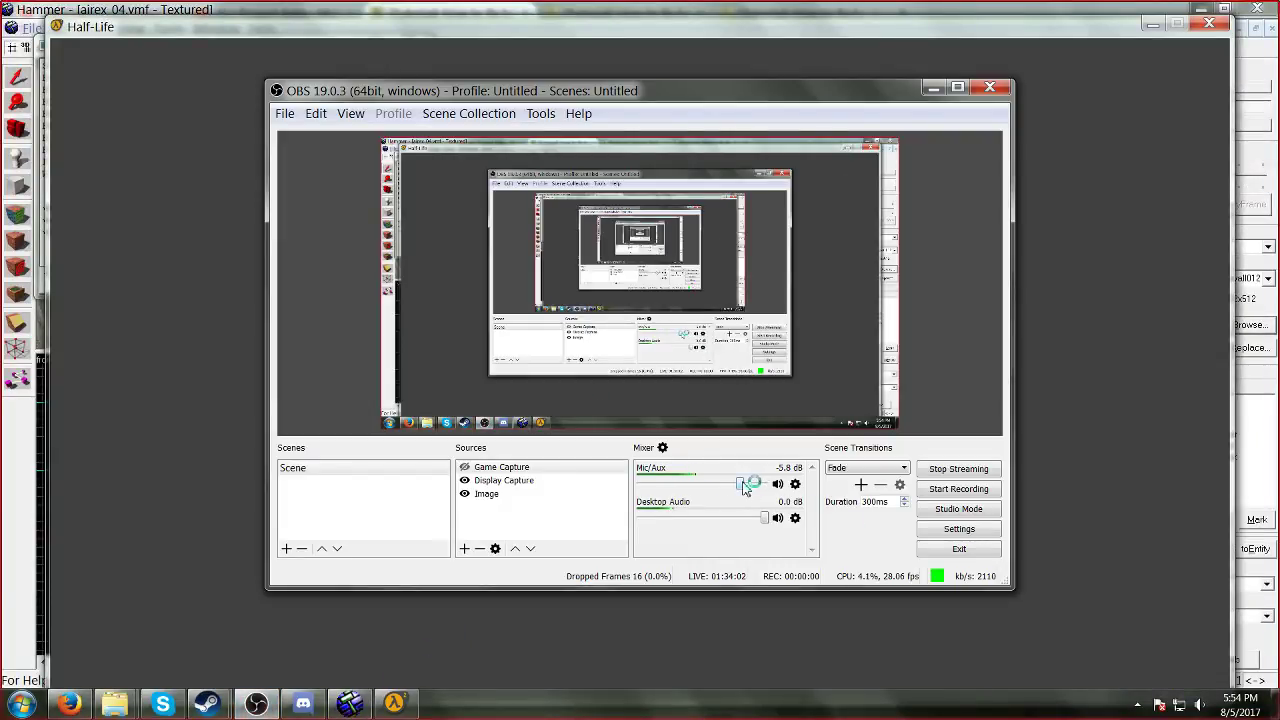
left_click_drag(745, 487, 441, 462)
left_click(162, 704)
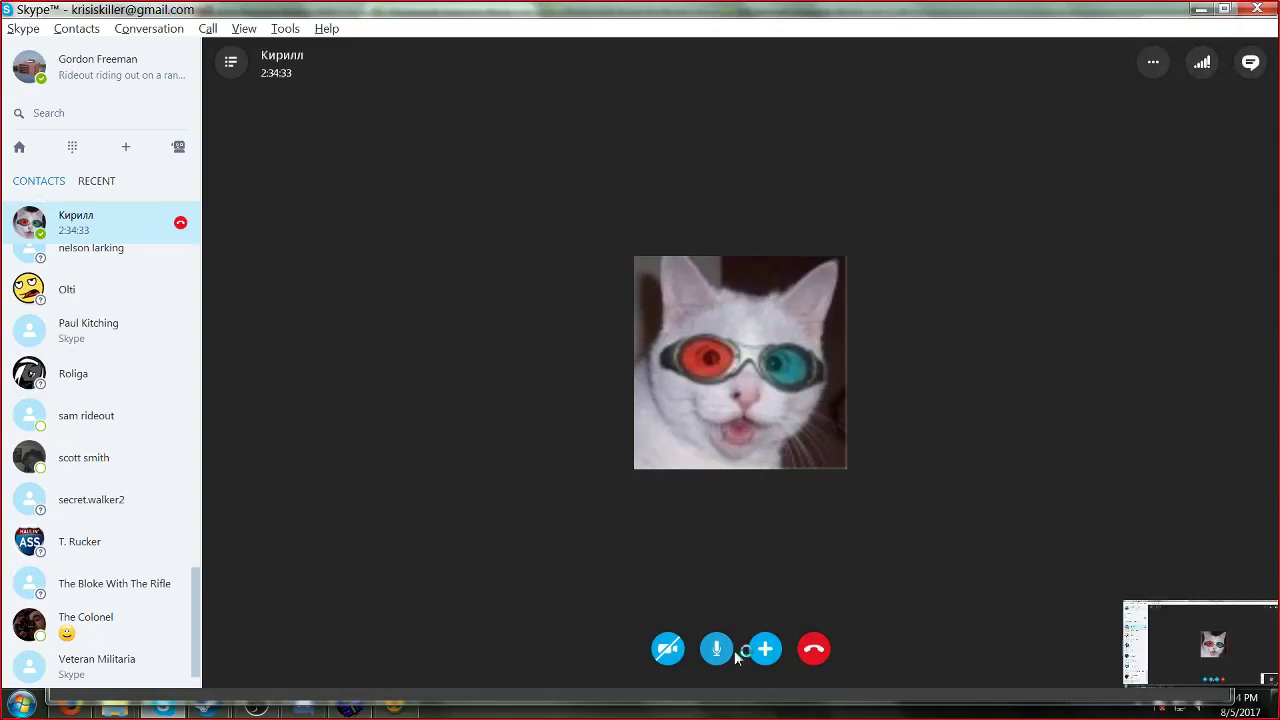
key("alt+Tab")
left_click_drag(458, 99, 248, 85)
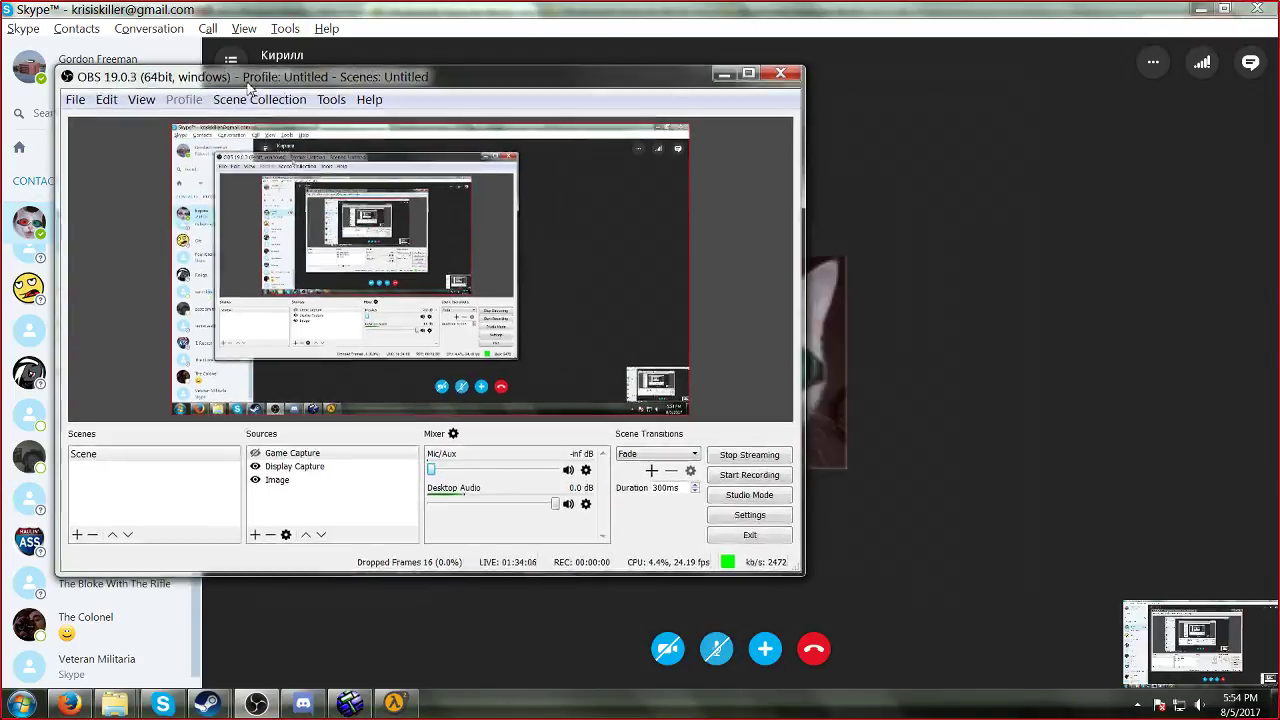
Step: Bring up the browser's tutorial page behind OBS and raise the Mic/Aux level in OBS to -13.3 dB
left_click(69, 704)
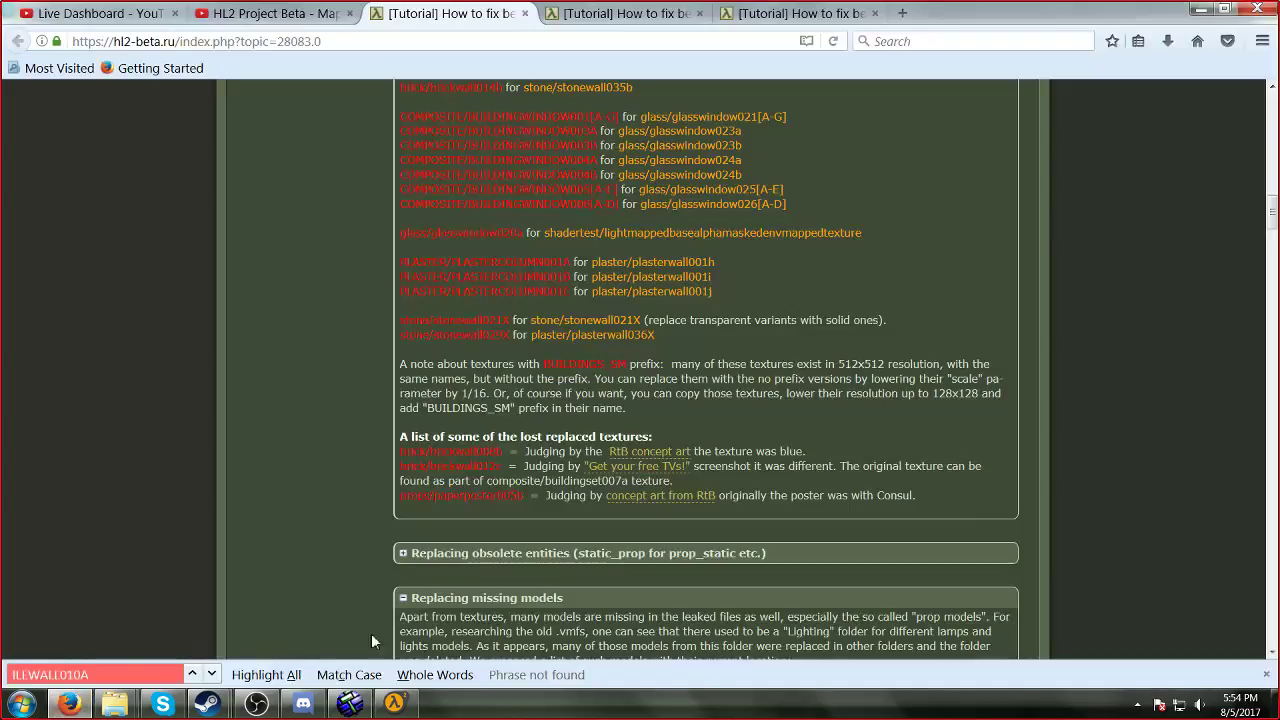
mouse_move(278, 709)
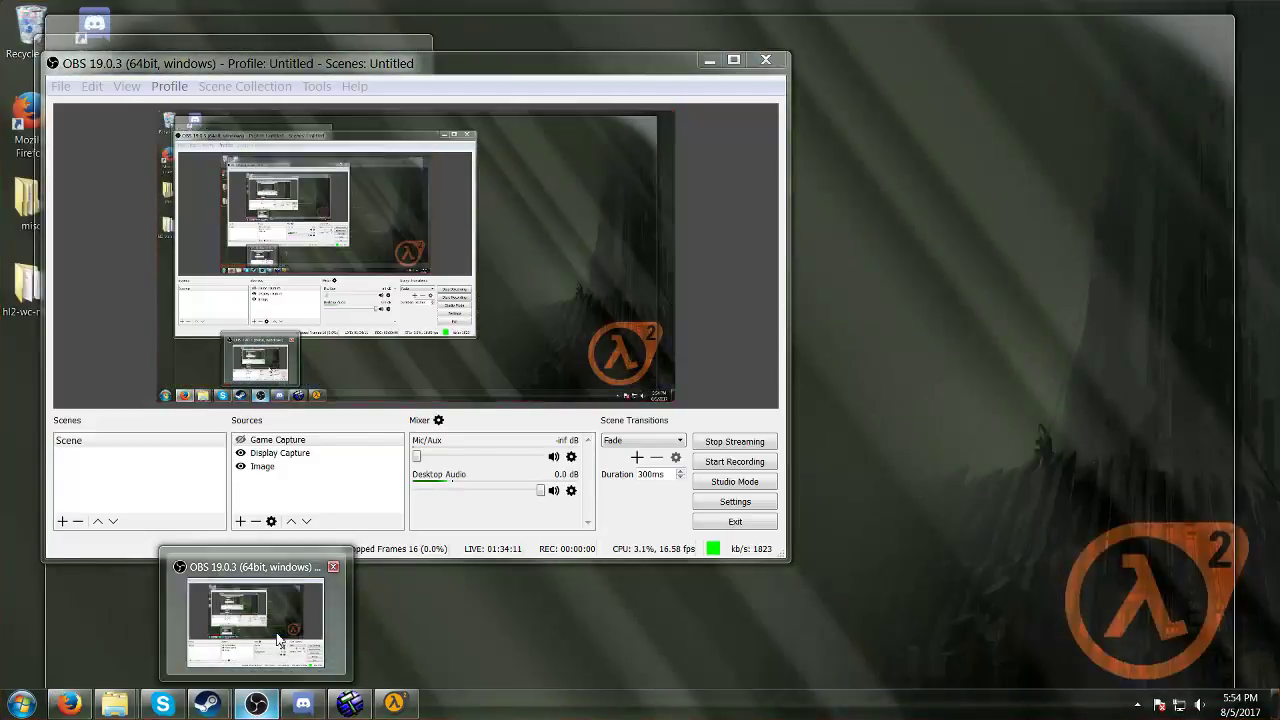
left_click(278, 638)
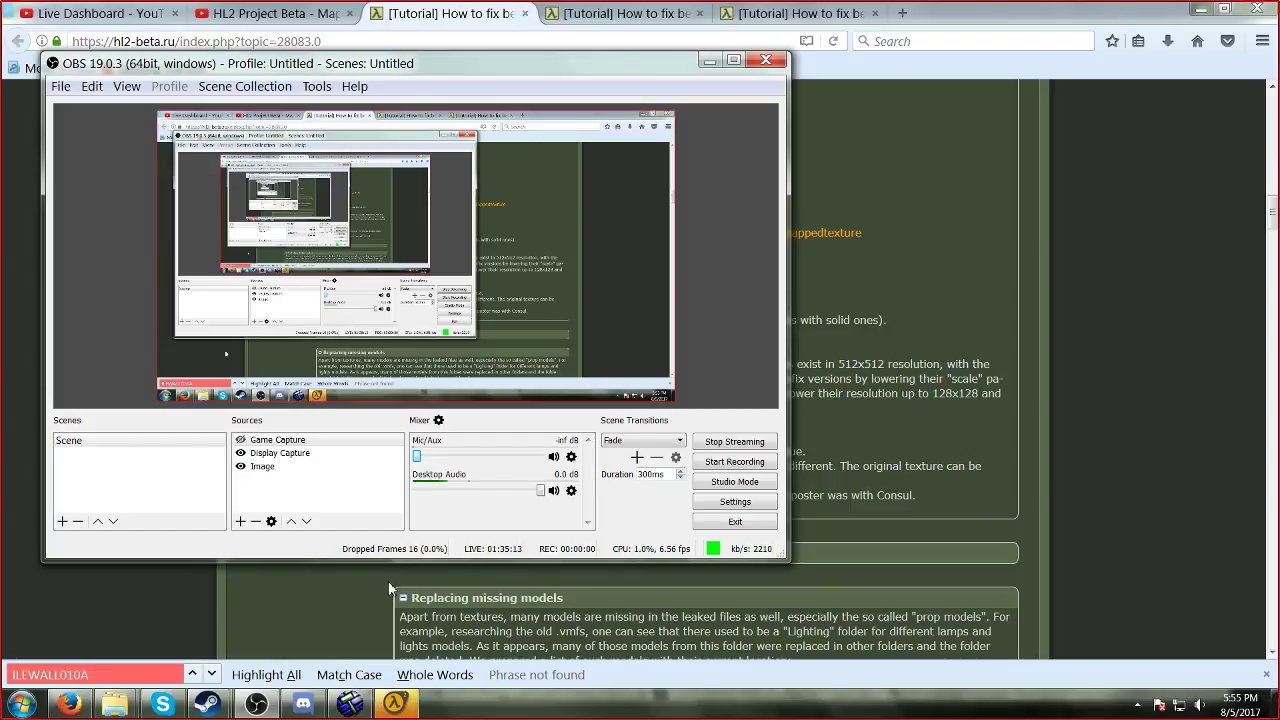
scroll(438, 460, "up", 16)
scroll(438, 460, "up", 3)
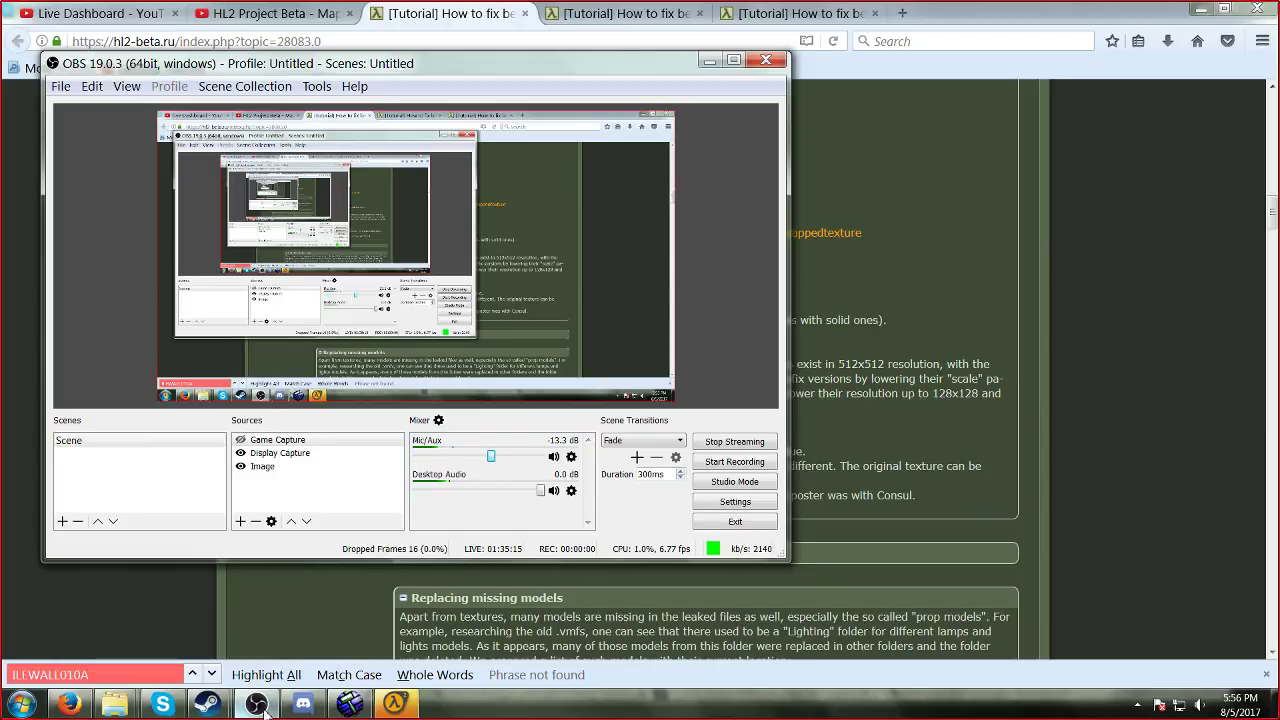
Step: Move the Image source above Display Capture in the OBS scene and toggle its visibility
left_click(255, 467)
left_click_drag(258, 467, 262, 454)
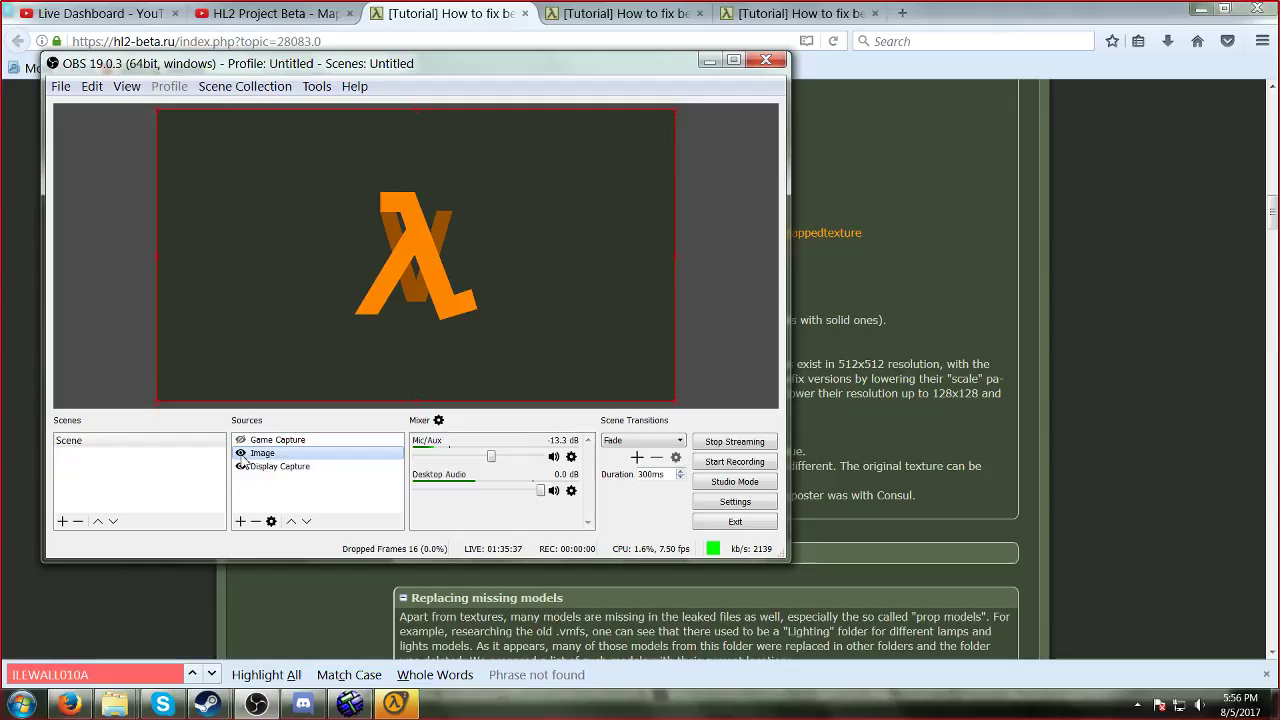
left_click(240, 452)
left_click(240, 452)
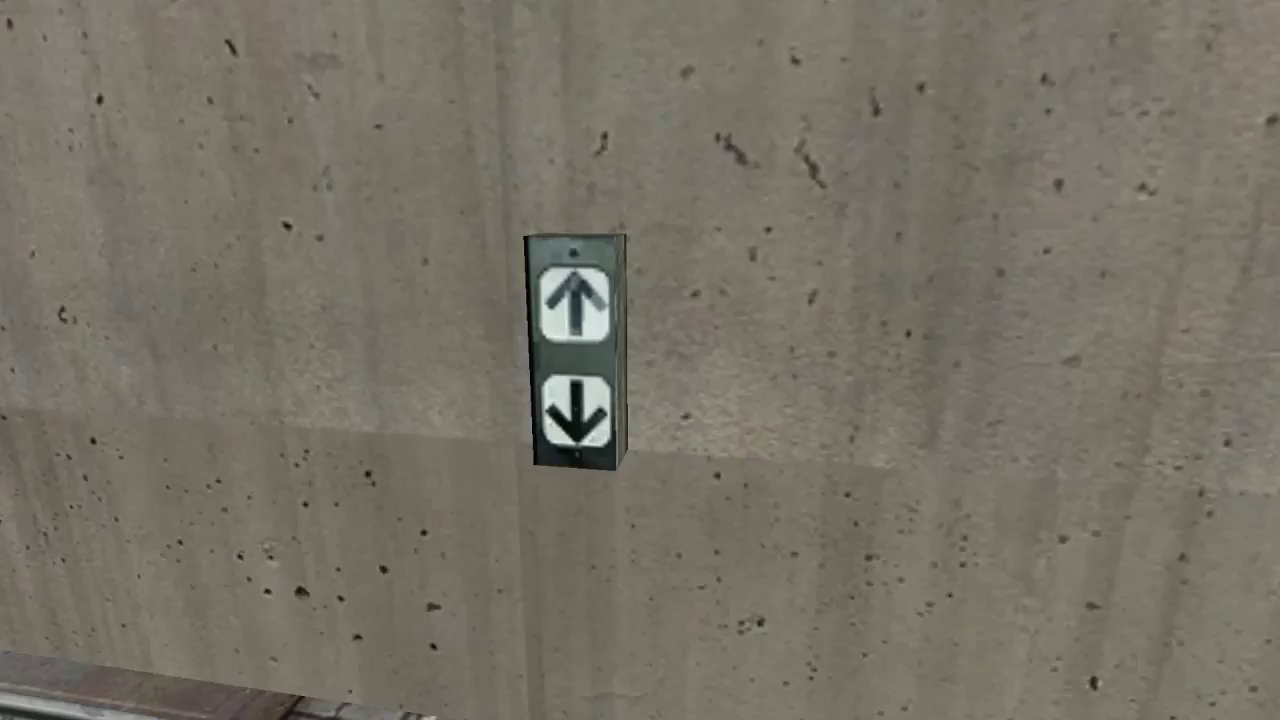
Step: In the running game, issue the console command impulse 101, resume play and equip the crowbar at the lift's button panel
key("grave")
type("se 101")
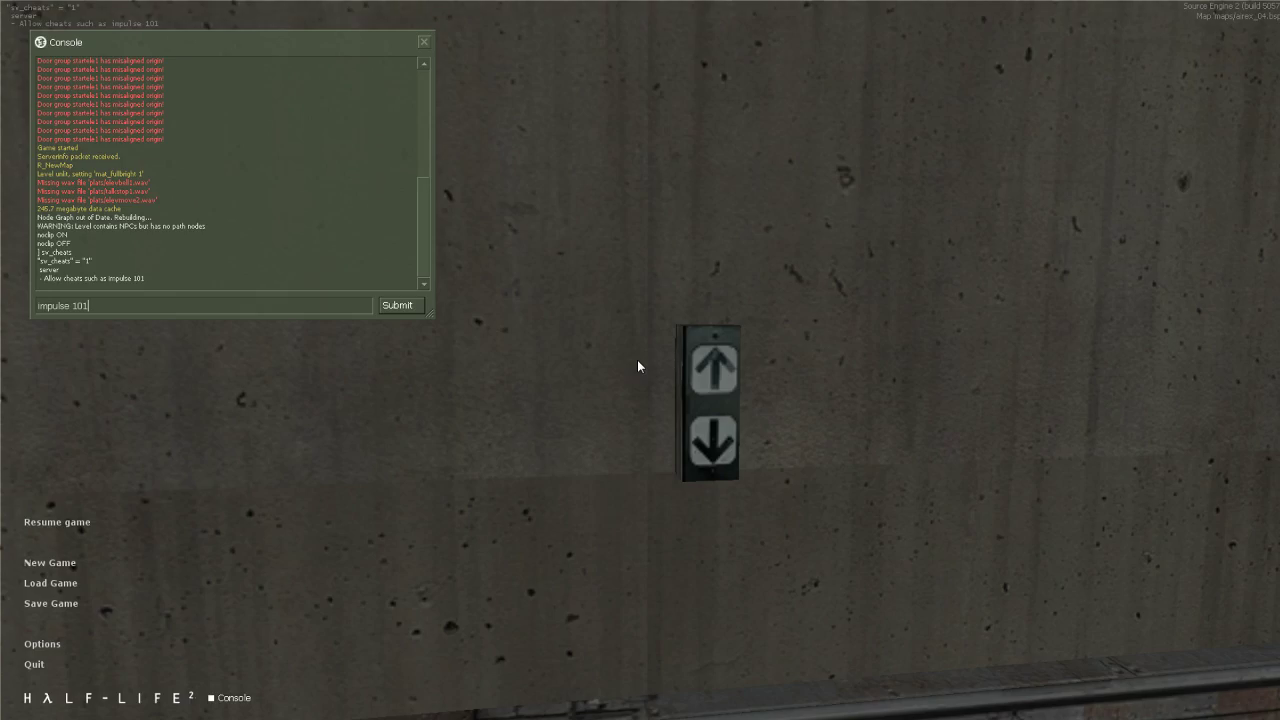
key("Return")
key("Escape")
key("1")
key("e")
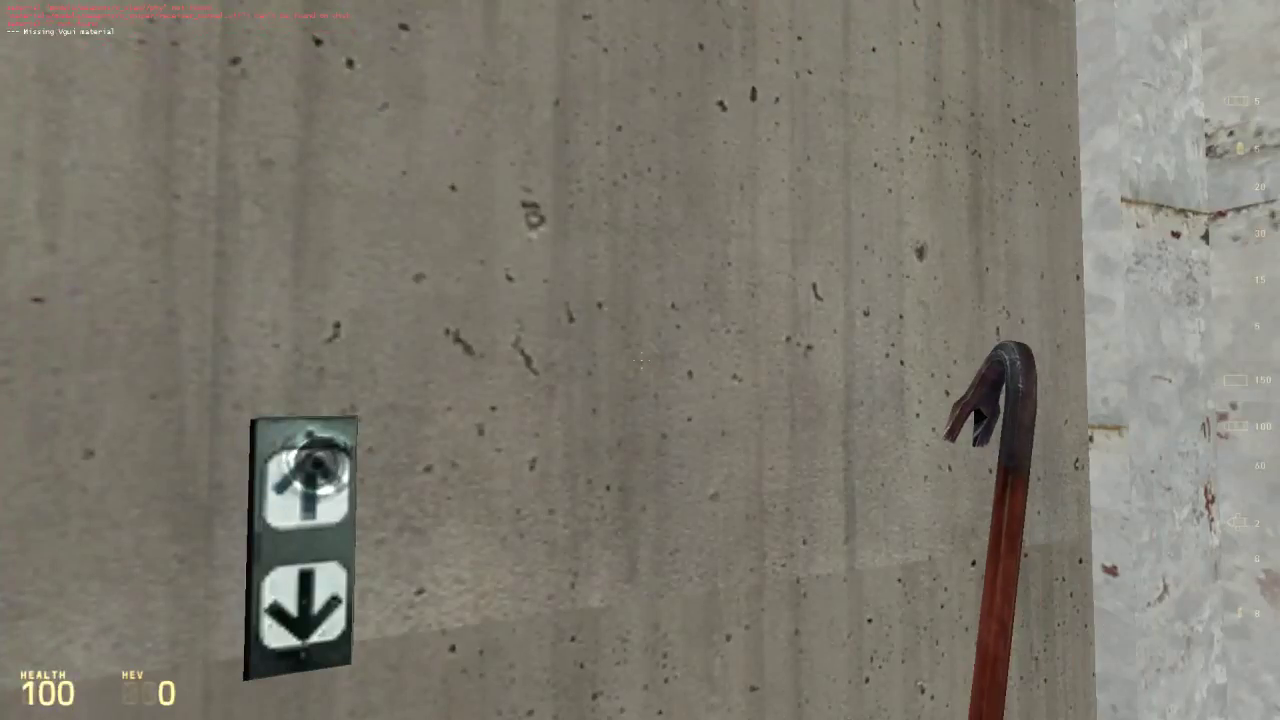
Step: Equip the gravity gun while standing in the lift
key("1")
key("1")
key("1")
left_click(640, 360)
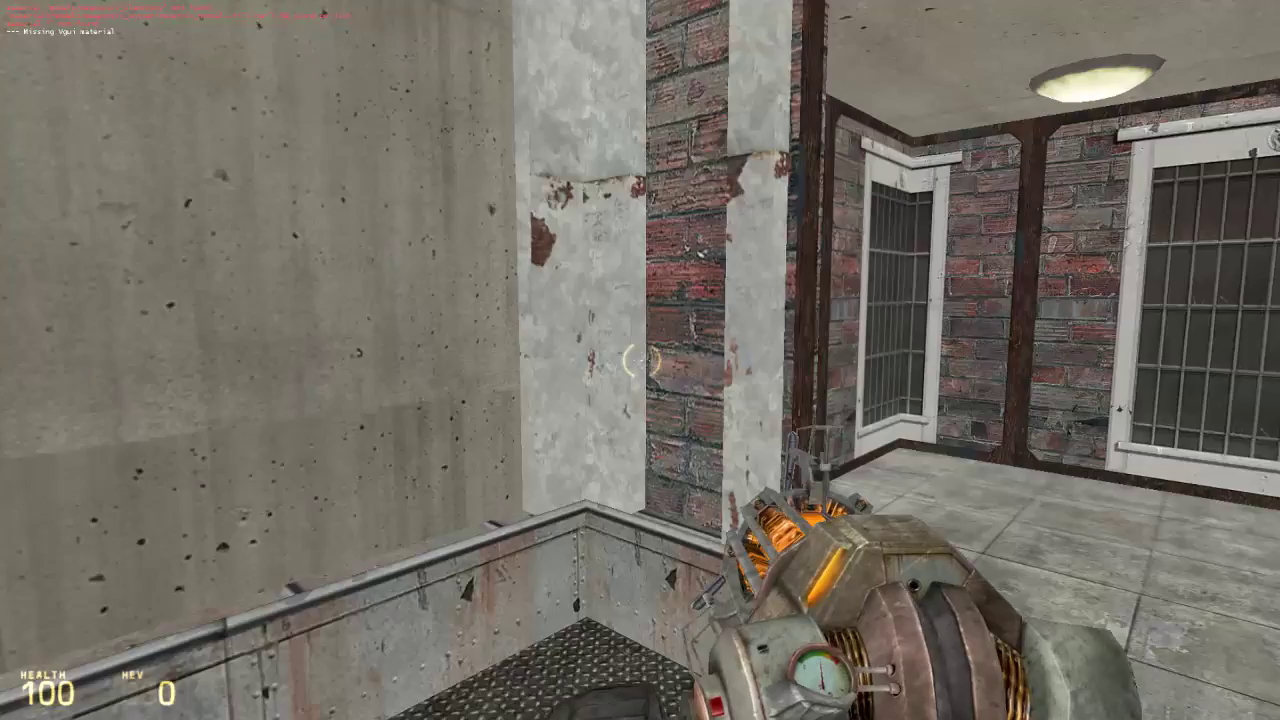
Step: Quit the game and close the compile process window in Hammer
key("Escape")
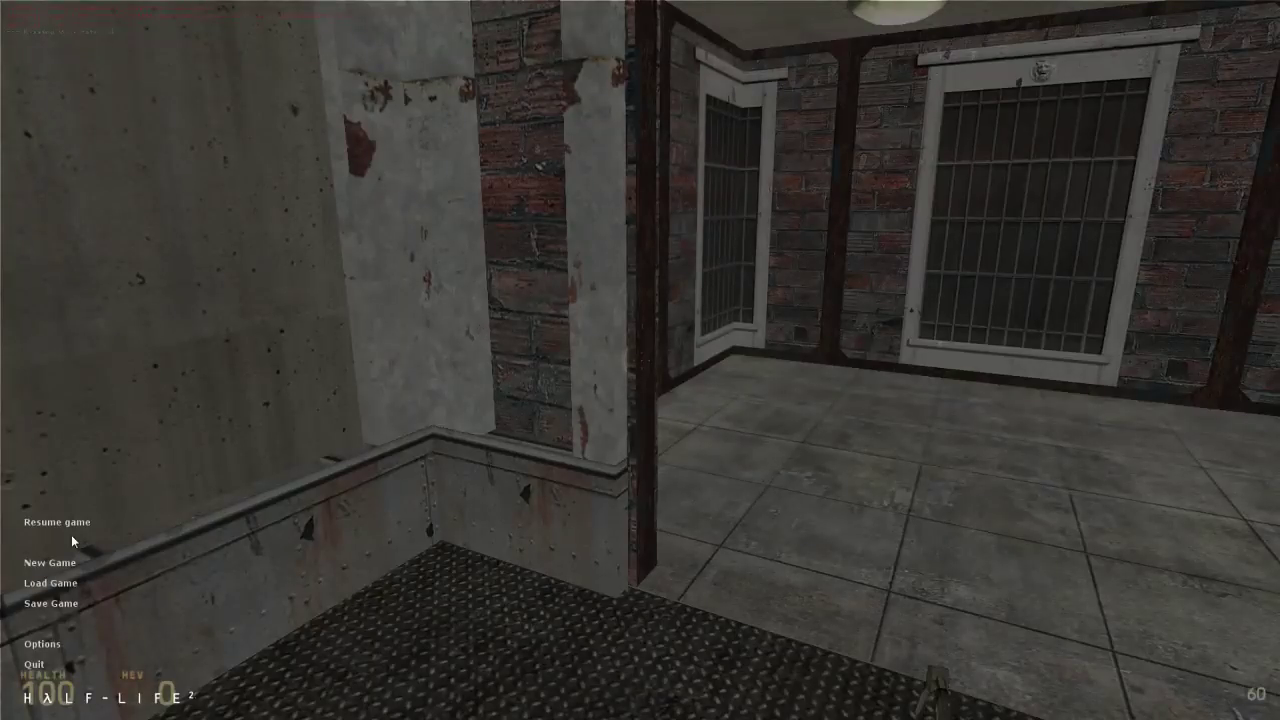
left_click(36, 664)
left_click(606, 371)
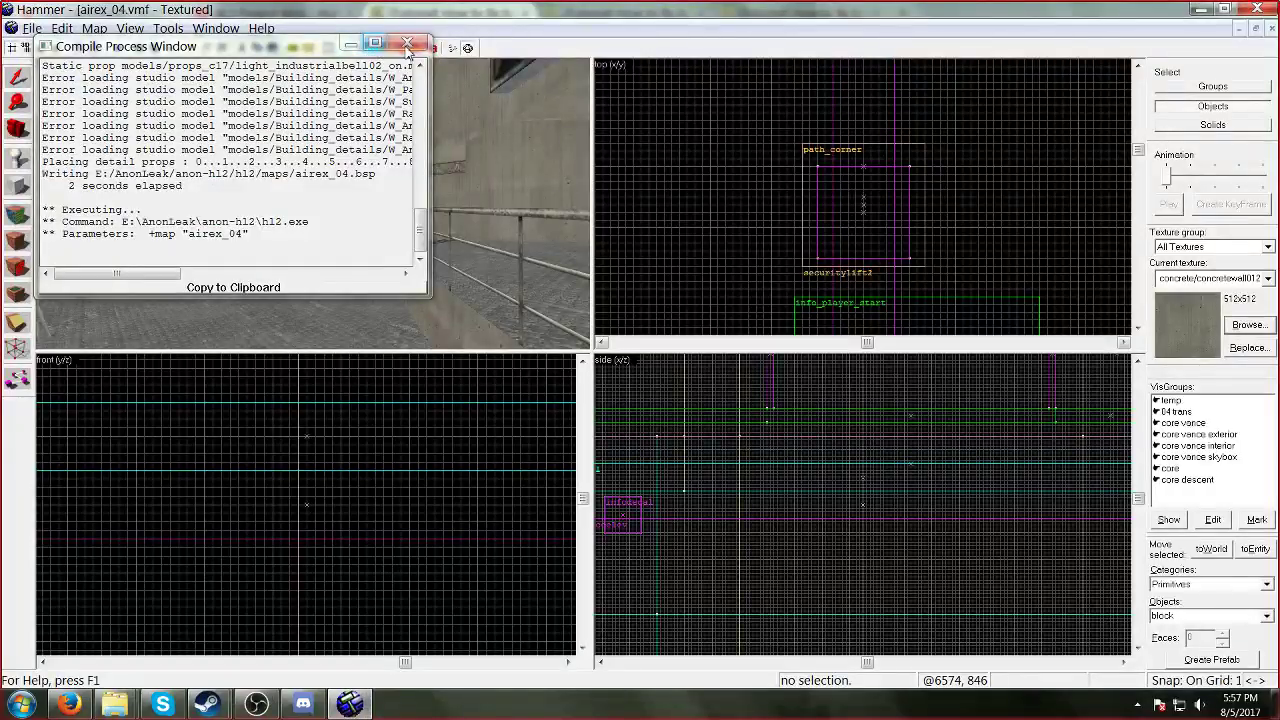
left_click(407, 44)
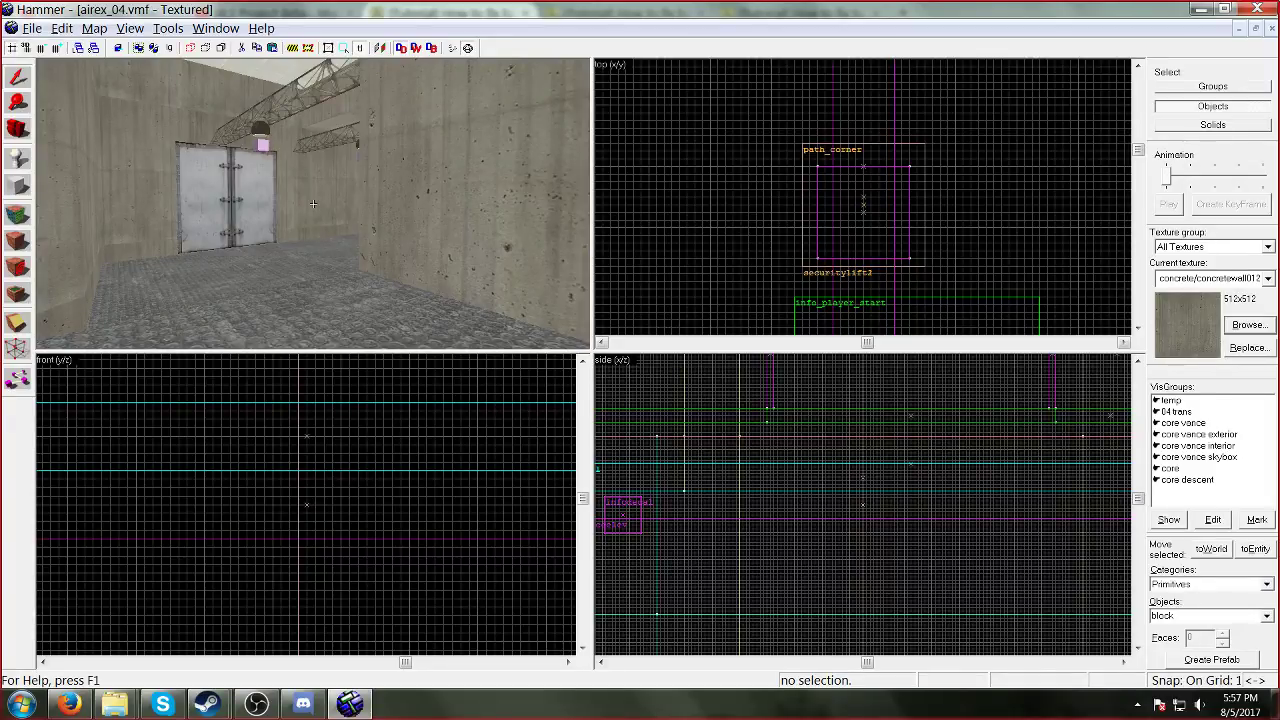
Step: Go to the security lift in the 3D view and examine the flags of its func_train entity
key("w")
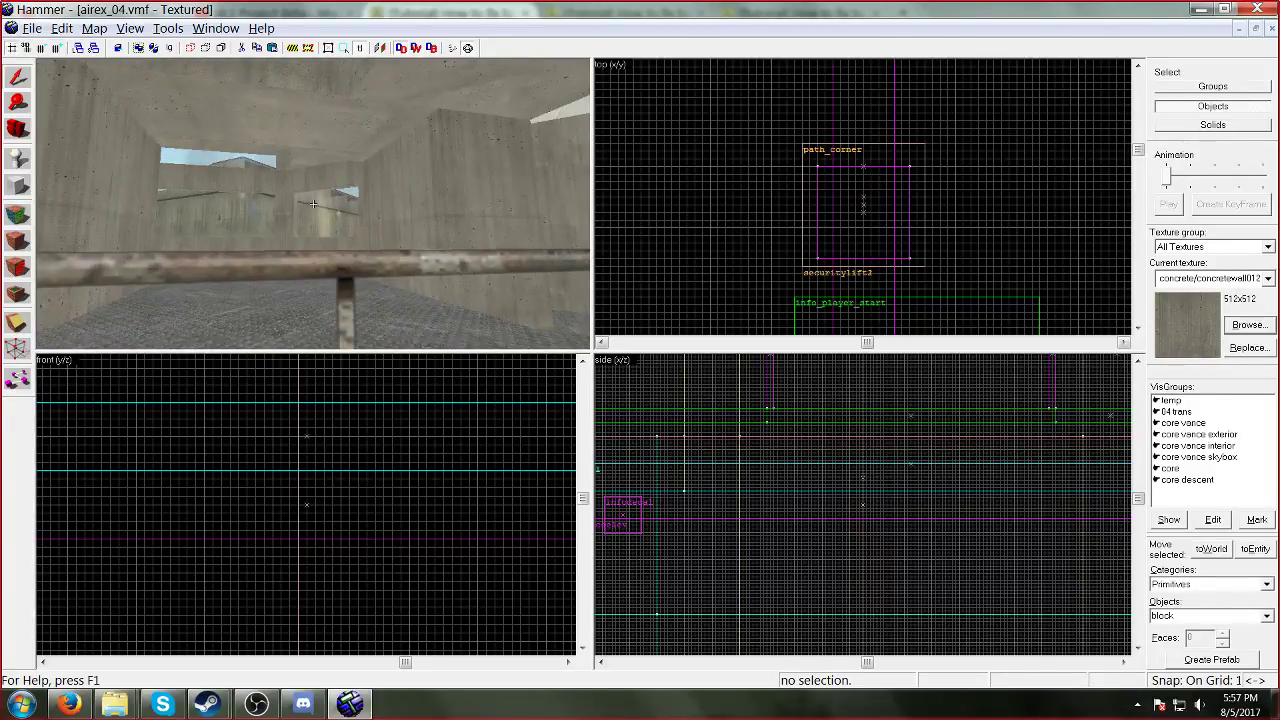
key("w")
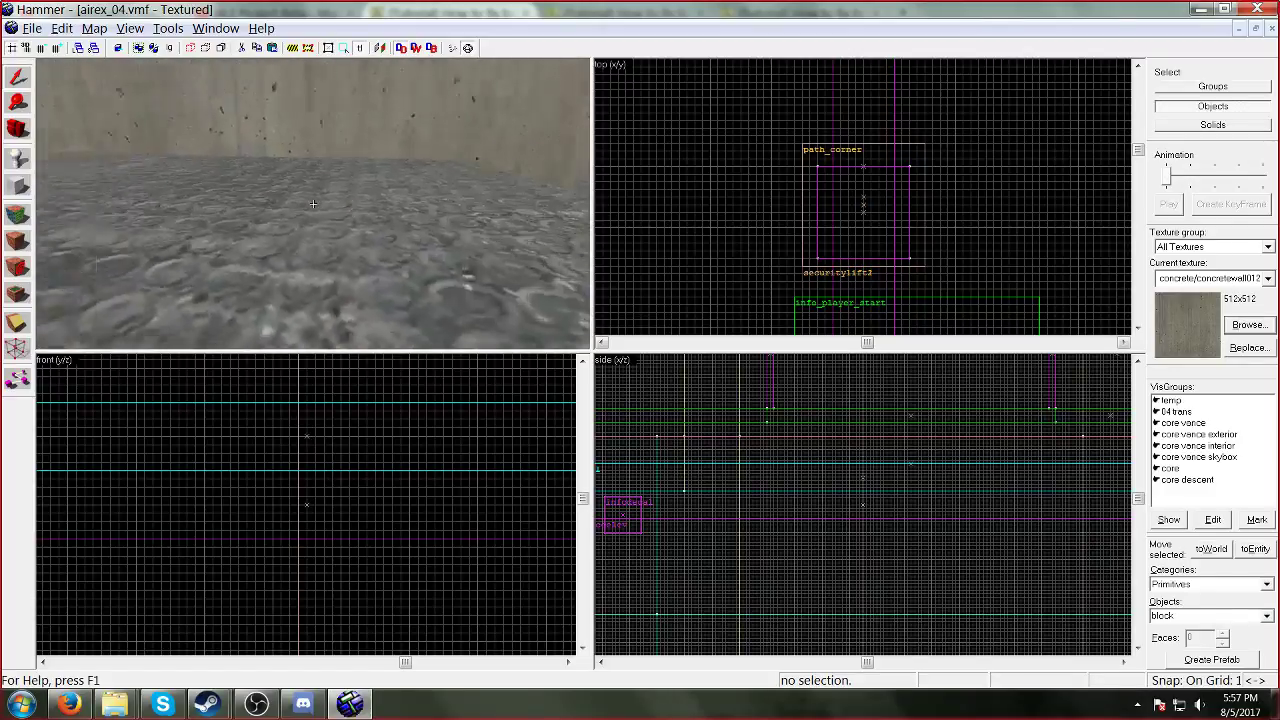
key("w")
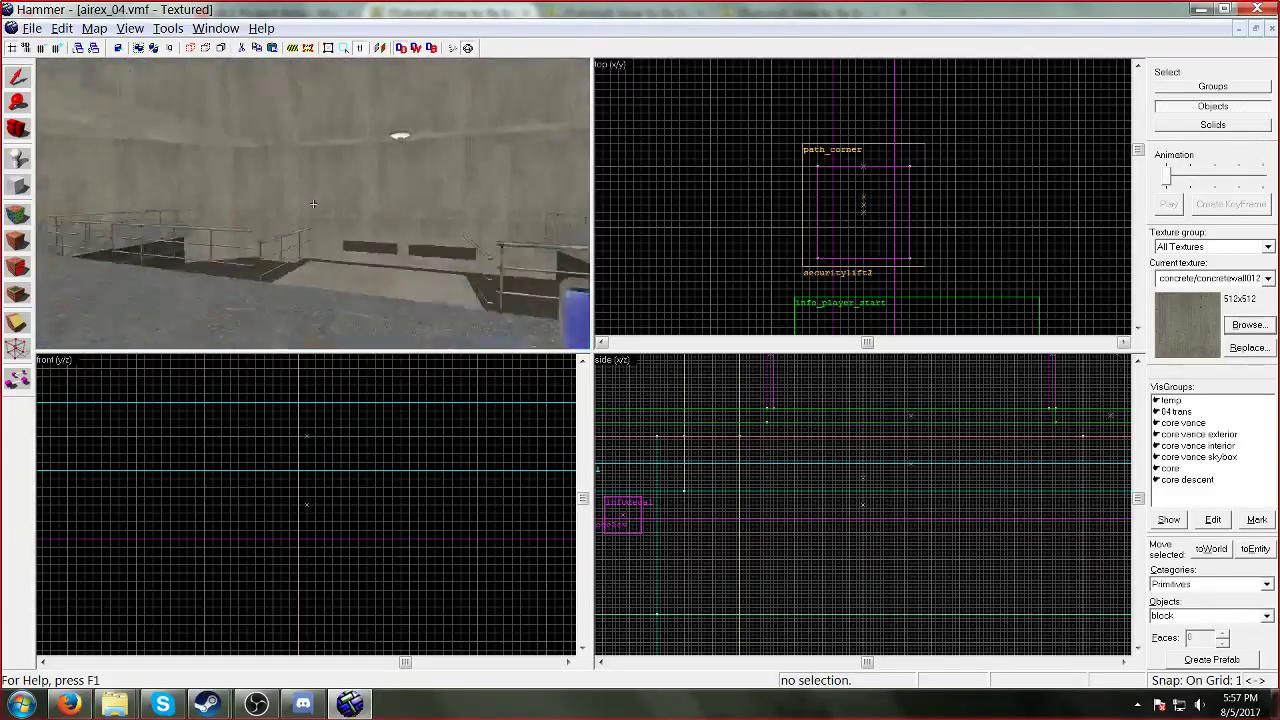
key("w")
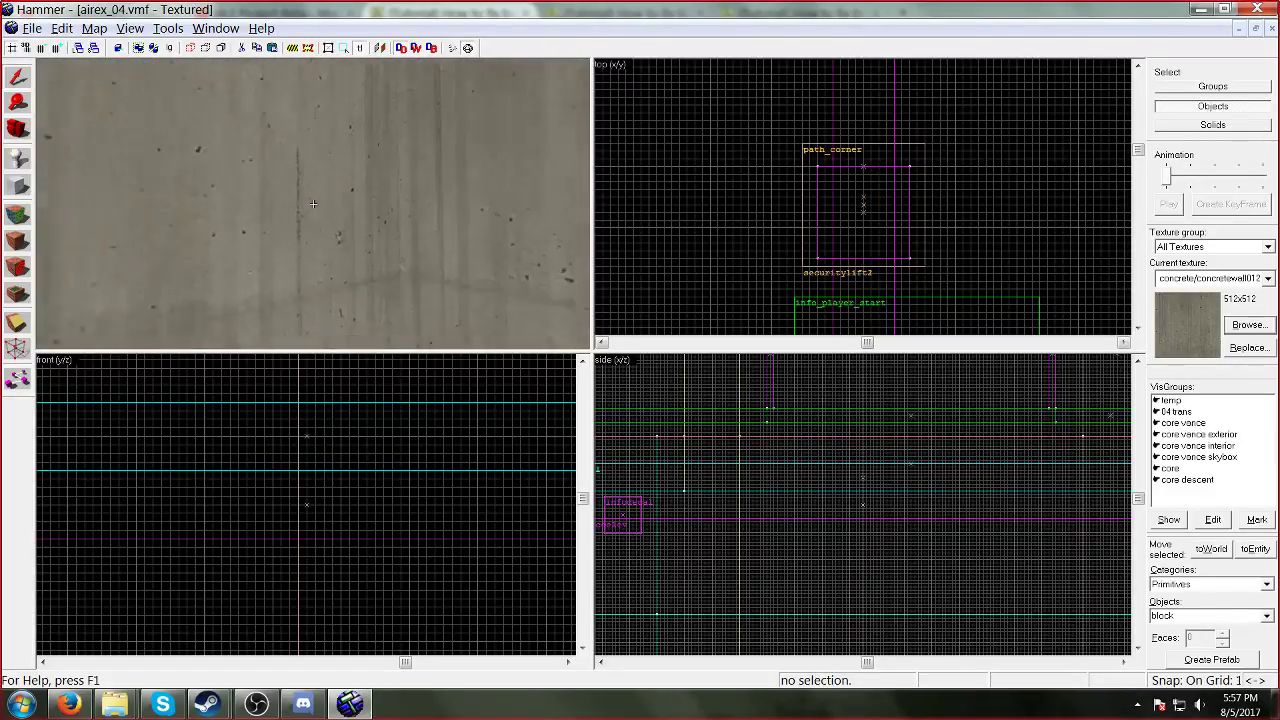
key("w")
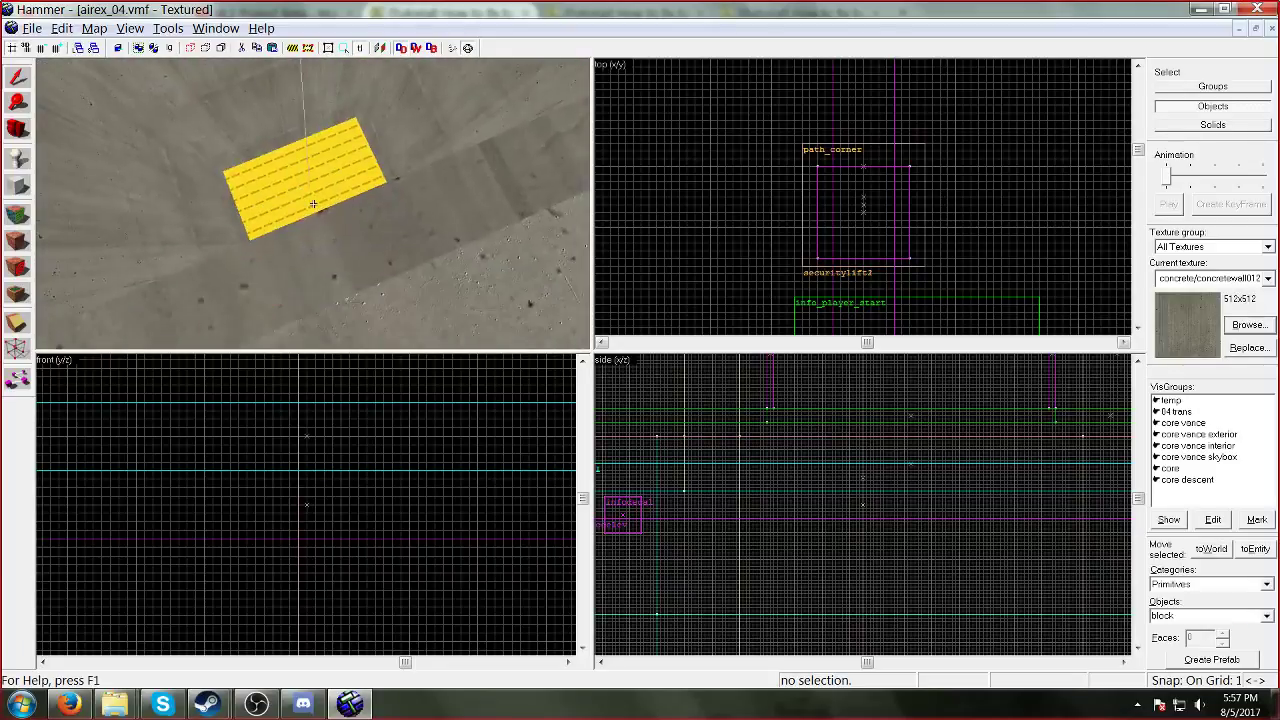
key("w")
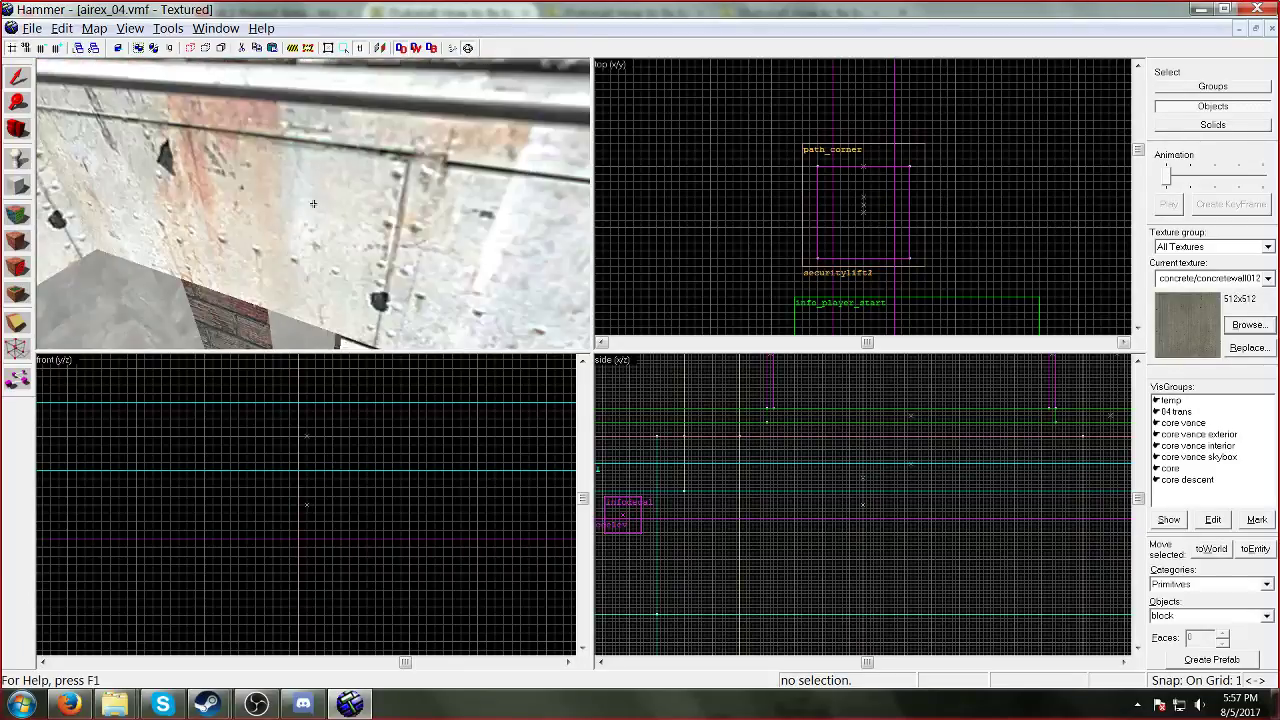
key("w")
key("z")
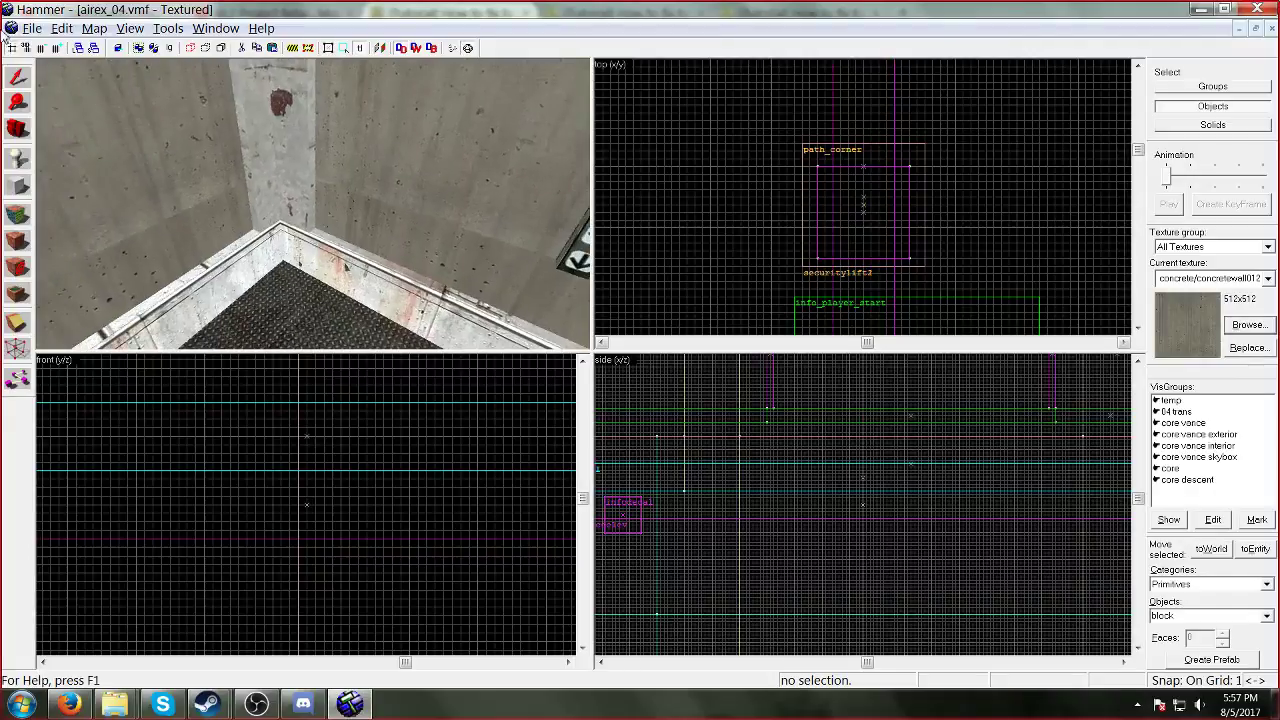
double_click(282, 130)
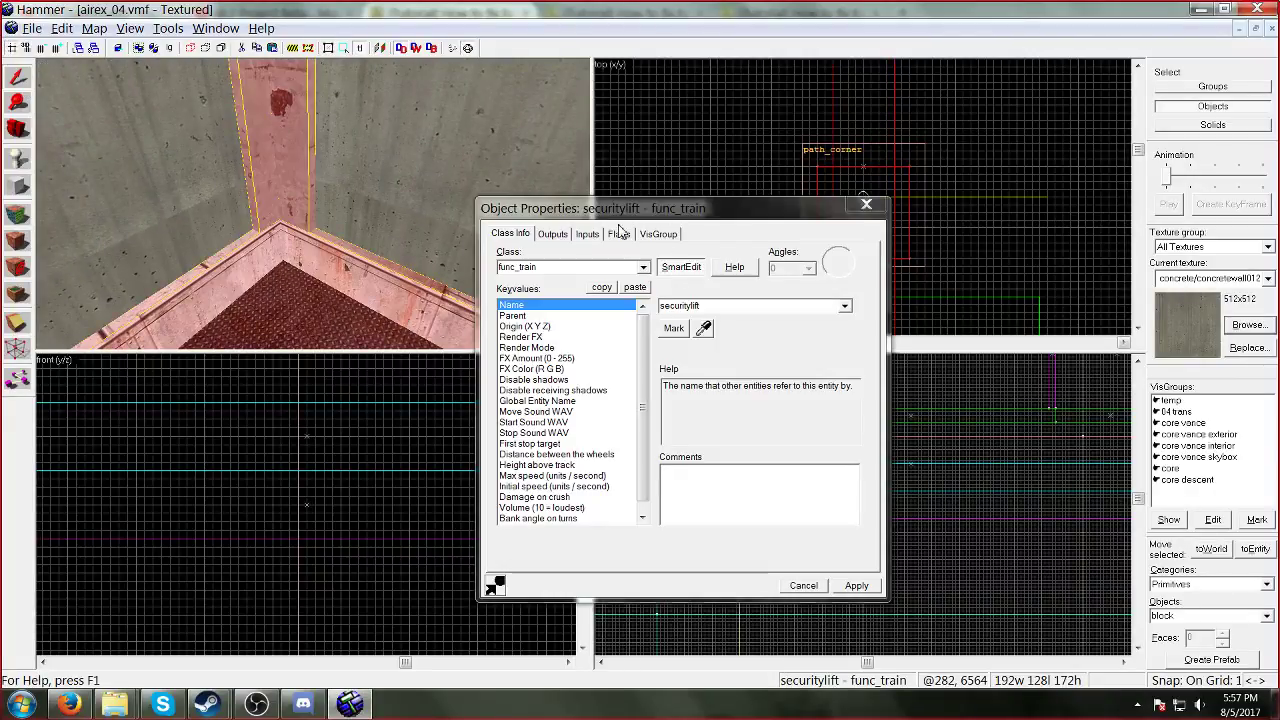
left_click(618, 234)
left_click(370, 363)
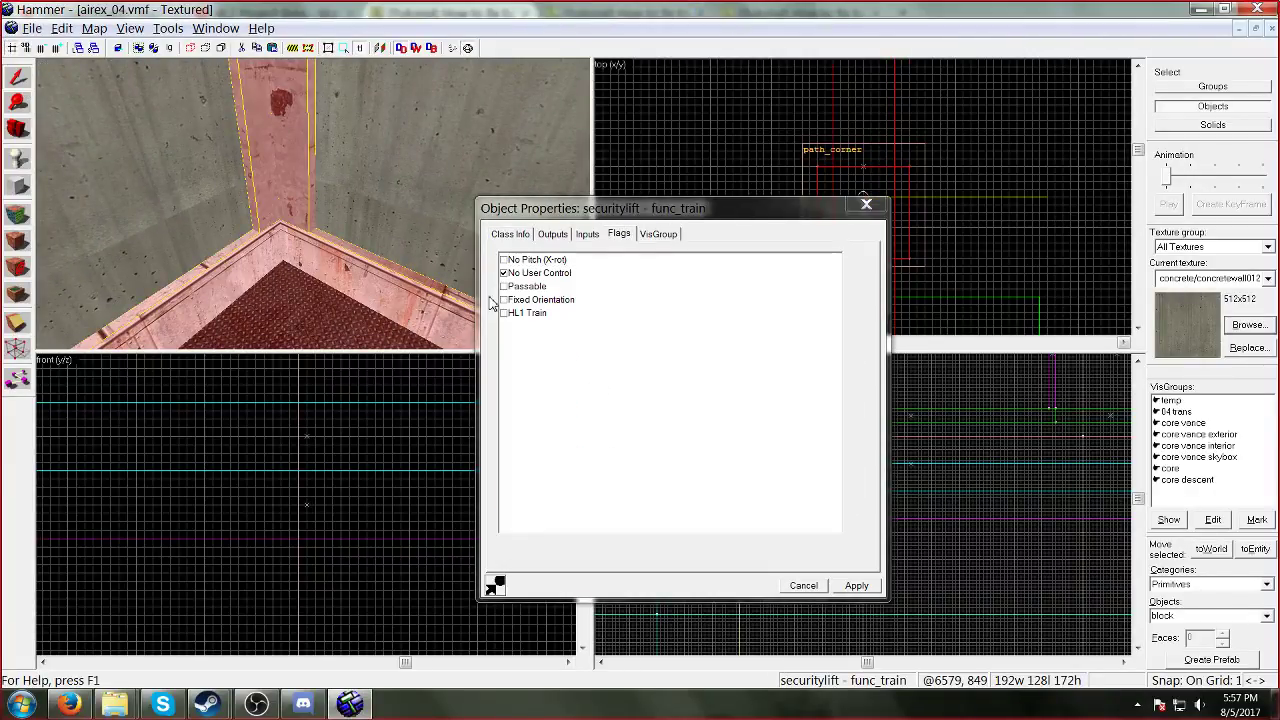
left_click(866, 204)
Step: Examine the flags and class info of the func_button on the lift's up/down panel
key("z")
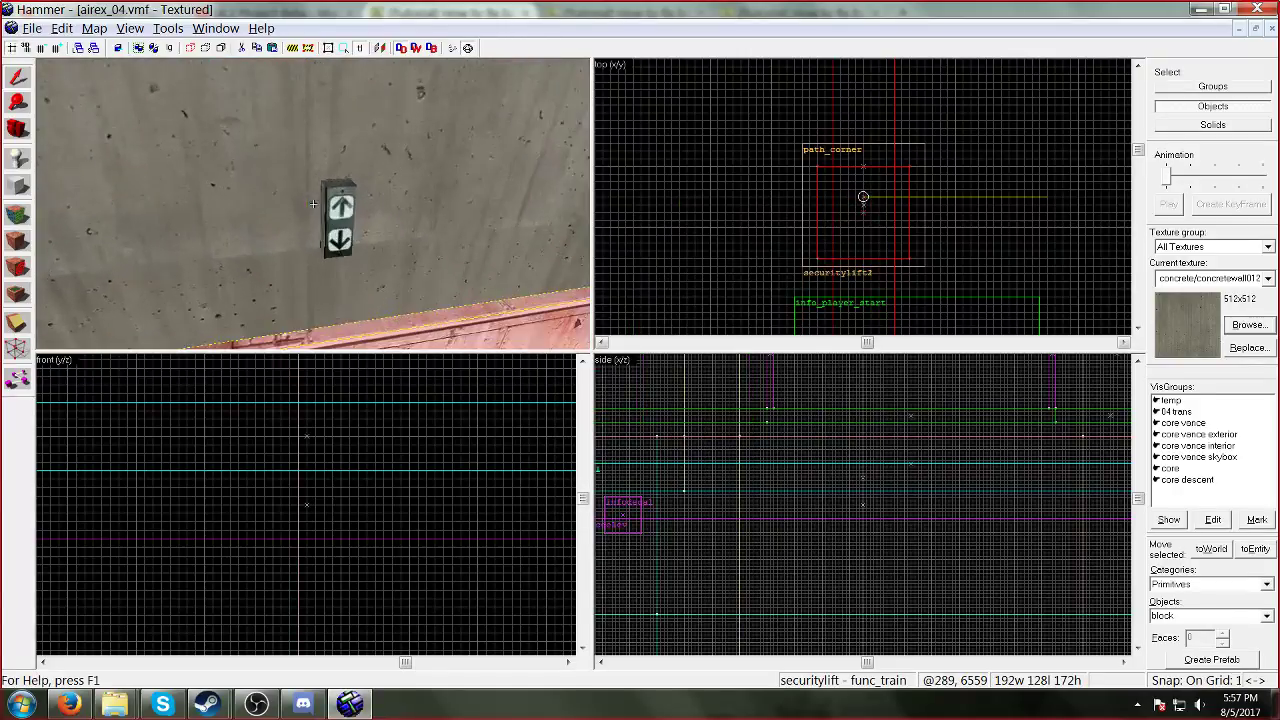
key("z")
double_click(308, 228)
left_click(618, 236)
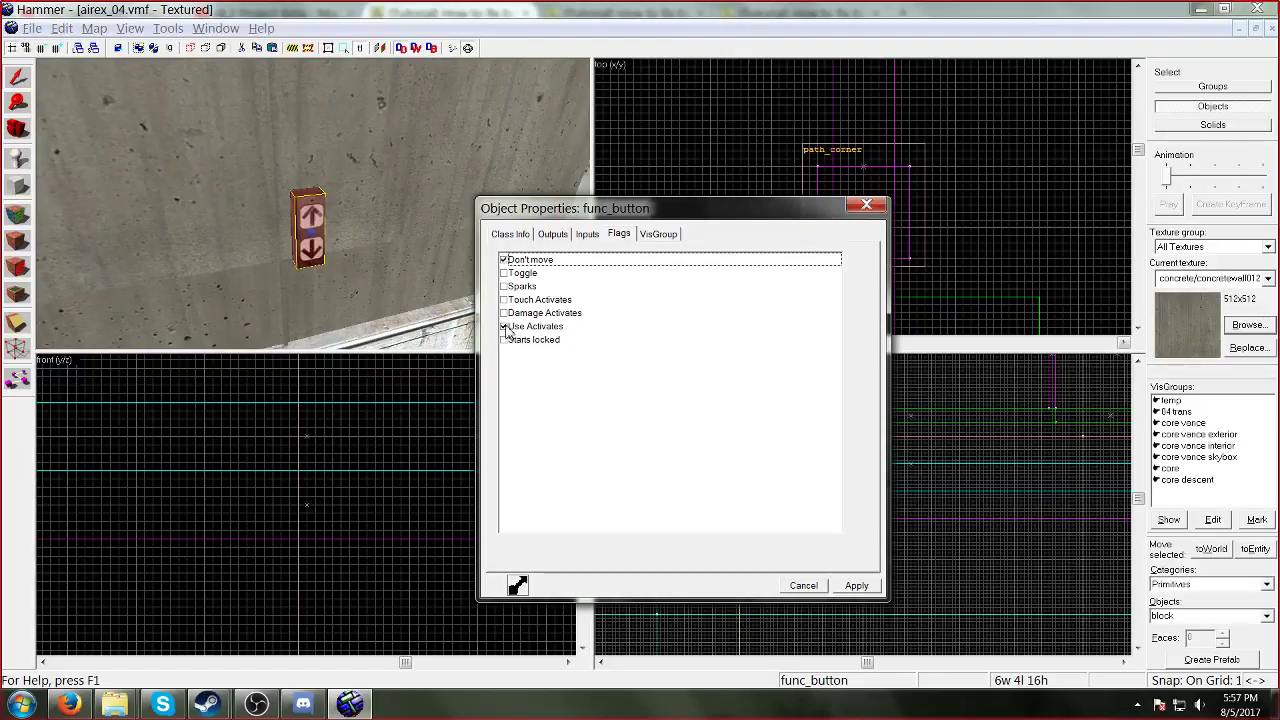
left_click(511, 234)
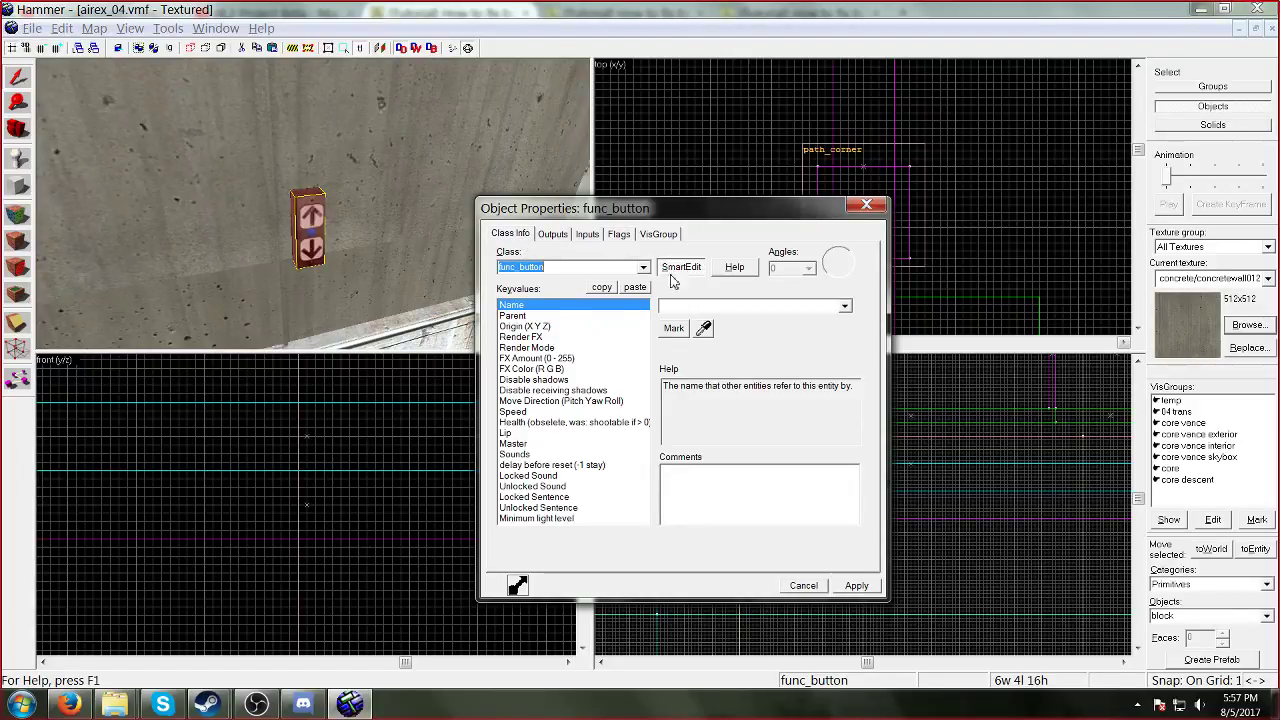
left_click(866, 205)
Step: Examine the outputs of the lift panel's func_button
key("z")
key("z")
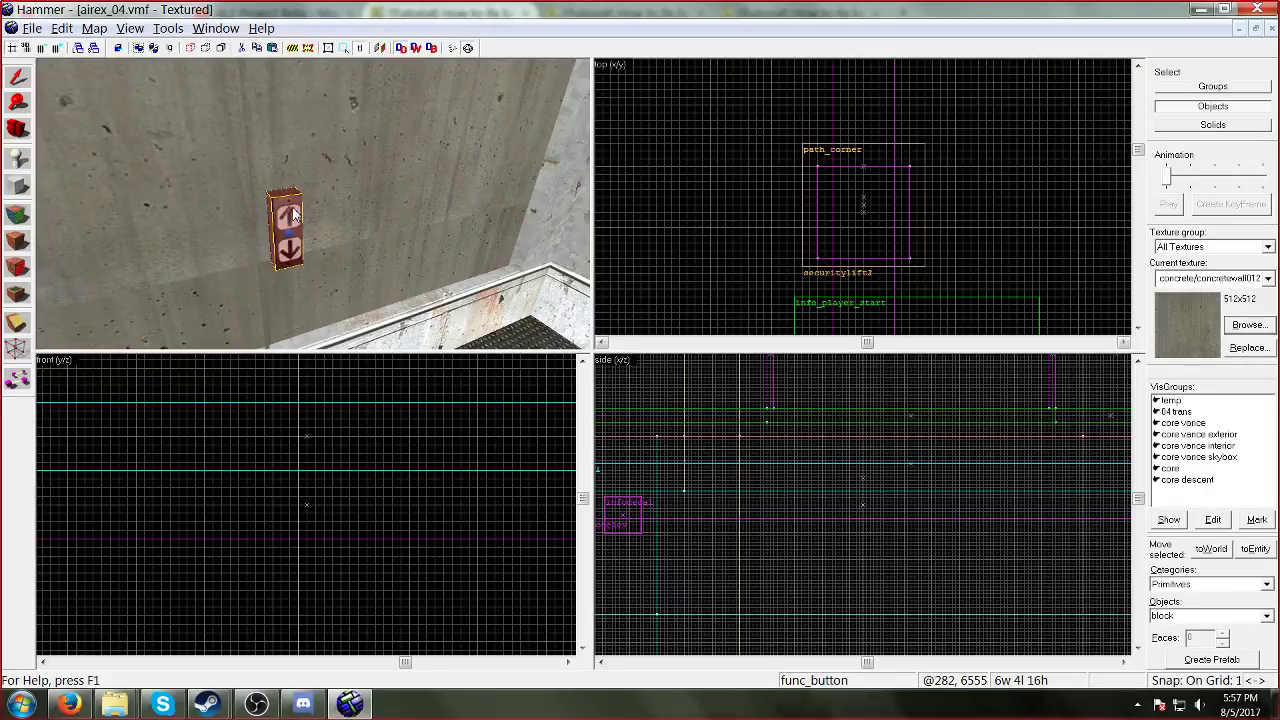
double_click(292, 210)
left_click(554, 234)
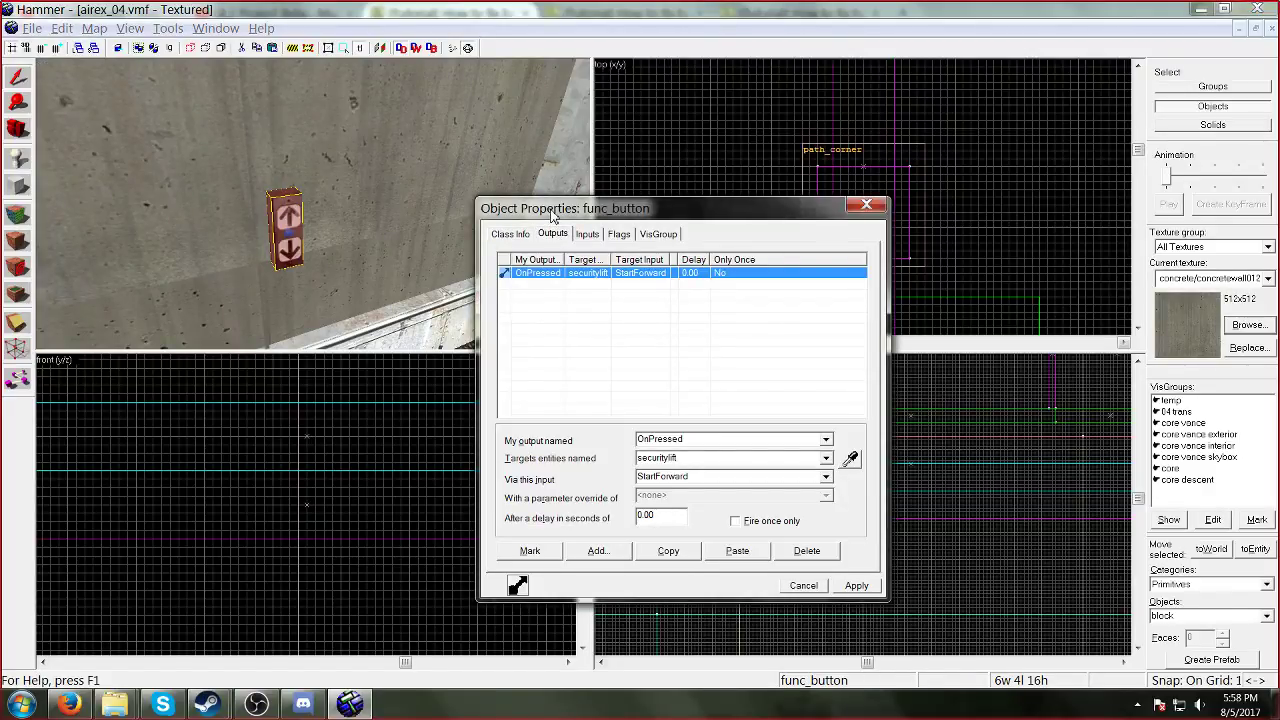
left_click(541, 198)
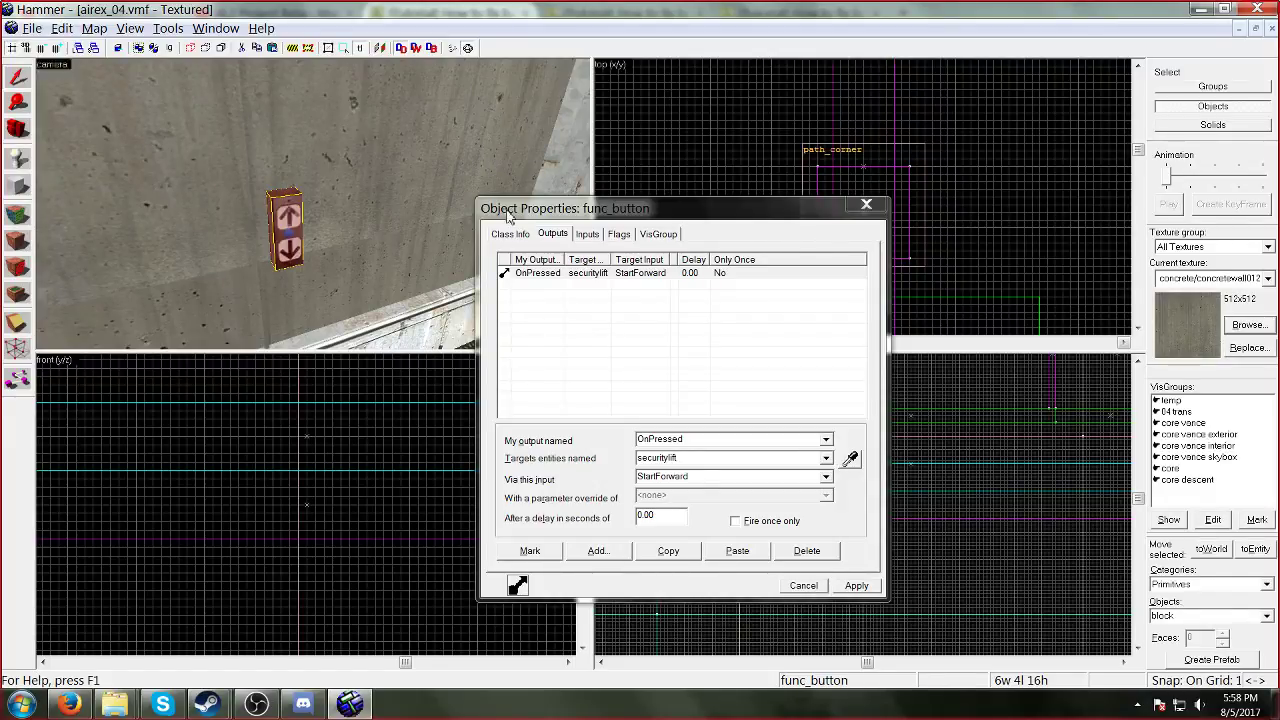
left_click(868, 204)
Step: Check the First stop target keyvalue of the securitylift func_train
double_click(500, 297)
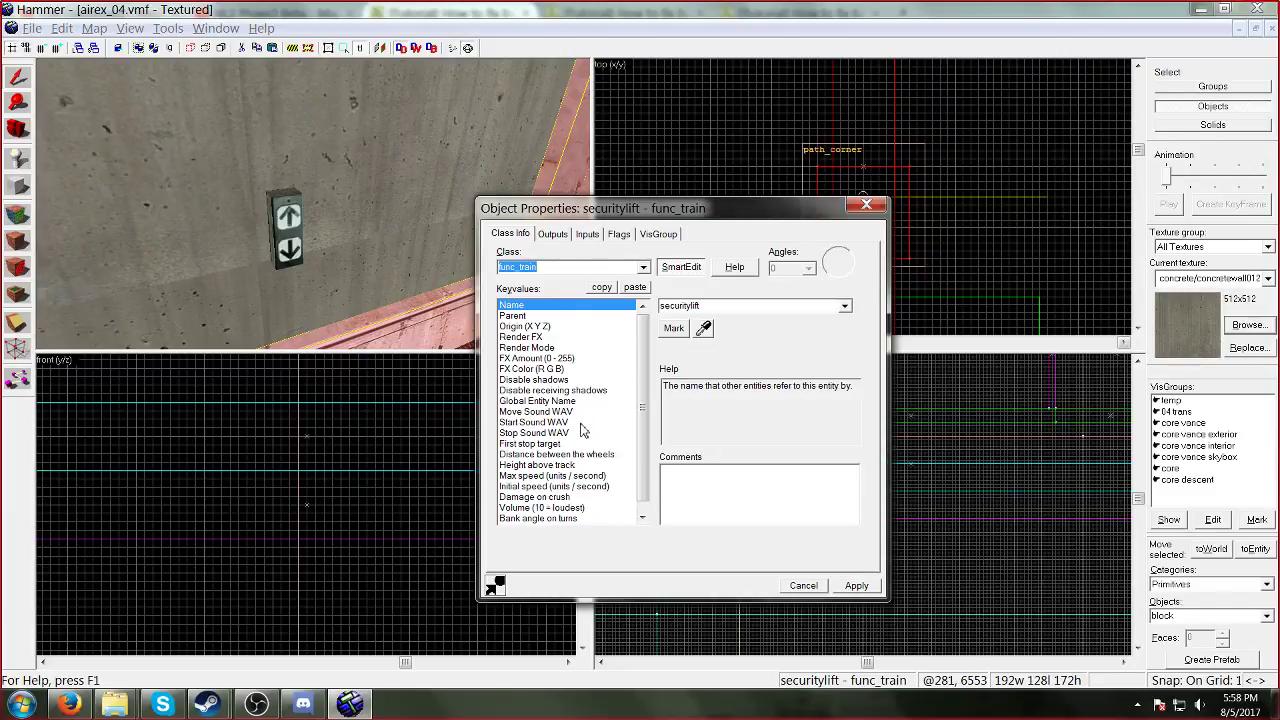
left_click(558, 445)
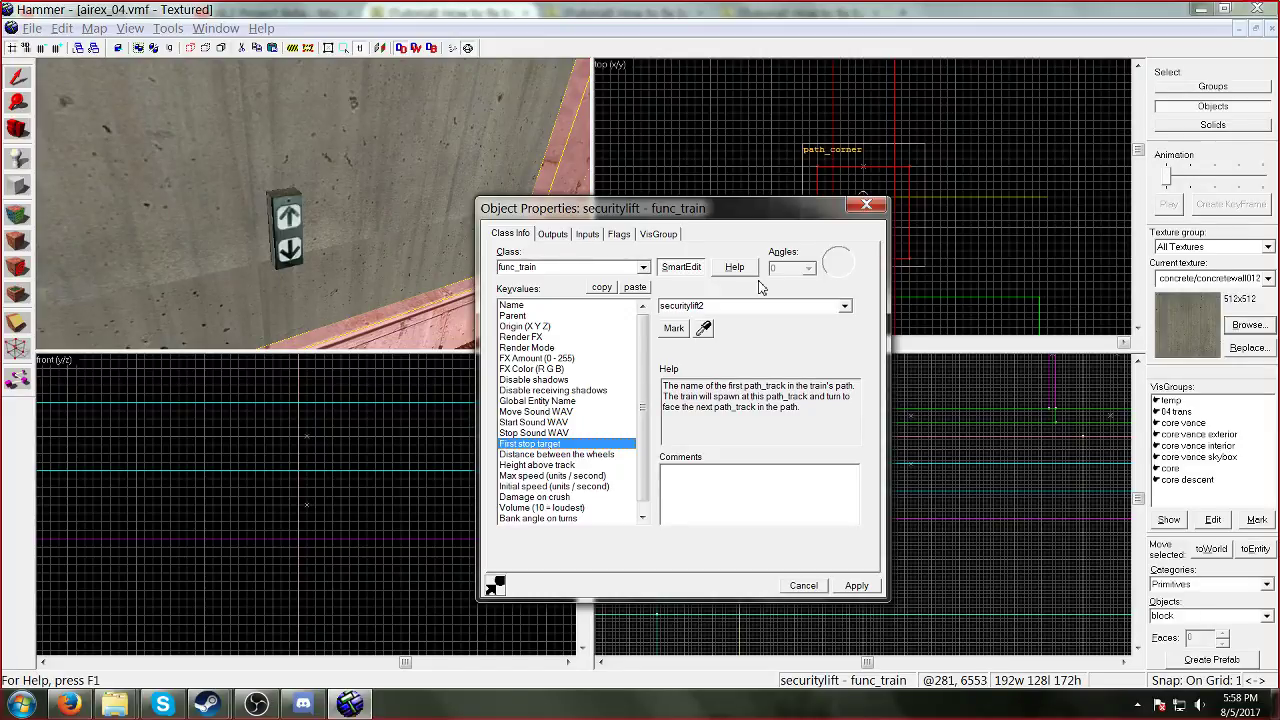
left_click(324, 248)
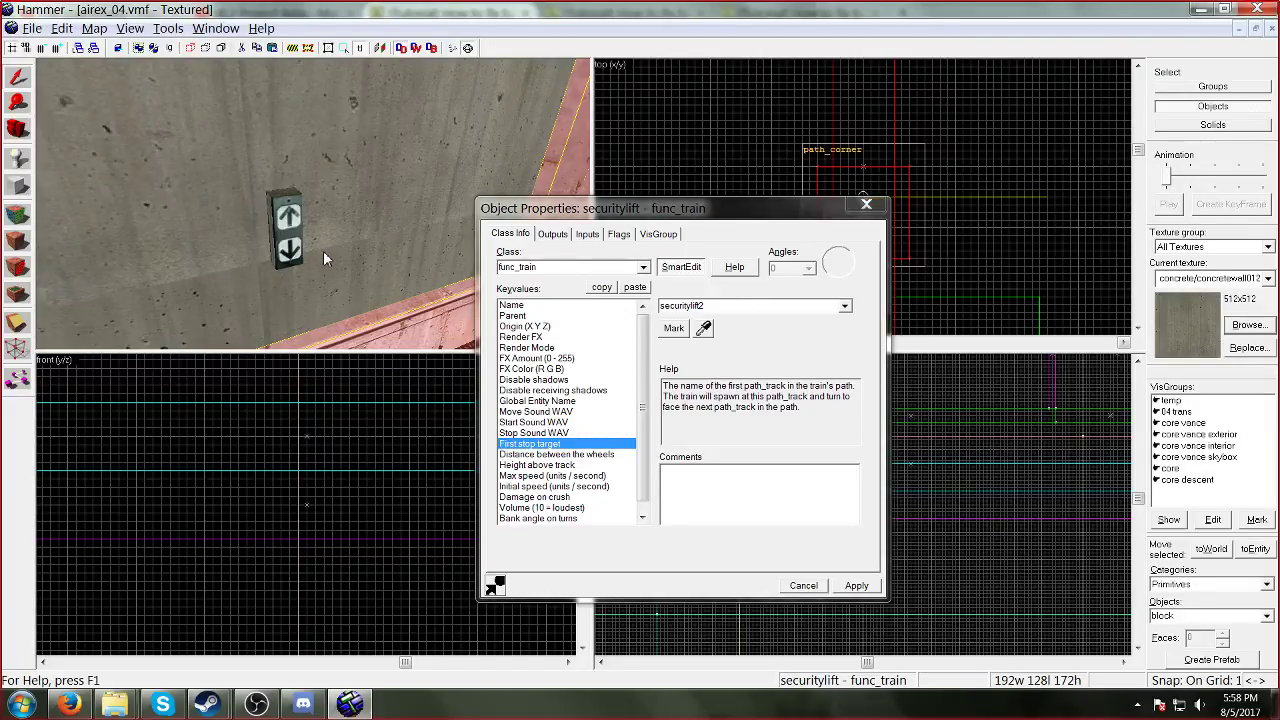
Step: Change the class of the securitylift2 path_corner inside the lift to path_track and apply it
key("z")
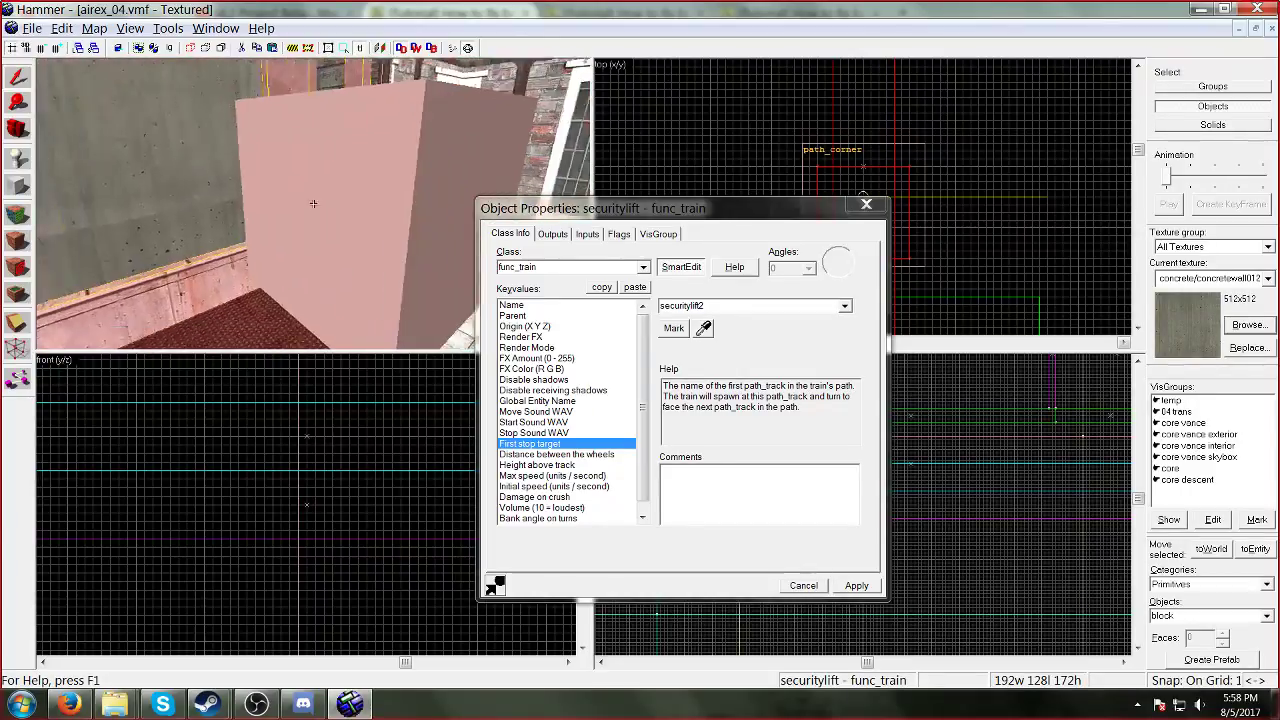
key("s")
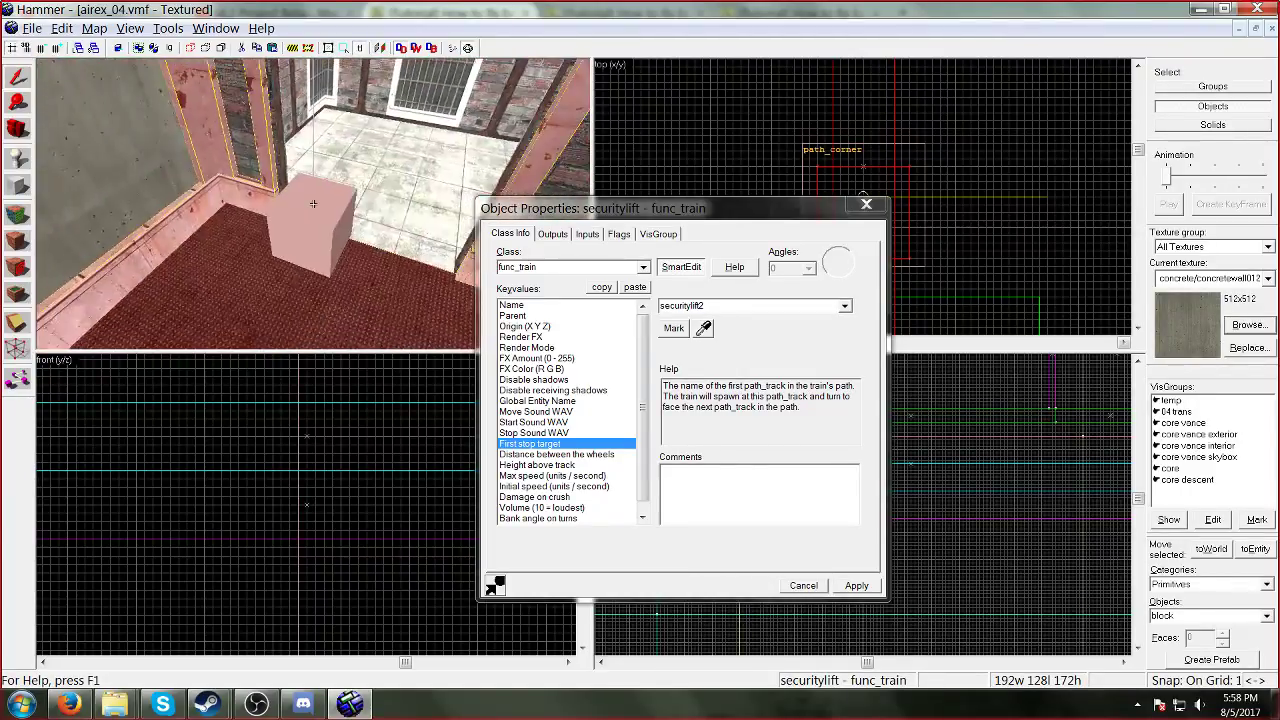
key("w")
key("z")
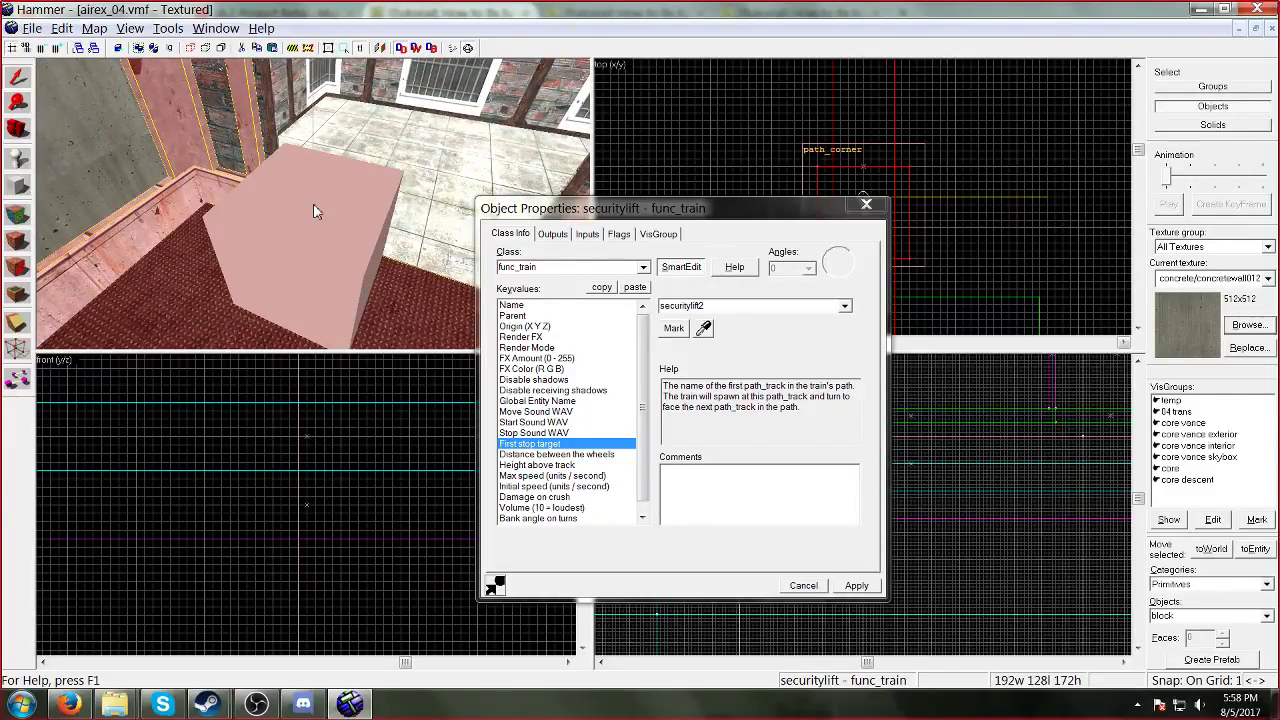
left_click(313, 203)
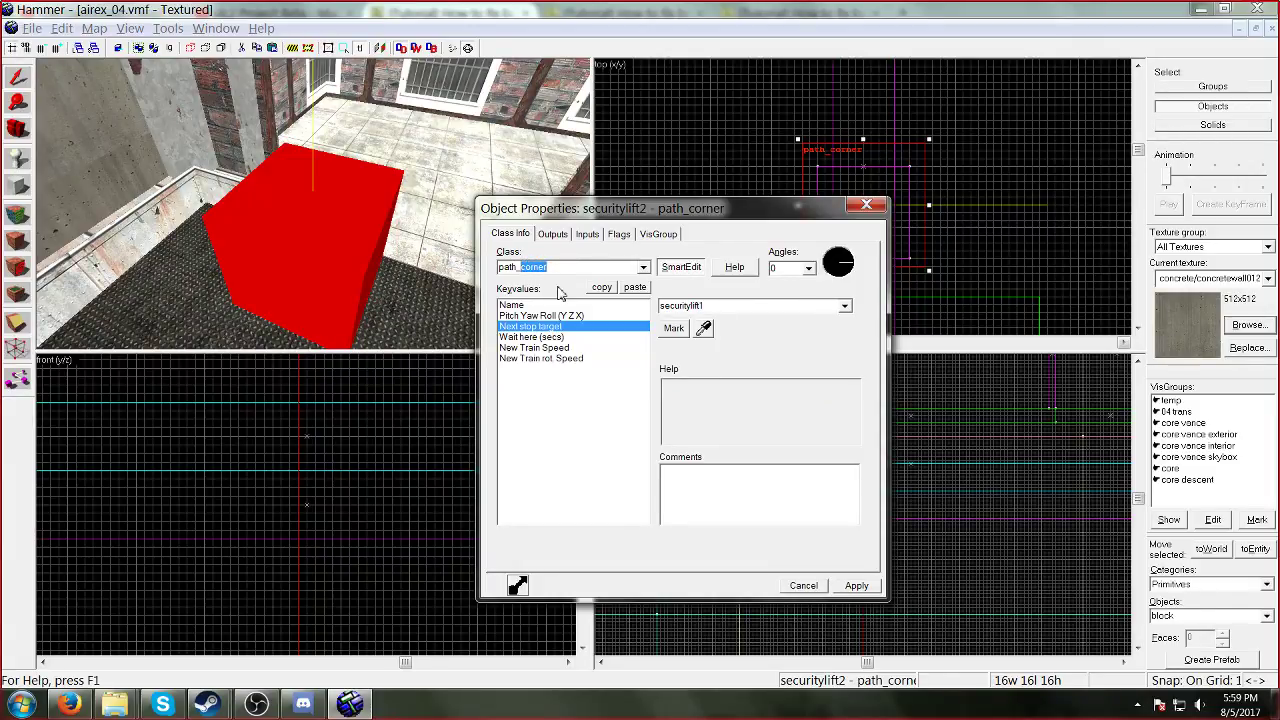
type("track")
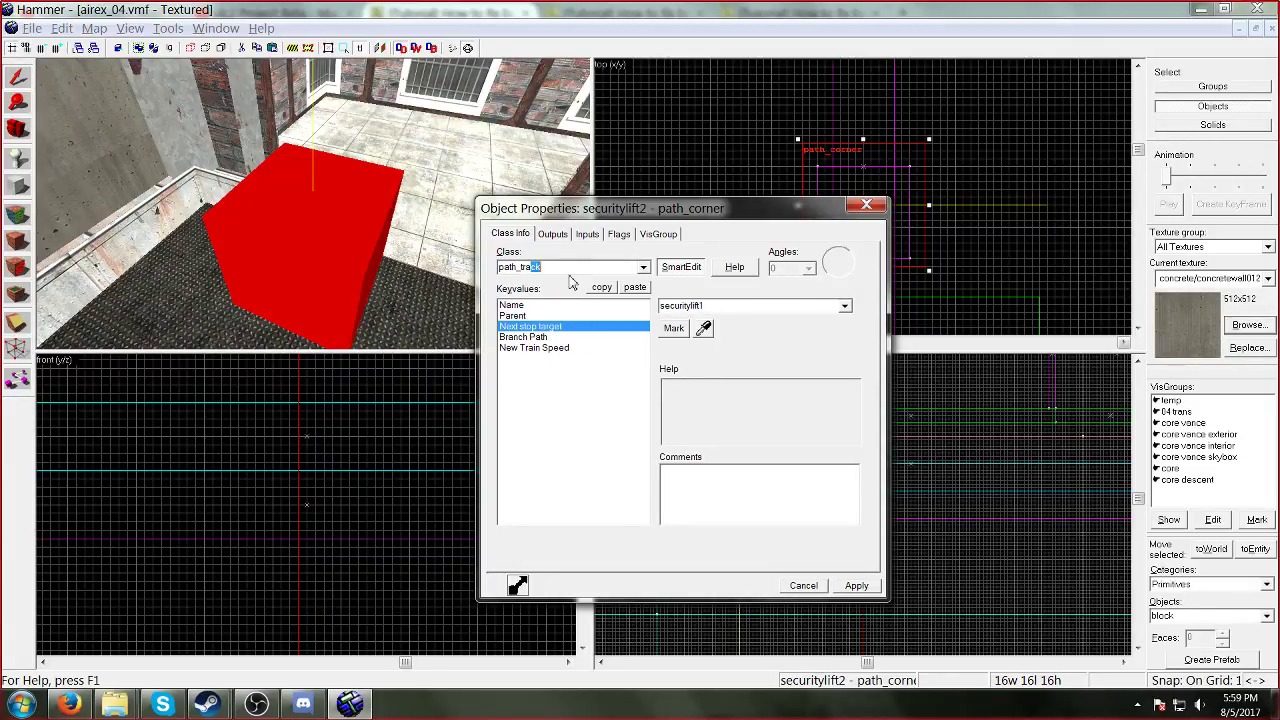
left_click(574, 269)
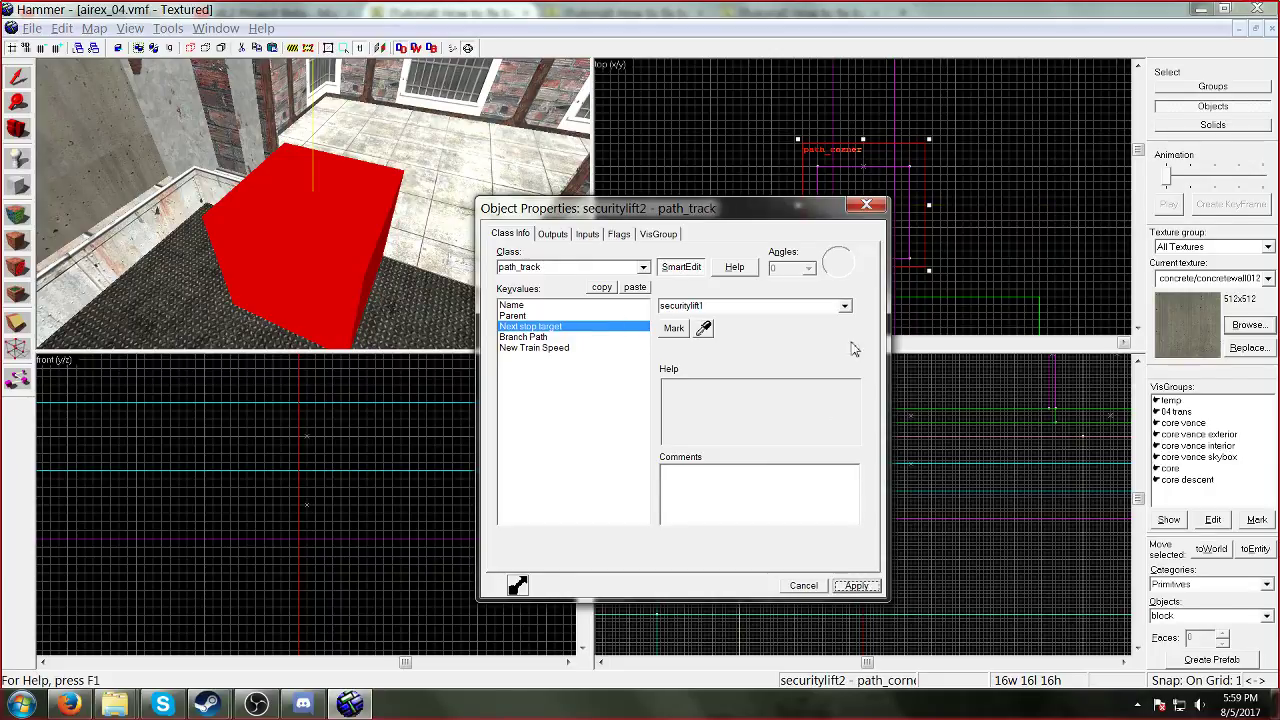
left_click(856, 586)
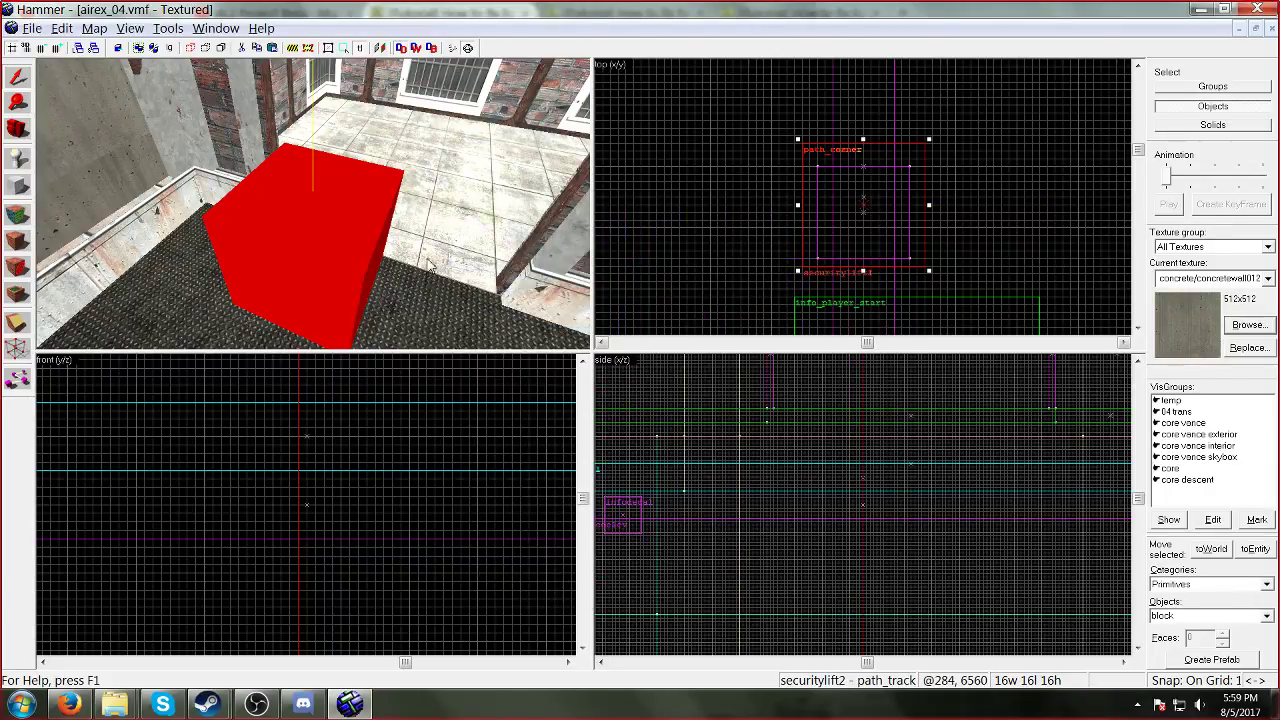
Step: Mark the securitylift2 path_track's next stop target and change that securitylift1 path_corner's class to path_track, applying it
double_click(347, 242)
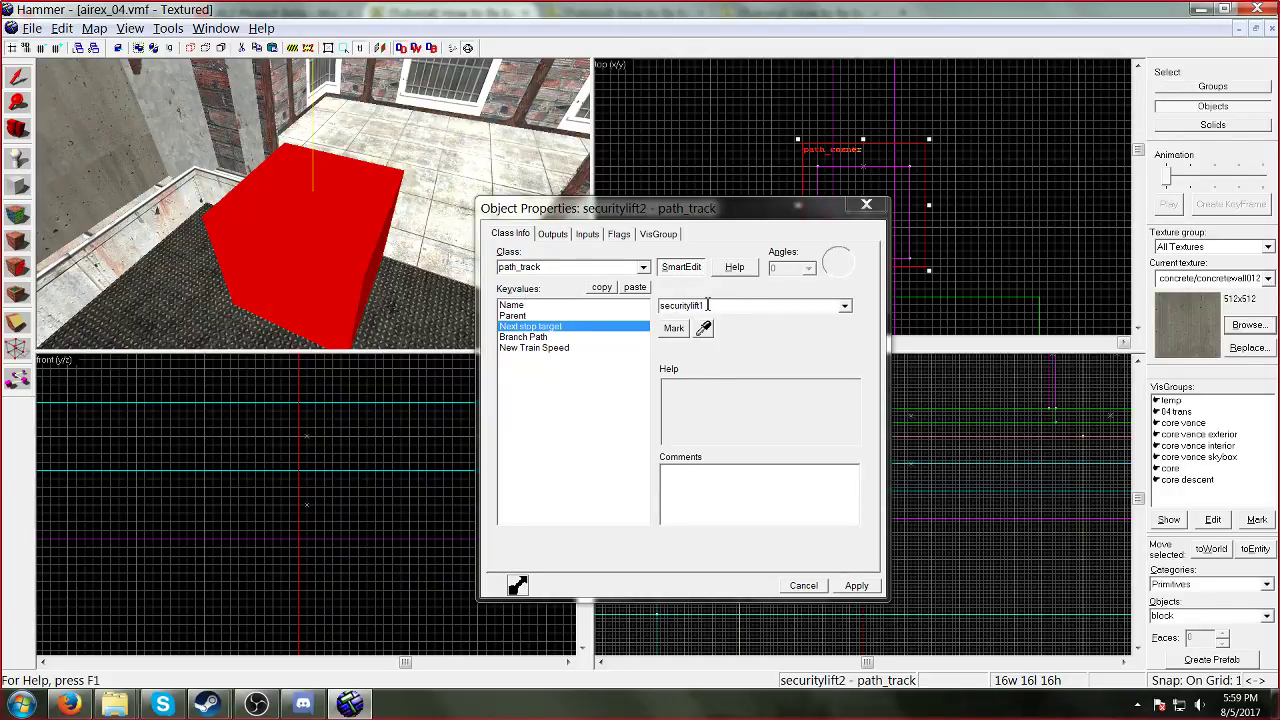
left_click(673, 328)
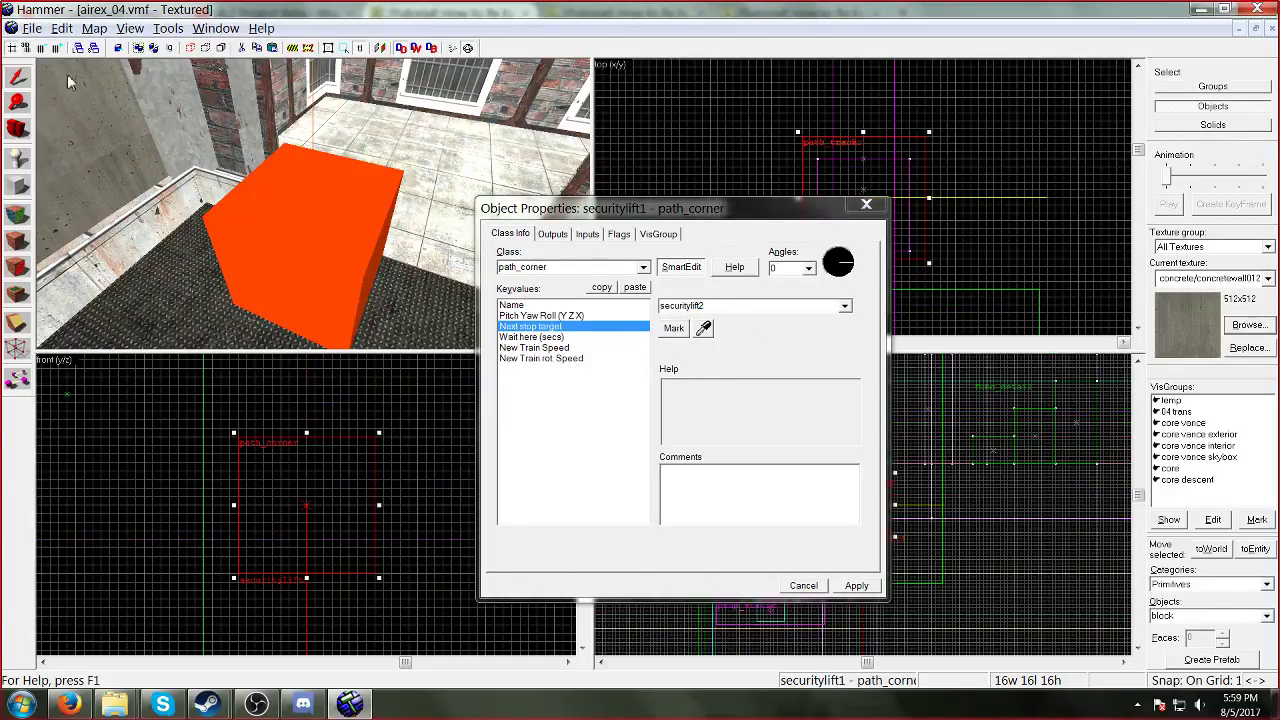
left_click(130, 28)
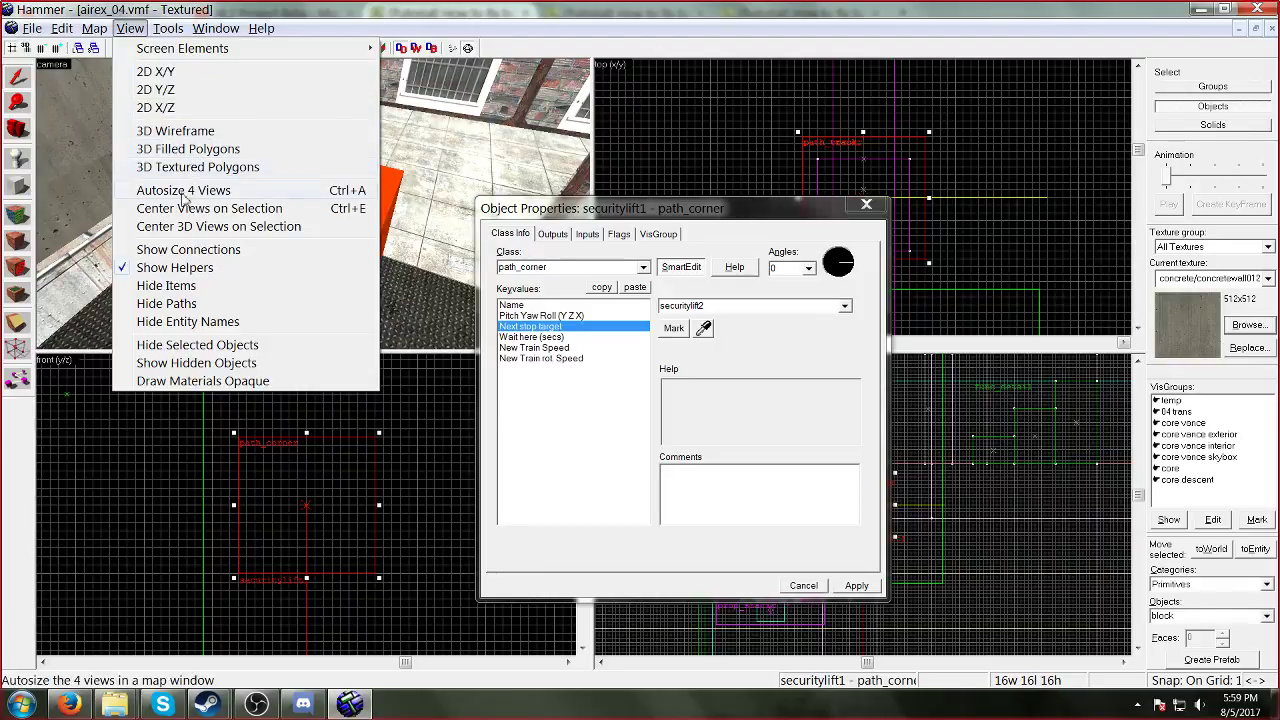
left_click(190, 228)
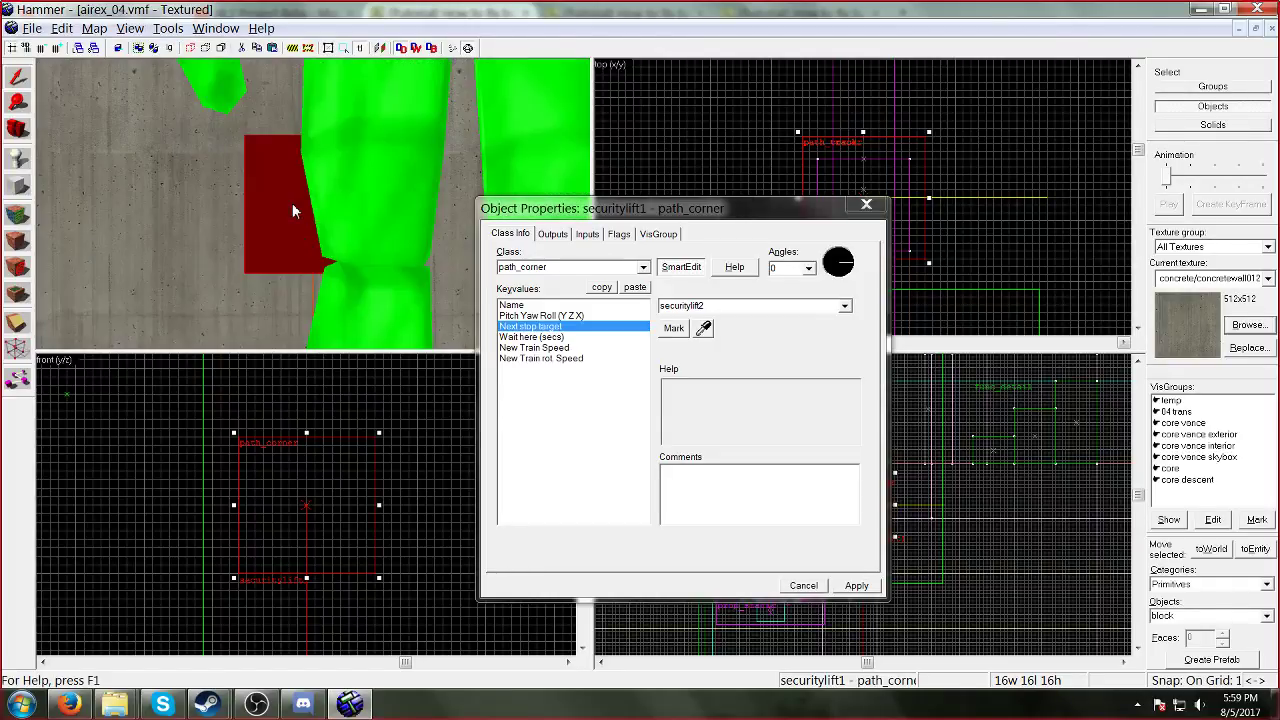
left_click(549, 268)
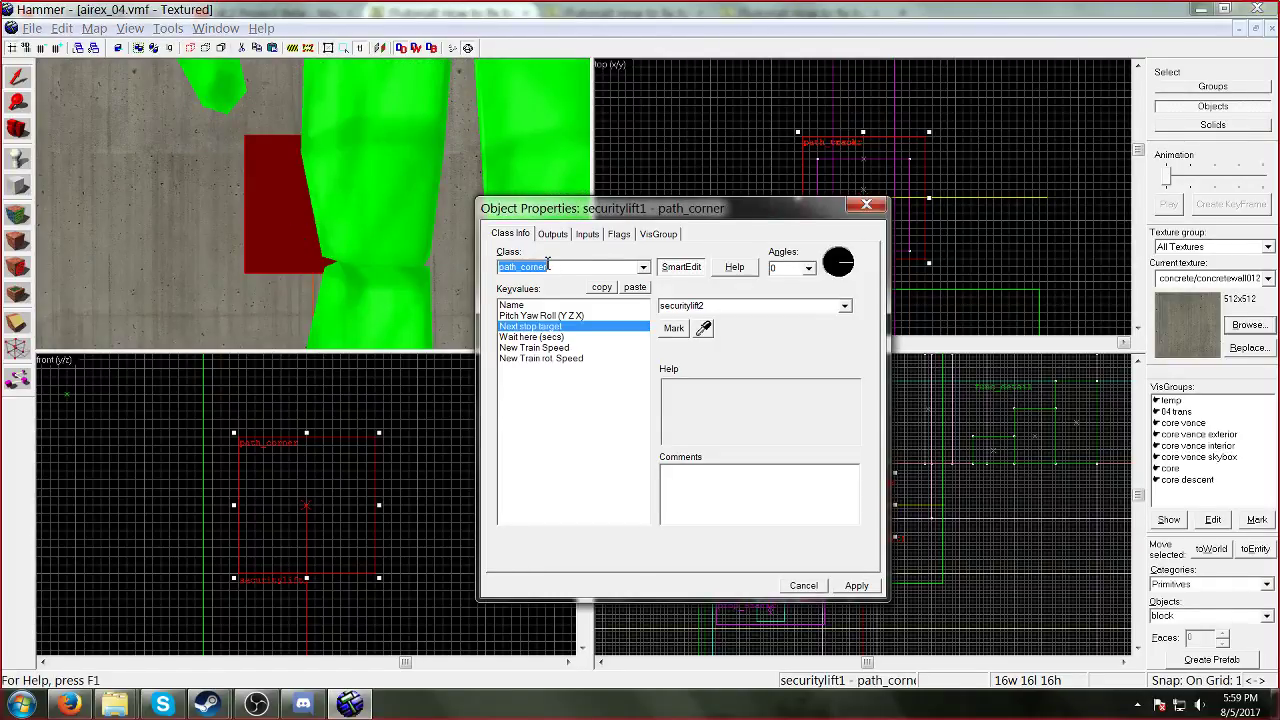
left_click_drag(558, 267, 527, 267)
type("track")
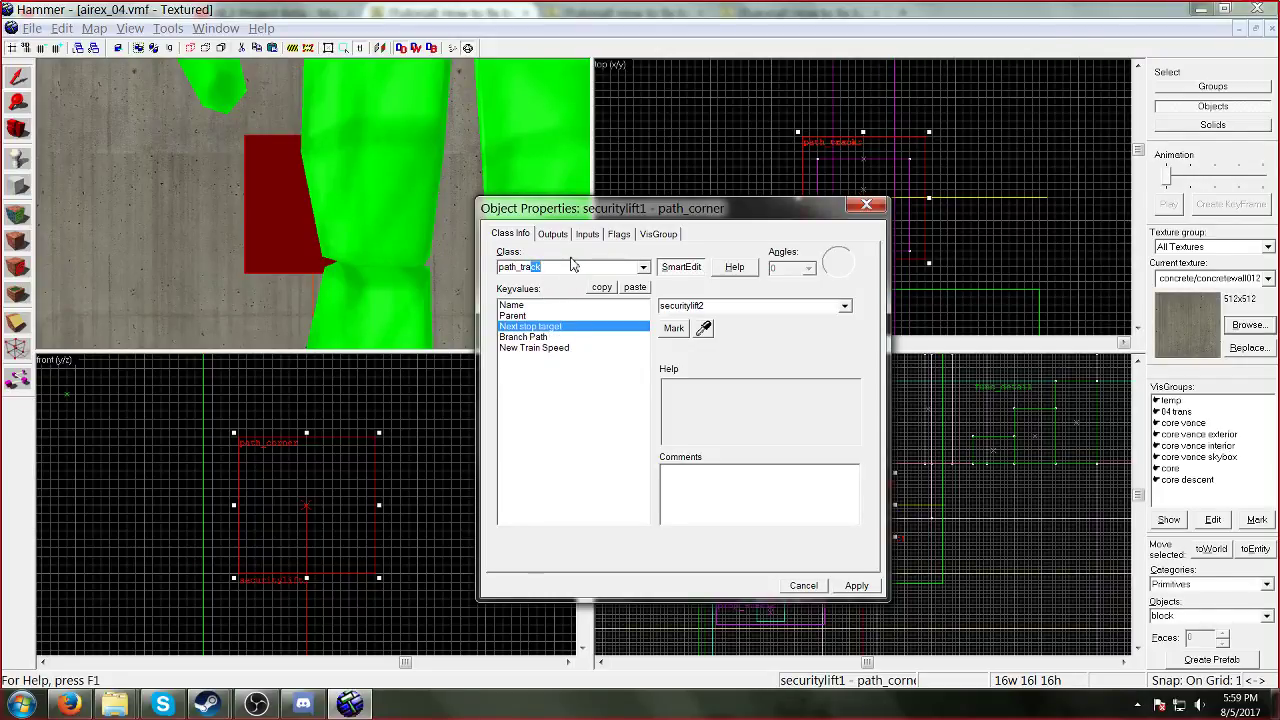
left_click(581, 265)
left_click(856, 585)
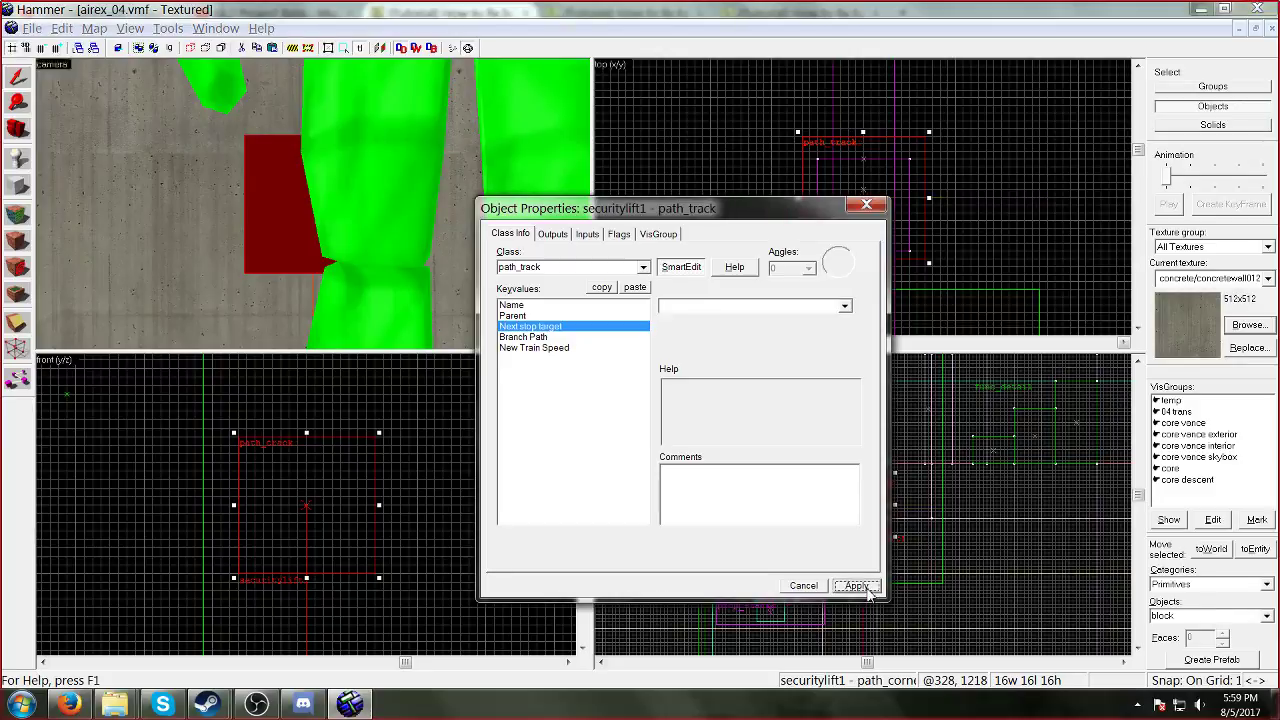
left_click(866, 205)
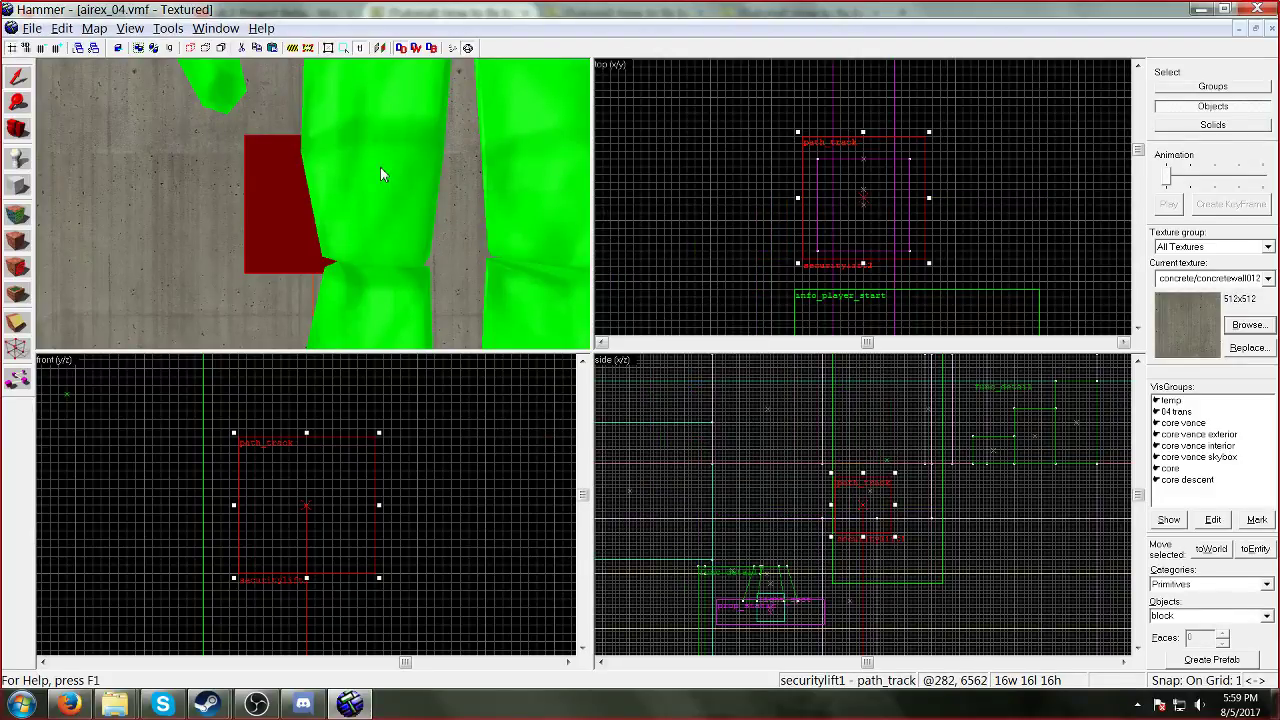
Step: Clear the Next stop target keyvalue of the securitylift1 path_track and apply it
key("z")
key("w")
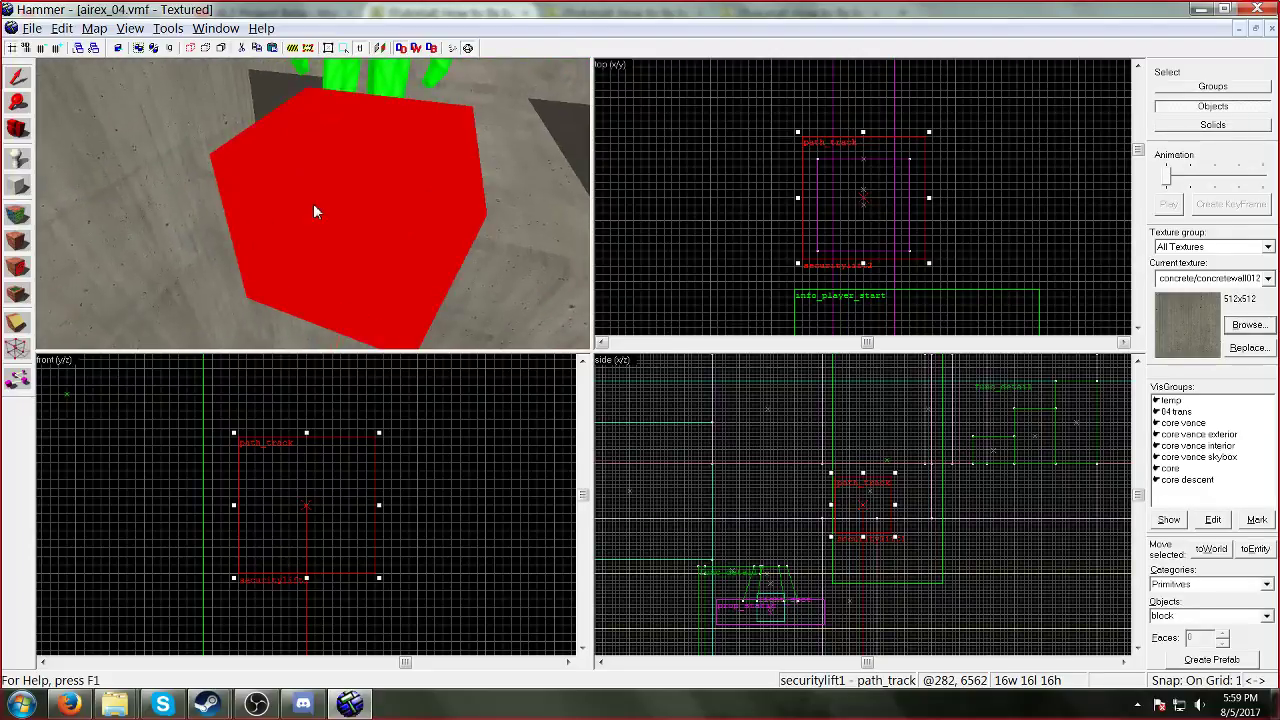
key("alt+Return")
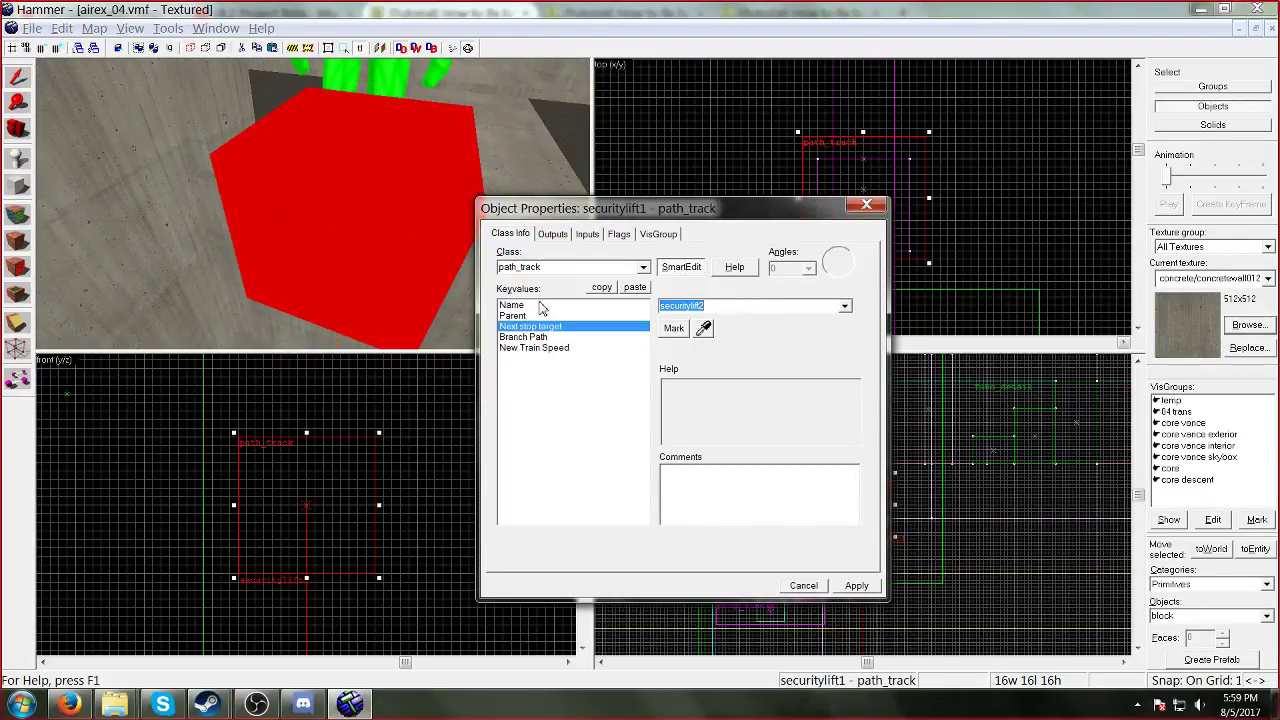
key("BackSpace")
left_click(855, 585)
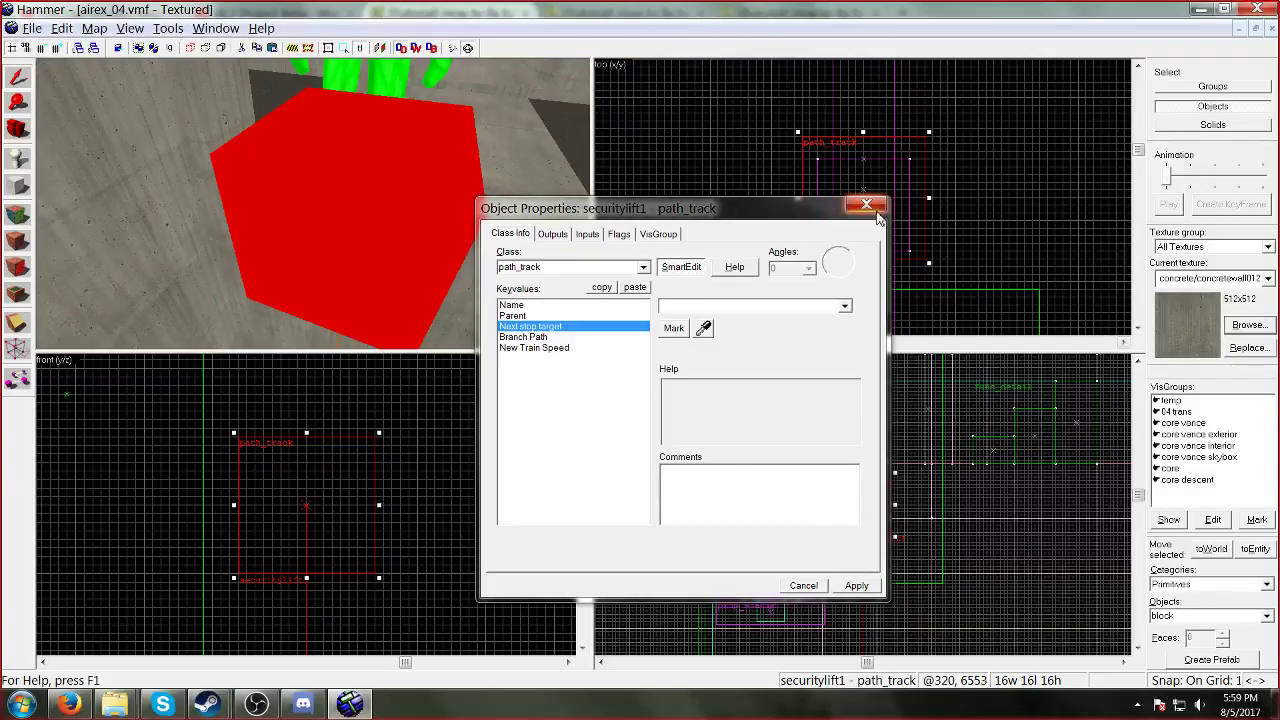
left_click(866, 206)
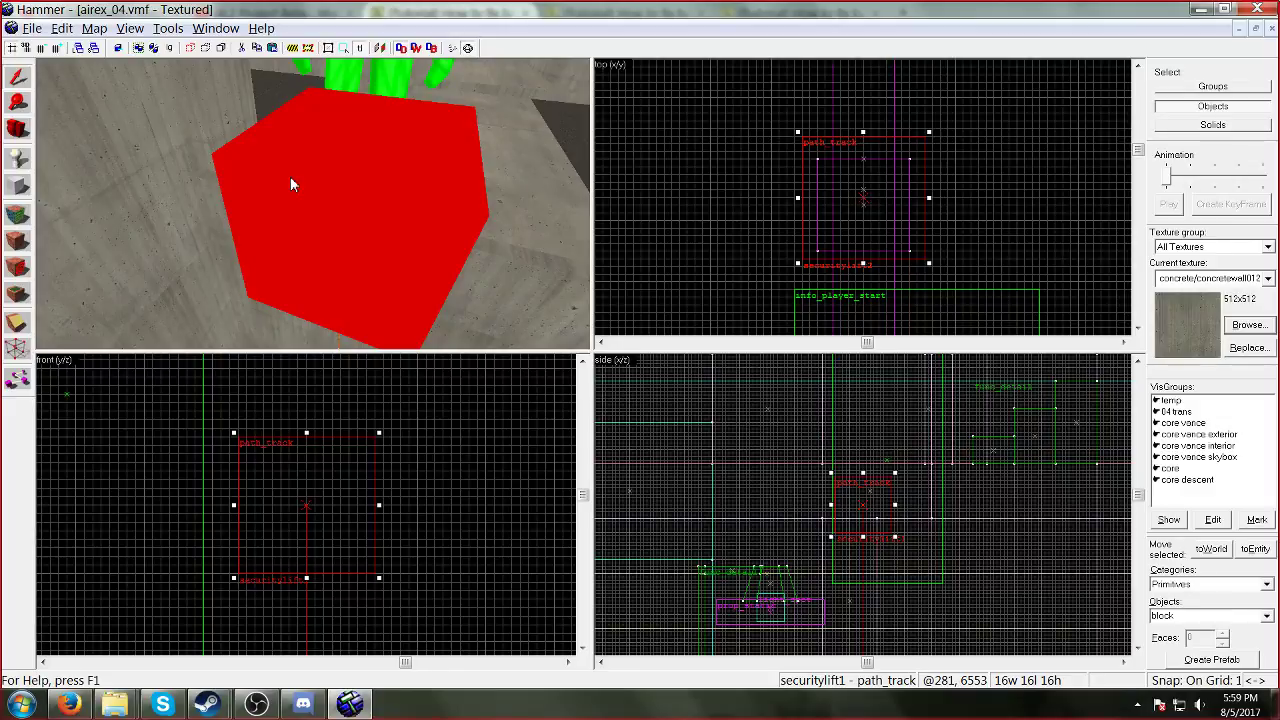
Step: Save the map and compile and run it in the game with normal CSG and BSP, without VIS or RAD
left_click(32, 28)
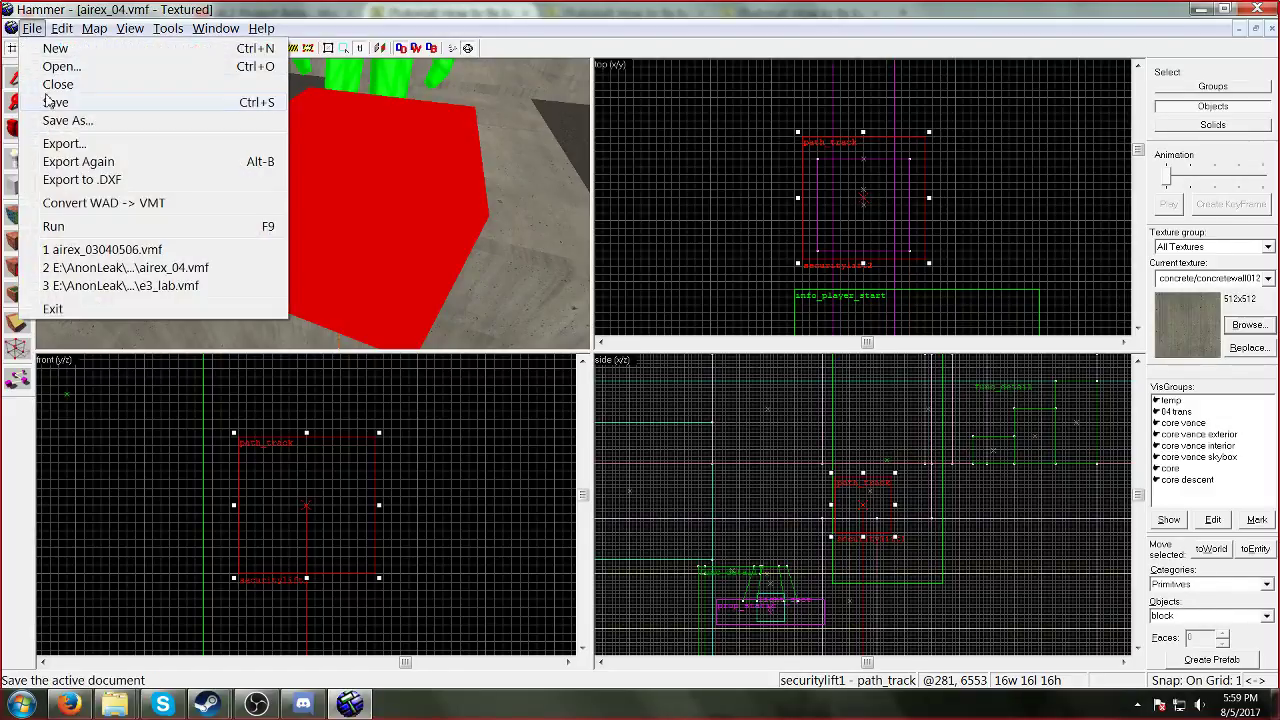
left_click(60, 102)
left_click(40, 29)
left_click(88, 221)
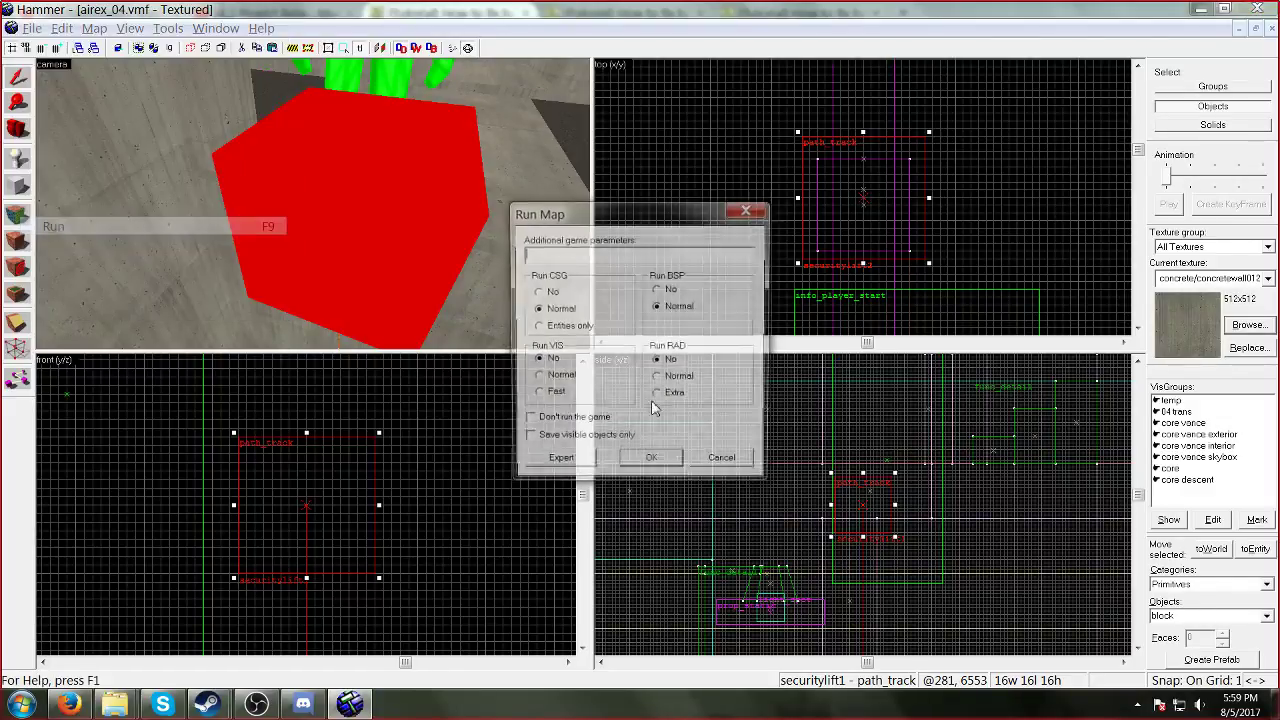
left_click(650, 463)
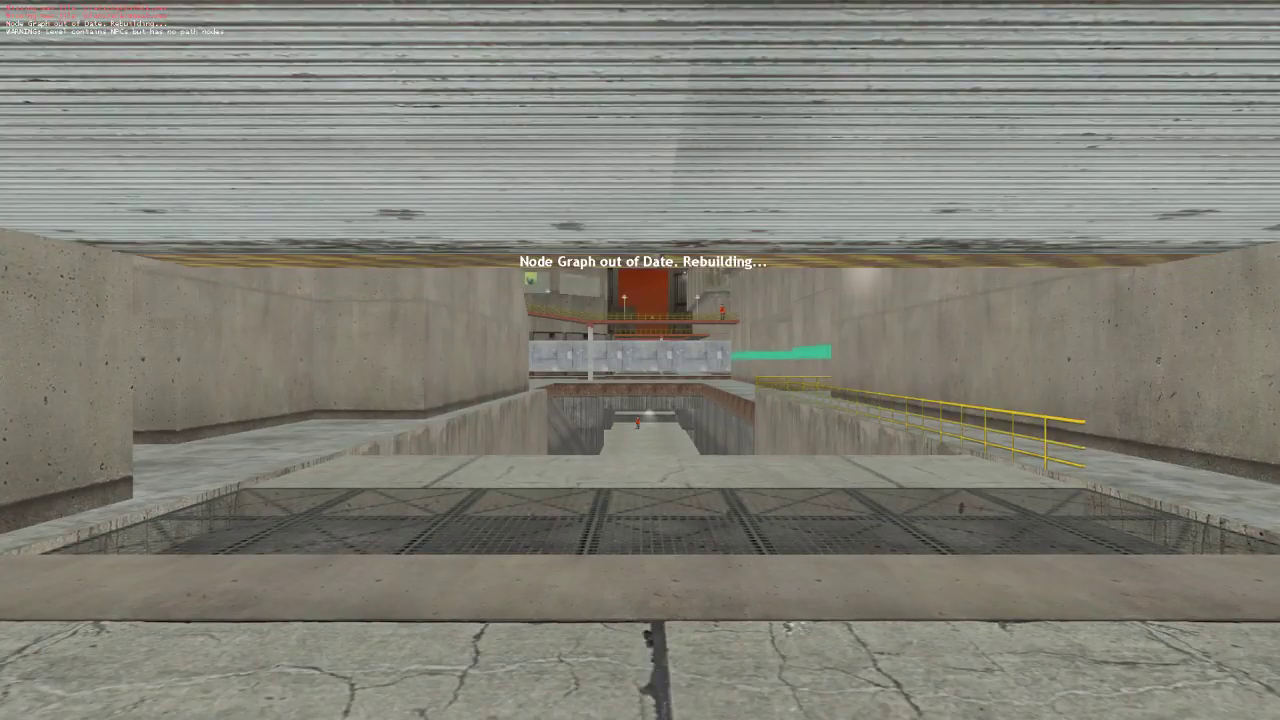
Step: Walk through the airex_04 map to the security lift and approach its up/down panel
key("w")
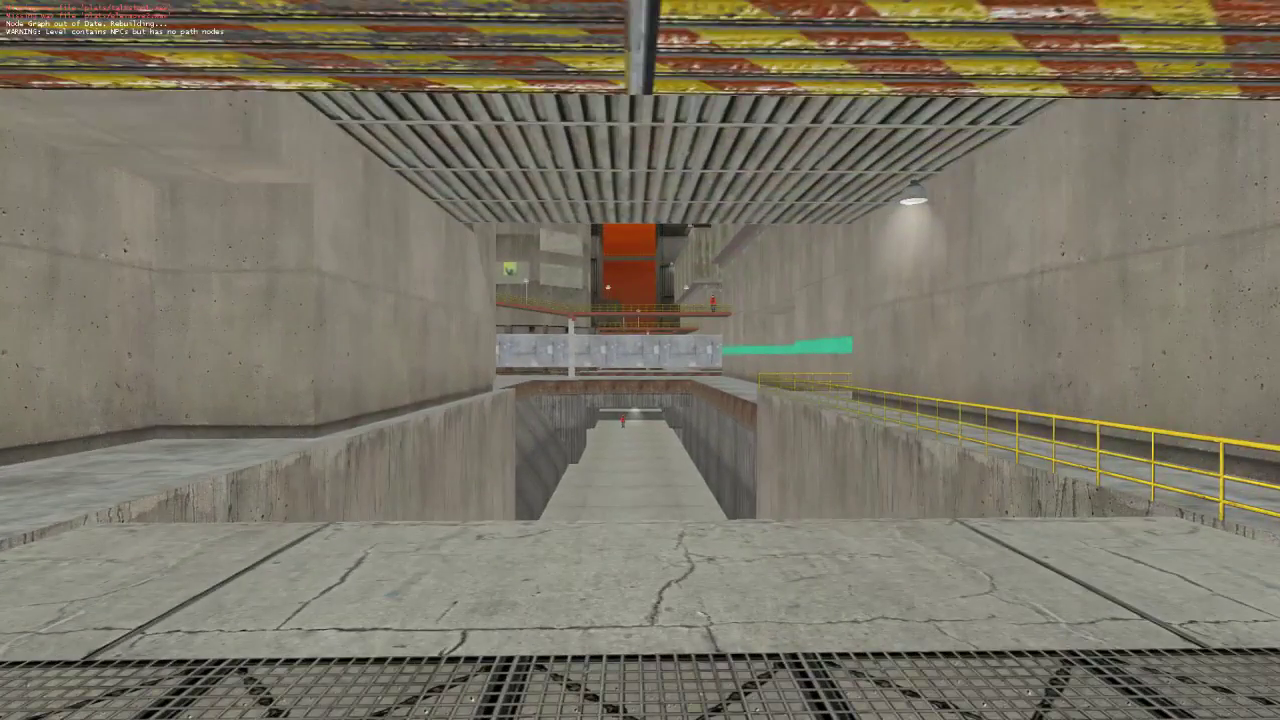
key("w")
key("w")
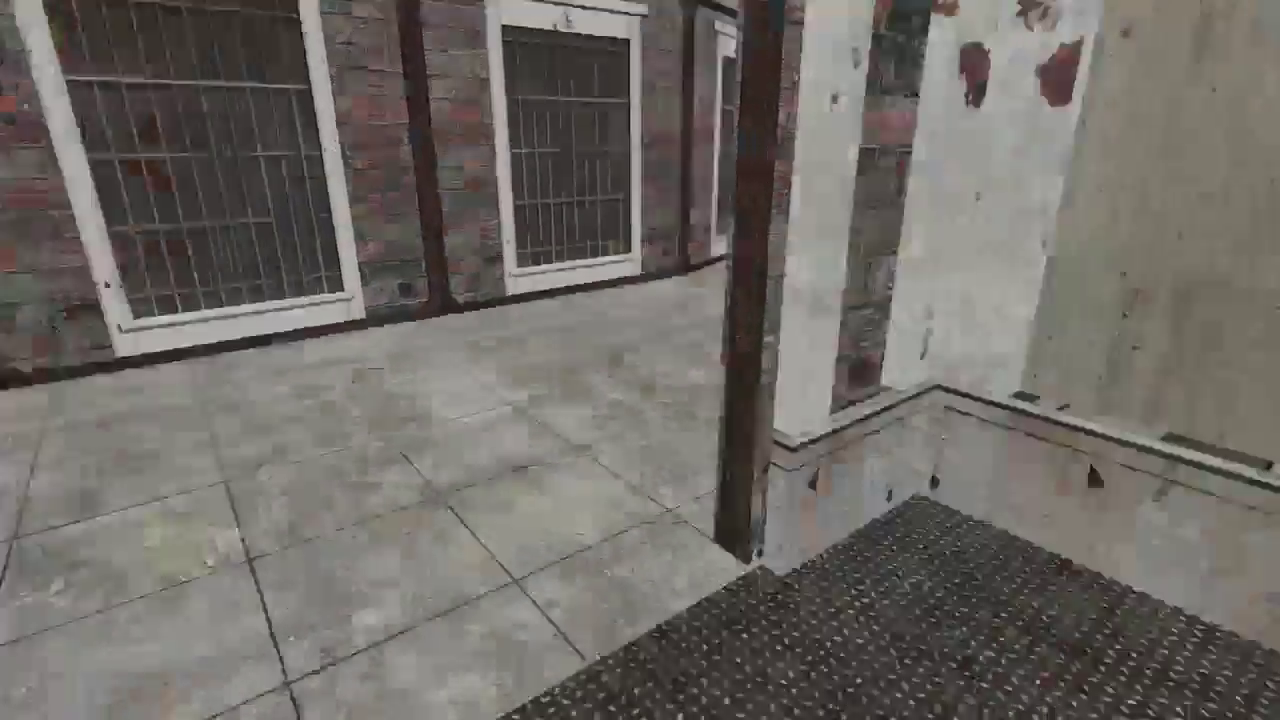
key("w")
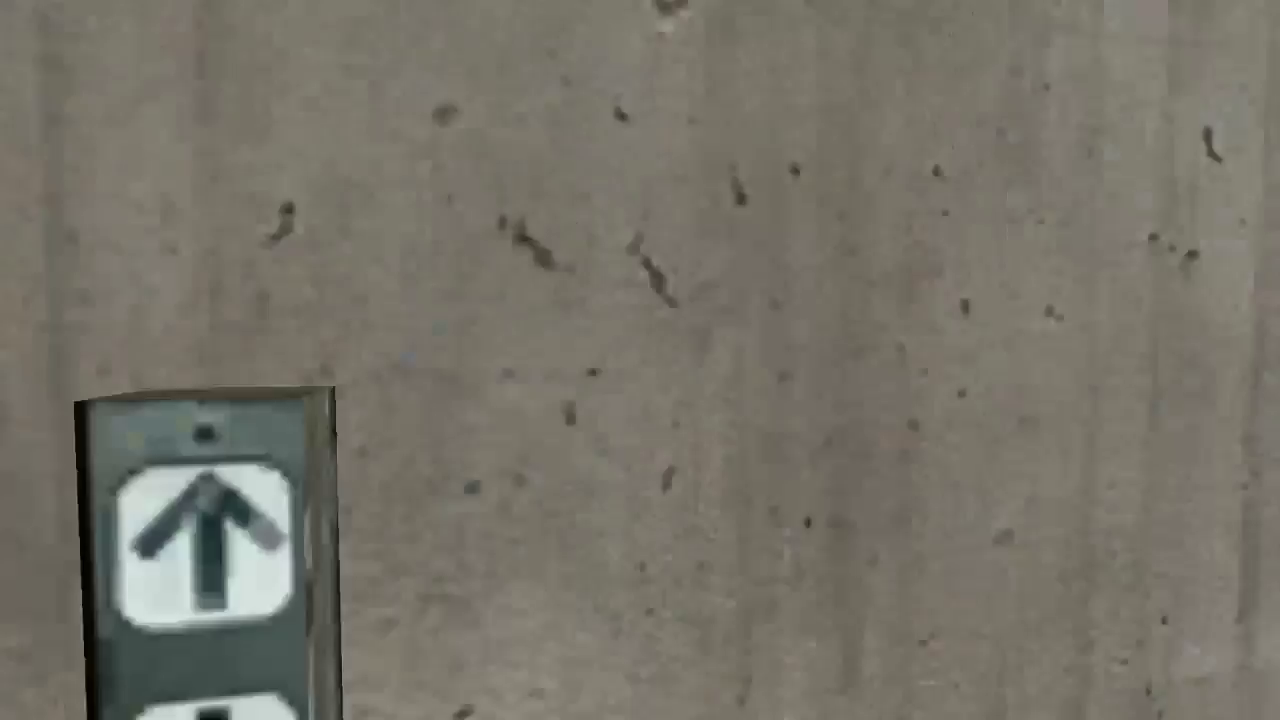
Step: Inspect the security lift's shaft and platform from above and below in noclip mode, and return to the up/down panel
key("v")
key("w")
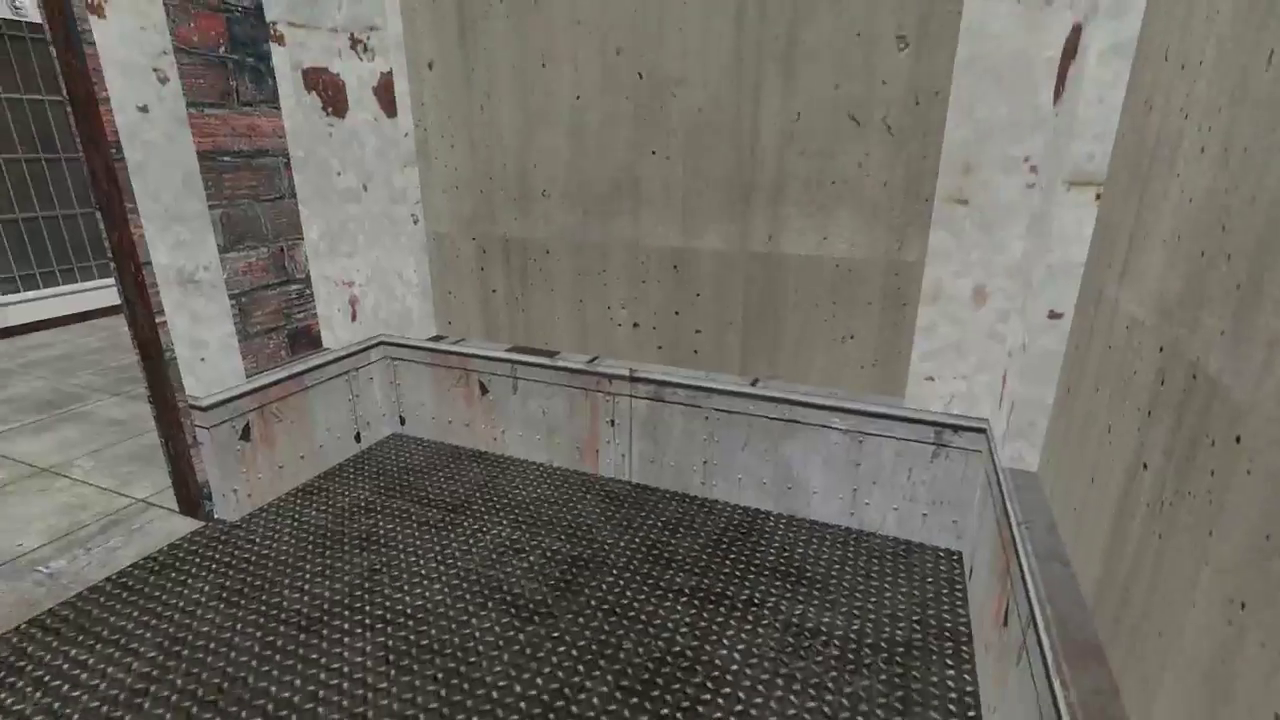
key("w")
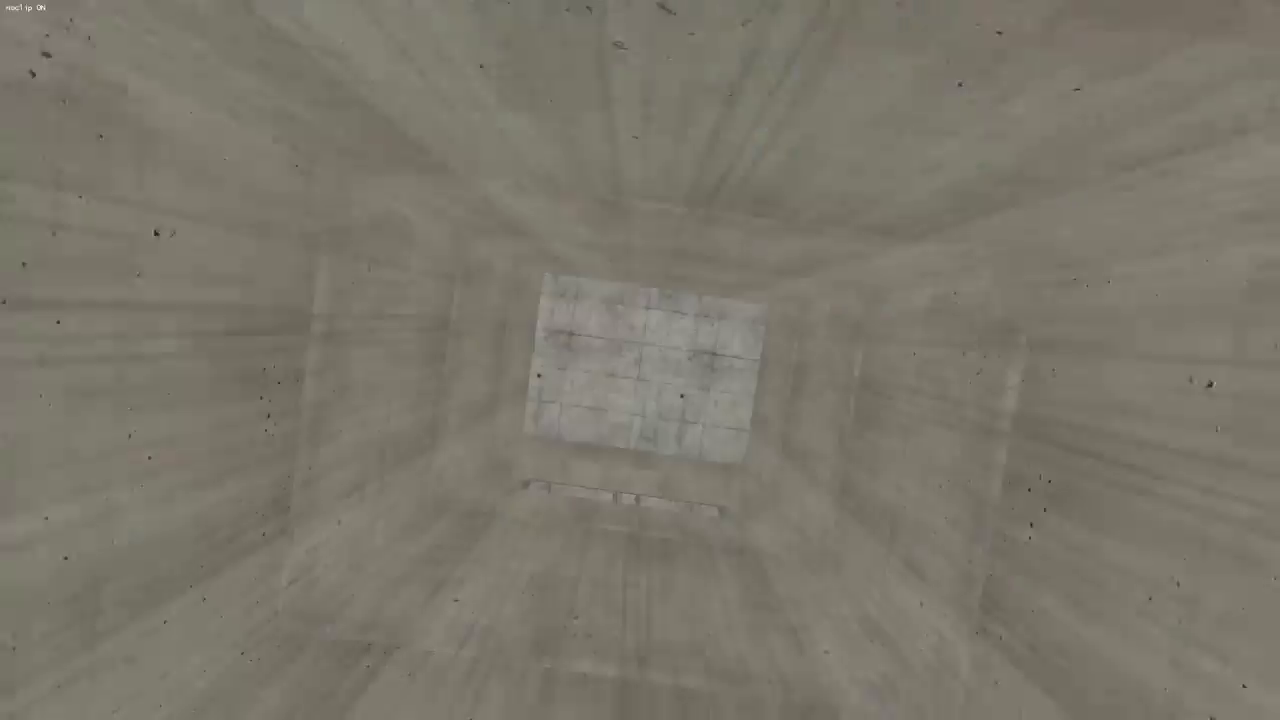
key("w")
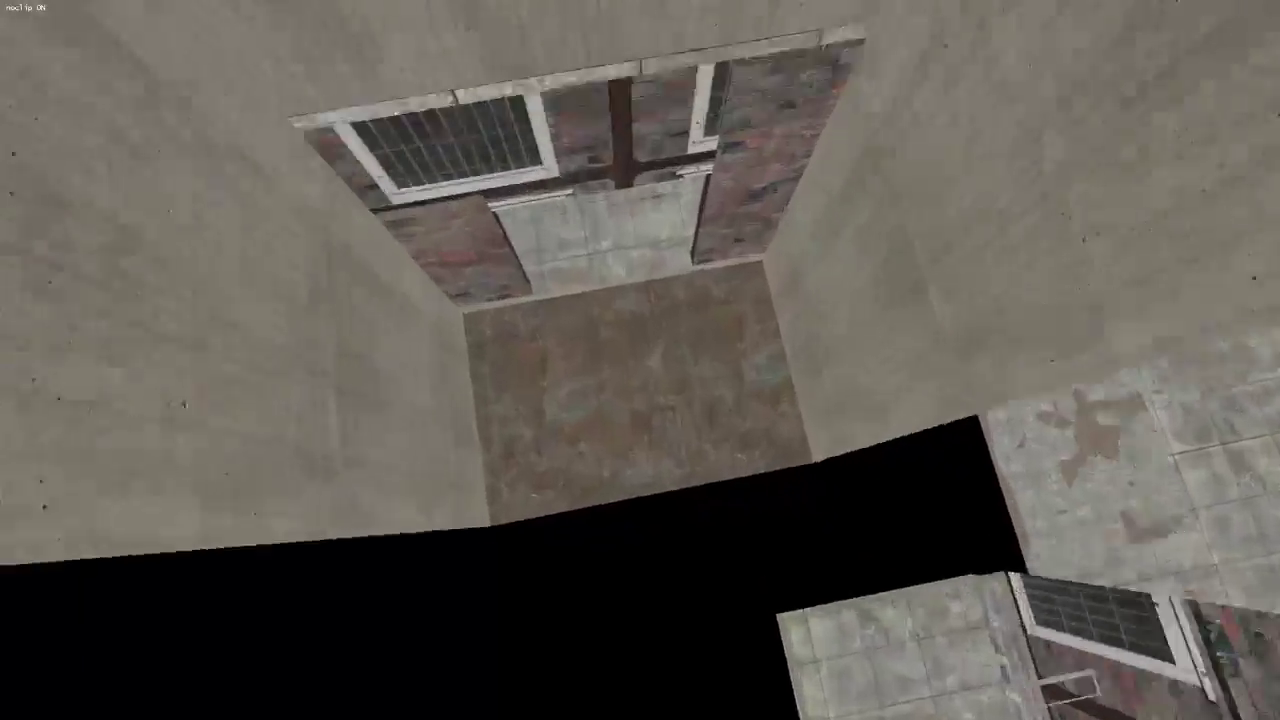
key("w")
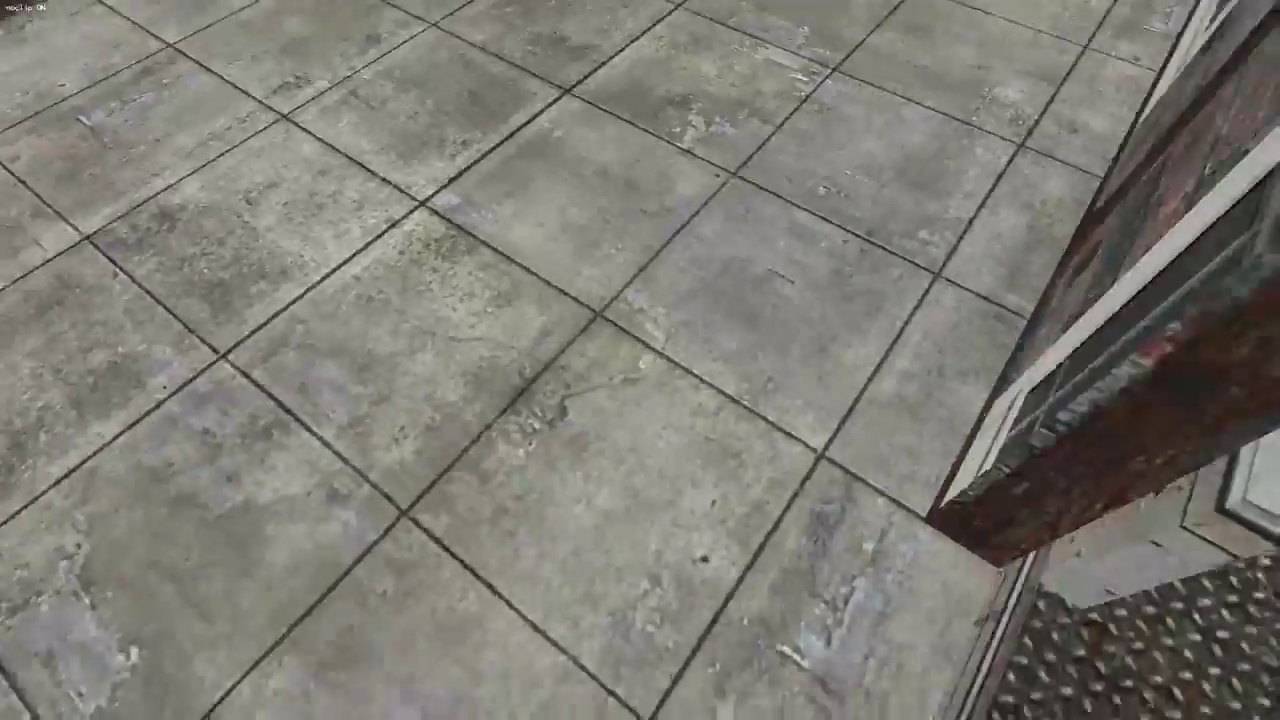
key("w")
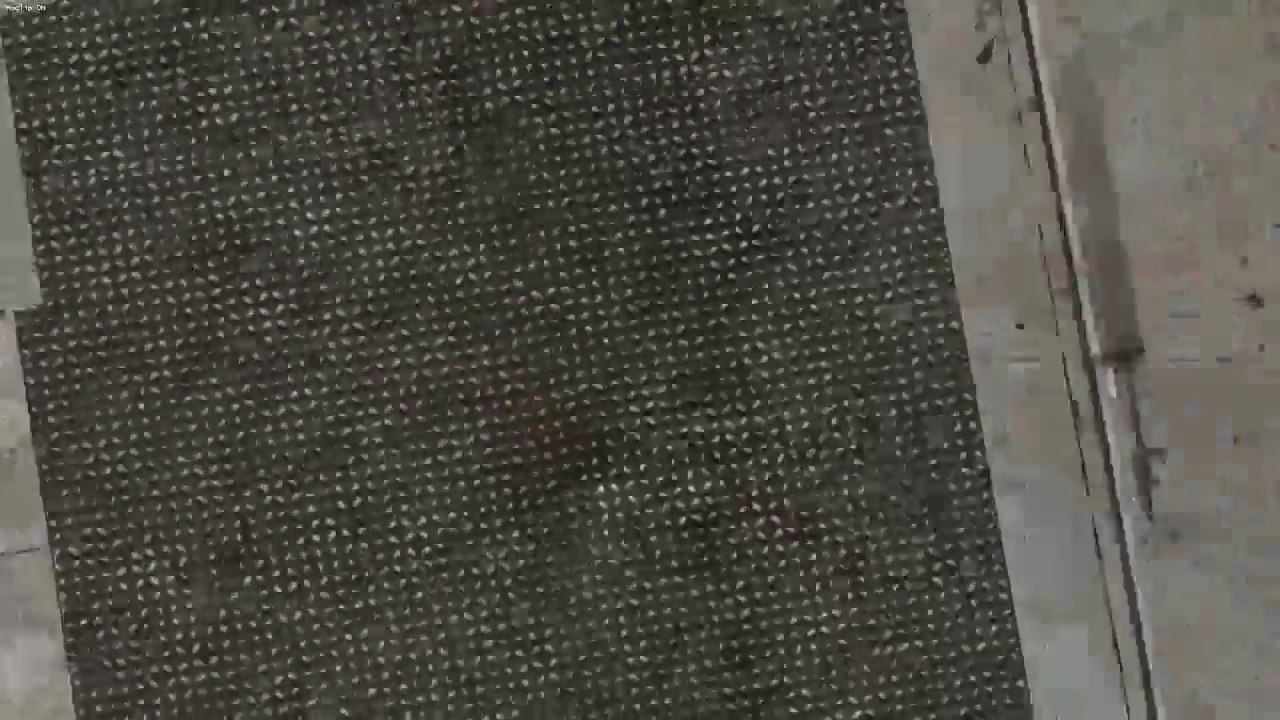
key("v")
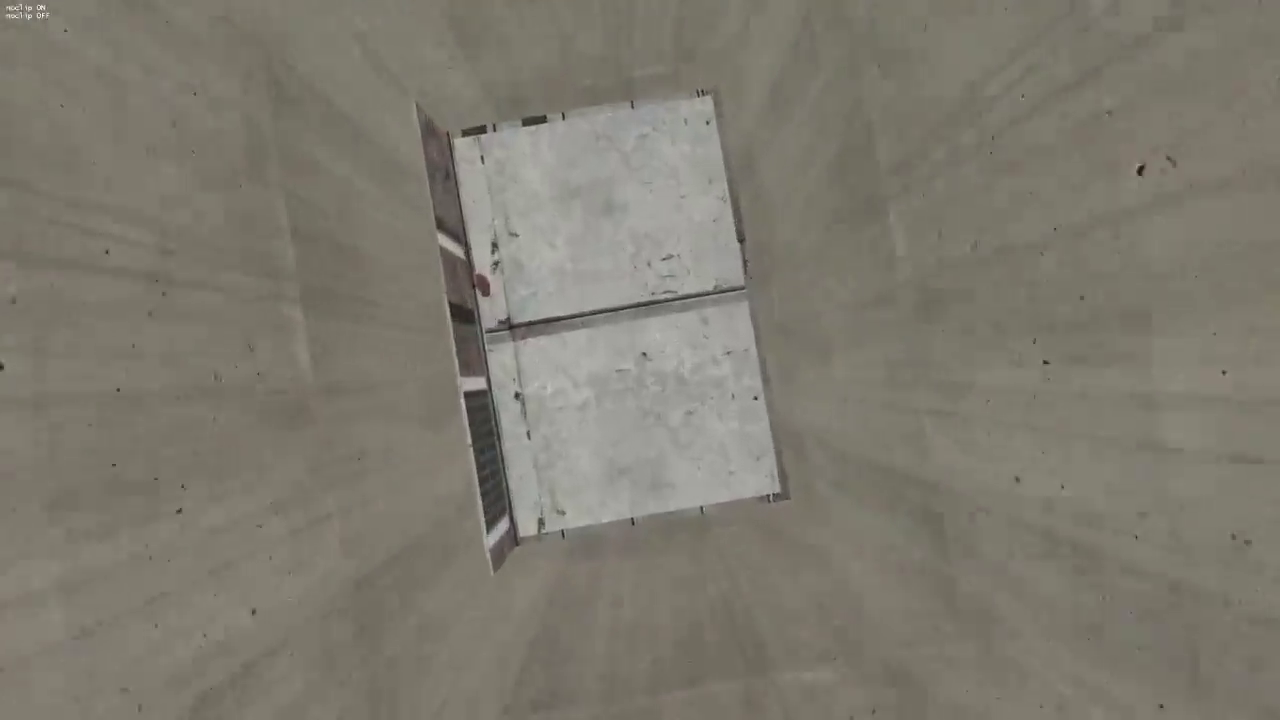
key("v")
key("v")
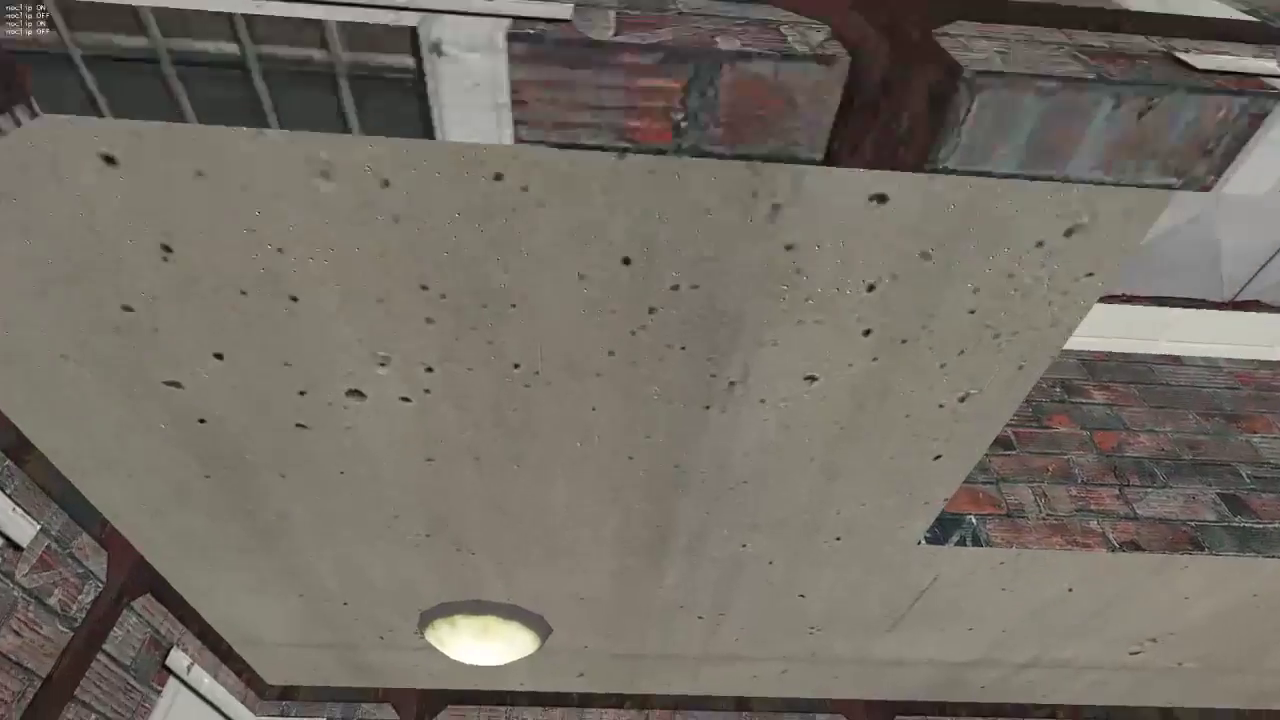
key("w")
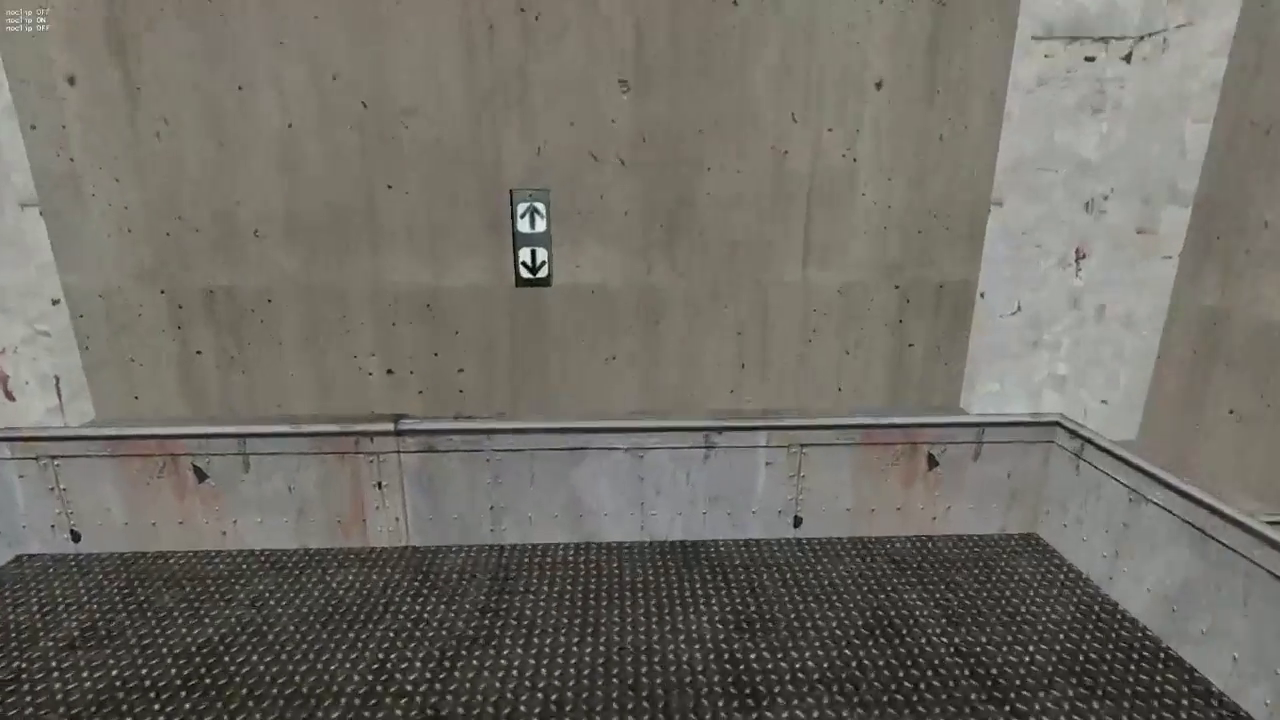
Step: Quit the game to return to Hammer and minimize the Compile Process Window
key("Escape")
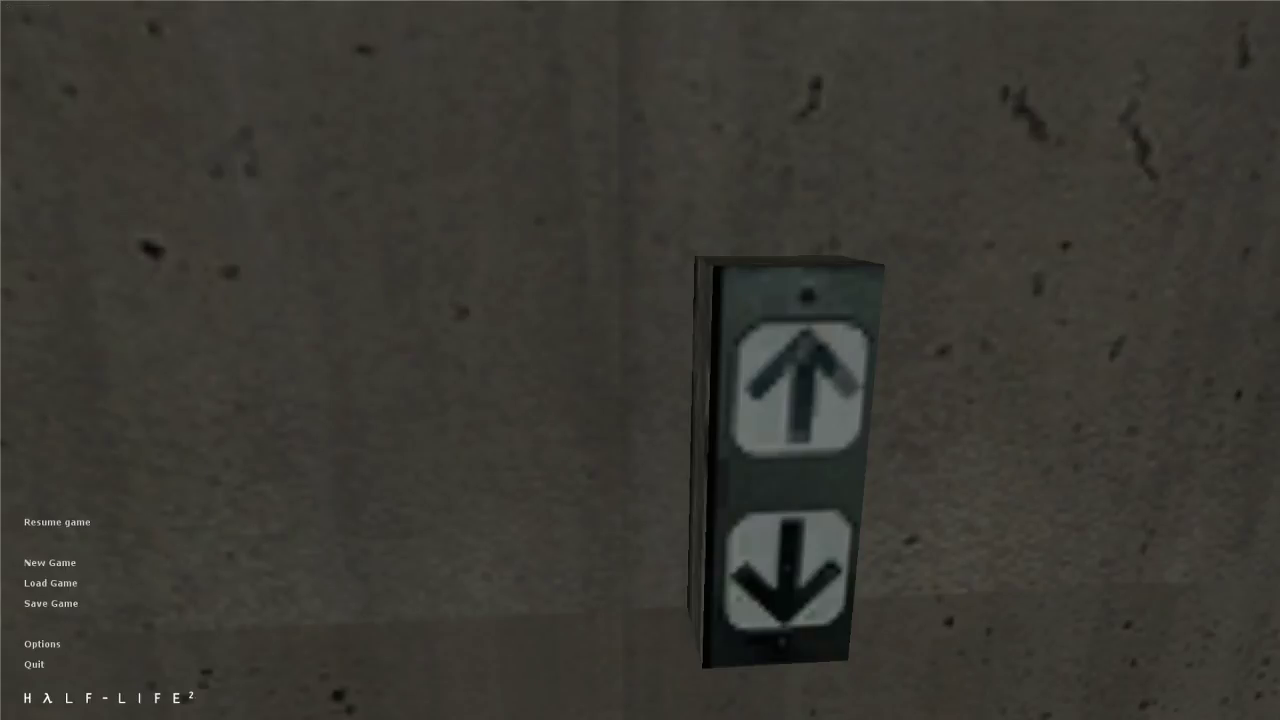
left_click(34, 664)
left_click(616, 377)
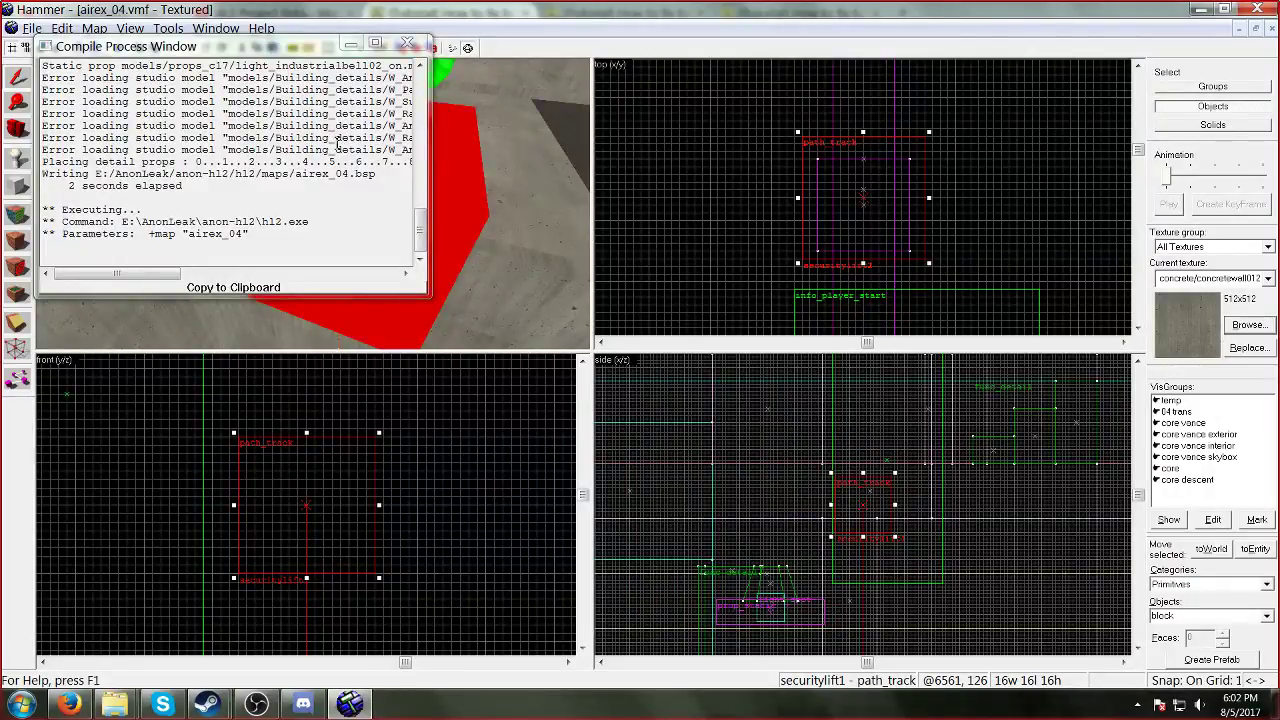
left_click(351, 44)
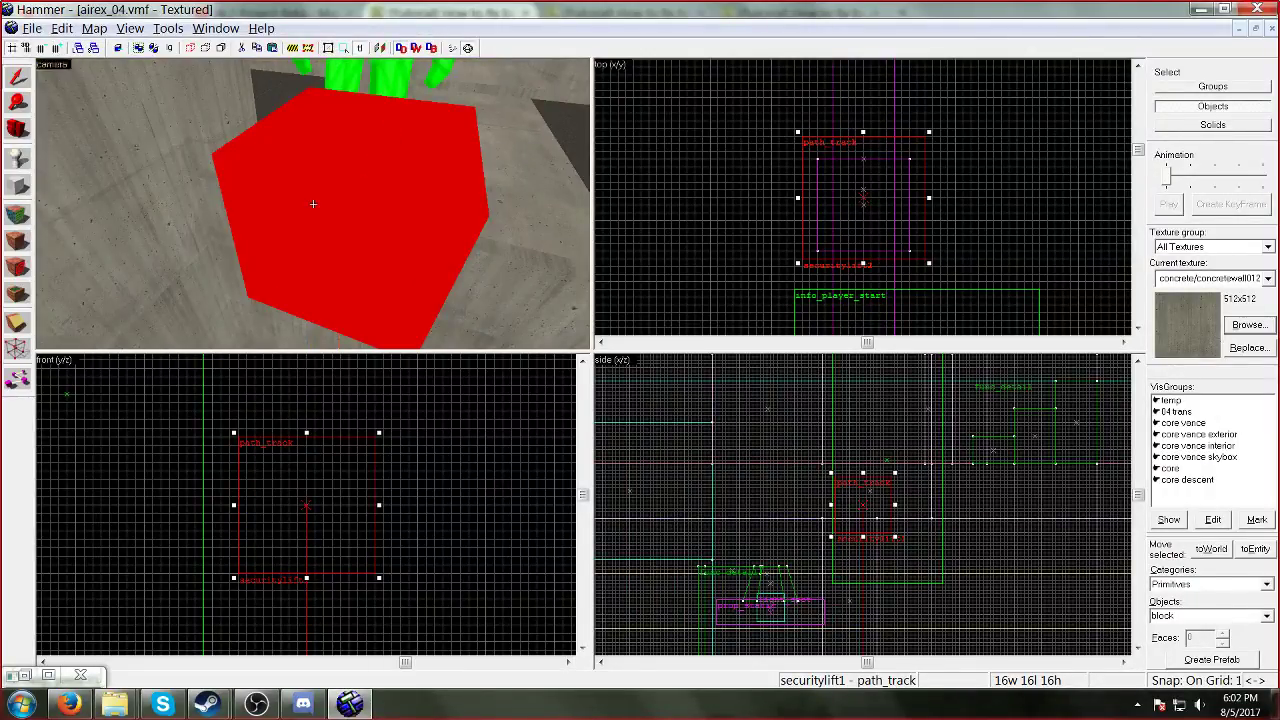
Step: Check the class info and Next stop target of the securitylift1 path_track in the shaft and the securitylift2 path_track inside the lift
key("w")
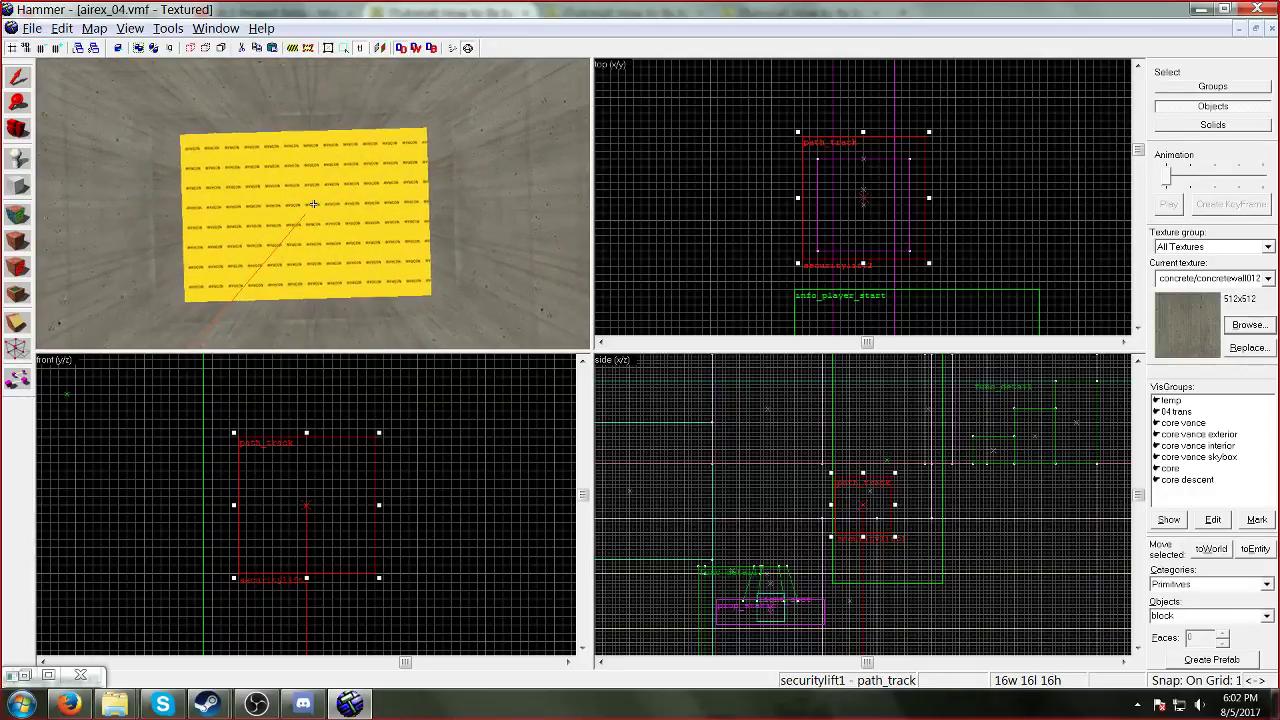
key("s")
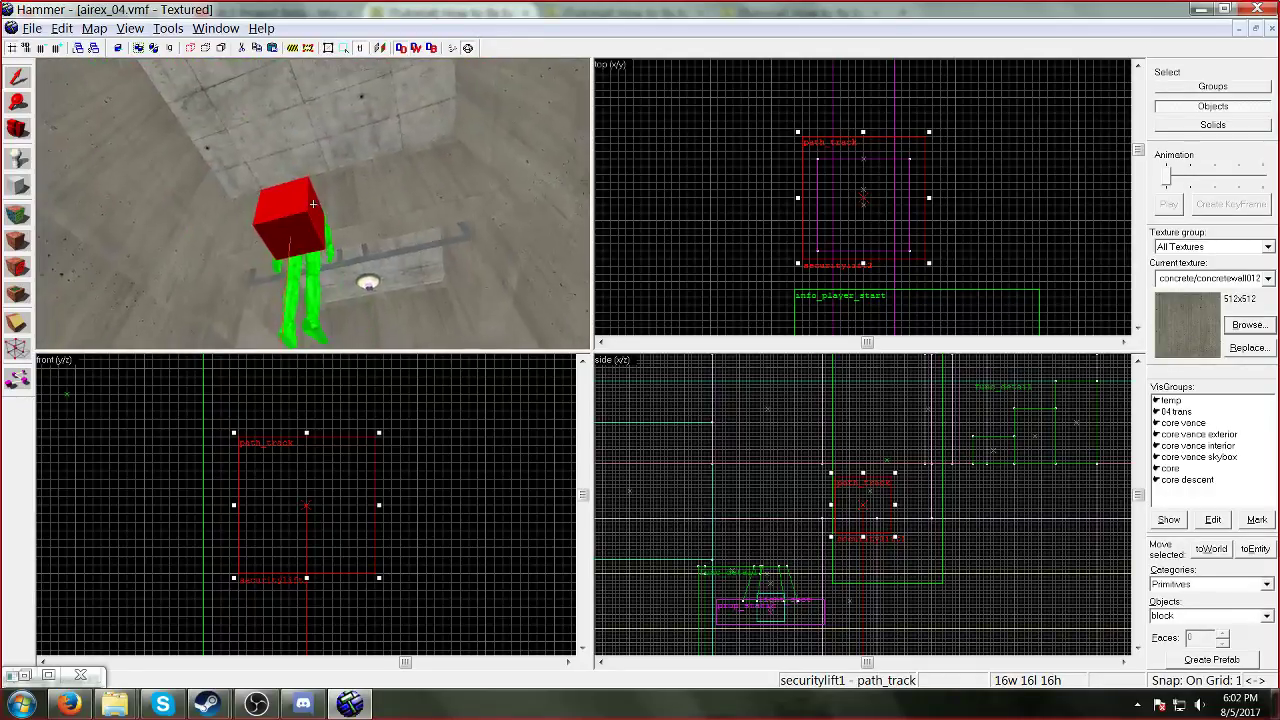
key("alt+Return")
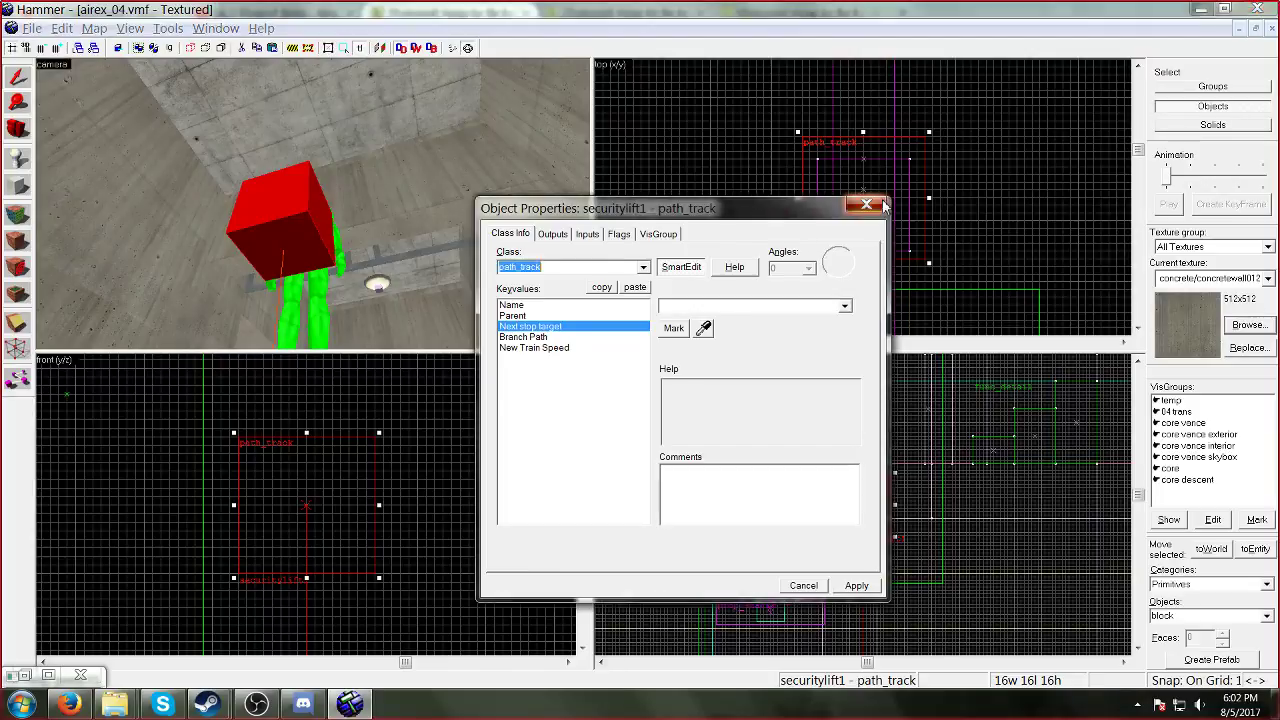
left_click(866, 205)
key("w")
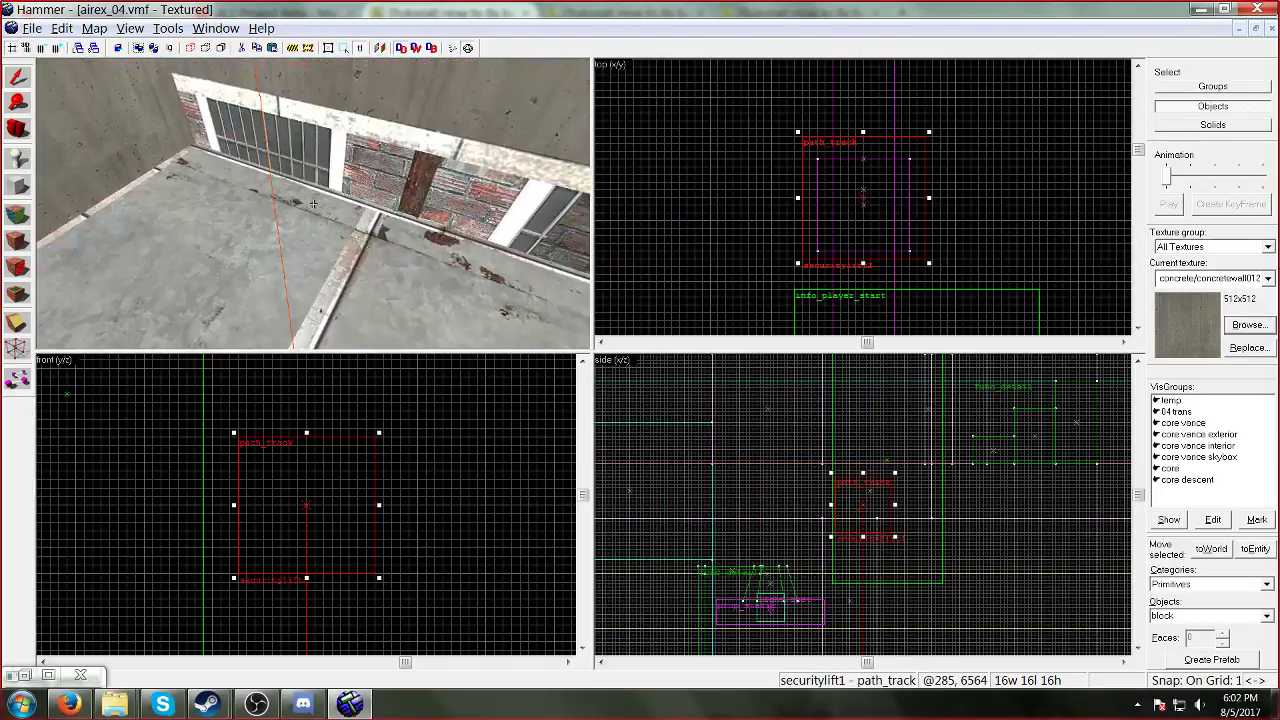
key("z")
double_click(216, 228)
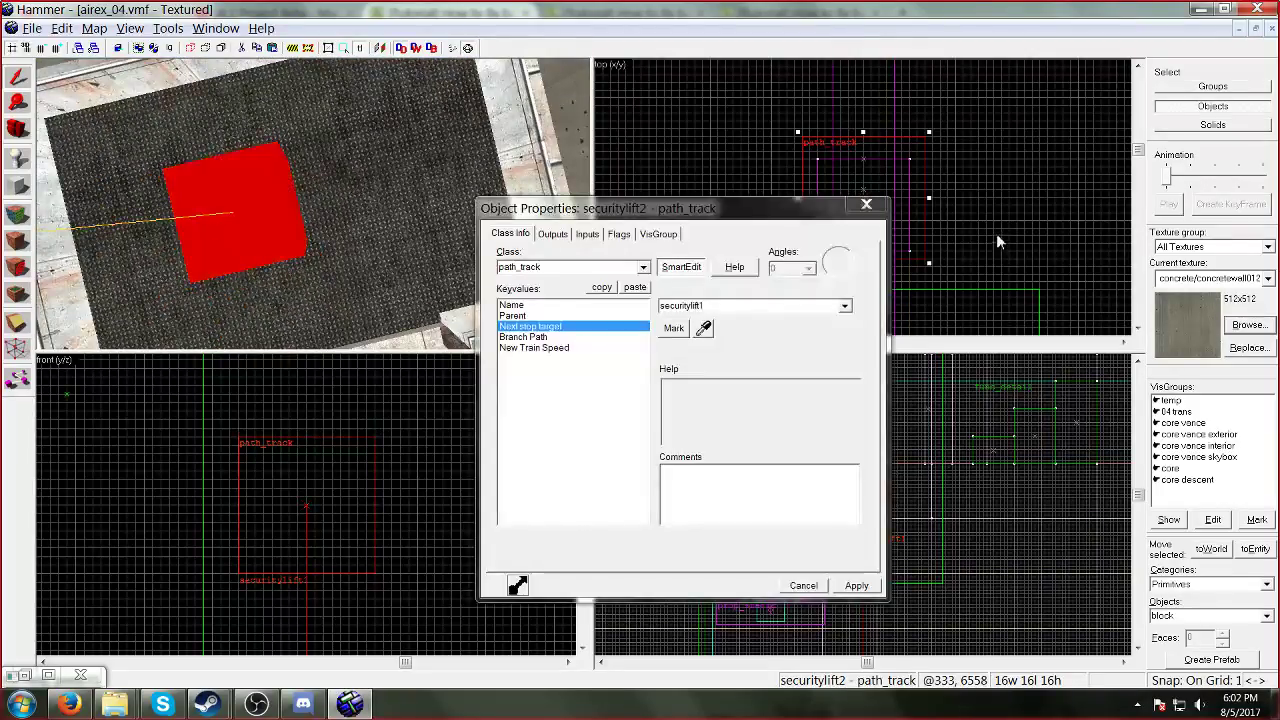
left_click(866, 205)
key("z")
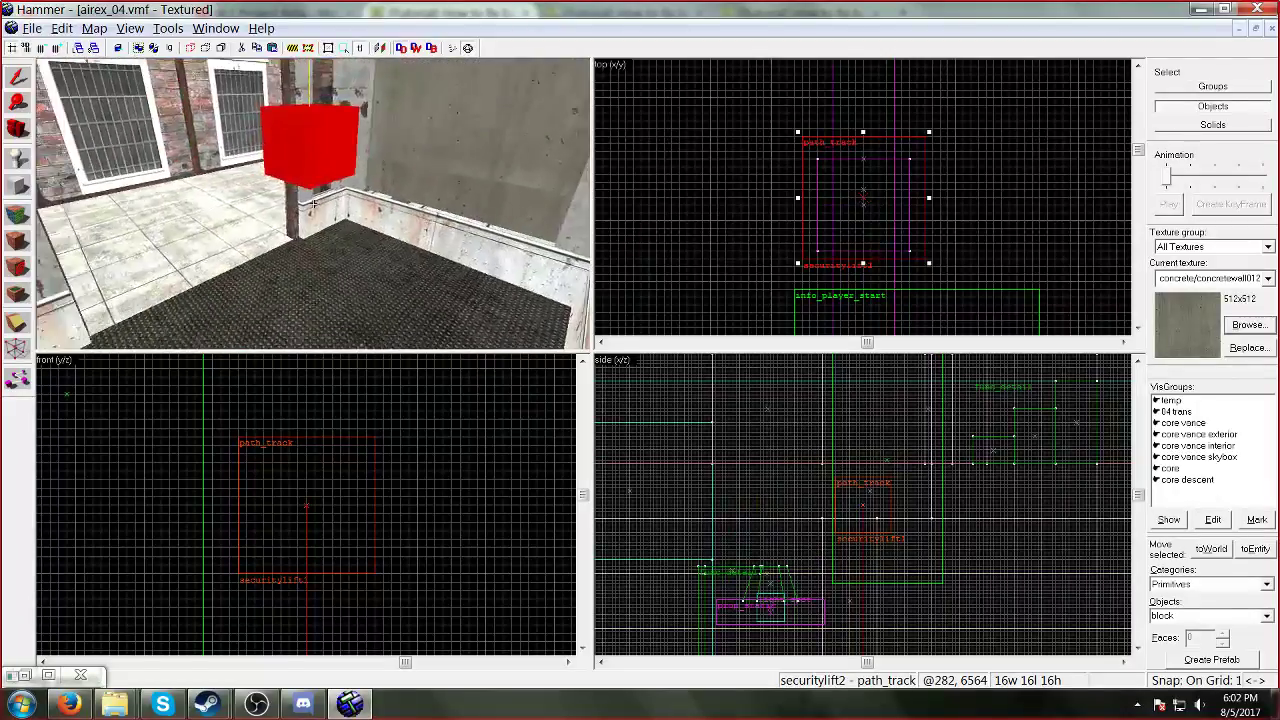
Step: Check the class info of the securitylift func_train and the outputs of the up/down func_button on the shaft wall
key("w")
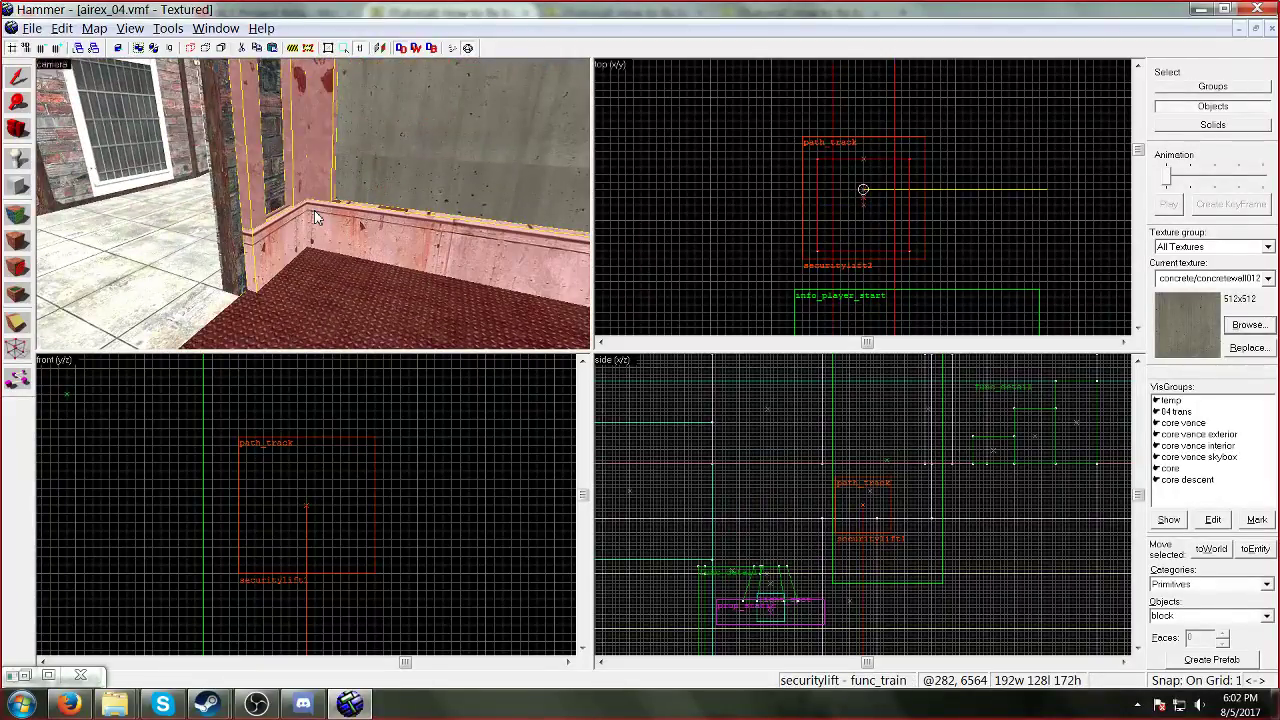
key("alt+Return")
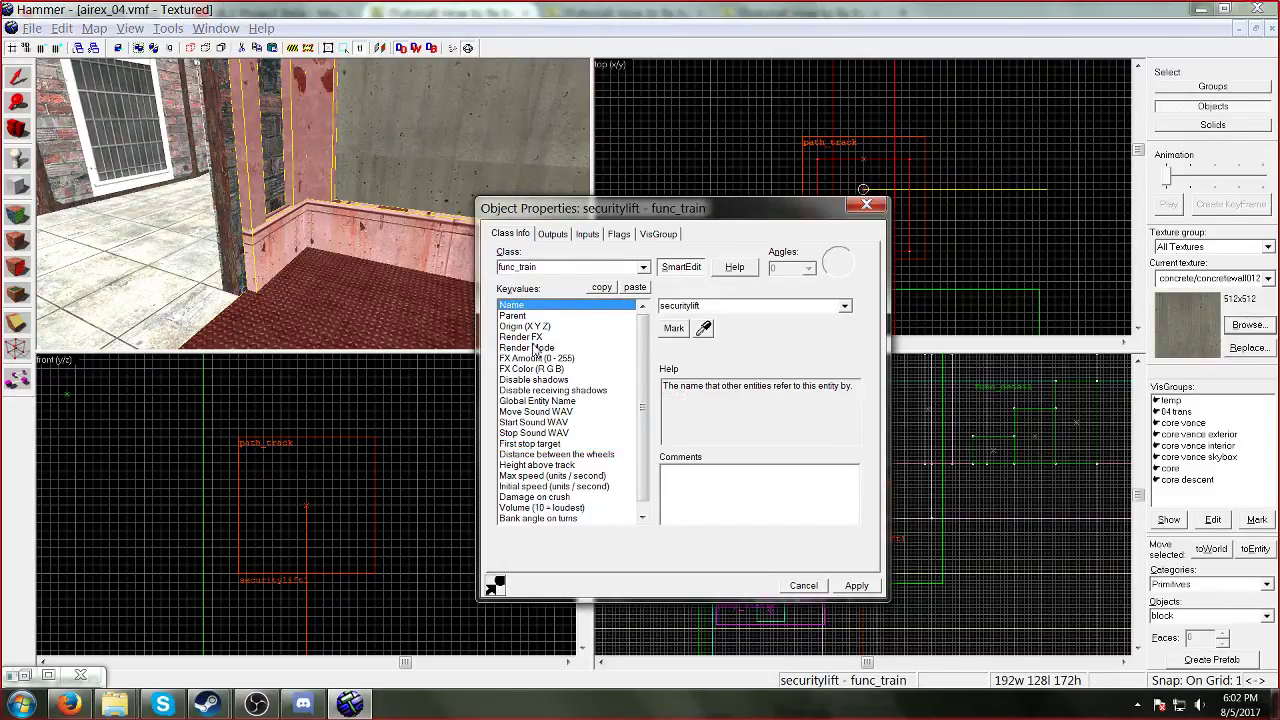
left_click(314, 269)
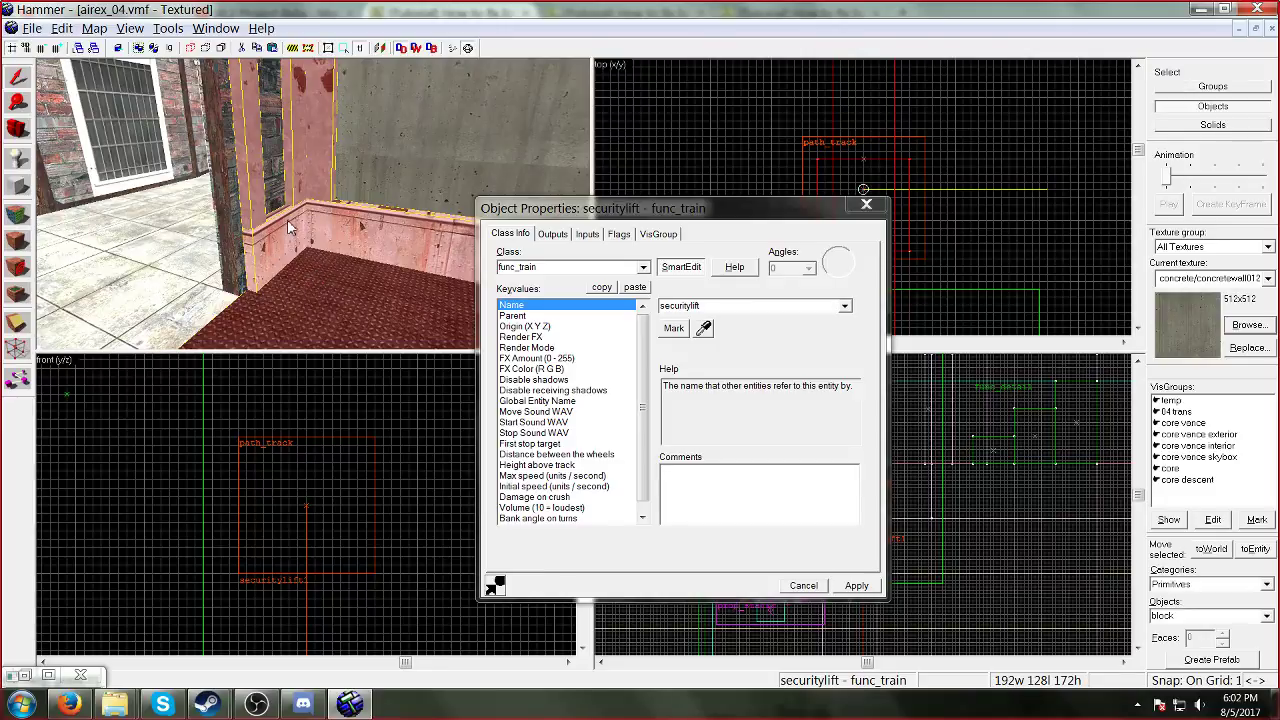
key("z")
scroll(313, 204, "up", 3)
left_click(330, 225)
key("z")
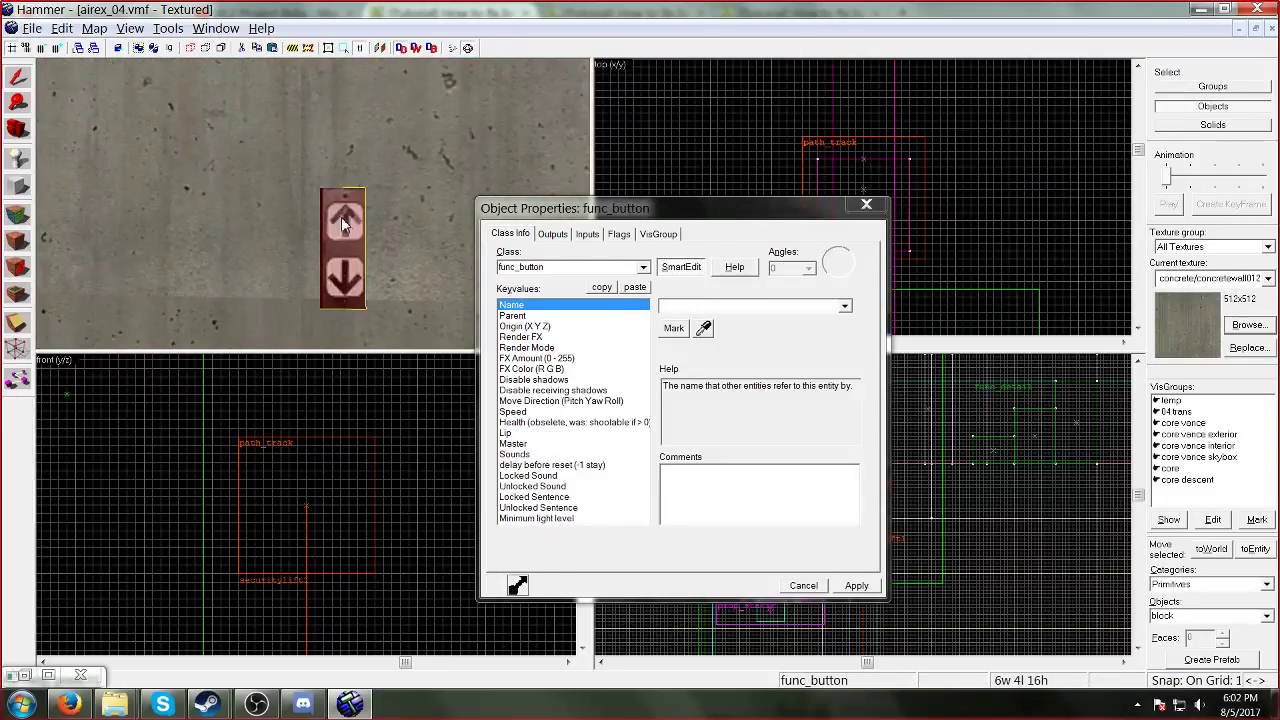
left_click(552, 234)
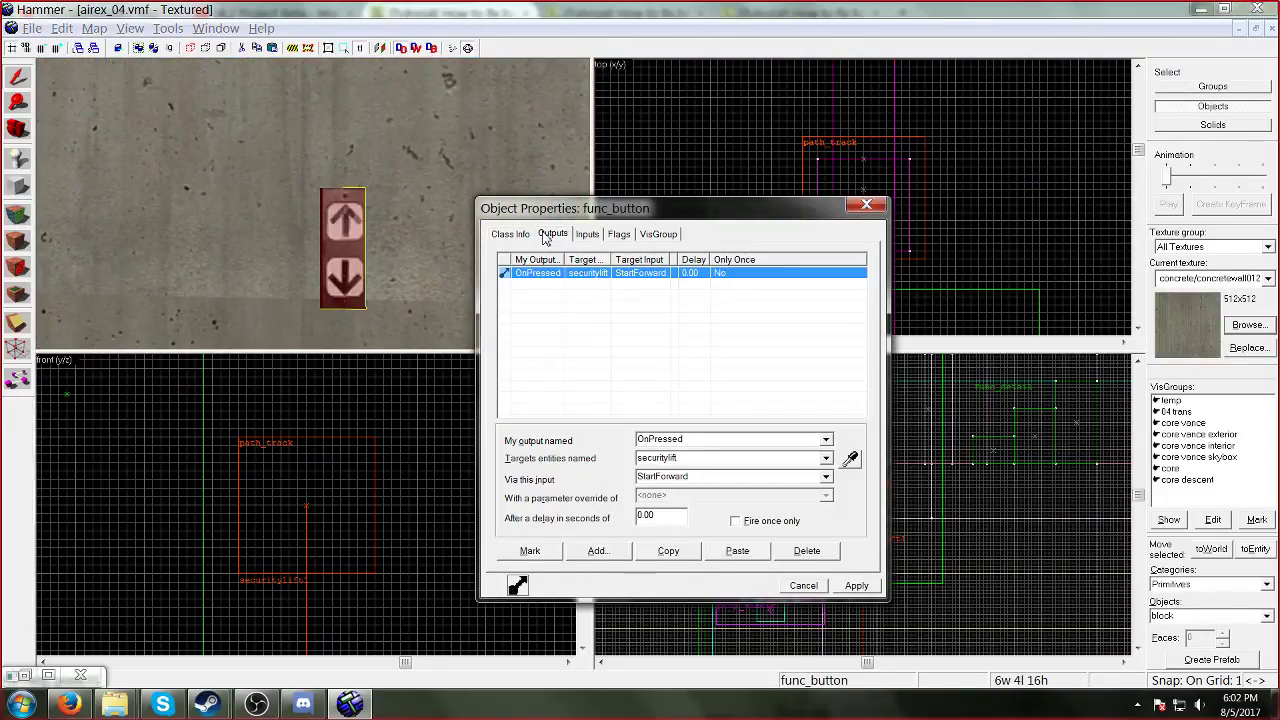
left_click(391, 247)
Step: Reselect the securitylift func_train and review its flags and class info
key("z")
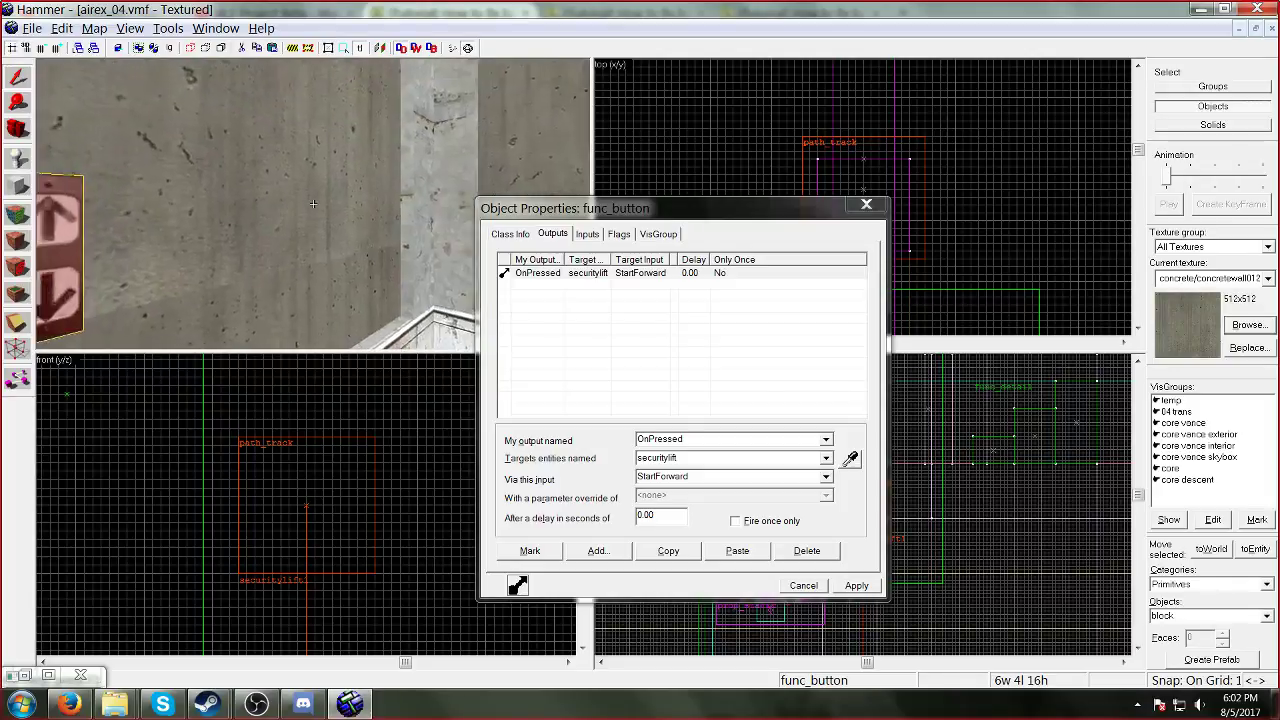
key("z")
left_click(358, 200)
left_click(513, 234)
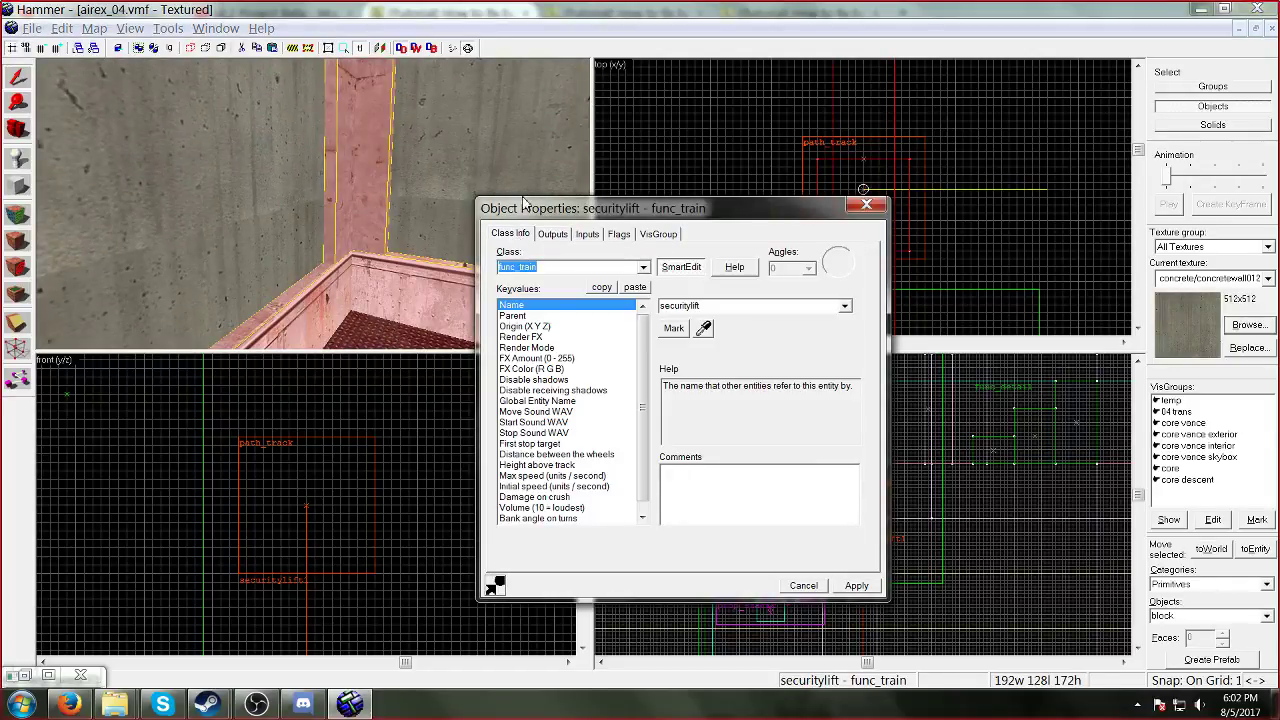
left_click(617, 235)
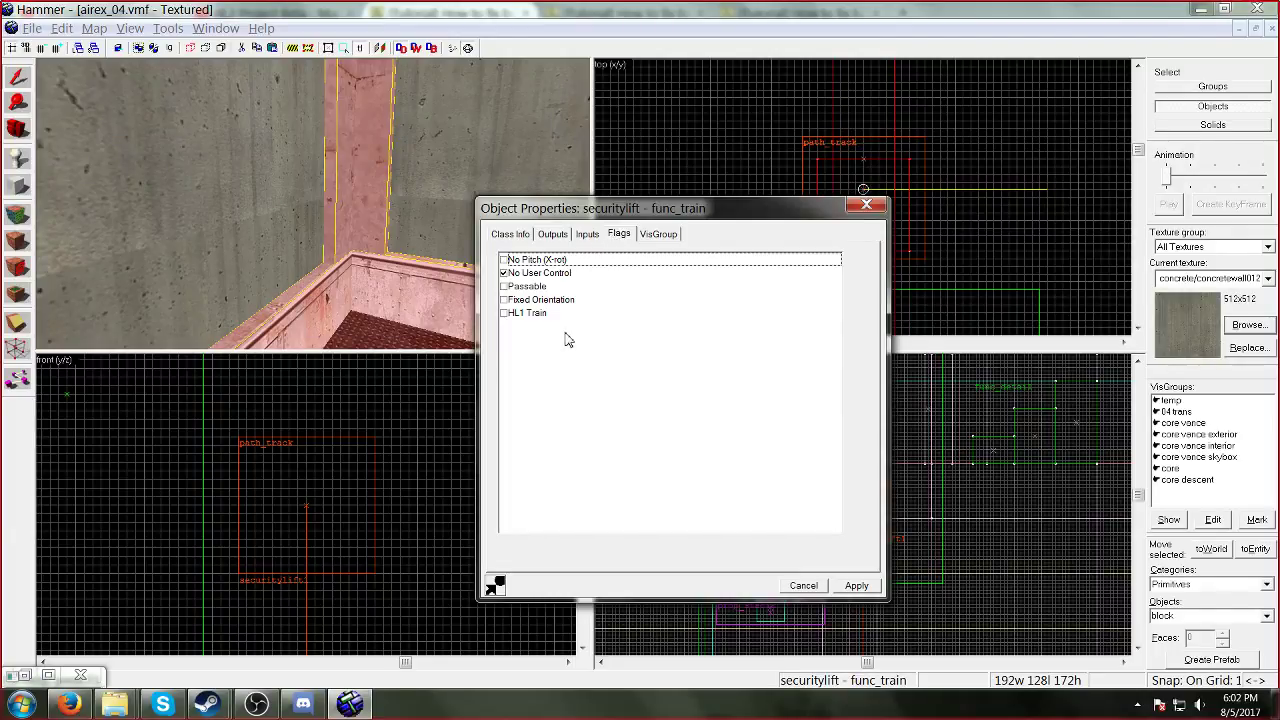
left_click(519, 240)
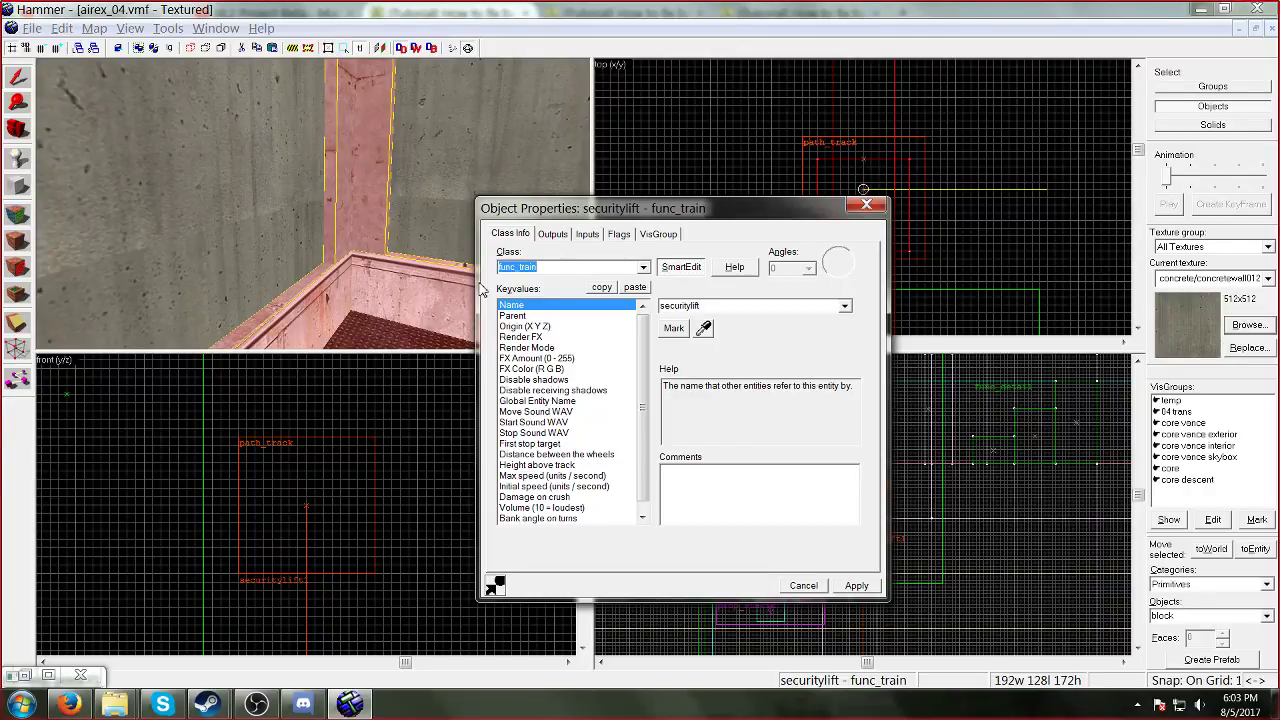
Step: Change the securitylift entity's class to func_tracktrain, apply it and close the object properties
left_click(408, 336)
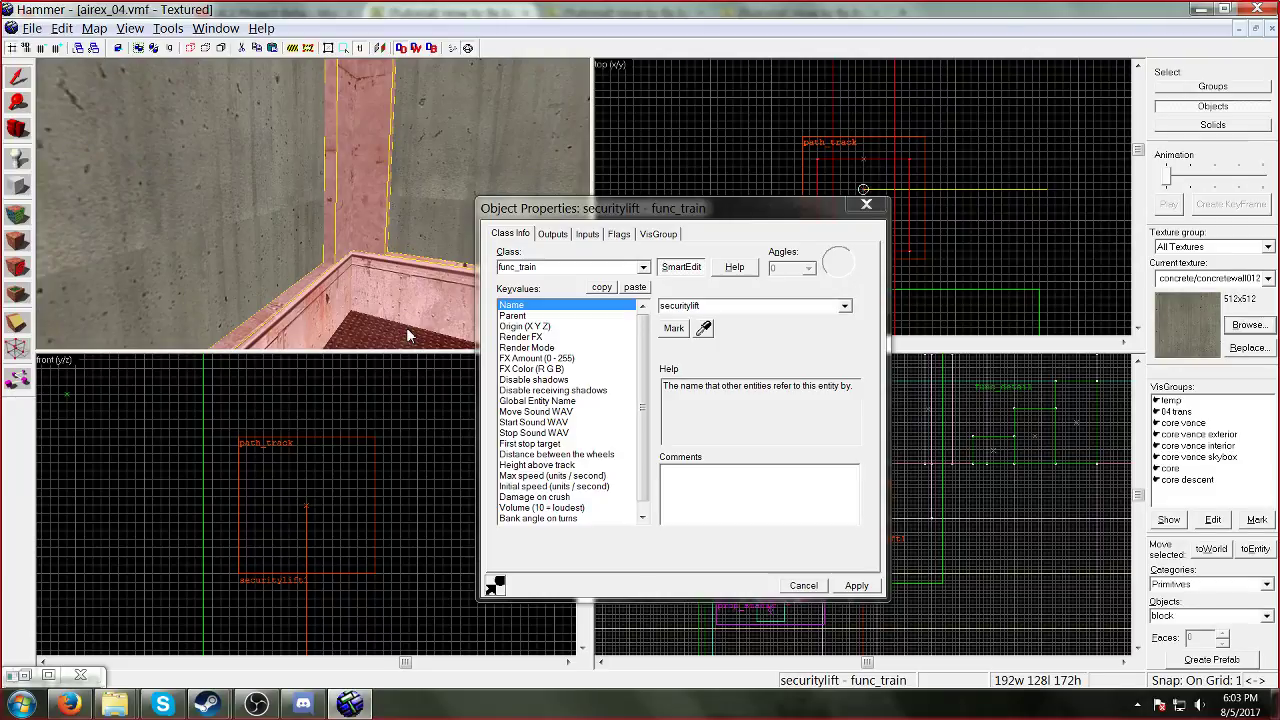
left_click(524, 281)
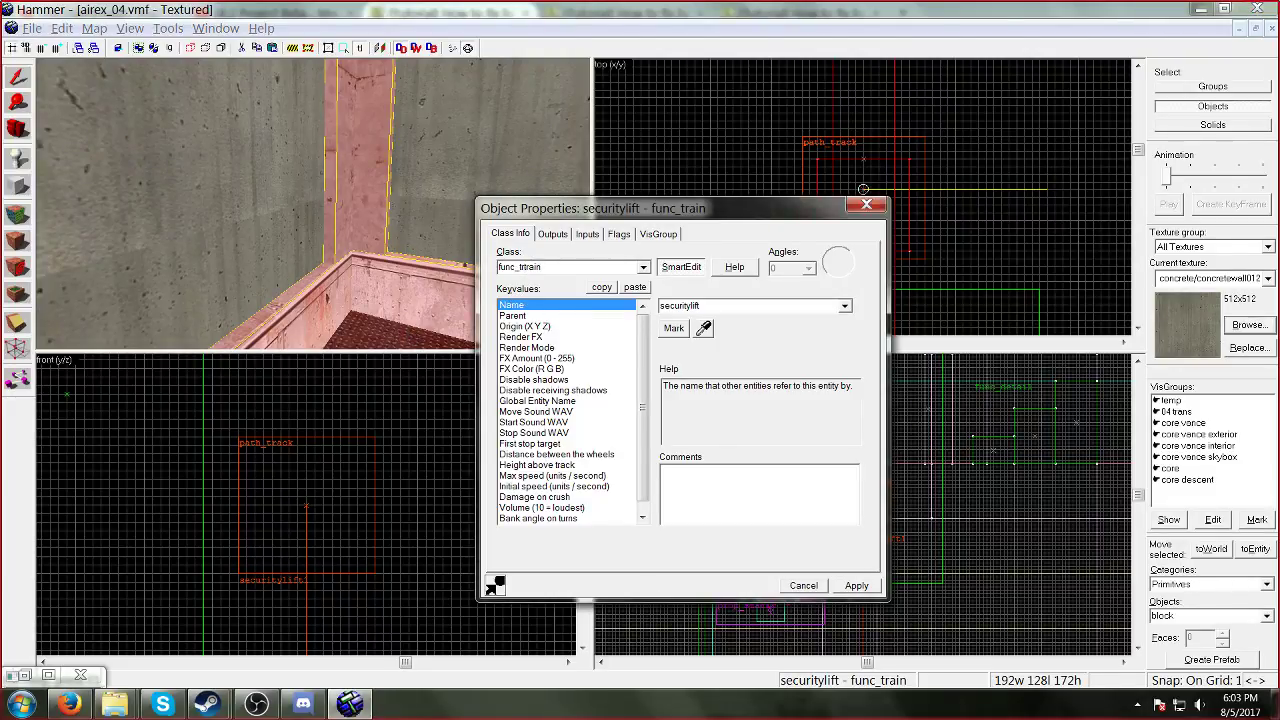
left_click_drag(520, 267, 529, 267)
key("BackSpace")
left_click(643, 267)
left_click(645, 284)
left_click(645, 284)
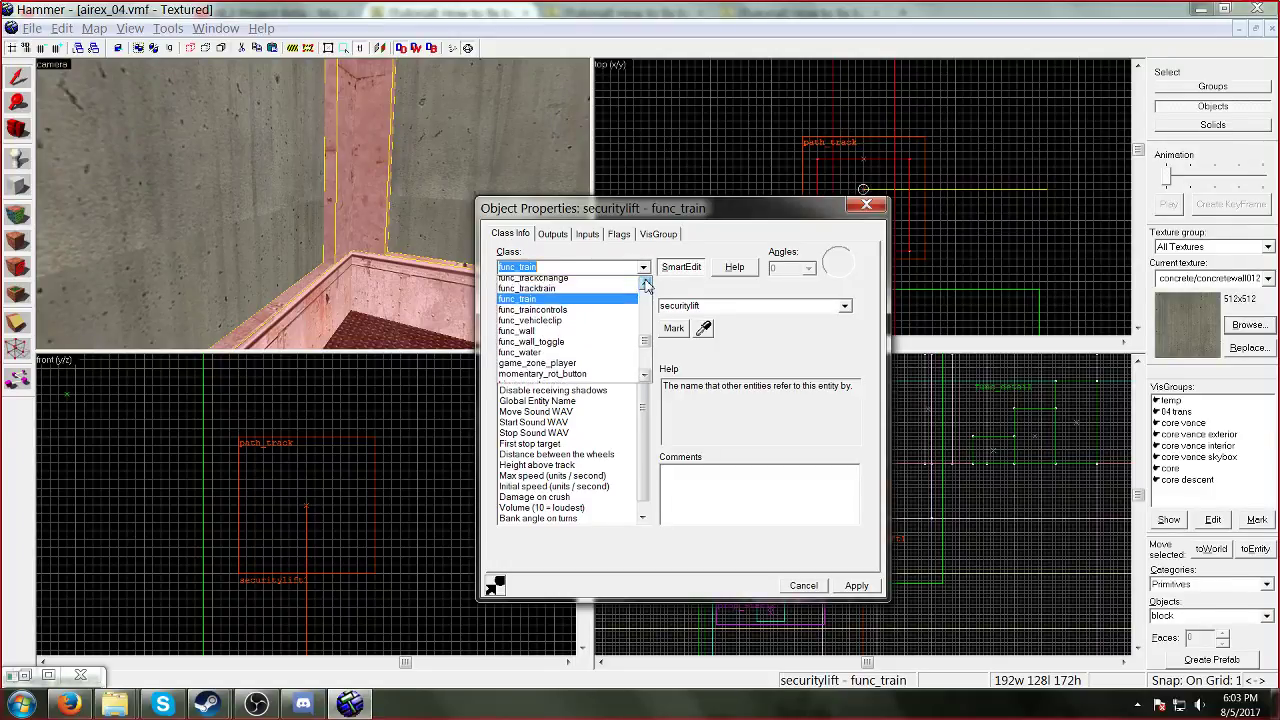
left_click(645, 282)
left_click(645, 282)
left_click(645, 282)
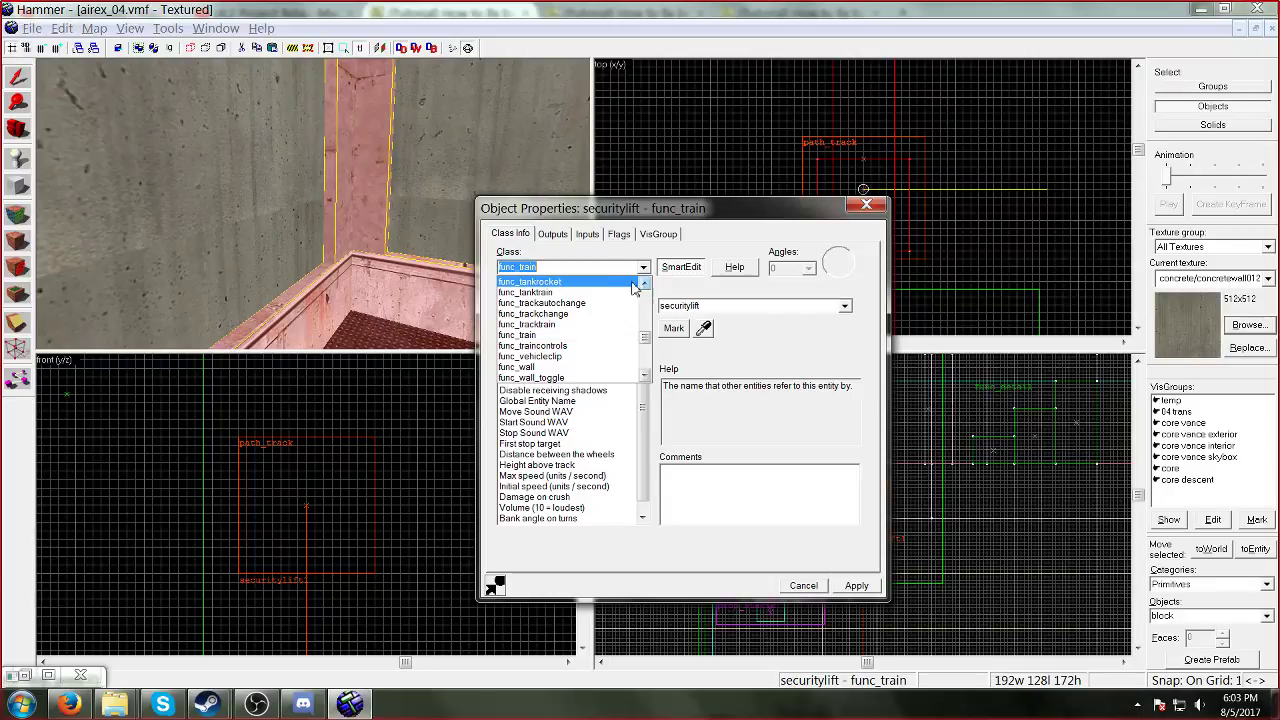
left_click(592, 325)
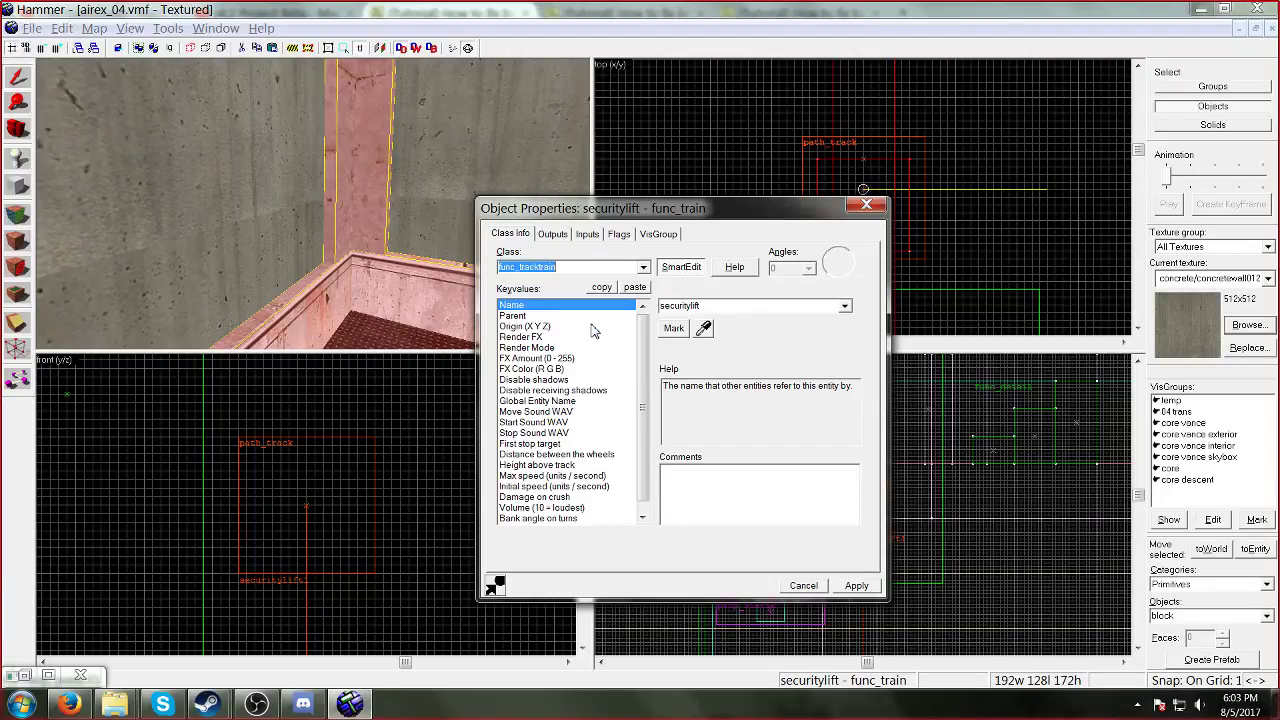
left_click(856, 586)
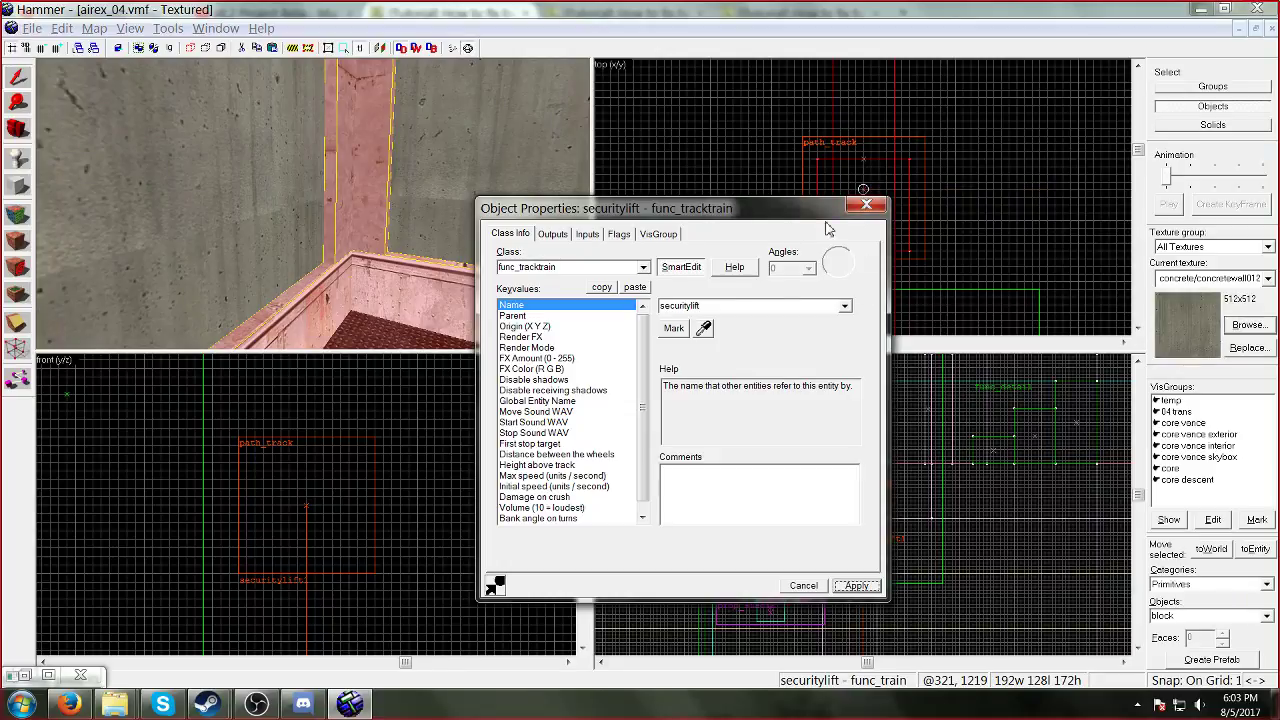
left_click(866, 205)
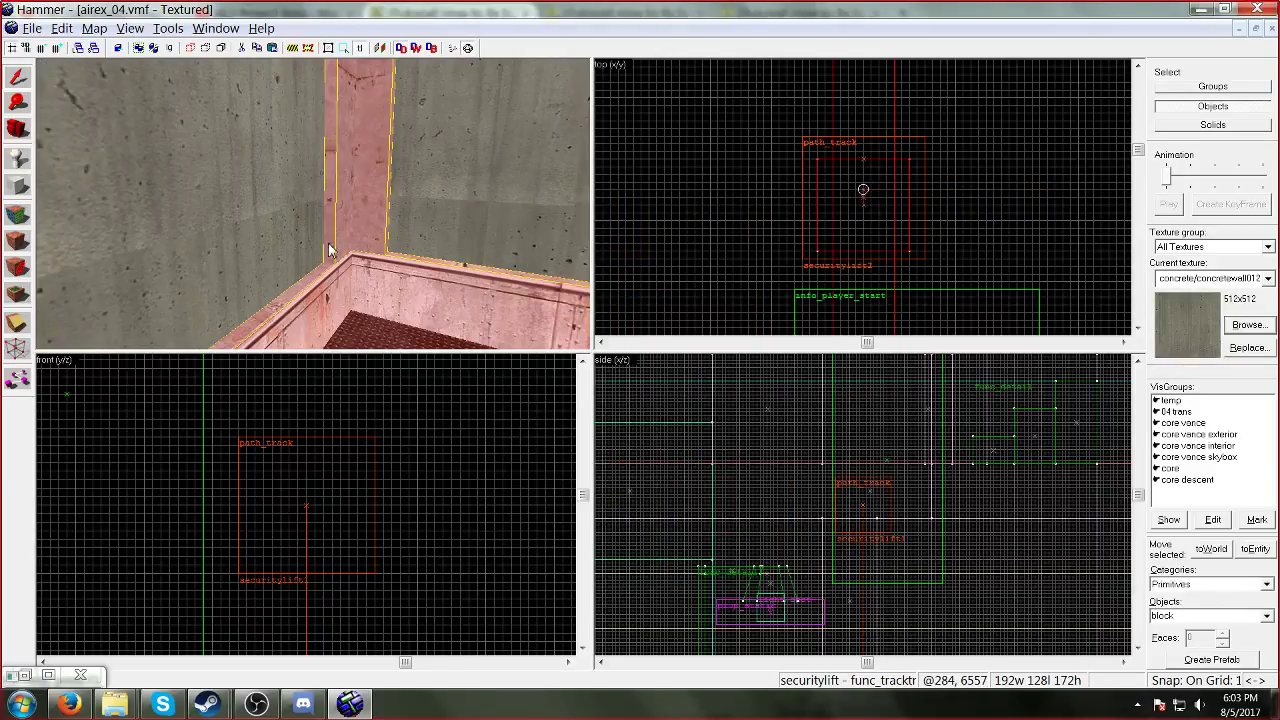
Step: Enable the Fixed Orientation flag on the securitylift func_tracktrain and apply it
key("alt+Return")
left_click(619, 234)
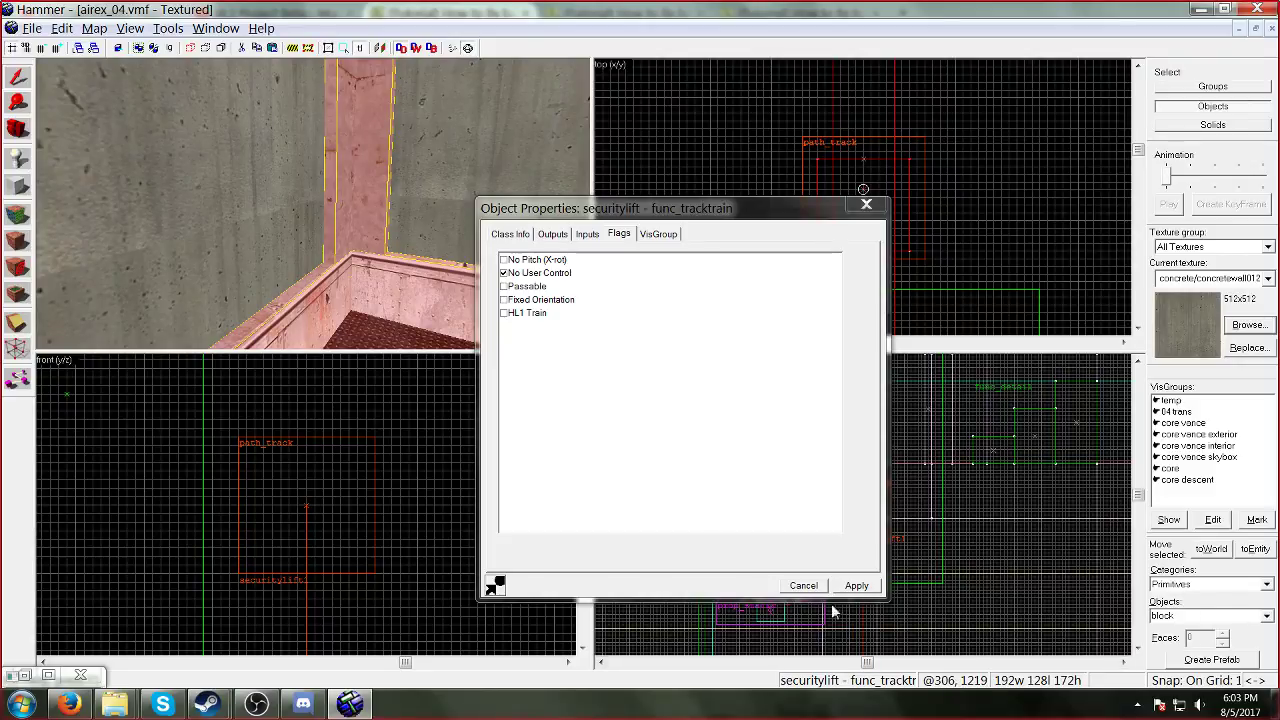
left_click(504, 300)
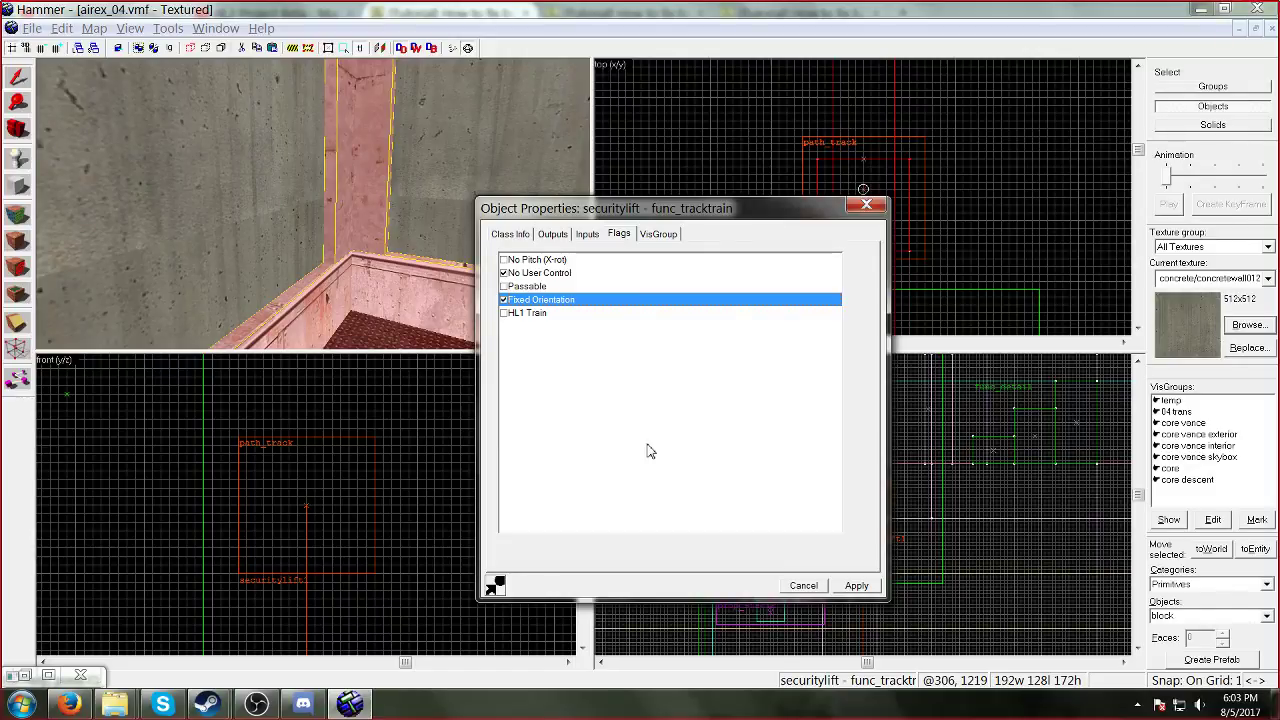
left_click(857, 585)
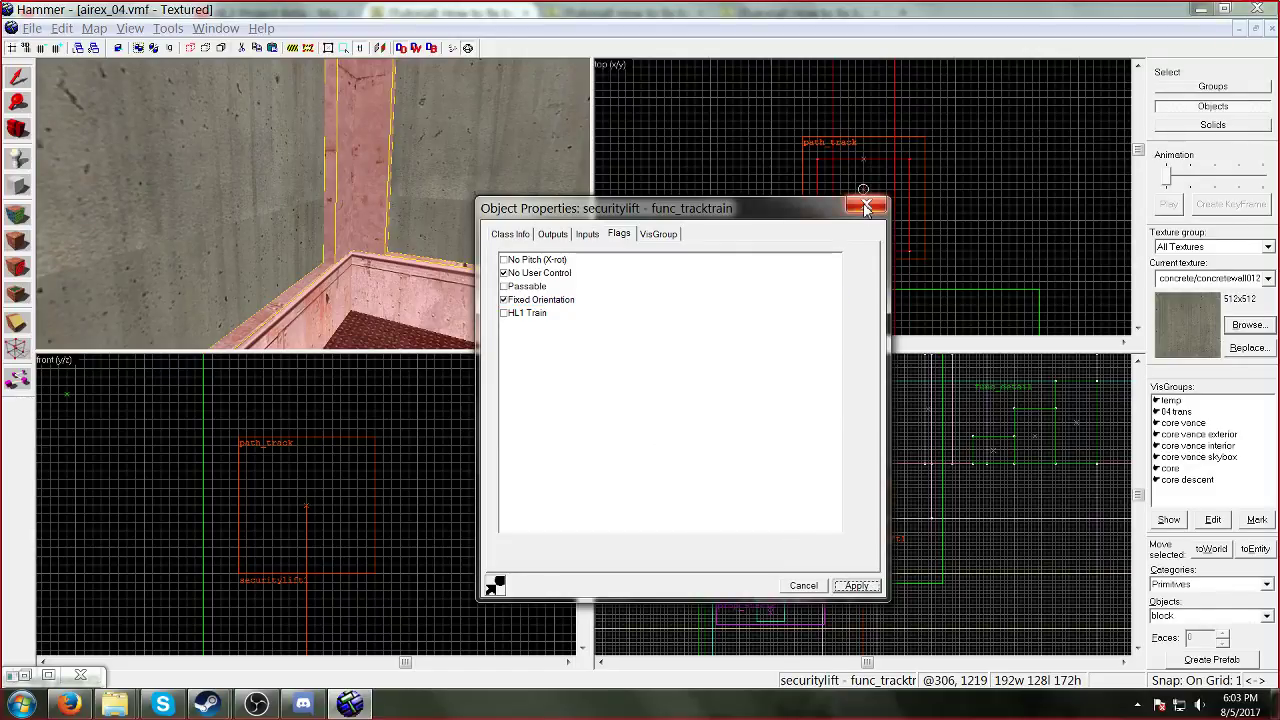
Step: Check the securitylift's max speed, initial speed and first stop target, and mark and center the 3D view on the target path_track
left_click(509, 234)
left_click_drag(643, 418, 643, 428)
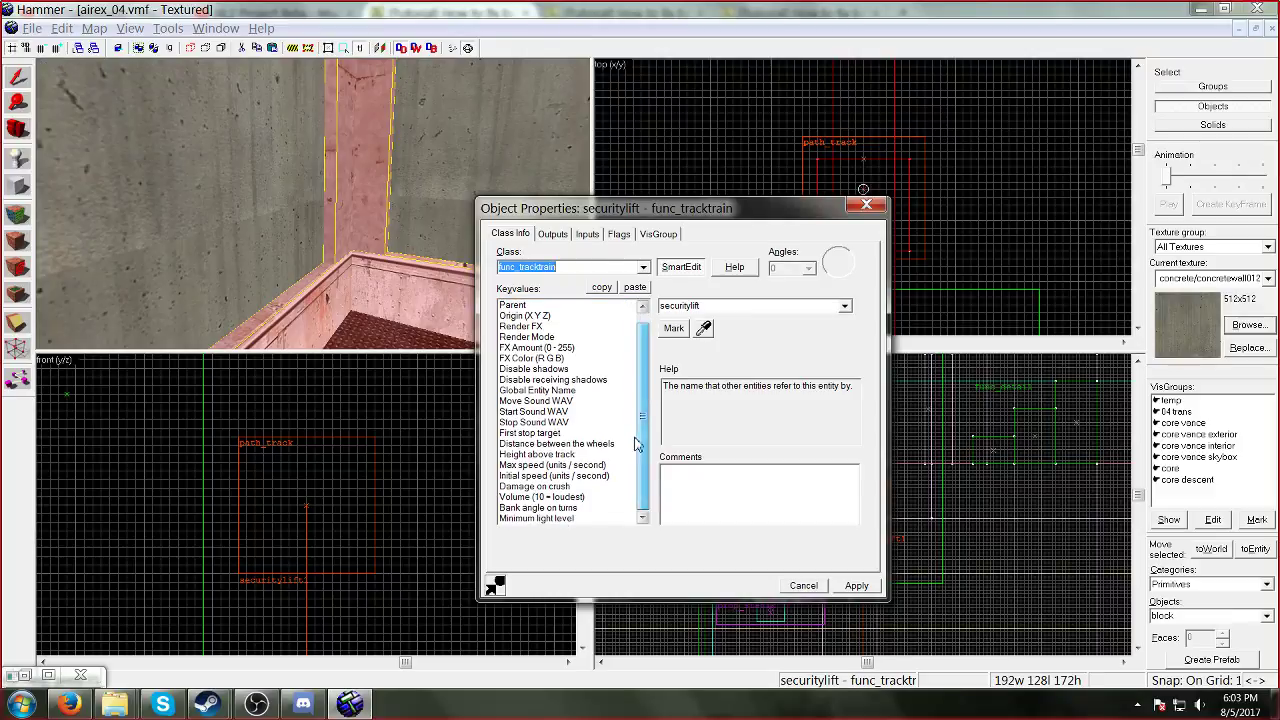
left_click(583, 466)
left_click(583, 476)
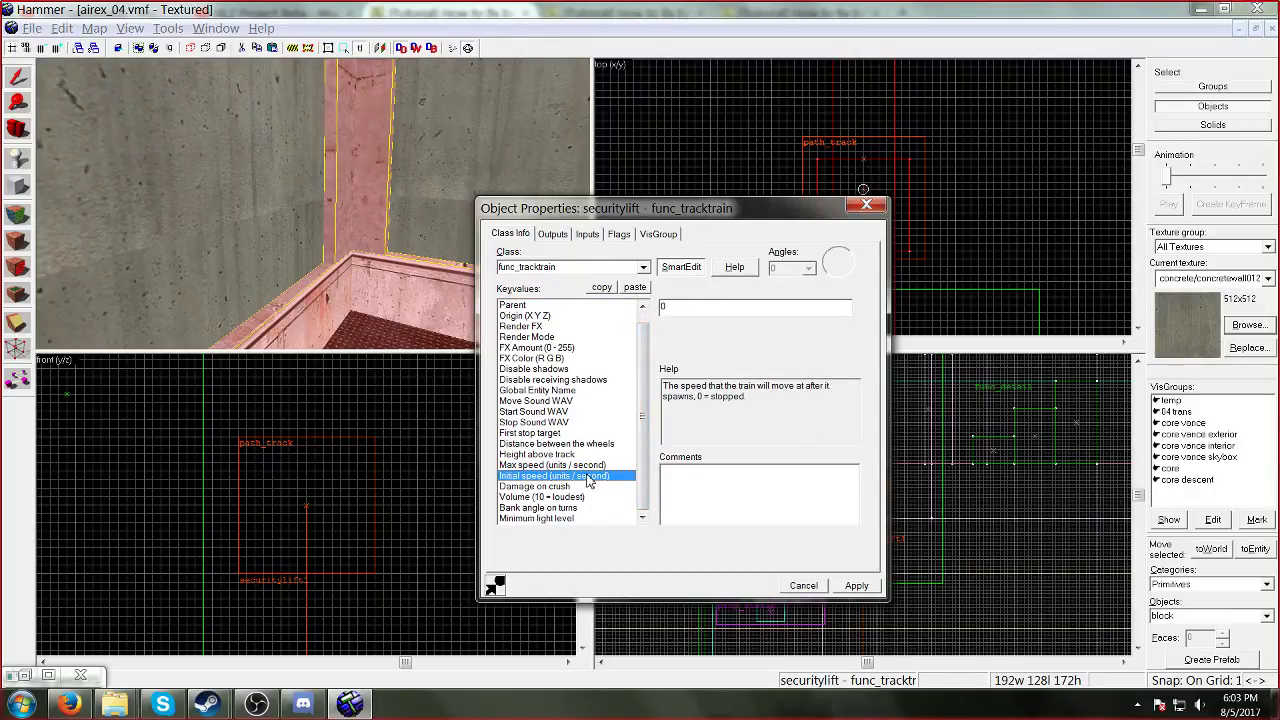
left_click(862, 587)
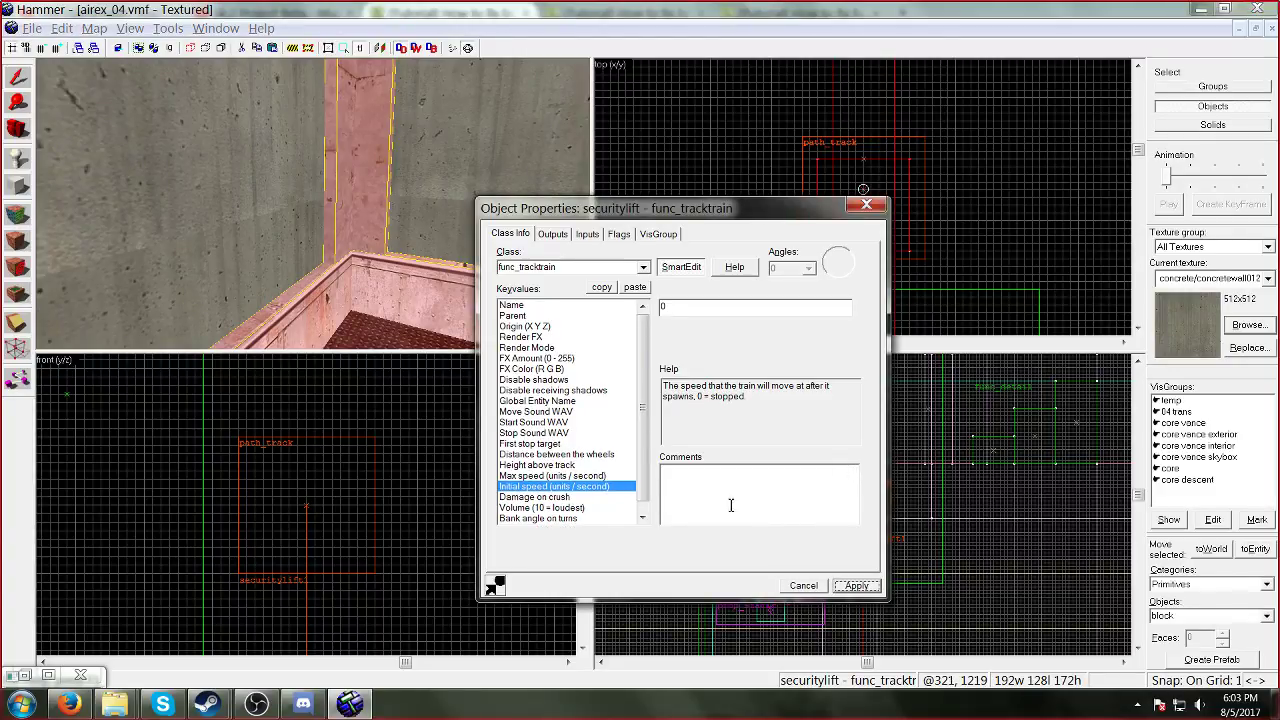
left_click(527, 444)
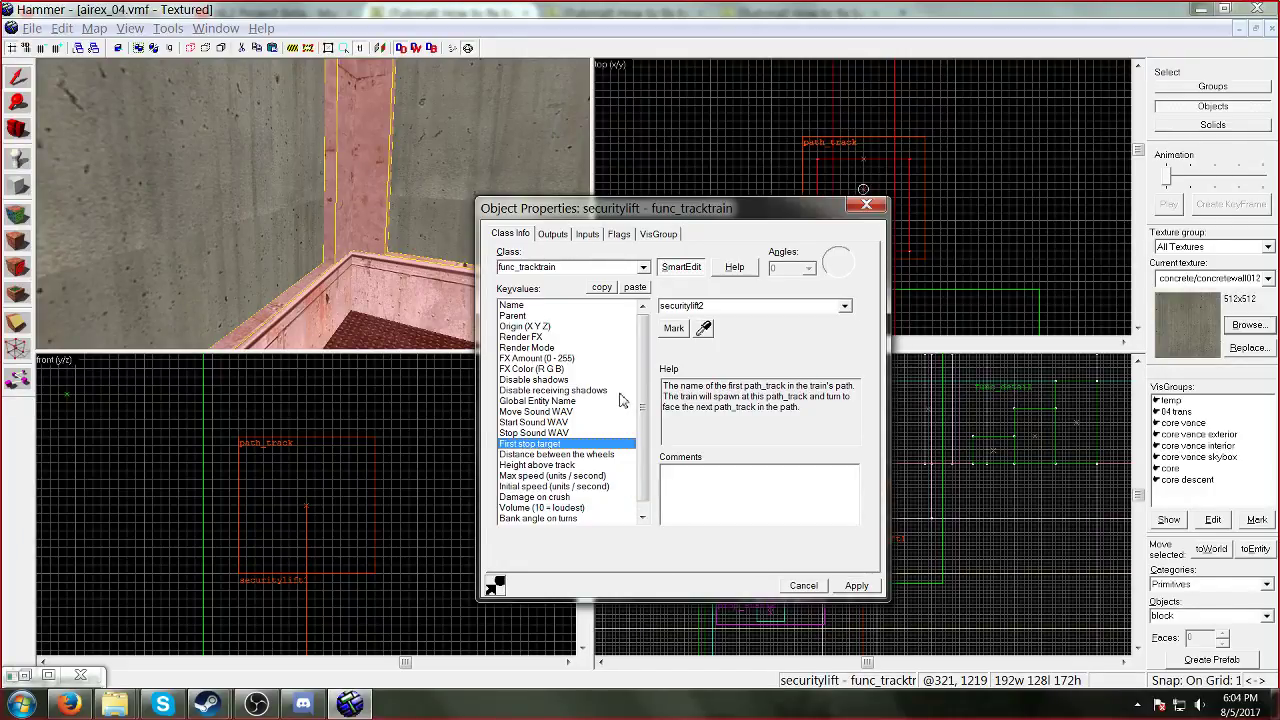
left_click(673, 328)
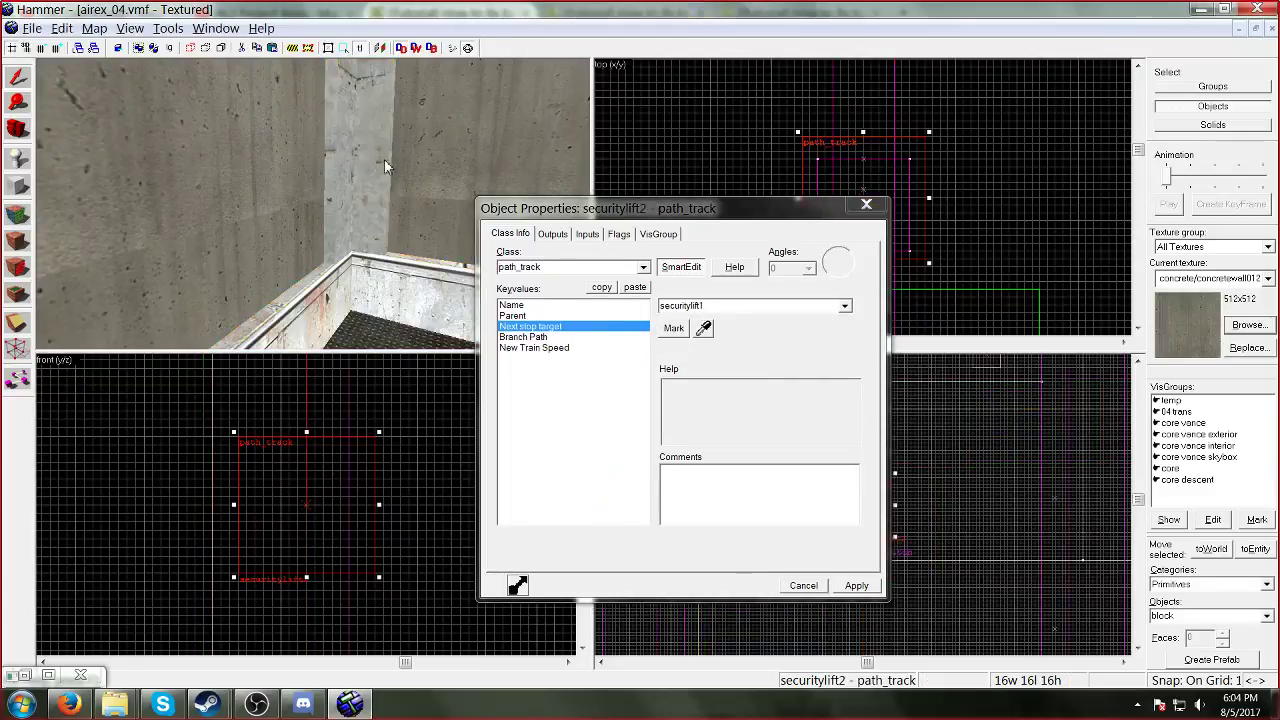
left_click(130, 28)
left_click(196, 224)
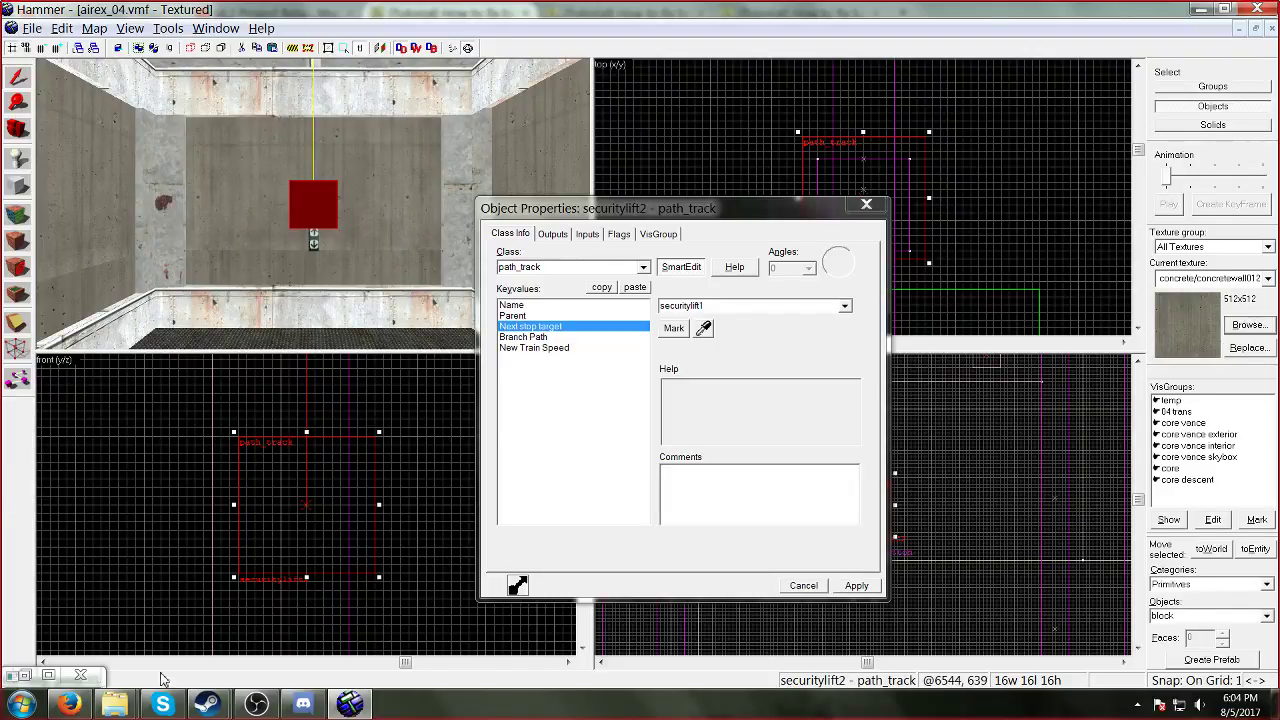
Step: Switch to OBS, raise the Mic/Aux volume in the mixer and return to Hammer
left_click(257, 704)
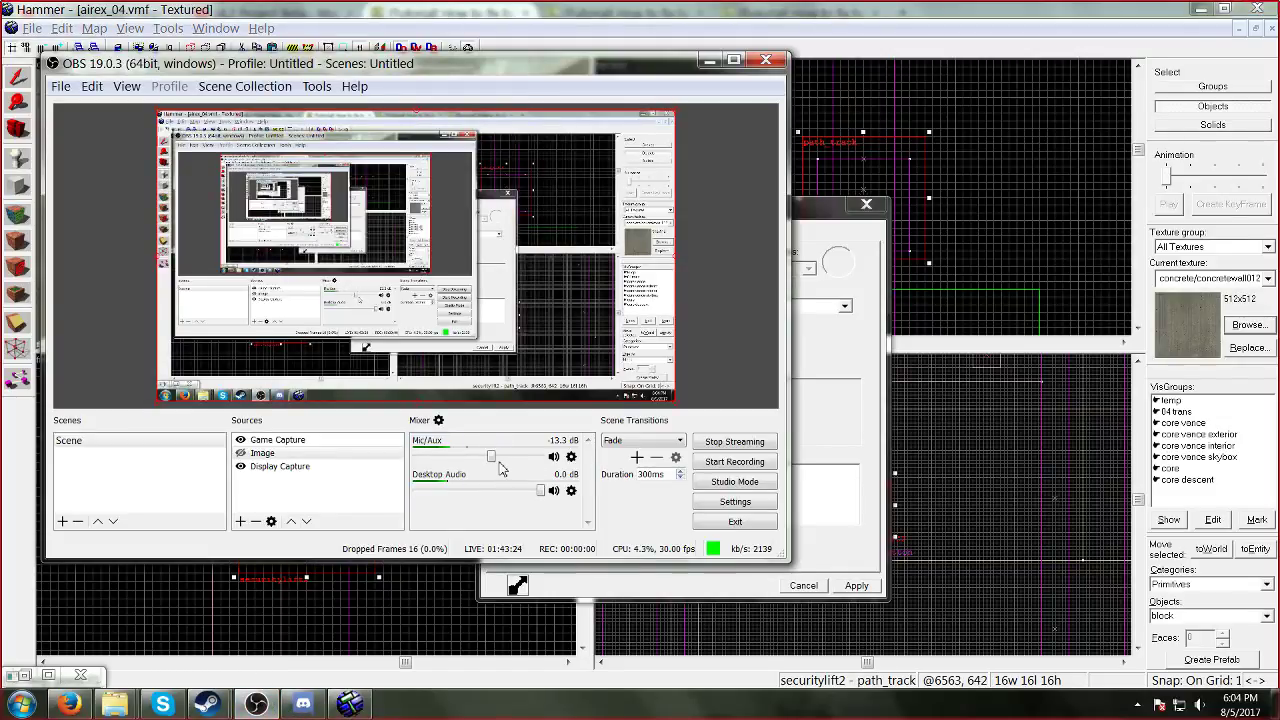
left_click_drag(492, 457, 521, 466)
left_click(880, 626)
Step: Close the path_track's properties, save the map and run it with normal CSG and BSP and without VIS and RAD
left_click(862, 590)
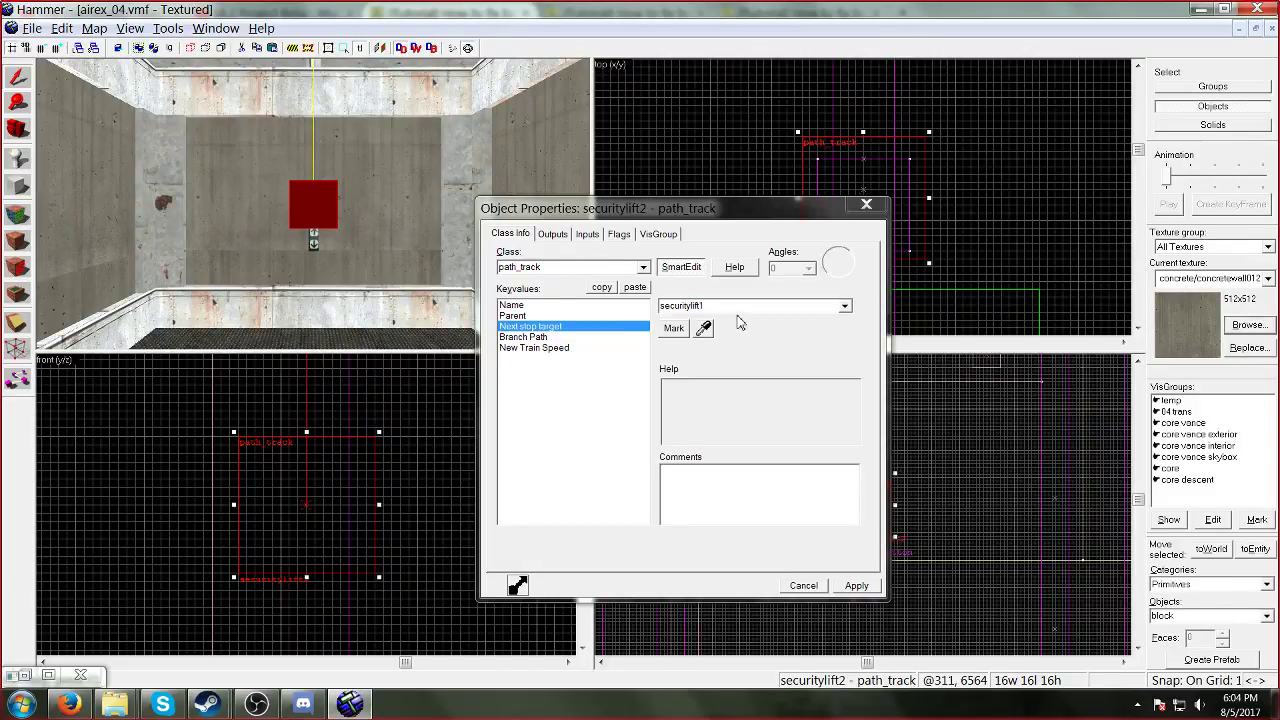
left_click(866, 204)
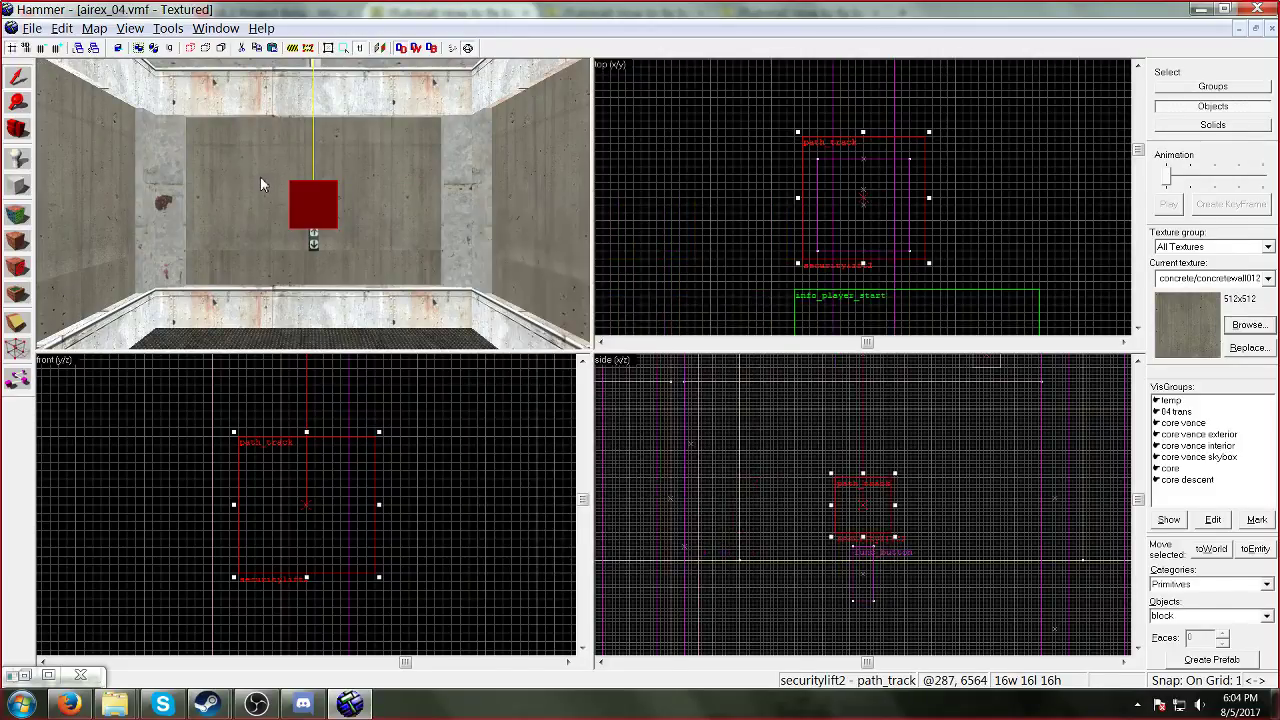
left_click(32, 28)
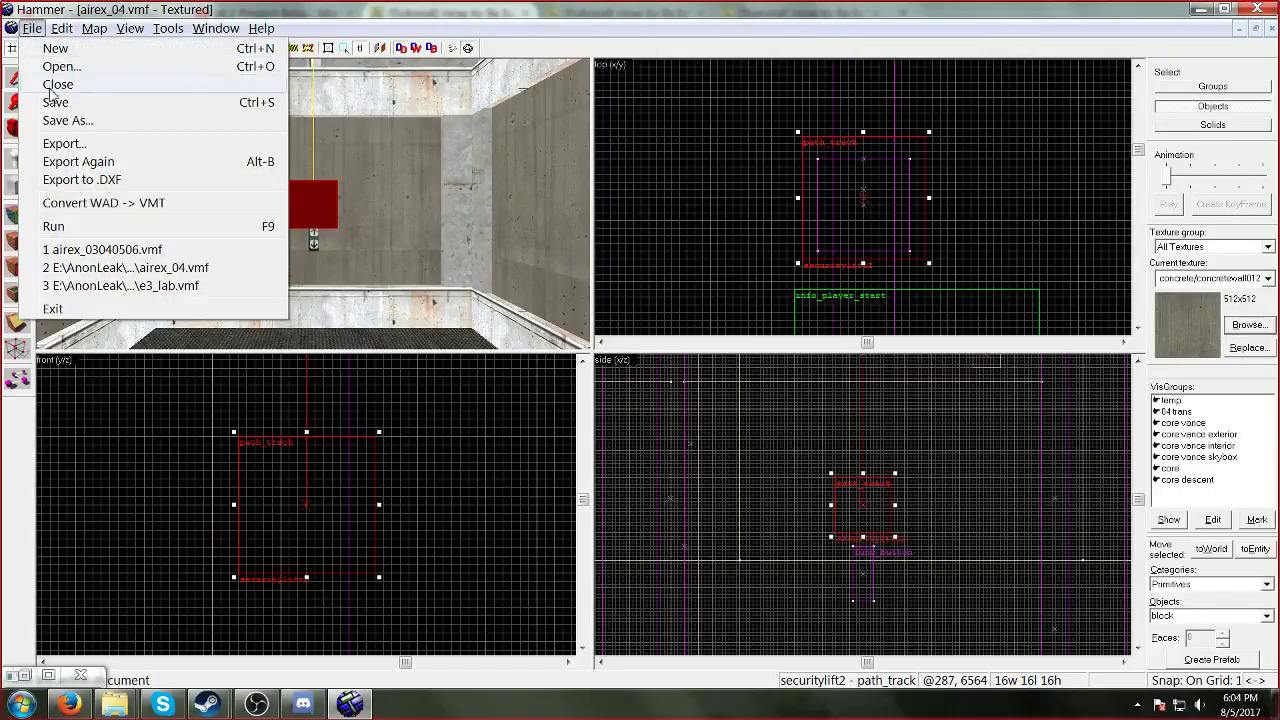
left_click(55, 103)
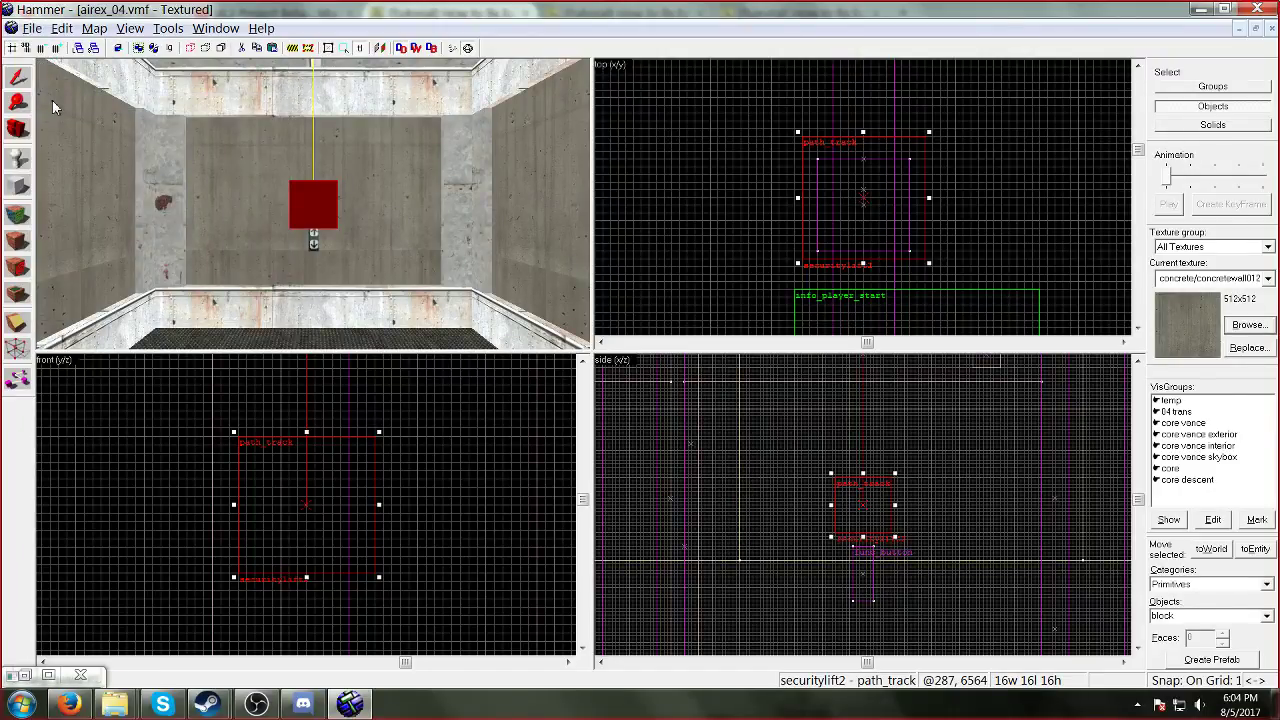
left_click(32, 28)
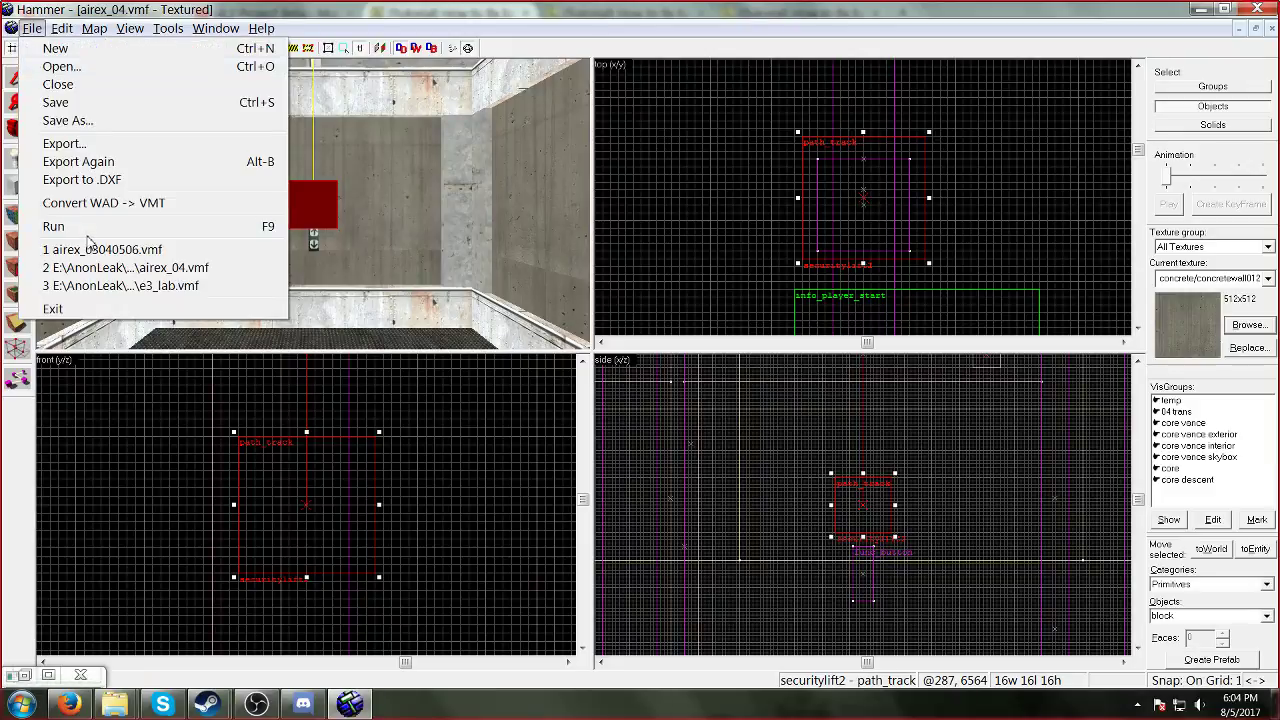
left_click(88, 227)
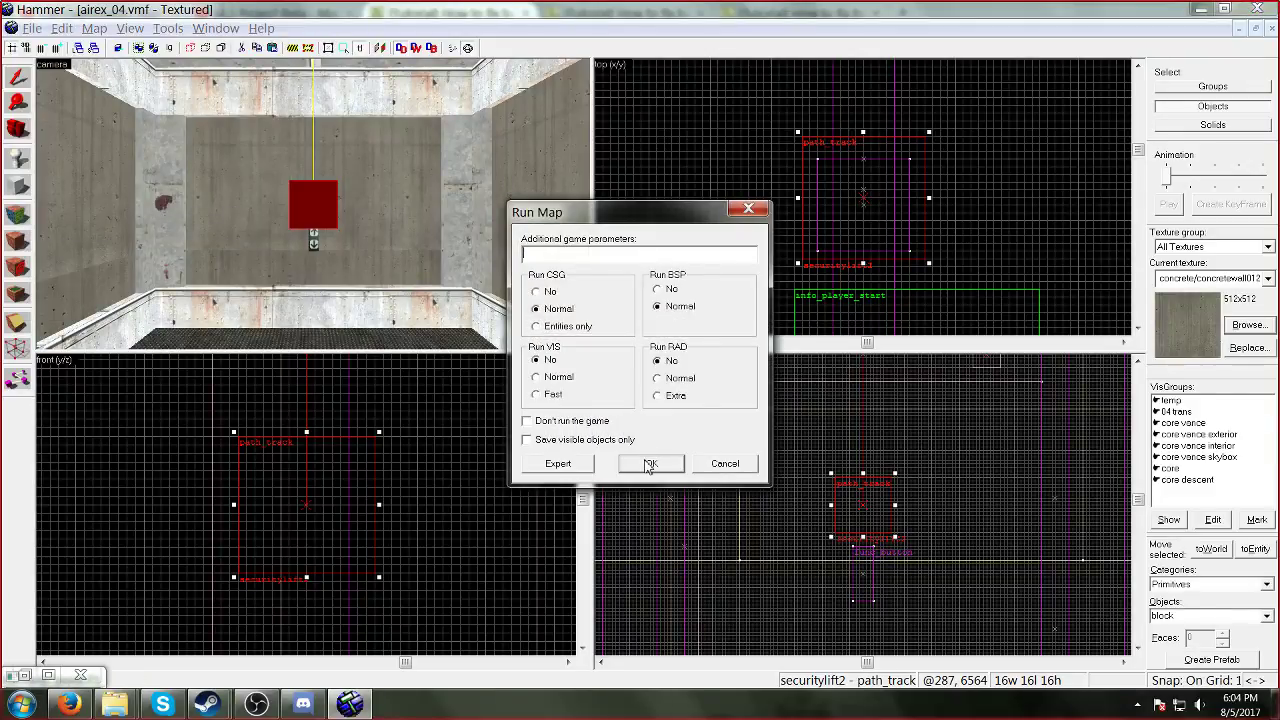
left_click(648, 462)
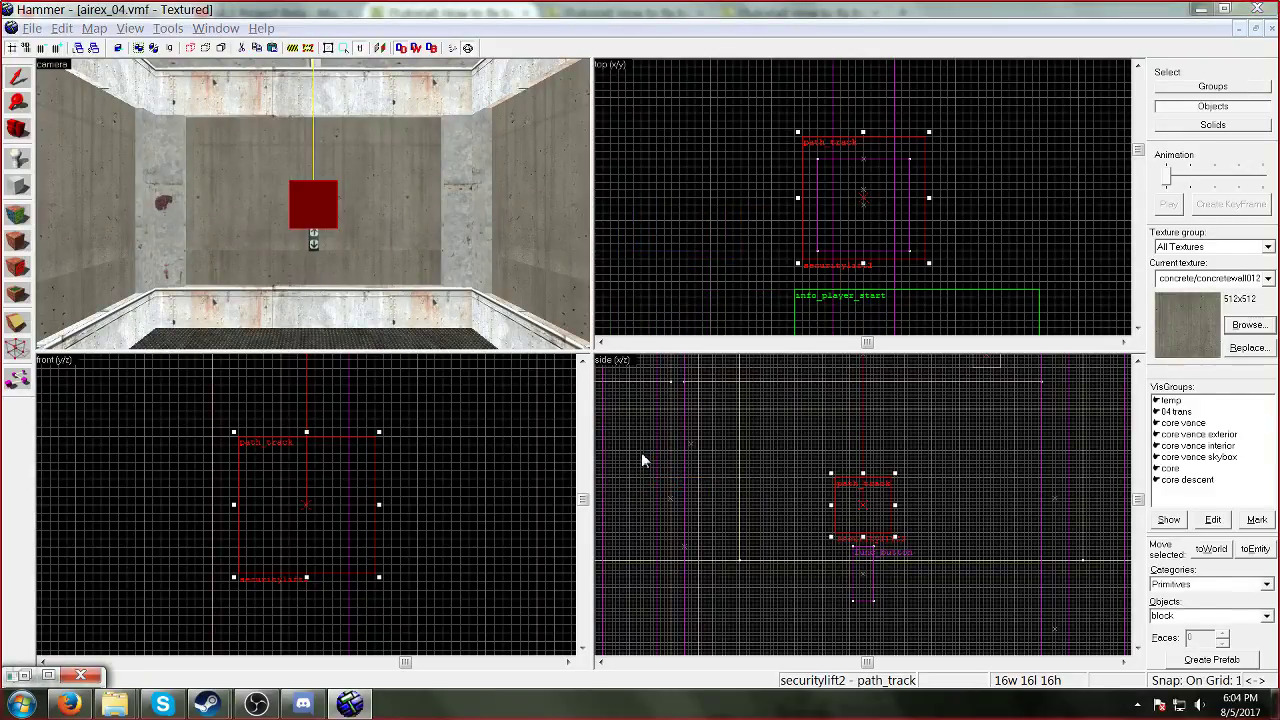
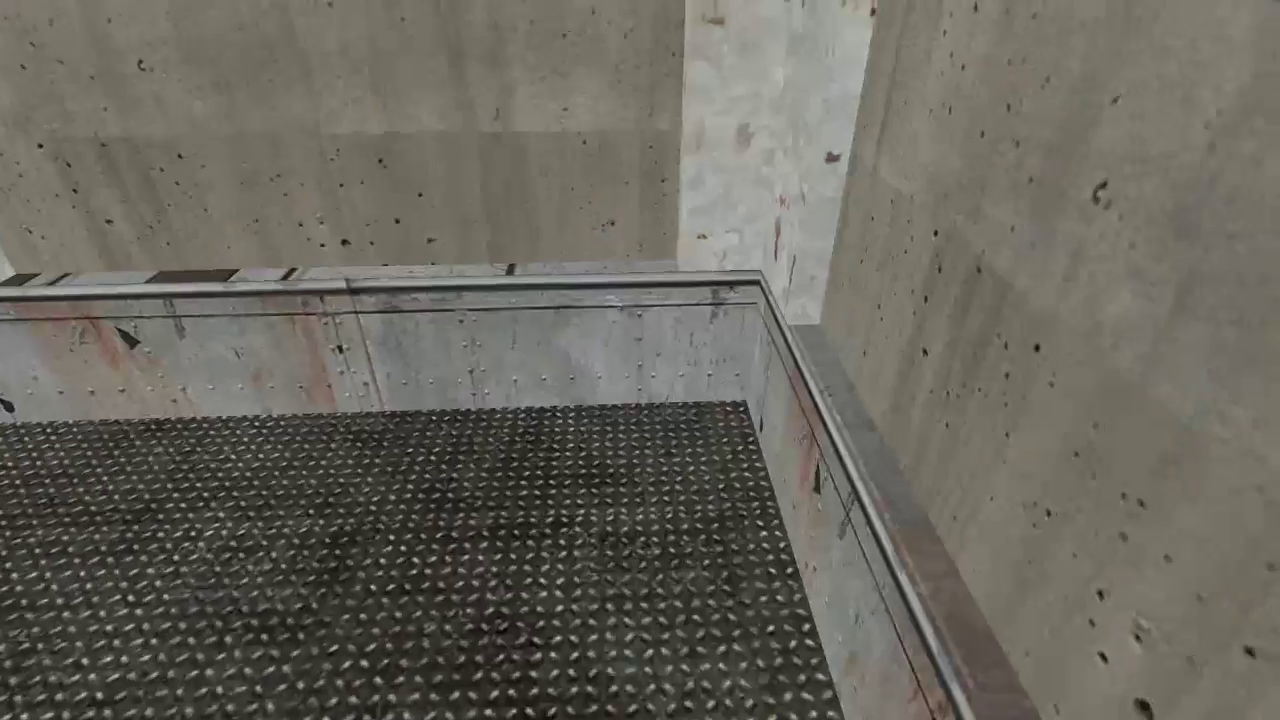
Step: Read through the in-game console log for entity and sound errors related to the lift, and return to the game
key("grave")
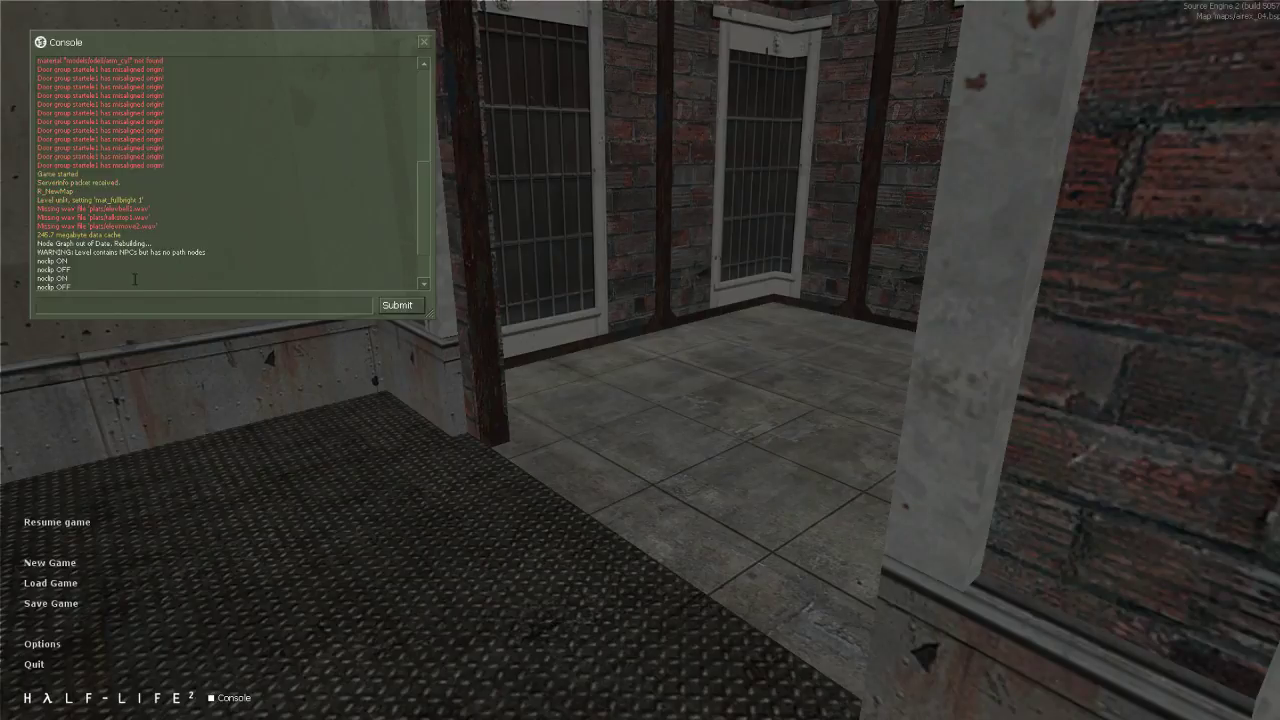
scroll(230, 170, "up", 1)
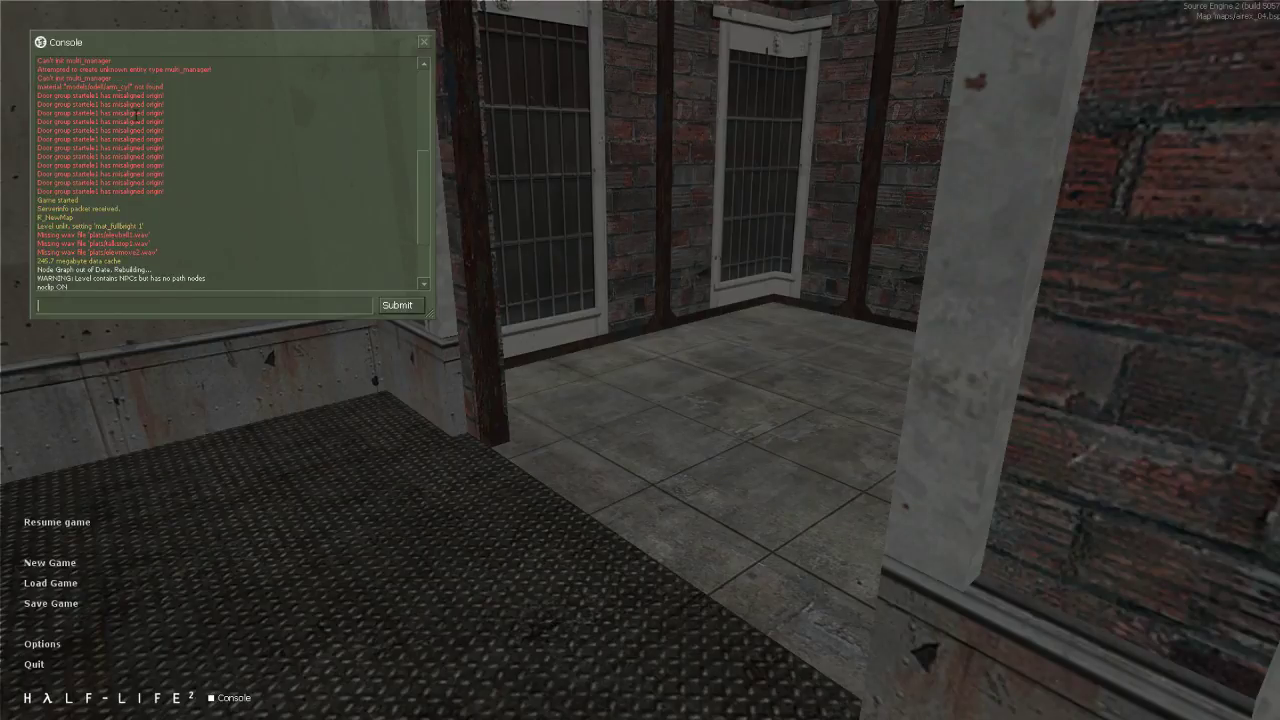
scroll(230, 170, "down", 3)
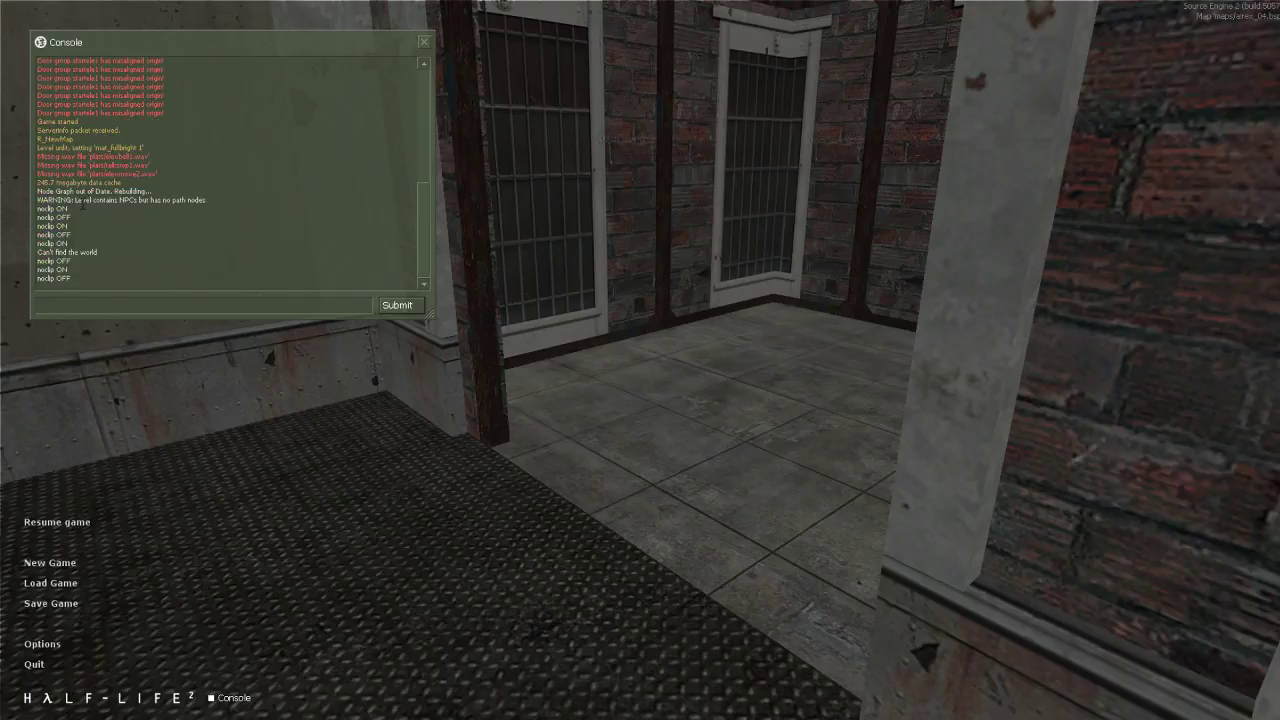
scroll(120, 212, "up", 4)
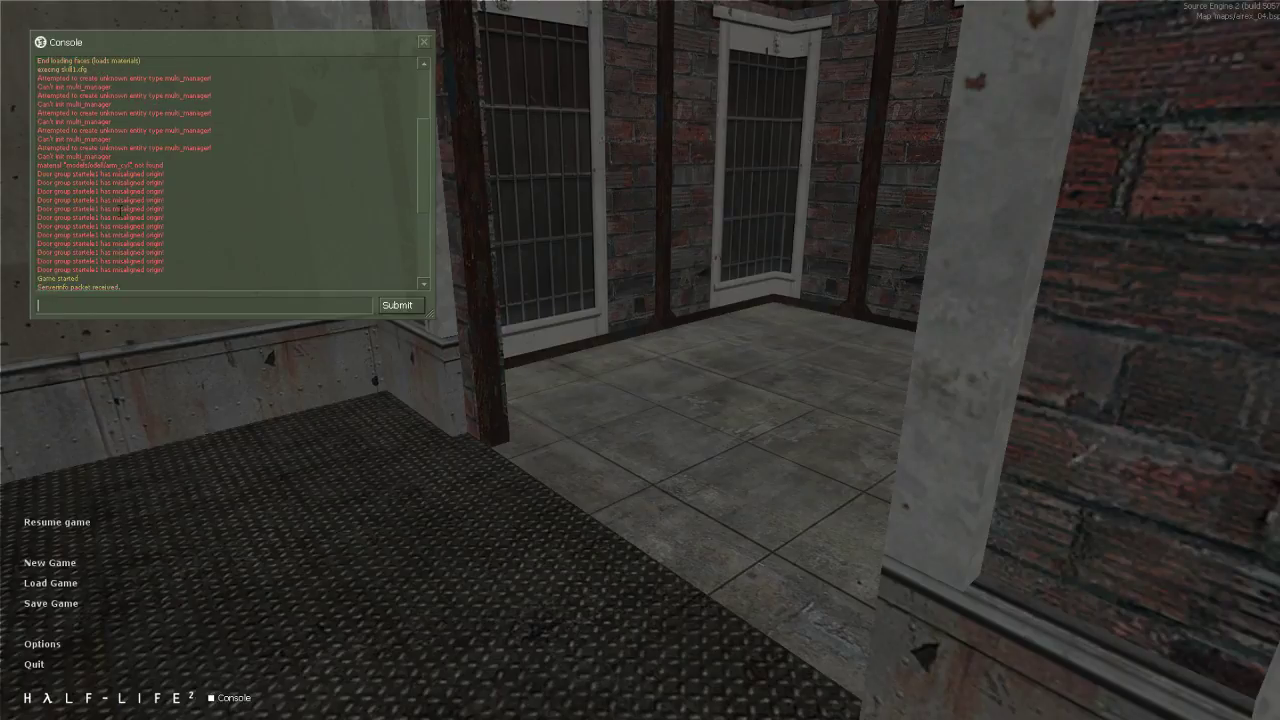
scroll(120, 212, "up", 1)
scroll(120, 212, "up", 4)
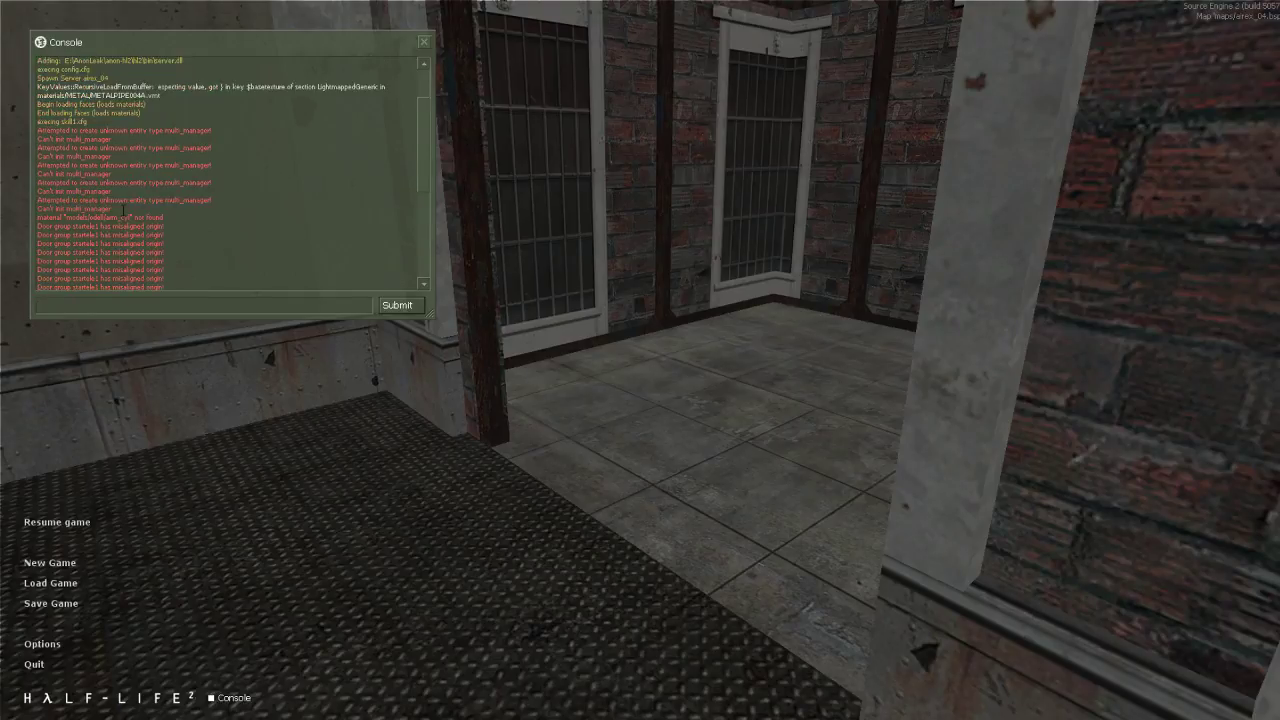
scroll(120, 212, "down", 9)
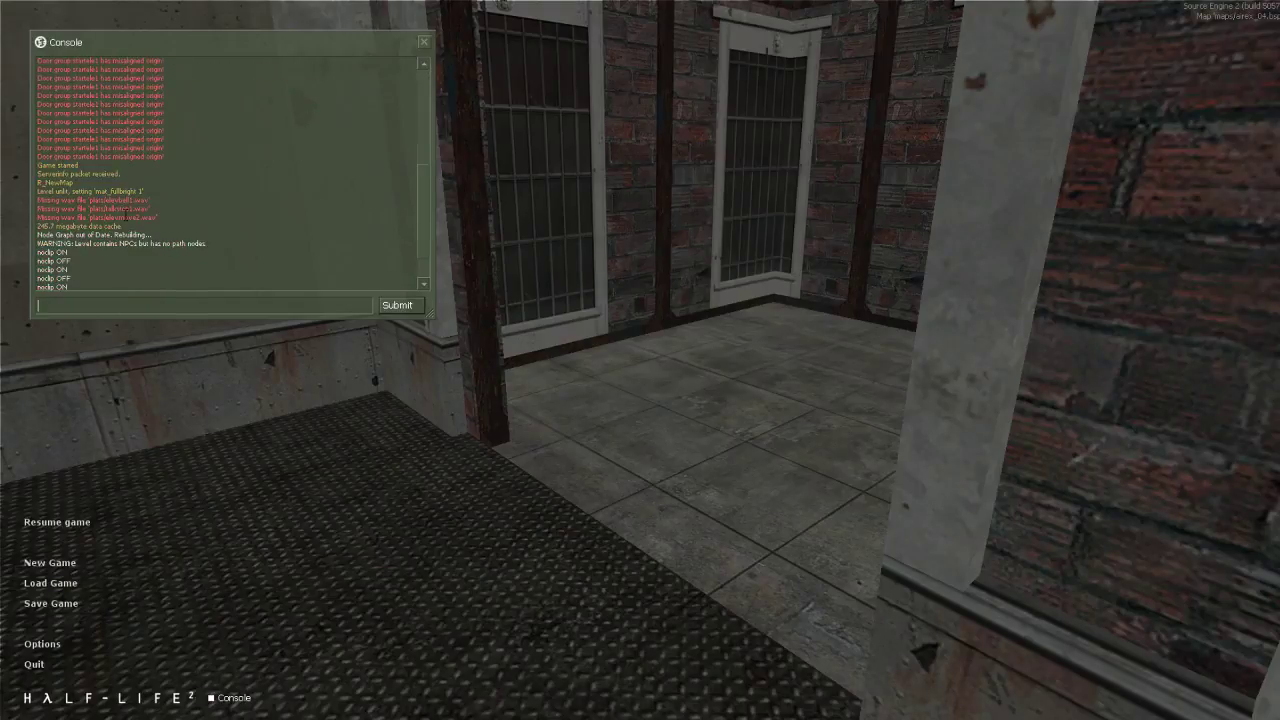
key("Escape")
Step: Fly through the lift shaft and surrounding rooms with noclip, returning to the lift's button with noclip off
key("w")
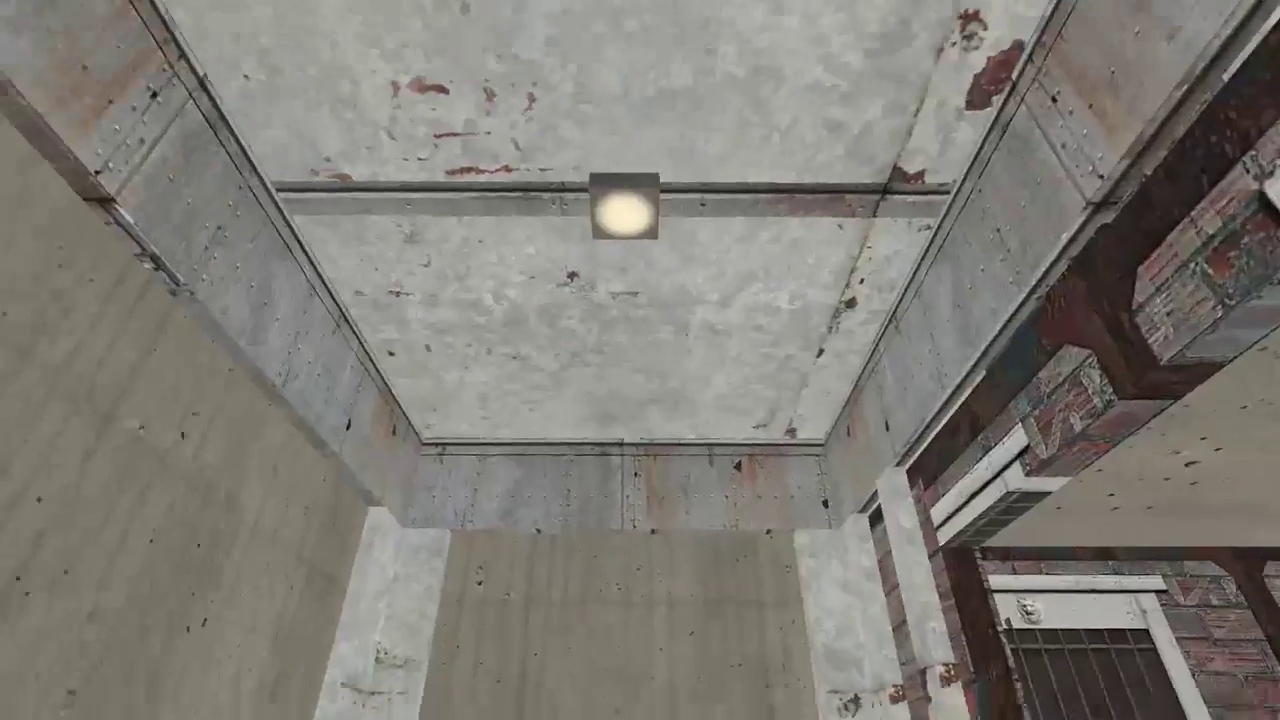
key("w")
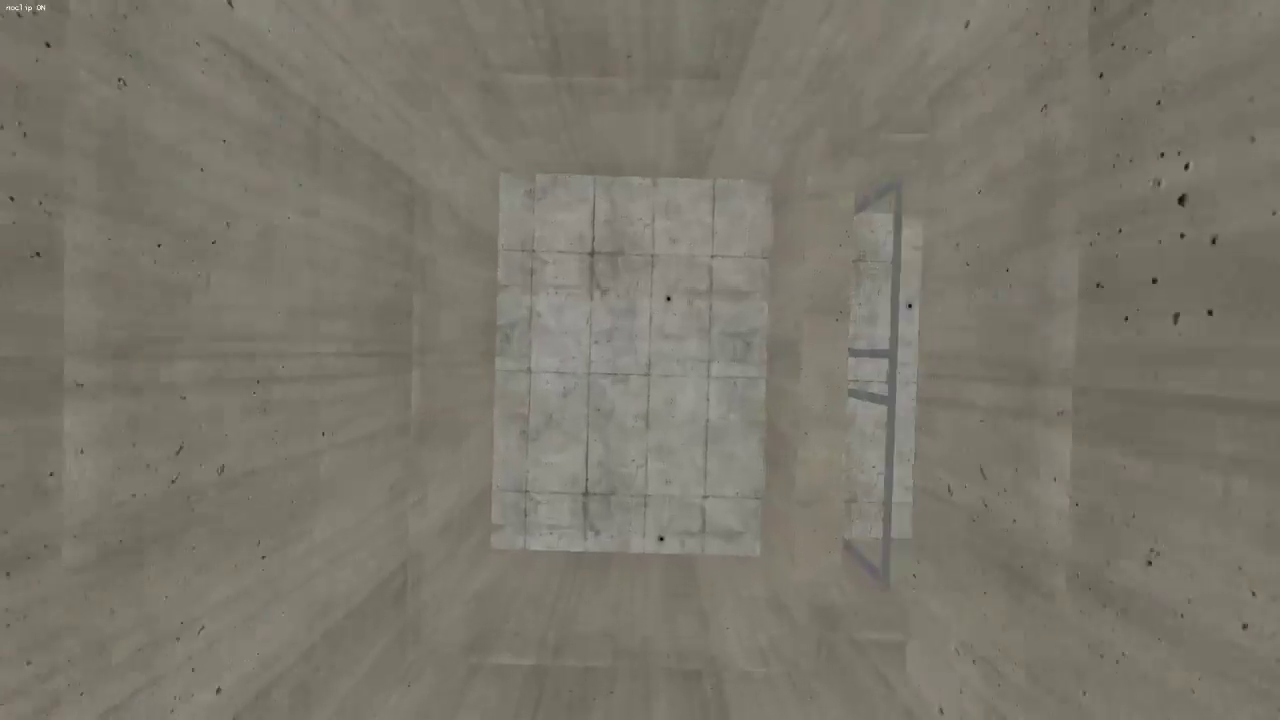
key("w")
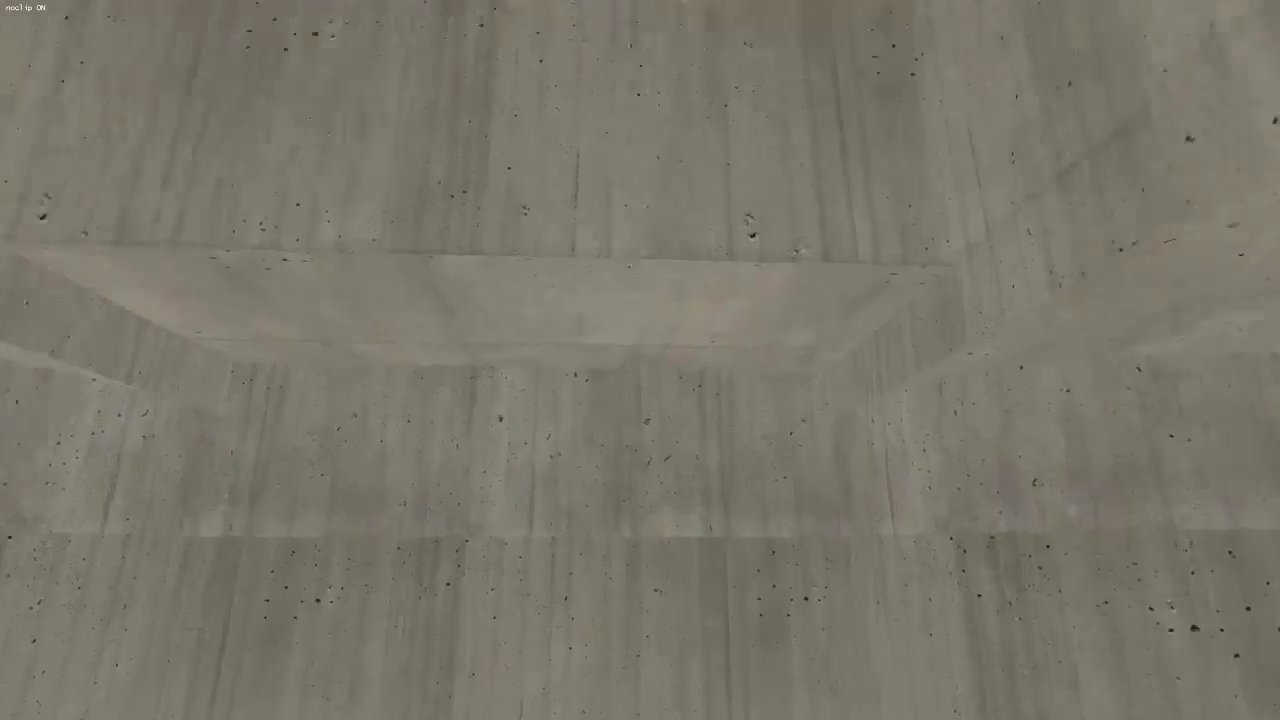
key("w")
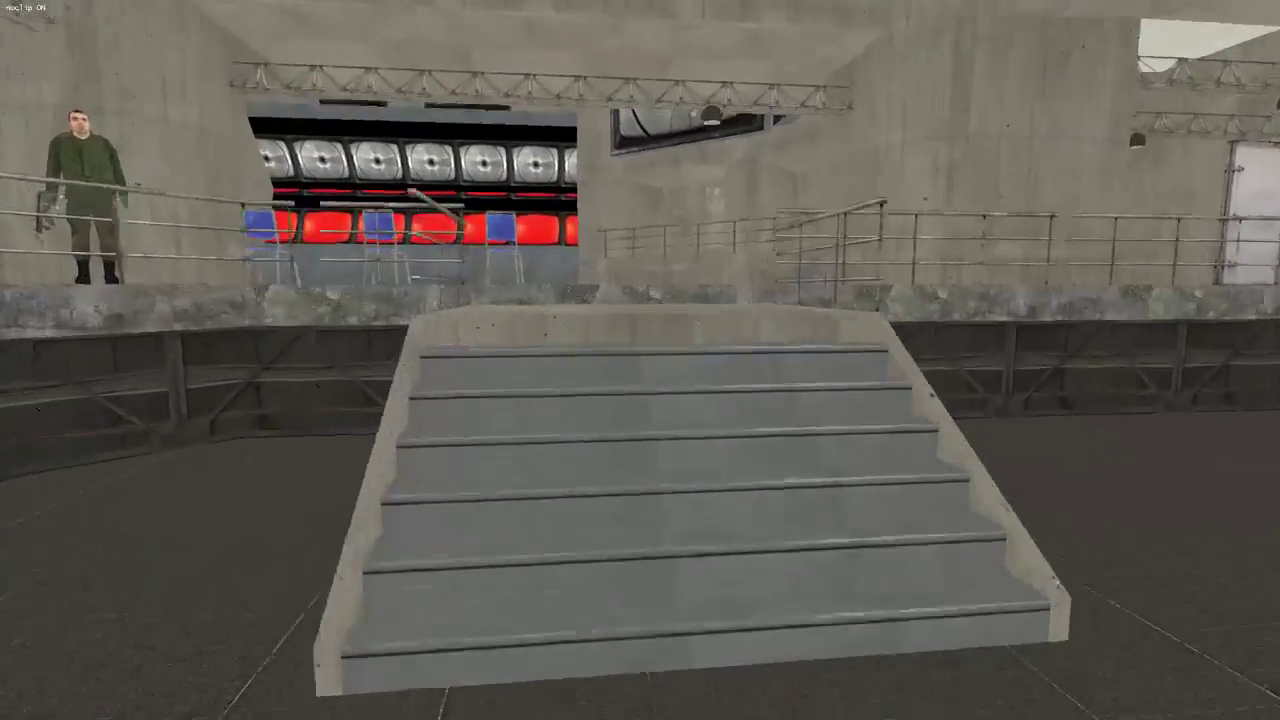
key("w")
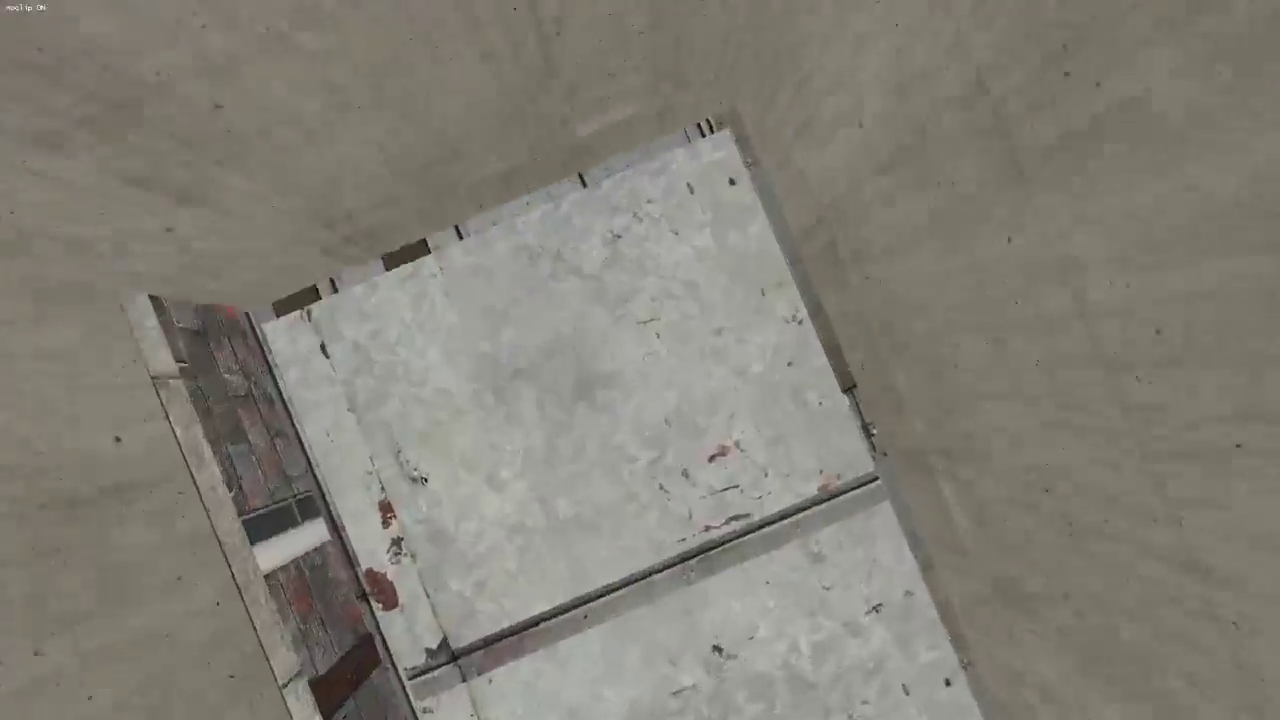
key("w")
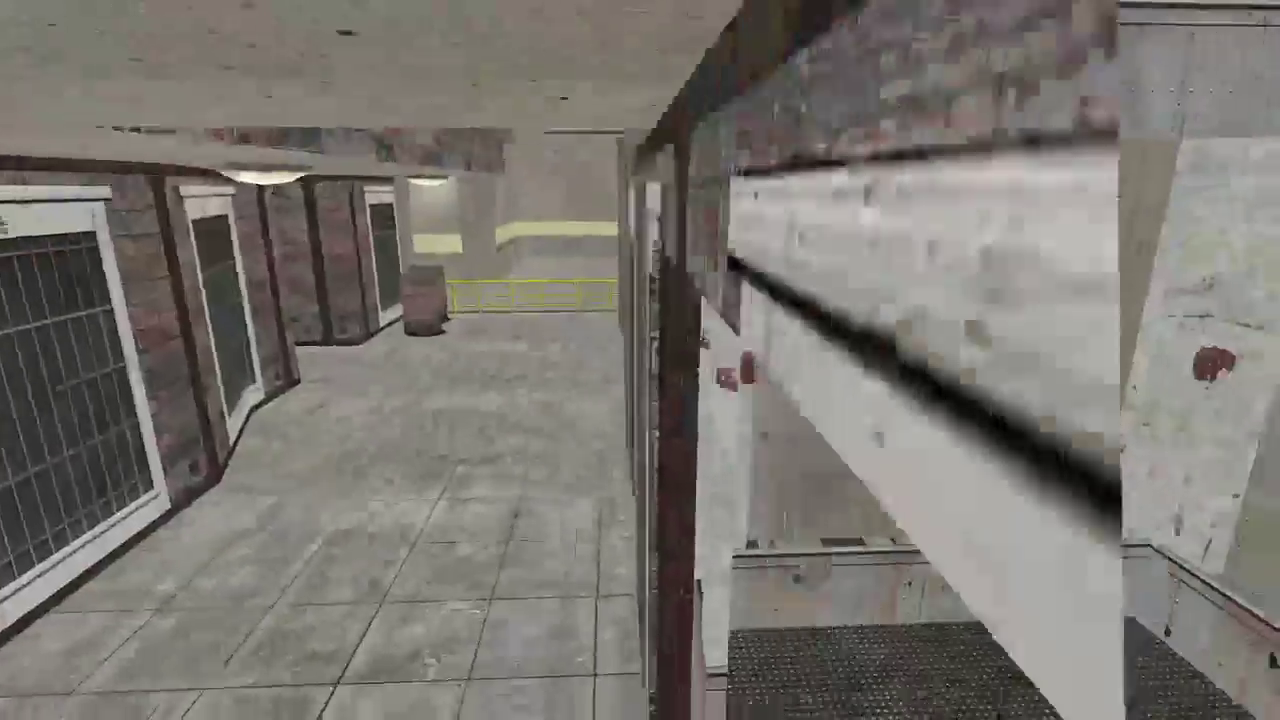
key("w")
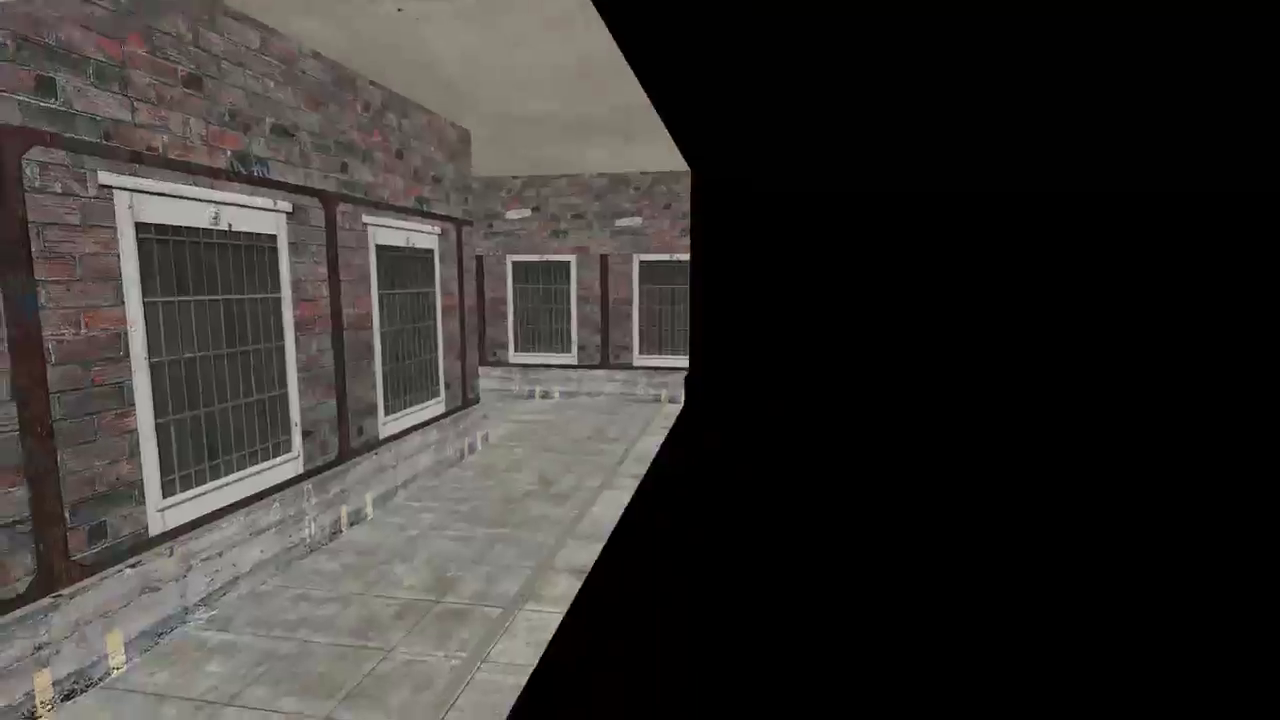
key("v")
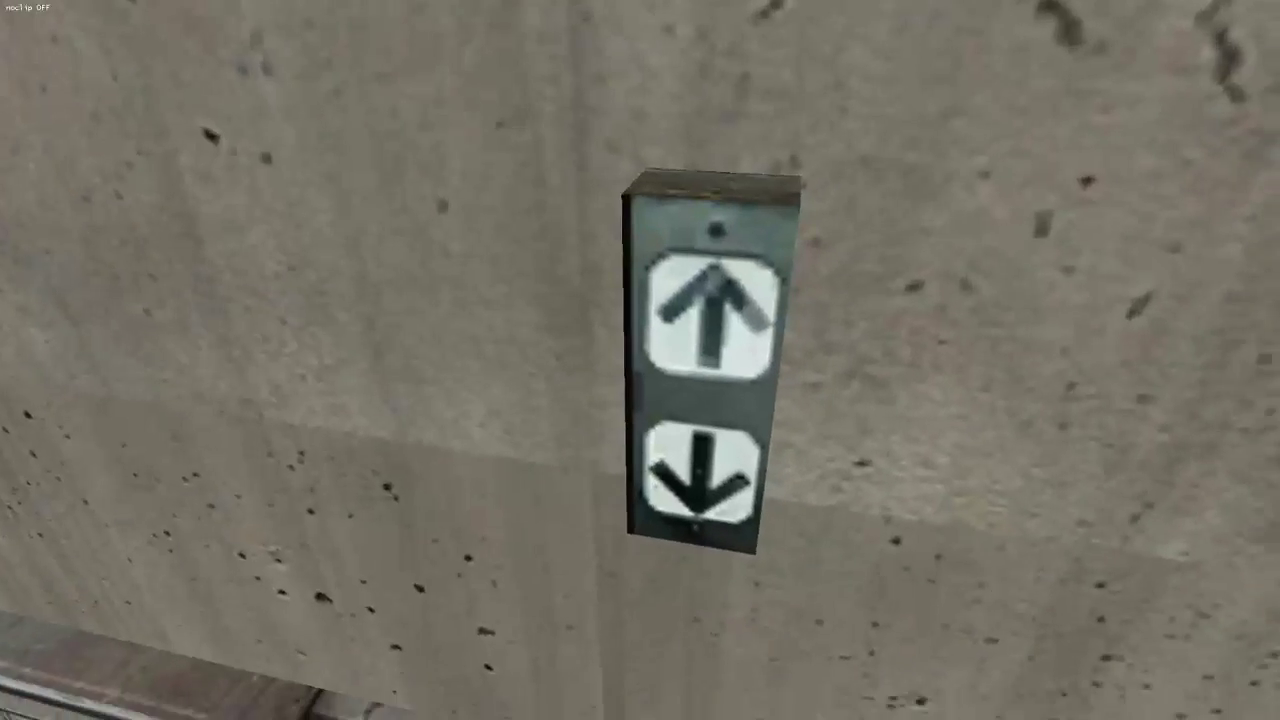
Step: Quit the game test and return to Hammer
key("grave")
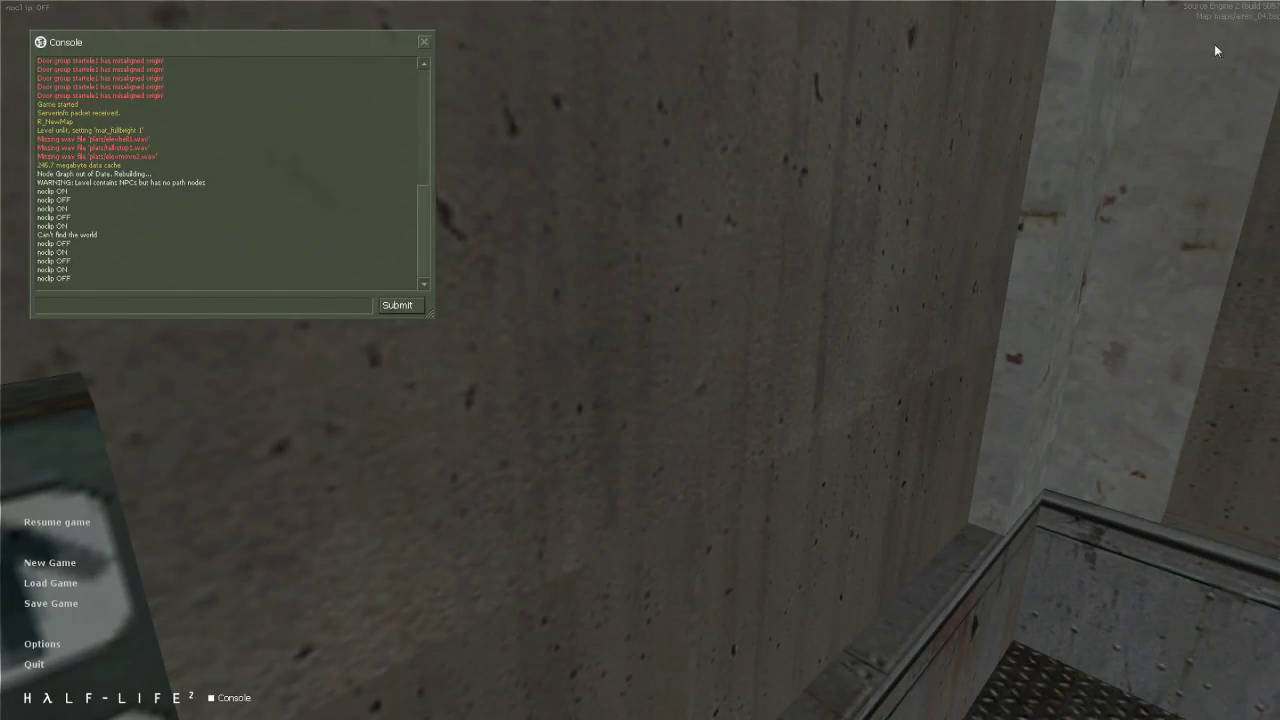
left_click(34, 664)
left_click(620, 377)
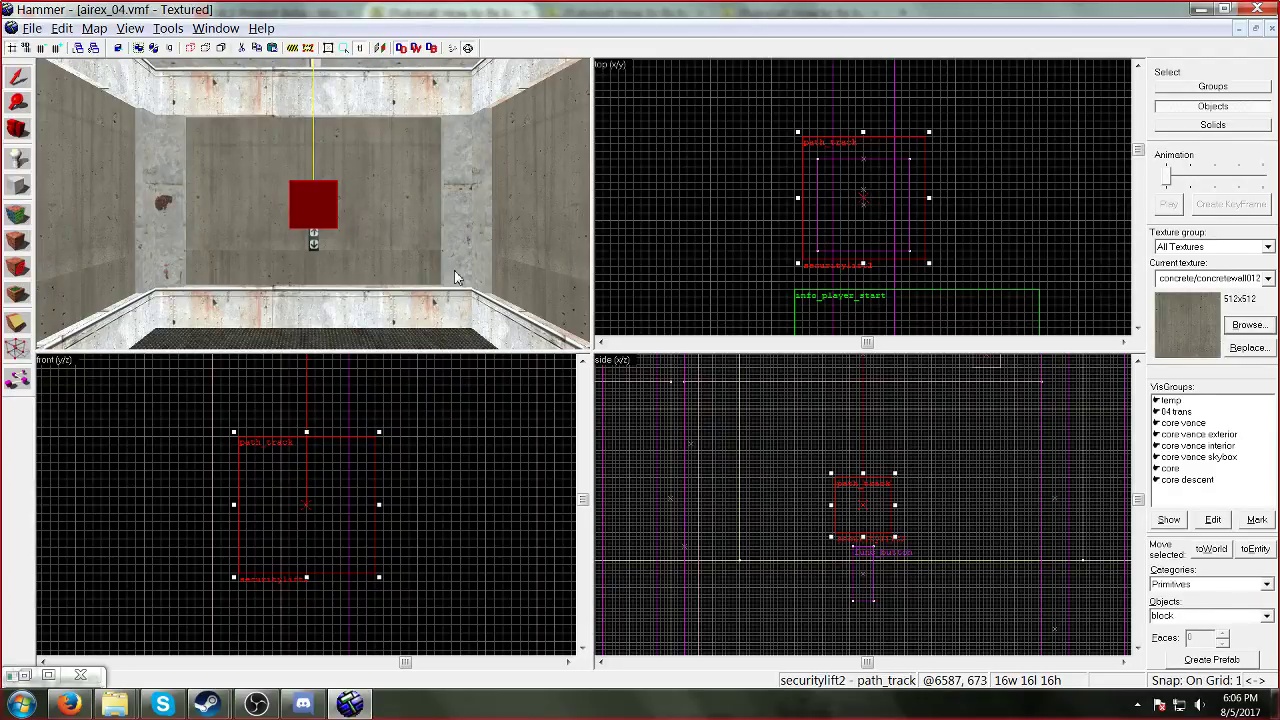
Step: Examine the lift func_button's OnPressed output and the inputs available for its securitylift target, leaving the output as it is
key("w")
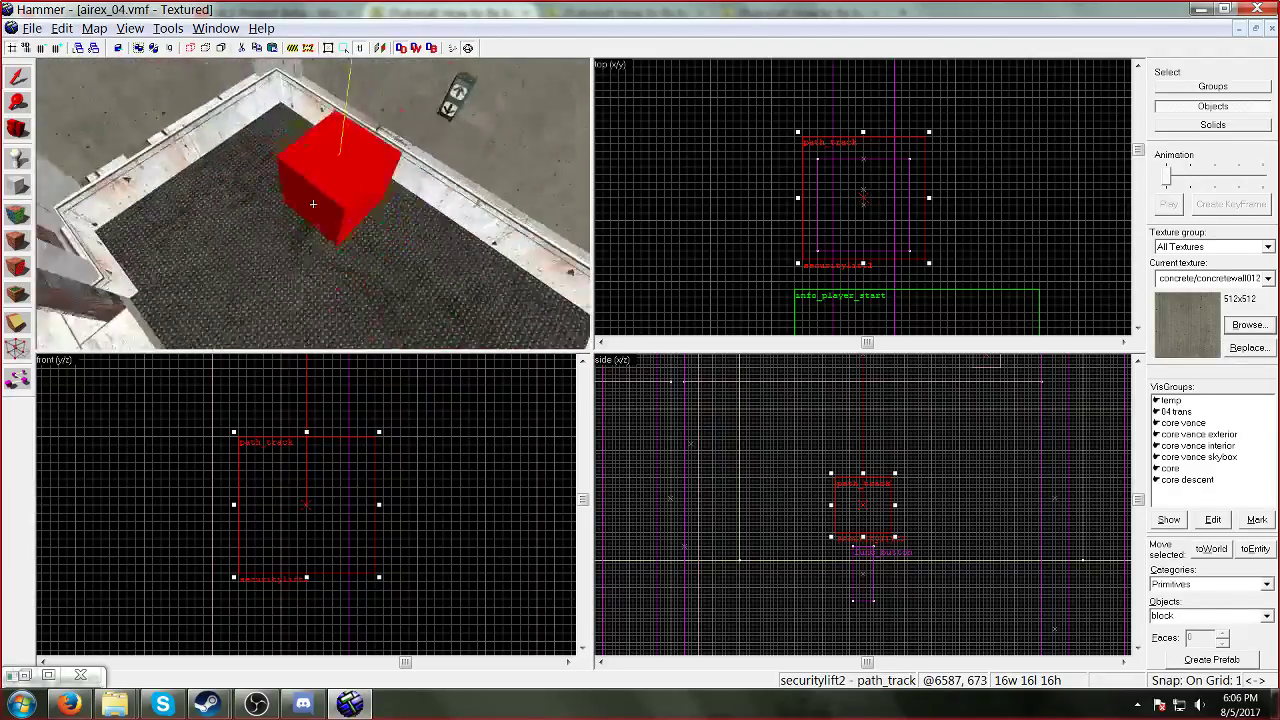
key("w")
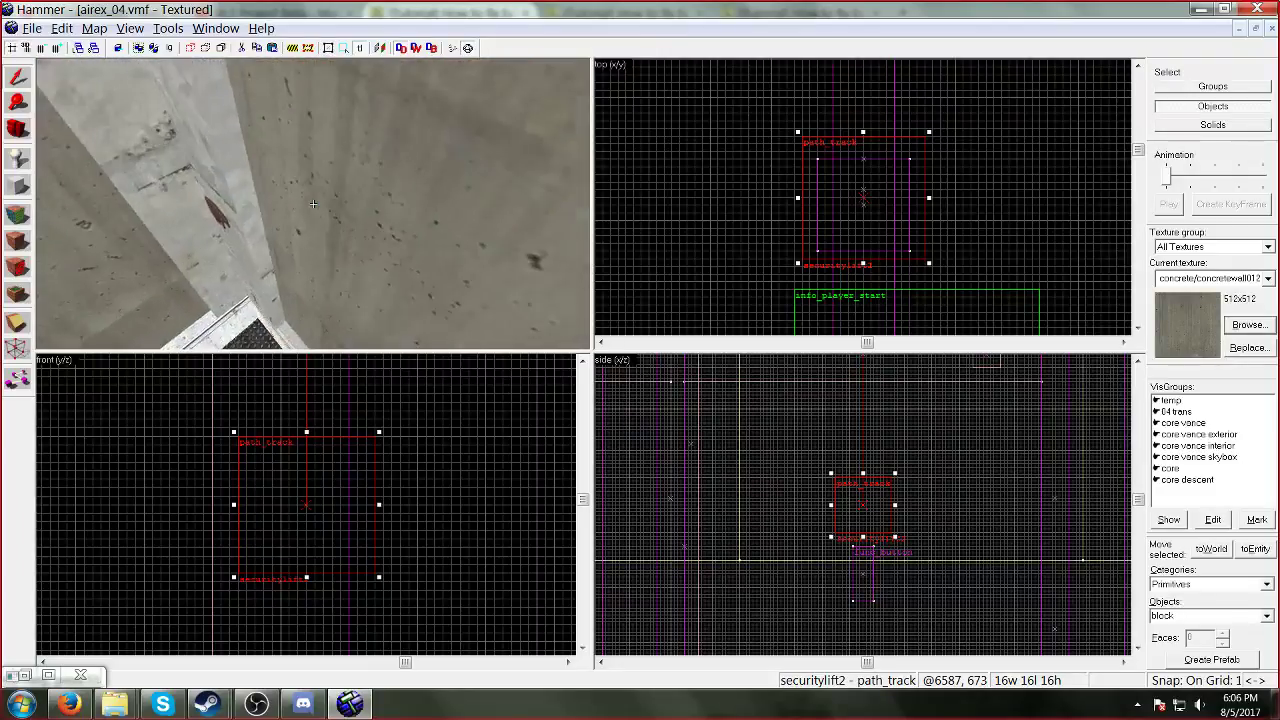
key("w")
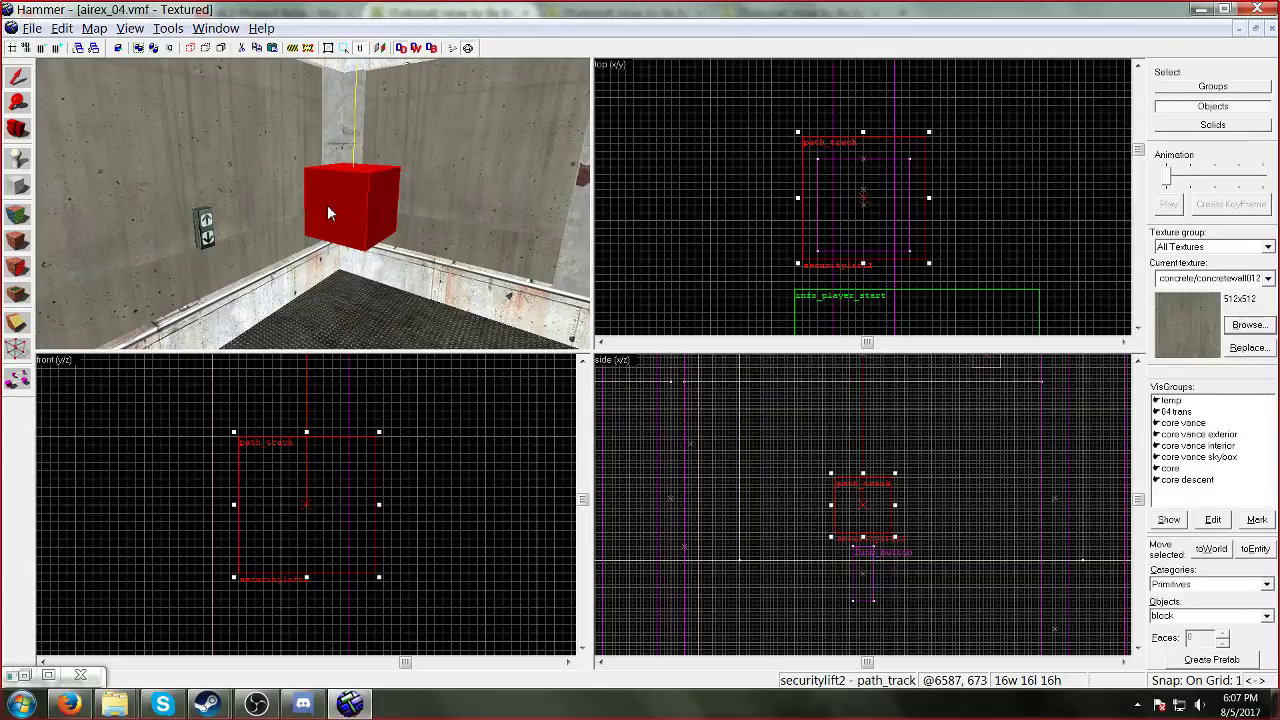
left_click(206, 231)
key("alt+Return")
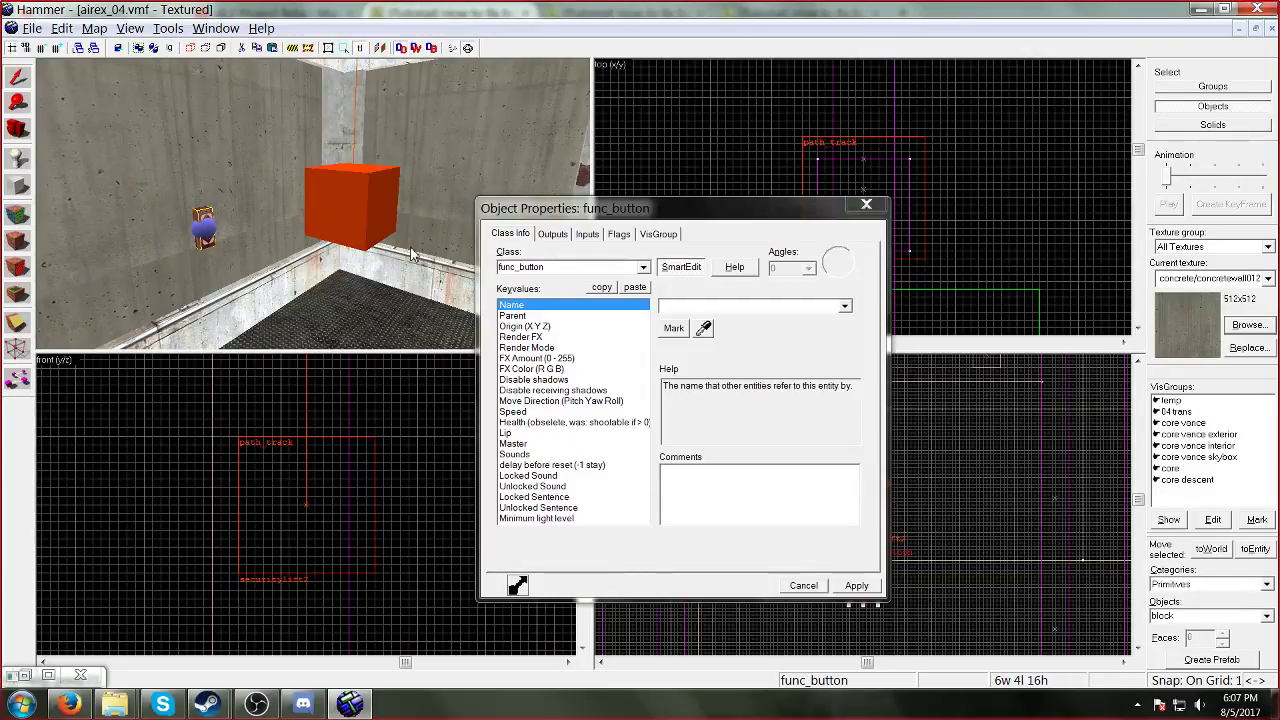
left_click(548, 237)
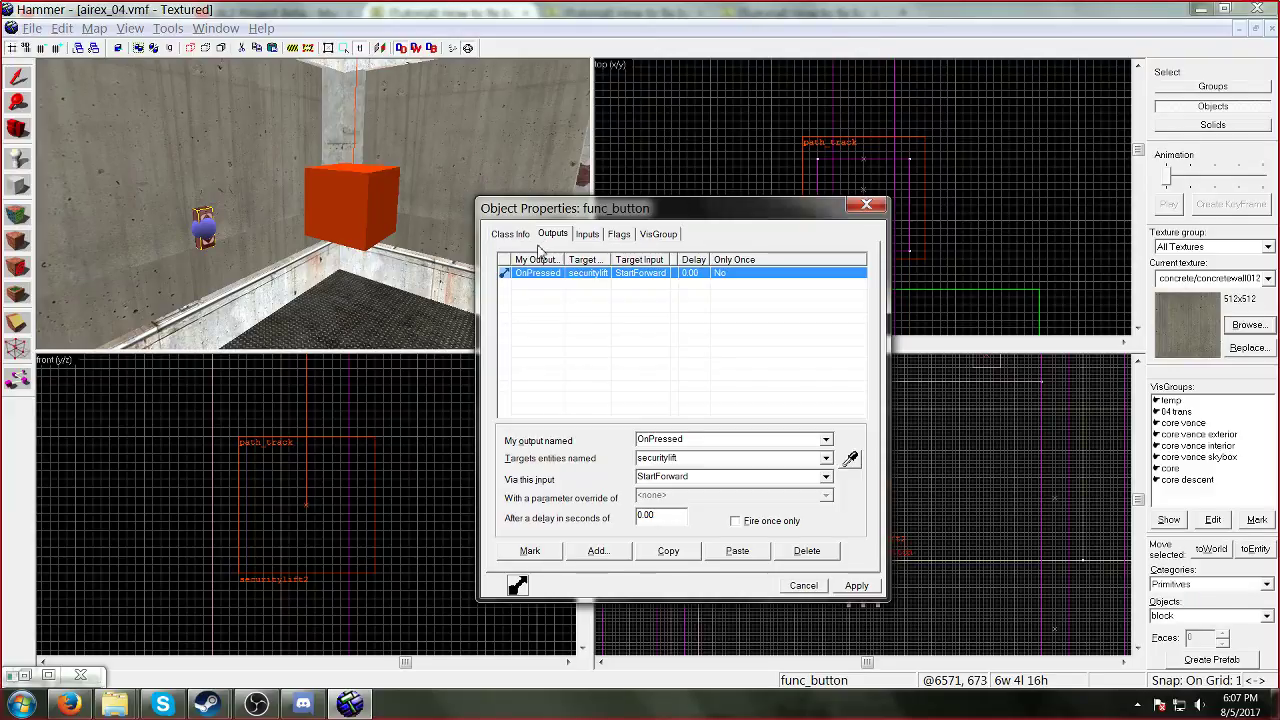
left_click(826, 477)
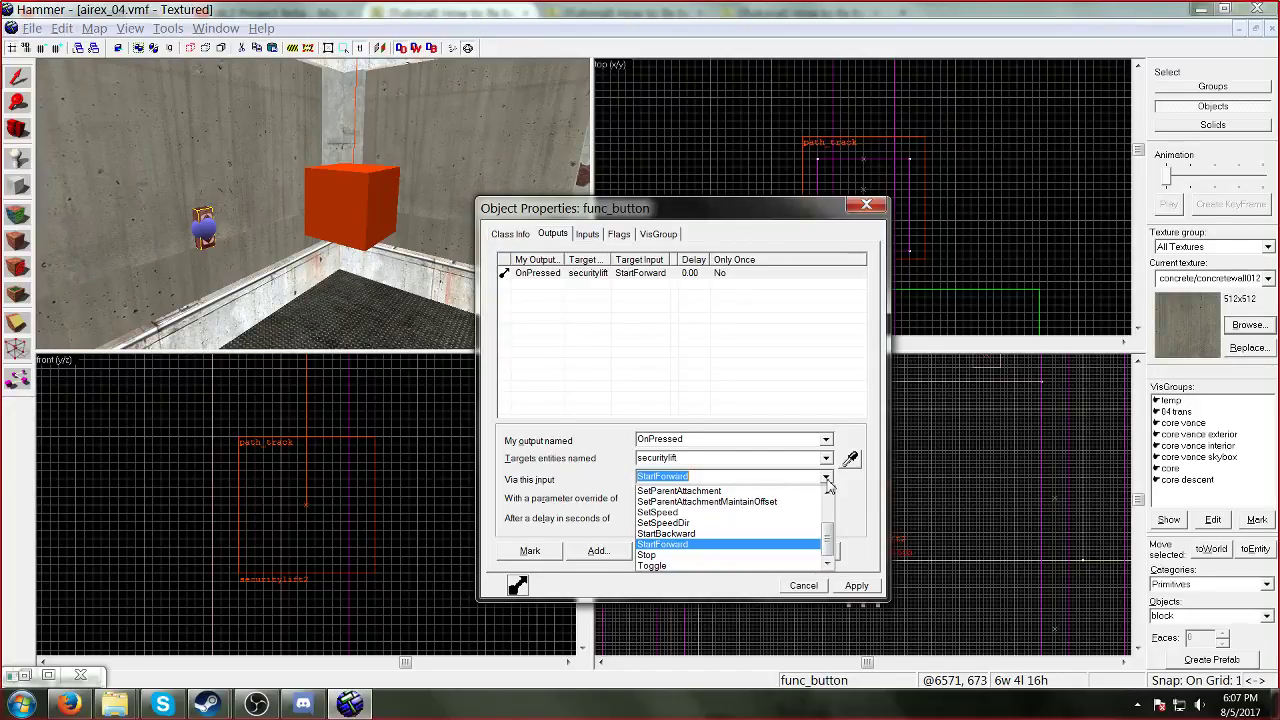
scroll(829, 548, "up", 2)
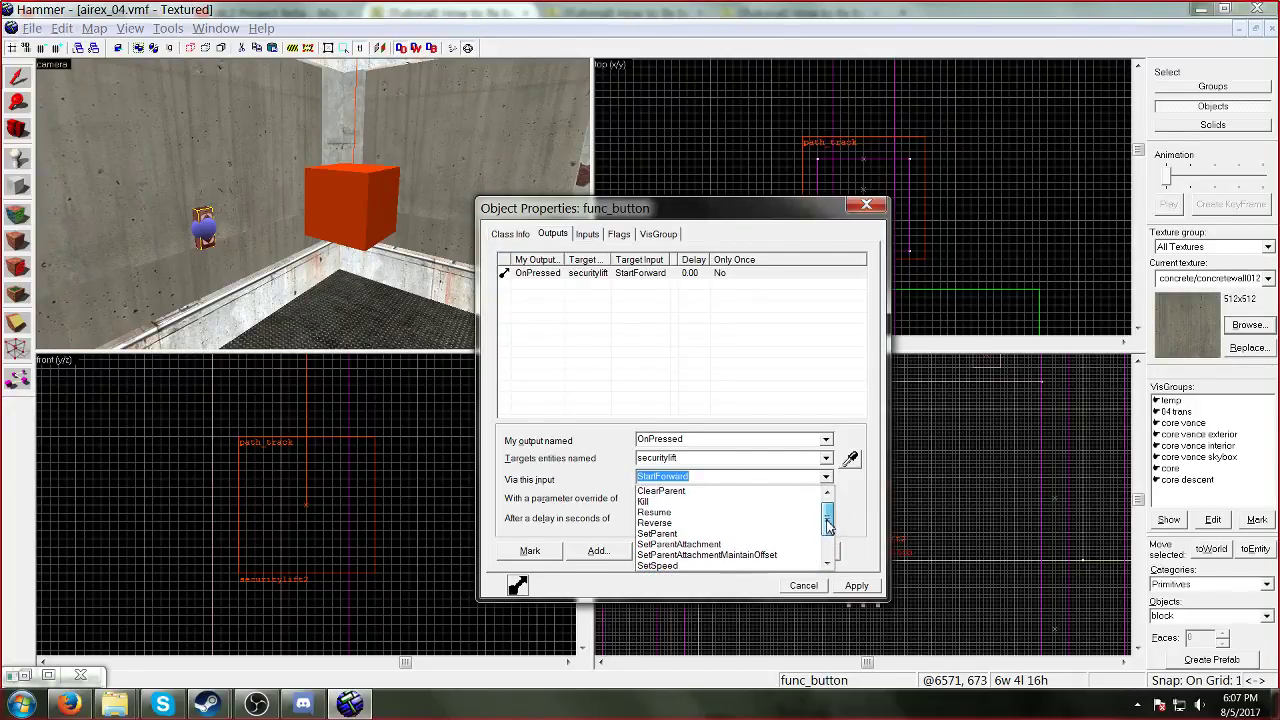
left_click(807, 403)
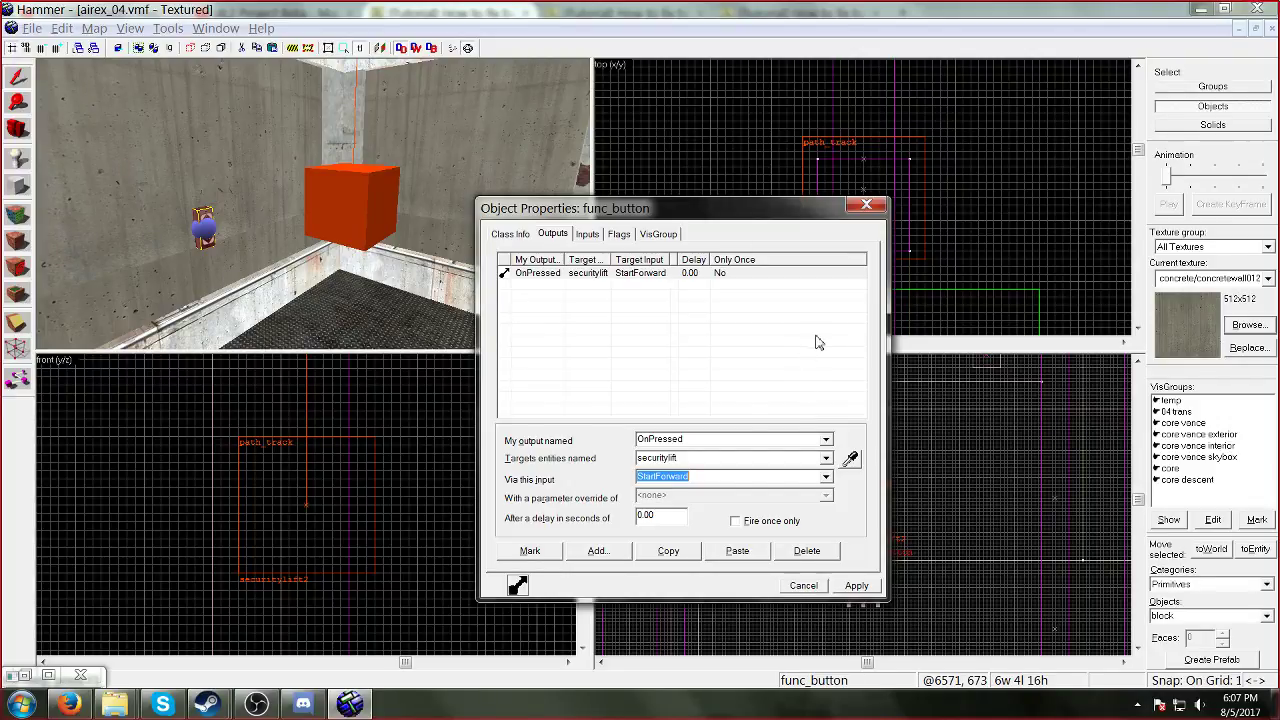
key("z")
key("z")
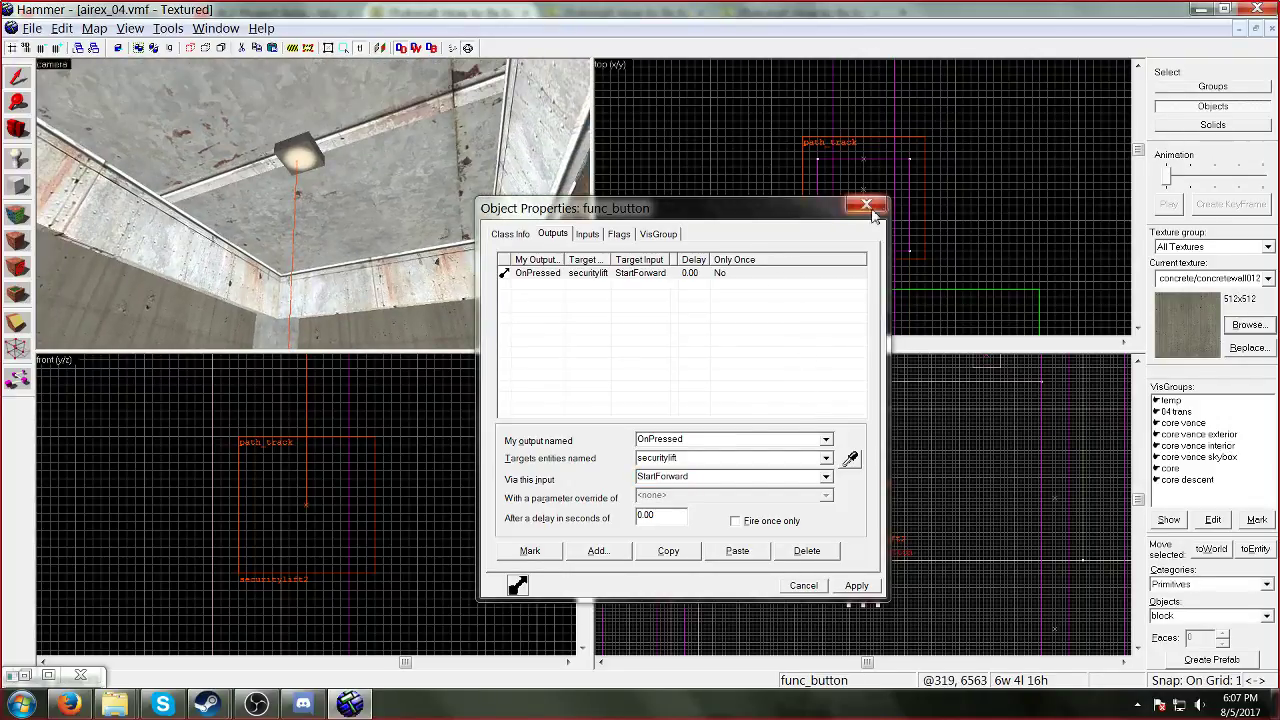
left_click(870, 209)
Step: Turn off the Disabled flag on the securitylift1 path_track, apply it and close its properties
key("z")
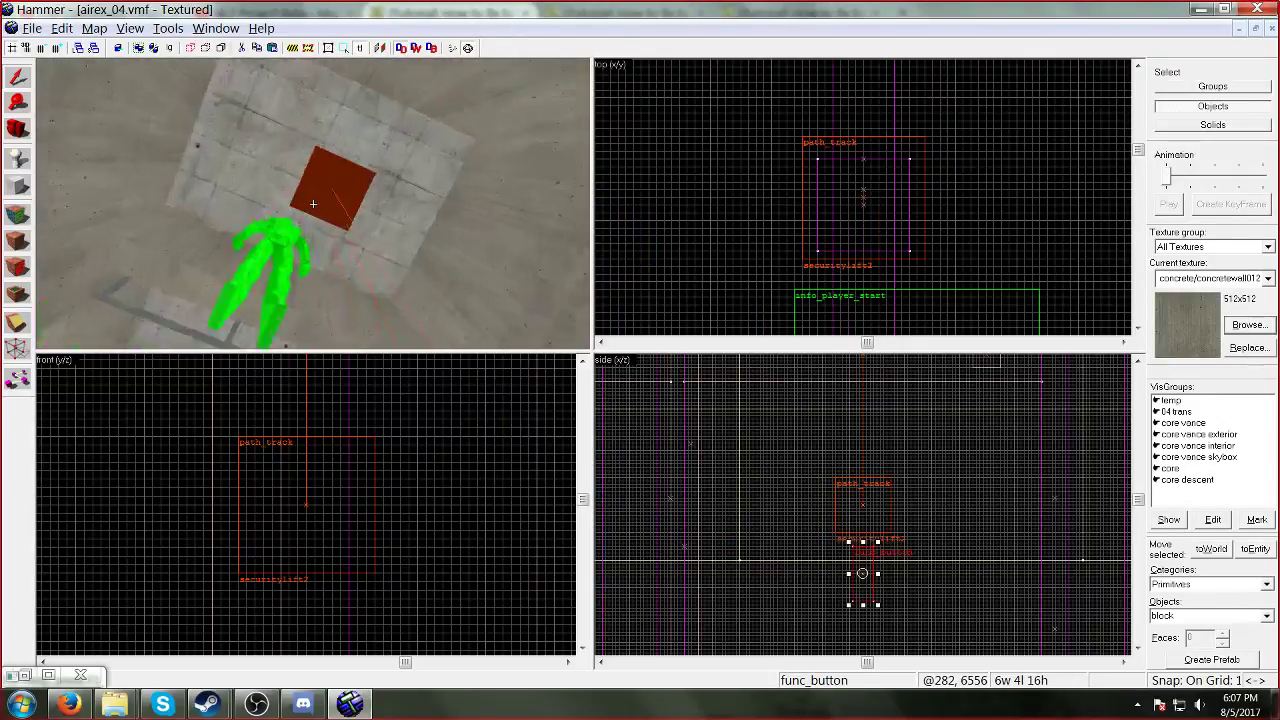
key("z")
double_click(308, 183)
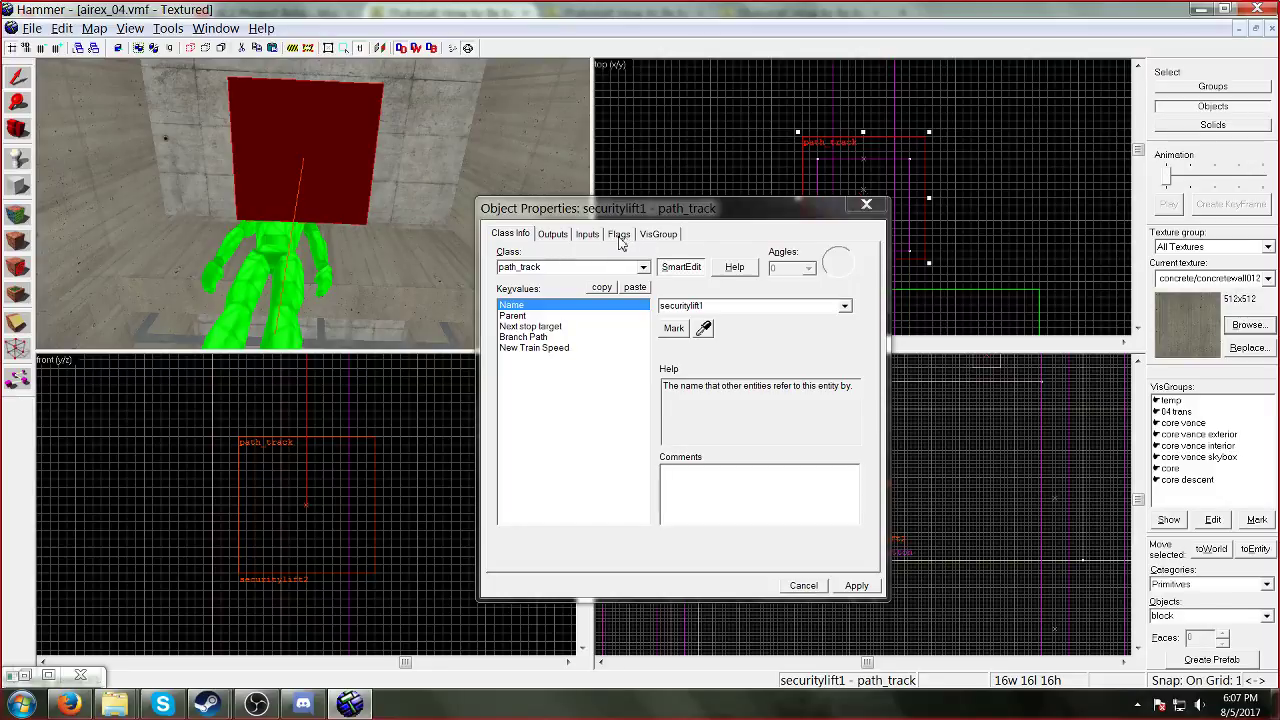
left_click(619, 238)
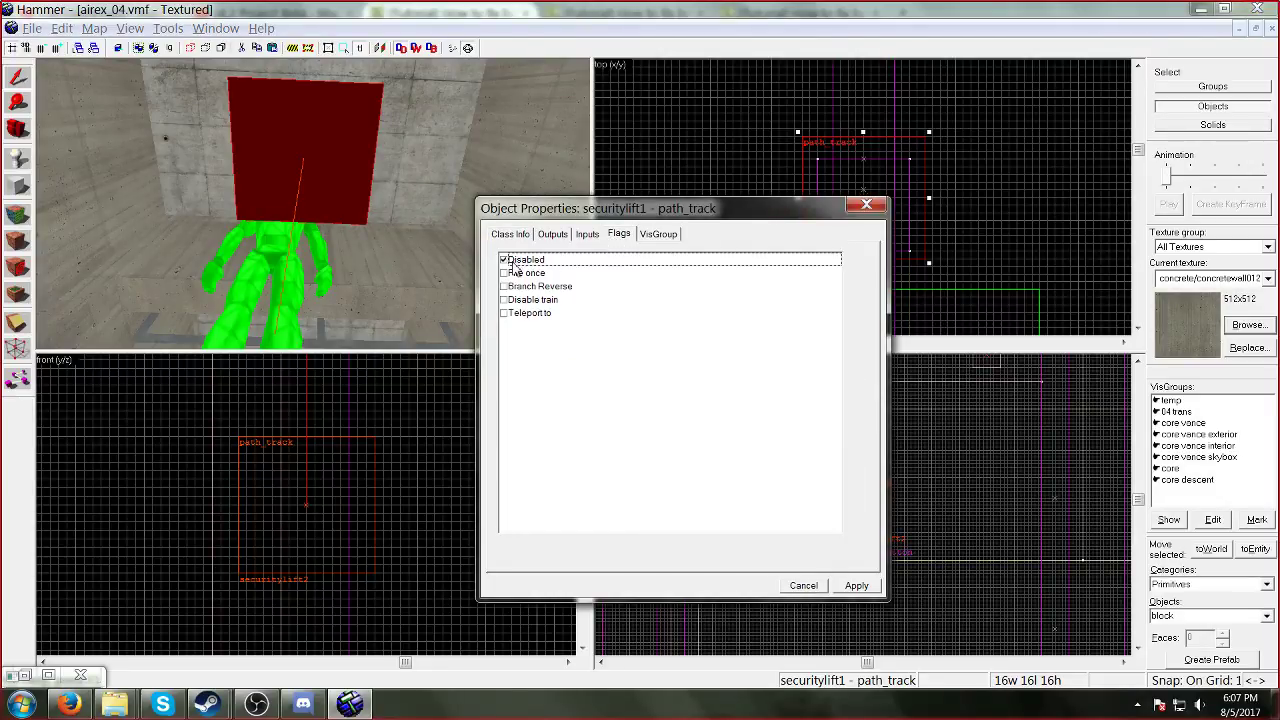
left_click(508, 262)
left_click(856, 585)
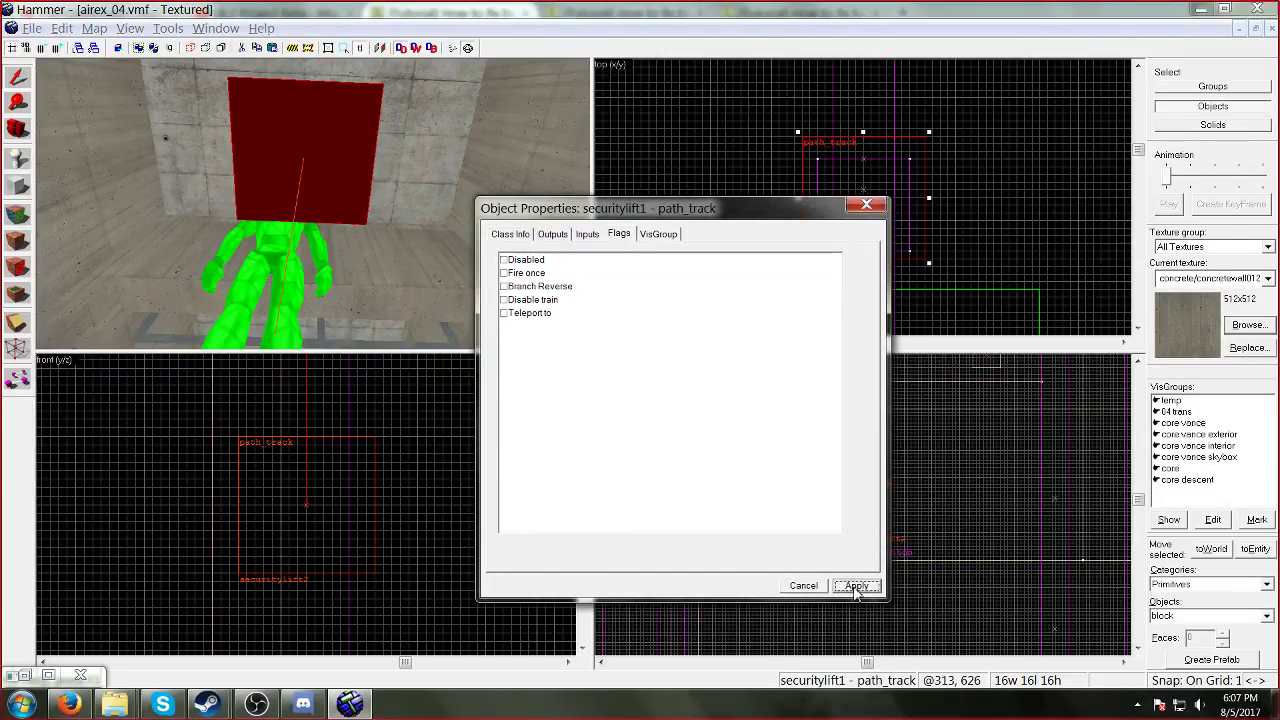
left_click(866, 205)
Step: Turn off the Disabled flag on the securitylift2 path_track, apply it and close its properties
key("z")
key("w")
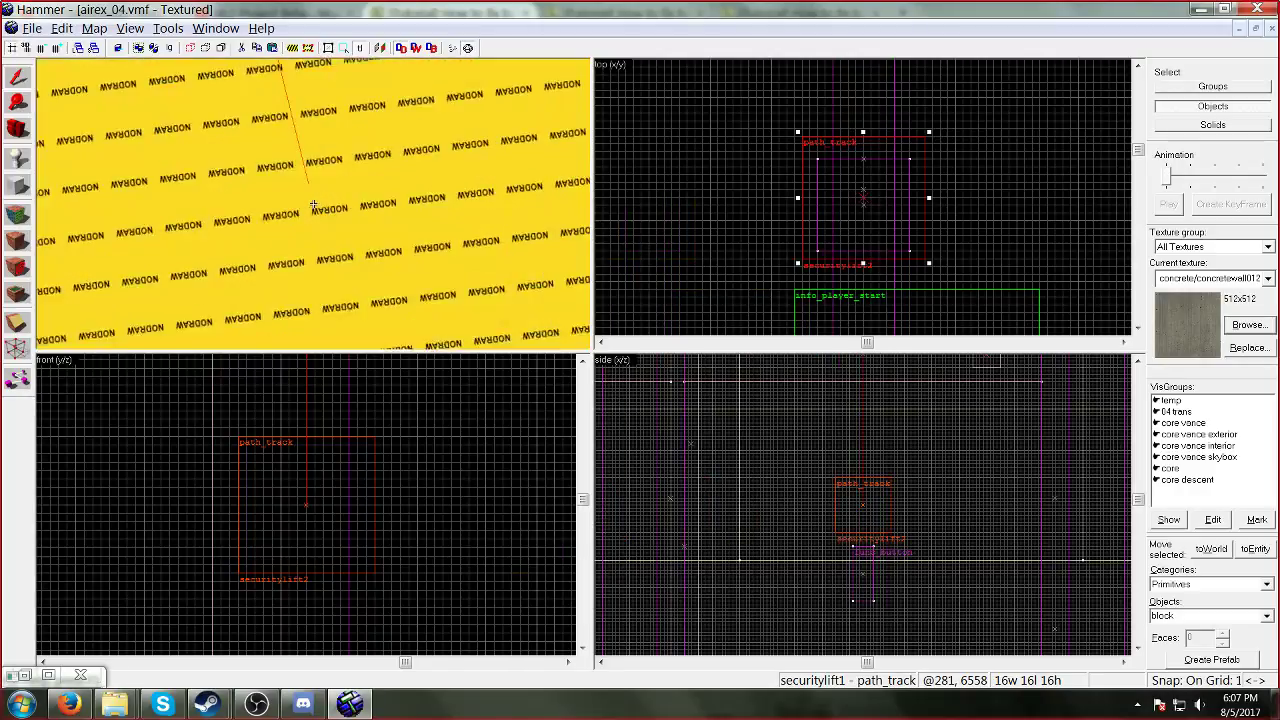
key("s")
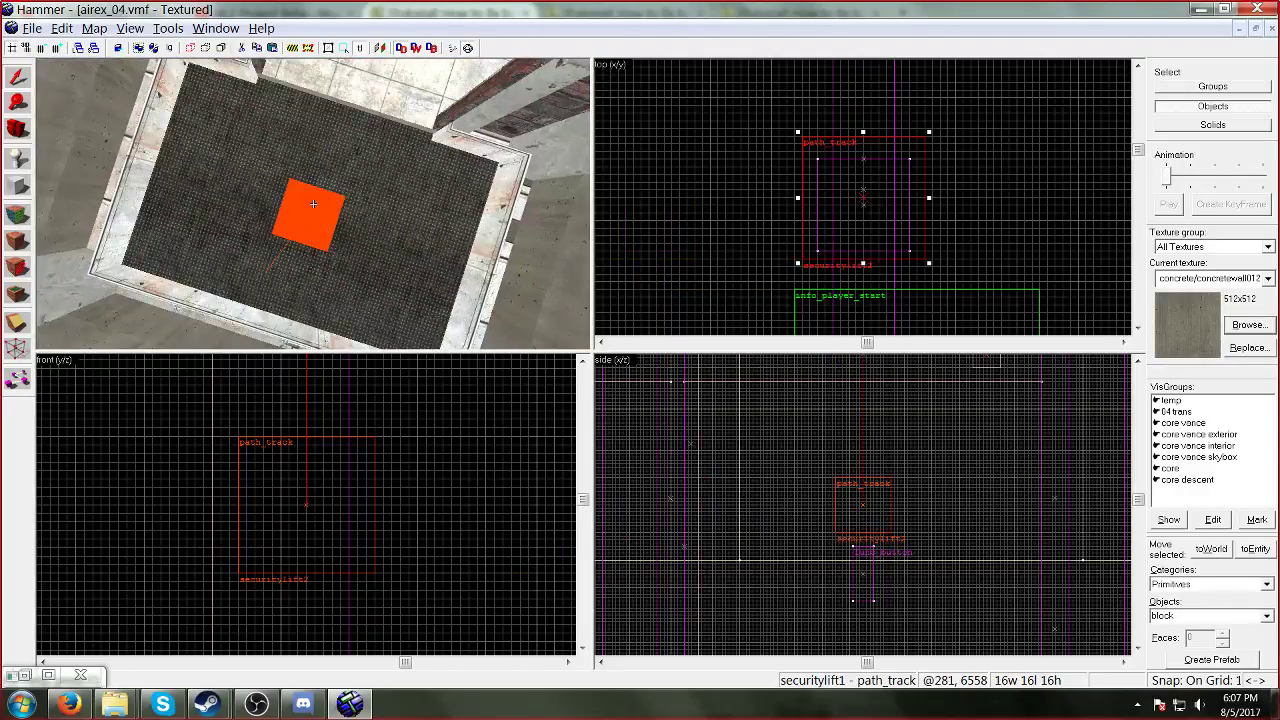
key("z")
double_click(313, 210)
left_click(619, 233)
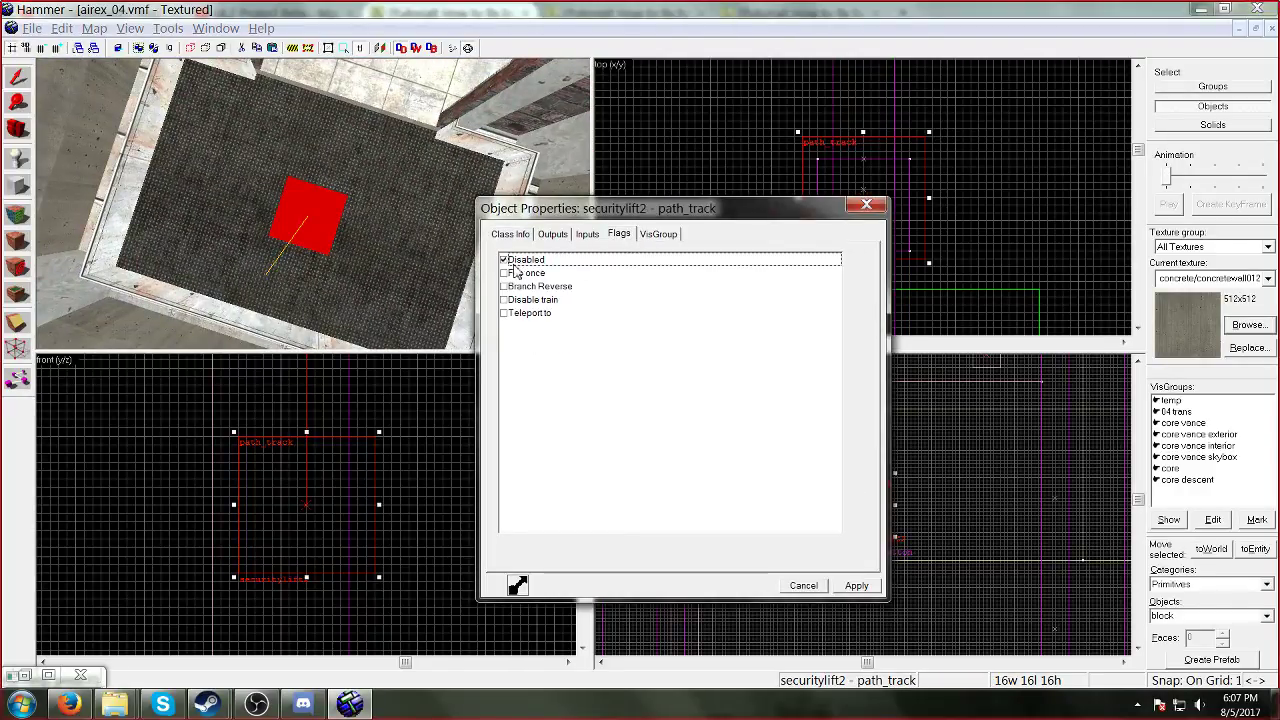
left_click(676, 393)
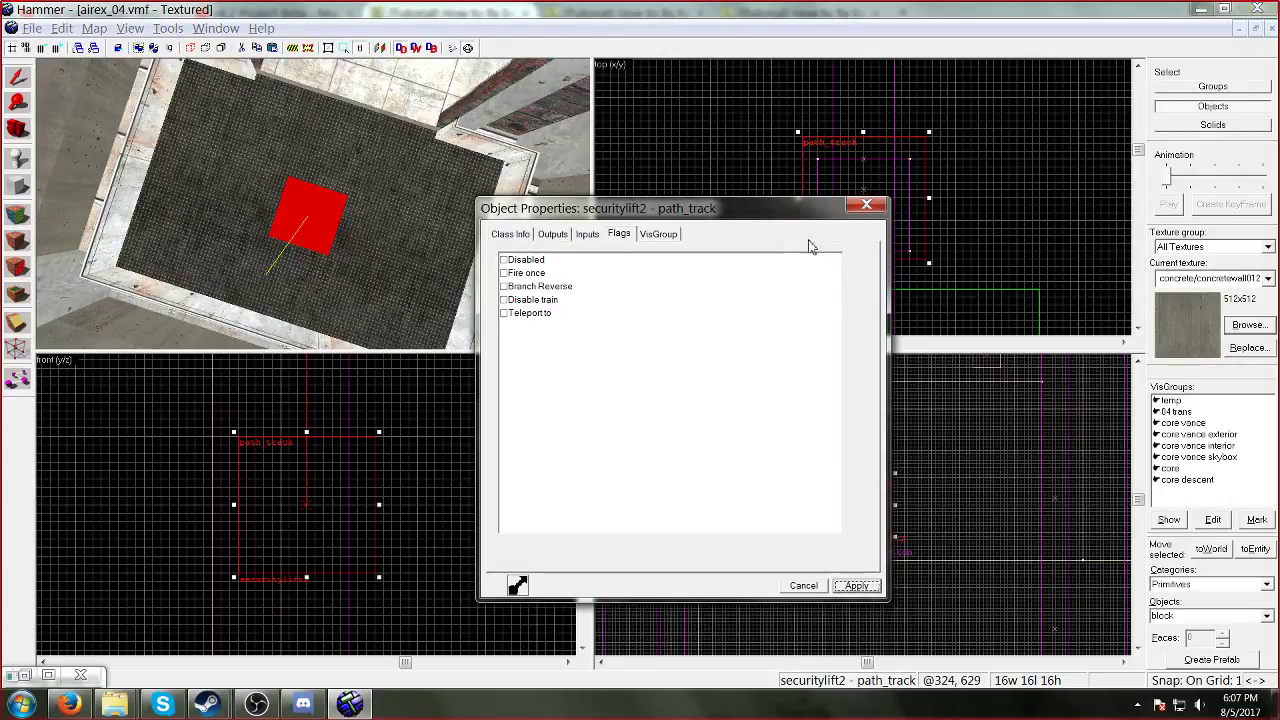
left_click(866, 207)
scroll(320, 180, "up", 5)
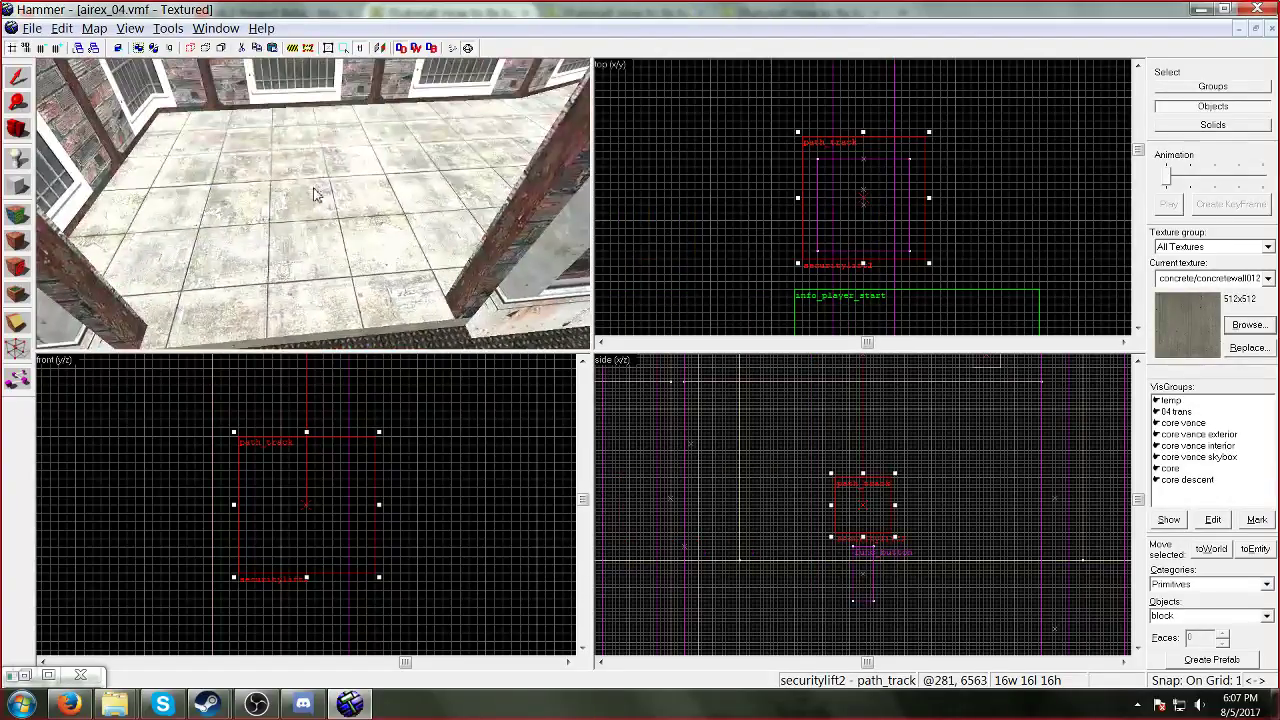
scroll(313, 203, "up", 3)
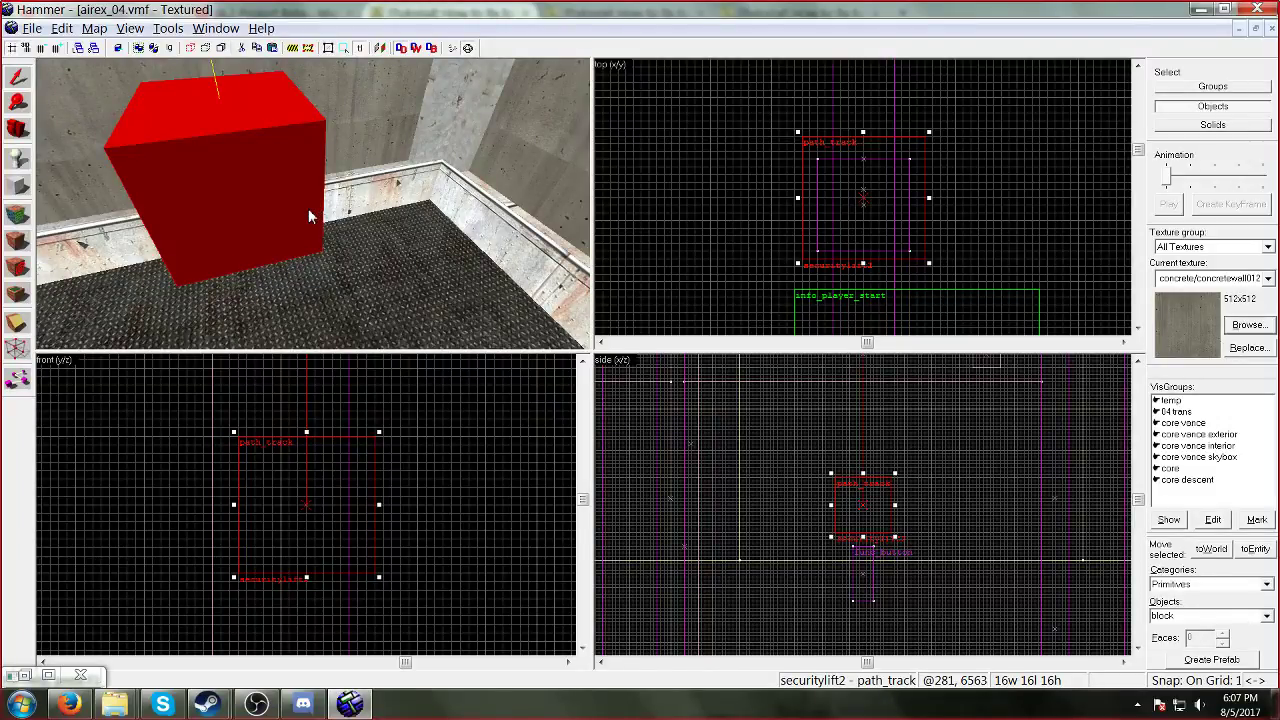
Step: Turn the Disabled flag back on for the securitylift2 path_track, apply it and close its properties
scroll(309, 212, "down", 8)
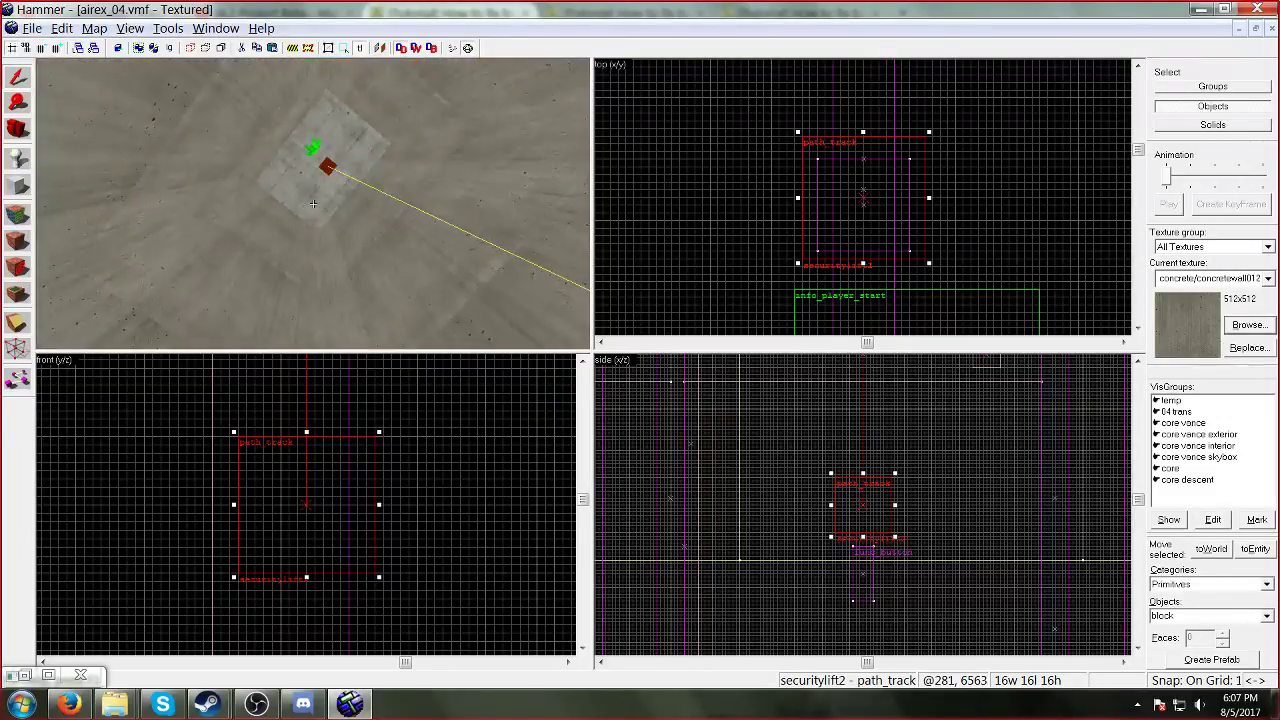
scroll(313, 203, "up", 8)
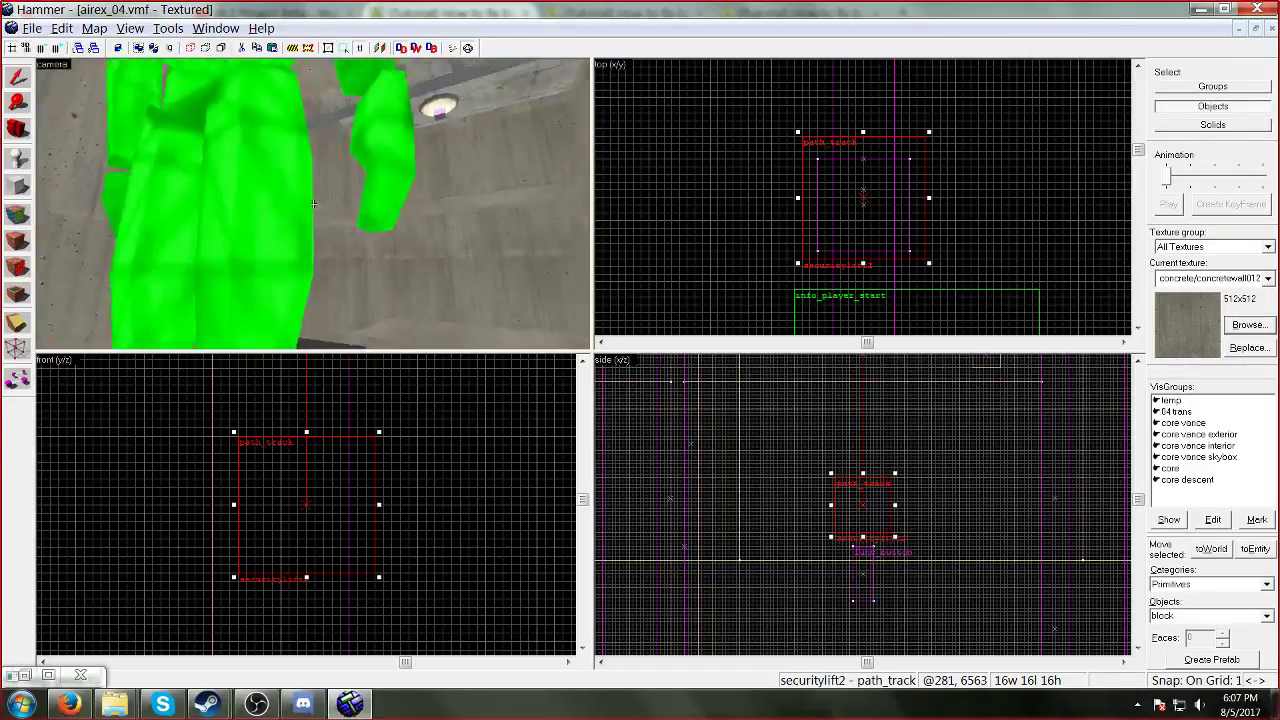
scroll(313, 203, "up", 8)
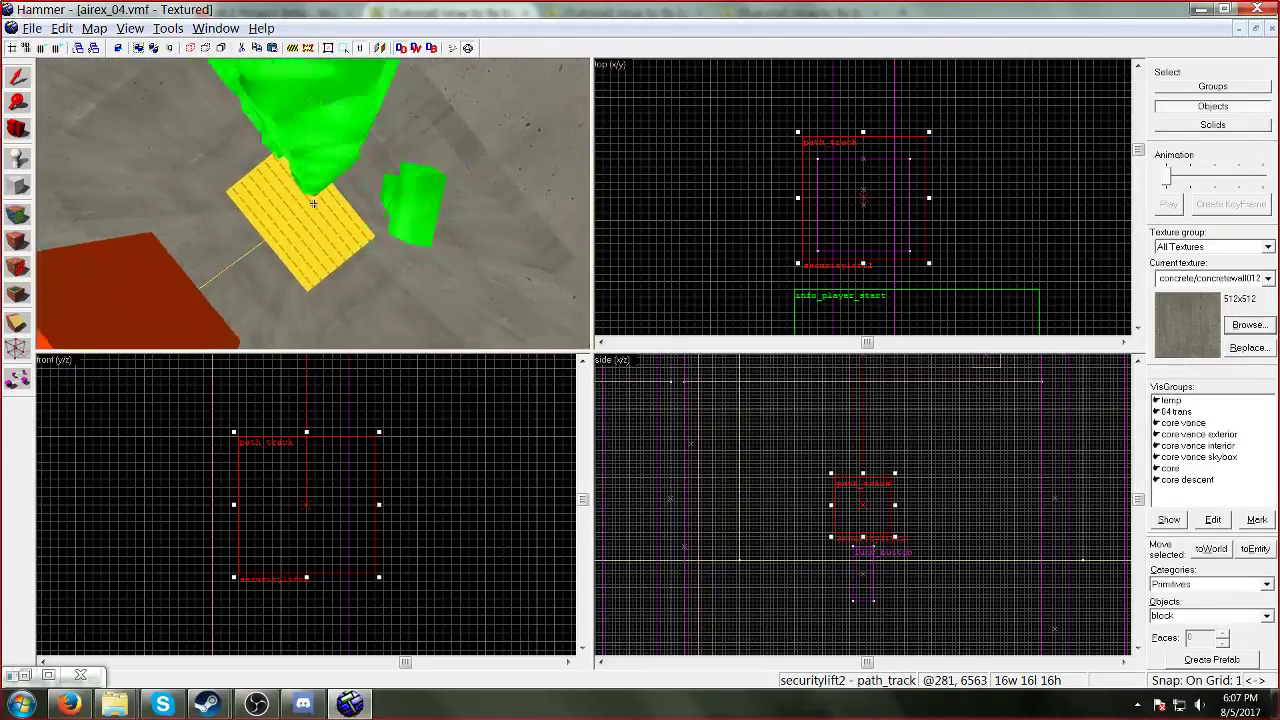
key("s")
key("w")
key("s")
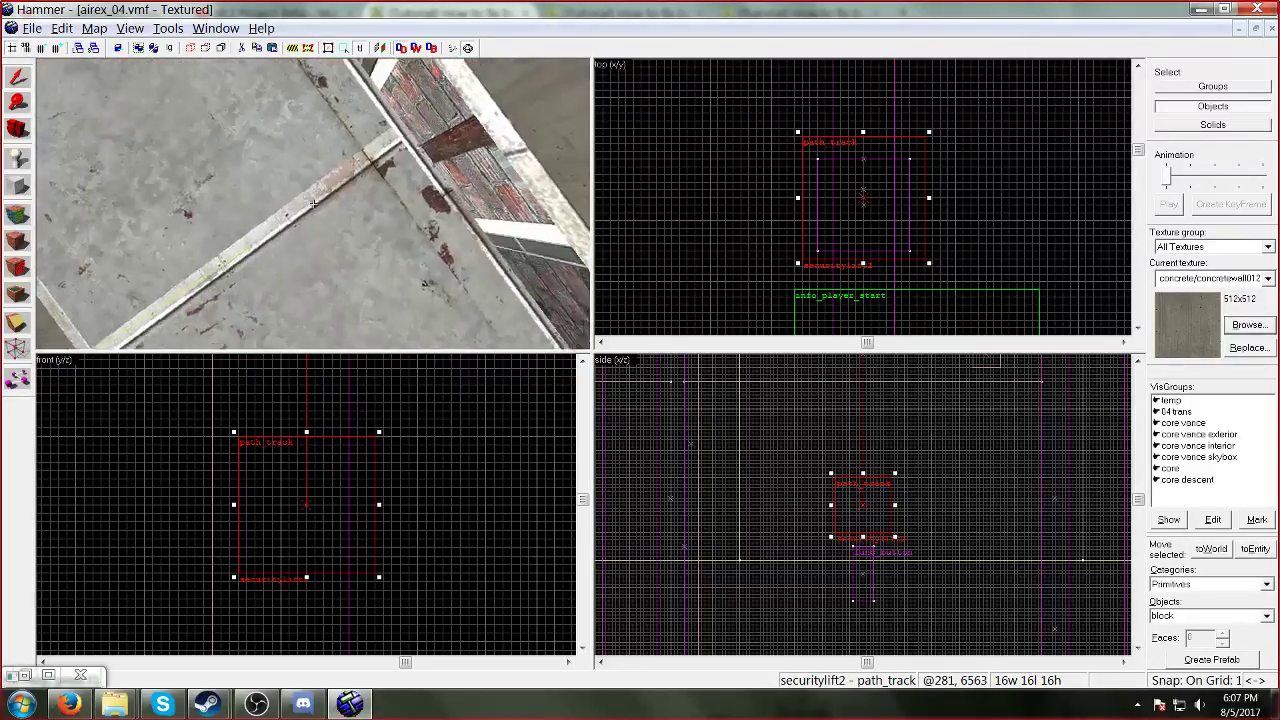
key("w")
key("alt+Return")
left_click(619, 234)
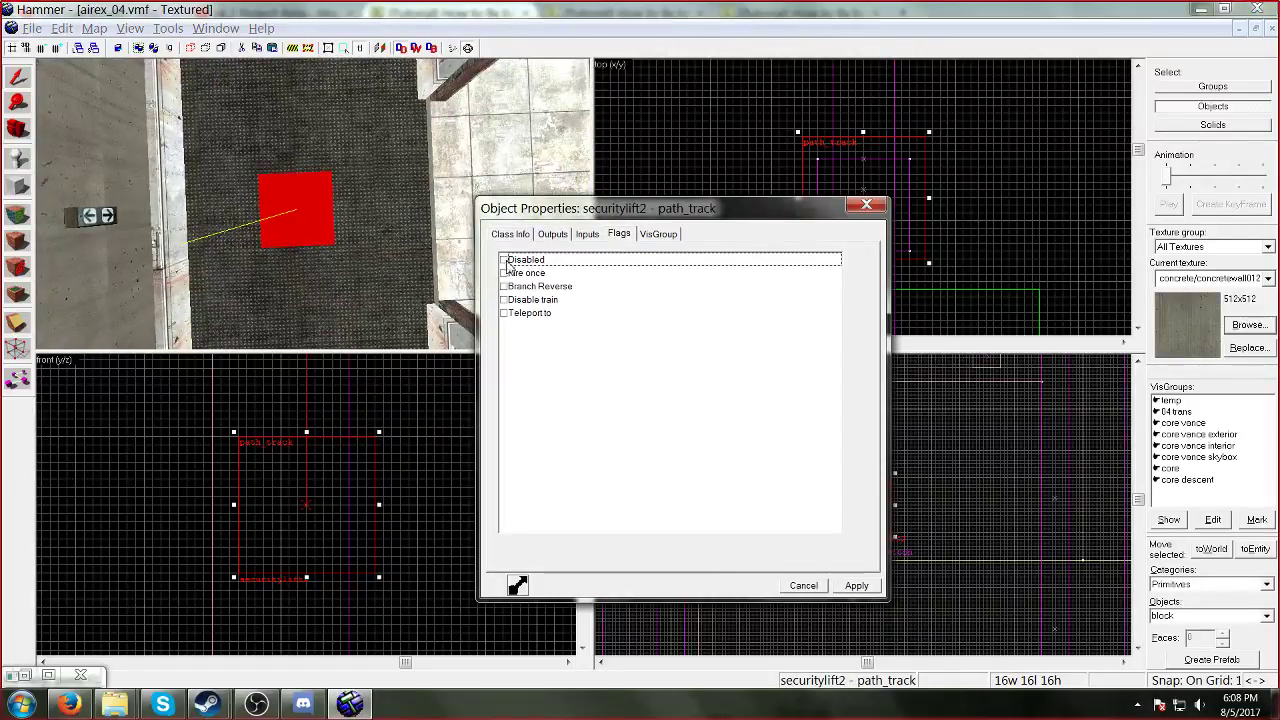
left_click(512, 262)
left_click(504, 260)
left_click(856, 585)
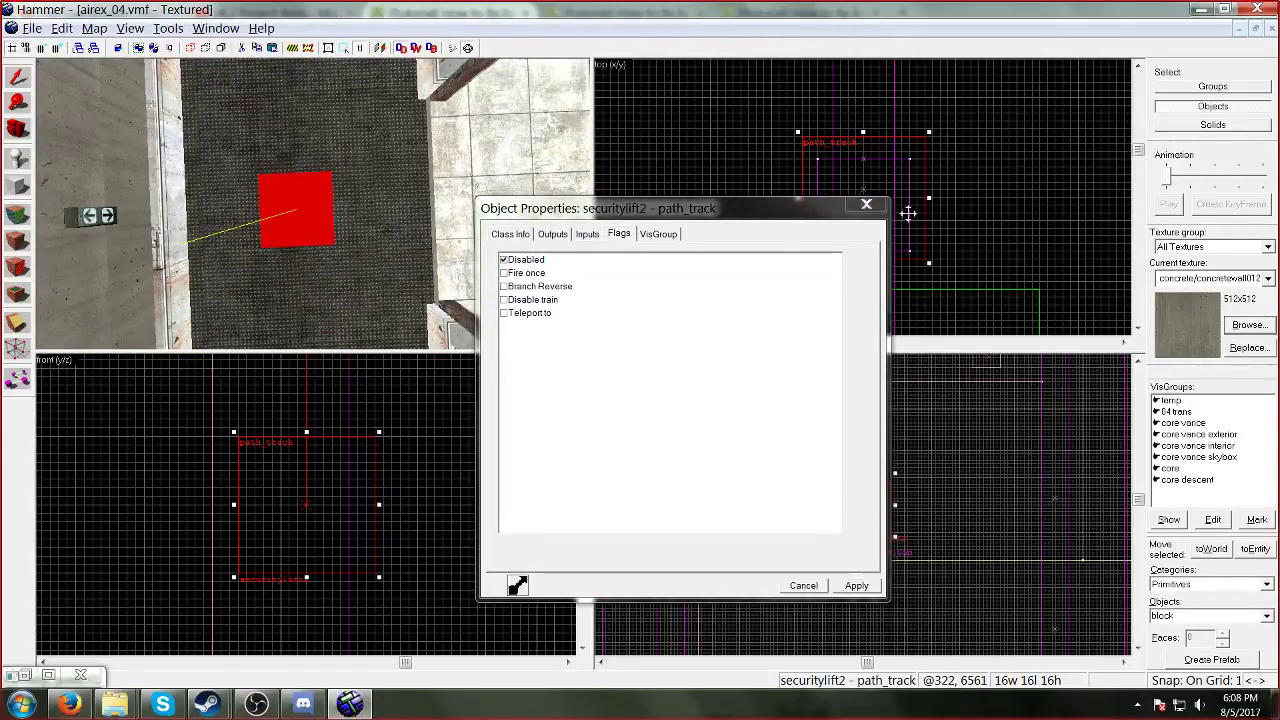
left_click(866, 205)
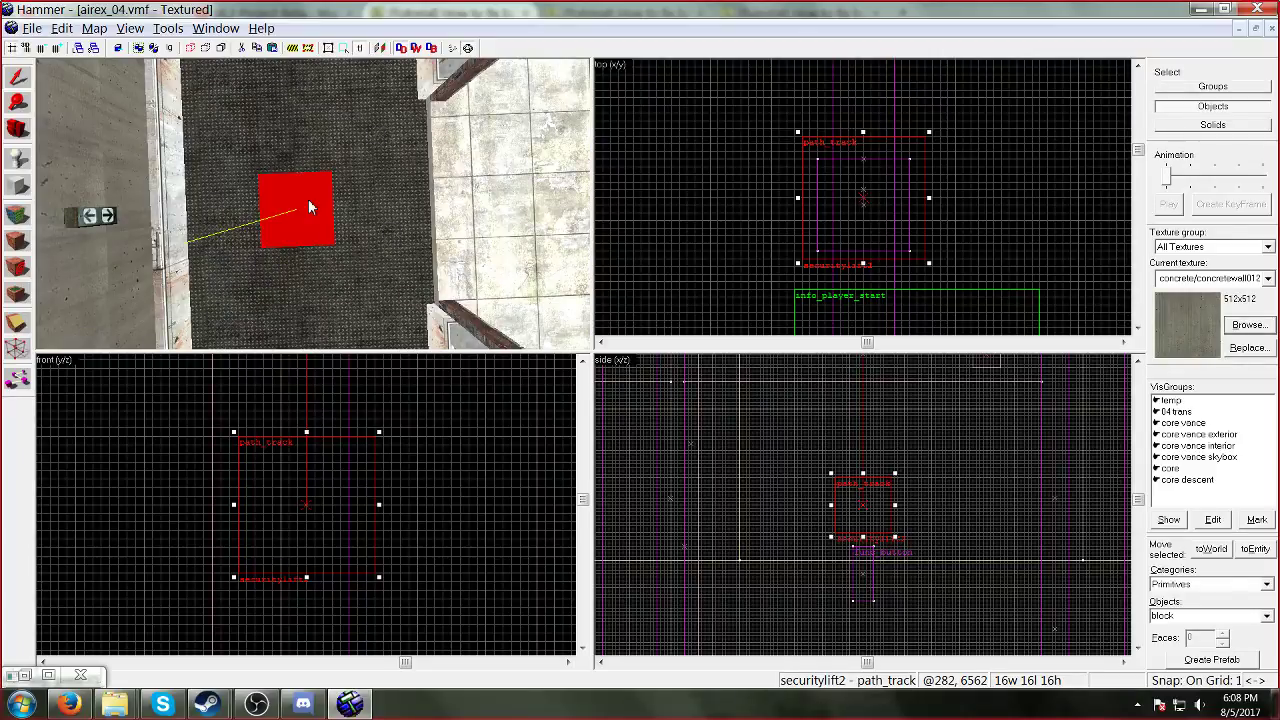
Step: Add a new OnPressed output to the lift's func_button with the securitylift2 path_track as its target
double_click(91, 221)
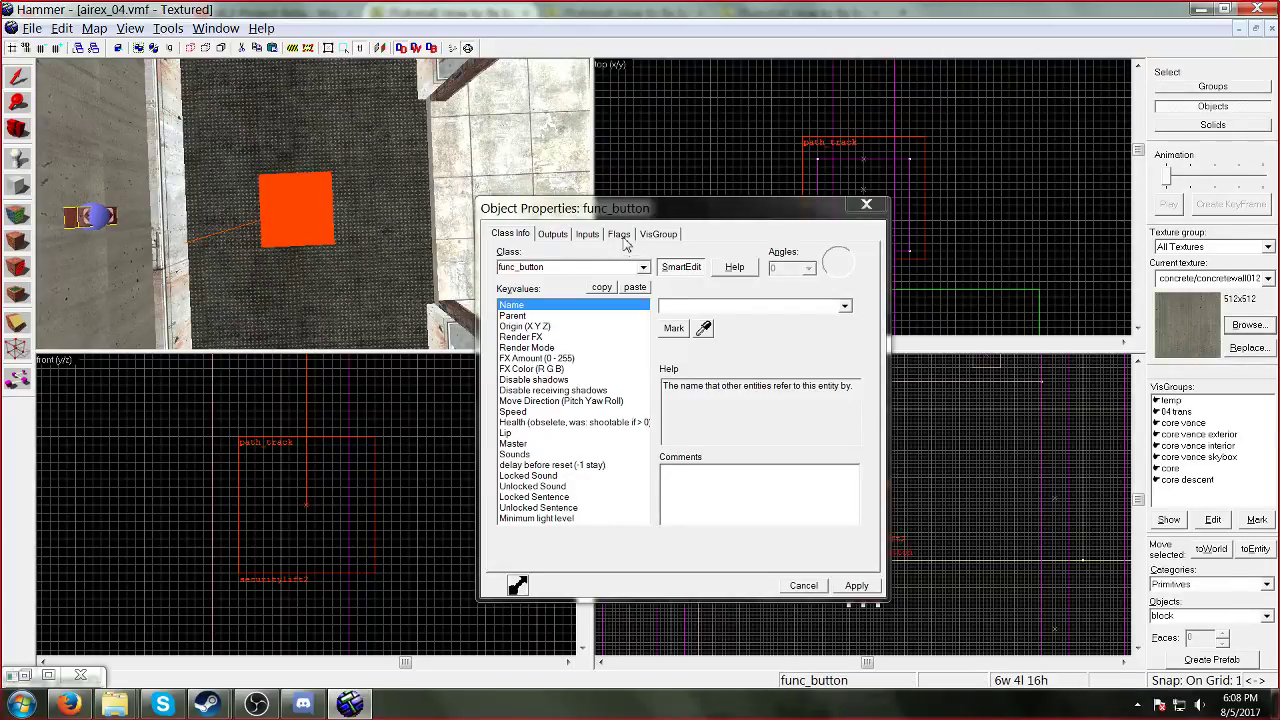
left_click(553, 234)
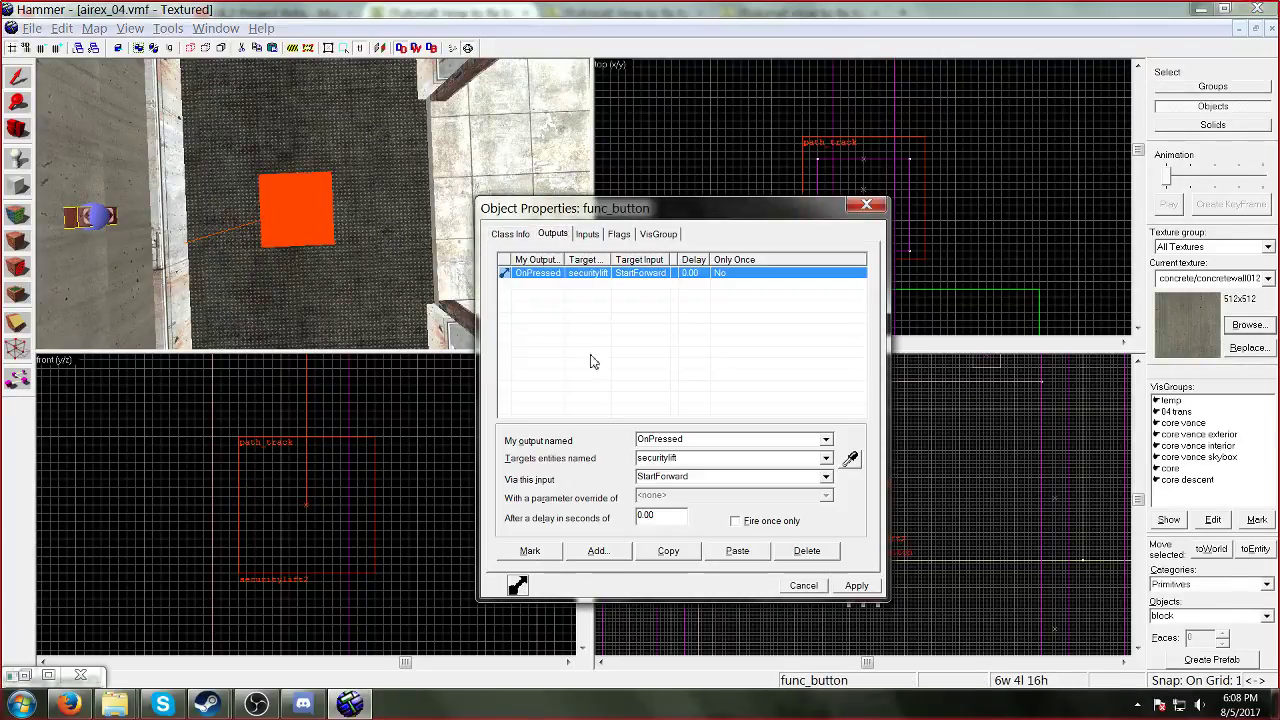
left_click(615, 556)
left_click(818, 440)
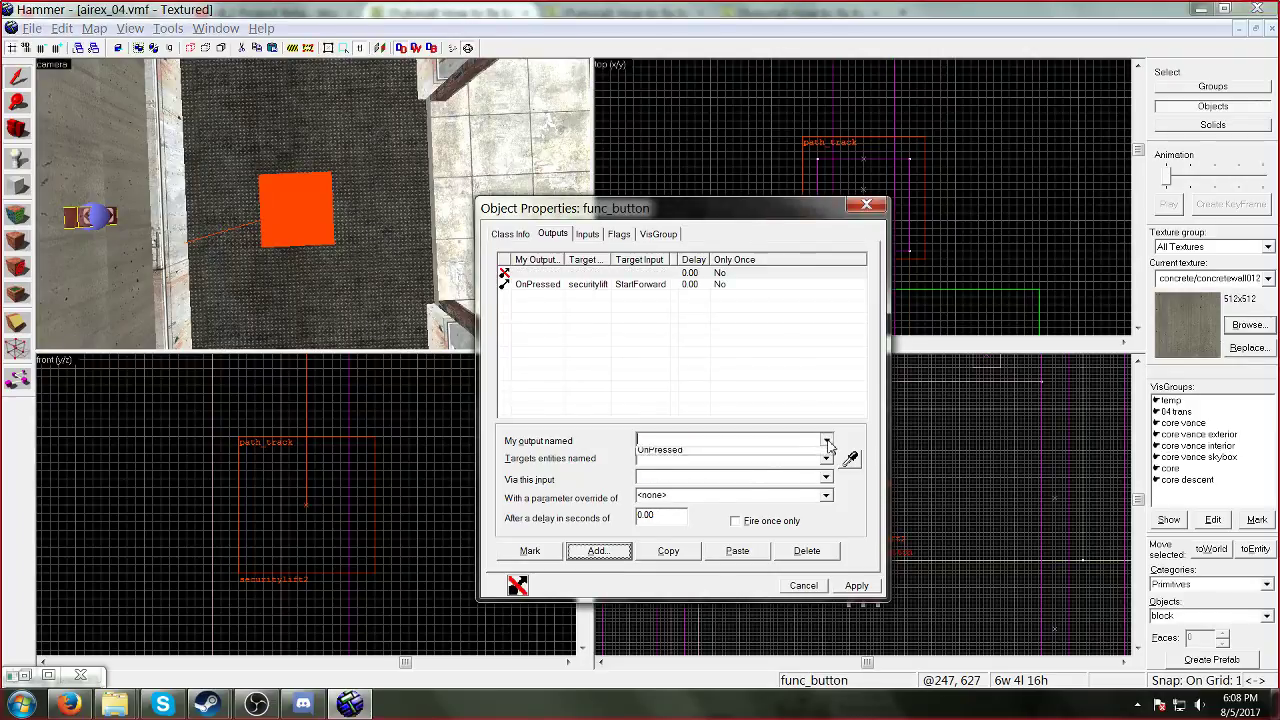
left_click(797, 485)
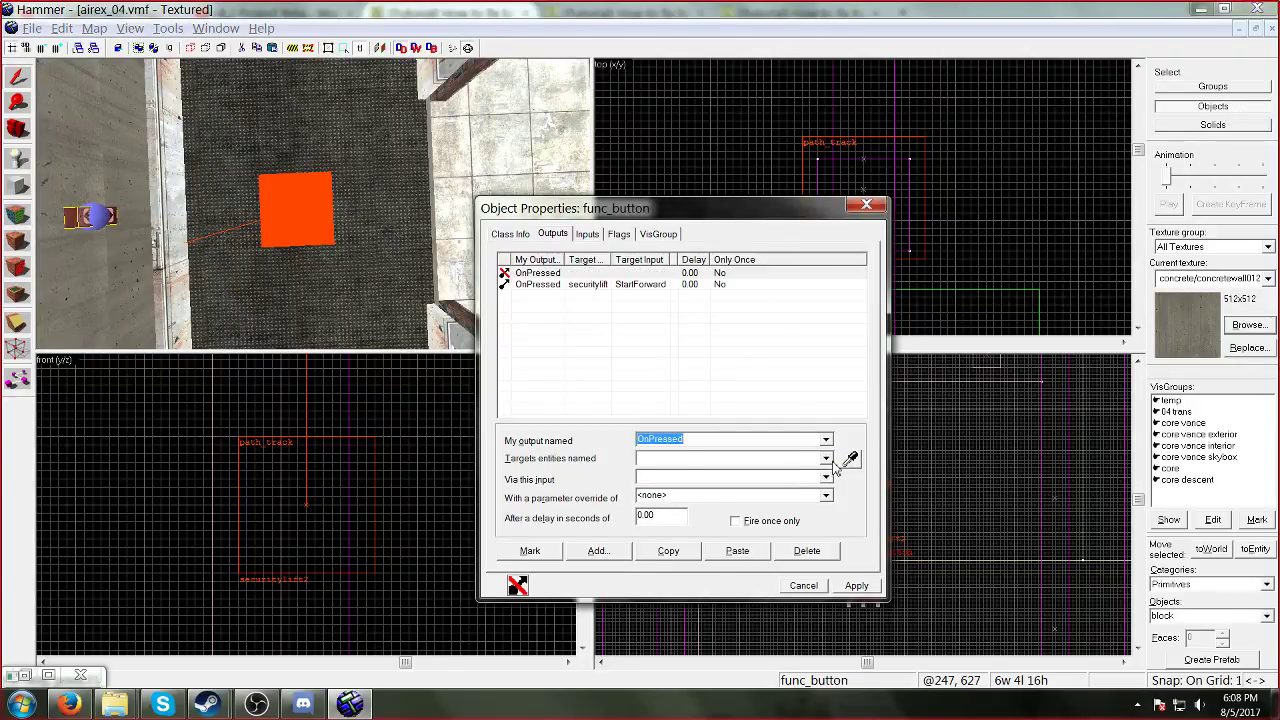
left_click(827, 459)
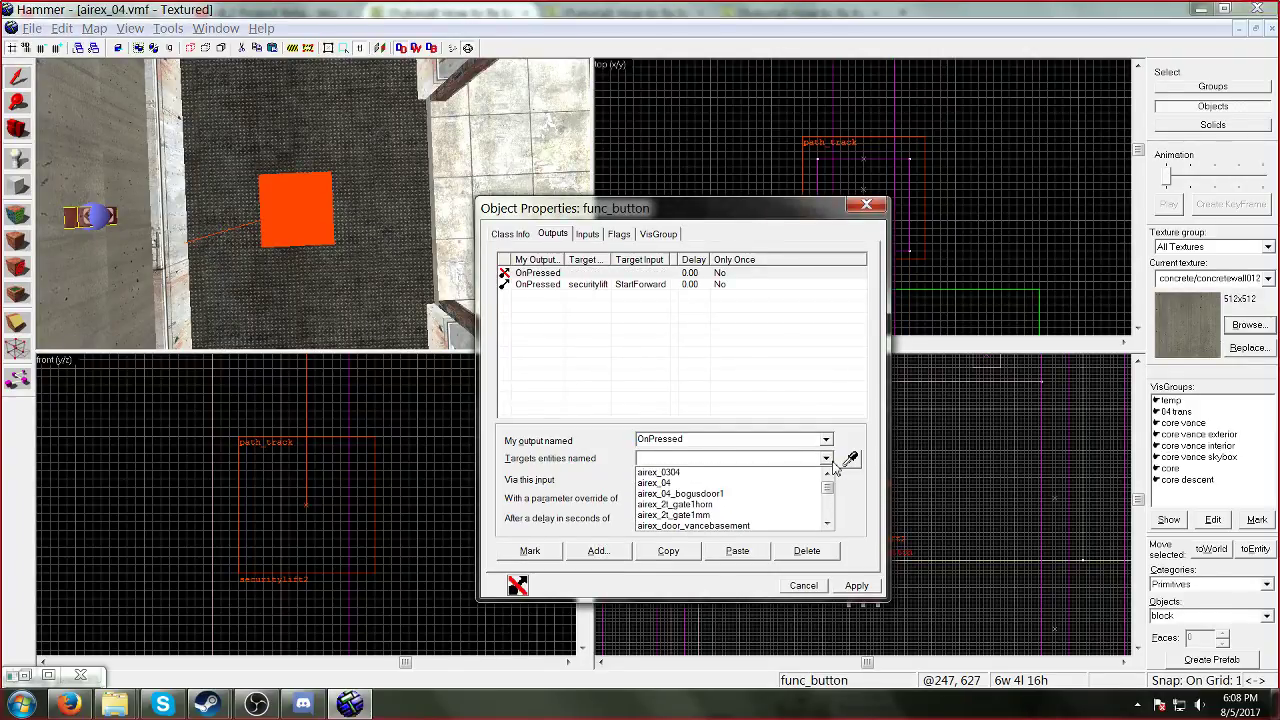
left_click(306, 217)
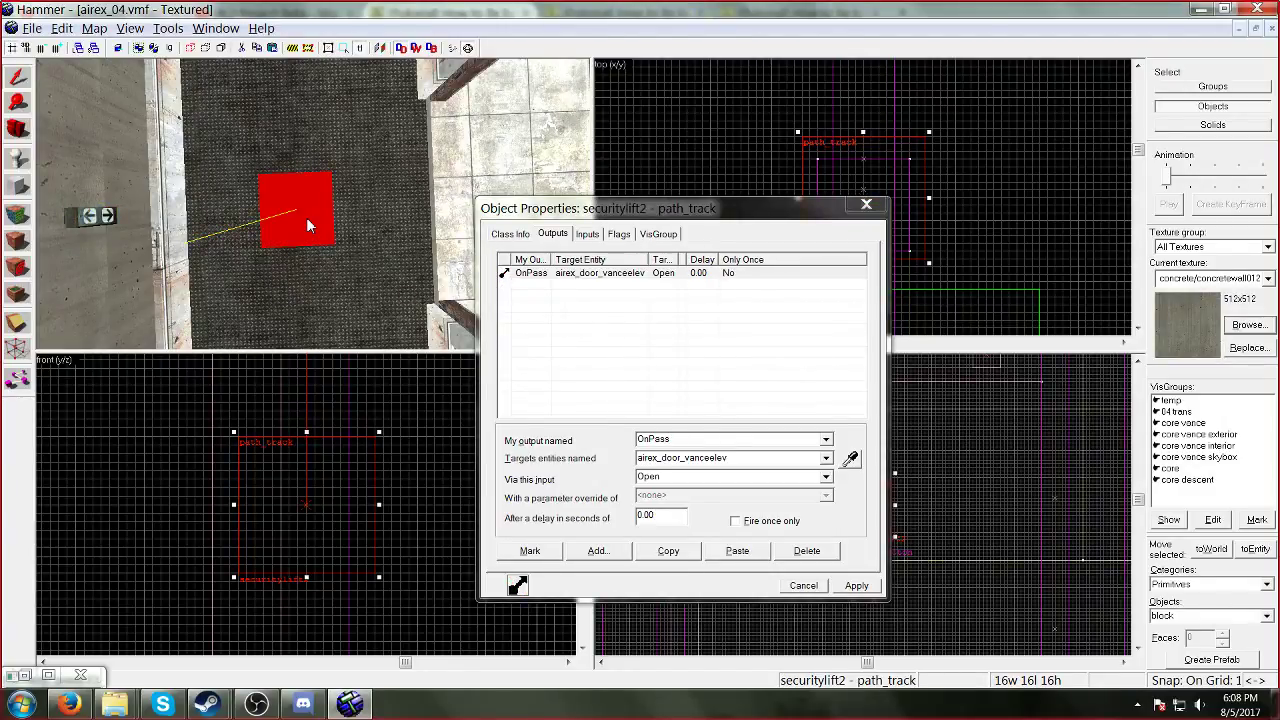
left_click(74, 222)
left_click(584, 273)
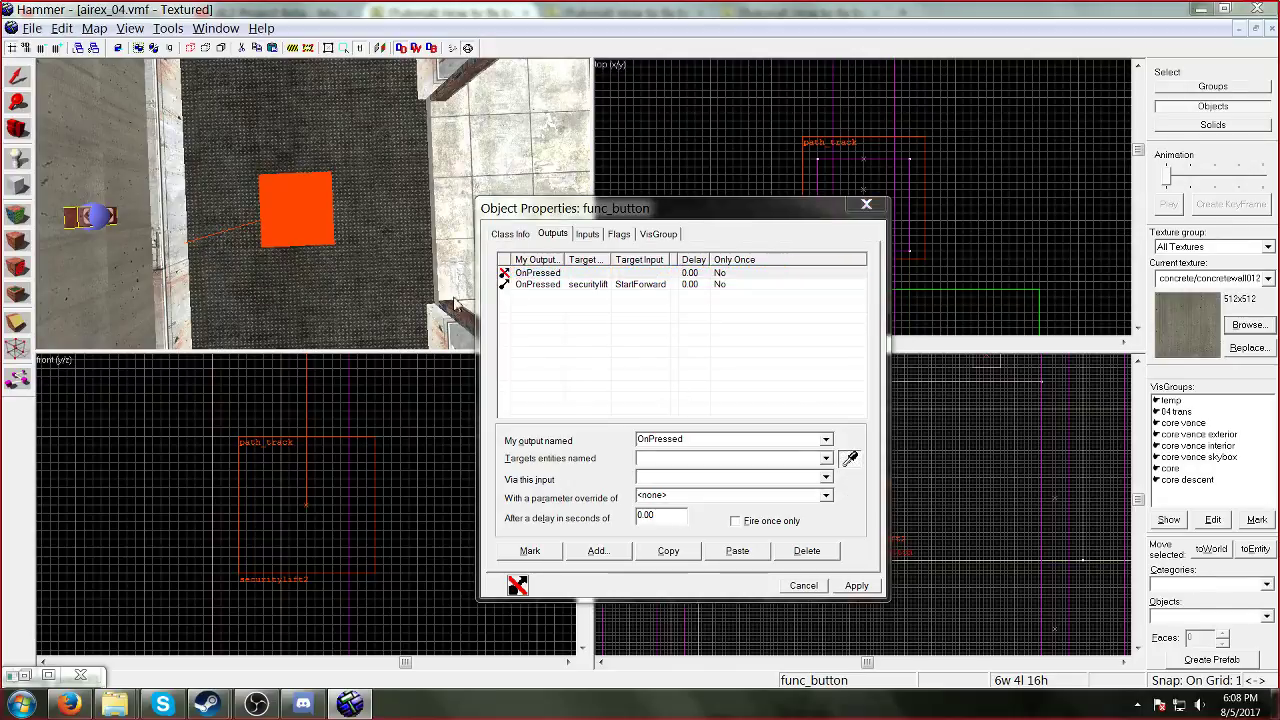
left_click(285, 214)
Step: Set the new securitylift2 output's input to EnablePath and apply the change
left_click(828, 479)
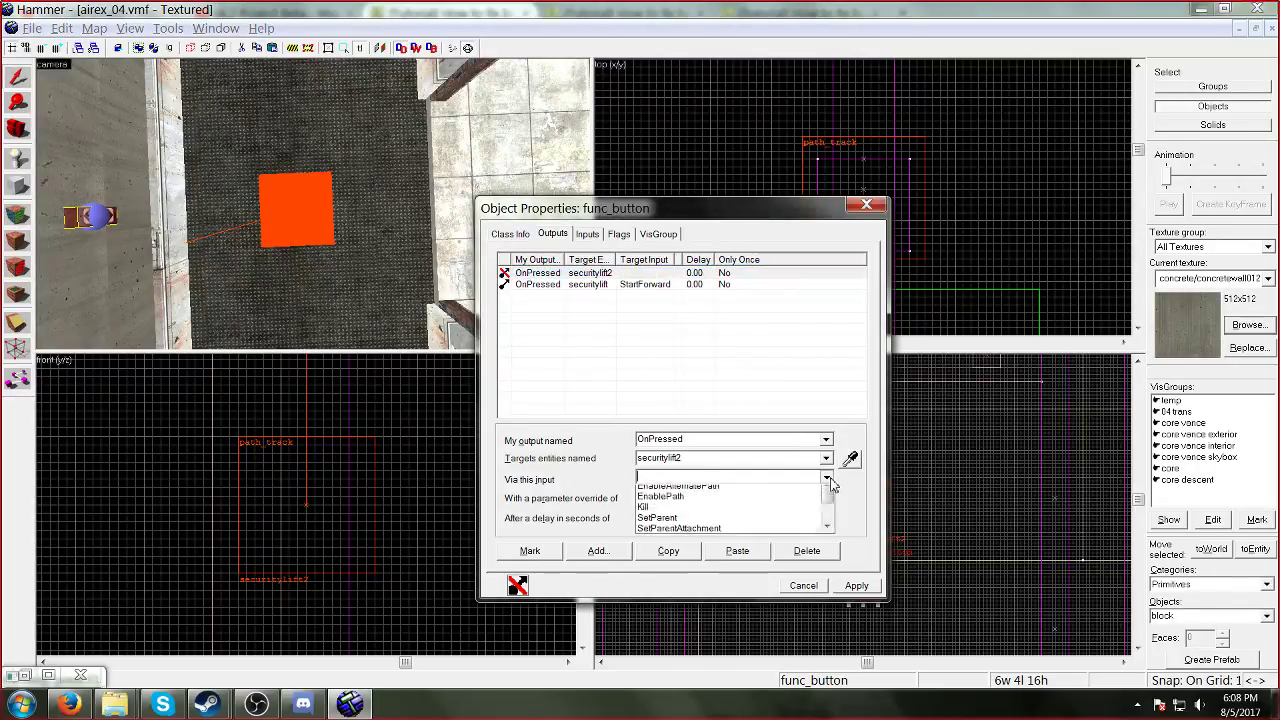
mouse_move(831, 508)
left_mouse_down()
mouse_move(835, 542)
mouse_move(836, 510)
left_mouse_up()
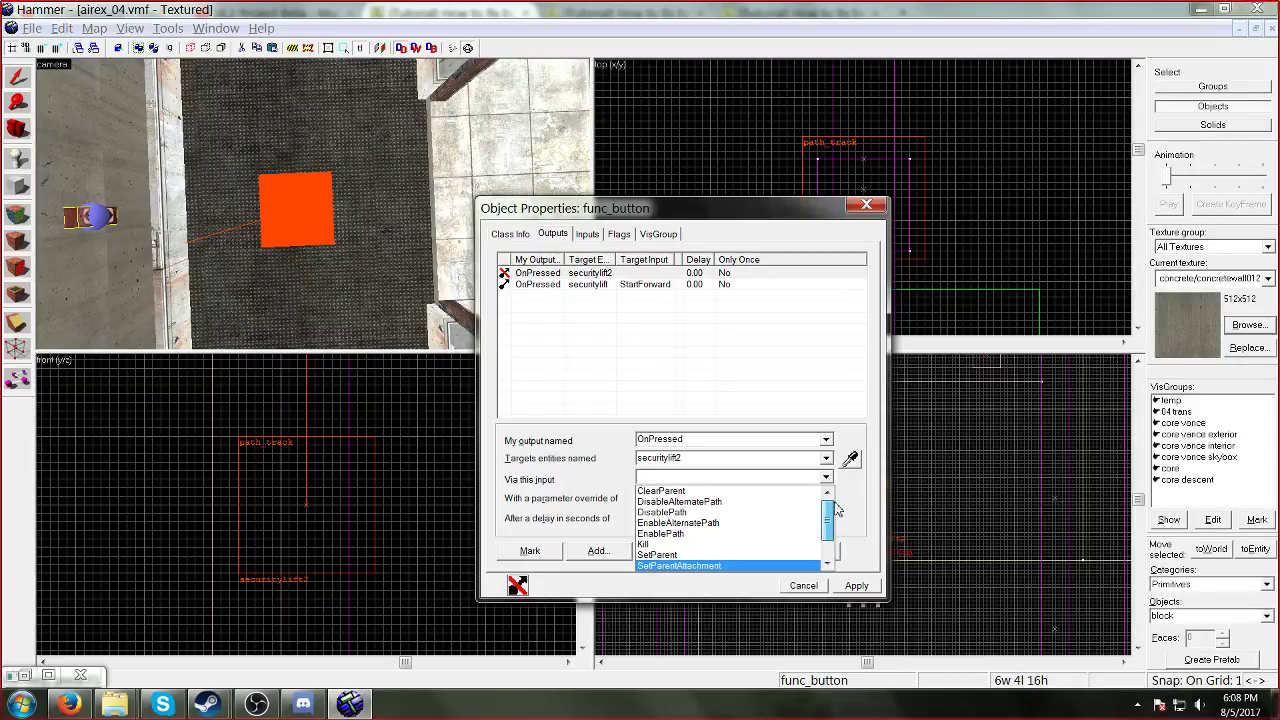
left_click(662, 276)
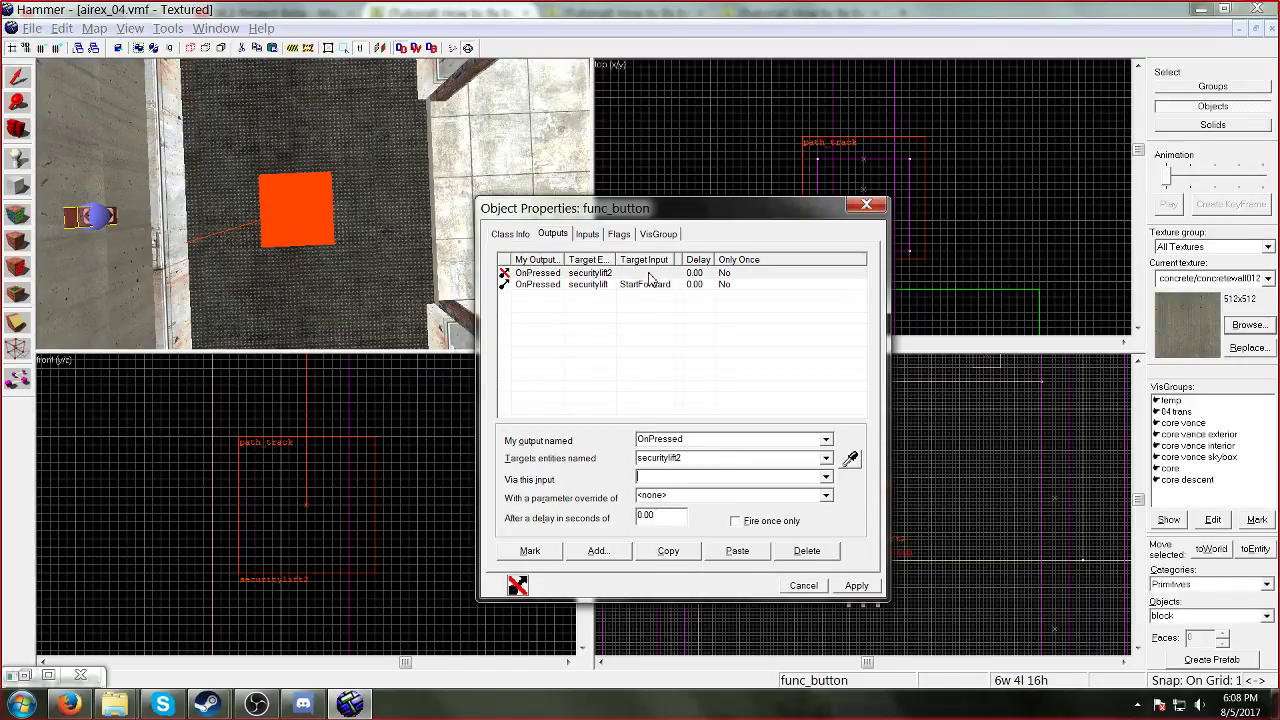
left_click(824, 476)
left_click(760, 526)
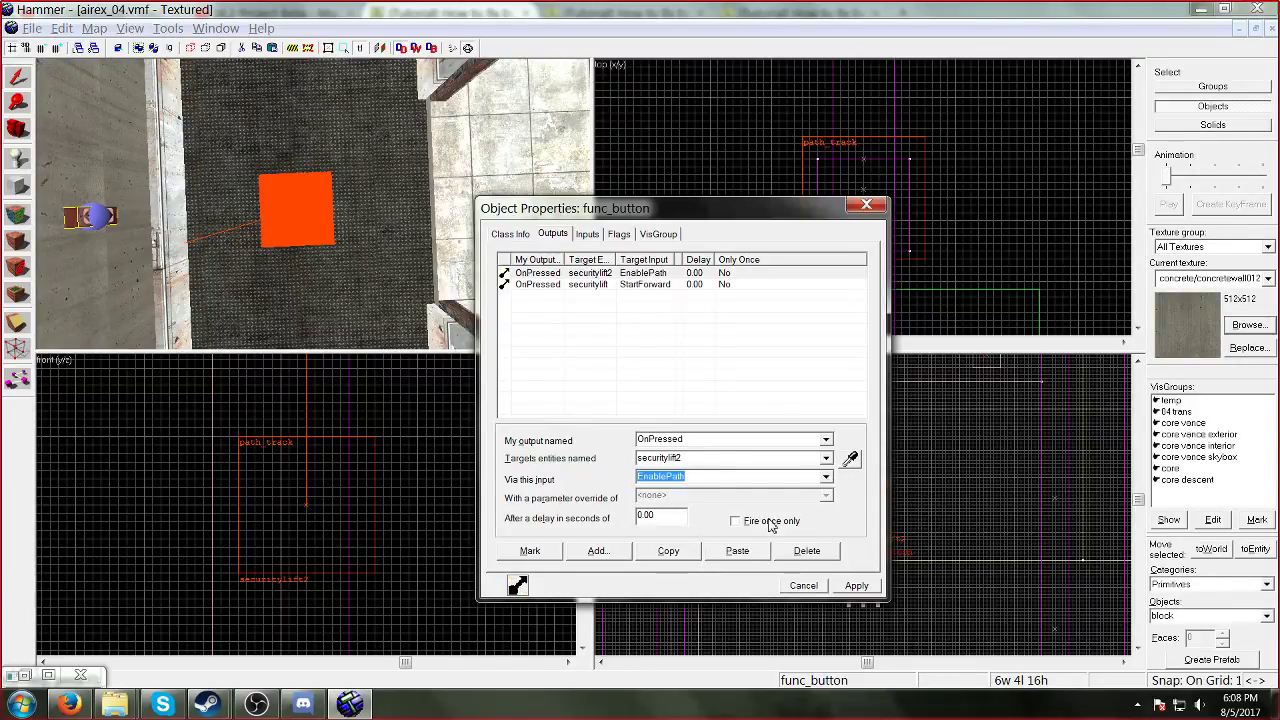
left_click(854, 588)
left_click(855, 587)
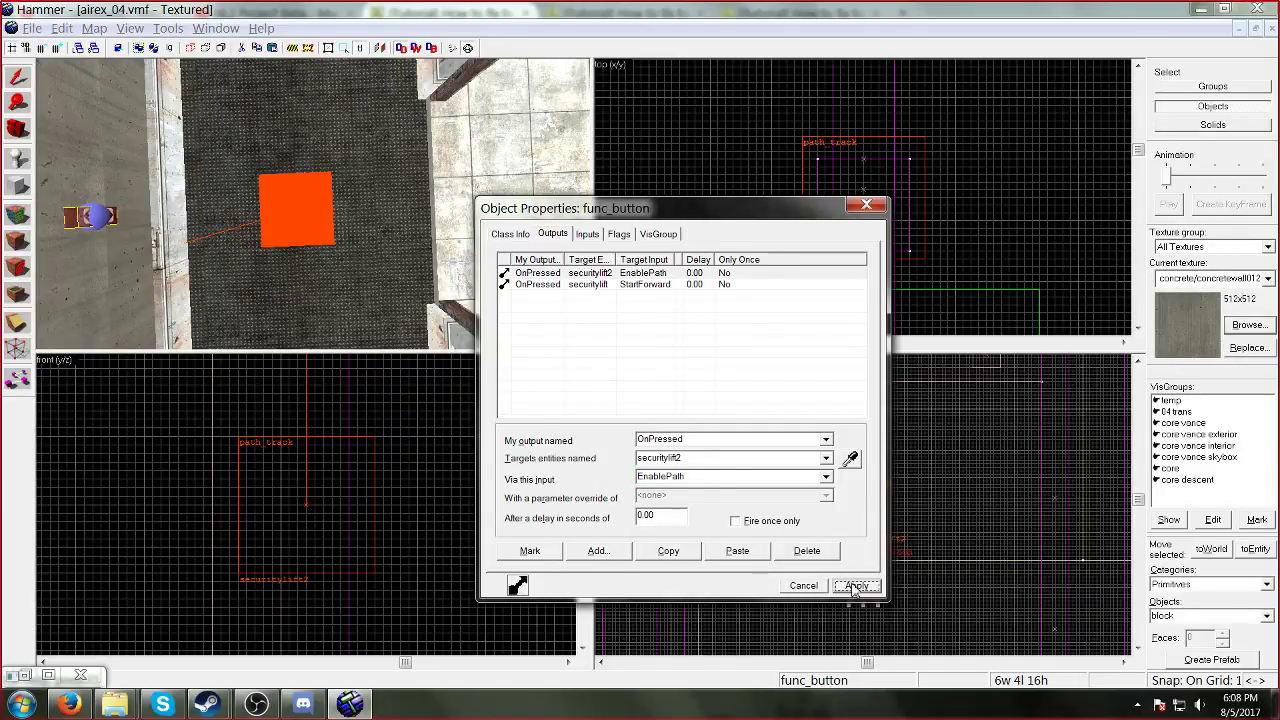
Step: Set the delay of the button's StartForward output to 0.5 seconds, apply it and close the properties
left_click(620, 284)
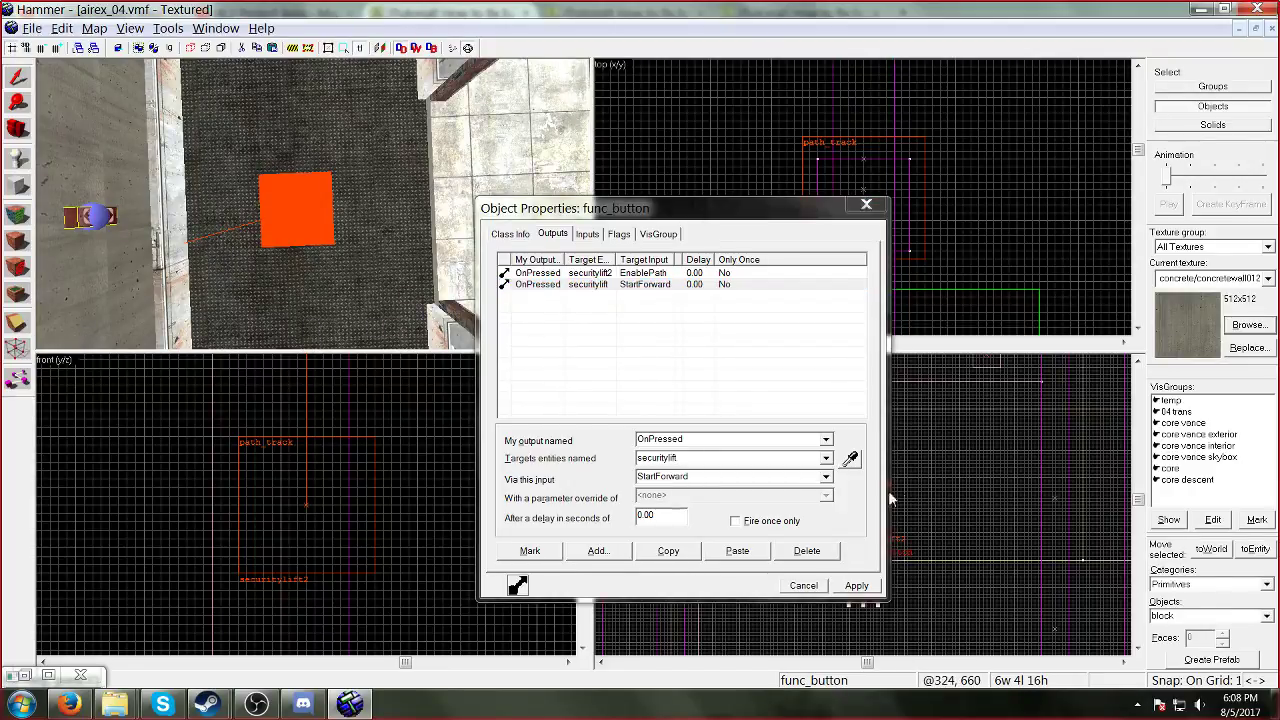
double_click(648, 517)
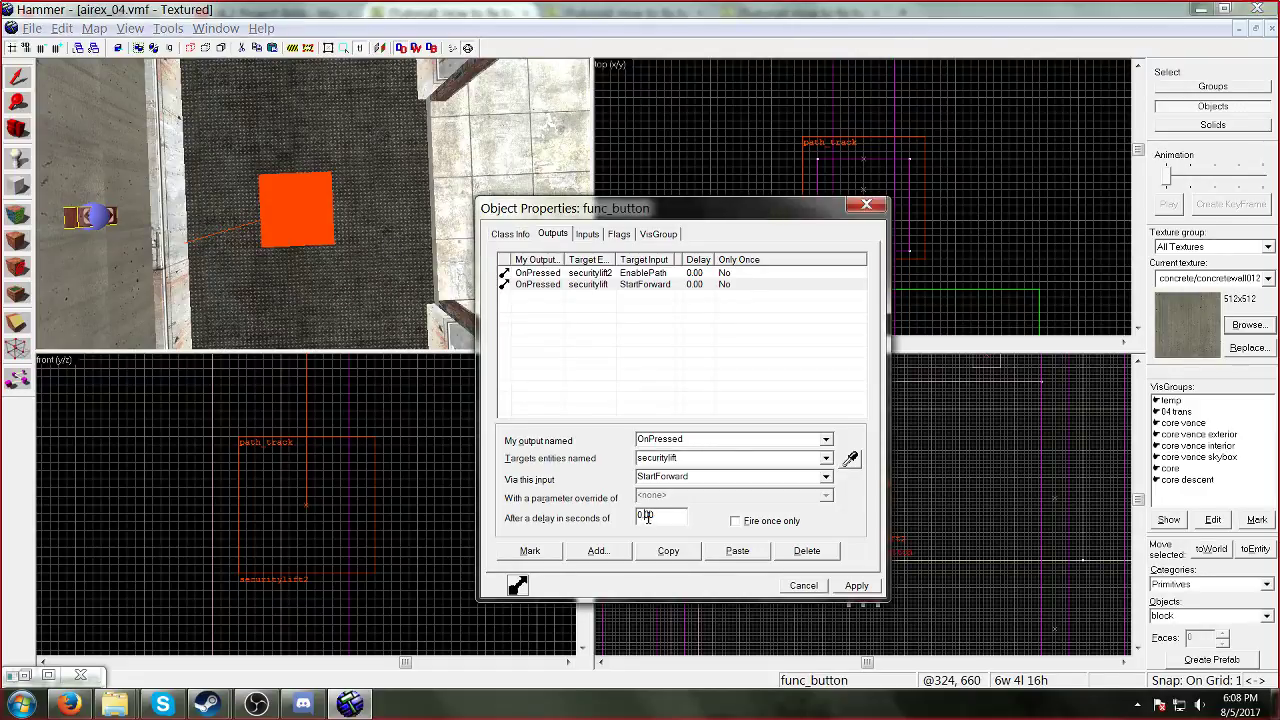
type("0.5")
left_click(857, 586)
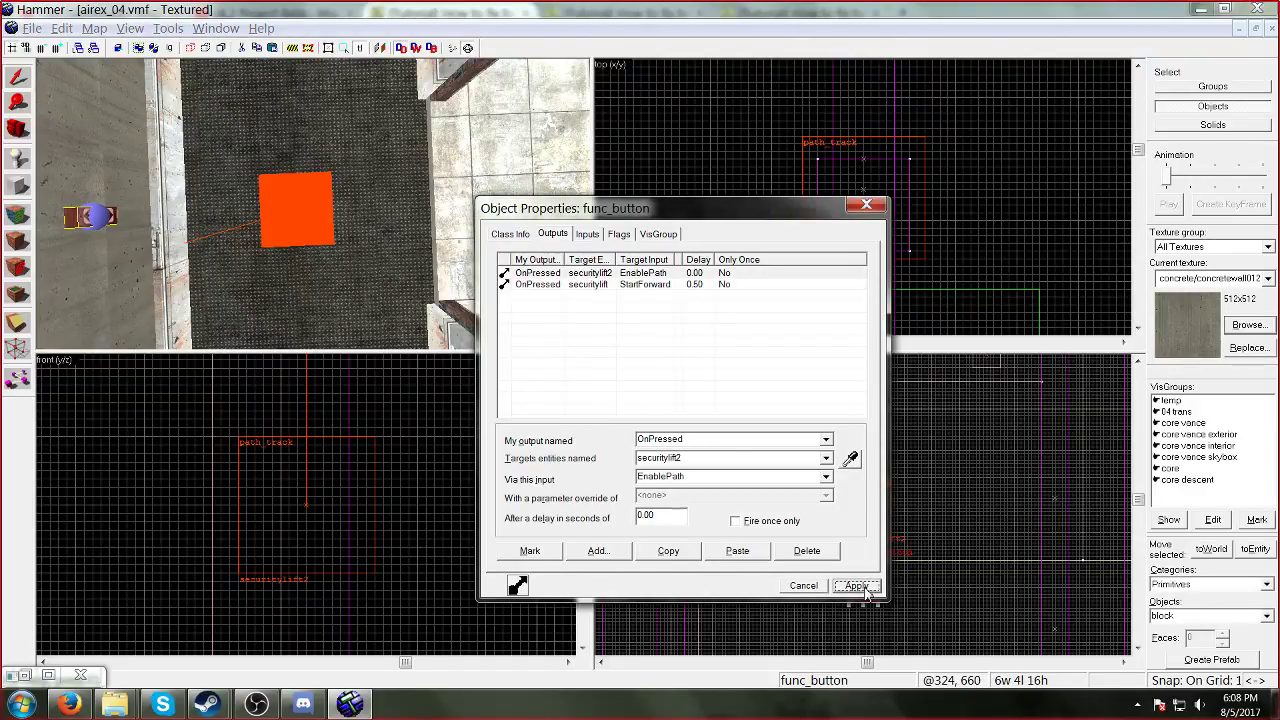
left_click(866, 205)
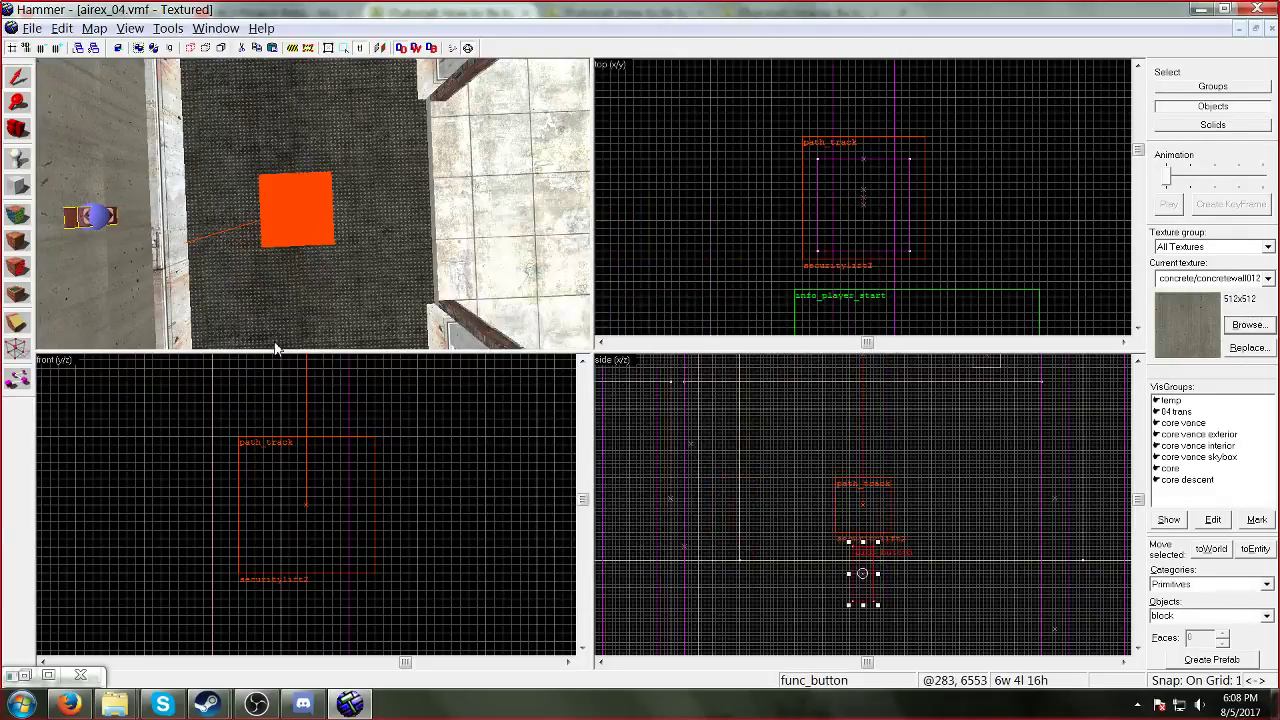
Step: Compile and run airex_04 with CSG and BSP on Normal and with VIS and RAD off
left_click(32, 28)
left_click(105, 229)
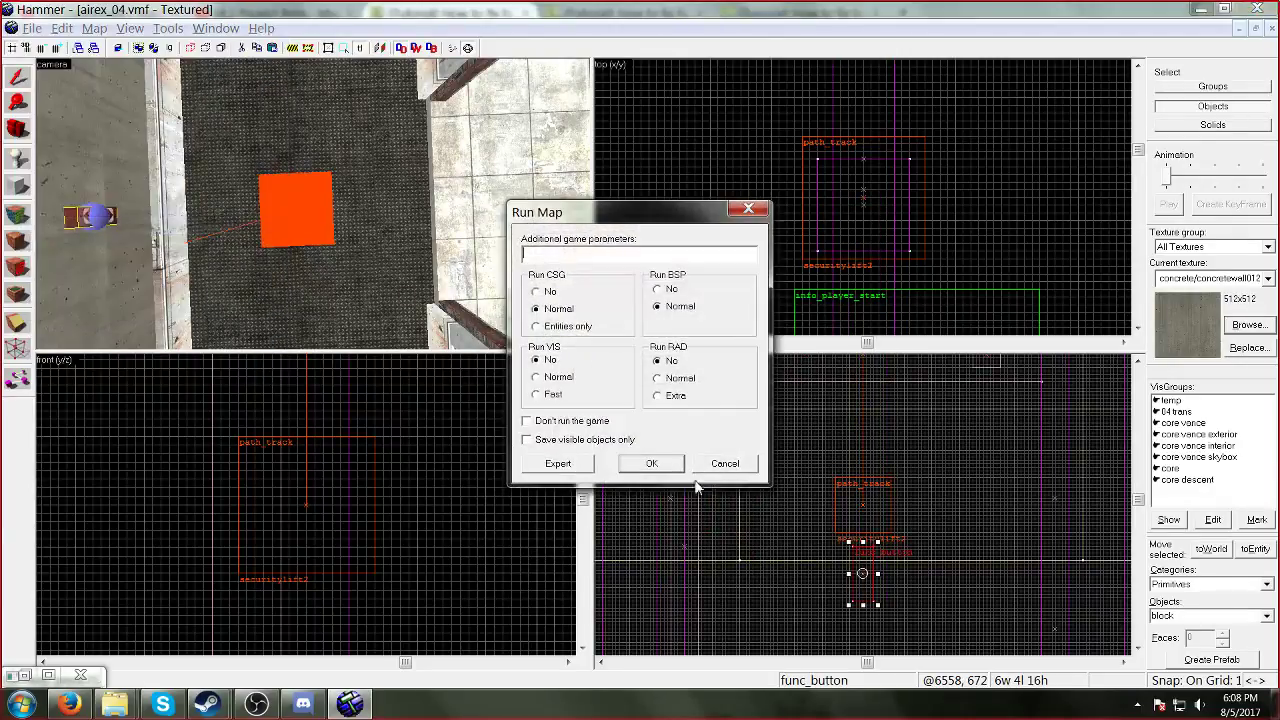
left_click(660, 464)
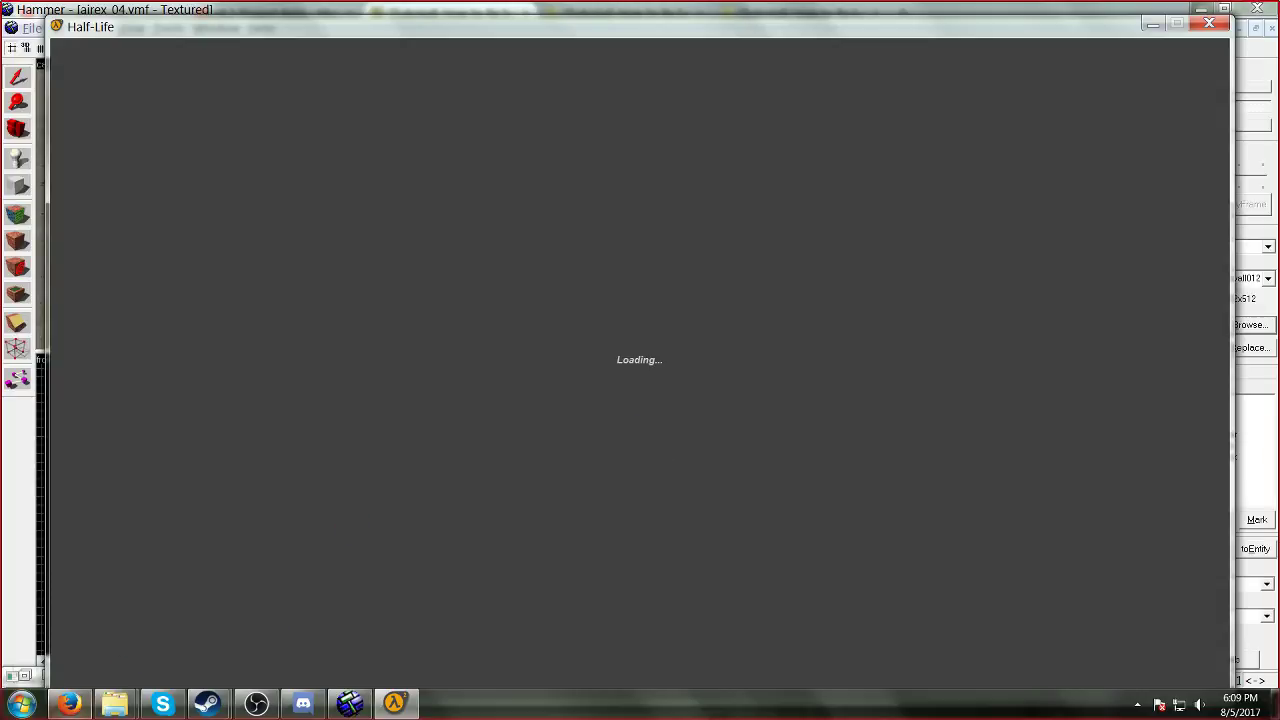
Step: Switch to Firefox and go back to the beginning of the beta maps tutorial topic
left_click(78, 704)
scroll(371, 252, "up", 5)
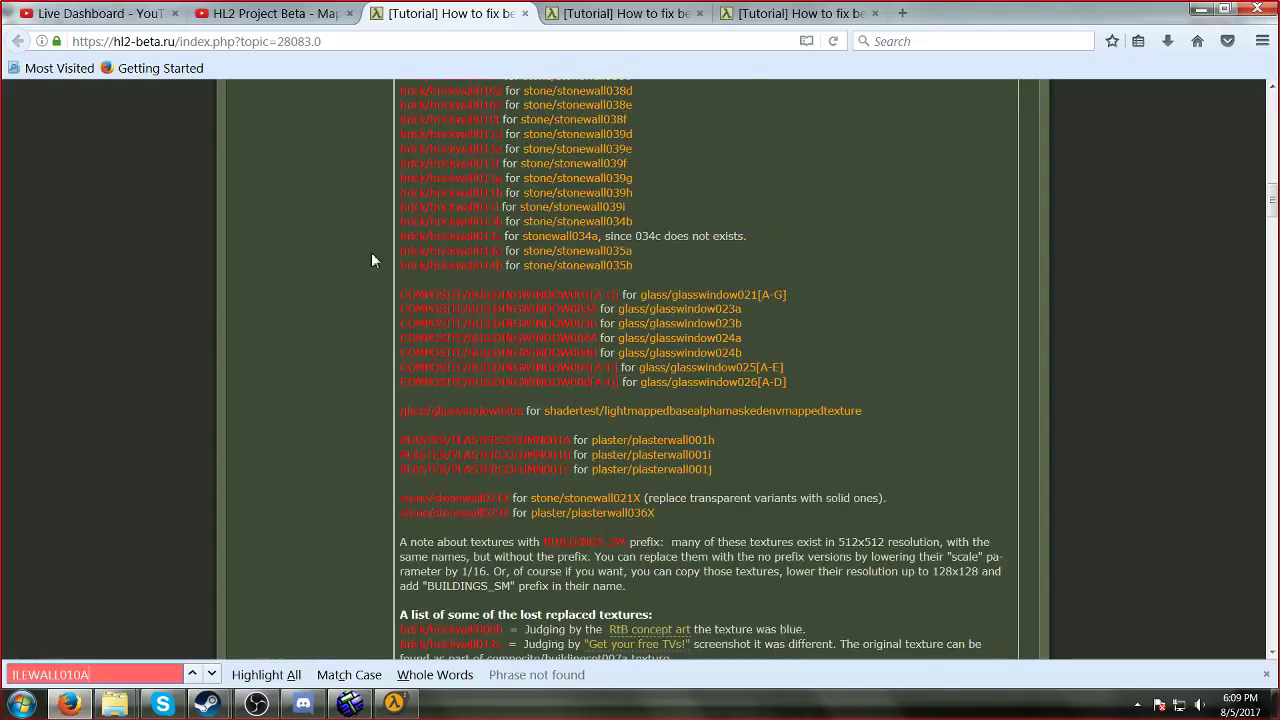
scroll(372, 240, "up", 10)
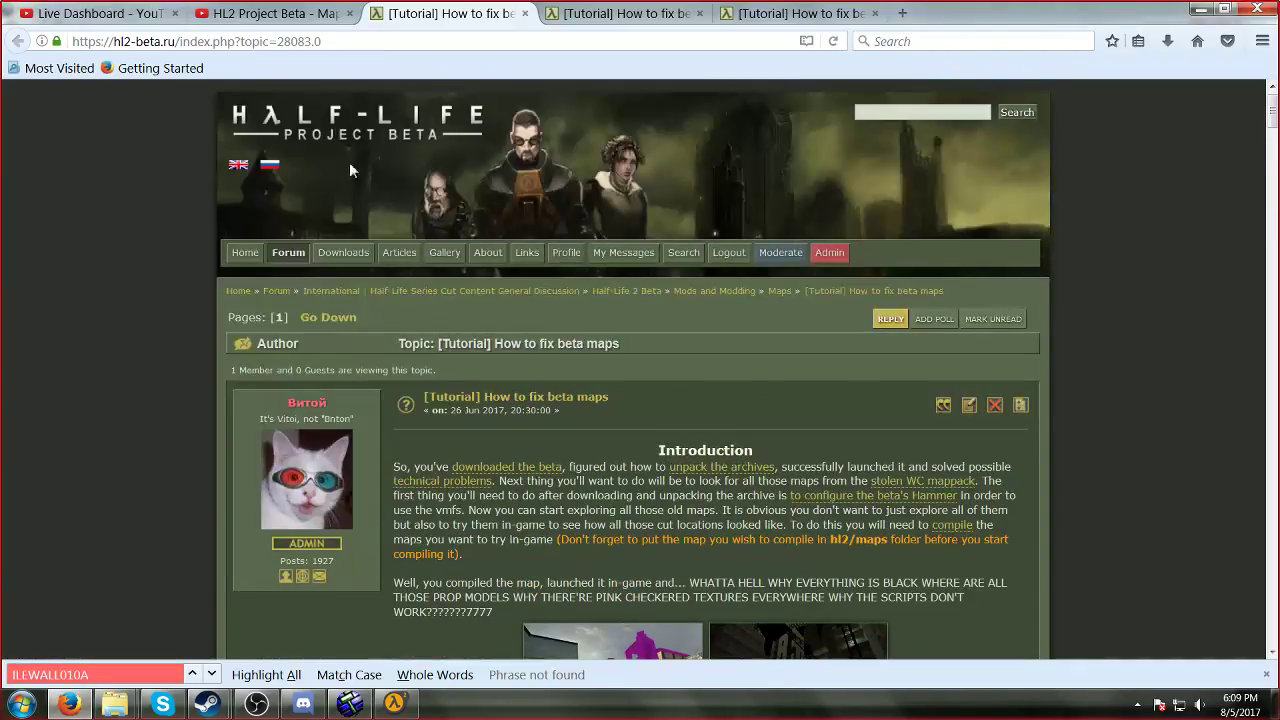
left_click(365, 130)
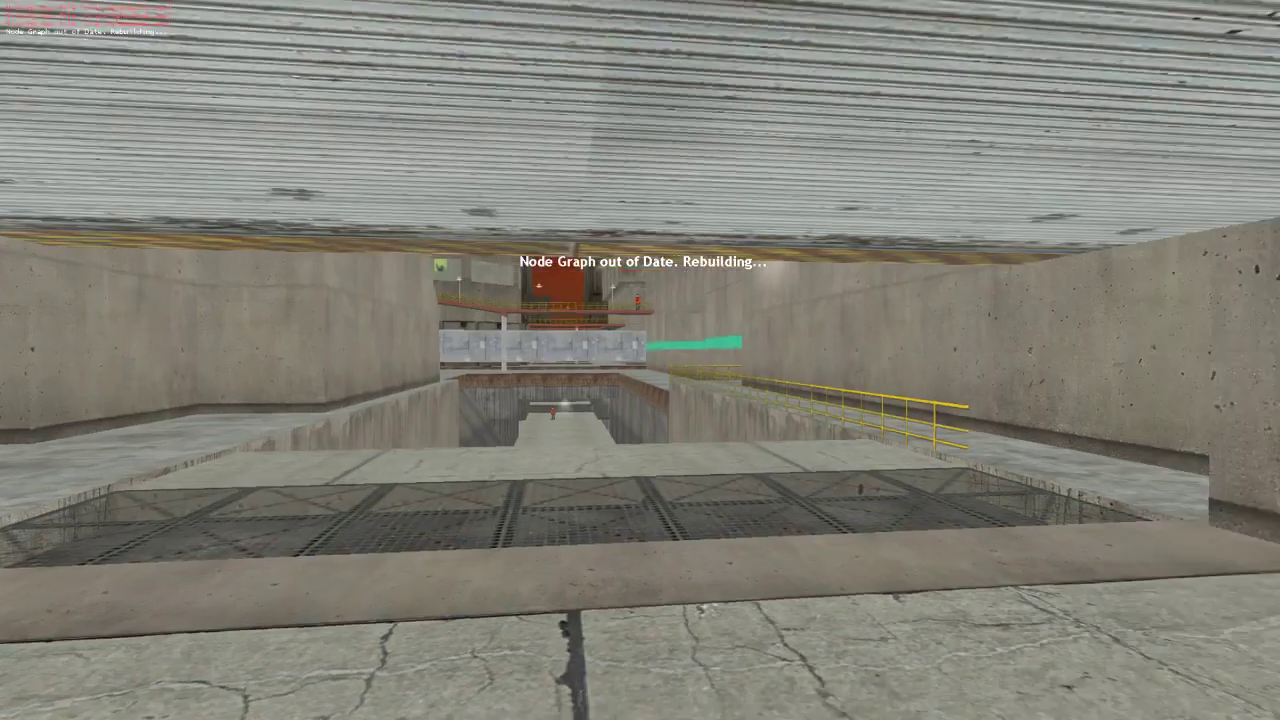
Step: Move forward through the shaft in the running map and toggle noclip to get into the concrete control room
key("w")
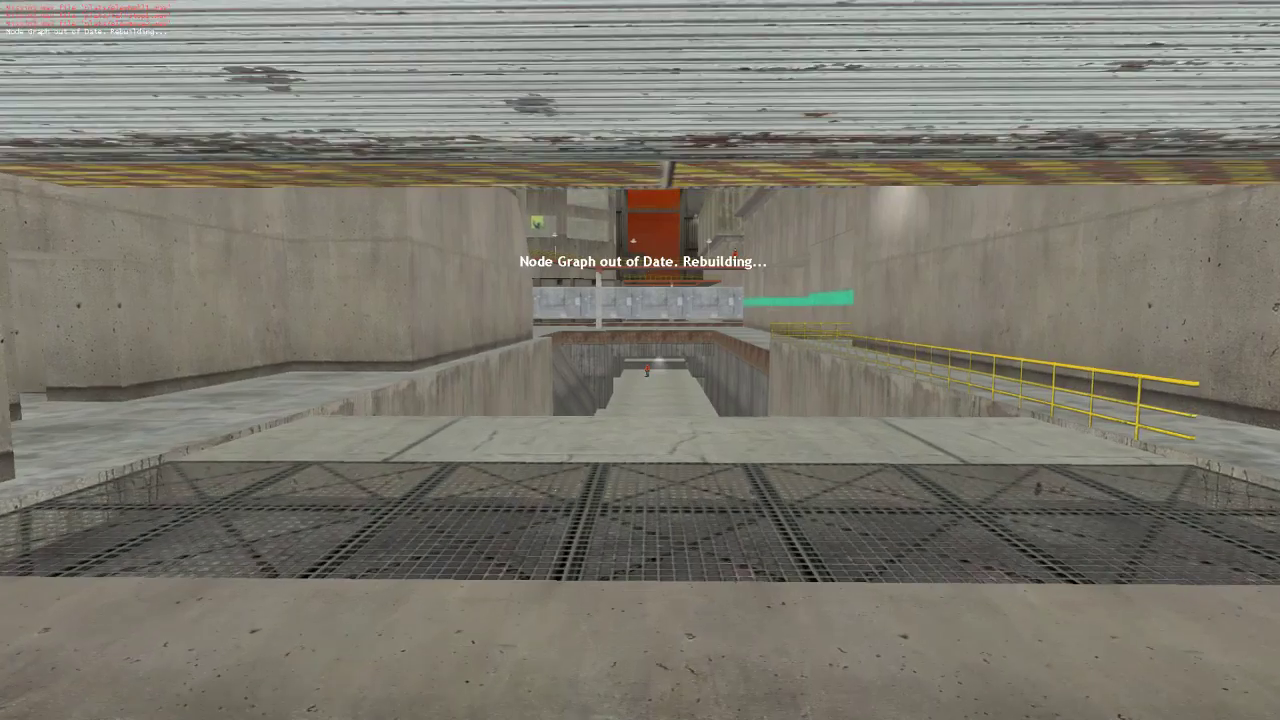
key("w")
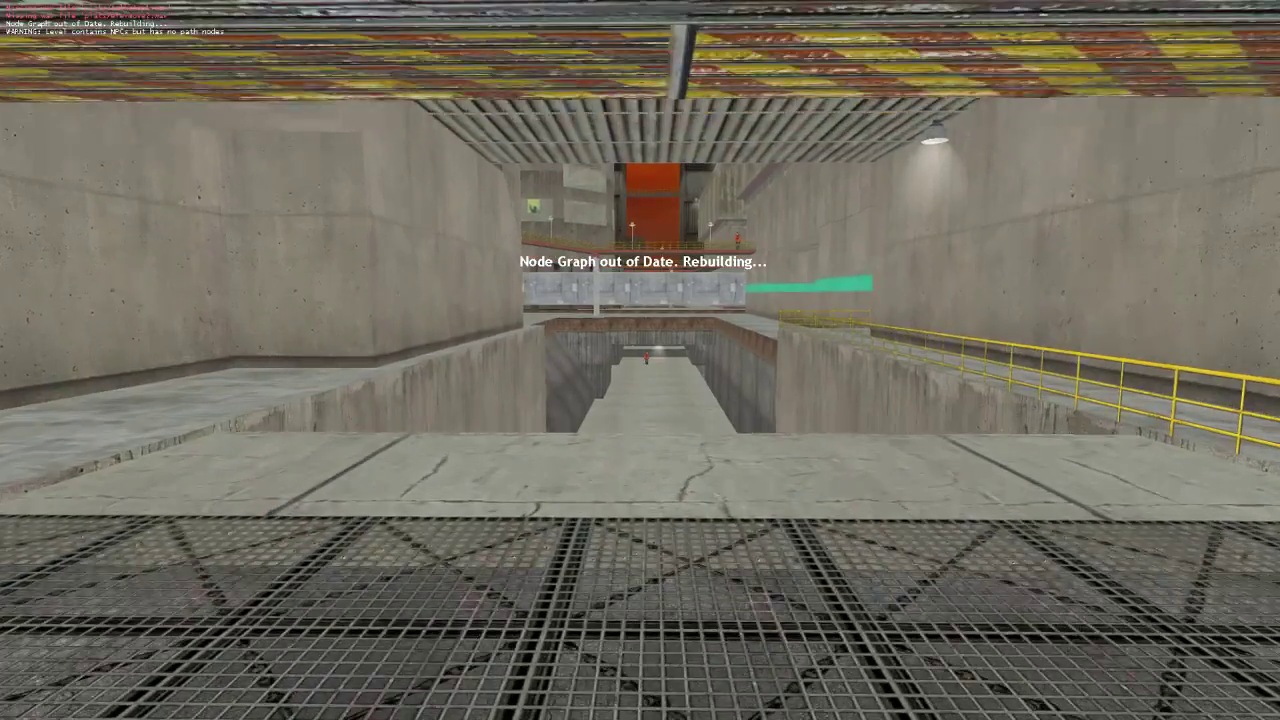
key("w")
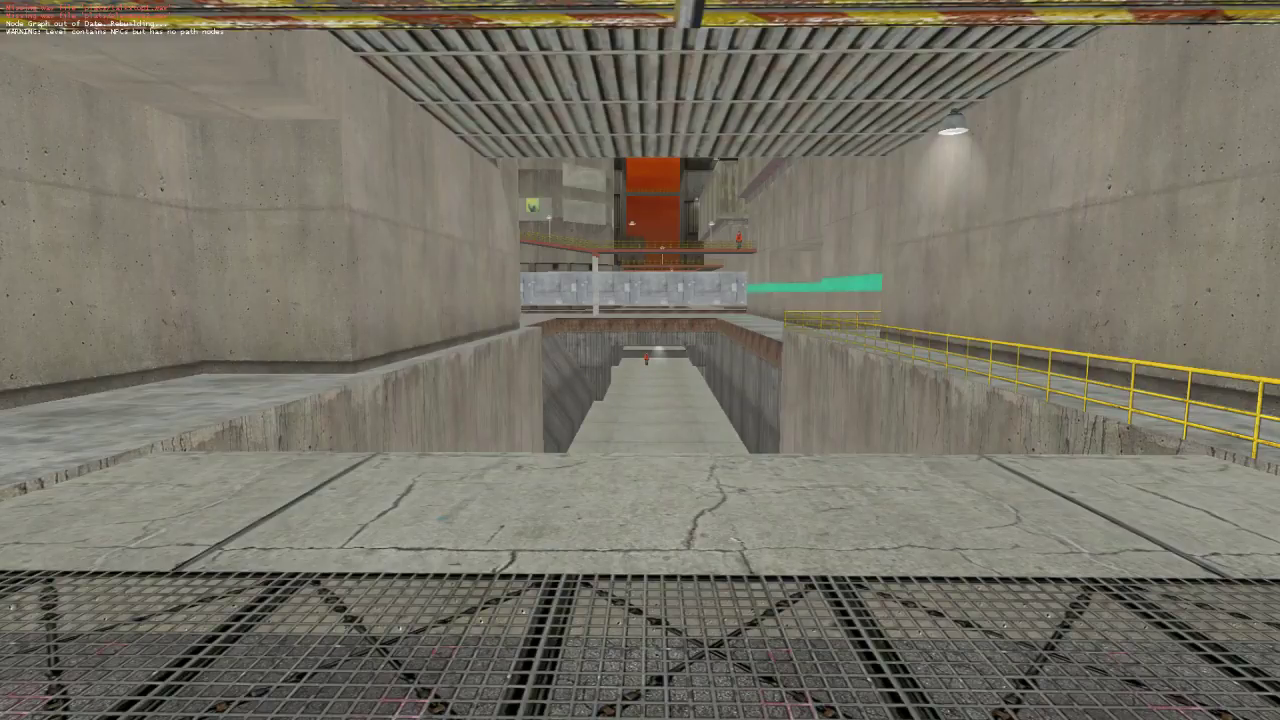
key("w")
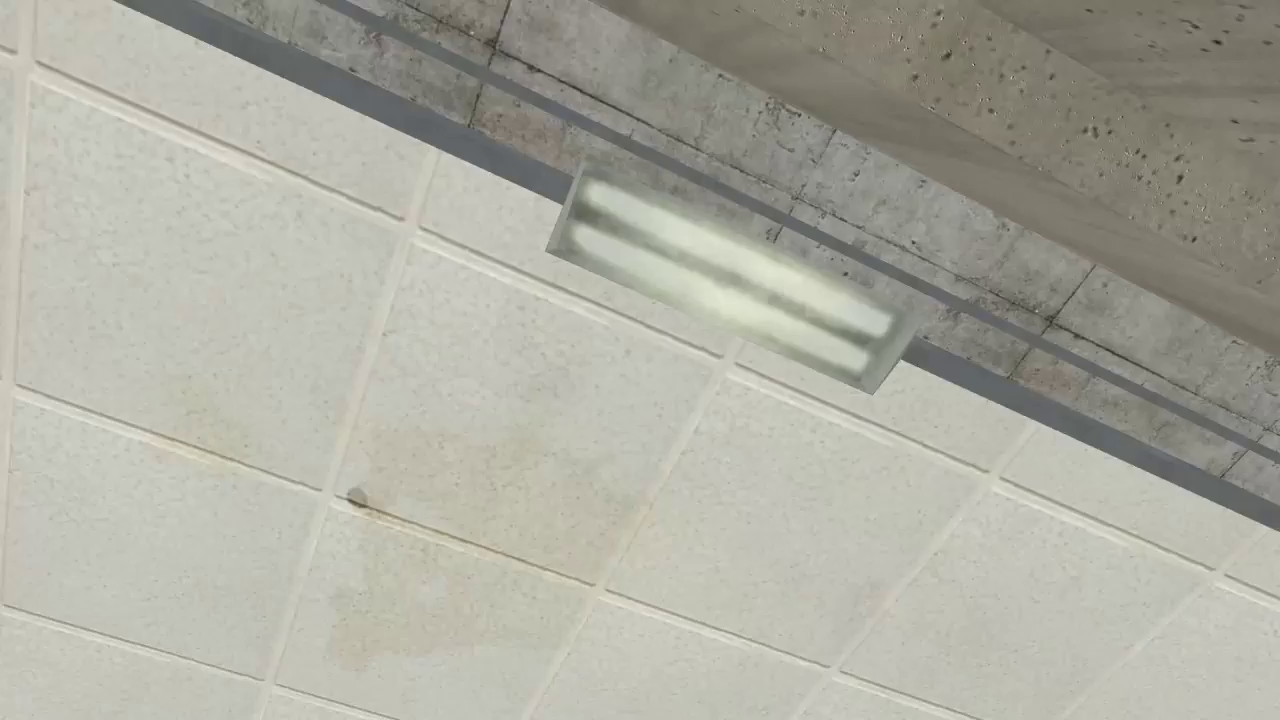
key("v")
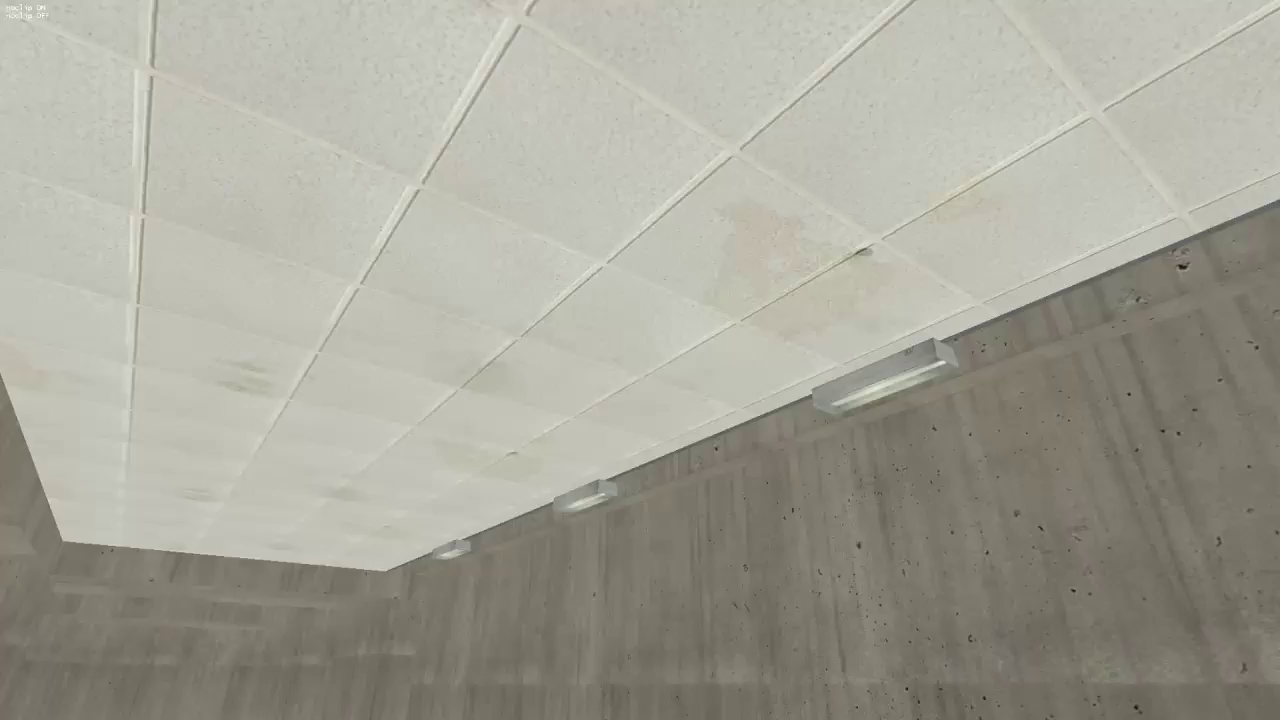
key("v")
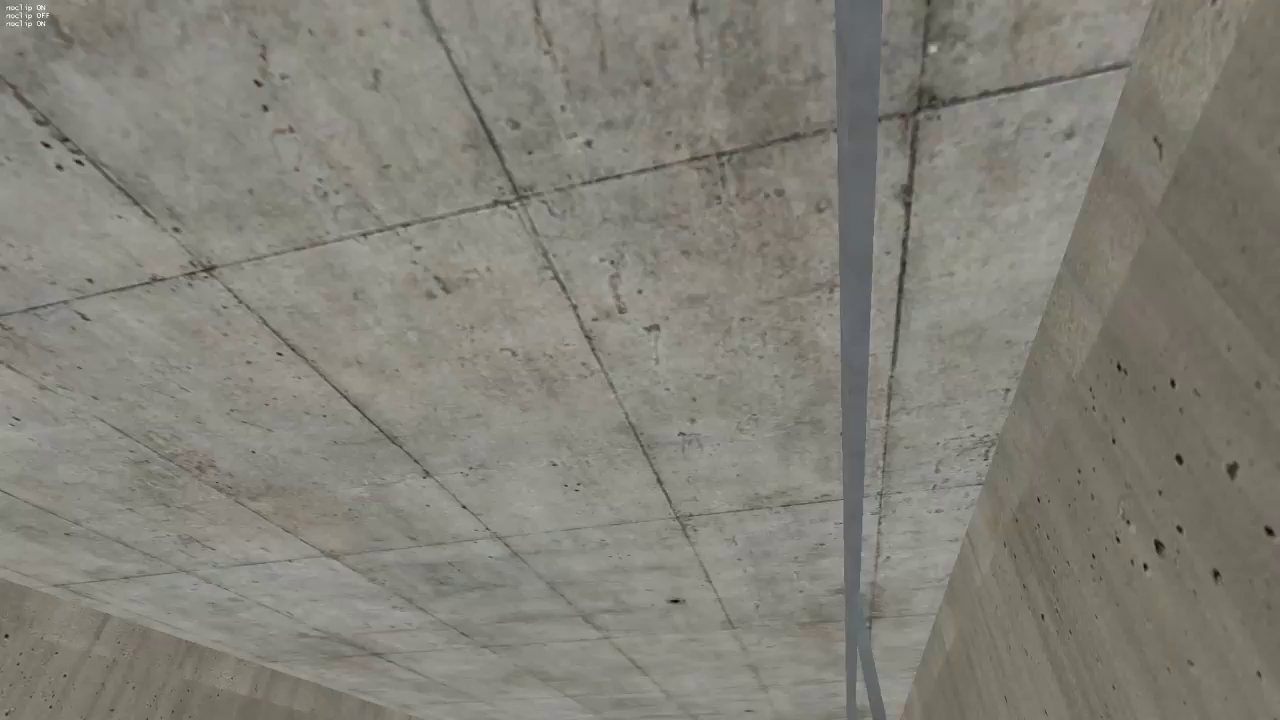
key("v")
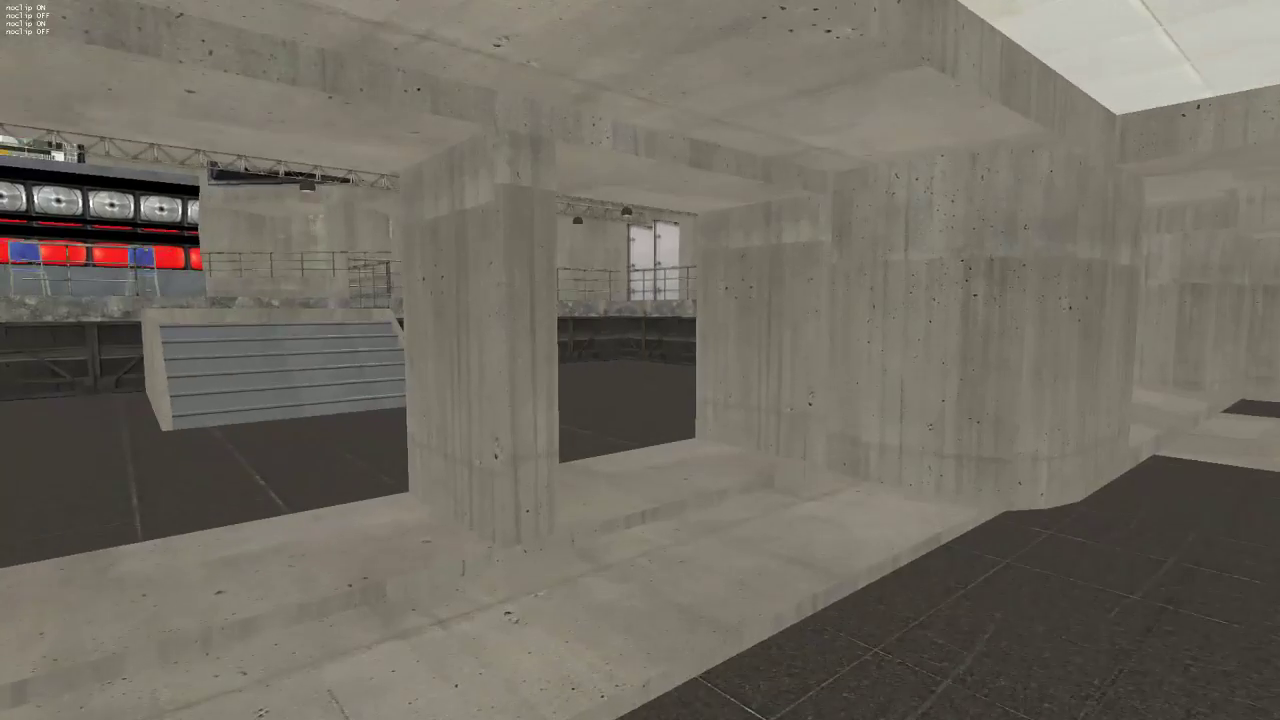
Step: Walk up the control room stairs and along the railing to check how the white metal double doors open
key("w")
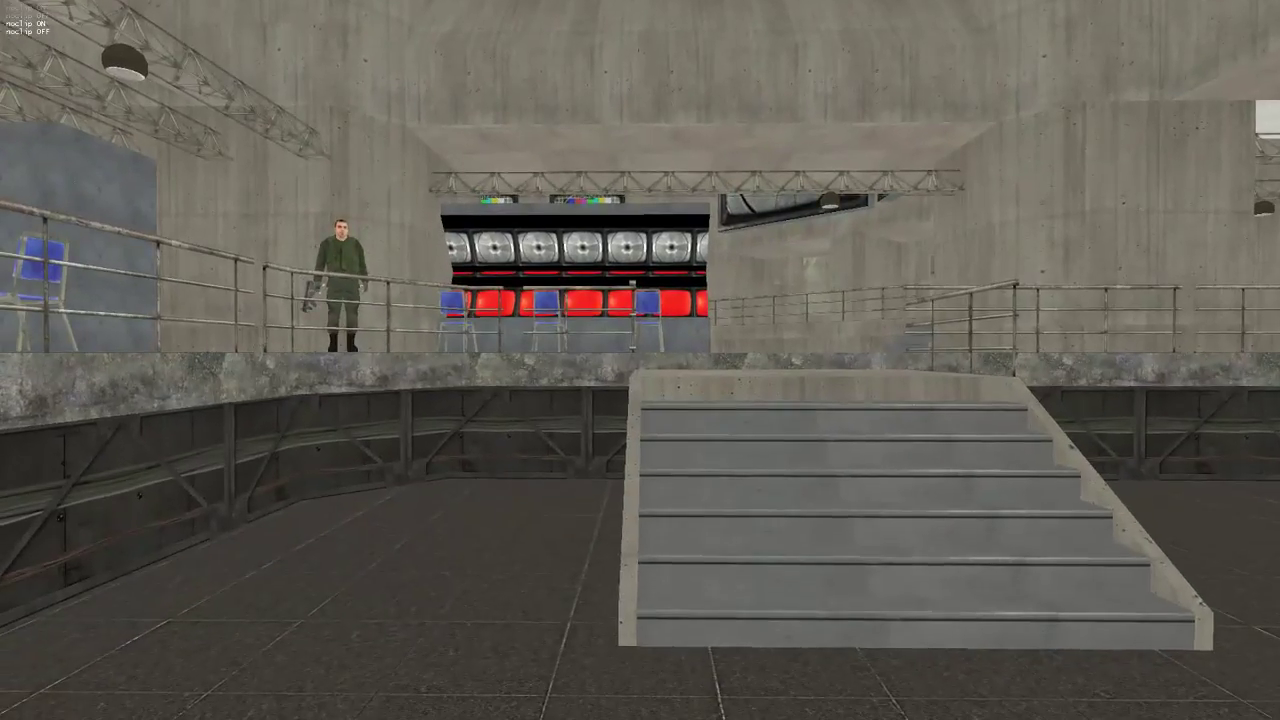
key("w")
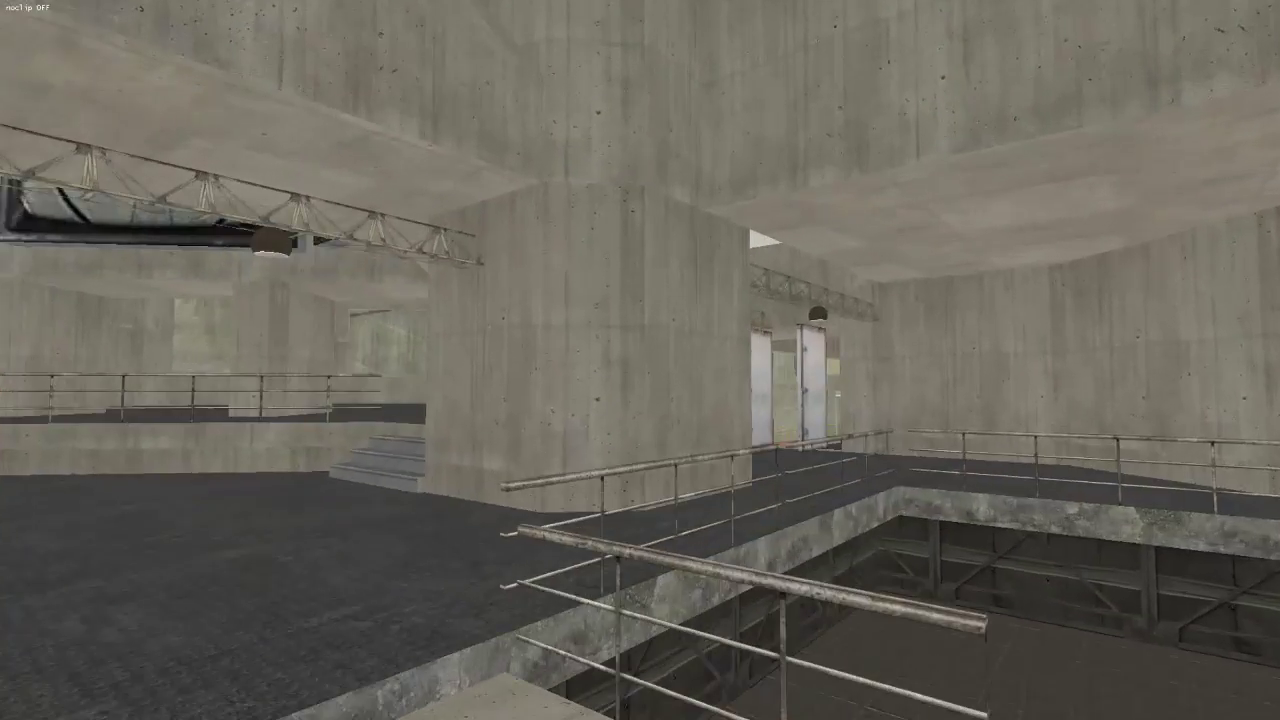
key("w")
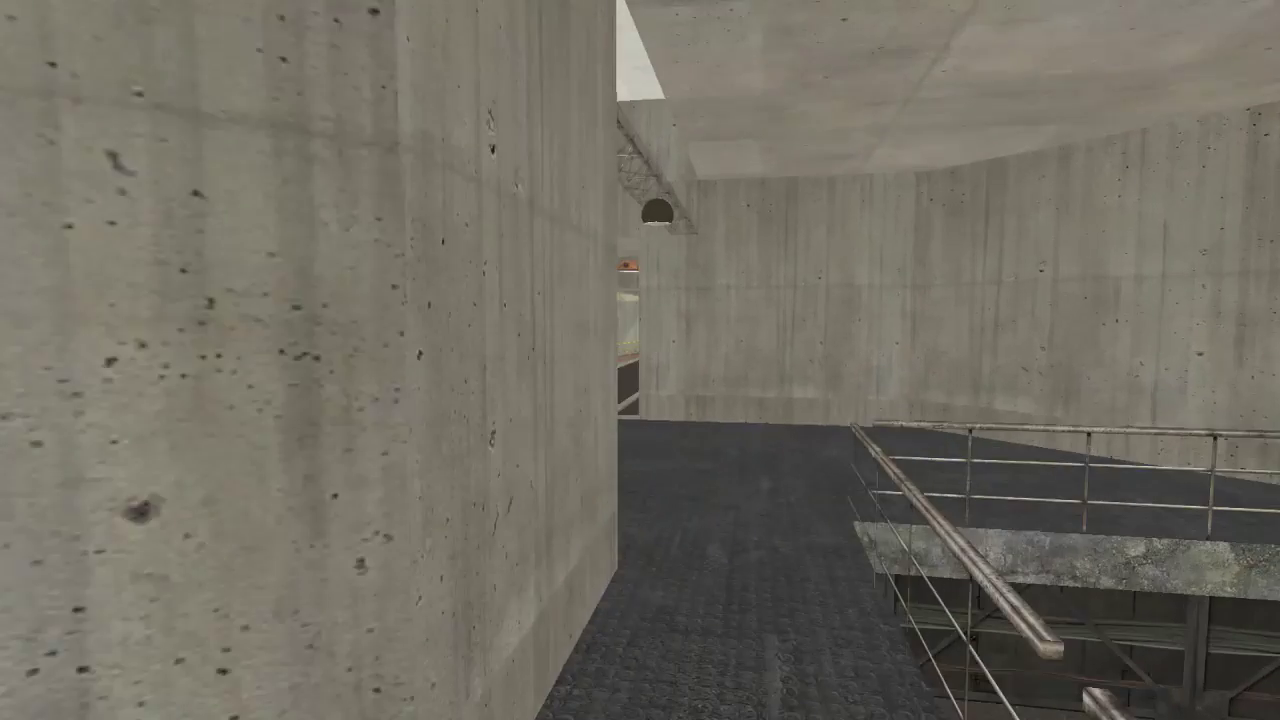
key("w")
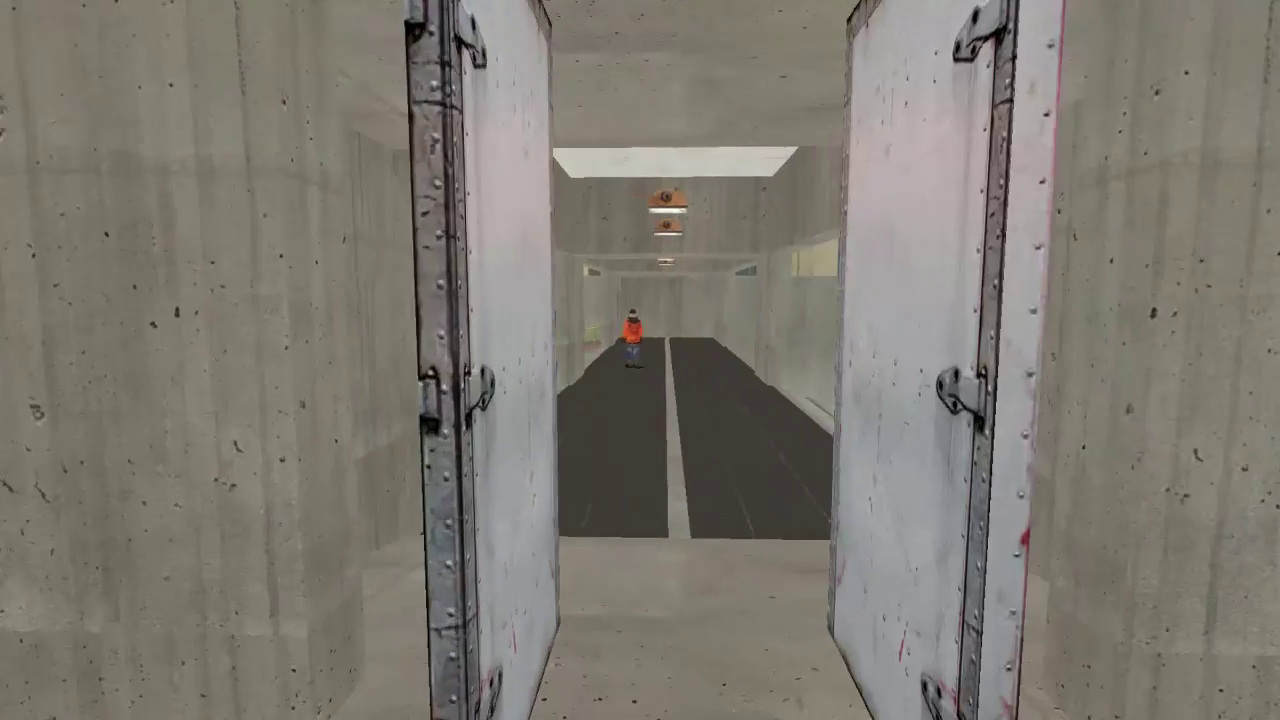
key("w")
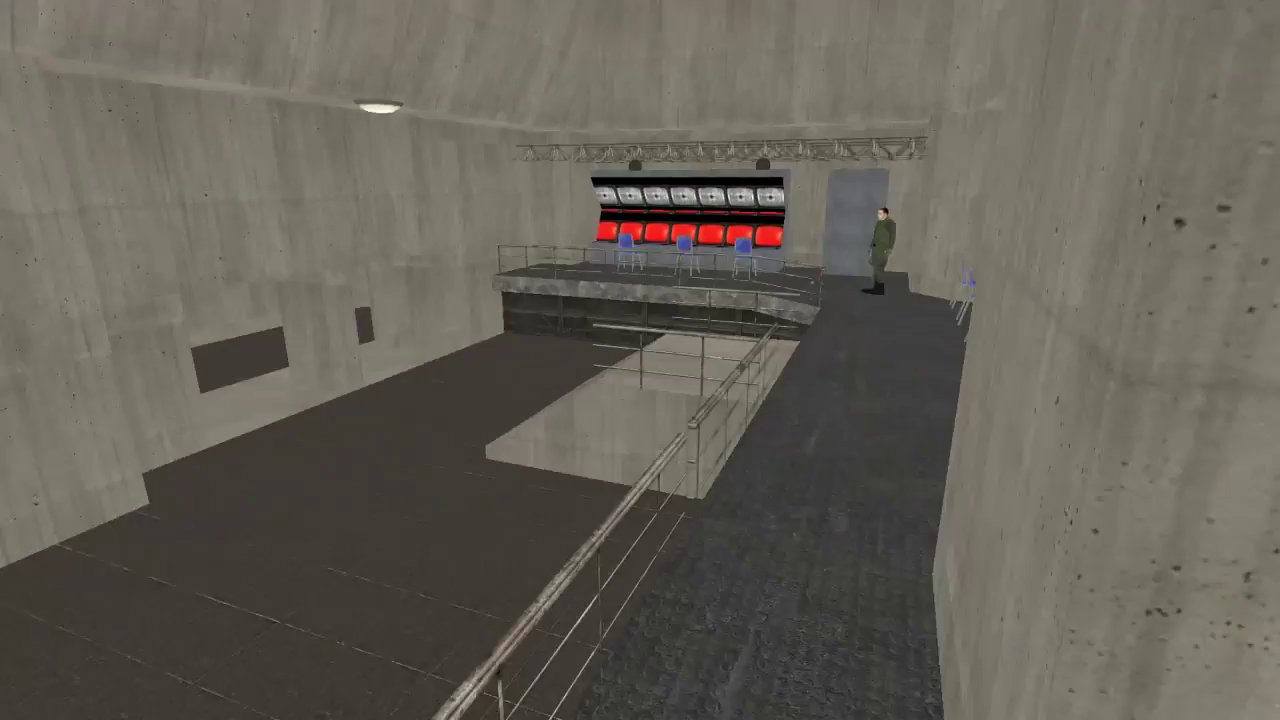
Step: Approach the soldier NPC near the red consoles and walk away from him to check how he reacts
key("w")
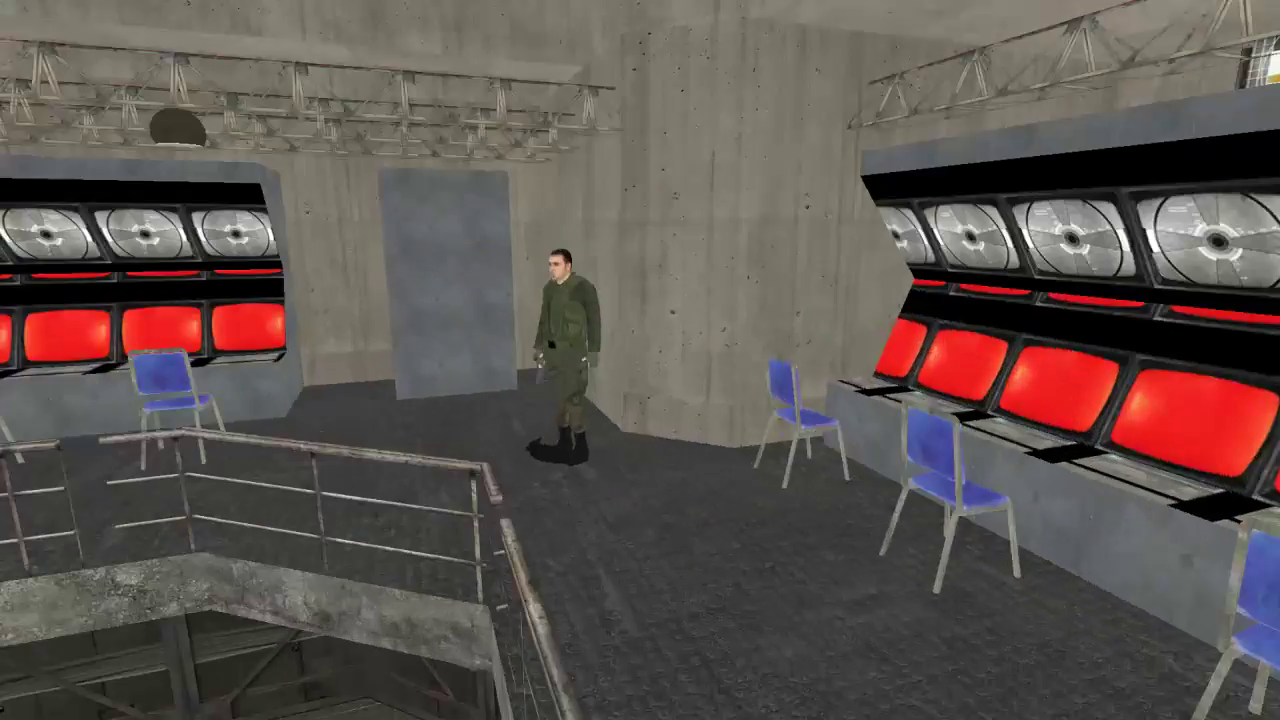
key("w")
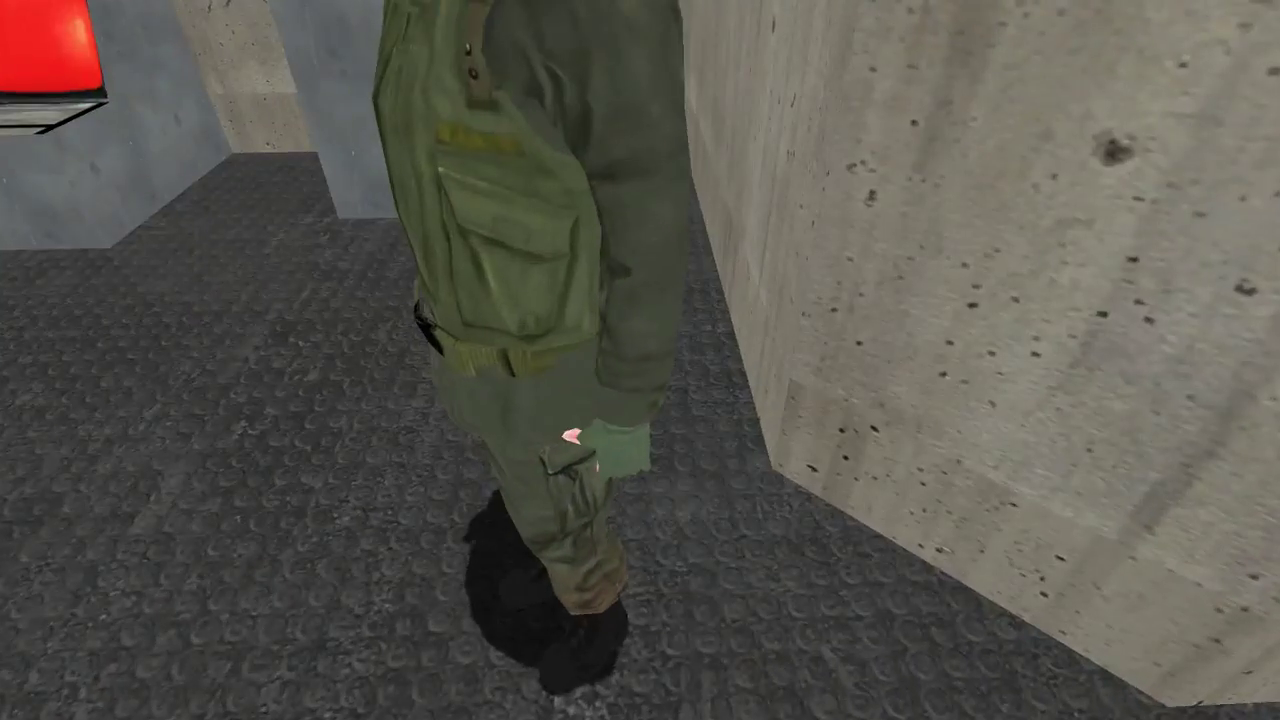
key("w")
key("s")
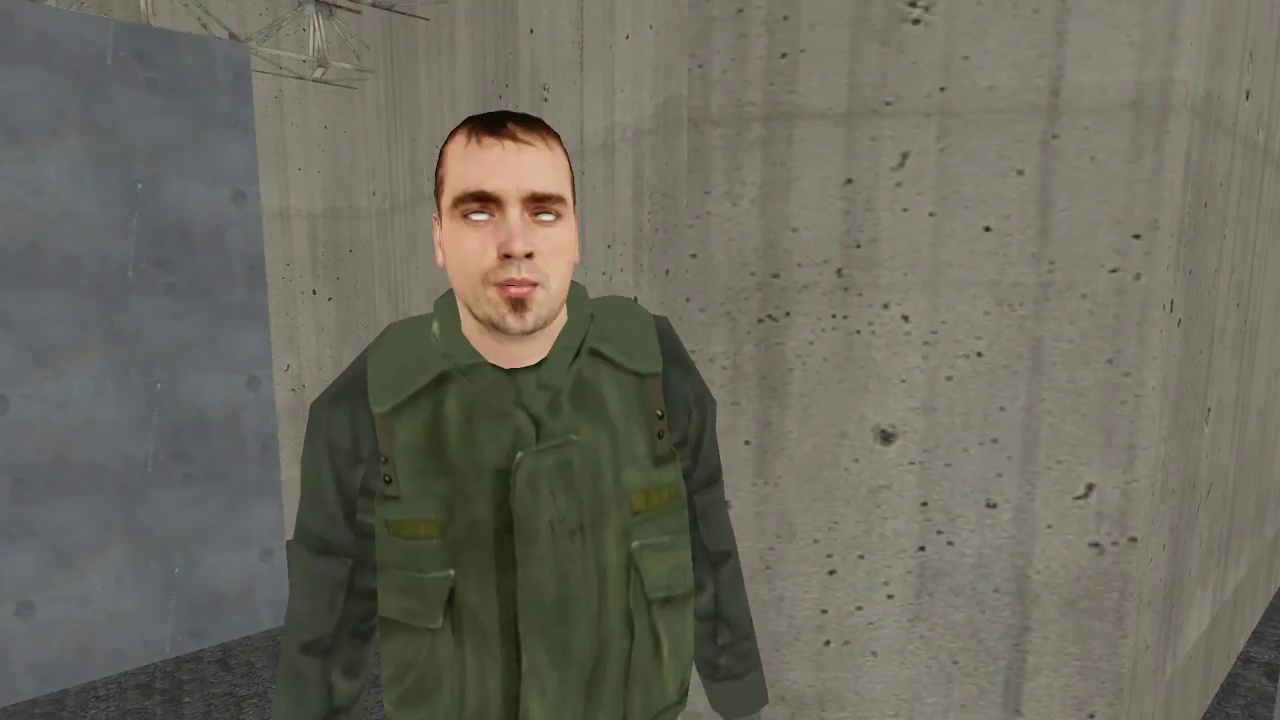
key("w")
key("s")
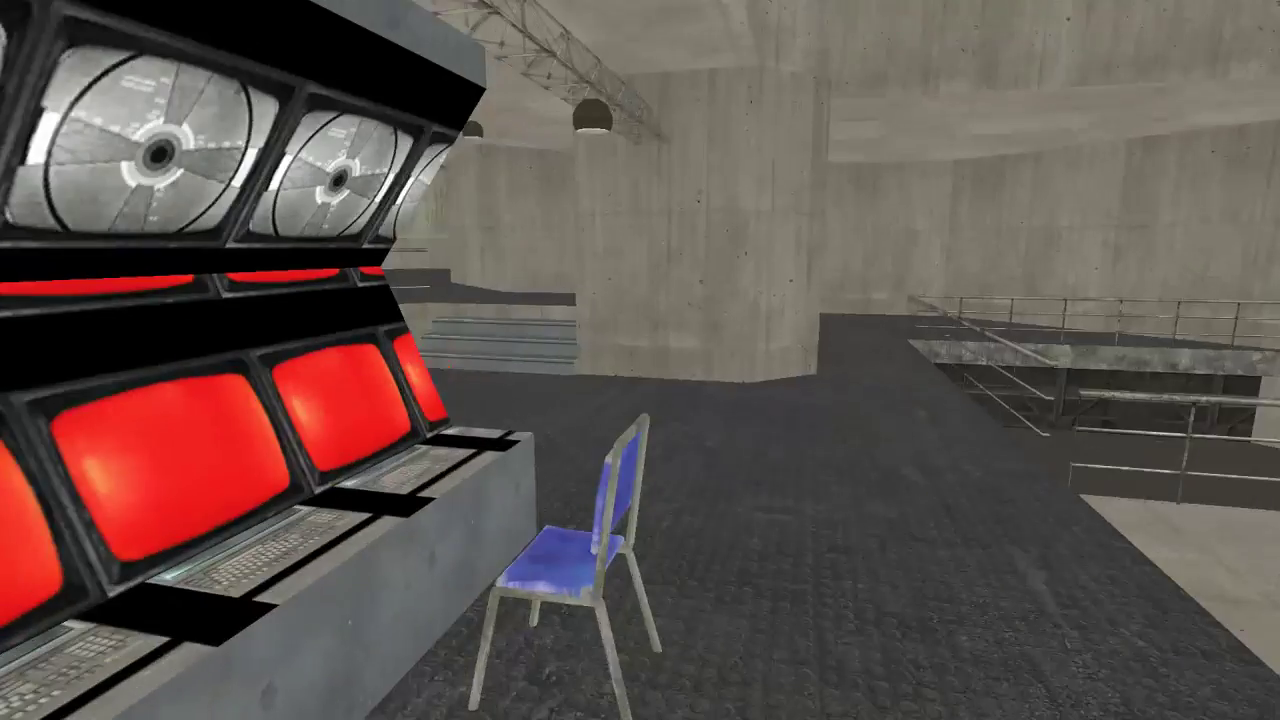
key("s")
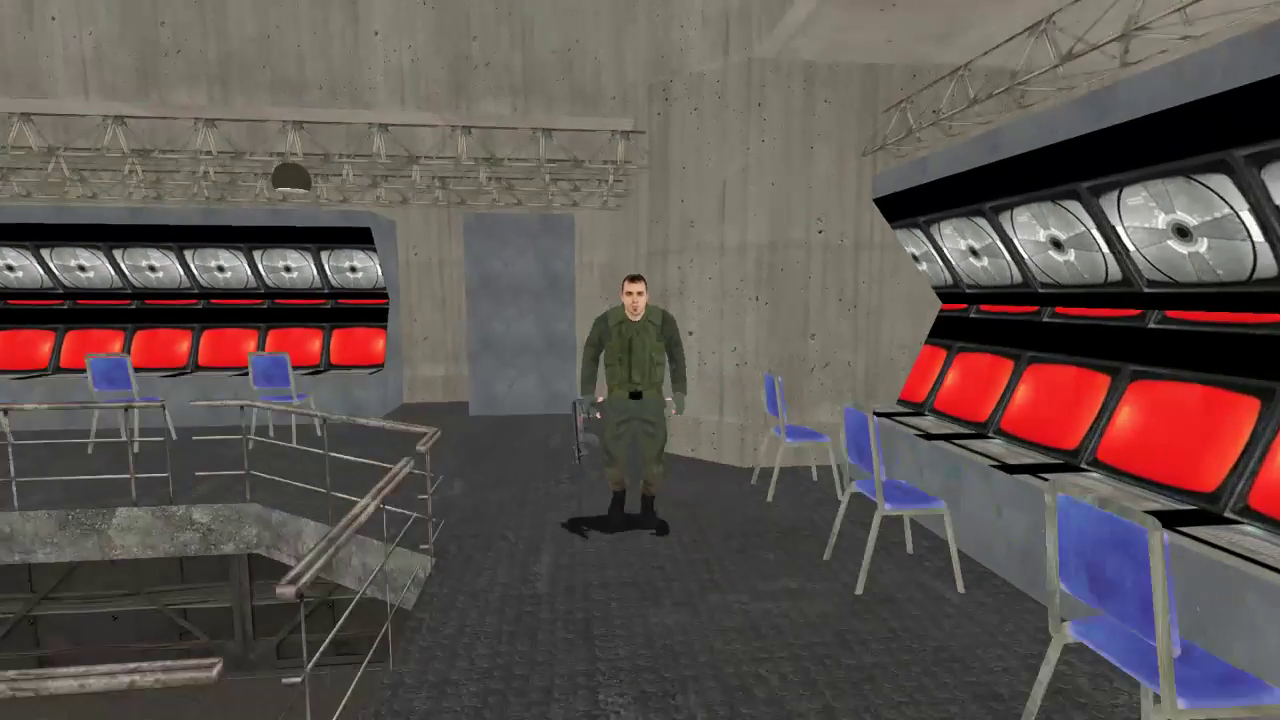
key("s")
key("d")
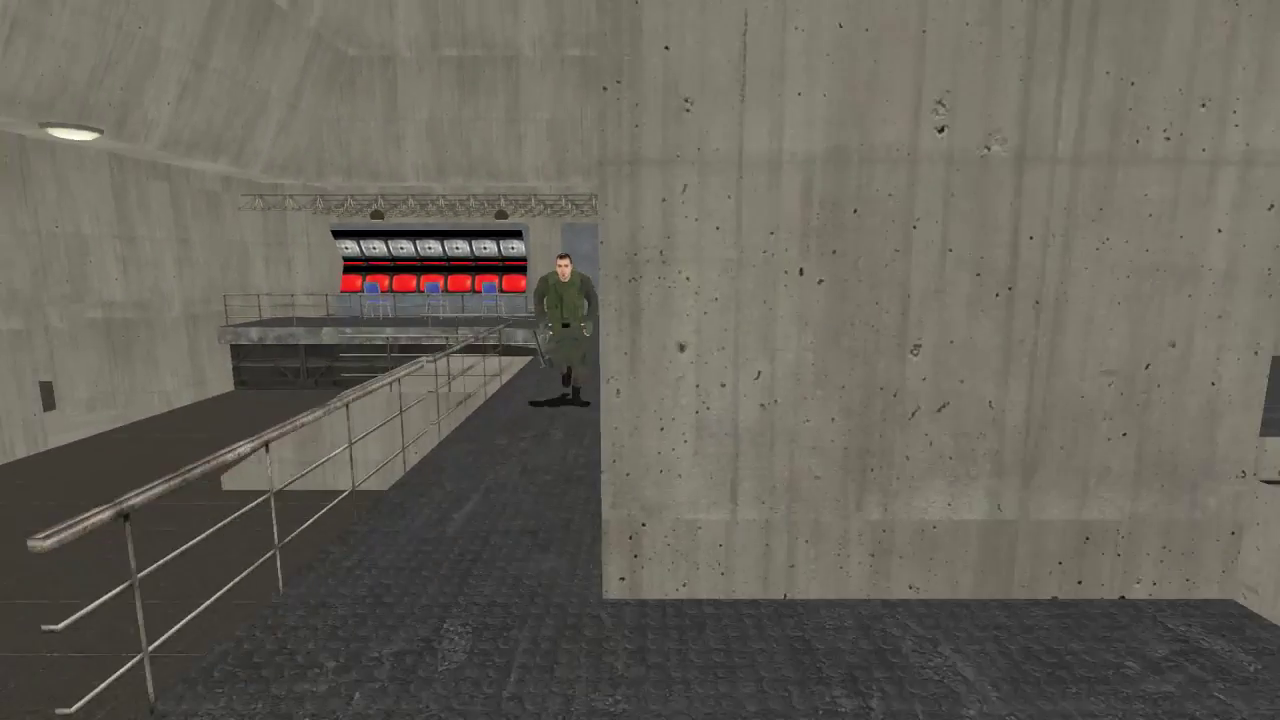
key("a")
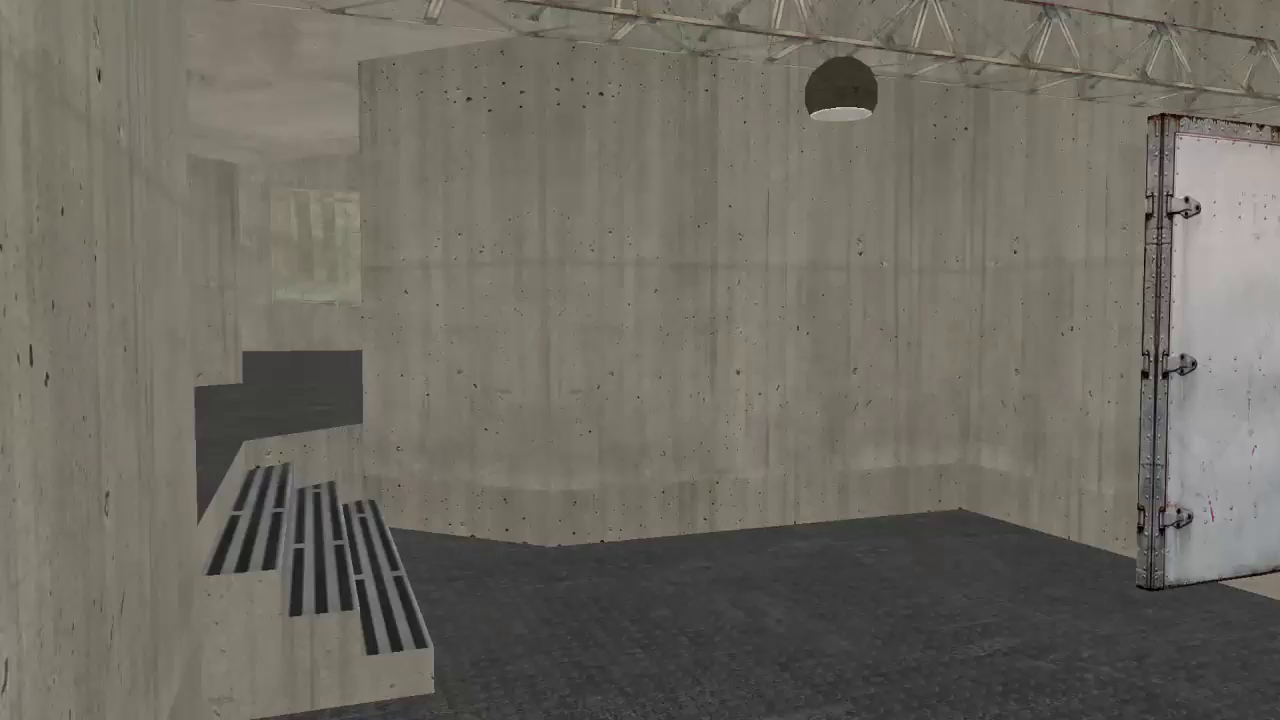
Step: Recheck the opening movement of the white double doors from both angles and quit the game
key("w")
key("w")
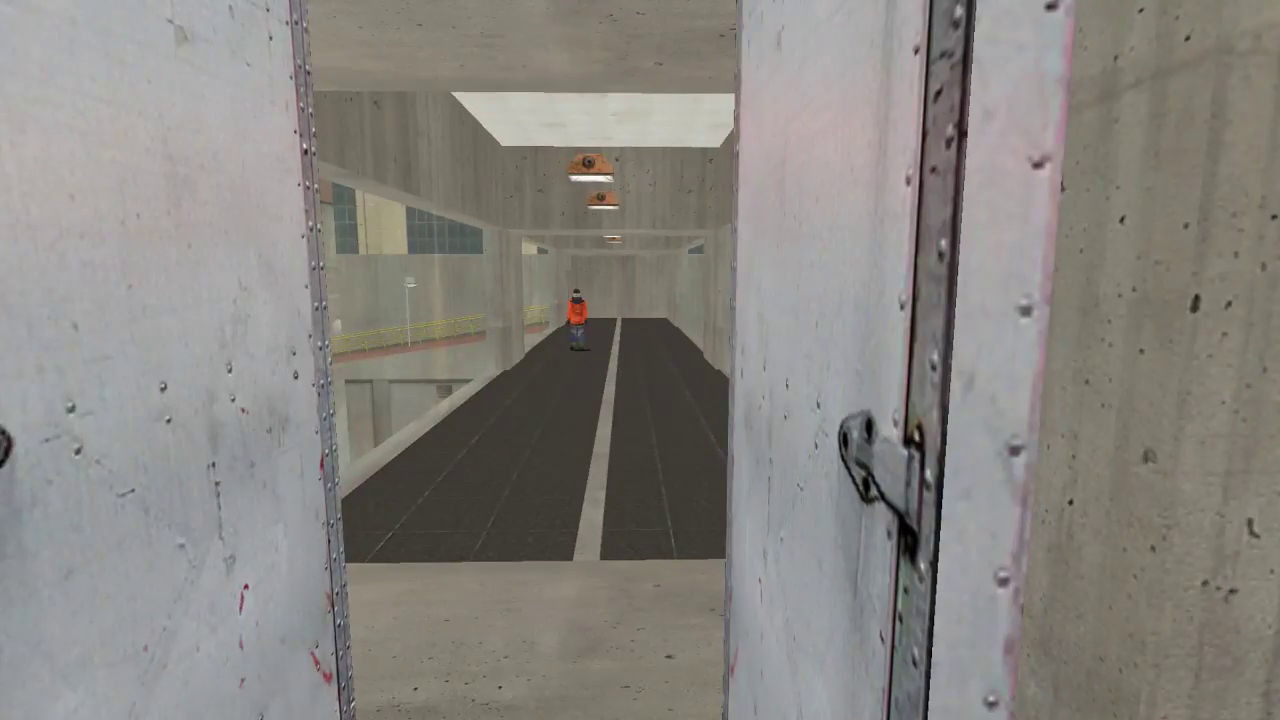
key("s")
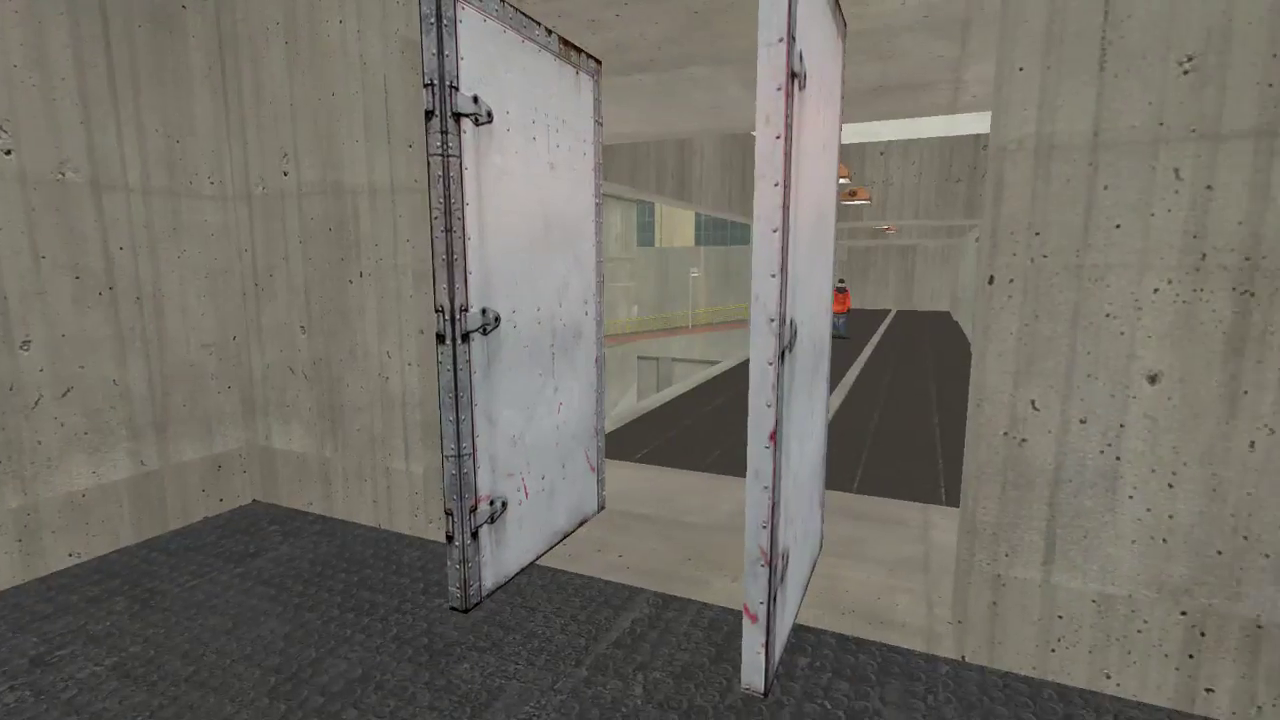
key("w")
key("Escape")
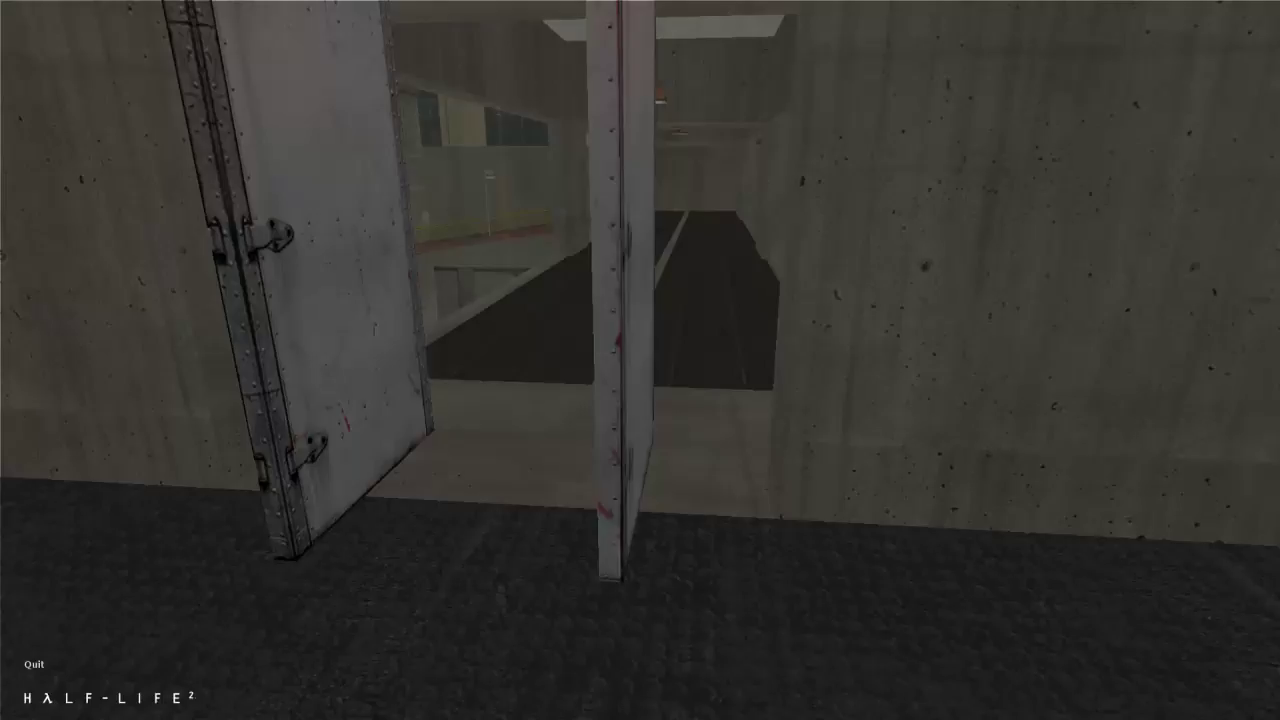
left_click(35, 665)
left_click(610, 376)
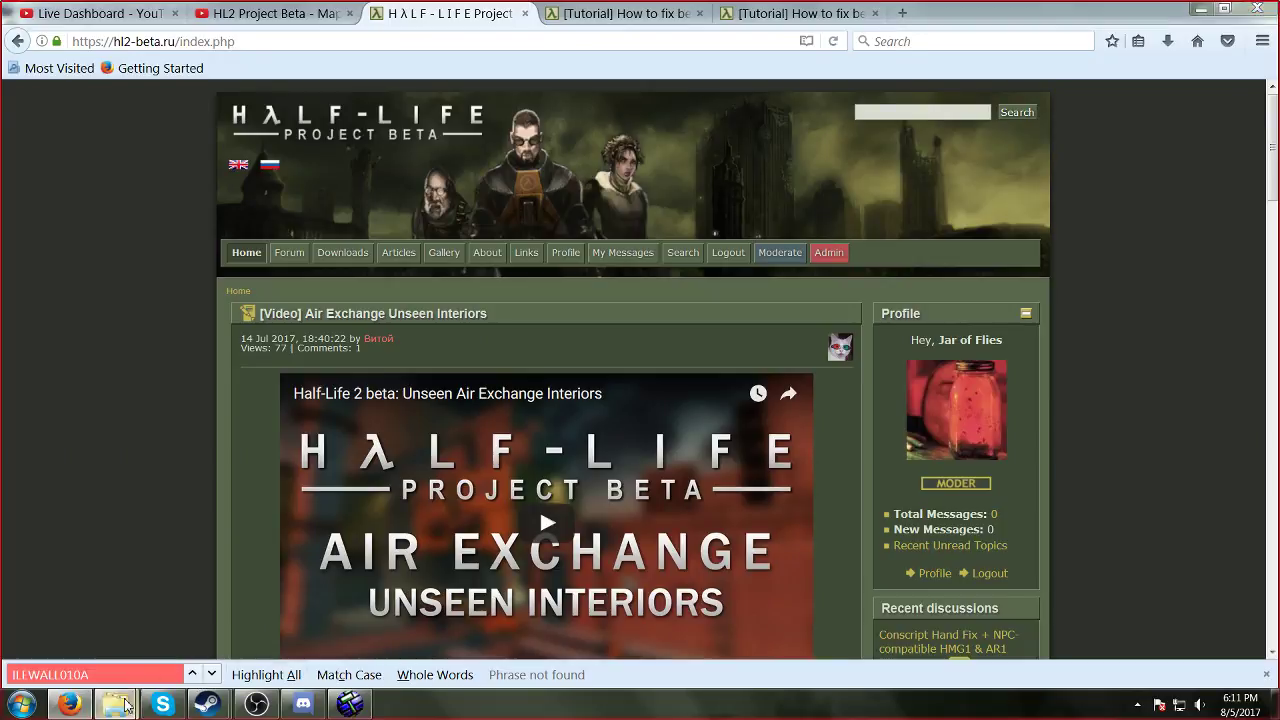
Step: Switch to Hammer, select the left leaf of the white double doors in airex_04 and open its object properties
mouse_move(115, 704)
mouse_move(143, 643)
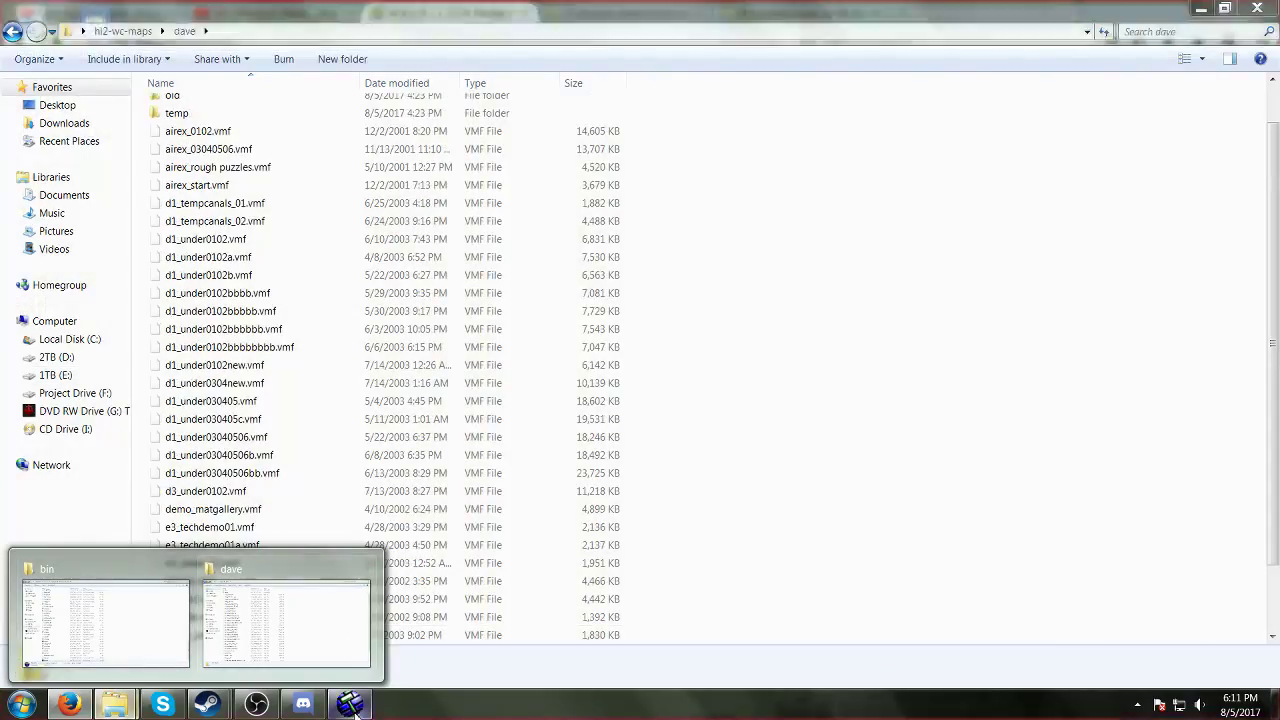
left_click(351, 706)
key("z")
key("w")
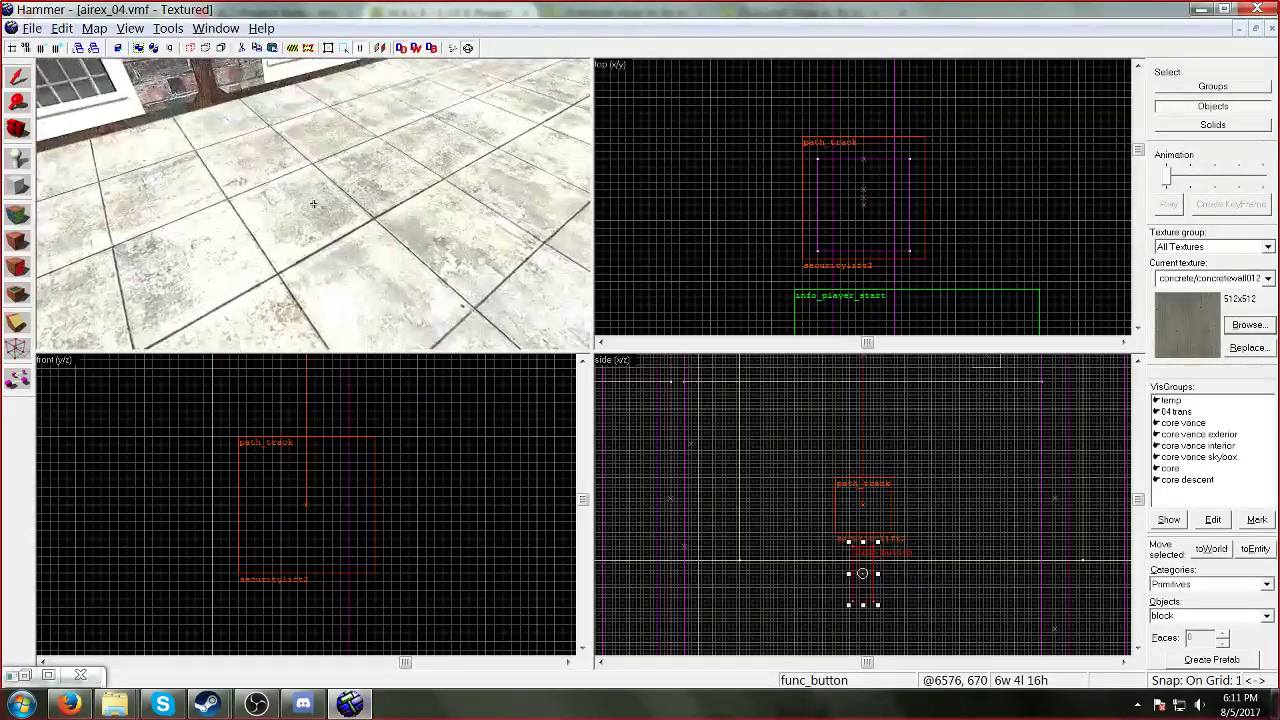
key("w")
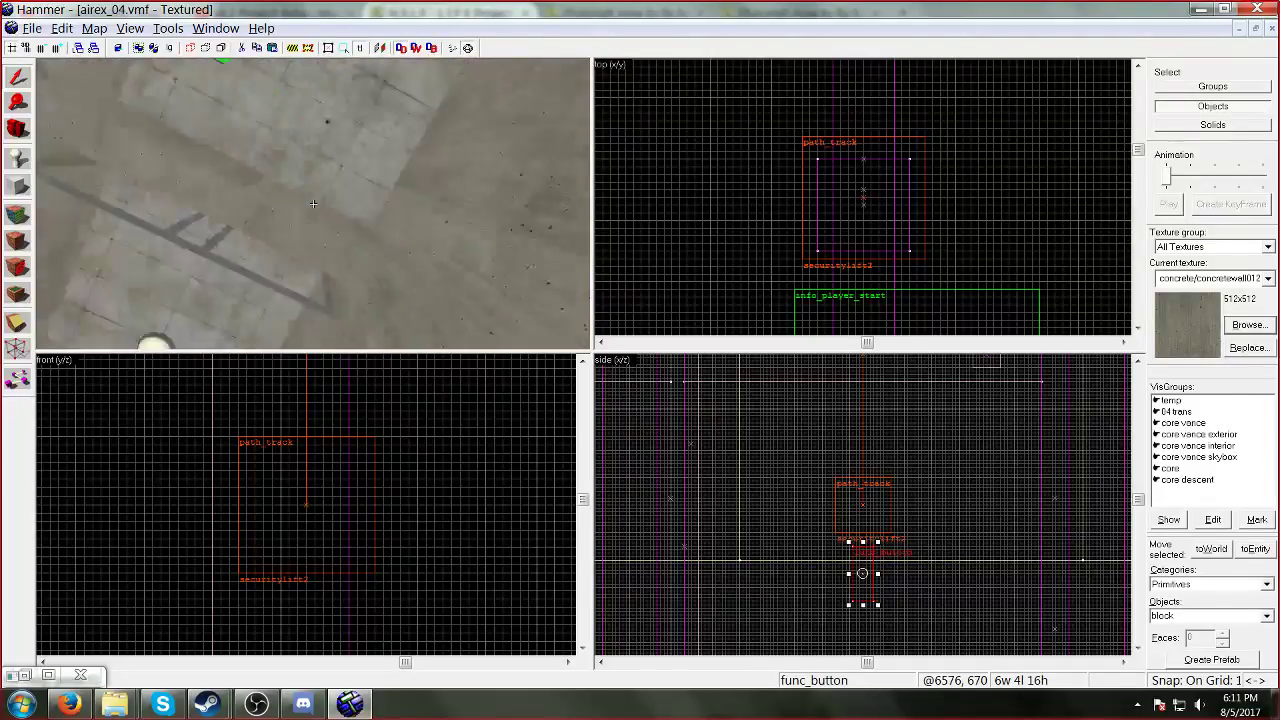
key("w")
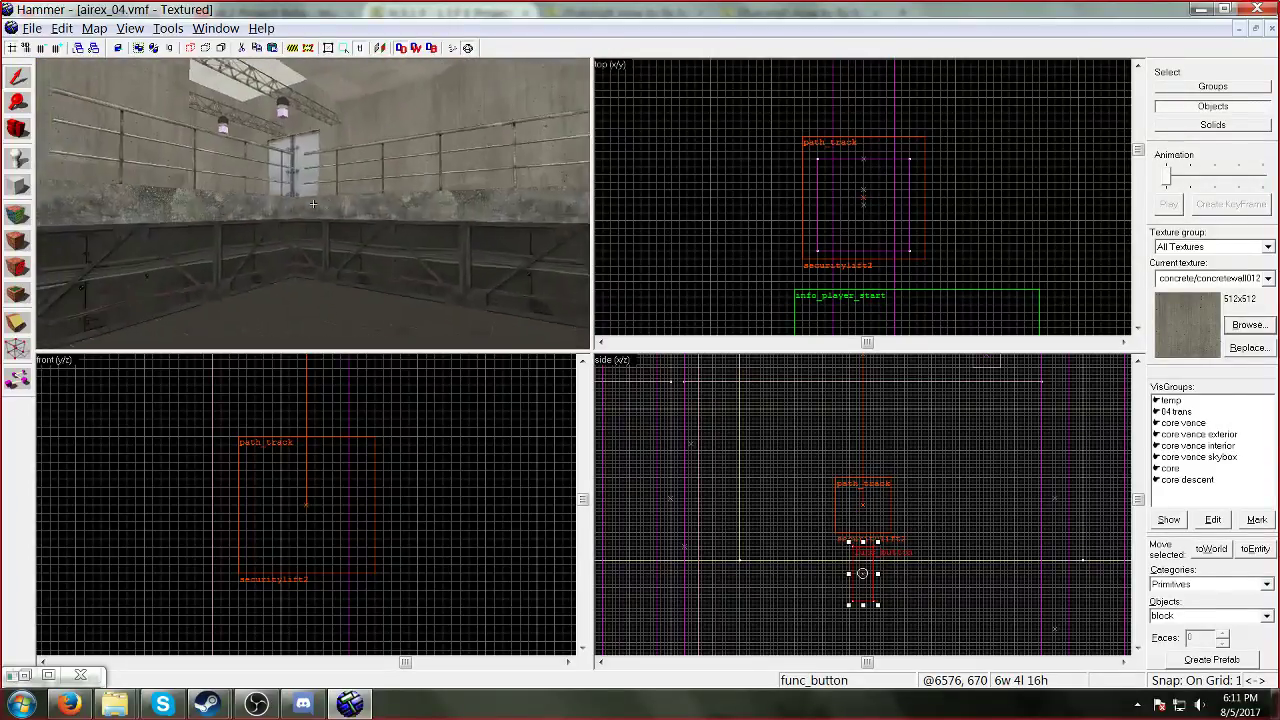
key("w")
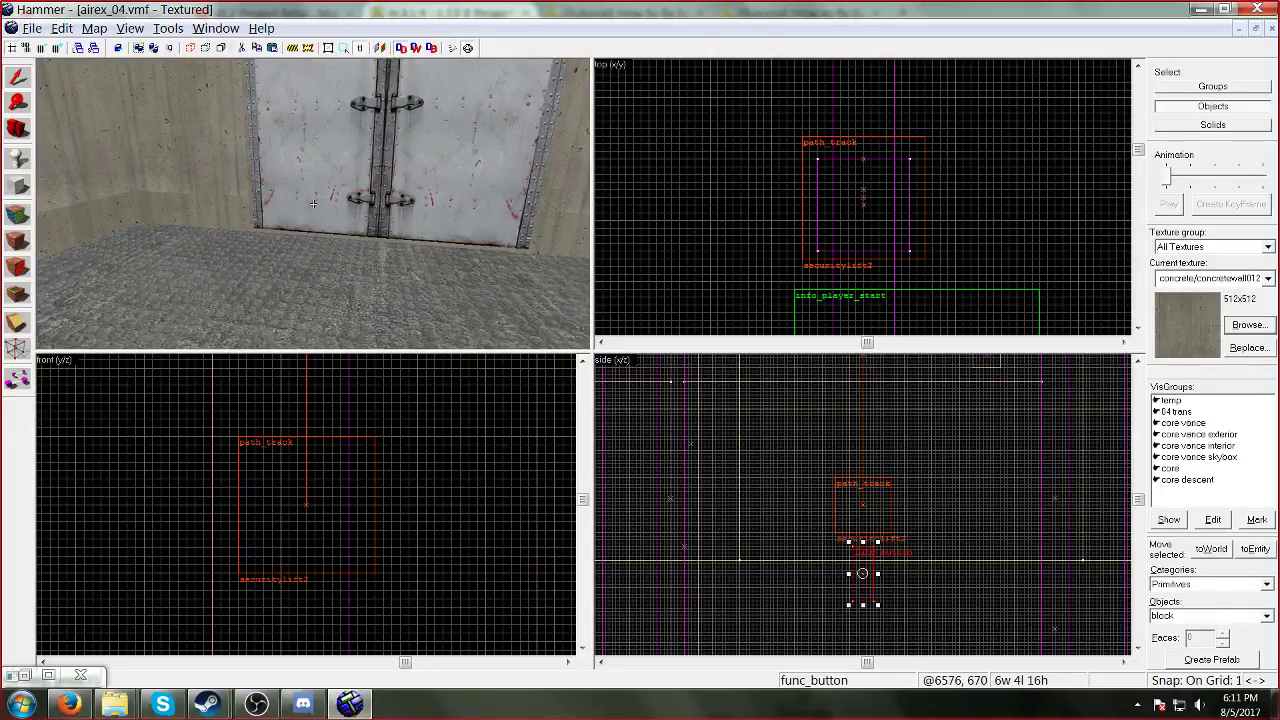
key("w")
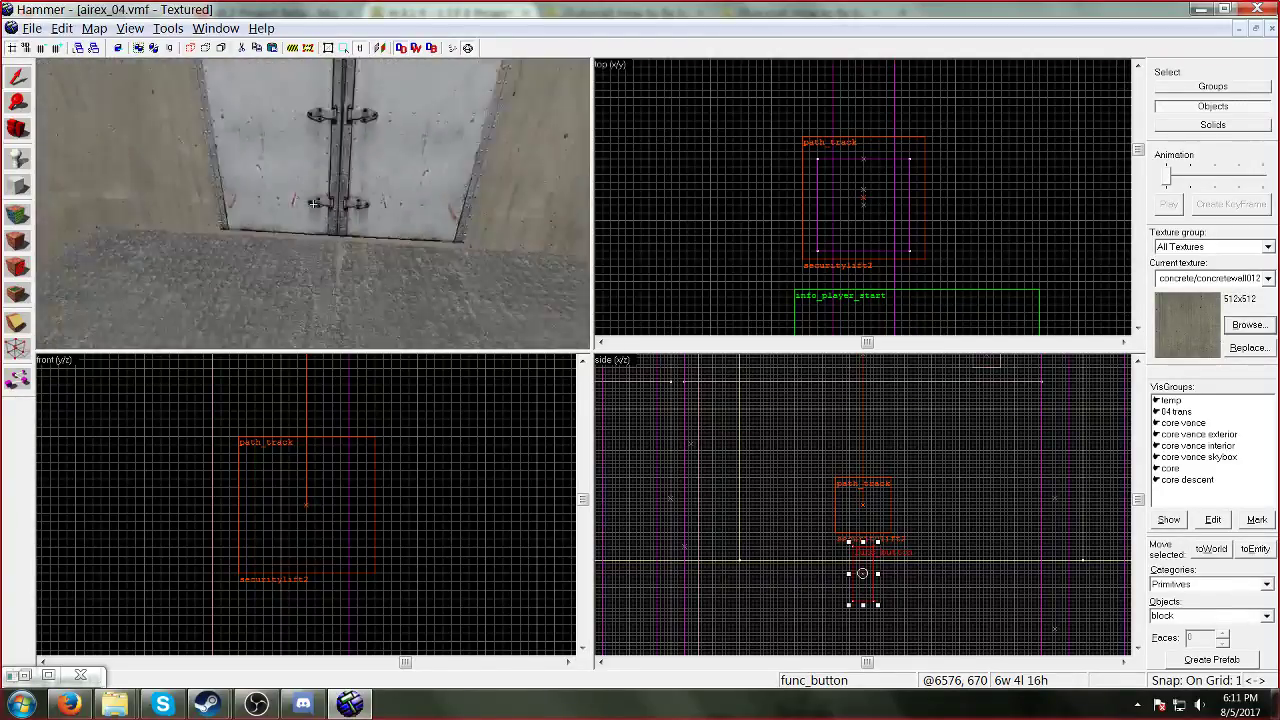
key("z")
left_click(313, 203)
key("alt+Return")
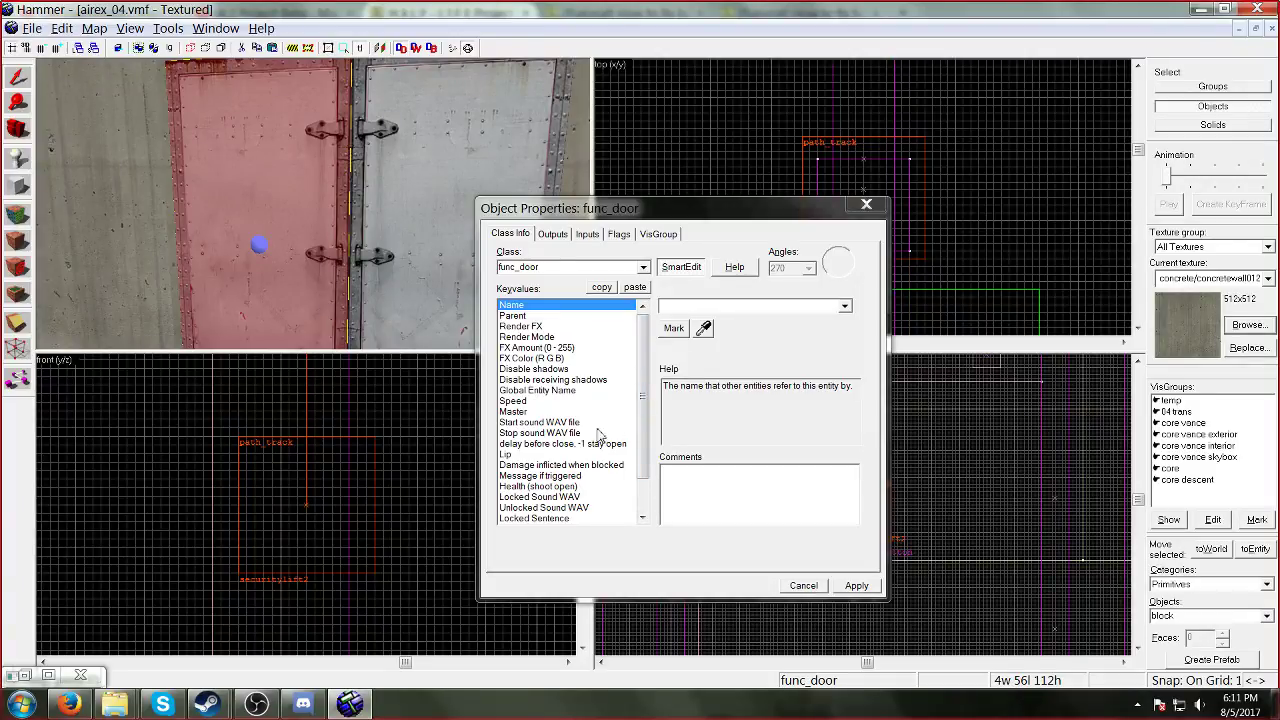
Step: Review the func_door's Origin and Move Direction settings and turn SmartEdit off to list the raw keyvalues
left_click_drag(645, 426, 648, 458)
left_click(601, 508)
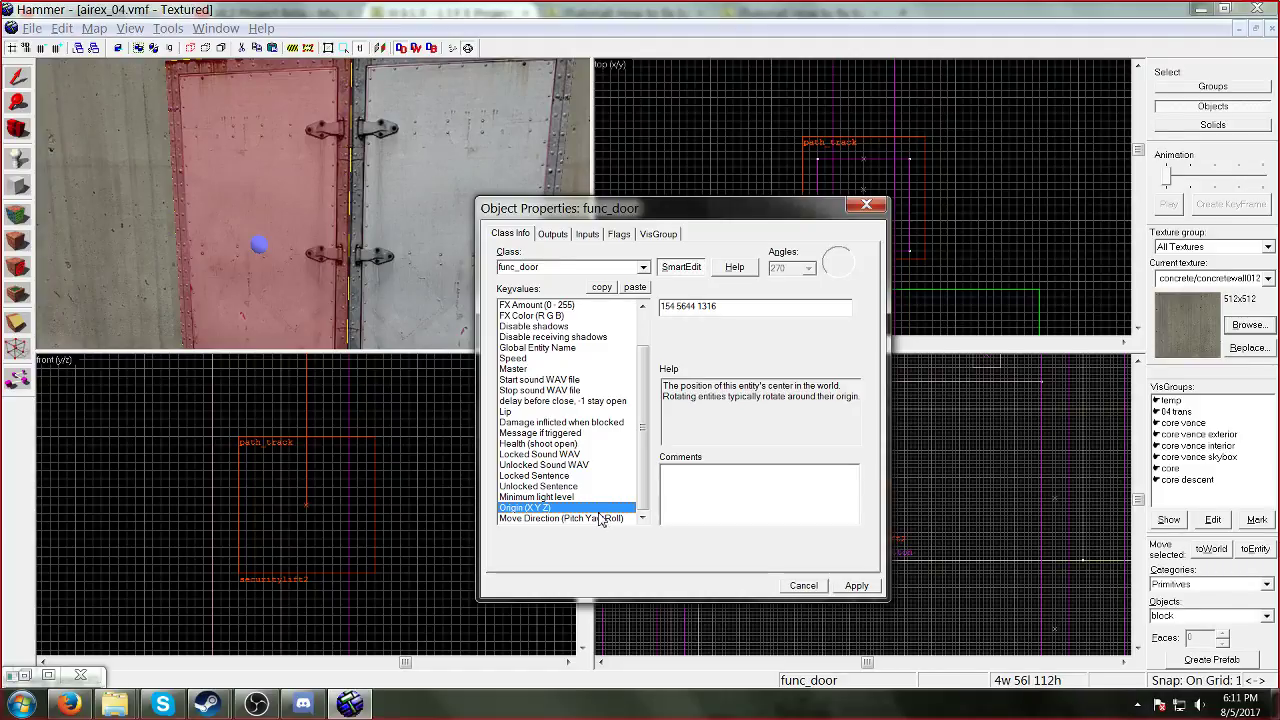
left_click(600, 518)
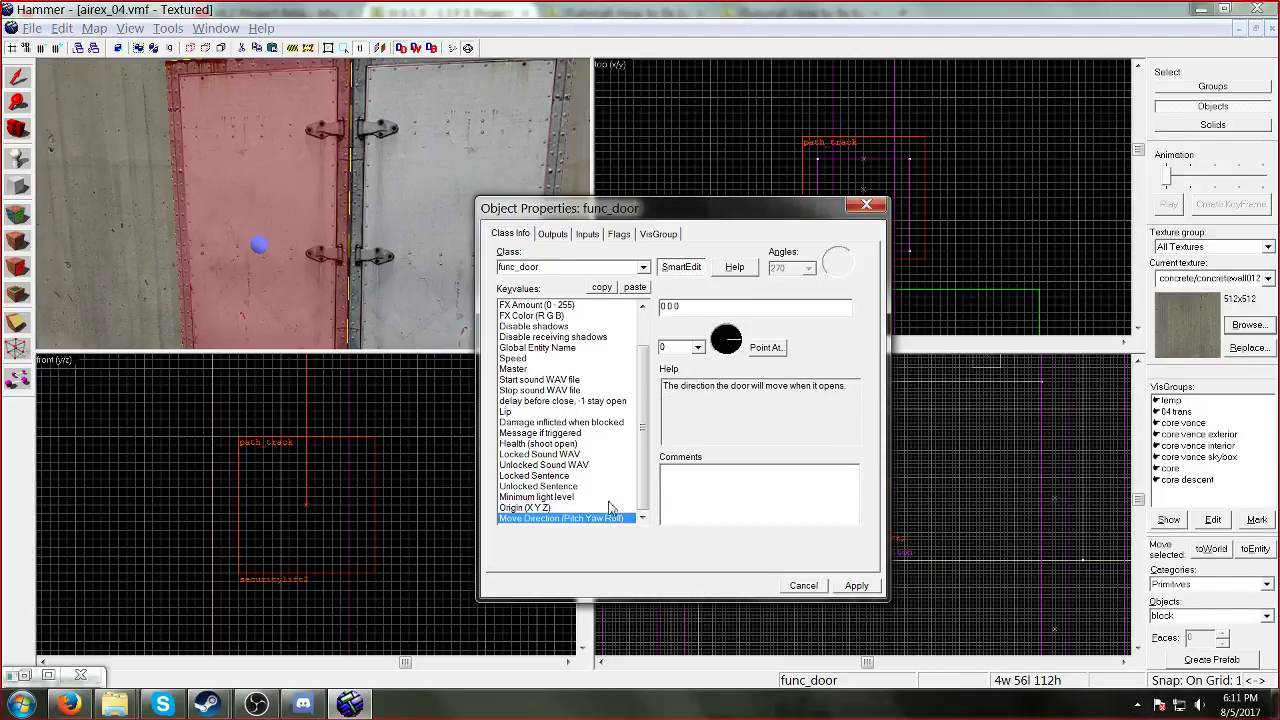
scroll(650, 362, "up", 2)
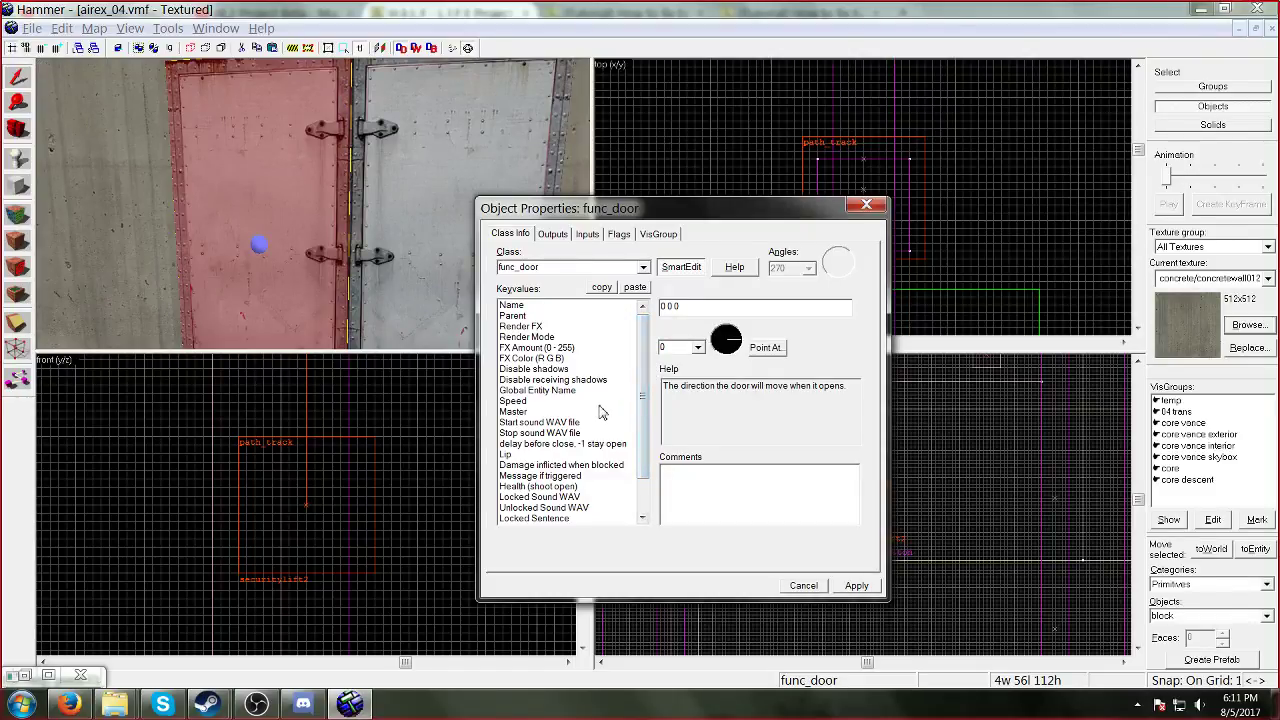
scroll(645, 395, "down", 3)
scroll(645, 395, "up", 3)
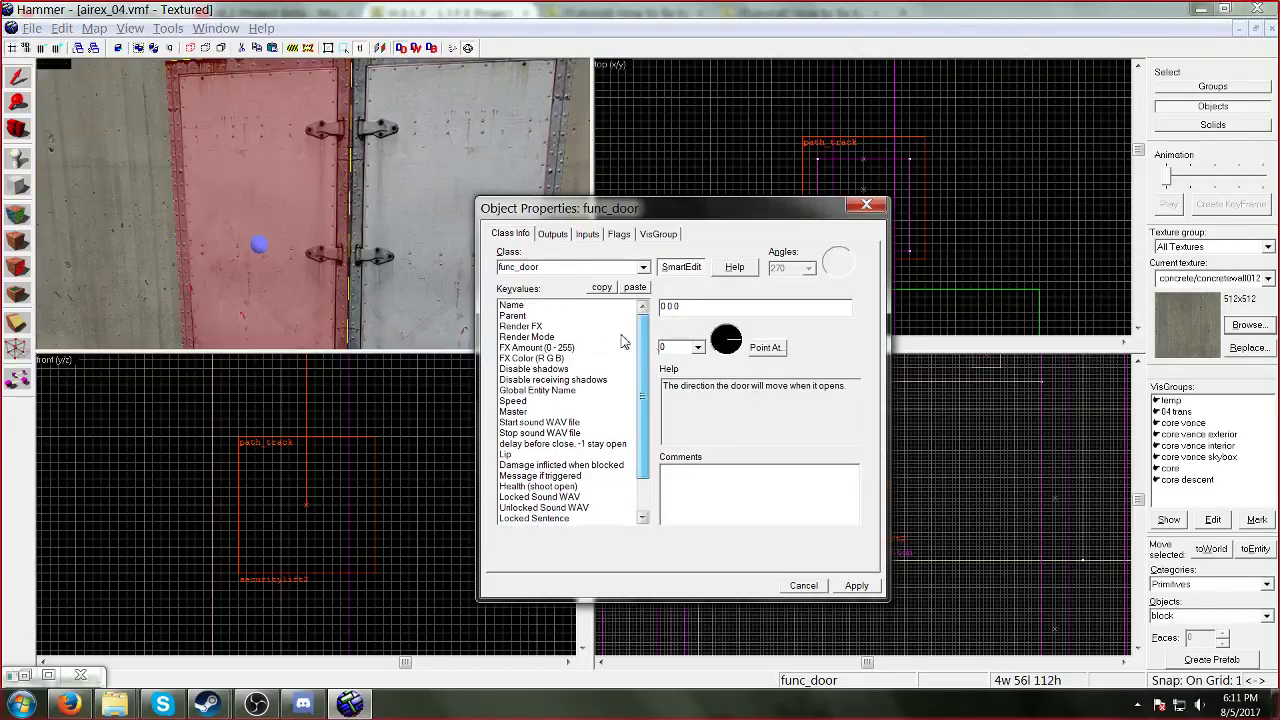
left_click(680, 270)
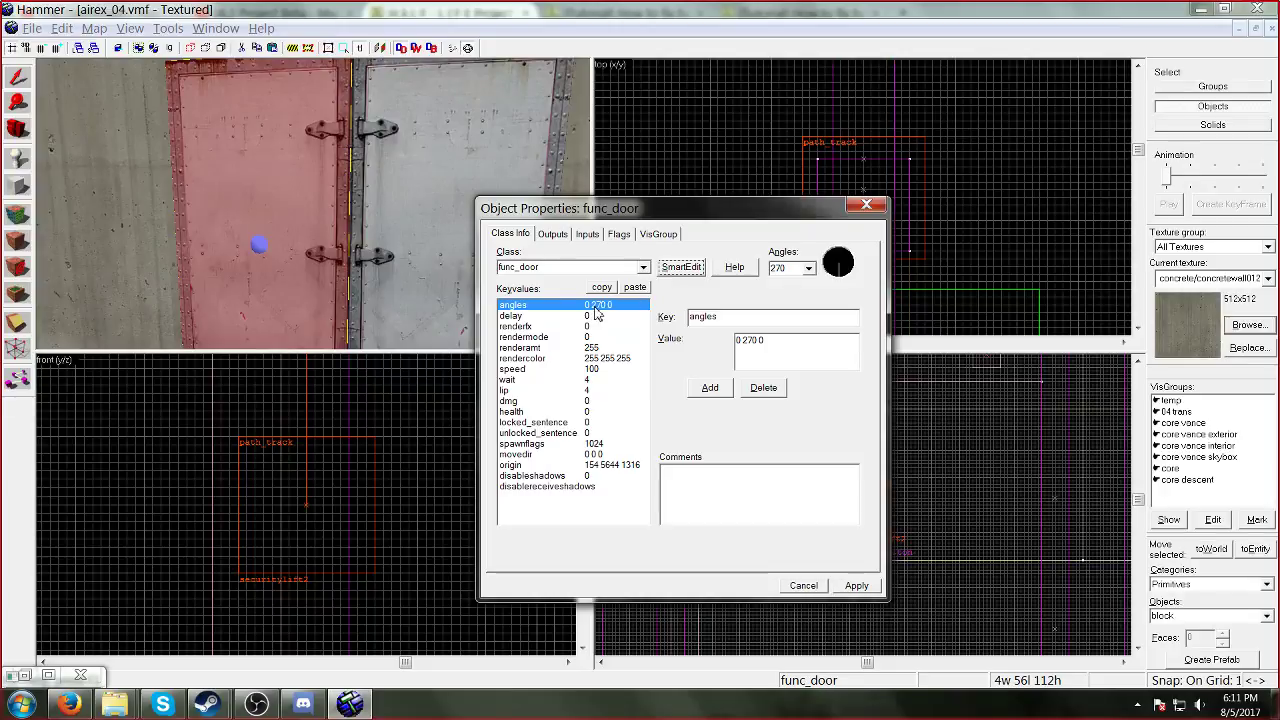
Step: Set the left white door leaf's angles to 0 0 0 and its movedir to 0 270 0, and apply the changes
double_click(746, 345)
type("0")
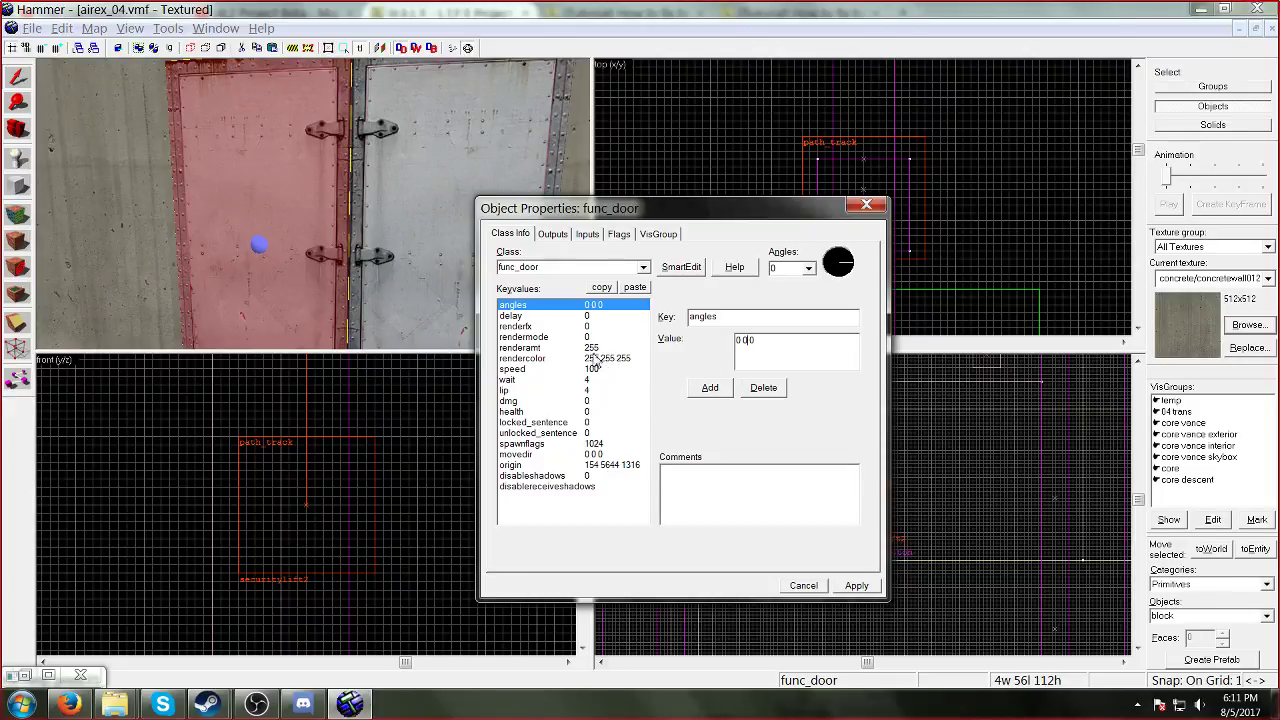
left_click(599, 455)
left_click(746, 343)
type("27")
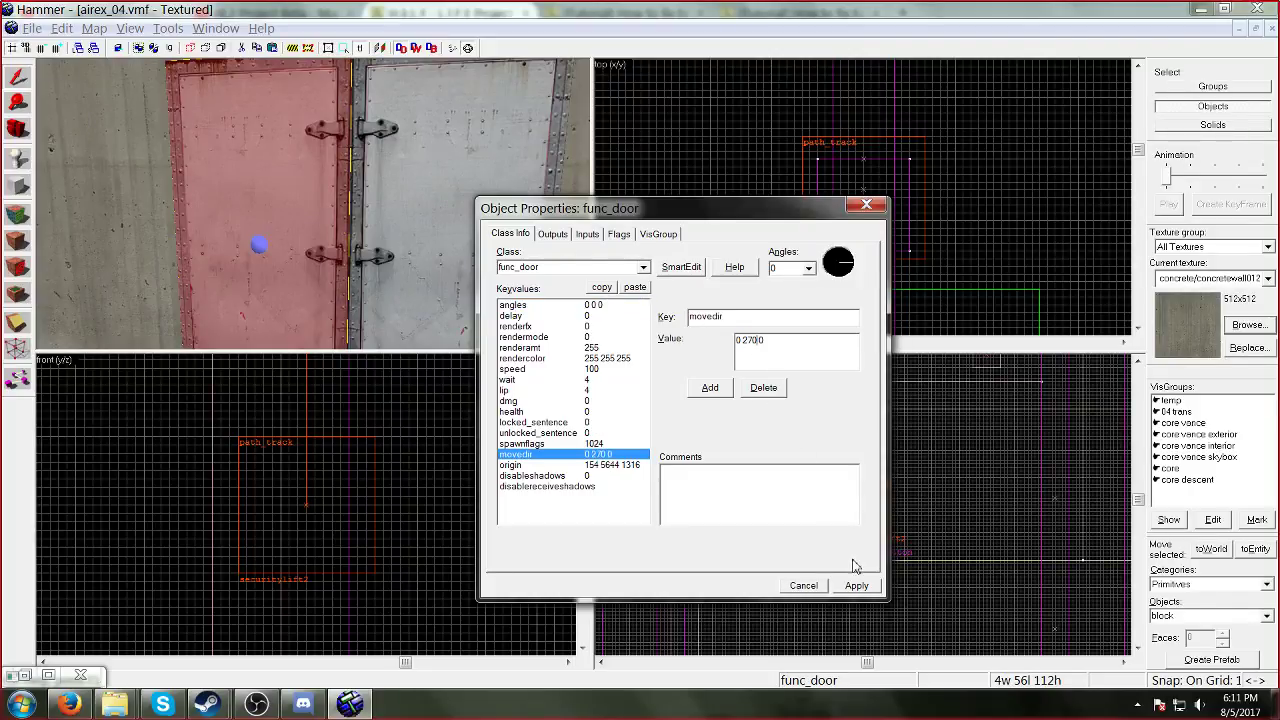
left_click(861, 587)
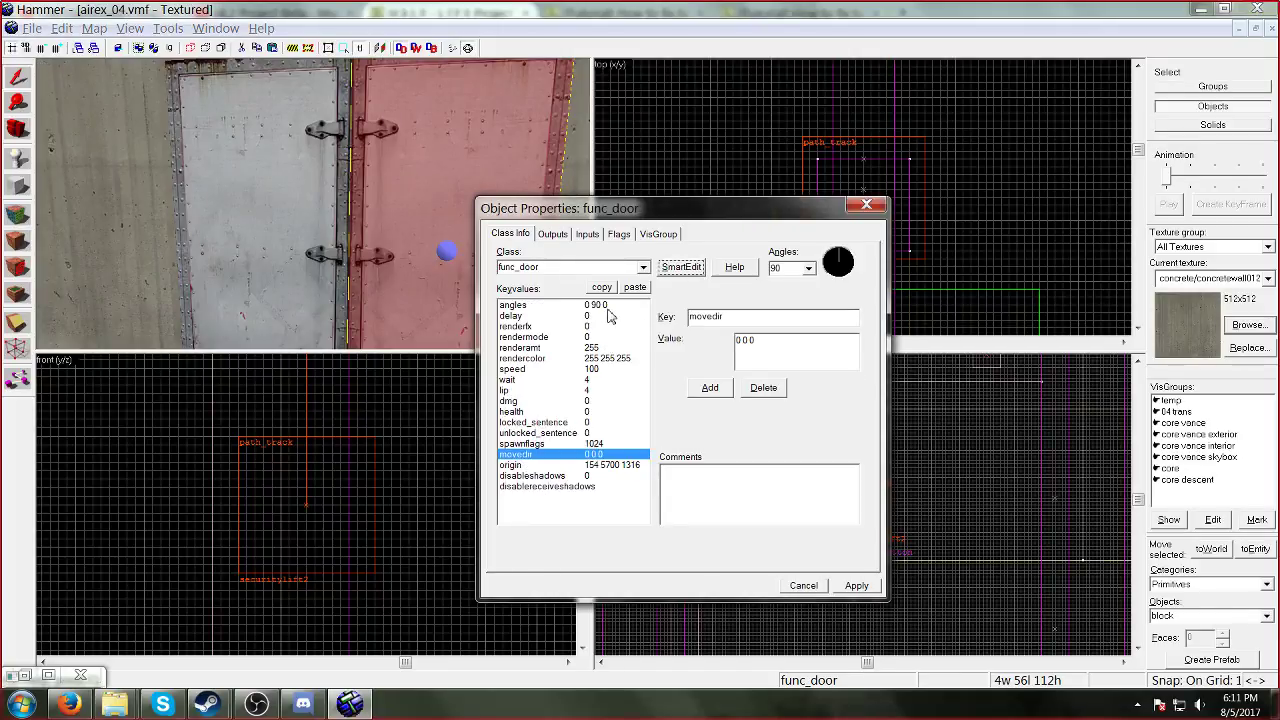
Step: Set the right white door leaf's angles to 0 0 0 and its movedir to 0 90 0, apply the changes and close its properties
left_click(605, 305)
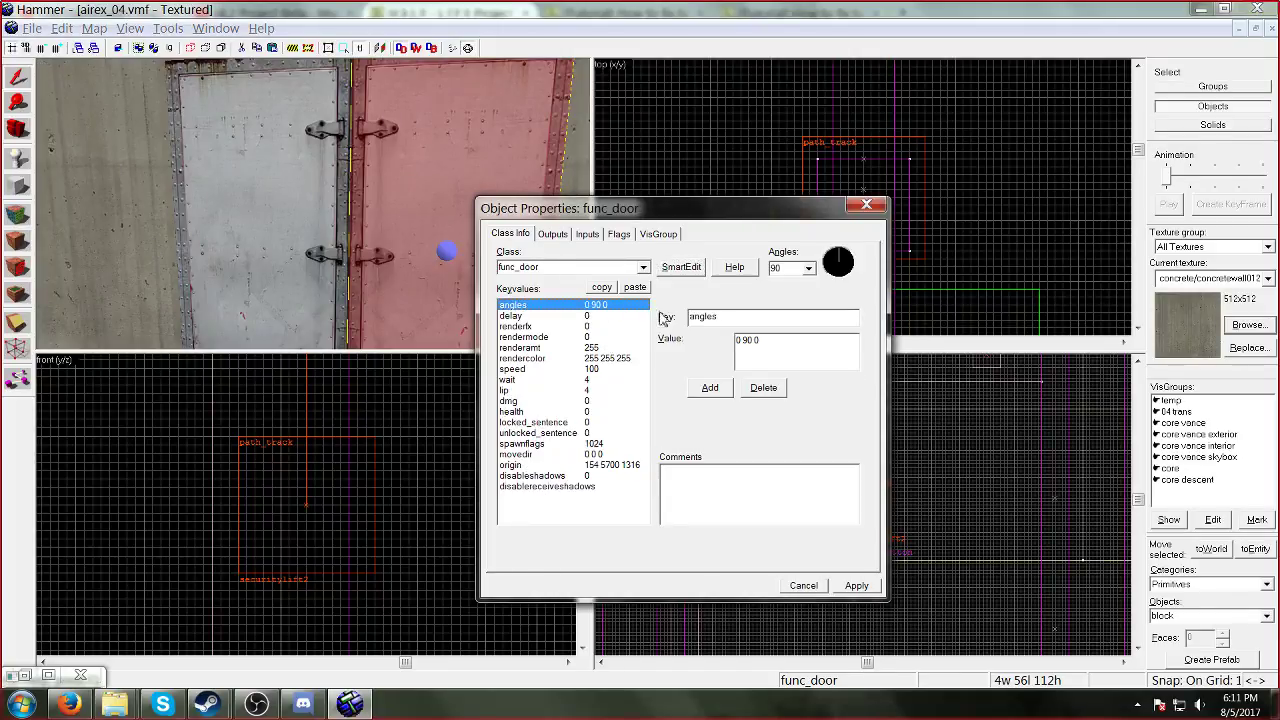
double_click(747, 340)
type("0")
left_click(530, 454)
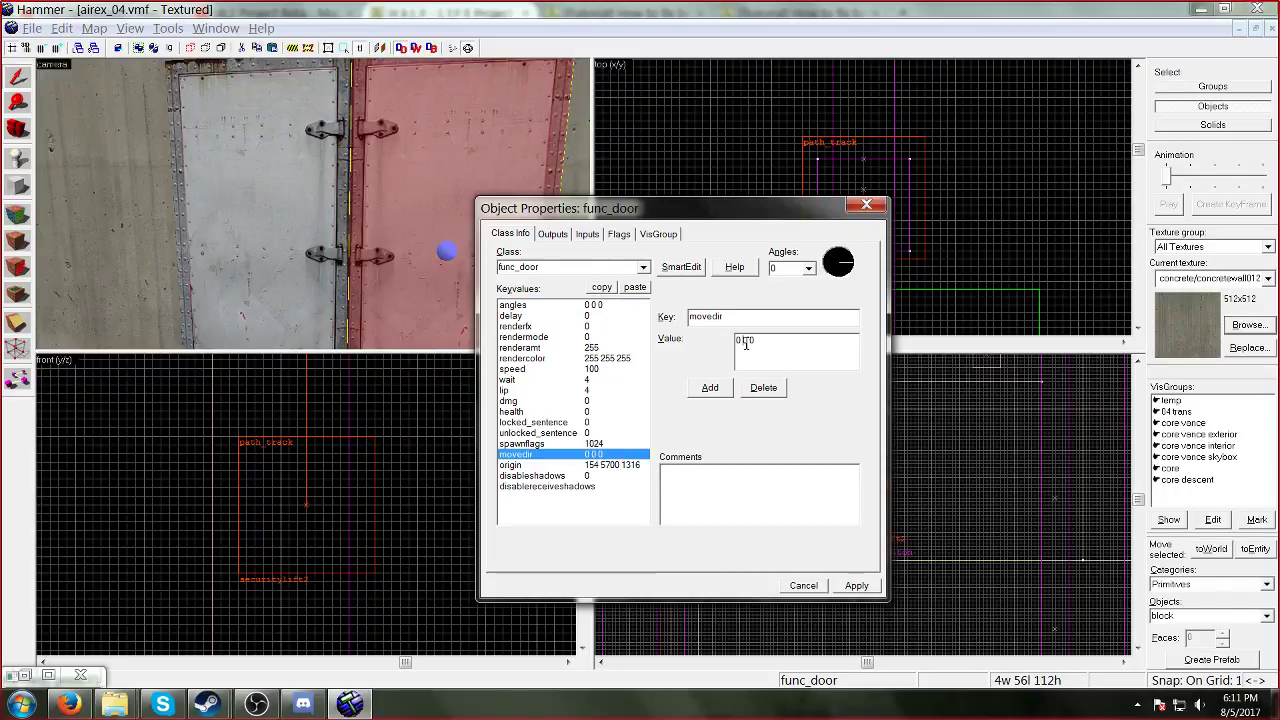
double_click(747, 340)
type("90")
left_click(856, 585)
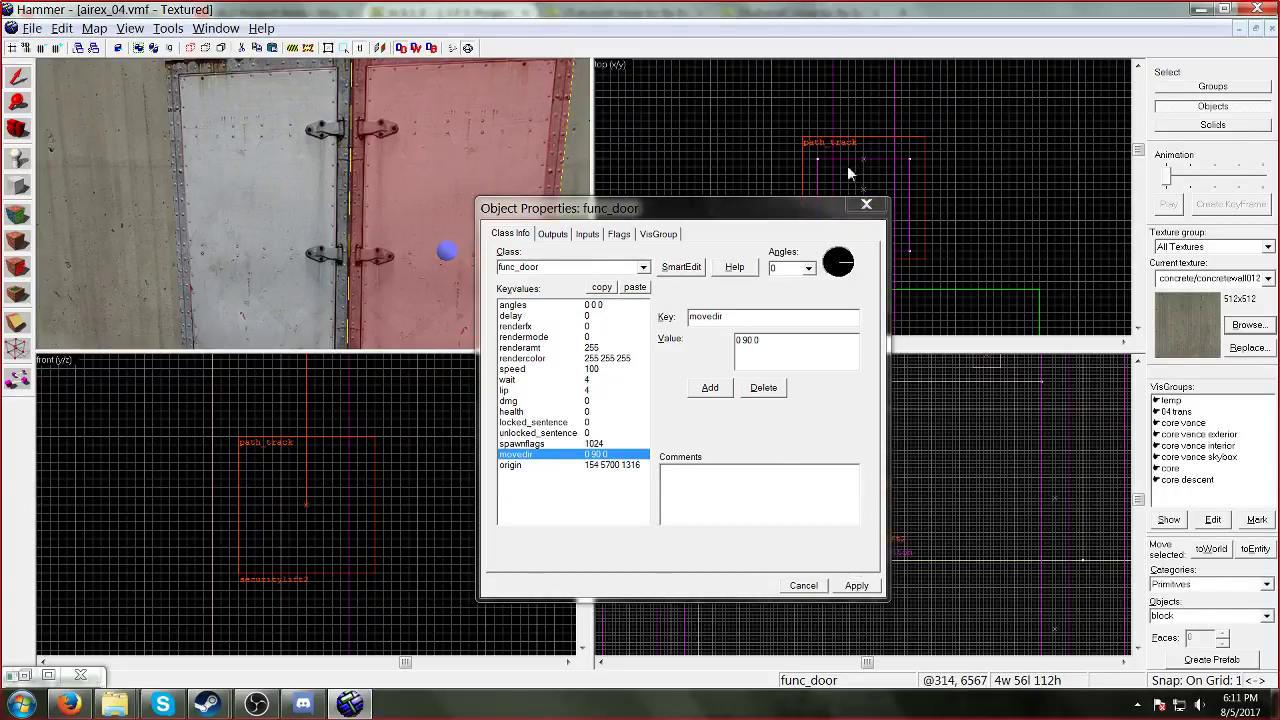
left_click(861, 202)
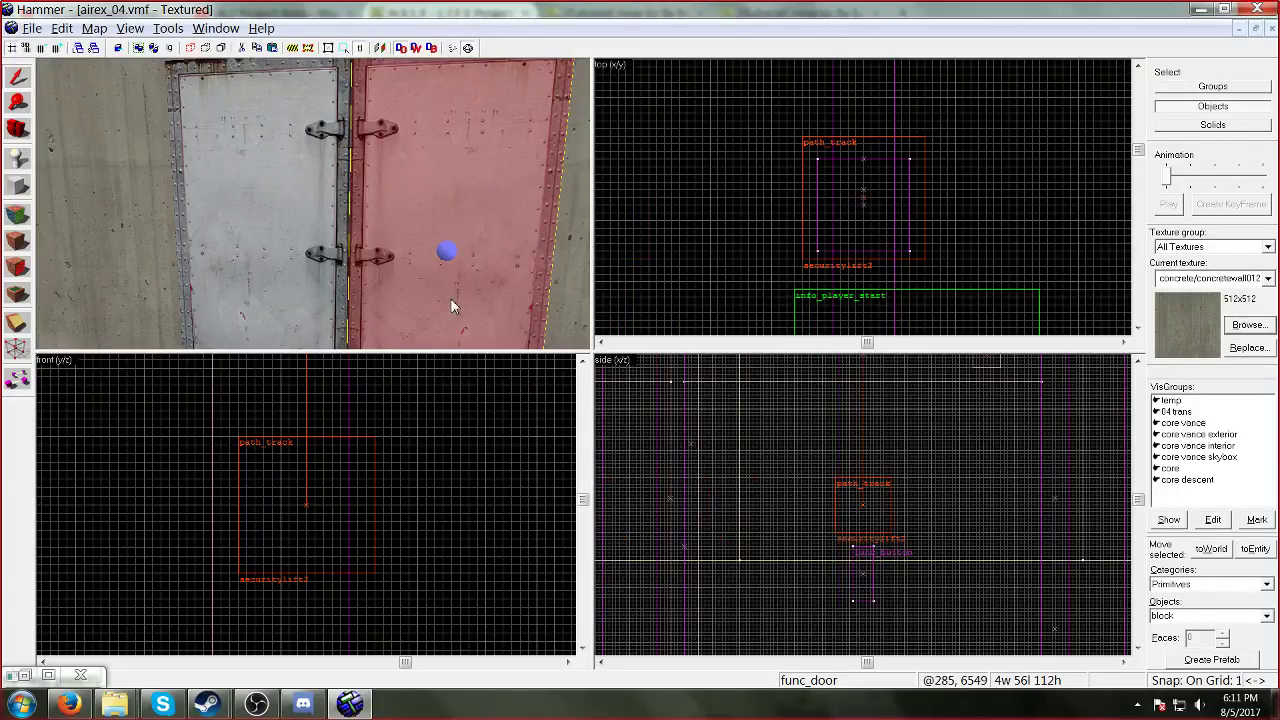
Step: Check the raw angles and movedir keyvalues of the number 8 door at the end of the yellow-railed walkway
key("z")
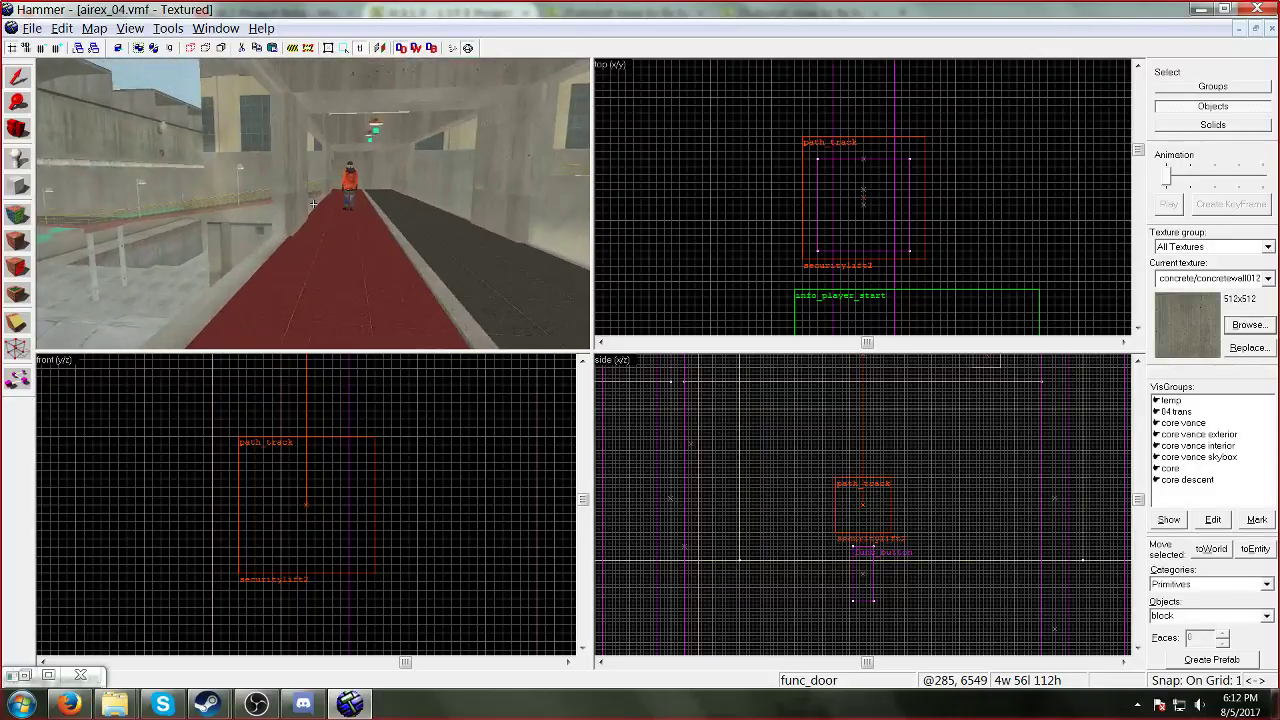
key("w")
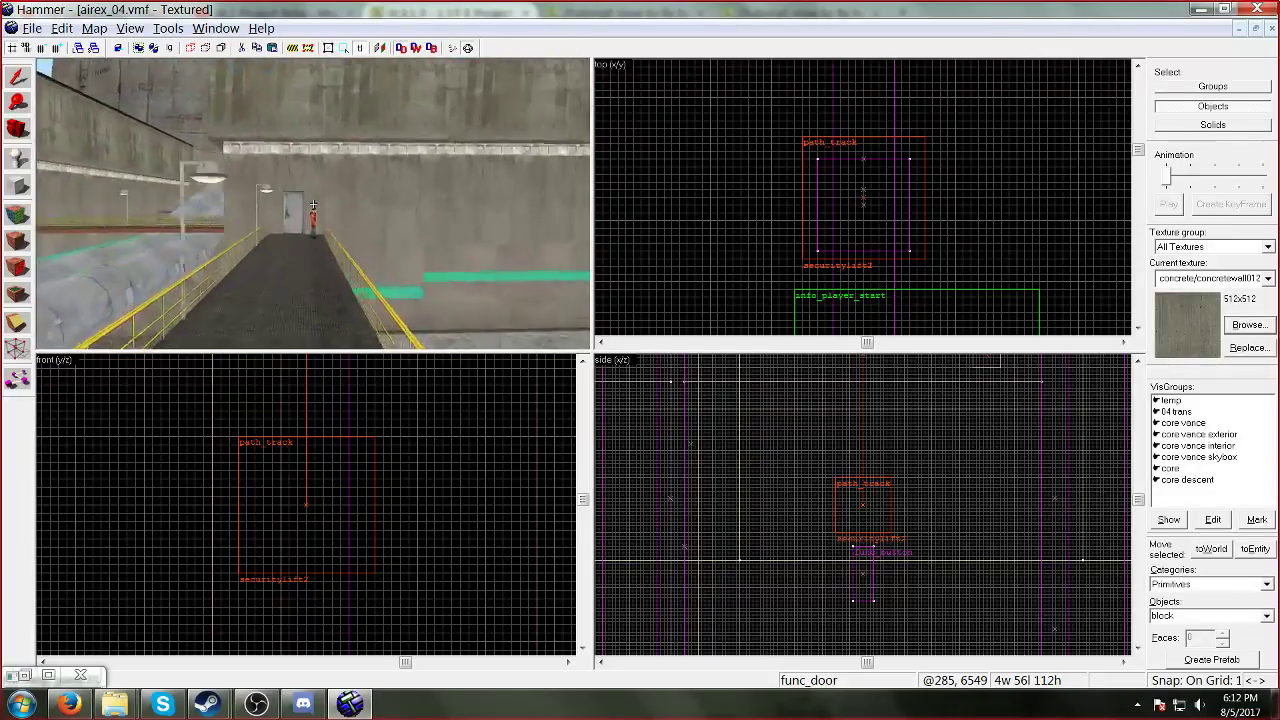
left_click(313, 203)
key("alt+Return")
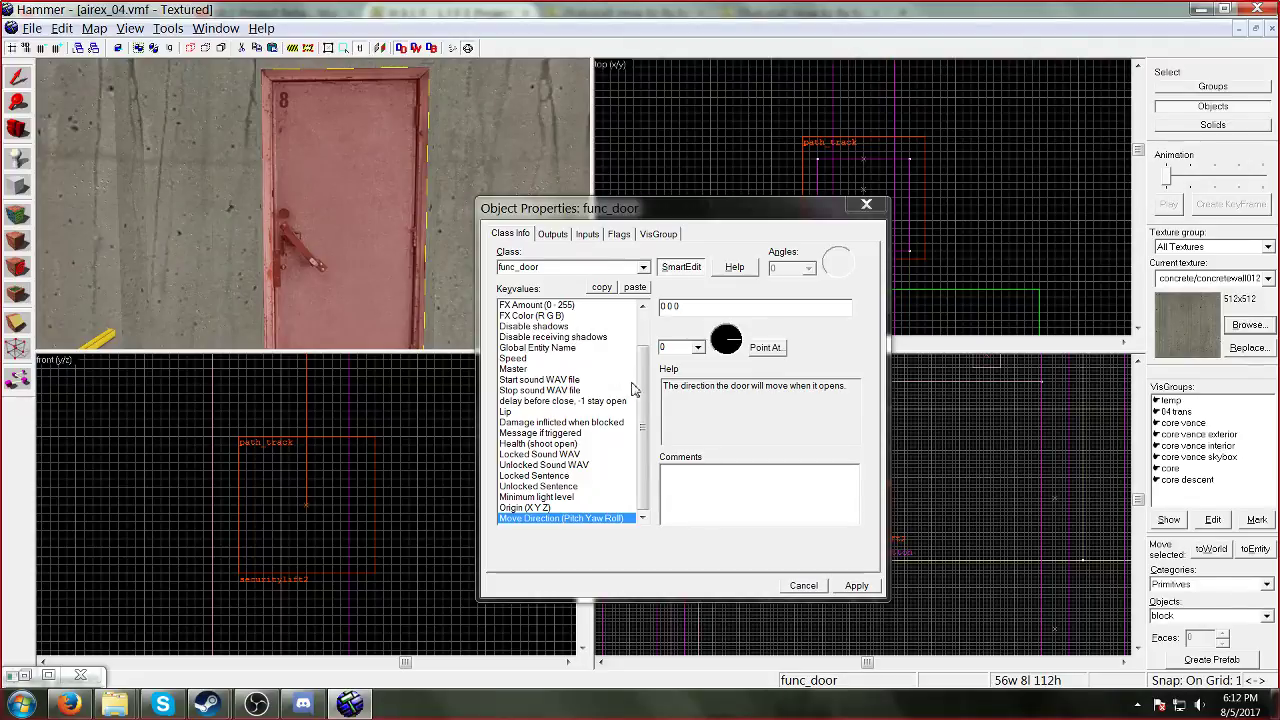
scroll(645, 395, "up", 1)
left_click(681, 267)
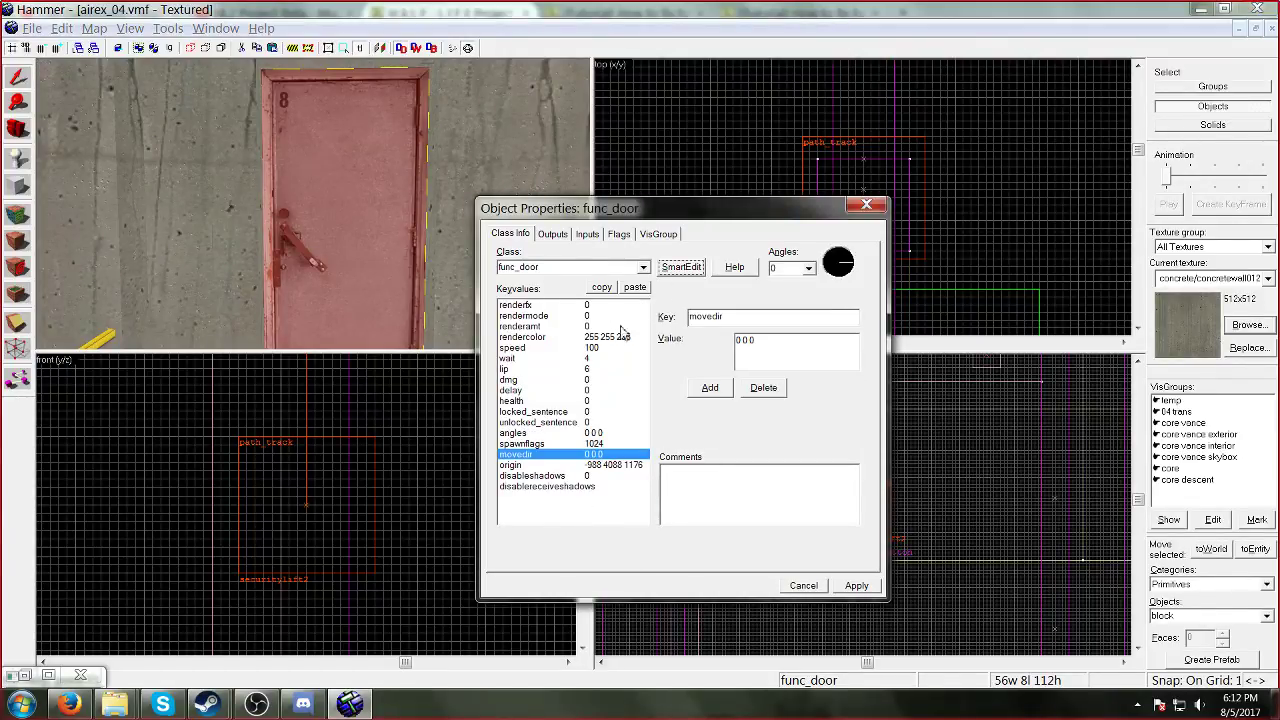
left_click(862, 204)
Step: Select the right leaf of the blue elevator doors behind the number 8 door and display its raw angles and movedir keyvalues
key("z")
key("w")
key("w")
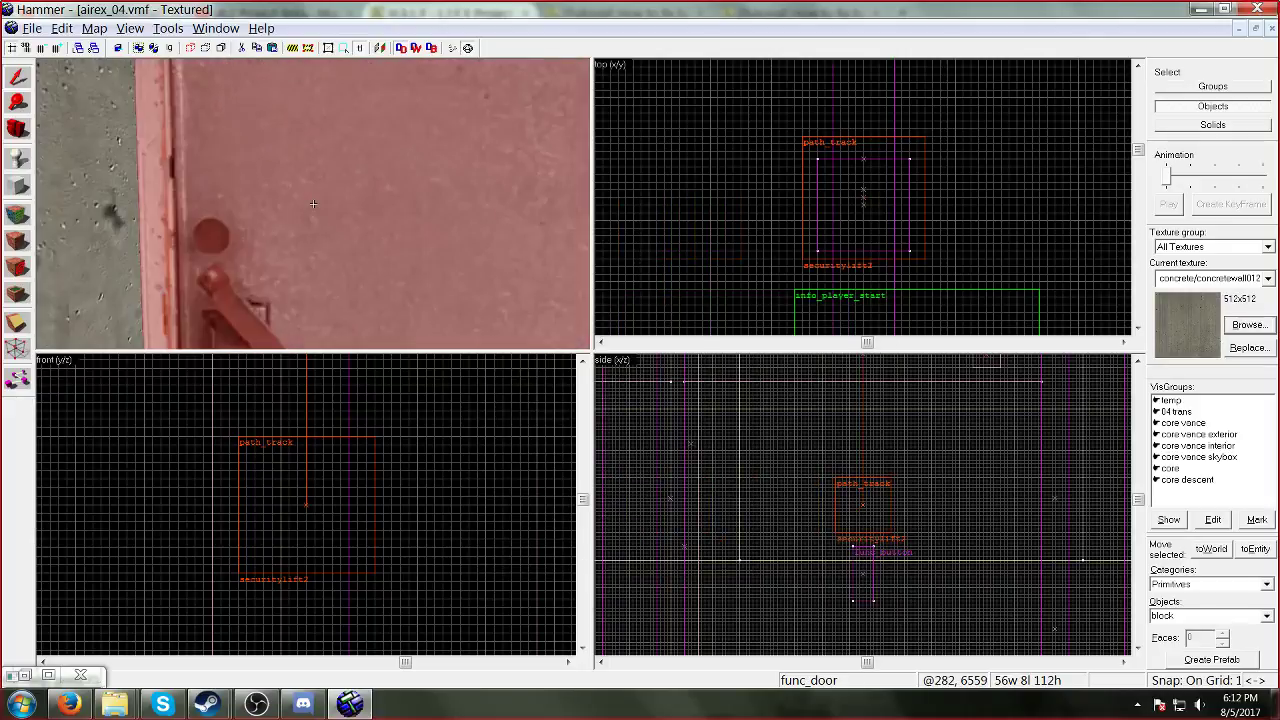
key("w")
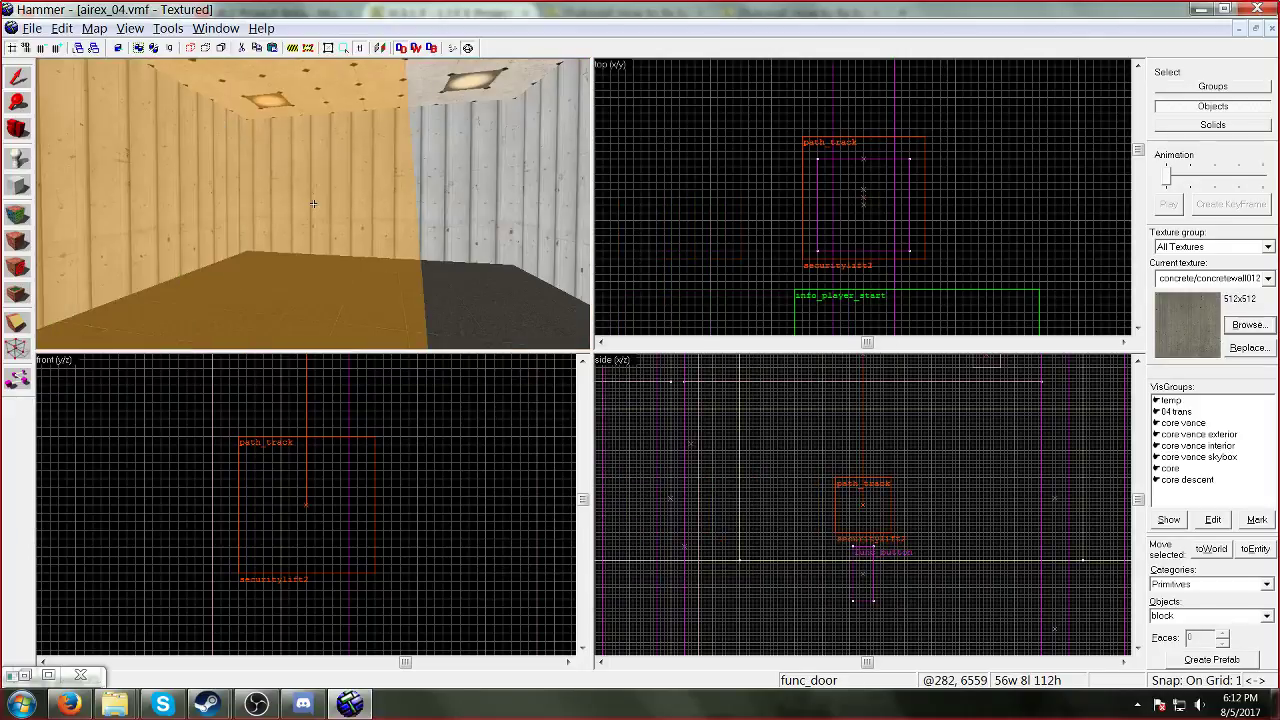
key("s")
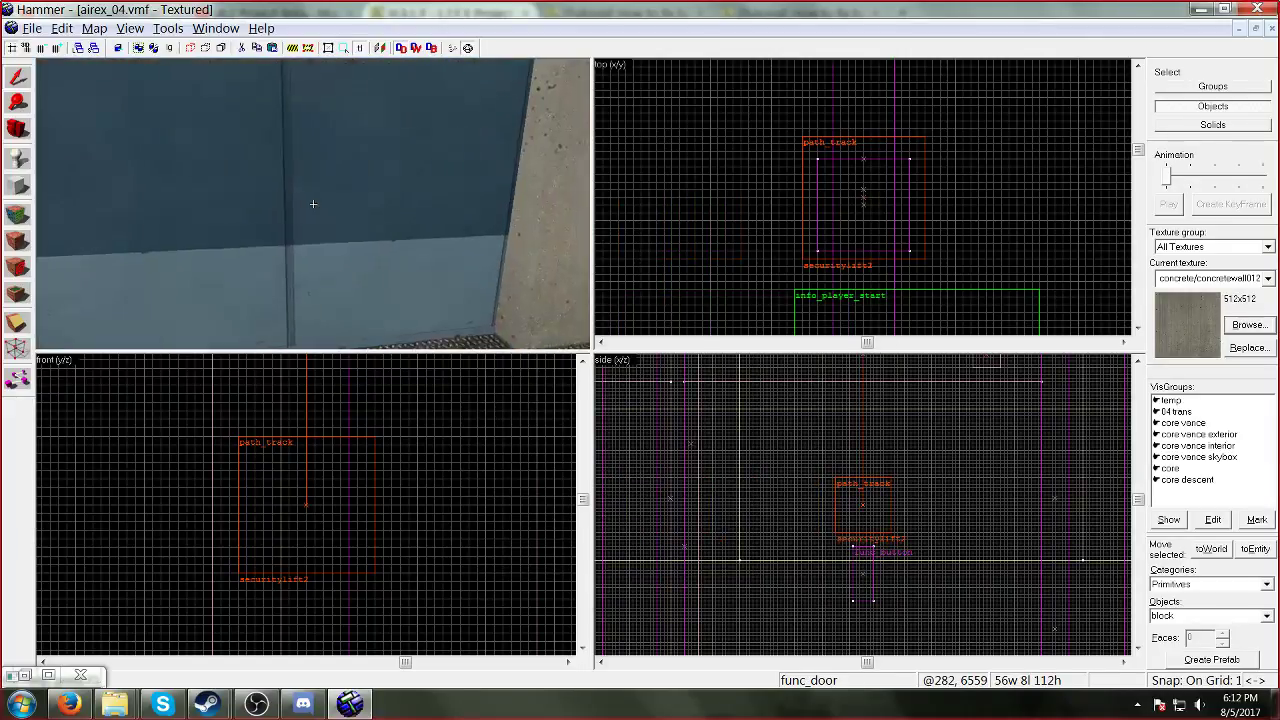
key("z")
left_click(294, 200)
key("alt+Return")
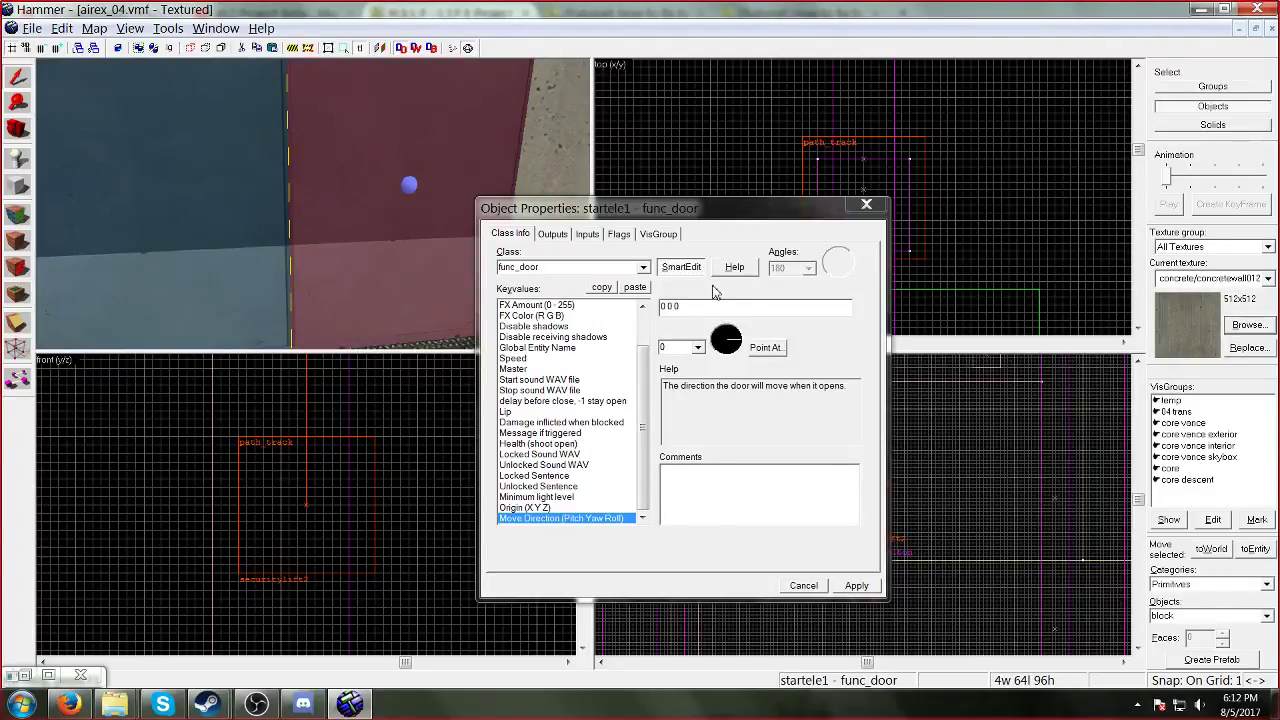
left_click(680, 267)
scroll(630, 345, "up", 3)
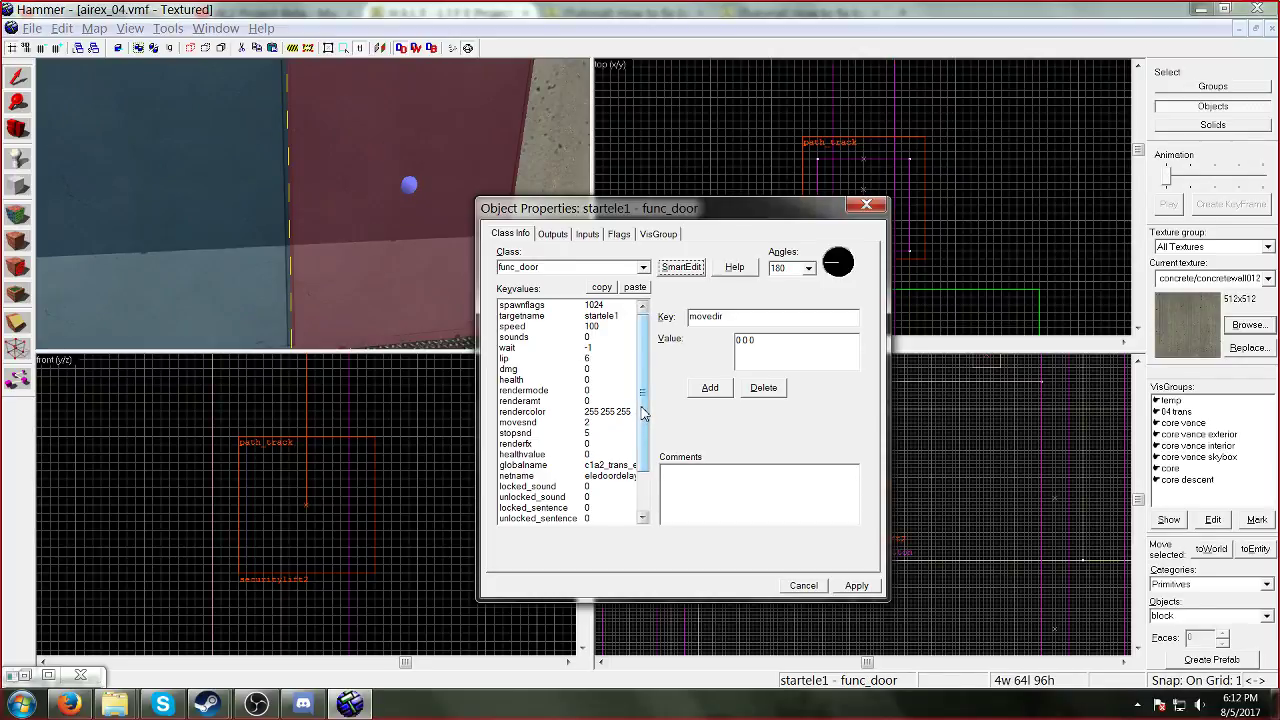
left_click_drag(643, 413, 640, 452)
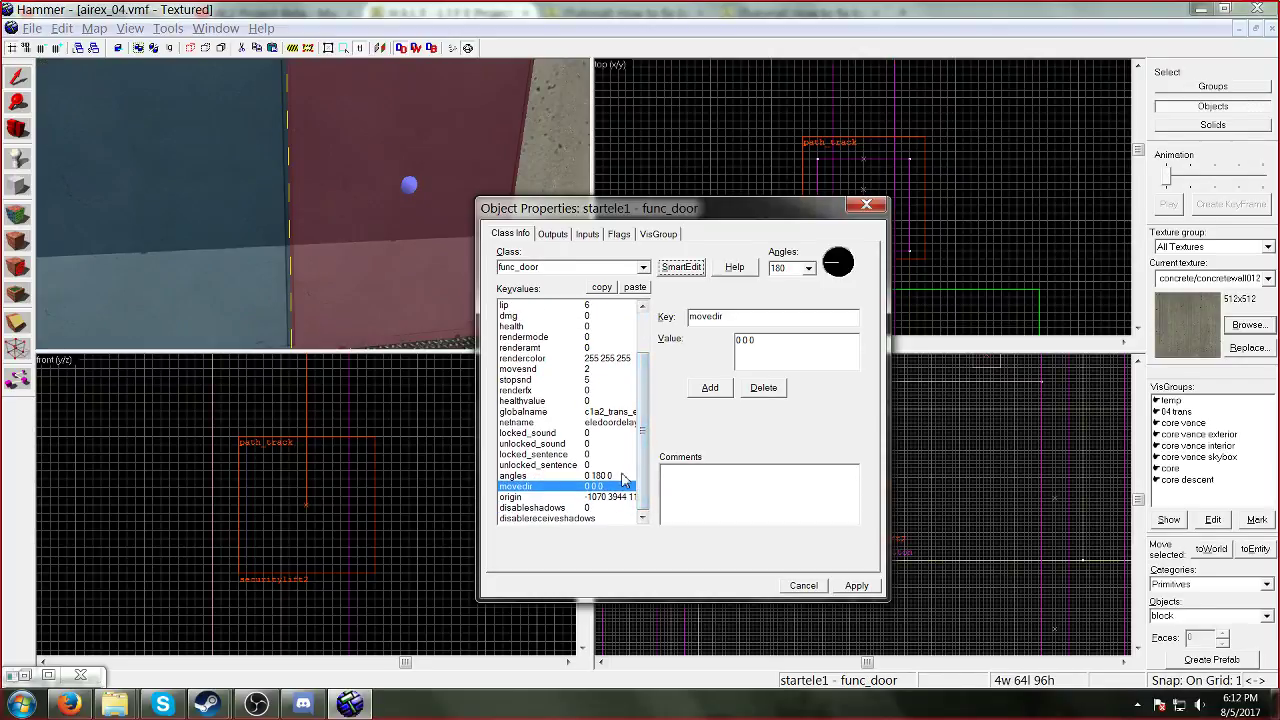
Step: Set the right blue elevator door's angles to 0 0 0 and its movedir to 0 180 0, and apply the changes
left_click(621, 476)
left_click_drag(760, 342, 746, 345)
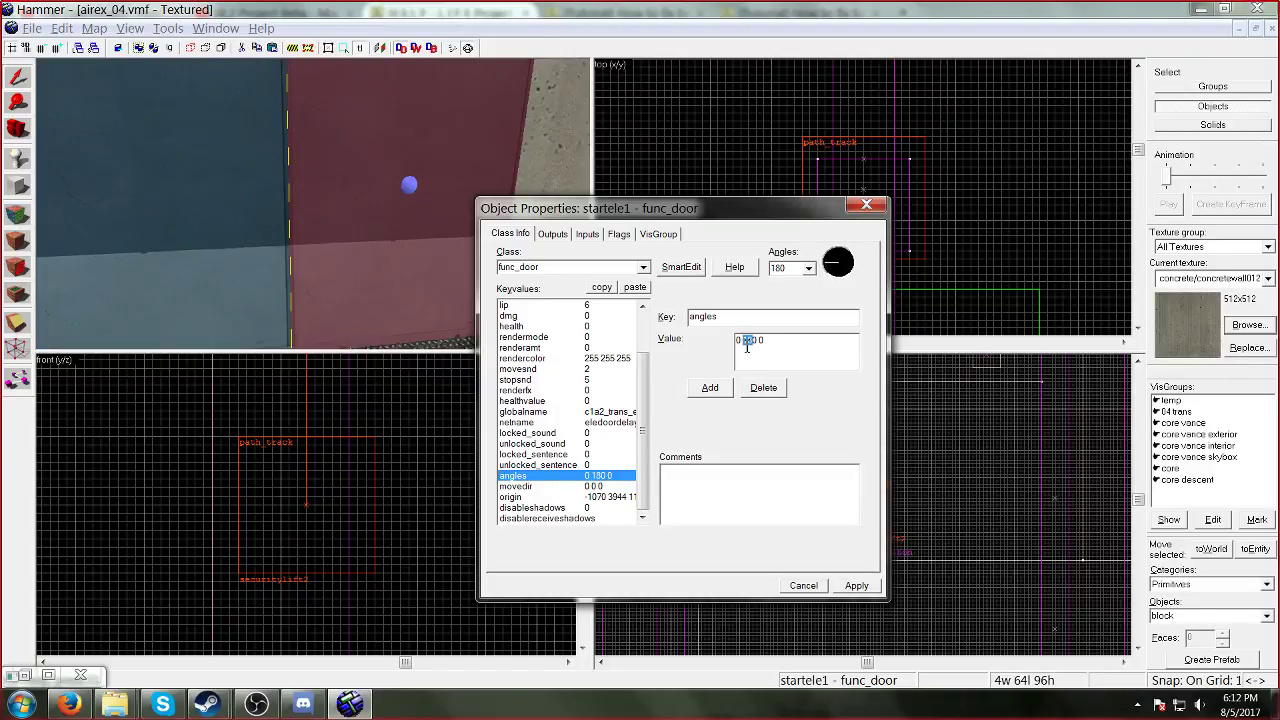
type("0")
left_click(612, 488)
double_click(744, 340)
type("180")
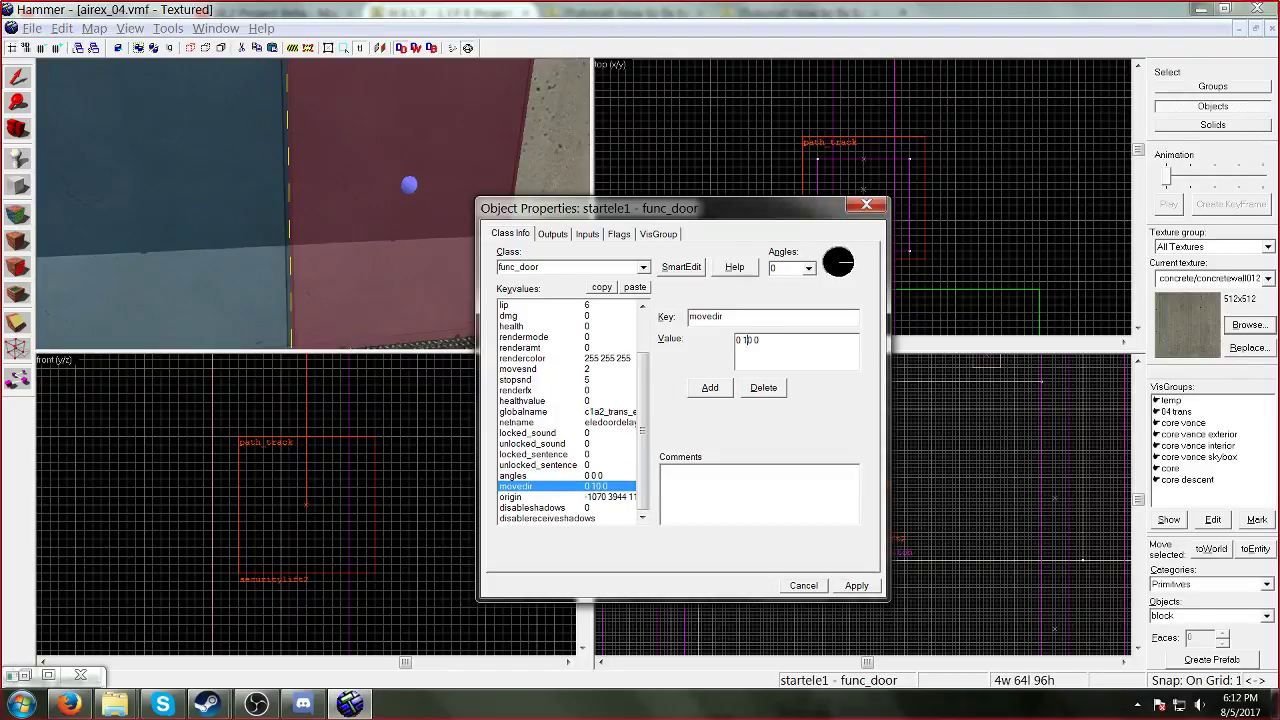
left_click(866, 586)
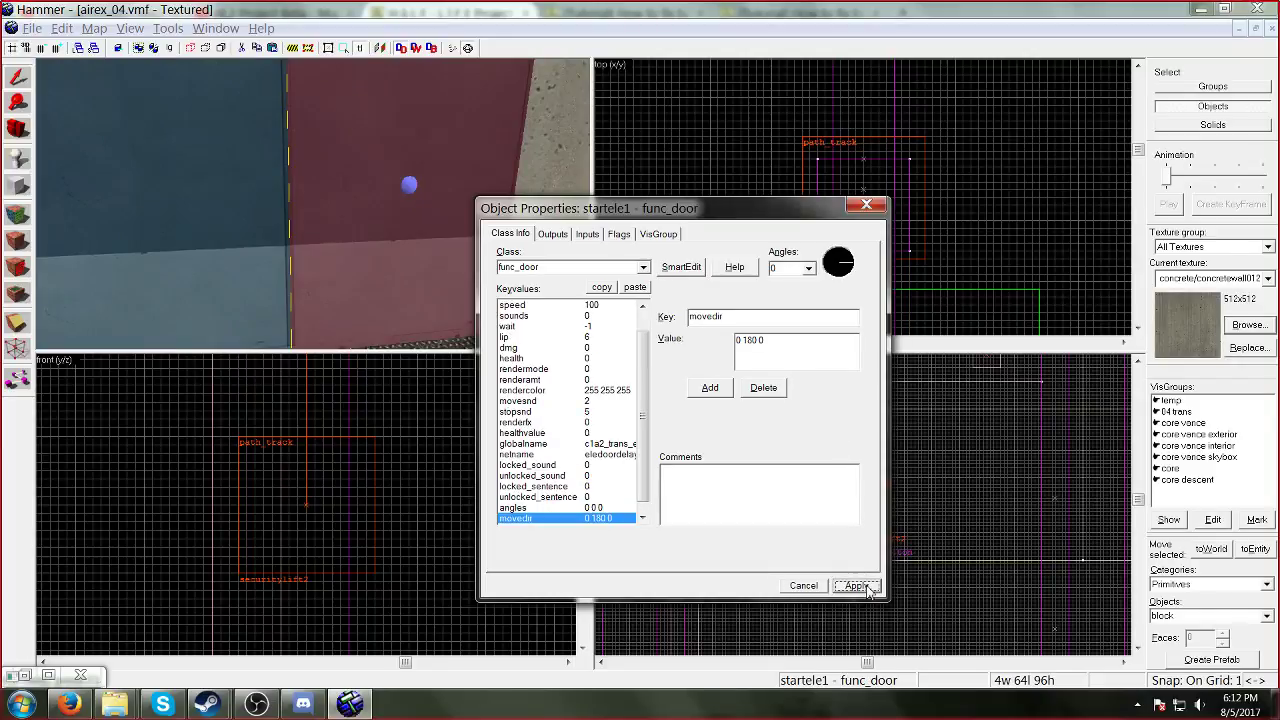
Step: Check the raw angles and movedir keyvalues of the left blue elevator door and close its properties
left_click(681, 267)
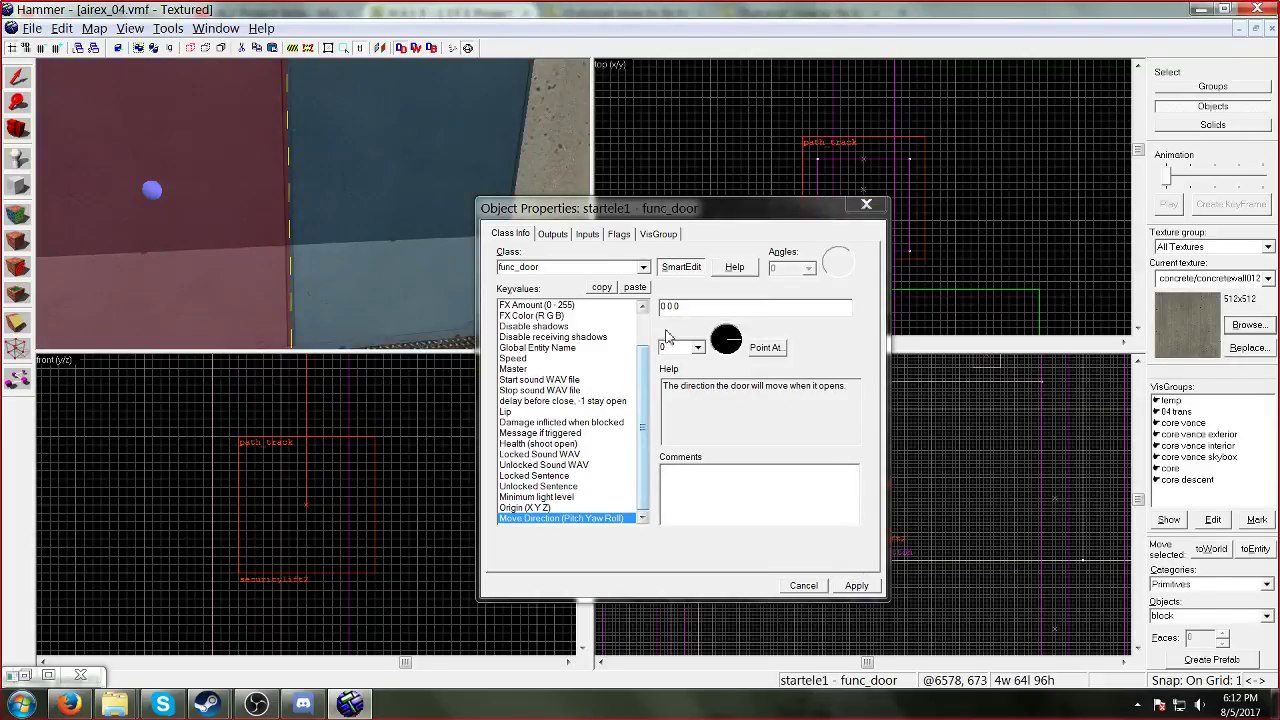
left_click(681, 267)
scroll(628, 466, "down", 3)
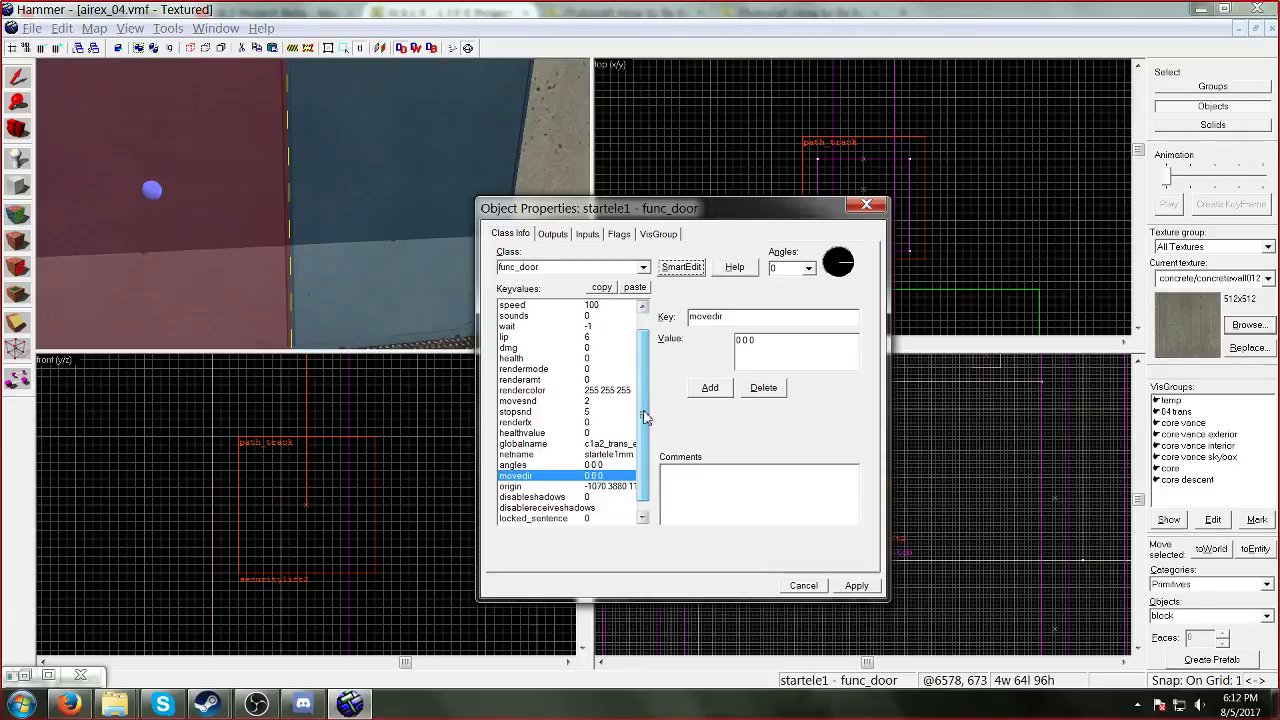
left_click(866, 204)
Step: Set the other number 8 door's angles to 0 0 0 and its movedir to 0 90 0, with the handle on its right side
key("s")
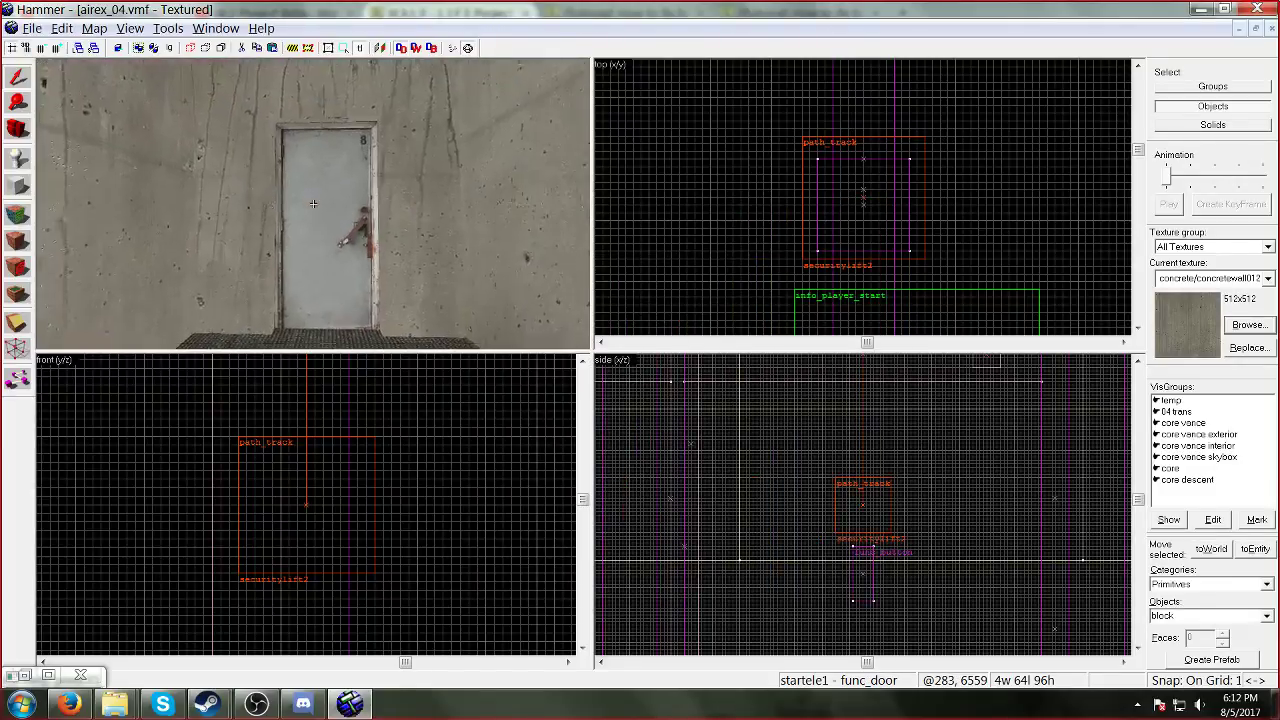
double_click(313, 203)
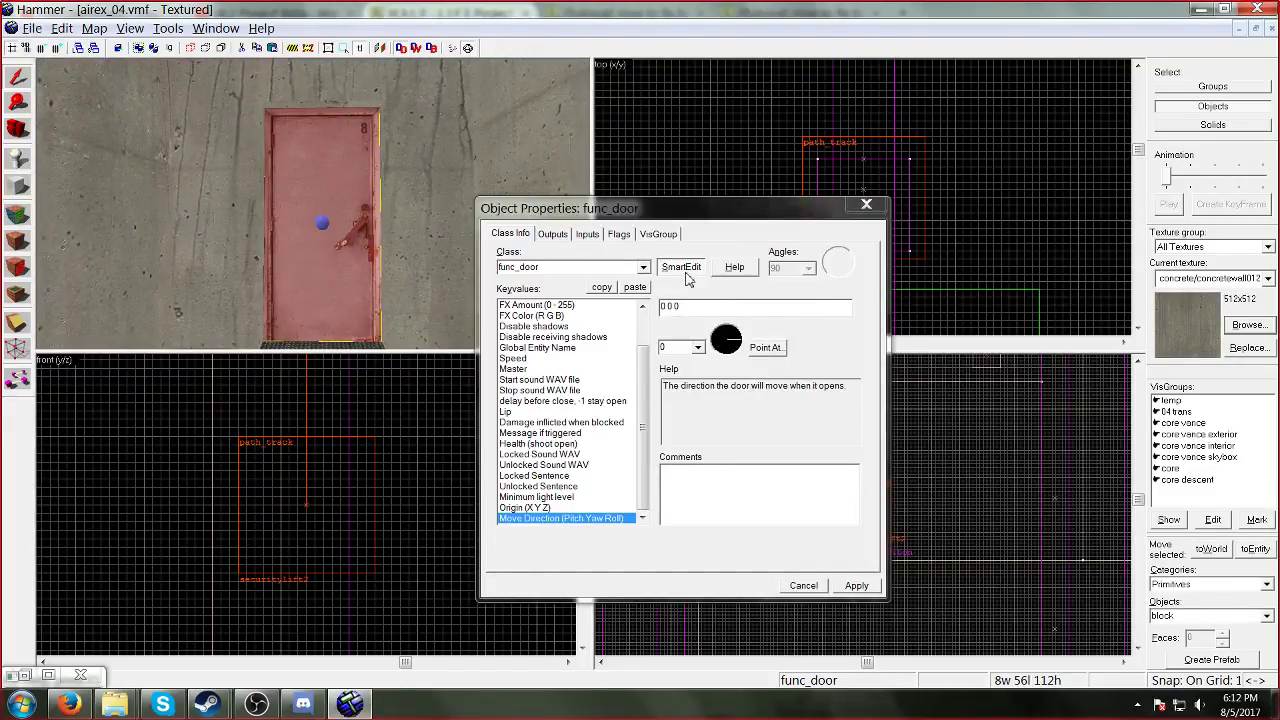
left_click(681, 267)
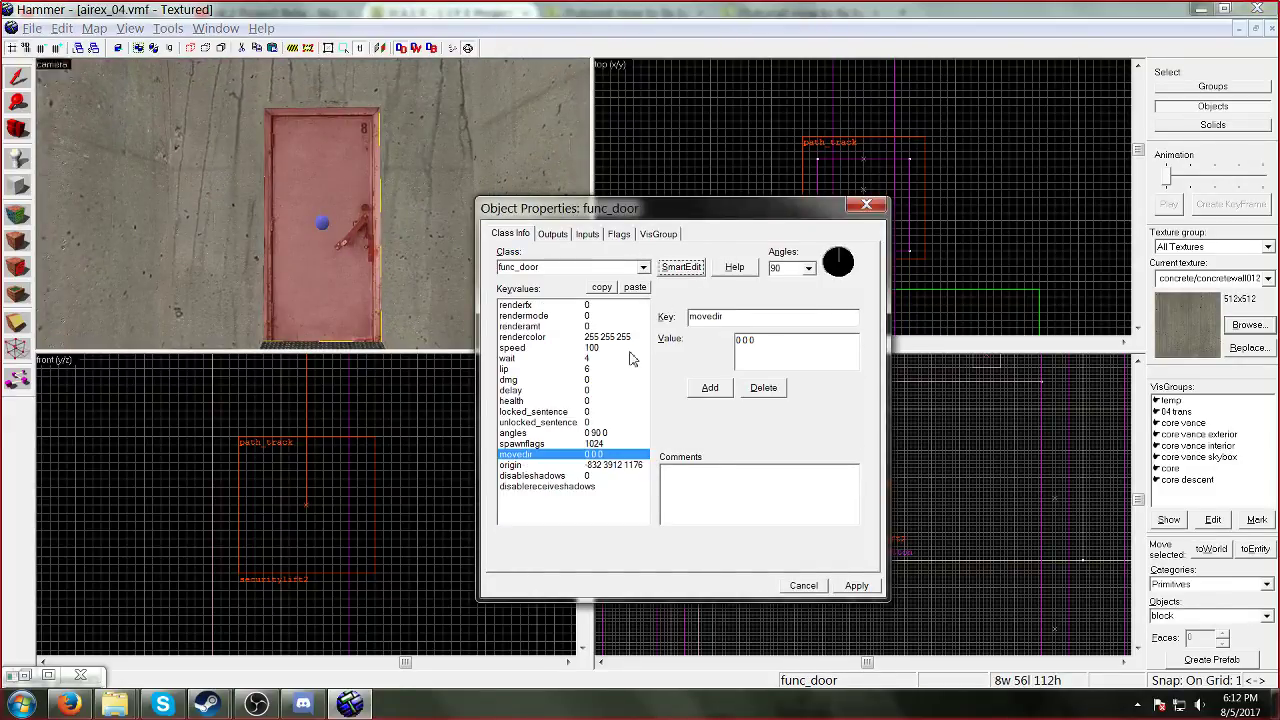
left_click(606, 433)
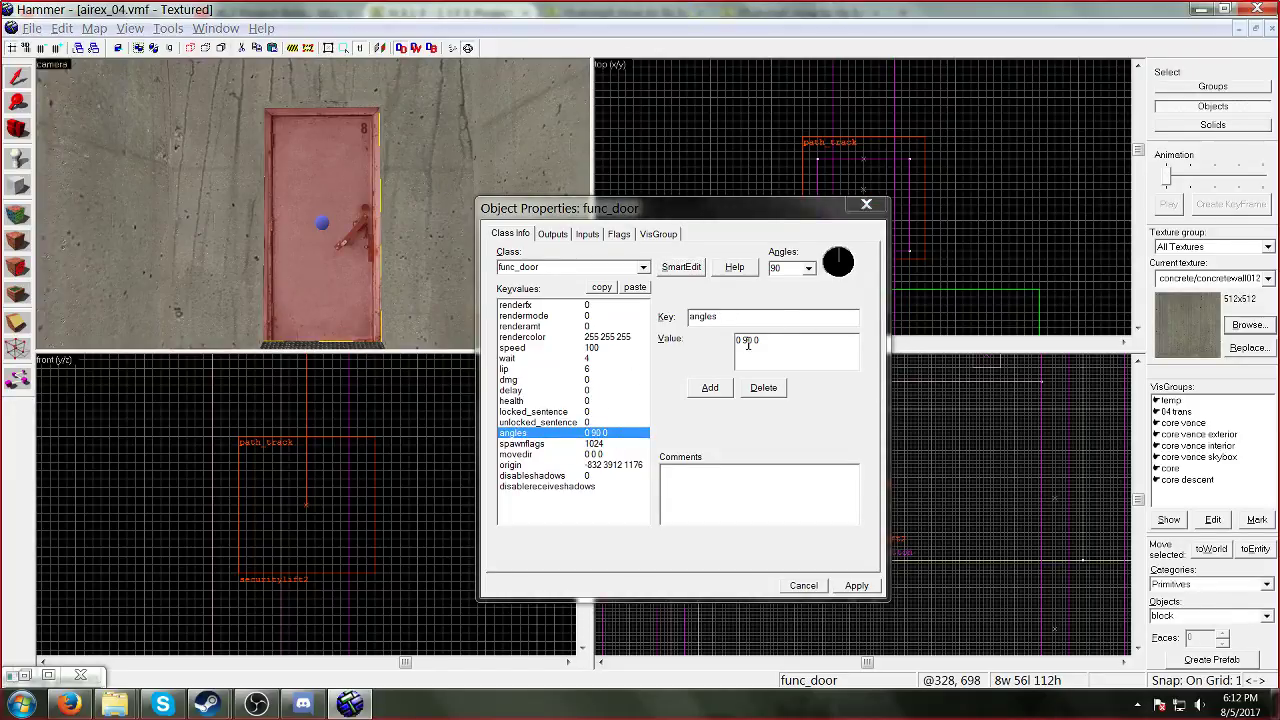
key("BackSpace")
left_click(606, 455)
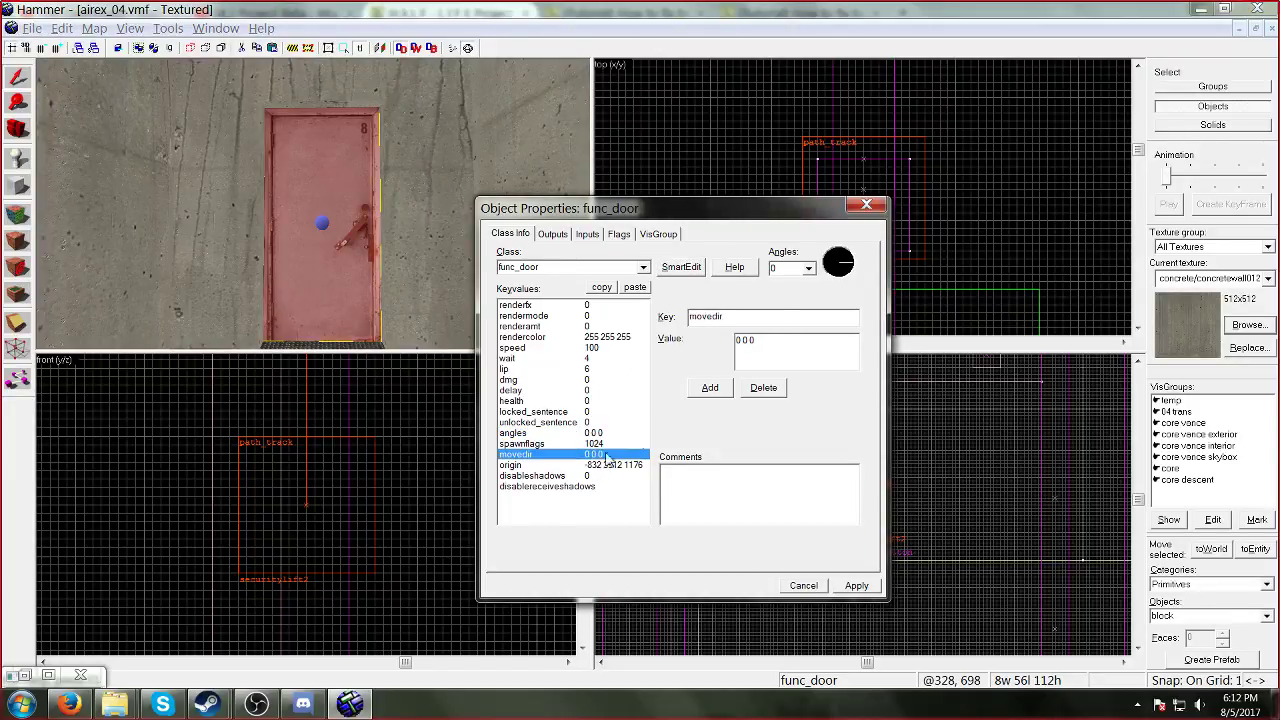
left_click(745, 341)
type("9")
left_click(853, 587)
left_click(867, 205)
Step: Inspect the object properties of the number 8 door between the yellow railings to see whether it is a door entity
key("z")
key("w")
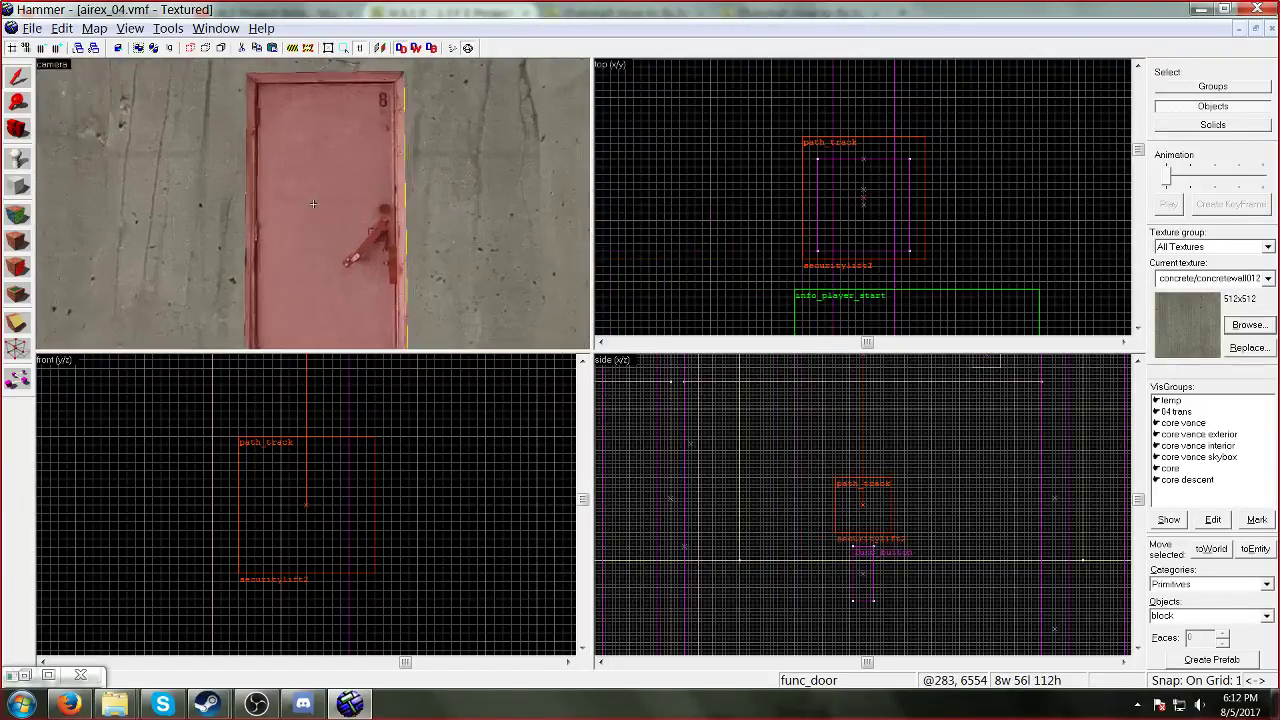
key("z")
left_click(313, 203)
key("alt+Return")
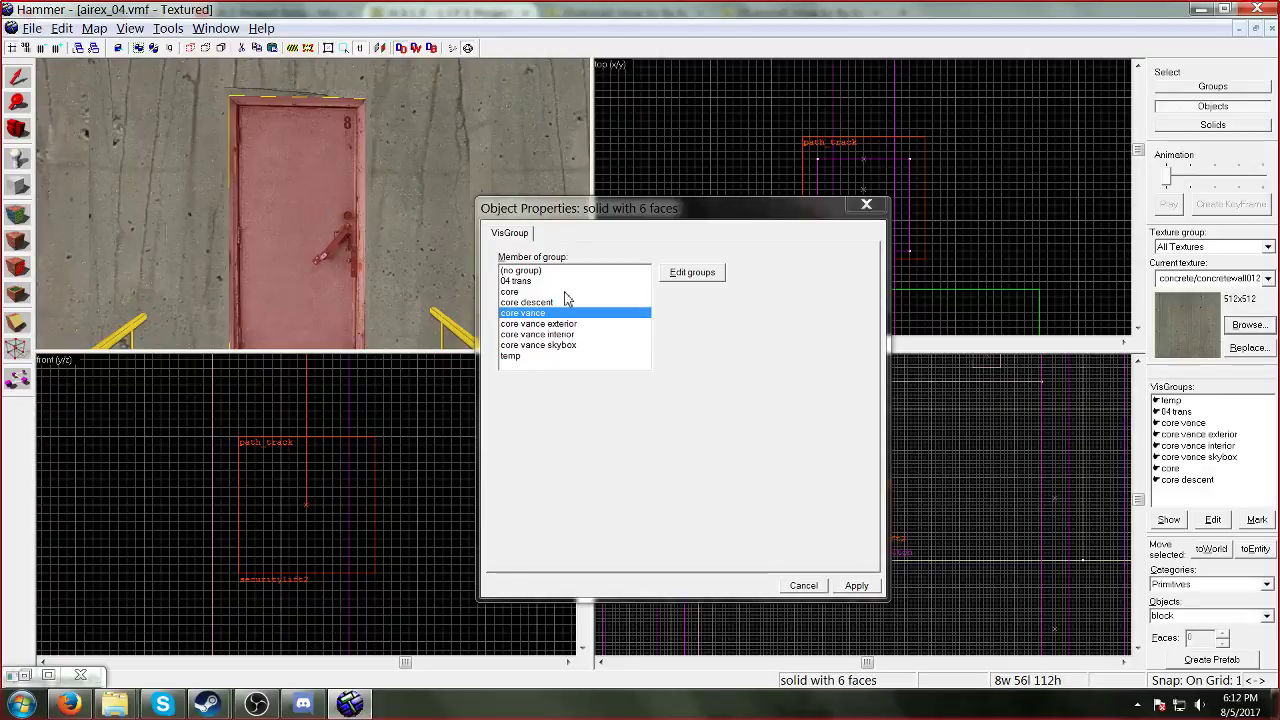
left_click(866, 204)
key("alt+Return")
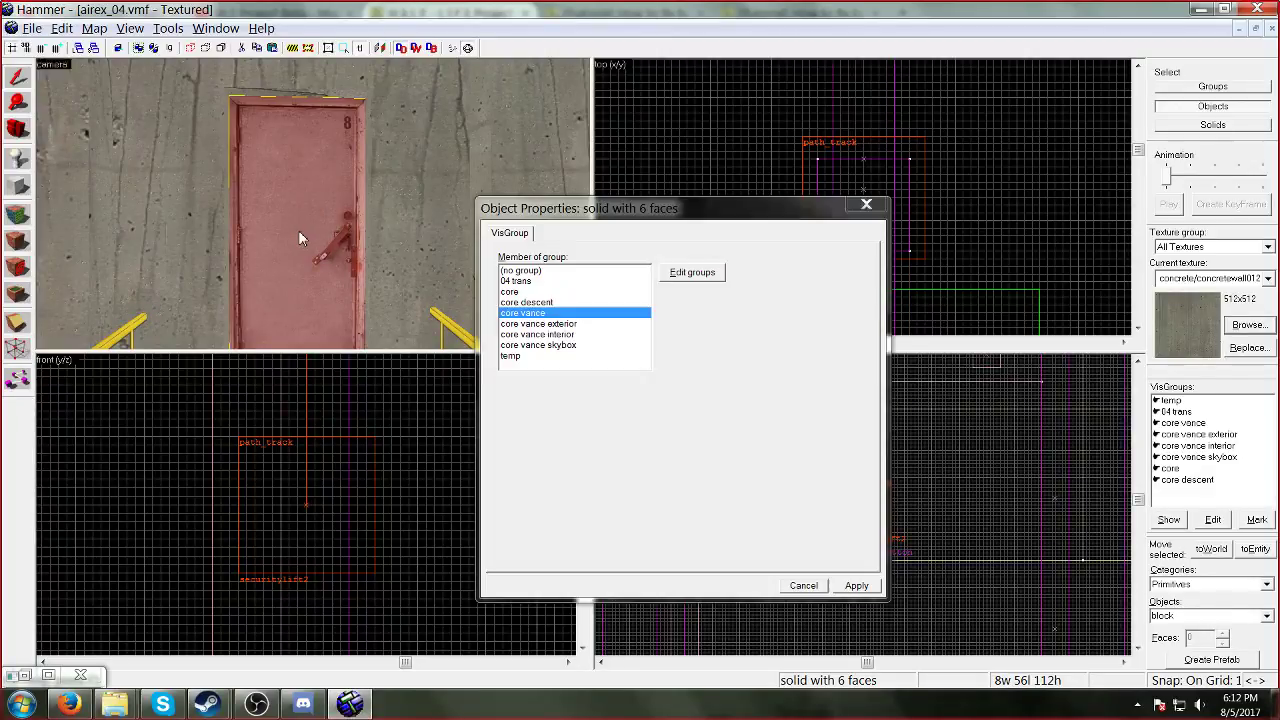
left_click(866, 204)
Step: Survey the walkways, concrete tunnels, pipe trench and monitor room for doors that still need their opening direction fixed
key("z")
key("w")
key("s")
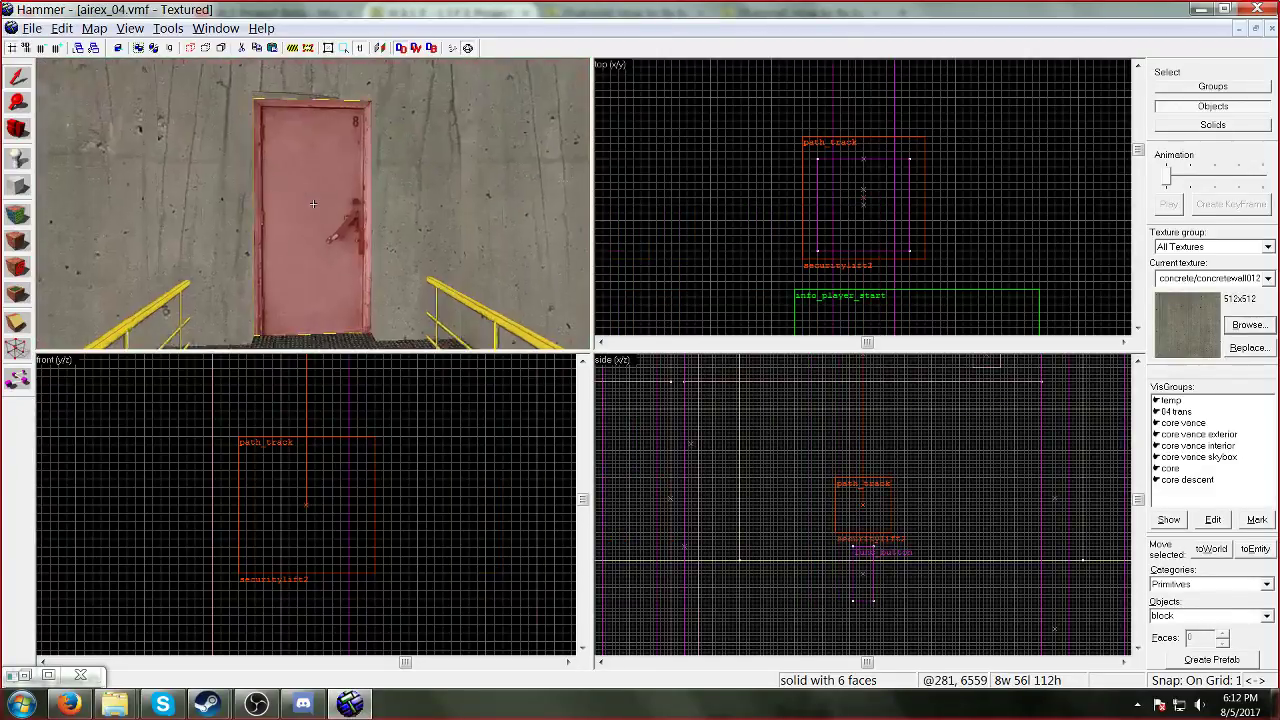
key("w")
key("w")
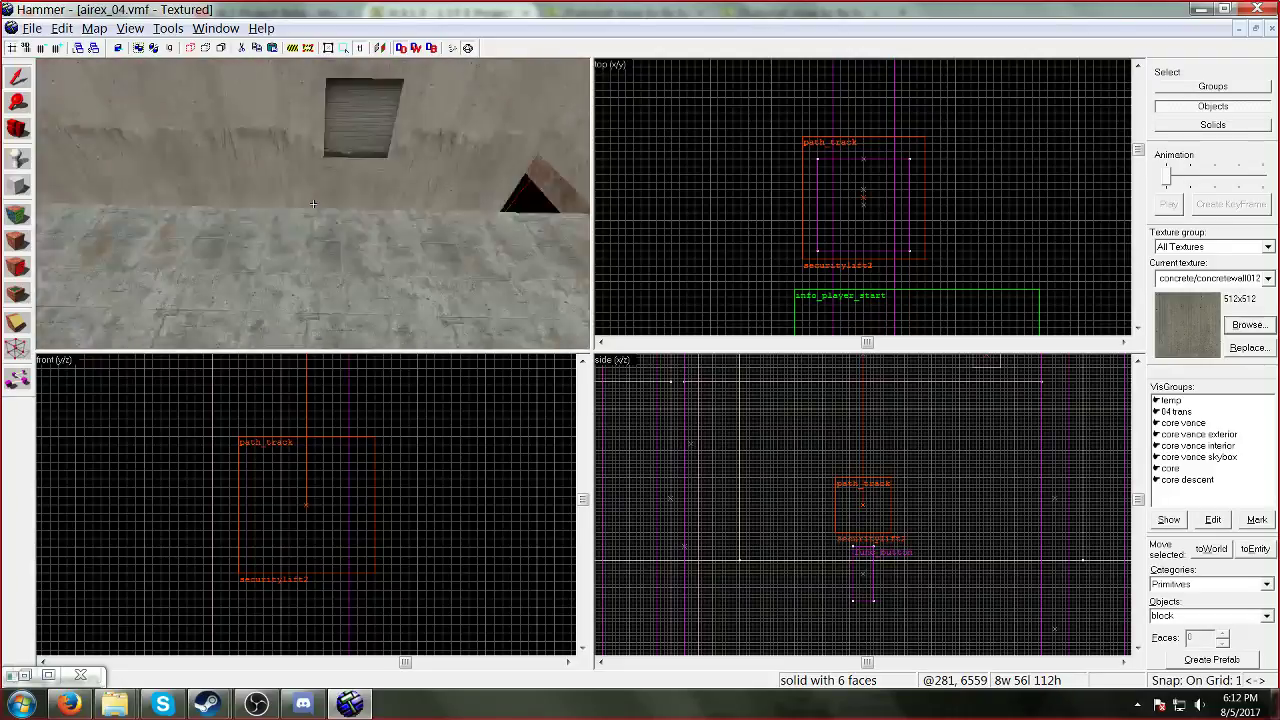
key("w")
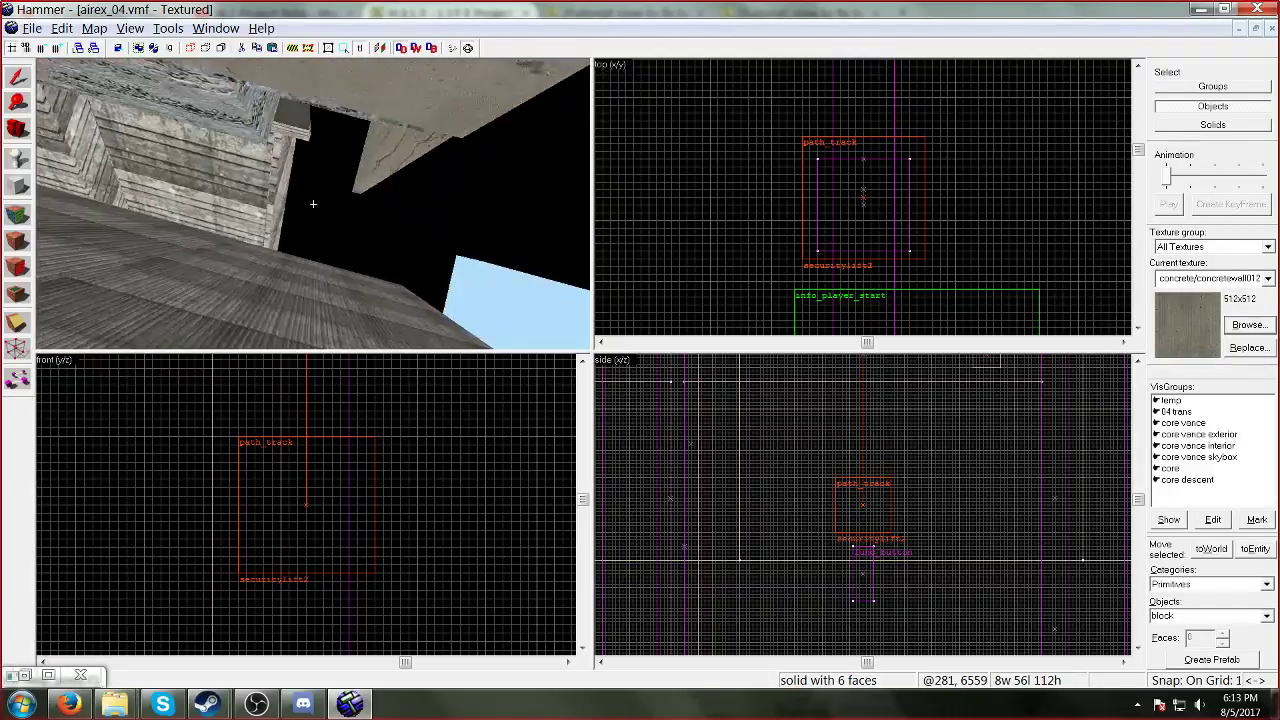
key("w")
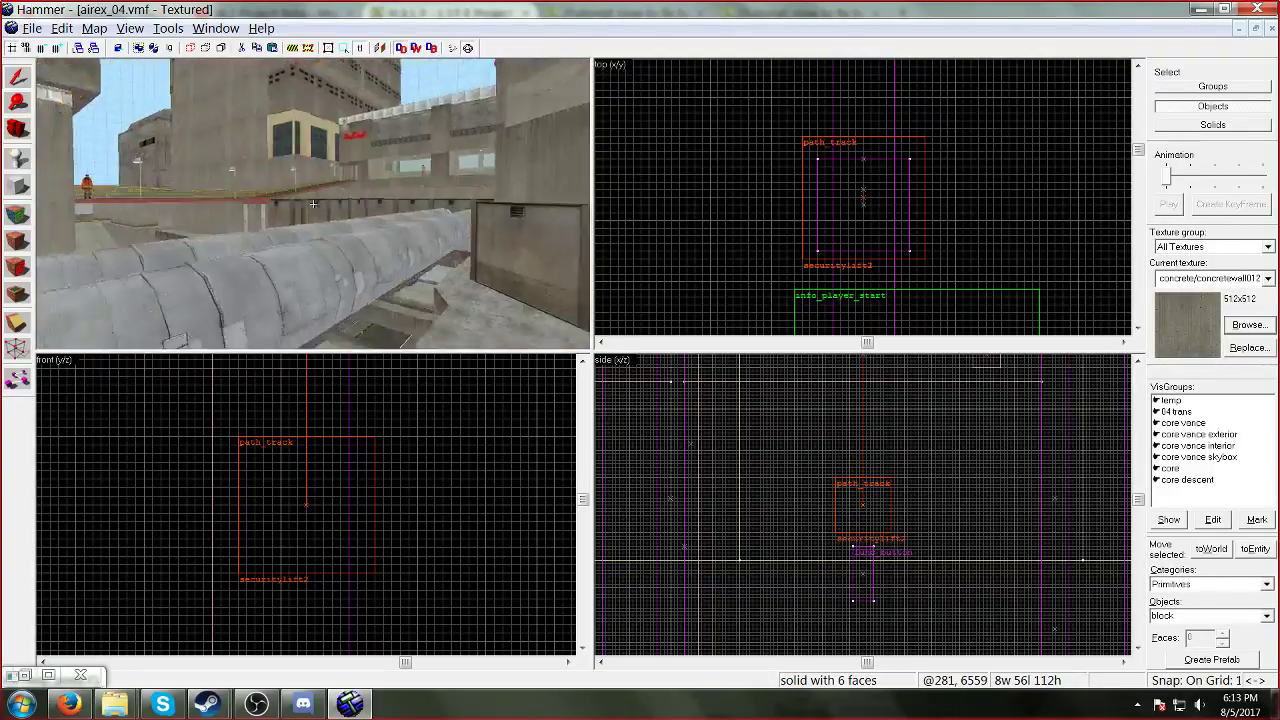
key("w")
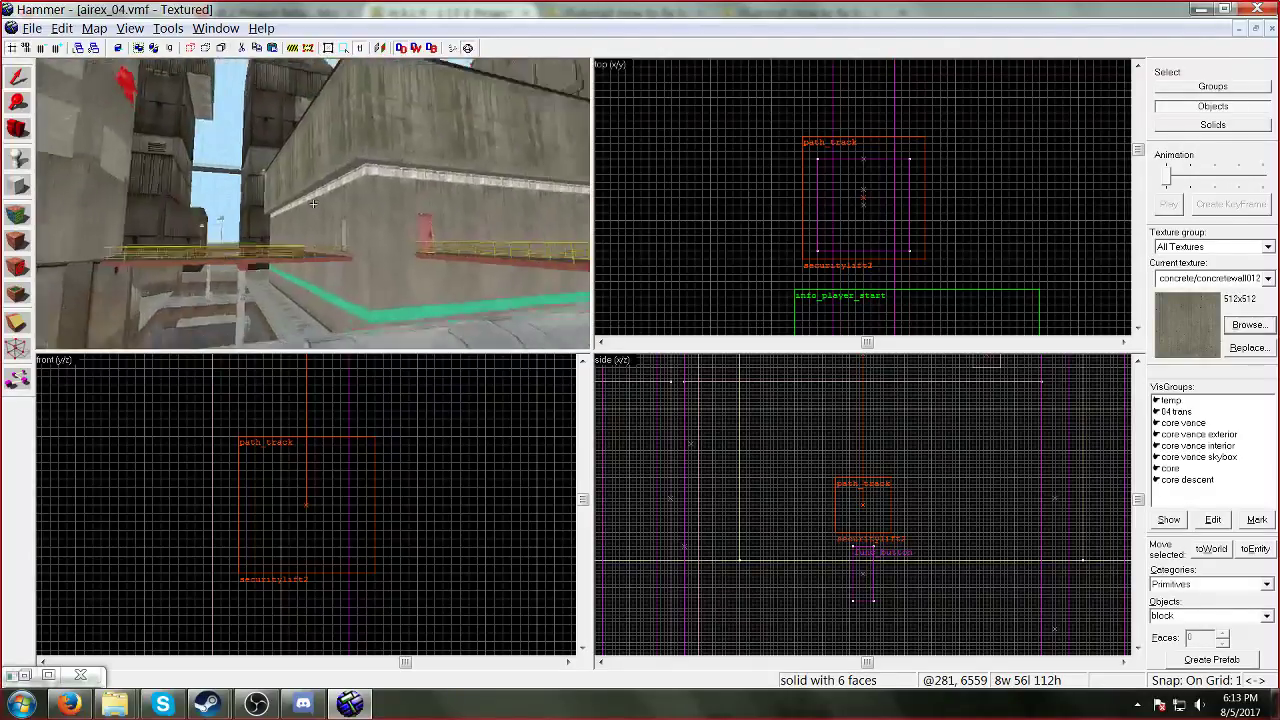
key("w")
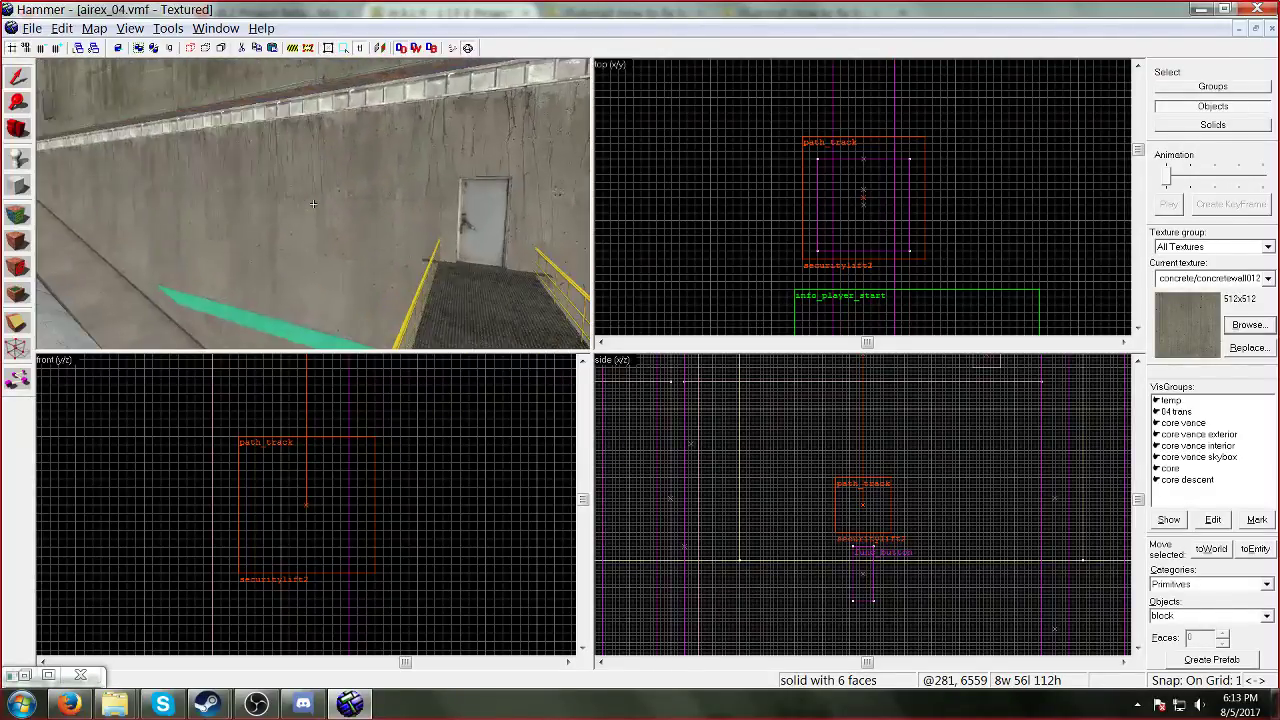
key("w")
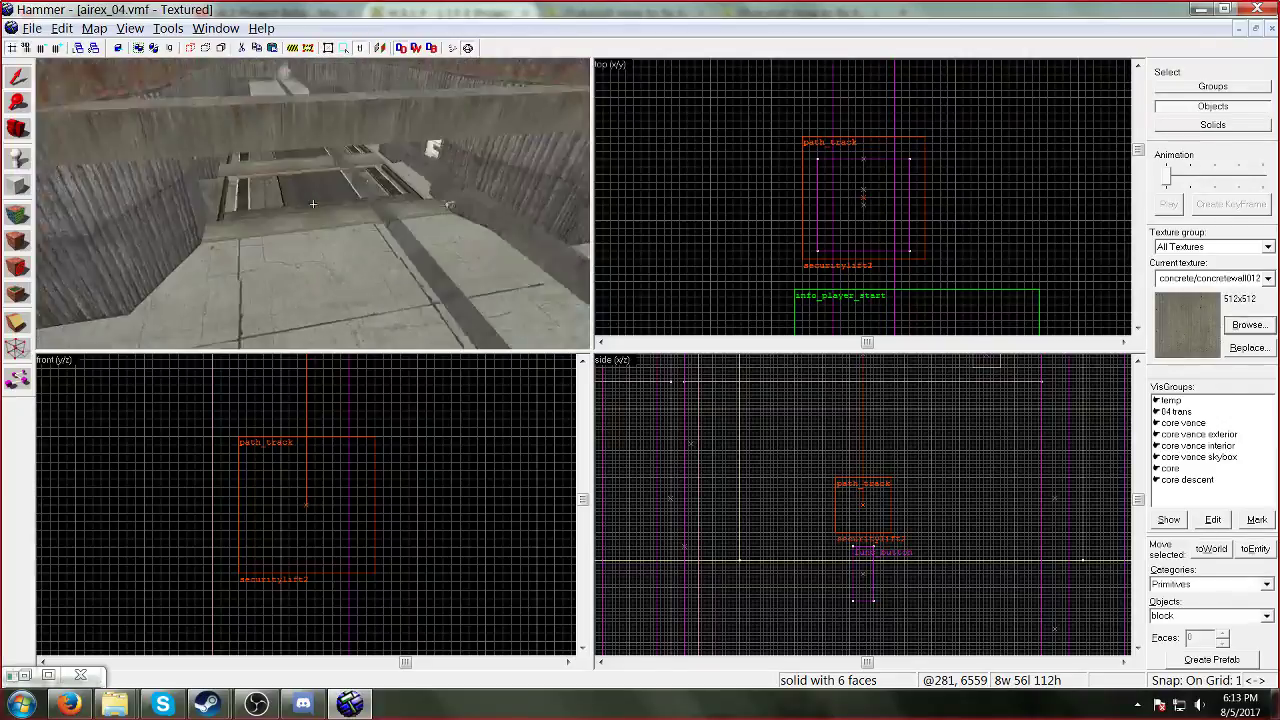
key("w")
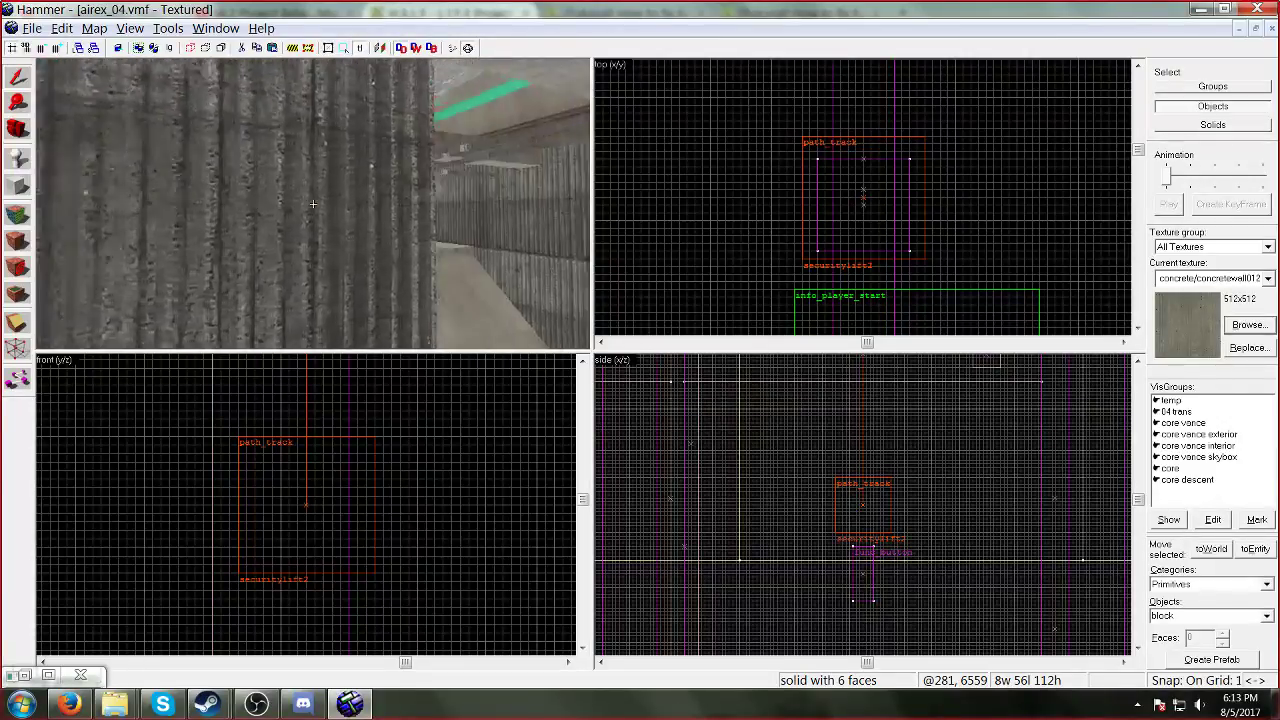
key("w")
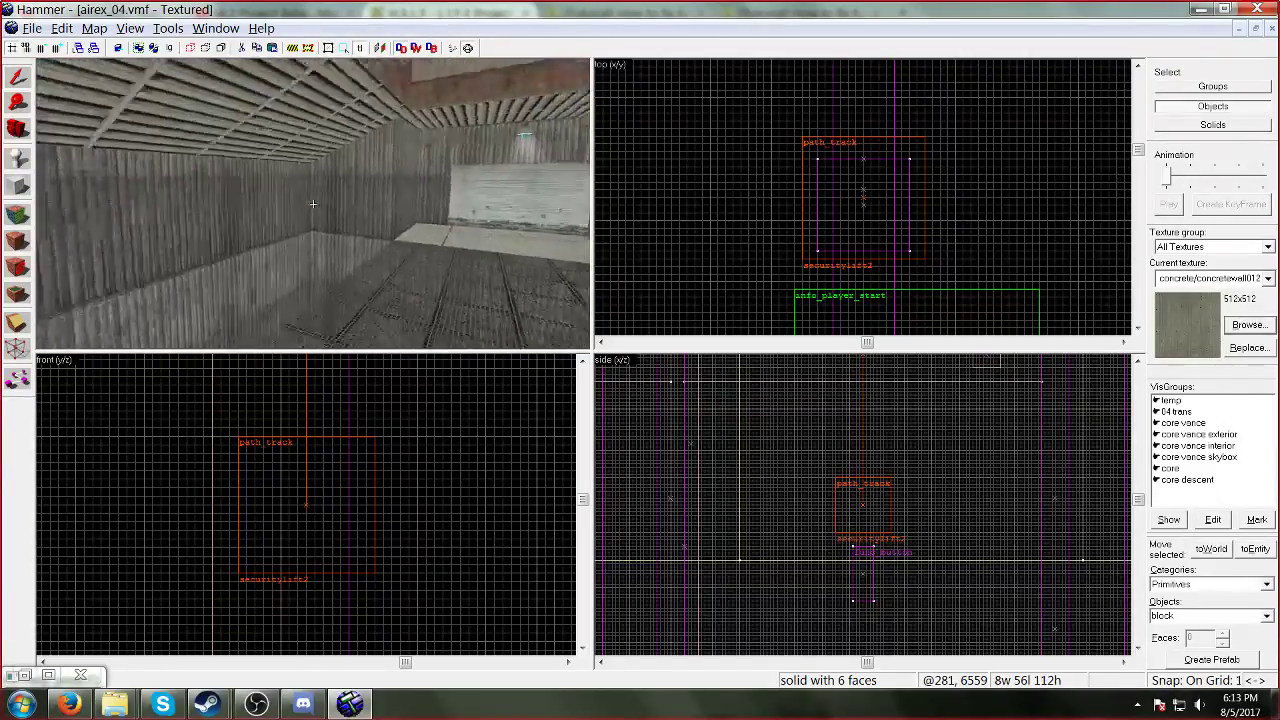
key("w")
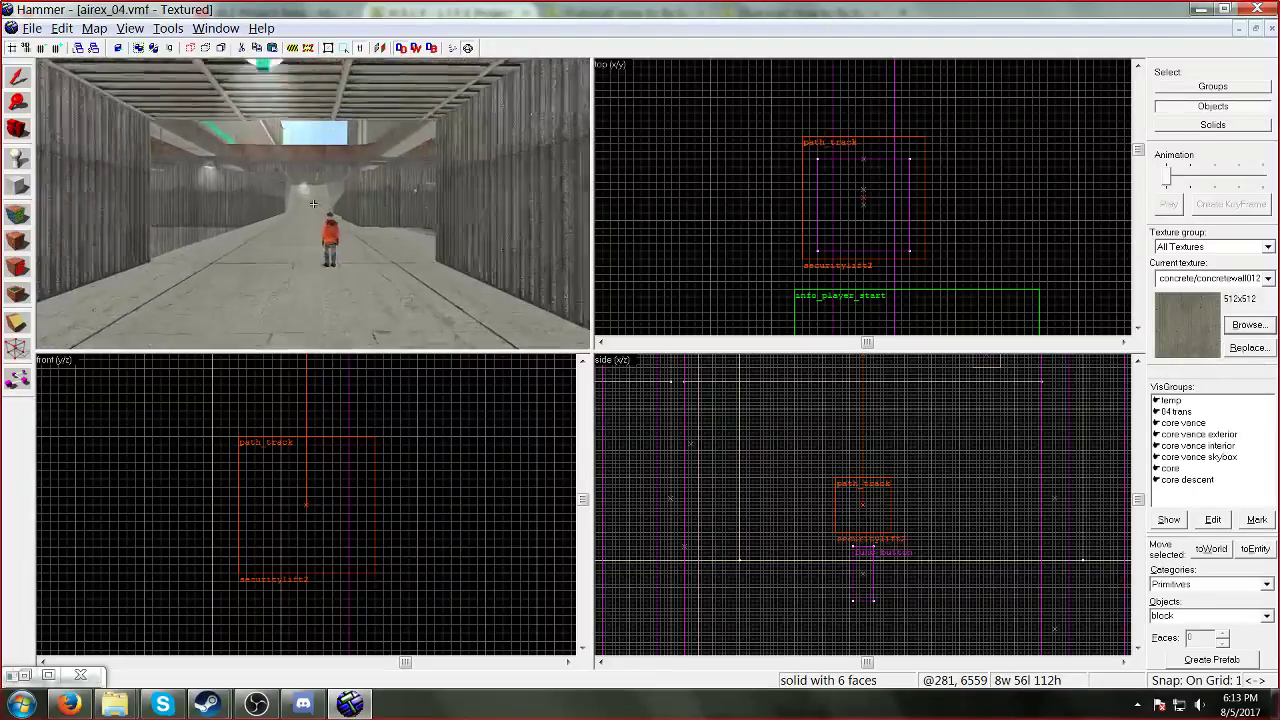
key("w")
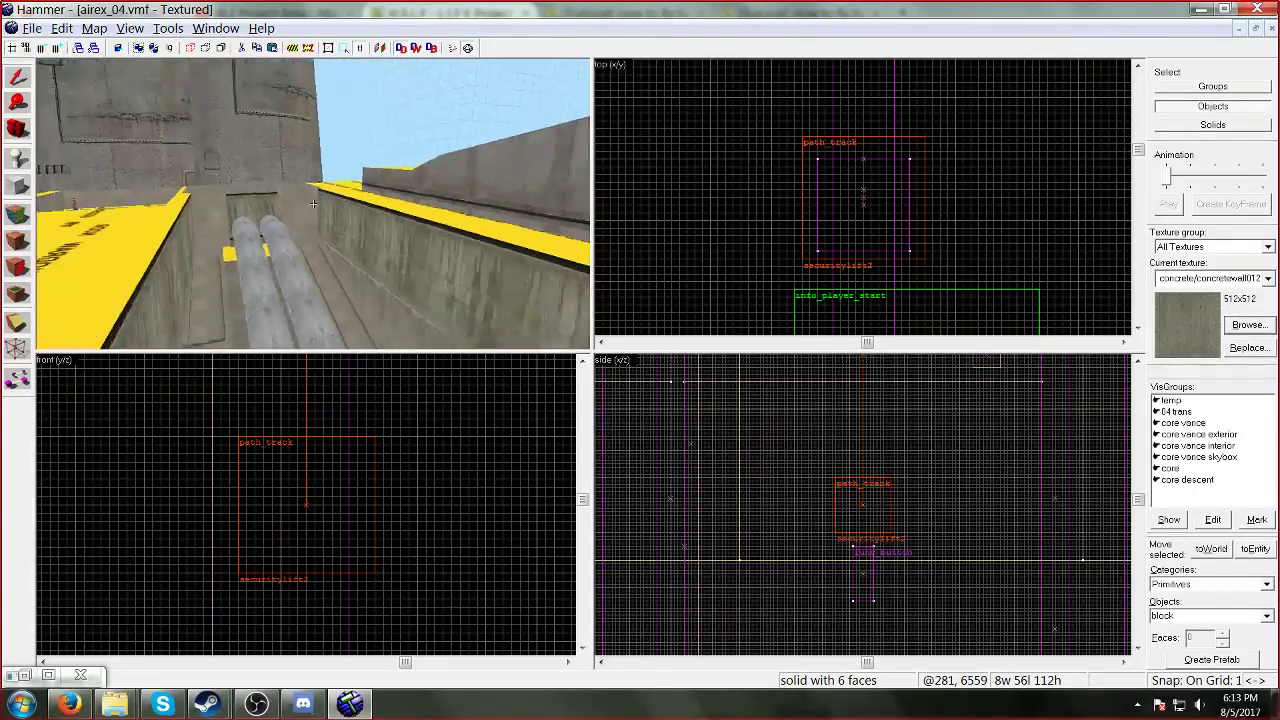
key("w")
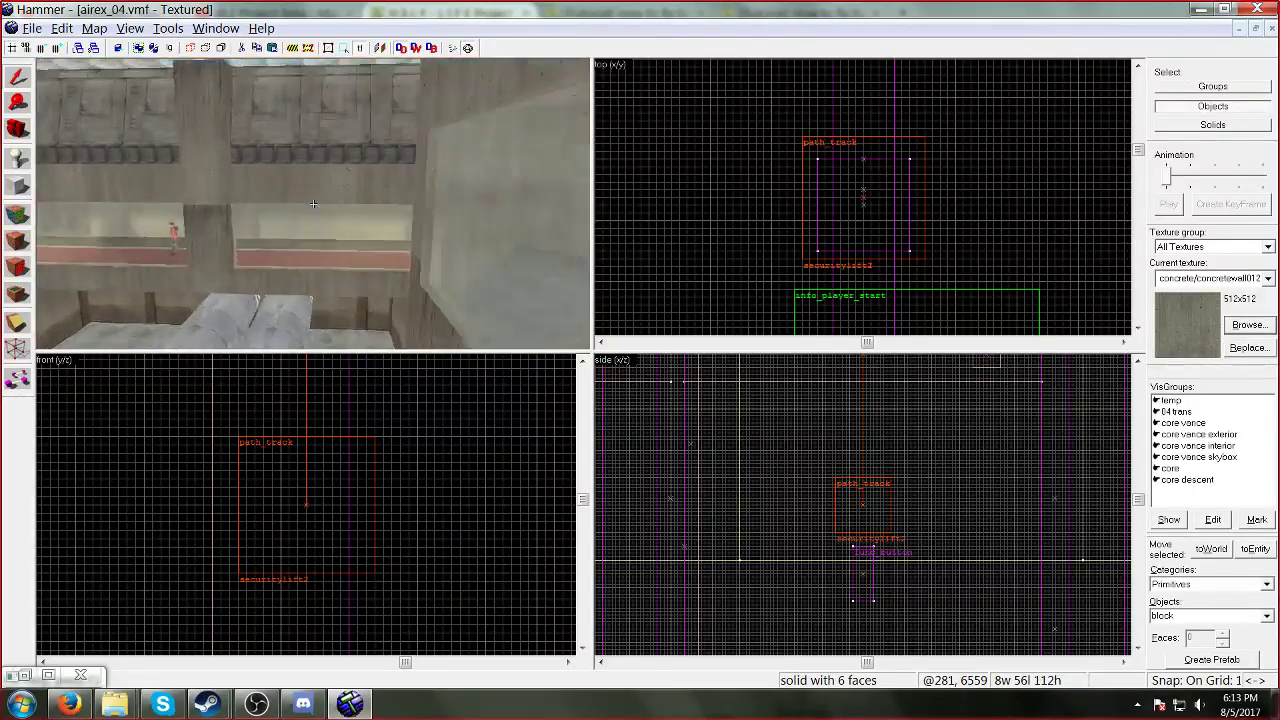
key("w")
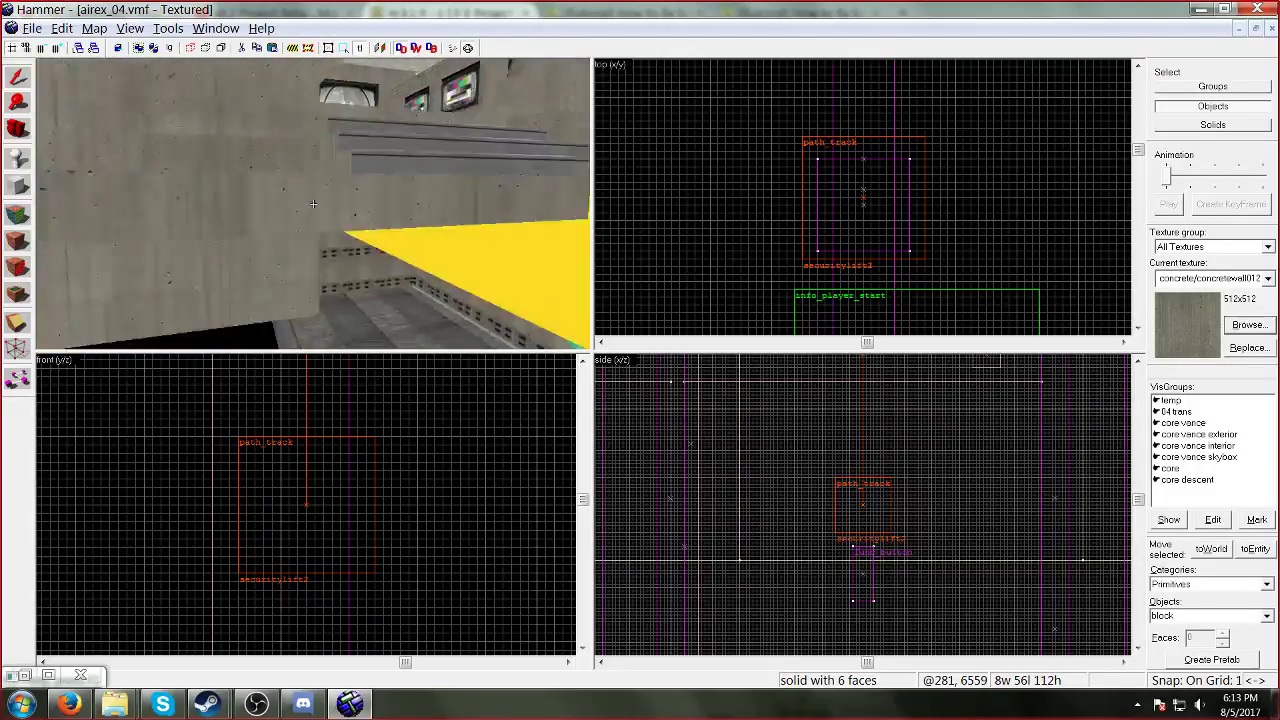
key("w")
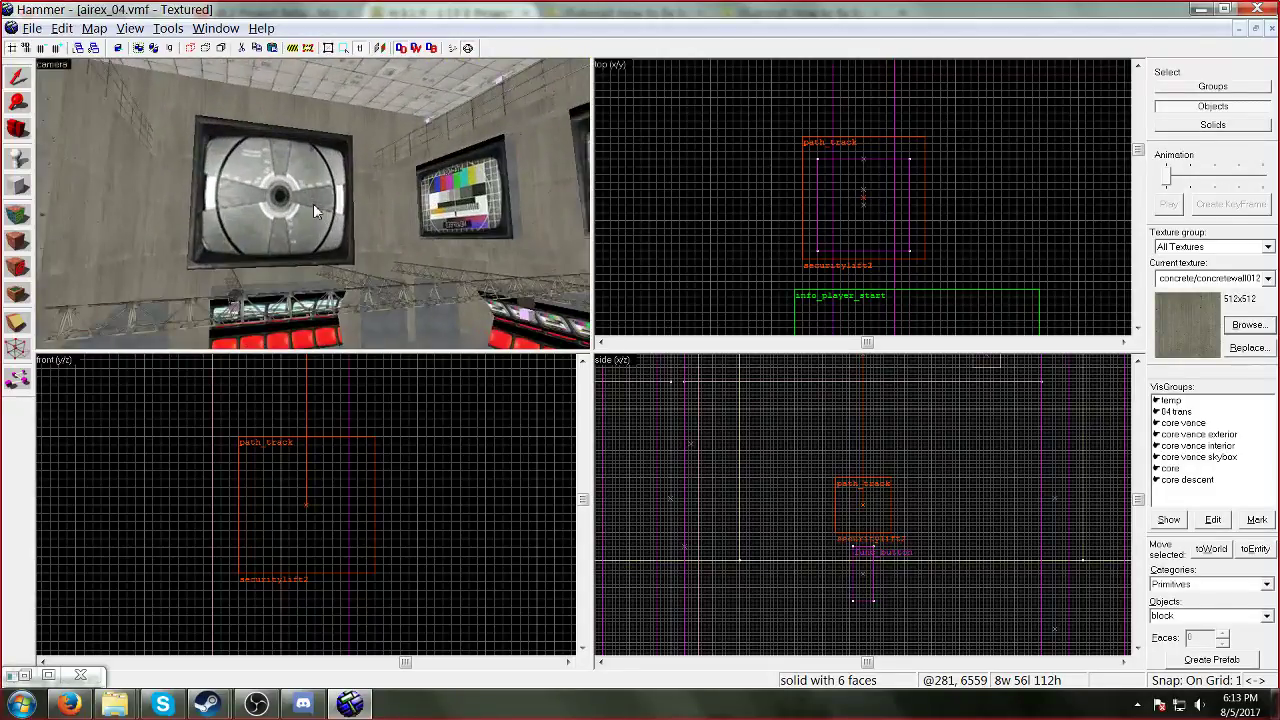
key("z")
Step: Compile and run the map with CSG and BSP set to Normal, and VIS and RAD set to No
left_click(32, 28)
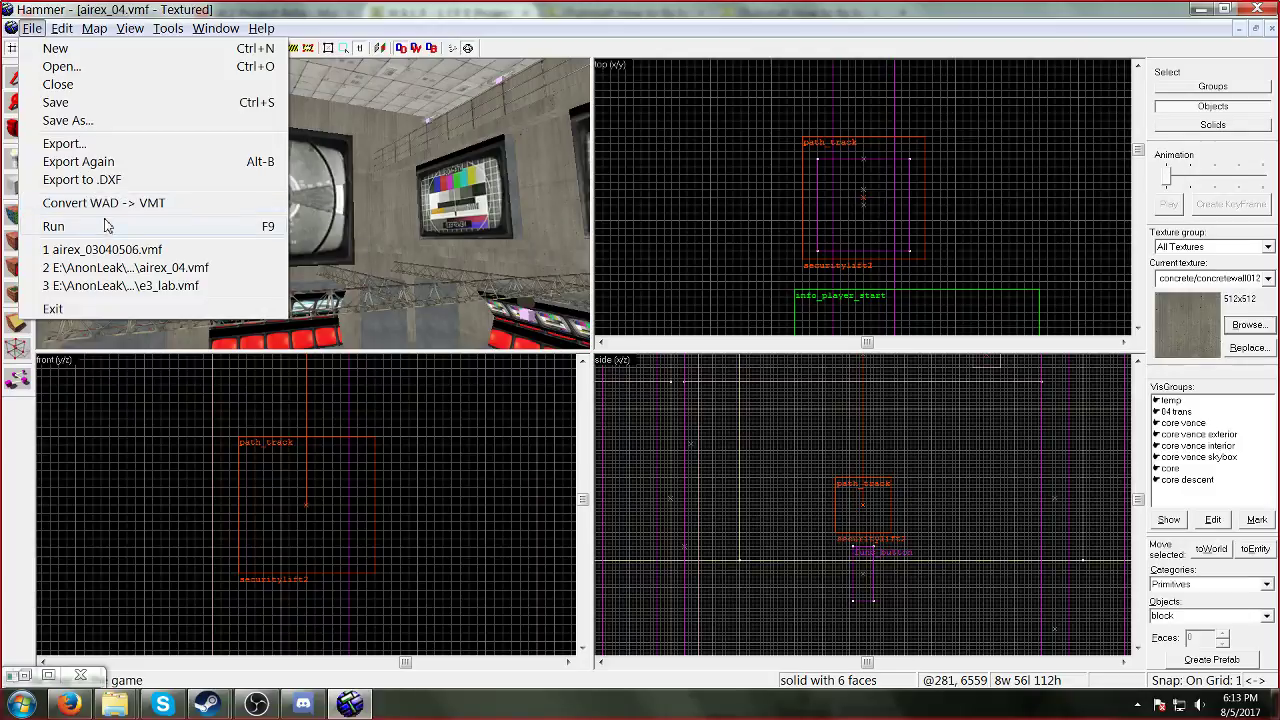
left_click(30, 225)
left_click(649, 465)
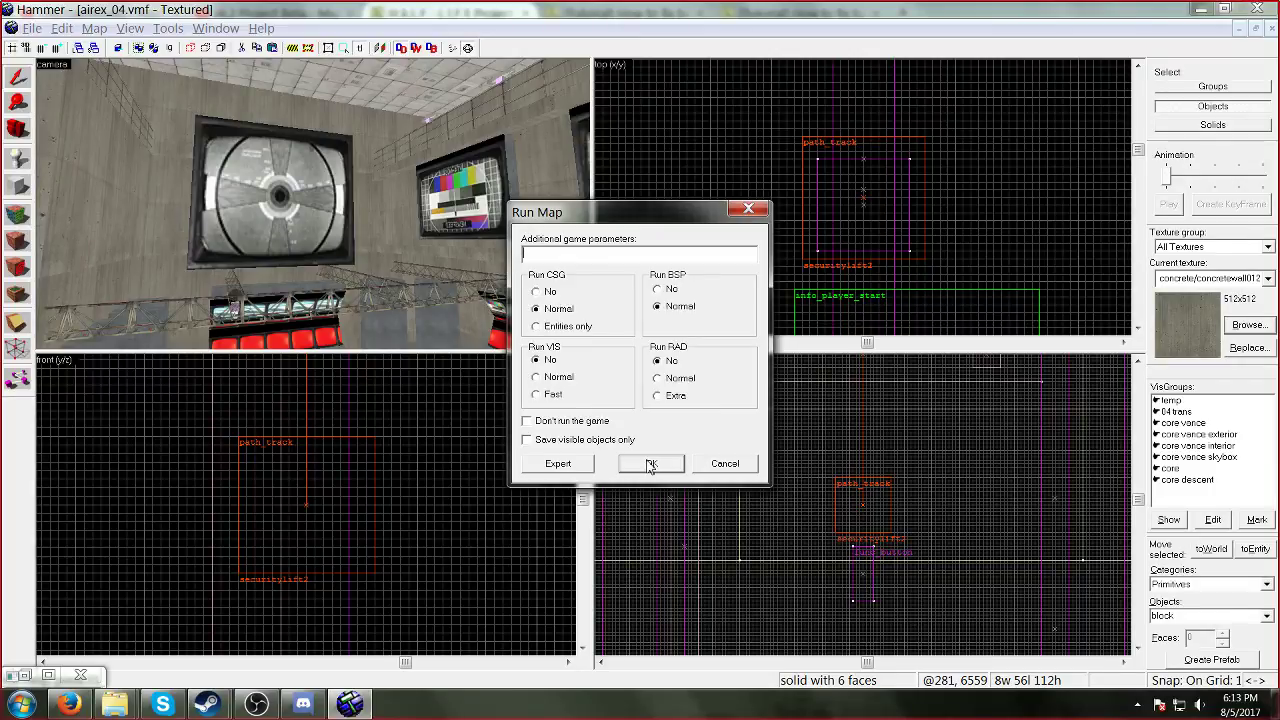
left_click(650, 464)
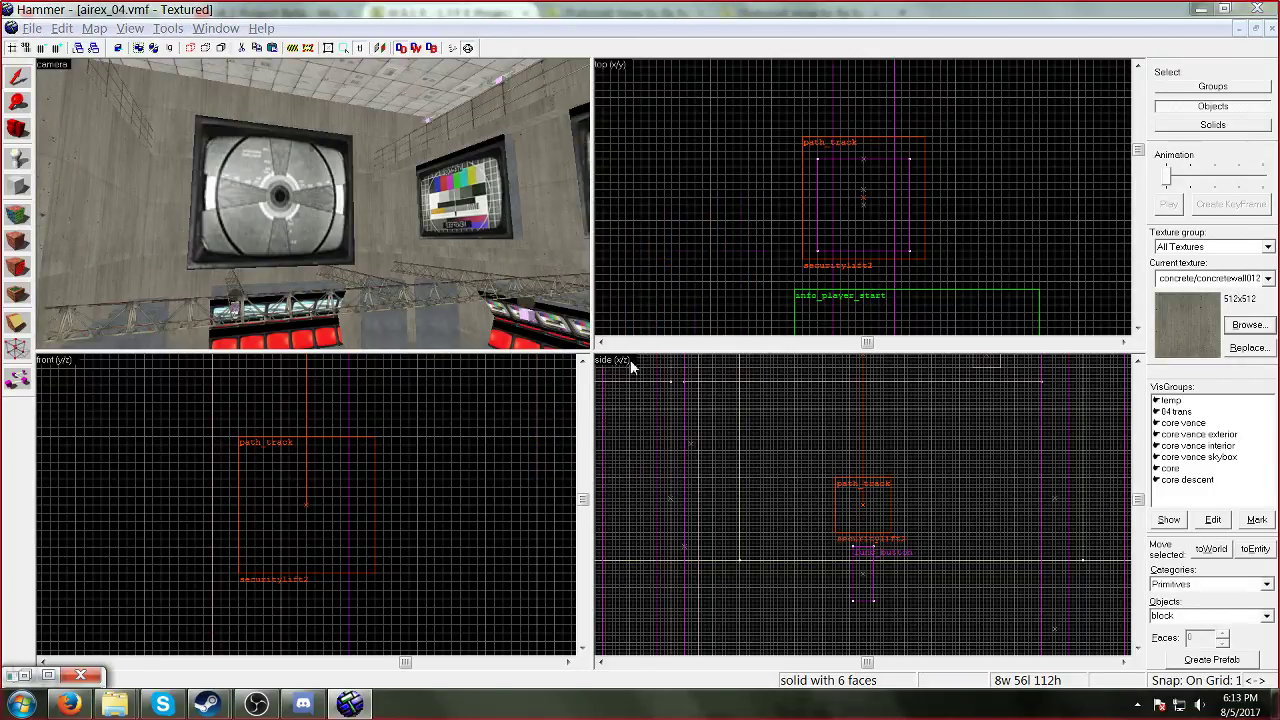
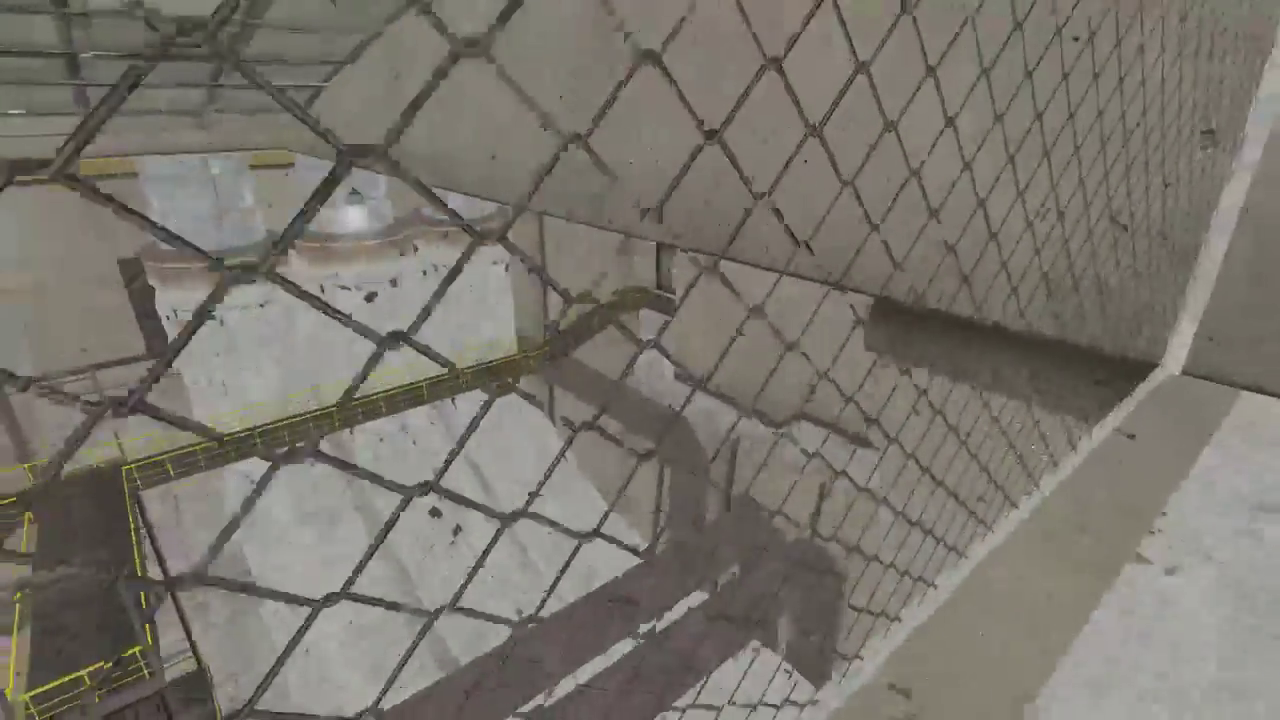
Step: Fly through the running map with noclip to examine the catwalks and the roller door with the Danger sign, and quit the game
key("v")
key("v")
key("v")
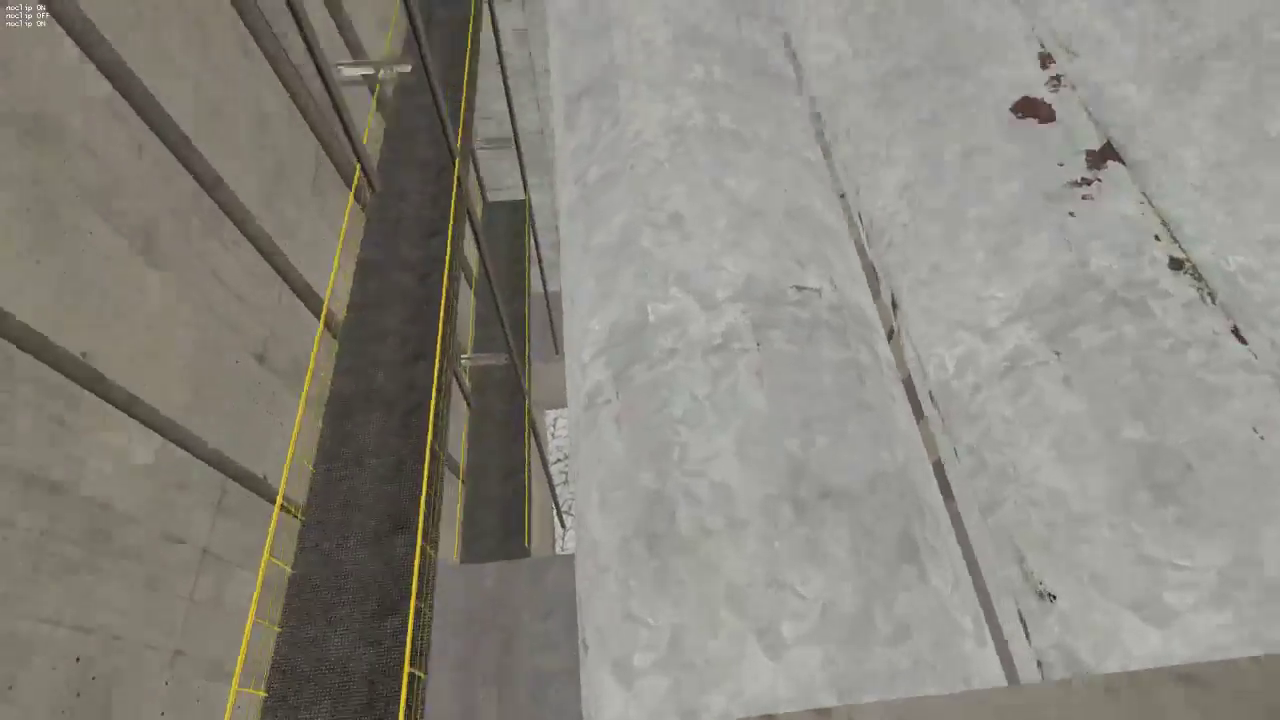
key("w")
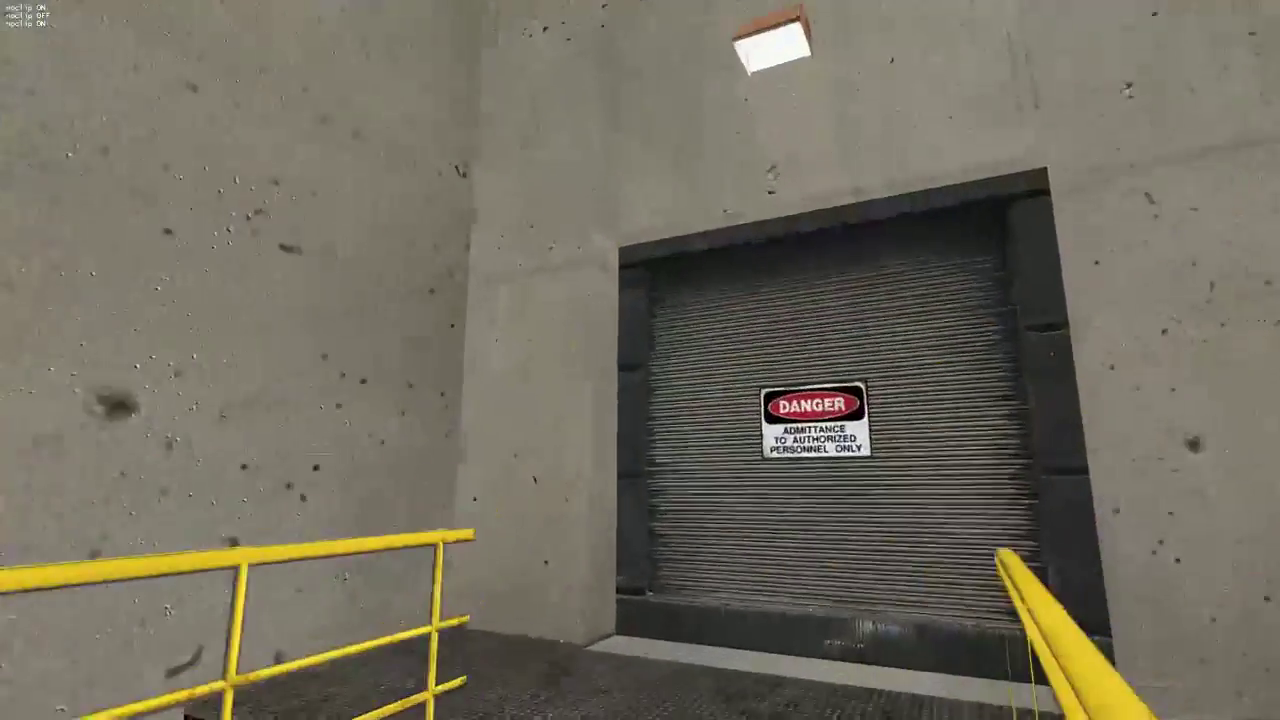
key("Escape")
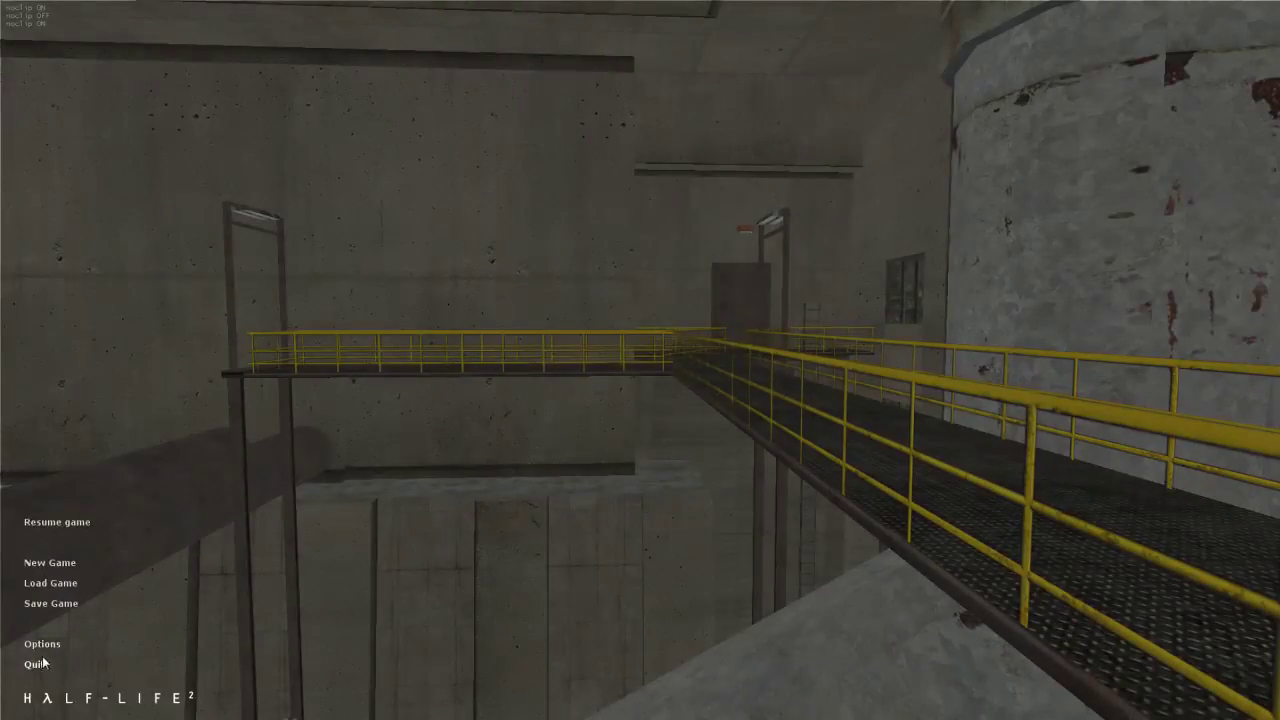
left_click(36, 664)
left_click(608, 378)
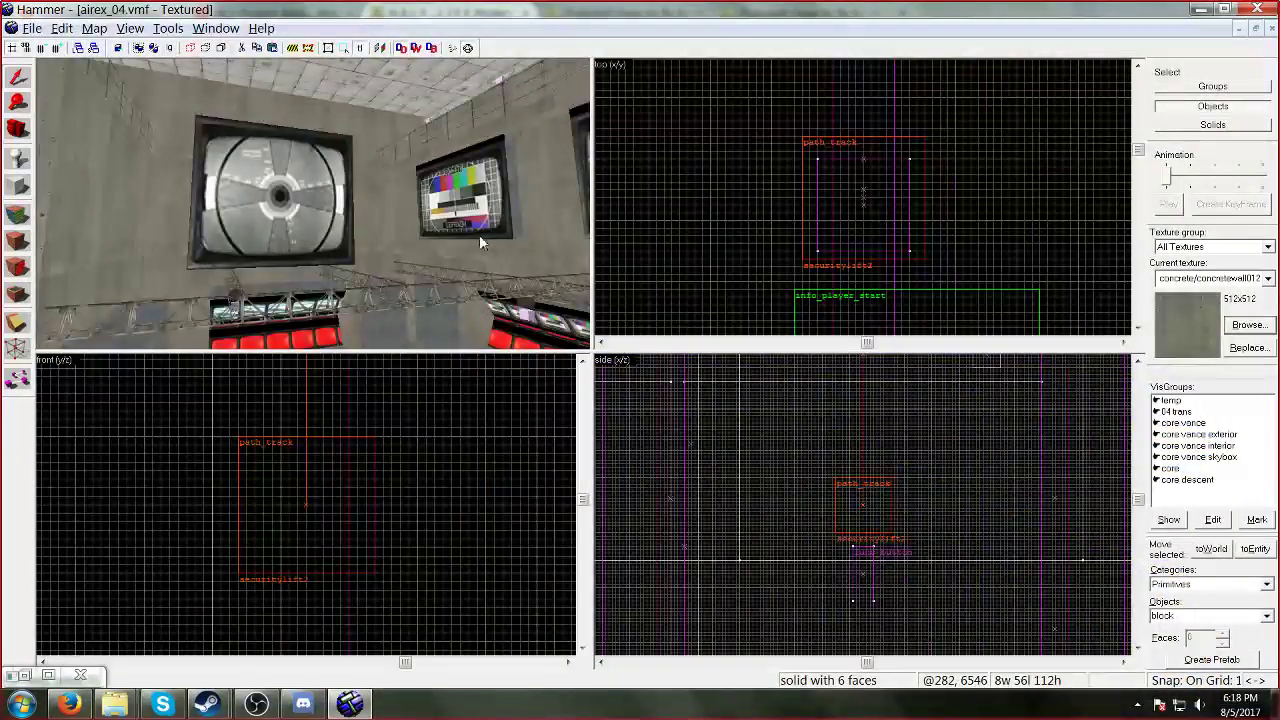
Step: Set the angles keyvalue to 0 0 0 on the number 8 func_door in the wall with the green stripe
scroll(442, 239, "up", 5)
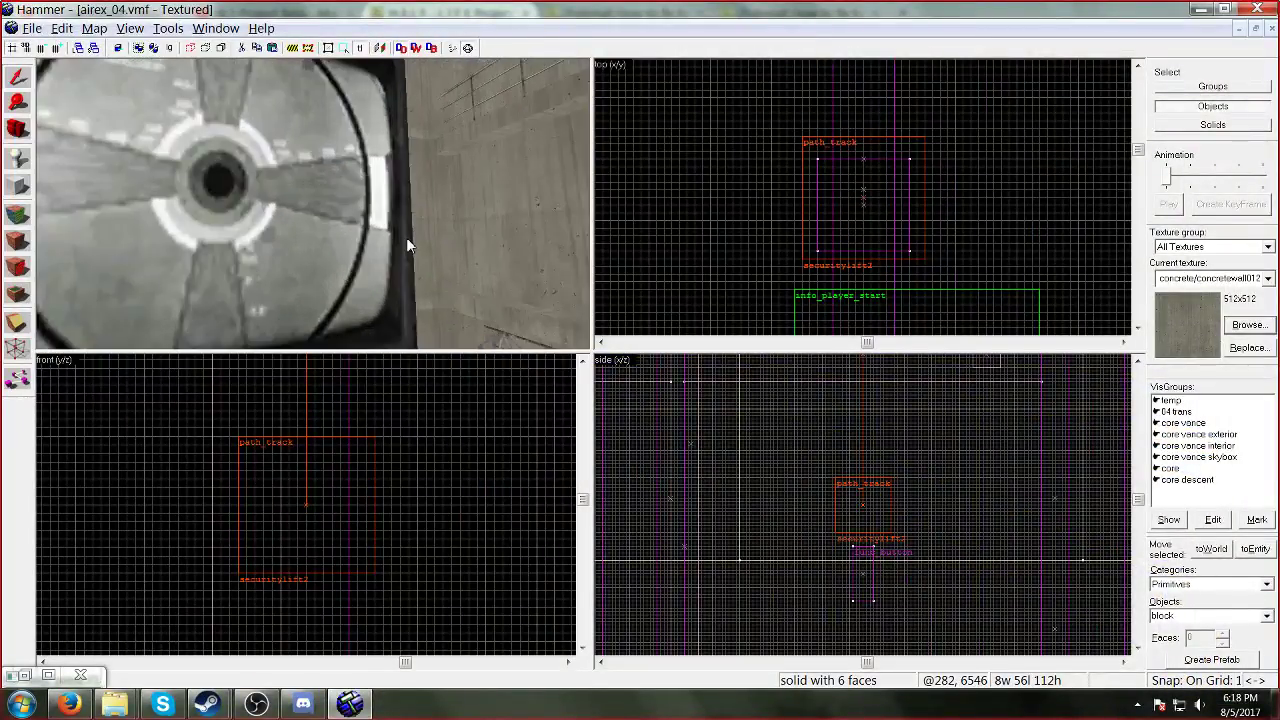
key("z")
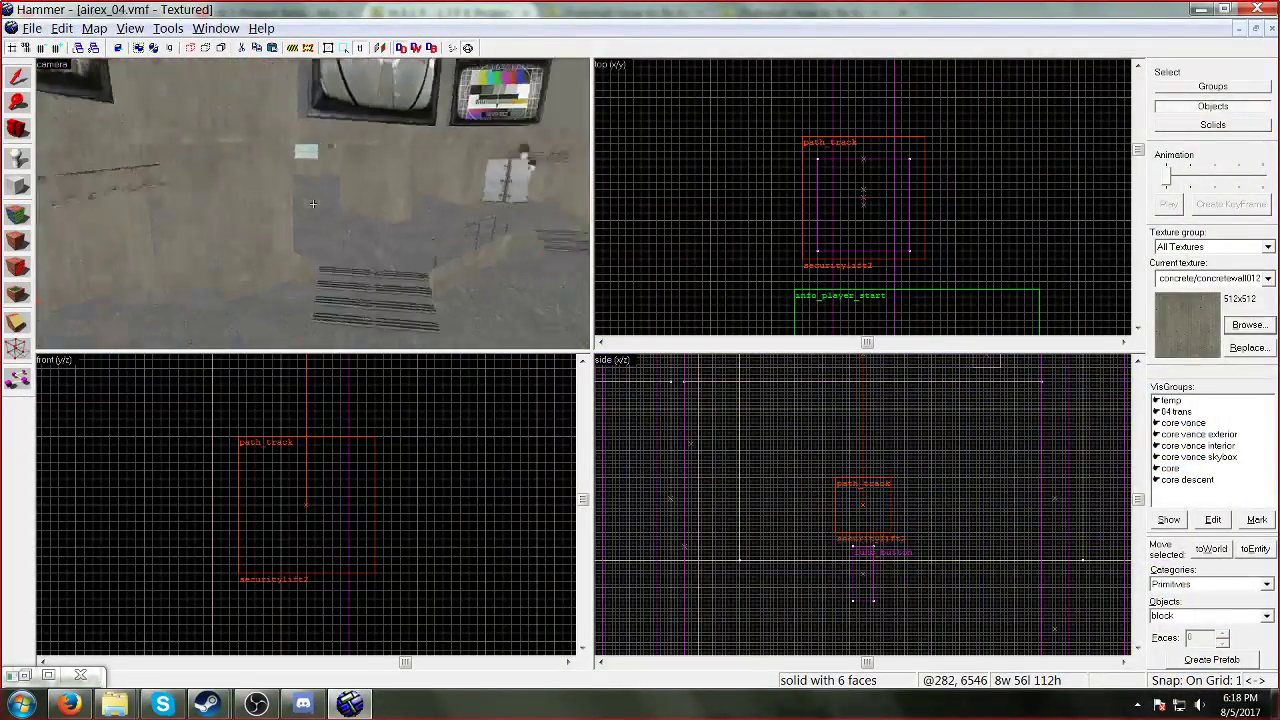
key("w")
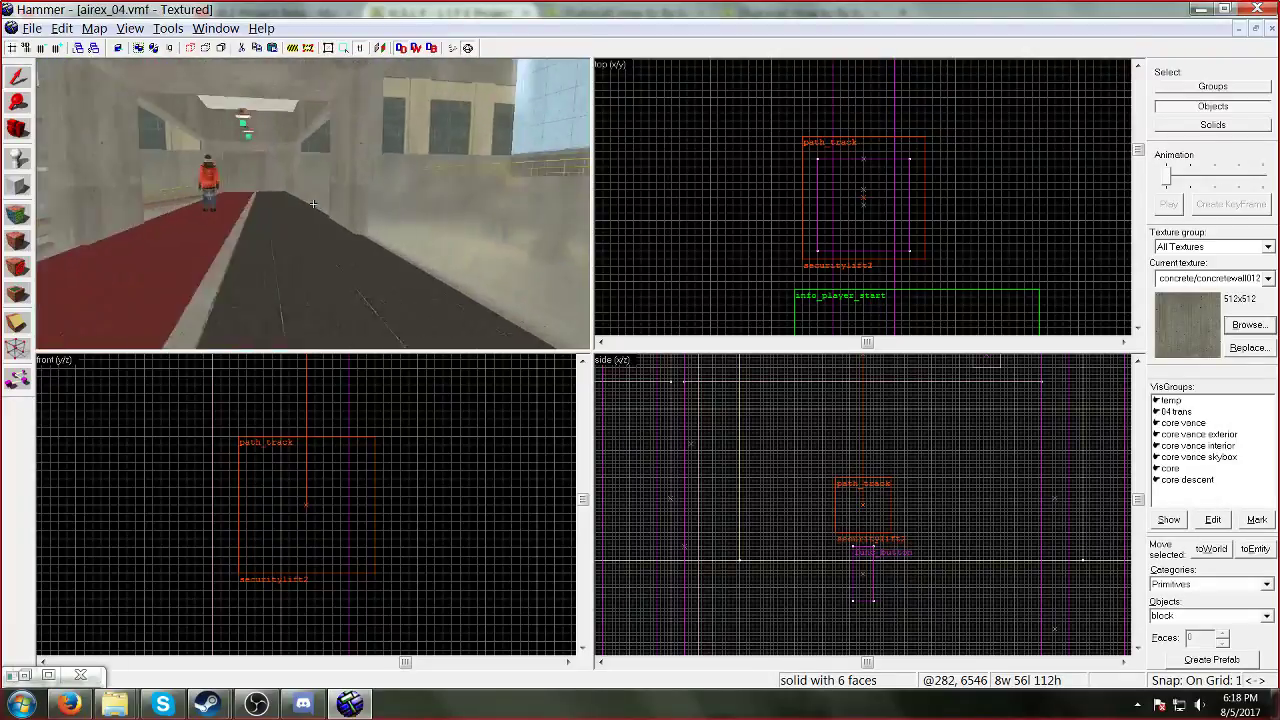
key("w")
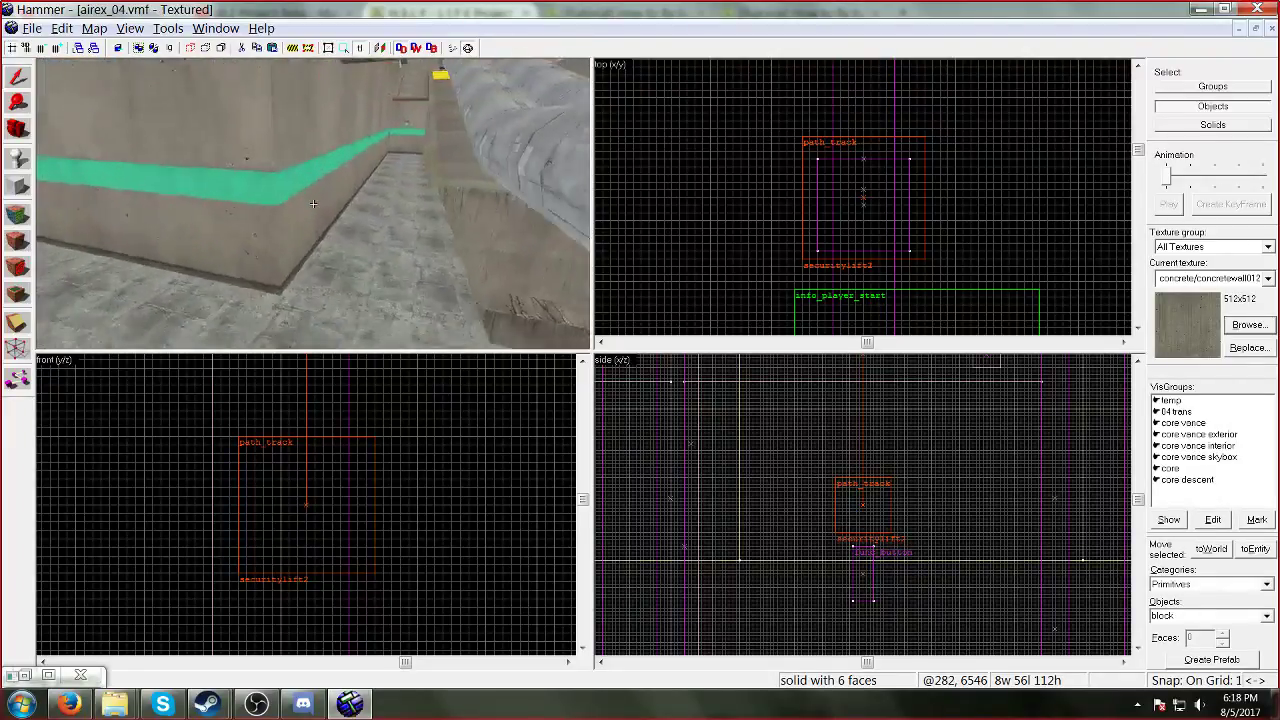
key("w")
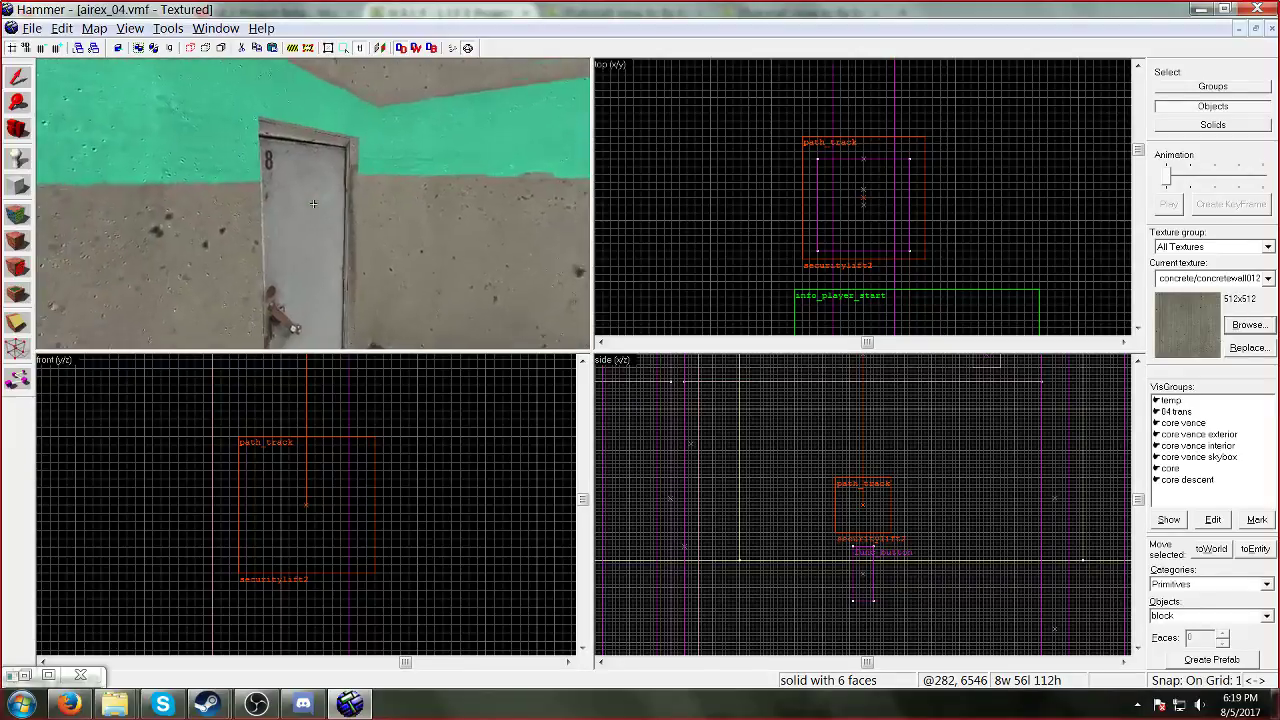
key("s")
key("z")
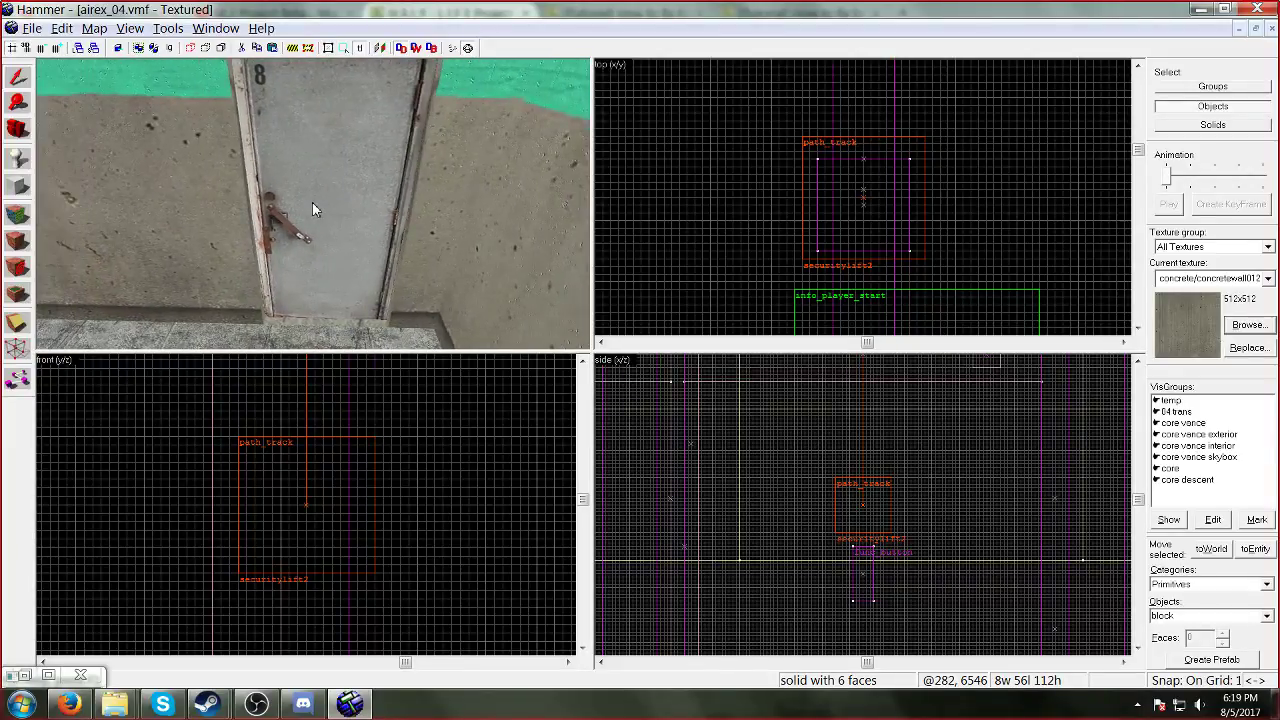
double_click(313, 210)
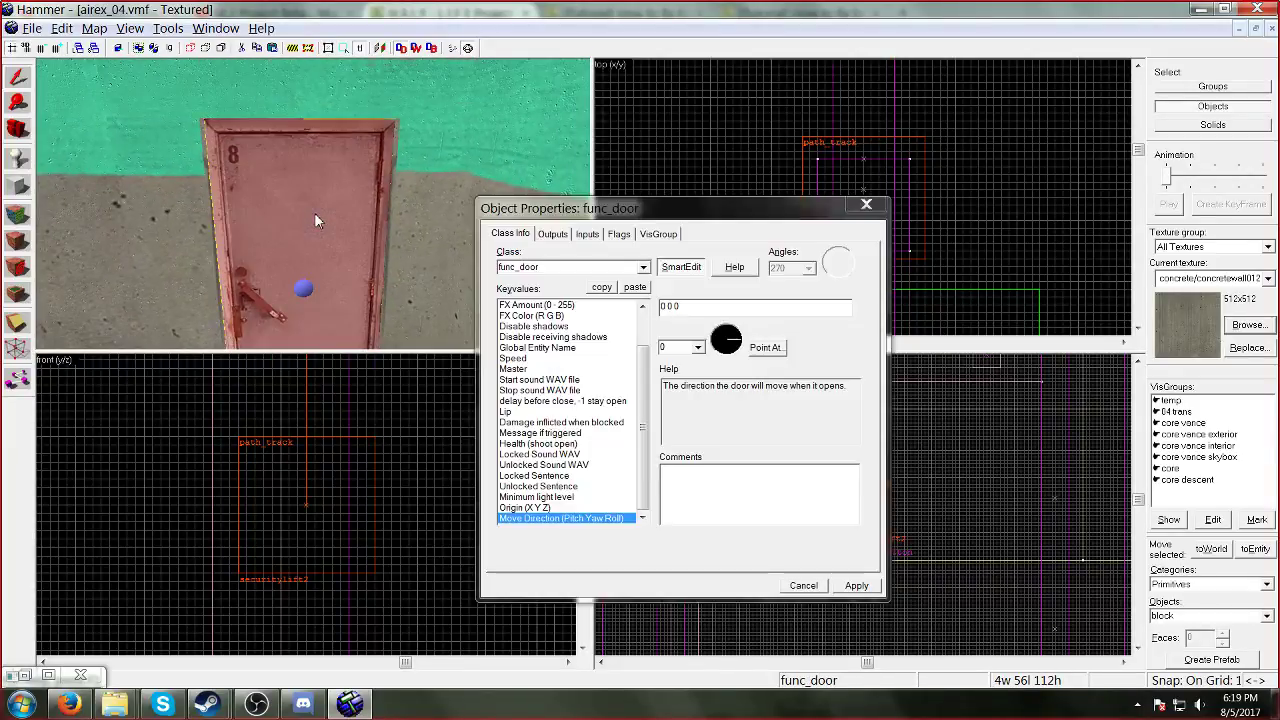
left_click(681, 266)
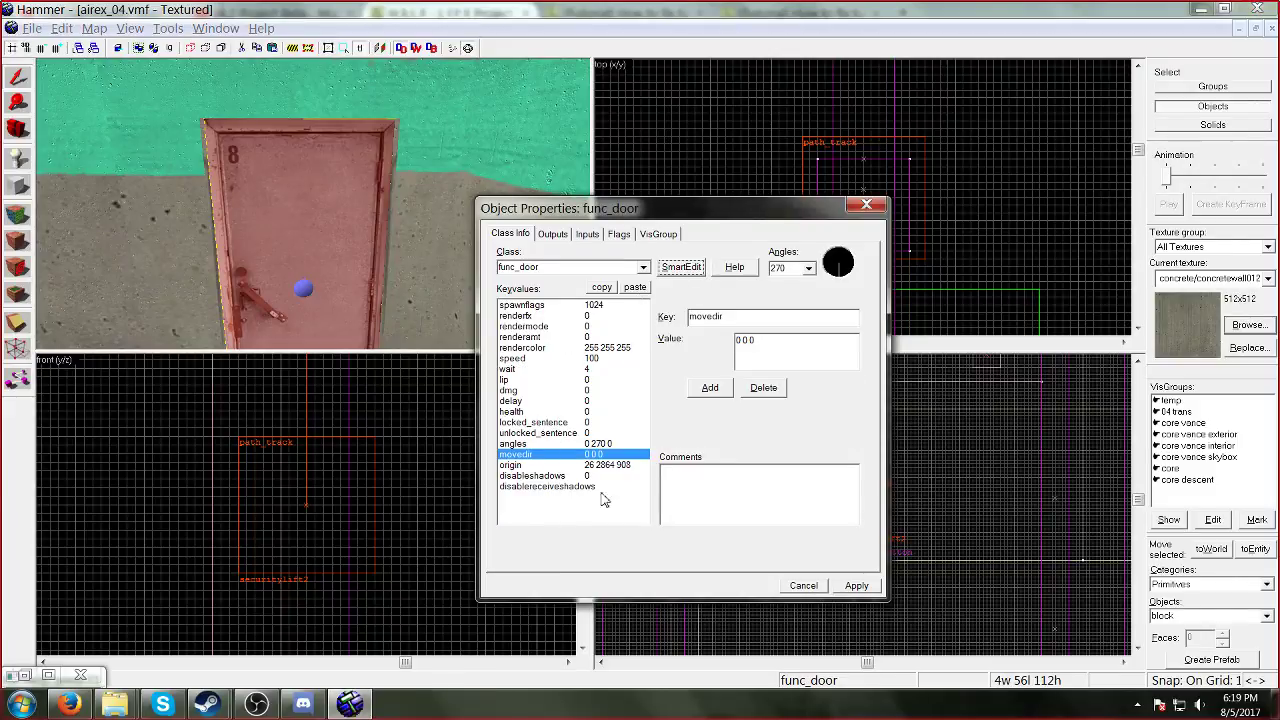
left_click(600, 443)
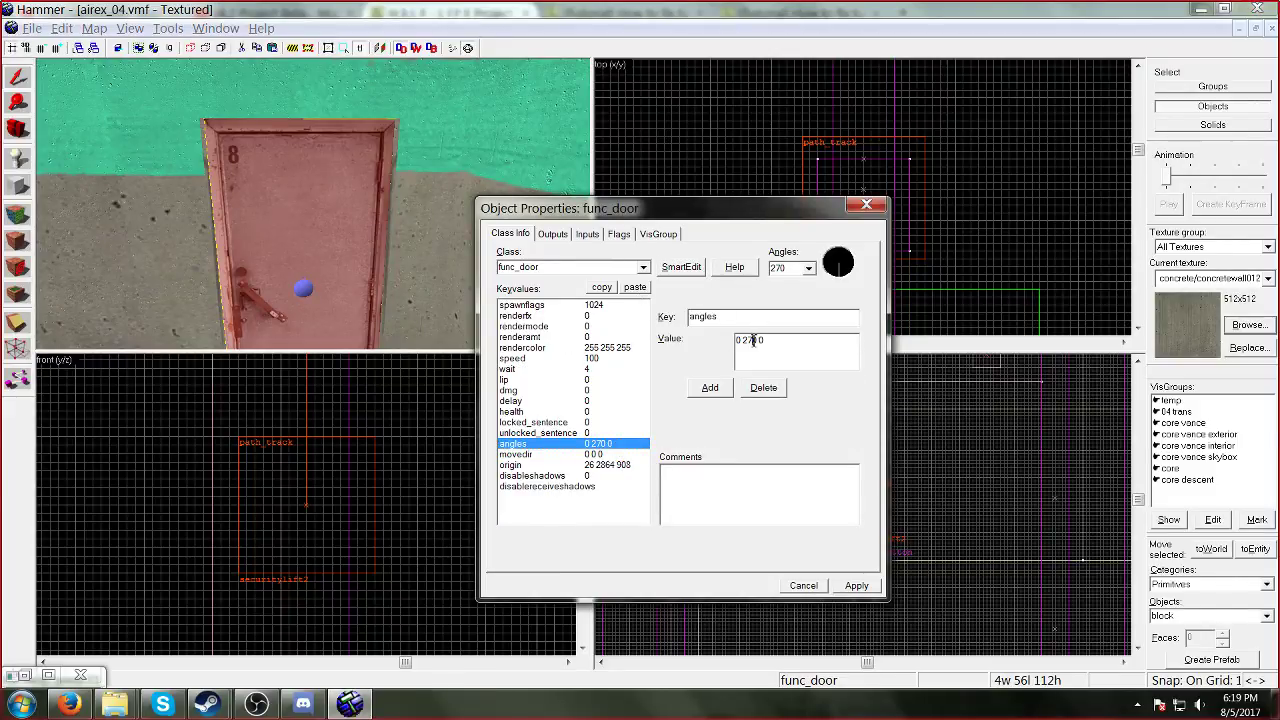
double_click(750, 341)
right_click(752, 343)
key("Escape")
type("0")
Step: Set the movedir of the number 8 door in the green-striped wall to 0 270 0 and apply the changes
left_click(604, 454)
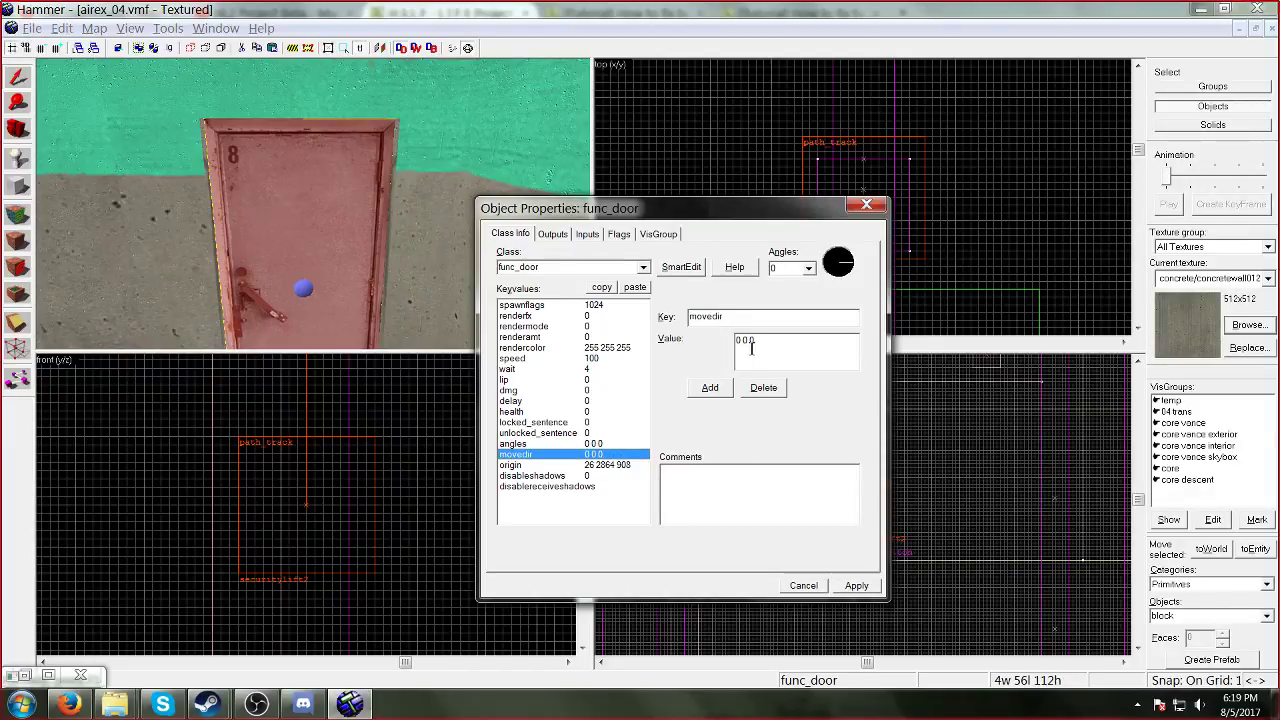
double_click(744, 341)
left_click(748, 341)
type("27")
key("BackSpace")
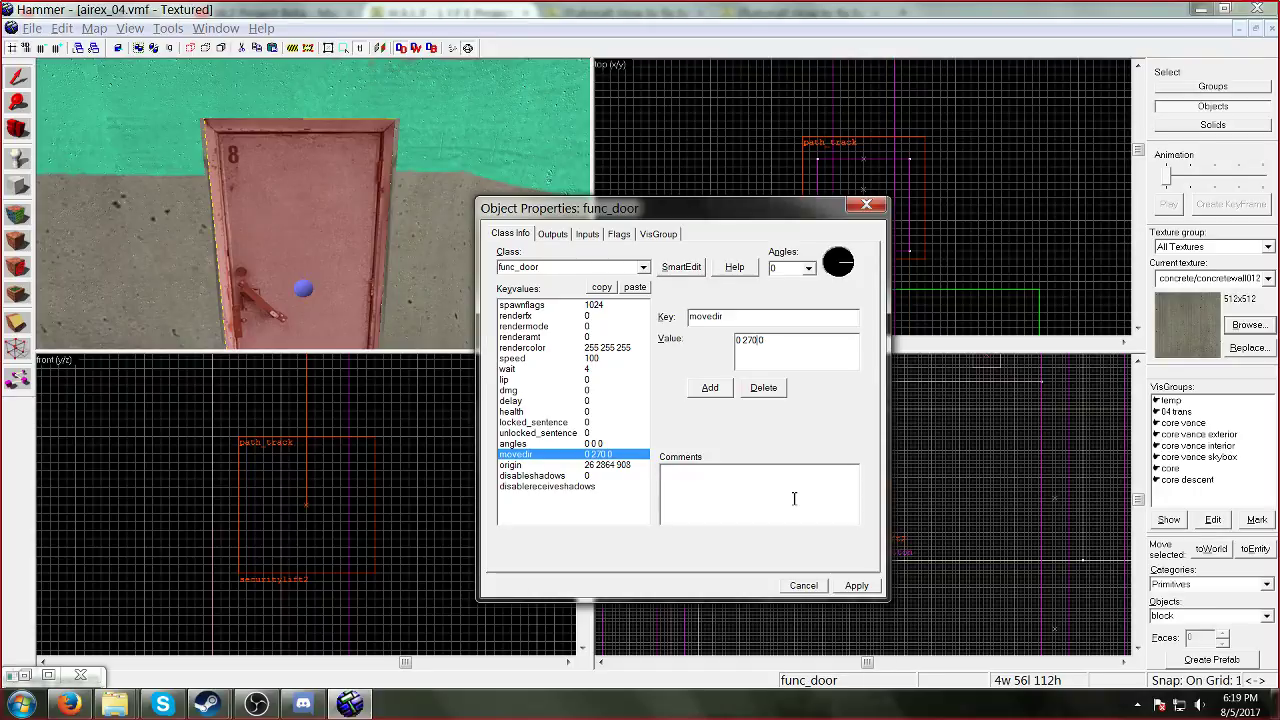
left_click(856, 586)
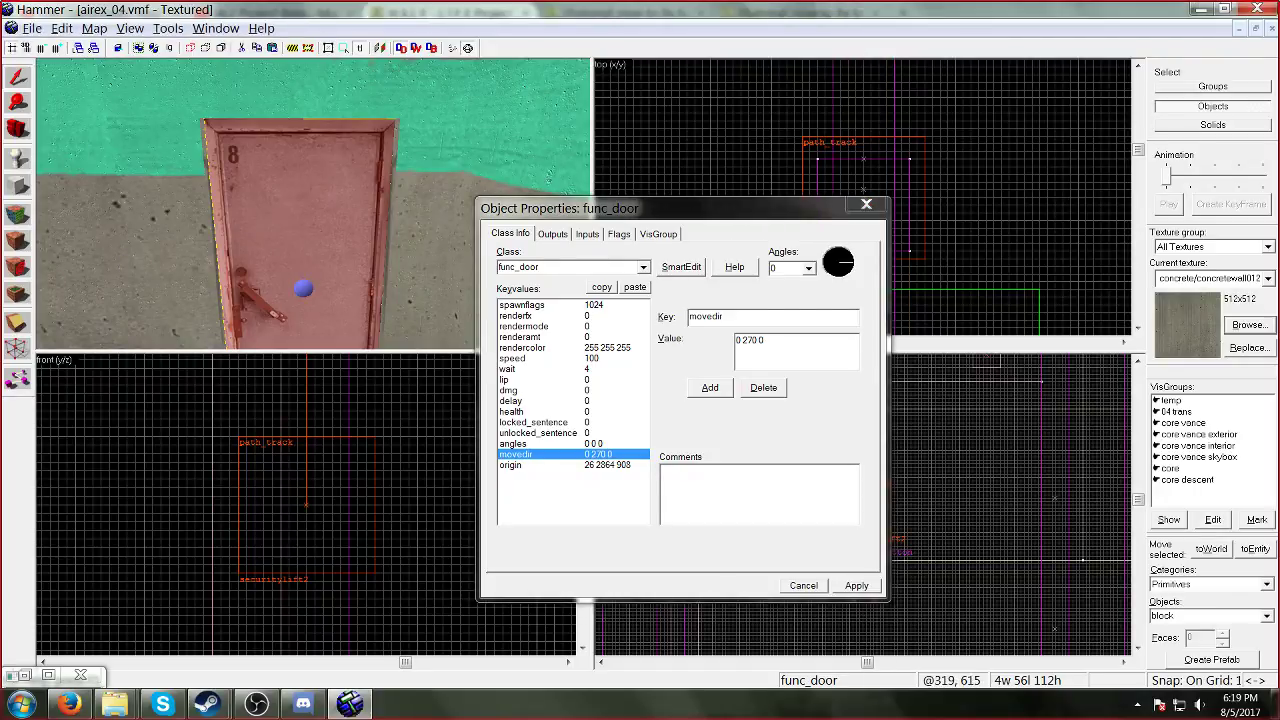
left_click(857, 585)
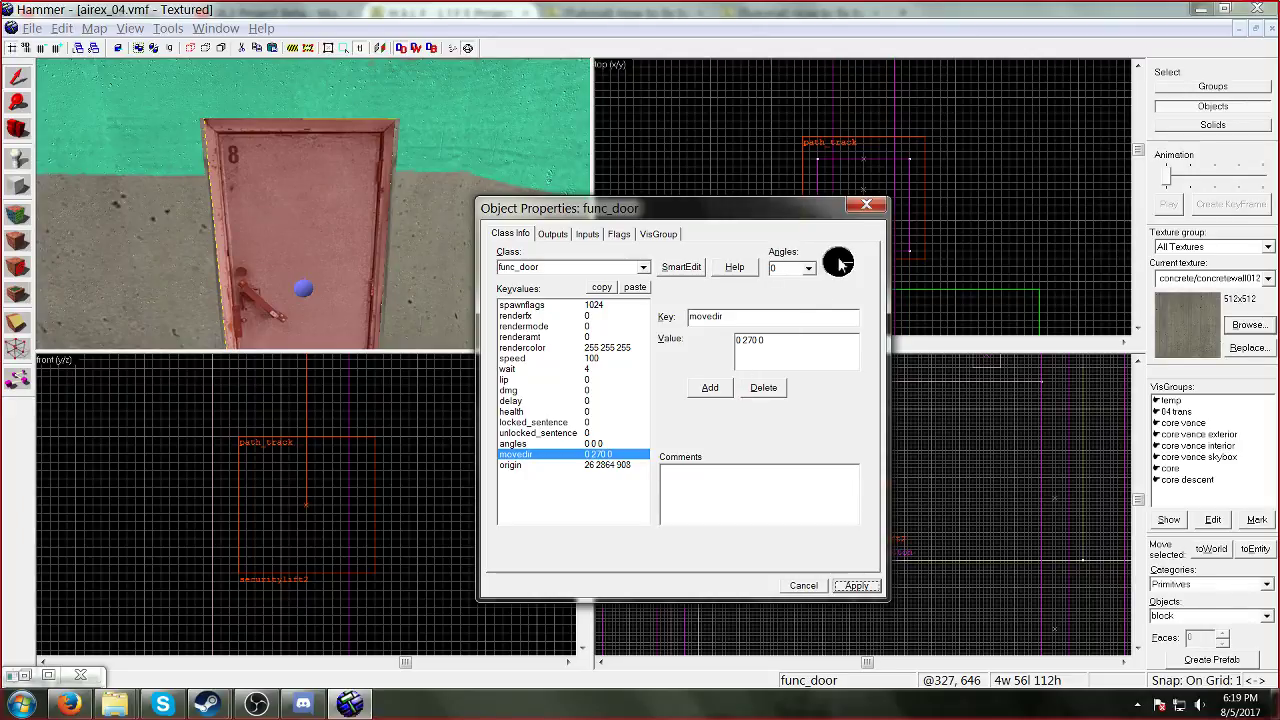
Step: Close the number 8 door's properties and examine the door's base and surrounding concrete wall in the 3D view
left_click(865, 207)
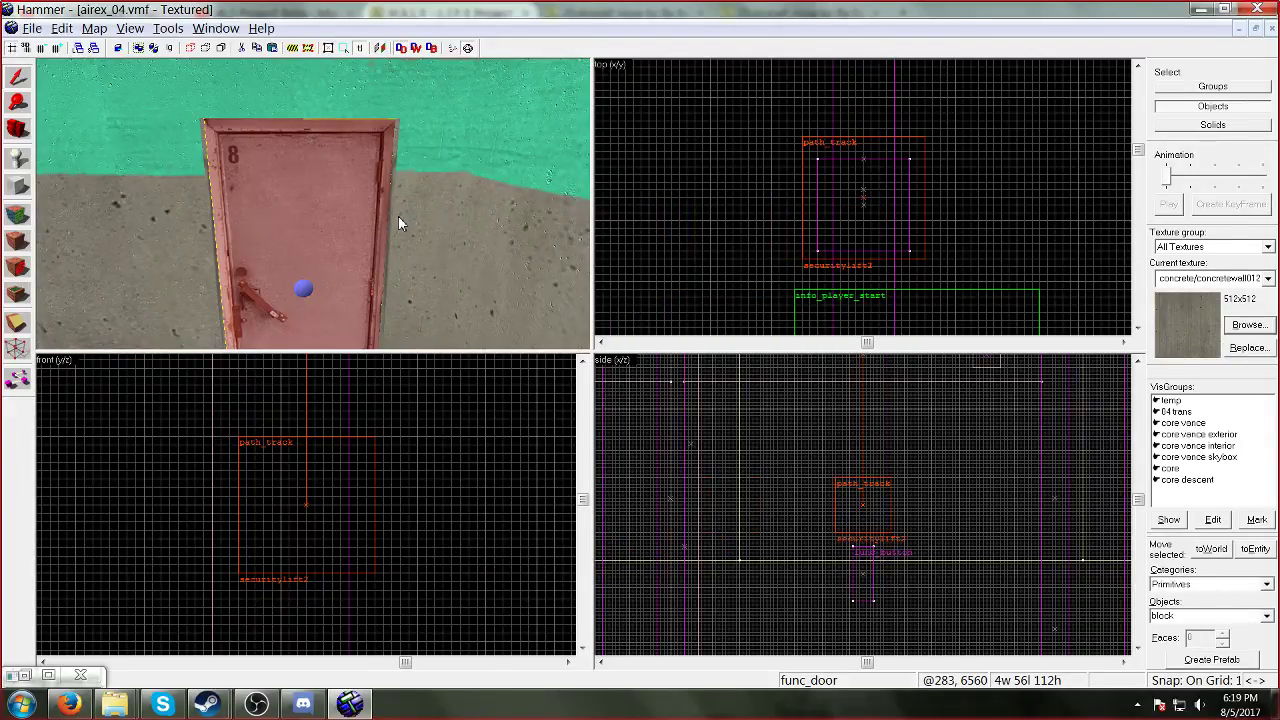
key("z")
key("w")
key("w")
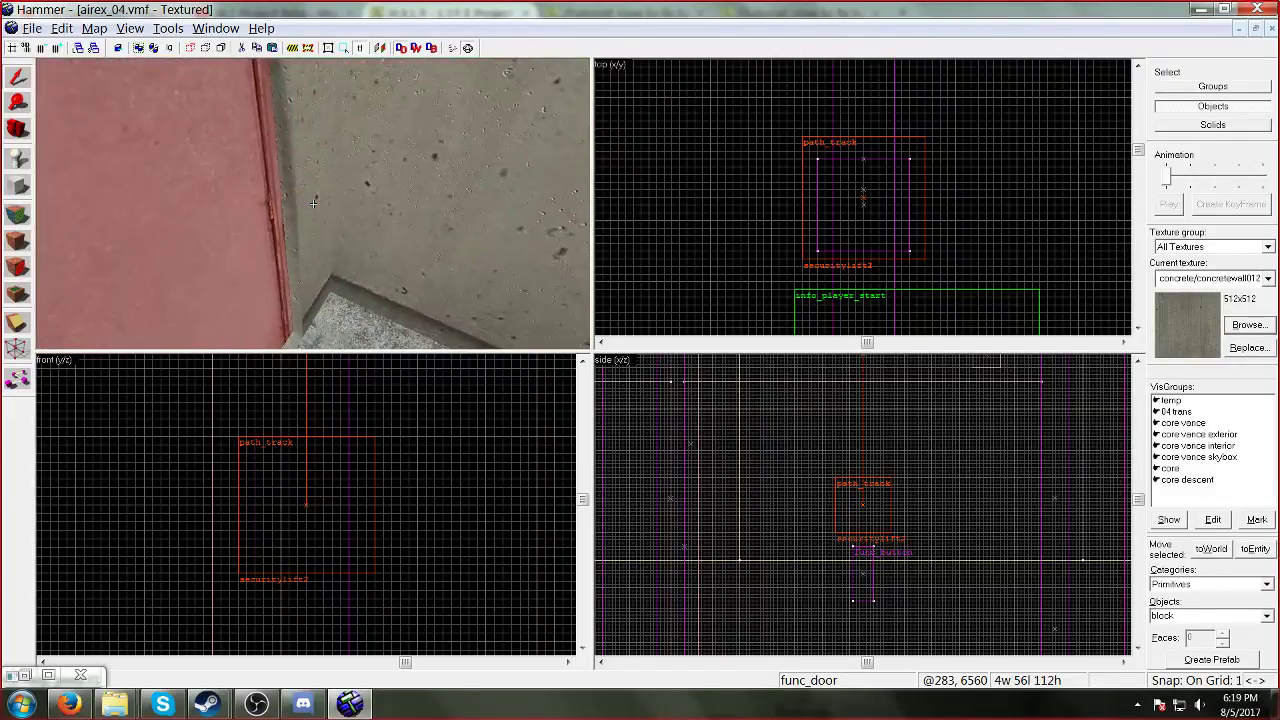
key("s")
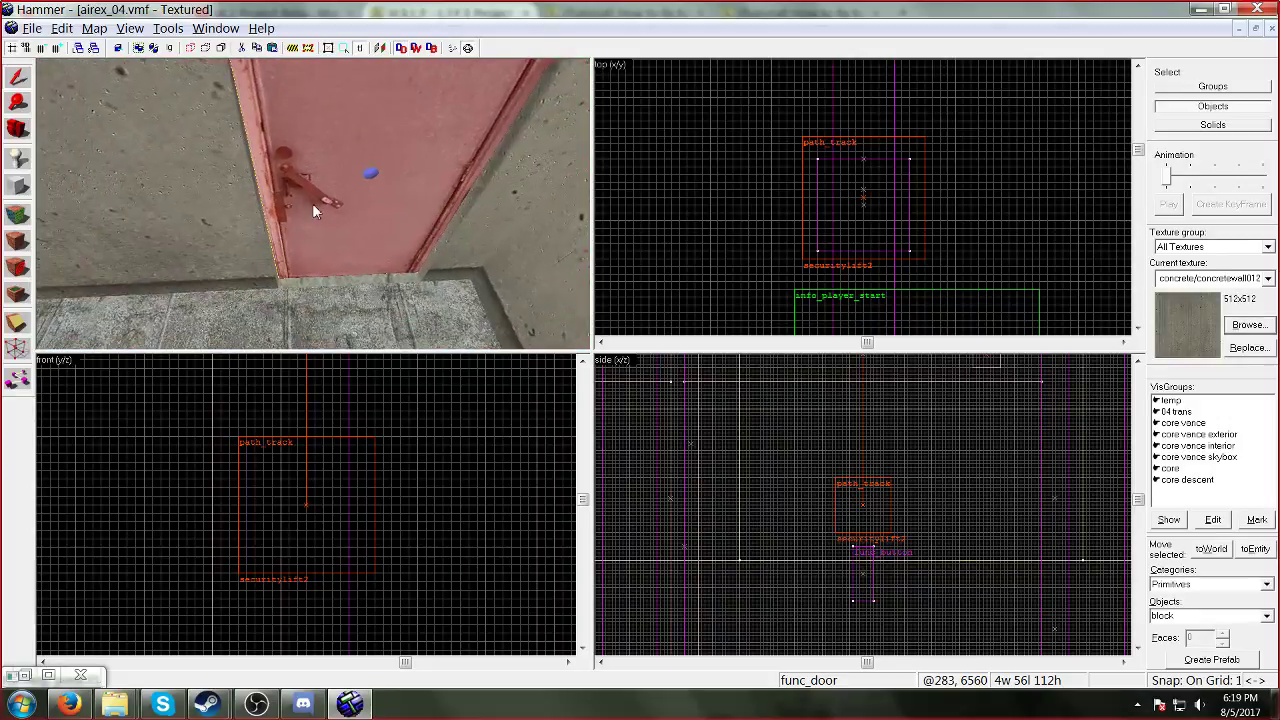
key("z")
Step: Switch to Firefox, load the hl2-beta.ru home page and close the two open beta map tutorial tabs
left_click(66, 705)
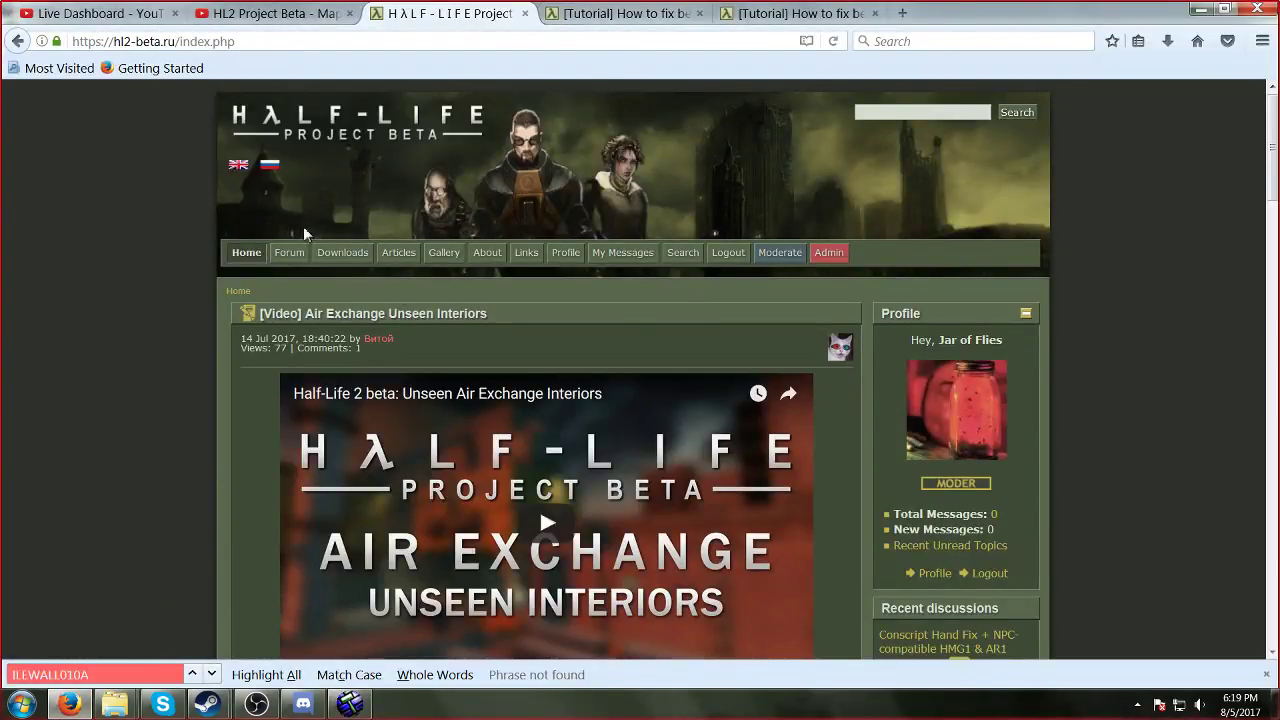
left_click(246, 252)
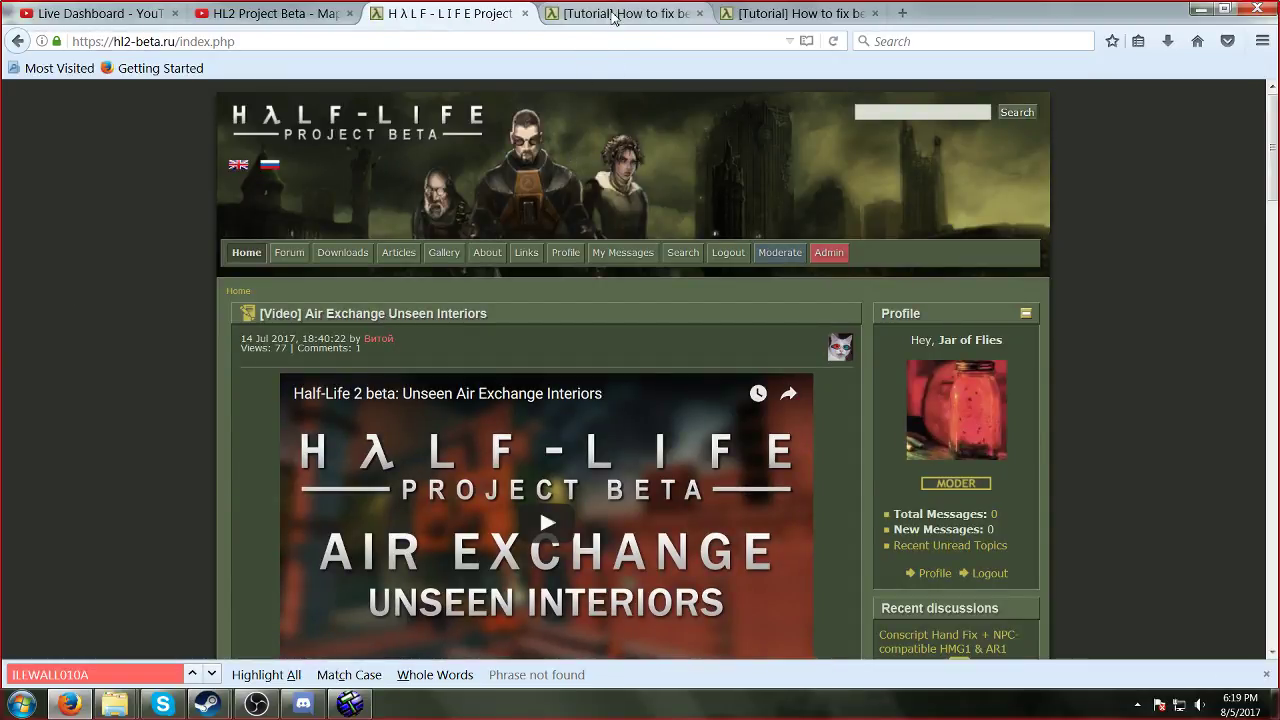
left_click(698, 13)
left_click(698, 13)
Step: Open the linked tutorial from the "[Tutorial] How to fix beta maps" news post on the home page
scroll(430, 222, "down", 10)
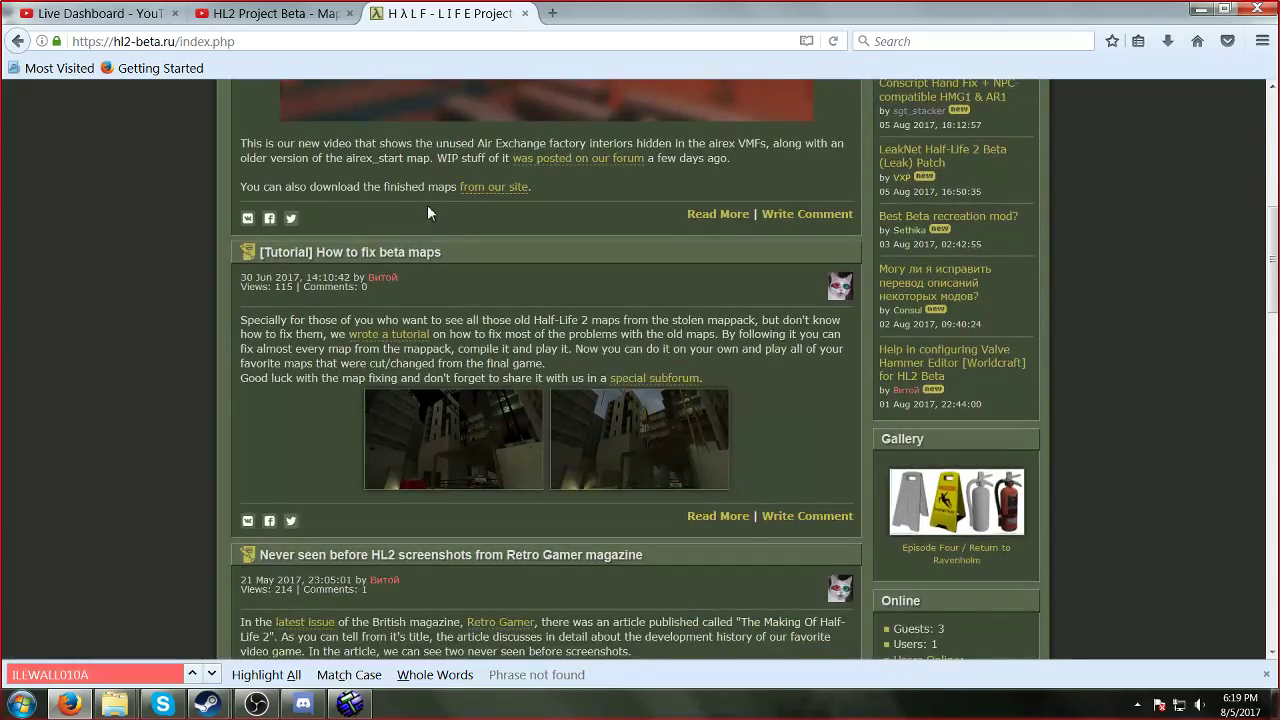
scroll(427, 210, "up", 5)
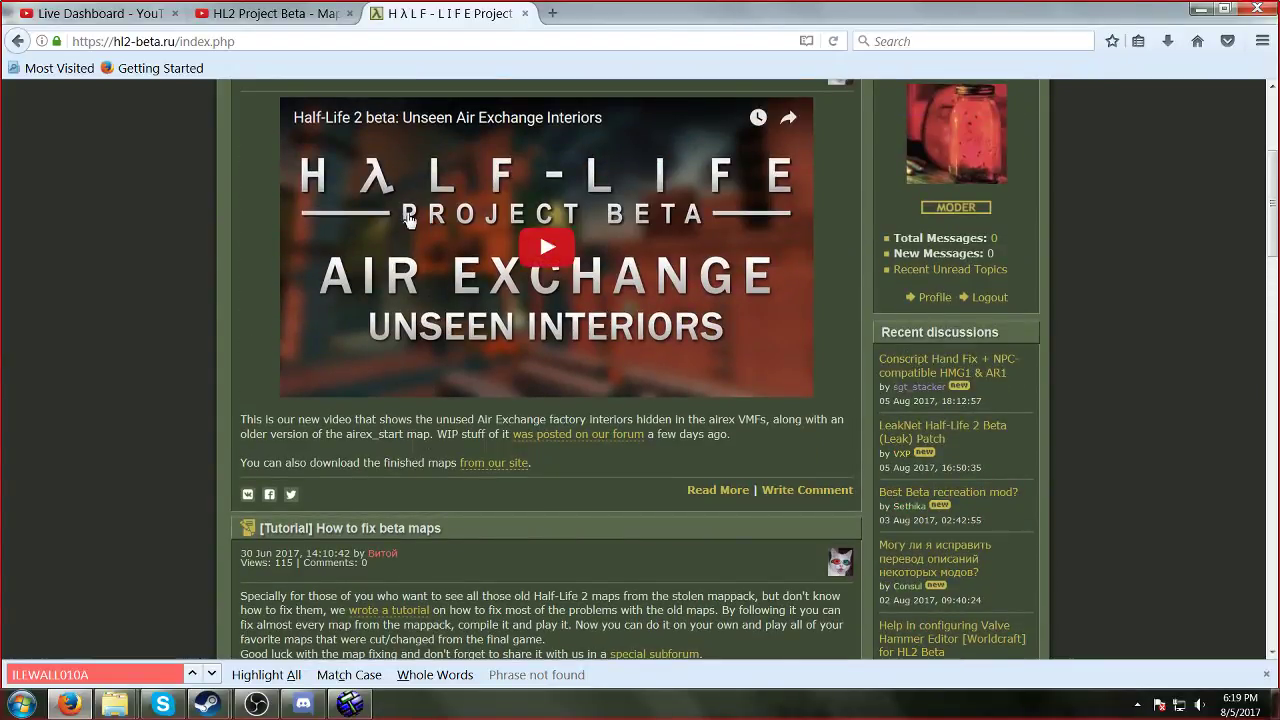
scroll(395, 240, "up", 5)
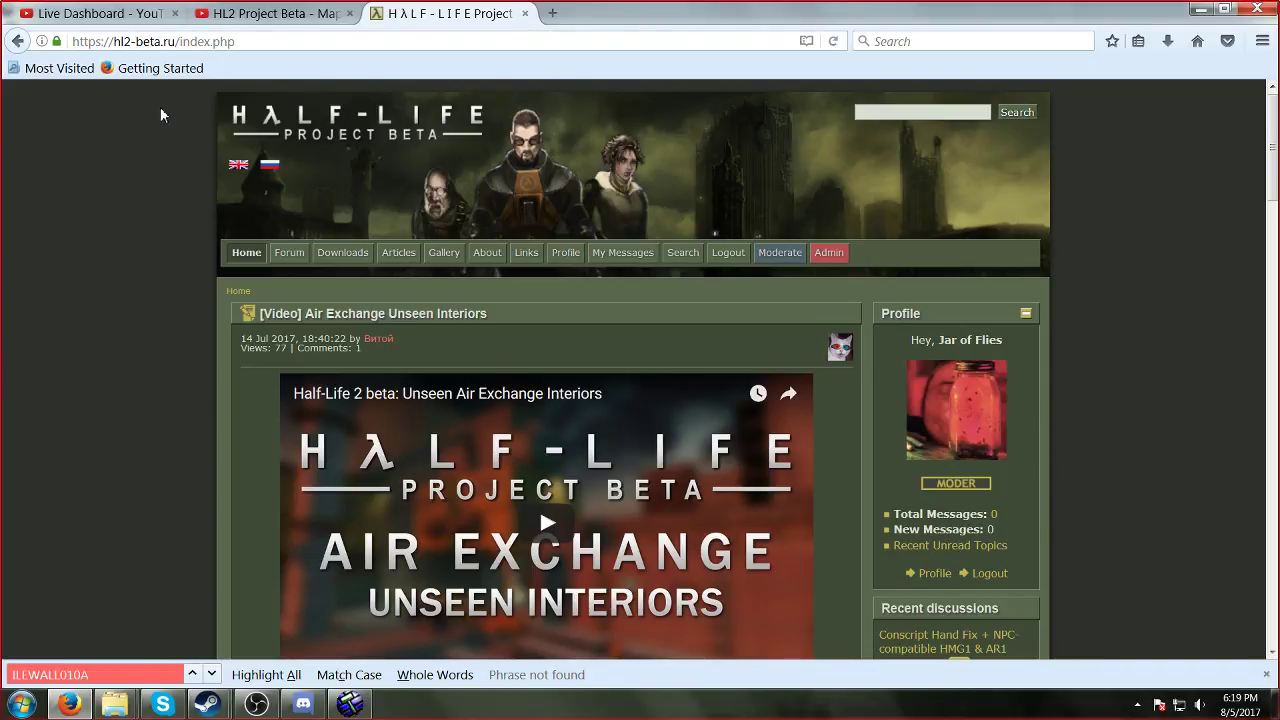
middle_click(200, 201)
middle_click(211, 222)
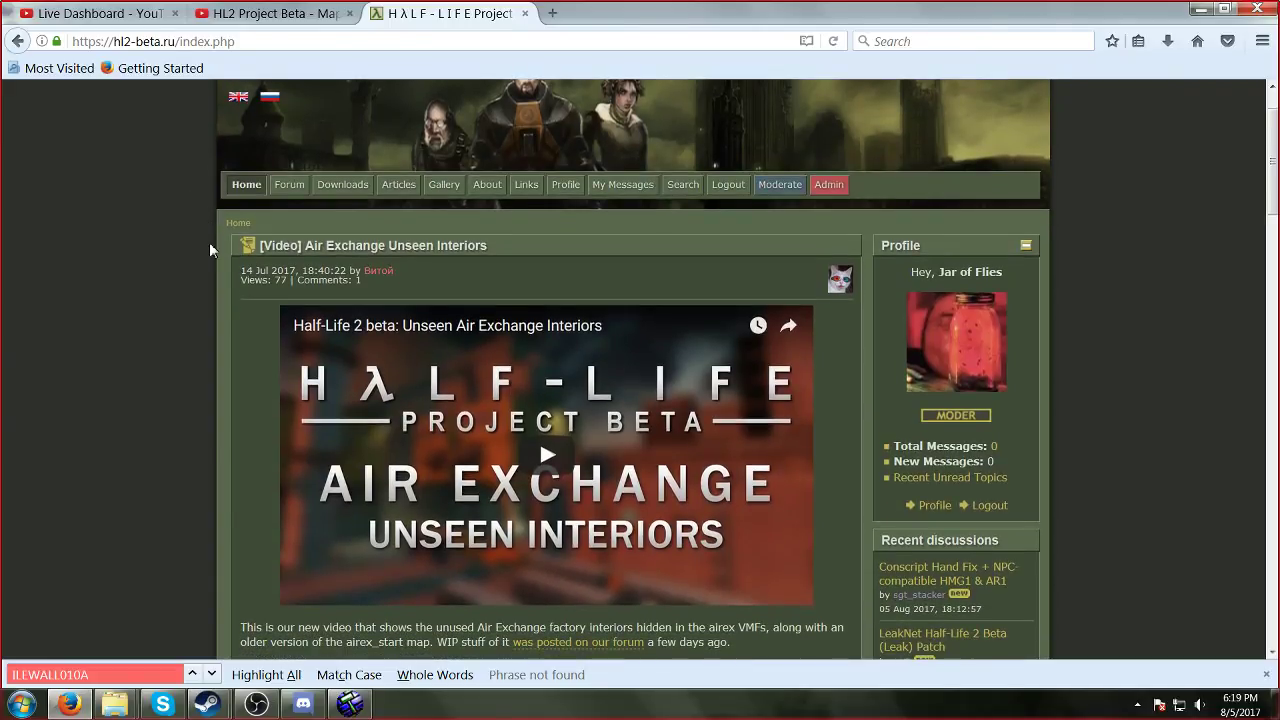
scroll(159, 286, "down", 1)
scroll(158, 284, "down", 5)
right_click(362, 360)
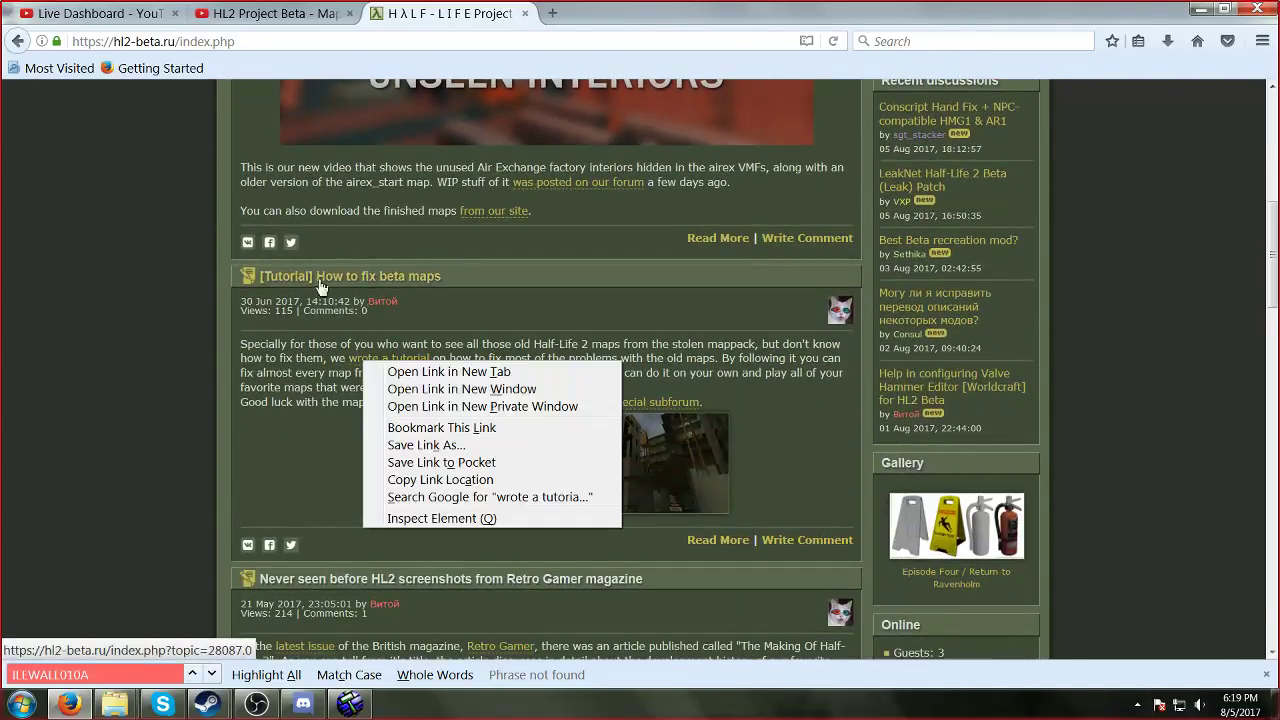
left_click(3, 318)
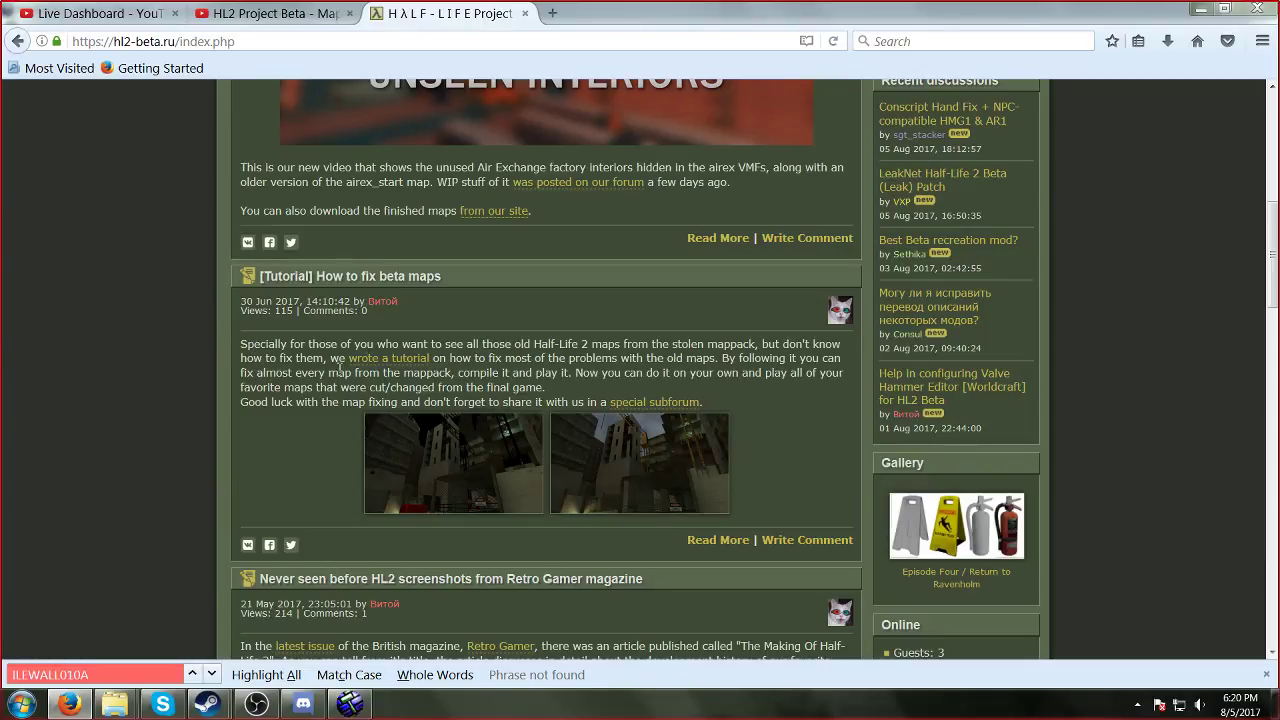
left_click(366, 362)
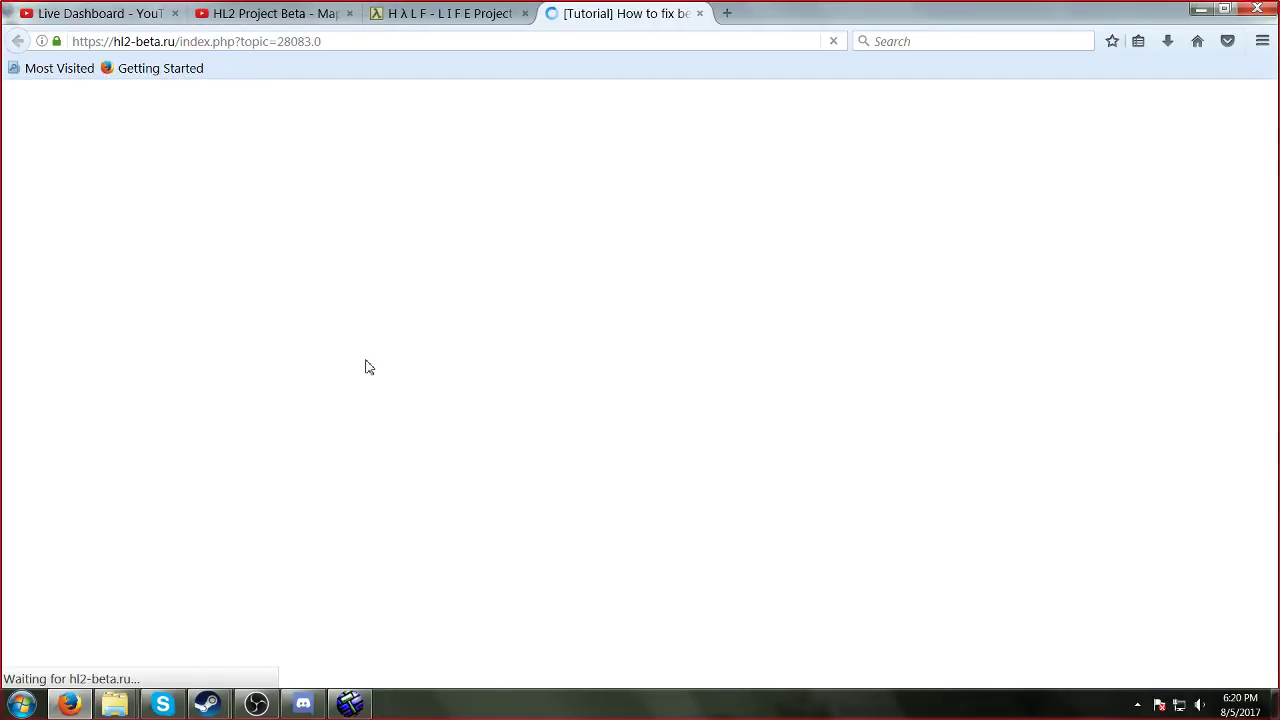
Step: Expand the tutorial's "Compiling maps with a batch" section and copy its entire code block
scroll(358, 330, "down", 5)
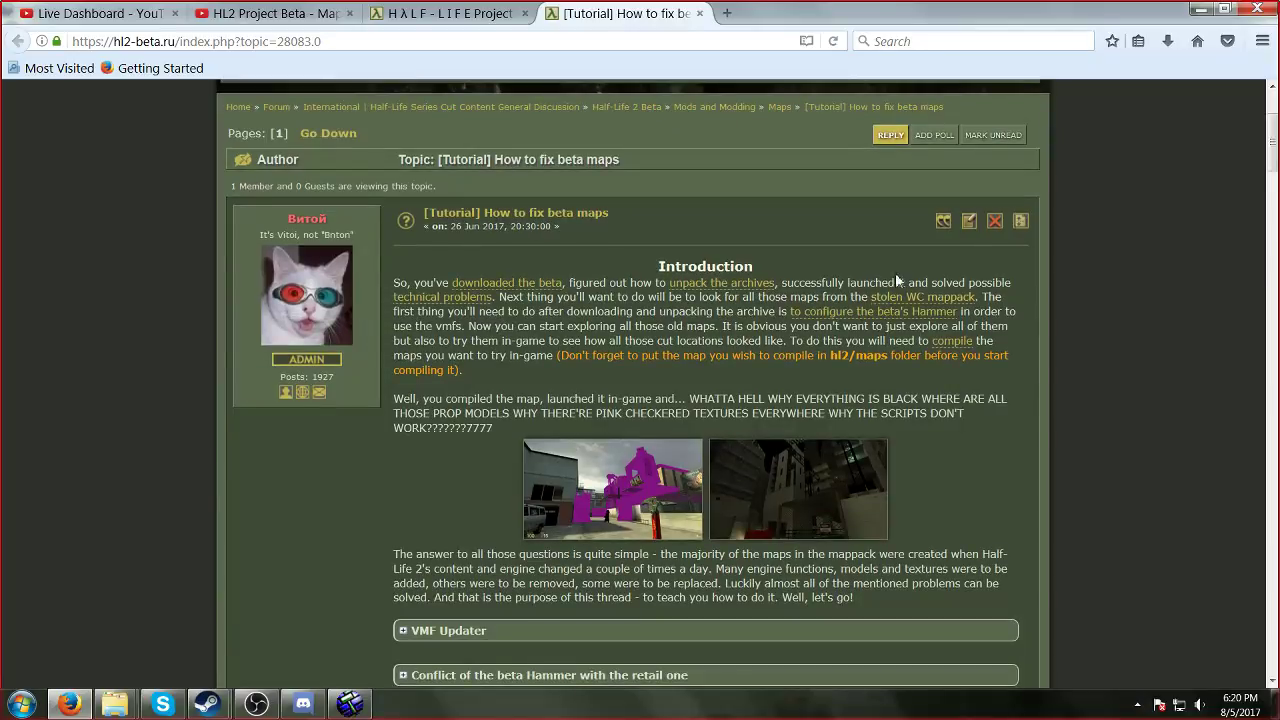
scroll(411, 424, "down", 2)
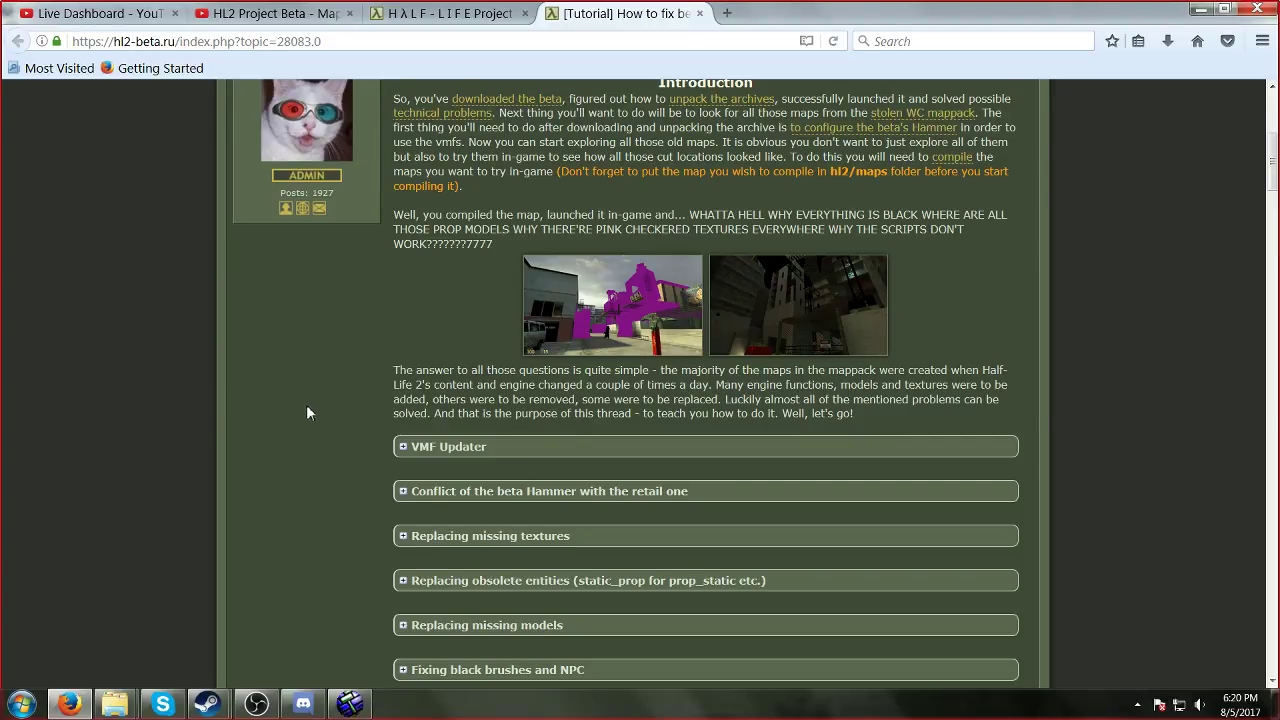
scroll(306, 405, "down", 5)
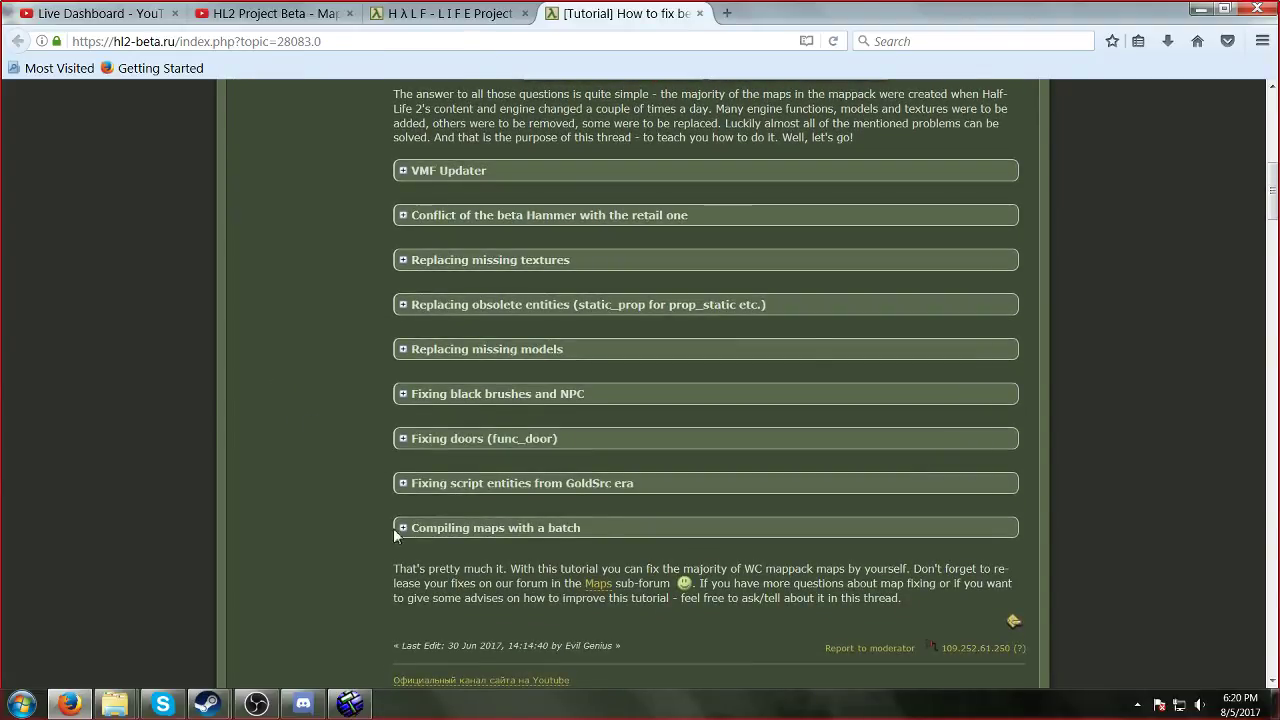
left_click(417, 530)
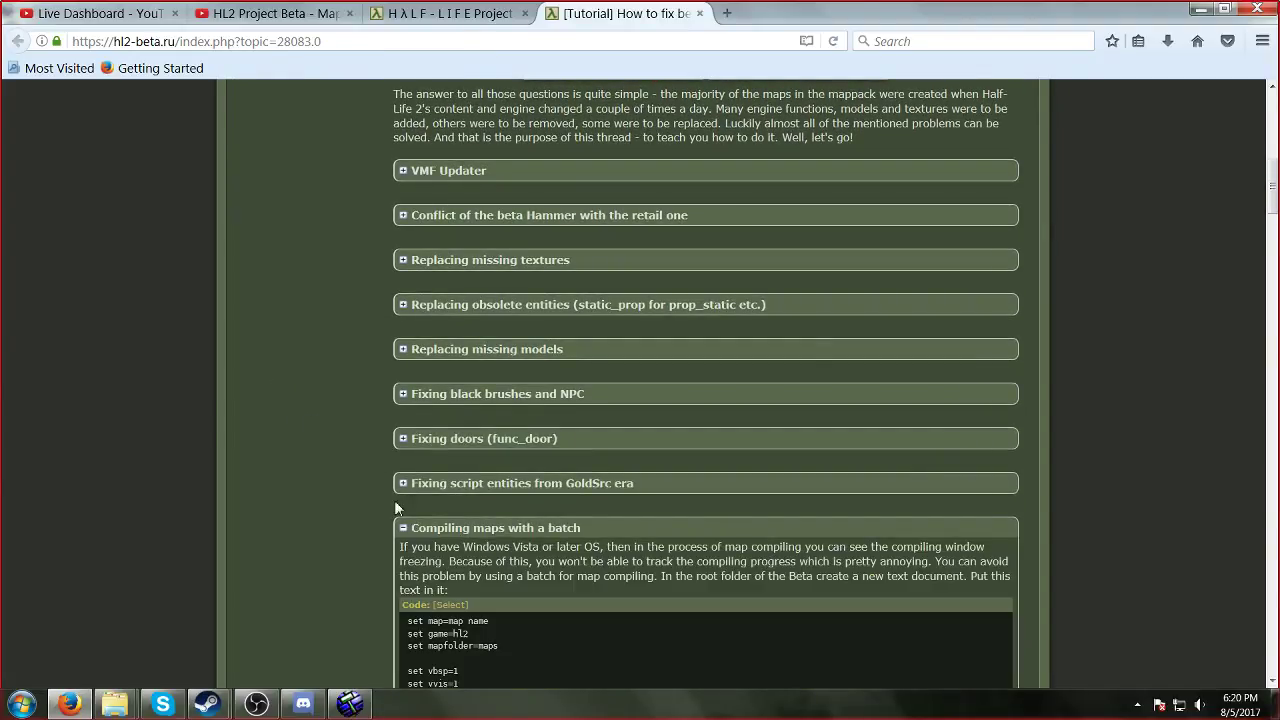
scroll(298, 449, "down", 5)
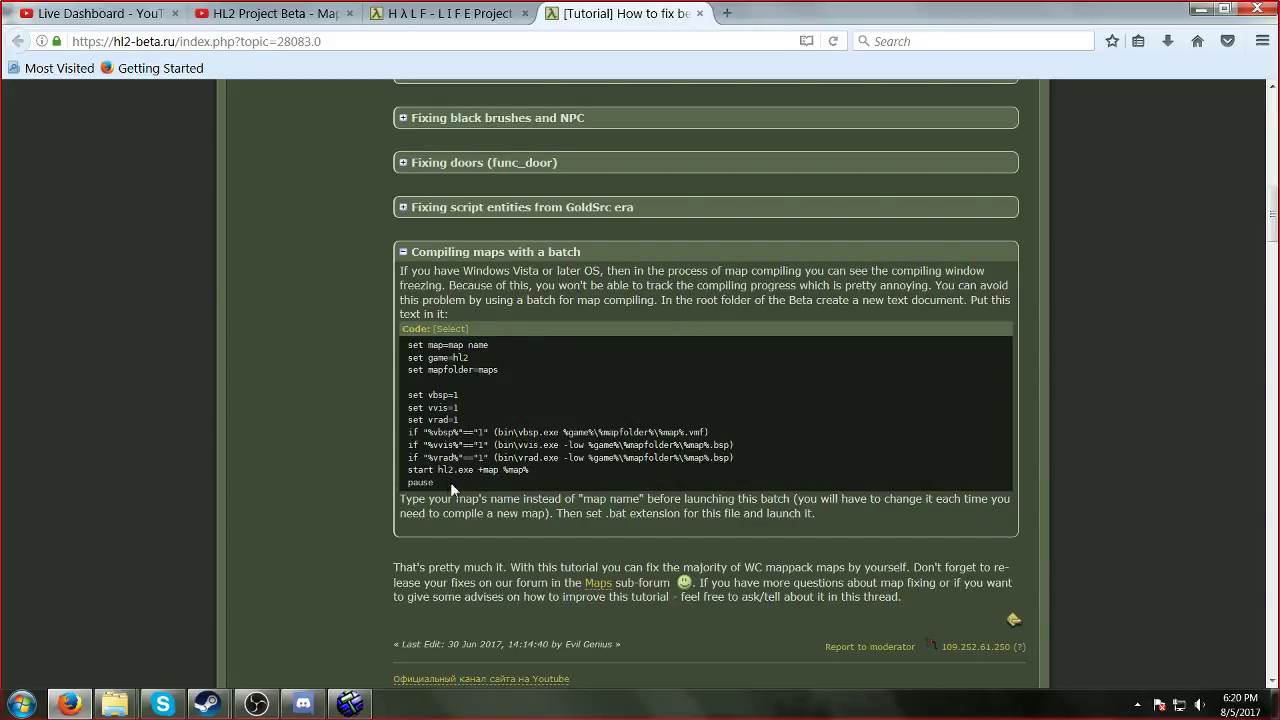
left_click_drag(450, 482, 406, 344)
right_click(419, 349)
left_click(444, 359)
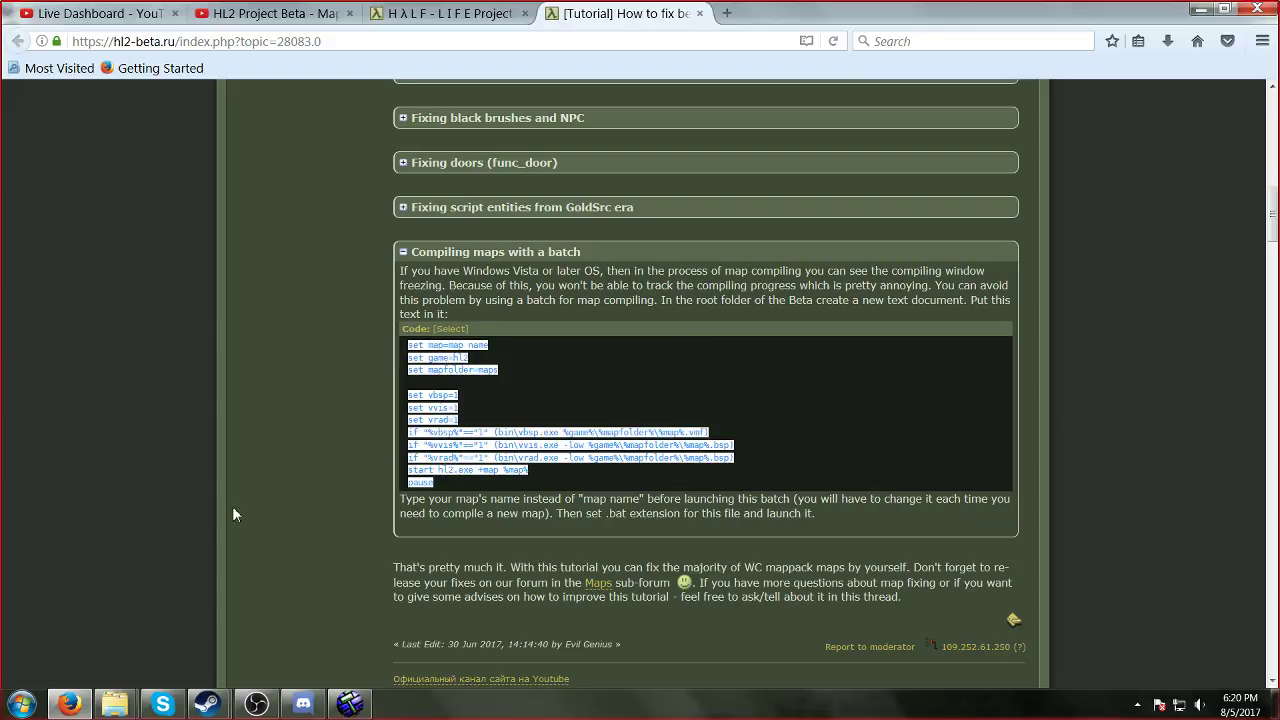
Step: Switch to Windows Explorer and create a new text document in the anon-hl2 folder
mouse_move(115, 704)
left_click(101, 610)
left_click(303, 33)
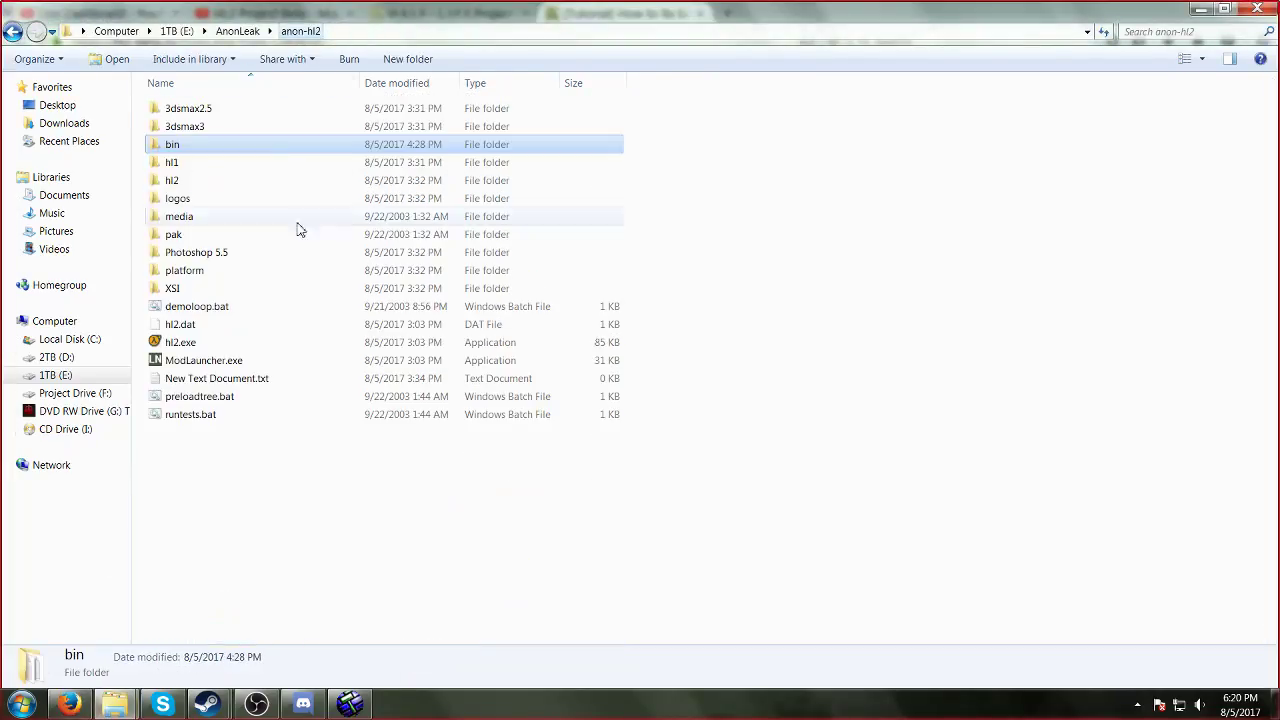
right_click(737, 232)
right_click(709, 99)
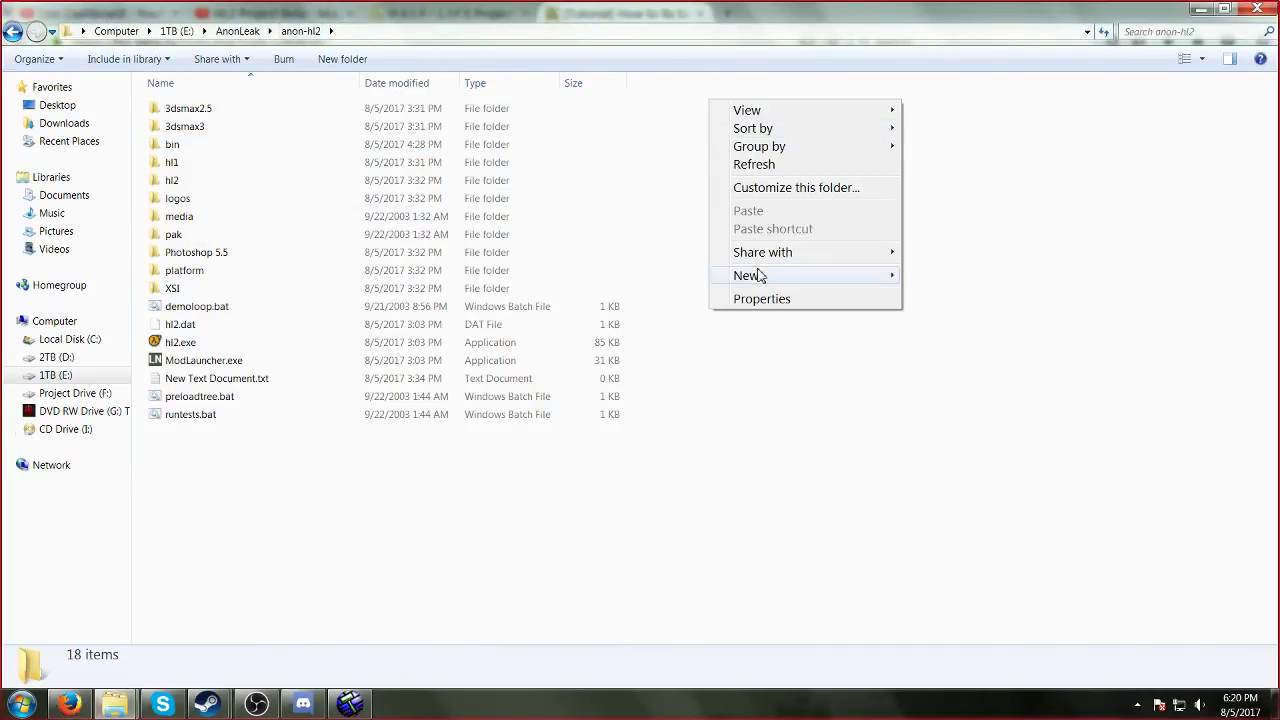
mouse_move(740, 275)
left_click(1000, 495)
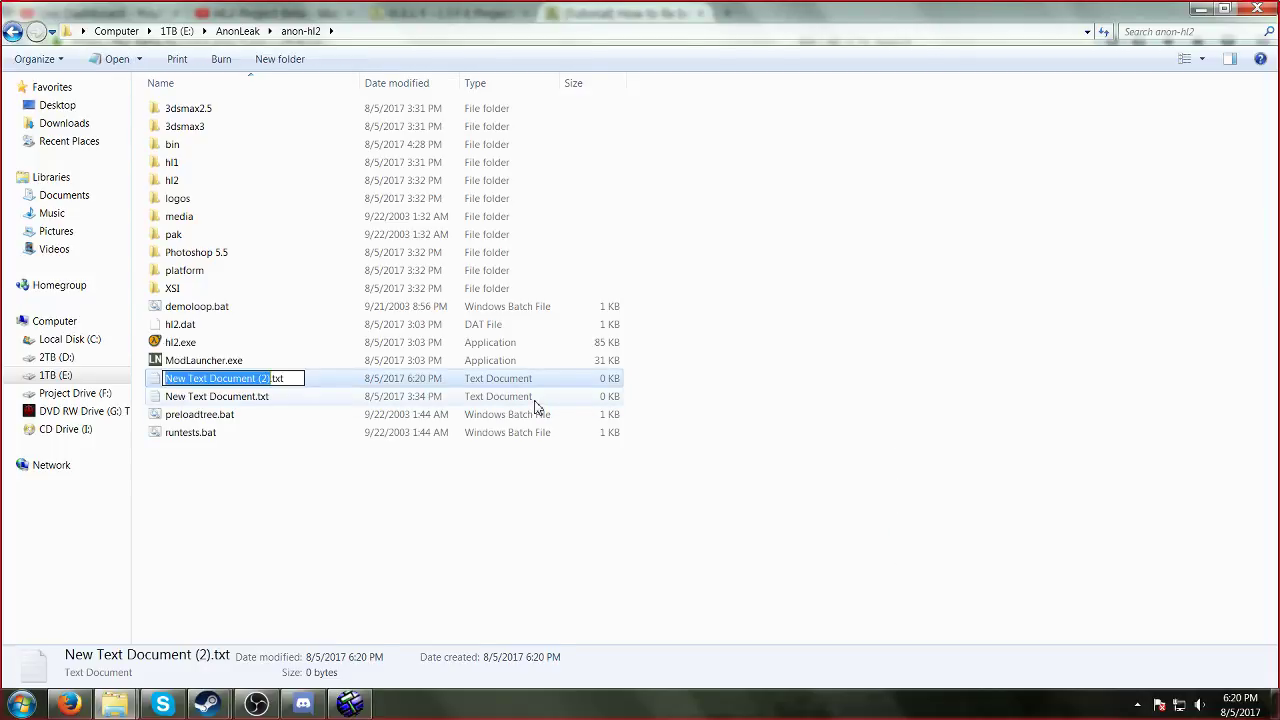
Step: Name the new text document comp.bat, accepting the change of file extension
type("comp")
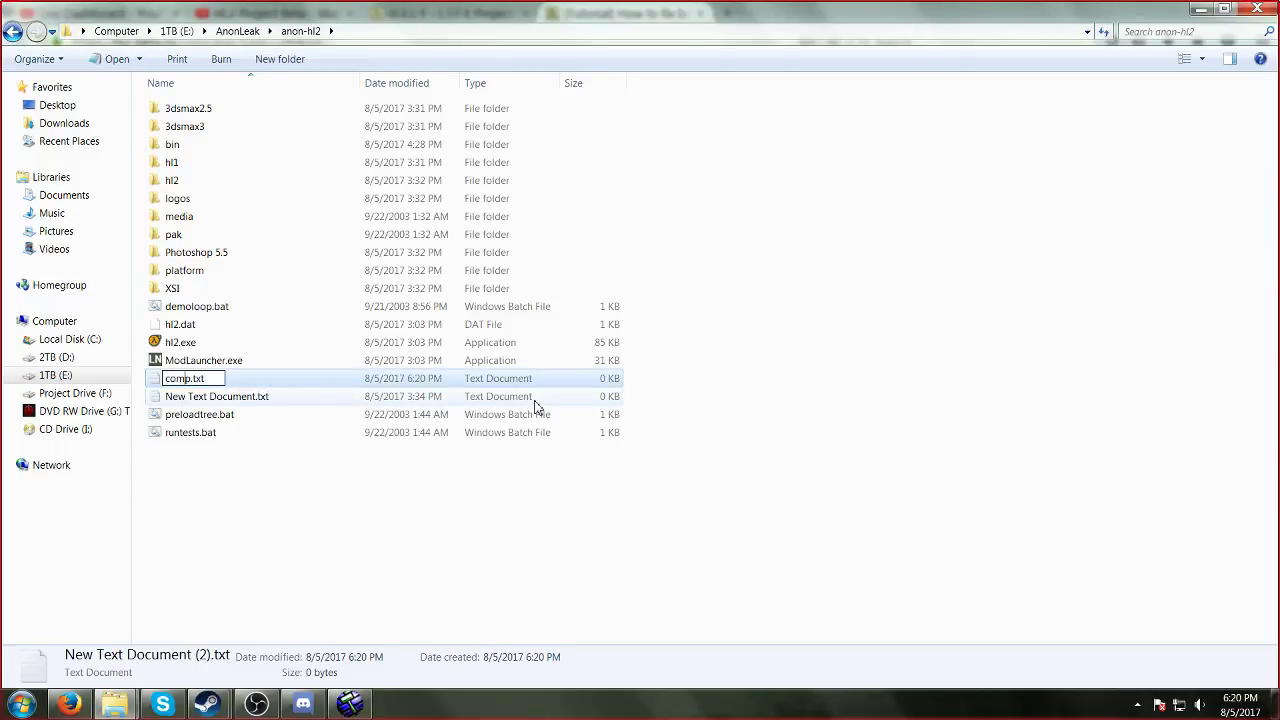
key("End")
key("BackSpace")
key("BackSpace")
key("BackSpace")
type("bat")
key("Return")
key("Return")
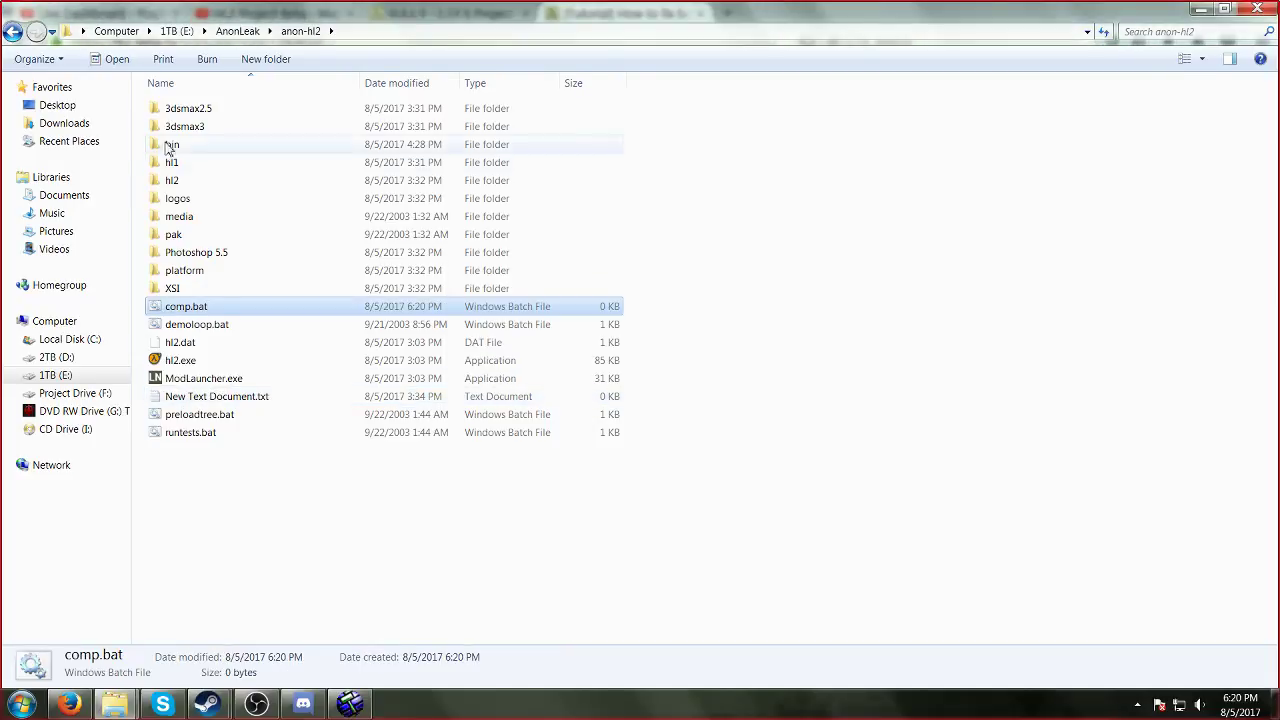
Step: Paste the copied batch code into comp.bat in Notepad++, declining the updates, and save and close the file
right_click(226, 310)
left_click(270, 318)
key("ctrl+v")
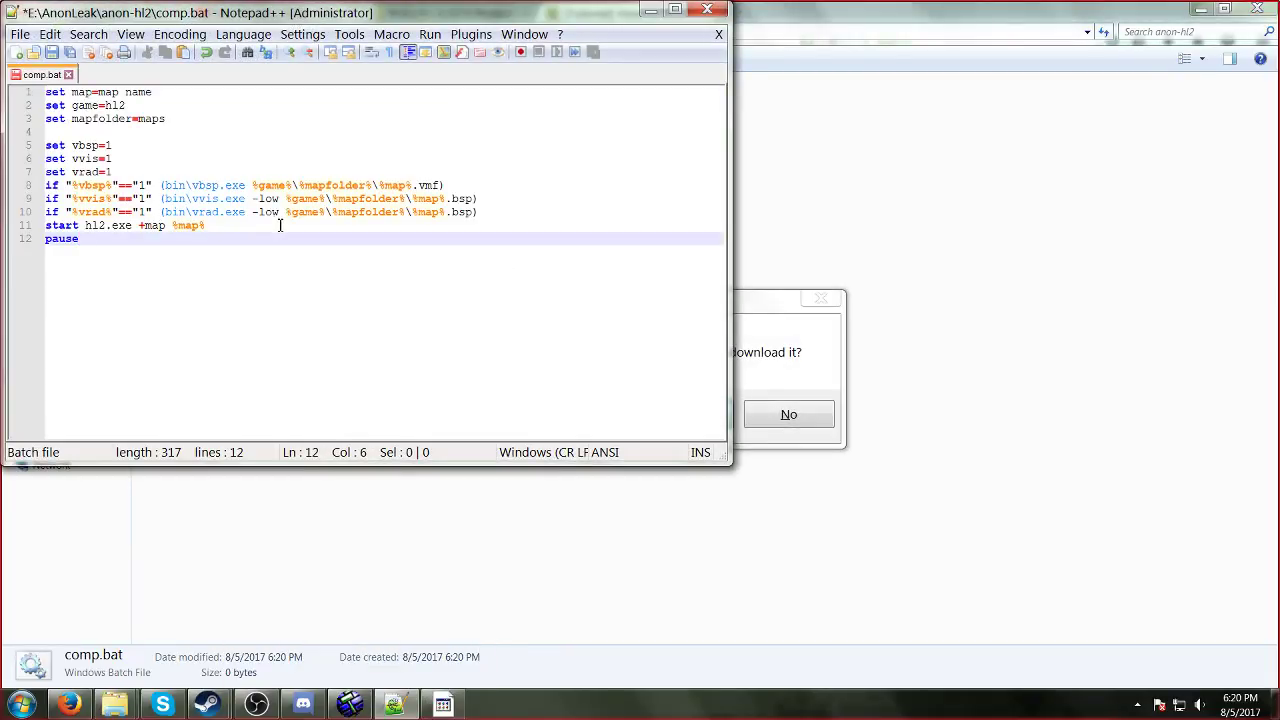
left_click(789, 414)
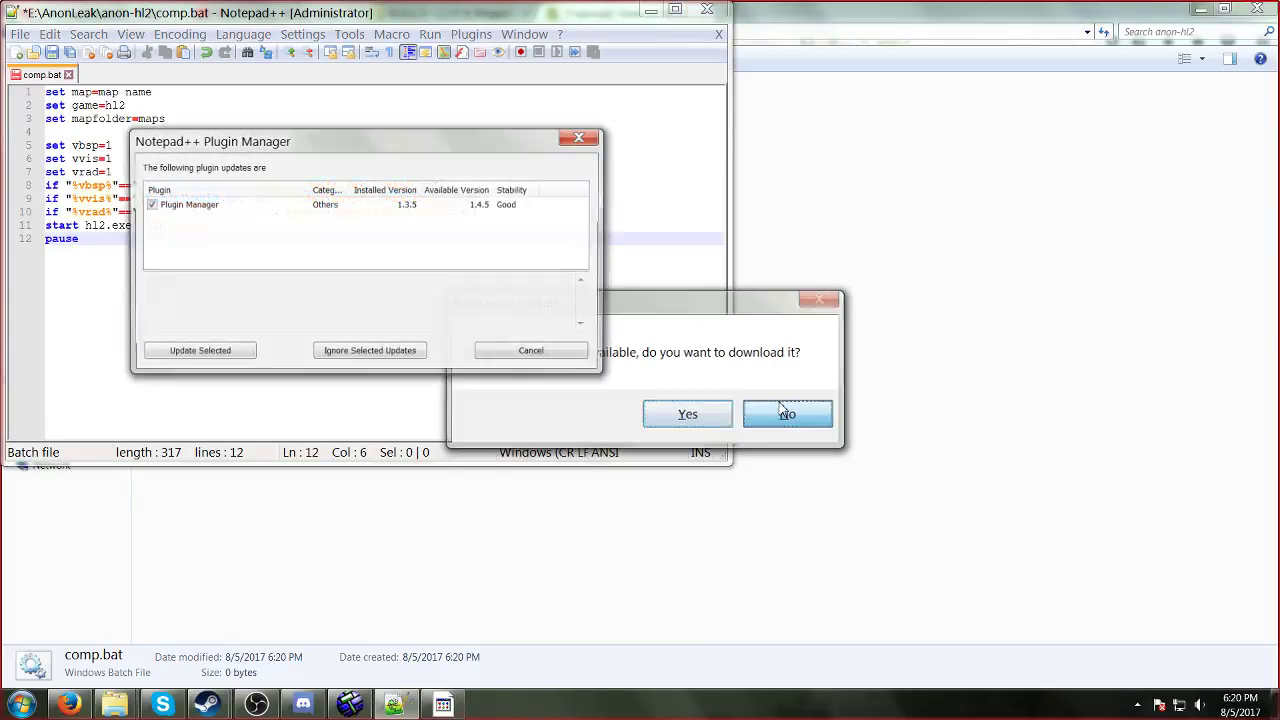
left_click(581, 136)
key("ctrl+s")
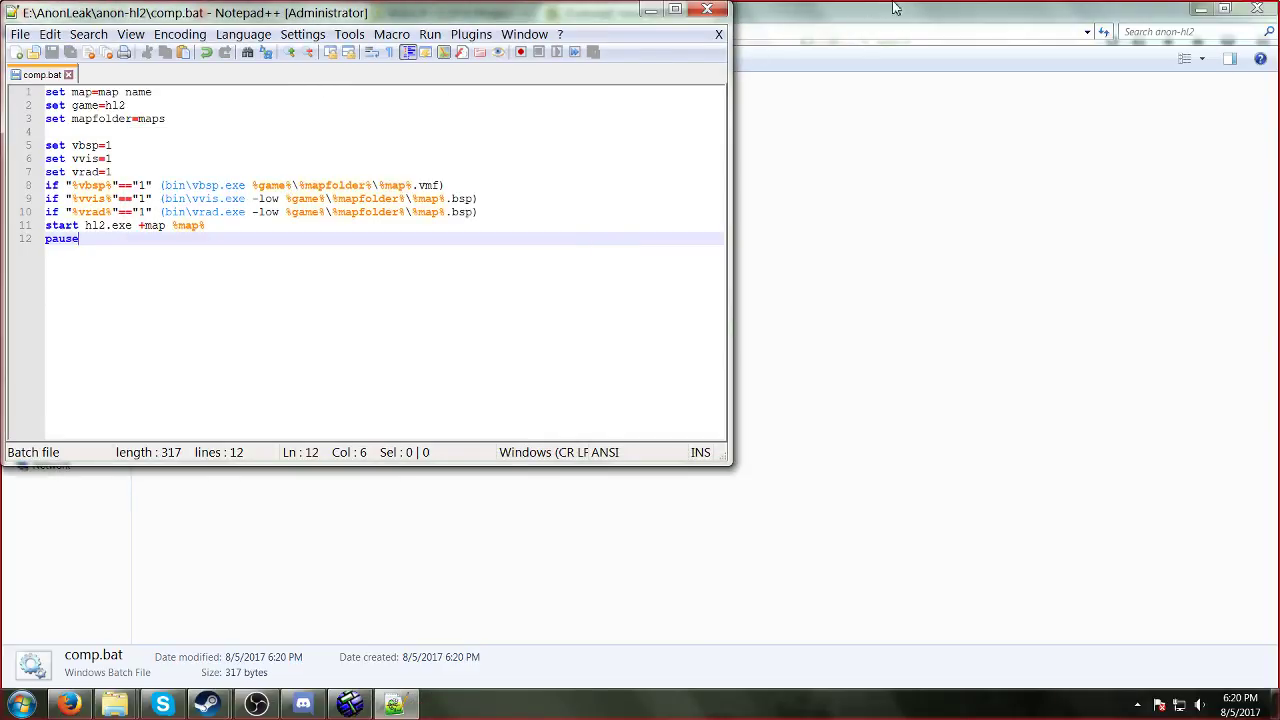
left_click(707, 9)
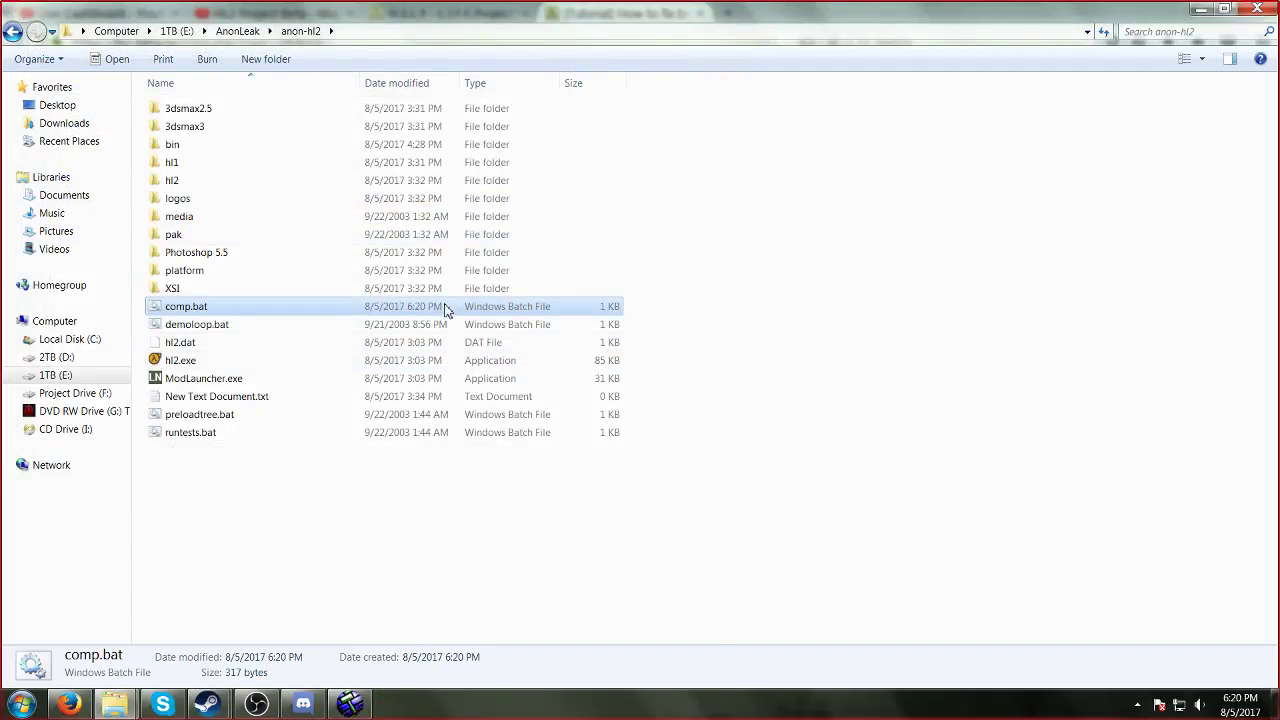
Step: Create another text document named Compiler.txt in the anon-hl2 folder and open it
right_click(355, 495)
mouse_move(372, 458)
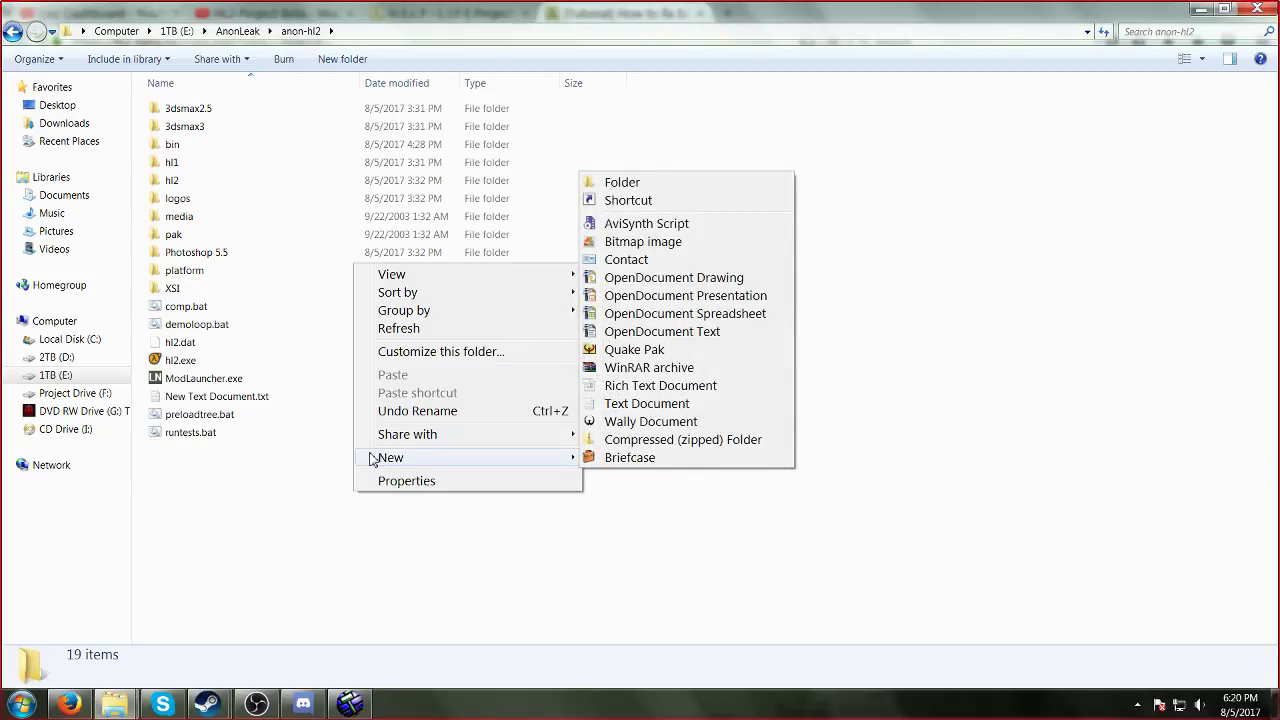
right_click(340, 474)
mouse_move(371, 452)
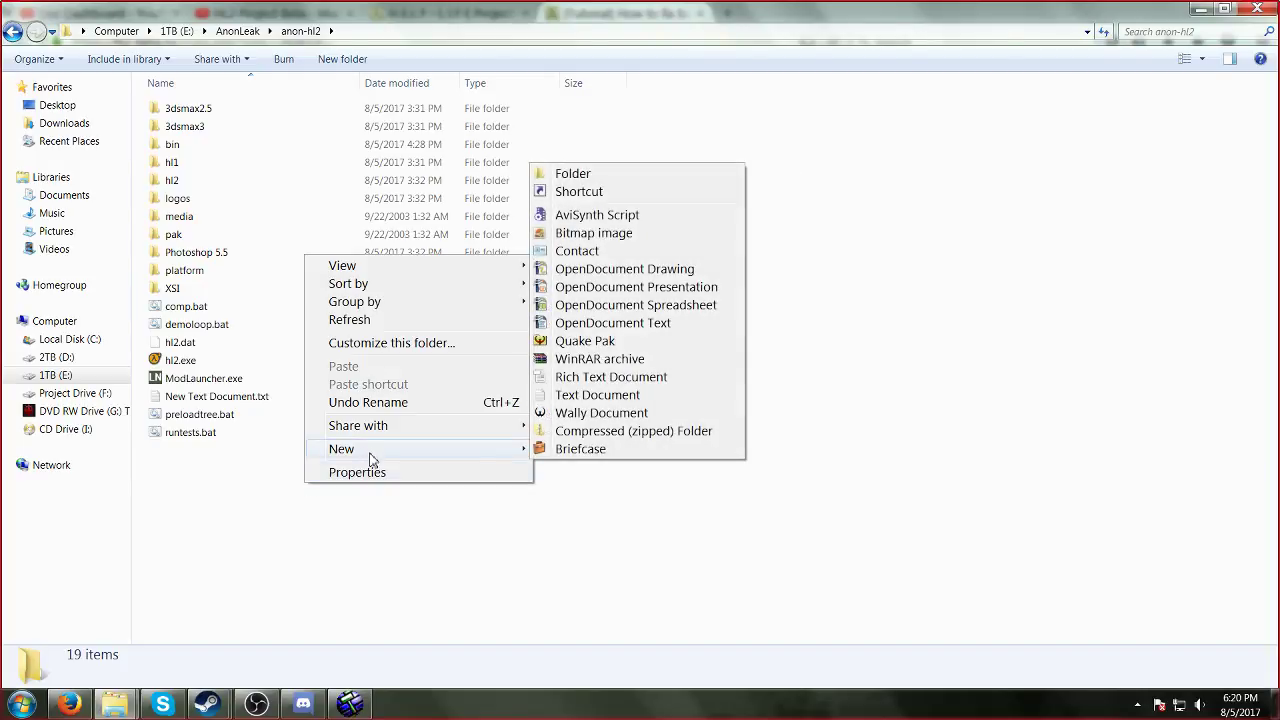
left_click(580, 398)
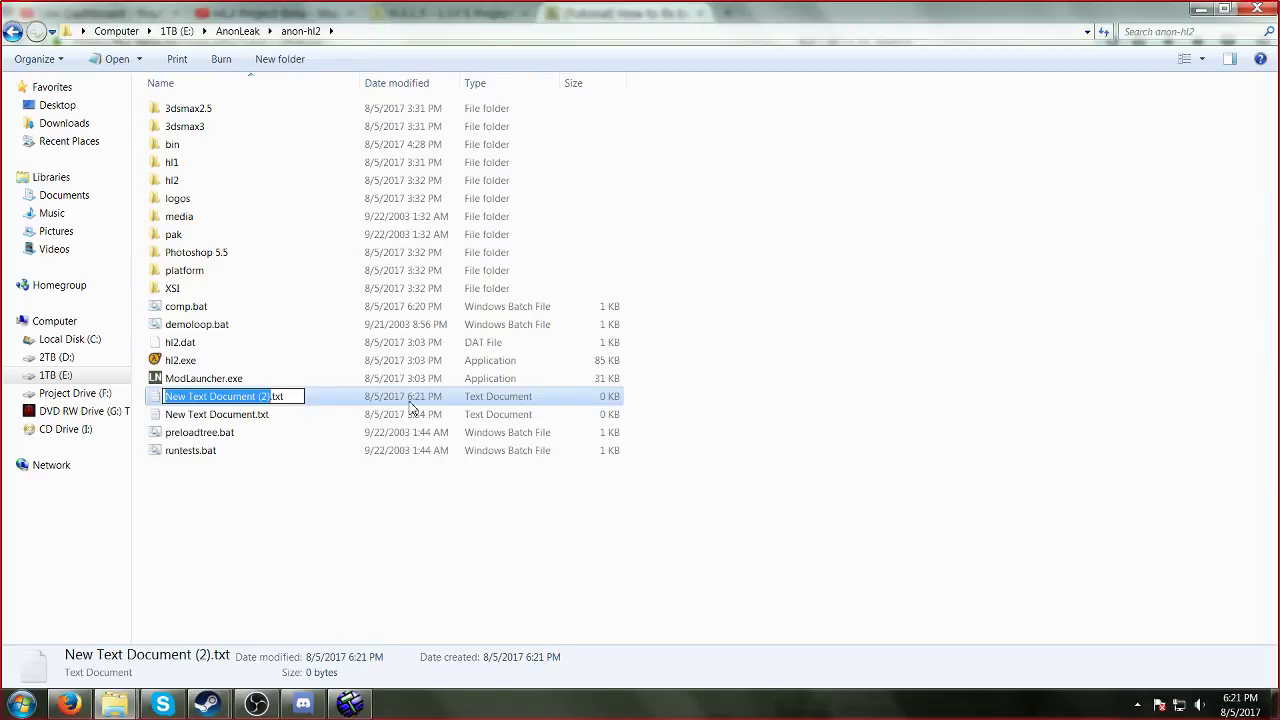
type("Compile")
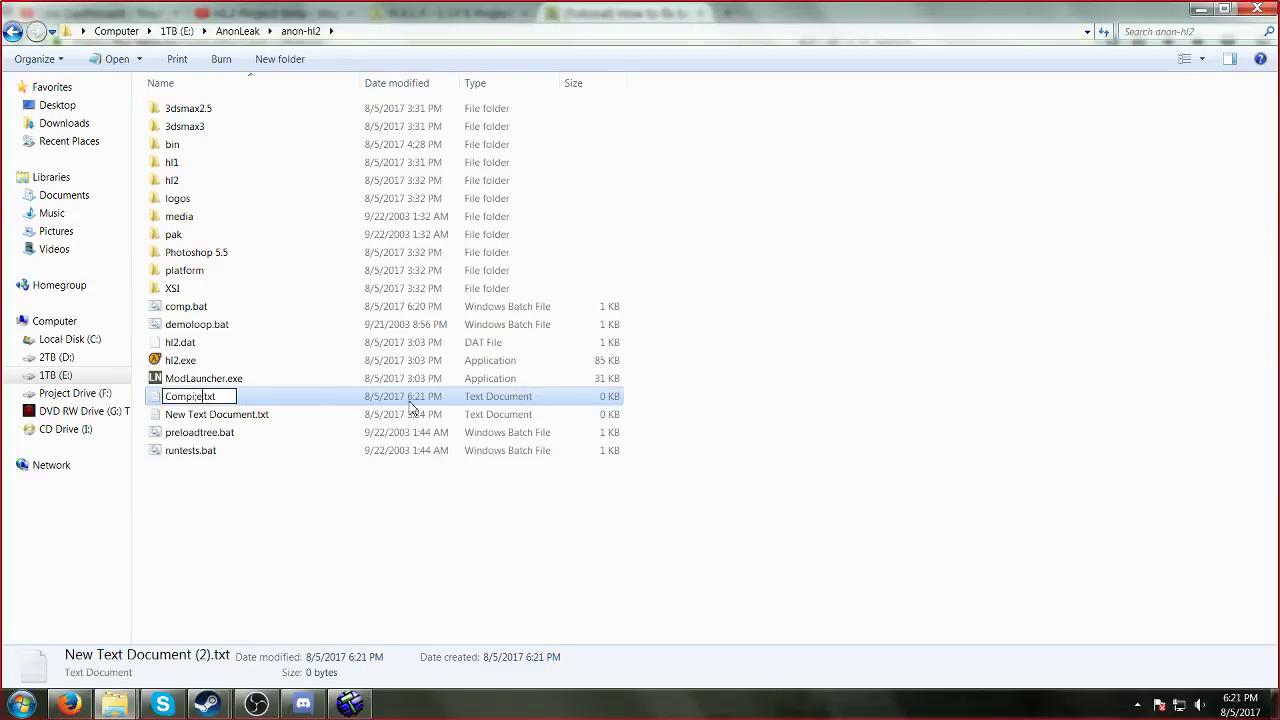
type("r")
key("Return")
key("Return")
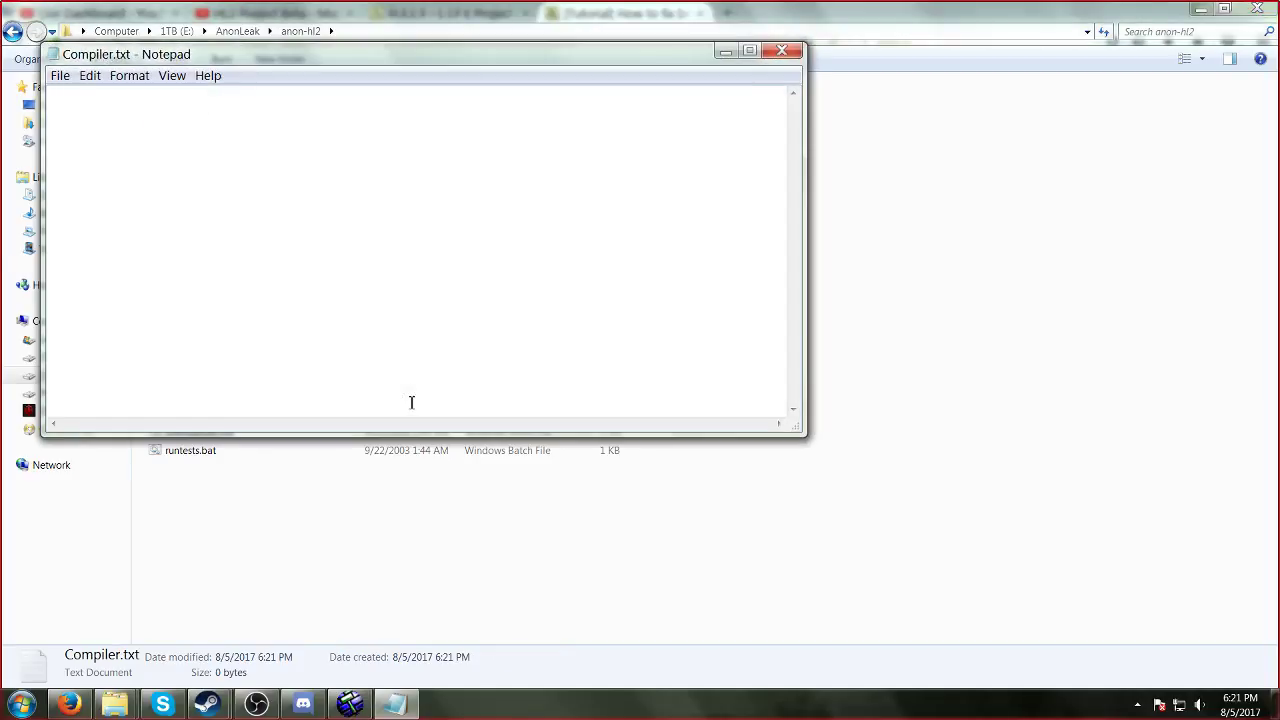
Step: Open Compiler.txt in Notepad++ for editing and dismiss the plugin update
left_click_drag(206, 58, 716, 222)
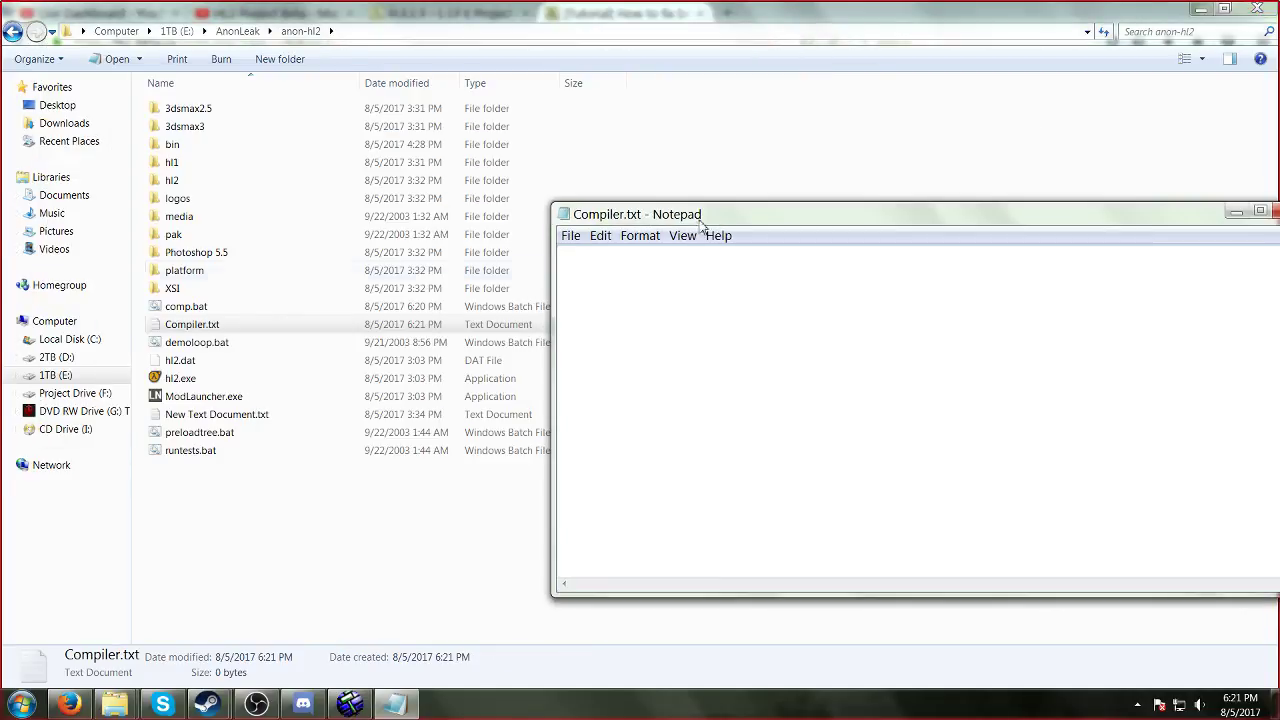
right_click(228, 326)
left_click(252, 305)
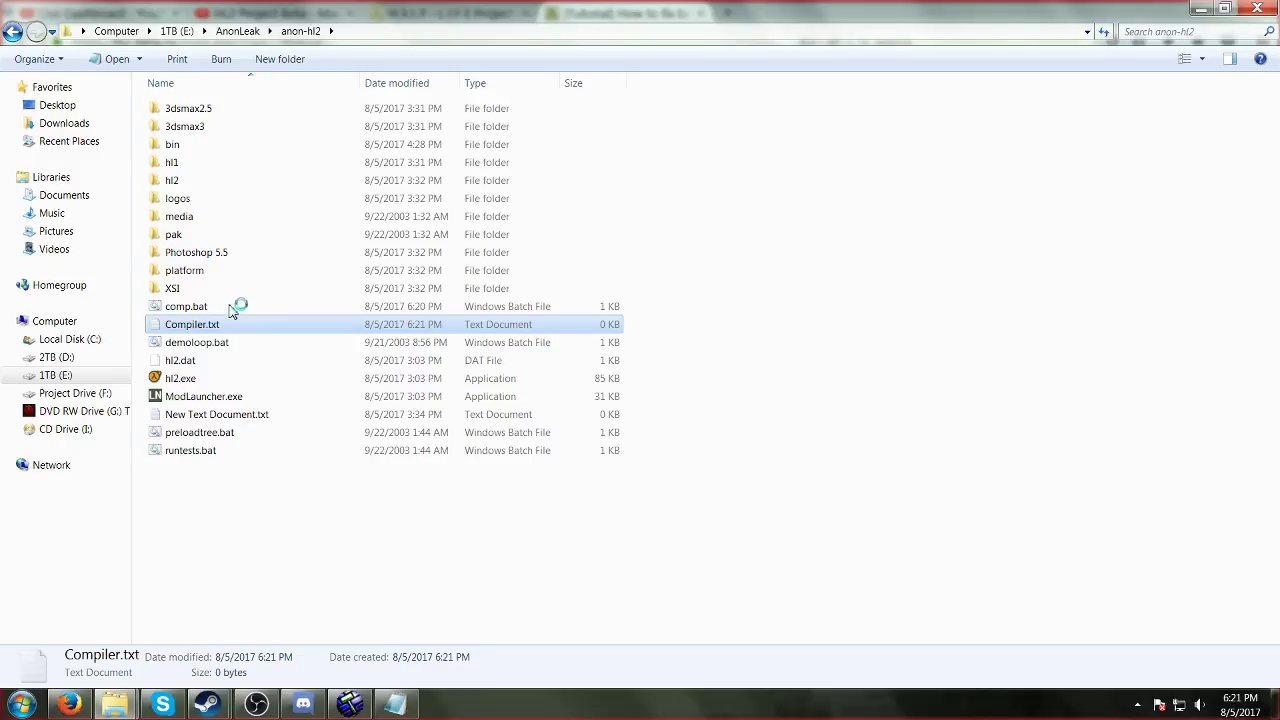
left_click(584, 136)
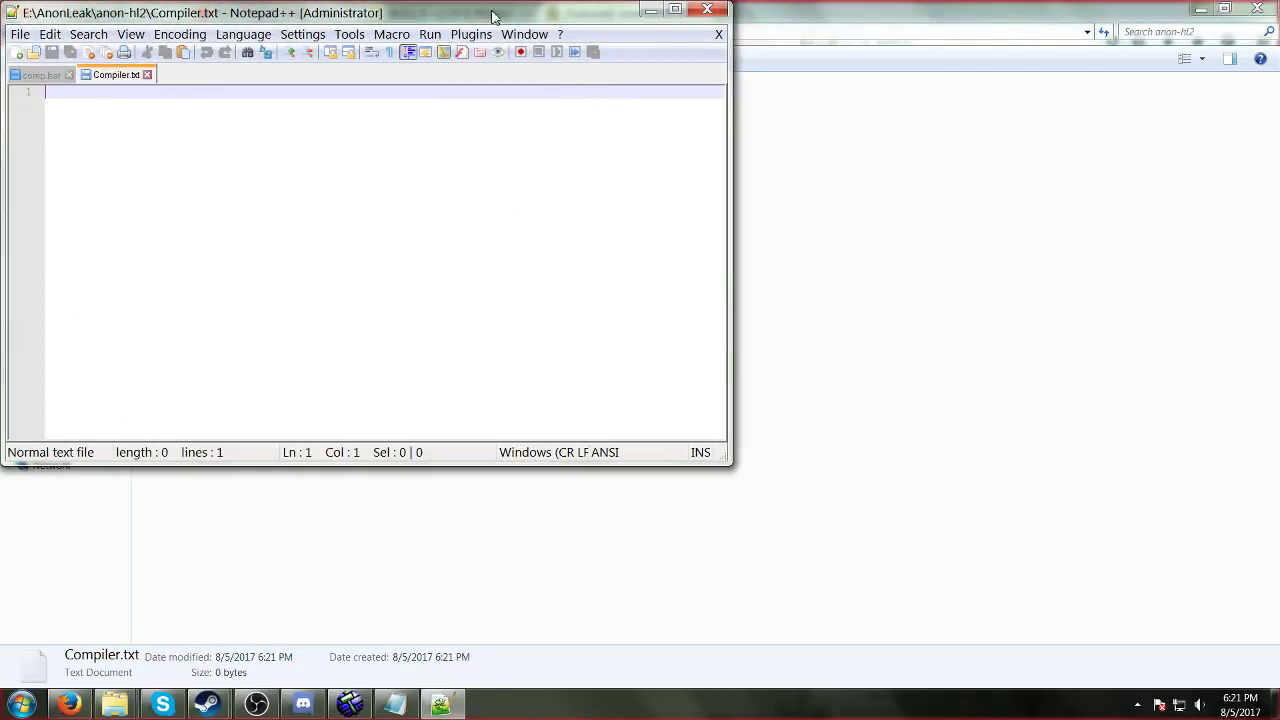
Step: Paste the tutorial's batch code for compiling maps into Compiler.txt in Notepad++
double_click(496, 14)
left_click(68, 704)
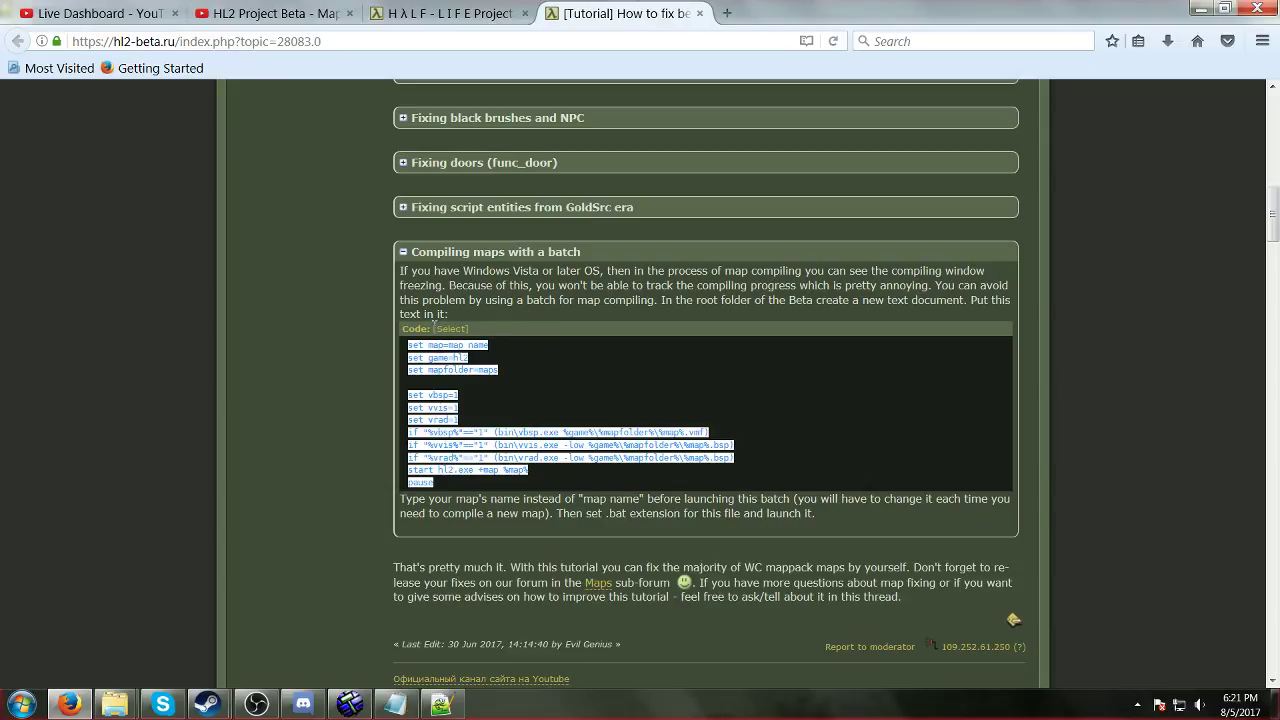
left_click(440, 704)
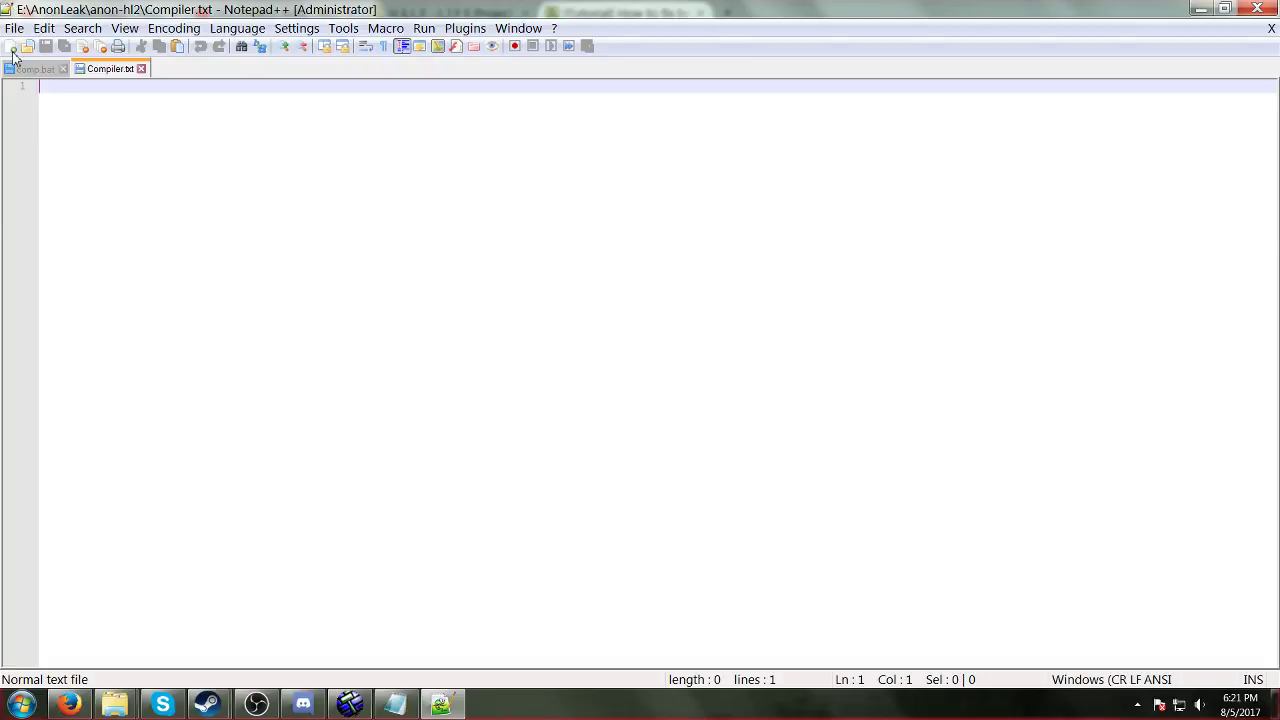
type("set map=map name set game=hl2 set mapfolder=maps  set vbsp=1 set vvis=1 set vrad=1 if \"%vbsp%\"==\"1\" (bin\\vbsp.exe %game%\\%mapfolder%\\%map%.vmf) if \"%vvis%\"==\"1\" (bin\\vvis.exe -low %game%\\%mapfolder%\\%map%.bsp) if \"%vrad%\"==\"1\" (bin\\vrad.exe -low %game%\\%mapfolder%\\%map%.bsp) start hl2.exe +map %map% pause")
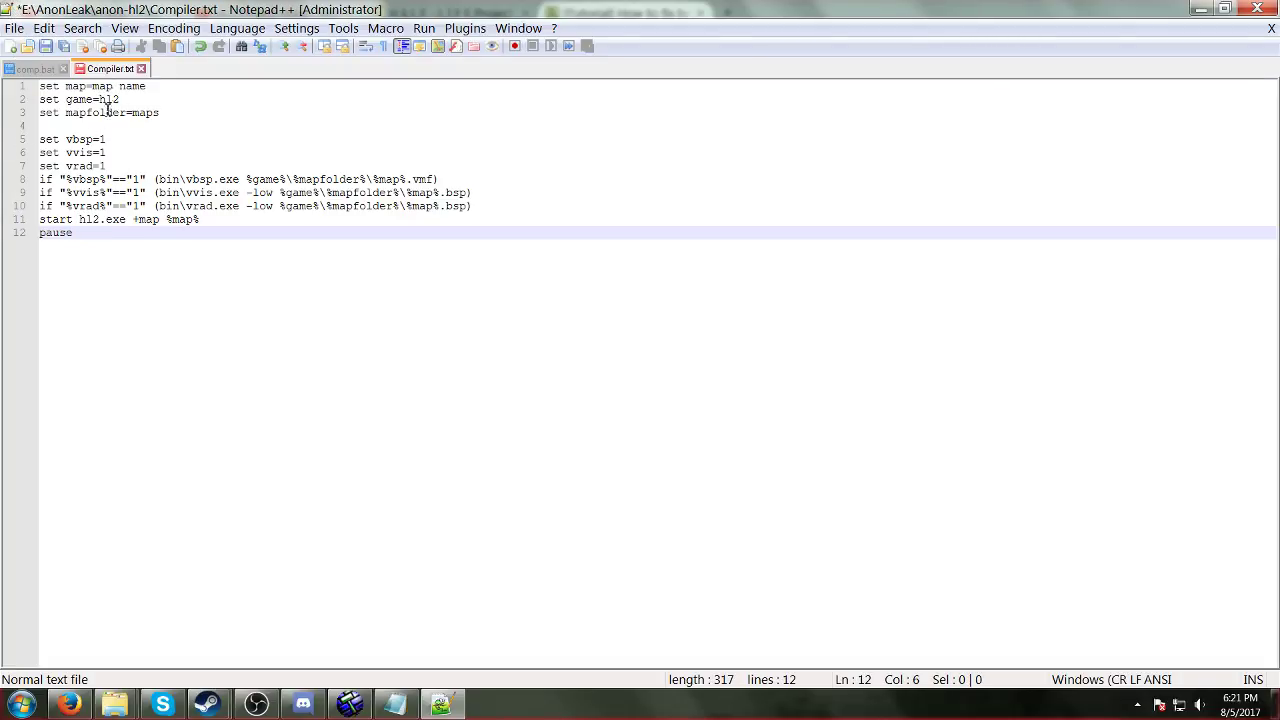
Step: Save the code as the batch file Compiler.bat in the anon-hl2 folder and close Notepad++
left_click(14, 28)
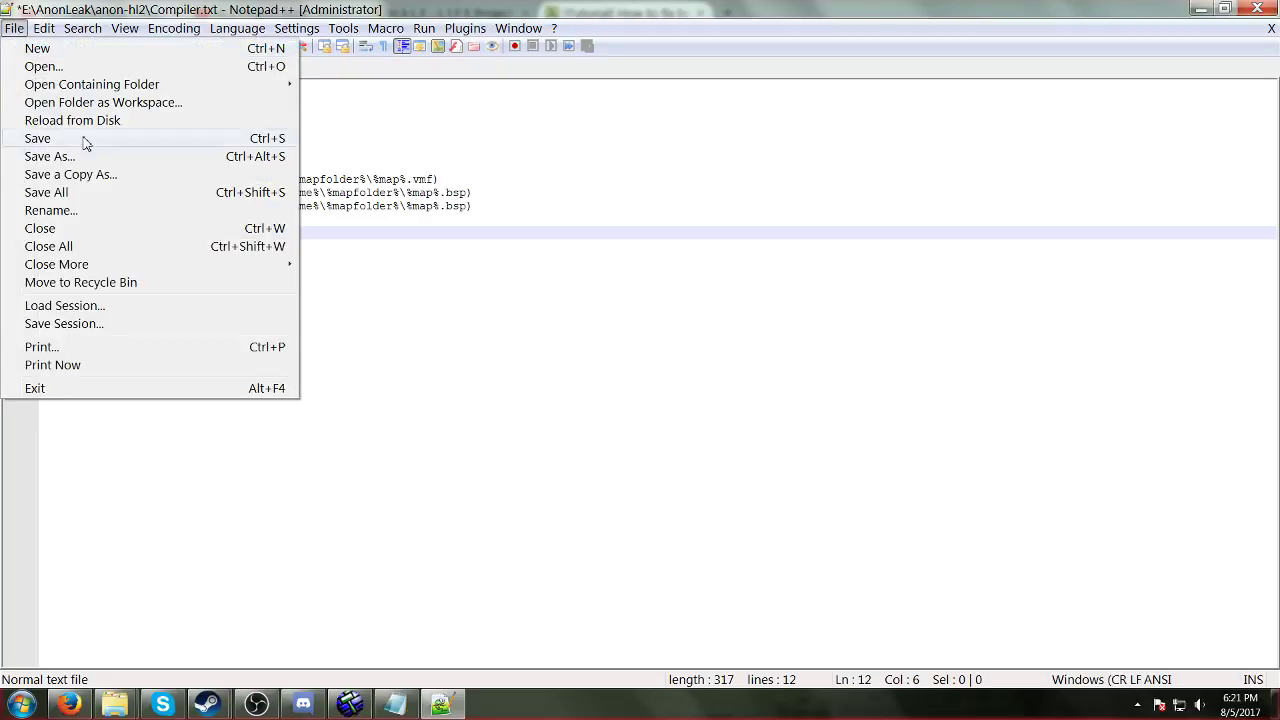
left_click(60, 157)
left_click(624, 492)
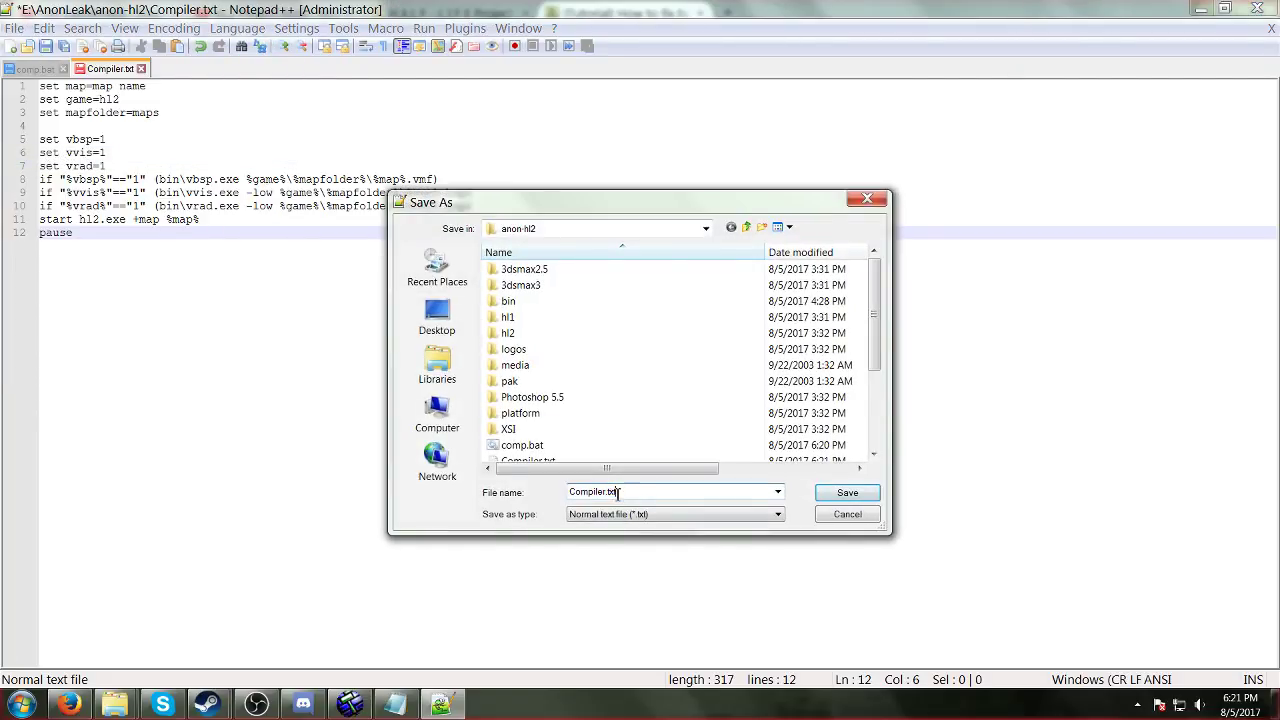
left_click(613, 515)
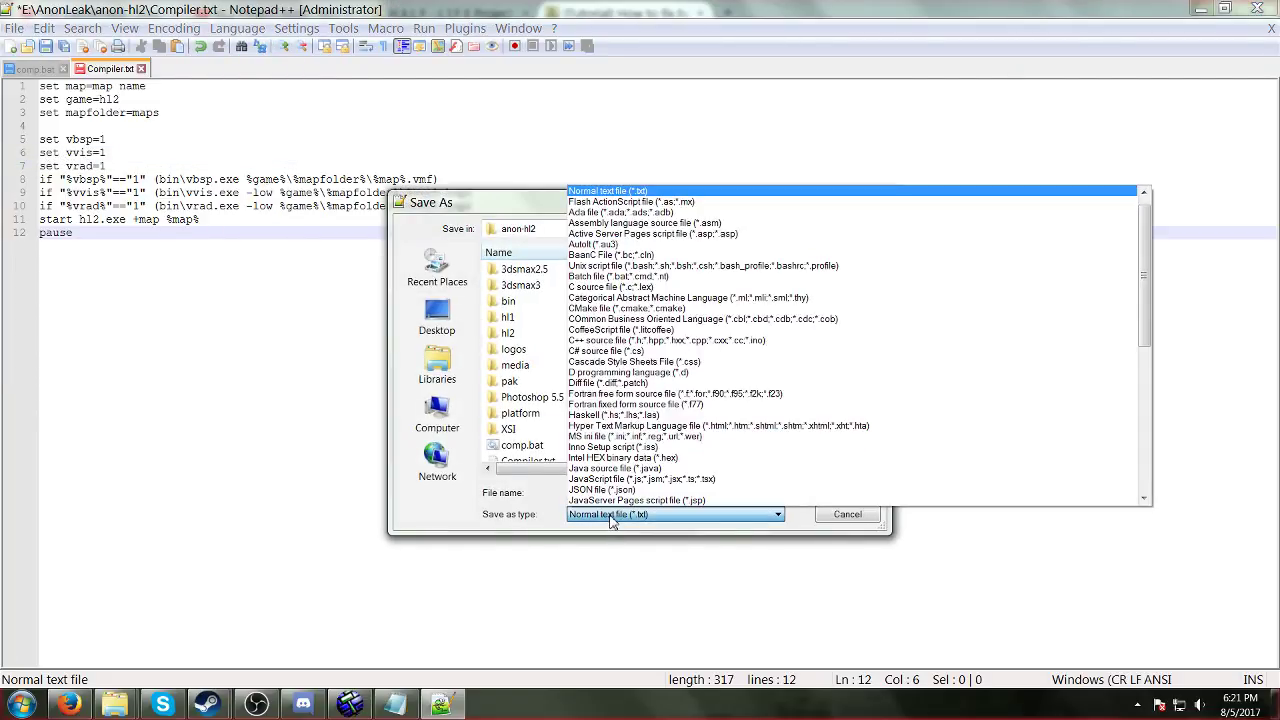
left_click(657, 277)
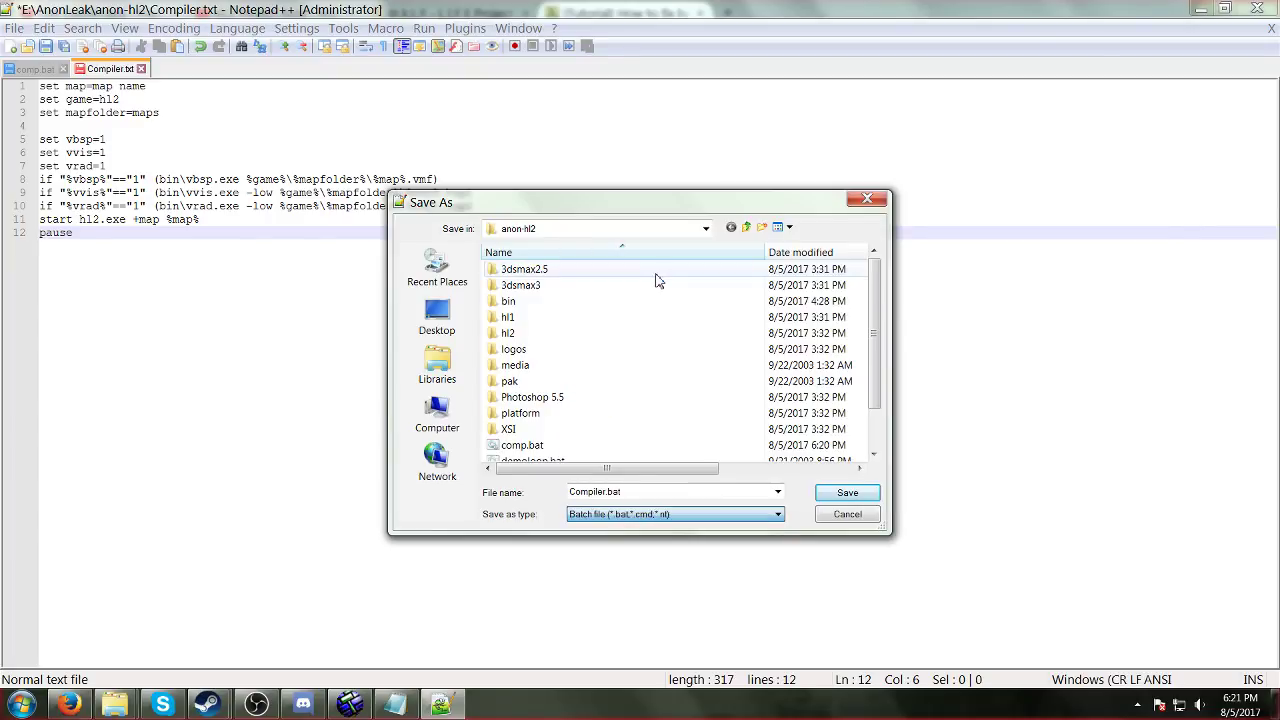
left_click(846, 496)
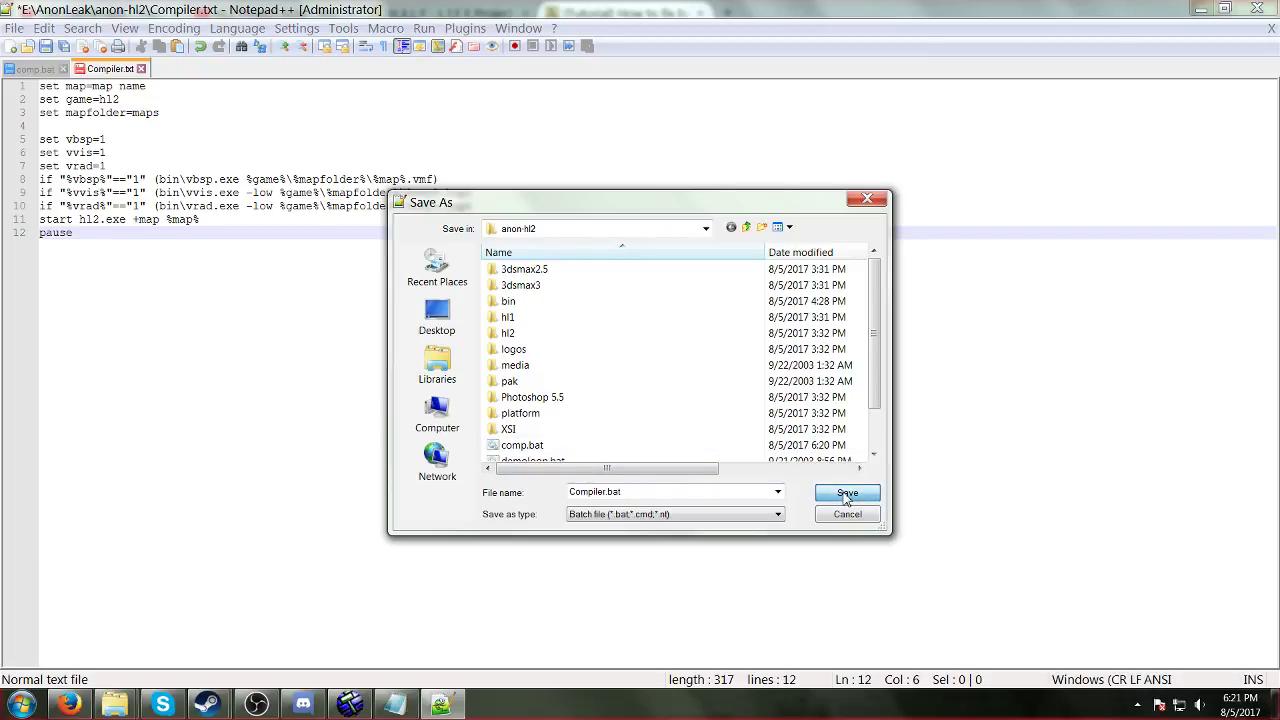
left_click(698, 520)
scroll(718, 490, "down", 5)
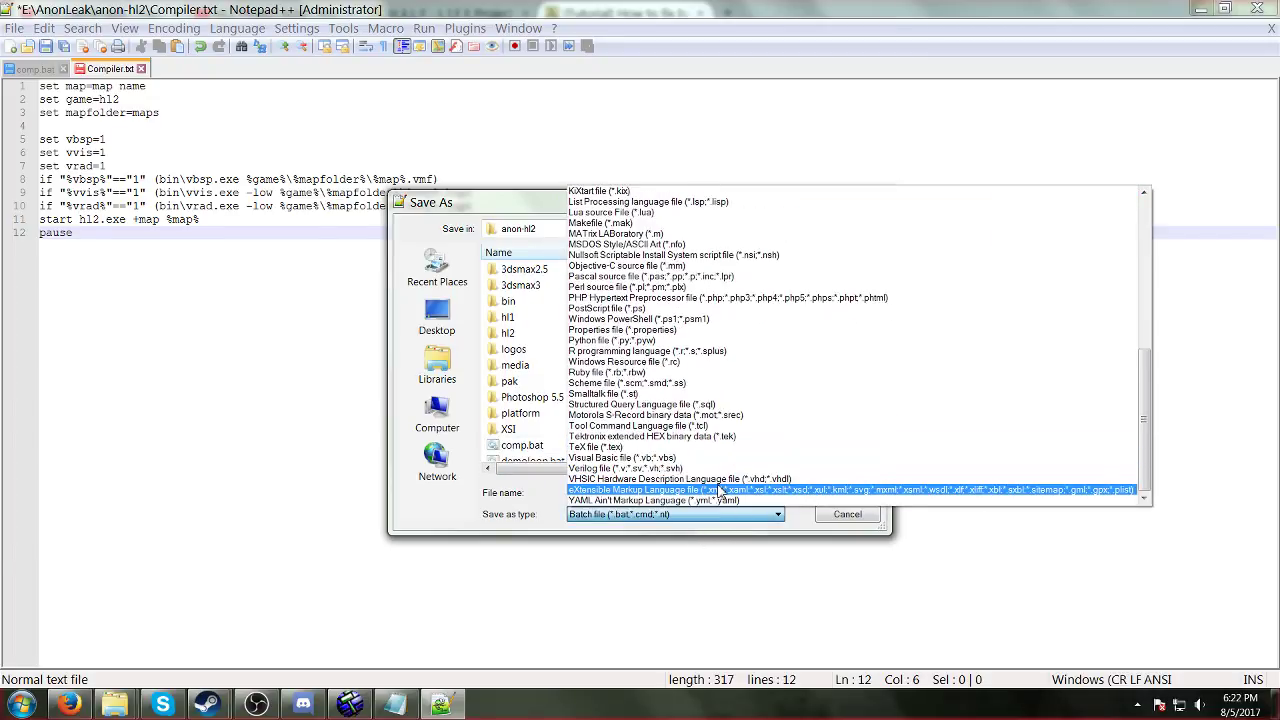
left_click(692, 522)
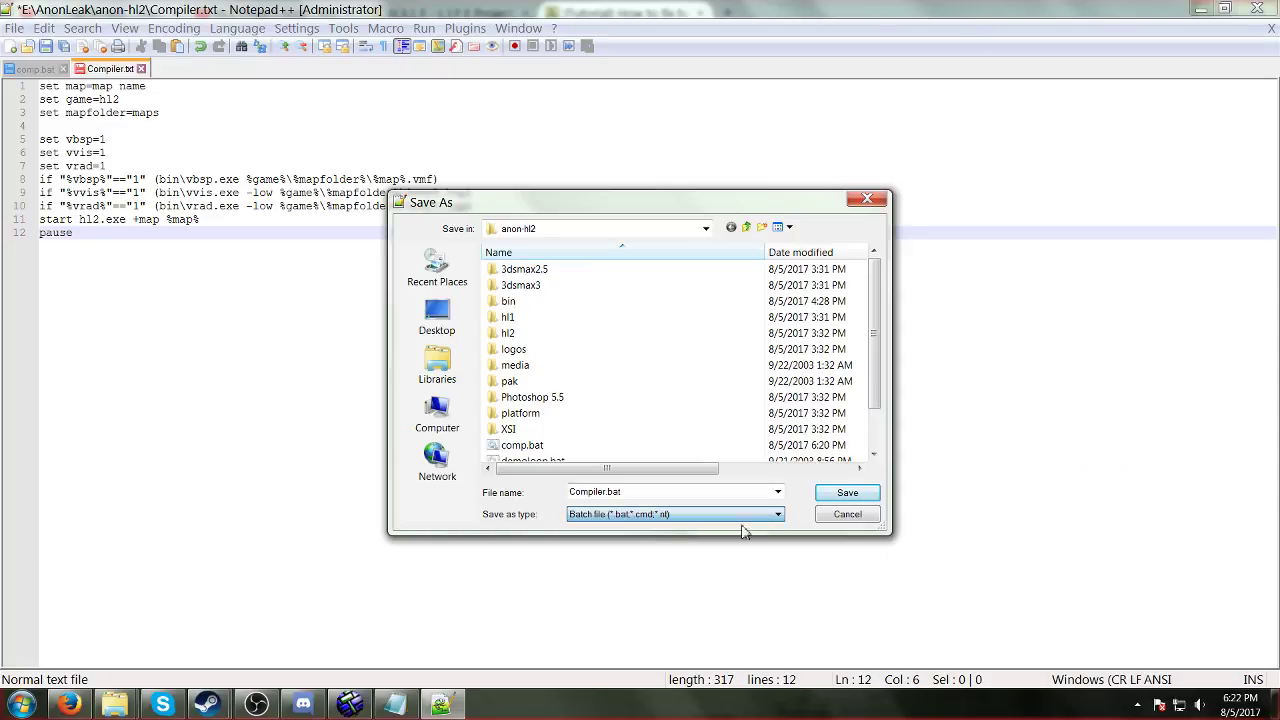
left_click(847, 496)
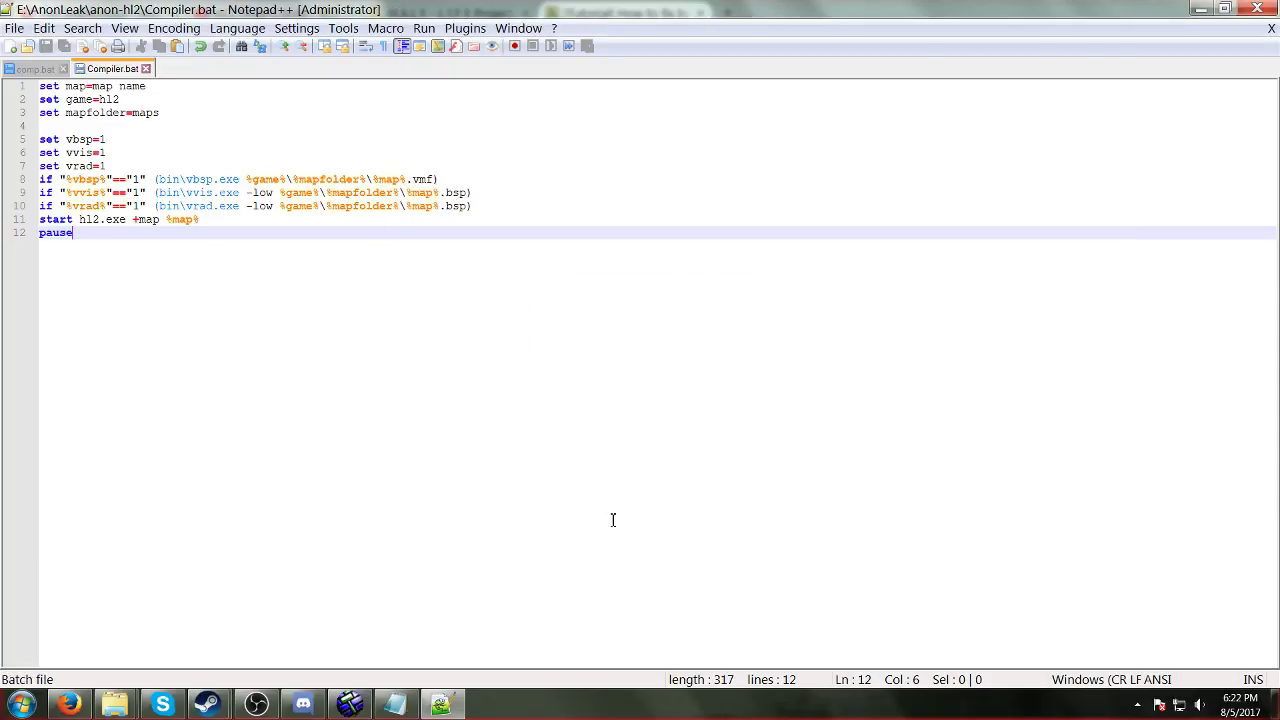
left_click(1256, 8)
Step: Open Compiler.txt from the anon-hl2 folder in Notepad and paste the copied batch code into it
mouse_move(115, 704)
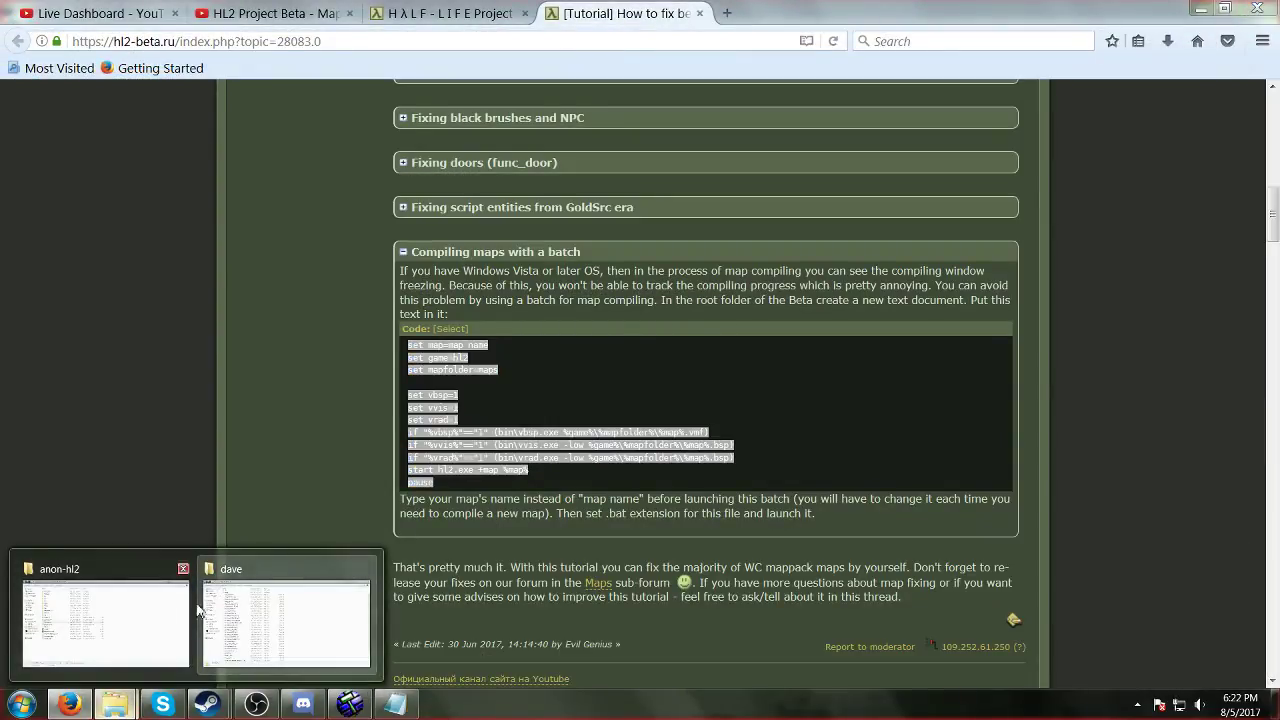
left_click(280, 628)
right_click(268, 346)
left_click(303, 285)
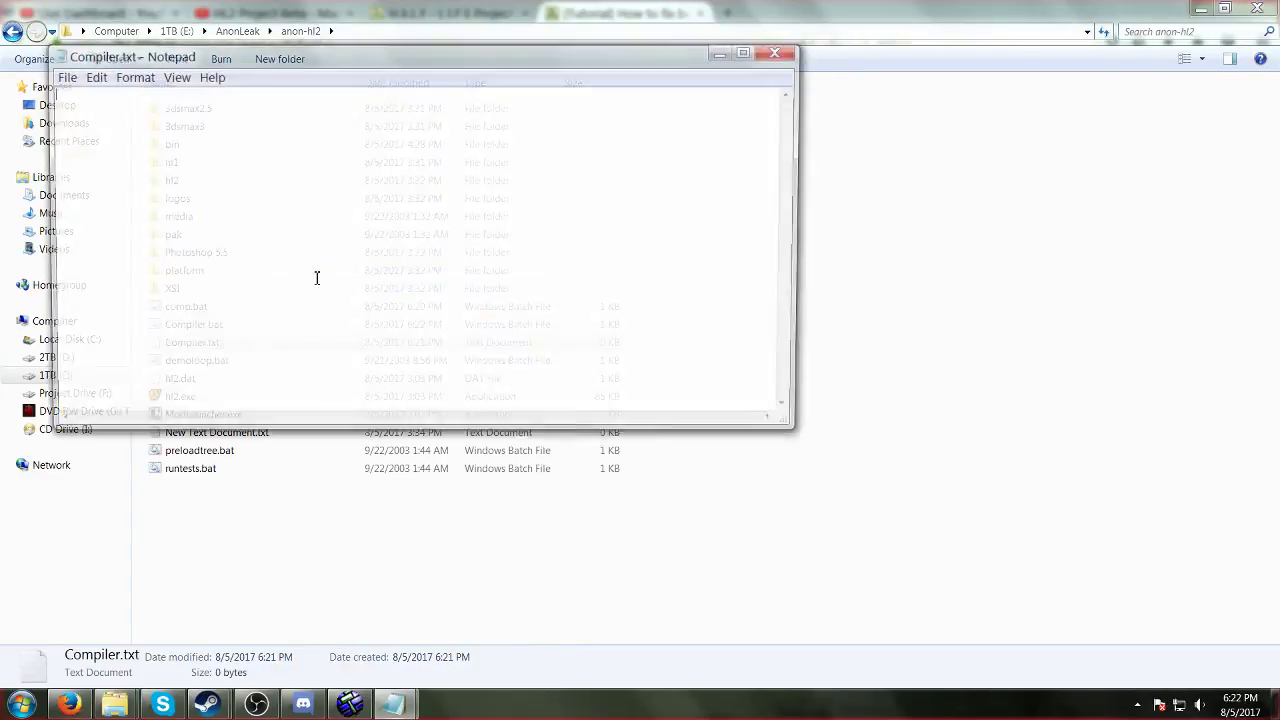
type("set map=map name set game=hl2 set mapfolder=maps  set vbsp=1 set vvis=1 set vrad=1 if \"%vbsp%\"==\"1\" (bin\\vbsp.exe %game%\\%mapfolder%\\%map%.vmf) if \"%vvis%\"==\"1\" (bin\\vvis.exe -low %game%\\%mapfolder%\\%map%.bsp) if \"%vrad%\"==\"1\" (bin\\vrad.exe -low %game%\\%mapfolder%\\%map%.bsp) start hl2.exe +map %map% pause")
Step: Save the Notepad document as Compiler.bat with the All Files type, replacing the existing file, and close it
left_click(60, 75)
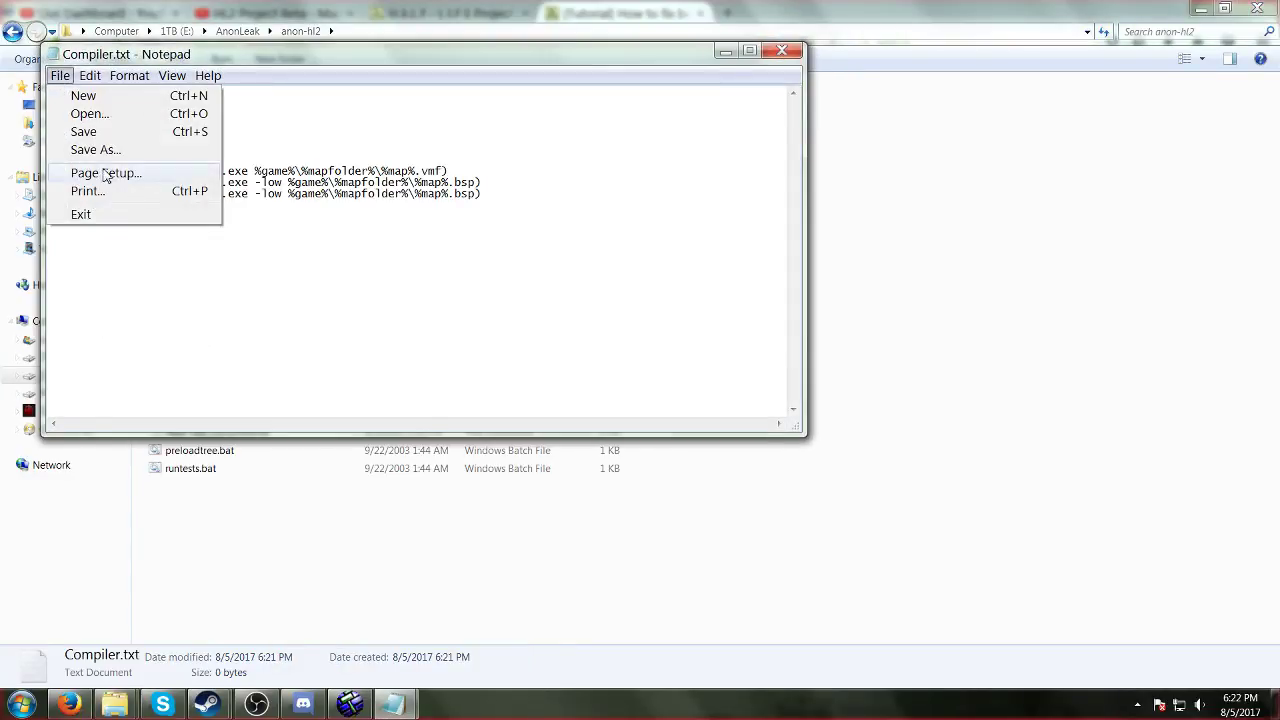
left_click(80, 149)
left_click(240, 418)
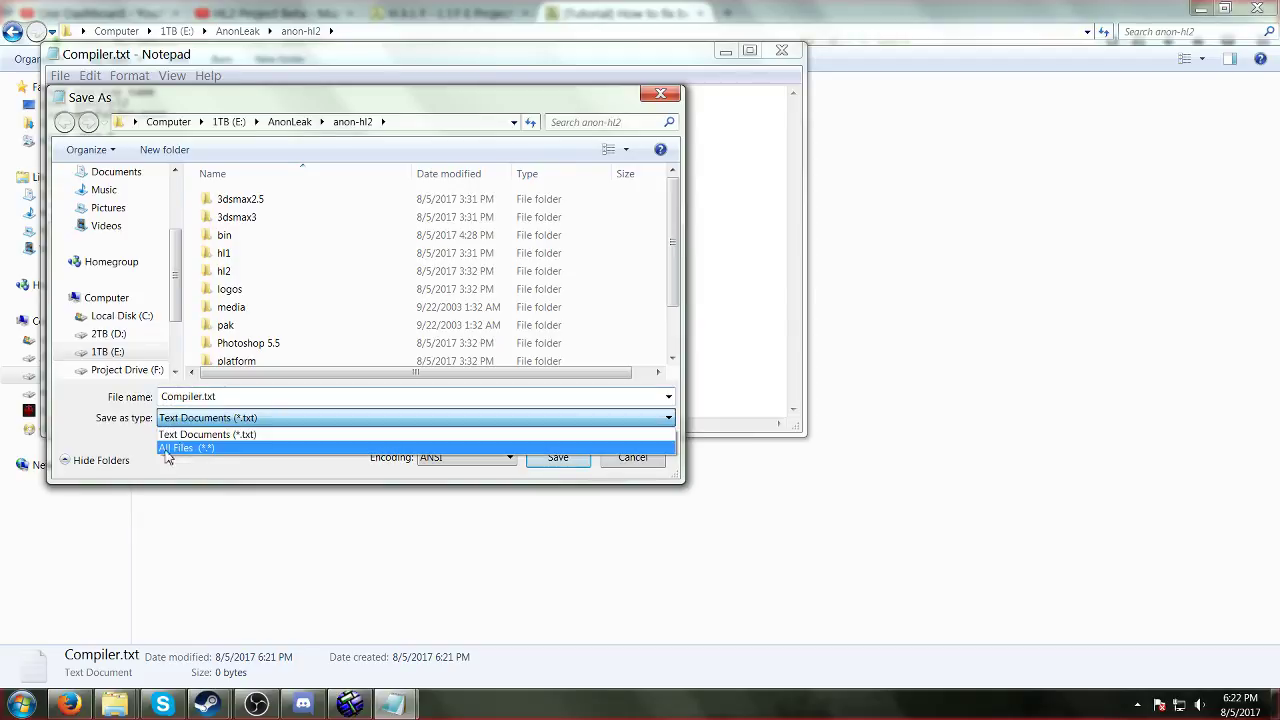
left_click(190, 449)
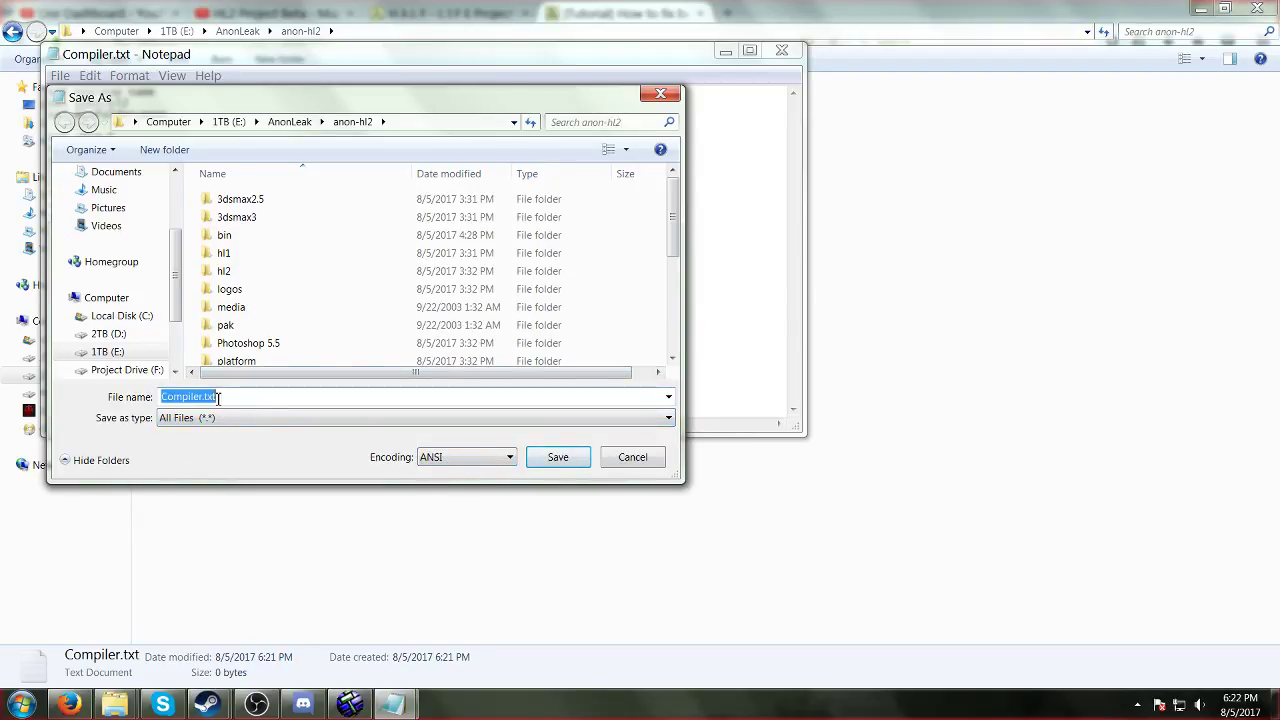
left_click_drag(216, 397, 203, 400)
type("r.bat")
left_click(558, 456)
left_click(688, 352)
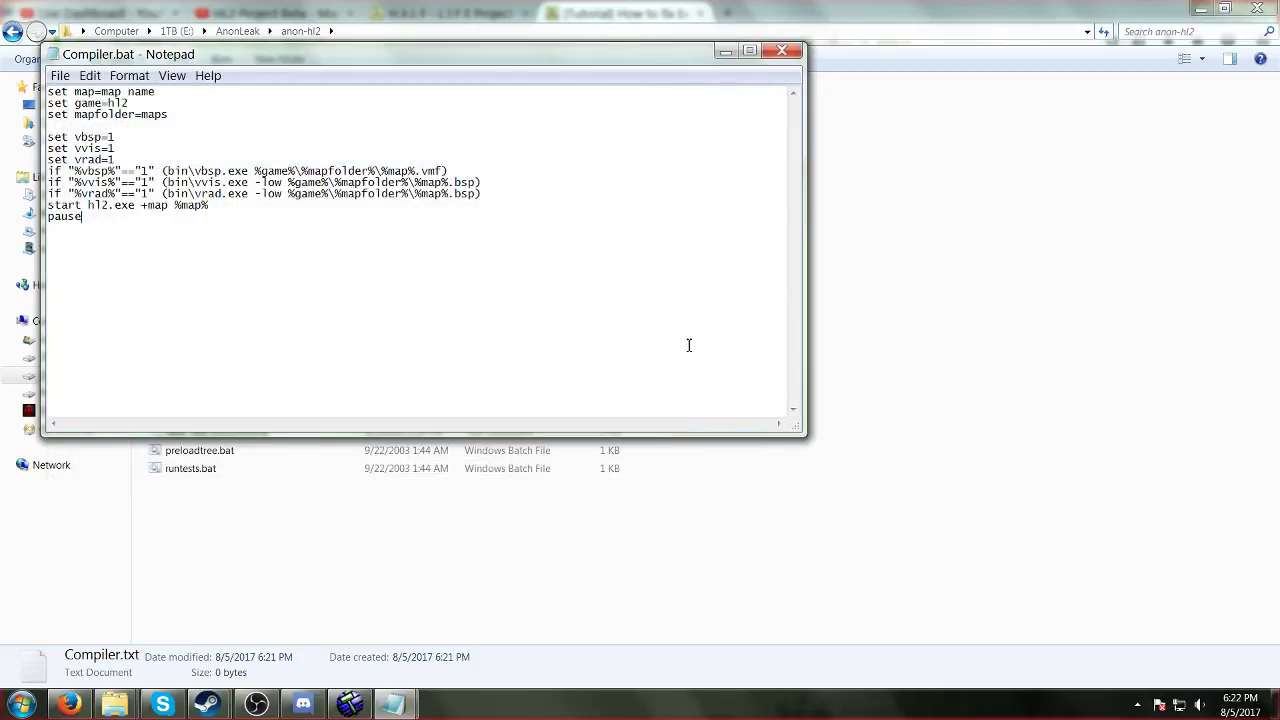
left_click(794, 52)
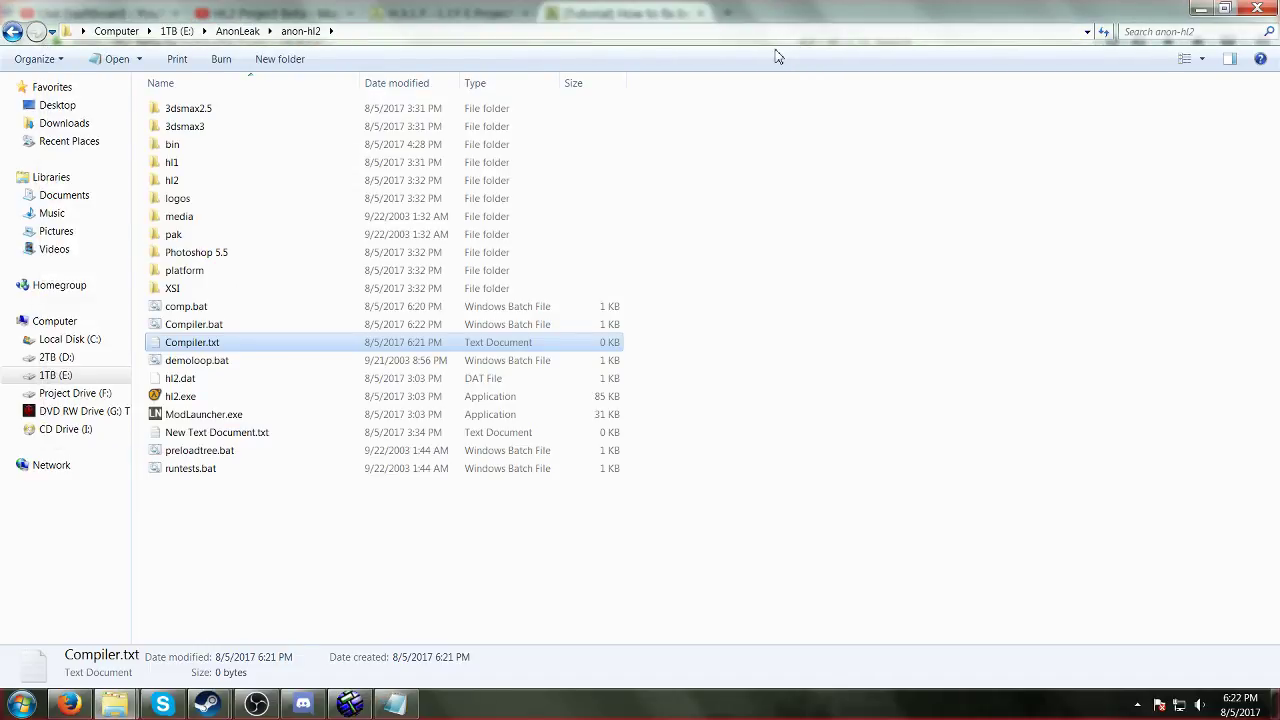
Step: Open Compiler.bat for editing in Notepad, check the map's name in Hammer, and set the map variable to airex_04
left_click(200, 324)
right_click(190, 324)
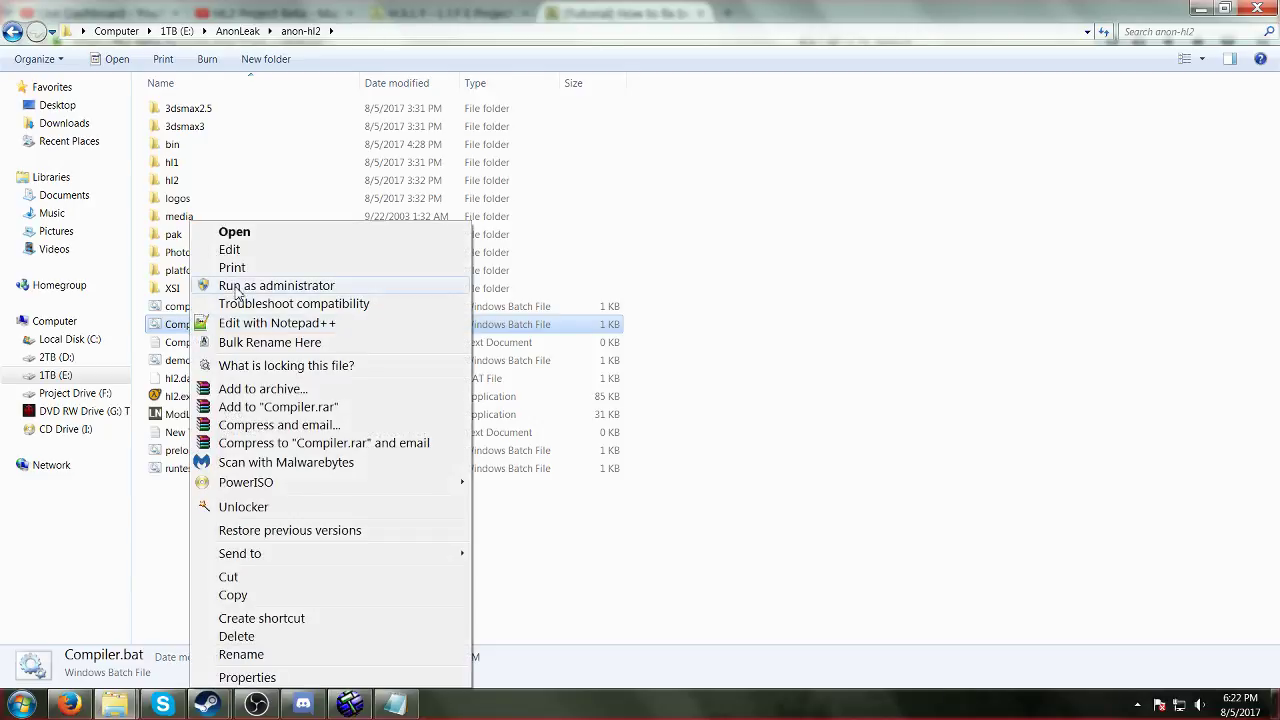
left_click(240, 250)
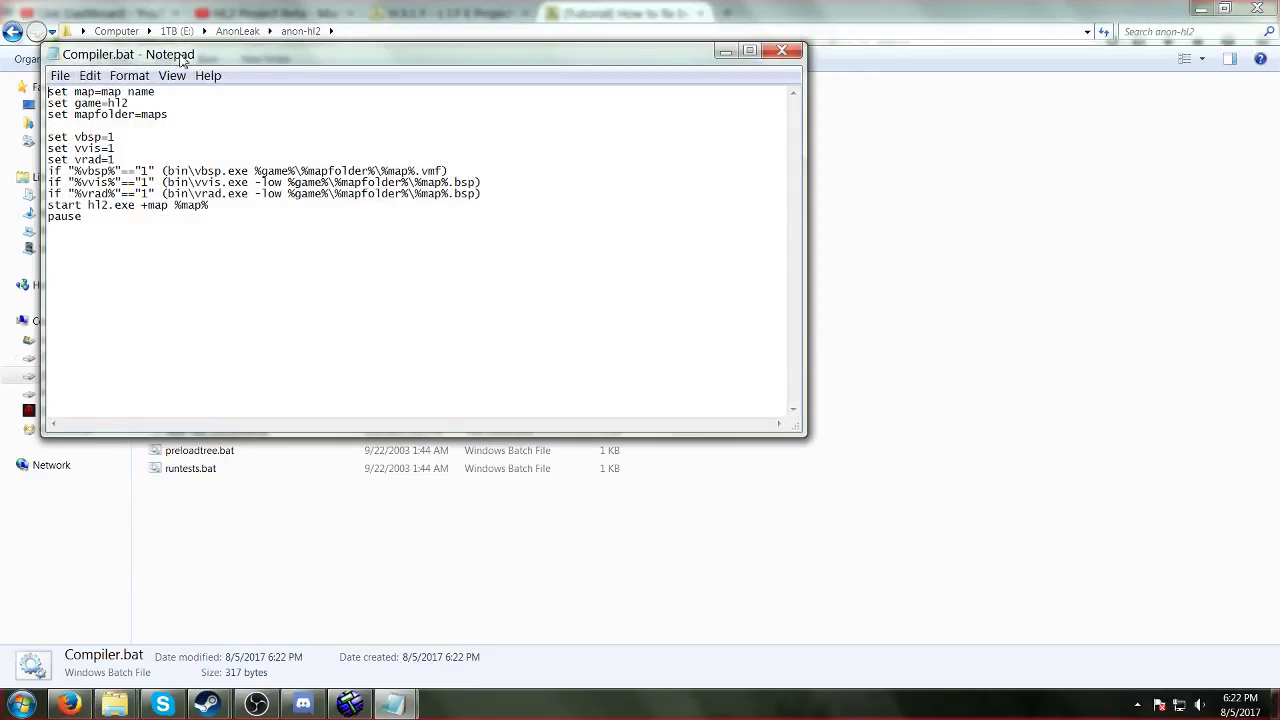
left_click_drag(183, 60, 645, 142)
left_click(303, 704)
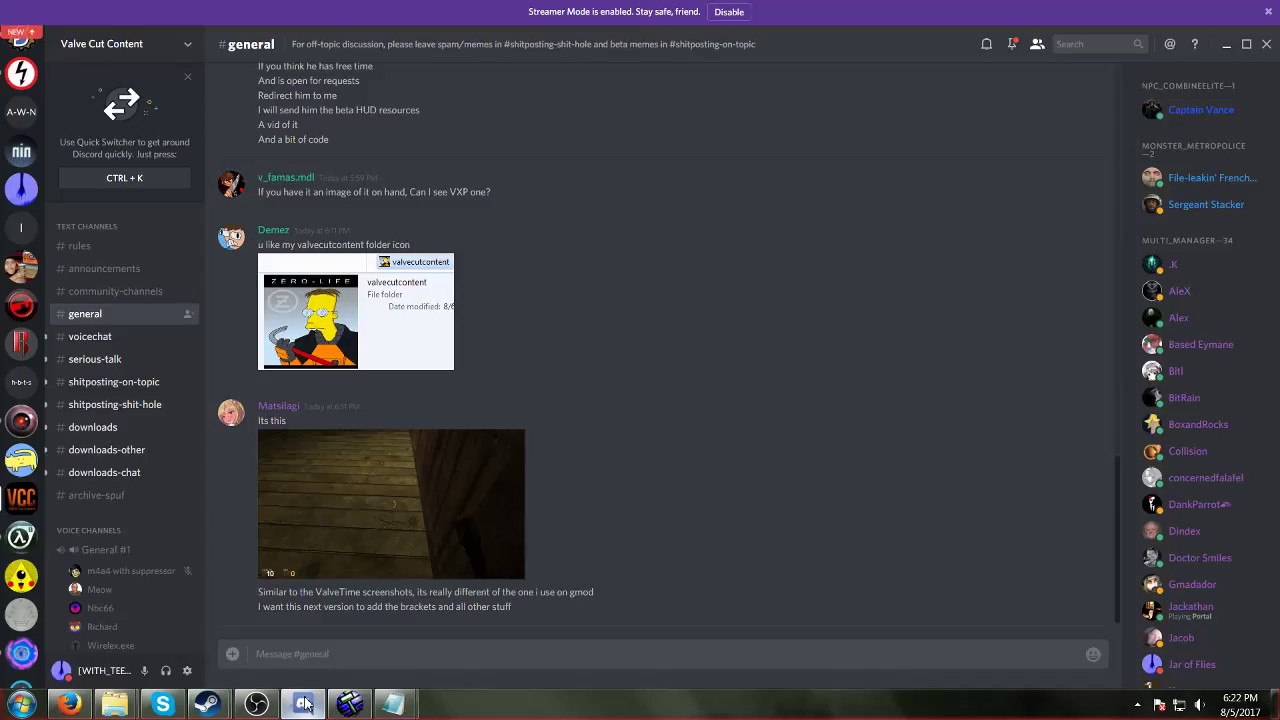
left_click(303, 704)
left_click(349, 705)
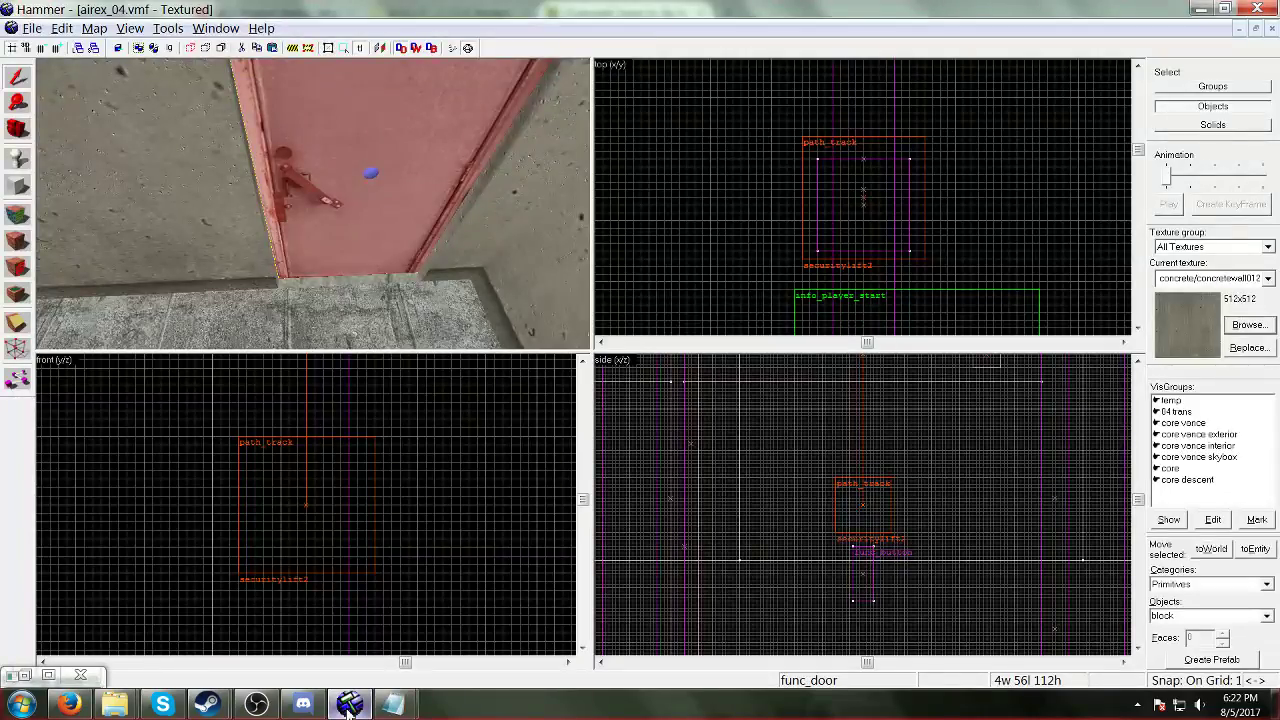
mouse_move(323, 710)
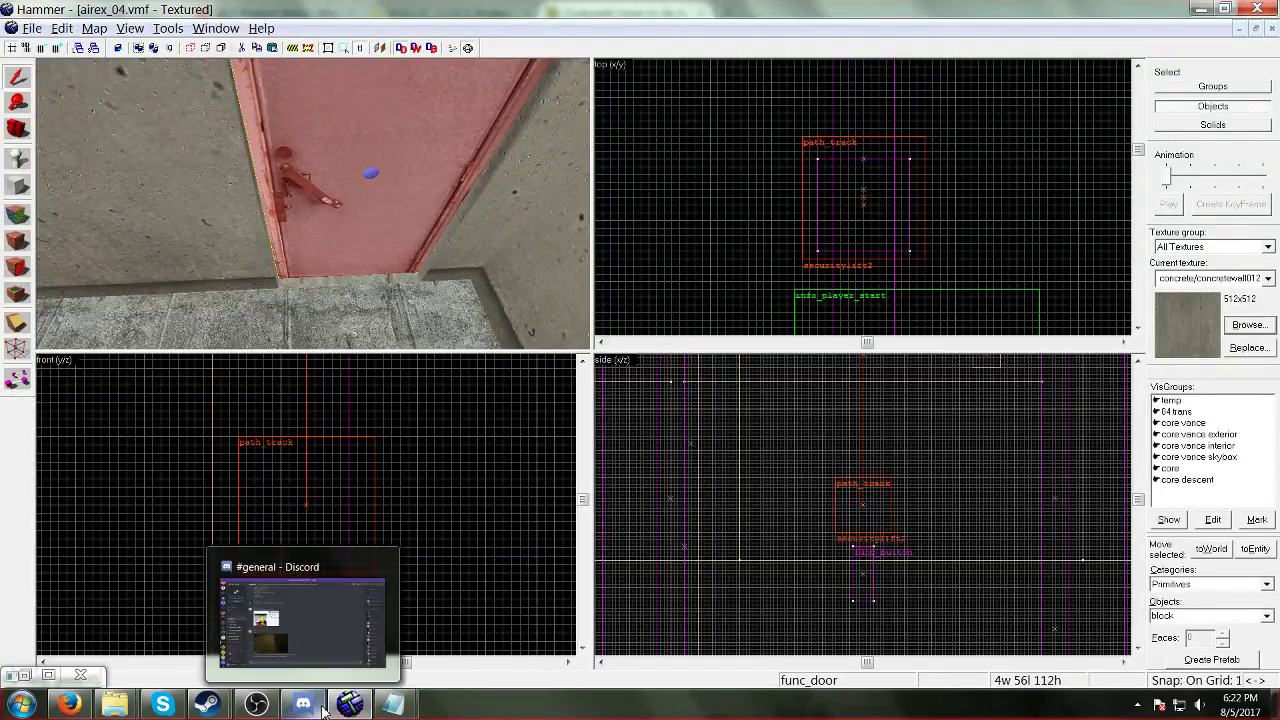
left_click(349, 705)
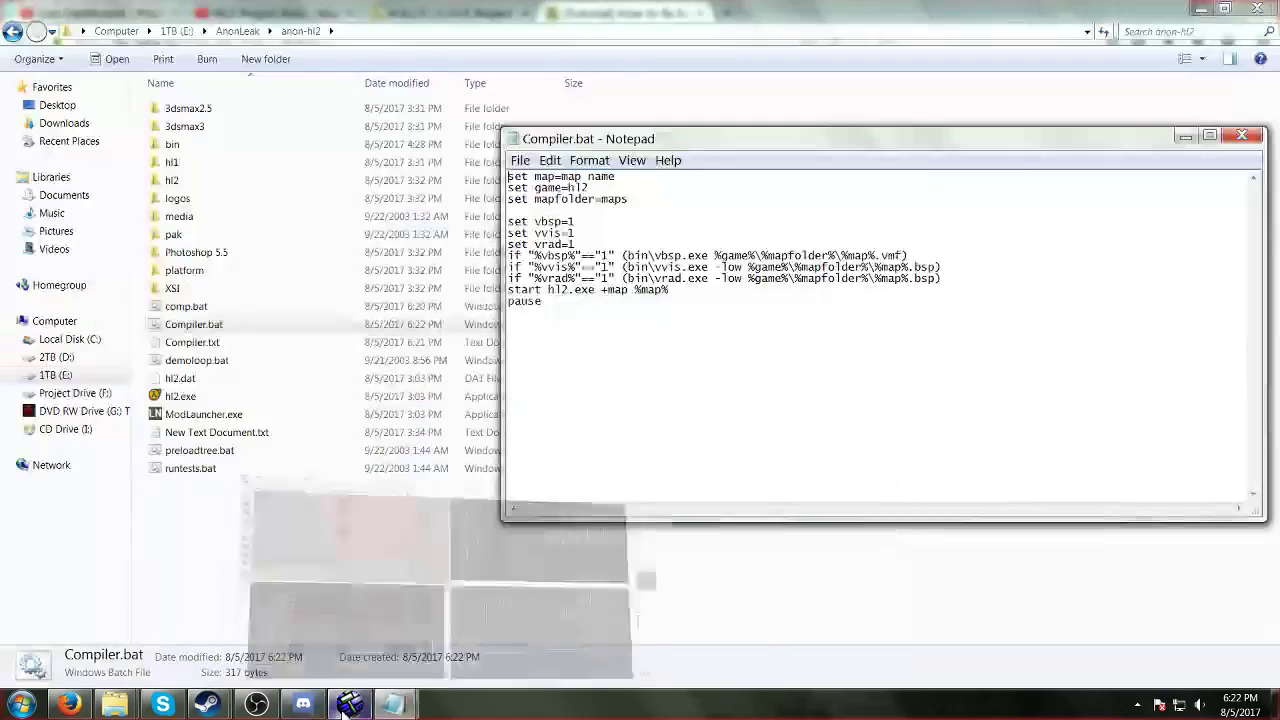
mouse_move(561, 176)
left_mouse_down()
mouse_move(644, 184)
mouse_move(562, 177)
left_mouse_up()
type("airex_04")
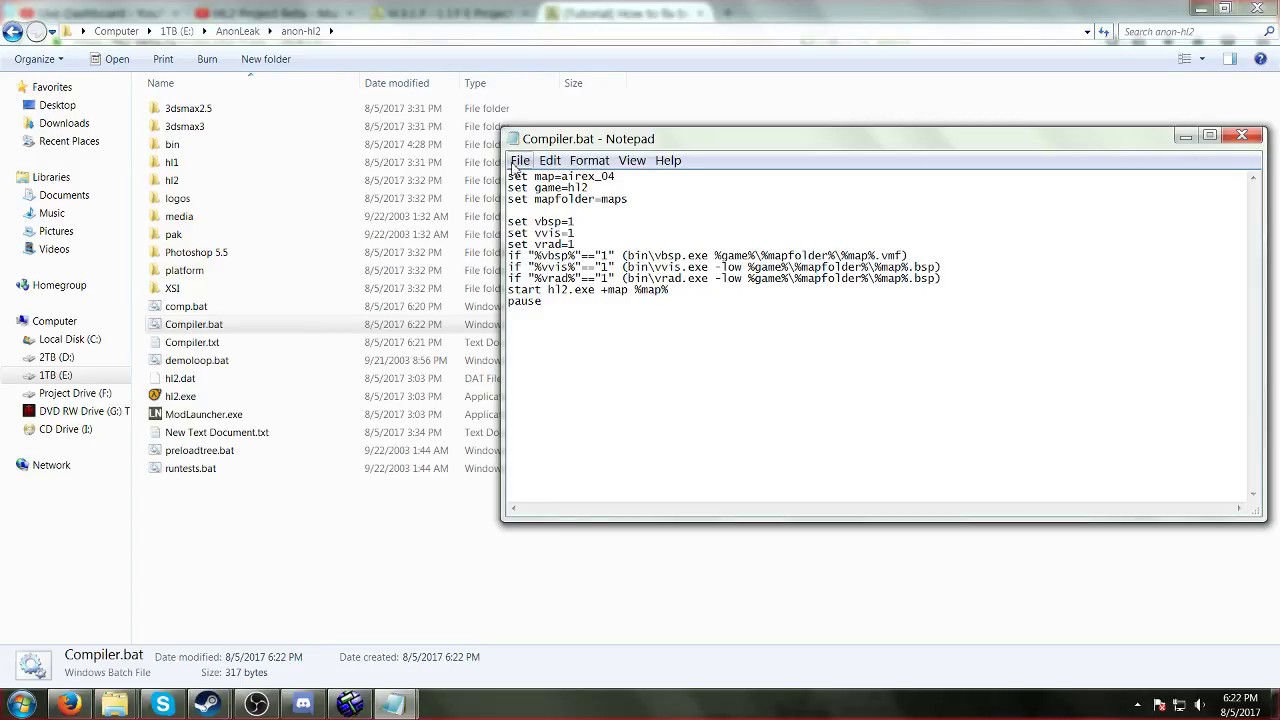
left_click(520, 160)
left_click(553, 216)
Step: Add the -fast option after -low in the vvis.exe line of Compiler.bat
left_click_drag(579, 235, 569, 233)
left_click_drag(723, 267, 742, 267)
type("fast")
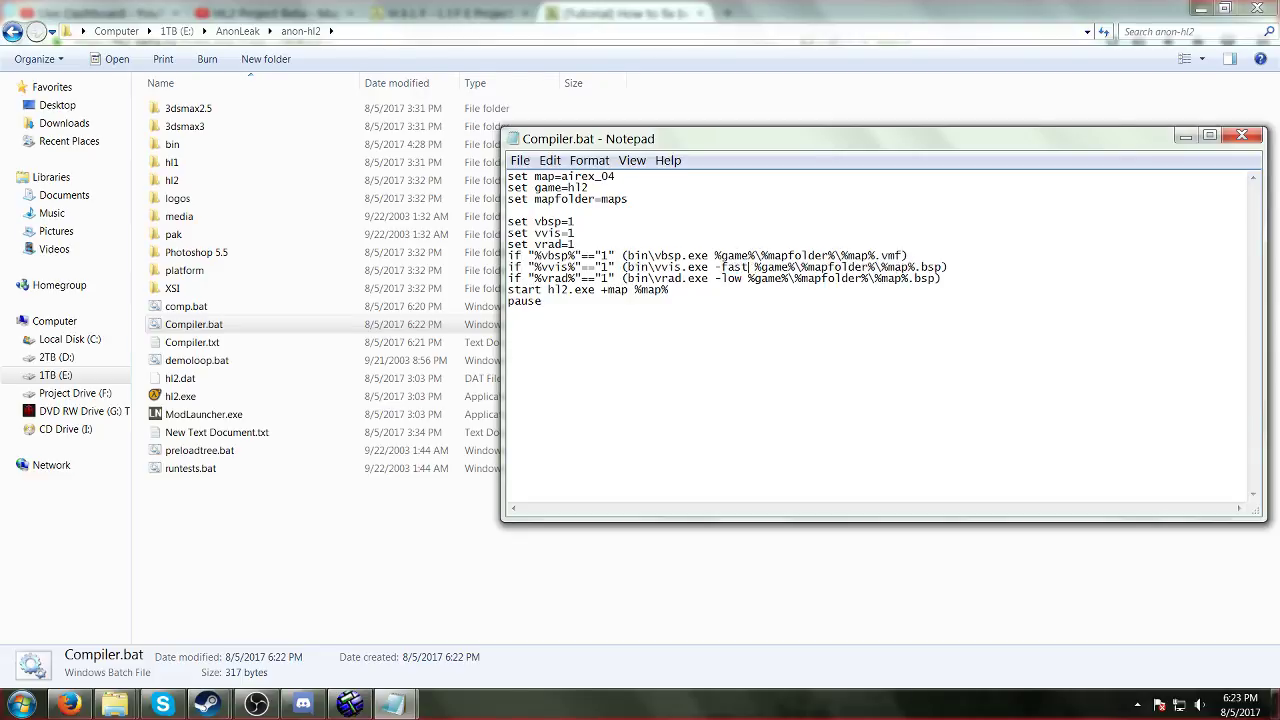
key("ctrl+z")
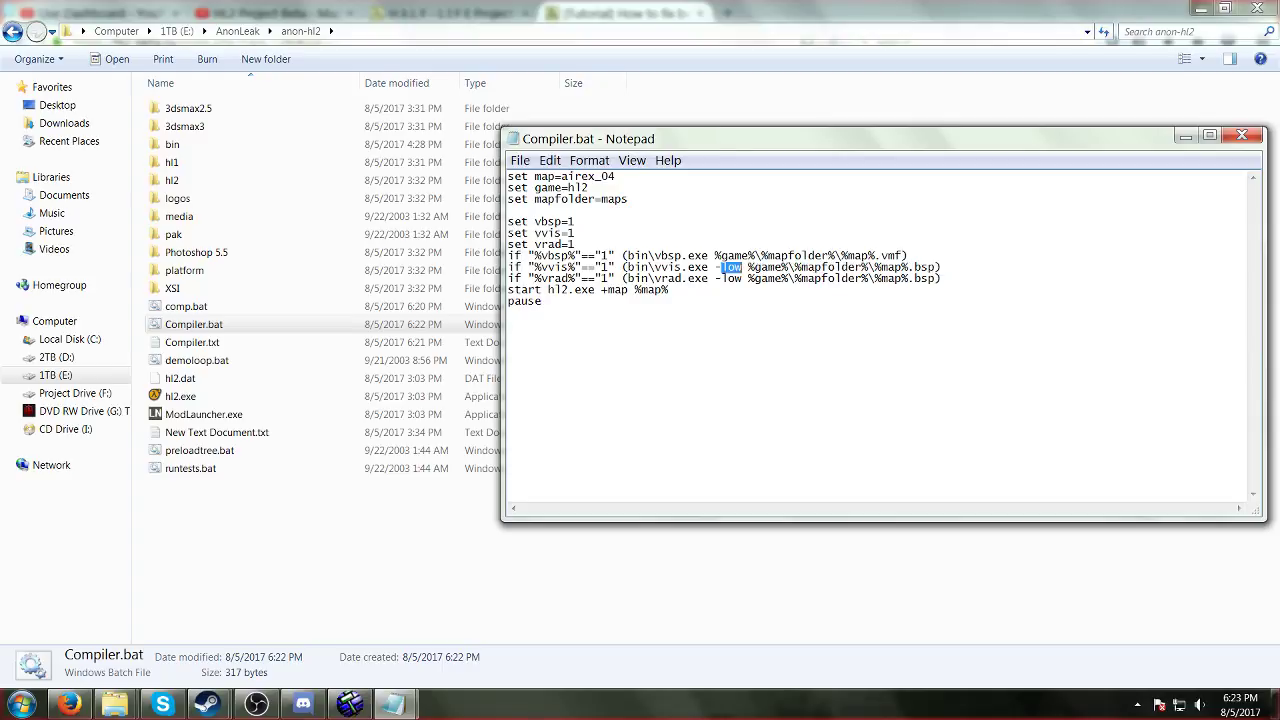
key("Right")
type("-fast")
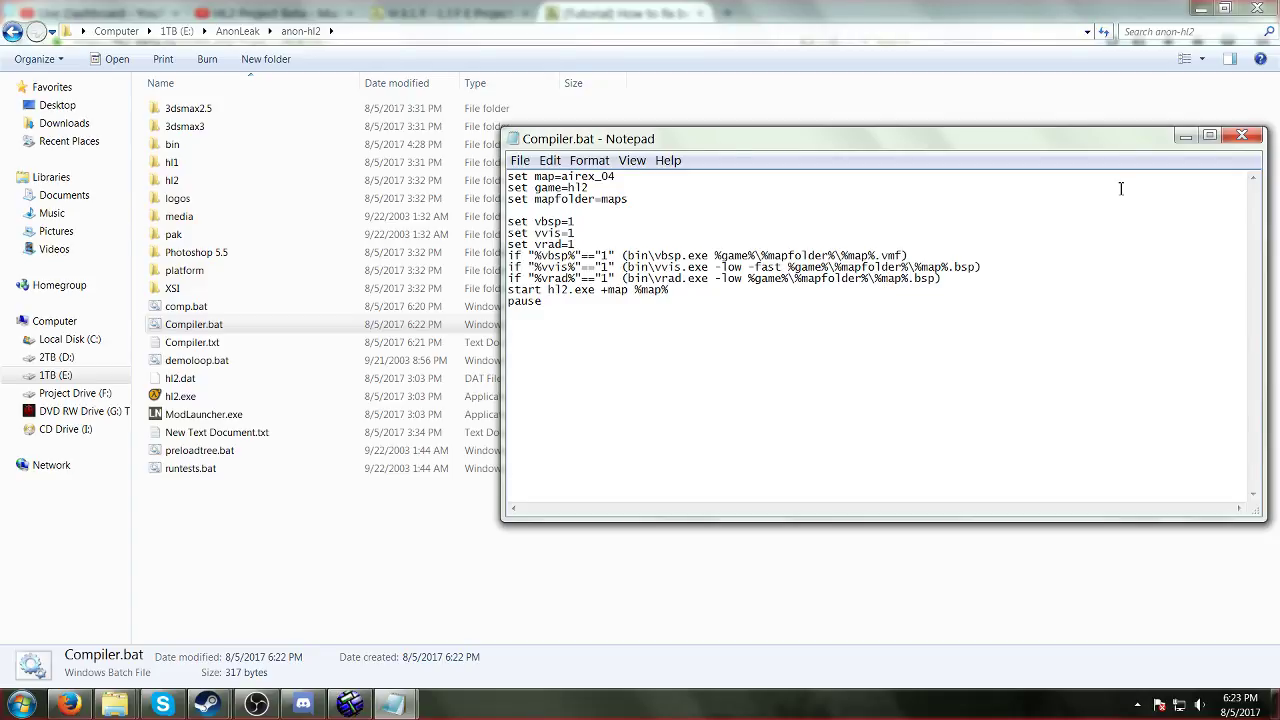
Step: Close Compiler.bat with its changes saved, run it to compile the map, and switch to OBS
left_click(1242, 134)
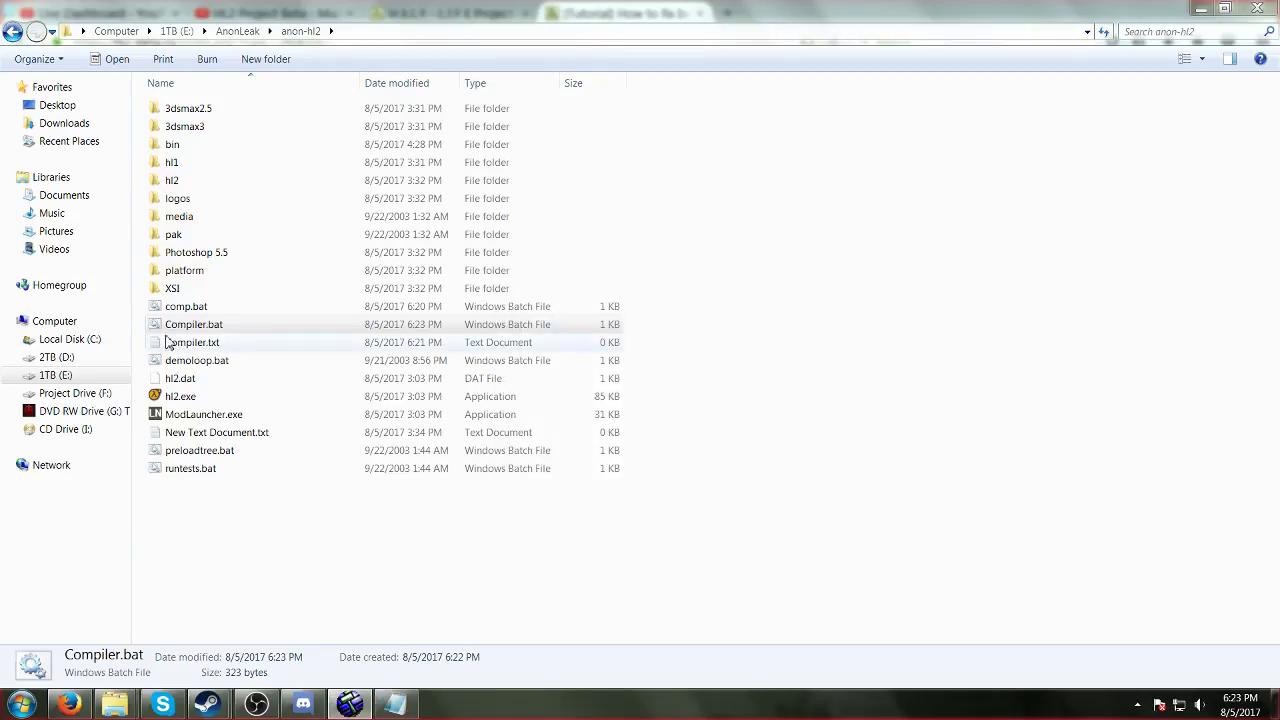
double_click(205, 324)
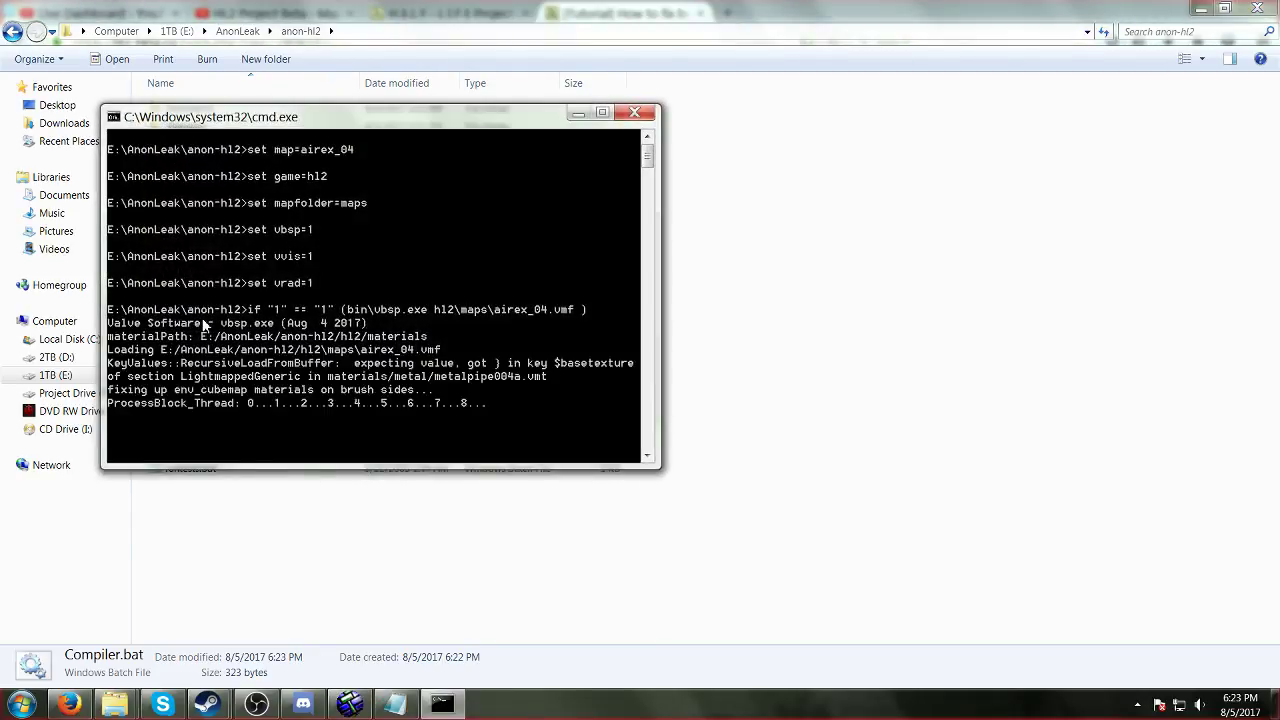
left_click(257, 705)
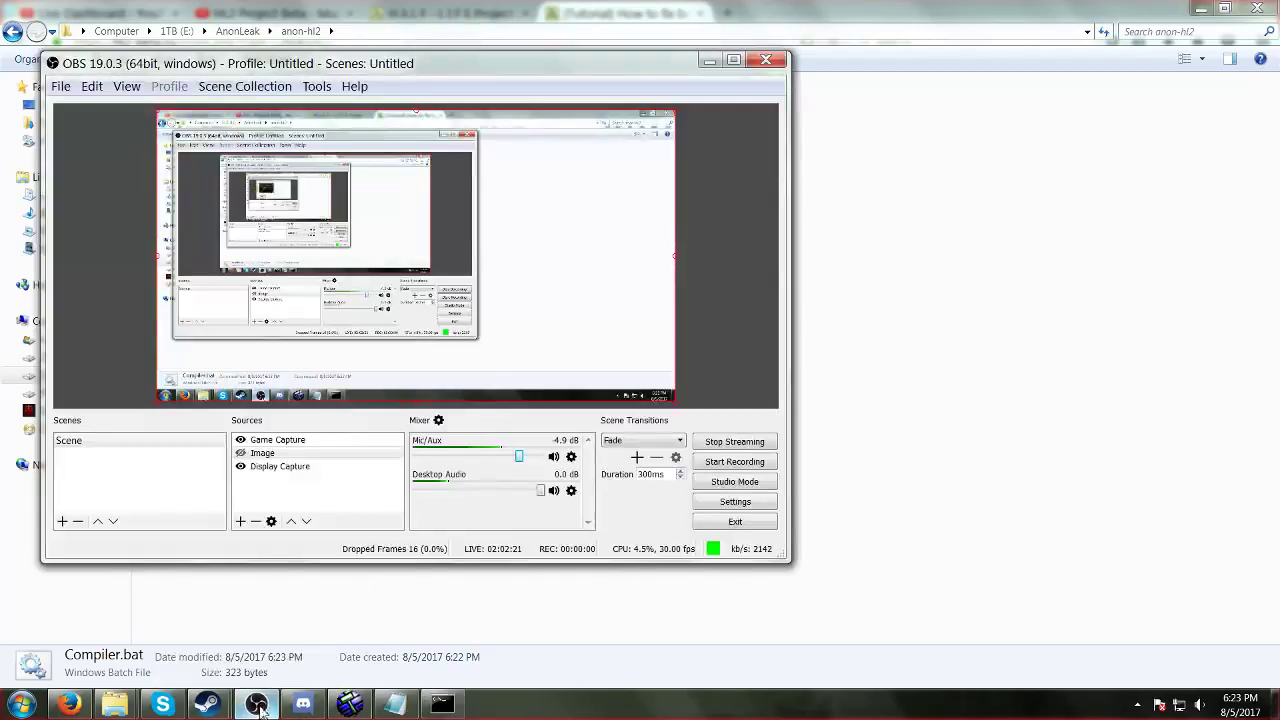